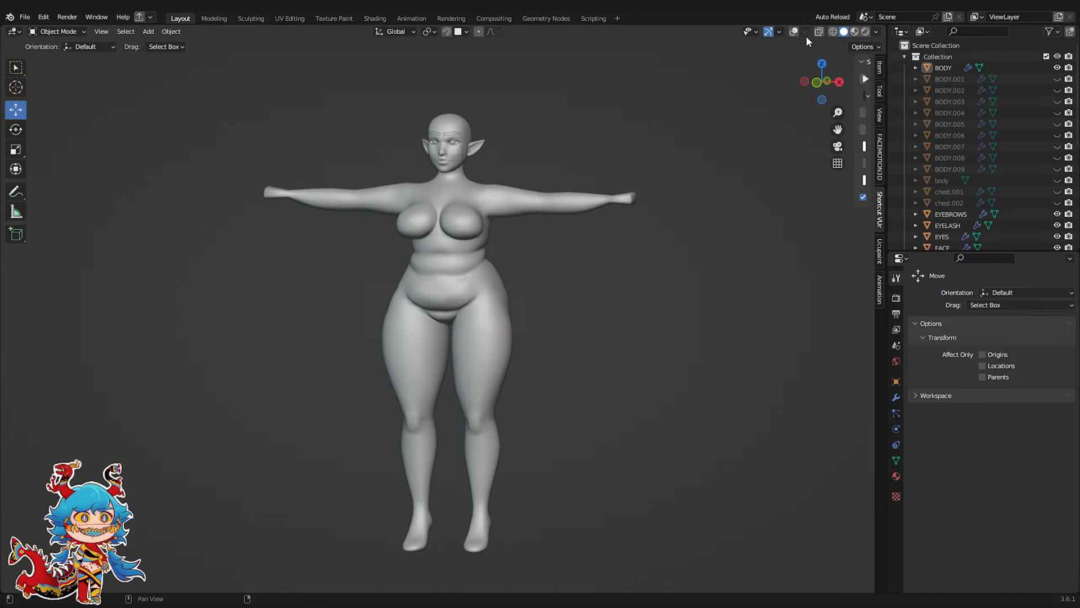
Show the viewport overlays and compare the body model with the reference sheets from the front and the side
scroll(631, 211, up, 2)
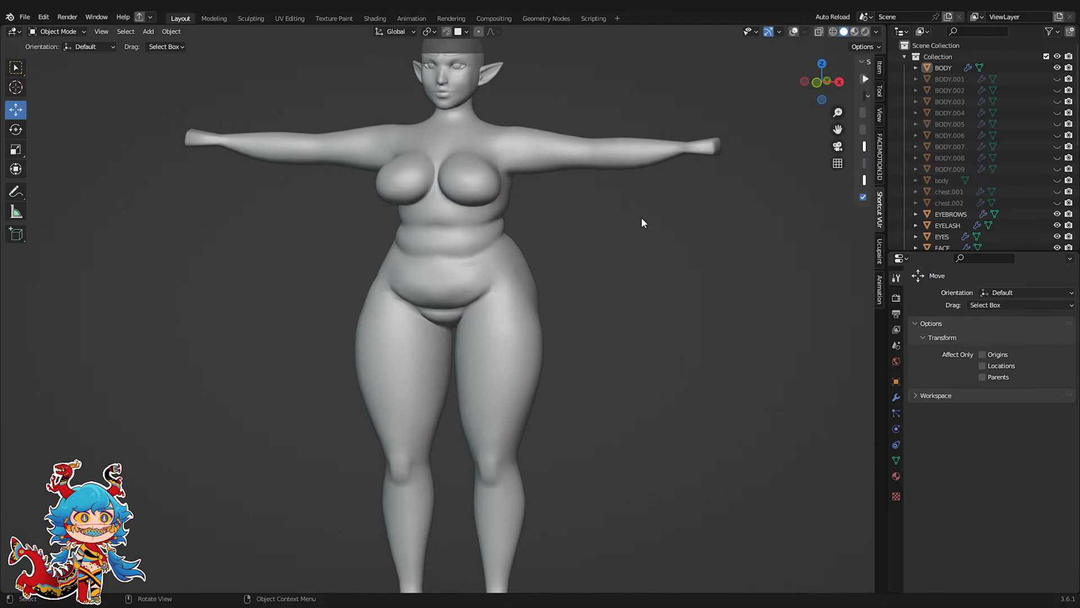
scroll(641, 217, down, 2)
key(KP_1)
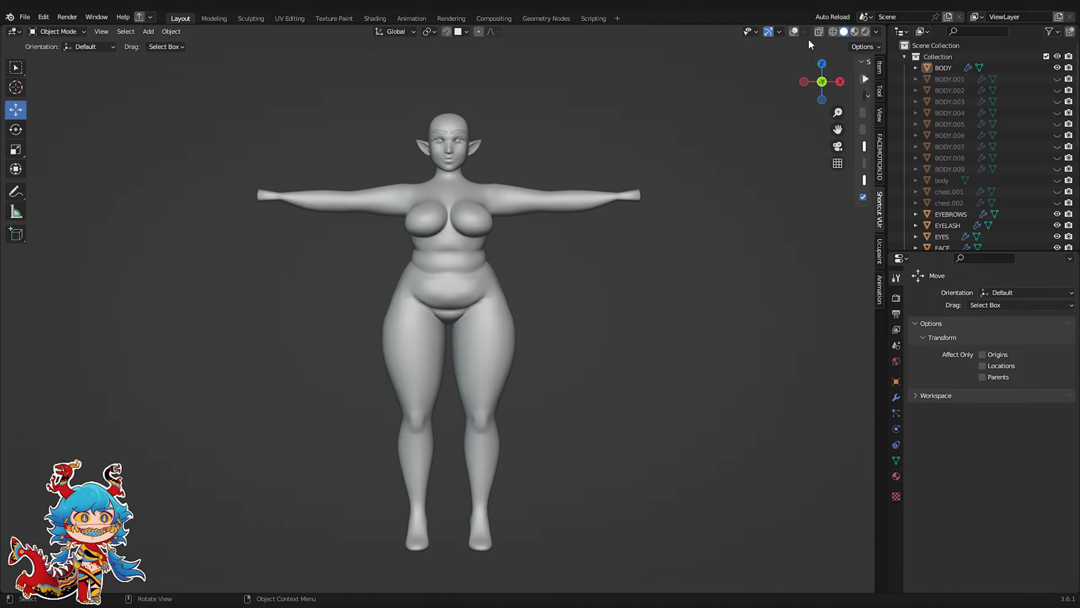
scroll(737, 319, up, 1)
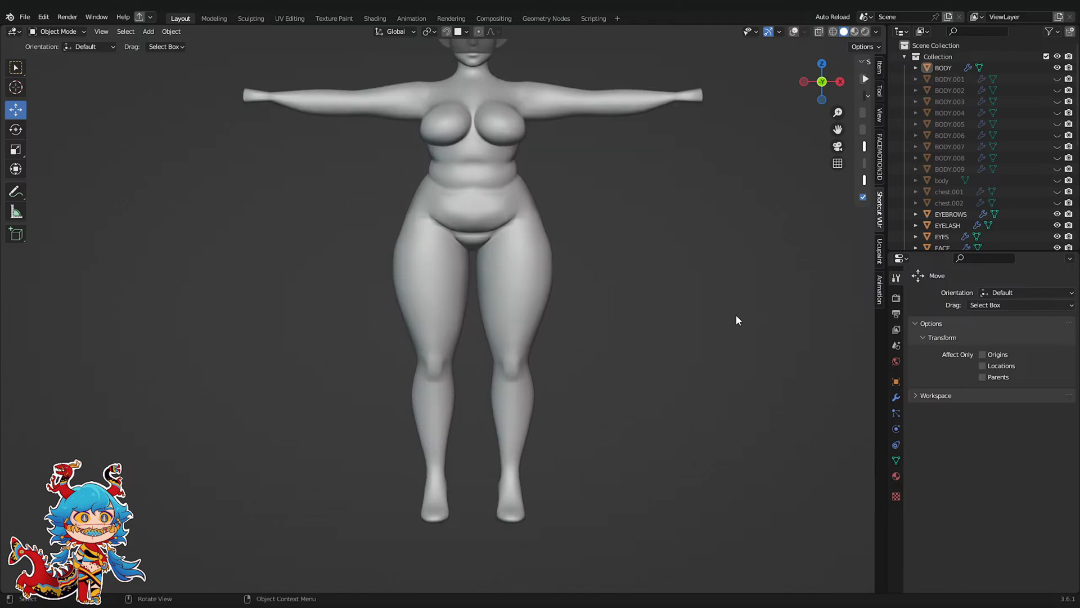
click(841, 81)
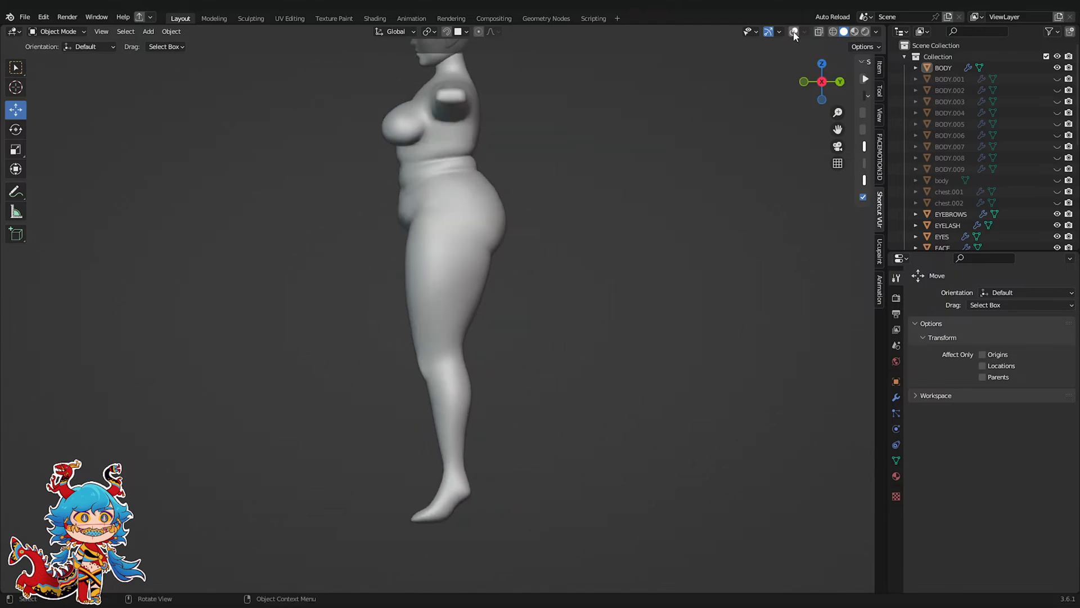
click(794, 33)
scroll(563, 309, down, 1)
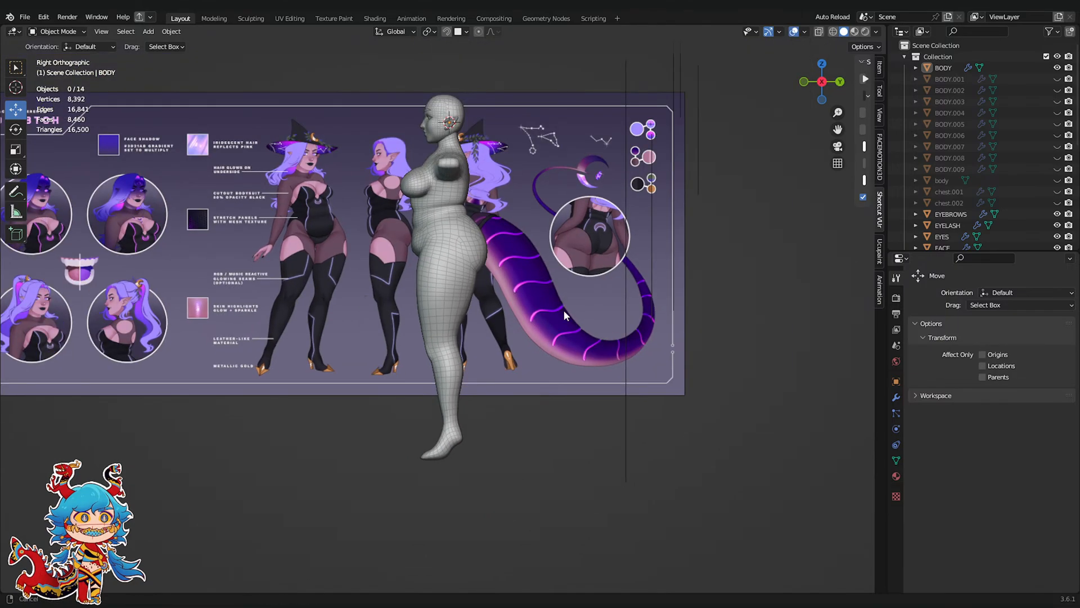
shift+middle_drag(564, 311, 558, 339)
scroll(559, 337, up, 1)
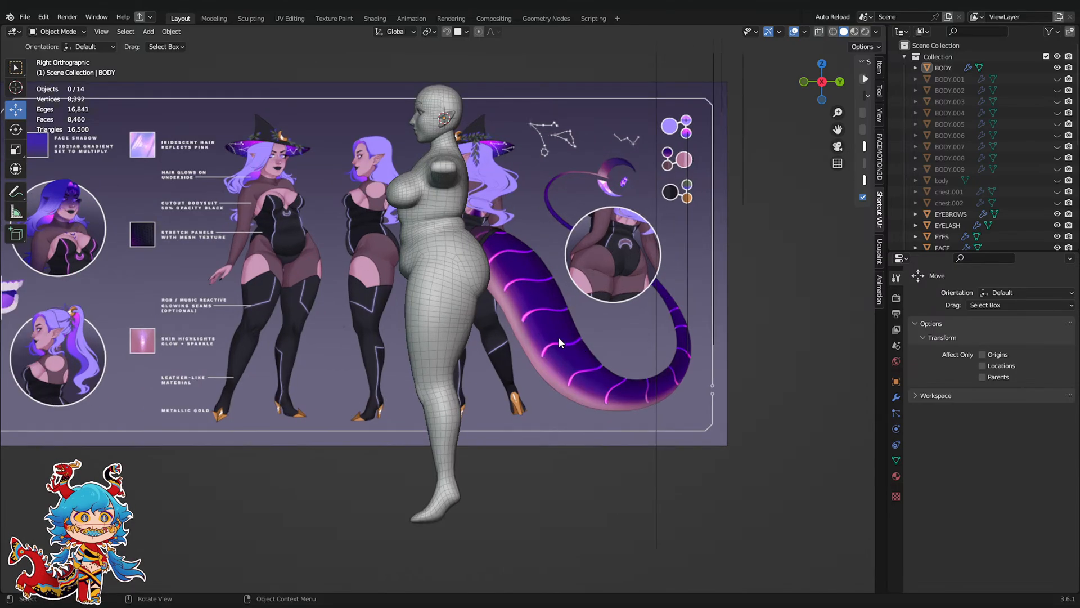
click(805, 83)
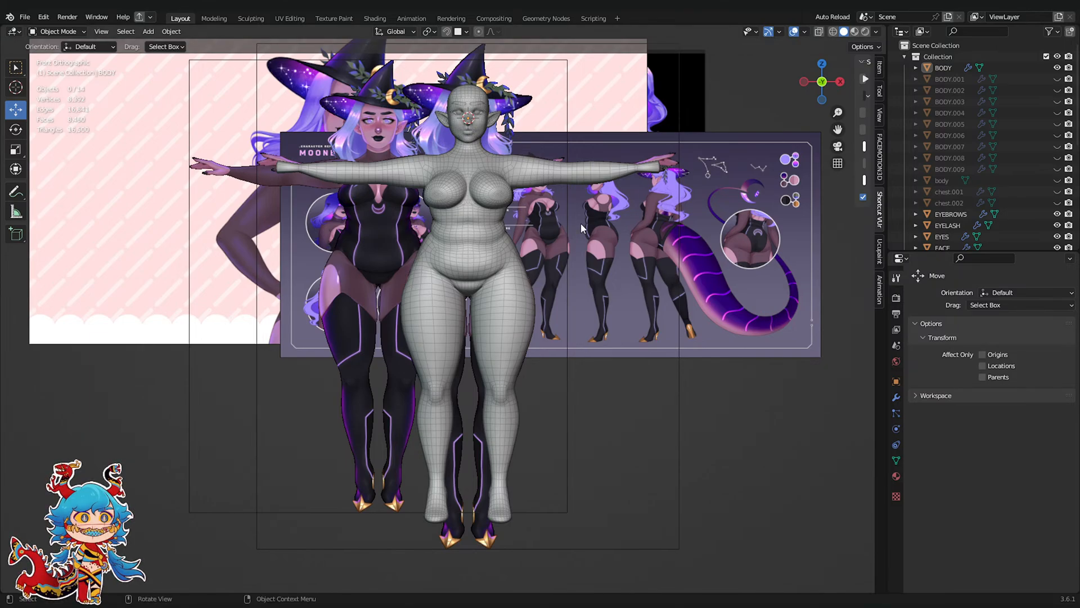
scroll(443, 302, up, 6)
Put the body mesh into Edit Mode at the open hand end and turn off proportional editing
click(514, 262)
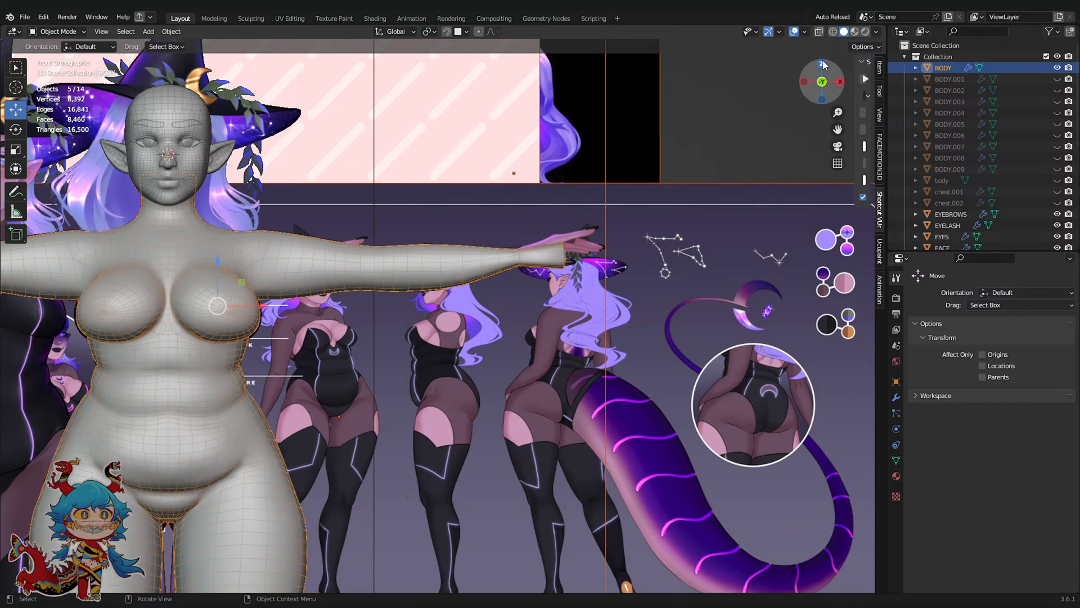
click(821, 63)
scroll(588, 338, up, 3)
key(Tab)
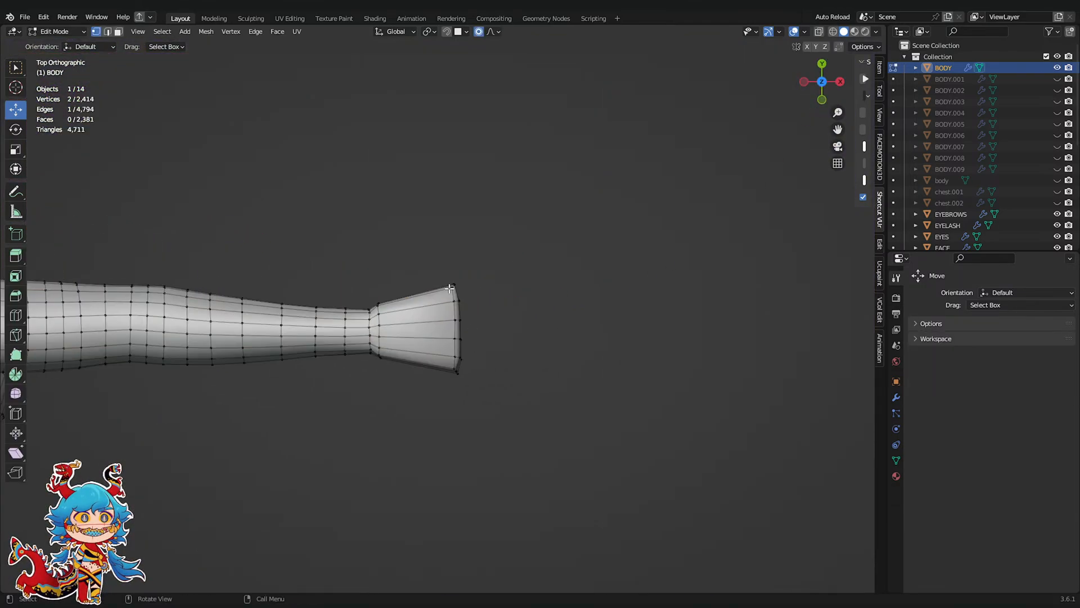
middle_drag(463, 347, 427, 265)
drag(413, 250, 458, 354)
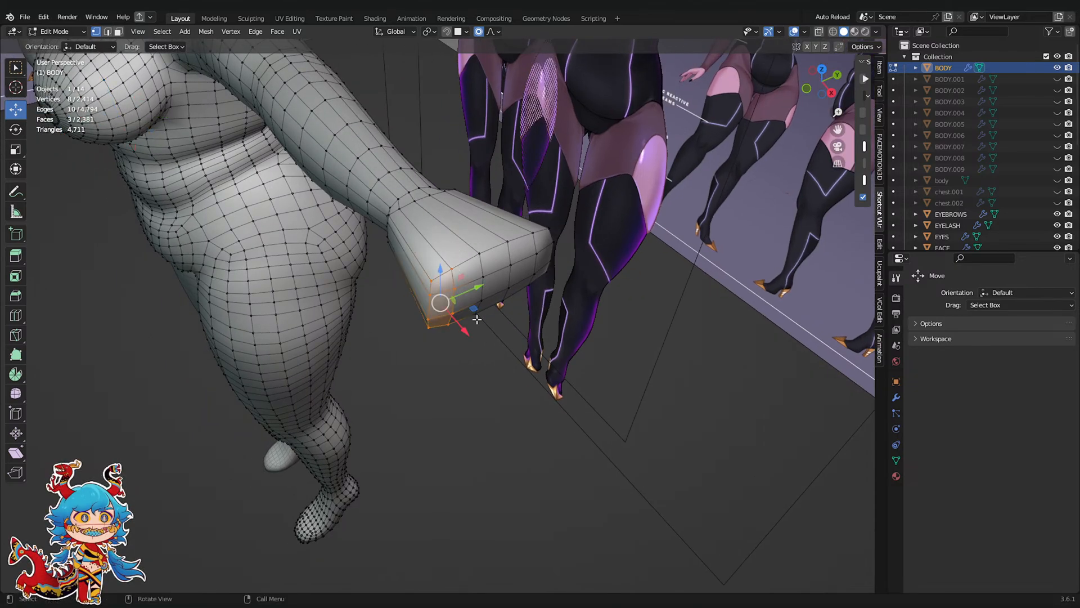
click(479, 32)
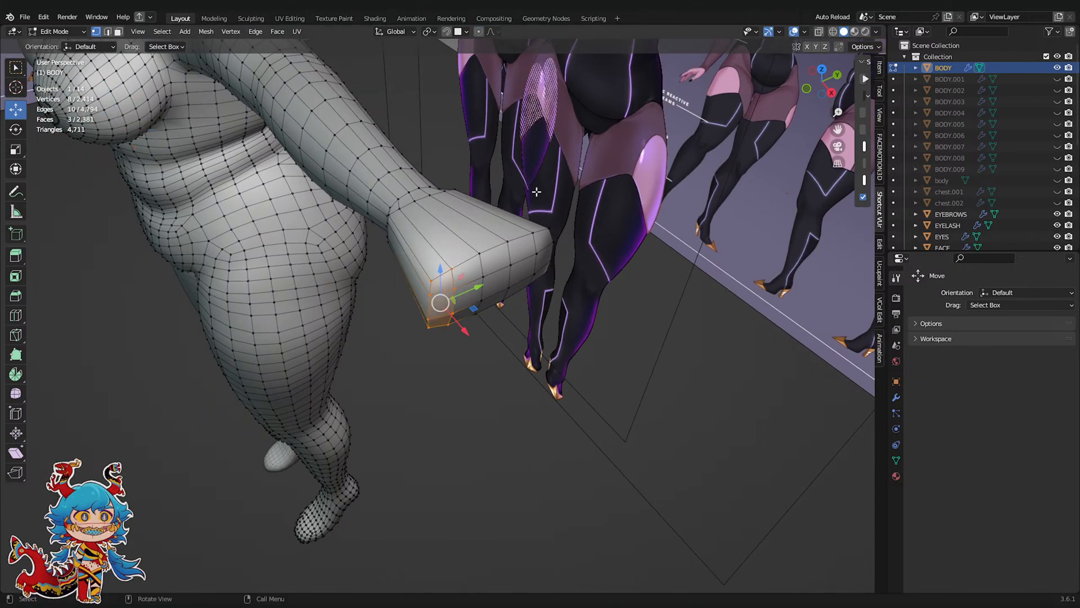
Select the outermost face columns on both sides of the hand's end and extrude them about 1.22 m as fingers
middle_drag(535, 191, 527, 194)
shift+drag(462, 241, 518, 342)
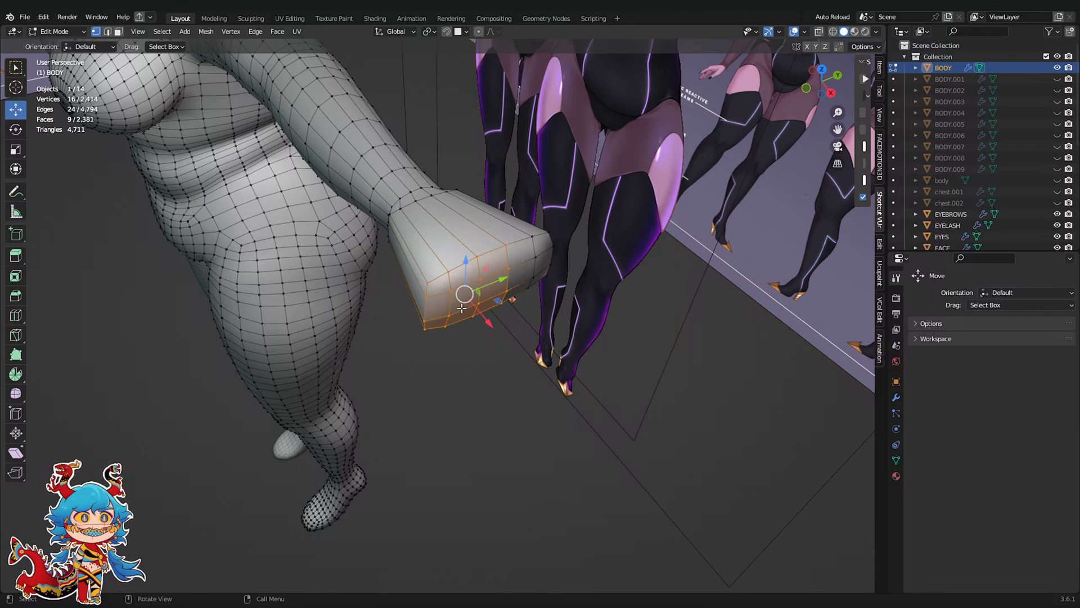
click(526, 365)
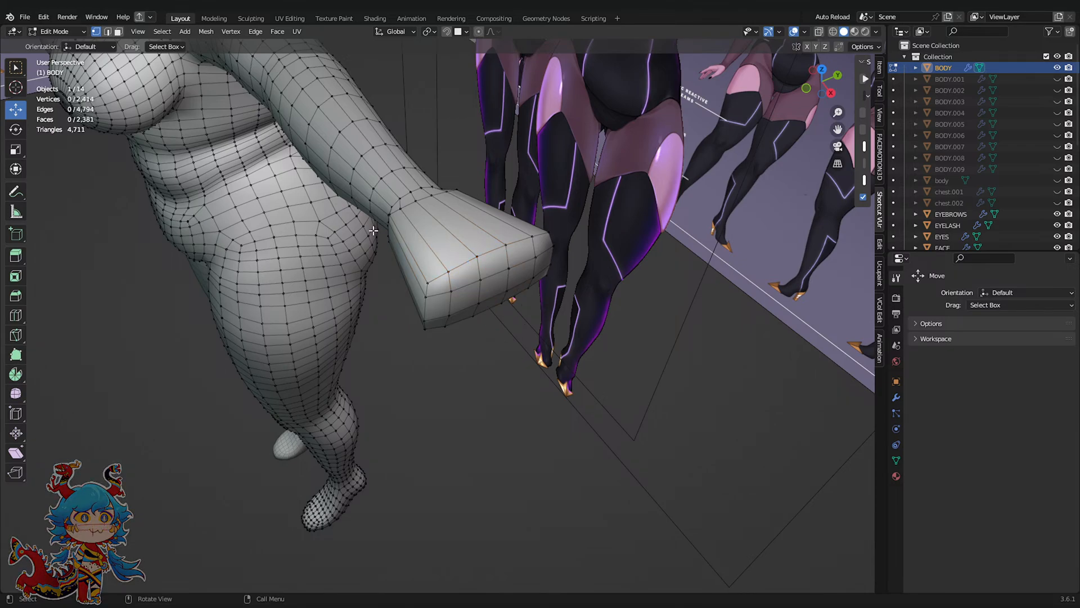
drag(373, 231, 463, 370)
middle_drag(463, 370, 473, 372)
click(473, 372)
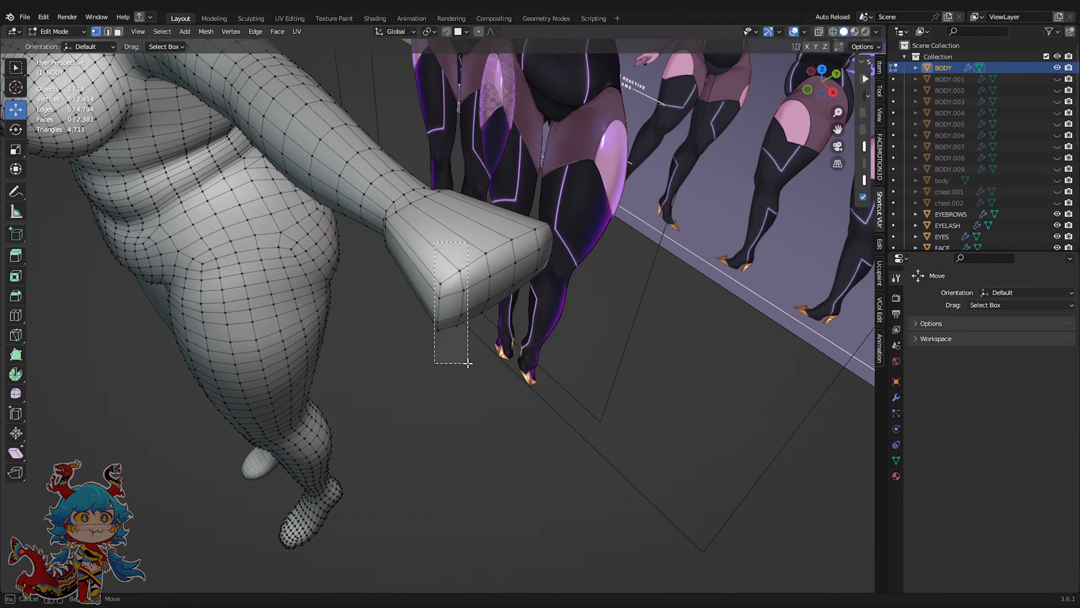
shift+drag(524, 215, 563, 285)
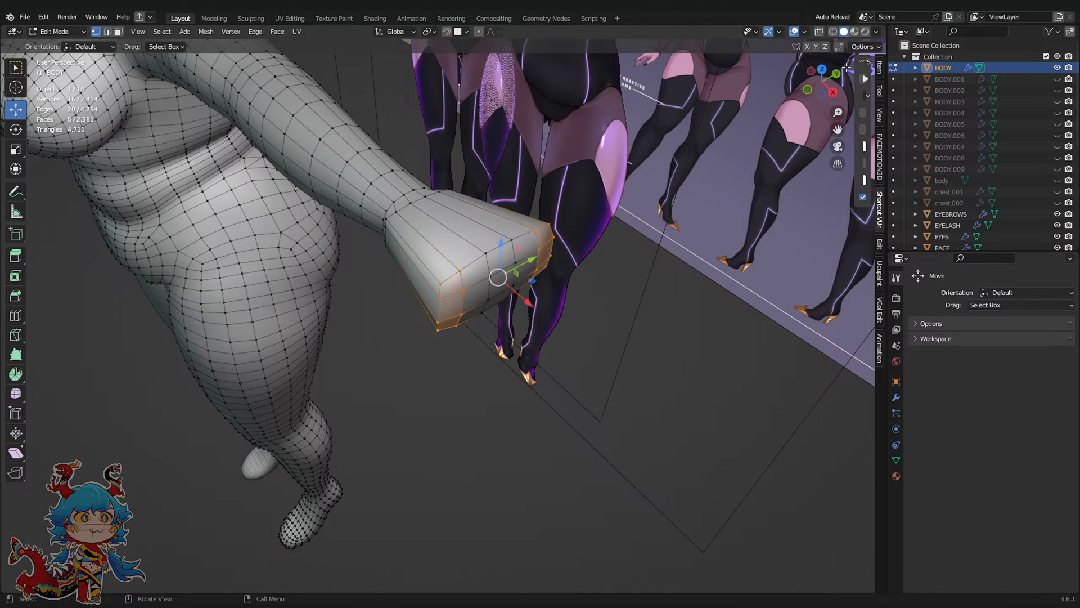
click(822, 70)
key(e)
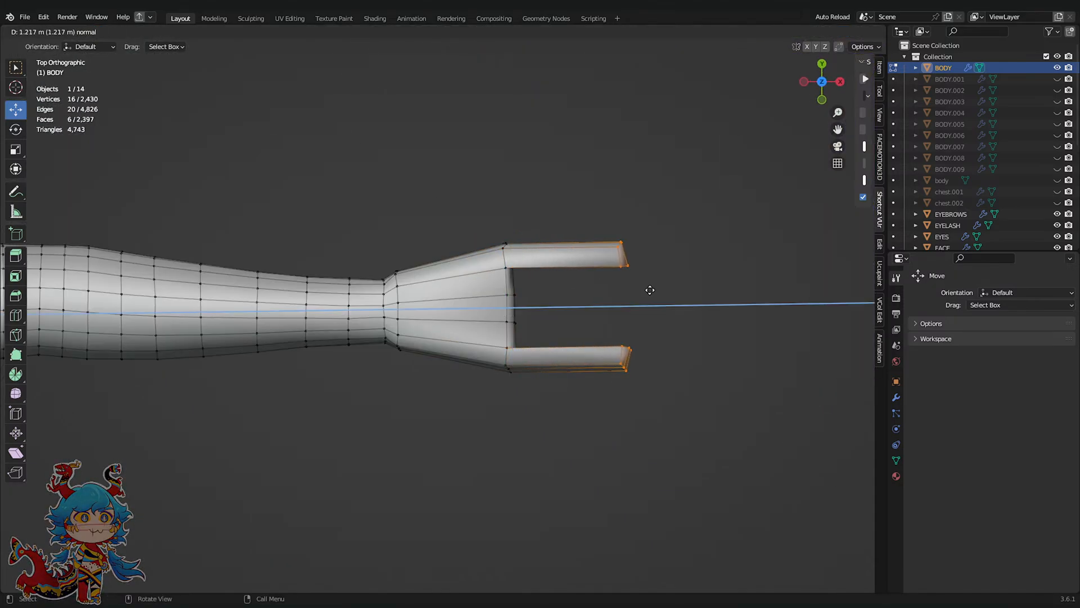
click(646, 287)
Extrude the group of end faces between the two outer fingers about 1.25 m, leaving one face column for another finger
middle_drag(529, 297, 366, 307)
drag(337, 242, 405, 321)
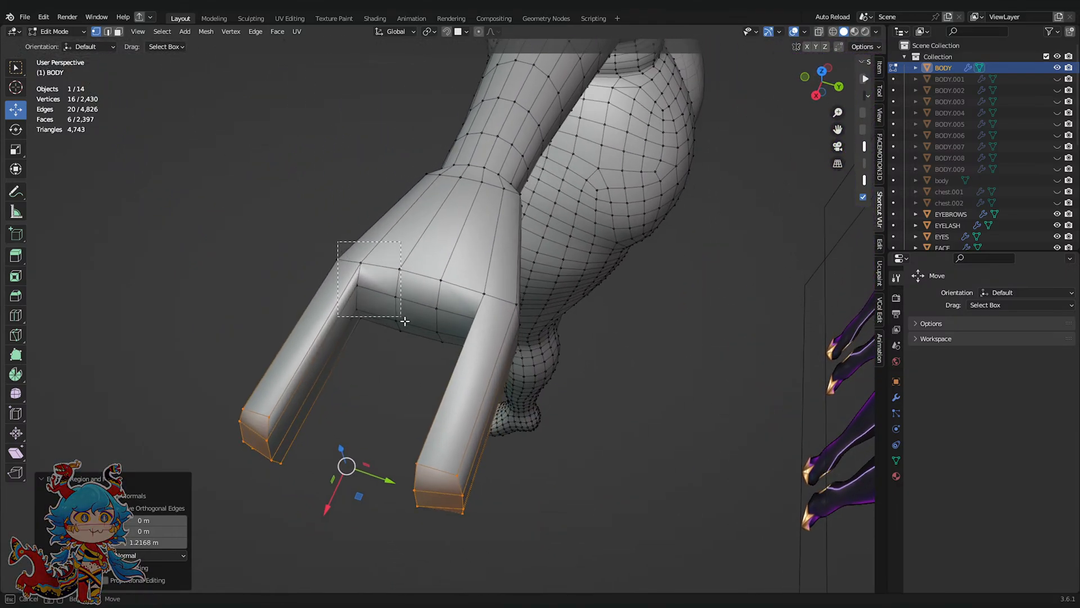
drag(444, 369, 454, 372)
middle_drag(433, 364, 582, 417)
key(e)
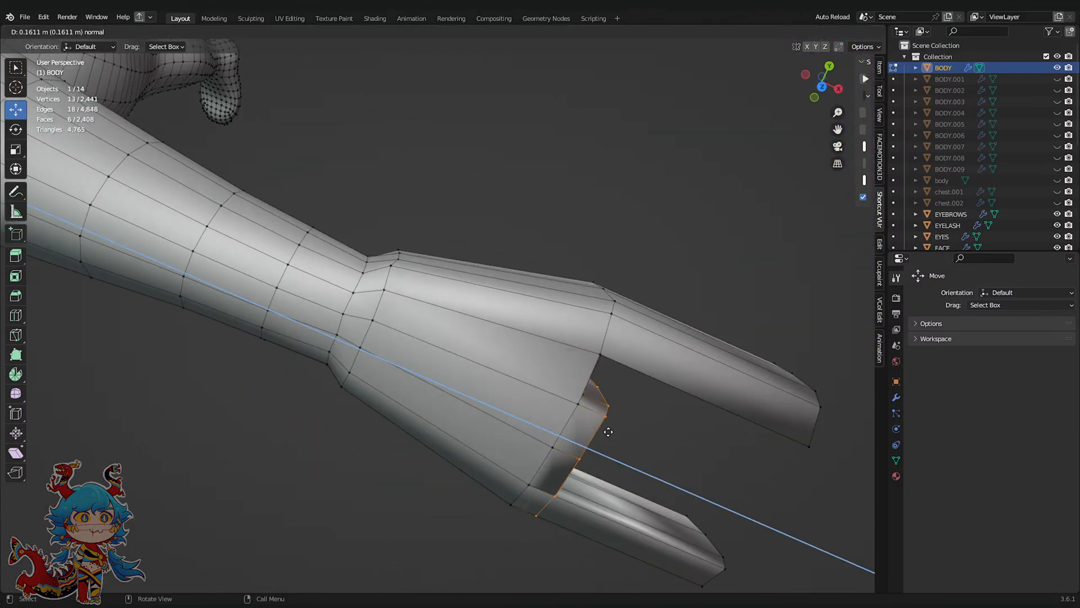
click(762, 475)
Extrude the three remaining faces in the gap to finger length and shift their end into line with the neighbouring fingers
middle_drag(762, 476, 476, 186)
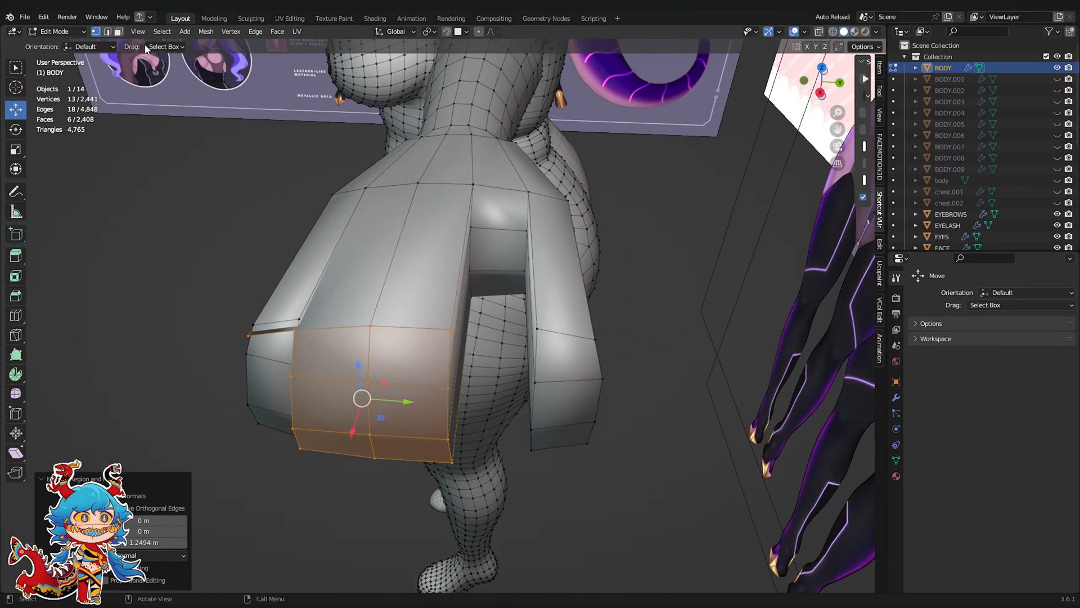
click(119, 31)
click(503, 213)
shift+click(501, 252)
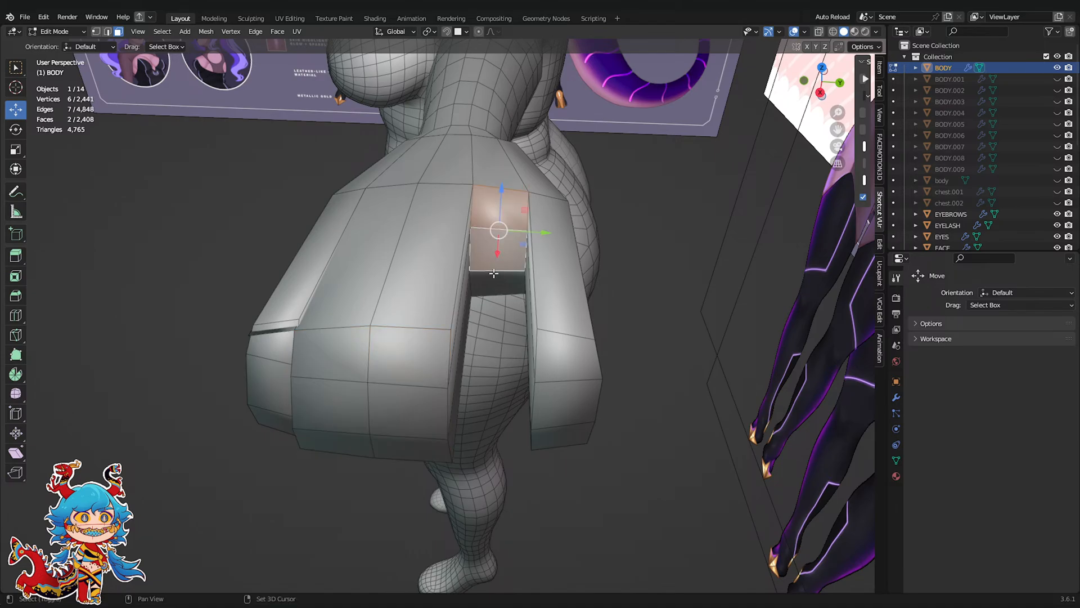
shift+click(498, 283)
middle_drag(499, 284, 640, 338)
click(823, 78)
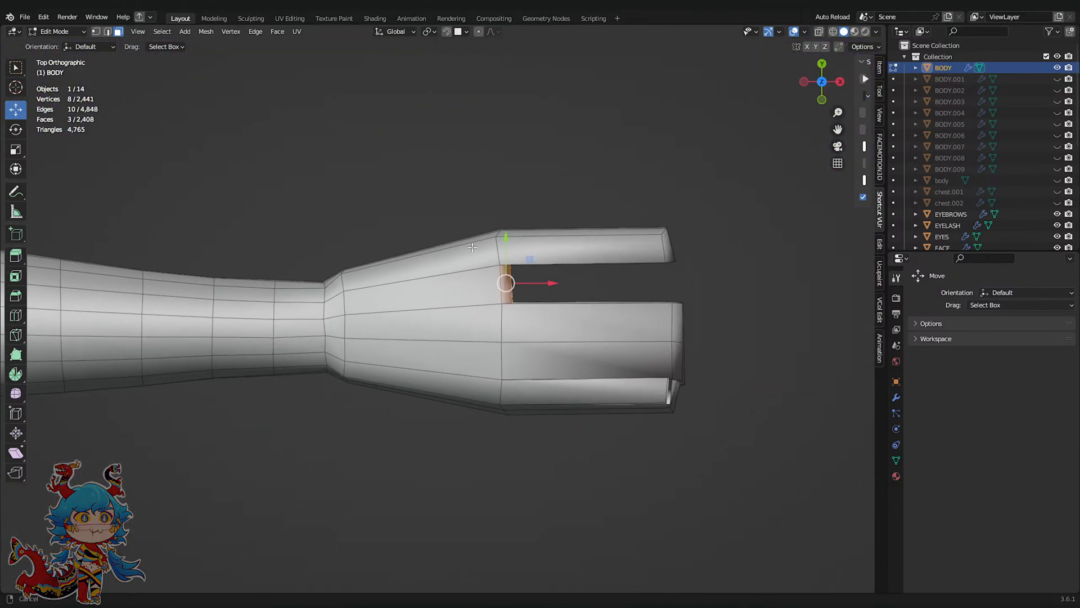
shift+middle_drag(487, 297, 455, 303)
key(e)
click(626, 288)
key(g)
click(635, 290)
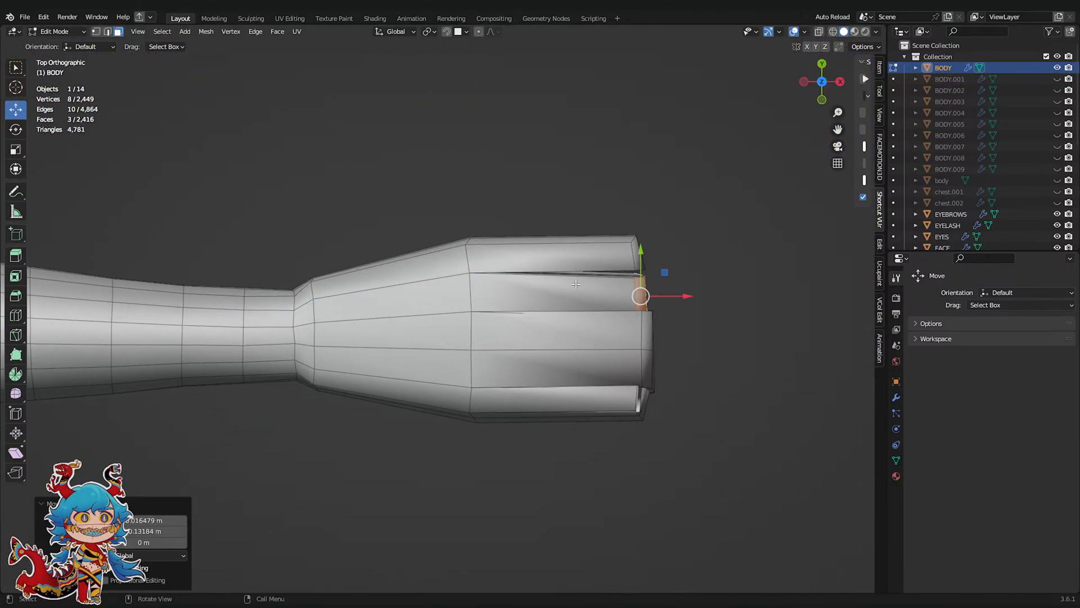
Try to add an edge loop across the palm just behind the finger bases
key(ctrl+r)
click(426, 231)
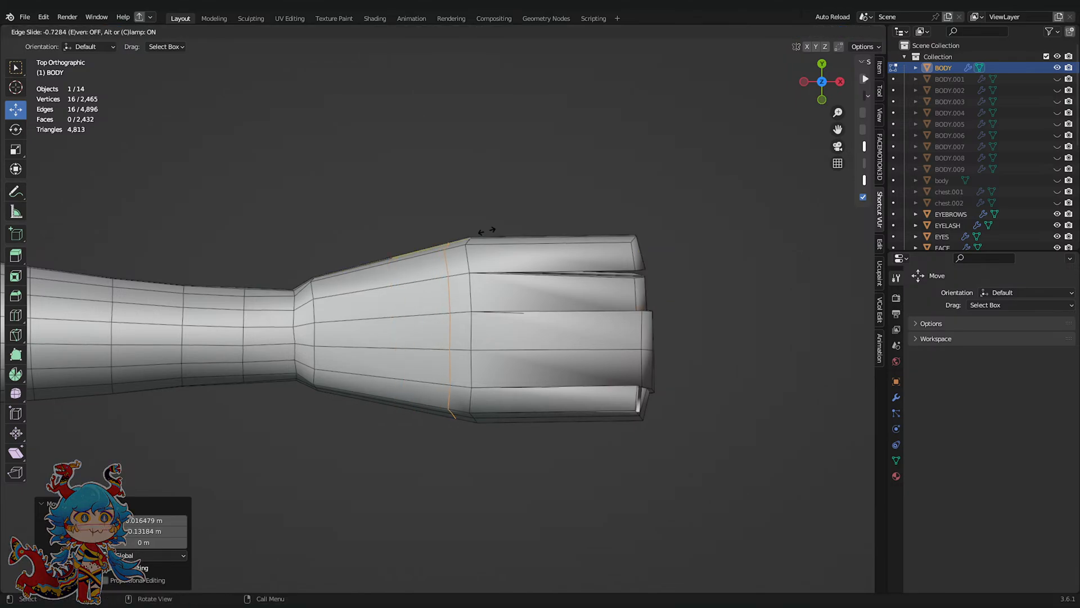
click(488, 232)
key(ctrl+z)
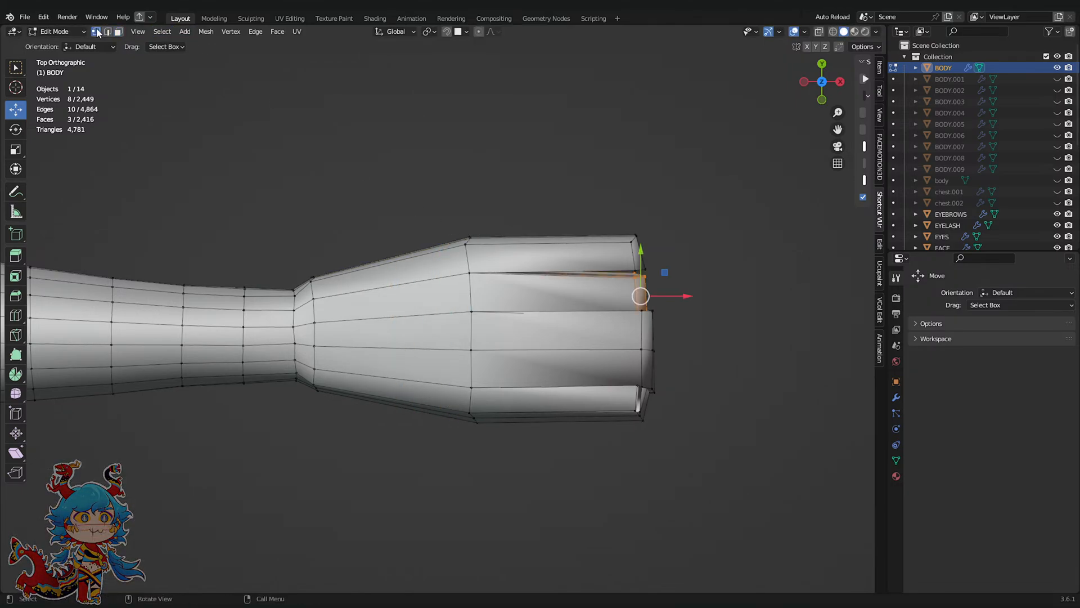
Move the stray vertex pairs in the first two finger gaps back onto the line of the finger bases
scroll(460, 256, up, 2)
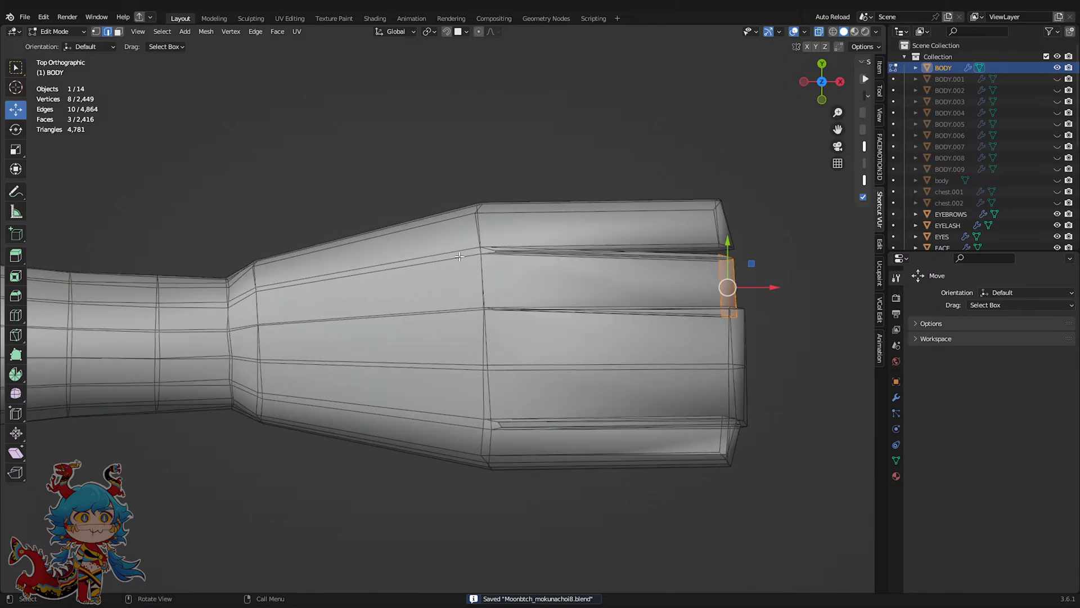
click(95, 31)
scroll(524, 346, up, 2)
drag(455, 333, 488, 350)
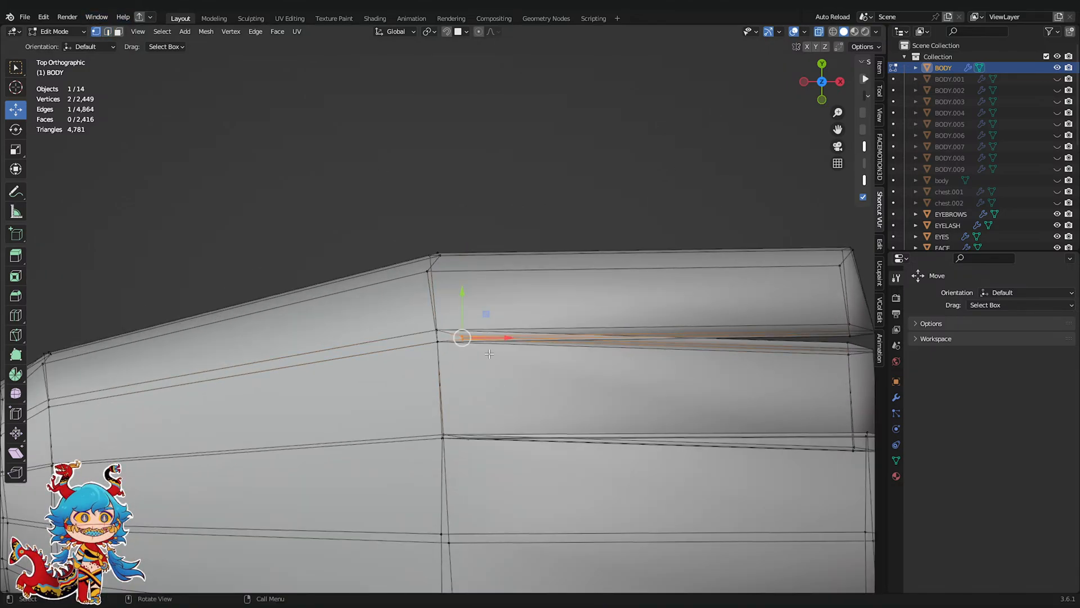
key(g)
click(465, 352)
drag(454, 420, 487, 454)
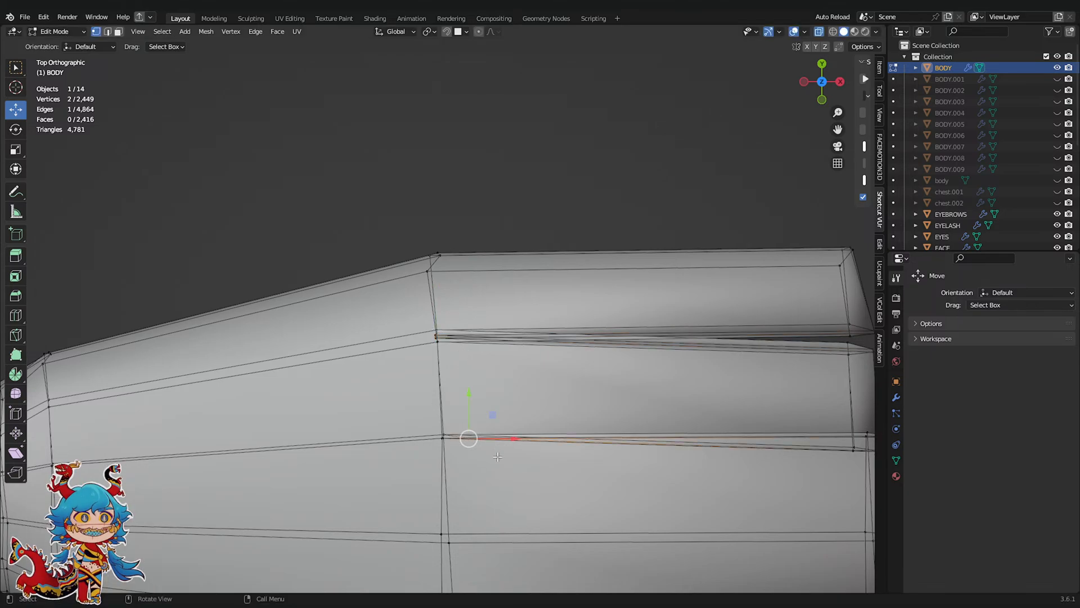
Align all vertices across the finger bases by scaling them to 0 along X, and save the file
scroll(442, 270, down, 4)
drag(410, 209, 496, 543)
scroll(508, 453, up, 1)
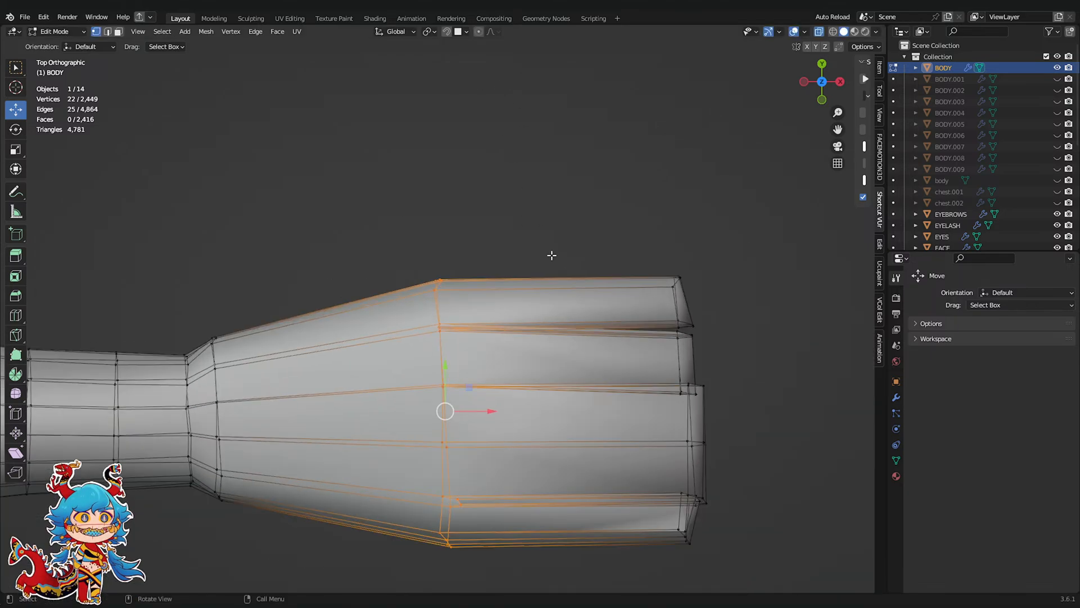
key(s)
click(551, 257)
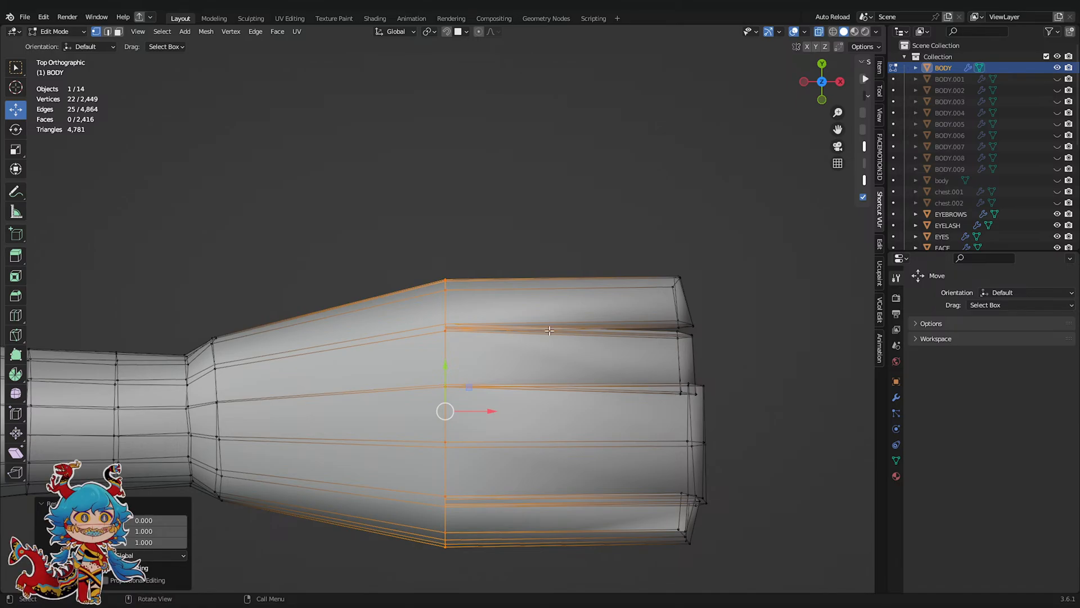
scroll(756, 414, up, 1)
key(ctrl+s)
Bevel the edges at the base of the first finger gap by 0.043 m with one segment
middle_drag(756, 414, 560, 397)
scroll(615, 369, down, 3)
click(822, 79)
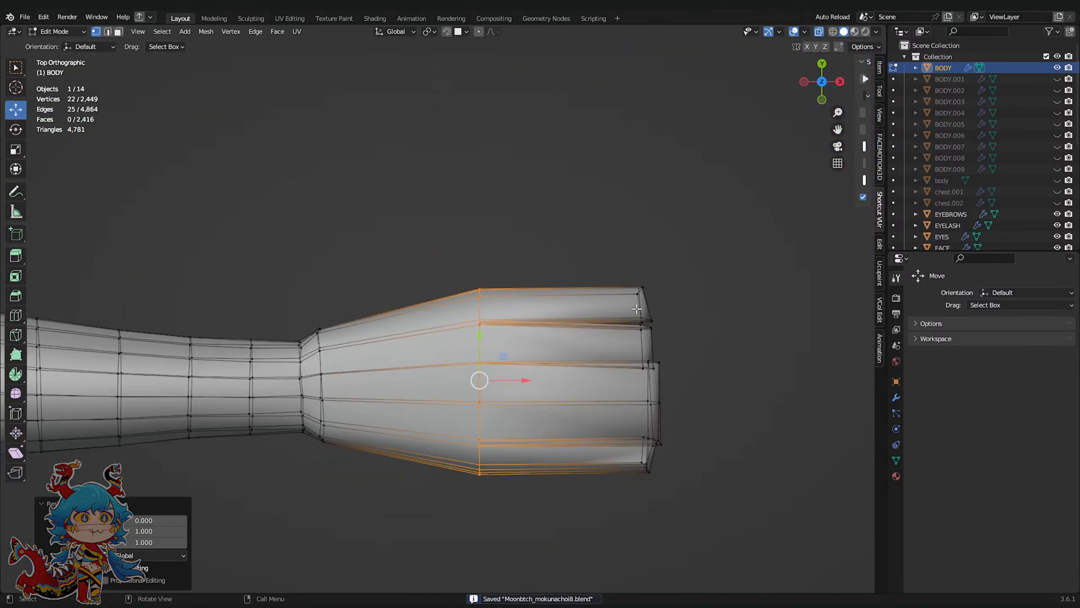
shift+middle_drag(630, 309, 607, 252)
scroll(606, 251, up, 1)
drag(459, 262, 478, 274)
shift+middle_drag(489, 259, 491, 275)
scroll(528, 247, up, 3)
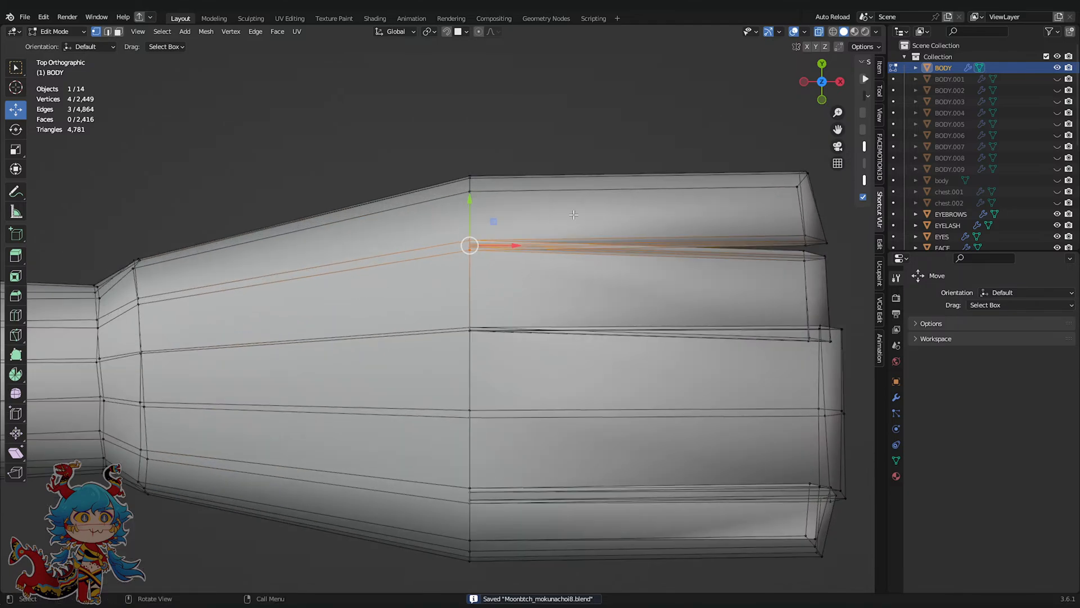
key(ctrl+b)
click(585, 201)
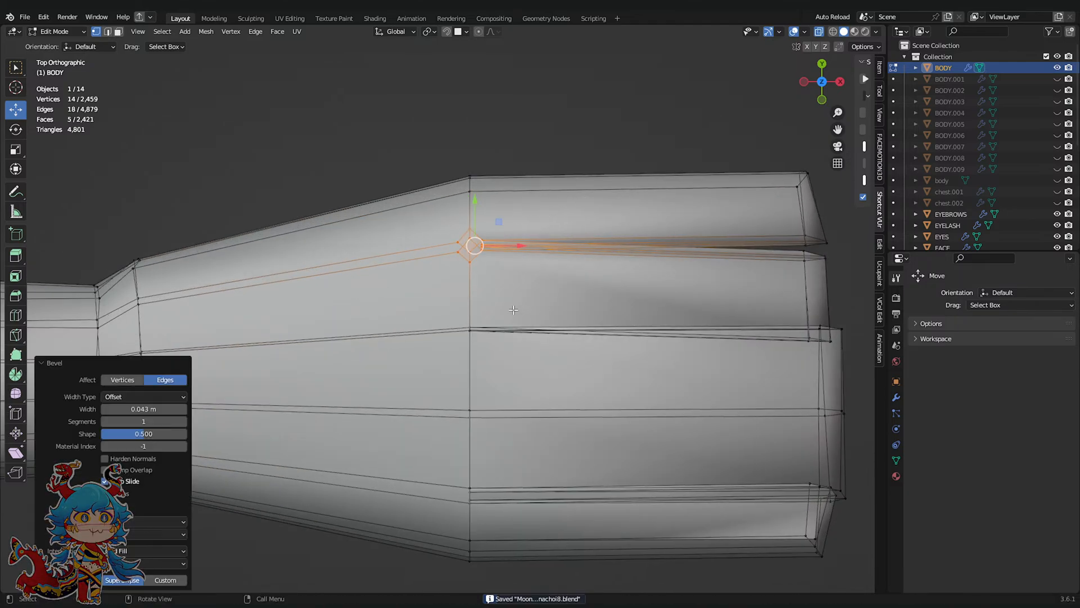
Bevel the edges at the base of the second finger gap by 0.0479 m with one segment
alt+click(493, 336)
key(ctrl+b)
click(574, 261)
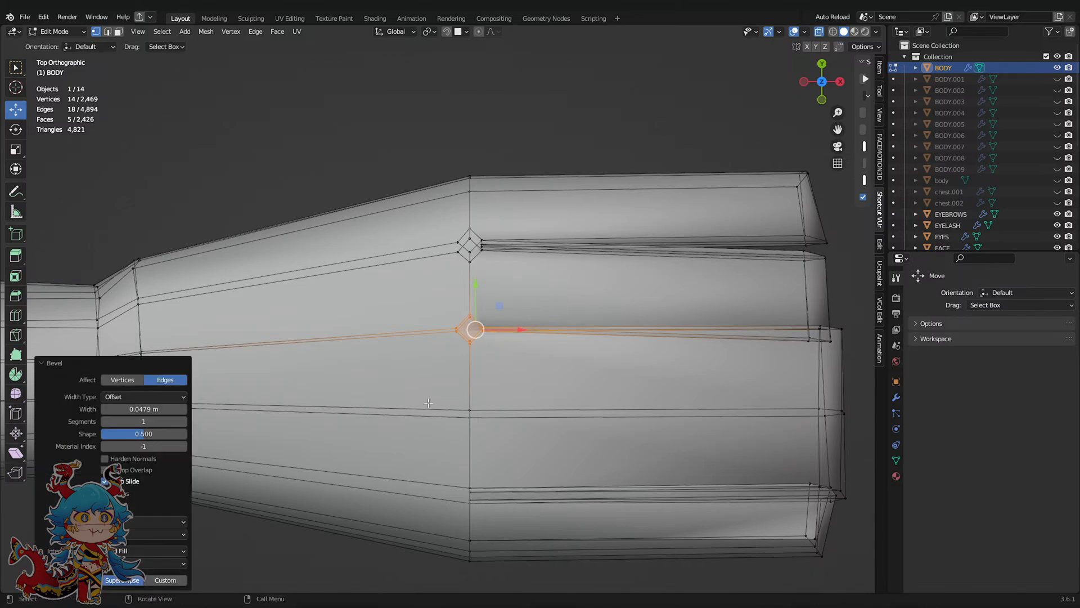
Try to bevel the base vertices halfway across the wide, still undivided finger block
drag(459, 400, 483, 429)
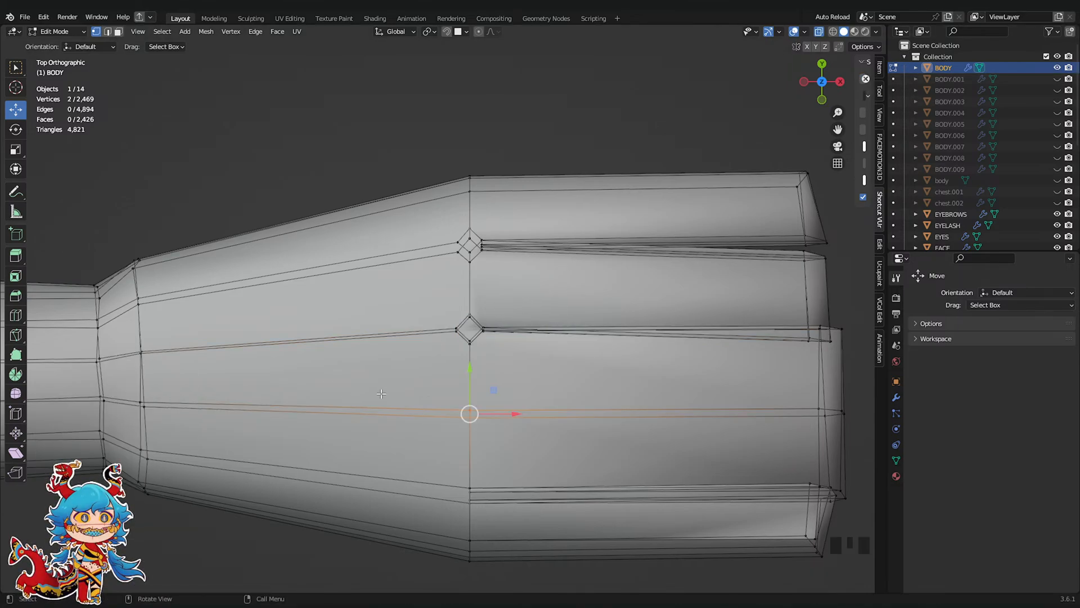
click(380, 322)
key(ctrl+z)
key(ctrl+b)
key(ctrl+z)
key(ctrl+b)
key(ctrl+z)
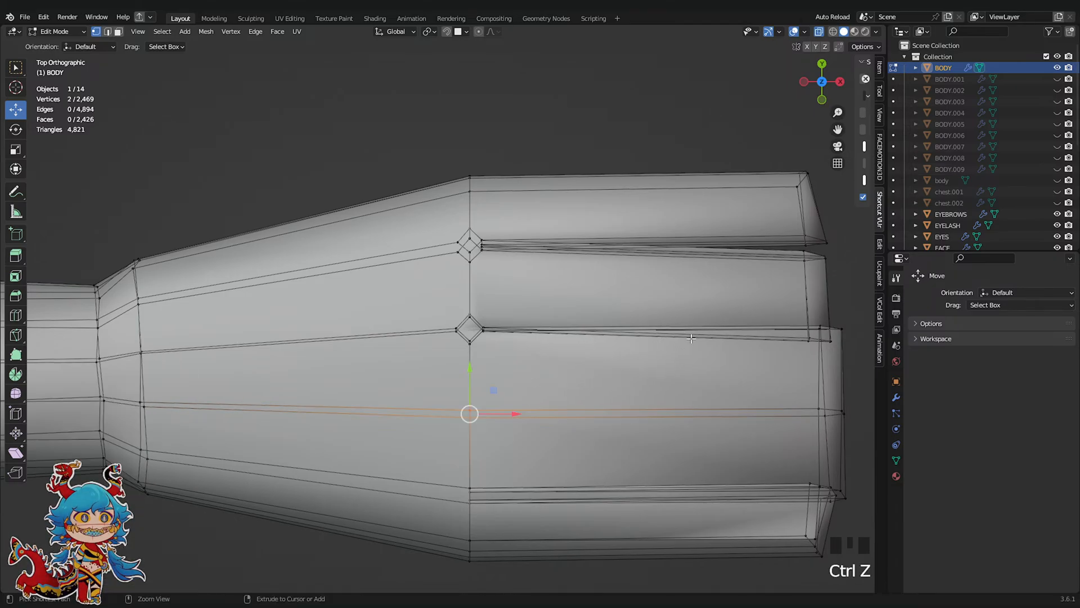
Bevel the edges at the base of the third finger gap by 0.0531 m with one segment
middle_drag(505, 444, 665, 386)
scroll(603, 348, down, 3)
scroll(473, 399, up, 2)
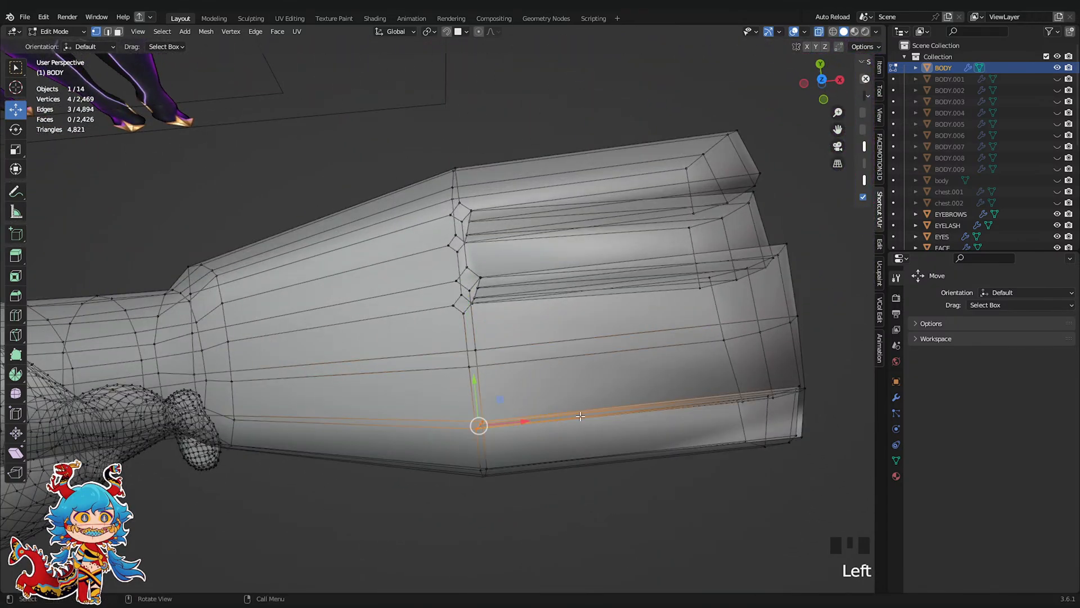
key(ctrl+b)
click(632, 338)
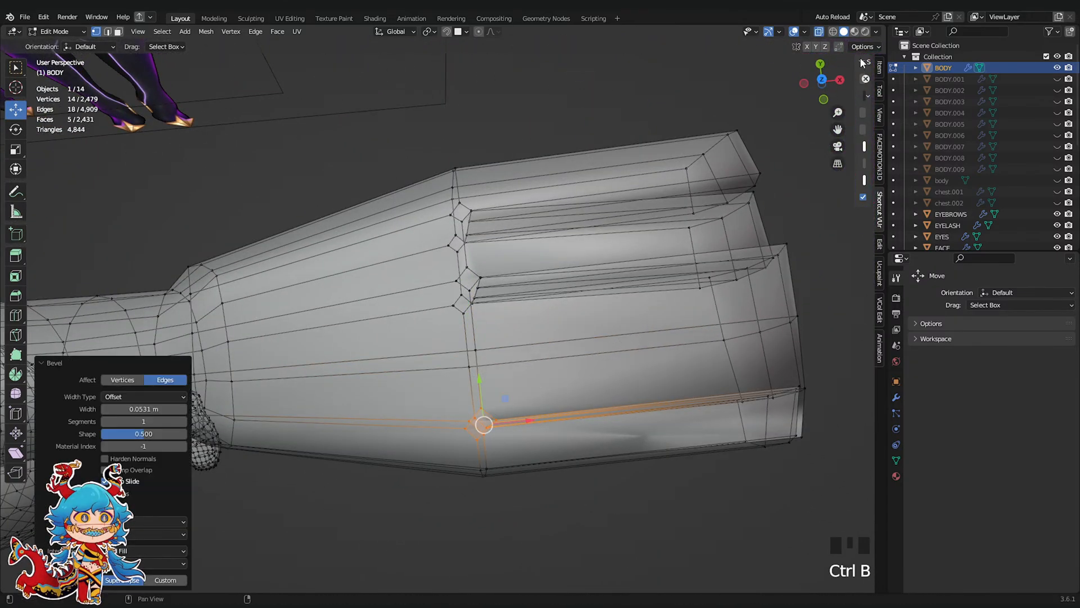
From the top view, scale the base vertices of the second and third finger gaps to 0.690 along Y, and save the file
click(822, 78)
scroll(600, 367, up, 1)
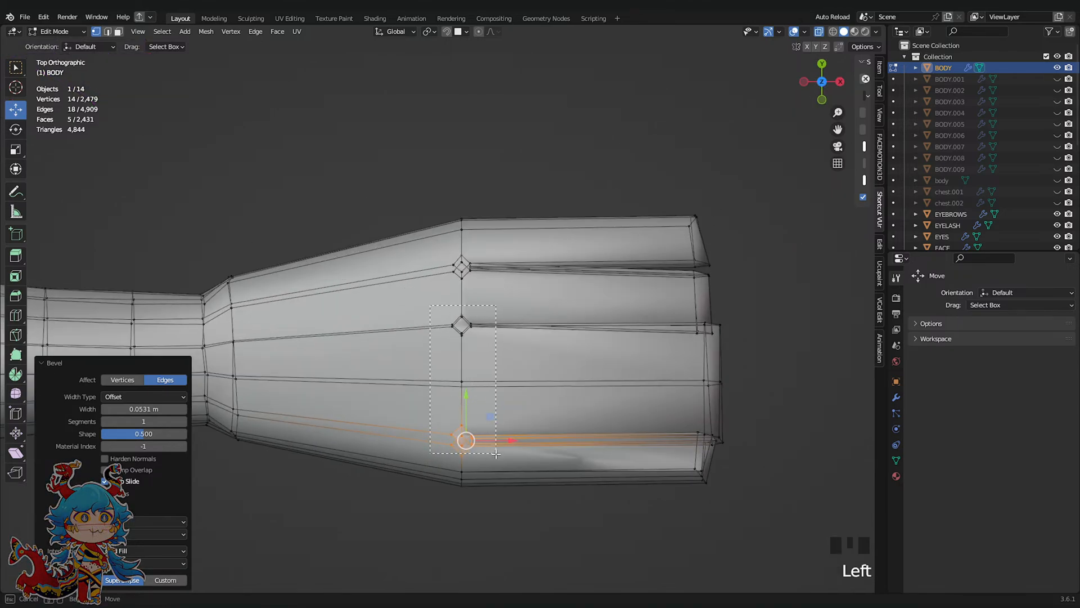
drag(496, 453, 495, 453)
key(ctrl+s)
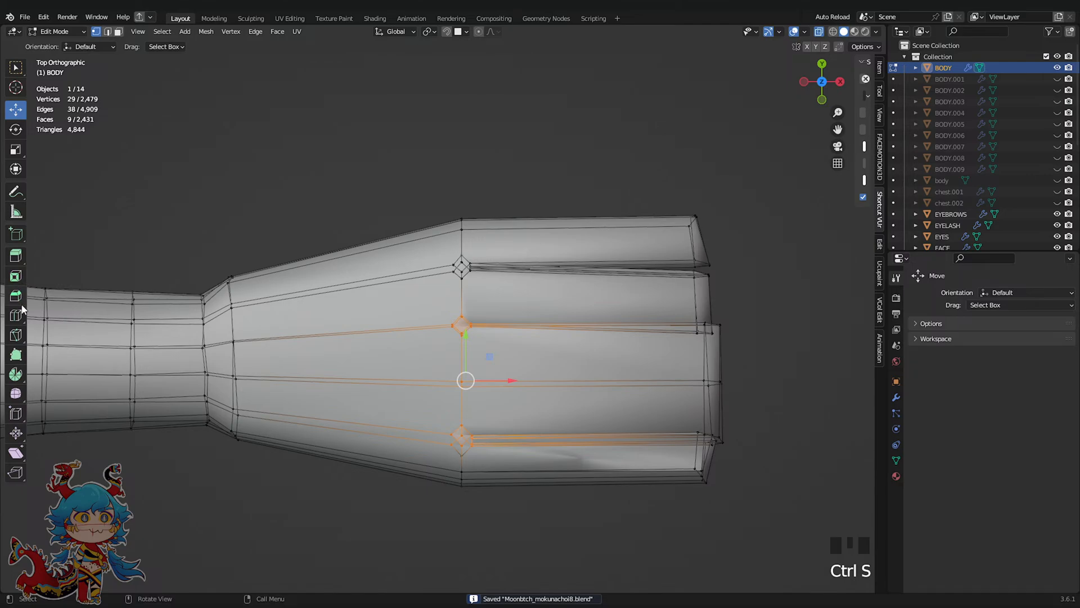
key(ctrl+s)
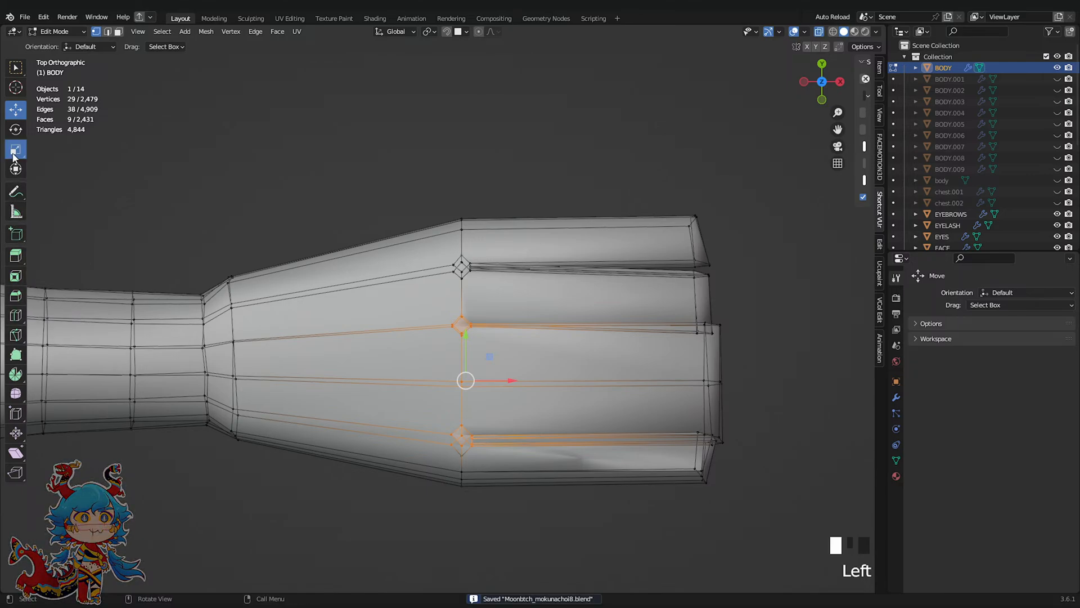
drag(458, 337, 710, 343)
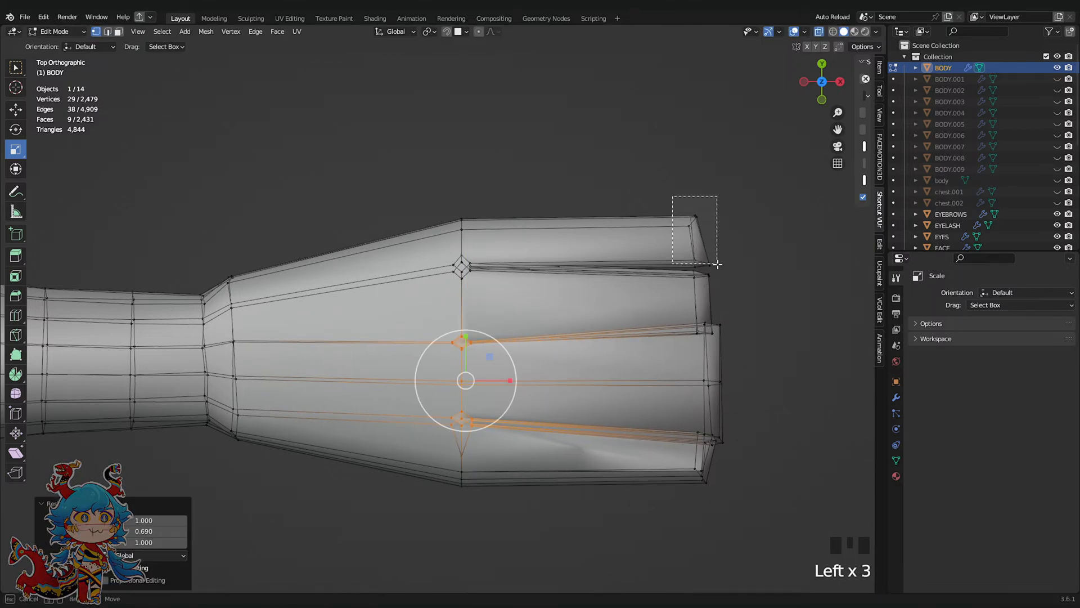
Narrow the first finger by scaling down only its tip vertices, keeping the neighbouring finger out of the selection
drag(717, 264, 724, 273)
key(s)
click(736, 227)
key(ctrl+z)
ctrl+drag(764, 334, 692, 271)
ctrl+drag(763, 304, 690, 270)
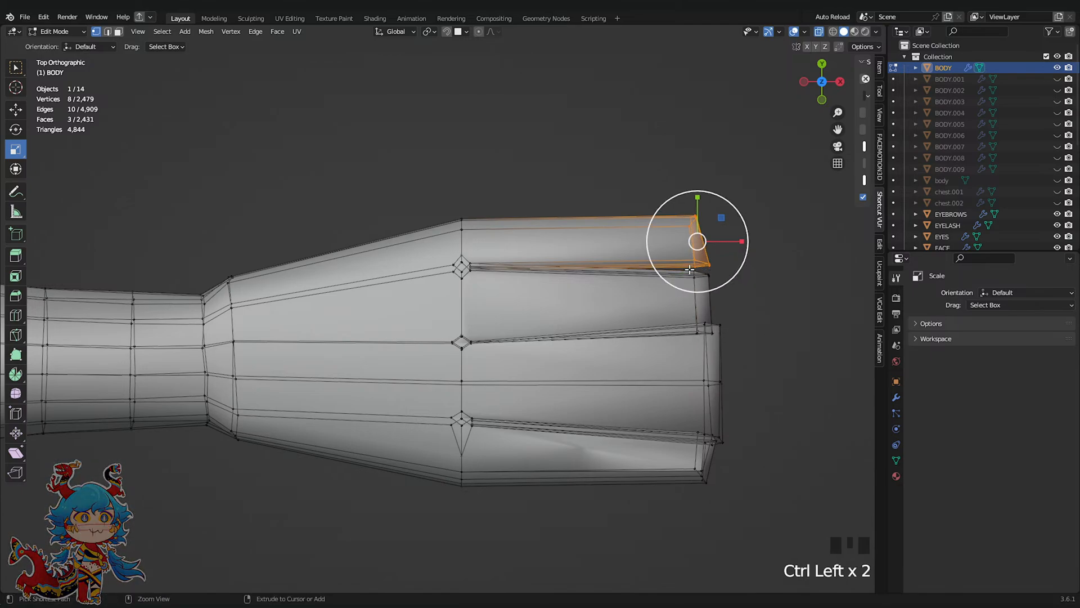
key(s)
click(769, 222)
click(767, 347)
Scale down the tip vertices of the second finger and reposition them to taper and lengthen it
shift+middle_drag(693, 315, 606, 344)
scroll(607, 344, up, 3)
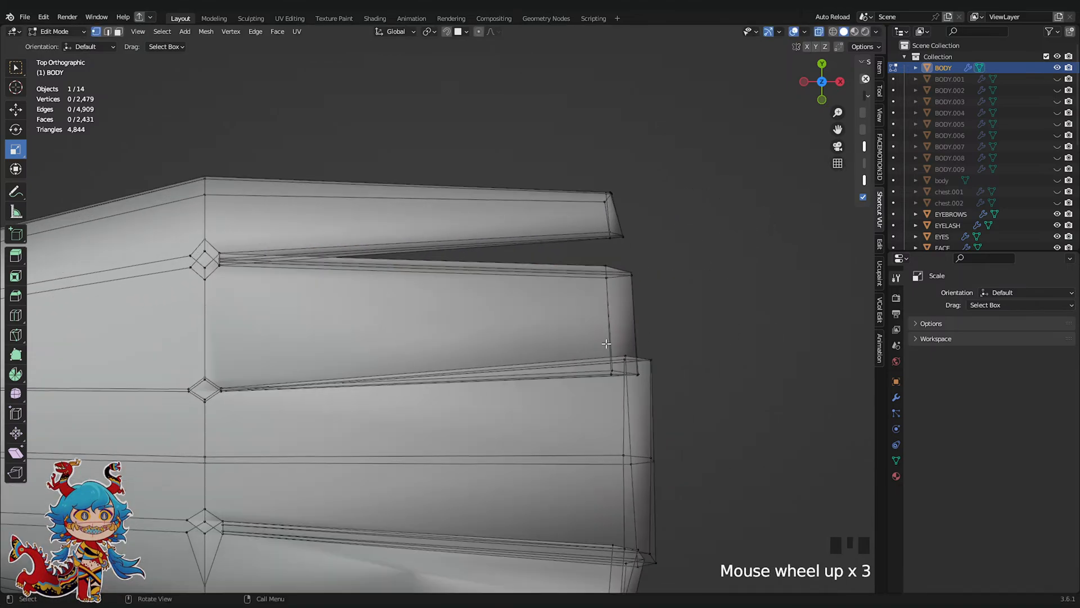
drag(581, 260, 662, 308)
shift+drag(653, 396, 670, 549)
click(732, 407)
key(s)
click(703, 310)
key(g)
click(772, 320)
Select all tip vertices of the third finger, scale them down and move them into line with that finger
scroll(624, 357, down, 1)
scroll(666, 435, up, 3)
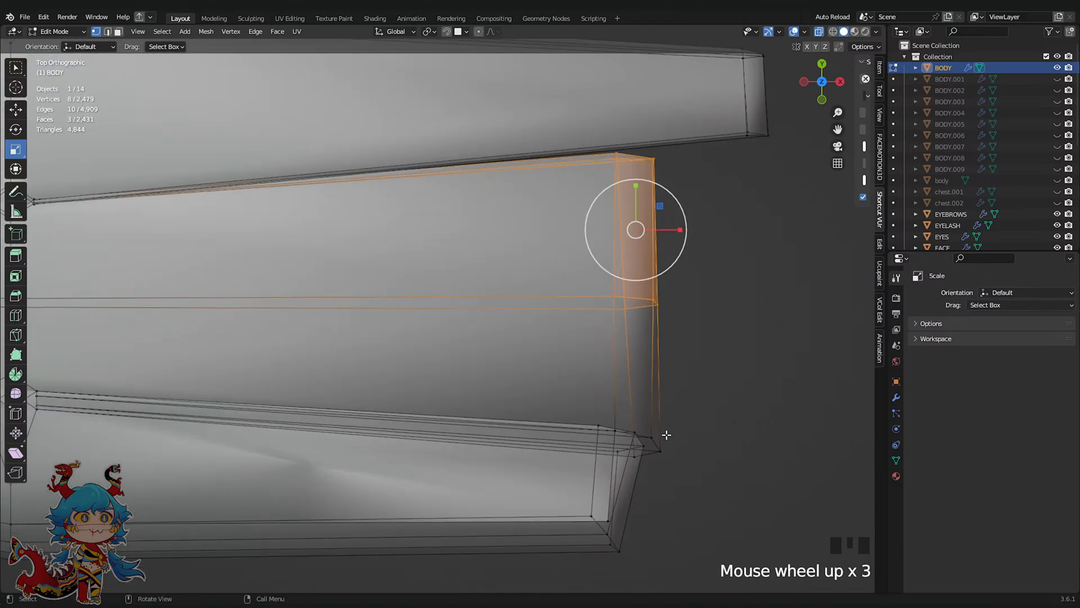
scroll(666, 435, down, 2)
shift+middle_drag(678, 373, 561, 369)
alt+shift+click(549, 374)
scroll(550, 373, down, 2)
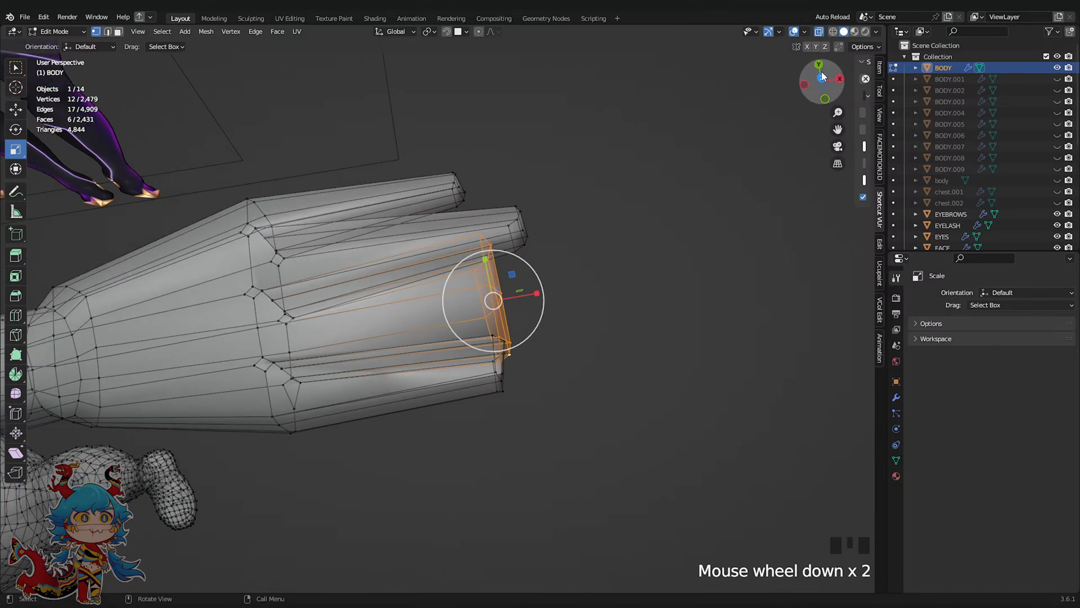
click(822, 76)
scroll(638, 203, up, 1)
key(s)
click(522, 301)
key(g)
click(555, 302)
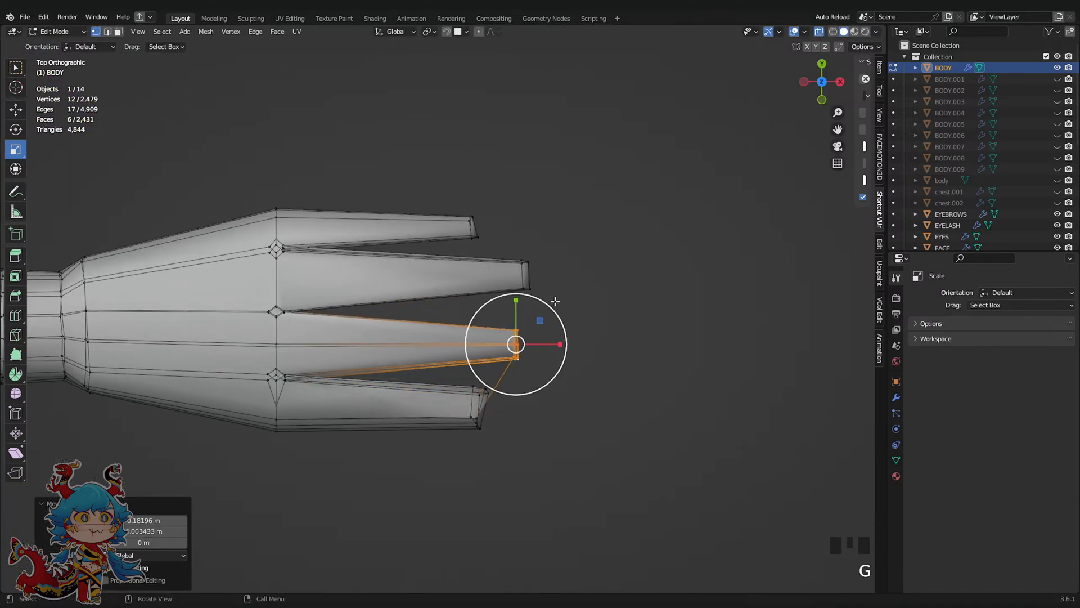
Try to move the third fingertip vertex that is linked to the fourth finger
middle_drag(555, 302, 500, 388)
click(541, 292)
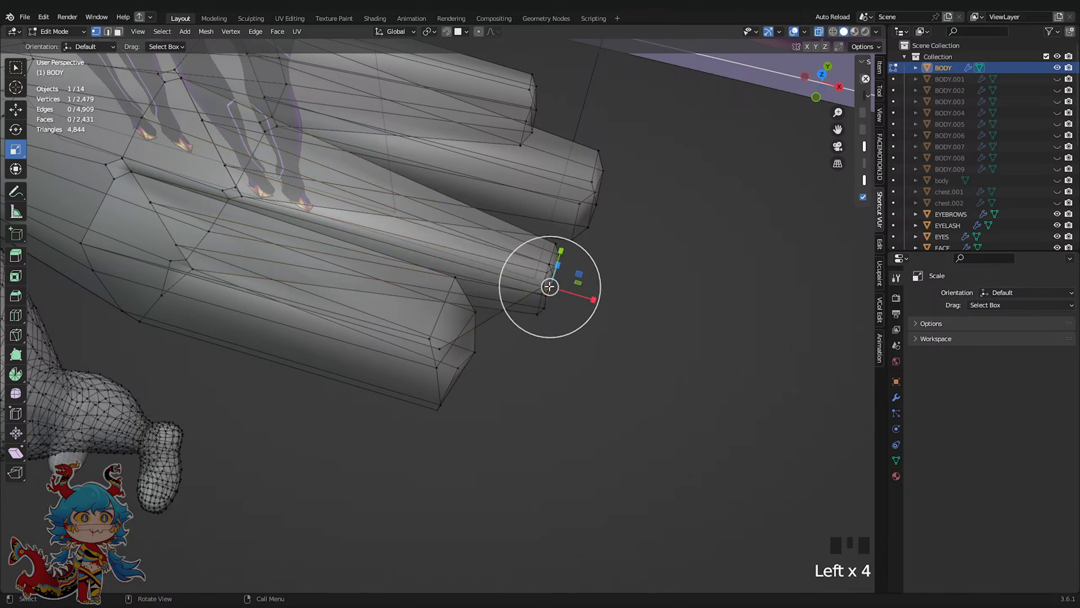
key(g)
click(458, 362)
key(ctrl+z)
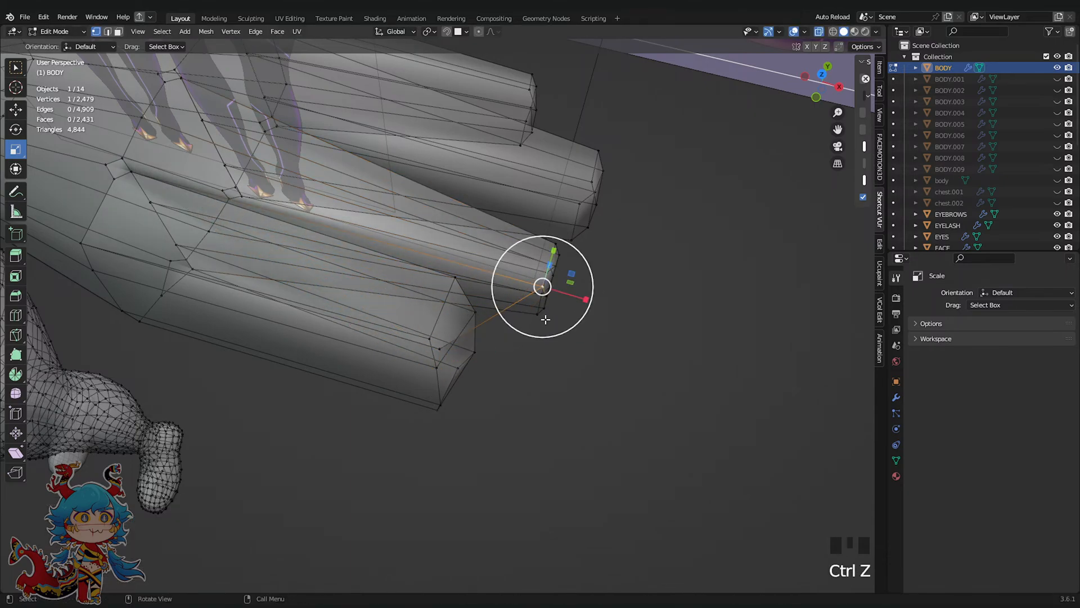
With X-ray off, pull the stray sliver vertex away from the fourth fingertip, delete it and save the file
scroll(493, 344, up, 3)
middle_drag(493, 345, 499, 323)
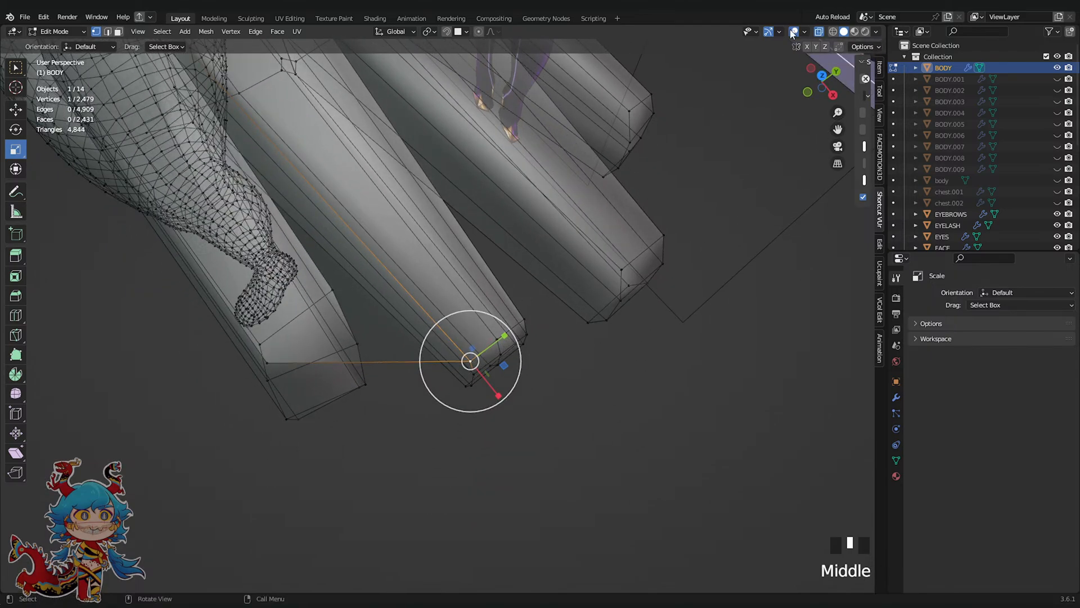
click(819, 33)
middle_drag(663, 185, 592, 229)
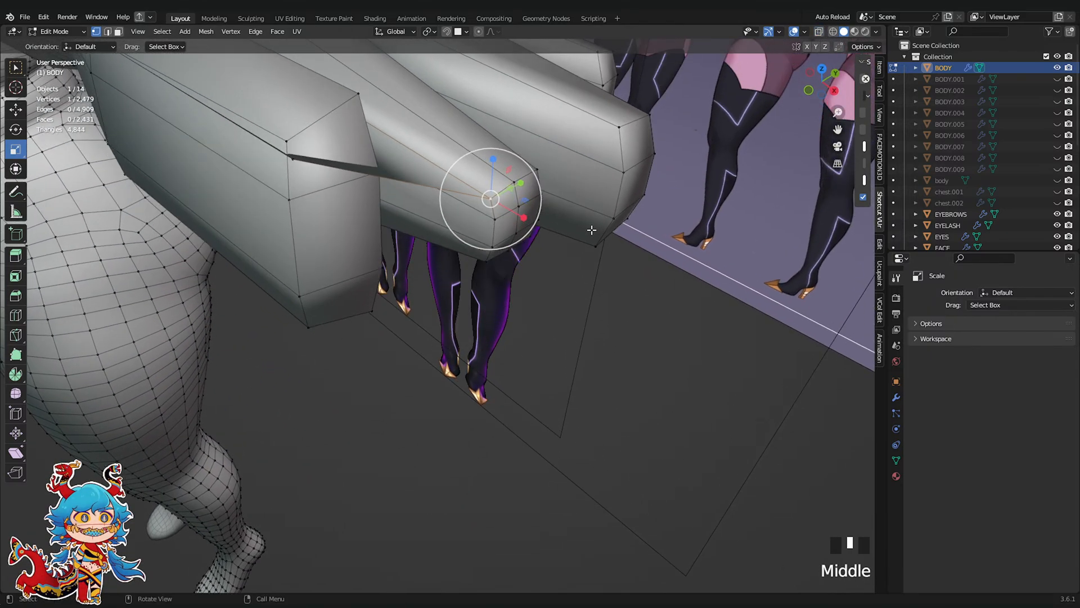
click(285, 161)
key(g)
click(485, 172)
middle_drag(485, 171, 388, 228)
shift+middle_drag(388, 228, 498, 323)
key(x)
click(437, 306)
key(ctrl+s)
With X-ray back on in the top view, scale down the fourth finger's tip vertices and reposition them
click(823, 71)
scroll(726, 249, down, 4)
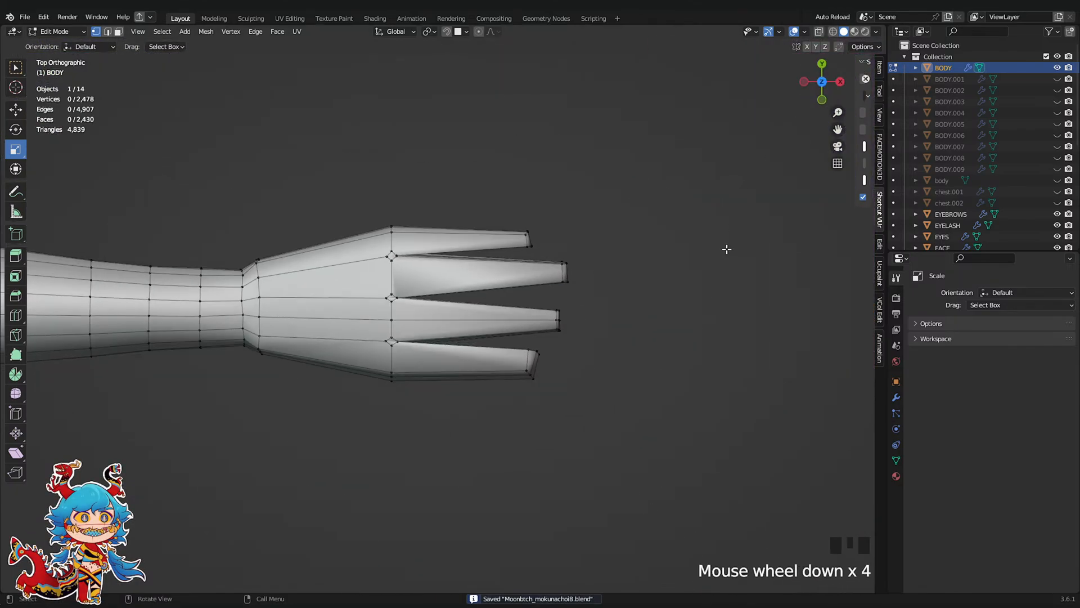
shift+middle_drag(652, 246, 641, 230)
key(ctrl+s)
click(818, 32)
scroll(613, 332, up, 1)
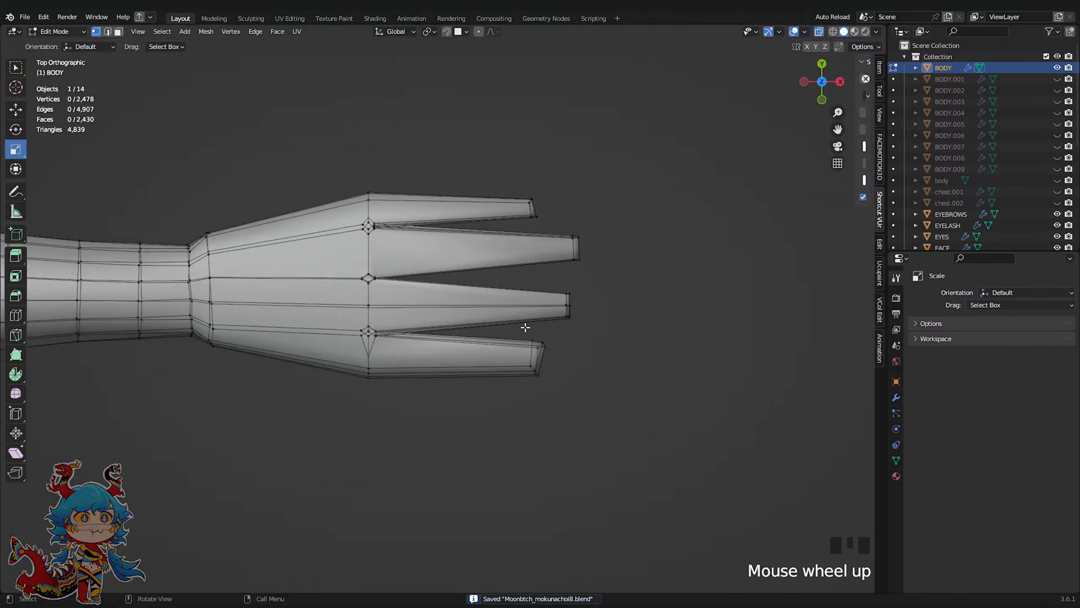
drag(524, 326, 586, 406)
key(s)
click(596, 351)
key(g)
click(563, 361)
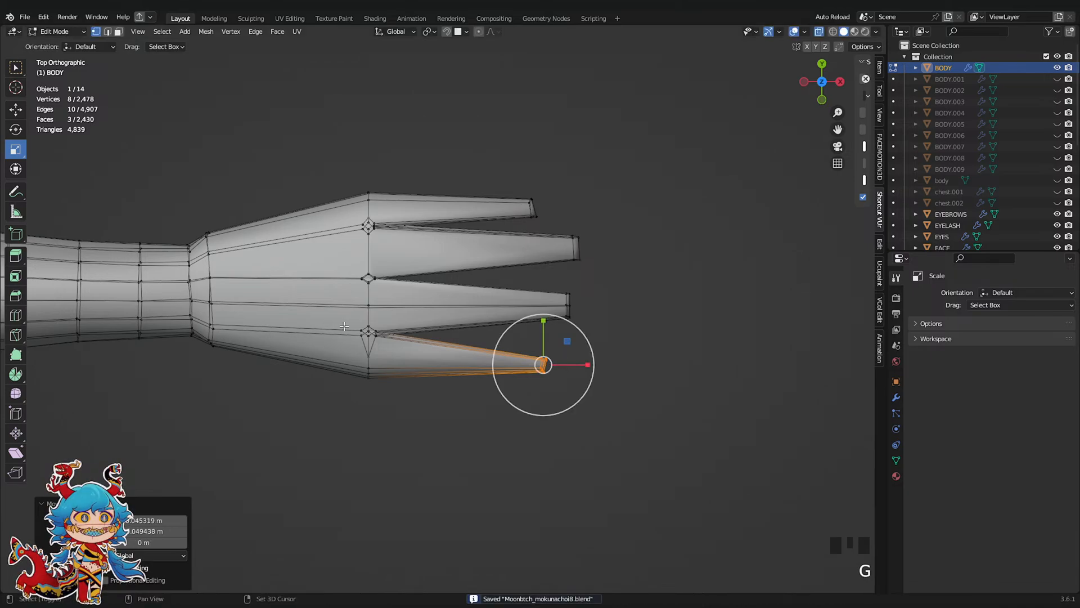
Try to add a loop cut across the hand
shift+middle_drag(305, 205, 371, 240)
key(ctrl+r)
click(341, 223)
click(341, 222)
key(ctrl+z)
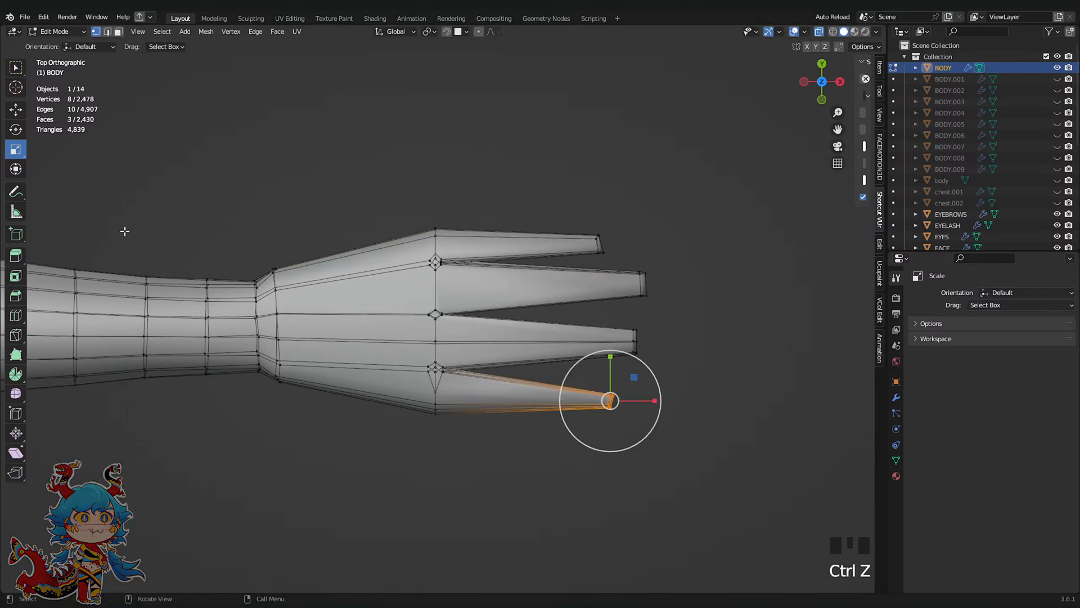
Add an edge loop around the palm and move it close to the finger bases
drag(270, 255, 366, 395)
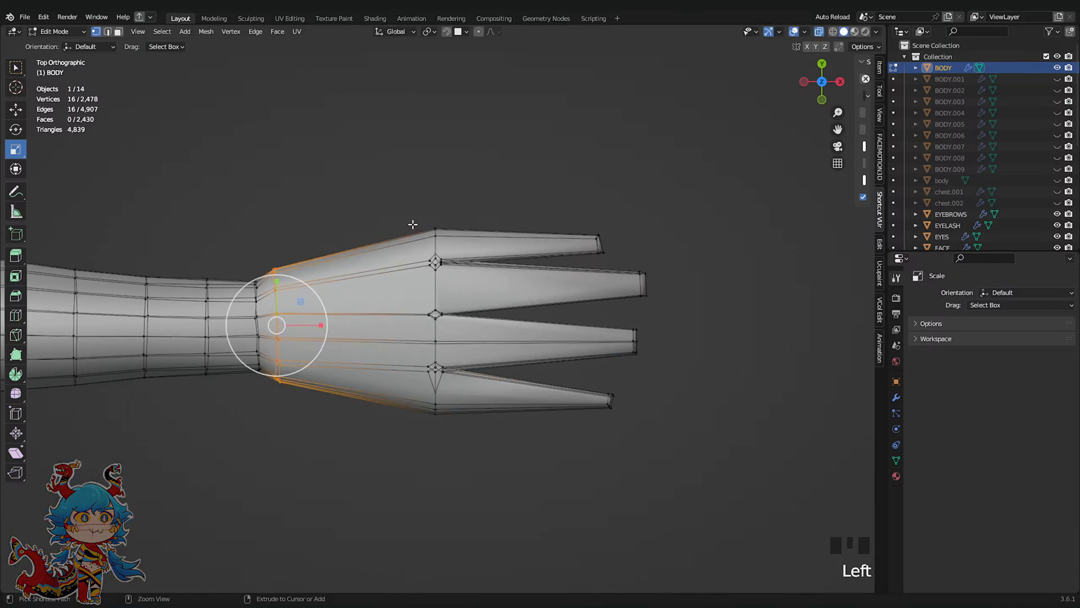
click(405, 207)
click(315, 152)
drag(272, 243, 318, 426)
shift+middle_drag(338, 433, 434, 465)
click(433, 466)
drag(433, 465, 367, 290)
key(s)
click(393, 251)
key(g)
click(518, 241)
Enlarge the new palm loop to follow the hand's outline and nudge it closer to the finger bases
key(s)
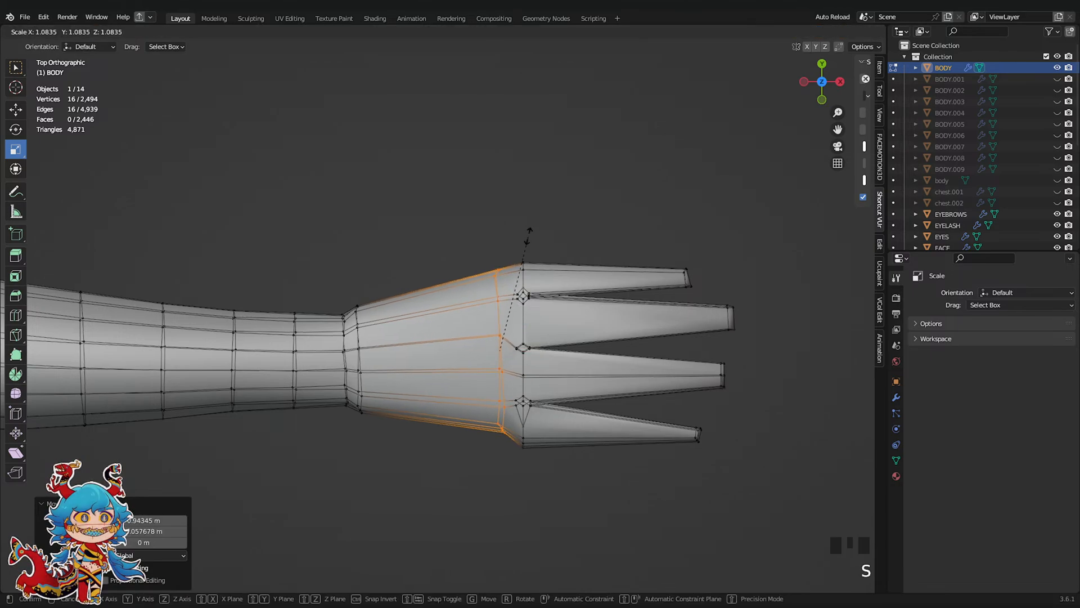
click(530, 243)
key(g)
click(532, 239)
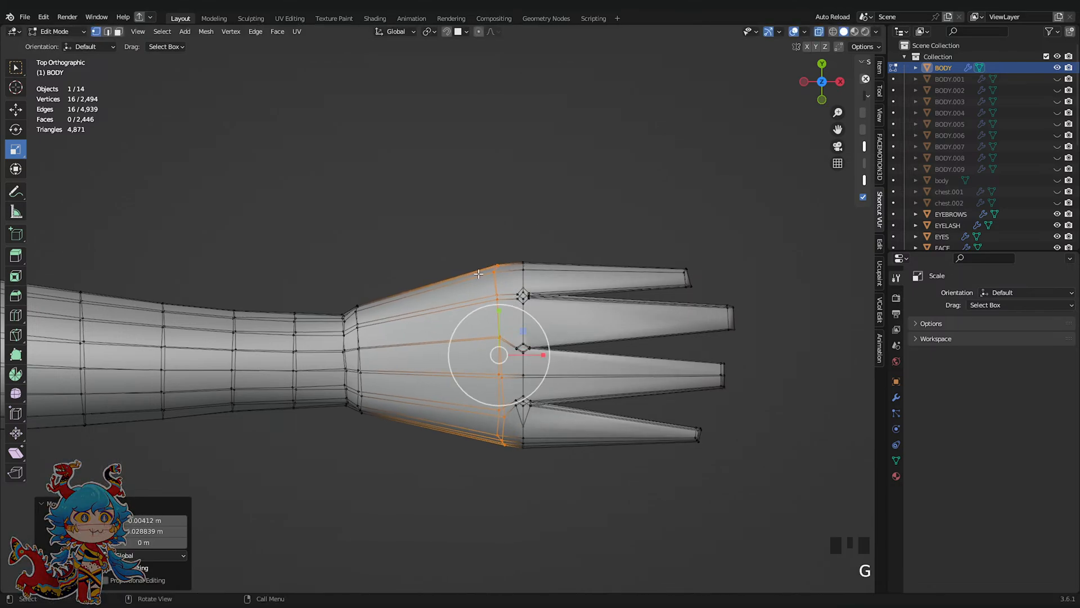
scroll(552, 239, up, 3)
key(g)
click(612, 227)
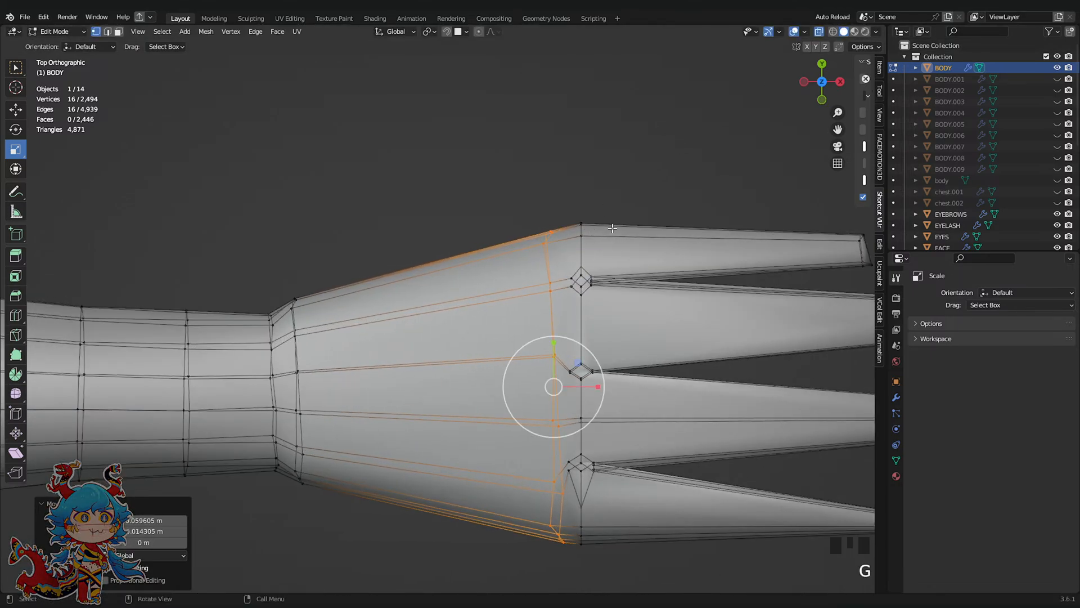
Move the palm loop vertices level with the second and third finger gaps, and pull the third gap's low spike vertex up toward its diamond
click(666, 362)
drag(537, 340, 560, 374)
key(g)
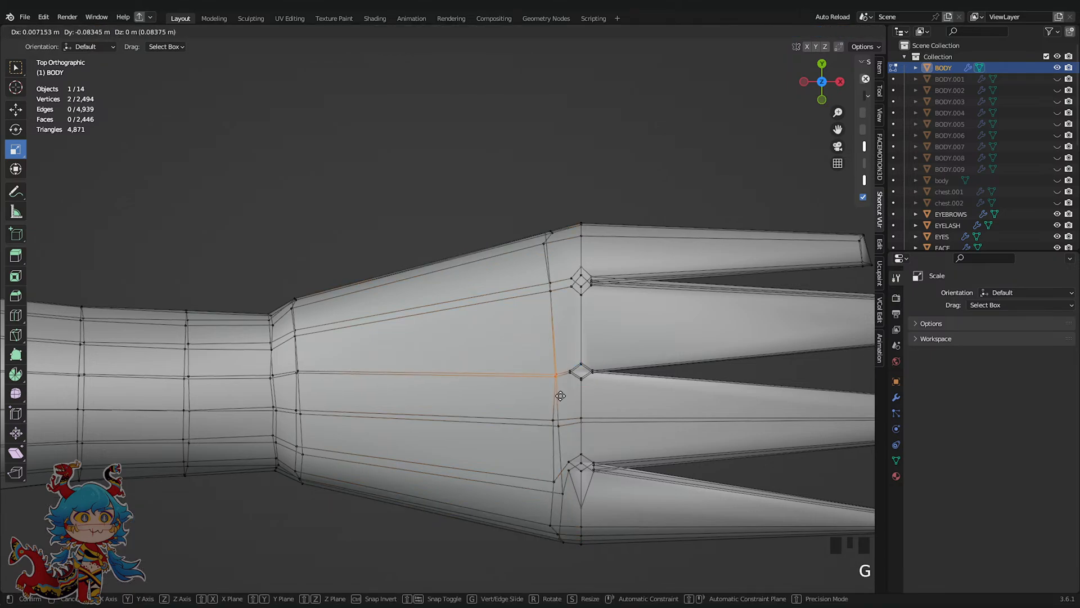
click(558, 394)
click(558, 487)
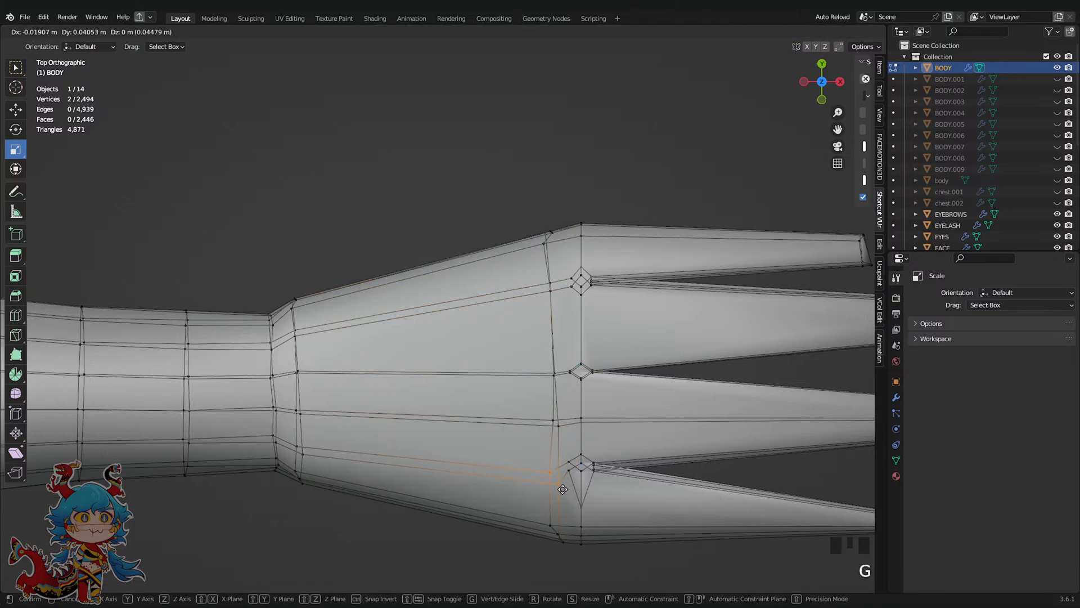
click(558, 471)
click(590, 505)
key(g)
click(590, 478)
Merge the first finger gap's diamond vertices with the adjacent palm loop vertices on both sides of the hand
shift+middle_drag(591, 478, 526, 369)
scroll(499, 337, down, 2)
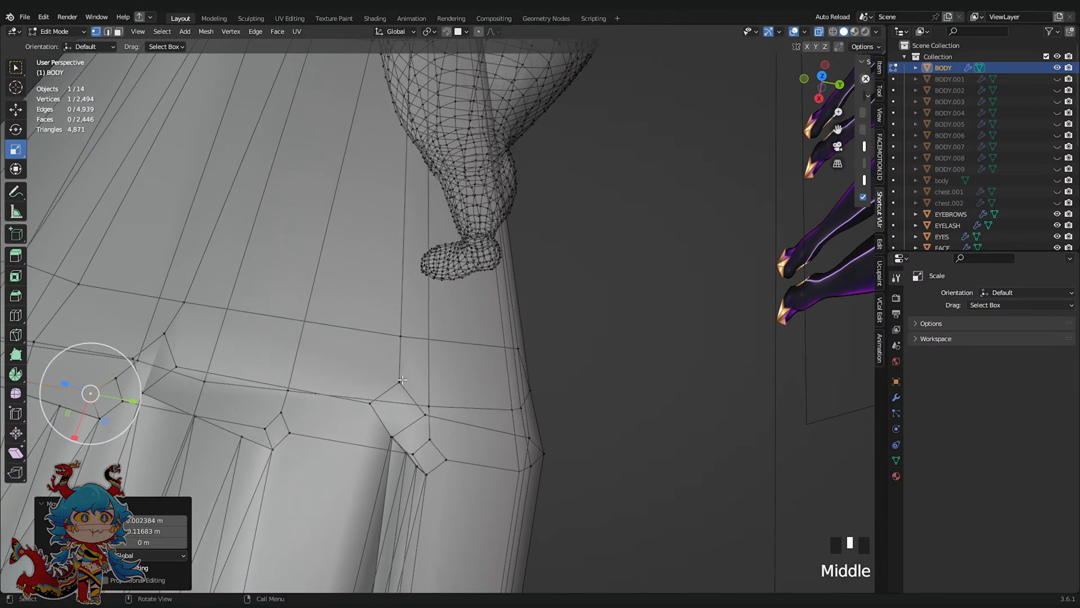
right_click(404, 334)
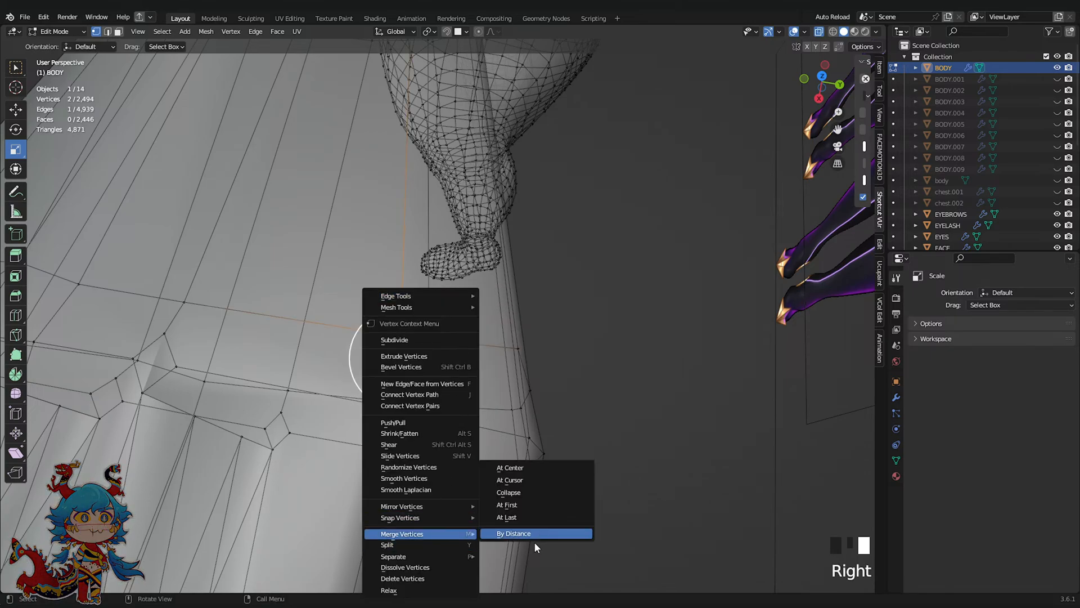
click(534, 531)
click(438, 445)
right_click(447, 403)
mouse_move(500, 407)
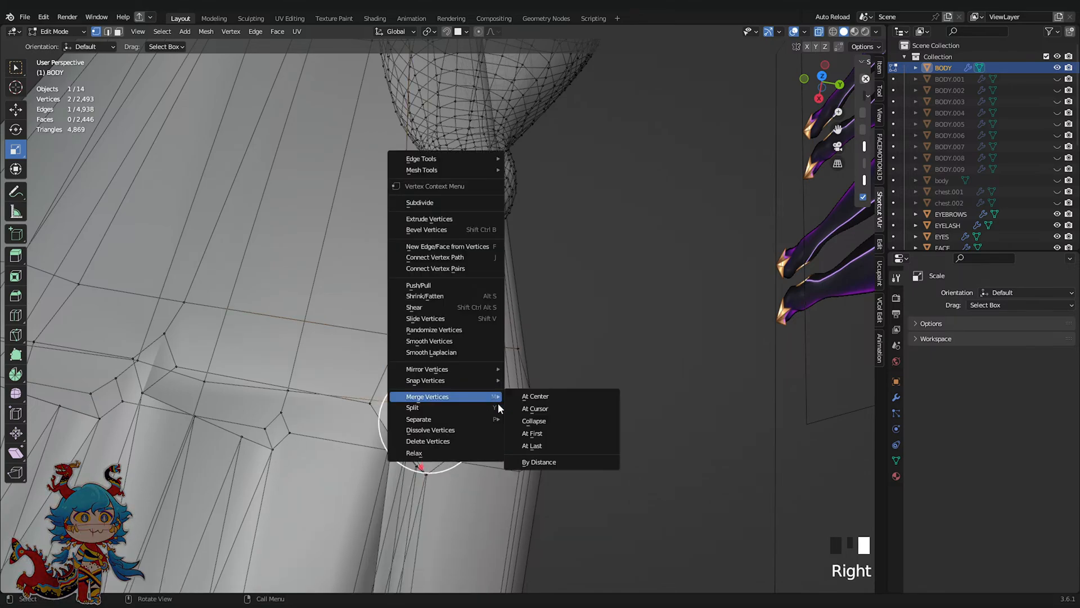
click(569, 450)
Merge the second finger gap's diamond vertices with the adjacent palm loop vertices on both sides, using At Last
middle_drag(422, 436, 376, 428)
shift+middle_drag(377, 428, 372, 457)
click(361, 418)
right_click(393, 387)
mouse_move(393, 387)
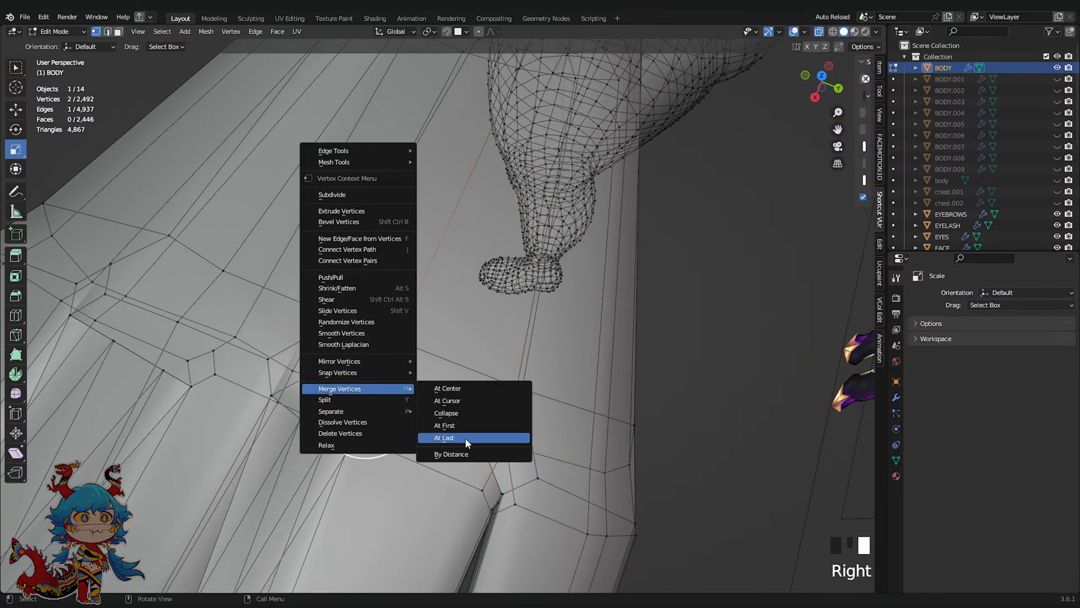
click(450, 437)
shift+middle_drag(450, 436, 421, 440)
shift+click(423, 380)
right_click(427, 380)
mouse_move(428, 379)
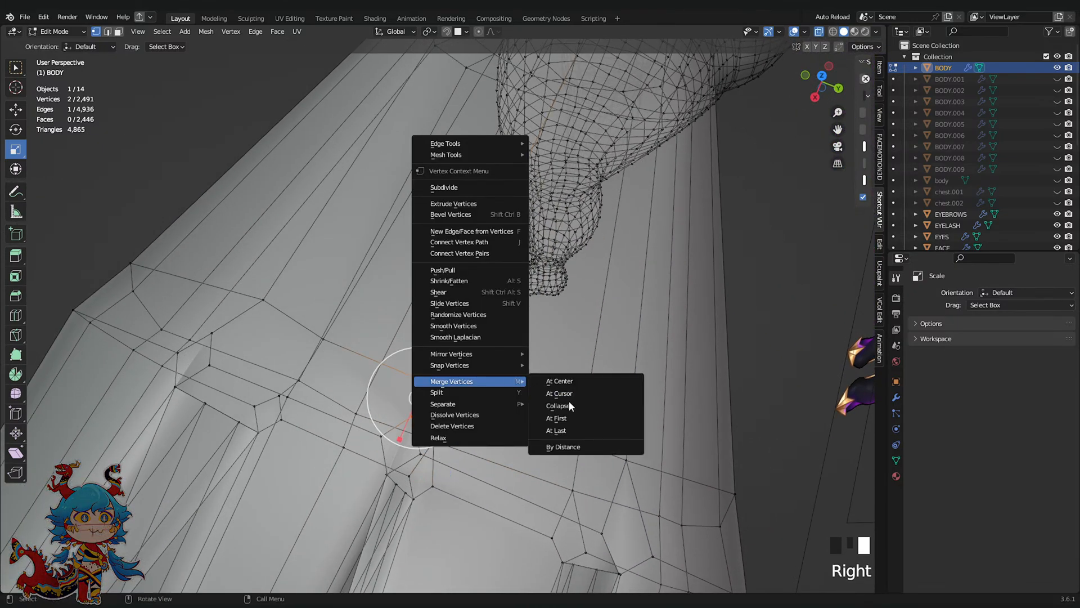
click(569, 440)
Merge the third finger gap's diamond vertices with the adjacent palm loop vertices on both sides of the hand
middle_drag(568, 440, 439, 416)
shift+click(376, 355)
right_click(394, 356)
mouse_move(442, 355)
click(474, 409)
shift+click(366, 433)
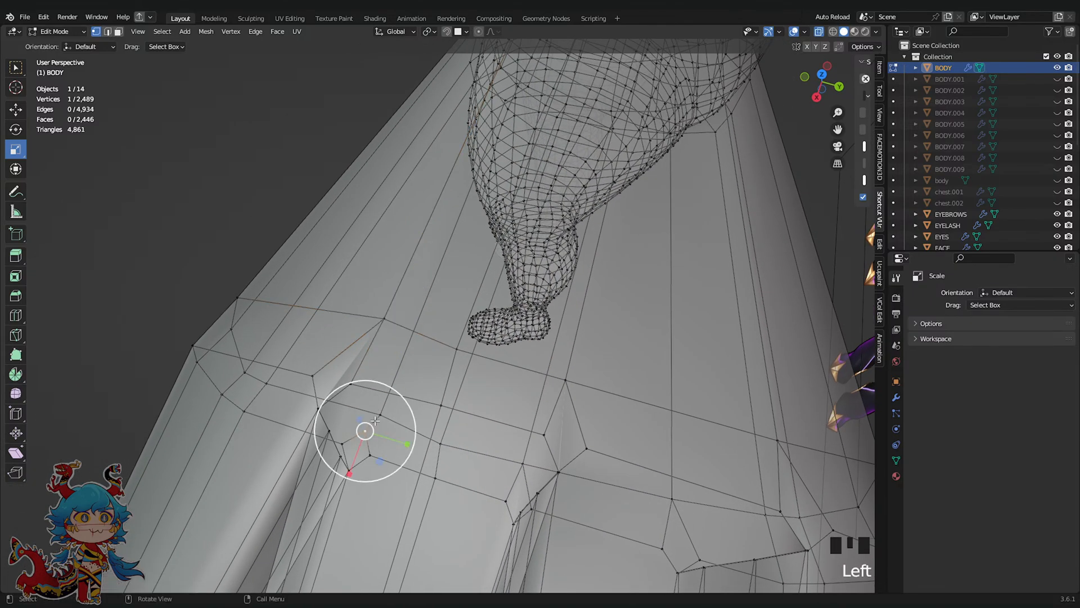
right_click(393, 416)
mouse_move(442, 415)
click(492, 453)
Switch the body mesh to Sculpt Mode, choose the Smooth brush and save the file
middle_drag(492, 453, 499, 441)
key(Tab)
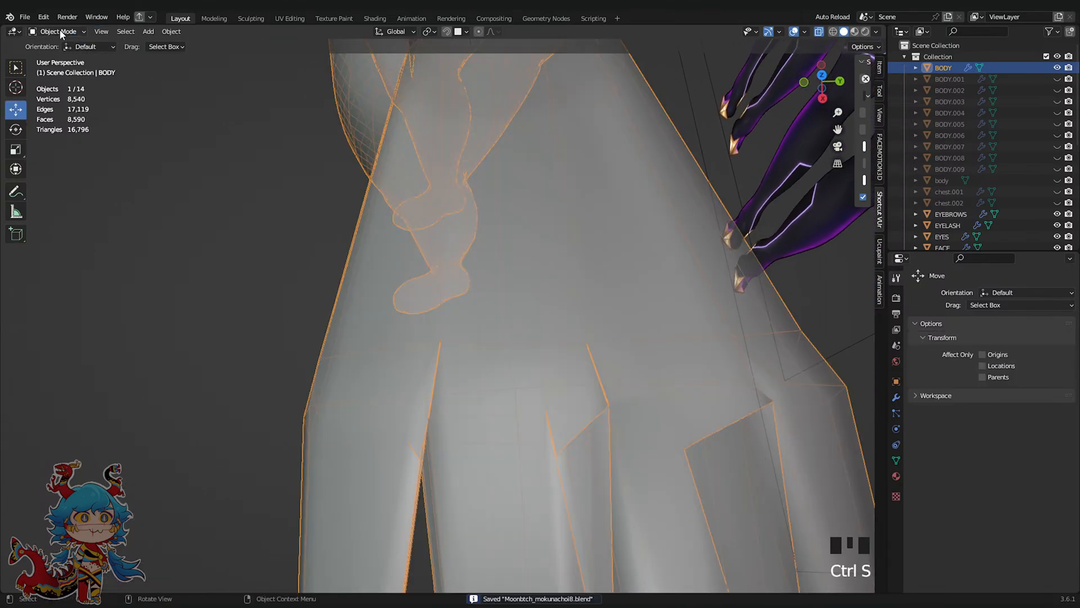
click(61, 32)
click(53, 67)
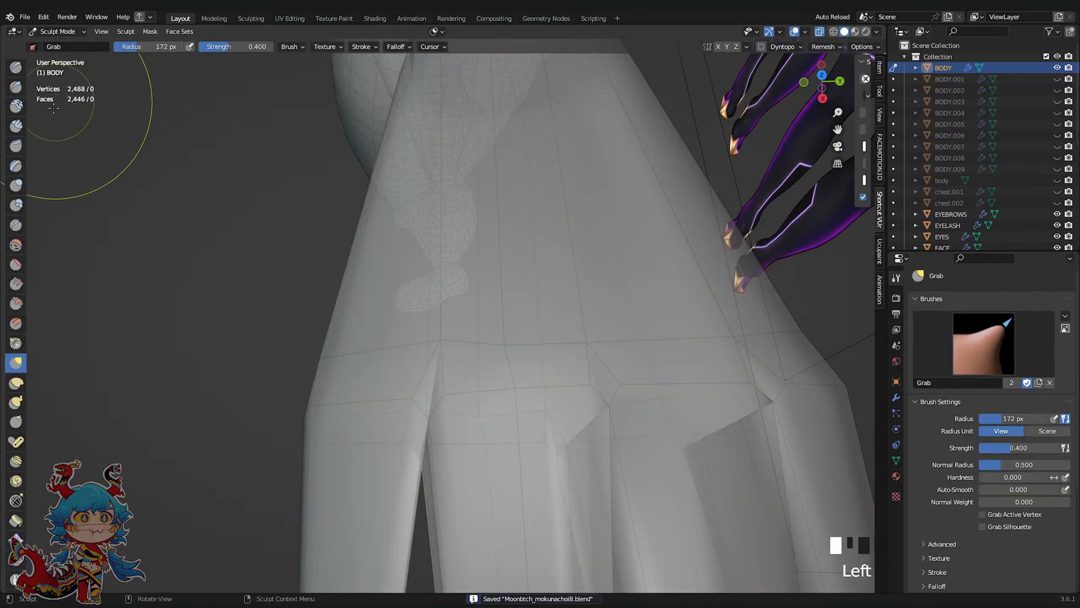
click(16, 244)
key(ctrl+s)
Smooth the mesh around the bases of the finger gaps on both sides of the hand
scroll(450, 348, down, 2)
shift+drag(451, 350, 435, 389)
mouse_move(434, 389)
middle_down()
mouse_move(478, 363)
mouse_move(429, 393)
middle_up()
shift+drag(519, 369, 533, 370)
shift+drag(617, 375, 613, 388)
middle_drag(613, 388, 579, 230)
shift+drag(438, 211, 435, 207)
shift+drag(517, 220, 579, 210)
Return to Edit Mode, save the file and use the Knife to cut an edge across the wedge at the third finger gap
mouse_move(571, 200)
middle_down()
mouse_move(559, 366)
mouse_move(451, 376)
mouse_move(416, 394)
middle_up()
key(Tab)
key(ctrl+s)
click(16, 335)
scroll(407, 417, up, 2)
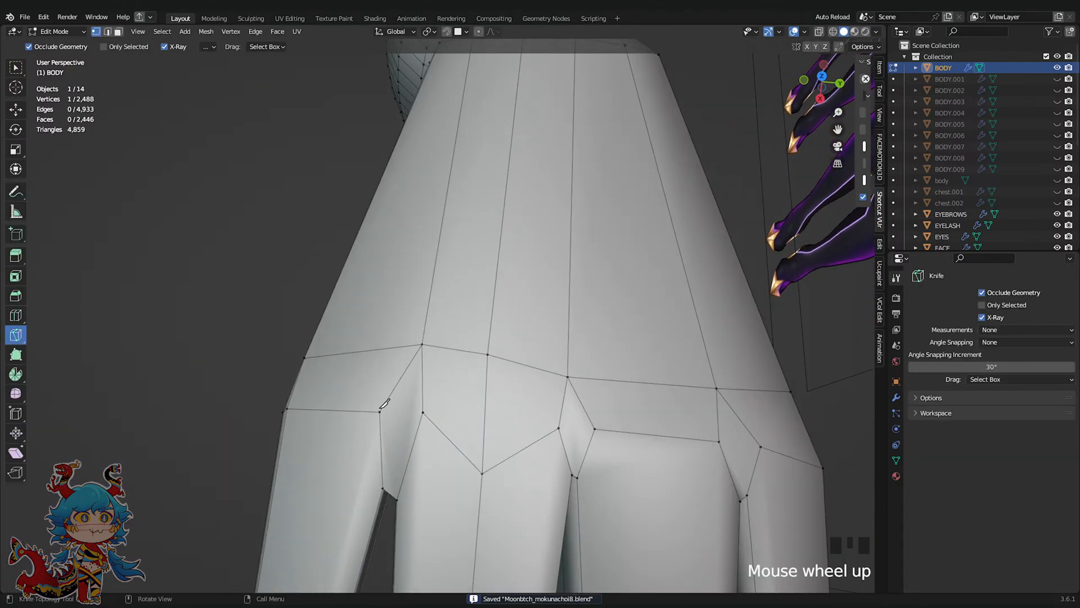
click(379, 412)
double_click(422, 412)
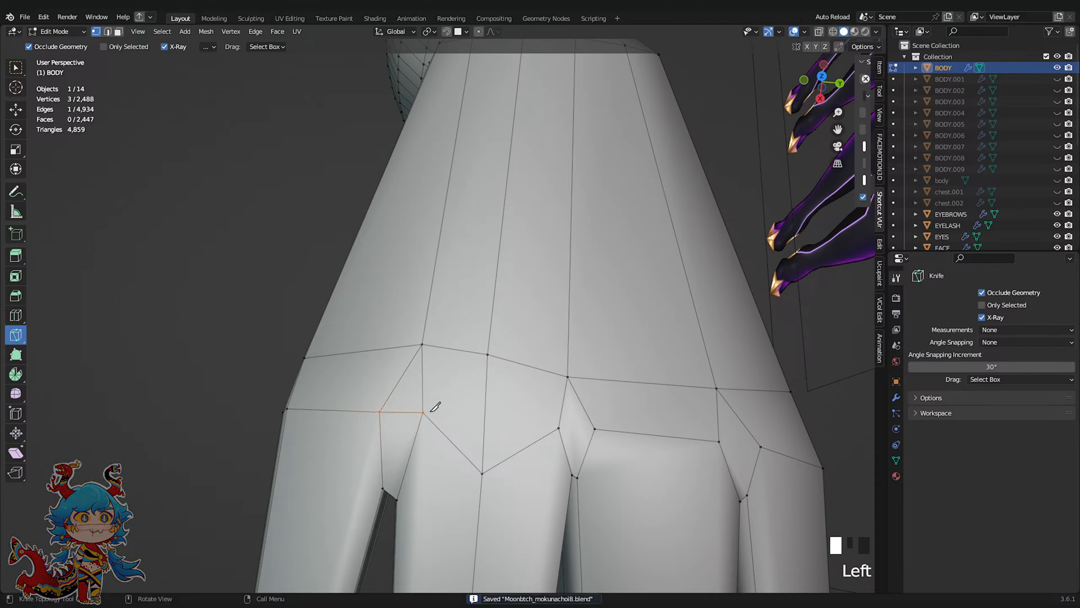
Use the Knife to cut edges across the remaining wedges at the finger gaps on both sides of the hand
click(558, 427)
click(719, 442)
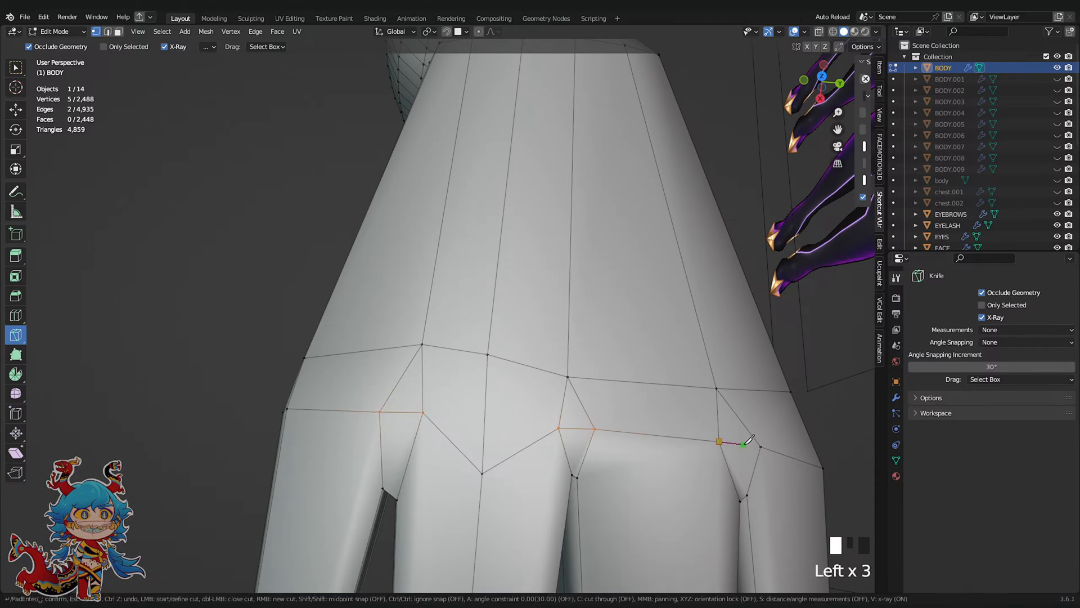
middle_drag(760, 445, 419, 184)
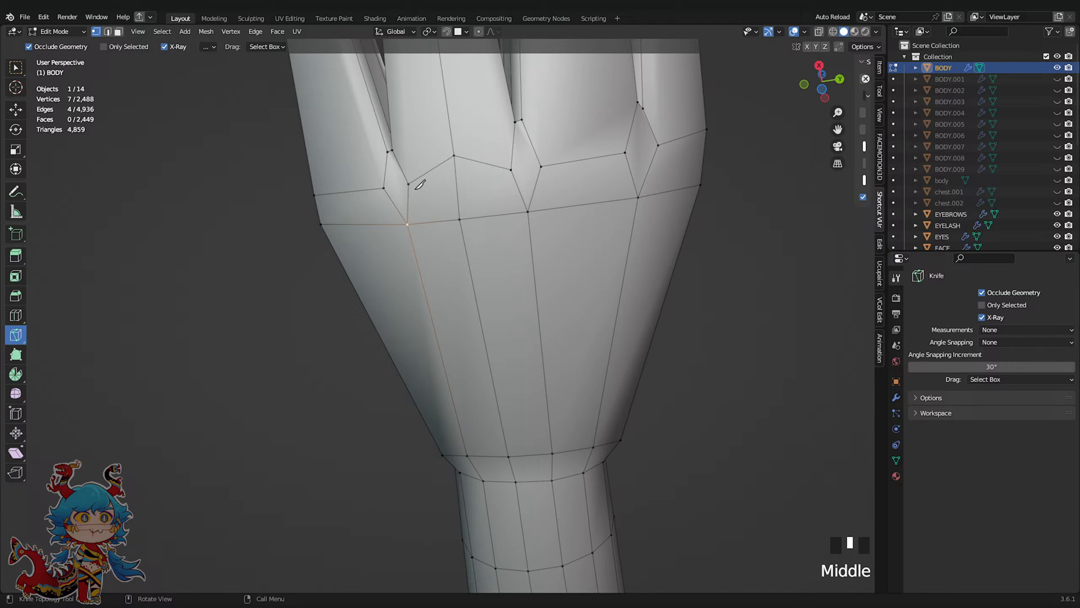
double_click(384, 186)
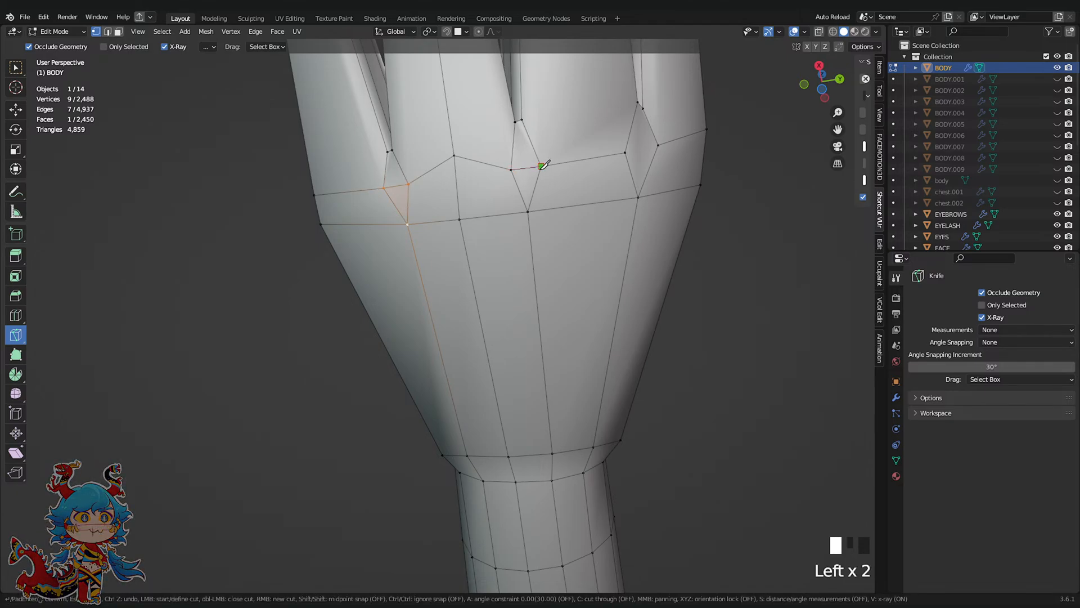
double_click(658, 145)
scroll(636, 172, down, 1)
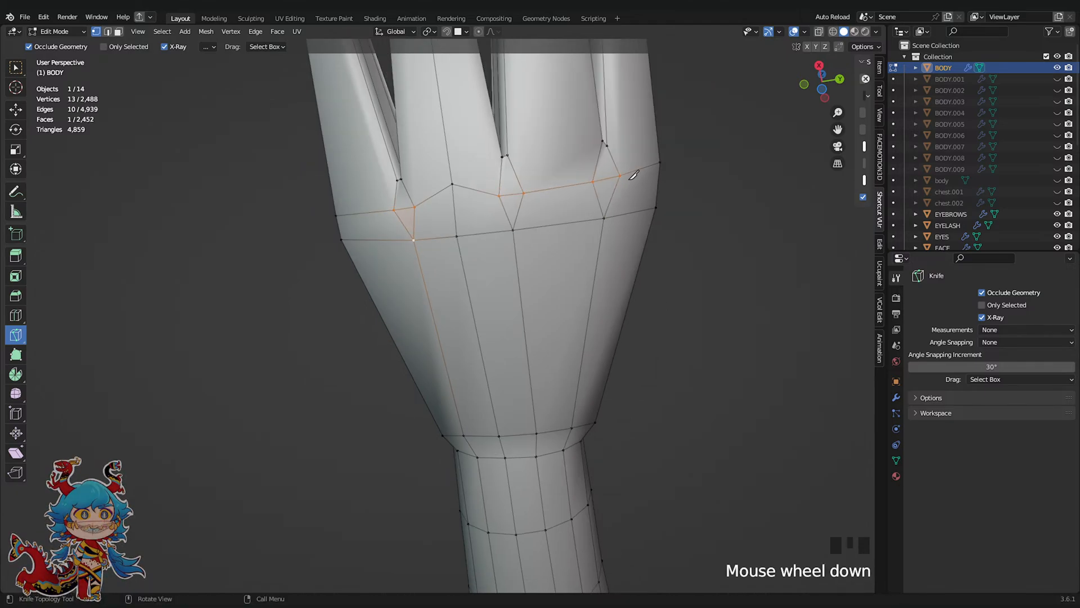
middle_drag(636, 172, 449, 303)
scroll(452, 300, up, 4)
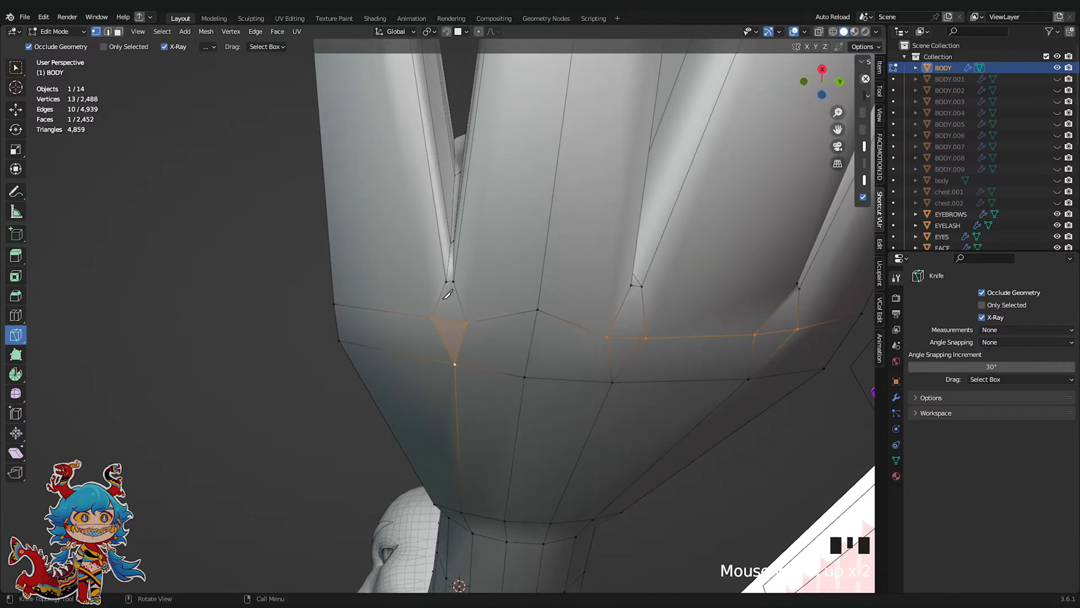
key(ctrl+r)
click(458, 257)
scroll(646, 345, down, 4)
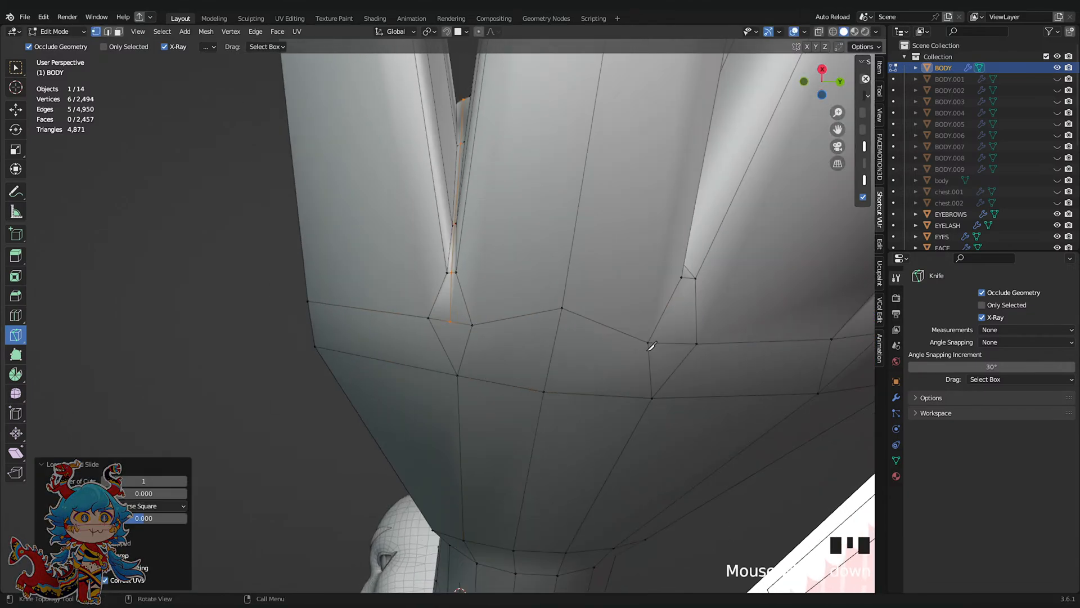
key(ctrl+z)
Save the file, add edge loops across the palm between knuckles and wrist, and scale up the loop nearest the wrist
middle_drag(634, 333, 853, 120)
key(ctrl+s)
scroll(732, 236, down, 3)
click(821, 83)
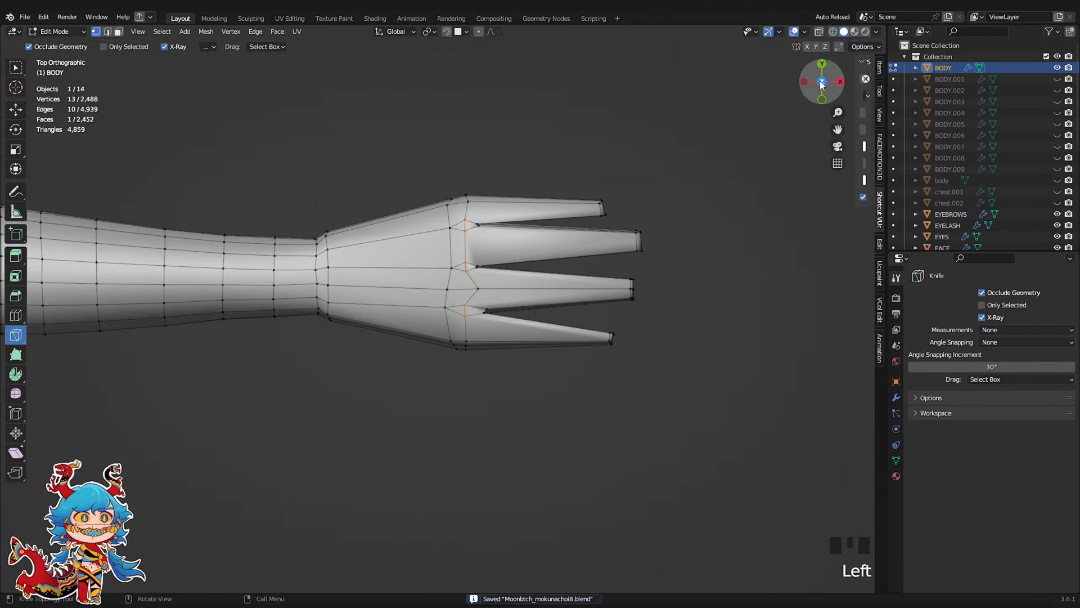
shift+middle_drag(534, 265, 545, 273)
scroll(400, 240, up, 2)
click(421, 227)
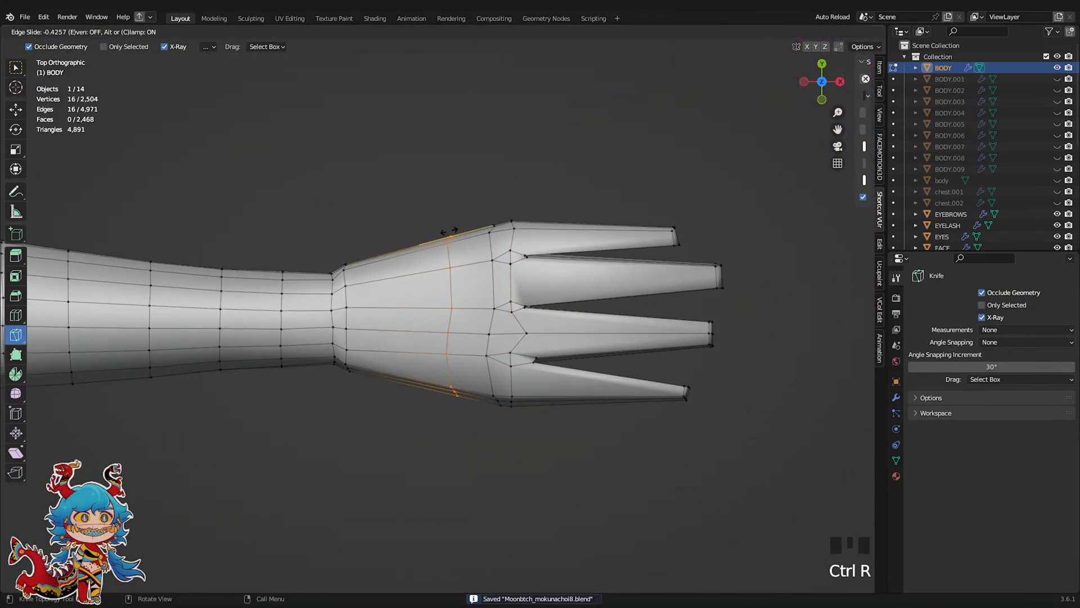
click(459, 231)
key(ctrl+r)
click(439, 233)
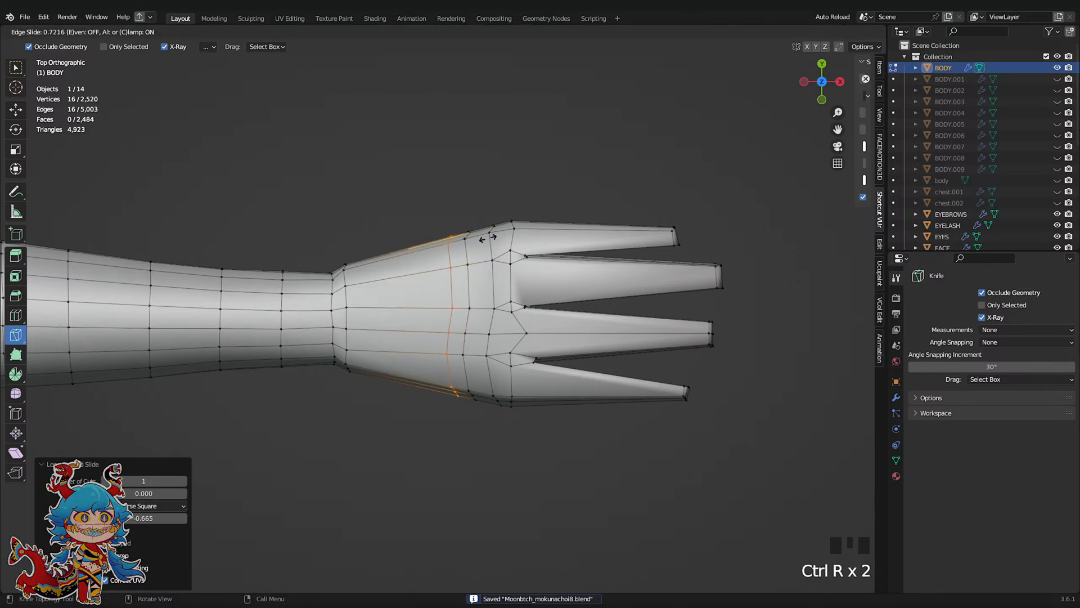
click(387, 231)
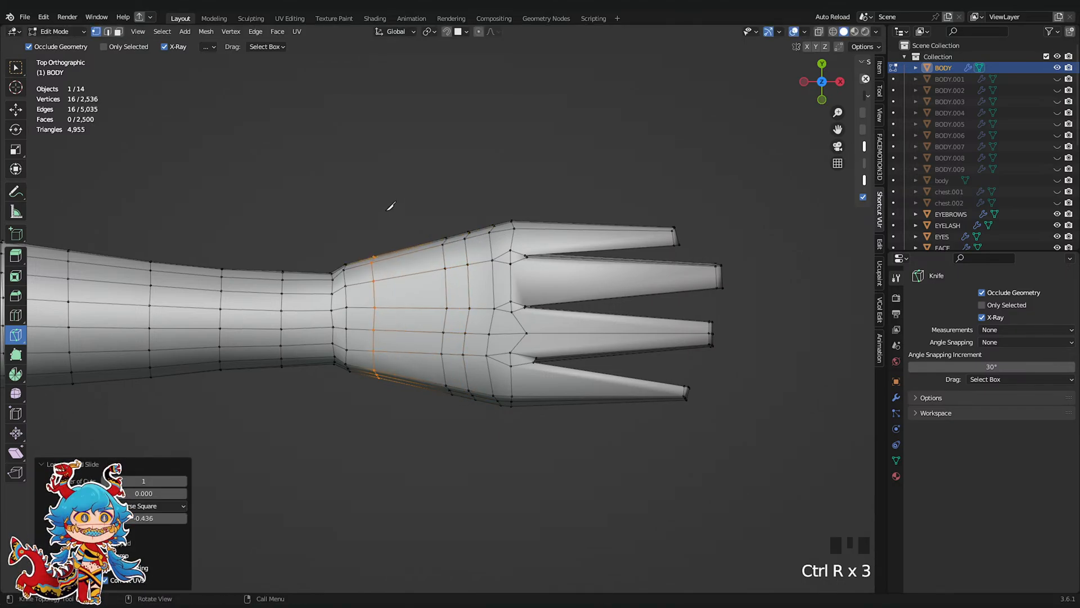
key(s)
click(386, 189)
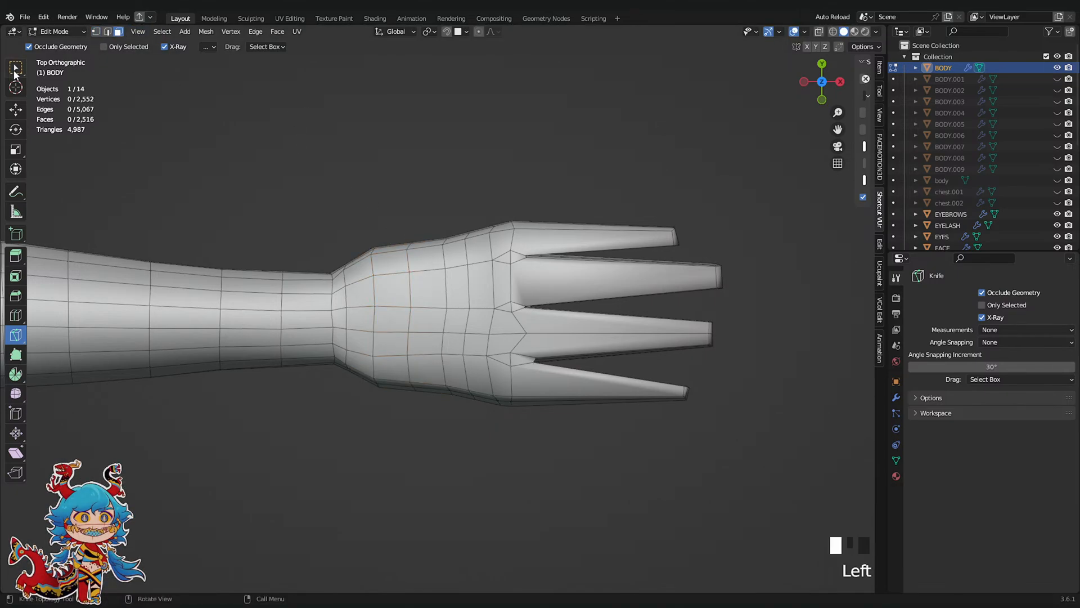
Save the file and box-select the six faces on the side of the palm where the thumb starts
click(16, 68)
key(ctrl+s)
middle_drag(394, 214, 408, 284)
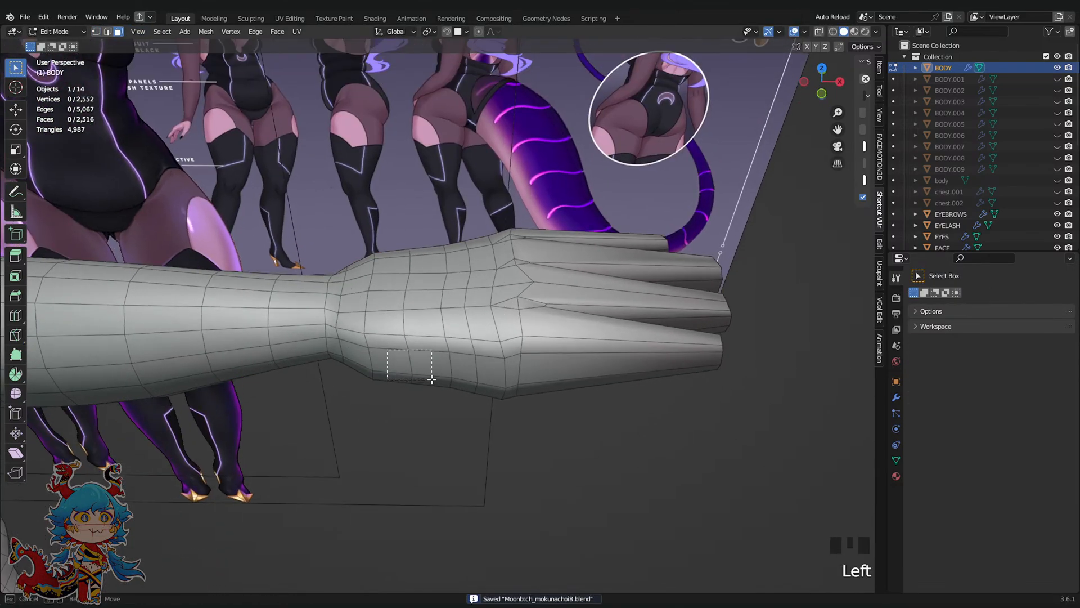
click(822, 69)
click(824, 66)
scroll(445, 371, up, 2)
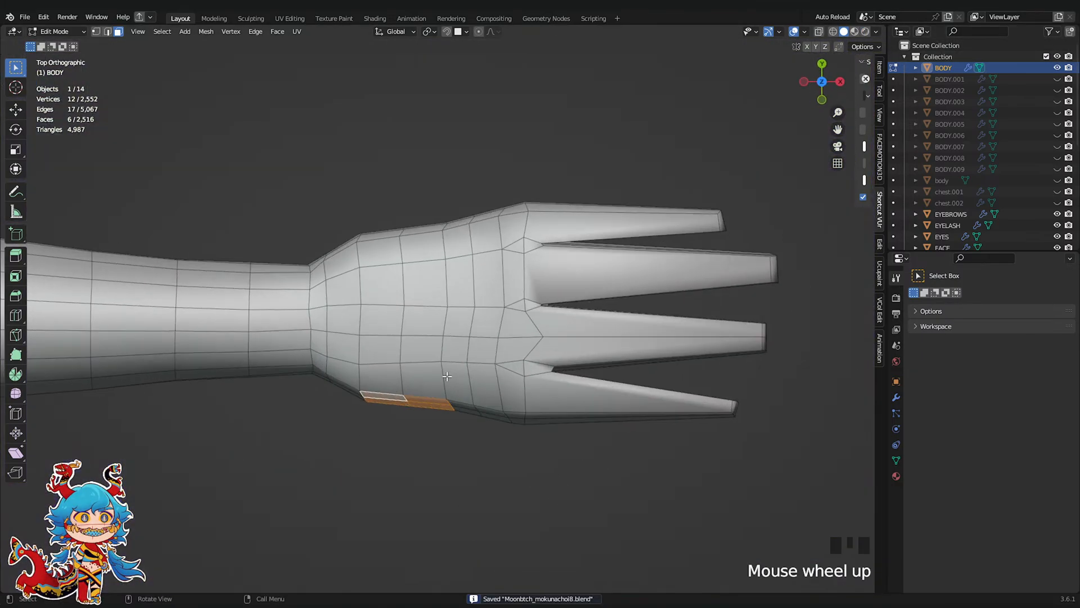
Extrude the selected palm faces outward as the thumb base, angling the end toward the fingers and scaling it down
shift+middle_drag(434, 380, 448, 338)
key(e)
click(442, 415)
key(g)
click(471, 428)
key(r)
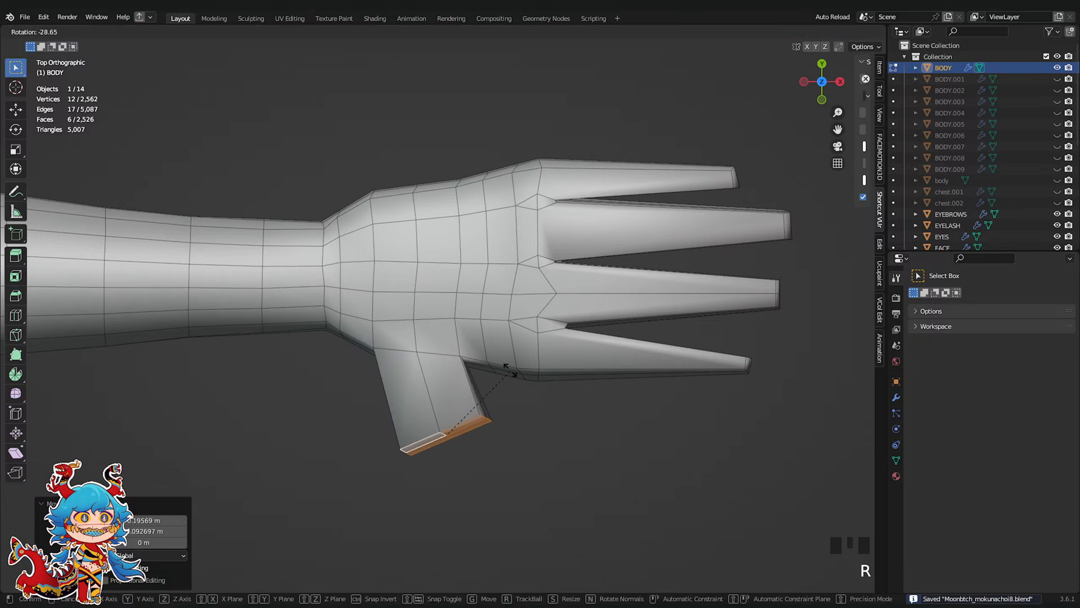
click(513, 369)
key(s)
click(493, 402)
Extrude the thumb's middle segment, then move, rotate and scale its end to bend it toward the fingers
key(e)
click(530, 468)
key(g)
click(548, 467)
key(r)
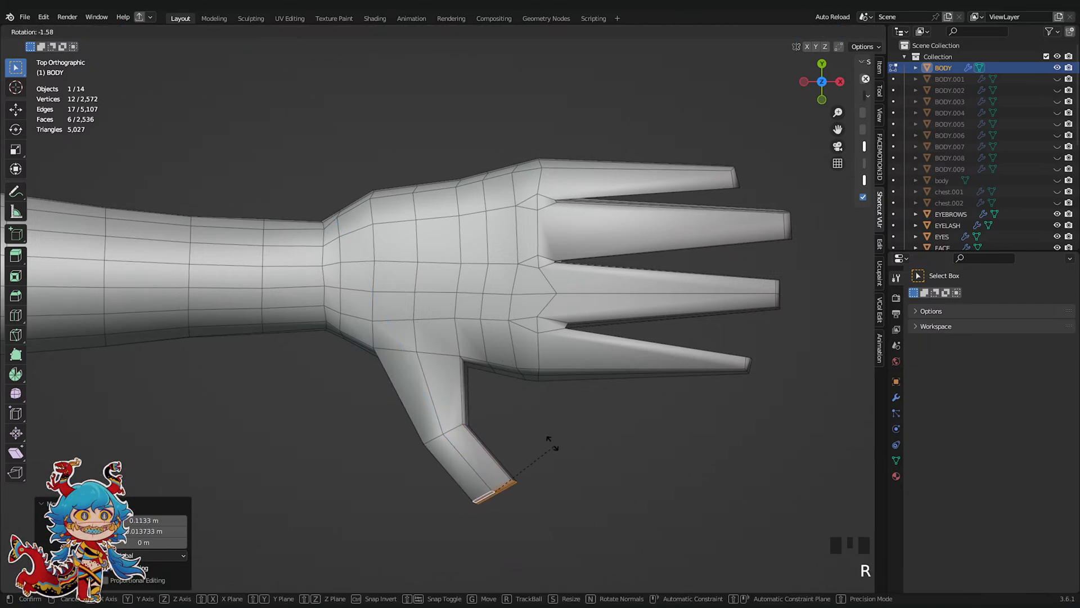
click(524, 437)
key(g)
click(525, 420)
key(s)
click(550, 410)
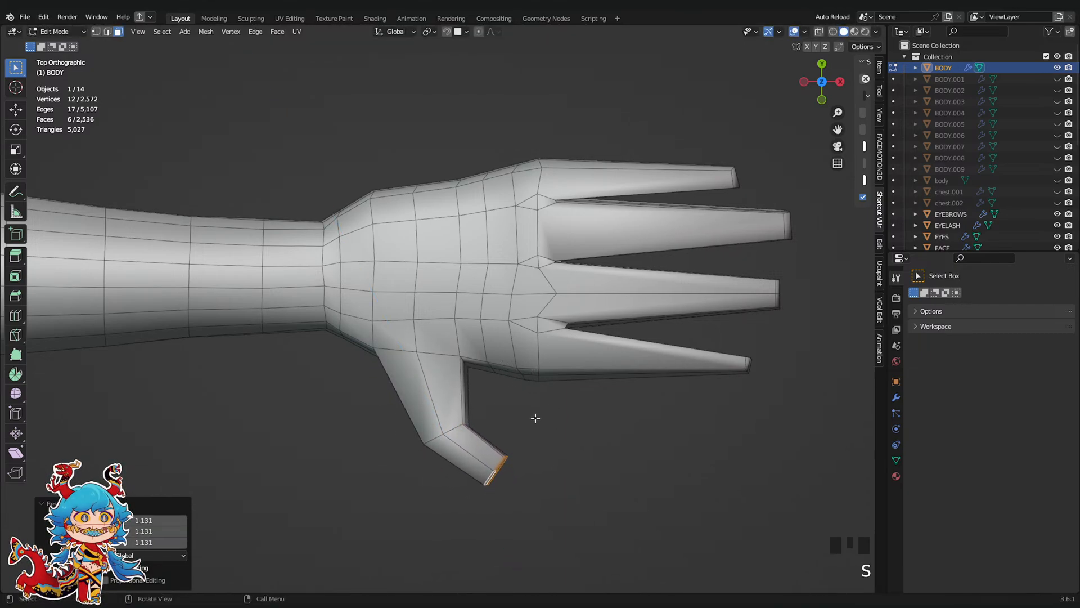
Extrude and taper the thumb tip, then add centred edge loops to the thumb's base and outer segments
key(e)
click(564, 454)
key(s)
click(571, 422)
key(ctrl+r)
click(479, 404)
right_click(479, 405)
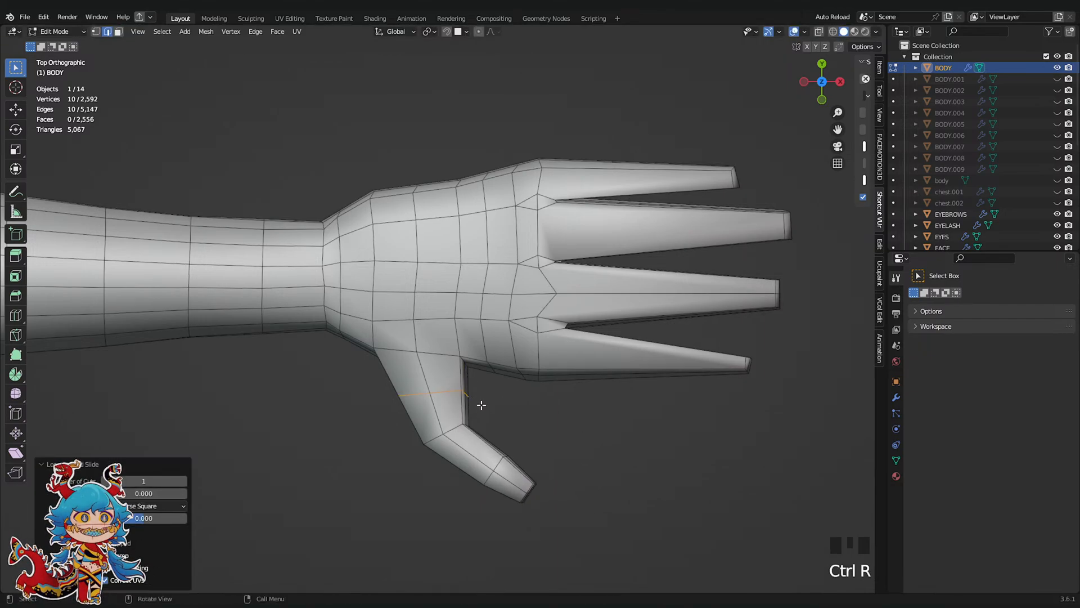
key(ctrl+r)
click(491, 445)
right_click(491, 445)
shift+middle_drag(525, 465, 574, 431)
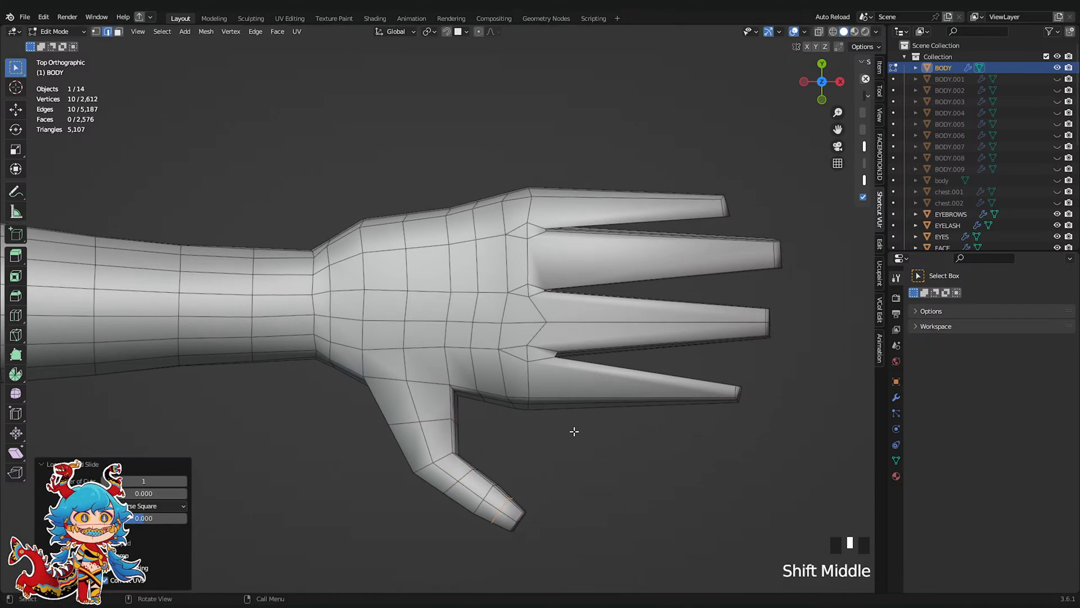
click(571, 208)
right_click(571, 208)
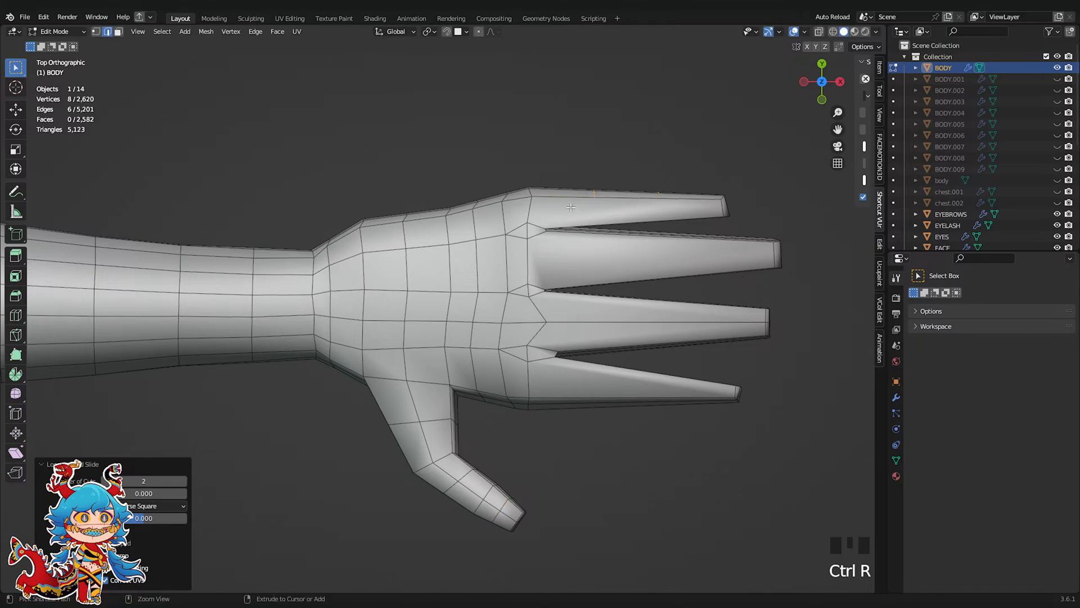
click(819, 32)
shift+middle_drag(640, 225, 509, 293)
scroll(690, 265, down, 1)
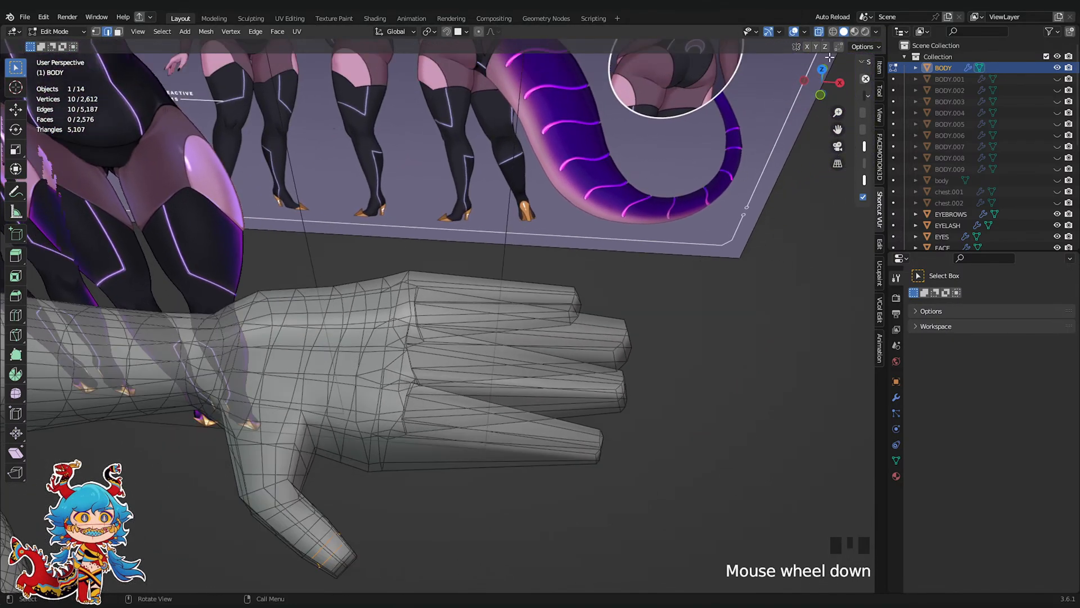
Switch the body mesh to Sculpt Mode, turn off X-ray, save the file and view the hand from the top
click(56, 31)
click(58, 70)
scroll(69, 232, down, 3)
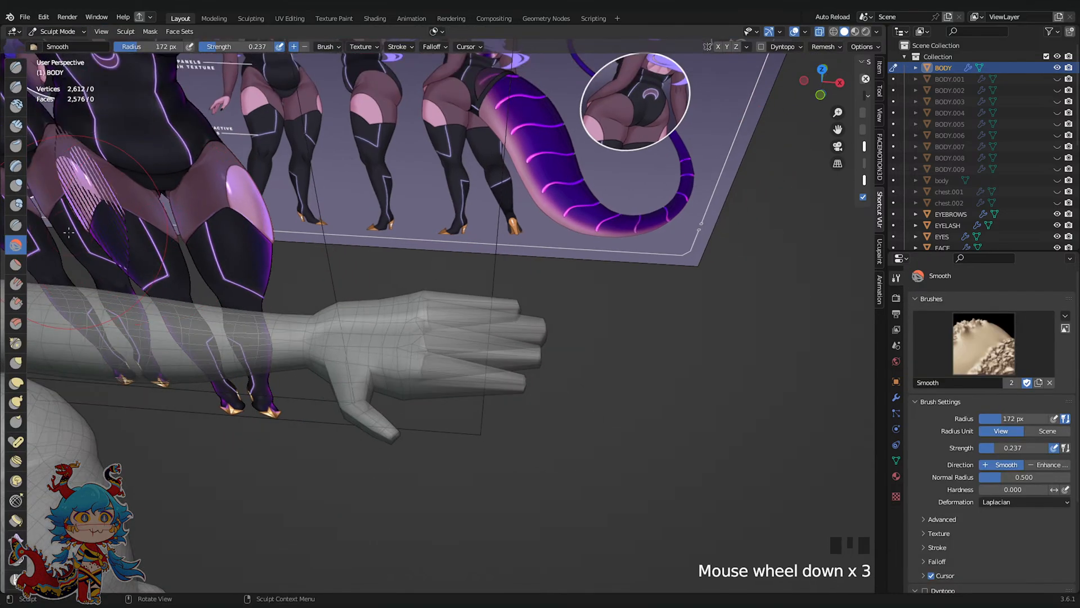
click(818, 32)
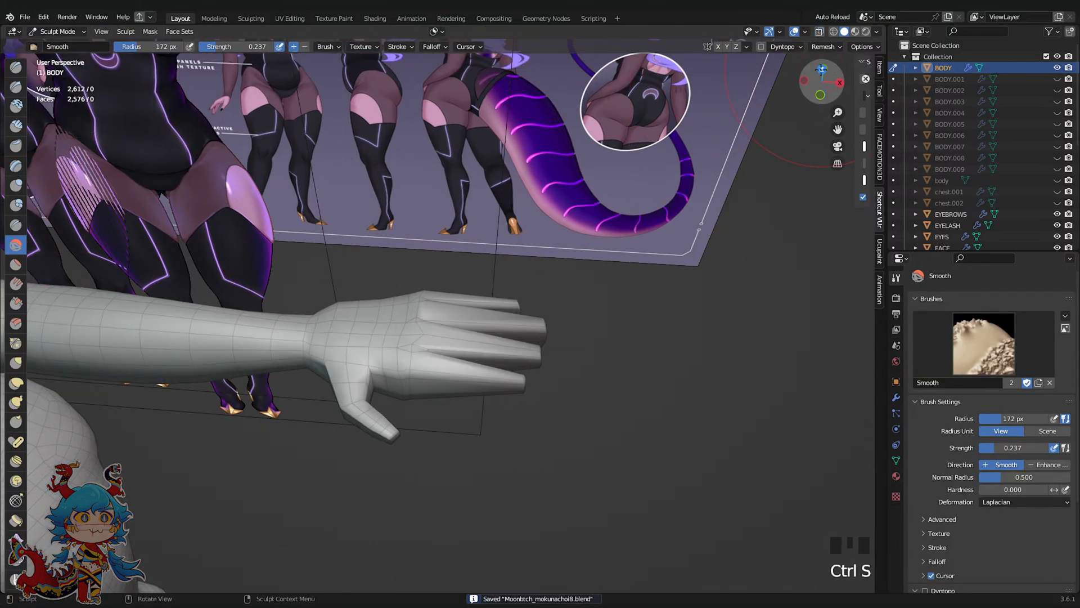
click(822, 70)
Smooth the palm, the wrist transition and the thumb along its whole length
shift+middle_drag(433, 385, 437, 354)
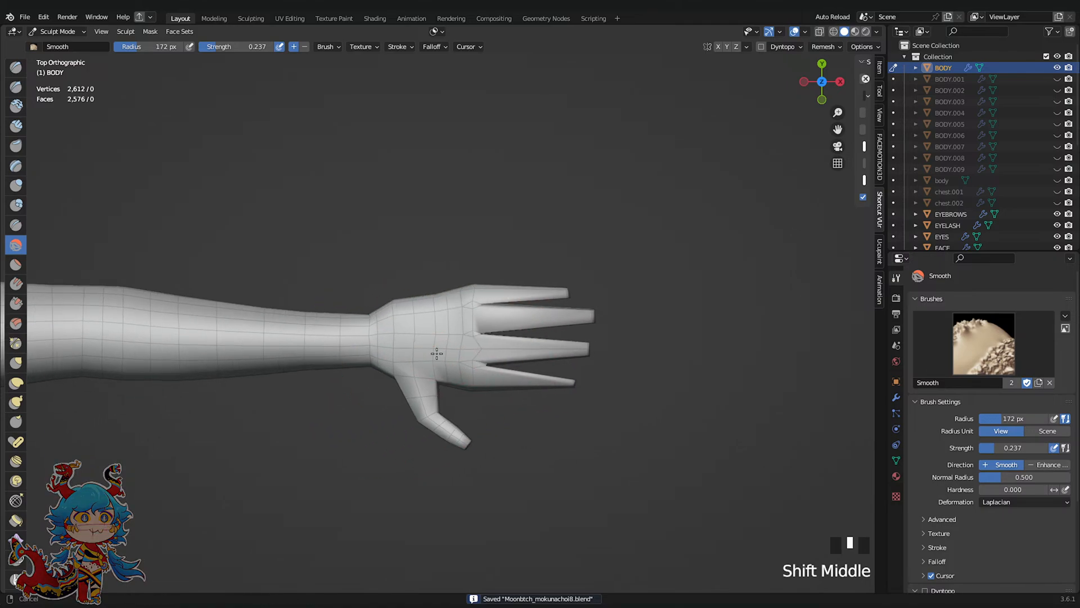
scroll(437, 353, up, 2)
shift+click(417, 291)
shift+drag(417, 291, 400, 296)
shift+drag(399, 295, 363, 337)
shift+drag(377, 383, 424, 450)
shift+drag(445, 472, 488, 514)
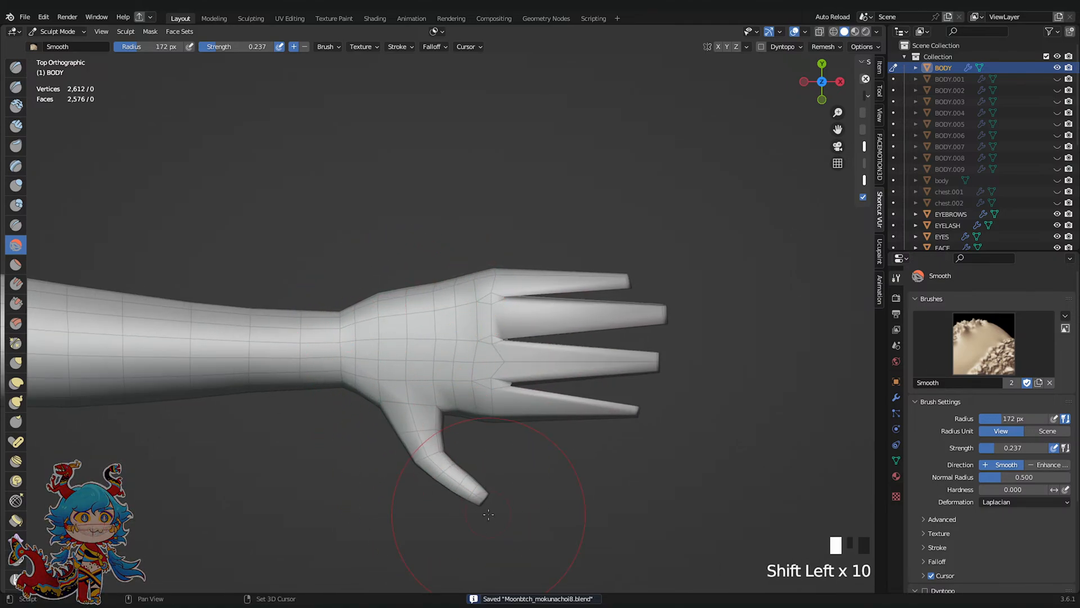
Return to Edit Mode and add an edge loop around the forearm just before the wrist
key(Tab)
key(ctrl+r)
click(326, 304)
click(332, 306)
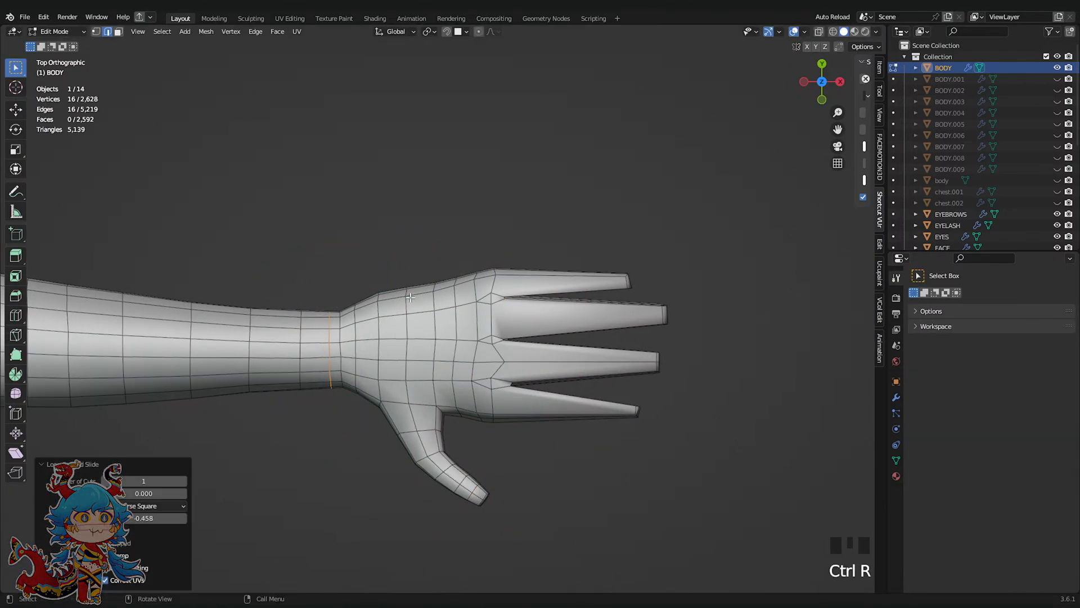
Go back to Sculpt Mode and smooth the thumb side of the palm and the thumb's bend
key(Tab)
mouse_move(401, 337)
shift+mouse_down()
mouse_move(393, 364)
mouse_move(406, 406)
shift+mouse_up()
mouse_move(413, 422)
shift+mouse_down()
mouse_move(444, 472)
mouse_move(428, 444)
shift+mouse_up()
mouse_move(427, 445)
shift+mouse_down()
mouse_move(442, 468)
mouse_move(440, 455)
shift+mouse_up()
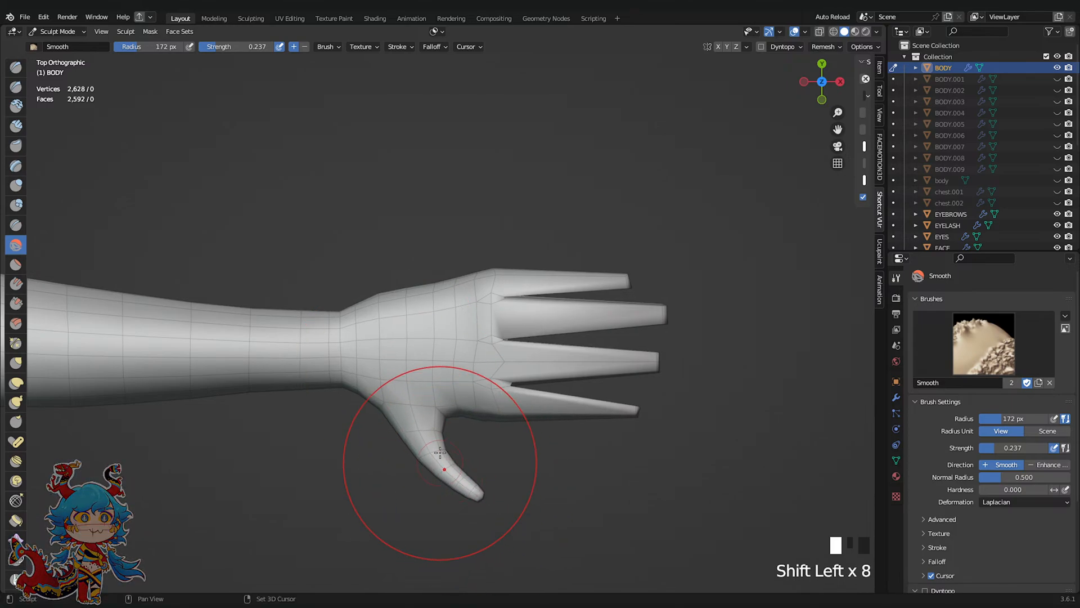
Pull in the hand's outer edge near the little finger with the Grab brush, smooth the palm and save the file
scroll(542, 240, up, 3)
scroll(578, 241, down, 2)
scroll(566, 241, up, 1)
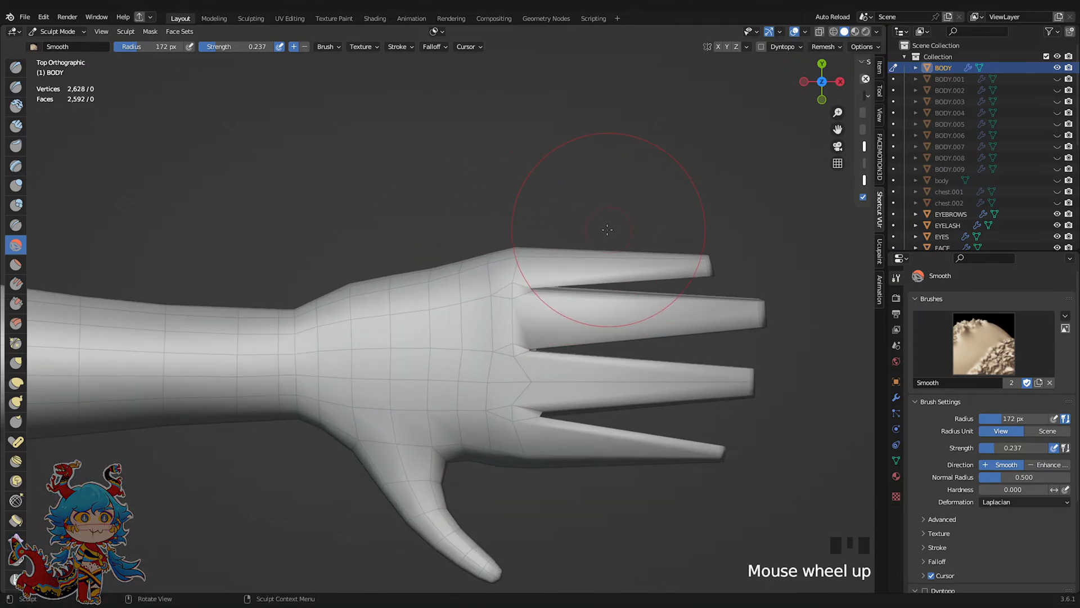
key(g)
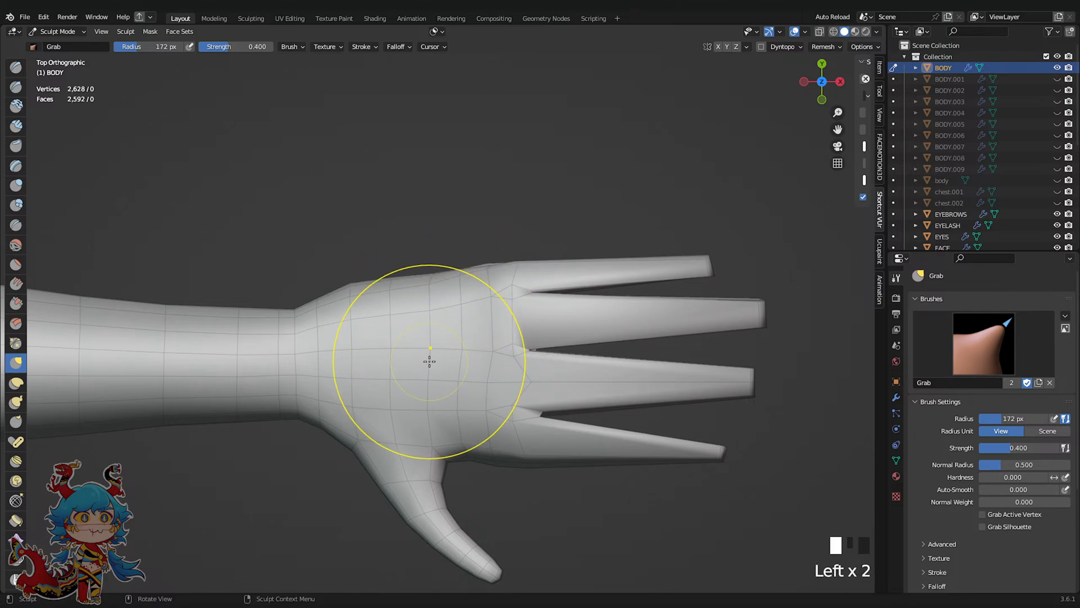
mouse_move(467, 430)
middle_down()
mouse_move(500, 360)
mouse_move(542, 179)
middle_up()
mouse_move(413, 278)
shift+mouse_down()
mouse_move(403, 302)
mouse_move(412, 333)
shift+mouse_up()
shift+drag(410, 331, 429, 343)
middle_drag(429, 342, 619, 225)
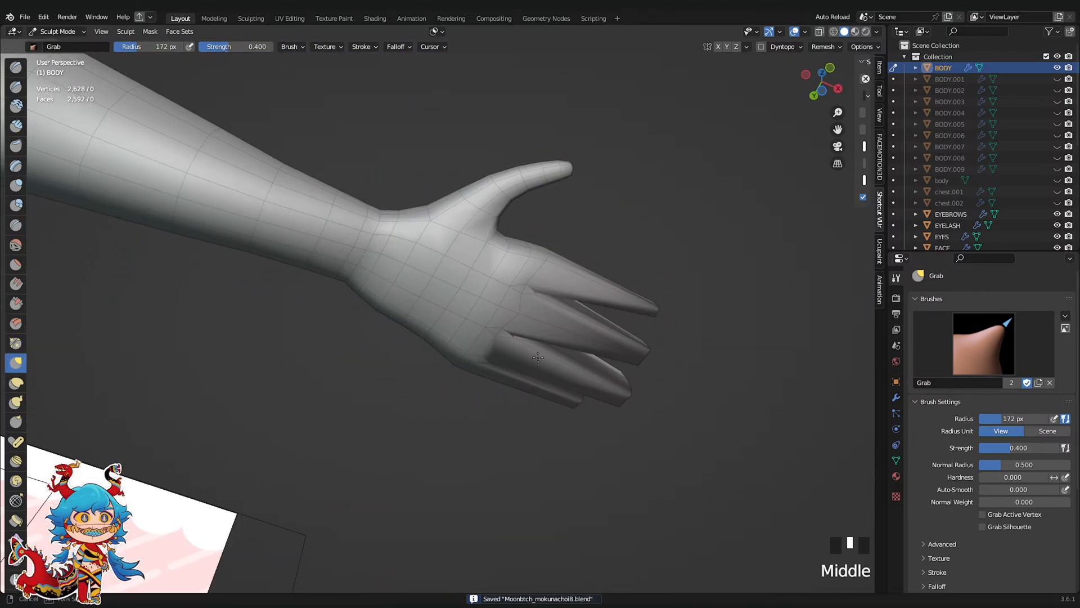
key(ctrl+s)
Thicken the thumb and the adjacent side of the palm with the Inflate brush and save the file
click(824, 86)
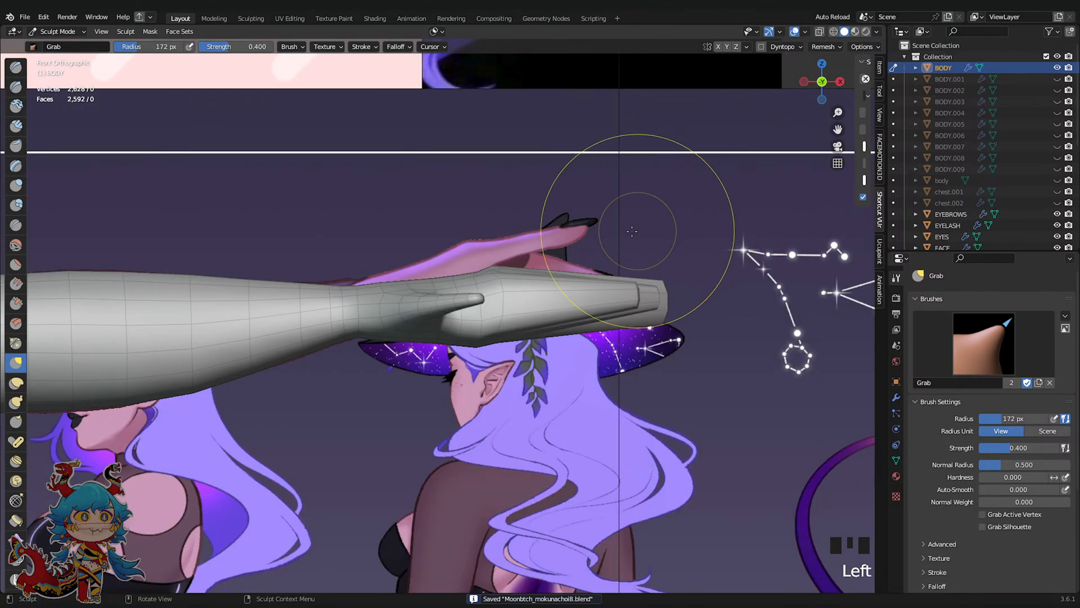
scroll(546, 260, up, 1)
click(16, 185)
middle_drag(393, 337, 507, 352)
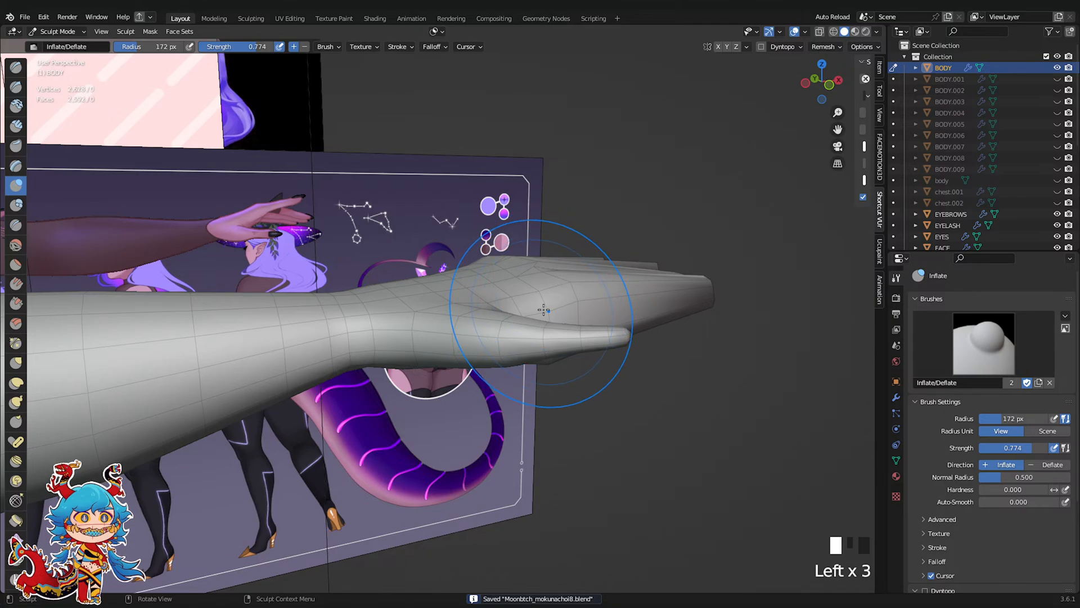
middle_drag(543, 310, 438, 358)
drag(447, 401, 465, 419)
drag(466, 422, 483, 438)
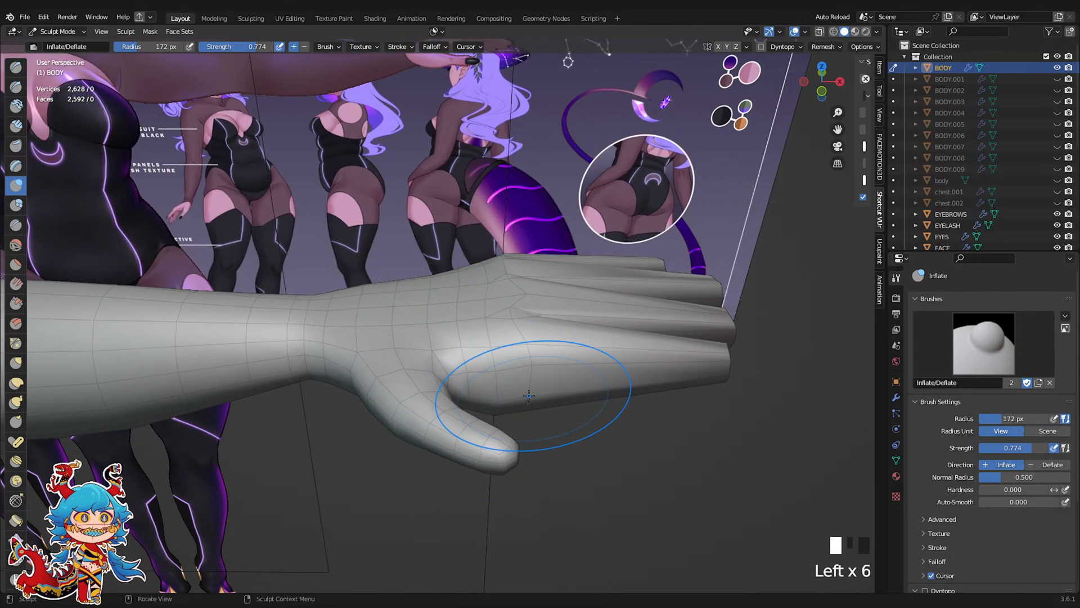
drag(529, 395, 511, 365)
middle_drag(495, 349, 509, 430)
key(ctrl+s)
Reshape the thumb's base and outer contour from the top view with the Grab brush
click(819, 72)
shift+middle_drag(574, 285, 585, 152)
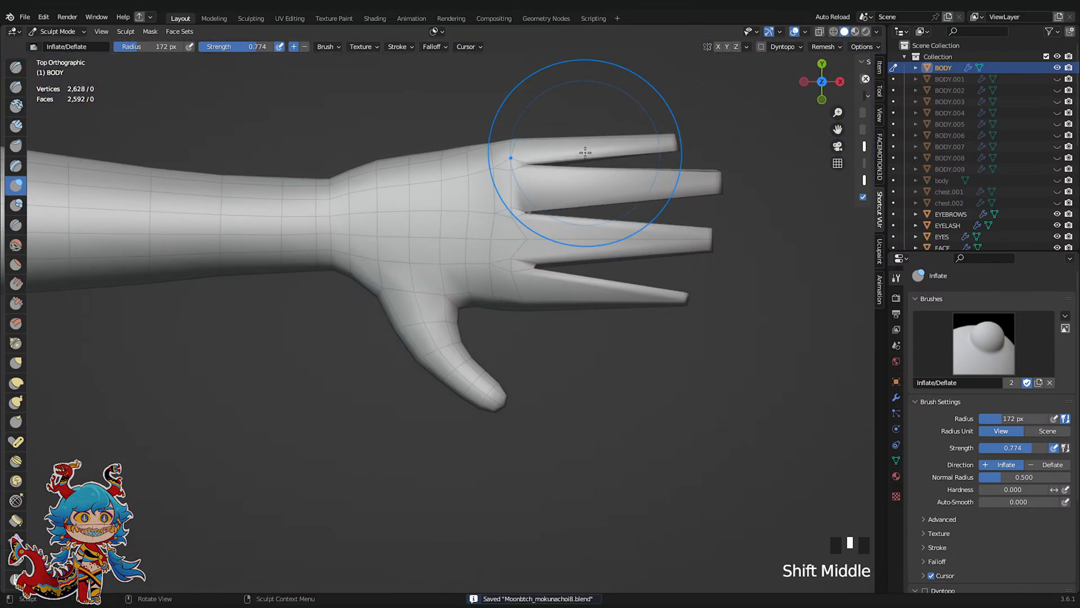
key(g)
scroll(523, 287, up, 2)
drag(483, 331, 437, 344)
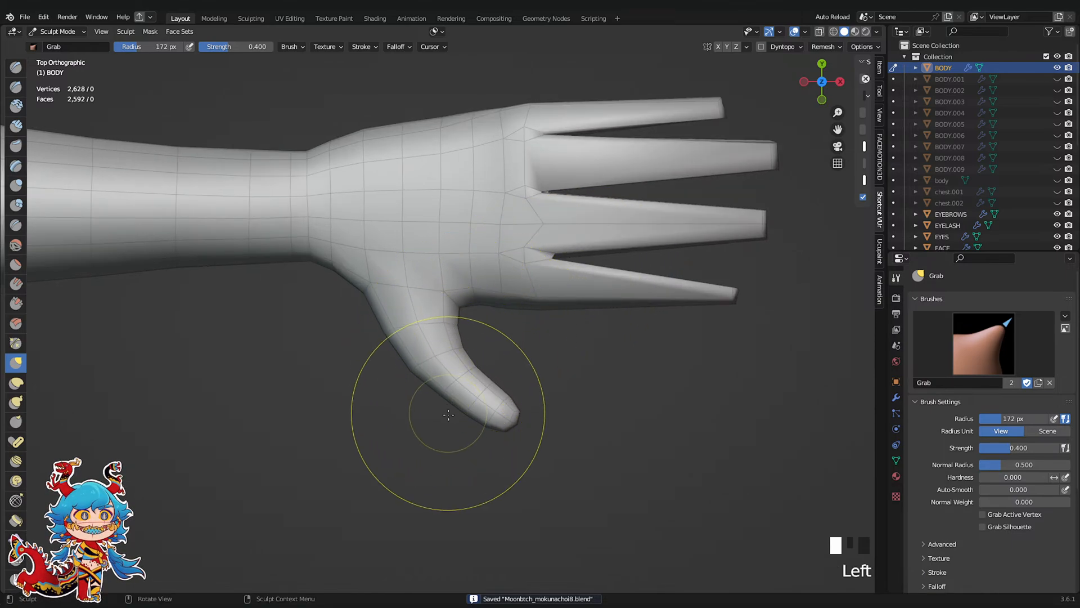
drag(448, 415, 484, 400)
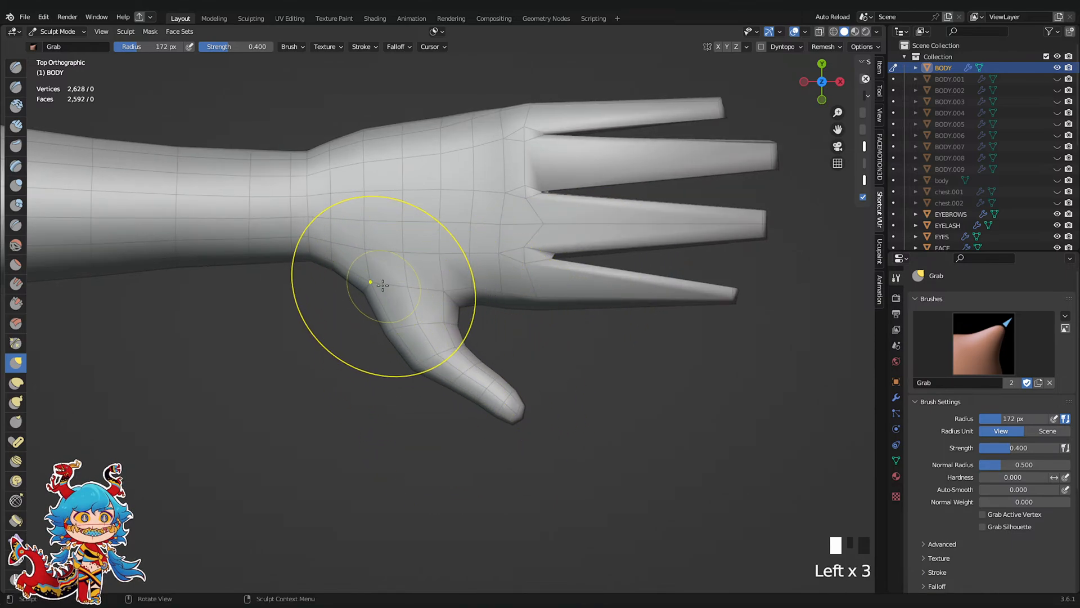
Add several edge loops around the thumb, from its base to its middle, in Edit Mode
shift+middle_drag(418, 307, 471, 345)
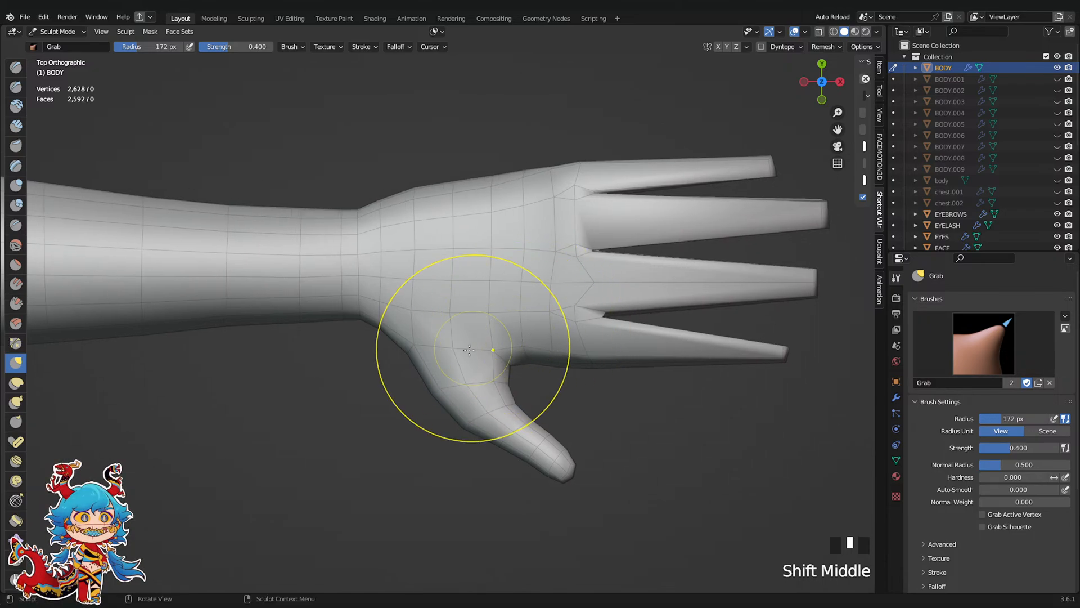
key(Tab)
key(ctrl+r)
click(494, 368)
right_click(493, 370)
key(ctrl+t)
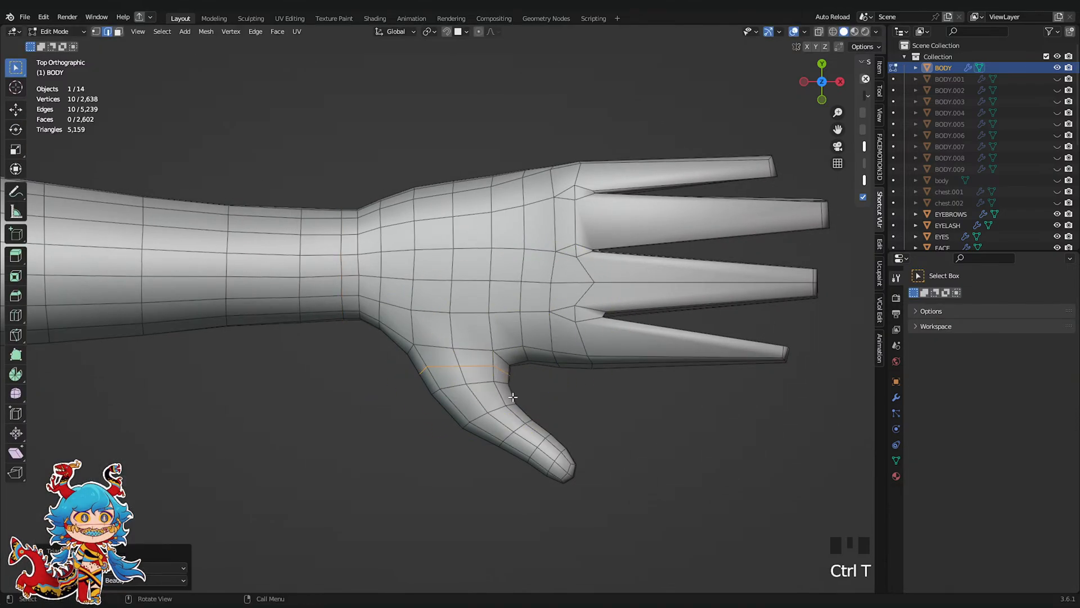
key(ctrl+r)
click(489, 399)
right_click(488, 399)
key(ctrl+r)
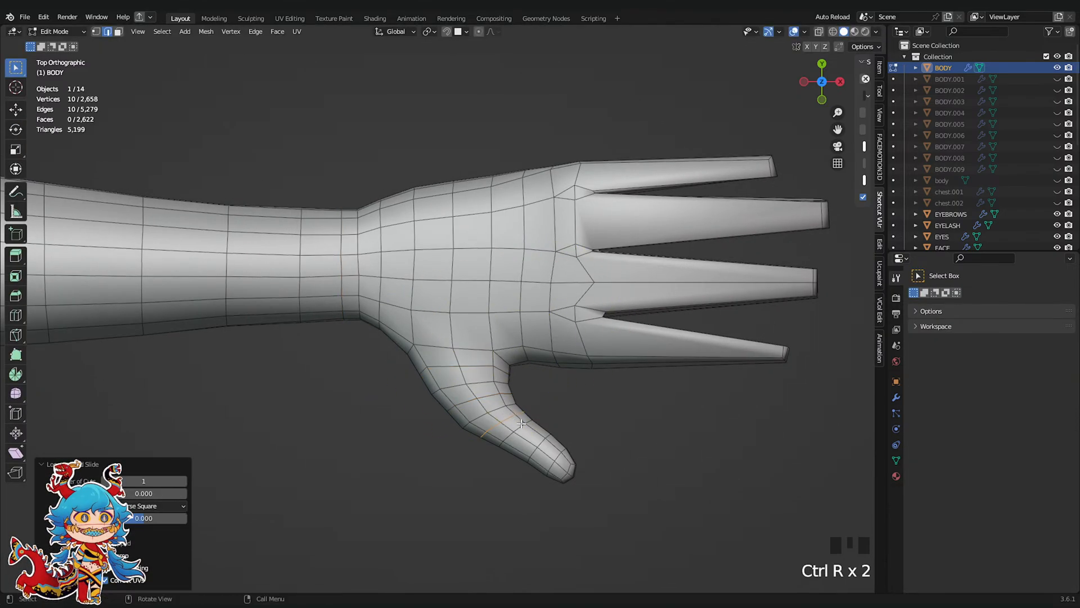
Smooth the thumb's new loops out to its tip in Sculpt Mode and save the file
key(Tab)
mouse_move(518, 424)
shift+mouse_down()
mouse_move(507, 429)
mouse_move(515, 444)
shift+mouse_up()
shift+drag(516, 445, 540, 458)
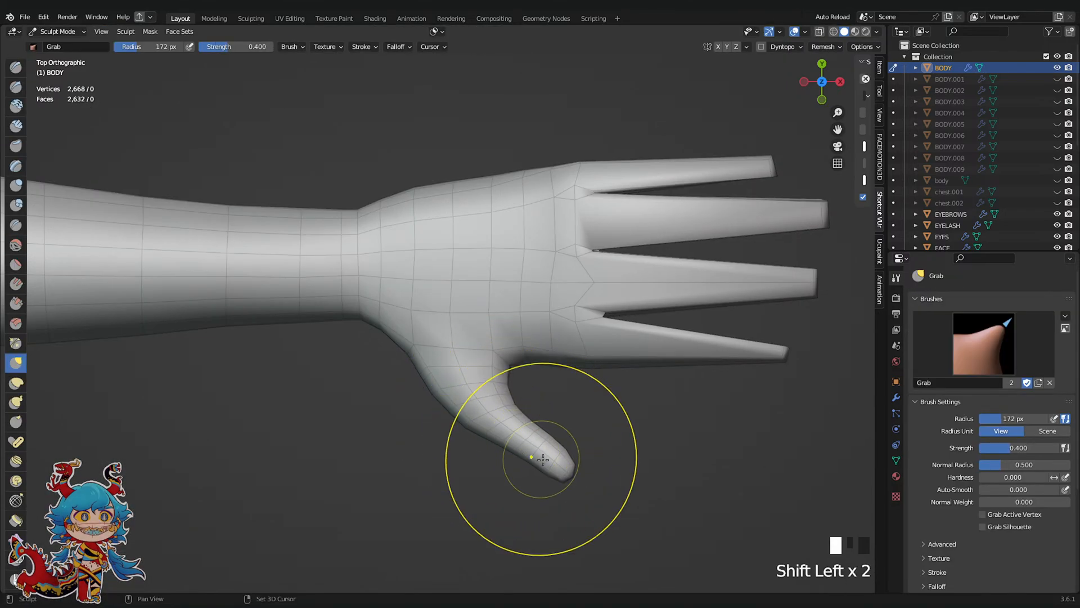
key(ctrl+s)
Thicken the thumb from its bend toward the tip with the Inflate brush, undoing an unwanted stroke
click(16, 186)
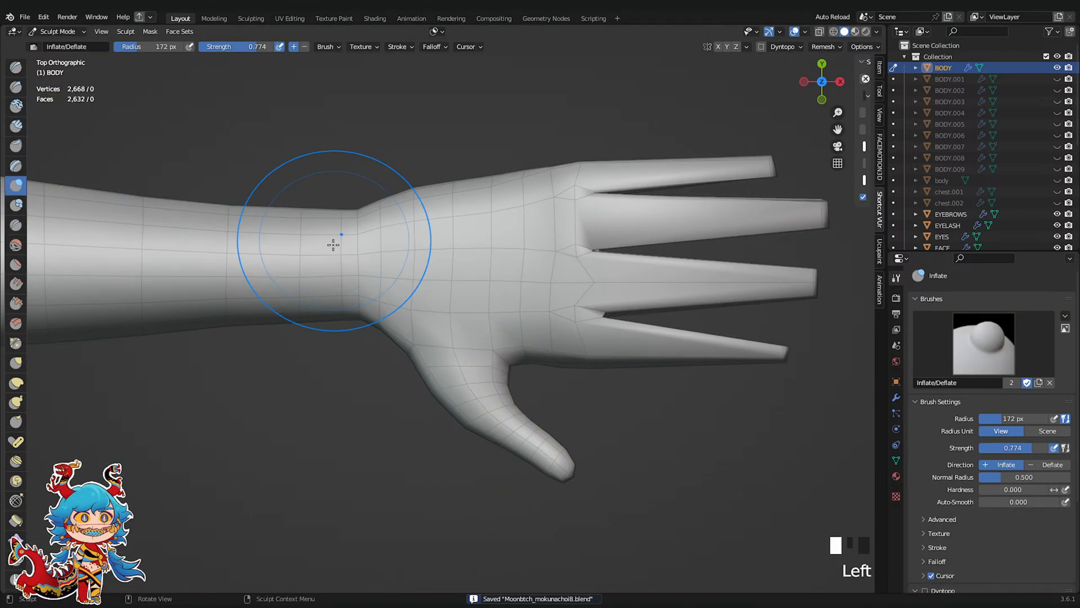
drag(513, 402, 523, 424)
drag(526, 430, 535, 448)
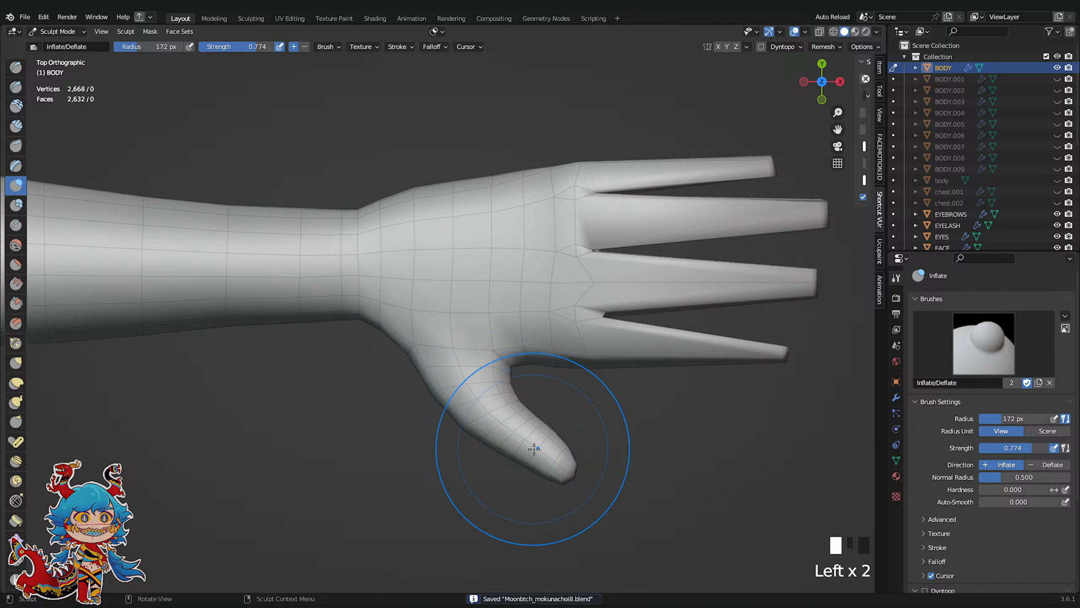
key(ctrl+z)
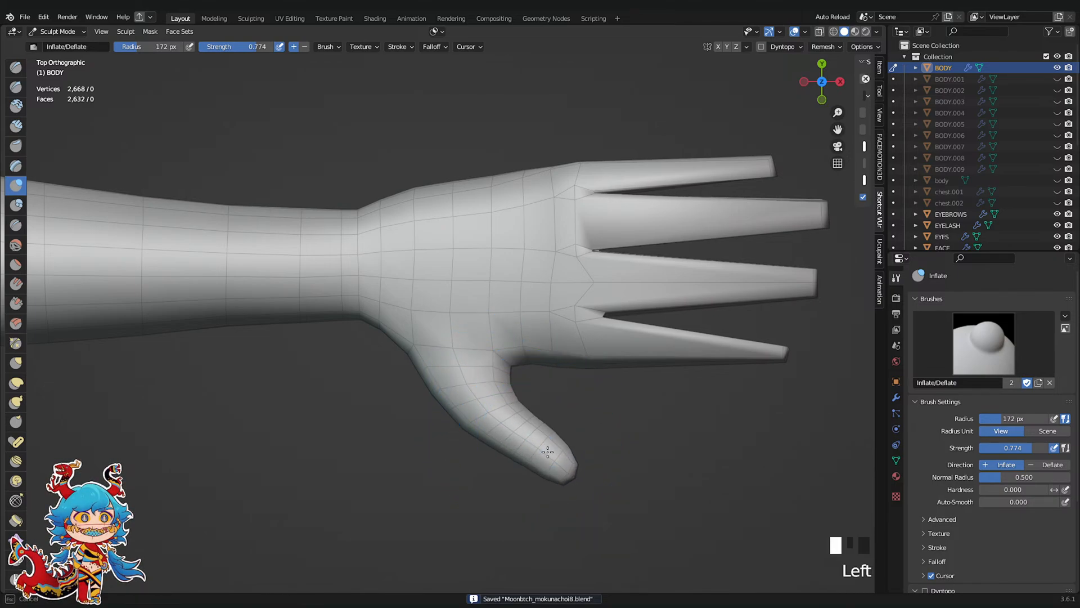
Inflate the back of the hand between the wrist and the knuckles and save the file
drag(467, 262, 470, 229)
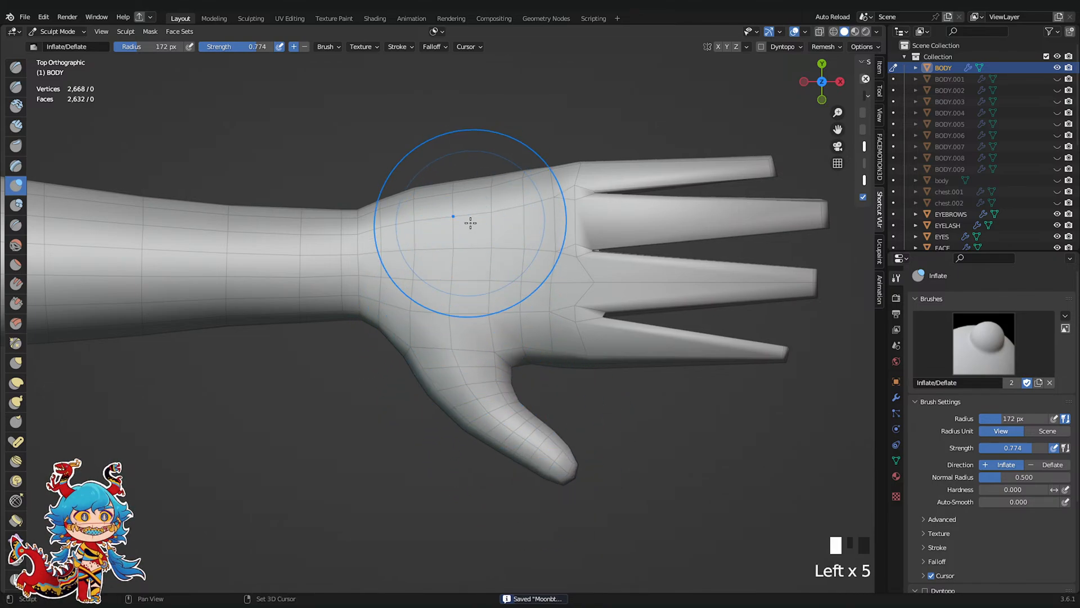
shift+middle_drag(470, 222, 453, 312)
drag(454, 309, 452, 284)
drag(452, 298, 453, 286)
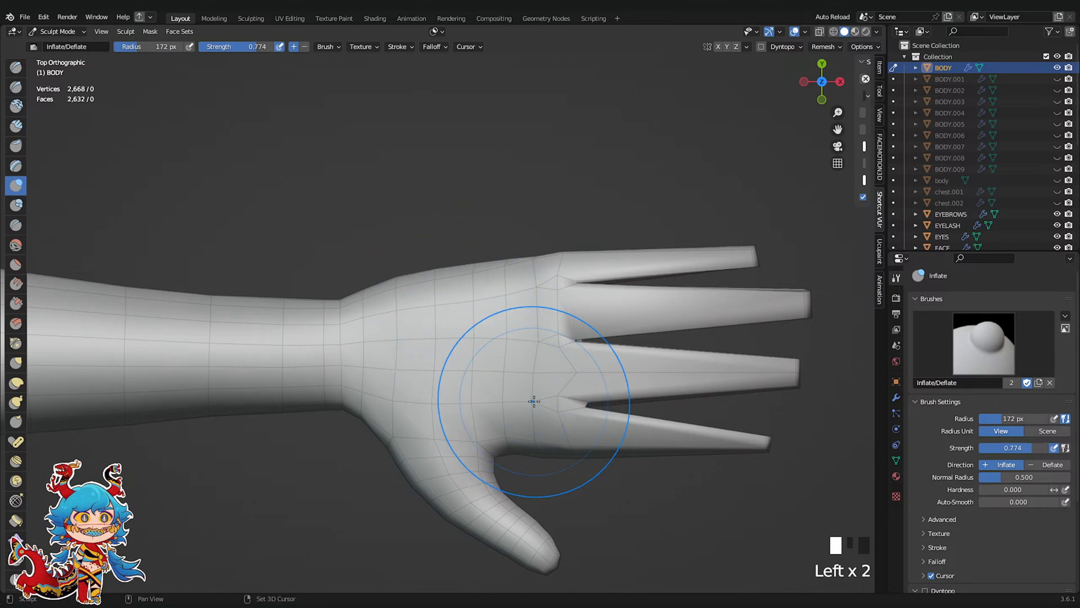
shift+middle_drag(534, 401, 499, 337)
key(ctrl+s)
Adjust the thumb's base and the neighbouring loops on the back of the hand with the Grab brush
shift+middle_drag(447, 310, 485, 373)
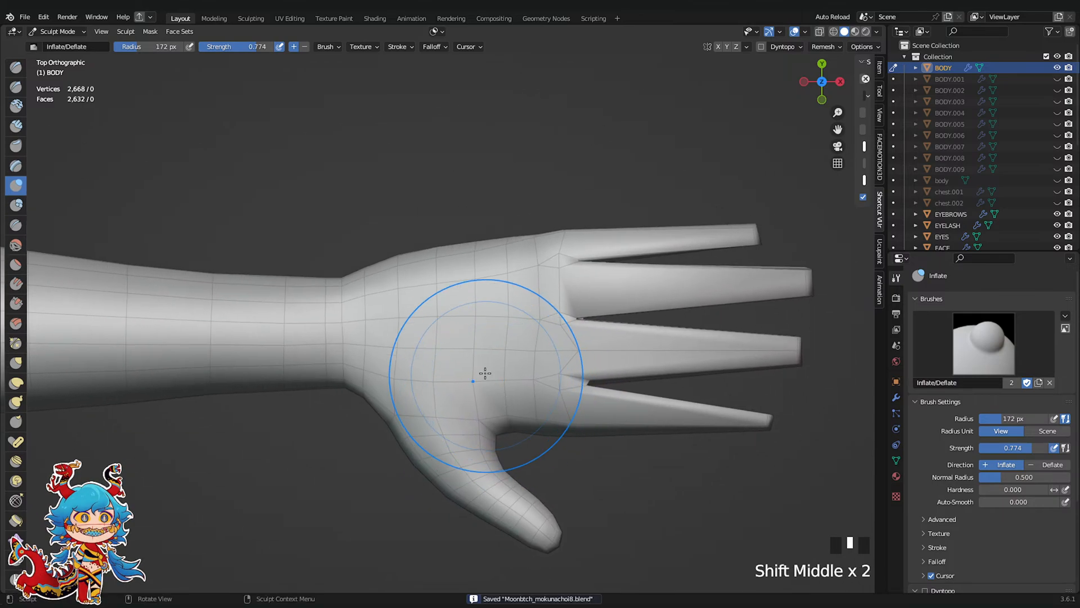
key(g)
scroll(473, 396, up, 2)
drag(462, 400, 444, 415)
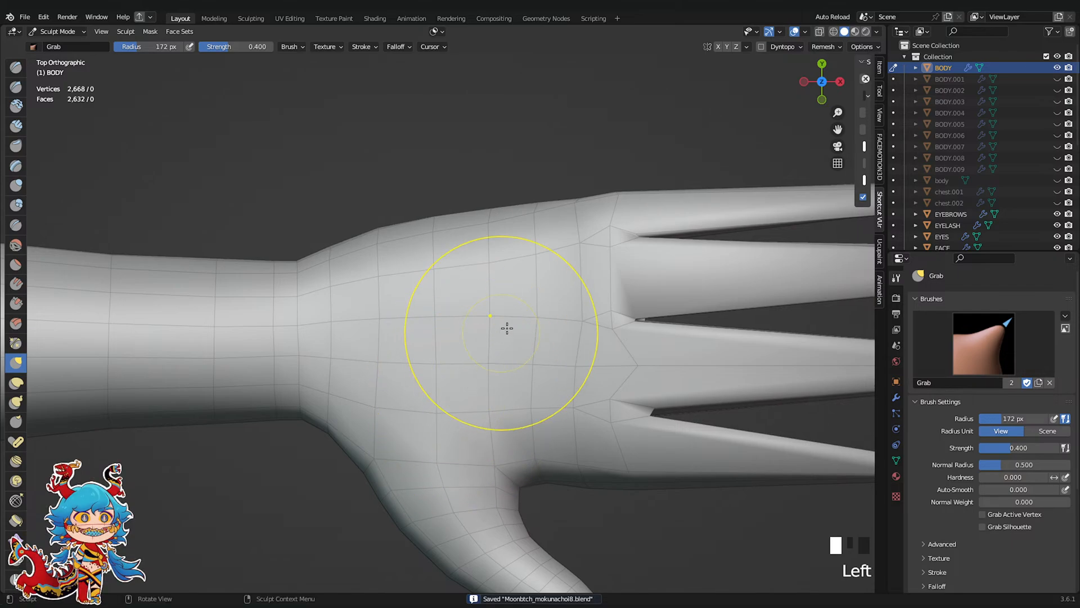
scroll(507, 328, down, 2)
Smooth the thumb from its bend to the tip in the bottom view and save the file
click(821, 81)
shift+middle_drag(429, 289, 457, 443)
scroll(488, 402, up, 1)
shift+drag(483, 327, 509, 302)
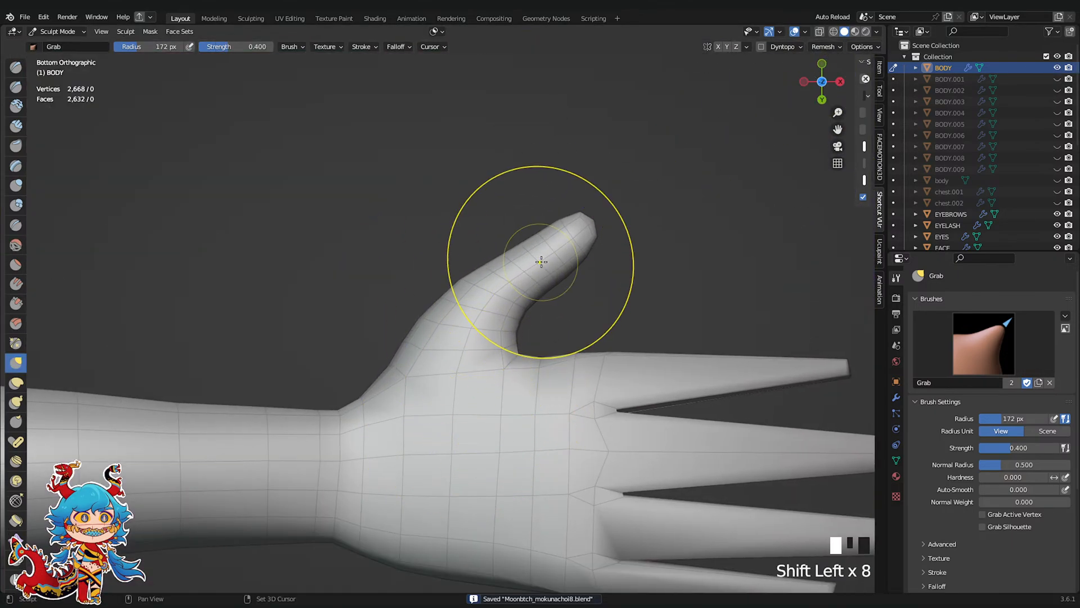
shift+drag(541, 262, 569, 236)
key(ctrl+s)
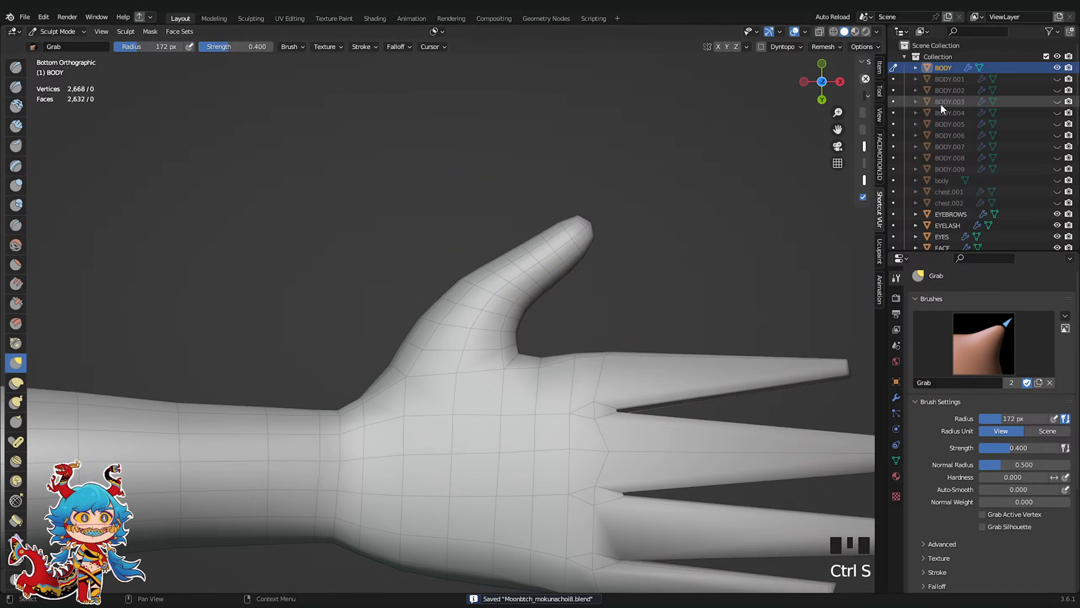
Adjust the loops above the thumb and at the little finger's base with the Grab brush in the top view
click(819, 81)
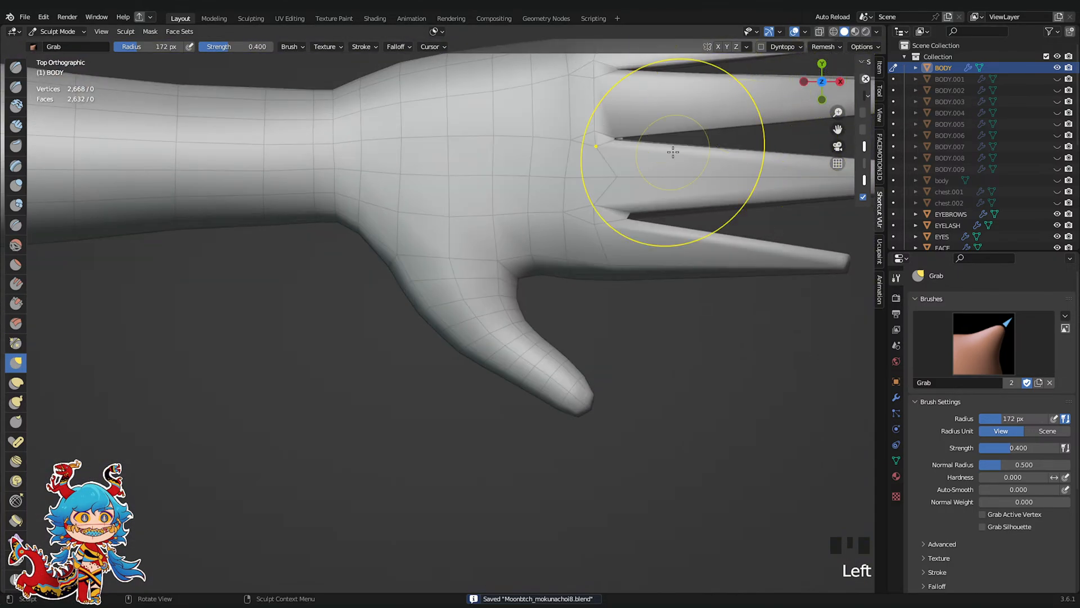
shift+middle_drag(495, 237, 482, 401)
scroll(450, 385, up, 1)
drag(439, 379, 432, 353)
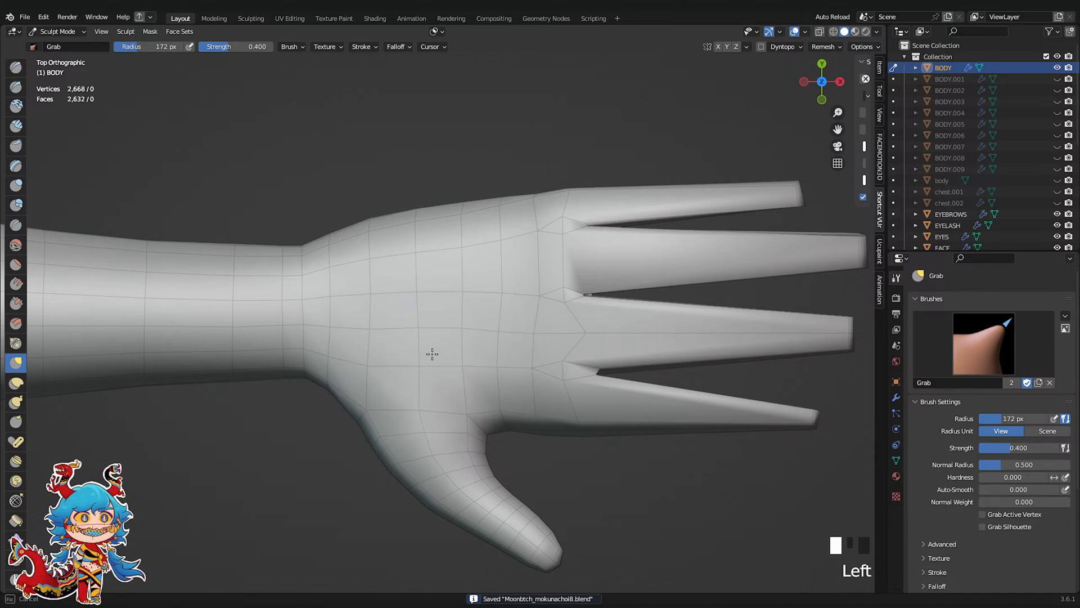
scroll(484, 262, down, 1)
scroll(556, 219, up, 1)
click(566, 211)
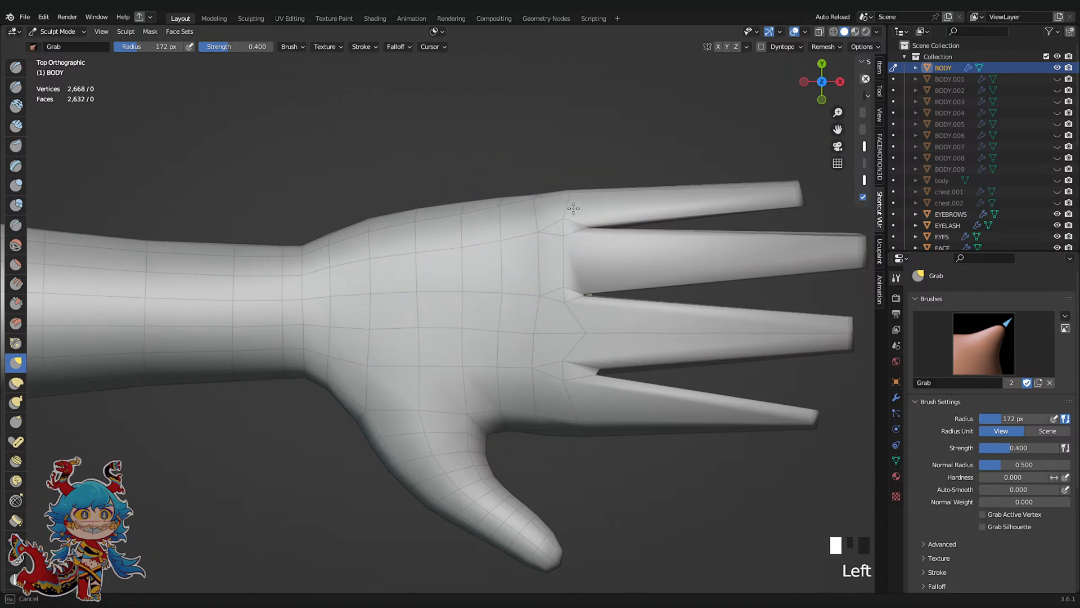
scroll(602, 219, down, 2)
scroll(518, 439, up, 2)
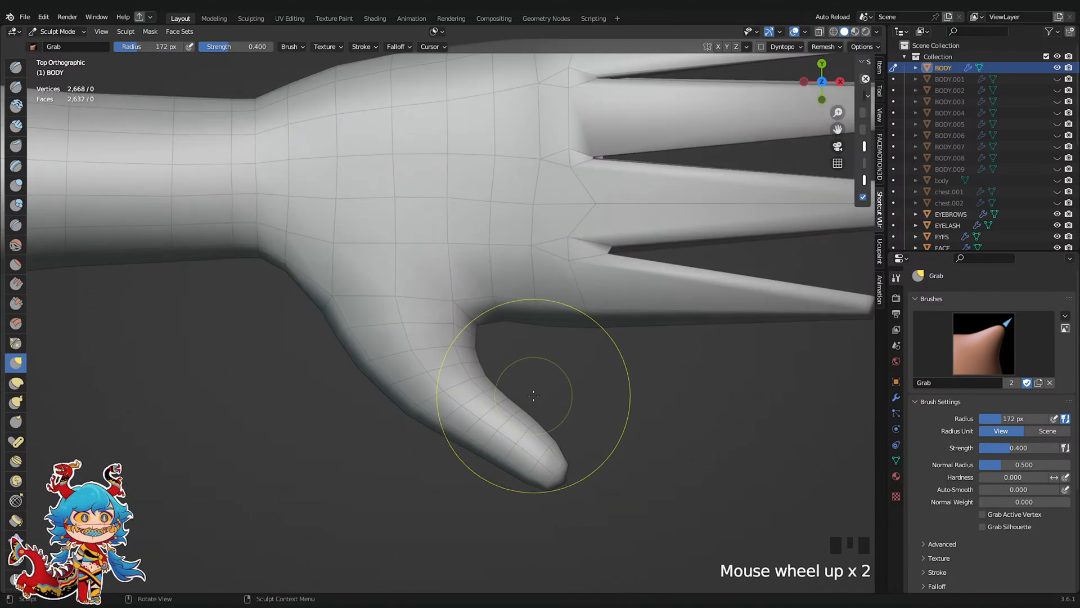
Reshape the thumb's middle section with the Grab brush and save the file
mouse_move(528, 433)
mouse_down()
mouse_move(551, 436)
mouse_move(506, 431)
mouse_move(512, 439)
mouse_move(504, 420)
mouse_up()
scroll(498, 413, down, 2)
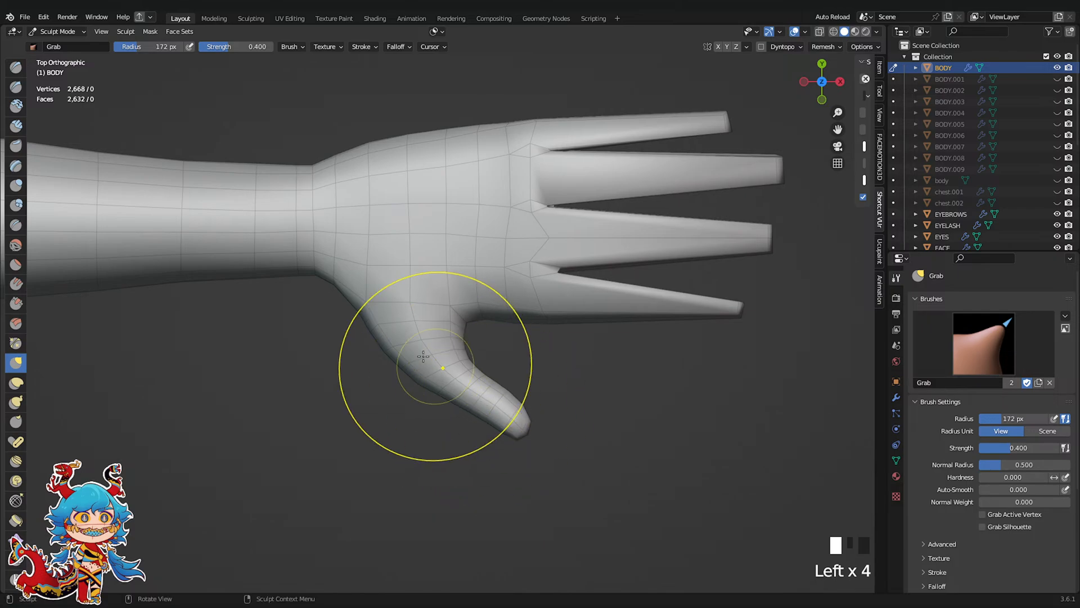
shift+middle_drag(373, 320, 400, 360)
scroll(427, 394, up, 2)
key(ctrl+s)
Refine the outer edge of the thumb's base and the web beside the index finger with the Grab brush
drag(433, 390, 433, 390)
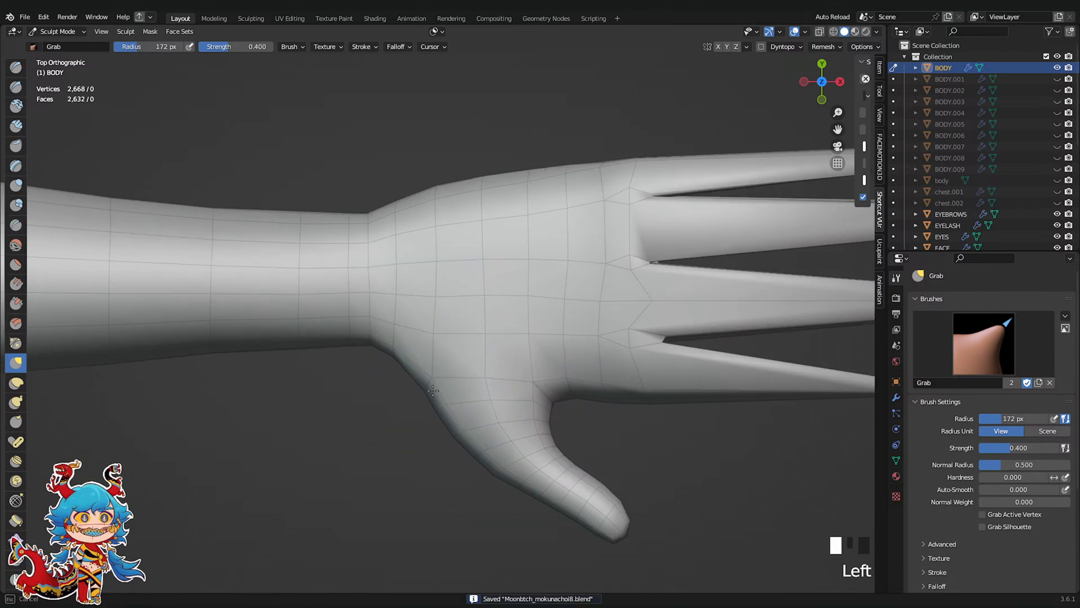
drag(518, 404, 525, 396)
scroll(532, 372, down, 2)
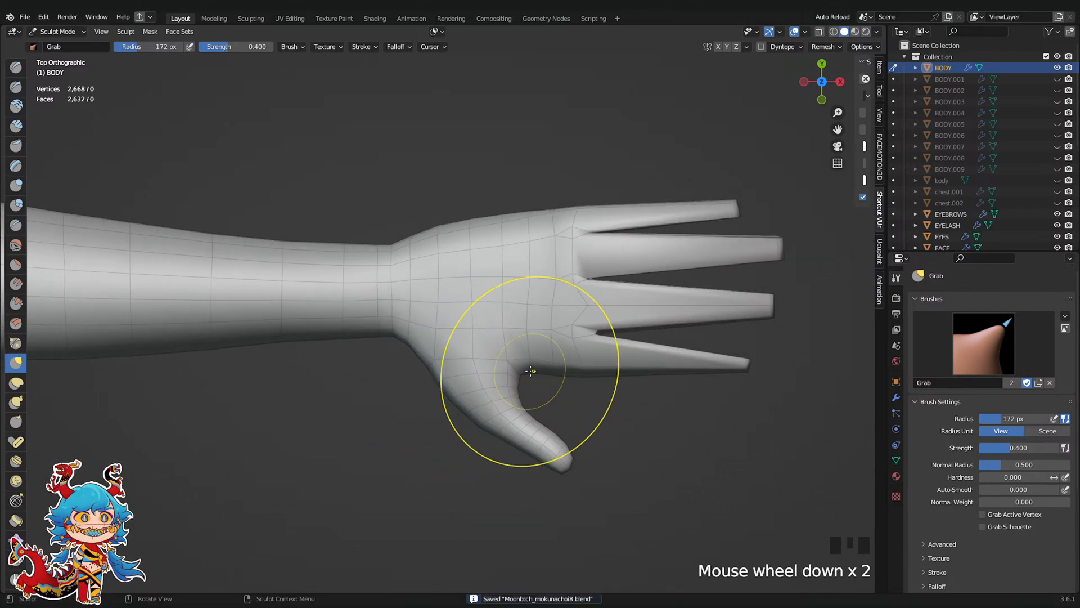
Even out the edge flow on the back of the hand behind the index and middle fingers with Grab, and save
shift+middle_drag(513, 302, 475, 372)
scroll(477, 372, up, 2)
drag(481, 374, 481, 374)
click(482, 437)
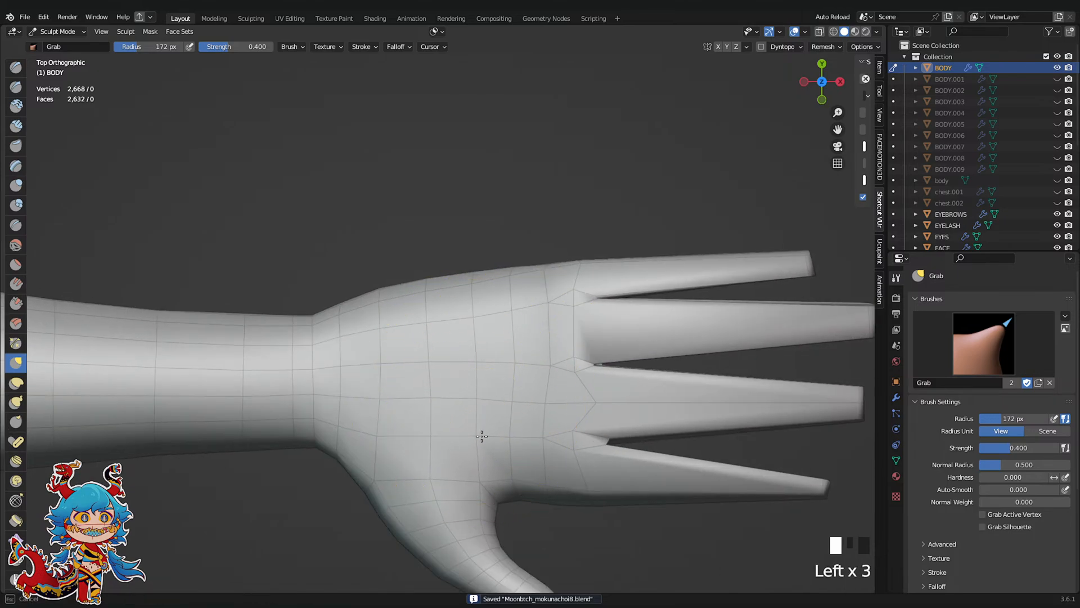
click(497, 376)
click(487, 439)
scroll(487, 439, down, 4)
key(ctrl+s)
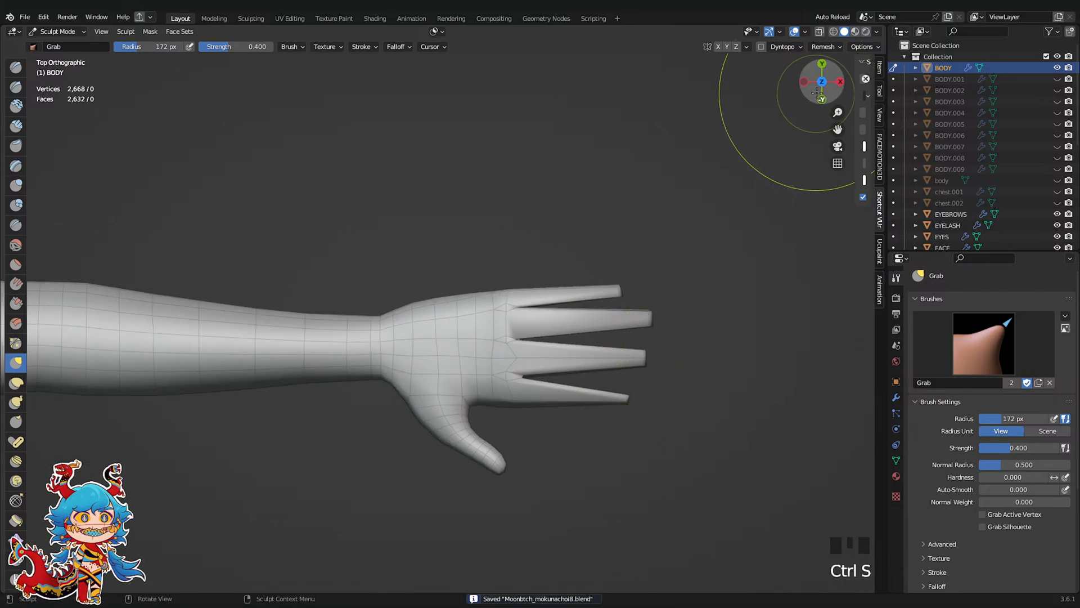
Add an edge loop across the base of the palm near the wrist, working in the bottom view
click(821, 82)
scroll(489, 272, up, 3)
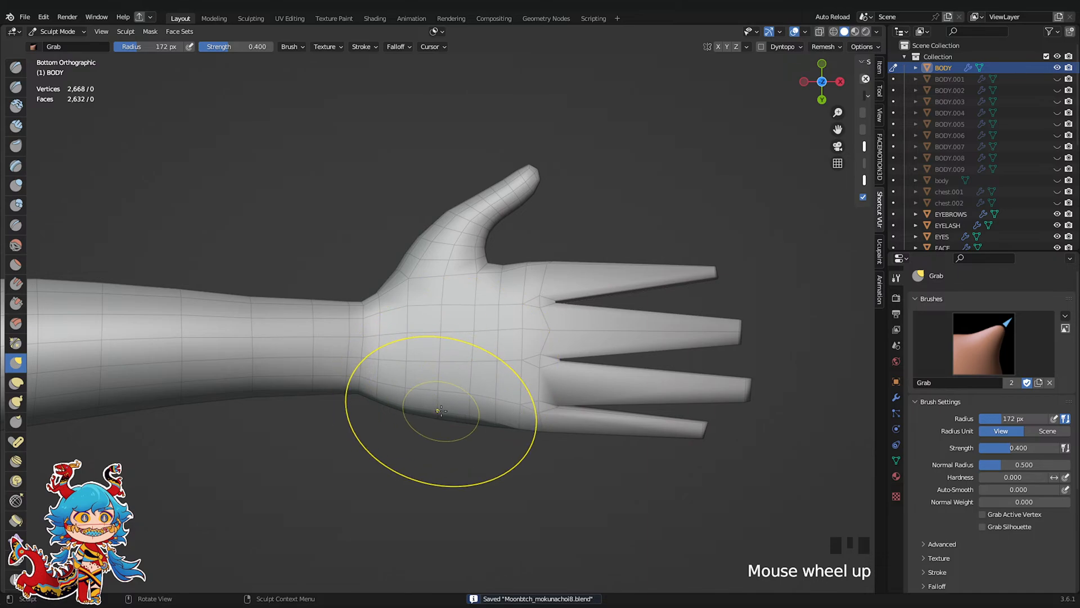
key(Tab)
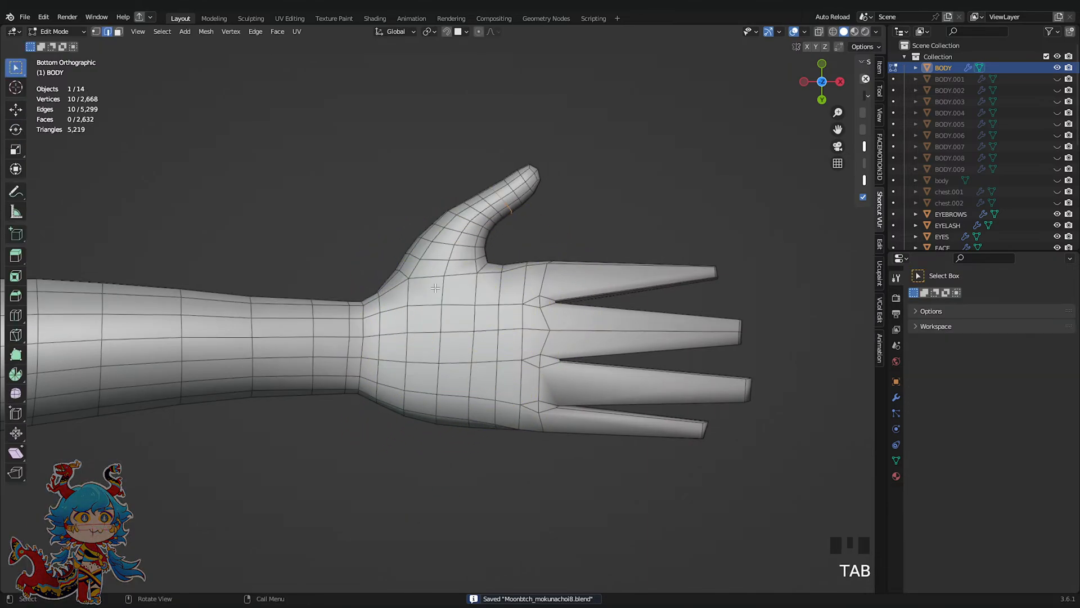
key(ctrl+r)
click(388, 280)
key(Tab)
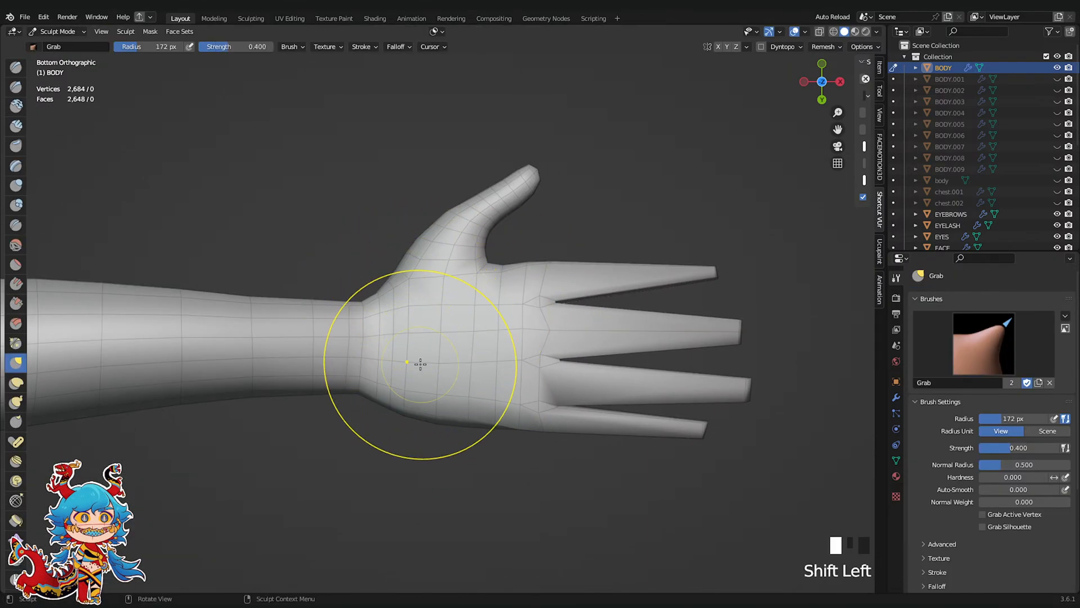
Smooth the lower palm toward the little finger side in Sculpt Mode and save the file
shift+drag(420, 364, 426, 388)
shift+drag(428, 396, 436, 415)
scroll(594, 347, down, 3)
scroll(537, 302, up, 1)
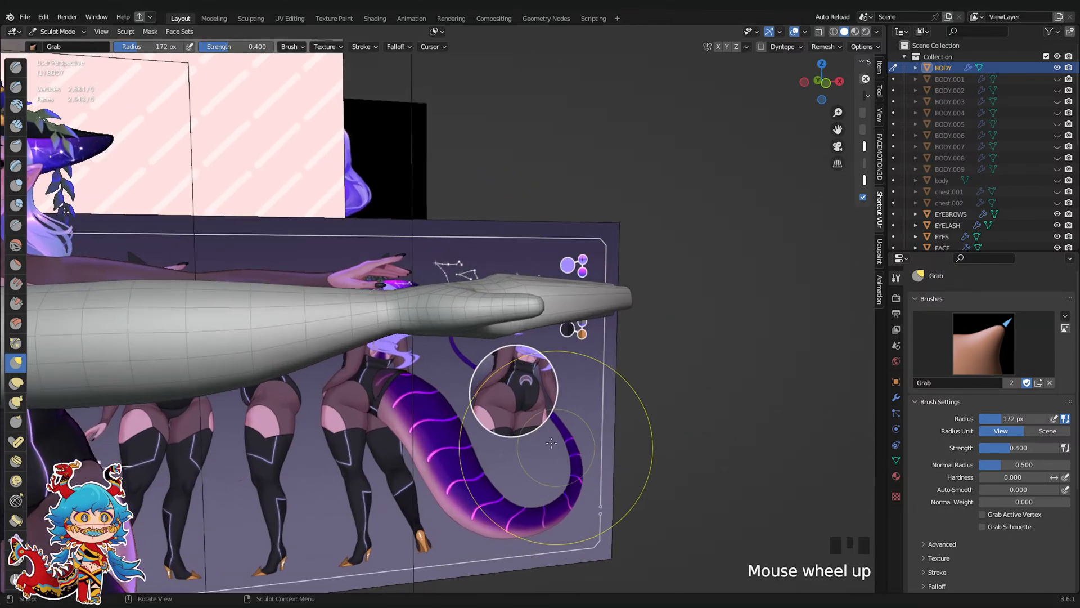
middle_drag(536, 302, 415, 272)
key(ctrl+s)
Inflate the fleshy base of the thumb on the palm side
click(16, 185)
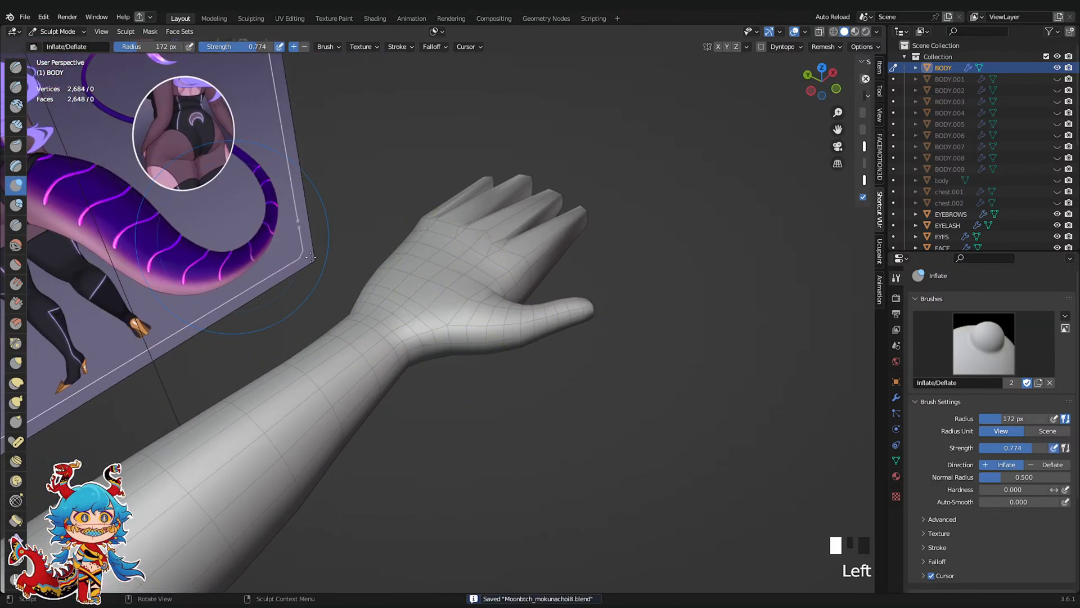
middle_drag(439, 338, 518, 332)
click(471, 338)
In front view, move the thumb tip about -0.041 m in X and -0.161 m in Z with smooth proportional editing, and rotate the thumb
click(814, 78)
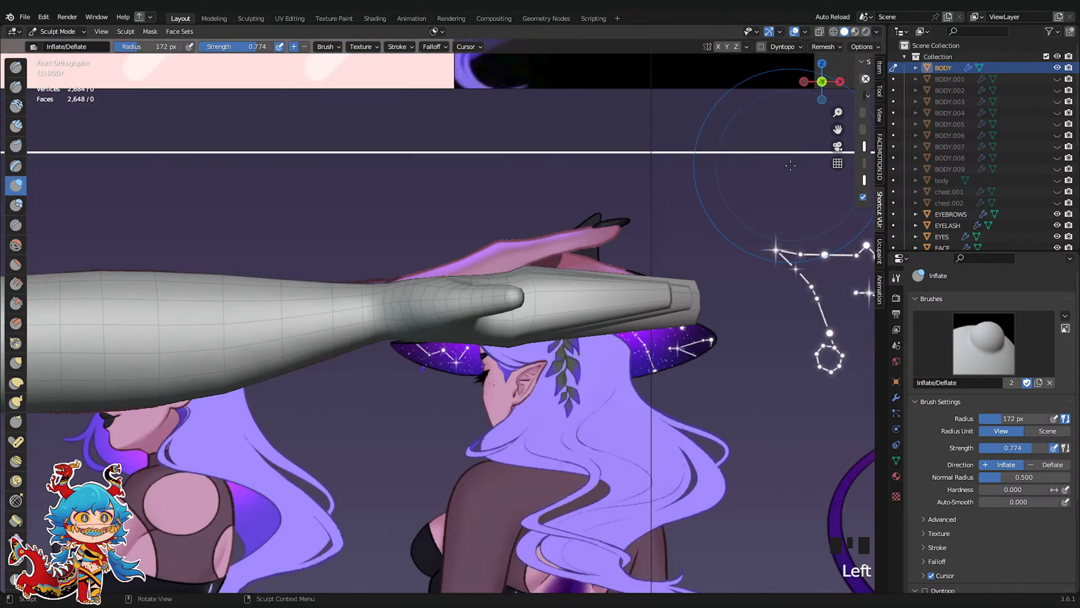
shift+middle_drag(571, 192, 567, 218)
scroll(574, 228, up, 2)
key(Tab)
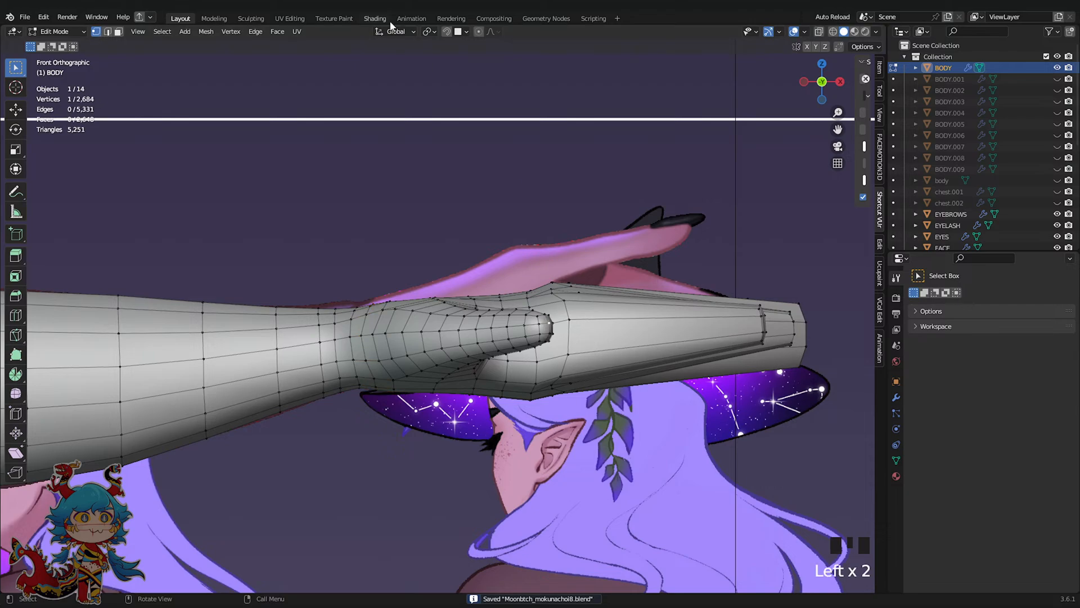
key(g)
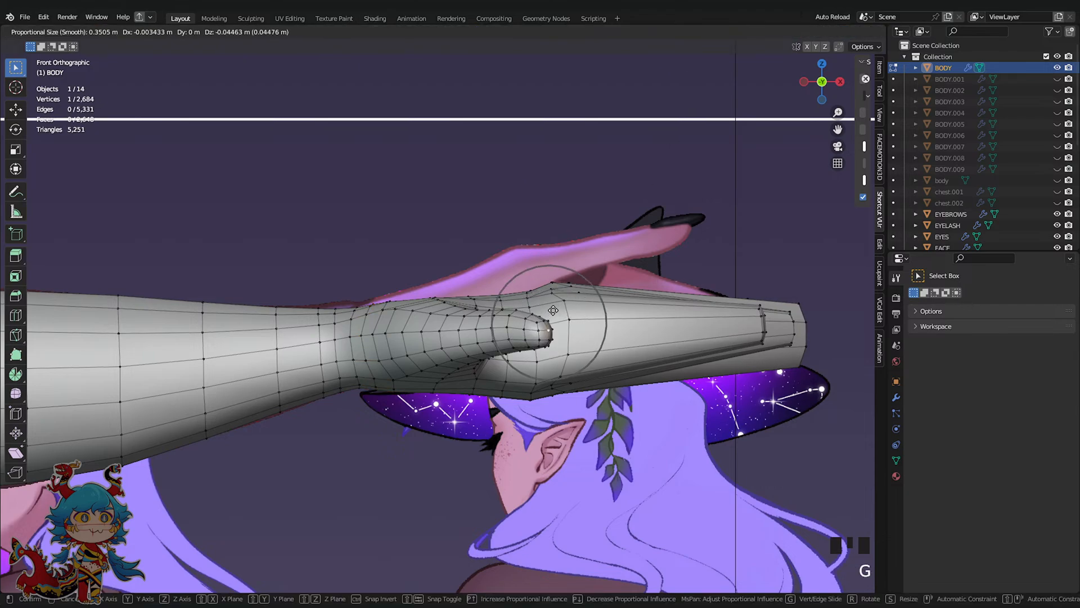
scroll(548, 316, down, 9)
click(547, 329)
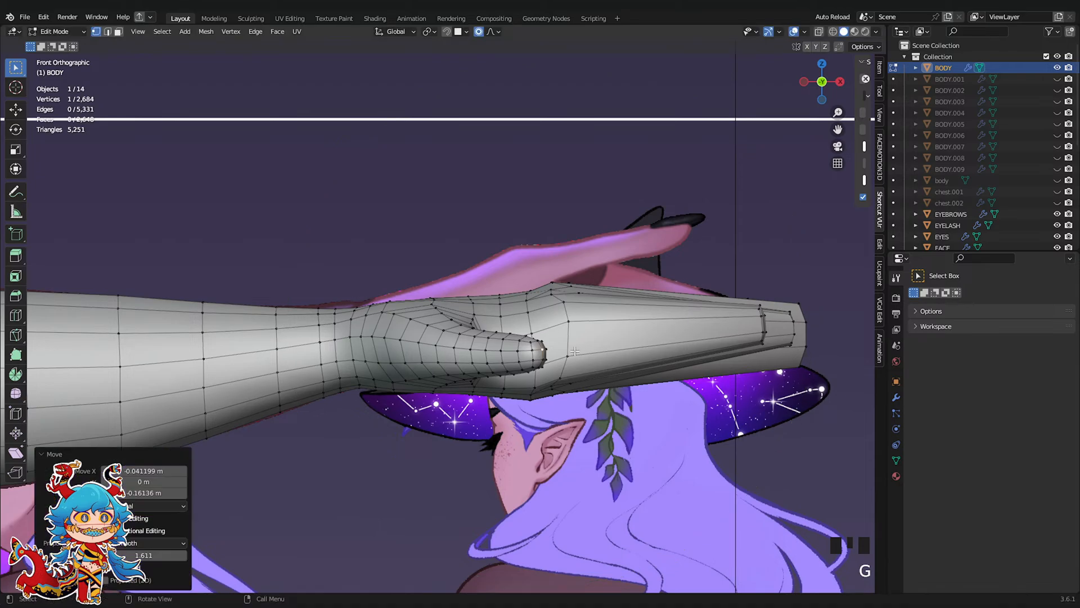
key(r)
click(575, 356)
key(Tab)
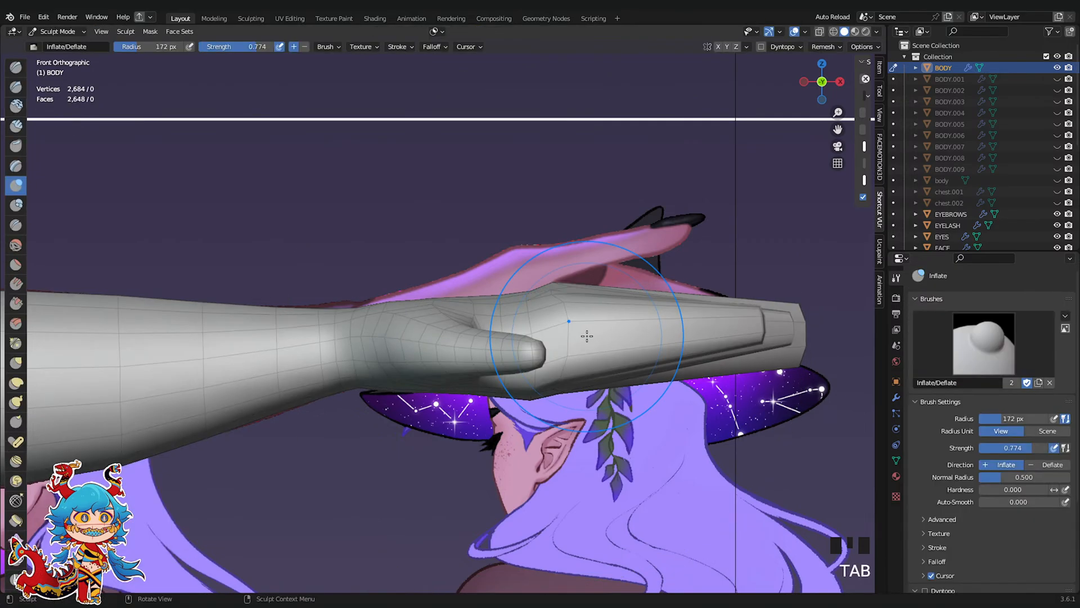
Check the hand from another angle, return to the front view in Edit Mode, and save the file
scroll(585, 336, down, 2)
mouse_move(585, 335)
middle_down()
mouse_move(543, 345)
mouse_move(451, 328)
mouse_move(647, 225)
mouse_move(820, 92)
mouse_move(779, 78)
middle_up()
scroll(451, 329, up, 3)
scroll(452, 332, down, 2)
click(820, 92)
key(Tab)
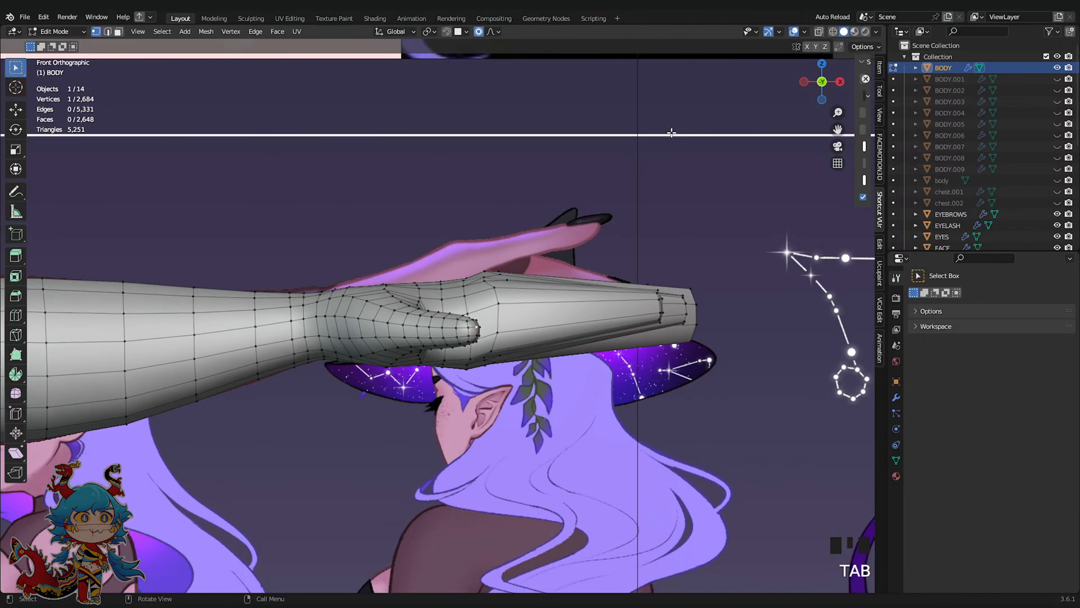
key(ctrl+s)
scroll(710, 121, down, 4)
scroll(726, 121, down, 6)
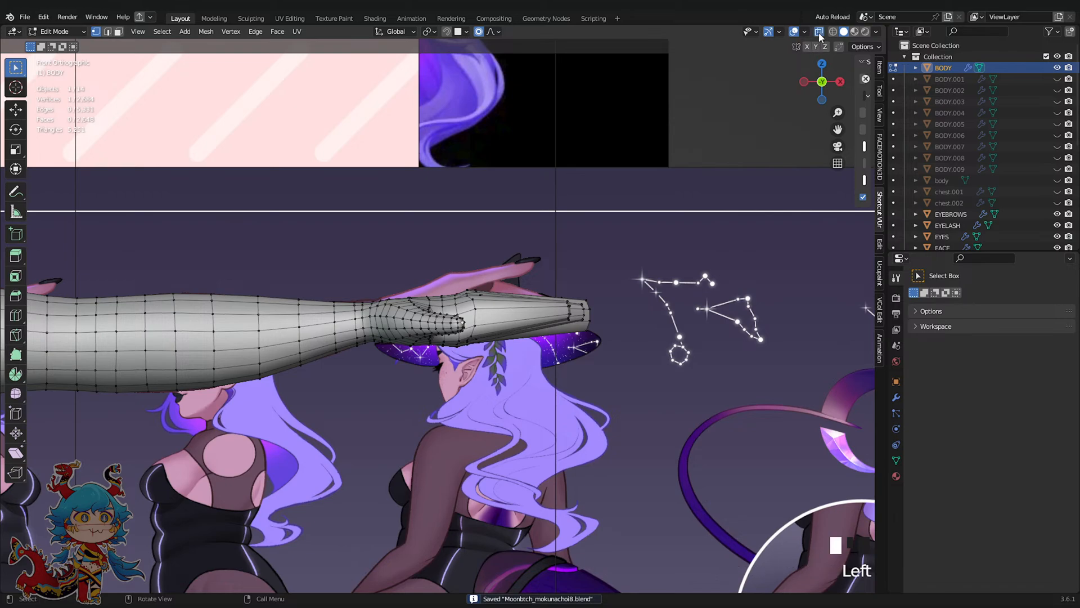
With X-ray on, select all four fingers in front view, scale them along Z, move and rotate them toward the reference, and save the file
scroll(781, 357, up, 3)
drag(782, 361, 481, 246)
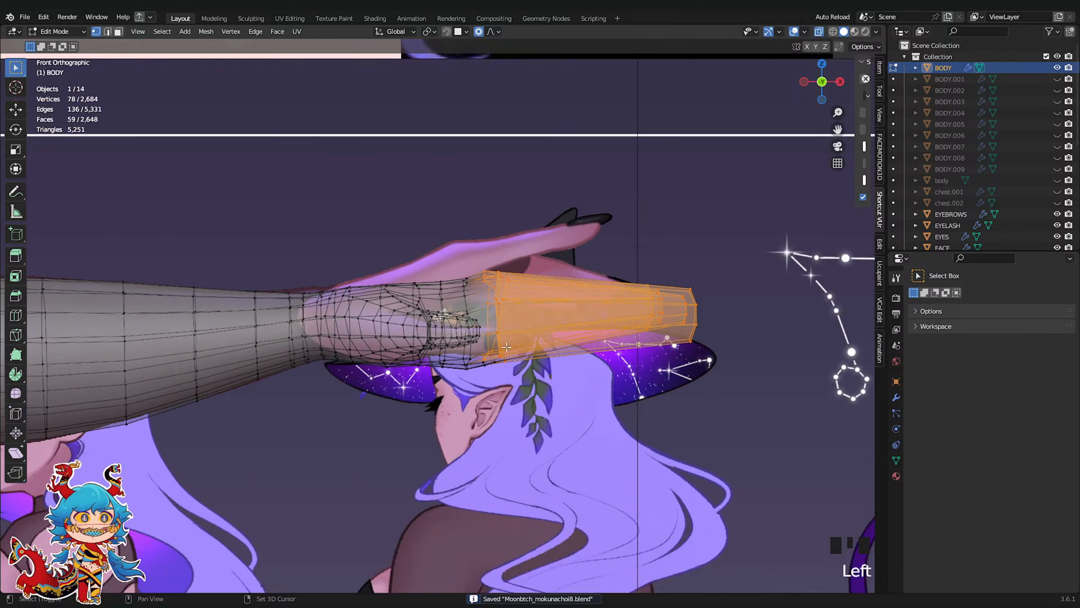
shift+drag(484, 359, 484, 347)
shift+middle_drag(484, 348, 383, 318)
key(ctrl+s)
click(16, 149)
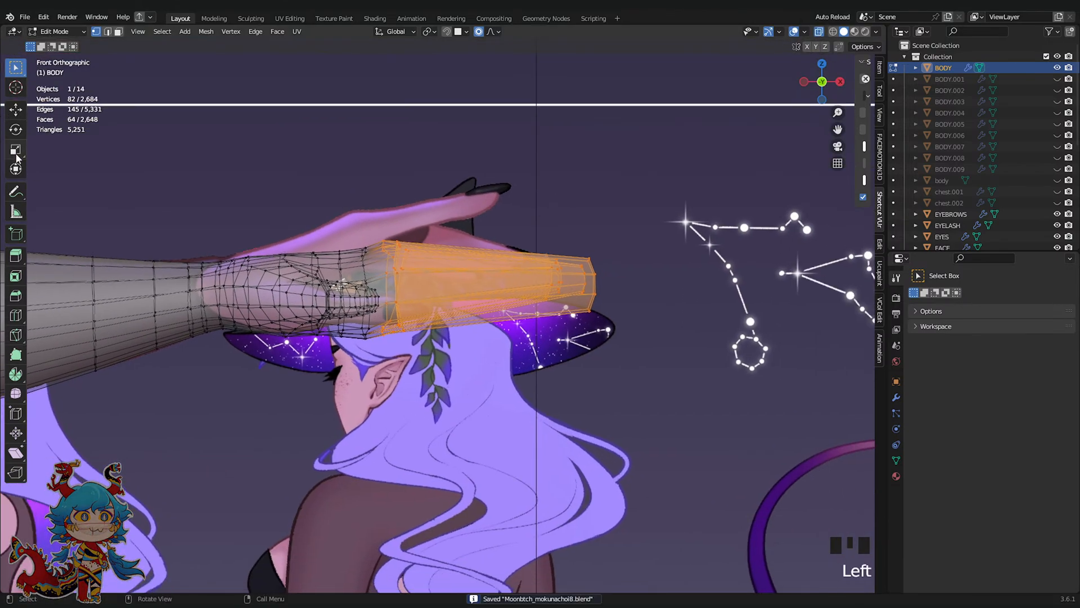
scroll(454, 179, up, 1)
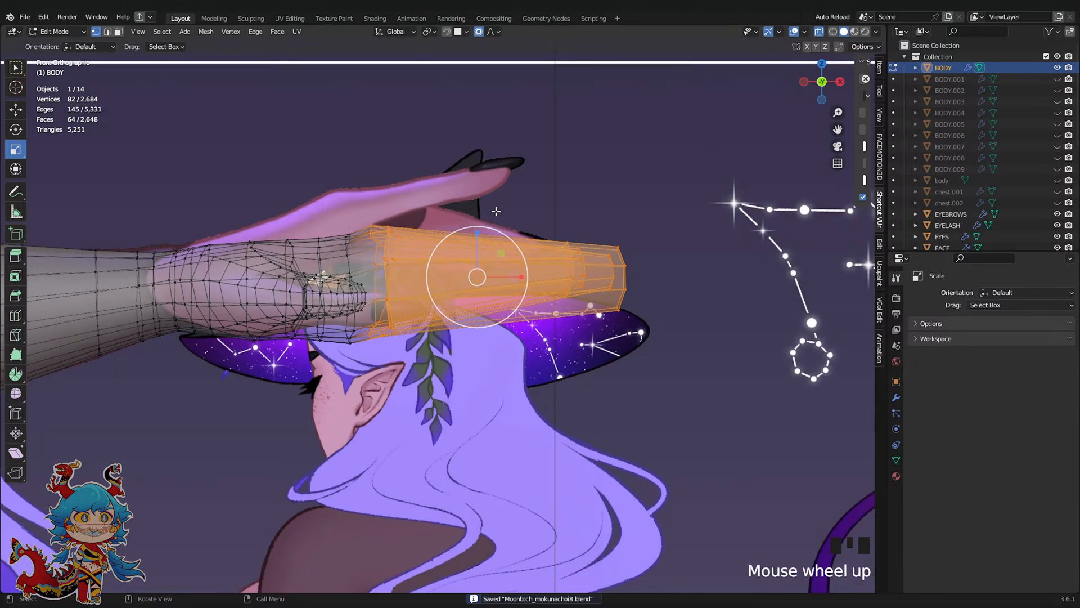
click(478, 235)
drag(479, 235, 479, 245)
key(g)
click(480, 242)
key(r)
click(656, 237)
key(Tab)
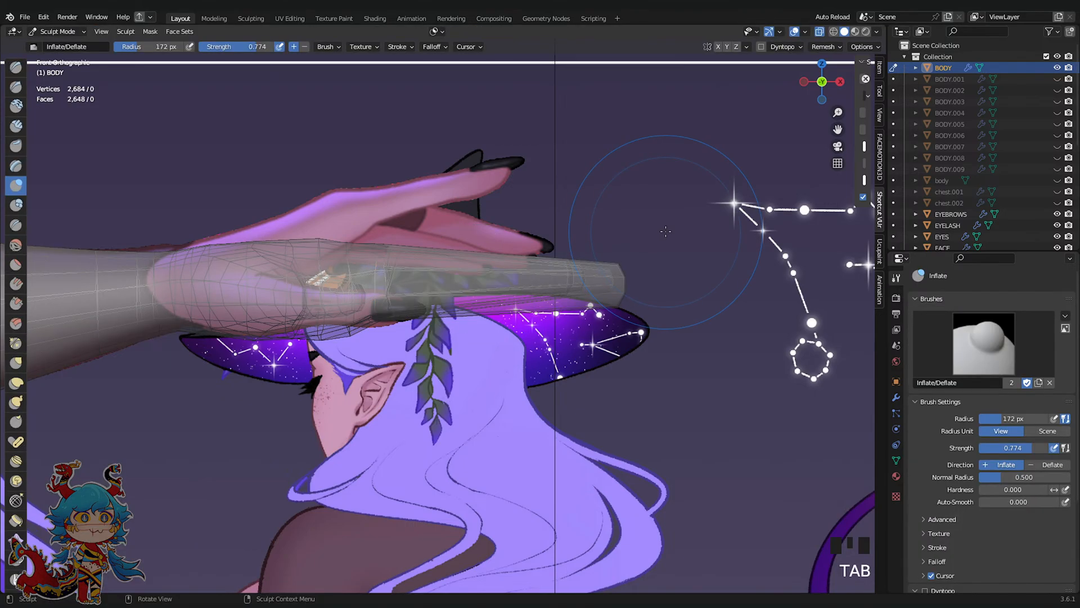
scroll(632, 199, down, 5)
key(ctrl+s)
In top view, move the central vertices at the middle finger's base about -0.105 m in X and -0.002 m in Y with proportional editing
scroll(593, 285, up, 1)
middle_drag(625, 199, 590, 193)
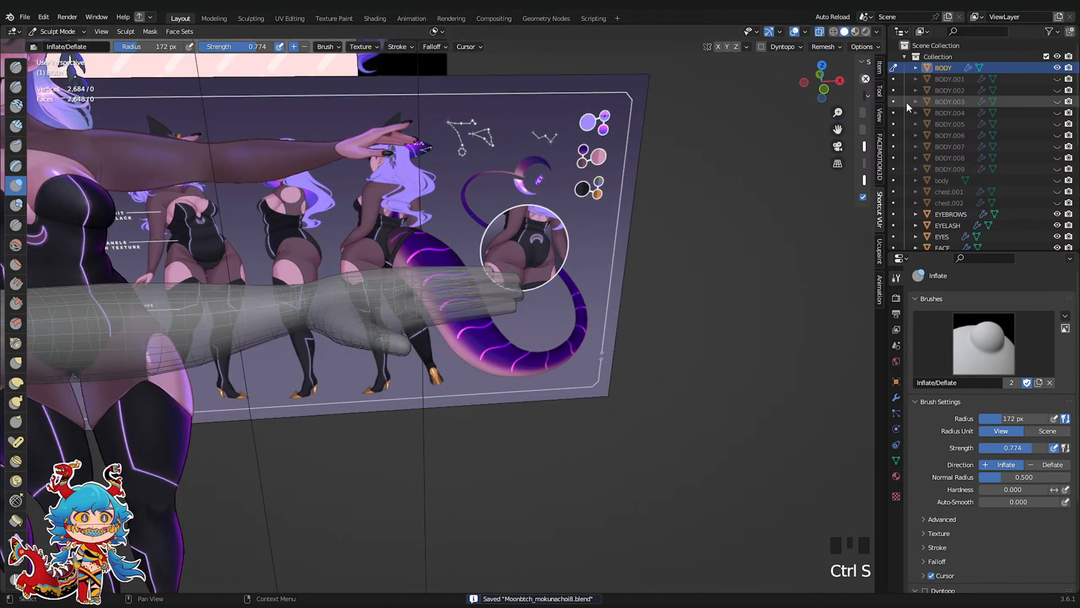
click(822, 65)
scroll(607, 362, up, 3)
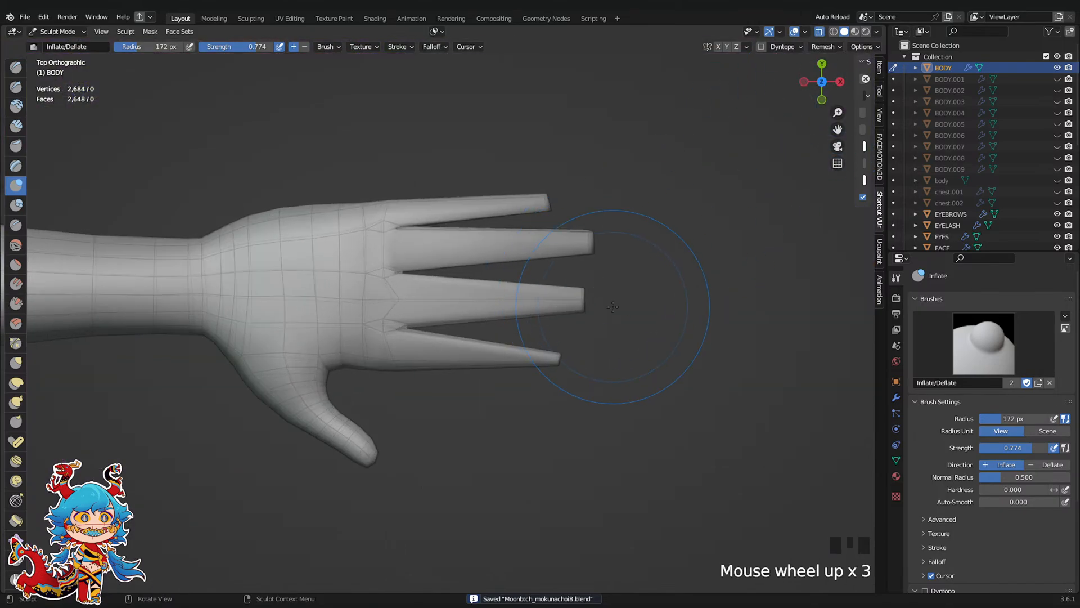
shift+middle_drag(608, 362, 554, 315)
scroll(483, 353, up, 3)
scroll(483, 353, up, 1)
key(Tab)
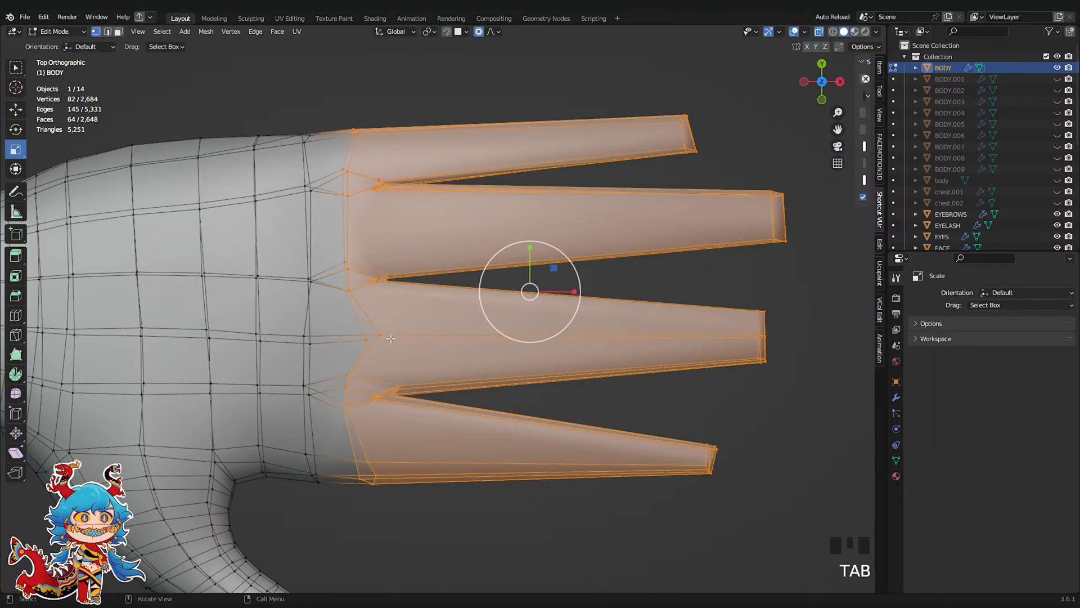
click(356, 332)
key(g)
click(340, 333)
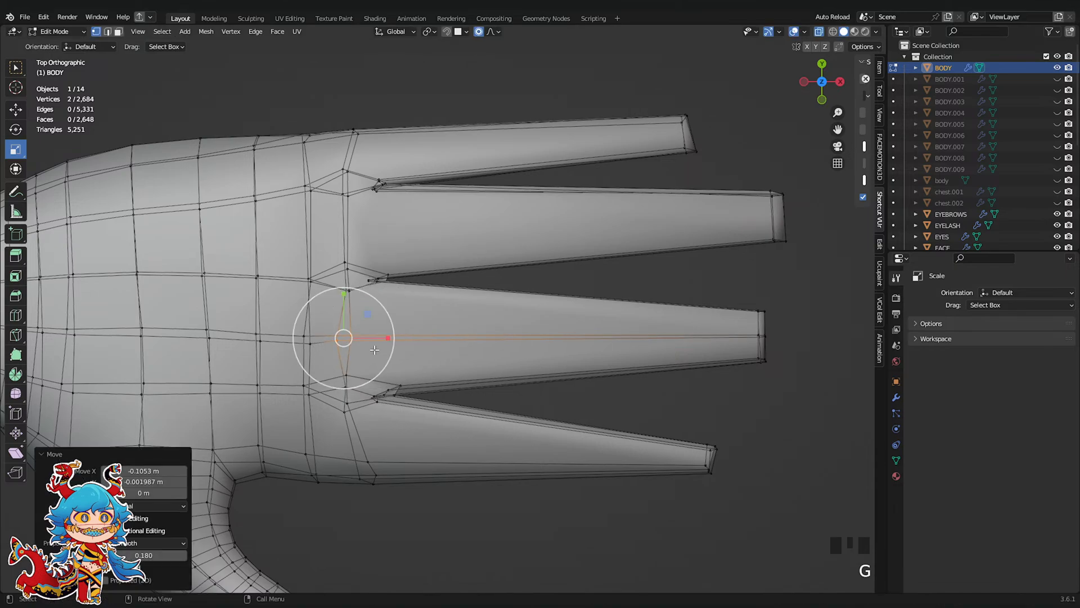
Shift the knuckle vertices at the little finger's base toward the wrist and rotate those between the little and ring fingers 5.44°
shift+middle_drag(393, 298, 518, 360)
scroll(464, 163, up, 2)
key(g)
drag(482, 116, 466, 174)
click(489, 172)
click(478, 220)
key(g)
click(476, 240)
key(r)
click(563, 222)
Move the knuckle vertices between the ring and middle fingers about -0.040 m in X and -0.001 m in Y with proportional editing
shift+middle_drag(467, 329, 432, 182)
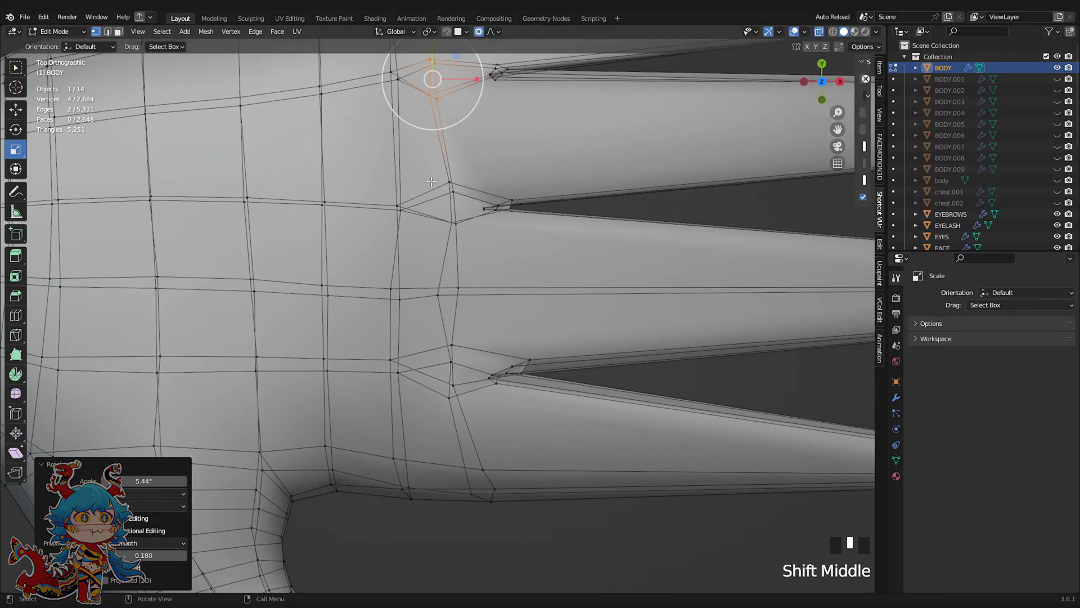
drag(429, 170, 479, 236)
key(g)
scroll(445, 191, up, 4)
click(443, 192)
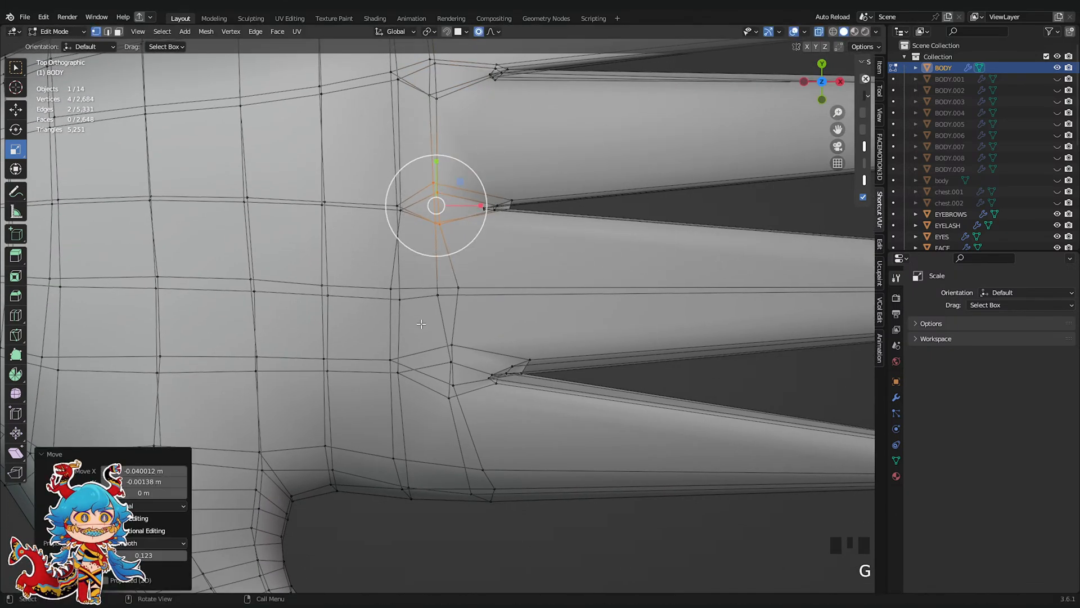
Move the vertices between the middle and index fingers toward the wrist, and the index finger's outer base vertices about -0.108 m in X and 0.010 m in Y
drag(421, 324, 469, 404)
key(g)
click(454, 405)
drag(463, 461, 519, 530)
key(g)
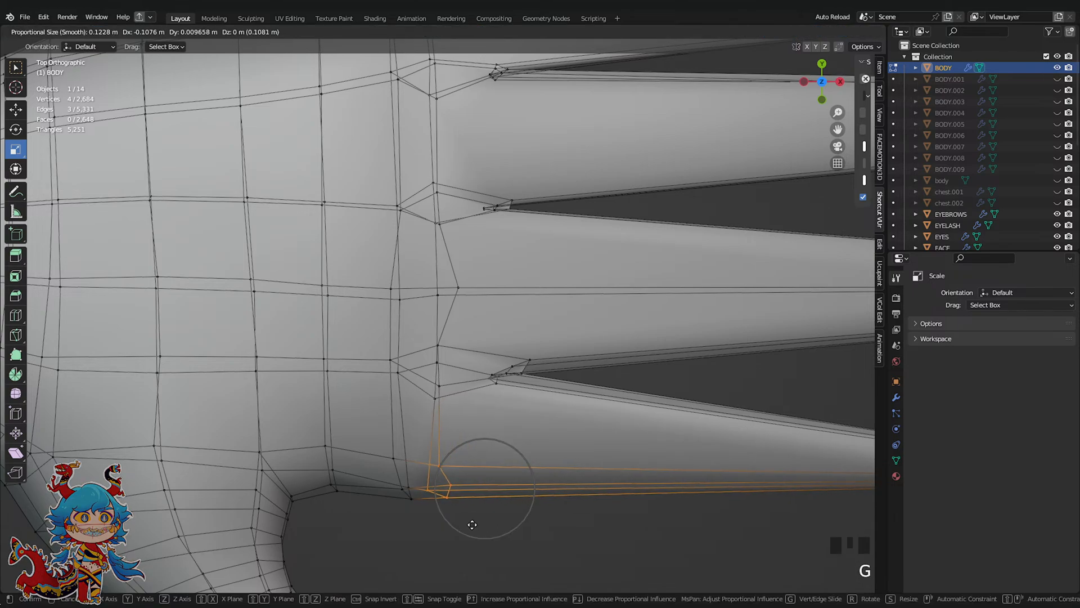
click(472, 524)
Add two edge loops across the hand just behind the knuckles
scroll(481, 467, down, 4)
shift+middle_drag(482, 460, 502, 504)
key(ctrl+r)
click(427, 301)
click(431, 297)
key(Tab)
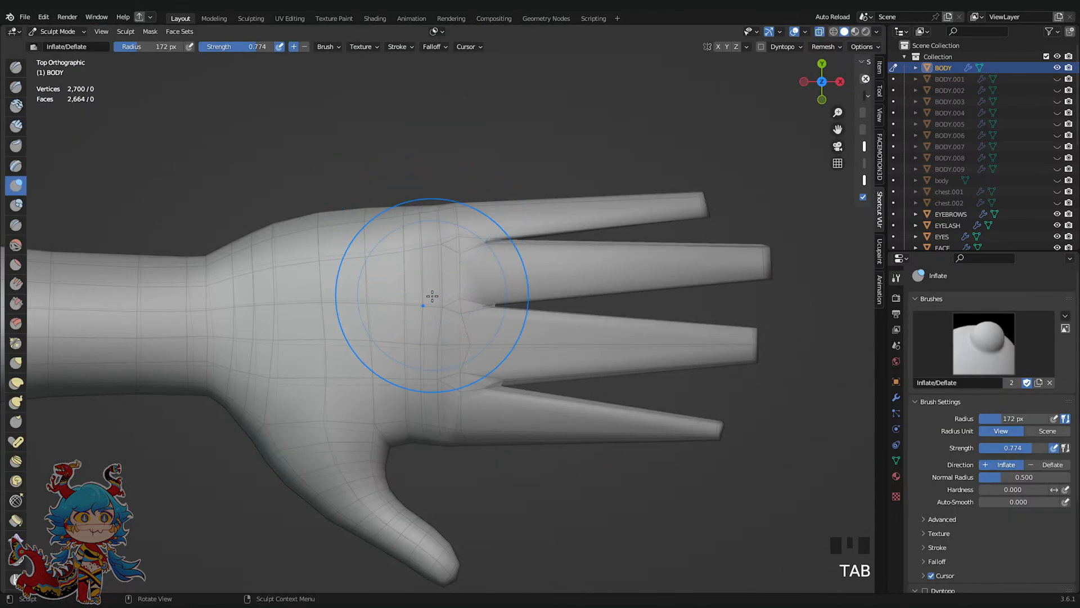
key(Tab)
key(ctrl+r)
click(386, 192)
click(387, 196)
key(Tab)
Smooth the middle of the hand around the new edge loops in Sculpt Mode
shift+middle_drag(386, 353, 440, 375)
key(Tab)
key(Tab)
shift+drag(474, 292, 465, 306)
shift+drag(466, 307, 458, 321)
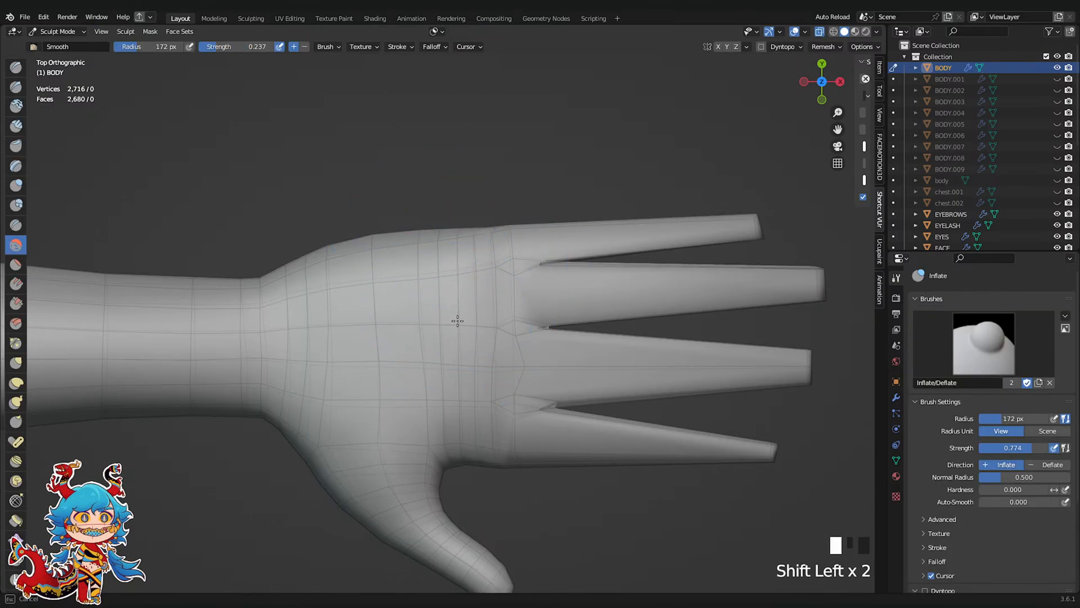
Reshape the hand's edge between the thumb and index finger with the Grab brush, undoing the unwanted first strokes
scroll(507, 472, up, 2)
key(g)
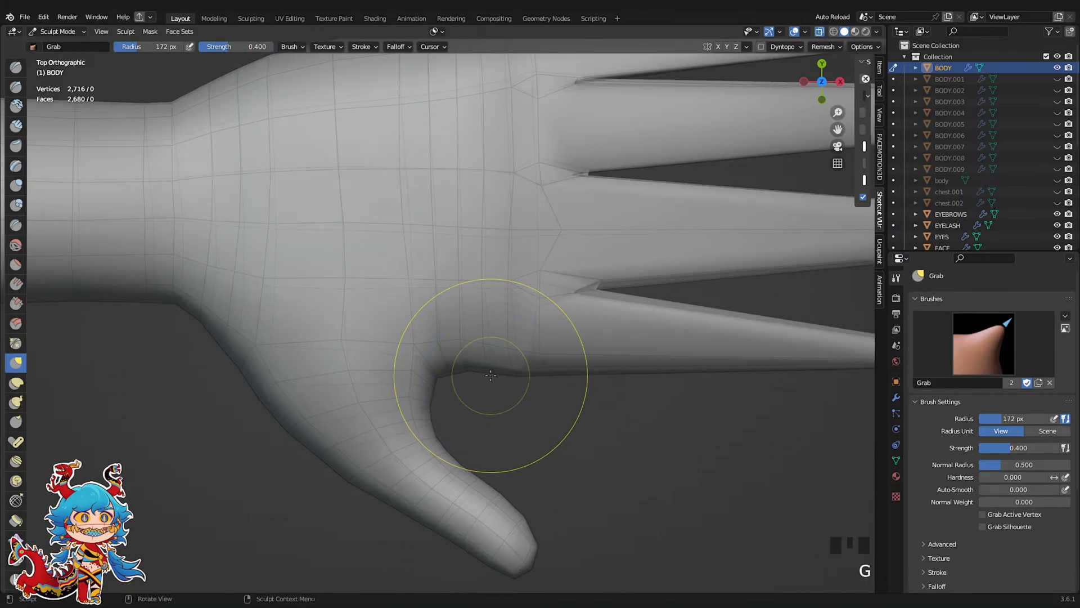
drag(495, 411, 478, 404)
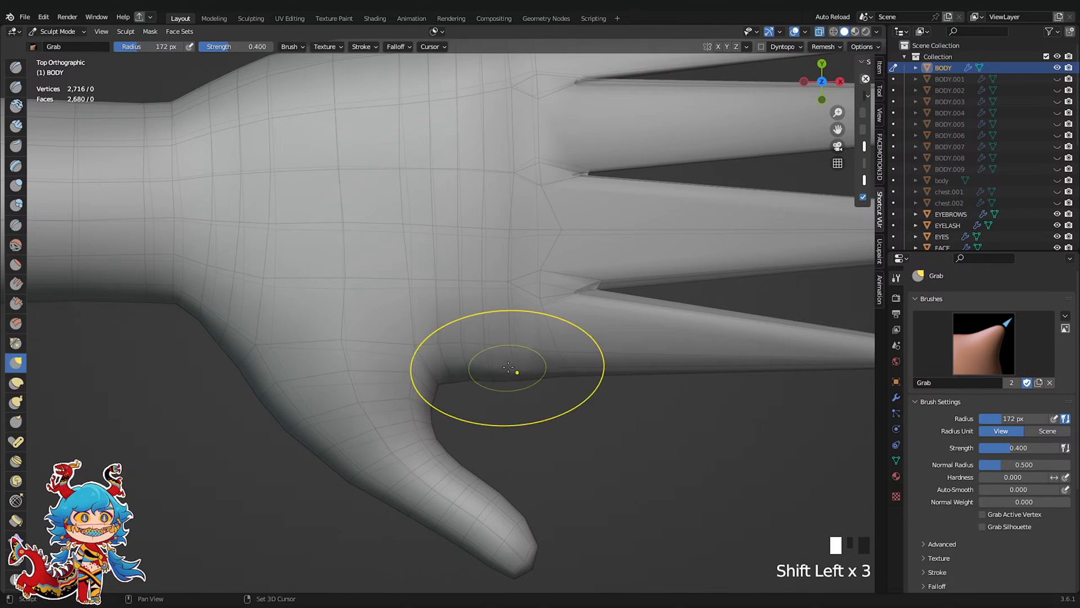
key(ctrl+z)
key(ctrl+z)
key(ctrl+z)
scroll(573, 384, up, 2)
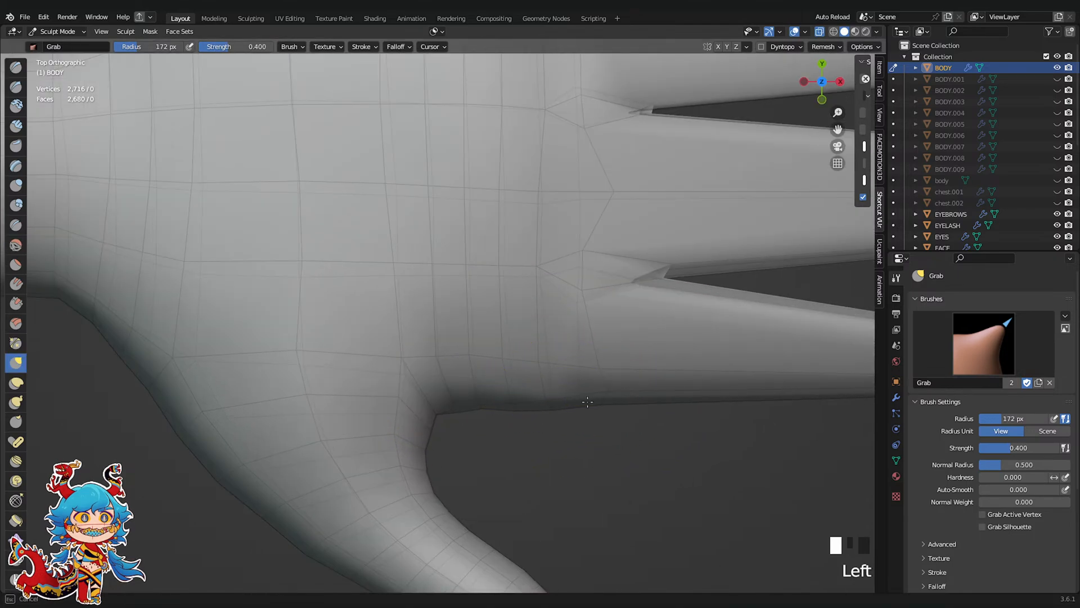
drag(585, 385, 585, 385)
drag(608, 385, 594, 387)
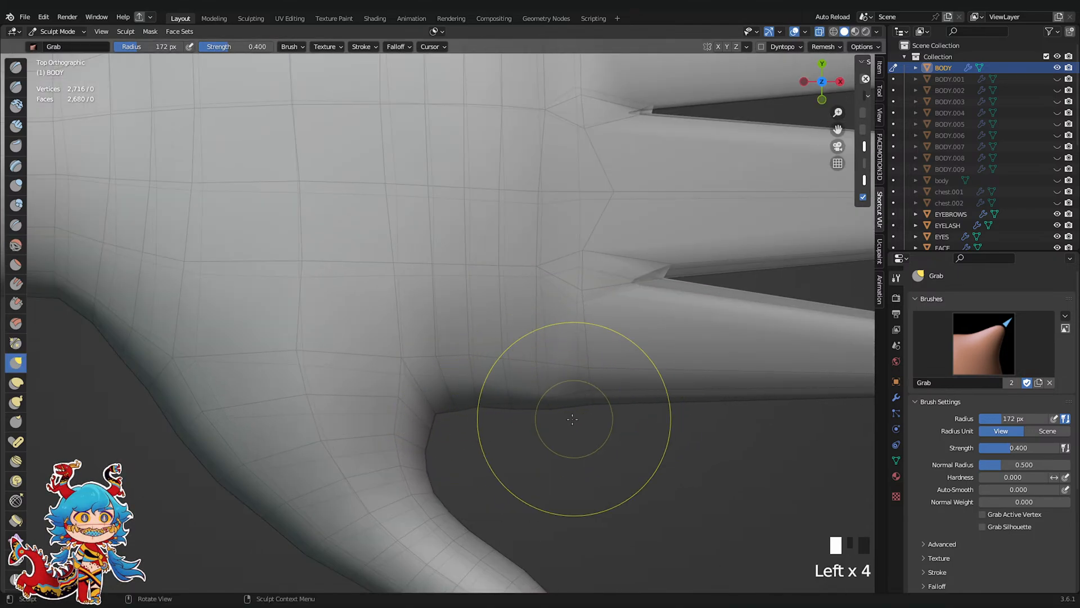
Dissolve two of the closely spaced edge loops across the hand behind the knuckles
shift+middle_drag(536, 384, 538, 315)
key(Tab)
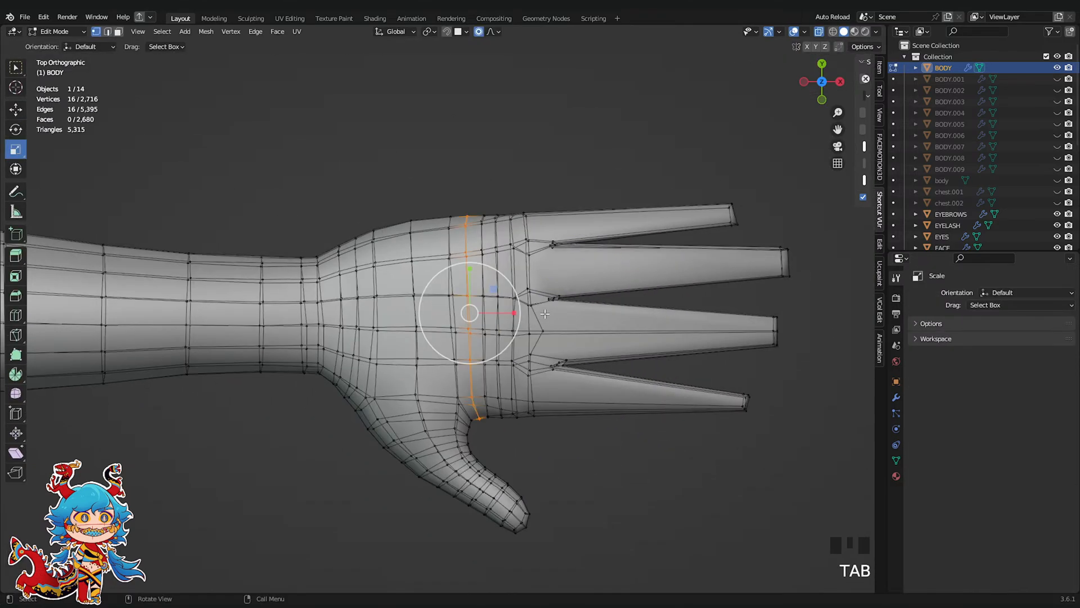
click(485, 255)
alt+click(483, 281)
key(x)
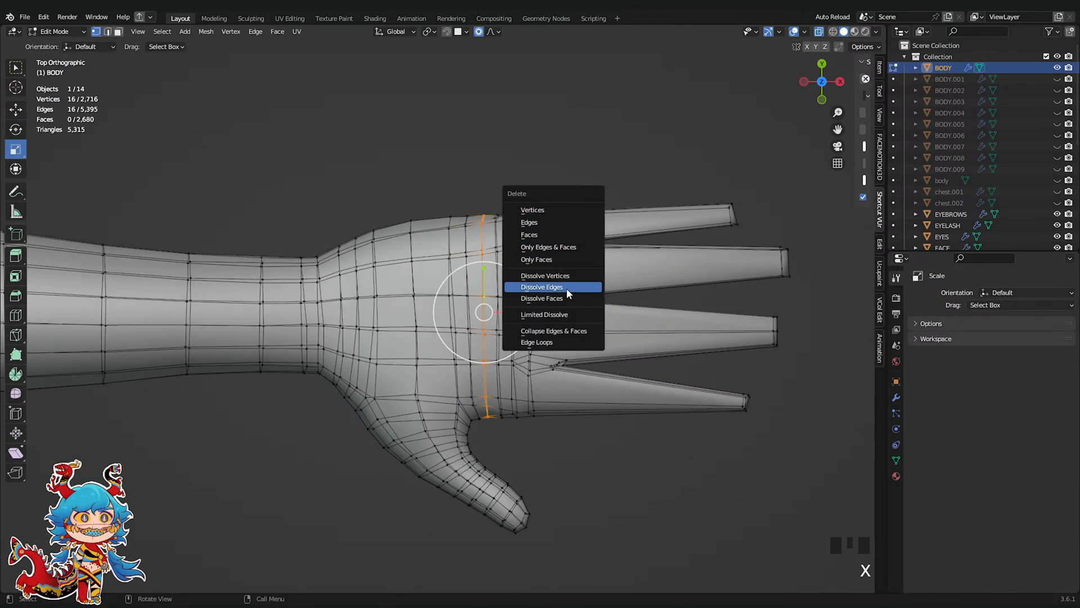
click(566, 288)
alt+click(498, 309)
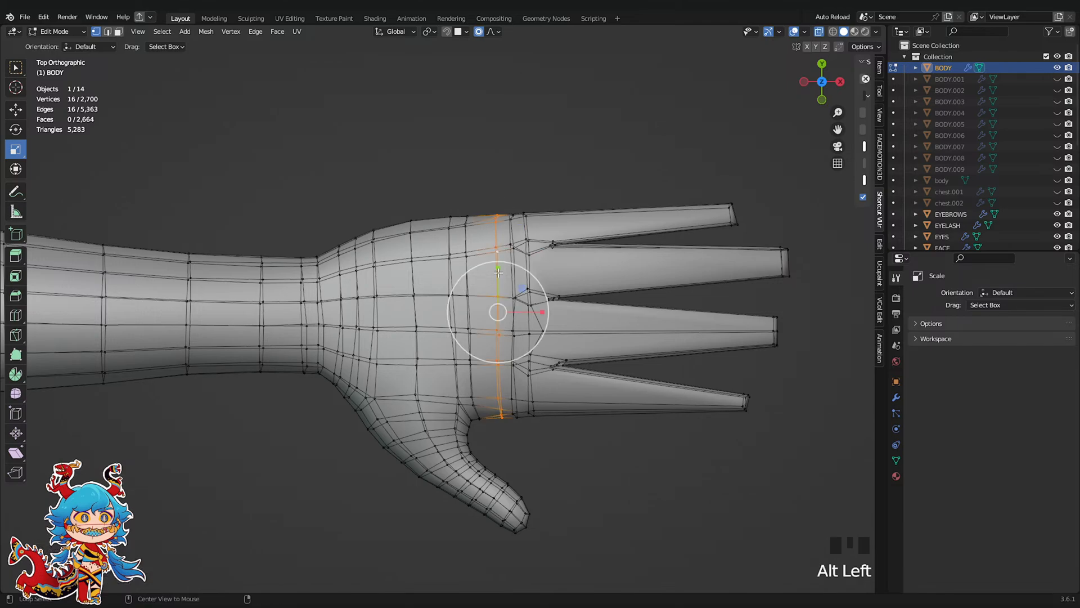
key(x)
click(577, 261)
Add a single edge loop in the cleared area behind the knuckles and smooth the surface toward the little finger side
key(ctrl+r)
click(506, 198)
click(507, 198)
key(Tab)
scroll(516, 280, up, 2)
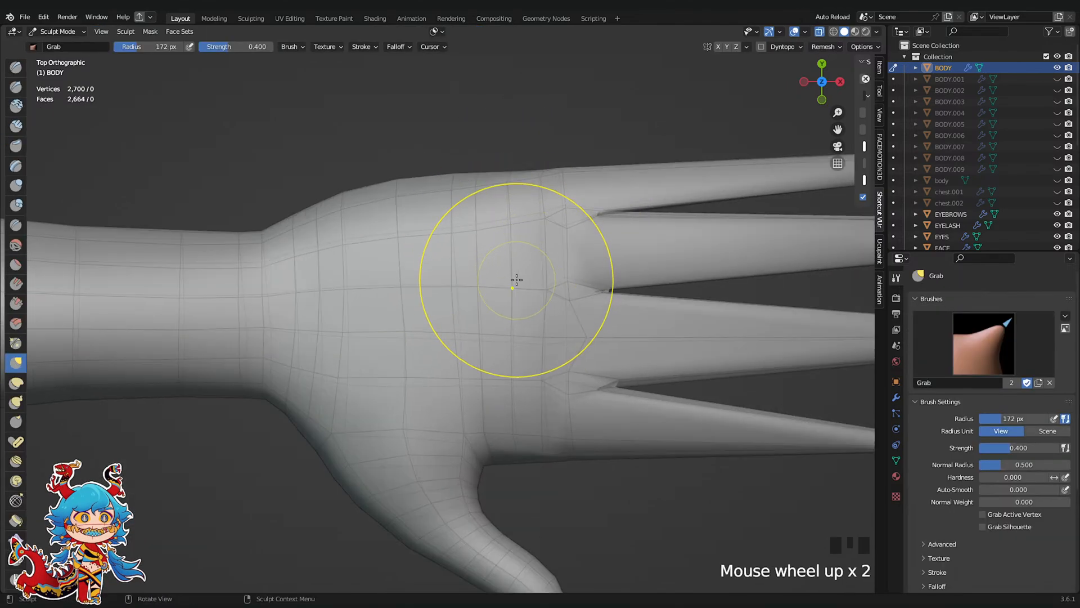
mouse_move(491, 284)
shift+mouse_down()
mouse_move(458, 434)
mouse_move(513, 453)
mouse_move(483, 177)
mouse_move(511, 162)
shift+mouse_up()
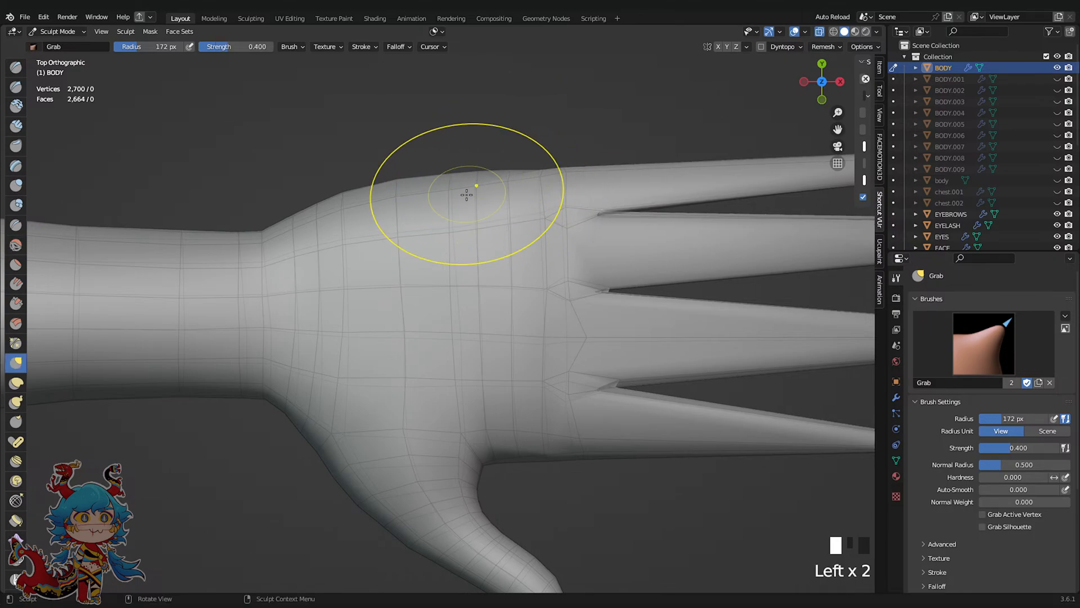
Add two edge loops across the hand between the wrist and knuckles that continue down the thumb
scroll(482, 113, down, 3)
scroll(474, 312, up, 2)
key(Tab)
key(Tab)
key(Tab)
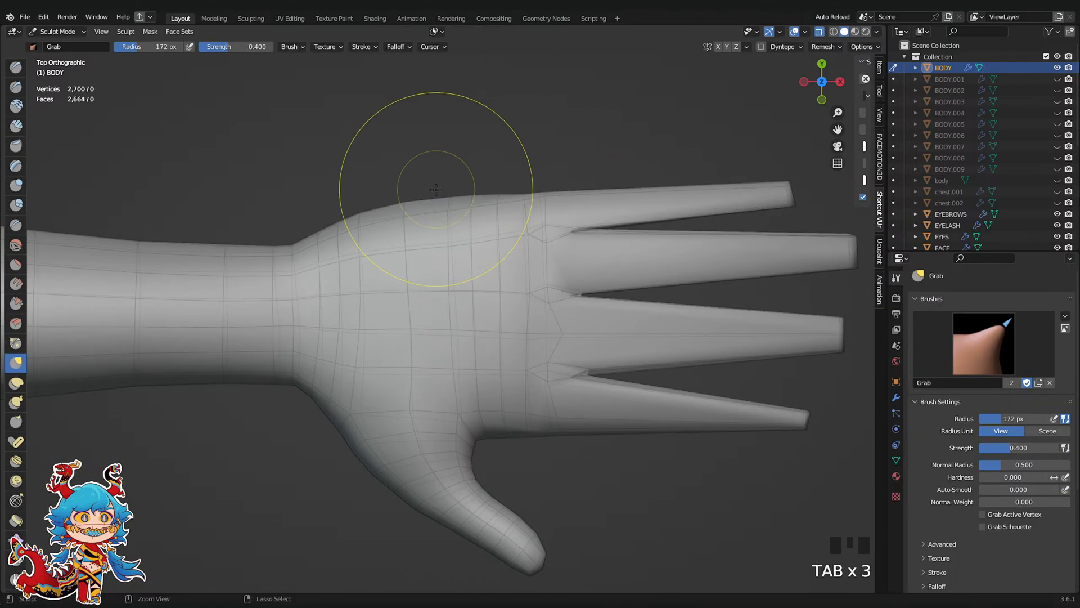
key(Tab)
key(ctrl+r)
click(411, 207)
right_click(411, 207)
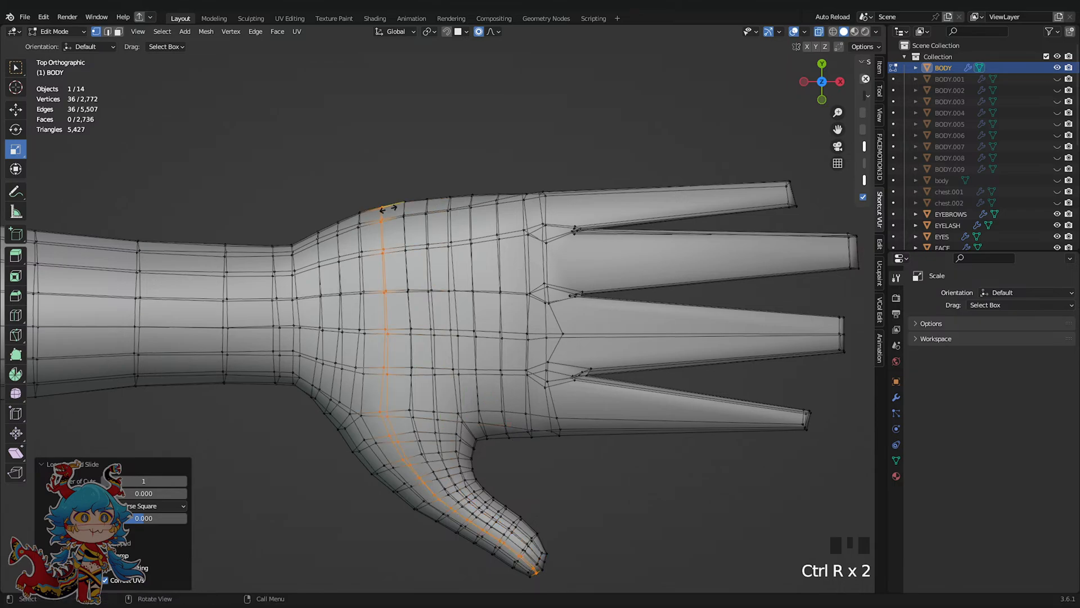
Smooth the back of the hand down to the base of the thumb in Sculpt Mode and save the file
key(Tab)
mouse_move(388, 210)
shift+mouse_down()
mouse_move(410, 231)
mouse_move(402, 268)
shift+mouse_up()
mouse_move(397, 287)
shift+mouse_down()
mouse_move(413, 323)
mouse_move(415, 388)
shift+mouse_up()
shift+drag(418, 416, 426, 444)
shift+drag(429, 458, 439, 480)
scroll(710, 311, down, 1)
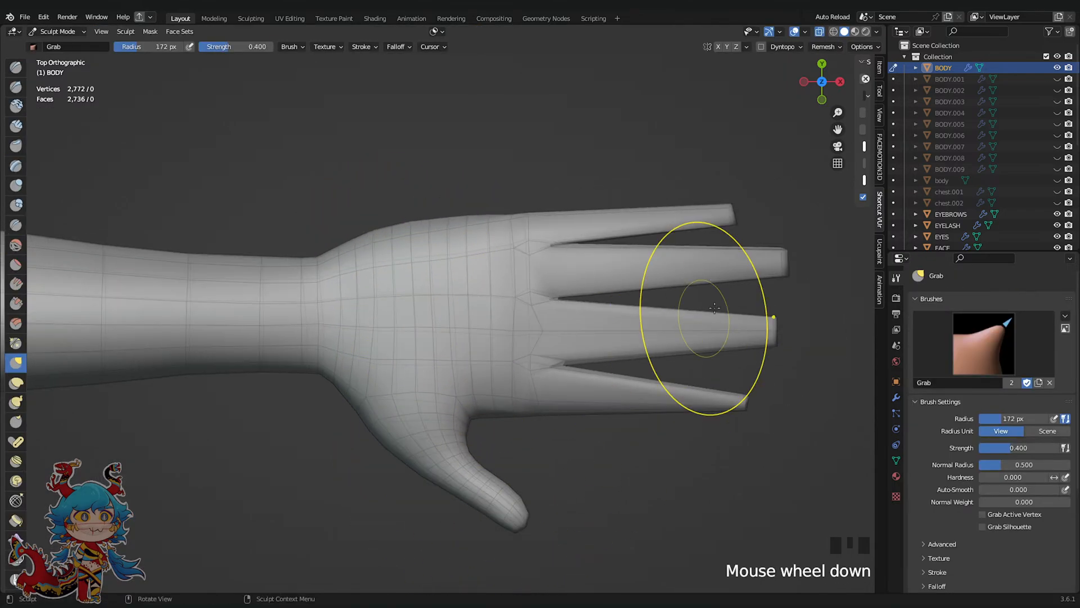
scroll(714, 307, down, 2)
key(ctrl+s)
Turn off X-ray and pull the back of the hand's surface toward the wrist with the Grab brush to even the loop spacing
click(820, 31)
scroll(482, 270, up, 4)
scroll(482, 270, down, 2)
drag(448, 260, 448, 257)
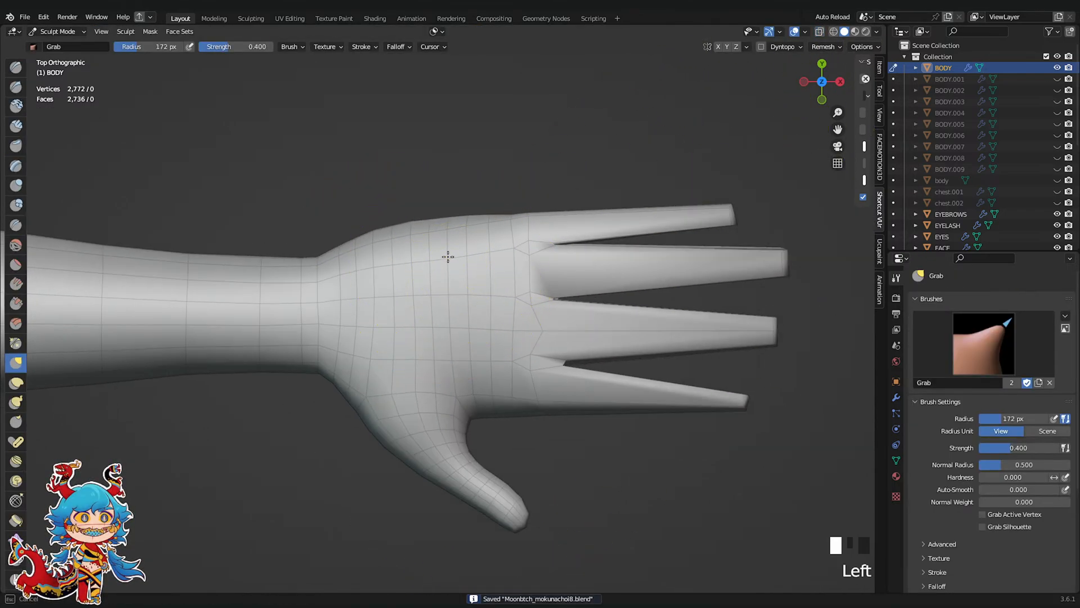
mouse_move(397, 288)
mouse_down()
mouse_move(355, 316)
mouse_move(354, 287)
mouse_up()
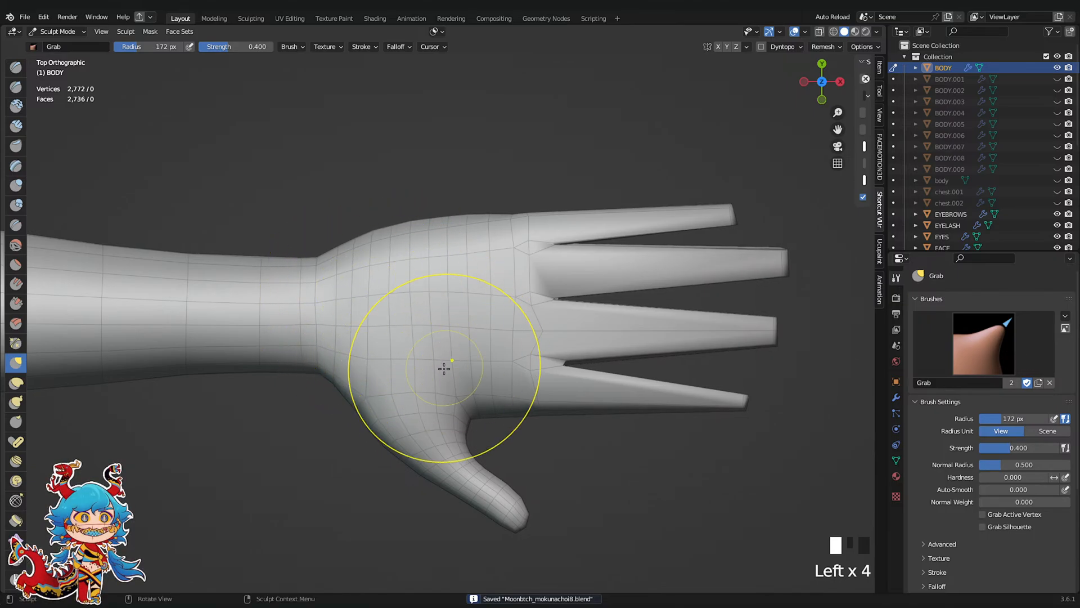
Smooth the outer edge of the palm below the little finger and save the file
mouse_move(446, 366)
middle_down()
mouse_move(431, 318)
mouse_move(458, 277)
mouse_move(478, 298)
mouse_move(656, 277)
mouse_move(560, 373)
middle_up()
scroll(458, 302, up, 2)
scroll(560, 374, up, 2)
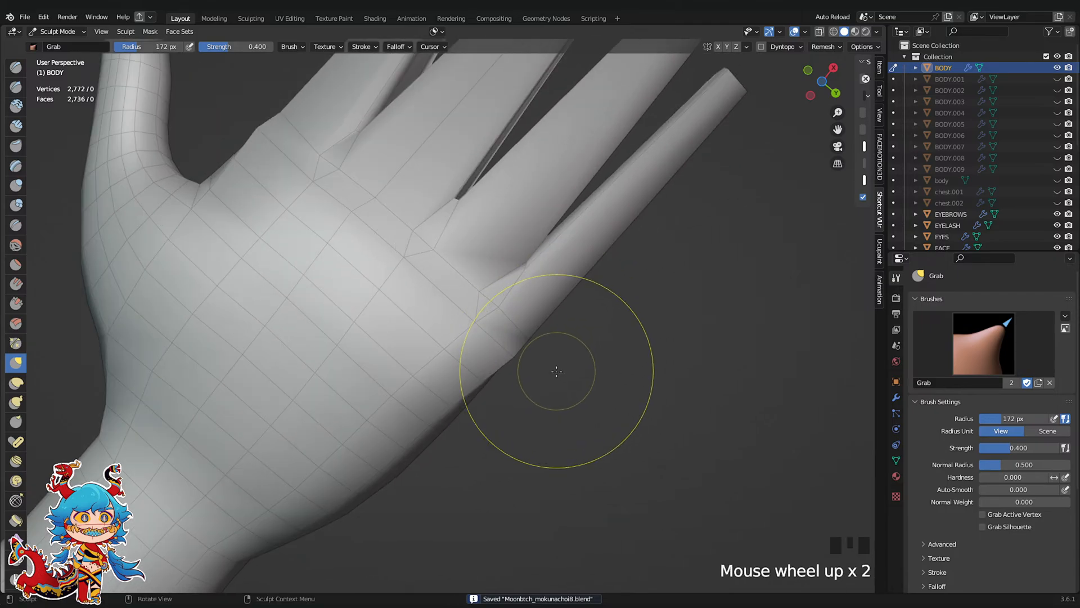
shift+drag(560, 373, 509, 351)
scroll(376, 290, down, 4)
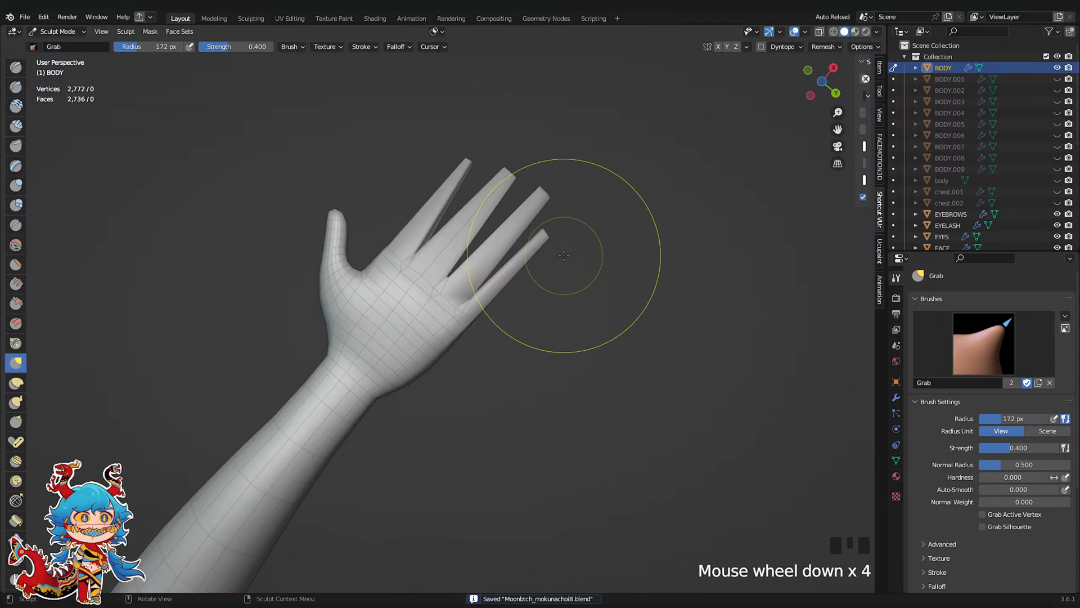
middle_drag(566, 260, 571, 458)
key(ctrl+s)
In top view with X-ray on, move the little fingertip's vertices about -0.873 m in X and -0.069 m in Y in Edit Mode
click(822, 73)
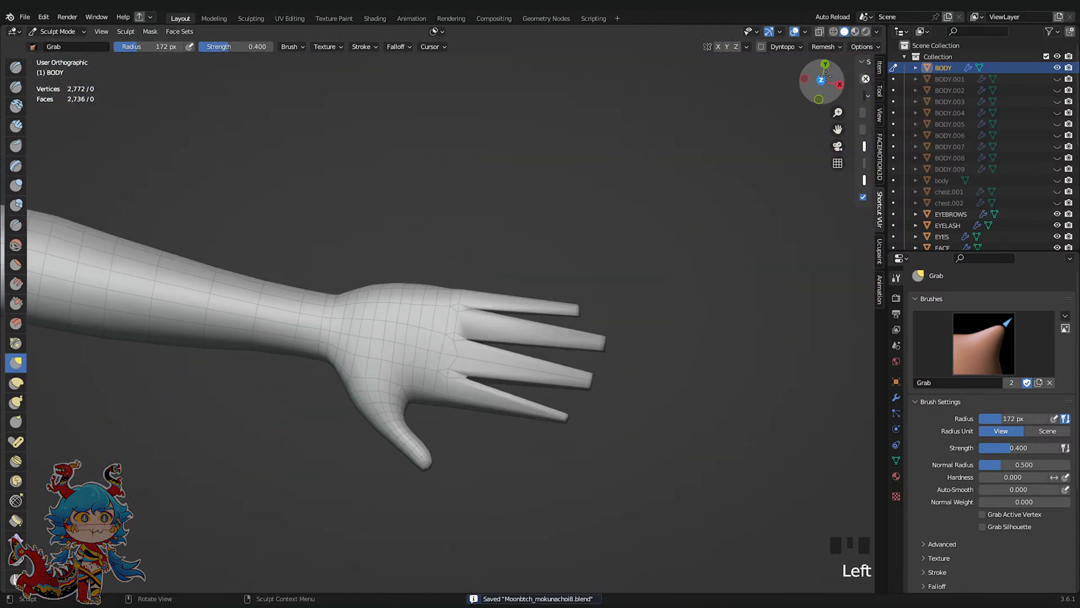
shift+middle_drag(669, 197, 688, 150)
scroll(689, 149, up, 4)
key(Tab)
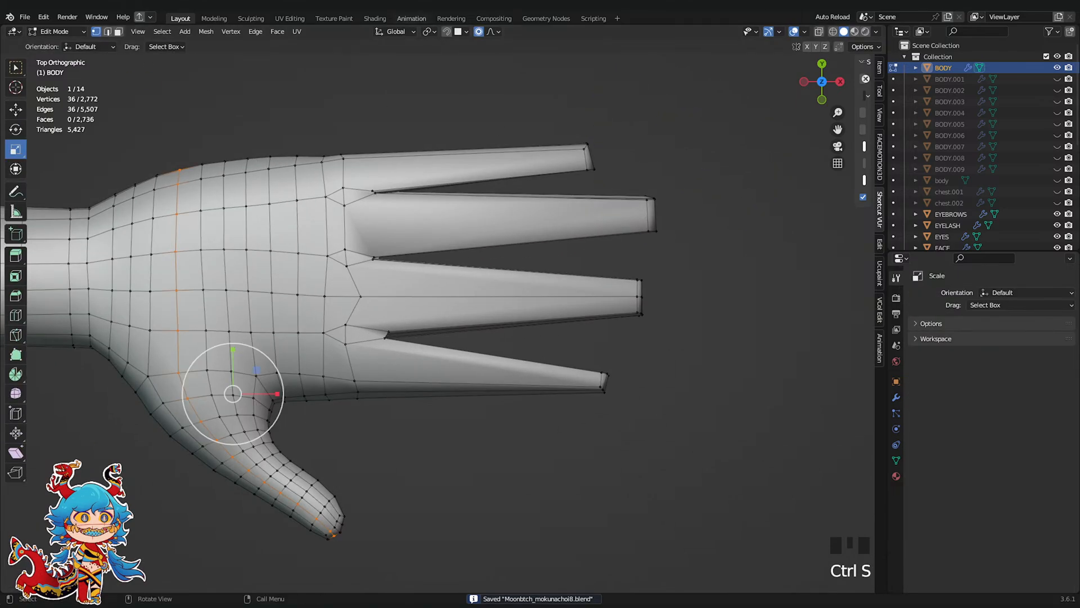
click(825, 31)
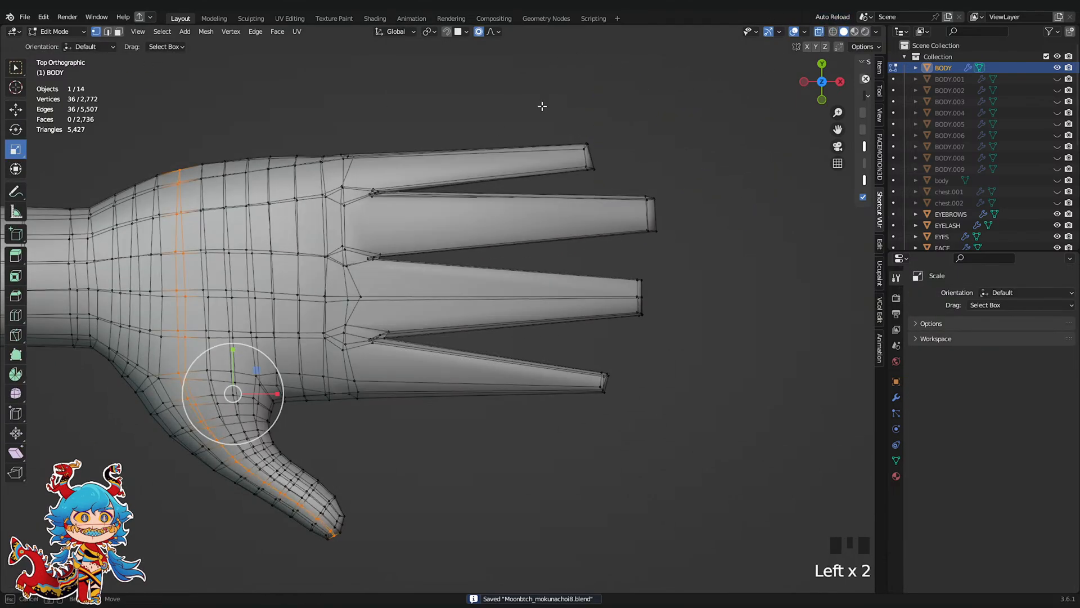
drag(542, 106, 602, 173)
key(g)
click(437, 175)
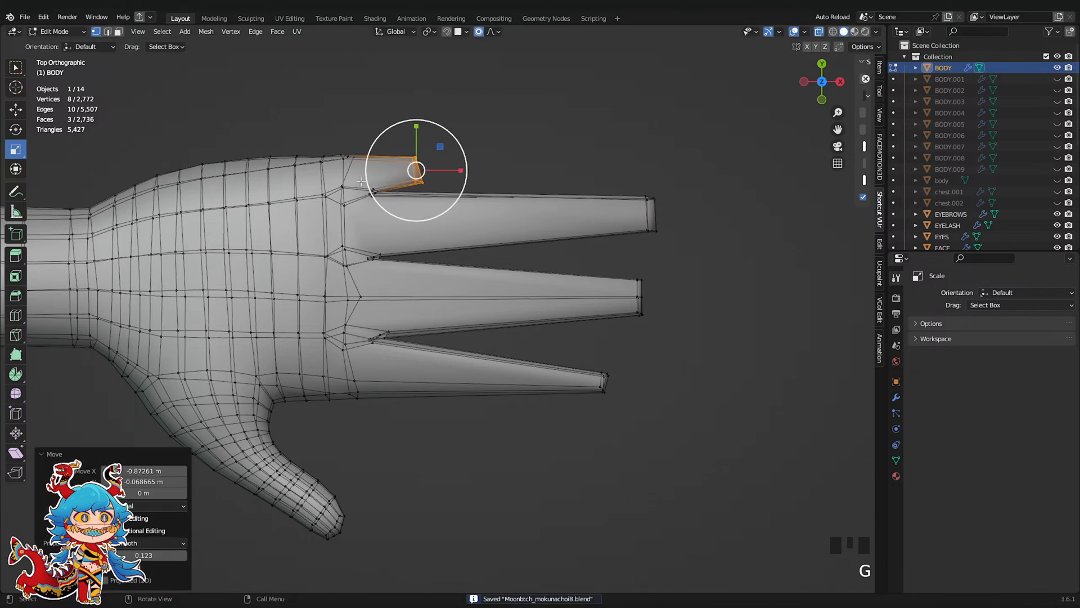
Pull the web vertices on both sides of the ring finger toward the palm, the web beside the middle finger by about -0.11 m in X
shift+middle_drag(437, 176, 485, 248)
scroll(485, 248, up, 2)
click(430, 278)
key(g)
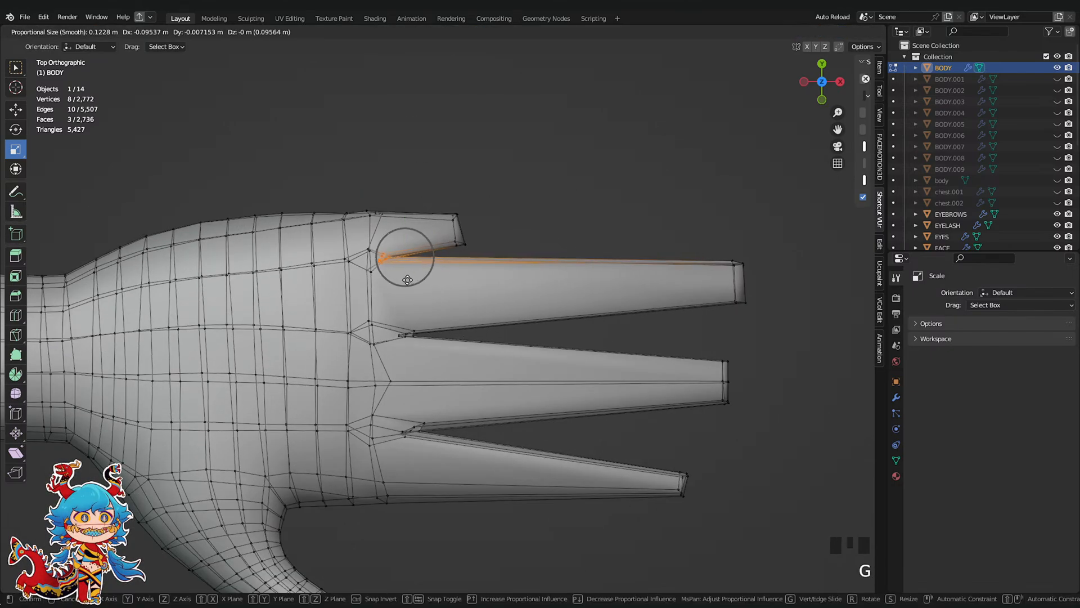
click(411, 273)
click(404, 334)
key(g)
click(421, 345)
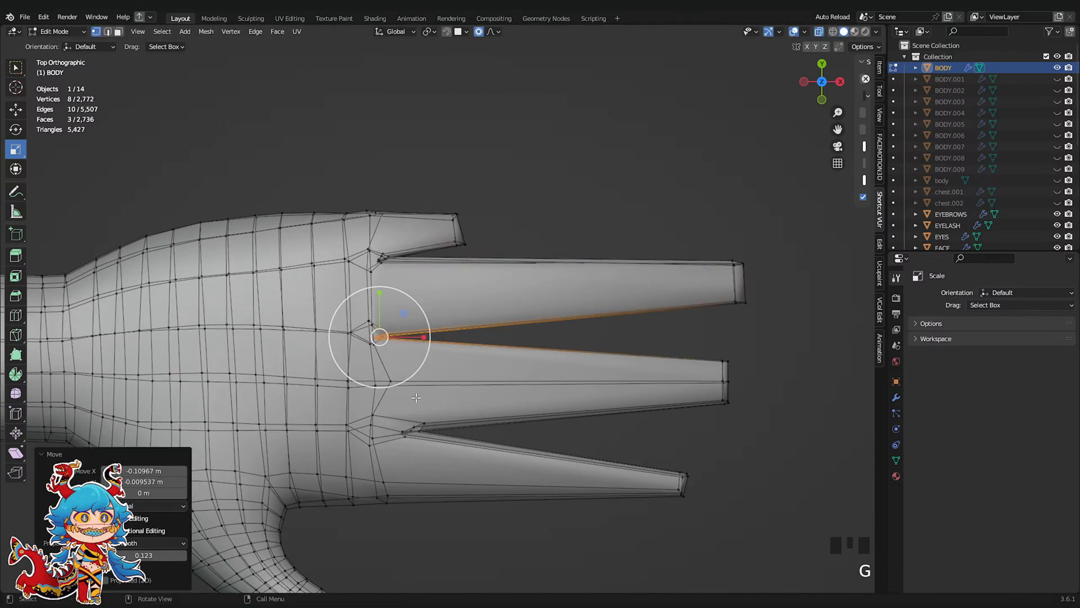
Move the two centre vertices at the middle finger's base about -0.052 m in X and -0.002 m in Y
drag(381, 383, 365, 378)
key(g)
click(435, 415)
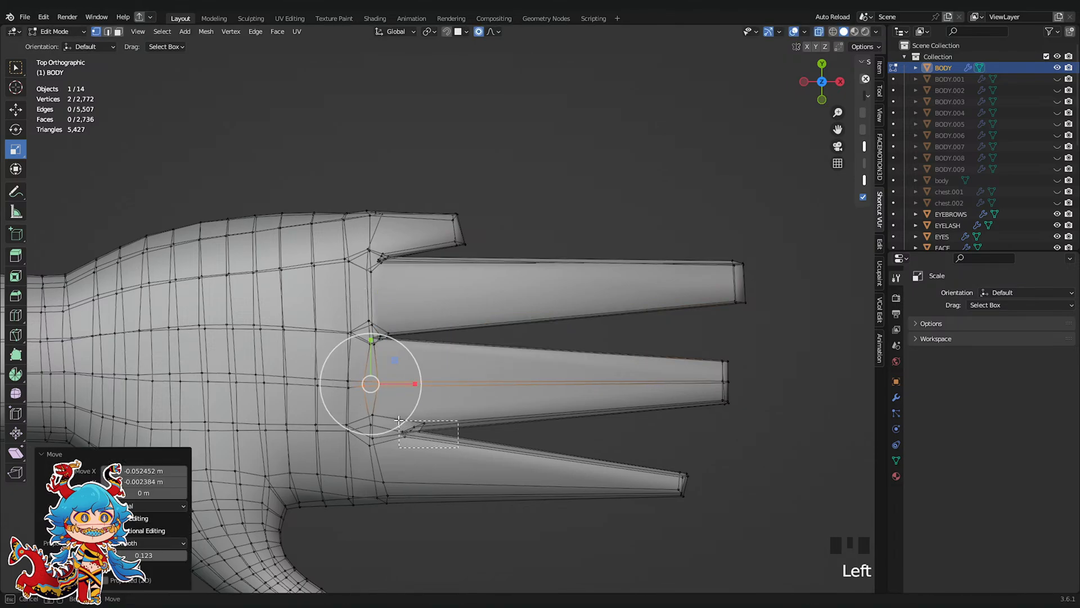
Turn off proportional editing and move the web between the middle and index fingers about -0.127 m in X and 0.012 m in Y
drag(399, 421, 397, 419)
shift+middle_drag(398, 419, 481, 360)
scroll(495, 371, up, 1)
click(480, 31)
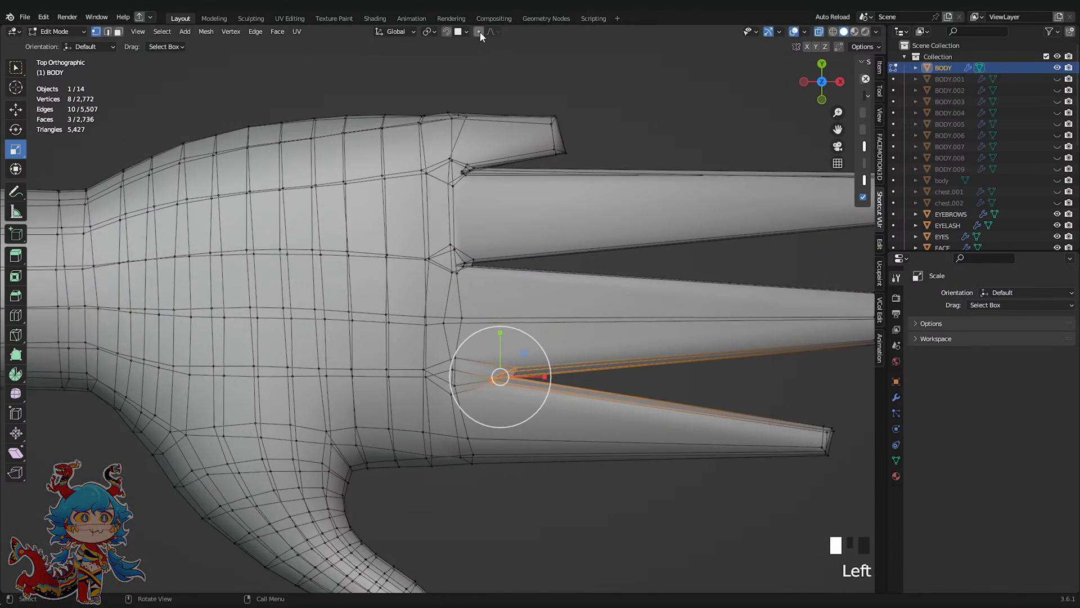
key(g)
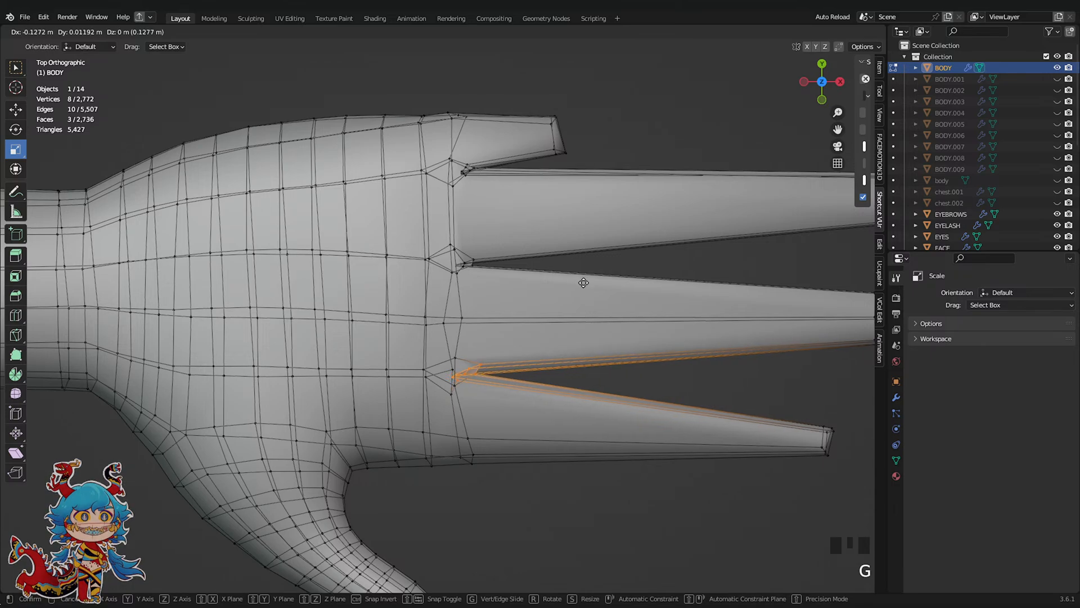
click(580, 281)
Move the vertices at the index finger's base about 0.066 m toward the palm
drag(461, 425, 462, 427)
key(g)
click(499, 476)
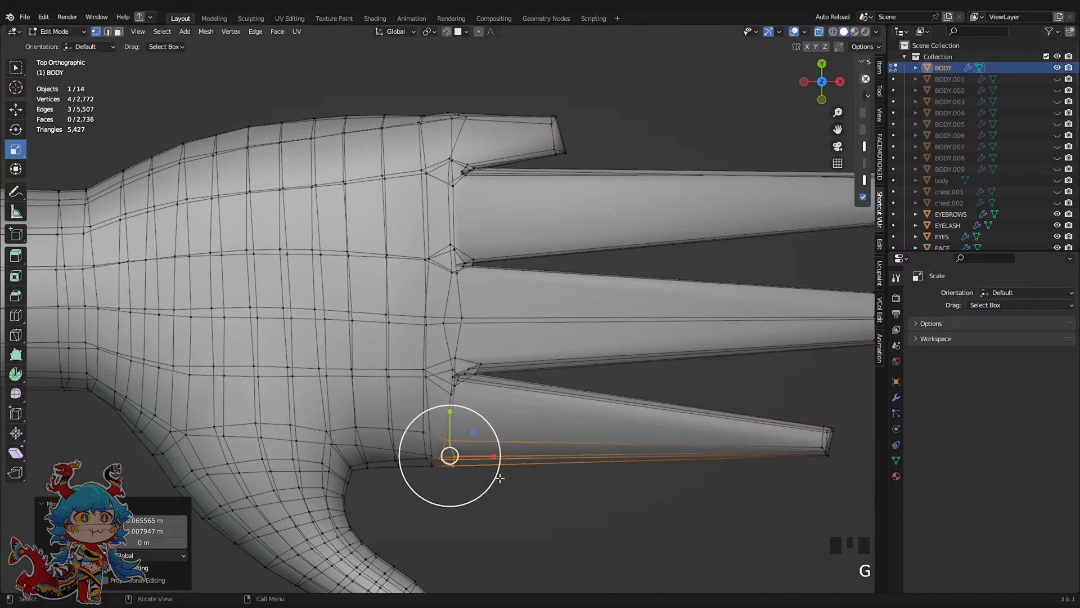
Move the ring fingertip about -1.442 m in X so only a short stub remains, and scale it up slightly
scroll(718, 438, down, 3)
click(511, 210)
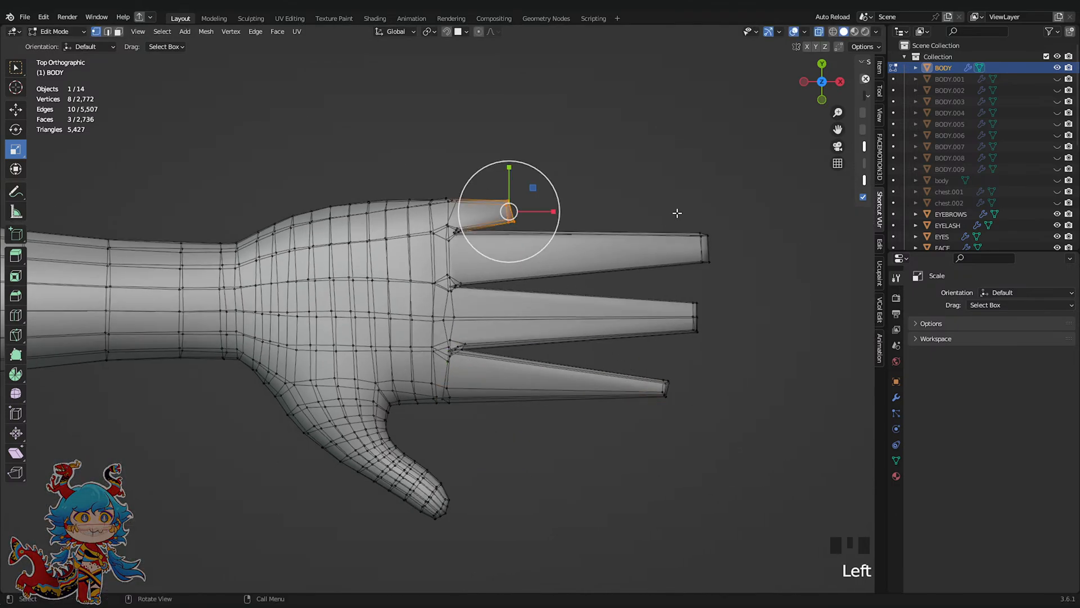
drag(677, 212, 756, 300)
key(g)
click(501, 277)
key(s)
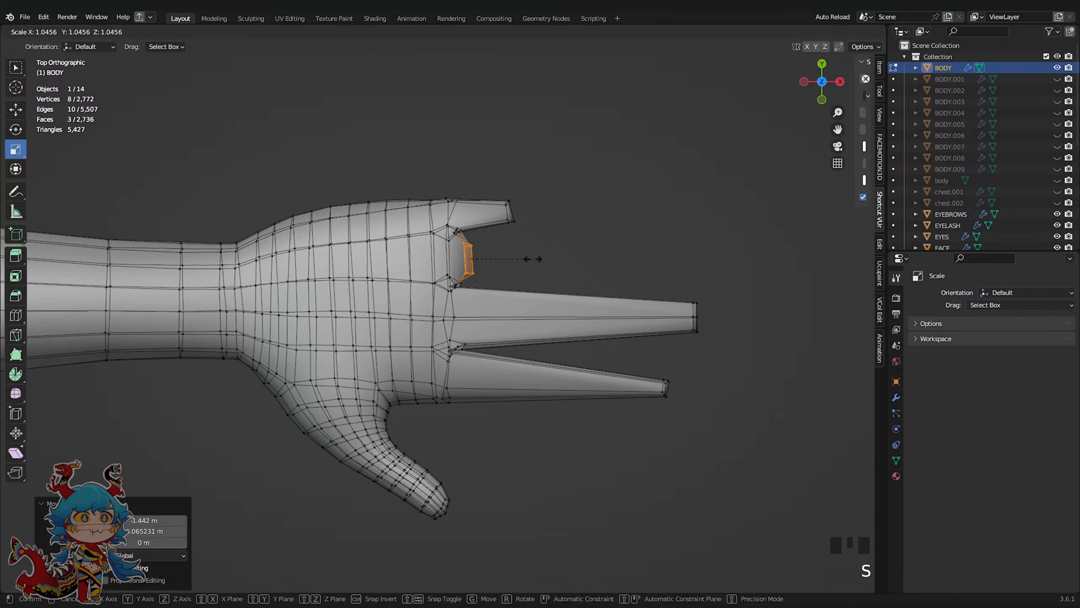
click(558, 260)
key(g)
click(561, 259)
Pull the little fingertip's vertices back toward the palm to leave a short stub
drag(502, 168, 553, 251)
shift+middle_drag(562, 243, 567, 335)
scroll(567, 336, up, 3)
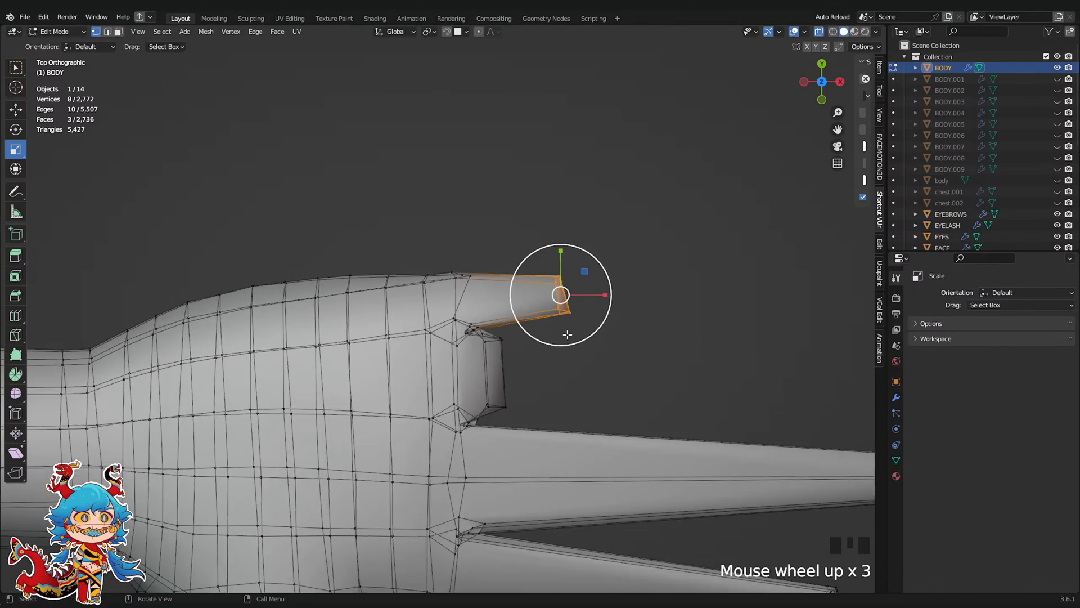
key(g)
click(493, 290)
Move the middle fingertip's vertices about -1.393 m in X to shorten the finger to a stub
scroll(664, 354, down, 4)
drag(680, 360, 636, 423)
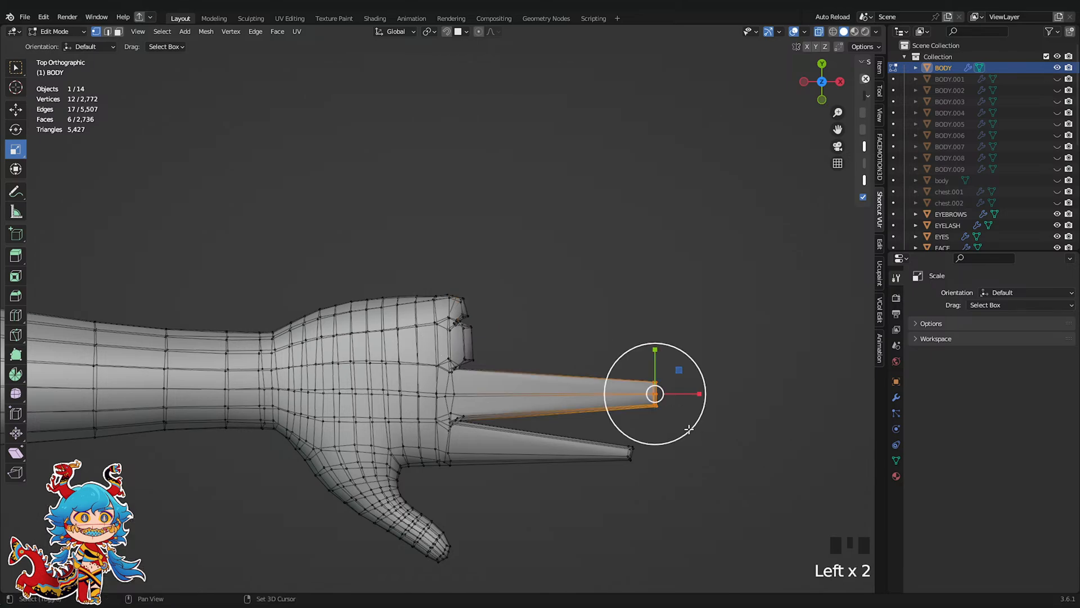
shift+middle_drag(690, 416, 653, 369)
scroll(653, 369, up, 4)
key(g)
click(415, 380)
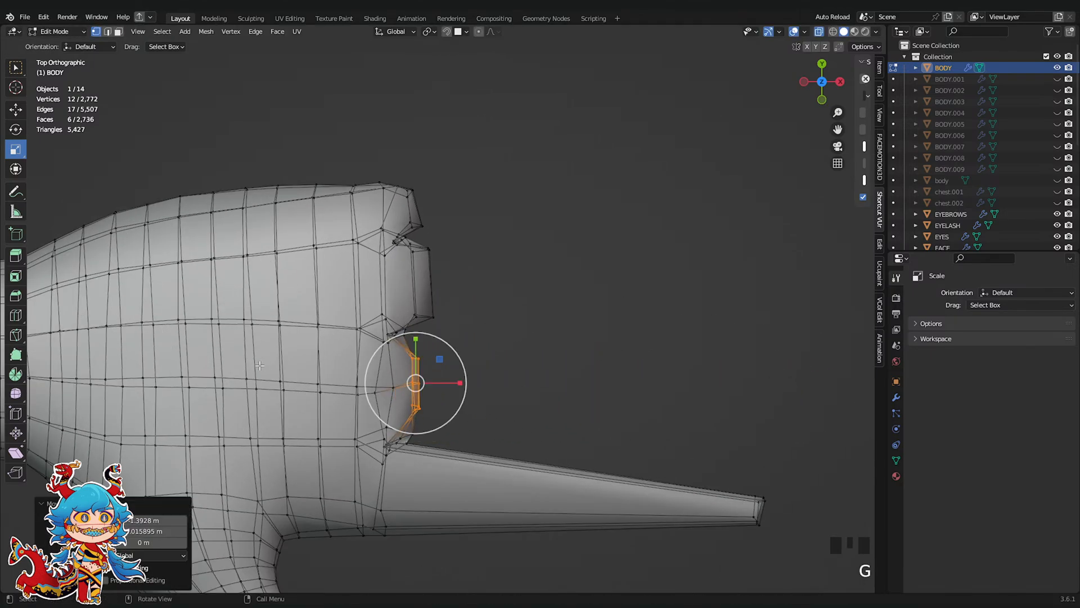
Move the index fingertip about -1.214 m in X to form a stub and scale its end by 1.672
drag(569, 430, 711, 518)
key(g)
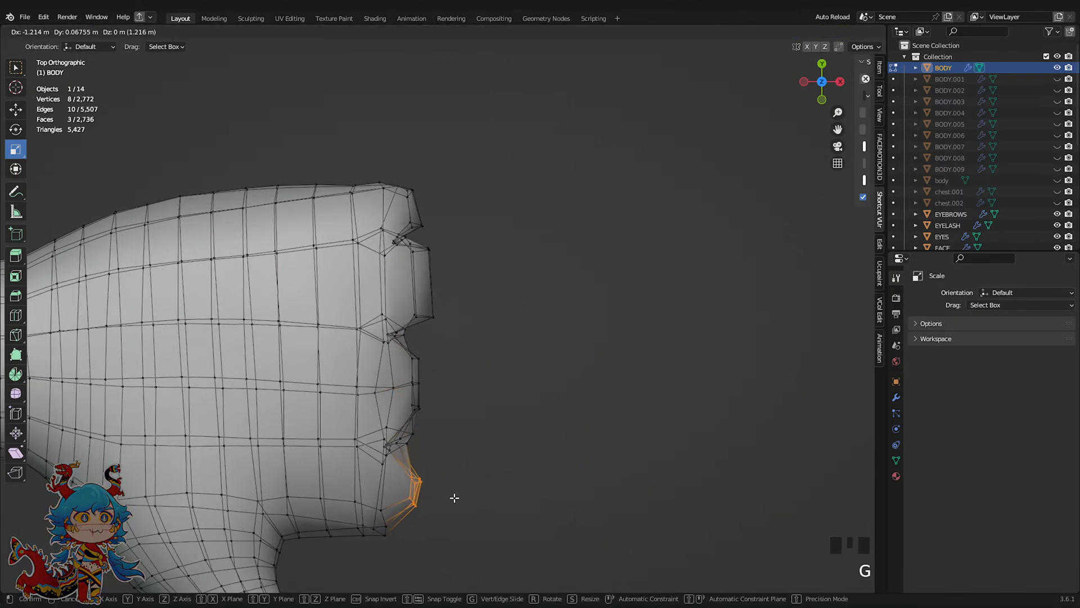
click(454, 498)
key(s)
click(453, 398)
Extrude the index finger stub about 1.04 m and move its tip to straighten the finger
key(e)
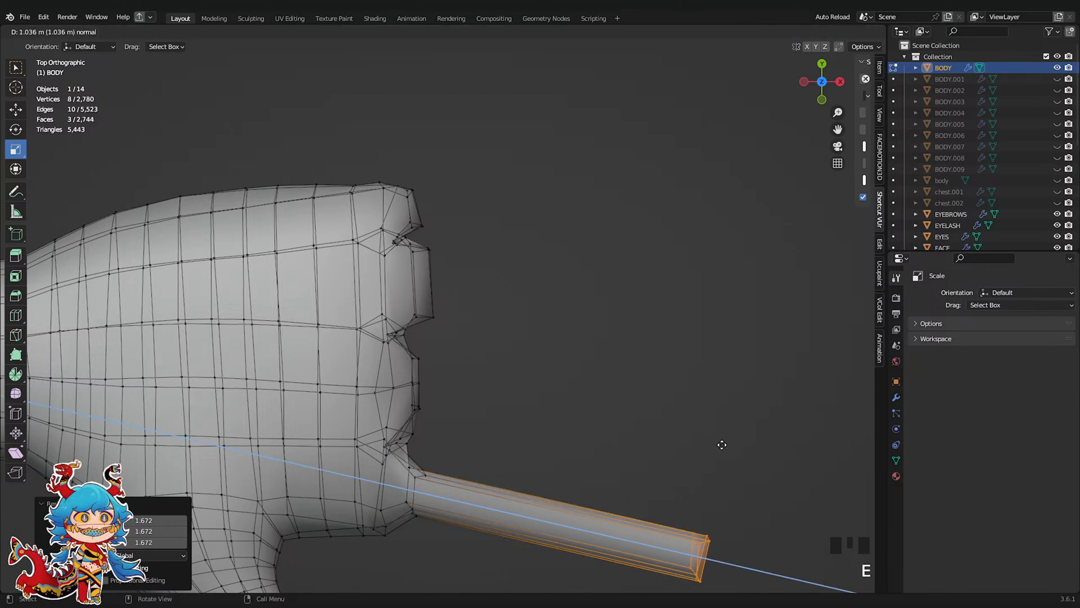
click(723, 443)
key(g)
click(747, 390)
Extrude the end faces of the middle and ring finger stubs outward into full-width fingers
drag(409, 352, 458, 430)
key(e)
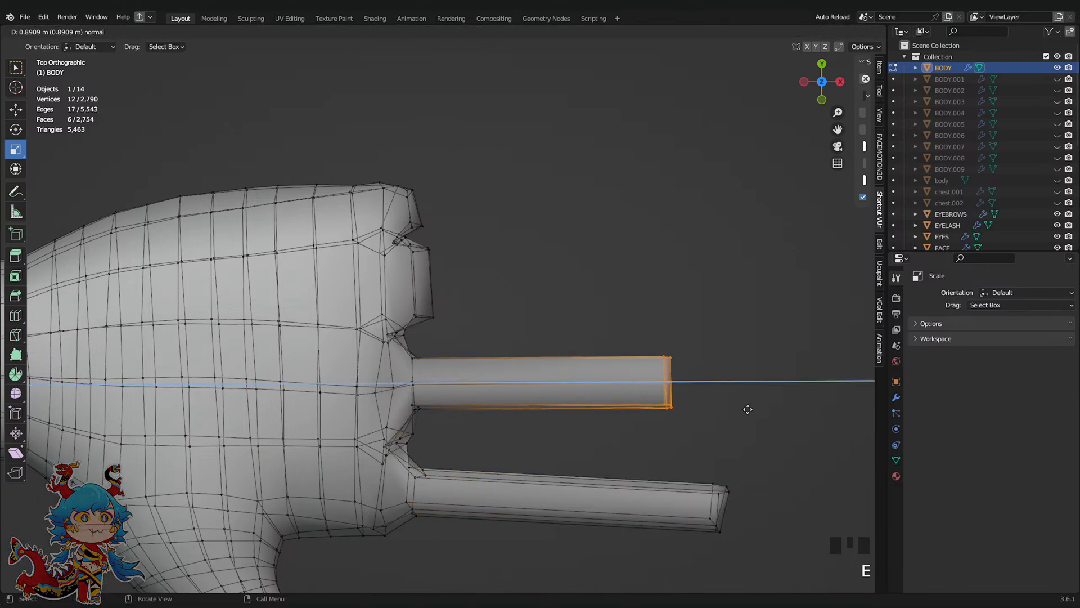
click(760, 410)
drag(404, 239, 473, 336)
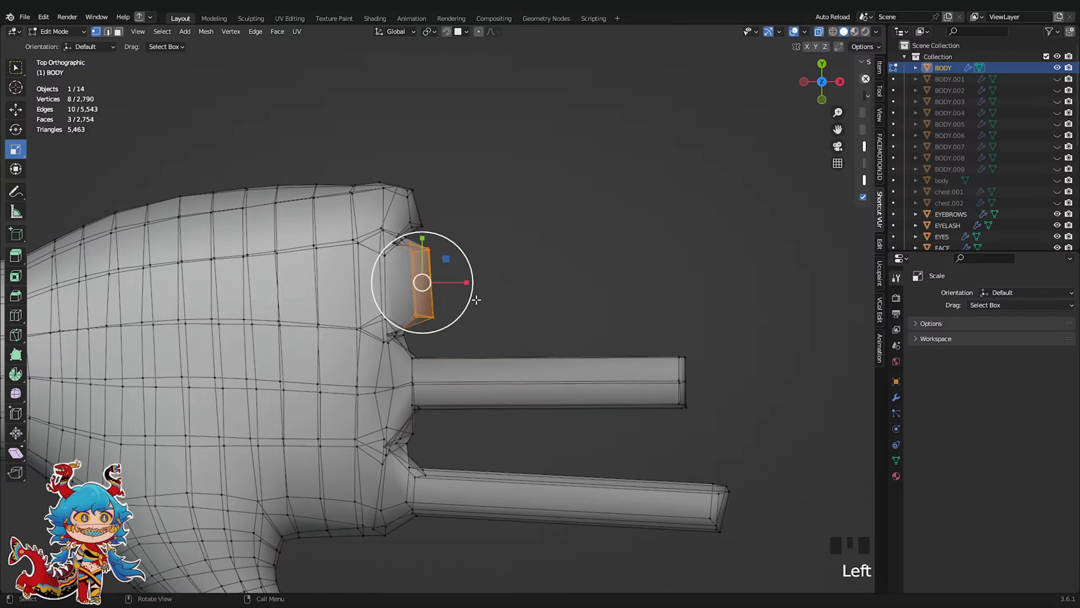
key(e)
click(720, 295)
Extrude the little finger stub outward and move its tip about 0.087 m in X and -0.167 m in Y
drag(438, 225, 437, 225)
key(e)
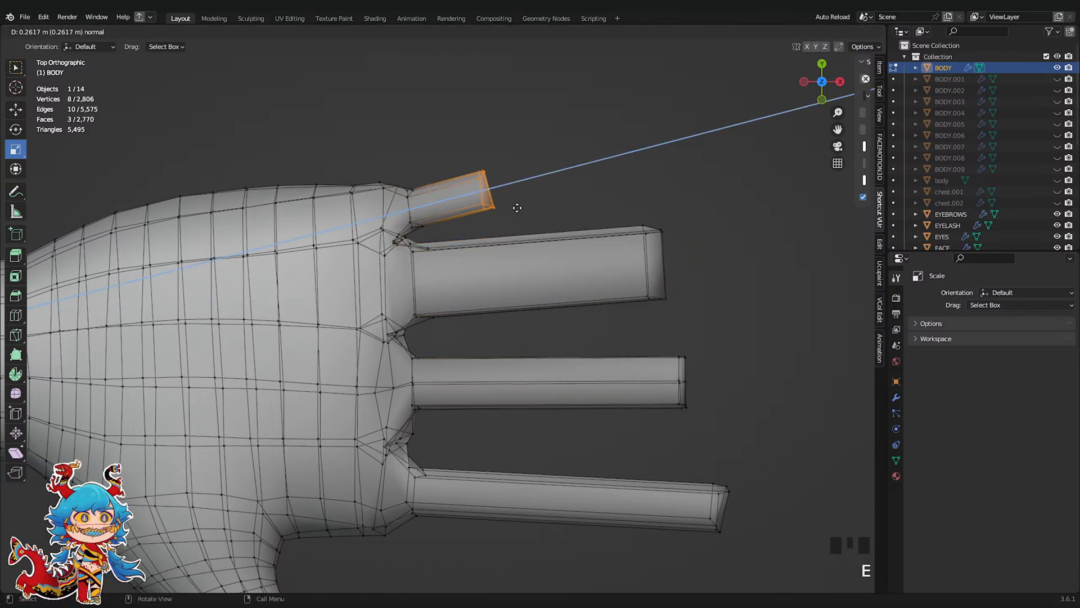
click(699, 193)
key(g)
click(723, 229)
scroll(540, 221, down, 3)
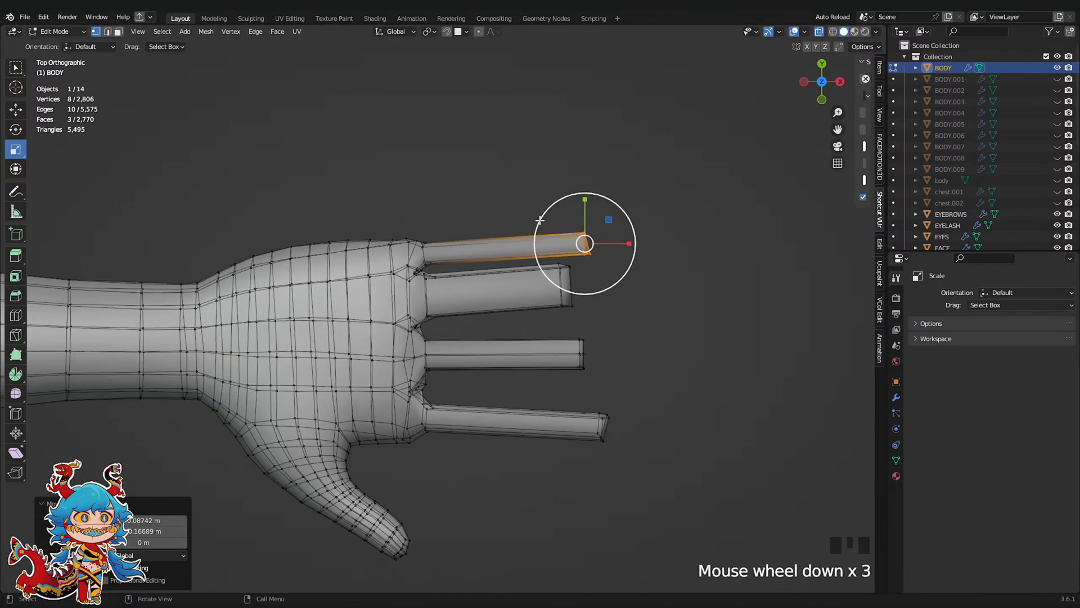
Add six evenly spaced edge loops across the little finger
click(493, 246)
right_click(493, 246)
scroll(492, 308, up, 5)
click(492, 309)
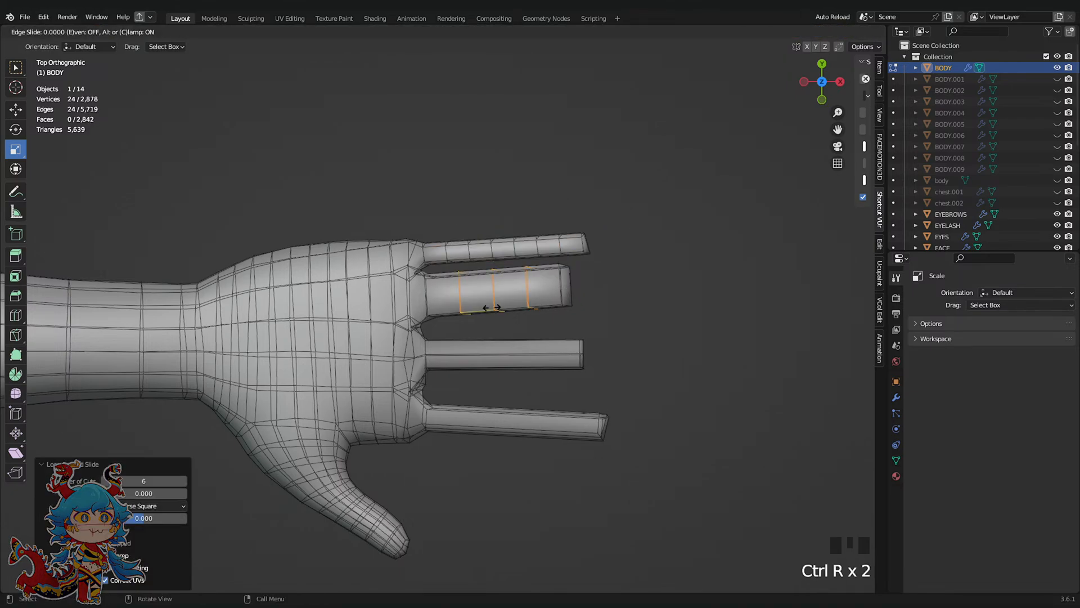
right_click(492, 308)
key(ctrl+z)
Lengthen the ring and middle fingers by moving their tips outward, the middle fingertip by about 0.439 m in X and -0.031 m in Y
drag(591, 332, 551, 260)
key(g)
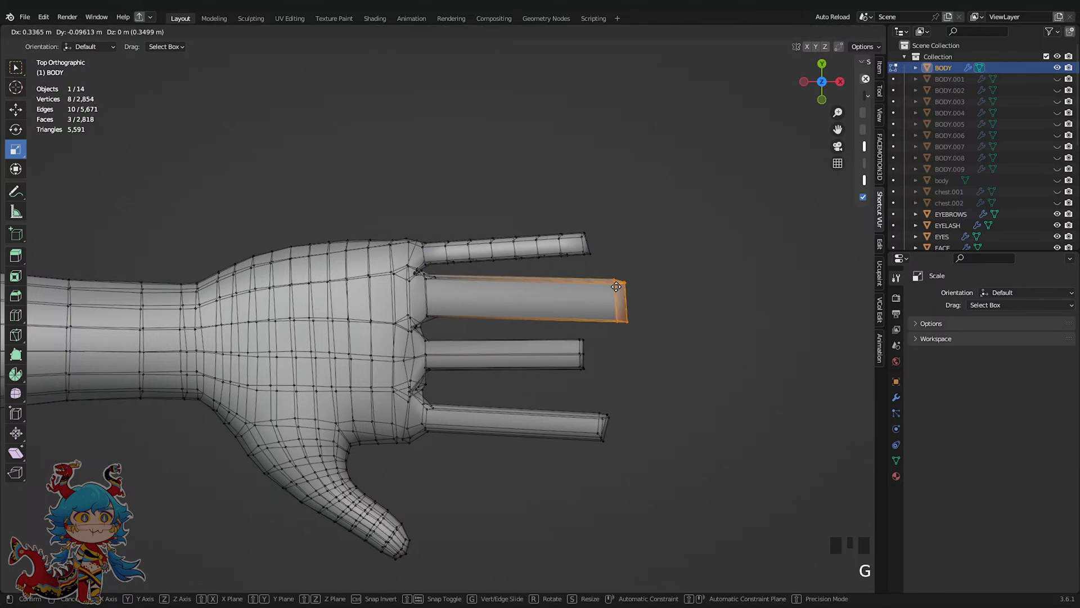
click(630, 284)
drag(562, 331, 602, 374)
key(g)
click(674, 379)
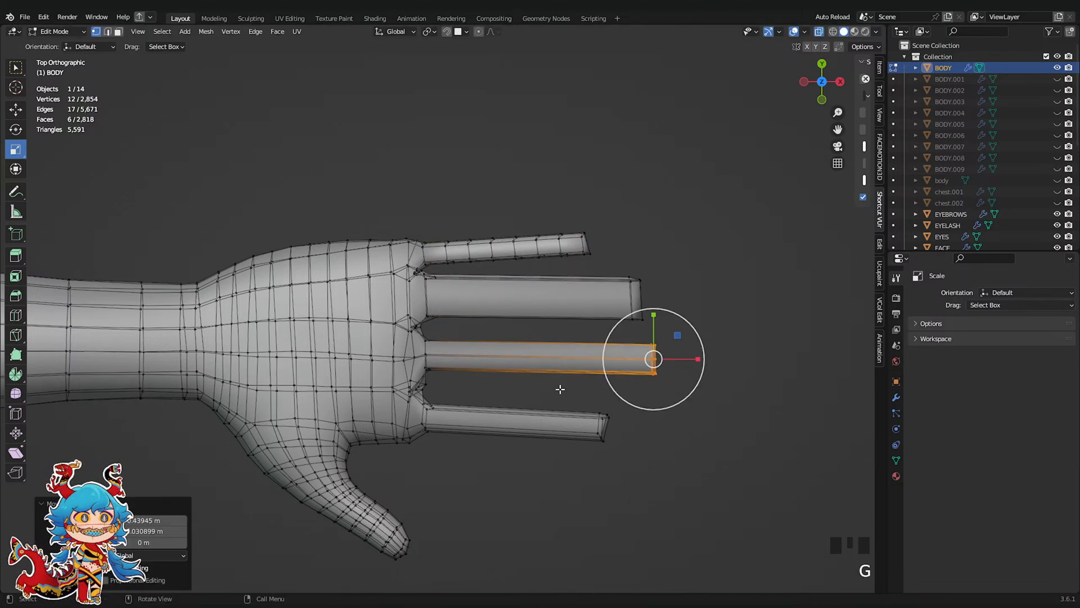
Add six evenly spaced edge loops across both the ring and middle fingers, and five across the index finger
key(ctrl+r)
click(484, 290)
right_click(484, 289)
key(ctrl+r)
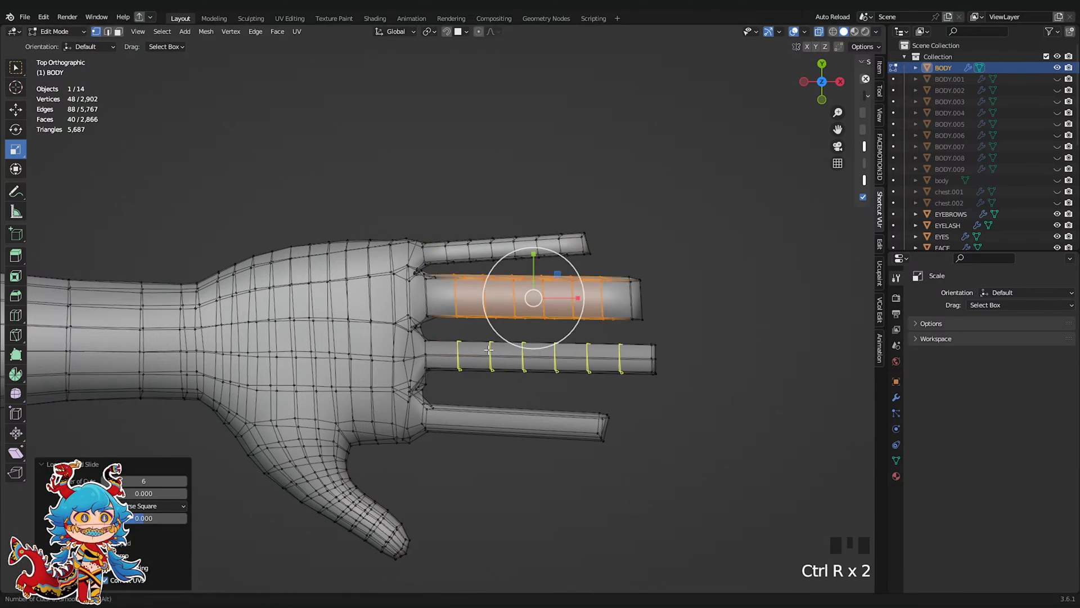
click(492, 364)
right_click(492, 364)
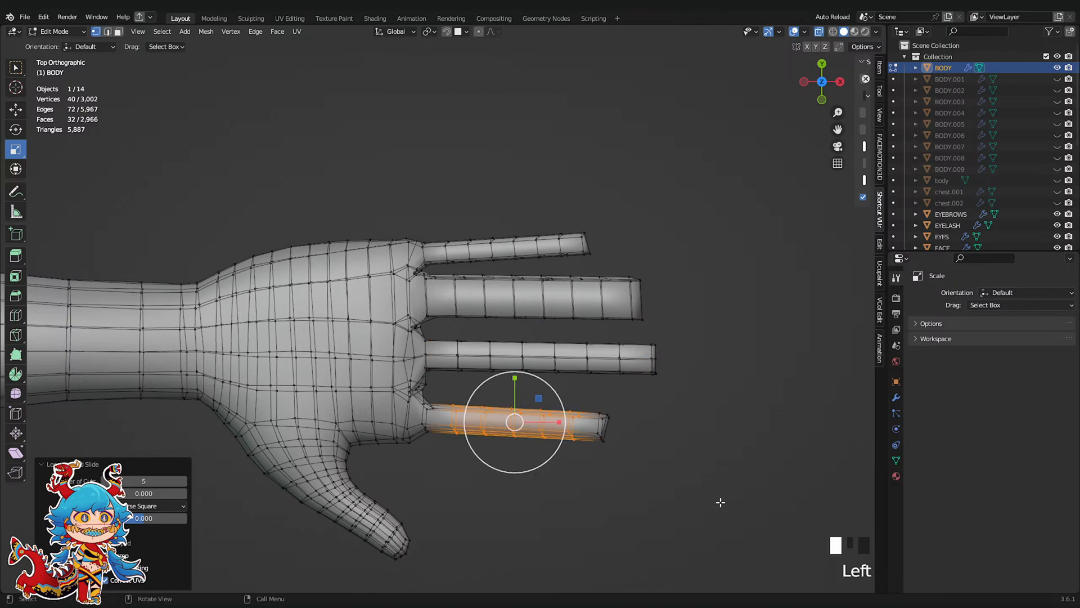
Pull the index fingertip slightly outward with Smooth proportional editing at a size of about 0.56 m
drag(719, 501, 578, 397)
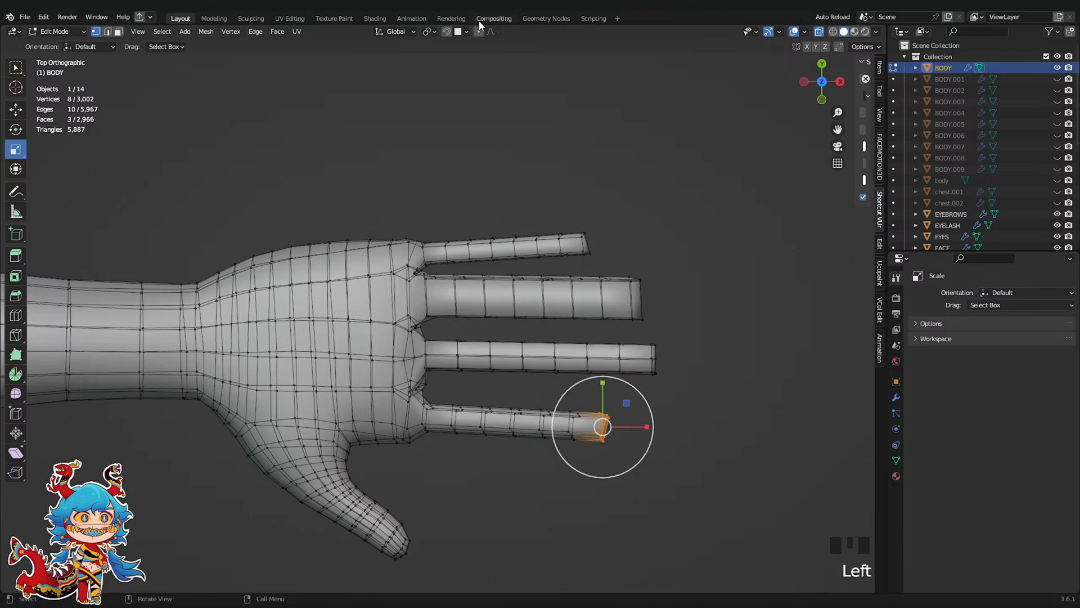
key(g)
scroll(596, 413, down, 8)
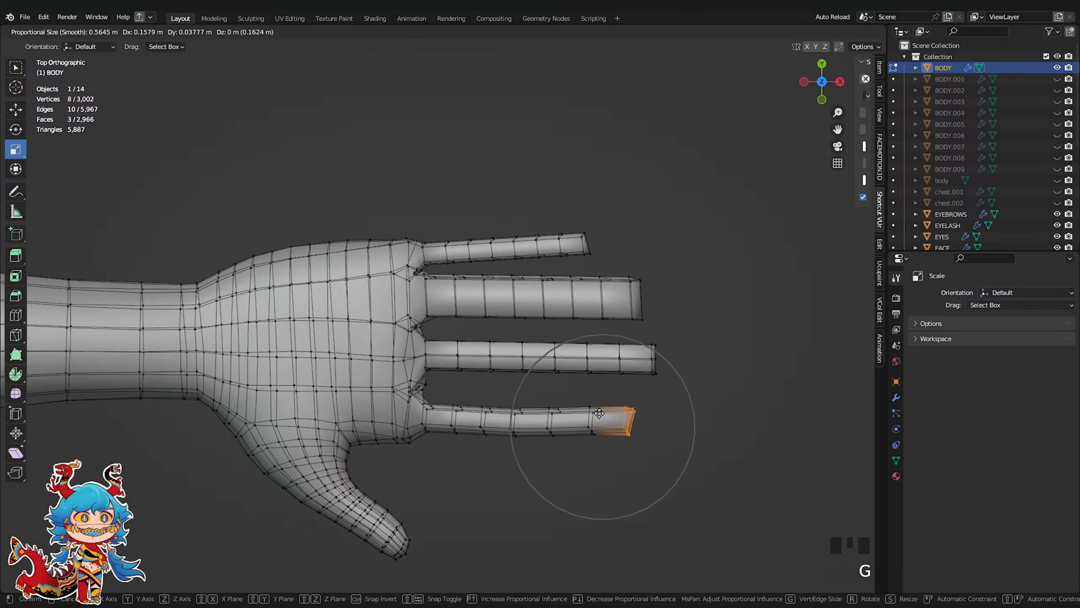
click(596, 412)
In Sculpt Mode, smooth the finger webs, knuckles and fingers, and save the file
key(Tab)
shift+drag(397, 249, 412, 260)
shift+drag(415, 270, 420, 335)
shift+drag(419, 344, 417, 408)
mouse_move(417, 408)
shift+mouse_down()
mouse_move(429, 415)
mouse_move(423, 388)
shift+mouse_up()
mouse_move(422, 366)
shift+mouse_down()
mouse_move(420, 334)
mouse_move(463, 306)
mouse_move(586, 294)
mouse_move(565, 235)
mouse_move(633, 308)
mouse_move(632, 399)
mouse_move(608, 414)
mouse_move(587, 379)
shift+mouse_up()
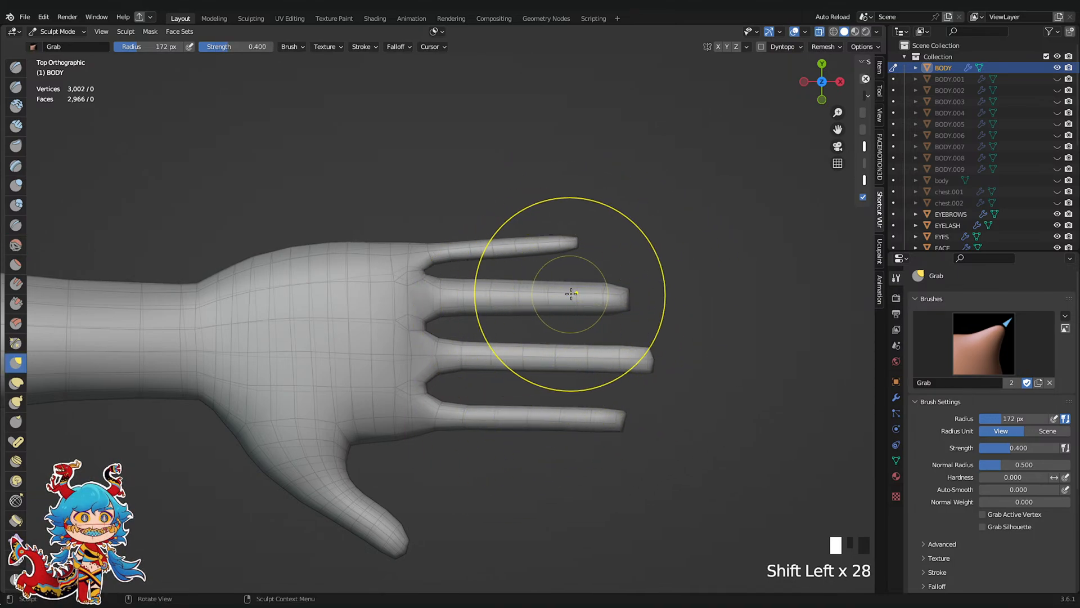
shift+middle_drag(571, 293, 623, 389)
scroll(664, 390, up, 2)
Return to Edit Mode with X-ray off and knife edges across the middle and ring finger bases on the back of the hand
key(Tab)
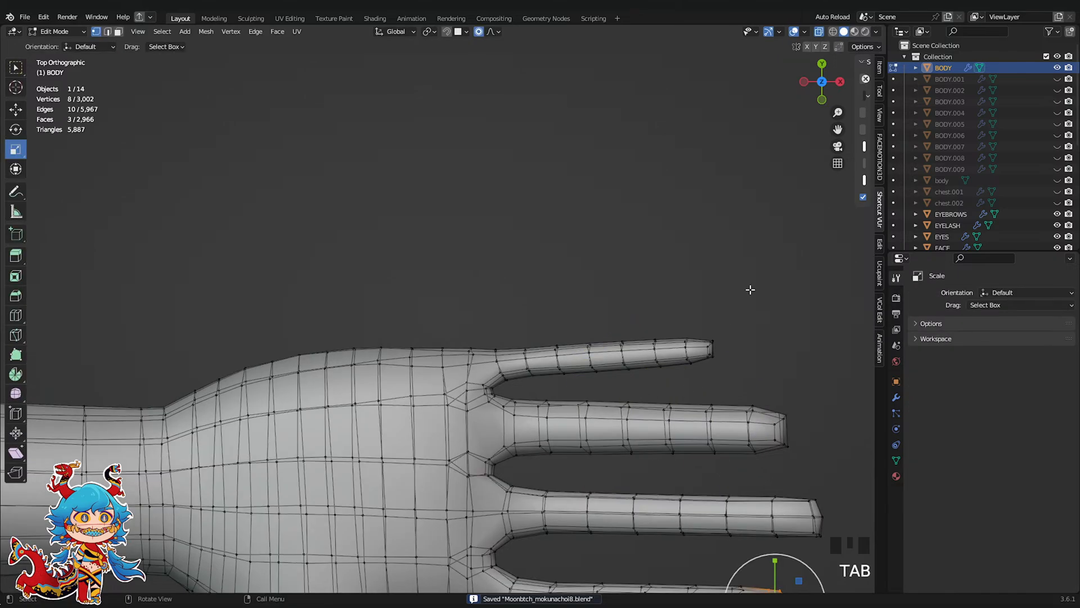
scroll(590, 299, up, 2)
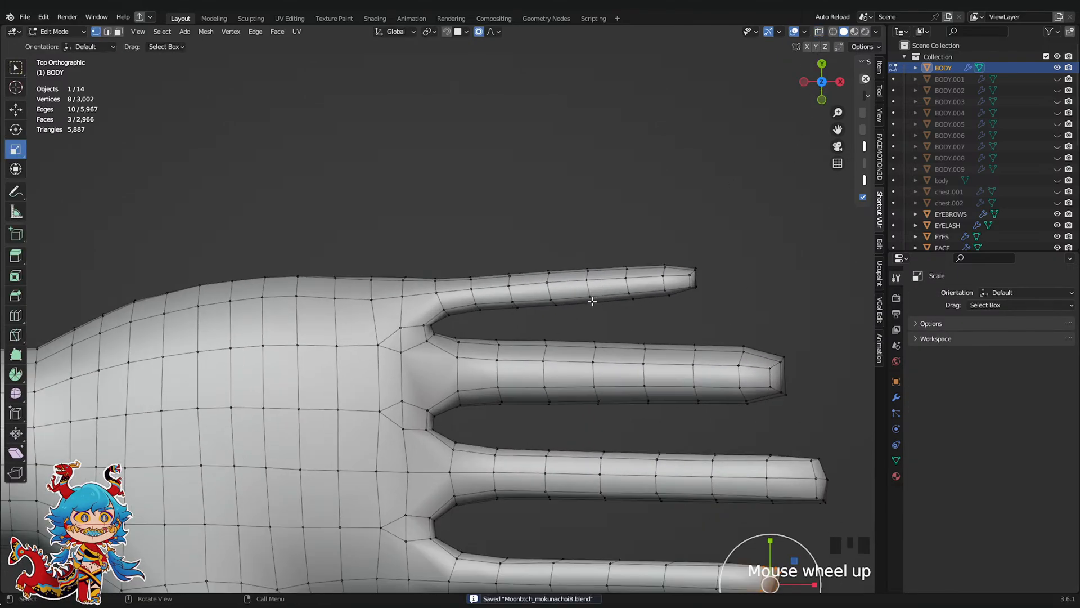
middle_drag(591, 299, 512, 348)
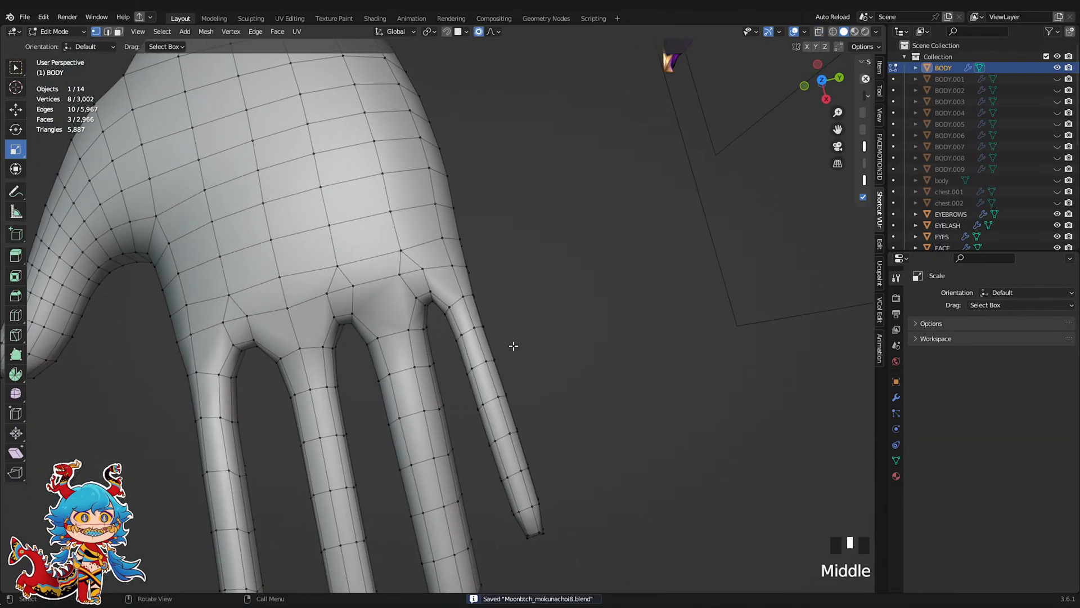
click(16, 334)
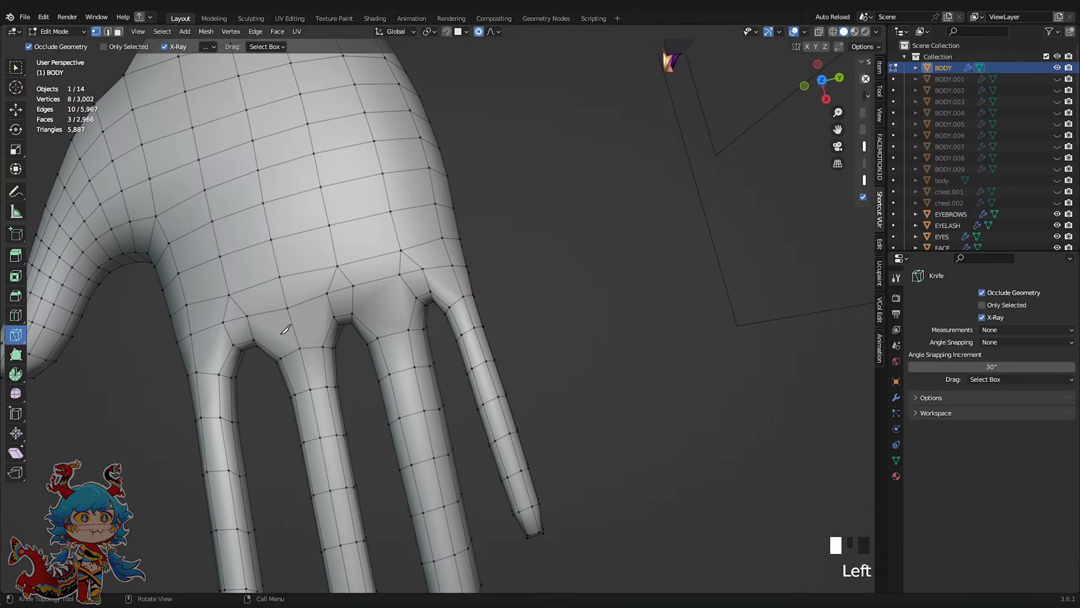
click(255, 340)
click(354, 313)
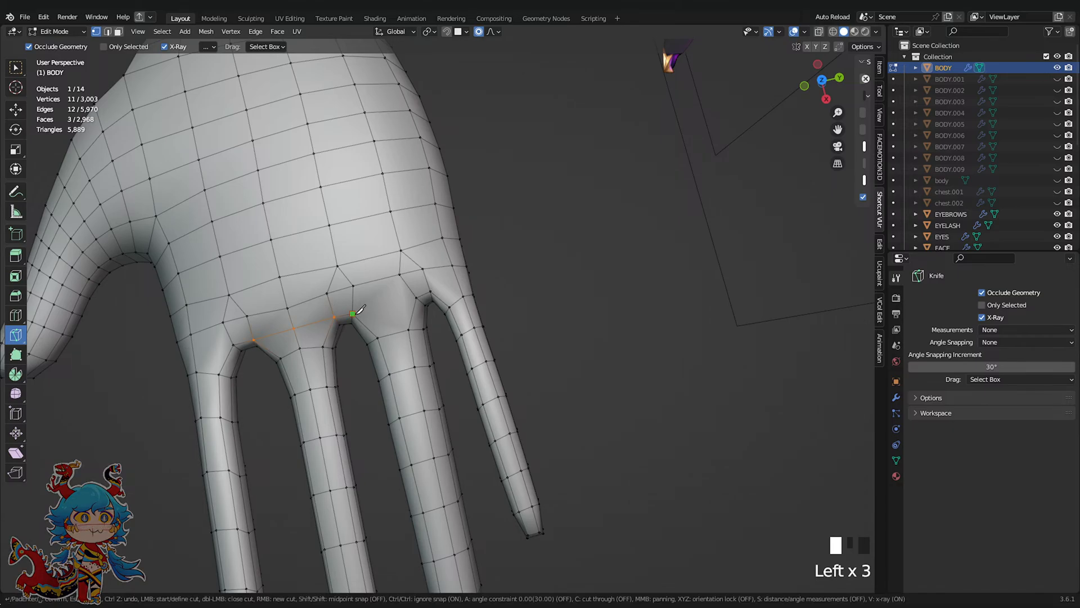
key(Return)
Add an edge loop across the little finger's base, starting at the web beside the ring finger
middle_drag(433, 292, 347, 236)
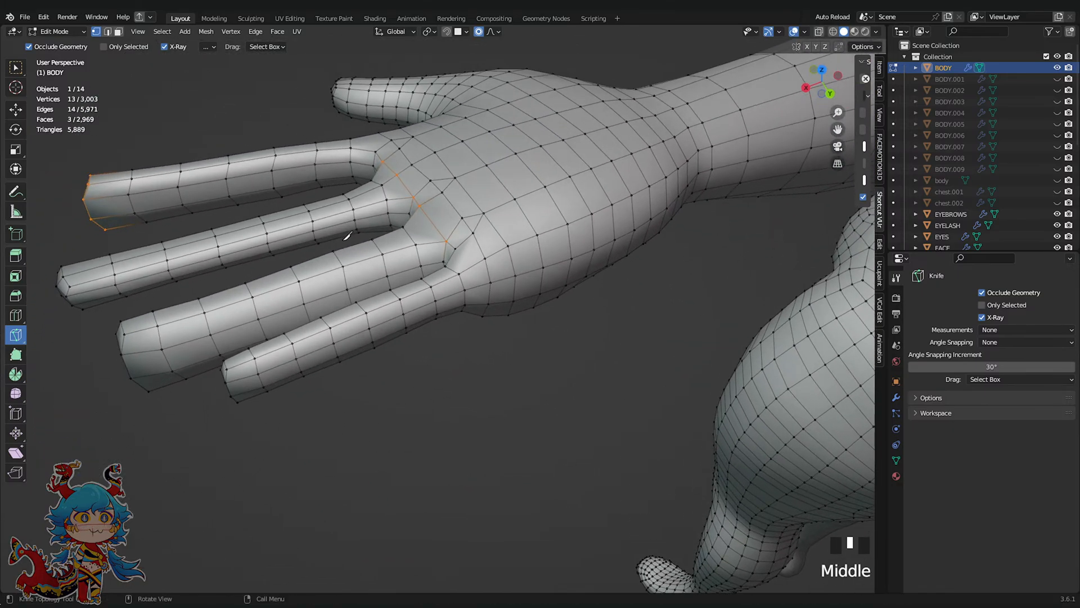
key(ctrl+r)
click(477, 260)
key(Return)
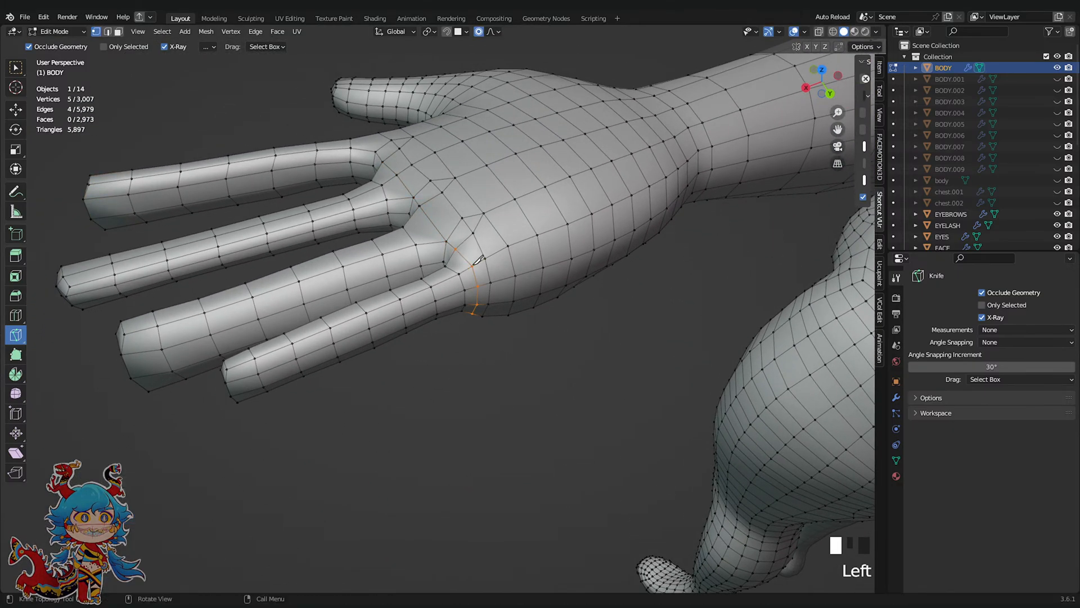
On the palm side, knife edges between the webs across the bases of the ring and middle fingers
middle_drag(458, 246, 466, 330)
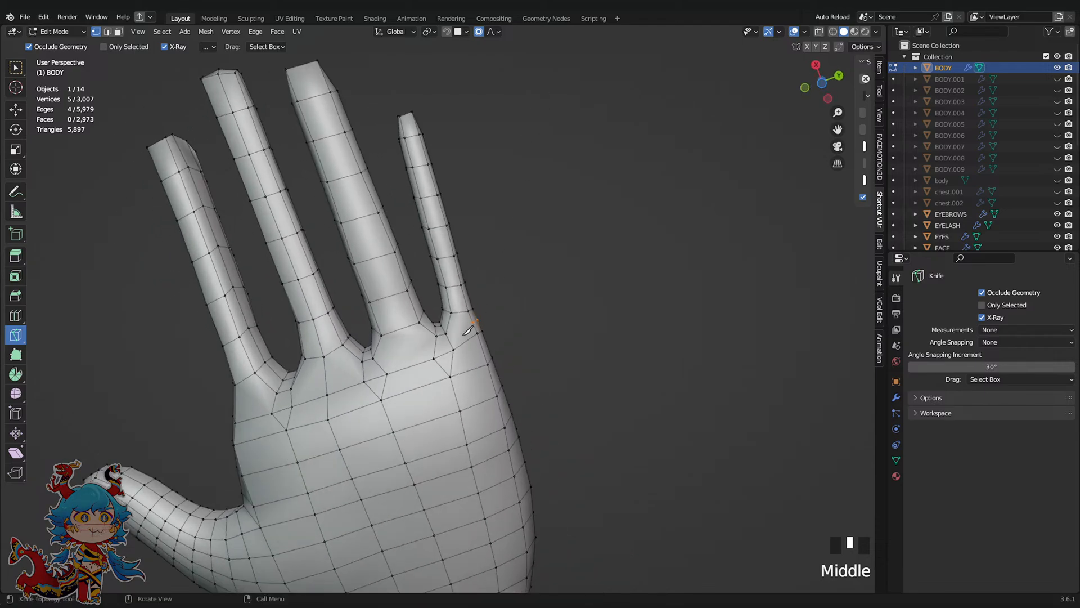
click(373, 357)
double_click(437, 334)
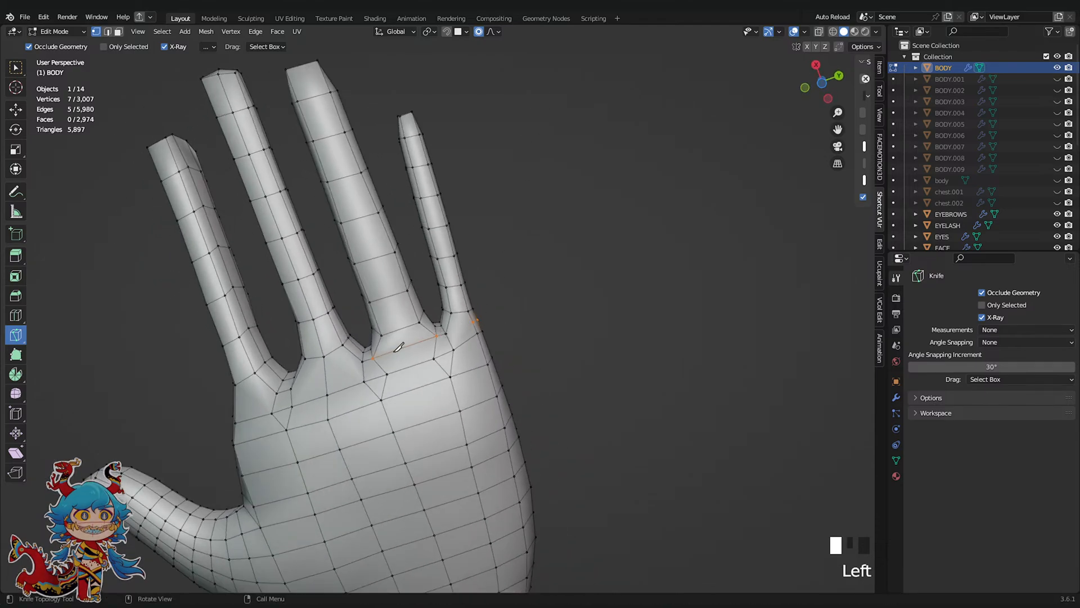
click(291, 388)
double_click(372, 357)
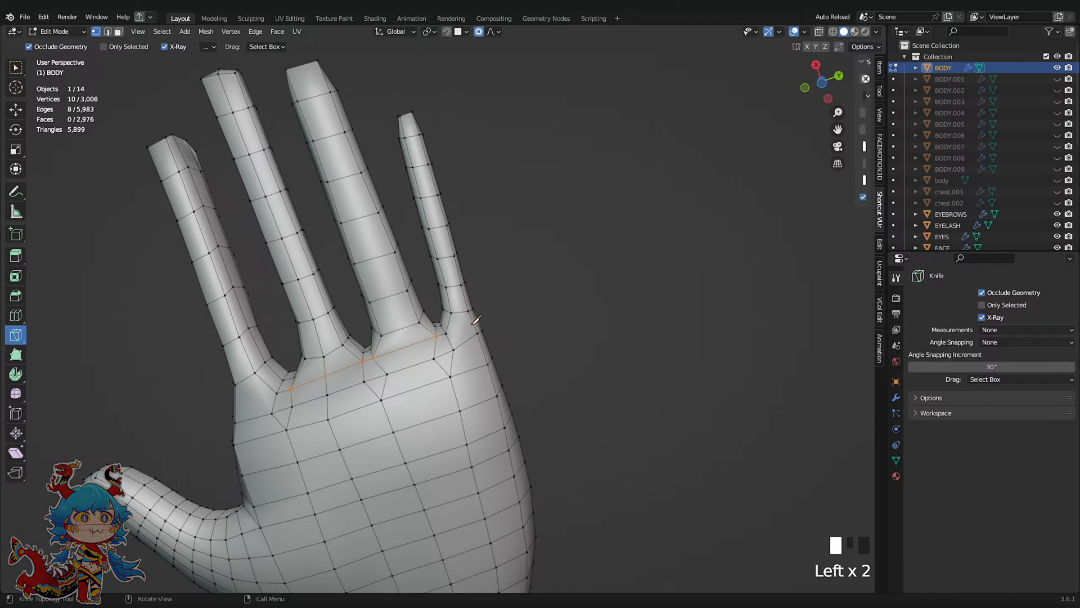
Finish the palm-side cut at the little finger web, add edges around the index finger's base to the middle finger web, and save
double_click(445, 333)
middle_drag(292, 396, 418, 508)
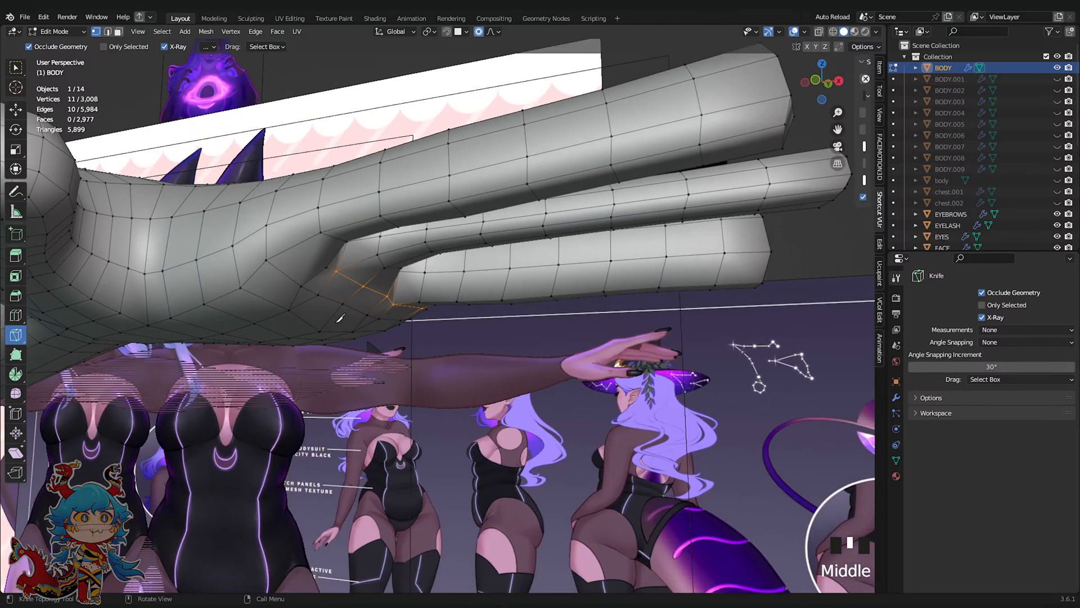
click(302, 189)
click(326, 266)
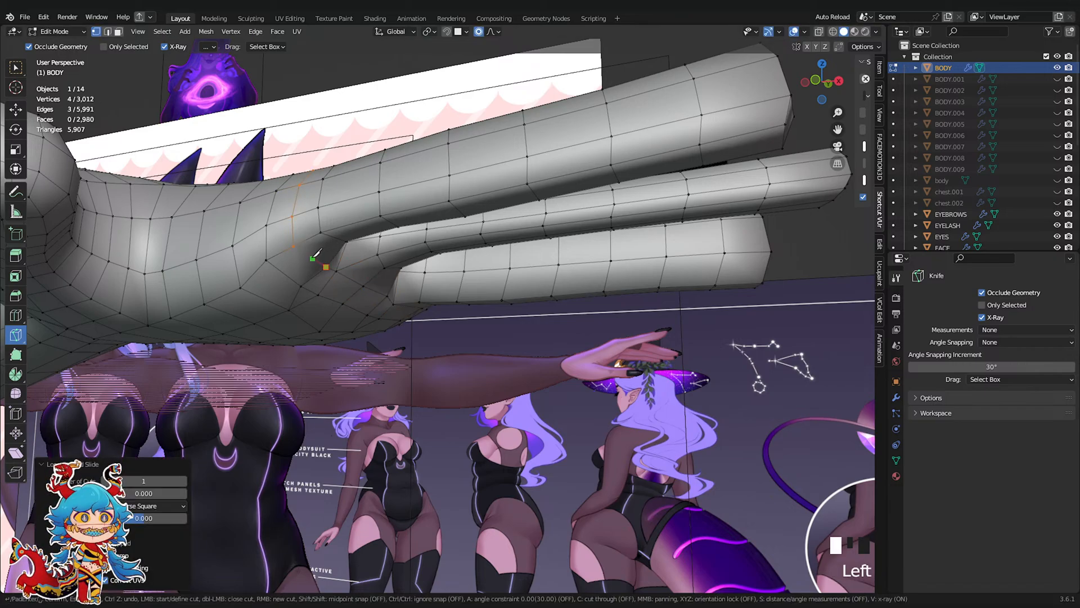
double_click(298, 247)
scroll(299, 246, down, 3)
middle_drag(306, 242, 360, 340)
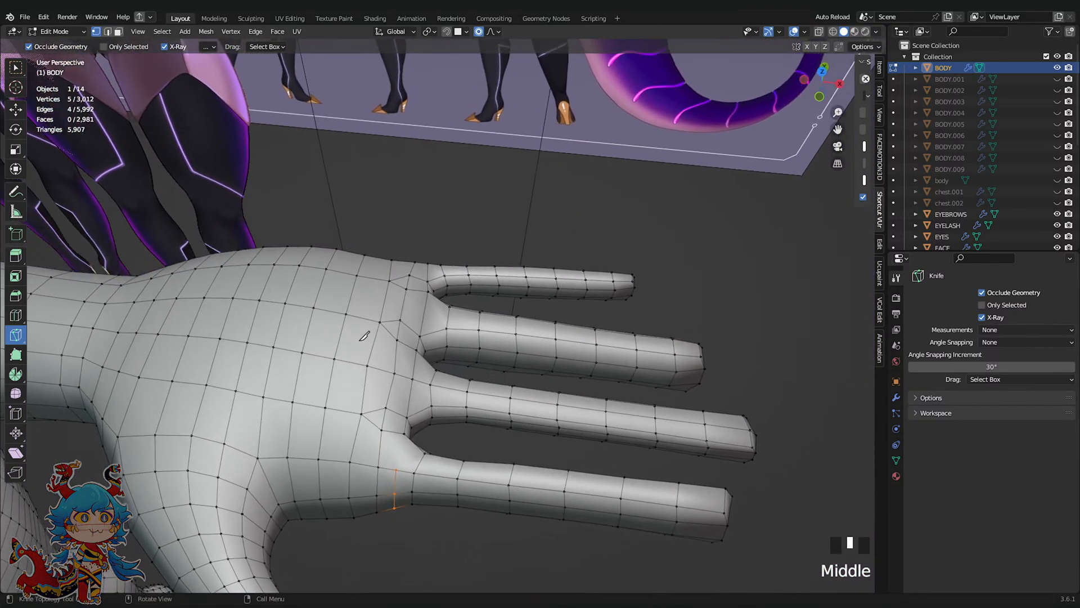
click(405, 433)
scroll(413, 458, down, 4)
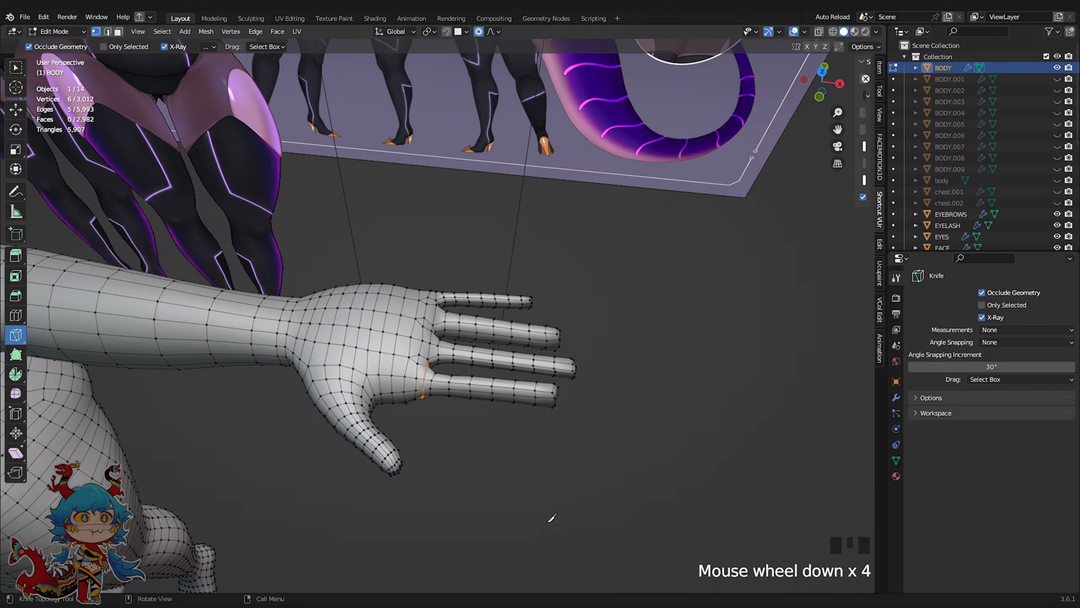
middle_drag(552, 517, 619, 428)
key(ctrl+s)
Save again and knife triangular cuts on the back of the hand behind the little, ring and index fingers
click(822, 83)
shift+middle_drag(484, 360, 511, 386)
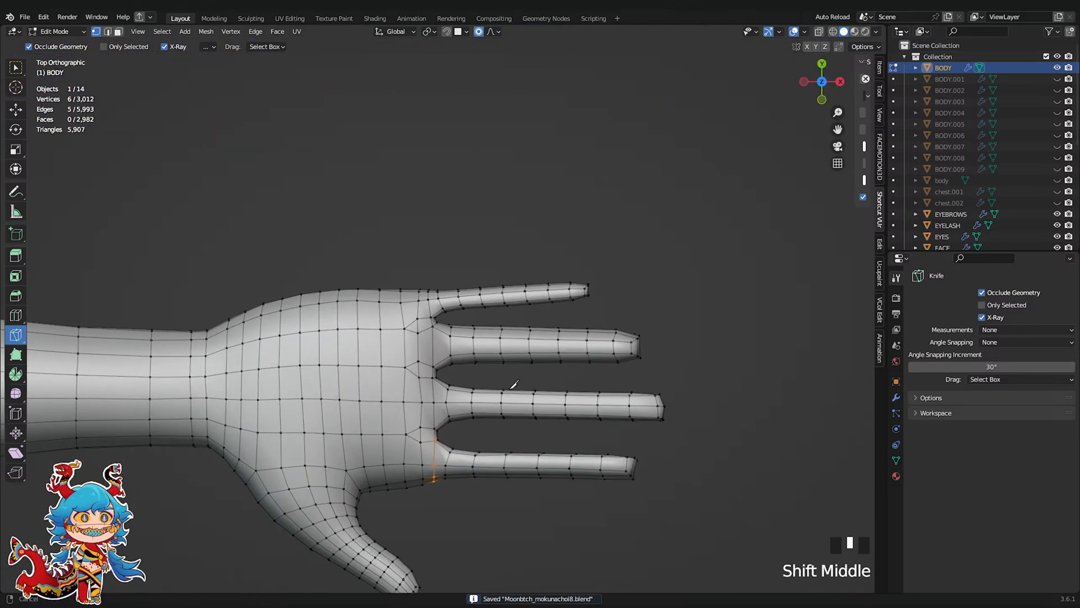
scroll(482, 350, up, 2)
key(ctrl+s)
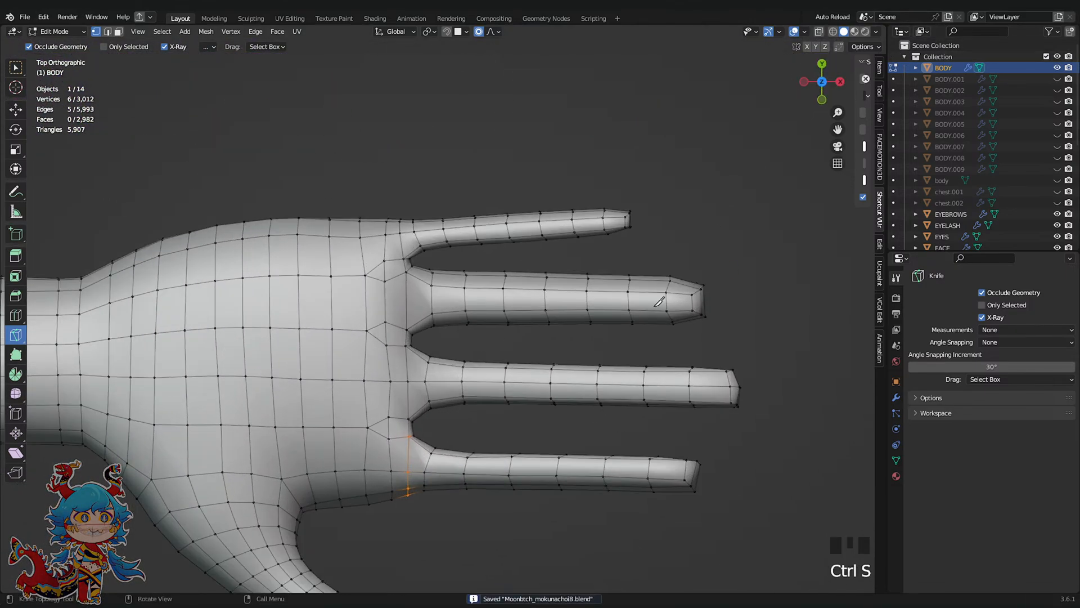
click(331, 276)
click(366, 298)
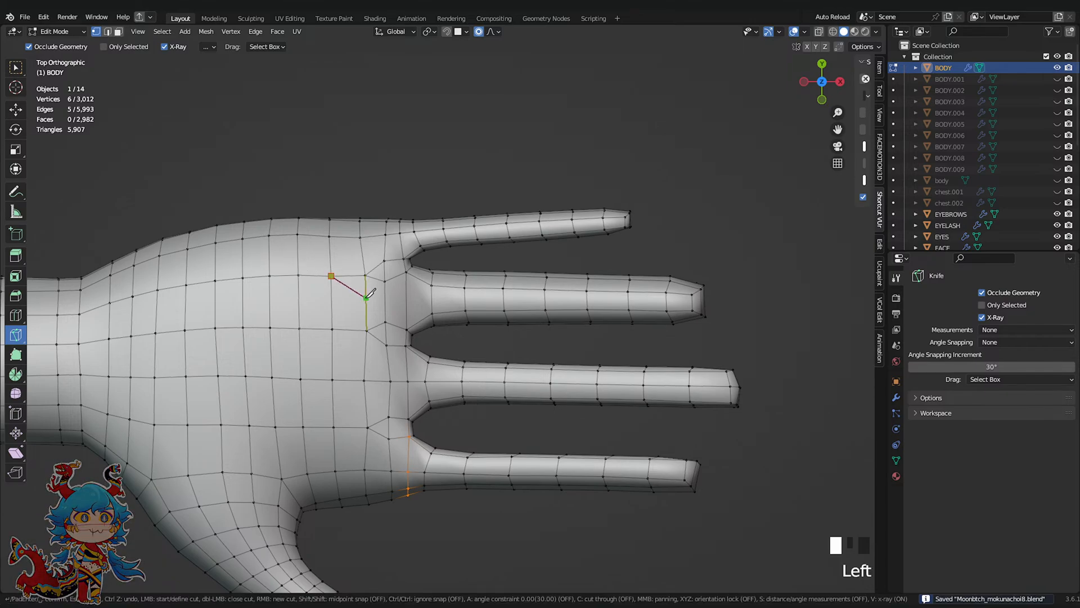
click(332, 329)
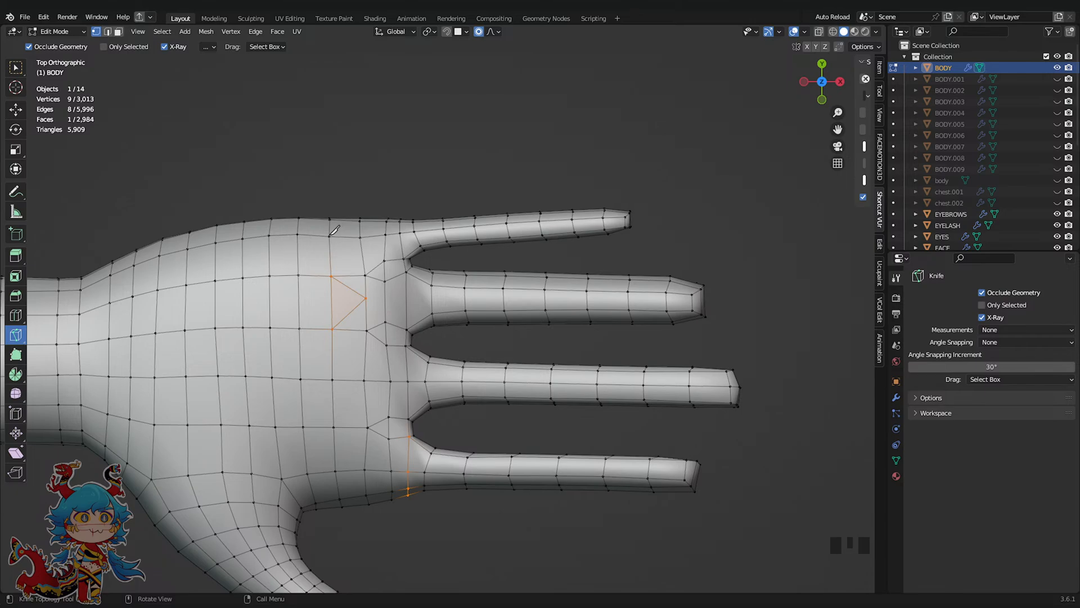
click(331, 276)
key(Return)
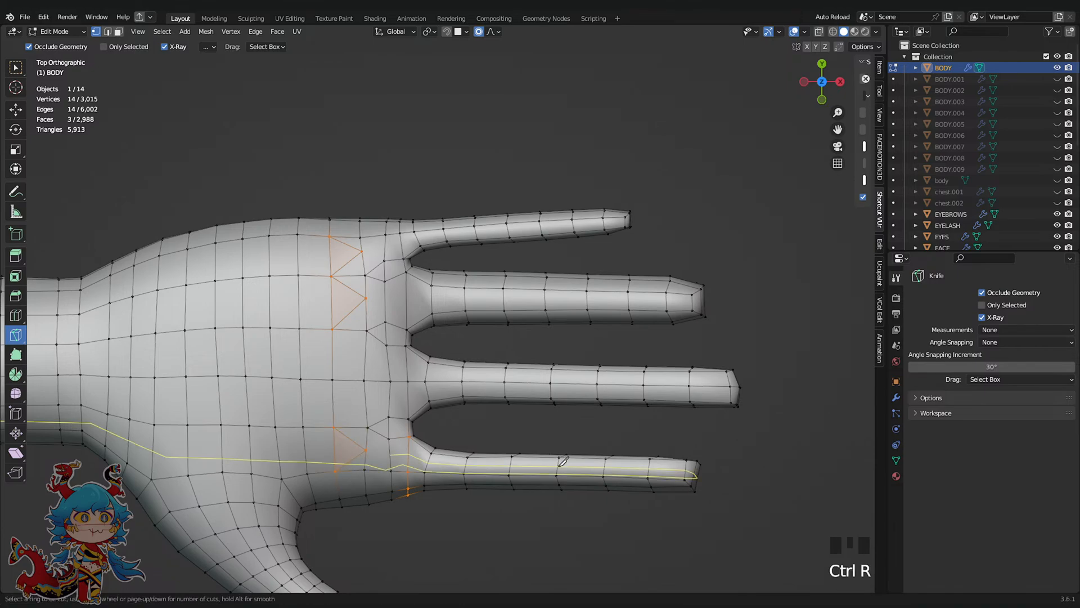
key(ctrl+z)
On the palm side, knife matching triangular cuts below the little, ring and index fingers
click(822, 80)
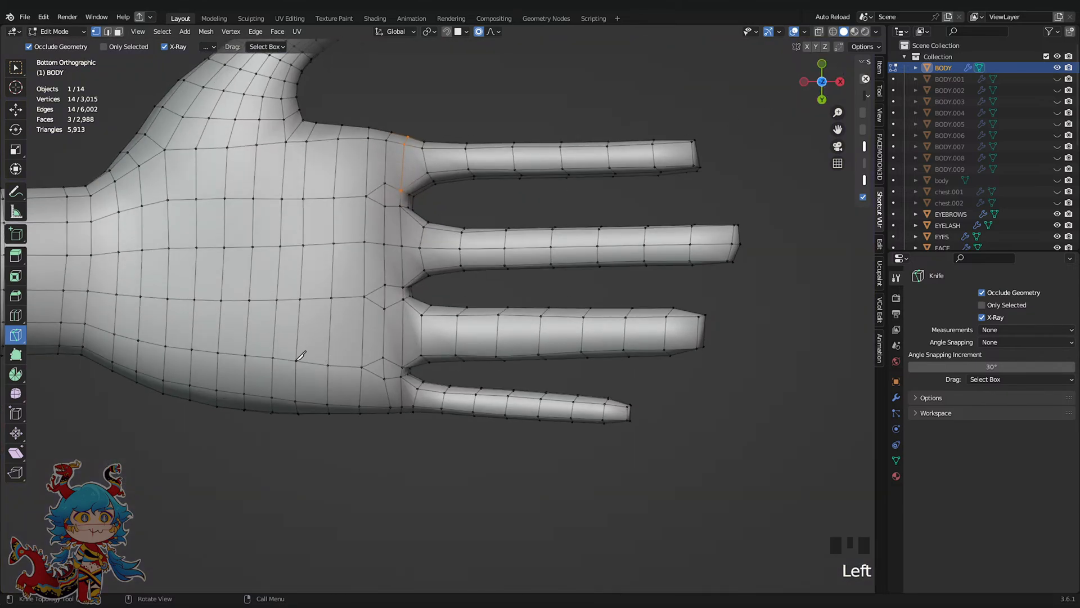
click(296, 400)
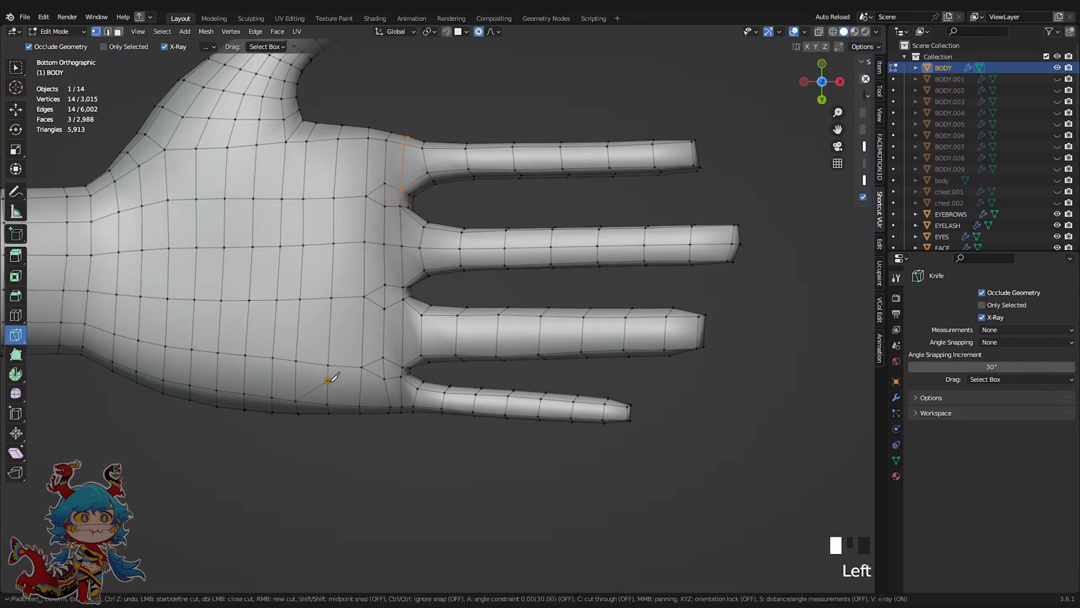
click(298, 360)
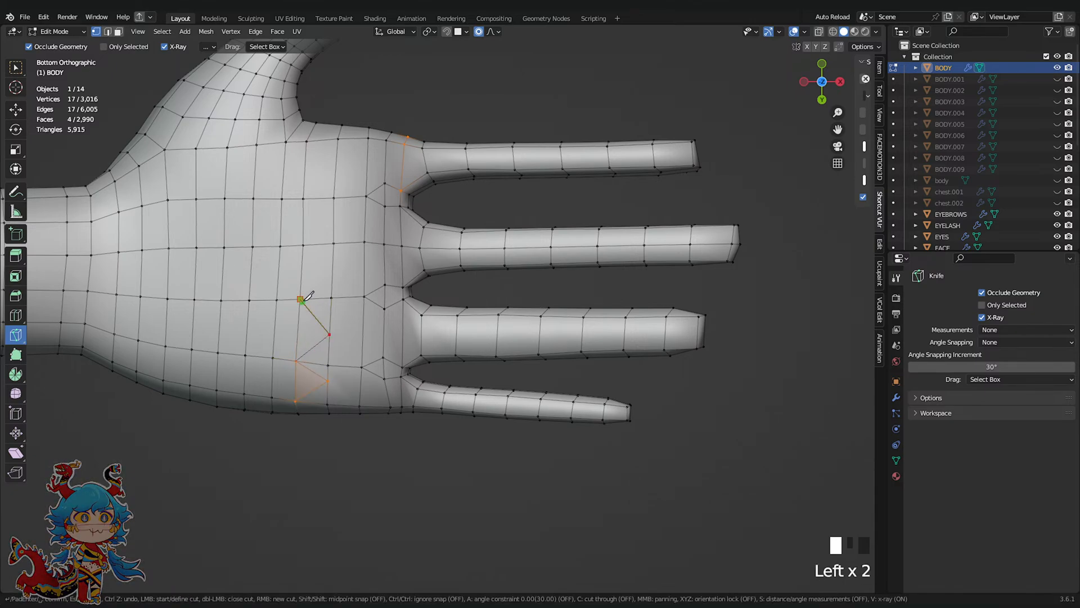
click(305, 197)
scroll(361, 170, down, 4)
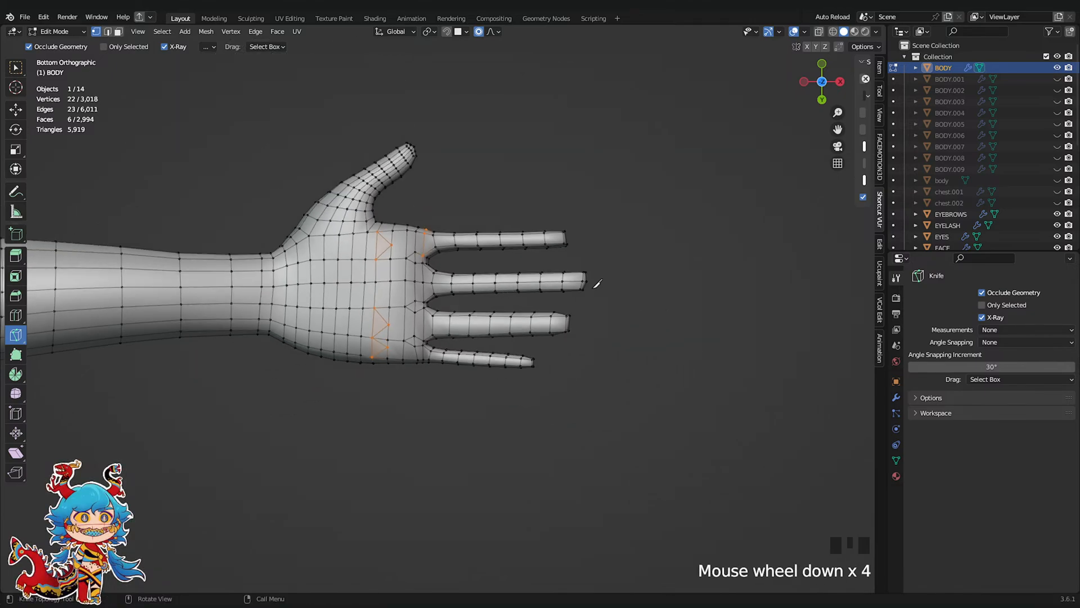
scroll(464, 261, up, 4)
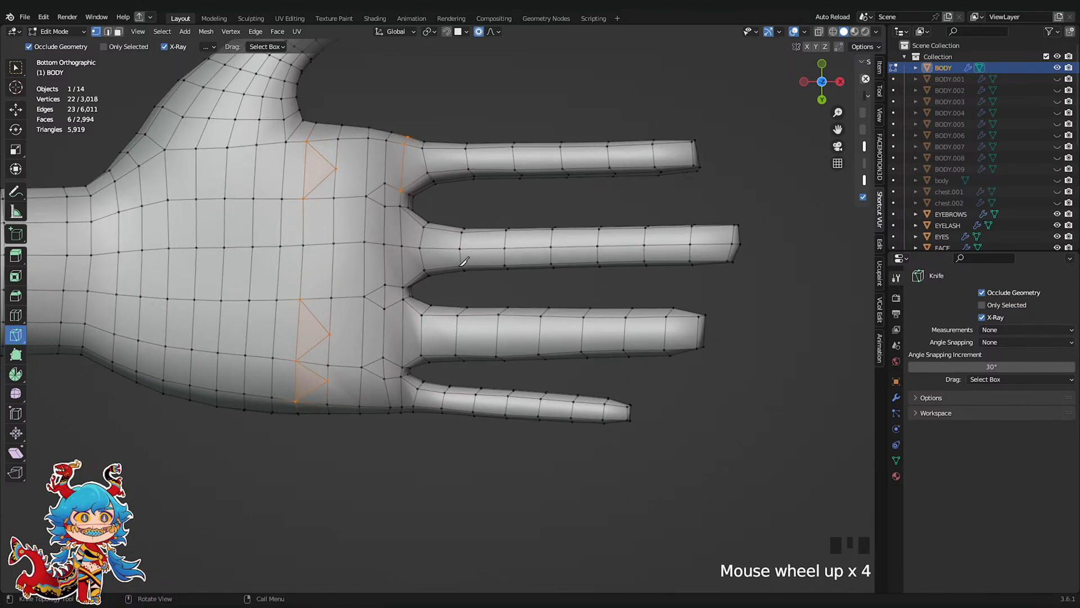
Add lengthwise edge loops along the index, ring and little fingers, and connect the little finger's loop to its triangular palm cut
key(ctrl+r)
click(478, 155)
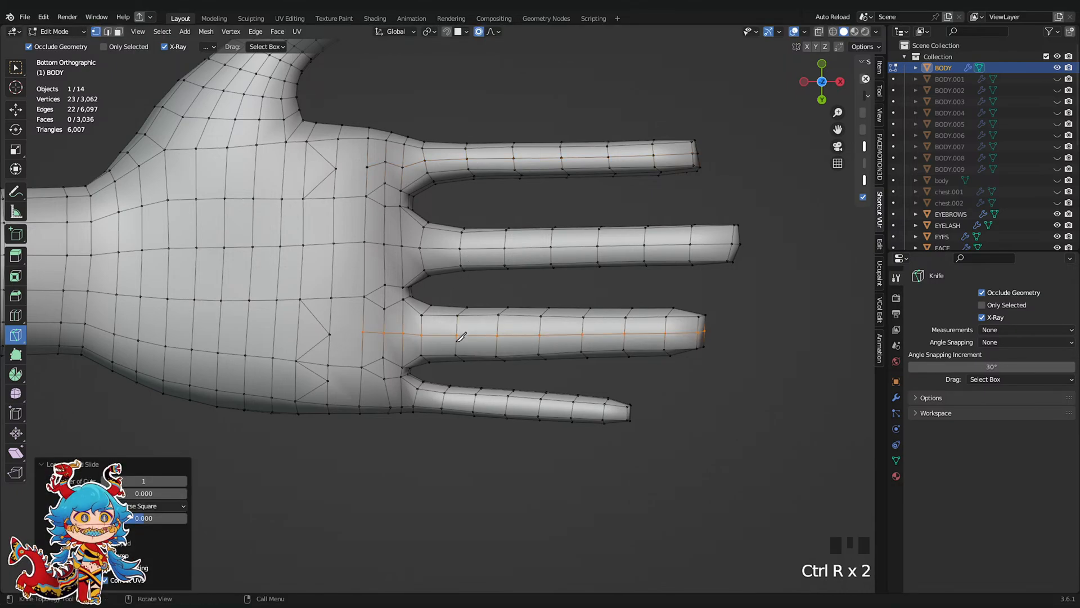
click(327, 381)
click(360, 386)
key(Return)
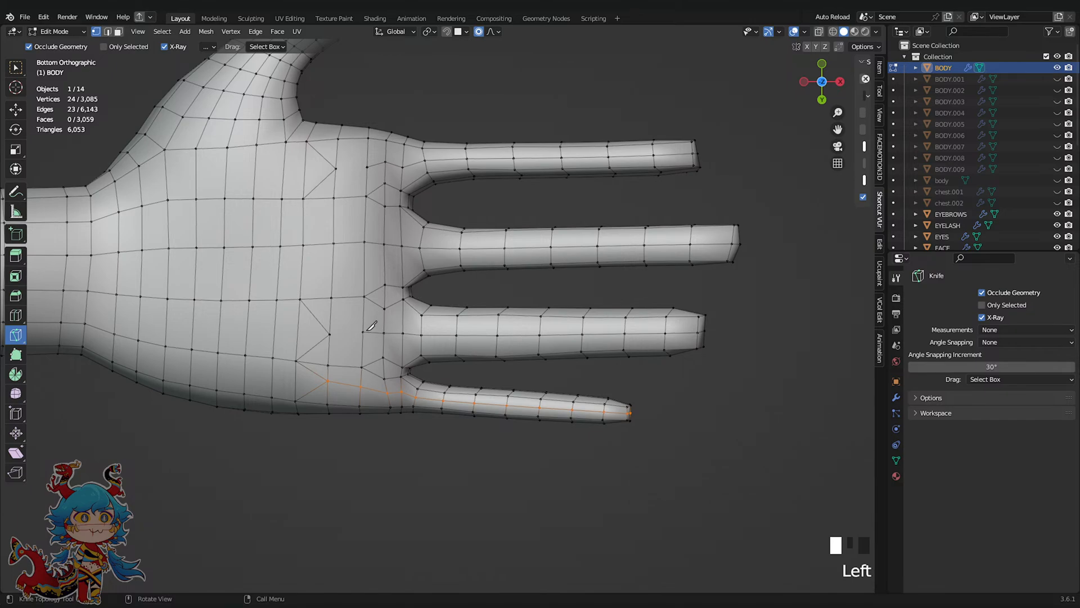
On the palm, knife the ring and index finger loops to their triangular cuts and add a V-shaped cut below the middle finger
click(363, 331)
click(366, 167)
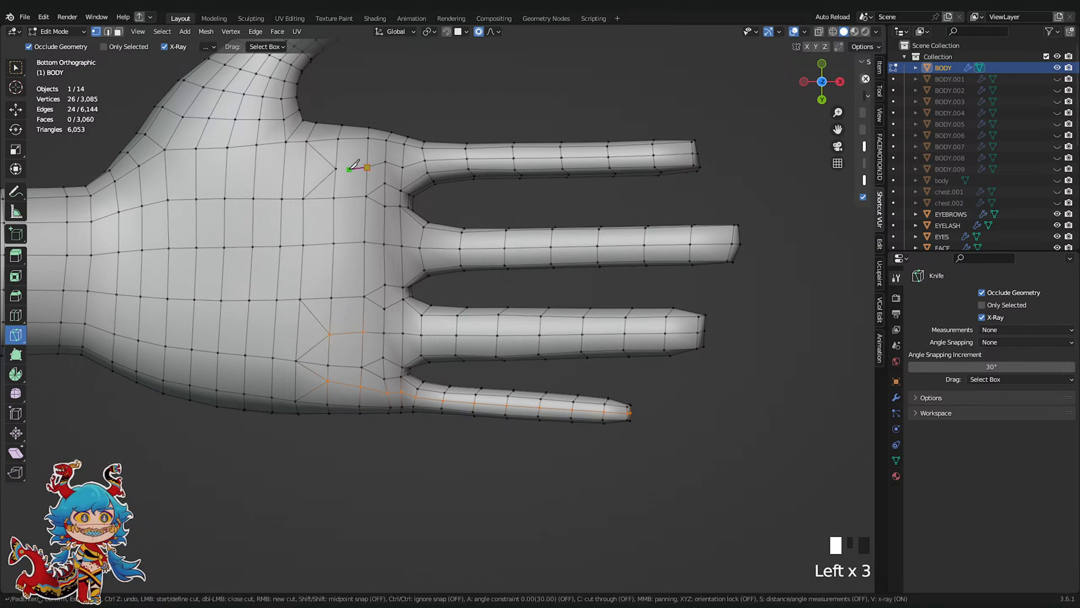
click(336, 168)
click(304, 199)
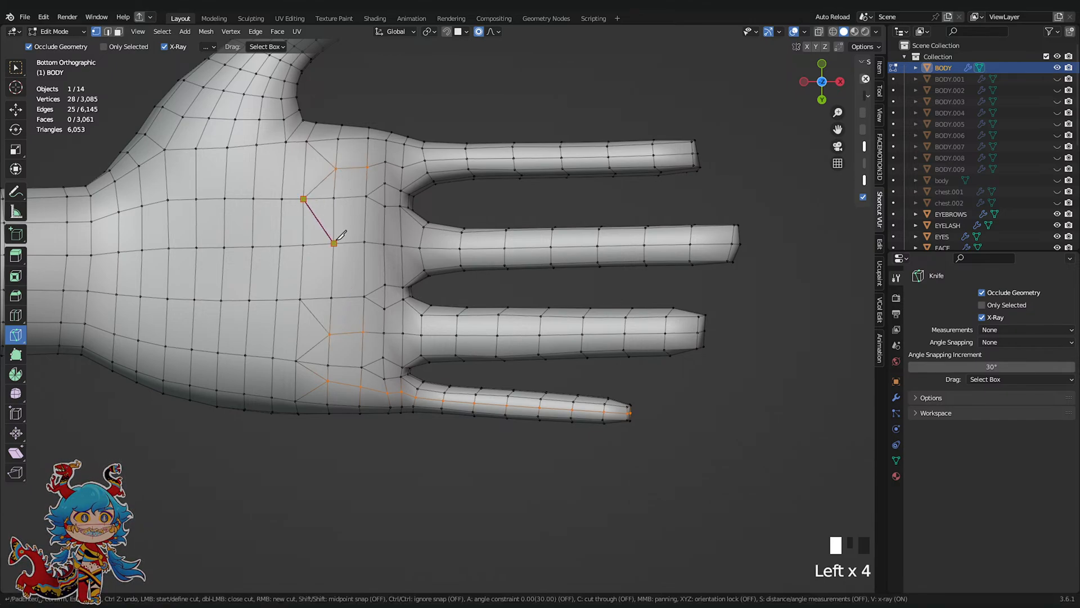
click(331, 242)
click(300, 302)
click(329, 333)
key(Return)
On the back of the hand, knife a V-shaped cut behind the middle finger and connect the other three finger loops to their triangular cuts
scroll(380, 157, down, 4)
middle_drag(380, 157, 336, 324)
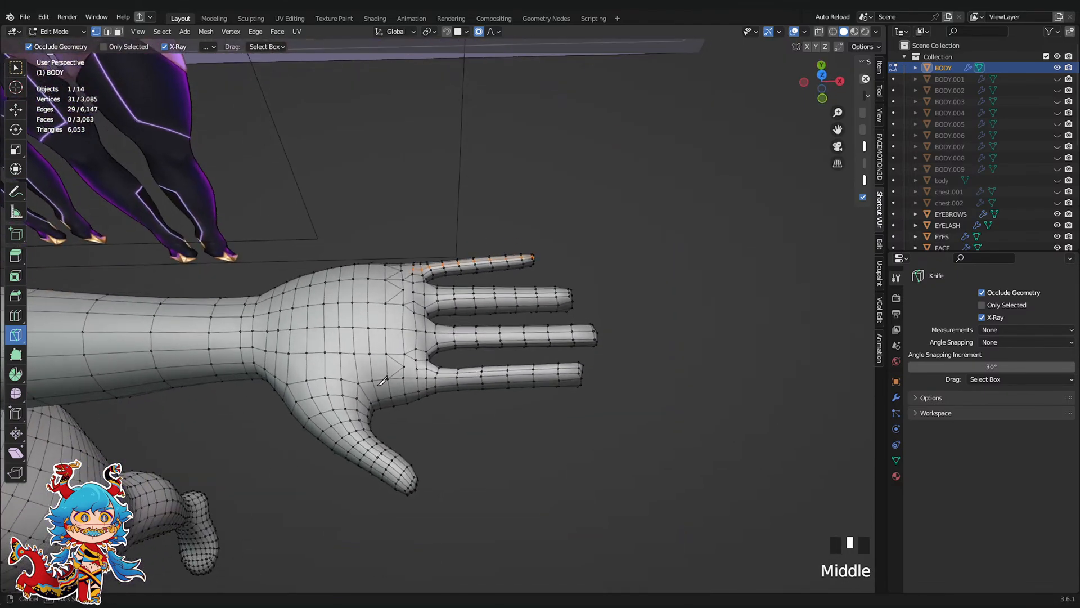
scroll(336, 324, up, 3)
click(336, 304)
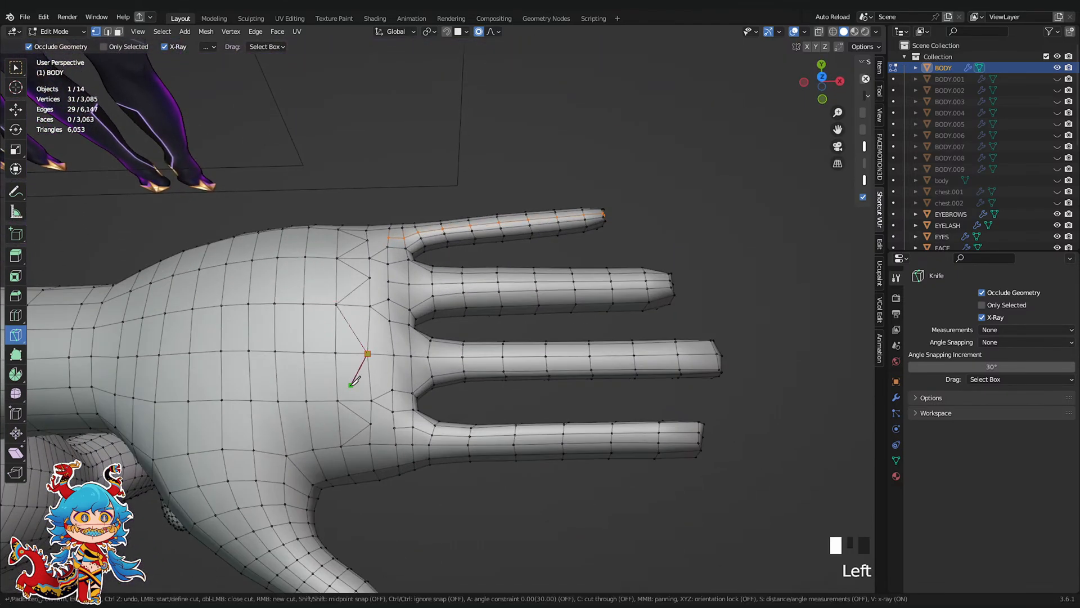
key(Return)
click(394, 427)
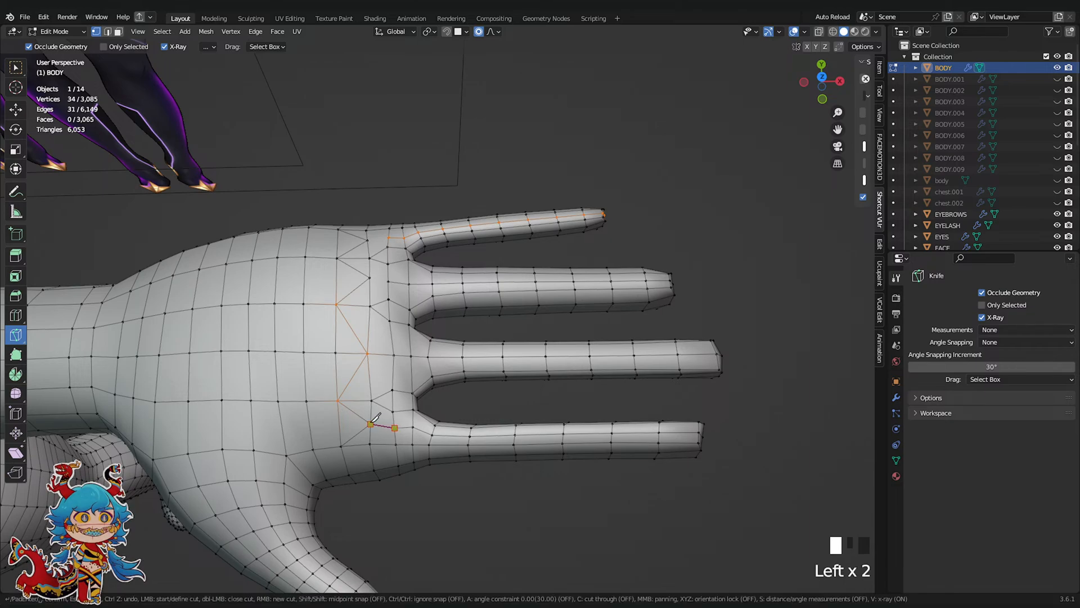
click(370, 423)
key(Return)
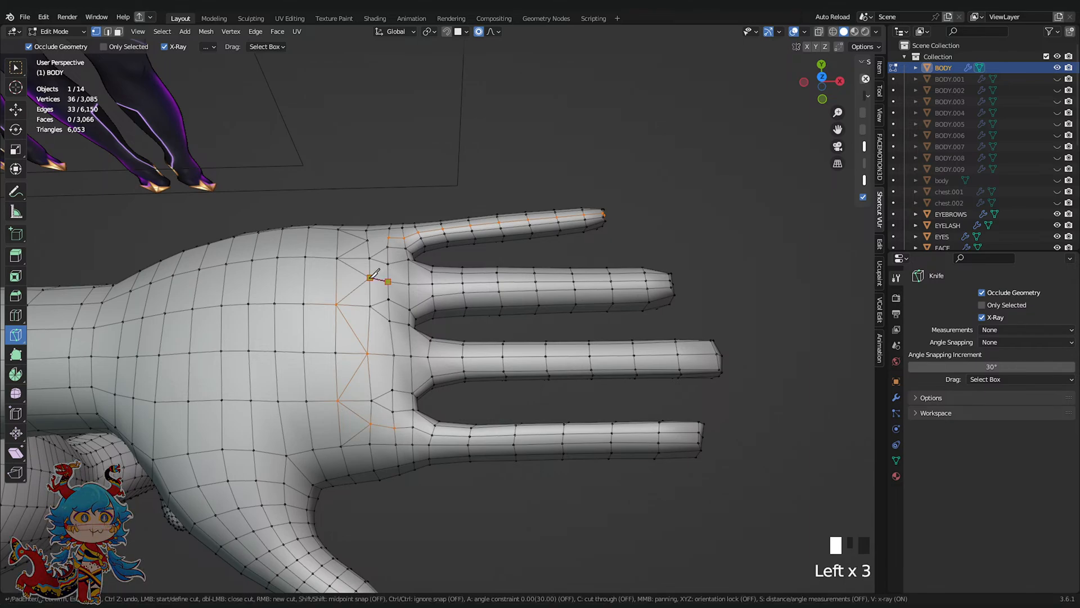
click(369, 277)
key(Return)
click(388, 237)
click(368, 240)
key(Return)
scroll(597, 221, down, 3)
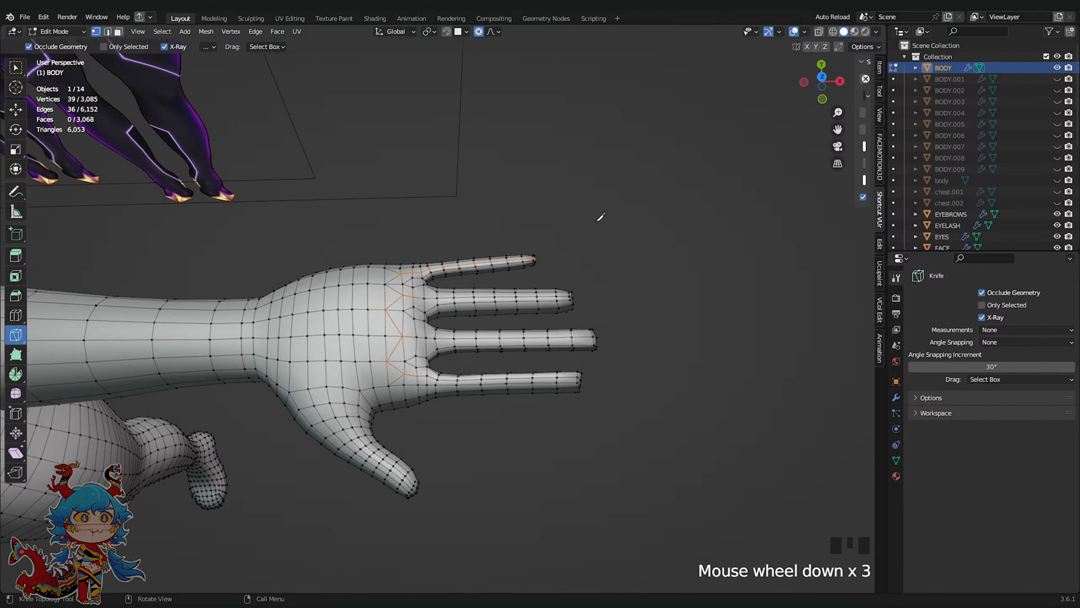
Save the file and, in face select mode, select the faces on the back of the hand from the thumb's base to its tip
click(822, 76)
shift+middle_drag(646, 234, 360, 149)
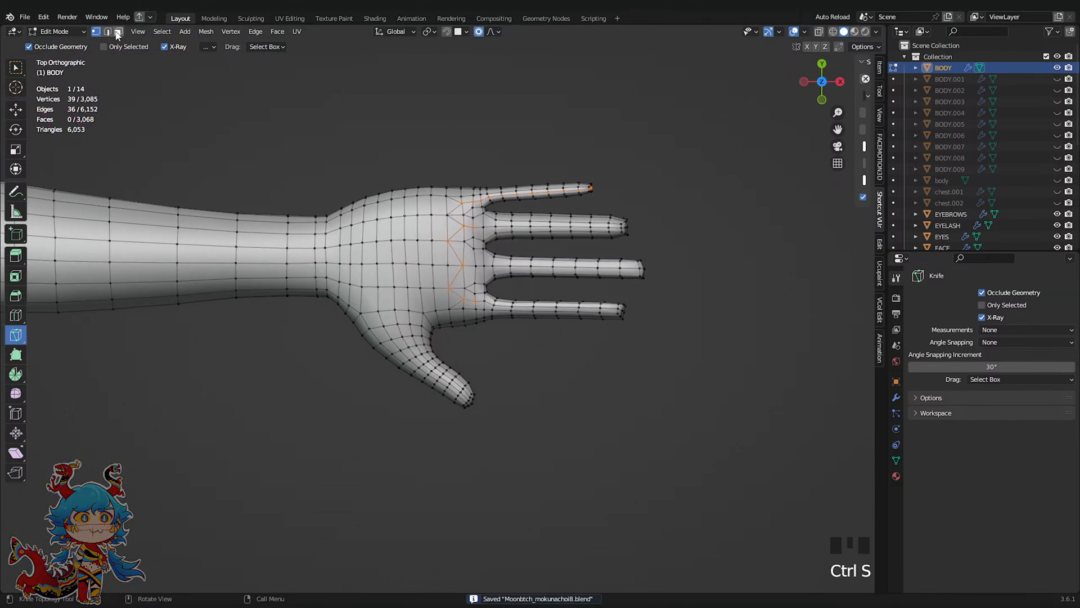
click(118, 32)
scroll(356, 307, up, 1)
click(15, 68)
scroll(354, 307, up, 2)
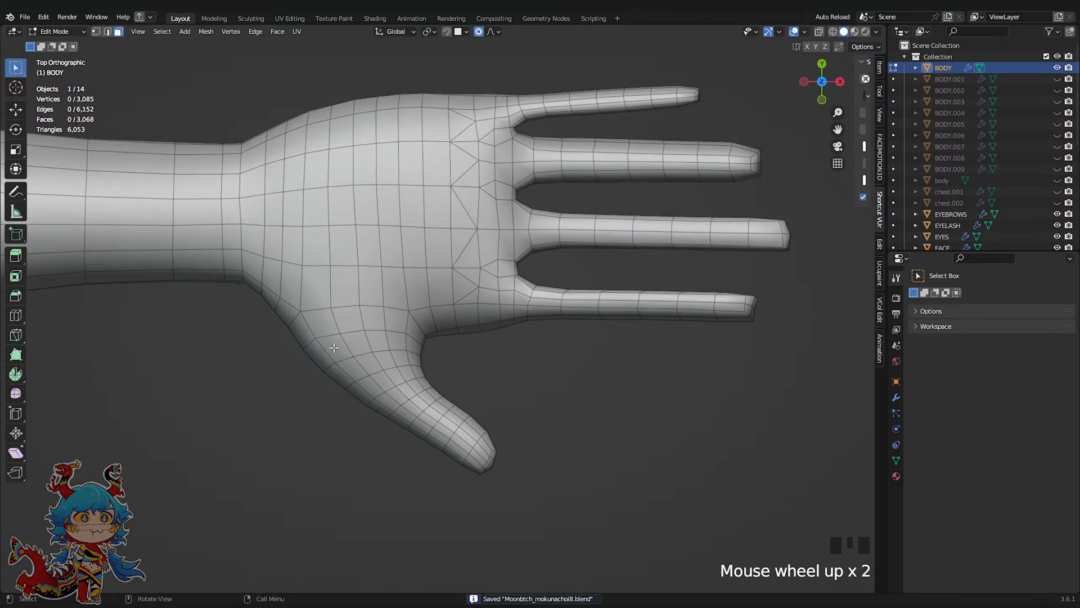
drag(338, 309, 390, 329)
shift+drag(286, 228, 370, 273)
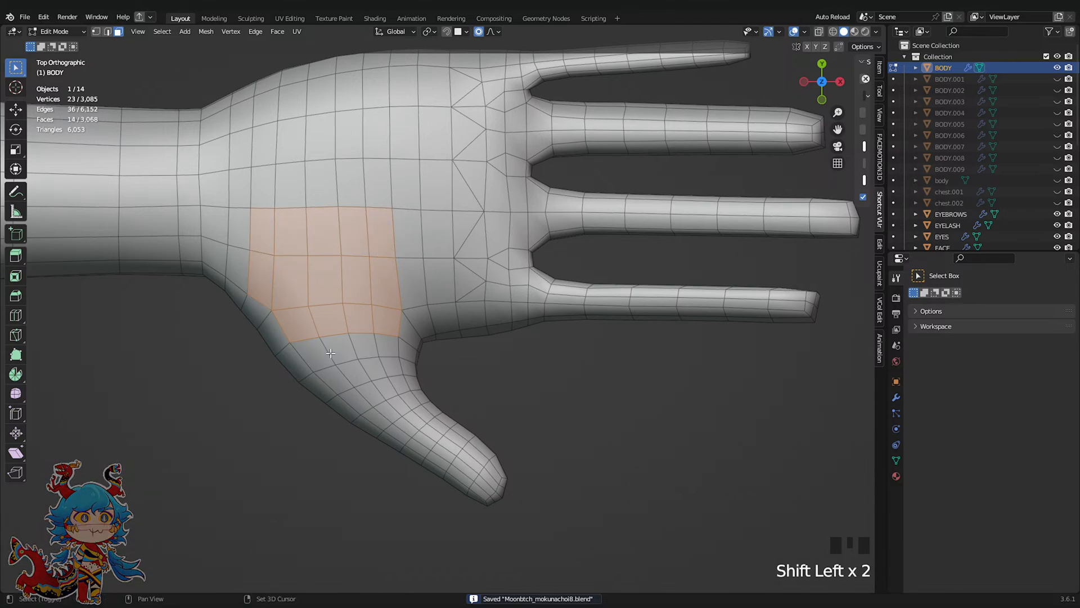
scroll(408, 418, up, 1)
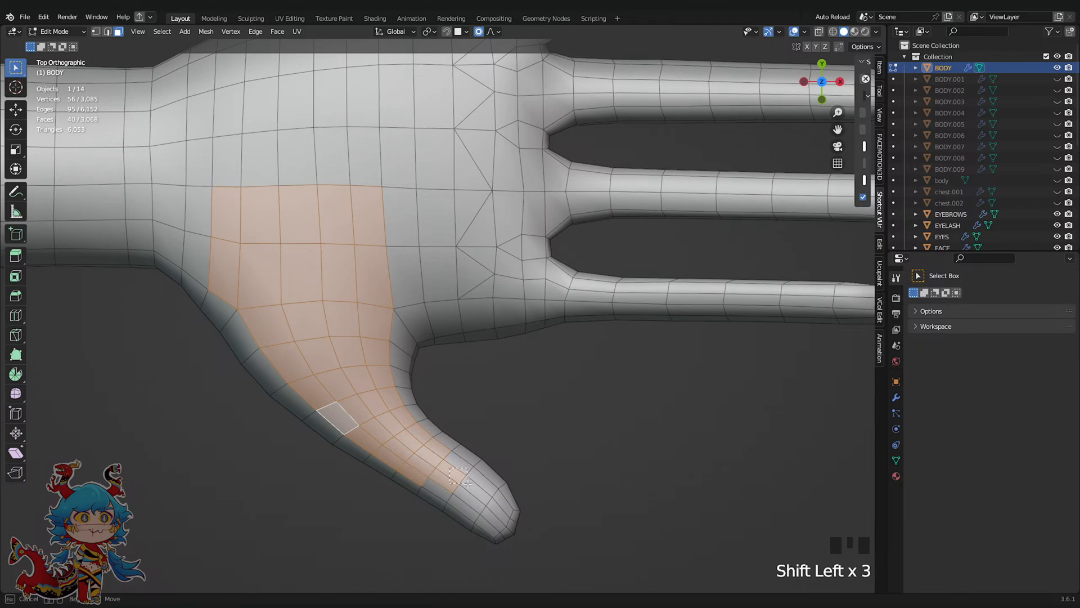
shift+click(438, 486)
shift+click(464, 508)
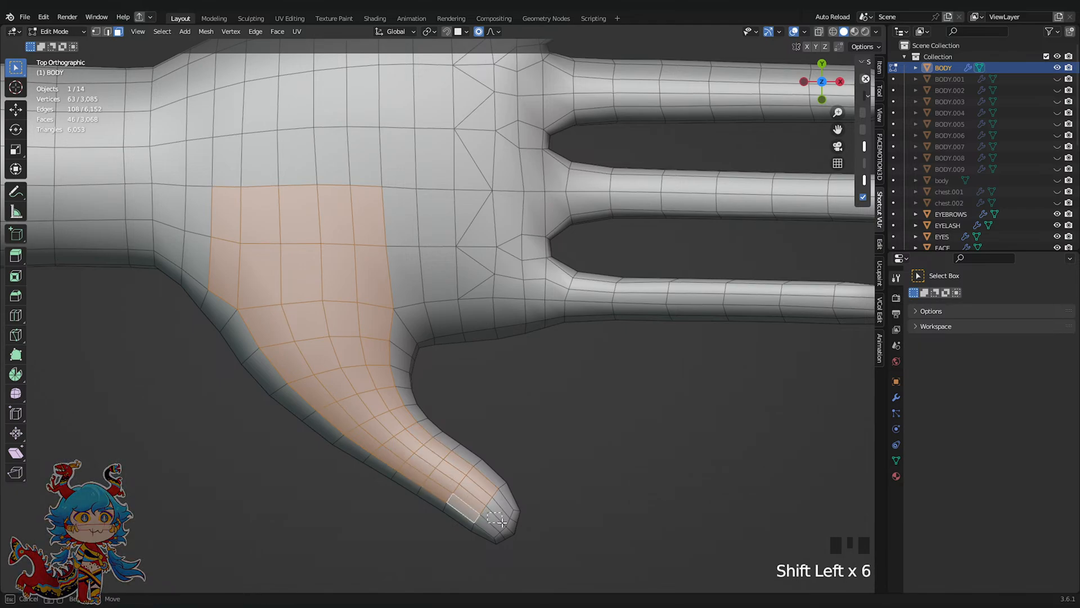
shift+click(504, 507)
Extrude the selected thumb faces outward from the back of the hand and scale them to about 0.889
scroll(507, 495, down, 3)
middle_drag(513, 475, 470, 147)
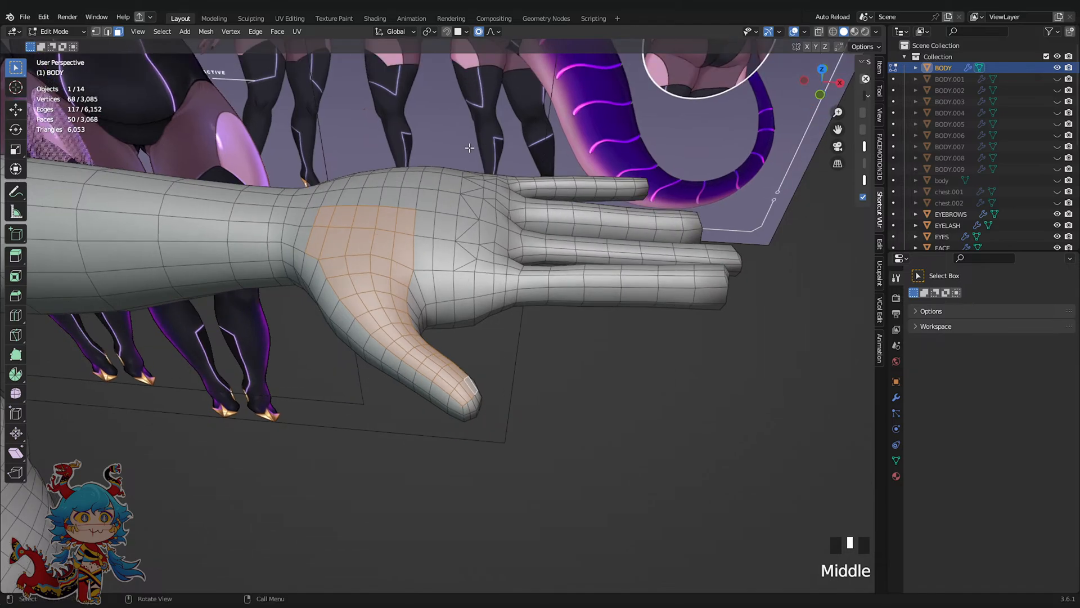
scroll(401, 207, up, 1)
key(e)
middle_drag(401, 206, 386, 101)
click(414, 149)
key(s)
click(410, 159)
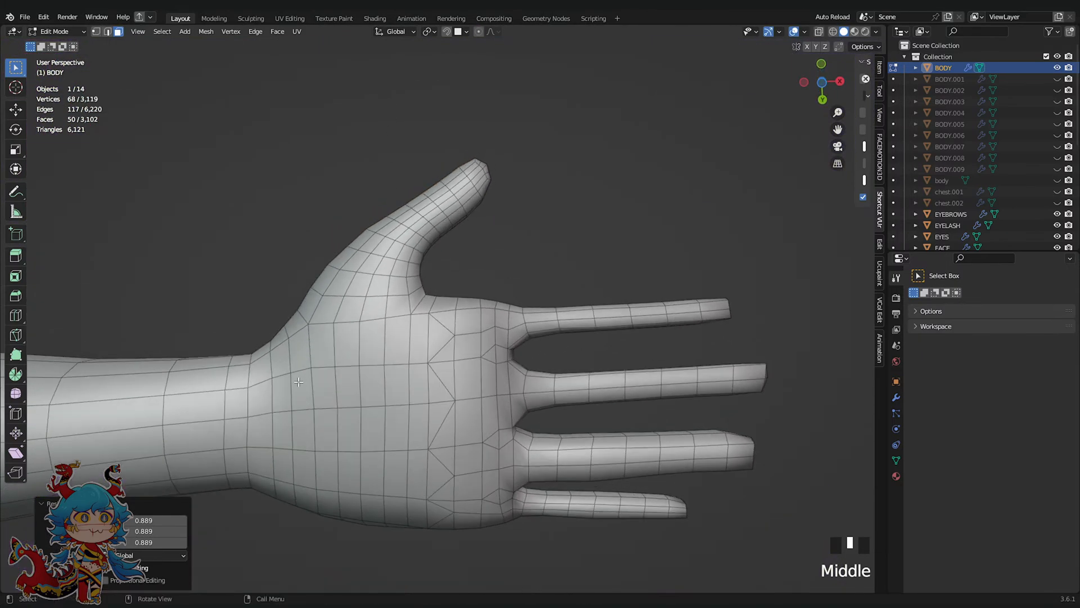
Select the palm-side faces from the thumb's base in the palm up to the thumb tip, and save the file
drag(321, 337, 431, 388)
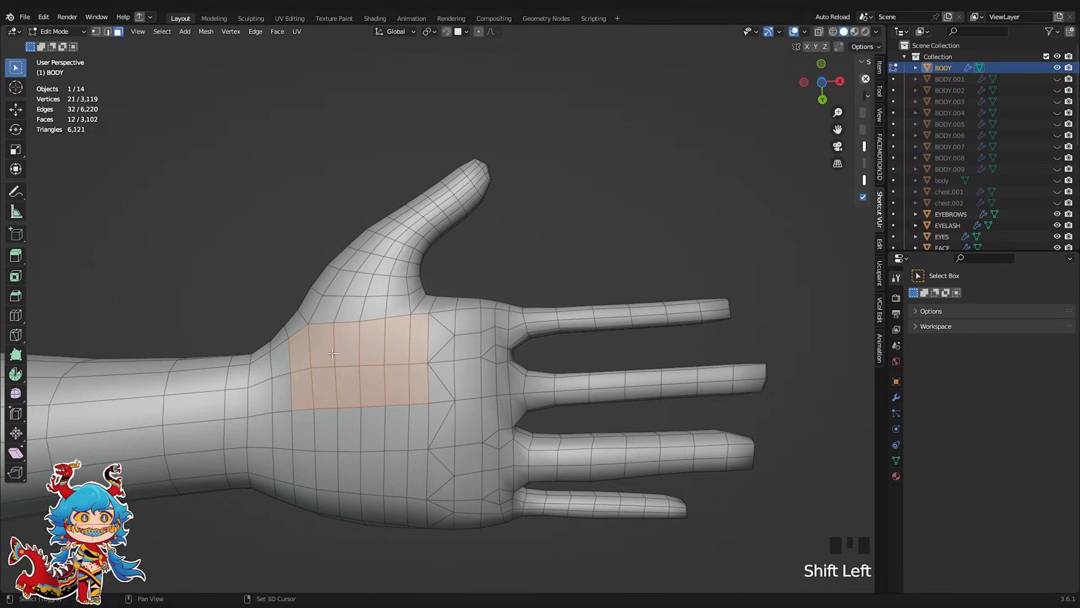
shift+drag(337, 305, 398, 294)
key(ctrl+s)
click(825, 81)
scroll(508, 365, up, 3)
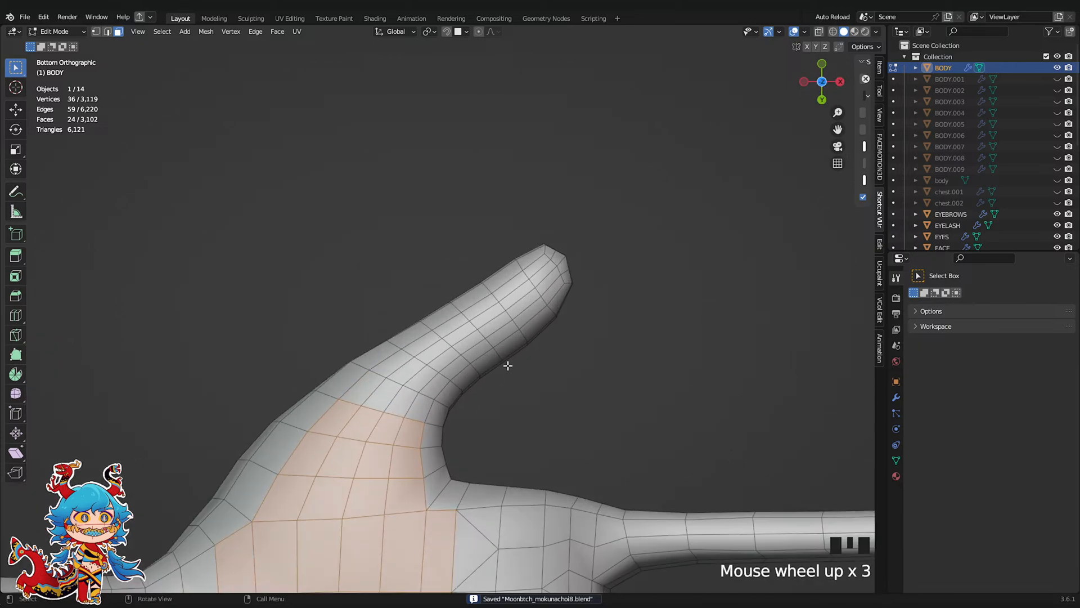
shift+drag(373, 380, 455, 369)
key(ctrl+z)
scroll(495, 345, down, 3)
middle_drag(494, 345, 463, 234)
shift+middle_drag(703, 125, 453, 345)
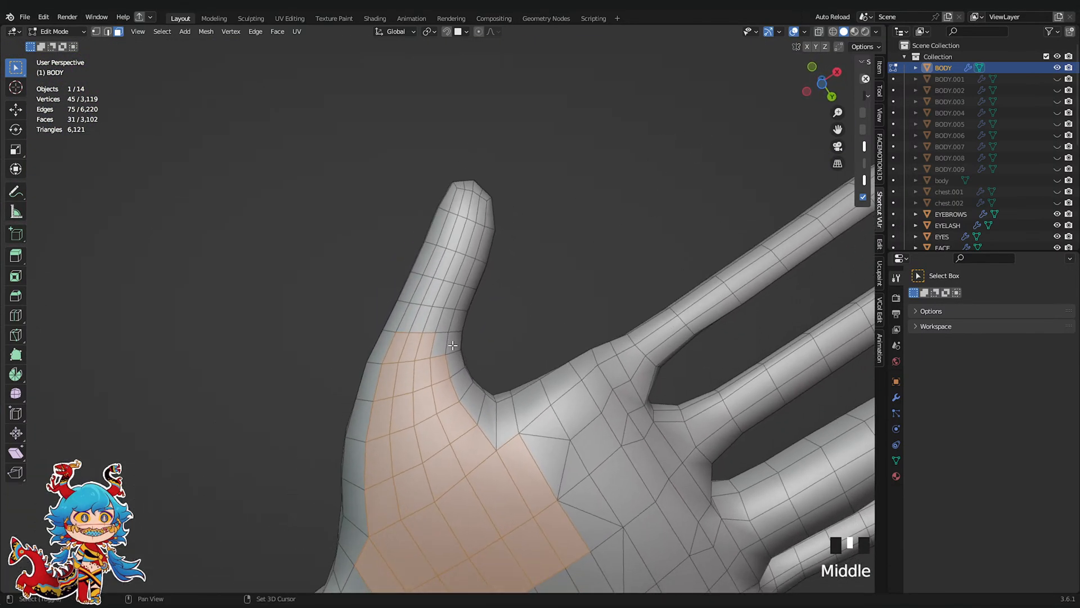
ctrl+shift+click(460, 198)
Extrude the selected palm-side thumb faces downward by about 0.084 m
scroll(552, 270, down, 4)
middle_drag(552, 270, 484, 354)
key(e)
click(483, 295)
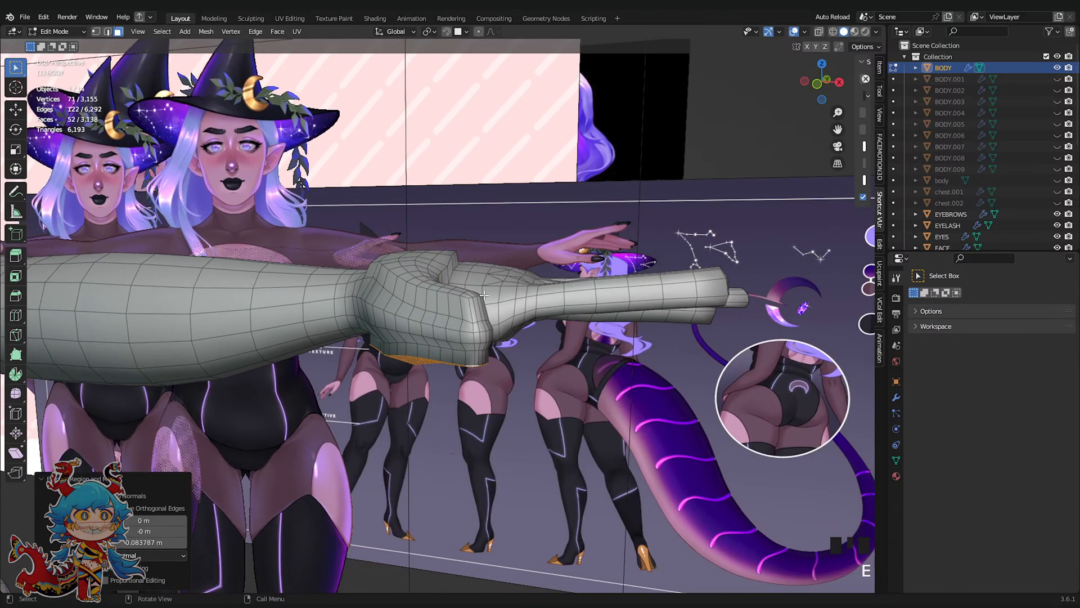
scroll(597, 270, down, 3)
mouse_move(483, 295)
middle_down()
mouse_move(598, 270)
mouse_move(552, 283)
mouse_move(506, 335)
middle_up()
Save the file and, in Sculpt Mode, smooth the palm-side thumb mound from the centre of the palm toward the thumb
key(ctrl+Tab)
key(ctrl+s)
scroll(507, 335, up, 3)
shift+drag(382, 306, 354, 281)
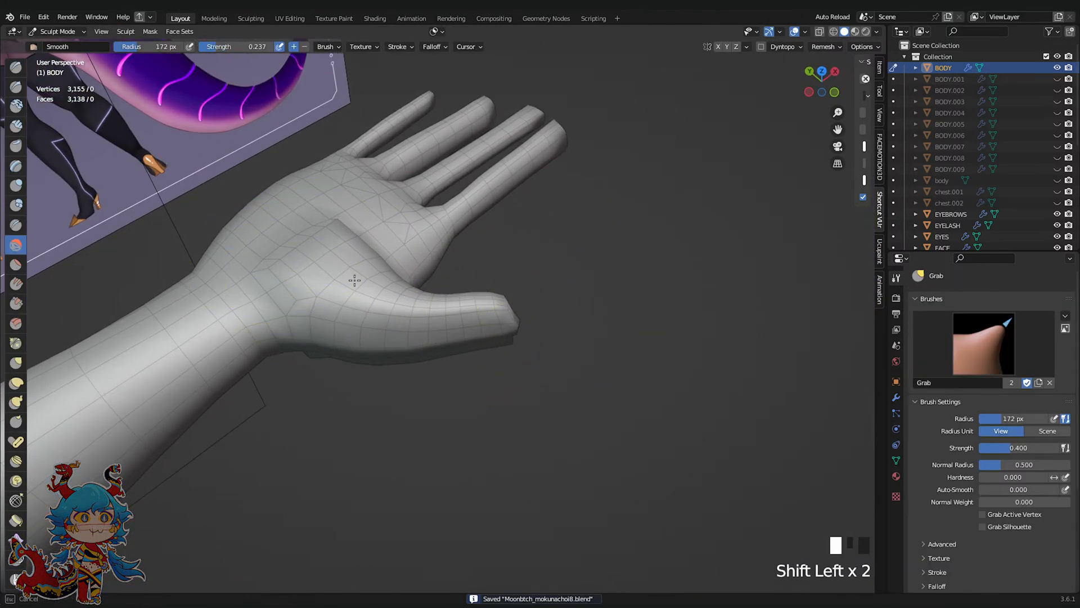
middle_drag(351, 275, 337, 242)
shift+drag(337, 242, 338, 260)
shift+drag(333, 252, 338, 265)
shift+drag(332, 256, 341, 278)
shift+drag(338, 270, 345, 282)
shift+drag(343, 278, 353, 289)
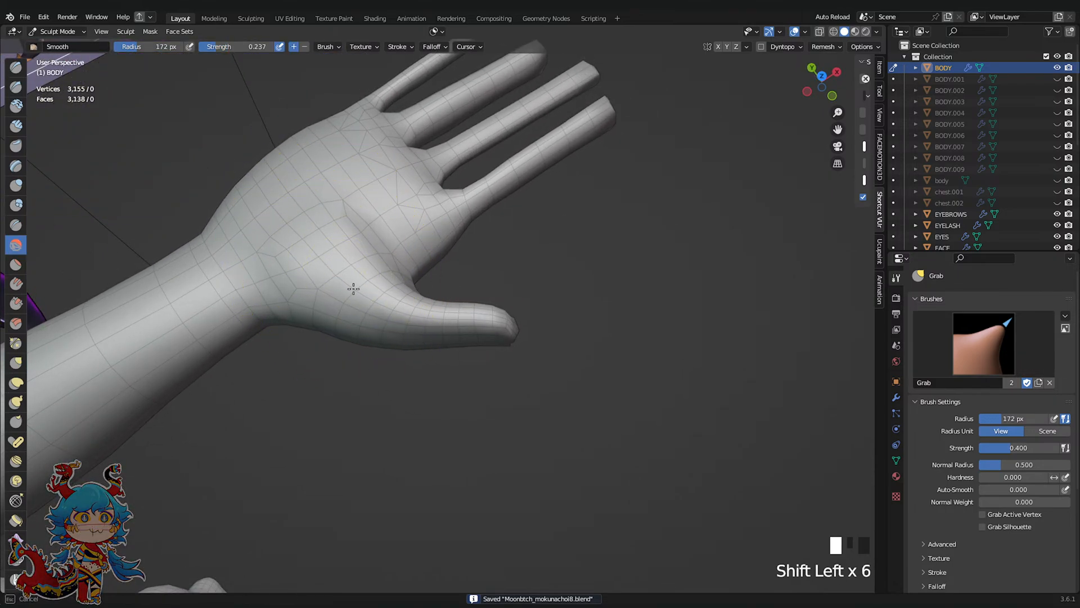
Smooth the transition from the thumb mound into the thumb, working along the thumb's inner edge
middle_drag(397, 305, 371, 287)
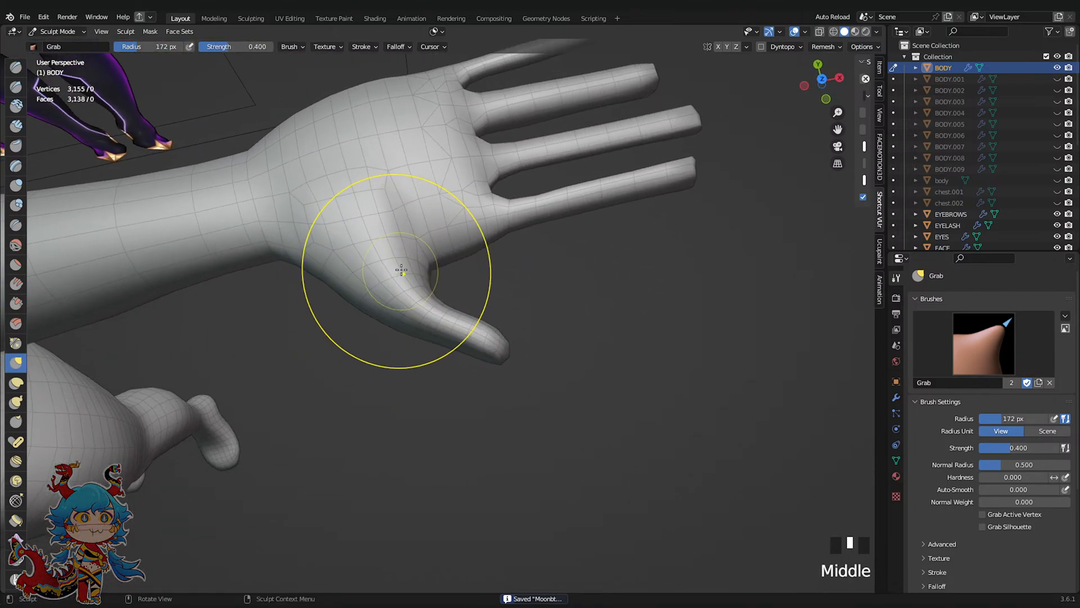
shift+drag(401, 270, 410, 287)
shift+drag(405, 276, 419, 292)
middle_drag(422, 306, 436, 247)
shift+drag(445, 293, 453, 315)
middle_drag(464, 343, 482, 273)
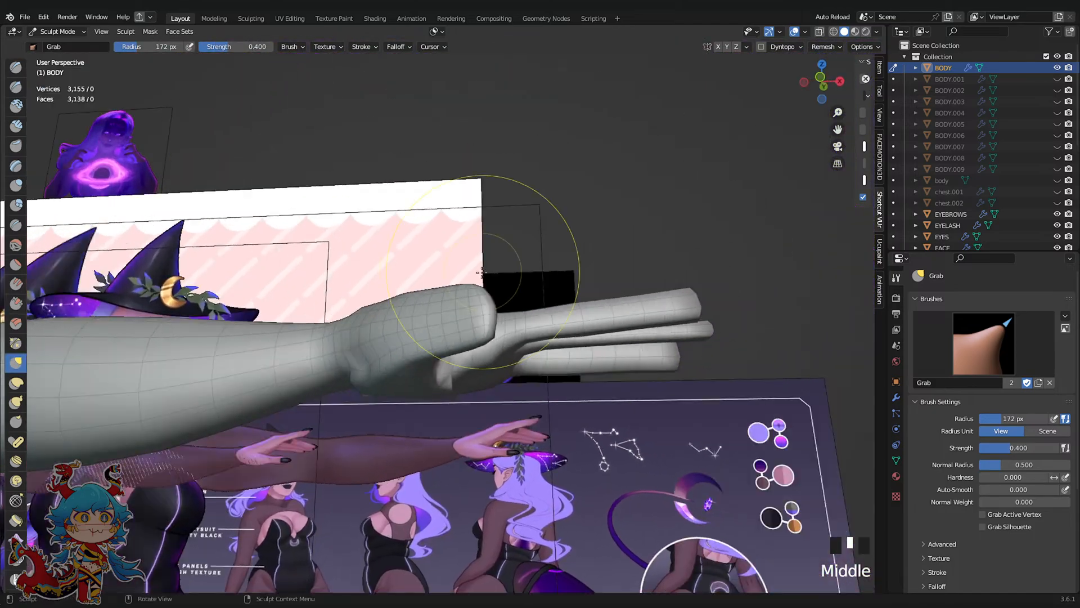
Smooth the outer side of the thumb and its base where it meets the wrist
shift+drag(433, 320, 425, 343)
middle_drag(416, 377, 377, 307)
shift+drag(349, 354, 352, 379)
middle_drag(343, 379, 328, 327)
shift+drag(326, 368, 332, 388)
mouse_move(329, 380)
shift+mouse_down()
mouse_move(340, 410)
mouse_move(340, 394)
shift+mouse_up()
mouse_move(340, 393)
middle_down()
mouse_move(345, 410)
mouse_move(441, 388)
middle_up()
From the bottom orthographic view, smooth the base of the index finger and the adjoining edge of the palm
scroll(445, 390, up, 3)
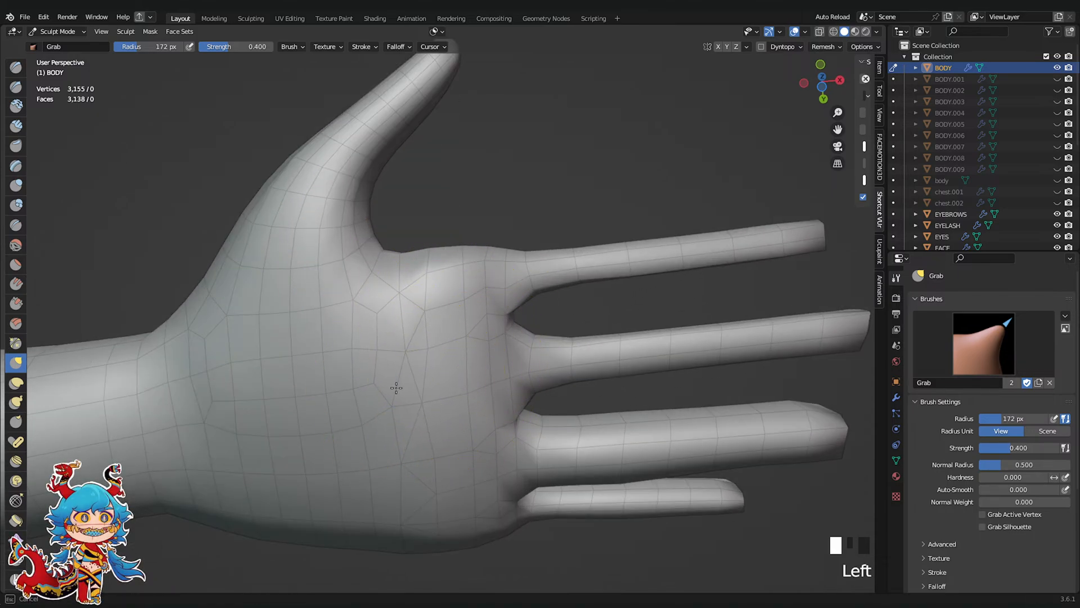
scroll(405, 378, up, 2)
click(822, 86)
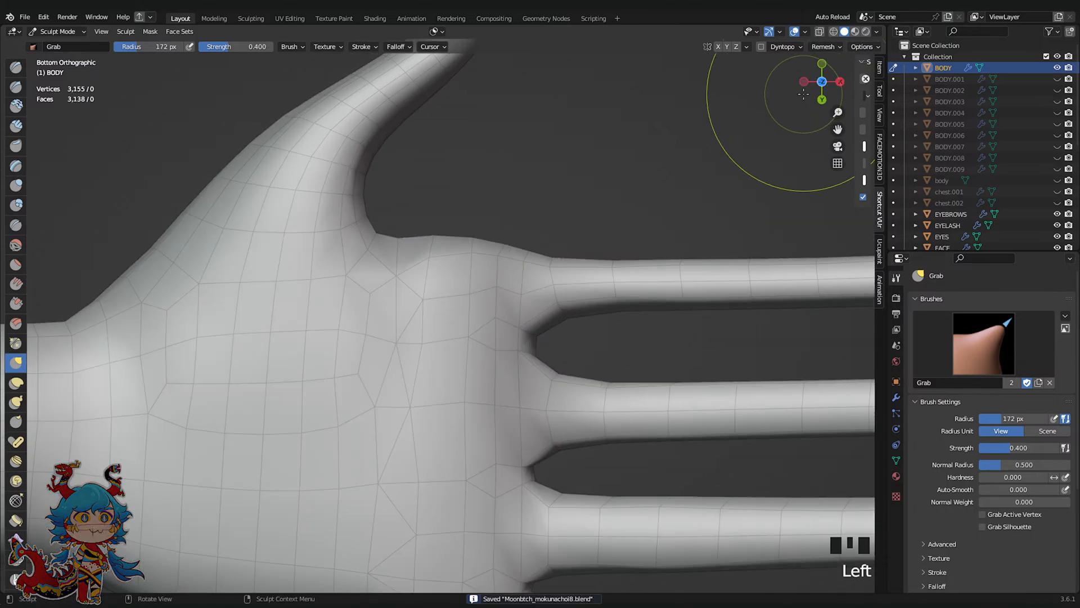
scroll(405, 385, up, 3)
scroll(531, 332, down, 3)
scroll(602, 312, up, 1)
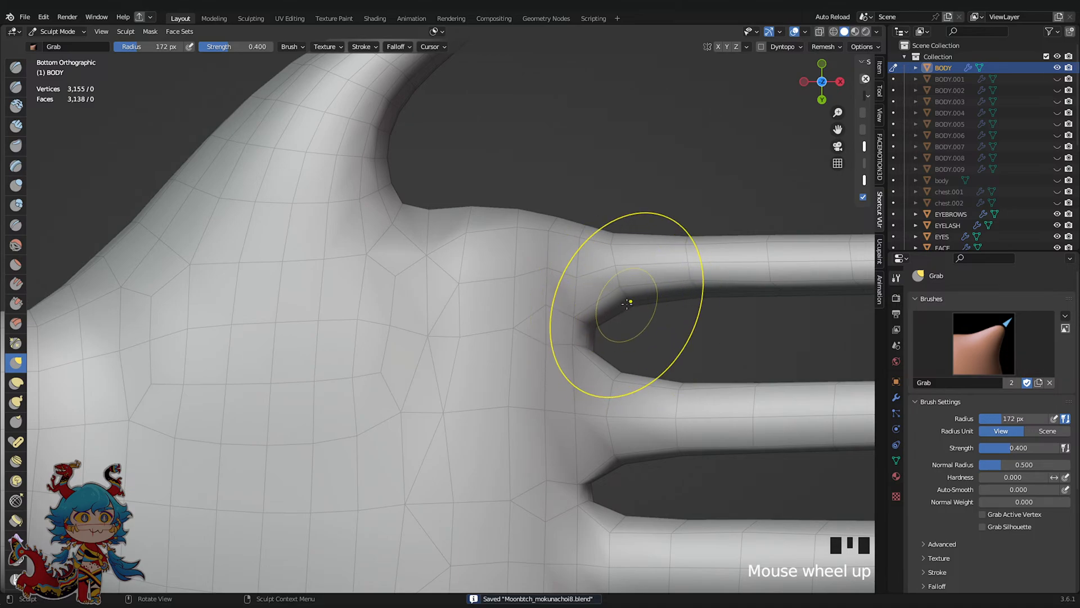
scroll(624, 306, down, 3)
scroll(579, 356, up, 3)
mouse_move(522, 360)
shift+mouse_down()
mouse_move(513, 369)
mouse_move(496, 310)
mouse_move(557, 299)
shift+mouse_up()
scroll(458, 320, up, 2)
shift+drag(556, 299, 584, 299)
scroll(450, 275, down, 3)
scroll(464, 259, down, 3)
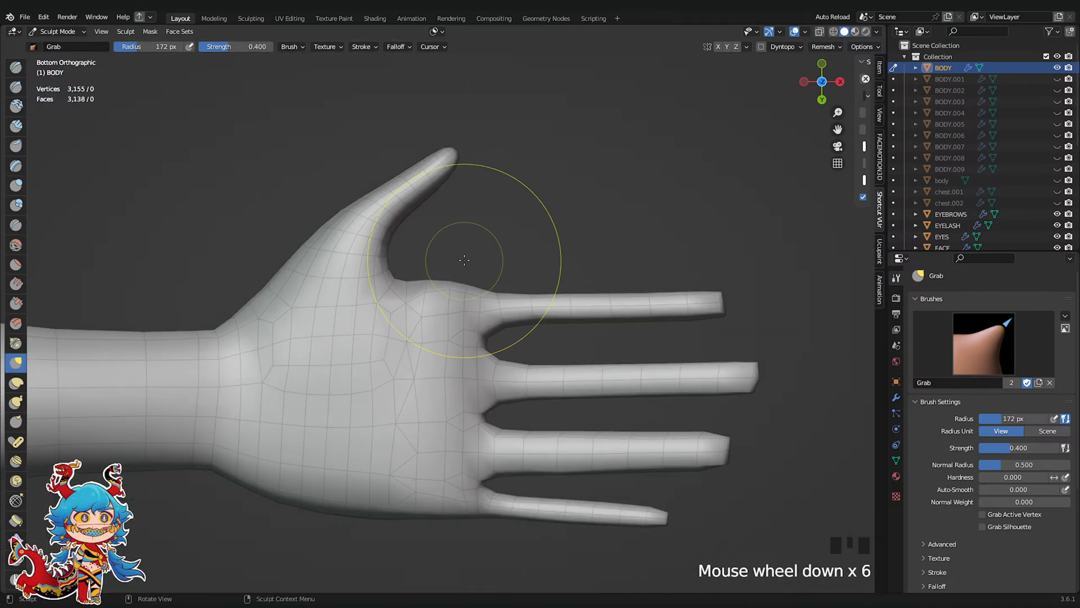
shift+drag(427, 341, 389, 377)
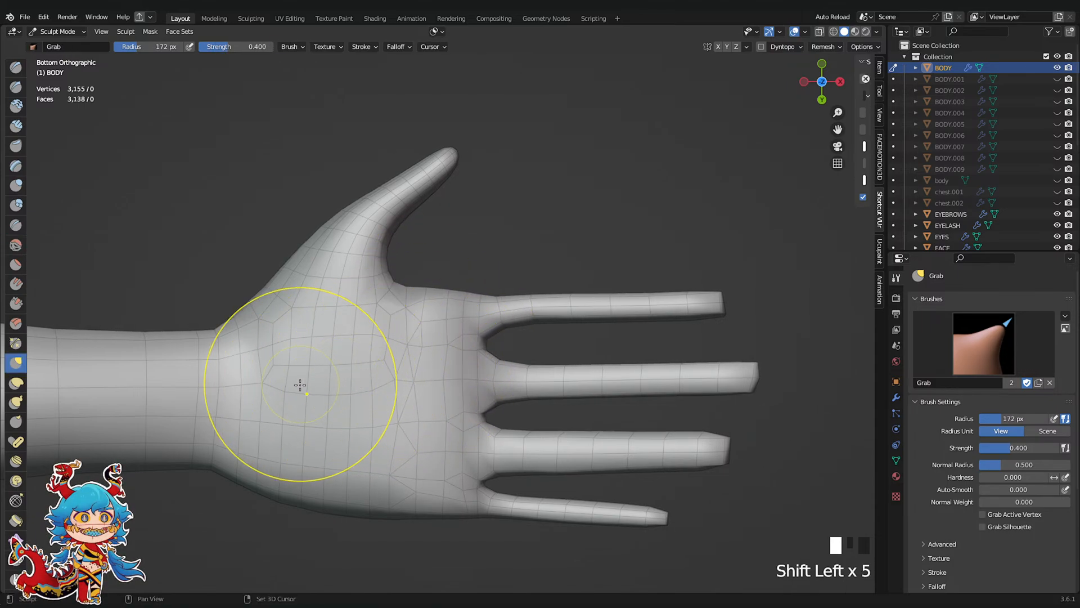
Grab the wrist's little-finger side slightly inward and add an edge loop around the forearm just before the wrist
shift+middle_drag(300, 385, 367, 359)
drag(253, 458, 279, 438)
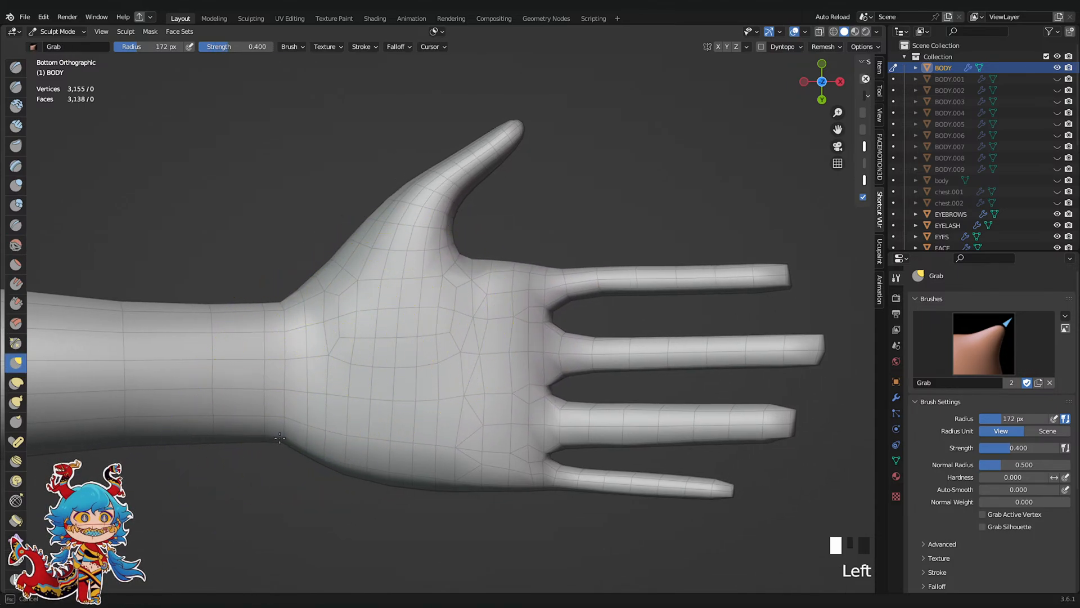
key(Tab)
key(ctrl+r)
click(246, 290)
click(246, 289)
key(Tab)
Smooth the new edge loop area at the wrist and the heel of the palm
shift+drag(253, 298, 275, 365)
mouse_move(284, 389)
shift+mouse_down()
mouse_move(297, 432)
mouse_move(325, 432)
shift+mouse_up()
shift+drag(343, 419, 371, 360)
Save the file, then smooth and grab the palm surface to even out the topology below the fingers
shift+middle_drag(420, 378, 311, 313)
key(ctrl+s)
shift+drag(351, 335, 378, 408)
mouse_move(390, 402)
shift+mouse_down()
mouse_move(399, 357)
mouse_move(337, 283)
shift+mouse_up()
scroll(353, 356, up, 2)
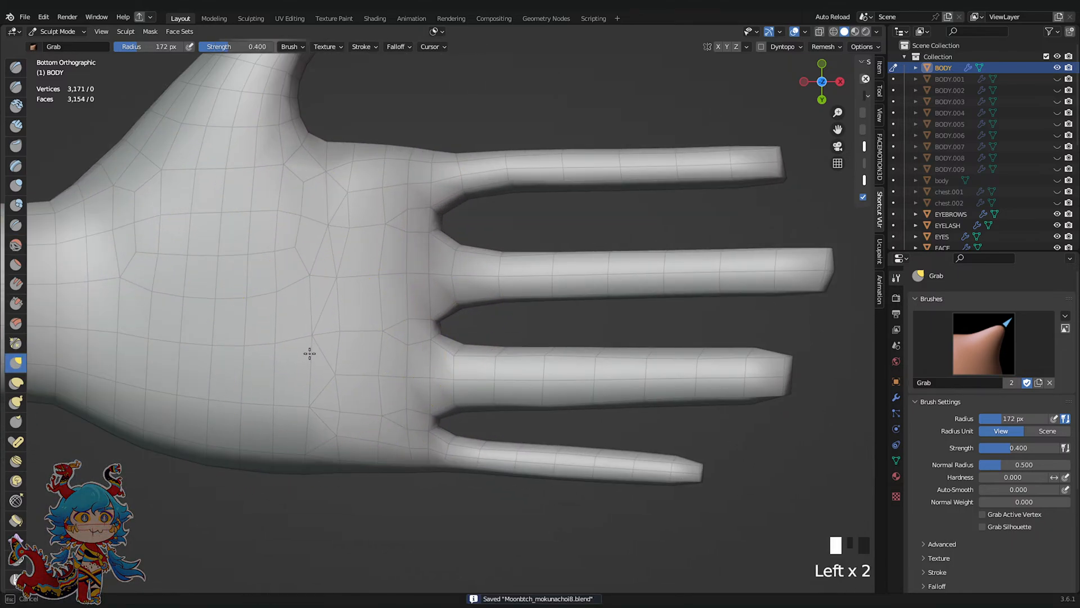
scroll(336, 315, down, 2)
drag(296, 364, 308, 274)
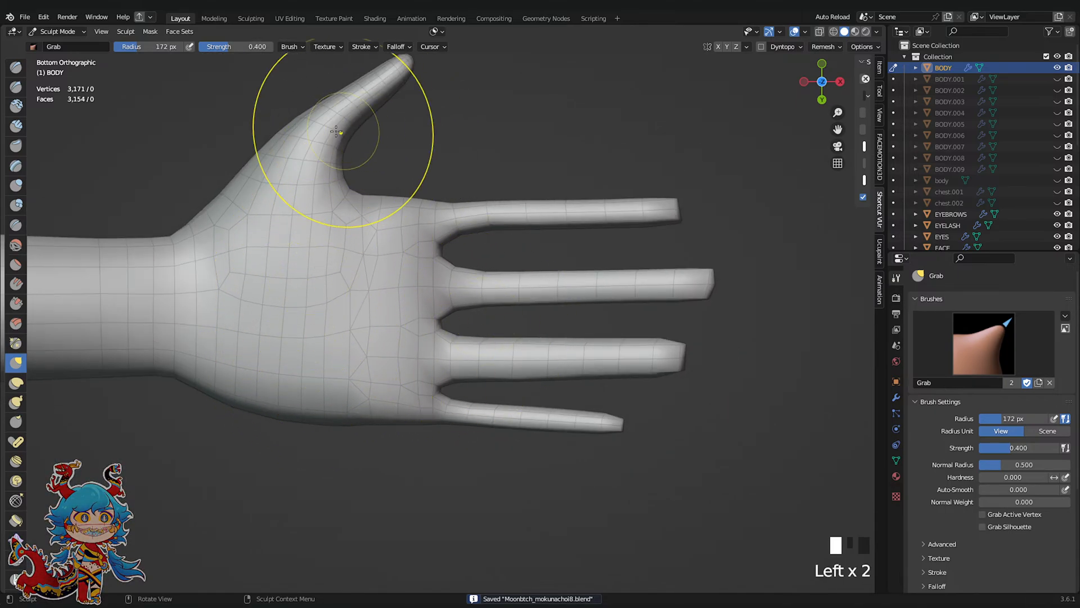
Save the file and smooth the thumb from its base to its tip
shift+middle_drag(336, 131, 413, 316)
scroll(380, 326, up, 1)
key(ctrl+s)
shift+drag(334, 335, 485, 250)
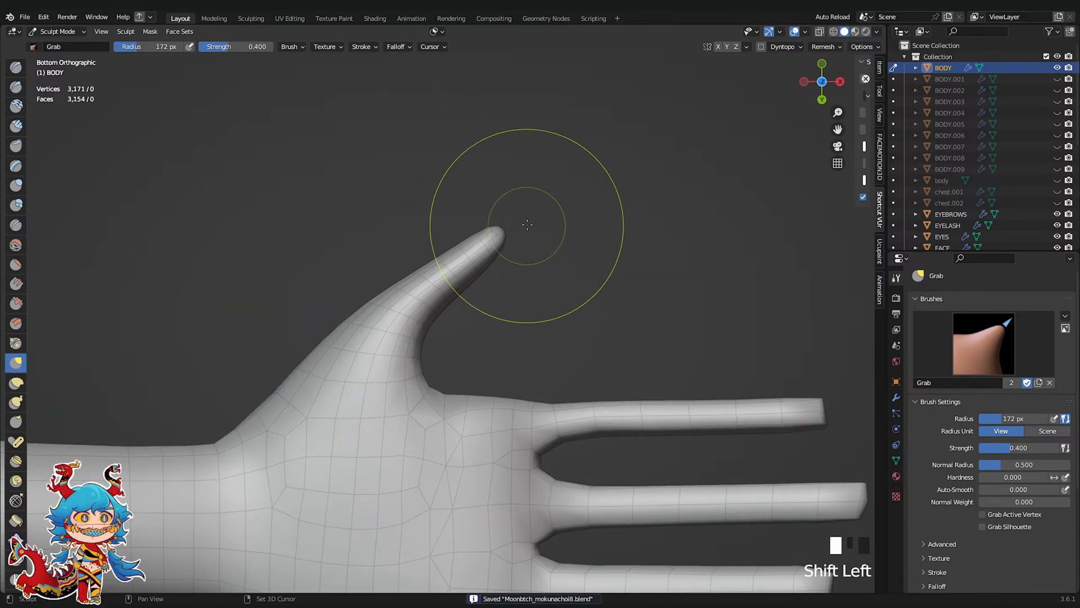
In Edit Mode, flatten the thumb tip by scaling two tip vertices to 0.588 along Z with proportional editing
mouse_move(527, 225)
middle_down()
mouse_move(434, 374)
mouse_move(482, 267)
middle_up()
key(Tab)
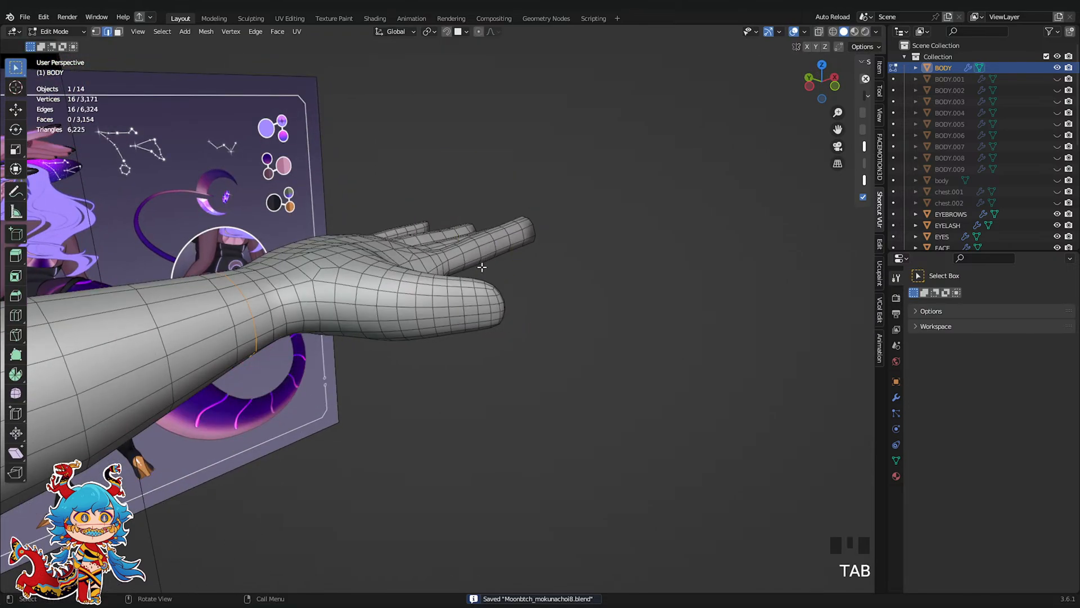
scroll(542, 304, up, 2)
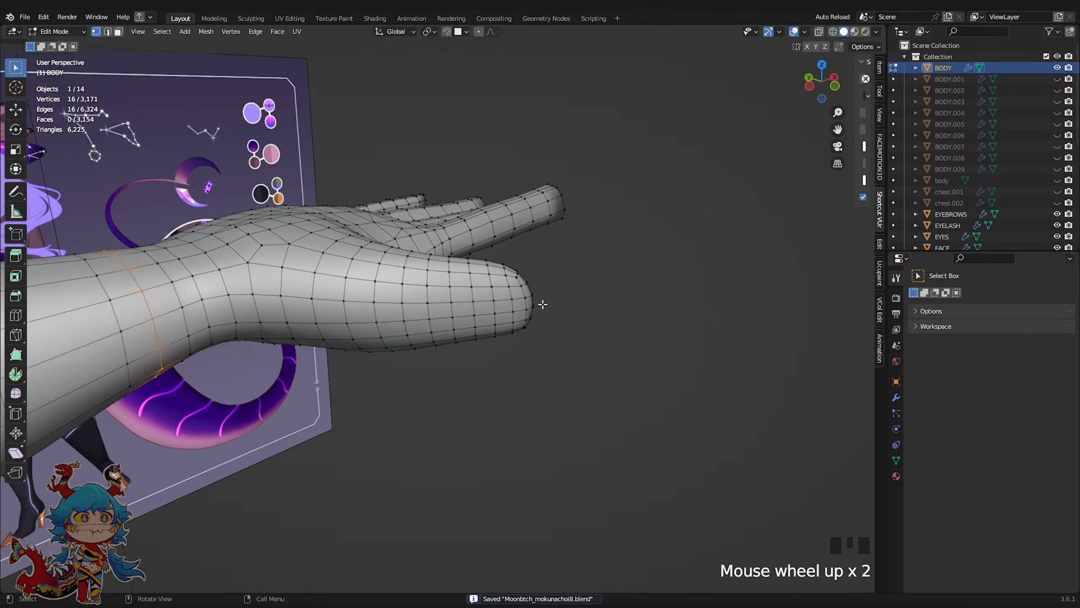
click(17, 150)
mouse_move(534, 256)
mouse_down()
mouse_move(534, 281)
mouse_move(534, 272)
mouse_up()
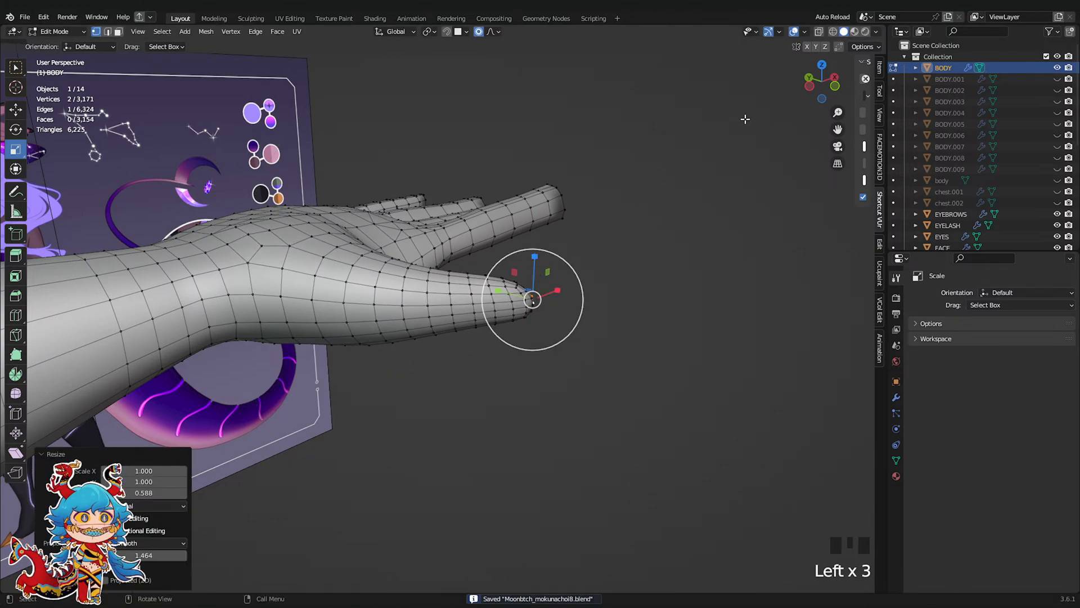
From the front view, move a vertex at the thumb's base slightly toward the fingers with proportional editing at size 0.683 m
click(836, 86)
click(391, 265)
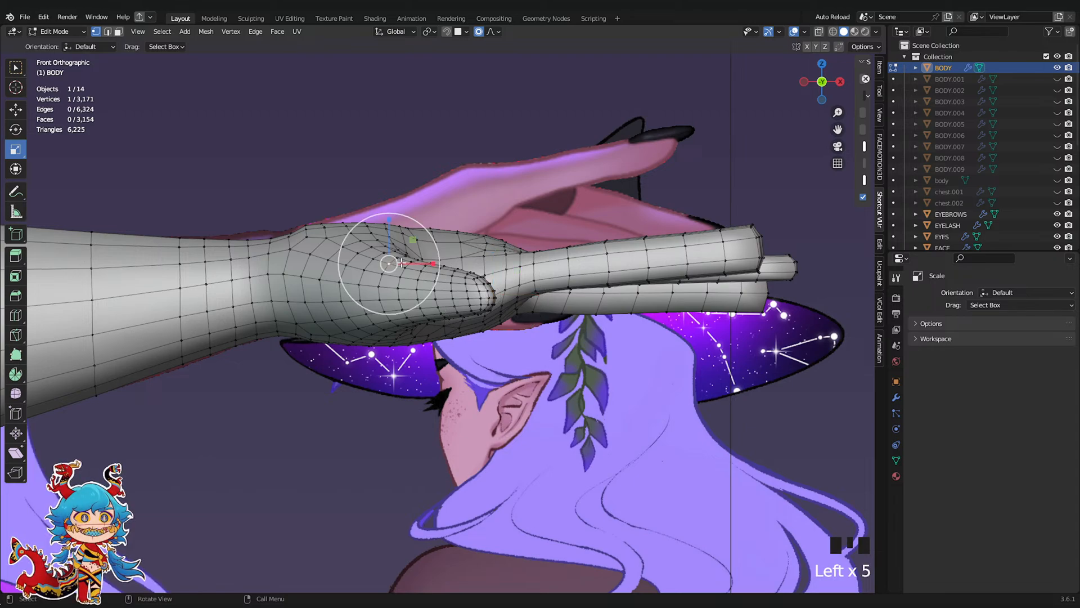
key(g)
scroll(411, 253, up, 8)
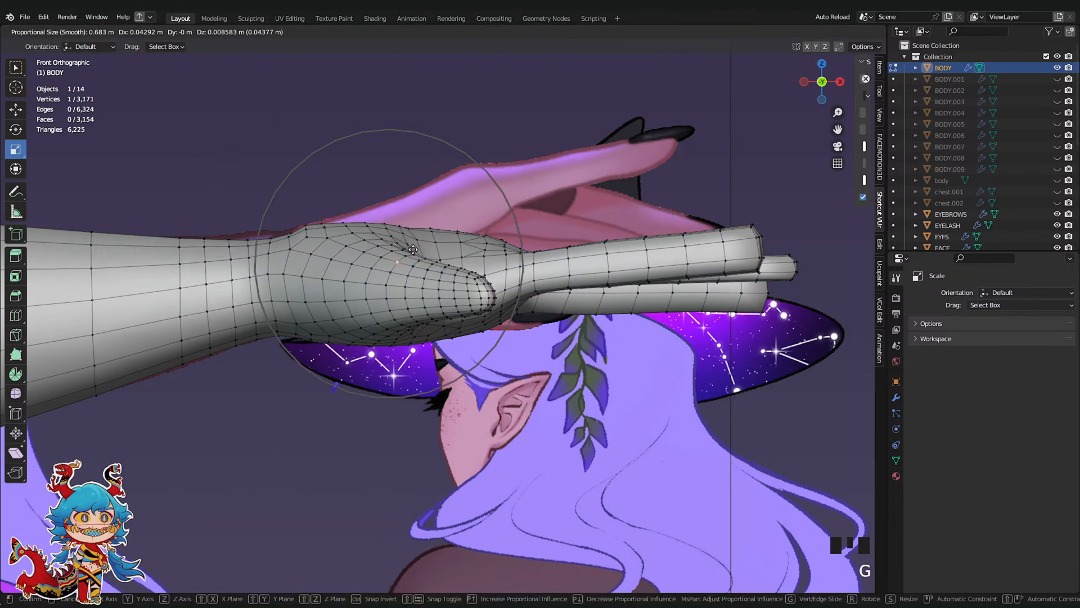
click(413, 253)
Lower the index fingertip by about 0.193 m with proportional editing and rotate the finger to straighten it
scroll(617, 260, down, 3)
shift+middle_drag(624, 257, 575, 275)
click(582, 286)
key(g)
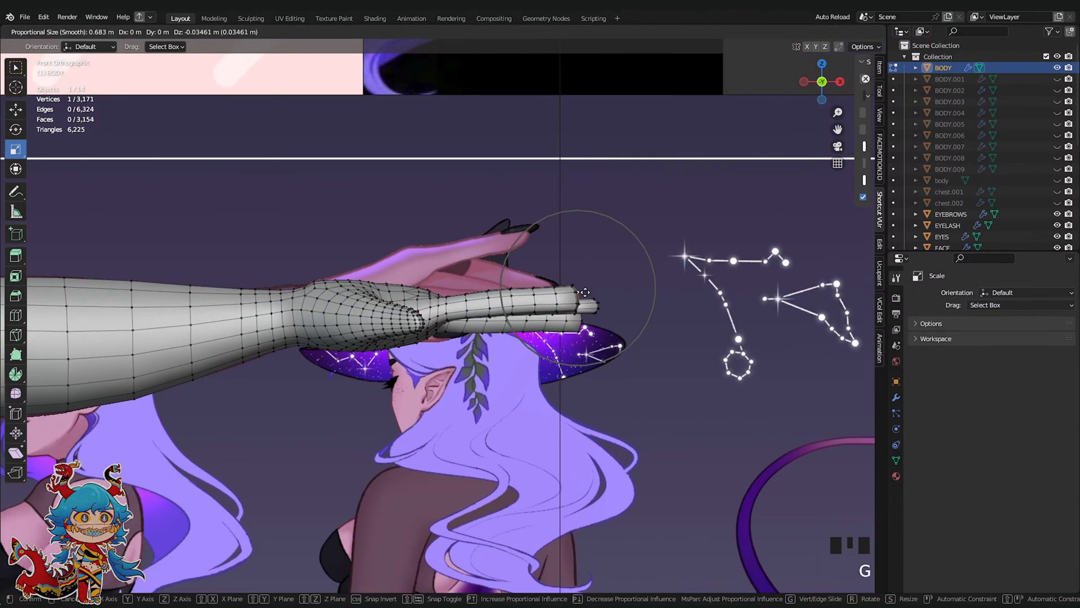
scroll(586, 313, down, 10)
click(582, 311)
key(r)
scroll(583, 319, up, 6)
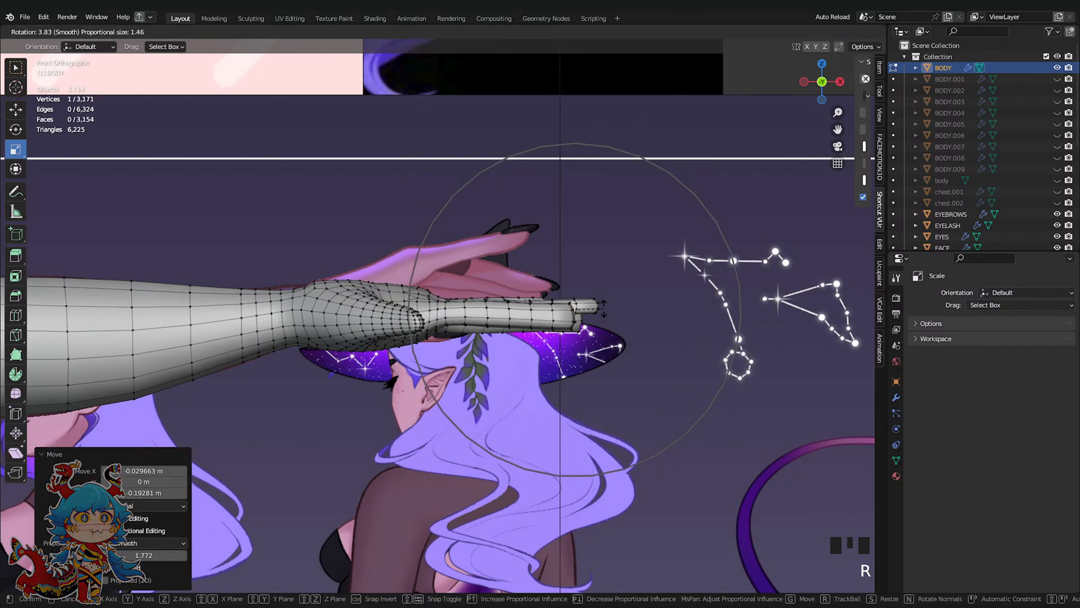
click(585, 321)
Switch to Sculpt Mode in the top view, save the file, and choose the Inflate/Deflate brush
click(821, 64)
scroll(678, 159, up, 2)
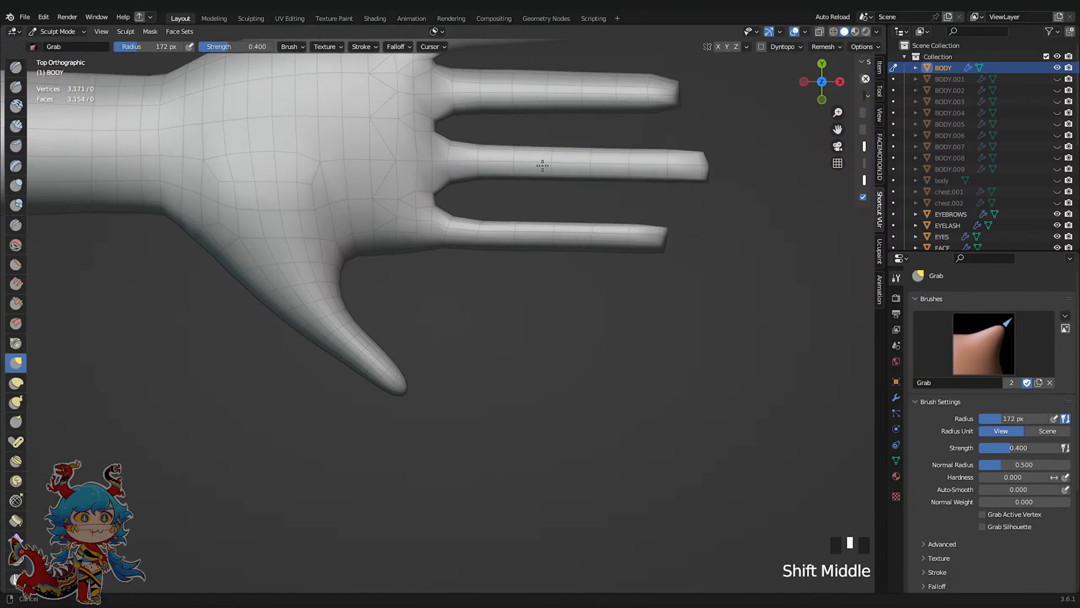
key(ctrl+s)
click(16, 245)
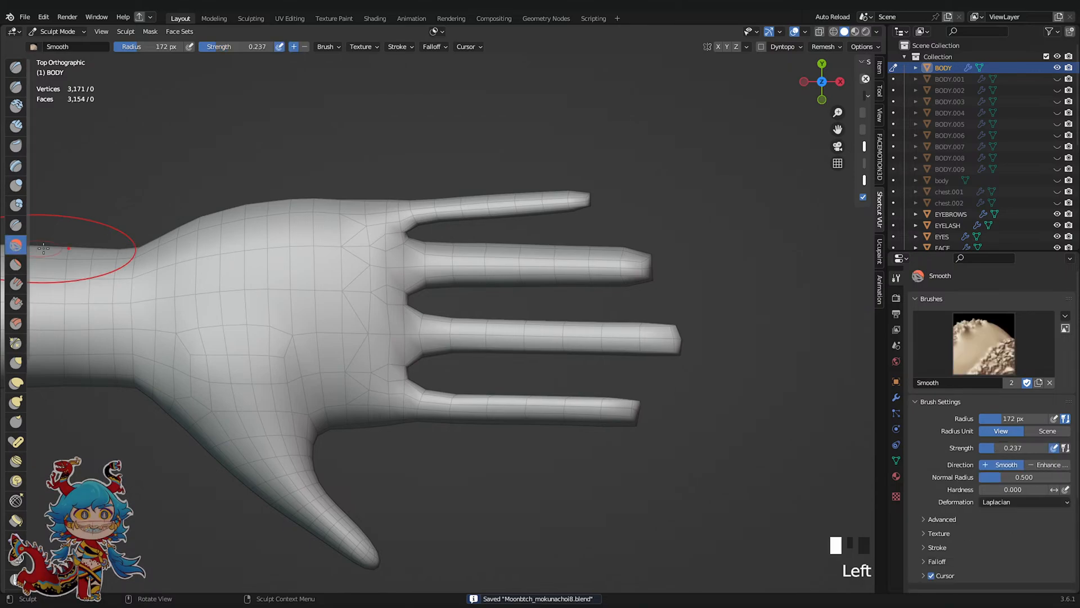
click(16, 185)
Try to inflate the little finger along its length, and undo the stroke
drag(360, 231, 562, 225)
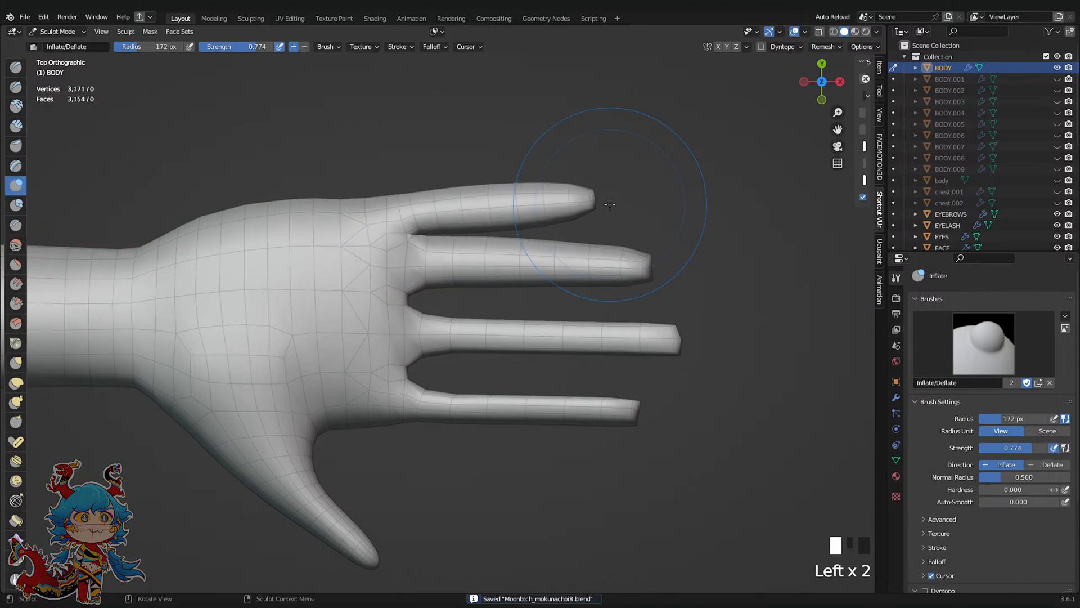
key(ctrl+z)
Set the Inflate brush strength to 0.456, save the file, and thicken the little and ring fingers
scroll(406, 280, up, 3)
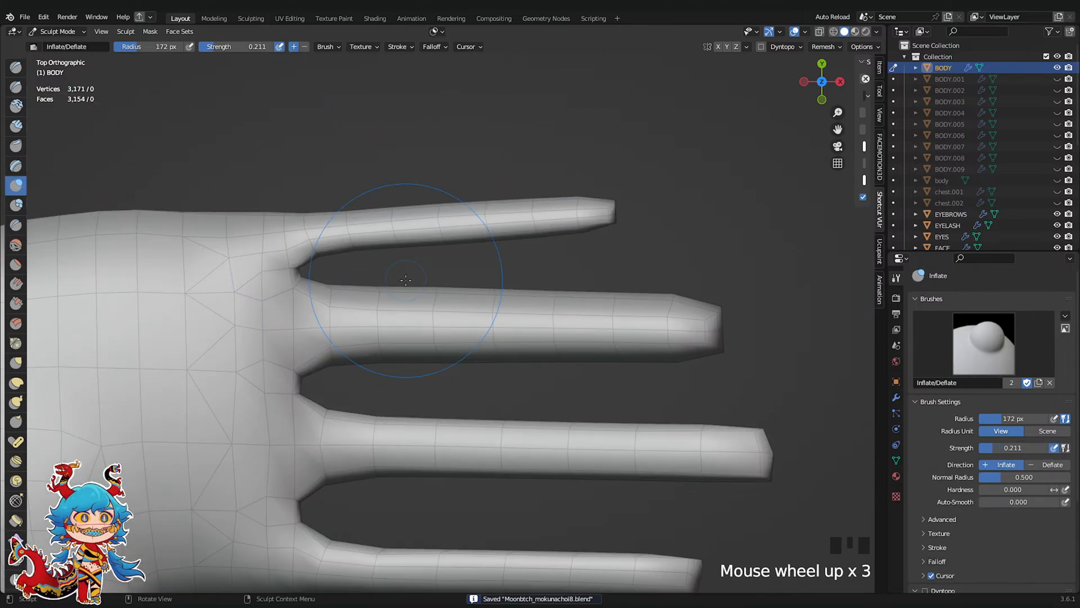
drag(228, 45, 246, 45)
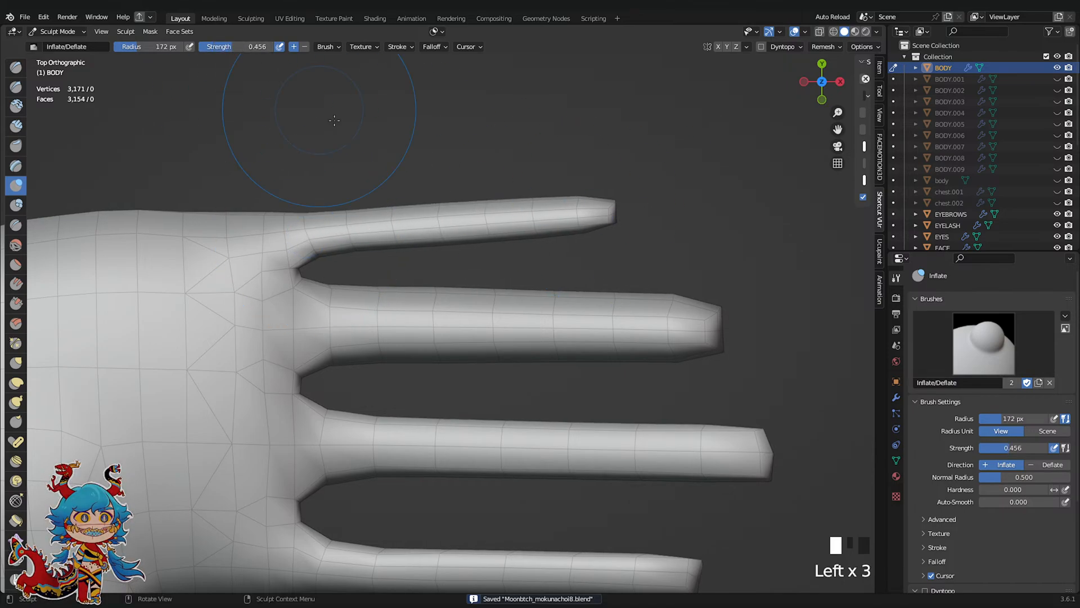
scroll(419, 225, down, 2)
key(ctrl+s)
drag(371, 257, 562, 245)
drag(610, 316, 377, 326)
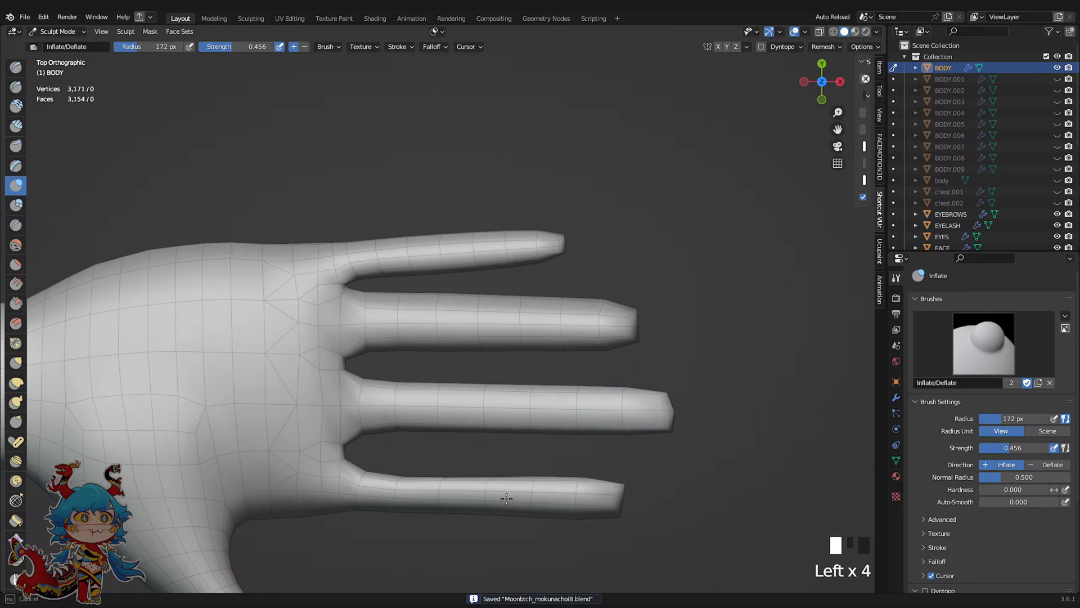
Inflate the index and middle fingers along their length, smoothing the index finger between strokes
drag(506, 498, 369, 493)
shift+drag(365, 490, 594, 501)
mouse_move(591, 501)
mouse_down()
mouse_move(345, 492)
mouse_move(548, 501)
mouse_up()
drag(672, 415, 399, 409)
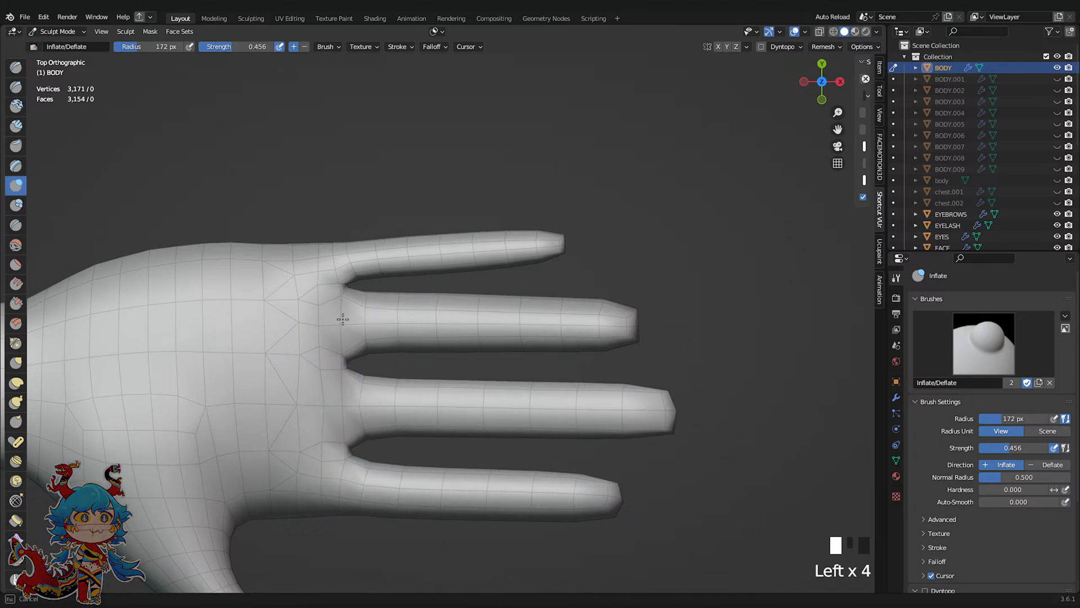
Inflate the knuckle area, smooth the little finger, and grab the base of the ring finger back toward the hand
mouse_move(343, 319)
mouse_down()
mouse_move(590, 265)
mouse_move(285, 225)
mouse_up()
scroll(634, 212, down, 5)
scroll(469, 285, up, 3)
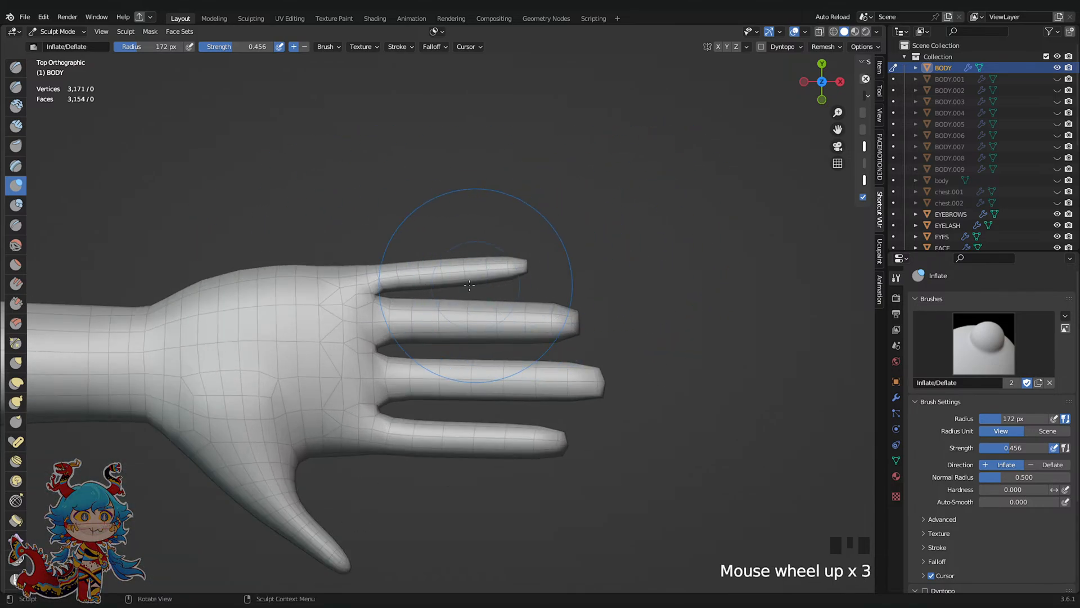
shift+drag(469, 285, 394, 270)
shift+middle_drag(394, 332, 410, 301)
scroll(416, 315, up, 4)
scroll(438, 333, down, 1)
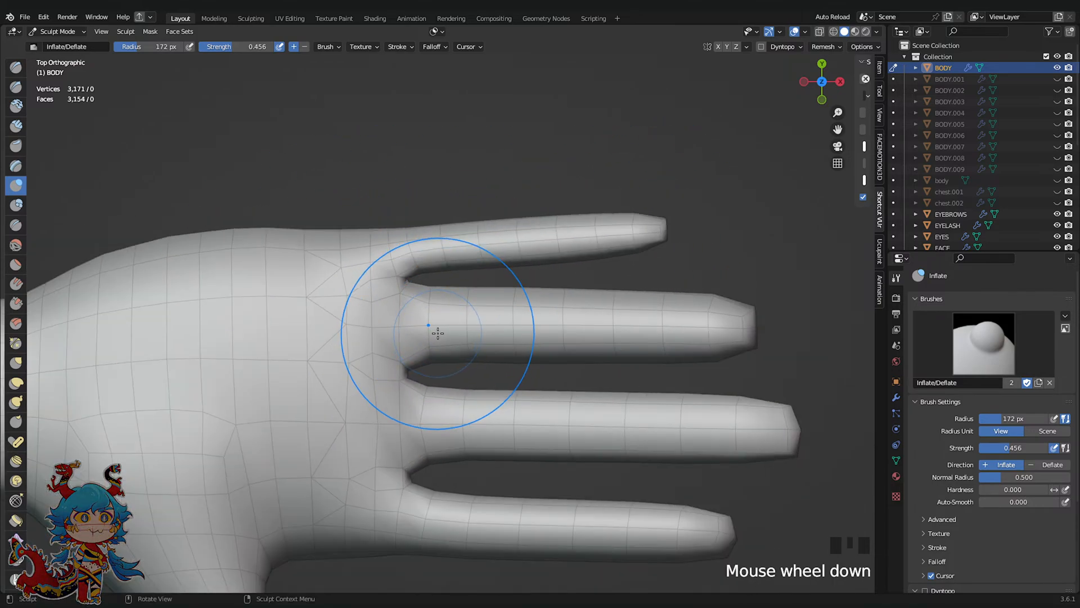
key(g)
drag(430, 327, 414, 325)
scroll(540, 251, down, 2)
In Edit Mode, move the little fingertip about 0.026 m in X and -0.072 m in Y with proportional editing
key(Tab)
click(605, 252)
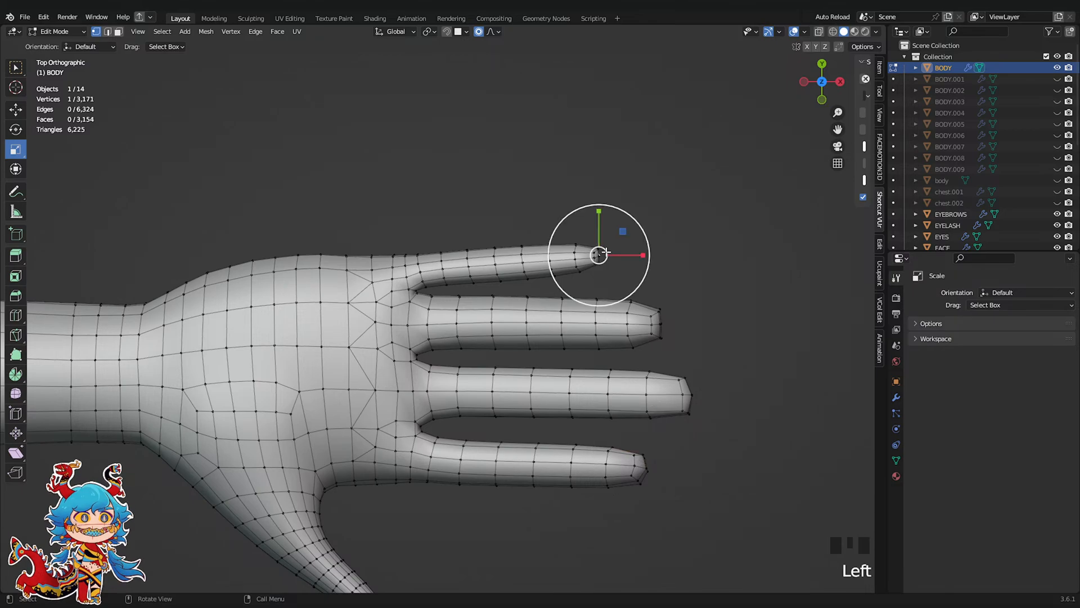
key(g)
scroll(603, 247, down, 4)
click(611, 252)
Rotate the little finger about 5.78° with proportional editing and nudge its tip closer to the ring finger
key(r)
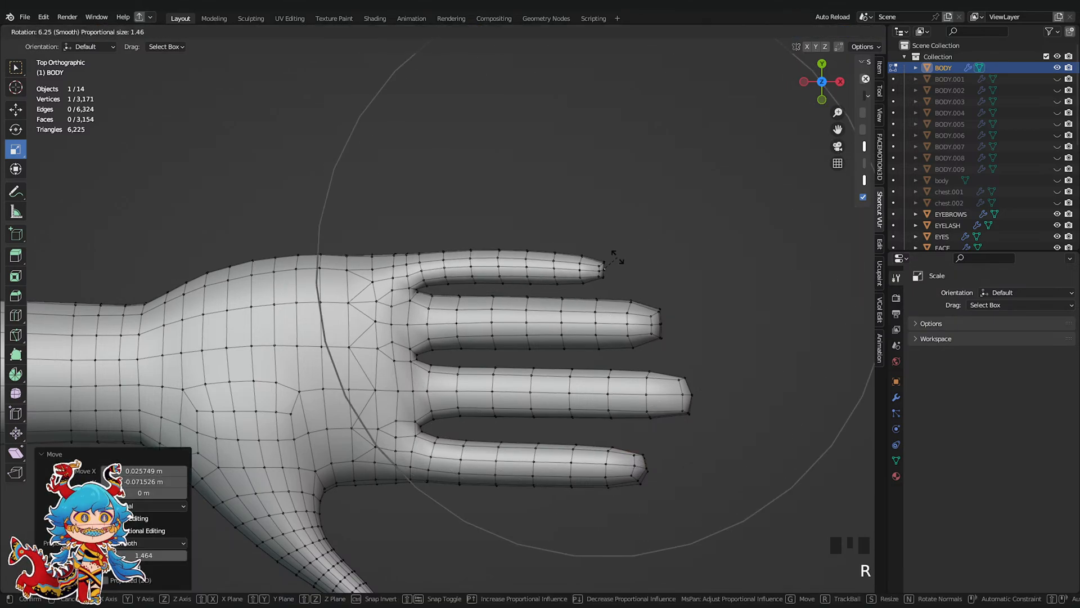
scroll(617, 258, up, 9)
click(617, 259)
key(g)
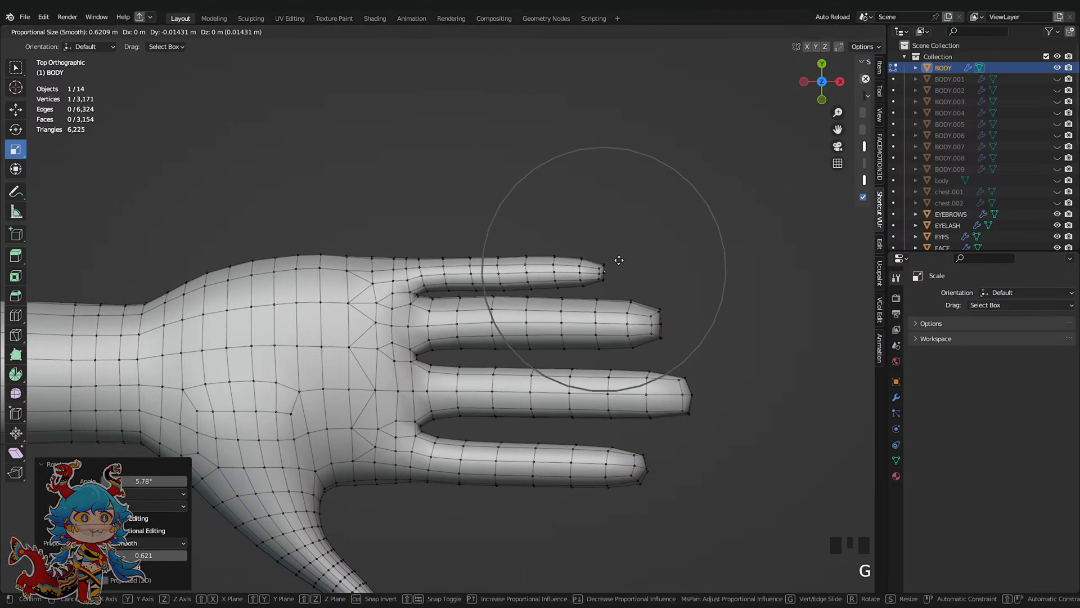
scroll(618, 262, down, 1)
click(620, 263)
Try to scale down the ring finger from its tip with proportional editing, and undo the scaling
click(664, 323)
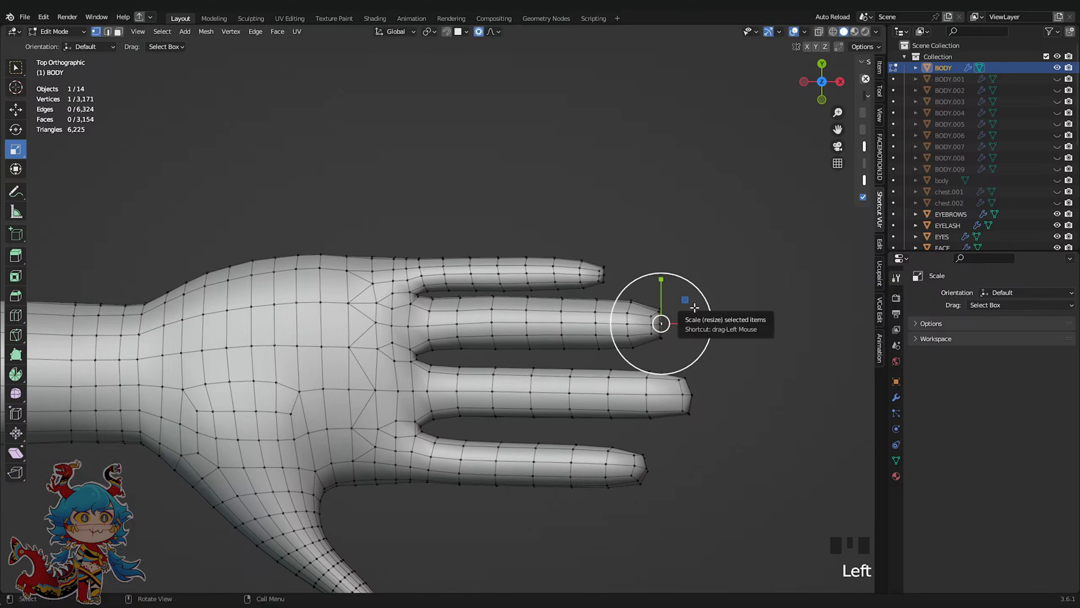
key(s)
scroll(692, 313, down, 9)
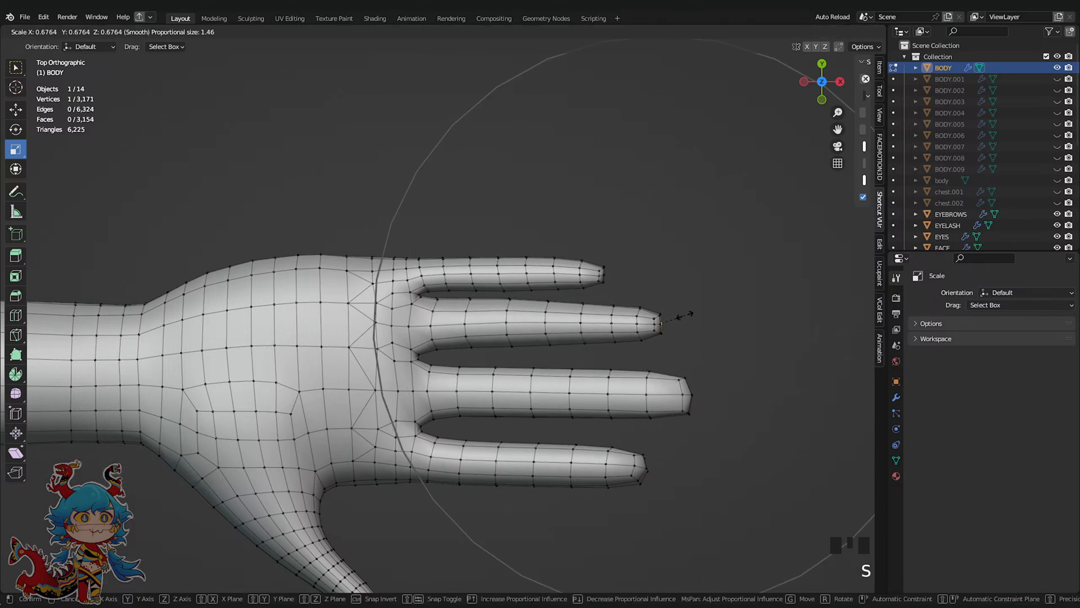
click(680, 310)
key(ctrl+z)
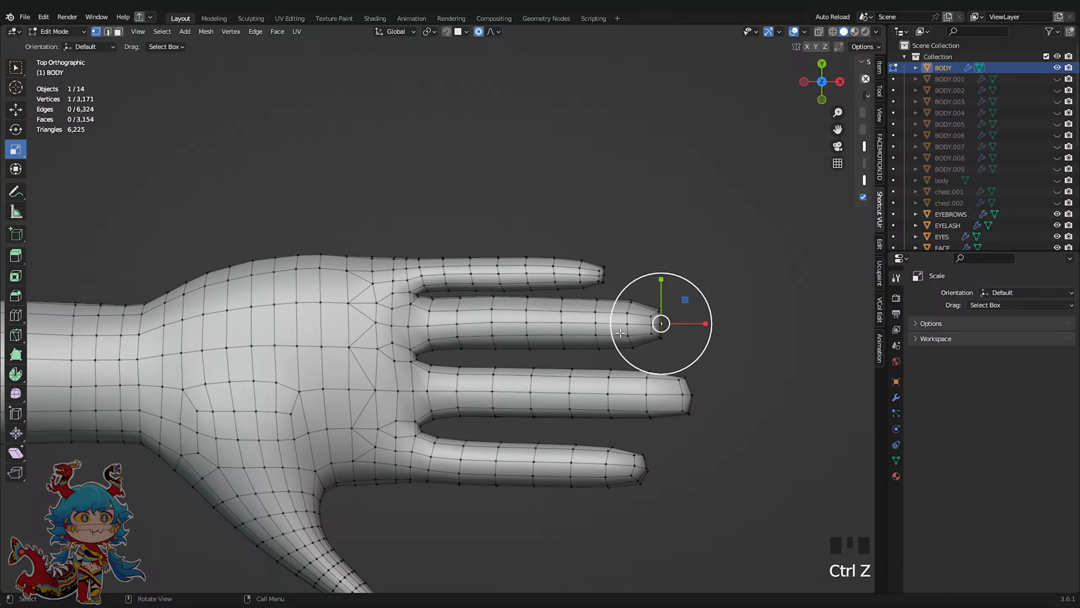
Slim the middle of the ring finger by shrinking its edge loop inward with Shrink/Fatten and a reduced proportional editing radius
alt+click(527, 322)
key(alt+s)
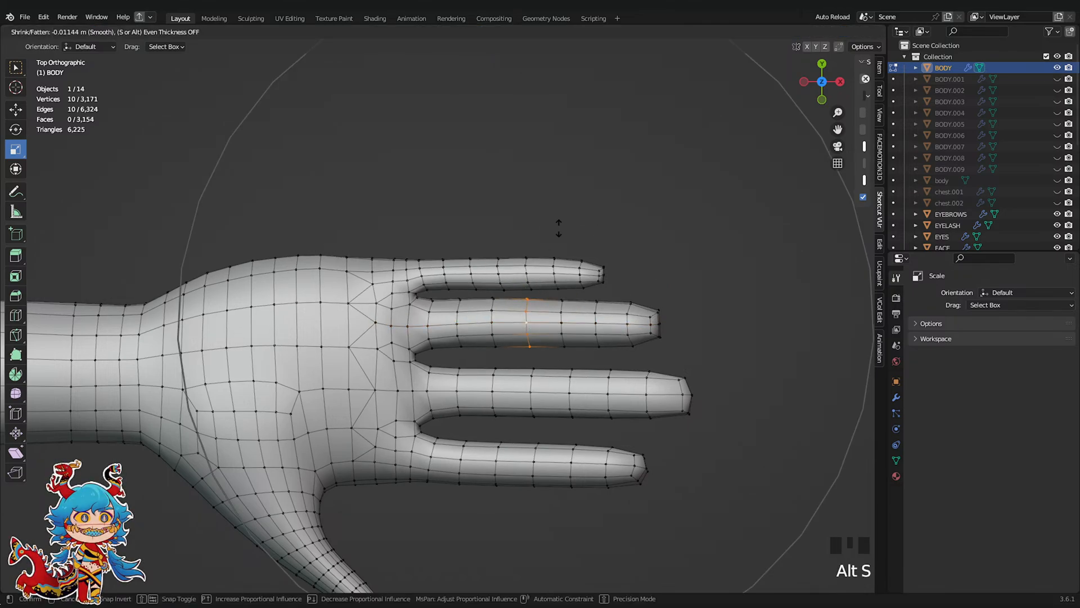
scroll(558, 228, up, 8)
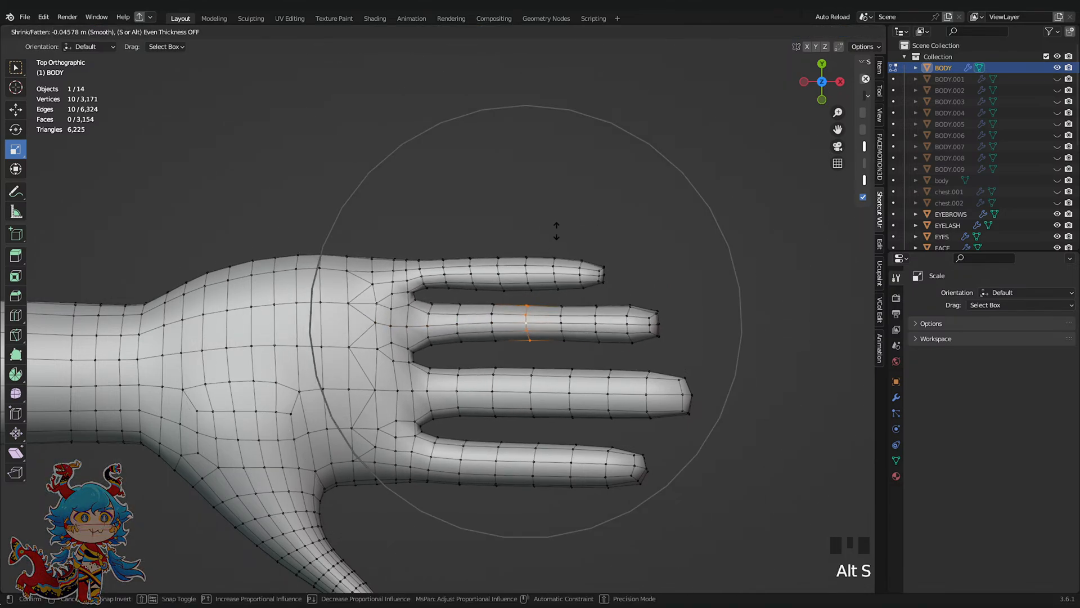
click(561, 231)
click(661, 326)
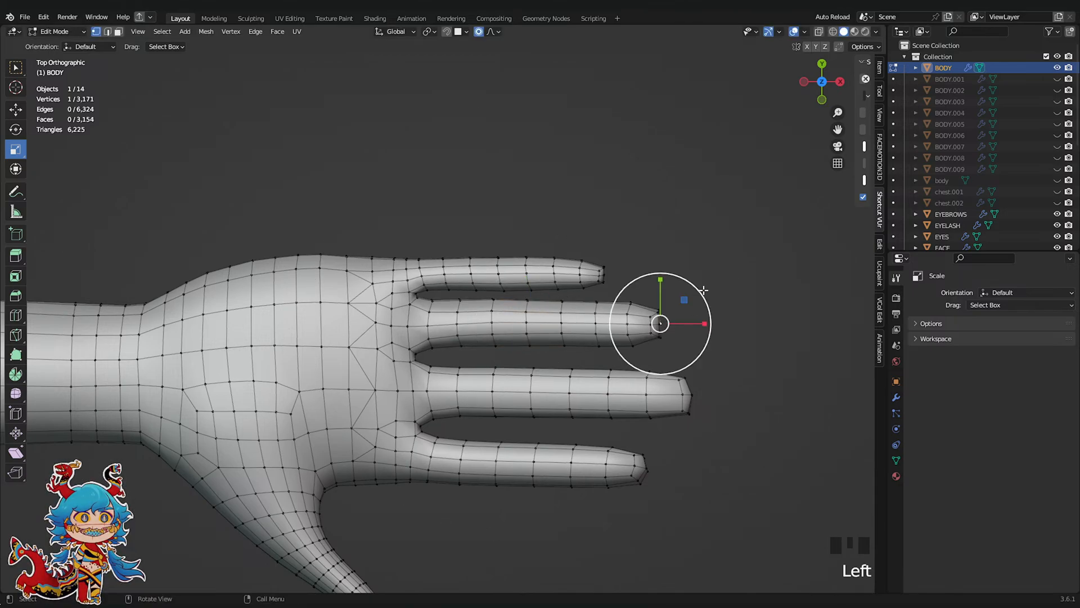
In Sculpt Mode, smooth the tip of the ring finger on the back of the hand
key(Tab)
scroll(685, 316, up, 1)
shift+middle_drag(685, 318, 570, 322)
scroll(585, 323, up, 2)
shift+drag(645, 328, 635, 323)
shift+drag(638, 328, 630, 320)
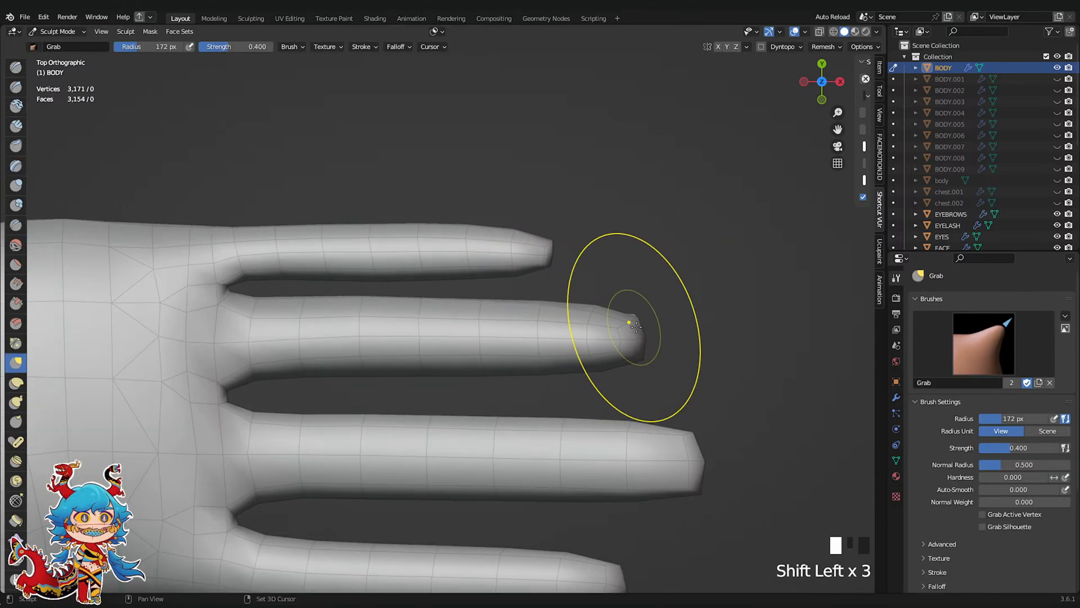
Smooth the palm side of the ring finger from its tip toward its base
scroll(731, 203, down, 2)
click(821, 81)
shift+drag(544, 297, 554, 298)
shift+drag(557, 297, 545, 299)
shift+drag(562, 298, 535, 301)
shift+drag(529, 301, 517, 301)
shift+drag(509, 300, 364, 302)
Smooth the palm side of the middle and index fingers, including the middle fingertip, and save the file
mouse_move(360, 225)
shift+mouse_down()
mouse_move(354, 217)
mouse_move(405, 219)
shift+mouse_up()
shift+drag(411, 218, 450, 218)
shift+drag(456, 218, 489, 218)
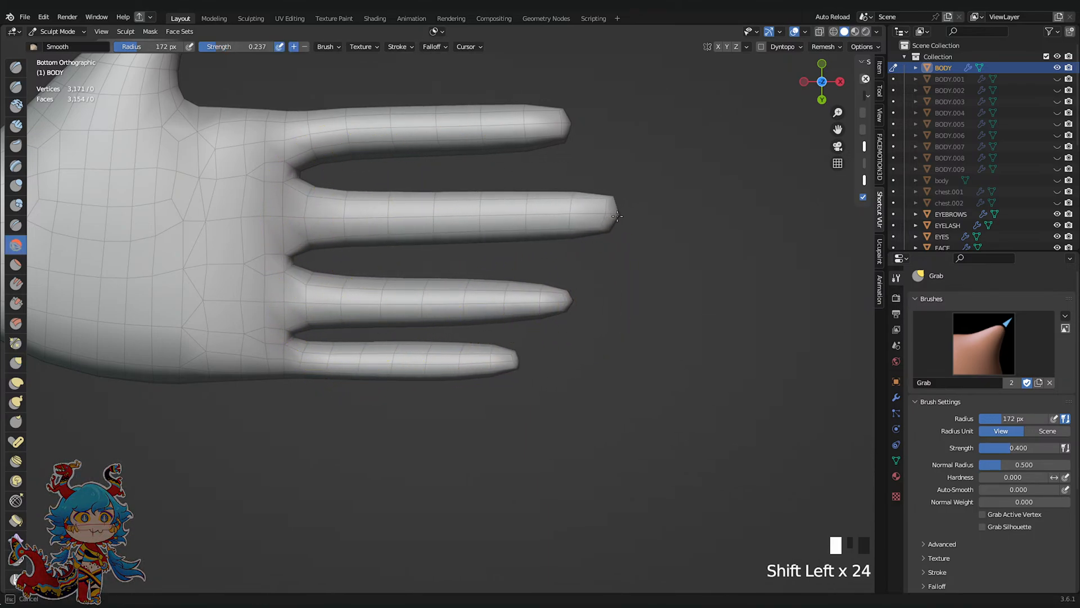
shift+drag(617, 216, 636, 216)
shift+middle_drag(653, 216, 677, 292)
shift+drag(594, 198, 329, 210)
scroll(604, 174, down, 5)
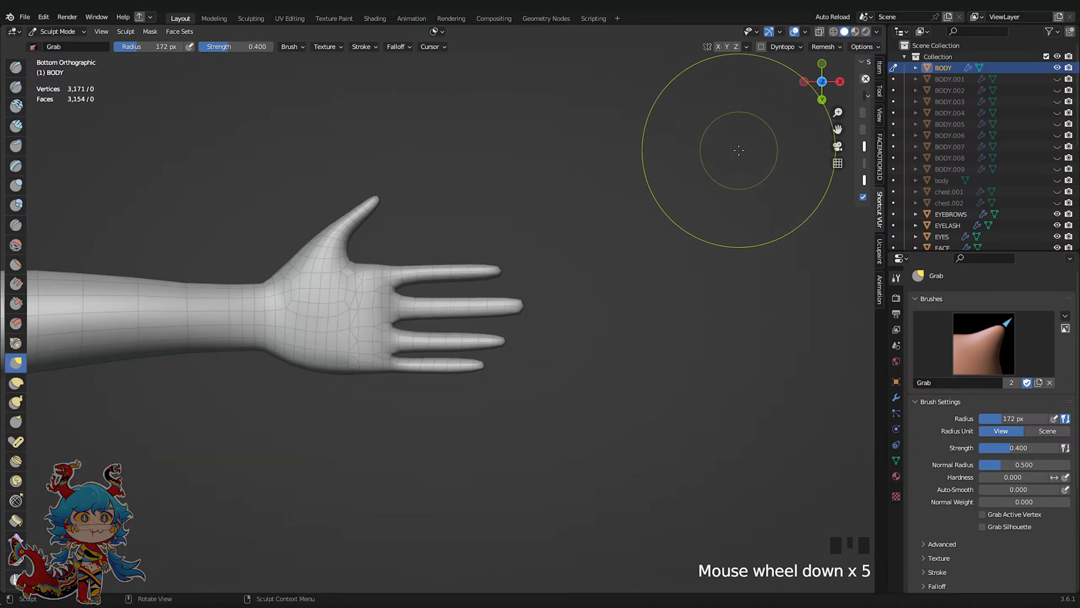
key(ctrl+s)
Grab both sides of the thumb's tip outward to make the end of the thumb thicker
shift+middle_drag(410, 253, 555, 281)
scroll(428, 259, up, 1)
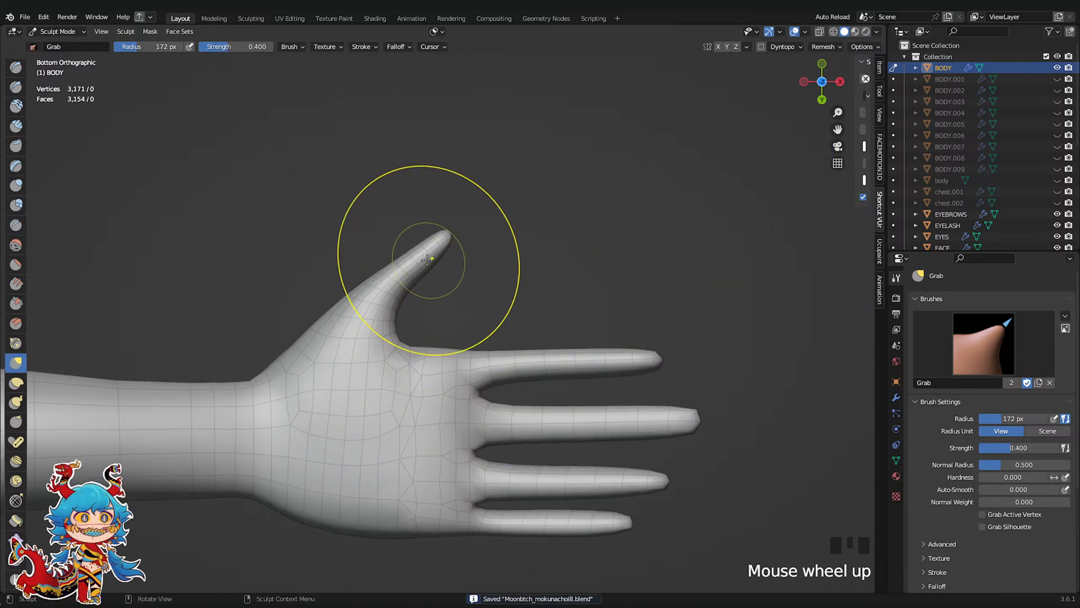
mouse_move(439, 248)
mouse_down()
mouse_move(429, 221)
mouse_move(454, 249)
mouse_up()
scroll(429, 221, up, 3)
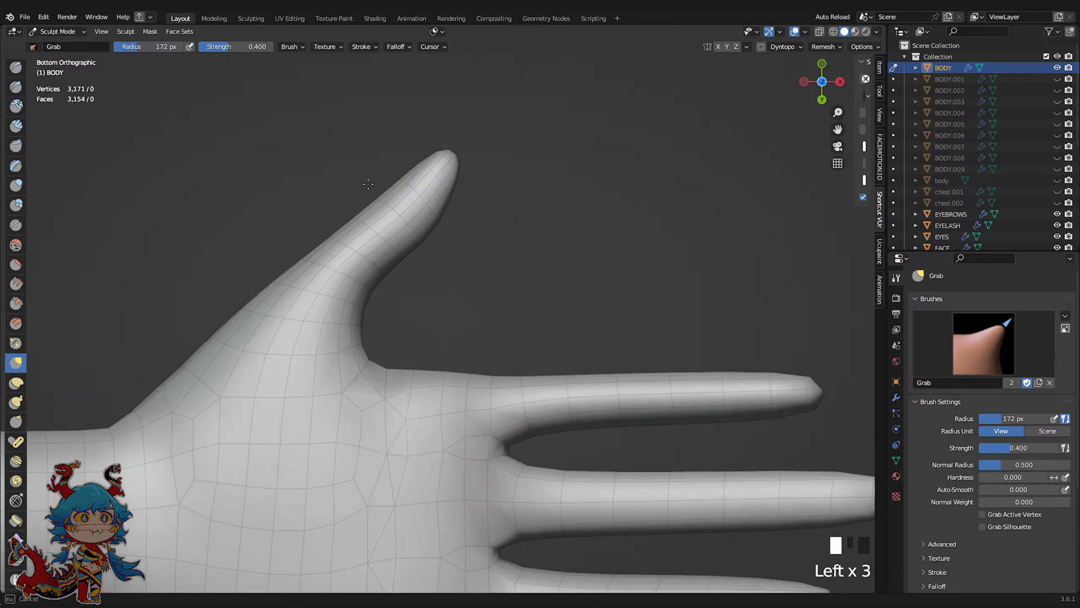
drag(368, 184, 361, 179)
Grab the middle and tip of the index finger from the palm side to refine its outline
scroll(480, 248, down, 4)
shift+middle_drag(480, 248, 478, 189)
scroll(534, 247, up, 1)
drag(569, 276, 579, 283)
drag(645, 289, 654, 288)
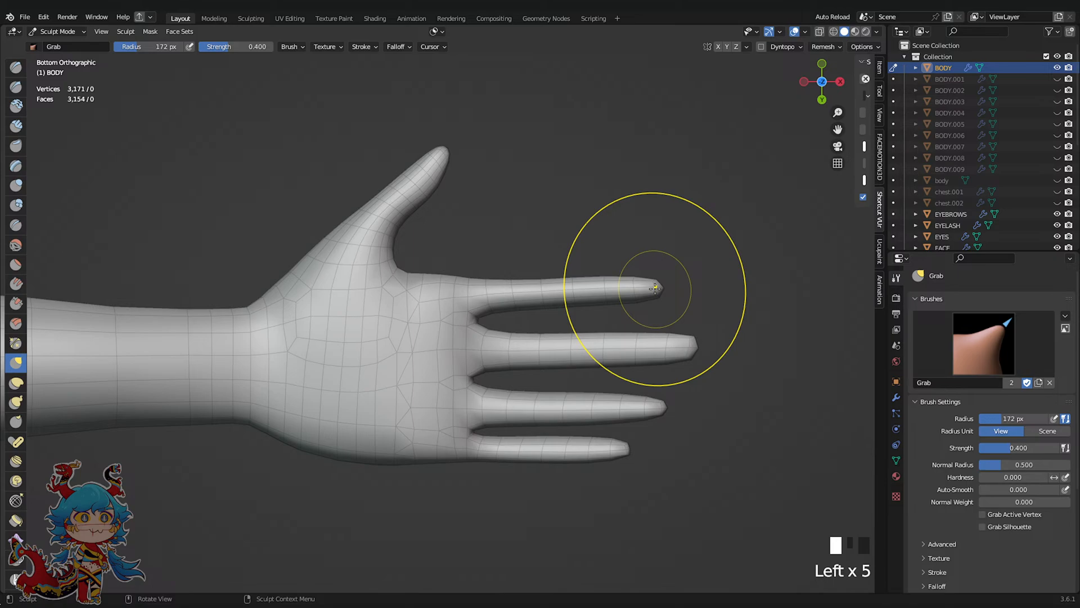
Smooth the middle finger from its tip toward the knuckle on the back of the hand
click(825, 79)
scroll(600, 205, down, 7)
scroll(633, 264, up, 4)
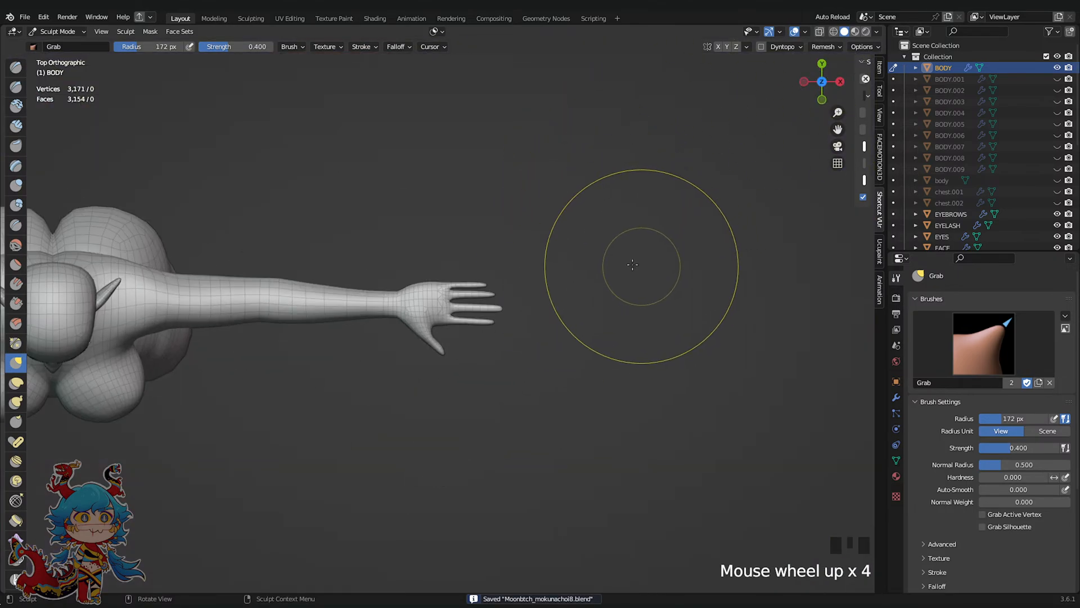
scroll(632, 265, up, 6)
shift+middle_drag(615, 241, 596, 250)
scroll(642, 292, up, 4)
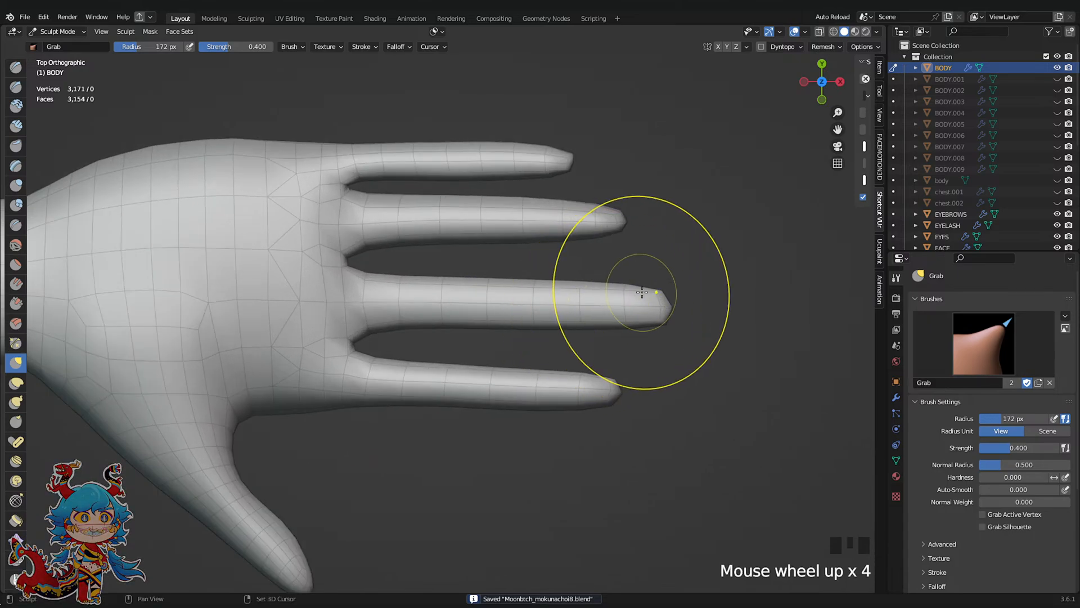
shift+drag(642, 292, 557, 302)
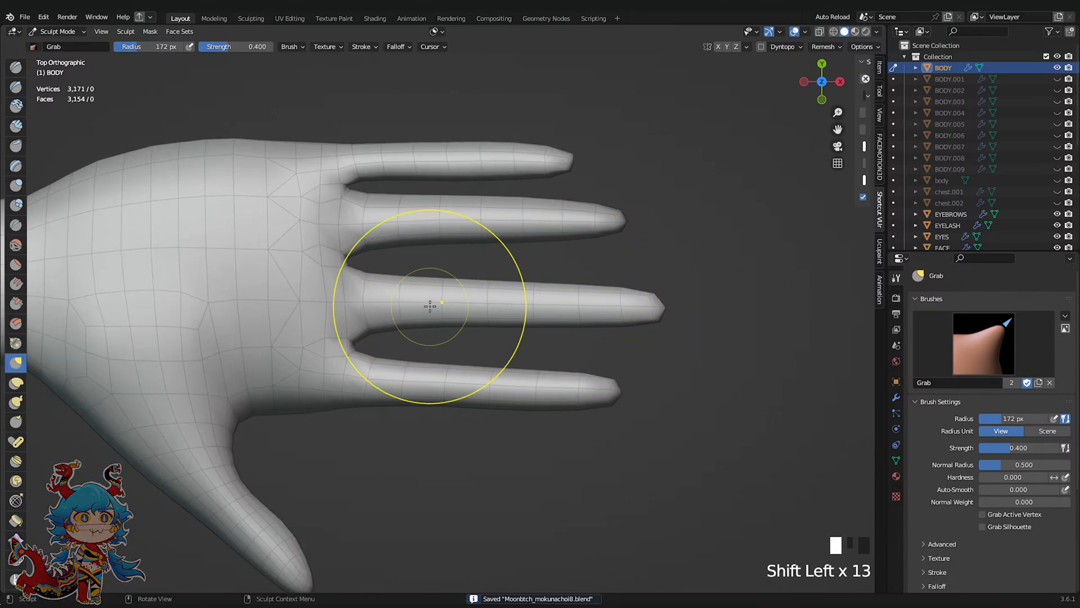
Grab the finger bases and the webs between them into shape on the back of the hand, and save the file
scroll(562, 325, up, 1)
click(465, 318)
scroll(580, 319, up, 2)
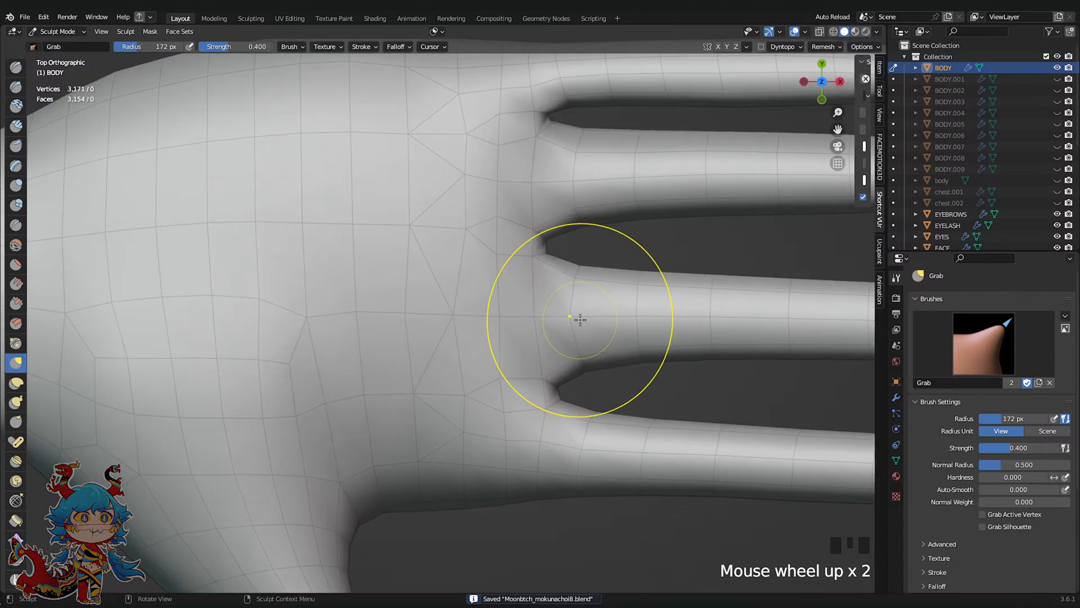
scroll(605, 318, down, 4)
scroll(477, 350, up, 2)
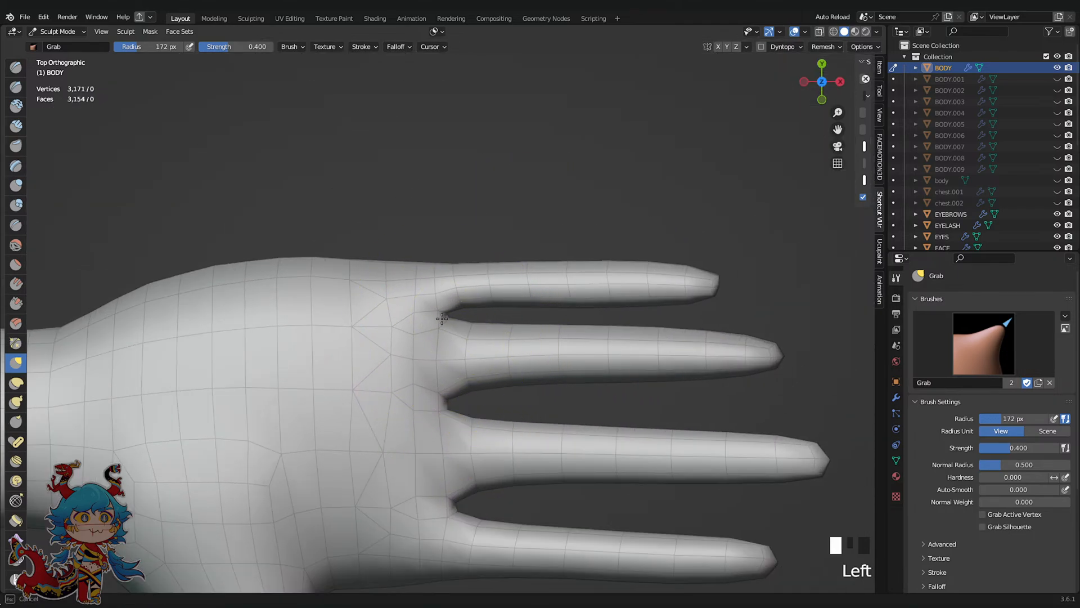
ctrl+middle_drag(487, 281, 466, 237)
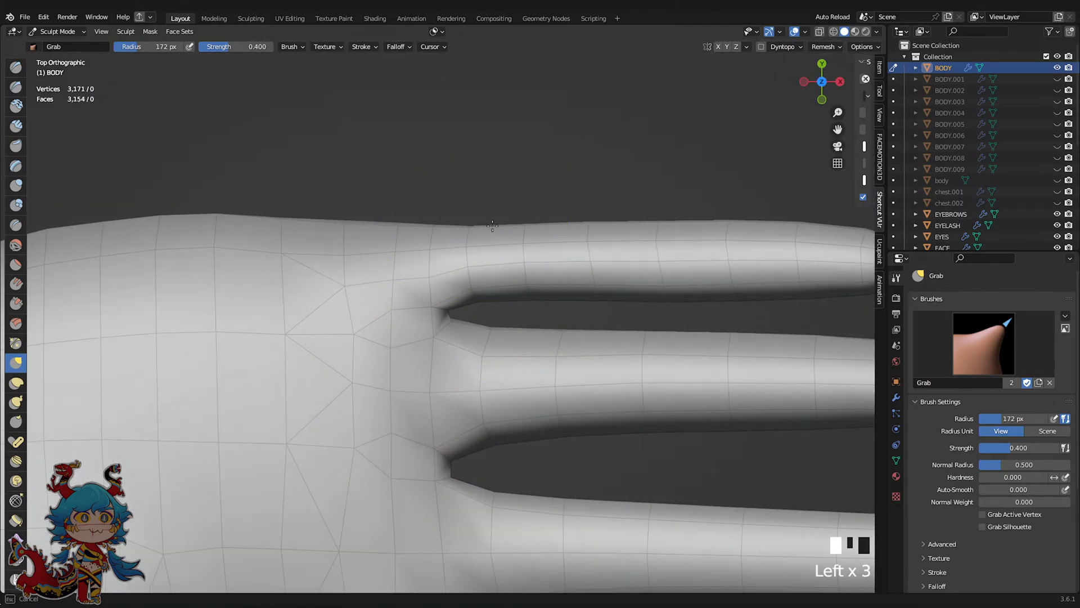
scroll(487, 283, down, 3)
key(ctrl+s)
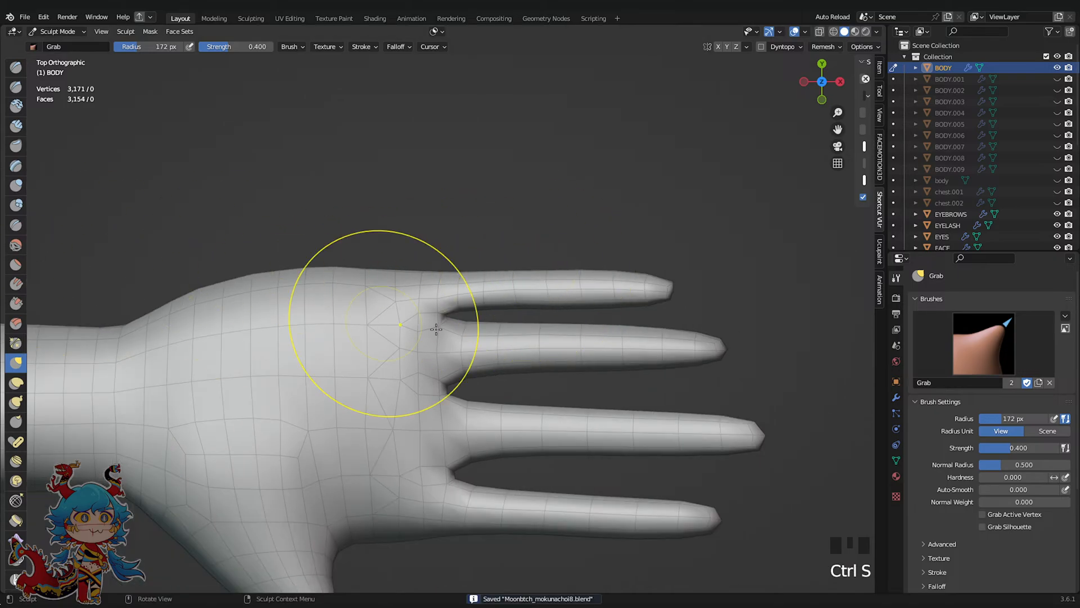
Adjust the base of the ring finger with Grab, check the hand from an angle, and save the file
scroll(475, 329, up, 4)
click(473, 331)
scroll(619, 360, down, 4)
middle_drag(619, 360, 461, 292)
middle_drag(350, 332, 555, 180)
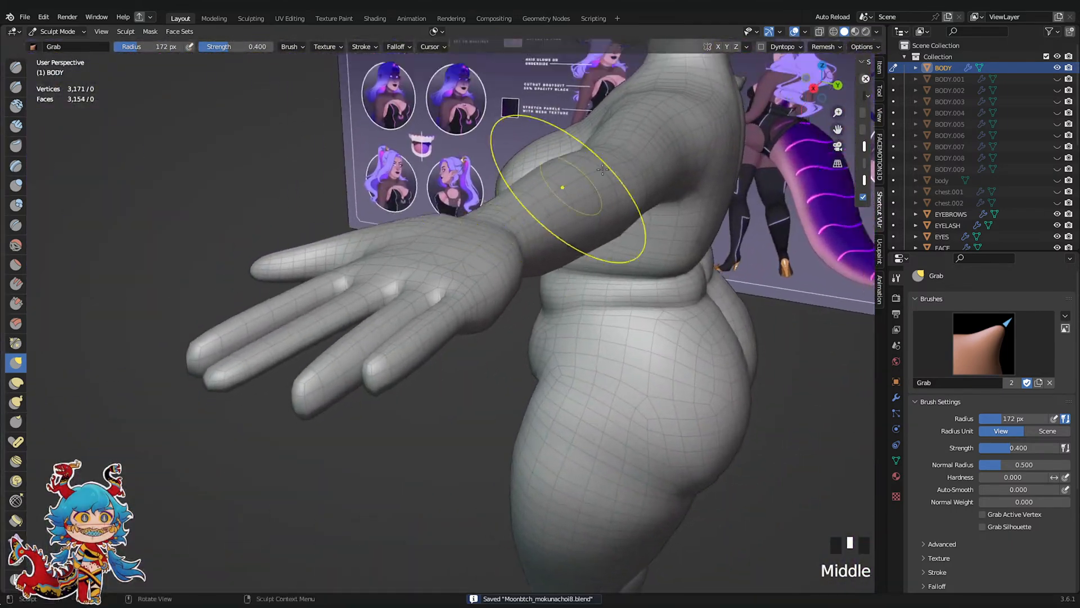
key(ctrl+s)
In front view, smooth the side of the index finger from its base to its tip, and save the file
click(807, 78)
scroll(506, 259, up, 3)
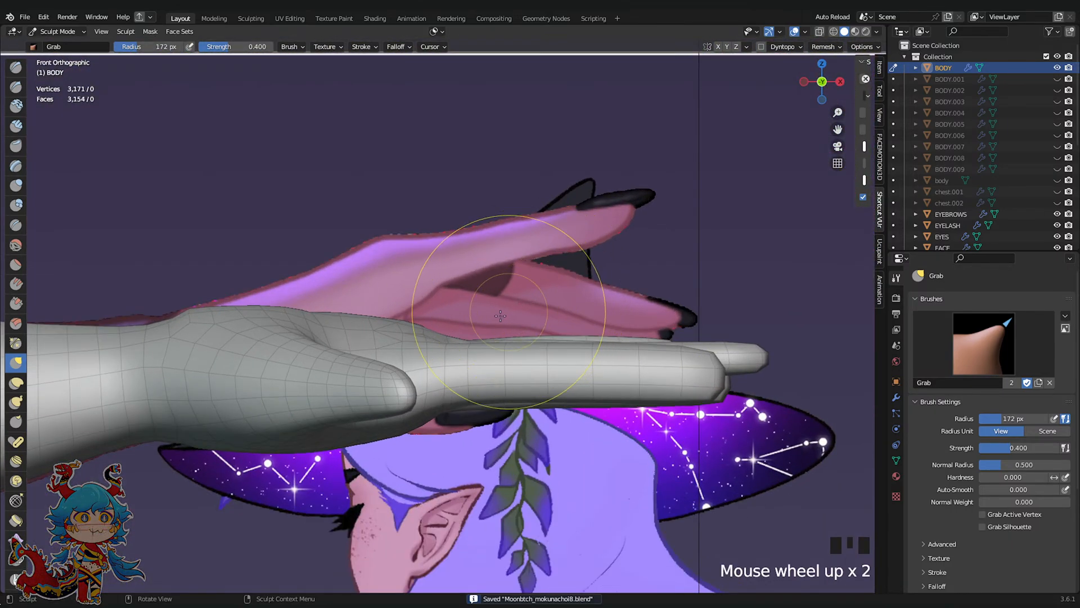
shift+drag(522, 371, 590, 378)
shift+drag(608, 380, 705, 386)
shift+drag(717, 386, 745, 386)
scroll(752, 354, down, 3)
key(ctrl+s)
Refine the upper contour of the wrist with Grab in front view
shift+middle_drag(675, 301, 818, 297)
click(449, 321)
click(450, 321)
scroll(423, 308, up, 4)
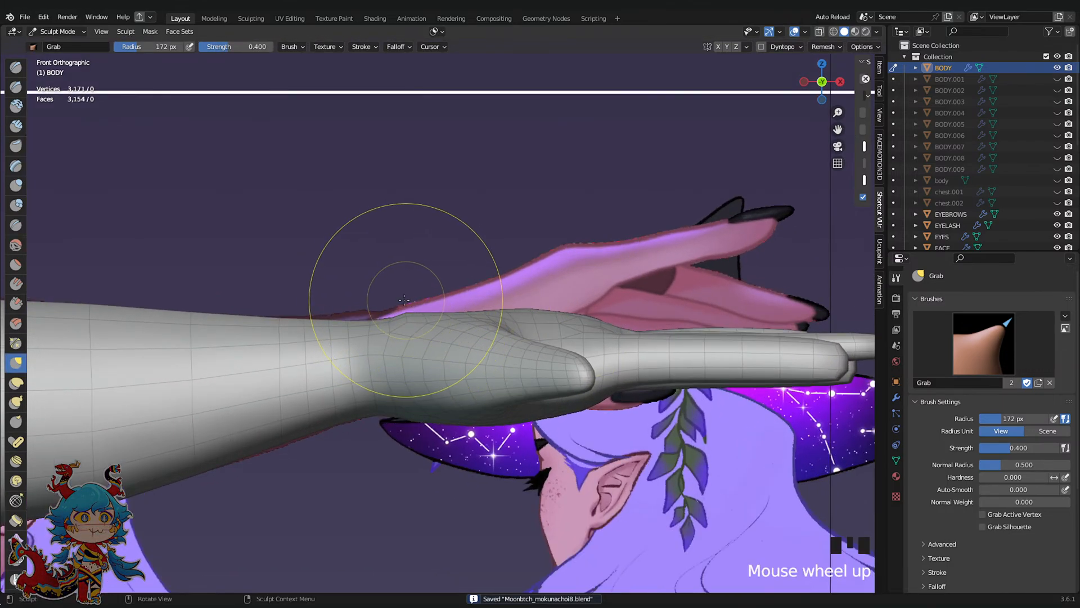
click(378, 323)
click(378, 323)
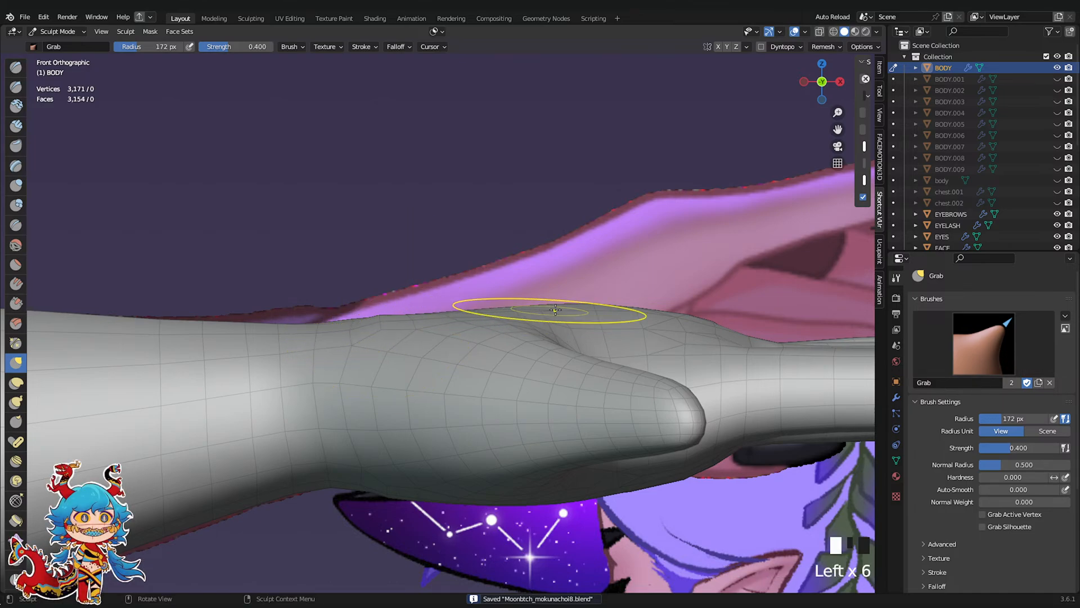
Grab the upper contour of the hand slightly upward between the wrist and the finger bases
drag(568, 311, 569, 308)
drag(596, 311, 598, 308)
drag(618, 313, 605, 306)
drag(577, 308, 576, 304)
scroll(532, 268, down, 5)
click(526, 294)
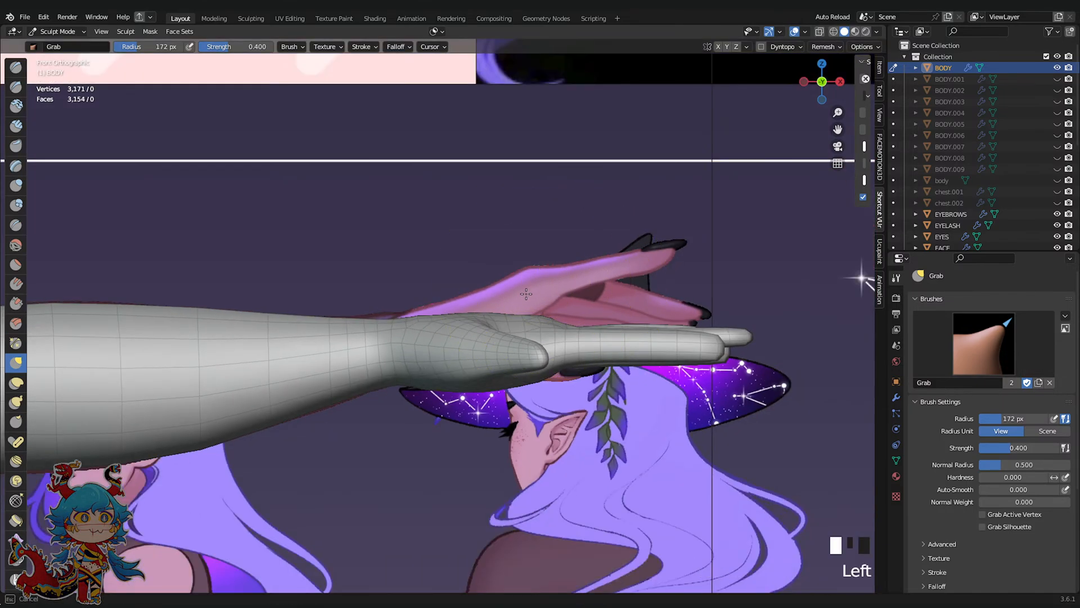
Save the file, switch to an orthographic side view of the thumb, and adjust its tip with Grab
middle_drag(472, 335, 738, 176)
scroll(755, 355, up, 1)
scroll(754, 354, down, 2)
key(ctrl+s)
click(837, 160)
scroll(561, 325, up, 3)
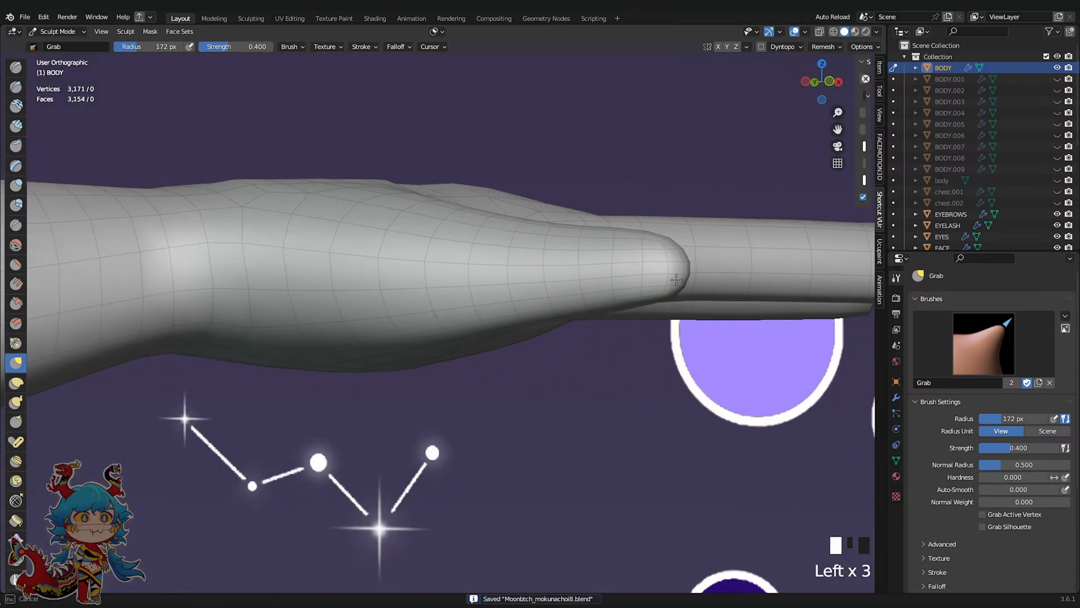
scroll(559, 253, down, 2)
middle_drag(559, 253, 526, 350)
scroll(563, 317, up, 2)
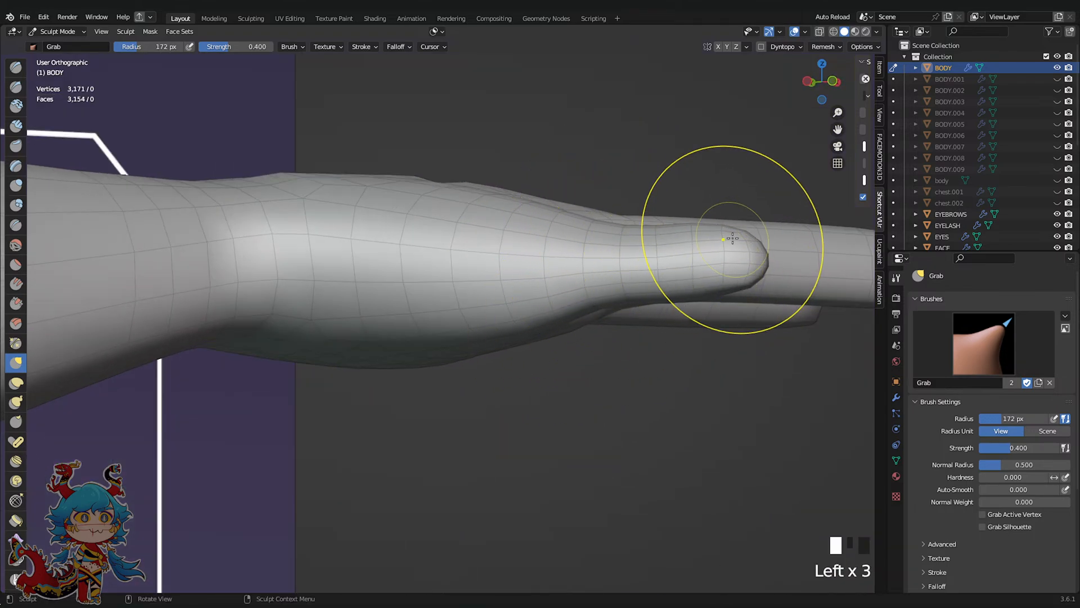
Grab the upper and lower edges of the thumb inward near the tip to narrow it, and save the file
drag(742, 234, 729, 238)
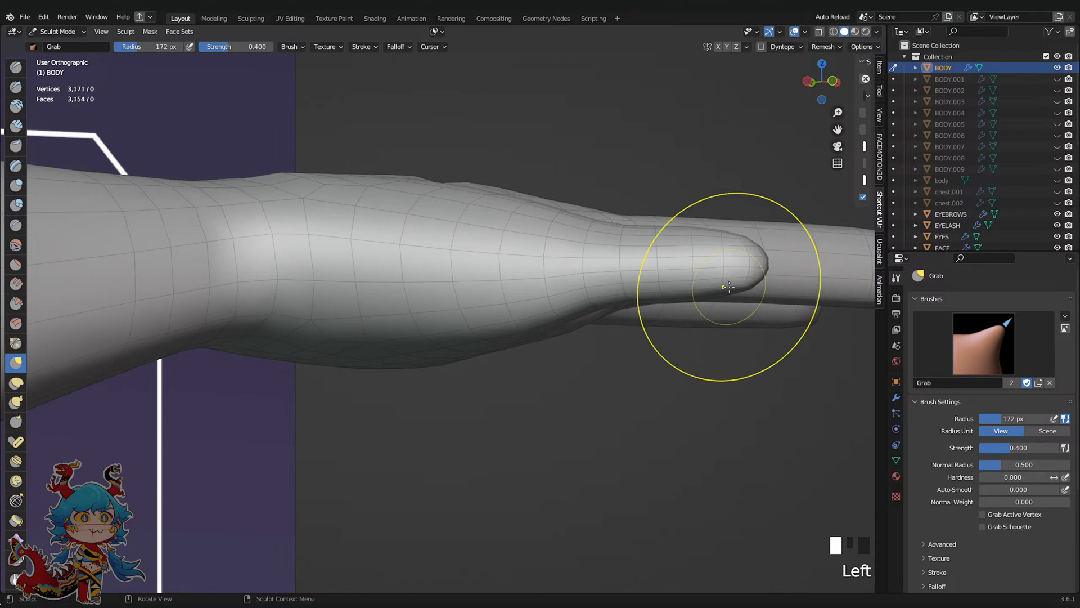
drag(729, 286, 729, 277)
drag(730, 238, 728, 248)
scroll(717, 285, up, 1)
shift+middle_drag(746, 279, 638, 267)
scroll(638, 268, up, 1)
key(ctrl+s)
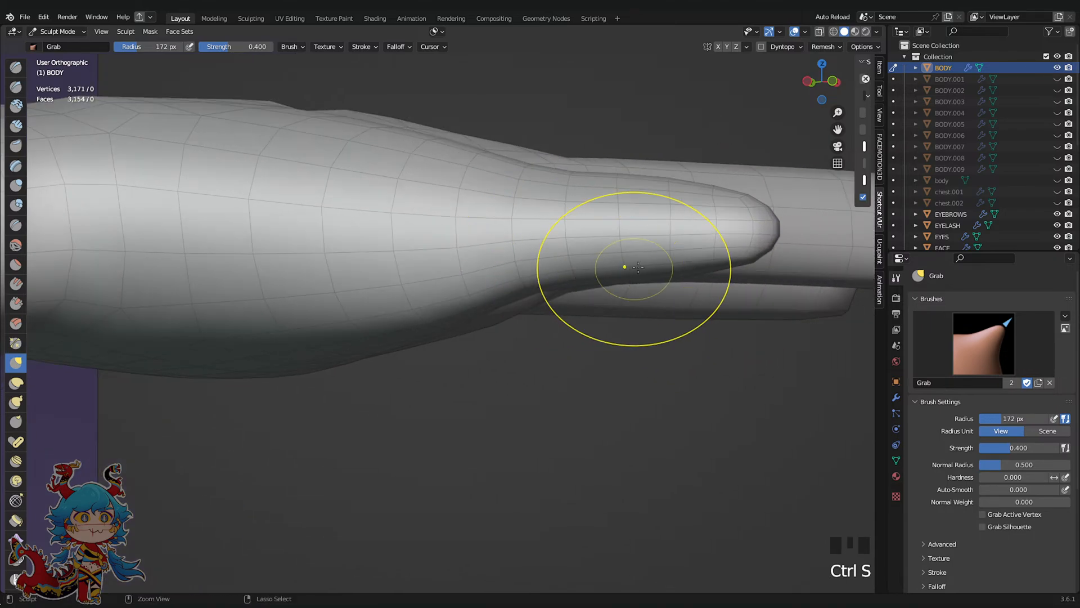
Grab the upper and lower edges of the thumb's outer segment outward to widen it, and nudge the thumb base
drag(671, 264, 672, 280)
drag(665, 181, 664, 165)
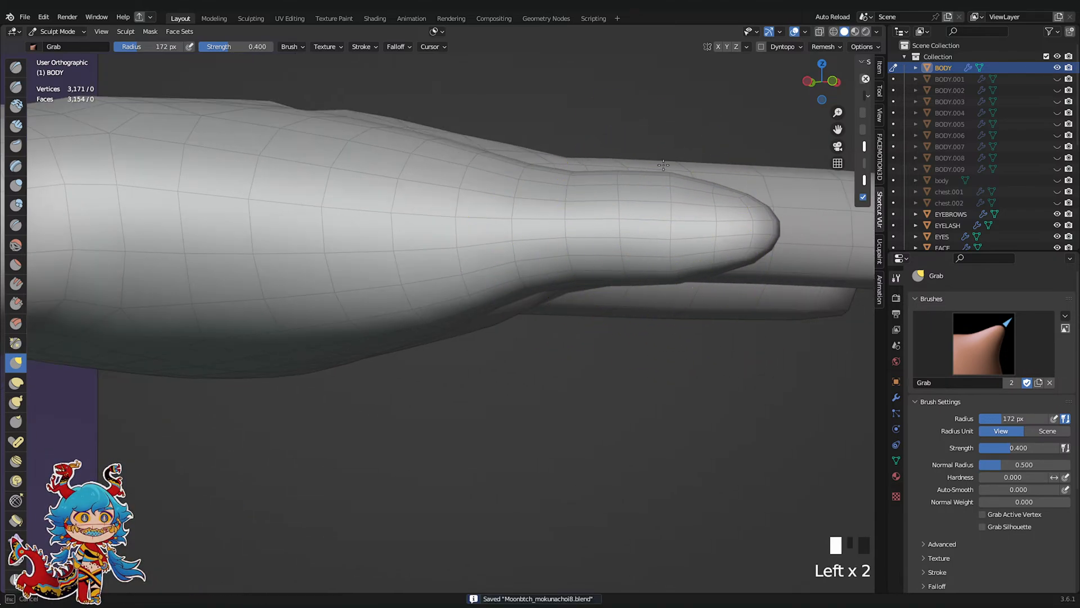
scroll(498, 182, down, 3)
shift+middle_drag(498, 183, 487, 242)
drag(487, 242, 490, 241)
drag(493, 242, 495, 241)
Grab the underside of the hand beneath the thumb base downward, and pull the contour nearer the thumb upward
middle_drag(495, 242, 552, 300)
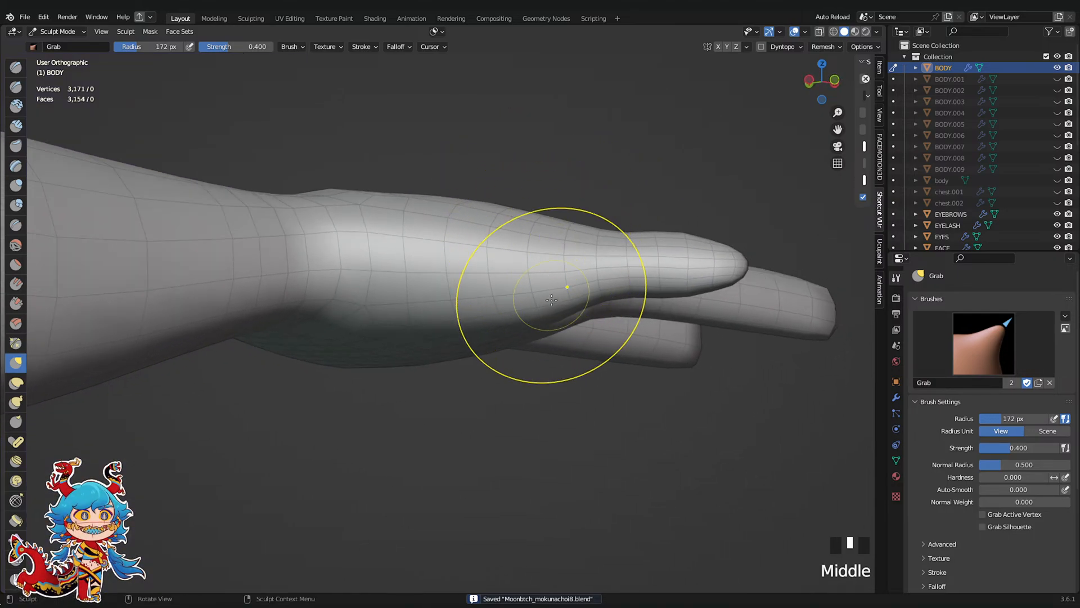
drag(460, 341, 461, 377)
middle_drag(462, 377, 468, 400)
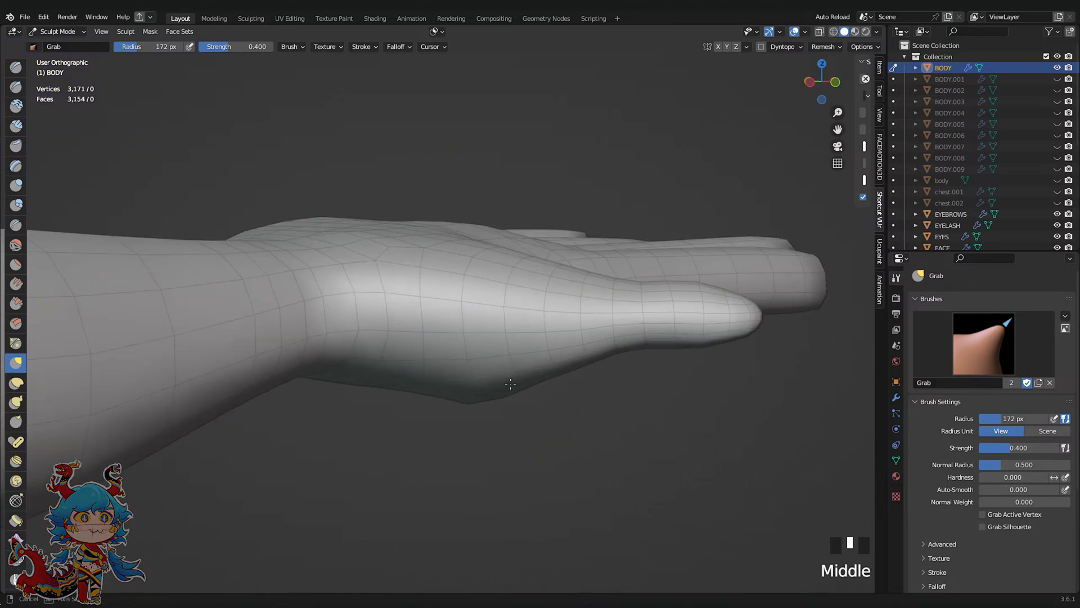
drag(566, 389, 556, 358)
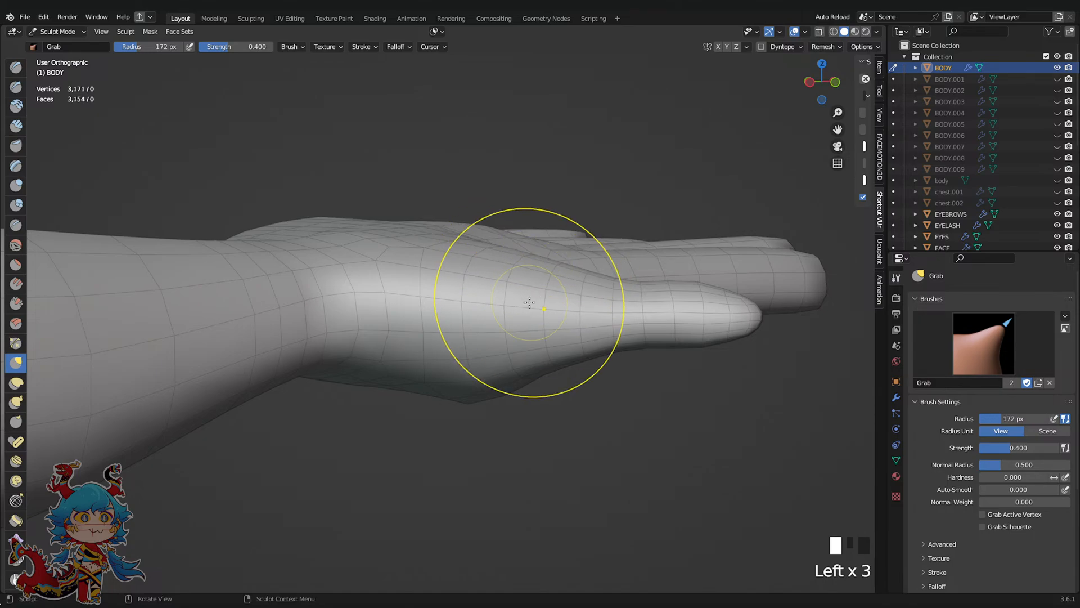
middle_drag(530, 302, 541, 285)
Hide the REFERENCE collection, inspect the palm without the images, and save the file
scroll(477, 343, down, 2)
key(ctrl+s)
scroll(1041, 163, down, 6)
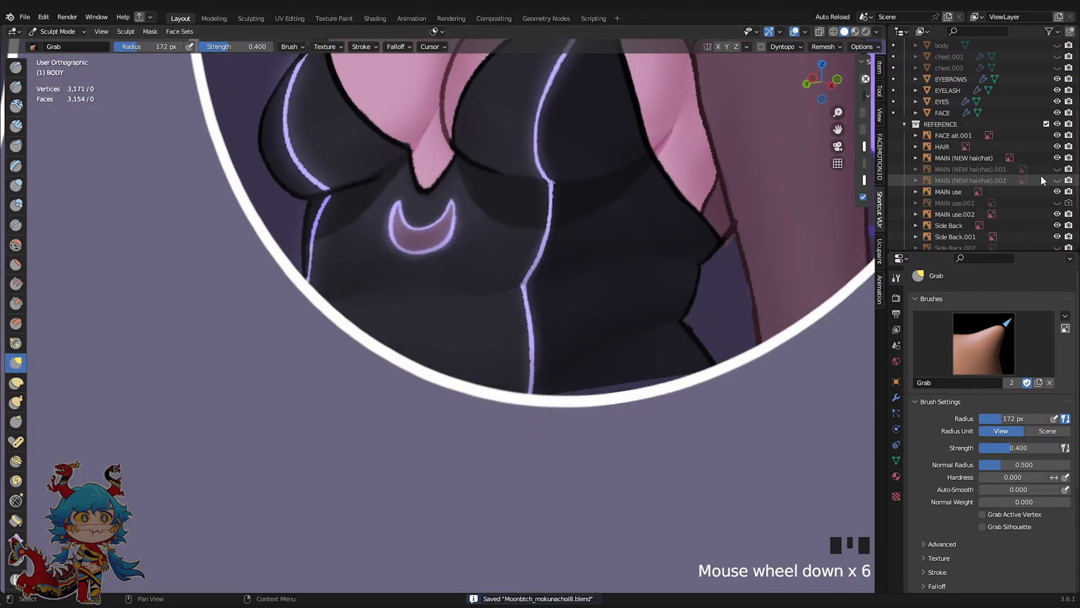
click(1057, 124)
scroll(441, 334, up, 1)
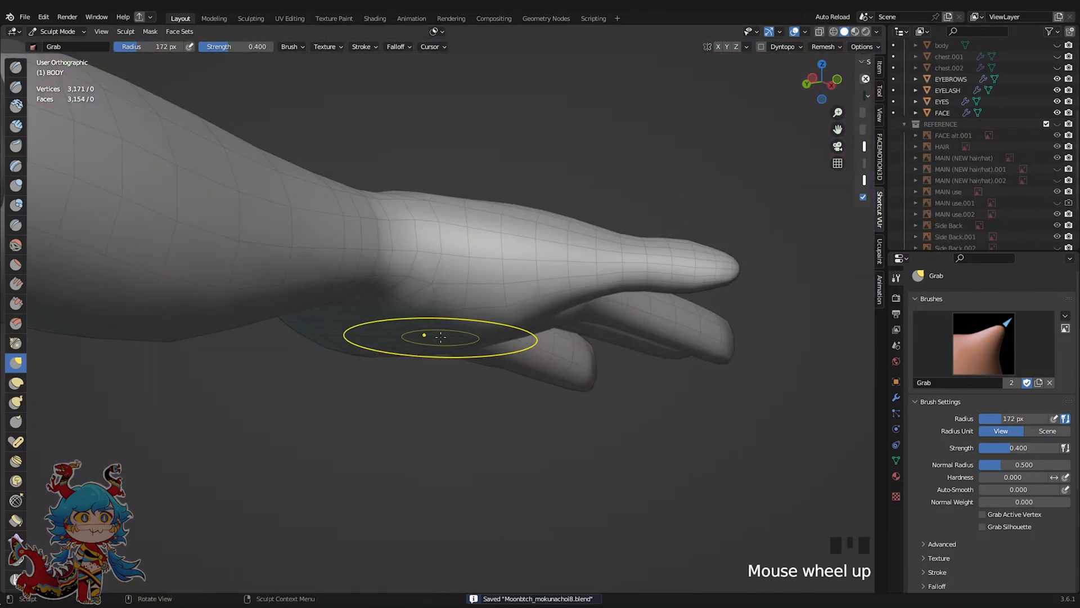
middle_drag(439, 351, 427, 390)
key(ctrl+s)
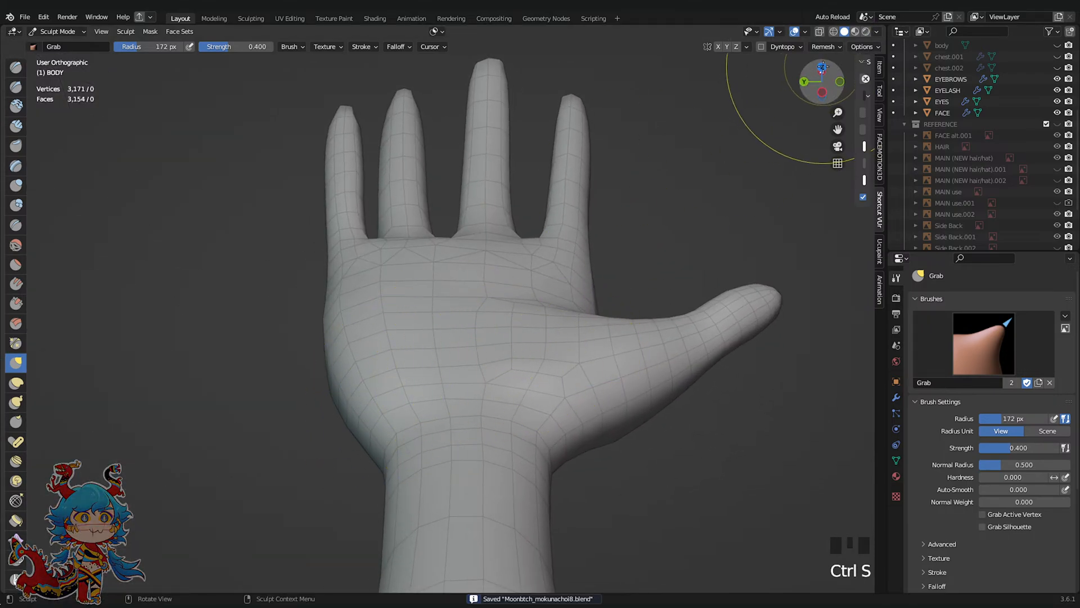
In top view, grab the little-finger edge of the palm inward to slim the side of the hand
click(822, 70)
scroll(823, 68, down, 4)
click(822, 65)
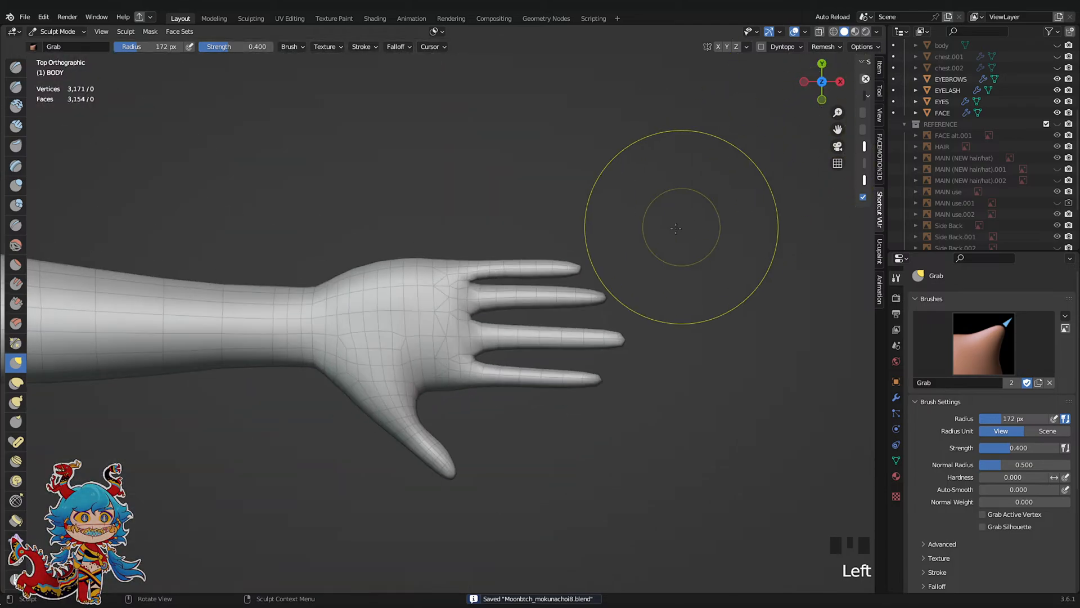
scroll(530, 250, up, 2)
click(394, 265)
click(394, 265)
click(394, 265)
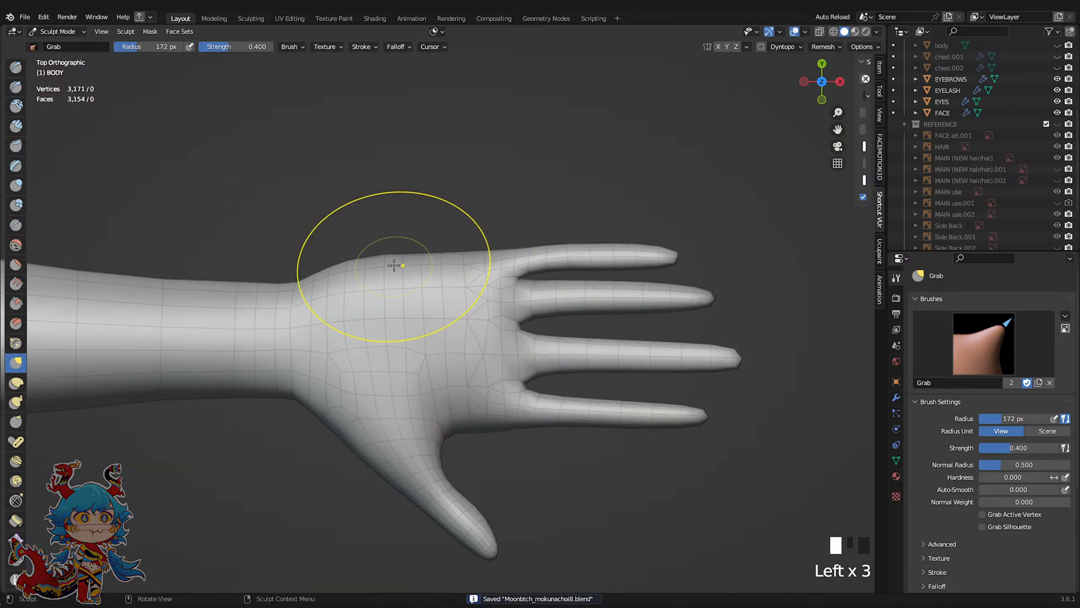
drag(380, 256, 380, 261)
drag(360, 262, 356, 268)
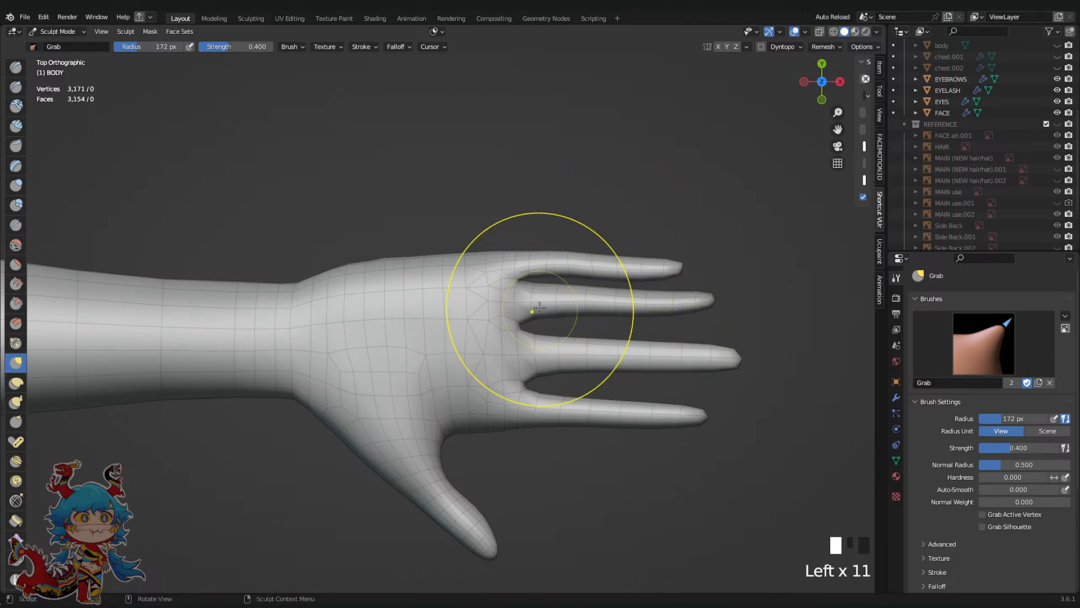
Grab the little finger and ring finger toward the middle finger to adjust their bend and spacing
scroll(539, 305, up, 2)
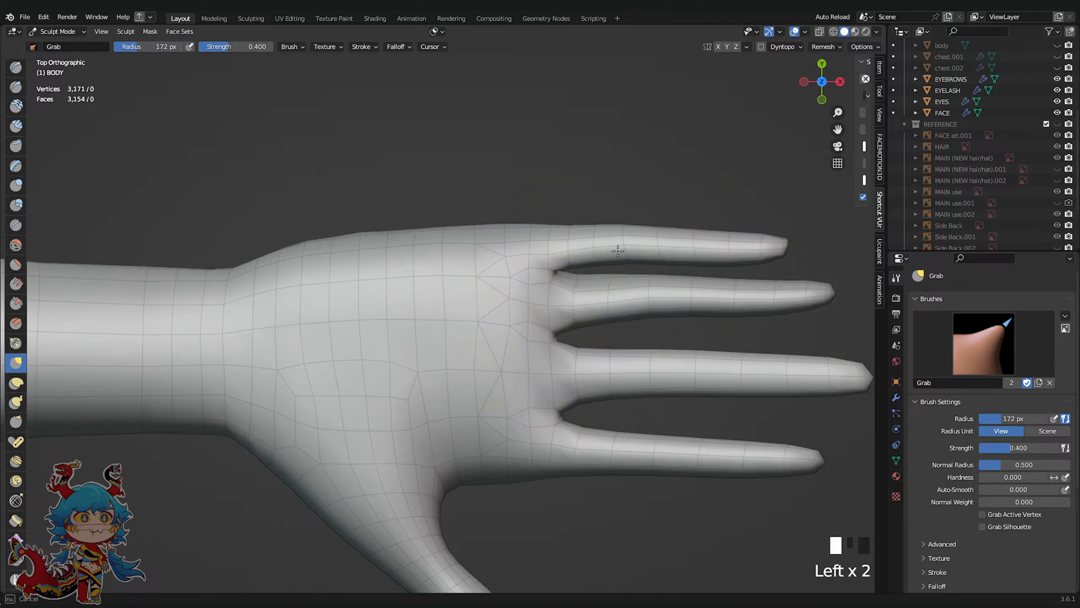
drag(618, 251, 619, 257)
drag(716, 246, 718, 251)
drag(732, 293, 731, 298)
drag(685, 298, 664, 307)
drag(611, 301, 610, 306)
scroll(771, 263, down, 1)
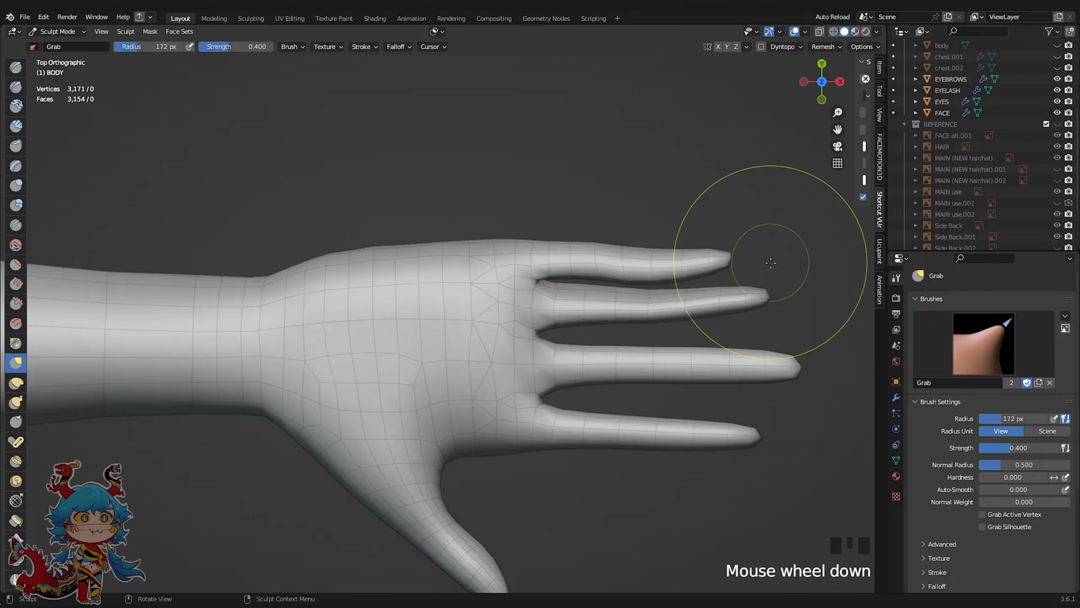
scroll(731, 276, down, 2)
drag(676, 293, 677, 293)
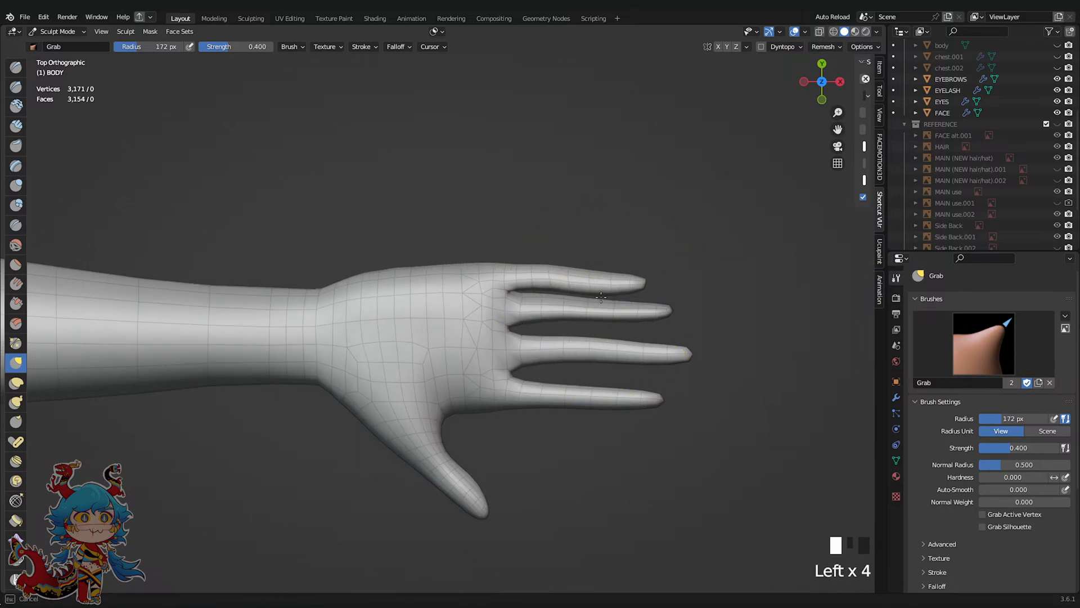
scroll(634, 291, down, 2)
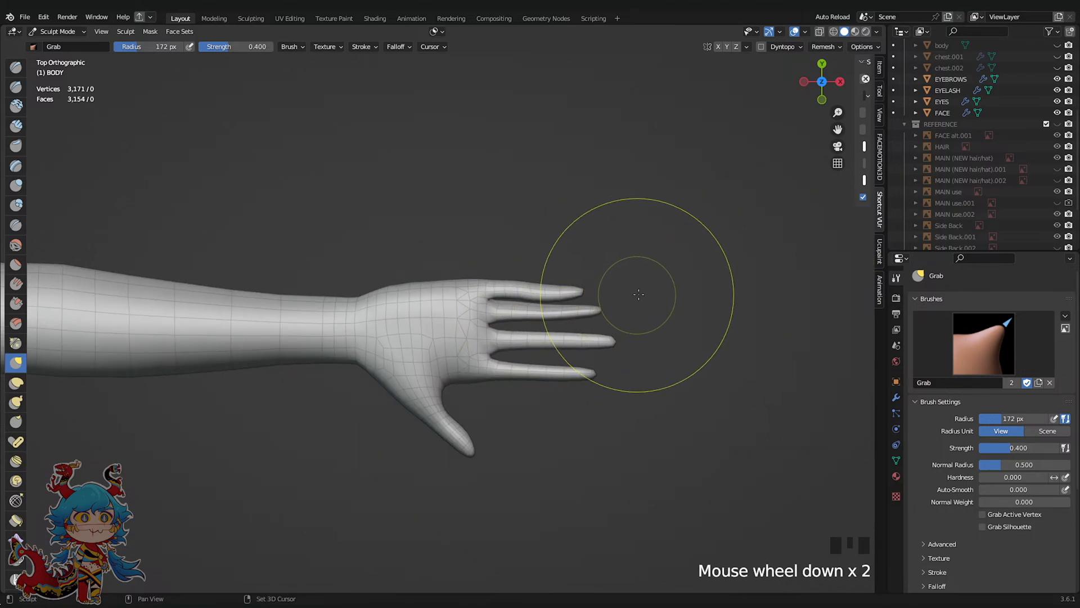
Smooth the outer edge of the little finger and the adjoining side of the hand, and save the file
scroll(518, 279, up, 2)
shift+drag(498, 245, 509, 243)
shift+drag(517, 245, 526, 246)
shift+drag(533, 246, 560, 246)
shift+drag(579, 244, 588, 243)
shift+drag(608, 242, 656, 242)
scroll(771, 201, down, 4)
key(ctrl+s)
In bottom view, adjust the middle of the palm with short Grab strokes and save the file
click(822, 82)
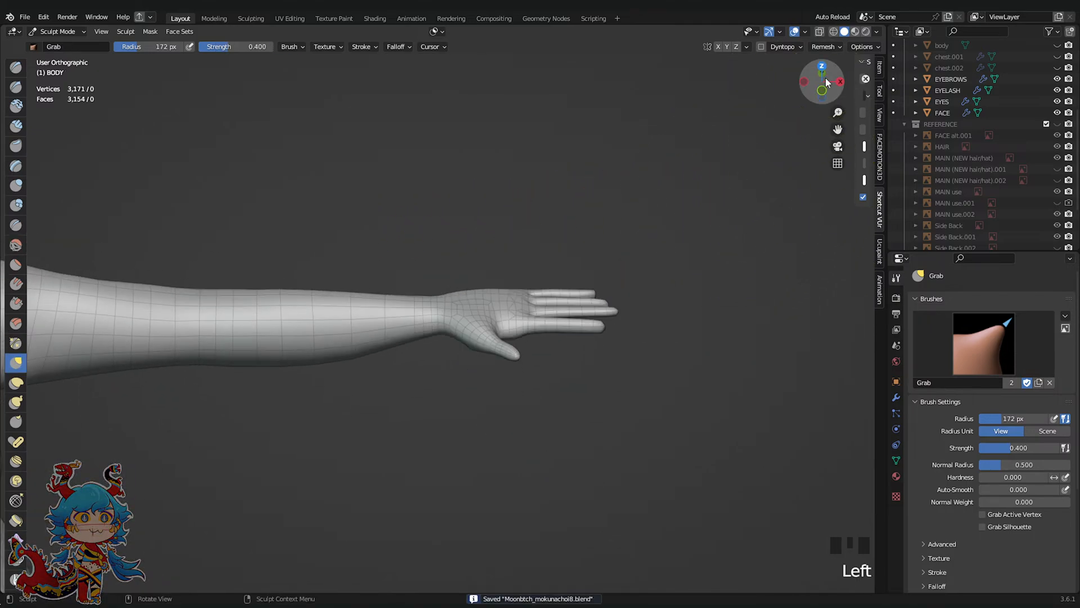
scroll(632, 207, up, 2)
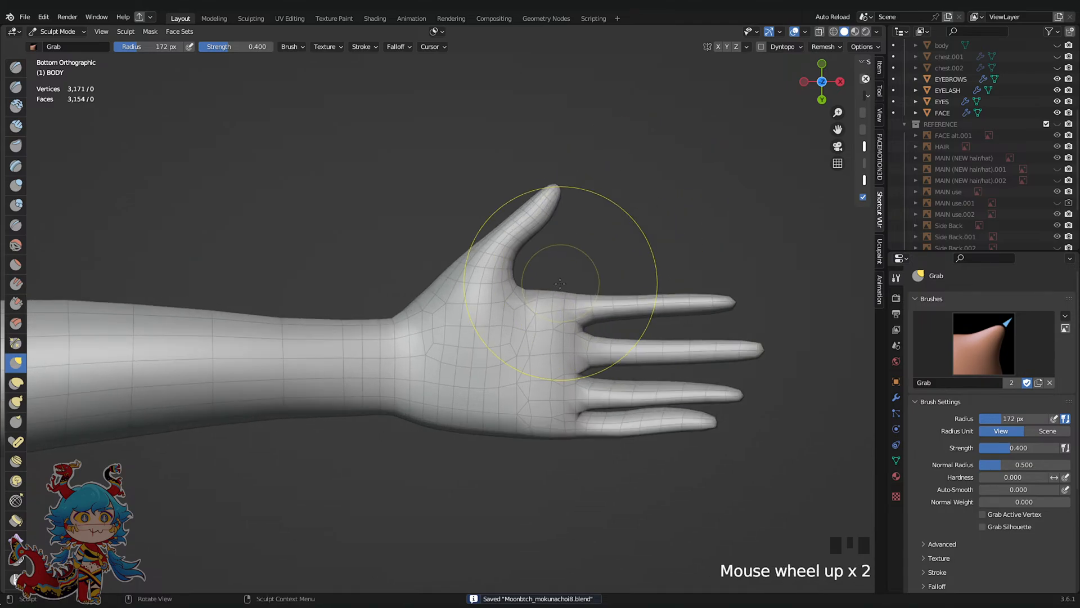
scroll(445, 299, up, 4)
click(598, 306)
click(571, 342)
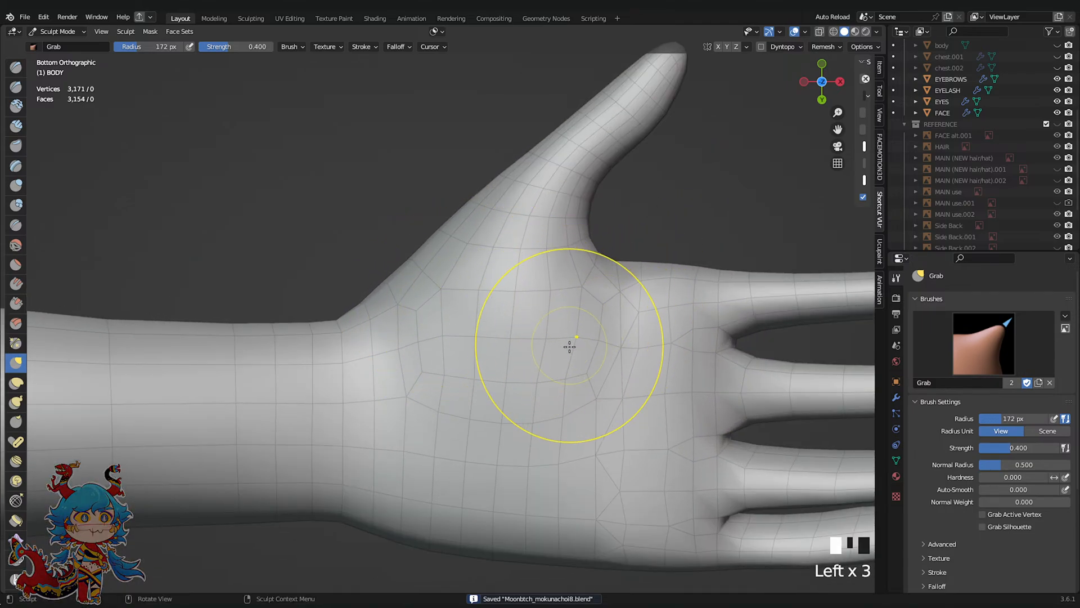
click(545, 390)
click(507, 349)
scroll(507, 349, down, 5)
shift+middle_drag(728, 212, 531, 217)
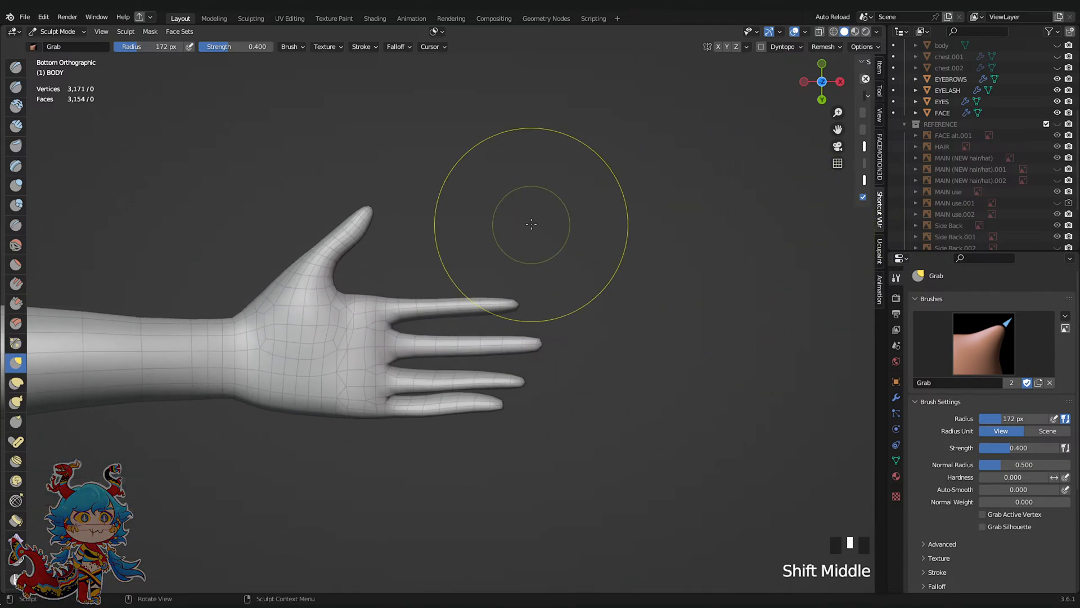
key(ctrl+s)
In top view, move the index fingertip vertex slightly and rotate it about -2.75° with proportional editing to realign the finger
scroll(566, 185, down, 1)
scroll(580, 200, up, 3)
scroll(580, 201, up, 1)
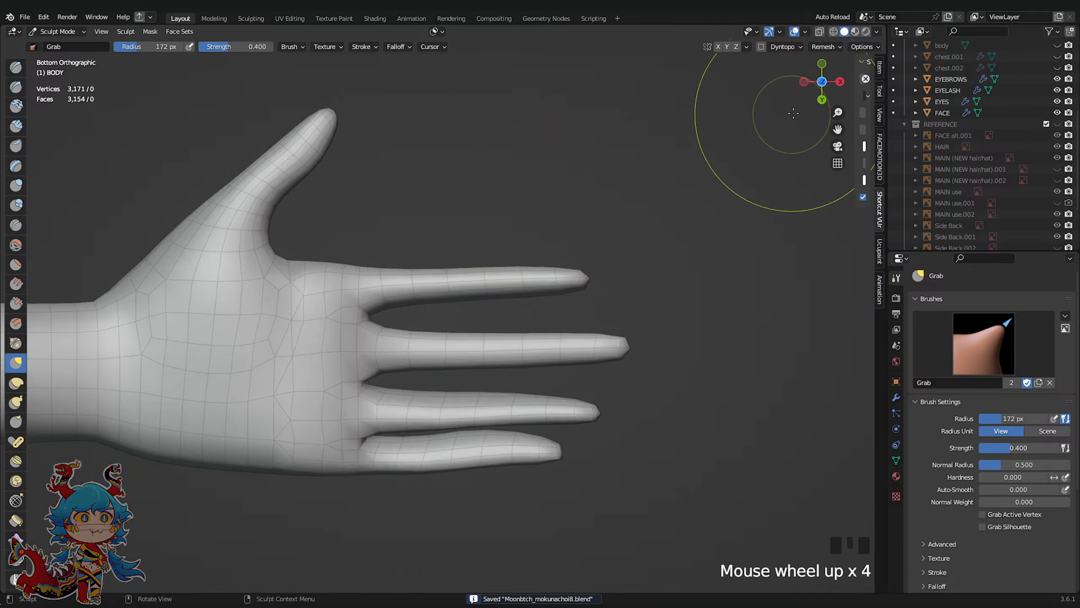
click(822, 82)
scroll(678, 270, up, 2)
key(Tab)
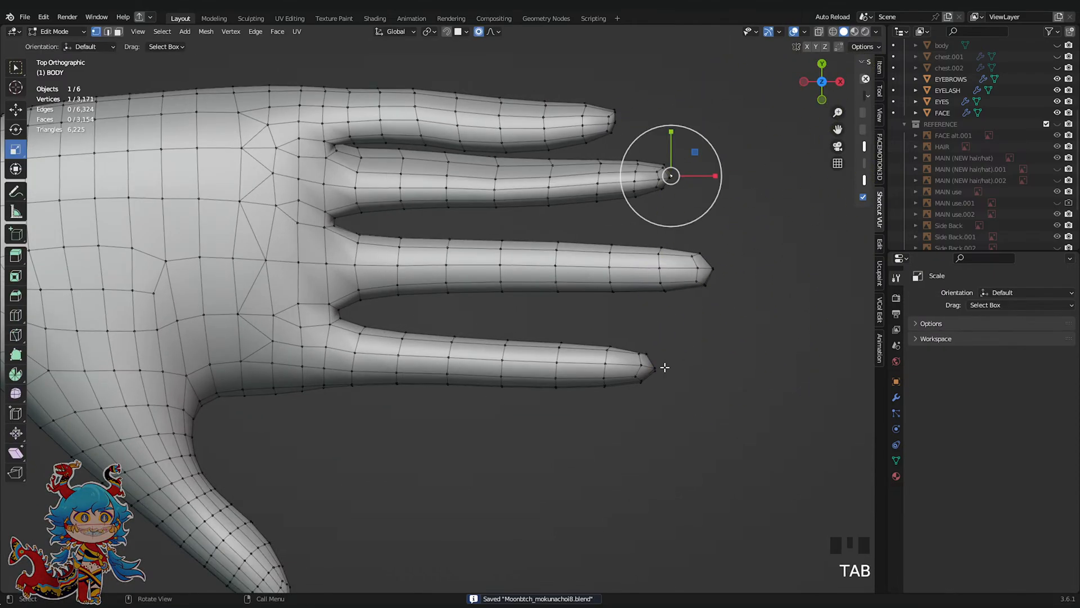
click(655, 366)
key(g)
click(666, 366)
key(r)
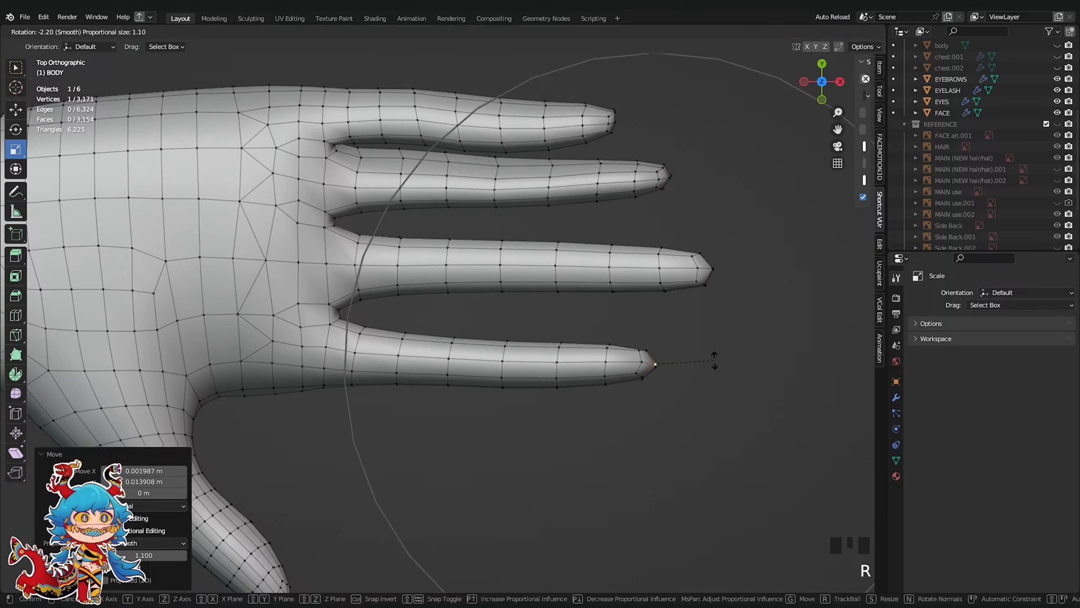
scroll(713, 361, up, 7)
click(713, 362)
Add an edge loop around the base of the index finger and return to Sculpt Mode
shift+middle_drag(600, 359, 652, 350)
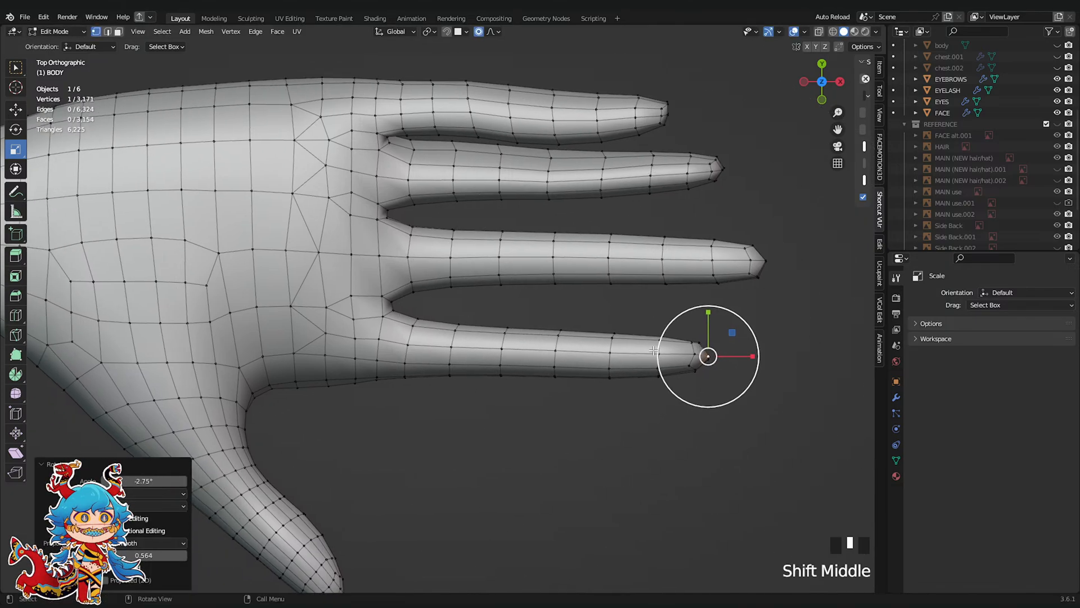
scroll(652, 350, up, 2)
key(ctrl+r)
click(362, 360)
scroll(454, 315, down, 1)
key(Tab)
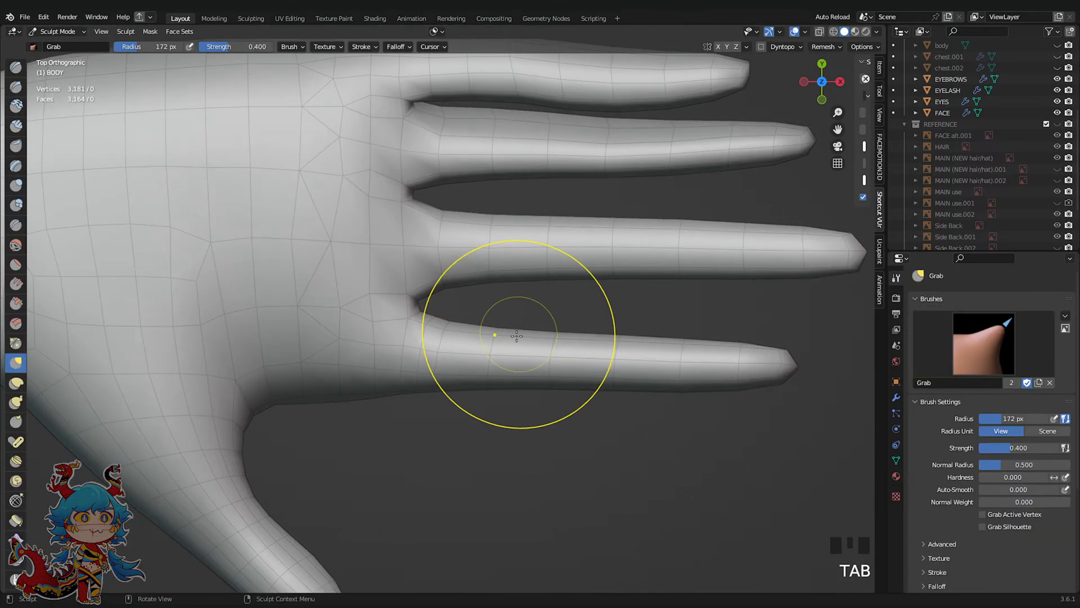
Grab the base of the index finger to reshape where it joins the palm
scroll(516, 336, up, 4)
mouse_move(441, 324)
mouse_down()
mouse_move(412, 321)
mouse_move(372, 341)
mouse_move(350, 400)
mouse_up()
drag(366, 419, 354, 422)
scroll(523, 408, down, 3)
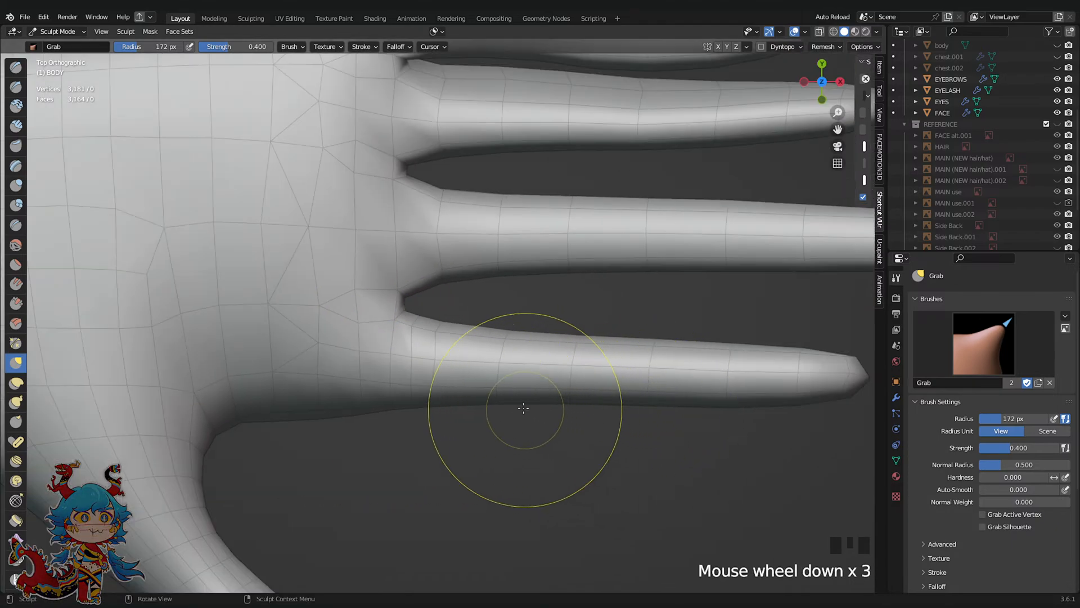
Grab the upper and lower edges of the index finger to even out its contour, and save the file
drag(520, 403, 538, 400)
drag(512, 340, 522, 338)
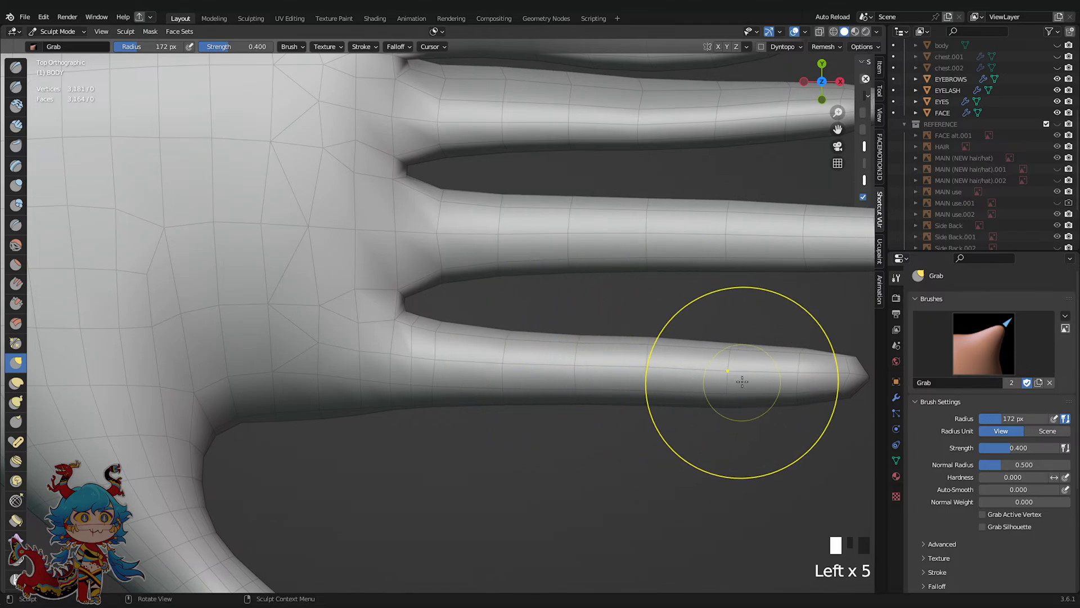
drag(742, 398, 743, 389)
drag(744, 353, 747, 340)
click(793, 388)
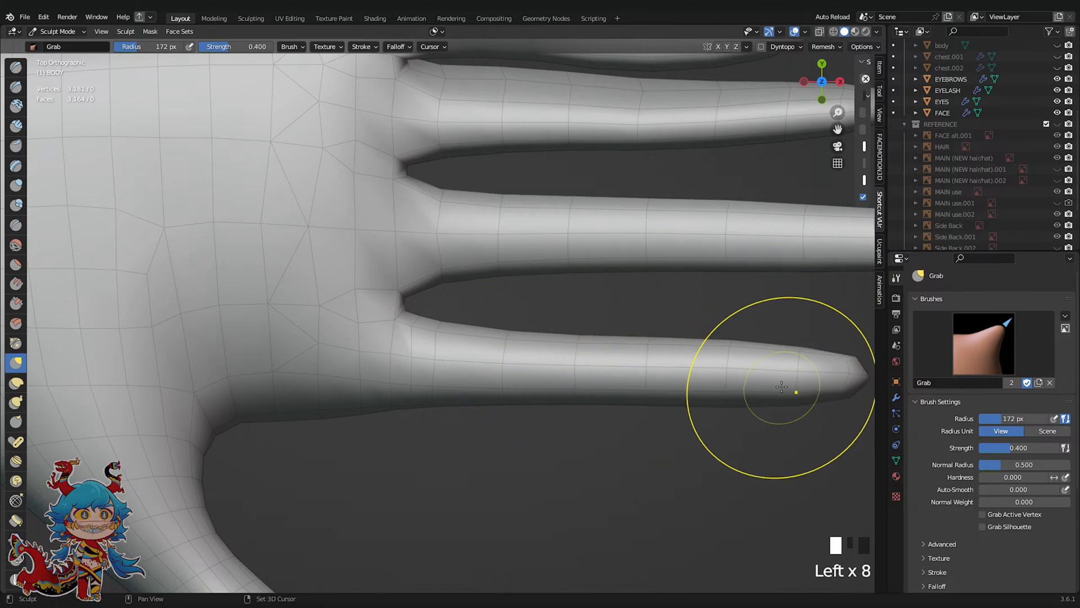
shift+middle_drag(793, 388, 603, 325)
key(ctrl+s)
Thicken the base and middle of the index finger with the Inflate/Deflate brush
click(16, 186)
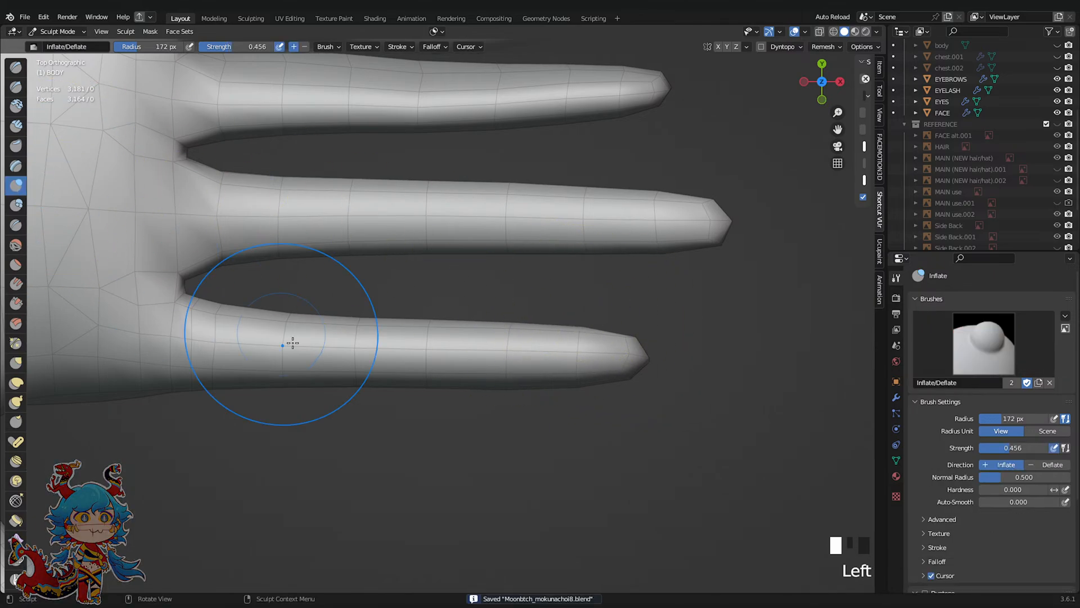
click(284, 342)
click(261, 352)
click(250, 350)
click(281, 352)
click(310, 353)
click(362, 355)
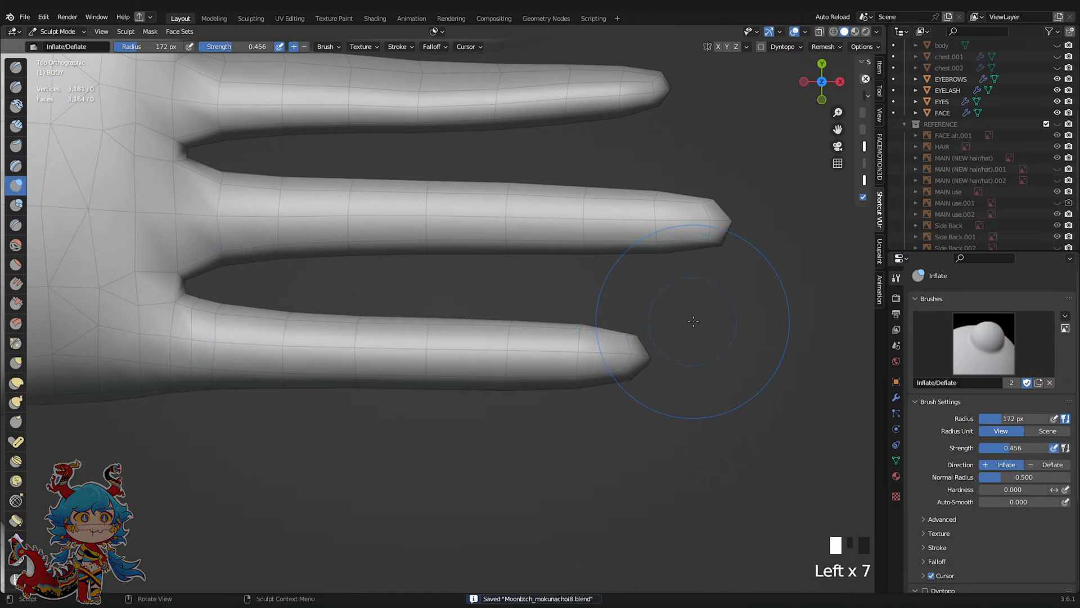
scroll(693, 321, down, 5)
shift+middle_drag(682, 319, 721, 275)
scroll(721, 275, up, 2)
drag(633, 284, 401, 280)
key(ctrl+z)
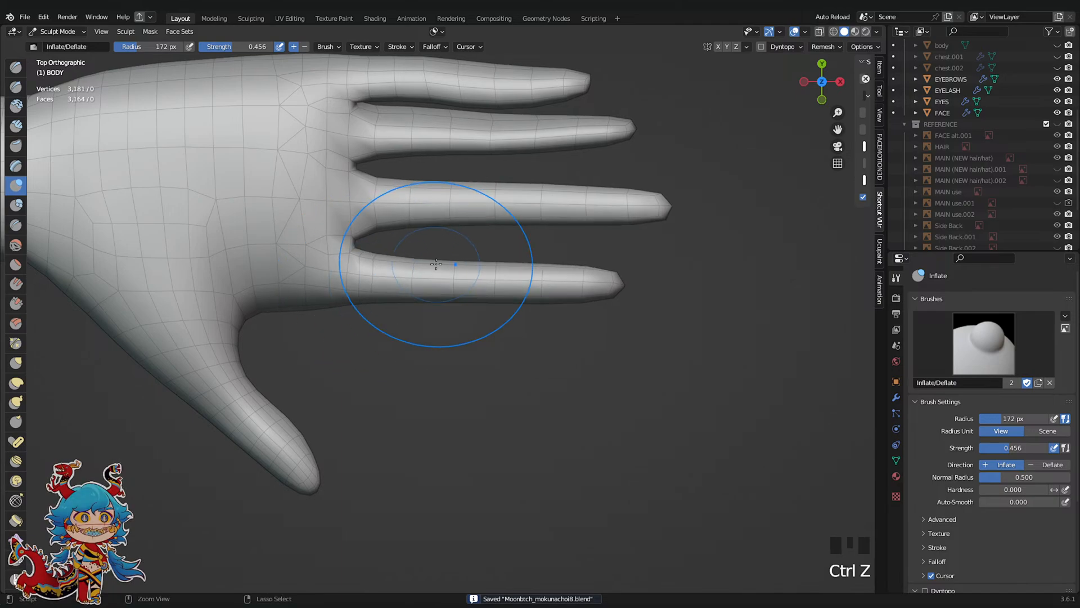
Inflate the full length of the index finger from the top and bottom views, and save the file
scroll(436, 264, up, 3)
mouse_move(320, 249)
mouse_down()
mouse_move(495, 266)
mouse_move(867, 151)
mouse_up()
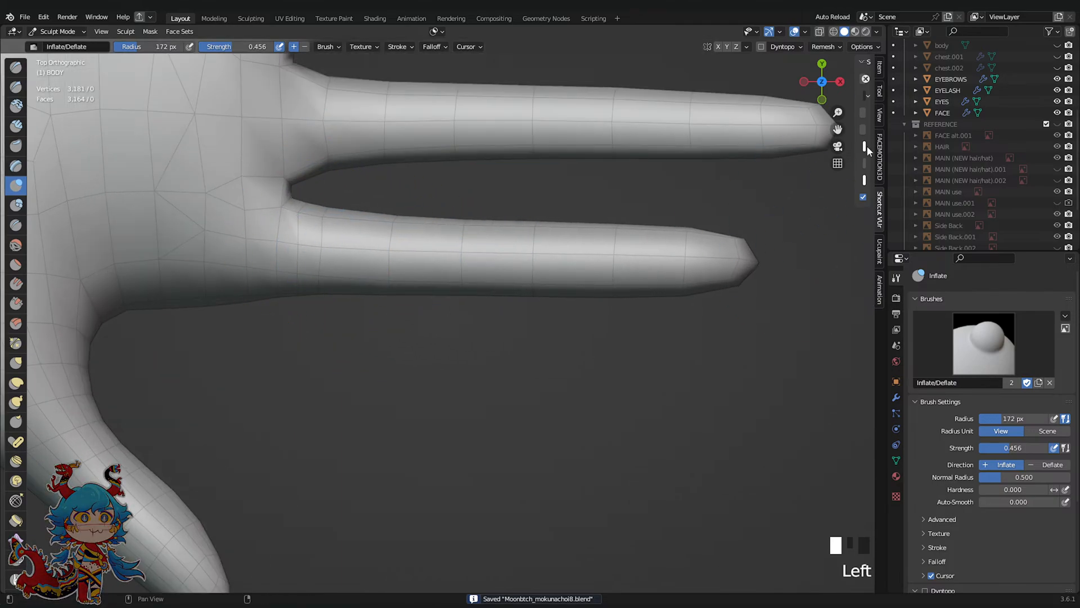
click(822, 80)
mouse_move(321, 370)
mouse_down()
mouse_move(590, 373)
mouse_move(709, 352)
mouse_up()
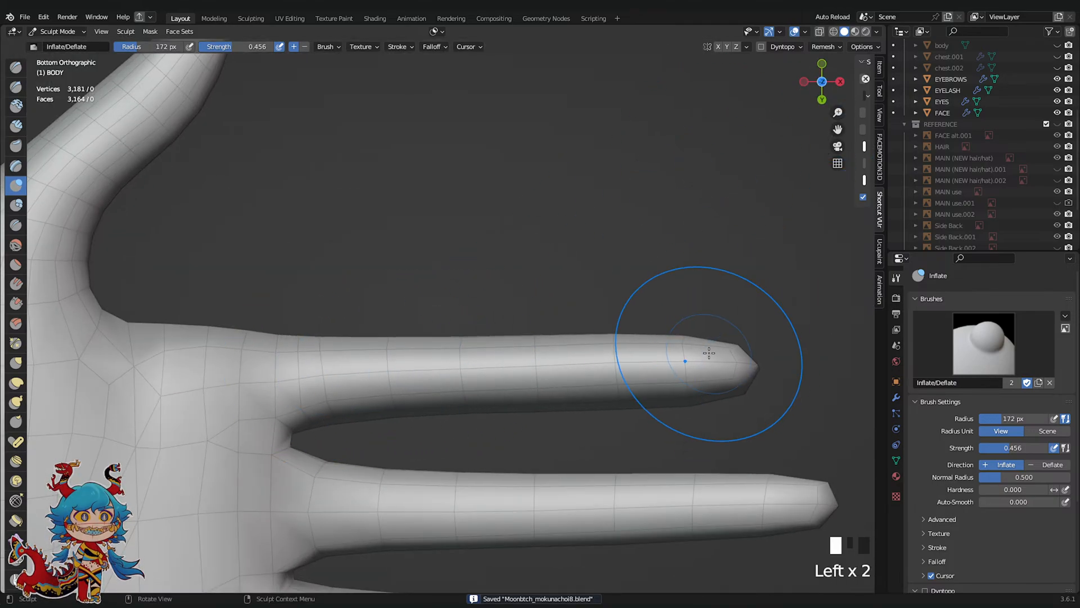
key(ctrl+s)
In Edit Mode, move the index fingertip vertices slightly with proportional editing, and return to Sculpt Mode
scroll(709, 356, down, 1)
key(Tab)
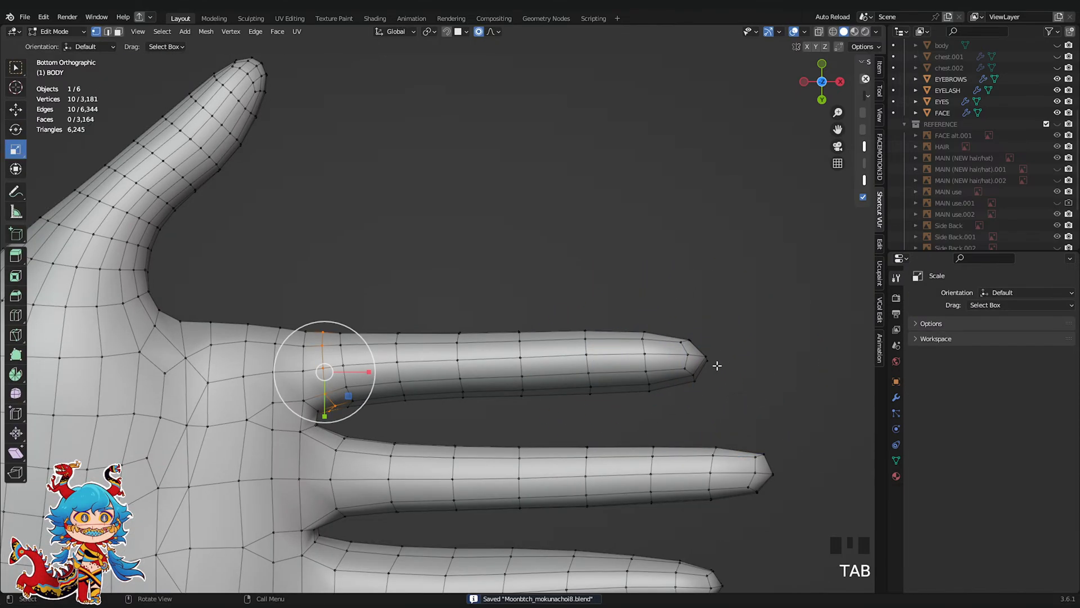
shift+click(702, 352)
key(g)
scroll(703, 360, down, 3)
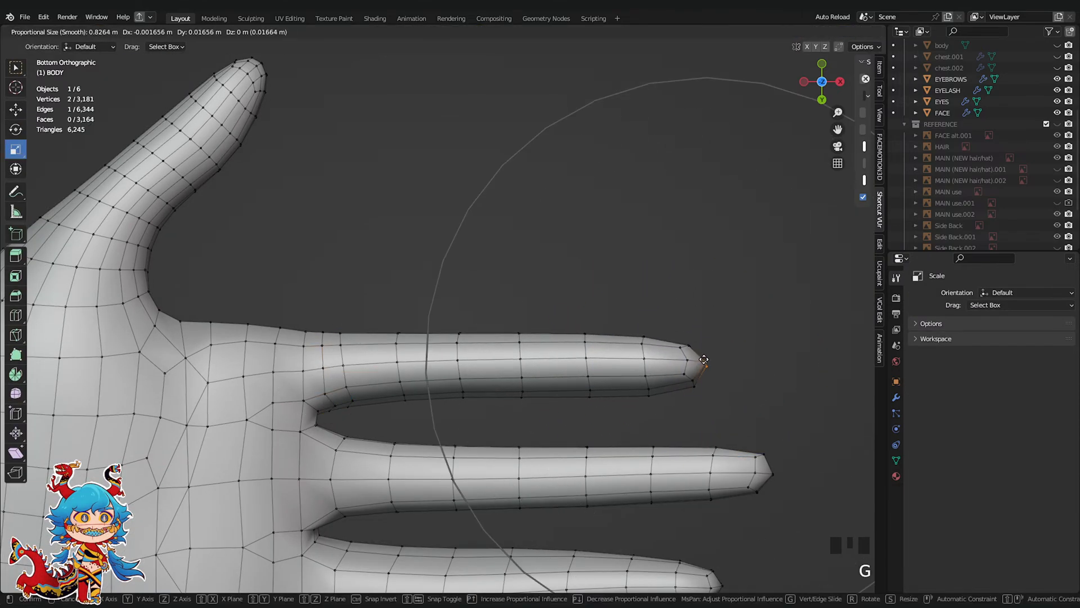
click(708, 367)
key(Tab)
Grab the webbing between the index and middle fingers inward toward the palm
scroll(622, 363, up, 4)
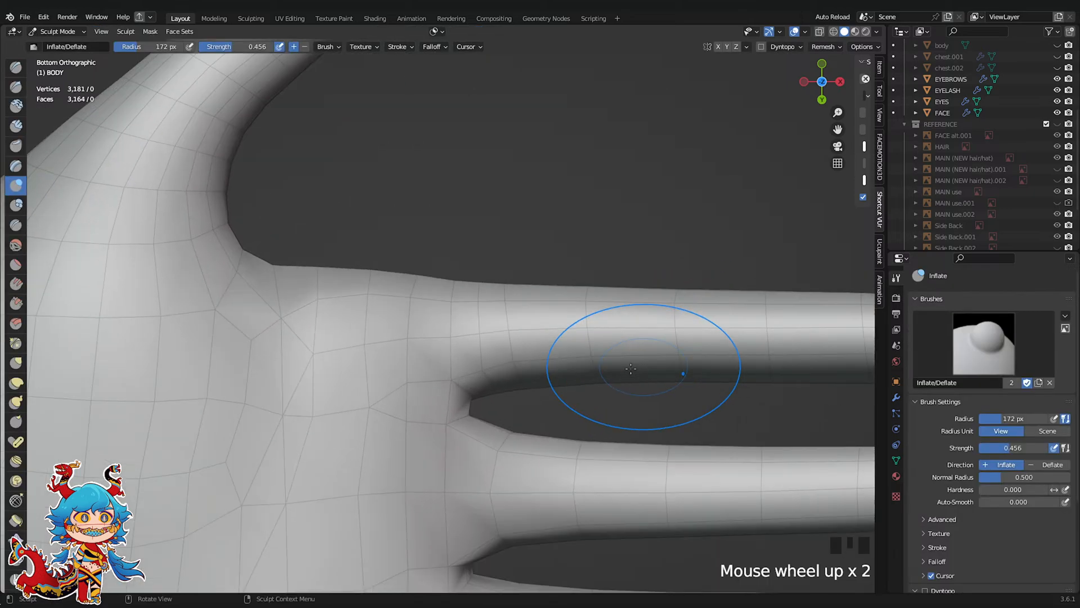
key(g)
drag(544, 420, 507, 419)
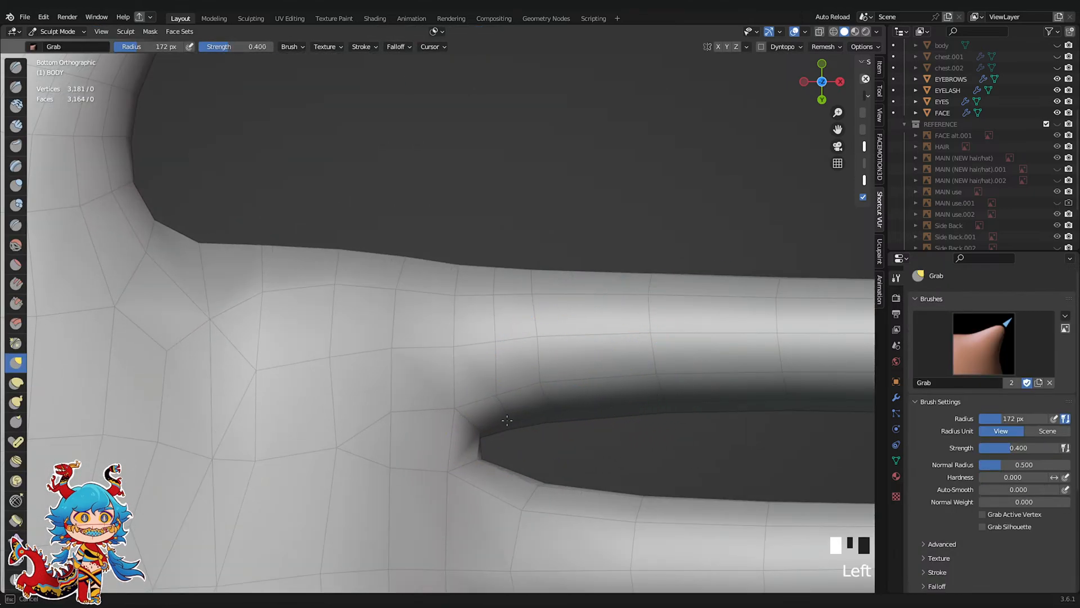
scroll(752, 289, down, 7)
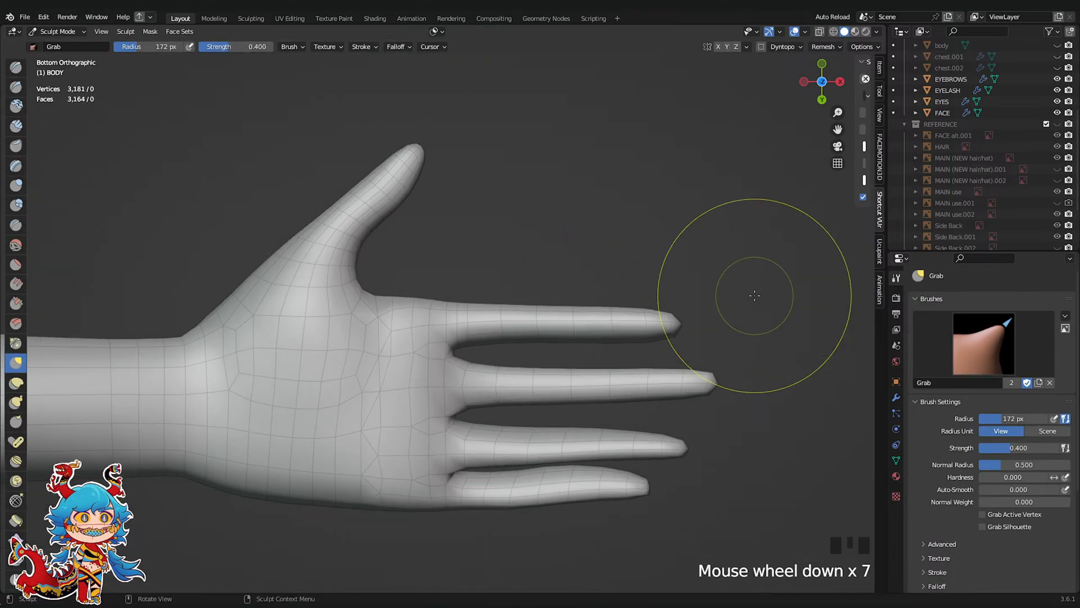
Grab the index finger's edge facing the middle finger outward to widen the finger, and save the file
scroll(514, 313, up, 2)
shift+middle_drag(513, 313, 458, 298)
scroll(458, 298, up, 4)
key(ctrl+s)
drag(456, 321, 458, 339)
drag(539, 330, 554, 339)
drag(557, 335, 559, 343)
drag(571, 340, 632, 338)
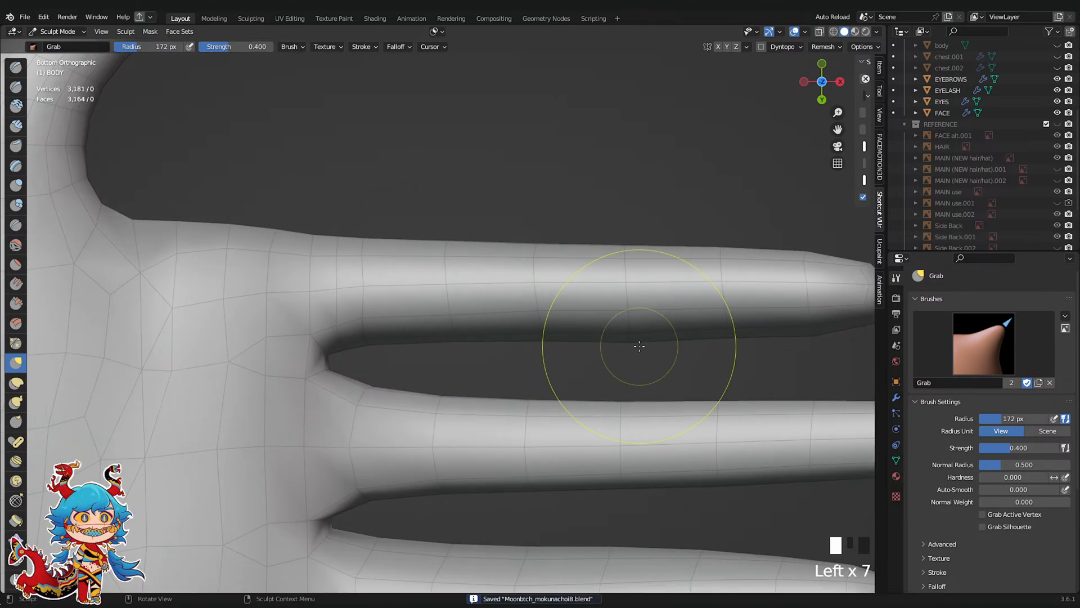
scroll(622, 309, down, 4)
key(ctrl+s)
Inflate the palm side of the index finger with the Inflate/Deflate brush
click(16, 185)
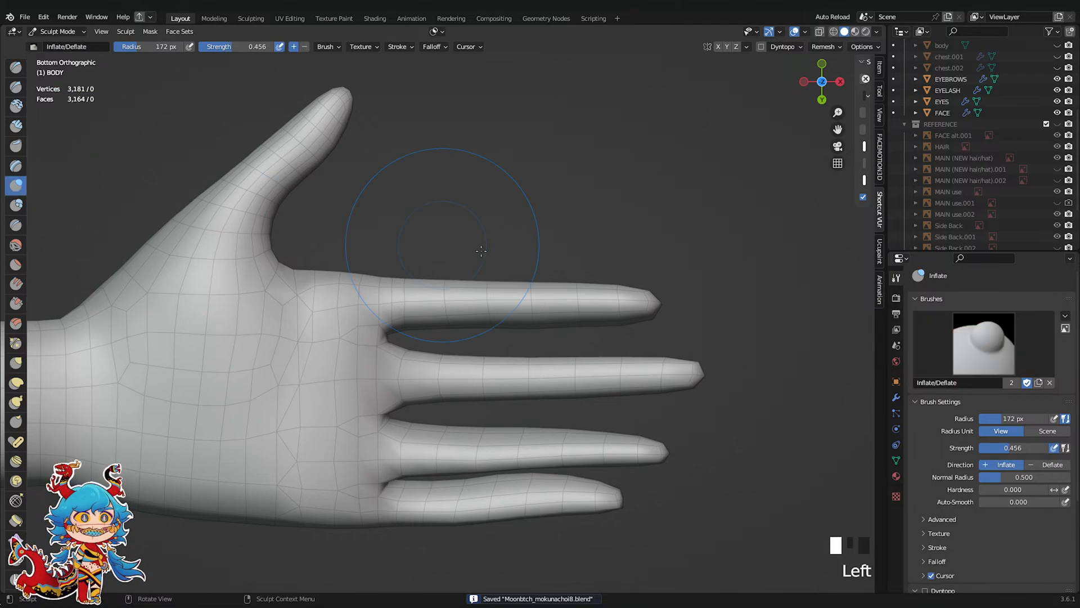
scroll(459, 296, up, 4)
scroll(434, 296, down, 4)
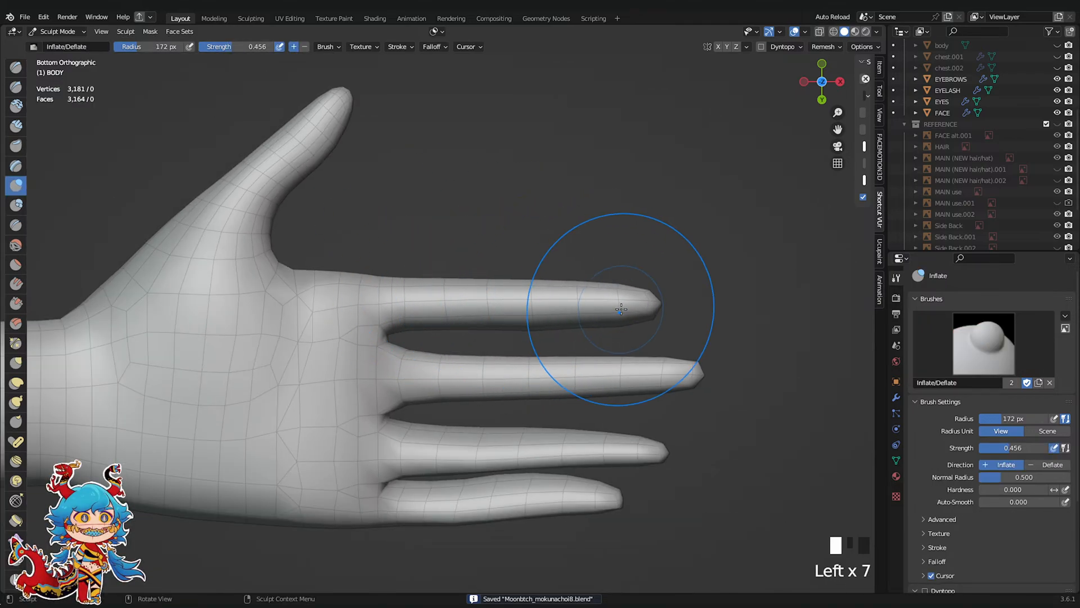
In Edit Mode with X-ray on, bevel the index fingertip edges by 0.0252 m with one segment, and save the file
click(822, 81)
mouse_move(697, 306)
shift+middle_down()
mouse_move(454, 330)
mouse_move(532, 280)
shift+middle_up()
key(Tab)
scroll(460, 324, up, 5)
click(819, 32)
drag(559, 397, 356, 355)
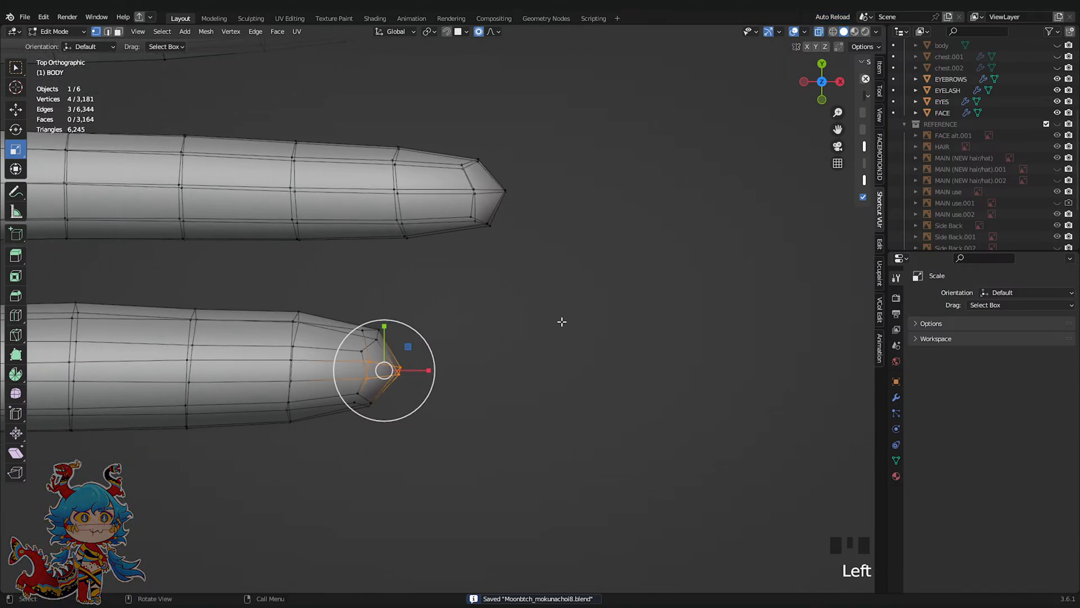
key(ctrl+b)
click(574, 292)
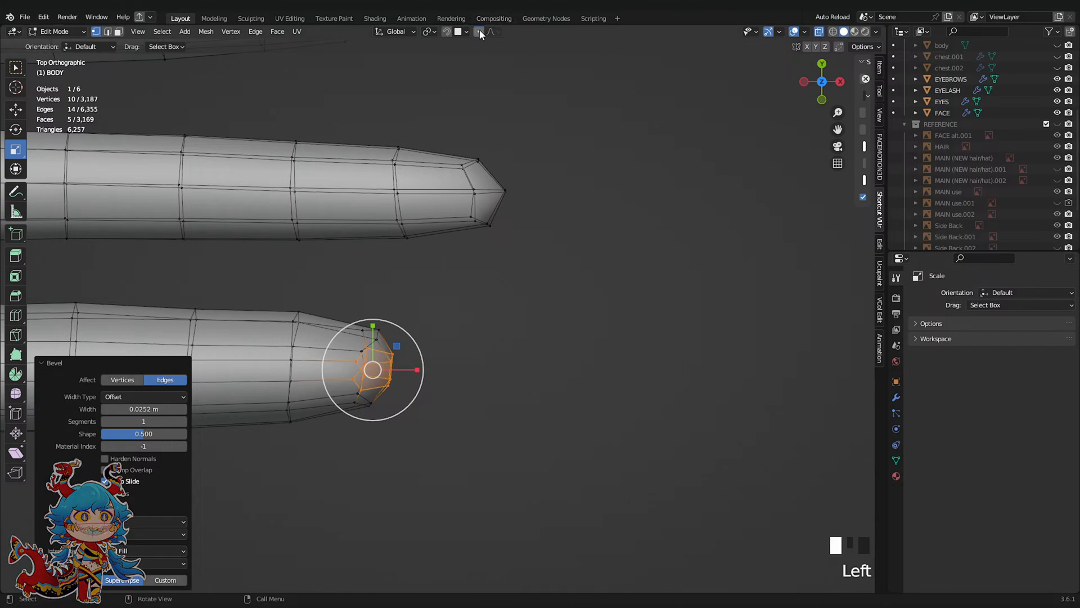
shift+middle_drag(574, 293, 687, 306)
key(ctrl+s)
Turn off X-ray and merge the extra bevel vertex on top of the index fingertip into the next ring's vertex using At Last
click(819, 32)
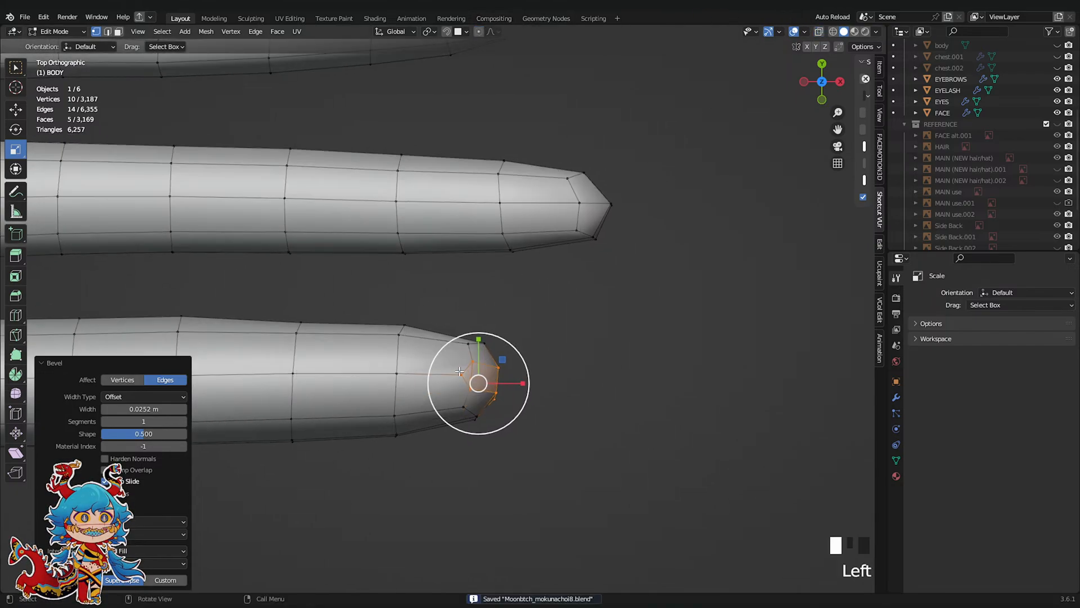
click(460, 373)
shift+click(396, 373)
right_click(622, 366)
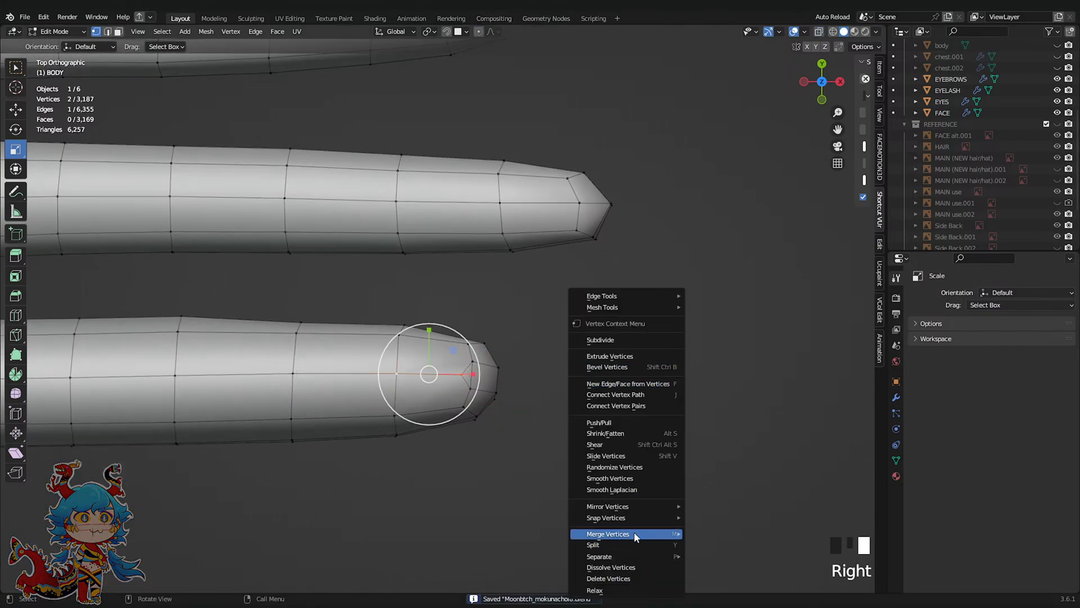
mouse_move(635, 536)
click(699, 535)
right_click(619, 362)
mouse_move(624, 361)
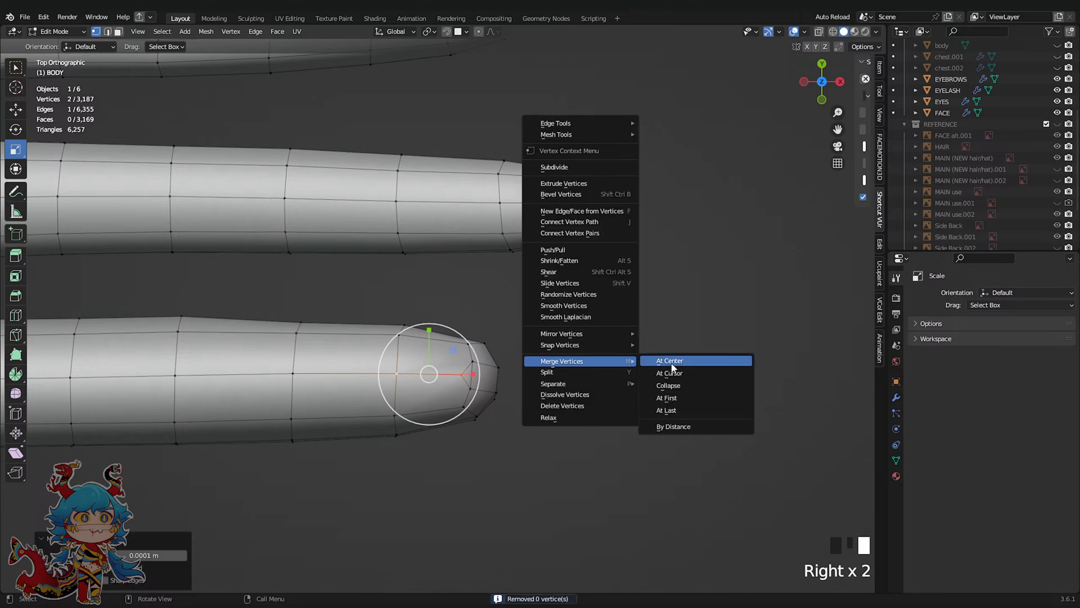
click(691, 413)
click(822, 81)
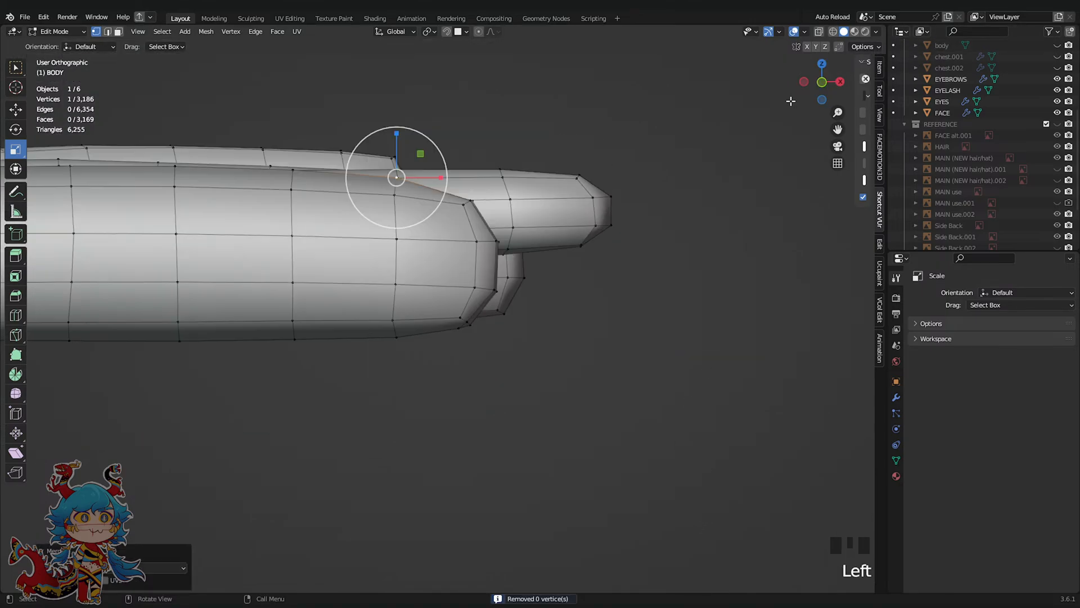
Merge the two selected-in-line vertices at the palm side of the index fingertip into one vertex
click(460, 238)
shift+click(396, 237)
right_click(585, 263)
mouse_move(585, 264)
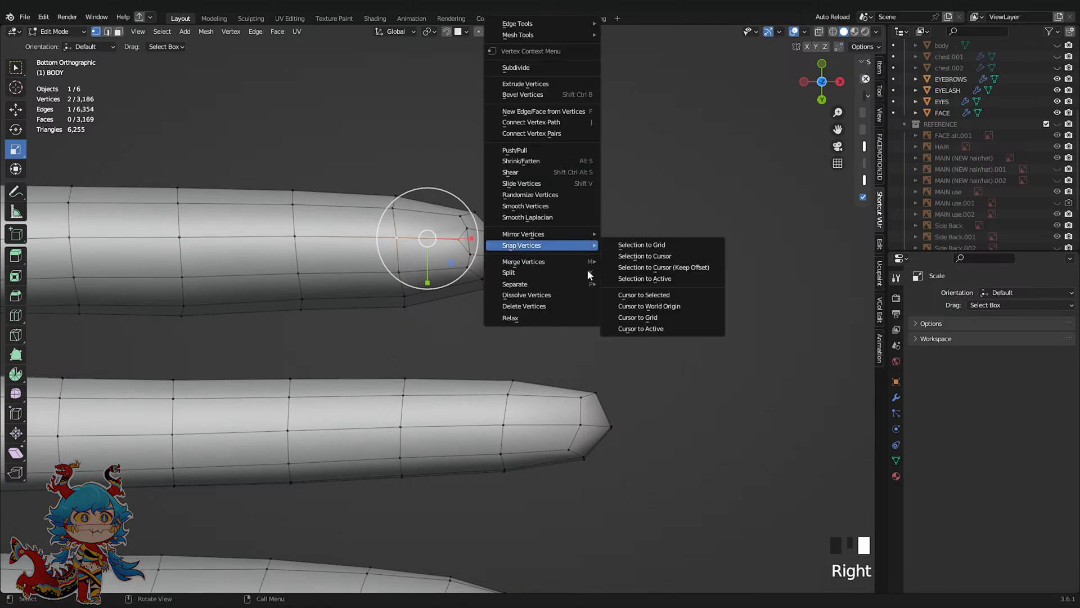
click(633, 315)
In Sculpt Mode, smooth the palm side of the index finger from tip toward base, and save the file
key(ctrl+Tab)
scroll(363, 259, down, 2)
scroll(363, 258, up, 2)
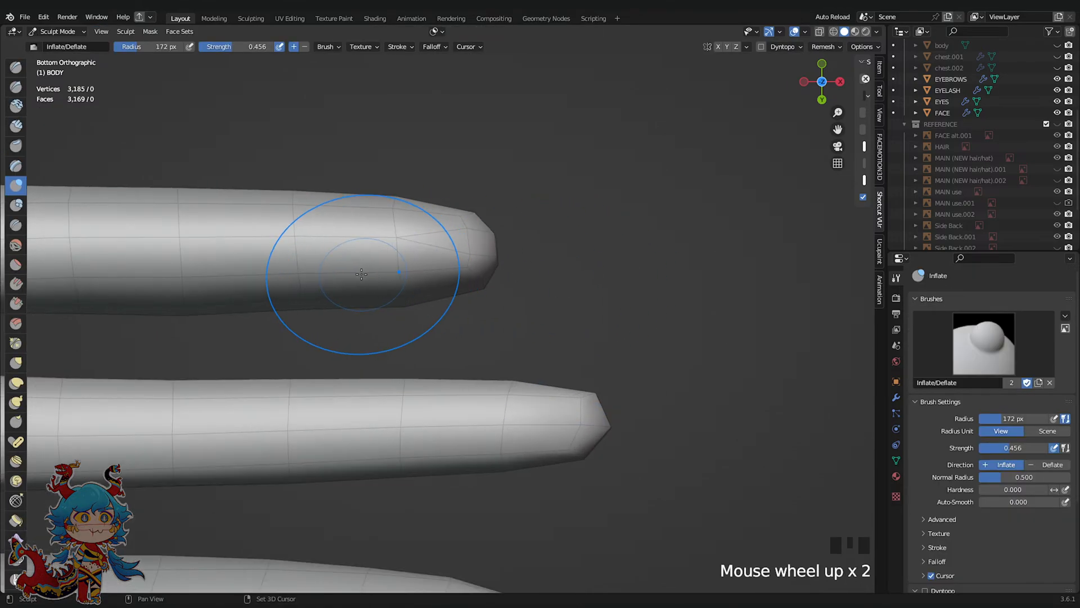
shift+middle_drag(363, 258, 411, 270)
mouse_move(427, 273)
shift+mouse_down()
mouse_move(441, 277)
mouse_move(302, 289)
shift+mouse_up()
scroll(443, 279, down, 3)
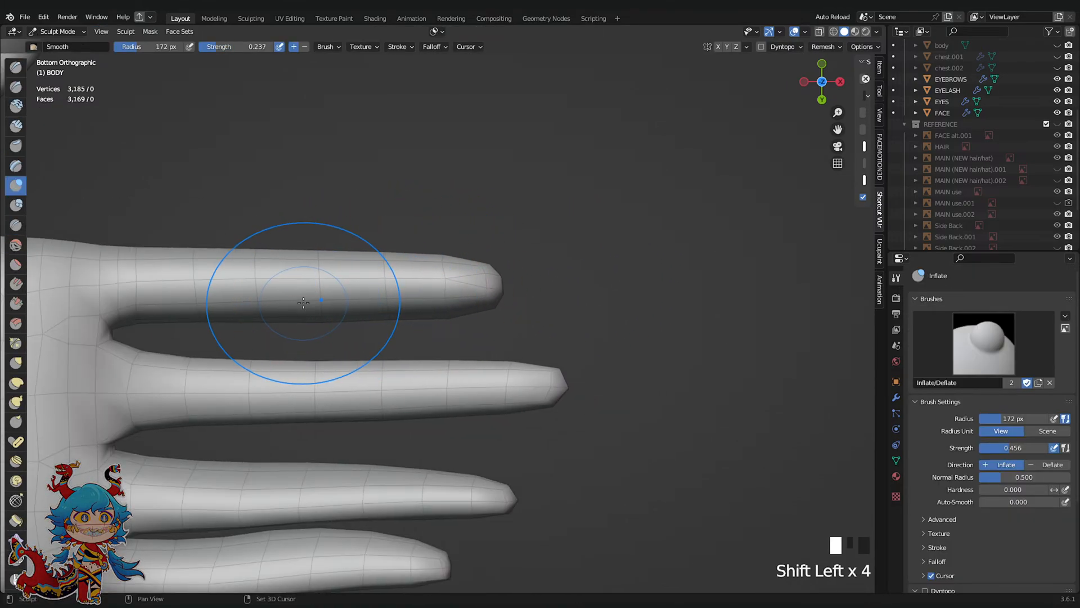
scroll(572, 193, down, 4)
key(ctrl+s)
In front view, grab the top and underside of the index finger's base to blend it into the hand, and smooth the knuckle contour
click(822, 64)
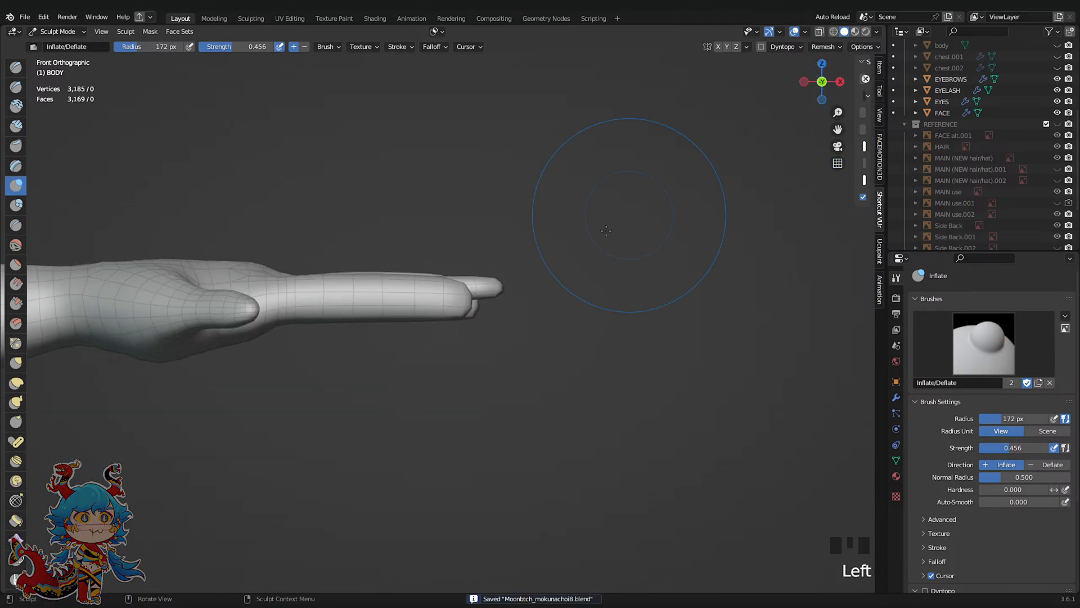
shift+middle_drag(615, 217, 675, 246)
scroll(463, 290, up, 2)
scroll(462, 291, up, 1)
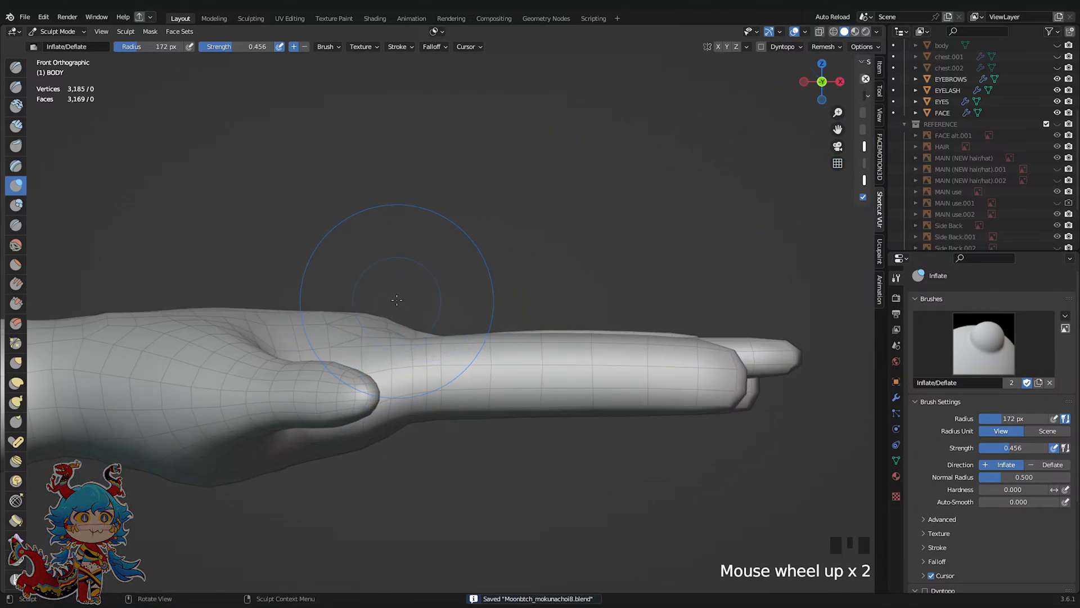
scroll(370, 335, down, 1)
key(g)
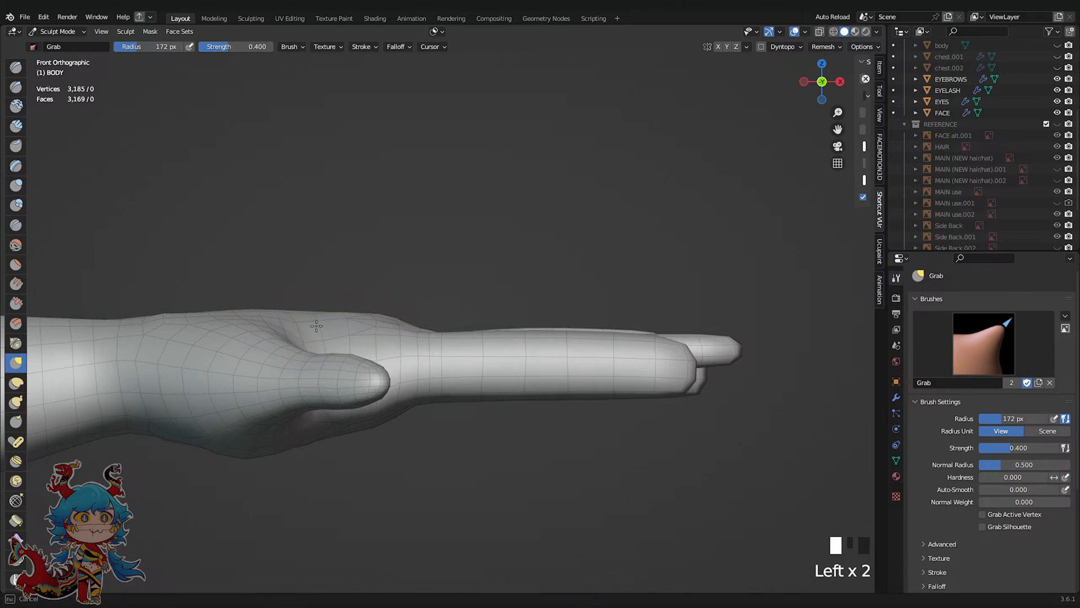
drag(428, 338, 424, 326)
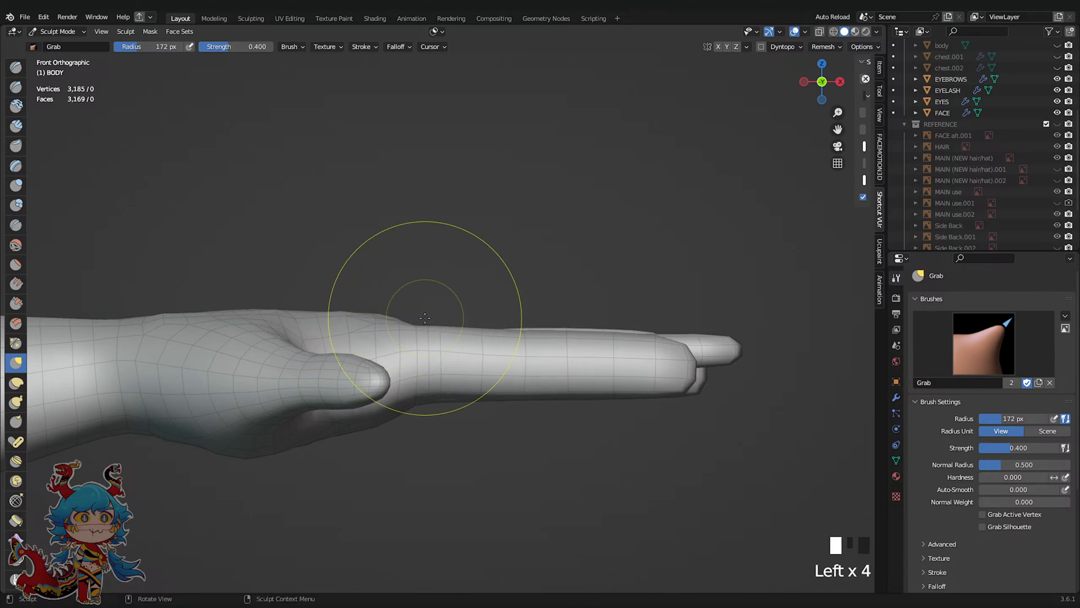
drag(442, 389, 441, 387)
drag(416, 381, 408, 388)
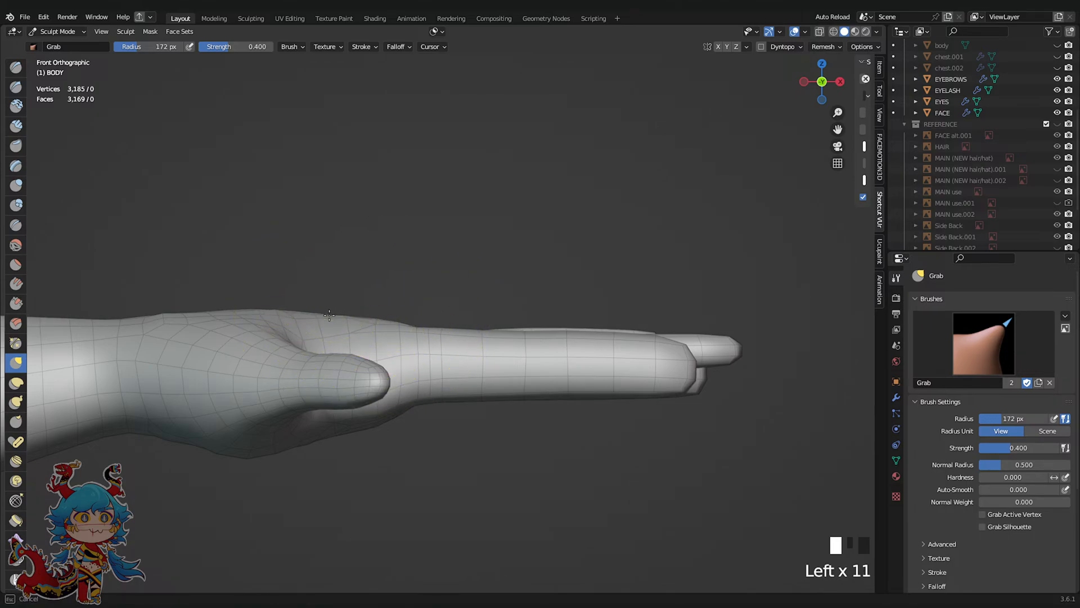
shift+drag(329, 315, 324, 315)
Reshape the back of the hand near the wrist with the Grab brush, and undo the last stroke
shift+middle_drag(264, 301, 355, 307)
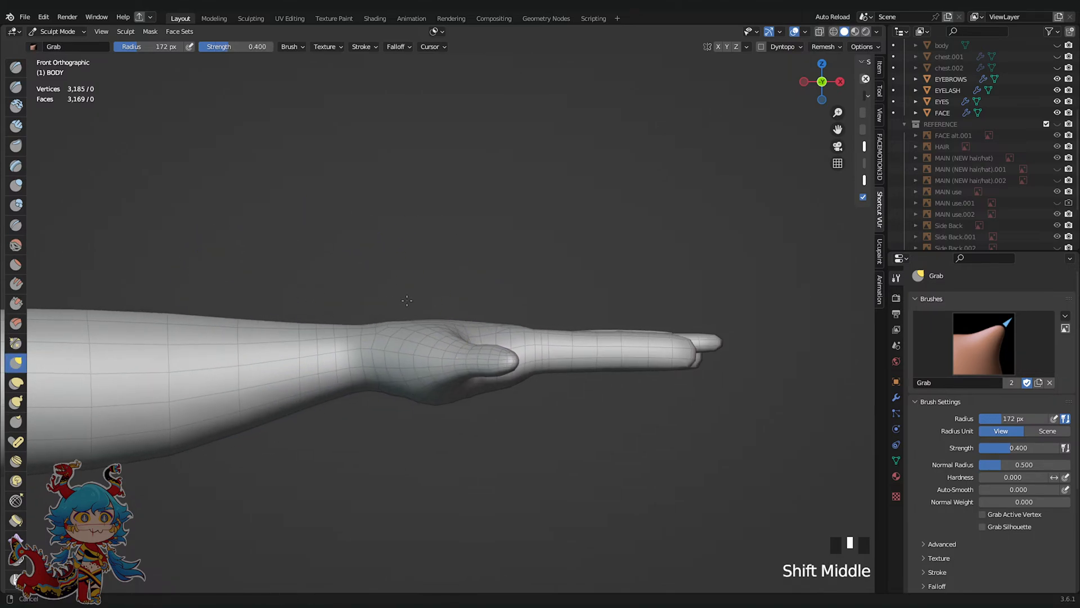
scroll(380, 328, up, 5)
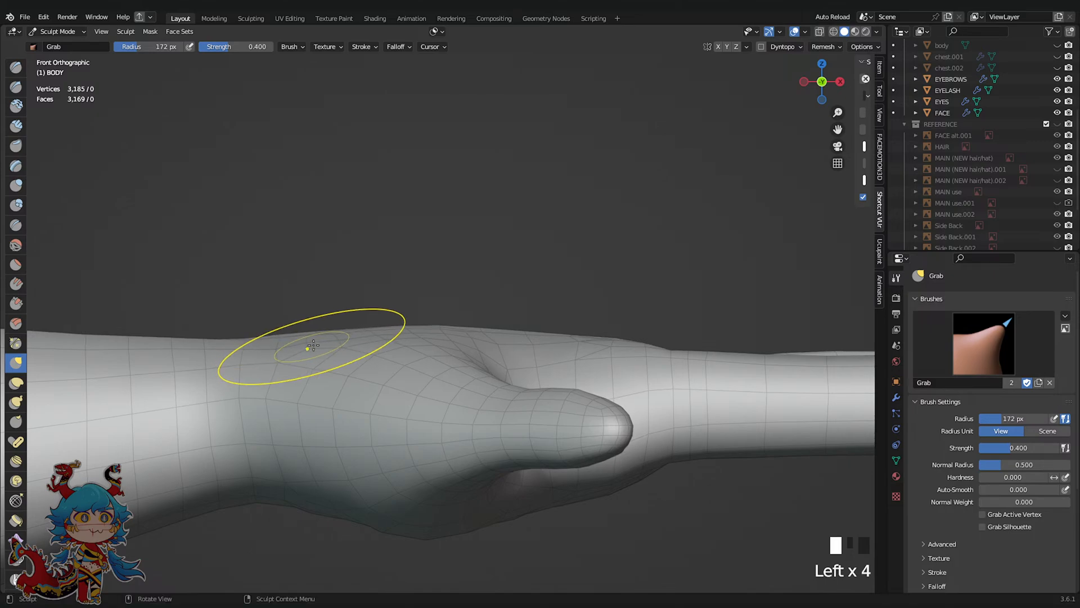
scroll(343, 332, down, 2)
drag(402, 324, 406, 322)
drag(434, 339, 438, 336)
key(ctrl+z)
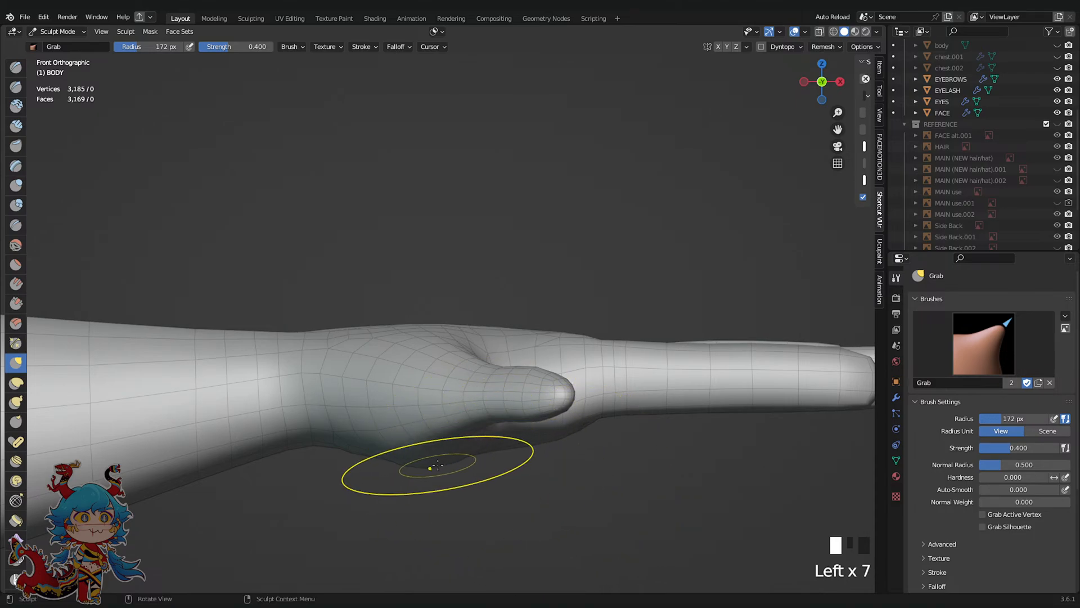
Grab the palm heel's lower contour slightly upward and smooth the bulge below the thumb
drag(366, 451, 366, 449)
shift+drag(388, 456, 396, 459)
shift+drag(400, 461, 420, 462)
shift+drag(422, 462, 407, 462)
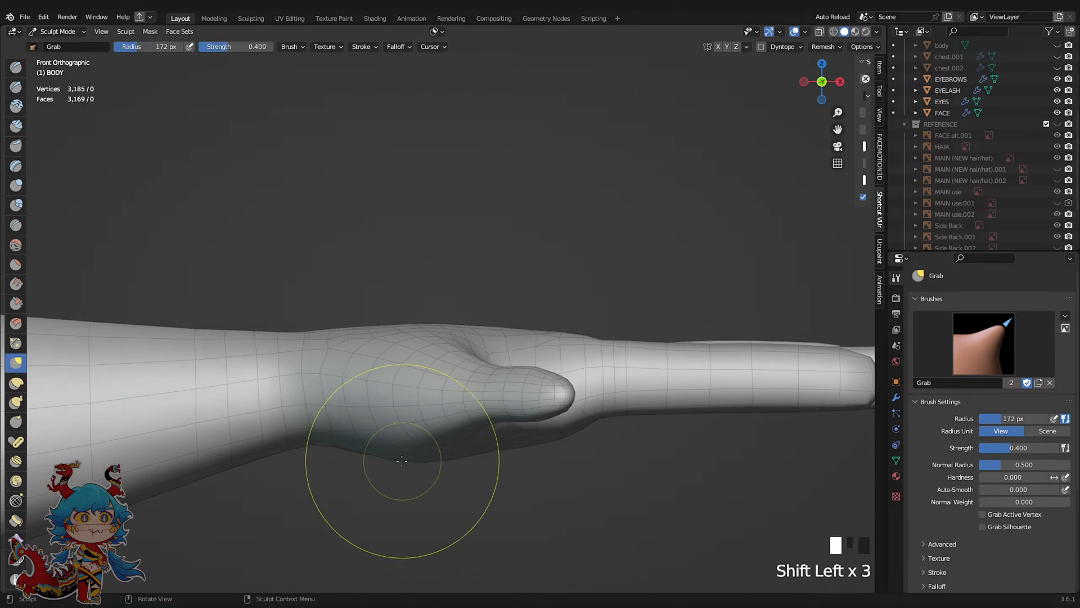
In Edit Mode, bevel the forearm edge loop near the wrist by 0.206 m with one segment, and add a loop cut beside it
scroll(622, 410, down, 11)
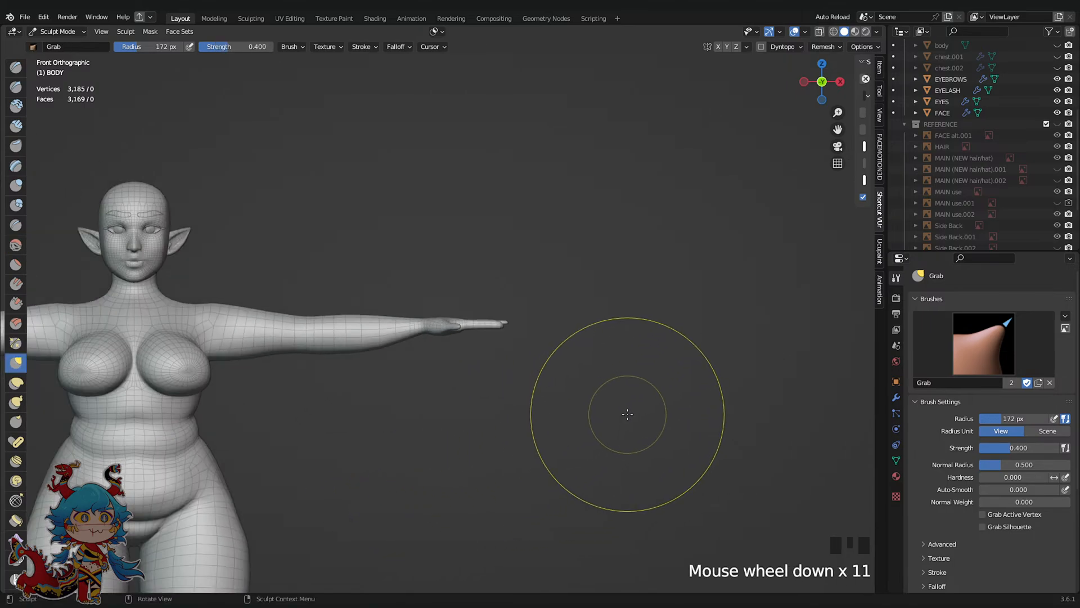
scroll(314, 325, up, 4)
key(Tab)
click(345, 320)
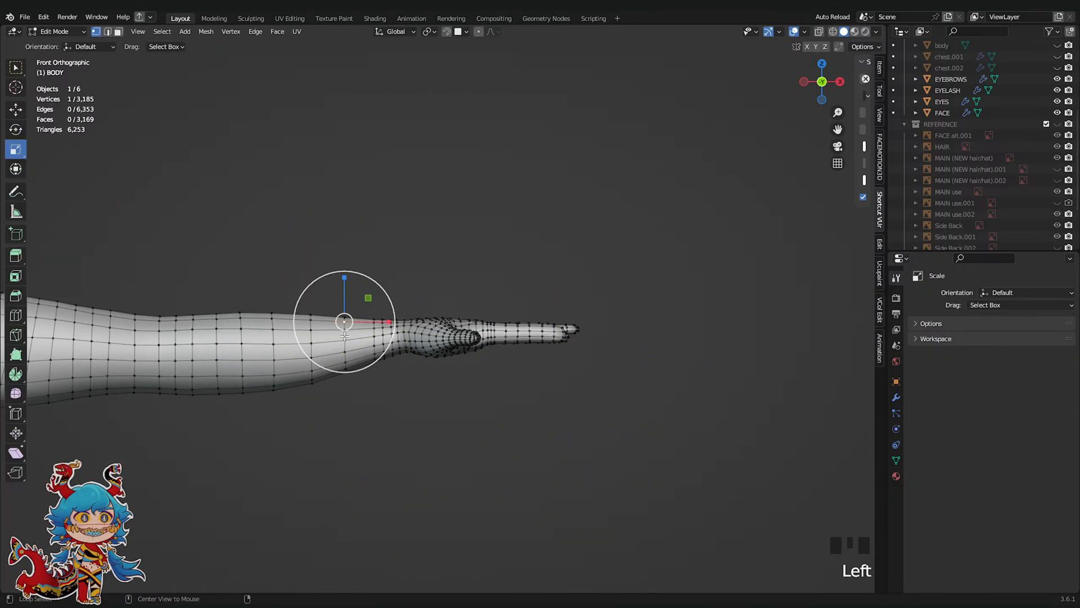
alt+click(344, 337)
key(ctrl+b)
click(414, 237)
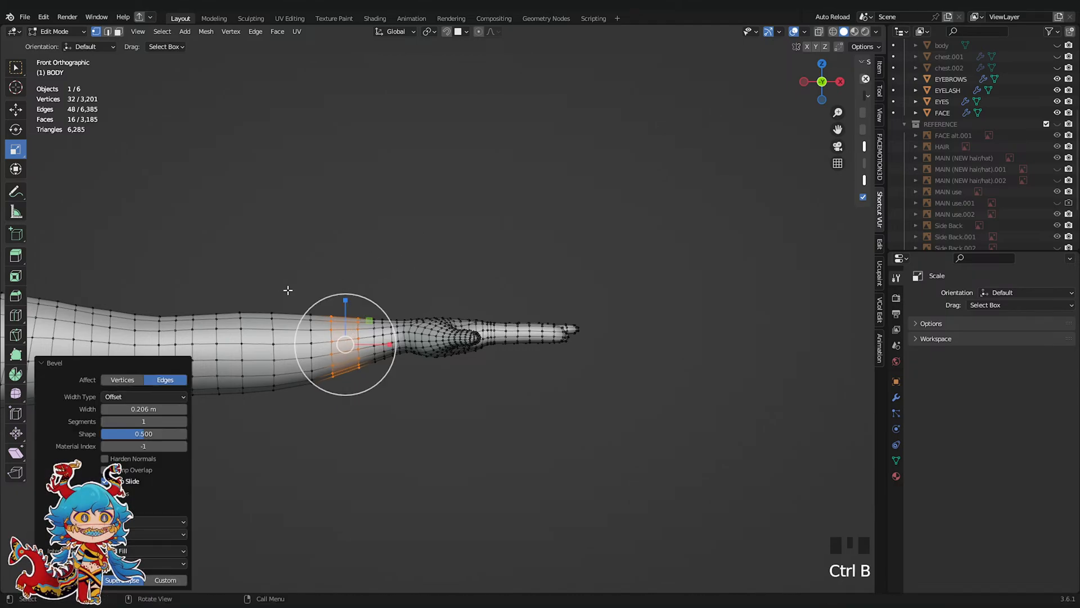
key(ctrl+r)
click(308, 294)
click(308, 304)
Return to Sculpt Mode and smooth the forearm around the newly added edge loops
key(Tab)
shift+drag(286, 339, 290, 340)
shift+drag(290, 340, 295, 340)
shift+drag(295, 341, 301, 357)
shift+drag(284, 368, 247, 375)
shift+drag(243, 368, 243, 351)
shift+drag(245, 346, 247, 344)
shift+click(247, 344)
Inflate the middle of the forearm with the Inflate/Deflate brush and smooth it toward the wrist
shift+middle_drag(221, 323, 326, 328)
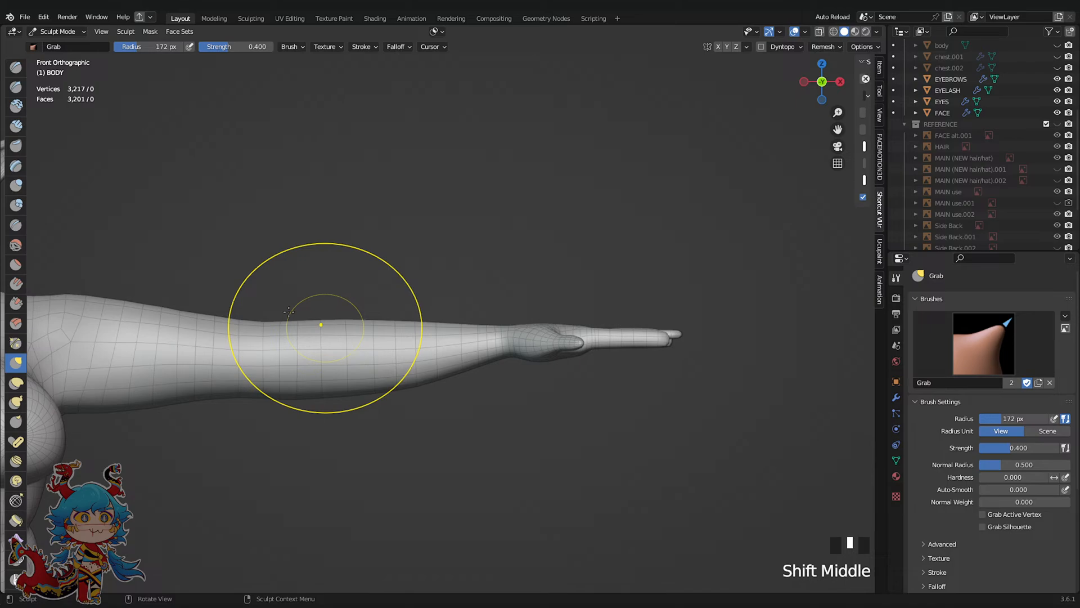
click(15, 186)
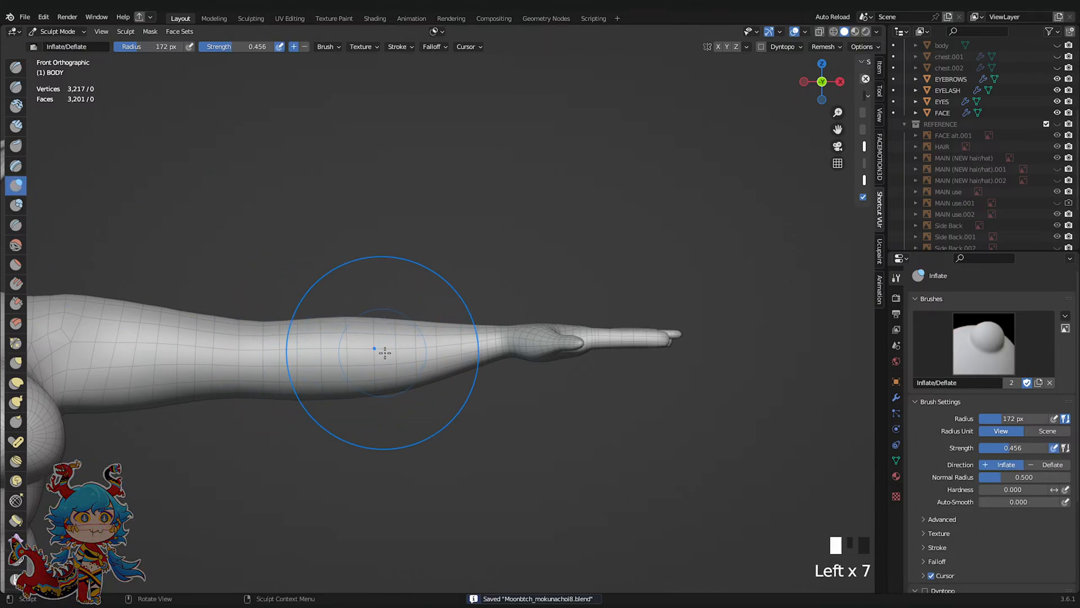
shift+drag(394, 355, 438, 365)
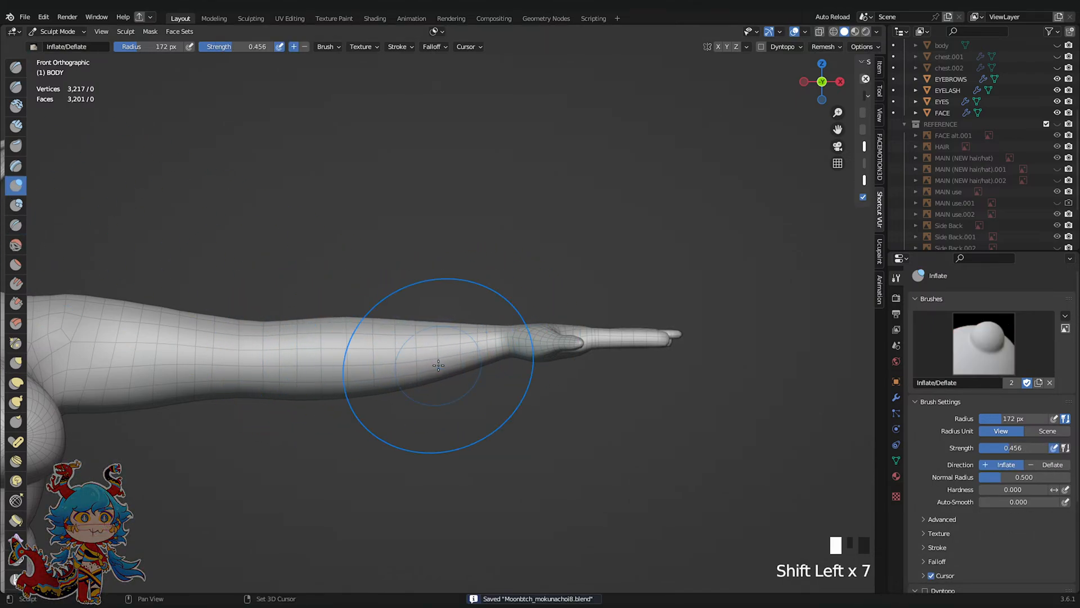
In top view, smooth the forearm's outer edge near the wrist and check the overall arm and hand shape
click(822, 64)
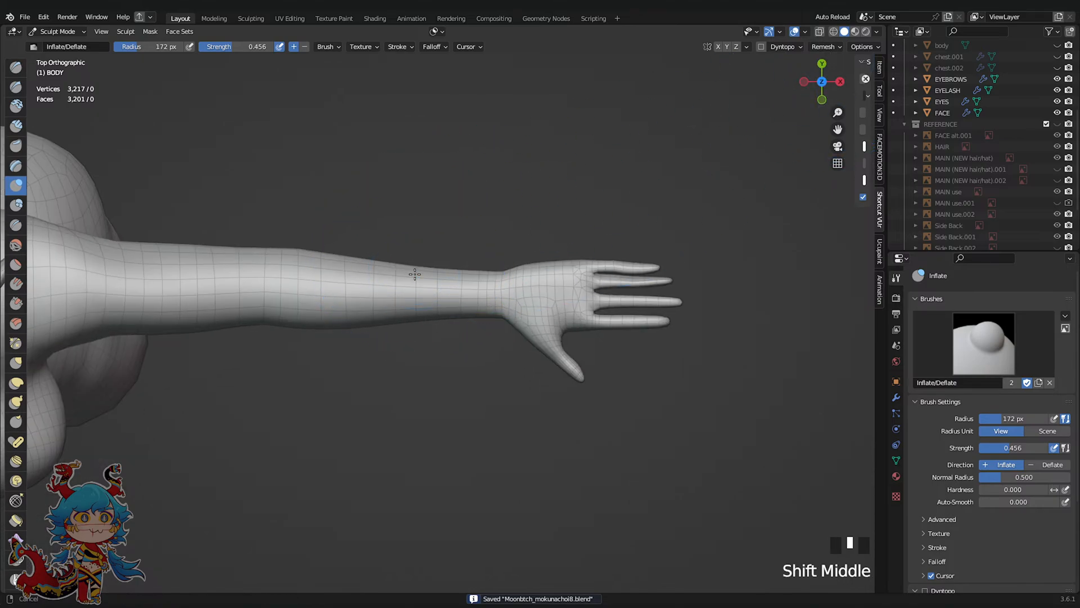
shift+drag(415, 274, 415, 279)
scroll(699, 188, down, 4)
shift+middle_drag(699, 188, 658, 225)
scroll(641, 264, up, 5)
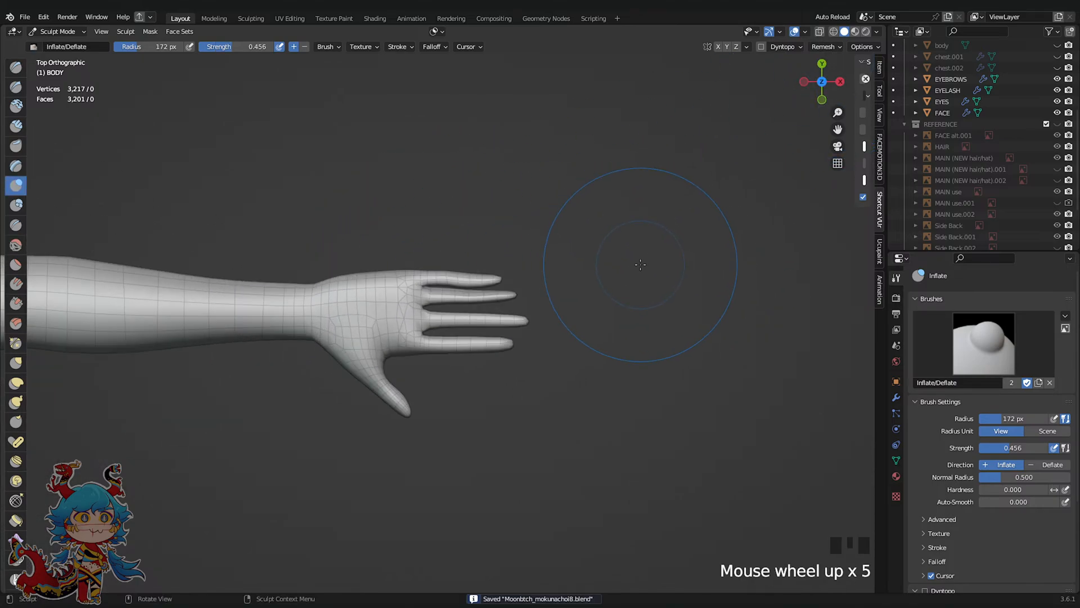
shift+middle_drag(641, 264, 611, 278)
In Edit Mode, enable proportional editing with Smooth falloff and Connected Only, and move the ring fingertip about 0.058 m toward the middle finger
key(Tab)
scroll(617, 280, up, 3)
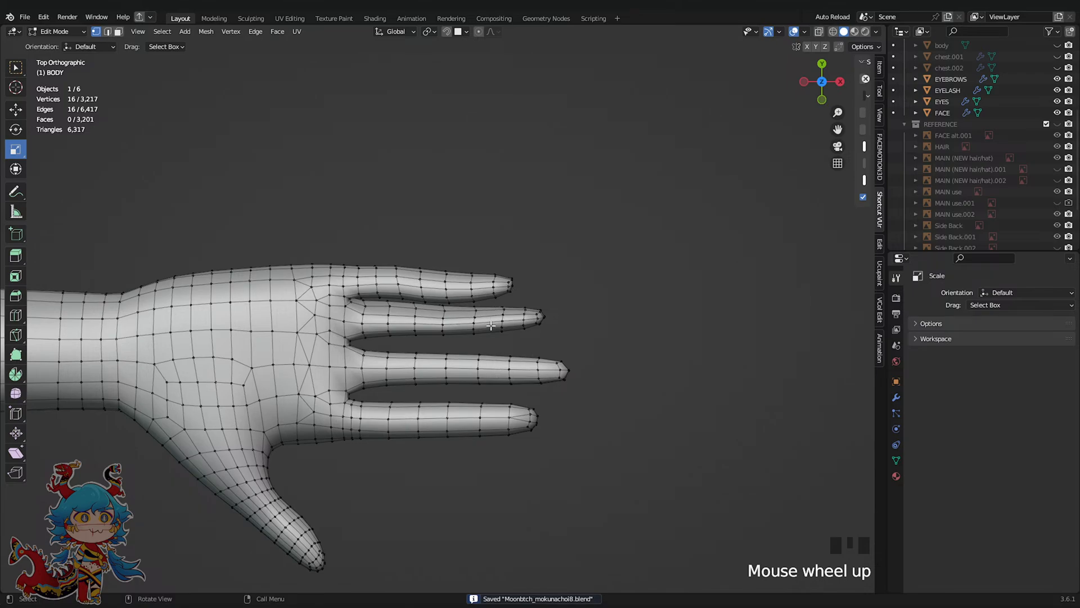
click(479, 31)
click(497, 32)
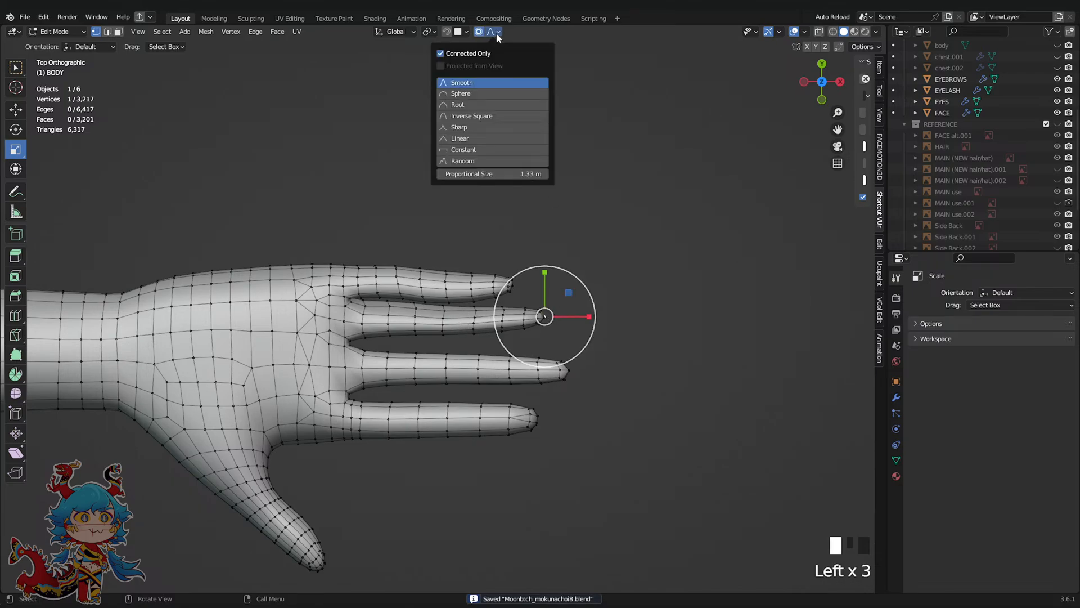
key(g)
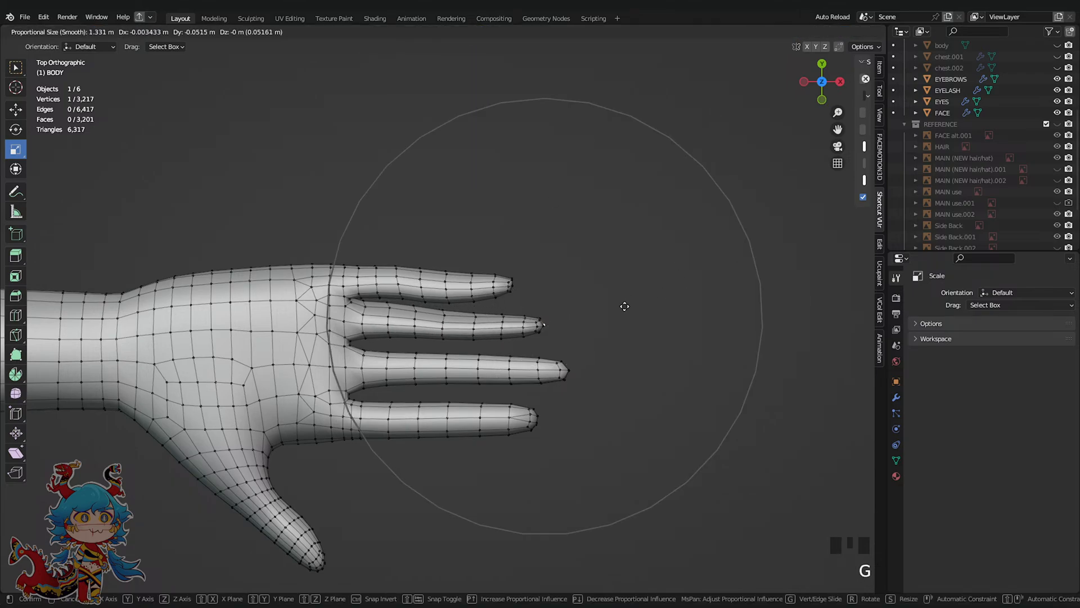
scroll(626, 311, down, 1)
scroll(626, 310, down, 1)
click(626, 310)
Rotate the ring finger about 1.8° from its tip vertex with a proportional size of 1.10
key(r)
scroll(641, 307, up, 4)
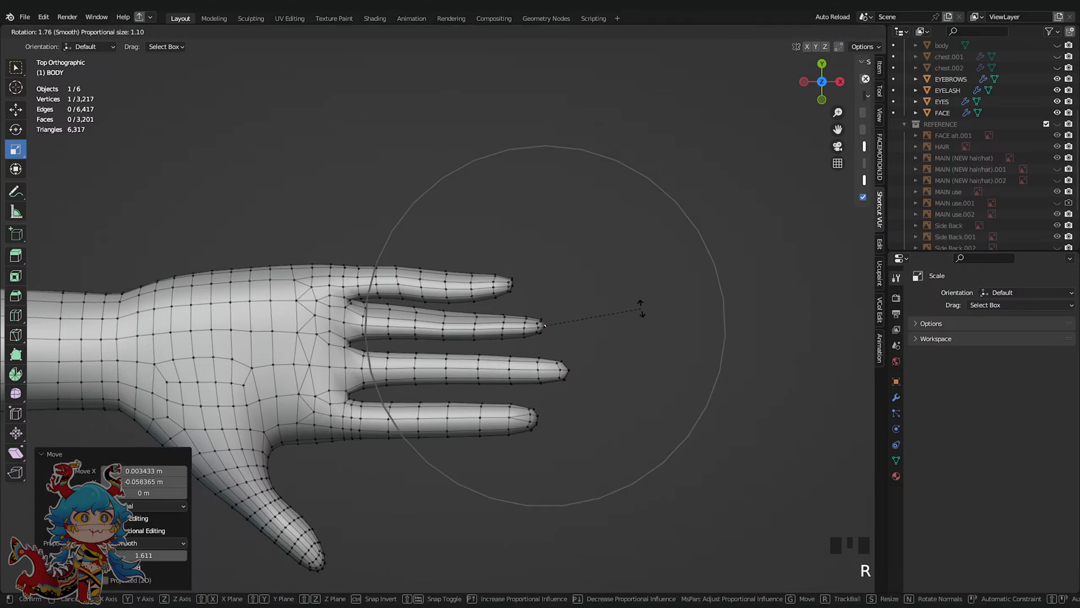
click(641, 308)
Rotate the little finger about 5.5° from its tip vertex and move the tip about 0.027 m toward the ring finger using proportional editing
click(522, 285)
key(r)
scroll(526, 283, up, 4)
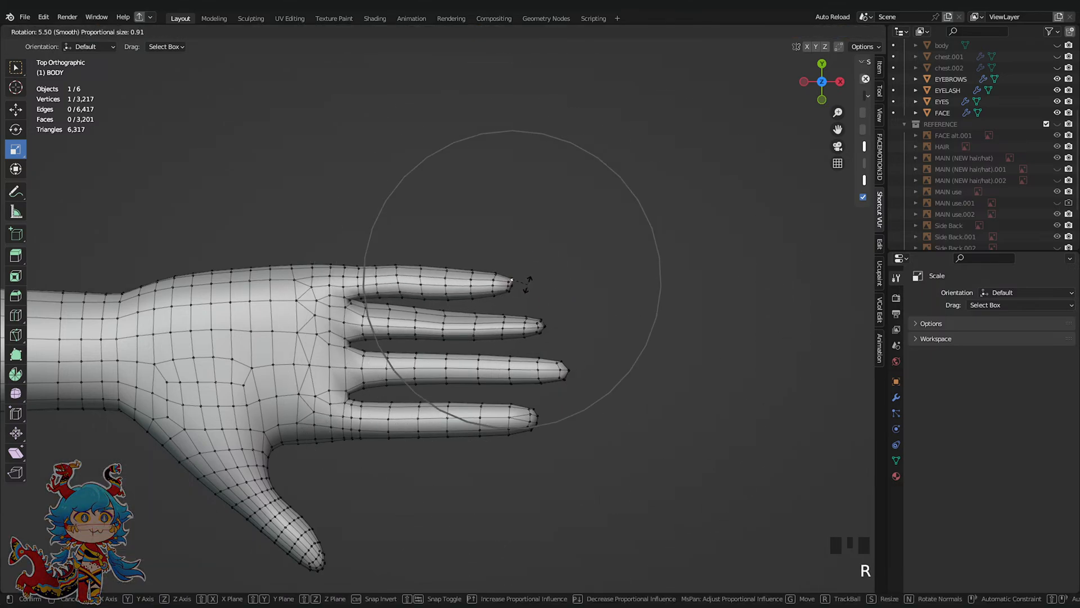
click(528, 285)
key(g)
scroll(529, 287, down, 4)
click(528, 288)
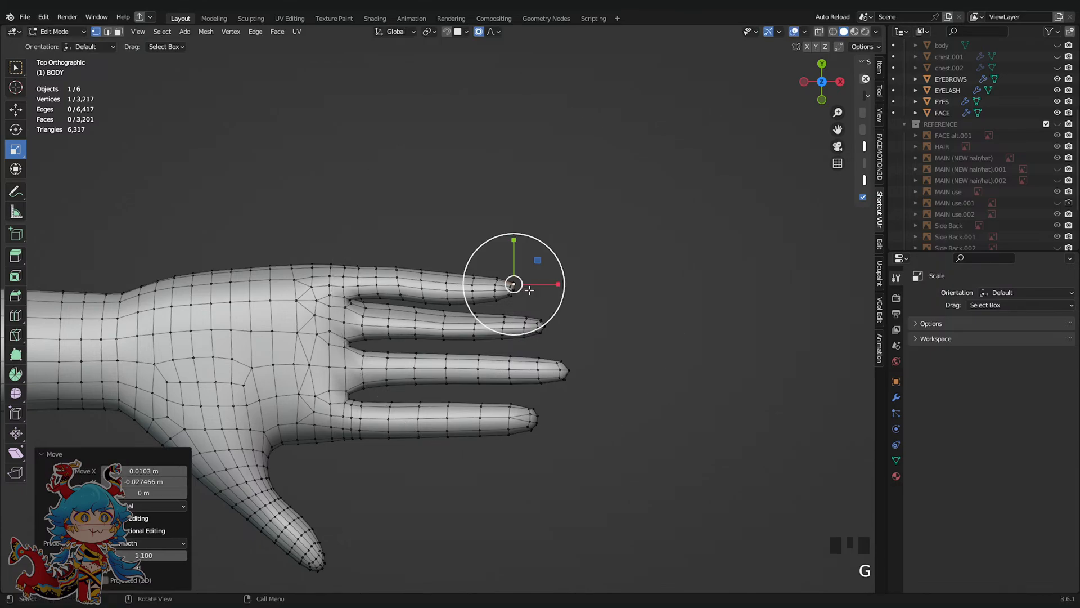
Rotate the little fingertip with proportional editing and smooth the little finger's surface in Sculpt Mode
key(r)
click(540, 290)
key(Tab)
mouse_move(426, 288)
shift+mouse_down()
mouse_move(414, 291)
mouse_move(482, 229)
mouse_move(458, 313)
shift+mouse_up()
scroll(645, 337, down, 3)
scroll(656, 371, up, 3)
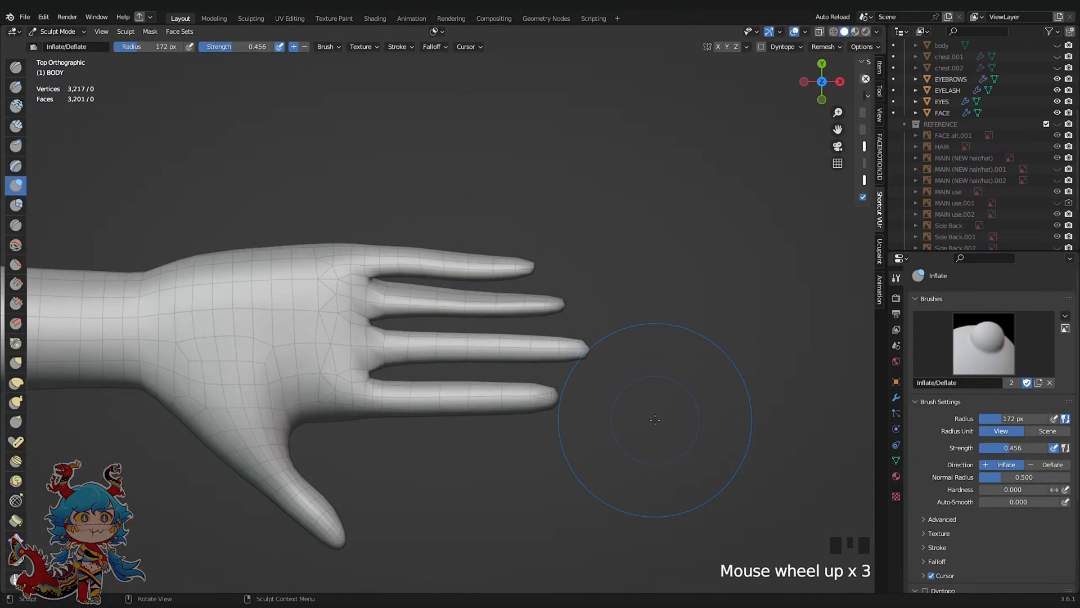
In the front view, flatten the index fingertip's two selected vertices to 0.617 along Z with proportional editing
click(821, 100)
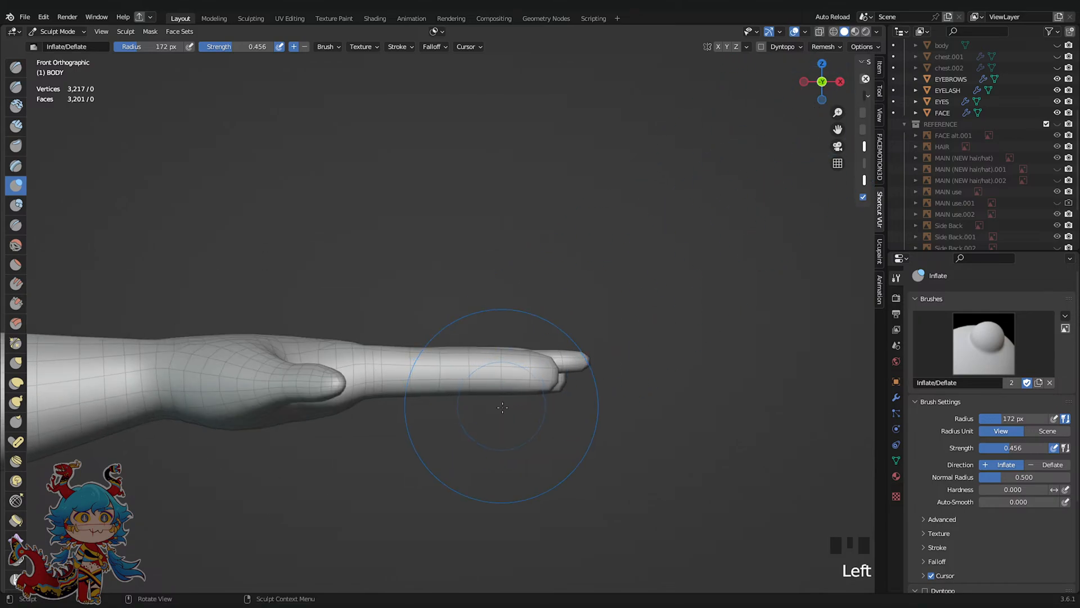
key(Tab)
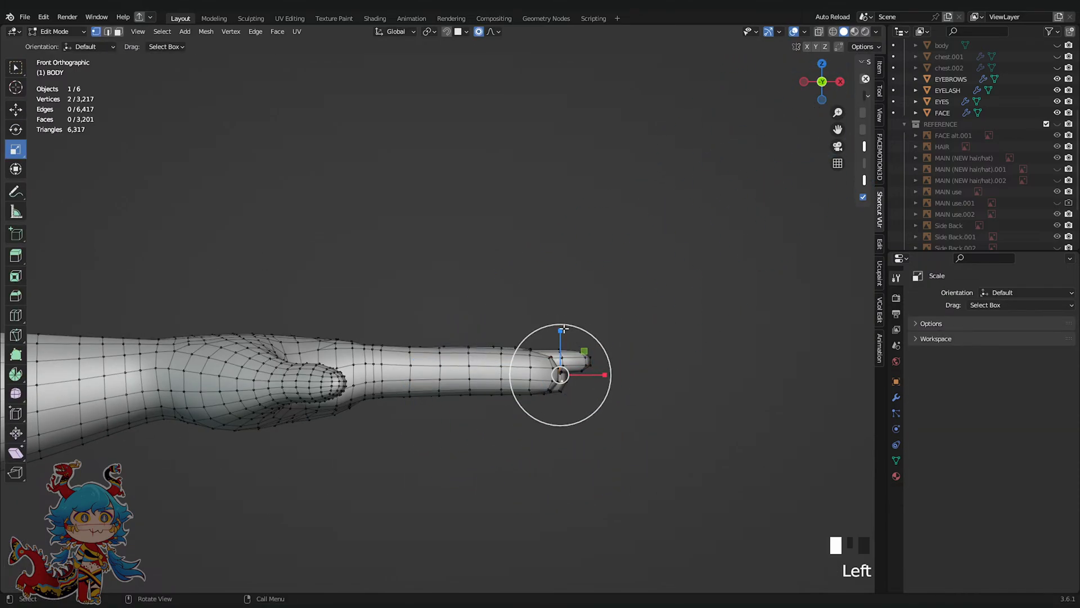
drag(564, 328, 564, 333)
click(562, 341)
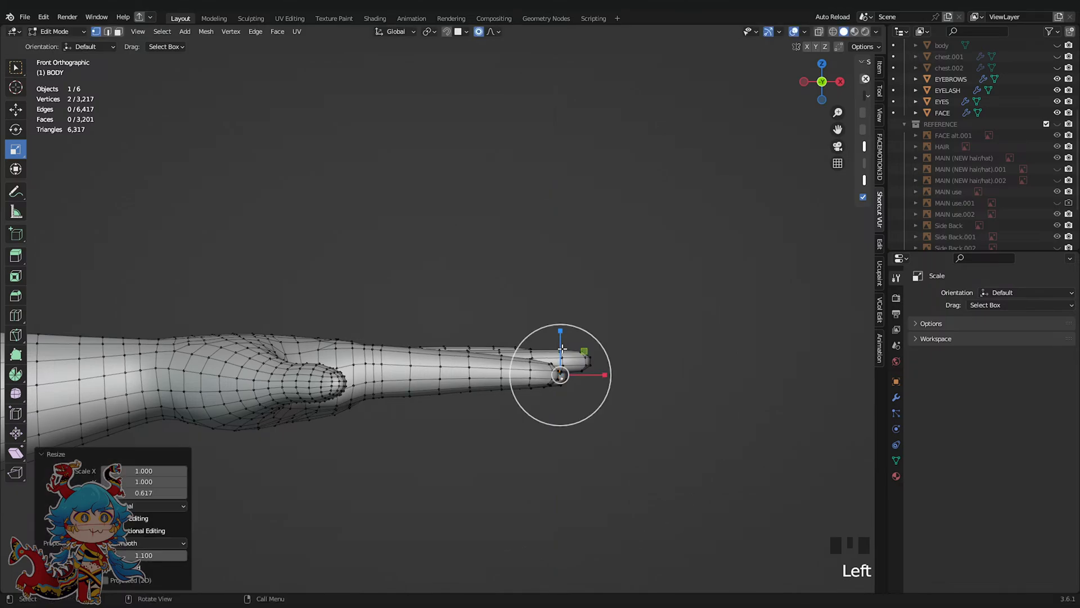
Raise the index fingertip by about 0.058 m and rotate it -1.78° with the proportional size reduced to 0.751
key(g)
click(601, 330)
key(r)
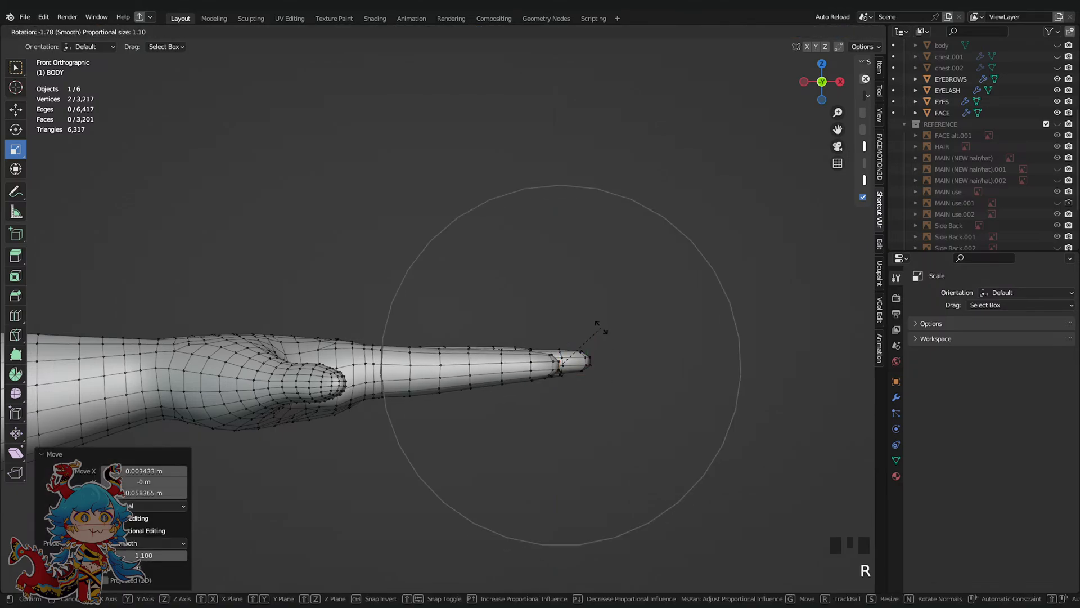
scroll(600, 330, up, 4)
click(600, 331)
scroll(601, 328, up, 2)
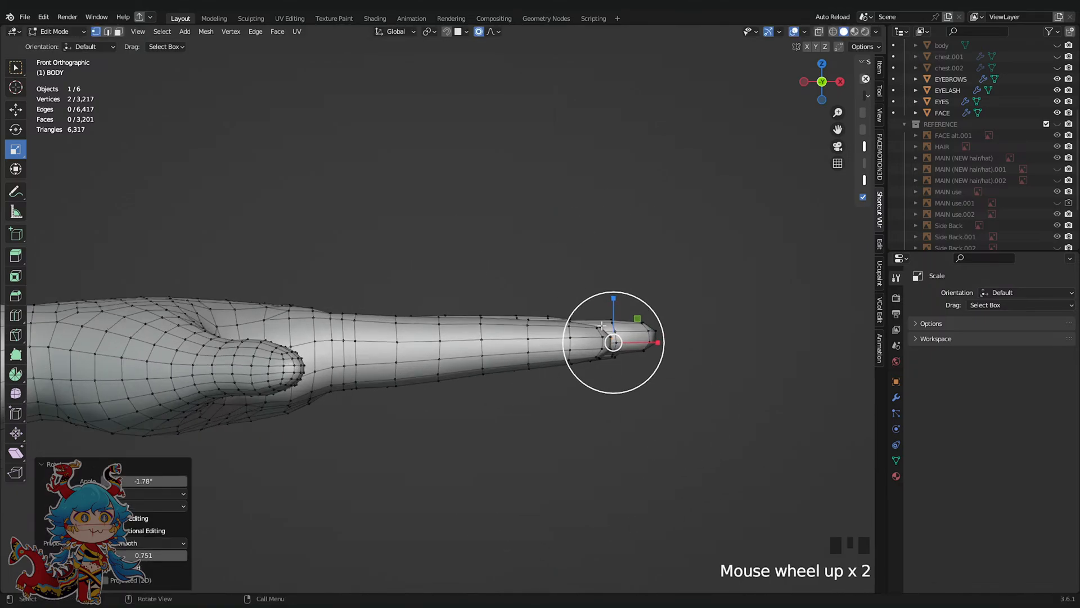
Nudge the side vertex near the index finger's base about 0.007 m toward the palm at proportional size 0.386, and save the file
click(397, 344)
key(g)
scroll(399, 346, up, 7)
click(399, 347)
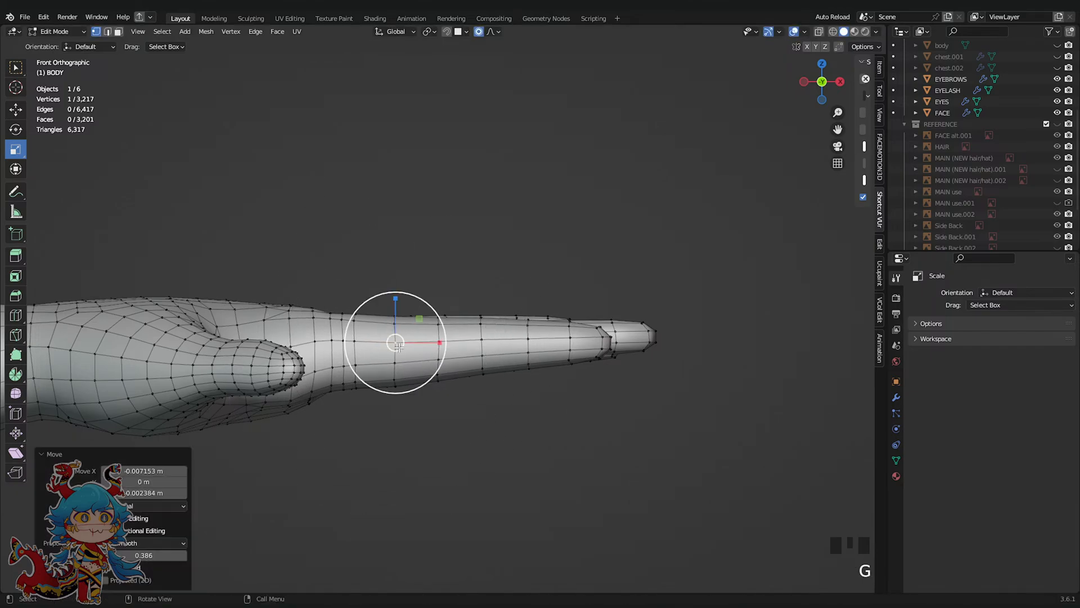
scroll(398, 347, down, 2)
scroll(506, 304, up, 2)
scroll(503, 293, up, 4)
key(ctrl+s)
scroll(502, 287, down, 3)
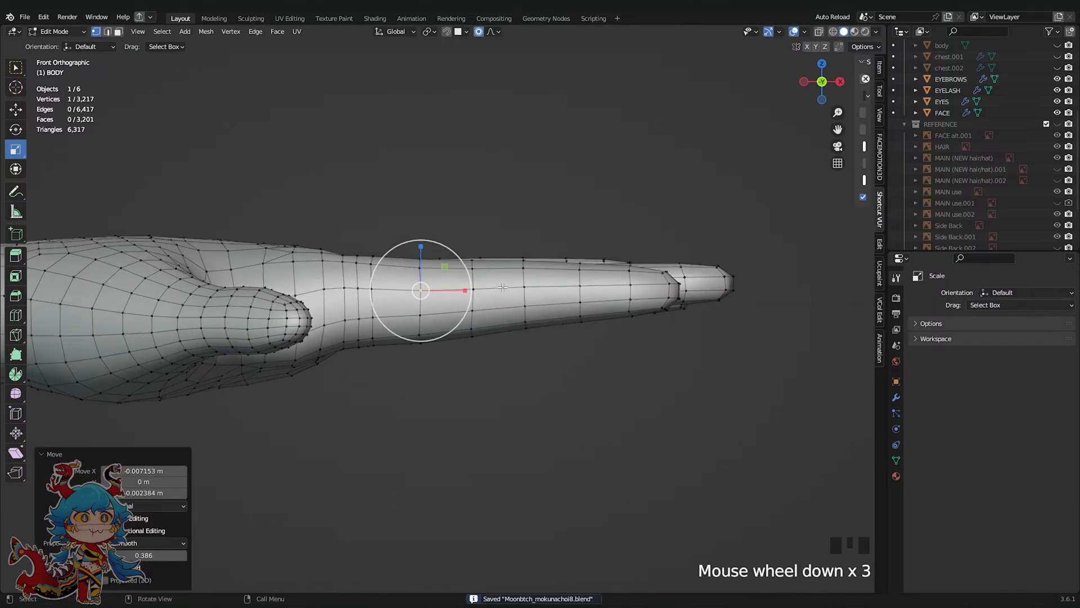
Add a loop cut on each side of the index finger's lower joint, sliding both close to the existing loop
click(425, 254)
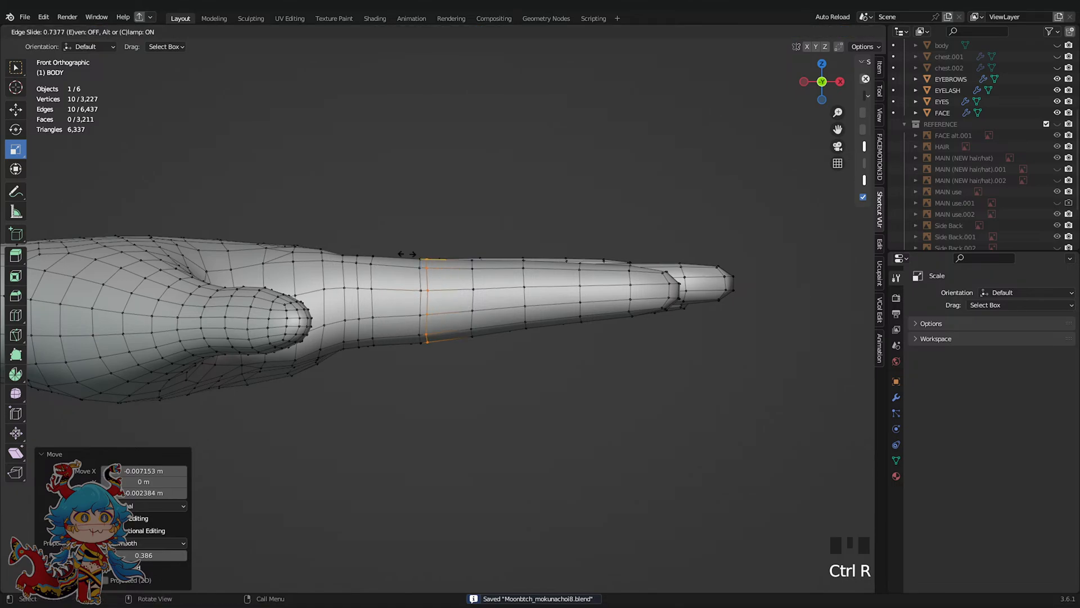
click(411, 257)
click(443, 260)
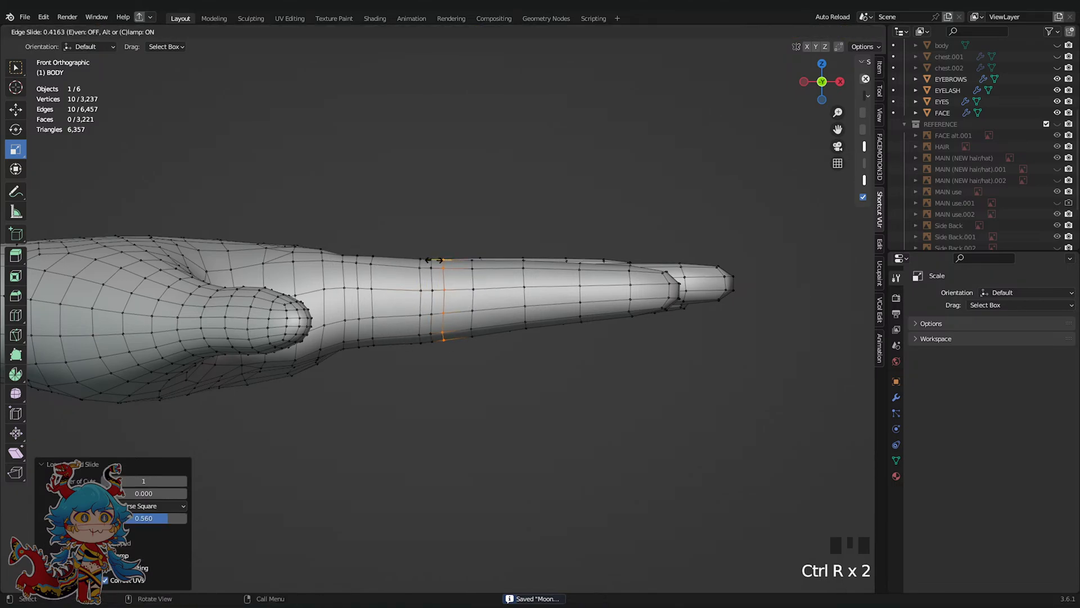
click(433, 260)
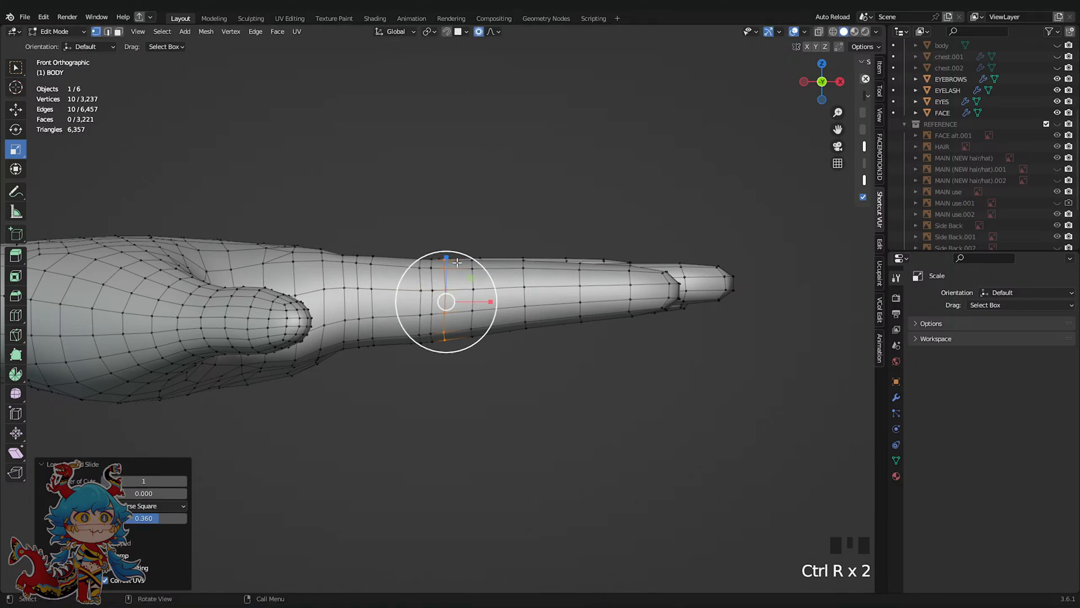
key(ctrl+r)
click(523, 287)
click(509, 271)
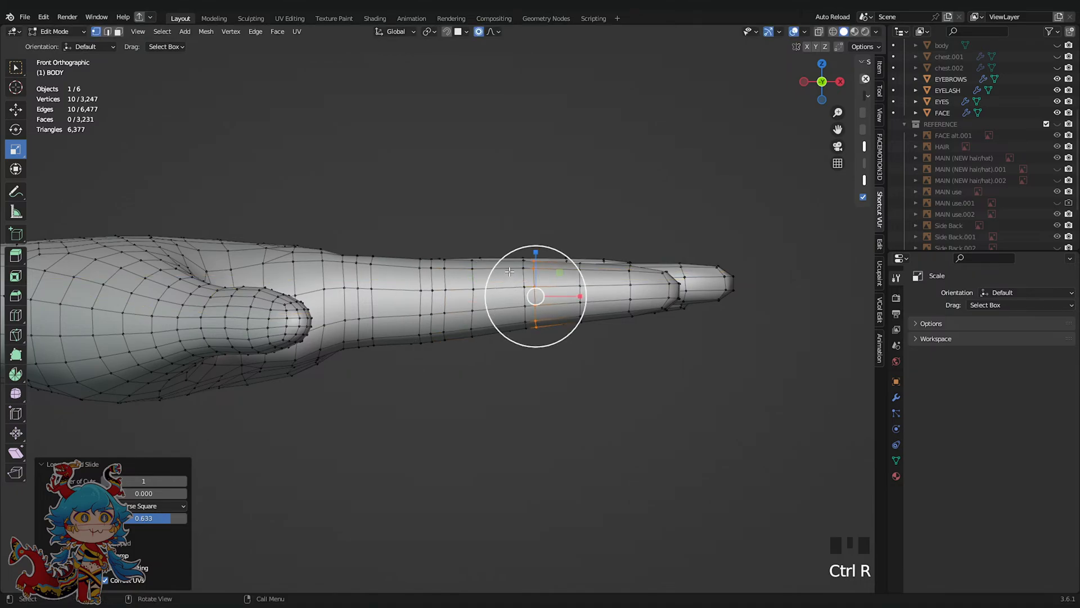
click(511, 260)
click(529, 262)
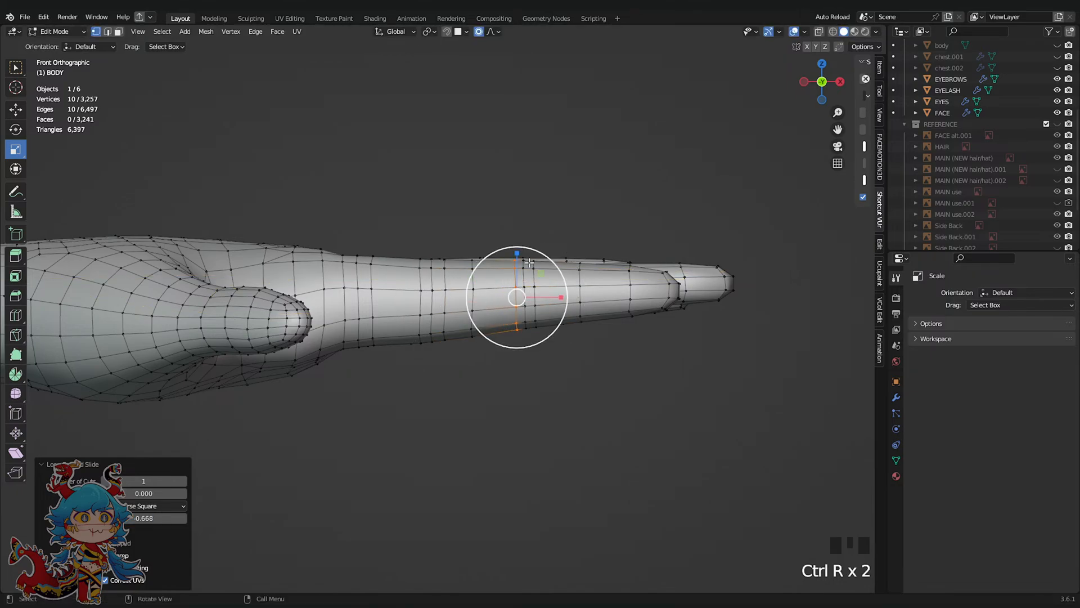
key(ctrl+z)
key(ctrl+z)
key(ctrl+z)
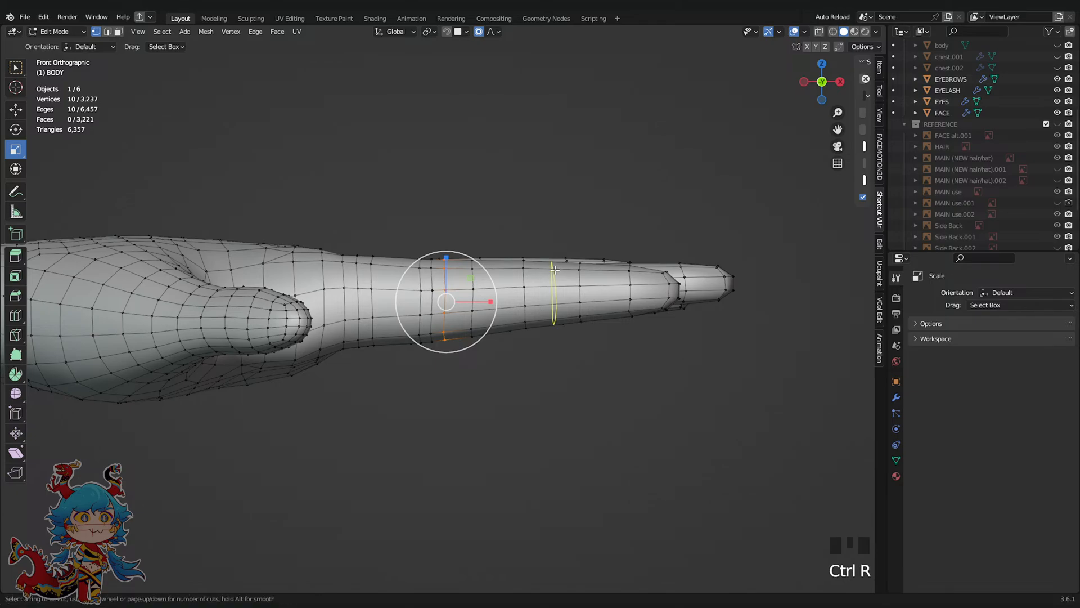
Add loop cuts around the index finger's upper joint and check the surface in Sculpt Mode
click(554, 270)
right_click(554, 270)
key(Tab)
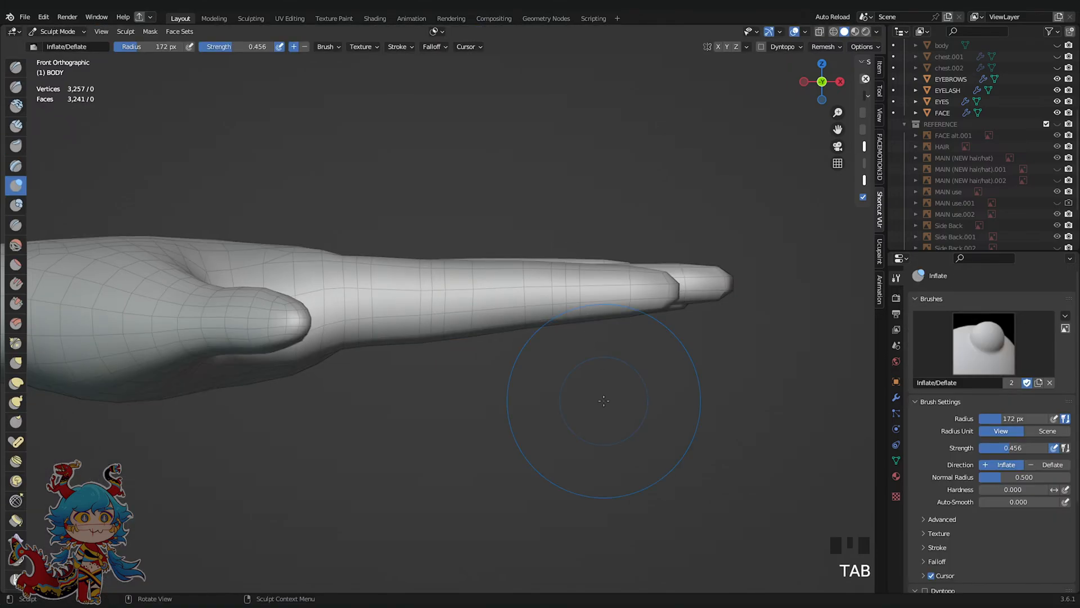
scroll(449, 307, up, 2)
Dissolve the two original edge loops lying between the index finger's two joints
key(Tab)
alt+click(487, 275)
key(x)
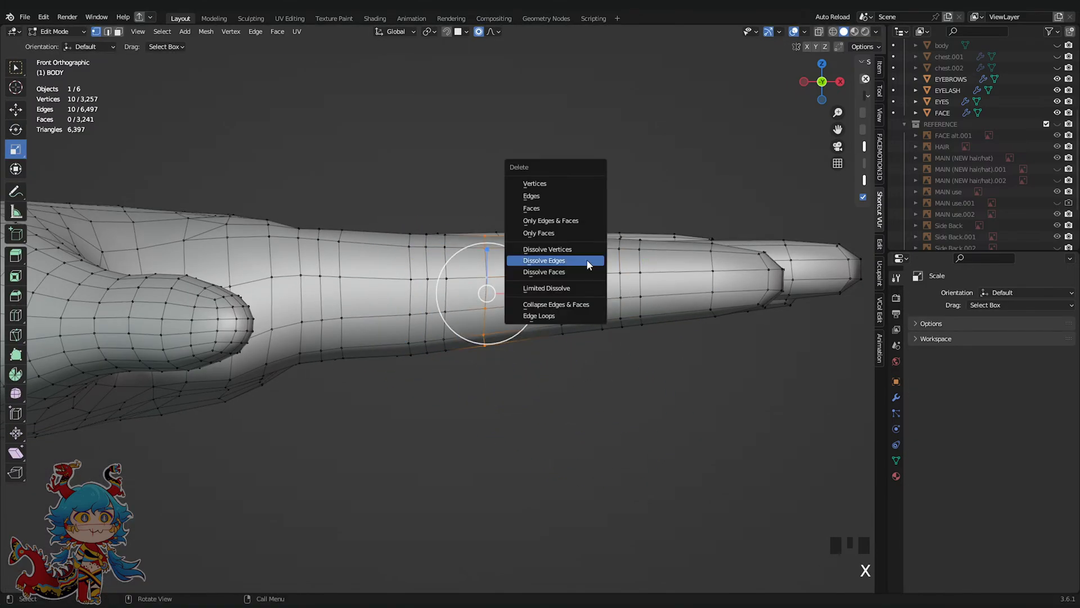
click(585, 262)
alt+click(561, 312)
key(x)
click(559, 279)
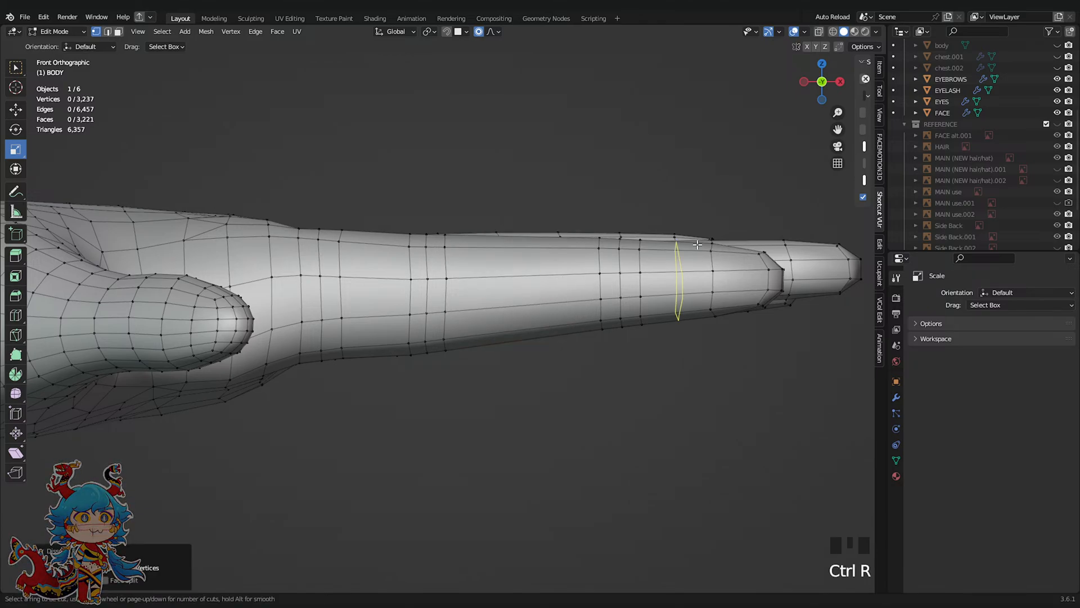
Add loop cuts along the index finger: one near the tip, three between the joints and one near the base
click(697, 244)
right_click(704, 307)
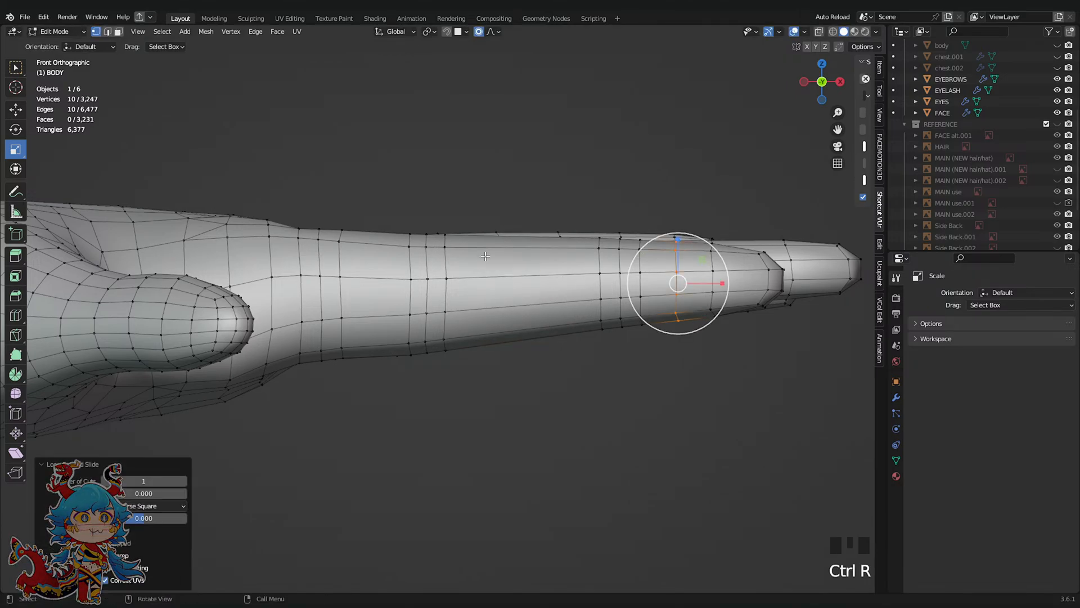
key(ctrl+r)
scroll(527, 253, up, 2)
click(535, 249)
right_click(535, 250)
key(ctrl+r)
click(389, 238)
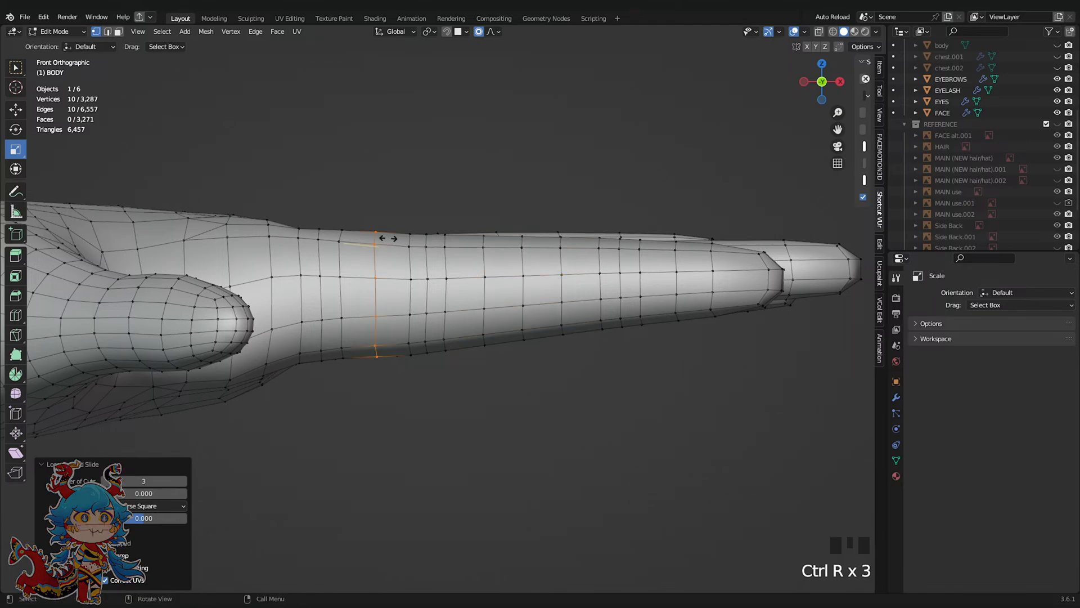
Smooth the index finger's underside in Sculpt Mode and save the file
key(Tab)
scroll(484, 332, down, 1)
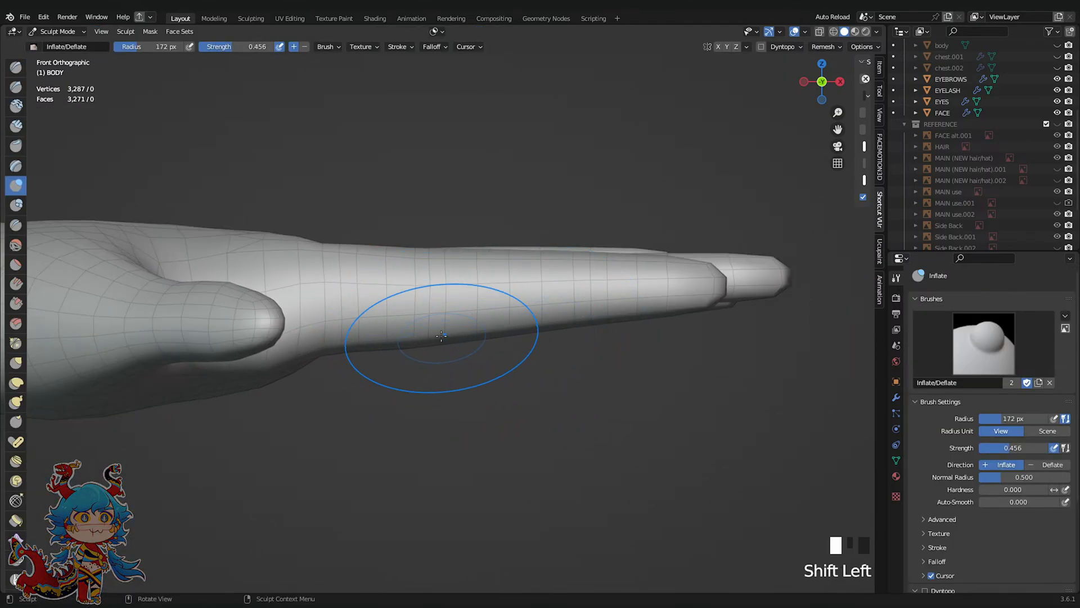
middle_drag(441, 336, 431, 234)
mouse_move(394, 168)
shift+mouse_down()
mouse_move(386, 159)
mouse_move(421, 144)
shift+mouse_up()
shift+drag(421, 144, 461, 138)
key(ctrl+s)
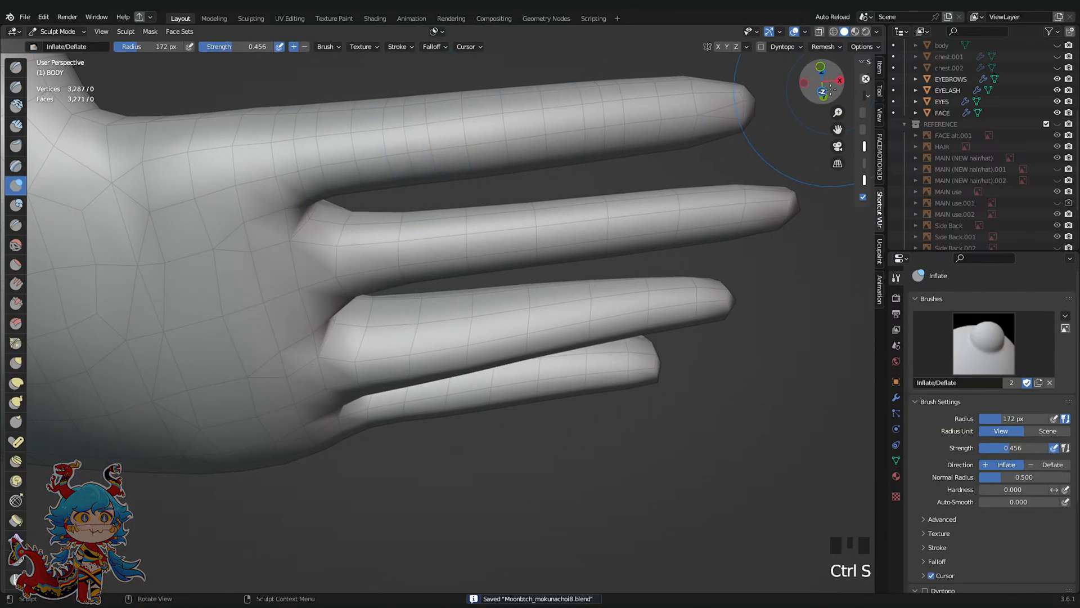
From the bottom view, reshape the thumb-side edge of the index finger with the Grab brush
click(824, 91)
shift+middle_drag(636, 140, 579, 303)
scroll(414, 293, up, 2)
scroll(452, 278, down, 1)
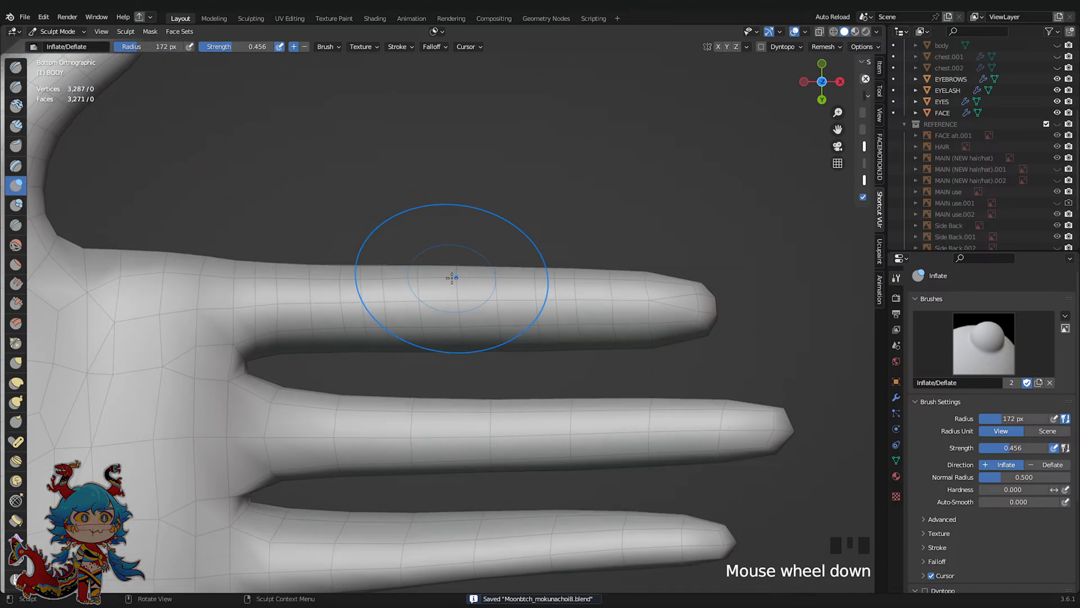
key(g)
click(398, 272)
click(458, 272)
click(492, 294)
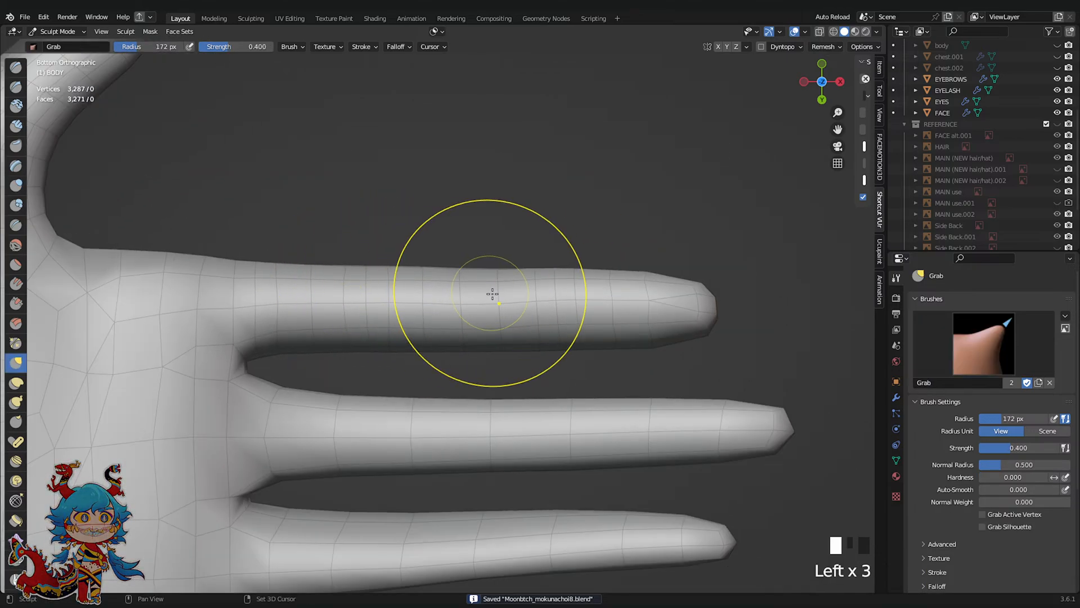
Smooth the index finger from its middle to the fingertip and save the file
shift+click(568, 300)
shift+click(585, 303)
shift+click(602, 304)
shift+click(619, 306)
shift+click(647, 301)
shift+click(687, 295)
key(ctrl+s)
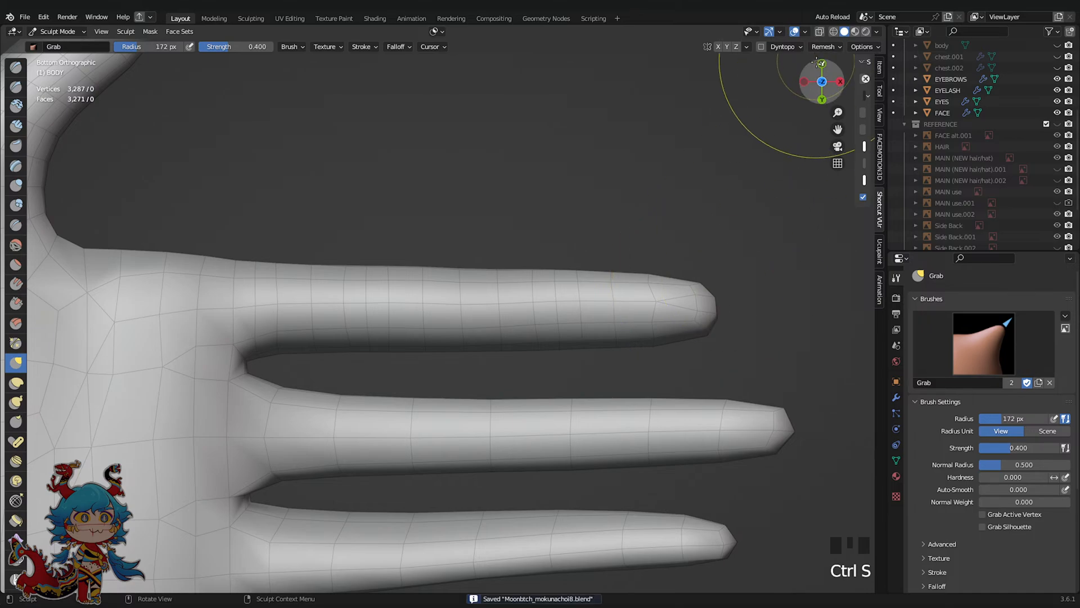
From the front view, sculpt joint creases and pads along the index finger's underside with the Grab brush, and save the file
click(820, 63)
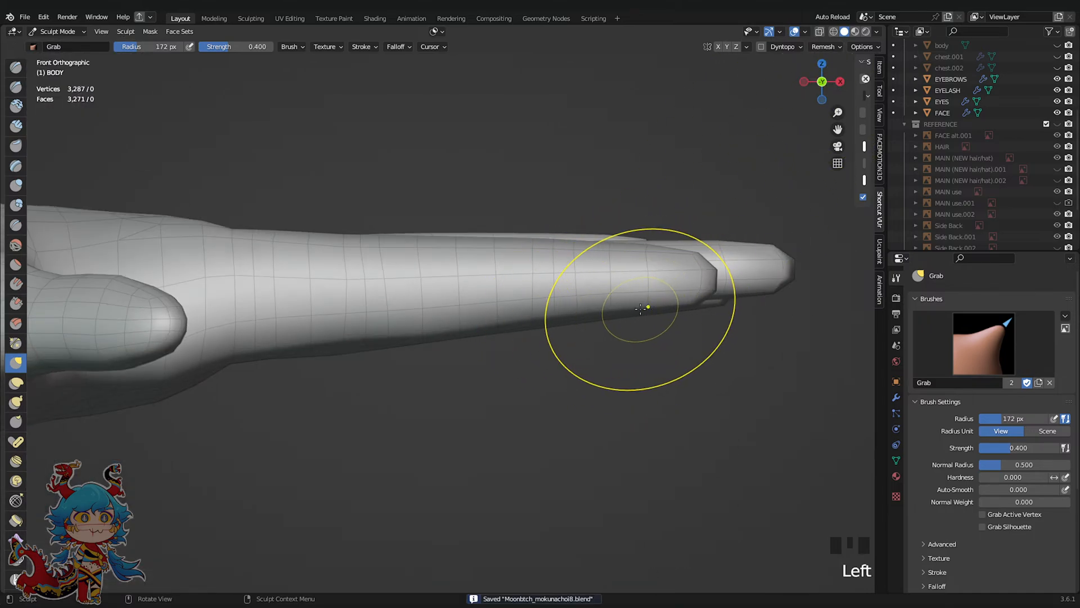
mouse_move(639, 310)
mouse_down()
mouse_move(626, 338)
mouse_move(603, 329)
mouse_up()
drag(487, 326, 495, 345)
drag(371, 333, 365, 340)
mouse_move(362, 340)
middle_down()
mouse_move(530, 370)
mouse_move(400, 342)
mouse_move(388, 350)
middle_up()
key(Tab)
key(ctrl+s)
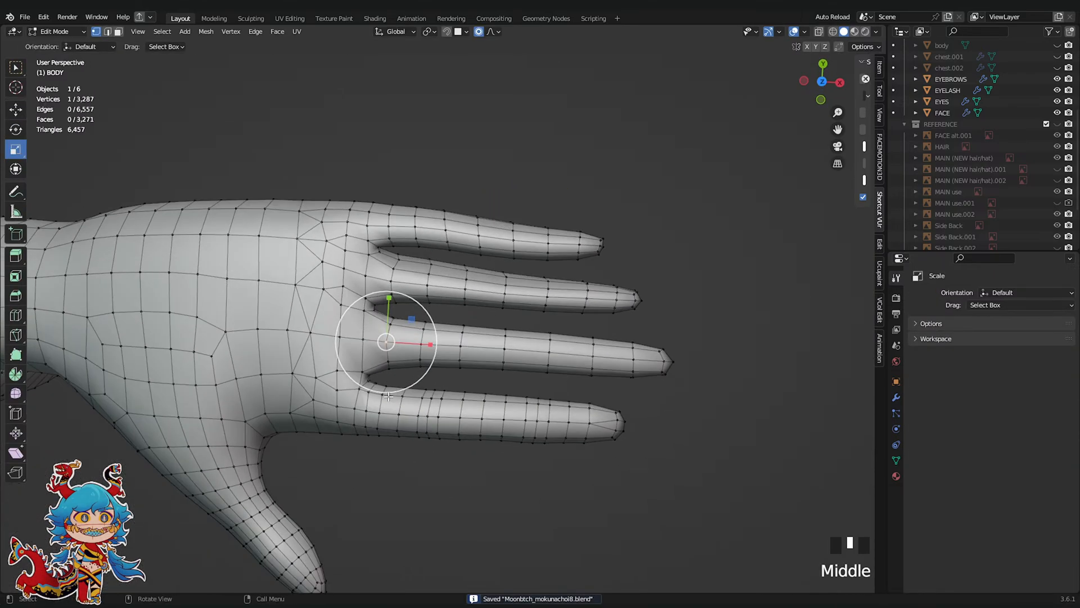
Mark seams on the edge loops at the bases of the middle, ring and little fingers
click(389, 350)
alt+shift+click(393, 283)
alt+shift+click(392, 225)
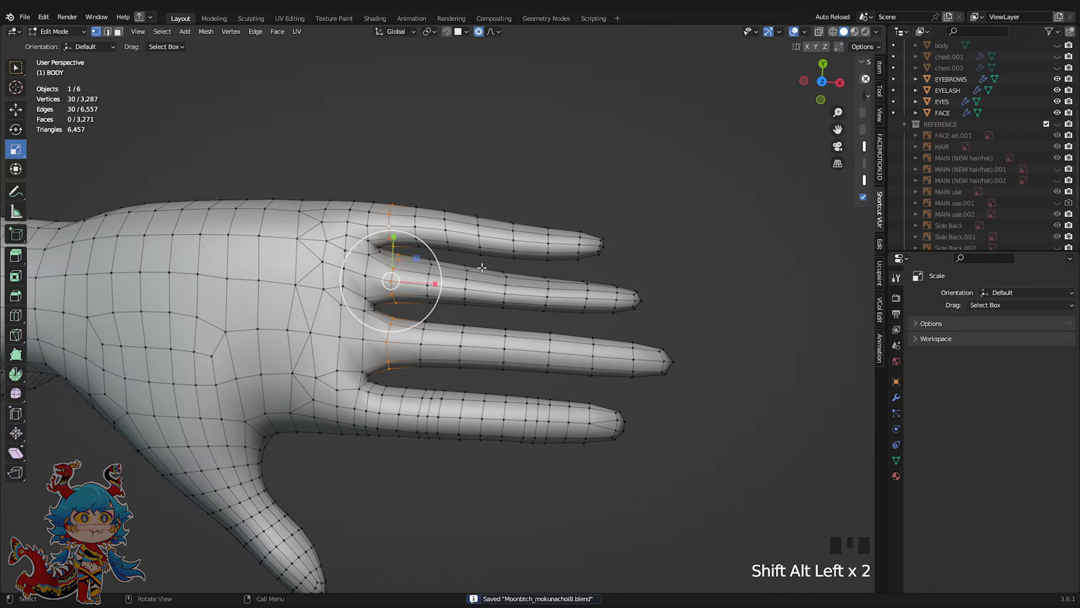
key(u)
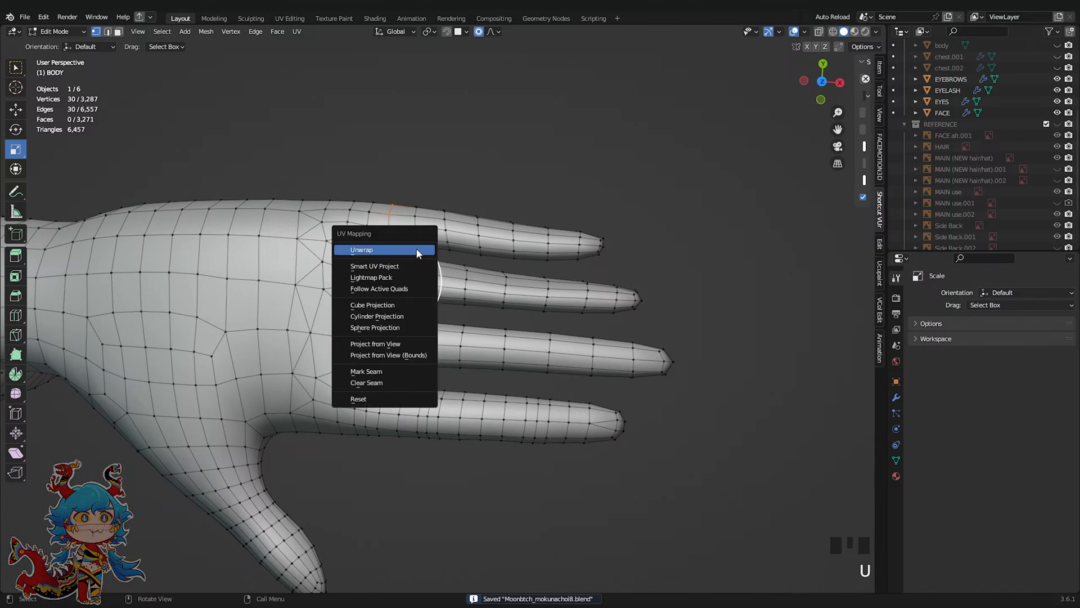
click(399, 369)
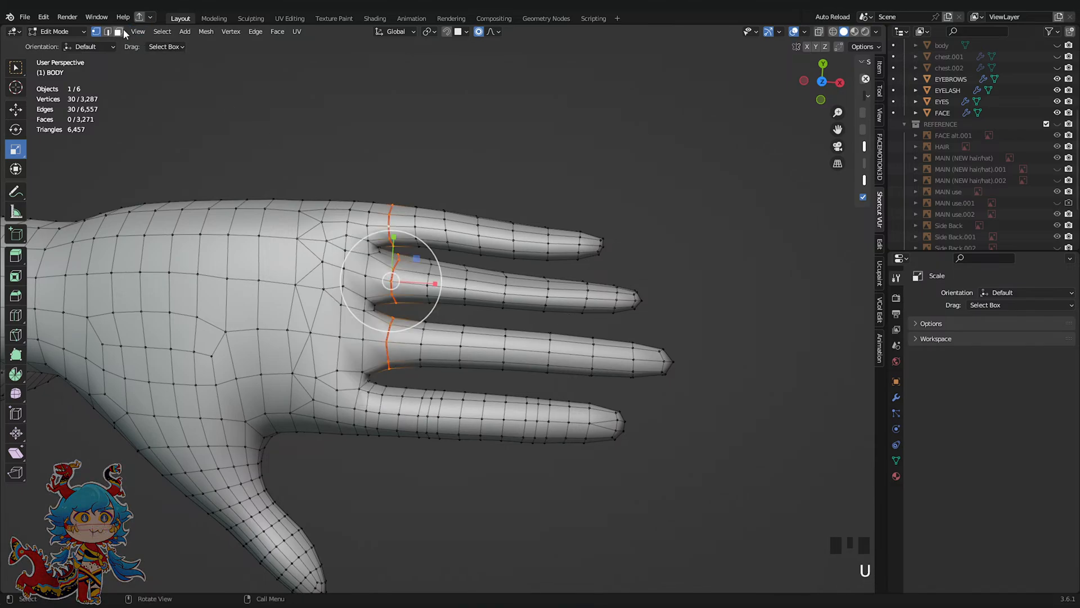
Select the middle, ring and little fingers up to their seams, hide them, and save the file in the front view
key(l)
key(l)
key(l)
key(l)
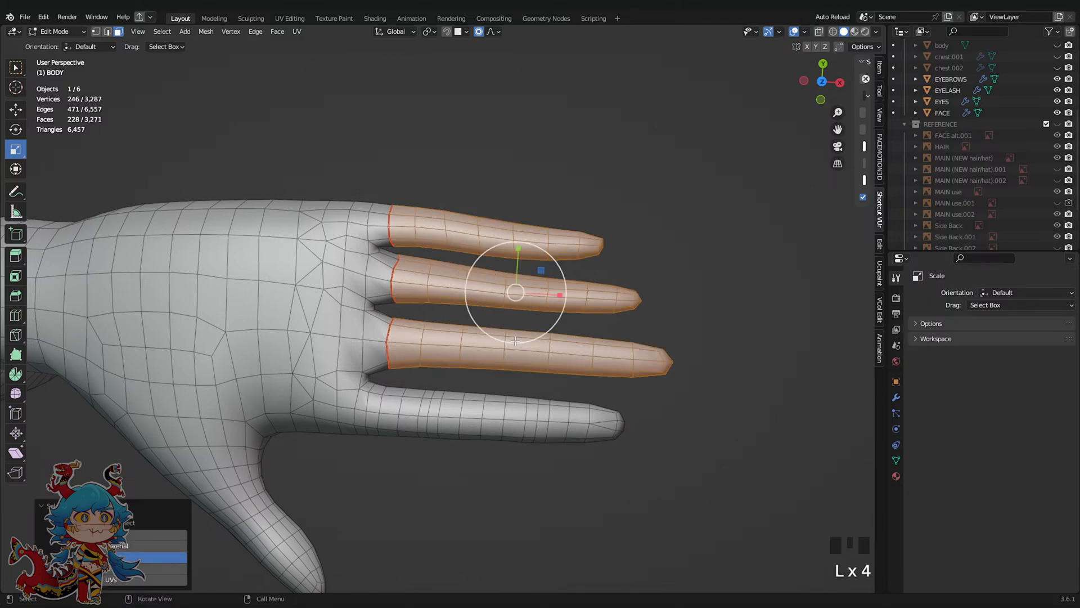
key(h)
click(822, 100)
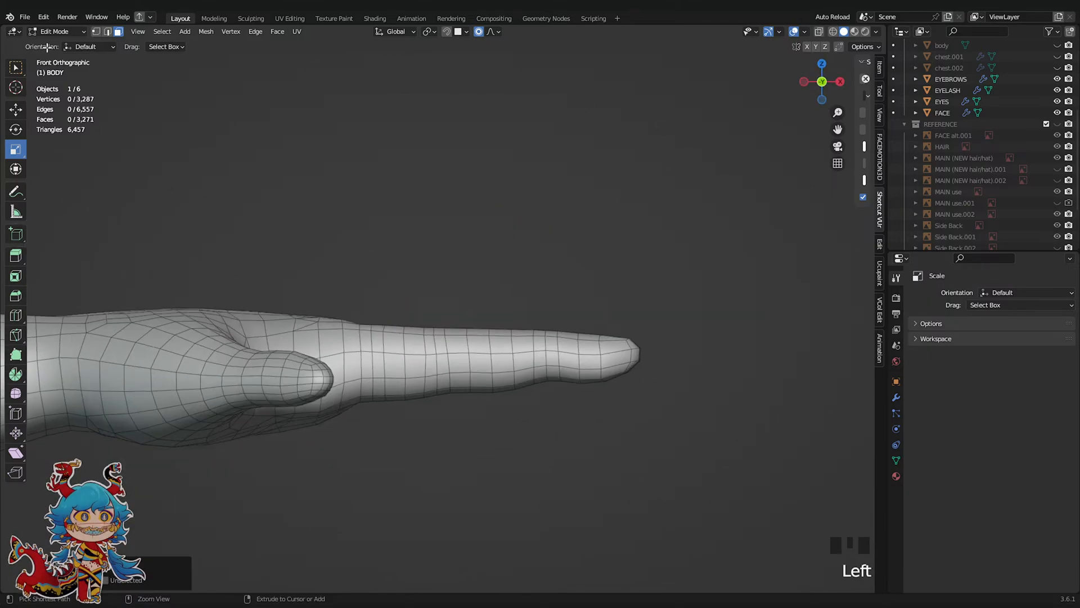
key(ctrl+s)
click(63, 32)
click(70, 44)
key(Tab)
shift+middle_drag(511, 349, 513, 285)
scroll(512, 285, up, 2)
key(ctrl+s)
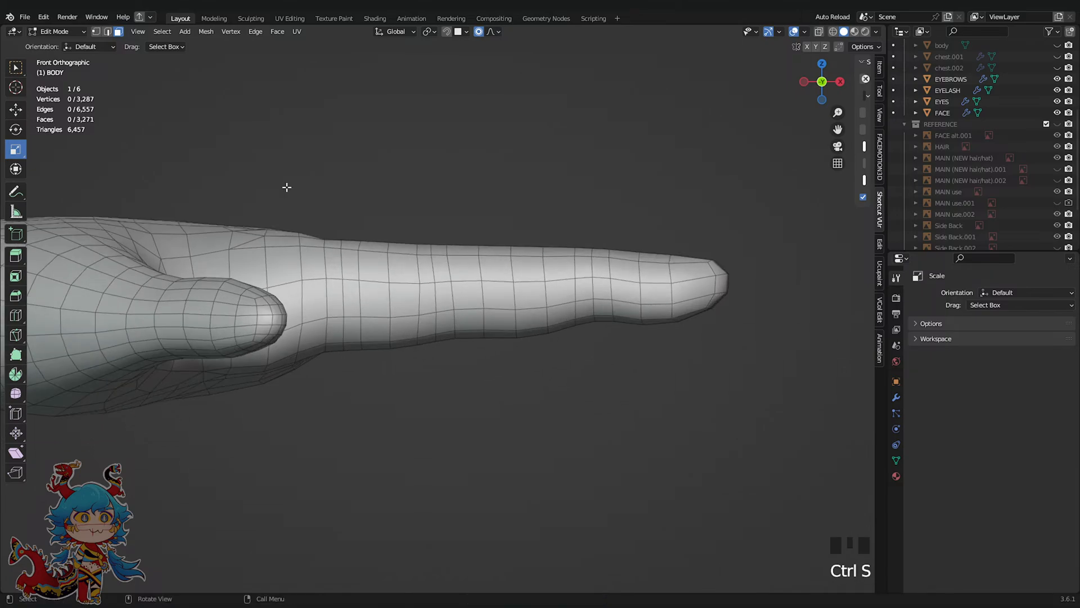
Move the vertex on the underside of the index finger's base up by about 0.015 m with the Move tool
click(96, 32)
shift+middle_drag(425, 212, 423, 187)
scroll(421, 201, up, 2)
key(ctrl+s)
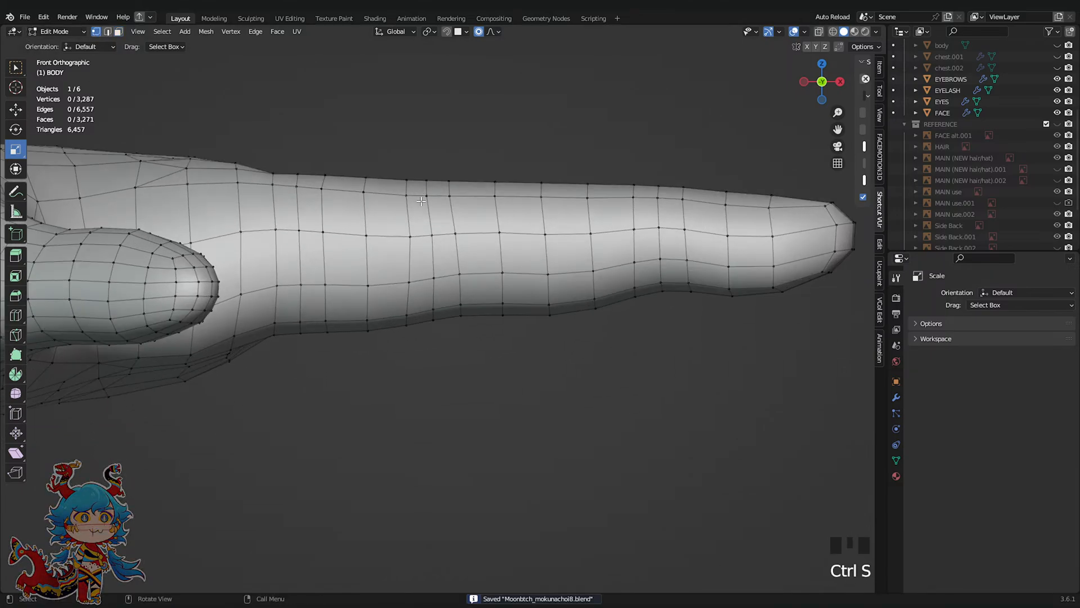
scroll(316, 357, down, 1)
click(302, 332)
click(11, 112)
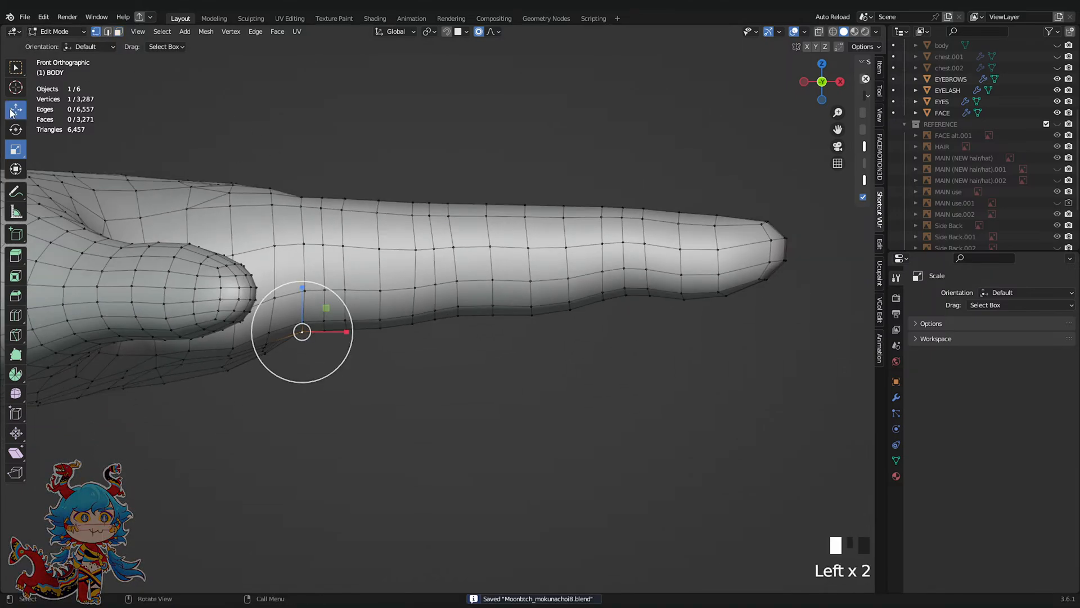
drag(303, 289, 302, 281)
scroll(591, 282, down, 6)
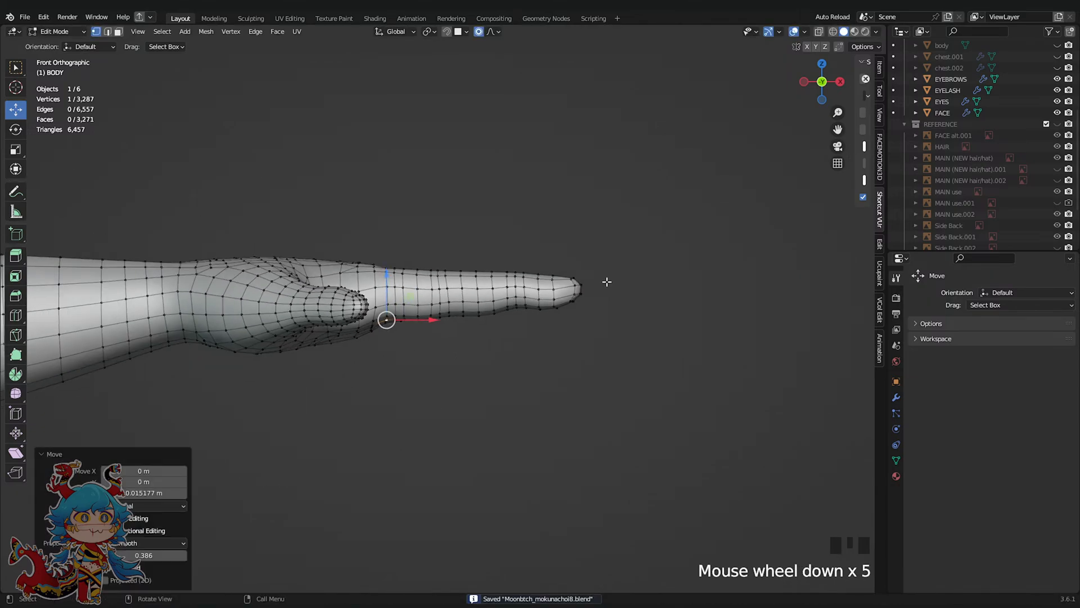
Switch the body mesh from Edit Mode to Sculpt Mode with the hand seen from the top
scroll(583, 283, up, 1)
key(Tab)
key(Tab)
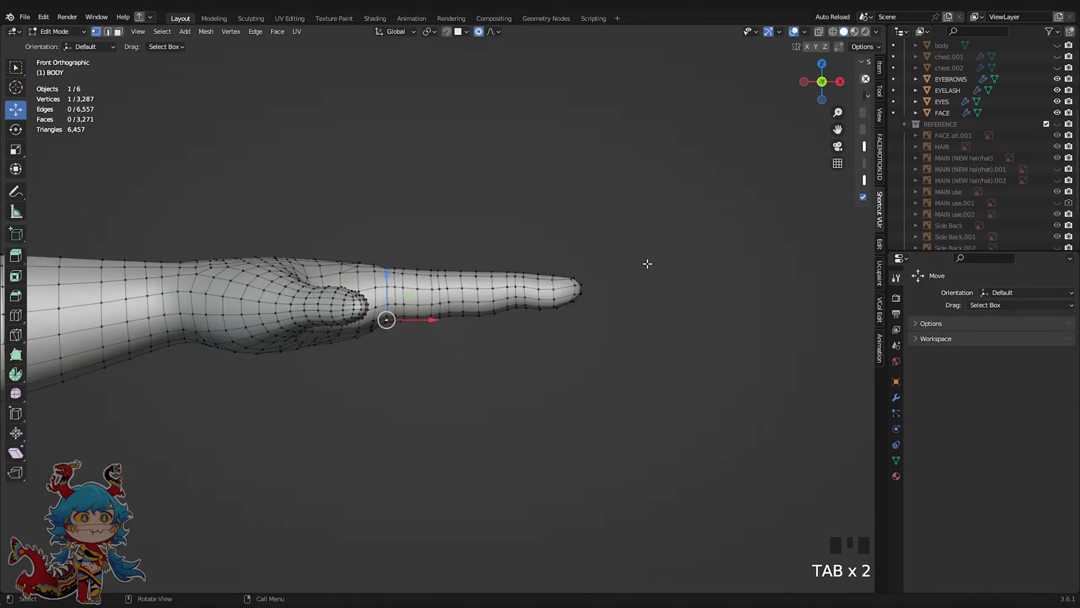
middle_drag(646, 260, 648, 306)
click(822, 68)
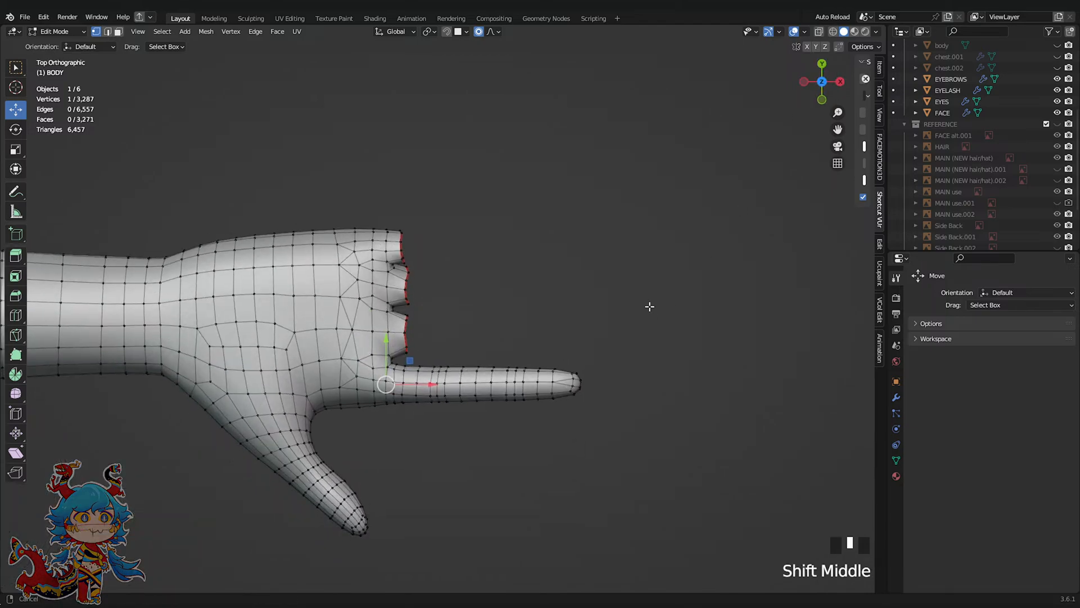
scroll(511, 250, up, 2)
scroll(511, 250, up, 2)
click(56, 32)
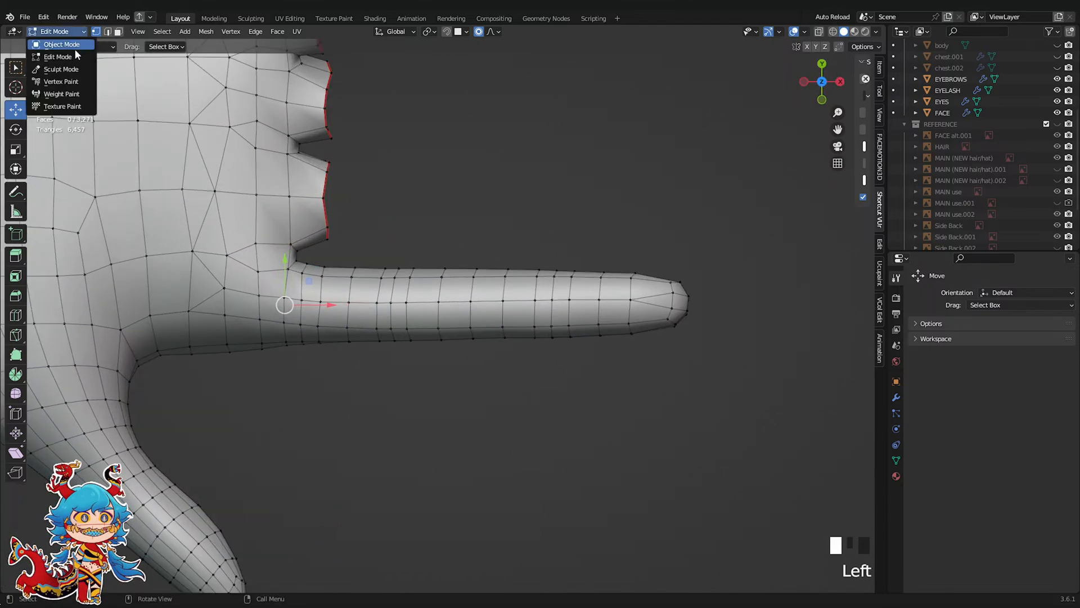
click(56, 70)
Smooth the index finger's surface around its base and first joint with the Smooth brush
scroll(350, 278, up, 2)
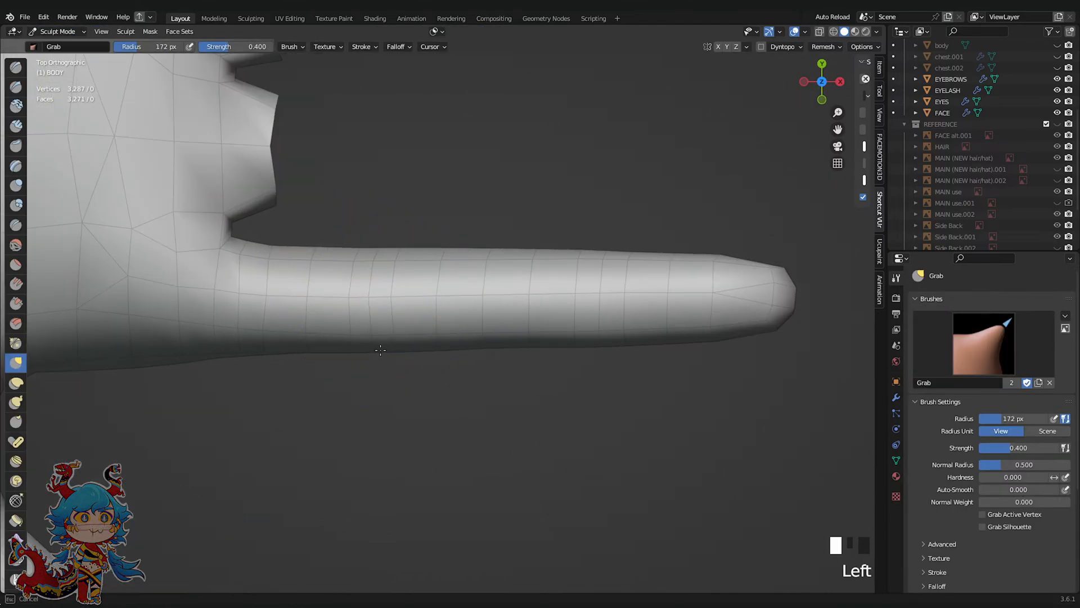
drag(386, 315, 385, 314)
shift+click(376, 297)
shift+click(377, 297)
shift+click(376, 297)
shift+click(376, 297)
shift+click(261, 302)
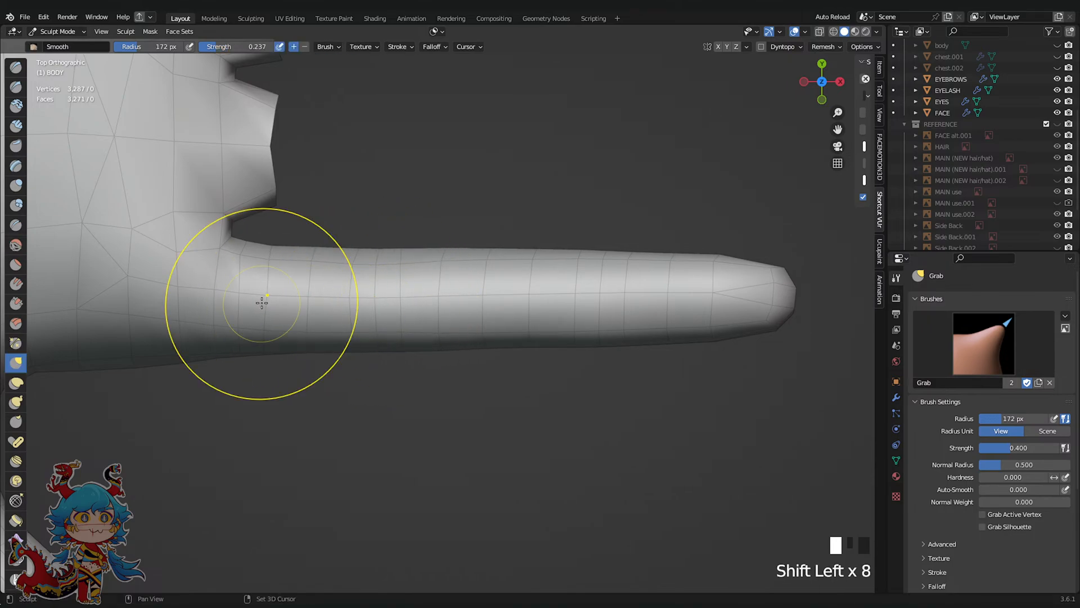
shift+click(261, 302)
shift+click(265, 302)
From the top view, shape the index finger's side contours with the Grab brush, indenting the joints and tapering the fingertip
scroll(561, 319, down, 4)
shift+middle_drag(401, 316, 470, 340)
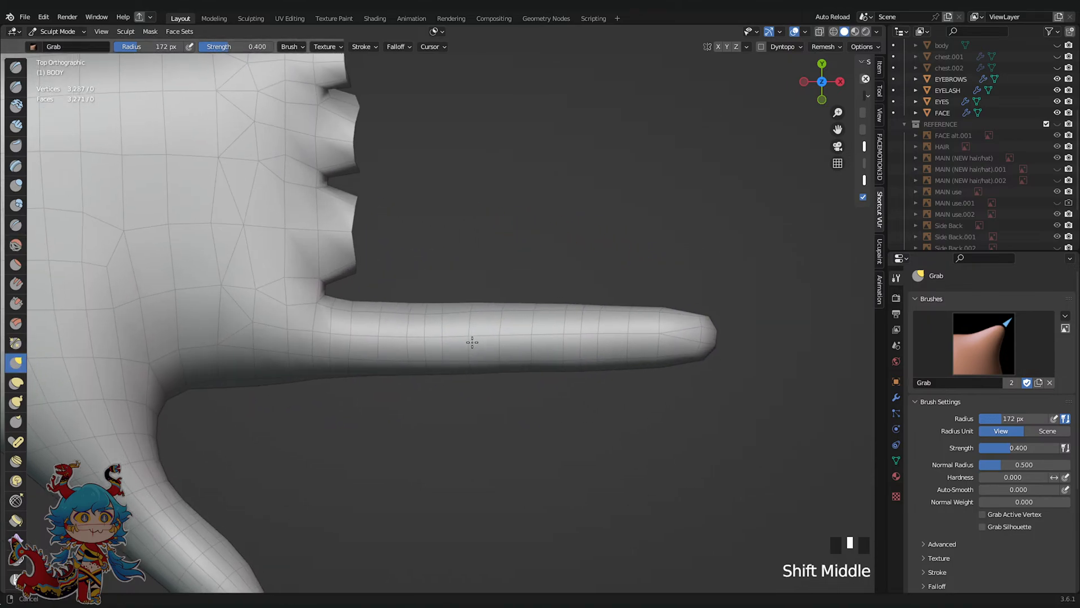
scroll(421, 296, up, 2)
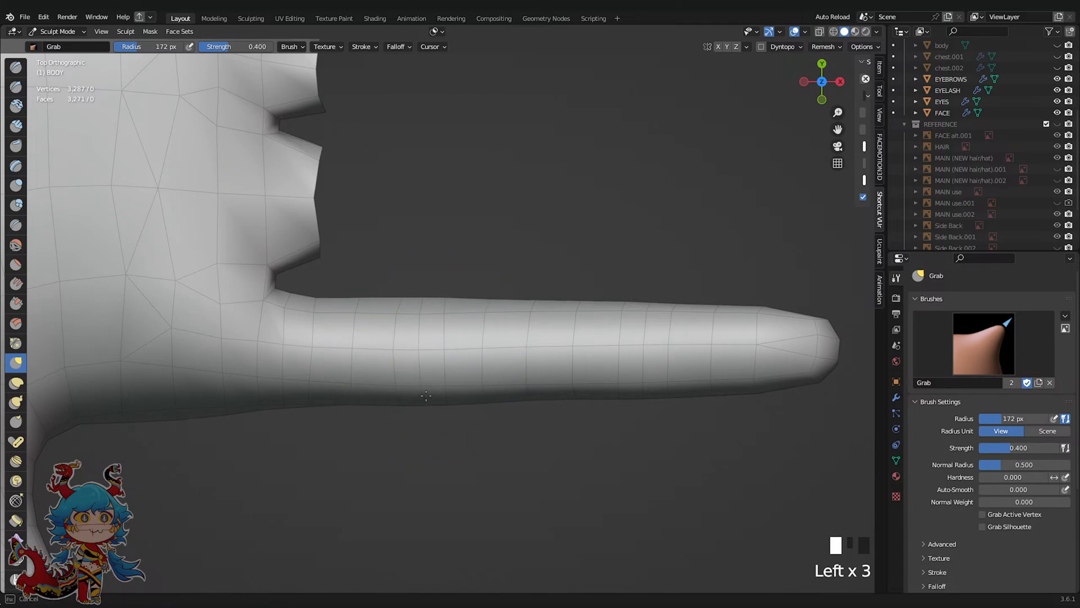
drag(528, 405, 527, 408)
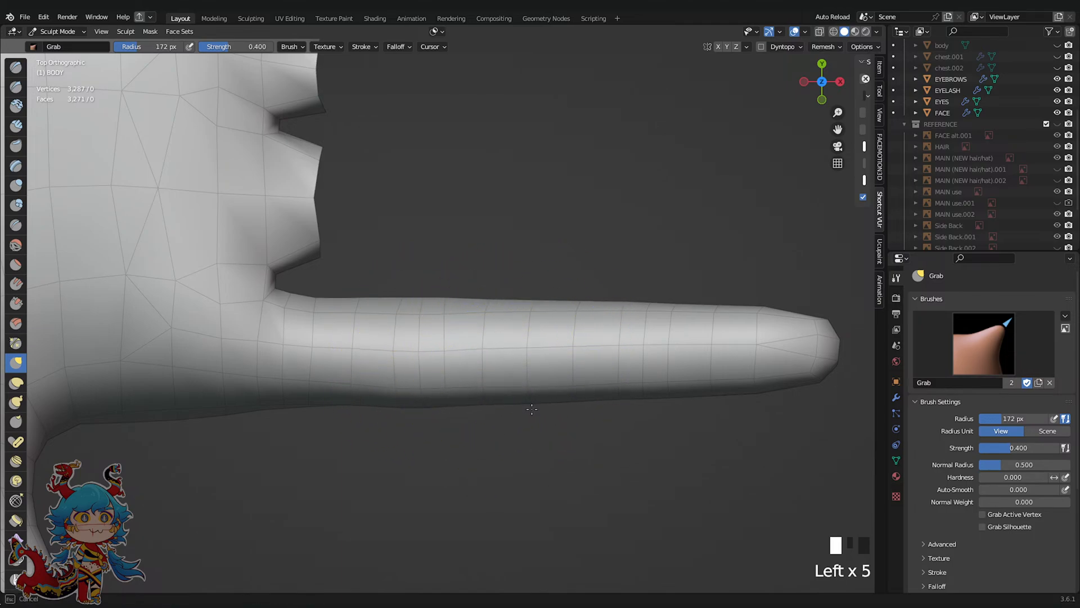
drag(636, 387, 639, 376)
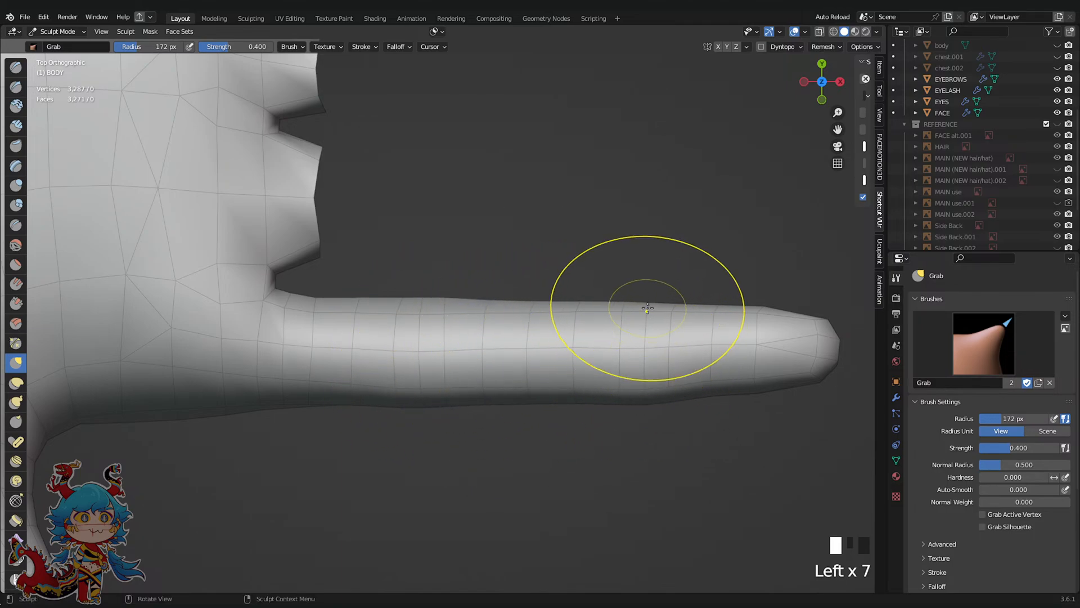
shift+middle_drag(720, 295, 639, 267)
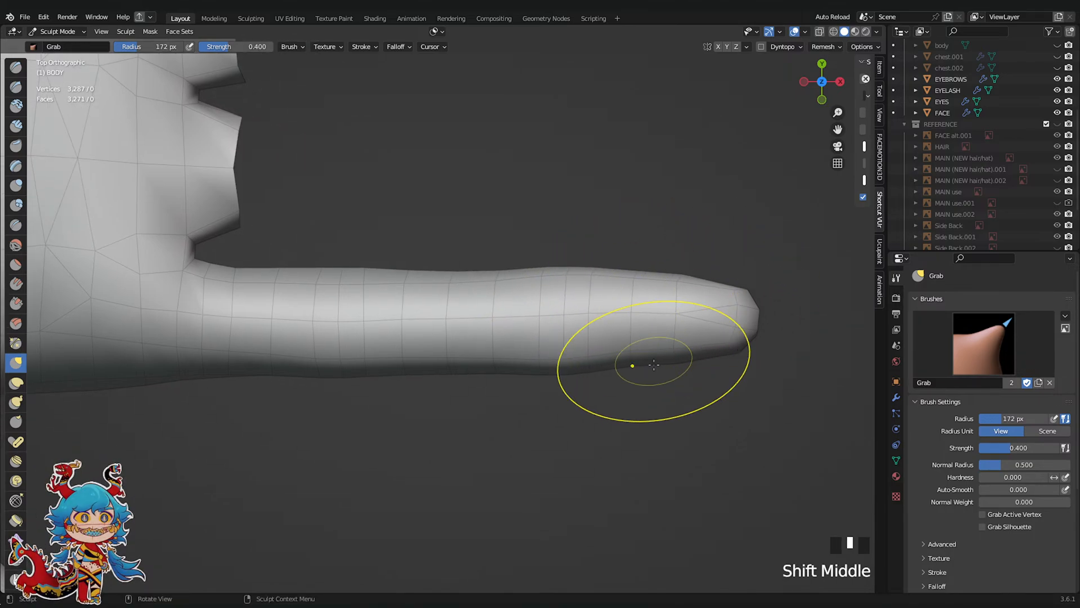
scroll(627, 362, up, 1)
drag(664, 377, 717, 372)
scroll(658, 330, down, 7)
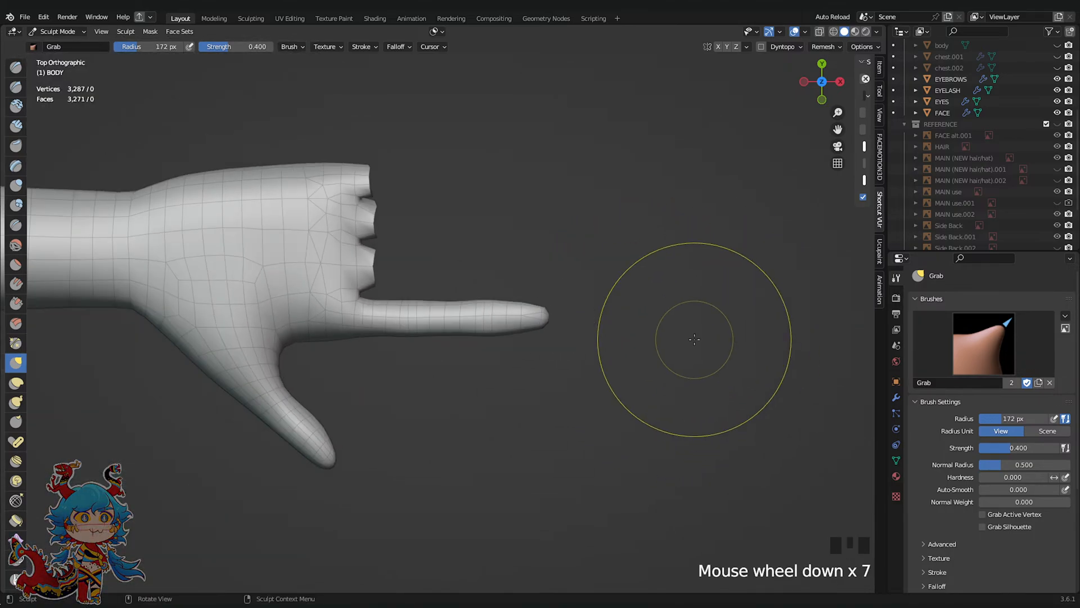
Refine both side contours of the index finger from its base to the last joint with the Grab brush
scroll(625, 333, up, 4)
scroll(371, 306, up, 2)
drag(333, 307, 325, 295)
drag(313, 414, 312, 417)
drag(317, 405, 300, 420)
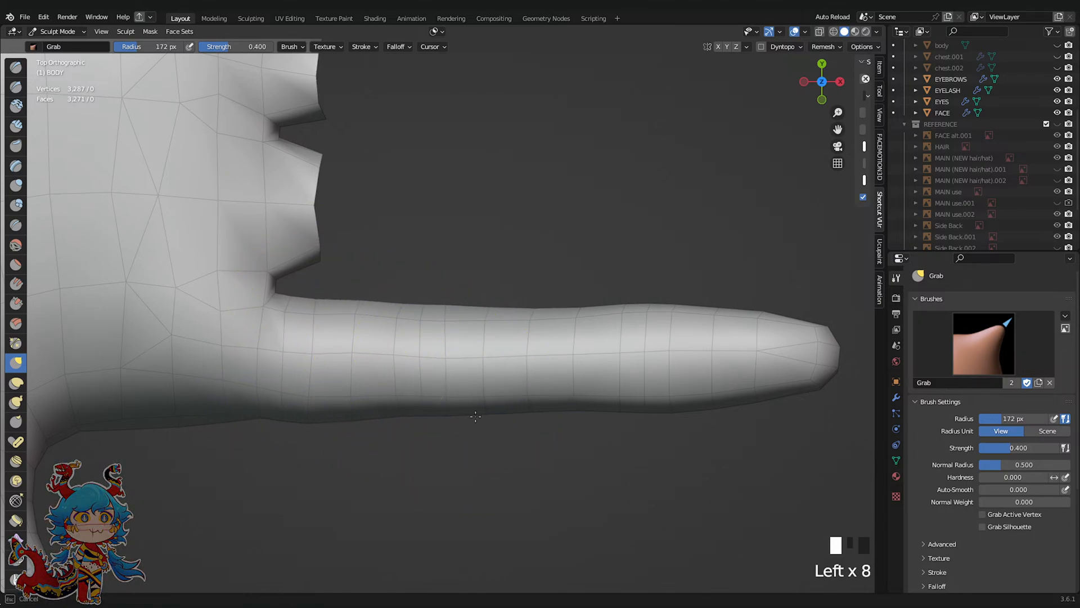
drag(475, 416, 476, 413)
drag(526, 414, 571, 408)
drag(623, 312, 624, 322)
scroll(596, 329, down, 6)
mouse_move(548, 326)
shift+mouse_down()
mouse_move(514, 322)
mouse_move(571, 313)
shift+mouse_up()
Pull in the thumb-side contour at the index finger's base with the Grab brush and save the file
shift+middle_drag(410, 337, 446, 318)
scroll(477, 356, up, 6)
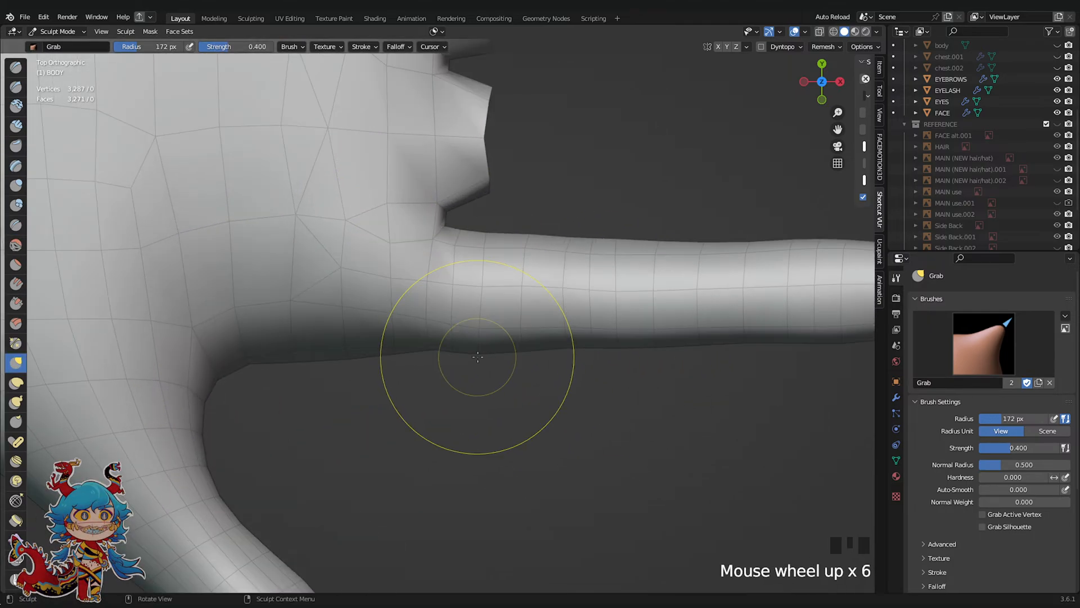
drag(477, 356, 478, 352)
scroll(564, 301, down, 4)
key(ctrl+s)
scroll(564, 315, up, 5)
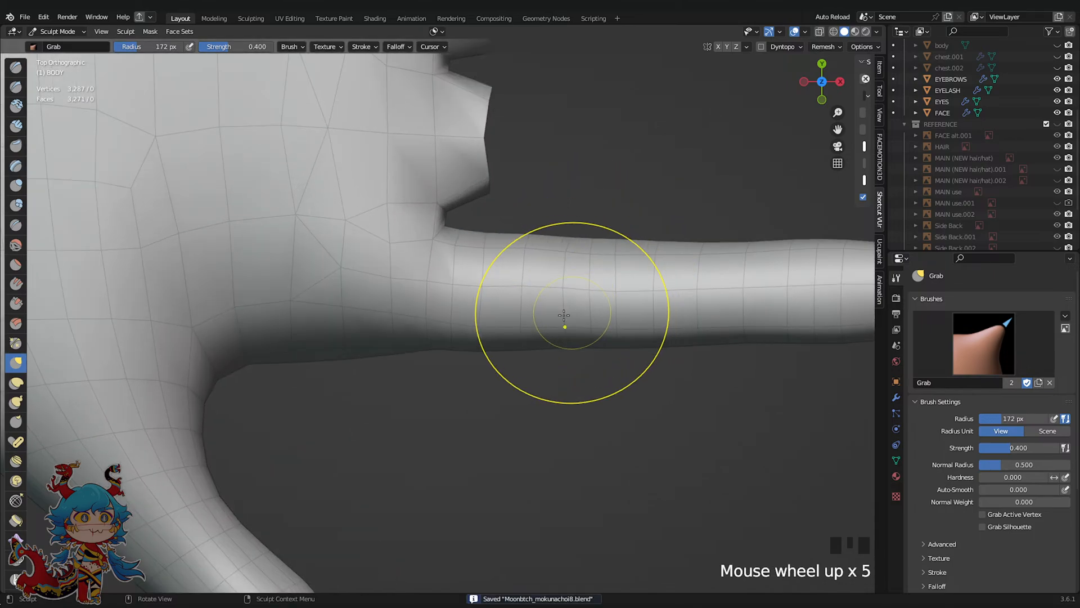
scroll(767, 248, down, 6)
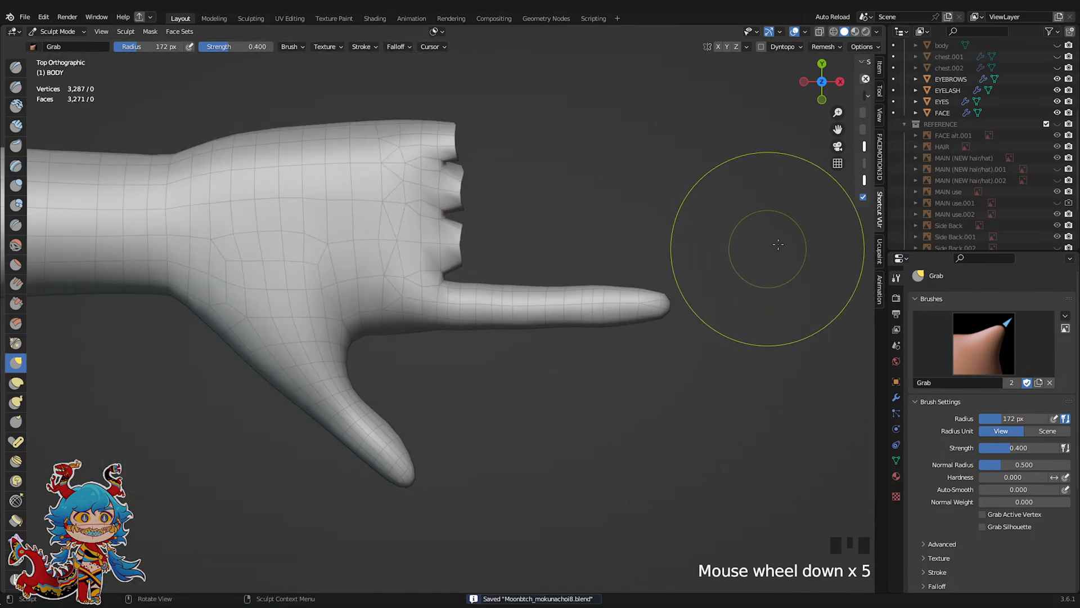
key(ctrl+s)
shift+middle_drag(767, 242, 671, 213)
From the front view, shape the index finger's upper contour at the joints with the Grab brush and save the file
click(824, 83)
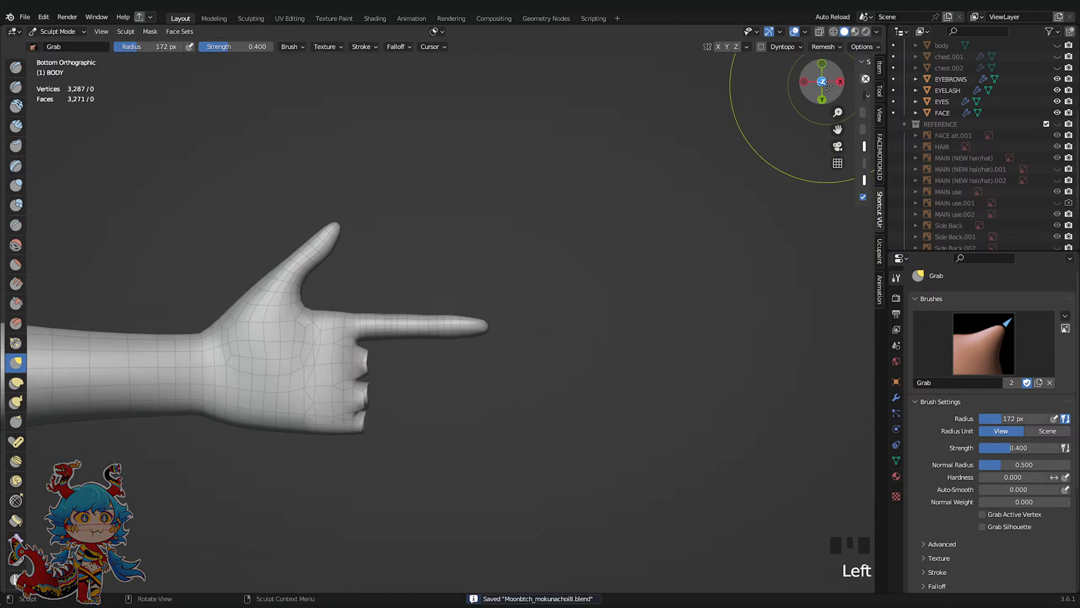
click(822, 63)
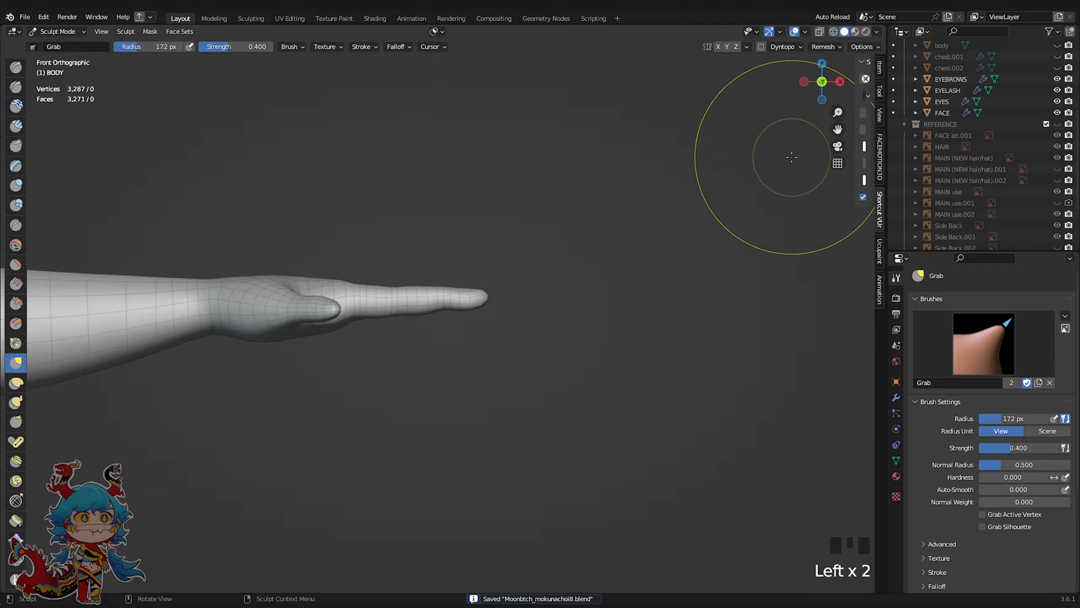
scroll(490, 253, up, 4)
shift+middle_drag(484, 260, 513, 305)
scroll(446, 272, up, 2)
drag(444, 297, 444, 302)
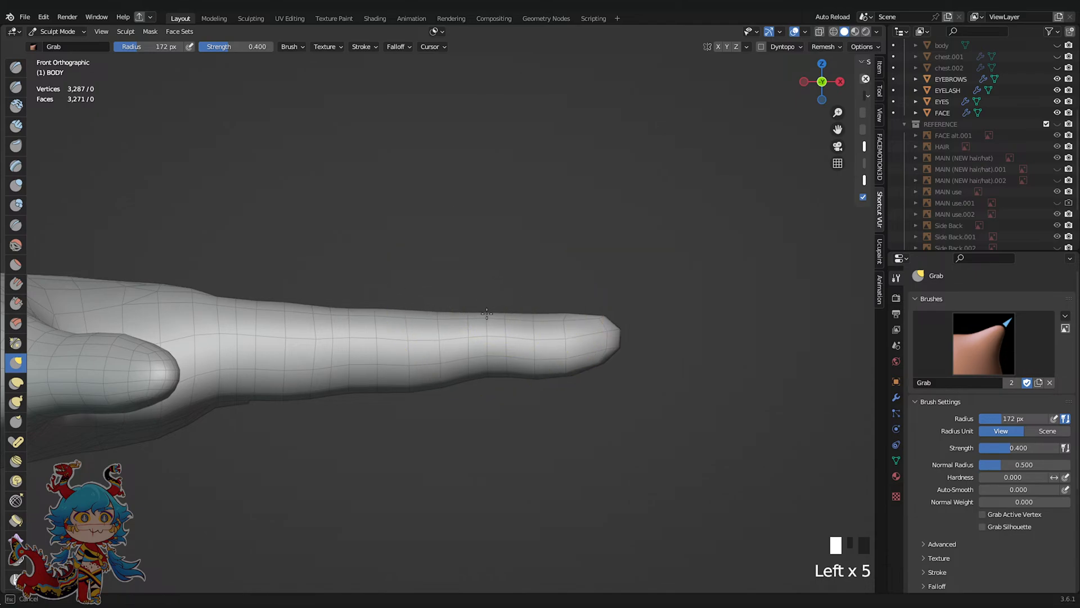
scroll(494, 403, up, 5)
scroll(531, 402, down, 3)
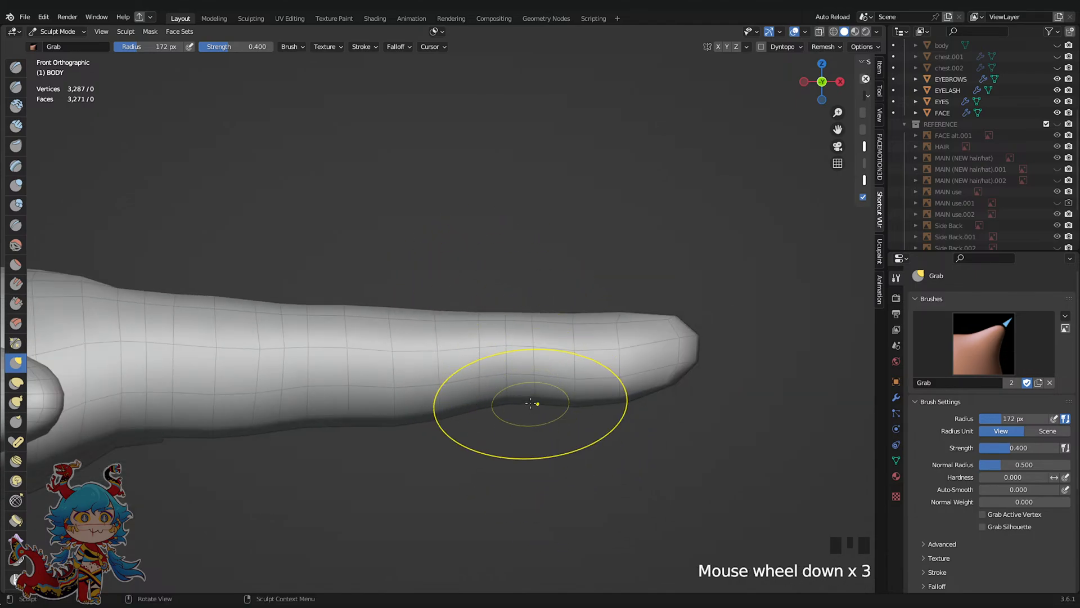
scroll(517, 395, down, 3)
shift+middle_drag(525, 410, 563, 383)
scroll(646, 338, up, 2)
key(ctrl+s)
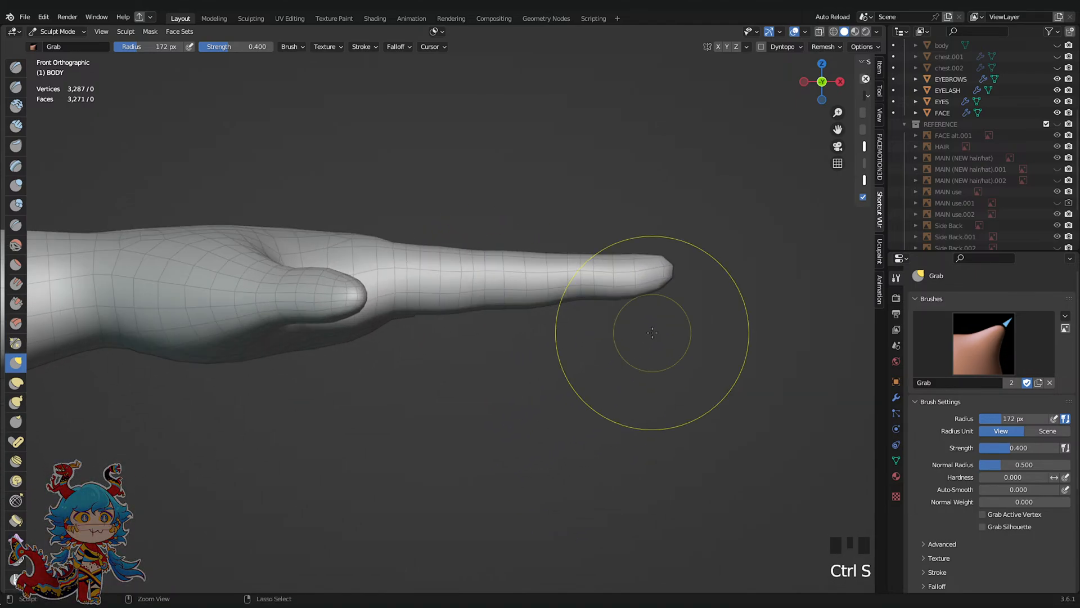
scroll(533, 360, up, 2)
scroll(495, 321, up, 3)
scroll(647, 255, down, 4)
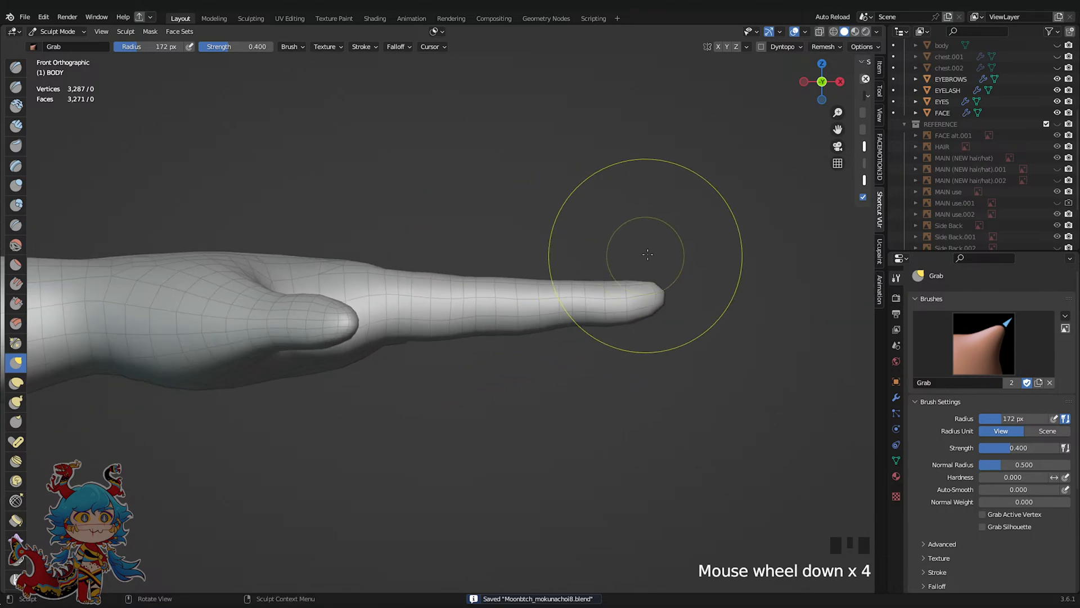
key(ctrl+s)
From the bottom view, bend the edge loops at the index finger's middle joint into a curve with the Grab brush
click(821, 100)
scroll(567, 313, up, 6)
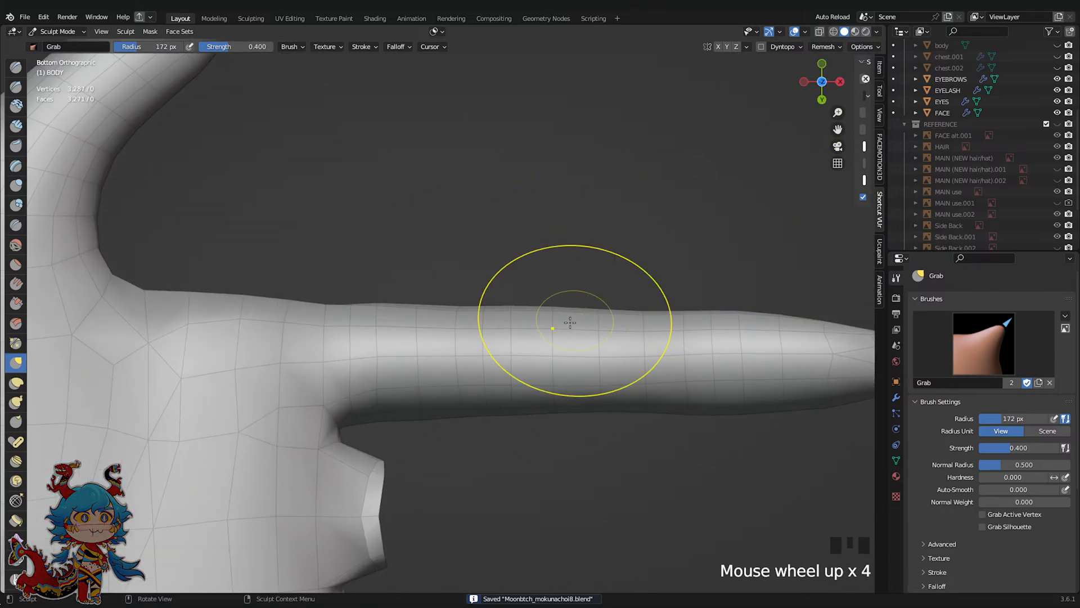
click(454, 370)
drag(465, 336, 482, 338)
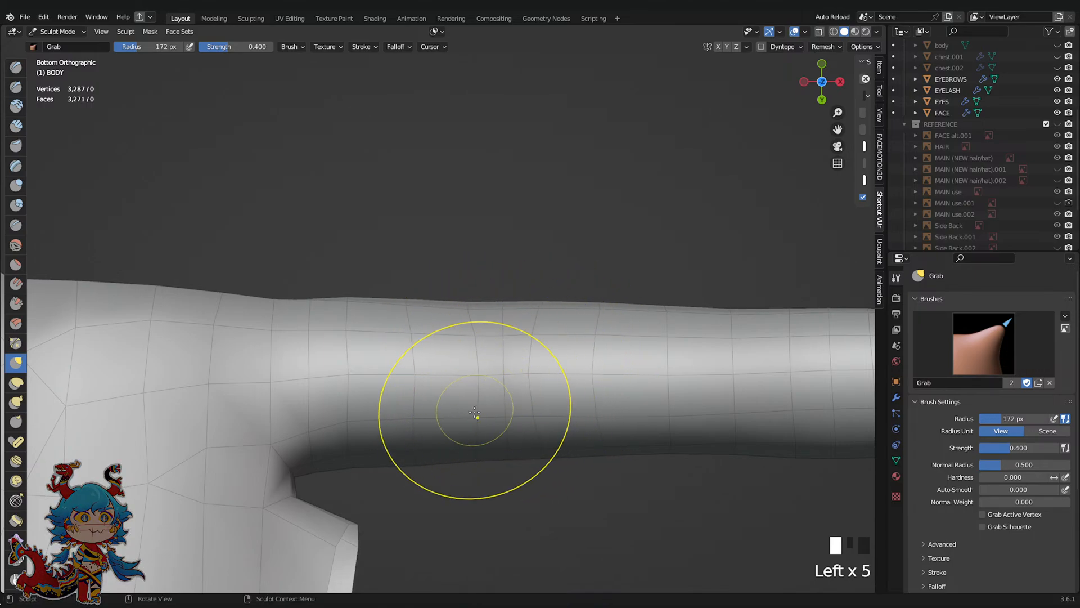
drag(474, 413, 481, 419)
scroll(735, 356, down, 3)
shift+middle_drag(735, 356, 602, 328)
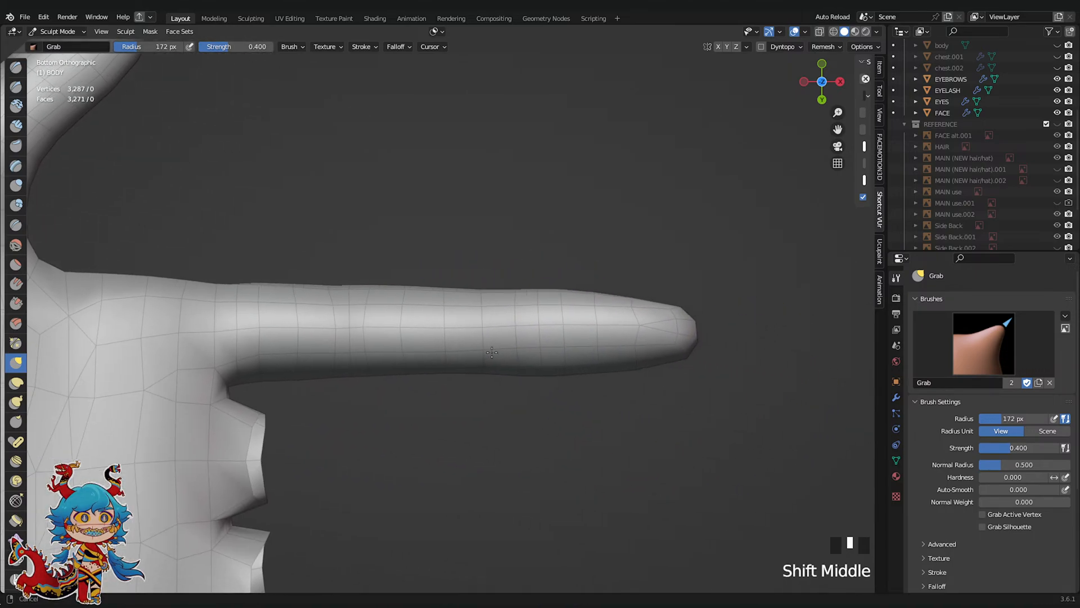
Curve the edge loops at the joint nearest the index fingertip with the Grab brush in the bottom view
scroll(531, 355, up, 3)
drag(530, 355, 498, 345)
middle_drag(497, 345, 562, 286)
click(822, 100)
scroll(533, 325, up, 2)
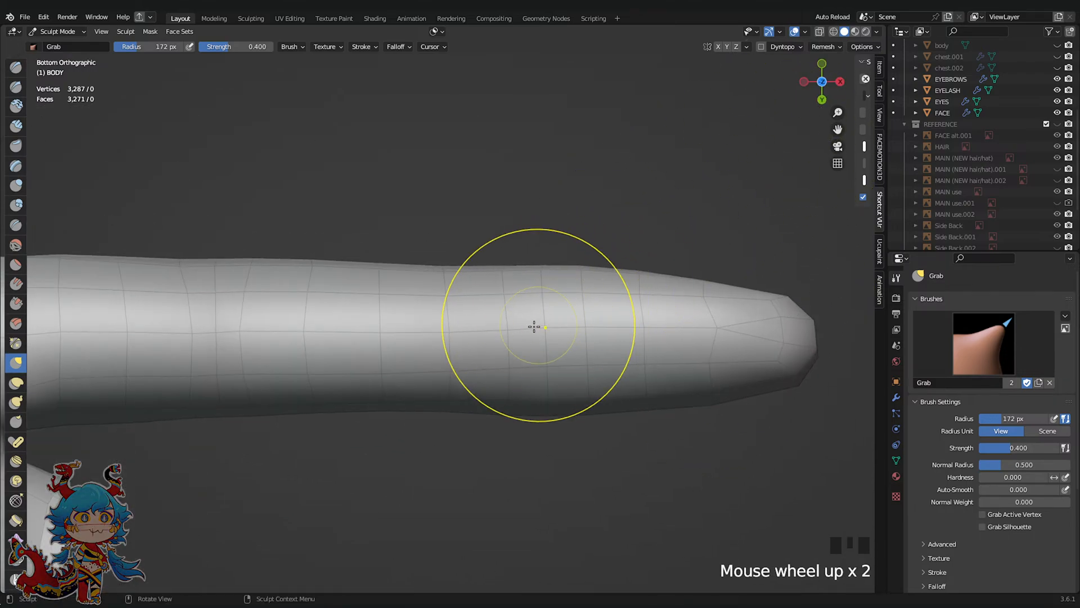
drag(561, 337, 578, 340)
drag(579, 340, 554, 340)
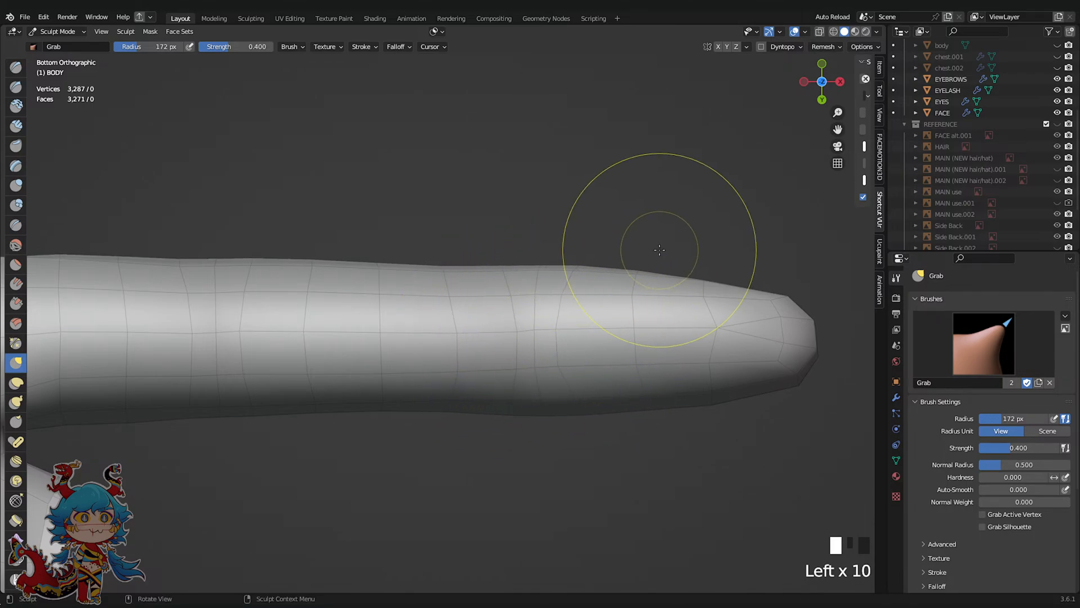
scroll(659, 250, down, 6)
From the front view, adjust the index finger's lower side near the middle joint with the Grab brush and save the file
click(822, 64)
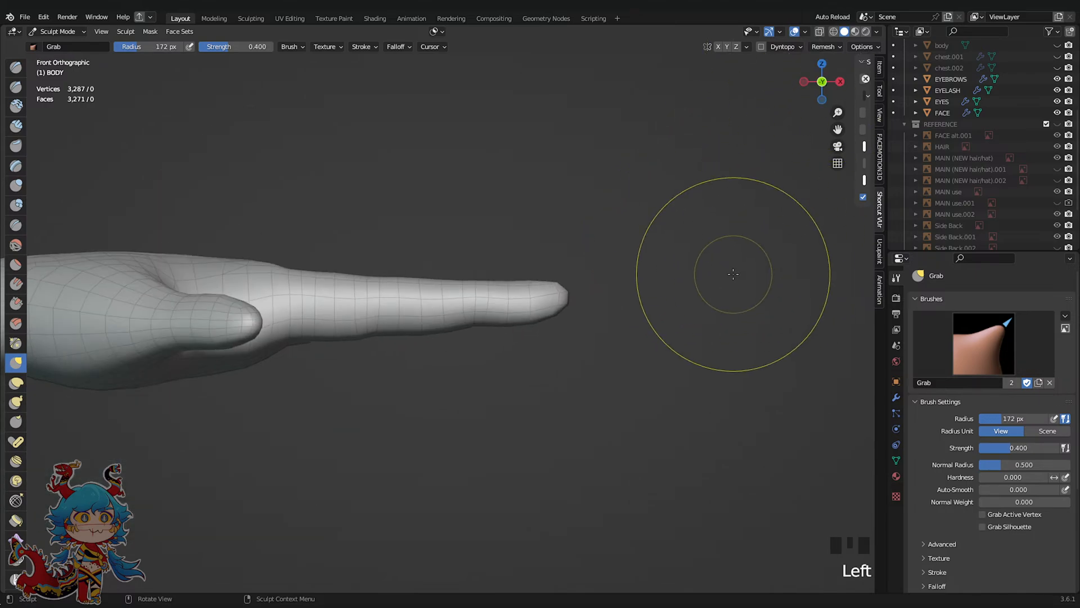
scroll(432, 345, up, 3)
scroll(358, 297, up, 4)
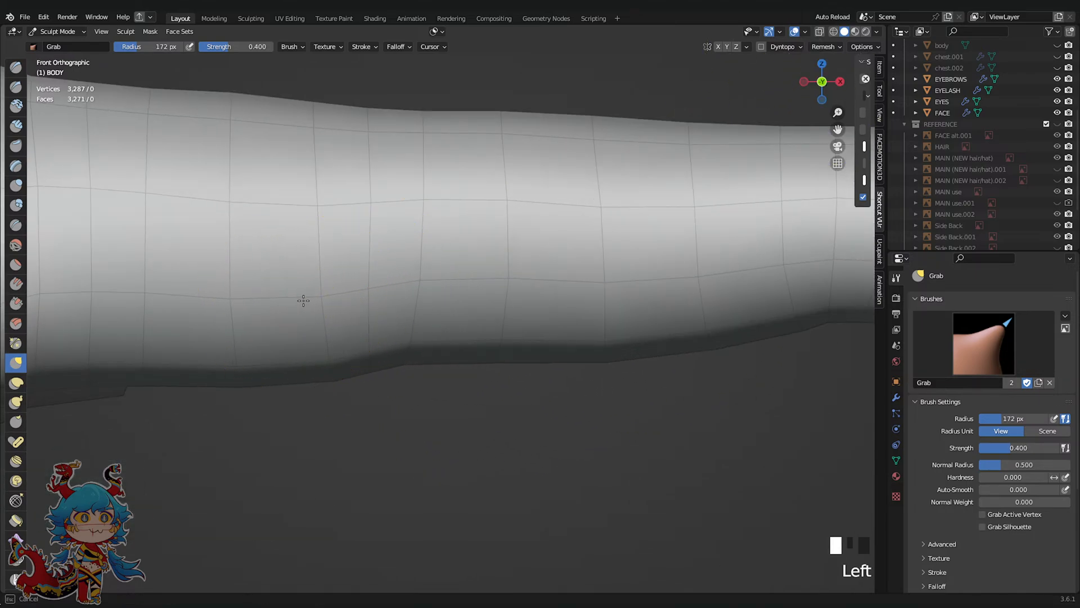
scroll(371, 303, down, 4)
key(ctrl+s)
Refine the curved edge loops at the index finger's middle joint with the Grab brush from the bottom view
click(822, 99)
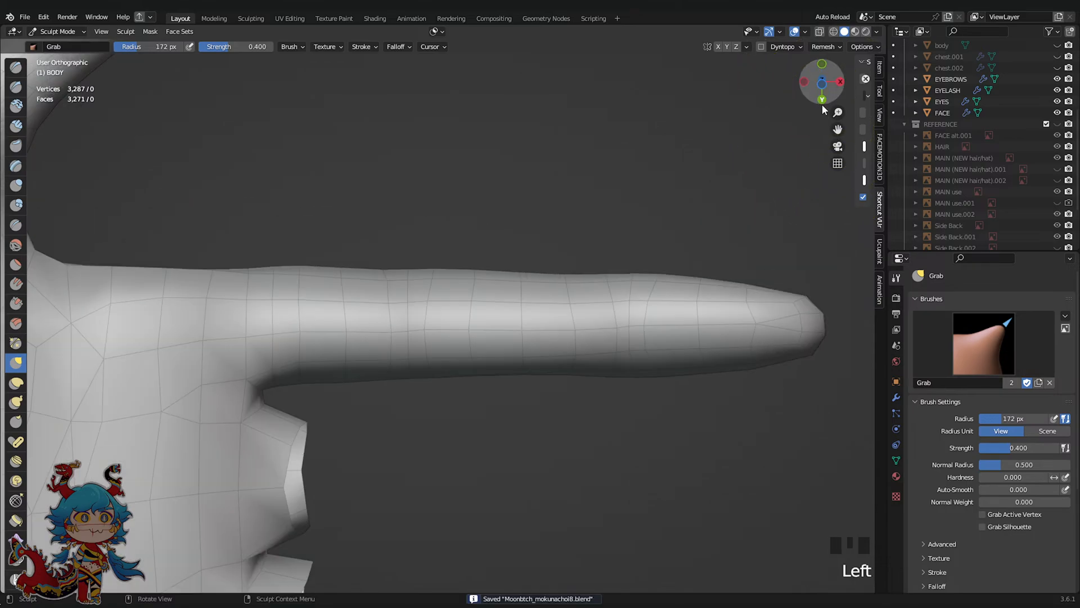
scroll(326, 338, up, 2)
scroll(325, 338, up, 2)
key(Left)
key(Left)
key(Left)
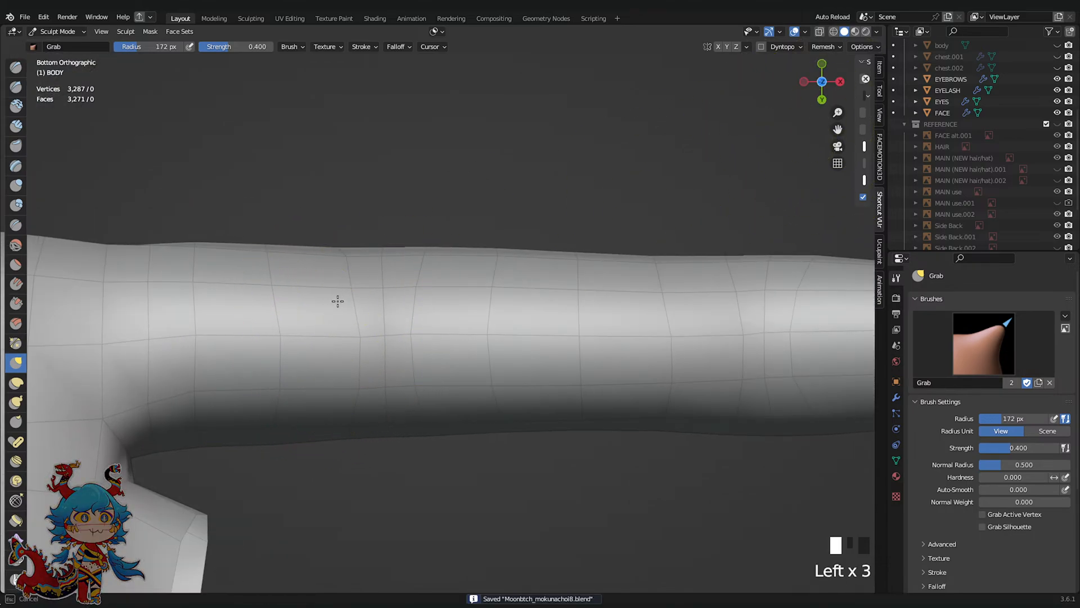
key(Left)
Refine the edge loops at the index finger's last joint with the Grab brush and save the file
scroll(649, 336, up, 2)
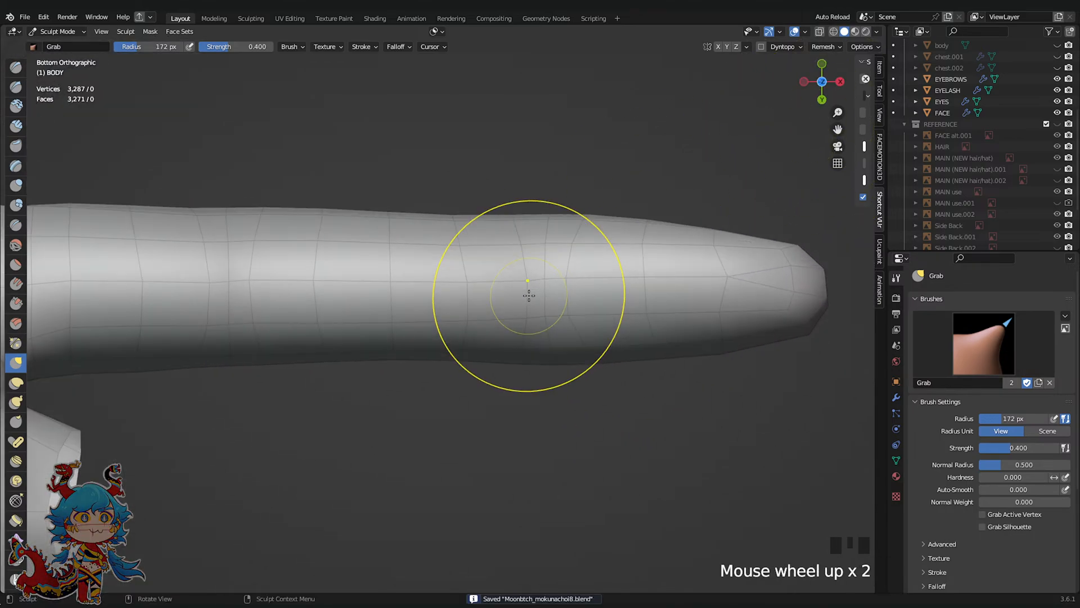
key(Left)
scroll(741, 277, down, 1)
scroll(740, 277, up, 1)
scroll(444, 273, up, 2)
shift+middle_drag(740, 277, 476, 276)
key(ctrl+s)
Adjust the index finger's underside near its base and middle section with the Grab brush from the front view, and save the file
scroll(475, 276, up, 3)
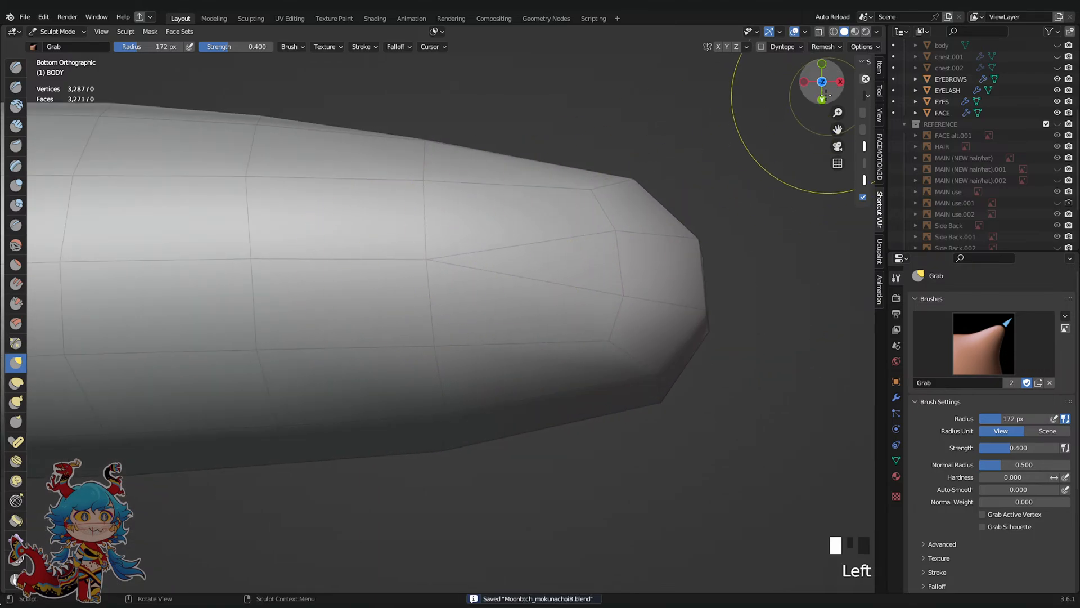
click(821, 64)
scroll(759, 145, down, 9)
shift+middle_drag(510, 194, 694, 204)
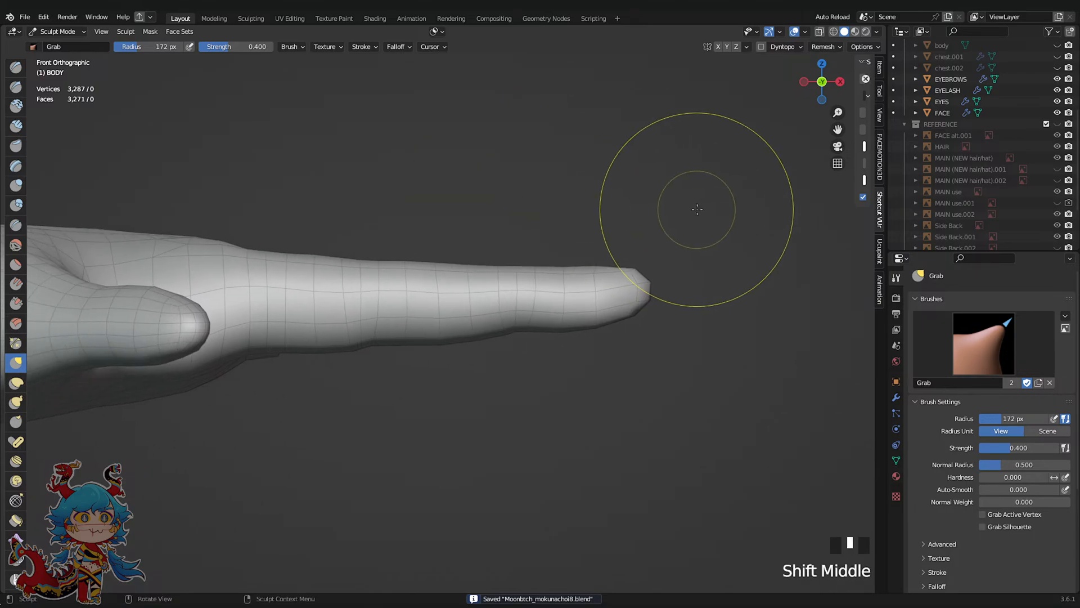
scroll(414, 385, up, 3)
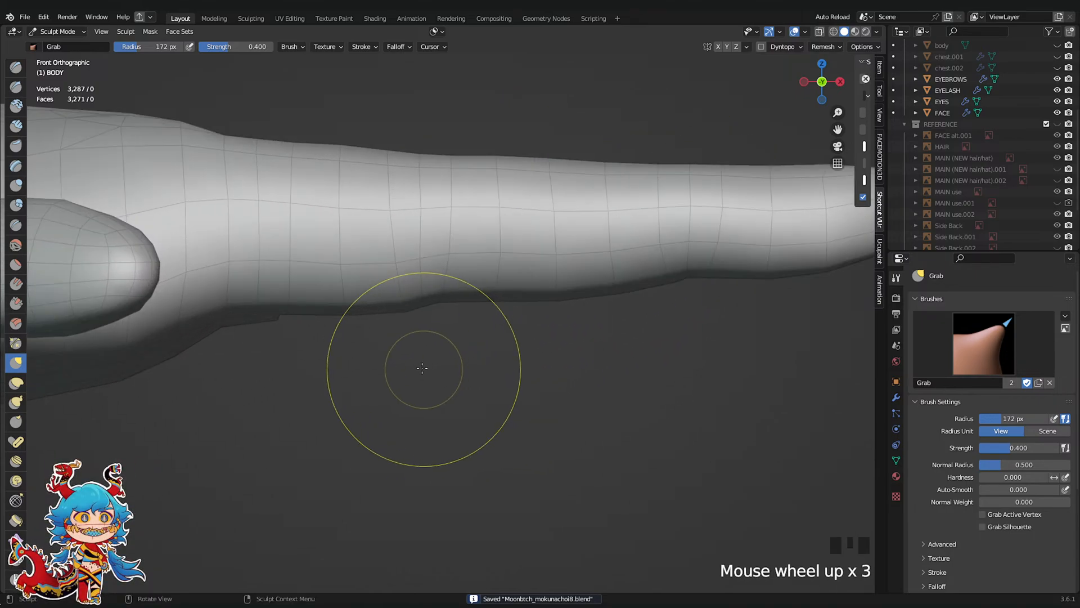
click(333, 320)
scroll(398, 301, down, 3)
click(500, 304)
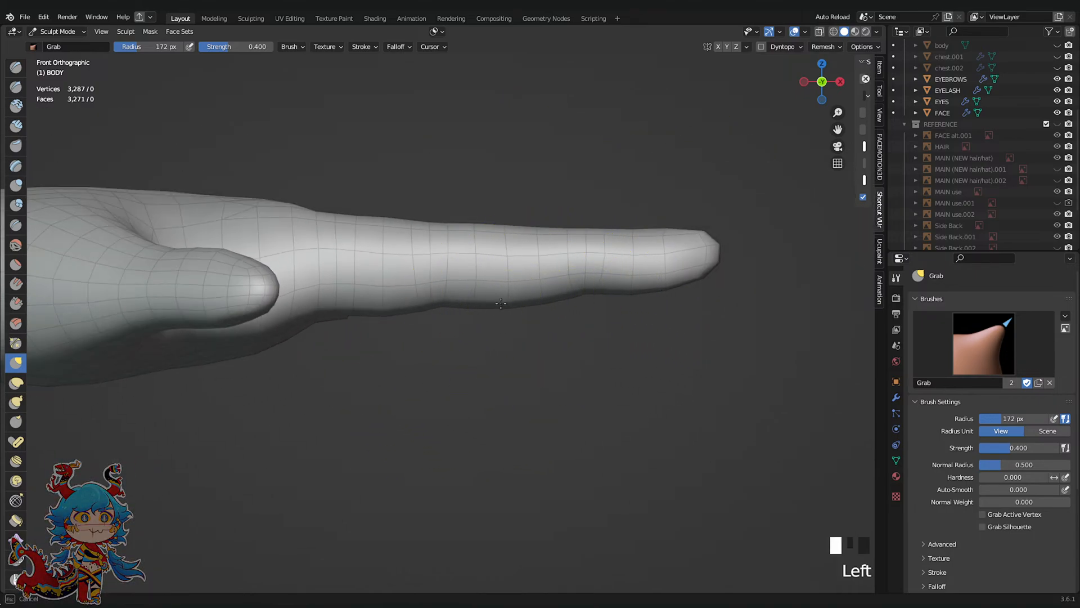
scroll(779, 240, down, 4)
key(ctrl+s)
Adjust the hollow between the thumb and the back of the hand with the Grab brush from the front view
click(822, 82)
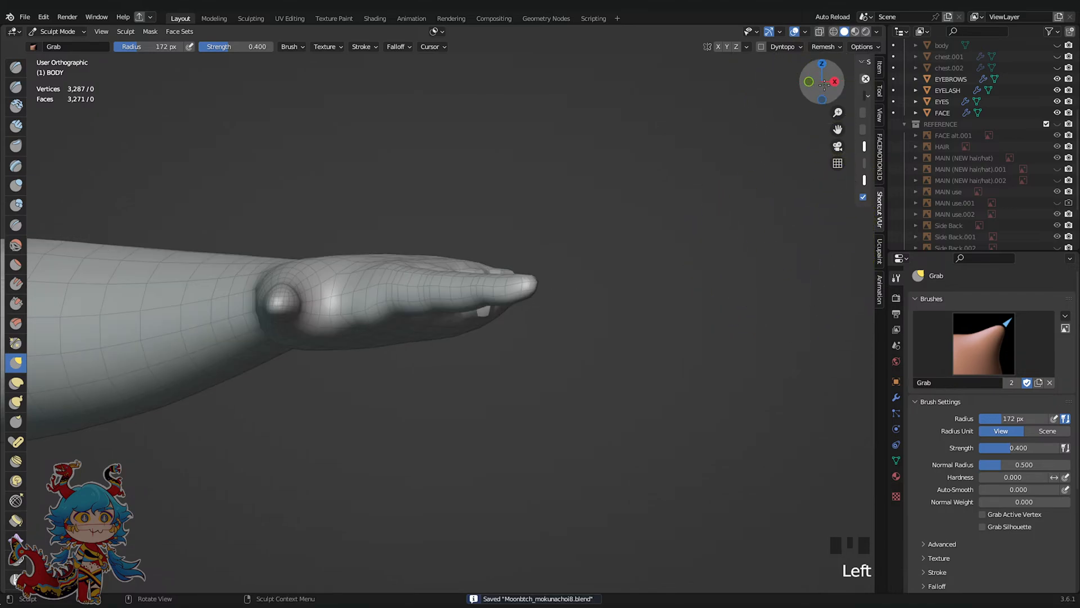
click(822, 82)
scroll(707, 174, down, 6)
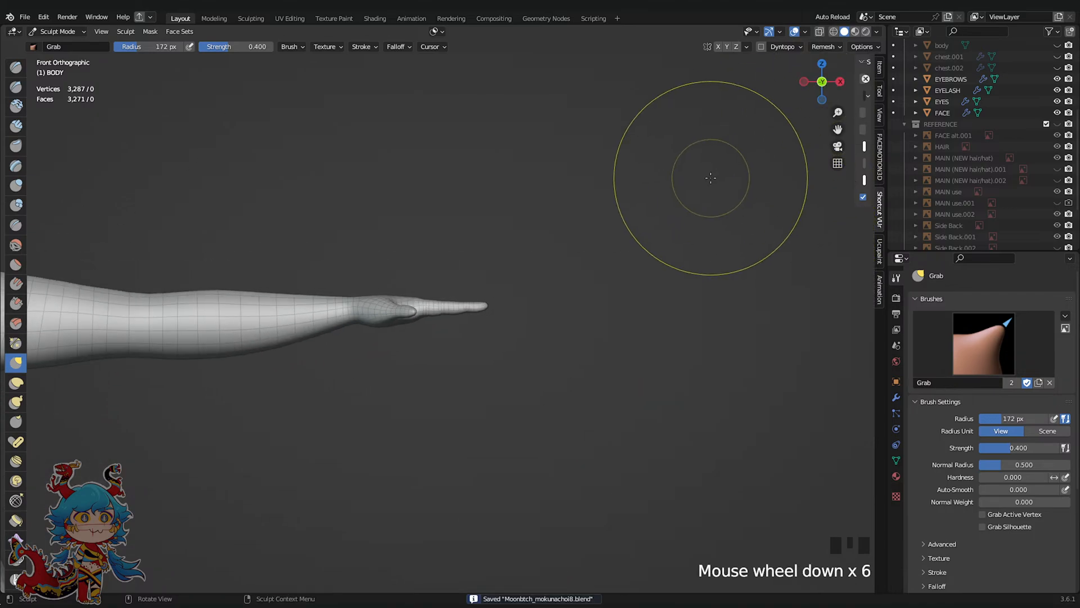
scroll(511, 285, up, 3)
scroll(578, 339, up, 2)
mouse_move(578, 338)
mouse_down()
mouse_move(427, 321)
mouse_move(425, 345)
mouse_up()
shift+middle_drag(262, 386, 417, 303)
drag(470, 291, 479, 282)
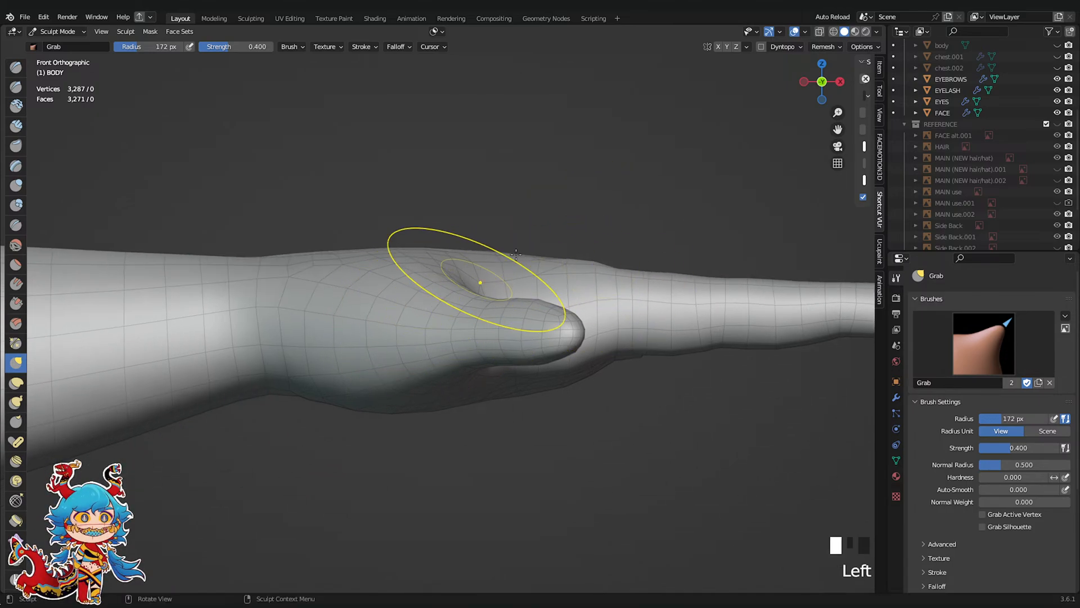
Reshape the web between the thumb and index finger with the Grab brush from the top view
click(822, 63)
scroll(699, 168, down, 6)
scroll(457, 374, up, 6)
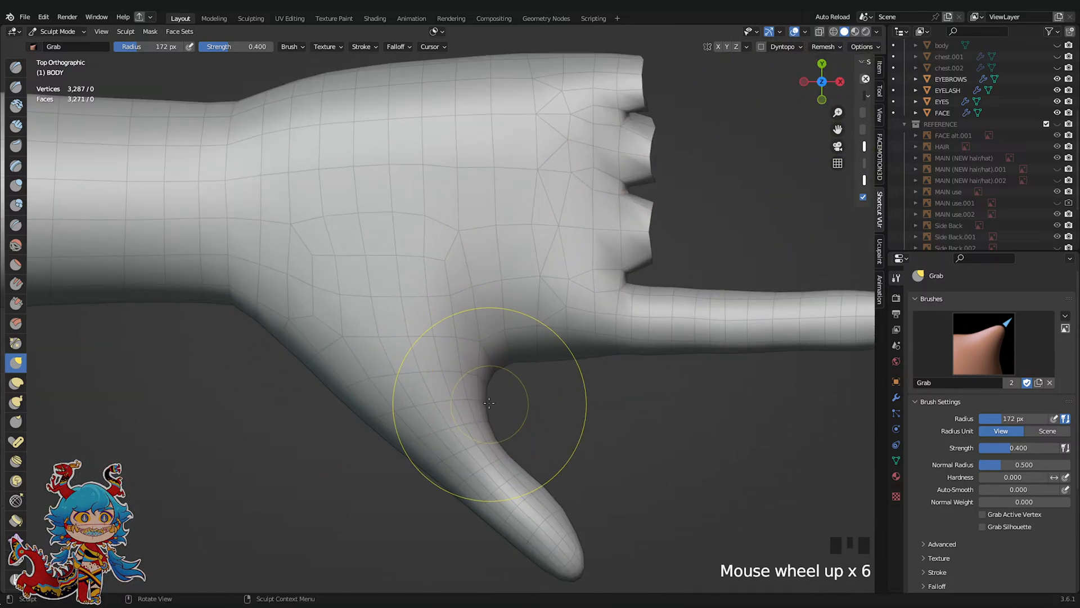
drag(489, 403, 501, 399)
scroll(590, 378, up, 2)
drag(606, 386, 604, 396)
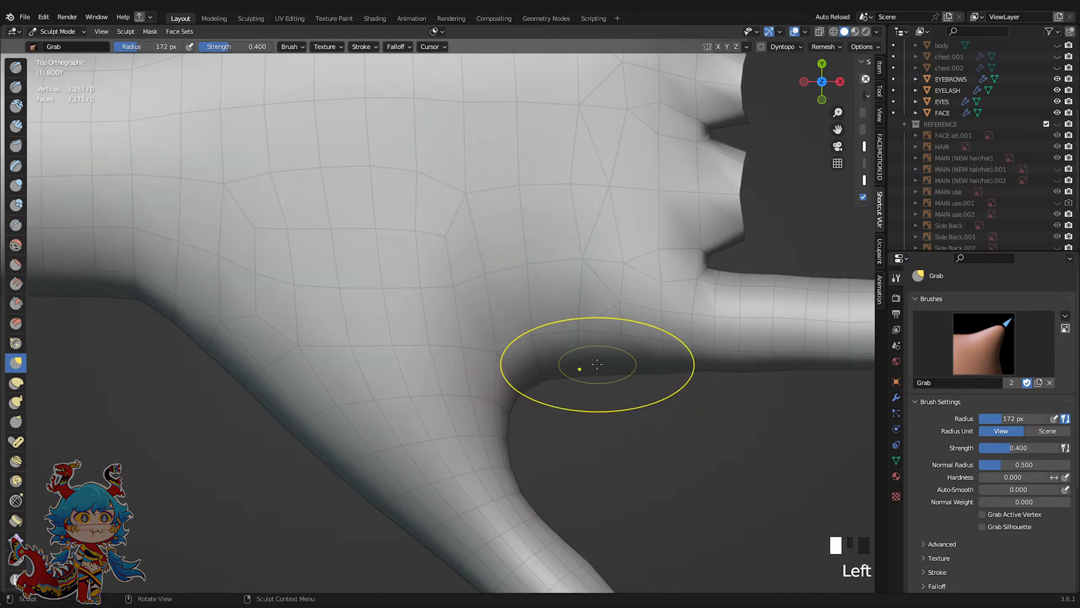
scroll(596, 364, down, 10)
Adjust the edge loops at the wrist with the Grab brush from the top view, check the hand's underside and front, and save the file
scroll(393, 281, up, 6)
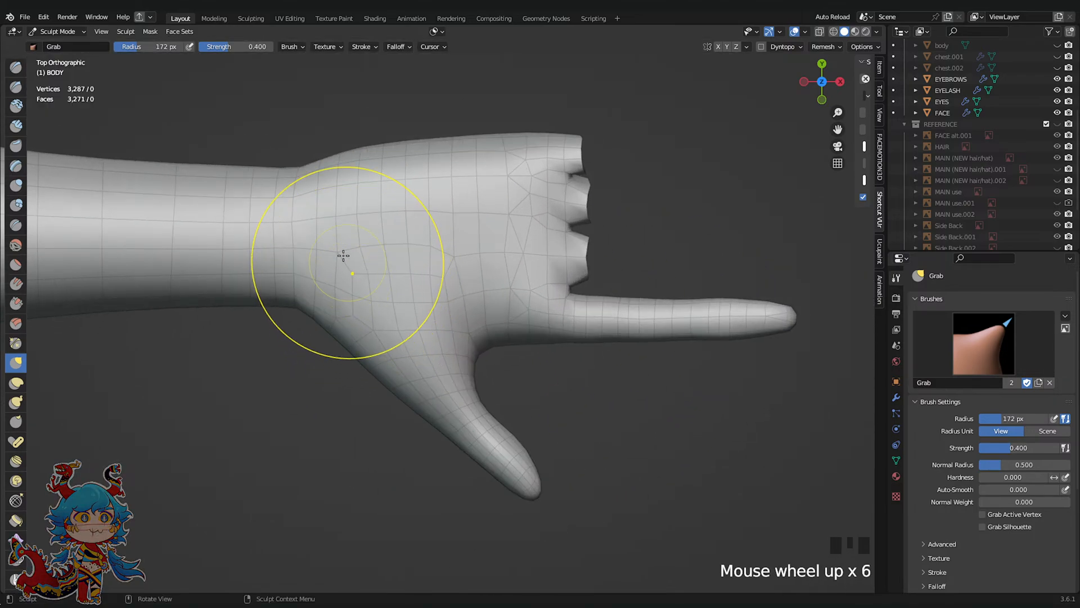
shift+middle_drag(305, 233, 415, 307)
scroll(419, 308, up, 2)
drag(385, 276, 390, 281)
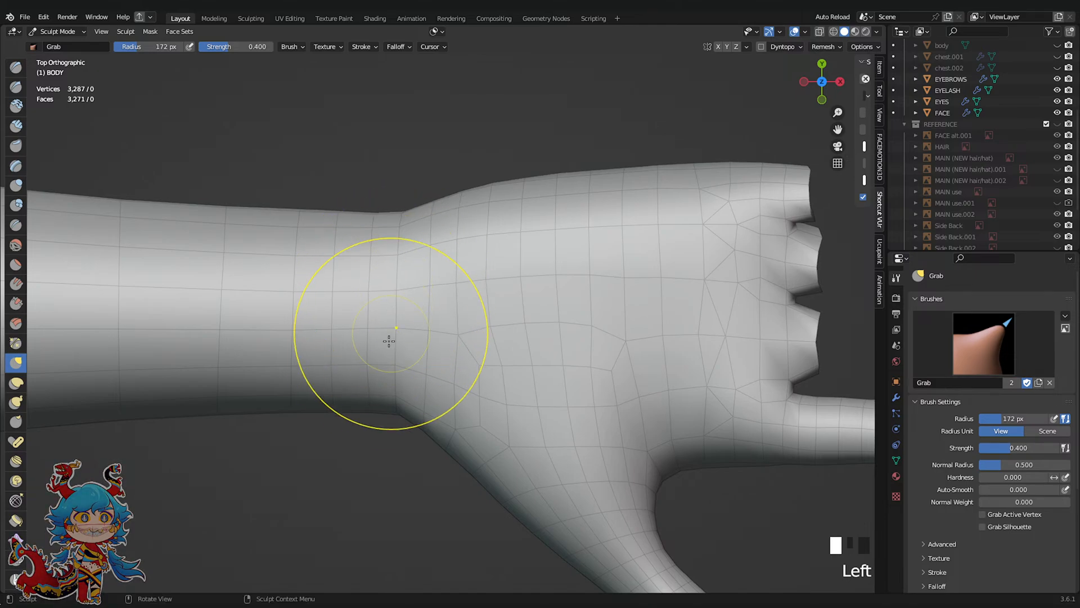
drag(391, 339, 392, 334)
click(815, 81)
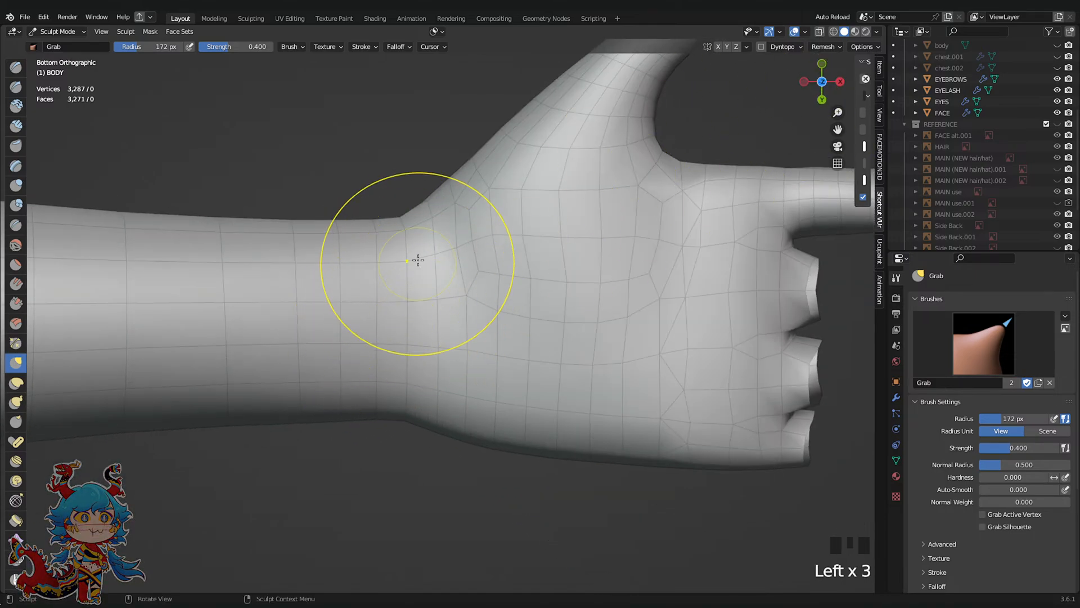
scroll(420, 273, down, 6)
shift+middle_drag(808, 284, 732, 282)
scroll(625, 284, up, 2)
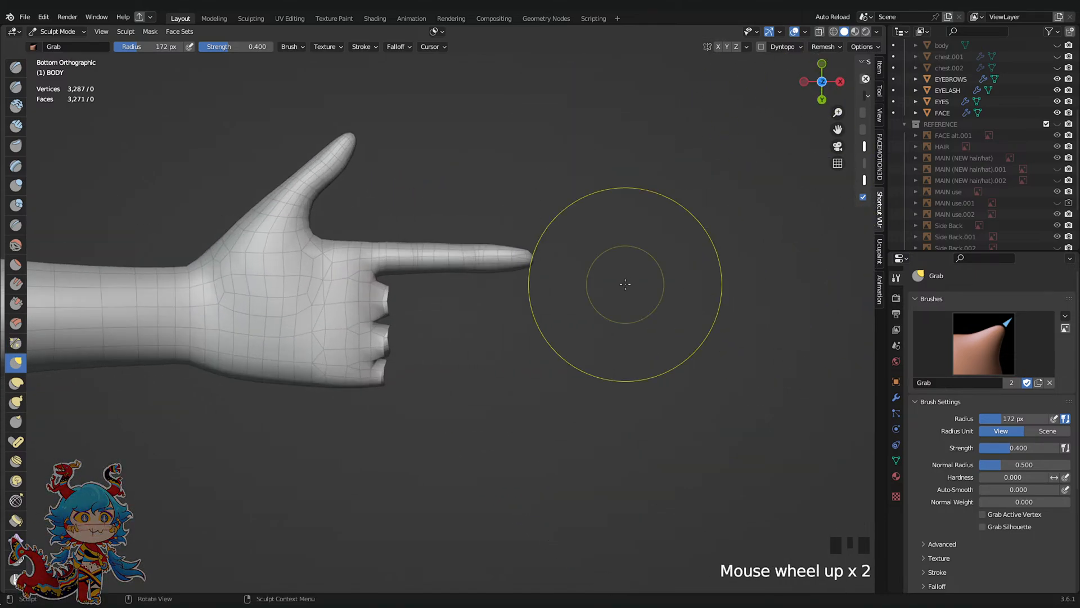
scroll(806, 117, up, 2)
click(824, 64)
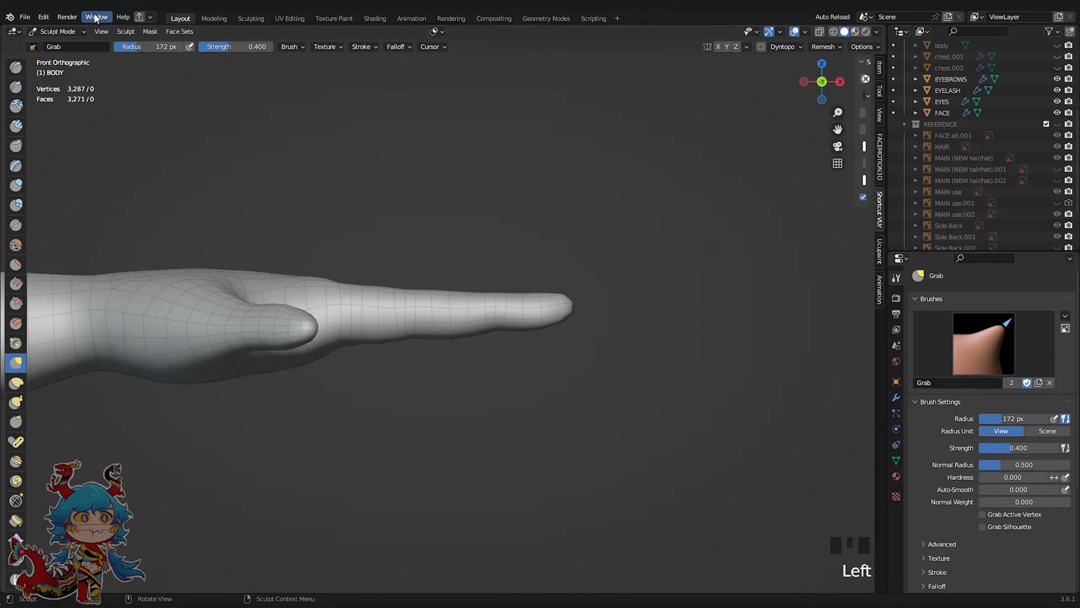
key(ctrl+s)
Switch to Object Mode, duplicate the body mesh in place and hide the duplicate as a backup
click(62, 32)
click(60, 45)
click(357, 345)
click(360, 346)
key(shift+d)
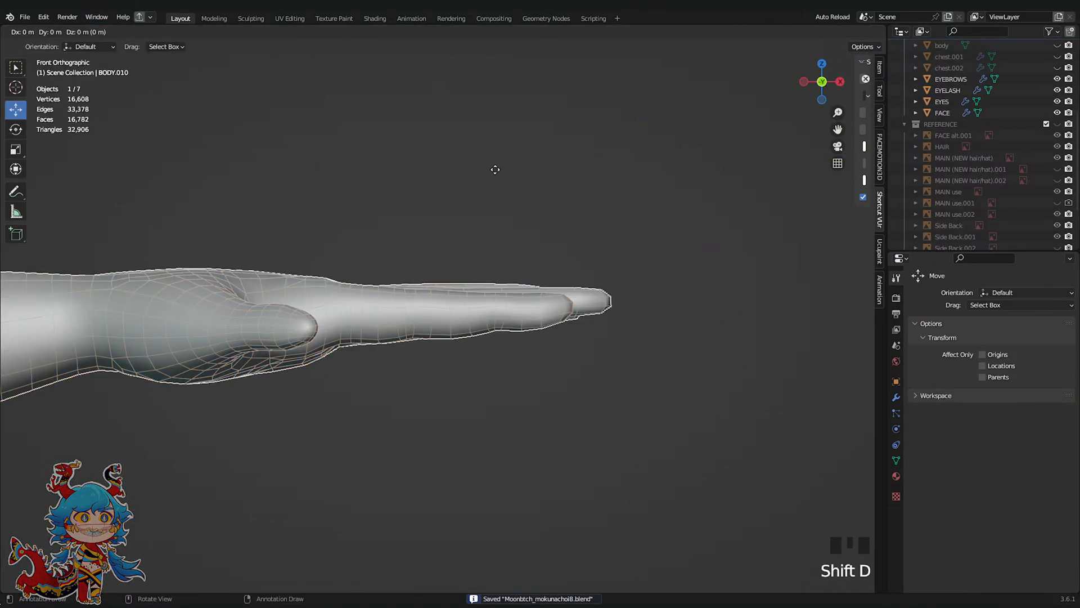
scroll(1014, 190, up, 6)
click(1053, 169)
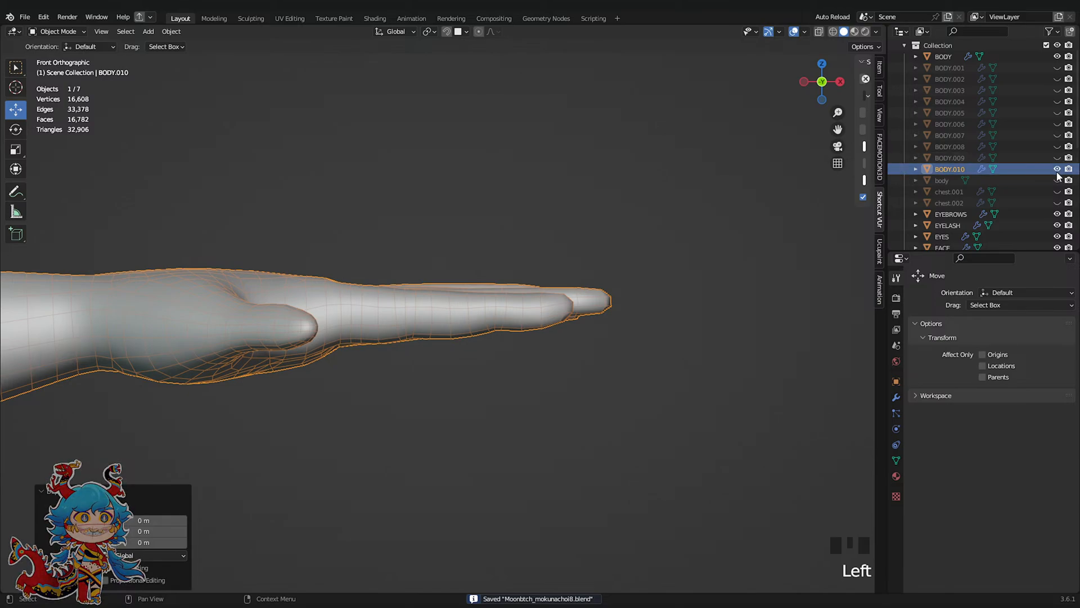
click(1057, 169)
Open the original BODY mesh in Edit Mode from the top view and reveal its hidden finger geometry
click(824, 64)
click(454, 345)
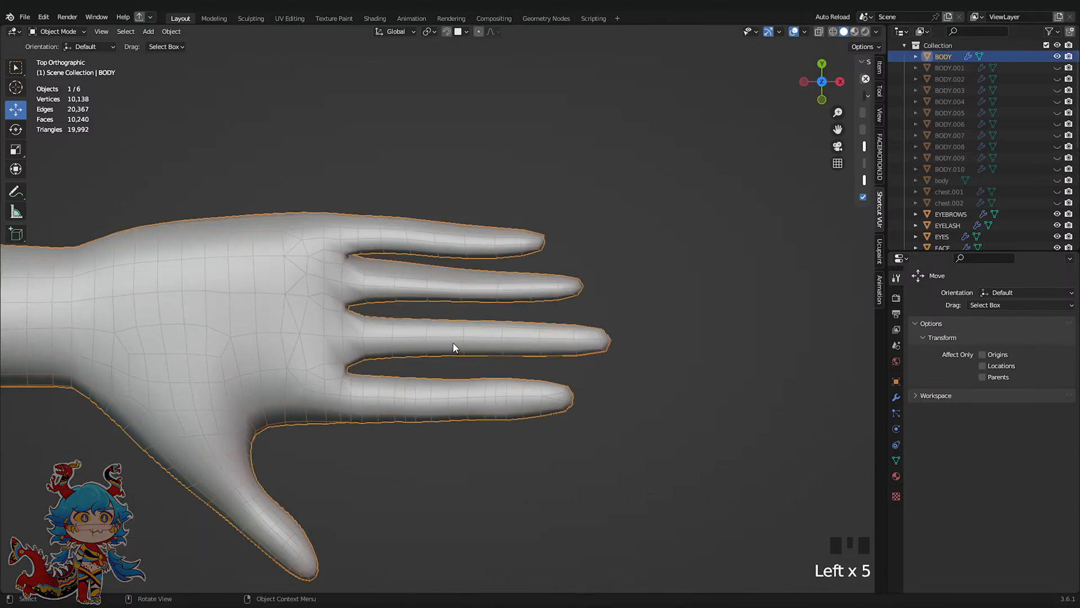
key(Tab)
shift+middle_drag(453, 345, 467, 348)
key(Tab)
key(Tab)
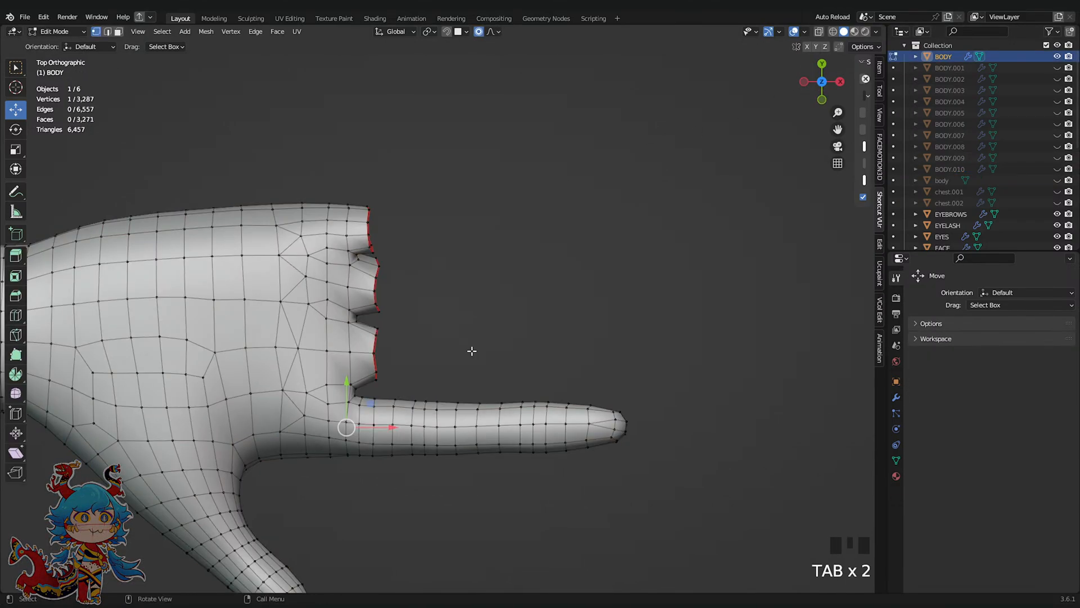
key(alt+h)
click(469, 221)
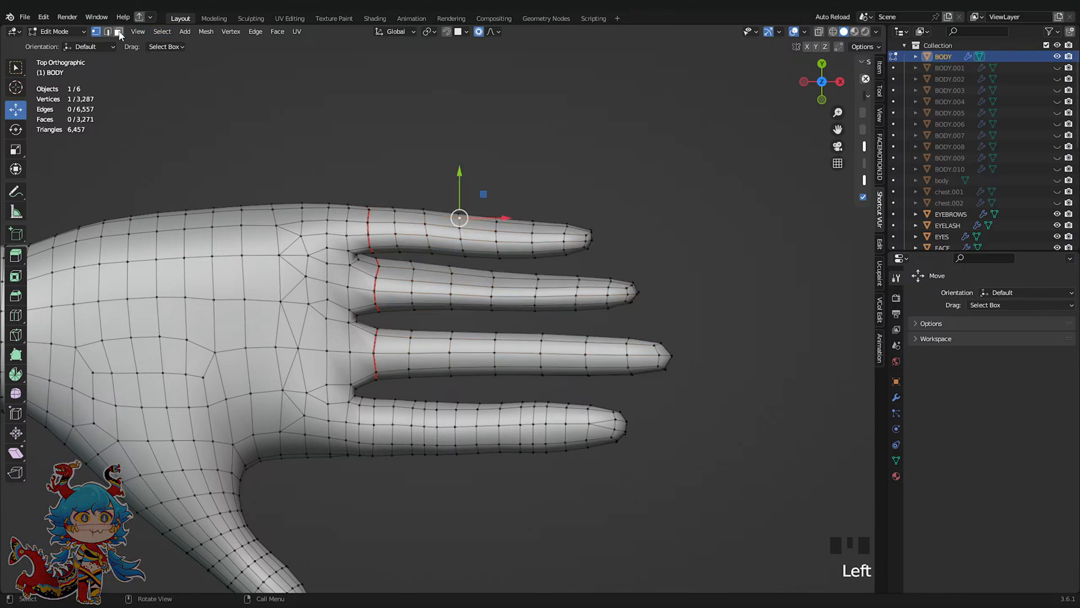
Delete the faces of the middle, ring and little fingers beyond their seams and save the file
key(l)
key(l)
key(l)
key(l)
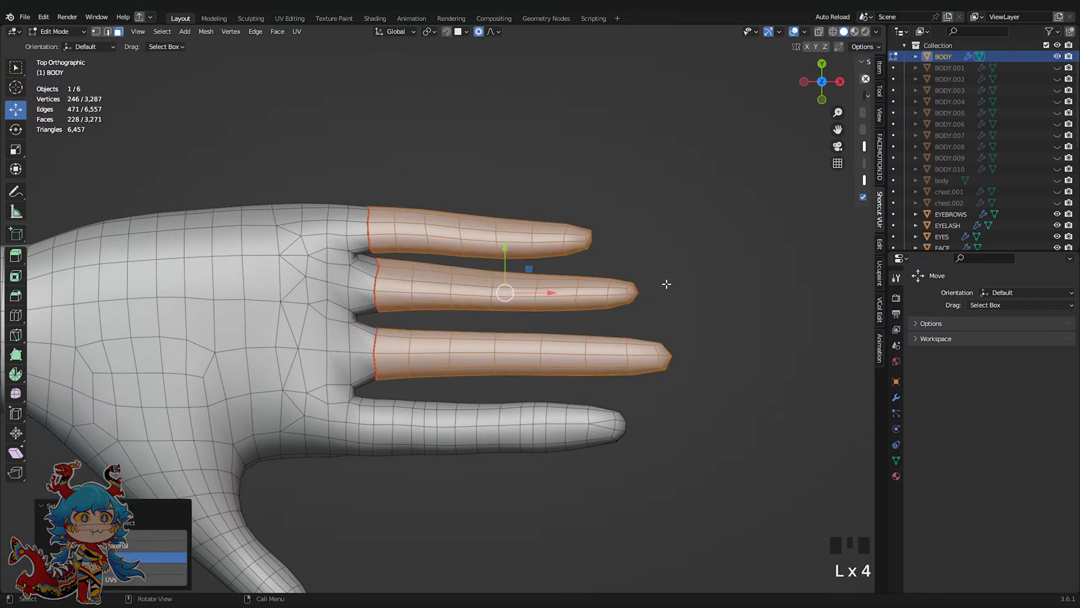
key(x)
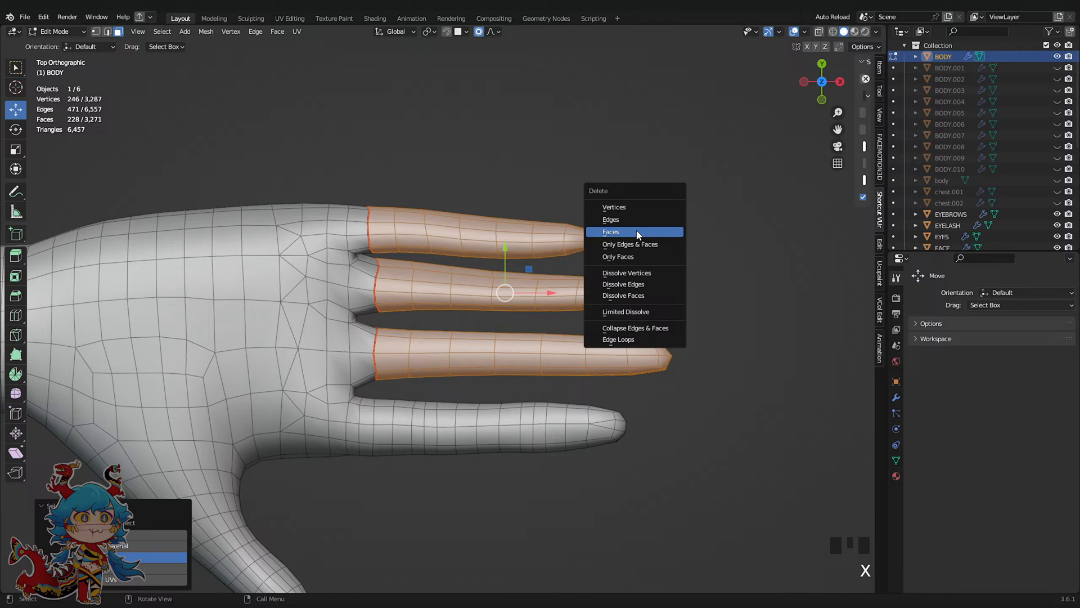
click(637, 234)
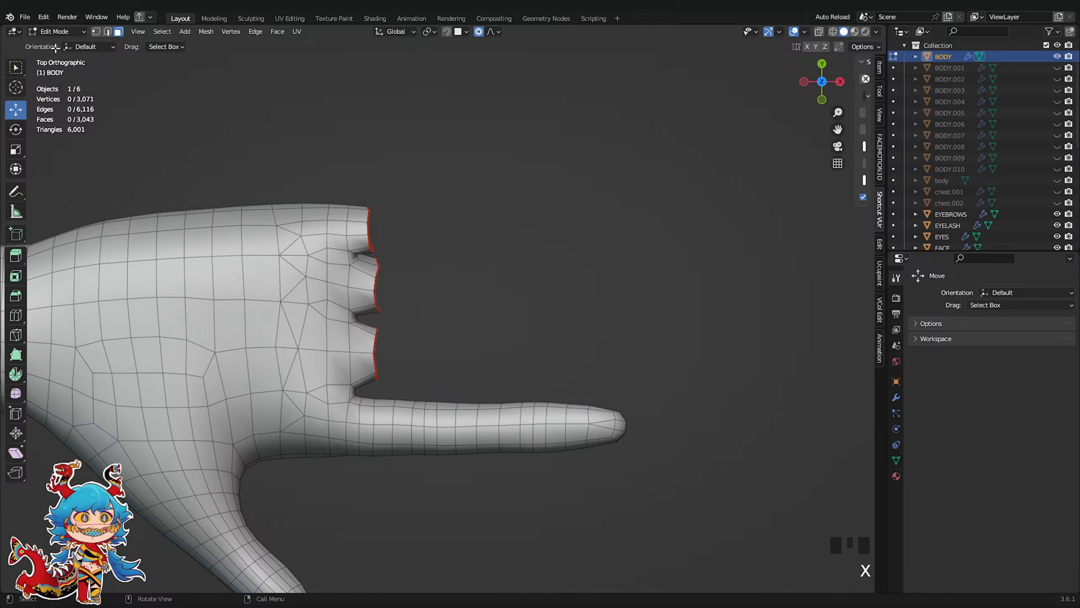
shift+middle_drag(411, 239, 447, 251)
scroll(446, 251, up, 2)
key(ctrl+s)
Without proportional editing, scale the middle finger stub's open edge loop by 1.133 and move it about 0.05 m toward the palm
click(819, 32)
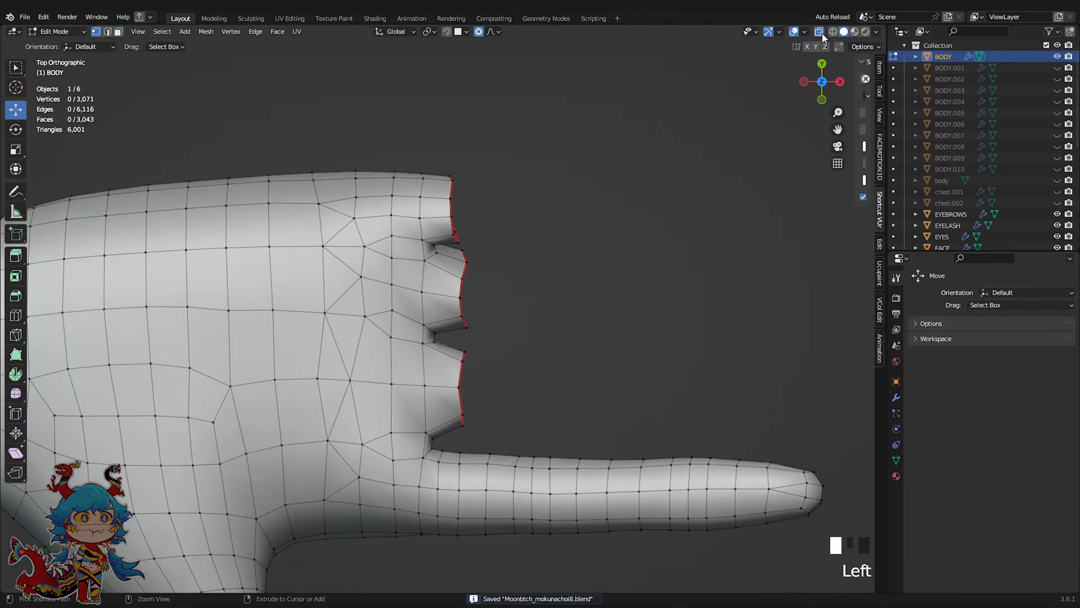
scroll(523, 394, up, 4)
drag(450, 368, 532, 554)
key(s)
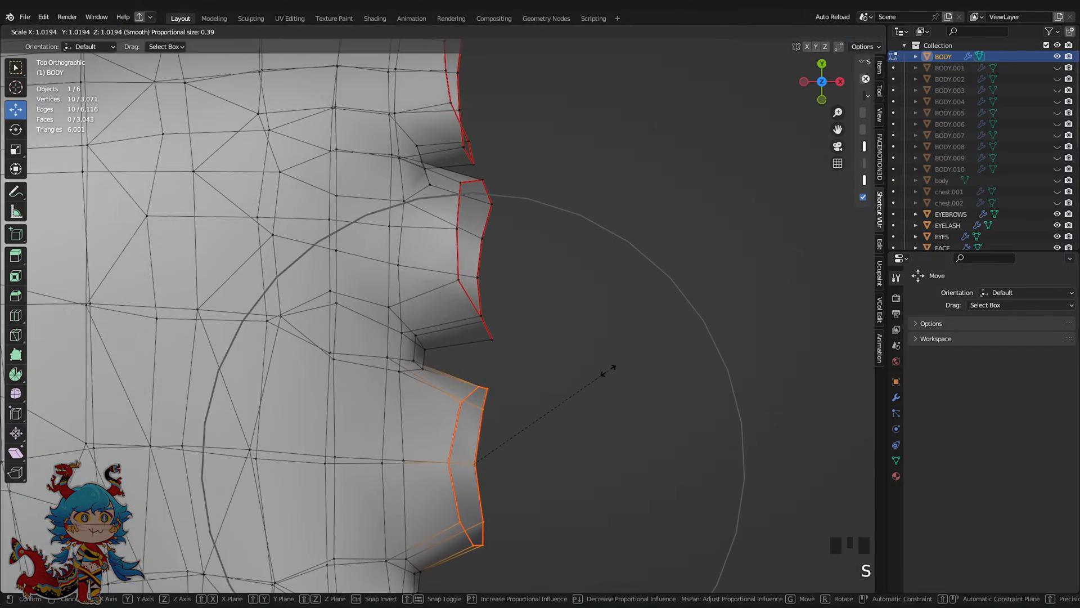
click(617, 362)
key(ctrl+z)
scroll(589, 330, up, 2)
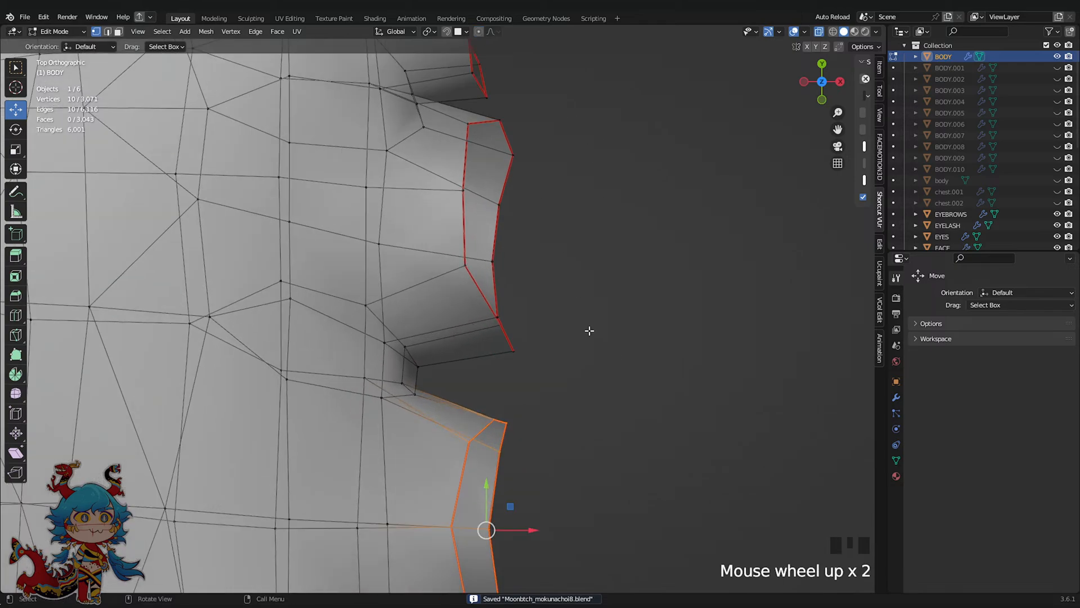
scroll(565, 386, down, 4)
key(g)
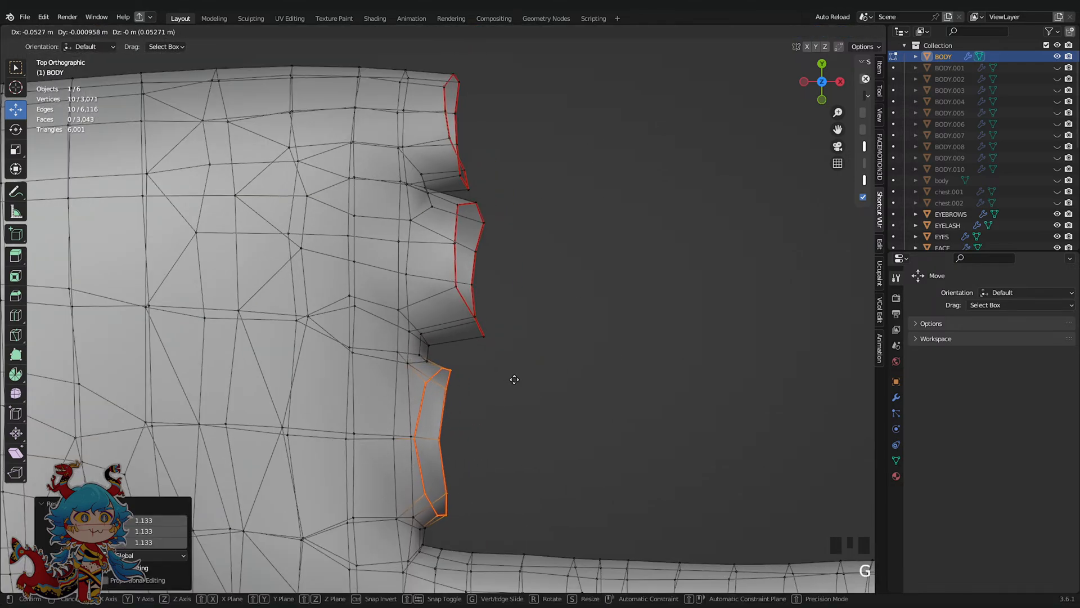
key(Escape)
Move the ring finger stub's open edge loop about 0.05 m toward the palm and fine-tune its position
click(451, 246)
shift+middle_drag(484, 271, 482, 338)
key(g)
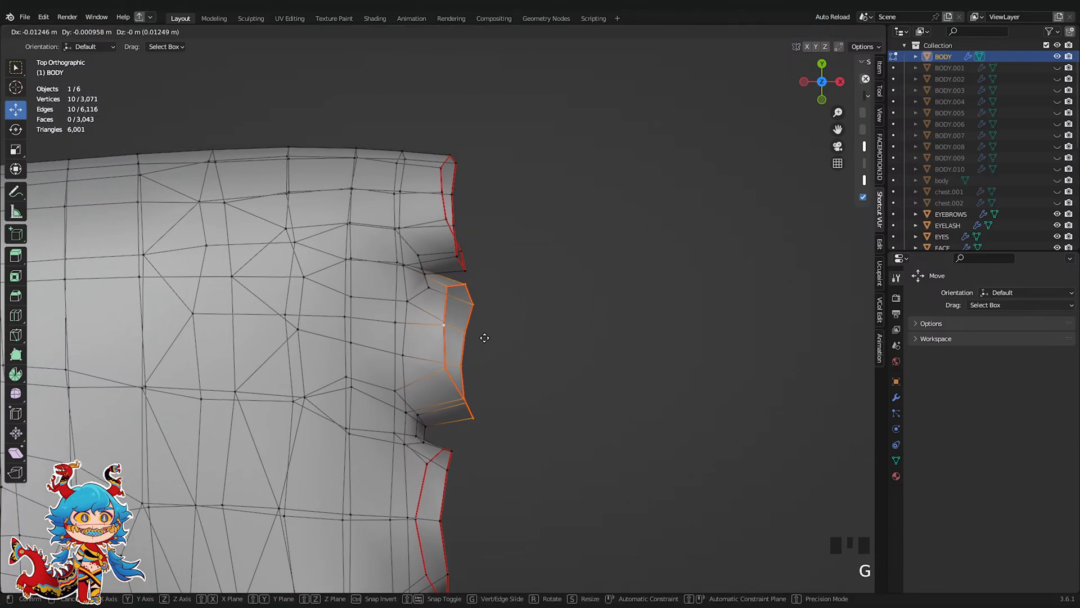
click(452, 337)
click(819, 32)
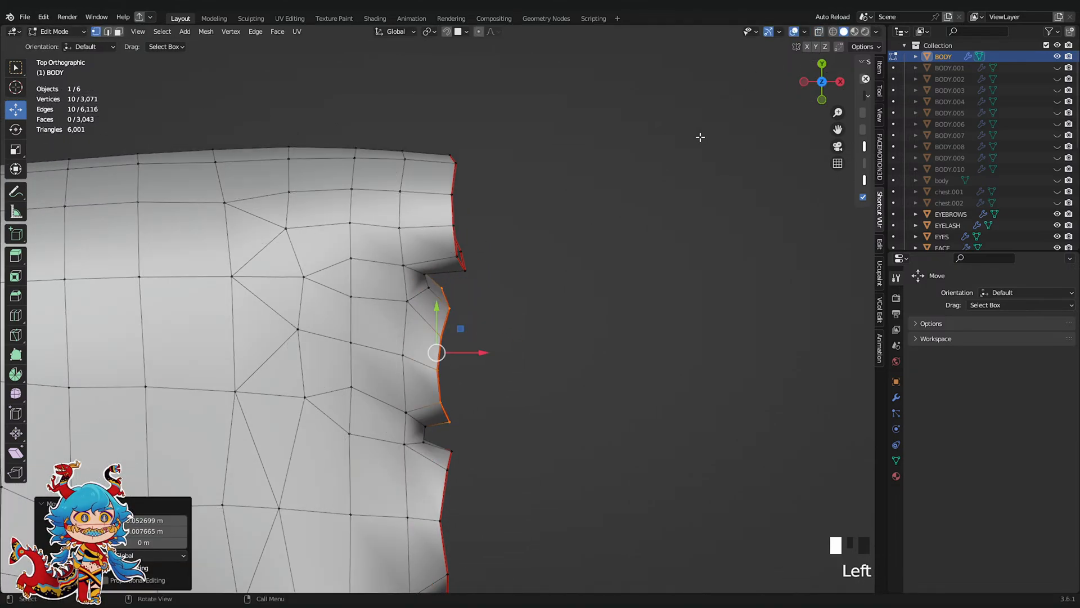
key(g)
click(544, 277)
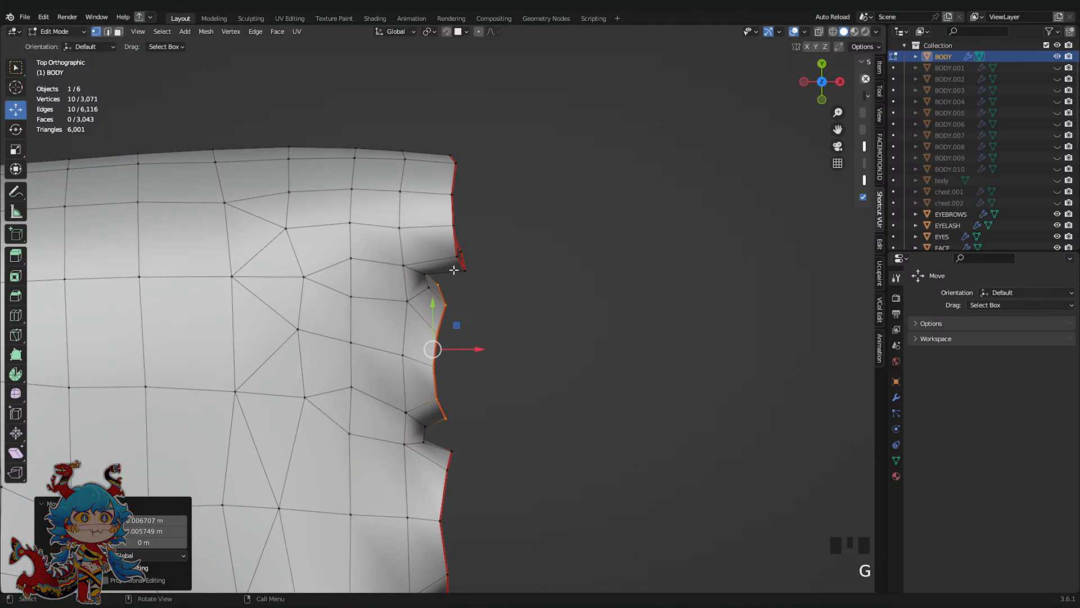
Move the little finger stub's open edge loop about 0.047 m toward the palm and save the file
click(453, 225)
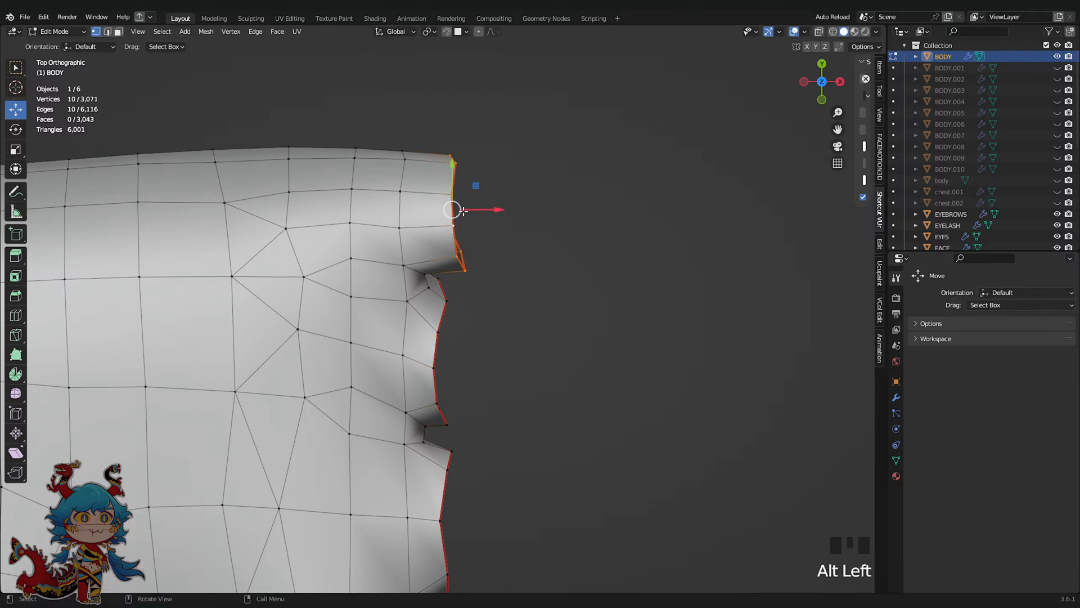
key(g)
click(436, 209)
scroll(523, 294, down, 6)
scroll(499, 219, up, 2)
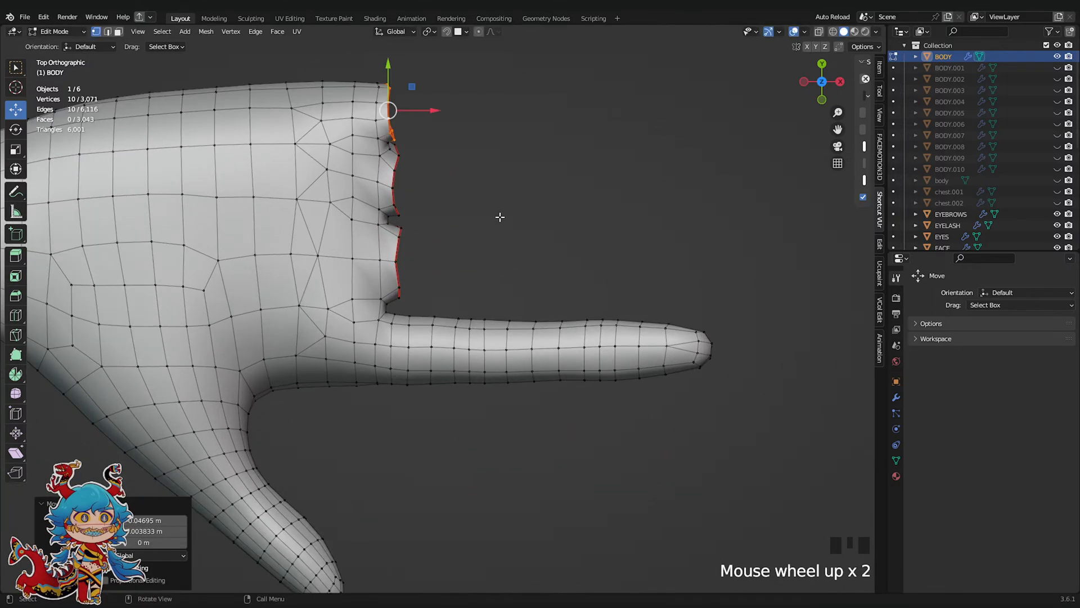
key(ctrl+s)
Delete the vertices of the middle finger stub's open edge loop
click(390, 346)
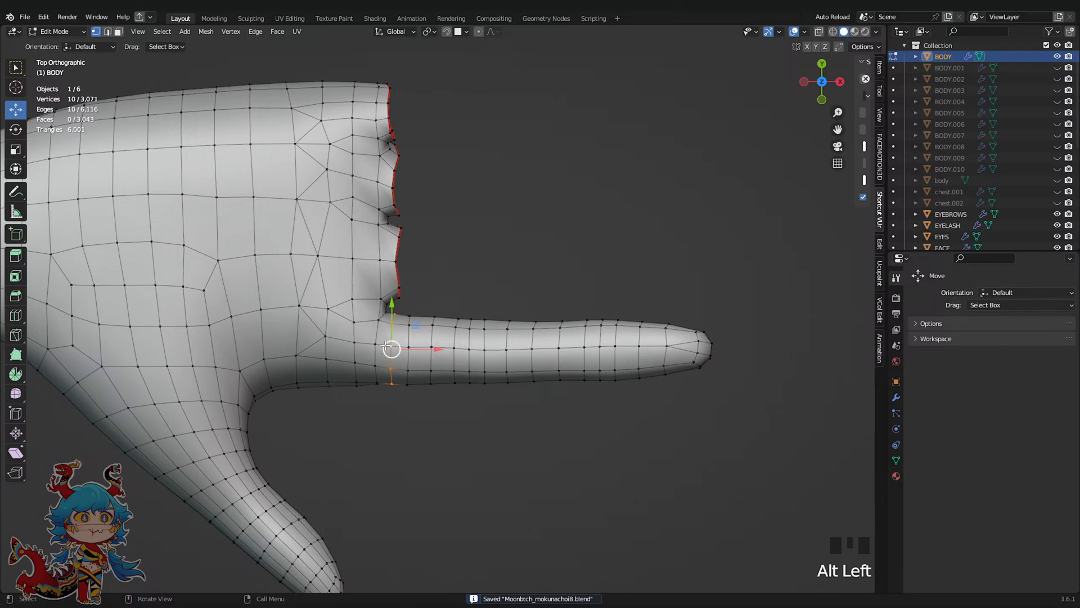
alt+click(374, 350)
shift+middle_drag(373, 350, 378, 354)
scroll(409, 296, up, 3)
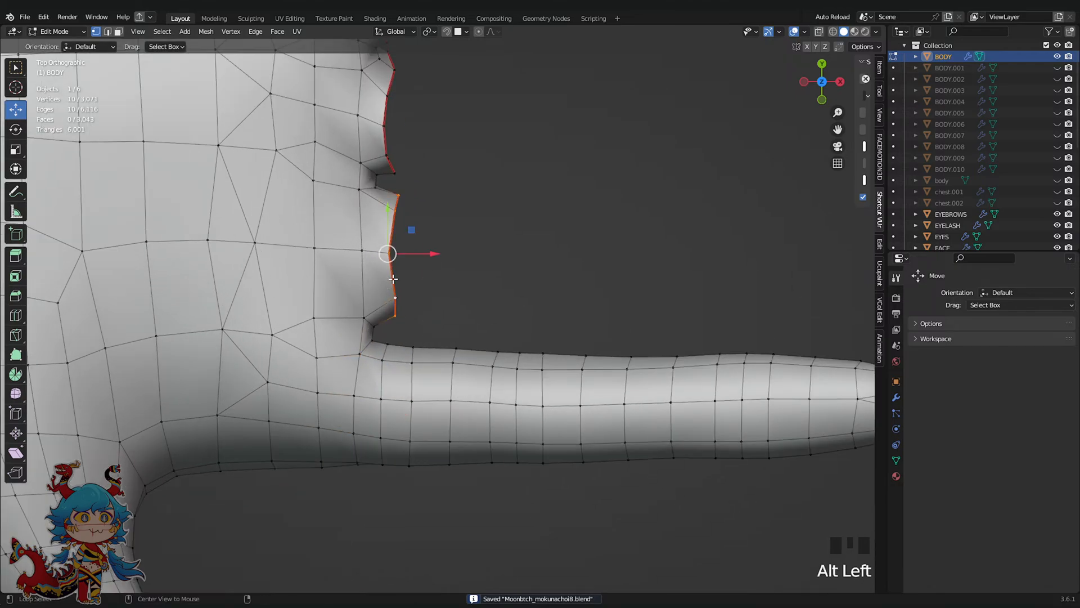
key(x)
click(450, 198)
shift+middle_drag(439, 188, 462, 378)
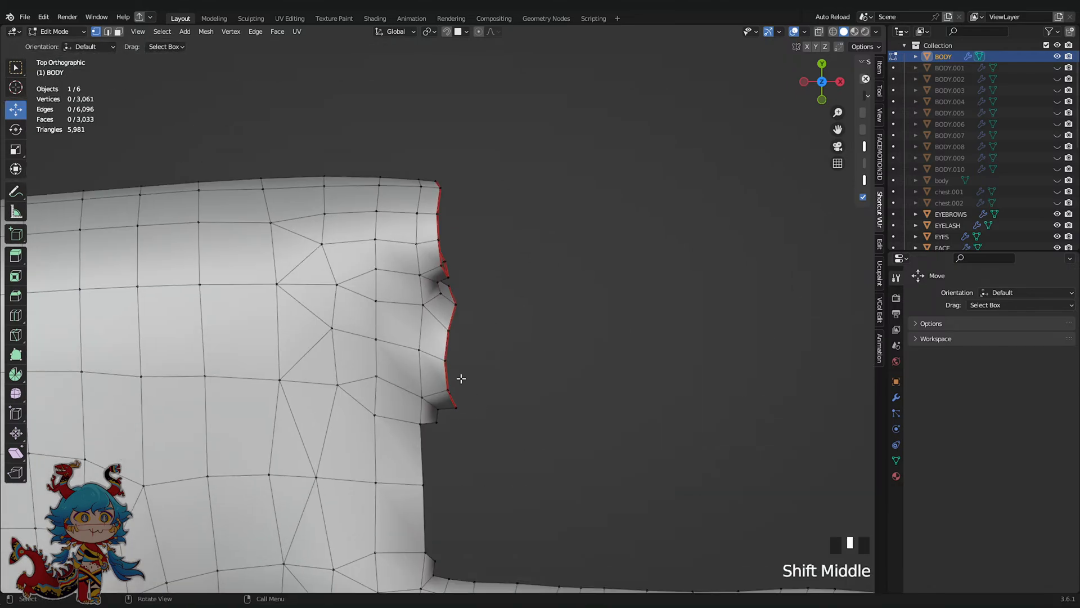
Delete the vertices of the ring finger stub's open edge loop
alt+click(453, 366)
key(x)
click(523, 234)
middle_drag(523, 234, 469, 219)
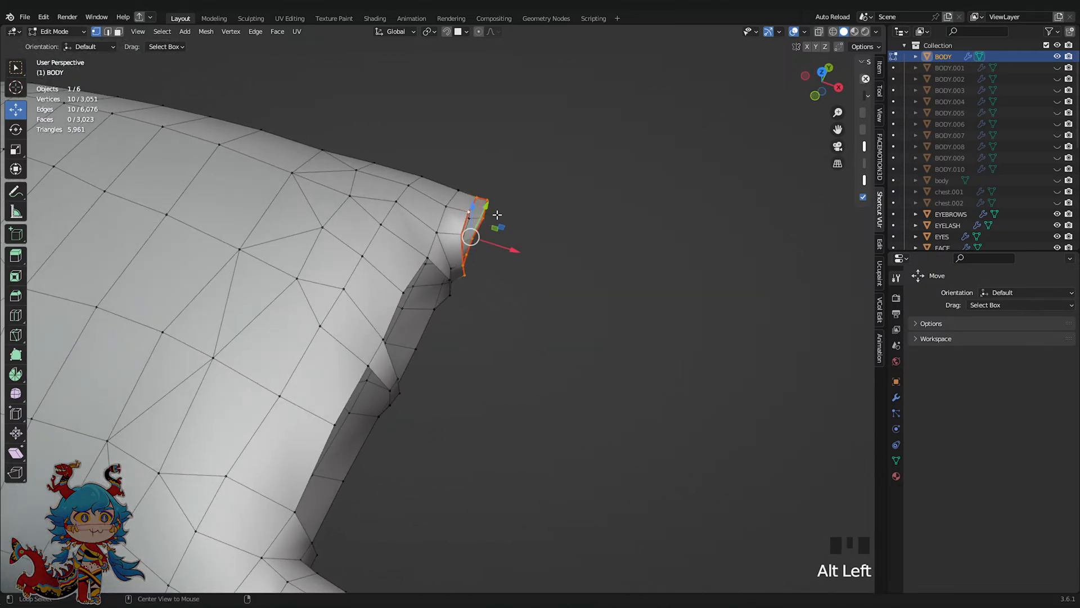
Delete the vertices of the little finger stub's open edge loop and save the file
key(x)
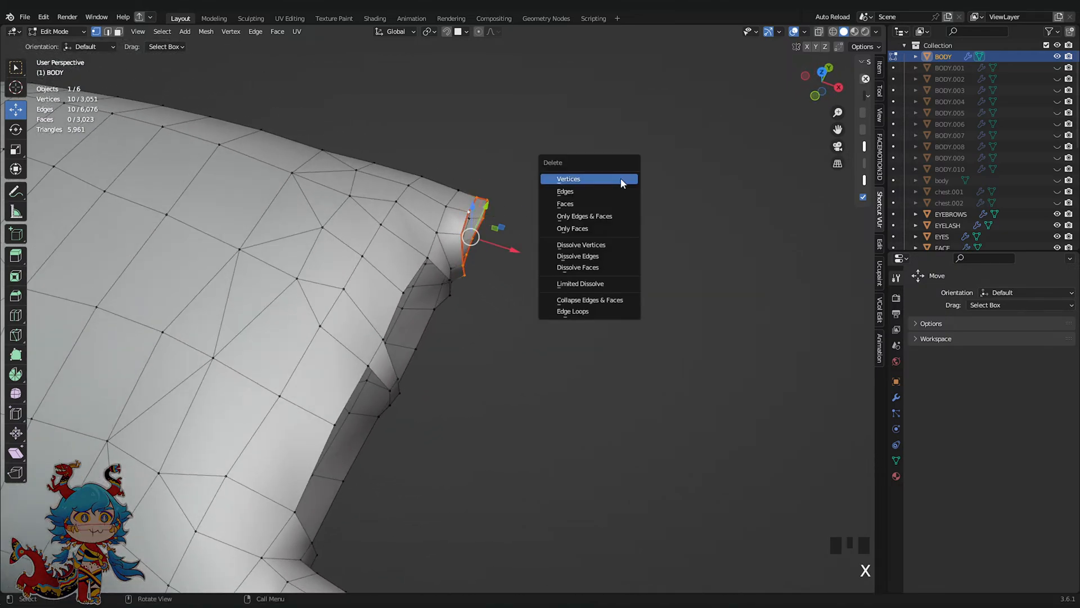
click(579, 176)
middle_drag(579, 177, 441, 375)
key(ctrl+s)
Mark a seam along the edge loop around the base of the index finger
alt+click(391, 458)
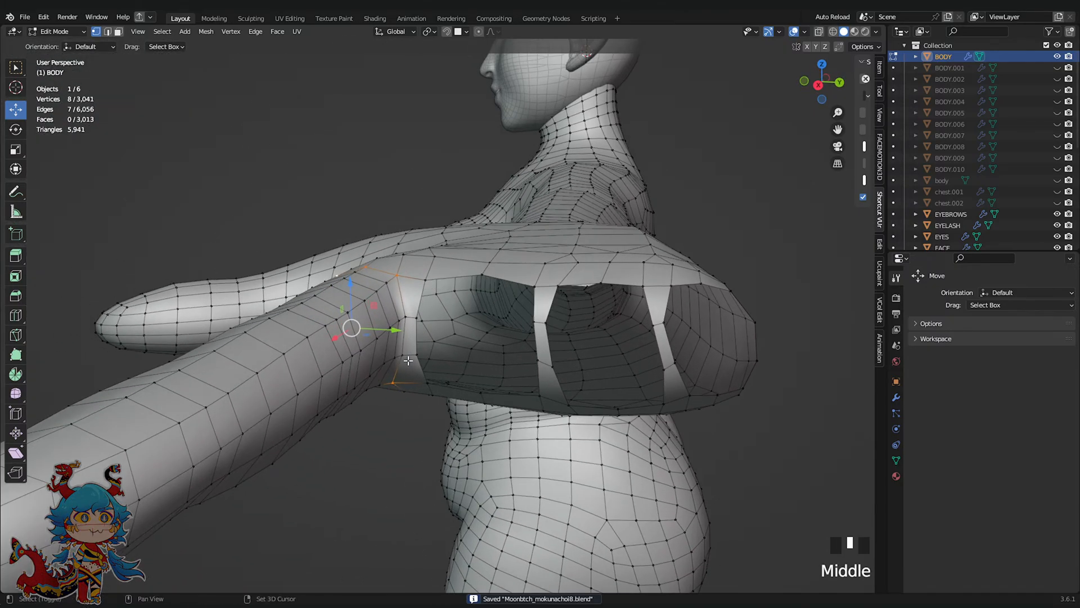
shift+click(407, 356)
shift+click(409, 319)
scroll(590, 309, down, 3)
key(u)
click(594, 311)
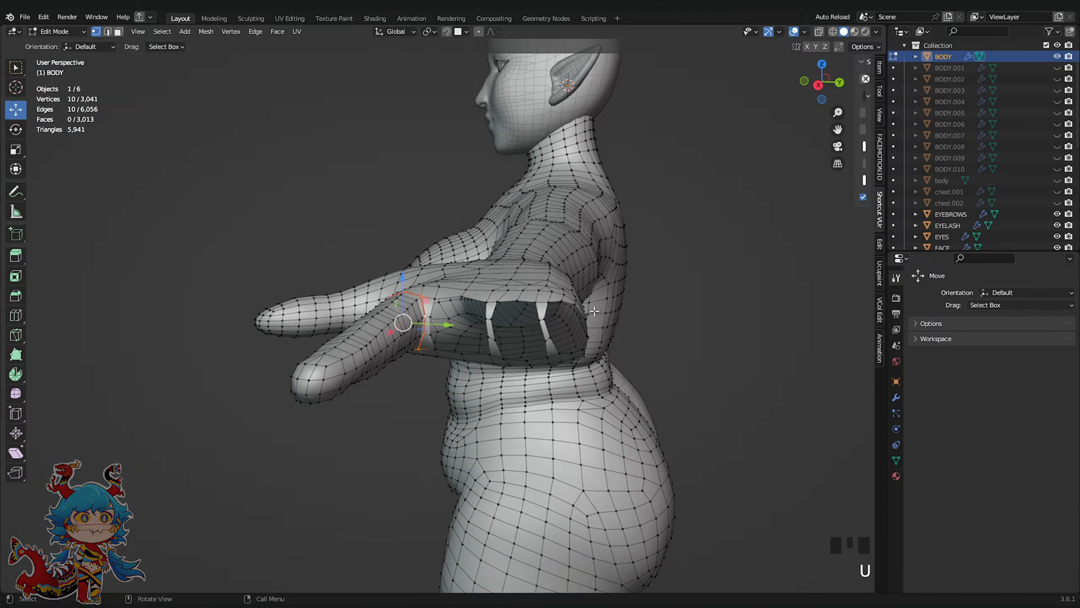
Duplicate the index finger's faces up to the seam and place the copy about 0.31 m away at the middle finger's opening
middle_drag(594, 311, 679, 377)
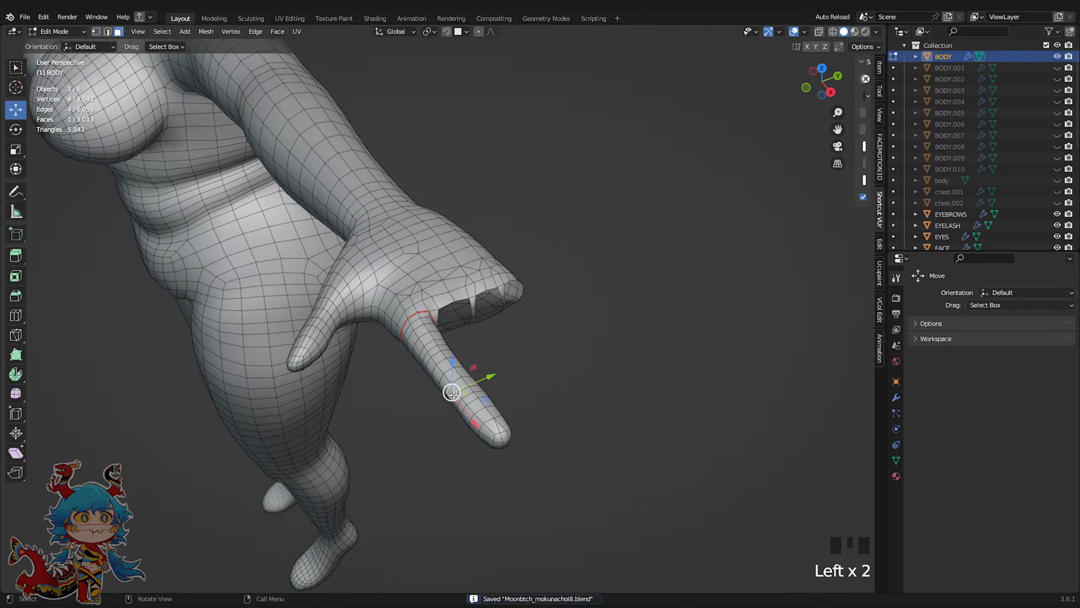
key(l)
click(823, 68)
scroll(623, 256, up, 5)
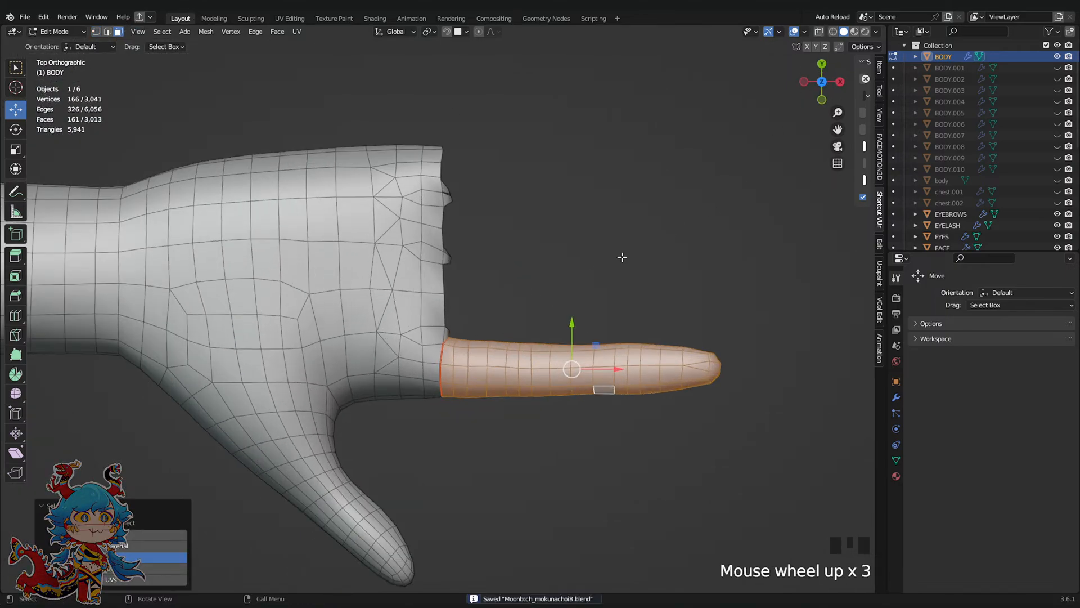
key(shift+d)
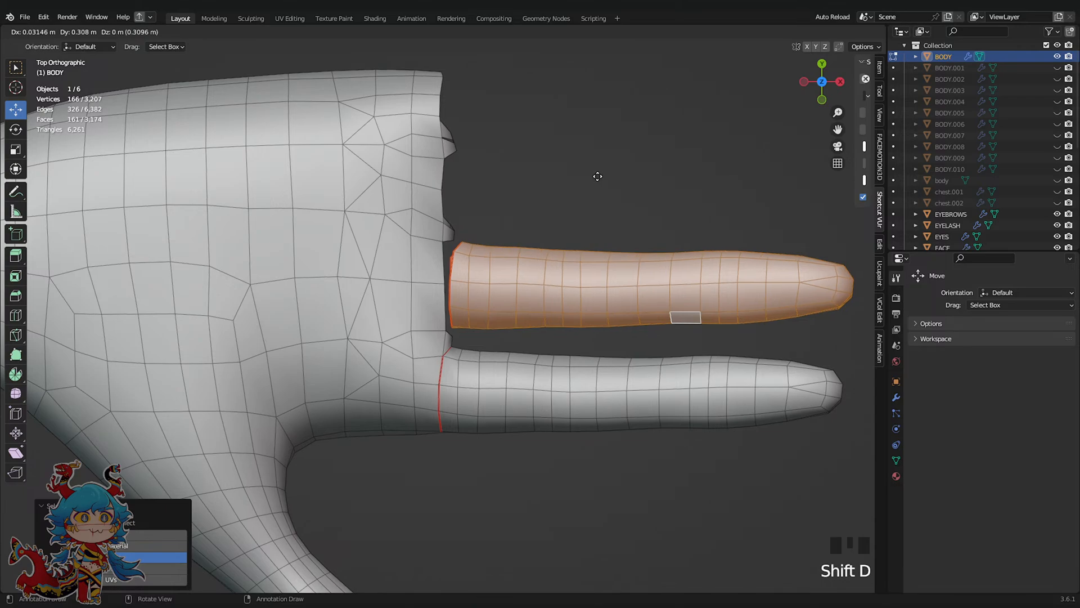
click(598, 176)
Duplicate the middle finger and place the copy about 0.28 m further along at the ring finger's opening
shift+middle_drag(597, 176, 557, 323)
key(shift+d)
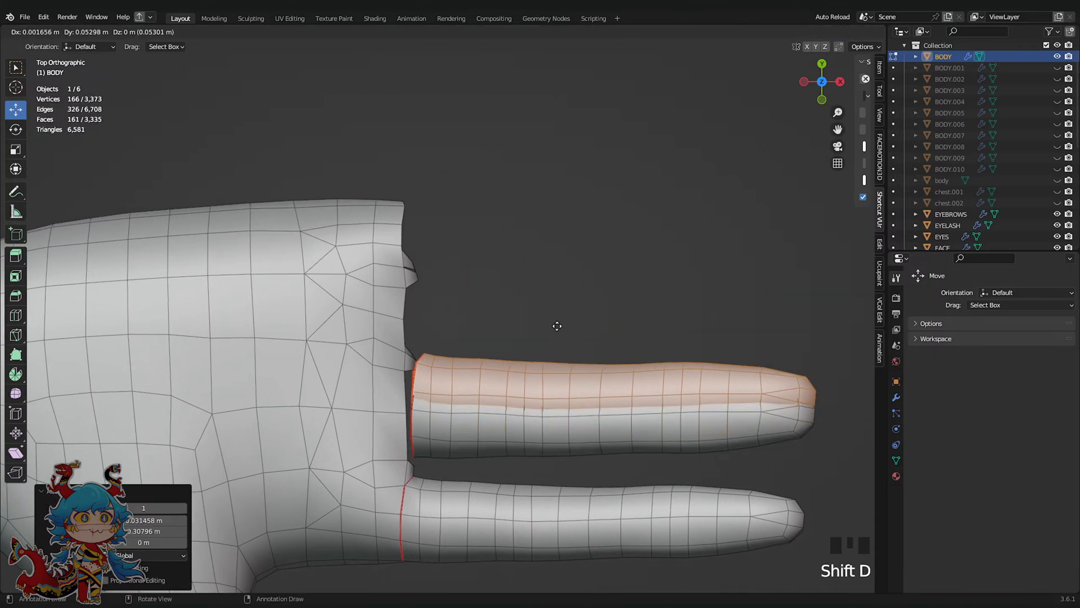
click(559, 254)
Duplicate the ring finger for the little finger, scale the copy by 0.859 and again by 0.944, and align it with its opening
key(shift+d)
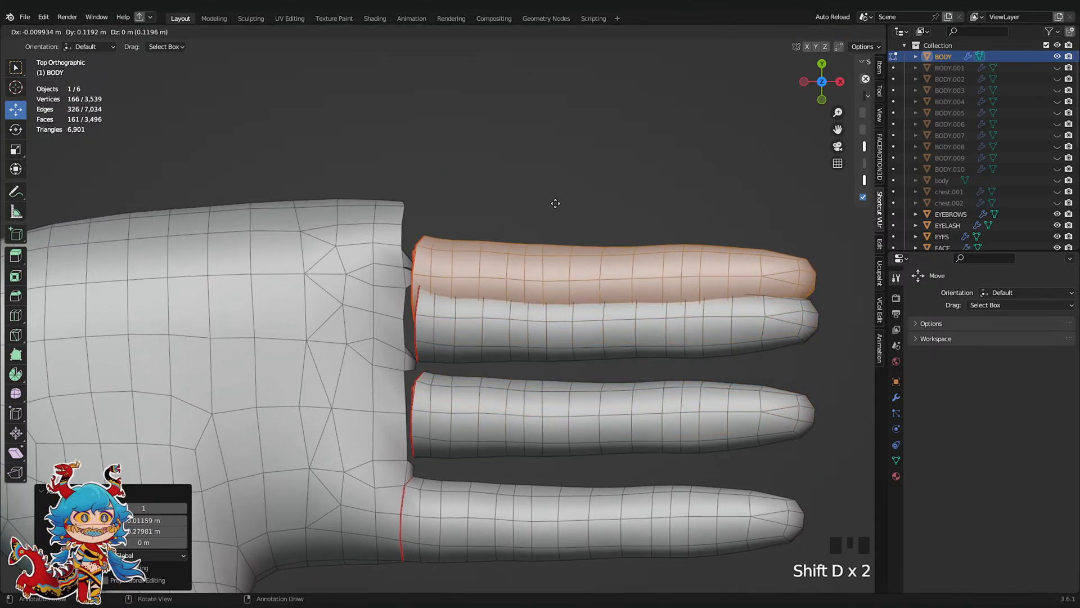
key(s)
click(635, 158)
key(g)
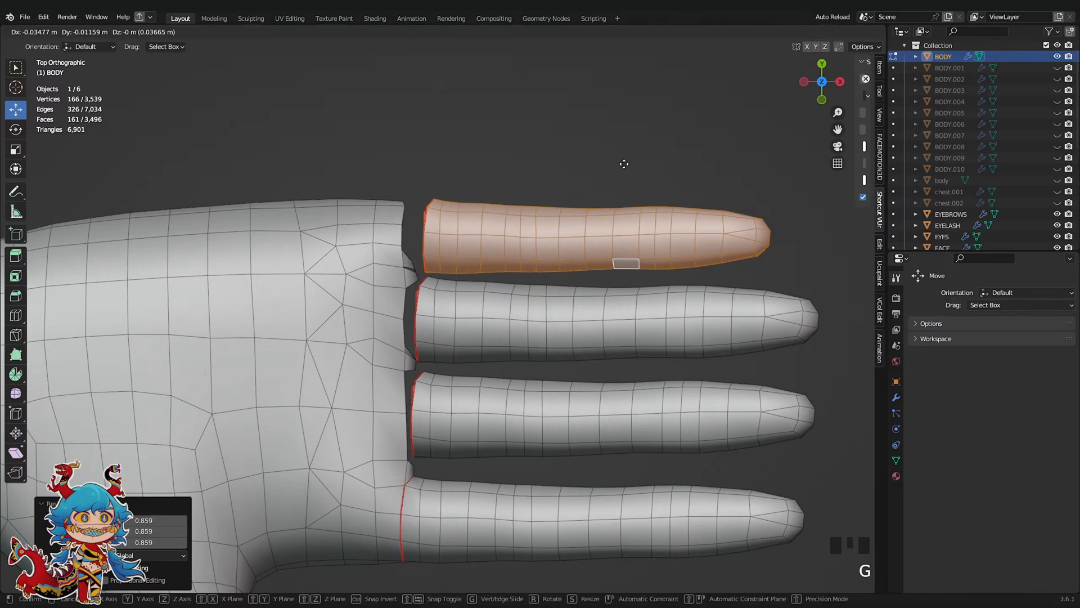
click(617, 158)
key(s)
click(617, 160)
key(g)
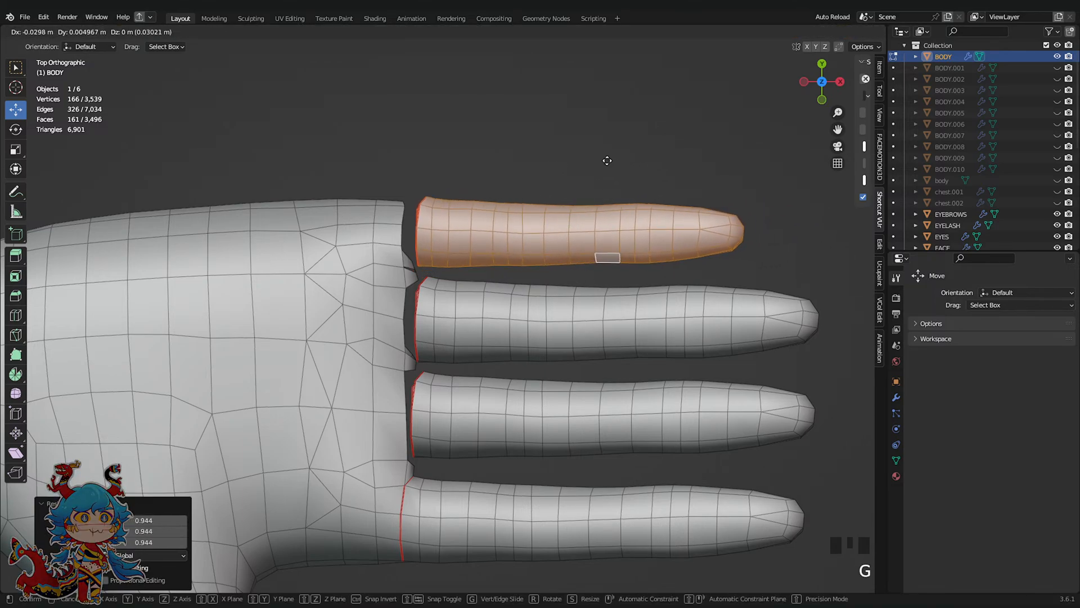
click(607, 162)
Lengthen the middle finger by moving its tip vertices outward along X with proportional editing
scroll(685, 198, down, 4)
shift+middle_drag(685, 198, 594, 141)
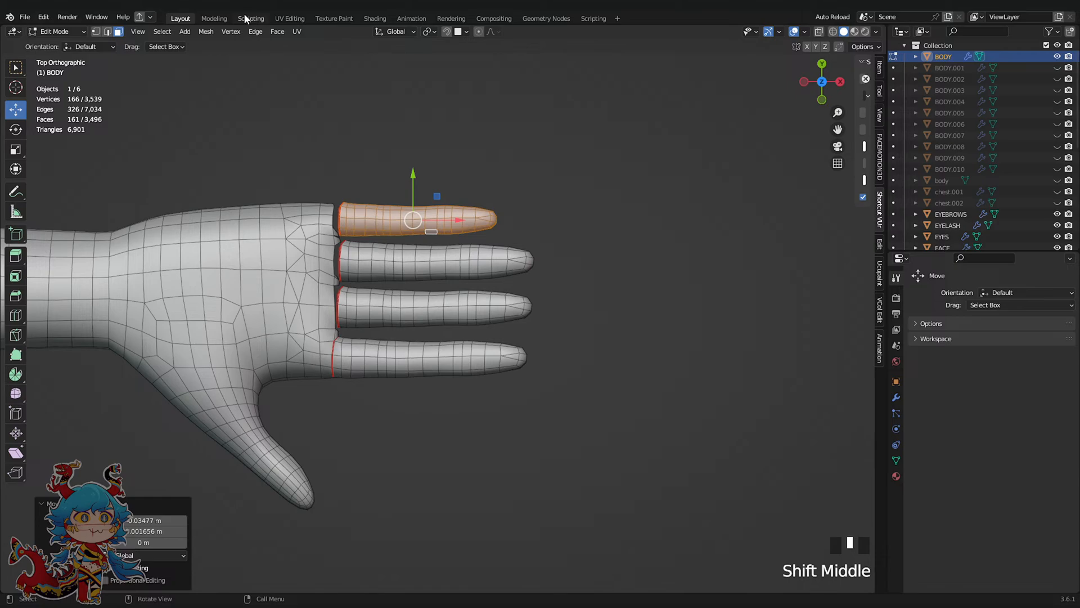
click(96, 32)
scroll(602, 299, up, 3)
click(599, 295)
shift+click(598, 307)
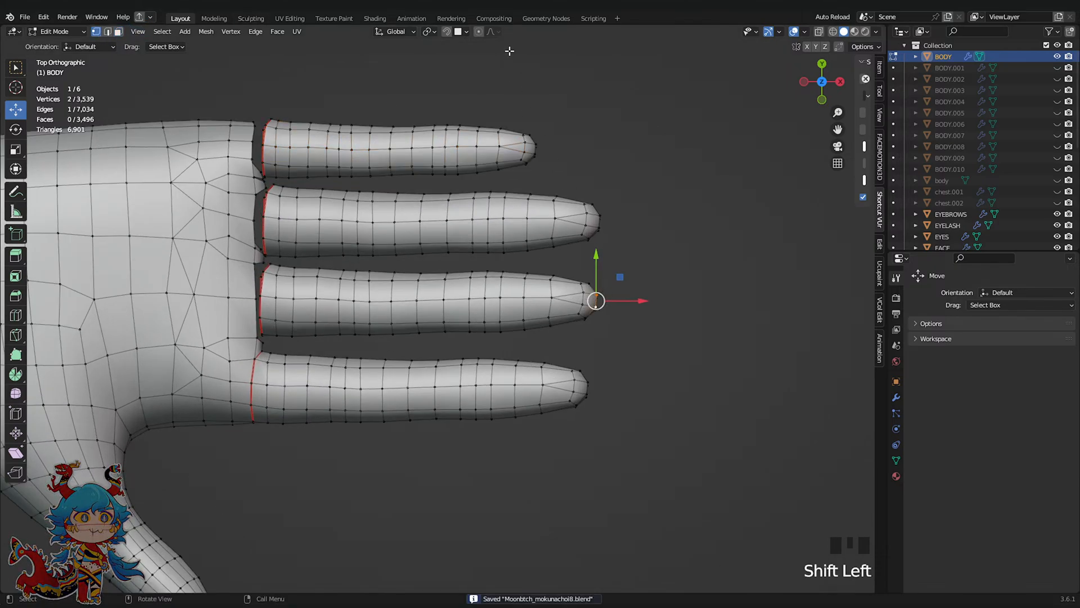
drag(635, 303, 677, 313)
Shorten the ring finger by moving its tip vertex about 0.016 m toward the palm with proportional editing
scroll(656, 303, down, 4)
scroll(669, 312, down, 1)
click(616, 220)
drag(644, 217, 639, 219)
scroll(664, 309, up, 1)
scroll(665, 310, down, 4)
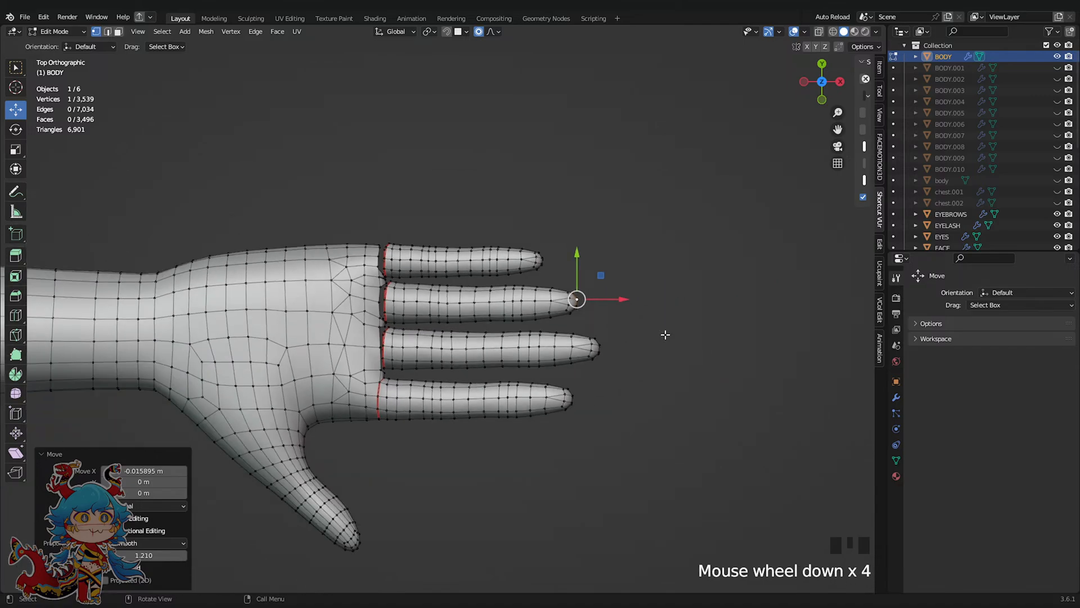
Delete the vertices of the open base edge loops on the duplicated middle, ring and little fingers
middle_drag(664, 334, 405, 321)
scroll(599, 315, up, 4)
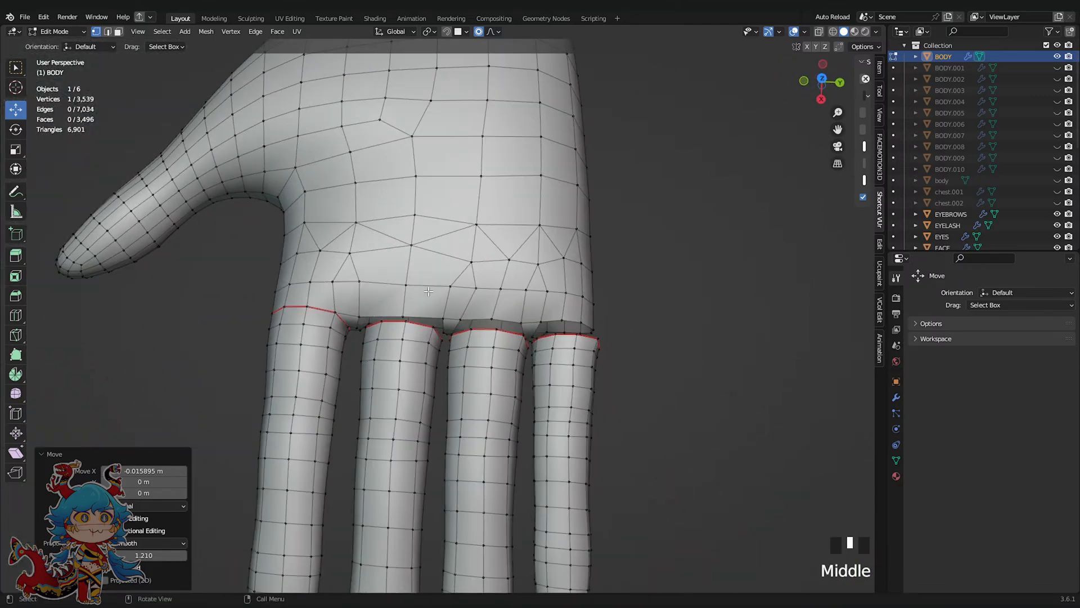
click(405, 320)
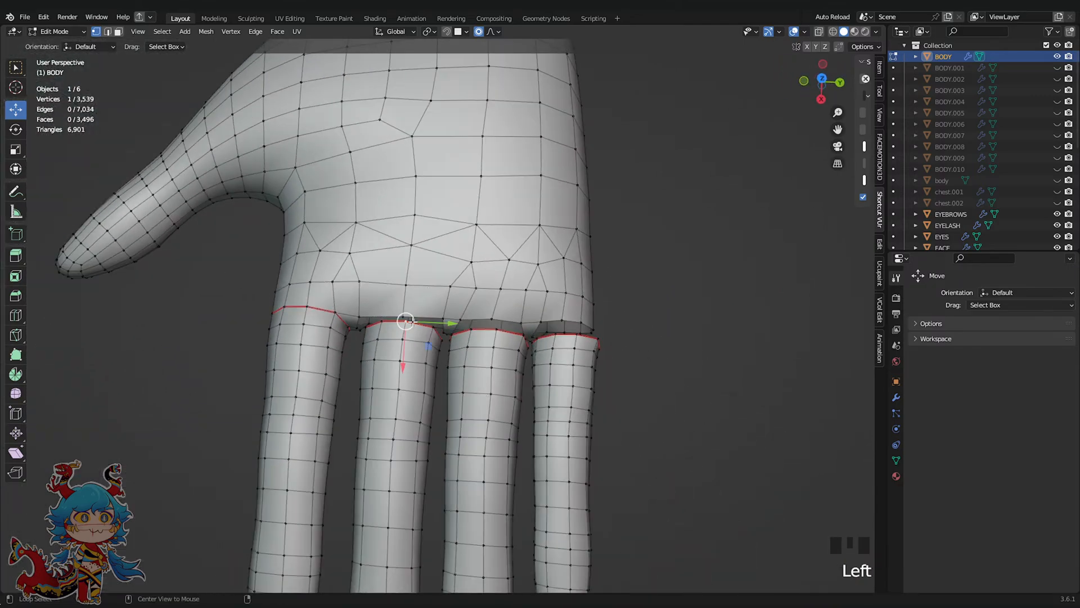
key(x)
click(725, 302)
scroll(563, 332, up, 3)
key(ctrl+s)
key(ctrl+z)
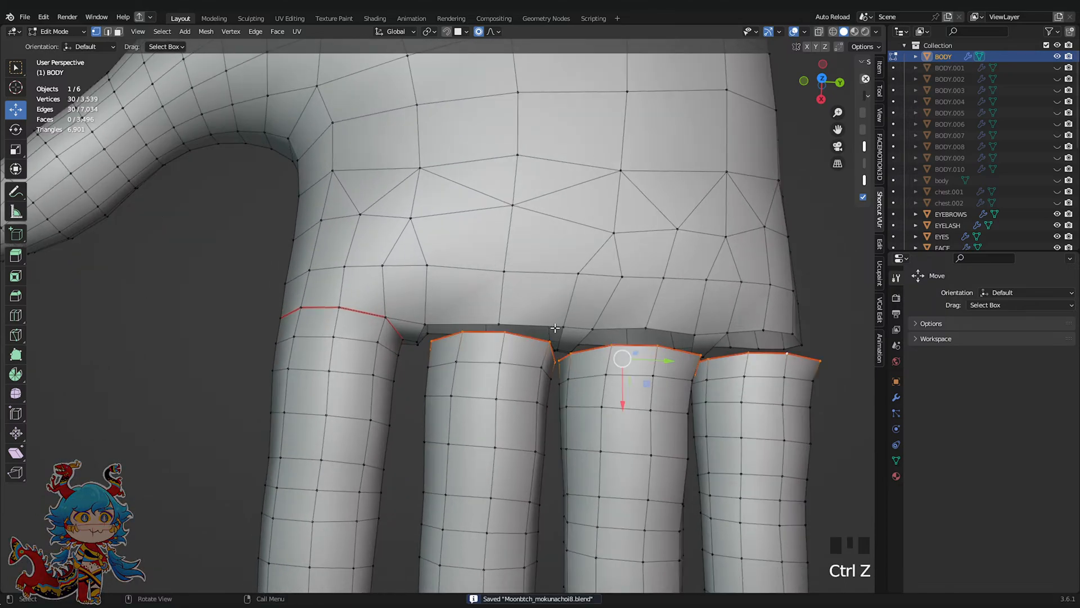
middle_drag(555, 328, 569, 349)
key(x)
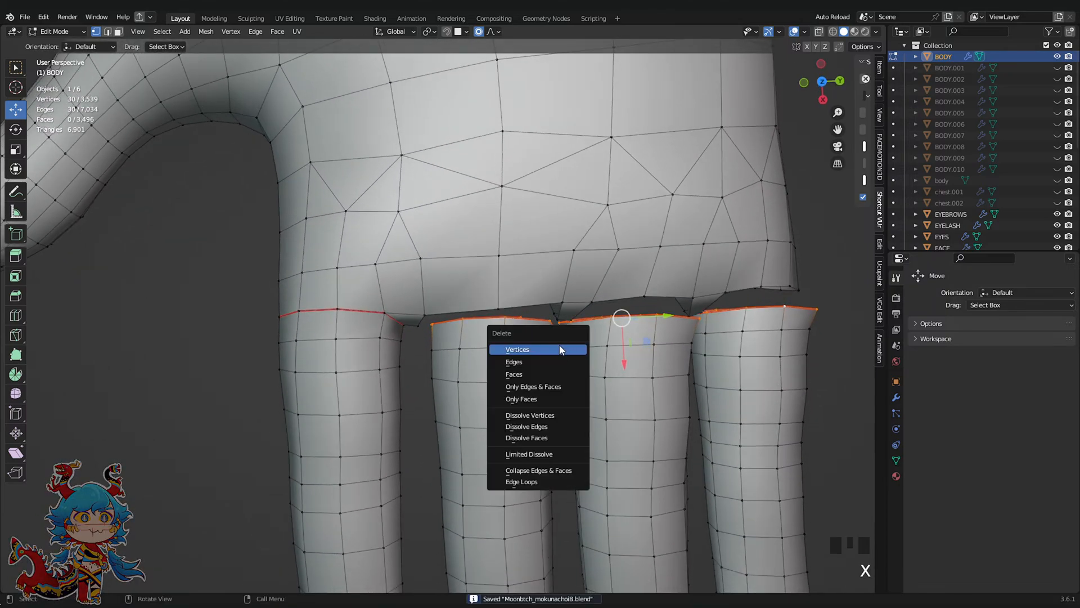
click(560, 349)
Fill the gap between the middle finger's base and the palm with faces all the way around
middle_drag(559, 350, 535, 298)
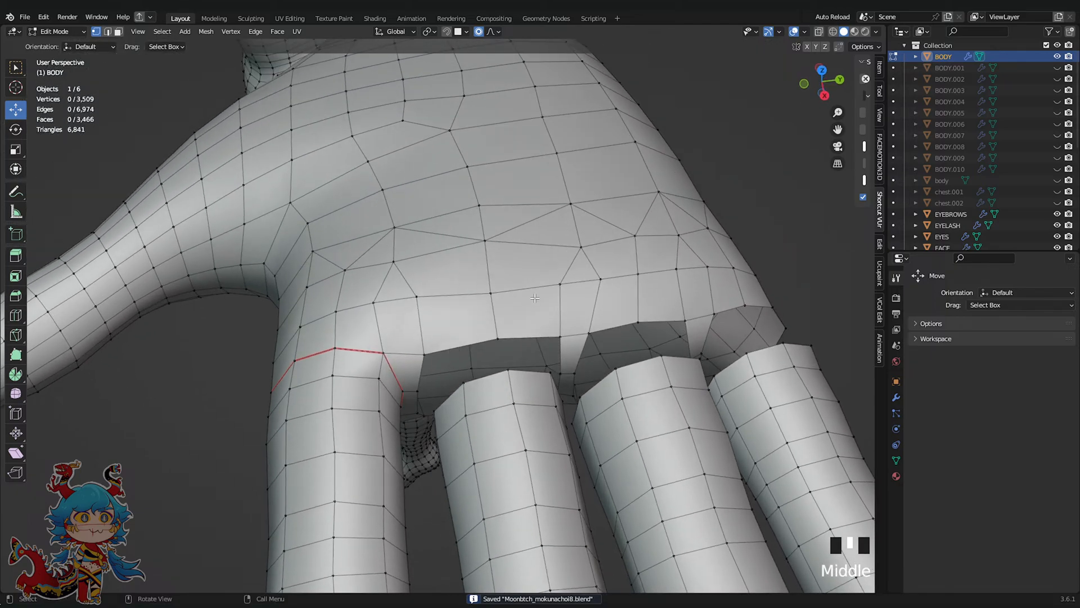
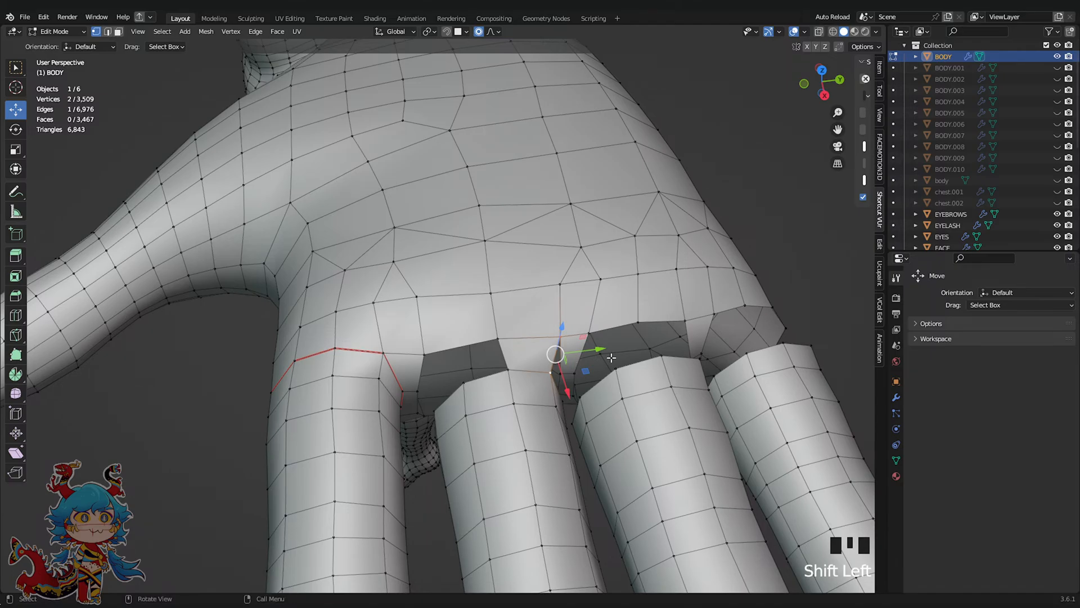
middle_drag(611, 357, 606, 237)
key(f)
scroll(574, 238, up, 3)
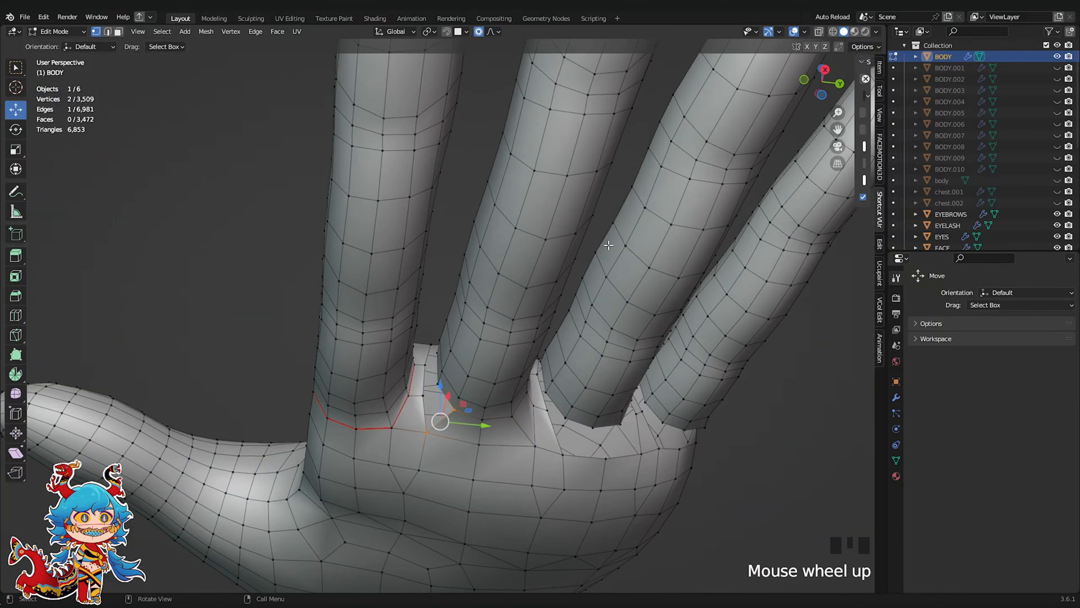
key(f)
middle_drag(608, 246, 553, 352)
key(f)
Fill the gap between the ring finger's base and the palm with faces all the way around and save the file
shift+click(595, 351)
shift+click(563, 380)
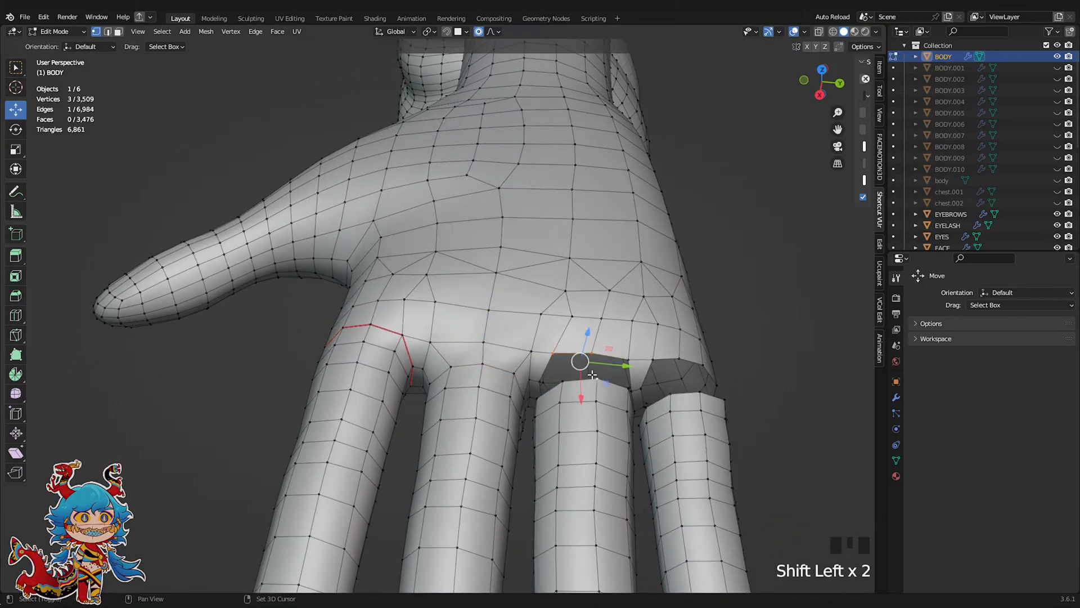
shift+click(594, 377)
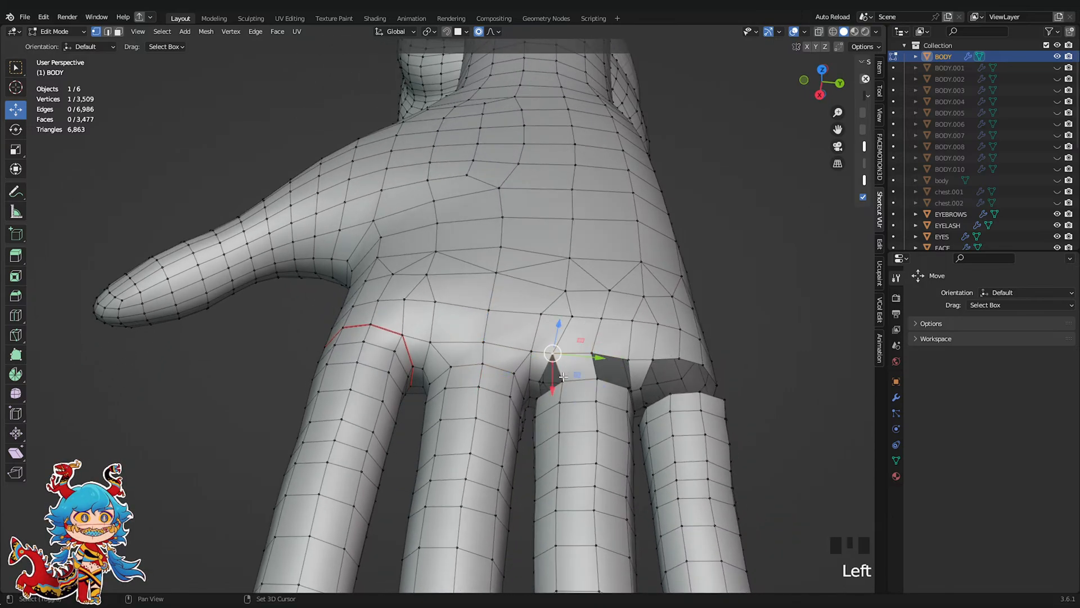
shift+middle_drag(563, 376, 521, 333)
key(f)
key(f)
scroll(725, 188, down, 3)
scroll(654, 171, up, 1)
key(f)
key(f)
key(f)
key(f)
key(ctrl+s)
scroll(578, 336, up, 2)
key(ctrl+s)
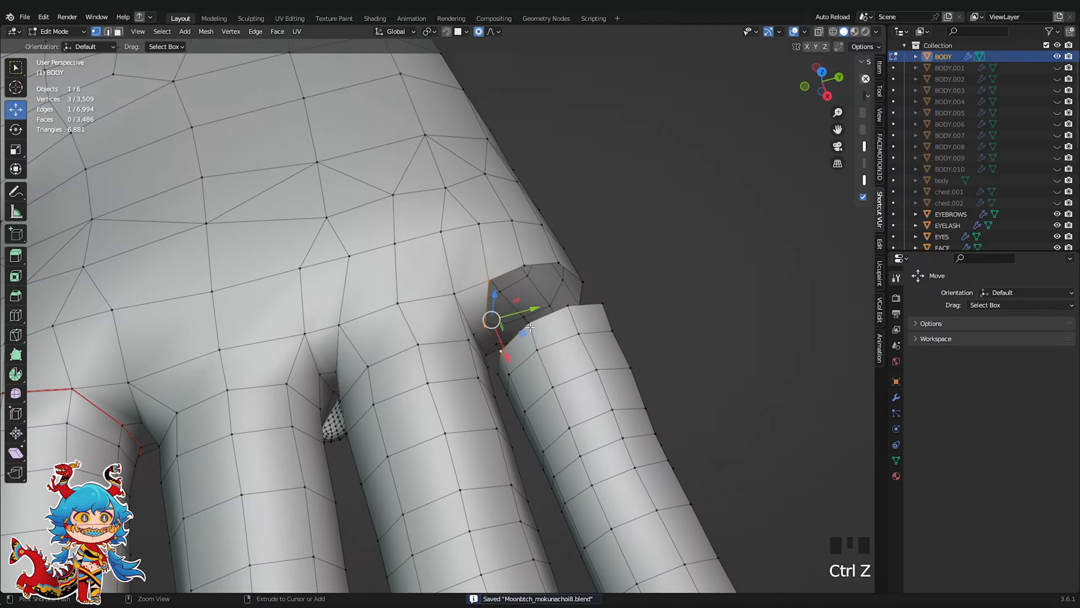
Fill the gap between the little finger's base and the palm with faces, leave Edit Mode and save the file
key(f)
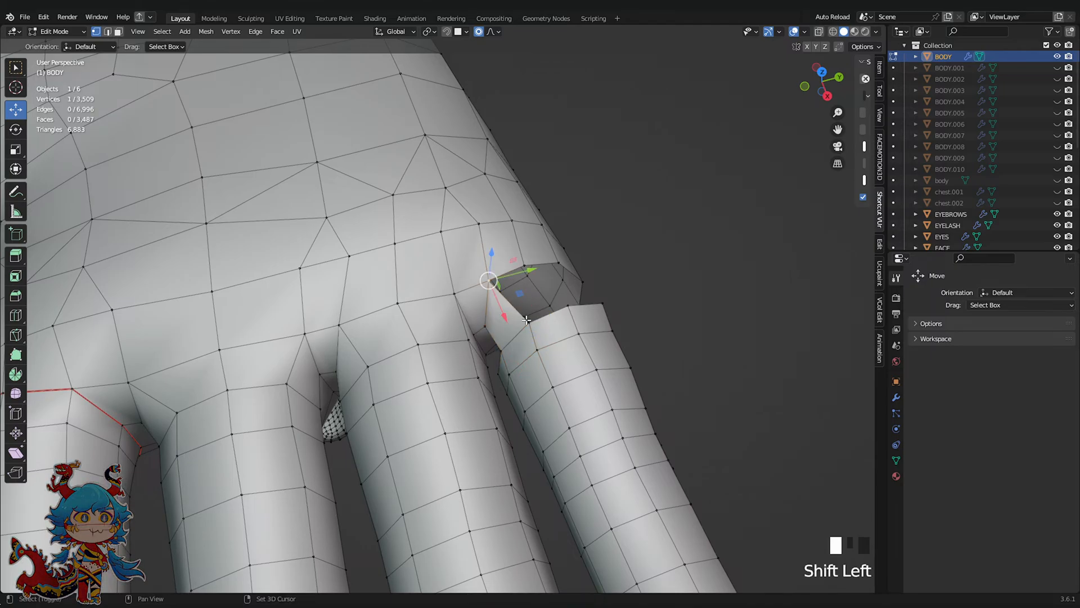
shift+click(526, 320)
scroll(529, 320, down, 3)
key(f)
middle_drag(580, 329, 634, 296)
key(f)
key(f)
key(f)
key(f)
key(f)
key(f)
key(f)
scroll(577, 211, up, 3)
key(f)
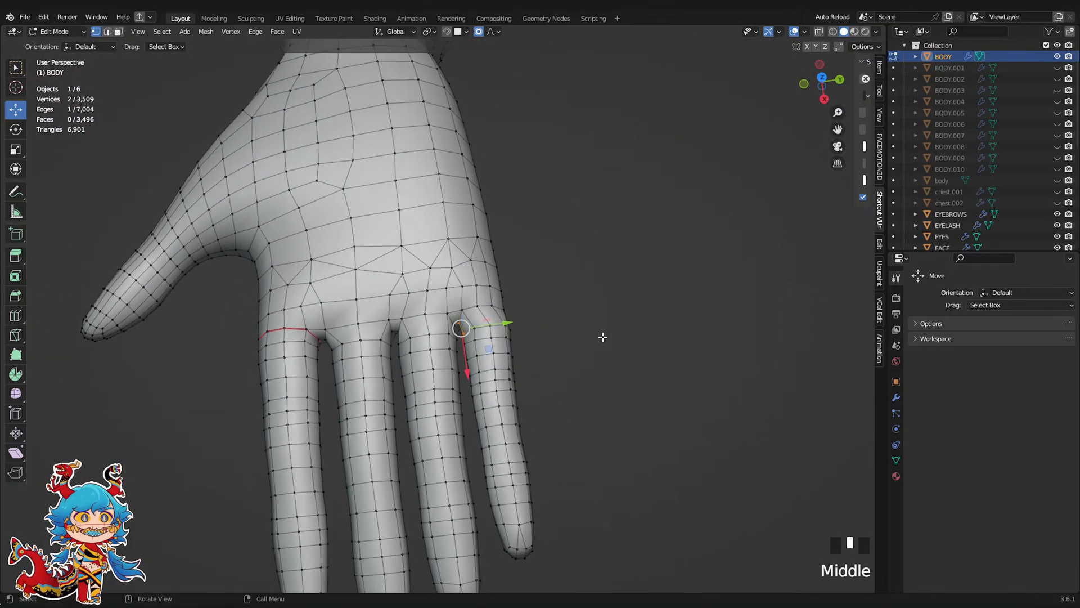
key(Tab)
key(ctrl+s)
Switch the body to Sculpt Mode and smooth the area where the index and middle fingers meet the hand
click(56, 31)
click(56, 67)
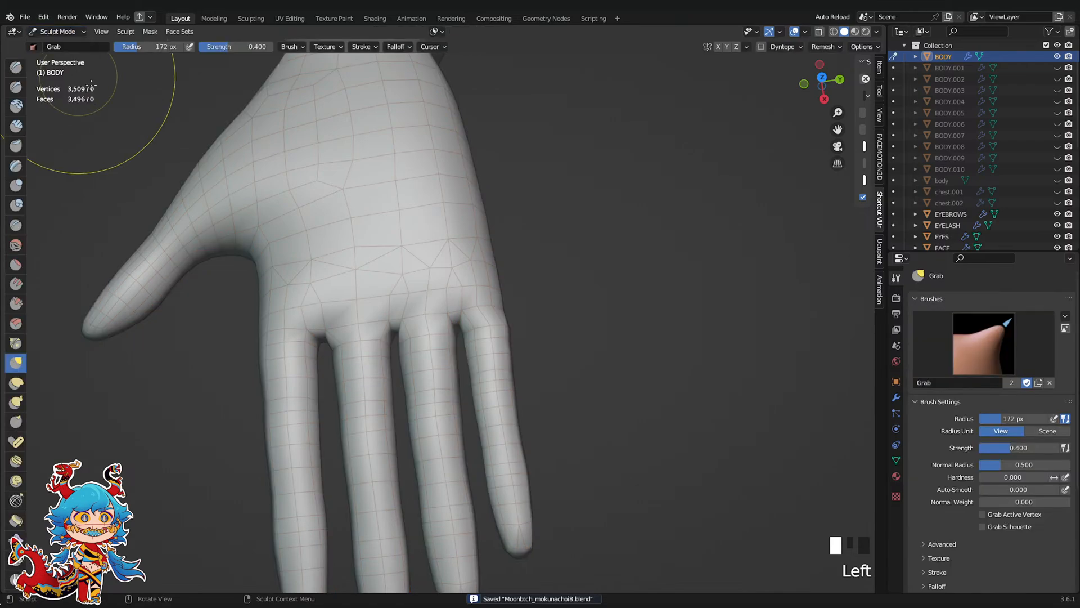
scroll(422, 301, up, 3)
shift+click(375, 306)
shift+click(374, 307)
shift+click(369, 305)
shift+click(368, 305)
shift+click(363, 298)
shift+click(353, 288)
shift+click(346, 280)
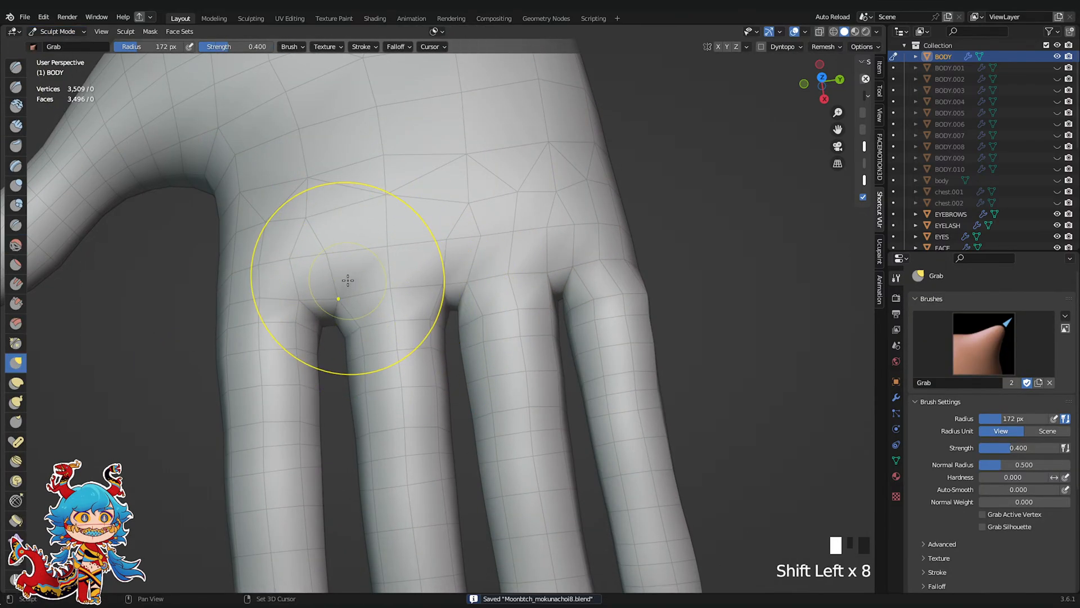
shift+click(345, 281)
shift+click(348, 287)
Smooth the surface around the base of the ring finger
shift+click(483, 304)
shift+click(499, 303)
shift+click(506, 303)
shift+click(511, 302)
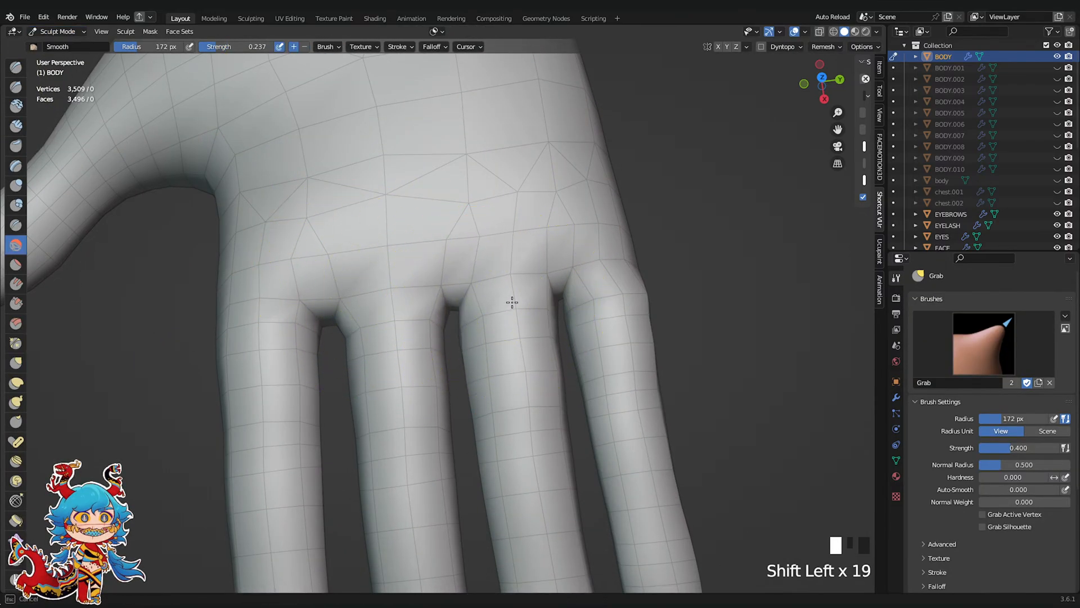
shift+click(501, 304)
shift+click(492, 304)
scroll(481, 234, down, 2)
shift+middle_drag(480, 235, 457, 272)
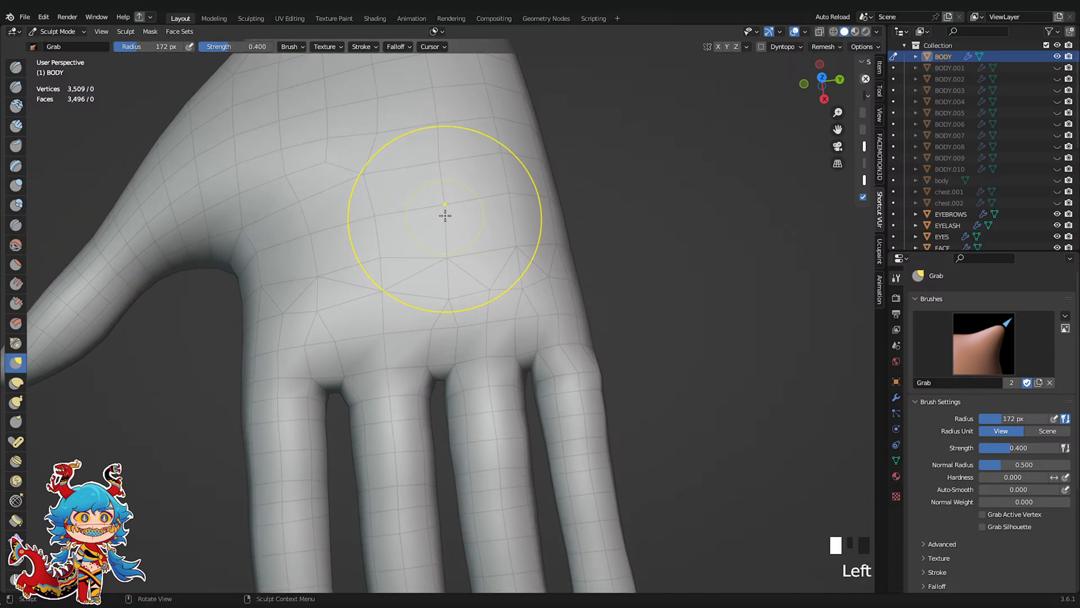
Smooth the surface around the little finger's base in the top view
click(822, 78)
shift+middle_drag(457, 368, 504, 302)
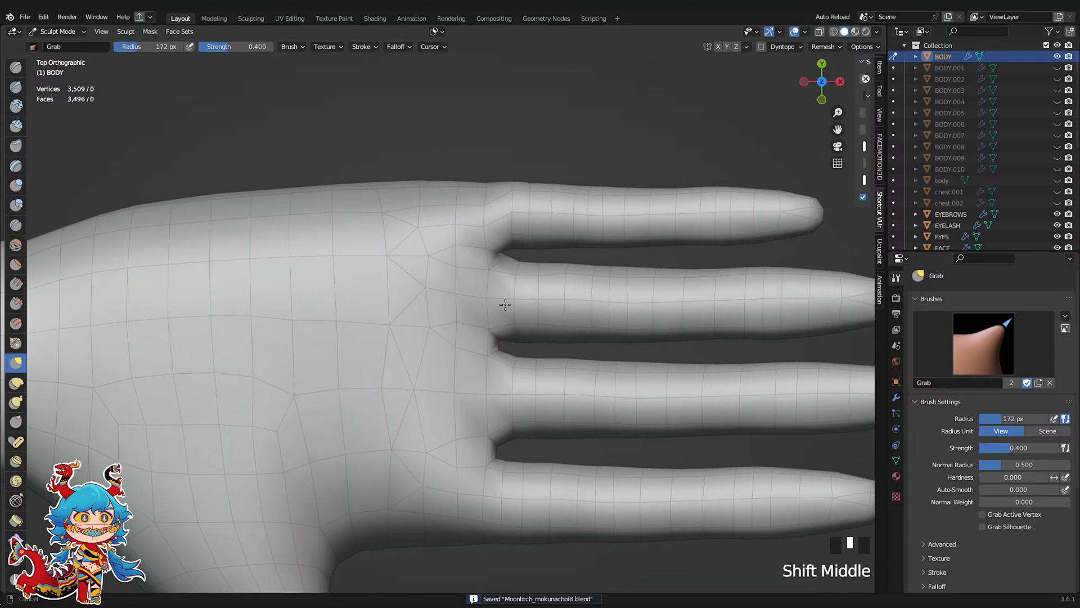
scroll(489, 229, up, 3)
shift+click(540, 229)
shift+click(549, 229)
shift+click(549, 230)
shift+click(548, 230)
shift+click(547, 232)
shift+click(547, 242)
shift+click(548, 257)
shift+click(543, 282)
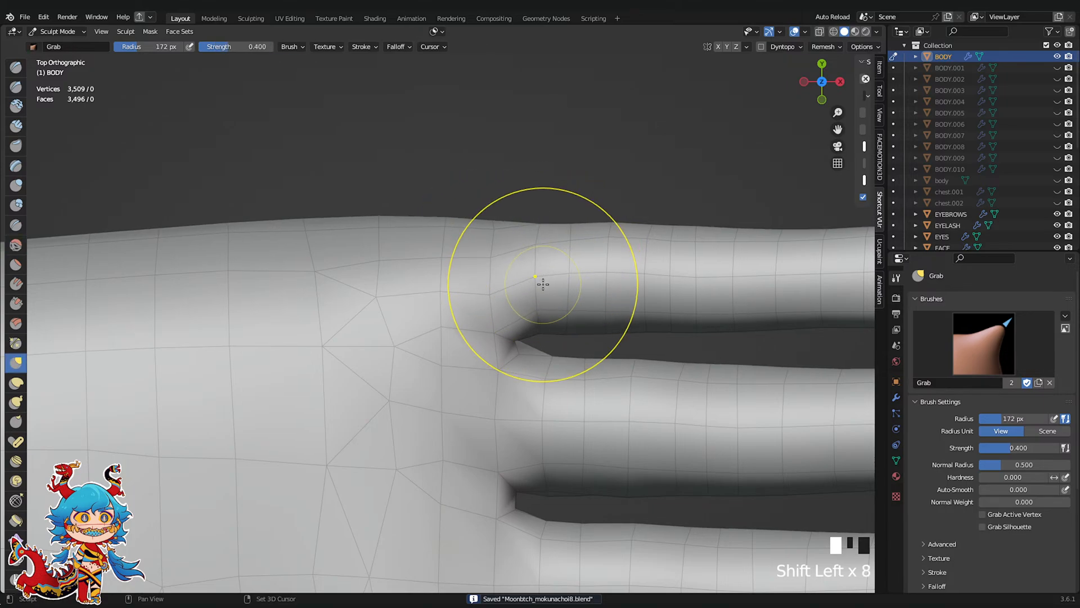
scroll(543, 285, down, 2)
scroll(535, 275, up, 2)
Reshape the base of the little finger with the Grab brush and save the file
mouse_move(536, 276)
mouse_down()
mouse_move(540, 291)
mouse_move(577, 287)
mouse_up()
scroll(548, 287, down, 2)
drag(574, 279, 550, 290)
key(ctrl+s)
shift+middle_drag(561, 307, 506, 282)
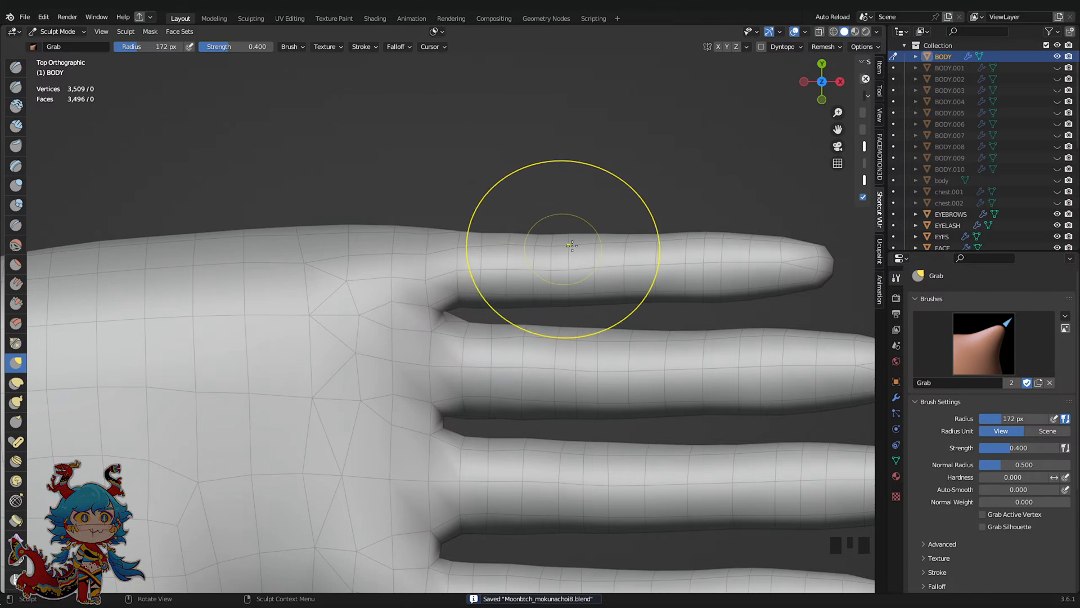
Try to reshape the outer edge of the hand at the little finger's base with the Grab brush
scroll(529, 281, down, 2)
scroll(516, 296, up, 2)
shift+middle_drag(493, 293, 527, 343)
scroll(527, 344, up, 2)
drag(417, 283, 414, 281)
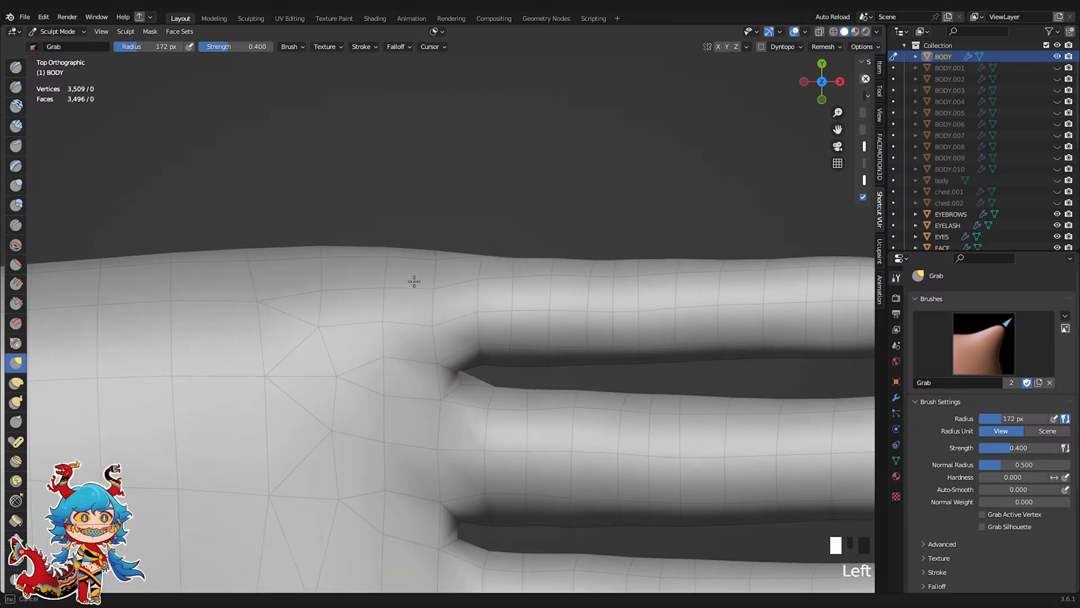
mouse_move(514, 260)
mouse_down()
mouse_move(492, 314)
mouse_move(514, 299)
mouse_up()
key(ctrl+z)
key(ctrl+z)
key(ctrl+z)
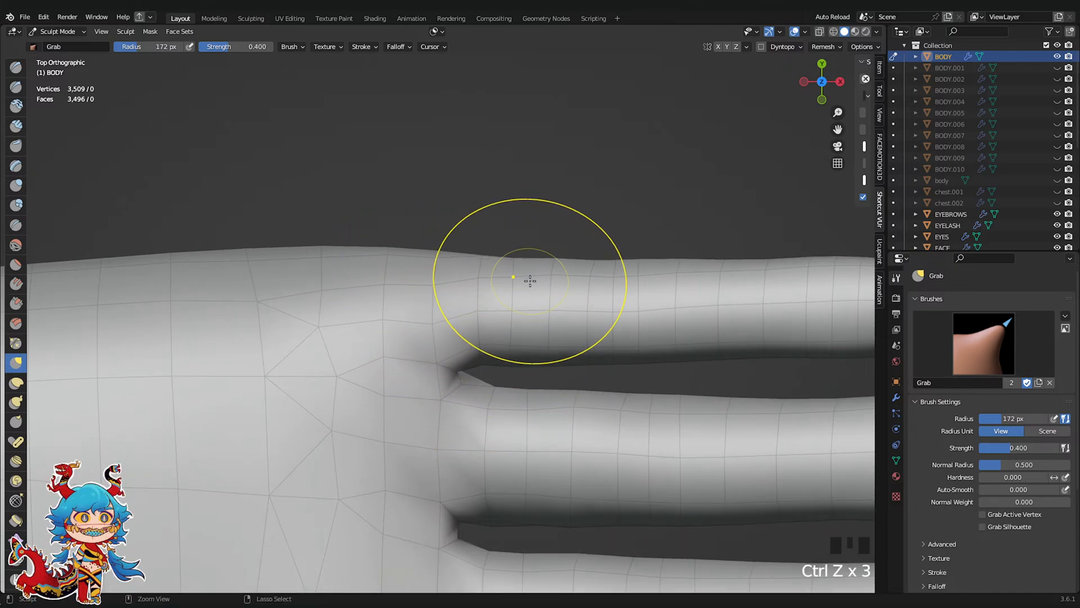
scroll(530, 280, down, 2)
scroll(582, 277, down, 1)
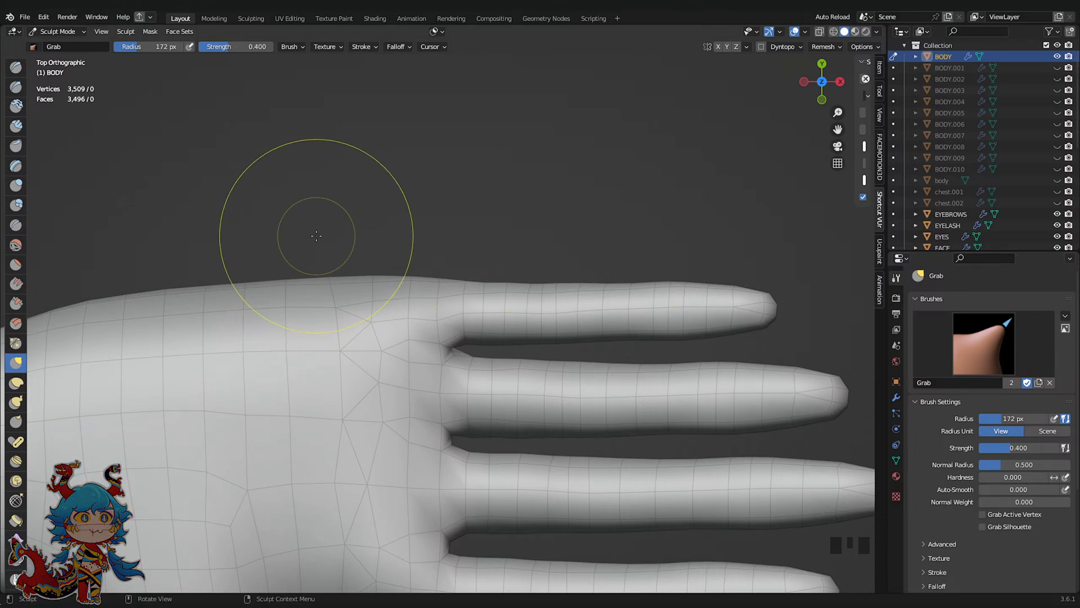
Try to reshape the outer edge where the little finger meets the hand with the Grab brush and undo the stroke
scroll(518, 301, down, 2)
scroll(489, 309, up, 5)
mouse_move(489, 309)
mouse_down()
mouse_move(543, 306)
mouse_move(462, 306)
mouse_up()
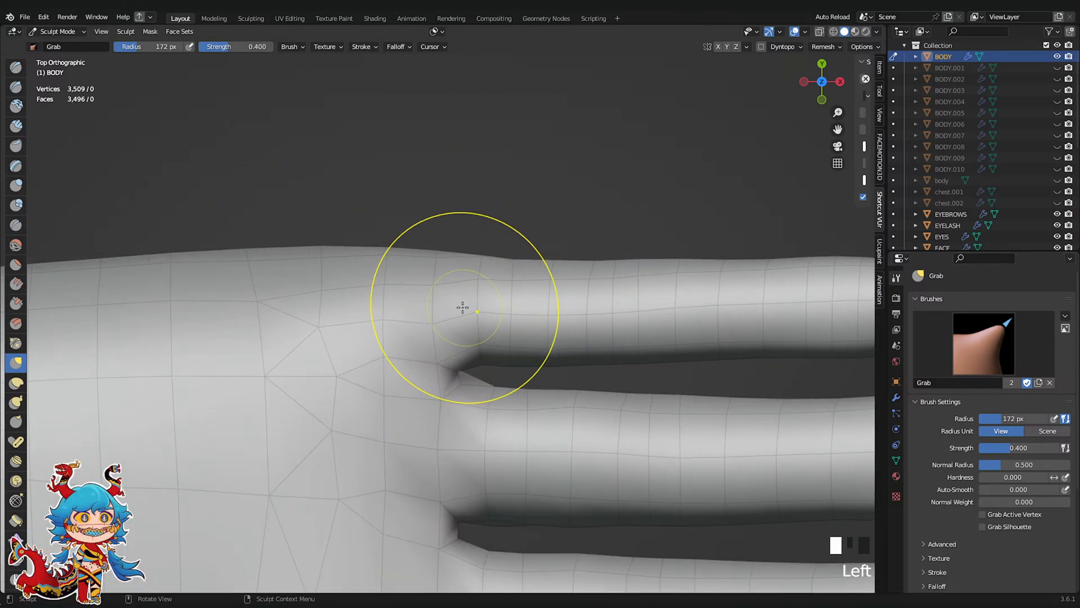
scroll(416, 307, up, 4)
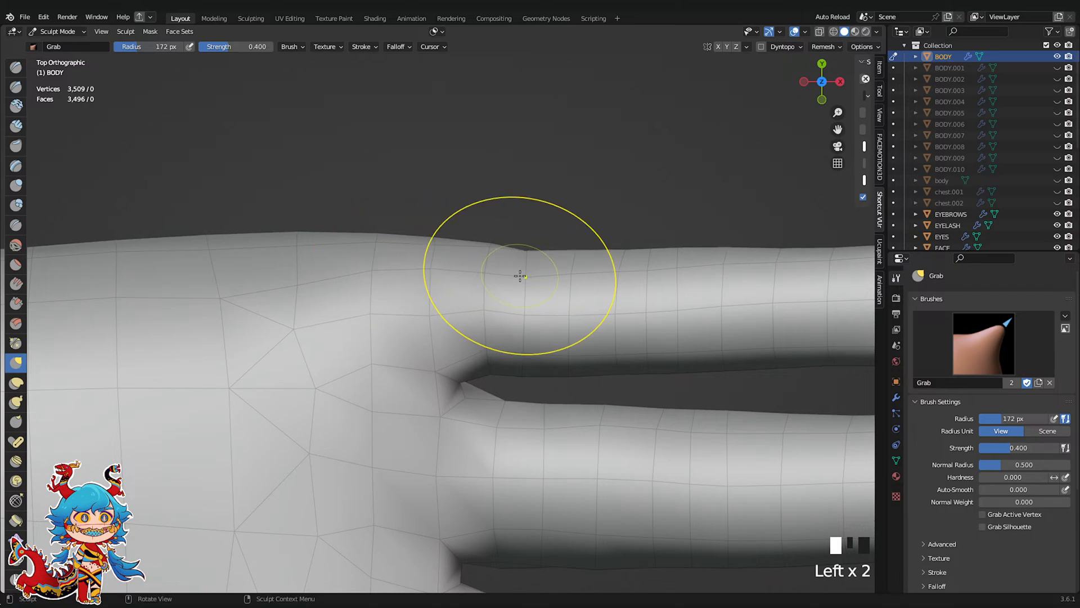
scroll(520, 276, down, 4)
key(ctrl+z)
shift+middle_drag(567, 253, 593, 320)
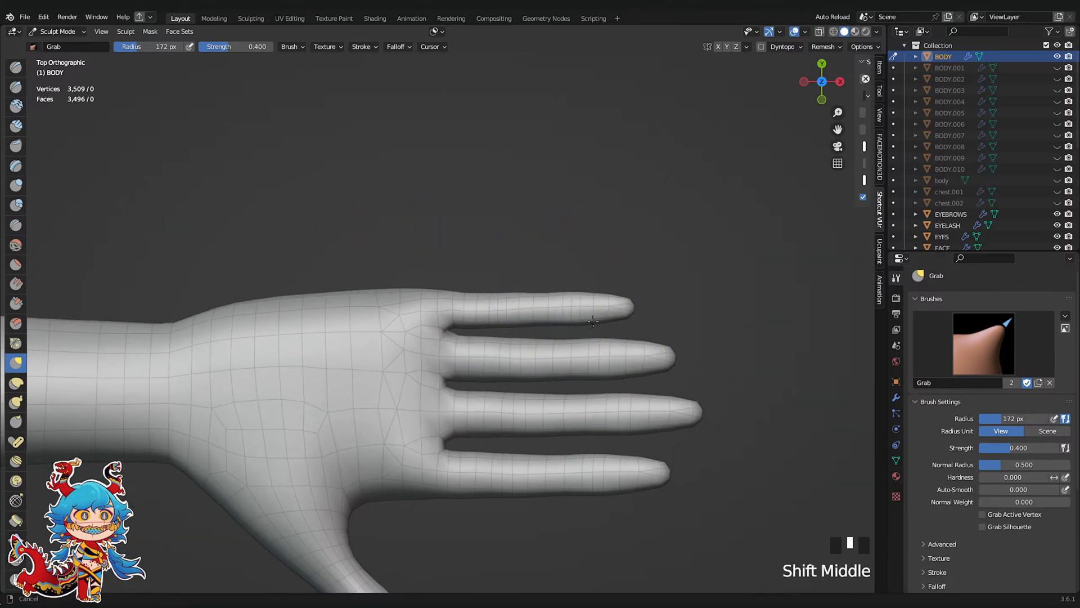
Pull the little finger's outer edge outward and adjust the web beside the ring finger with the Grab brush, and save the file
scroll(513, 290, up, 6)
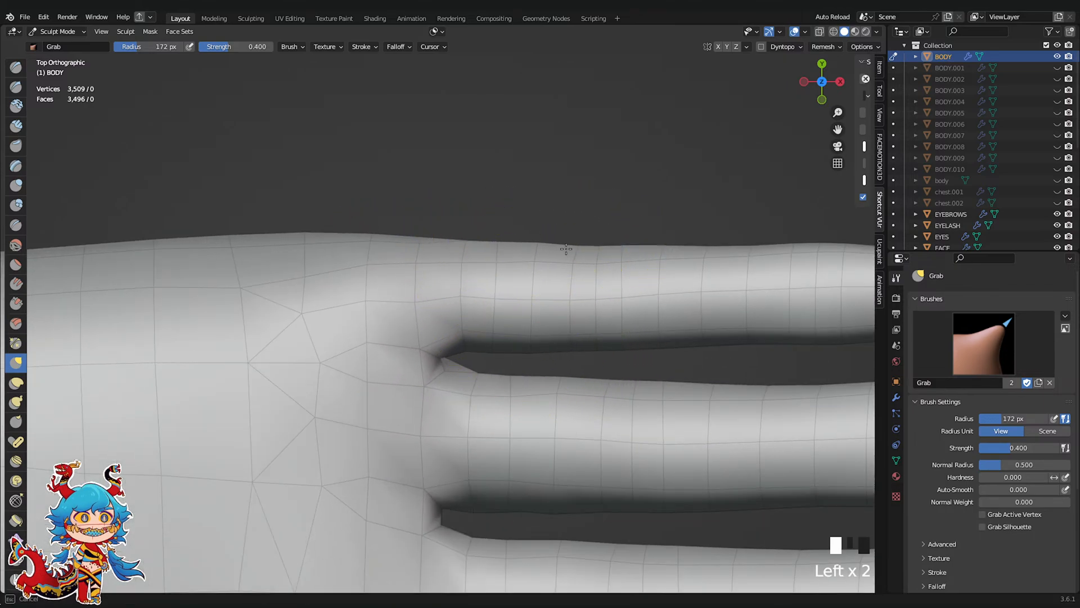
drag(566, 248, 578, 236)
scroll(523, 298, down, 3)
scroll(501, 329, up, 4)
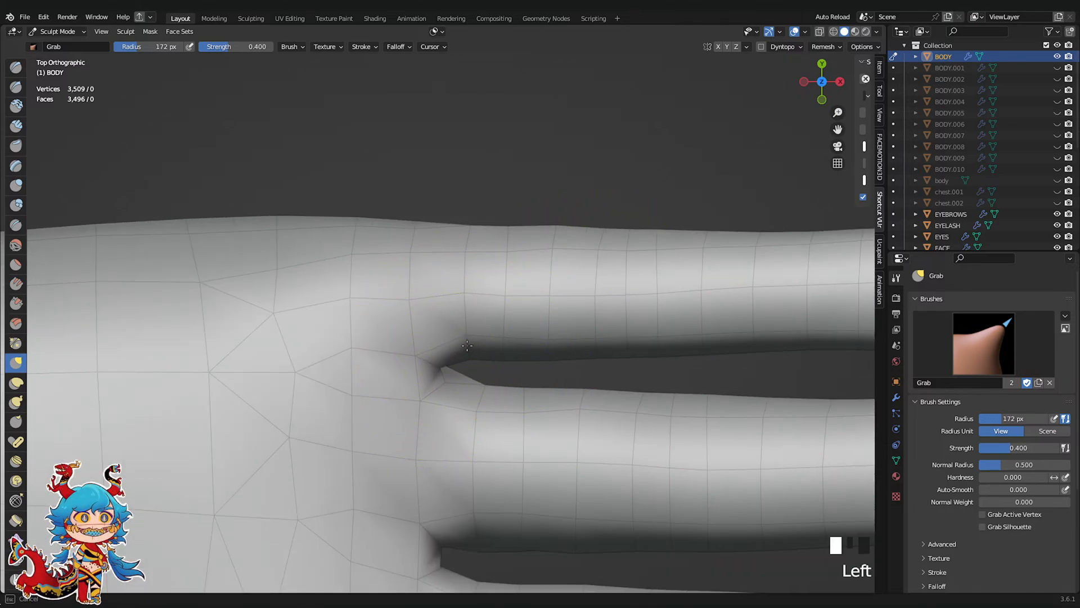
drag(467, 345, 484, 368)
key(ctrl+s)
Reshape the web between the ring and little fingers in the bottom view with the Grab brush
click(823, 82)
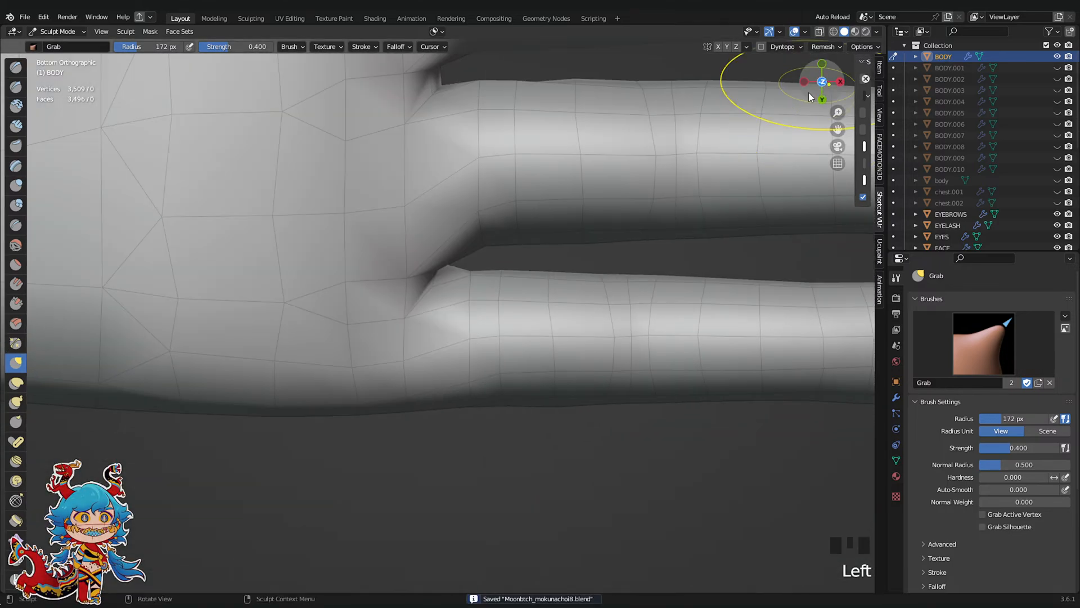
drag(408, 276, 405, 234)
drag(404, 196, 434, 268)
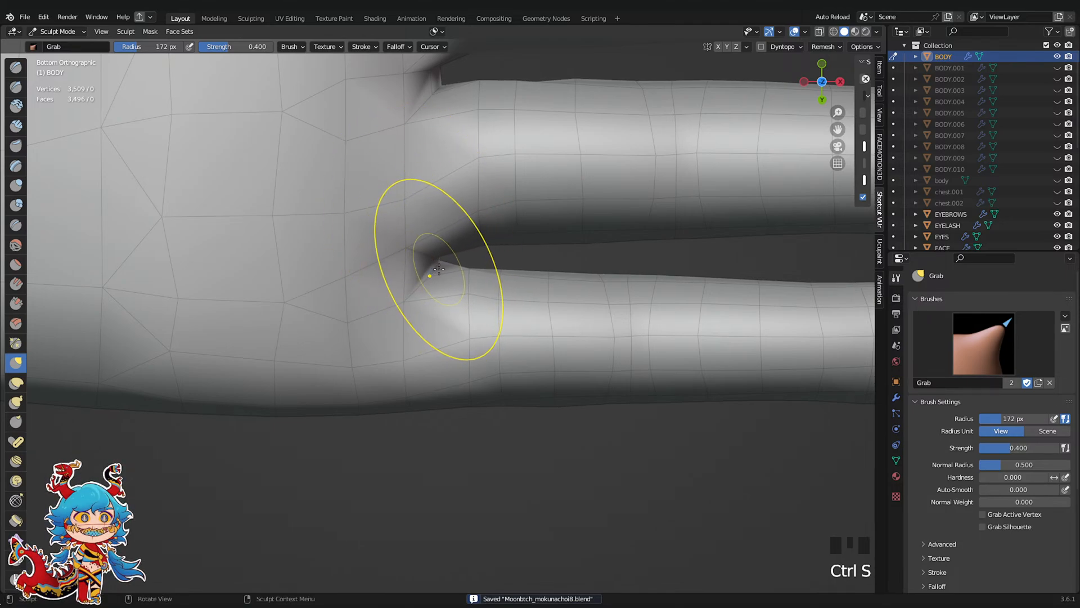
scroll(488, 262, down, 1)
scroll(420, 319, up, 1)
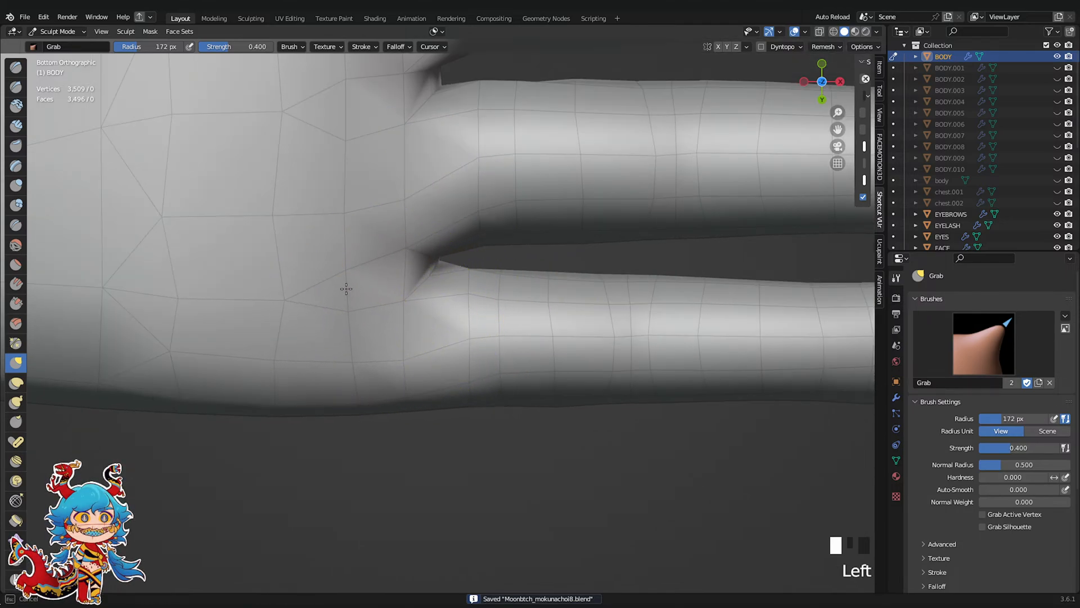
drag(346, 289, 355, 268)
Smooth the little finger's base beside the web on the palm side
scroll(528, 258, up, 2)
shift+click(480, 263)
shift+click(478, 264)
shift+click(472, 264)
shift+click(466, 265)
shift+click(461, 276)
shift+click(457, 286)
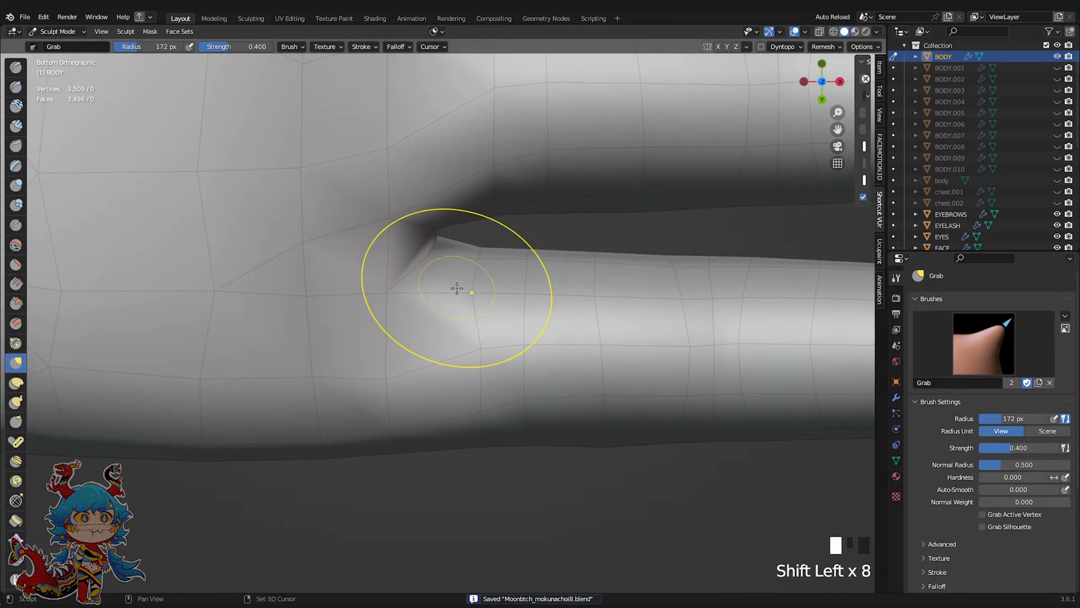
Reshape the palm surface at the base of the little finger with the Grab brush
scroll(457, 289, down, 4)
click(390, 325)
click(410, 332)
click(413, 348)
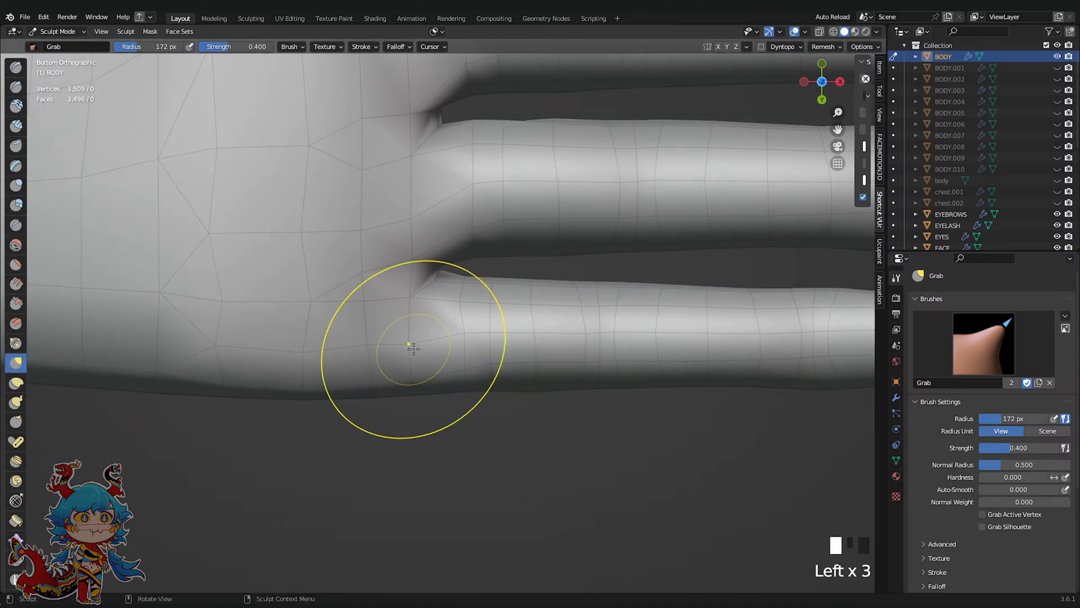
drag(413, 348, 397, 306)
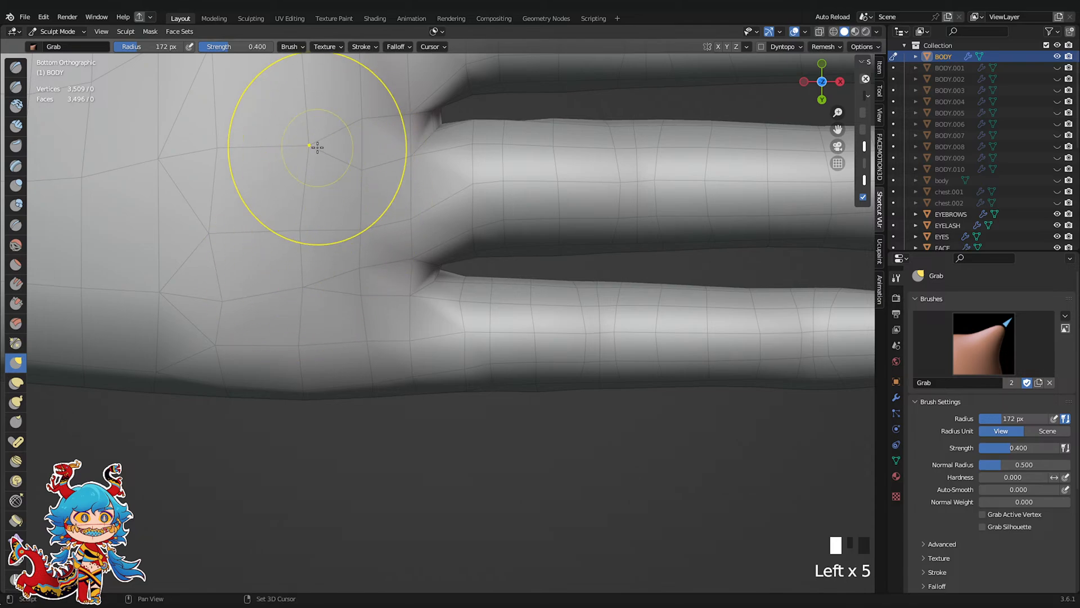
Reshape the palm at the bases of the ring and middle fingers with the Grab brush
shift+middle_drag(318, 147, 346, 322)
click(382, 355)
click(420, 334)
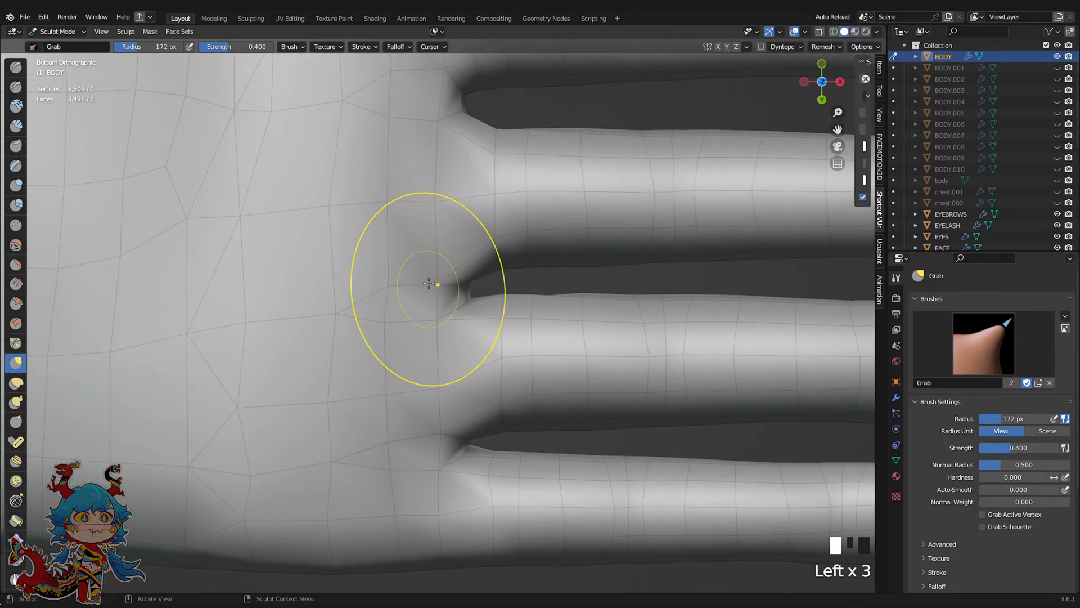
drag(433, 217, 440, 138)
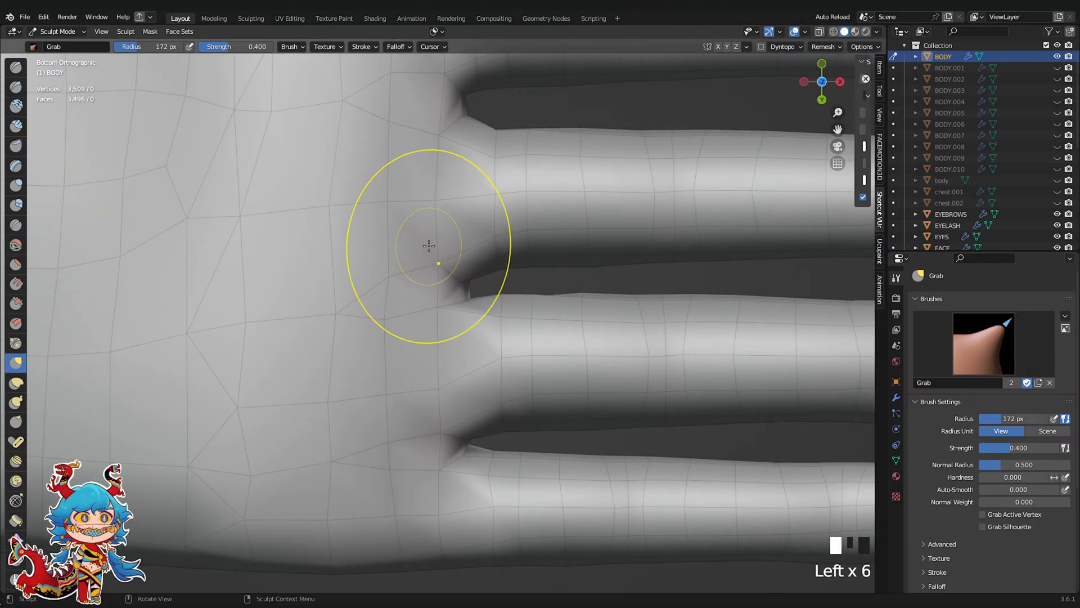
Smooth and adjust the palm side around the bases of the ring and little fingers
shift+drag(428, 246, 448, 316)
click(519, 306)
shift+drag(514, 309, 511, 333)
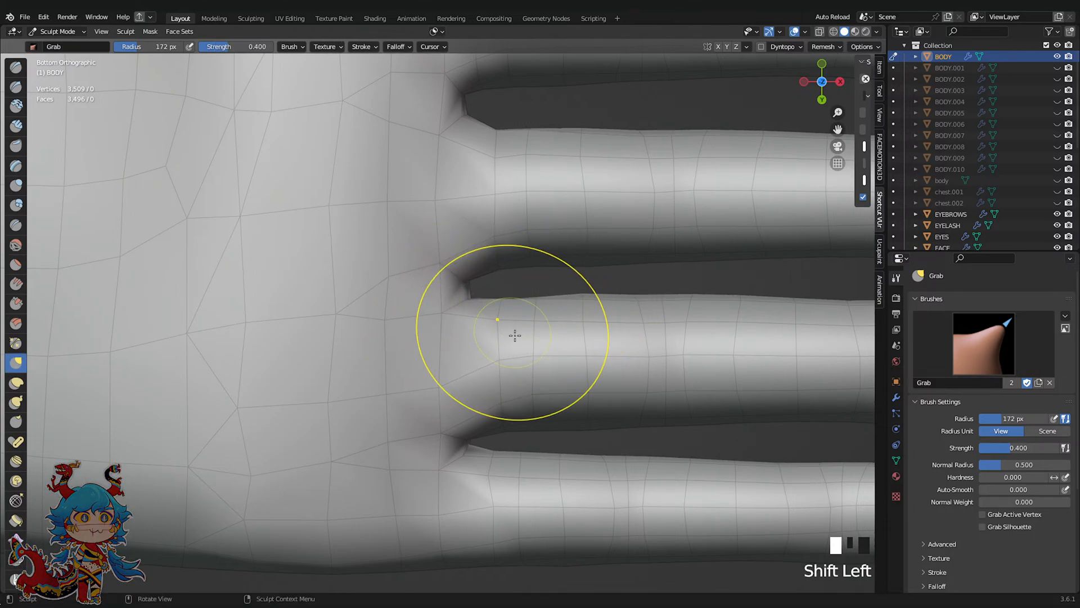
shift+middle_drag(511, 333, 487, 309)
drag(475, 335, 476, 302)
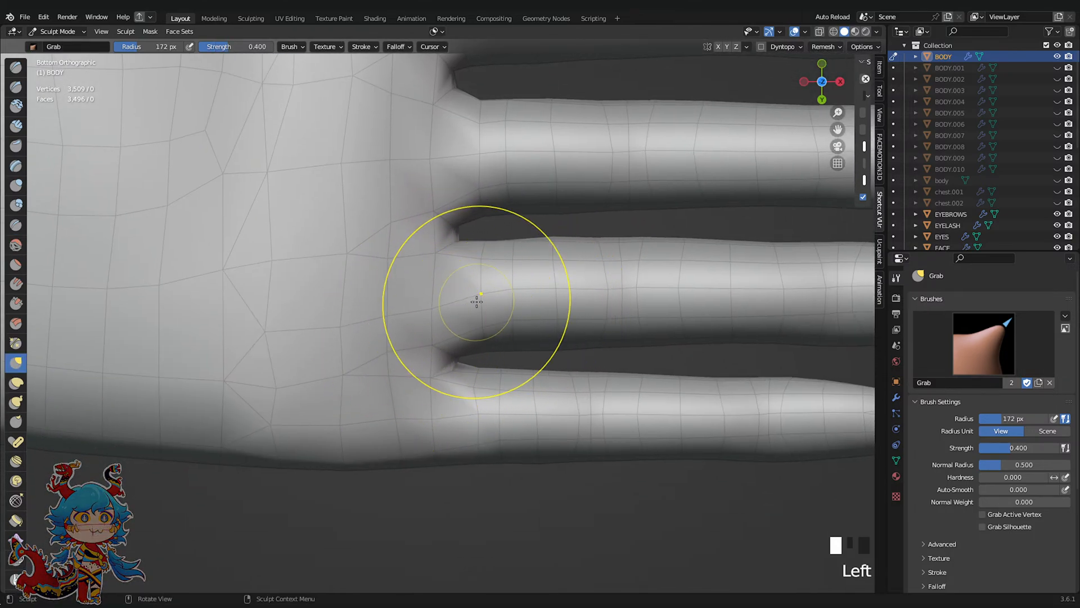
shift+drag(481, 420, 473, 441)
Save the file and smooth the outer edge of the palm below the little finger
shift+middle_drag(472, 441, 494, 313)
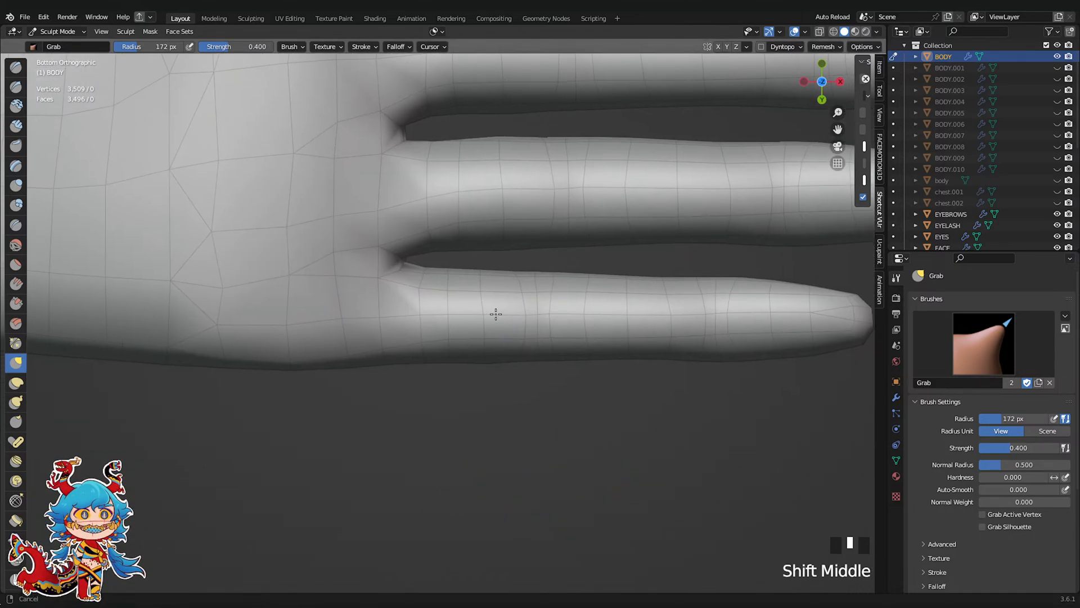
key(ctrl+s)
shift+drag(347, 358, 348, 359)
shift+drag(349, 359, 350, 360)
shift+drag(350, 360, 351, 360)
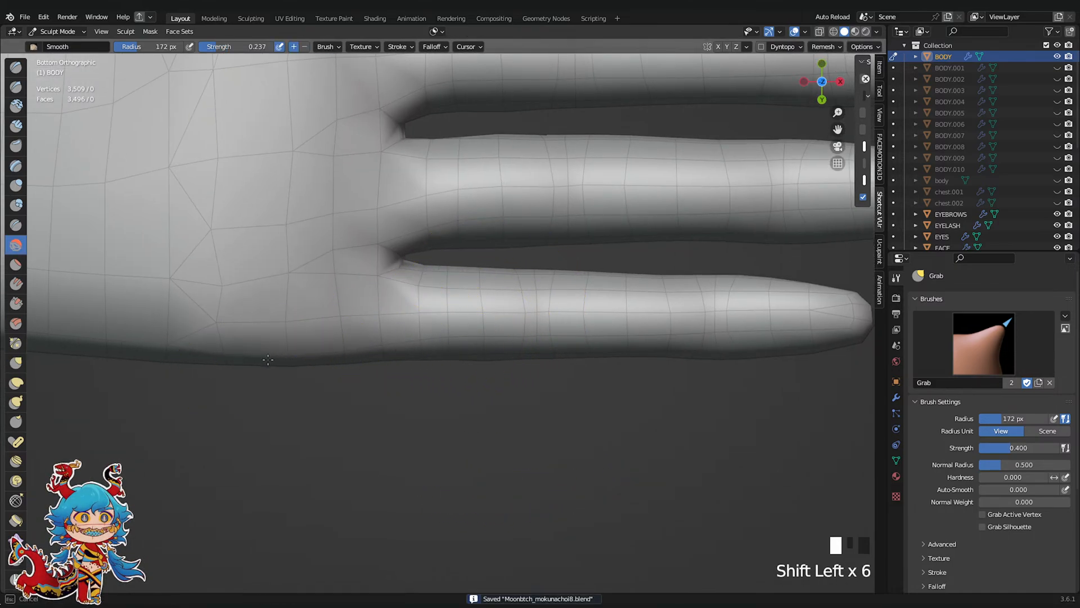
Smooth the fingers' surface near the palm in the bottom view and save the file
scroll(405, 313, down, 2)
scroll(458, 338, up, 3)
shift+click(490, 336)
mouse_move(490, 336)
shift+mouse_down()
mouse_move(521, 321)
mouse_move(511, 185)
mouse_move(490, 206)
shift+mouse_up()
scroll(490, 207, down, 2)
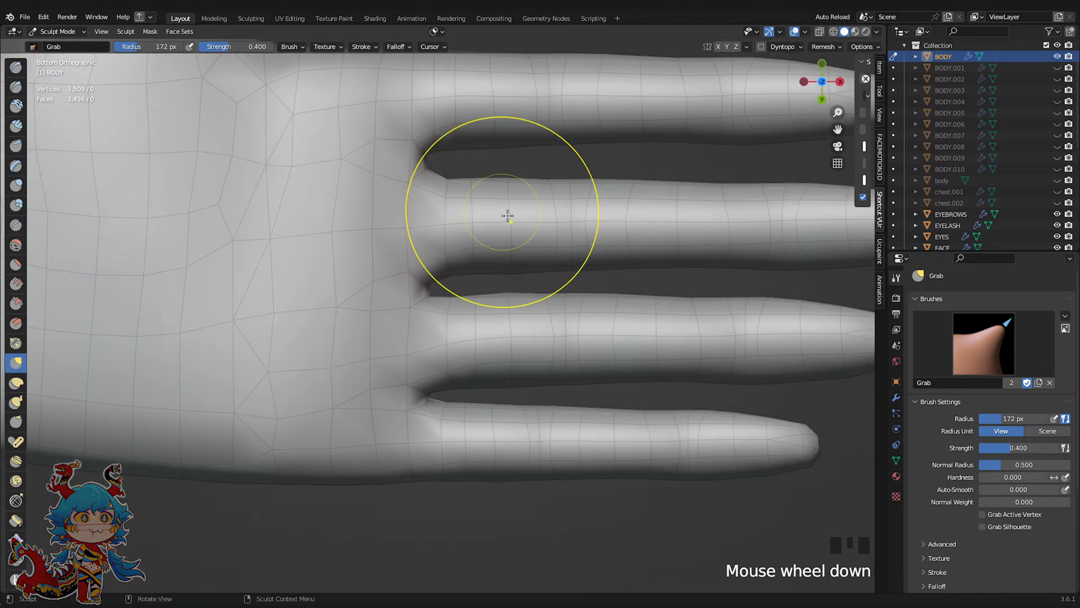
shift+middle_drag(506, 214, 552, 281)
shift+middle_drag(626, 271, 518, 308)
key(ctrl+s)
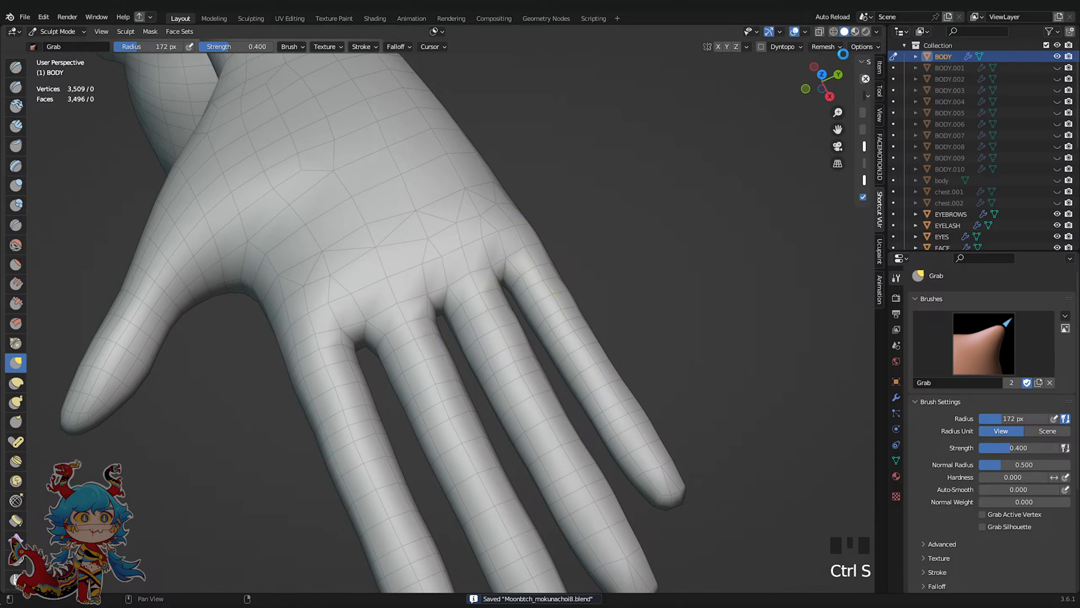
Add one edge loop around the base of each of the little, ring and middle fingers in Edit Mode
click(822, 74)
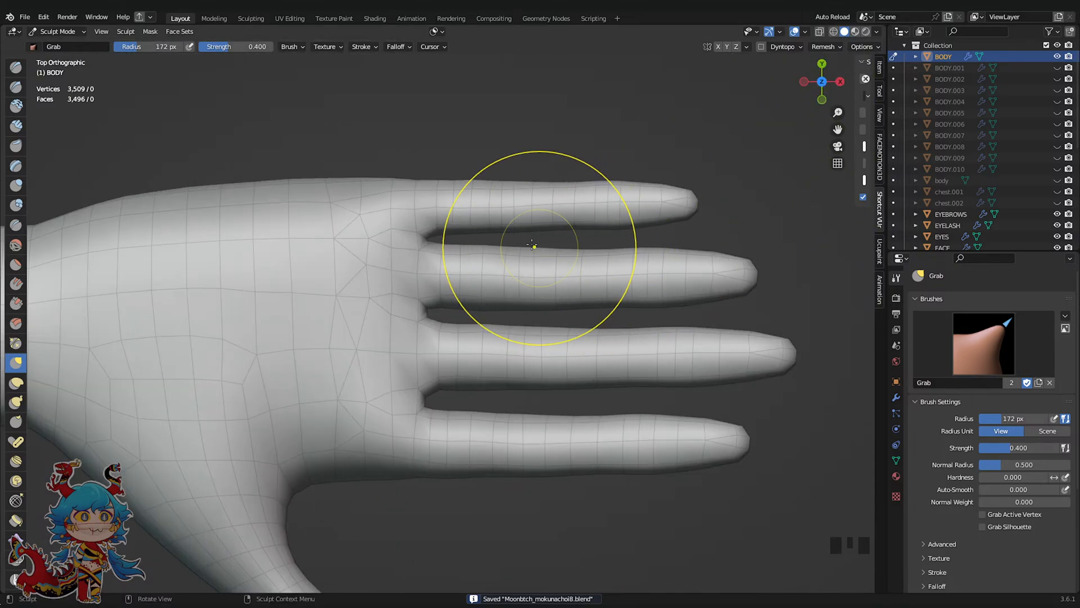
key(Tab)
key(ctrl+r)
click(433, 170)
key(ctrl+r)
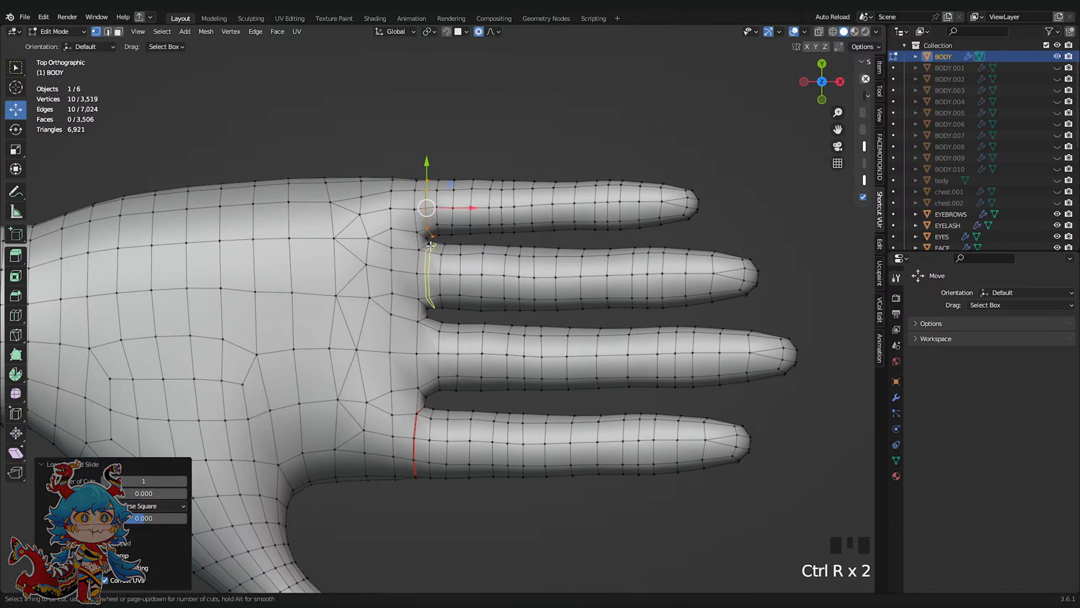
click(434, 310)
click(434, 321)
key(Tab)
Smooth the surface around the middle finger's base in Sculpt Mode and save the file
scroll(473, 306, up, 4)
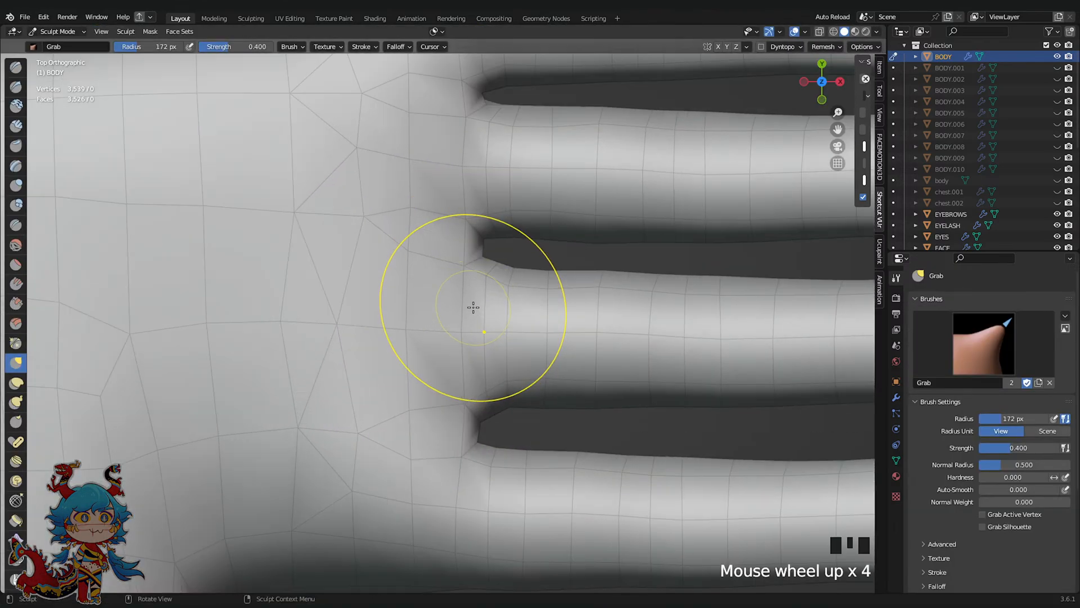
mouse_move(473, 306)
shift+mouse_down()
mouse_move(456, 330)
mouse_move(474, 334)
shift+mouse_up()
shift+drag(474, 334, 478, 330)
scroll(477, 330, down, 4)
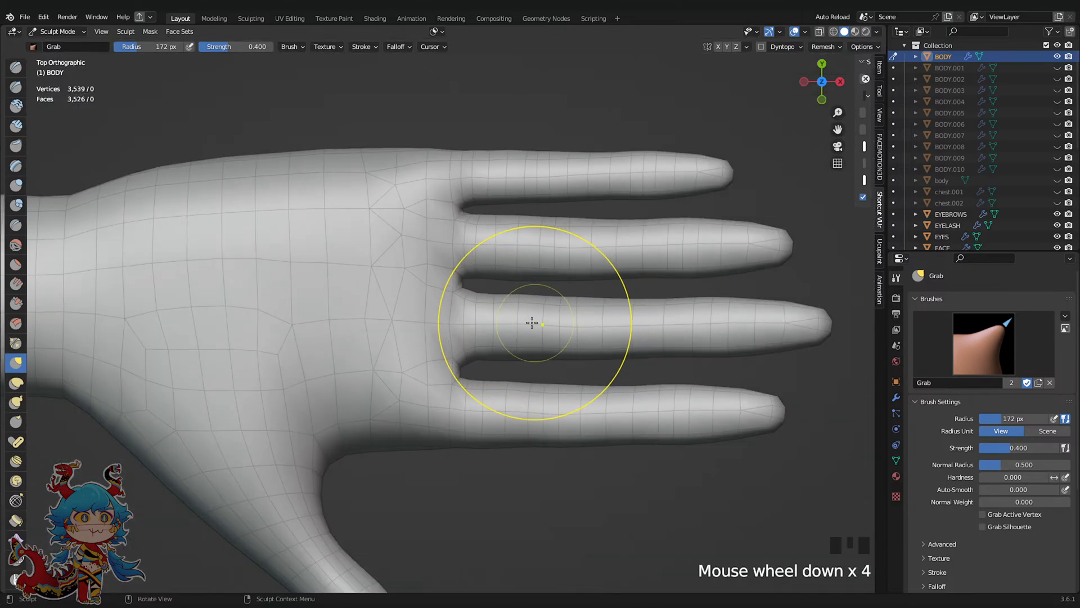
key(ctrl+s)
Thicken the bases of the middle and ring fingers with the Inflate/Deflate brush
click(17, 186)
scroll(518, 327, up, 2)
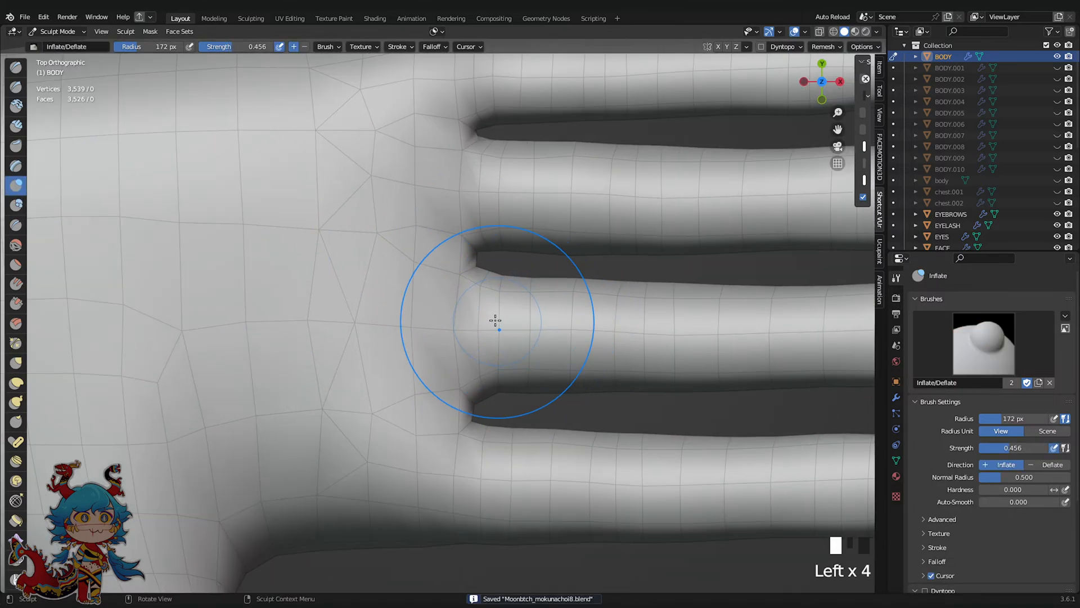
shift+middle_drag(524, 208, 497, 326)
click(472, 317)
click(472, 316)
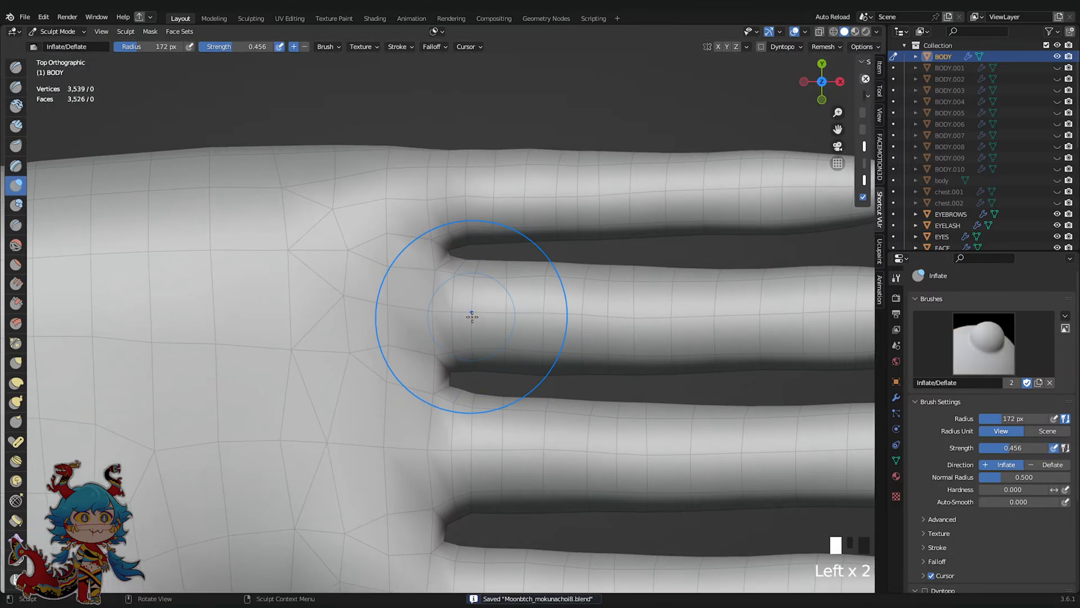
Smooth the outer edge of the little finger's base and save the file
scroll(473, 189, down, 4)
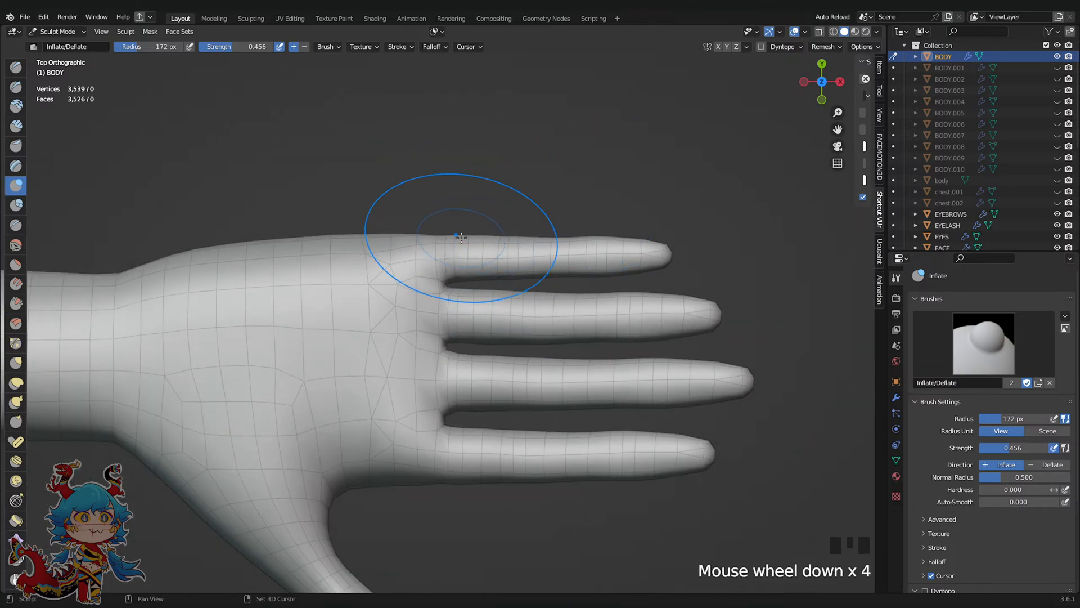
shift+click(478, 219)
shift+click(478, 220)
scroll(743, 150, down, 4)
key(ctrl+s)
shift+middle_drag(716, 235, 656, 217)
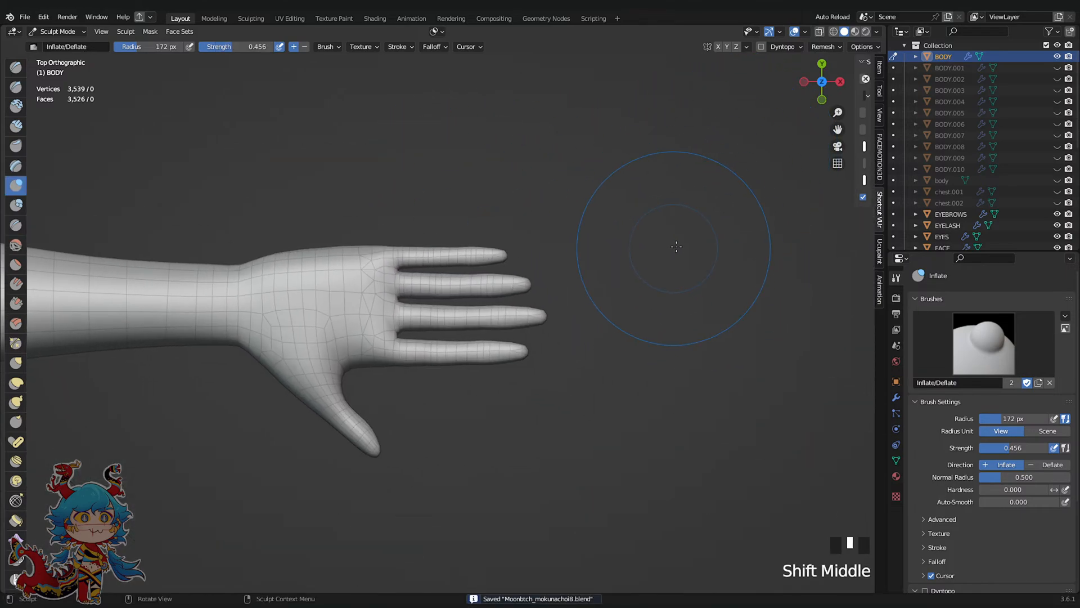
Hide the viewport overlays, save the file, and examine the hand's shape from above and below
scroll(717, 162, down, 2)
scroll(693, 249, up, 4)
click(748, 107)
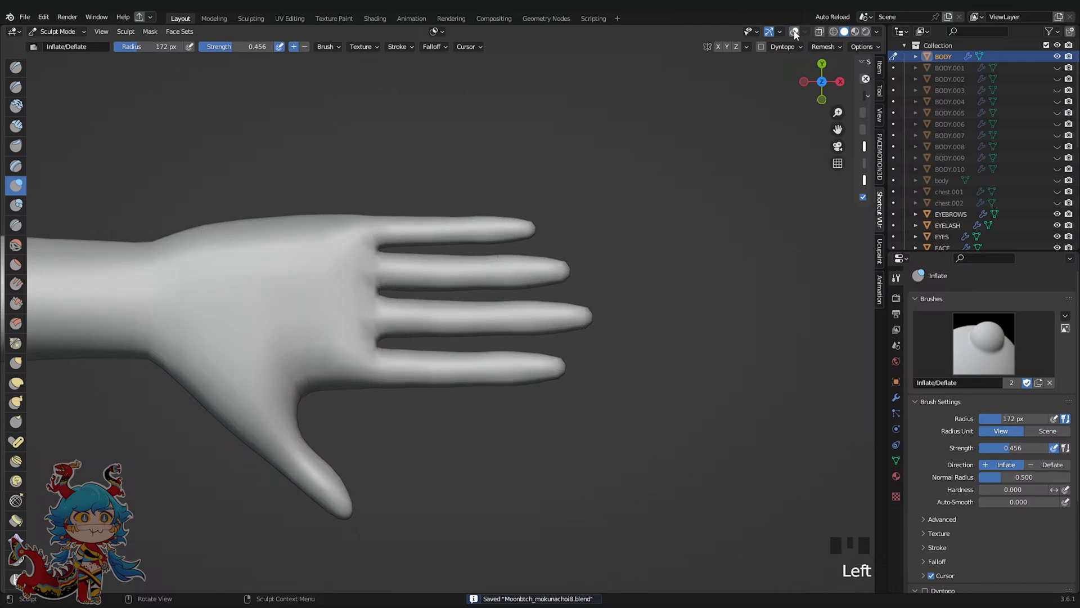
scroll(703, 144, down, 5)
key(ctrl+s)
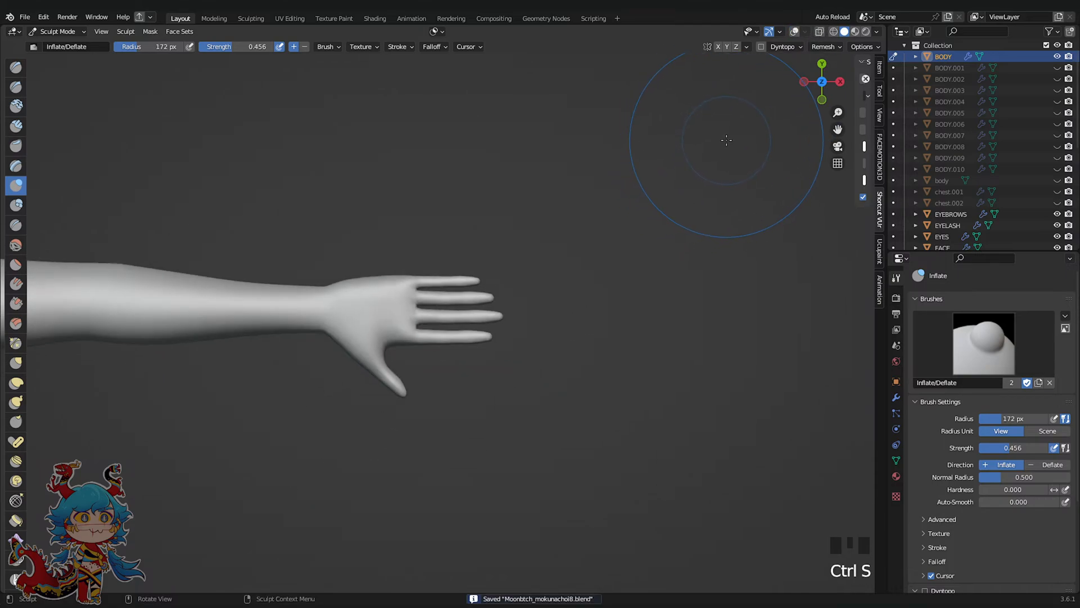
click(825, 71)
scroll(669, 177, up, 2)
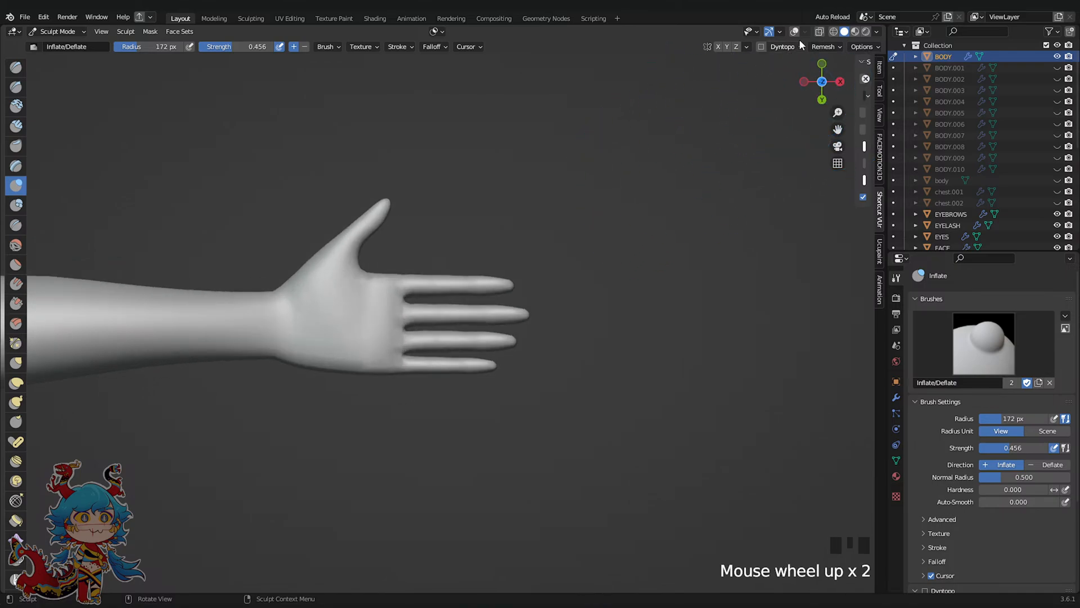
Mark a seam on the edge loop around the little finger's base in Edit Mode with X-ray on
key(Tab)
scroll(667, 313, up, 4)
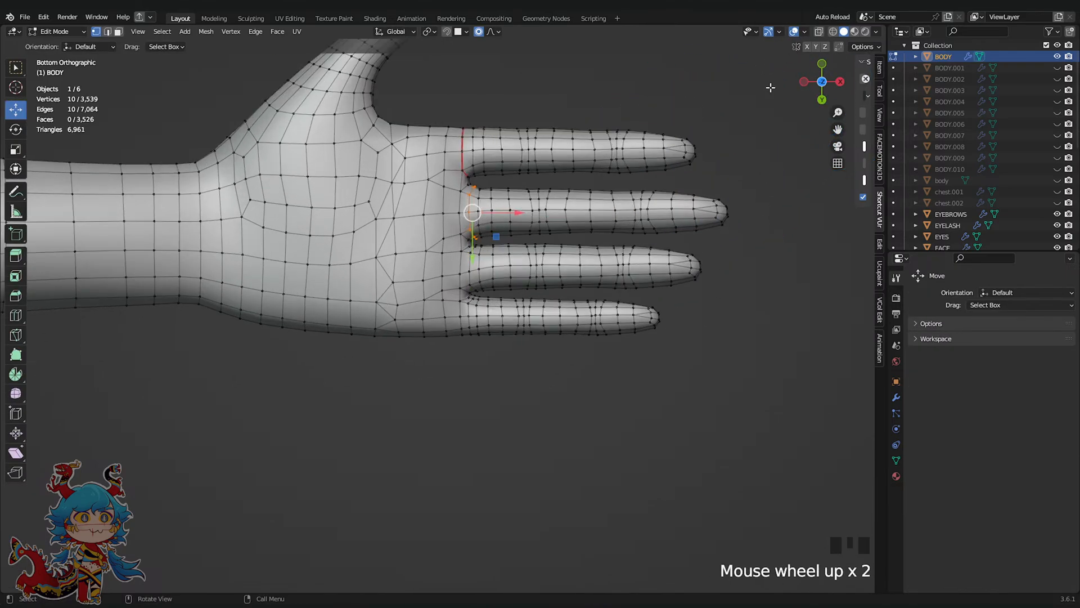
click(819, 32)
scroll(518, 346, up, 1)
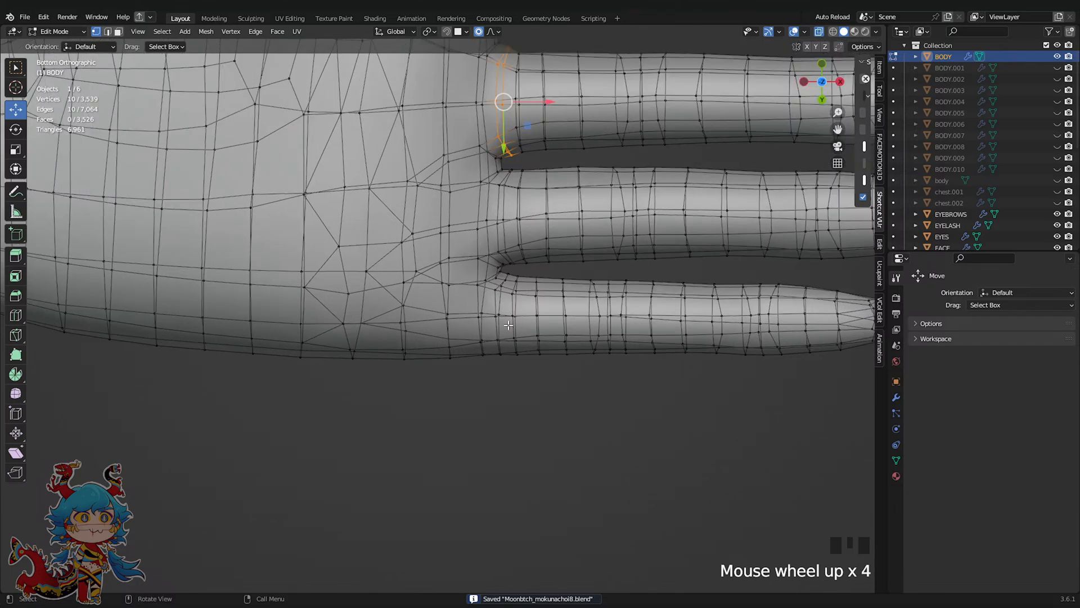
alt+click(497, 318)
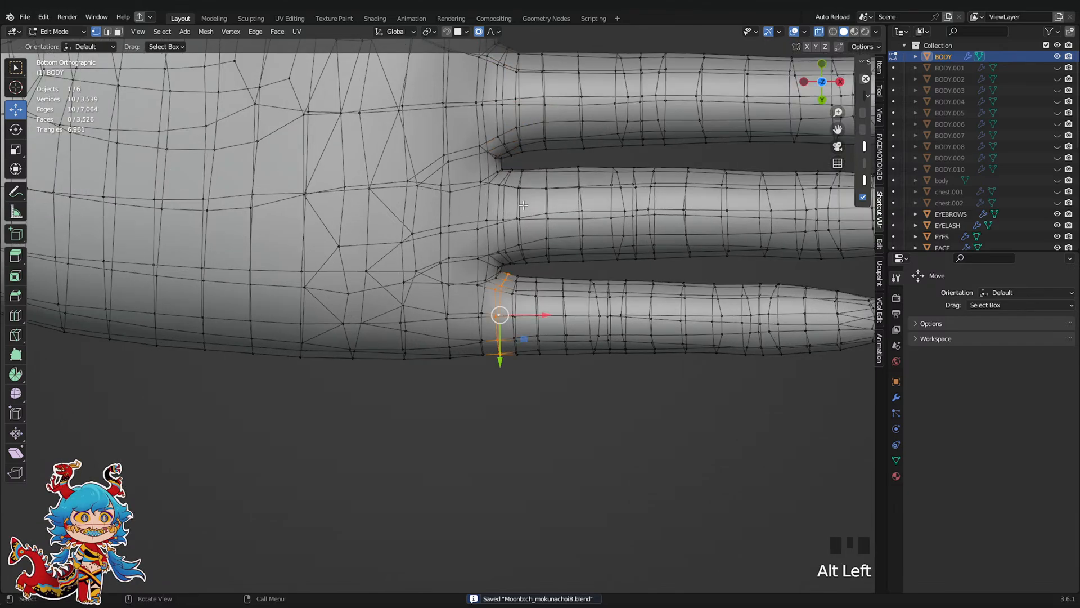
key(u)
click(599, 359)
scroll(487, 214, down, 4)
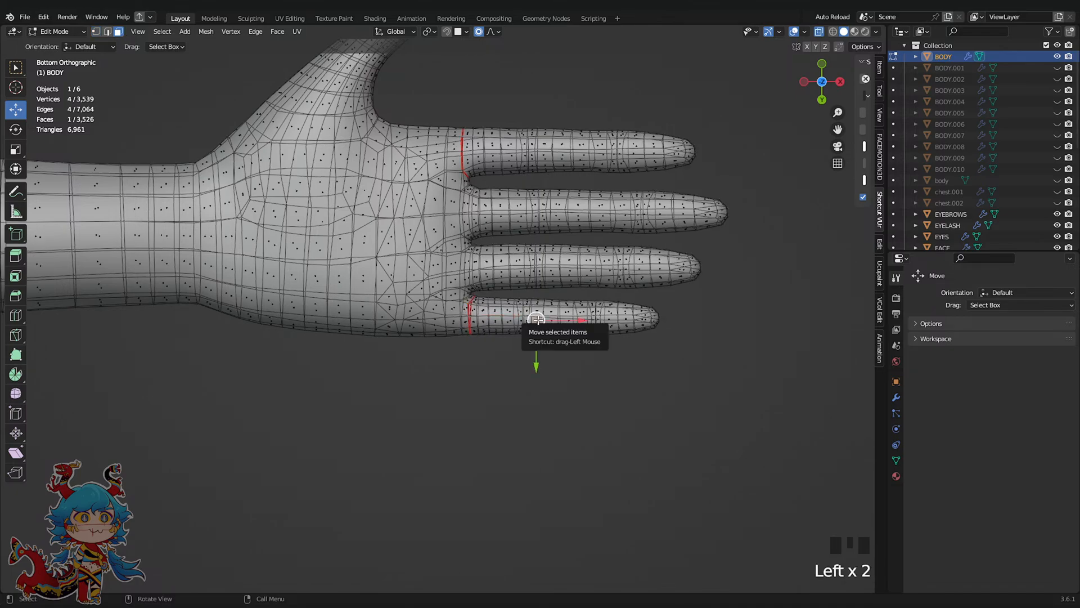
Select the little finger's linked faces up to the seam and shift the finger slightly toward the palm
key(l)
drag(590, 319, 589, 316)
key(ctrl+z)
click(495, 32)
scroll(593, 316, up, 8)
click(406, 334)
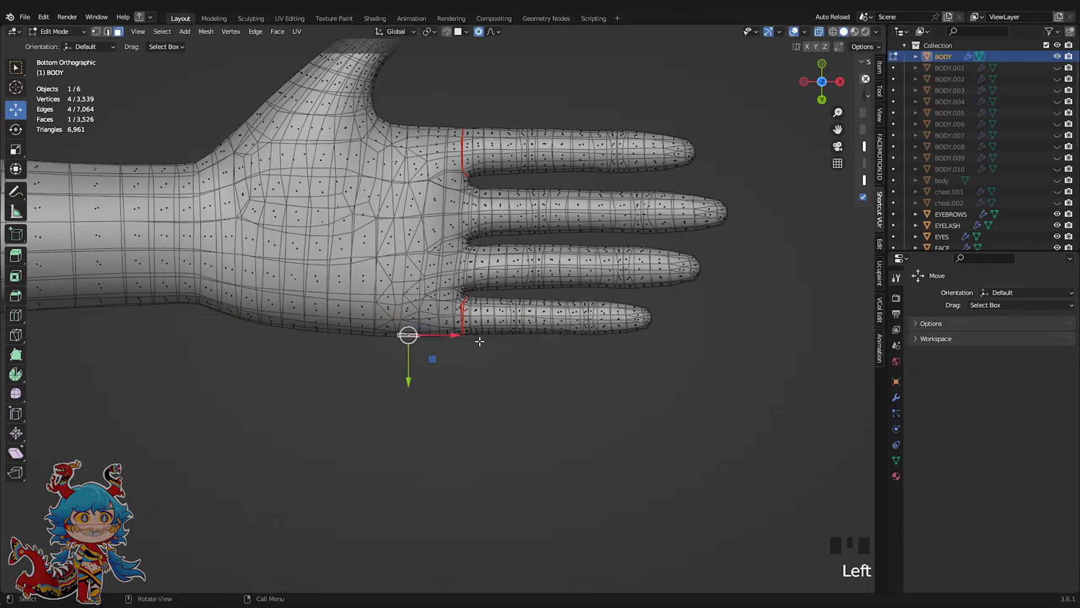
Shift the vertex between the little and ring finger bases about 0.012 m along X, return to Sculpt Mode, and save the file
drag(445, 335, 445, 335)
click(467, 269)
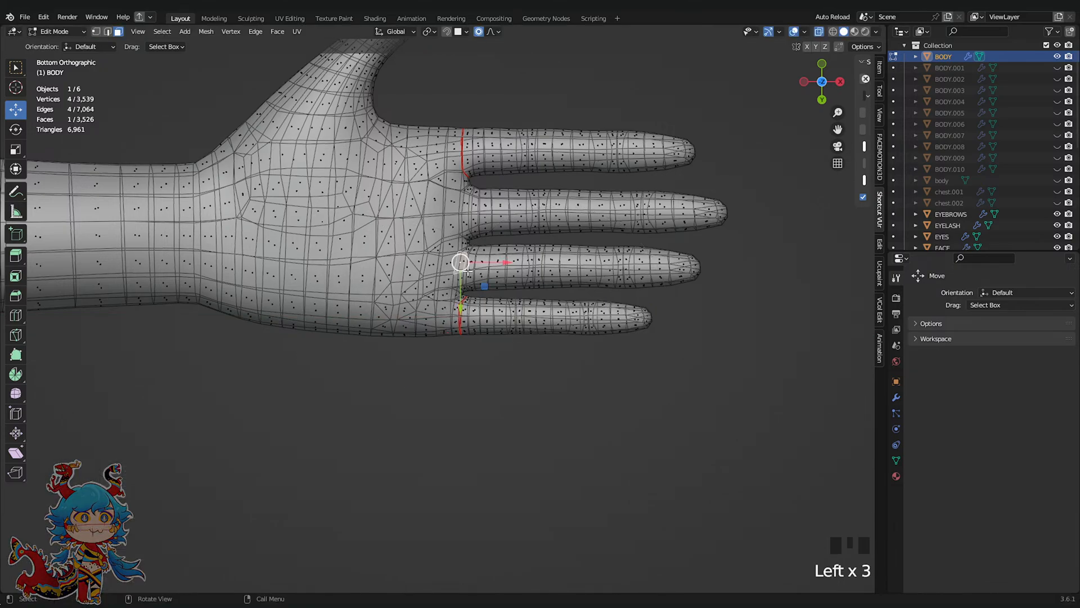
scroll(484, 283, up, 3)
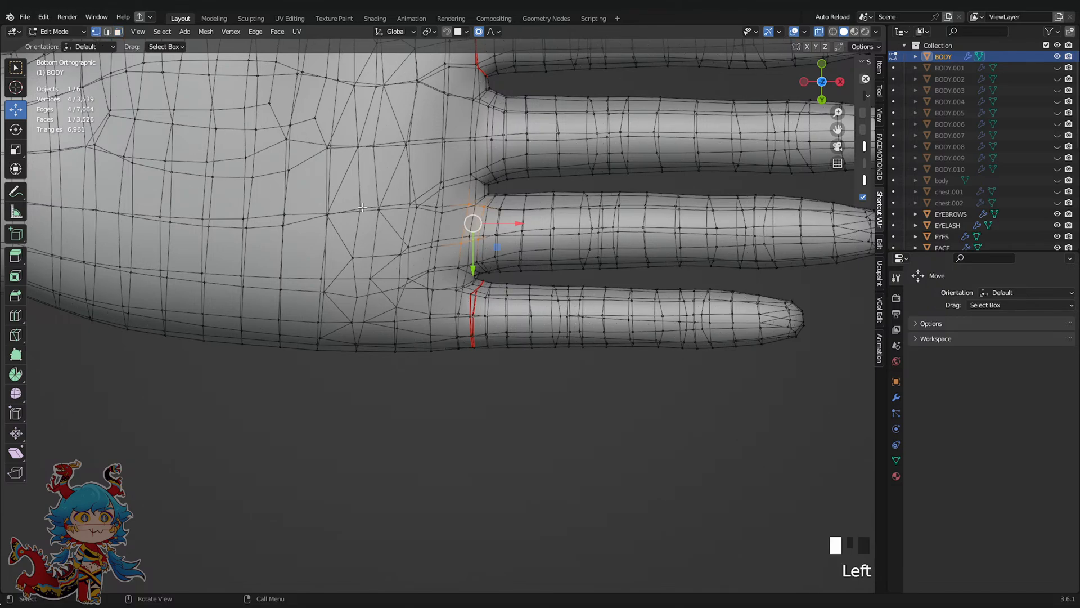
click(474, 273)
drag(513, 273, 518, 273)
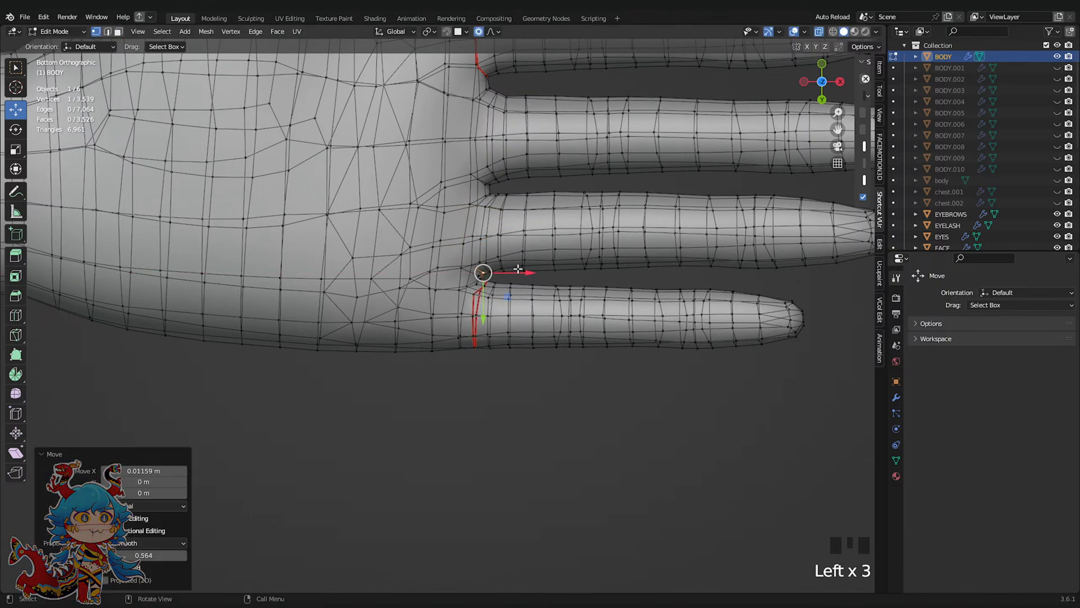
shift+middle_drag(518, 265, 486, 384)
scroll(486, 384, down, 3)
key(Tab)
key(ctrl+s)
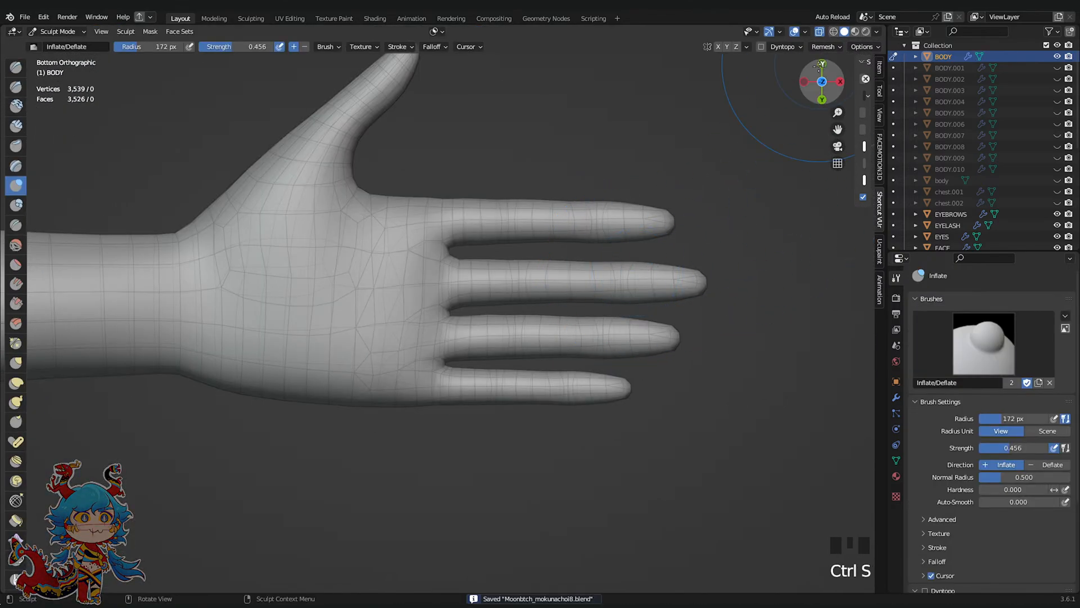
Turn X-ray off, sculpt the middle and little fingers from above with the Inflate/Deflate brush, and save the file
click(822, 82)
click(820, 32)
scroll(760, 257, down, 4)
scroll(675, 307, up, 5)
shift+middle_drag(610, 356, 551, 318)
scroll(547, 318, up, 1)
drag(546, 320, 553, 323)
click(552, 324)
click(553, 323)
click(553, 324)
click(553, 323)
drag(527, 176, 519, 157)
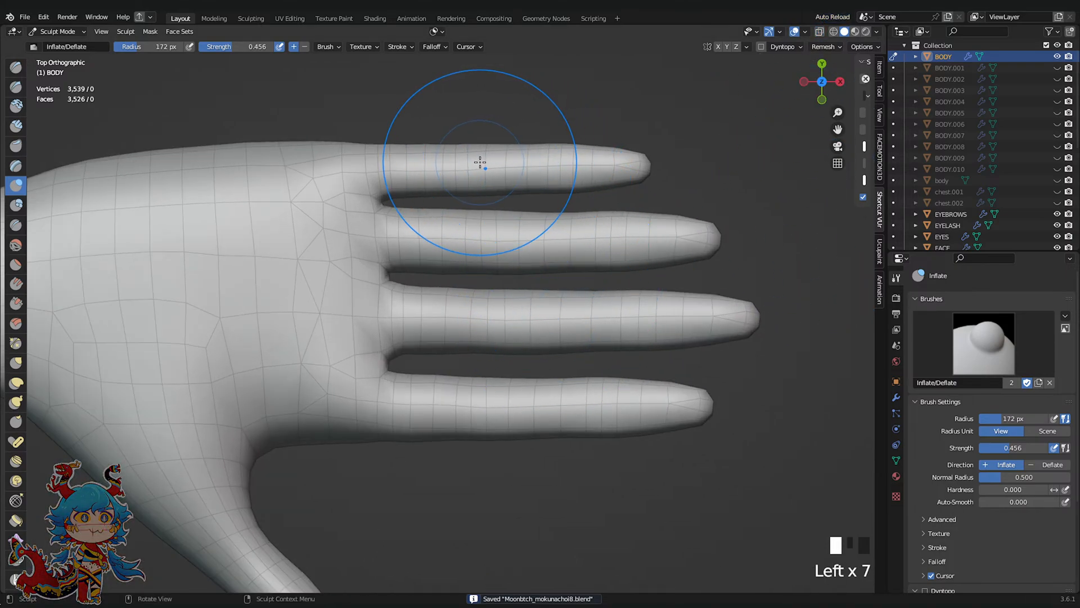
scroll(699, 494, down, 6)
key(ctrl+s)
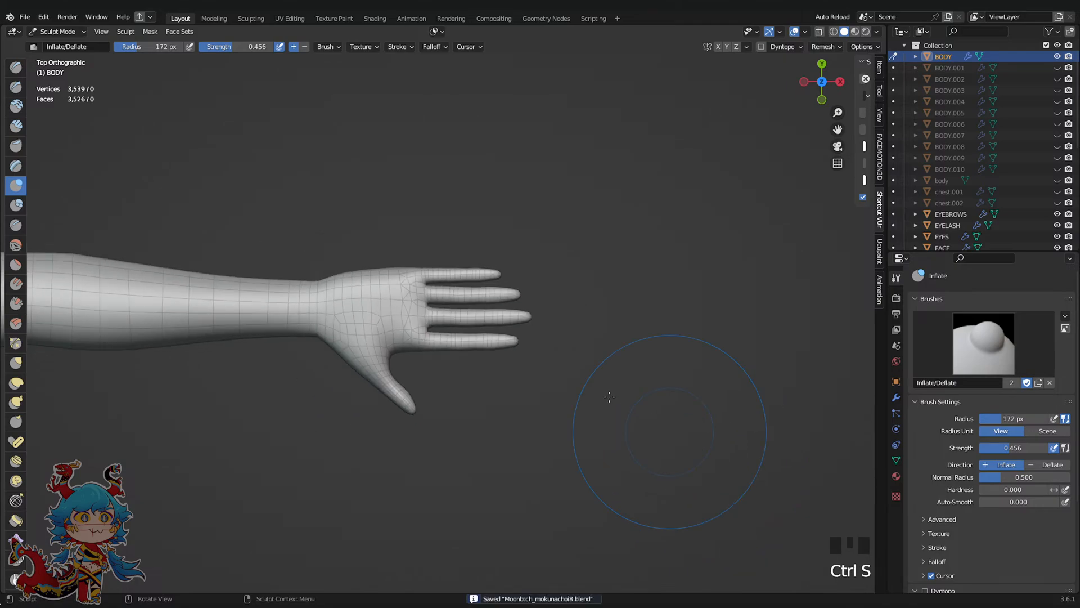
shift+middle_drag(573, 309, 680, 343)
key(ctrl+s)
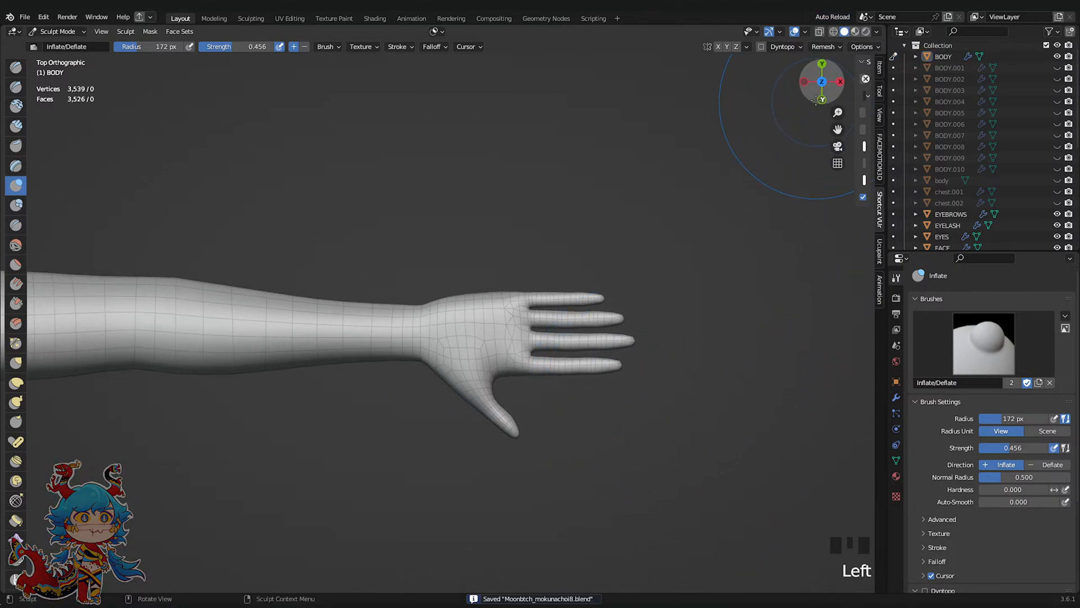
Reshape the underside of the palm from the heel toward the knuckles with the Grab brush in the back view
click(817, 99)
scroll(682, 120, up, 3)
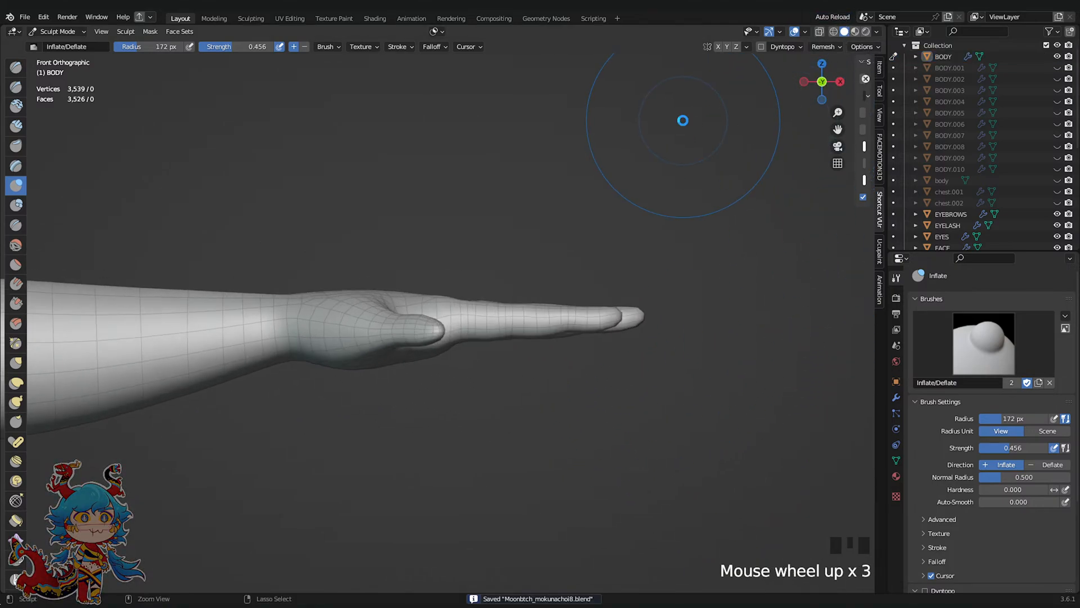
click(824, 83)
key(g)
scroll(581, 372, up, 3)
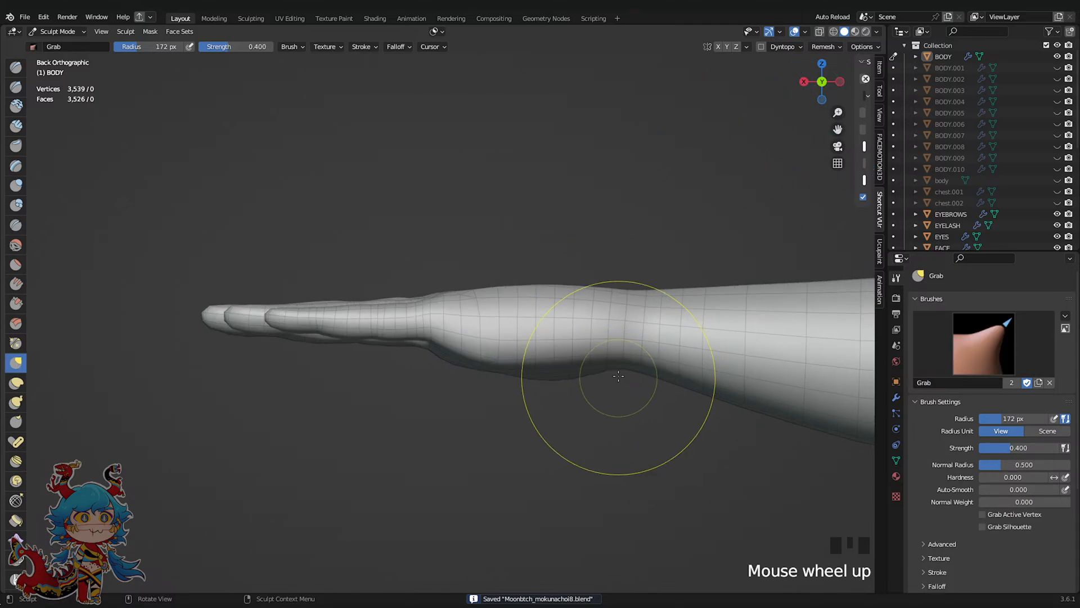
shift+middle_drag(596, 396, 558, 324)
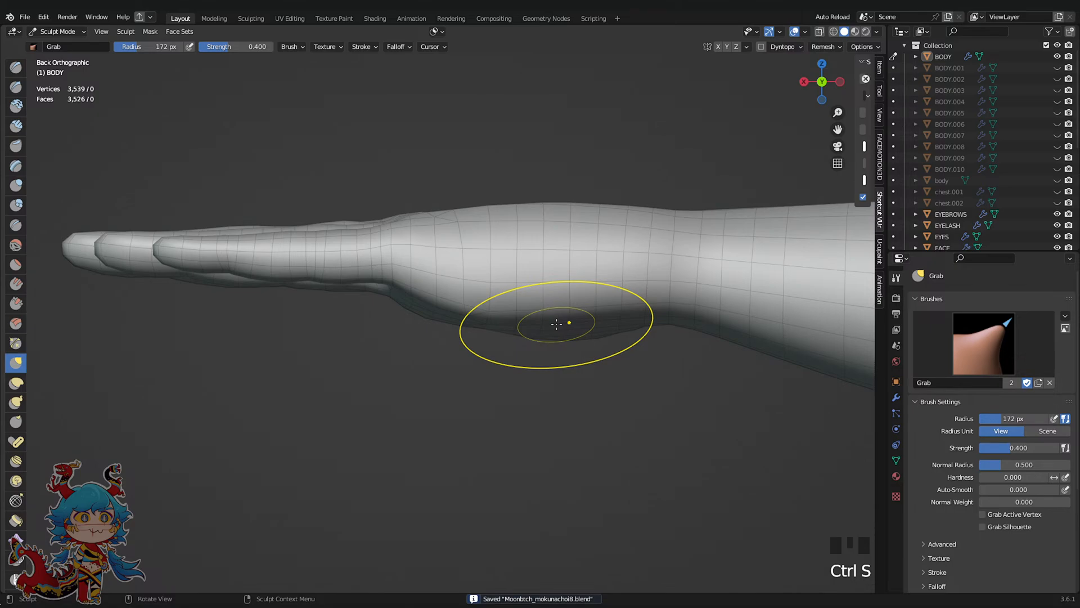
drag(595, 317, 596, 333)
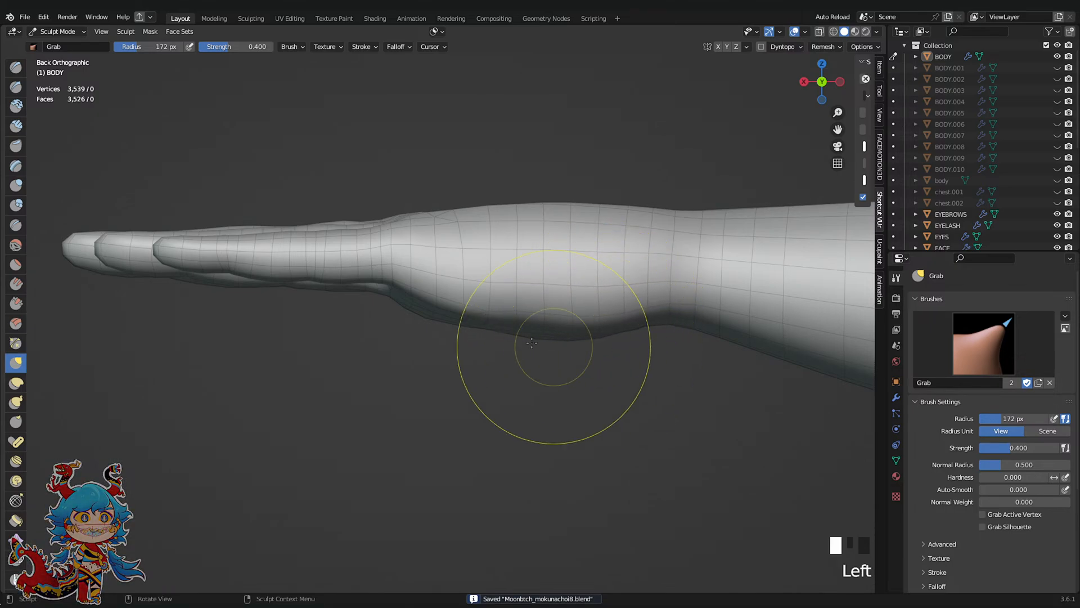
drag(487, 314, 488, 316)
click(487, 314)
click(491, 309)
click(493, 307)
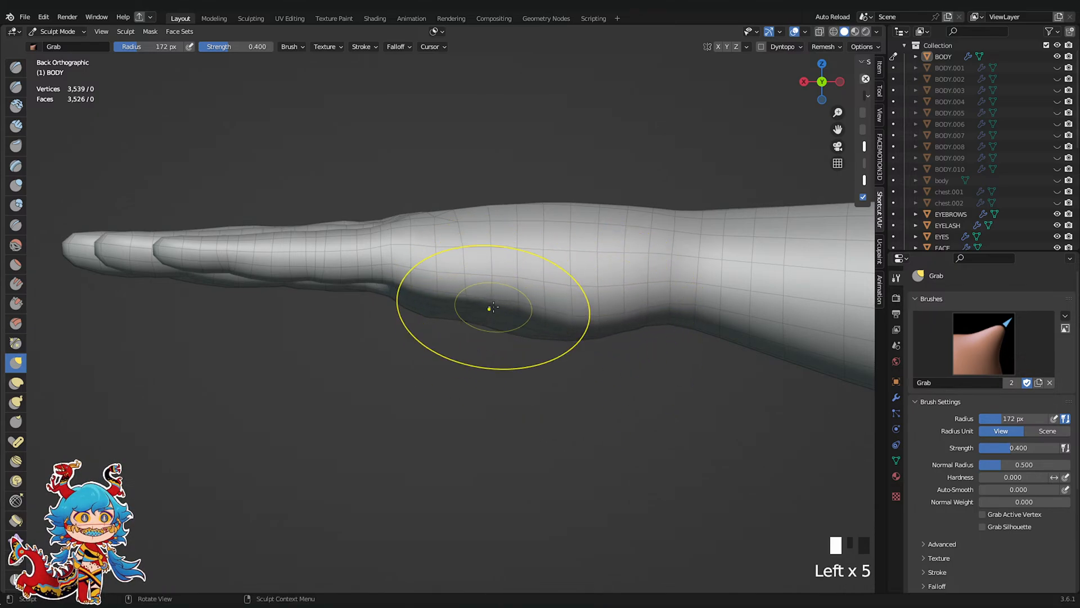
Adjust the profile of the back of the hand with the Grab brush, undoing the last strokes, and save the file
scroll(529, 337, down, 2)
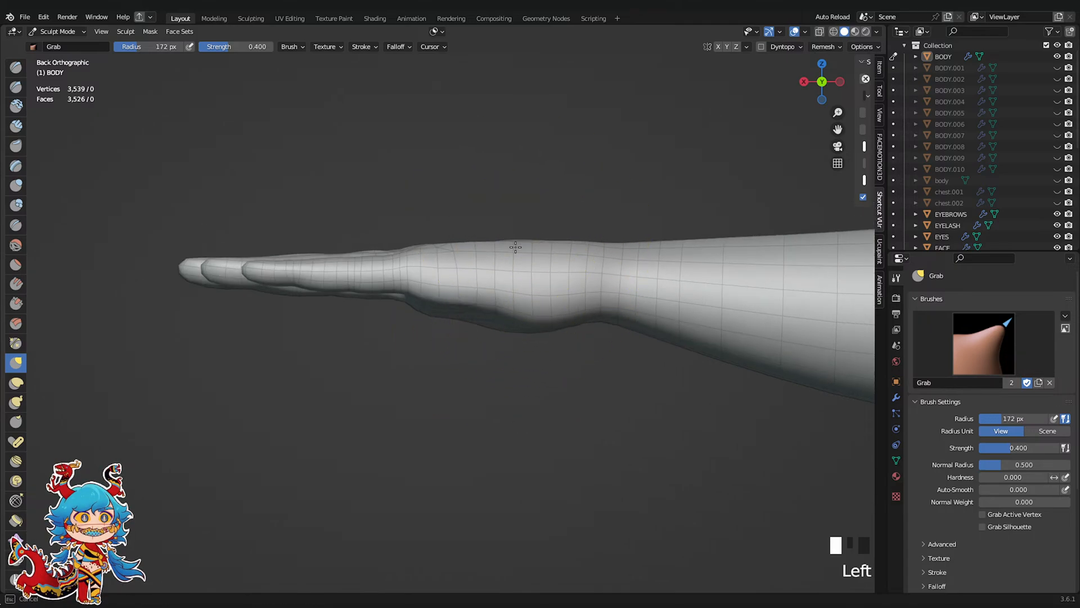
shift+middle_drag(571, 254, 577, 254)
scroll(579, 253, up, 2)
click(581, 258)
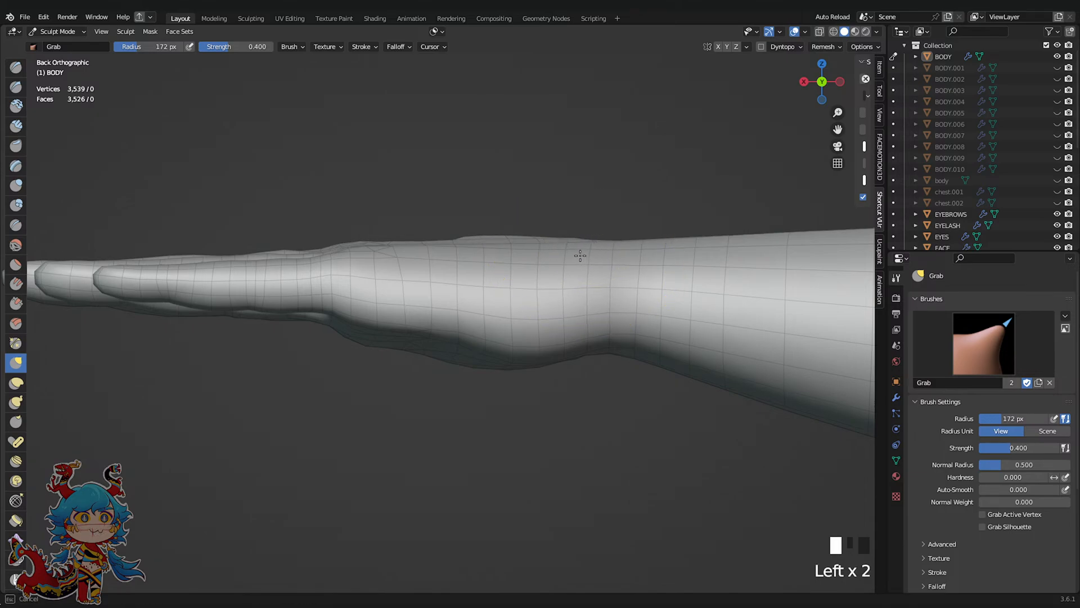
click(562, 292)
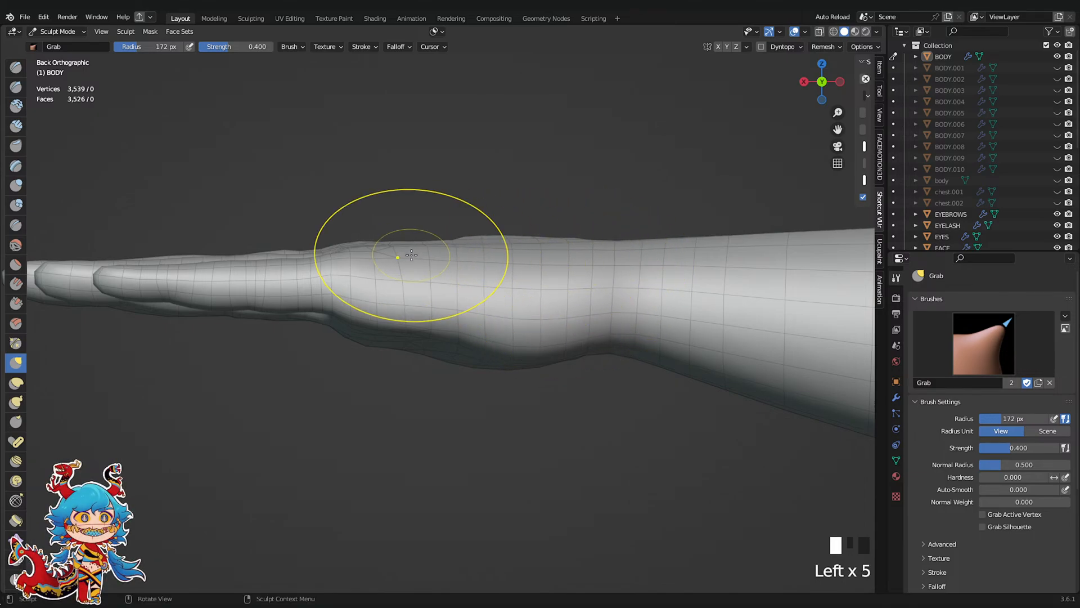
drag(487, 250, 543, 251)
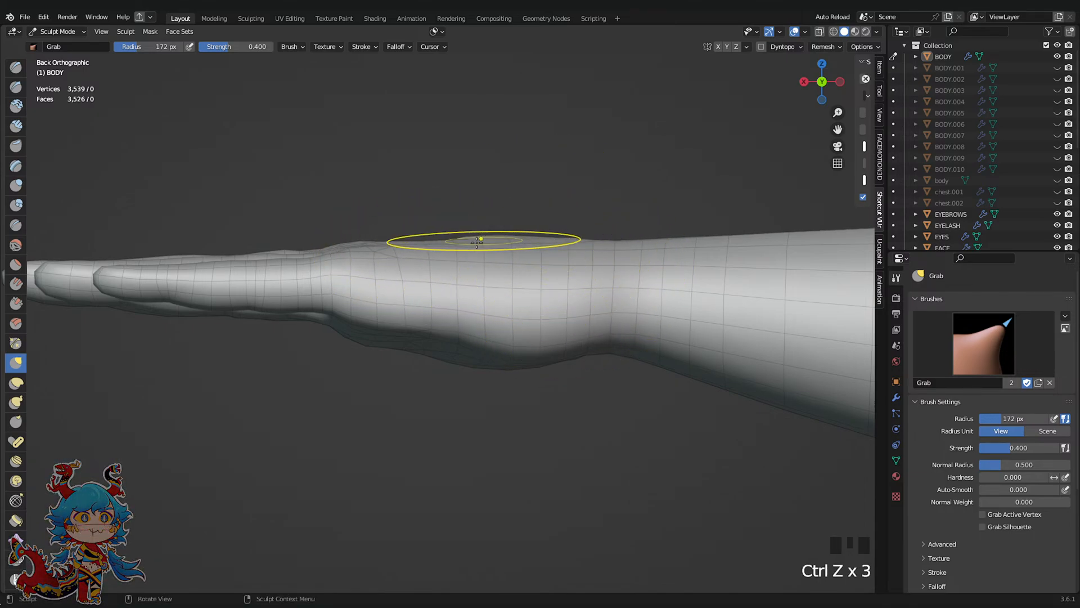
scroll(571, 180, down, 3)
middle_drag(572, 180, 423, 227)
key(ctrl+s)
Grab and smooth the back of the hand between the thumb and index finger knuckle, and save the file
shift+middle_drag(423, 226, 402, 317)
scroll(561, 316, up, 2)
key(ctrl+s)
scroll(403, 316, up, 1)
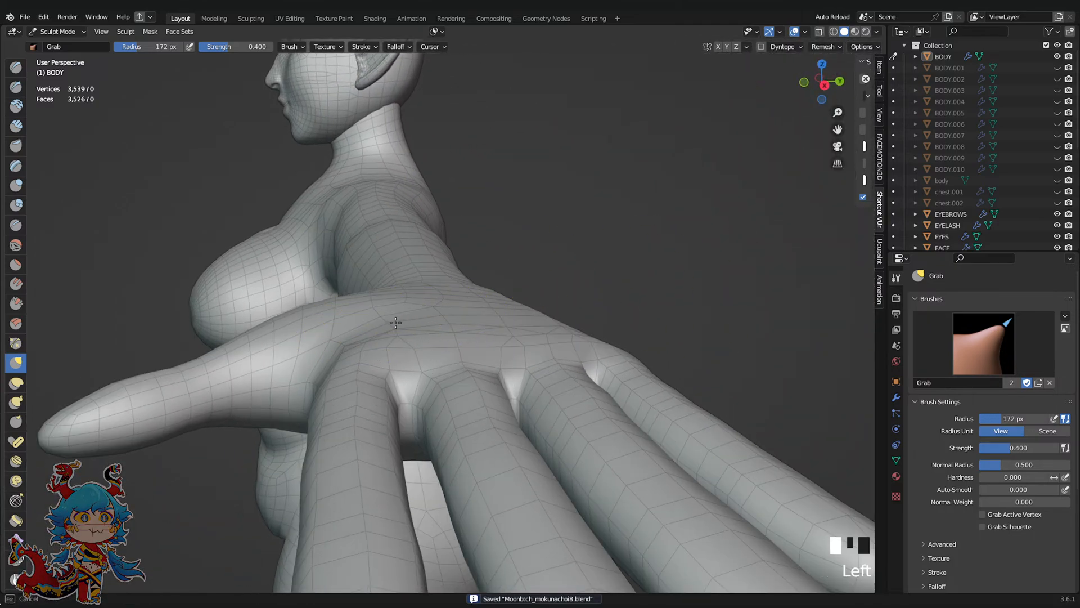
click(377, 320)
middle_drag(378, 320, 482, 386)
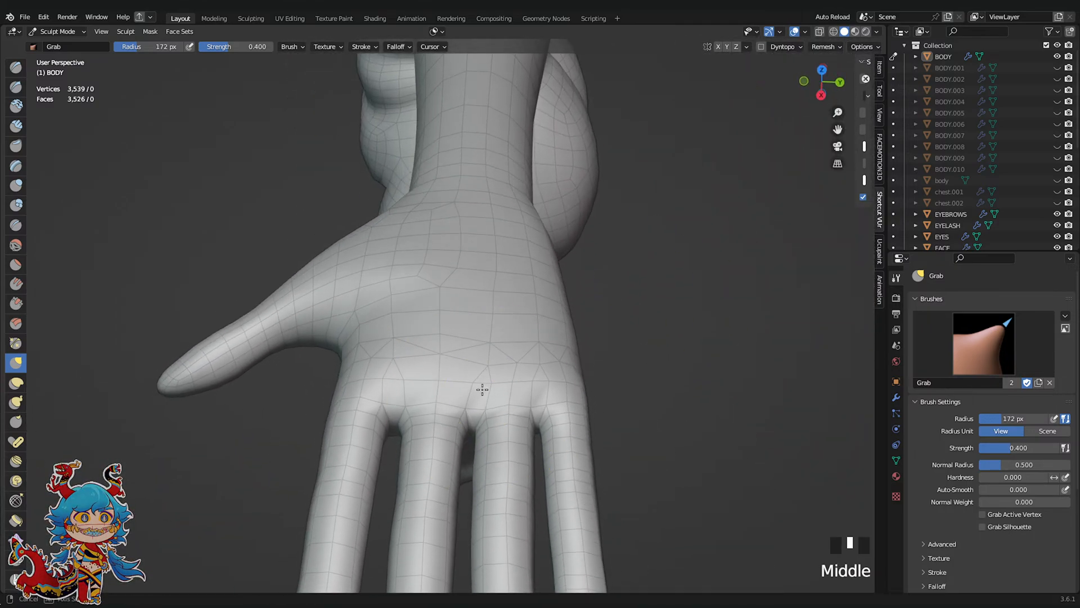
scroll(352, 322, up, 2)
drag(352, 322, 366, 329)
scroll(405, 332, down, 3)
middle_drag(450, 330, 416, 309)
scroll(417, 308, up, 3)
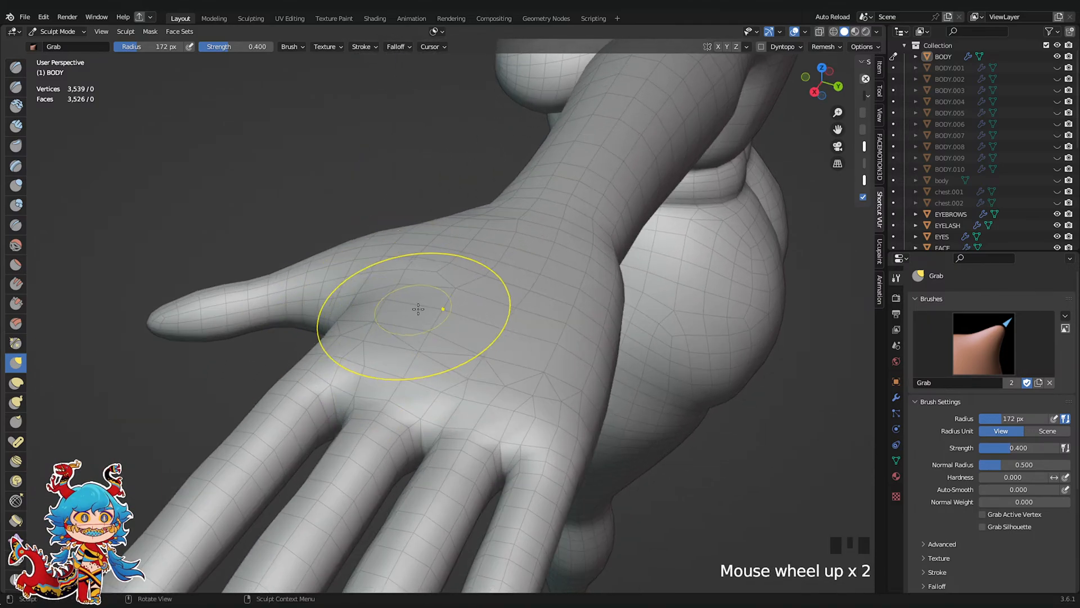
shift+drag(387, 309, 380, 308)
scroll(495, 289, down, 4)
mouse_move(495, 289)
middle_down()
mouse_move(499, 379)
mouse_move(507, 310)
mouse_move(556, 332)
middle_up()
key(ctrl+s)
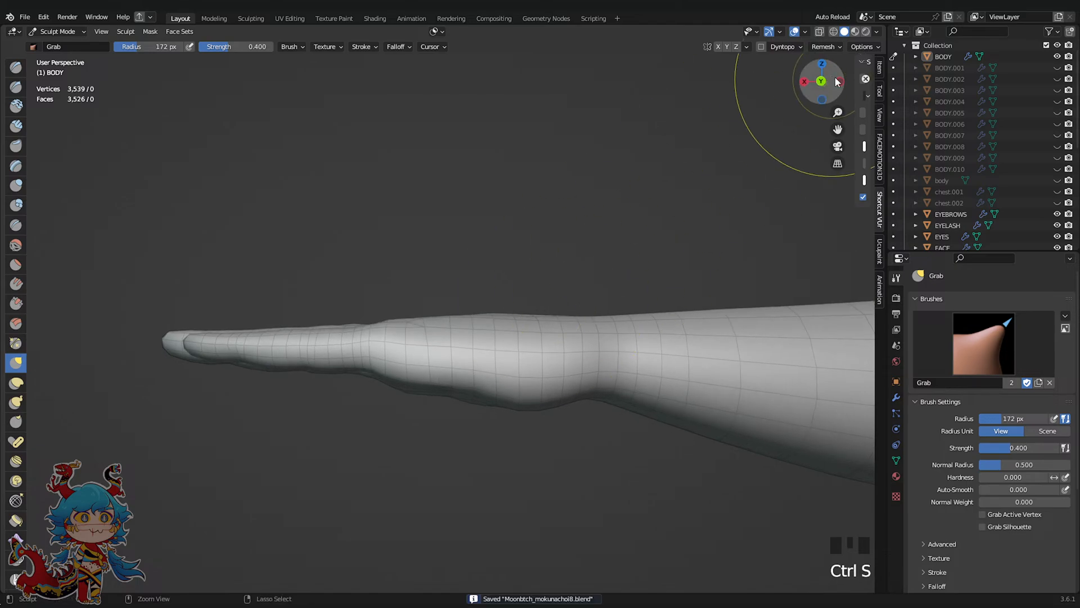
Pull the underside of the palm just behind the finger bases with the Grab brush in the back view
click(822, 87)
scroll(747, 270, down, 5)
scroll(482, 434, up, 5)
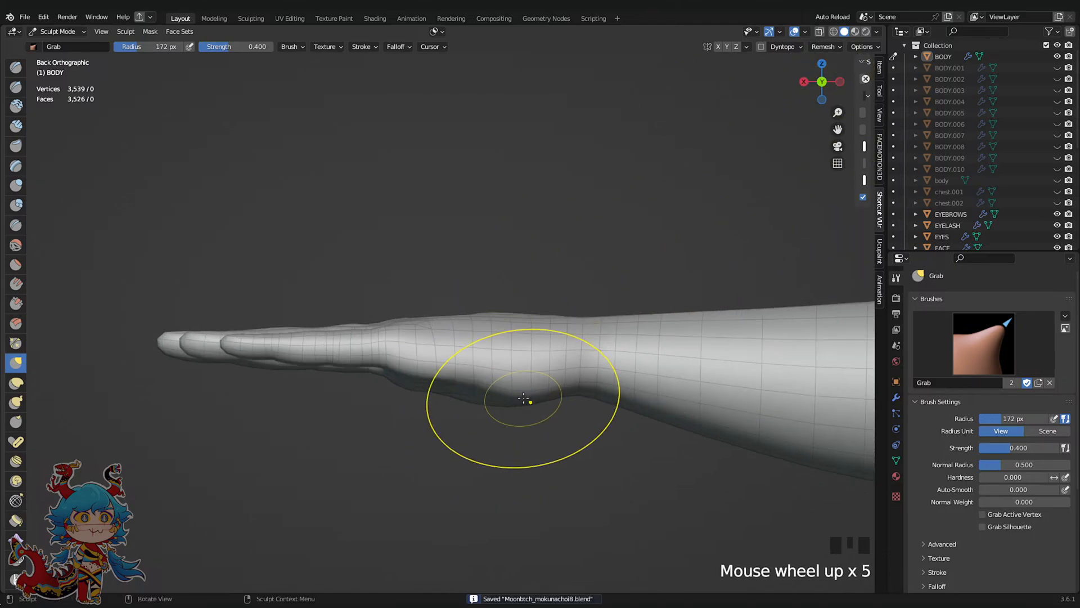
scroll(525, 407, down, 2)
scroll(518, 363, up, 6)
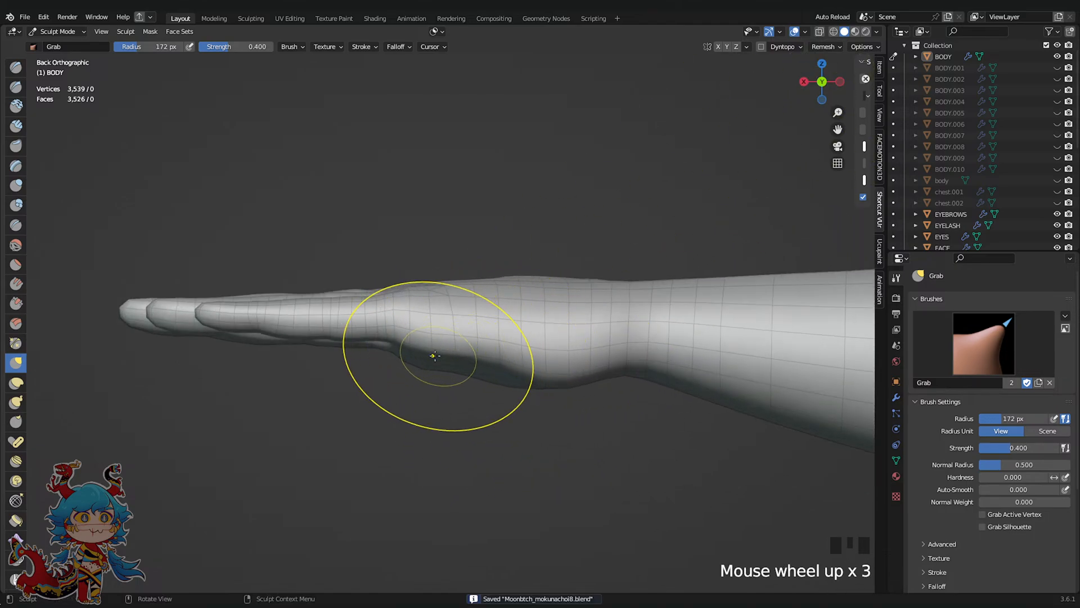
drag(420, 376, 462, 424)
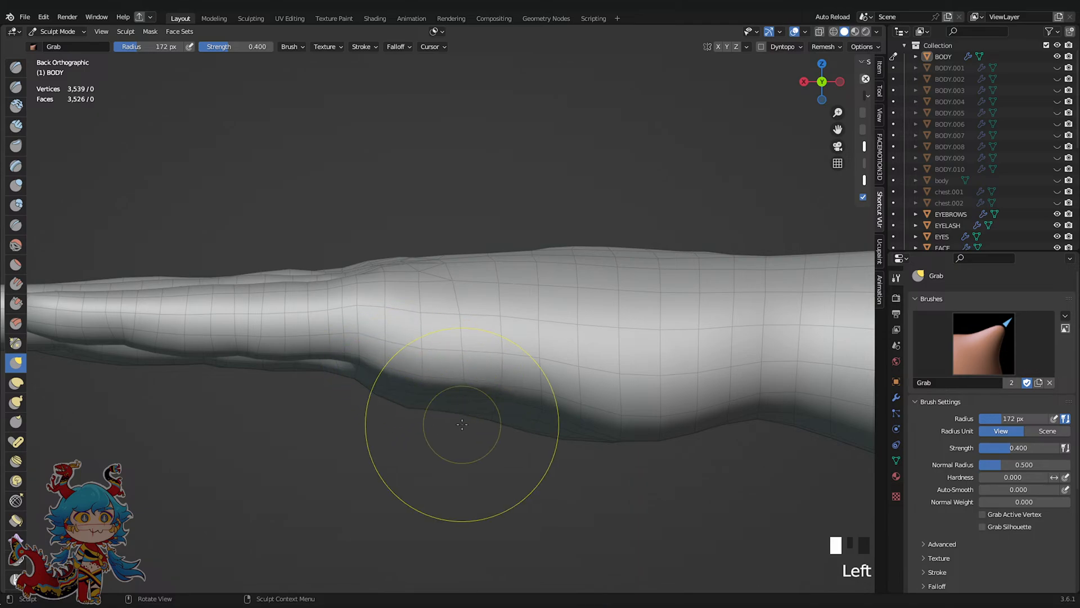
Save the file and adjust the underside of the finger bases with the Grab brush from the fingertip-end view
click(804, 81)
scroll(769, 265, down, 6)
scroll(458, 386, up, 8)
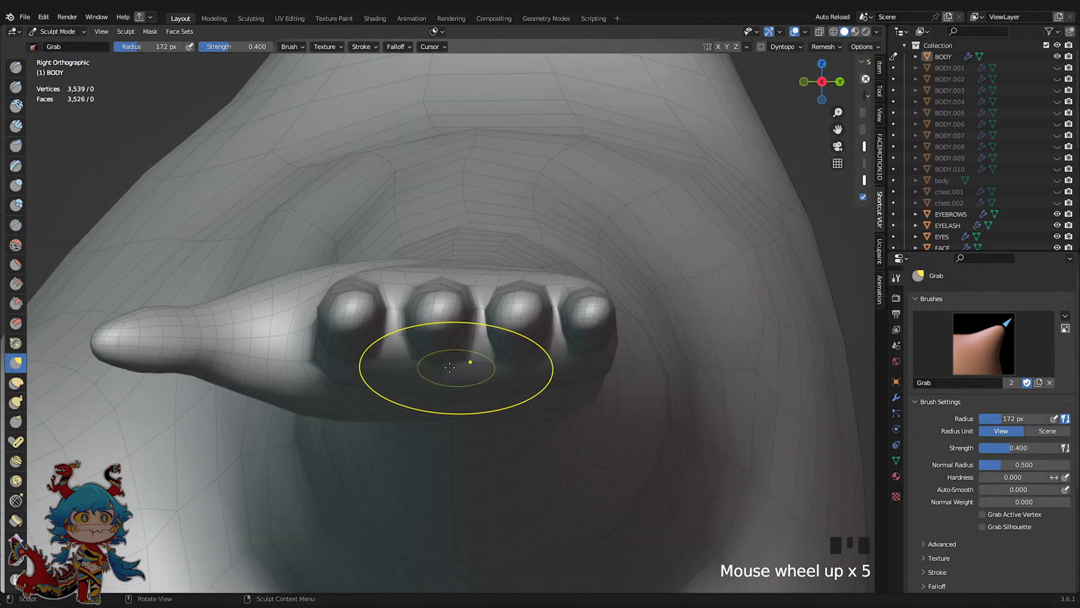
scroll(405, 309, up, 2)
key(ctrl+s)
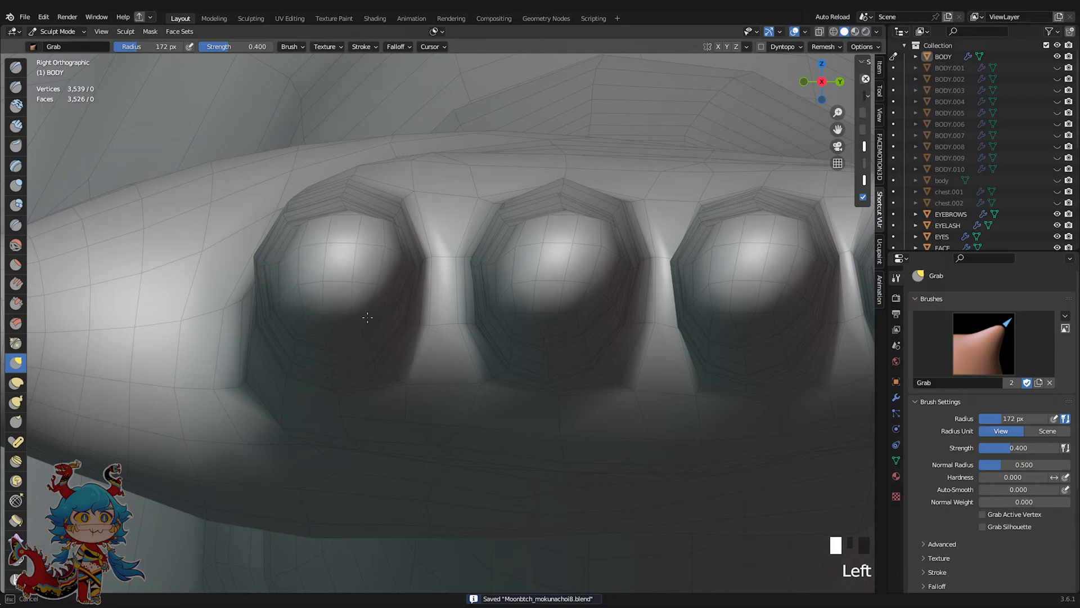
drag(538, 320, 551, 327)
shift+middle_drag(740, 338, 576, 326)
Try reshaping the area around the middle finger's underside with the Grab brush, and undo the strokes
drag(434, 258, 441, 264)
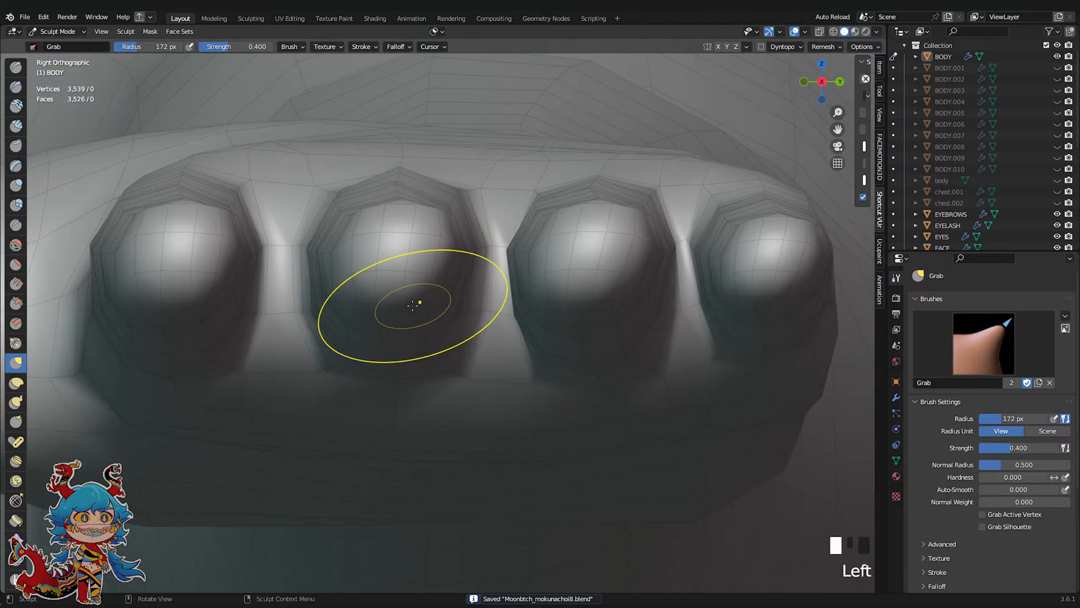
drag(416, 306, 387, 334)
drag(425, 340, 431, 340)
scroll(644, 297, down, 3)
key(ctrl+z)
key(ctrl+z)
key(ctrl+z)
scroll(642, 303, up, 3)
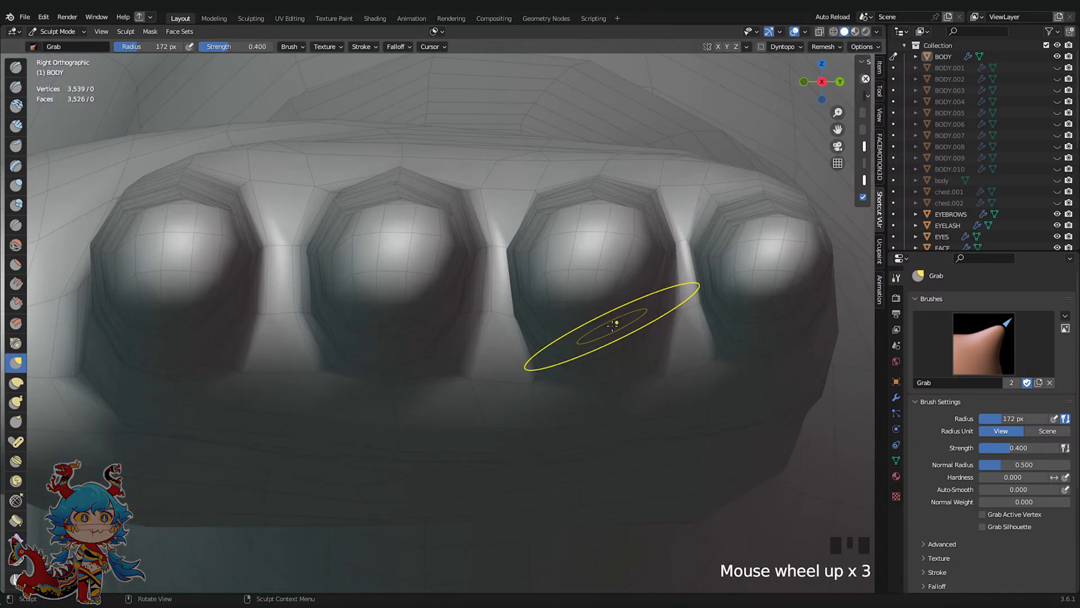
Adjust the underside of the little finger with the Grab brush in the end view and save the file
key(ctrl+s)
click(741, 297)
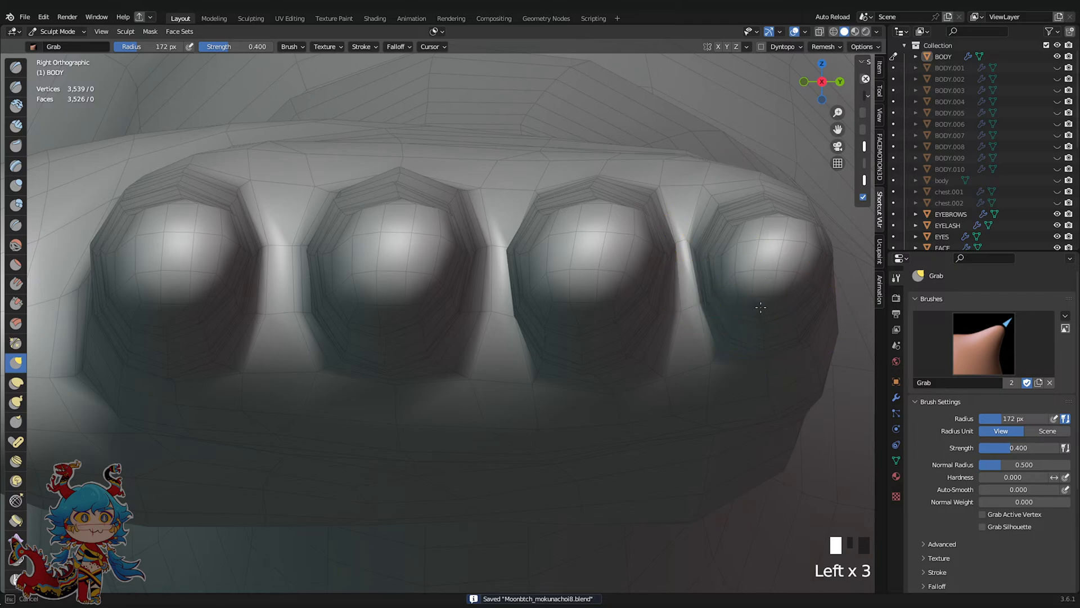
scroll(741, 297, down, 6)
key(ctrl+s)
Examine the hand and forearm from the front, at an angle, and from above, saving the file
click(826, 92)
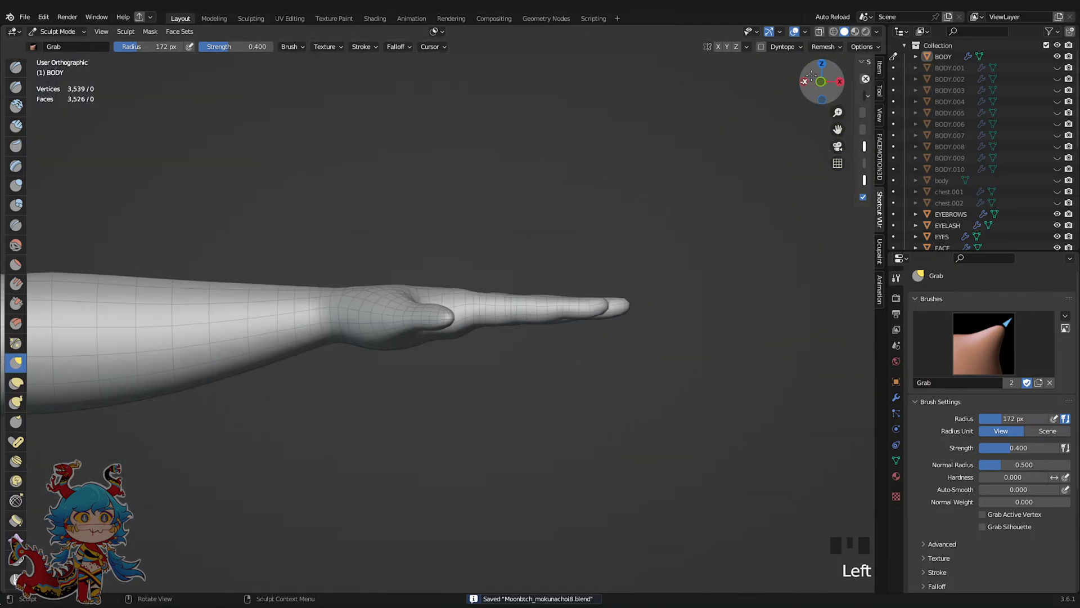
key(ctrl+s)
click(829, 88)
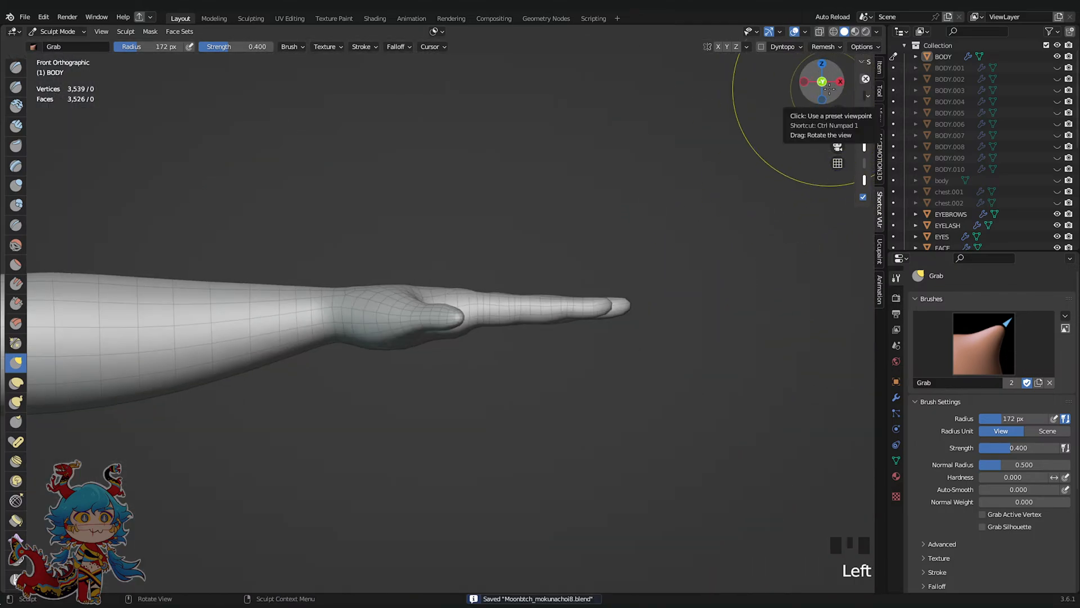
scroll(776, 96, down, 2)
shift+middle_drag(668, 290, 795, 212)
key(ctrl+s)
scroll(795, 212, down, 3)
key(ctrl+s)
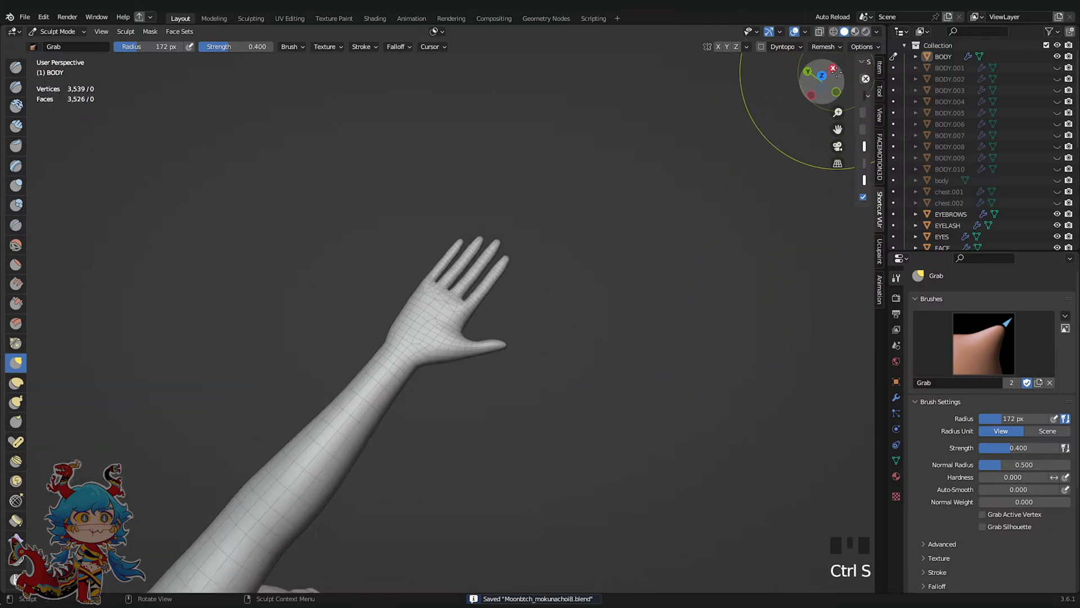
click(822, 75)
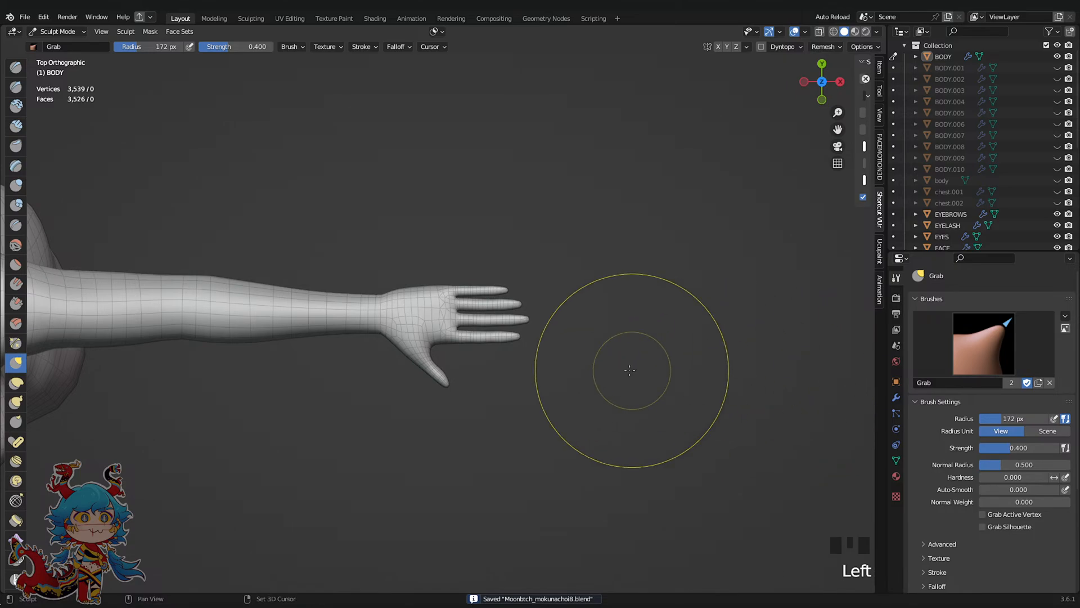
Adjust the hand's shape up close with the Grab brush in the top view and save the file
scroll(569, 366, up, 12)
drag(356, 404, 371, 305)
scroll(639, 321, down, 11)
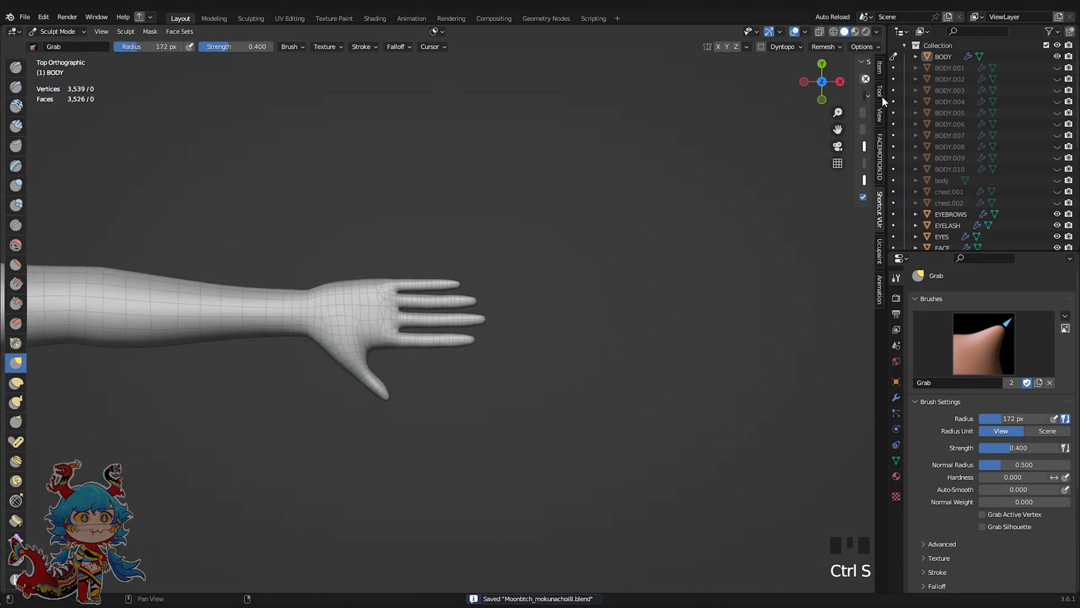
Hide the viewport overlays, save the file, and examine the whole body and the hand from the front
click(793, 32)
click(821, 100)
scroll(724, 157, down, 6)
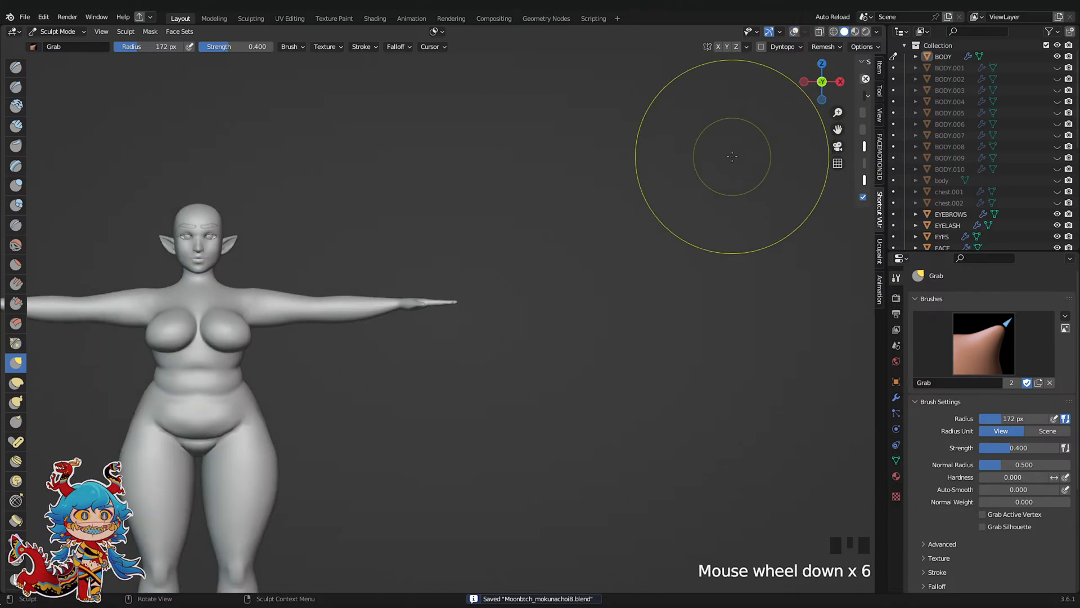
shift+middle_drag(723, 157, 696, 188)
scroll(696, 188, up, 1)
key(ctrl+s)
scroll(646, 225, up, 7)
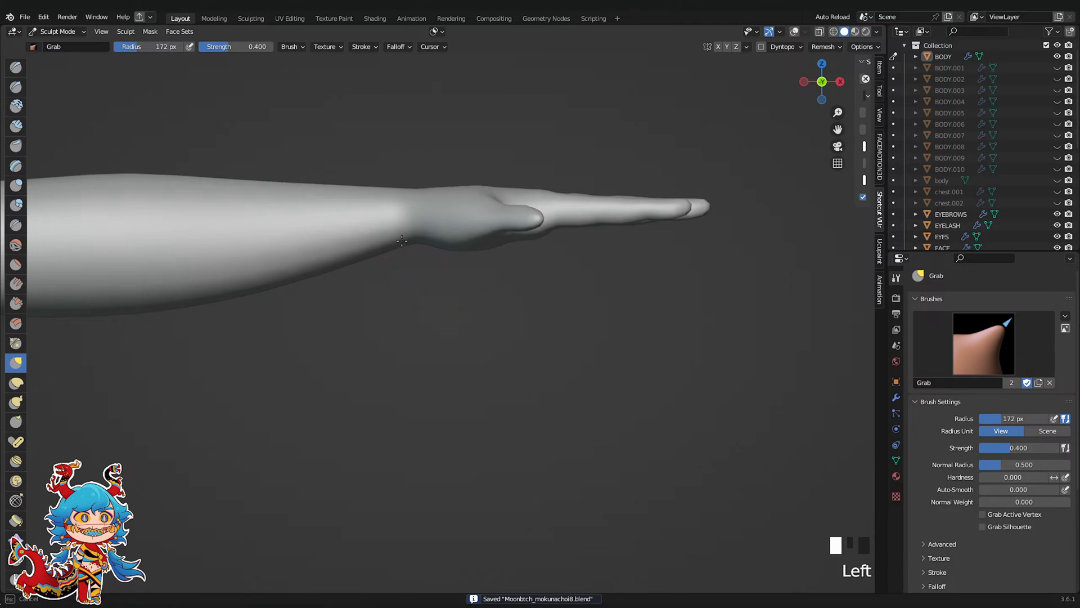
Open the BODY mesh in Edit Mode with the viewport overlays and X-ray turned on, saving the file
scroll(554, 264, down, 6)
key(ctrl+s)
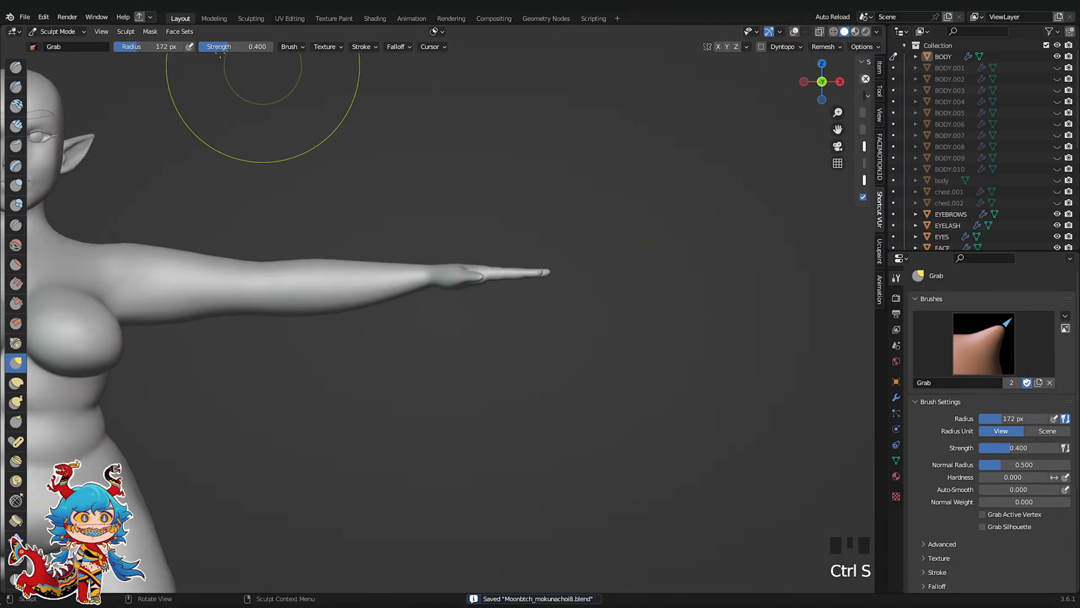
click(84, 32)
click(62, 44)
key(ctrl+s)
click(943, 56)
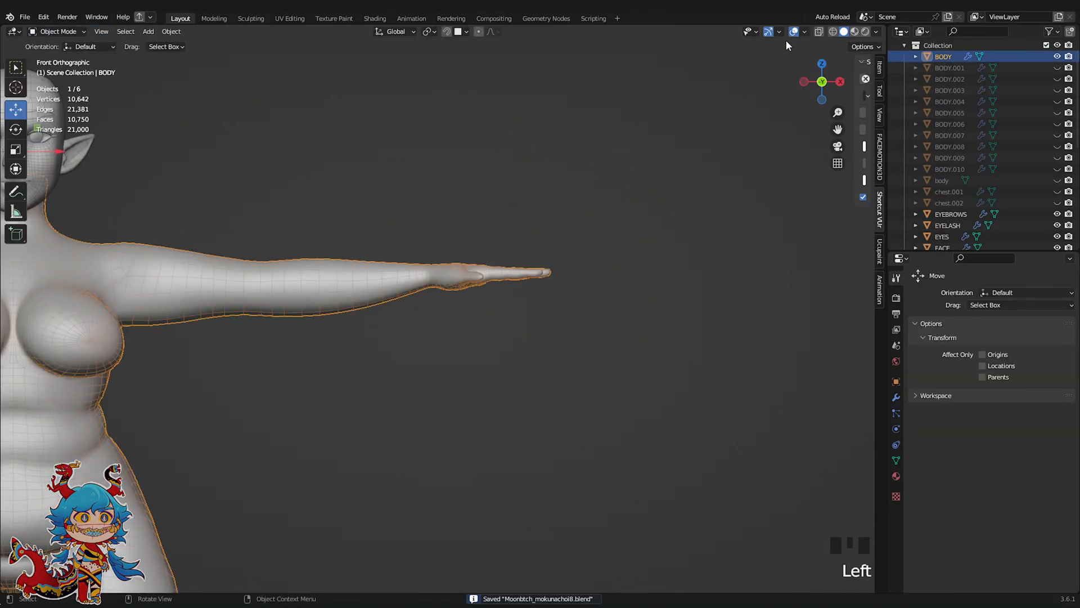
key(Tab)
key(ctrl+s)
click(819, 32)
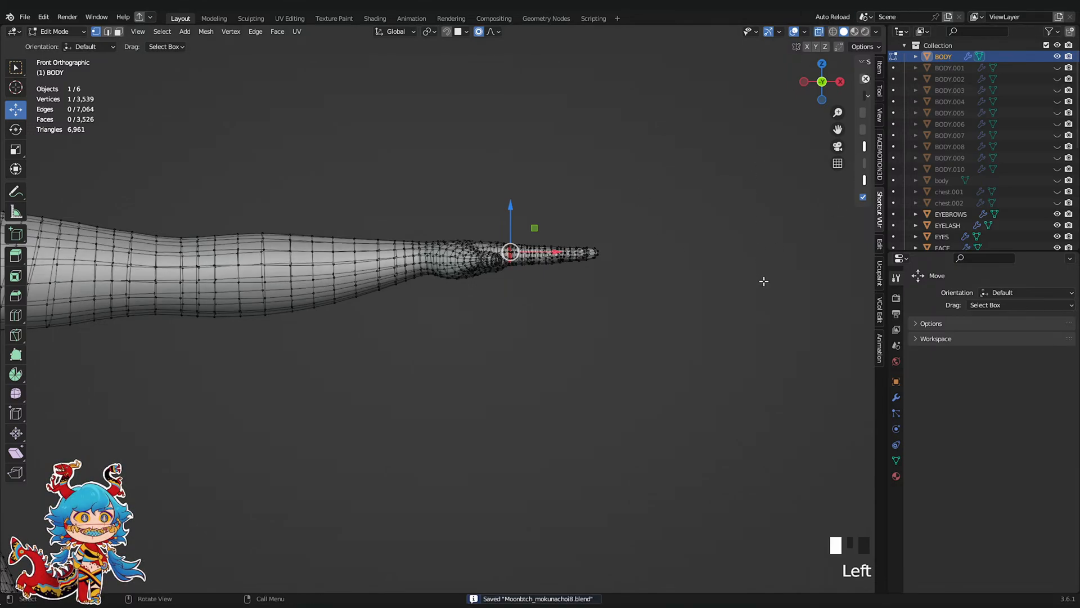
Select all vertices of the hand up to the wrist and lower them about 0.26 m with proportional editing
drag(762, 291, 425, 185)
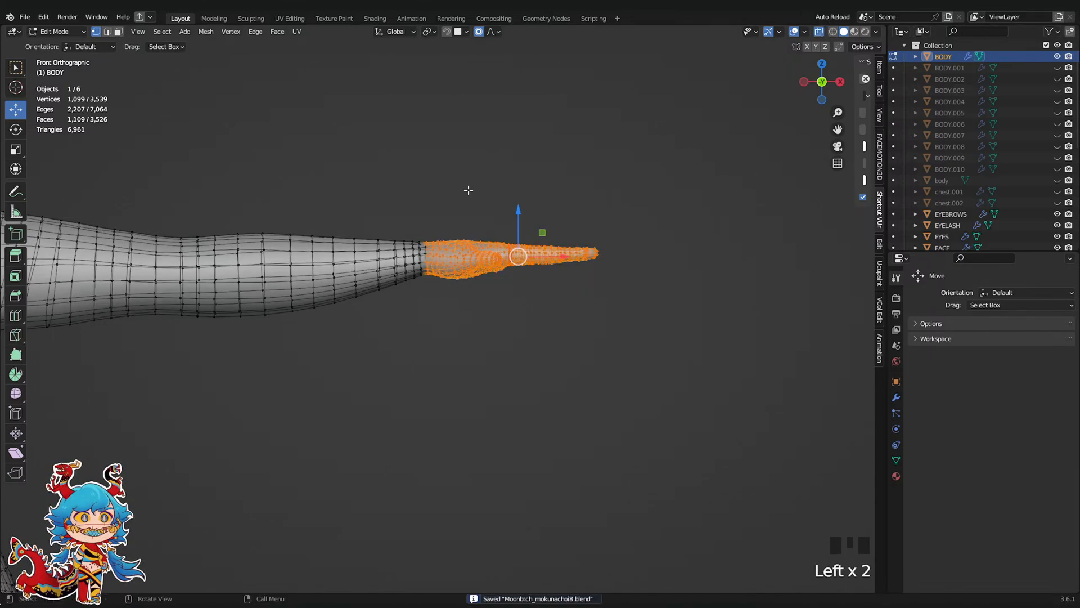
shift+click(417, 231)
shift+middle_drag(557, 293, 593, 328)
scroll(214, 295, down, 4)
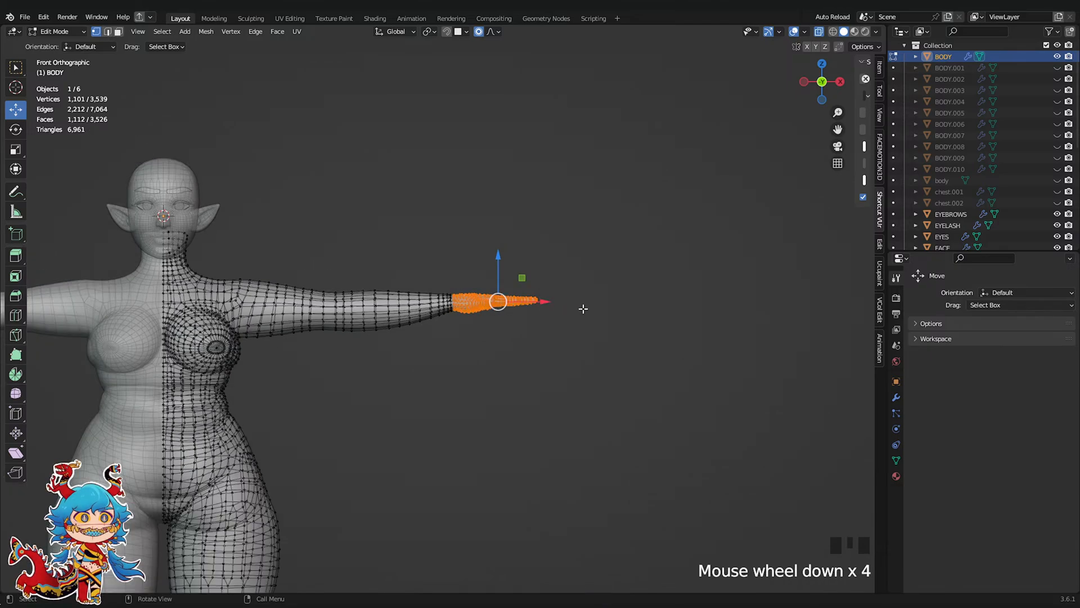
scroll(556, 285, up, 4)
drag(555, 247, 567, 268)
key(r)
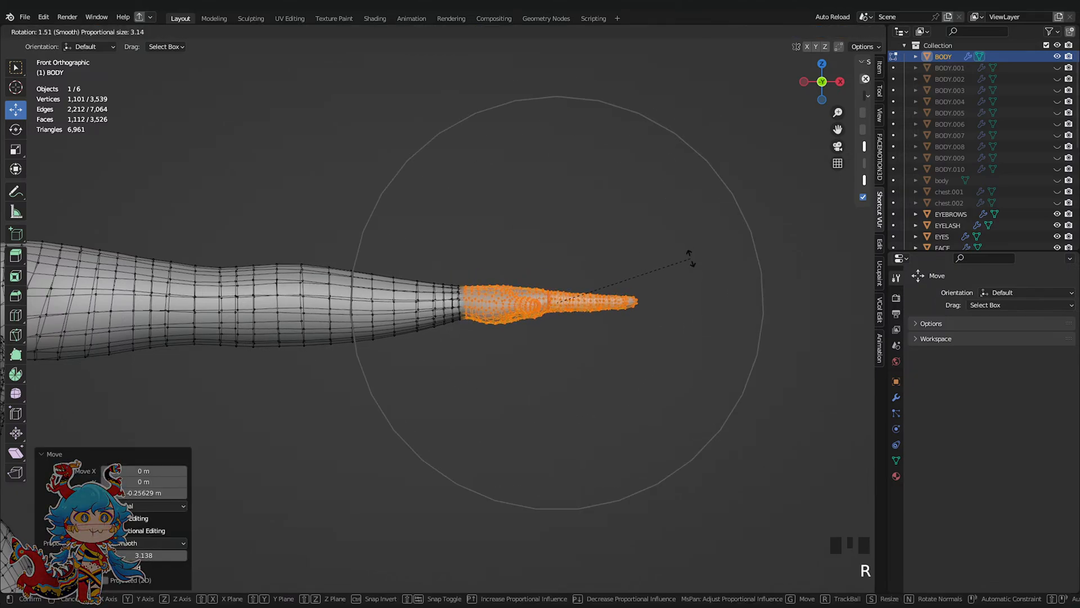
scroll(690, 254, up, 4)
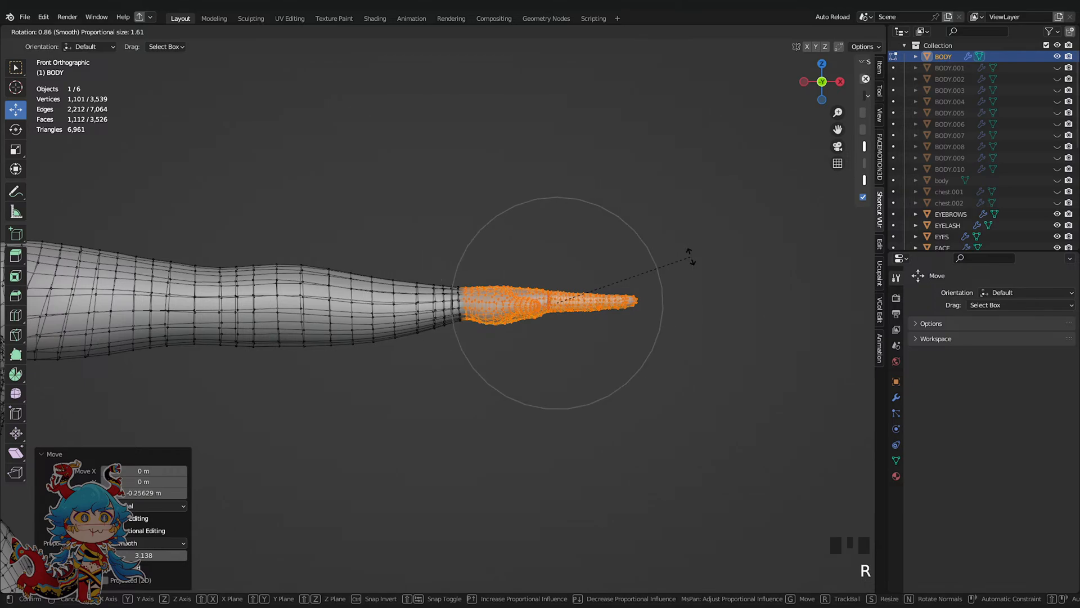
right_click(690, 255)
Select an edge loop around the forearm, save the file, and move the loop slightly down with proportional editing
alt+click(407, 332)
scroll(460, 373, up, 3)
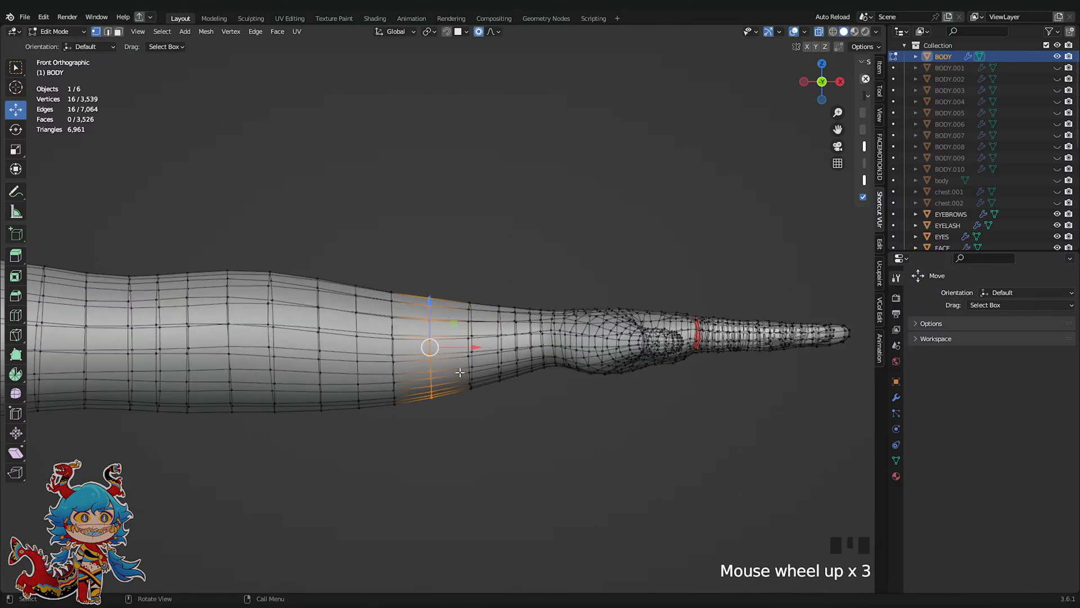
key(ctrl+s)
drag(431, 301, 432, 305)
Select two neighbouring edge loops on the forearm and raise them about 0.03 m with proportional editing
scroll(394, 296, down, 2)
drag(376, 278, 420, 396)
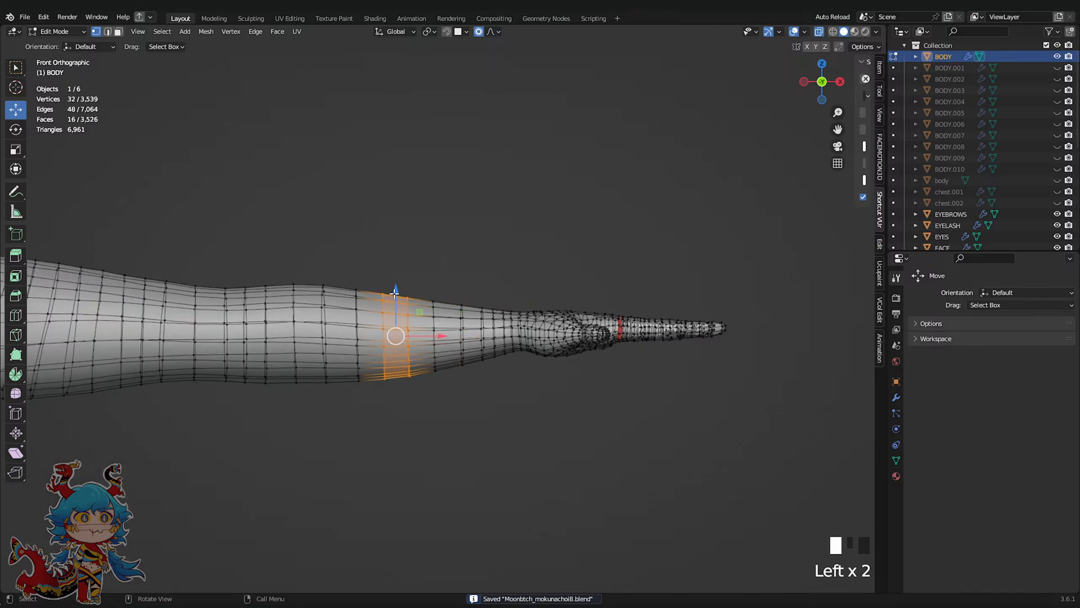
drag(395, 293, 393, 290)
scroll(394, 291, down, 4)
scroll(381, 291, down, 3)
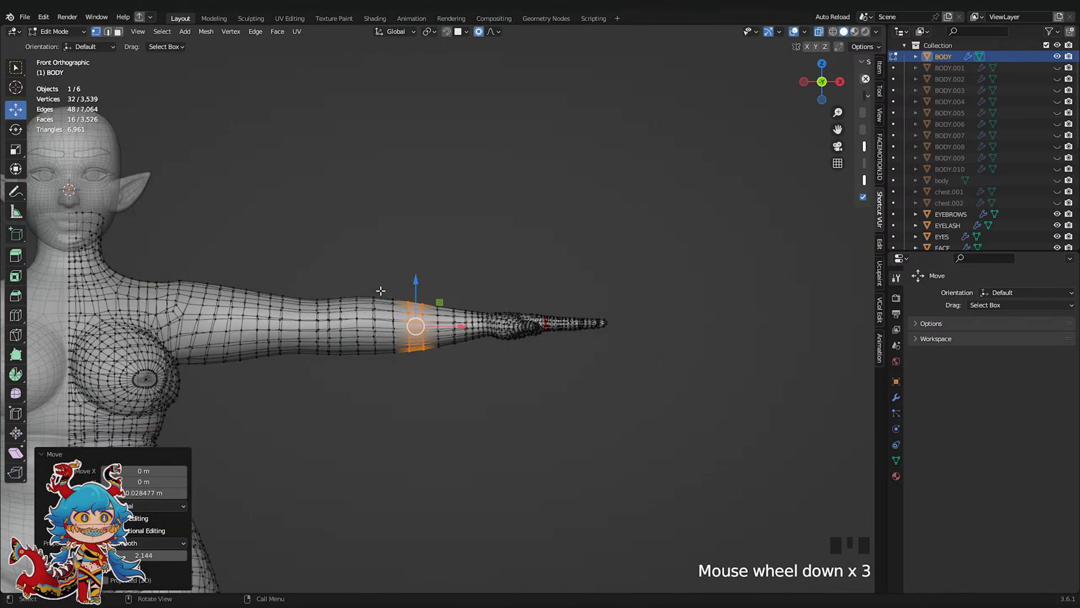
shift+middle_drag(346, 285, 425, 278)
Return to Object Mode, deselect the body, and save the file
key(Tab)
click(661, 138)
scroll(661, 138, down, 4)
key(ctrl+s)
shift+middle_drag(611, 319, 574, 278)
scroll(549, 244, up, 6)
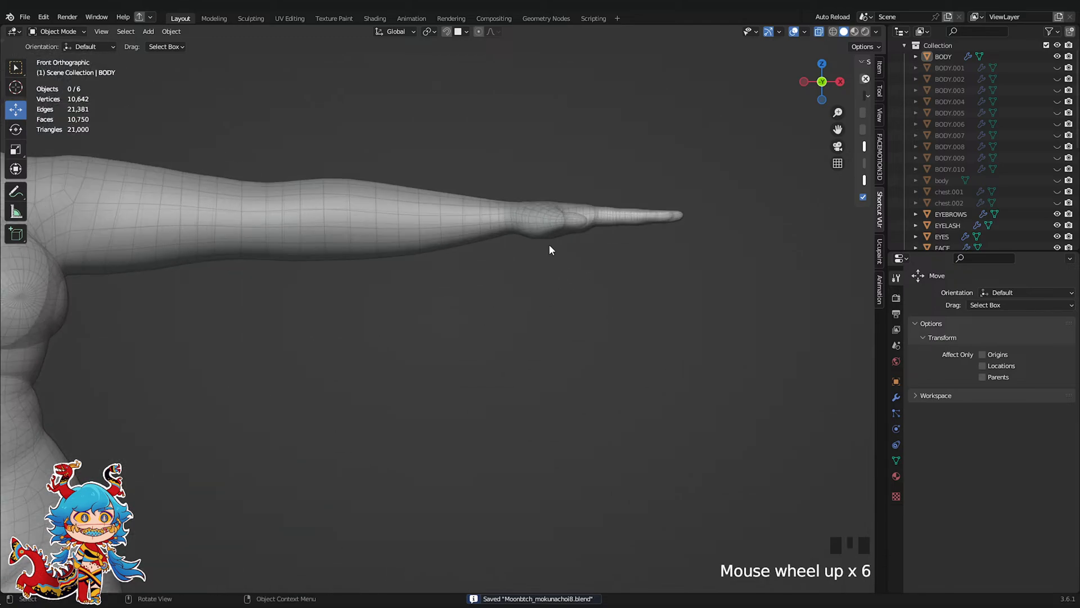
Adjust the thickness of the wrist's edge loop with Shrink/Fatten and return to Object Mode
click(538, 232)
shift+middle_drag(538, 236, 514, 290)
key(Tab)
click(405, 368)
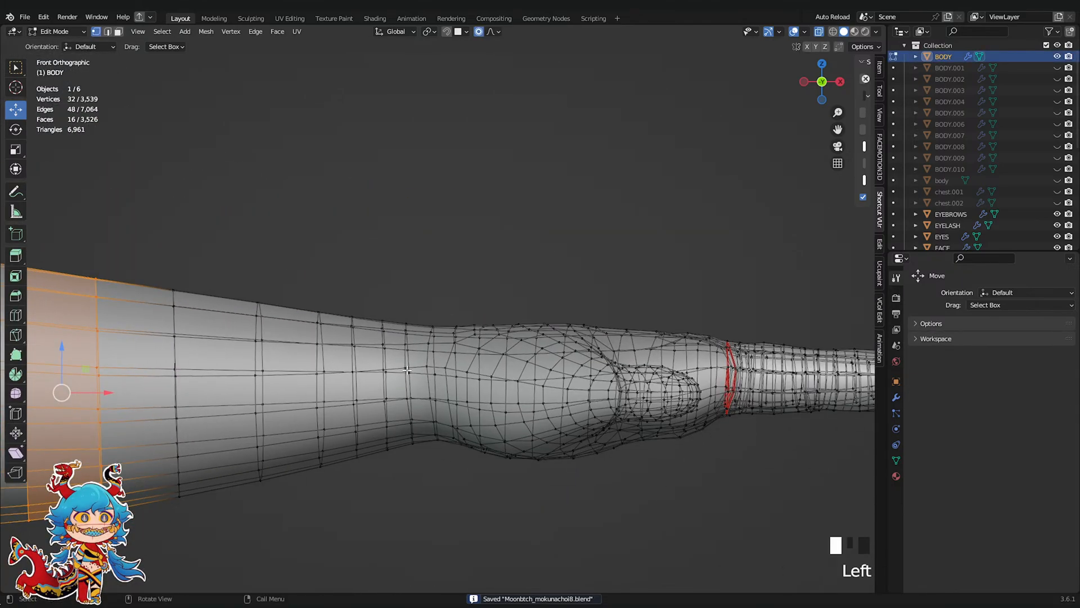
alt+click(405, 367)
key(alt+s)
click(492, 174)
key(Tab)
click(496, 176)
scroll(496, 176, down, 12)
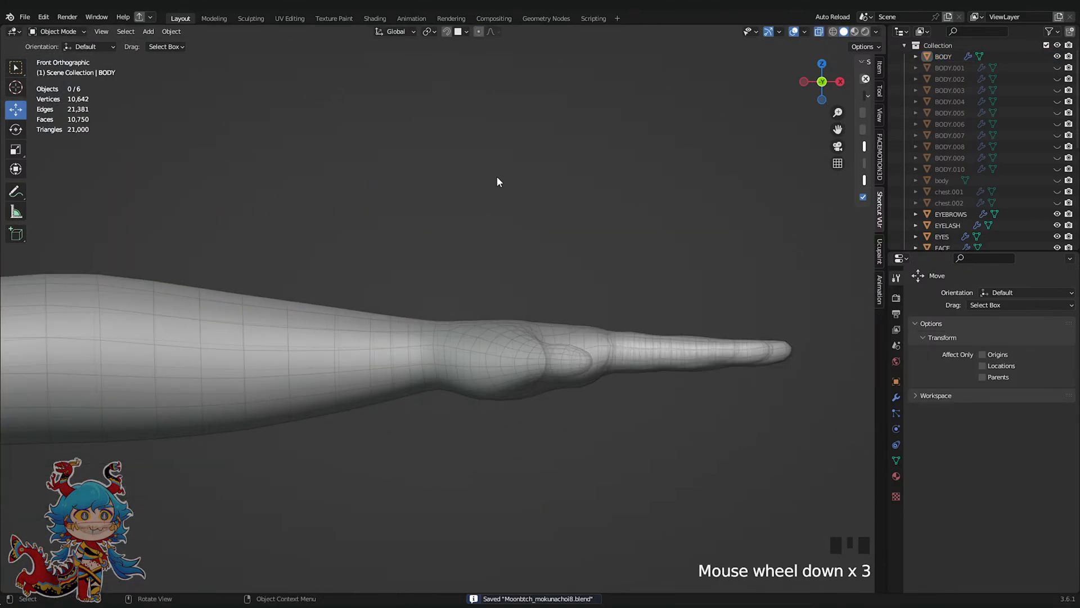
Turn off X-ray, save the file, and examine the whole body from the front
shift+middle_drag(411, 263, 505, 181)
key(ctrl+s)
click(819, 32)
scroll(617, 223, down, 2)
shift+middle_drag(617, 223, 616, 225)
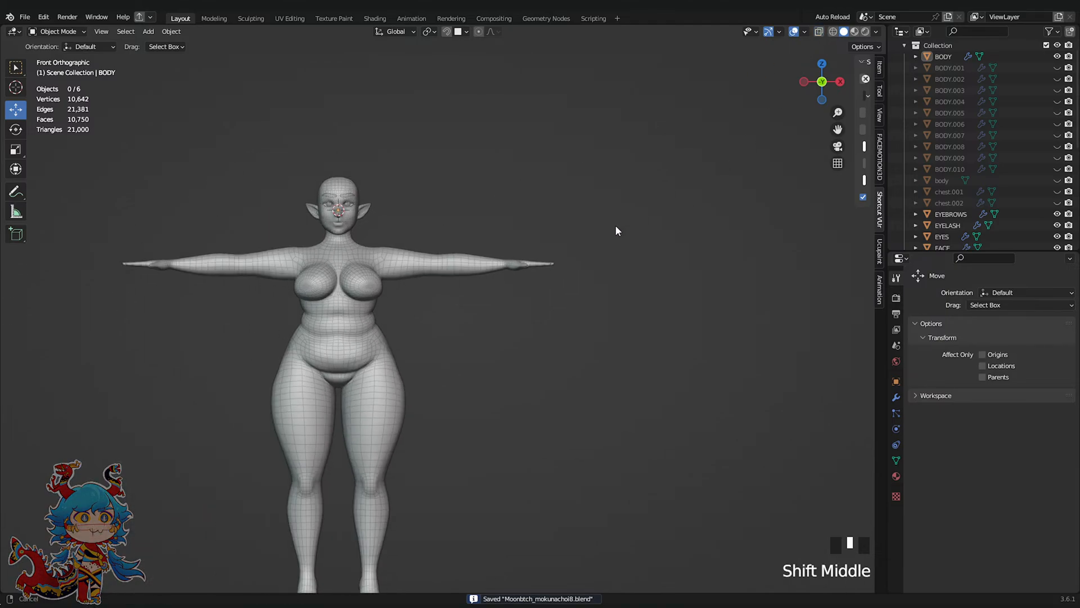
key(ctrl+s)
Enter Sculpt Mode on the body in the top view, try smoothing the ring finger, and undo the strokes
click(824, 64)
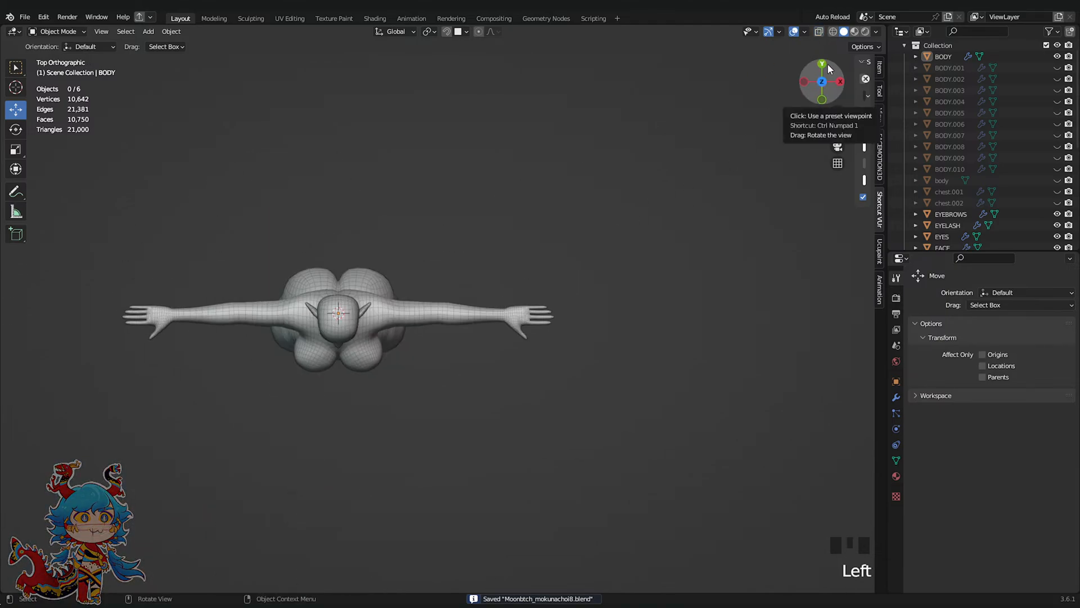
shift+middle_drag(579, 329, 619, 329)
scroll(588, 332, up, 7)
scroll(589, 332, up, 6)
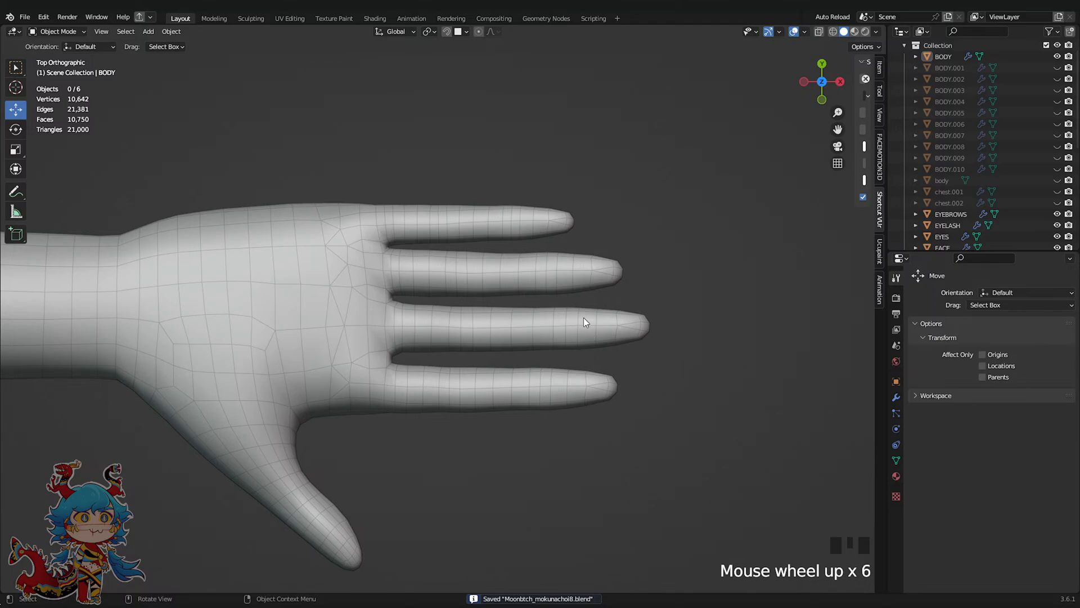
click(584, 317)
click(56, 31)
click(59, 69)
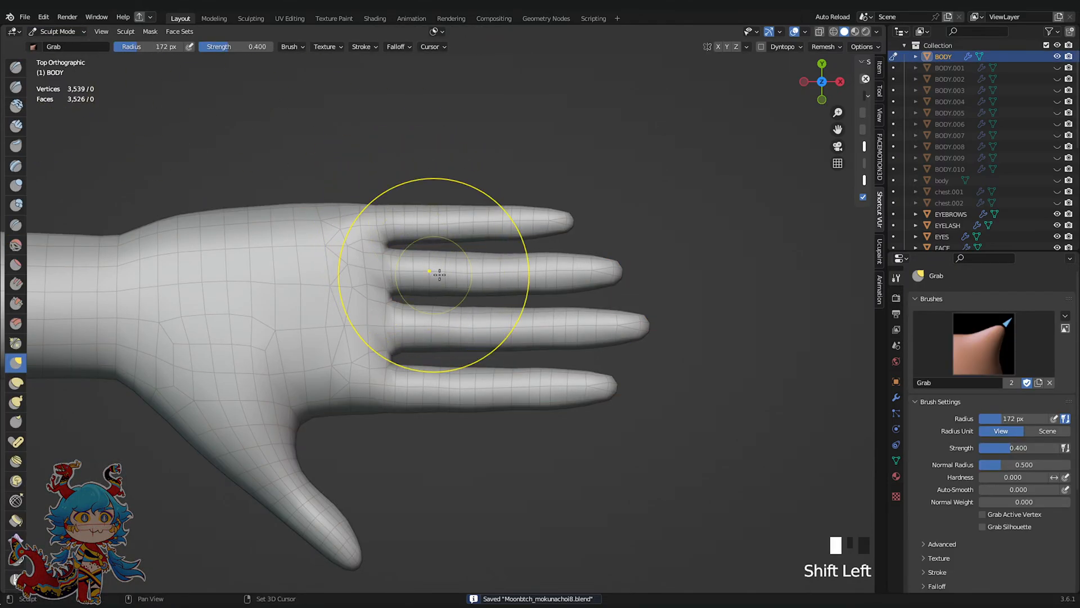
shift+drag(439, 274, 531, 276)
key(ctrl+z)
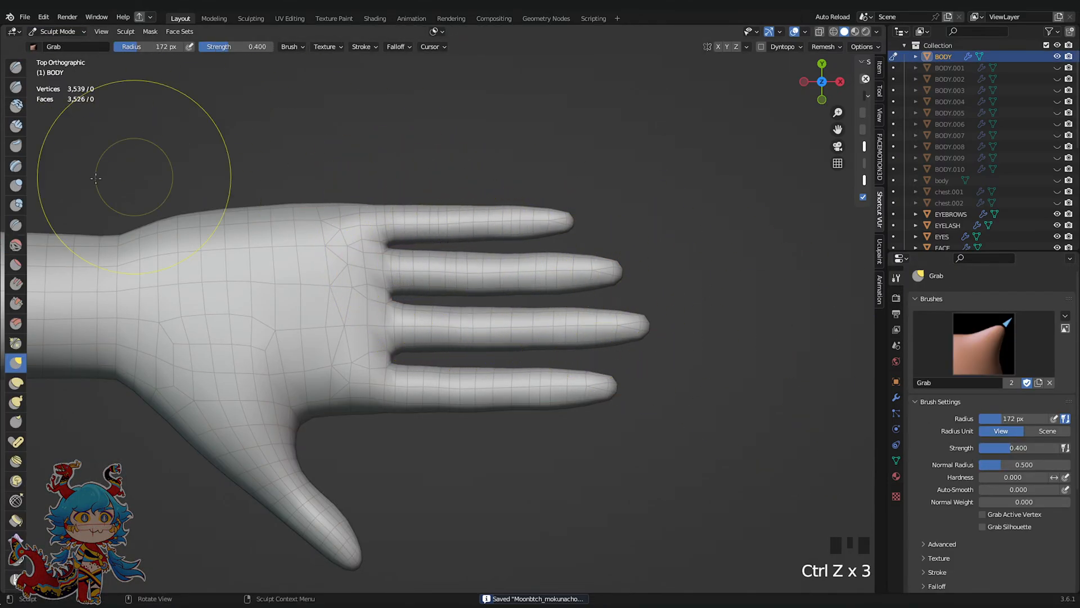
Choose the Smooth brush, try its Surface deformation, and set the deformation back to Laplacian
click(16, 244)
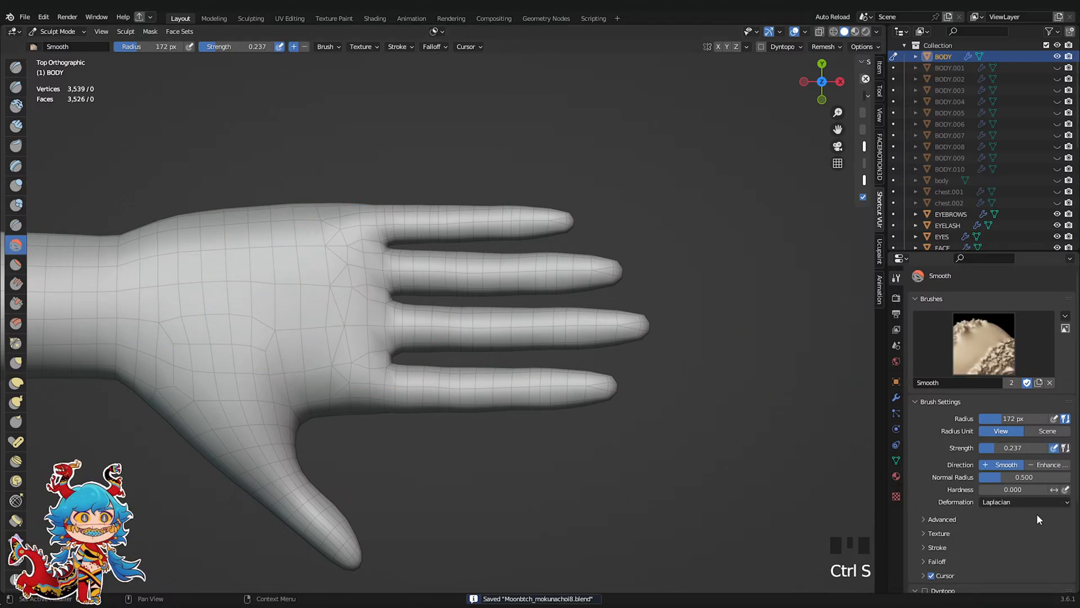
click(1001, 501)
click(991, 527)
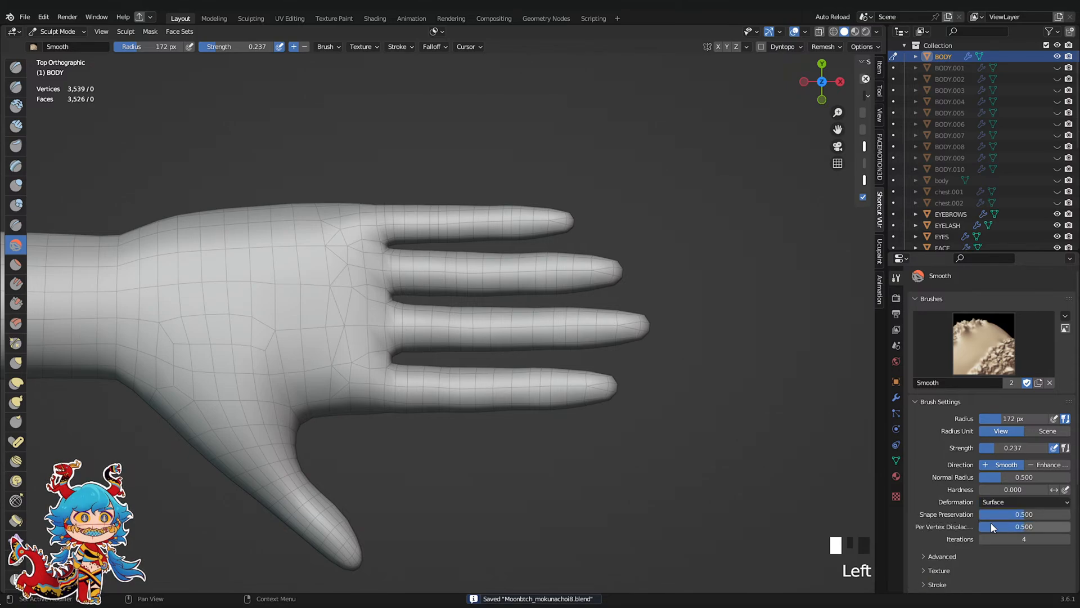
click(1001, 501)
click(990, 514)
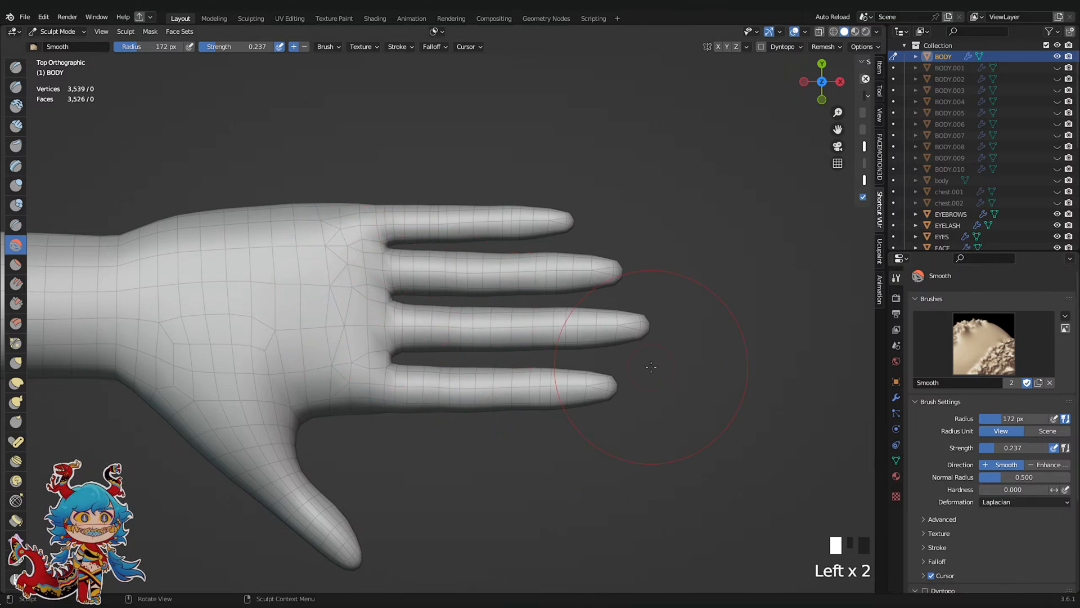
Smooth the ring, middle and index fingers along their length in the top view and save the file
scroll(430, 260, up, 2)
scroll(511, 201, up, 2)
key(ctrl+s)
mouse_move(410, 285)
shift+mouse_down()
mouse_move(389, 282)
mouse_move(633, 275)
shift+mouse_up()
scroll(633, 275, down, 5)
scroll(458, 366, up, 3)
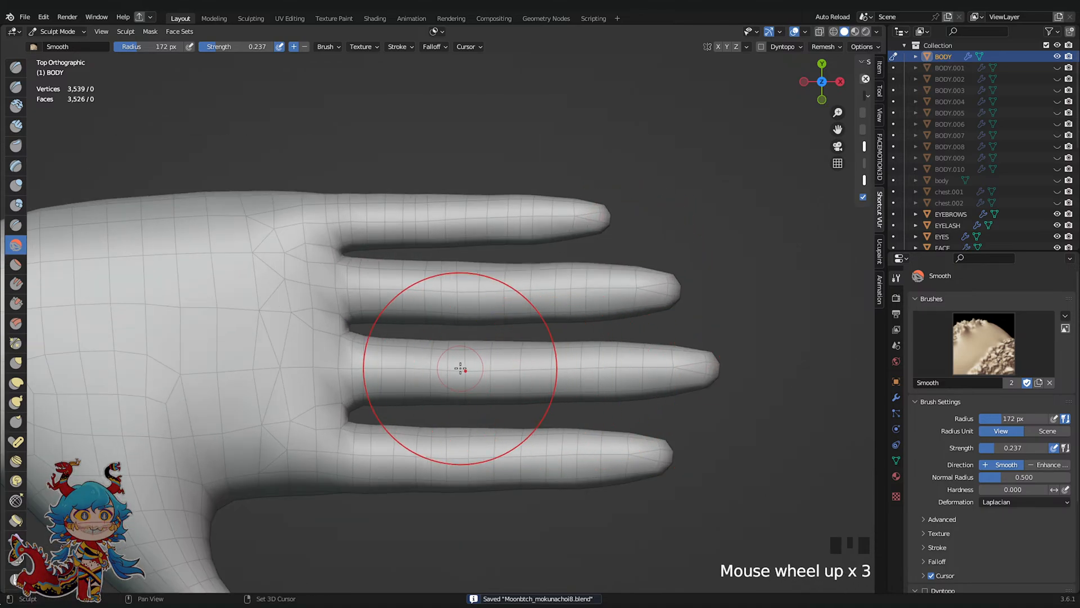
shift+drag(458, 367, 654, 377)
shift+drag(652, 450, 498, 466)
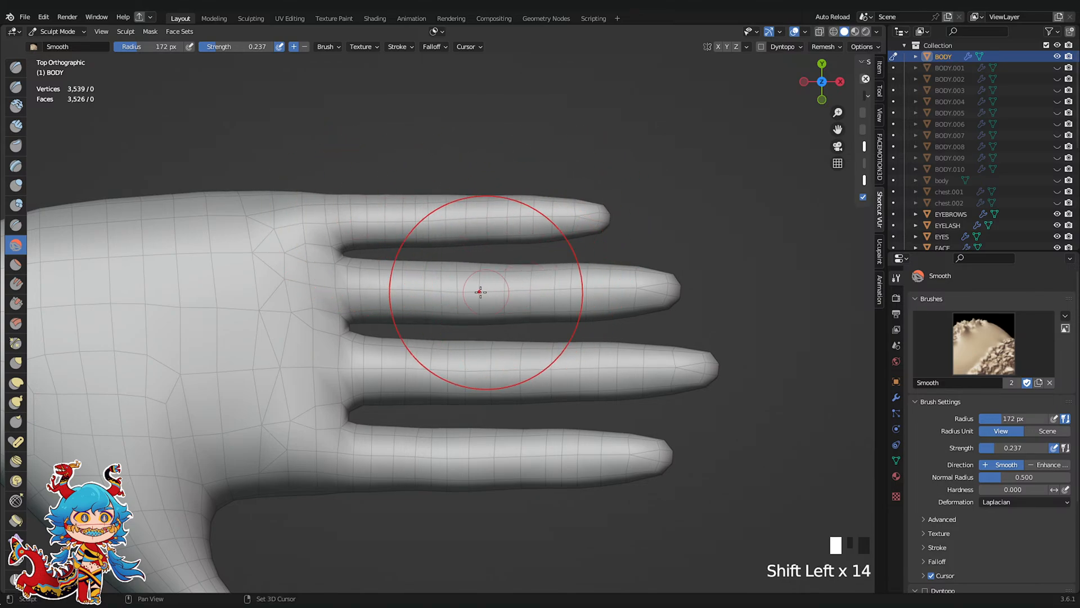
mouse_move(480, 291)
shift+mouse_down()
mouse_move(393, 272)
mouse_move(637, 290)
shift+mouse_up()
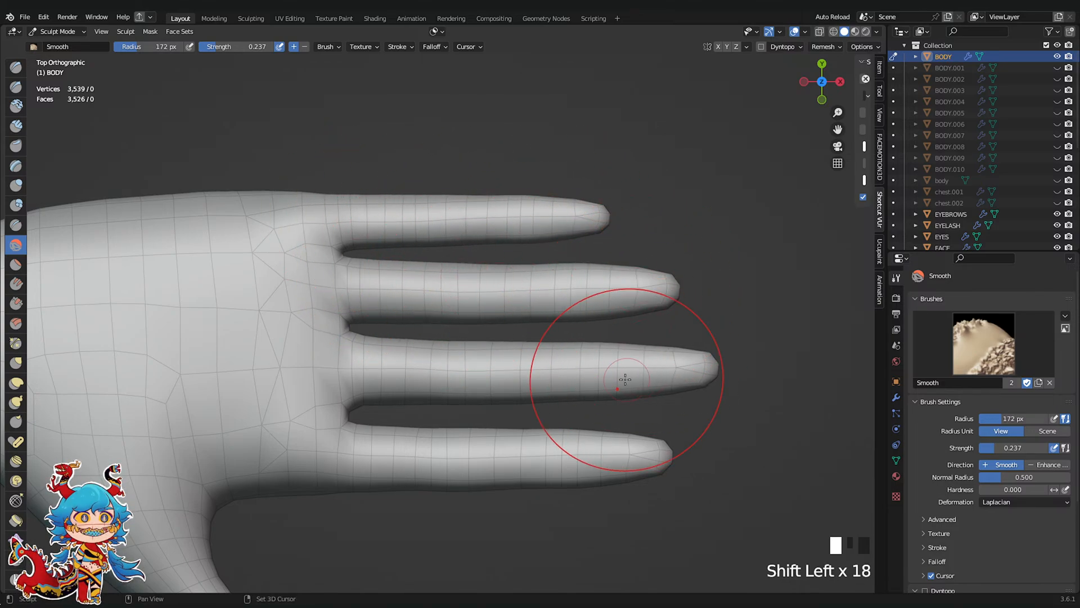
scroll(407, 357, down, 1)
scroll(550, 281, up, 1)
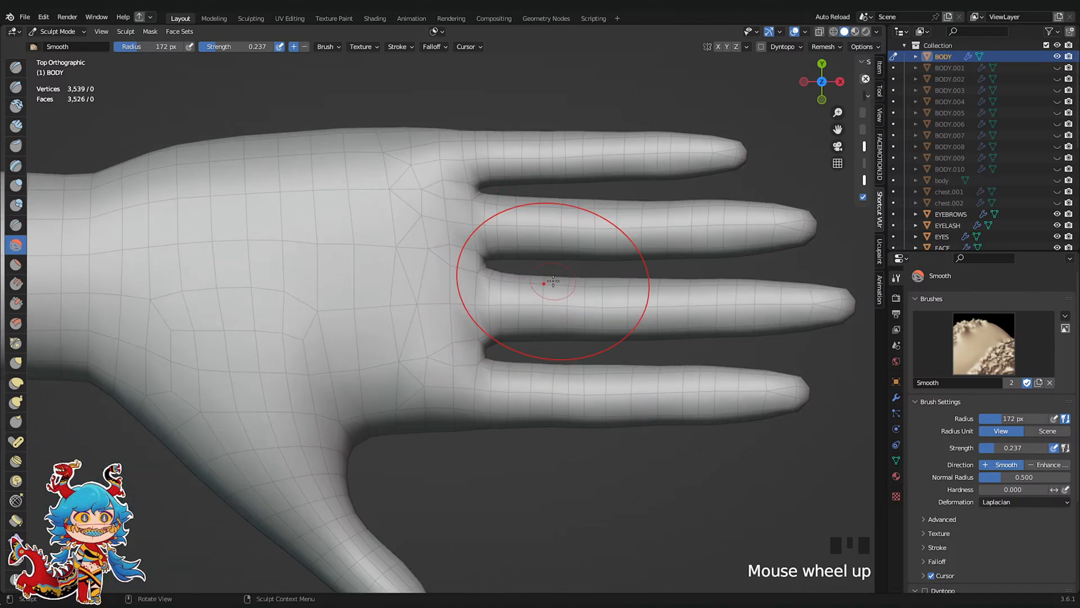
scroll(556, 276, down, 3)
key(ctrl+s)
Examine the hand at an angle, and the arm and whole body from the front
middle_drag(555, 276, 713, 144)
scroll(506, 217, down, 1)
scroll(551, 335, up, 2)
click(810, 87)
scroll(732, 146, down, 3)
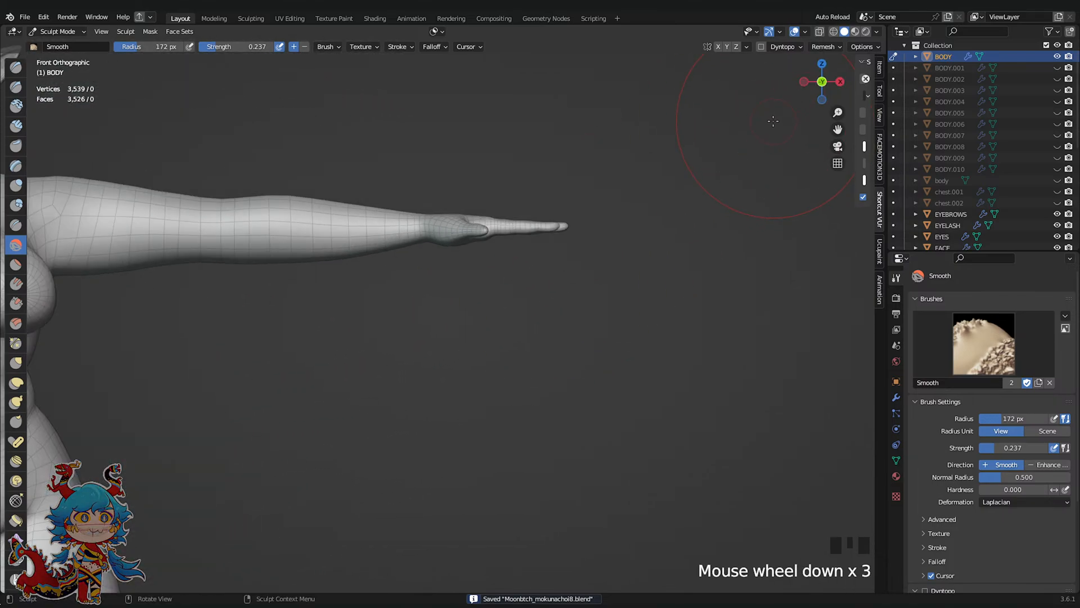
scroll(614, 172, down, 5)
shift+middle_drag(615, 171, 659, 224)
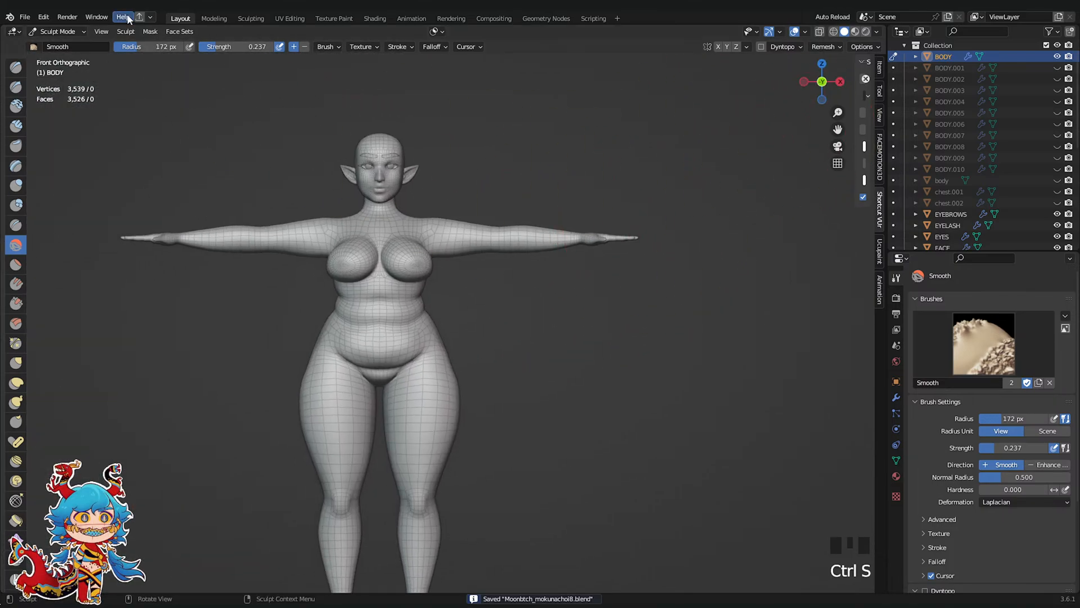
Return to Object Mode and select the body, showing the lower legs and feet up close
click(56, 31)
click(62, 44)
shift+middle_drag(481, 410, 522, 315)
scroll(522, 315, up, 3)
click(418, 185)
scroll(417, 185, up, 3)
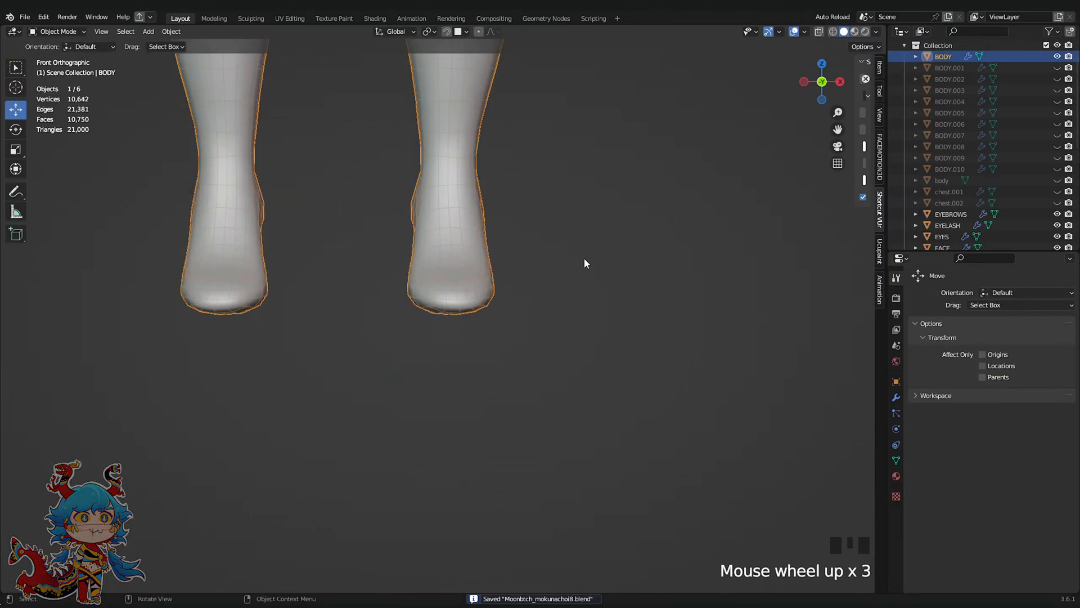
Reshape the heel and the back of the ankle with the Grab brush in the right side view
click(841, 83)
shift+middle_drag(832, 82, 785, 119)
click(61, 32)
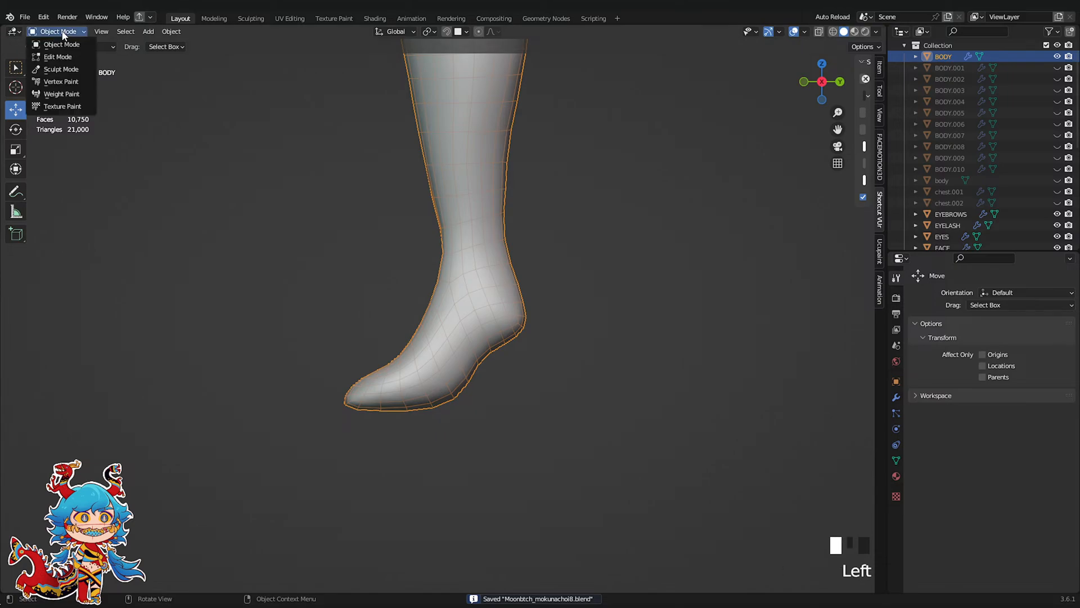
click(60, 69)
key(g)
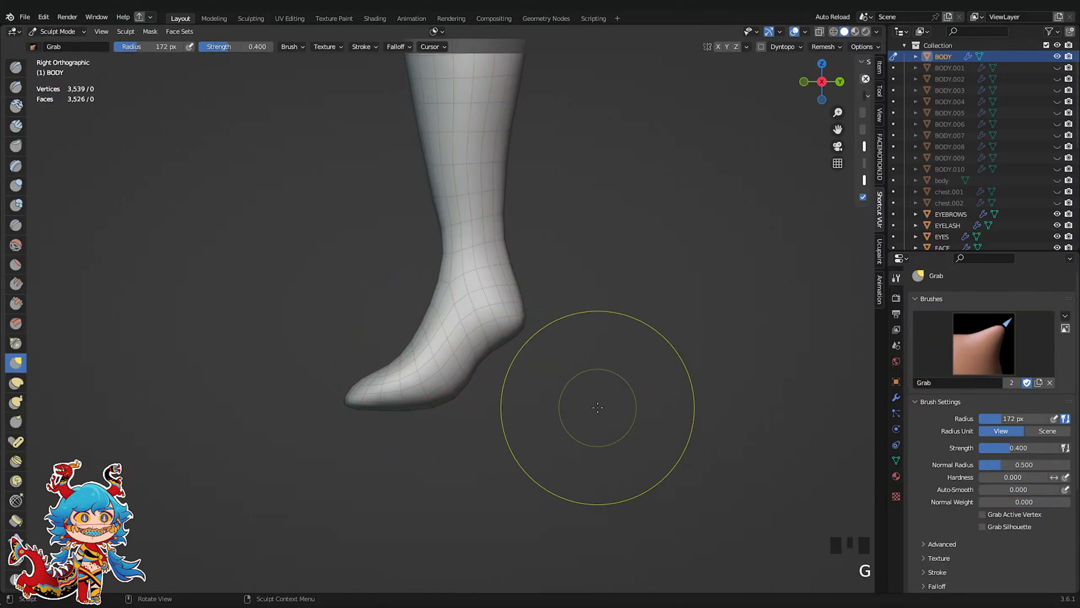
scroll(579, 405, up, 3)
drag(551, 322, 554, 315)
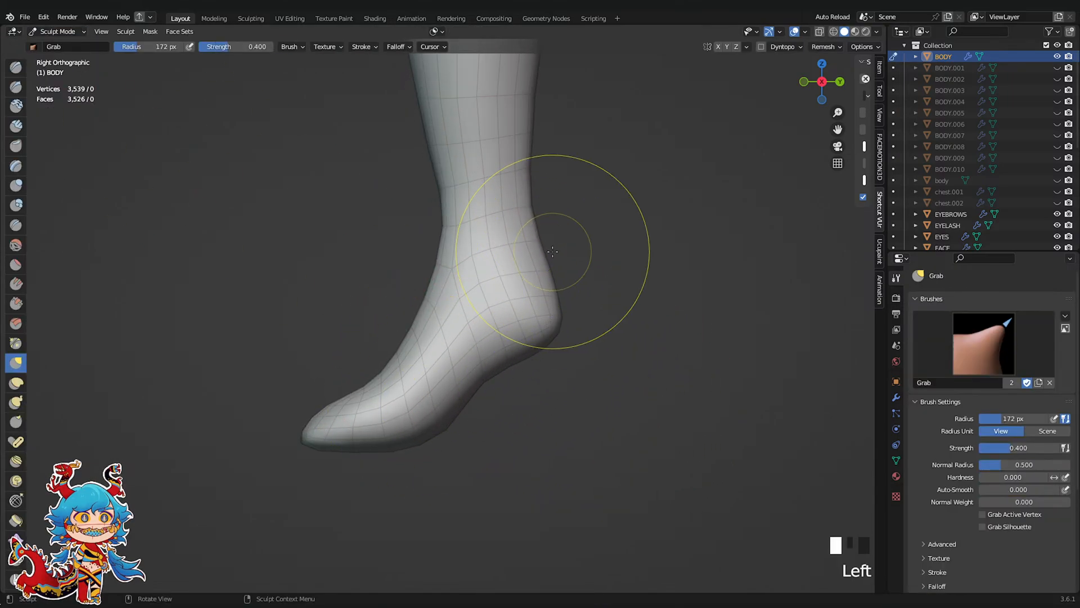
drag(553, 252, 564, 253)
Adjust the front of the shin and the lower leg's profile with the Grab brush in the side view
shift+middle_drag(501, 241, 504, 368)
mouse_move(406, 264)
mouse_down()
mouse_move(427, 258)
mouse_move(398, 241)
mouse_up()
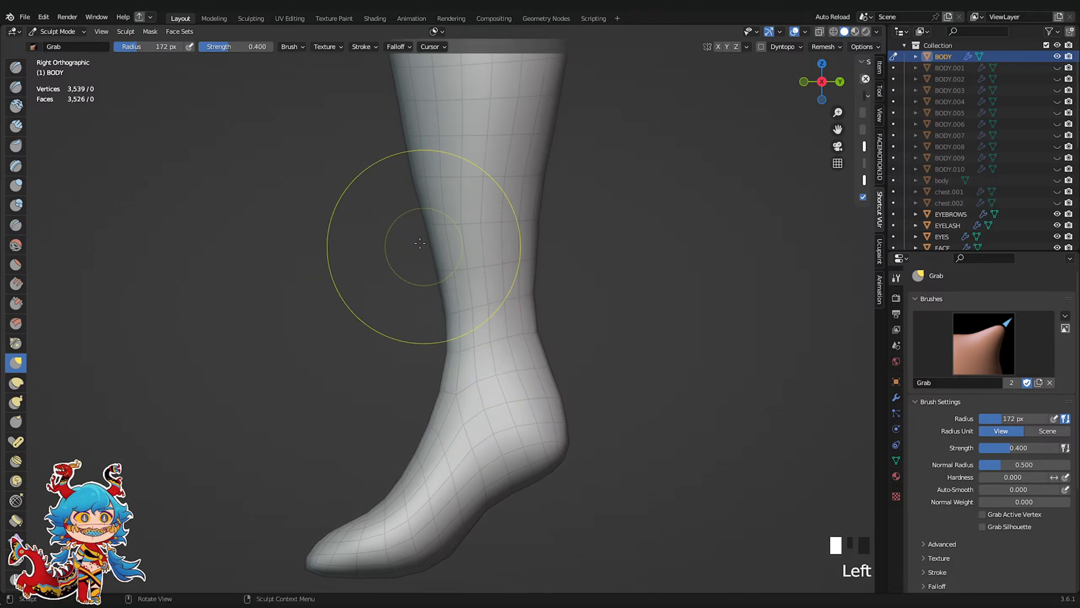
scroll(417, 232, down, 4)
scroll(496, 271, up, 2)
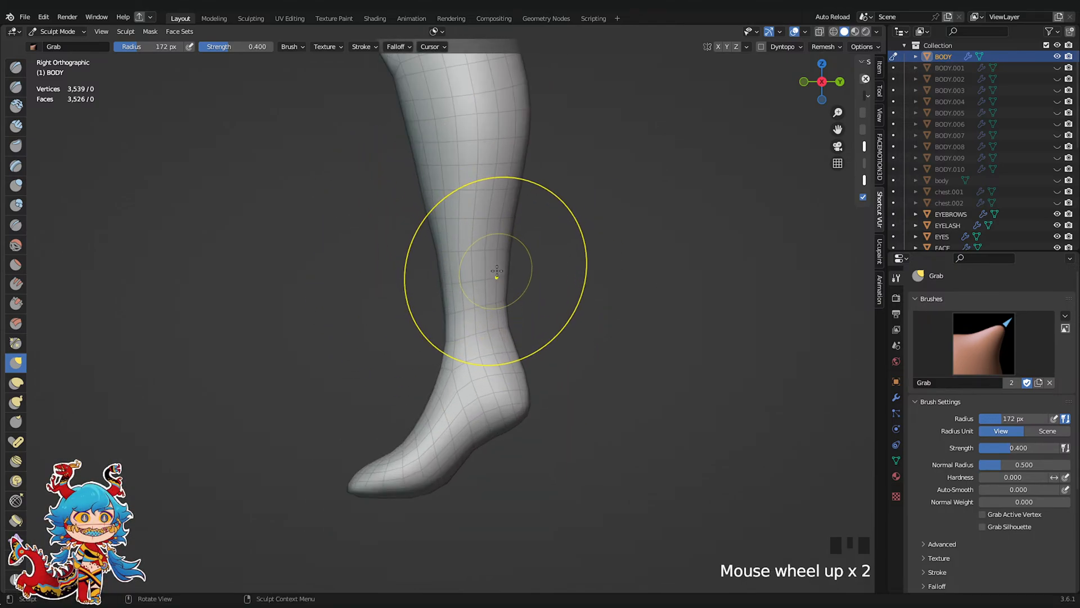
drag(479, 265, 460, 258)
Adjust the outline of the ankle and lower shin with the Grab brush in the front view
click(804, 84)
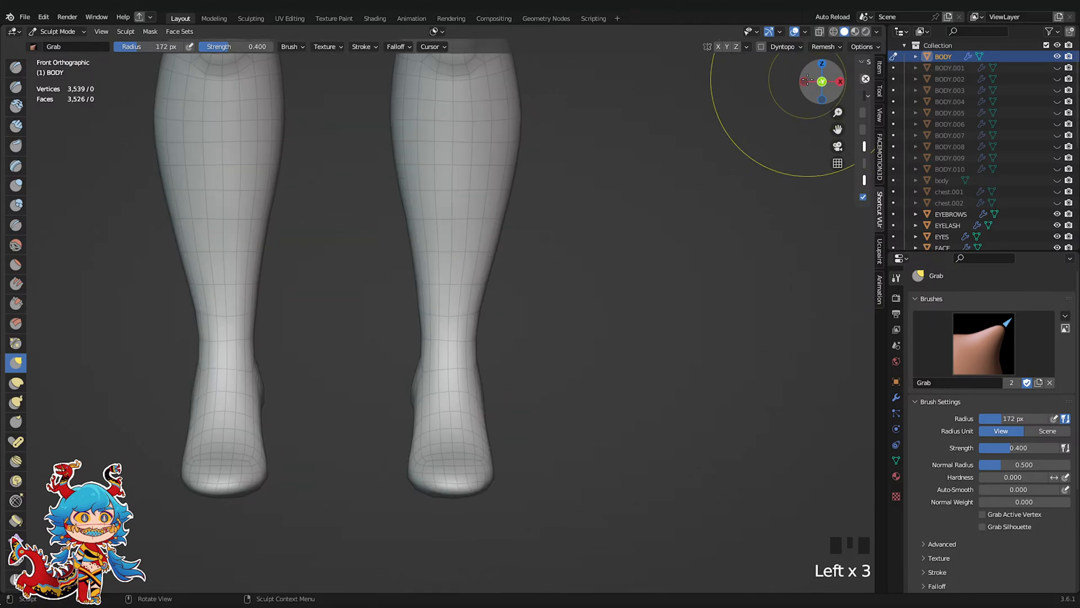
shift+middle_drag(559, 187, 557, 208)
scroll(549, 212, up, 3)
key(Tab)
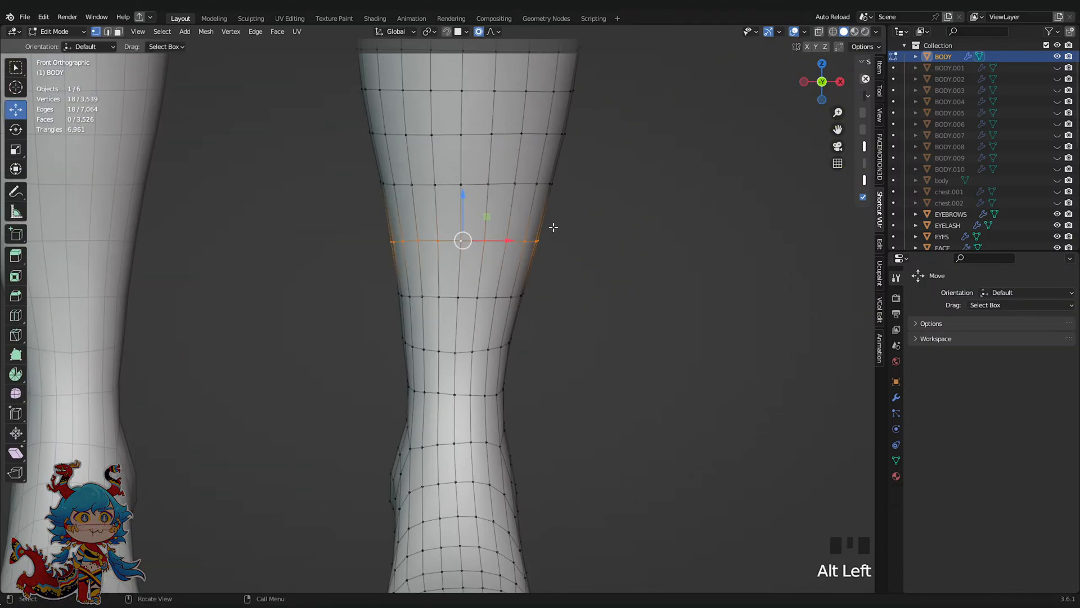
scroll(553, 227, down, 4)
key(Tab)
shift+middle_drag(623, 237, 500, 259)
scroll(500, 259, up, 6)
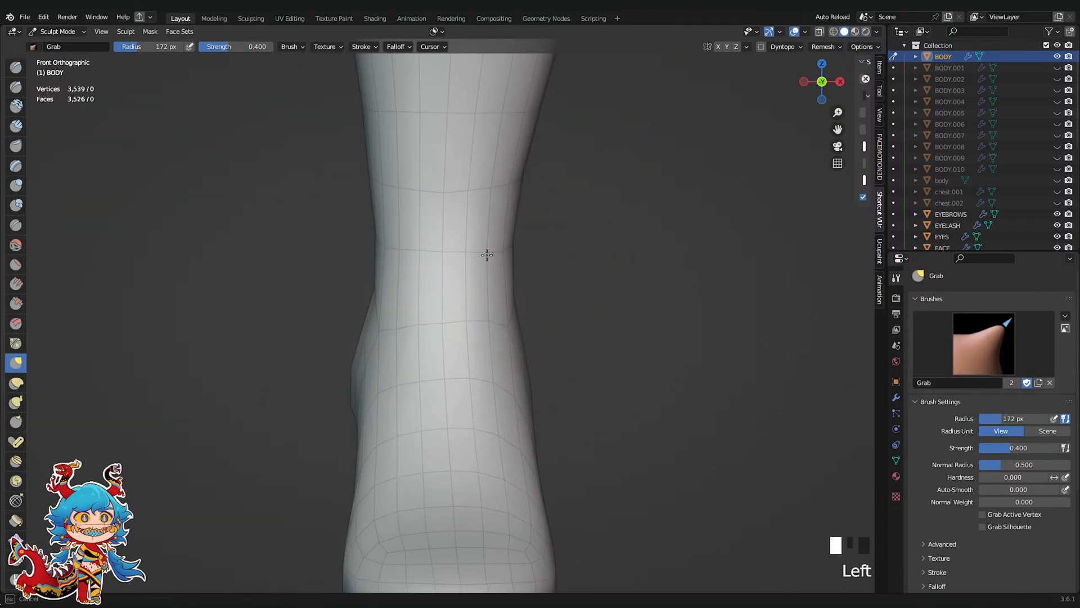
scroll(458, 186, up, 2)
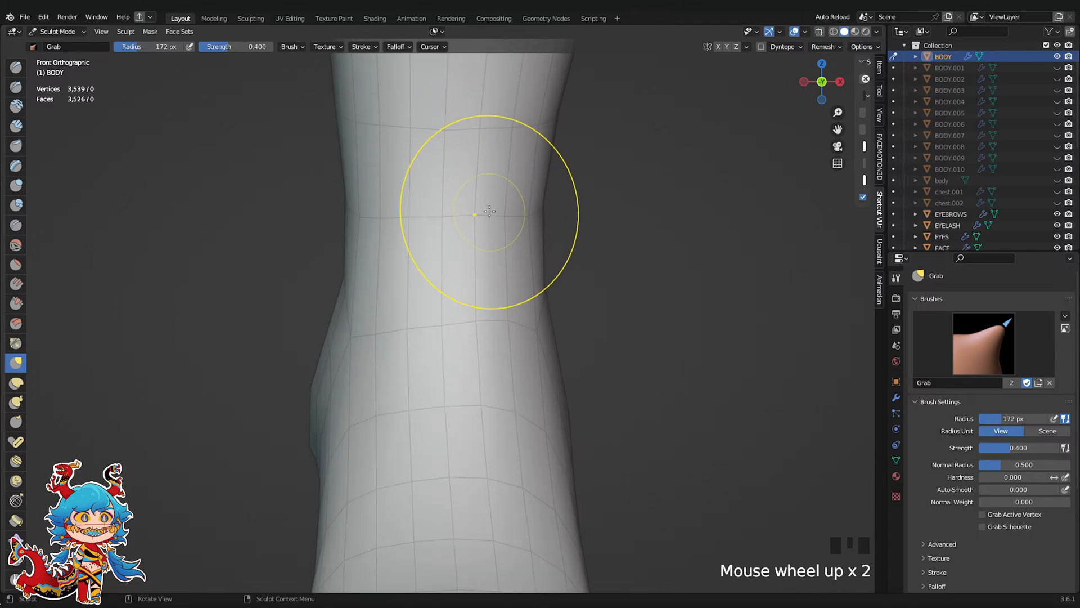
Add two edge loops around the ankle with Loop Cut in Edit Mode, and return to Sculpt Mode
scroll(602, 222, down, 4)
key(Tab)
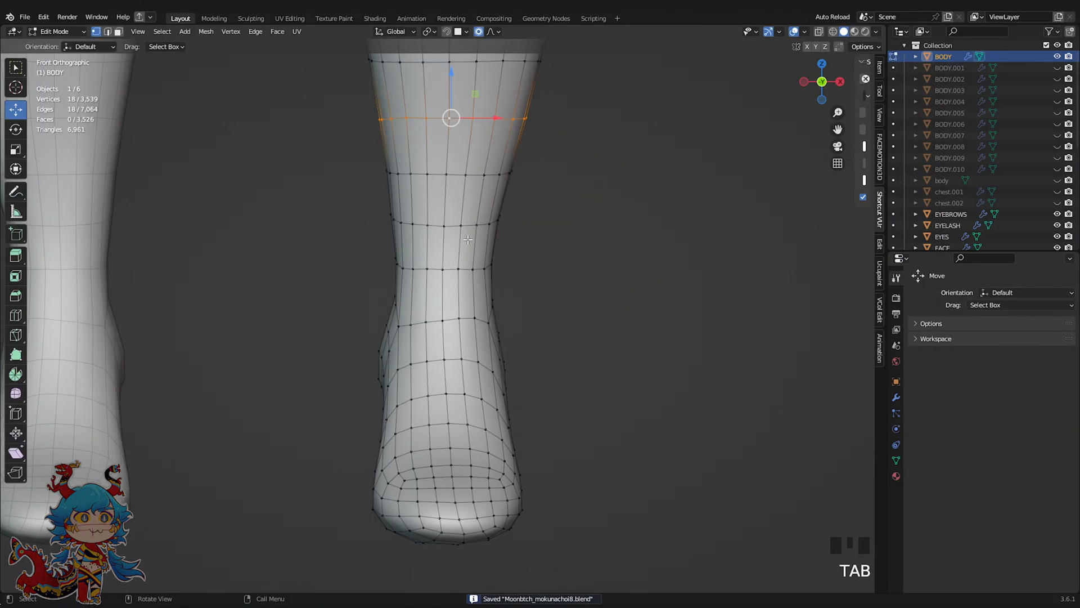
click(468, 239)
right_click(461, 270)
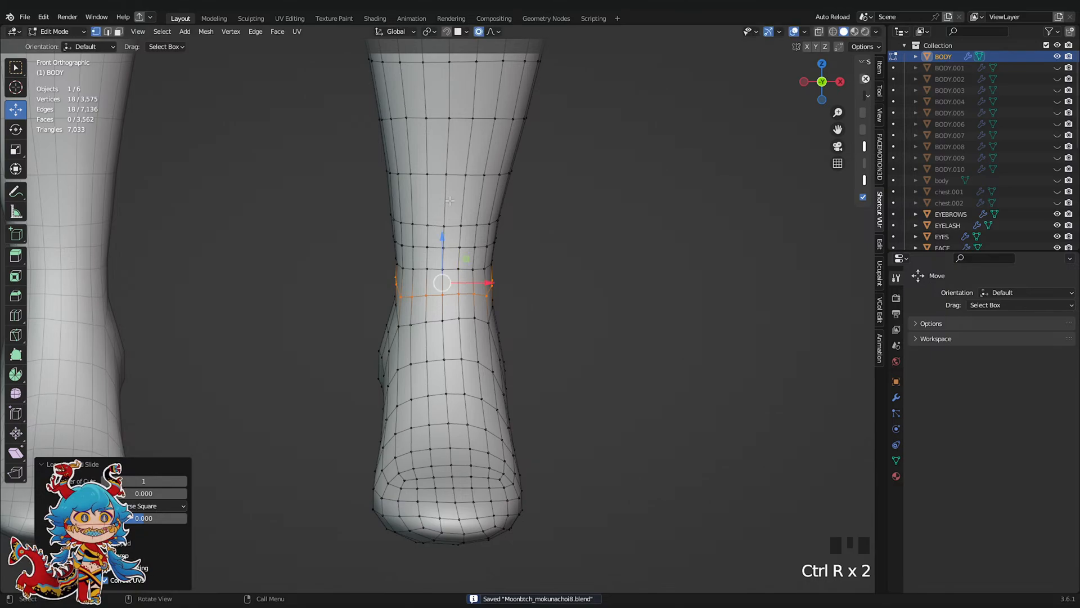
key(Tab)
Adjust the side of the lower calf with the Grab brush, viewed from behind
scroll(569, 268, down, 2)
middle_drag(569, 268, 402, 294)
shift+middle_drag(488, 232, 458, 278)
scroll(350, 272, up, 2)
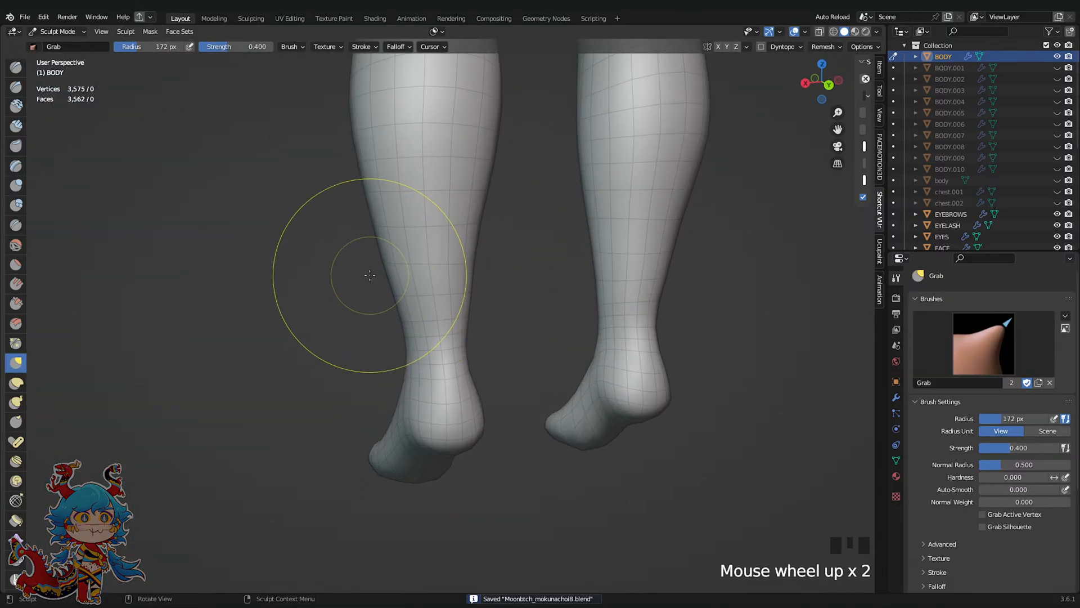
click(386, 260)
scroll(490, 255, down, 3)
scroll(403, 272, up, 3)
drag(380, 269, 430, 292)
Smooth the ankle around the added edge loops from several angles, and save the file
middle_drag(494, 241, 457, 229)
shift+drag(458, 229, 435, 271)
mouse_move(474, 268)
middle_down()
mouse_move(330, 272)
mouse_move(378, 270)
middle_up()
shift+drag(460, 269, 465, 298)
shift+drag(466, 304, 463, 319)
shift+drag(459, 331, 454, 349)
key(ctrl+s)
Reshape the underside of the wrist and forearm with the Grab brush in the front view
click(814, 79)
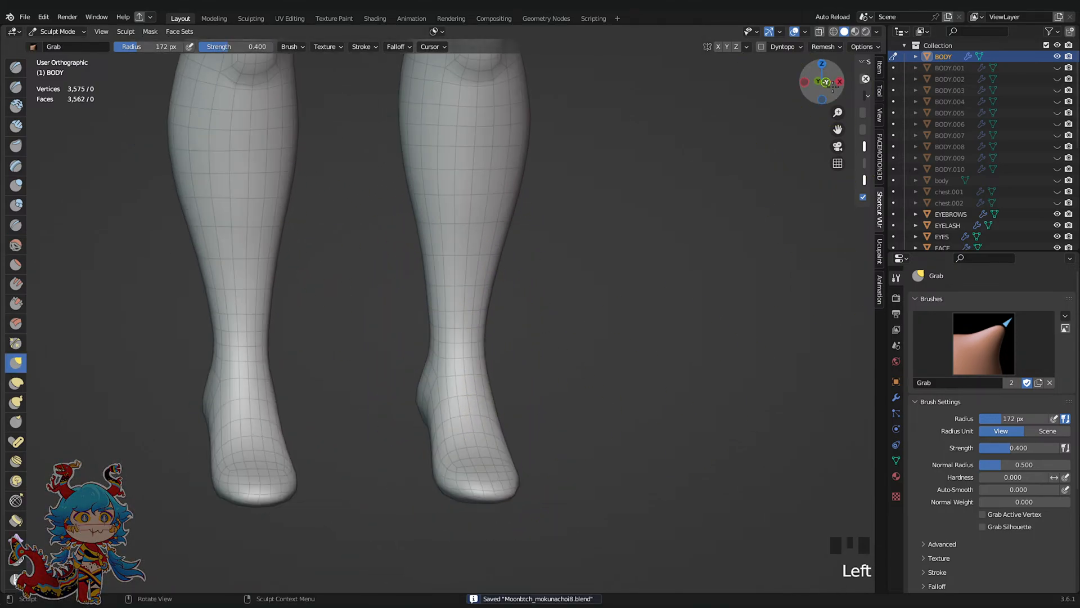
scroll(697, 188, down, 10)
scroll(657, 250, up, 2)
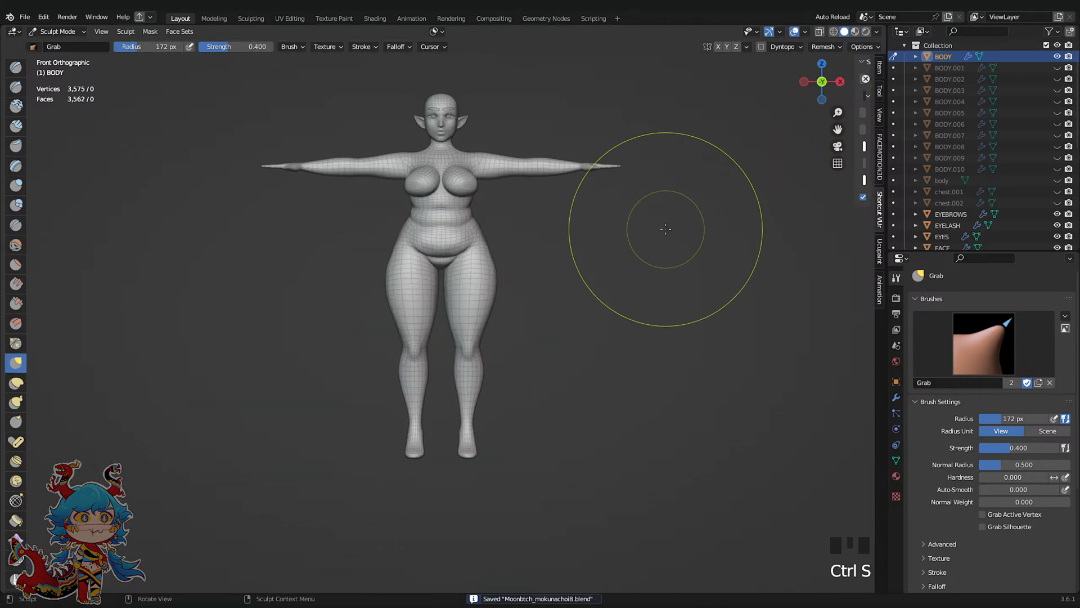
scroll(552, 259, up, 5)
scroll(535, 314, up, 4)
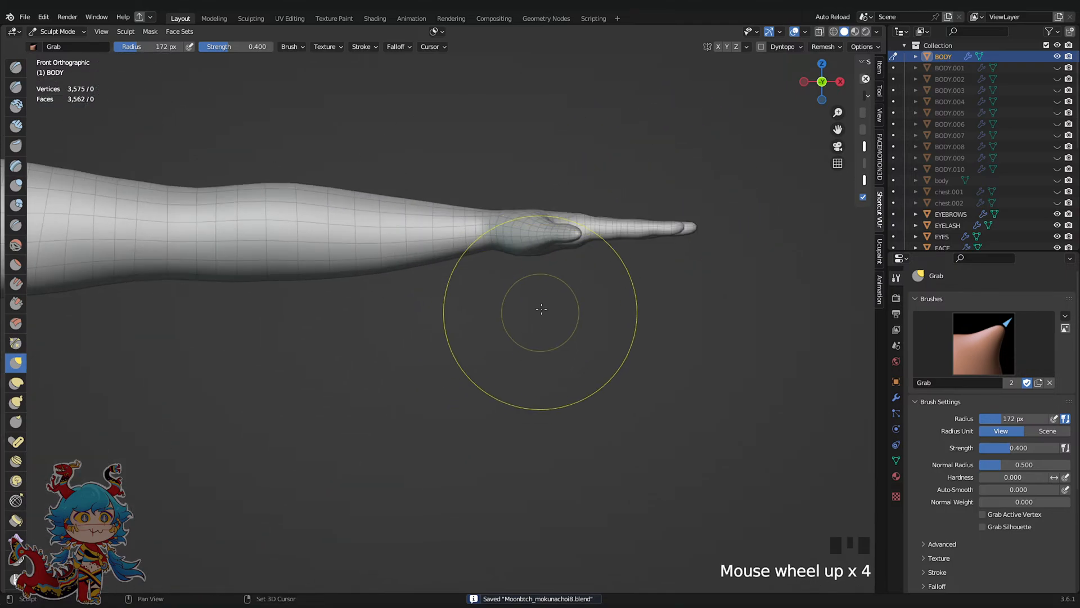
scroll(482, 313, up, 4)
scroll(487, 270, up, 7)
drag(487, 270, 486, 266)
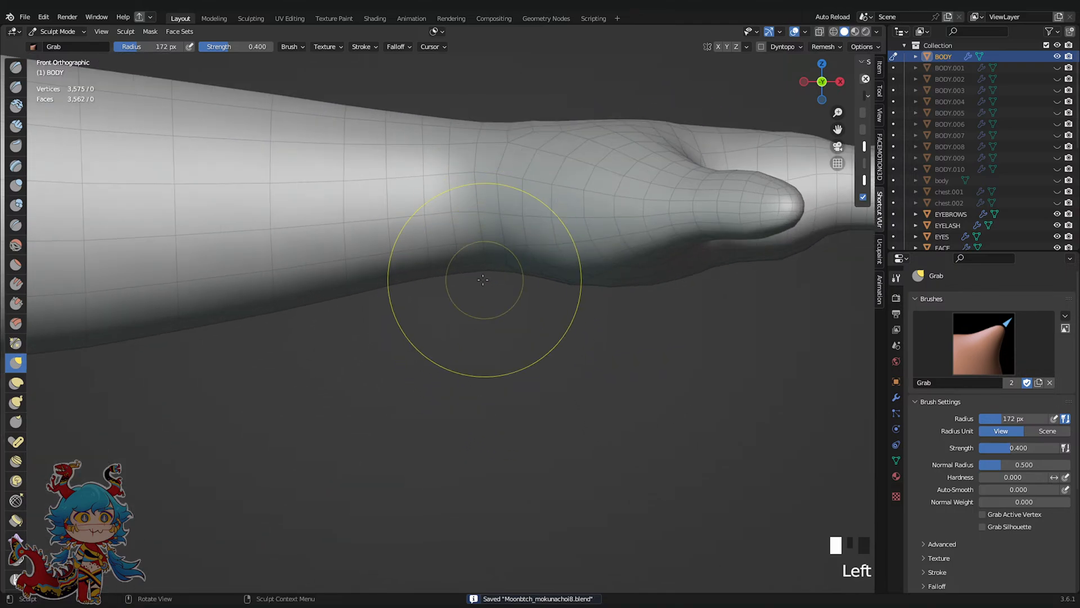
drag(421, 279, 368, 299)
drag(344, 303, 344, 308)
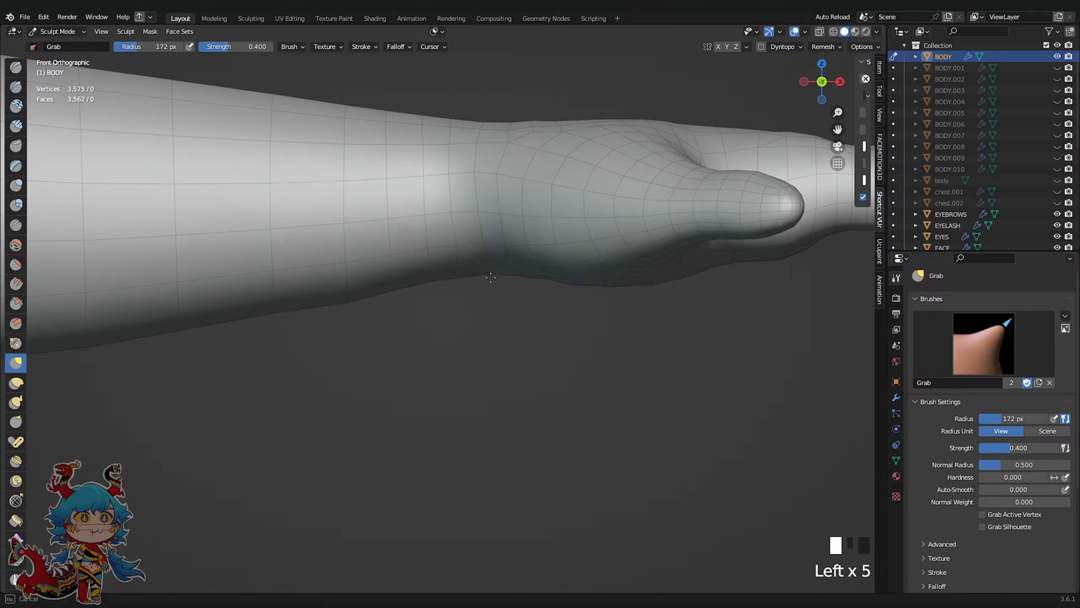
Try to smooth the underside of the forearm beside the wrist, and undo the last strokes
shift+click(337, 306)
shift+click(338, 301)
shift+click(338, 294)
shift+click(344, 300)
shift+click(352, 307)
shift+click(362, 313)
key(ctrl+z)
key(ctrl+z)
key(ctrl+z)
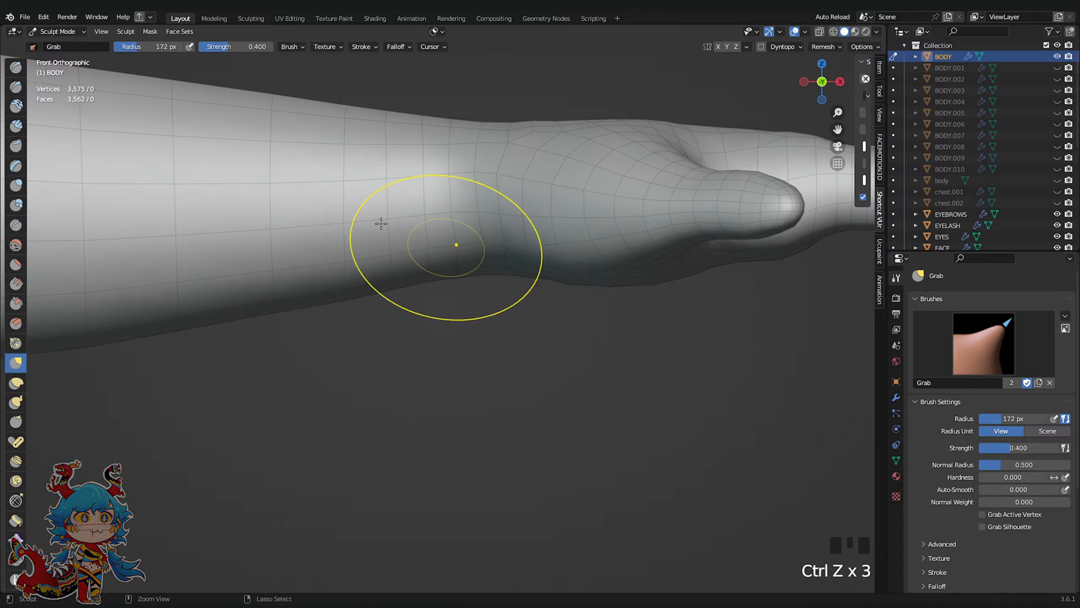
Choose the Smooth brush in Sculpt Mode and set its deformation to Surface
key(Tab)
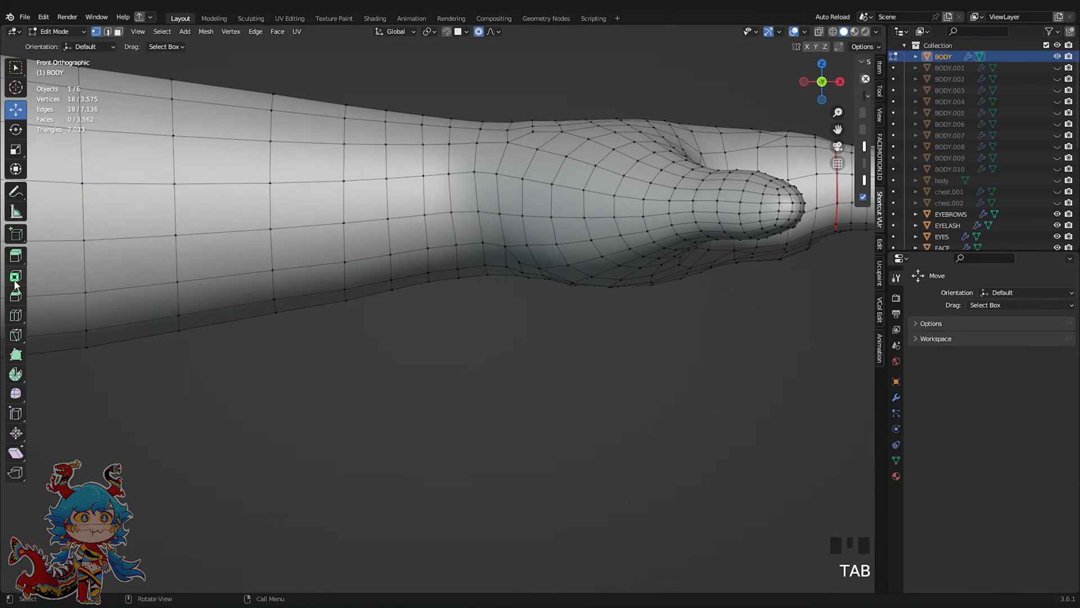
click(56, 35)
click(58, 36)
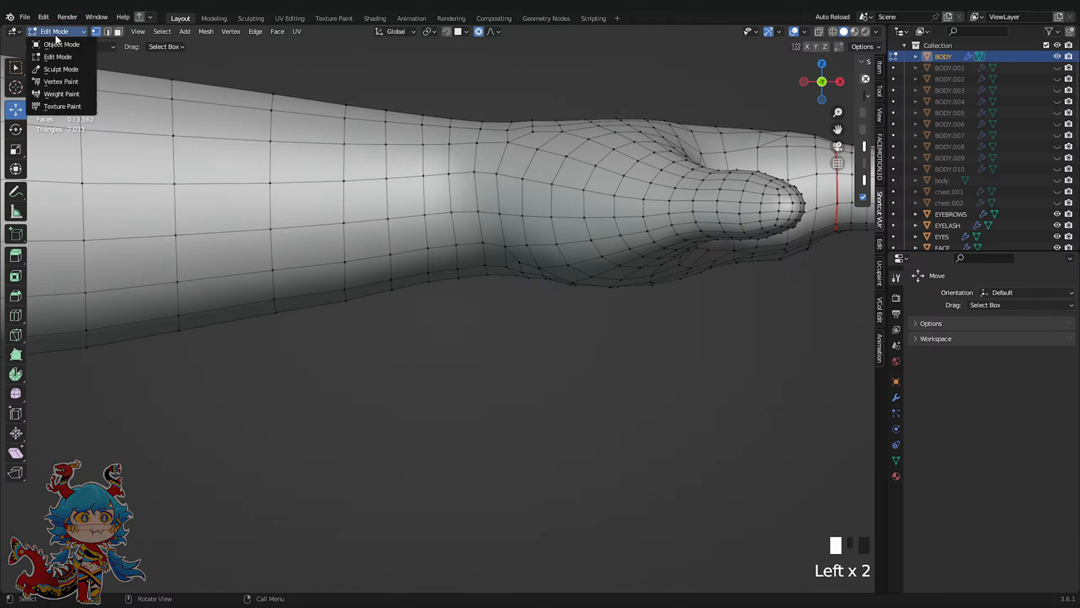
click(59, 69)
click(16, 246)
click(991, 501)
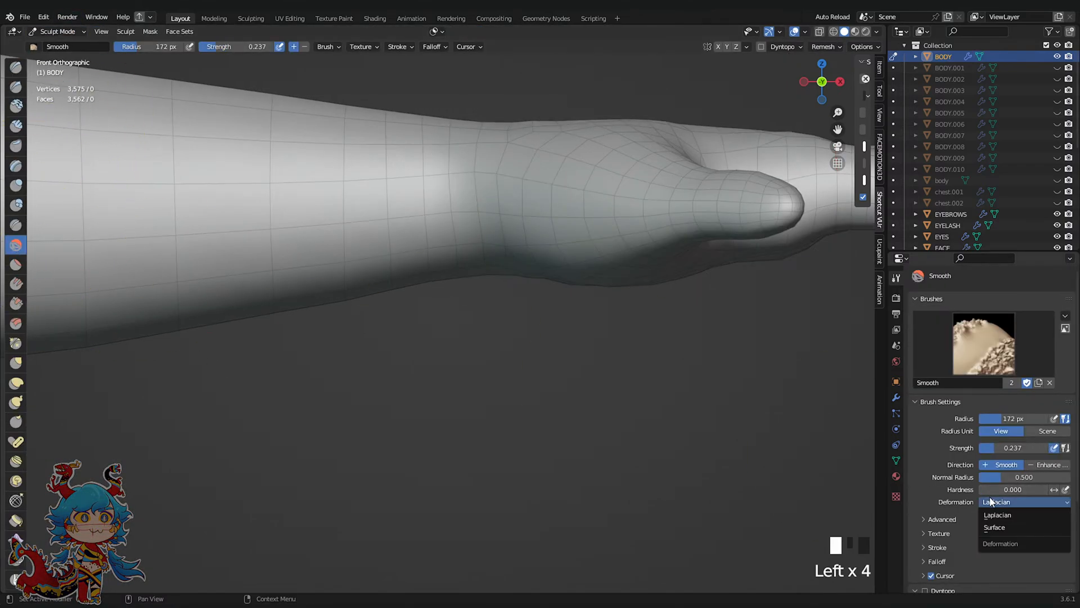
Smooth the underside of the forearm beside the wrist, raising the Smooth brush strength to 0.933, and save the file
shift+drag(366, 286, 384, 283)
shift+drag(383, 283, 401, 280)
shift+drag(401, 280, 419, 277)
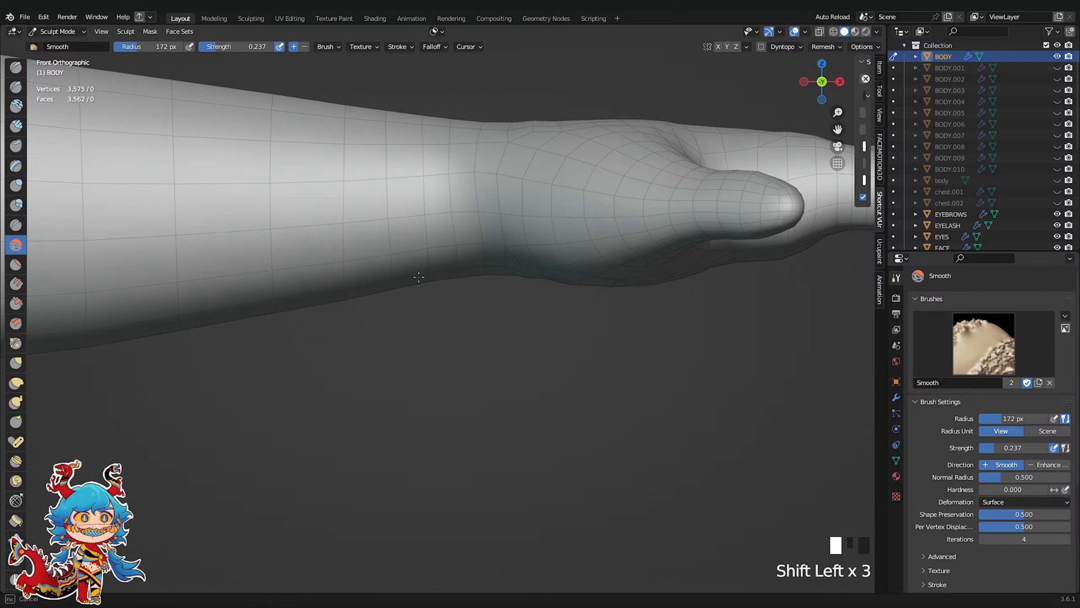
click(347, 274)
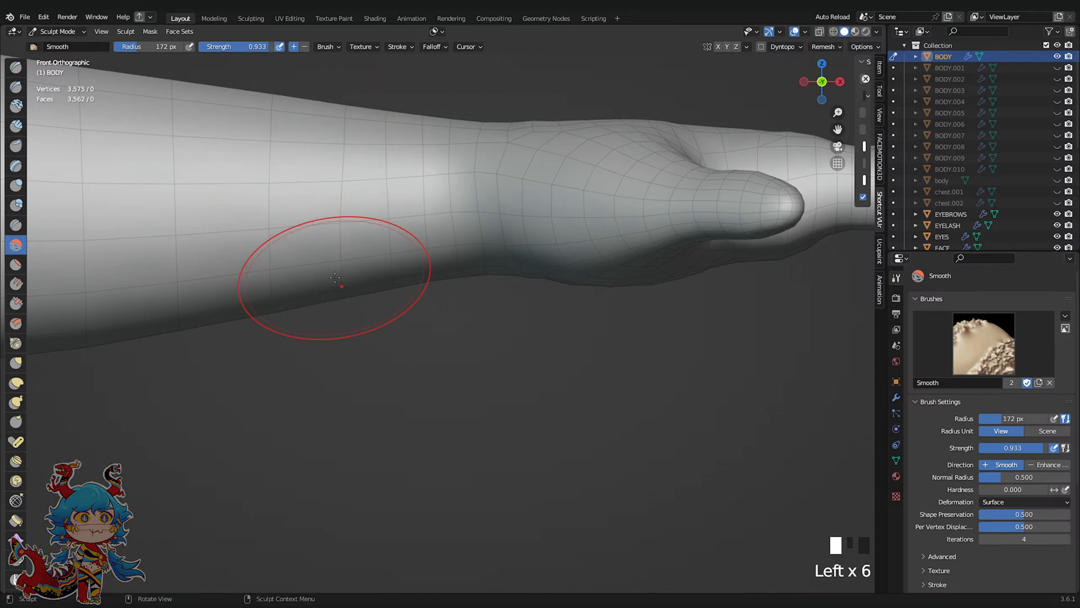
scroll(427, 297, down, 4)
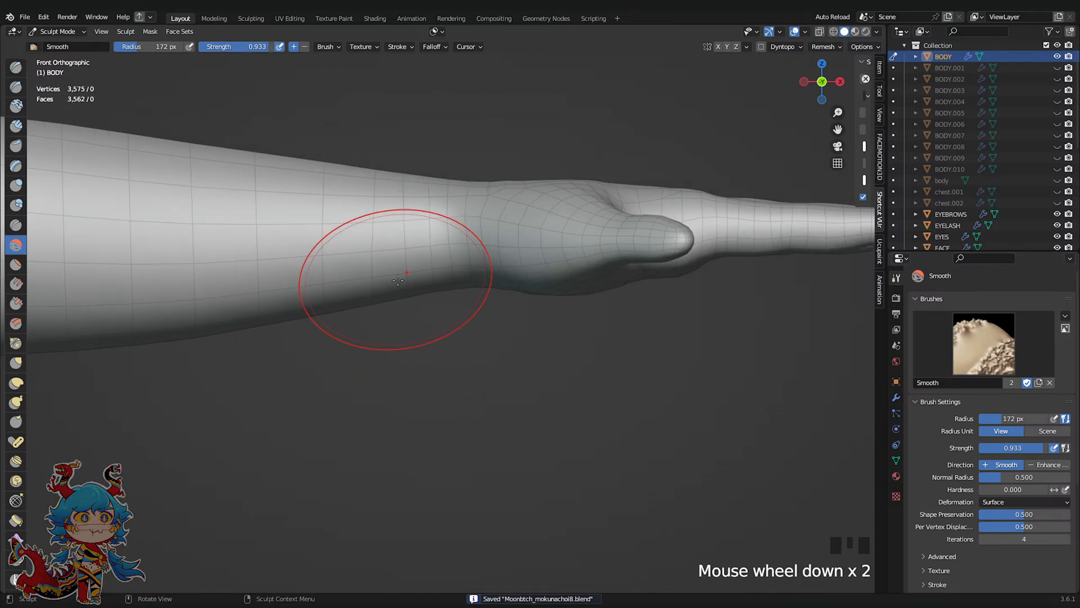
shift+middle_drag(549, 270, 518, 193)
scroll(518, 193, down, 6)
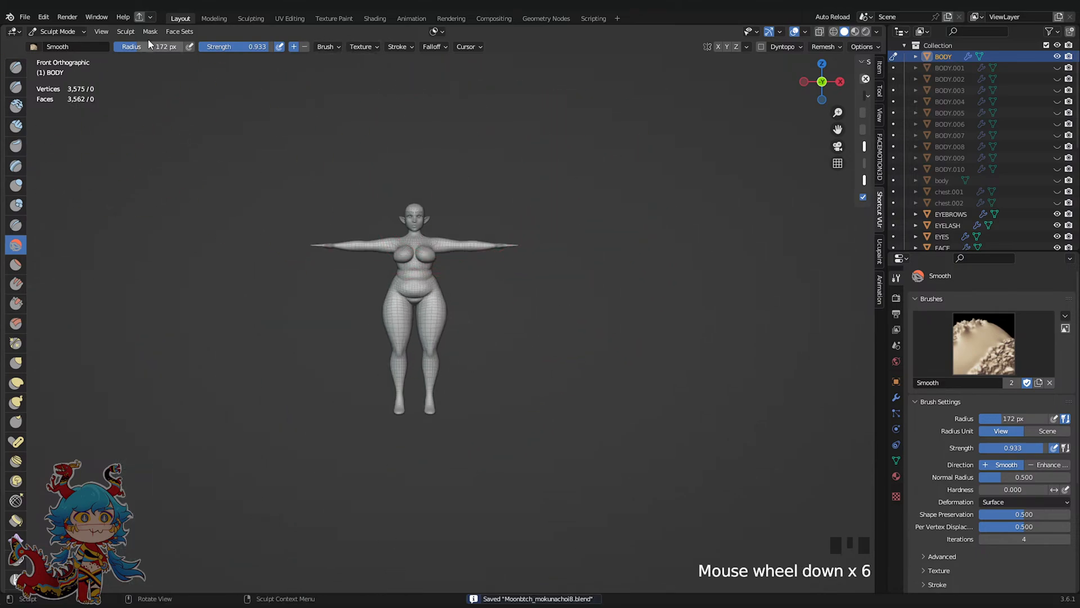
Switch to Object Mode, select the body by its leg and enter Edit Mode
click(67, 34)
click(63, 46)
click(218, 228)
scroll(485, 367, up, 5)
click(419, 357)
scroll(584, 350, up, 4)
key(Tab)
Bevel the edge loop around the midfoot into two loops in the right side view, leave Edit Mode and save the file
mouse_move(521, 440)
shift+middle_down()
mouse_move(584, 350)
mouse_move(617, 465)
mouse_move(514, 407)
shift+middle_up()
scroll(490, 362, up, 4)
middle_drag(490, 362, 768, 131)
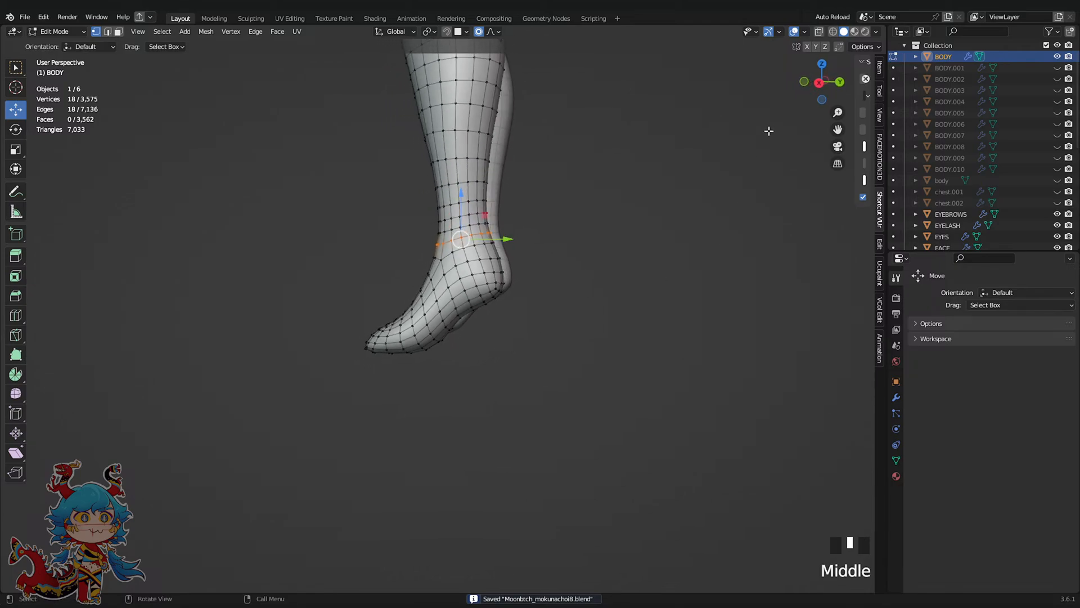
click(818, 83)
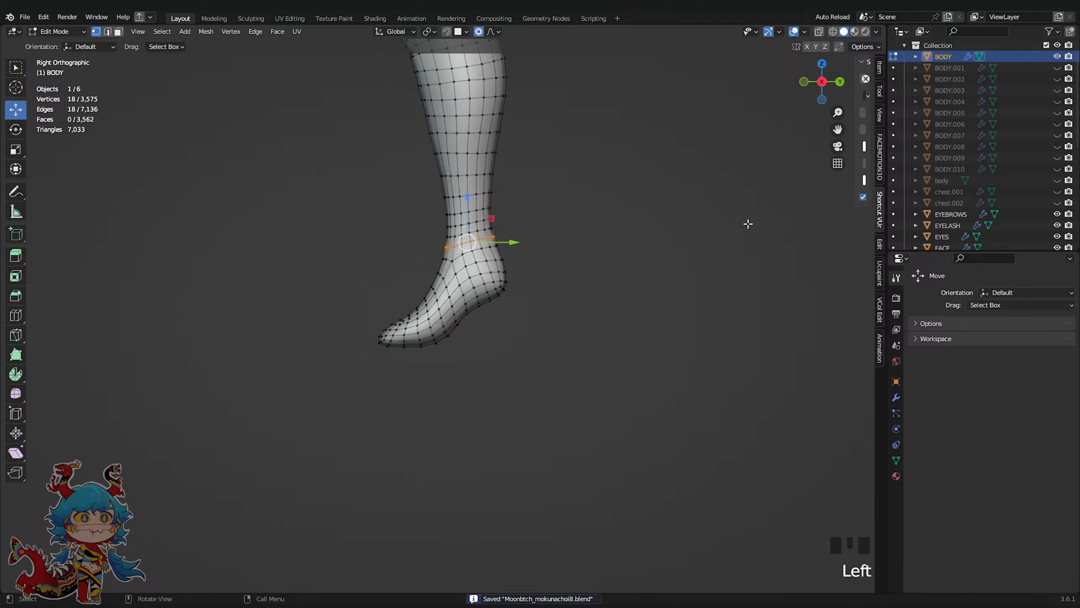
scroll(468, 304, up, 4)
alt+click(463, 295)
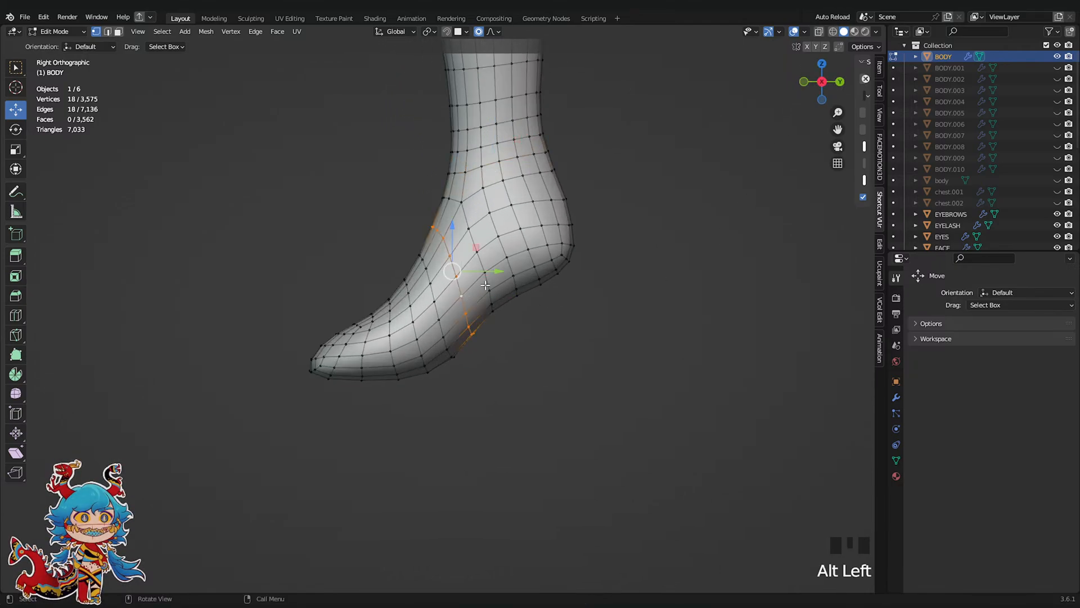
key(ctrl+b)
click(549, 245)
key(Tab)
key(ctrl+s)
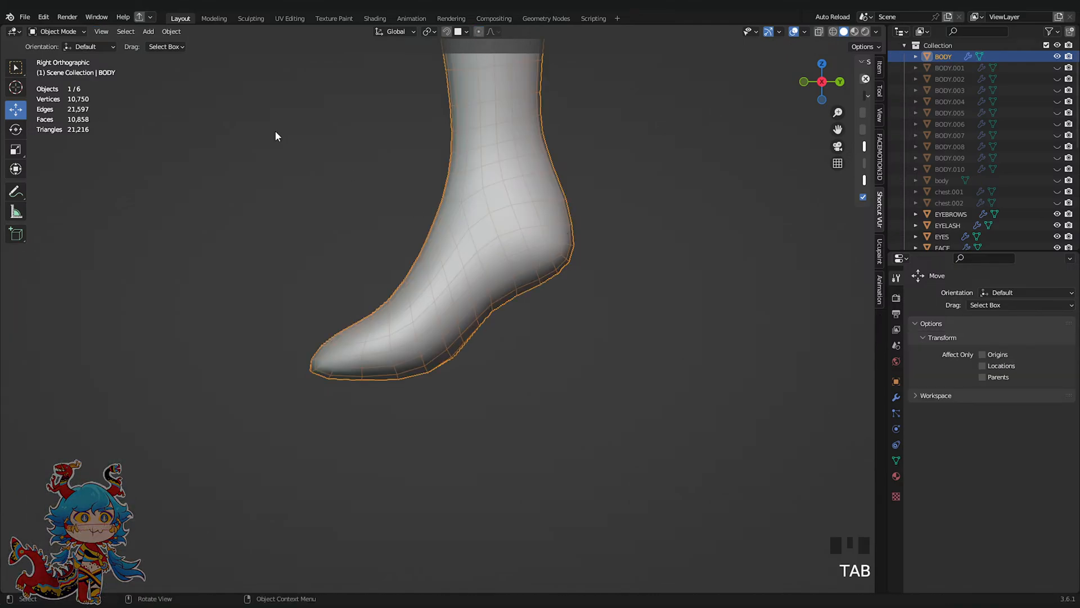
Smooth the foot around the beveled midfoot loop in Sculpt Mode, working from several angles
click(71, 32)
click(62, 69)
middle_drag(433, 332, 521, 369)
shift+drag(521, 369, 515, 343)
mouse_move(519, 366)
shift+mouse_down()
mouse_move(513, 352)
mouse_move(532, 353)
shift+mouse_up()
shift+drag(534, 352, 523, 302)
middle_drag(560, 307, 541, 292)
mouse_move(541, 292)
shift+mouse_down()
mouse_move(536, 251)
mouse_move(532, 267)
shift+mouse_up()
middle_drag(532, 267, 458, 275)
shift+drag(484, 265, 506, 281)
shift+drag(509, 265, 527, 274)
middle_drag(526, 274, 407, 280)
Smooth the heel and arch with the Smooth brush from the opposite side, and save the file
drag(406, 280, 385, 287)
middle_drag(385, 262, 290, 262)
drag(343, 256, 360, 276)
drag(368, 270, 384, 284)
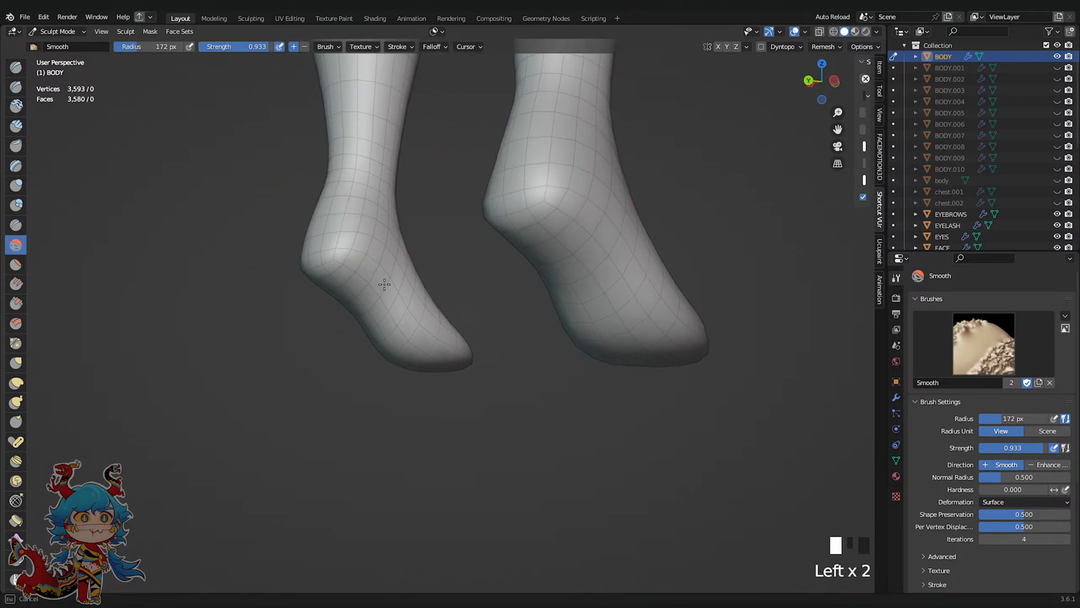
middle_drag(457, 354, 475, 318)
scroll(478, 394, down, 4)
middle_drag(482, 434, 763, 168)
key(ctrl+s)
Check the legs from the front and right side, return to Object Mode with nothing selected, and save the file
click(818, 90)
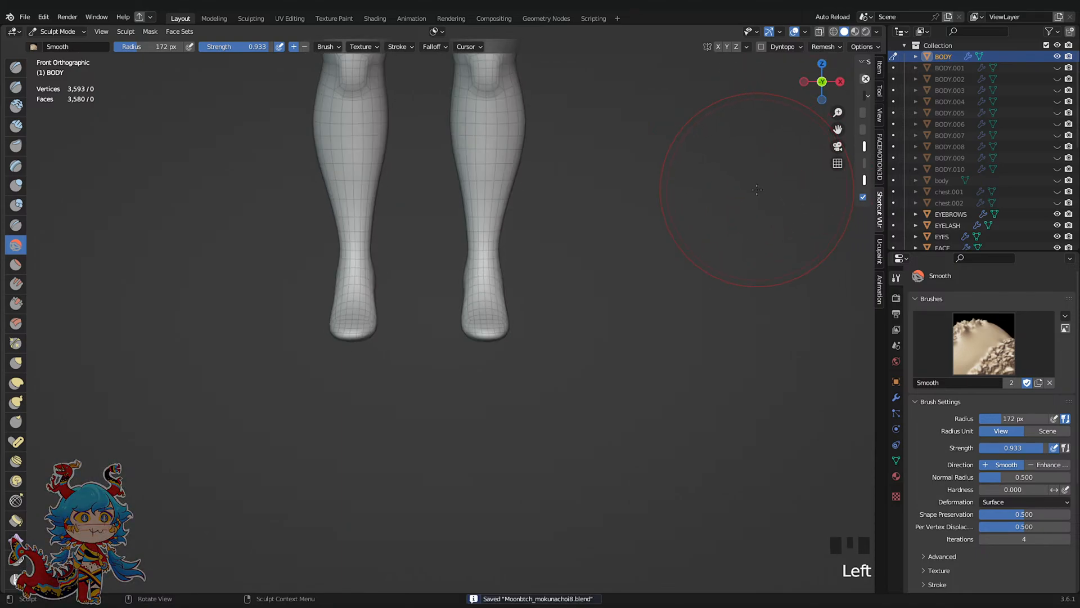
scroll(757, 190, down, 4)
click(840, 82)
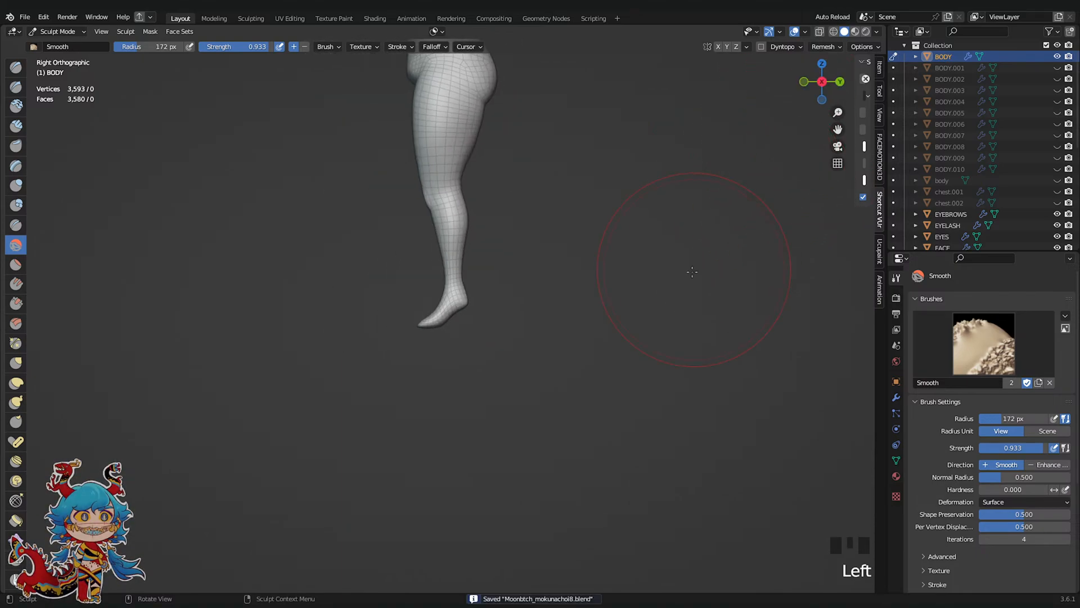
scroll(692, 274, up, 6)
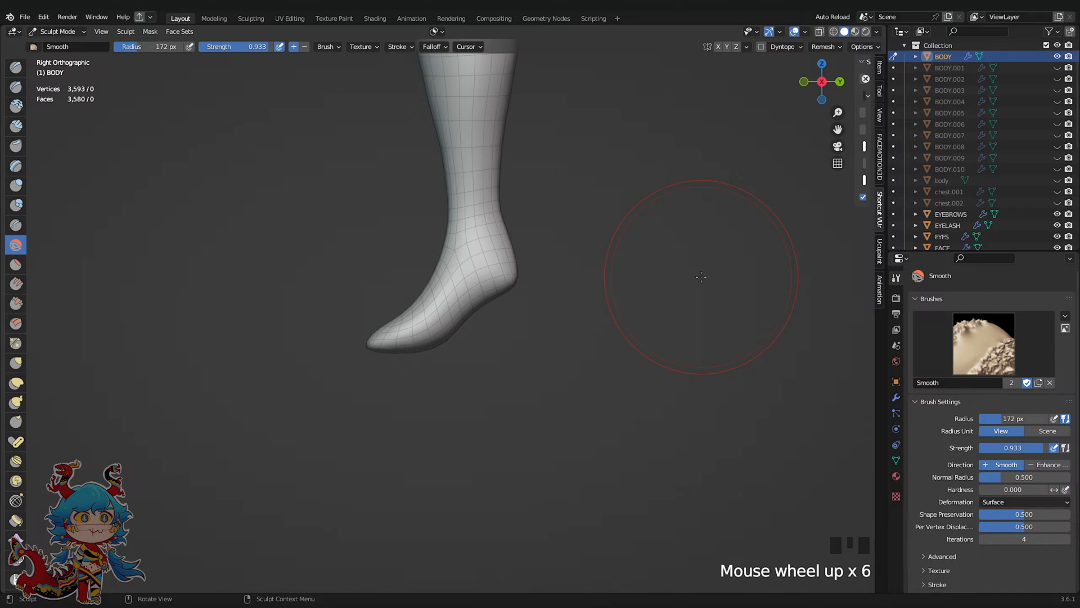
click(69, 33)
click(63, 47)
click(186, 134)
key(ctrl+s)
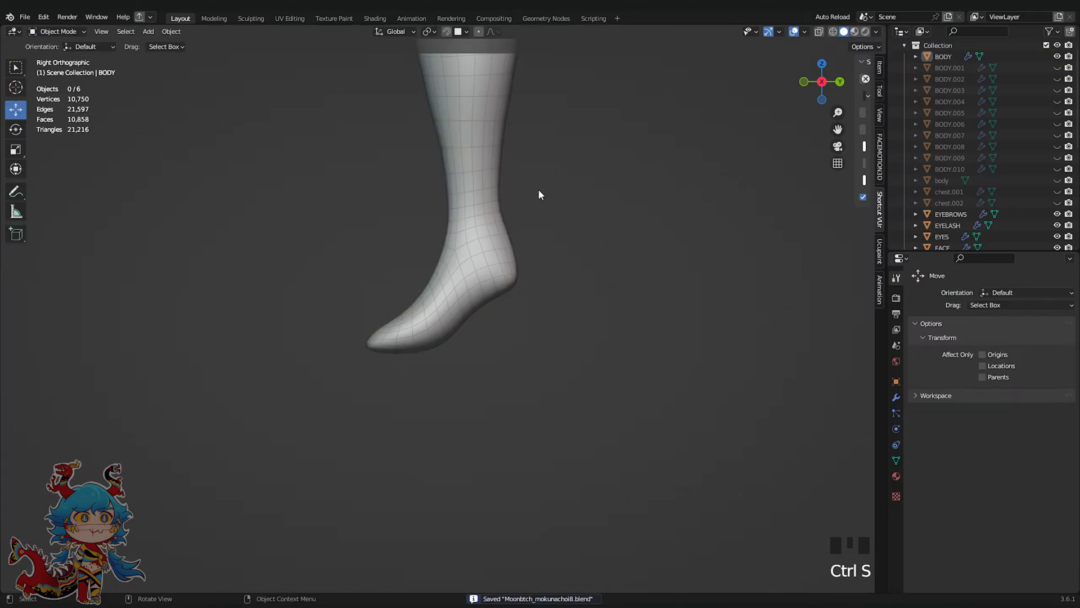
Select the body's foot and ankle vertices in Edit Mode with X-ray enabled, using the front view
click(514, 213)
shift+middle_drag(520, 213, 529, 287)
scroll(563, 270, up, 2)
key(Tab)
click(819, 32)
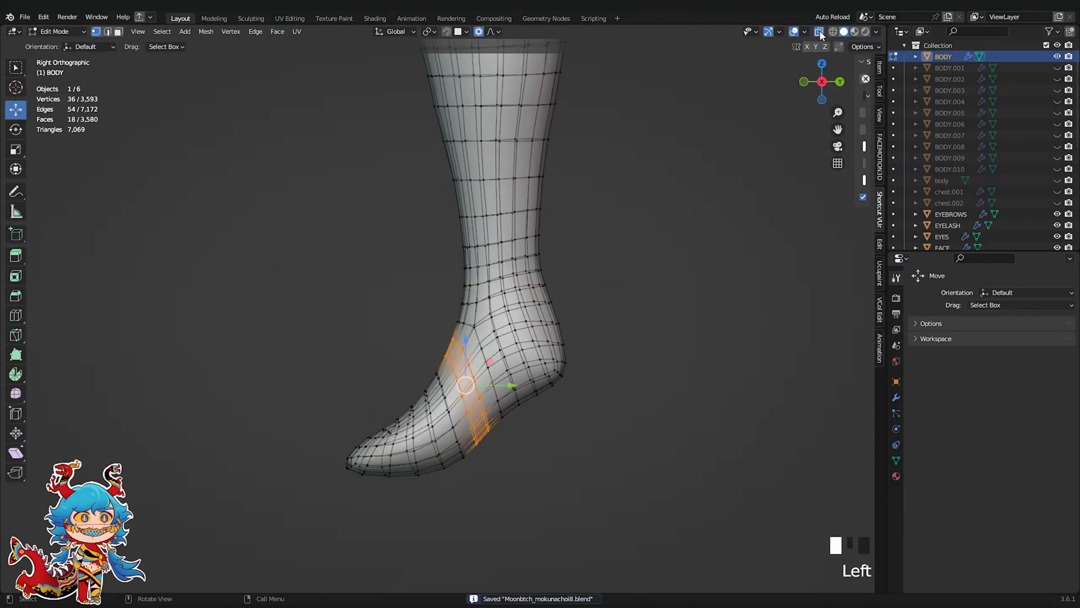
scroll(835, 49, down, 2)
click(805, 81)
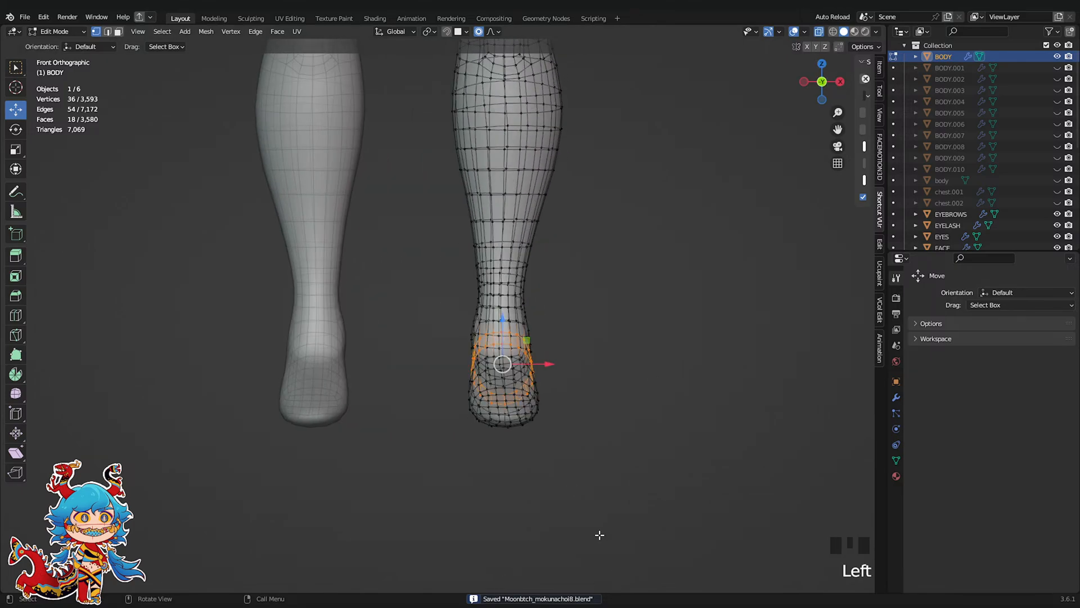
drag(596, 529, 437, 243)
Duplicate the selected foot and ankle geometry in place and separate the copy into its own object
key(shift+d)
right_click(697, 267)
mouse_move(698, 265)
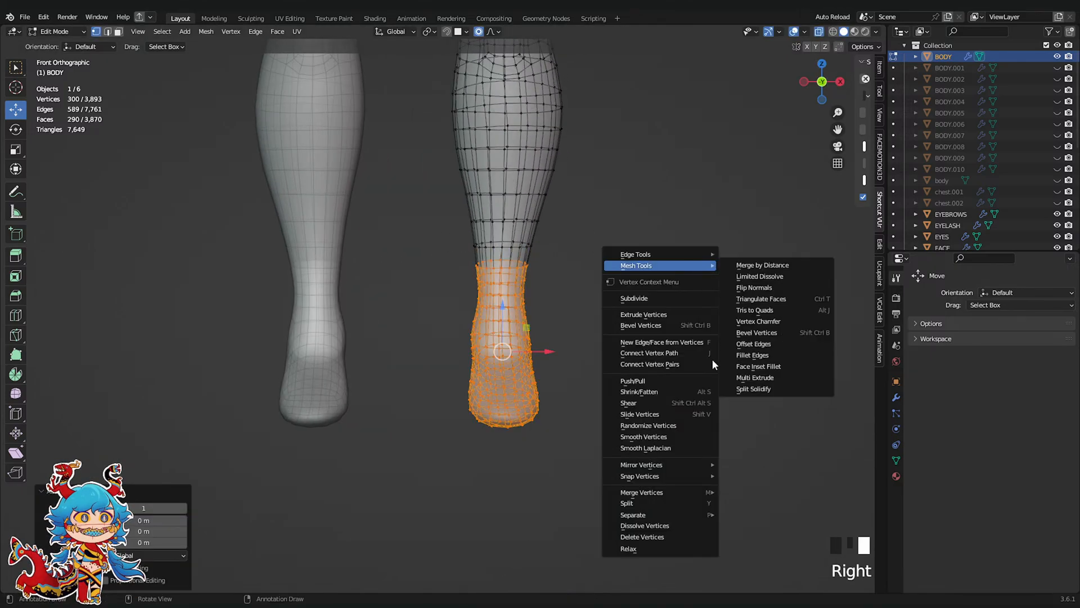
click(750, 515)
key(Tab)
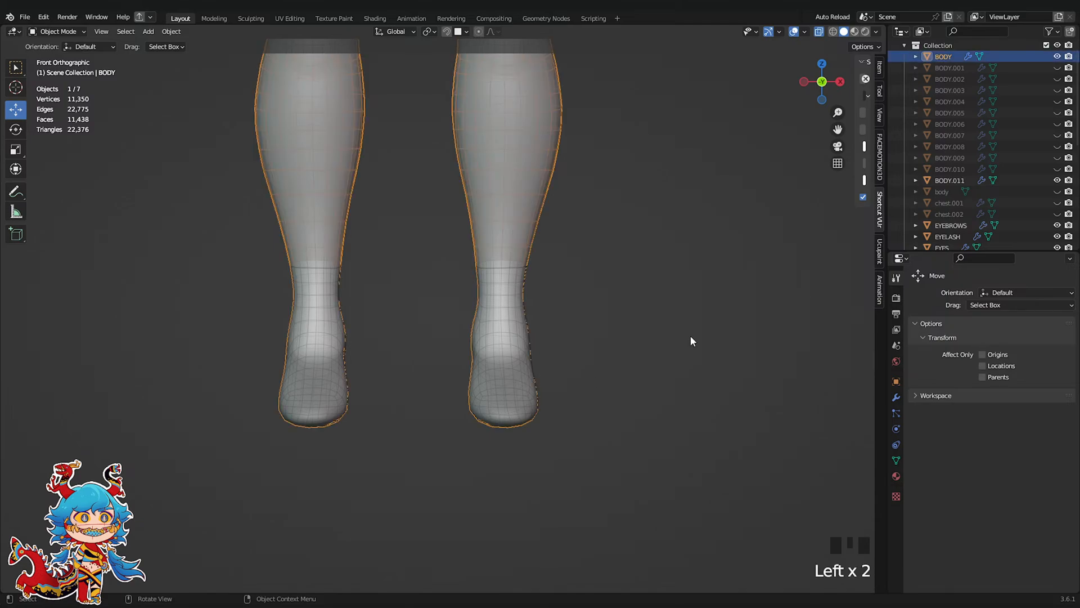
Select the separated foot and ankle copy, rename it HEELS, and save the file
double_click(528, 345)
click(514, 342)
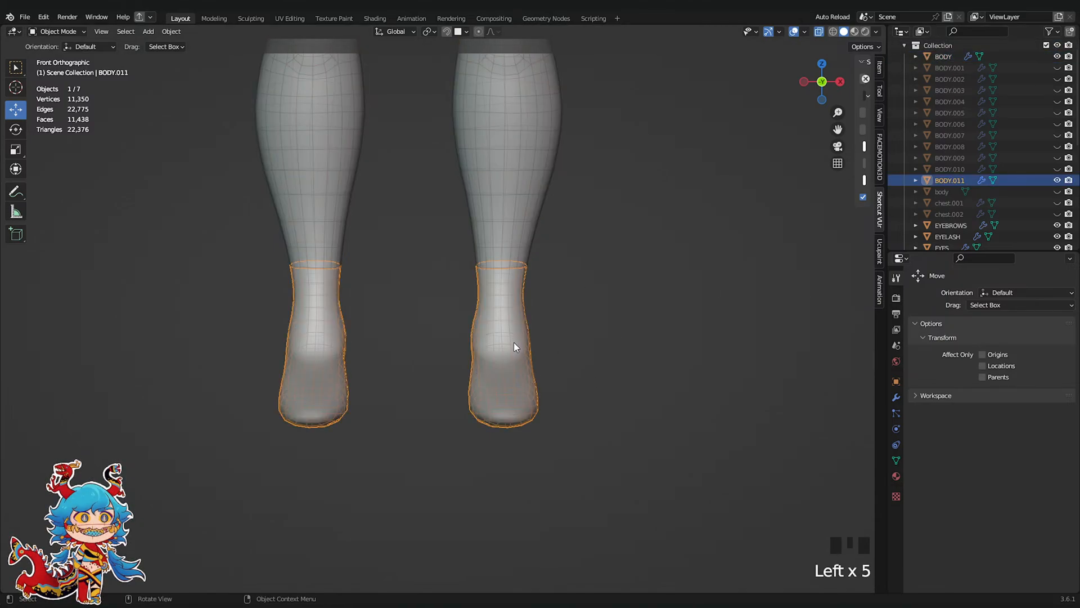
double_click(951, 179)
scroll(944, 182, down, 2)
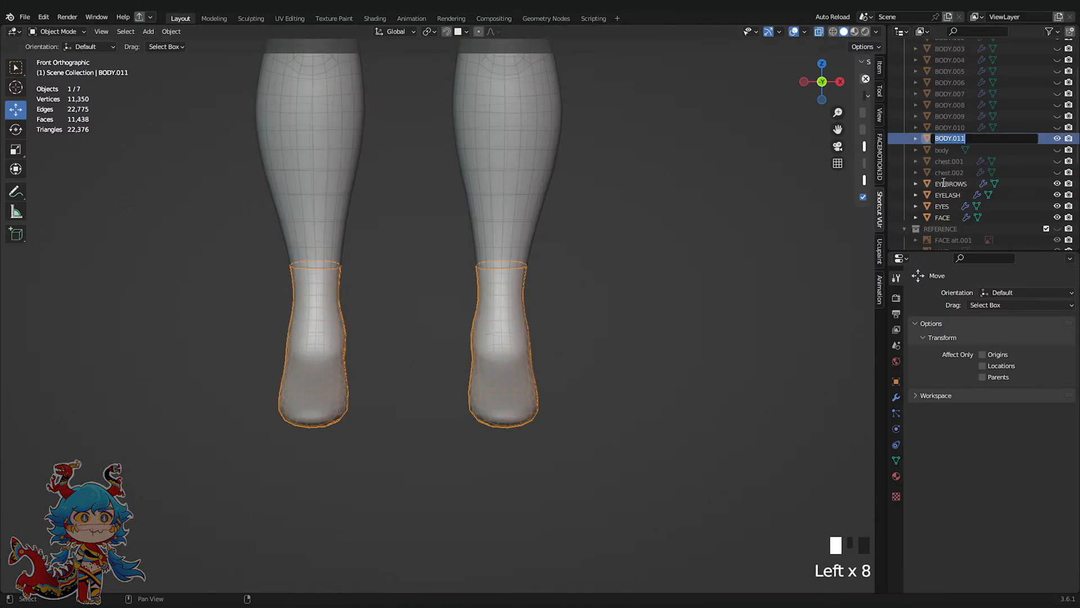
text(H)
key(BackSpace)
key(BackSpace)
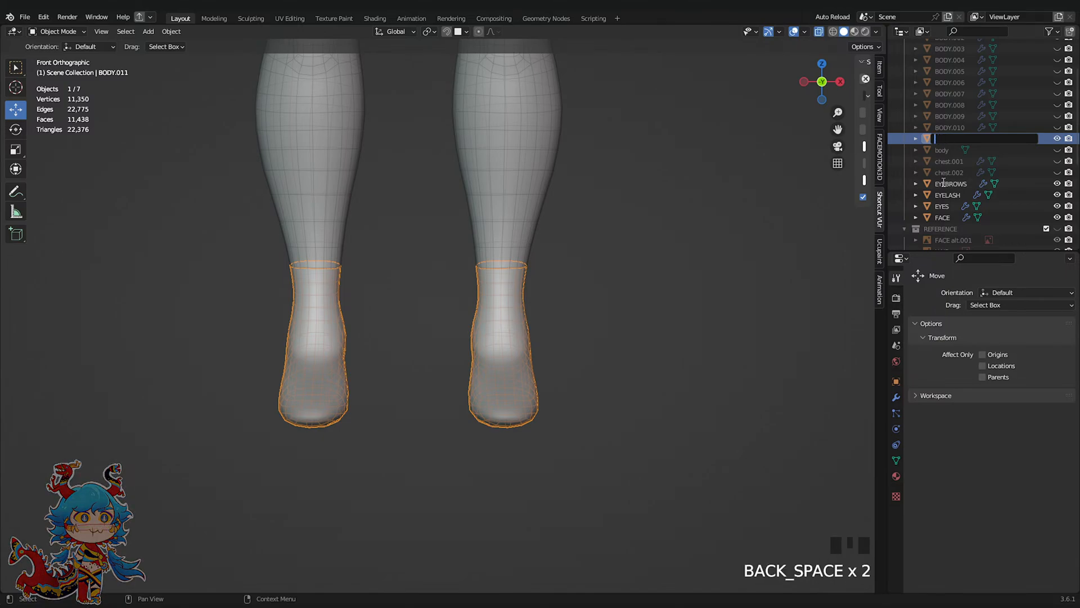
text(HEELS)
key(Return)
key(ctrl+s)
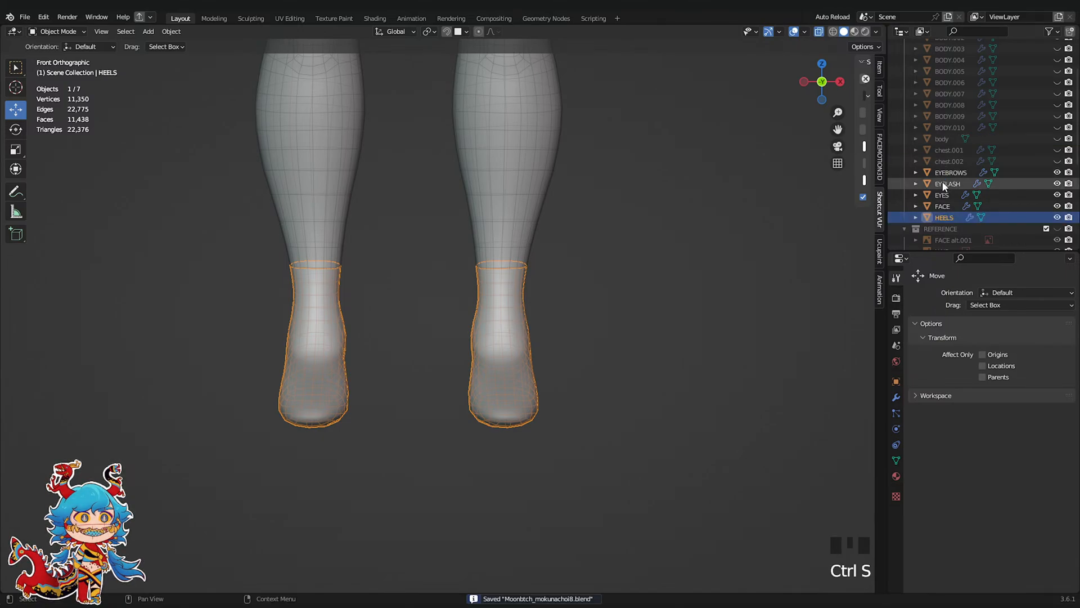
Hide HEELS, duplicate the body in place as a hidden backup, save the file, and reselect the original body
click(1057, 217)
click(529, 331)
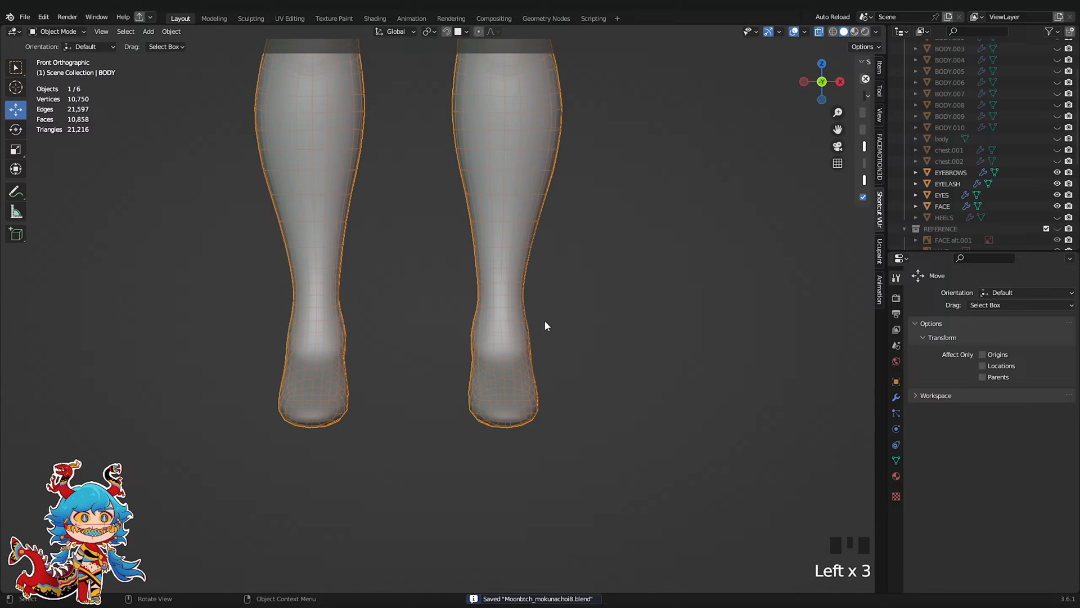
key(shift+d)
right_click(609, 227)
key(ctrl+s)
click(1057, 127)
click(447, 285)
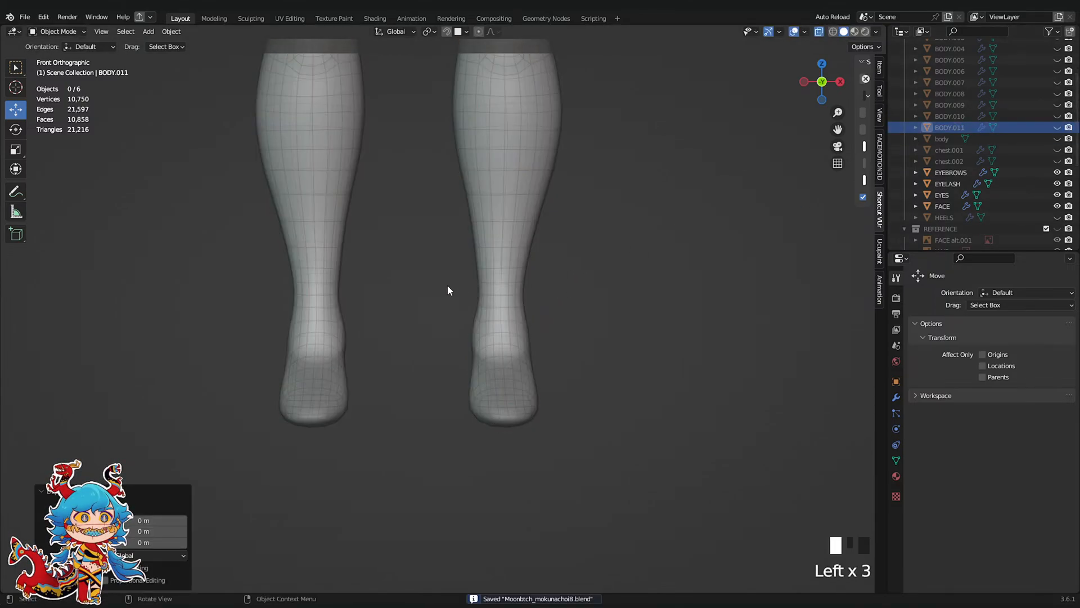
click(506, 288)
Examine the body's proportions from the legs up to the torso and save the file
scroll(663, 289, down, 3)
shift+middle_drag(663, 289, 594, 444)
scroll(601, 440, down, 3)
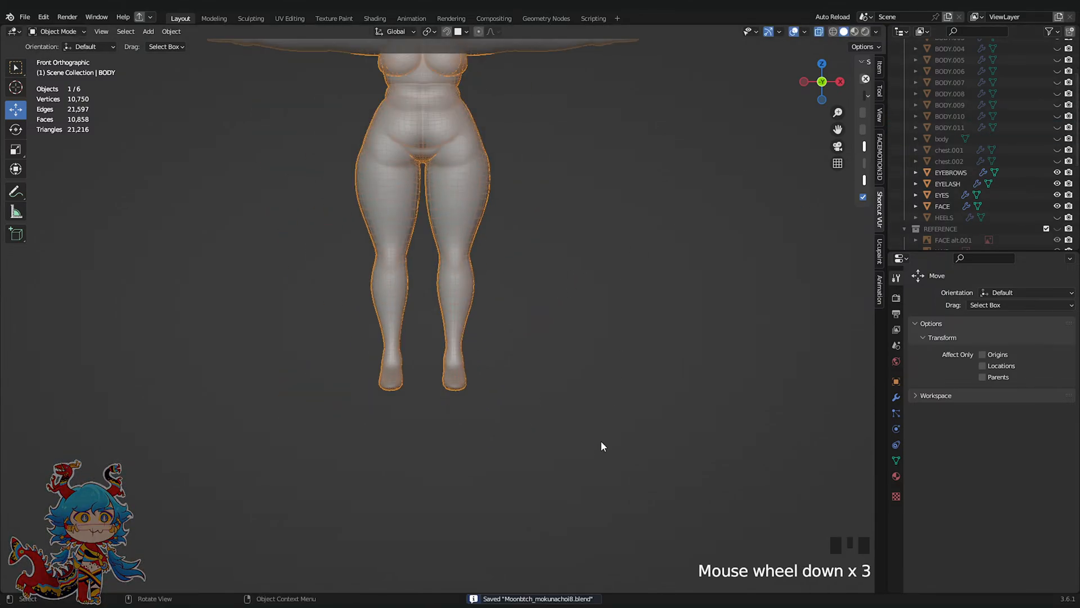
scroll(613, 405, down, 3)
scroll(622, 320, up, 6)
scroll(617, 470, up, 3)
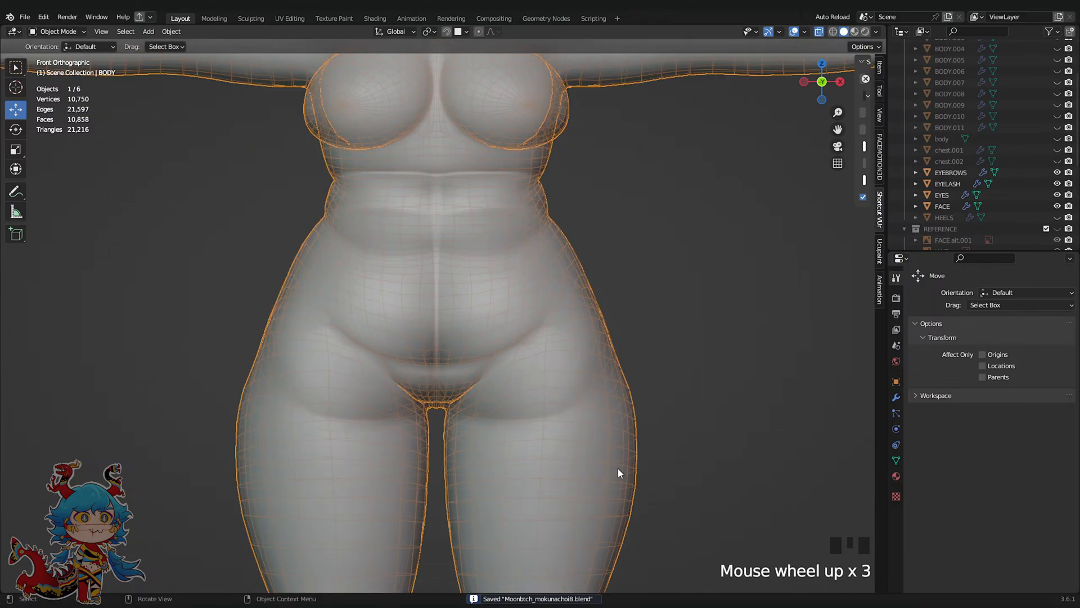
middle_drag(617, 467, 502, 492)
scroll(653, 371, down, 6)
key(ctrl+s)
Turn off X-ray in the front view, deselect everything, and save the file
click(812, 86)
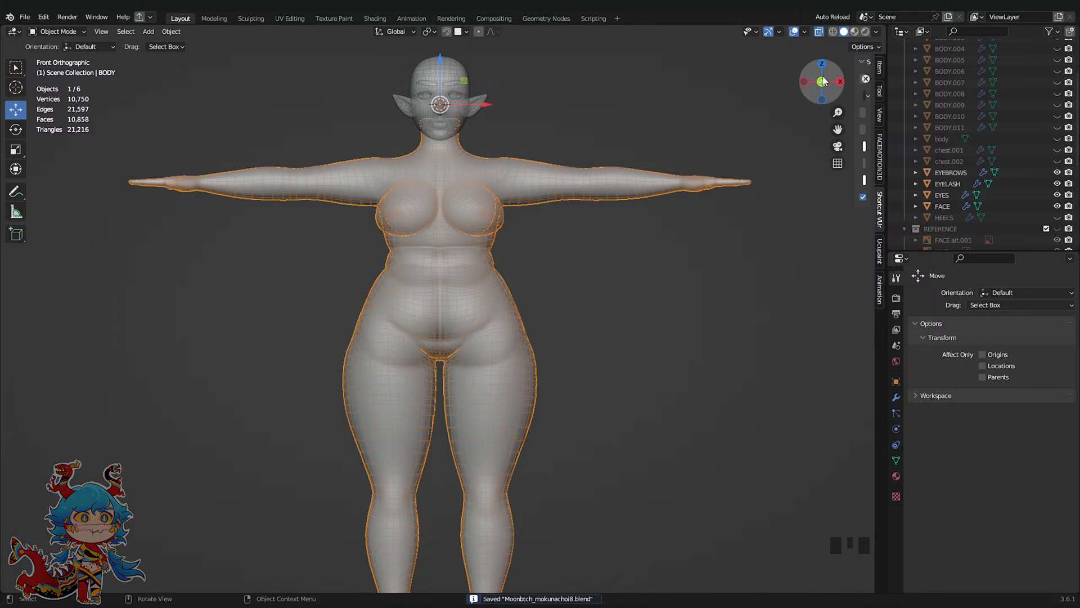
click(819, 32)
click(766, 339)
scroll(768, 340, down, 2)
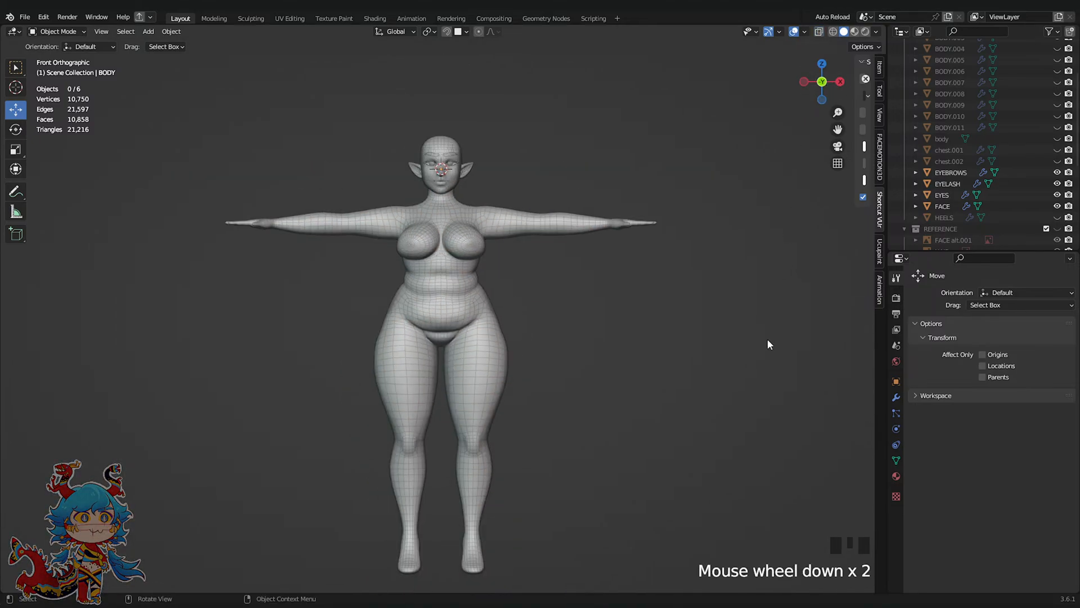
shift+middle_drag(704, 417, 559, 388)
key(ctrl+s)
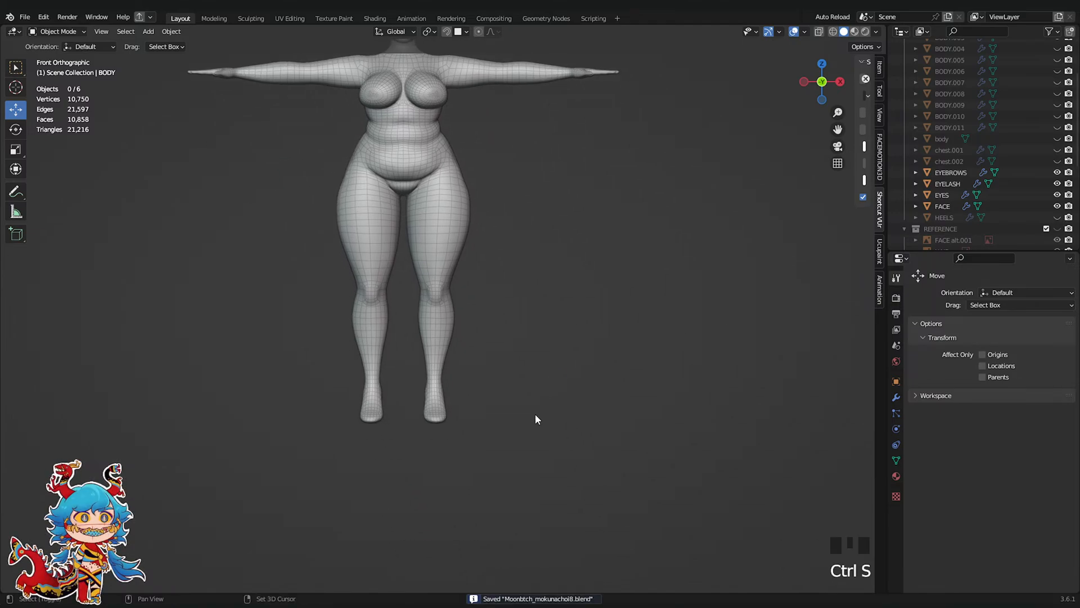
Open the body mesh in Edit Mode and frame the foot in the right side view
scroll(527, 296, up, 4)
scroll(527, 296, up, 2)
click(376, 239)
shift+middle_drag(376, 239, 348, 423)
scroll(428, 403, up, 1)
key(Tab)
click(820, 90)
shift+middle_drag(641, 367, 680, 285)
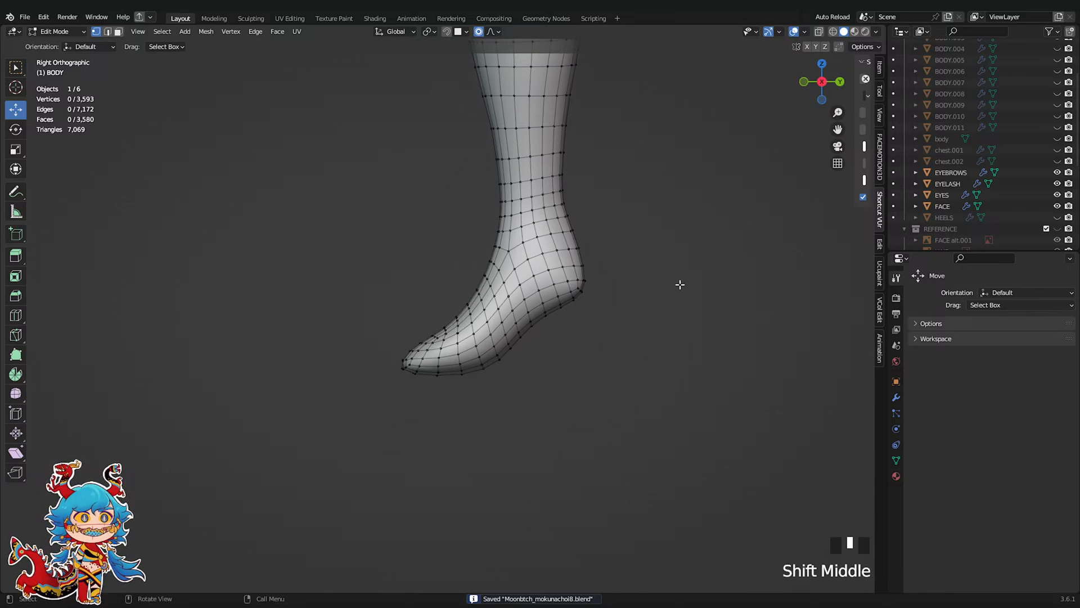
scroll(498, 363, up, 3)
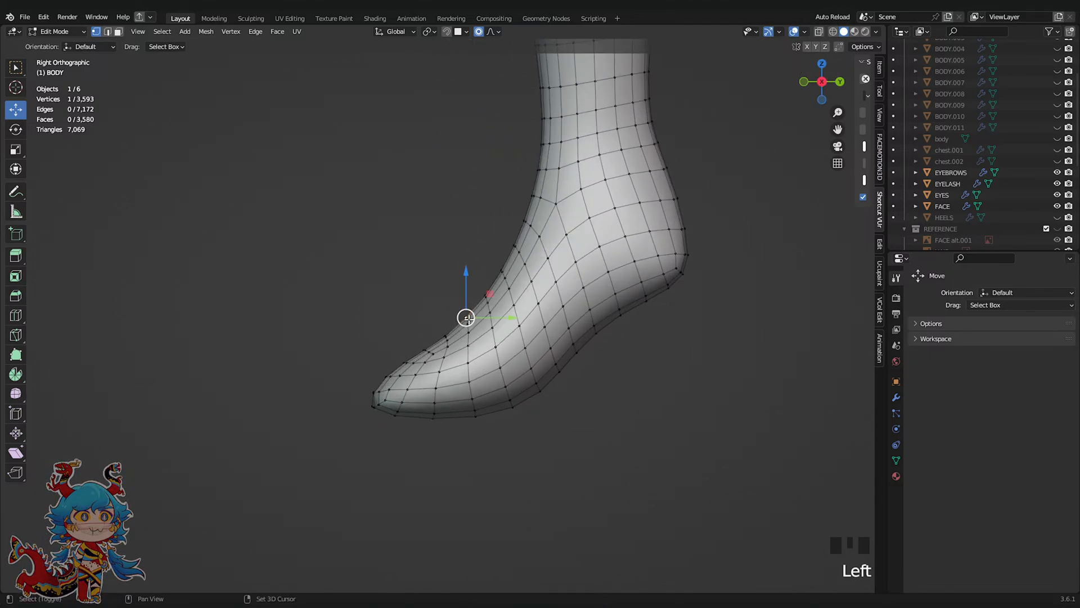
Select the row of vertices across the instep and move it about 0.095 m forward along Y with proportional editing
ctrl+shift+click(468, 322)
middle_drag(468, 322, 535, 393)
ctrl+shift+click(461, 309)
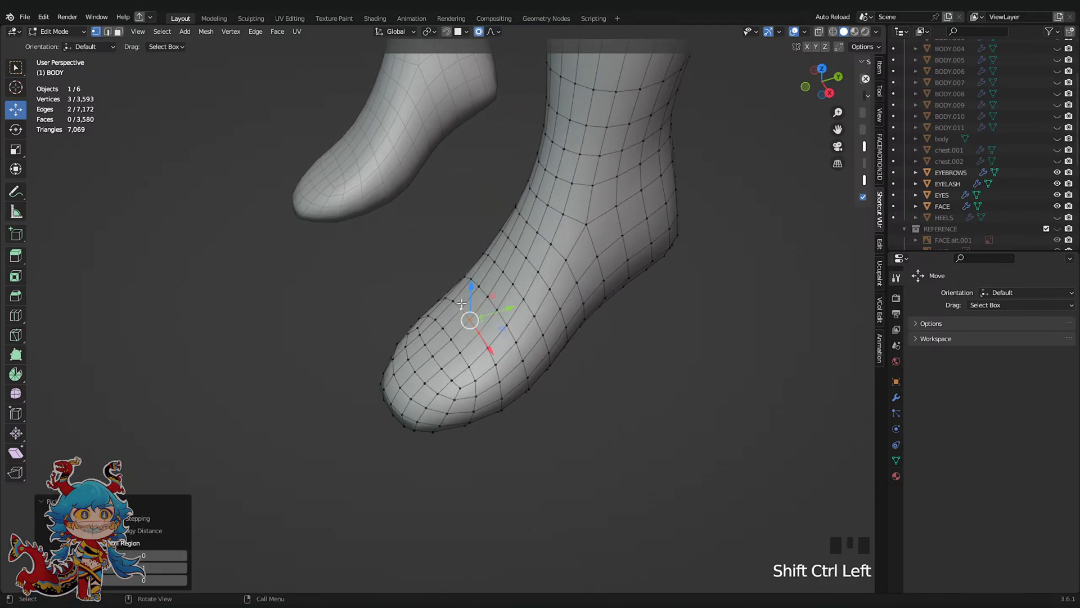
click(453, 302)
ctrl+shift+click(487, 347)
middle_drag(487, 348, 470, 346)
drag(513, 319, 500, 324)
scroll(504, 322, up, 7)
scroll(500, 325, up, 1)
click(827, 97)
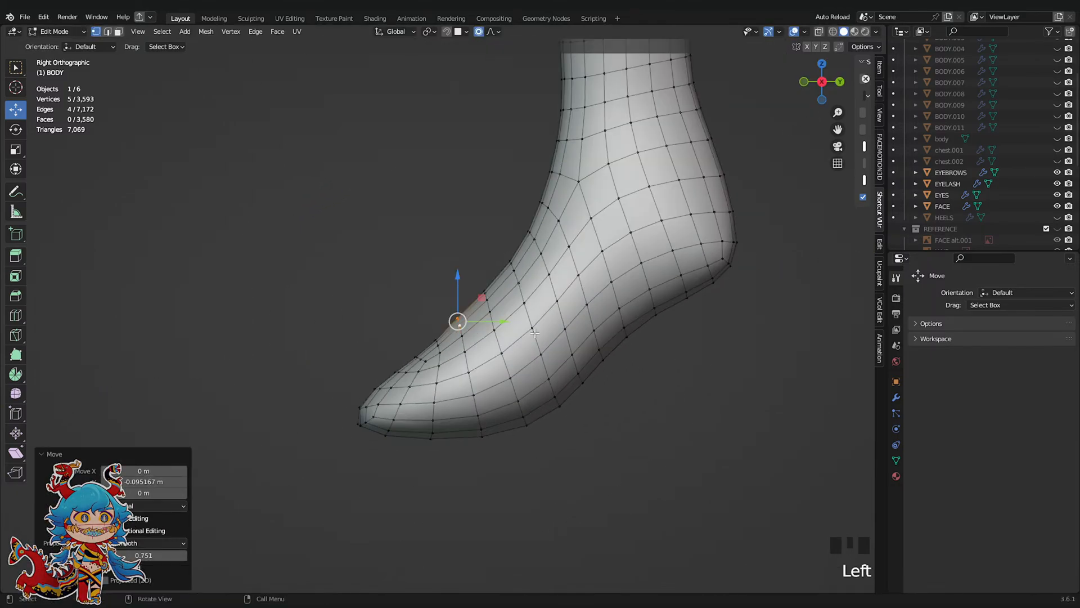
Select the row of vertices across the top of the toes, move it forward along Y, and return to Object Mode
scroll(321, 360, up, 2)
middle_drag(321, 360, 435, 403)
click(387, 380)
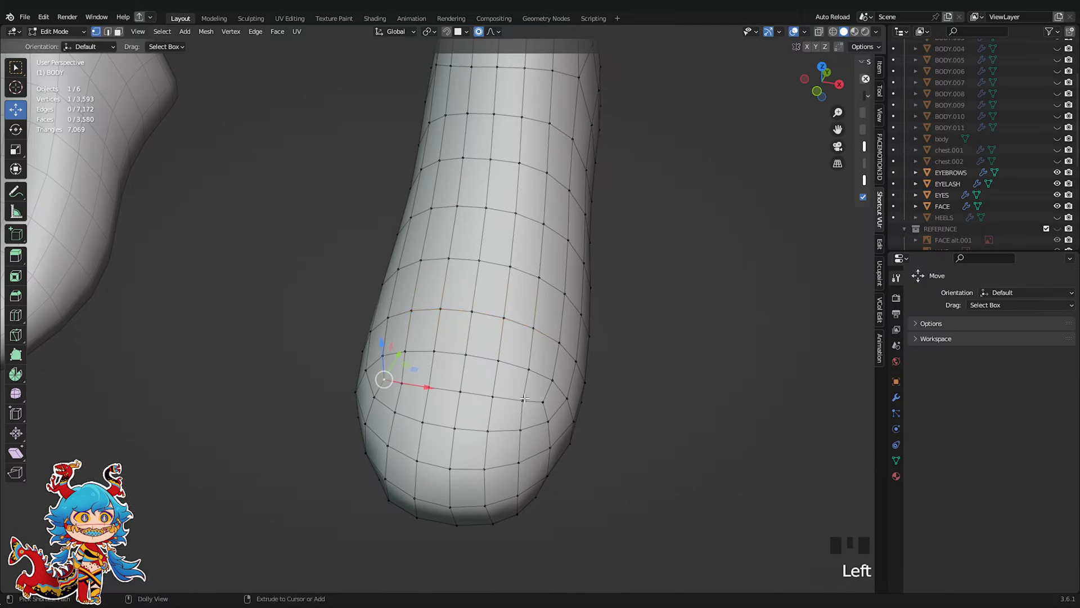
key(ctrl+s)
click(838, 84)
scroll(437, 450, up, 4)
scroll(438, 450, down, 3)
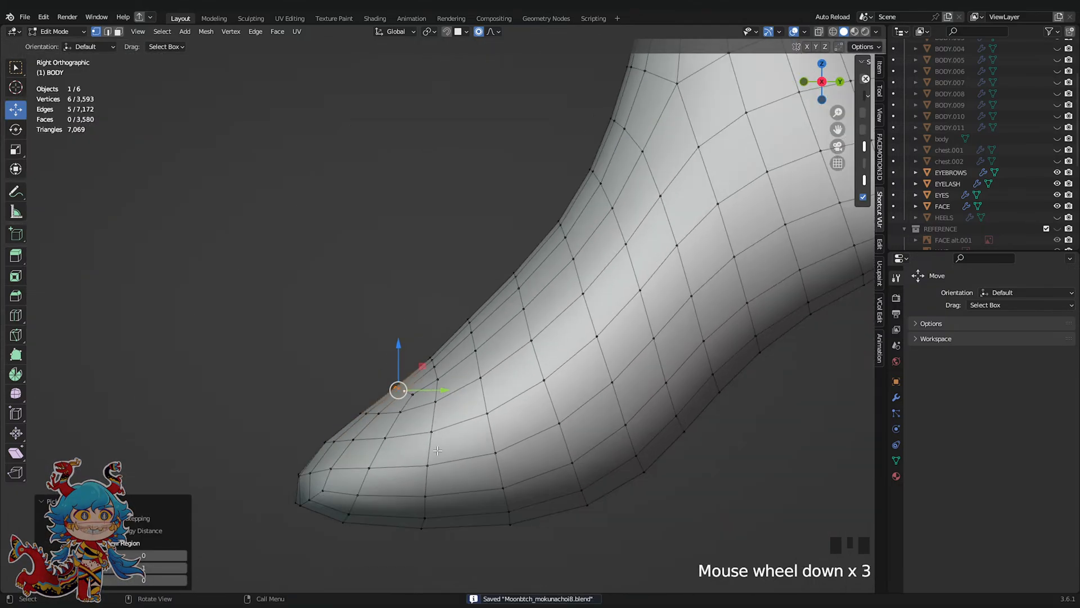
drag(441, 390, 391, 389)
scroll(478, 351, down, 4)
key(Tab)
middle_drag(459, 298, 464, 195)
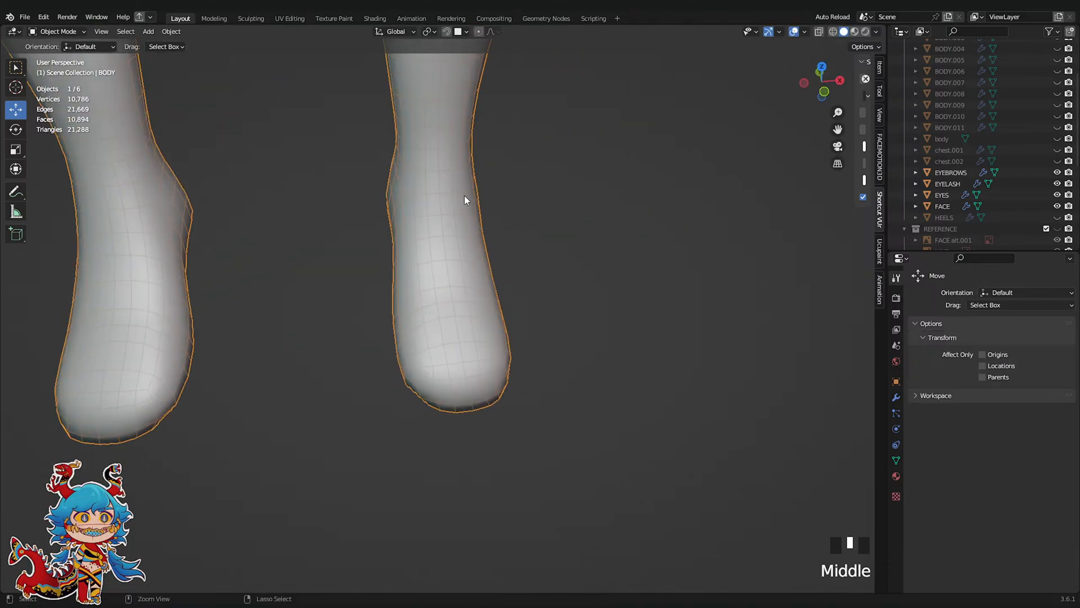
Switch to Sculpt Mode, smooth the top of the foot with the Smooth brush from several angles, and save the file
key(ctrl+s)
click(57, 31)
click(60, 69)
scroll(482, 289, up, 1)
shift+drag(482, 289, 448, 331)
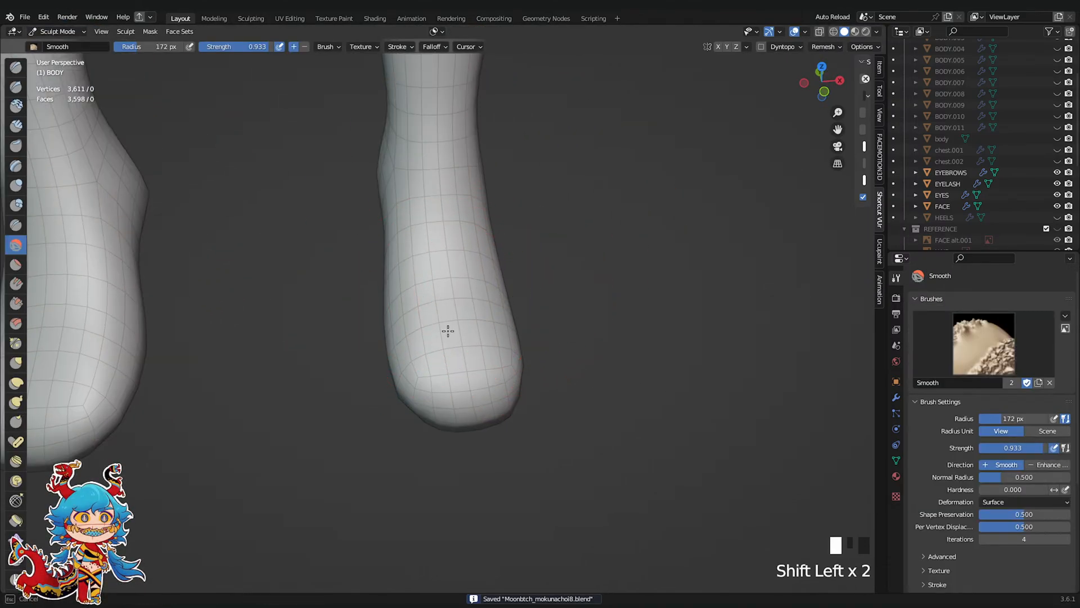
scroll(478, 348, down, 5)
mouse_move(478, 349)
middle_down()
mouse_move(457, 306)
mouse_move(470, 298)
middle_up()
shift+drag(433, 349, 450, 340)
mouse_move(451, 340)
middle_down()
mouse_move(550, 311)
mouse_move(554, 258)
middle_up()
shift+drag(444, 337, 414, 343)
middle_drag(476, 345, 562, 236)
key(ctrl+s)
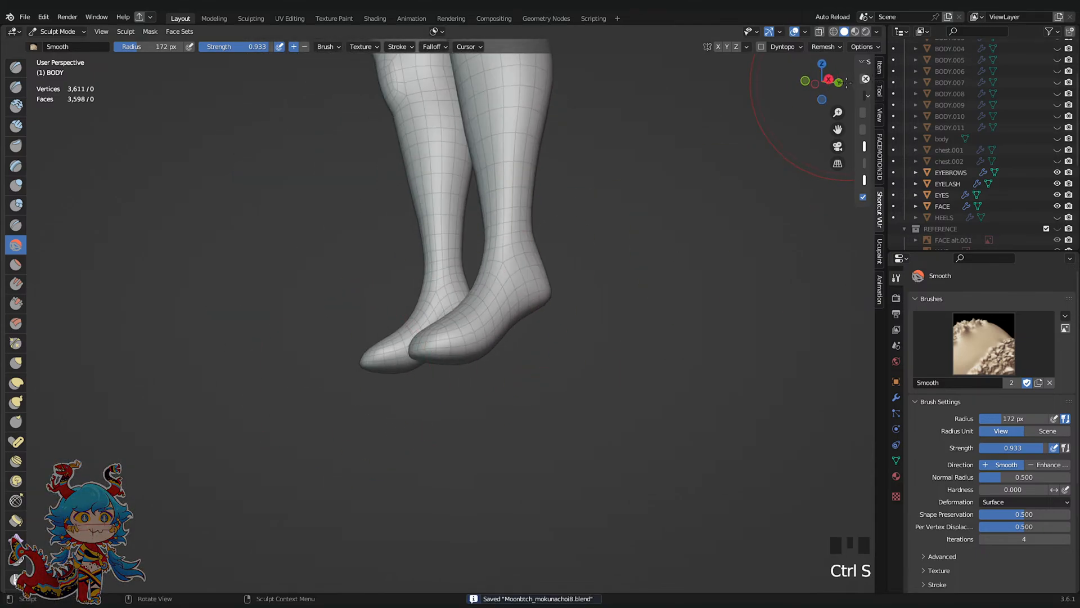
Reshape the foot's sole, instep, ankle and heel with the Grab brush in the right side view
click(829, 79)
scroll(615, 414, up, 2)
key(g)
drag(500, 473, 491, 455)
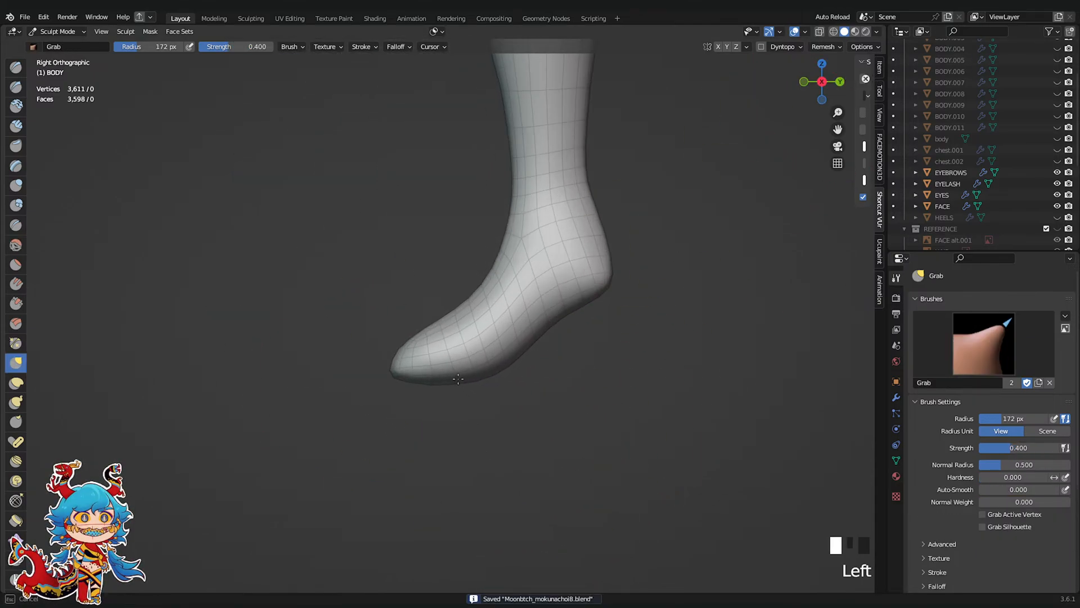
drag(448, 289, 450, 330)
drag(536, 283, 557, 281)
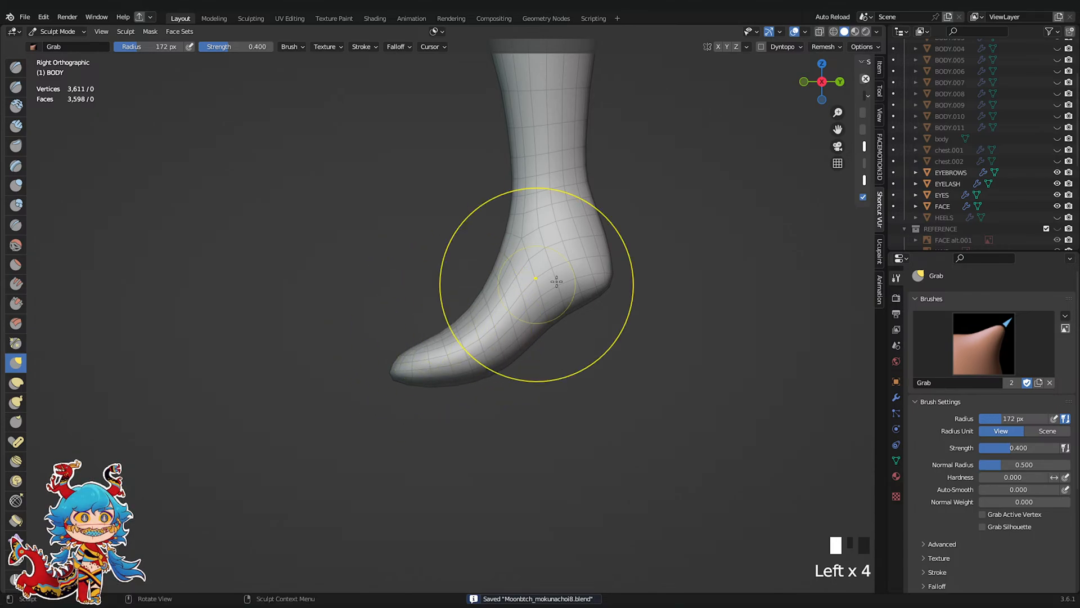
drag(590, 312, 589, 310)
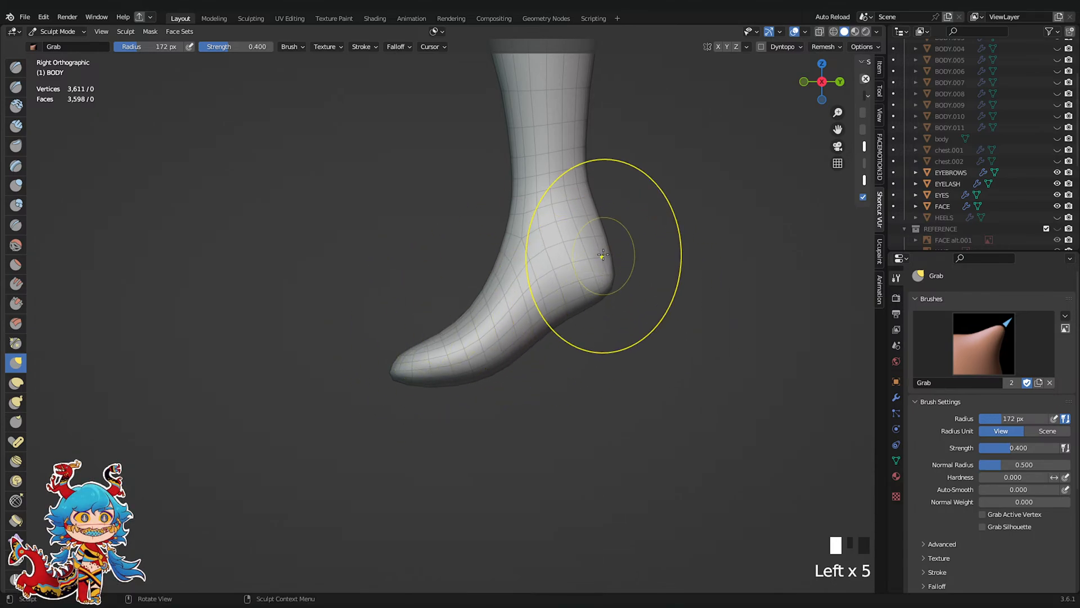
Adjust the heel's outline with the Grab brush in the back view and save the file
click(807, 82)
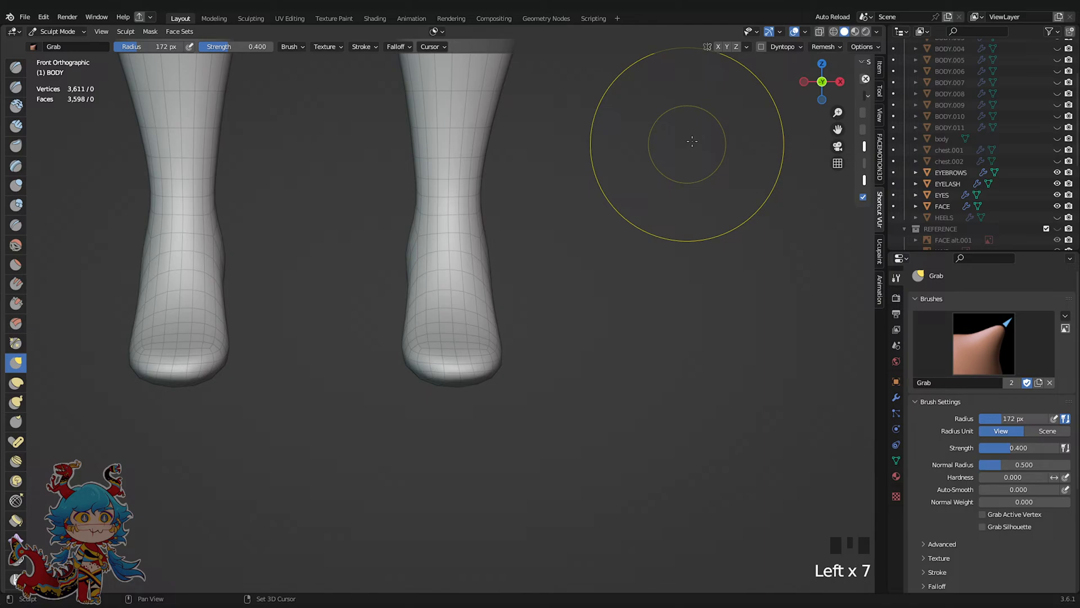
click(822, 77)
scroll(496, 277, up, 2)
click(497, 278)
scroll(494, 269, down, 3)
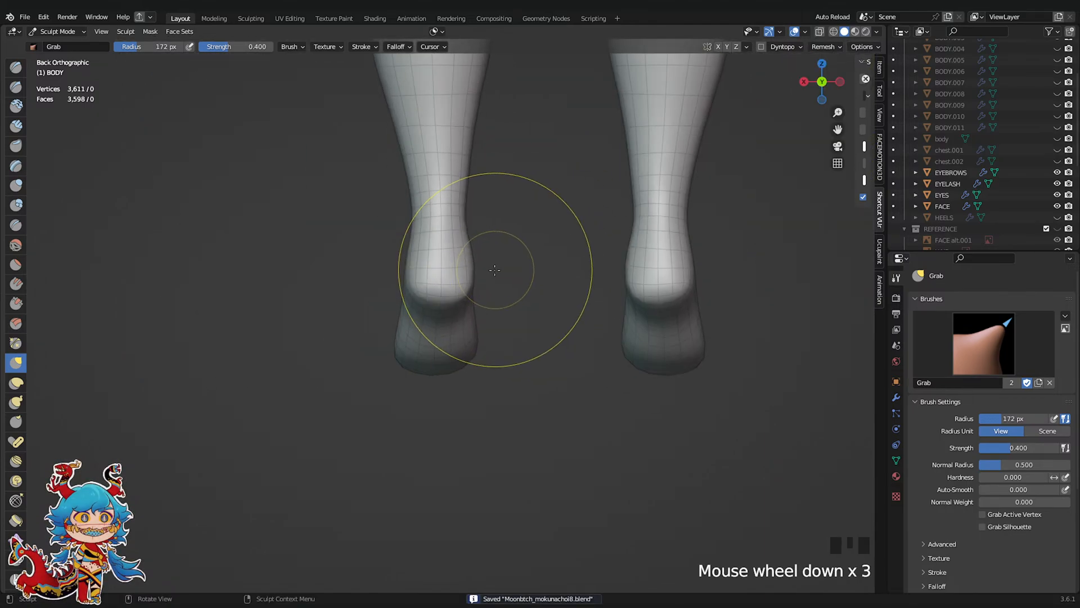
drag(494, 269, 434, 285)
key(ctrl+s)
scroll(813, 63, up, 1)
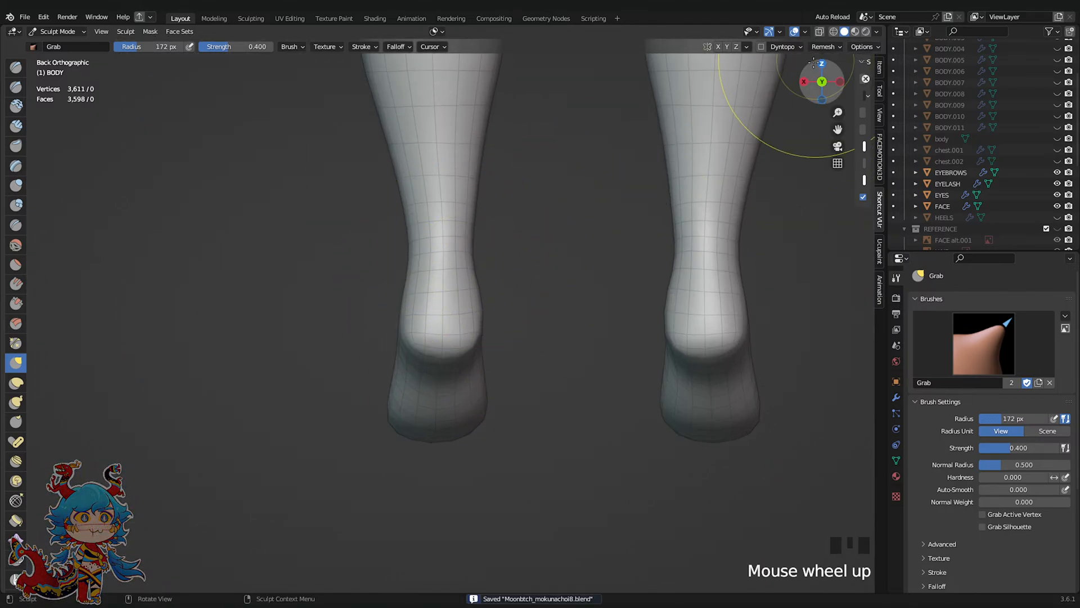
Pull the underside of the heel upward with the Grab brush from the inner side, smooth it, and save the file
click(804, 82)
click(805, 82)
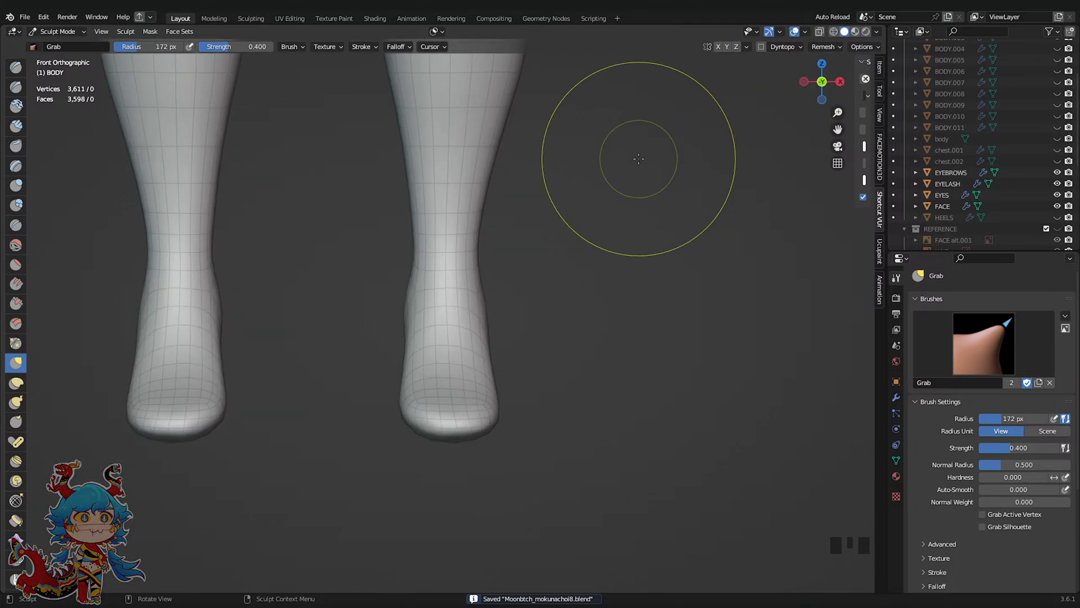
middle_drag(632, 168, 771, 193)
scroll(666, 318, up, 3)
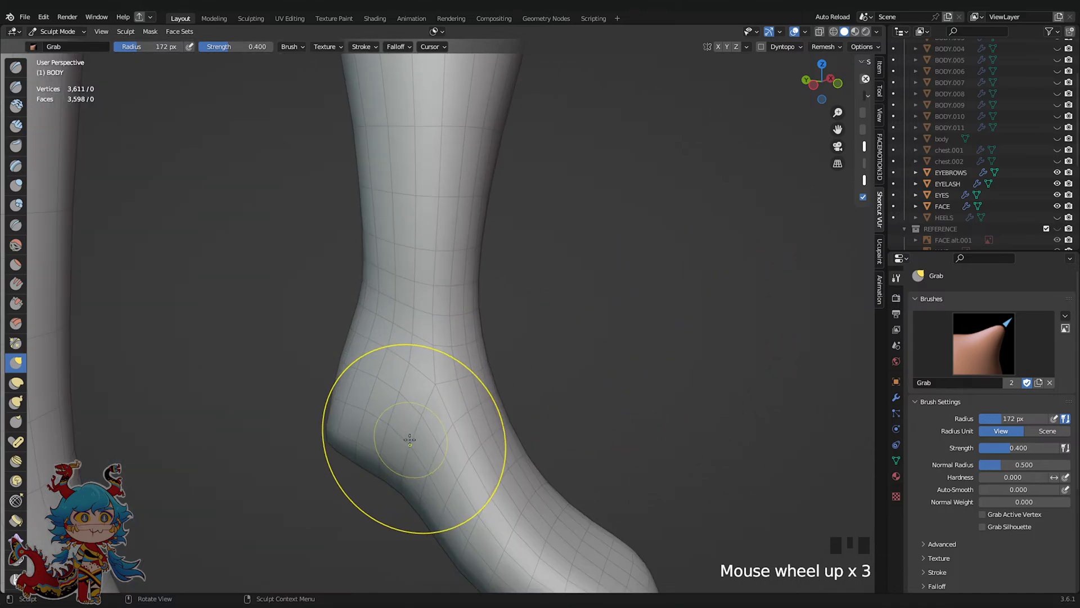
shift+middle_drag(410, 440, 489, 366)
scroll(464, 409, up, 2)
drag(361, 415, 394, 385)
shift+click(395, 384)
shift+drag(398, 385, 406, 386)
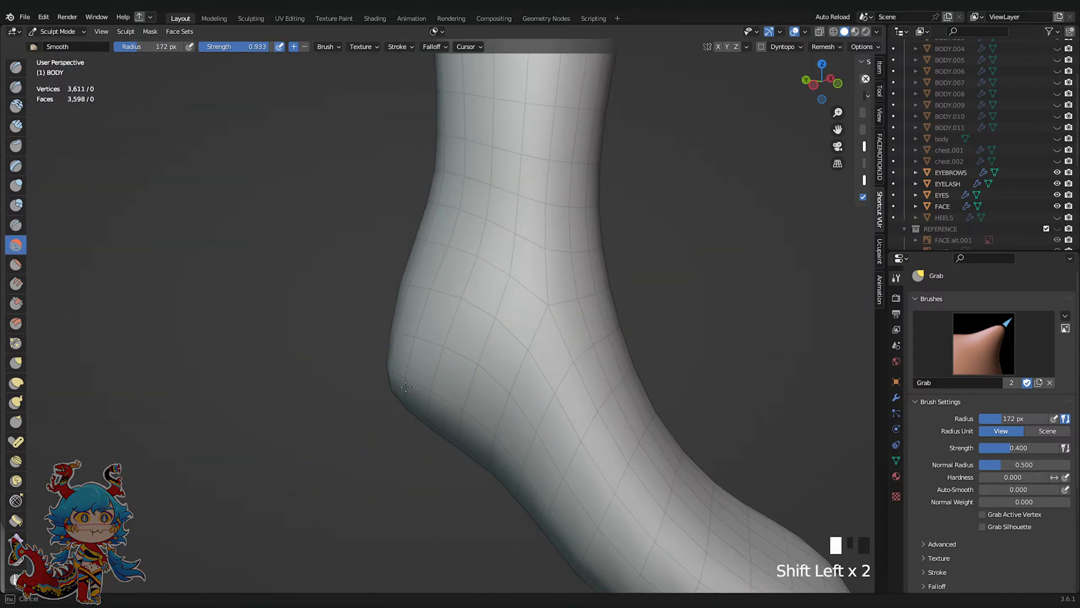
shift+click(406, 387)
shift+click(405, 383)
shift+click(406, 380)
shift+click(405, 376)
key(ctrl+s)
scroll(562, 383, down, 3)
key(ctrl+s)
mouse_move(590, 387)
middle_down()
mouse_move(551, 363)
mouse_move(574, 332)
middle_up()
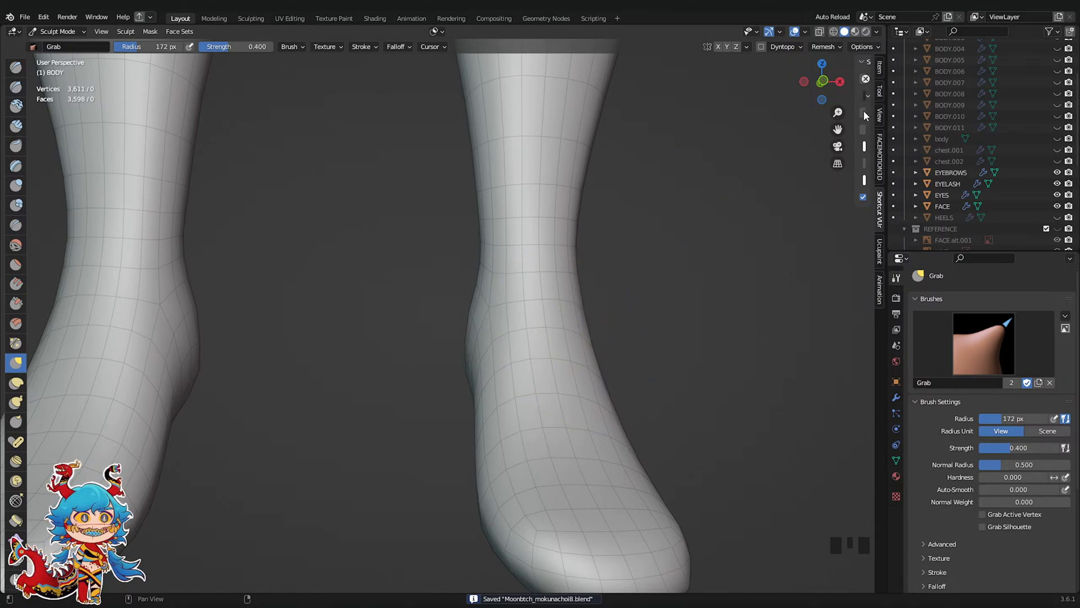
Examine the full body and then the feet in the front view, and save the file
click(825, 76)
scroll(495, 217, down, 5)
shift+middle_drag(495, 217, 589, 306)
scroll(572, 289, down, 4)
scroll(588, 307, up, 3)
key(ctrl+s)
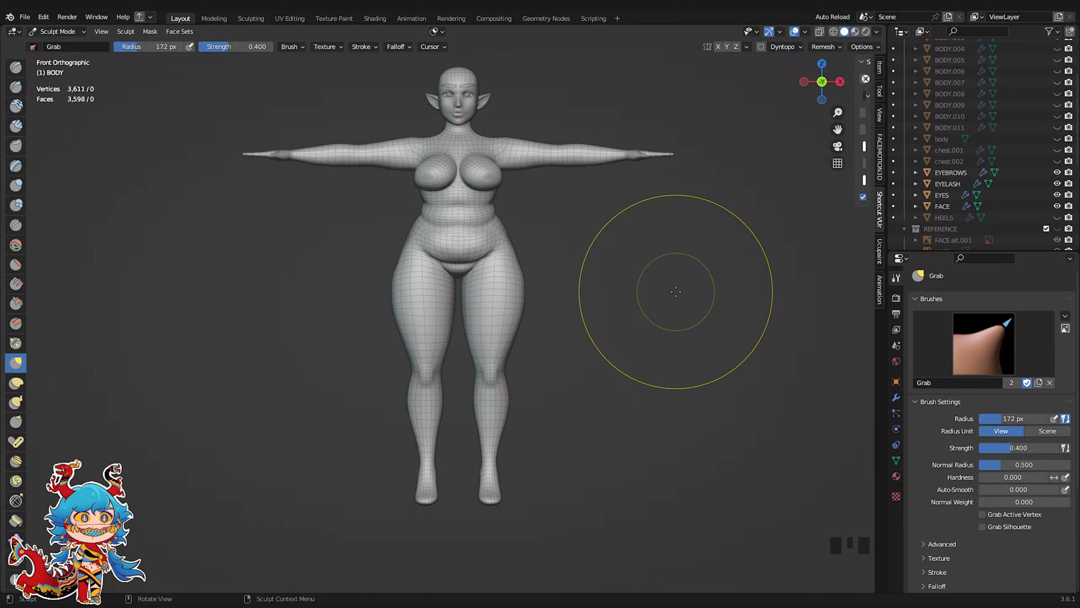
shift+middle_drag(676, 291, 613, 389)
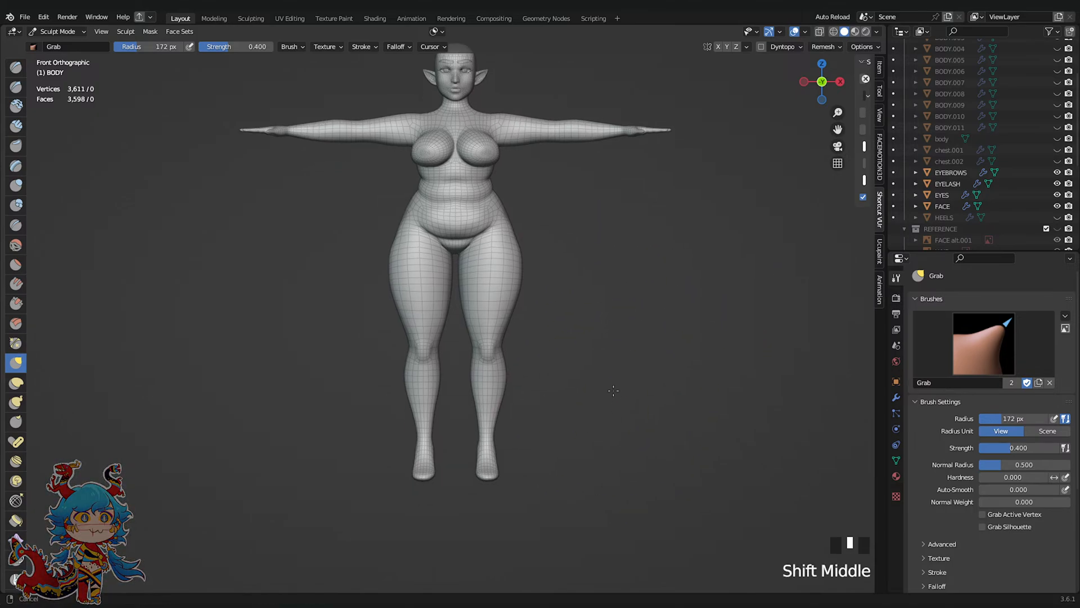
scroll(618, 280, up, 4)
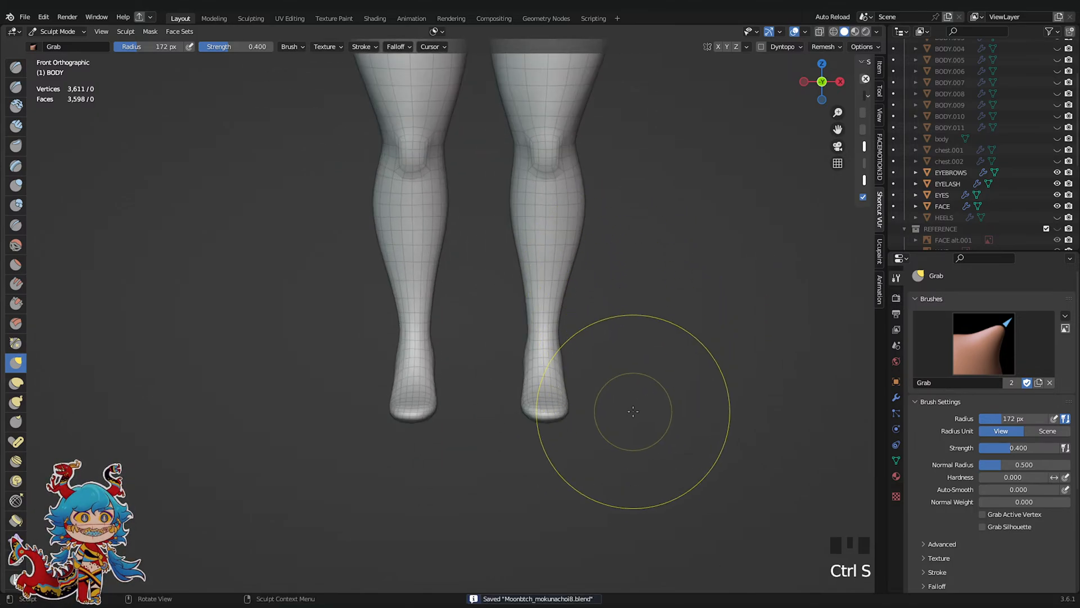
scroll(604, 423, up, 5)
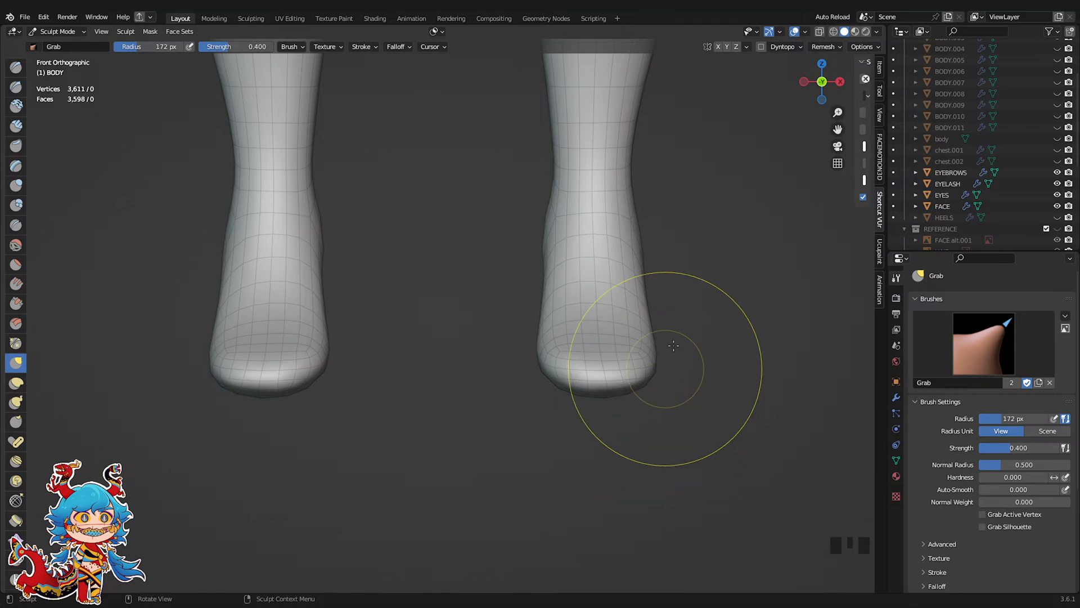
Save the file, then nudge the front edge of the foot slightly with the Grab brush and check it in the right side view
scroll(692, 137, down, 2)
middle_drag(665, 202, 570, 257)
key(ctrl+s)
scroll(574, 444, up, 7)
drag(409, 489, 408, 485)
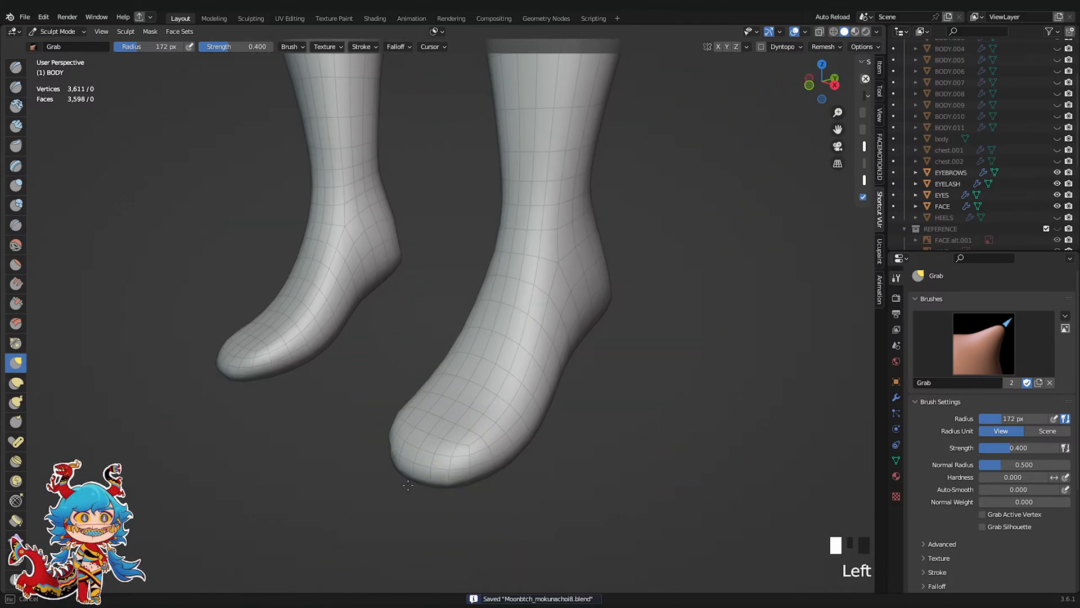
click(835, 85)
scroll(674, 322, up, 3)
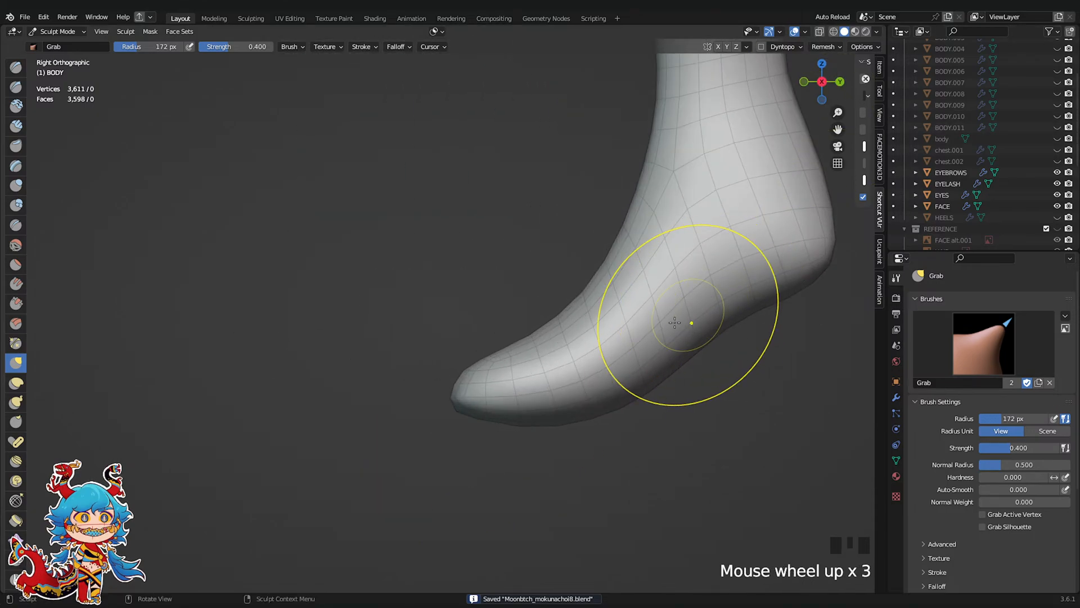
middle_drag(451, 403, 484, 388)
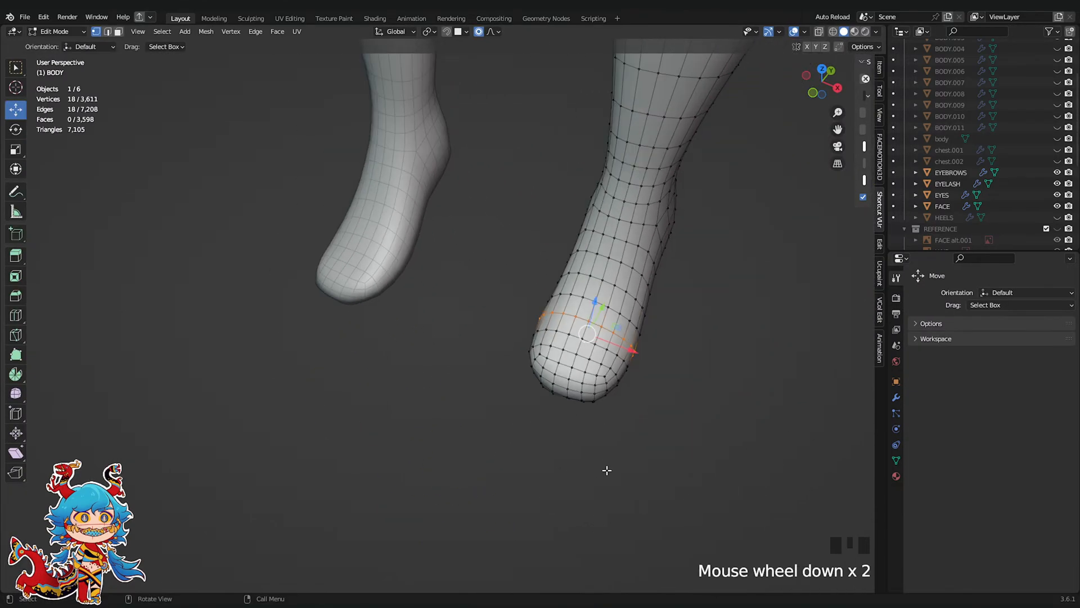
Turn off proportional editing, turn on X-ray, and box-select the vertices of the foot's toe tip through the mesh
middle_drag(606, 470, 781, 261)
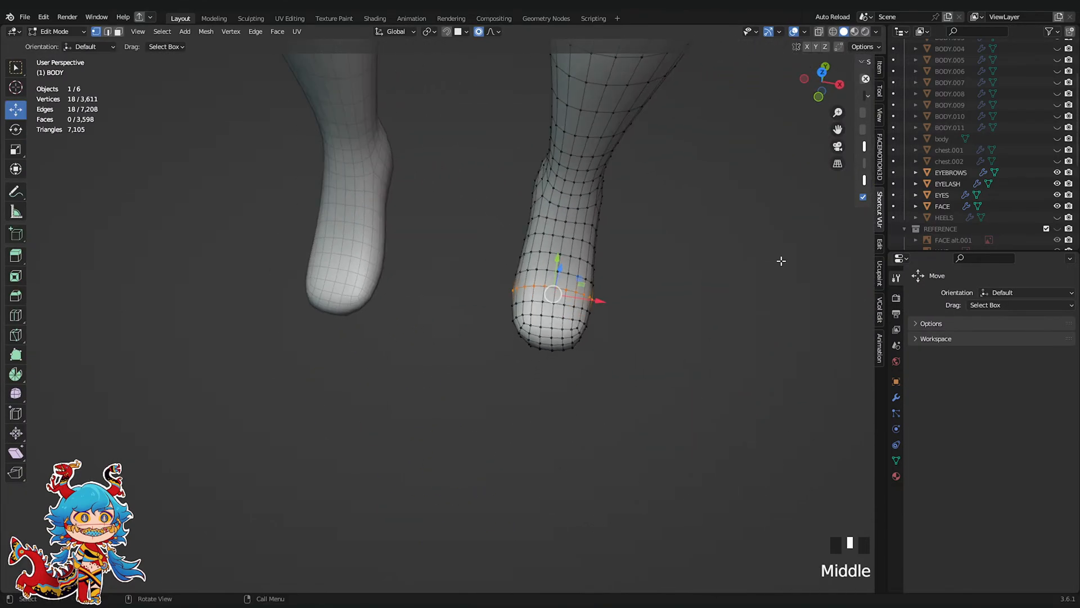
click(479, 31)
click(819, 32)
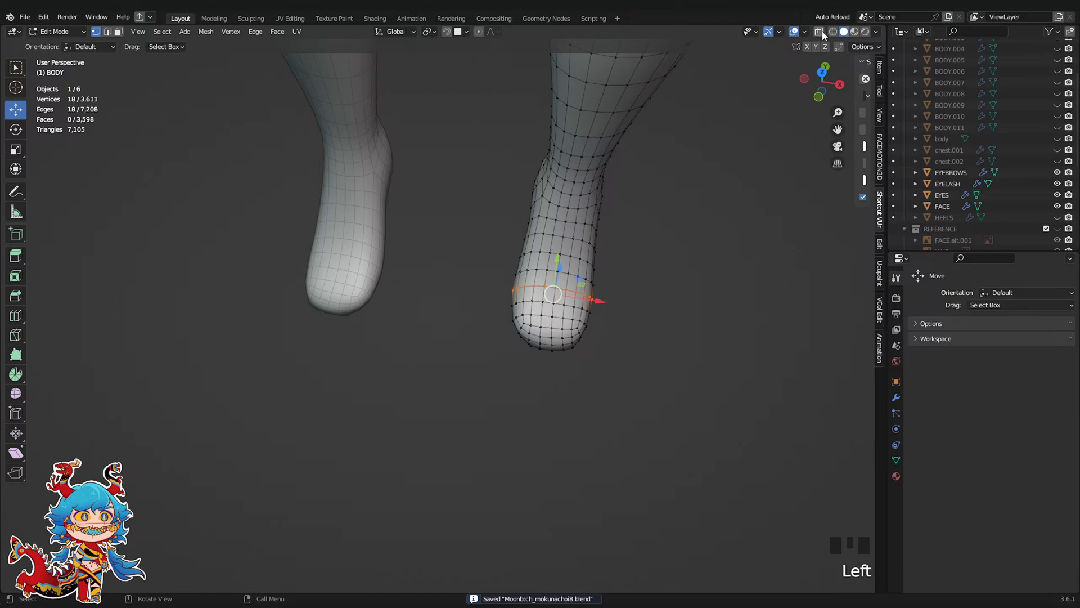
scroll(760, 257, up, 2)
middle_drag(761, 257, 622, 405)
drag(623, 424, 403, 316)
middle_drag(402, 317, 620, 314)
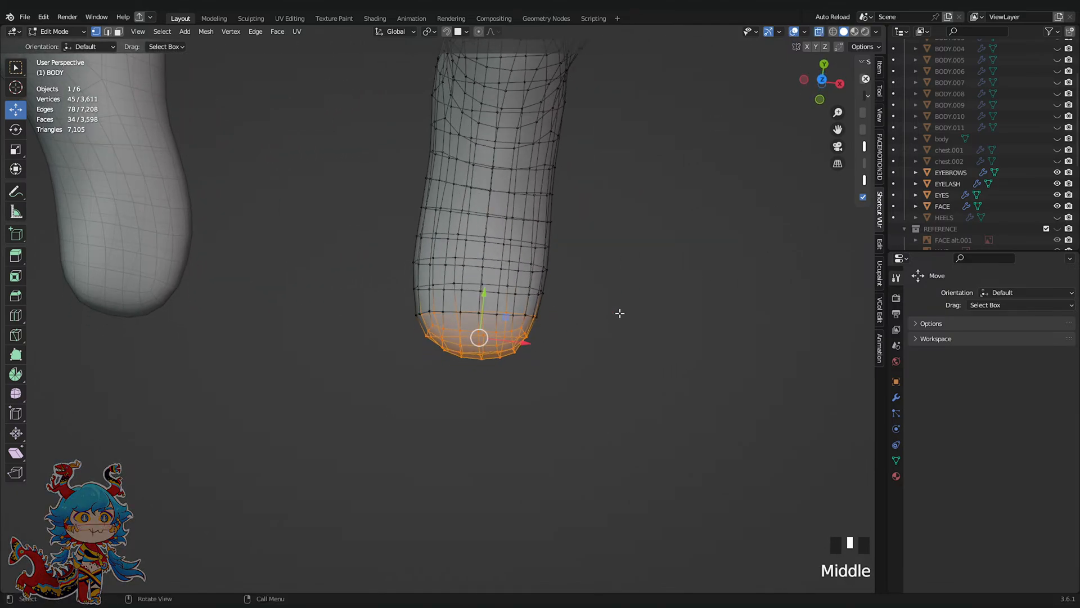
Remove the underside vertices behind the toe tip from the selection in the right side view and save the file
click(842, 84)
scroll(593, 586, up, 3)
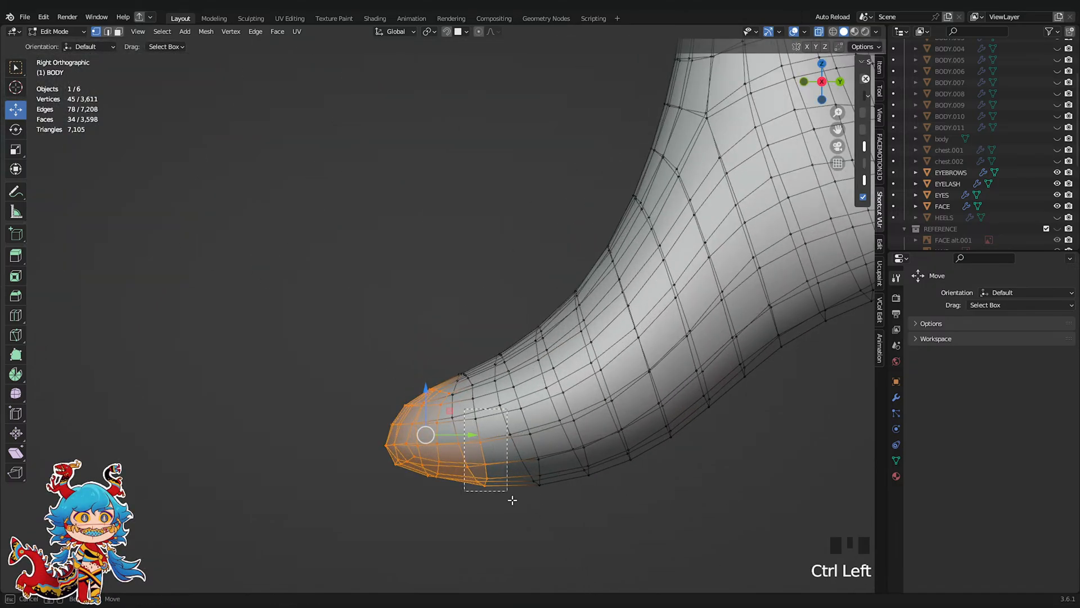
scroll(491, 474, down, 2)
middle_drag(499, 470, 605, 452)
middle_drag(624, 429, 509, 447)
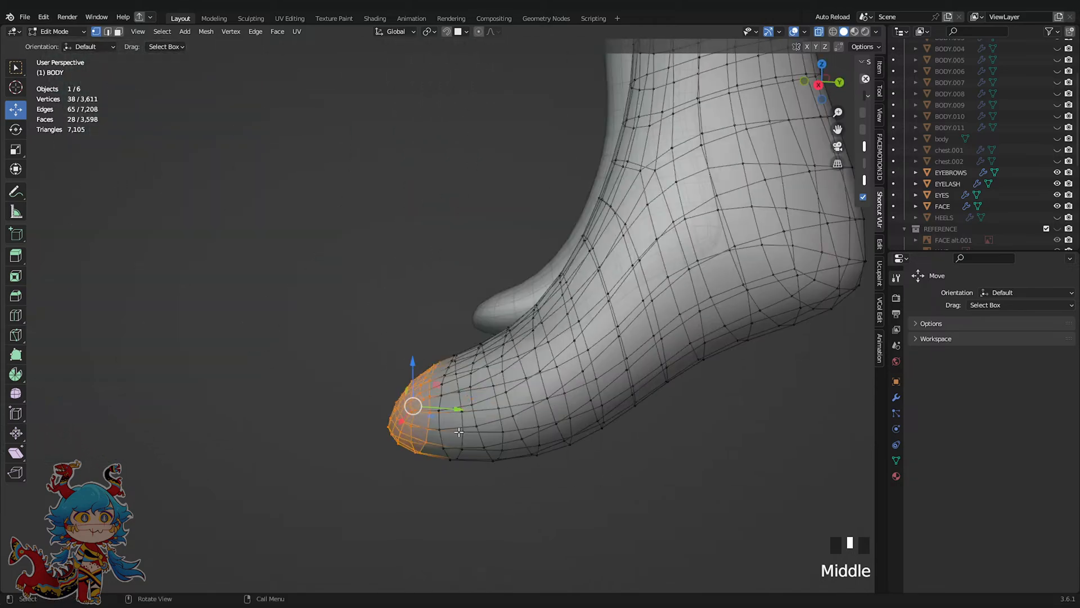
key(ctrl+s)
click(816, 85)
scroll(538, 300, up, 2)
Try scaling the selected toe tip to 0 along X and along Z, undoing each attempt
key(s)
key(x)
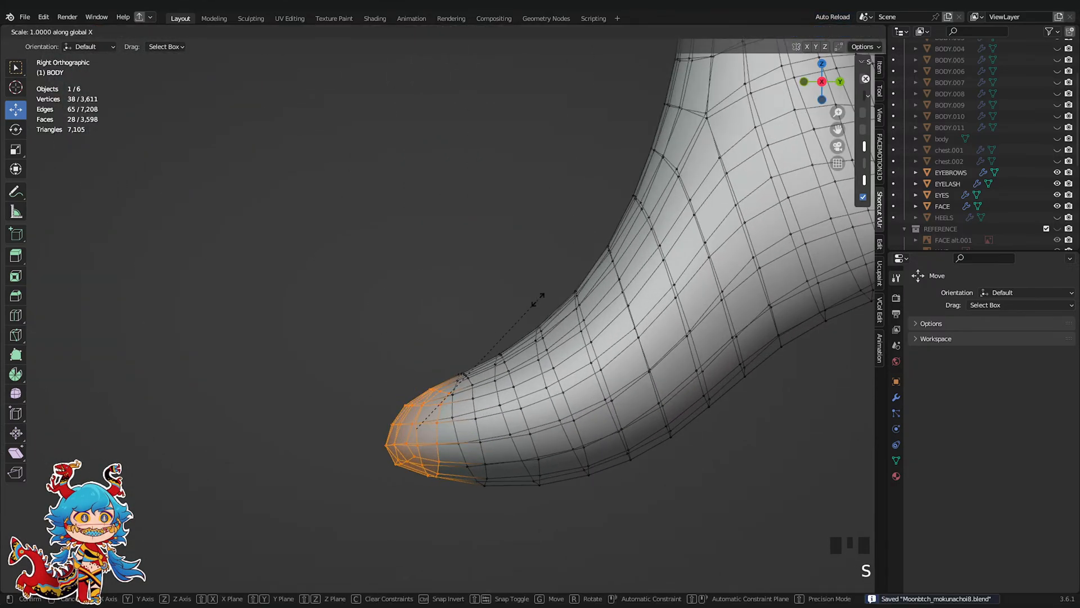
key(0)
key(Return)
key(ctrl+z)
key(s)
key(z)
key(0)
key(Return)
key(ctrl+z)
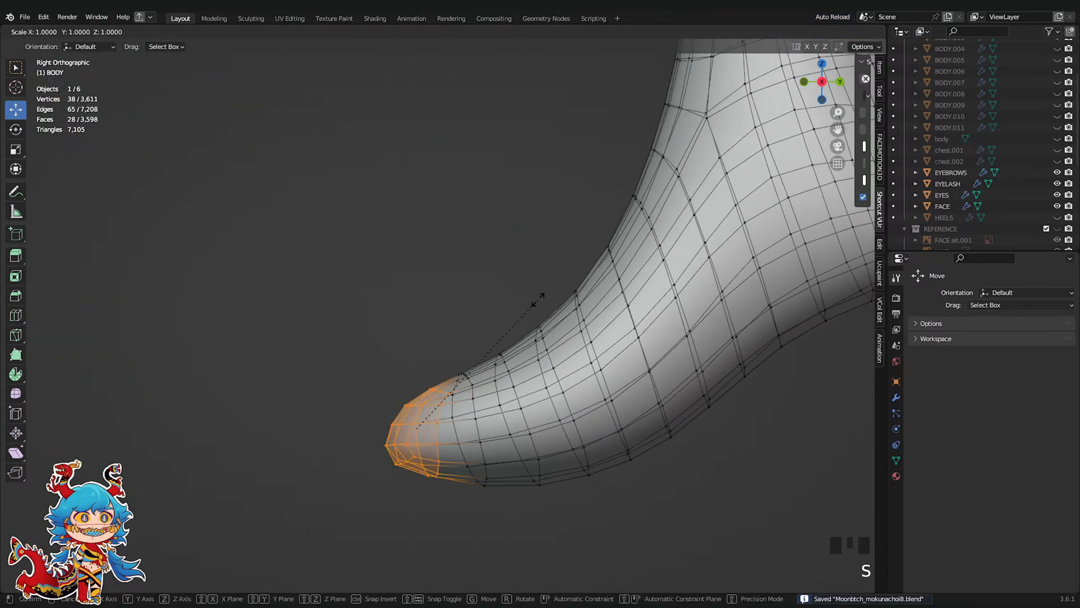
Flatten the selected toe tip by scaling it to 0 along Y, and move it back toward the foot about 0.19 m along Y
key(s)
key(y)
key(0)
key(Return)
key(g)
key(y)
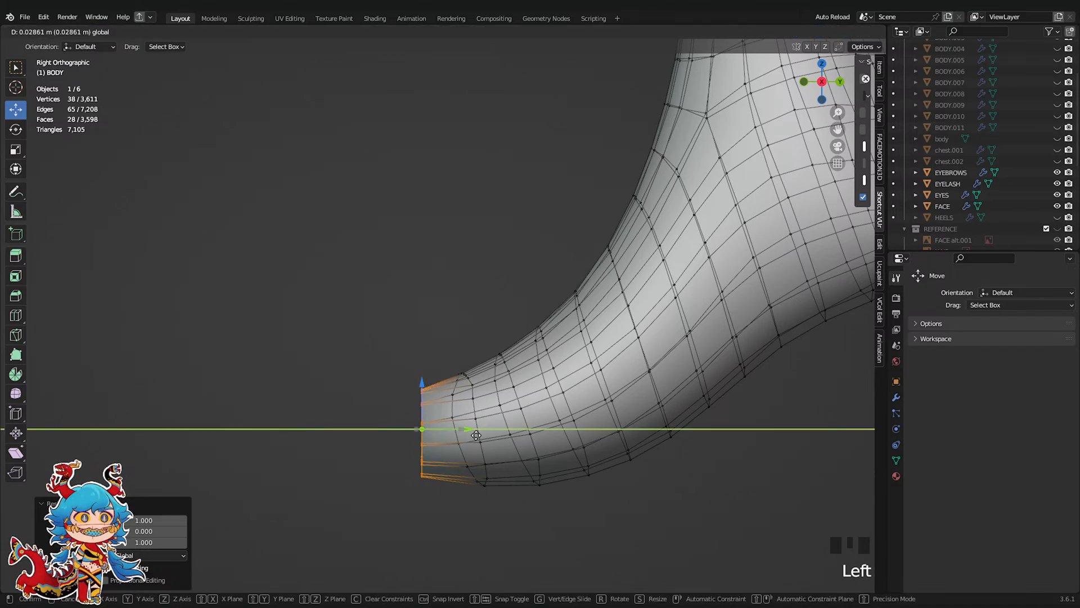
click(506, 444)
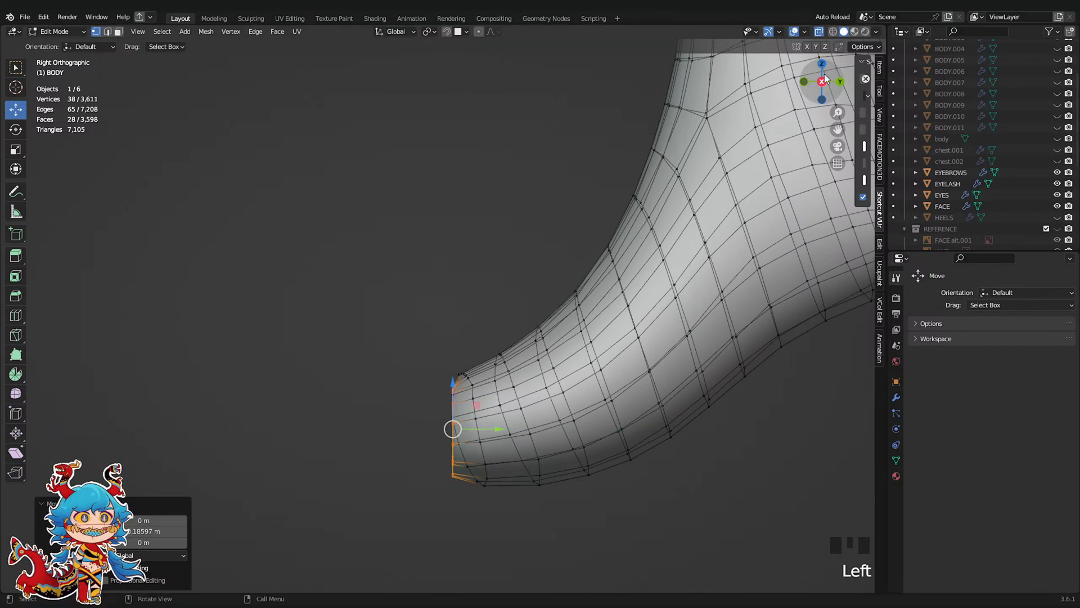
Rotate the flattened toe end about 3.5° in the bottom view, enlarge it slightly, and shift it to line up with the foot
click(822, 99)
key(s)
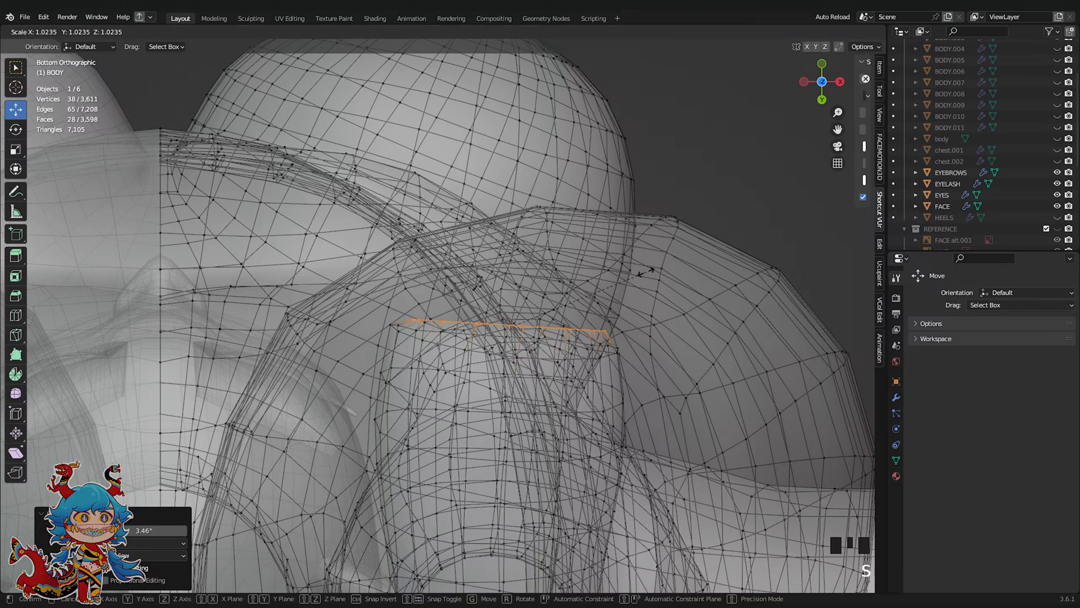
click(656, 272)
key(g)
click(659, 272)
click(840, 82)
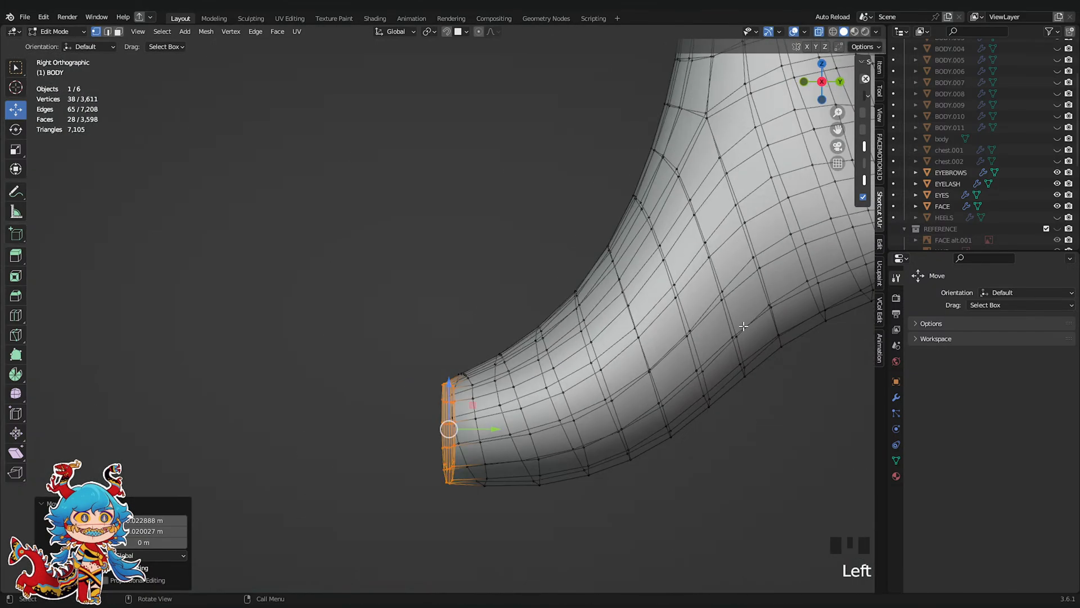
Turn off X-ray and smooth the rim of the flattened toe end with strokes in Sculpt Mode
middle_drag(805, 111, 652, 374)
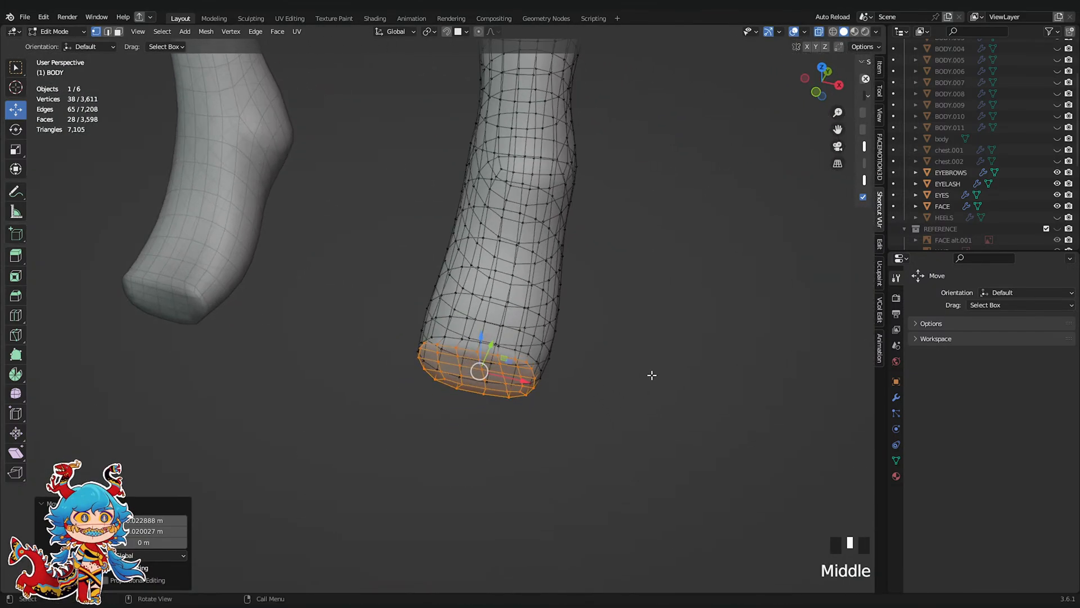
scroll(655, 382, up, 2)
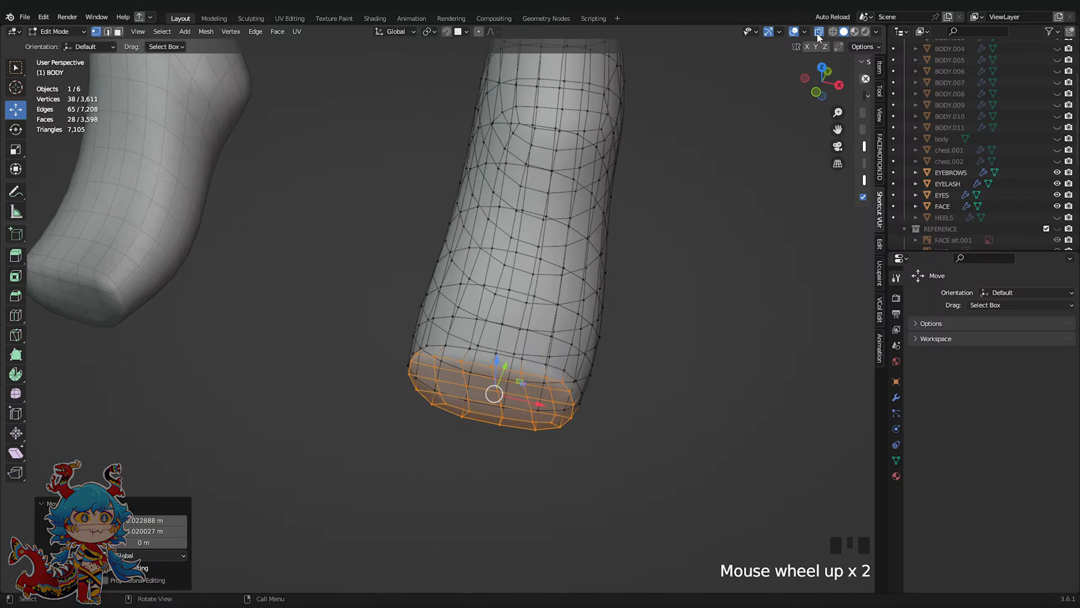
mouse_move(819, 40)
middle_down()
mouse_move(776, 90)
mouse_move(819, 39)
middle_up()
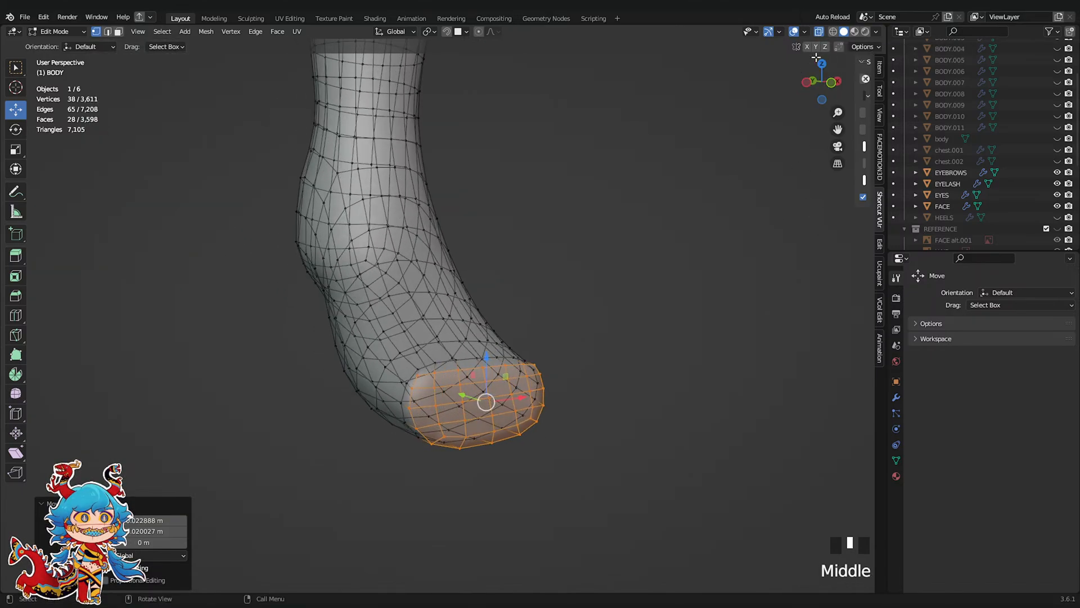
click(818, 32)
key(ctrl+Tab)
scroll(738, 304, down, 1)
middle_drag(739, 304, 434, 386)
shift+drag(434, 386, 422, 397)
shift+drag(428, 388, 450, 403)
mouse_move(450, 393)
shift+mouse_down()
mouse_move(478, 383)
mouse_move(540, 394)
shift+mouse_up()
mouse_move(540, 393)
shift+mouse_down()
mouse_move(545, 370)
mouse_move(554, 377)
shift+mouse_up()
shift+drag(557, 378, 565, 385)
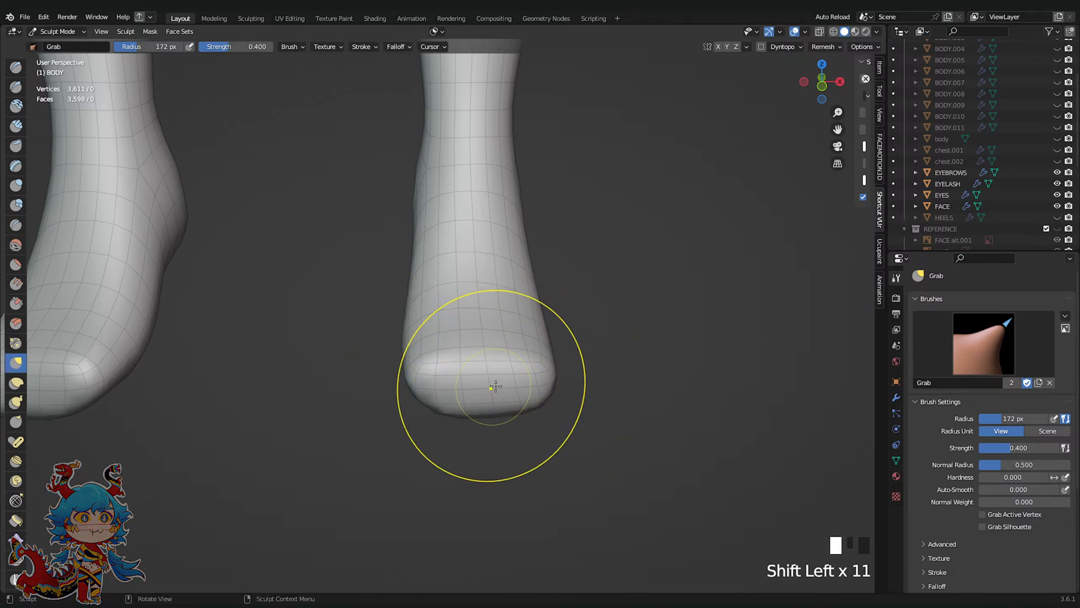
mouse_move(496, 386)
middle_down()
mouse_move(524, 383)
mouse_move(498, 387)
middle_up()
Return to Edit Mode, save the file, and switch to face selection
key(Tab)
mouse_move(497, 387)
middle_down()
mouse_move(520, 388)
mouse_move(500, 388)
middle_up()
key(ctrl+s)
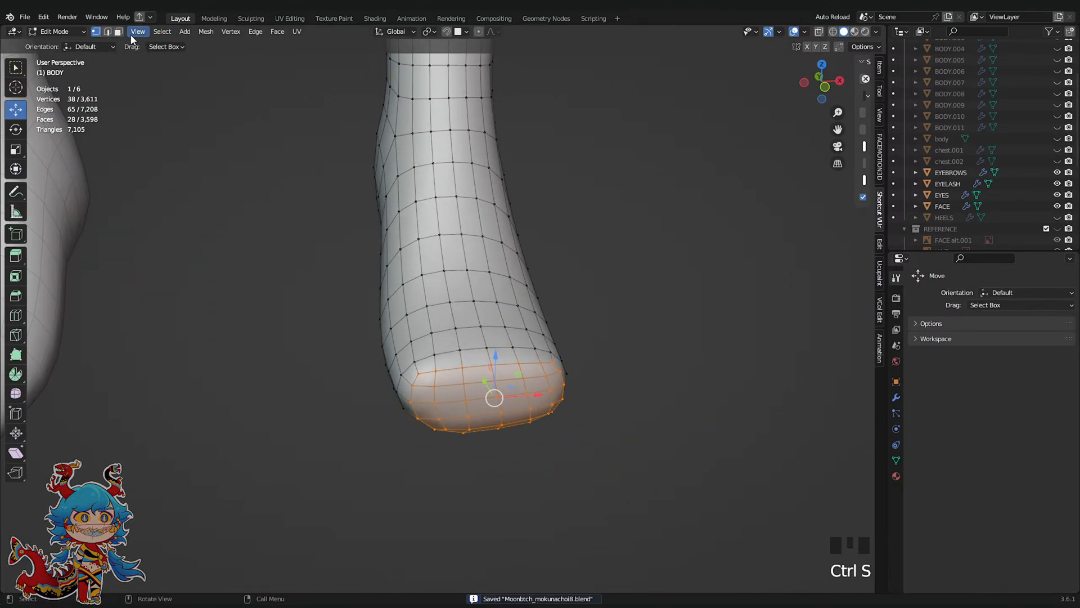
click(118, 32)
Try selecting the eight faces at the inner corner of the toe end, and clear the selection
click(660, 313)
middle_drag(591, 352, 451, 391)
drag(462, 439, 462, 439)
middle_drag(462, 440, 496, 347)
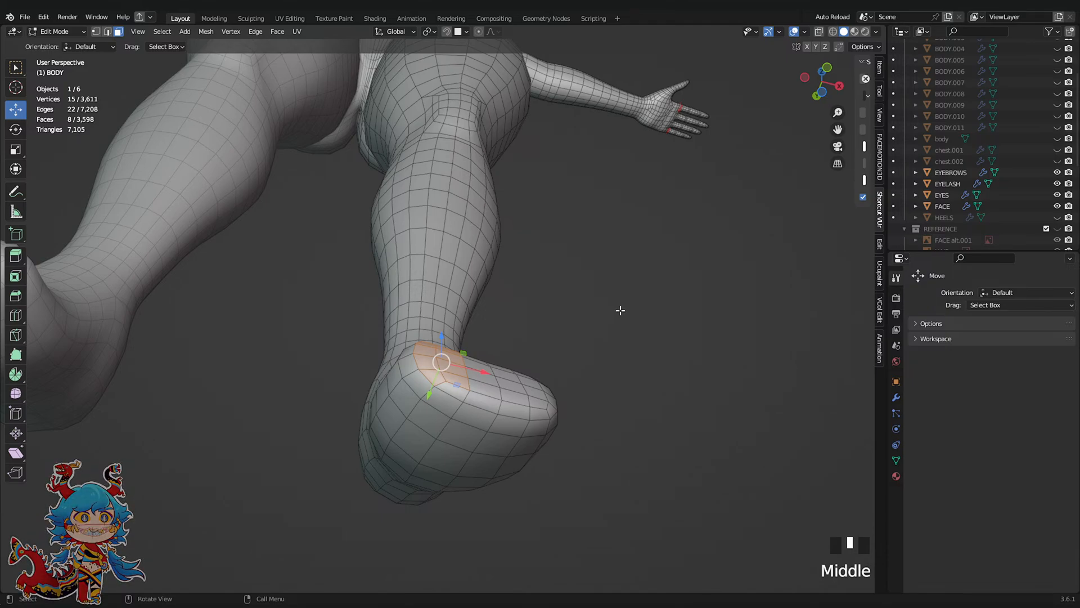
scroll(620, 315, up, 2)
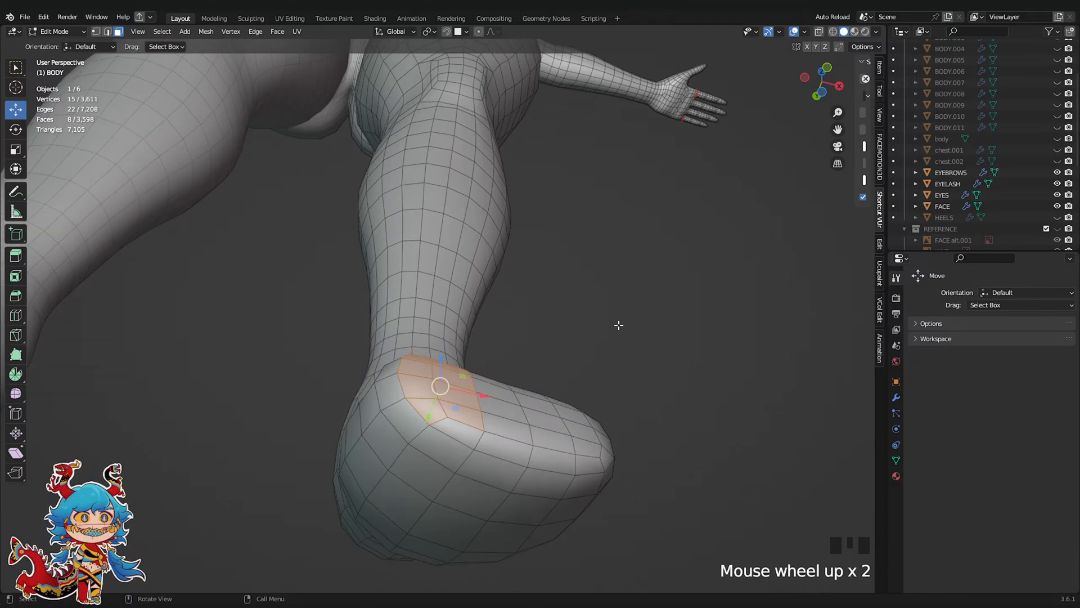
middle_drag(619, 323, 632, 357)
scroll(705, 428, up, 1)
click(705, 428)
Examine the face layout of the toe end from the front, the side and below to plan the toe divisions
scroll(670, 410, down, 1)
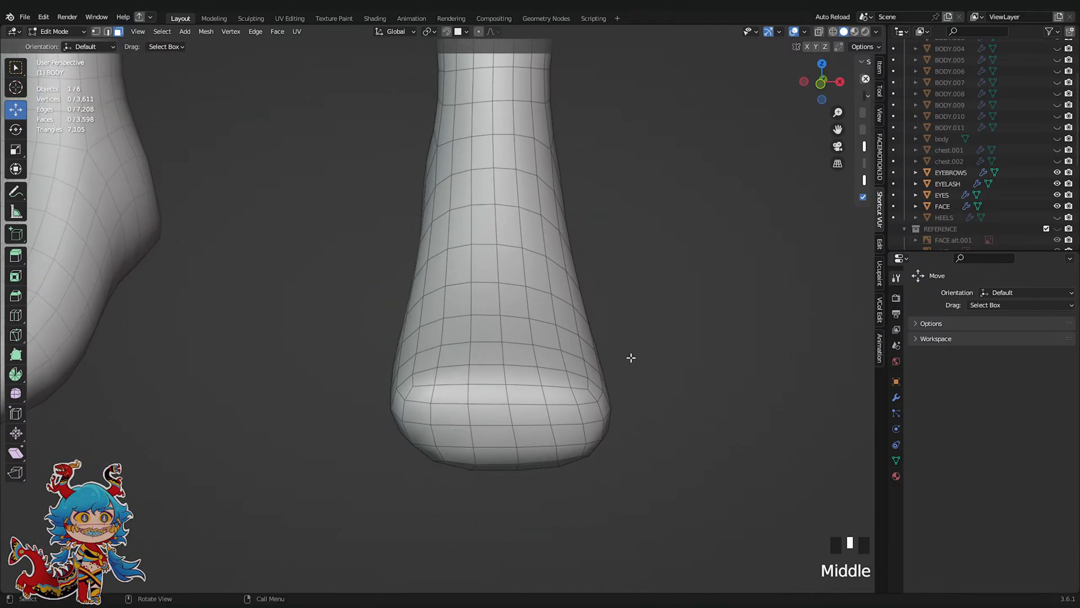
scroll(632, 356, down, 1)
scroll(470, 398, up, 2)
middle_drag(444, 404, 471, 400)
scroll(470, 398, down, 2)
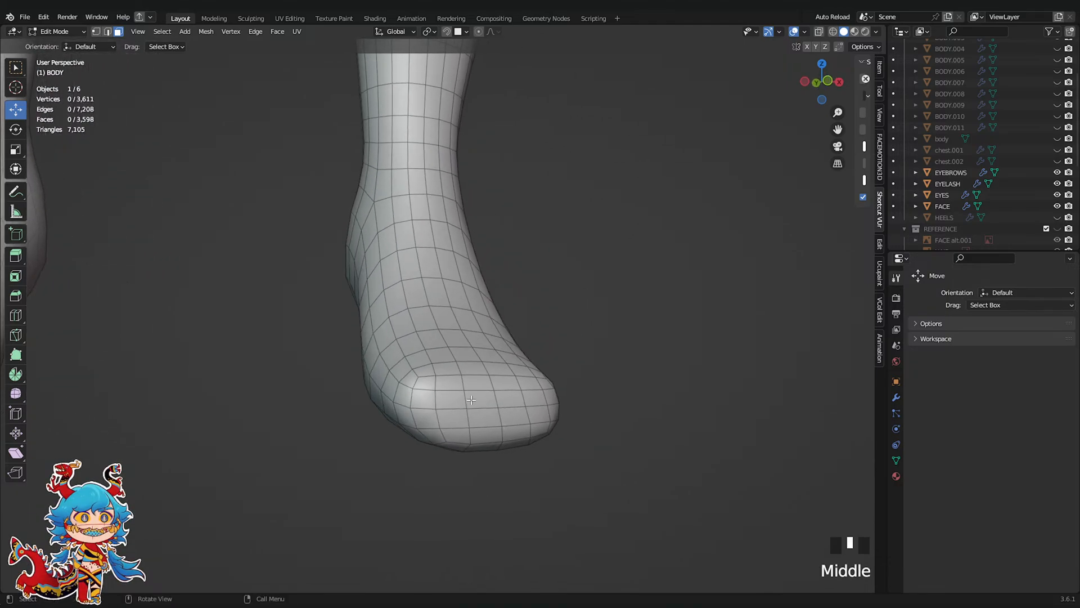
middle_drag(453, 437, 439, 371)
click(629, 379)
scroll(612, 405, up, 3)
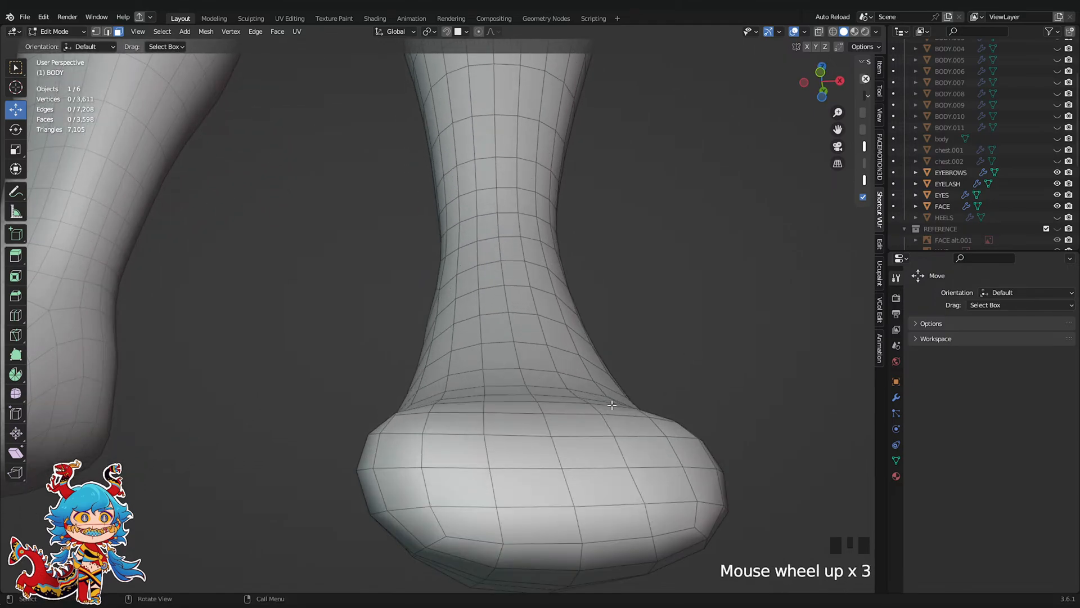
scroll(668, 390, down, 1)
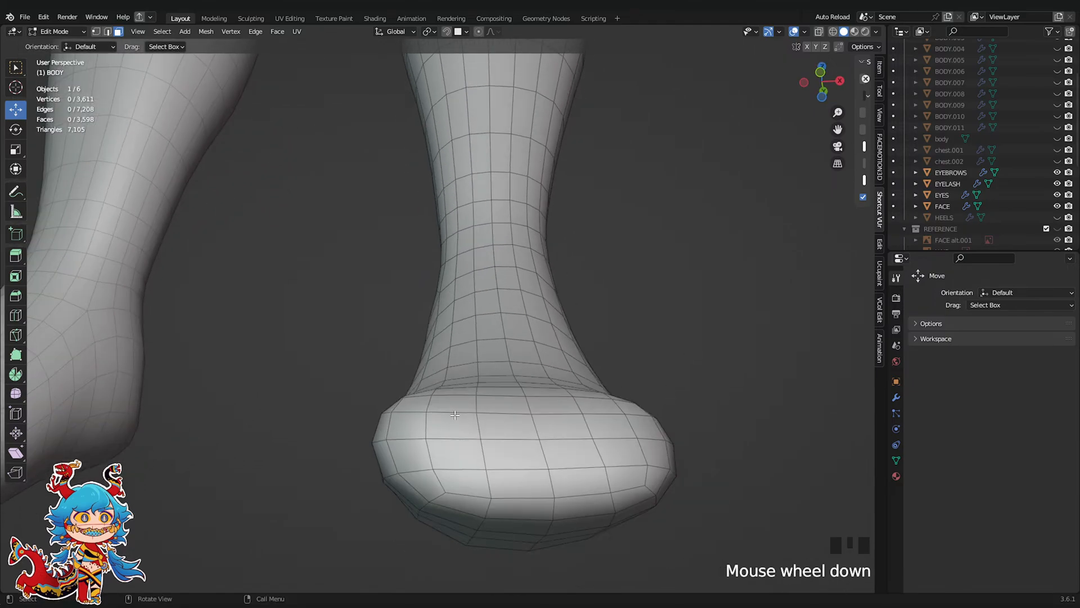
mouse_move(455, 415)
middle_down()
mouse_move(465, 482)
mouse_move(455, 410)
mouse_move(469, 410)
middle_up()
drag(406, 387, 464, 467)
scroll(480, 440, down, 2)
middle_drag(480, 440, 467, 476)
click(467, 475)
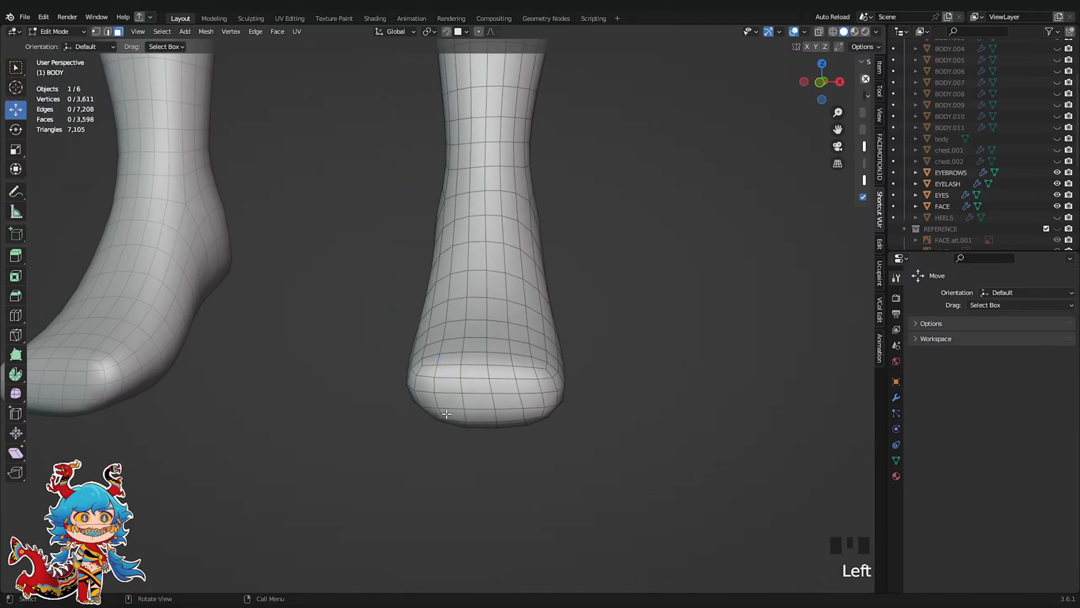
Select the eight faces at the inner part of the toe end and extrude them forward as the big toe
scroll(508, 387, up, 2)
drag(422, 396, 456, 453)
middle_drag(457, 453, 550, 490)
key(e)
click(523, 393)
Select the four-face column beside the big toe and extrude it forward as the second toe
middle_drag(524, 394, 484, 394)
drag(497, 450, 498, 452)
middle_drag(499, 452, 517, 379)
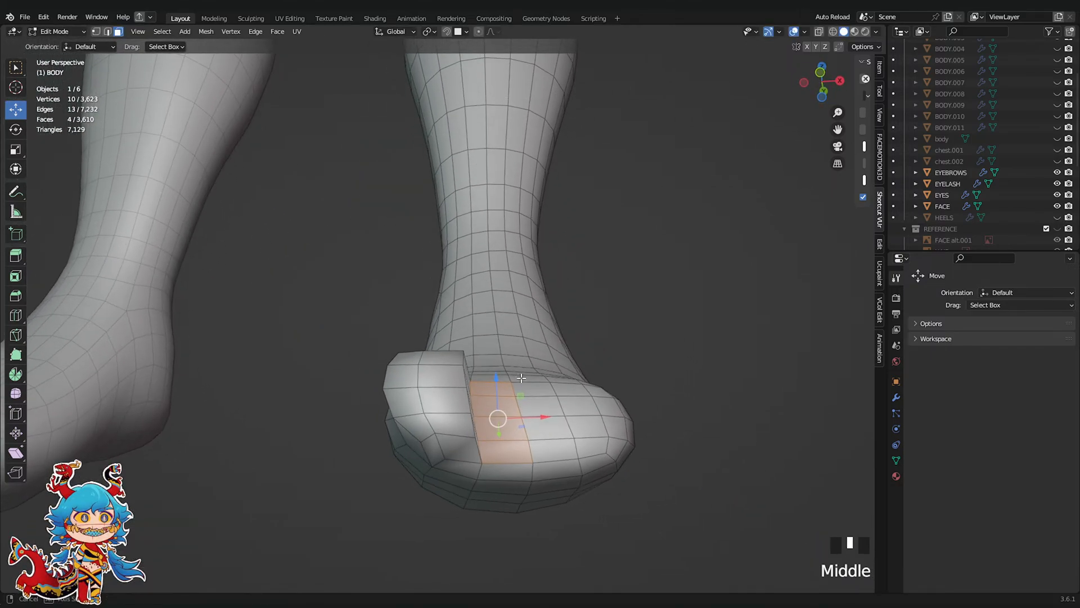
key(e)
click(519, 336)
Select the next four-face column and extrude it about 0.39 m as the third toe
middle_drag(518, 335, 530, 410)
drag(528, 382, 553, 420)
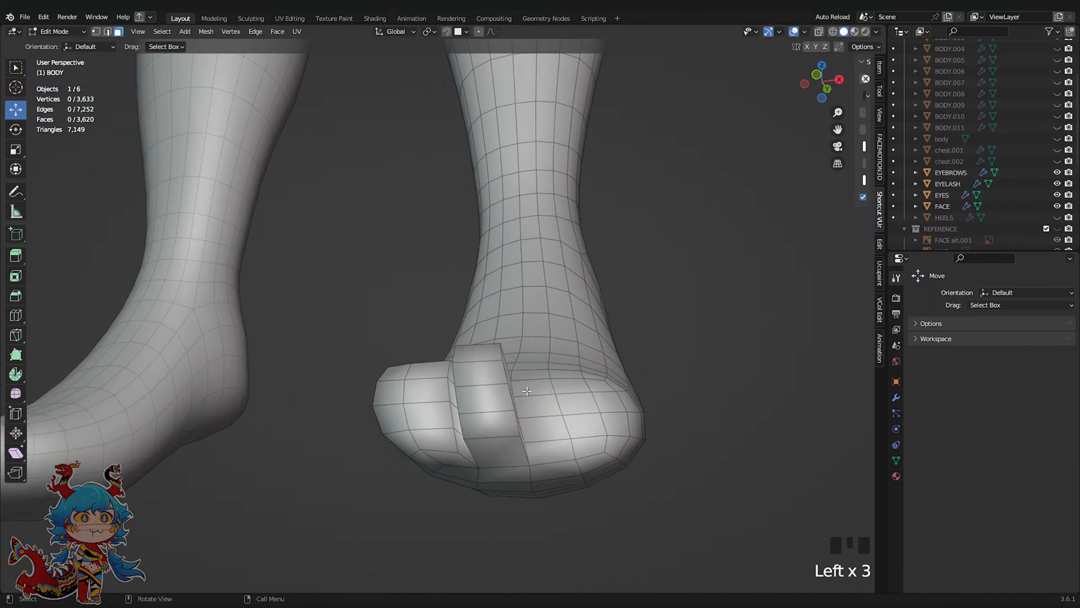
drag(544, 444, 545, 445)
key(e)
click(555, 380)
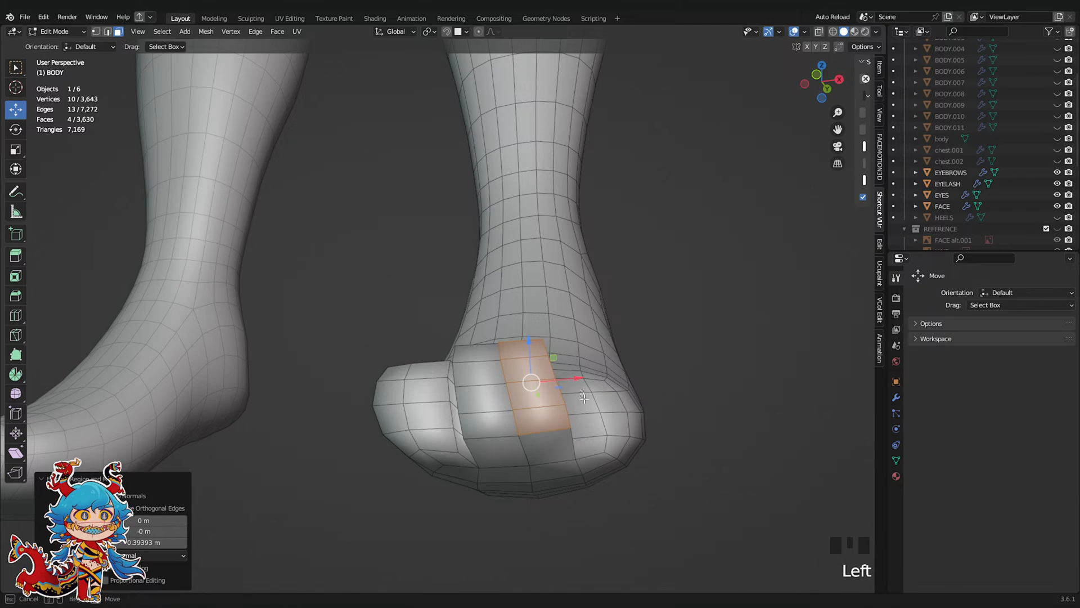
Extrude the remaining two four-face columns forward as the fourth and little toes
key(e)
click(622, 356)
mouse_move(622, 357)
middle_down()
mouse_move(585, 389)
mouse_move(568, 444)
mouse_move(554, 436)
middle_up()
key(e)
click(595, 366)
Turn on X-ray and add one centred loop cut around the forefoot just behind the toes
scroll(554, 436, down, 2)
key(ctrl+Tab)
middle_drag(509, 408, 491, 424)
key(Tab)
scroll(481, 407, up, 2)
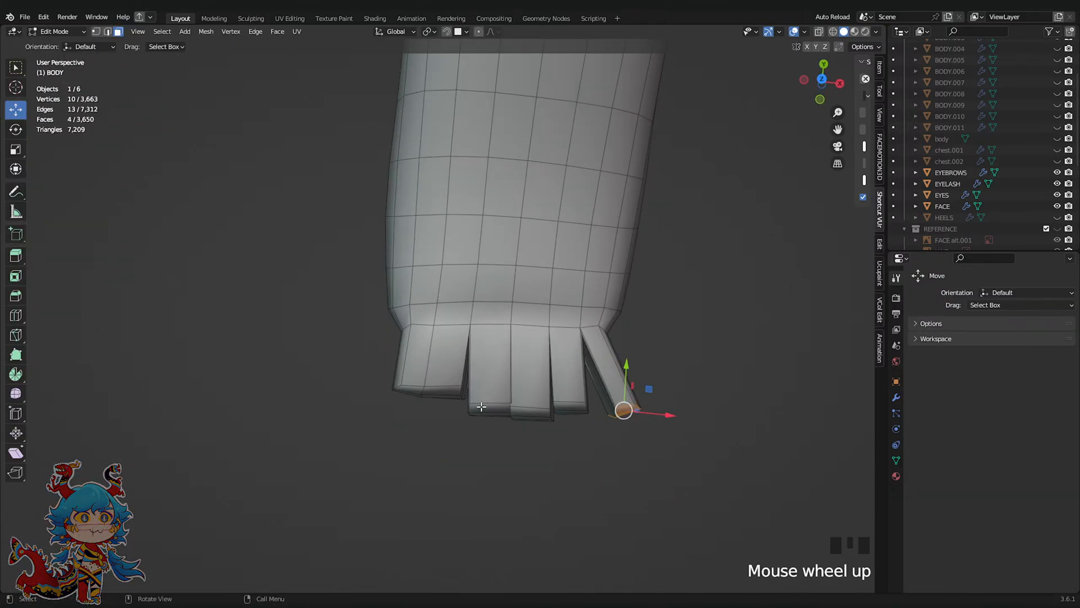
click(818, 31)
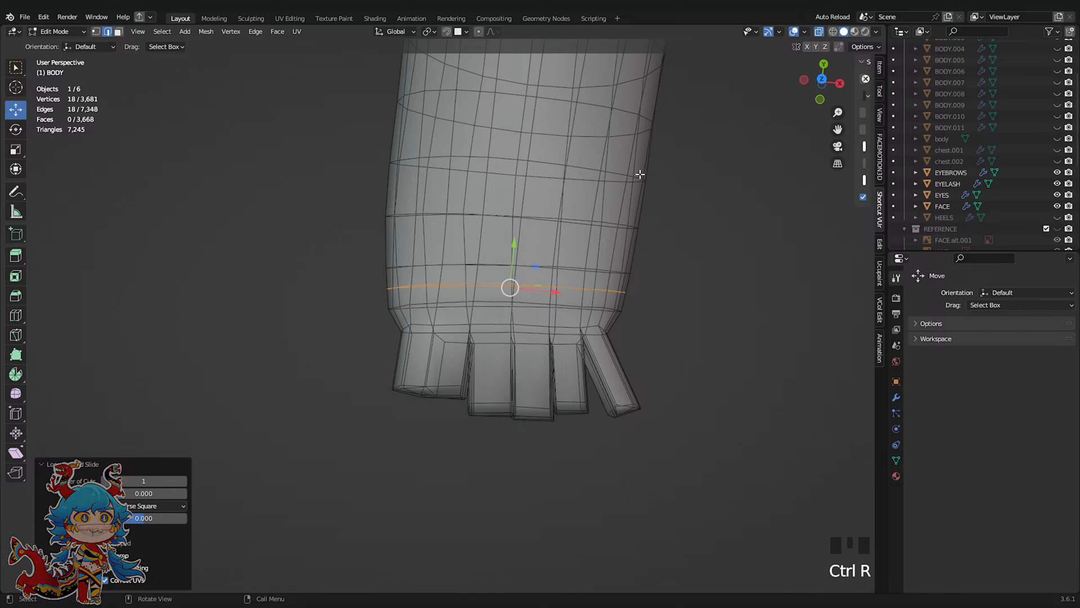
Select the vertices between the big toe and second toe and bevel their edges with a width of 0.0278 m
scroll(640, 175, up, 3)
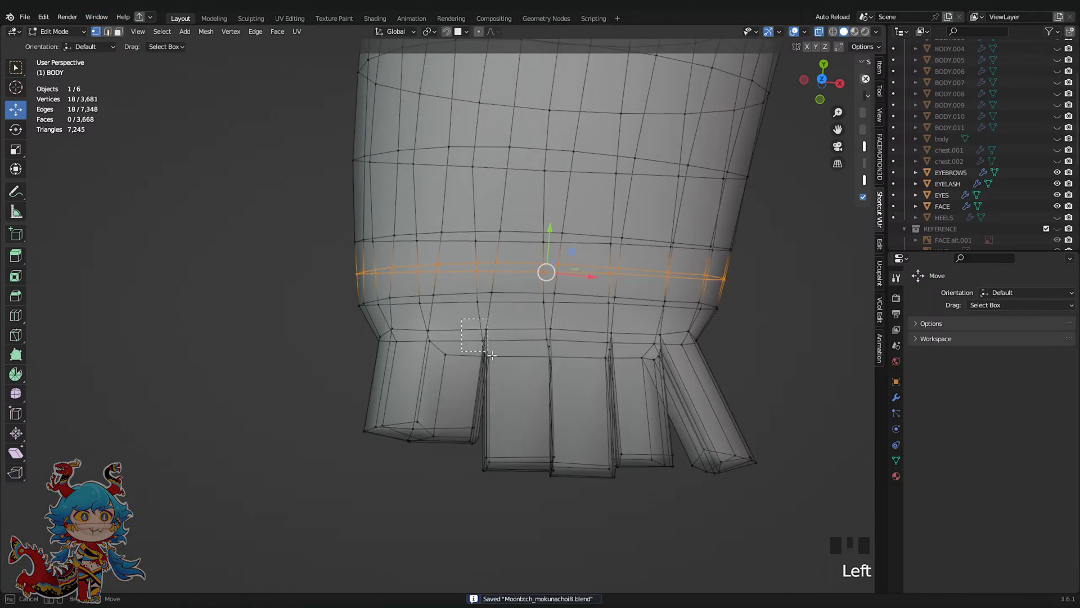
middle_drag(667, 215, 677, 228)
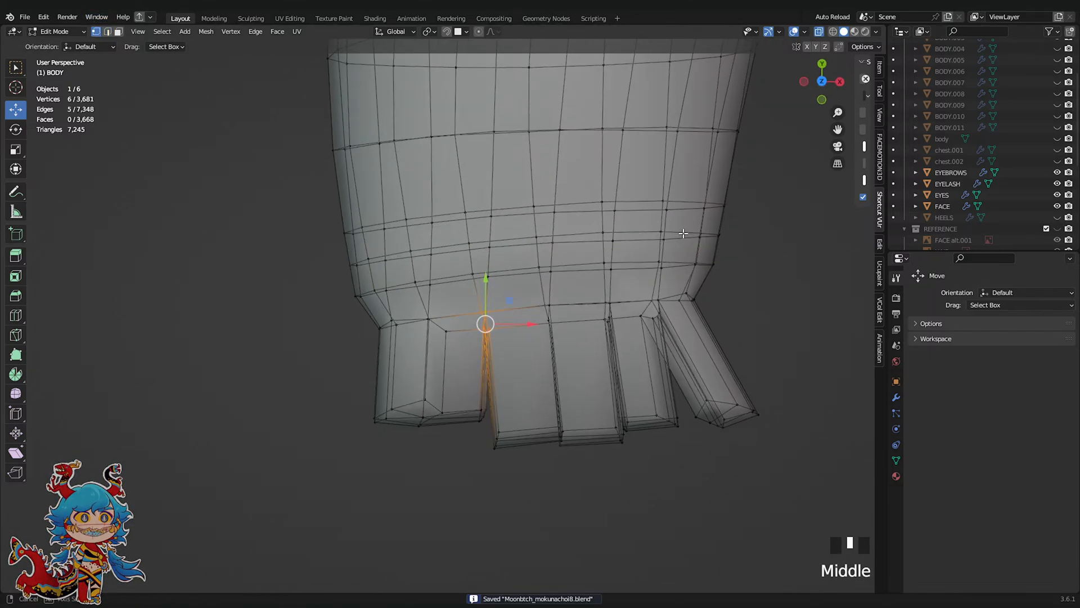
click(610, 279)
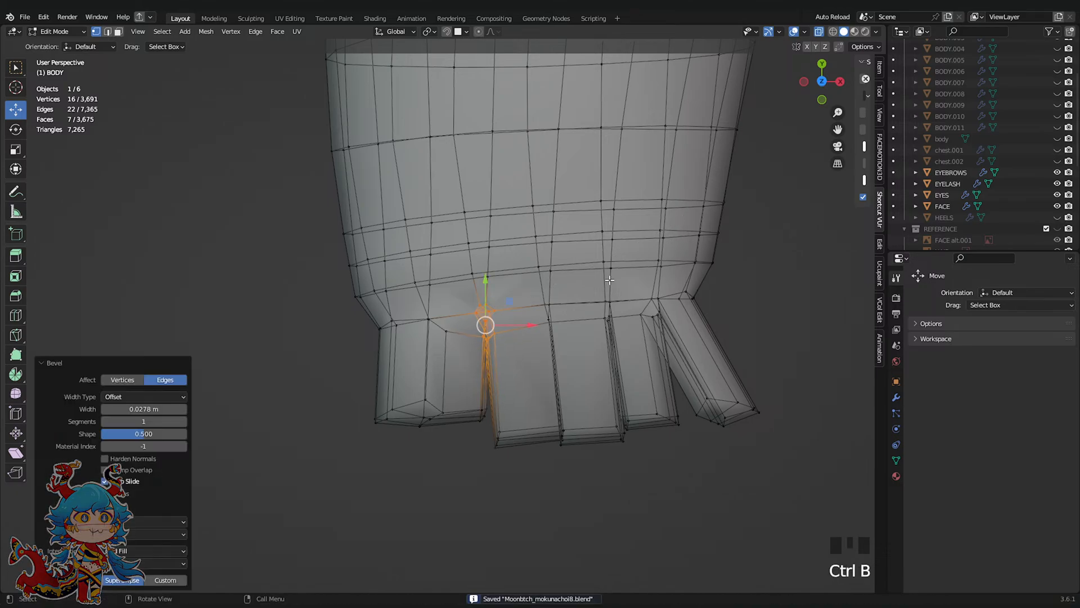
key(ctrl+b)
Bevel the edges in the gap between the second and third toes, and those between the third and fourth toes with a 0.0237 m width
drag(549, 315, 611, 286)
click(639, 301)
key(ctrl+b)
click(644, 300)
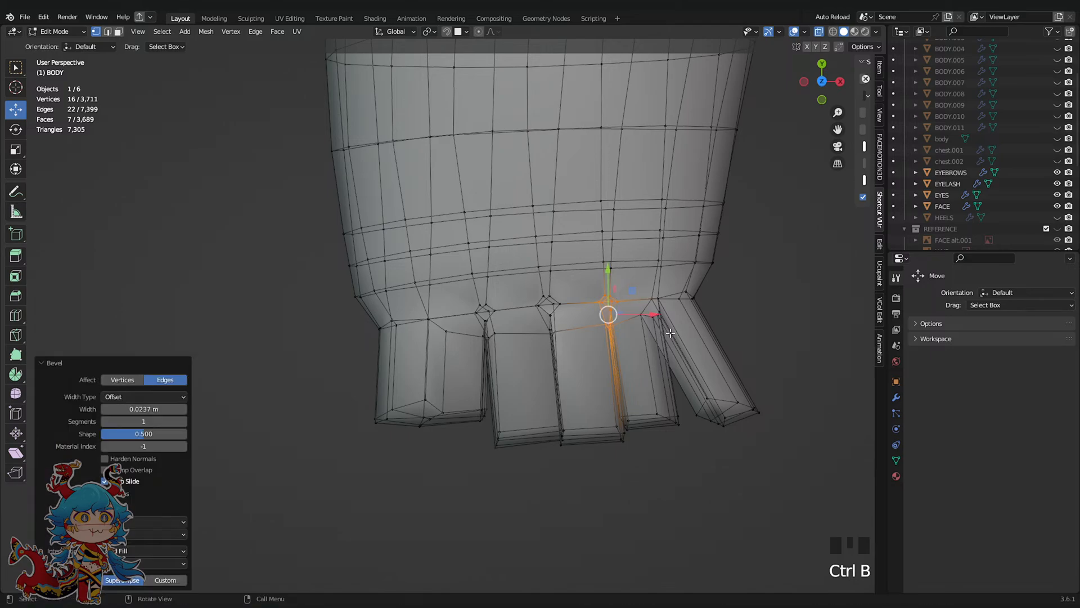
Select the vertices between the fourth and little toes and bevel their edges with a width of 0.0315 m
drag(633, 294, 633, 294)
scroll(736, 313, down, 2)
middle_drag(735, 313, 661, 249)
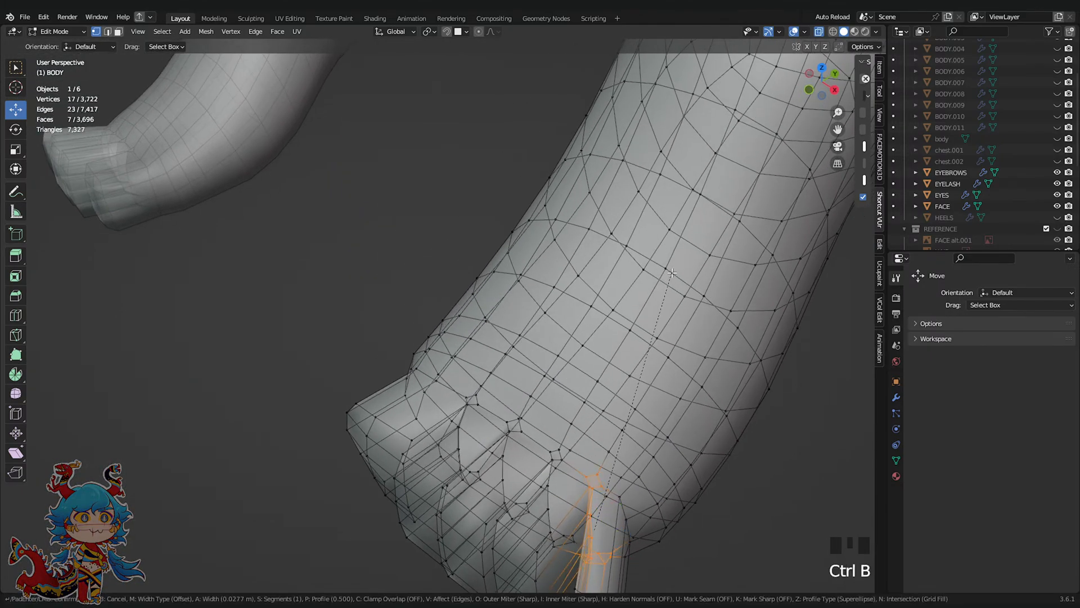
click(672, 272)
Turn off X-ray and save the file
click(841, 32)
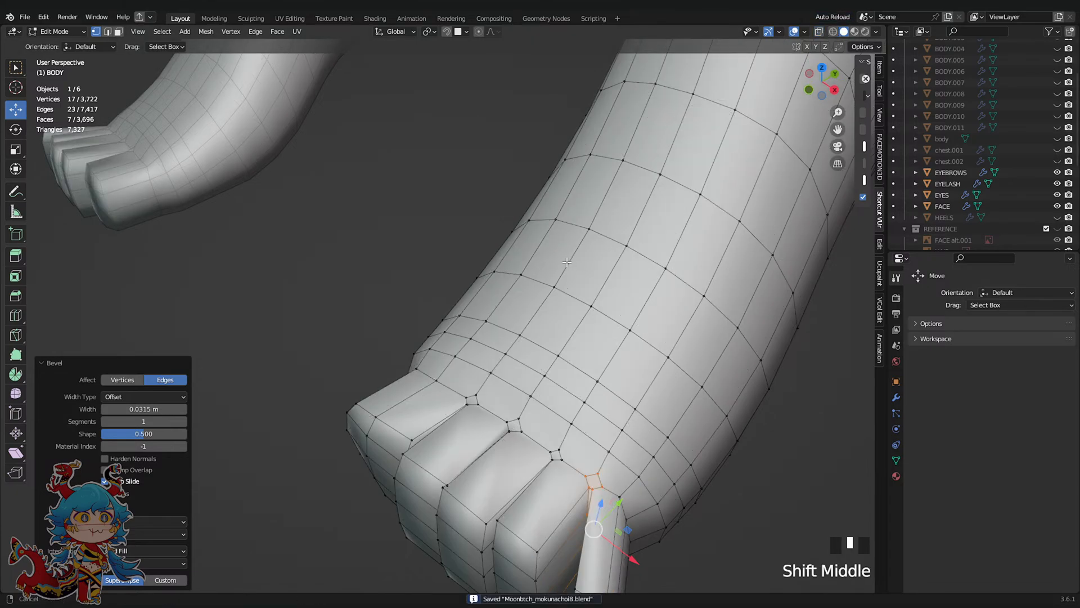
shift+middle_drag(566, 262, 544, 227)
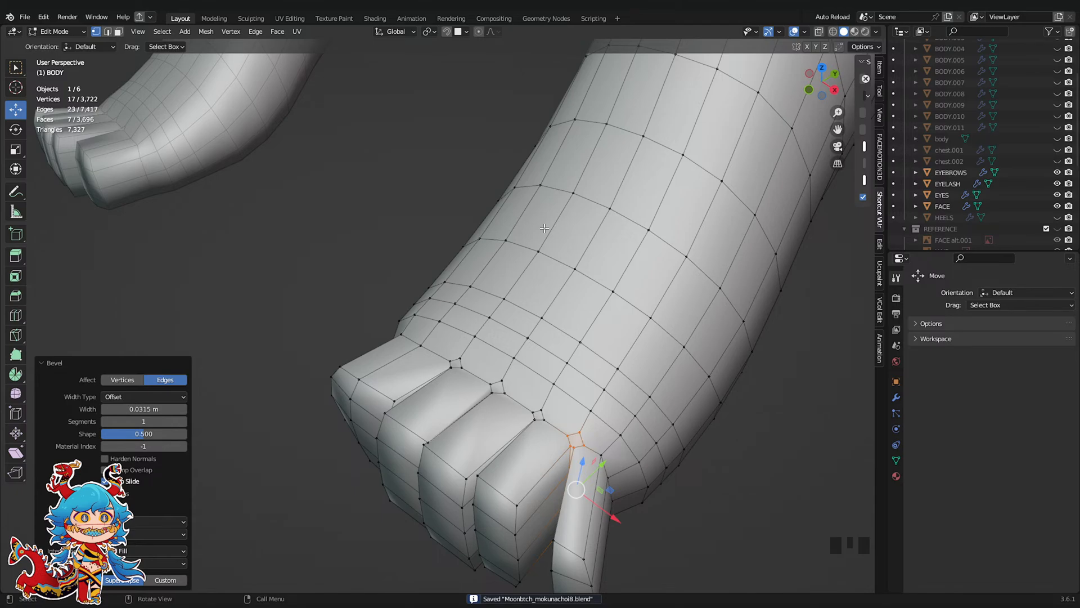
scroll(508, 307, up, 3)
key(ctrl+s)
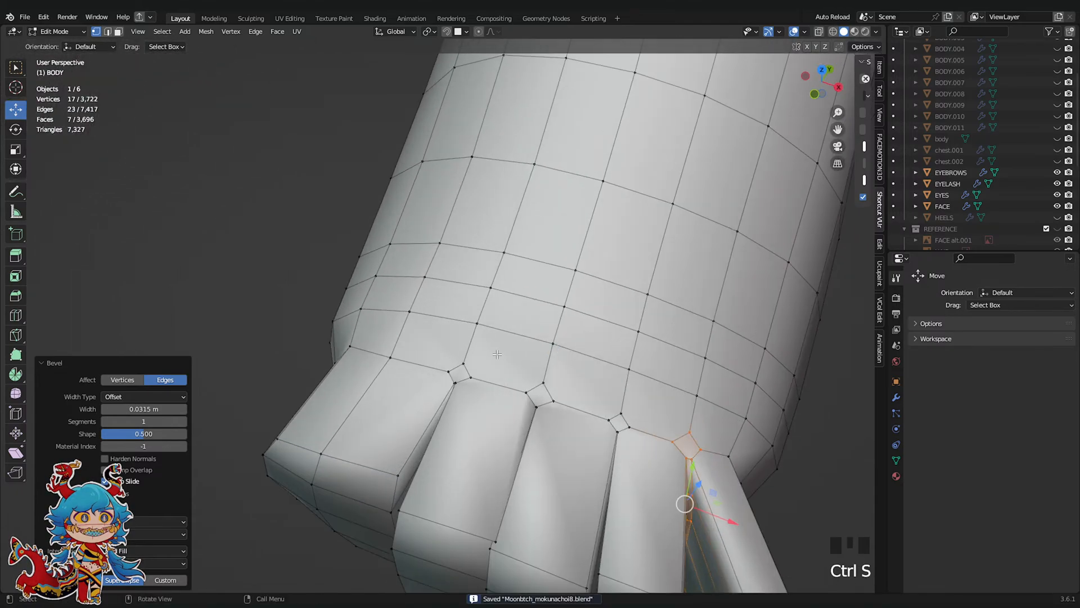
On top of the foot, merge the rear bevel vertex of the first two toe gaps into the loop vertex behind each, using At Last
click(506, 325)
shift+click(506, 325)
right_click(630, 297)
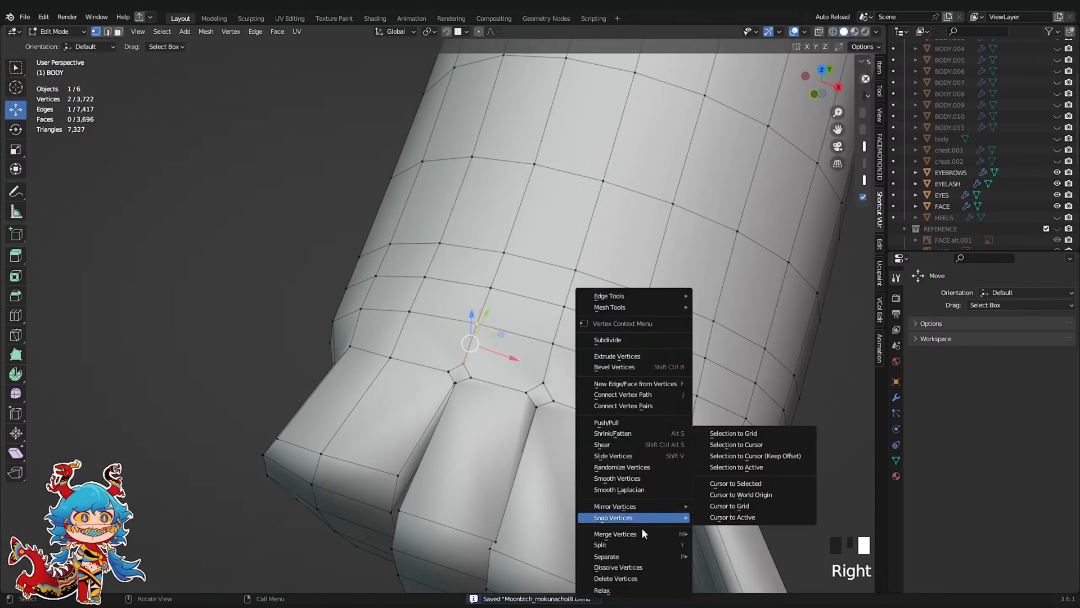
mouse_move(660, 531)
click(716, 526)
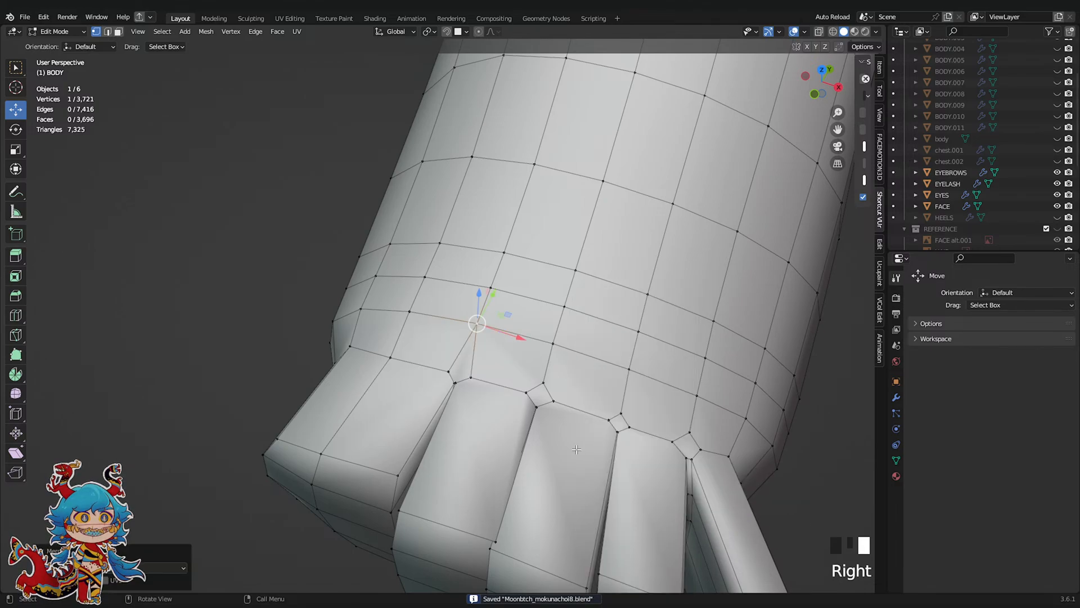
shift+click(595, 346)
shift+middle_drag(595, 345, 477, 320)
right_click(507, 271)
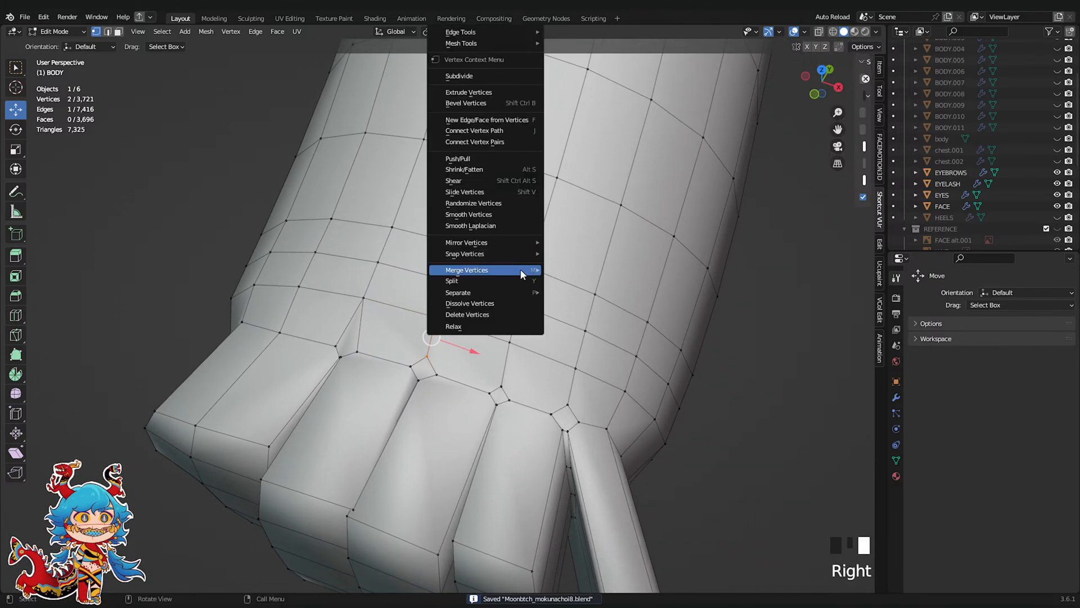
mouse_move(515, 275)
click(589, 318)
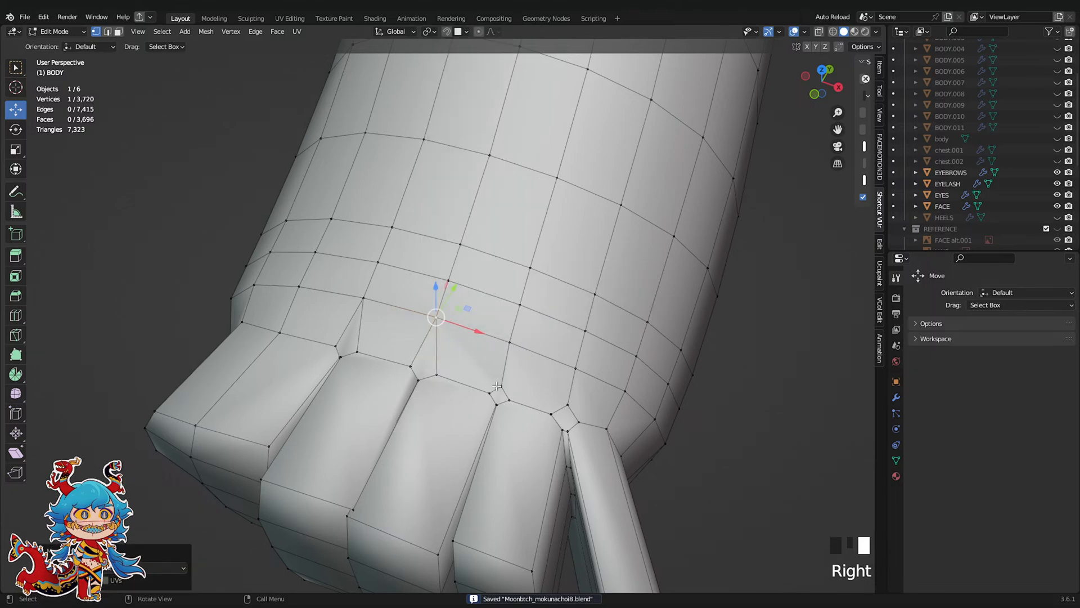
Merge the rear bevel vertices of the third and fourth toe gaps on top of the foot into the loop vertices behind them, using At Last
shift+click(501, 386)
right_click(568, 343)
mouse_move(610, 346)
click(646, 389)
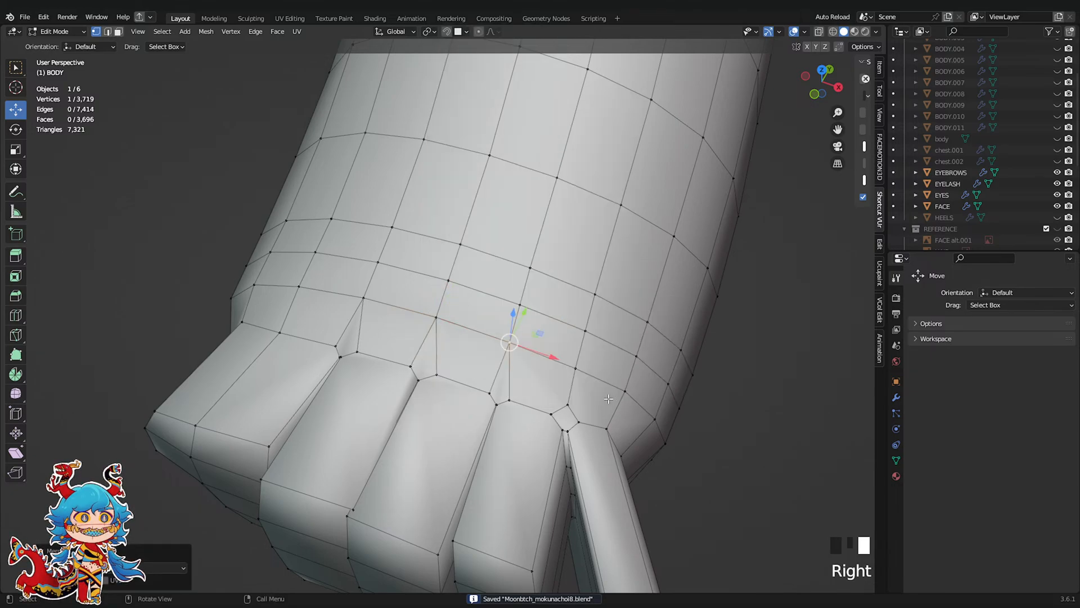
click(568, 404)
shift+click(576, 369)
right_click(643, 376)
mouse_move(646, 375)
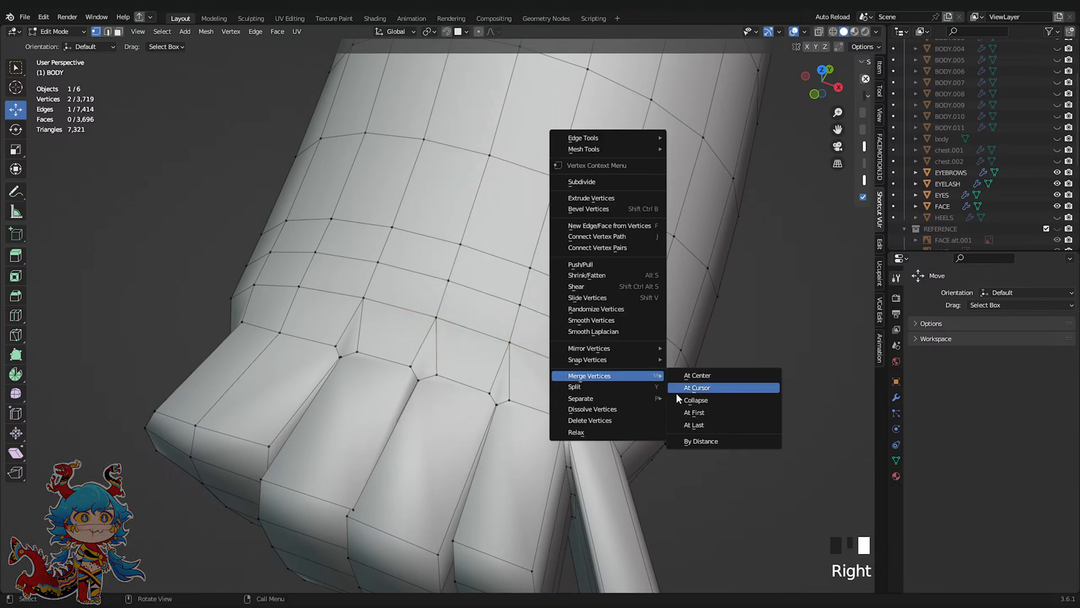
click(702, 426)
On the sole, merge the rear bevel vertices of the first two toe gaps into the loop vertices behind them, using At Last
scroll(677, 431, down, 3)
middle_drag(677, 432, 530, 332)
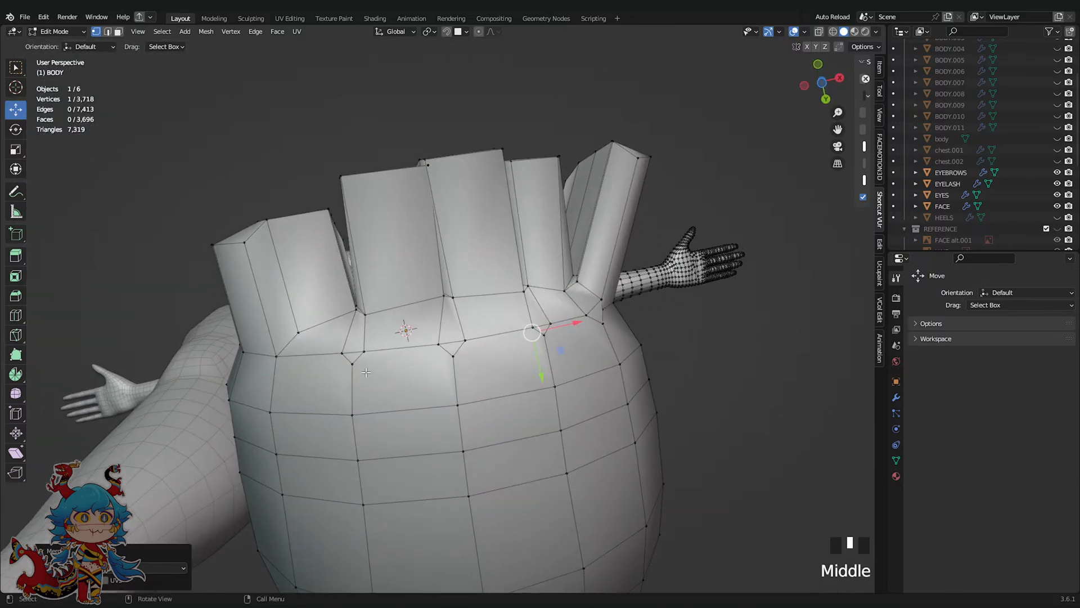
right_click(530, 355)
mouse_move(527, 353)
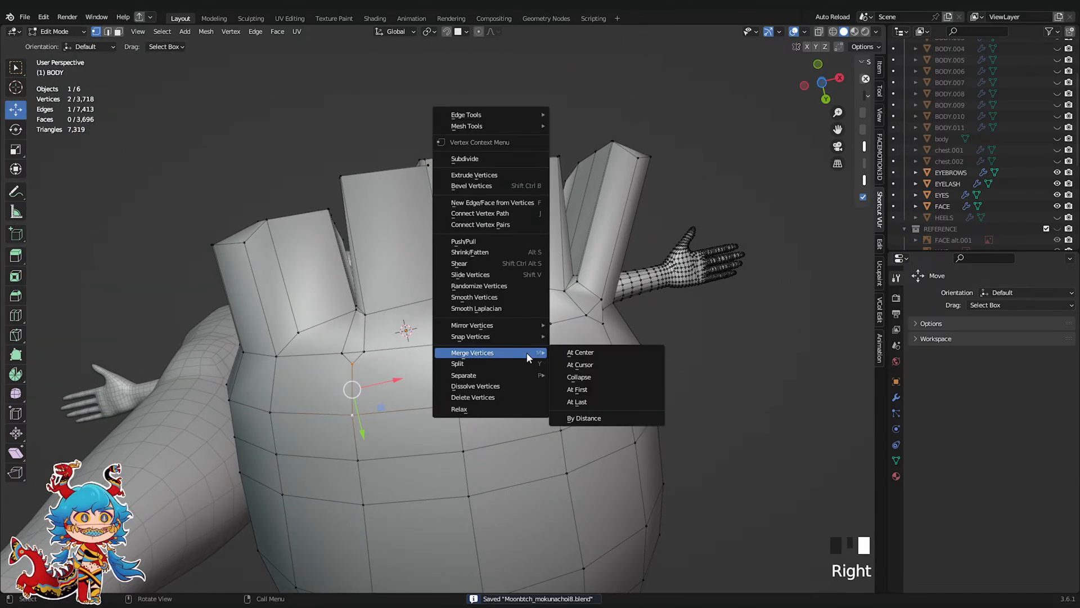
click(579, 403)
shift+click(460, 401)
right_click(575, 327)
mouse_move(578, 325)
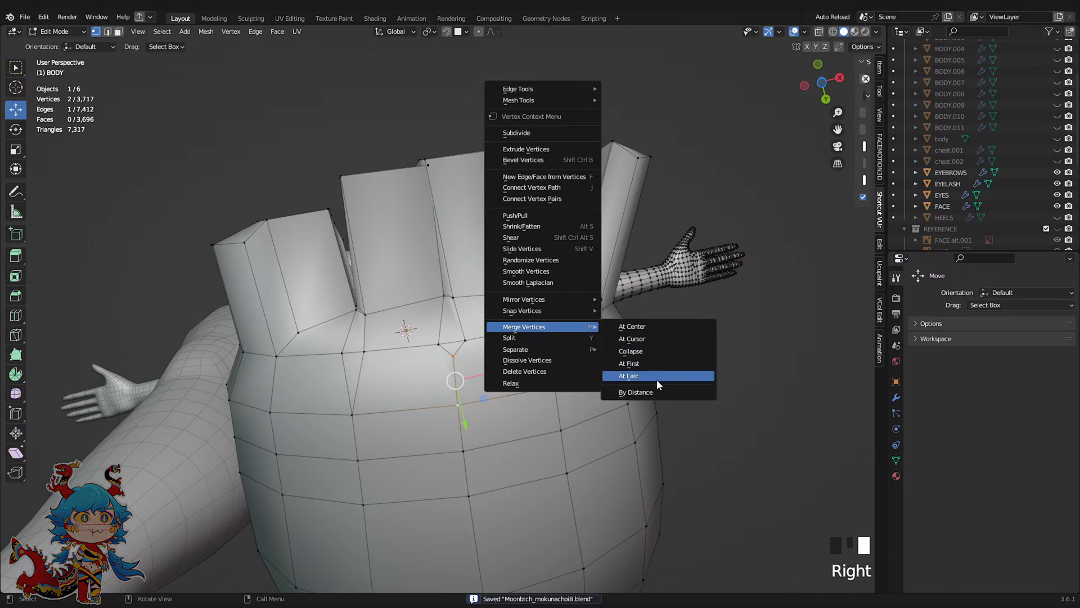
click(656, 376)
Merge the rear bevel vertices of the remaining two toe gaps on the sole into the loop vertices behind them, using At Last
right_click(661, 348)
mouse_move(663, 347)
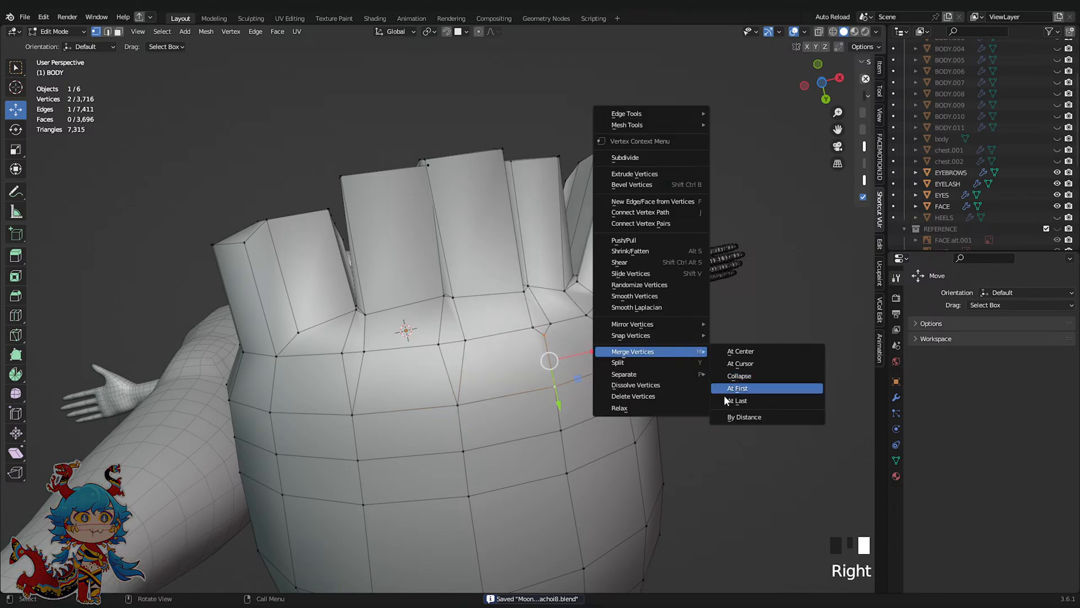
click(739, 387)
shift+click(626, 367)
right_click(641, 351)
mouse_move(724, 354)
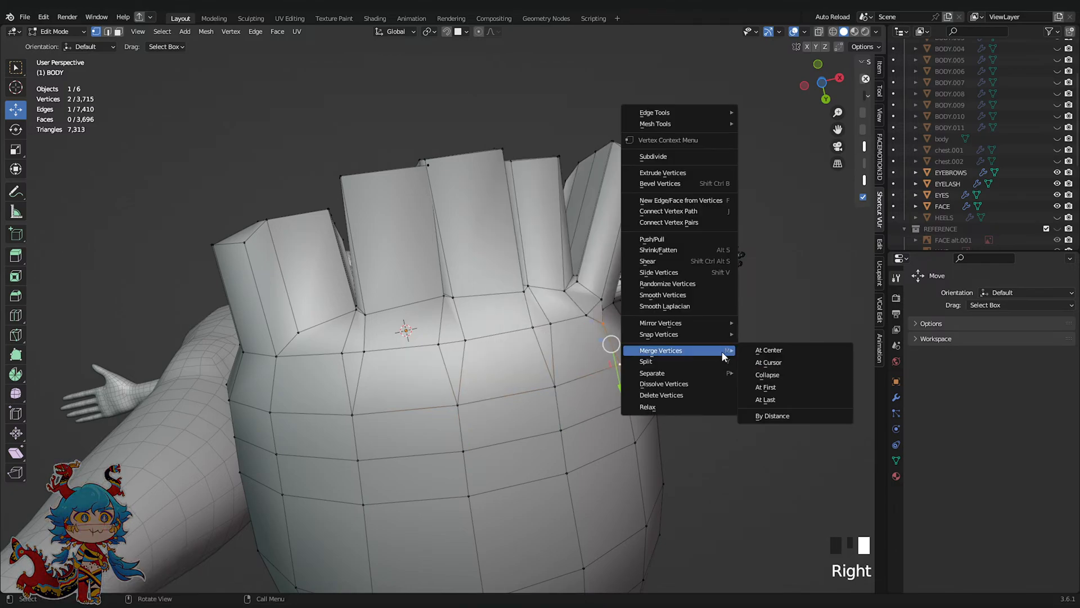
click(765, 400)
Cut an edge with the Knife across each of the four toe gaps on top of the foot, connecting the bases of neighbouring toes
middle_drag(704, 313, 673, 394)
scroll(673, 393, down, 3)
scroll(599, 394, up, 3)
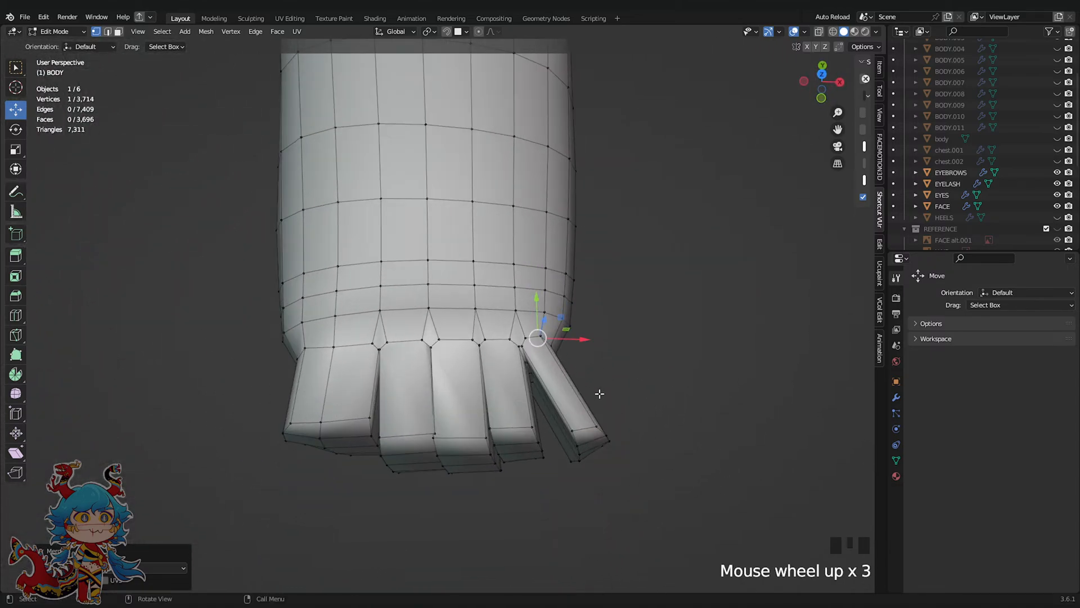
scroll(46, 225, up, 1)
click(16, 335)
scroll(120, 361, up, 5)
key(ctrl+s)
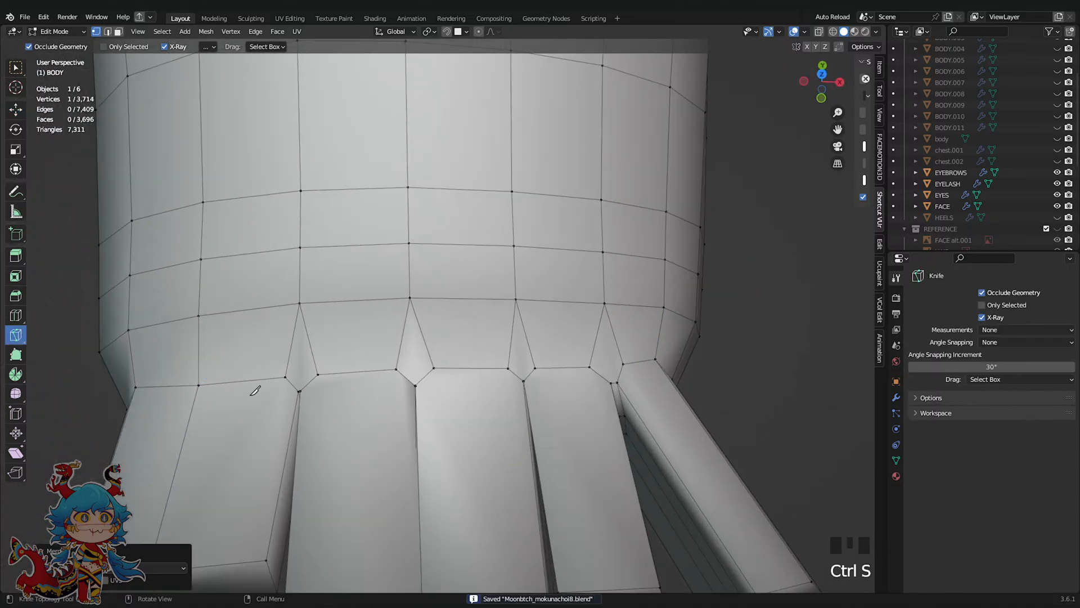
click(322, 375)
key(Return)
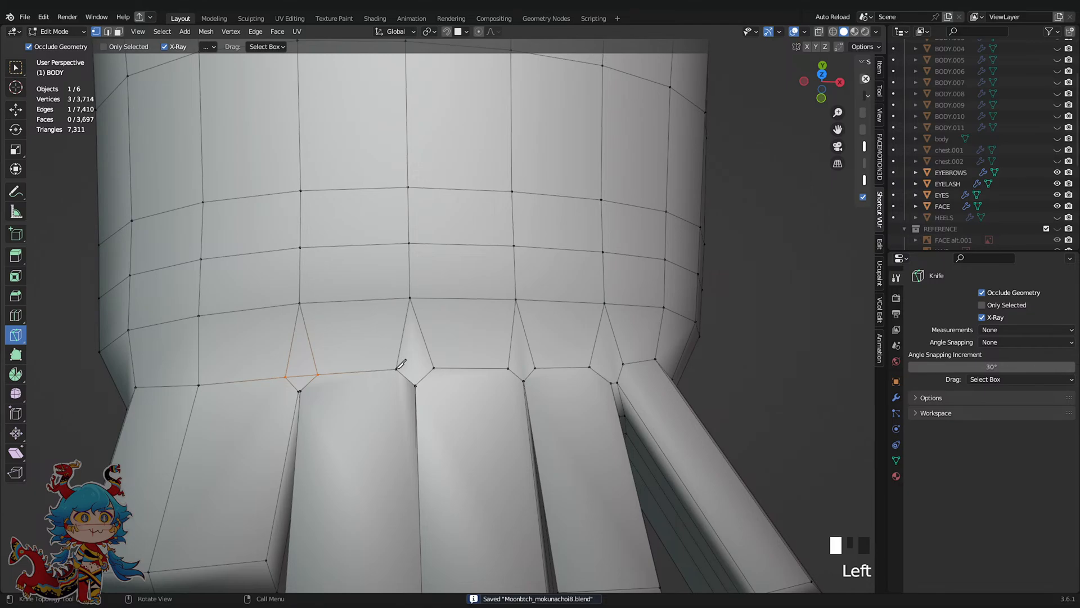
key(Return)
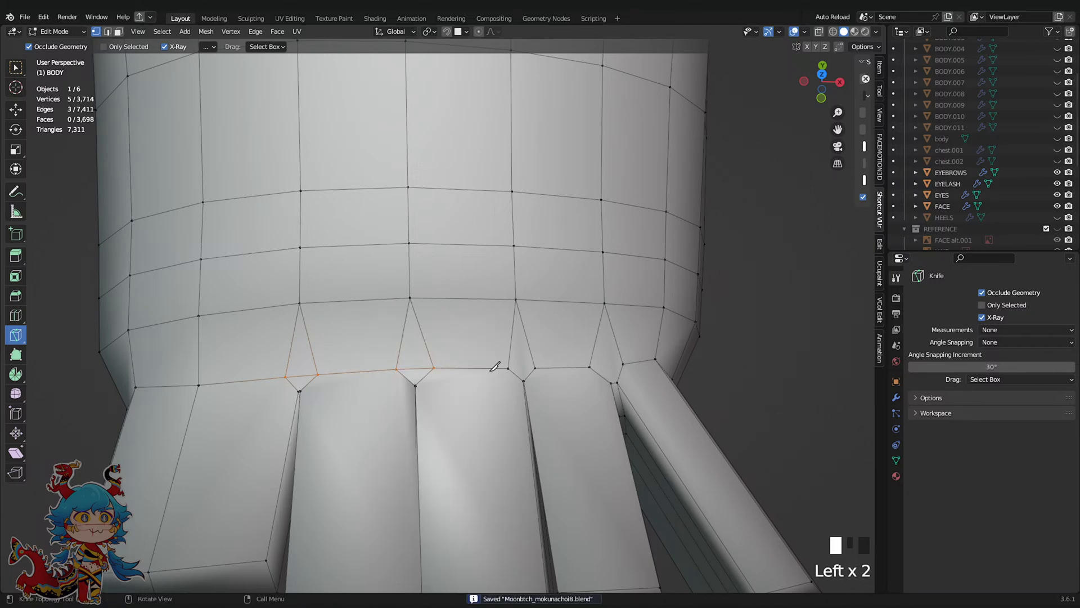
click(535, 368)
key(Return)
click(624, 363)
key(Return)
scroll(624, 363, down, 5)
middle_drag(610, 438, 352, 394)
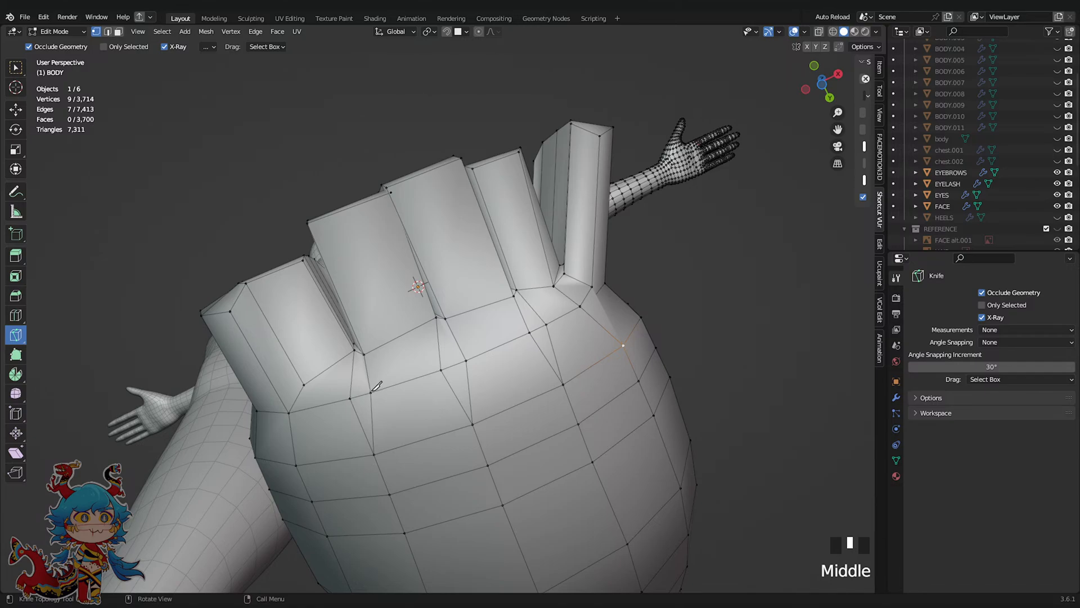
middle_drag(465, 378, 641, 346)
scroll(622, 369, down, 3)
scroll(641, 346, up, 2)
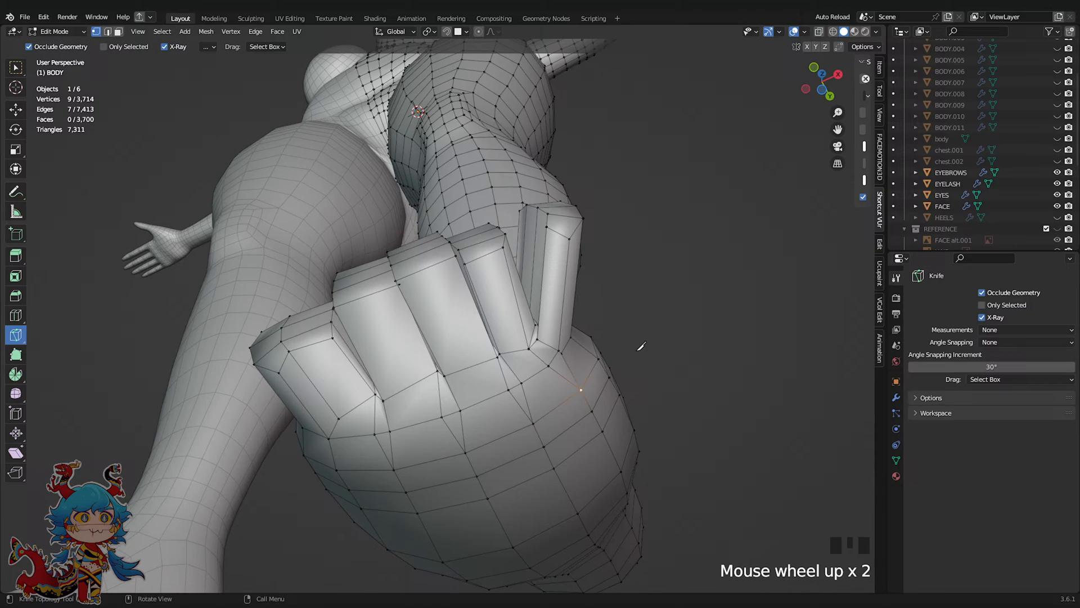
scroll(568, 287, up, 2)
click(567, 288)
right_click(497, 300)
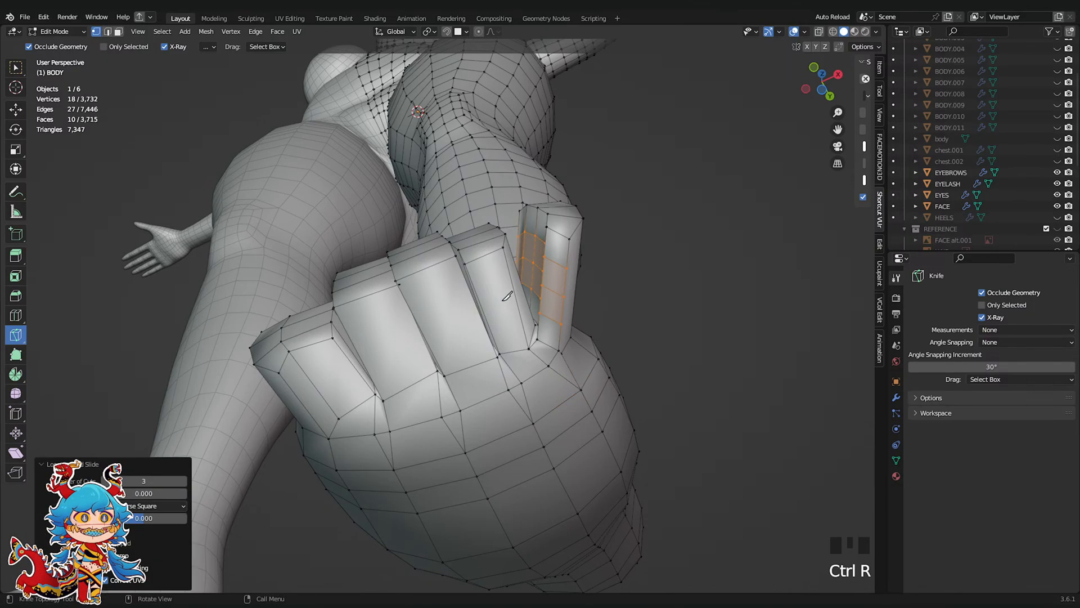
key(ctrl+z)
key(ctrl+z)
key(ctrl+z)
Add three centred loop cuts across each of the second, third and fourth toes
middle_drag(506, 296, 486, 416)
key(ctrl+r)
click(460, 320)
right_click(461, 321)
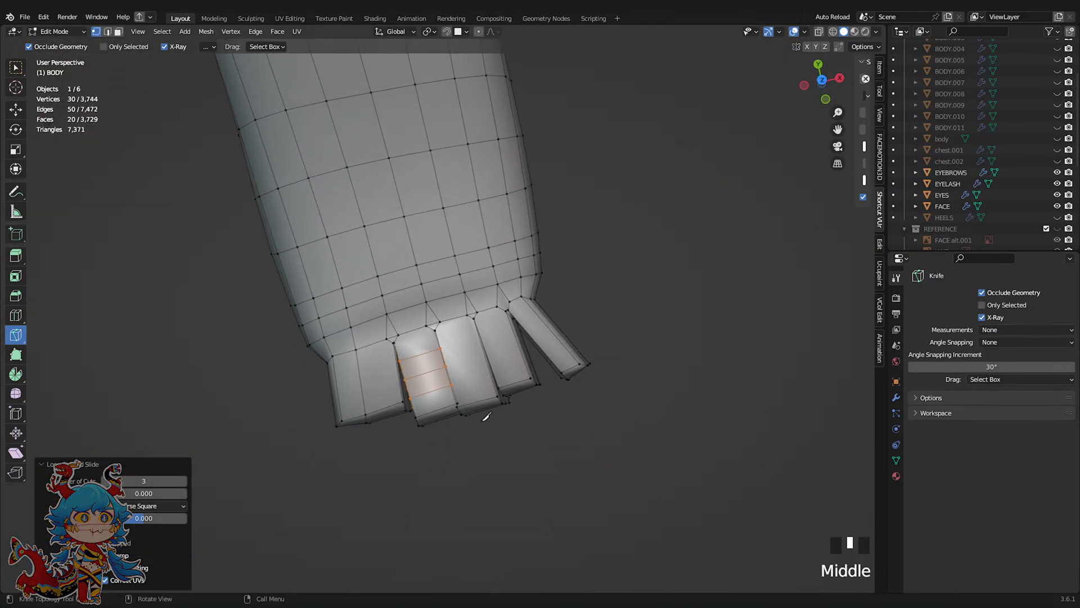
click(471, 359)
right_click(471, 359)
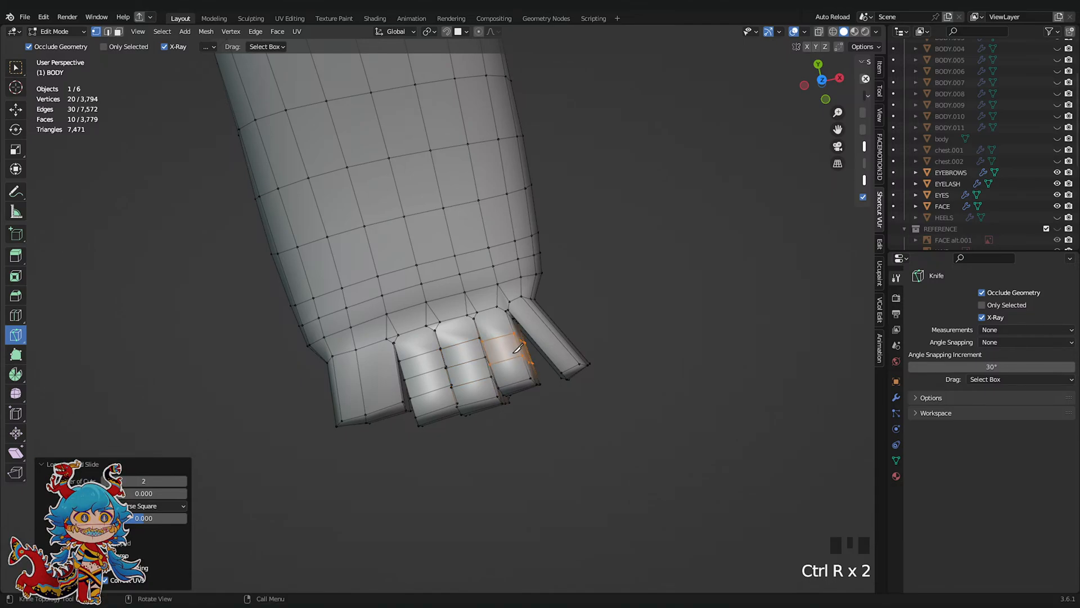
key(ctrl+z)
key(ctrl+r)
click(515, 344)
right_click(515, 344)
Add three centred loop cuts to the outer side of the little toe and three more to its inner side
key(ctrl+r)
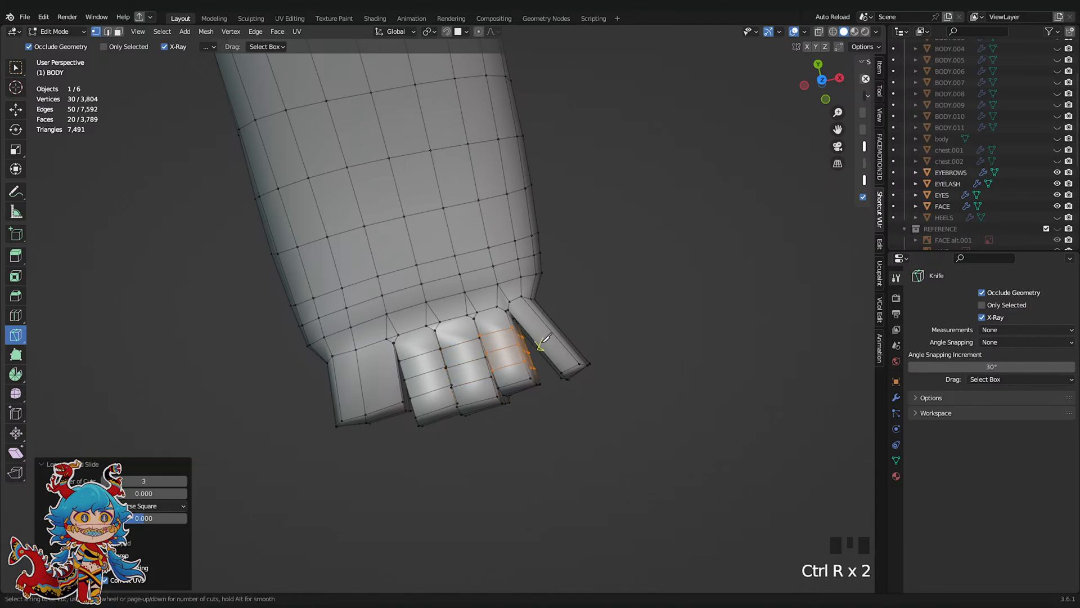
middle_drag(565, 313, 468, 195)
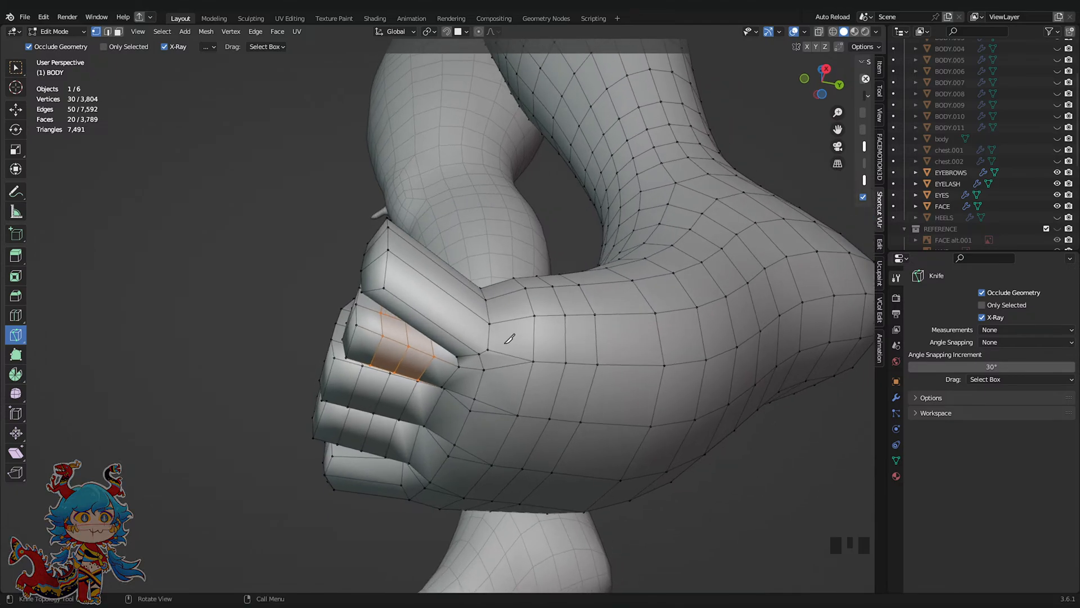
click(485, 364)
middle_drag(485, 364, 495, 389)
click(438, 382)
scroll(494, 385, up, 1)
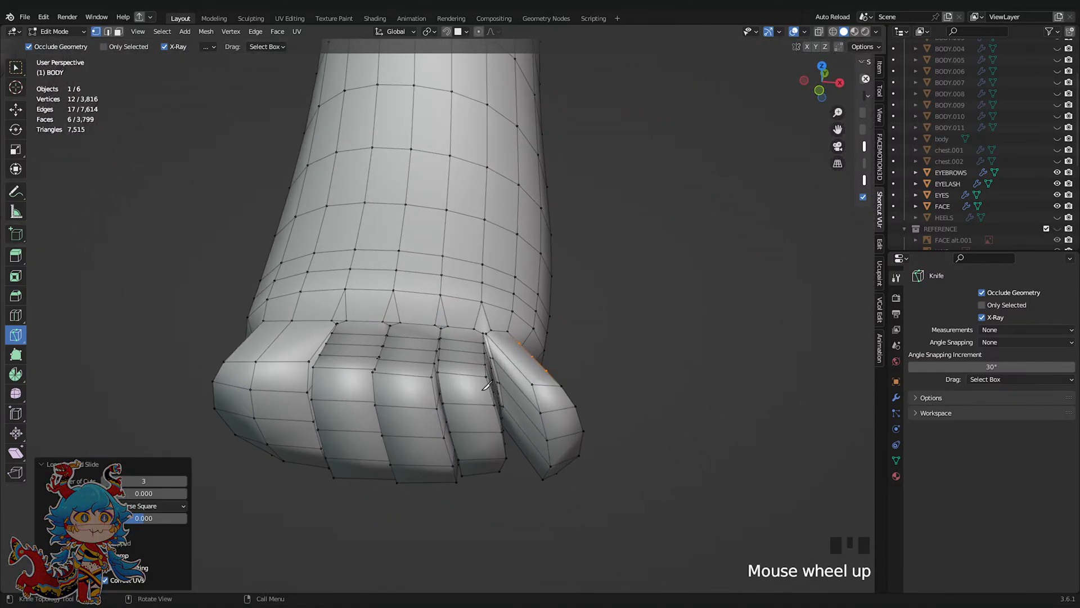
scroll(540, 387, up, 1)
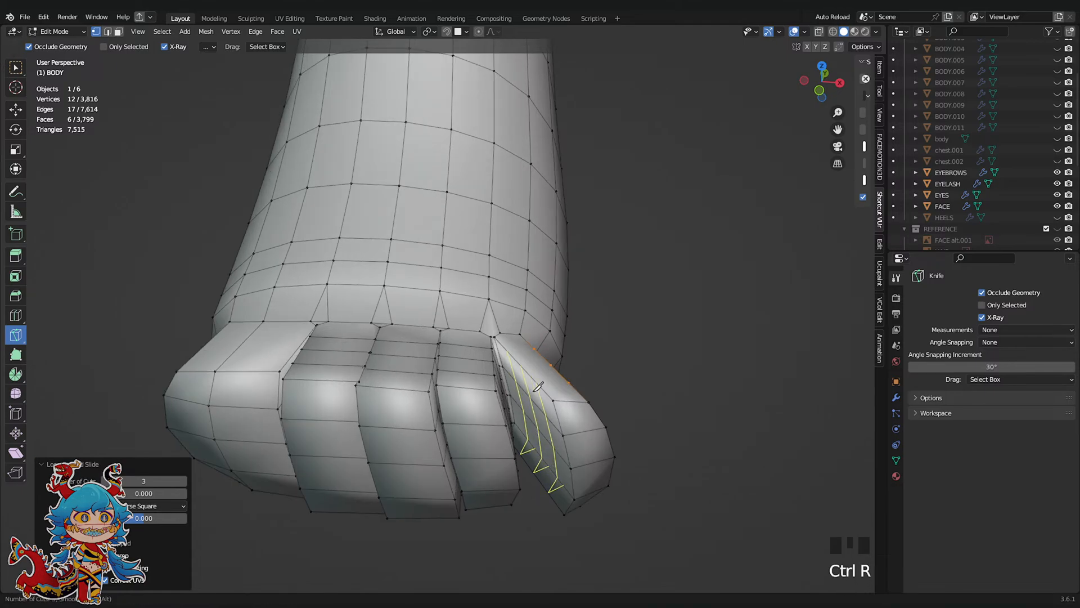
click(538, 387)
middle_drag(538, 387, 546, 407)
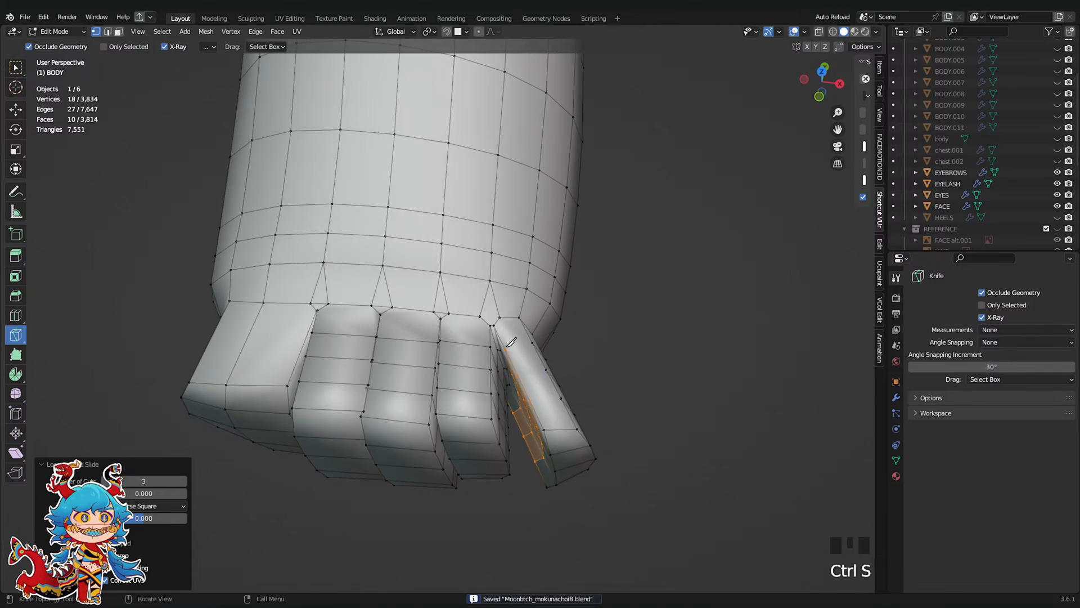
Use the Knife to connect the inner and outer loop cuts across the top of the little toe
click(533, 342)
key(Return)
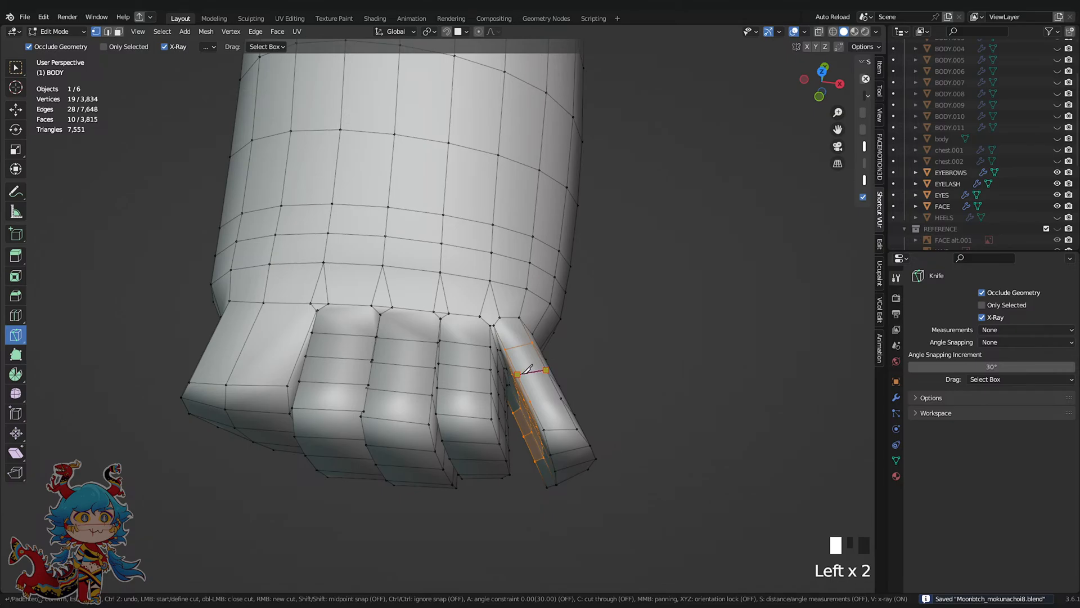
Cut connecting edges across the side and underside of the little toe with the Knife, continuing its existing edge rows
key(Return)
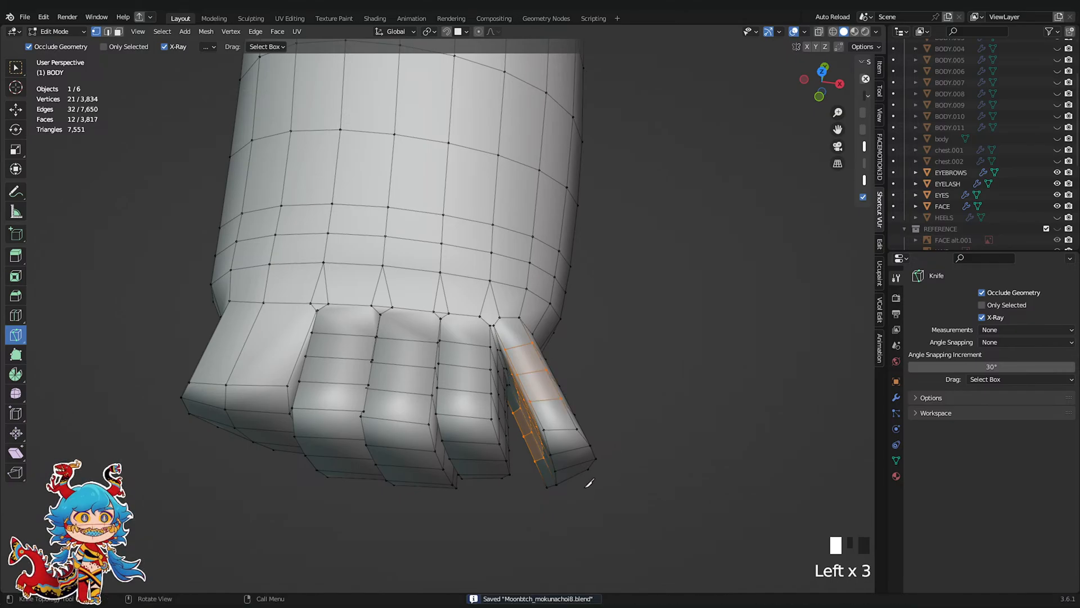
middle_drag(589, 482, 467, 304)
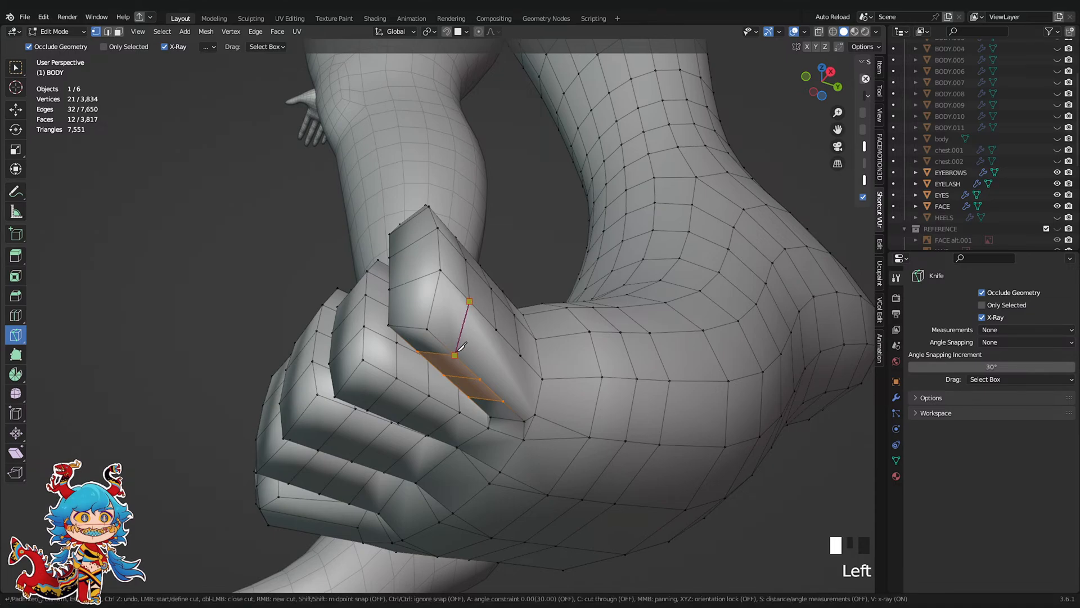
key(Return)
click(497, 329)
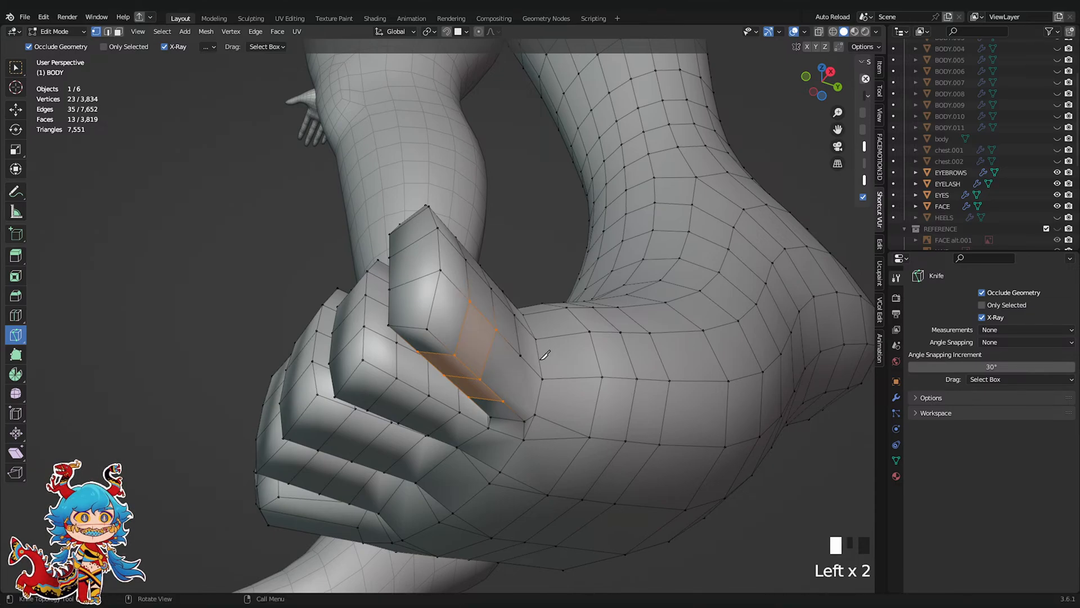
click(520, 355)
click(504, 400)
key(Return)
Add three evenly spaced loop cuts around the big toe and save the file
middle_drag(518, 362, 439, 220)
shift+middle_drag(439, 220, 476, 228)
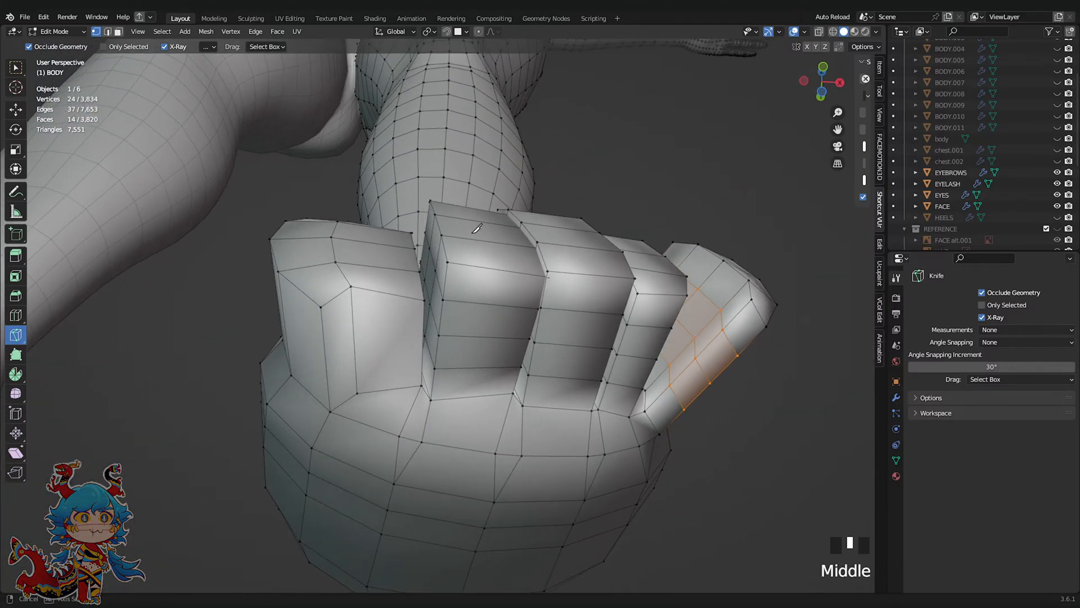
click(352, 342)
middle_drag(354, 340, 449, 413)
key(ctrl+s)
scroll(458, 328, up, 1)
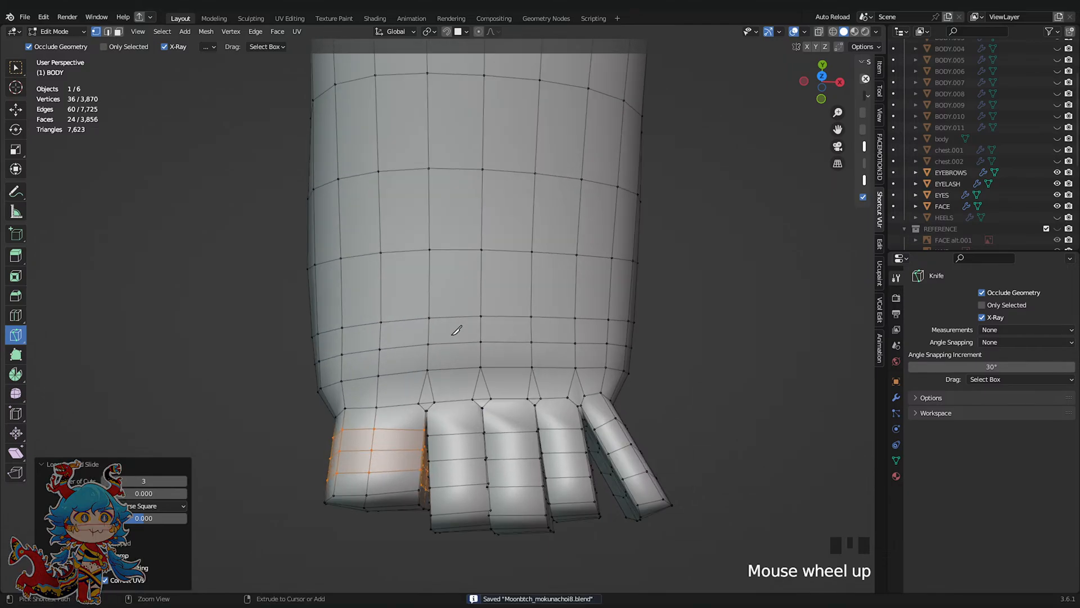
Switch the body mesh to Sculpt Mode and smooth the blocky toes into rounded shapes
scroll(458, 328, down, 3)
scroll(458, 330, up, 2)
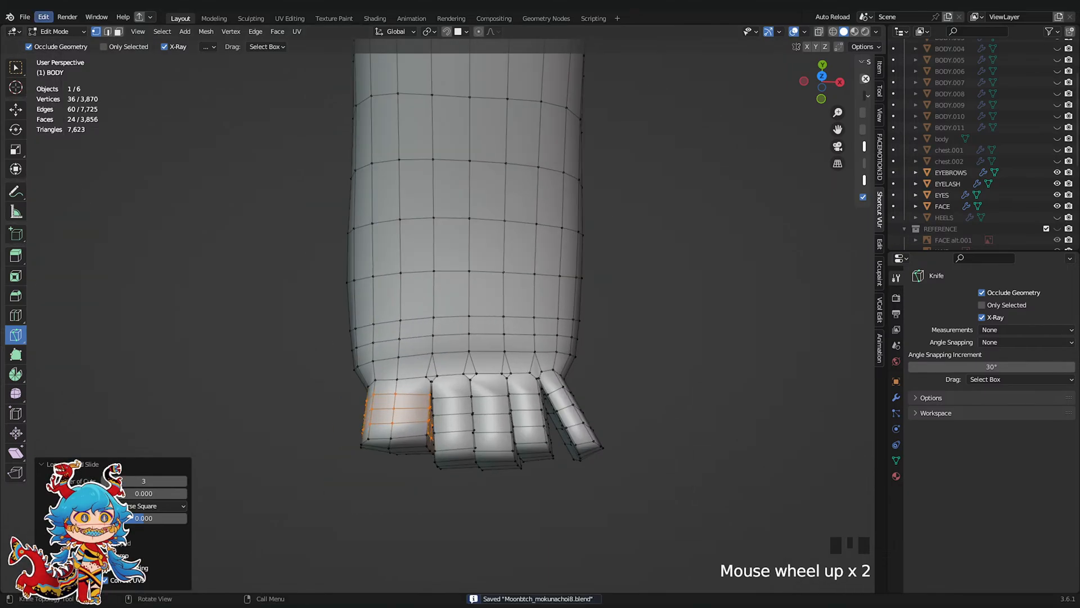
click(56, 31)
click(53, 68)
scroll(450, 277, down, 3)
middle_drag(451, 277, 565, 291)
shift+drag(467, 403, 515, 360)
mouse_move(514, 354)
shift+mouse_down()
mouse_move(504, 354)
mouse_move(532, 354)
shift+mouse_up()
middle_drag(556, 354, 455, 372)
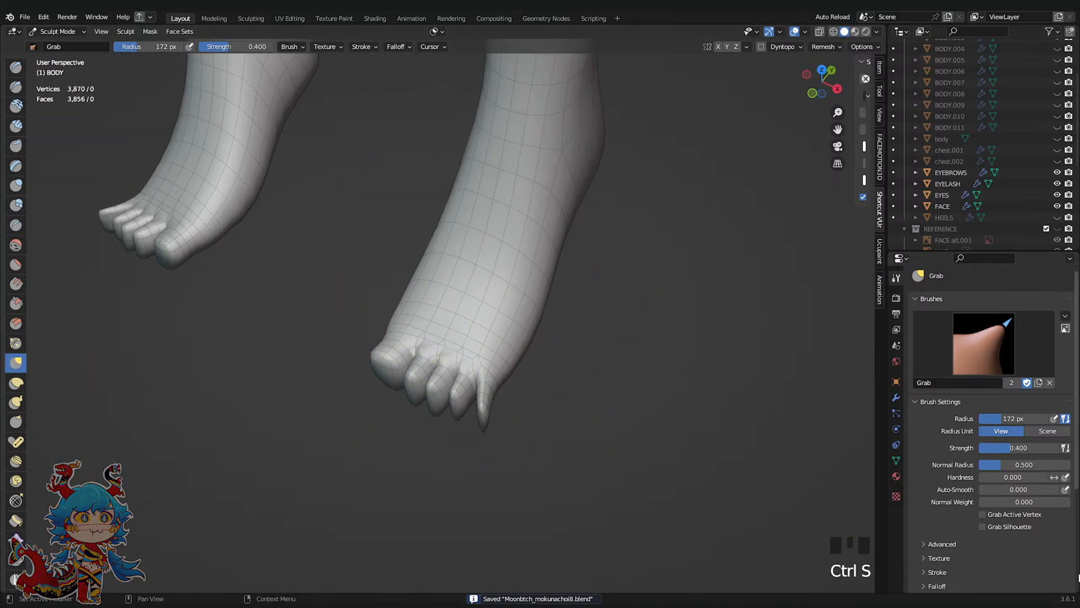
Choose the Smooth sculpting brush and set its deformation to Laplacian
scroll(1078, 577, down, 1)
click(16, 246)
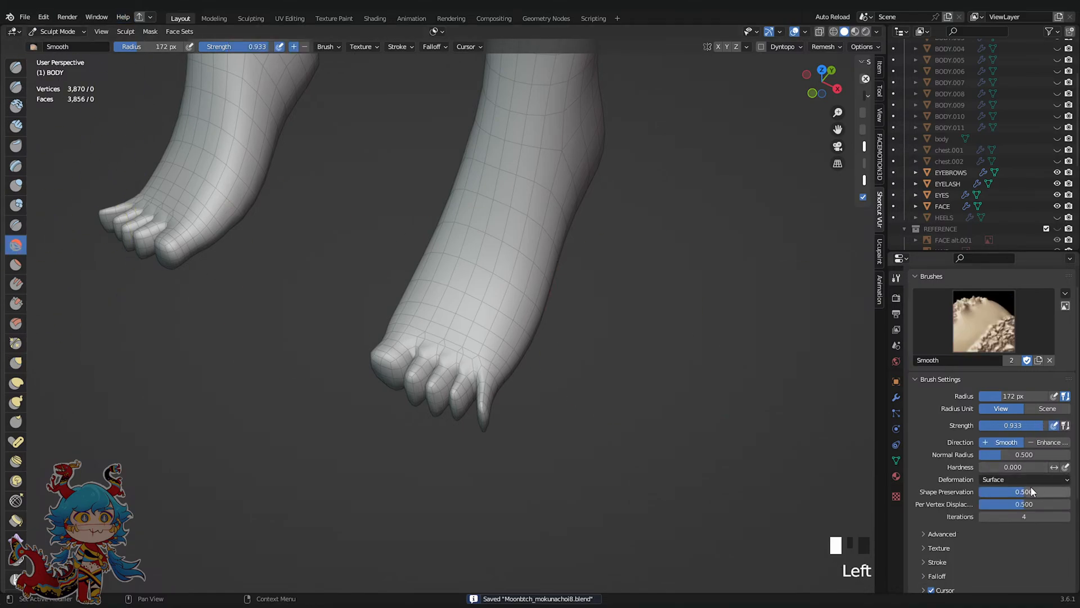
click(1020, 493)
Try smoothing the big toe and its neighbour with the Laplacian brush, and undo the strokes
shift+drag(372, 332, 405, 360)
shift+drag(394, 349, 422, 386)
key(ctrl+z)
key(ctrl+z)
key(ctrl+z)
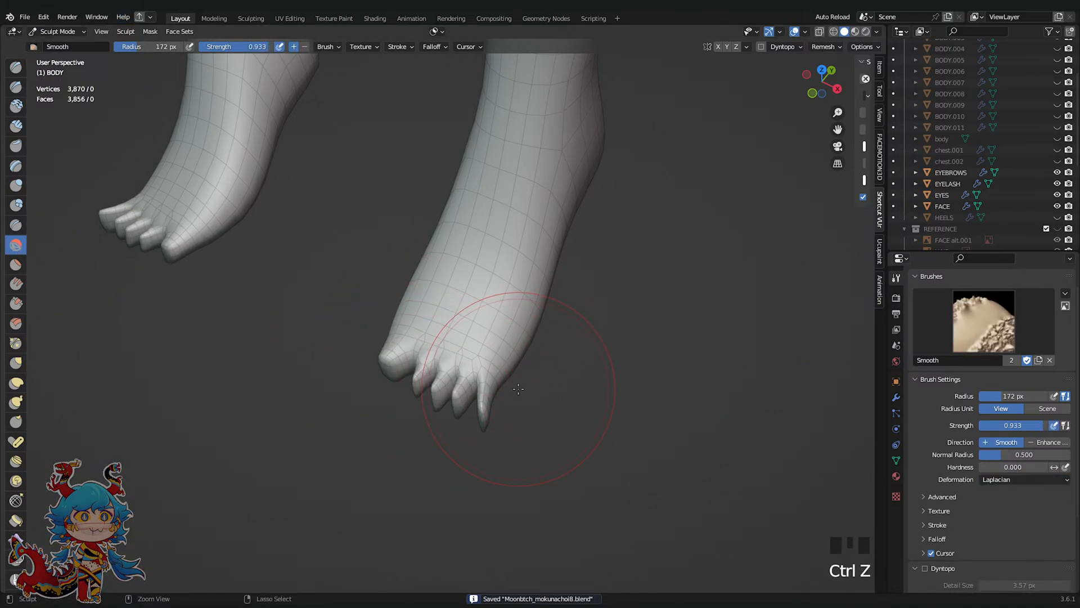
Set the Smooth brush strength to 0.252 and smooth the smaller toes and the area at their bases
drag(244, 47, 227, 47)
drag(219, 47, 217, 46)
scroll(439, 360, up, 1)
drag(419, 366, 433, 394)
drag(439, 383, 467, 414)
drag(484, 408, 492, 432)
mouse_move(453, 407)
middle_down()
mouse_move(452, 338)
mouse_move(474, 328)
middle_up()
drag(421, 343, 419, 357)
drag(418, 344, 415, 357)
drag(414, 346, 411, 355)
Return to Edit Mode and knife an edge from the inner side of the big toe up to the top of the foot
middle_drag(552, 366, 547, 390)
scroll(639, 386, up, 3)
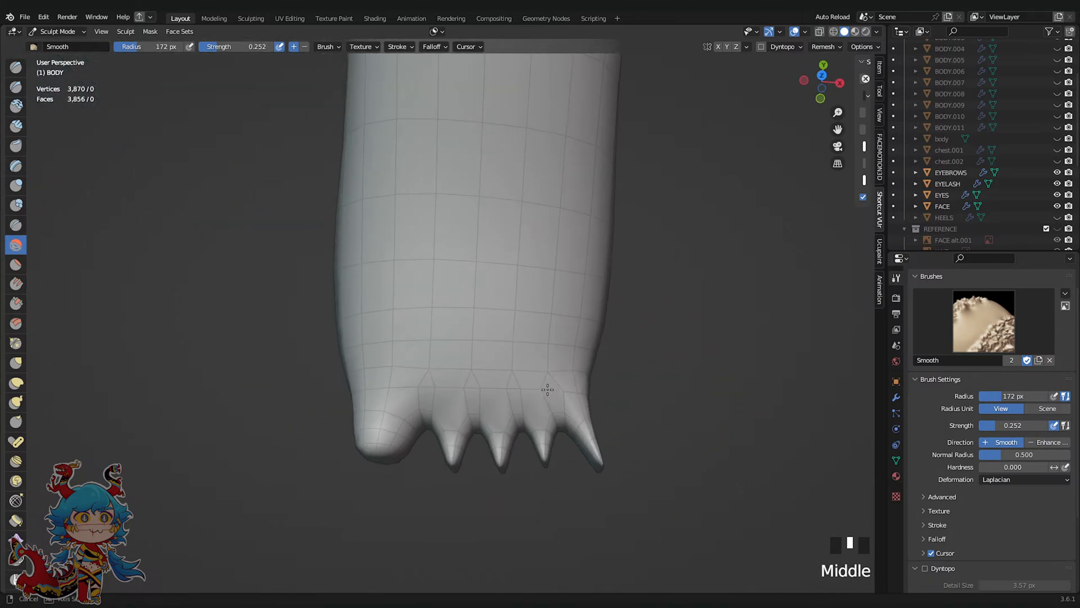
key(Tab)
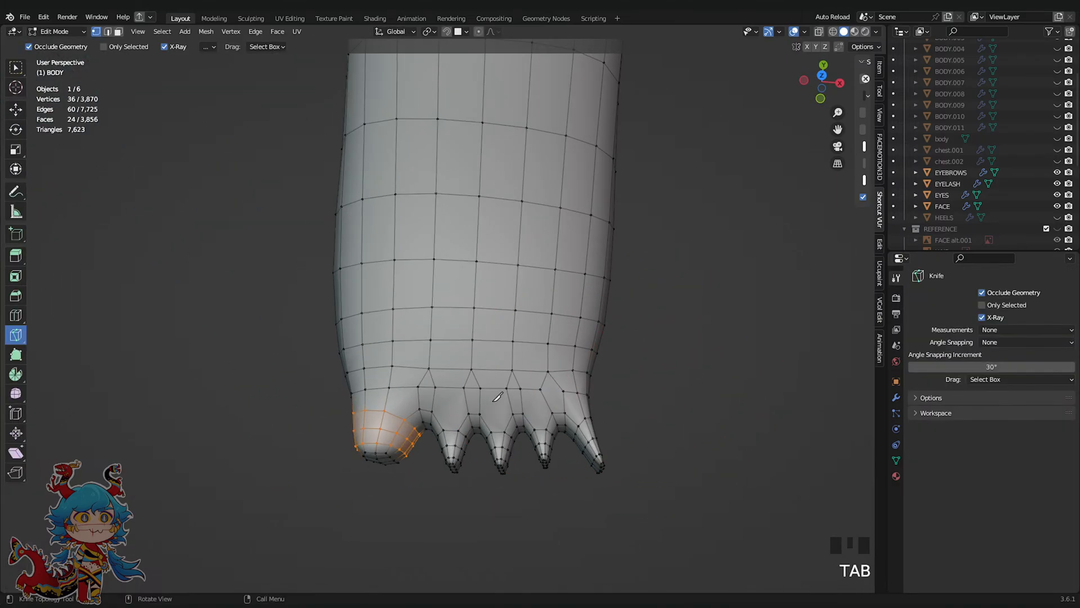
scroll(417, 417, up, 2)
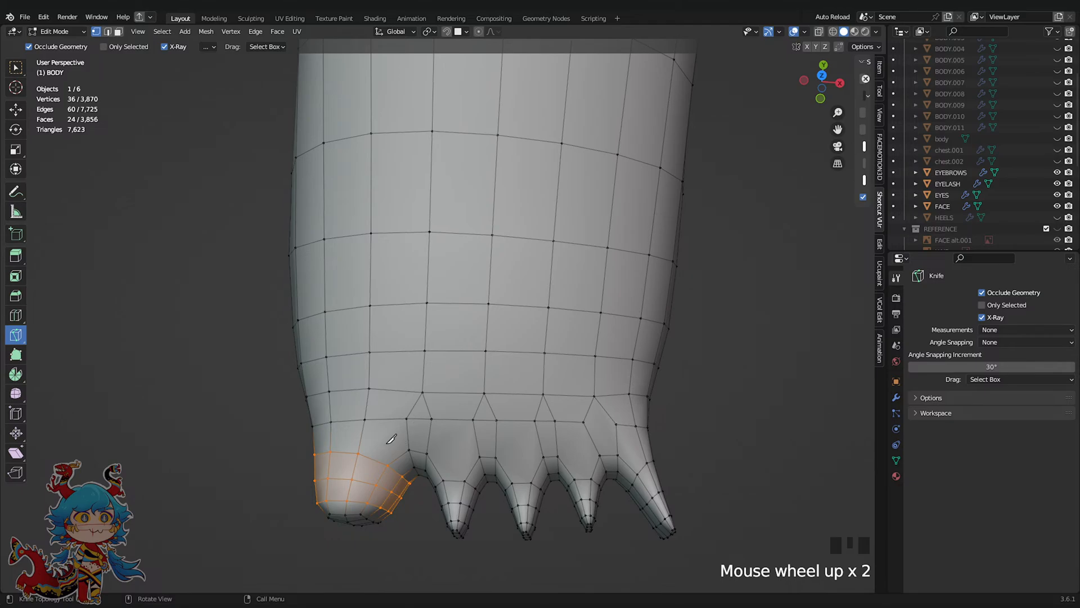
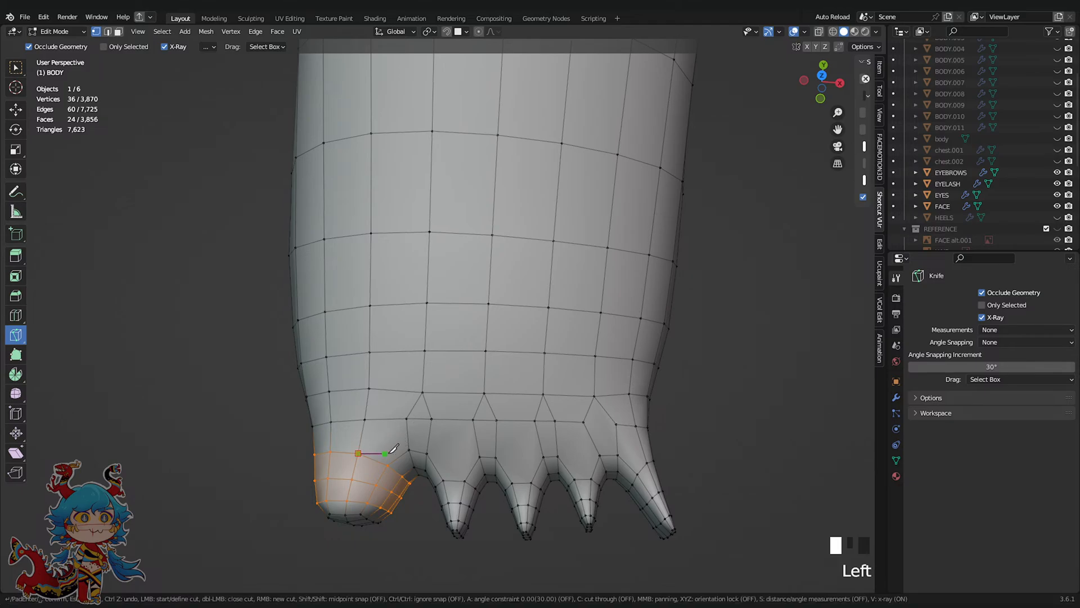
click(387, 419)
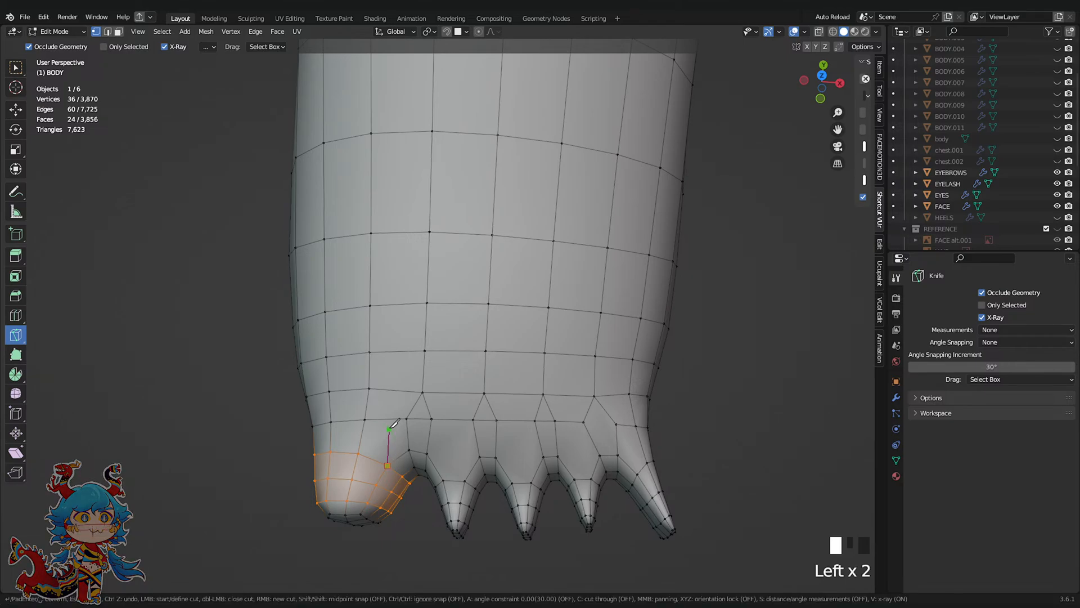
click(369, 388)
key(space)
Knife a row of edges across the bases of the three middle toes on the top of the foot
scroll(467, 429, down, 2)
scroll(512, 449, up, 1)
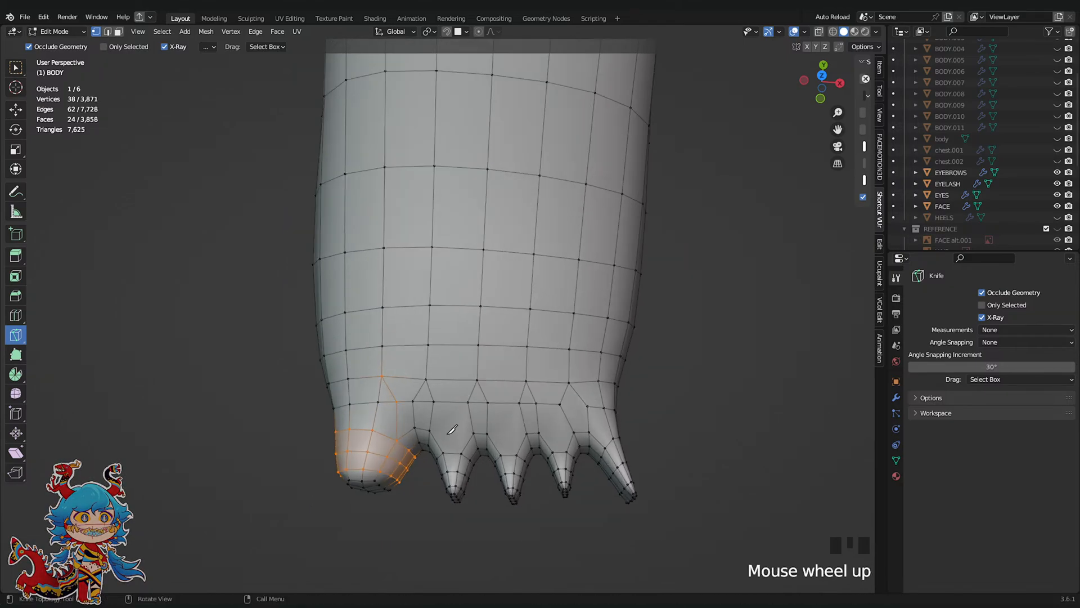
click(430, 431)
click(488, 433)
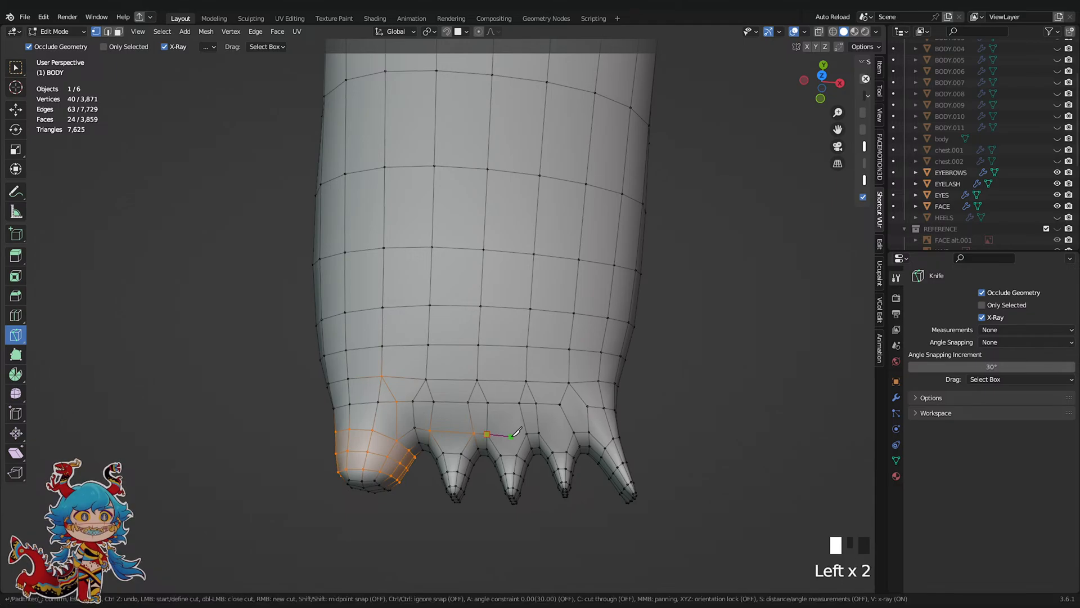
click(526, 433)
key(space)
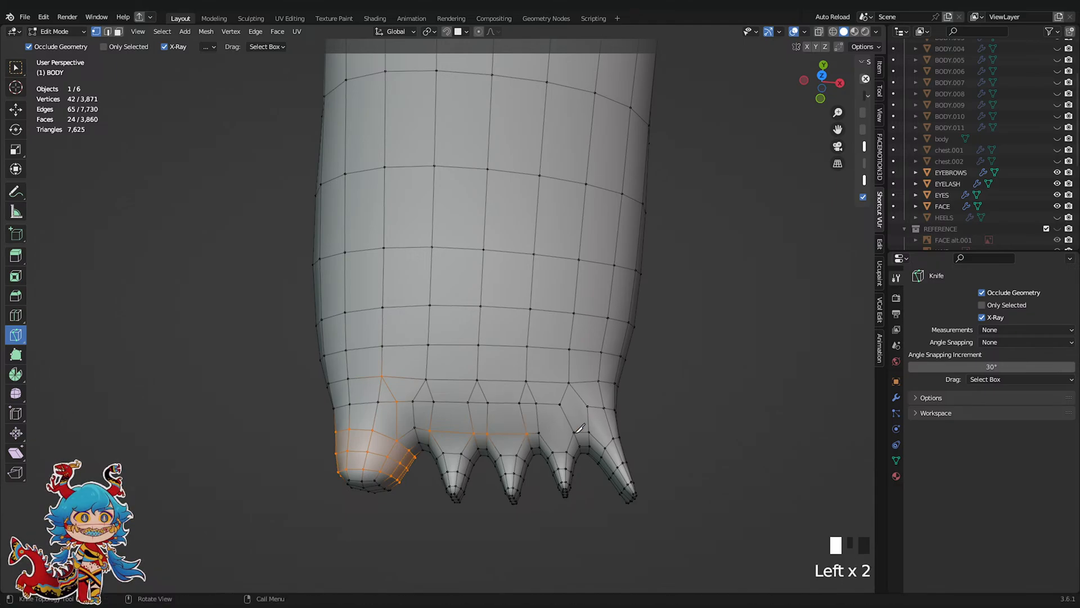
click(548, 427)
Continue the knife cut around the base of the little toe toward the outer side and underside of the foot
middle_drag(566, 429, 540, 411)
click(435, 499)
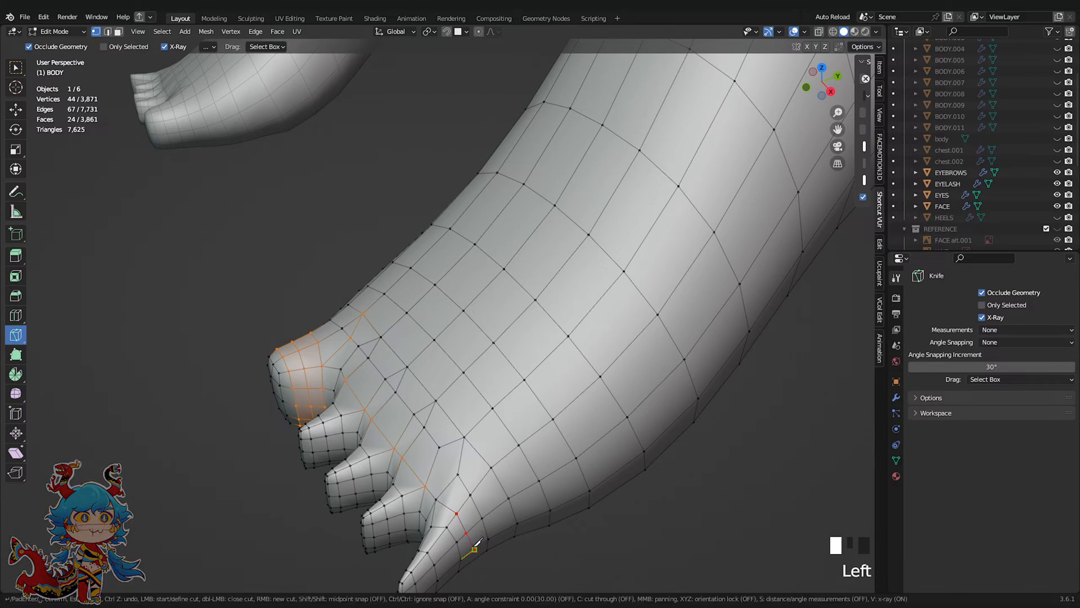
middle_drag(477, 544, 407, 218)
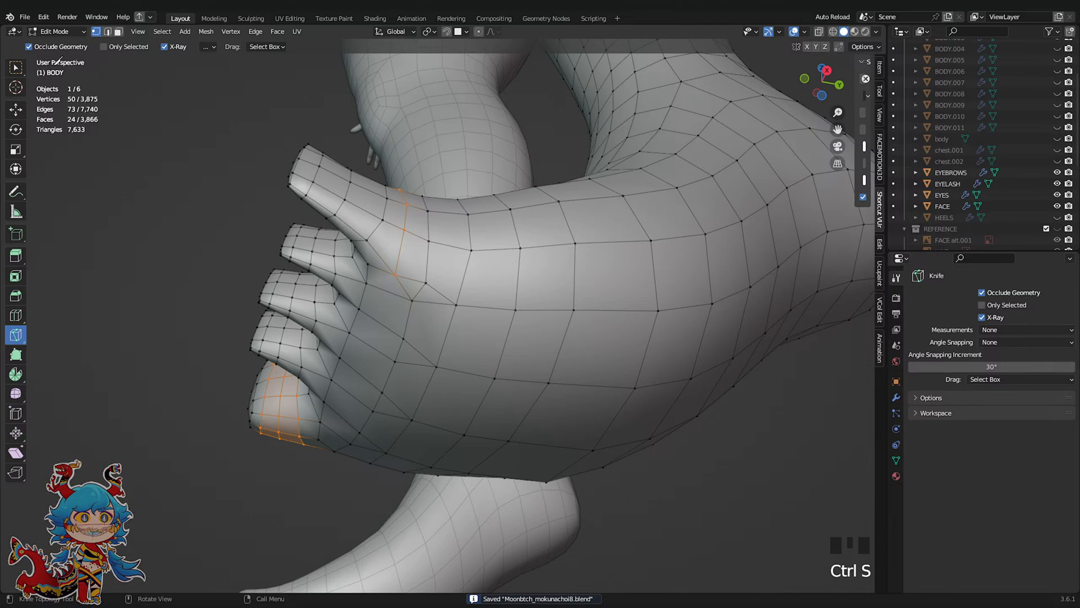
Dissolve the surplus edge between two vertices on the sole beneath the little toe
click(16, 68)
middle_drag(394, 253, 582, 256)
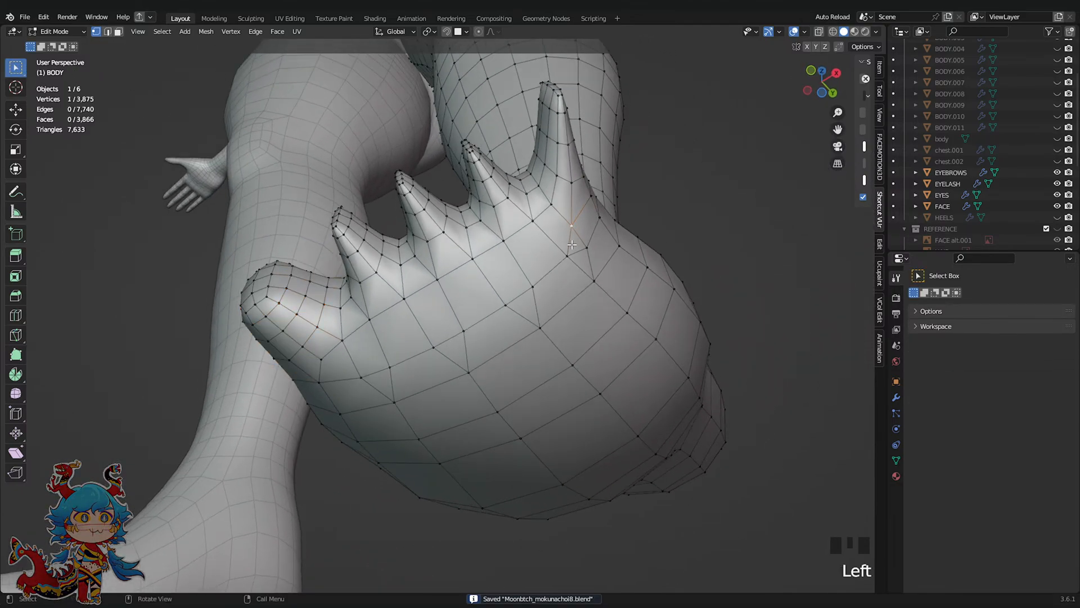
shift+click(587, 247)
key(x)
click(624, 309)
shift+middle_drag(625, 309, 619, 270)
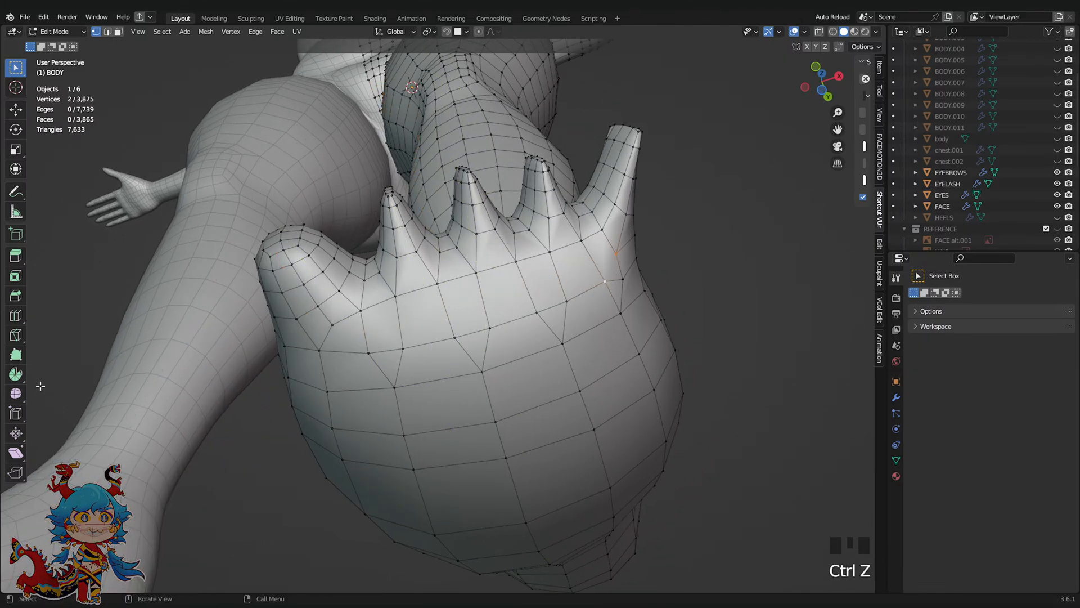
Knife a continuous edge row across the sole from the little toe's base to the big toe's base, and save the file
click(16, 335)
click(616, 254)
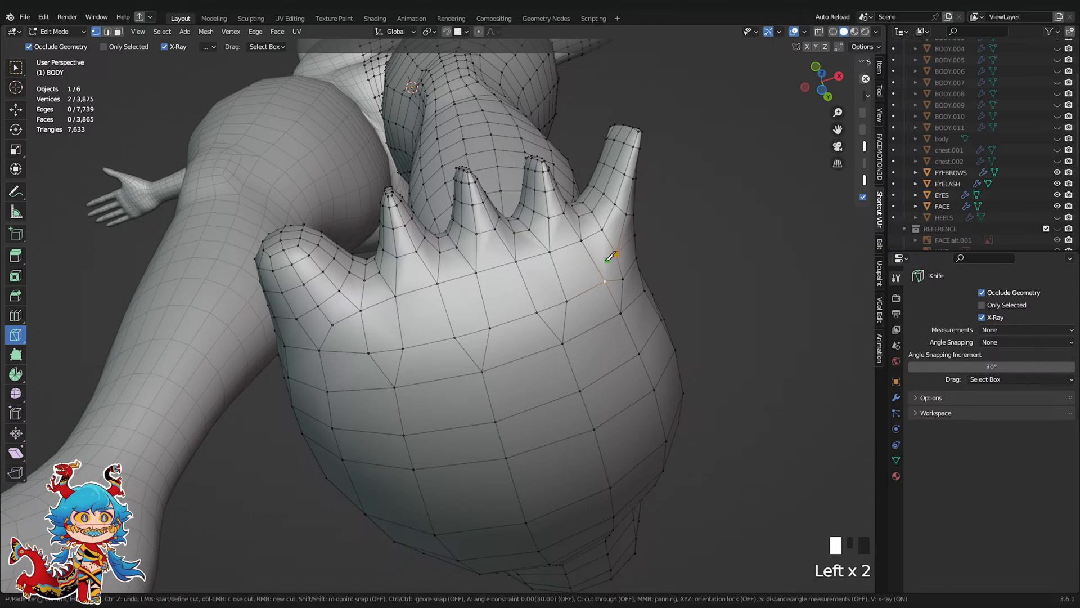
click(484, 302)
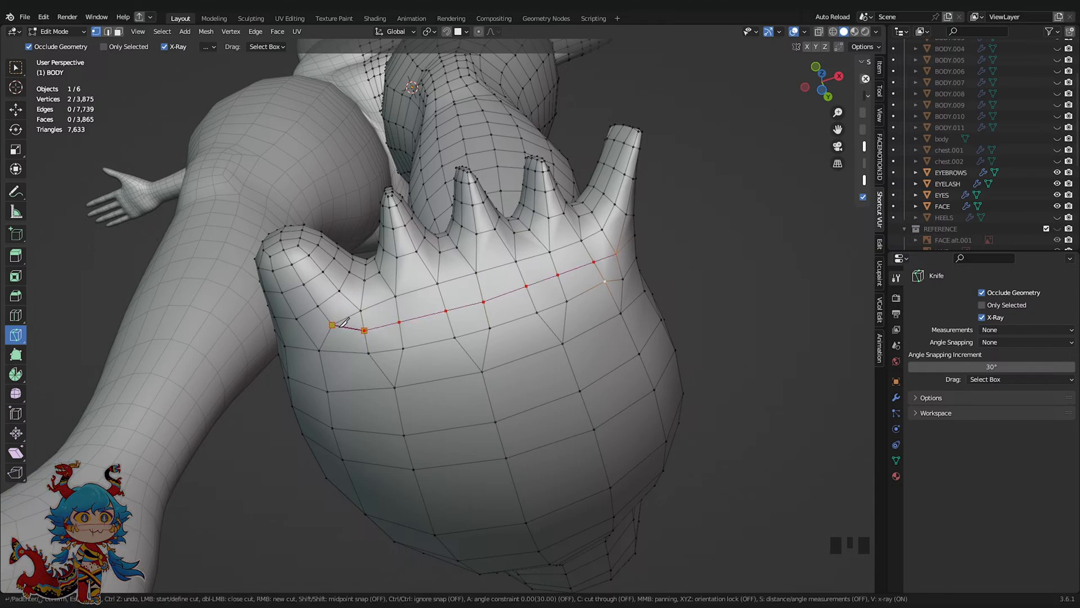
key(Return)
key(ctrl+s)
middle_click(634, 288)
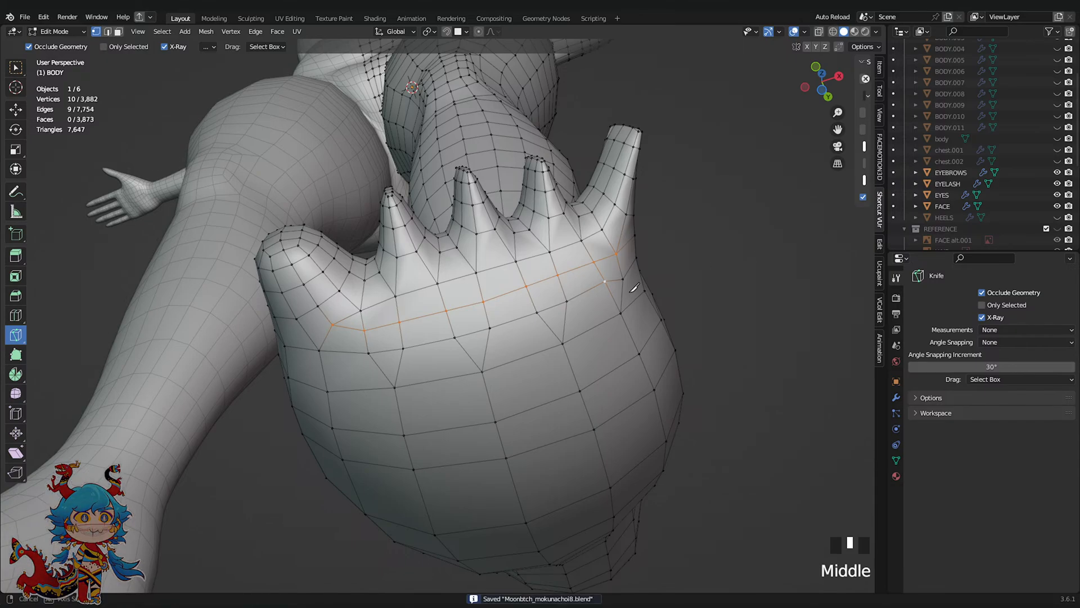
middle_drag(634, 288, 617, 280)
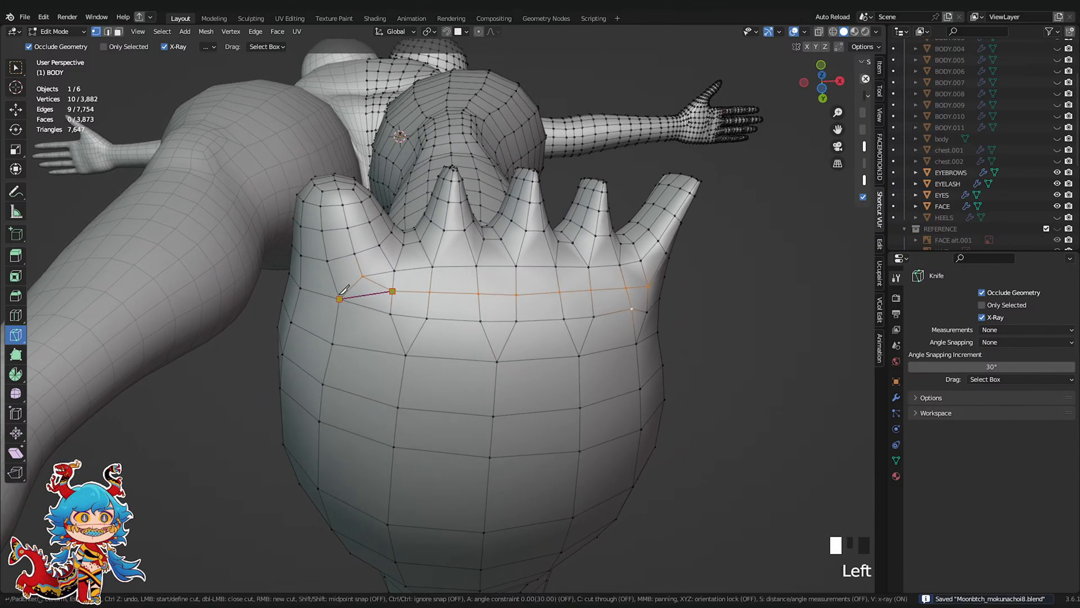
click(318, 246)
scroll(317, 246, down, 3)
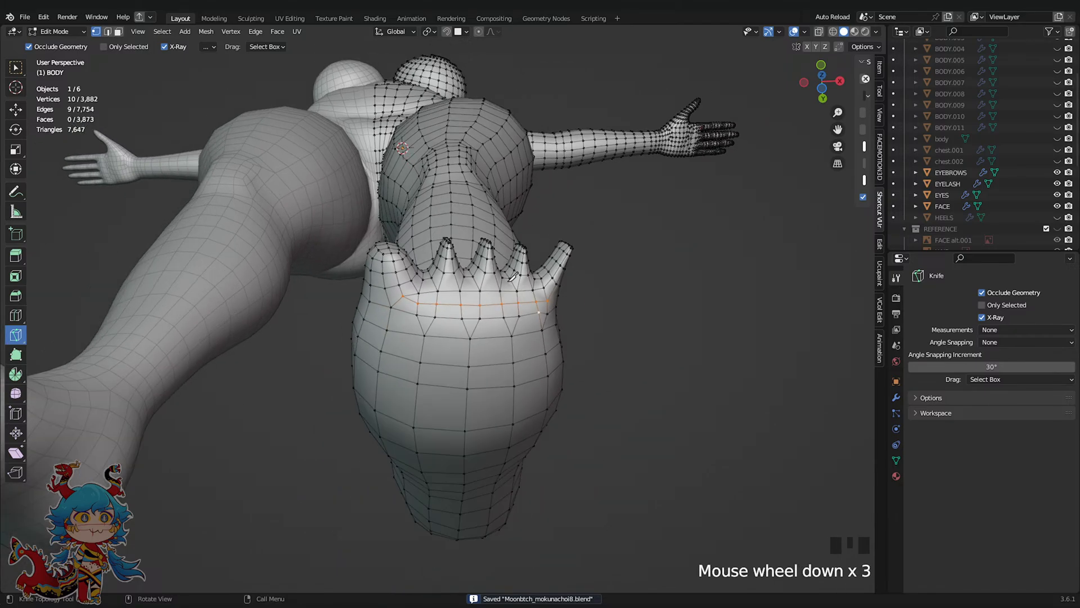
Select the short path of four vertices at the tip of the big toe
middle_drag(318, 246, 455, 354)
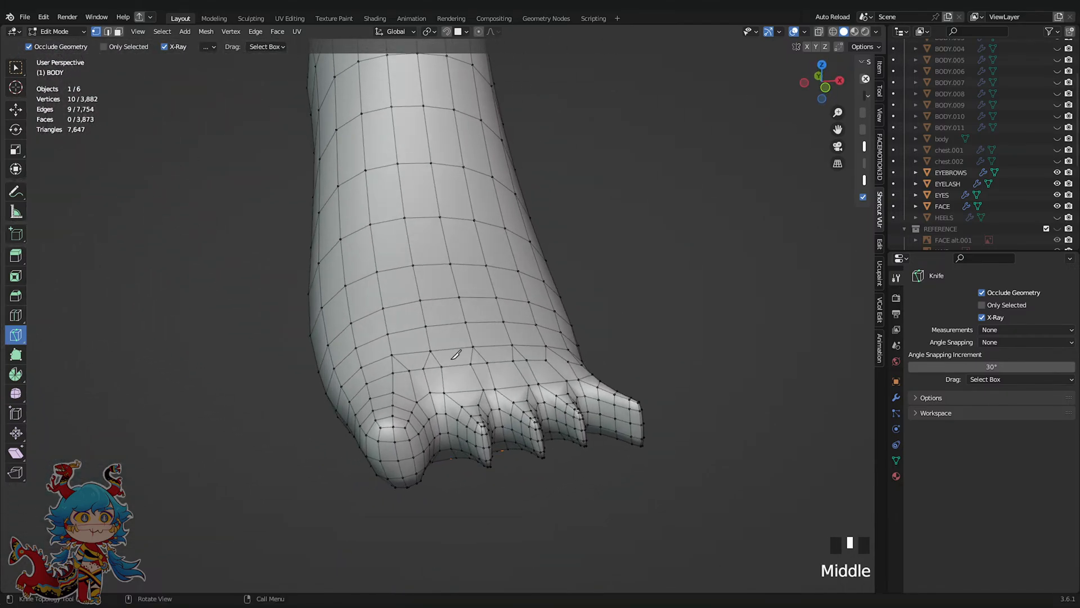
click(15, 67)
middle_drag(455, 434, 271, 231)
ctrl+click(460, 455)
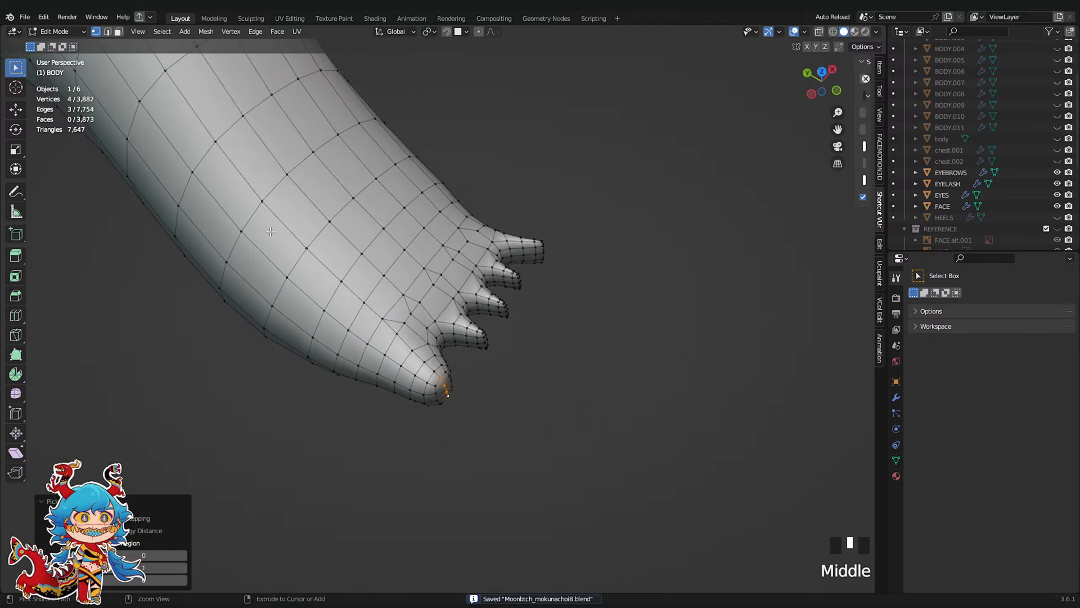
In bottom view, lengthen the big toe by moving its tip about 0.23 m along negative Y with smooth proportional editing sized about 0.32, and save
click(16, 109)
middle_drag(495, 360, 517, 337)
scroll(528, 332, down, 2)
scroll(530, 416, up, 1)
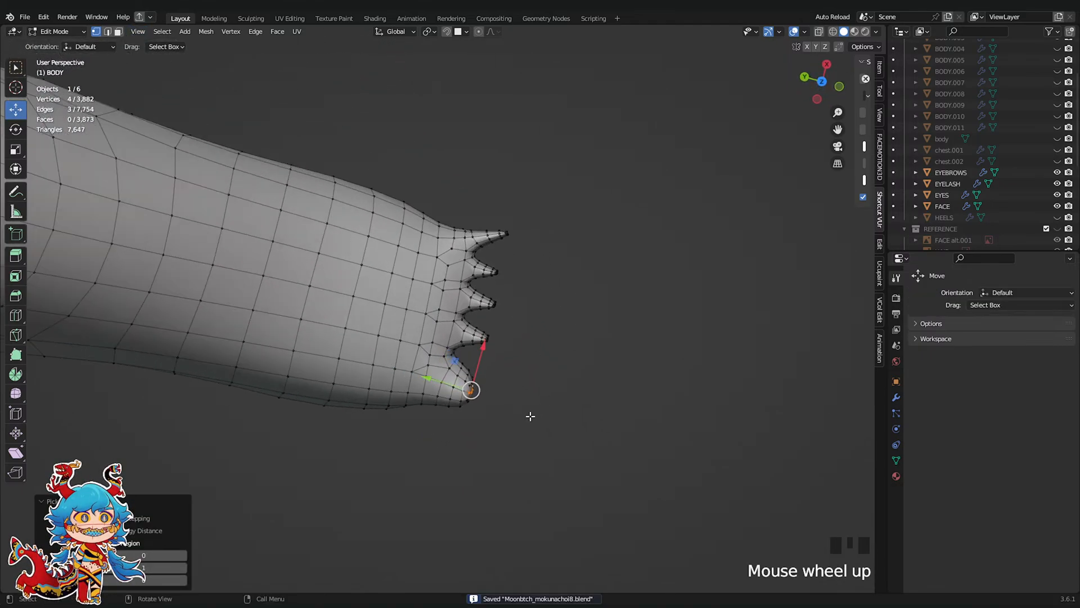
click(823, 85)
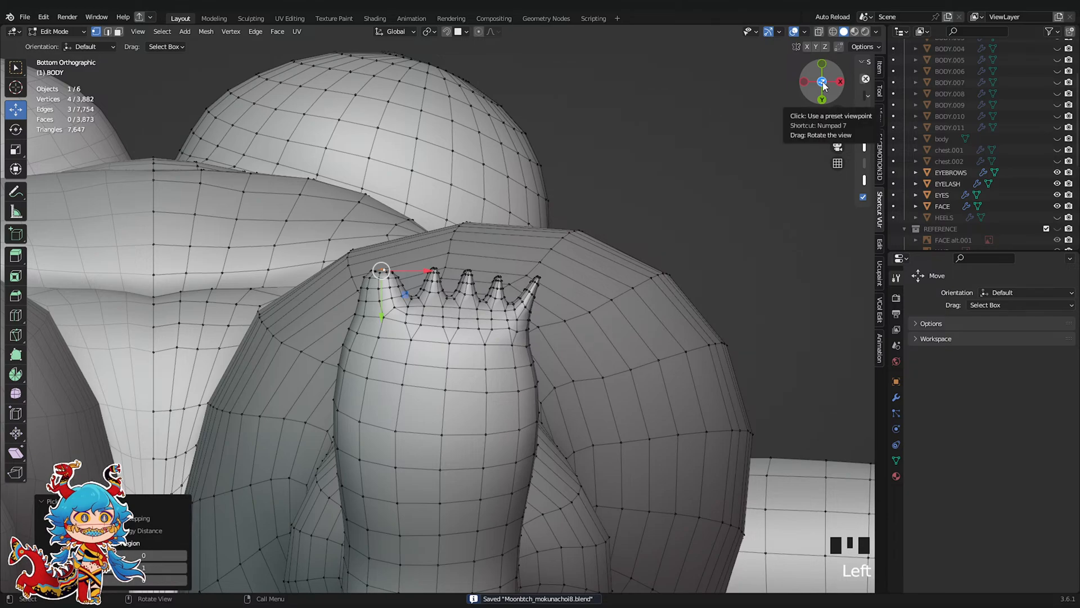
key(ctrl+z)
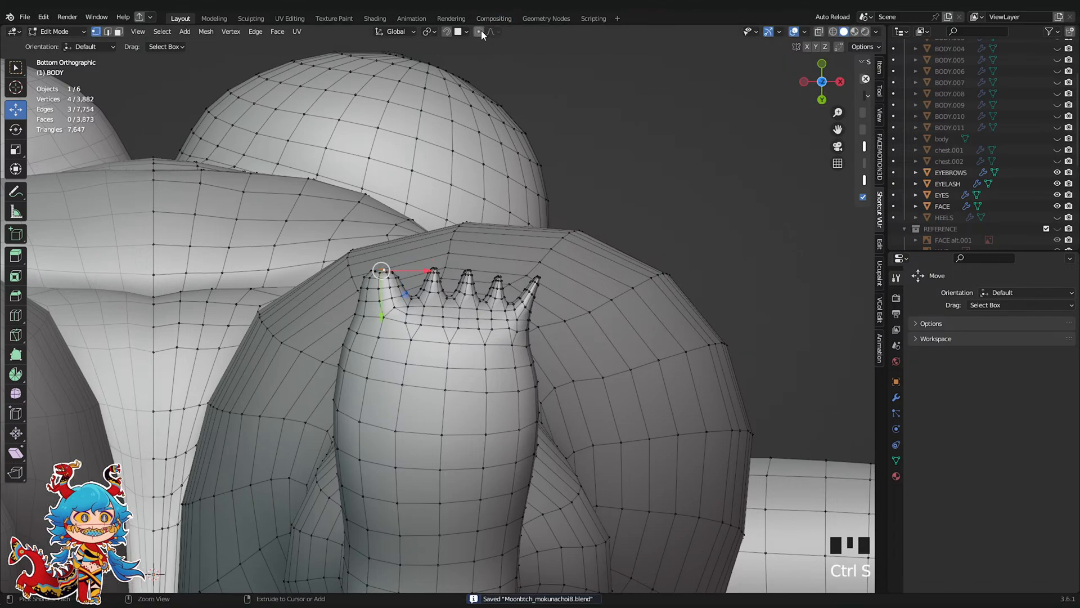
click(479, 32)
key(g)
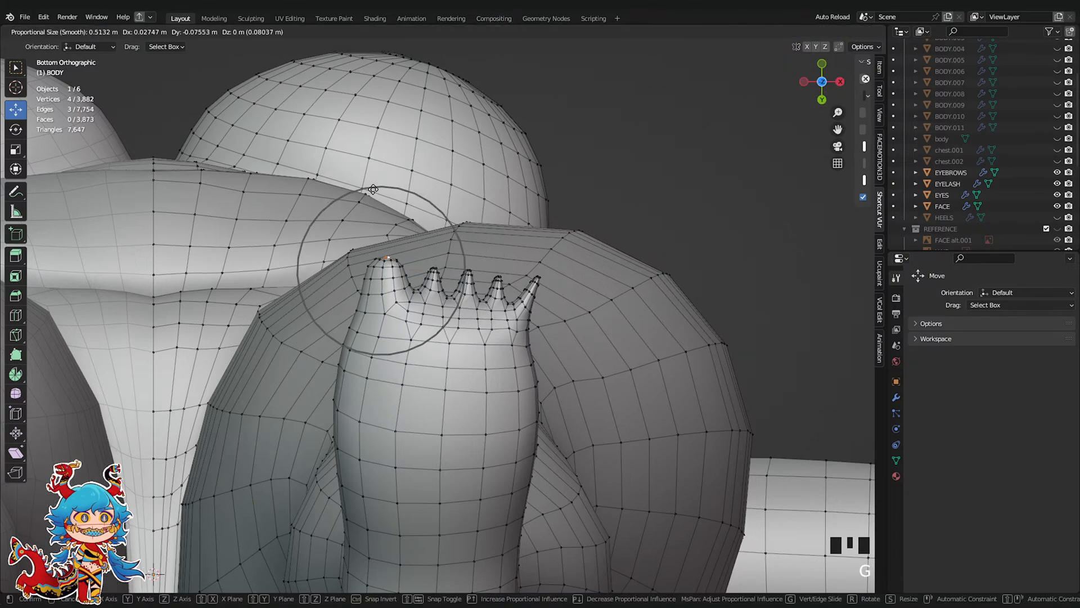
click(370, 162)
key(ctrl+s)
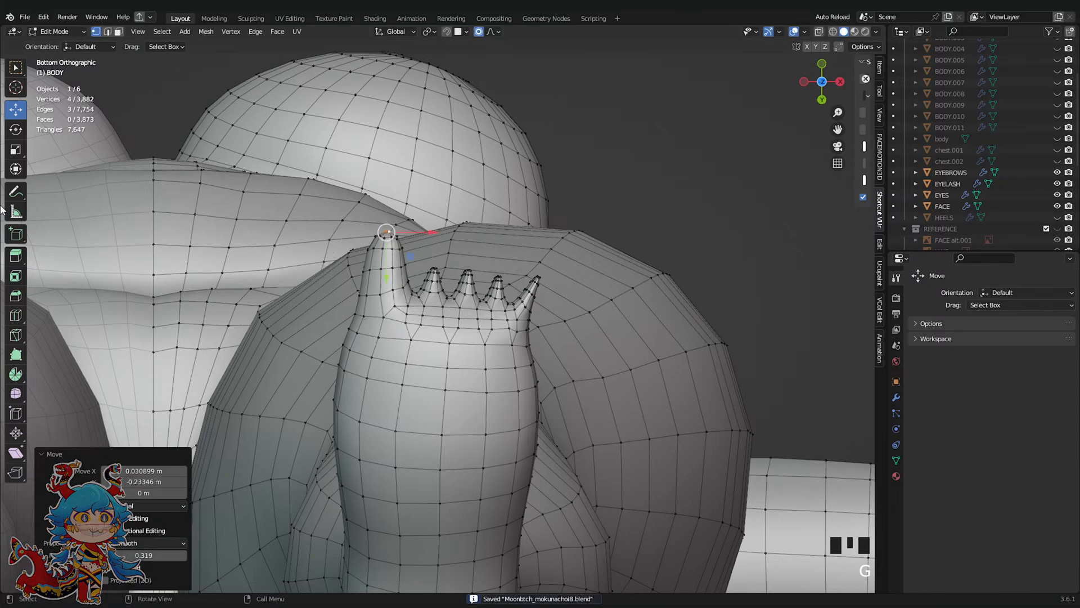
Widen and shift the big toe's tip with the Transform tool and proportional editing, and select a vertex at the toe's base
click(15, 148)
key(s)
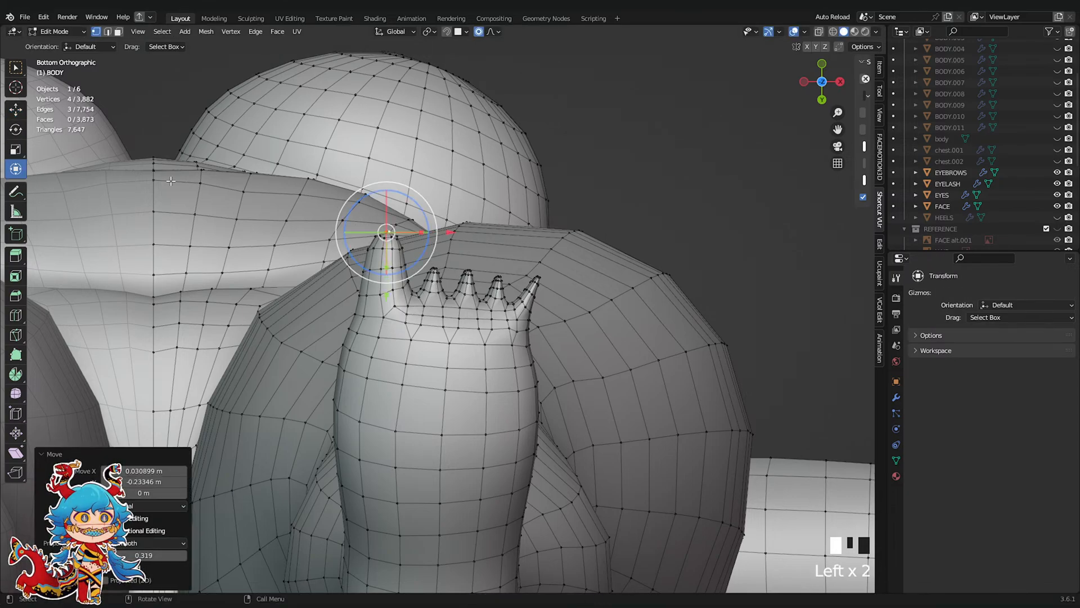
drag(374, 250, 364, 254)
scroll(442, 316, up, 1)
click(386, 306)
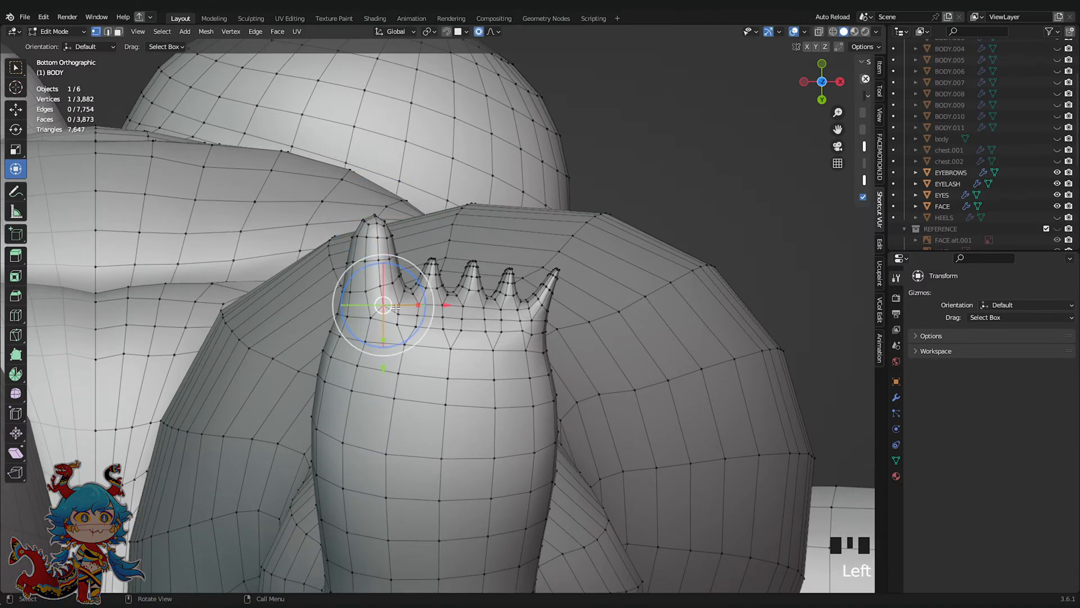
Select the continuous vertex path running along the toe bases from the big toe to the little toe
ctrl+shift+click(562, 328)
middle_drag(562, 327, 461, 318)
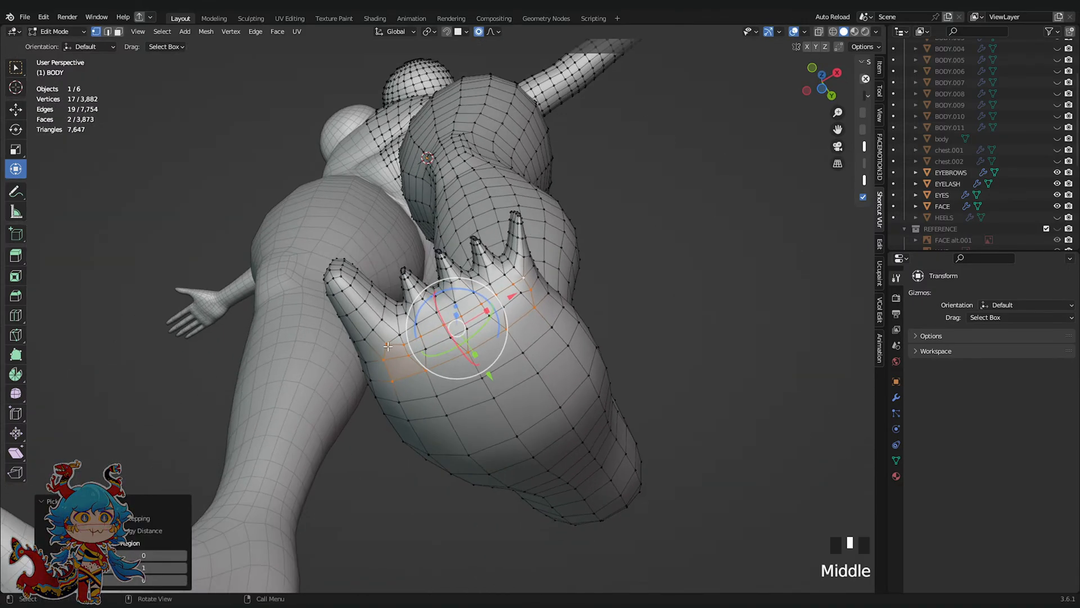
ctrl+shift+click(462, 318)
ctrl+shift+click(530, 274)
middle_drag(529, 273, 718, 217)
ctrl+shift+click(506, 257)
scroll(491, 341, up, 2)
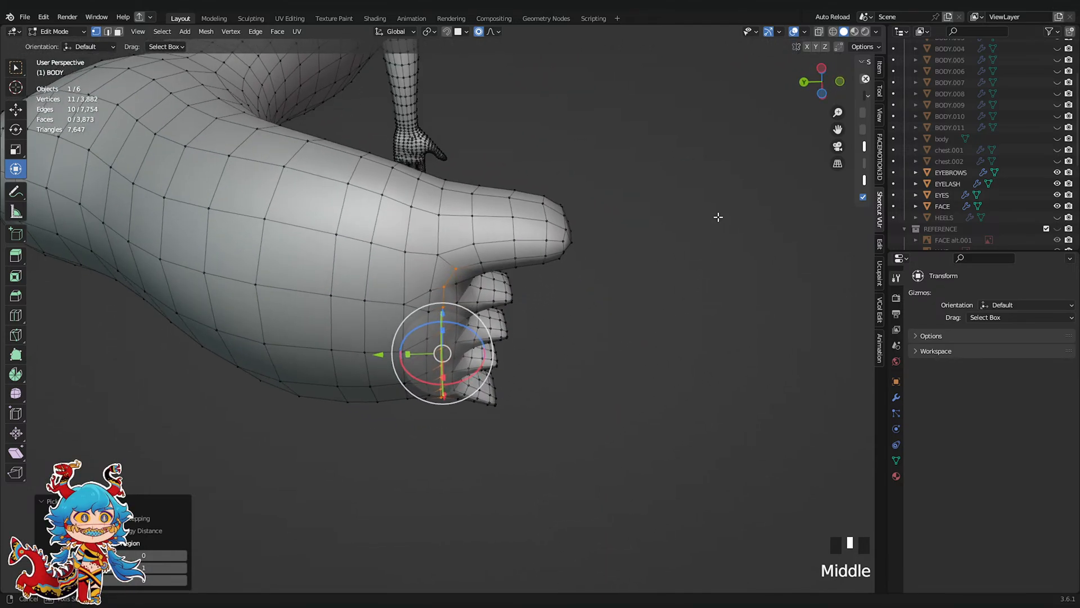
Knife the toe-base edge row onward around the base of the big toe
click(23, 335)
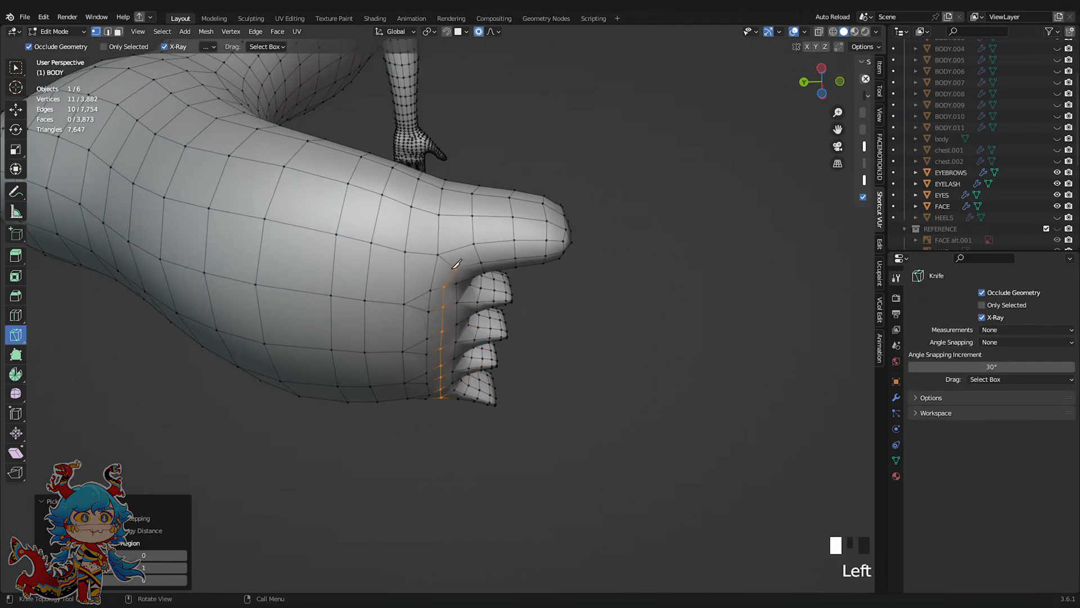
middle_drag(465, 190, 473, 201)
scroll(464, 376, up, 2)
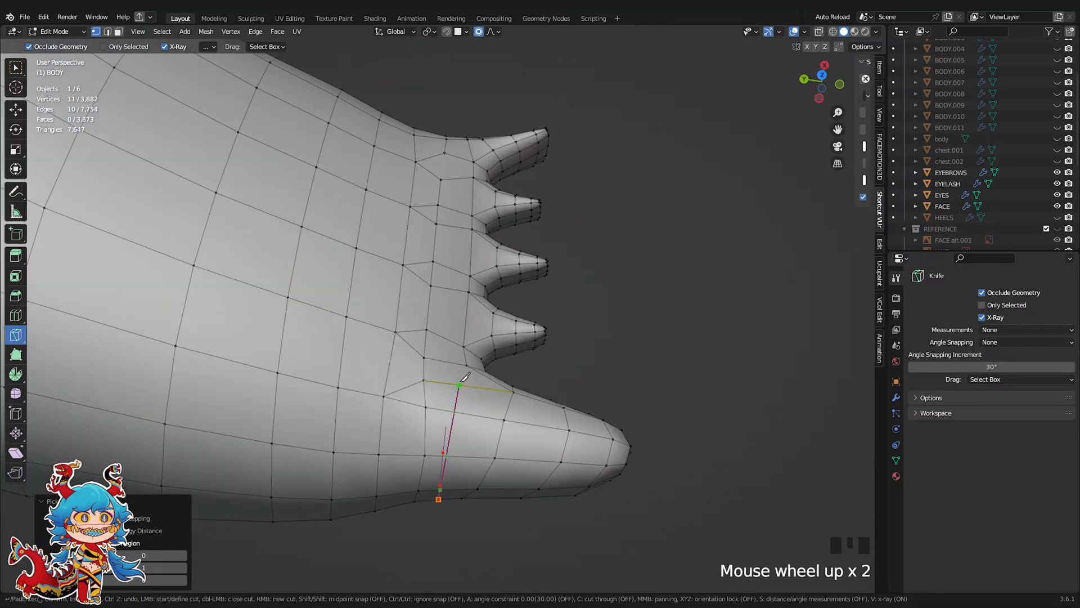
scroll(518, 405, down, 3)
Smooth the big toe and its base in Sculpt Mode with the Smooth brush
key(ctrl+Tab)
scroll(461, 414, up, 2)
mouse_move(474, 413)
middle_down()
mouse_move(461, 415)
mouse_move(447, 362)
middle_up()
shift+click(444, 309)
mouse_move(444, 309)
middle_down()
mouse_move(490, 258)
mouse_move(480, 161)
mouse_move(468, 189)
middle_up()
shift+click(480, 242)
shift+click(467, 190)
shift+drag(466, 191, 450, 208)
scroll(499, 218, down, 2)
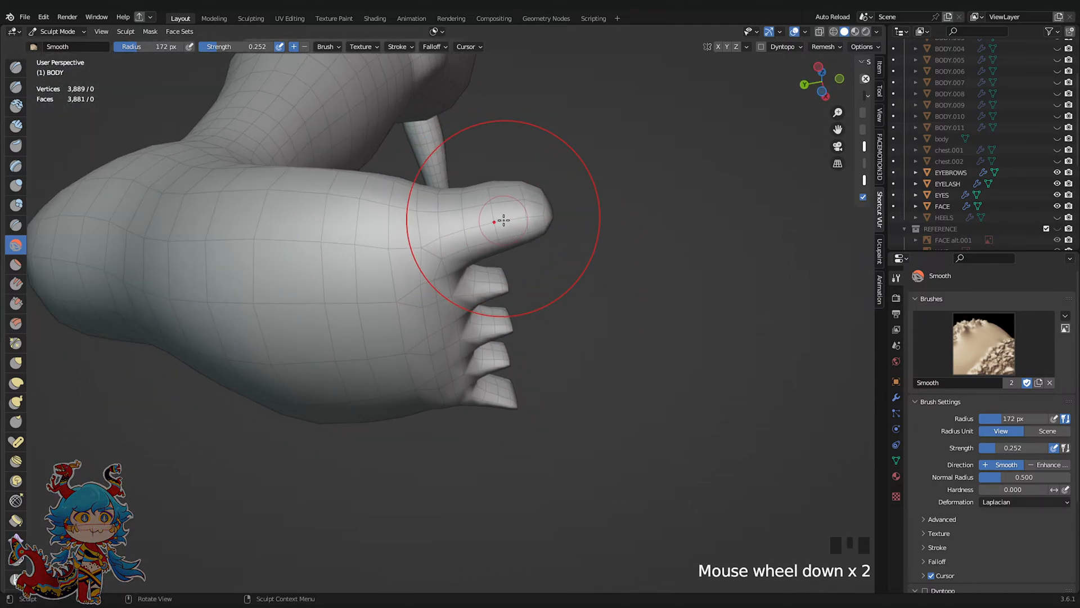
Add three edge loops around the big toe in Edit Mode with Loop Cut
mouse_move(501, 219)
middle_down()
mouse_move(431, 217)
mouse_move(448, 432)
mouse_move(495, 217)
mouse_move(469, 373)
mouse_move(498, 353)
middle_up()
key(Tab)
double_click(470, 373)
key(ctrl+r)
double_click(489, 385)
key(Tab)
key(Tab)
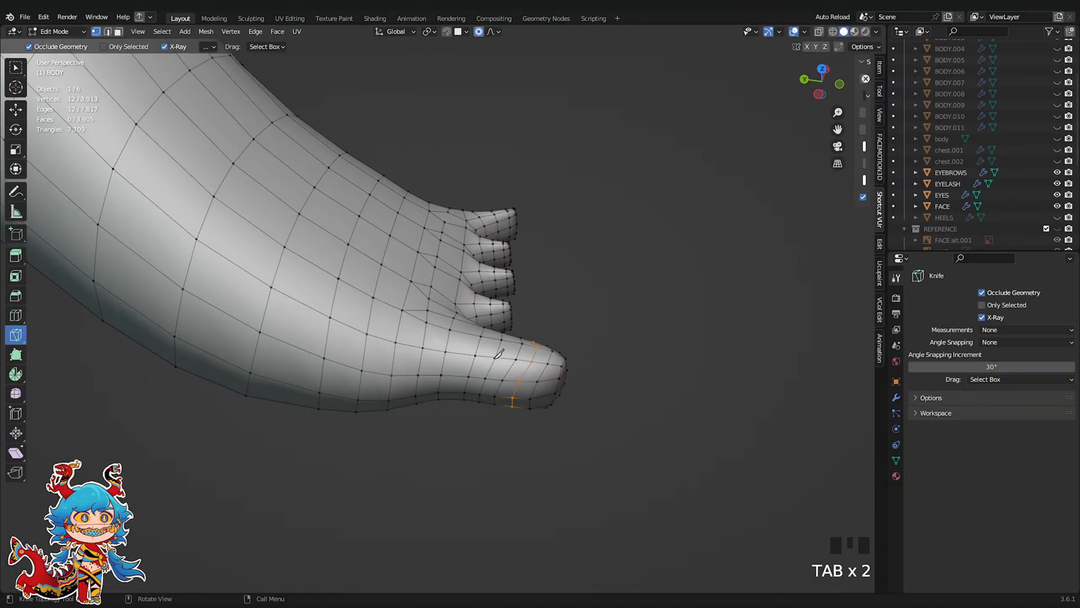
double_click(470, 326)
Smooth the big toe's new loops in Sculpt Mode and save the file
key(Tab)
shift+scroll(490, 376, up, 2)
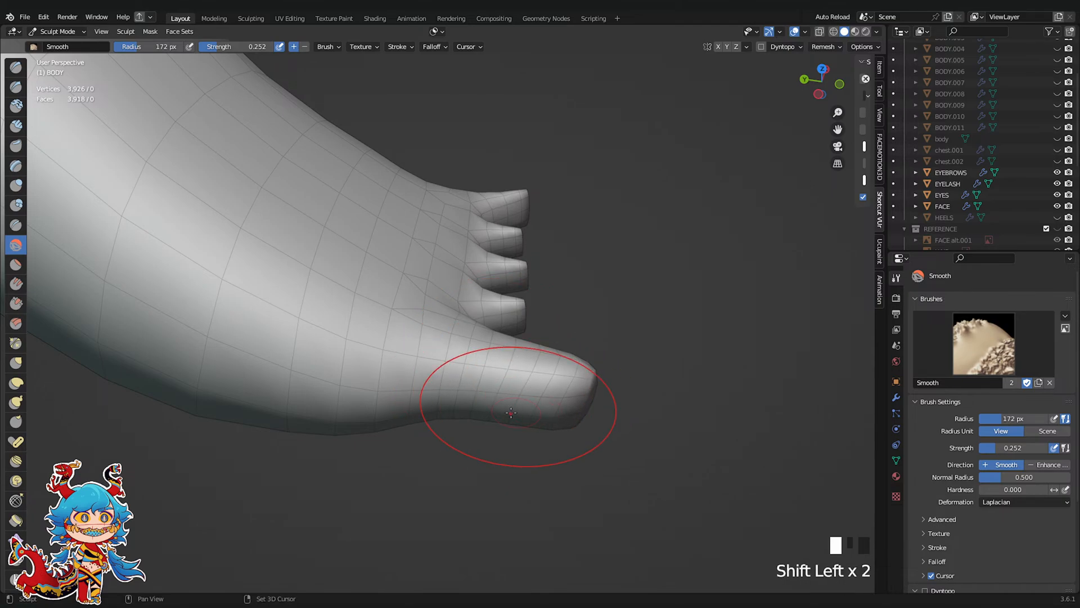
shift+drag(511, 412, 543, 397)
scroll(602, 326, down, 3)
key(ctrl+s)
In left view and Edit Mode, turn off the Mirror modifier's viewport display to hide the mirrored leg, and save
click(818, 94)
shift+middle_drag(640, 181, 609, 180)
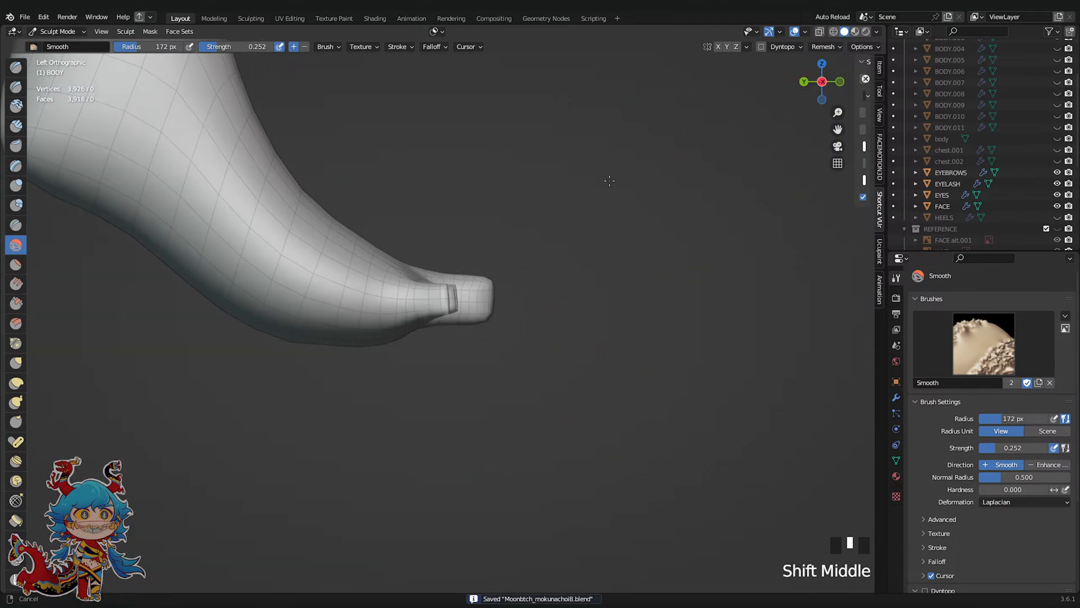
key(Tab)
shift+middle_drag(592, 256, 531, 301)
scroll(531, 302, up, 2)
key(ctrl+s)
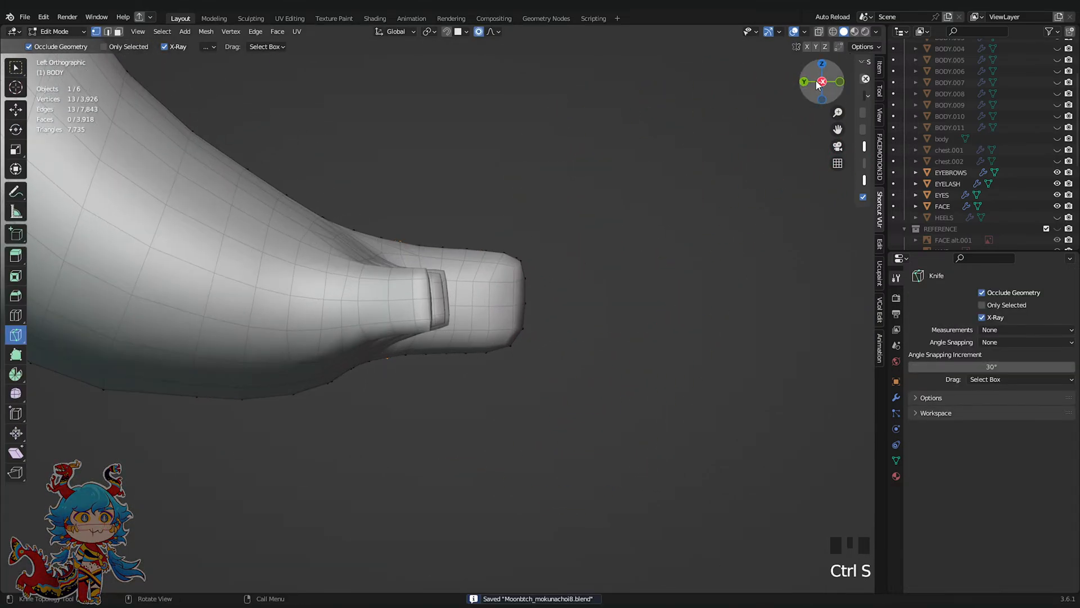
scroll(690, 383, down, 3)
click(896, 398)
click(1019, 314)
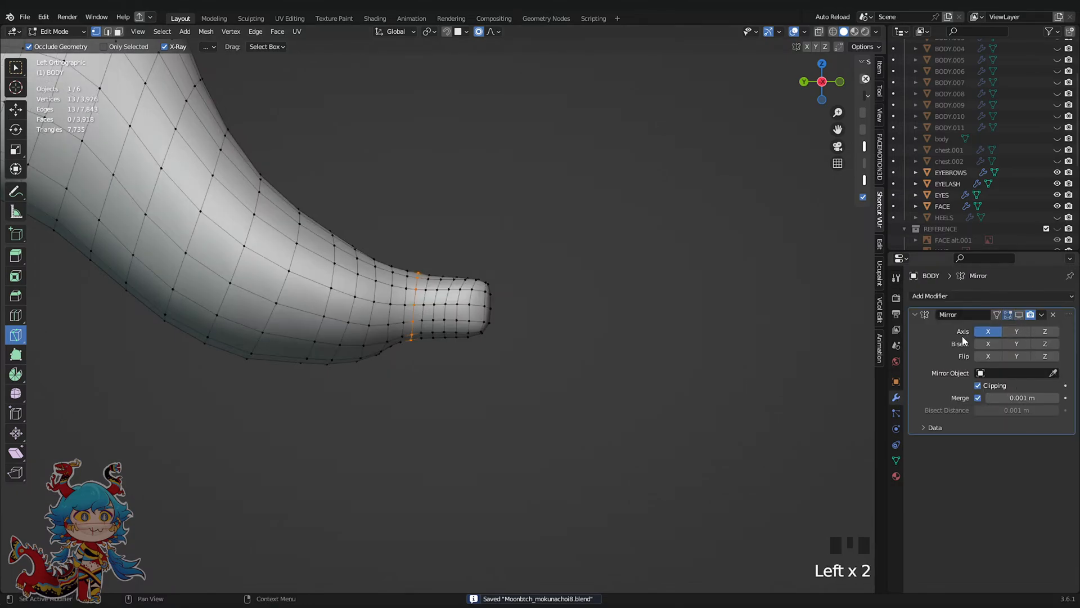
scroll(533, 335, up, 4)
key(ctrl+s)
scroll(533, 336, down, 1)
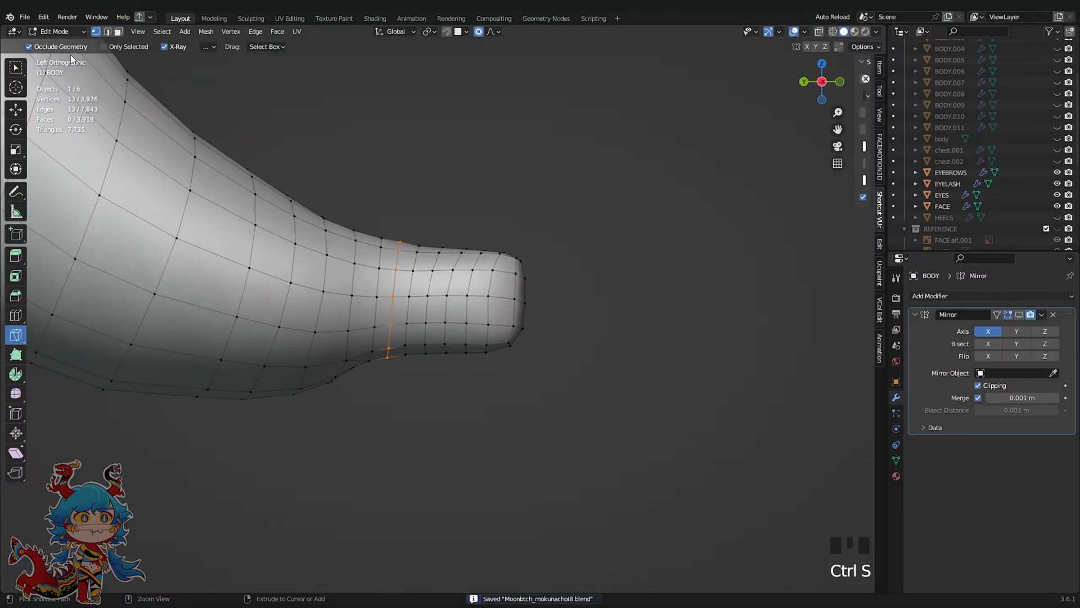
Move the big toe's foremost tip vertex about 0.15 m along negative Y with smooth proportional editing sized about 0.51
click(17, 67)
click(532, 299)
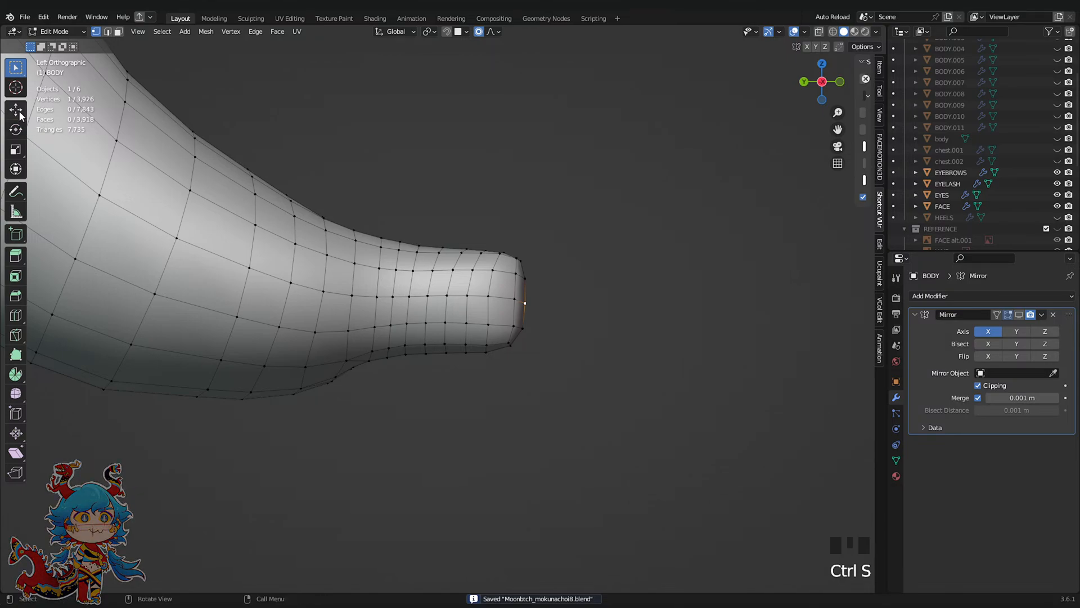
drag(503, 304, 555, 312)
Examine the big toe's length against the whole foot from the front and in left view
scroll(510, 305, up, 6)
scroll(532, 310, down, 4)
scroll(550, 313, up, 2)
scroll(574, 295, down, 2)
middle_drag(573, 265, 524, 349)
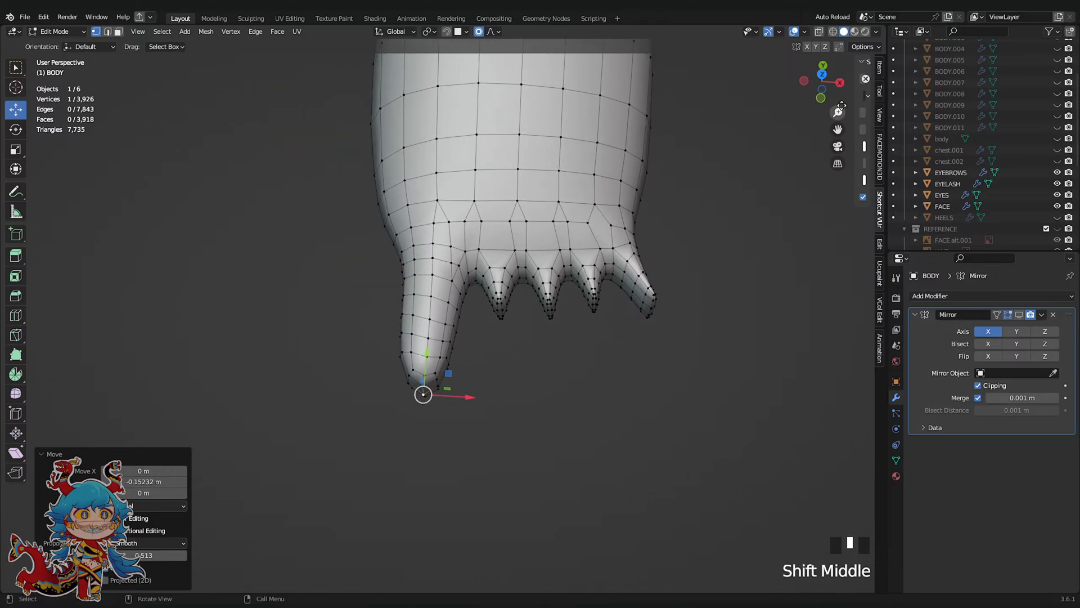
click(803, 83)
scroll(740, 133, down, 3)
shift+middle_drag(740, 133, 287, 180)
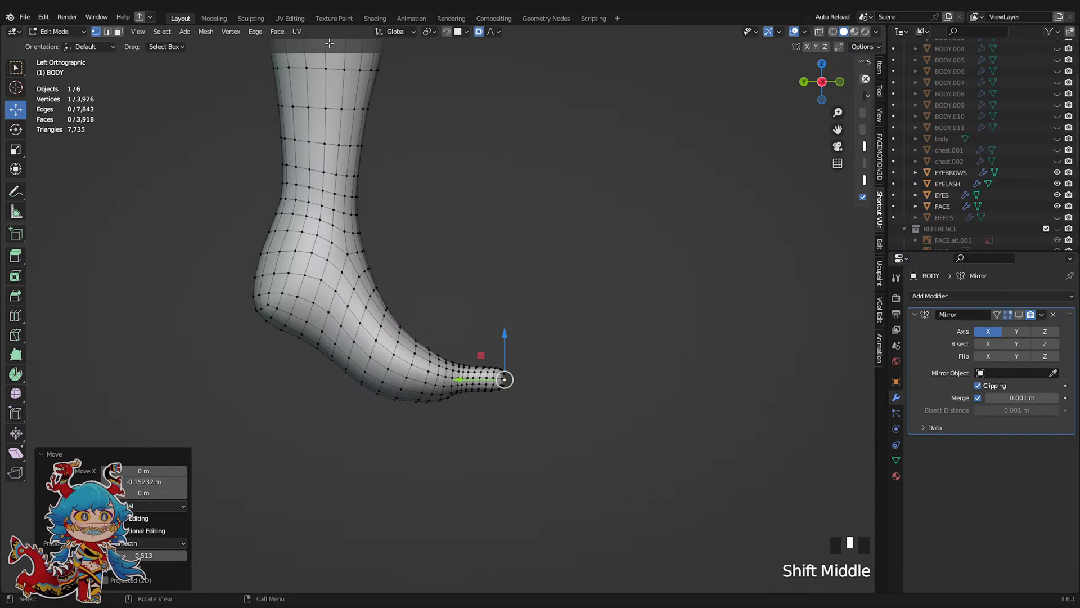
scroll(397, 163, down, 5)
scroll(383, 258, up, 5)
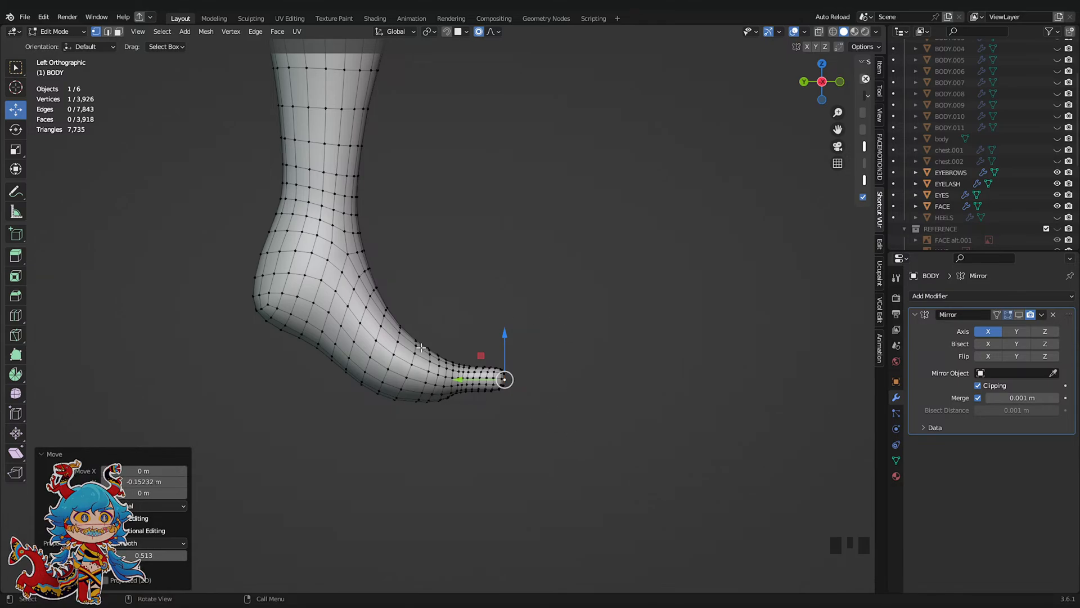
Move the upper vertex at the big toe's tip forward with smooth proportional editing sized about 0.35
scroll(532, 396, up, 6)
shift+scroll(445, 277, up, 1)
scroll(445, 277, up, 1)
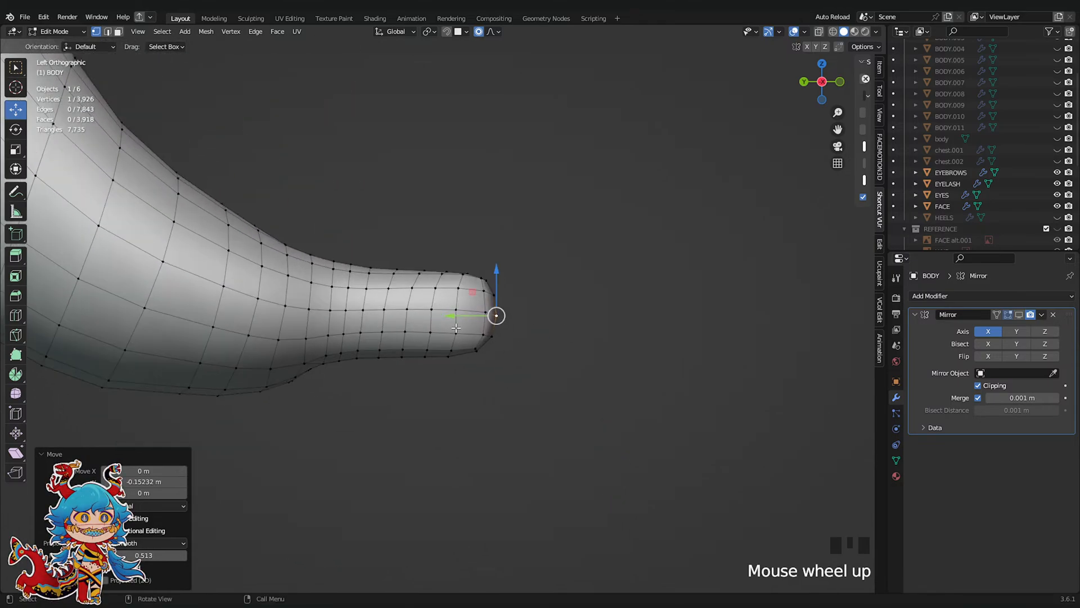
key(Tab)
key(Tab)
key(Tab)
click(480, 278)
key(g)
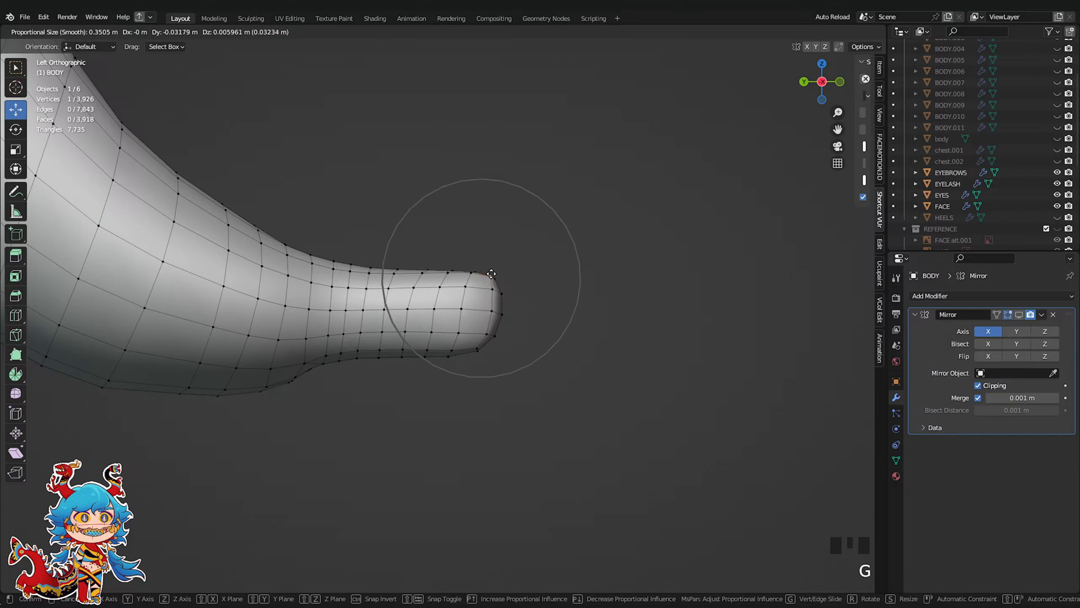
click(493, 277)
Raise the middle of the big toe's underside and adjust its lower pad vertex with proportional editing sized about 0.29
click(405, 364)
key(g)
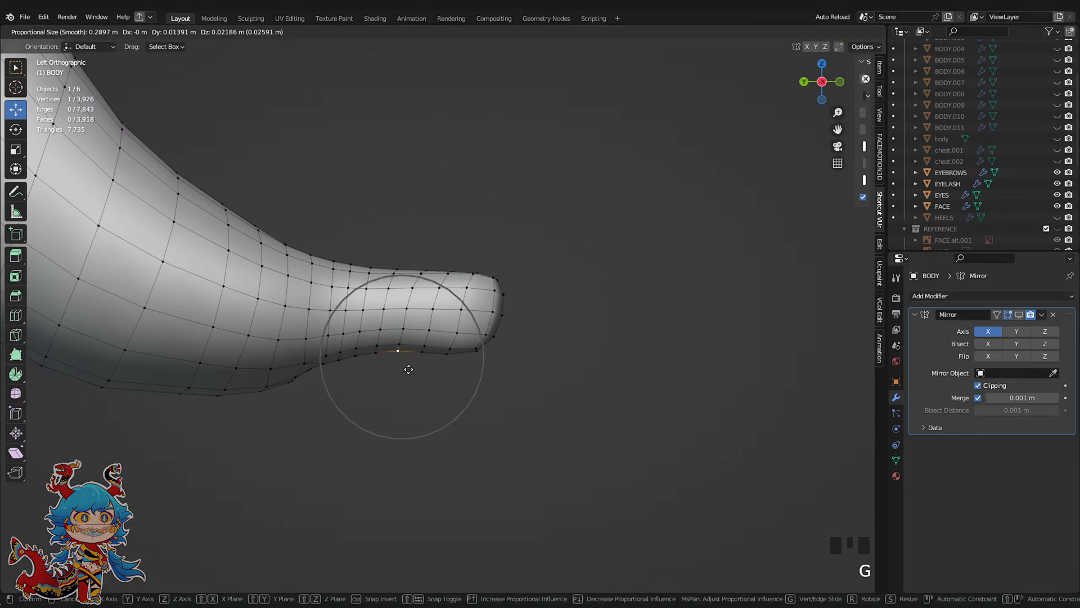
click(408, 366)
click(465, 367)
key(g)
click(457, 365)
Move the lower vertex at the big toe's tip about 0.032 m along negative Y with proportional editing sized 0.29
click(485, 338)
key(g)
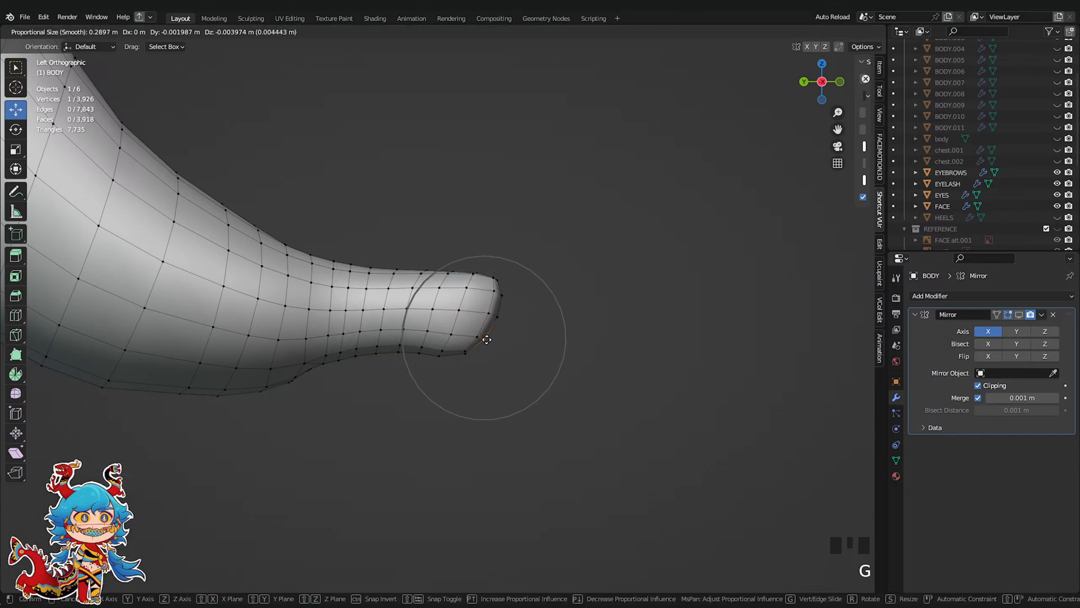
click(495, 339)
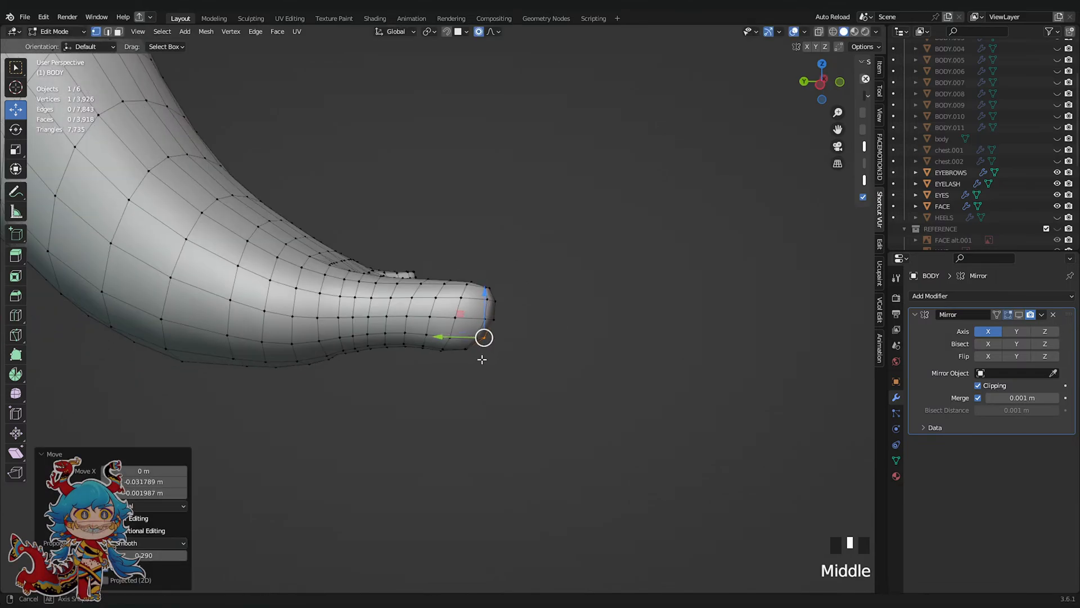
middle_drag(495, 339, 453, 235)
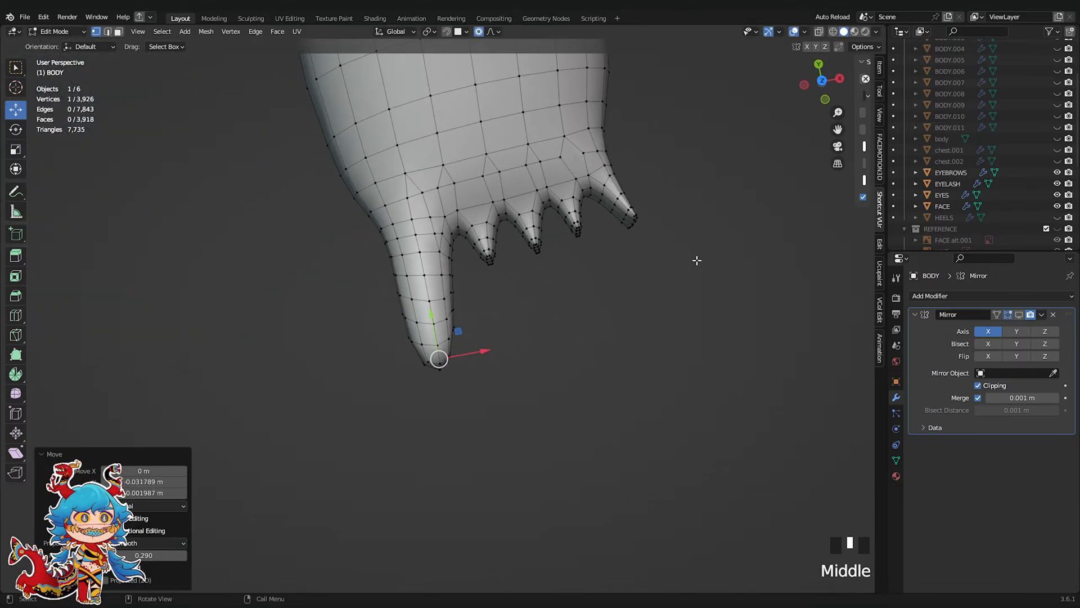
middle_drag(369, 289, 670, 170)
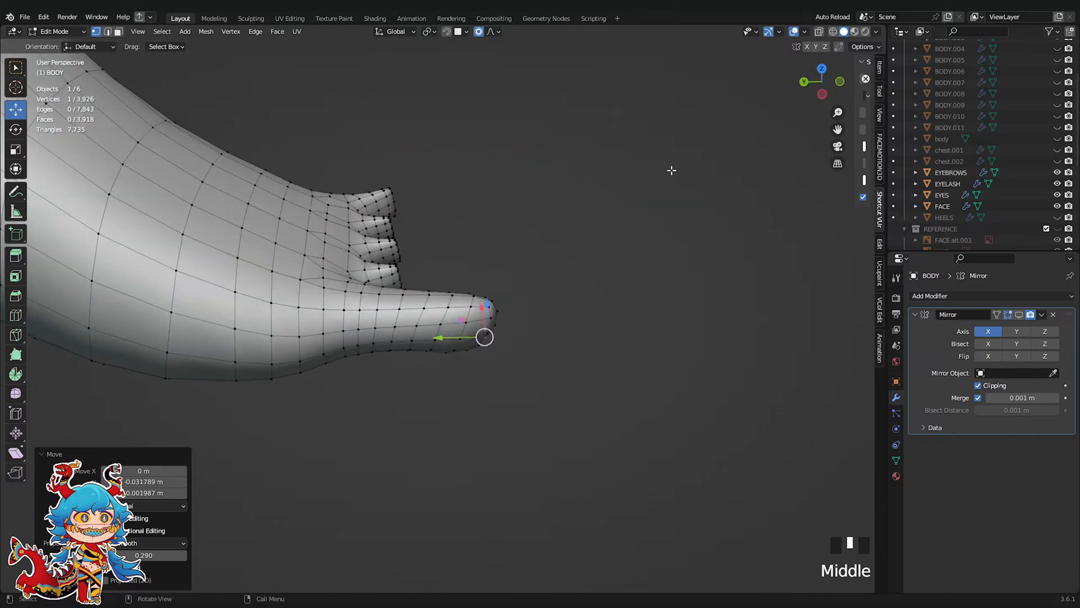
In left view, smooth the big toe's upper side in Sculpt Mode and push its tip back with the Grab brush
click(826, 91)
key(Tab)
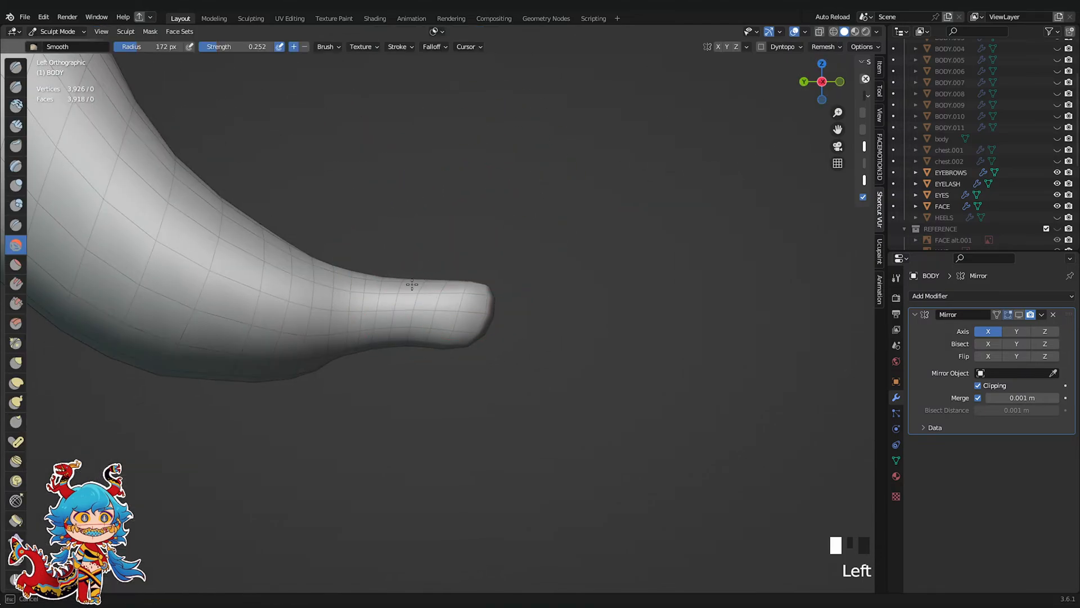
drag(411, 283, 412, 286)
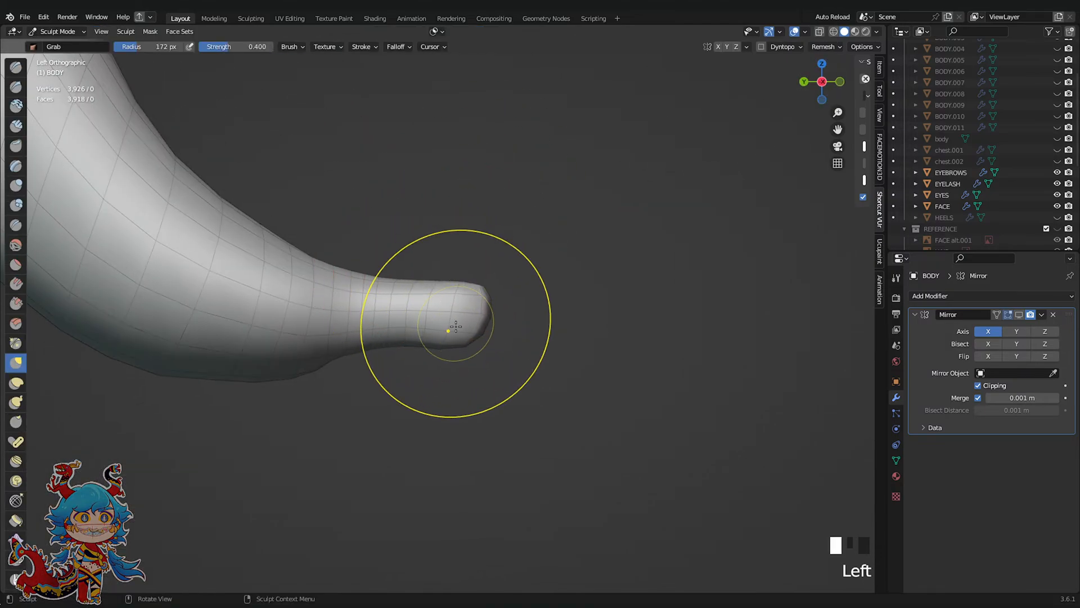
drag(452, 329, 432, 324)
scroll(579, 272, down, 1)
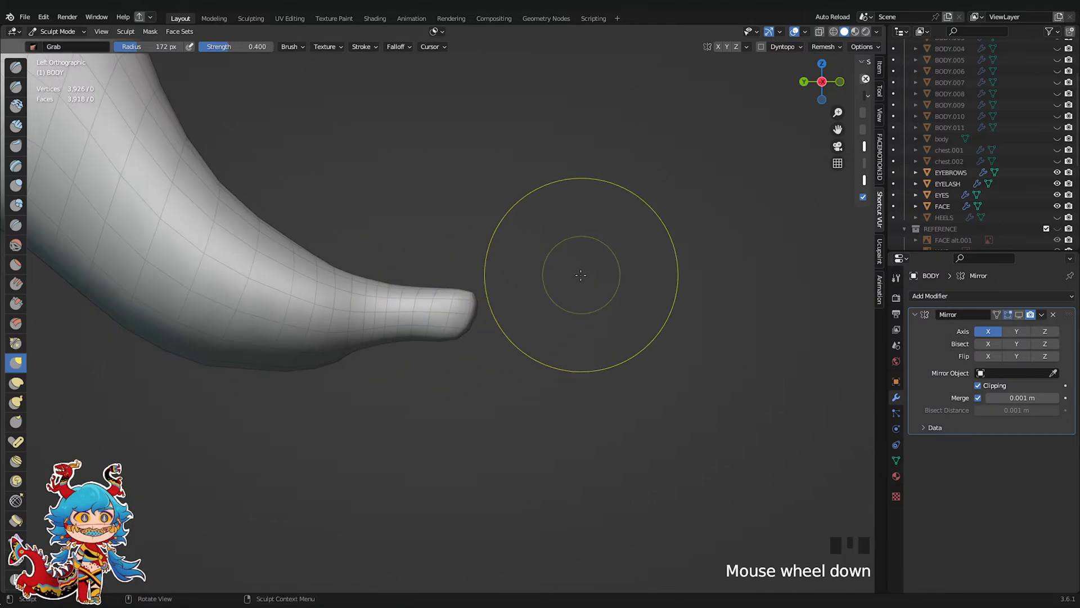
Thicken the big toe along its length with several Inflate/Deflate brush strokes
middle_drag(578, 273, 315, 236)
scroll(301, 227, up, 2)
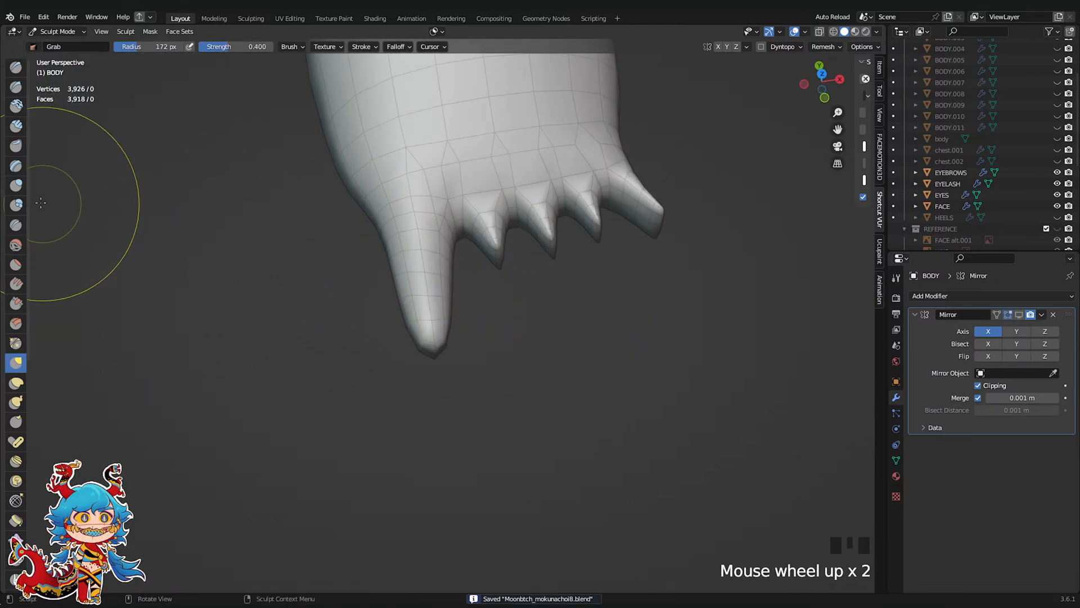
middle_drag(183, 245, 337, 282)
scroll(458, 366, up, 2)
drag(458, 349, 450, 340)
drag(444, 337, 436, 331)
drag(433, 332, 413, 324)
drag(415, 320, 417, 313)
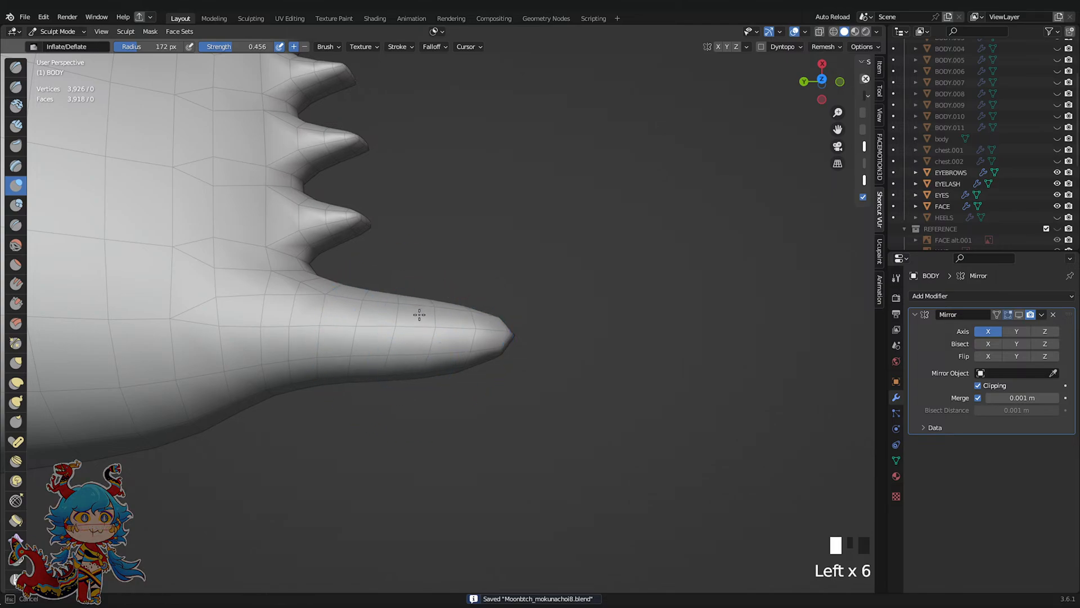
Inflate the big toe's opposite side and tip from several angles to make it rounder
mouse_move(450, 304)
middle_down()
mouse_move(253, 266)
mouse_move(393, 304)
middle_up()
scroll(439, 320, up, 2)
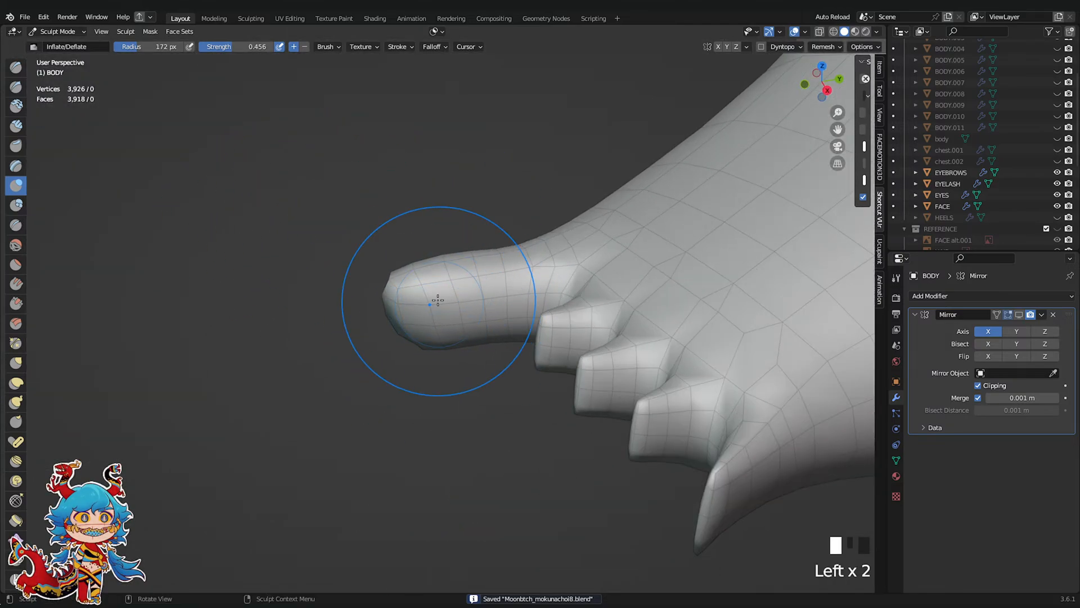
drag(436, 301, 428, 299)
drag(426, 299, 419, 300)
drag(417, 301, 411, 304)
scroll(419, 304, down, 4)
middle_drag(419, 304, 504, 298)
drag(425, 310, 430, 315)
mouse_move(434, 316)
middle_down()
mouse_move(501, 335)
mouse_move(383, 332)
mouse_move(571, 374)
mouse_move(459, 386)
mouse_move(630, 365)
mouse_move(682, 347)
mouse_move(520, 325)
middle_up()
click(384, 331)
In left view, flatten the big toe's upper surface and push its underside up with the Grab brush
scroll(458, 386, up, 5)
click(821, 83)
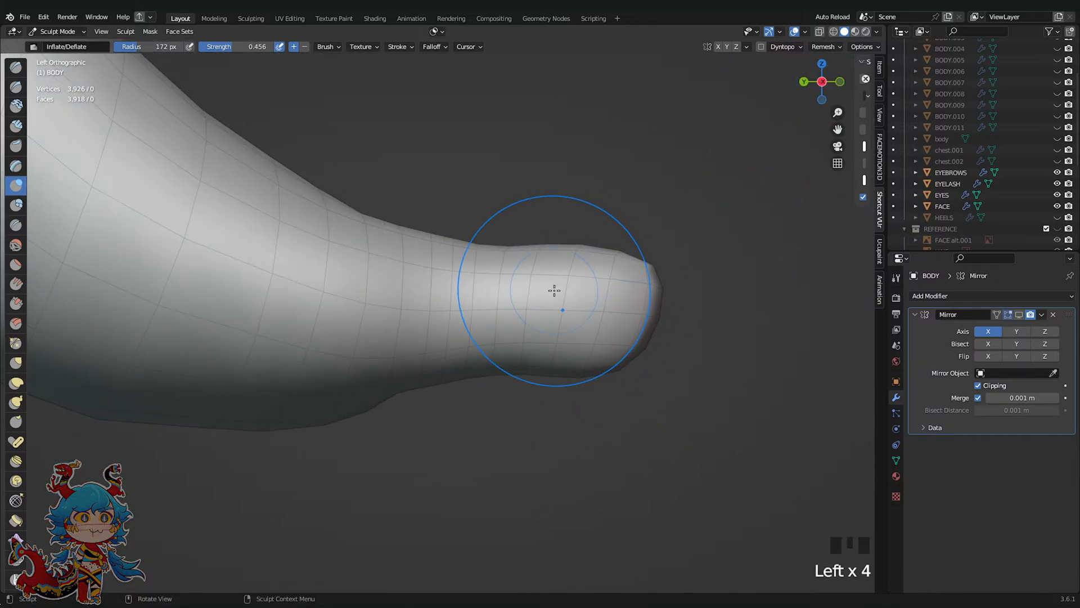
scroll(498, 344, down, 2)
drag(540, 246, 536, 294)
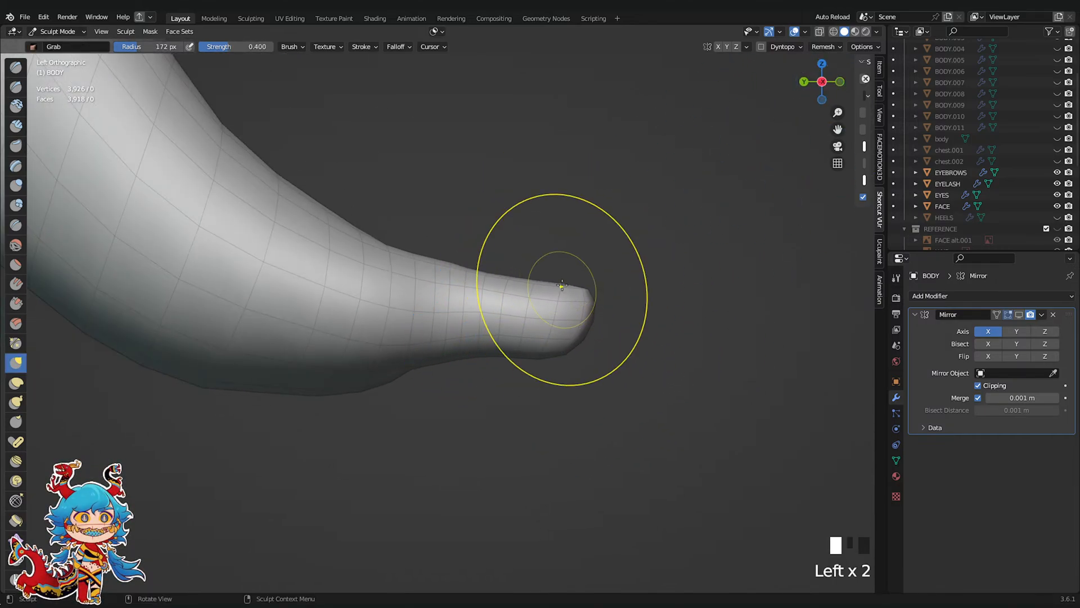
scroll(475, 357, down, 4)
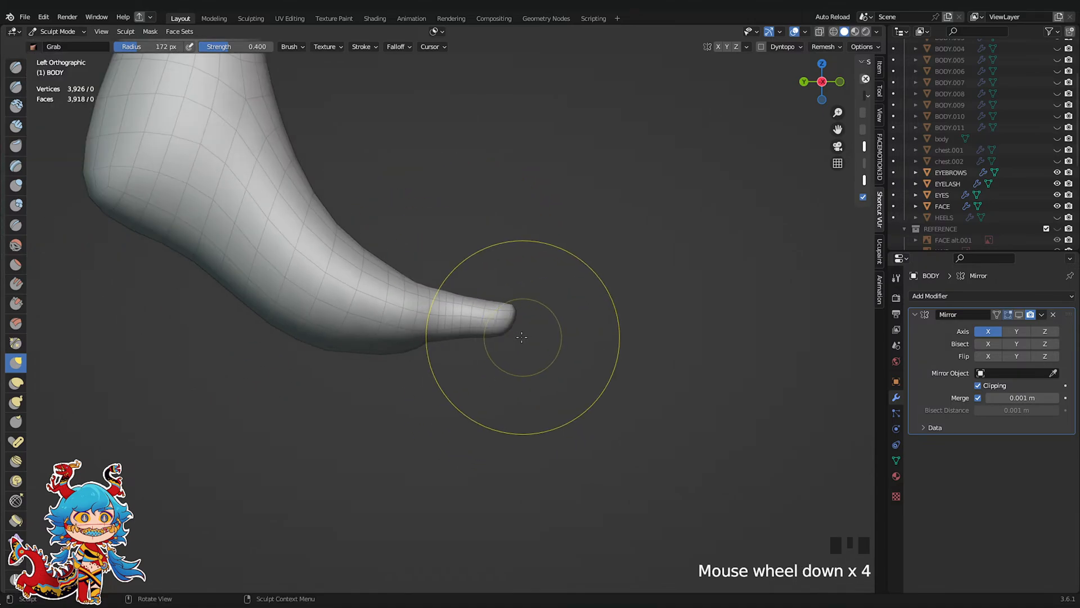
scroll(506, 343, up, 3)
drag(485, 354, 480, 346)
Pull the big toe's top and tip slightly downward with the Grab brush, and save the file
scroll(519, 316, down, 4)
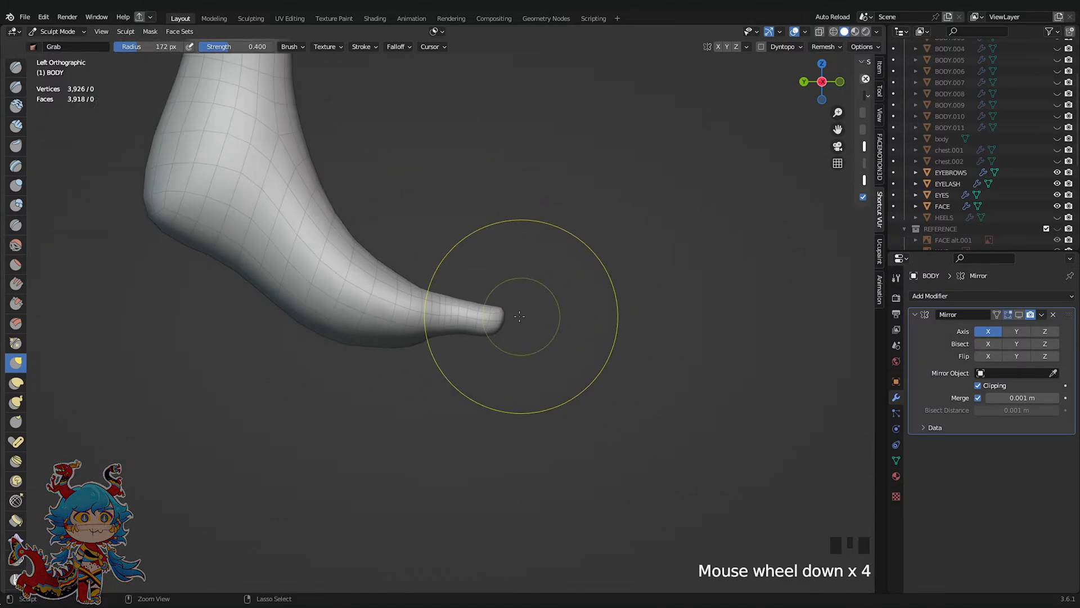
drag(477, 296, 500, 316)
drag(495, 322, 497, 324)
scroll(414, 357, down, 1)
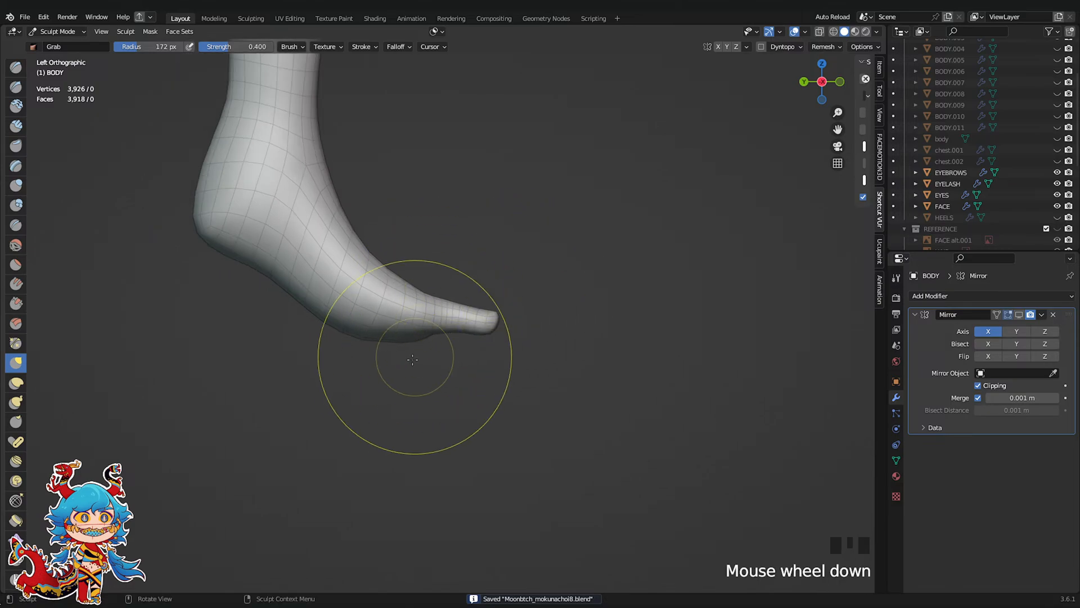
Push the ball of the foot and the sole behind it upward with the Grab brush, save, and switch to right view
scroll(408, 363, up, 3)
drag(380, 382, 377, 371)
drag(312, 355, 308, 341)
scroll(327, 337, down, 4)
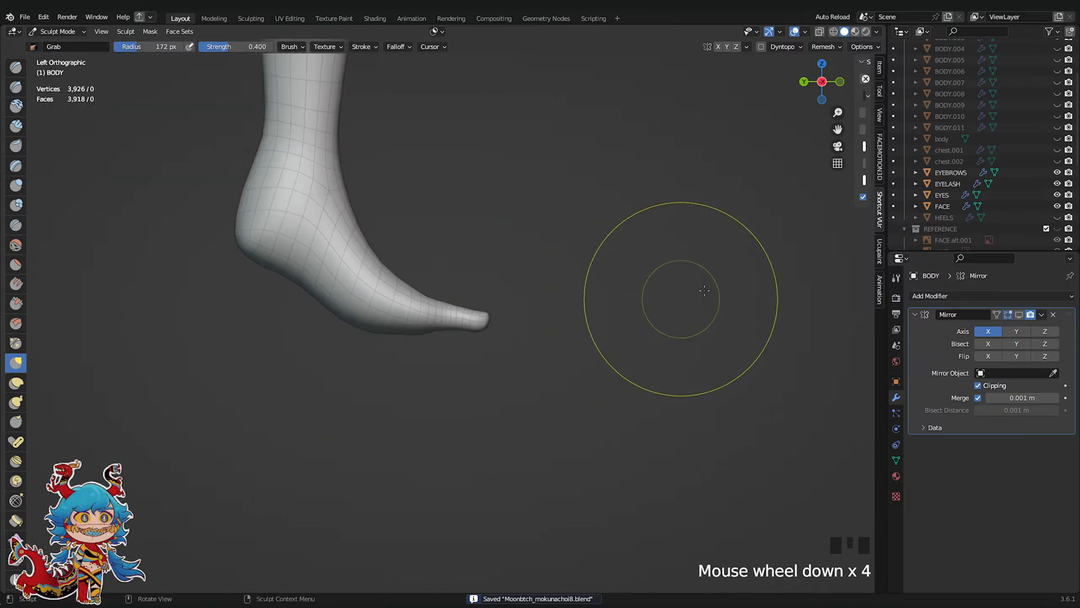
key(ctrl+s)
click(821, 81)
scroll(550, 338, up, 3)
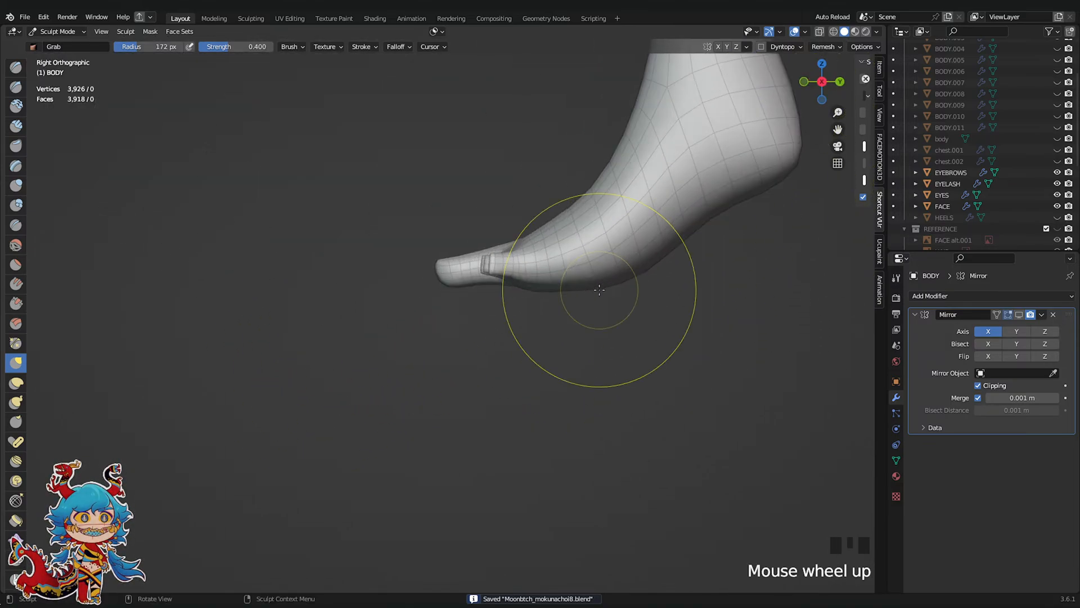
In right view, push up the big toe's underside with the Grab brush, smooth where it joins the foot, and save the file
shift+middle_drag(593, 297, 504, 294)
scroll(461, 285, up, 5)
drag(480, 316, 461, 296)
drag(457, 252, 458, 256)
scroll(512, 298, up, 3)
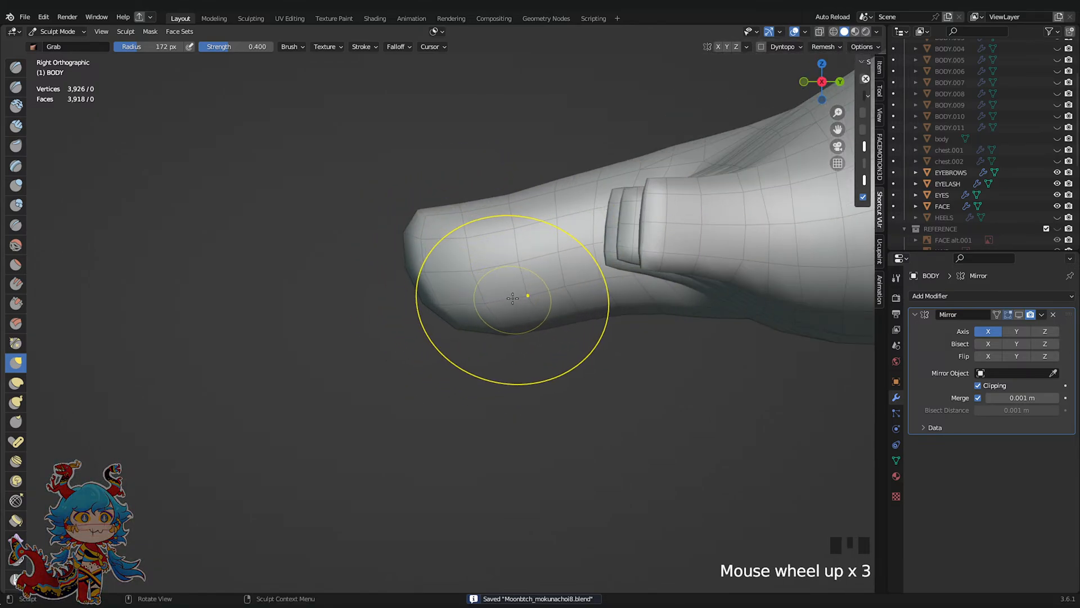
shift+click(589, 281)
shift+click(589, 282)
key(g)
scroll(552, 285, down, 3)
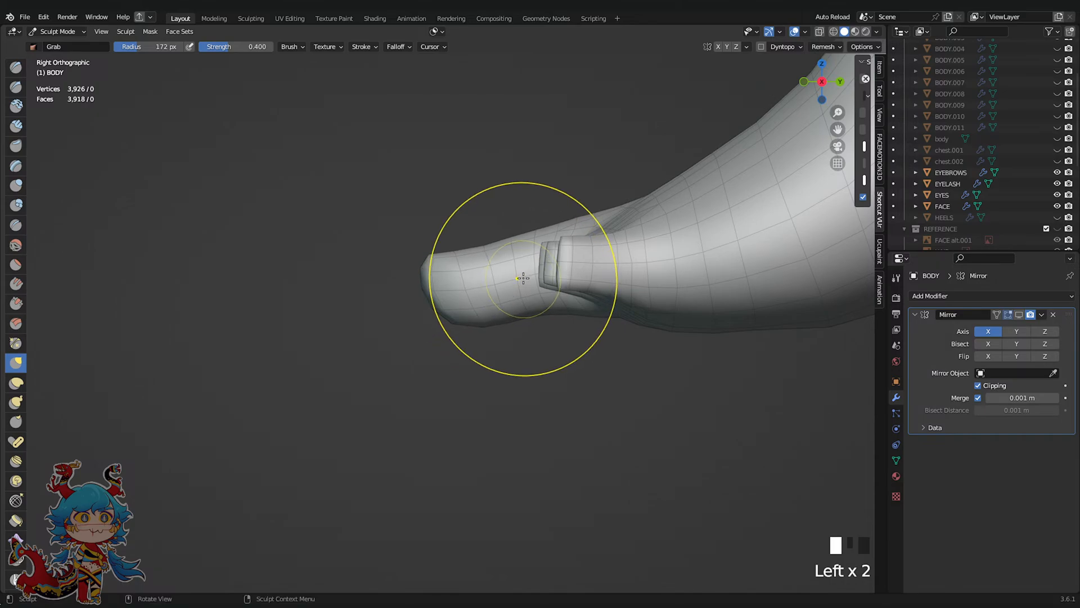
middle_drag(556, 234, 695, 281)
key(ctrl+s)
In front view, nudge the big toe's outline rounder with the Grab brush, and save the file
click(821, 94)
scroll(495, 309, up, 2)
click(495, 309)
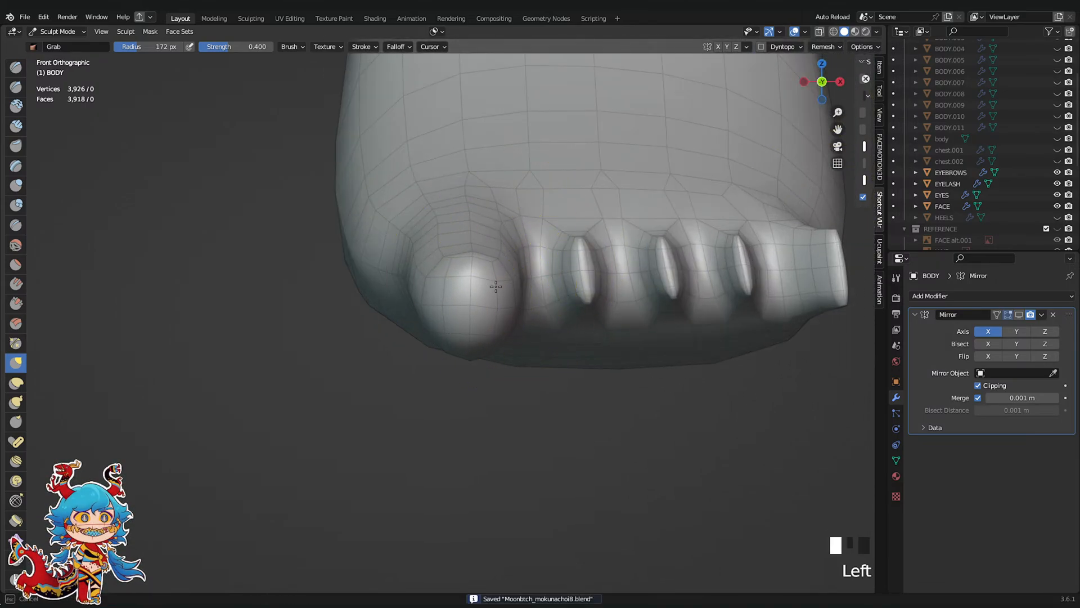
click(495, 309)
middle_drag(495, 309, 454, 265)
key(ctrl+s)
scroll(441, 410, down, 2)
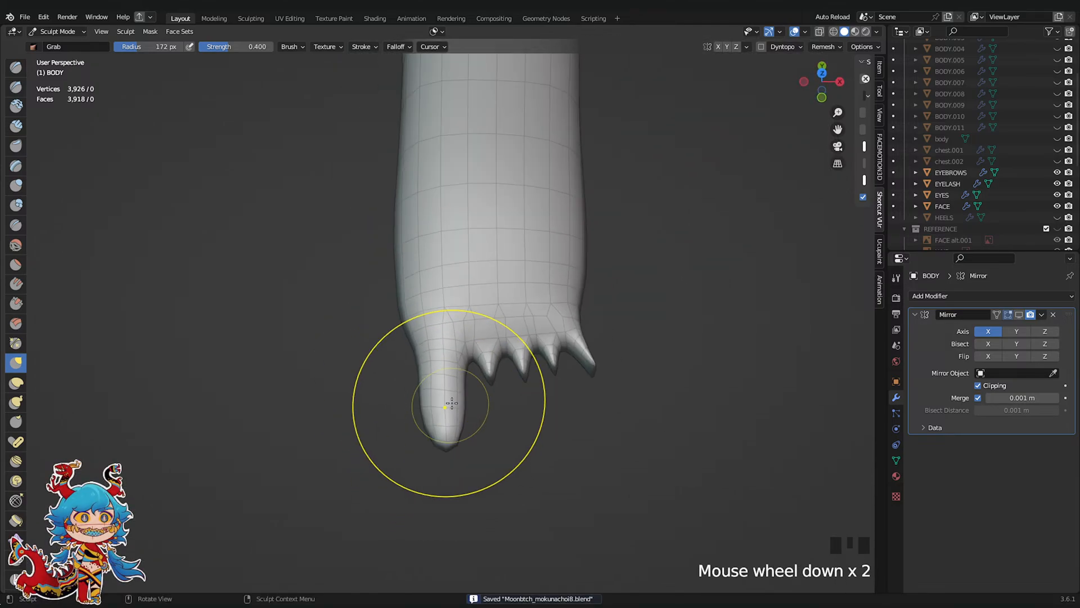
Adjust the foot's outer edge behind the little toe with the Grab brush, working from above
scroll(441, 429, up, 2)
mouse_move(441, 429)
middle_down()
mouse_move(447, 376)
mouse_move(421, 398)
mouse_move(447, 377)
mouse_move(457, 345)
mouse_move(413, 366)
middle_up()
scroll(444, 406, down, 2)
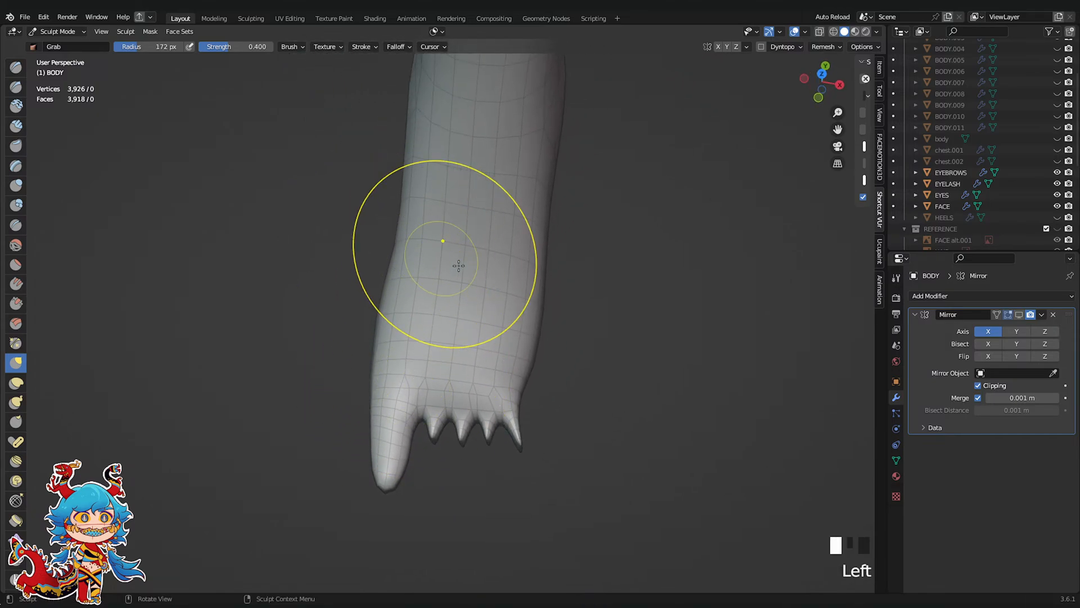
middle_drag(458, 266, 590, 289)
scroll(554, 410, up, 3)
drag(569, 409, 568, 409)
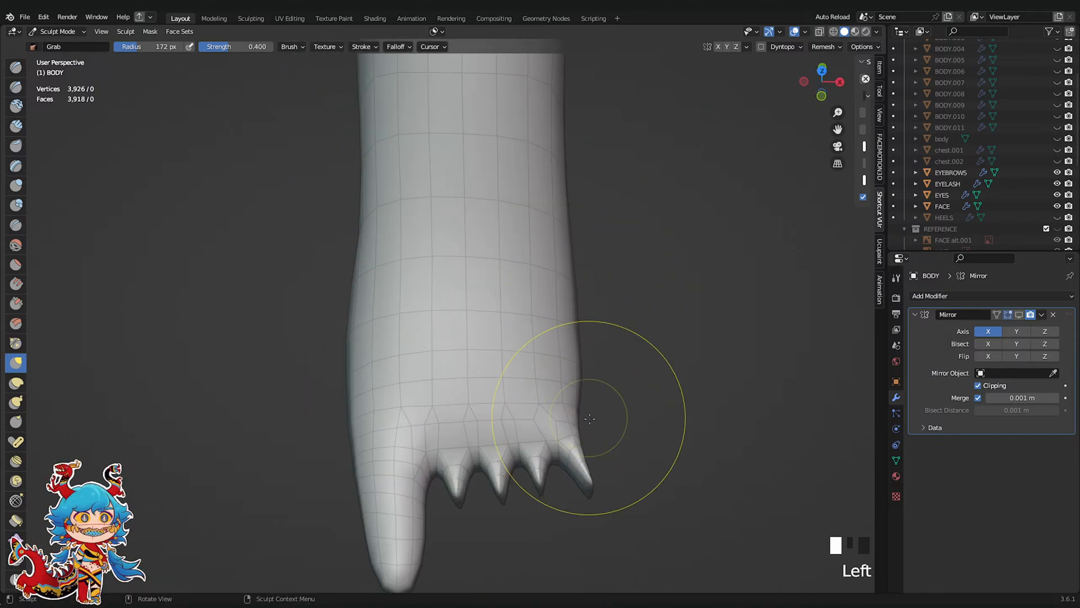
Knife-cut the missing crosswise edge under the fan-shaped vertex behind the fourth toe in Edit Mode
scroll(489, 284, up, 3)
key(Tab)
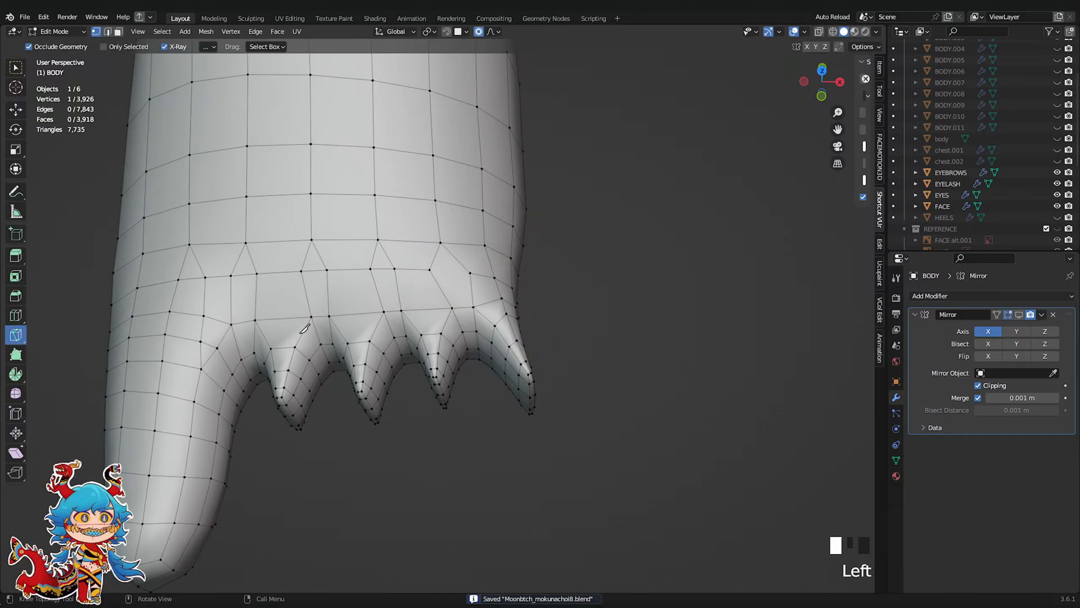
scroll(434, 241, up, 2)
click(426, 245)
click(482, 251)
key(Return)
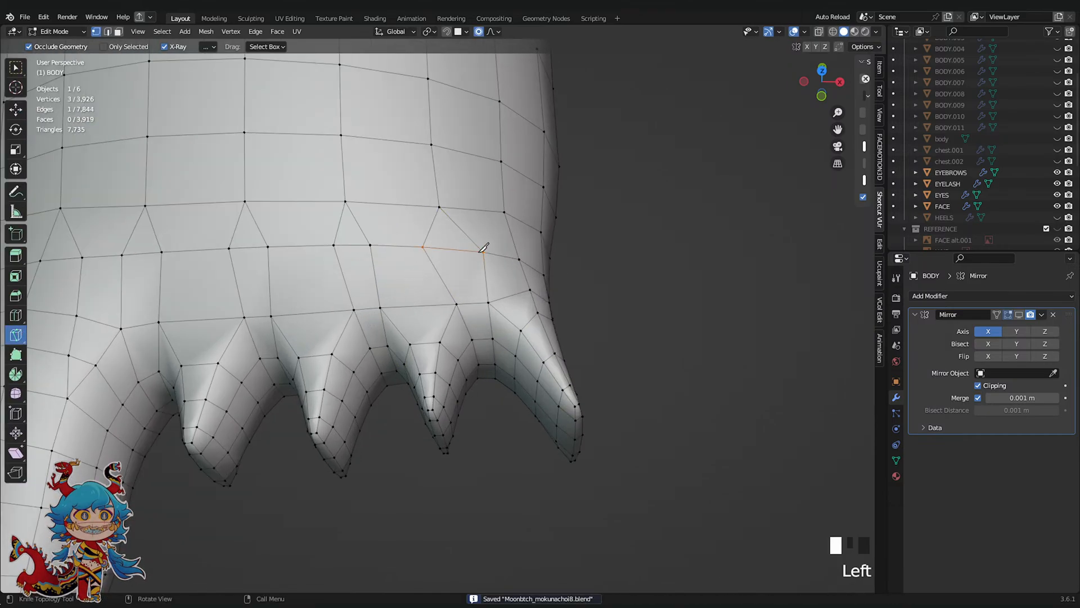
Return to Sculpt Mode and smooth the area around the new edge behind the outer toes
scroll(507, 265, down, 4)
key(Tab)
shift+middle_drag(528, 274, 529, 280)
scroll(504, 340, up, 2)
shift+drag(504, 342, 497, 359)
Try to bulge the foot's inner side behind the big toe outward with the Grab brush, and undo the stroke
scroll(504, 328, down, 4)
shift+middle_drag(450, 235, 486, 204)
scroll(337, 235, down, 3)
mouse_move(337, 235)
middle_down()
mouse_move(441, 355)
mouse_move(393, 337)
middle_up()
scroll(373, 350, up, 1)
drag(374, 352, 368, 366)
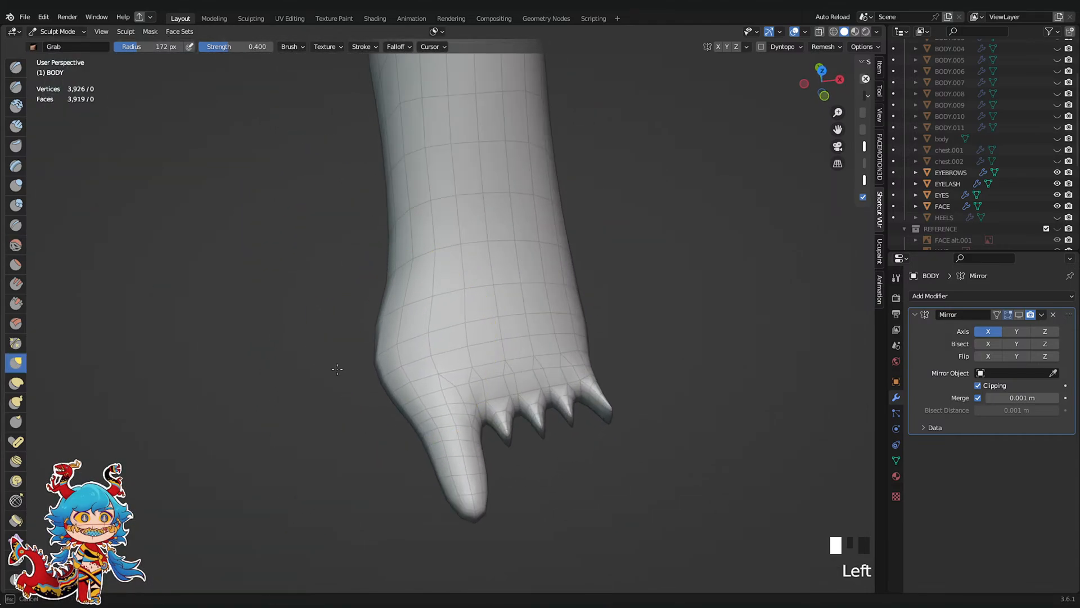
scroll(789, 322, down, 4)
key(ctrl+z)
middle_drag(610, 381, 579, 338)
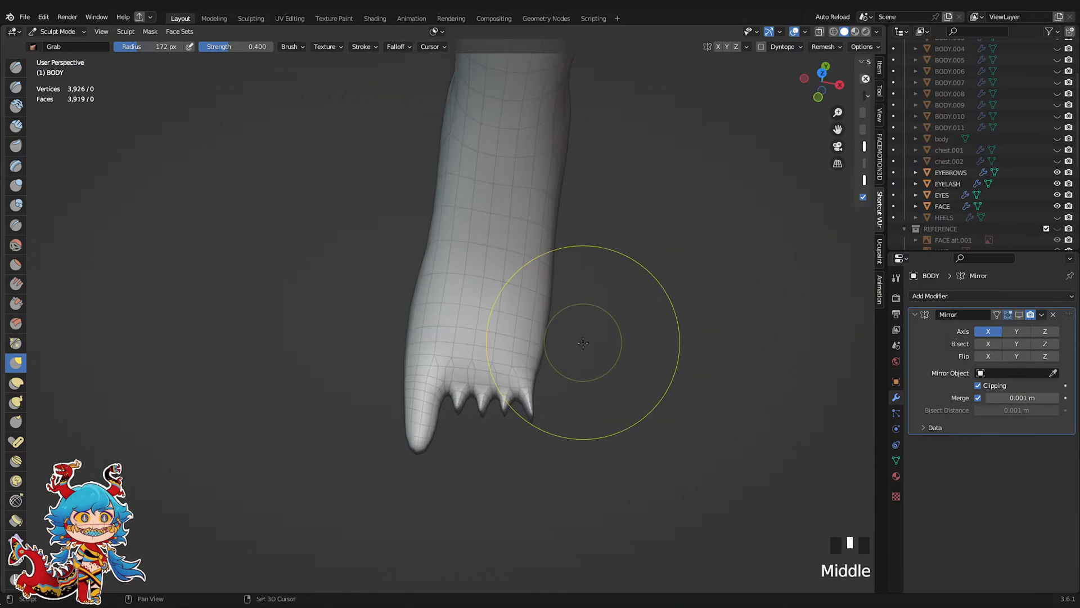
Knife-cut a zigzag across the top of the foot, one face row behind the existing toe fans, continuing to the outer side
scroll(582, 276, up, 4)
scroll(582, 276, up, 2)
key(Tab)
shift+middle_drag(403, 268, 382, 275)
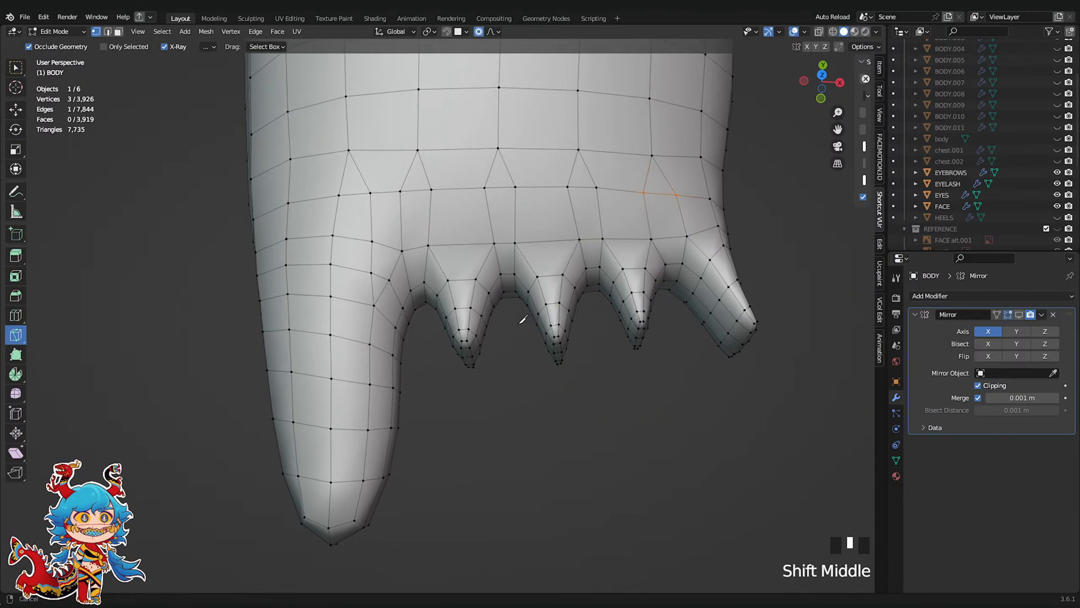
scroll(383, 275, up, 1)
shift+middle_drag(457, 233, 408, 400)
shift+scroll(409, 400, down, 1)
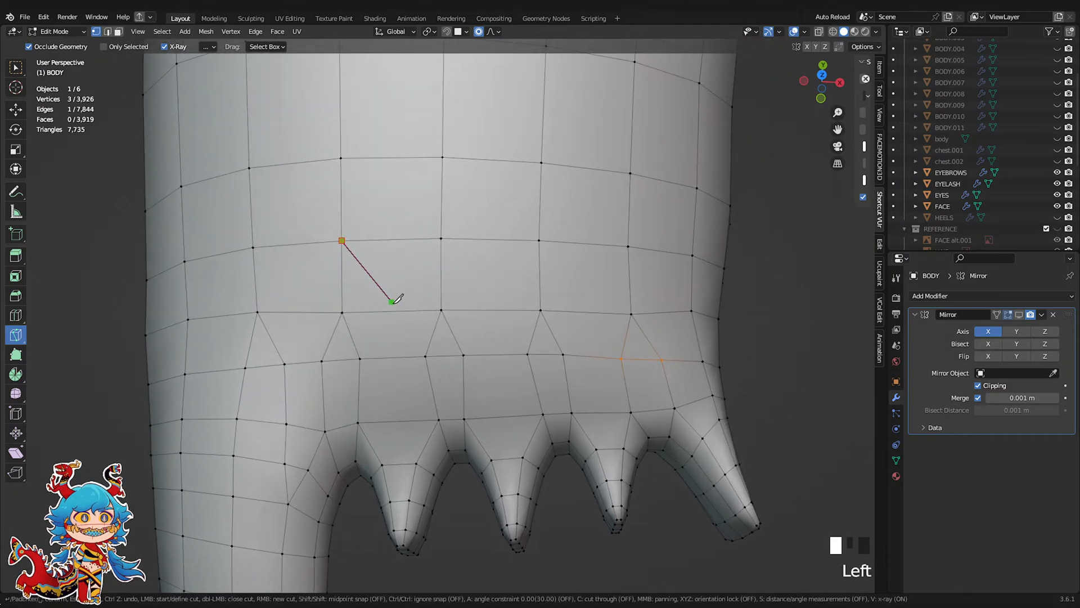
click(440, 238)
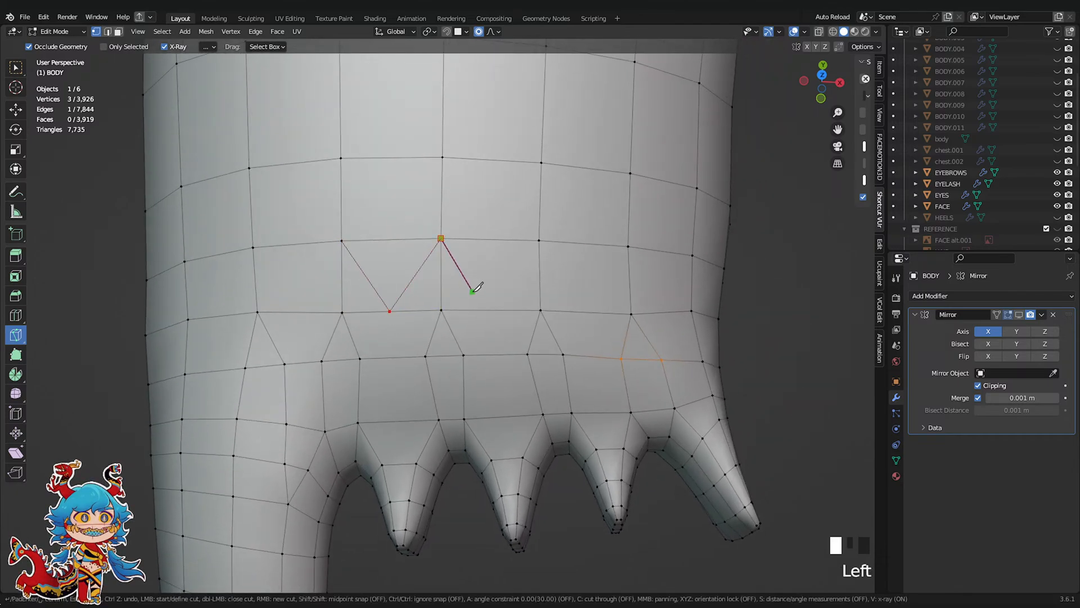
click(539, 240)
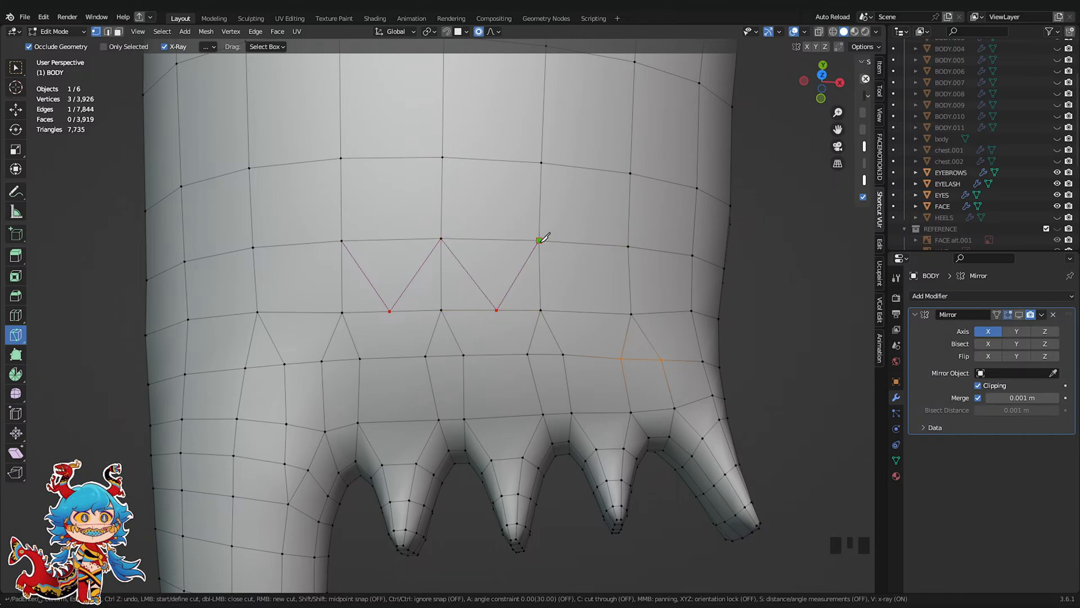
click(628, 246)
middle_drag(630, 246, 600, 304)
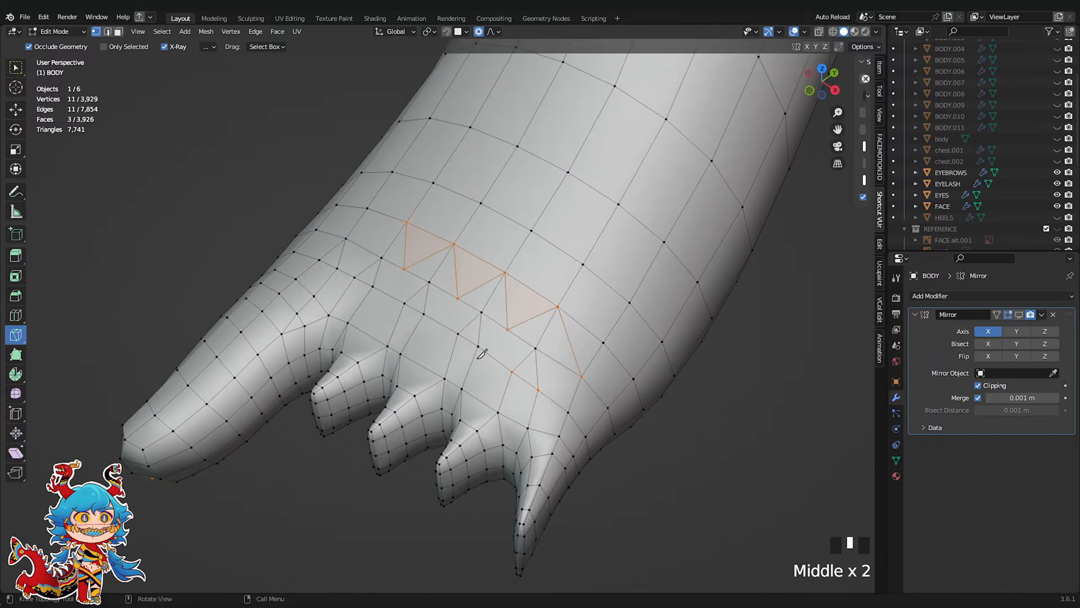
Knife-cut a matching zigzag across the sole behind the small toes and join it to the top cut at the outer side
middle_drag(482, 353, 467, 315)
scroll(466, 306, up, 2)
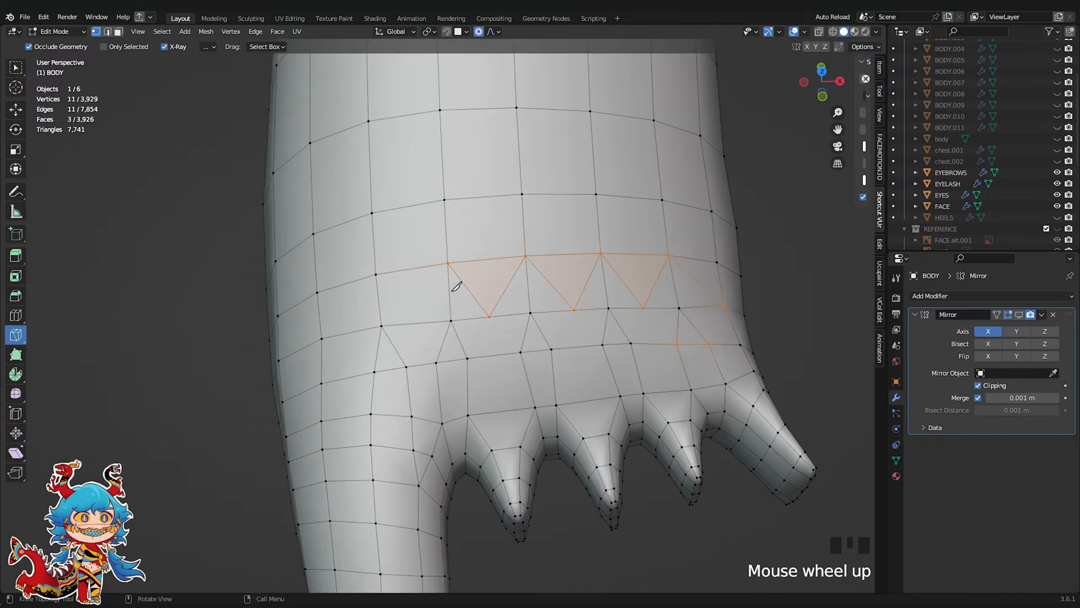
scroll(491, 254, down, 3)
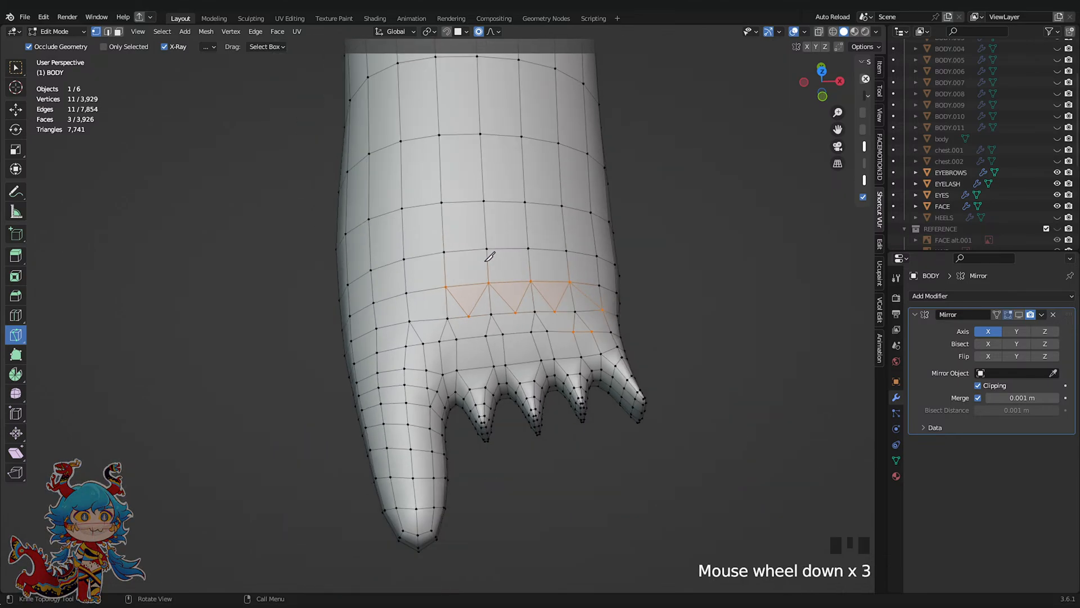
scroll(489, 272, up, 2)
scroll(416, 296, down, 3)
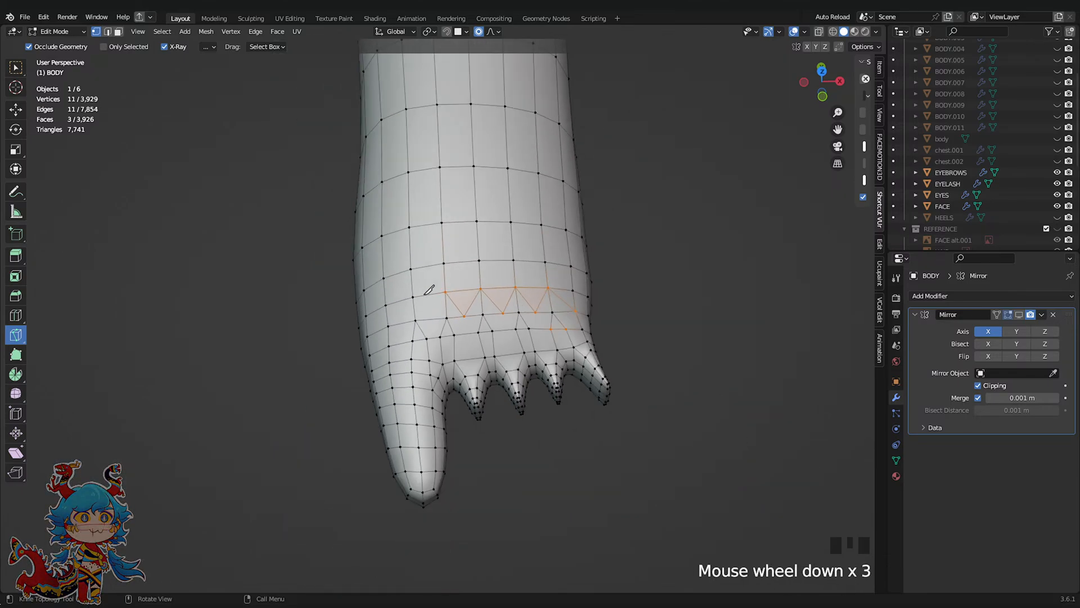
scroll(491, 322, up, 2)
middle_drag(486, 365, 482, 162)
click(436, 393)
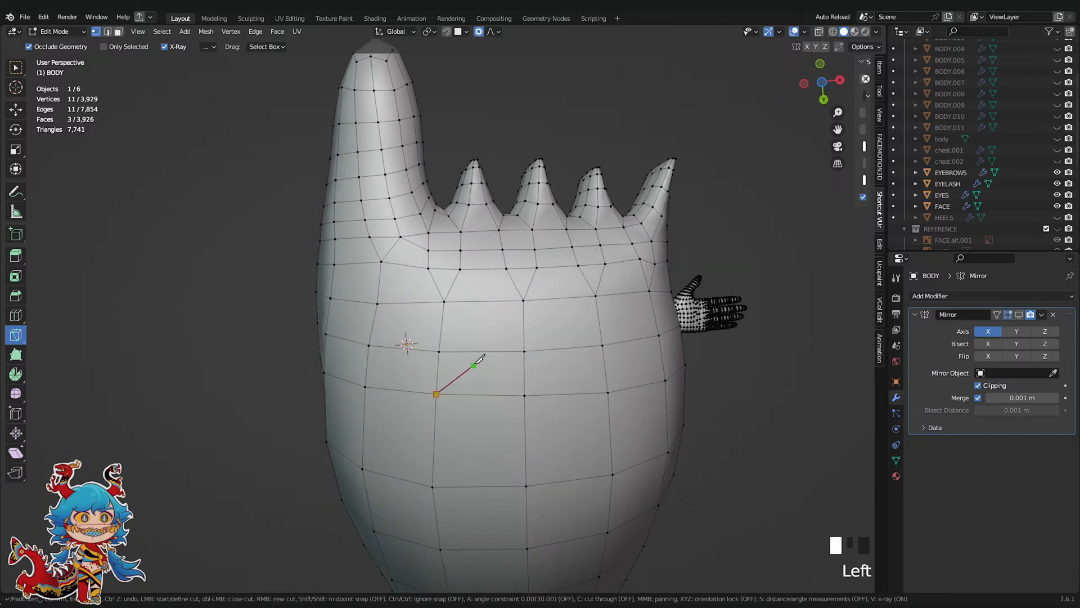
click(478, 351)
click(524, 395)
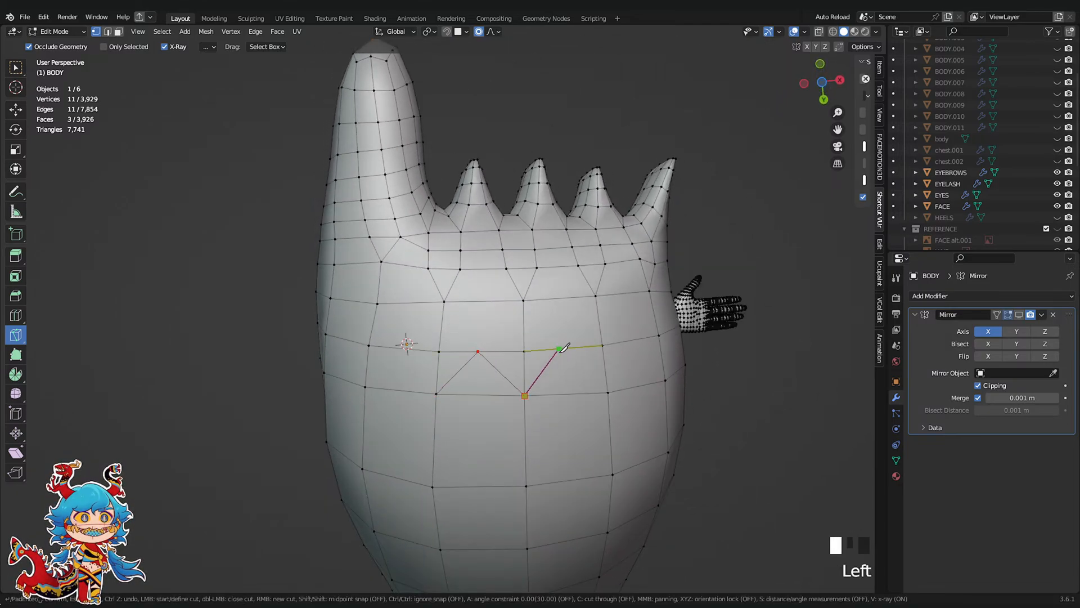
click(609, 392)
click(633, 340)
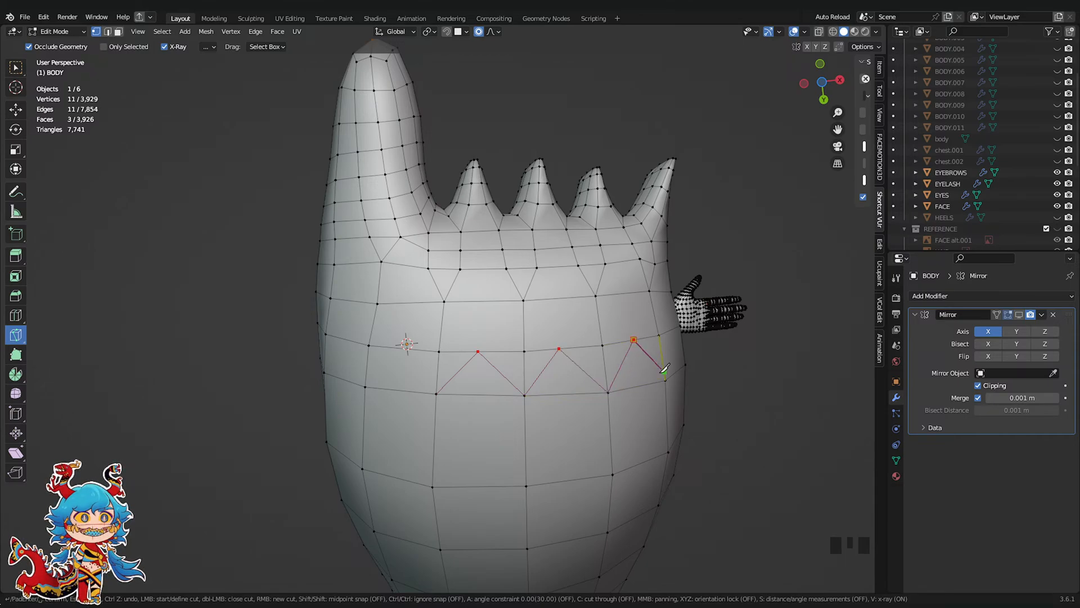
click(666, 378)
middle_drag(667, 375, 738, 318)
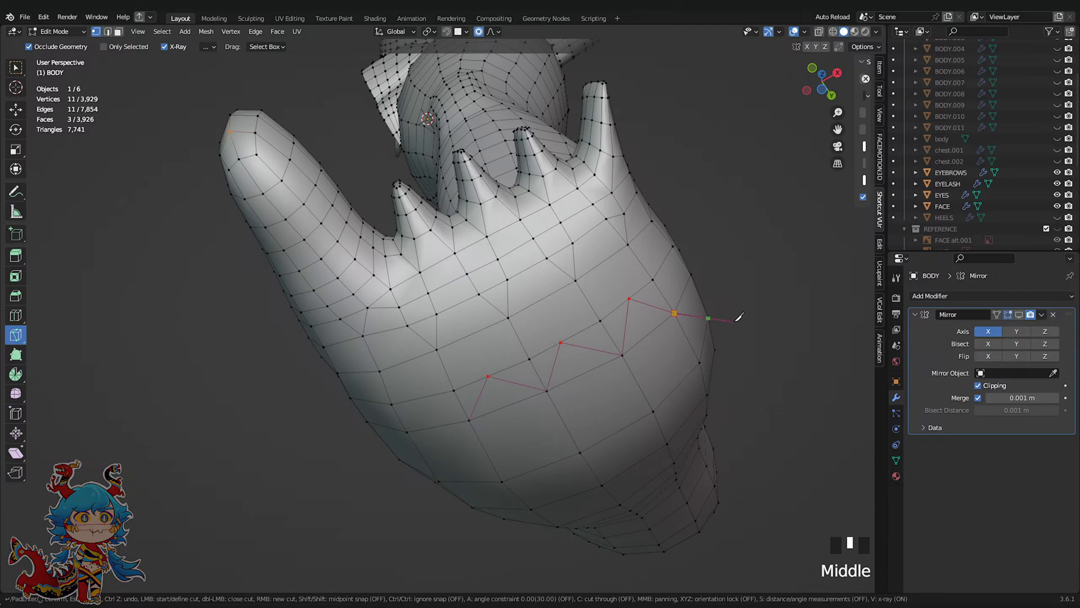
middle_drag(585, 315, 486, 320)
Add one centred loop cut lengthwise through each of the second, third and fourth toes
click(480, 352)
right_click(516, 339)
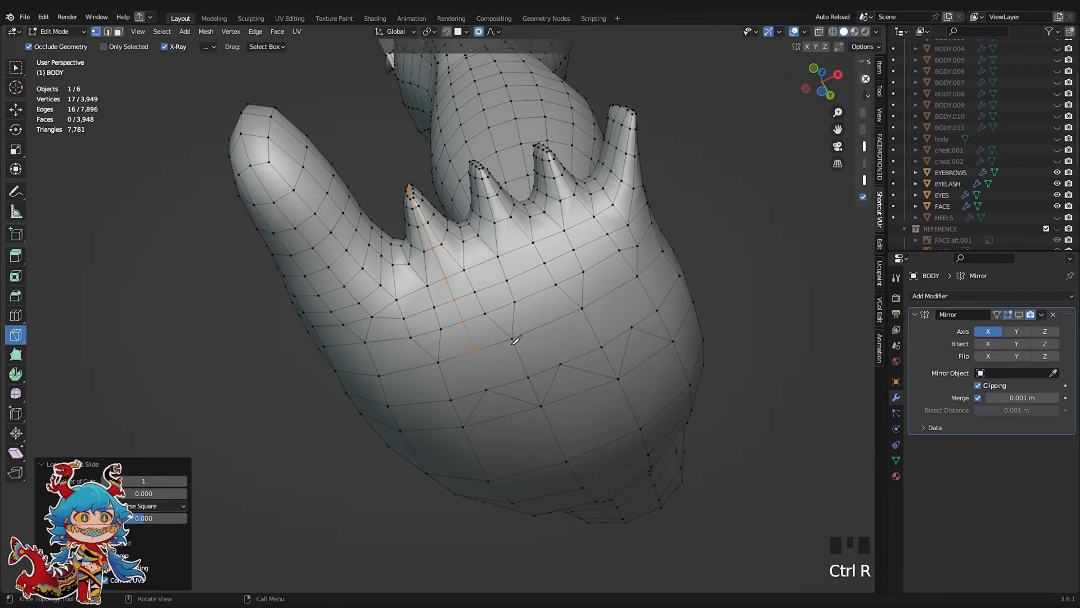
click(535, 299)
right_click(536, 298)
key(ctrl+r)
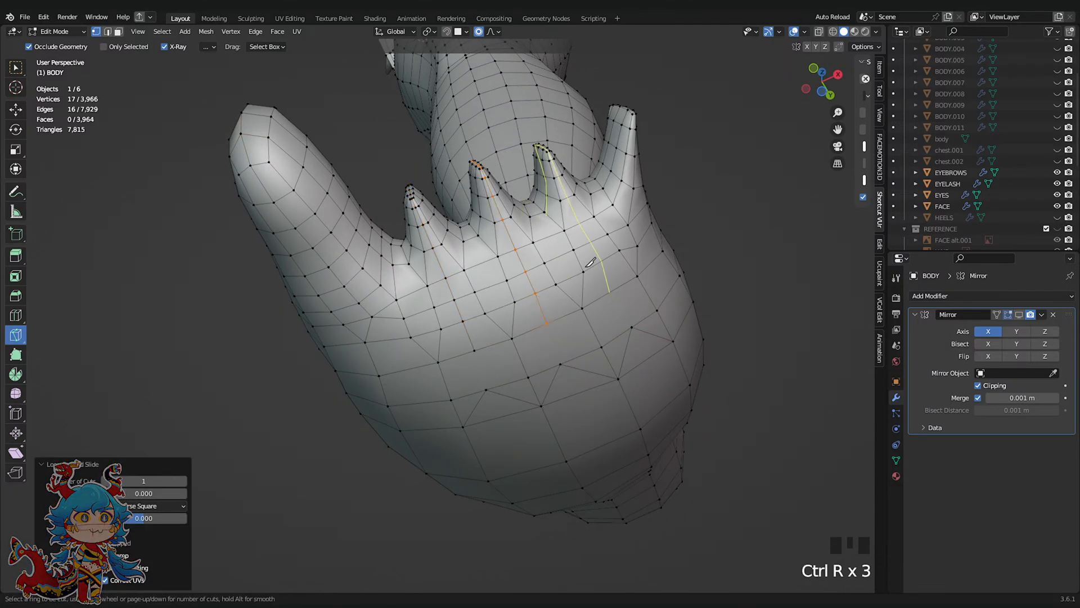
click(621, 306)
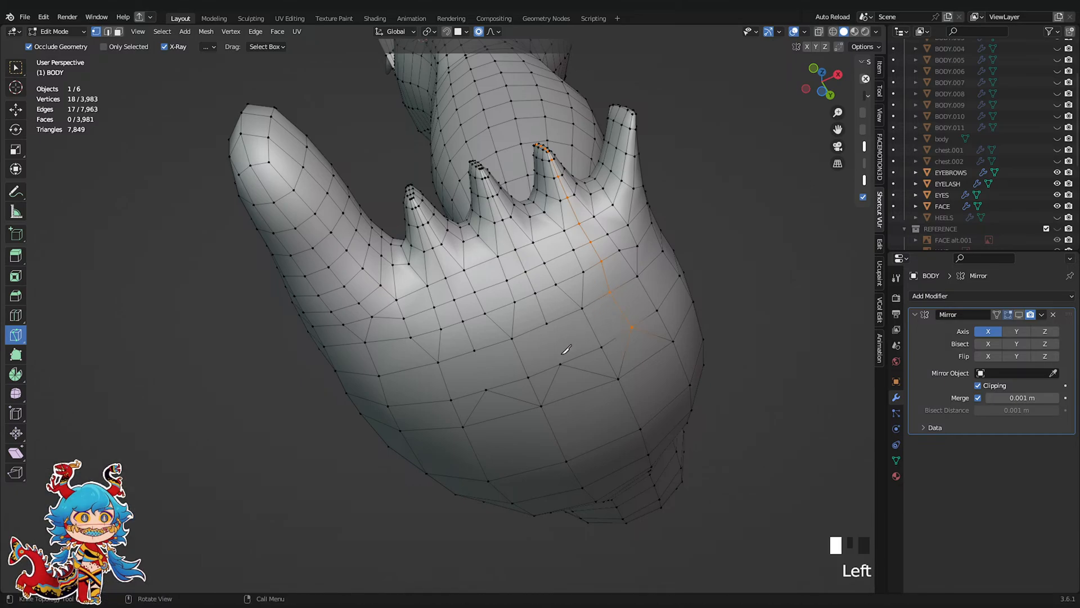
Knife-connect the zigzag points on the sole and top to the ends of the toe loops, return to Sculpt Mode, and save
click(487, 388)
middle_drag(495, 259, 462, 325)
click(459, 326)
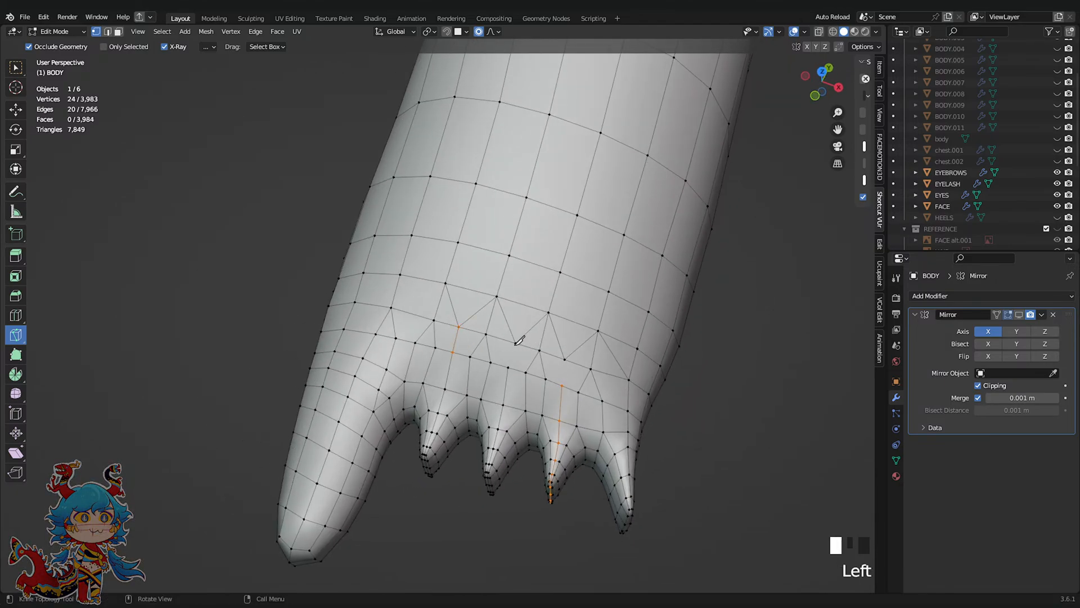
click(565, 358)
key(Return)
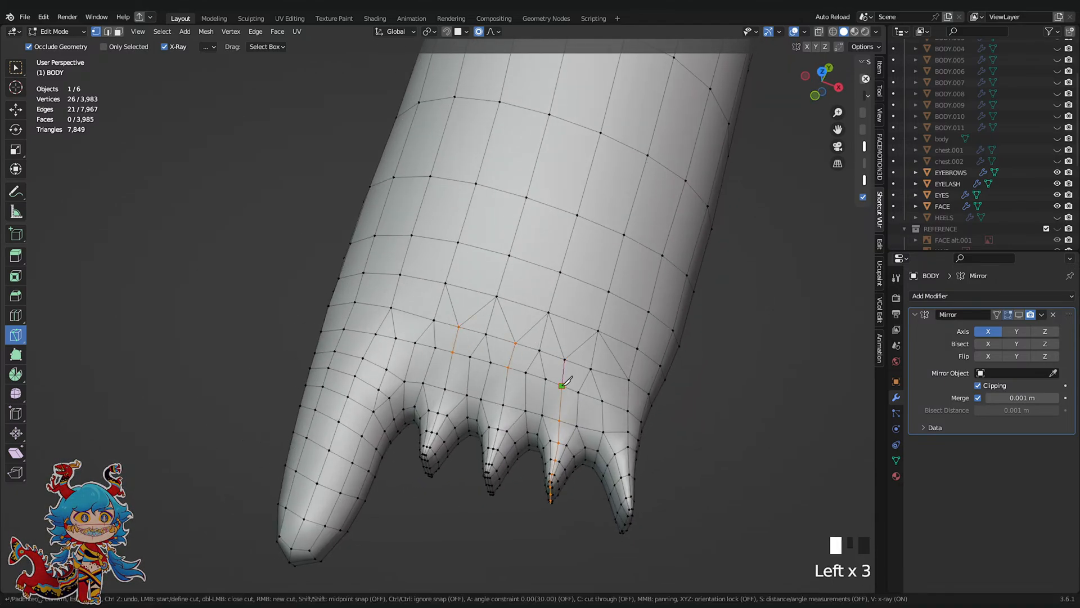
middle_drag(578, 370, 586, 366)
scroll(586, 367, up, 2)
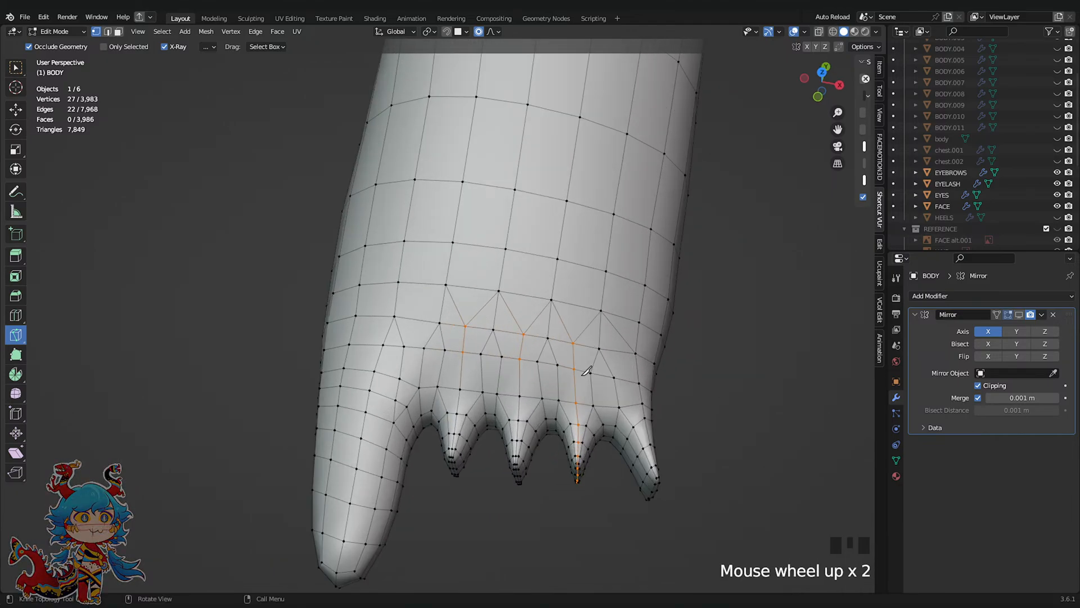
key(Tab)
scroll(581, 375, up, 1)
shift+middle_drag(495, 386, 430, 307)
key(ctrl+s)
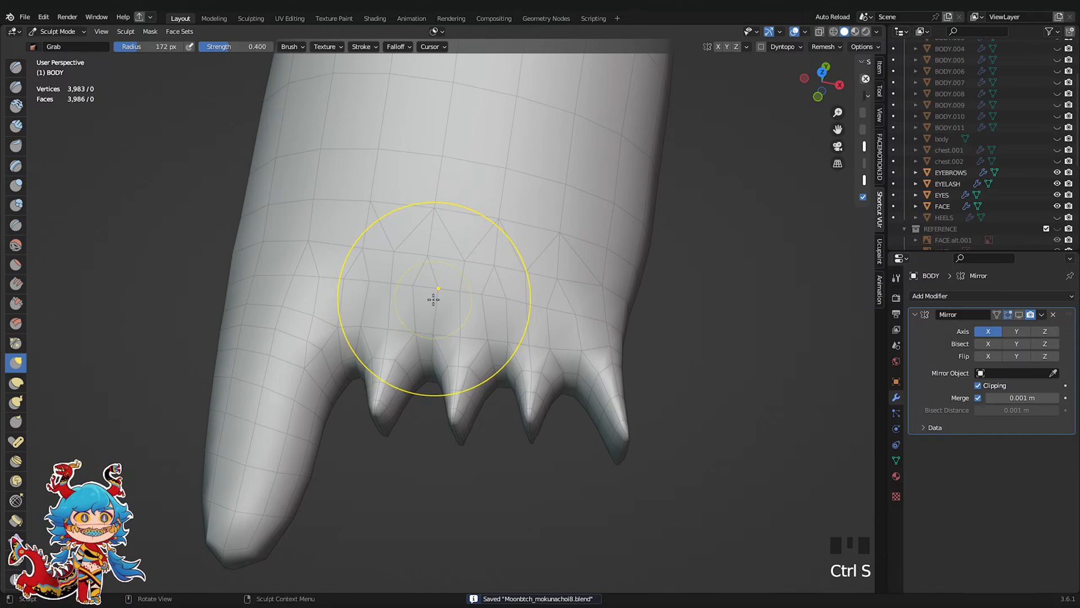
Smooth the new topology on top of the foot, reshape the area behind the small toes with the Grab brush, and save
scroll(562, 253, down, 3)
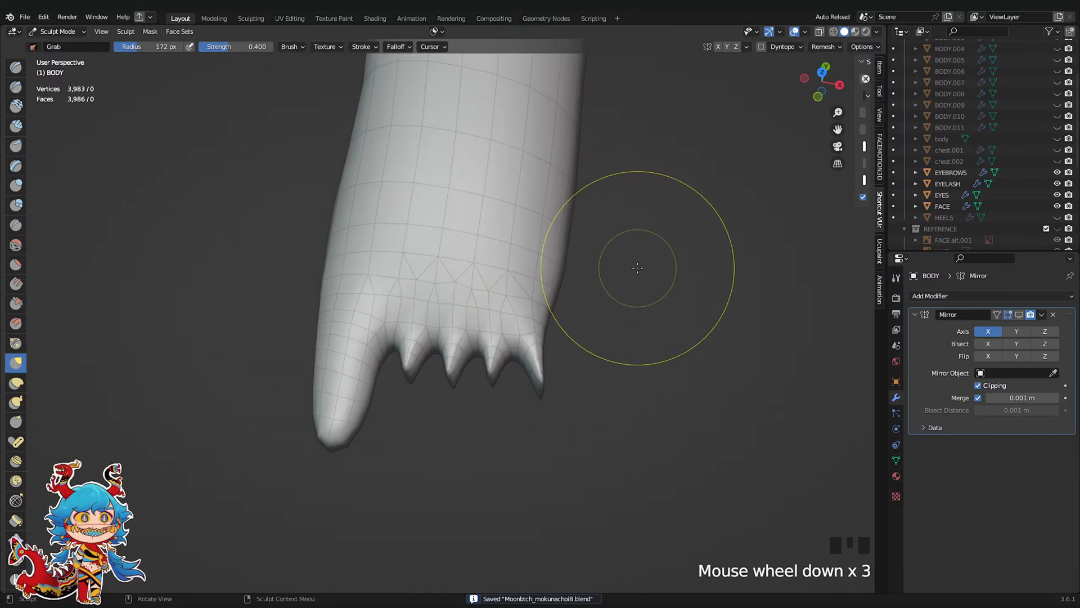
scroll(512, 246, up, 3)
scroll(526, 282, down, 2)
shift+click(517, 289)
shift+click(510, 296)
mouse_move(510, 296)
shift+middle_down()
mouse_move(478, 309)
mouse_move(504, 287)
shift+middle_up()
key(ctrl+s)
drag(504, 287, 516, 290)
scroll(523, 315, down, 4)
scroll(523, 315, up, 6)
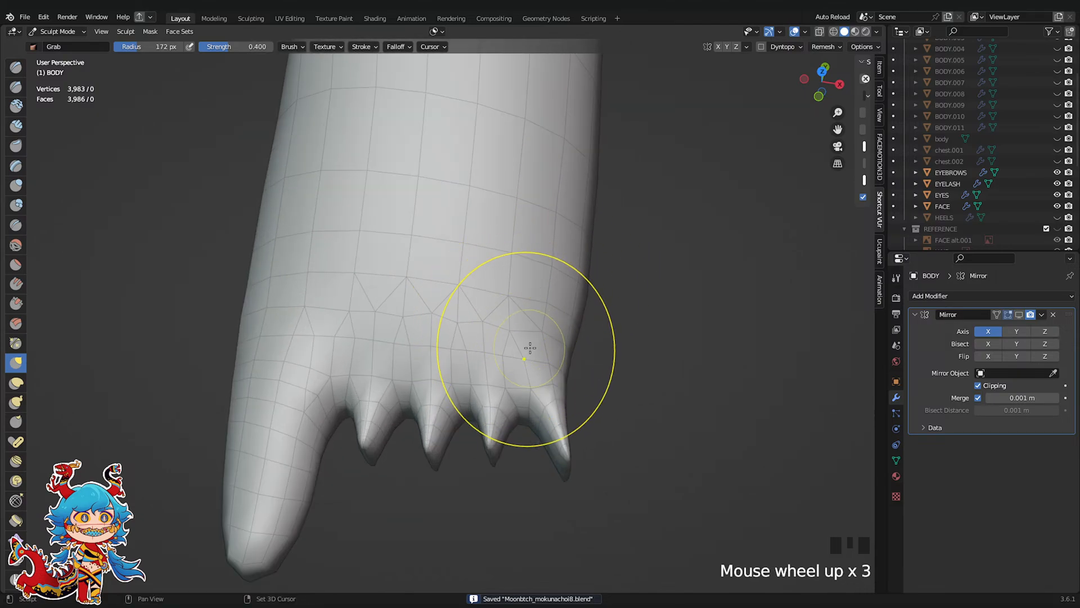
drag(479, 332, 461, 364)
scroll(503, 340, down, 3)
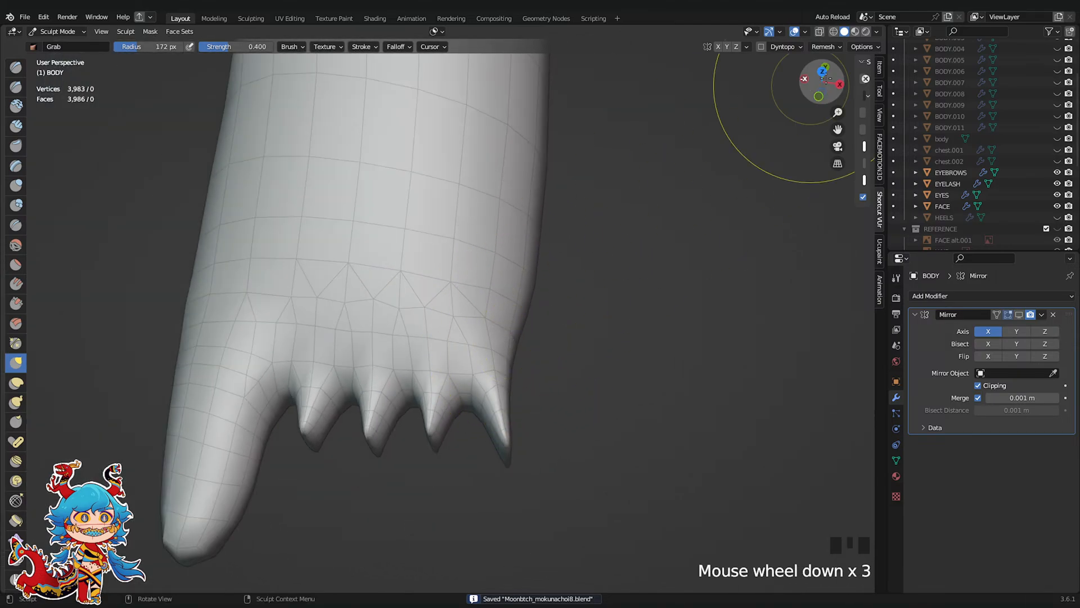
Smooth the new topology on the sole behind the small toes
middle_drag(596, 310, 571, 138)
middle_drag(416, 292, 406, 247)
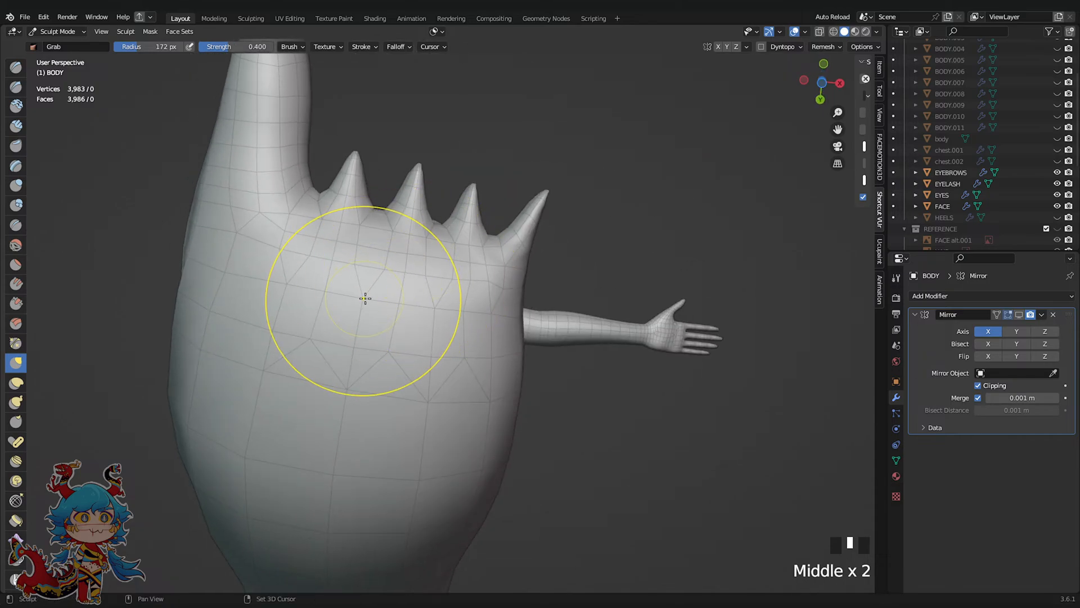
shift+drag(371, 299, 402, 304)
shift+drag(410, 312, 448, 311)
scroll(458, 346, down, 1)
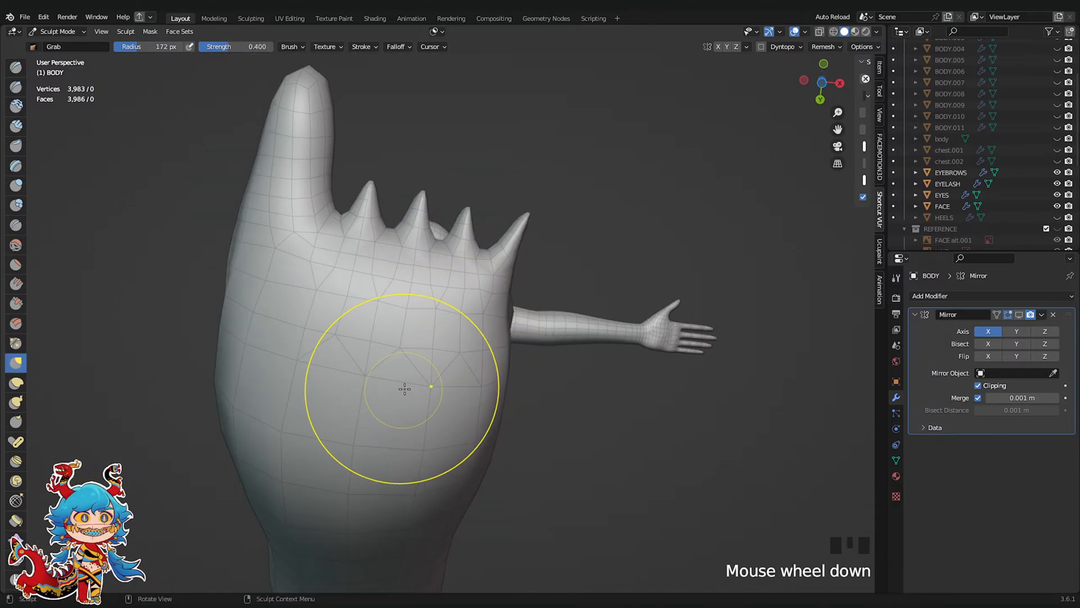
middle_drag(404, 388, 428, 304)
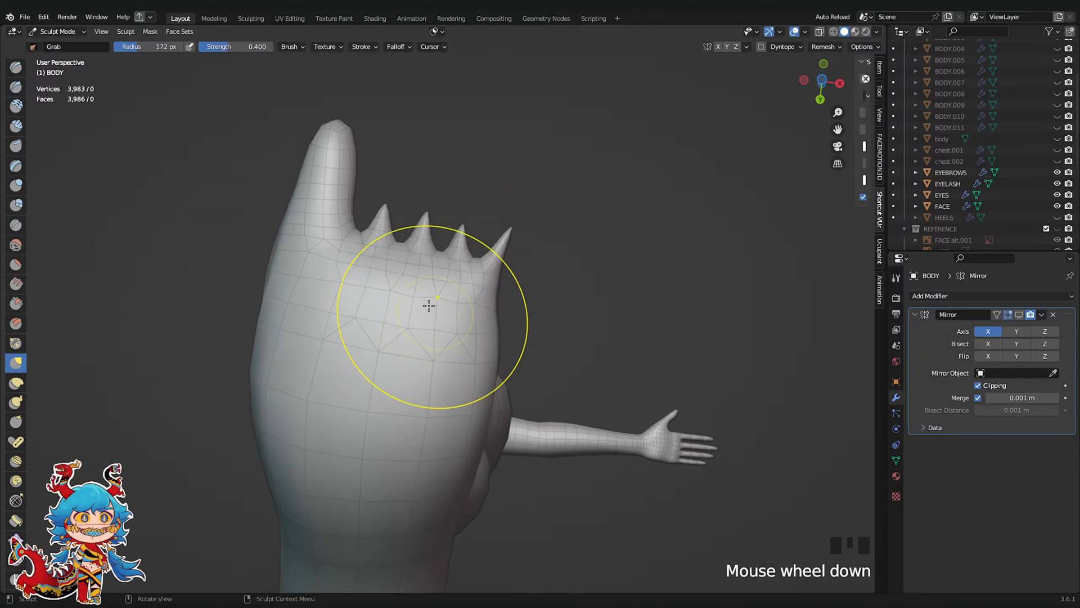
Adjust the underside of the foot in side profile with the Grab brush
click(838, 84)
shift+middle_drag(637, 398, 644, 364)
drag(568, 413, 531, 392)
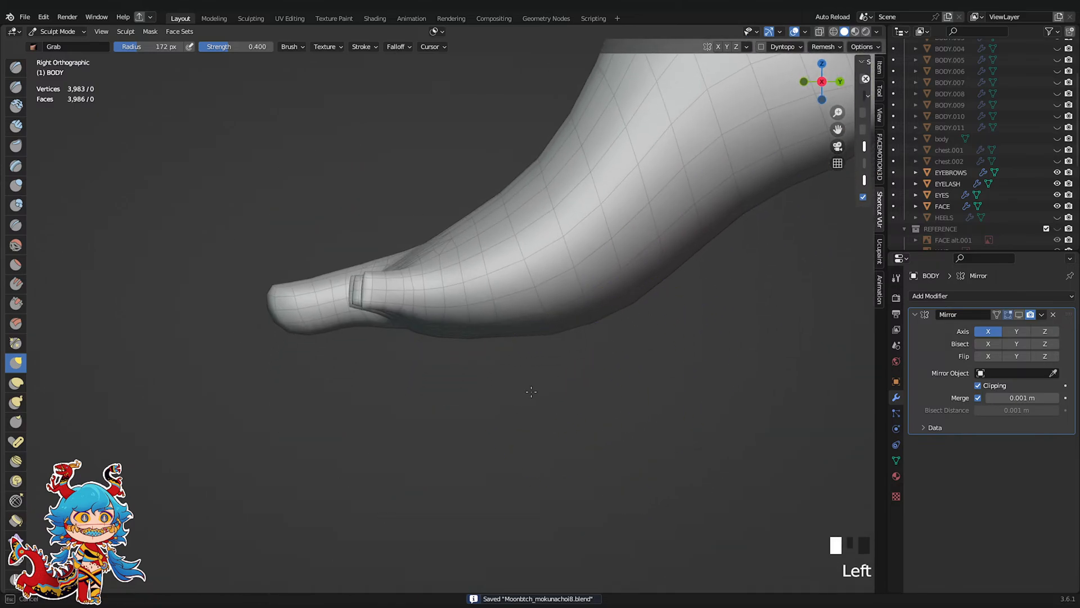
Enter Edit Mode, activate the selection tool, save the file, and select the end faces of the second toe
scroll(478, 347, down, 1)
middle_drag(488, 343, 647, 405)
key(Tab)
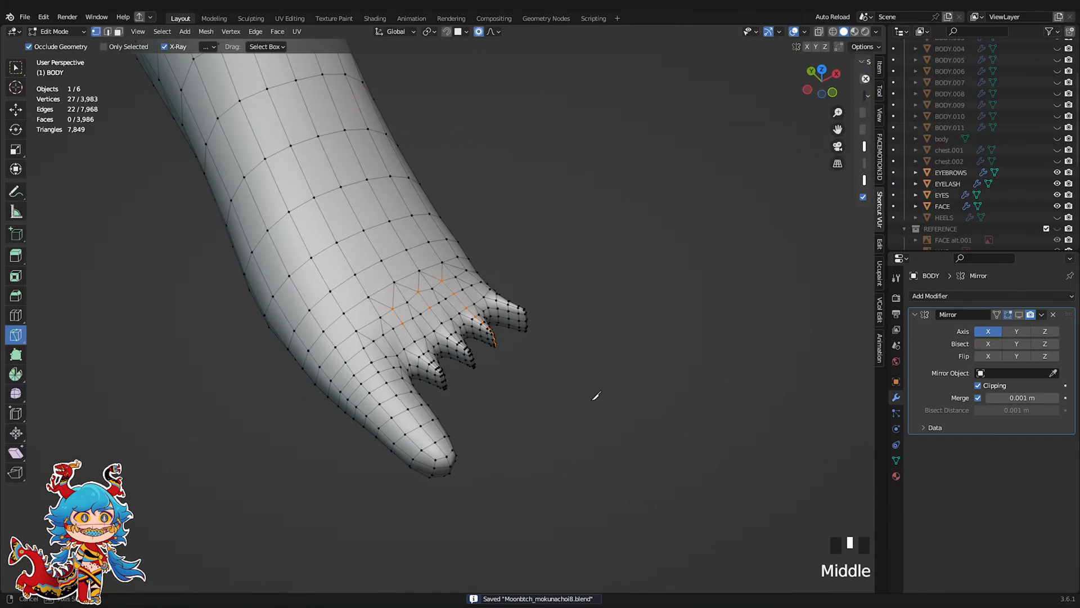
scroll(544, 405, up, 2)
key(w)
shift+middle_drag(544, 405, 525, 357)
key(ctrl+s)
scroll(450, 279, up, 2)
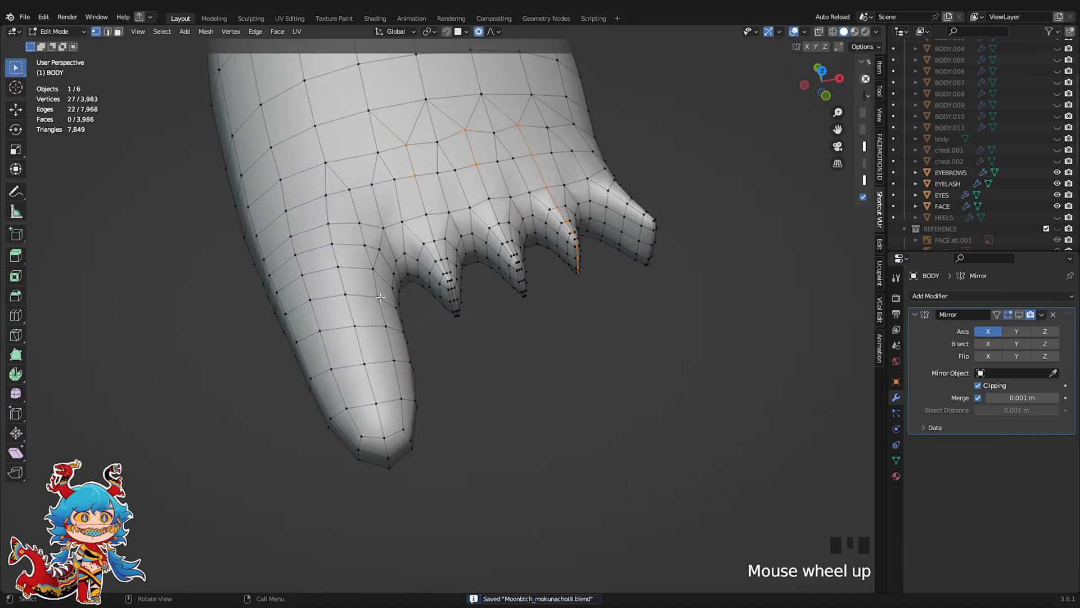
ctrl+click(466, 320)
scroll(506, 315, down, 3)
middle_drag(518, 313, 528, 335)
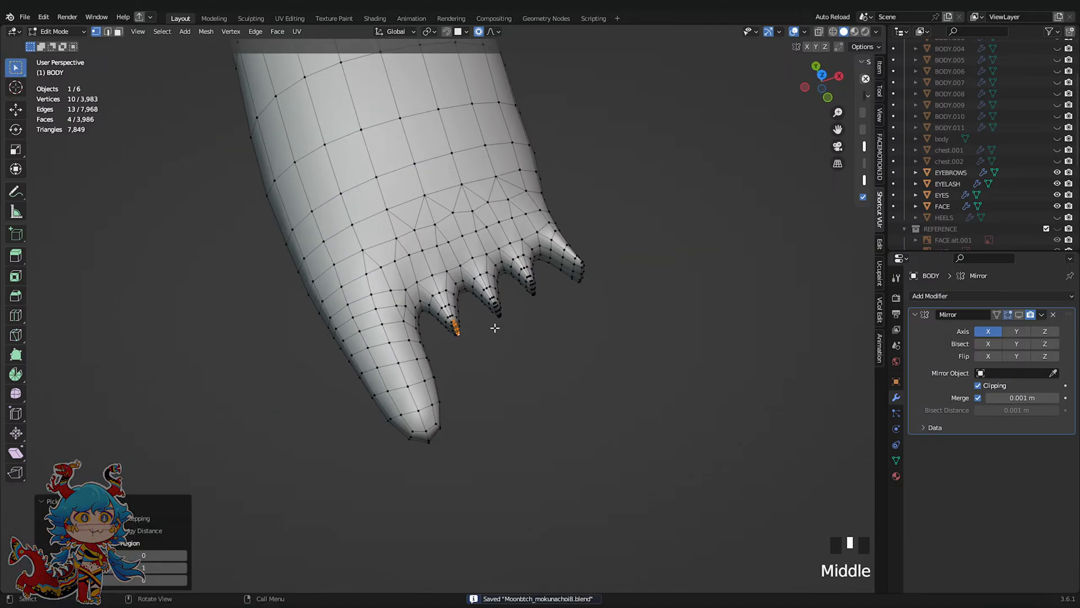
Add the end faces of the third and fourth toes to the selection and save the file
scroll(494, 328, up, 3)
shift+click(543, 291)
ctrl+shift+click(550, 314)
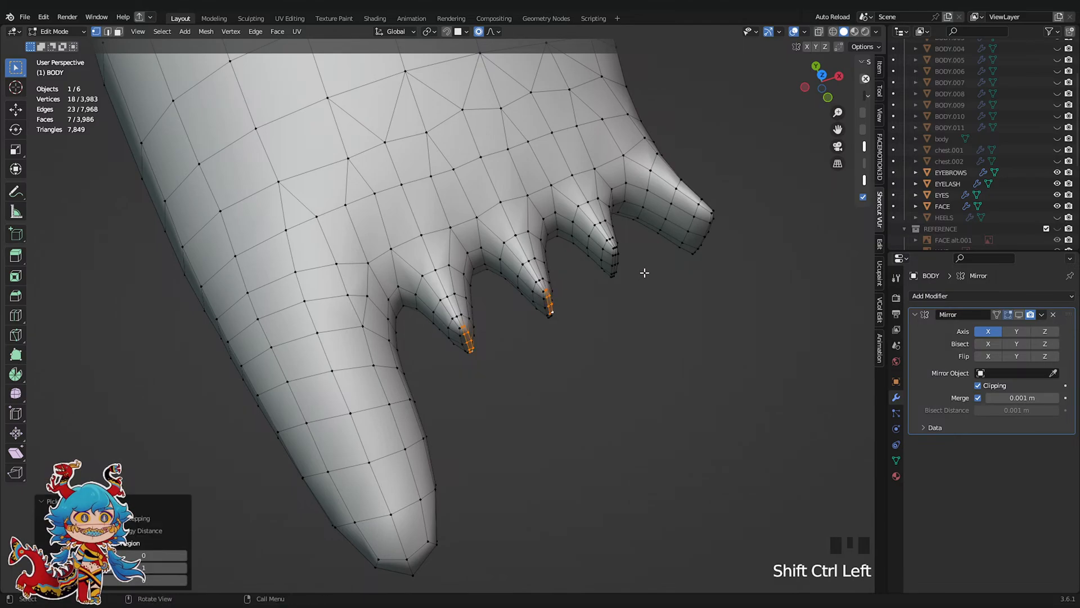
shift+click(611, 242)
ctrl+shift+click(616, 274)
middle_drag(617, 274, 634, 260)
scroll(549, 321, up, 2)
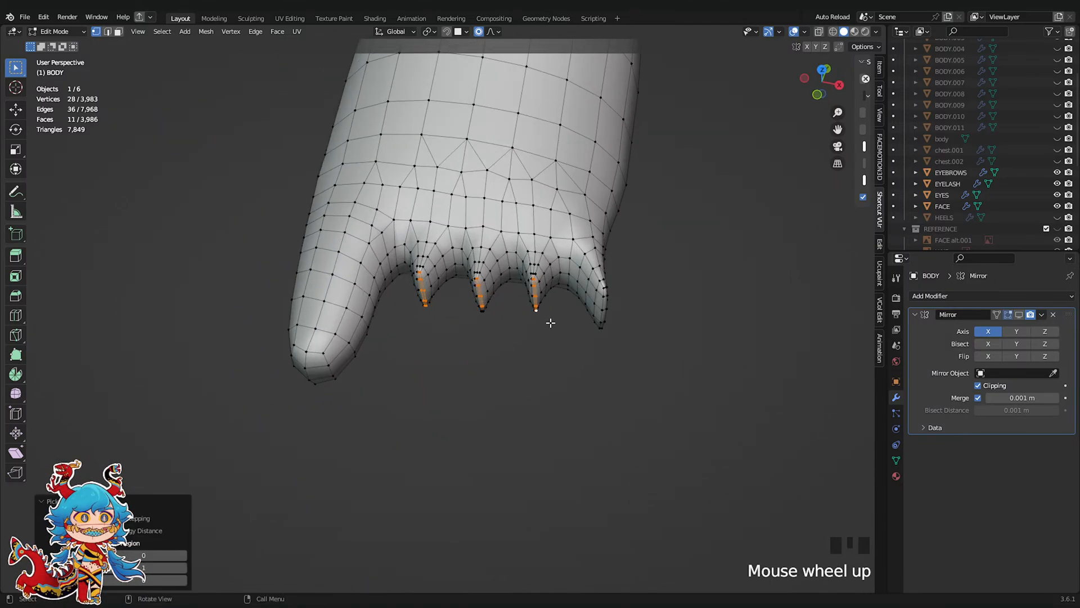
key(ctrl+s)
In side view, move the three toe tips about 0.306 m forward and 0.097 m down with proportional editing
click(837, 75)
scroll(315, 219, up, 2)
key(g)
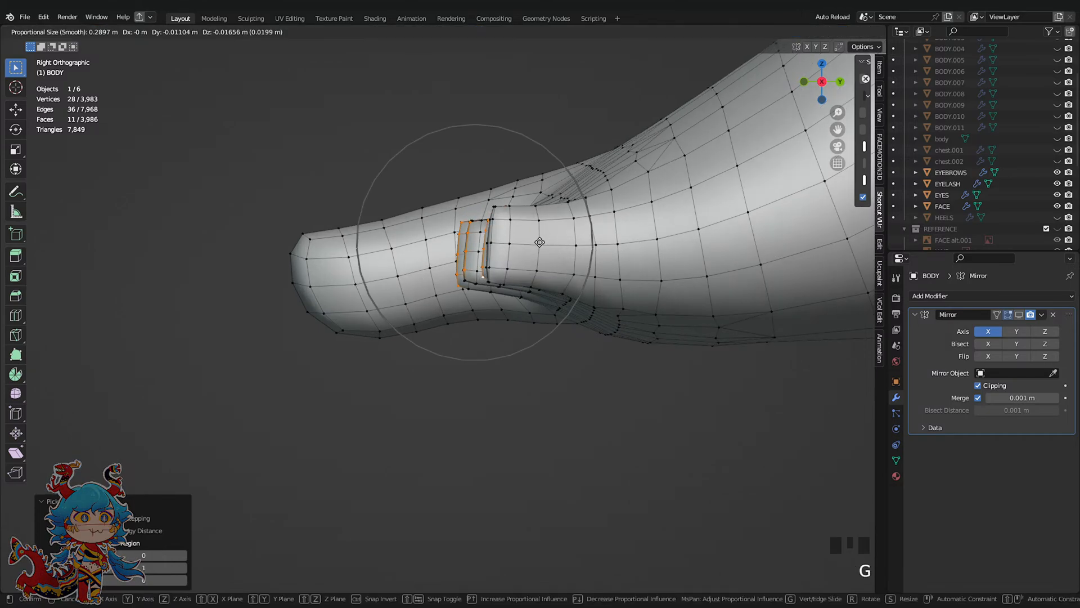
click(413, 270)
key(r)
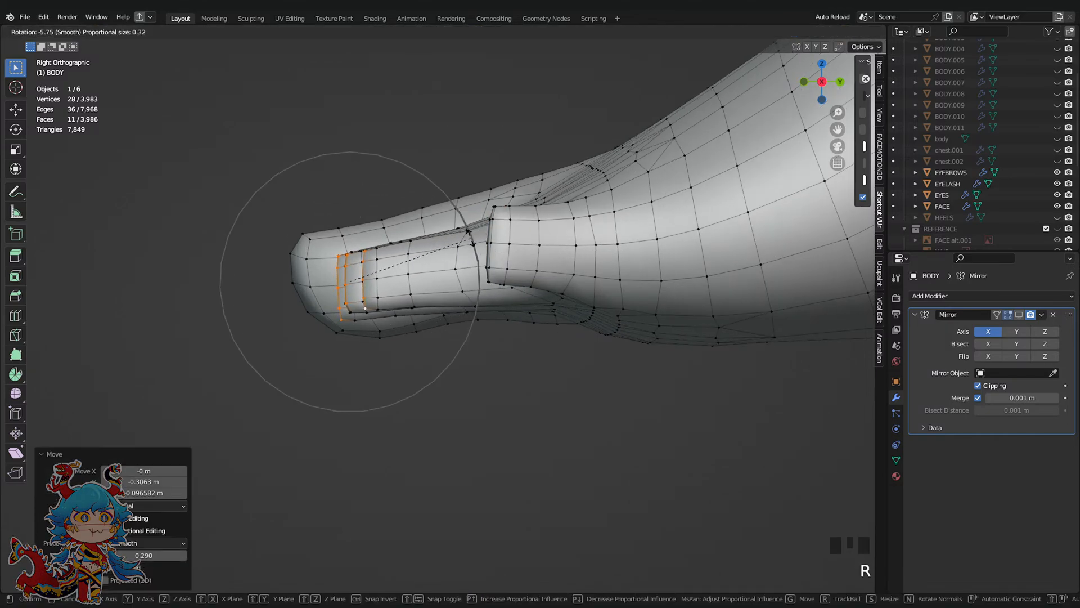
key(Escape)
key(ctrl+z)
Set the transform pivot to Individual Origins and thicken the three middle toes with Shrink/Fatten
click(433, 31)
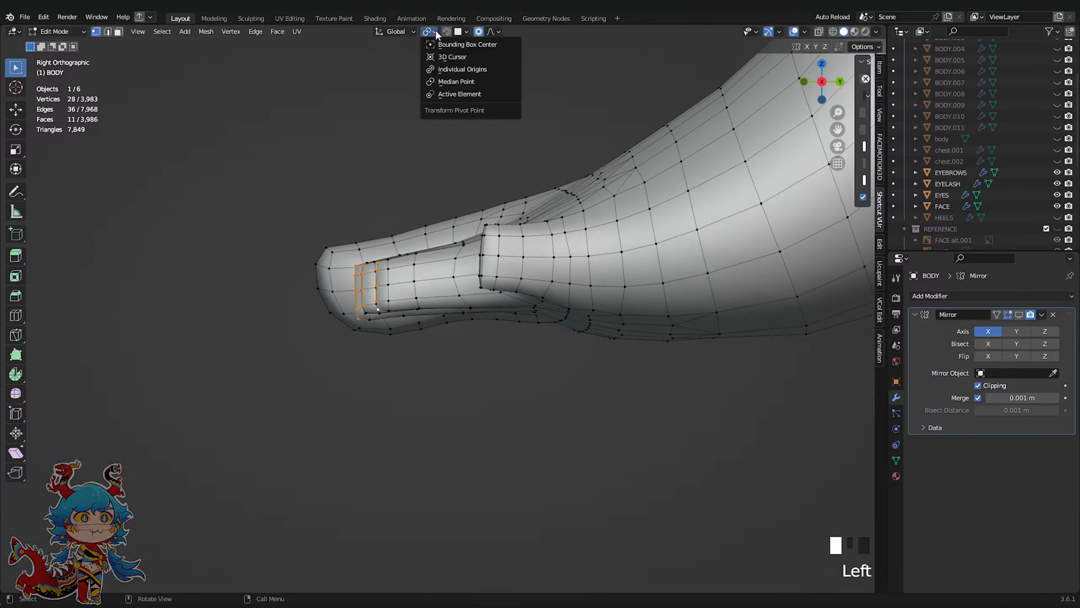
click(440, 69)
middle_drag(444, 169, 624, 272)
key(alt+s)
click(542, 157)
Select the little toe's end edges and move them about 0.349 m forward and 0.097 m down with proportional editing
scroll(562, 225, down, 1)
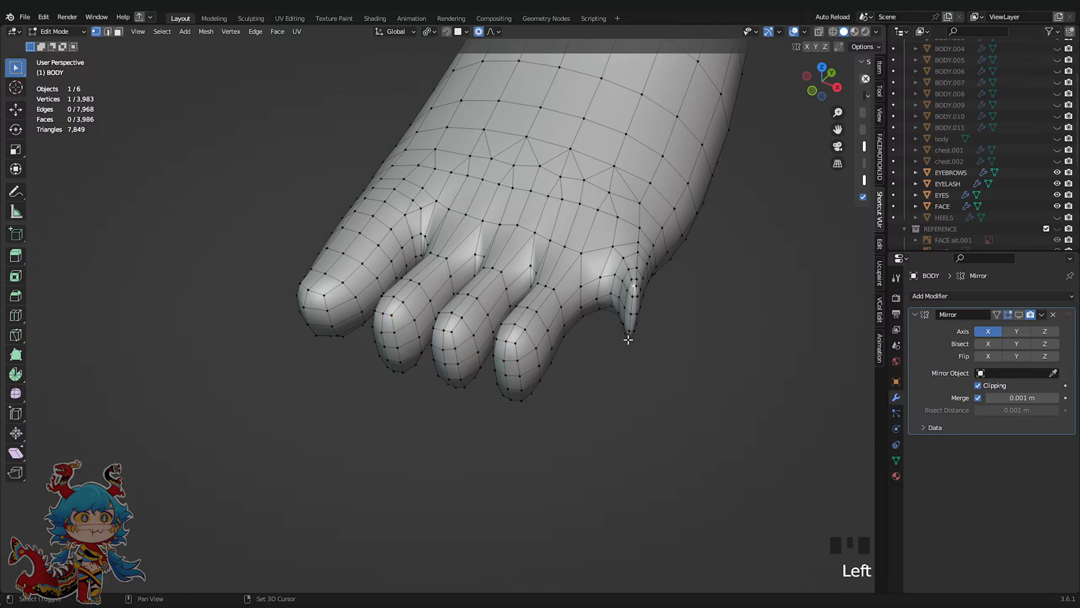
click(831, 94)
shift+middle_drag(563, 281, 428, 304)
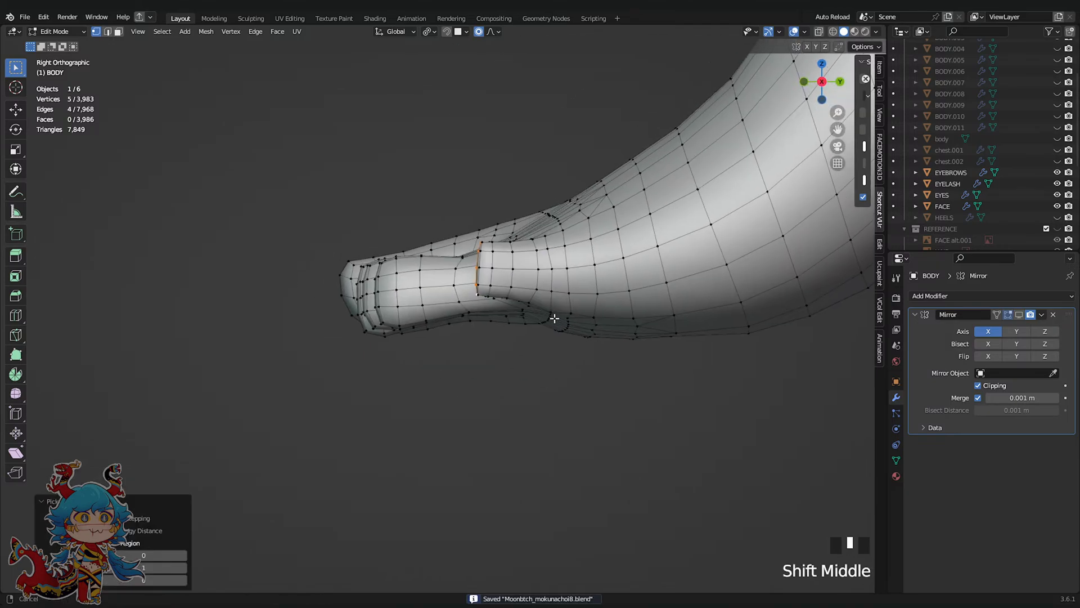
scroll(415, 302, up, 2)
key(g)
click(342, 304)
Rotate the little toe's tip slightly in side view and thicken it by 0.0442 m with Shrink/Fatten
key(r)
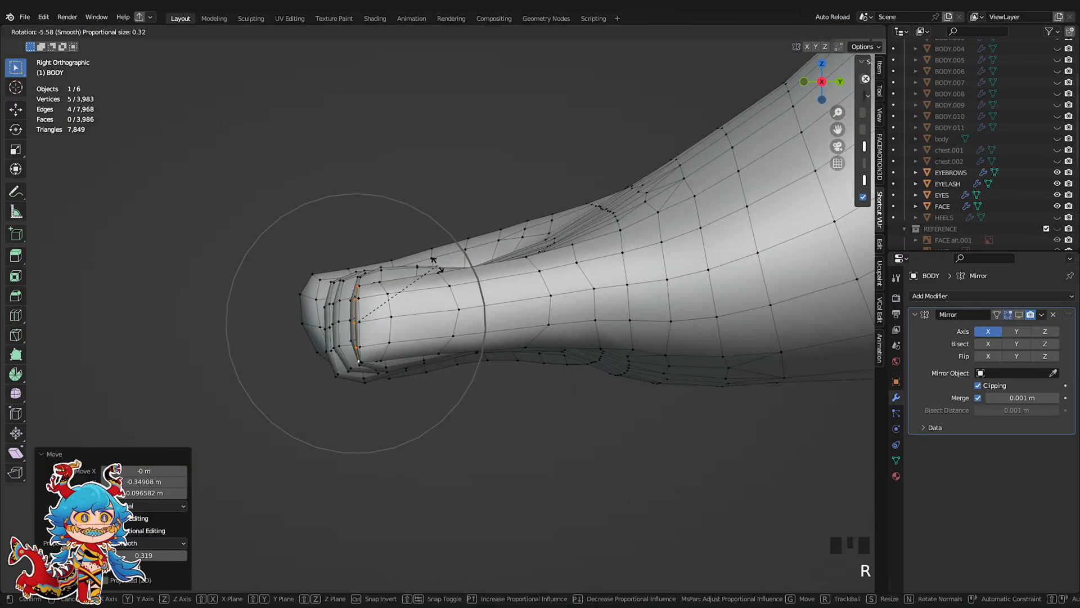
click(457, 236)
key(alt+s)
click(467, 225)
scroll(465, 234, down, 4)
middle_drag(465, 234, 574, 383)
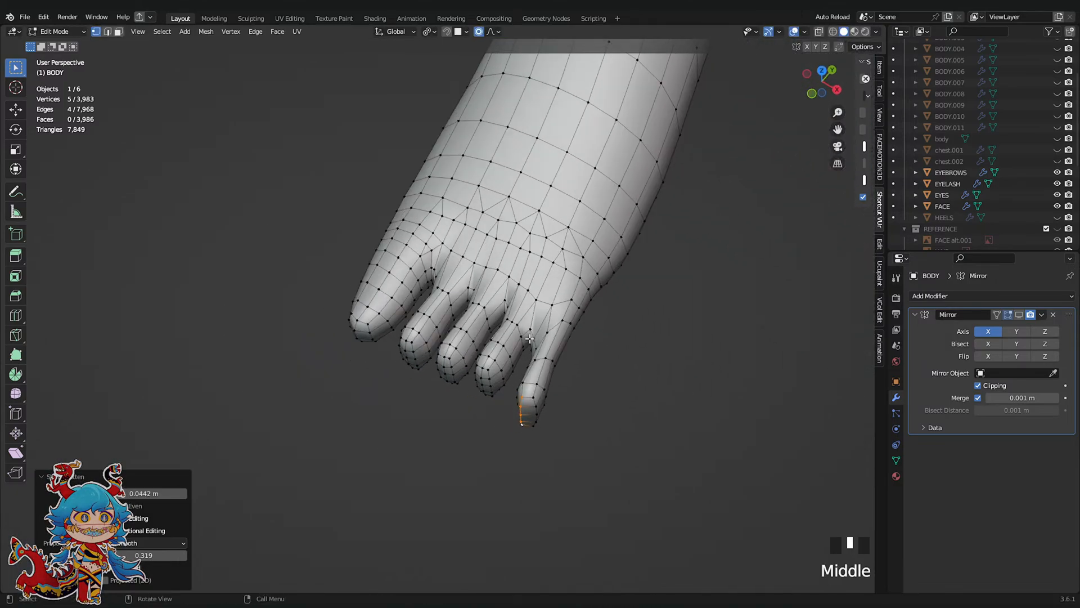
Shorten the little toe by pulling its inner side and tip back toward the foot with proportional editing
key(Tab)
scroll(528, 344, up, 1)
middle_drag(529, 345, 552, 377)
key(Tab)
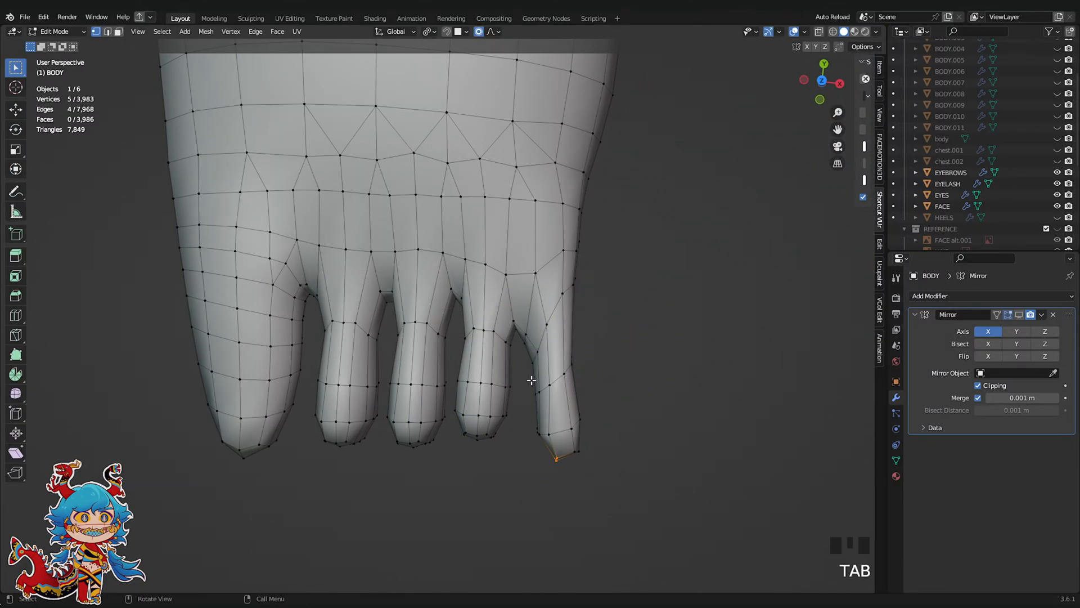
click(534, 376)
key(g)
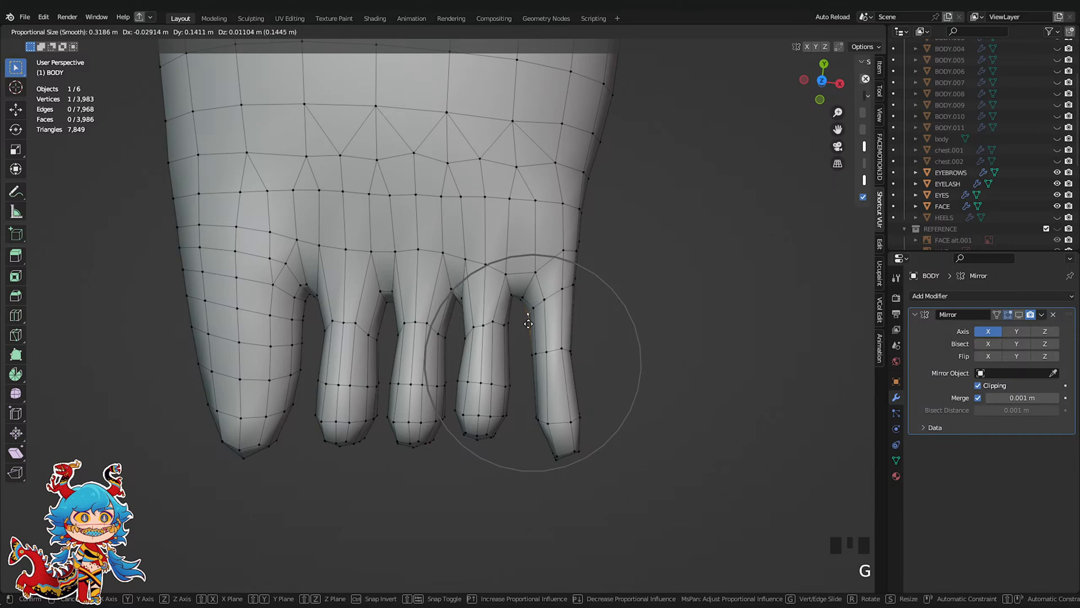
scroll(562, 450, down, 4)
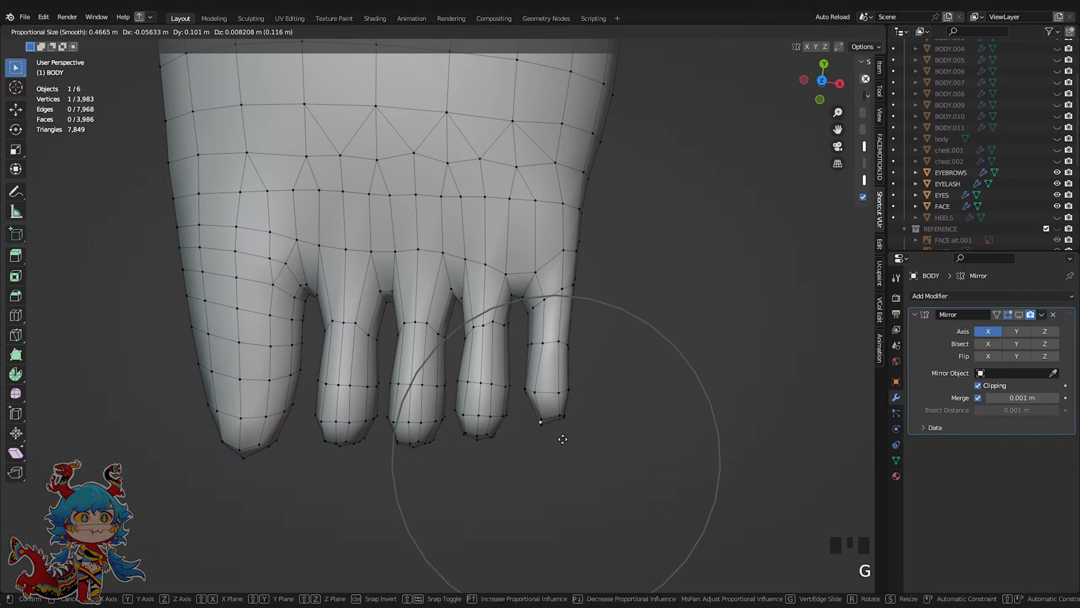
click(562, 436)
From the bottom view, move a vertex on the big toe's outer contour inward by about 0.029 m with proportional editing
scroll(600, 386, down, 7)
middle_drag(600, 386, 548, 376)
scroll(611, 353, up, 3)
scroll(611, 353, up, 2)
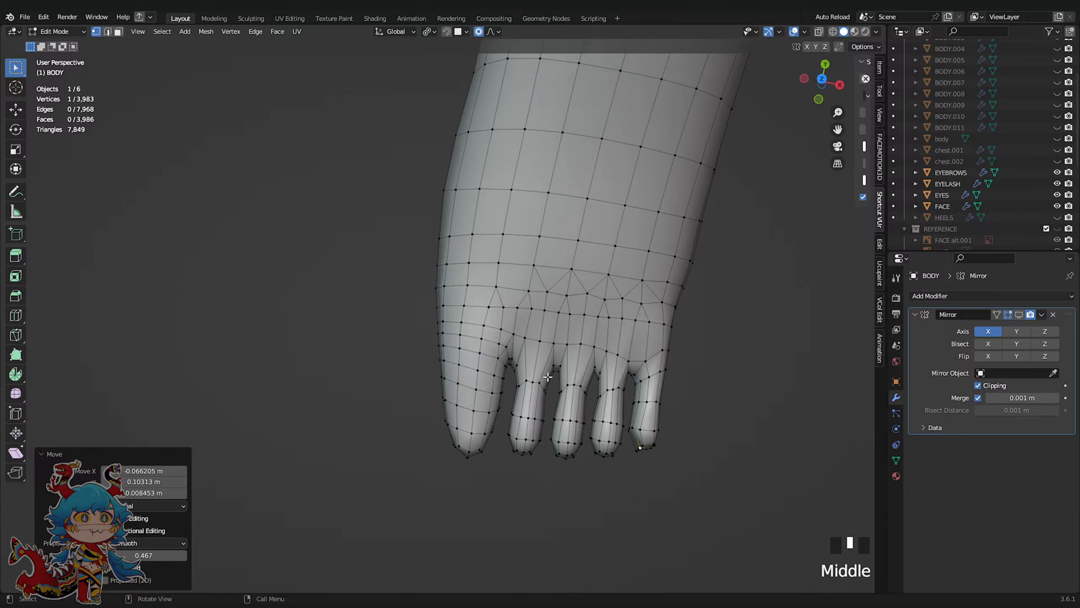
click(827, 79)
shift+middle_drag(443, 257, 434, 277)
scroll(434, 278, up, 2)
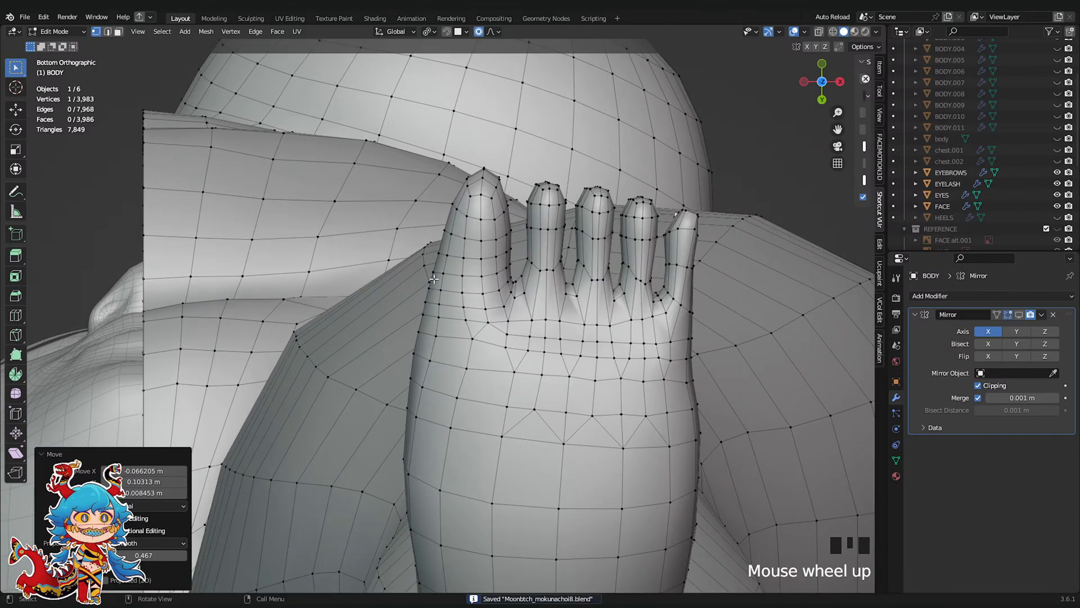
click(434, 278)
key(g)
click(450, 277)
scroll(546, 273, down, 4)
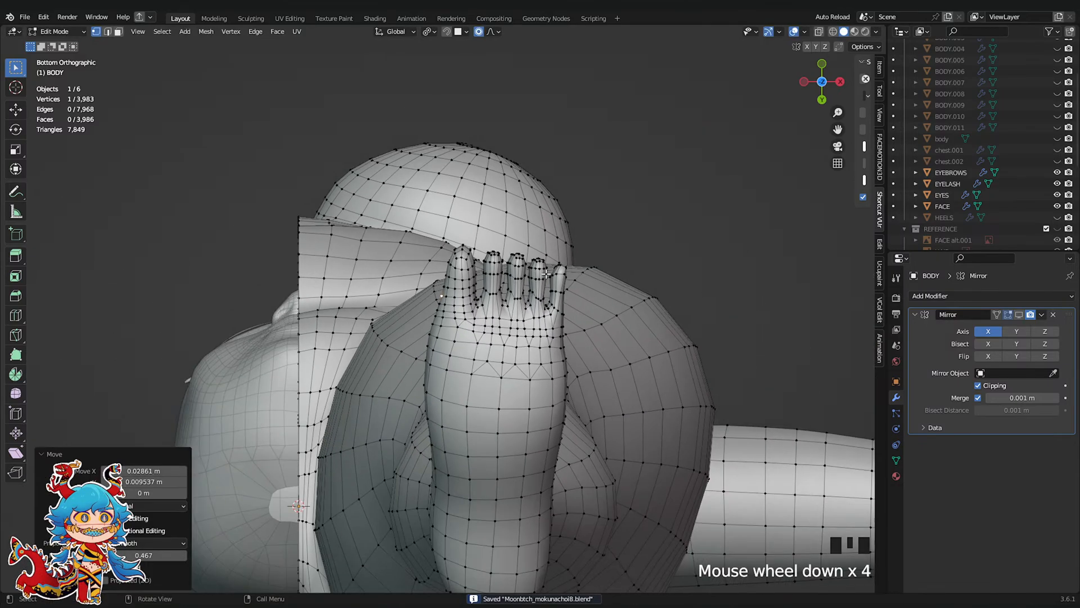
Add two centred crosswise loop cuts at the base of each of the four small toes
scroll(545, 274, down, 2)
scroll(499, 261, up, 4)
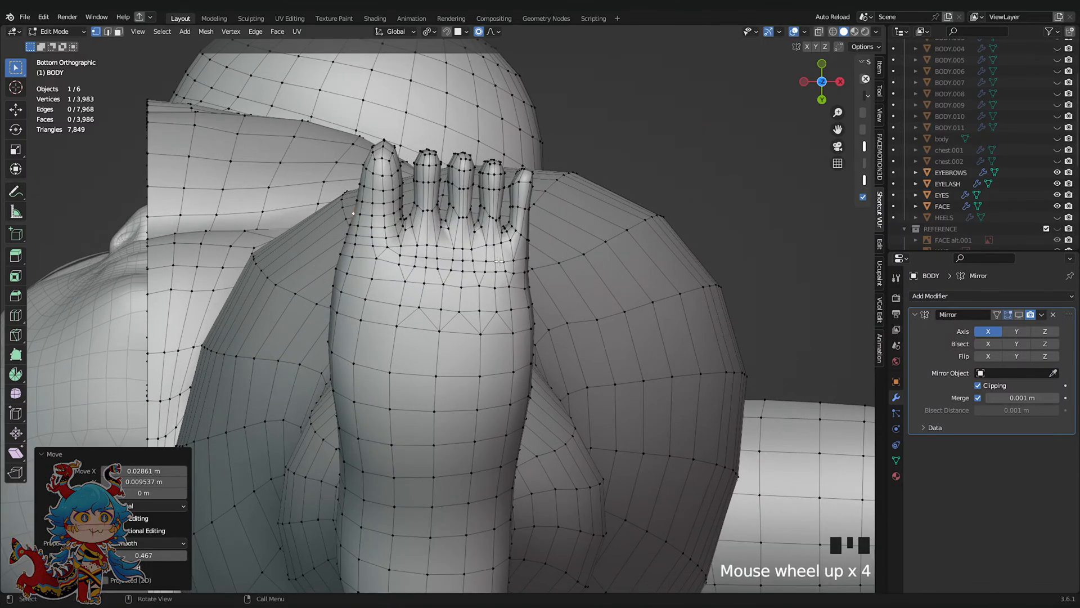
middle_drag(498, 261, 535, 459)
scroll(535, 459, up, 1)
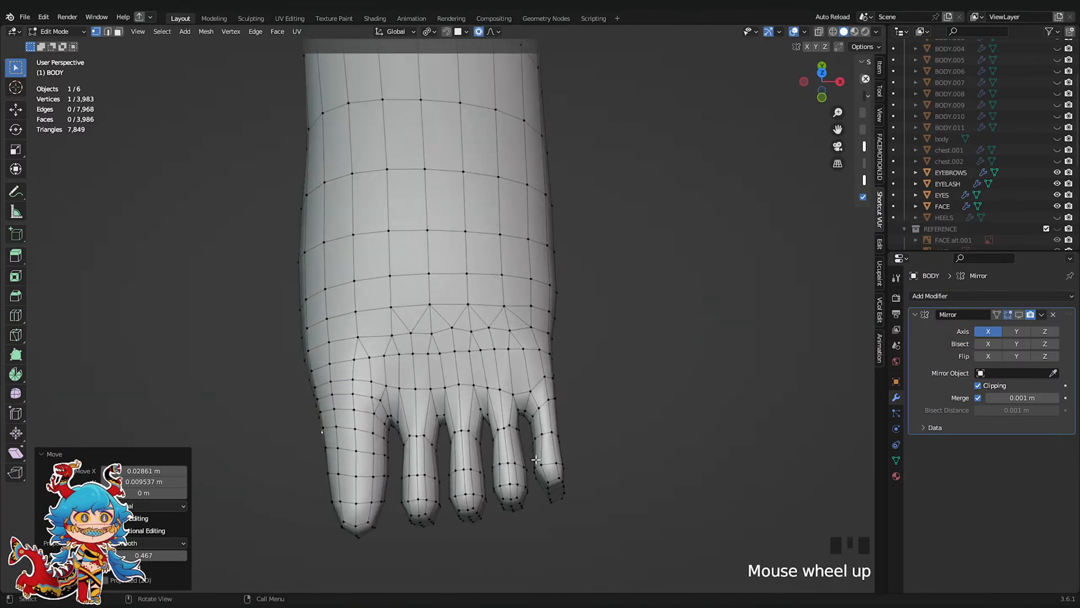
click(428, 418)
key(ctrl+r)
click(483, 416)
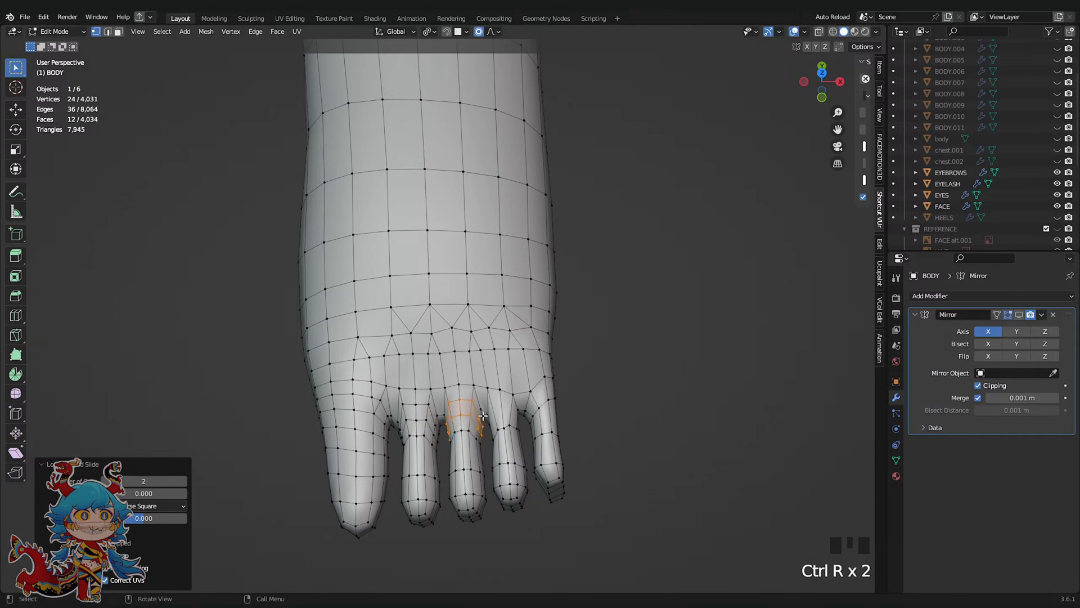
key(ctrl+r)
click(514, 416)
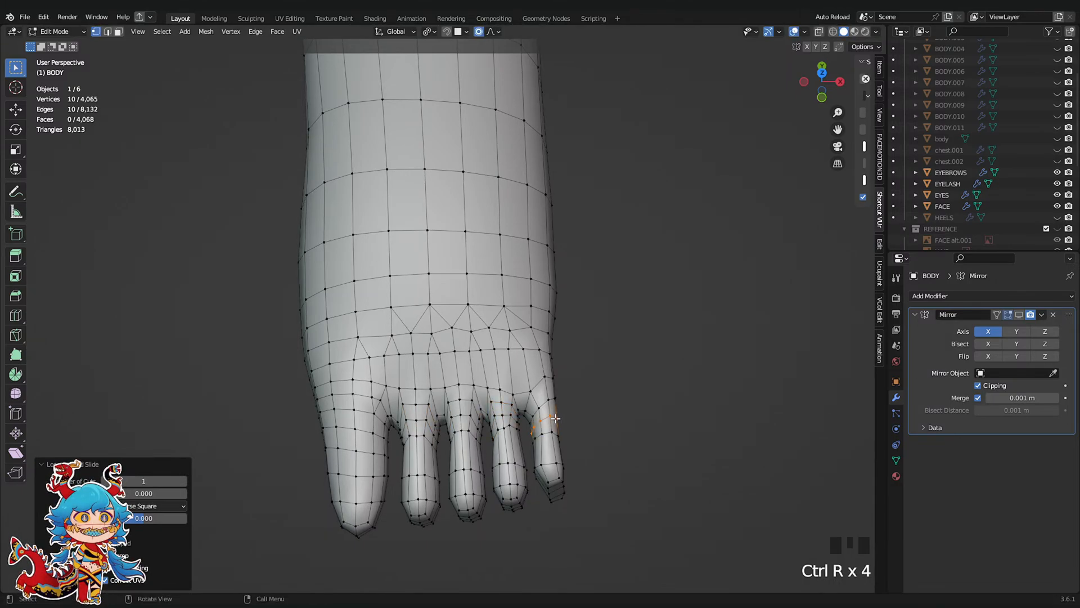
key(ctrl+r)
click(541, 397)
click(541, 397)
Return to Sculpt Mode and smooth the bases of the small toes on top of the foot
key(ctrl+Tab)
mouse_move(539, 449)
shift+middle_down()
mouse_move(574, 377)
mouse_move(599, 353)
shift+middle_up()
scroll(500, 312, up, 3)
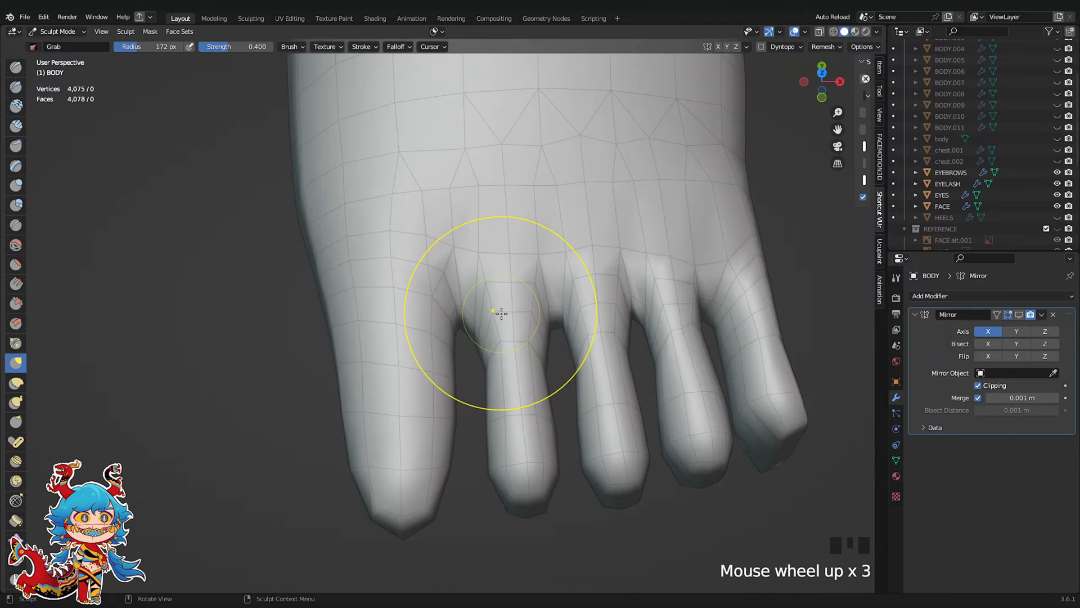
shift+drag(499, 313, 503, 321)
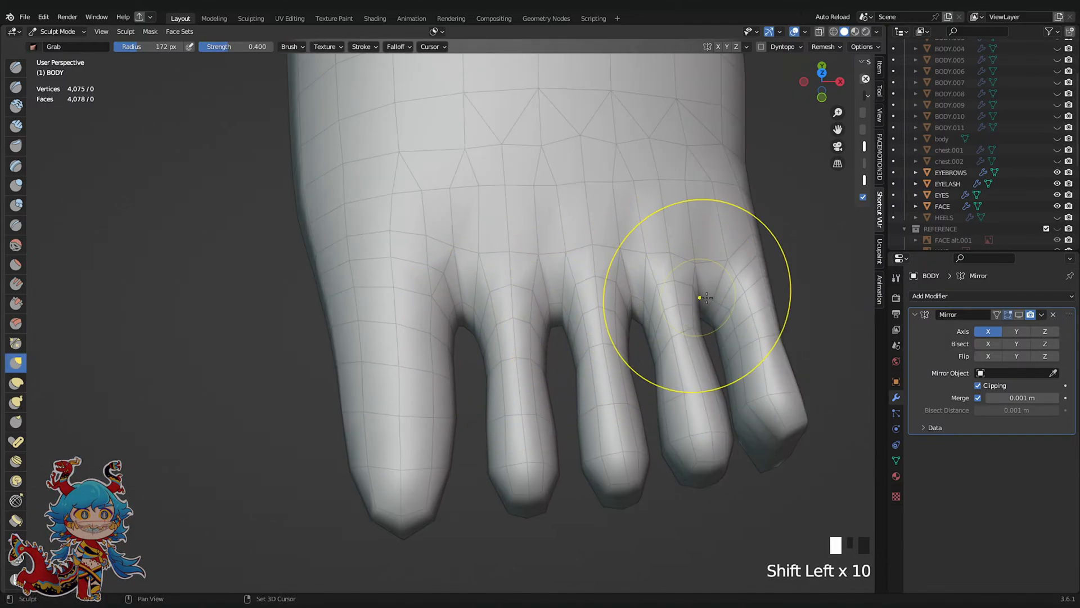
Reshape the knuckle area and the little toe's base with the Grab brush
scroll(748, 292, down, 3)
middle_drag(647, 321, 493, 366)
scroll(490, 367, up, 3)
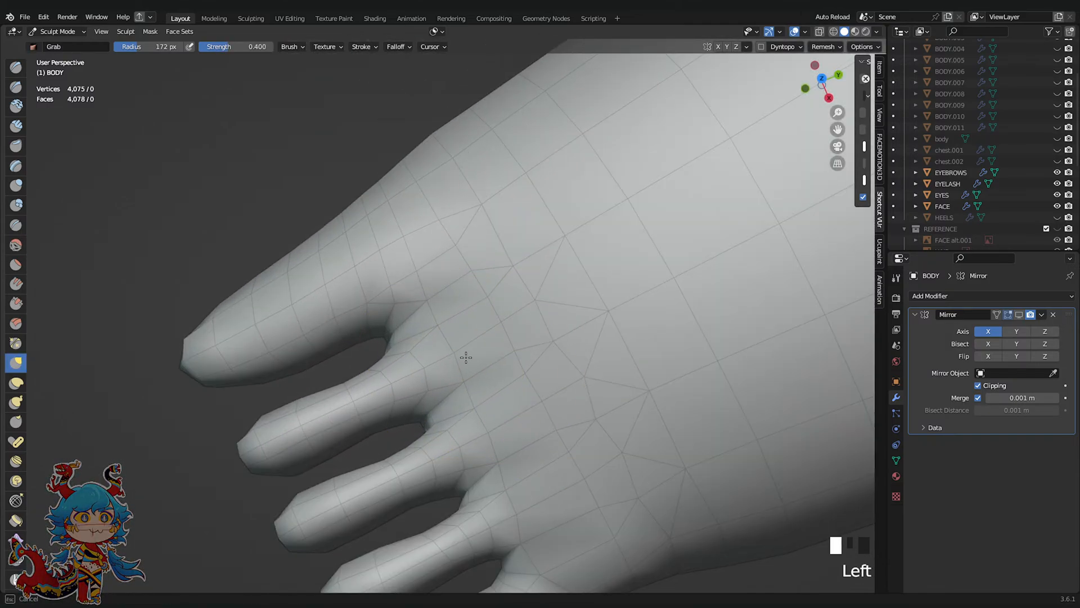
shift+middle_drag(511, 424, 463, 347)
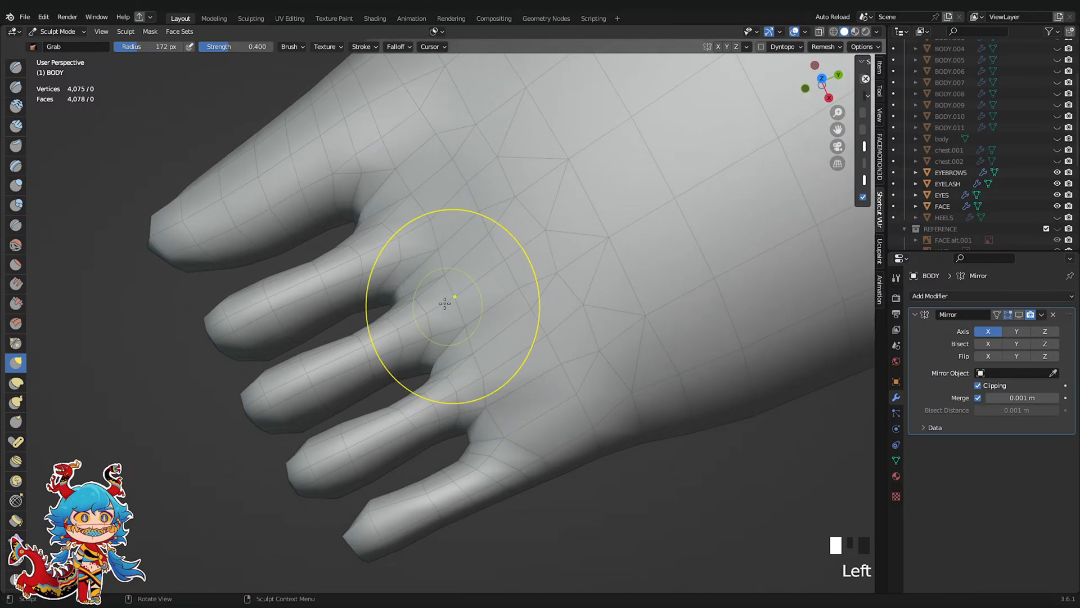
drag(541, 454, 529, 481)
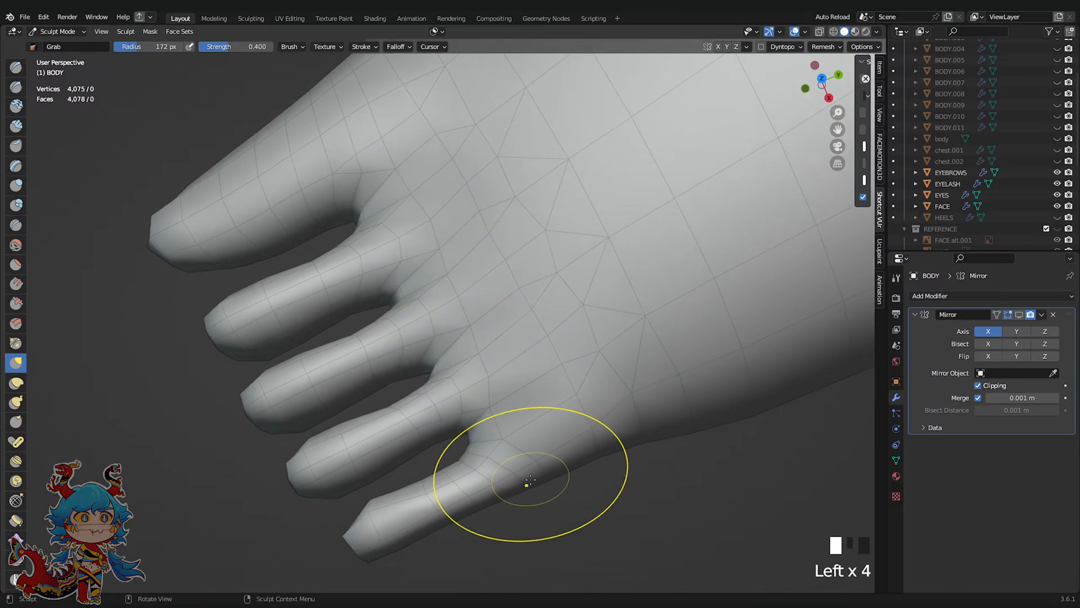
Enter Edit Mode and add two centred crosswise loop cuts along the little toe
middle_drag(487, 477, 427, 419)
key(Tab)
key(Tab)
key(Tab)
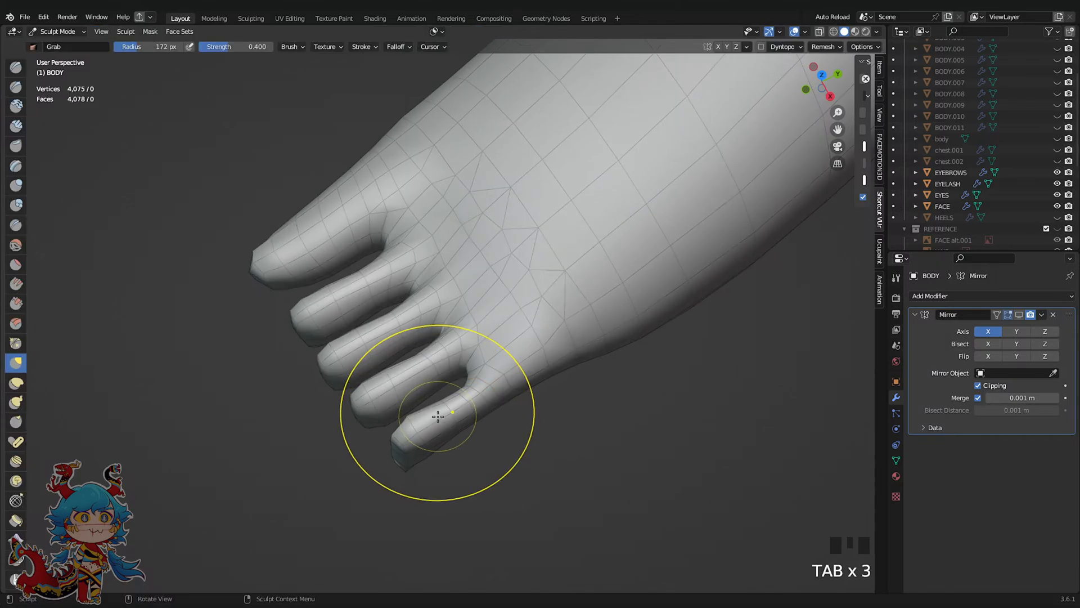
key(ctrl+r)
click(428, 413)
right_click(428, 412)
key(ctrl+r)
click(405, 435)
right_click(405, 435)
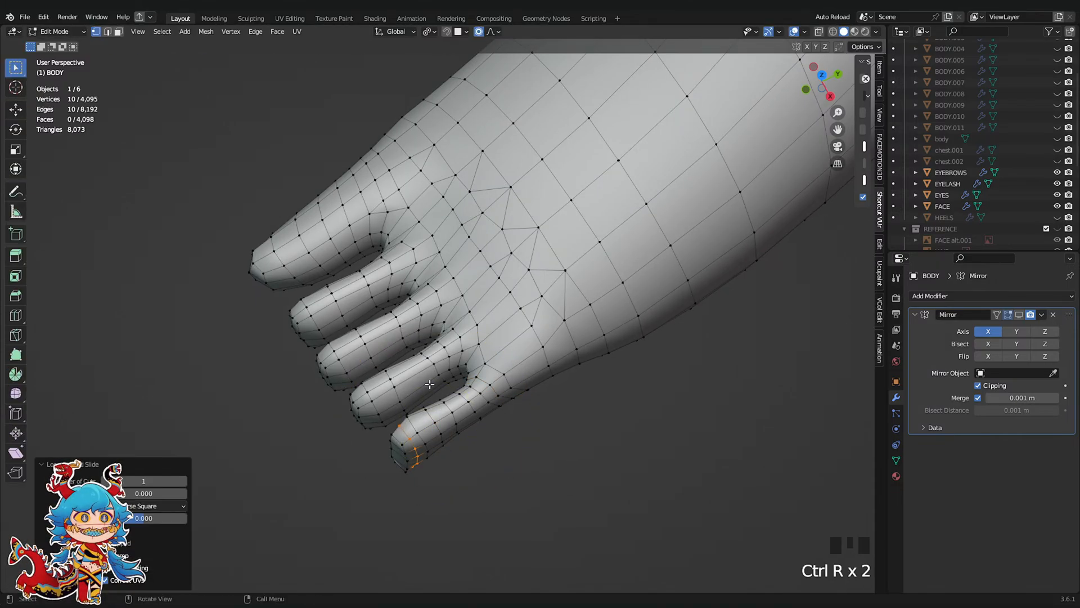
Add one centred crosswise loop cut to each of the fourth, third and second toes
key(ctrl+r)
click(422, 380)
right_click(422, 380)
key(ctrl+r)
click(392, 341)
right_click(392, 340)
key(ctrl+r)
click(366, 292)
right_click(365, 291)
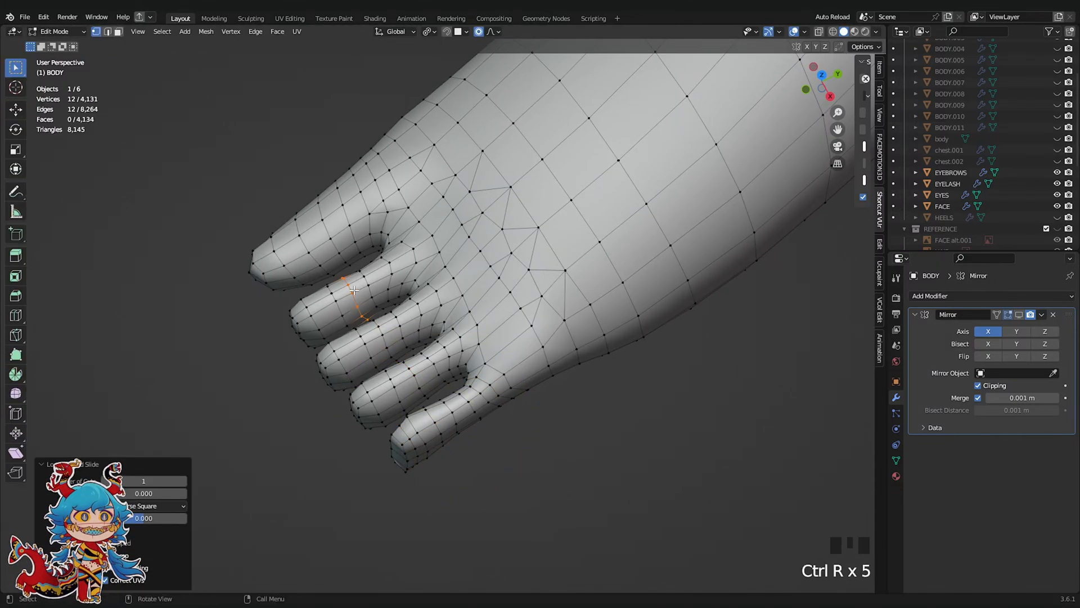
Return to Sculpt Mode, smooth the small toes and the gaps between them from above, and save the file
key(Tab)
shift+drag(394, 332, 411, 360)
shift+drag(419, 369, 428, 388)
shift+drag(431, 397, 417, 406)
middle_drag(466, 475, 562, 472)
scroll(478, 360, down, 4)
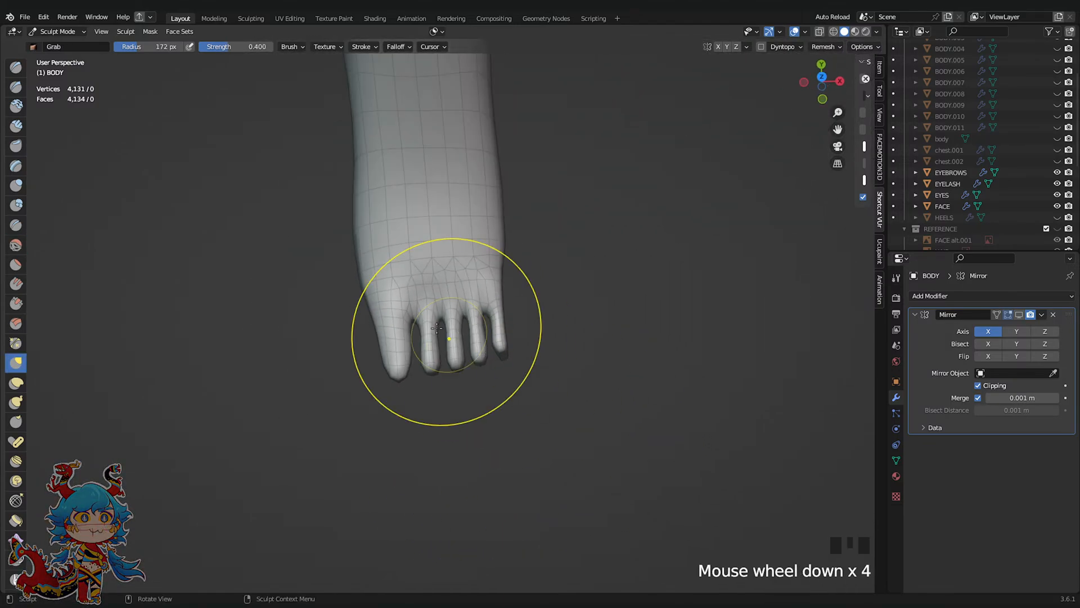
shift+drag(410, 321, 414, 337)
shift+drag(428, 335, 469, 345)
middle_drag(469, 345, 444, 312)
scroll(398, 289, up, 2)
key(ctrl+s)
Refine the little toe's tip in side profile with the Grab brush and smooth its underside
click(823, 82)
shift+middle_drag(596, 248, 635, 288)
scroll(591, 307, up, 4)
drag(536, 322, 534, 323)
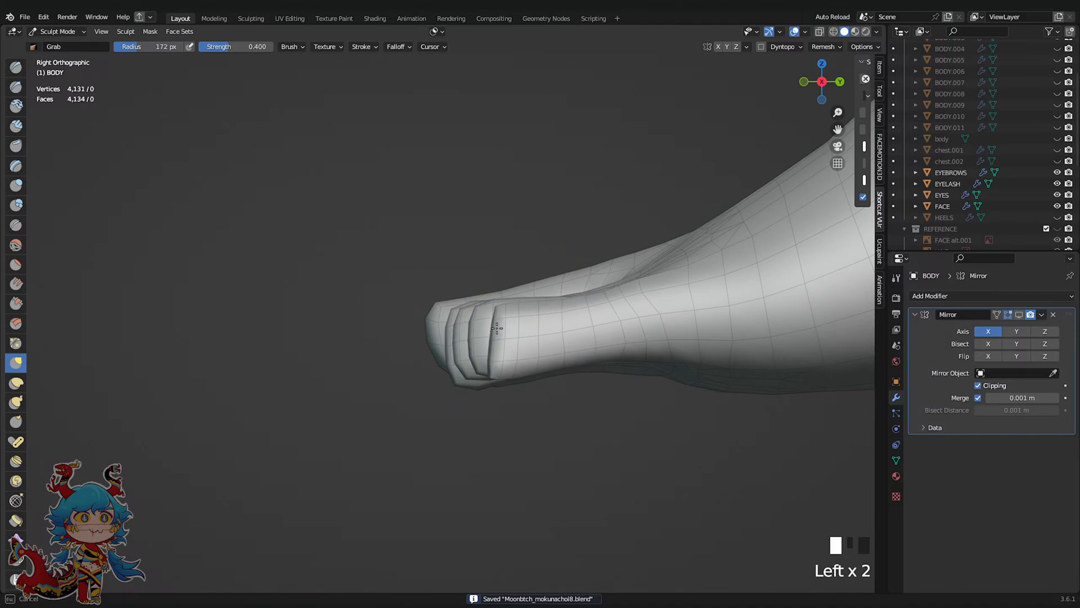
drag(511, 372, 512, 365)
shift+drag(514, 362, 534, 350)
Smooth the little toe from below and switch to the Inflate/Deflate brush
mouse_move(535, 350)
middle_down()
mouse_move(591, 337)
mouse_move(641, 307)
middle_up()
shift+drag(650, 325, 651, 319)
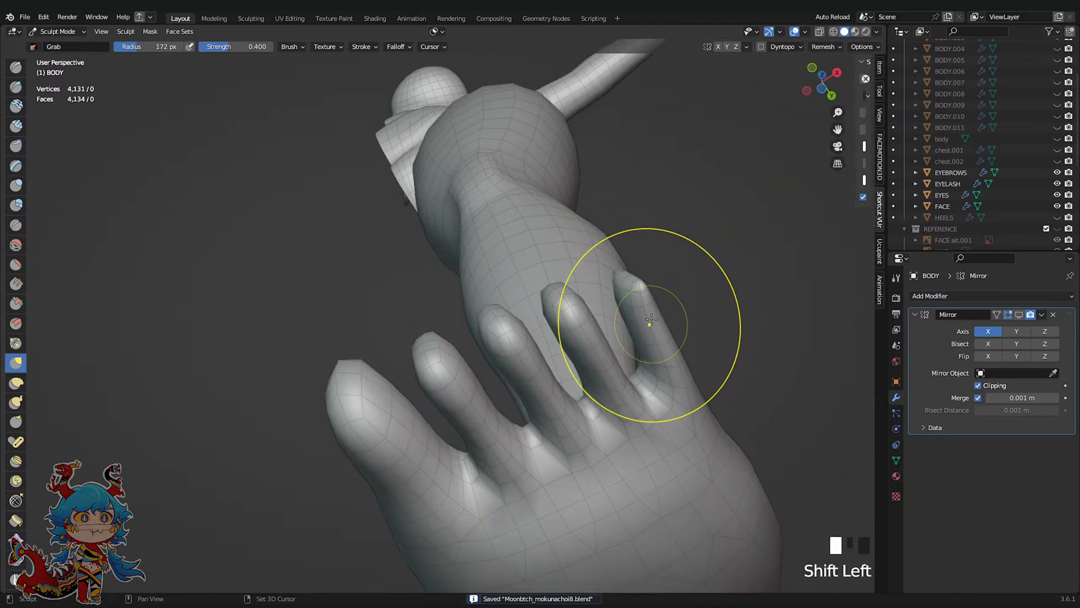
scroll(549, 335, down, 3)
shift+middle_drag(549, 334, 26, 194)
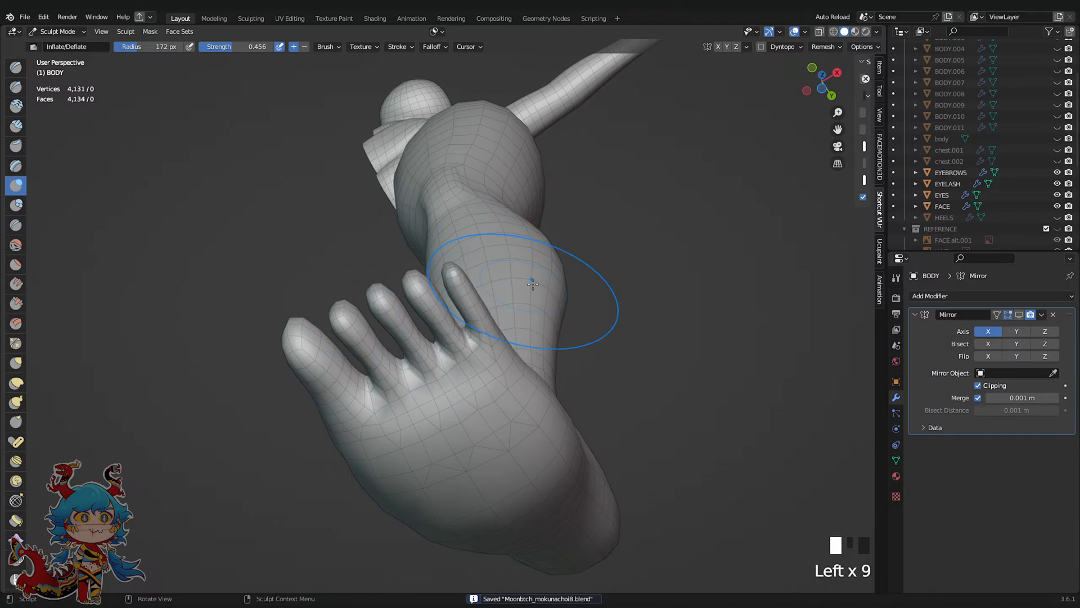
Switch to Edit Mode, dissolve the diagonal edge on the top of the foot behind the little toe, and save the file
mouse_move(532, 284)
middle_down()
mouse_move(560, 378)
mouse_move(601, 444)
mouse_move(614, 417)
middle_up()
scroll(562, 376, up, 2)
key(Tab)
shift+middle_drag(555, 280, 543, 294)
key(ctrl+s)
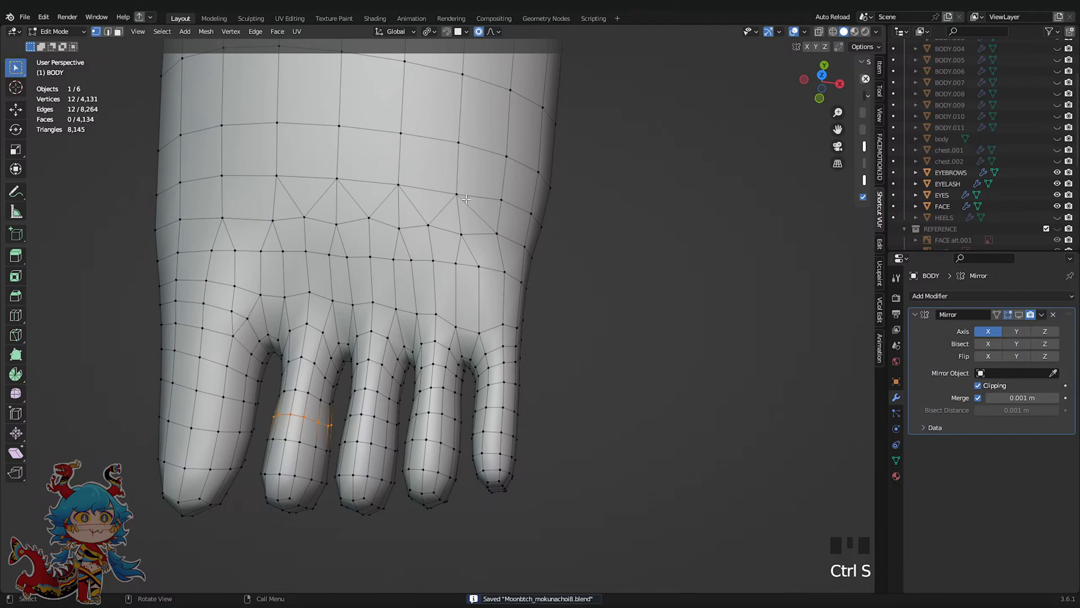
click(463, 198)
shift+click(499, 233)
key(x)
click(518, 235)
shift+middle_drag(518, 236, 504, 292)
scroll(437, 276, up, 1)
key(ctrl+s)
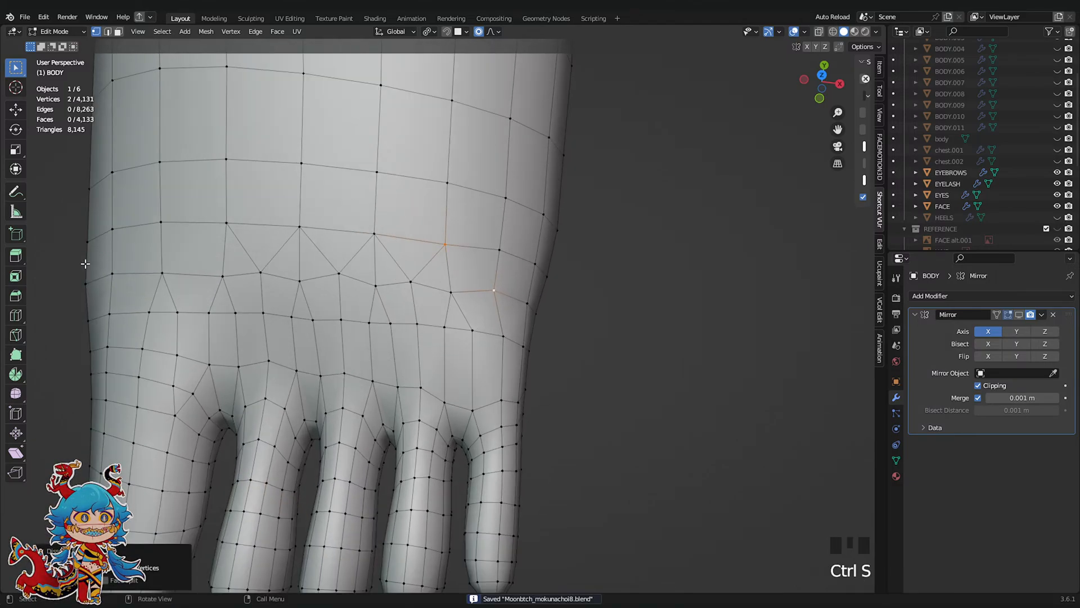
Knife-cut V-shaped edges between existing vertices at both ends of the zigzag row on the top of the foot
click(448, 246)
click(473, 290)
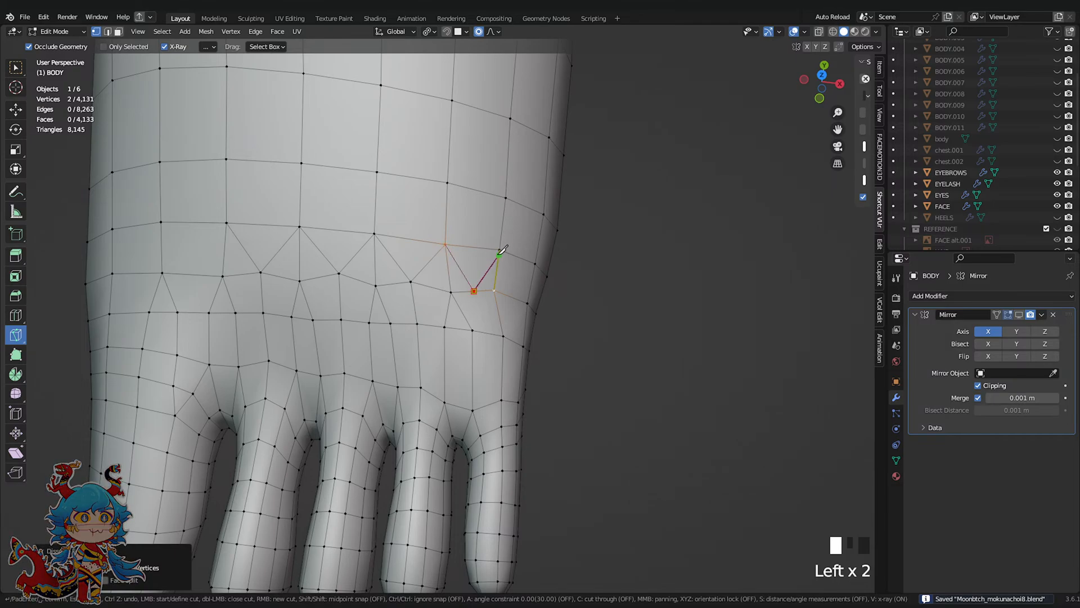
click(499, 254)
key(Return)
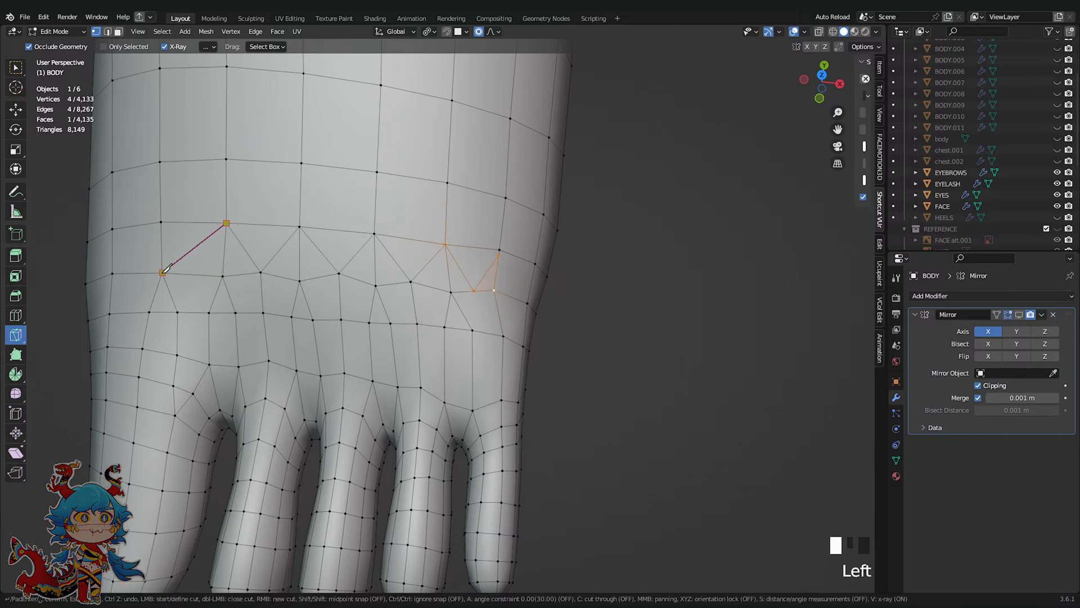
click(162, 273)
click(112, 228)
key(Return)
scroll(490, 314, down, 1)
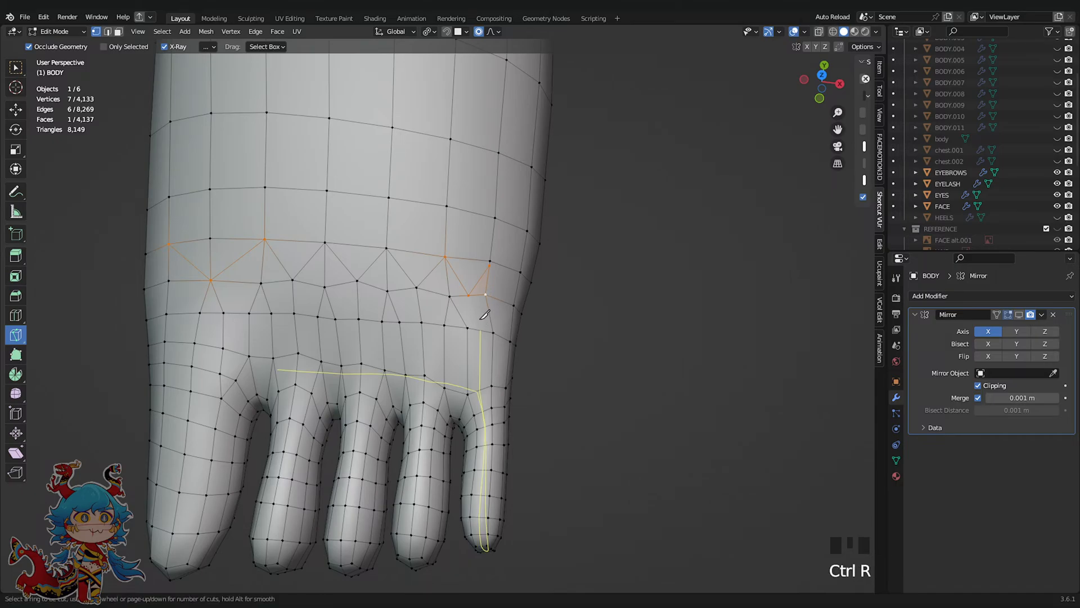
Try to knife-cut a triangle at the outer edge of the sole behind the little toe
middle_drag(483, 325, 540, 295)
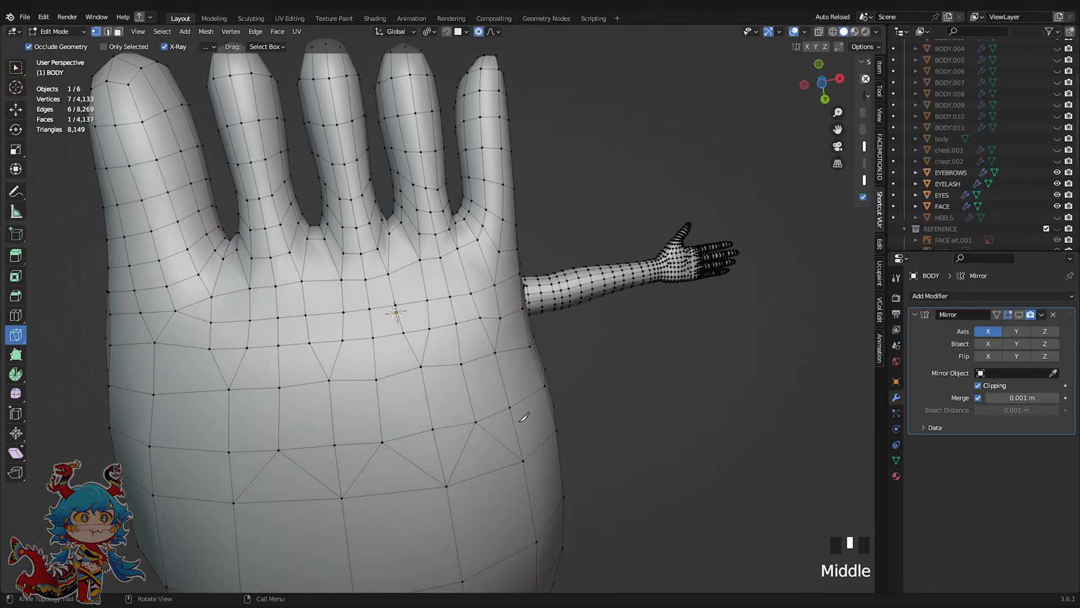
click(533, 393)
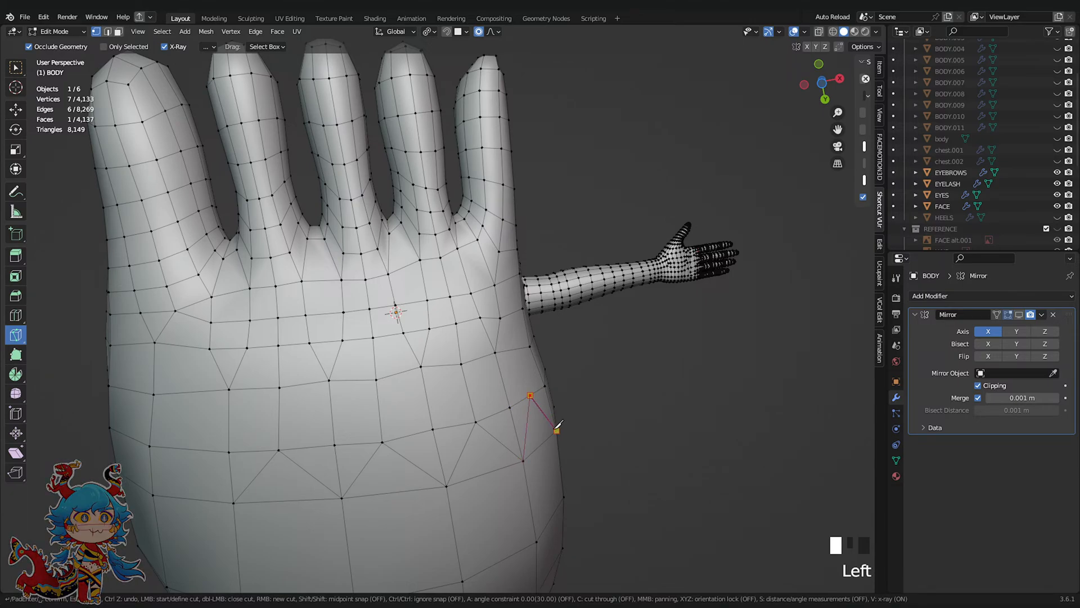
scroll(499, 405, up, 2)
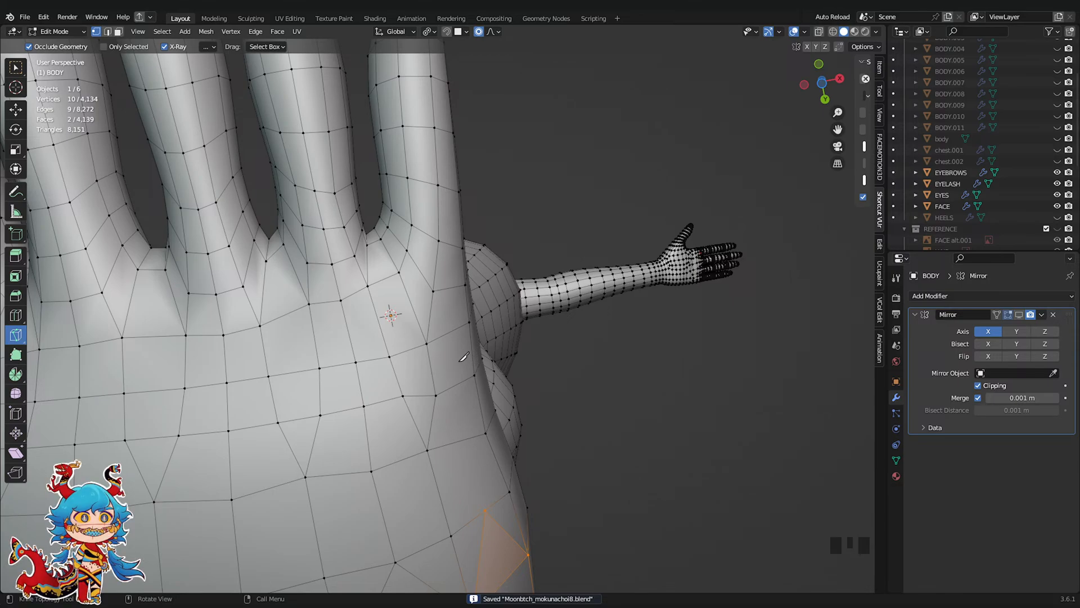
Try to add a single centred loop cut next to the new triangle on the outer sole
scroll(463, 357, down, 2)
key(ctrl+r)
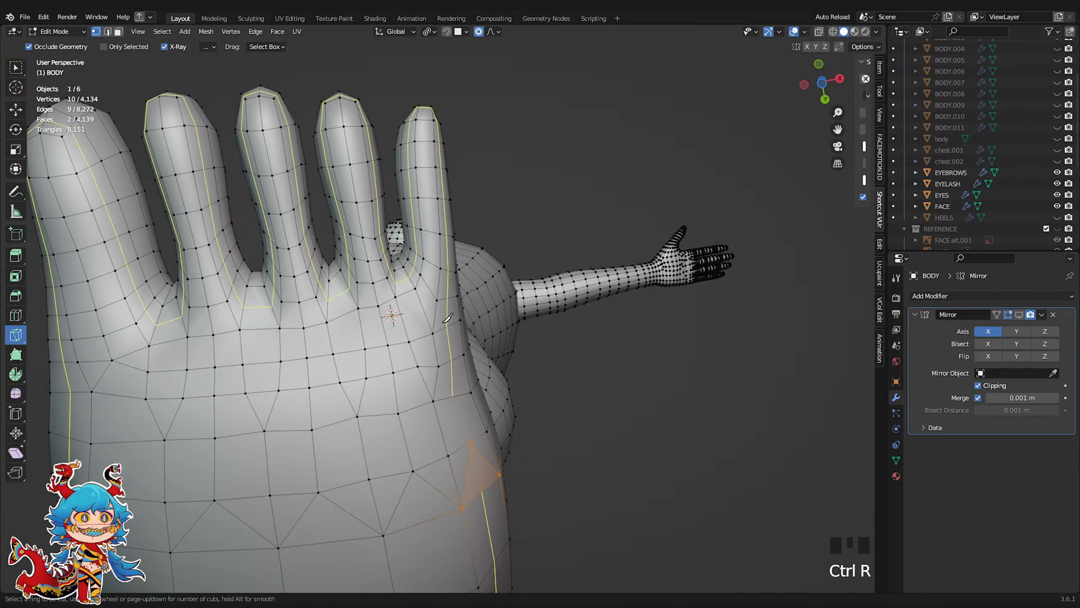
click(469, 402)
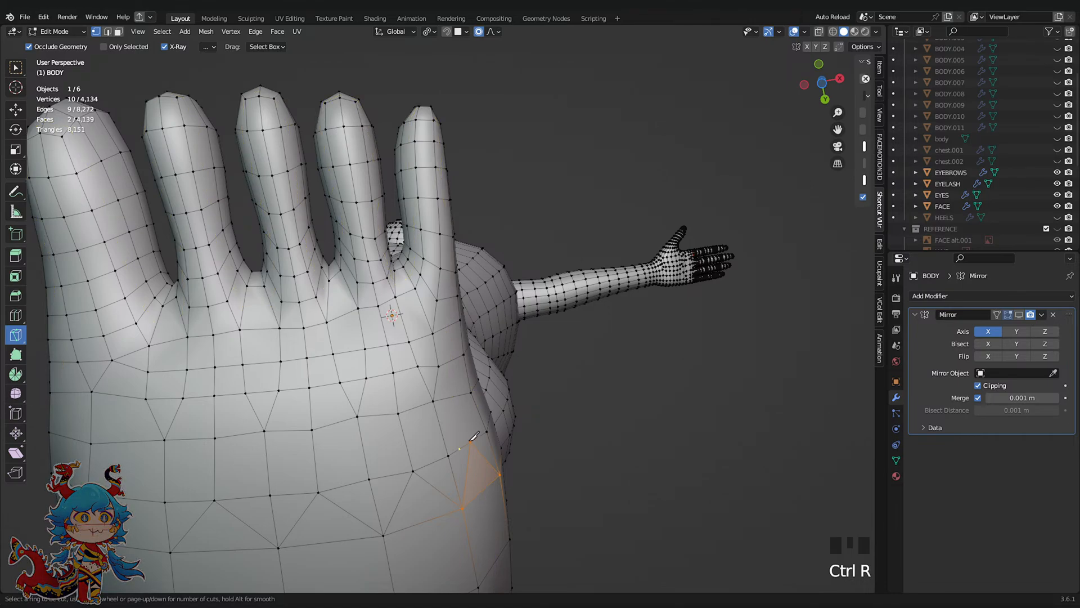
right_click(472, 431)
click(471, 441)
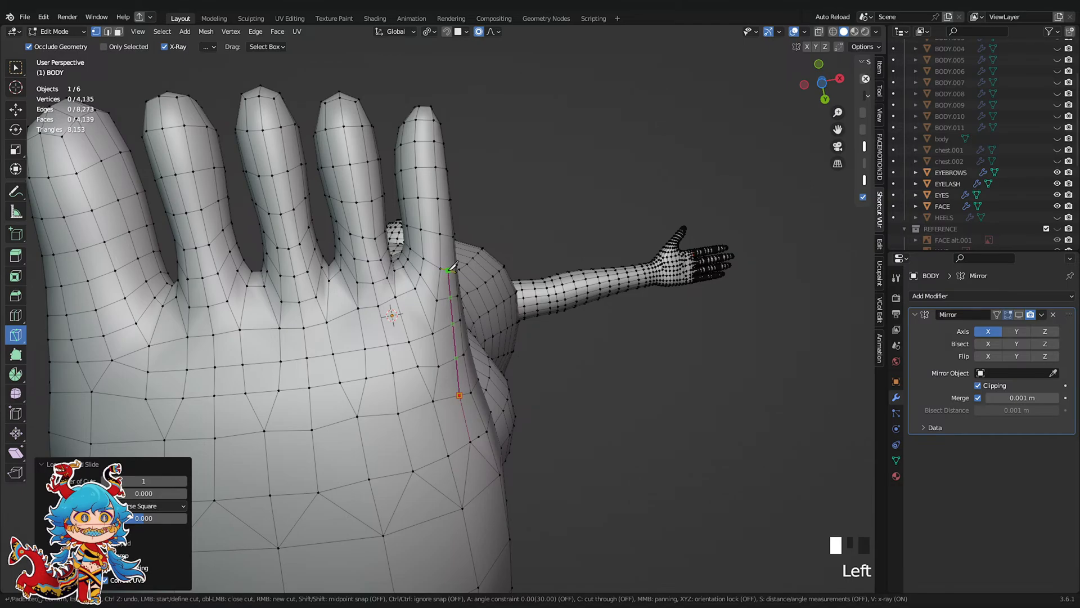
middle_drag(448, 274, 455, 336)
key(Escape)
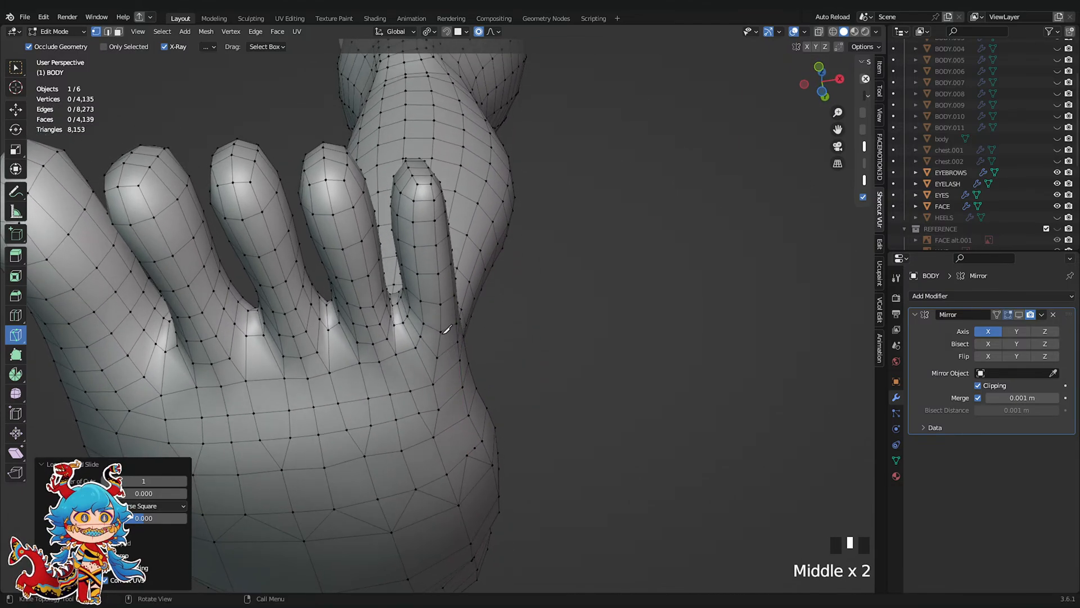
key(Escape)
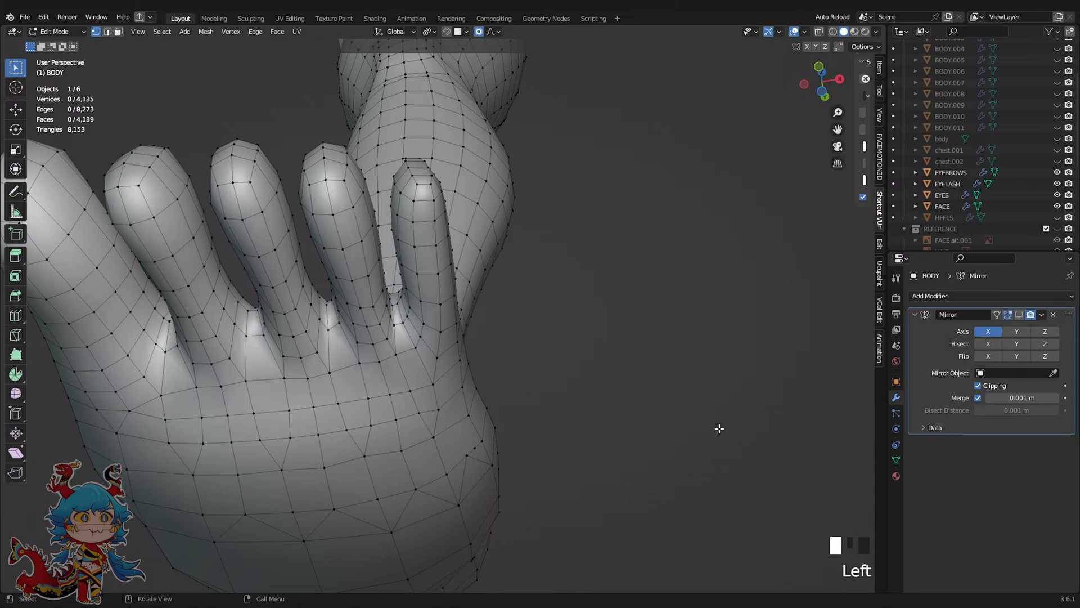
click(15, 334)
middle_drag(97, 355, 417, 451)
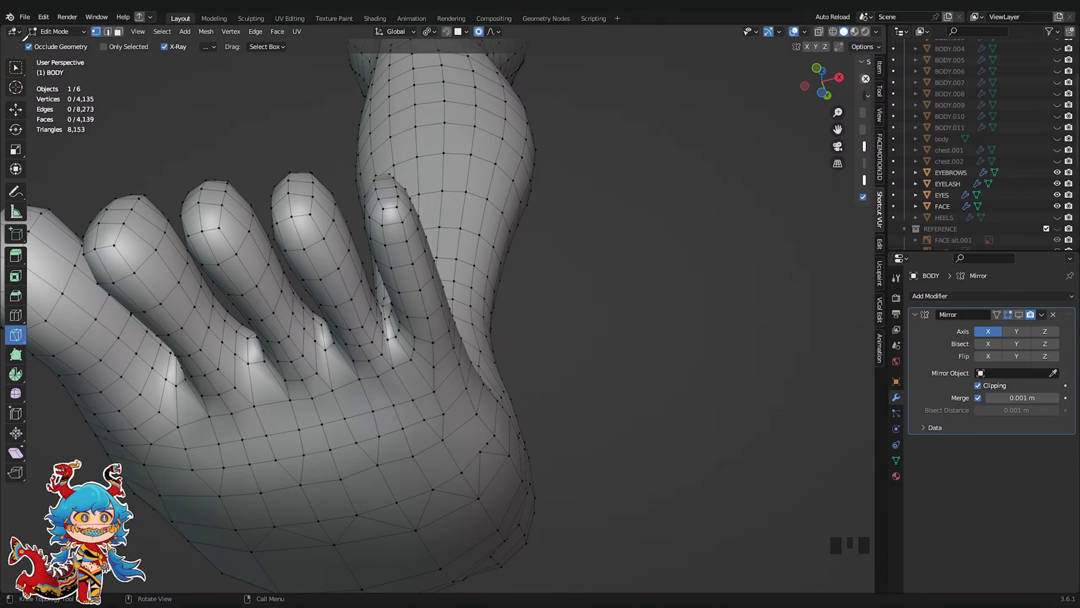
Dissolve the stray loop-cut vertex beside the triangle on the outer sole
click(16, 68)
click(486, 443)
key(x)
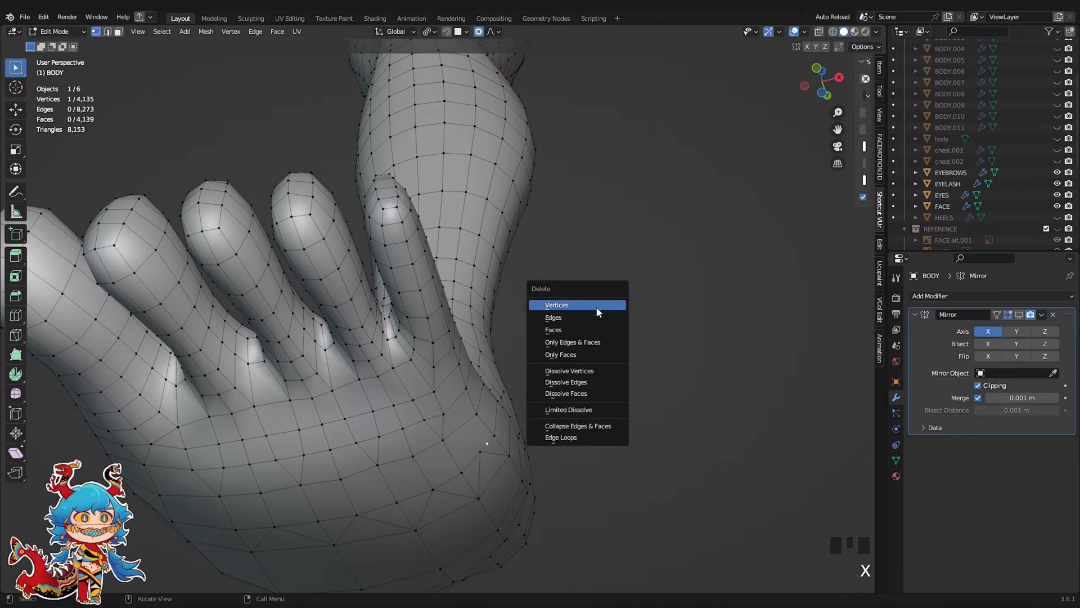
click(585, 370)
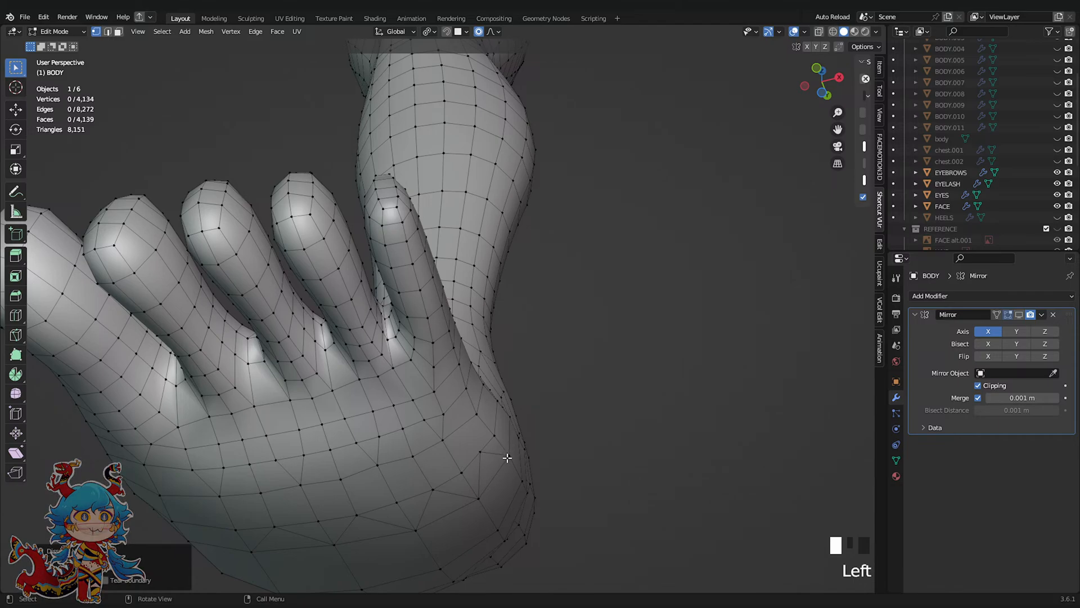
Try to dissolve the three corner vertices of the triangle on the outer sole
click(507, 458)
shift+click(481, 454)
shift+click(481, 496)
key(x)
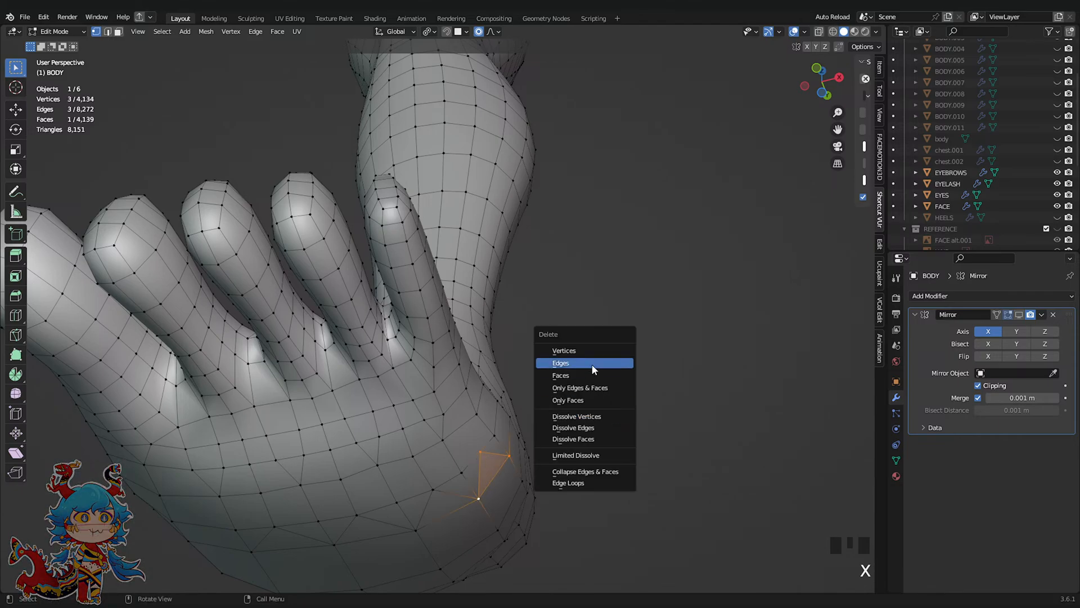
click(591, 368)
shift+click(593, 415)
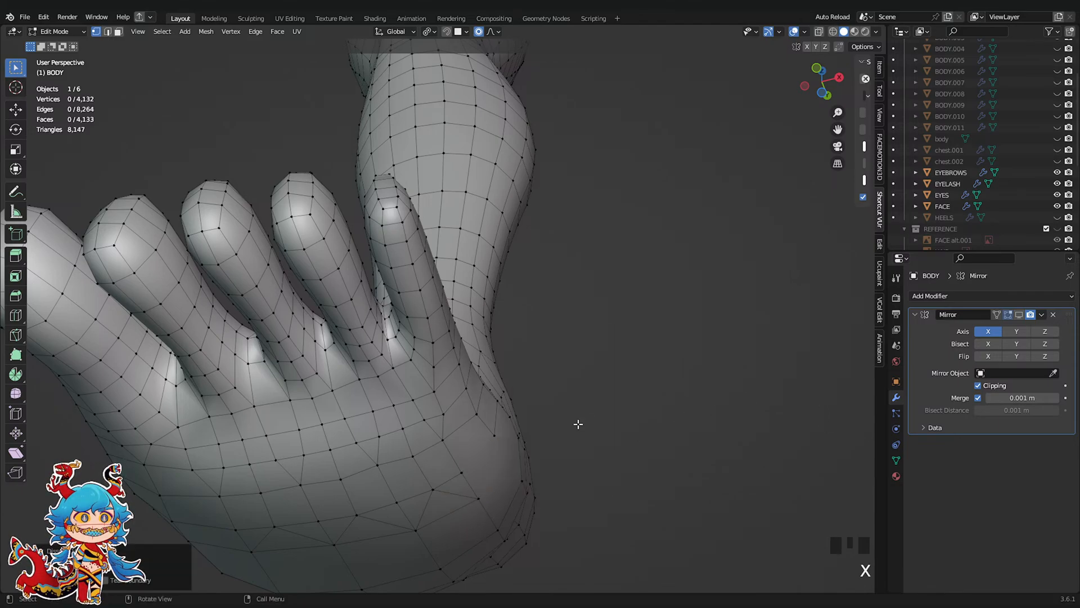
key(ctrl+z)
Dissolve the triangle's cut edges and its leftover vertex on the outer sole, and save the file
key(x)
click(584, 432)
click(481, 454)
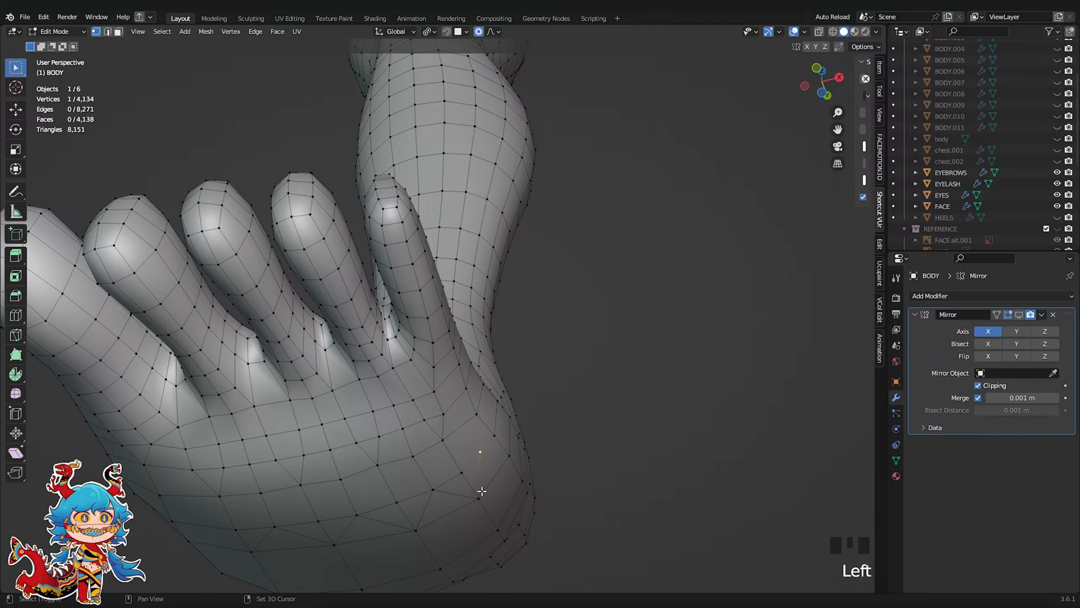
key(x)
click(551, 452)
key(ctrl+s)
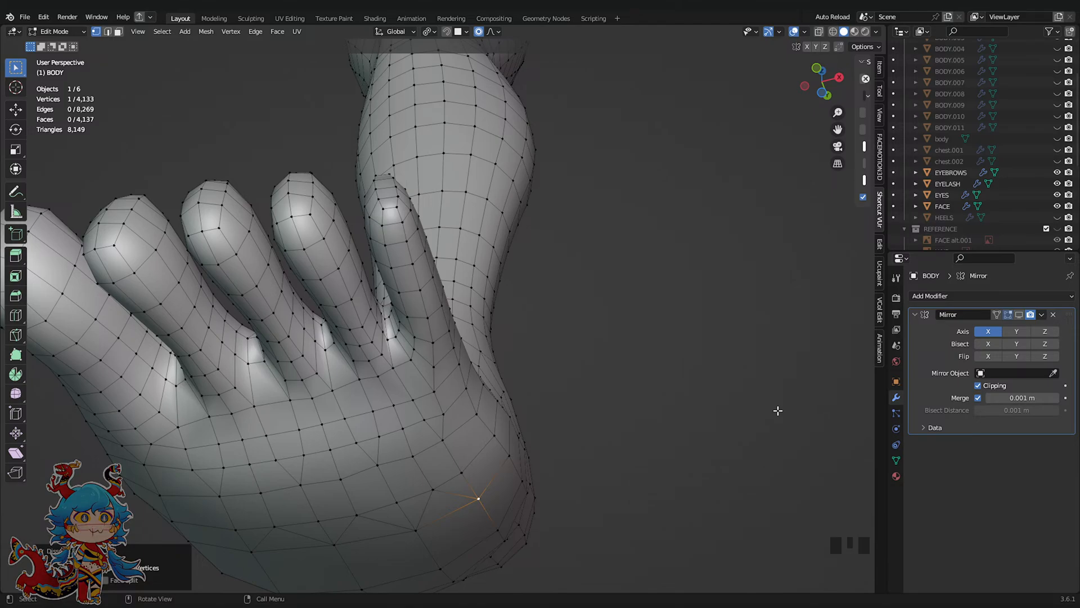
Merge by distance the two nearly coincident vertices on the top of the foot behind the little toe, and save the file
middle_drag(397, 105, 29, 376)
click(16, 334)
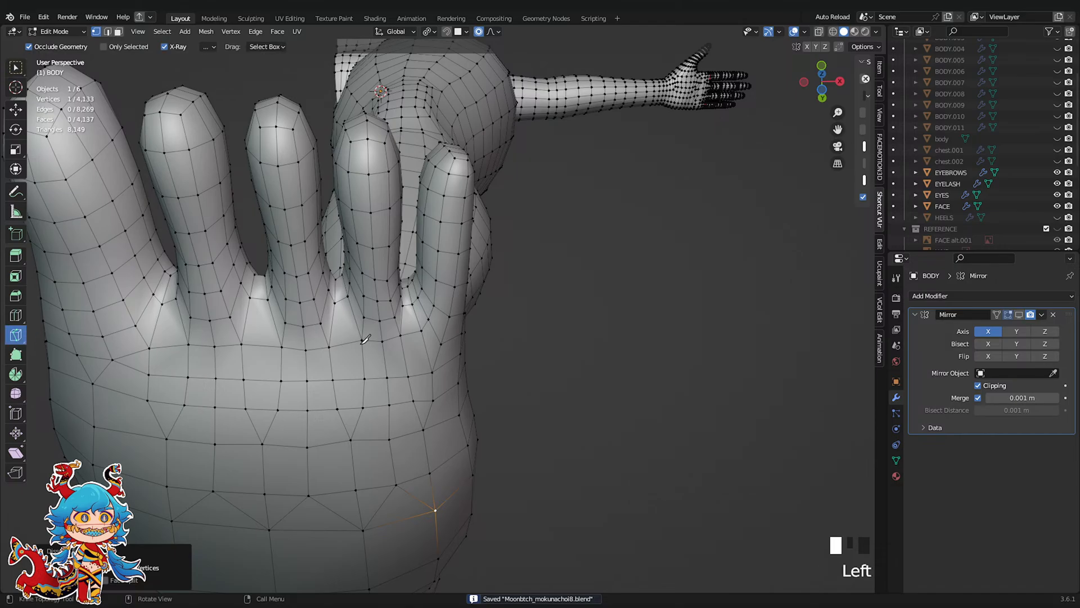
middle_drag(443, 307, 426, 269)
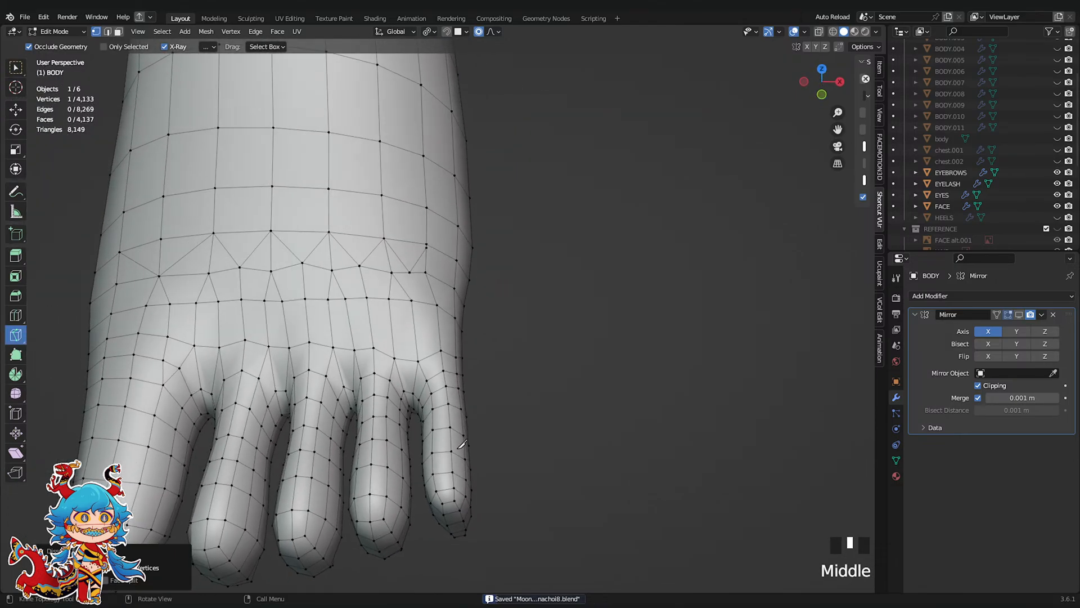
click(16, 67)
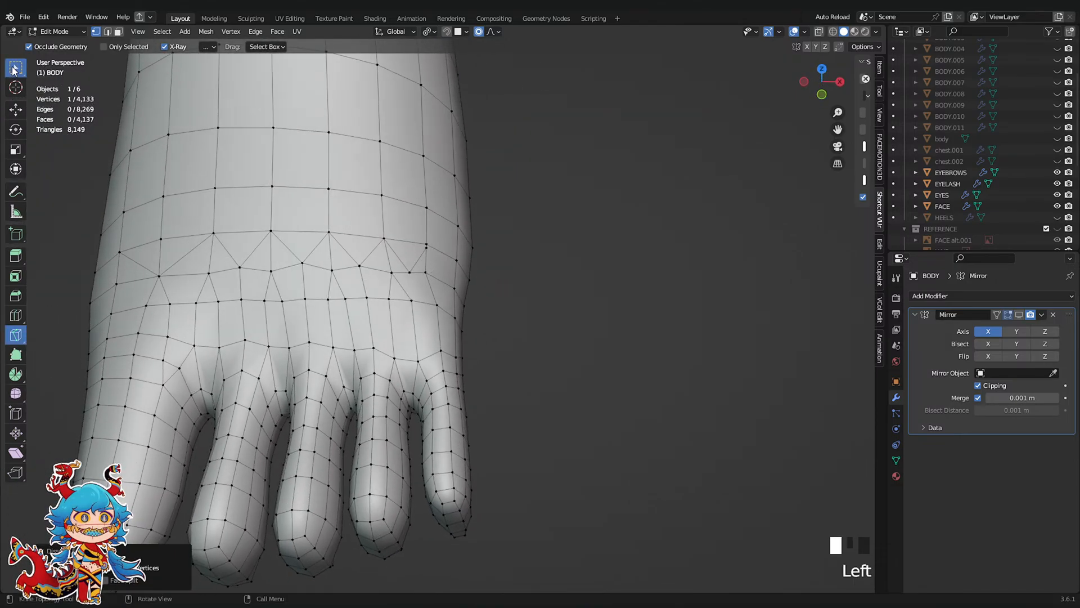
click(430, 245)
right_click(431, 246)
mouse_move(501, 263)
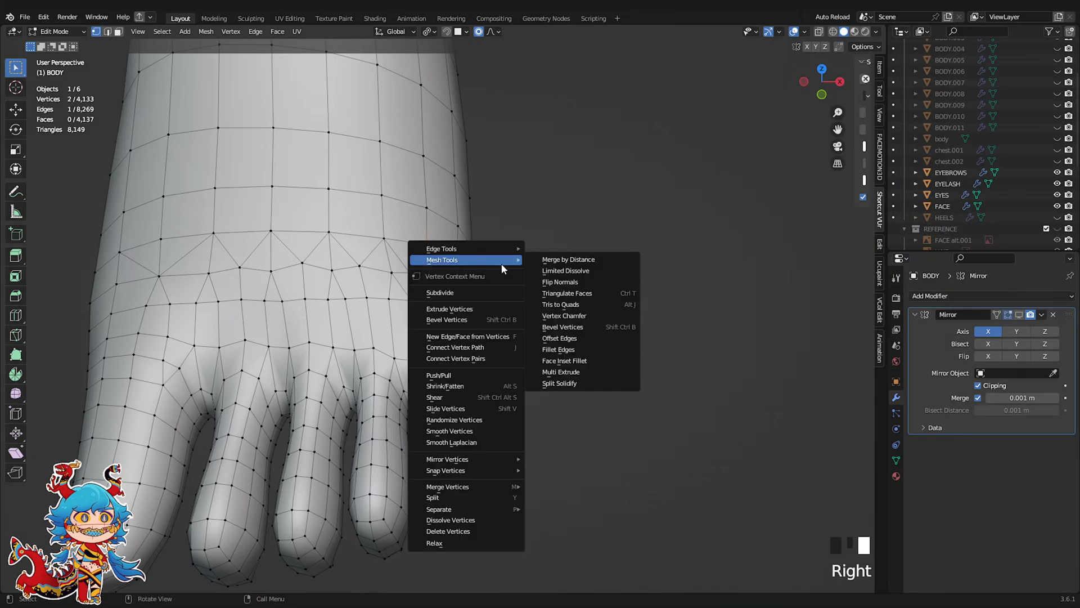
mouse_move(467, 488)
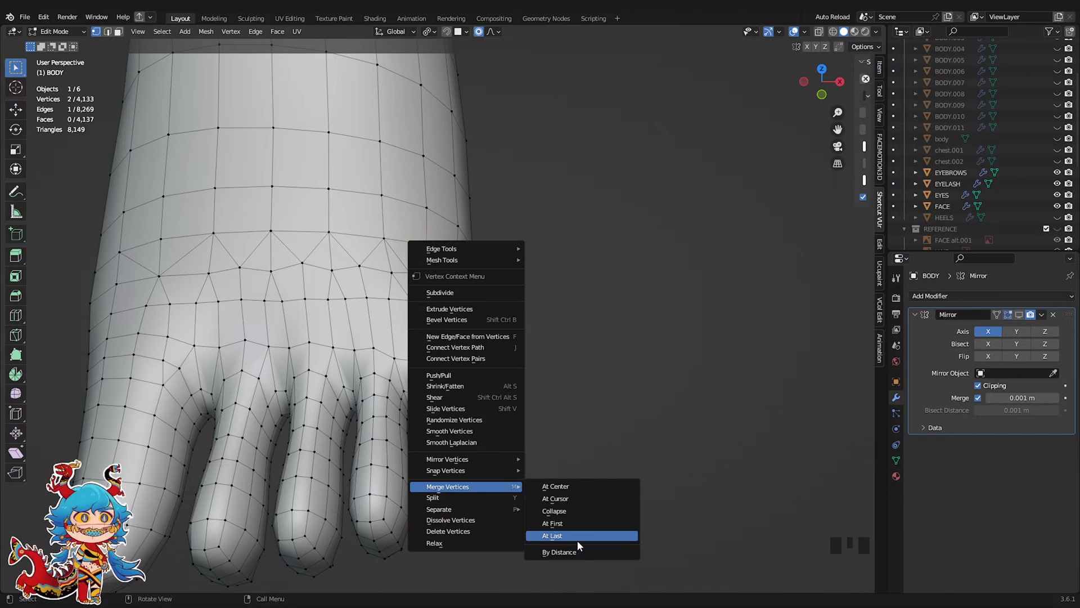
click(601, 552)
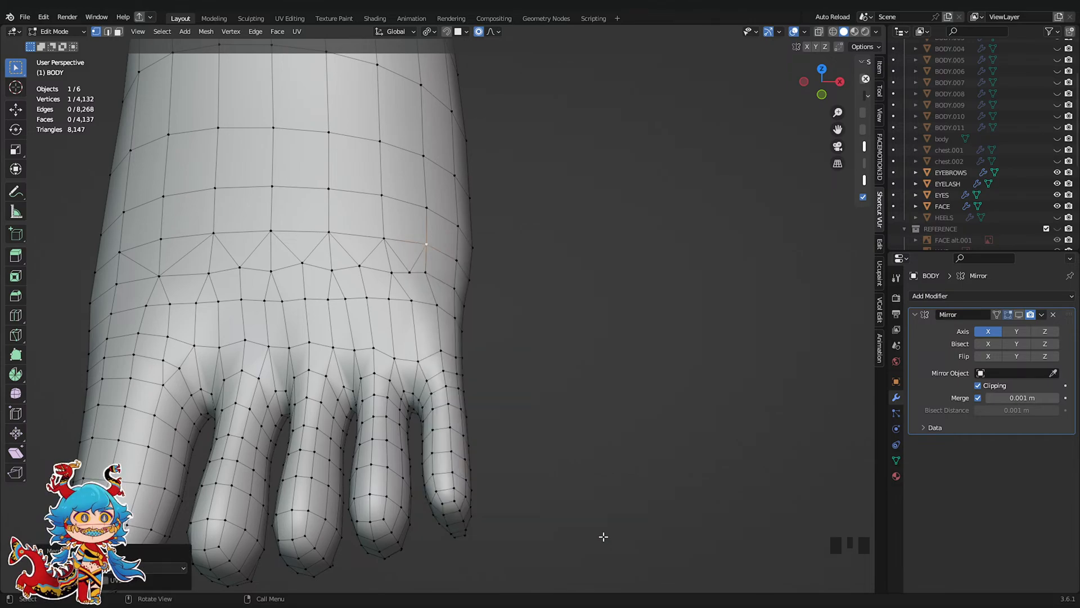
middle_drag(691, 460, 508, 450)
key(ctrl+s)
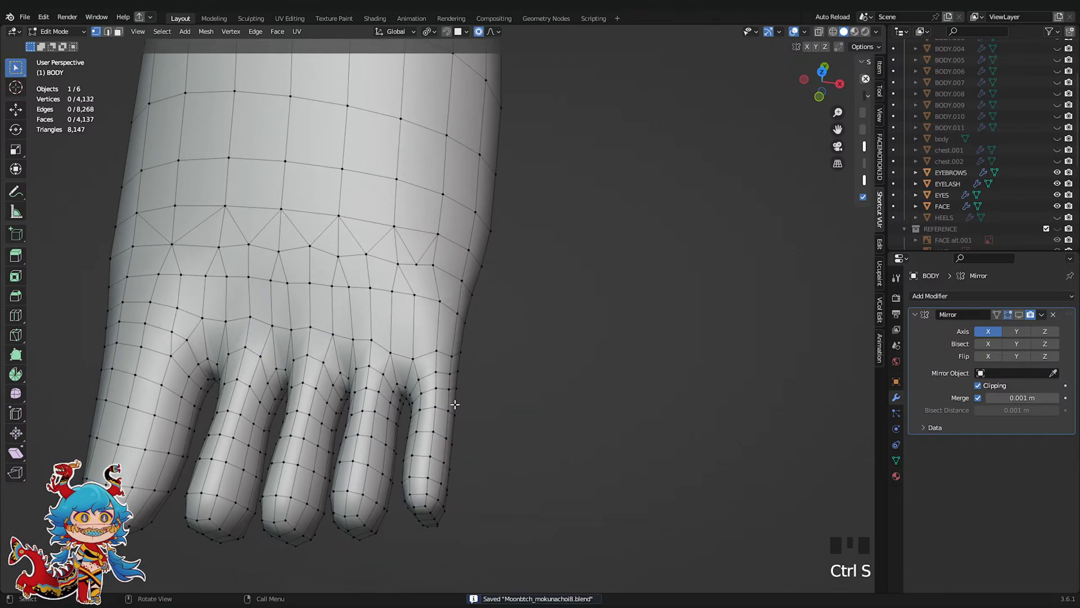
Examine the topology on the top of the foot behind the toes from several angles
middle_drag(449, 400, 450, 335)
middle_drag(540, 397, 56, 356)
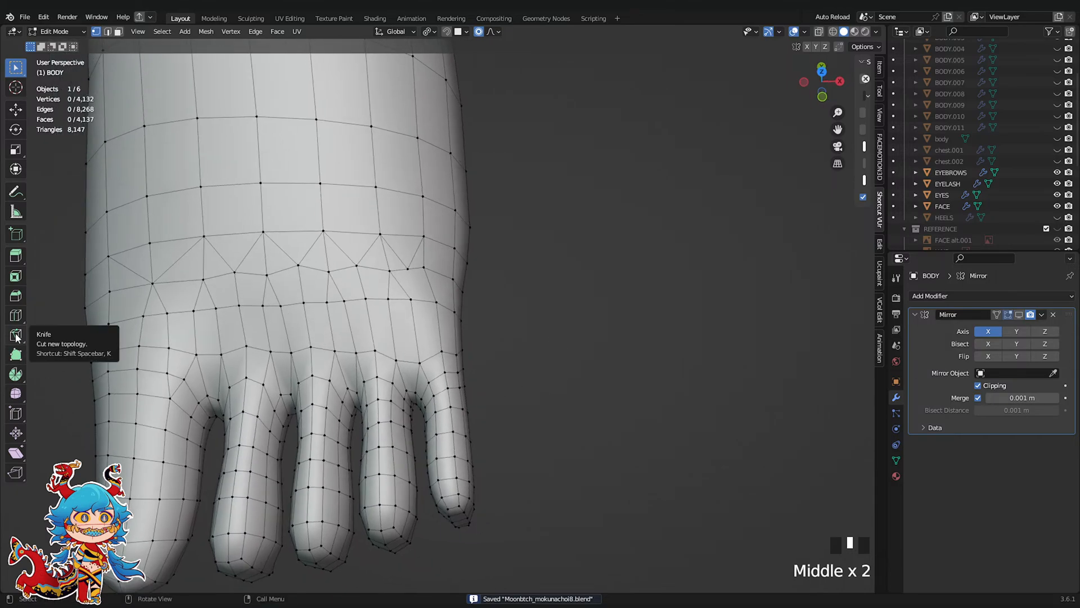
middle_drag(433, 404, 467, 402)
scroll(465, 402, down, 2)
scroll(472, 399, up, 1)
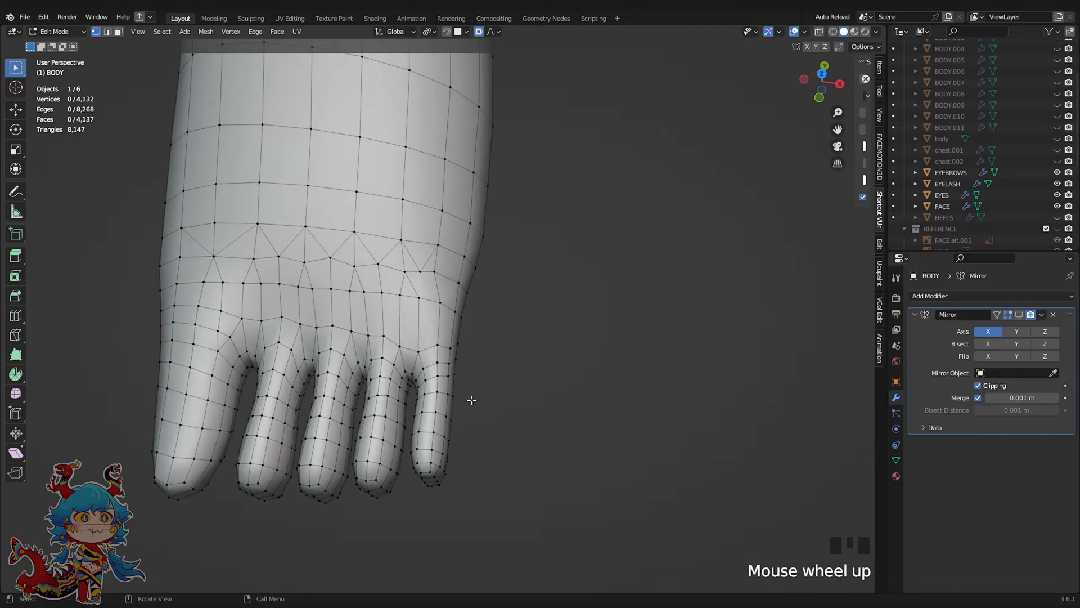
scroll(471, 400, up, 2)
scroll(400, 367, down, 2)
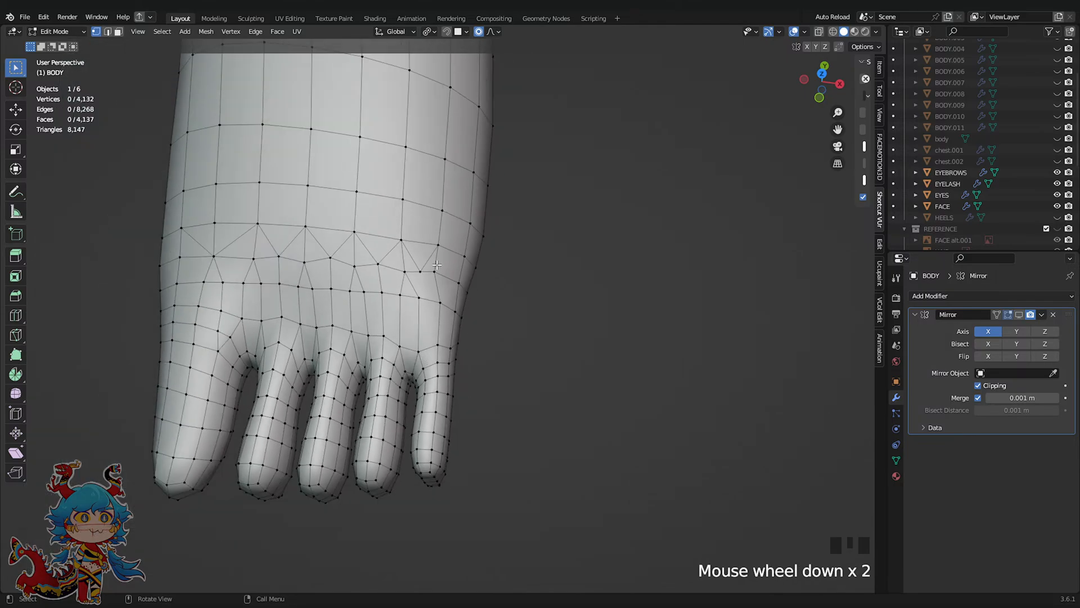
scroll(436, 265, up, 1)
middle_drag(437, 265, 454, 304)
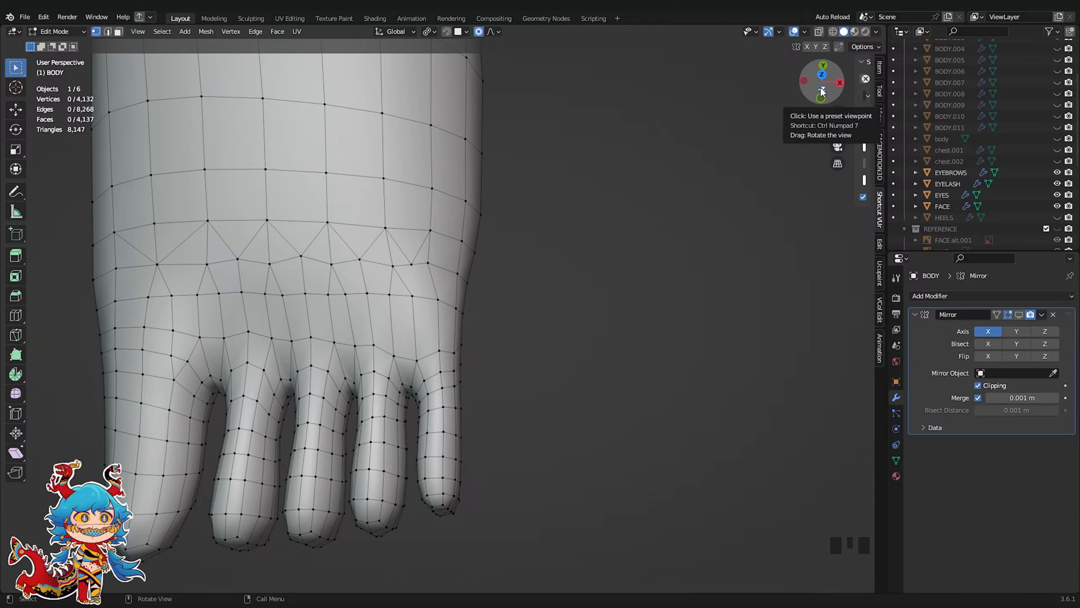
Move the two vertices above the gap between the fourth and little toes back toward the ankle, with proportional editing at size 0.092
scroll(579, 437, up, 2)
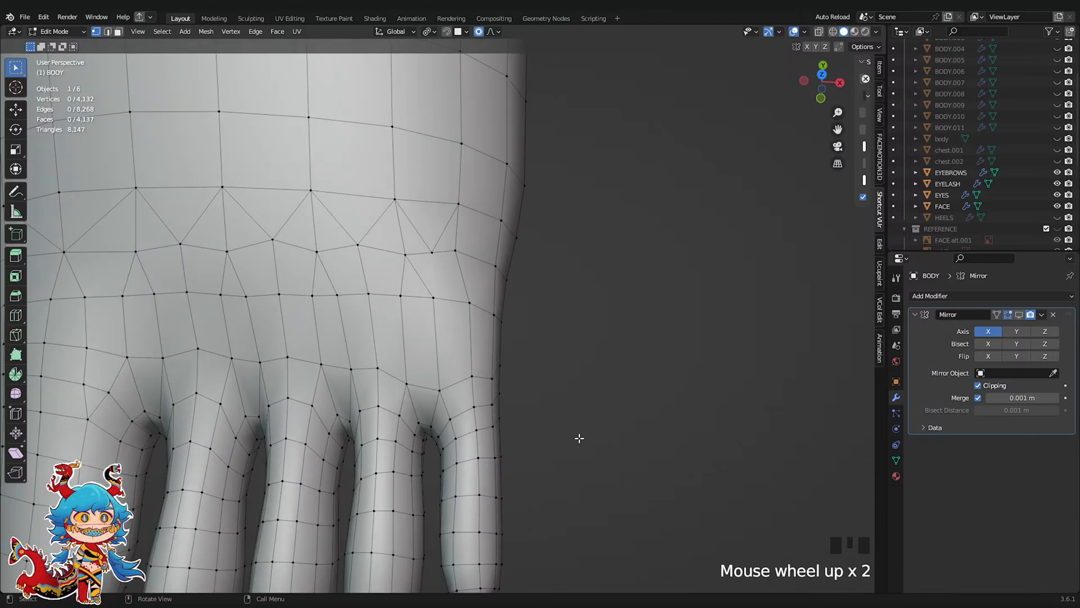
shift+click(411, 380)
key(g)
scroll(444, 385, up, 5)
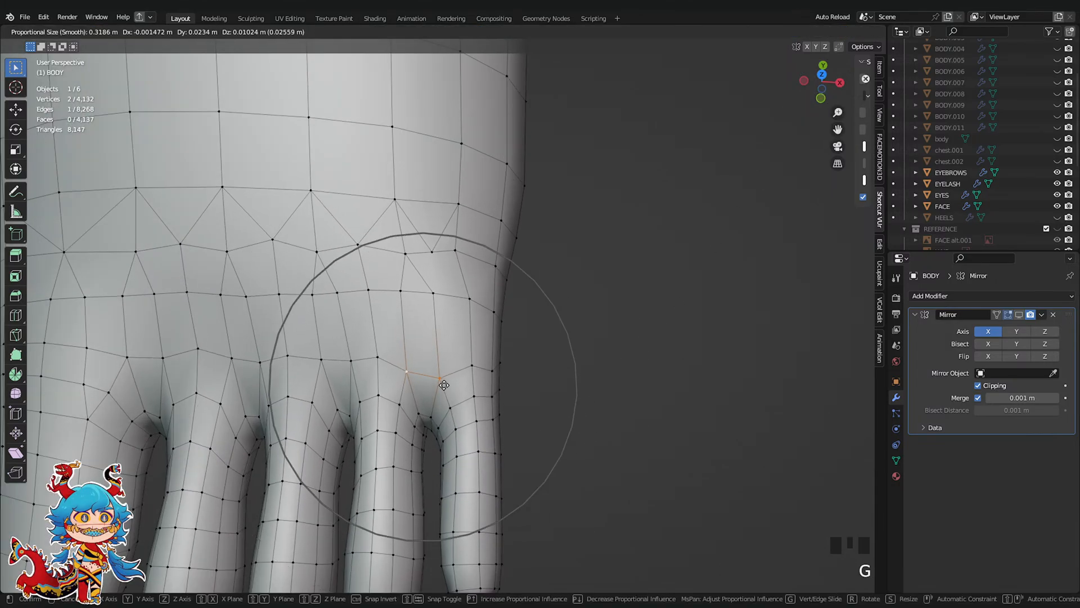
click(444, 384)
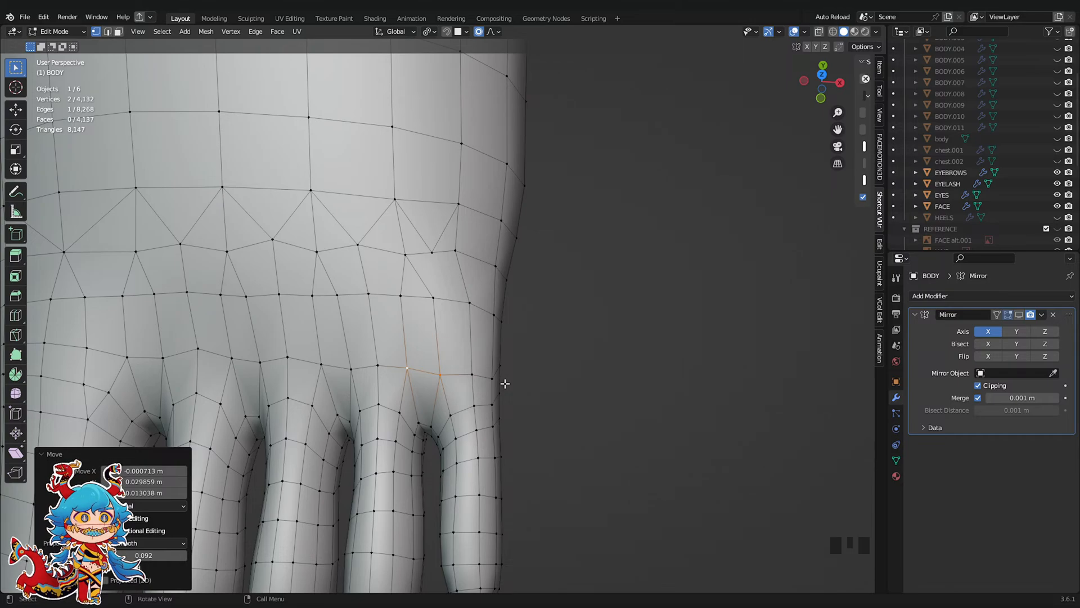
Save the file and show the foot in the bottom orthographic view
scroll(253, 274, down, 4)
middle_drag(253, 275, 268, 275)
shift+middle_drag(268, 274, 338, 270)
key(ctrl+s)
click(826, 90)
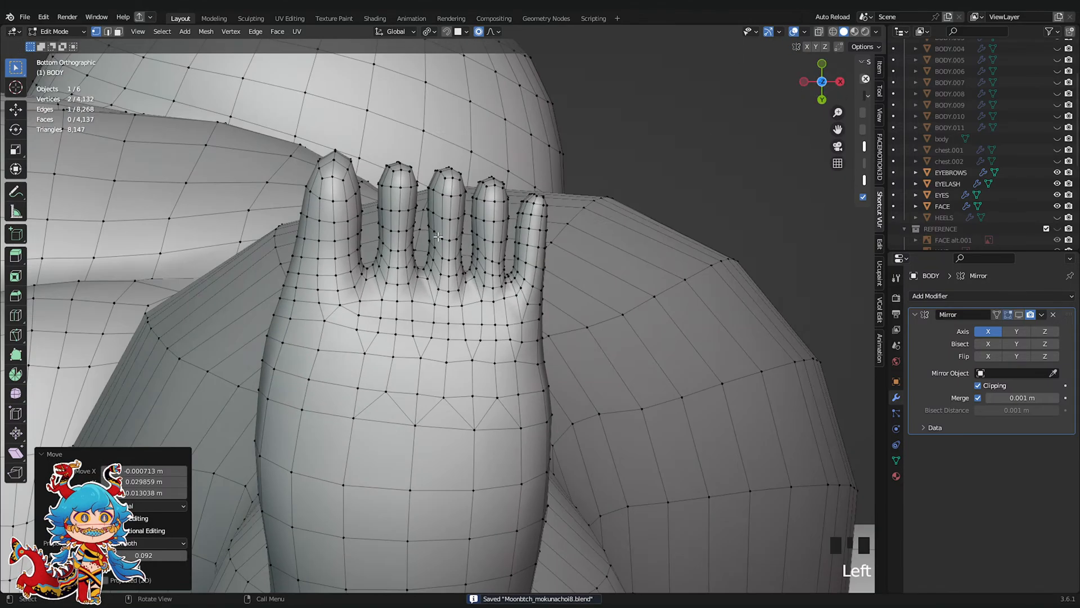
Try to widen the foot by moving the edge vertex below the big toe outward along X with proportional editing at size 0.751
double_click(269, 315)
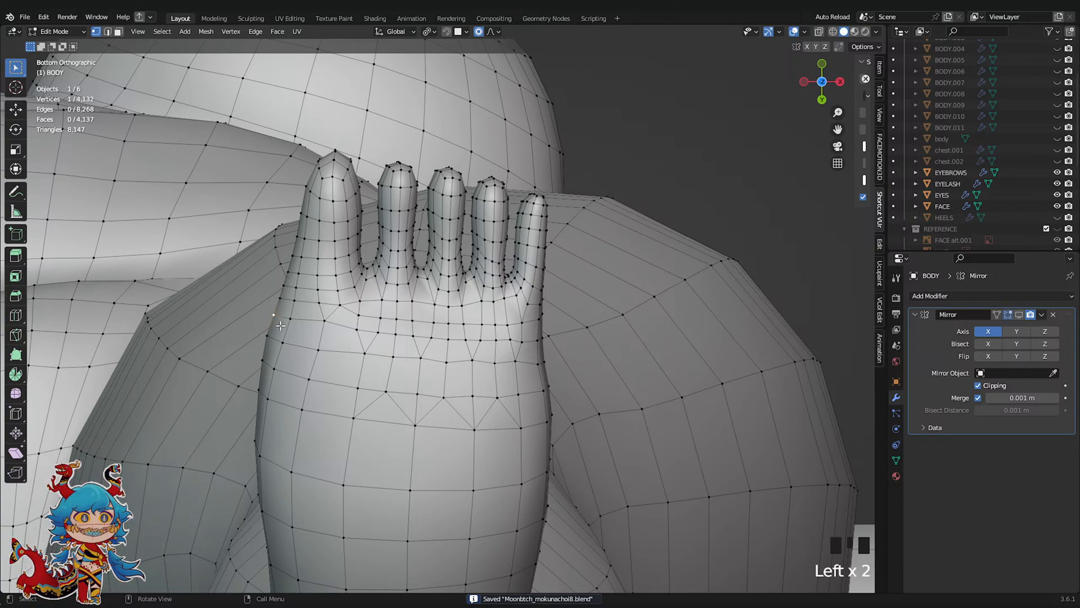
key(g)
scroll(264, 353, down, 20)
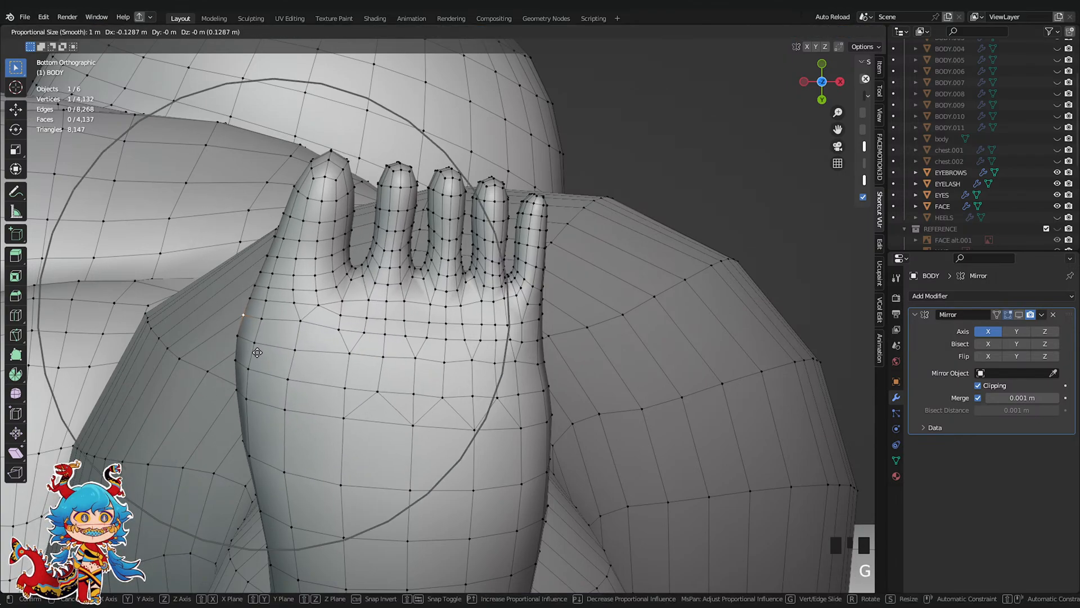
click(256, 352)
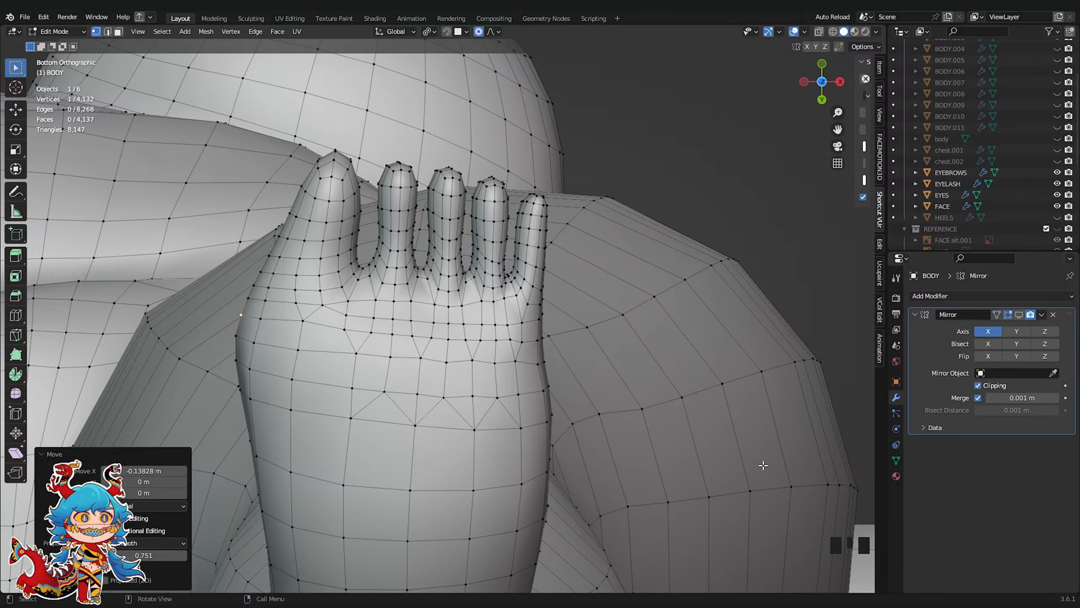
key(ctrl+z)
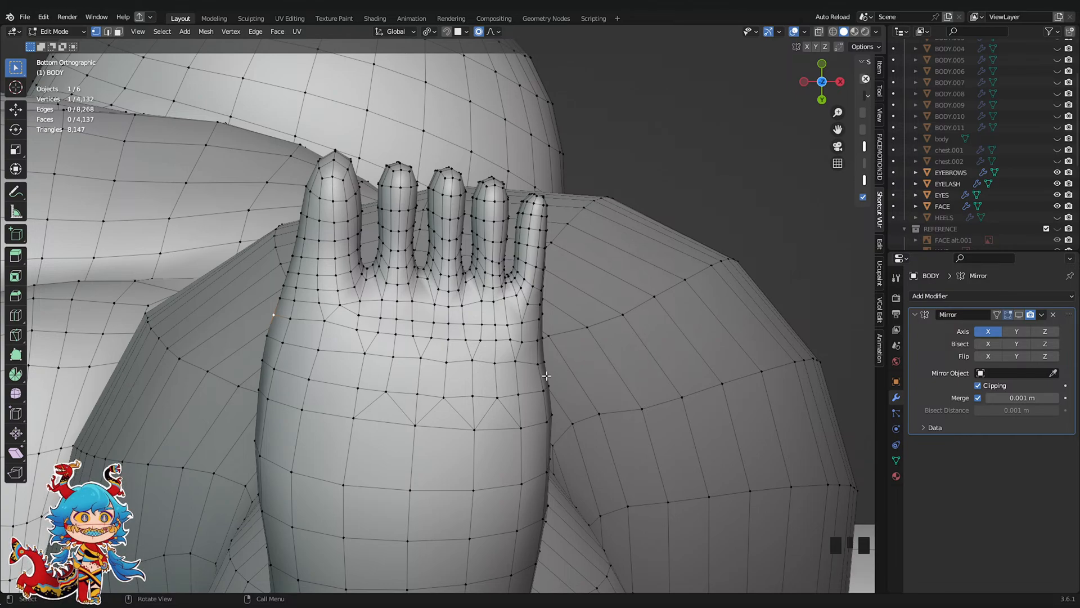
In Sculpt Mode, thicken the second and third toes with the Inflate/Deflate brush at radius 172 px and strength 0.456
scroll(547, 375, up, 1)
scroll(558, 383, down, 3)
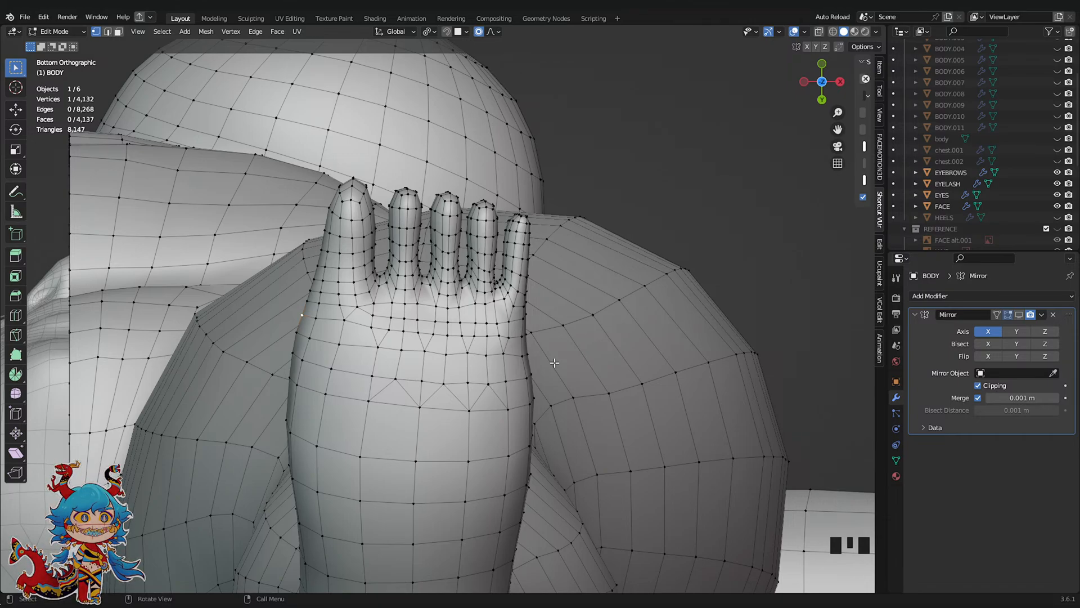
mouse_move(624, 311)
middle_down()
mouse_move(534, 382)
mouse_move(537, 471)
mouse_move(583, 454)
mouse_move(498, 514)
middle_up()
scroll(535, 383, up, 2)
scroll(537, 471, down, 3)
key(Tab)
scroll(572, 431, up, 3)
scroll(523, 495, up, 3)
key(ctrl+s)
scroll(451, 431, up, 2)
drag(444, 430, 439, 442)
drag(434, 444, 412, 455)
click(388, 452)
click(375, 452)
click(378, 450)
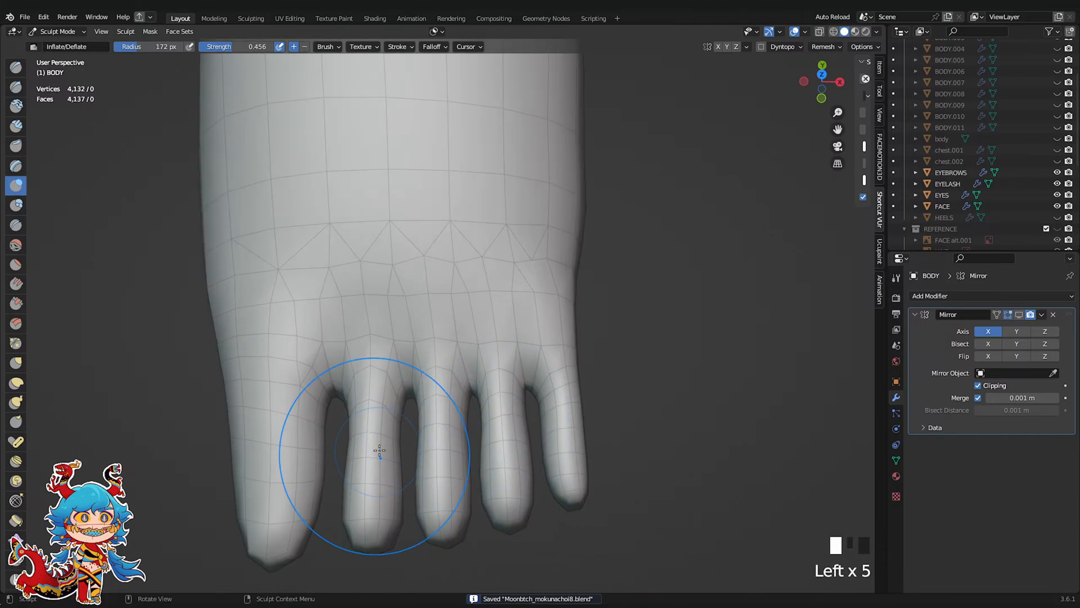
Inflate the big toe and the little toe with the same brush, and save the file
scroll(385, 447, down, 2)
shift+middle_drag(386, 446, 467, 432)
click(410, 433)
click(407, 434)
click(408, 432)
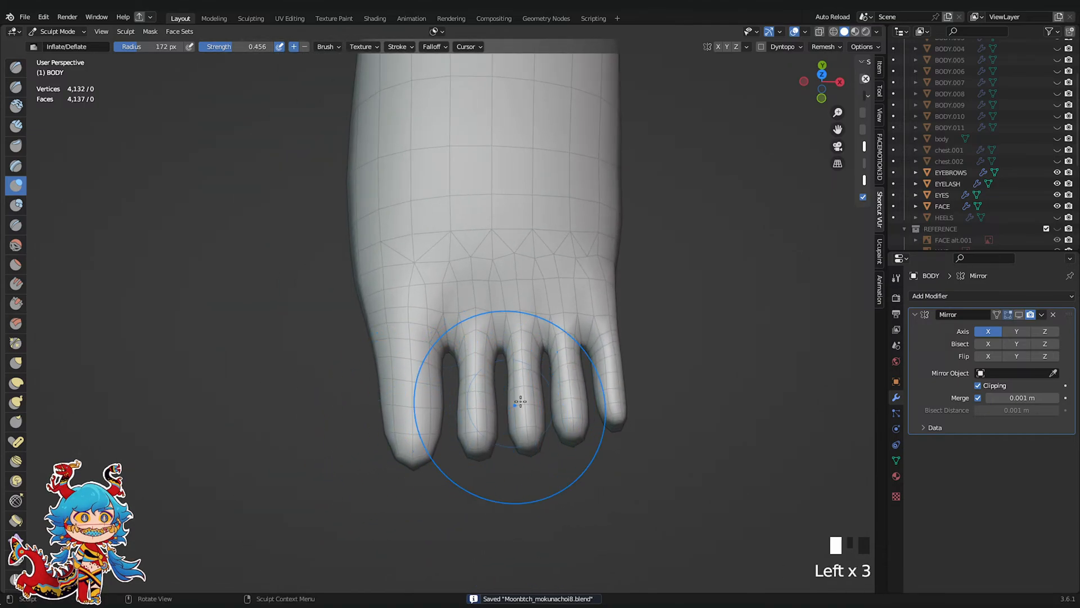
shift+middle_drag(518, 405, 463, 450)
click(547, 386)
click(547, 401)
middle_drag(572, 419, 525, 422)
key(ctrl+s)
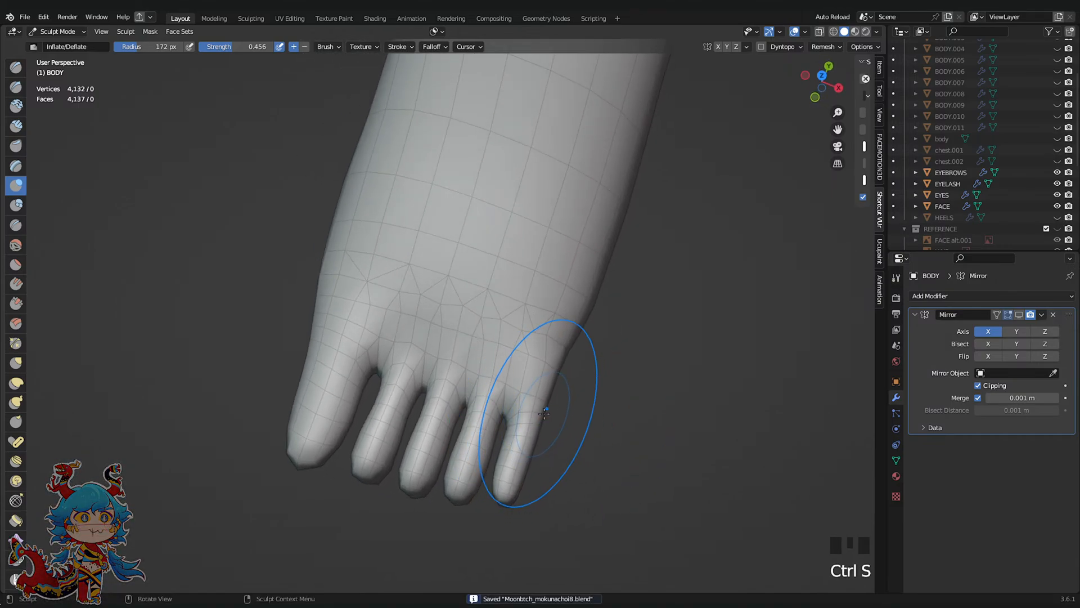
key(ctrl+s)
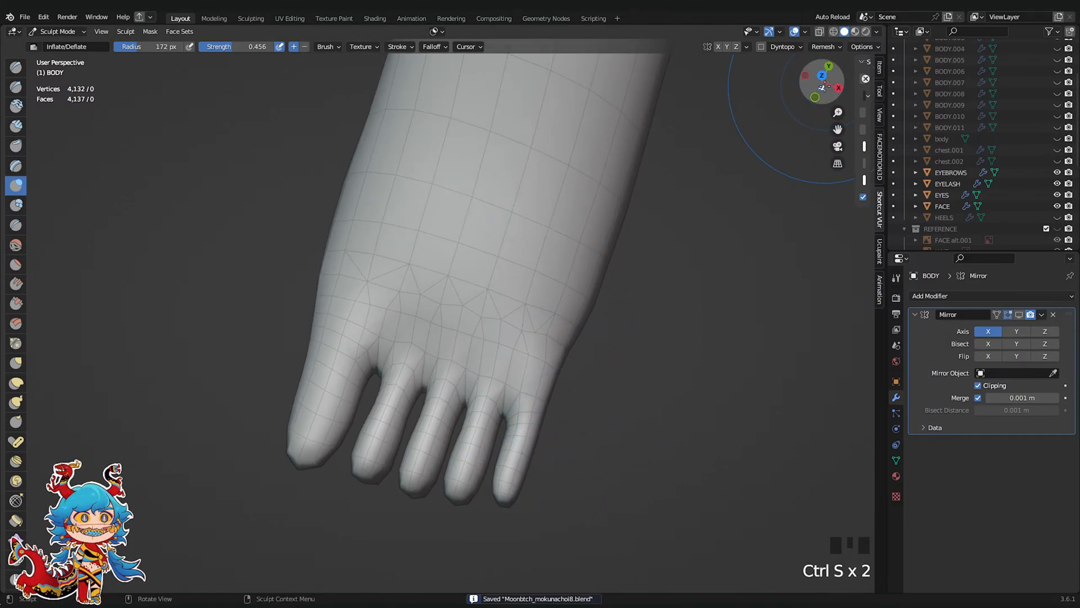
Reshape the outer edge of the foot behind the little toe with the Grab brush at radius 172 px and strength 0.400
key(g)
scroll(494, 369, up, 2)
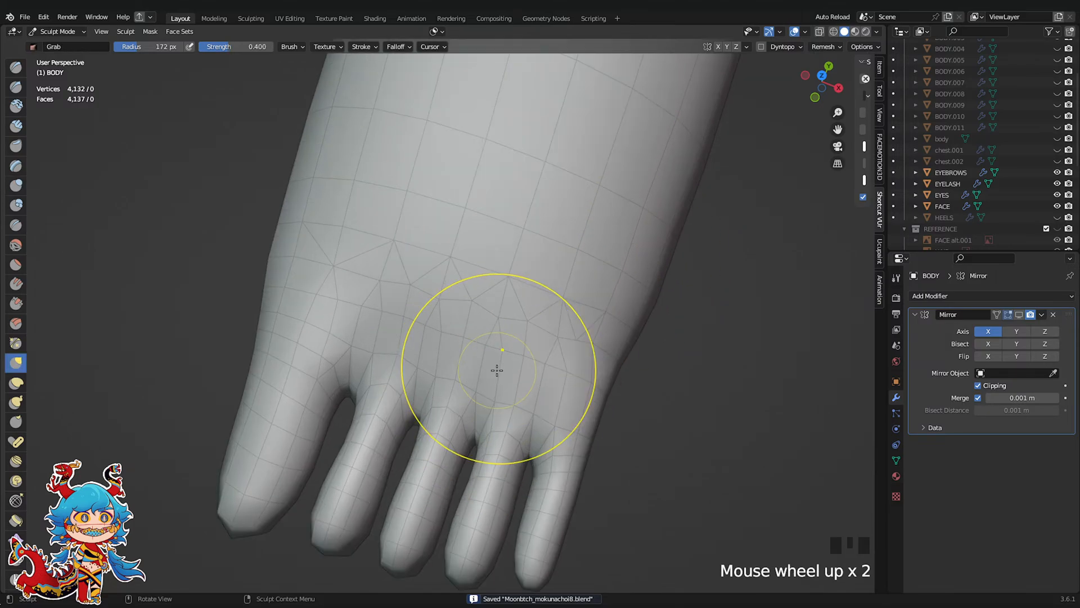
scroll(602, 394, down, 1)
click(600, 391)
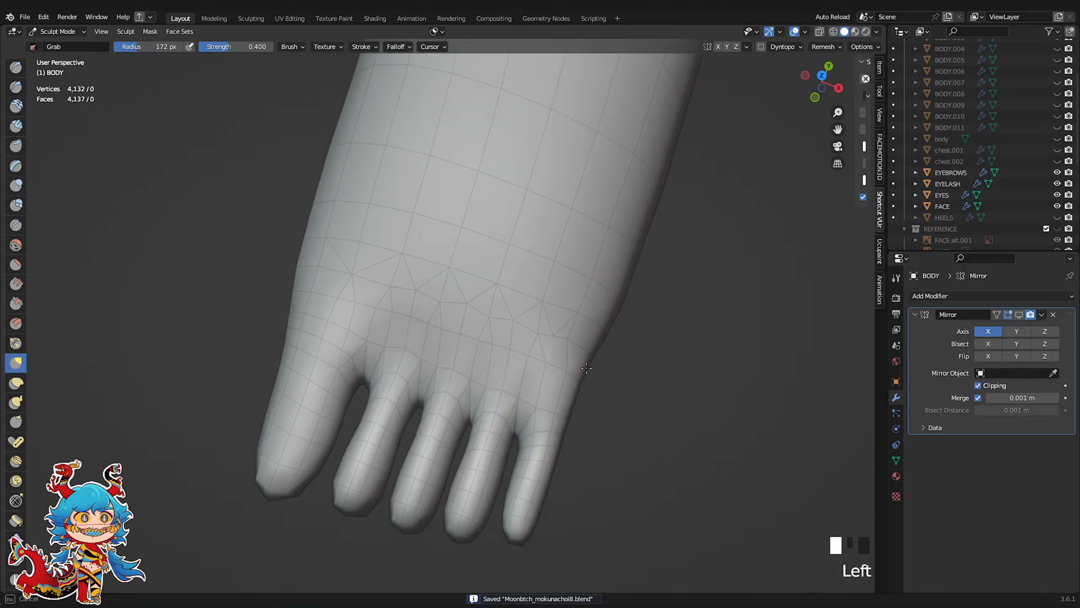
scroll(578, 371, down, 1)
middle_drag(578, 372, 502, 376)
scroll(500, 376, up, 1)
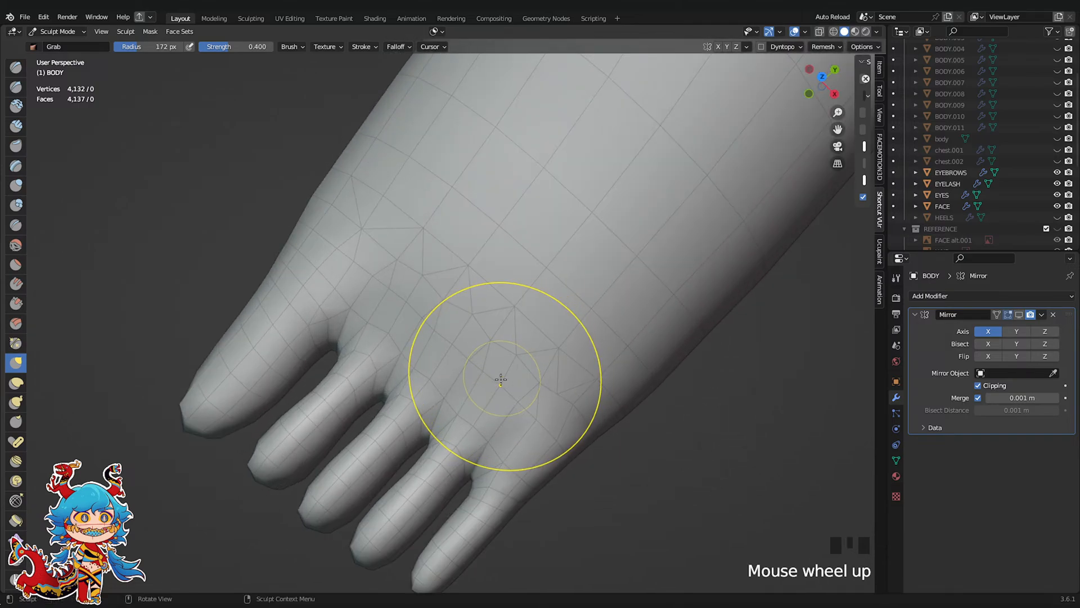
Adjust the top of the foot behind the small toes with short Grab strokes, and save the file
drag(494, 387, 474, 381)
click(474, 382)
click(440, 338)
click(553, 452)
click(553, 452)
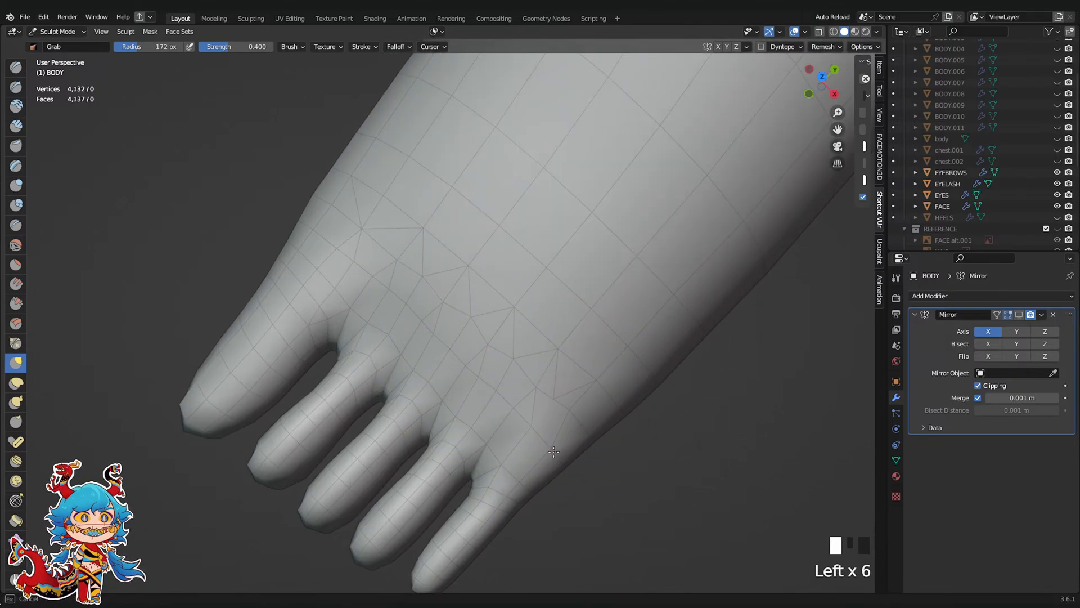
click(553, 453)
scroll(566, 419, down, 3)
mouse_move(566, 419)
middle_down()
mouse_move(655, 391)
mouse_move(646, 357)
middle_up()
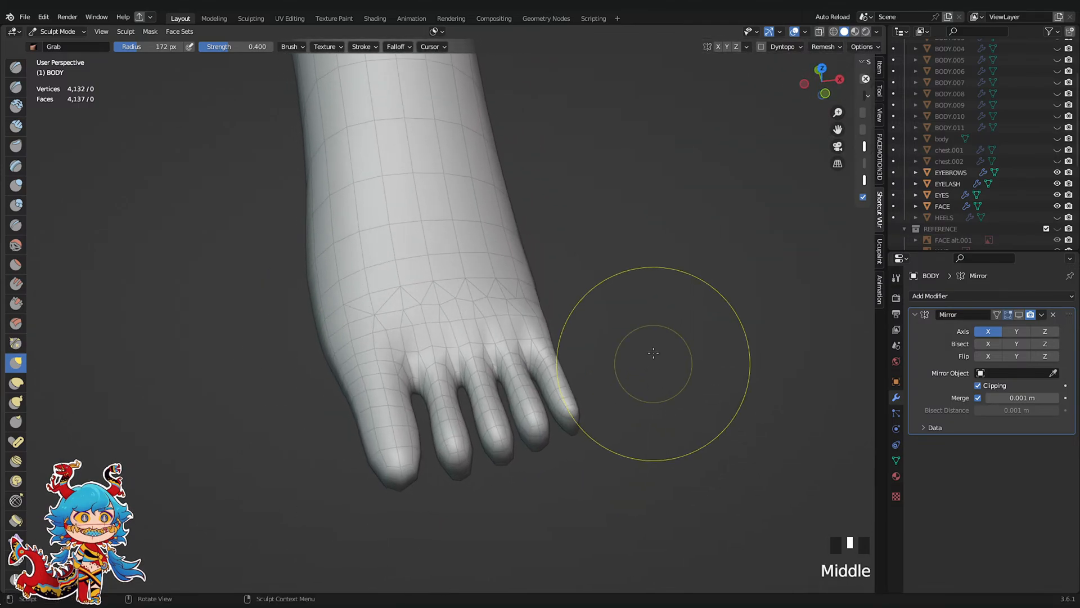
key(ctrl+s)
In the bottom orthographic view, grab the ball of the foot outward below the big toe, and save the file
click(823, 95)
scroll(572, 222, up, 1)
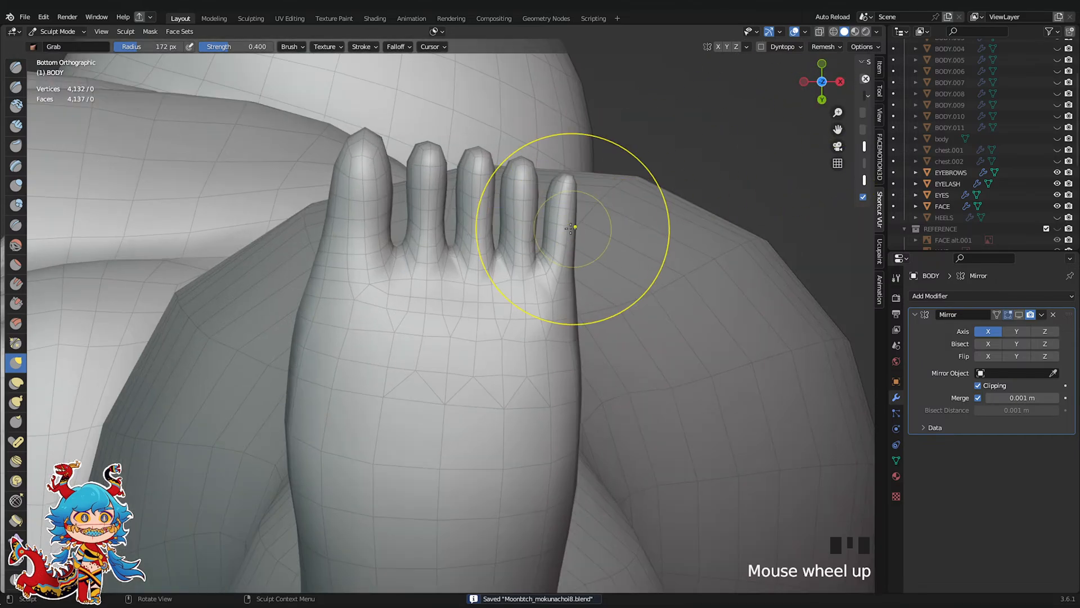
drag(292, 333, 228, 331)
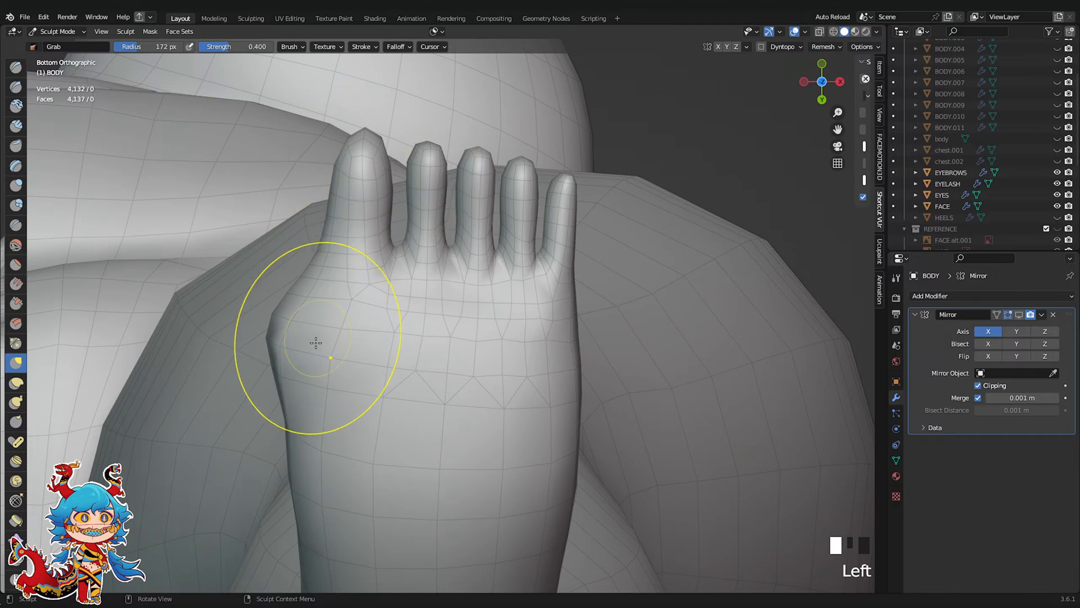
drag(316, 342, 318, 344)
mouse_move(746, 102)
middle_down()
mouse_move(731, 212)
mouse_move(635, 211)
middle_up()
key(ctrl+s)
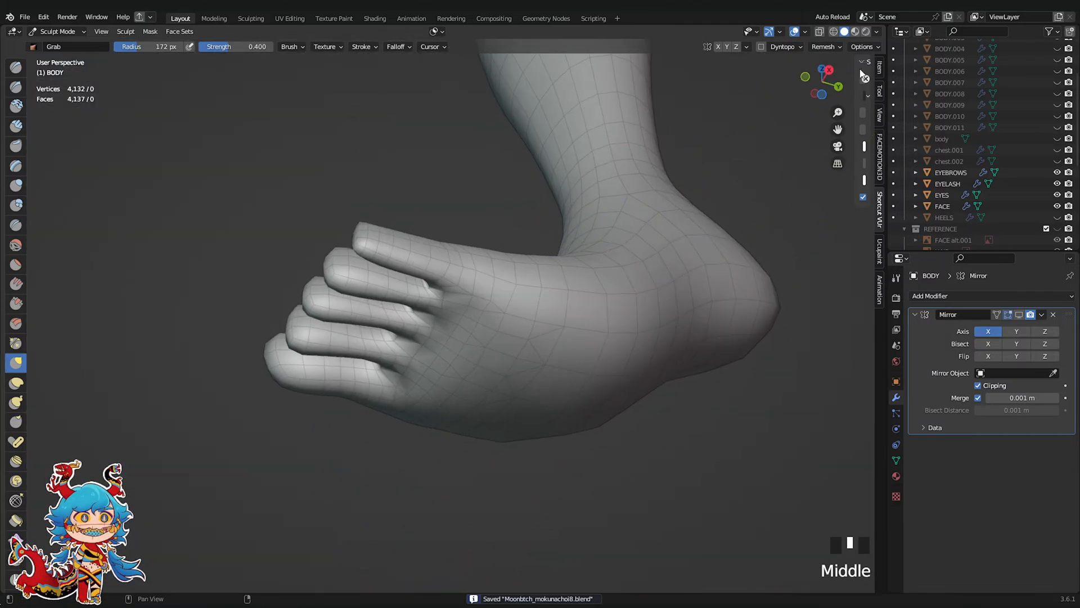
In the right orthographic view, reshape the tip of the little toe with the Grab brush
click(828, 69)
scroll(506, 304, up, 4)
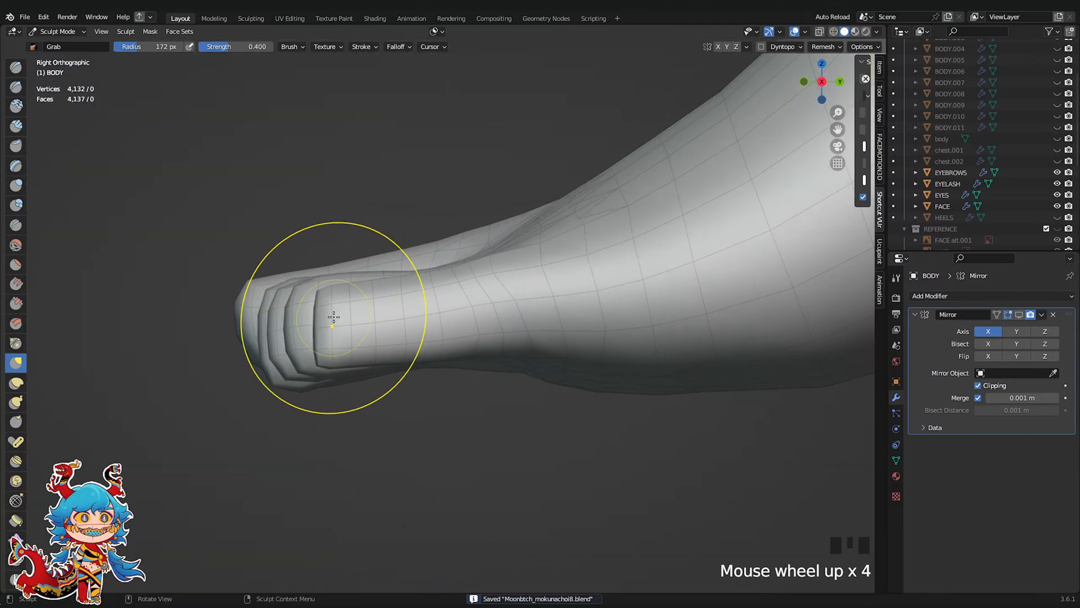
drag(324, 304, 312, 316)
drag(323, 357, 341, 350)
drag(331, 326, 311, 330)
click(345, 352)
Smooth the side of the little toe and the foot just behind it, and save the file
shift+click(487, 309)
shift+click(485, 298)
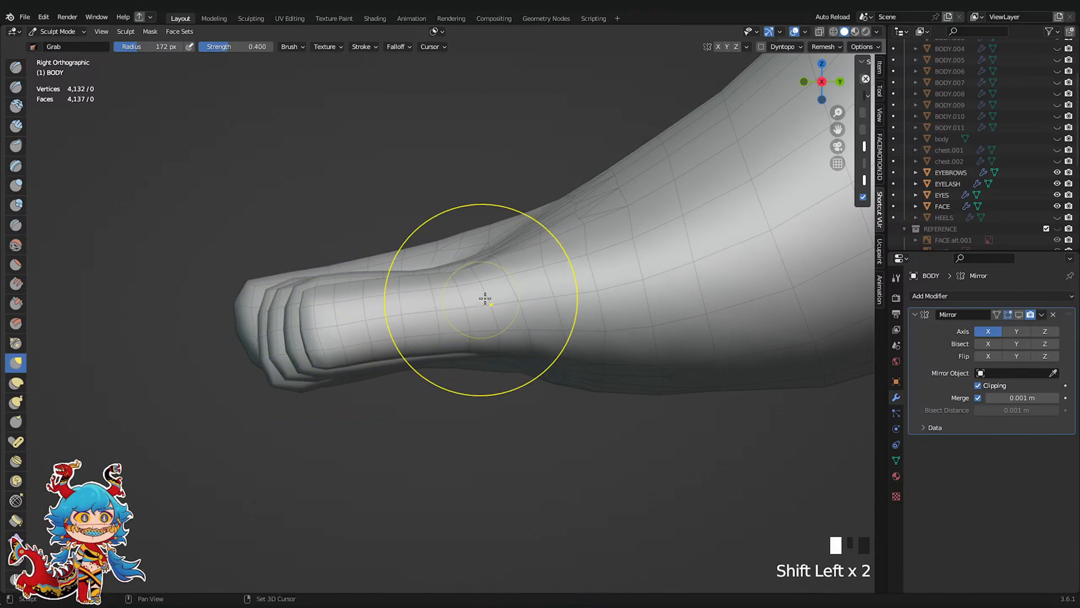
shift+click(401, 309)
shift+click(408, 317)
shift+click(402, 317)
shift+click(393, 317)
shift+middle_drag(335, 315, 387, 315)
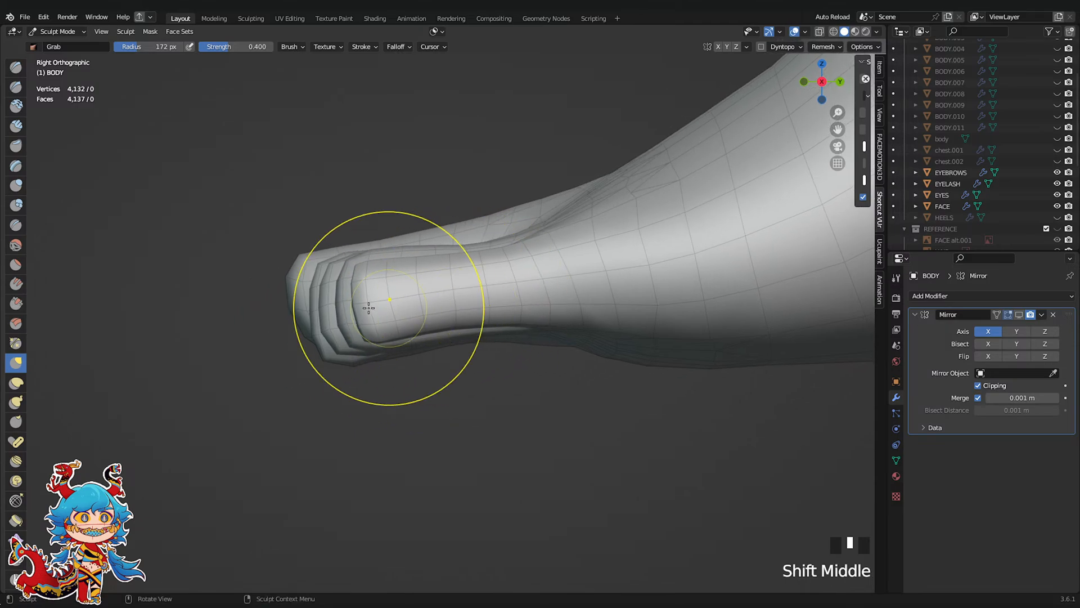
scroll(392, 309, down, 2)
scroll(392, 310, down, 1)
key(ctrl+s)
Save the file, switch the view to orthographic, and adjust the little toe's shape with Grab strokes from above and in front
click(822, 64)
shift+middle_drag(656, 274, 648, 255)
middle_drag(648, 256, 642, 156)
key(ctrl+s)
click(837, 163)
middle_drag(756, 211, 725, 251)
scroll(642, 241, up, 1)
shift+middle_drag(531, 294, 510, 359)
mouse_move(414, 364)
mouse_down()
mouse_move(534, 353)
mouse_move(579, 334)
mouse_up()
shift+middle_drag(544, 295, 397, 312)
scroll(401, 316, up, 2)
drag(418, 340, 429, 340)
mouse_move(470, 311)
middle_down()
mouse_move(419, 315)
mouse_move(499, 280)
middle_up()
Undo the last Grab stroke, refine the little toe in the front orthographic view, return to Edit Mode, and save the file
drag(498, 280, 454, 298)
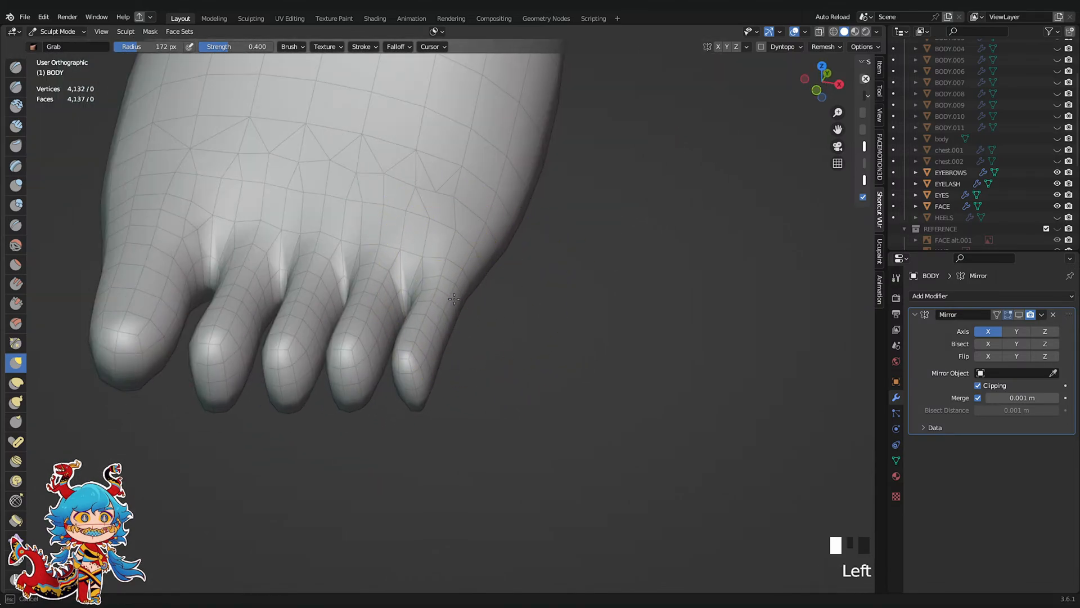
key(ctrl+z)
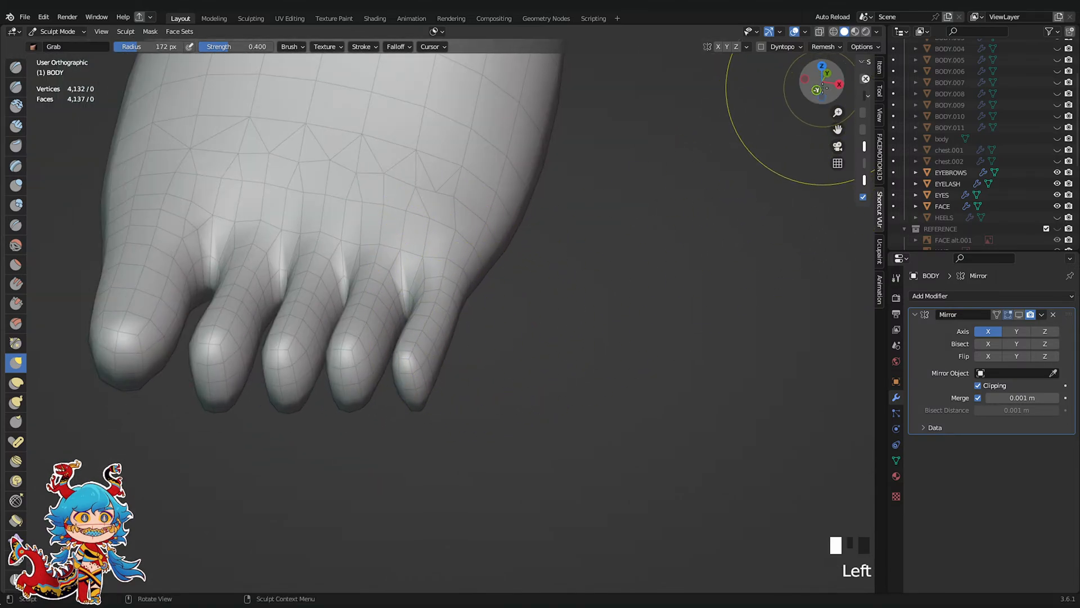
click(821, 88)
mouse_move(426, 366)
mouse_down()
mouse_move(265, 373)
mouse_move(439, 357)
mouse_up()
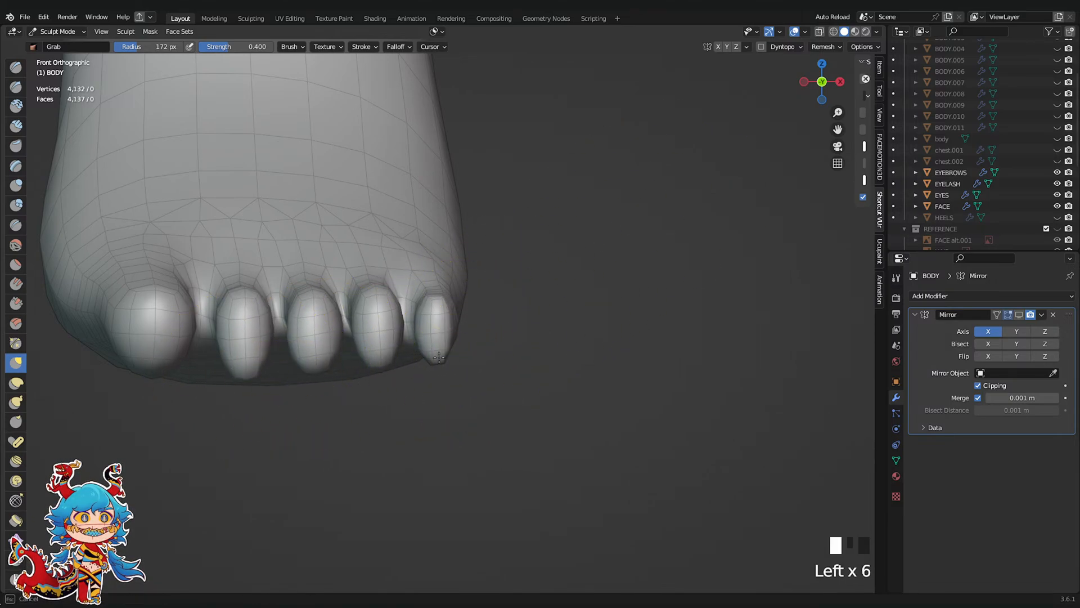
key(Tab)
middle_drag(442, 337, 458, 420)
key(ctrl+s)
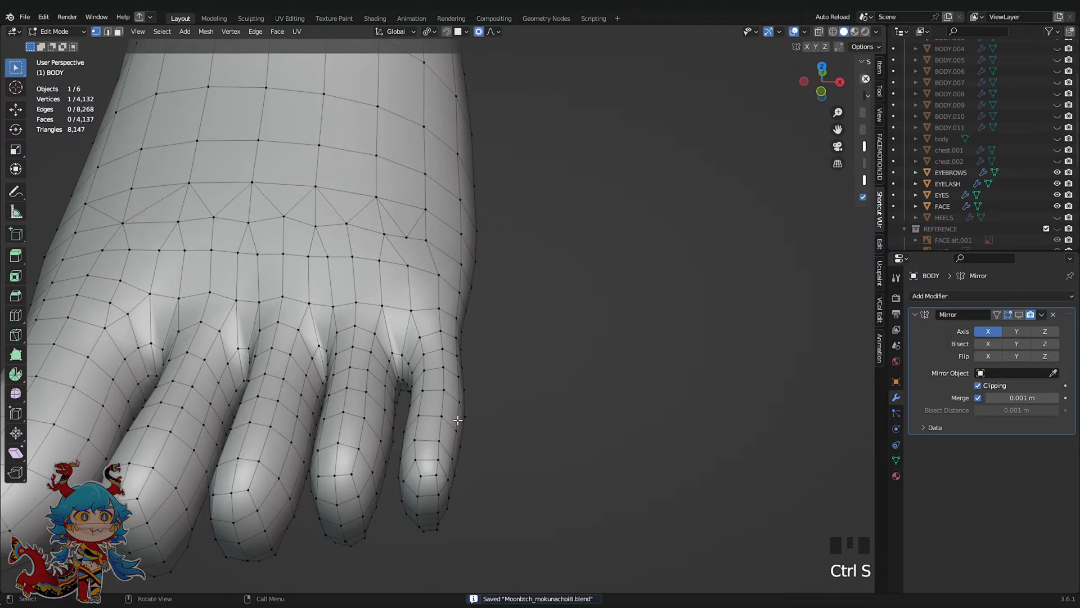
Knife a new edge line along the outer side of the sole up to the base of the little toe
scroll(450, 385, down, 2)
middle_drag(448, 381, 447, 310)
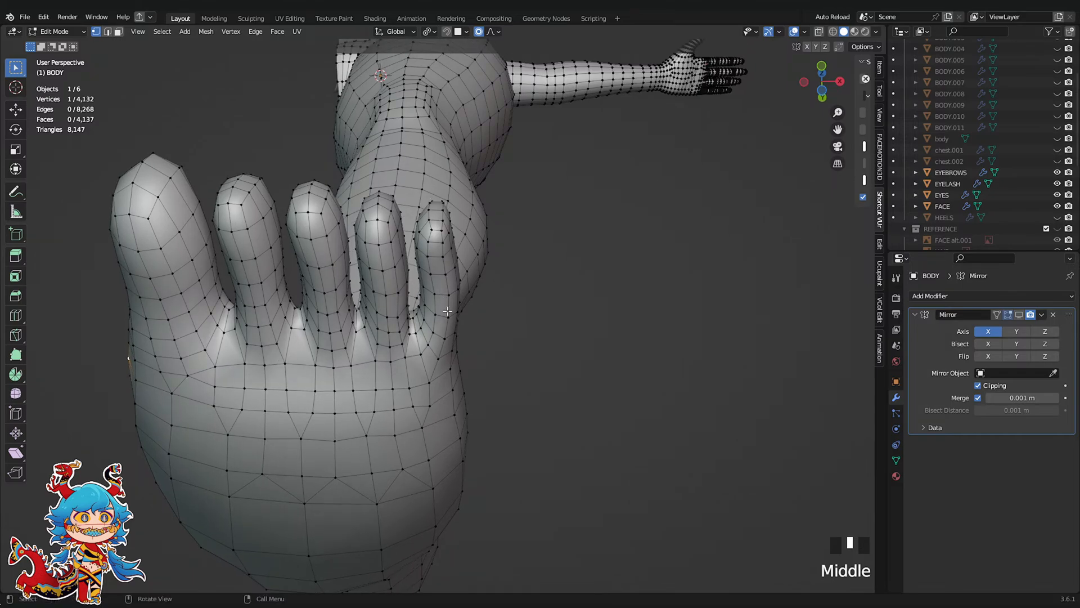
click(16, 334)
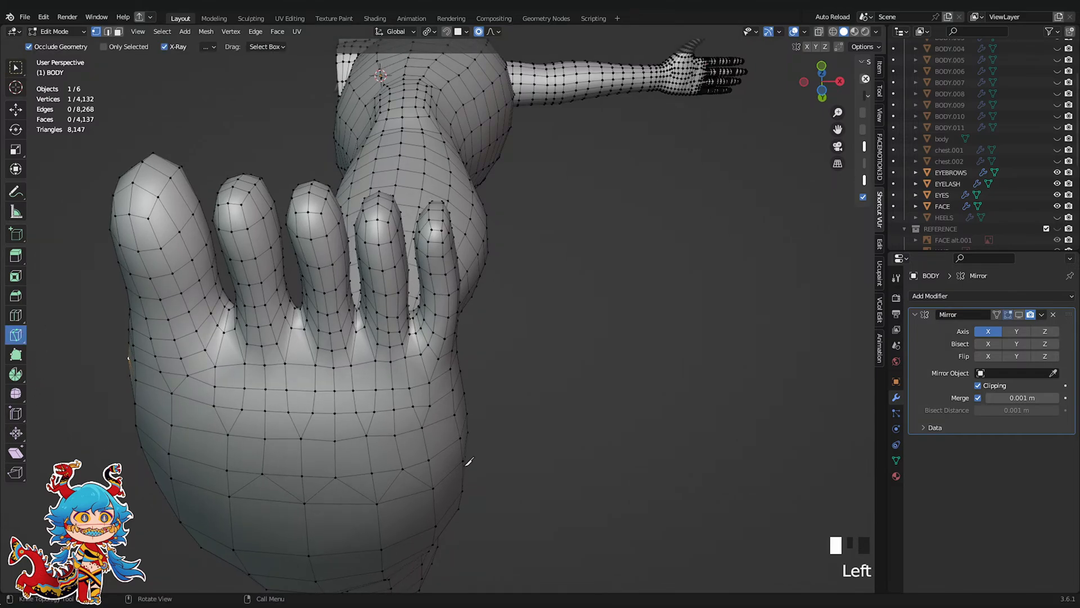
middle_drag(466, 447, 460, 434)
click(442, 496)
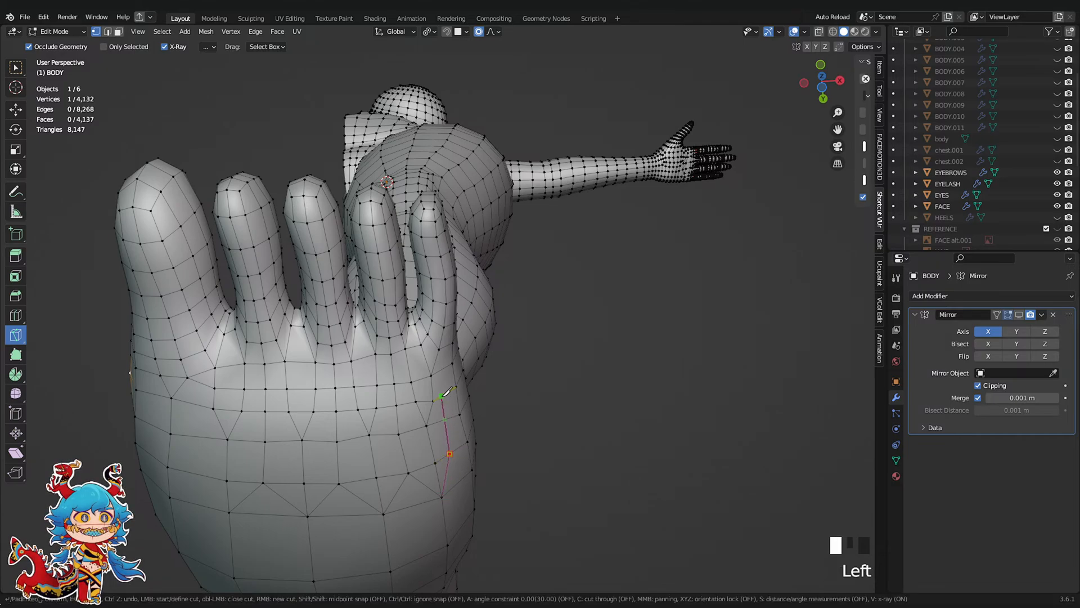
click(441, 348)
key(Return)
click(16, 68)
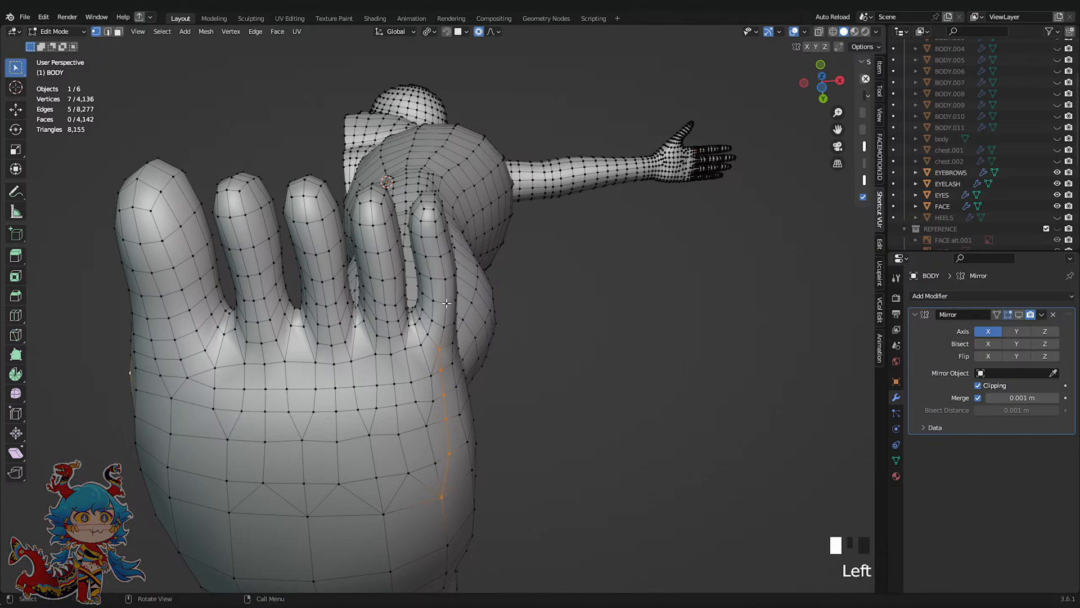
Dissolve the short diagonal edge at the base of the little toe on the sole, and save the file
key(x)
click(532, 357)
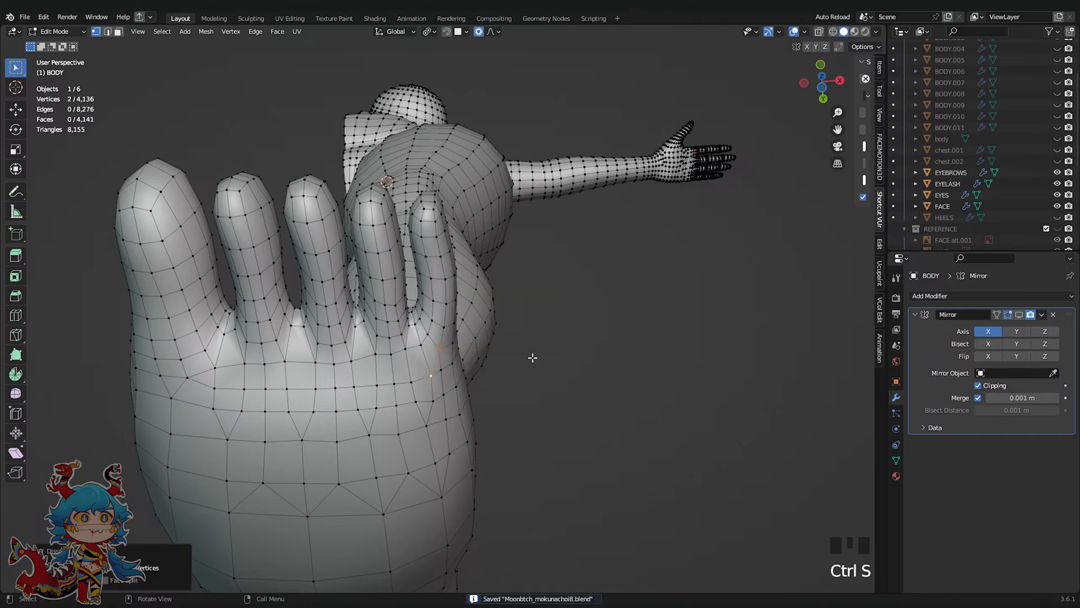
click(532, 357)
scroll(527, 363, up, 2)
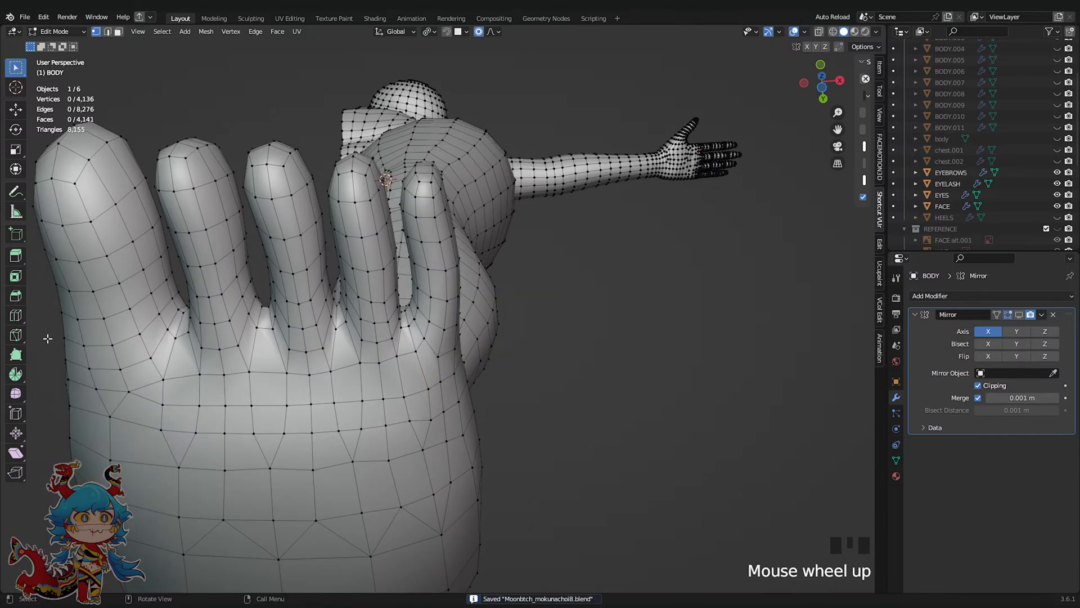
Knife a short connecting edge at the little toe's base on the sole, and add a lengthwise loop cut around that toe
click(16, 335)
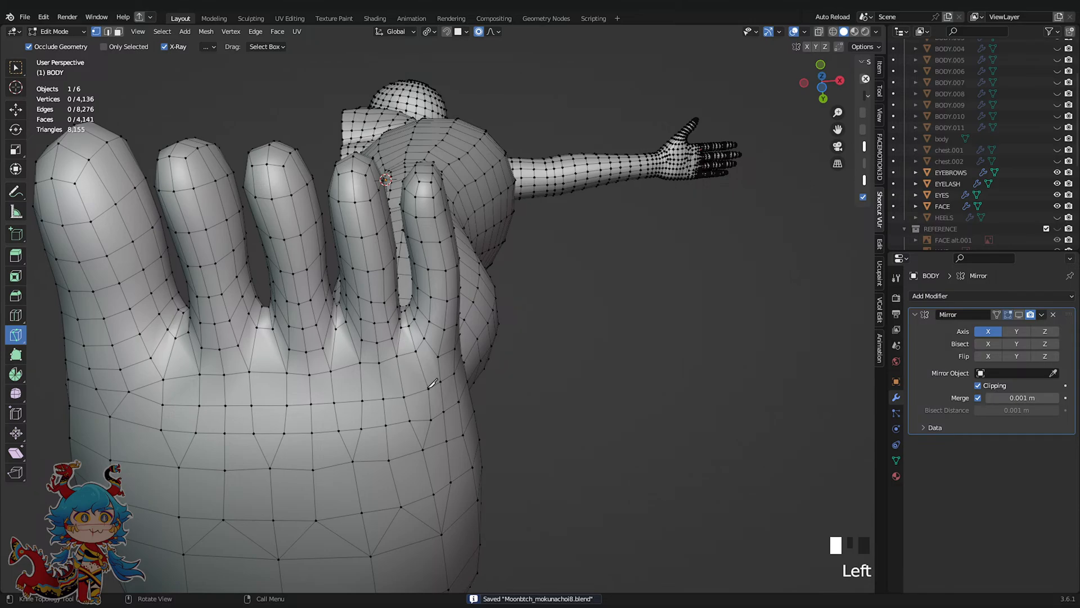
drag(429, 388, 433, 352)
key(ctrl+r)
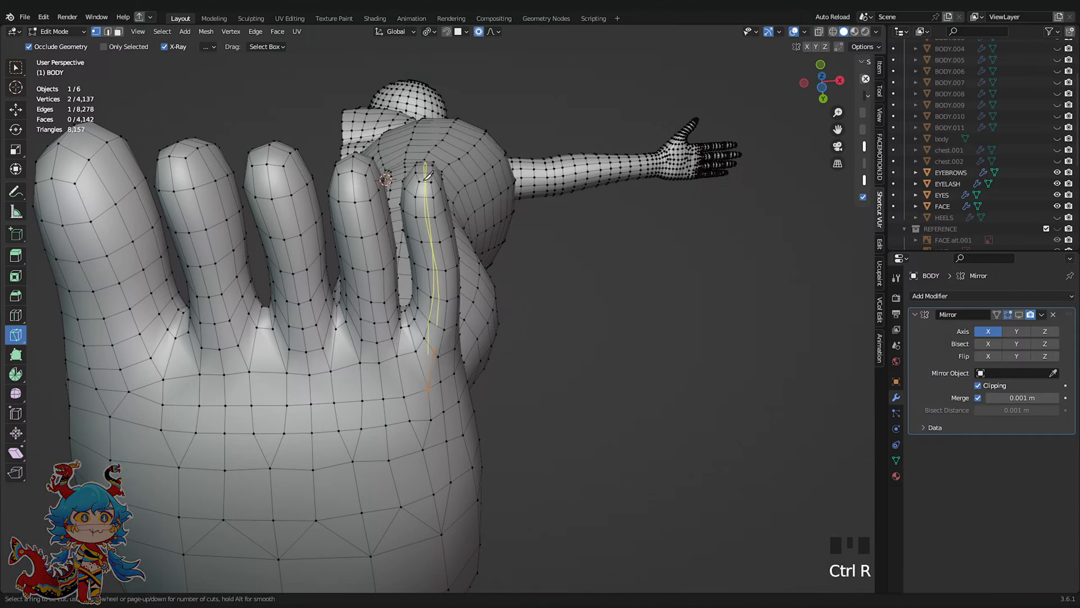
click(428, 176)
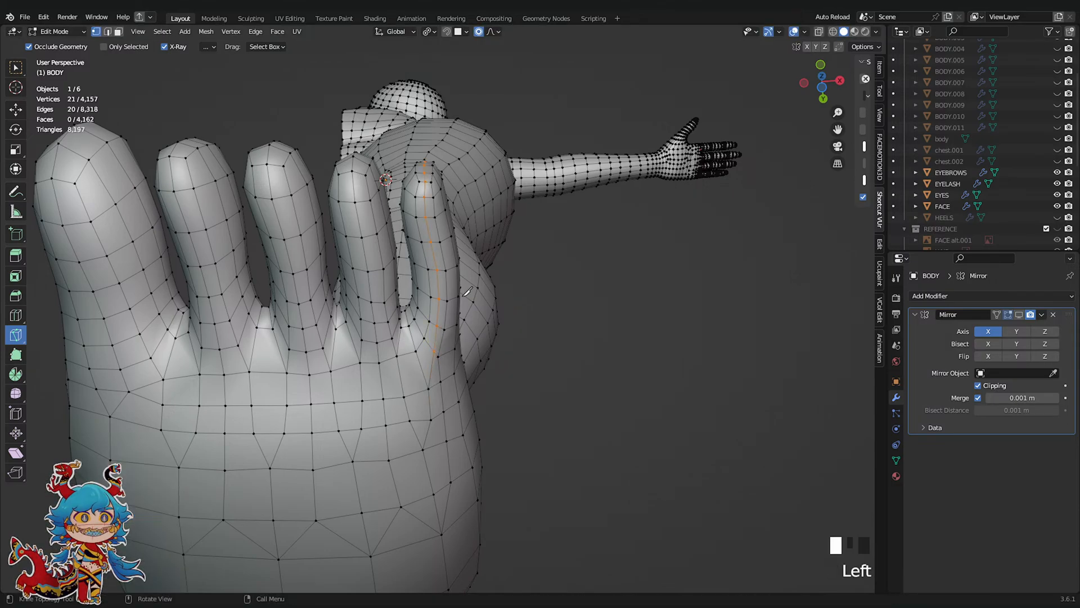
middle_drag(467, 291, 453, 322)
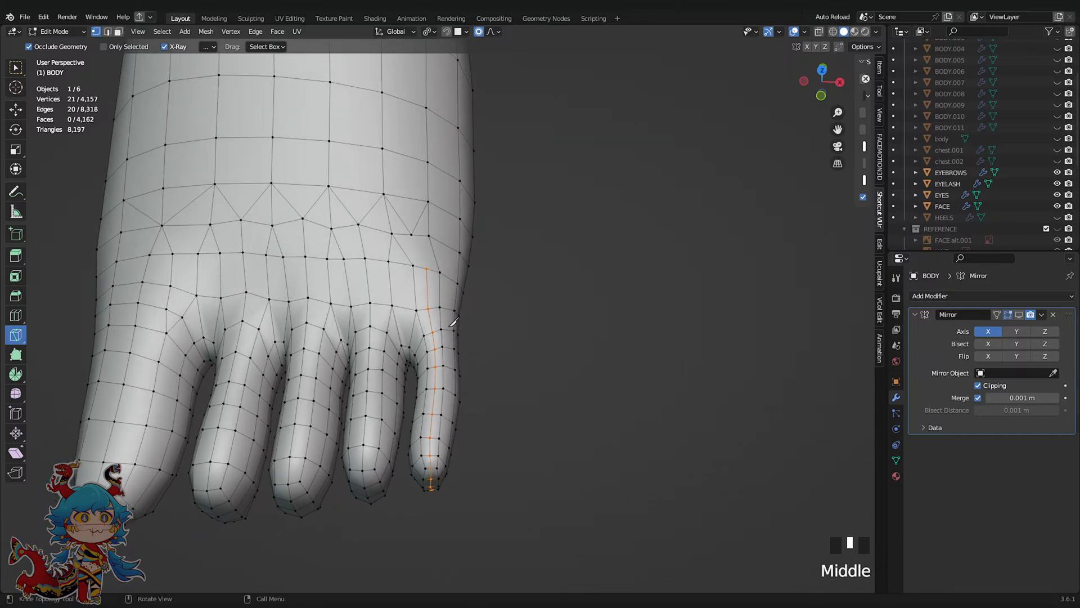
Knife an edge joining the loop's end on top of the foot to the vertex behind it, and switch to Sculpt Mode
click(411, 235)
click(426, 268)
key(Return)
scroll(475, 273, down, 2)
key(ctrl+Tab)
scroll(459, 258, up, 2)
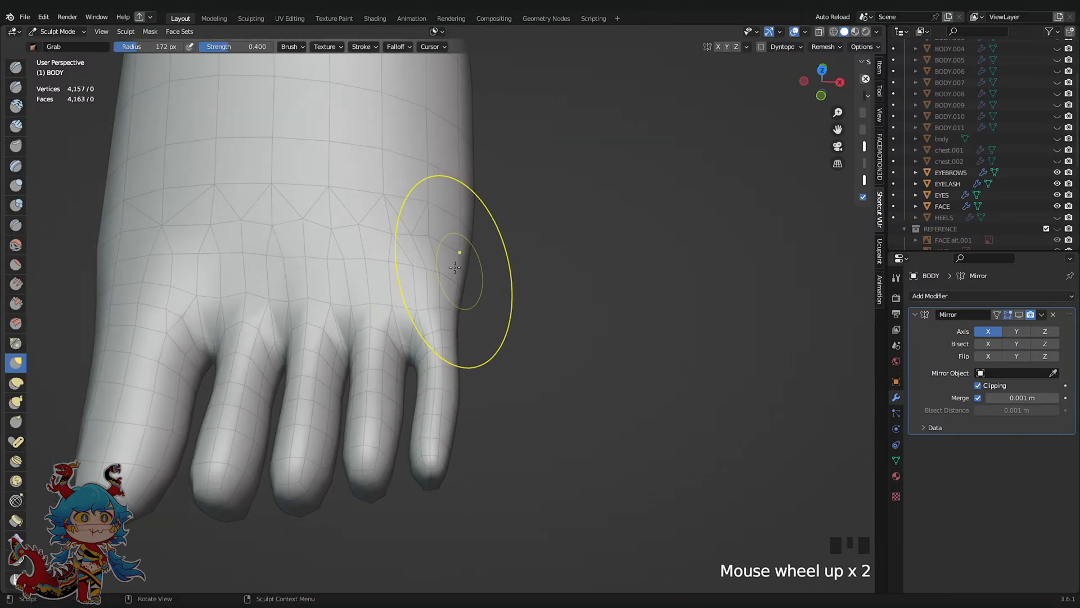
Smooth the foot's outer edge by the little toe, nudge that toe's side with the Grab brush, and save the file
shift+drag(444, 267, 426, 286)
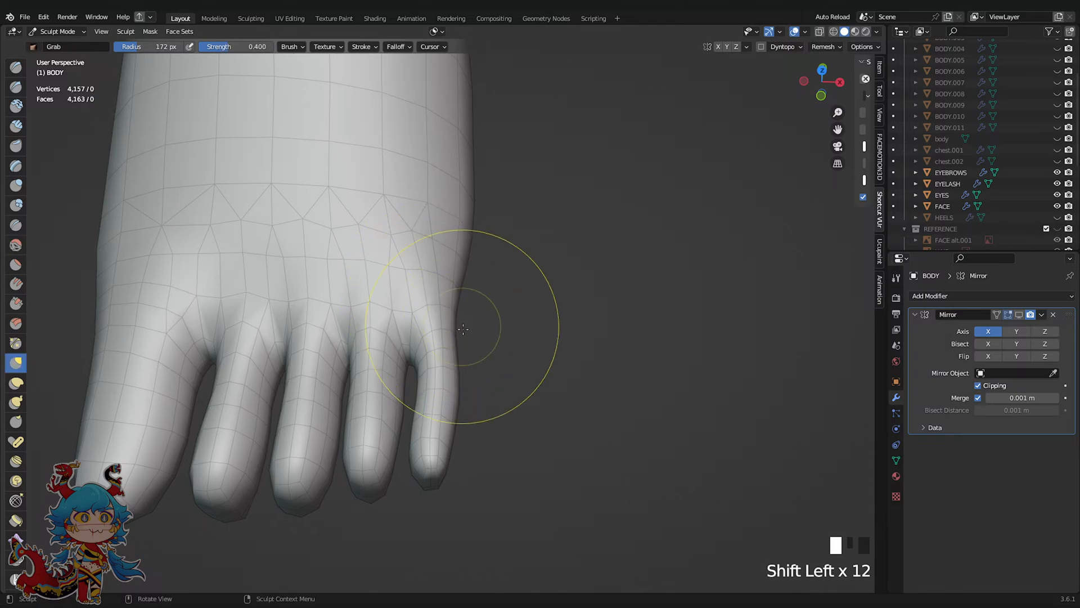
middle_drag(463, 329, 436, 373)
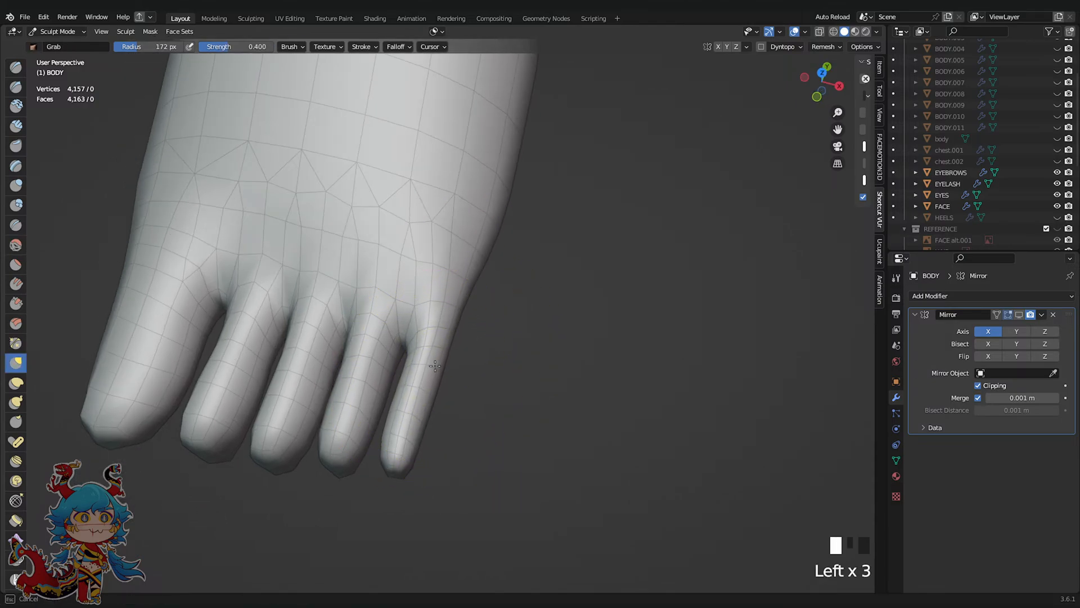
drag(435, 366, 431, 370)
scroll(457, 383, down, 2)
middle_drag(458, 383, 482, 408)
shift+drag(453, 390, 450, 388)
scroll(499, 366, up, 2)
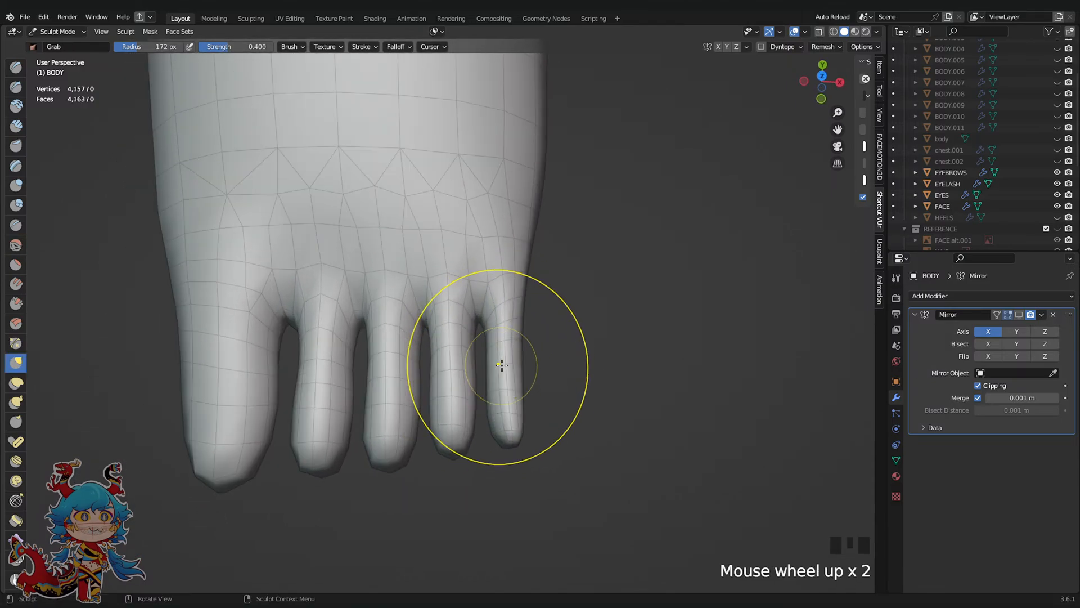
key(ctrl+s)
Smooth along the little toe from its base to its tip, on both its upper side and its underside
middle_drag(499, 366, 498, 384)
shift+drag(515, 333, 511, 349)
shift+drag(508, 361, 503, 377)
shift+drag(501, 389, 496, 406)
middle_drag(495, 414, 501, 167)
shift+drag(506, 231, 505, 269)
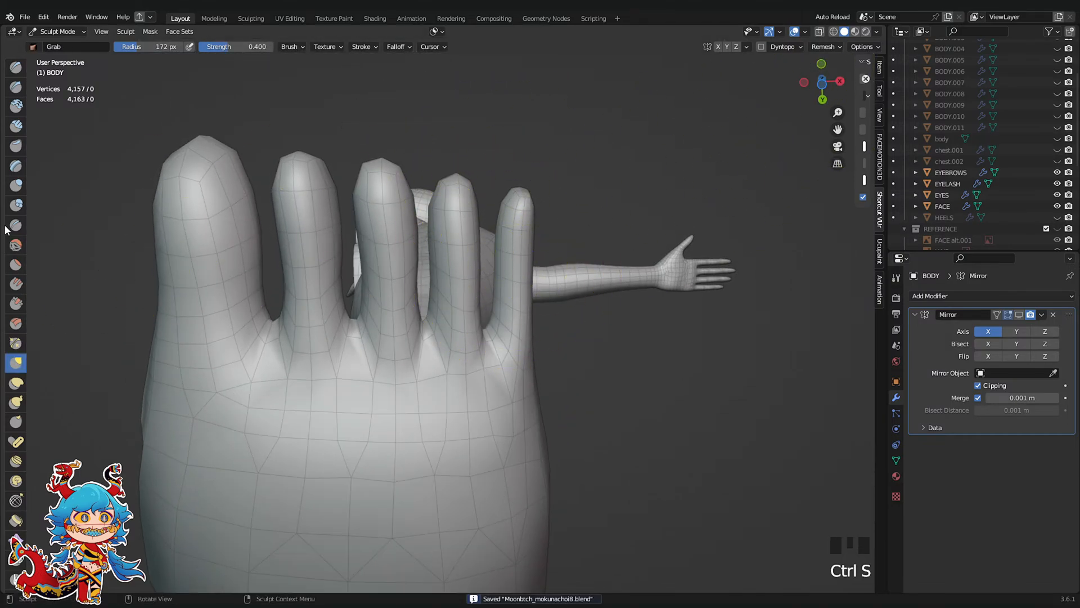
Thicken the little toe with the Inflate/Deflate brush and save the file
click(16, 186)
scroll(373, 281, down, 2)
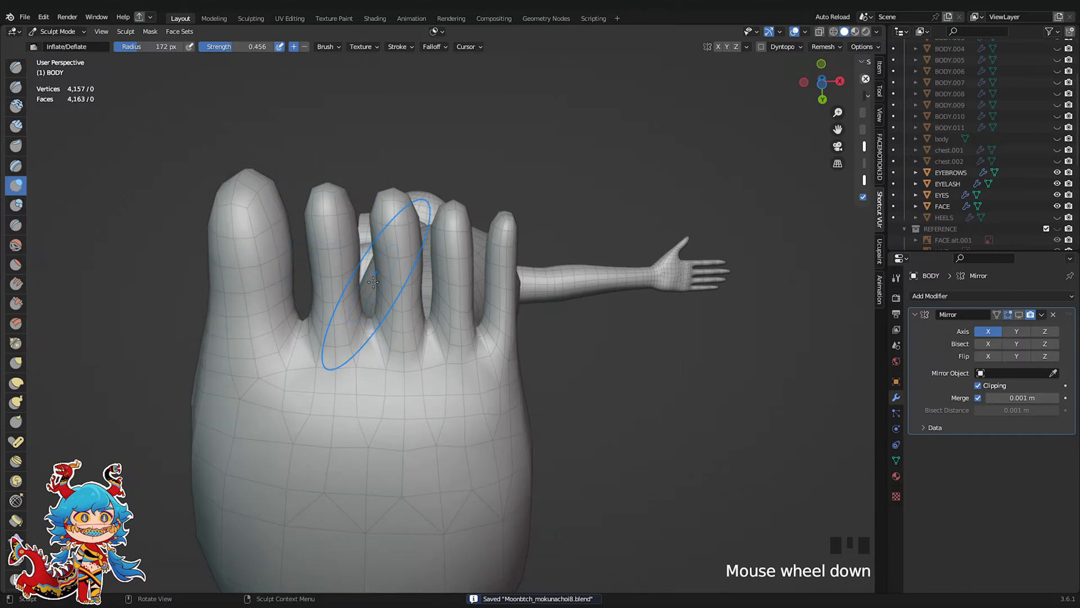
mouse_move(491, 336)
middle_down()
mouse_move(517, 331)
mouse_move(524, 389)
middle_up()
drag(478, 361, 480, 352)
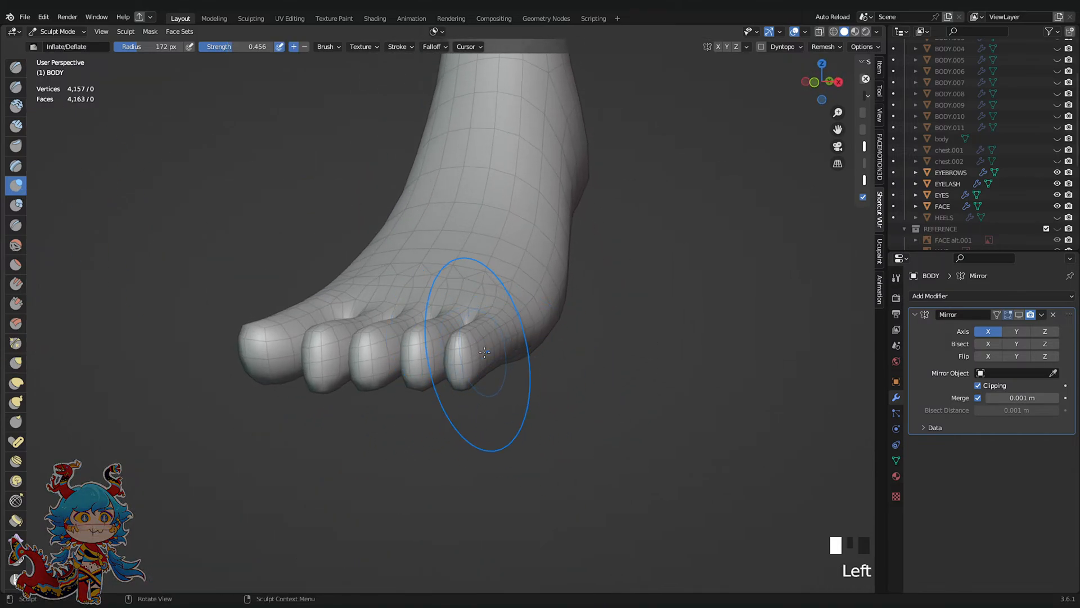
mouse_move(484, 326)
middle_down()
mouse_move(517, 356)
mouse_move(578, 181)
middle_up()
key(ctrl+s)
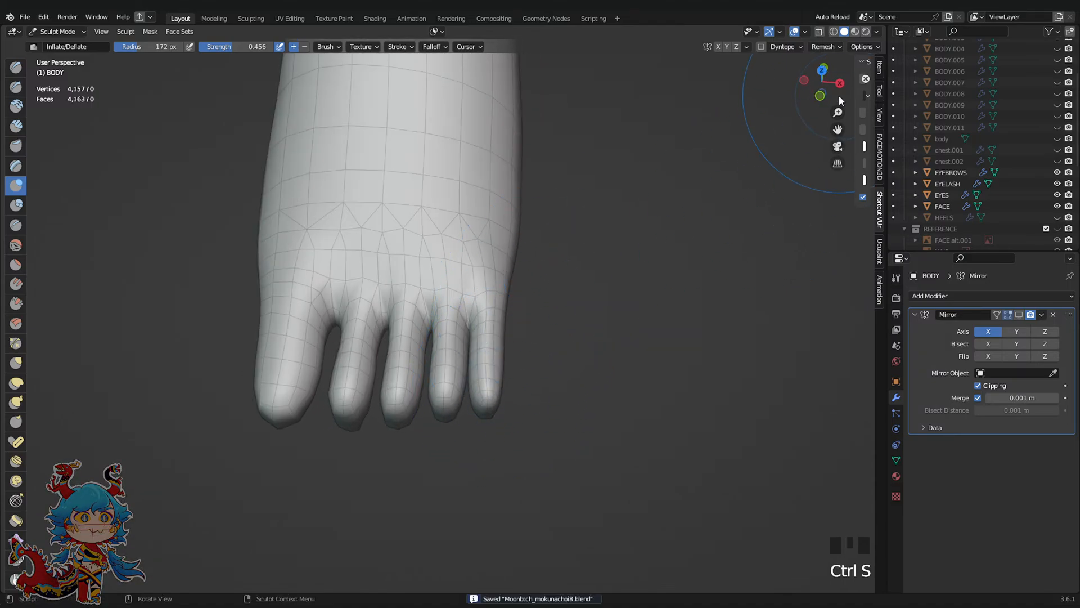
Switch the view to orthographic and smooth the upper side of the little toe
middle_drag(621, 362, 632, 377)
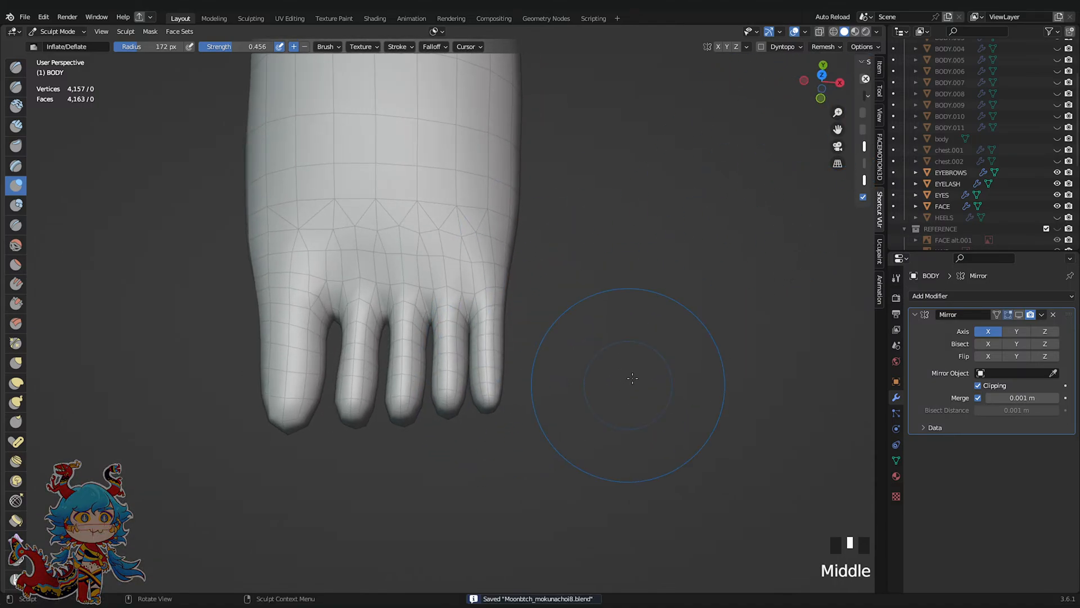
click(832, 165)
scroll(813, 181, down, 1)
scroll(523, 332, up, 2)
middle_drag(497, 331, 499, 349)
mouse_move(496, 354)
shift+mouse_down()
mouse_move(479, 349)
mouse_move(484, 337)
shift+mouse_up()
shift+drag(483, 350, 486, 341)
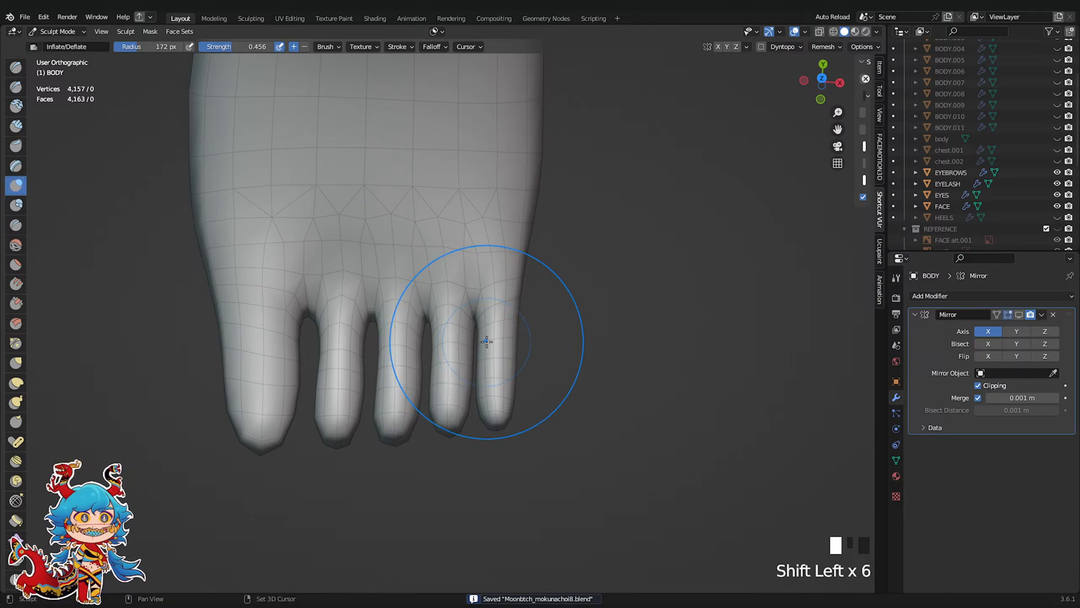
Try further smoothing strokes along the little toe and undo the last three
middle_drag(490, 339, 503, 337)
scroll(498, 332, up, 2)
shift+drag(494, 329, 501, 337)
shift+drag(500, 333, 506, 344)
shift+drag(504, 338, 510, 349)
shift+drag(508, 343, 525, 380)
key(ctrl+z)
key(ctrl+z)
key(ctrl+z)
scroll(579, 362, down, 3)
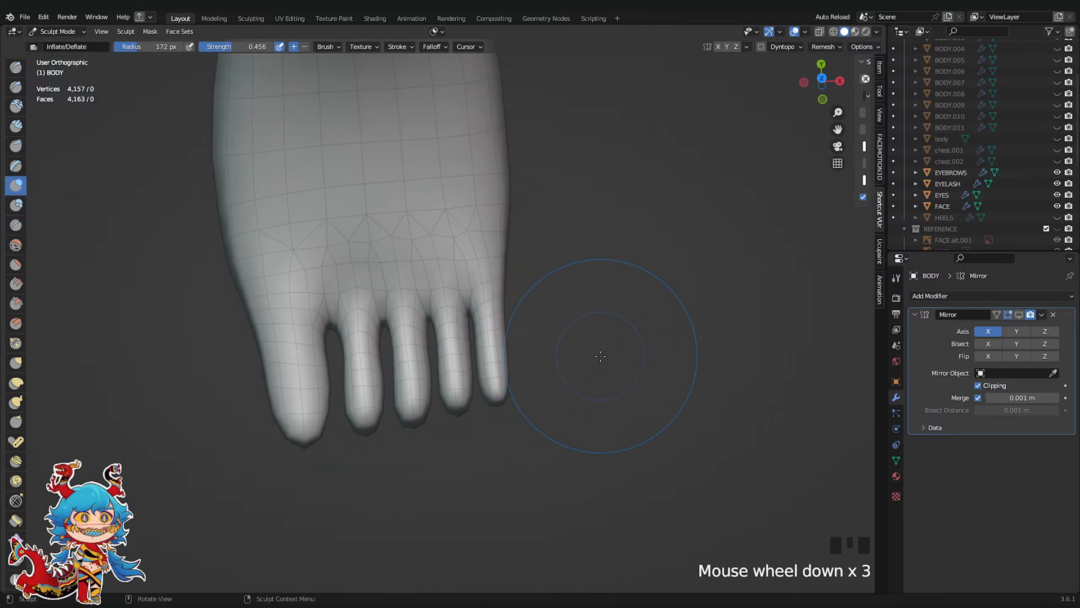
Save the file, and in the right side view raise the little toe's upper contour and reshape its tip with the Grab brush
mouse_move(579, 422)
shift+middle_down()
mouse_move(628, 339)
mouse_move(549, 229)
shift+middle_up()
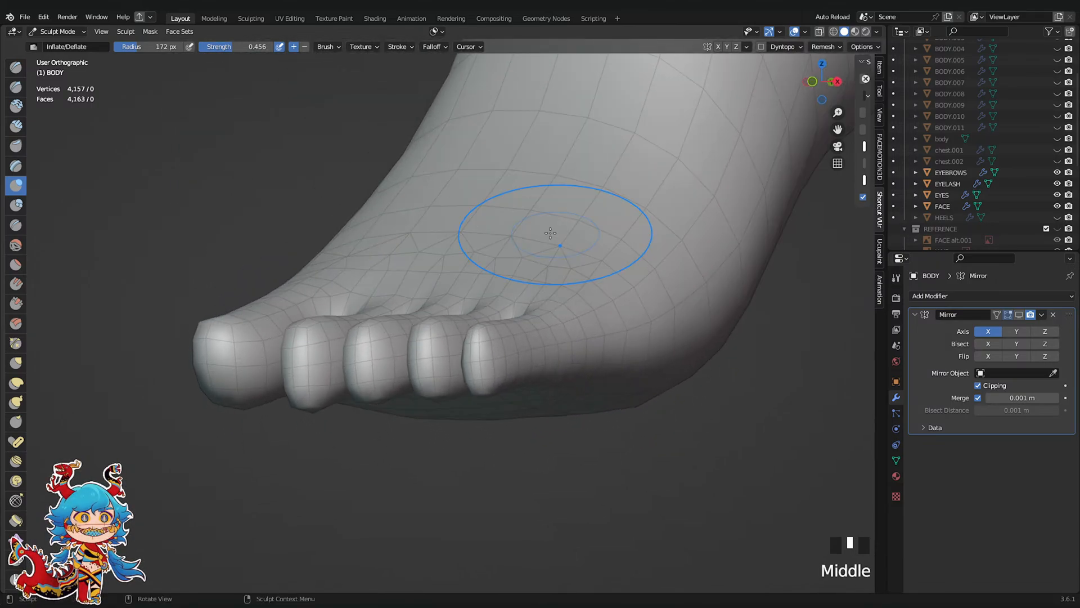
key(ctrl+s)
scroll(534, 273, down, 2)
click(837, 82)
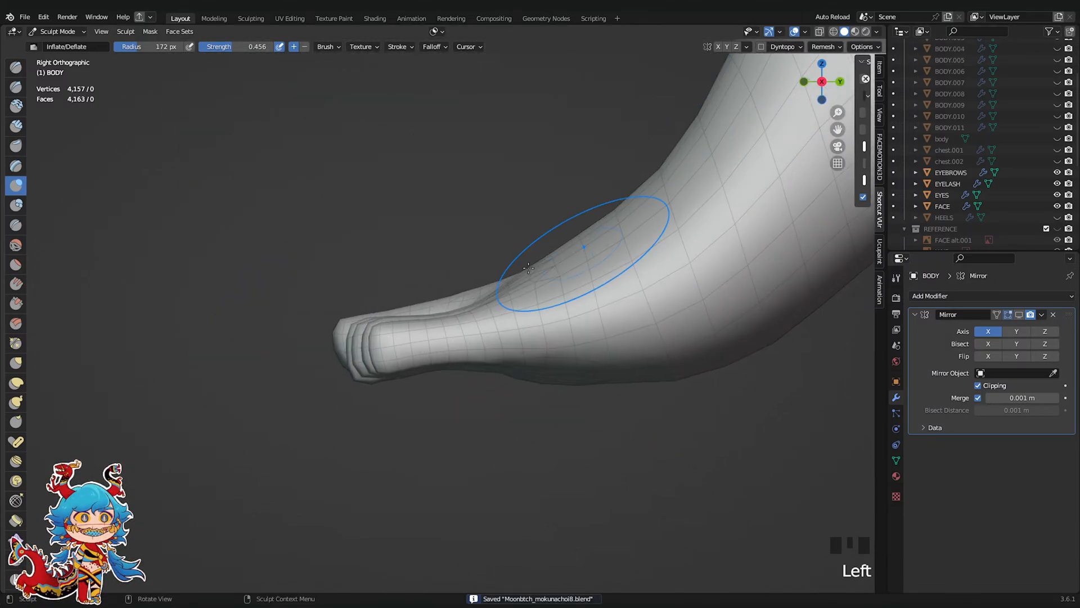
scroll(452, 380, up, 1)
scroll(452, 379, up, 2)
key(g)
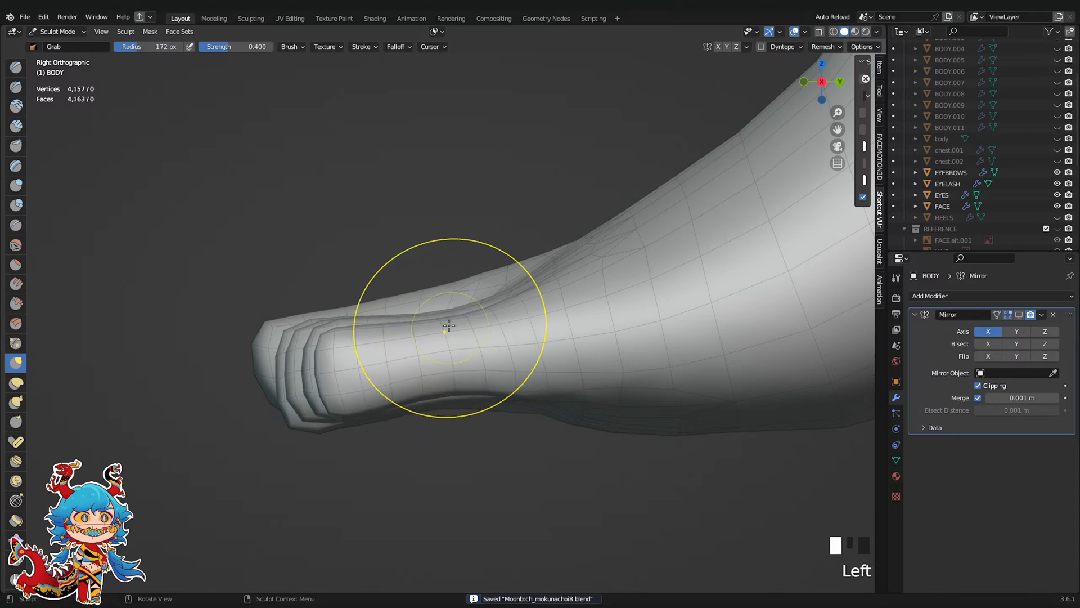
drag(445, 323, 446, 310)
drag(367, 336, 365, 332)
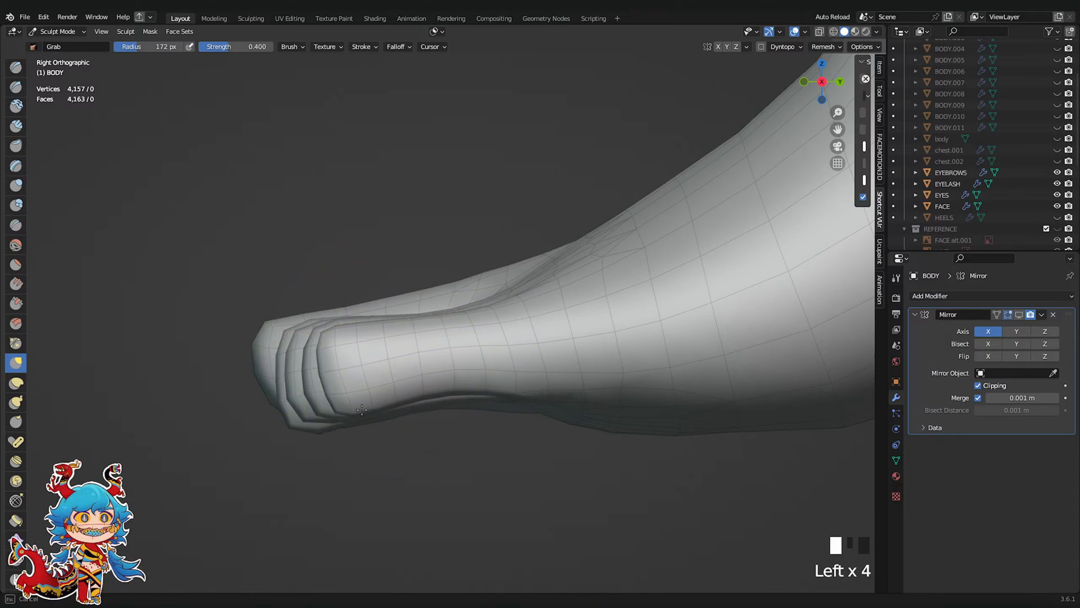
mouse_move(333, 378)
mouse_down()
mouse_move(363, 378)
mouse_move(360, 368)
mouse_up()
scroll(471, 398, down, 4)
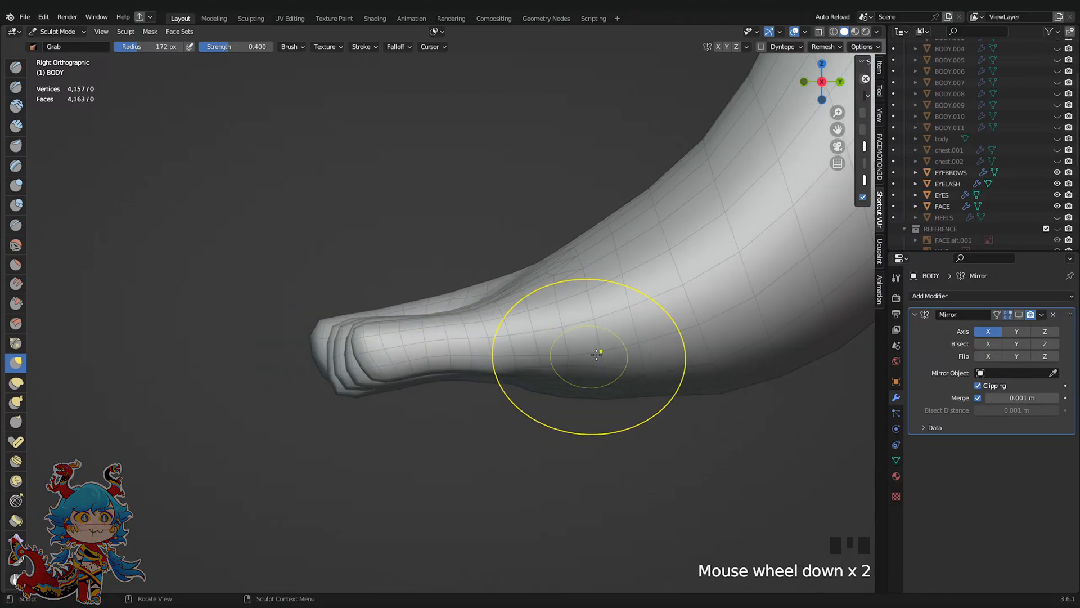
Reshape the sole's lower contour from the ball of the foot backward with the Grab brush in the side view
drag(585, 394, 606, 404)
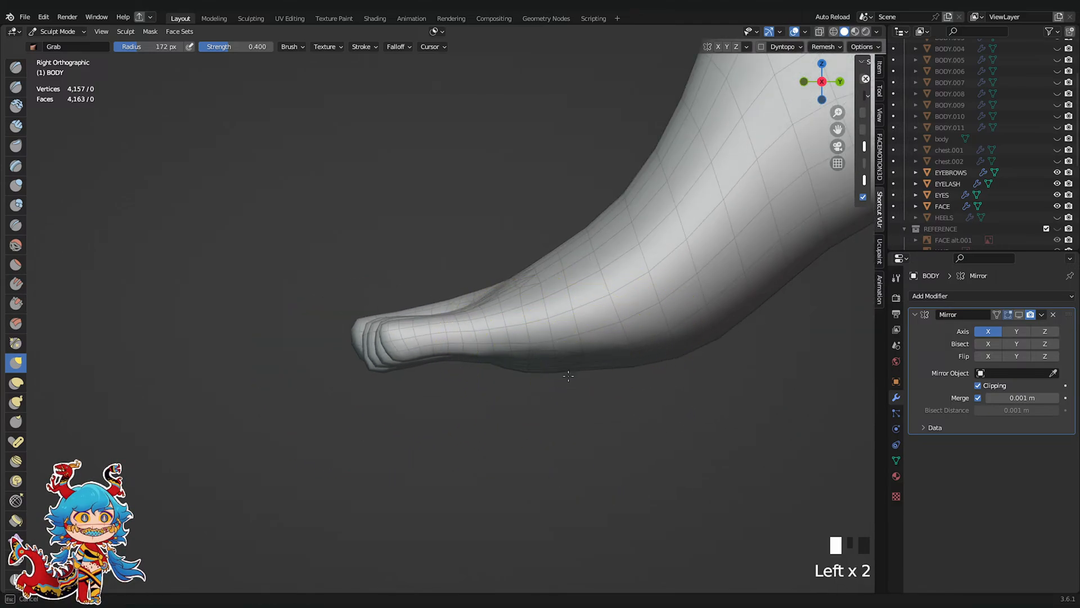
mouse_move(548, 375)
mouse_down()
mouse_move(559, 355)
mouse_move(589, 359)
mouse_up()
drag(618, 363, 618, 358)
drag(659, 361, 666, 359)
scroll(554, 343, down, 3)
Try to pull the underside of the little toe's tip forward and down with Grab, and undo the last stroke
scroll(383, 369, up, 8)
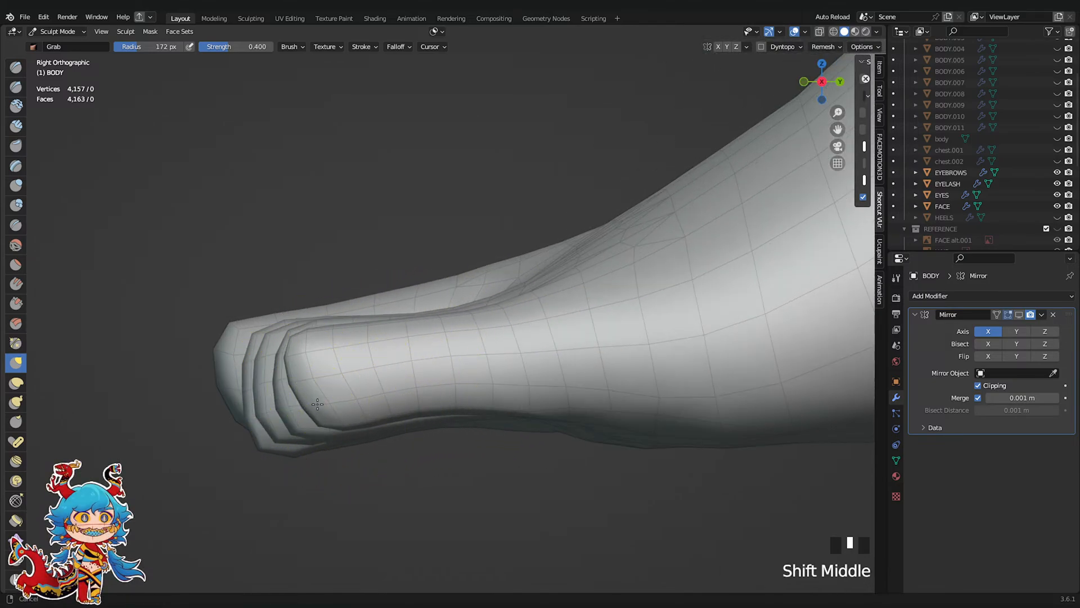
scroll(348, 405, up, 2)
drag(374, 405, 321, 435)
scroll(360, 445, down, 3)
key(ctrl+z)
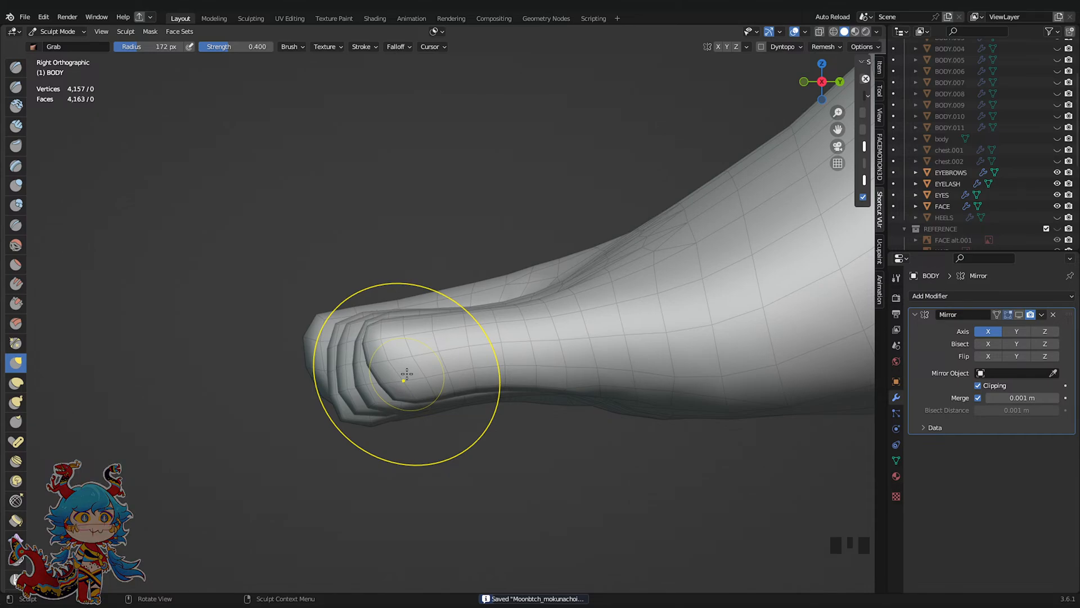
Nudge the toe bases on top of the foot with the Grab brush in an angled front view
scroll(415, 367, up, 1)
scroll(558, 336, down, 2)
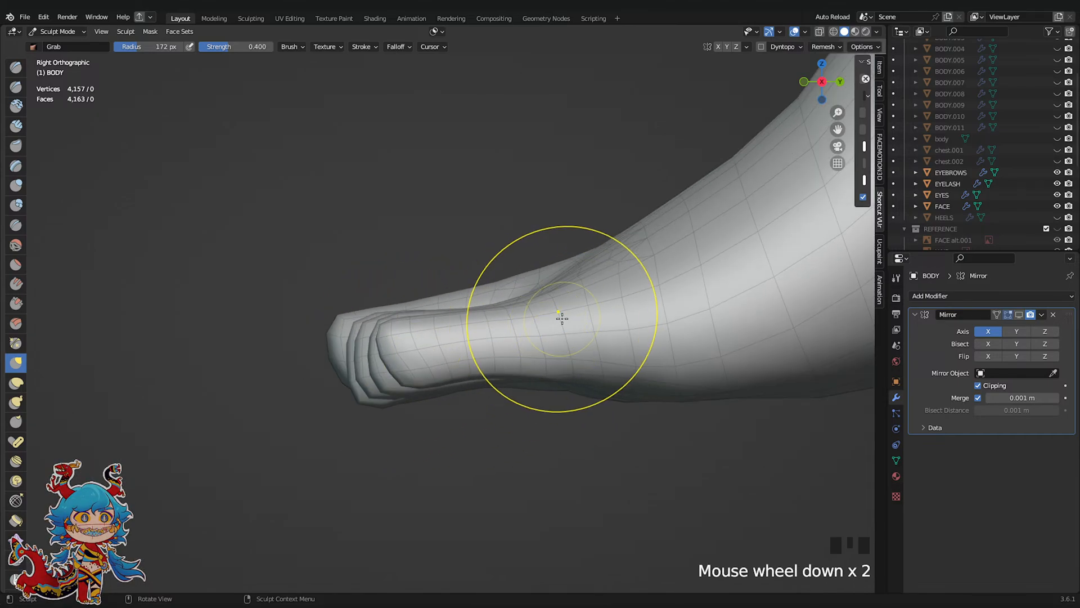
scroll(512, 313, down, 1)
mouse_move(533, 309)
middle_down()
mouse_move(608, 317)
mouse_move(495, 292)
middle_up()
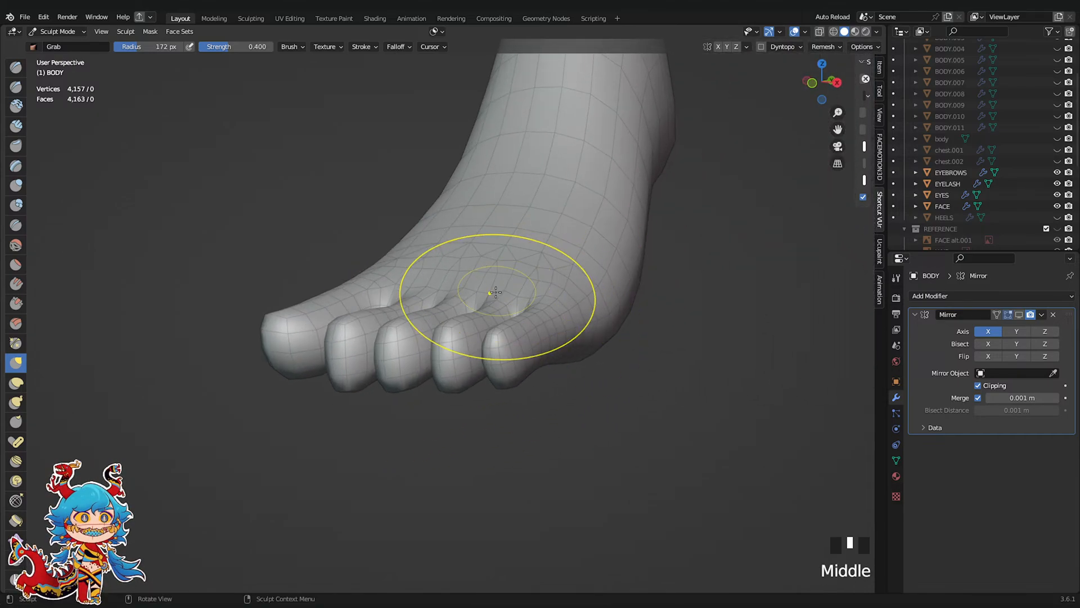
double_click(411, 311)
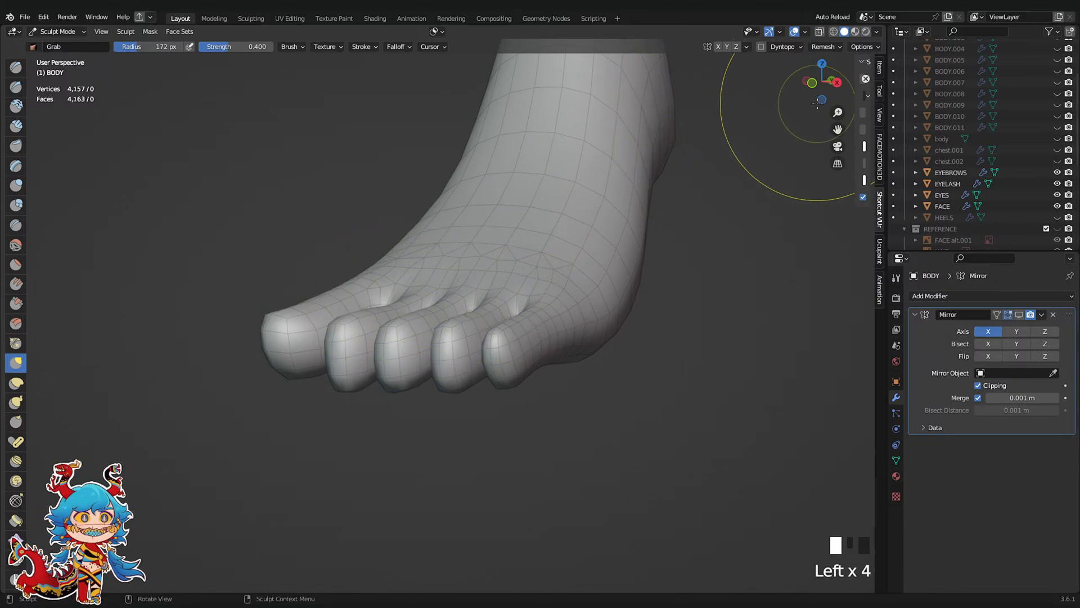
In the right side view, smooth the little toe's base and bend its front part downward with the Grab brush
click(837, 84)
shift+middle_drag(664, 290, 616, 259)
scroll(506, 331, up, 4)
shift+drag(466, 317, 533, 305)
shift+drag(531, 308, 503, 317)
drag(385, 322, 378, 335)
drag(466, 344, 461, 360)
Adjust the outer side of the foot behind the little toe with the Grab brush and save the file
scroll(568, 315, down, 3)
mouse_move(545, 336)
mouse_down()
mouse_move(552, 349)
mouse_move(619, 343)
mouse_up()
scroll(563, 309, down, 2)
drag(535, 289, 506, 284)
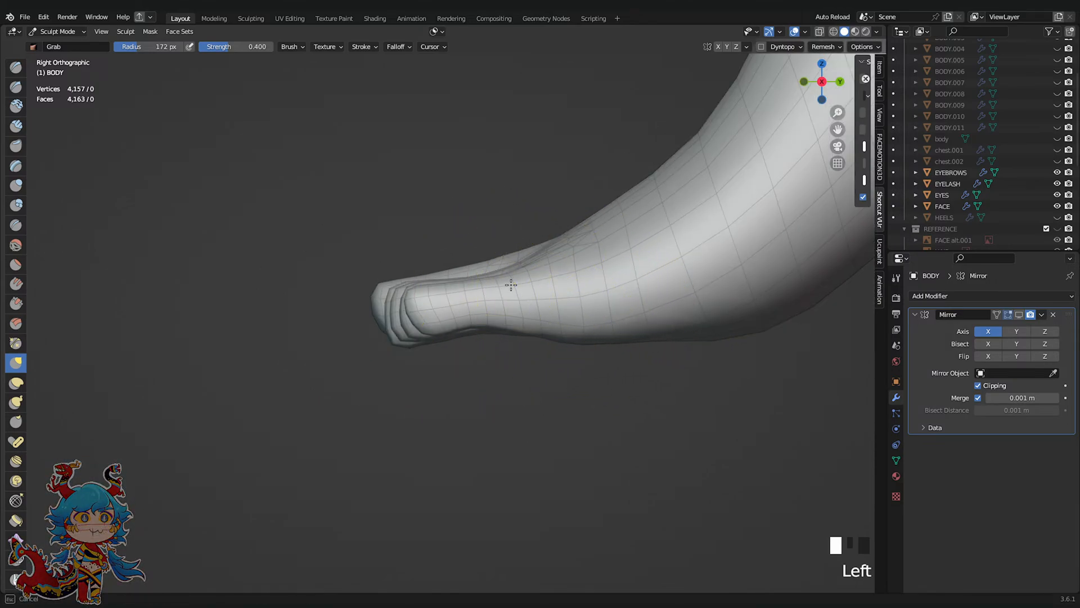
scroll(494, 270, up, 2)
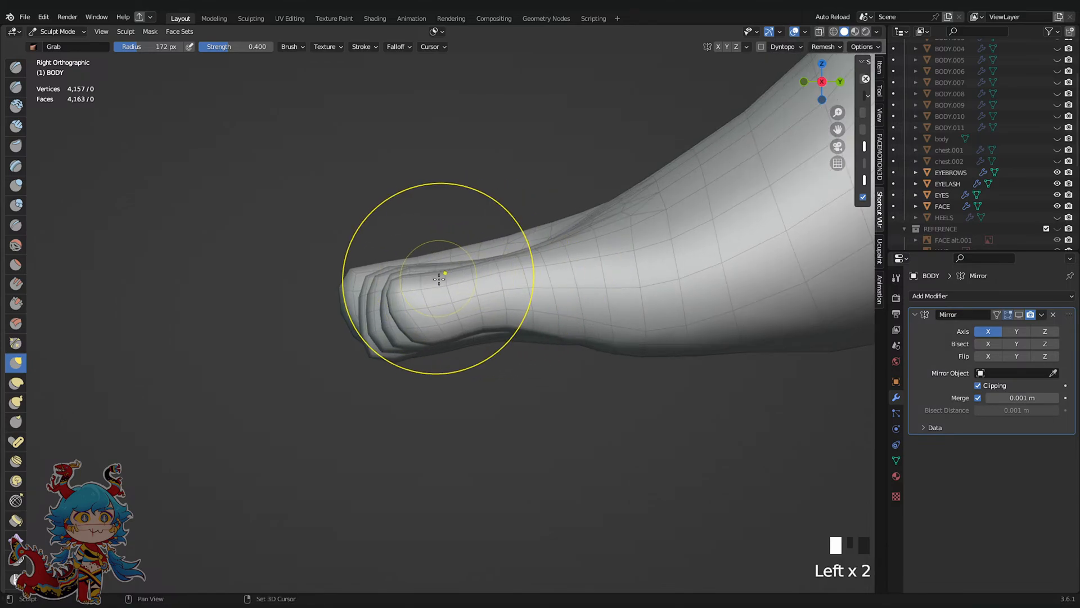
shift+middle_drag(439, 279, 403, 290)
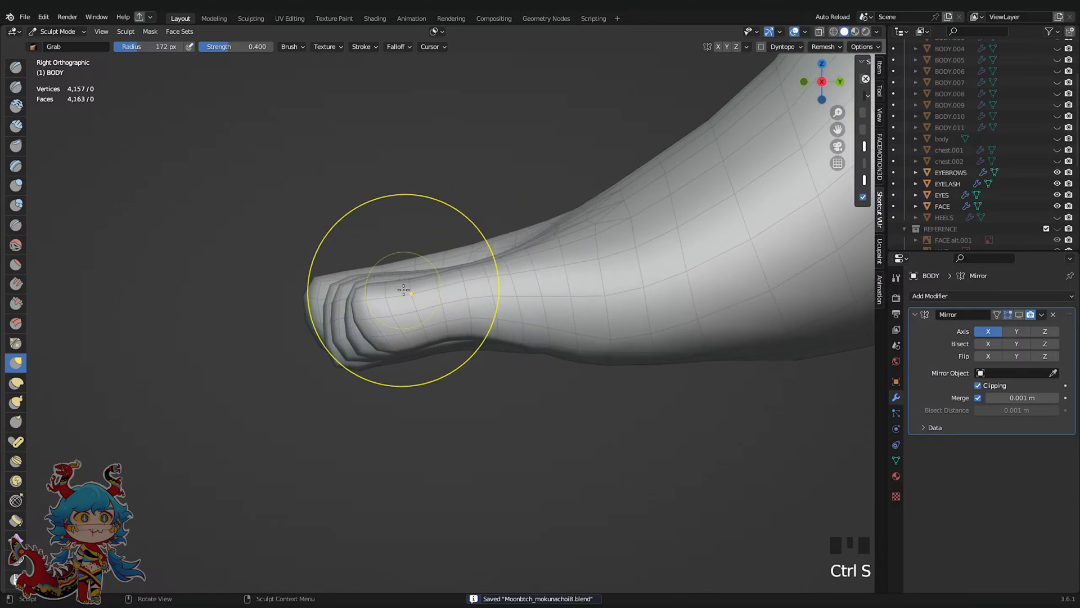
In the front view, nudge the little toe and the fourth toe into rounder shapes with the Grab brush
click(803, 81)
scroll(586, 276, up, 1)
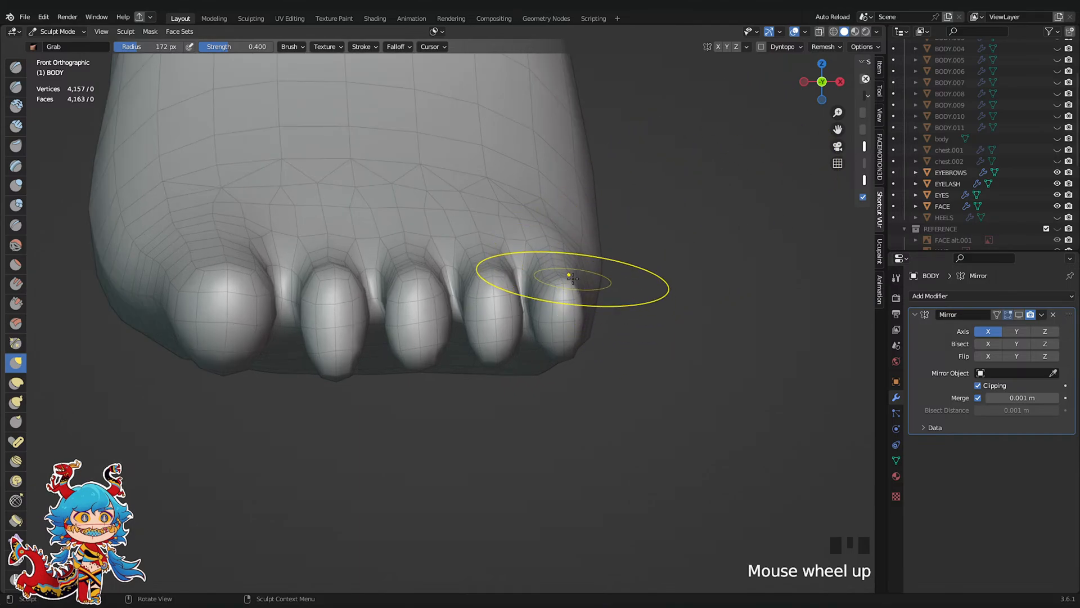
click(563, 301)
click(574, 305)
drag(500, 279, 500, 282)
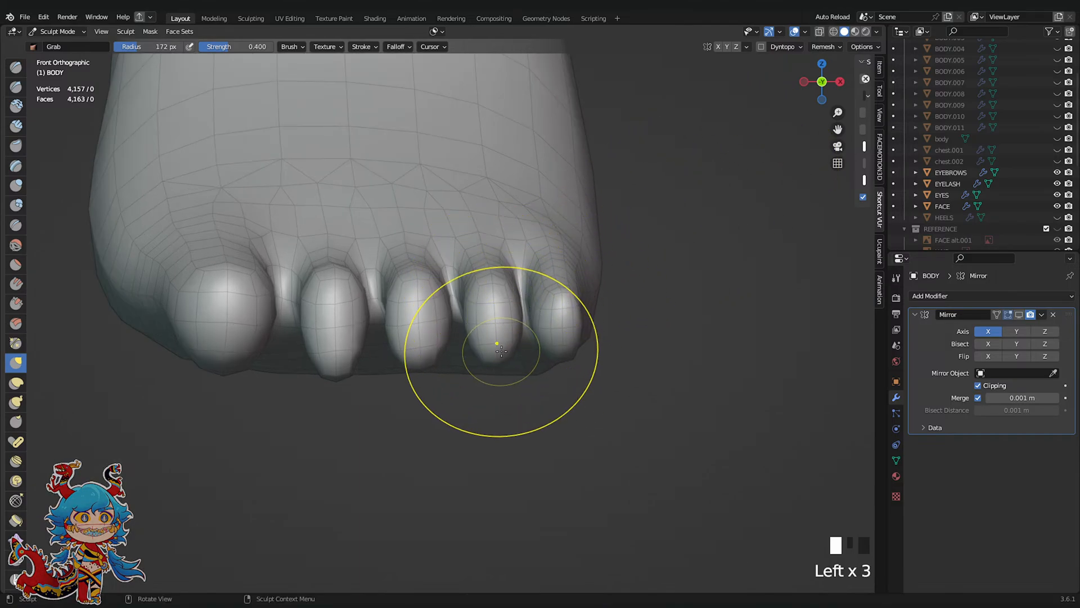
drag(497, 343, 493, 345)
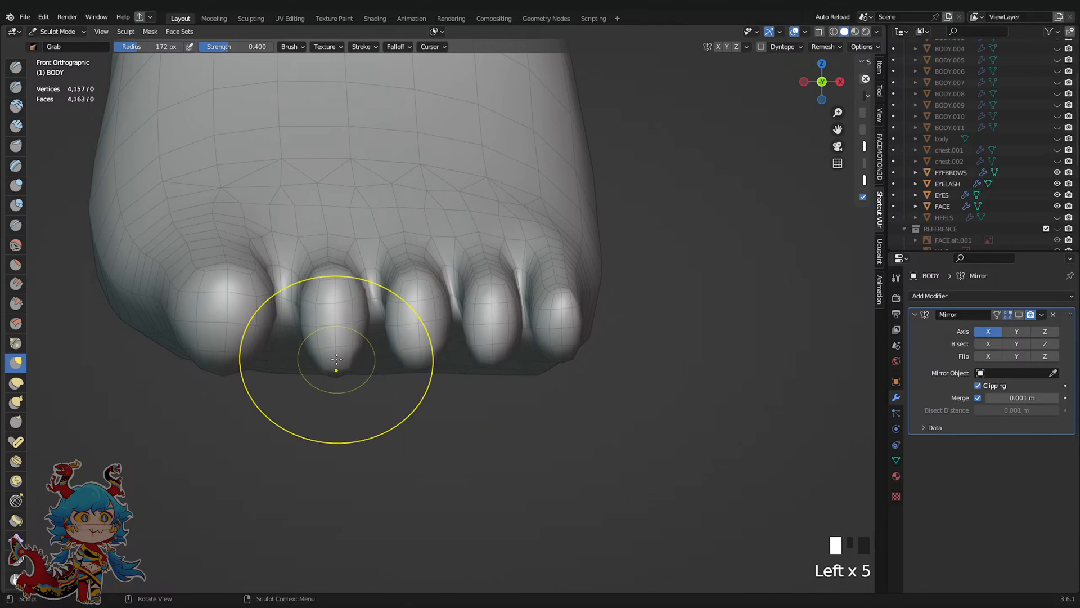
Save the file, push up the second toe's lower tip, and adjust the big toe's lower outer contour with Grab
shift+middle_drag(336, 359, 348, 393)
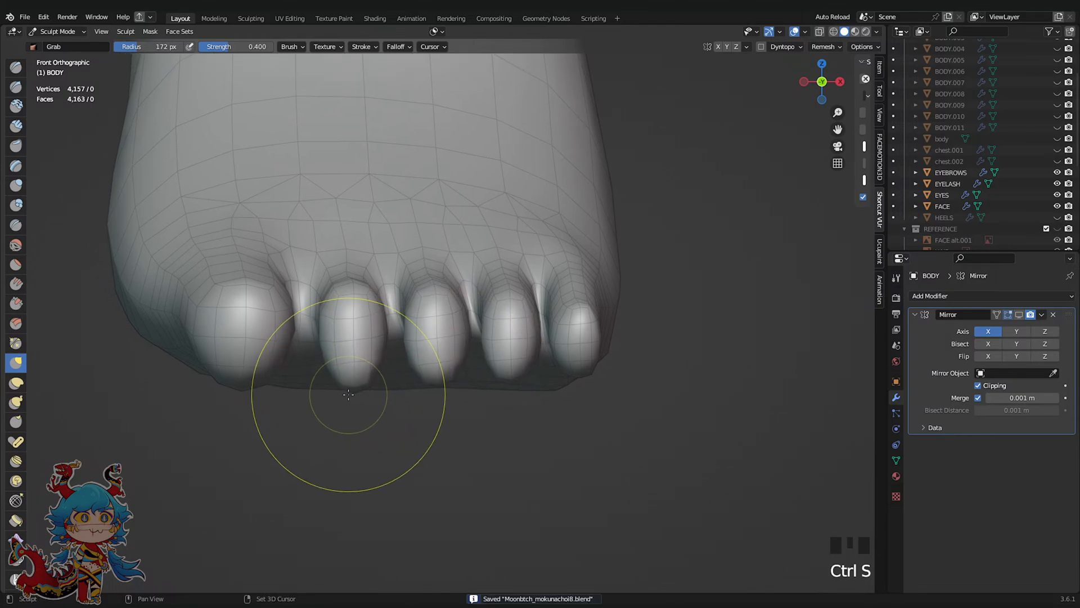
scroll(348, 394, up, 1)
drag(353, 396, 353, 386)
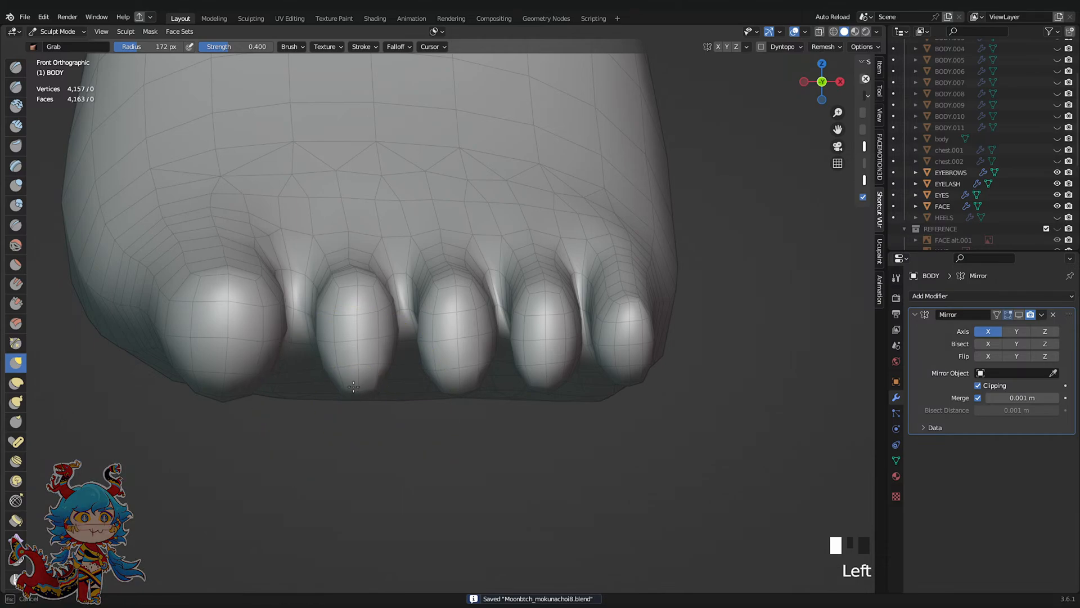
scroll(394, 338, down, 2)
scroll(411, 371, up, 2)
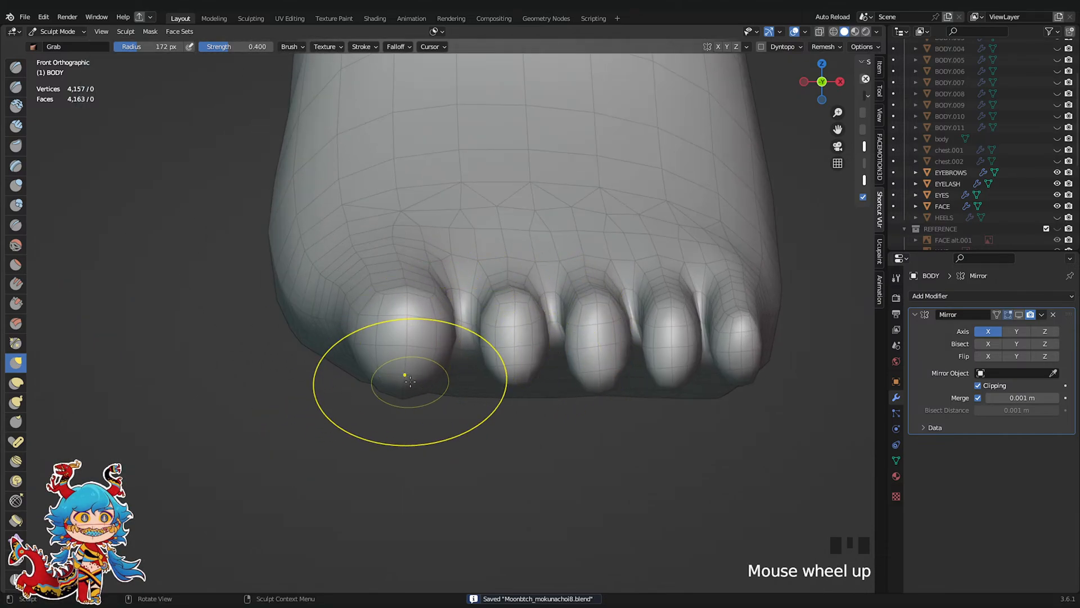
drag(459, 378, 457, 378)
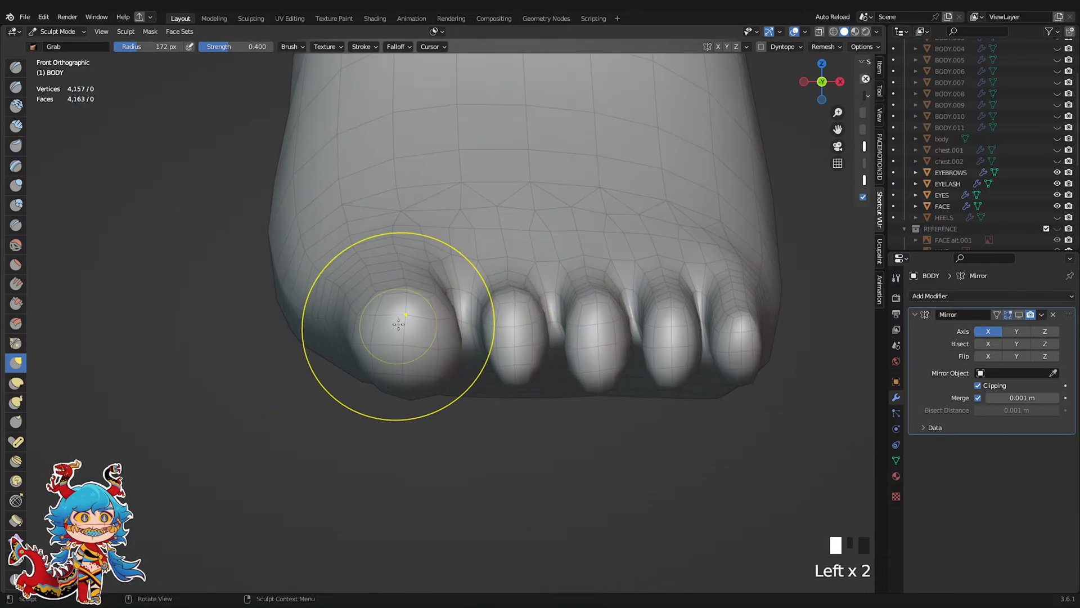
Save the file and round the lower tips of the second and middle toes with the Grab brush
shift+middle_drag(522, 343, 417, 361)
key(ctrl+s)
drag(403, 376, 475, 379)
drag(574, 402, 567, 401)
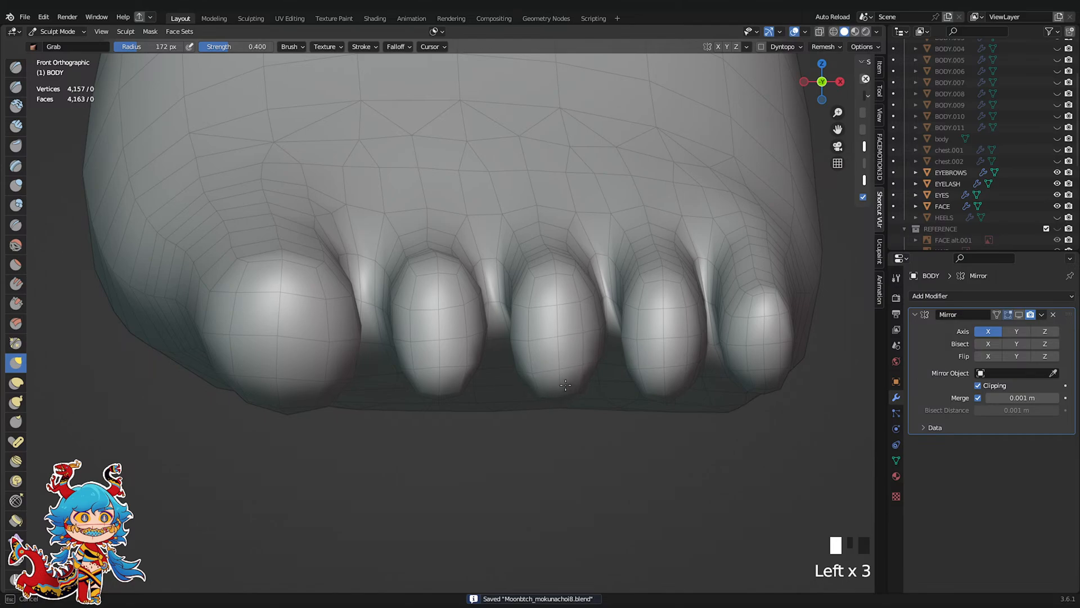
scroll(675, 389, down, 4)
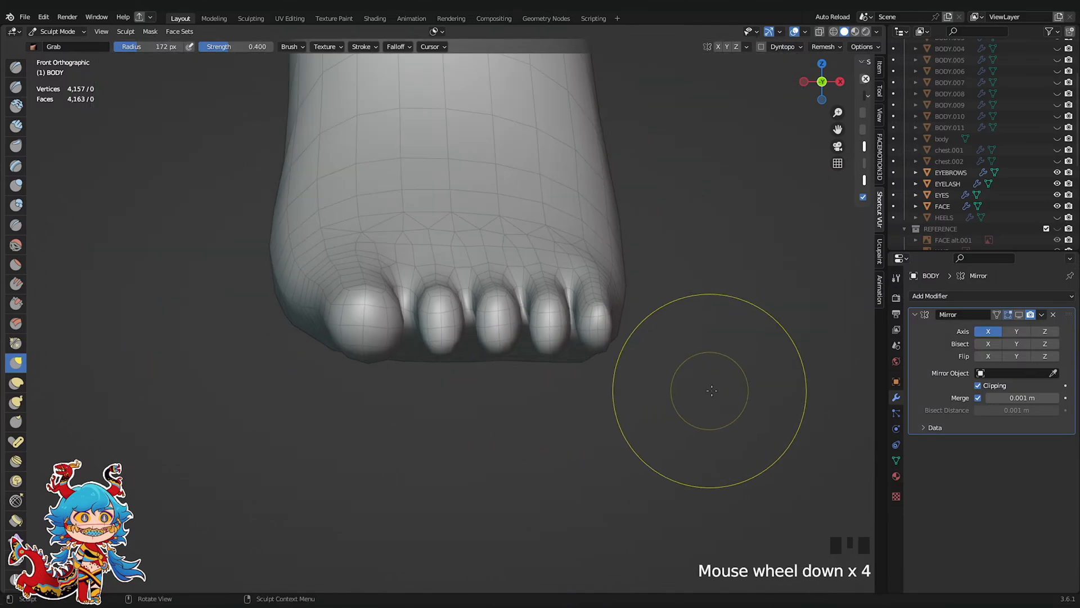
Nudge the middle toe with the Grab brush from above, save the file, and return to the front view
mouse_move(706, 386)
shift+middle_down()
mouse_move(591, 366)
mouse_move(577, 433)
mouse_move(550, 405)
shift+middle_up()
scroll(550, 405, up, 3)
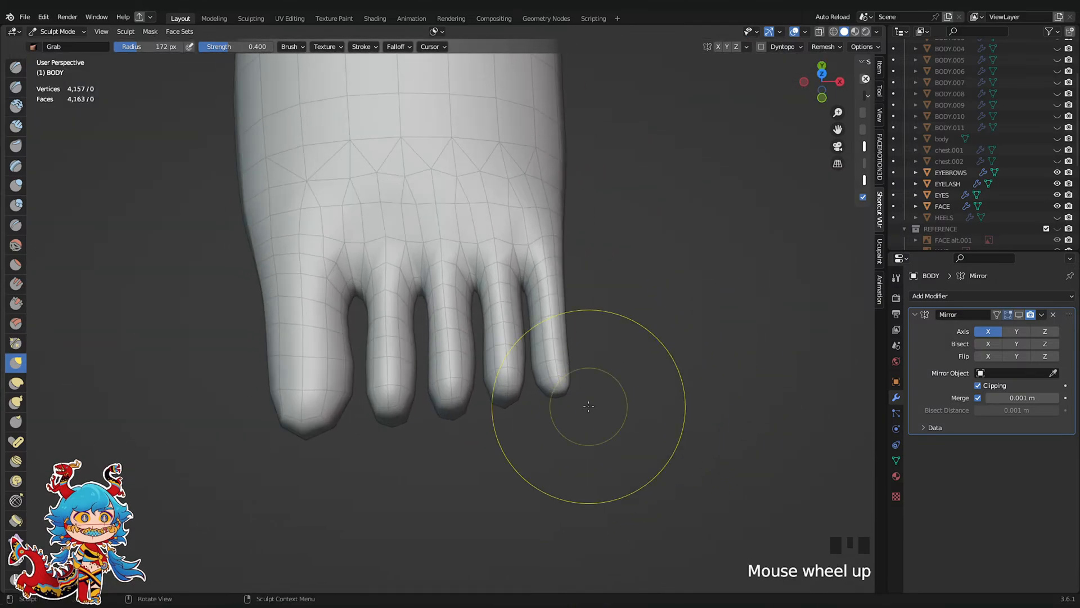
drag(457, 357, 454, 360)
scroll(552, 360, down, 2)
mouse_move(552, 360)
middle_down()
mouse_move(540, 362)
mouse_move(571, 357)
mouse_move(634, 287)
mouse_move(885, 88)
middle_up()
key(ctrl+s)
click(818, 85)
shift+middle_drag(688, 299, 673, 318)
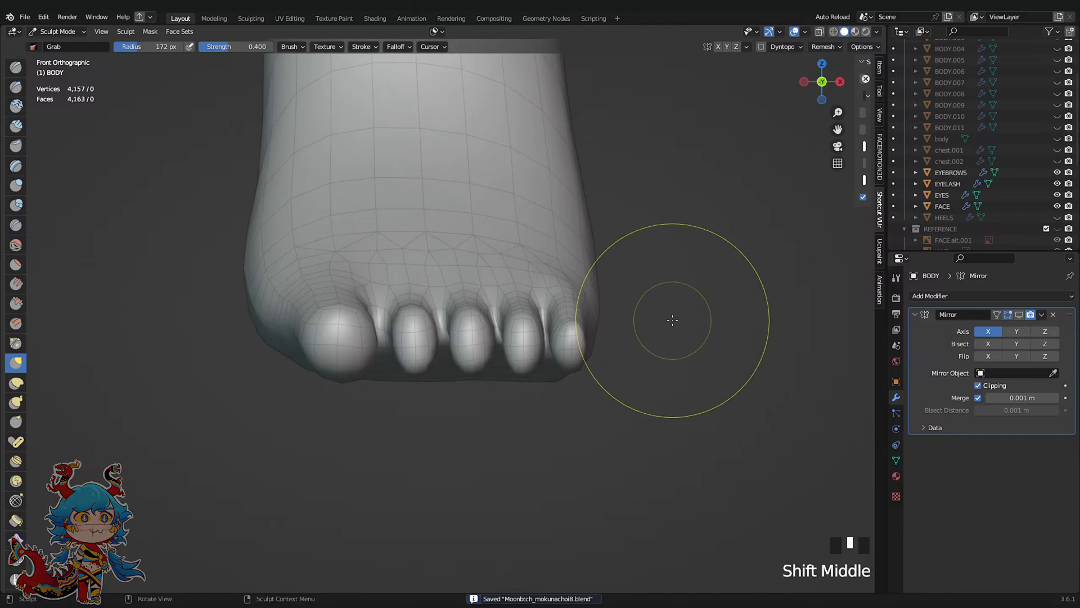
Round the upper contours of the second, middle and fourth toes with the Grab brush and save the file
scroll(485, 333, up, 3)
drag(506, 344, 493, 319)
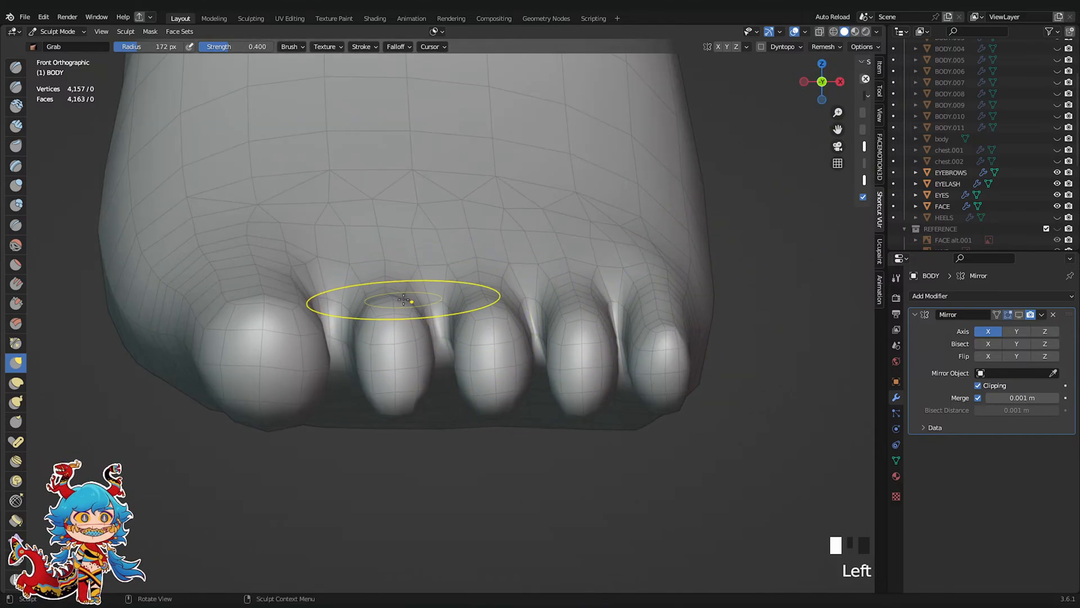
drag(403, 300, 389, 310)
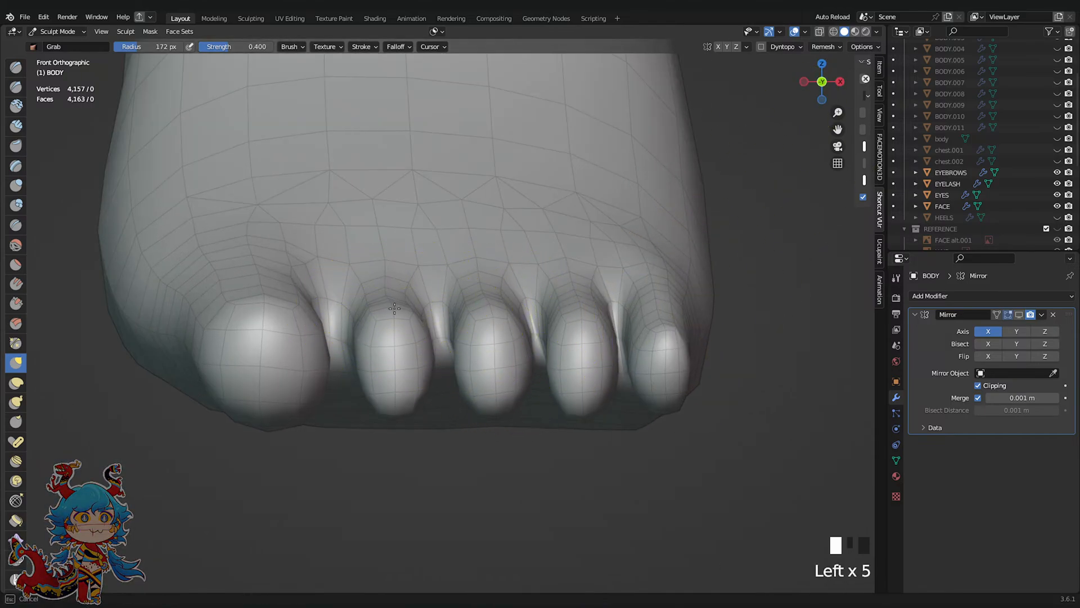
drag(488, 303, 502, 306)
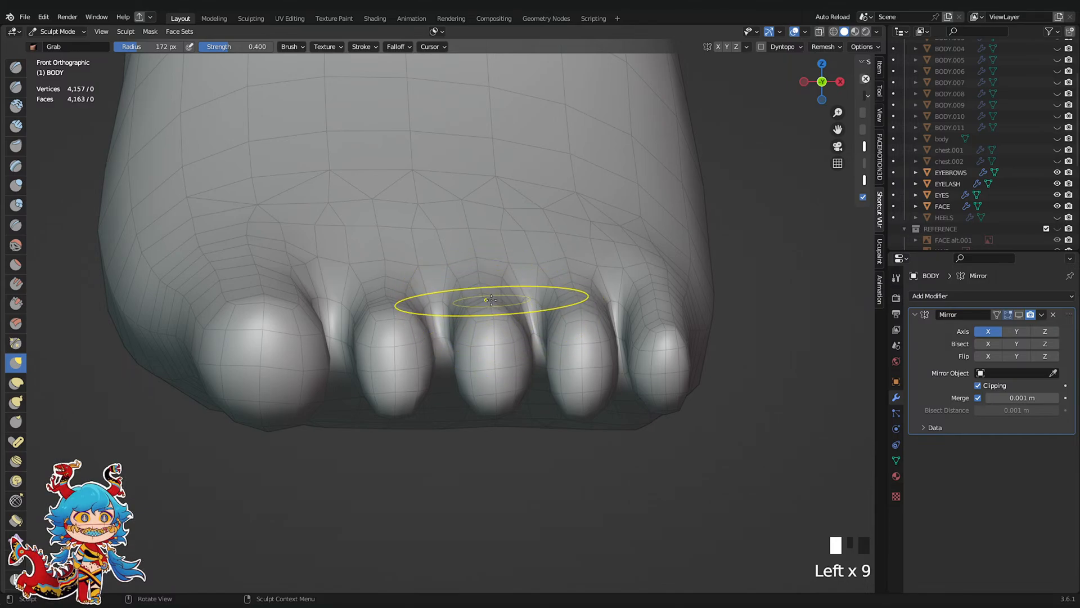
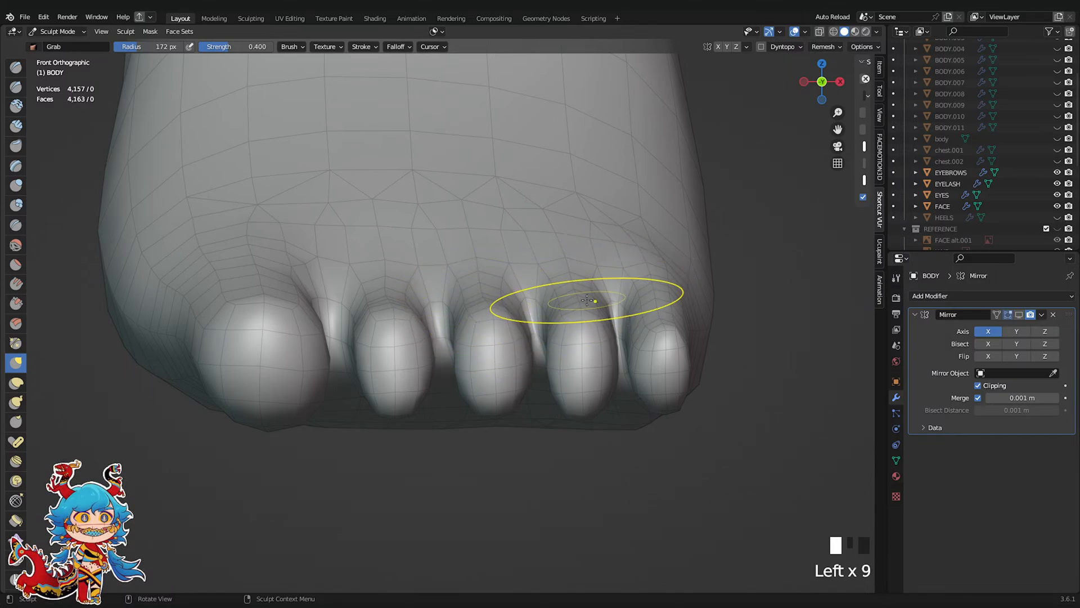
scroll(557, 290, down, 10)
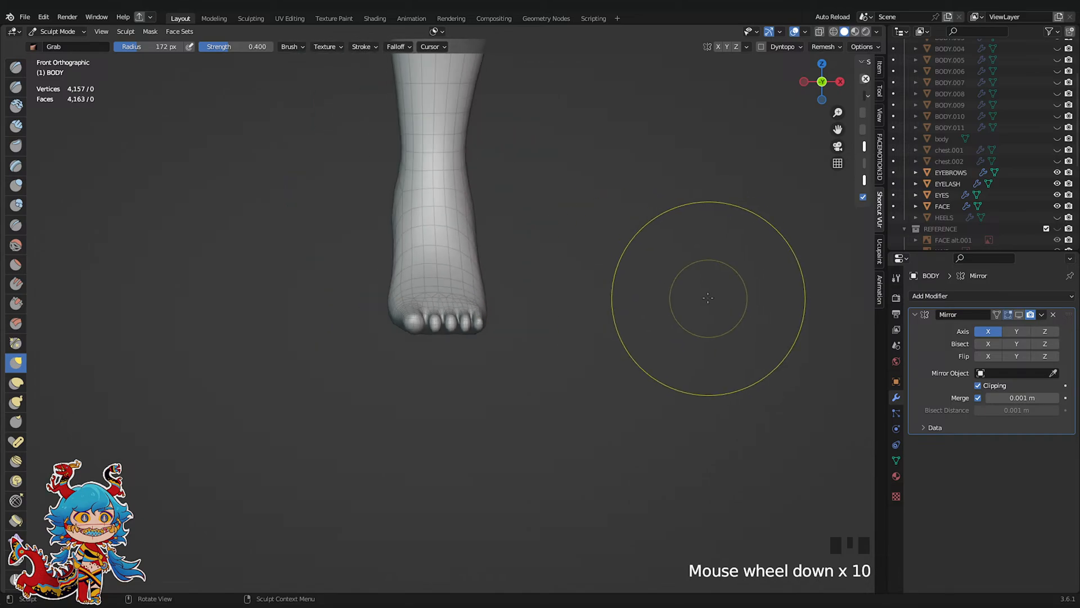
scroll(285, 220, up, 5)
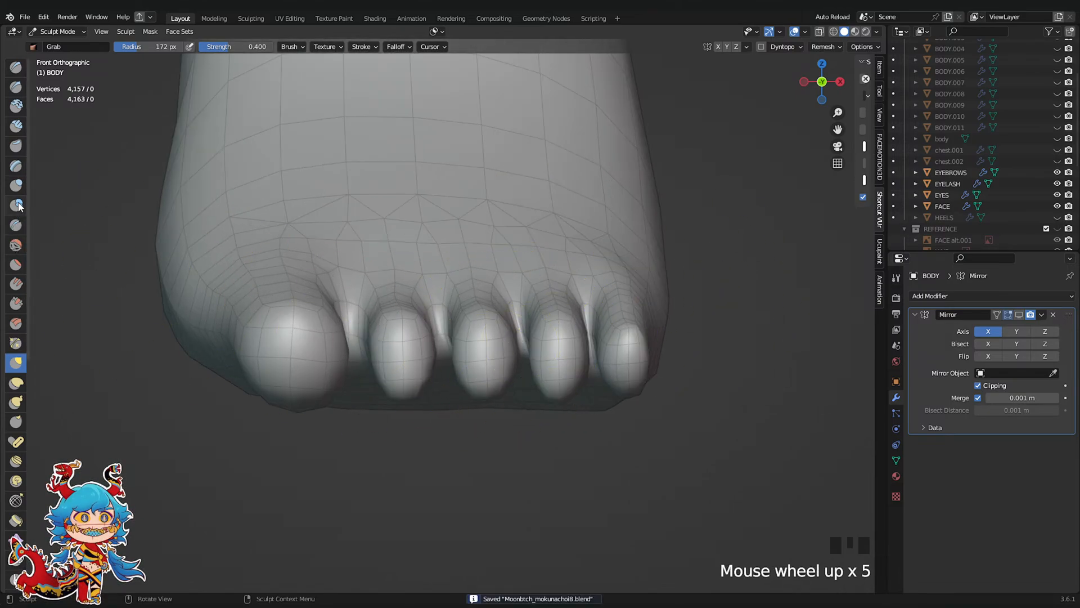
Switch to the Inflate/Deflate brush and puff up the second toe's shaft from above
click(22, 186)
scroll(453, 260, down, 3)
middle_drag(453, 260, 518, 386)
scroll(422, 373, down, 2)
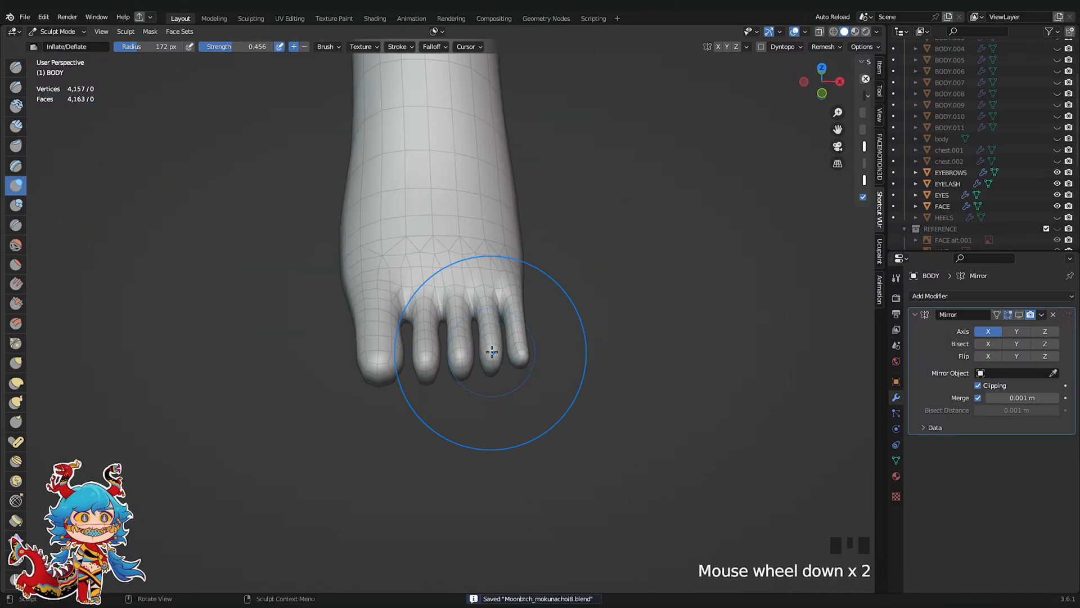
scroll(492, 352, up, 3)
middle_drag(491, 351, 446, 362)
scroll(446, 362, up, 3)
drag(408, 368, 404, 371)
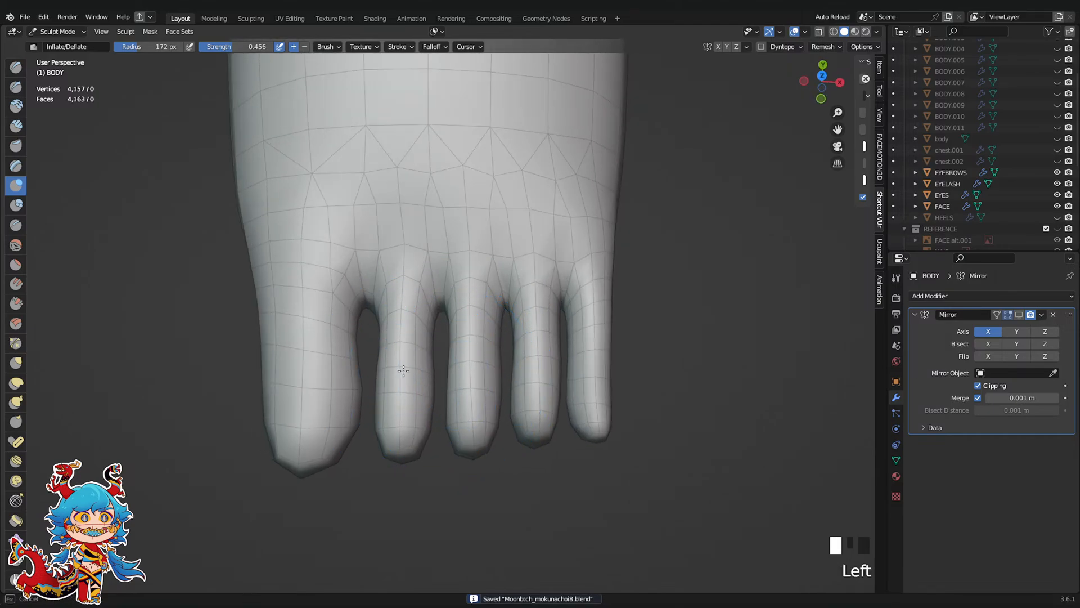
Add an edge loop around the big toe, and inflate the big toe with the Inflate/Deflate brush
key(Tab)
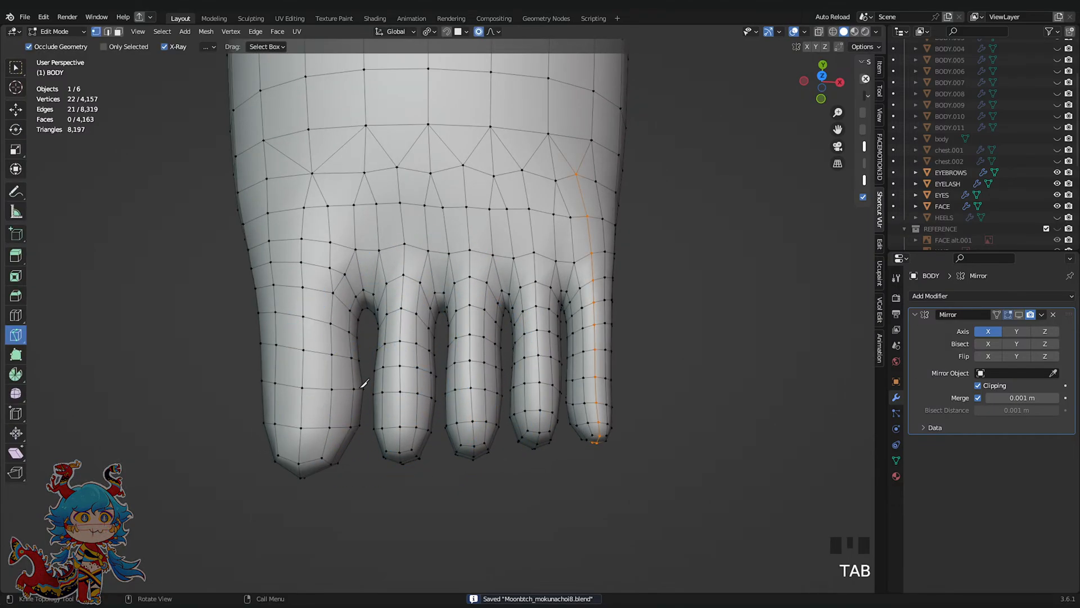
key(ctrl+r)
click(318, 408)
key(Tab)
scroll(337, 411, up, 2)
mouse_move(394, 388)
middle_down()
mouse_move(410, 394)
mouse_move(429, 434)
middle_up()
click(450, 423)
click(456, 425)
click(461, 428)
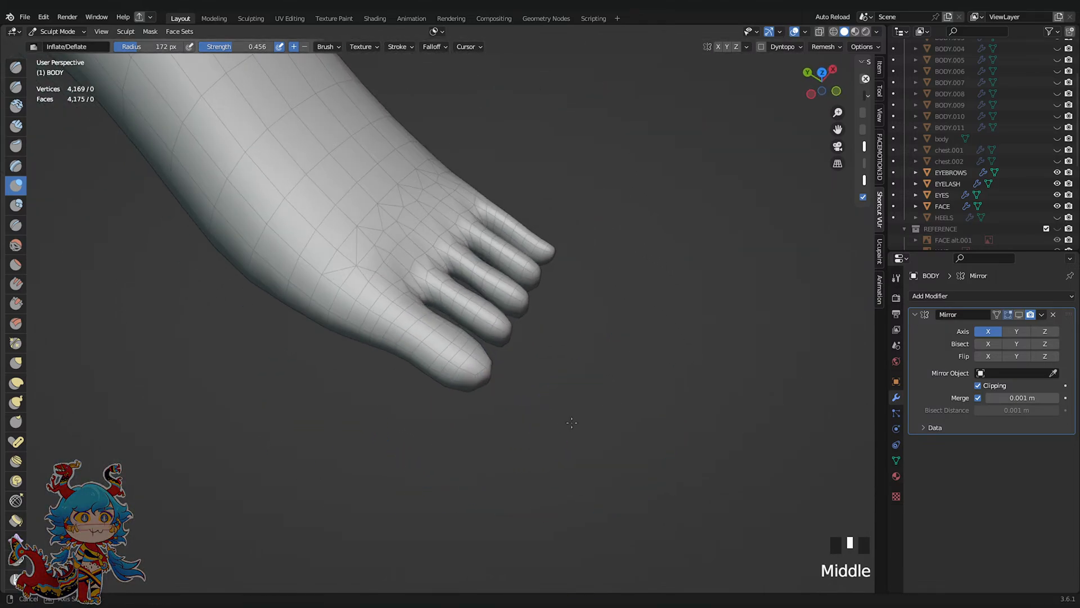
Add another edge loop around the big toe and inflate its end from the inner side of the foot
scroll(429, 434, up, 3)
key(Tab)
key(ctrl+r)
click(420, 354)
key(Tab)
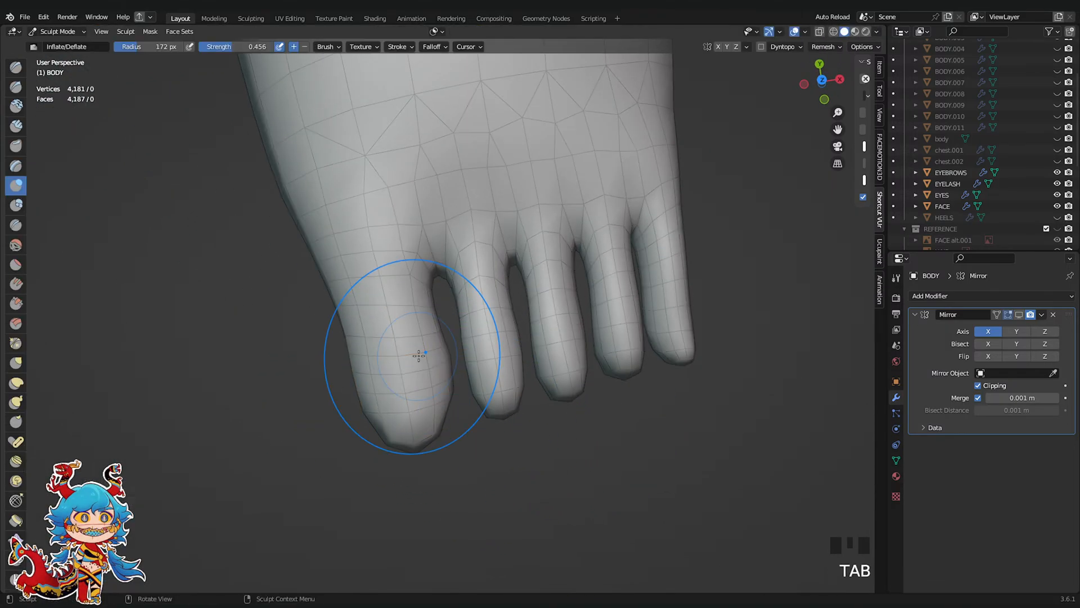
scroll(418, 369, down, 3)
middle_drag(421, 373, 561, 295)
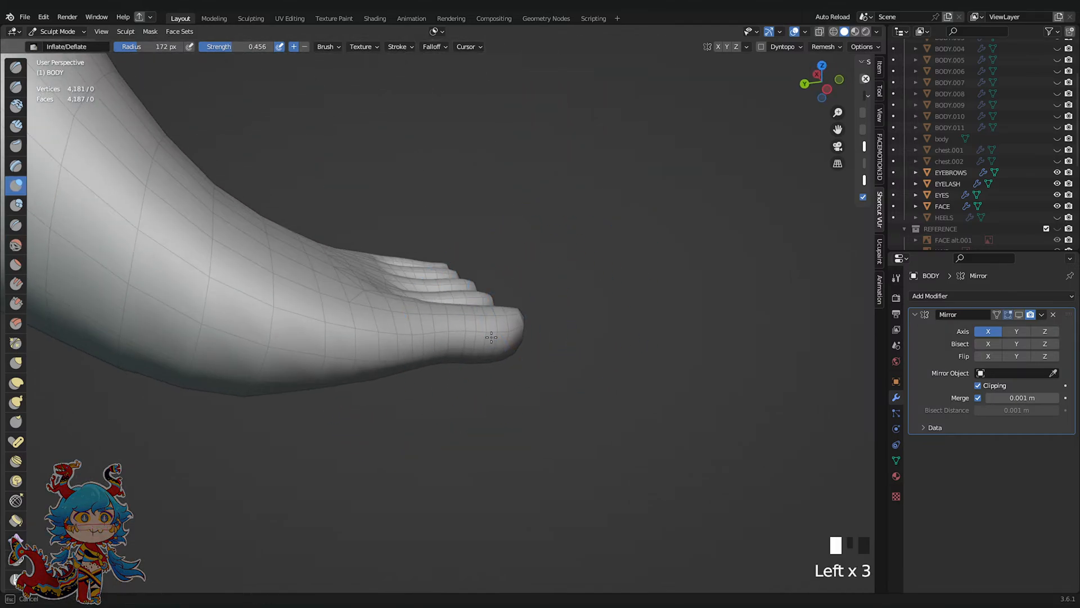
mouse_move(491, 337)
middle_down()
mouse_move(475, 447)
mouse_move(398, 350)
mouse_move(483, 241)
middle_up()
click(475, 447)
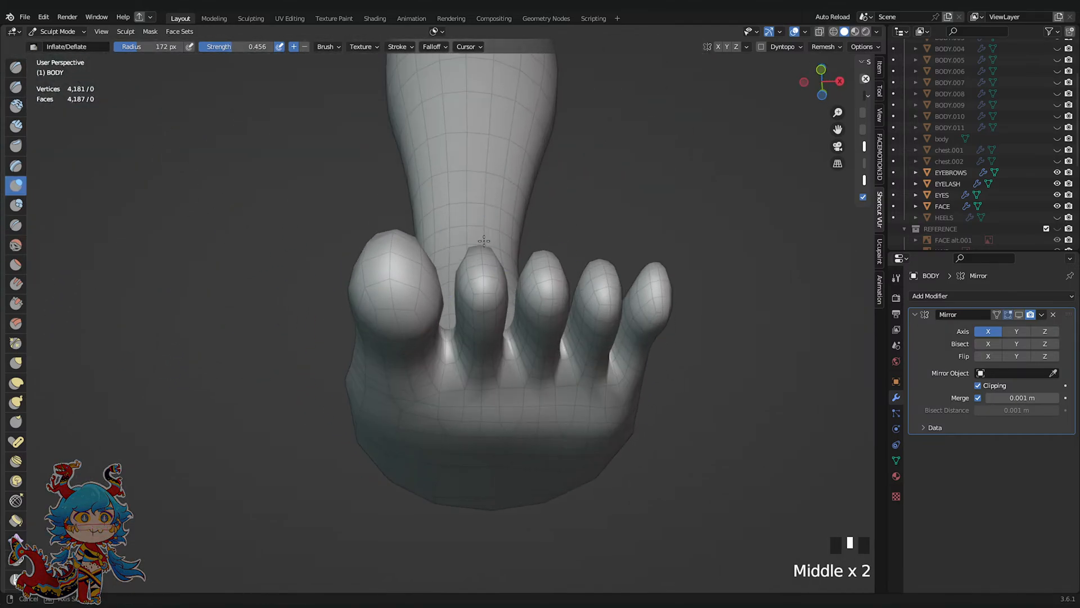
Save the file and inflate the little toe's tip from the front view
click(822, 70)
shift+middle_drag(748, 337, 645, 330)
scroll(542, 342, up, 2)
scroll(542, 342, up, 1)
key(ctrl+s)
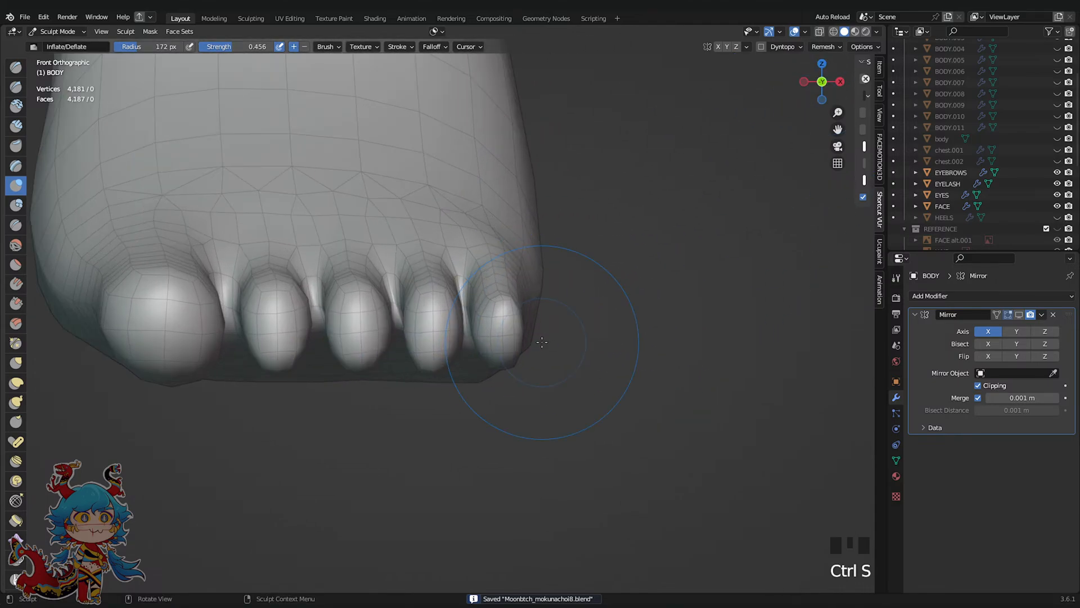
click(501, 311)
click(502, 317)
click(504, 323)
Inflate the little toe from above in orthographic projection and save the file
mouse_move(504, 324)
middle_down()
mouse_move(431, 344)
mouse_move(495, 421)
mouse_move(506, 374)
mouse_move(560, 381)
mouse_move(546, 423)
mouse_move(590, 439)
middle_up()
click(431, 345)
click(442, 349)
scroll(465, 363, down, 2)
scroll(590, 439, up, 1)
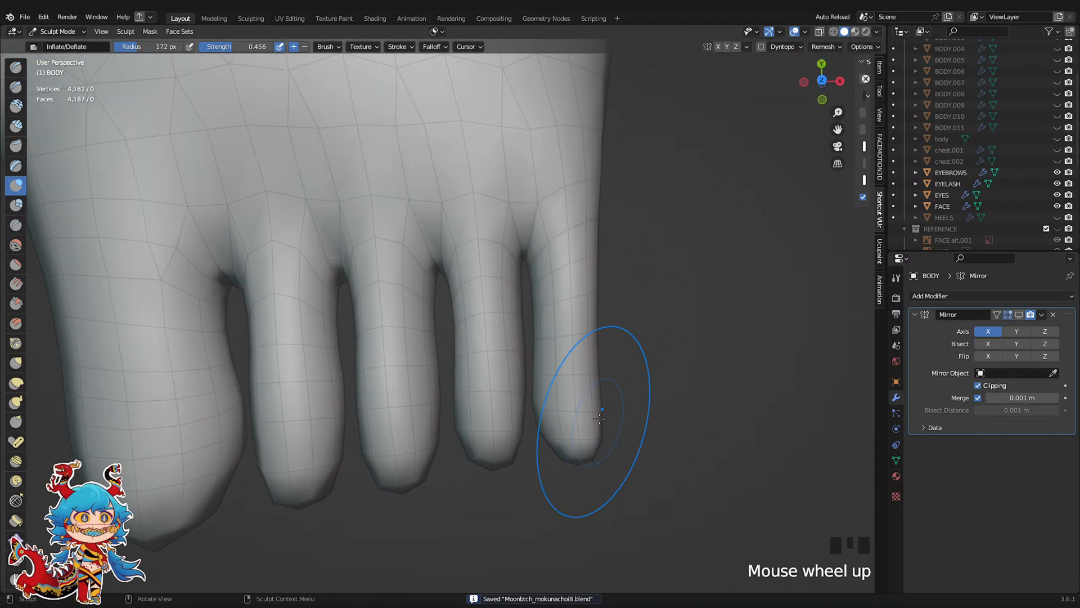
mouse_move(585, 393)
middle_down()
mouse_move(613, 351)
mouse_move(616, 365)
mouse_move(596, 383)
middle_up()
key(ctrl+s)
click(837, 163)
click(564, 384)
scroll(568, 383, up, 2)
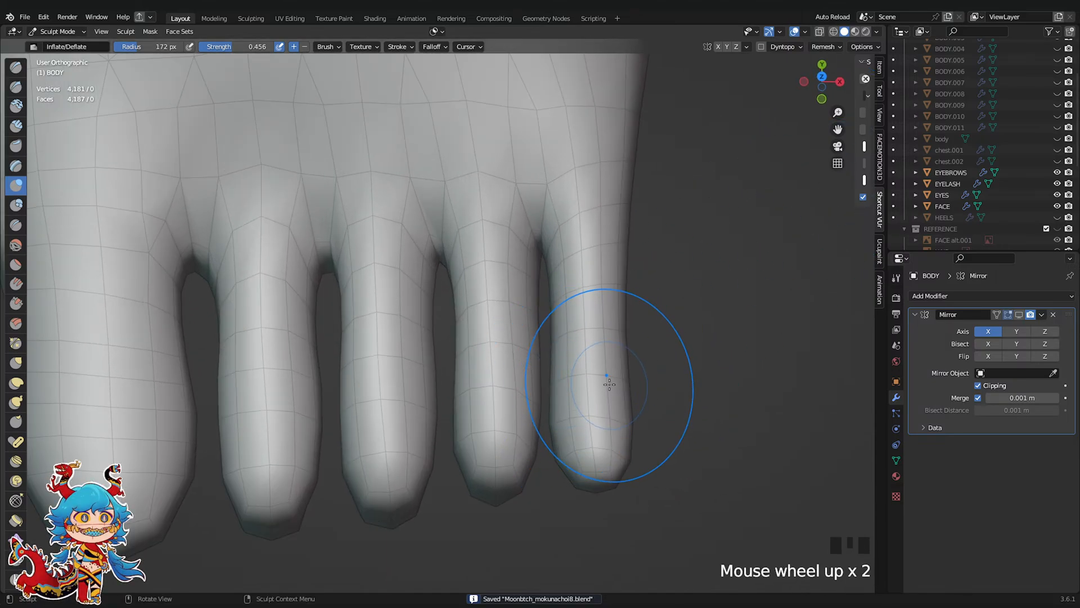
Save the file and nudge the little toe and fourth toe into shape with the Grab brush
scroll(636, 402, down, 2)
key(g)
scroll(620, 386, up, 2)
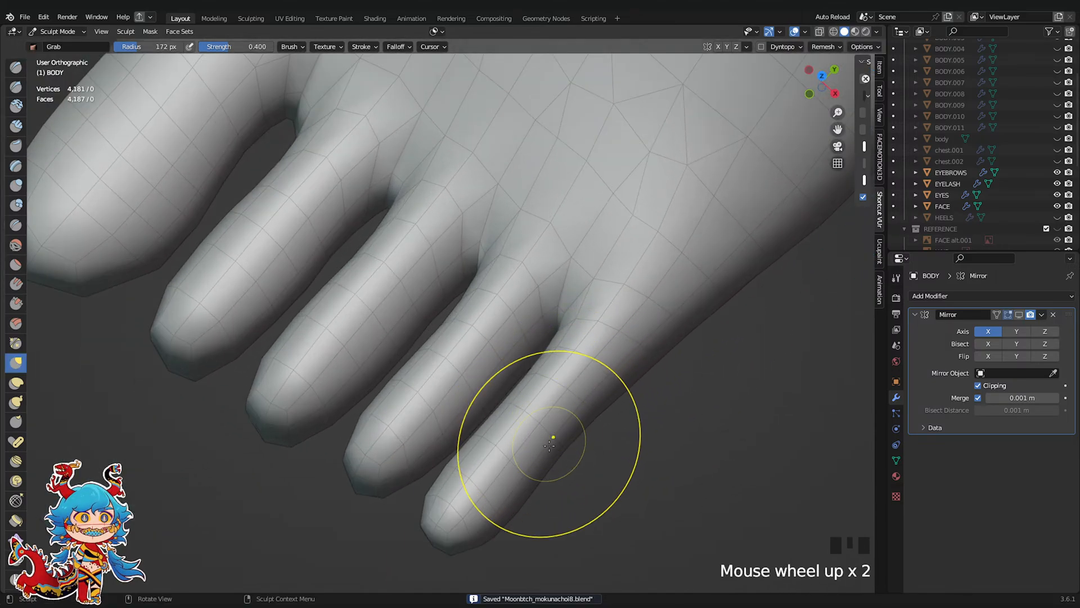
middle_drag(551, 436, 501, 455)
key(ctrl+s)
drag(501, 455, 473, 391)
mouse_move(472, 391)
middle_down()
mouse_move(514, 390)
mouse_move(449, 320)
mouse_move(494, 337)
middle_up()
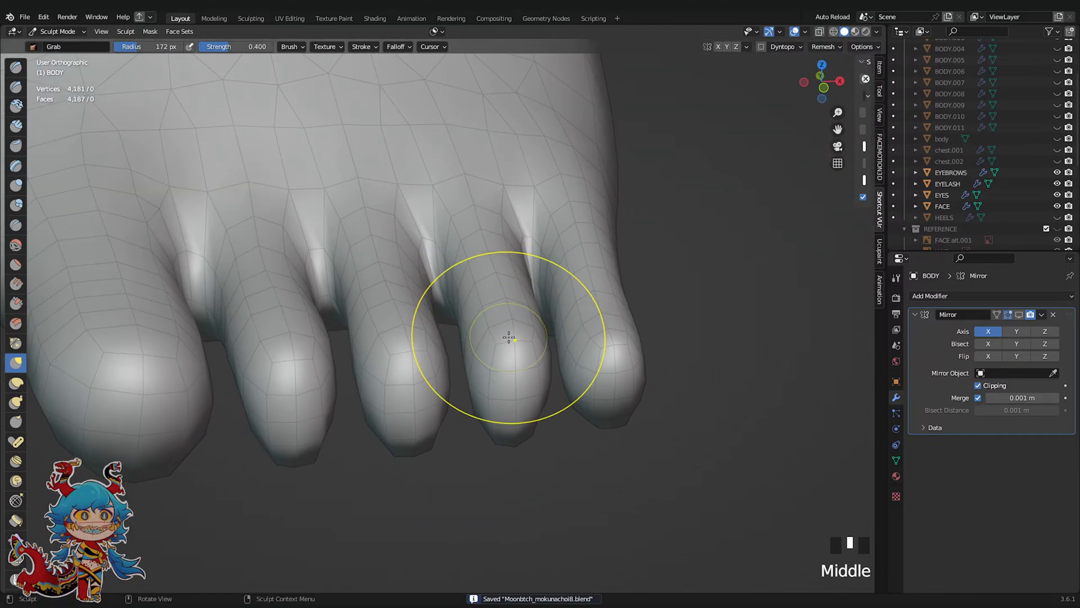
drag(494, 337, 508, 355)
In the front view, reshape the middle and second toes with the Grab brush, including the second toe's lower tip, and save
click(832, 93)
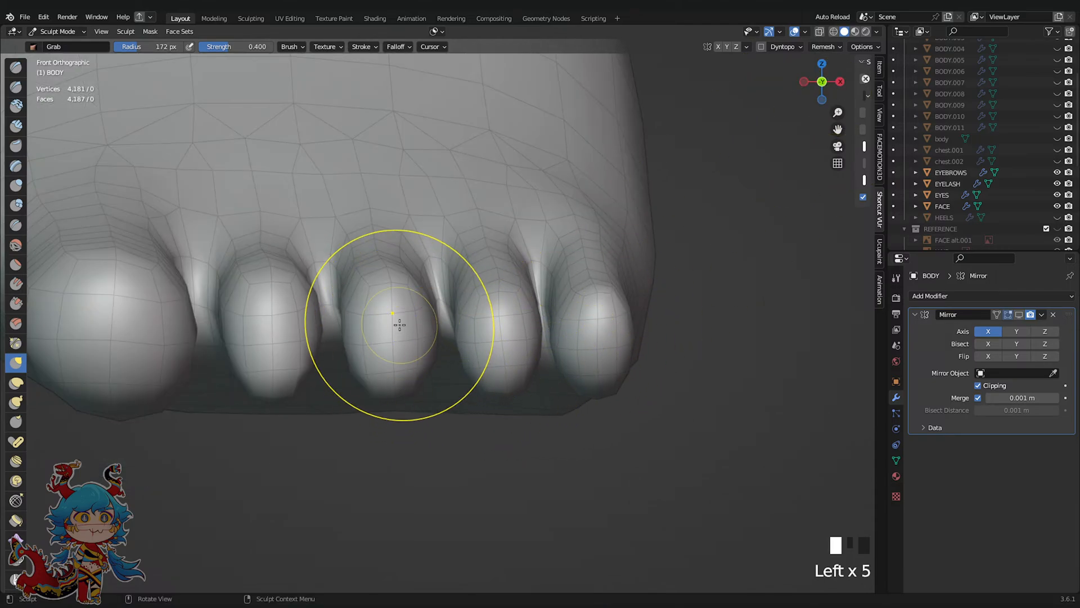
drag(385, 301, 281, 277)
drag(269, 277, 271, 288)
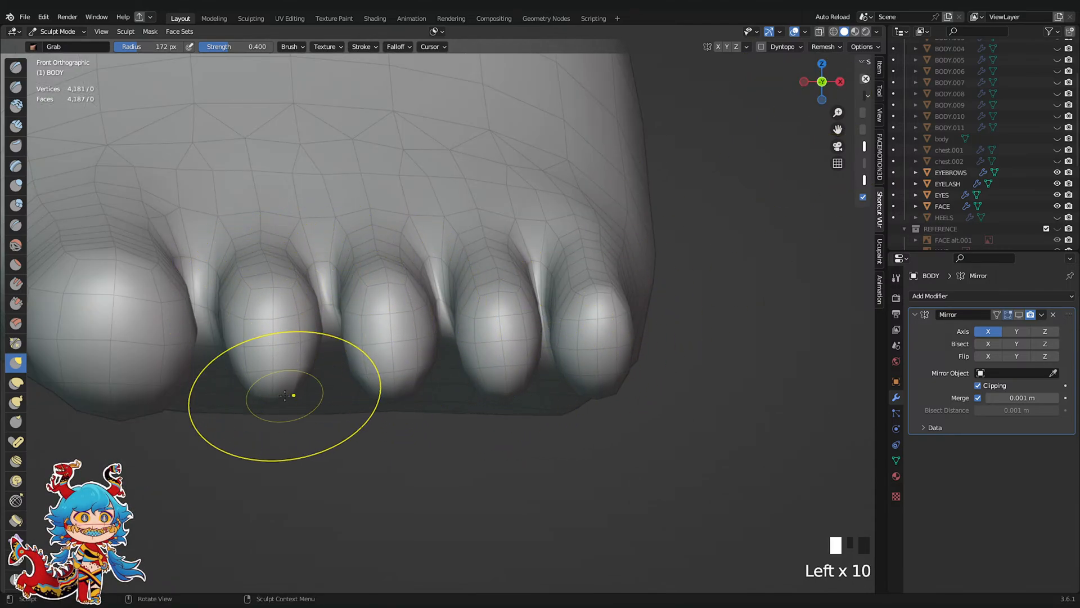
drag(285, 395, 267, 389)
scroll(392, 353, down, 3)
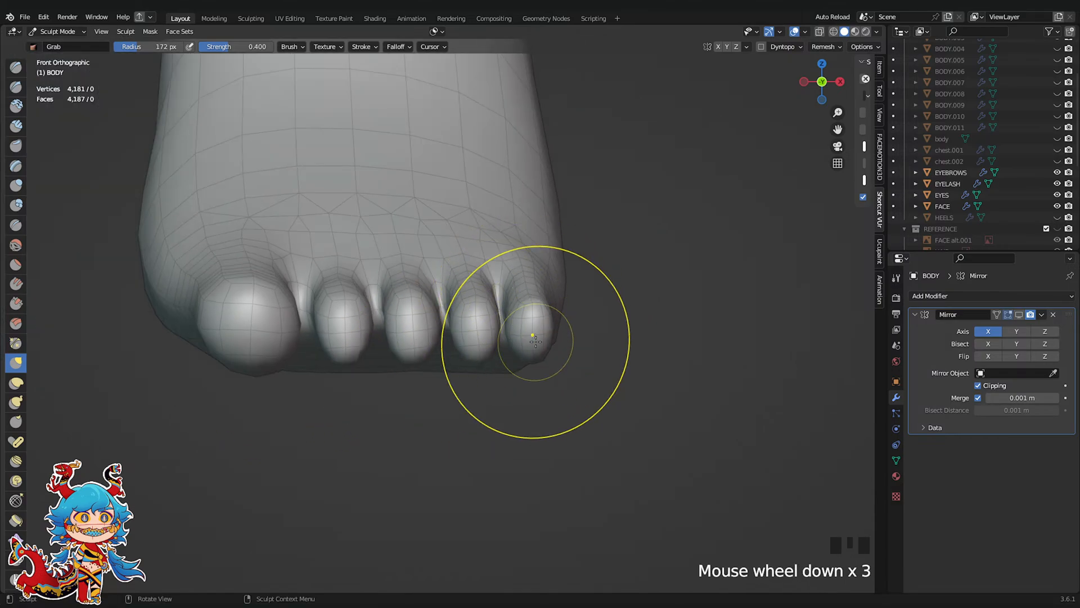
scroll(535, 340, down, 4)
middle_drag(563, 343, 518, 459)
key(ctrl+s)
Lengthen the second toe in the bottom view by moving a row of five tip vertices forward with proportional editing, saving first
click(811, 99)
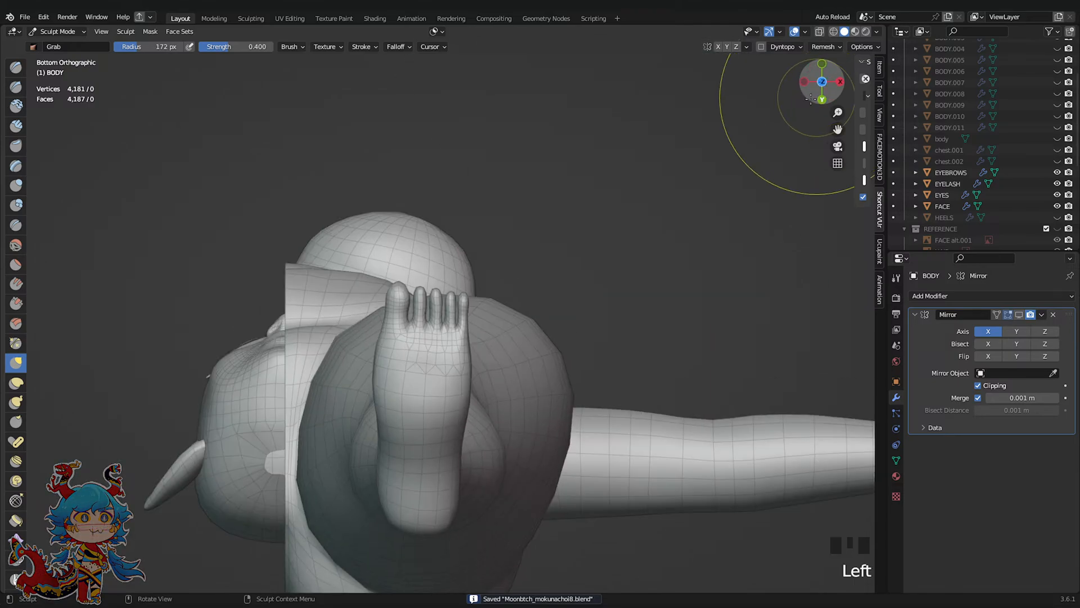
scroll(524, 205, up, 7)
key(Tab)
click(16, 68)
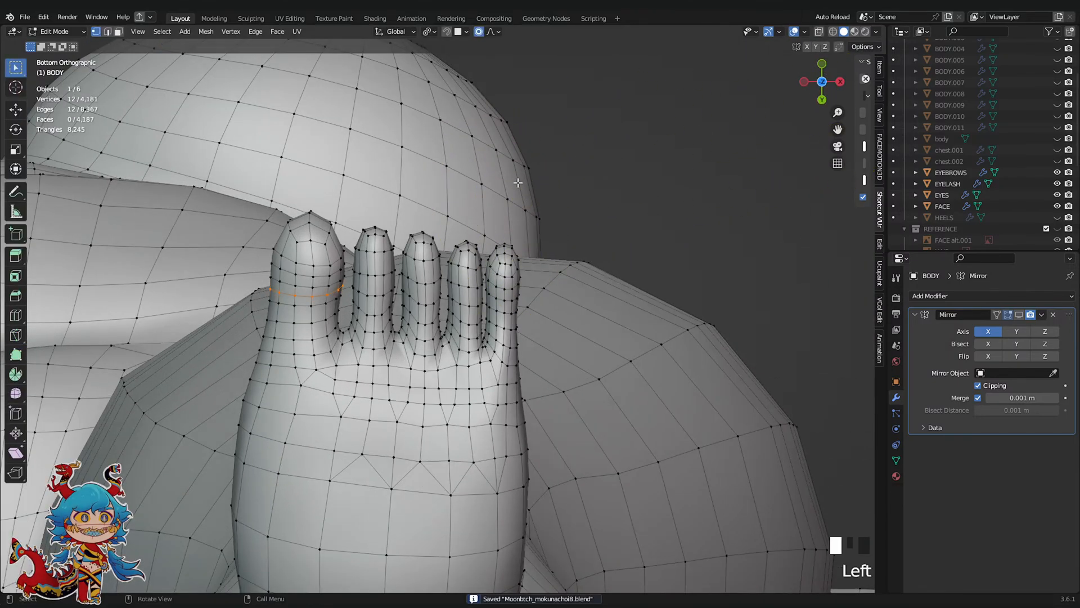
middle_drag(371, 186, 370, 257)
ctrl+click(364, 300)
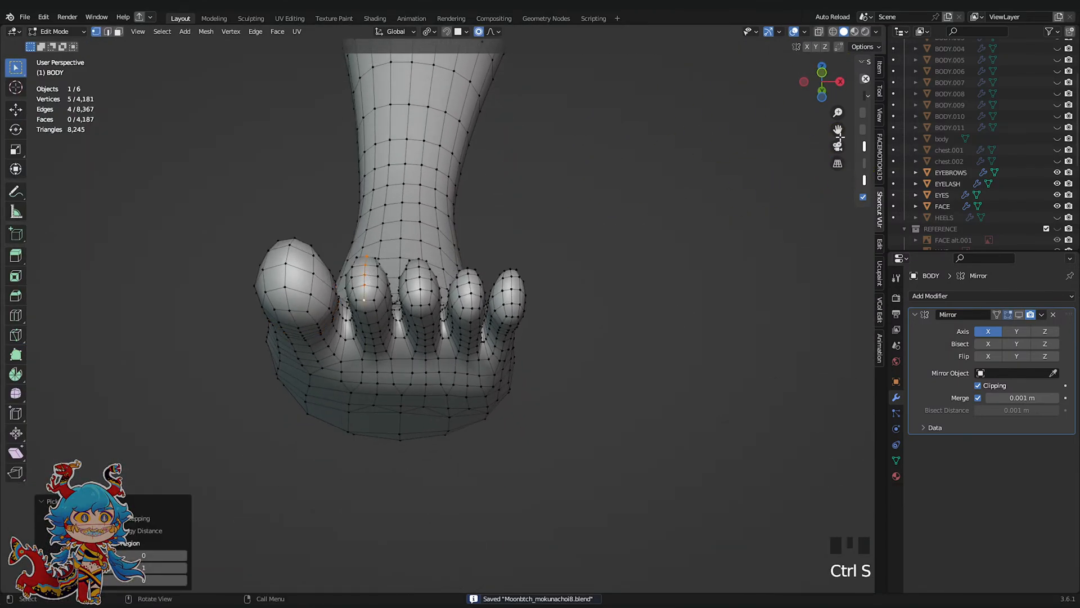
click(822, 97)
scroll(447, 180, up, 2)
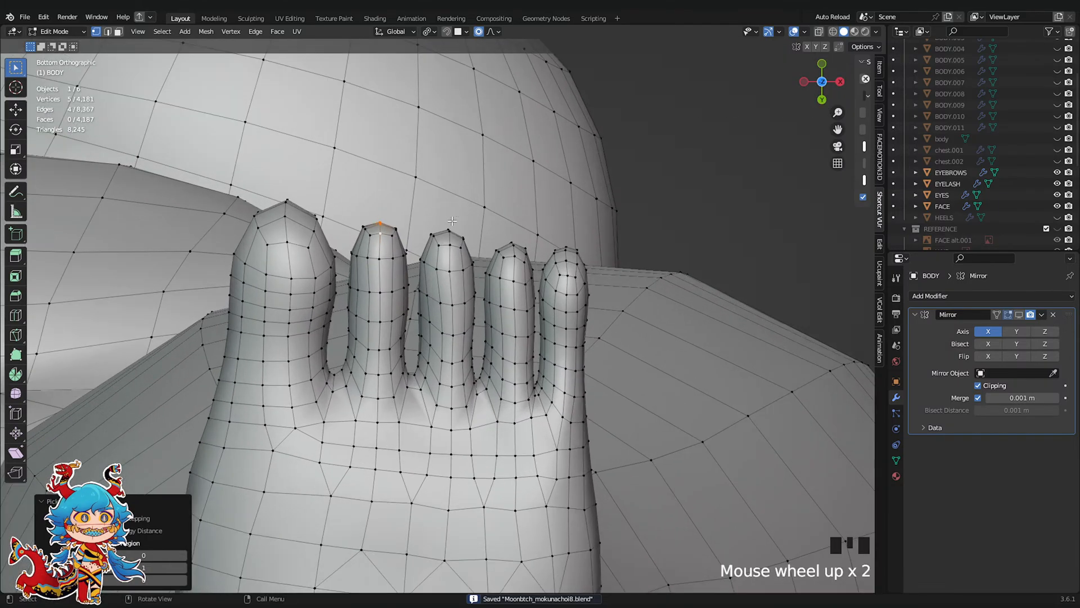
key(ctrl+s)
key(g)
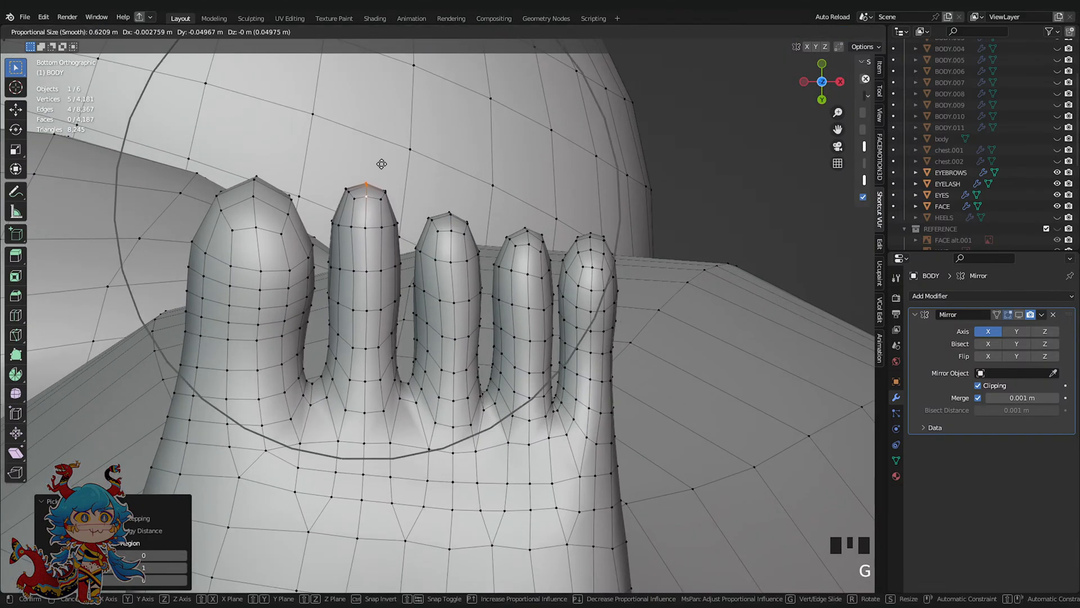
click(381, 151)
Add one centred edge loop around each of the second, middle and fourth toes, just behind their tips
key(ctrl+r)
click(372, 225)
right_click(372, 227)
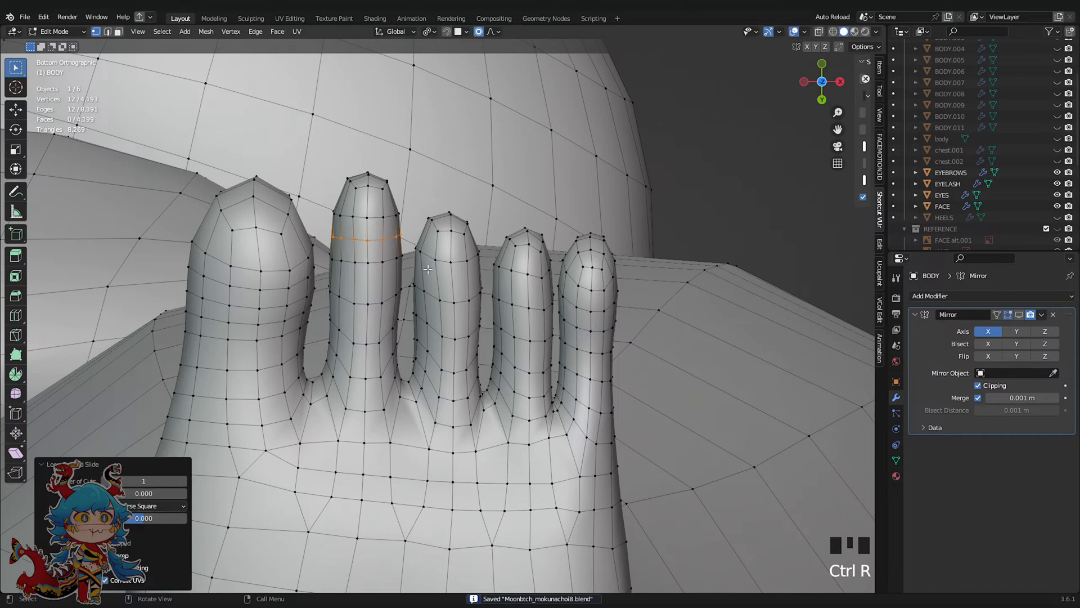
key(ctrl+r)
click(463, 271)
right_click(462, 271)
key(ctrl+r)
click(526, 288)
right_click(526, 288)
shift+middle_drag(526, 287, 595, 308)
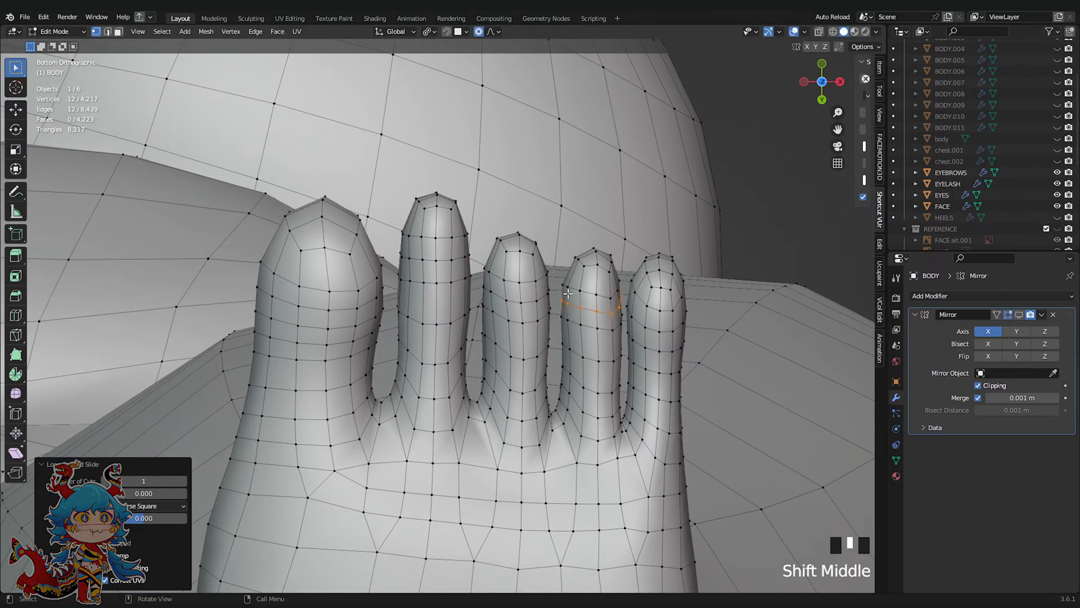
Bevel the edge loop around the middle of the second toe and return to Sculpt Mode
alt+click(434, 323)
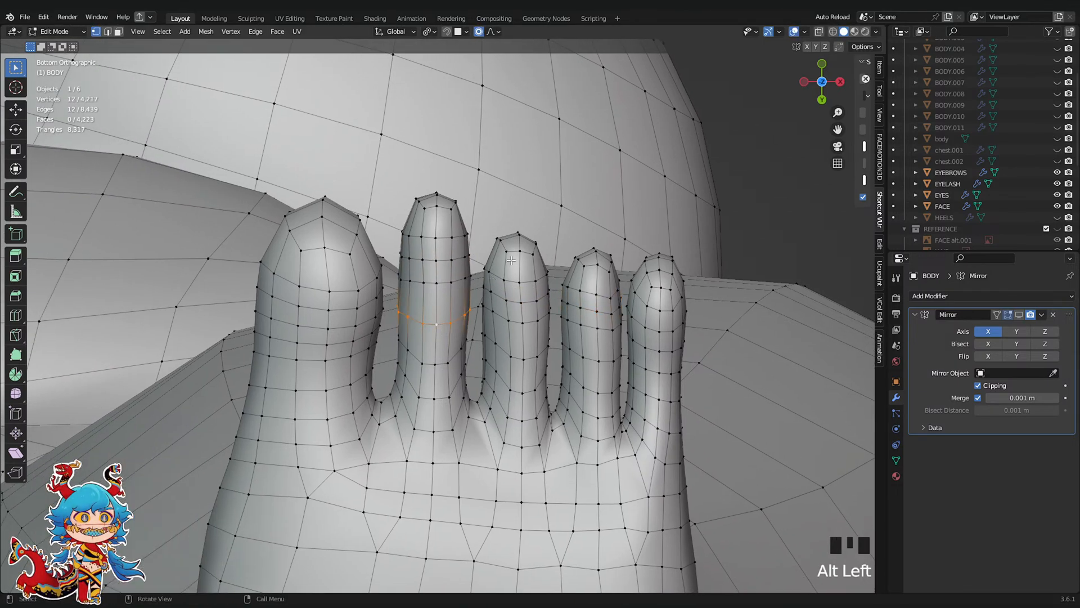
key(ctrl+b)
click(524, 217)
key(Tab)
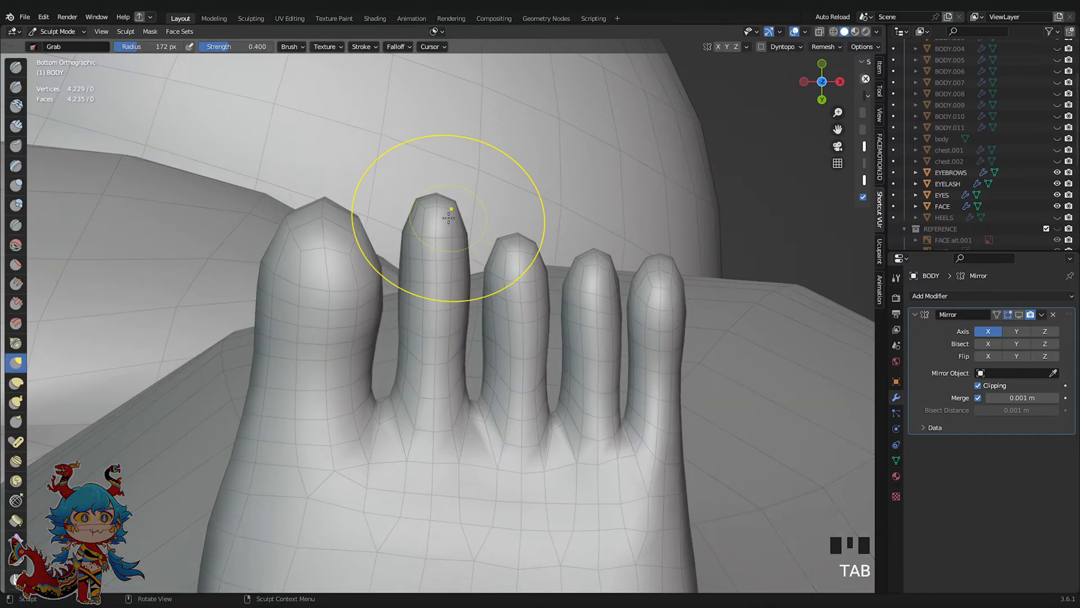
Add further centred edge loops close to the tips of the second, middle and big toes
key(Tab)
key(ctrl+r)
click(444, 220)
right_click(443, 221)
key(ctrl+r)
click(519, 263)
right_click(519, 264)
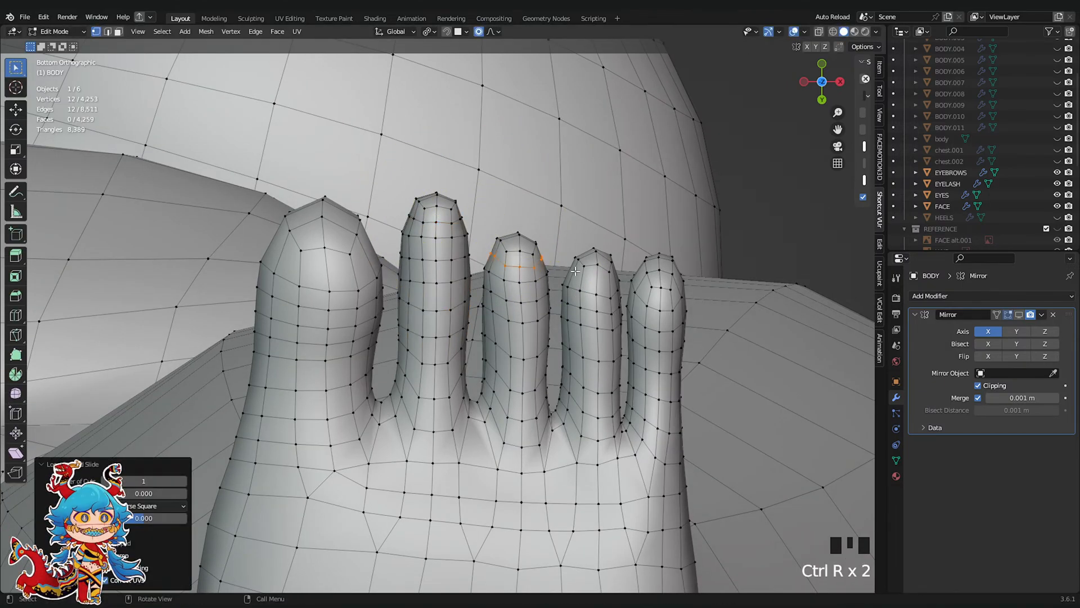
key(ctrl+r)
click(334, 266)
right_click(335, 266)
key(Tab)
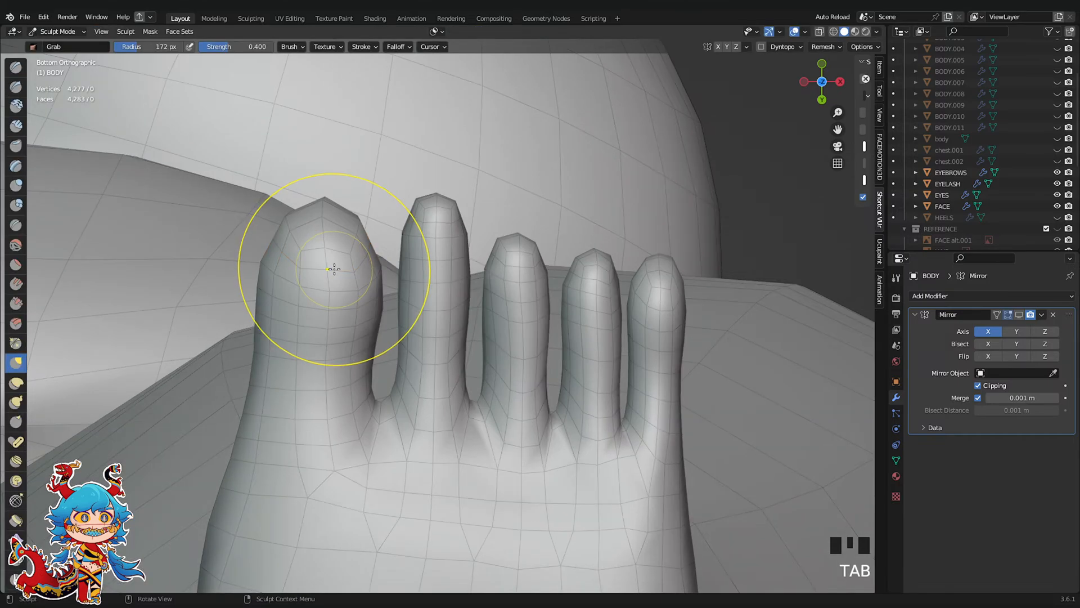
Save the file and smooth the second toe along its length and the adjacent side of the middle toe in Sculpt Mode
key(Tab)
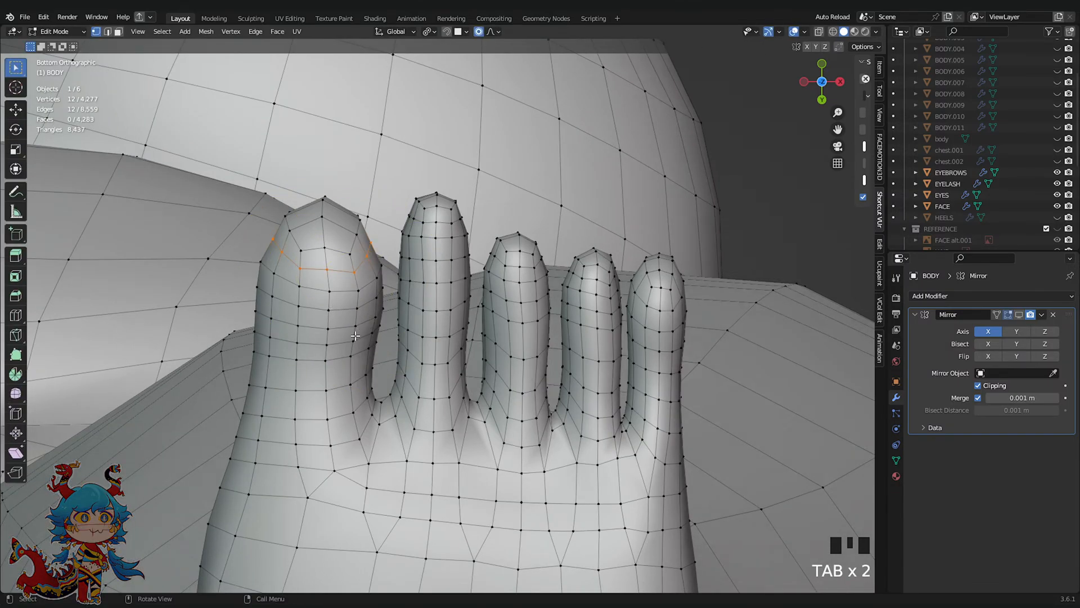
key(Tab)
shift+middle_drag(349, 361, 321, 336)
key(ctrl+s)
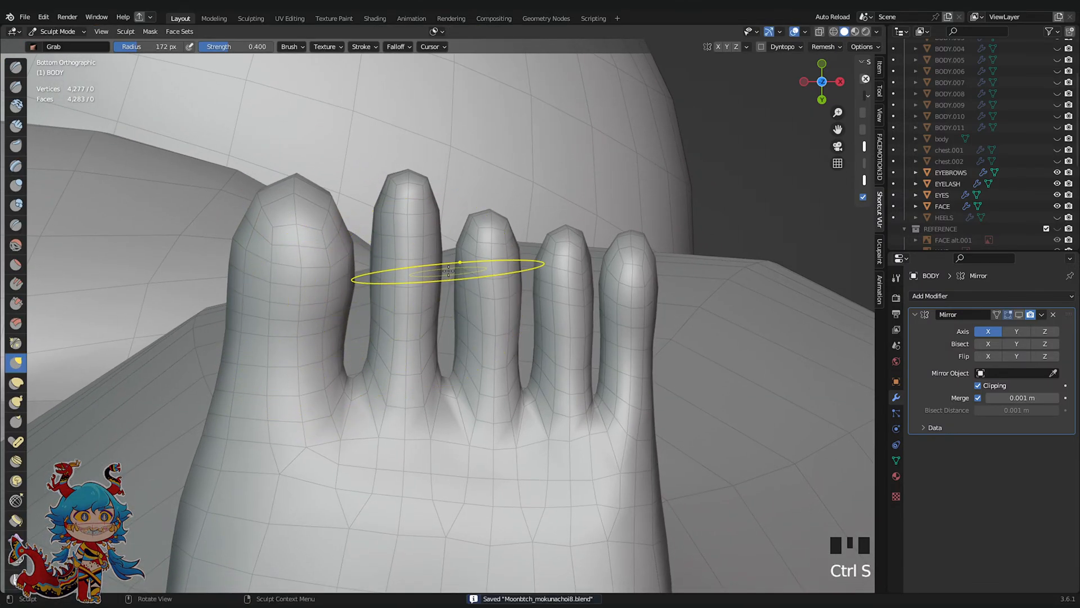
shift+middle_drag(448, 271, 444, 304)
shift+drag(419, 236, 413, 224)
shift+click(408, 232)
shift+click(405, 244)
shift+click(403, 260)
shift+click(403, 276)
shift+click(411, 304)
shift+click(458, 316)
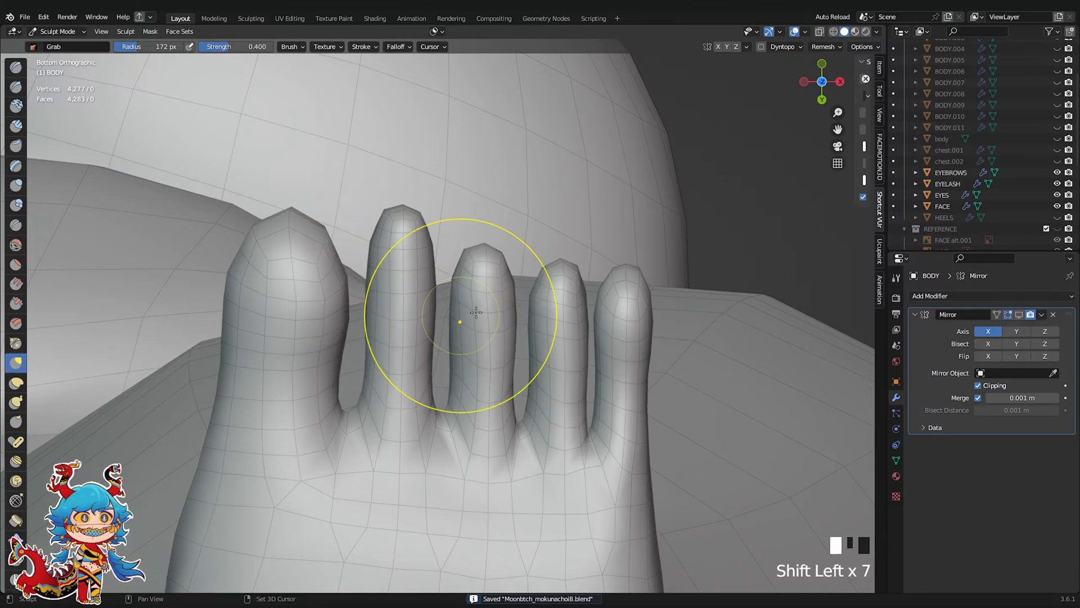
Smooth the middle toe towards its tip and touch up the little toe's tip with the Grab brush
shift+click(481, 295)
shift+click(489, 275)
click(634, 286)
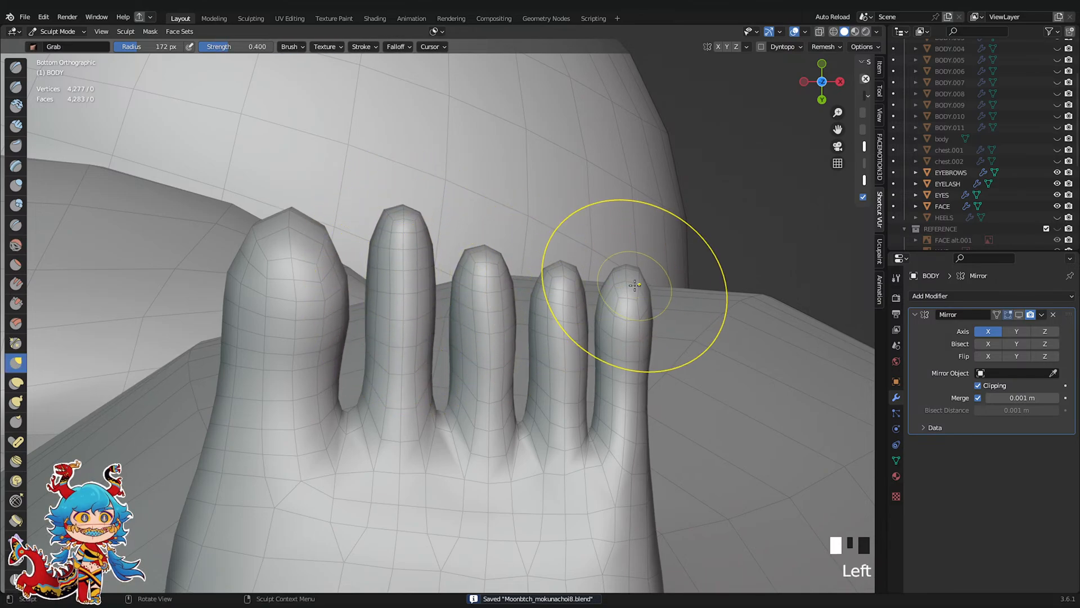
Shorten the little toe by about 0.124 m and the fourth toe by about 0.055 m, moving their tips along Y with proportional editing
key(Tab)
click(633, 288)
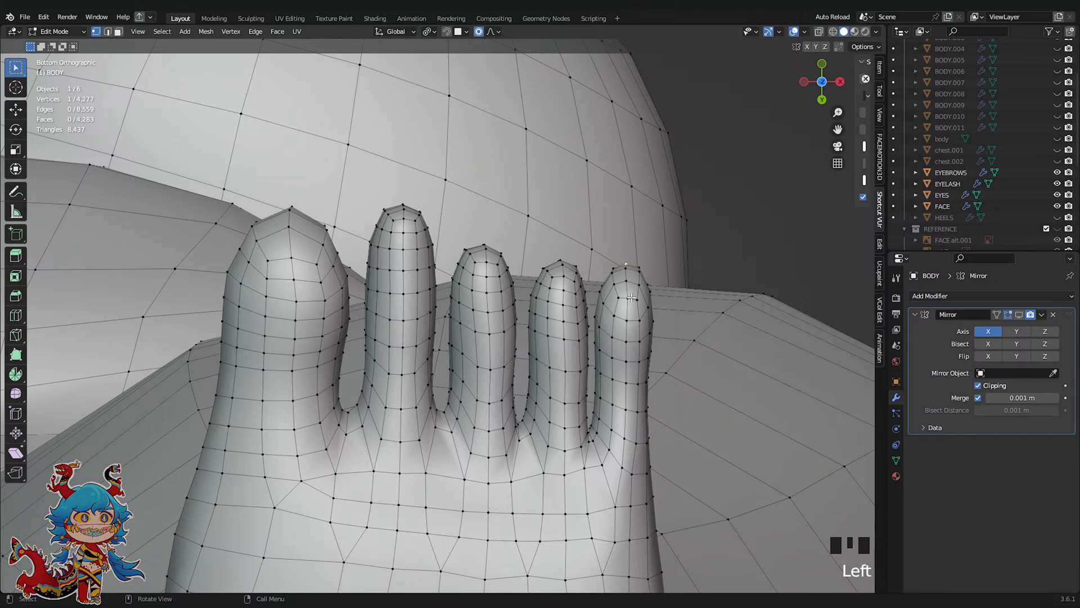
shift+middle_drag(632, 297, 569, 302)
ctrl+shift+click(566, 292)
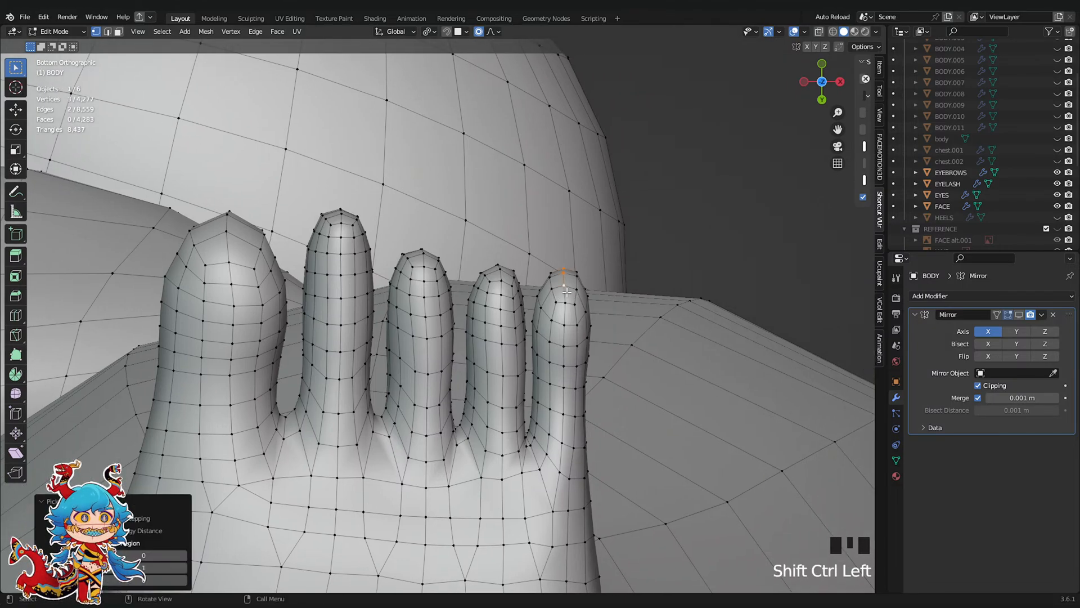
key(ctrl+s)
drag(563, 306, 581, 373)
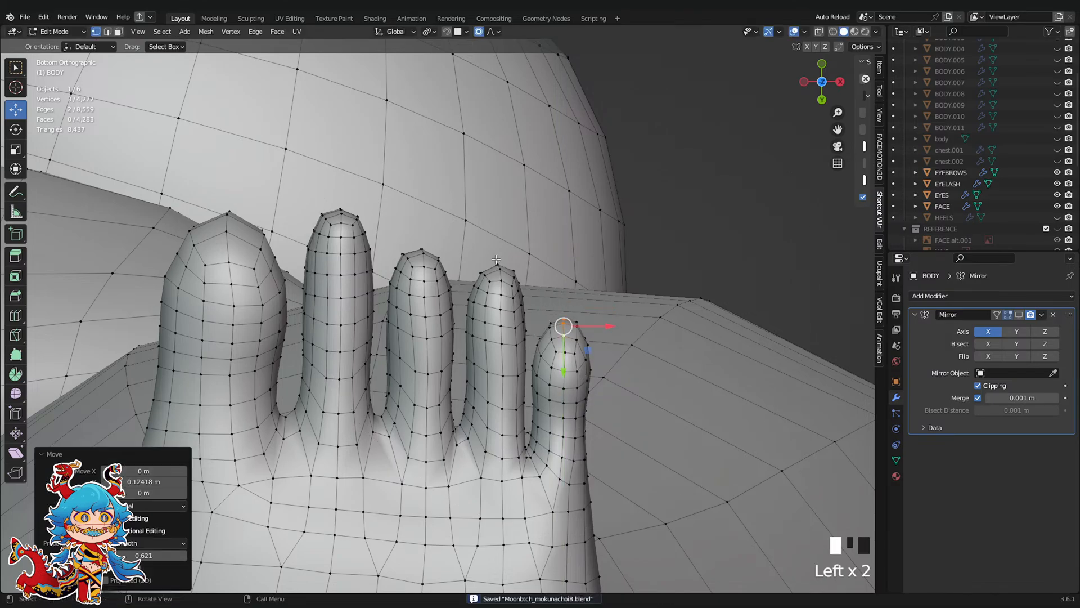
ctrl+shift+click(498, 269)
drag(502, 326, 501, 347)
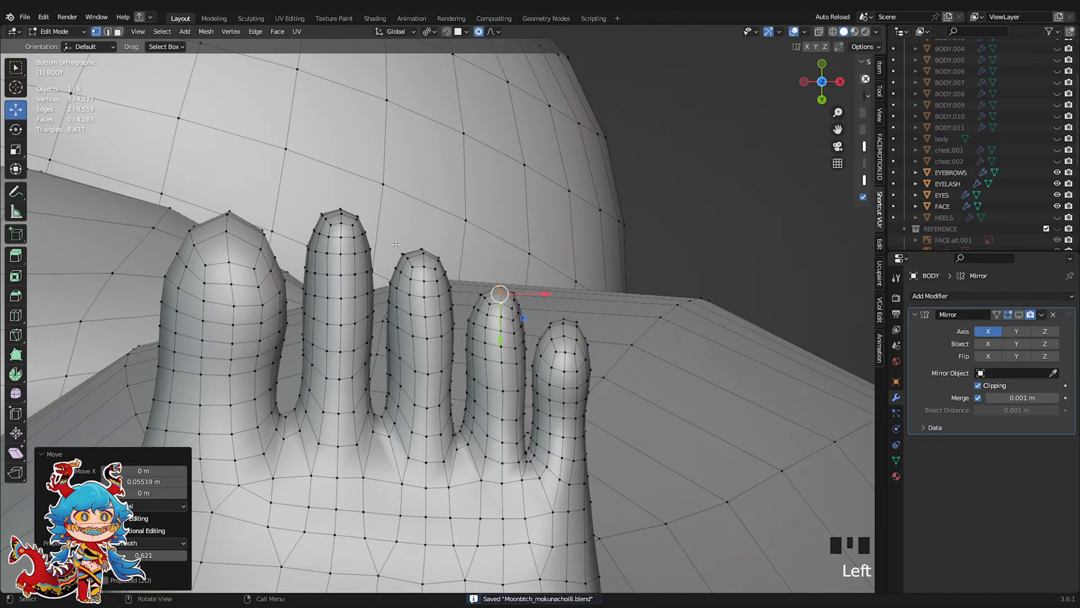
Examine the proportions of the shortened toes from above in Sculpt Mode and Edit Mode
shift+middle_drag(574, 235, 649, 219)
scroll(649, 220, down, 9)
key(Tab)
scroll(579, 253, up, 4)
middle_drag(649, 222, 512, 434)
scroll(512, 434, up, 3)
scroll(559, 408, down, 3)
middle_drag(559, 407, 506, 405)
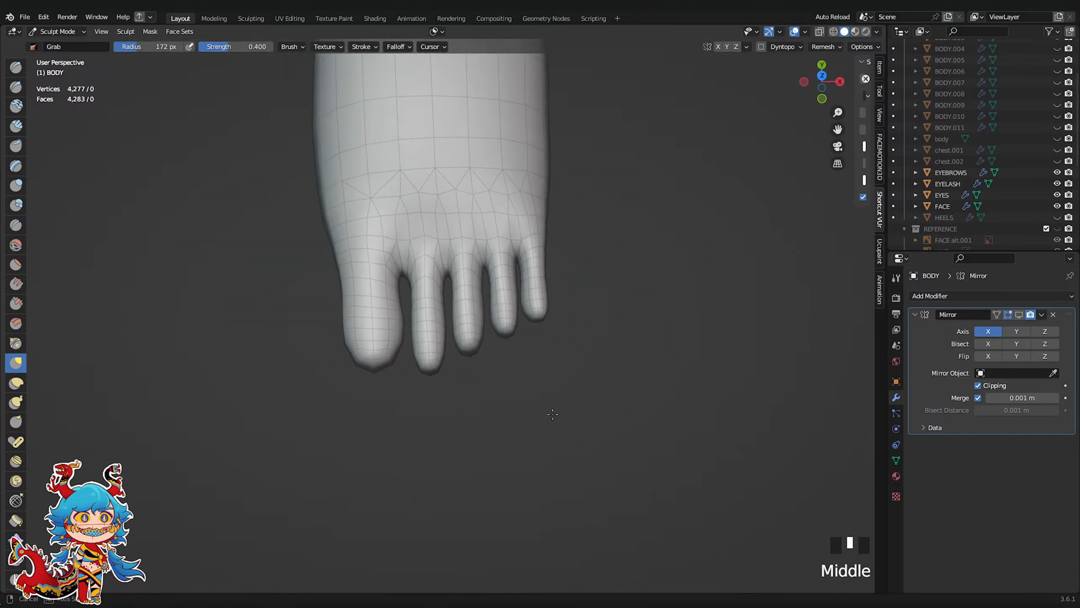
scroll(506, 405, up, 2)
key(Tab)
scroll(440, 395, up, 1)
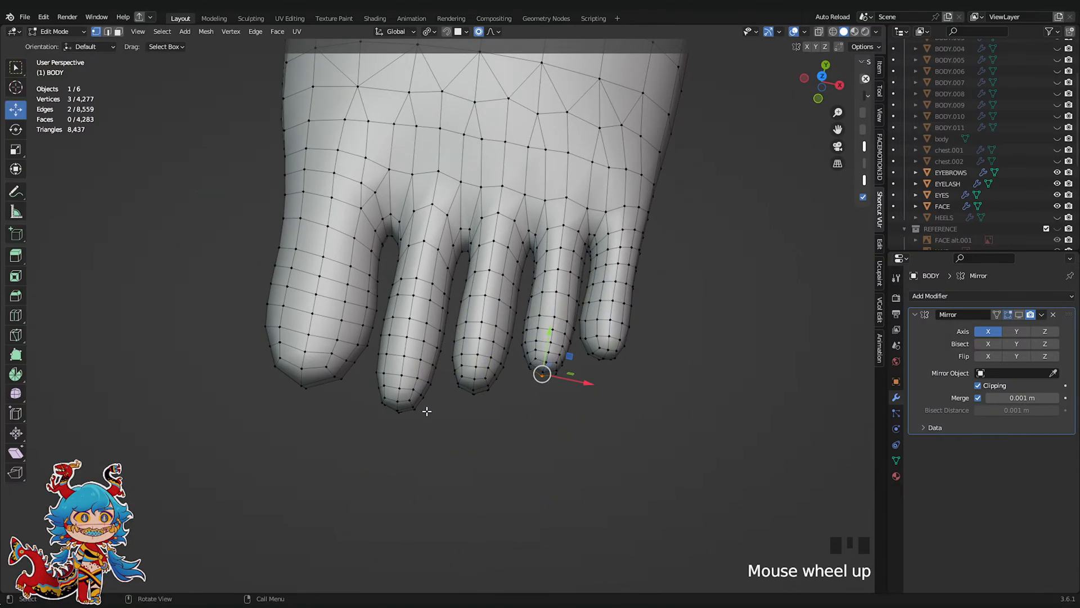
Move the upper tip vertex of the second toe about 0.015 m along Y with proportional editing in the right view
middle_drag(427, 409, 621, 148)
click(826, 85)
shift+middle_drag(466, 193, 475, 205)
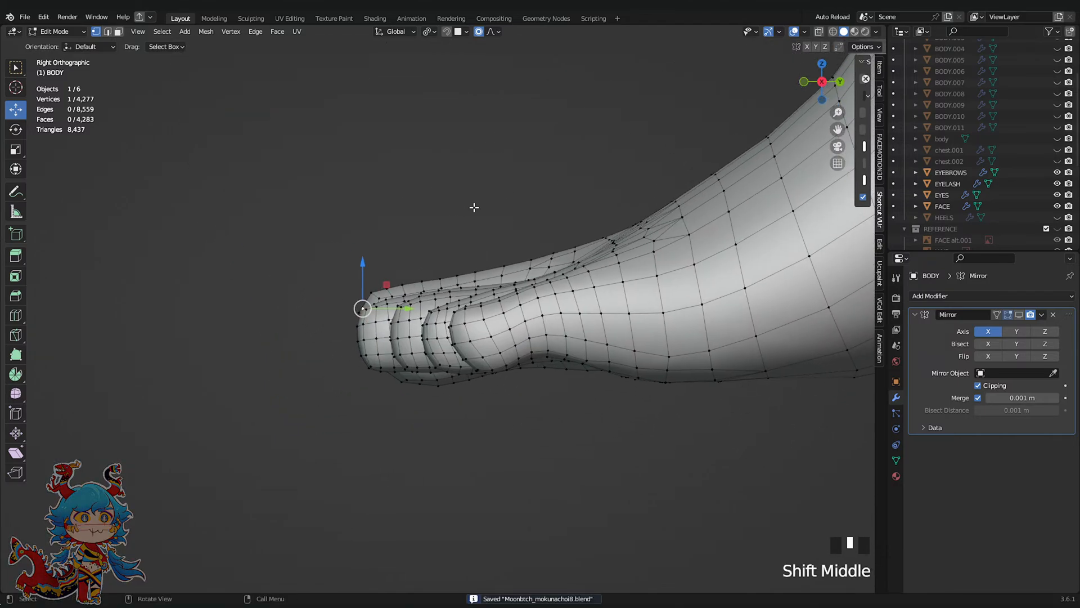
scroll(473, 207, up, 1)
drag(346, 307, 372, 310)
middle_drag(372, 309, 835, 177)
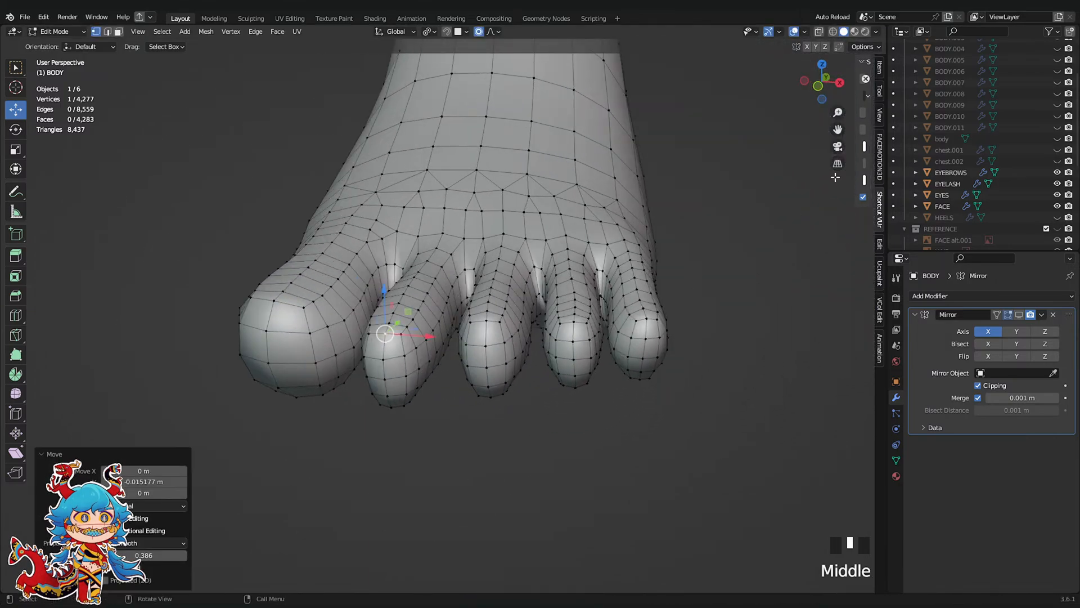
Select the short vertex path on top of the second toe's tip and raise it about 0.005 m along Z
click(819, 90)
scroll(417, 338, up, 2)
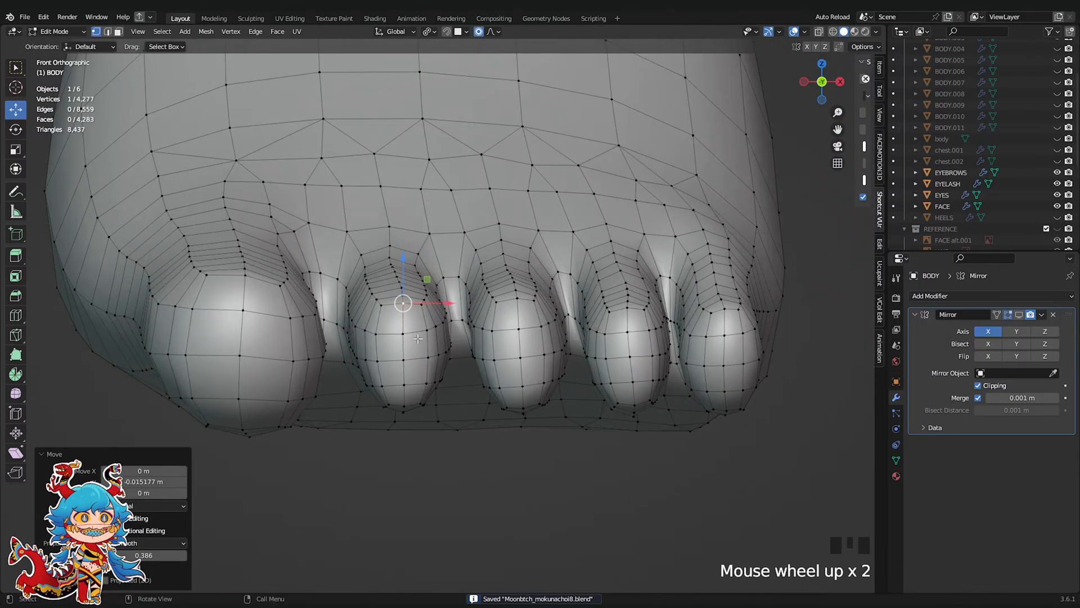
ctrl+shift+click(403, 285)
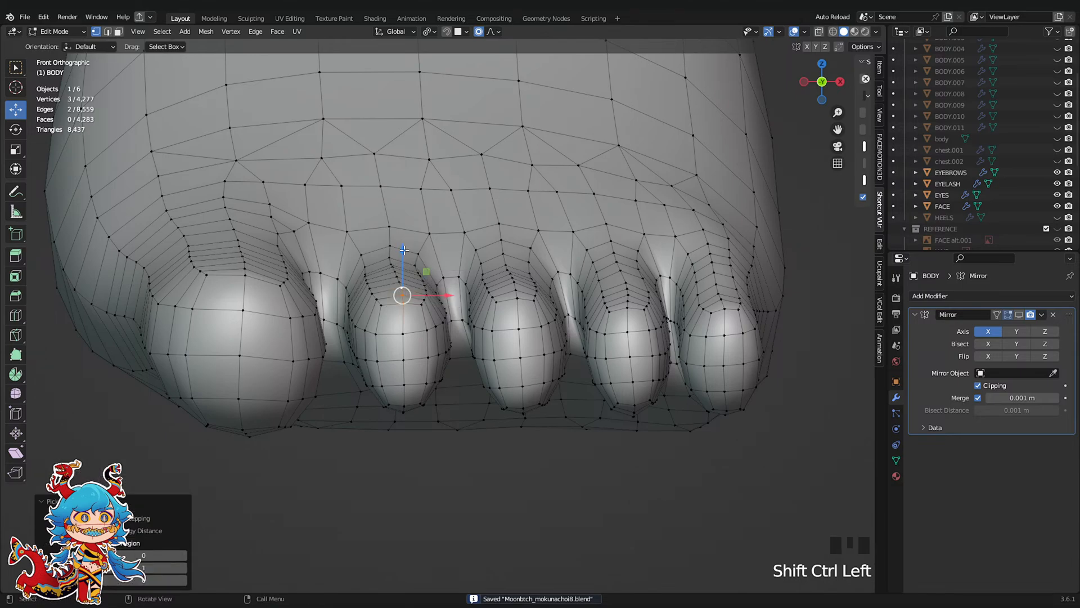
drag(404, 249, 404, 247)
scroll(441, 323, down, 2)
scroll(441, 322, up, 2)
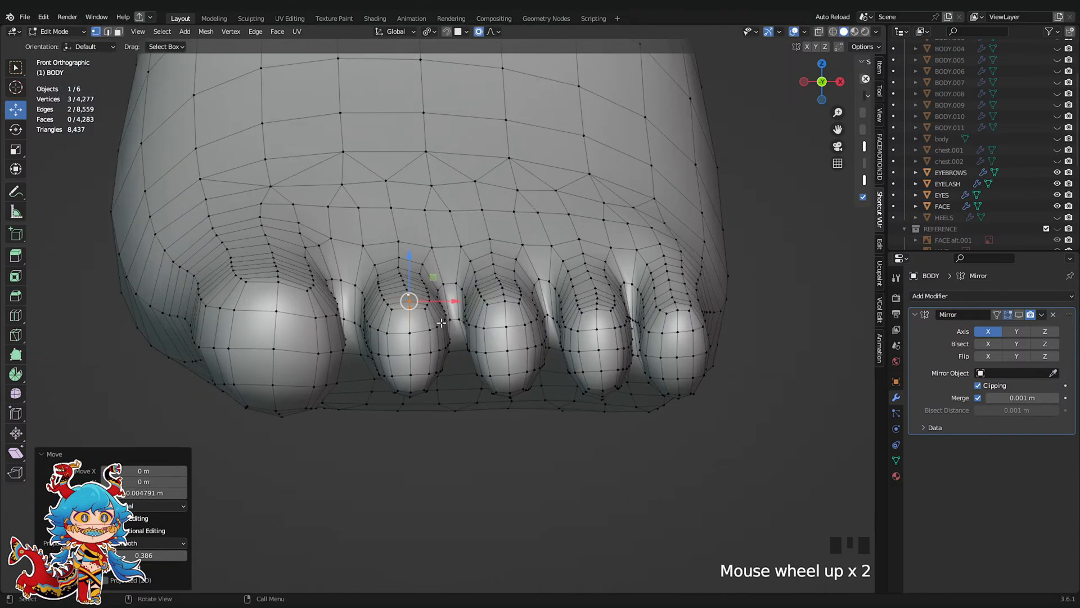
Lower the upper tip vertices of the middle, fourth and little toes slightly along Z with proportional editing and save the file
click(293, 407)
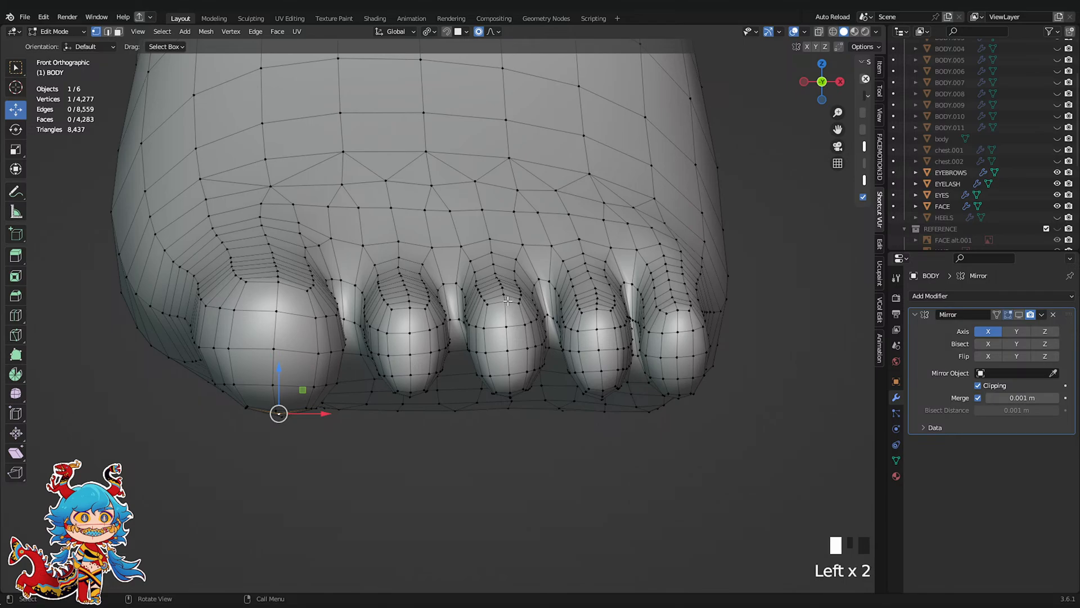
drag(508, 260, 508, 266)
scroll(509, 266, up, 7)
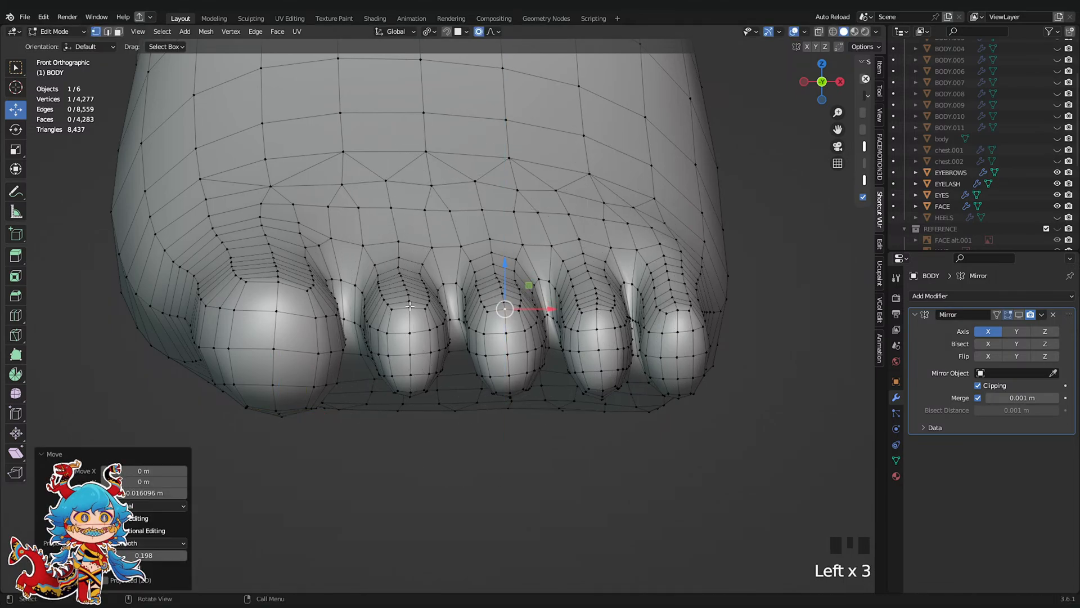
click(410, 306)
click(594, 310)
drag(601, 294, 601, 299)
click(678, 309)
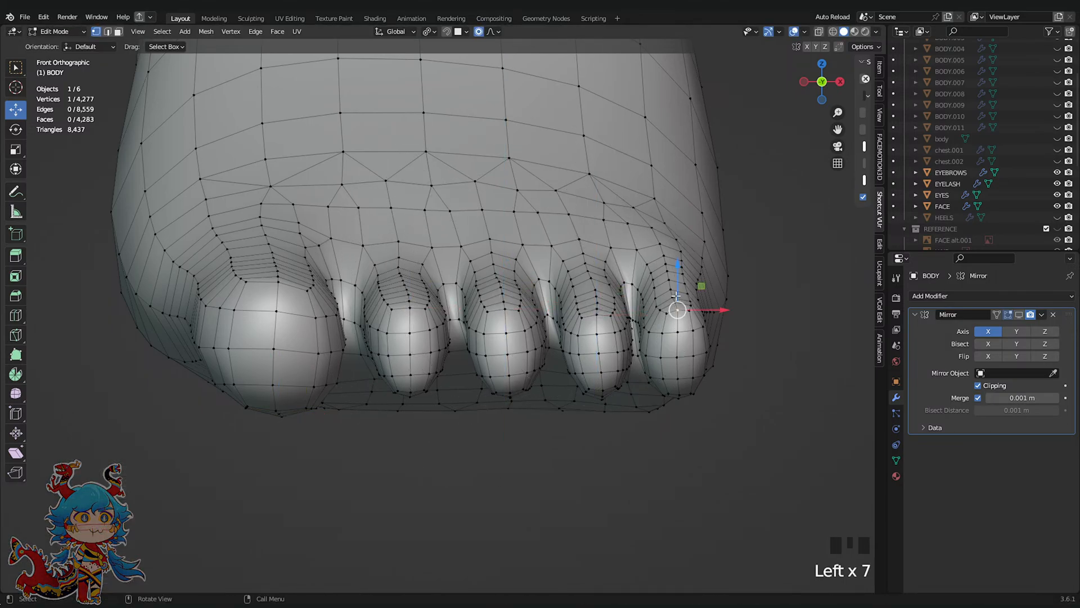
drag(678, 290, 679, 299)
scroll(697, 306, down, 2)
middle_drag(696, 306, 814, 114)
key(ctrl+s)
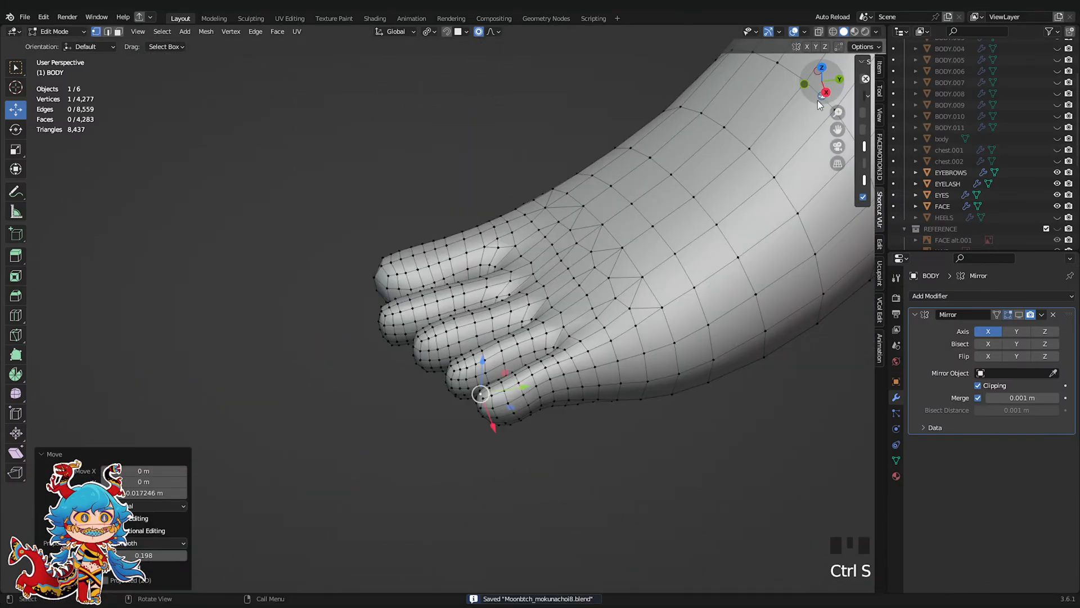
Examine the toe lengths and the gaps between the toes from below
click(818, 101)
scroll(486, 264, up, 2)
click(486, 263)
click(487, 263)
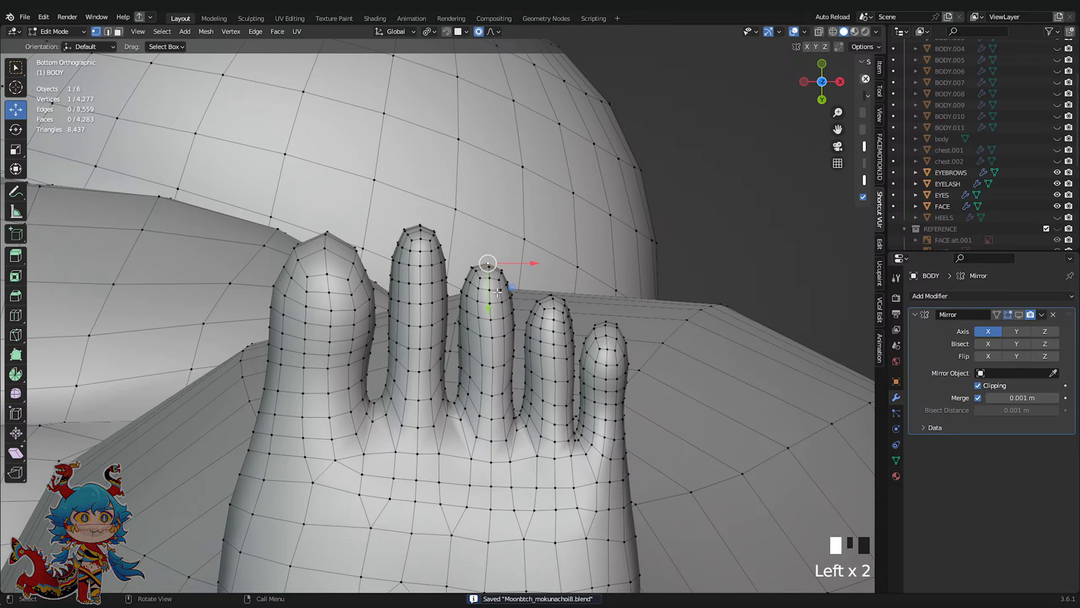
scroll(484, 450, down, 3)
key(Tab)
shift+middle_drag(458, 451, 429, 441)
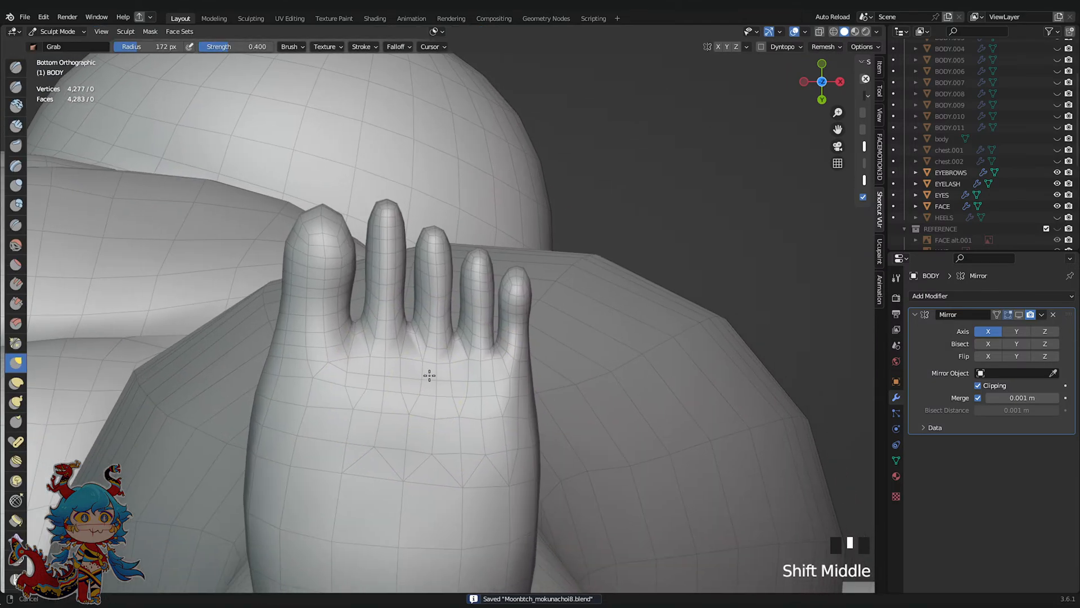
scroll(406, 378, up, 2)
scroll(417, 296, up, 3)
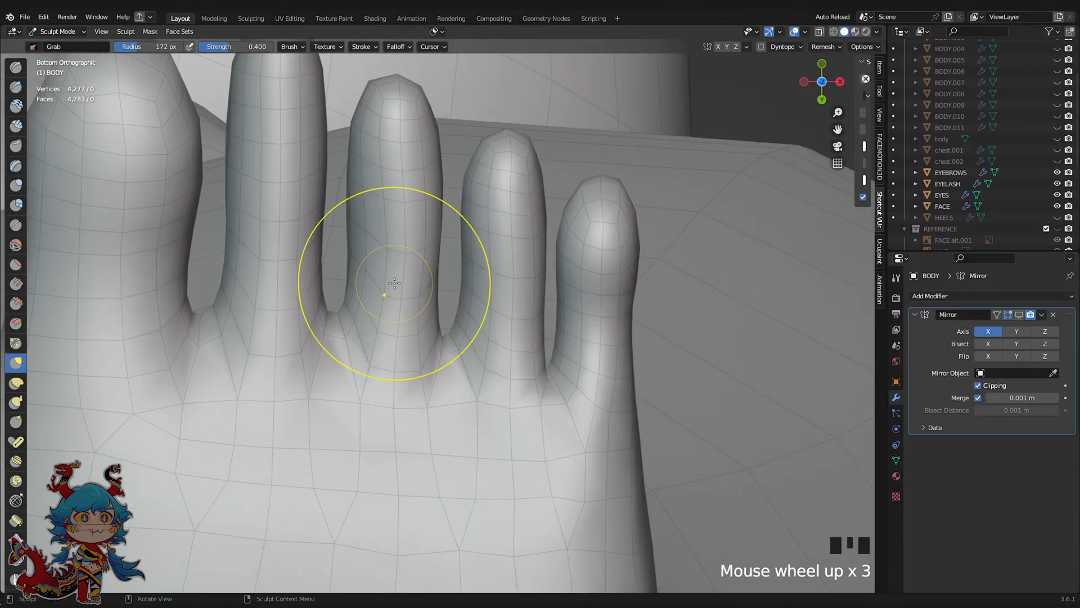
scroll(389, 244, down, 3)
scroll(507, 275, up, 2)
Adjust the middle of the fourth toe with the Grab brush and save the file
click(498, 251)
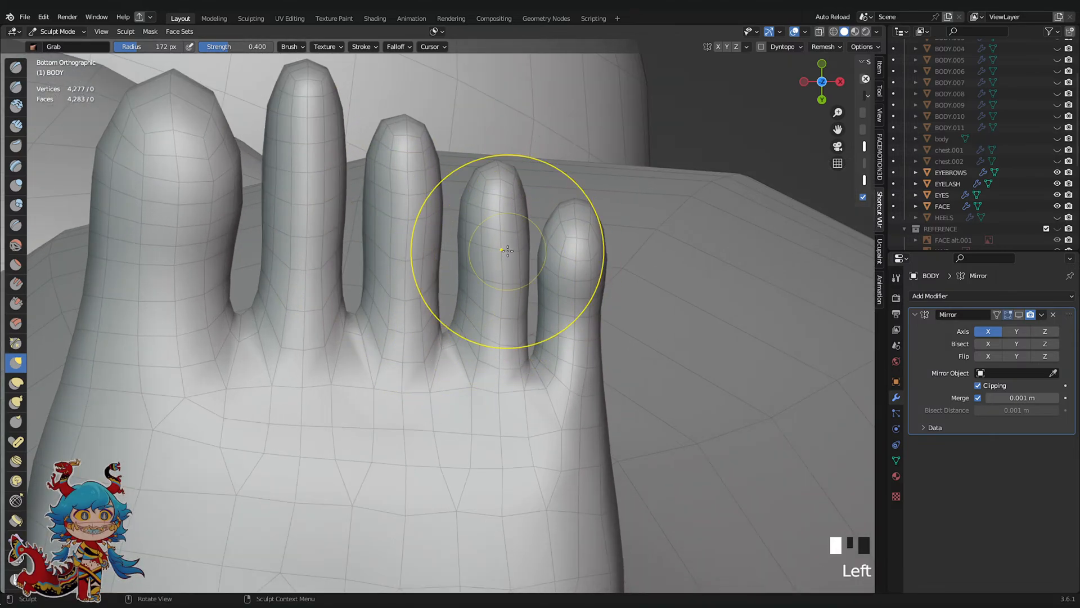
shift+scroll(505, 252, down, 2)
shift+middle_drag(508, 252, 484, 239)
key(ctrl+s)
Try thickening the middle and second toes with the Inflate/Deflate brush at strength 0.456
click(16, 186)
scroll(439, 212, down, 3)
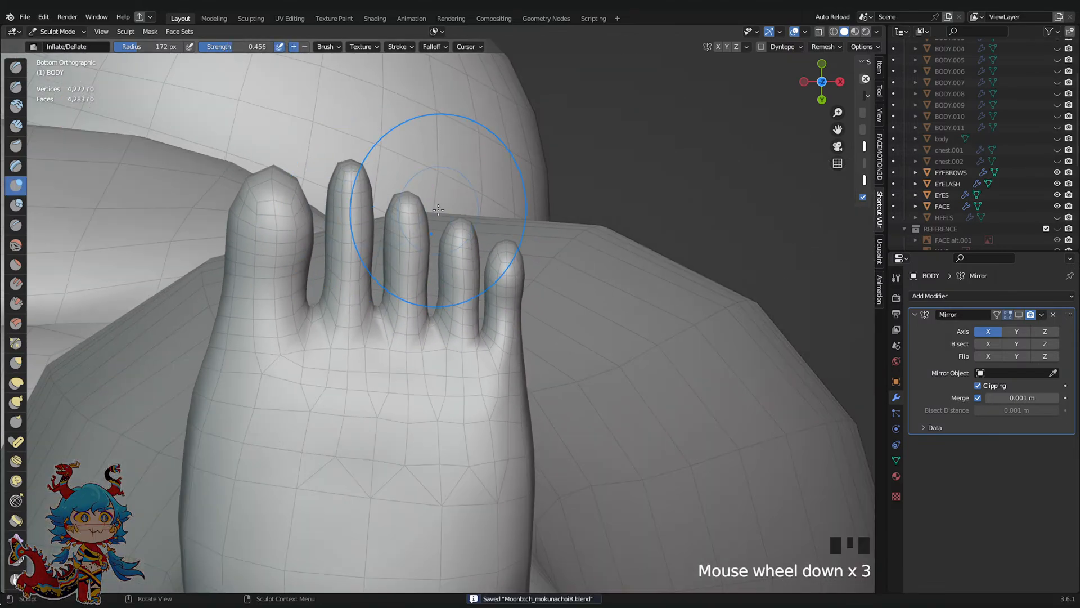
click(411, 241)
click(414, 242)
click(369, 241)
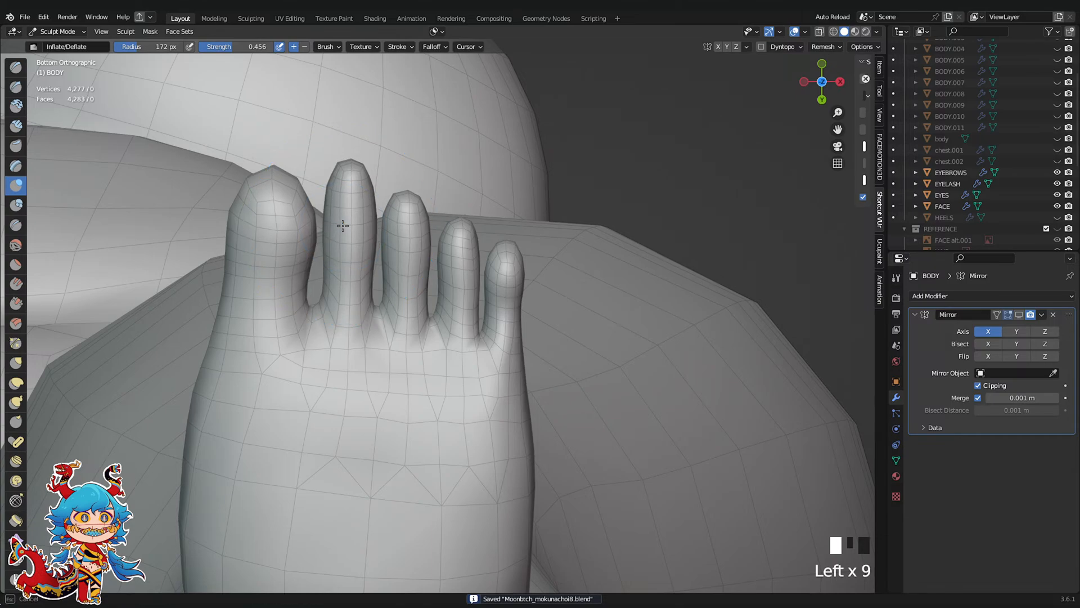
scroll(510, 272, down, 3)
key(ctrl+z)
key(ctrl+z)
key(ctrl+z)
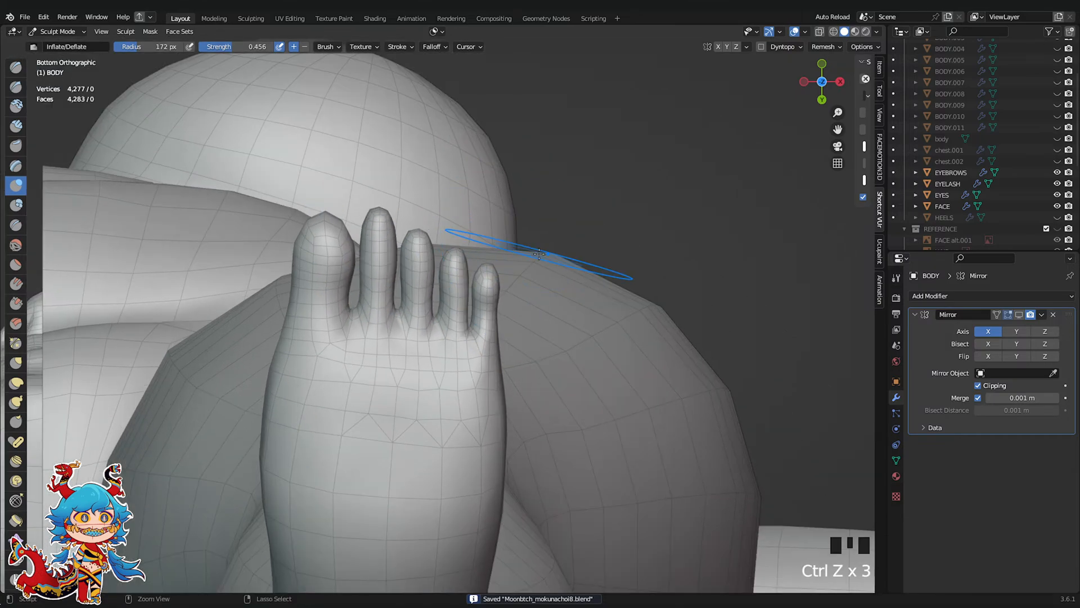
Nudge the middle toe's tip vertex with proportional editing in the bottom view, return to Sculpt Mode and save the file
middle_drag(495, 259, 490, 405)
scroll(490, 447, up, 2)
mouse_move(490, 447)
middle_down()
mouse_move(523, 292)
mouse_move(529, 323)
middle_up()
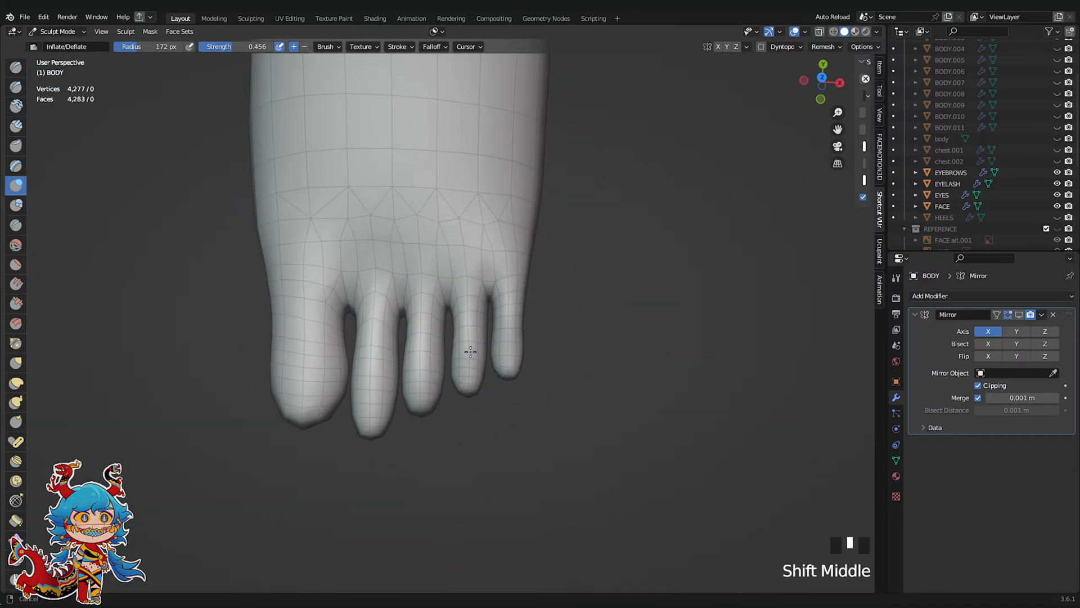
scroll(529, 323, up, 2)
scroll(497, 405, down, 3)
scroll(494, 423, up, 3)
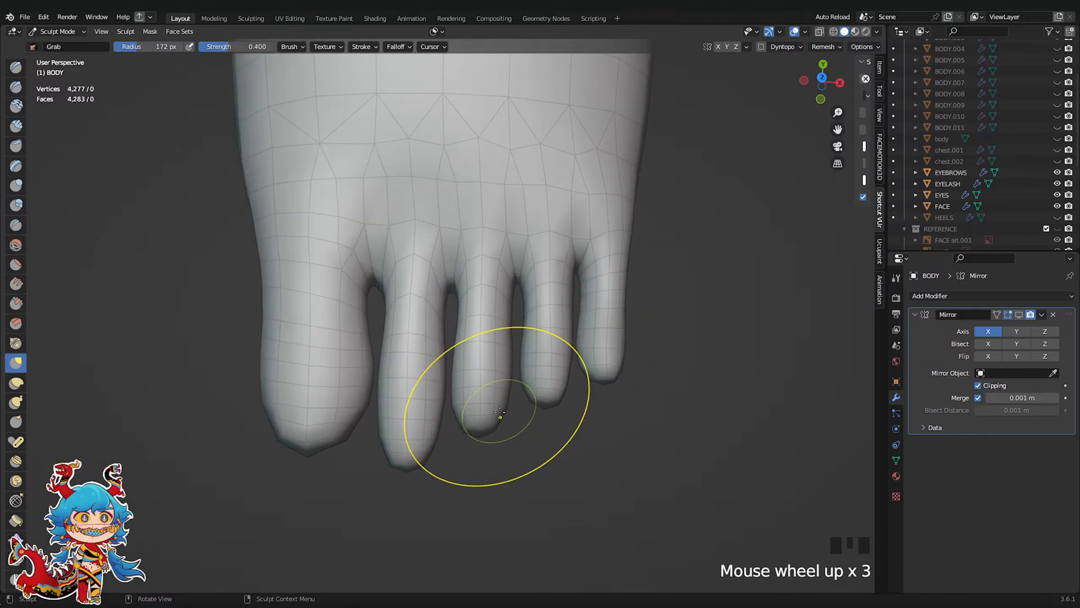
key(Tab)
key(ctrl+s)
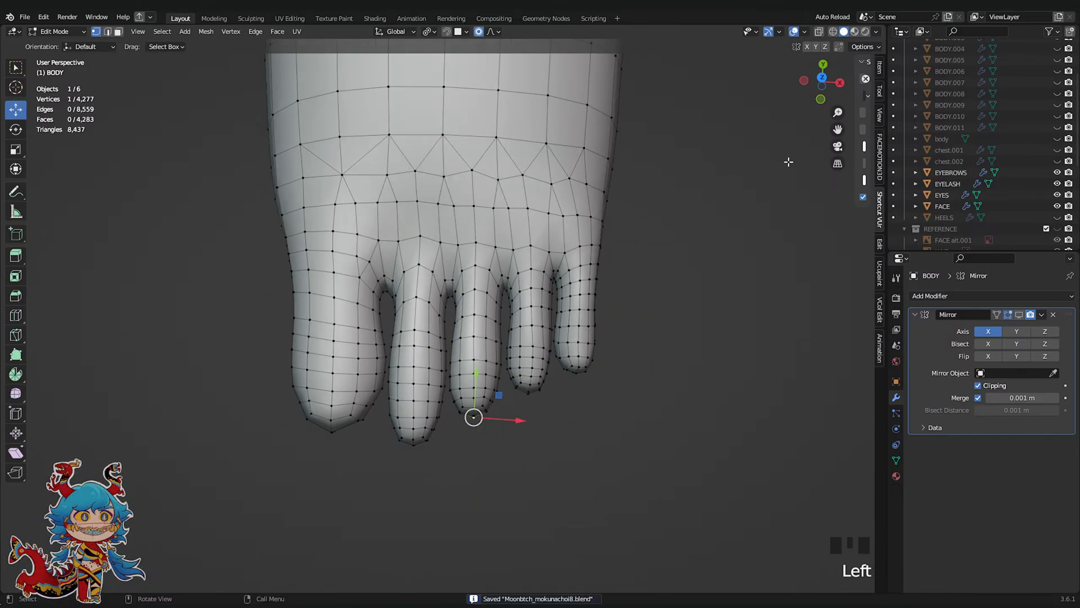
double_click(813, 98)
key(g)
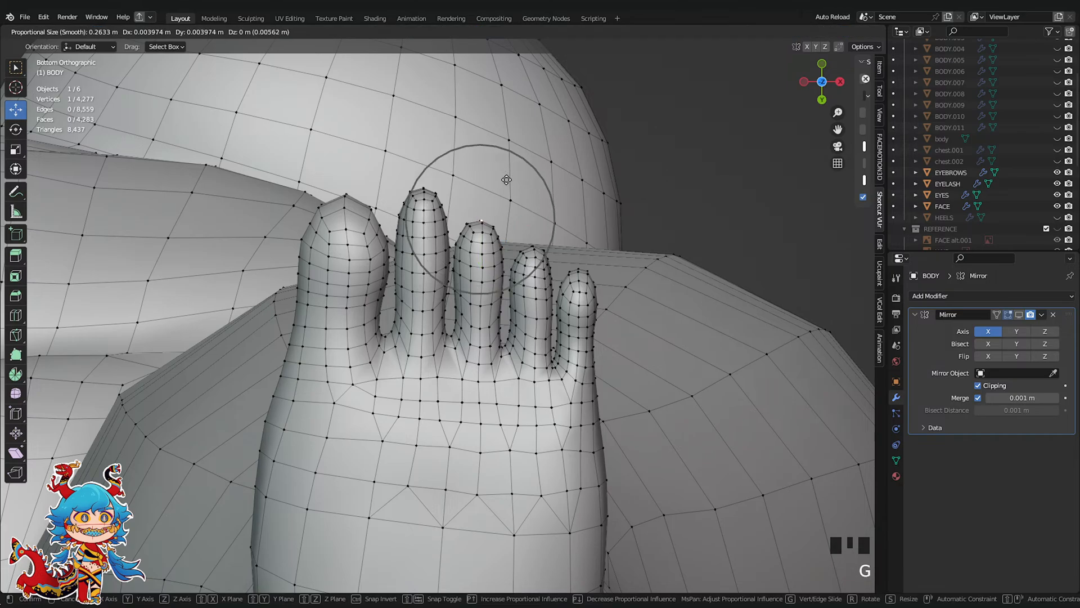
click(509, 177)
scroll(508, 182, down, 4)
key(Tab)
scroll(491, 225, up, 4)
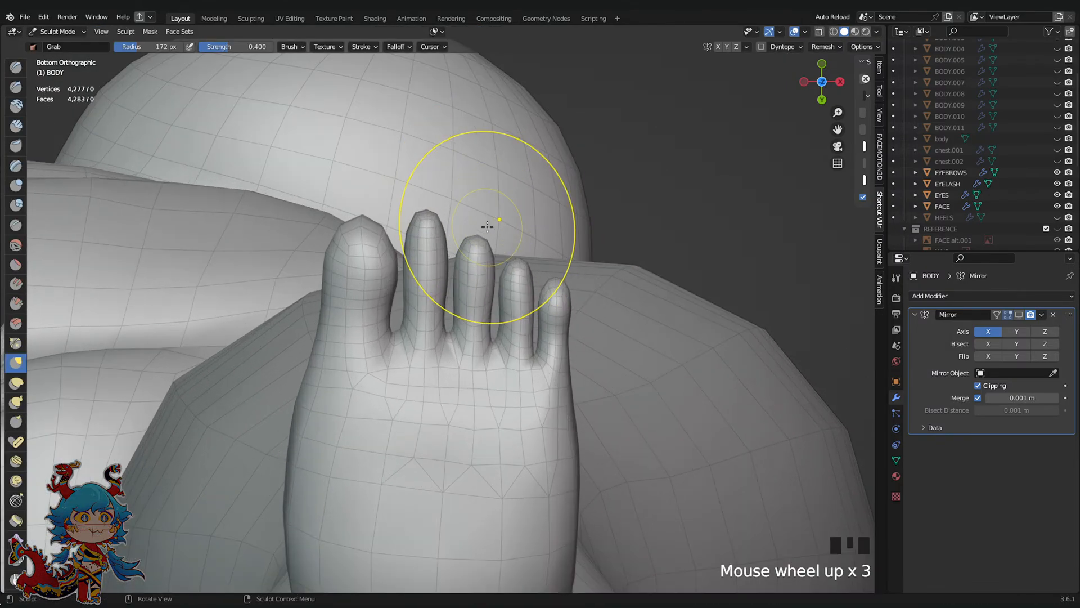
key(ctrl+s)
Select the vertex path running down the front of the big toe and bevel it into two parallel edges
mouse_move(358, 207)
shift+middle_down()
mouse_move(429, 244)
mouse_move(447, 283)
shift+middle_up()
key(Tab)
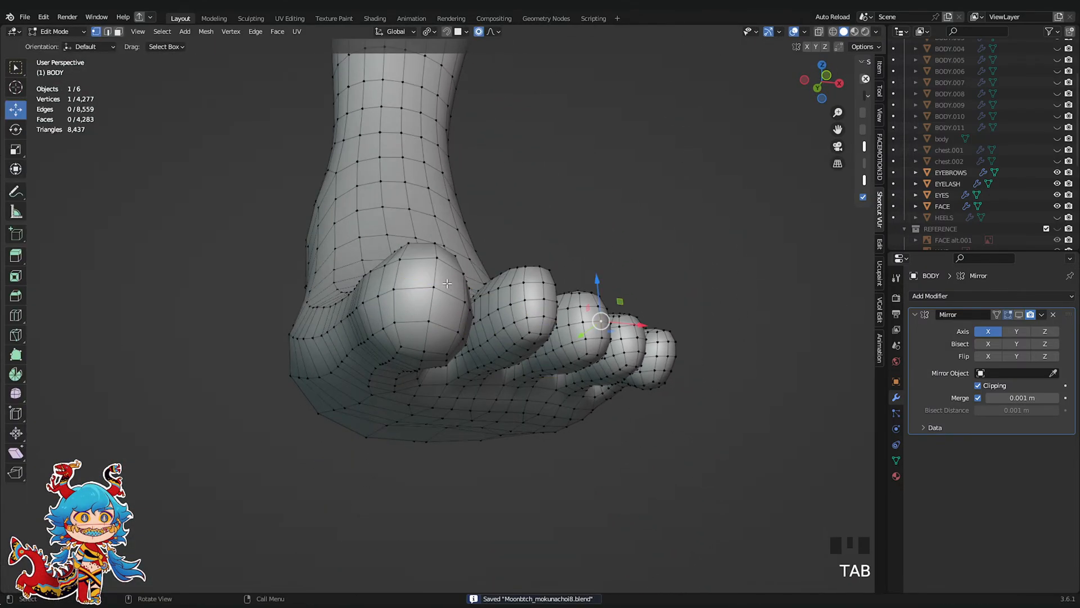
click(437, 249)
click(436, 245)
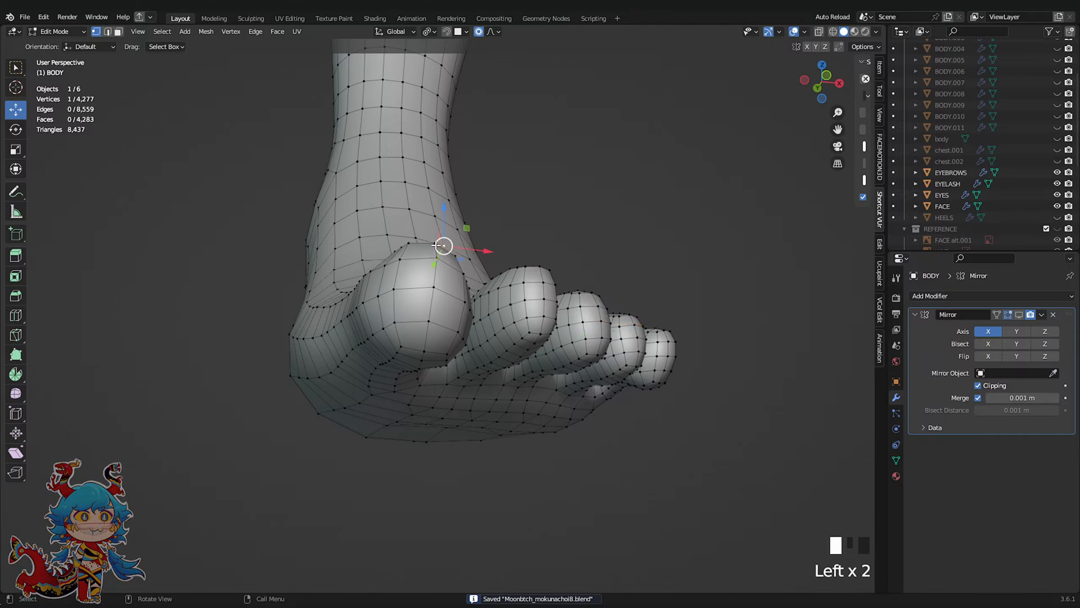
ctrl+click(425, 355)
middle_drag(468, 300, 462, 278)
key(ctrl+b)
click(553, 226)
Merge the two vertices at the bevel's end on the underside of the big toe at the last one
middle_drag(450, 332, 436, 279)
click(420, 315)
right_click(420, 315)
mouse_move(505, 309)
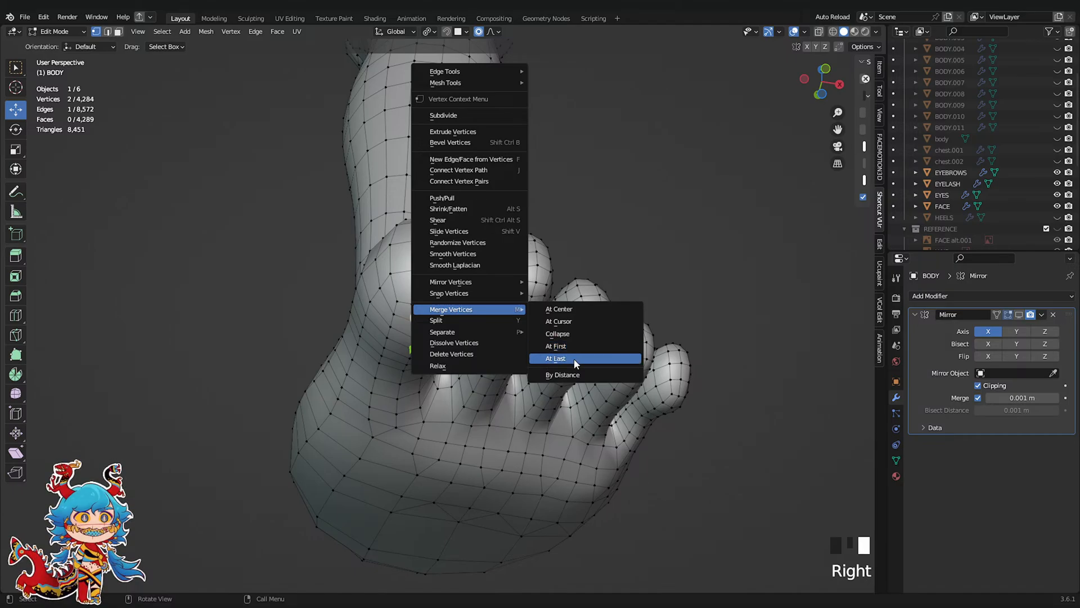
click(573, 359)
Merge the two vertices at the bevel's end on top of the big toe at the last one
middle_drag(573, 359, 443, 415)
scroll(443, 415, up, 4)
click(335, 438)
shift+click(337, 416)
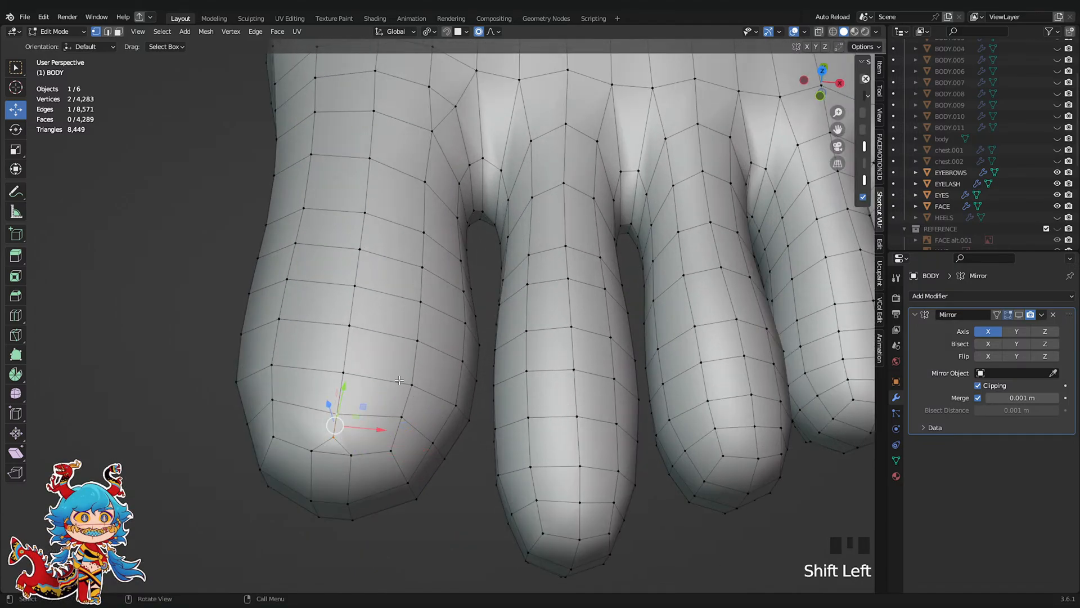
right_click(479, 337)
mouse_move(481, 337)
click(545, 387)
Smooth the big toe's tip and its side facing the second toe in Sculpt Mode
scroll(568, 386, down, 5)
key(Tab)
scroll(433, 374, up, 3)
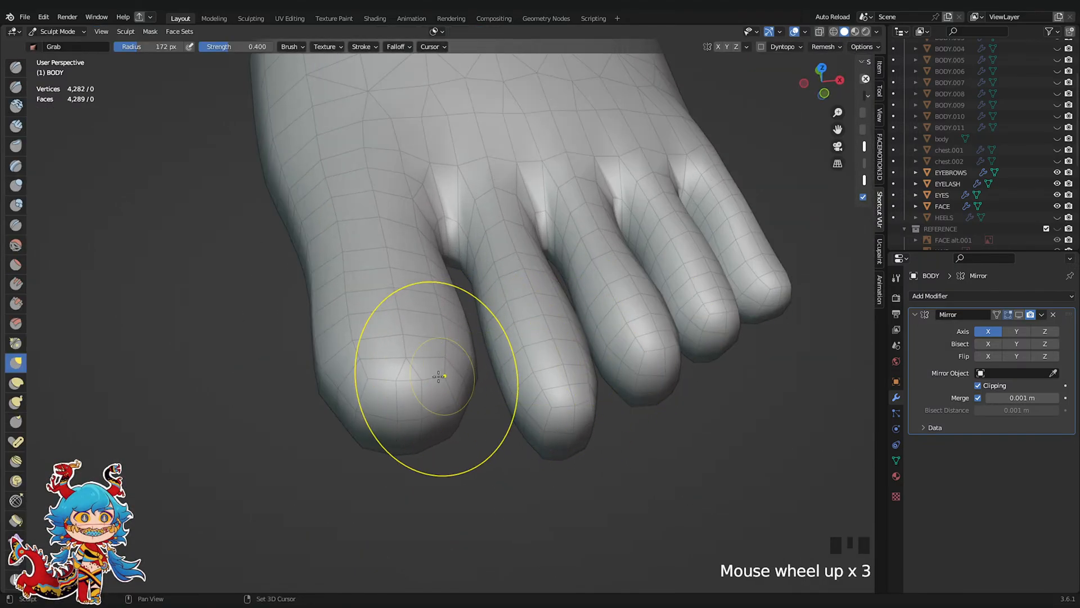
scroll(417, 429, down, 3)
middle_drag(417, 429, 424, 299)
mouse_move(424, 299)
shift+mouse_down()
mouse_move(424, 337)
mouse_move(465, 337)
shift+mouse_up()
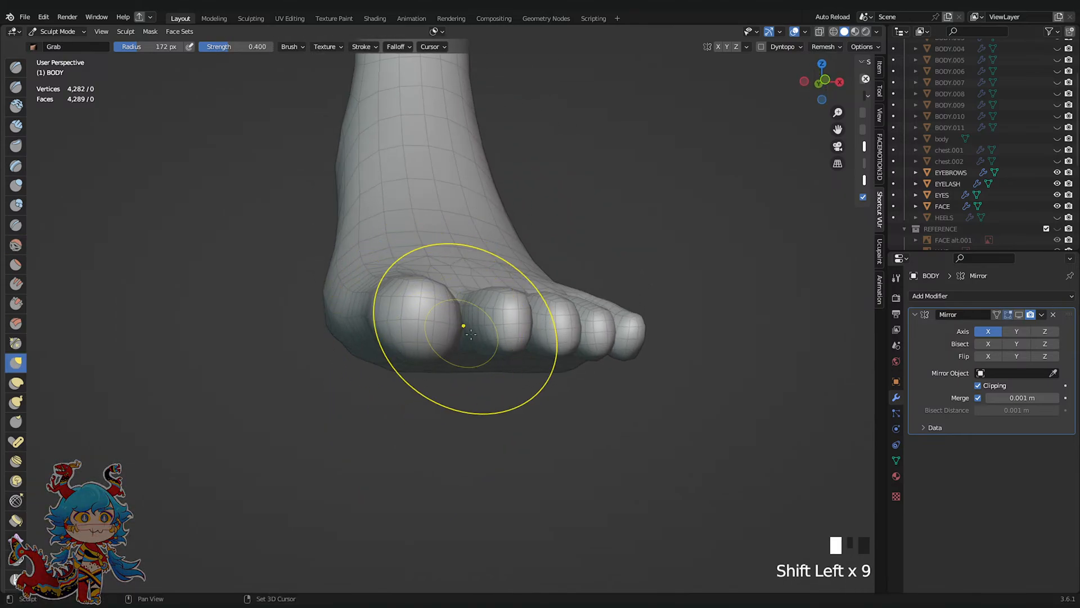
In Edit Mode, select the vertex path down the front of the second toe and bevel it into two parallel edges
key(Tab)
middle_drag(500, 349, 509, 350)
ctrl+shift+click(507, 353)
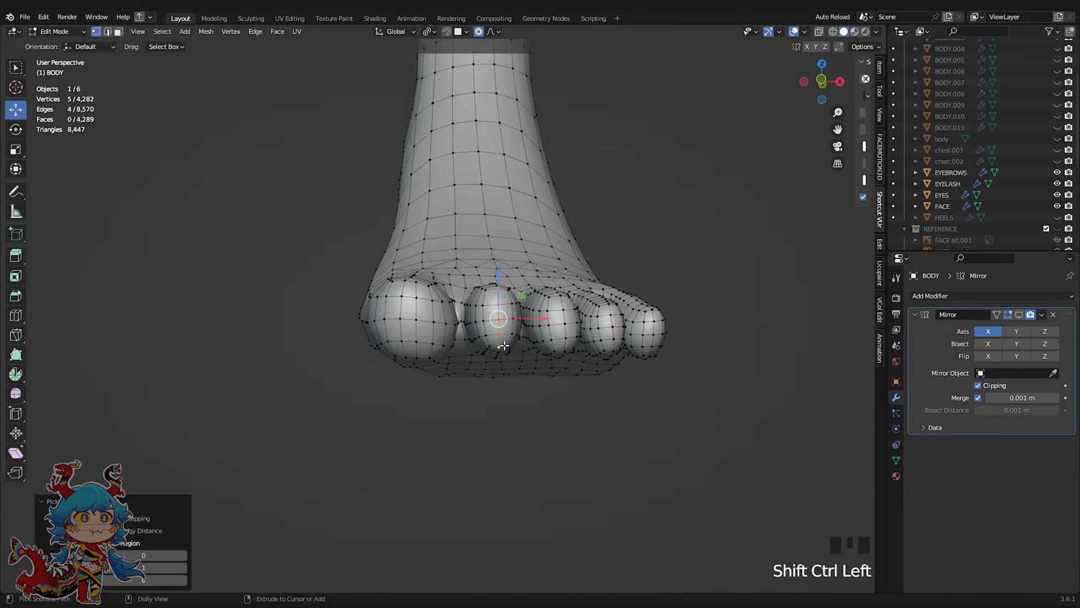
scroll(563, 282, up, 2)
key(ctrl+b)
click(633, 236)
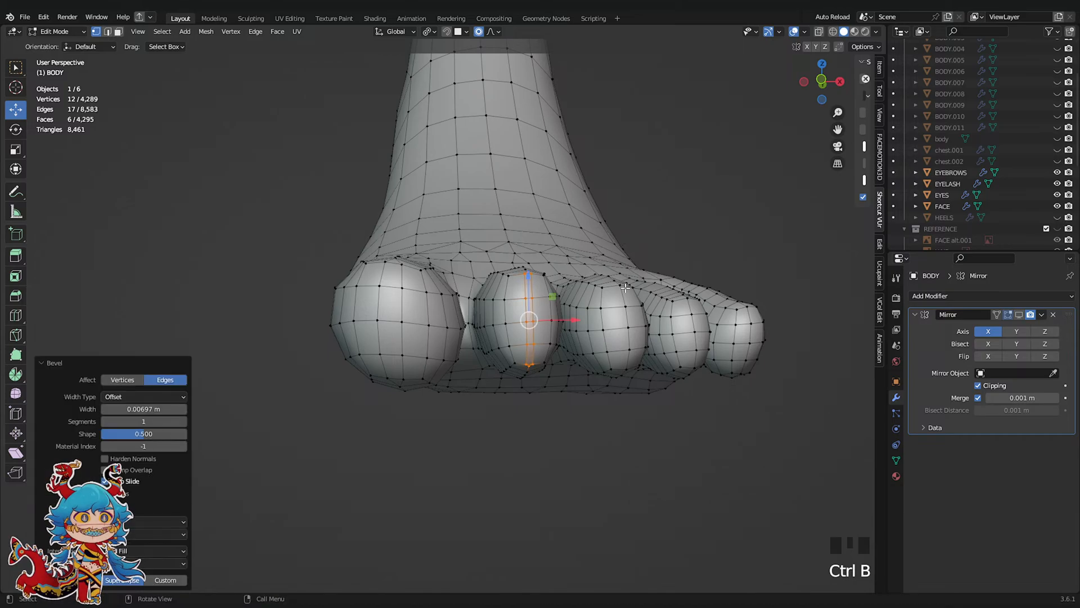
Bevel the vertex path down the front of the third toe into two parallel edges and save the file
click(624, 289)
ctrl+shift+click(629, 359)
scroll(633, 297, up, 1)
key(ctrl+b)
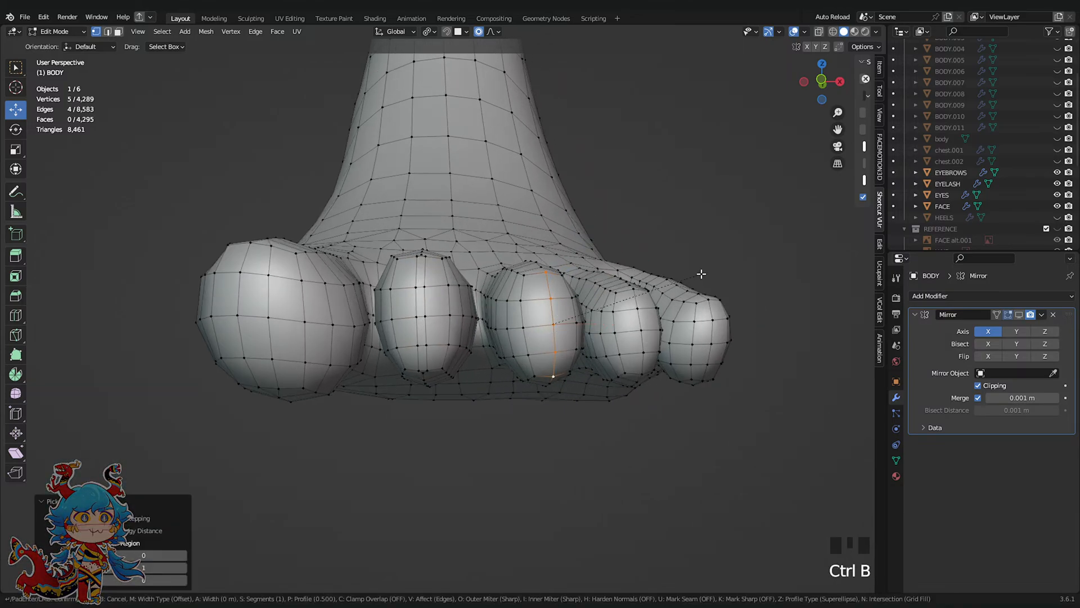
click(706, 264)
shift+middle_drag(699, 277, 645, 283)
key(ctrl+s)
Bevel the vertex path down the front of the fourth toe into two parallel edges
click(588, 291)
ctrl+shift+click(595, 374)
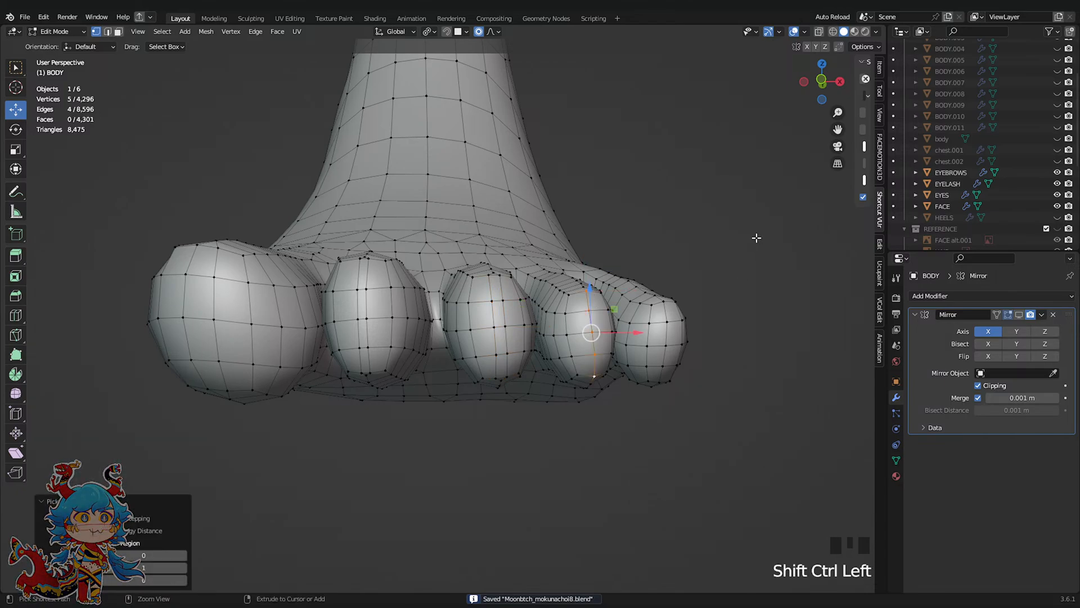
key(ctrl+b)
click(758, 236)
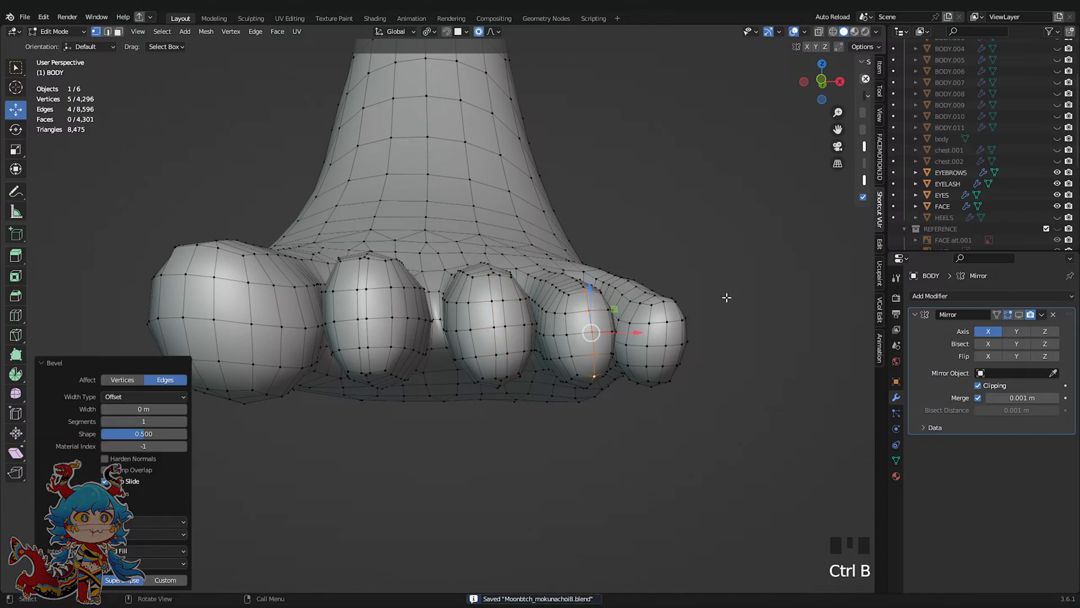
key(ctrl+z)
key(ctrl+b)
click(738, 262)
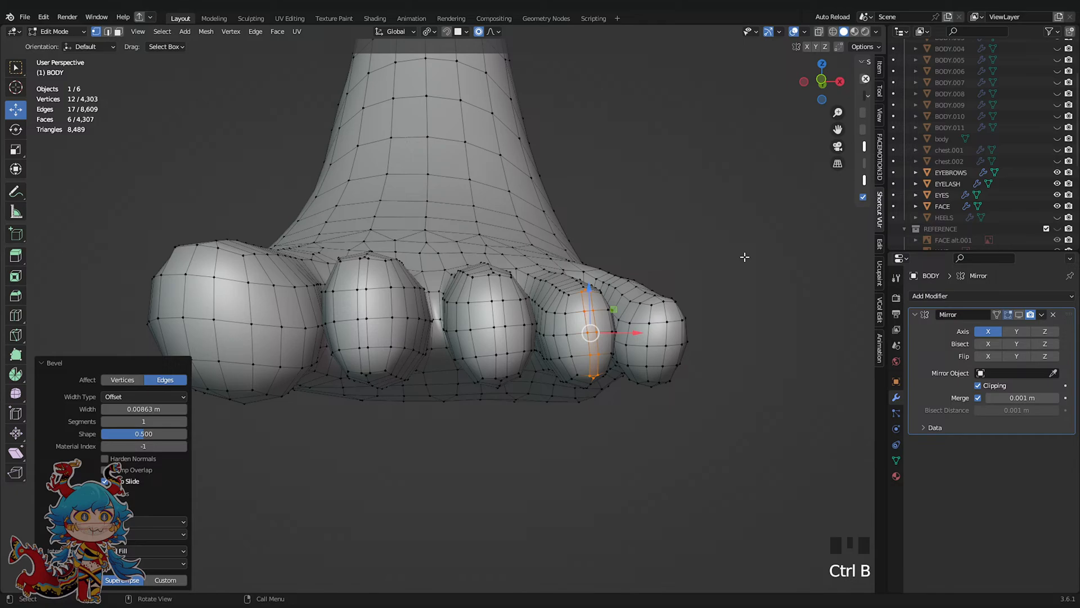
Merge the two vertices at the bevel's end on top of the fourth toe at the last one
click(668, 302)
middle_drag(664, 303, 704, 356)
scroll(527, 376, up, 2)
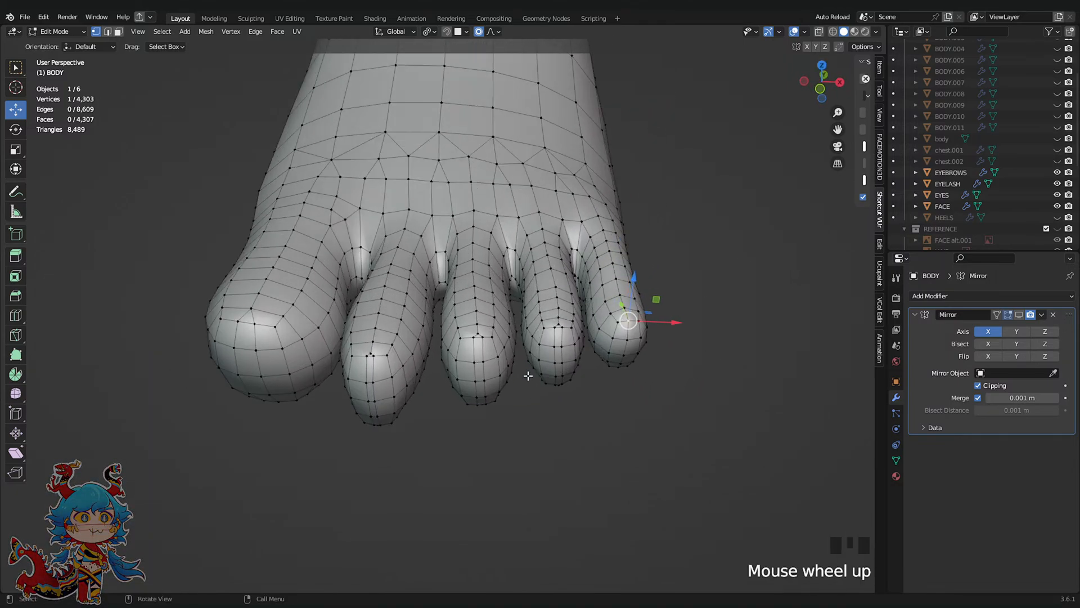
scroll(585, 327, up, 1)
right_click(607, 316)
mouse_move(608, 315)
click(663, 365)
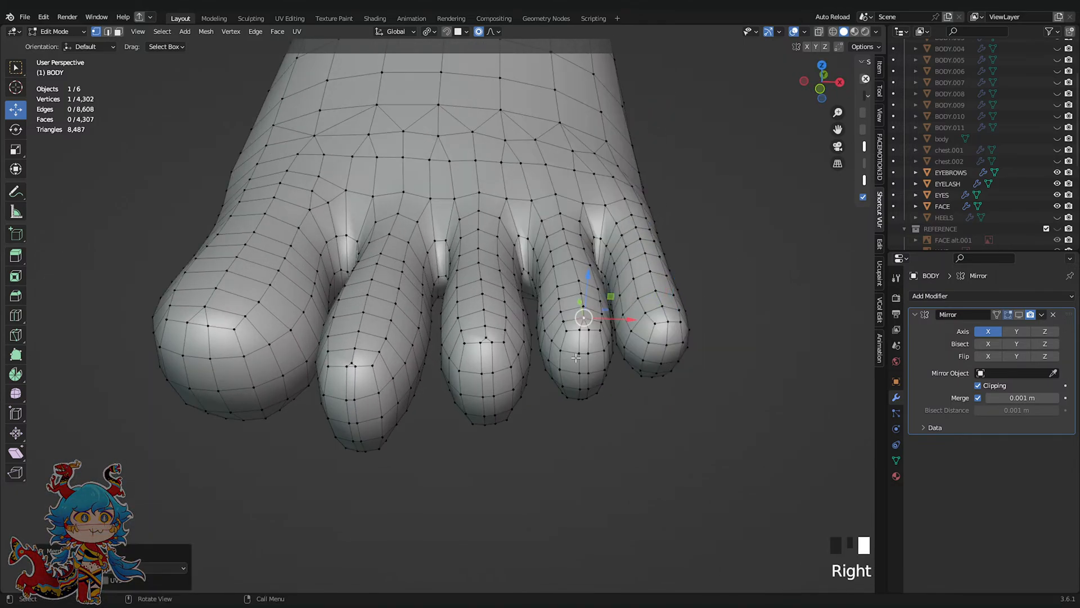
Merge the two vertices at the bevel's end on top of the third toe at the last one
click(486, 337)
shift+click(486, 325)
right_click(571, 303)
mouse_move(571, 303)
click(627, 349)
Merge the two vertices at the bevel's end on top of the second toe at the last one and save the file
click(355, 361)
shift+click(354, 348)
right_click(568, 293)
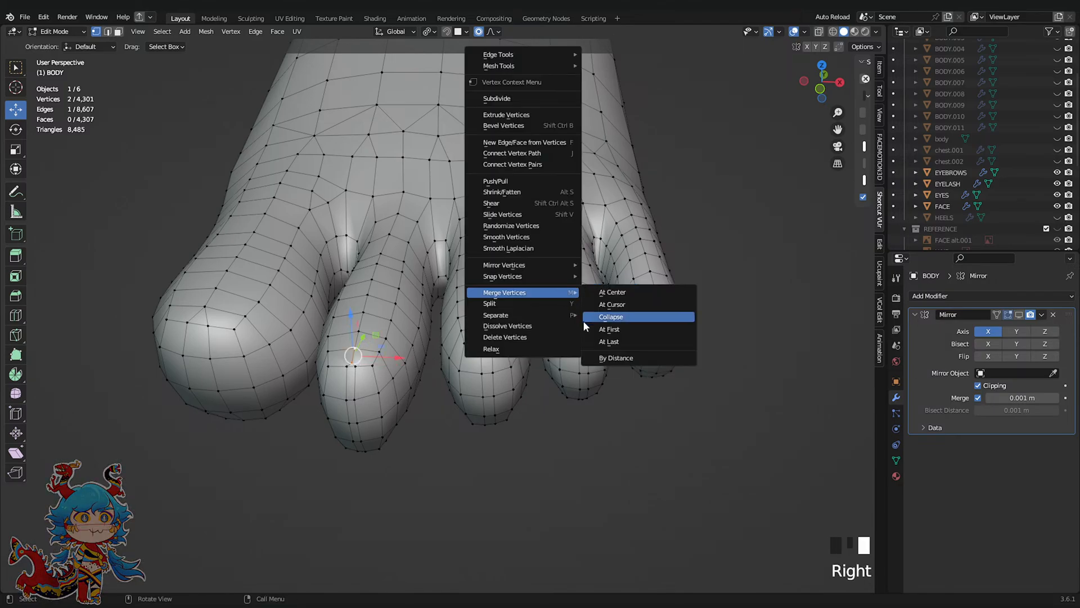
click(625, 342)
key(ctrl+s)
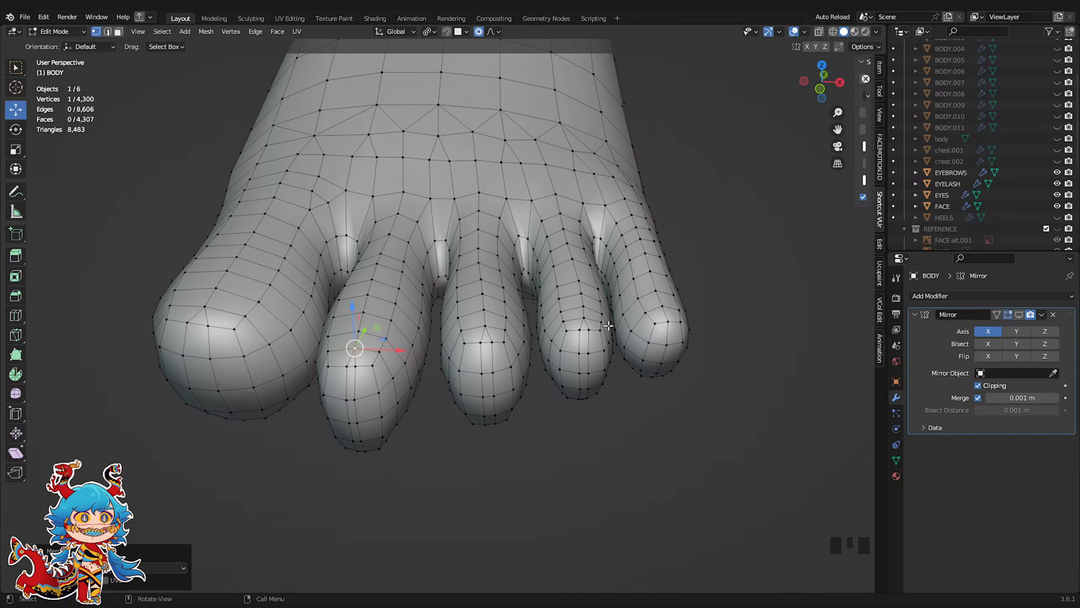
Merge the two vertices at the bevel's end on the underside of the second toe at the last one
middle_drag(548, 437, 396, 201)
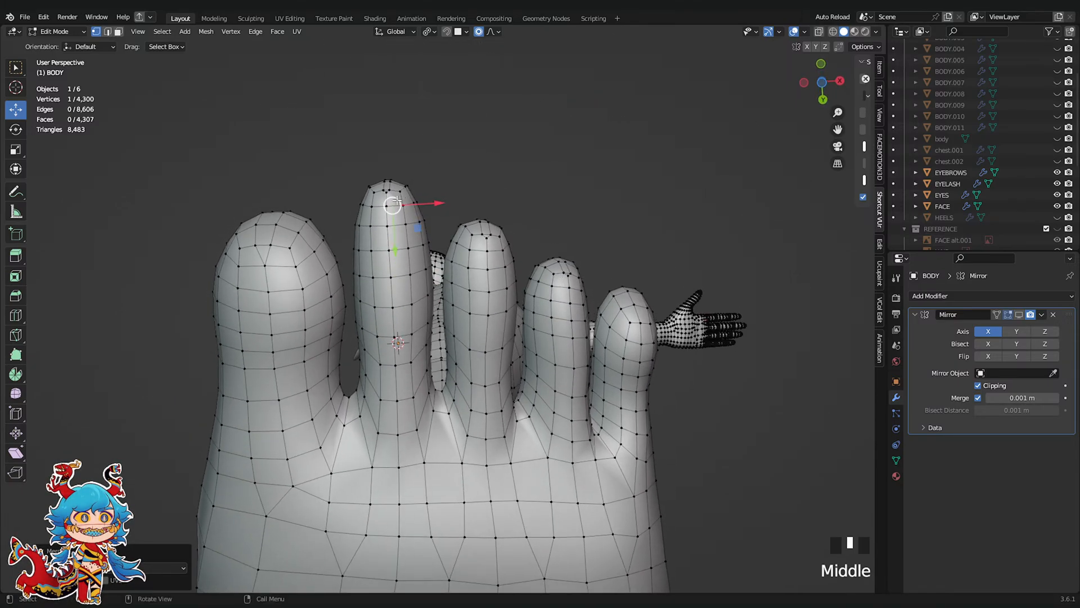
click(396, 201)
scroll(435, 273, up, 3)
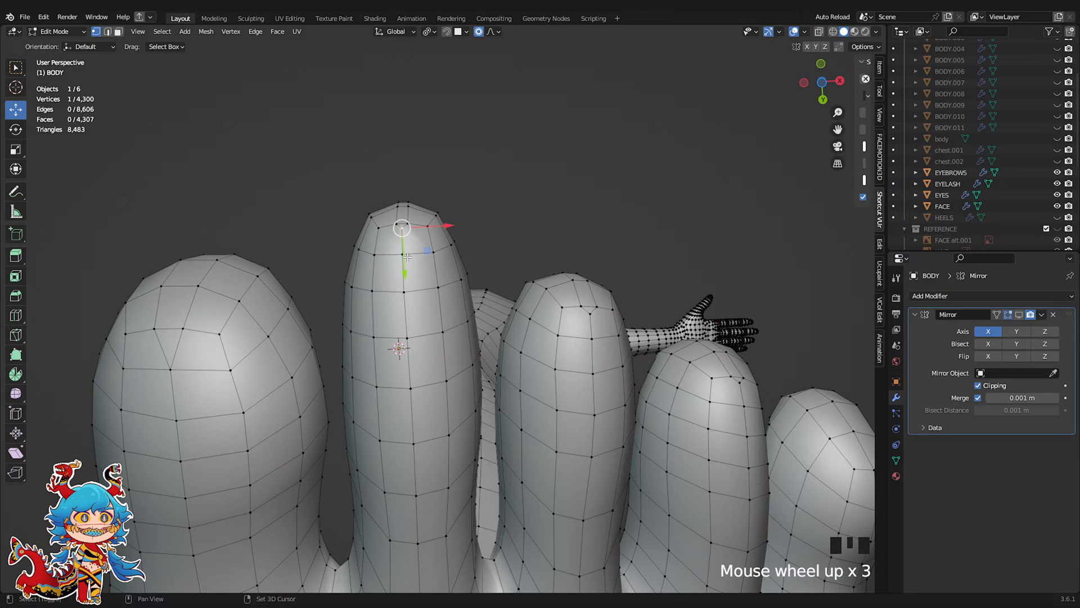
right_click(543, 230)
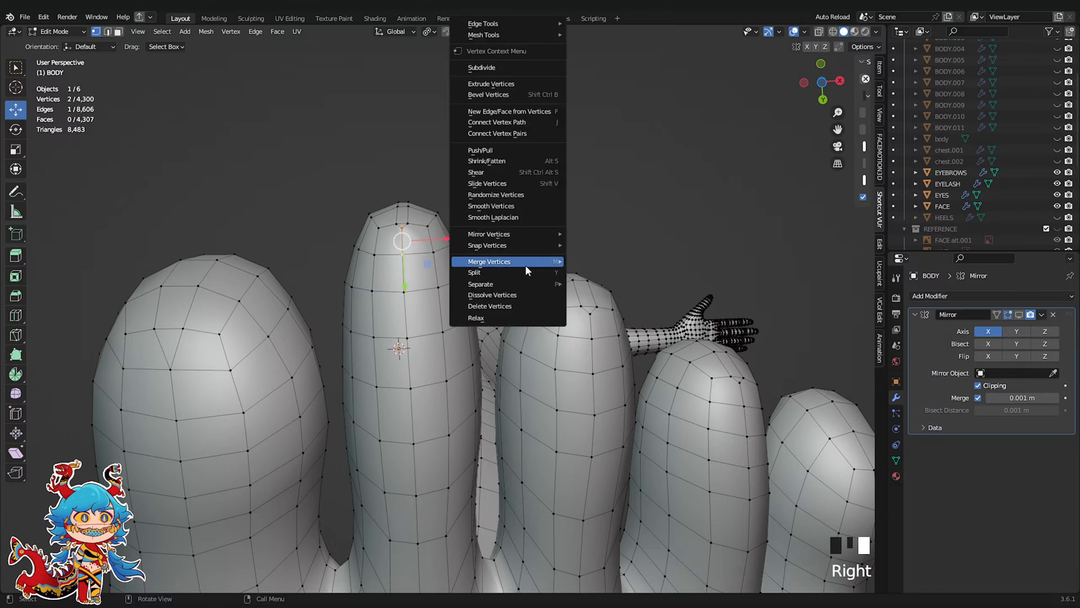
mouse_move(525, 270)
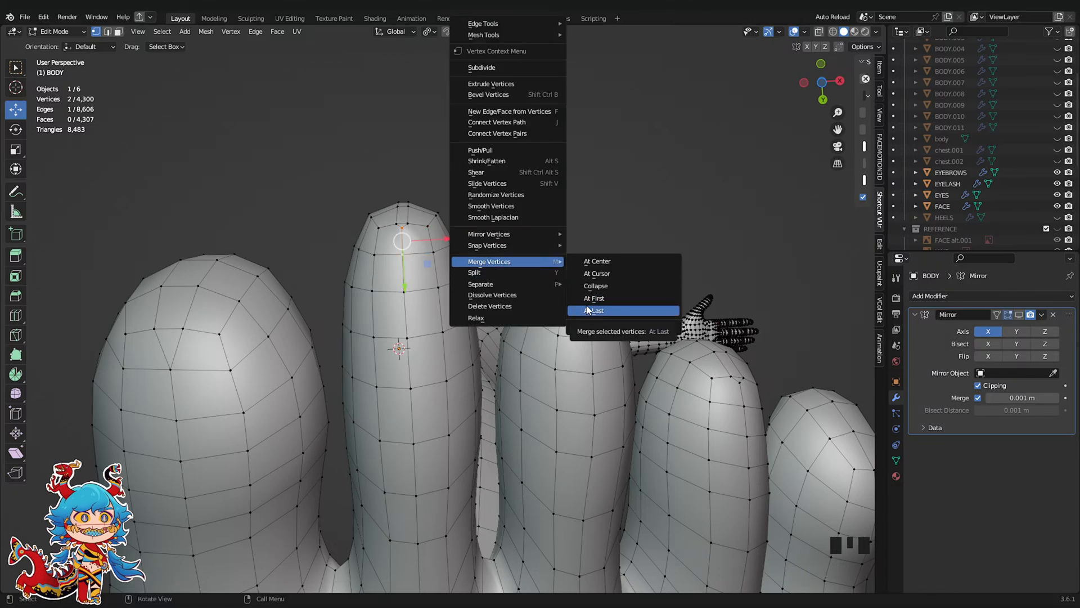
click(669, 314)
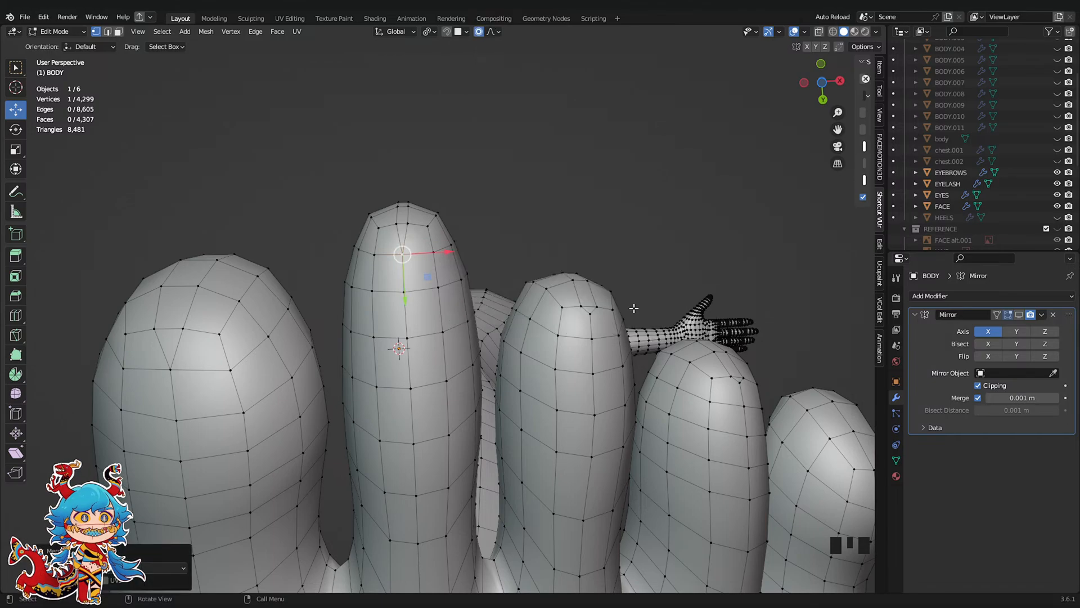
Merge the two vertices at the bevel's end on the underside of the third toe at the last one
shift+click(595, 317)
shift+middle_drag(595, 316, 542, 234)
right_click(556, 262)
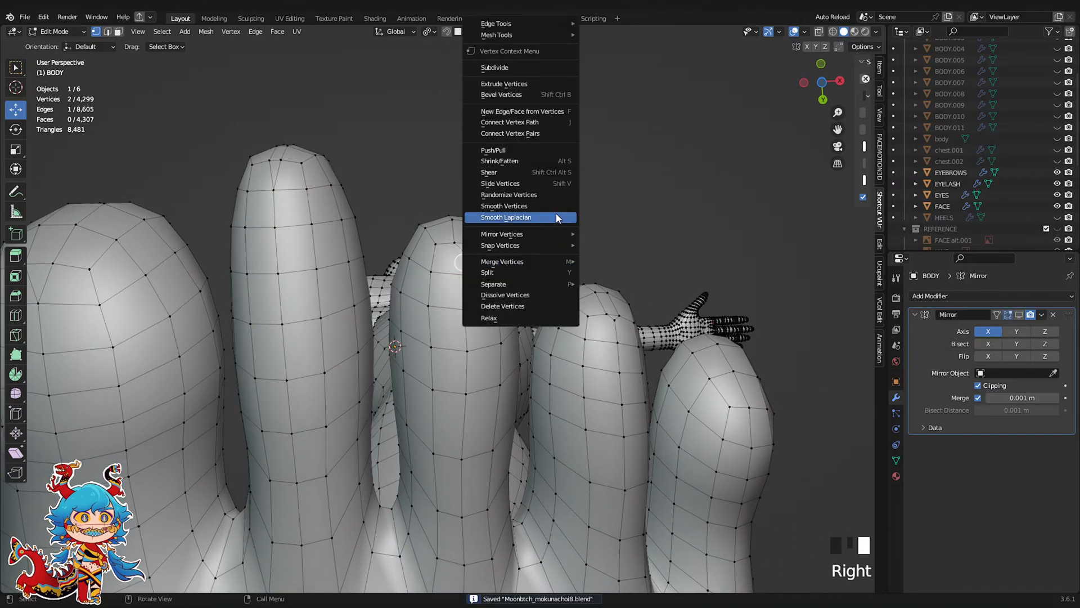
mouse_move(552, 265)
click(619, 313)
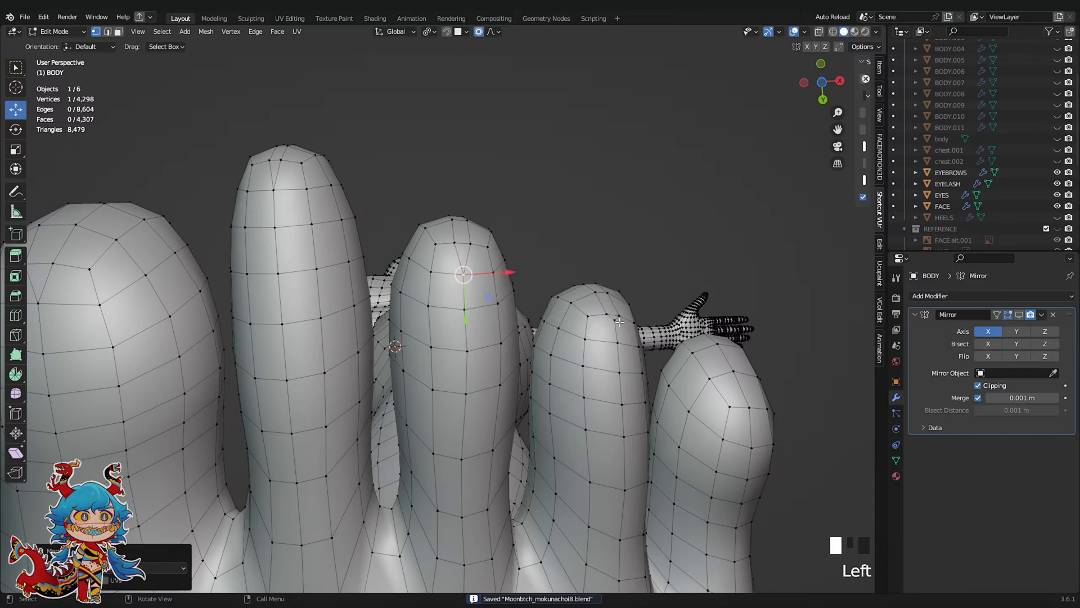
Merge the two vertices at the bevel's end on the underside of the fourth toe at the last one
shift+click(613, 315)
right_click(662, 269)
click(711, 317)
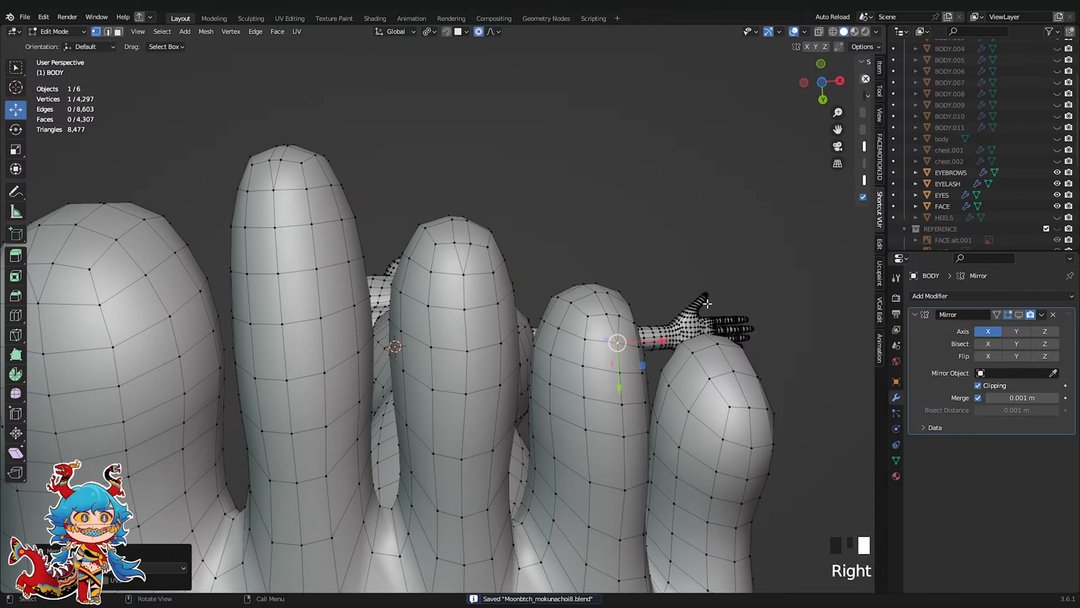
Smooth the tips of the fourth, third and second toes in Sculpt Mode and save the file
scroll(675, 307, down, 3)
key(Tab)
middle_drag(571, 326, 573, 366)
scroll(571, 328, up, 2)
shift+drag(571, 328, 567, 349)
shift+drag(567, 346, 564, 319)
middle_drag(566, 315, 575, 378)
mouse_move(455, 327)
shift+mouse_down()
mouse_move(459, 308)
mouse_move(450, 322)
shift+mouse_up()
scroll(432, 322, down, 2)
shift+drag(360, 315, 354, 306)
shift+drag(354, 306, 354, 320)
shift+drag(353, 321, 356, 337)
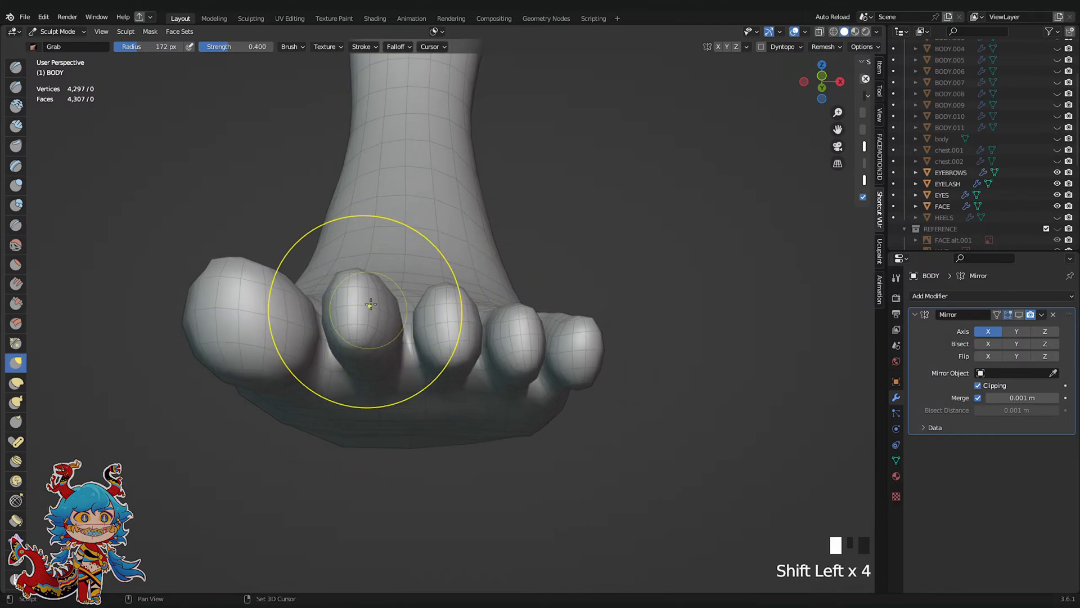
key(g)
middle_drag(357, 337, 363, 407)
scroll(471, 372, down, 3)
key(ctrl+s)
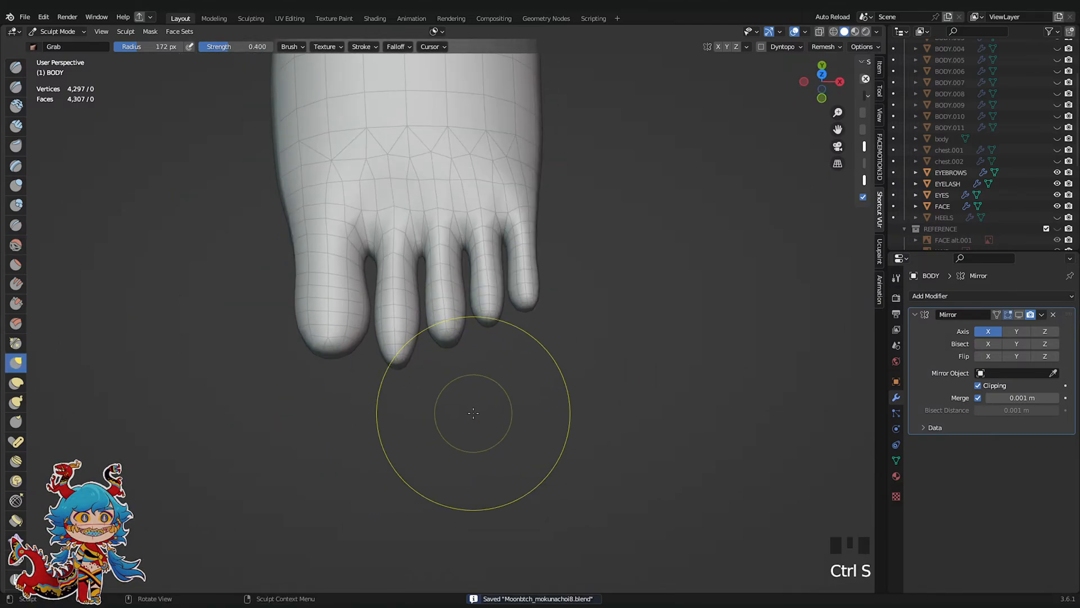
Examine the toes' topology and the shape of their bases from above
key(shift+s)
shift+middle_drag(471, 372, 475, 360)
scroll(475, 352, up, 3)
key(Tab)
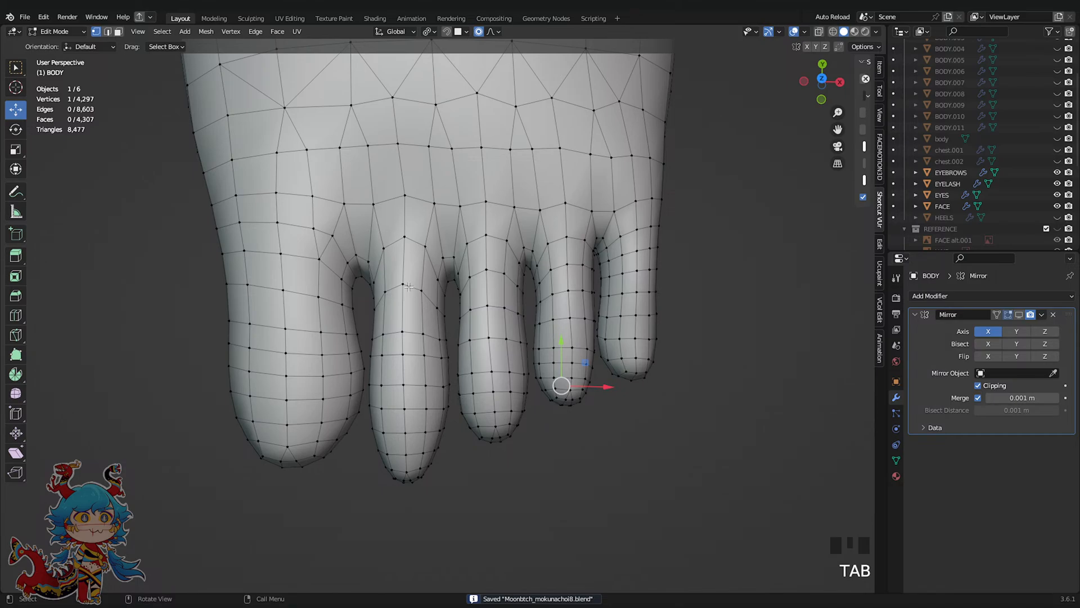
key(Tab)
scroll(415, 241, down, 2)
middle_drag(414, 241, 411, 292)
scroll(410, 291, up, 3)
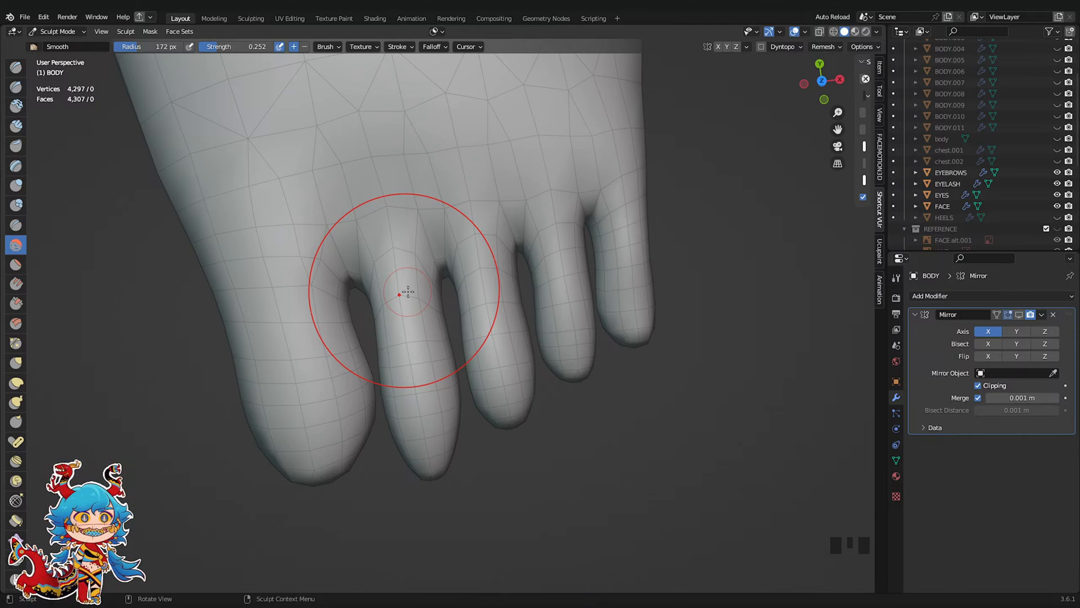
Plump up the tips of the smaller toes with the Inflate/Deflate brush
scroll(408, 291, down, 2)
middle_drag(408, 292, 483, 208)
scroll(429, 364, up, 1)
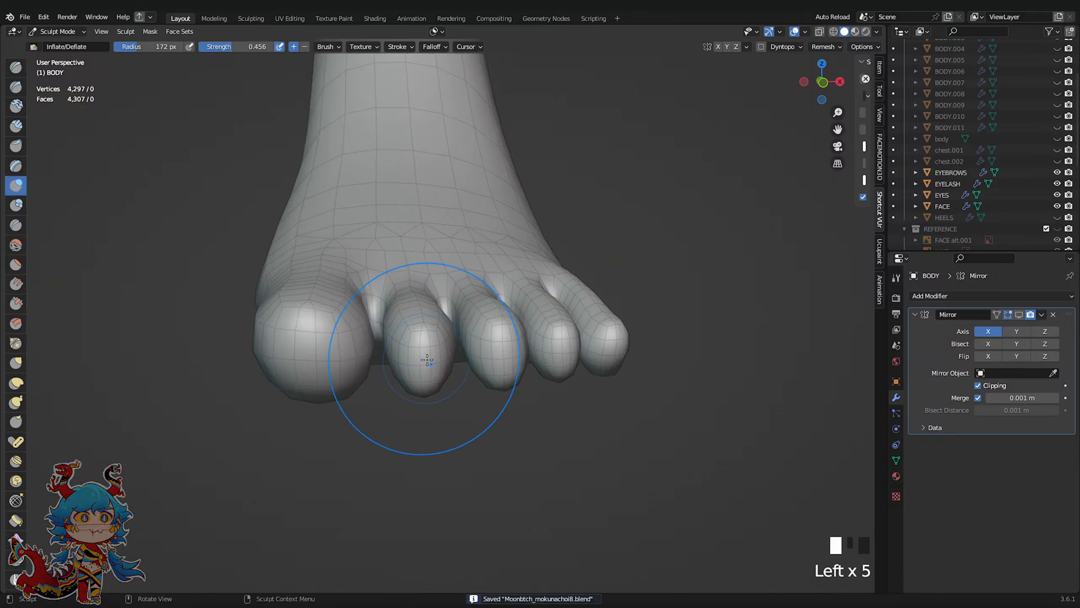
click(427, 360)
click(427, 360)
click(503, 368)
click(503, 368)
click(503, 369)
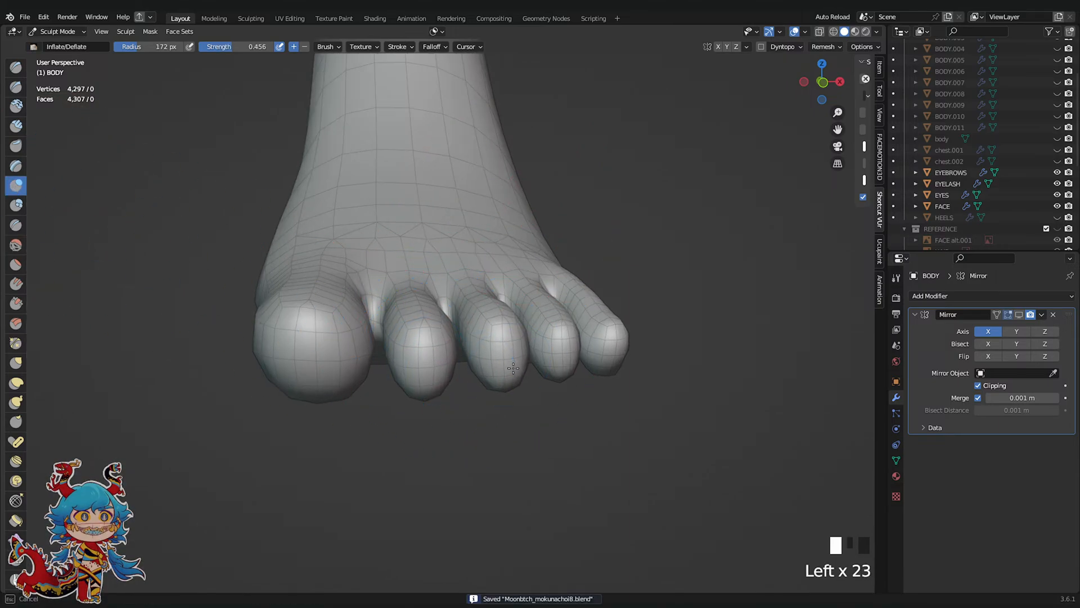
click(614, 349)
Reshape the base of the second toe from above with the Grab brush
mouse_move(615, 349)
middle_down()
mouse_move(594, 340)
mouse_move(812, 137)
mouse_move(460, 338)
middle_up()
scroll(460, 338, up, 3)
key(g)
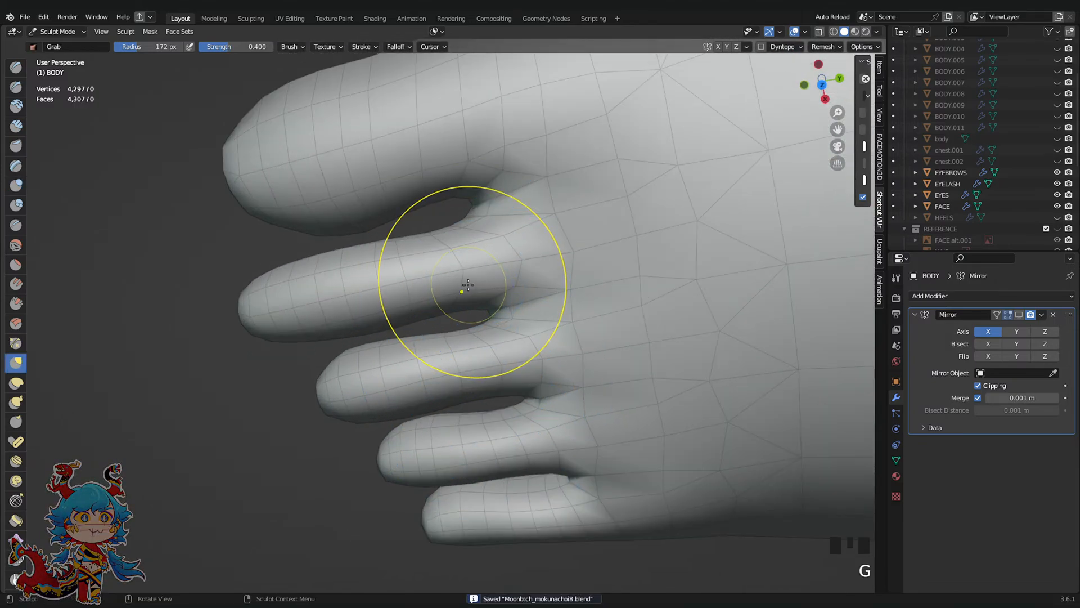
mouse_move(467, 278)
mouse_down()
mouse_move(465, 251)
mouse_move(493, 265)
mouse_up()
Add an edge loop around the second toe near its base, smooth the area in Sculpt Mode and save the file
key(Tab)
key(ctrl+r)
click(468, 262)
key(Tab)
scroll(460, 270, down, 1)
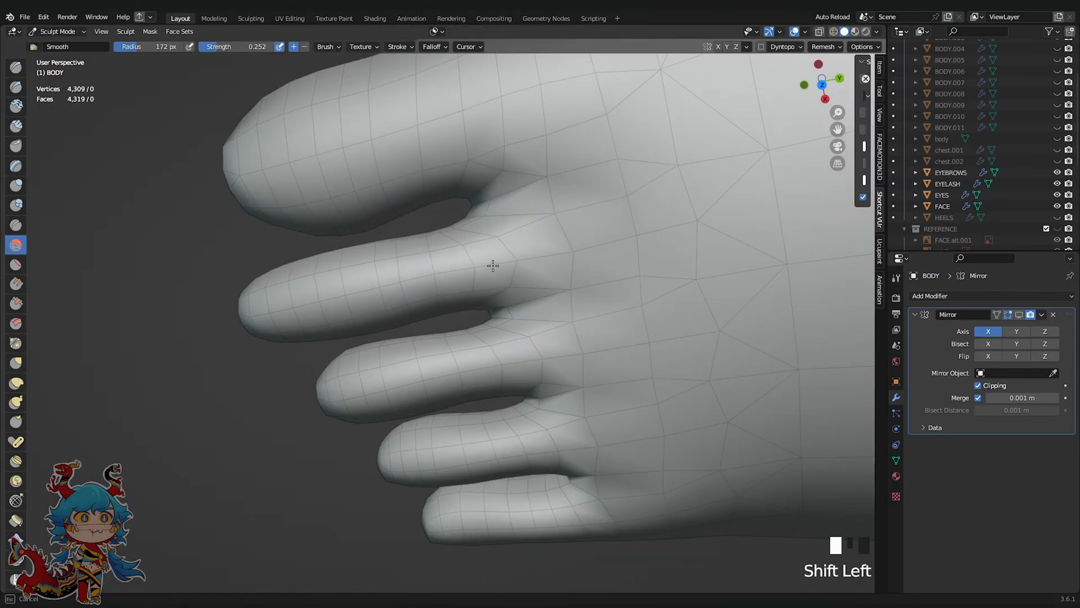
scroll(736, 203, down, 3)
key(ctrl+s)
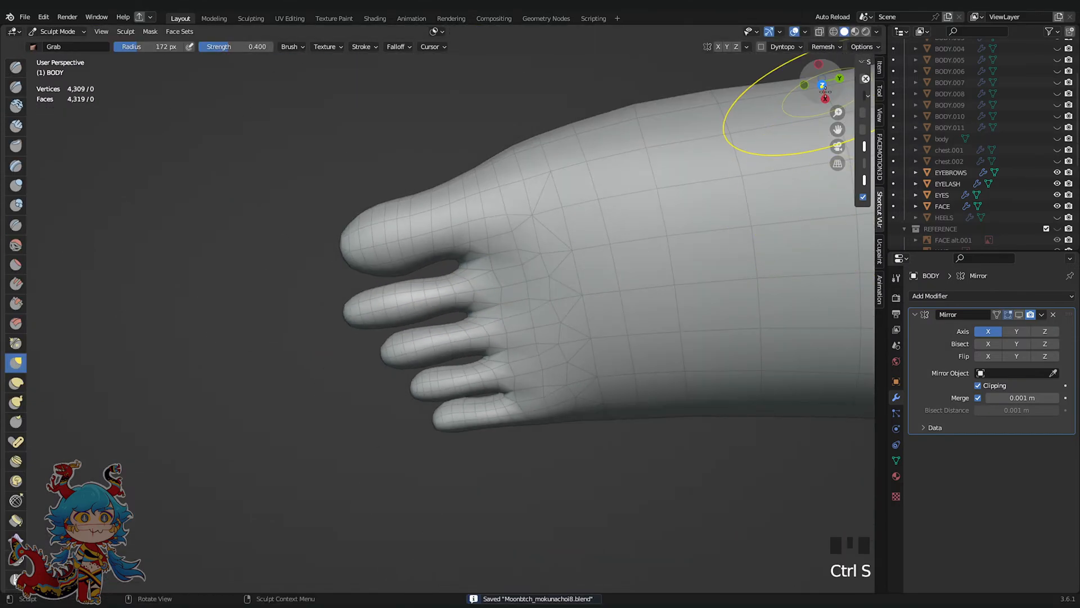
From the bottom view, adjust the toe tips with the Grab brush so the second toe is slightly shorter than the big toe
click(822, 84)
scroll(748, 169, down, 2)
key(ctrl+s)
click(822, 82)
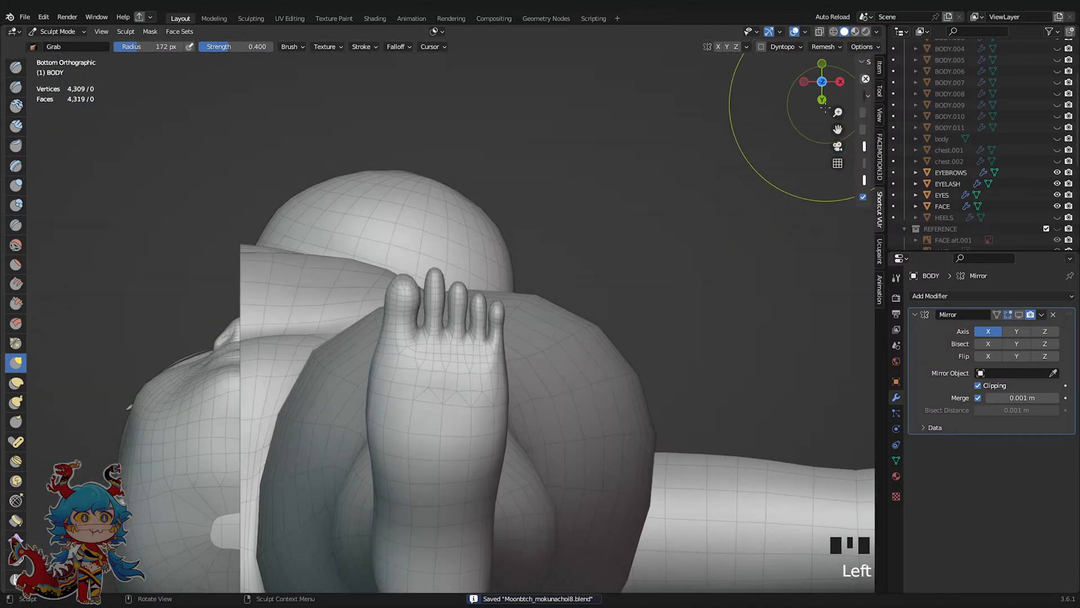
scroll(594, 259, up, 4)
scroll(432, 219, up, 2)
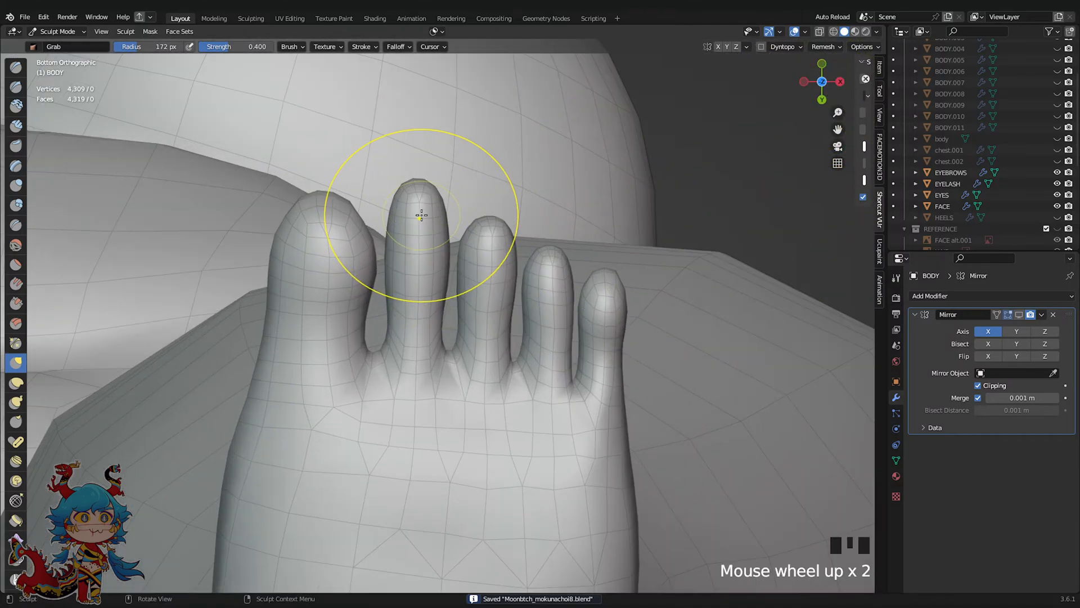
scroll(456, 198, up, 2)
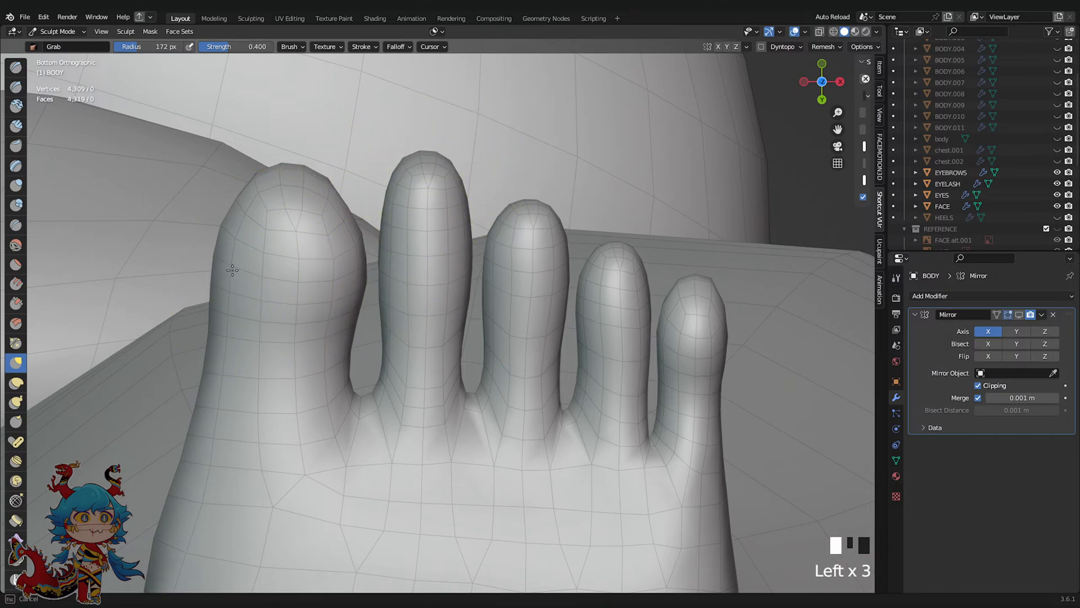
scroll(296, 252, down, 4)
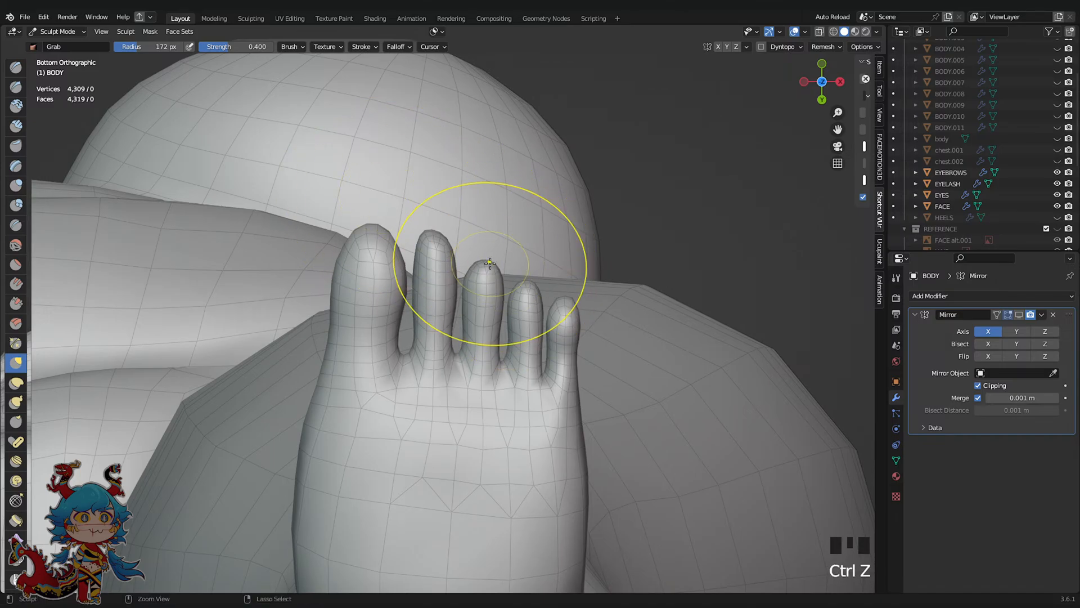
Examine the foot's overall shape in Edit Mode from the bottom, front and right side, saving the file along the way
key(Tab)
scroll(603, 260, down, 9)
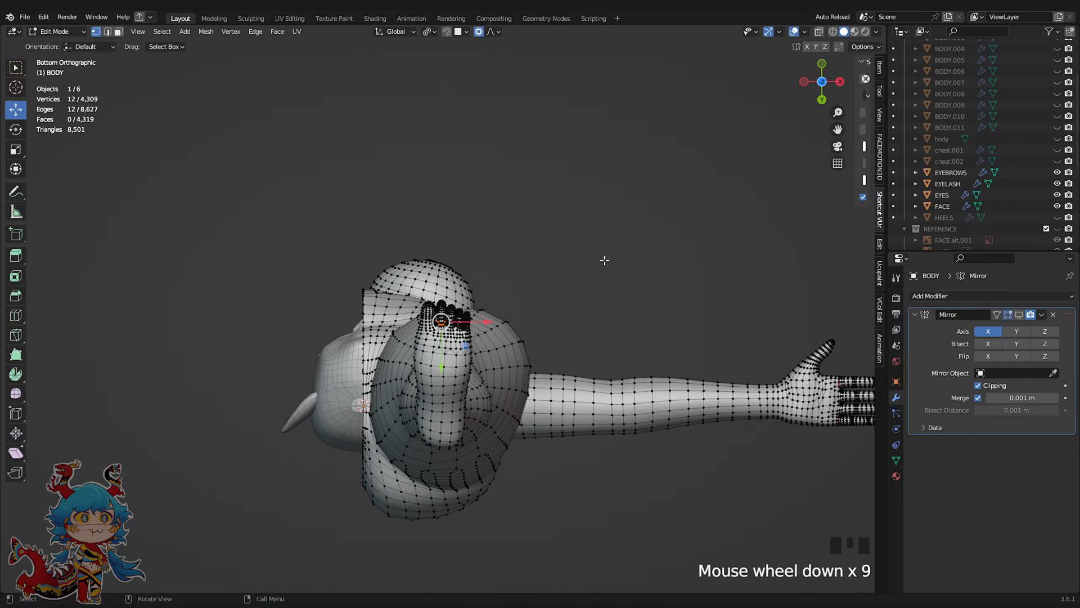
scroll(604, 259, up, 8)
middle_drag(603, 258, 686, 286)
scroll(686, 286, down, 5)
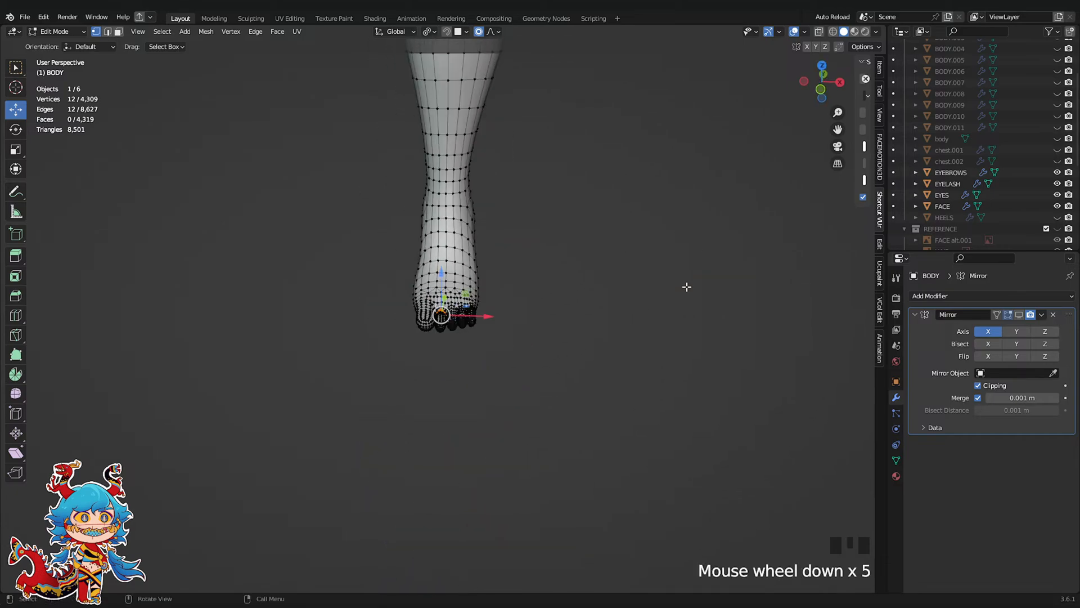
key(ctrl+s)
click(840, 82)
scroll(776, 245, up, 4)
click(761, 228)
scroll(392, 434, down, 3)
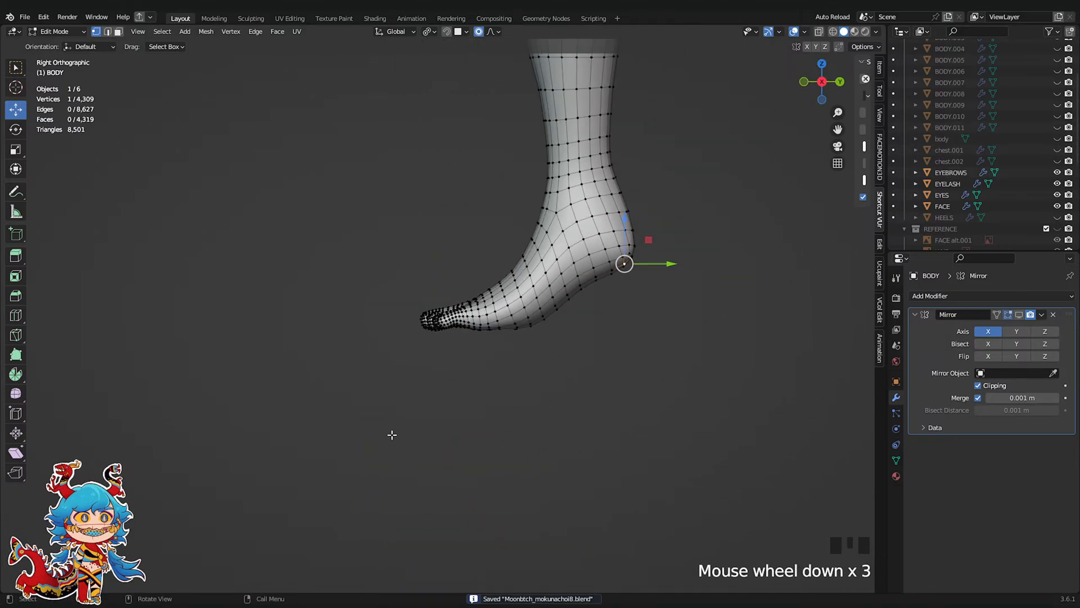
Hide the viewport overlays to inspect the foot's shaded surface from the front
middle_drag(392, 434, 744, 61)
click(793, 31)
scroll(649, 217, up, 2)
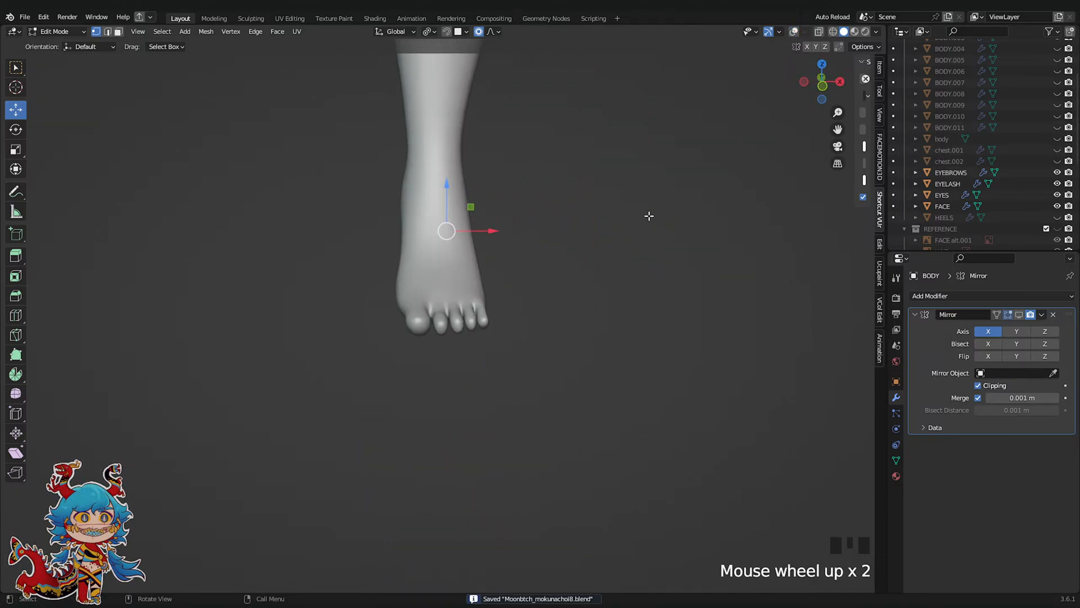
Inspect the foot's shading from a higher front angle, show the viewport overlays again and save the file
middle_drag(649, 217, 649, 277)
scroll(653, 281, down, 3)
scroll(653, 281, up, 5)
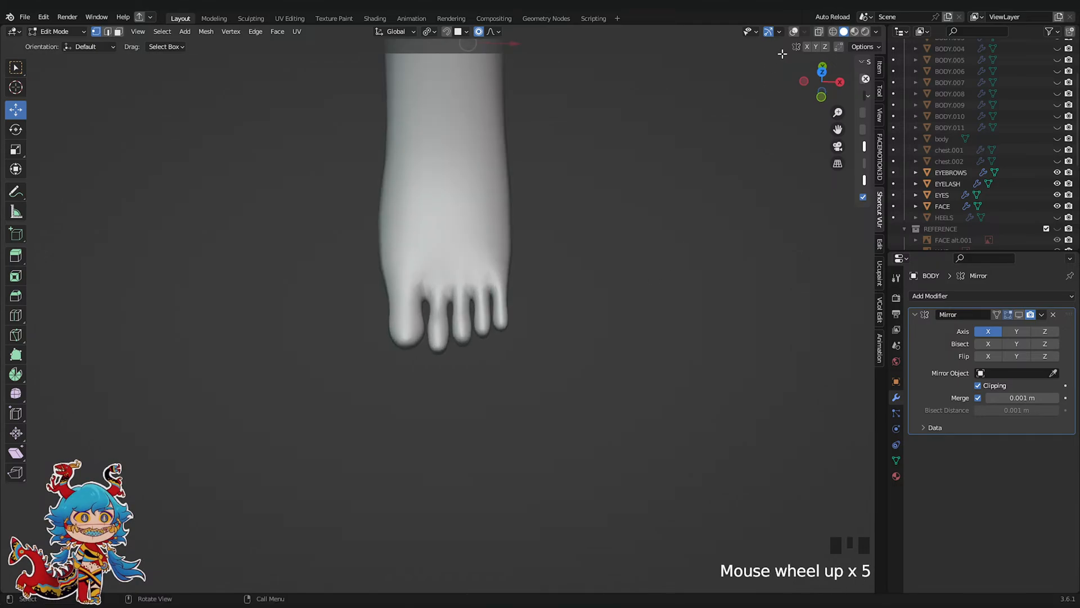
click(794, 33)
click(794, 31)
scroll(593, 322, up, 3)
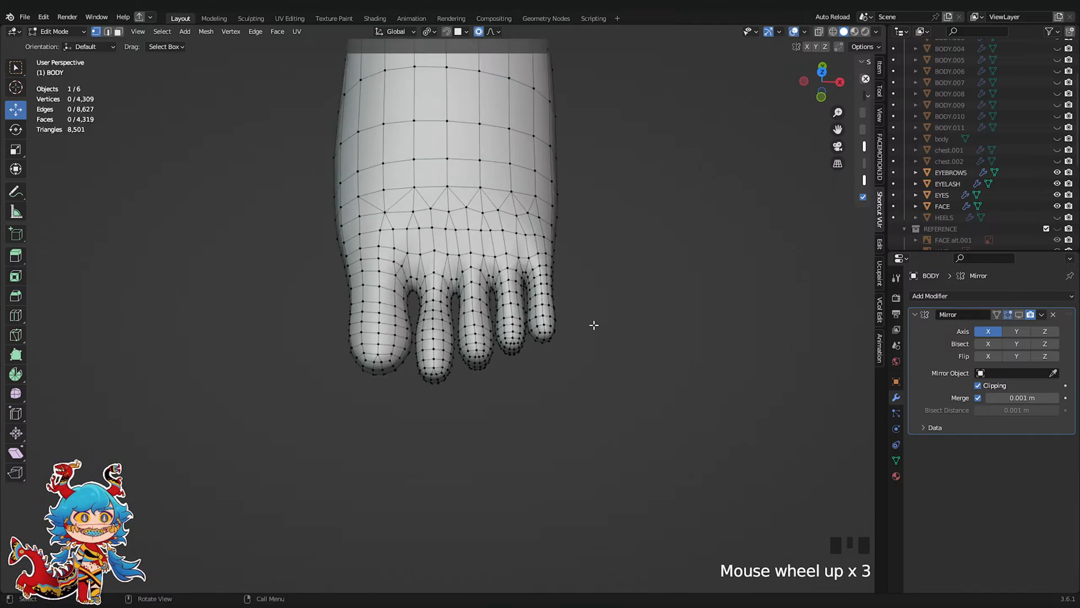
key(ctrl+s)
In face select mode, select one face at the tip of each toe and pull them forward along Y with proportional editing, lengthening all five toes
click(828, 91)
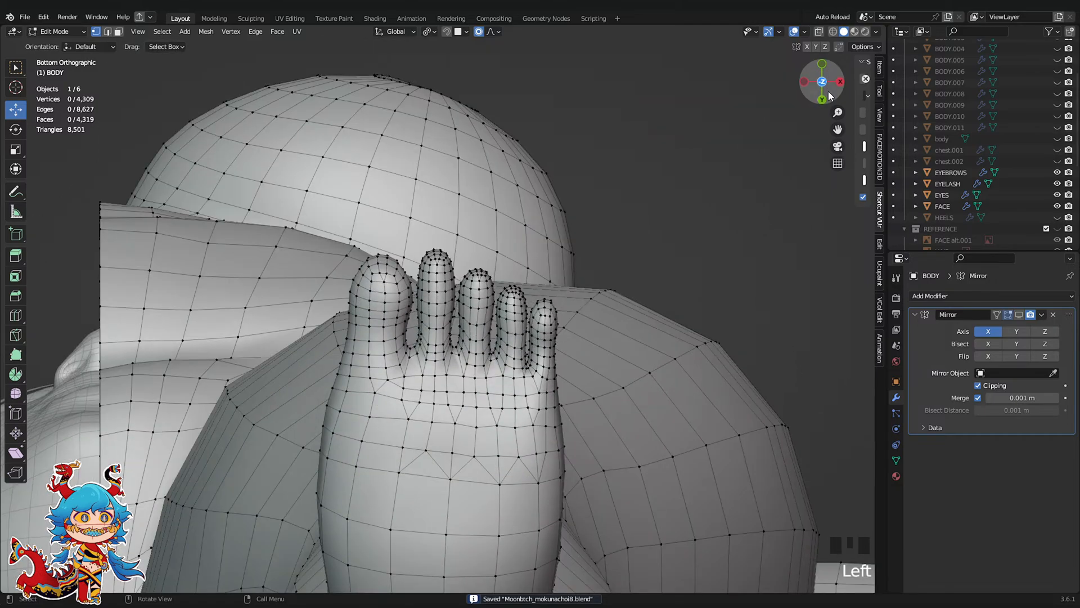
scroll(383, 329, up, 2)
middle_drag(382, 292, 383, 328)
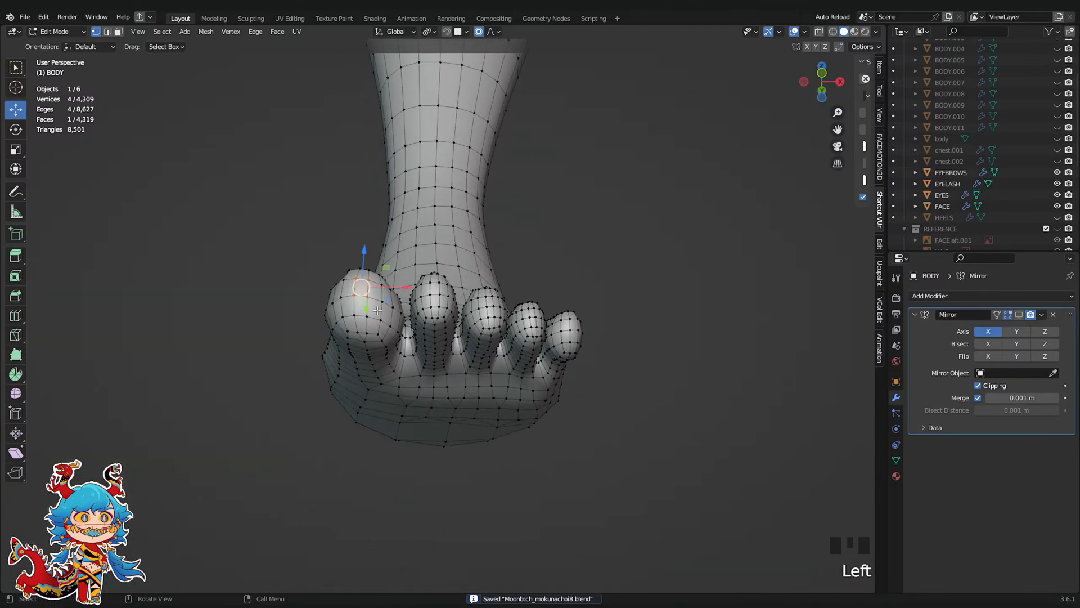
scroll(377, 310, up, 2)
ctrl+shift+click(501, 283)
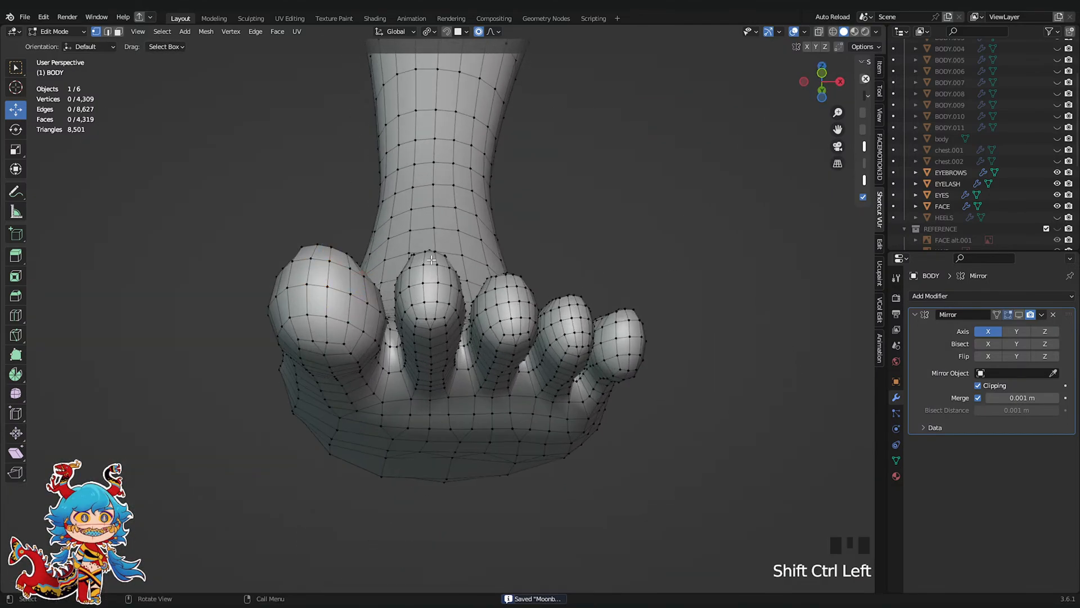
click(311, 272)
click(118, 32)
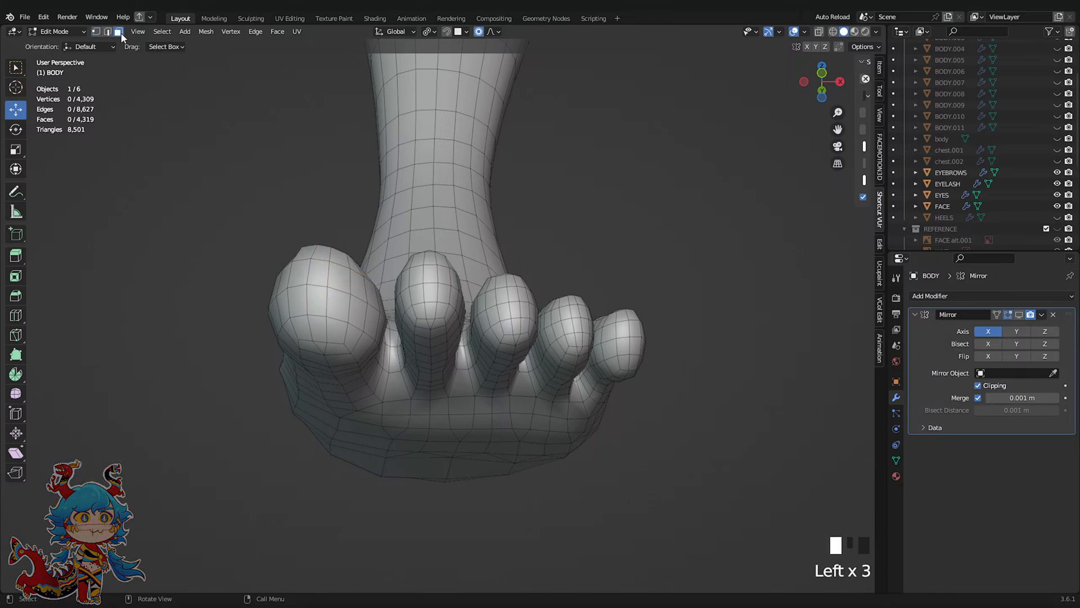
click(319, 274)
shift+click(430, 274)
shift+click(509, 293)
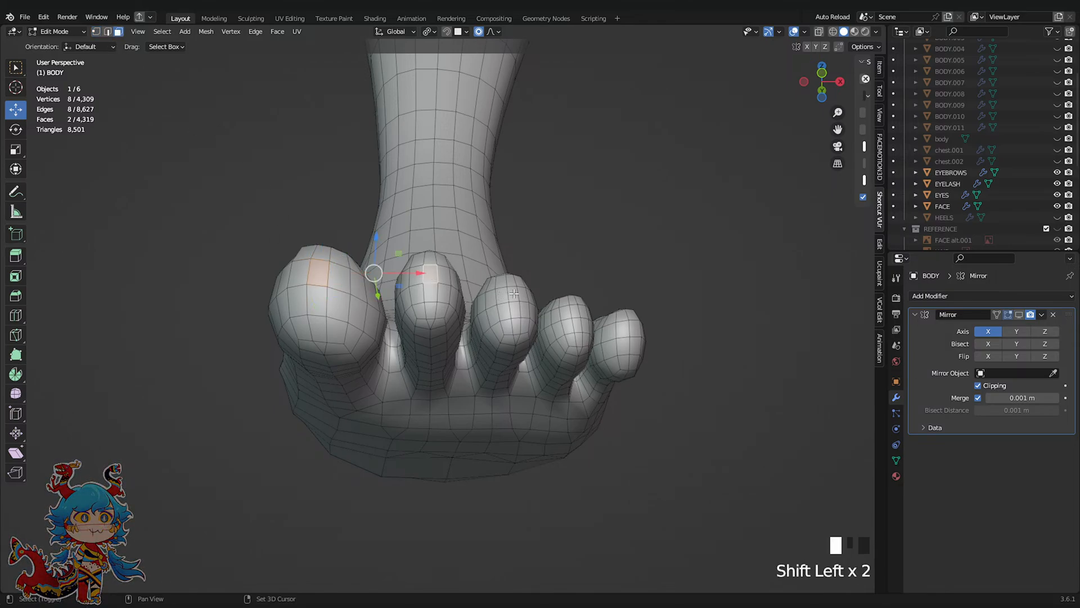
shift+click(574, 310)
shift+click(631, 337)
key(ctrl+s)
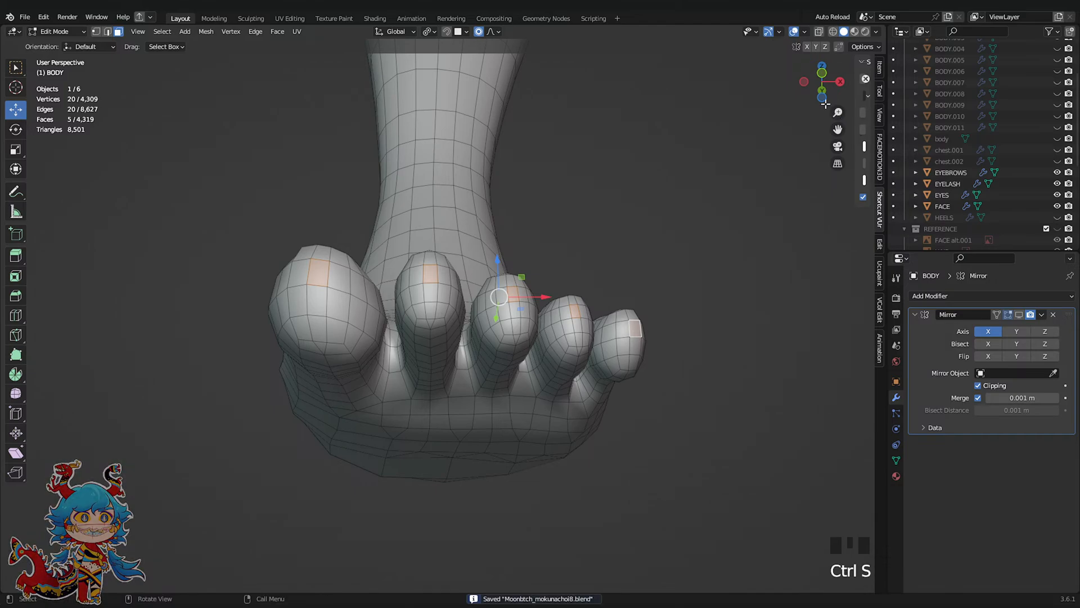
click(822, 98)
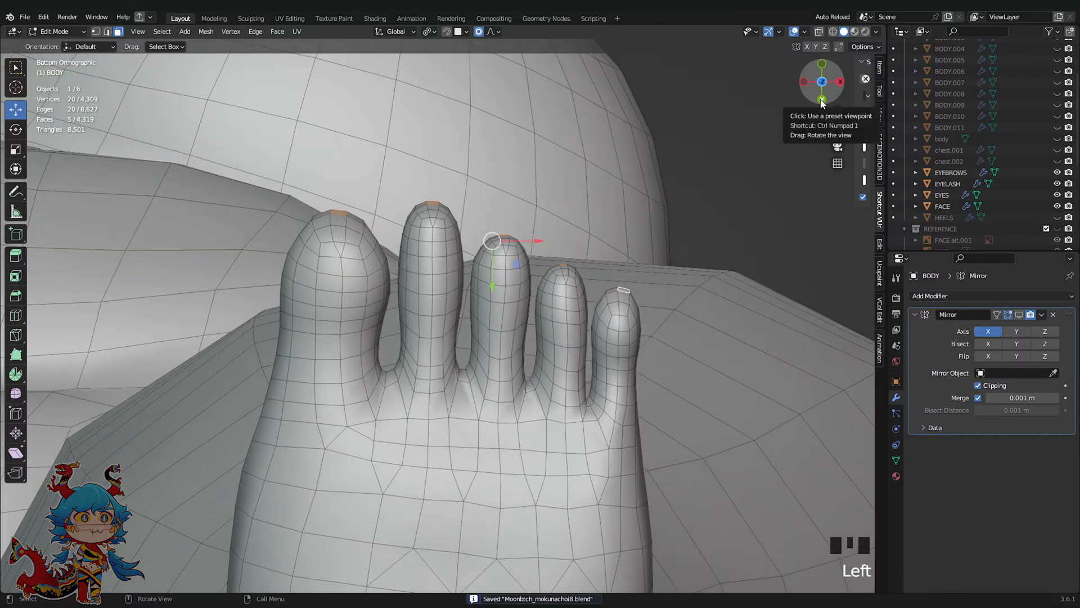
key(ctrl+s)
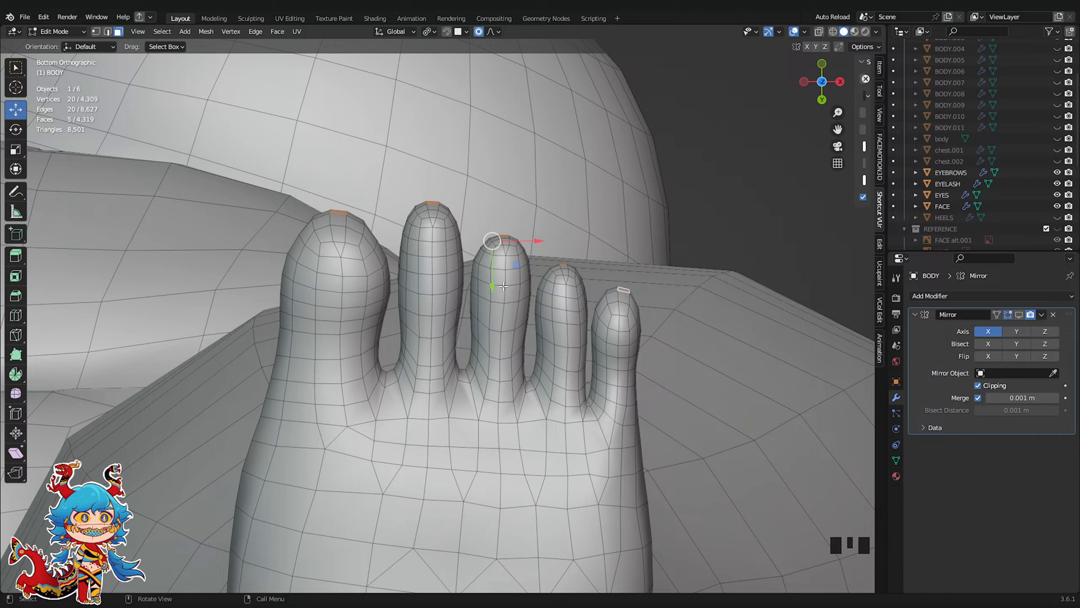
drag(503, 286, 502, 246)
In Sculpt Mode, use the Grab brush to widen the third toe's base on the side facing the second toe
key(Tab)
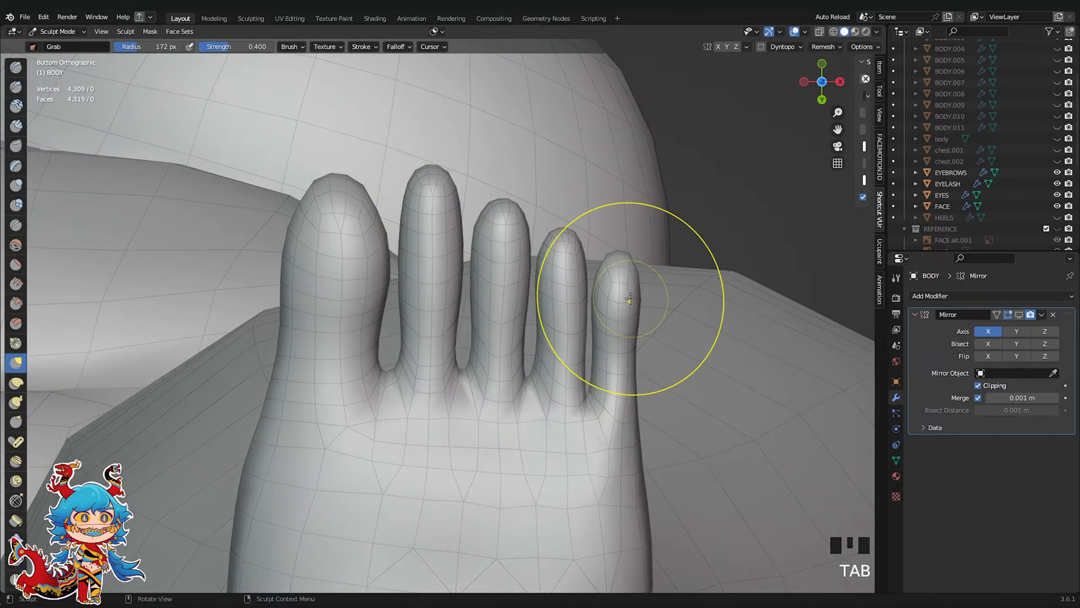
scroll(450, 270, up, 2)
key(Tab)
scroll(520, 402, down, 3)
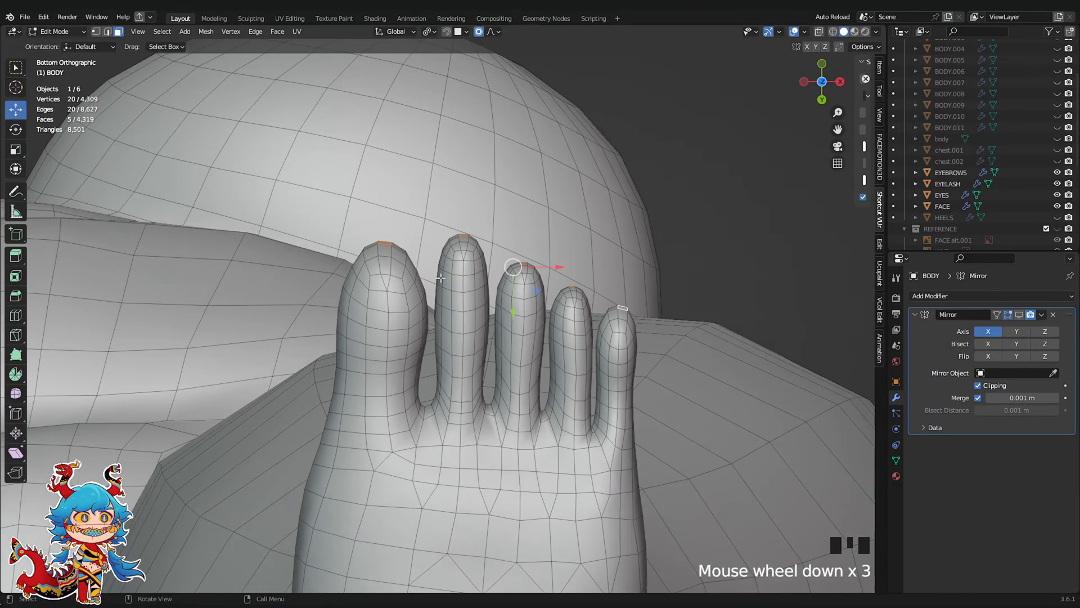
scroll(520, 402, up, 2)
scroll(530, 392, up, 3)
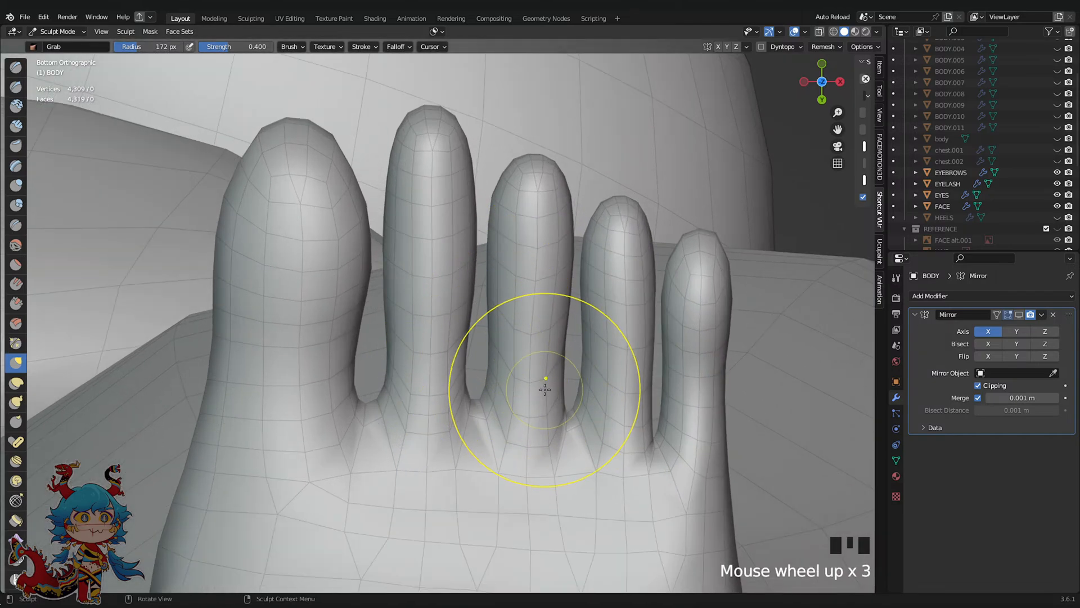
scroll(542, 372, up, 4)
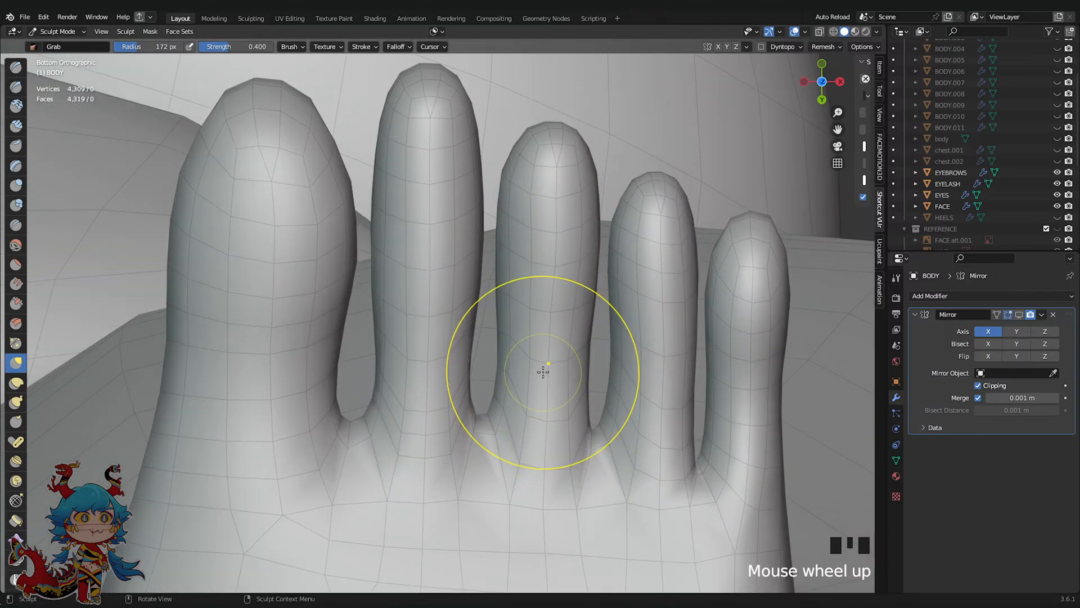
drag(554, 364, 563, 377)
scroll(585, 422, up, 2)
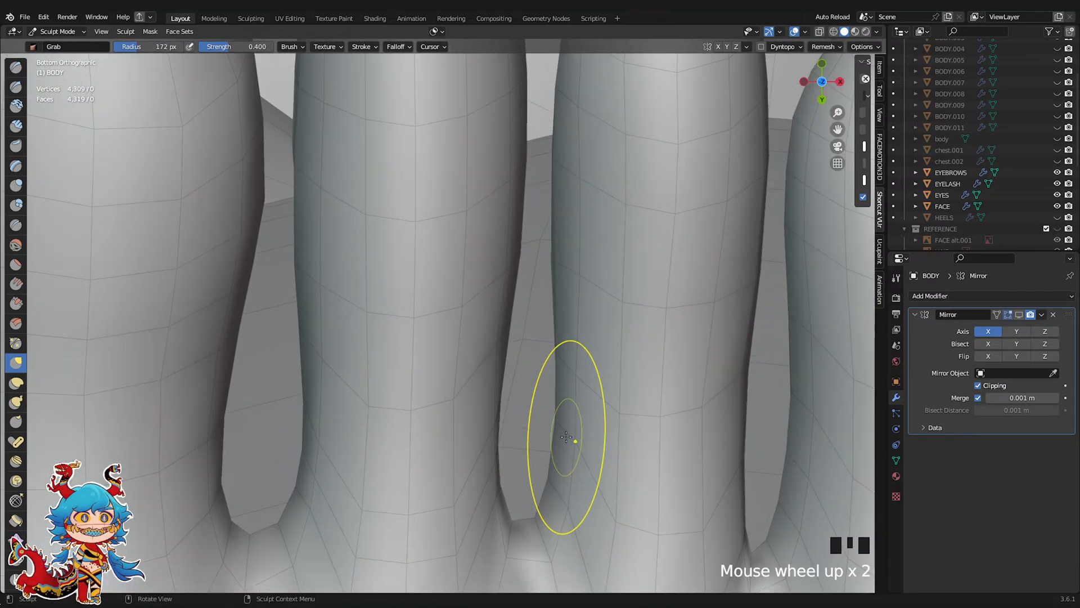
mouse_move(571, 434)
mouse_down()
mouse_move(542, 494)
mouse_move(570, 506)
mouse_move(542, 495)
mouse_up()
scroll(542, 495, down, 3)
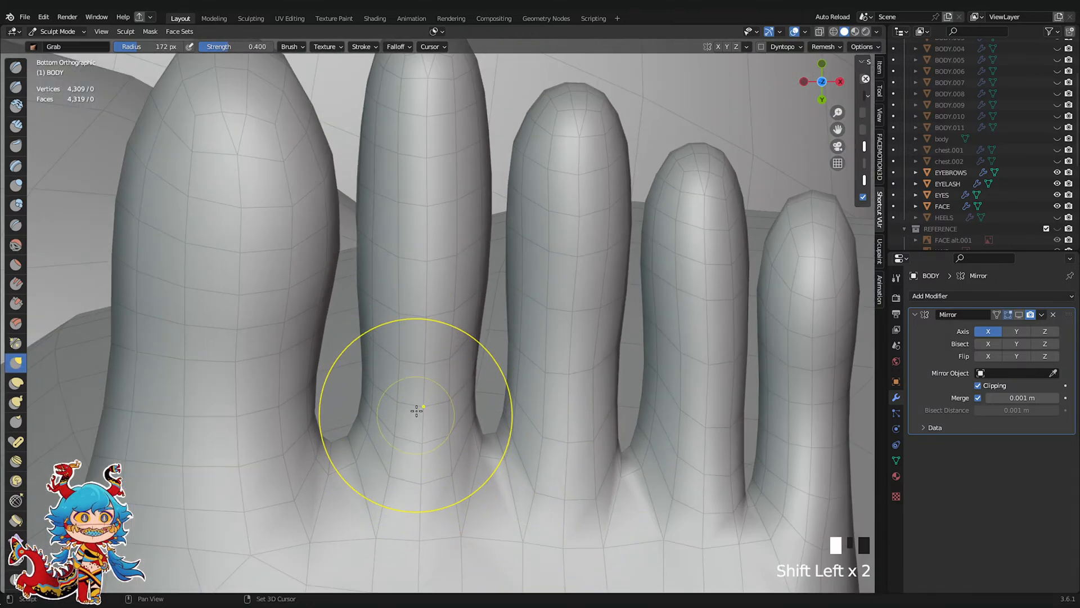
Smooth the lower parts of the second and fourth toes with the sculpt brush
shift+drag(416, 411, 419, 393)
scroll(424, 383, down, 3)
shift+middle_drag(504, 309, 433, 308)
scroll(529, 359, up, 1)
shift+drag(543, 355, 539, 382)
shift+drag(538, 360, 536, 376)
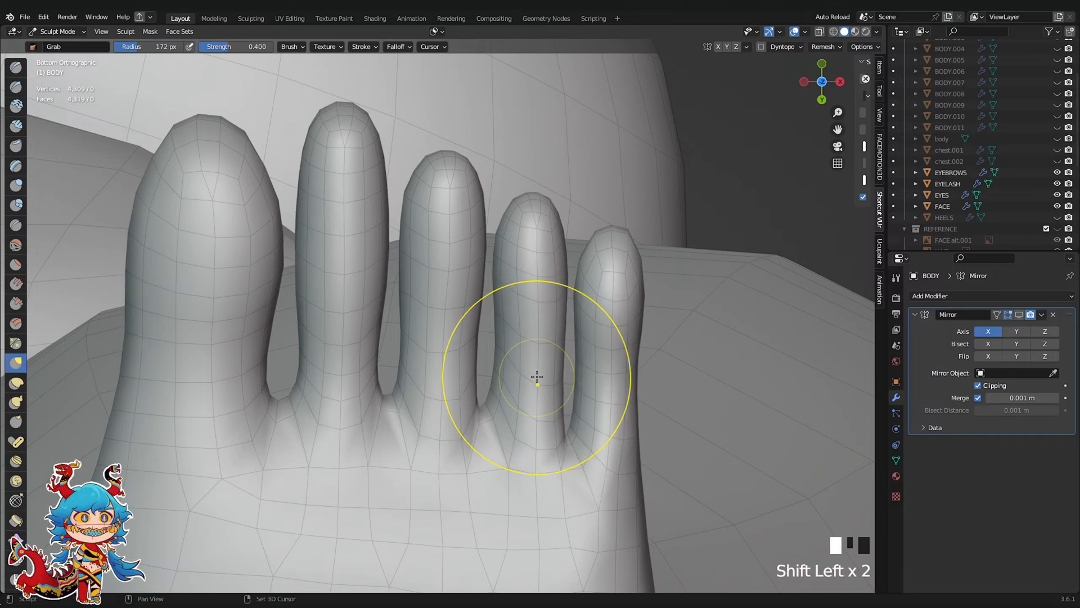
Pull the fourth toe's base and side toward the third toe with the Grab brush and save the file
scroll(441, 381, up, 3)
drag(441, 380, 406, 396)
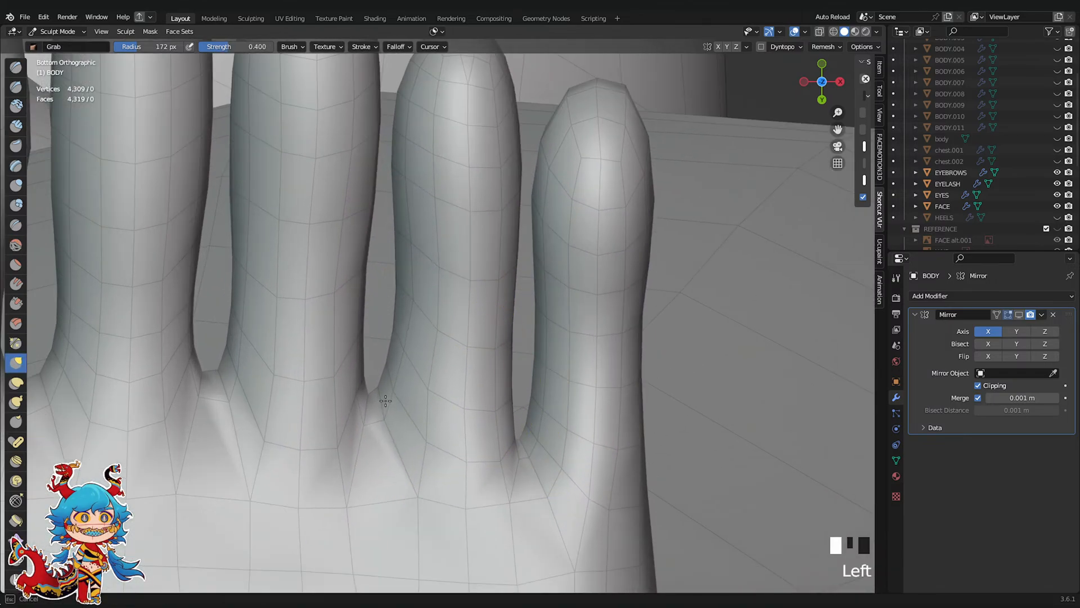
drag(418, 315, 405, 308)
key(ctrl+s)
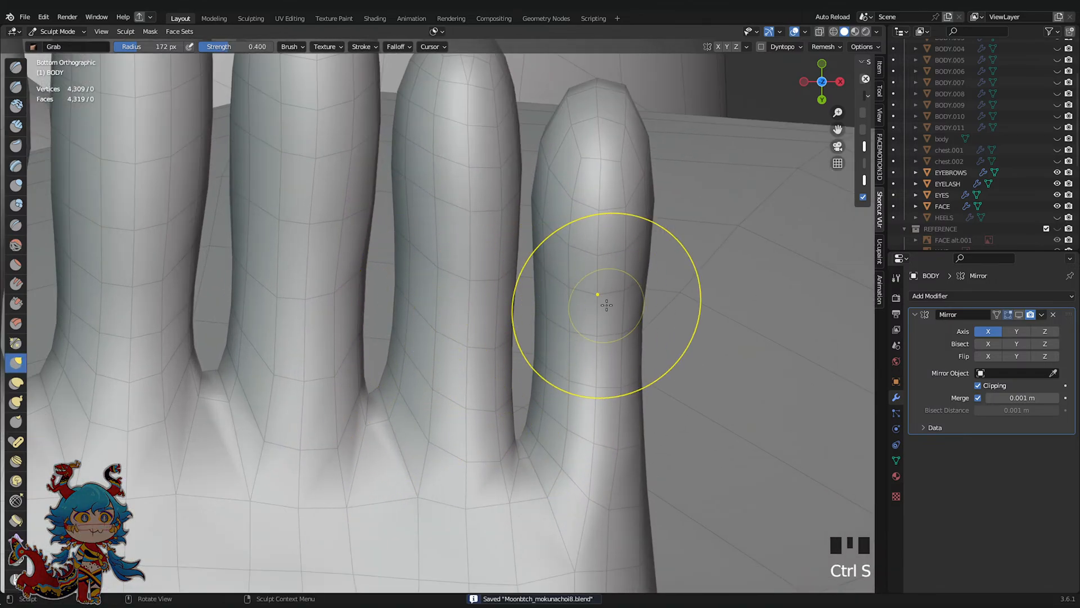
Shorten the little toe by moving its tip back along Y in Edit Mode, return to Sculpt Mode and save the file
scroll(606, 305, down, 5)
scroll(542, 324, up, 1)
key(Tab)
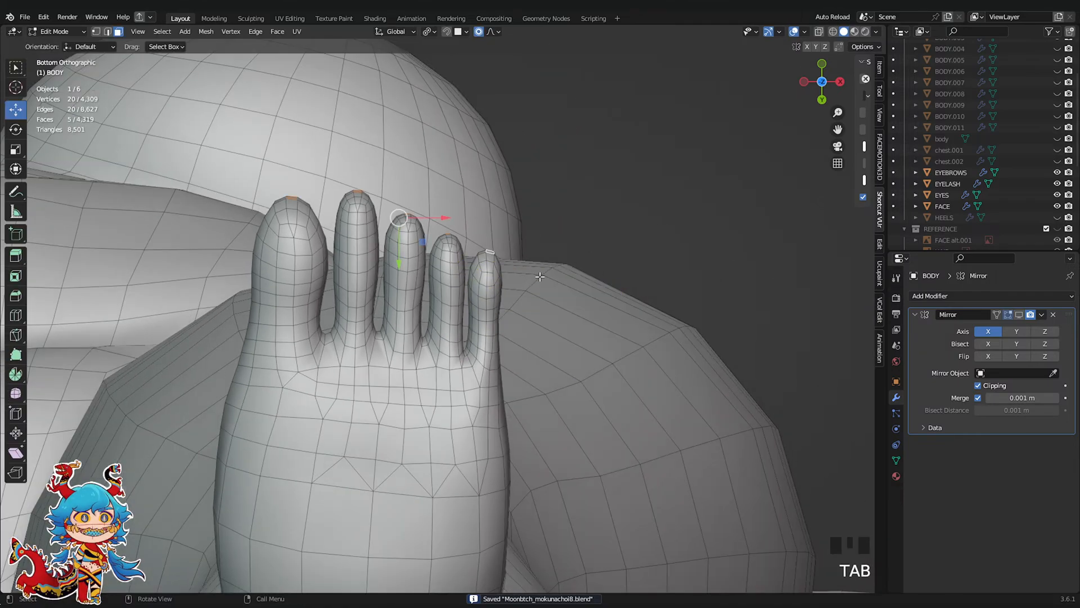
drag(490, 250, 497, 295)
scroll(588, 260, down, 4)
key(Tab)
scroll(554, 270, up, 3)
scroll(362, 241, down, 1)
scroll(534, 299, up, 2)
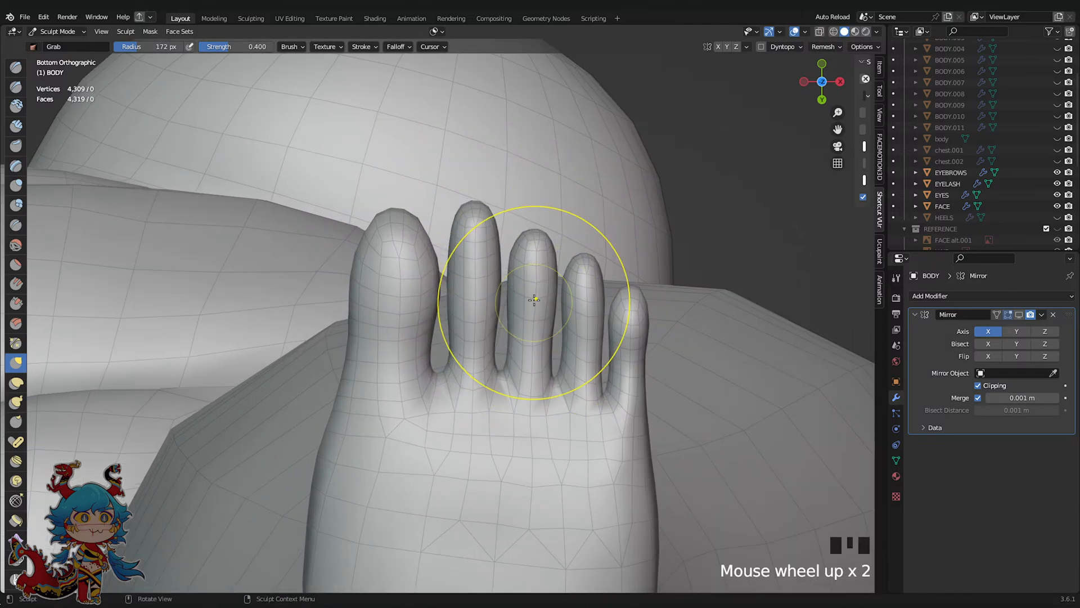
scroll(534, 299, up, 1)
scroll(574, 174, down, 5)
key(ctrl+s)
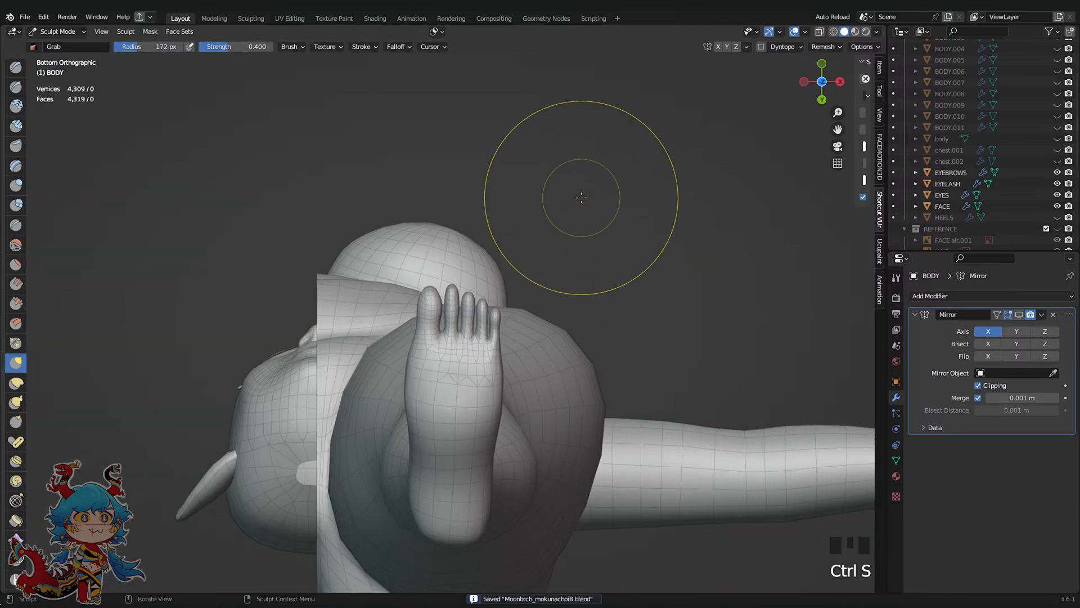
Reshape the ball of the foot between the big toe and the little-toe edge with the Grab brush in bottom view, and save
scroll(461, 378, up, 2)
scroll(457, 364, up, 3)
drag(427, 347, 422, 344)
drag(530, 368, 575, 376)
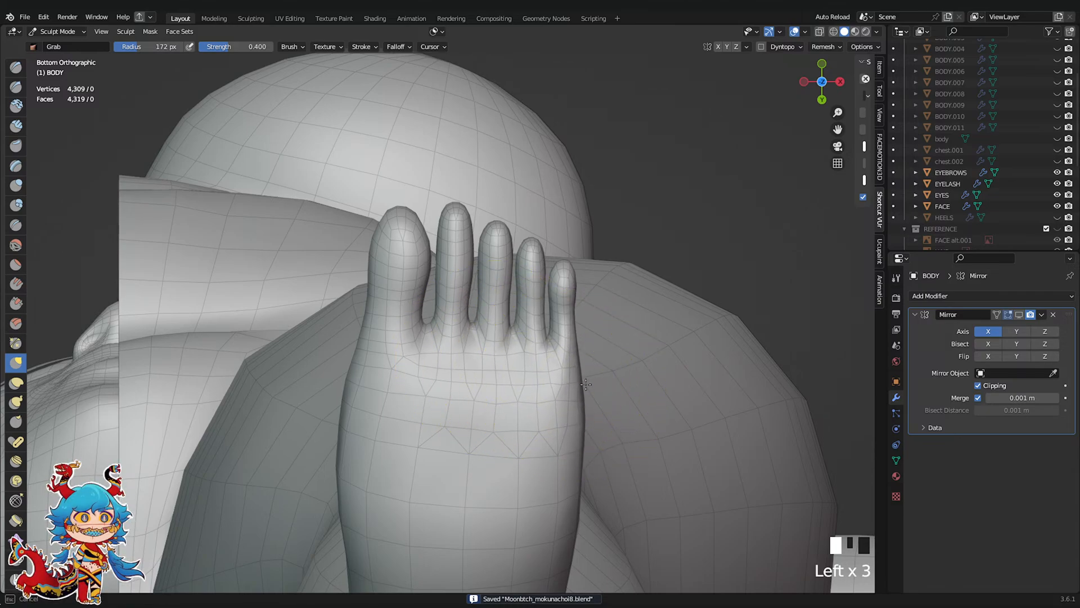
scroll(590, 381, down, 6)
middle_drag(590, 379, 748, 405)
scroll(793, 309, down, 8)
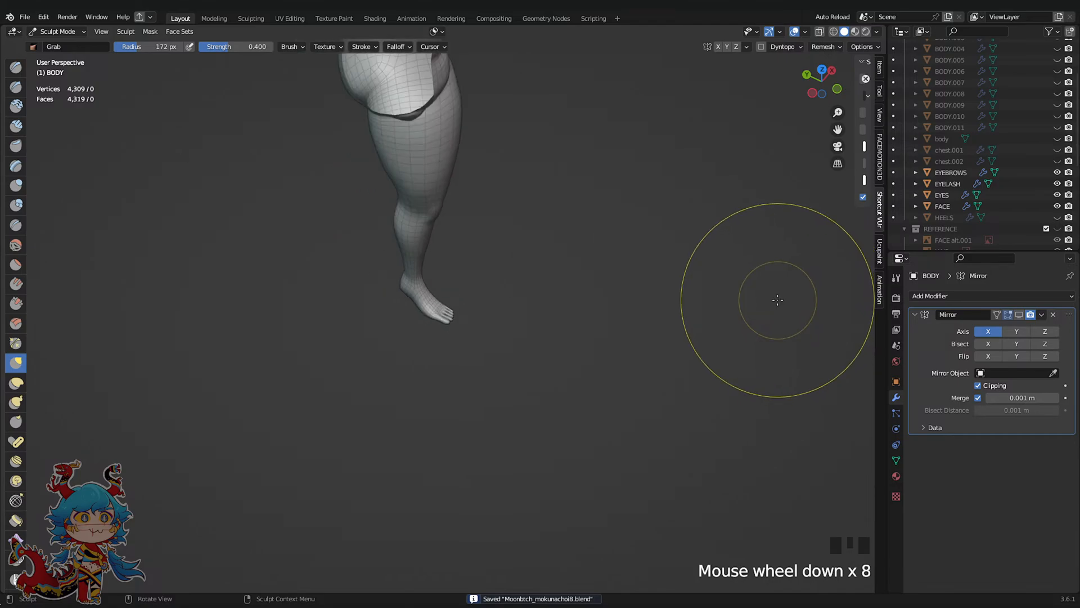
middle_drag(771, 308, 585, 313)
scroll(581, 313, up, 5)
scroll(581, 313, up, 3)
key(ctrl+s)
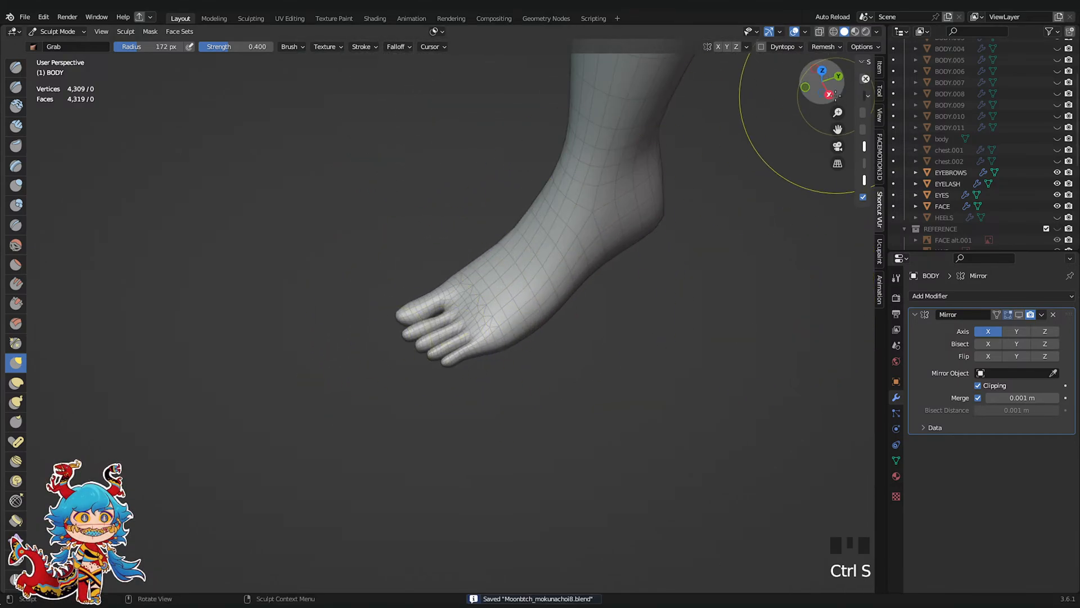
Adjust the big toe and sole profile with the Grab brush in the left side view, and save the file
click(821, 70)
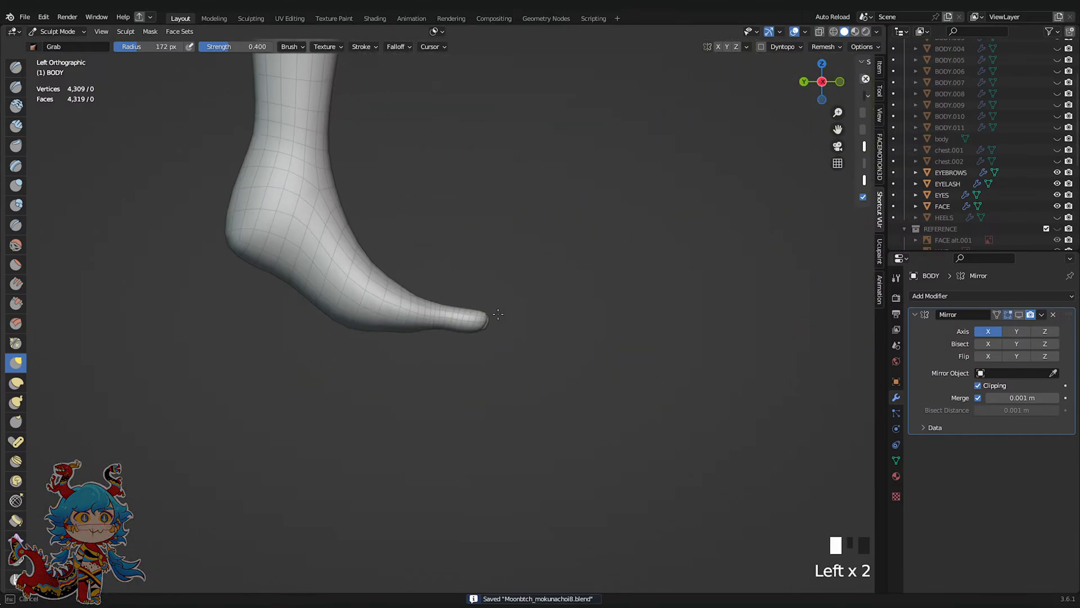
click(467, 316)
scroll(461, 316, up, 3)
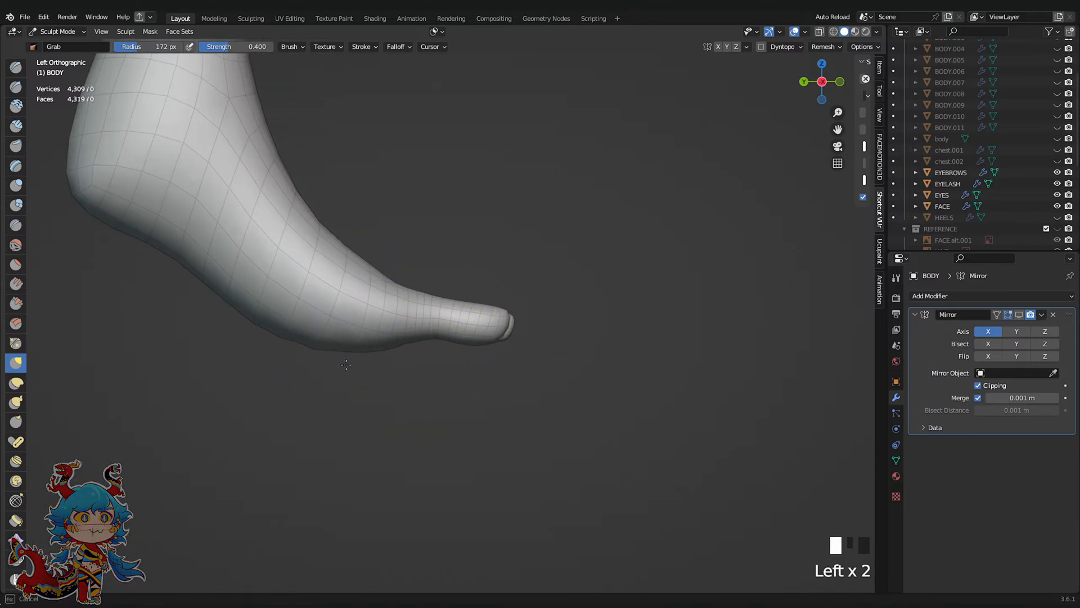
scroll(346, 364, up, 2)
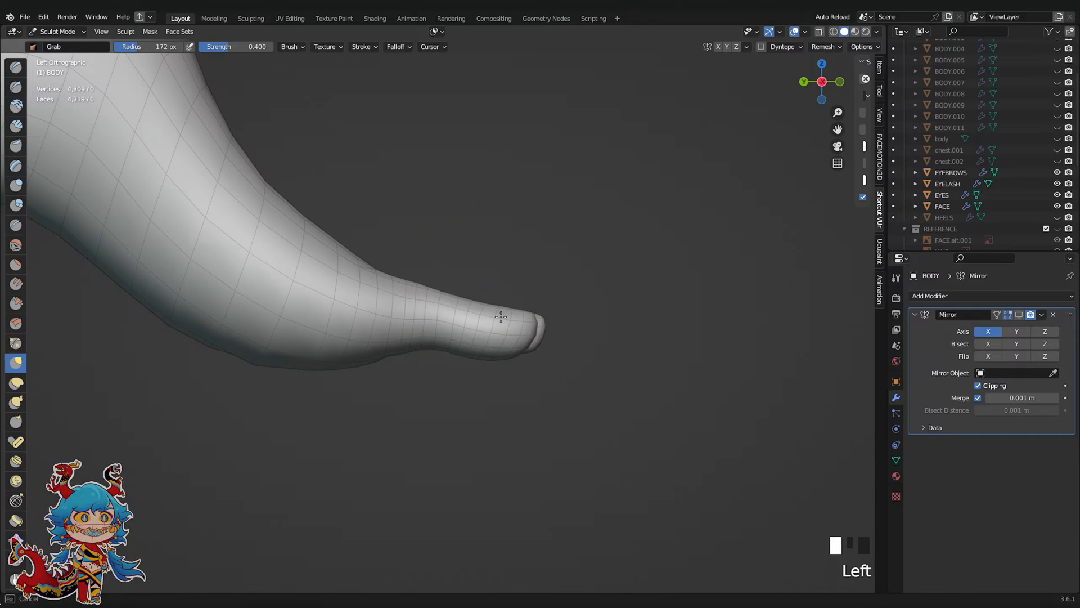
scroll(650, 242, down, 2)
scroll(634, 248, up, 1)
scroll(792, 194, down, 8)
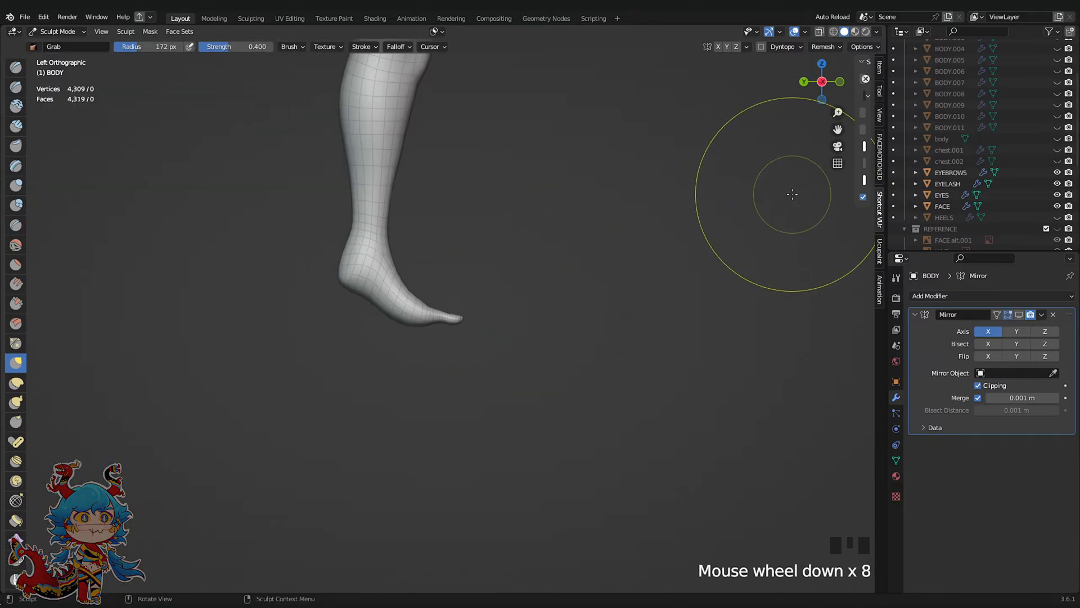
key(ctrl+s)
Refine the arch and the big toe's underside, crease and upper edge with the Grab brush in left view, and save the file
scroll(545, 386, up, 5)
scroll(434, 338, up, 2)
click(438, 347)
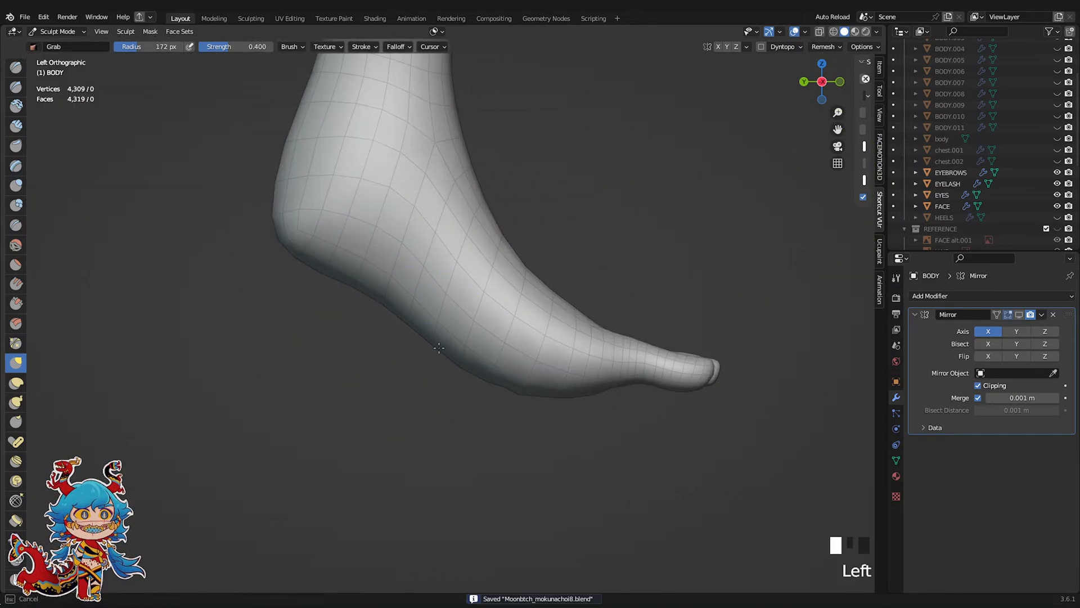
shift+middle_drag(439, 348, 329, 327)
scroll(494, 356, up, 4)
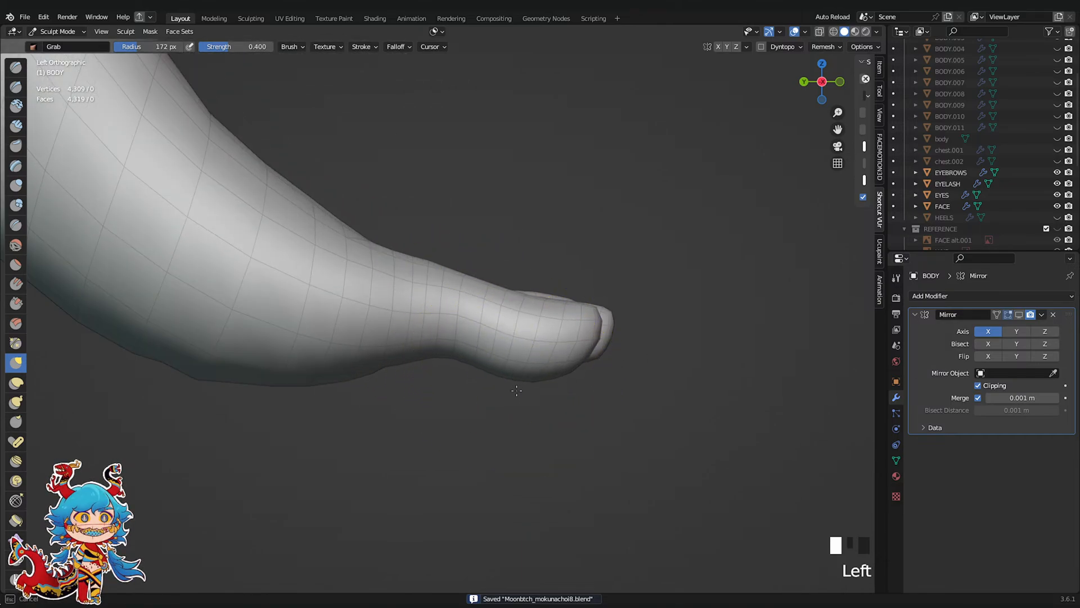
drag(516, 391, 514, 389)
drag(451, 355, 450, 364)
drag(495, 279, 495, 281)
drag(446, 251, 496, 248)
scroll(635, 214, down, 7)
key(ctrl+s)
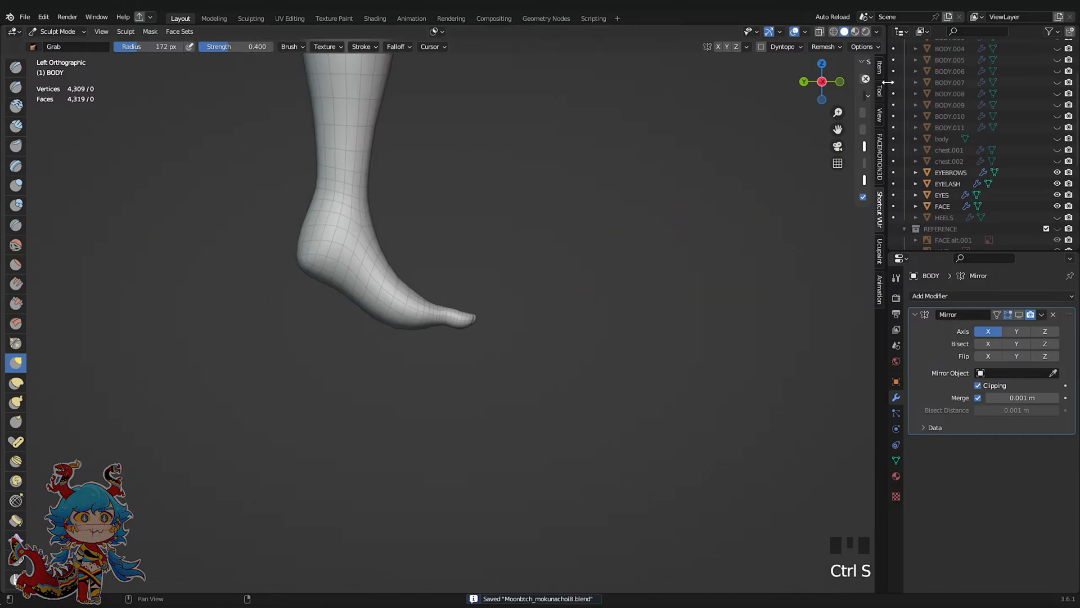
Reshape the outer ball of the foot and lower the little toe with the Grab brush in right view, and save the file
click(806, 81)
scroll(496, 306, up, 5)
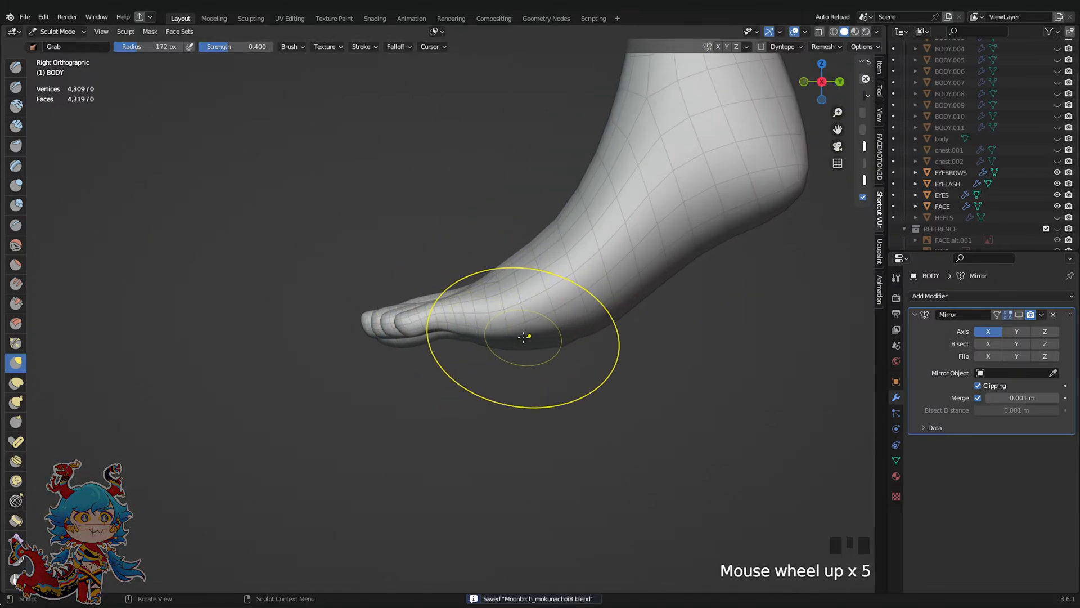
drag(525, 338, 533, 350)
drag(427, 318, 396, 307)
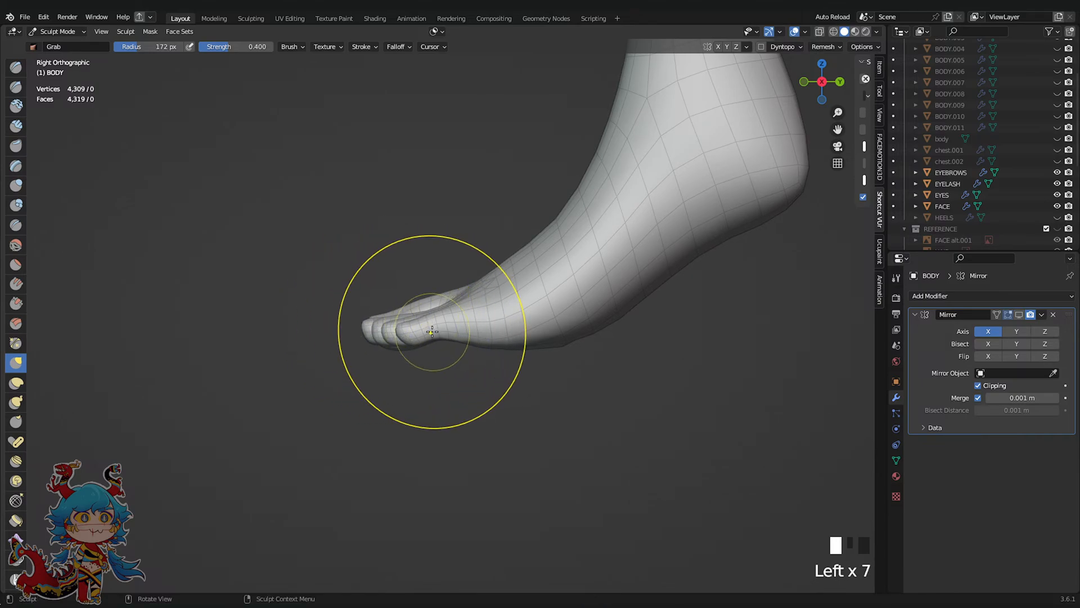
drag(432, 340, 432, 339)
scroll(559, 338, down, 2)
scroll(561, 336, up, 2)
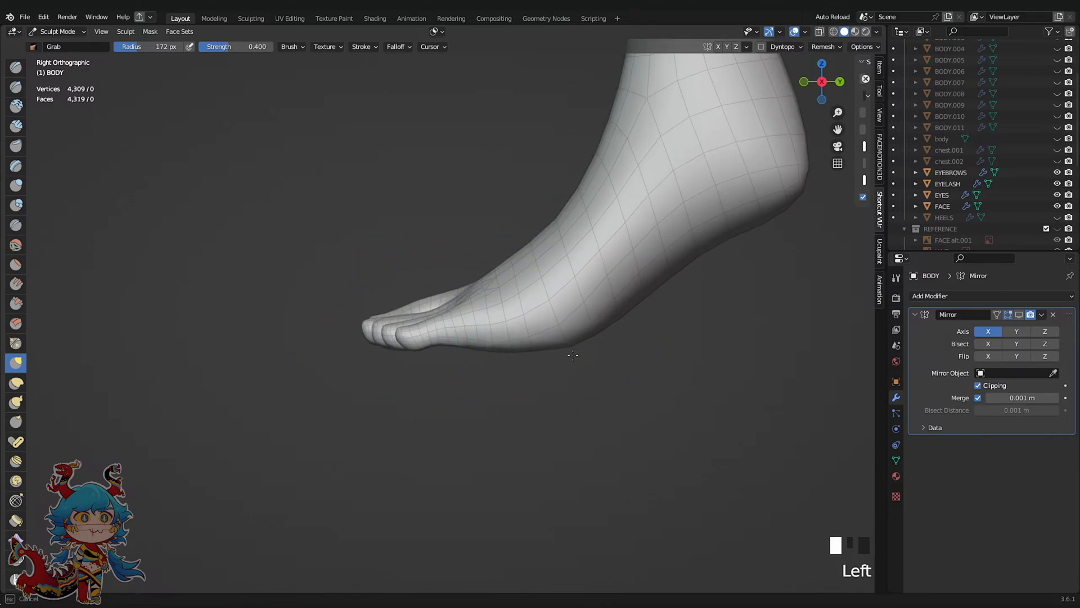
drag(573, 354, 573, 354)
scroll(671, 307, down, 1)
scroll(760, 253, down, 6)
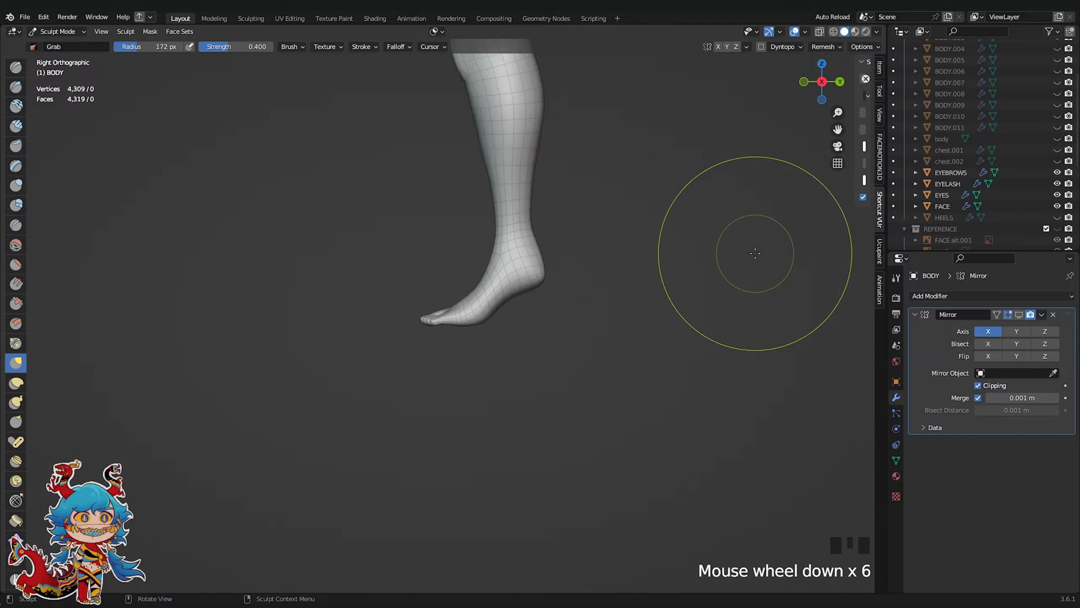
shift+scroll(741, 251, down, 1)
scroll(634, 246, down, 1)
key(ctrl+s)
Adjust the shape and spacing of the middle toes from the front and above with the Grab brush
middle_drag(634, 246, 788, 309)
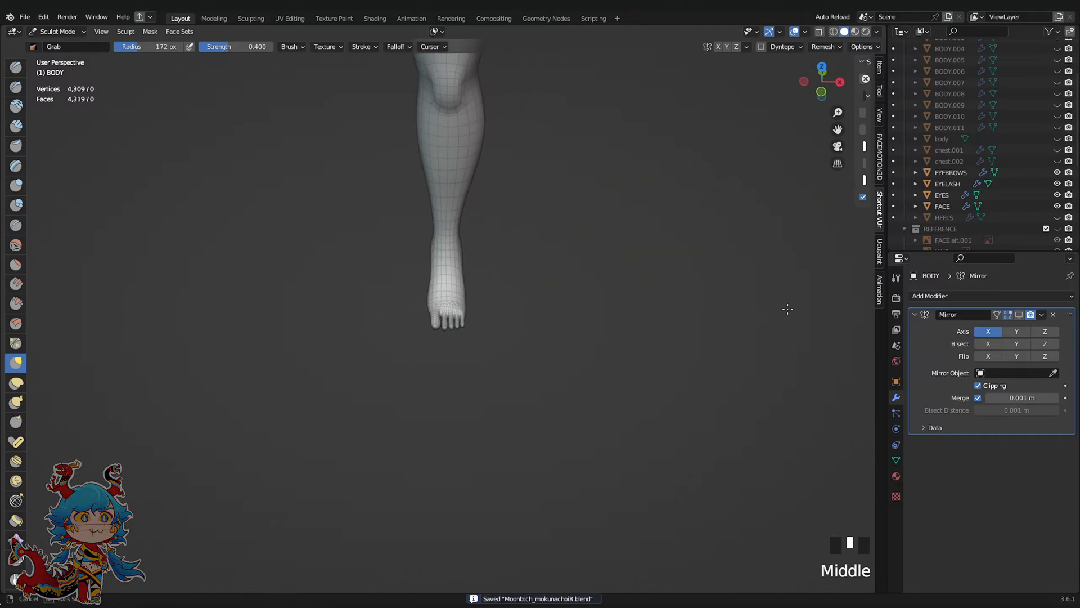
scroll(627, 308, up, 10)
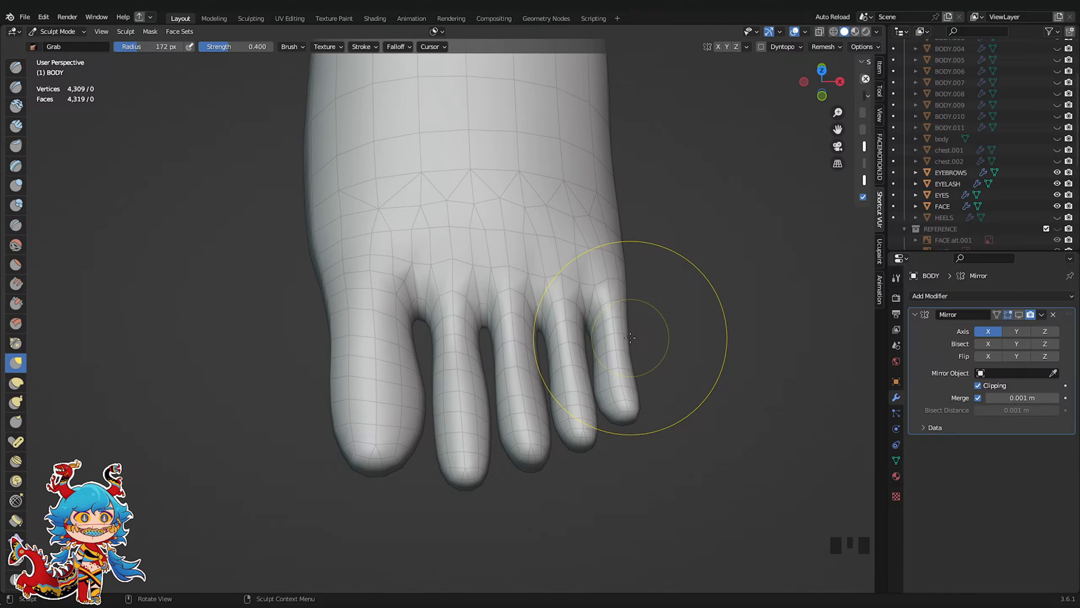
scroll(528, 391, up, 1)
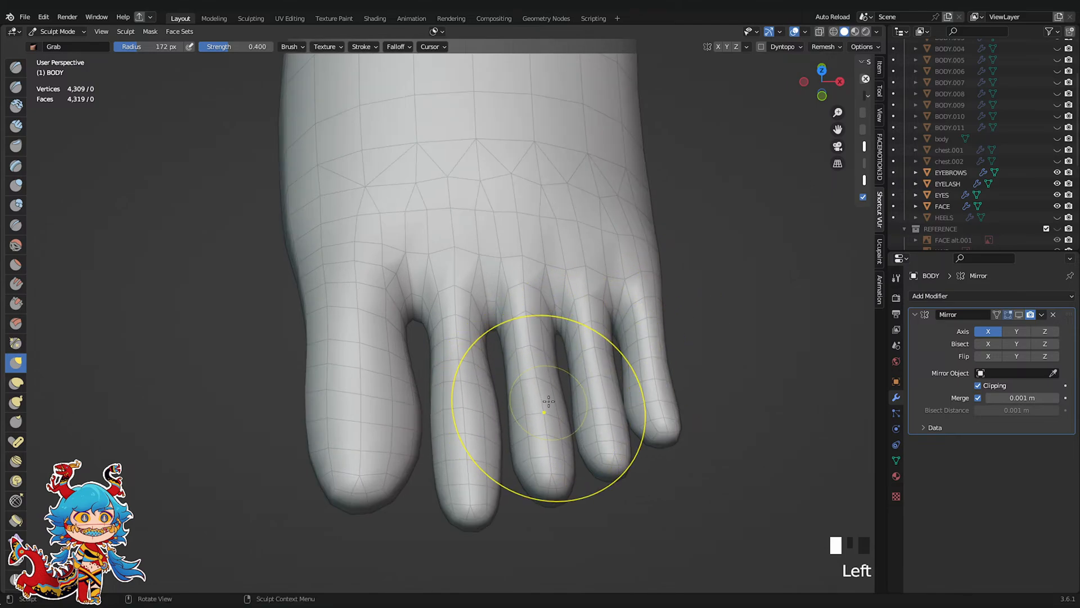
scroll(634, 446, down, 2)
middle_drag(634, 446, 535, 366)
scroll(494, 338, up, 3)
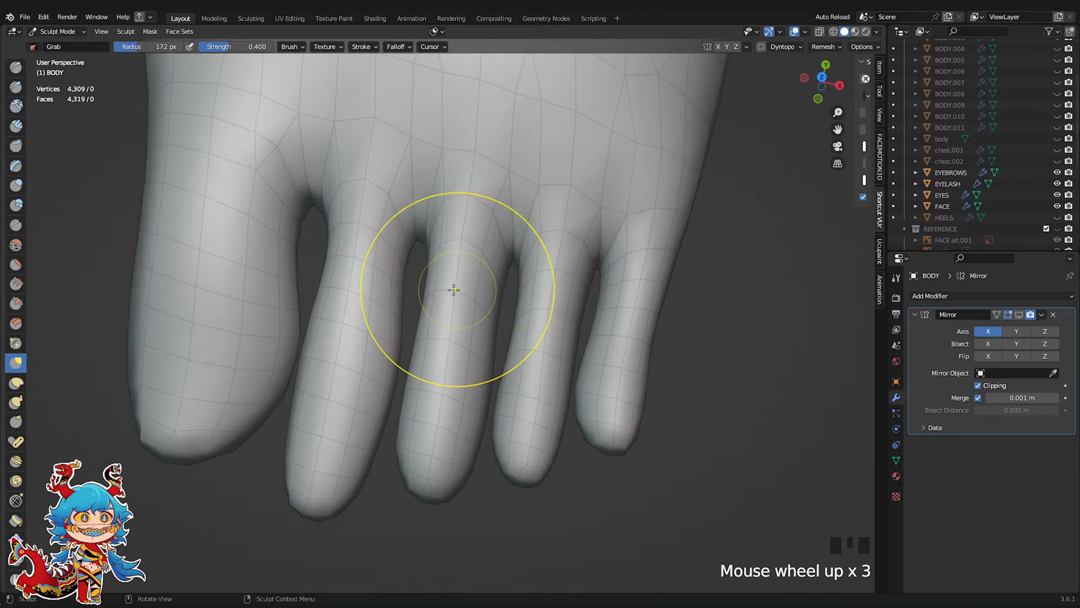
drag(441, 320, 458, 313)
Pull the upper surface of the third toe into shape with the Grab brush, and save the file
scroll(482, 242, up, 1)
middle_drag(482, 241, 490, 314)
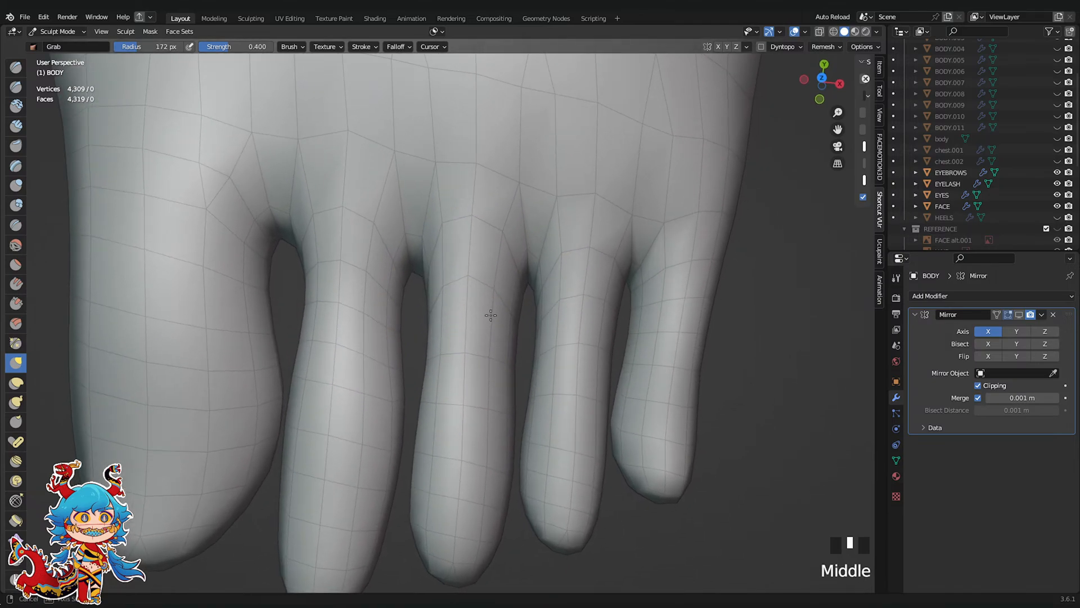
scroll(488, 276, up, 3)
drag(489, 276, 485, 381)
scroll(526, 314, down, 5)
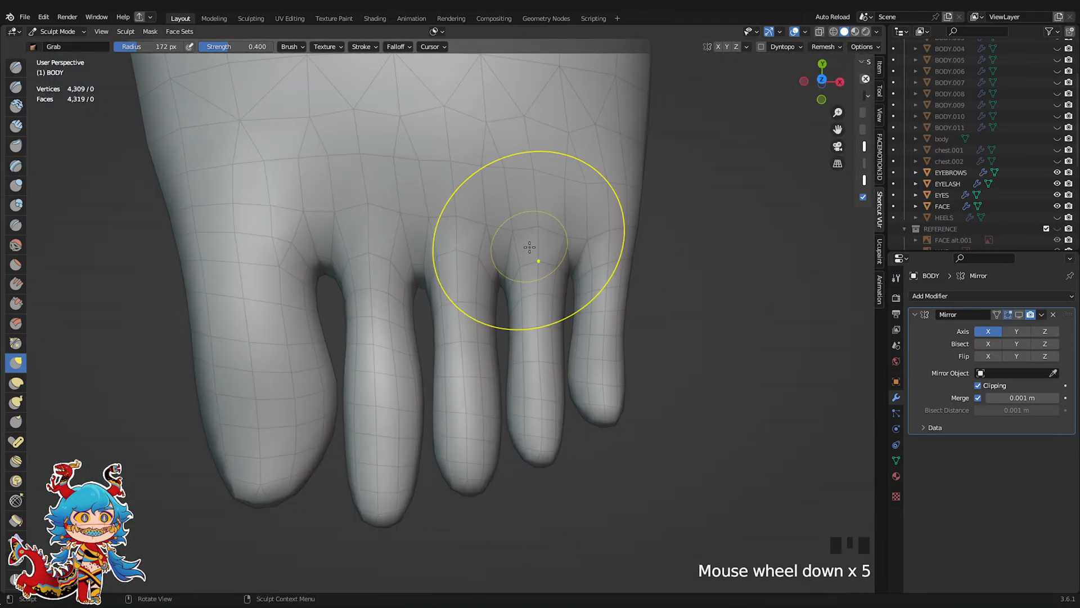
scroll(585, 318, up, 2)
shift+middle_drag(585, 318, 554, 309)
key(ctrl+s)
Switch to orthographic projection, smooth the base of the little toe, and reshape its inner side with the Grab brush
click(838, 163)
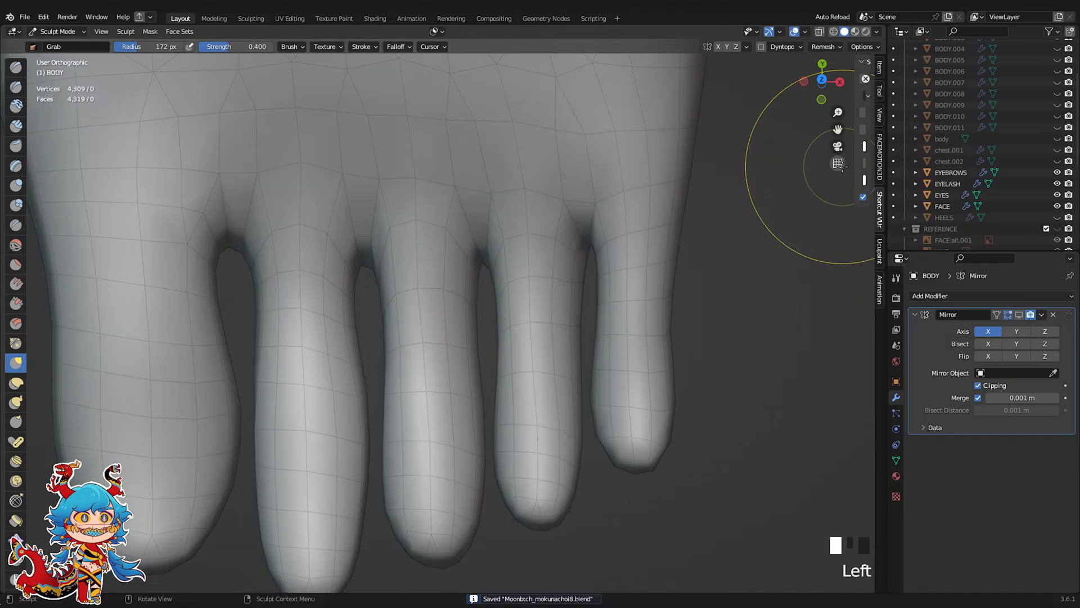
scroll(597, 369, down, 1)
scroll(591, 383, up, 2)
shift+drag(621, 276, 605, 281)
shift+drag(601, 283, 596, 277)
drag(590, 360, 582, 387)
scroll(504, 315, down, 3)
mouse_move(460, 295)
middle_down()
mouse_move(489, 259)
mouse_move(532, 265)
mouse_move(494, 313)
middle_up()
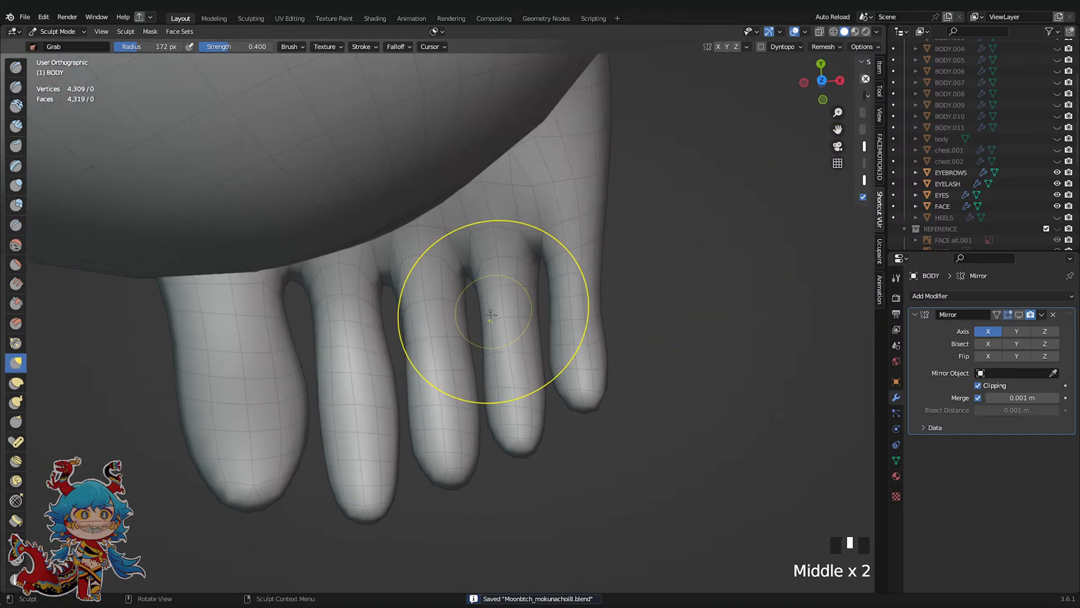
Add centred edge loops around the third and fourth toes in Edit Mode
key(Tab)
right_click(467, 322)
key(ctrl+r)
click(509, 303)
right_click(509, 304)
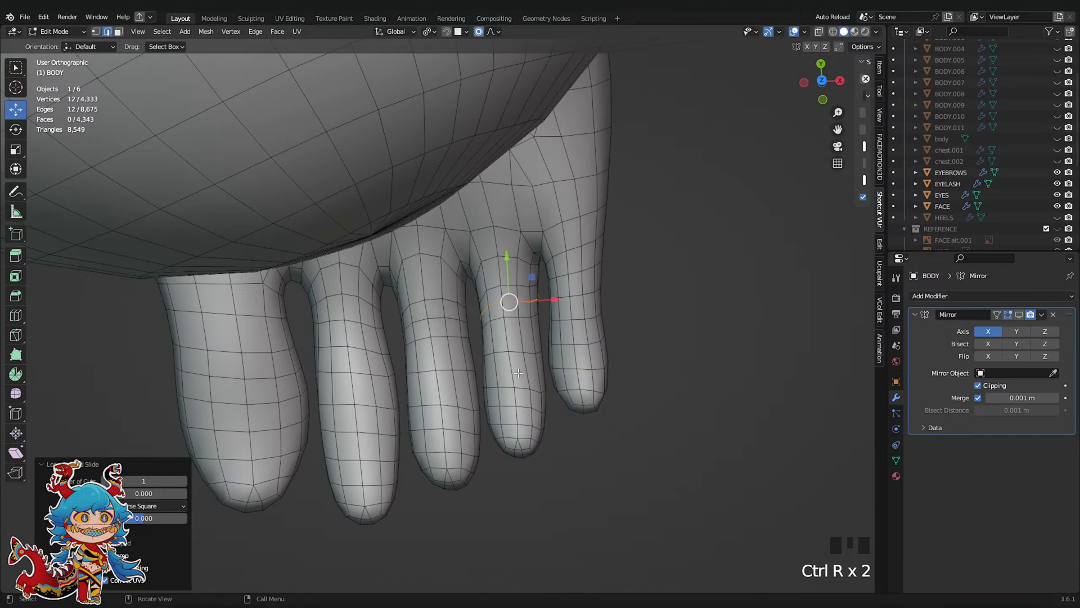
key(ctrl+r)
click(518, 372)
right_click(427, 392)
Smooth the new edge loops on the third and fourth toes in Sculpt Mode, and save the file
key(Tab)
mouse_move(432, 371)
shift+mouse_down()
mouse_move(437, 340)
mouse_move(440, 362)
shift+mouse_up()
shift+drag(492, 331, 509, 372)
shift+drag(516, 362, 523, 341)
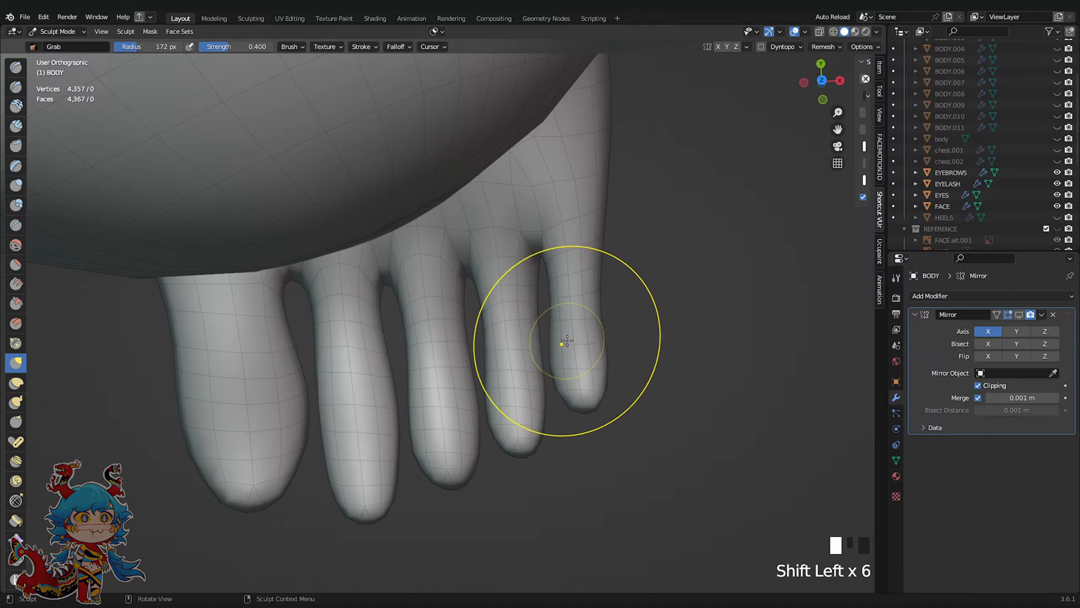
middle_drag(562, 338, 538, 304)
scroll(537, 304, up, 2)
key(ctrl+s)
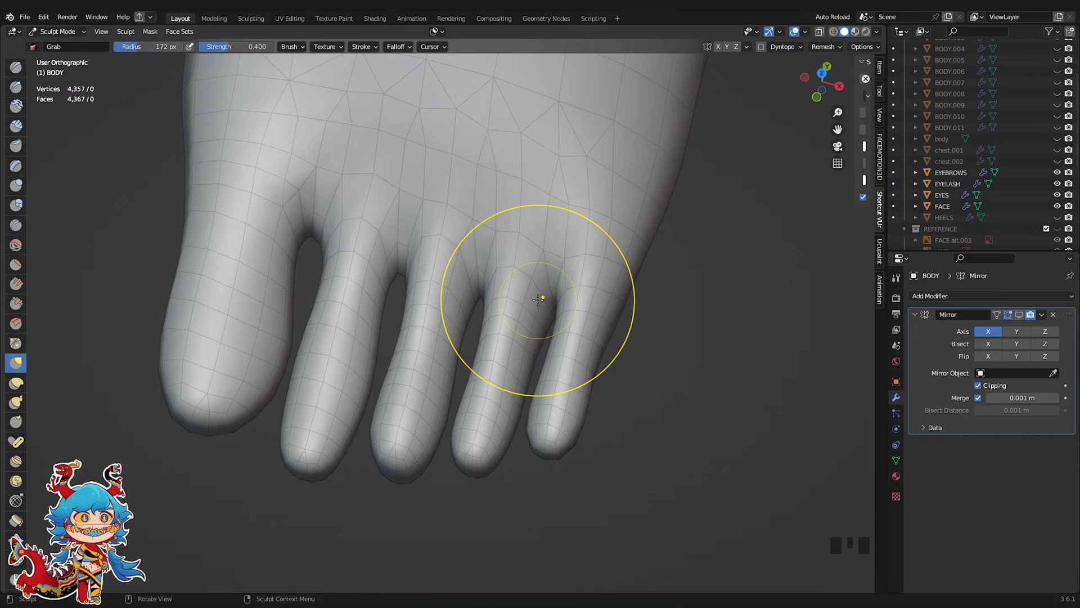
Smooth the tops of the smaller toes and keep the Grab brush active
middle_drag(539, 299, 546, 330)
scroll(554, 361, up, 2)
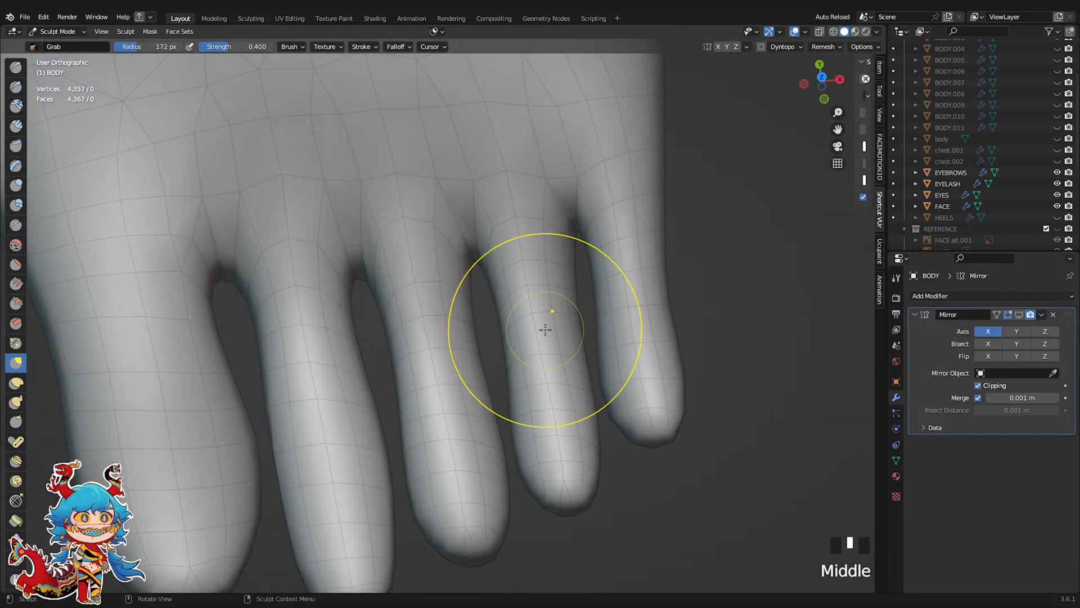
scroll(548, 323, down, 1)
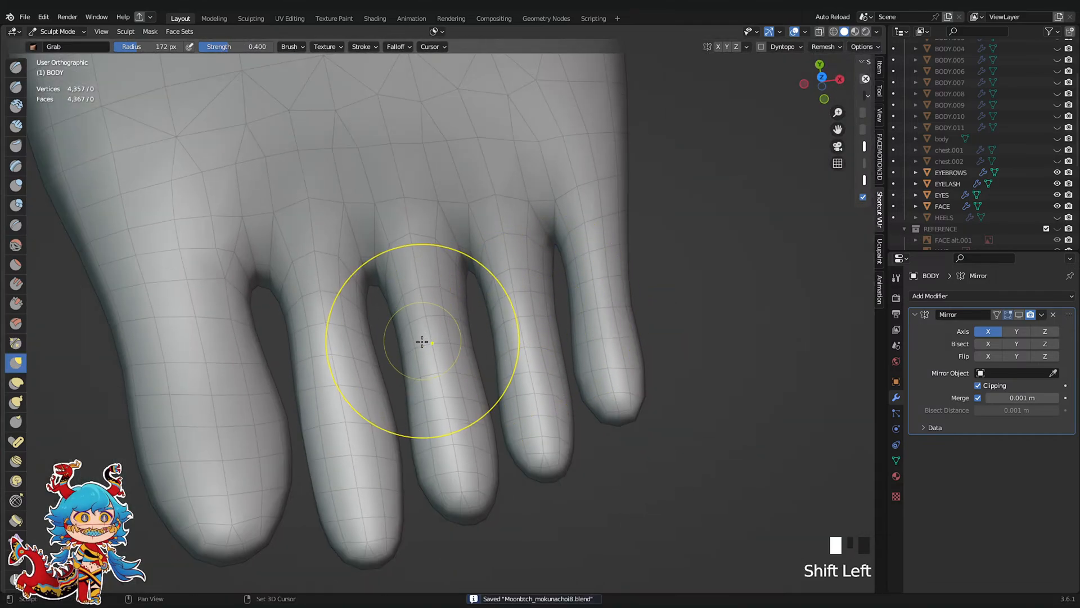
key(g)
Smooth the undersides of the second, third and fourth toes from below the foot
middle_drag(647, 422, 656, 241)
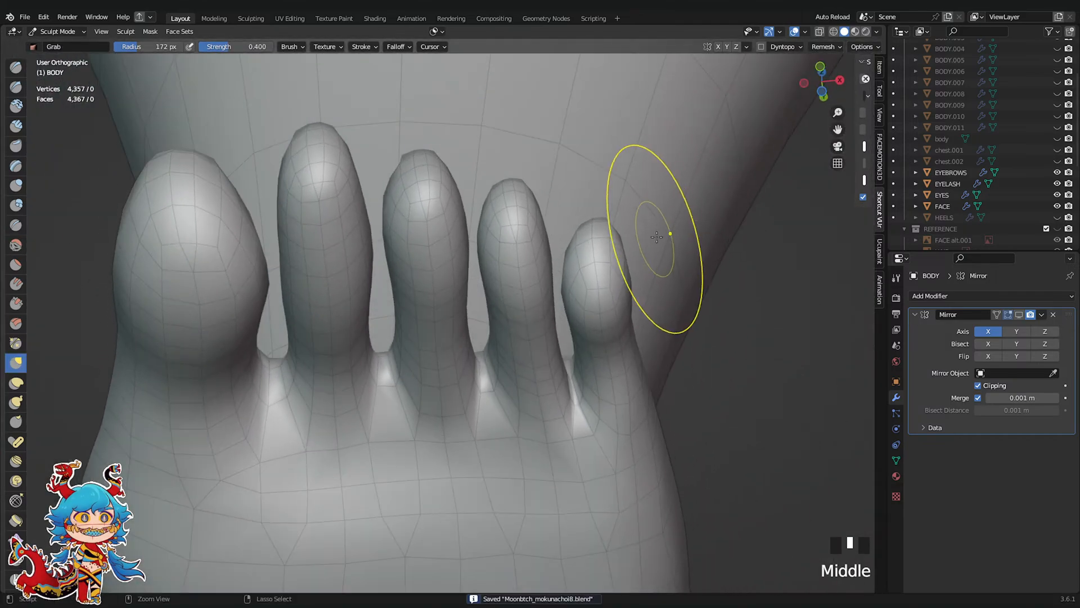
scroll(623, 314, down, 2)
mouse_move(622, 313)
middle_down()
mouse_move(632, 244)
mouse_move(501, 289)
middle_up()
scroll(441, 292, up, 2)
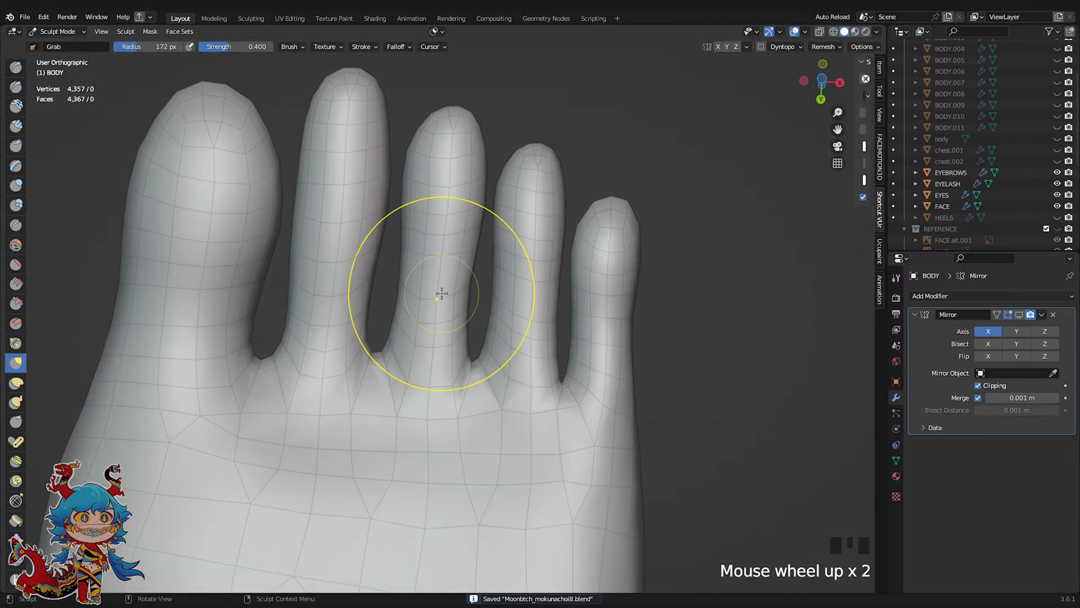
click(436, 272)
shift+drag(436, 272, 436, 263)
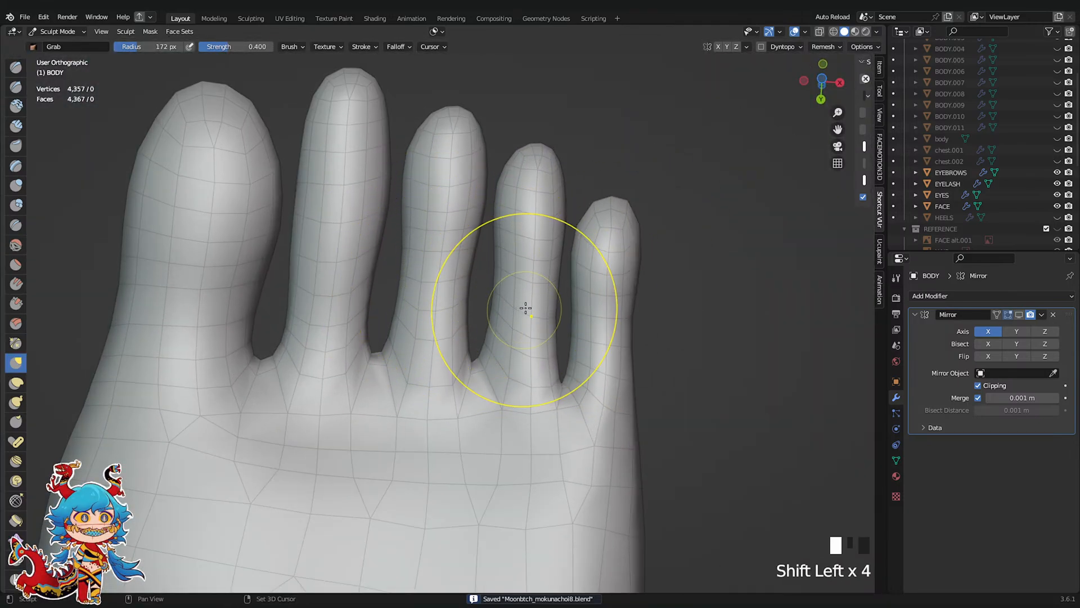
shift+drag(525, 308, 517, 304)
shift+drag(371, 273, 355, 256)
shift+drag(349, 252, 345, 249)
scroll(482, 212, down, 4)
middle_drag(482, 212, 497, 489)
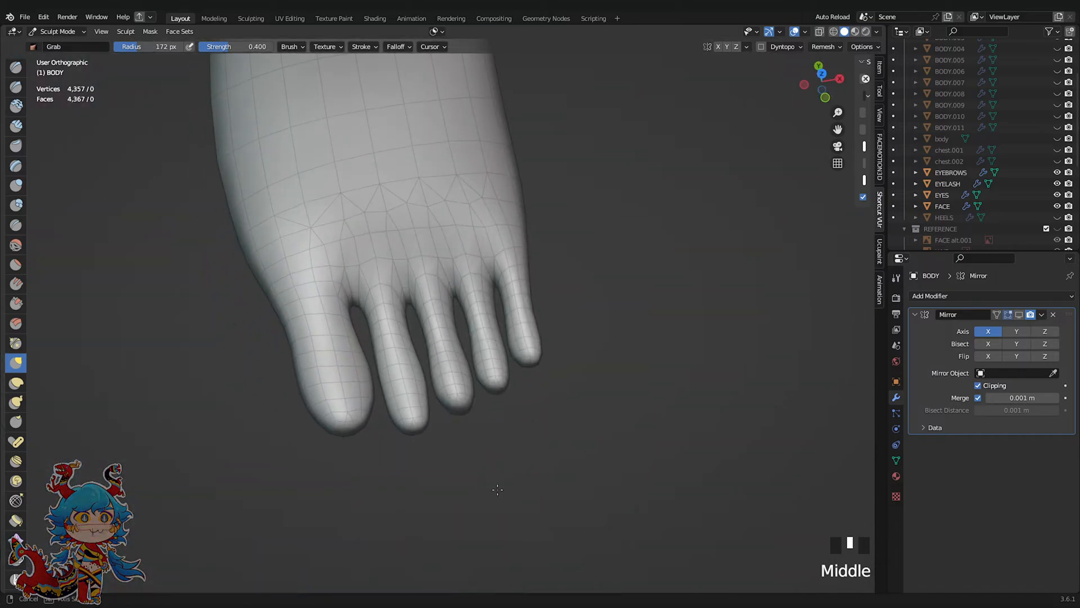
Save the file and fatten the middle edge loops of the third and fourth toes by about 0.011 m in Edit Mode with a reduced proportional radius
scroll(495, 427, up, 3)
key(Tab)
key(ctrl+s)
mouse_move(470, 313)
middle_down()
mouse_move(380, 318)
mouse_move(443, 348)
middle_up()
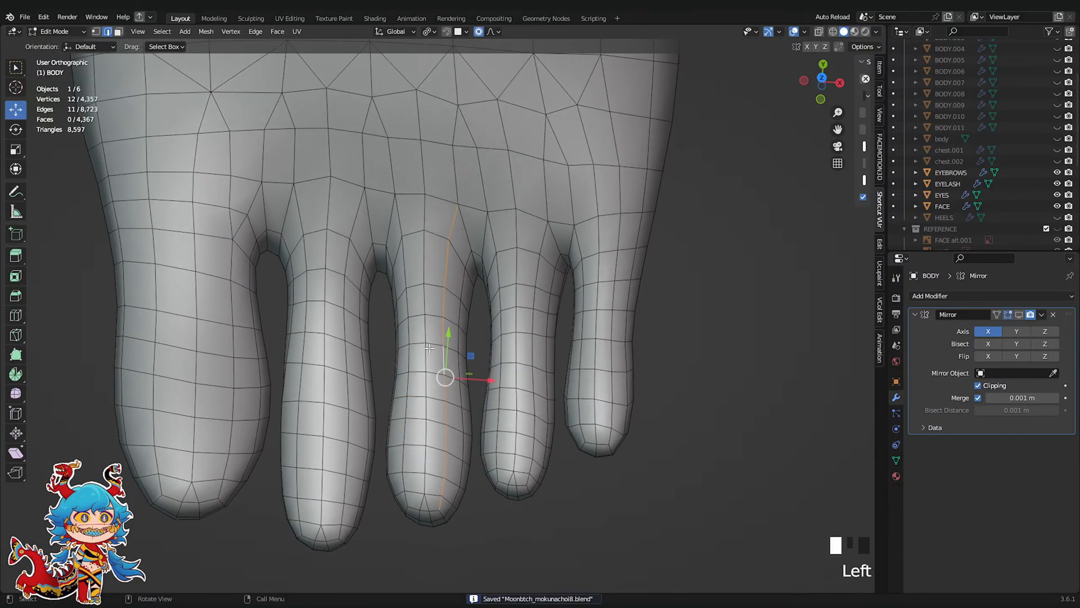
alt+shift+click(529, 334)
scroll(445, 318, down, 2)
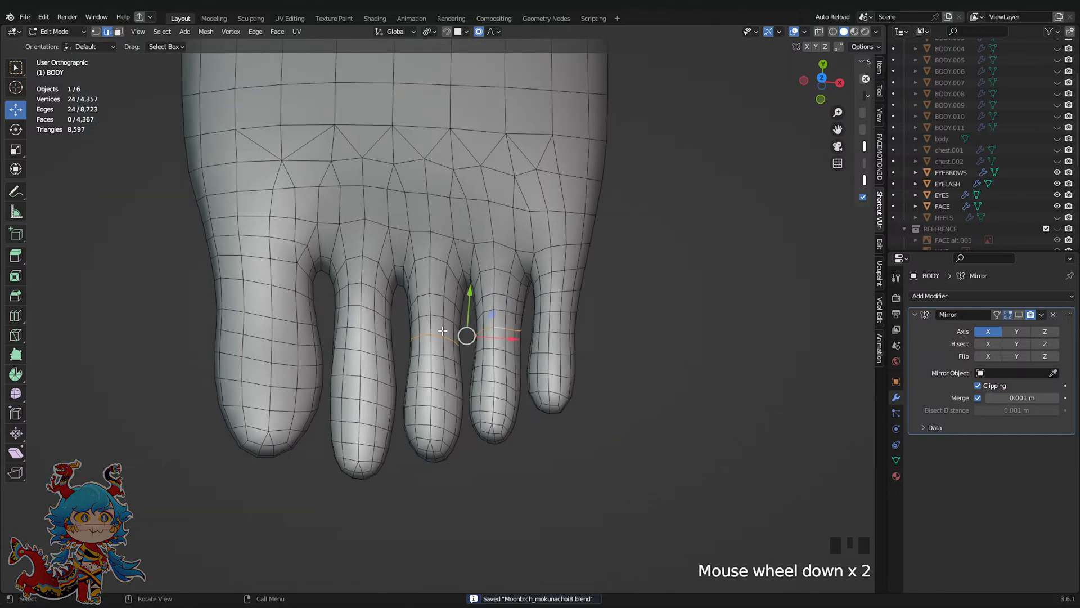
shift+middle_drag(391, 331, 419, 345)
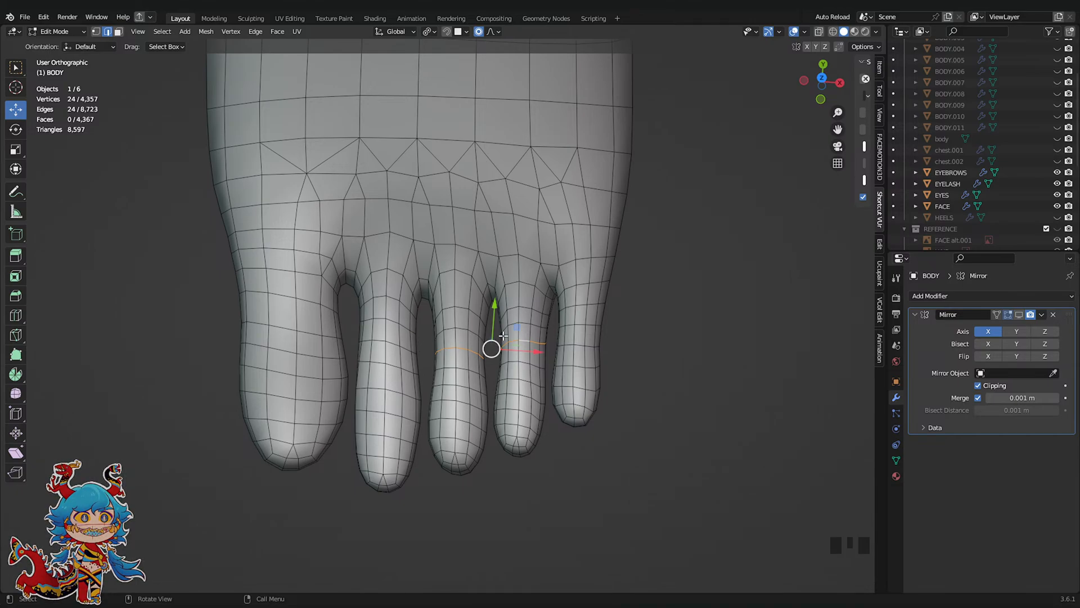
scroll(503, 336, up, 2)
key(alt+s)
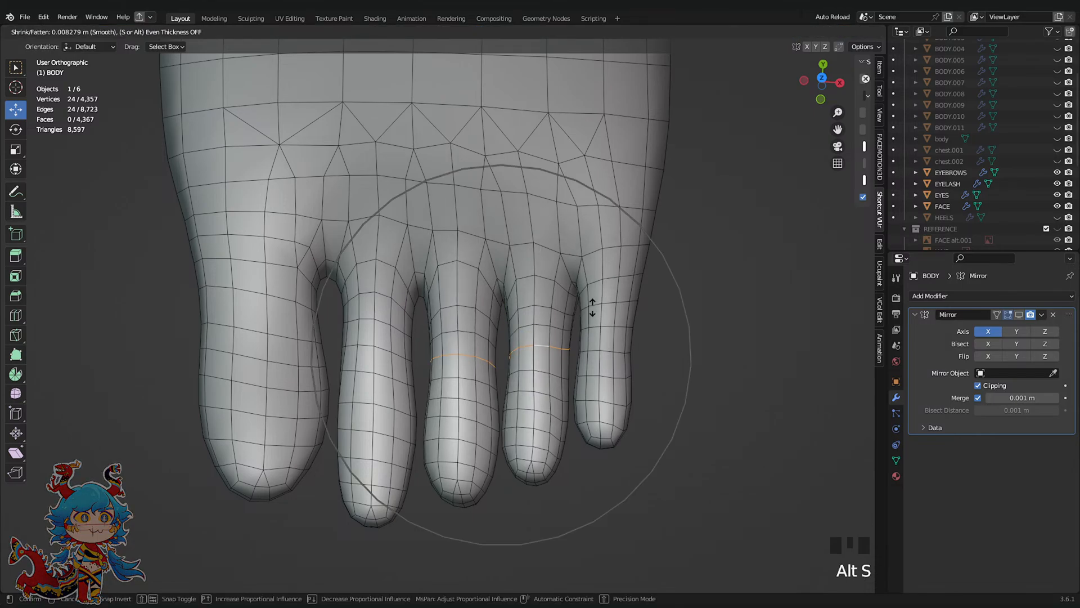
scroll(592, 307, up, 4)
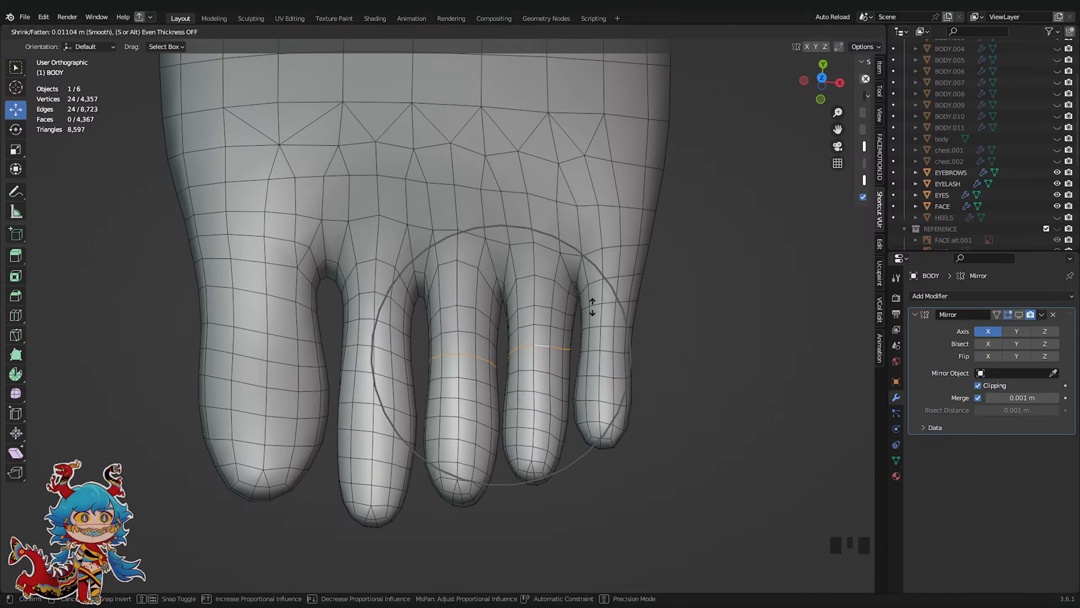
click(592, 308)
Fatten the second toe's middle edge loop and the loop nearer its tip by 0.0138 m each using Shrink/Fatten
middle_drag(592, 307, 640, 286)
click(437, 336)
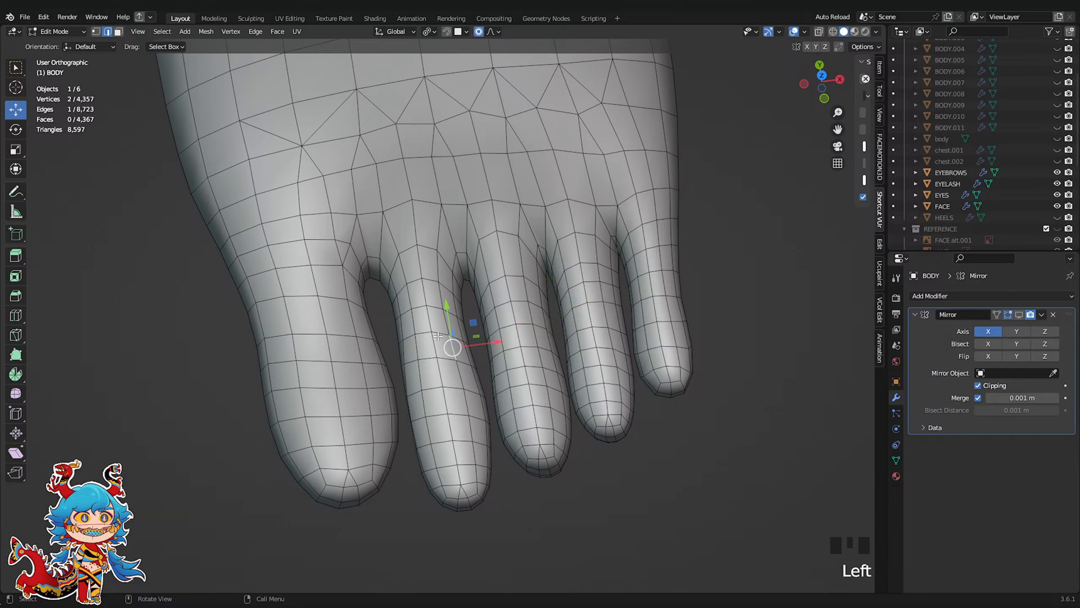
key(alt+s)
click(485, 395)
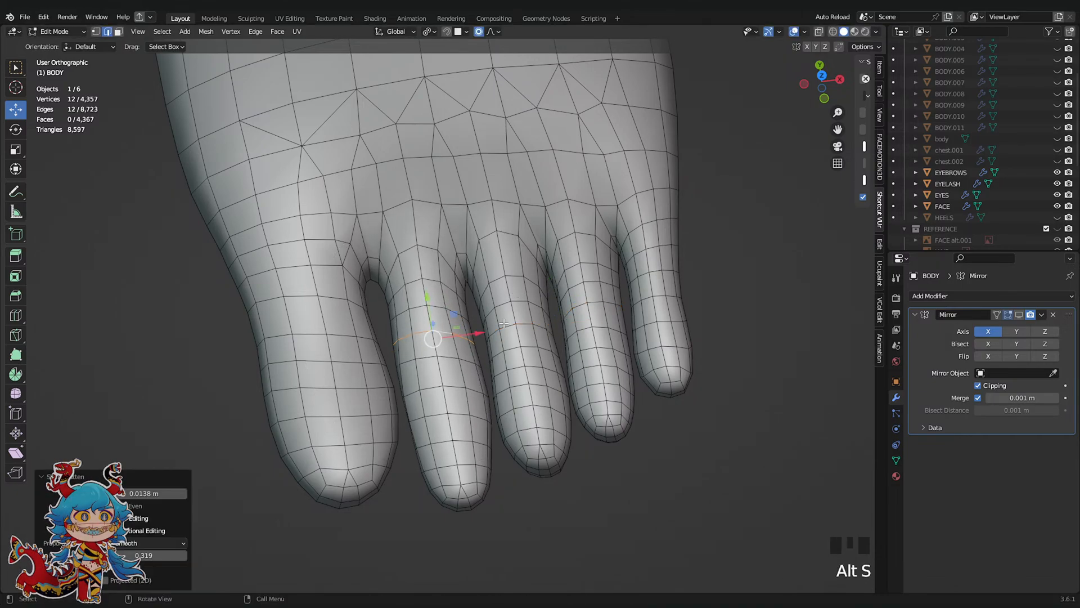
shift+middle_drag(484, 394, 492, 372)
click(464, 390)
key(alt+s)
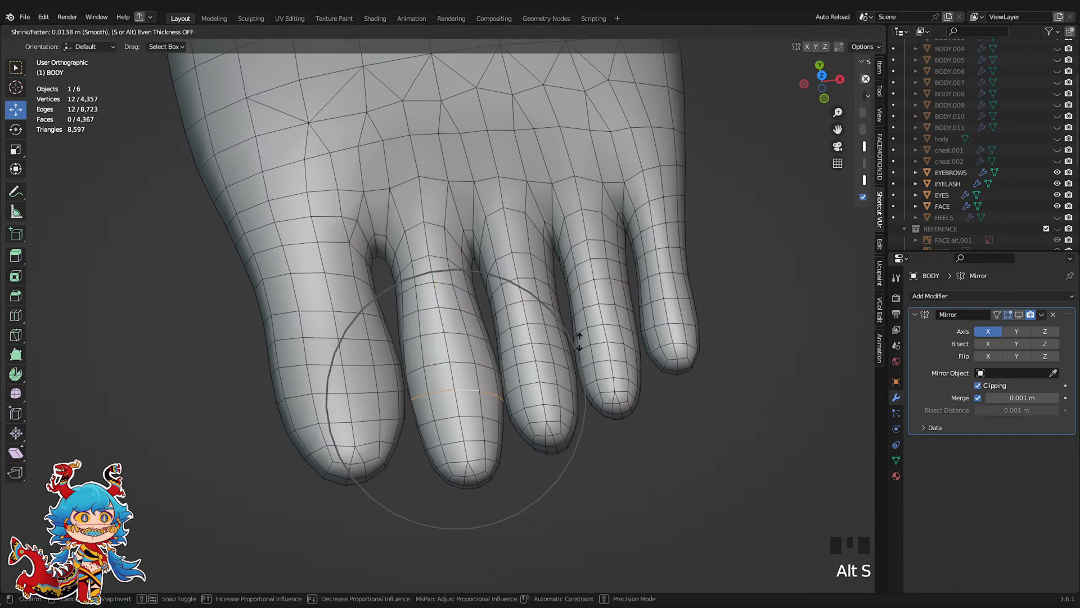
click(578, 345)
Save the file in Sculpt Mode and reshape both sides of the big toe with Grab strokes from above
mouse_move(579, 345)
middle_down()
mouse_move(449, 434)
mouse_move(486, 422)
mouse_move(495, 434)
mouse_move(453, 398)
mouse_move(397, 410)
mouse_move(434, 378)
middle_up()
key(ctrl+Tab)
scroll(564, 366, down, 1)
scroll(564, 376, up, 2)
scroll(486, 428, up, 1)
scroll(489, 441, down, 2)
scroll(482, 426, up, 2)
key(ctrl+s)
drag(434, 379, 391, 346)
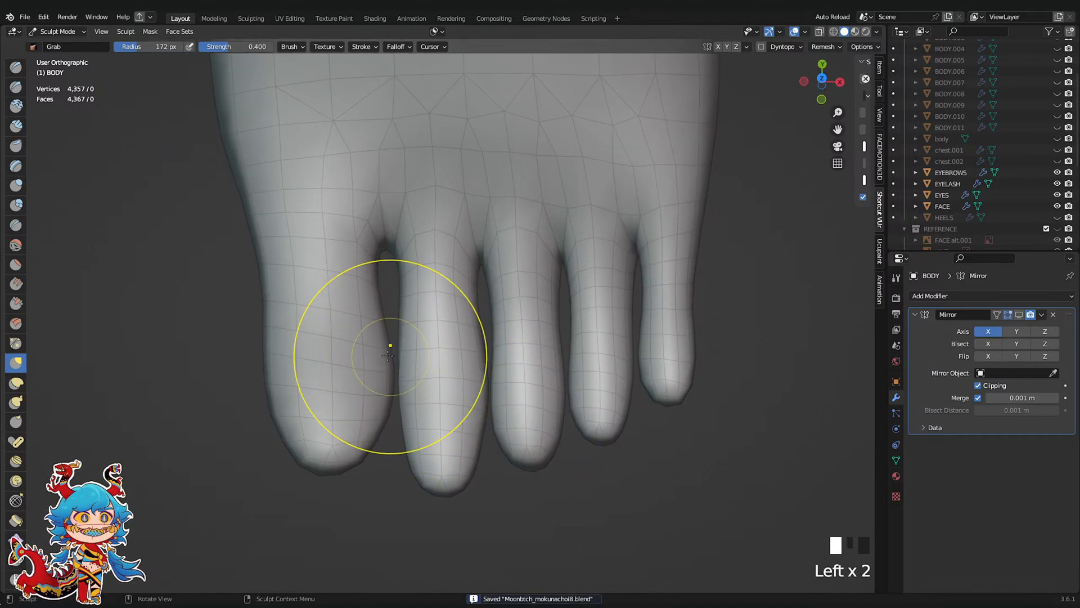
drag(274, 388, 278, 382)
Adjust the toe tips with a Grab stroke from an angled view and save the file
scroll(278, 382, down, 2)
middle_drag(328, 373, 511, 439)
mouse_move(511, 439)
mouse_down()
mouse_move(523, 421)
mouse_move(555, 429)
mouse_up()
middle_drag(555, 429, 430, 441)
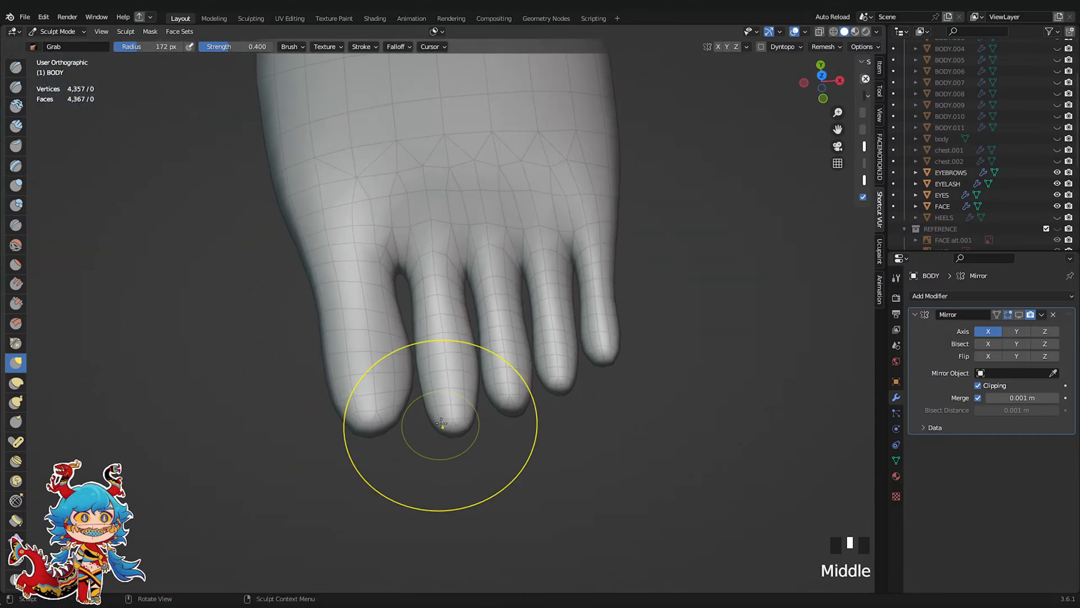
scroll(501, 403, down, 7)
key(ctrl+s)
Examine the toes' shape and spacing from the outer side, the front and above
scroll(505, 407, up, 4)
middle_drag(506, 406, 463, 433)
scroll(463, 434, up, 3)
scroll(495, 398, down, 4)
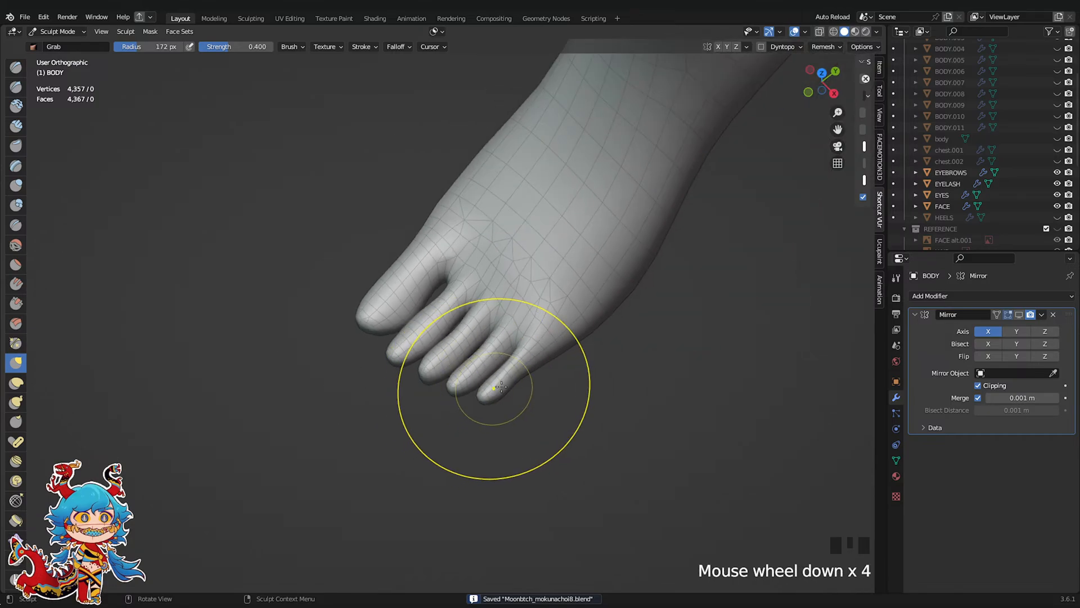
middle_drag(495, 397, 586, 356)
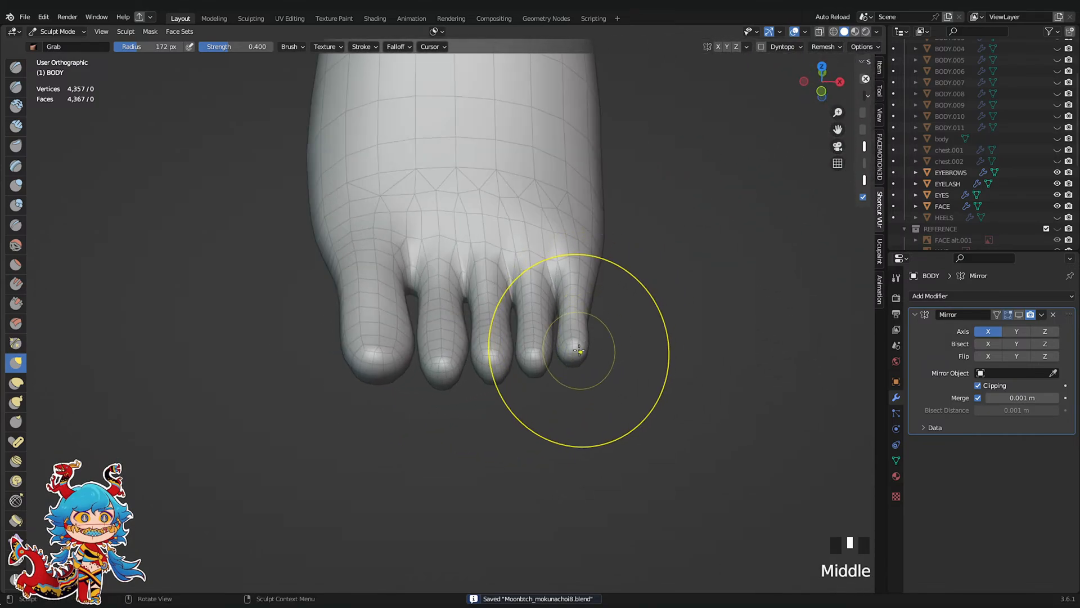
scroll(574, 346, up, 2)
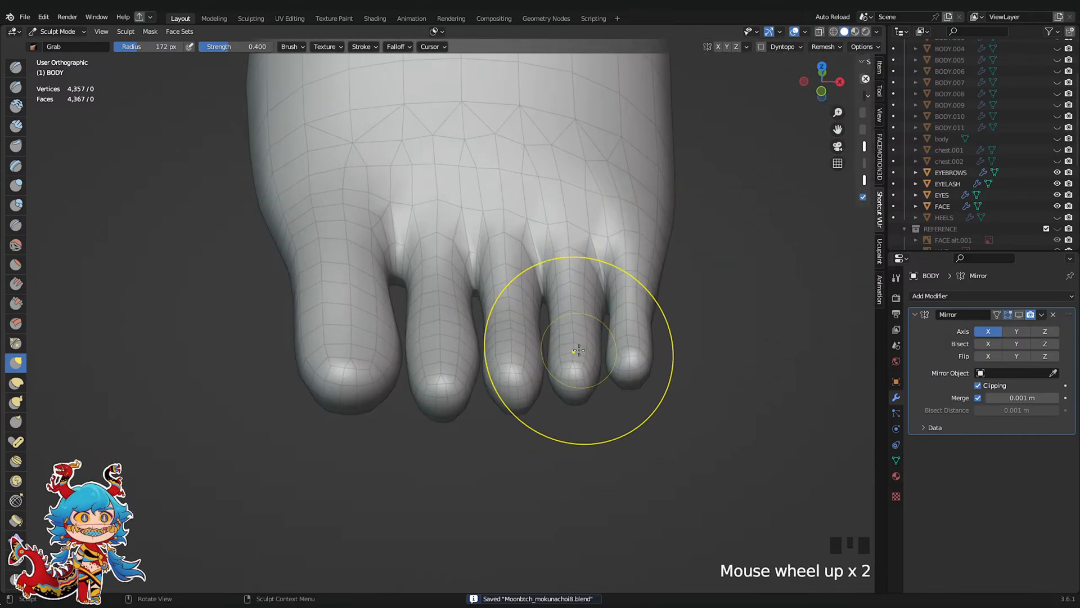
scroll(579, 350, up, 2)
scroll(579, 349, down, 2)
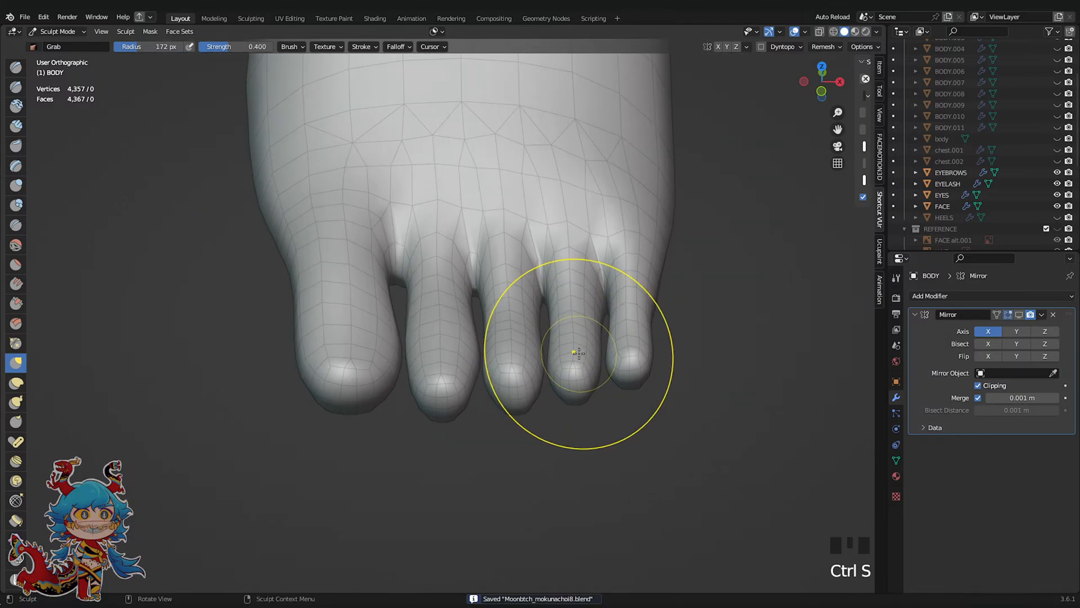
middle_drag(578, 352, 577, 384)
scroll(578, 384, up, 1)
middle_drag(514, 374, 445, 402)
scroll(441, 405, up, 2)
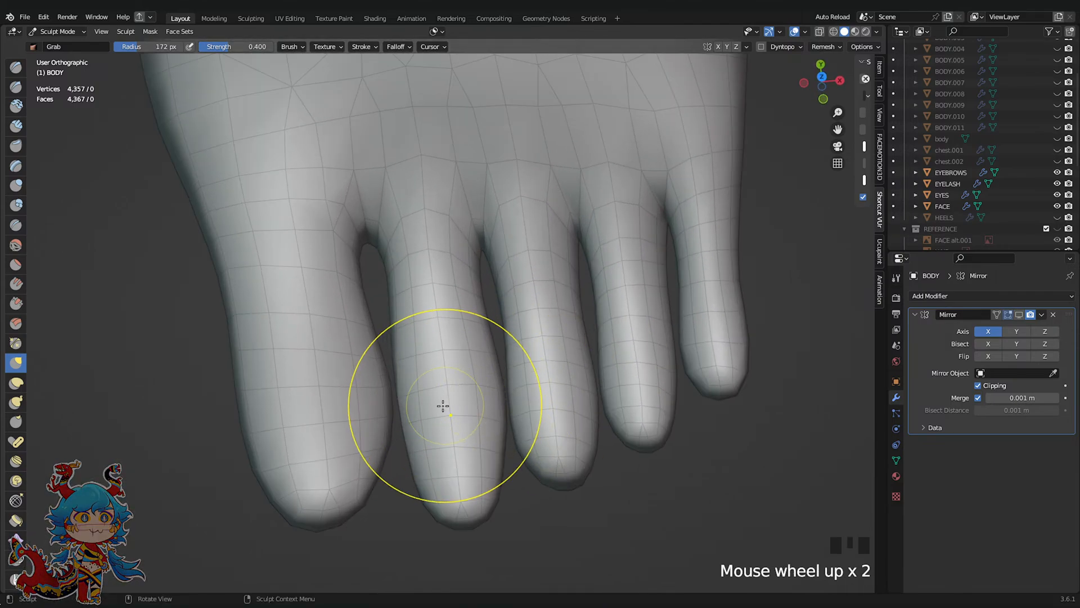
scroll(405, 484, down, 3)
scroll(437, 418, up, 1)
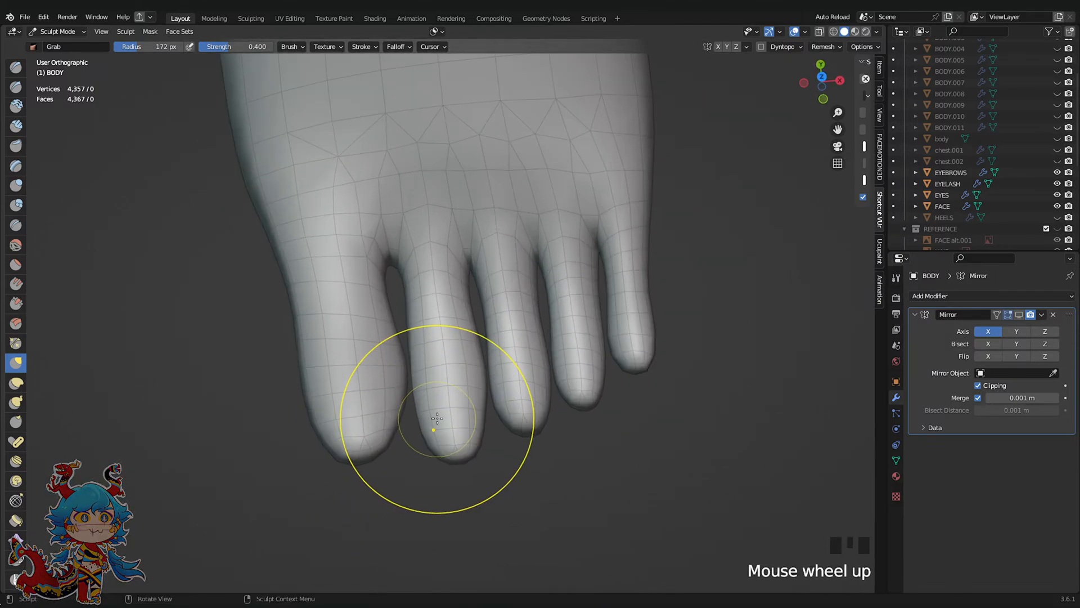
Smooth the tops of the second and third toes, save the file, and touch up the surface at the toe bases
shift+drag(449, 406, 494, 434)
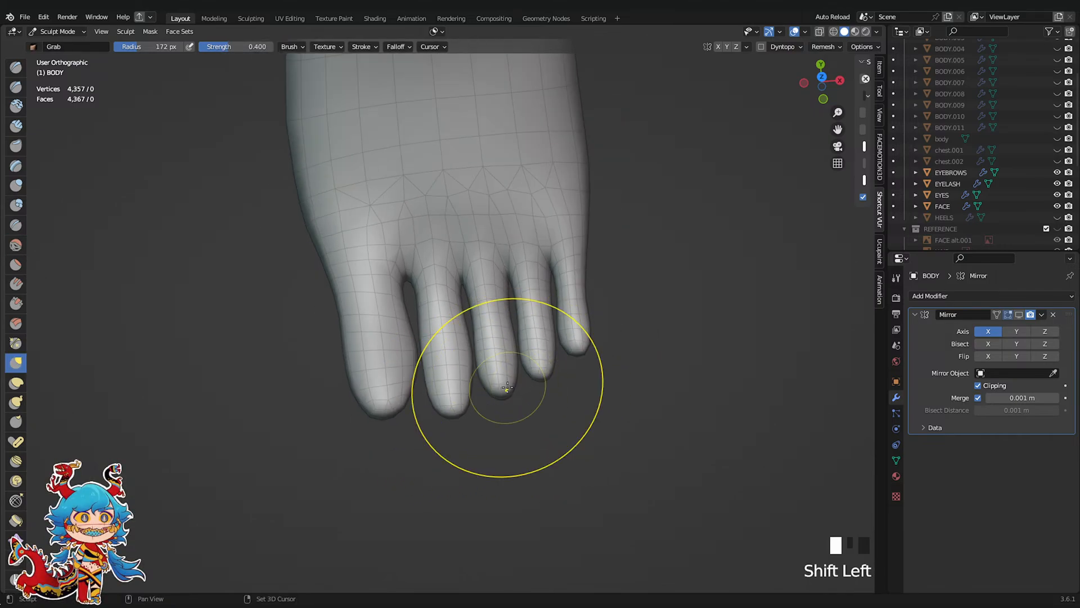
scroll(492, 415, up, 2)
key(ctrl+s)
shift+middle_drag(493, 414, 494, 450)
scroll(471, 398, up, 3)
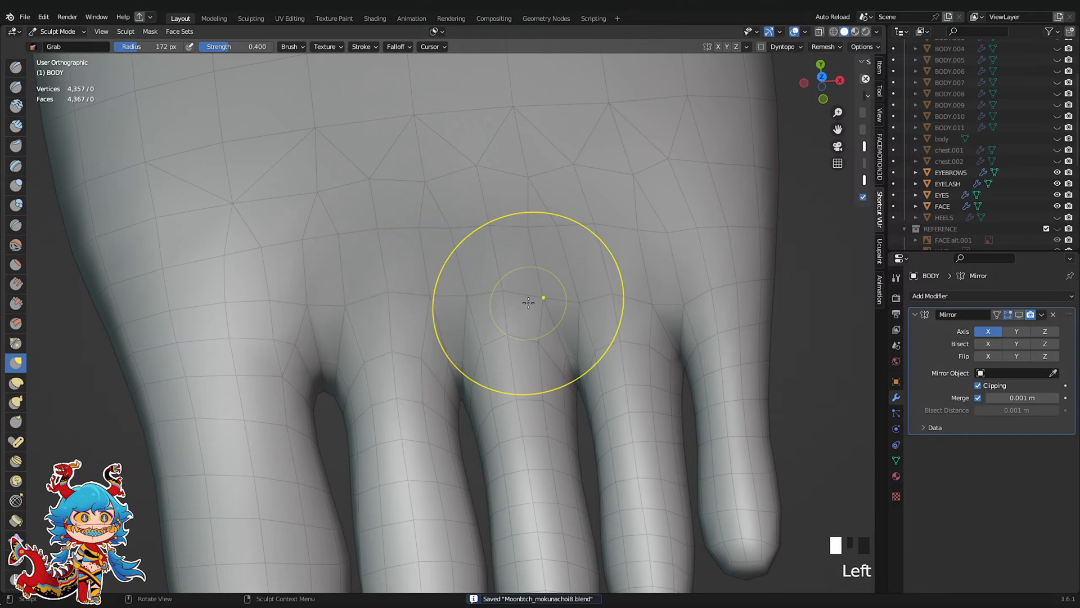
scroll(544, 299, down, 3)
scroll(504, 289, up, 1)
Adjust the upper contour of the small toes with Grab in right orthographic view, undoing the first stroke and redoing it more subtly
mouse_move(504, 289)
middle_down()
mouse_move(582, 304)
mouse_move(795, 100)
middle_up()
click(823, 87)
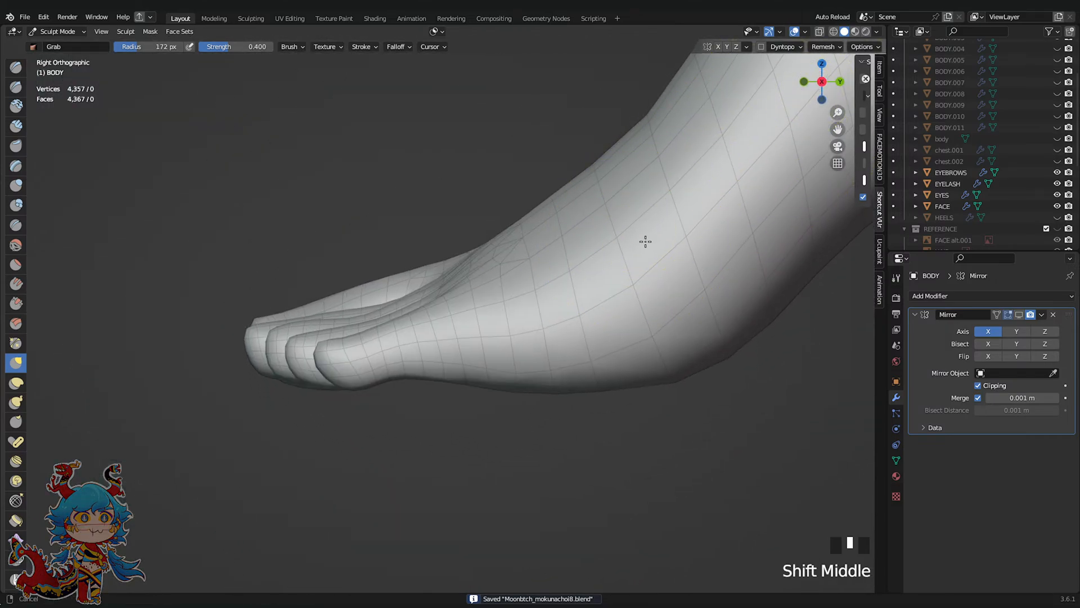
shift+middle_drag(643, 241, 712, 261)
scroll(368, 338, up, 1)
drag(354, 336, 349, 348)
key(ctrl+z)
drag(349, 349, 349, 343)
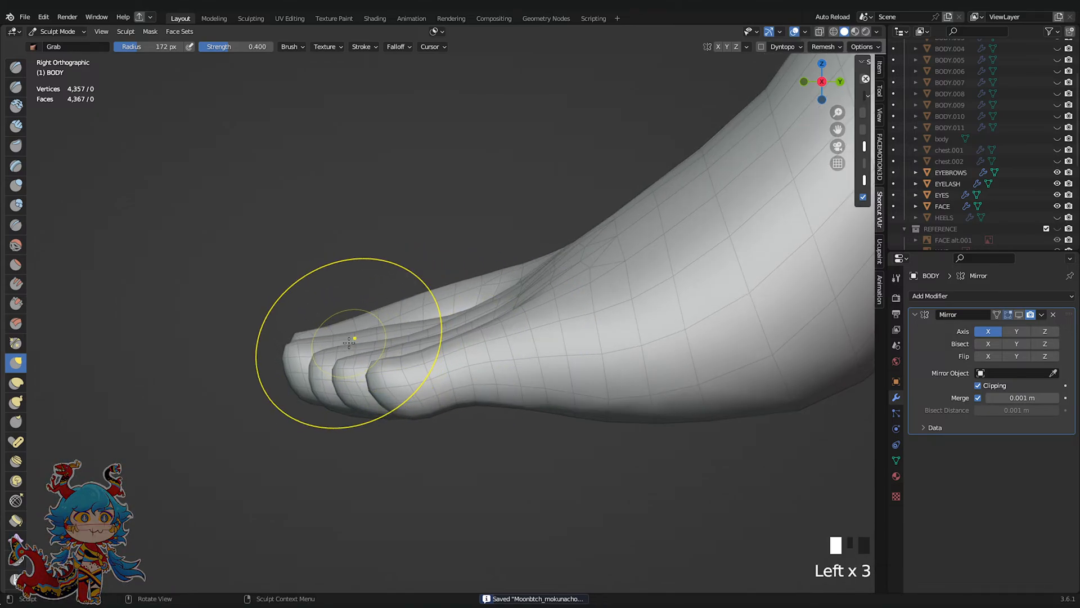
shift+middle_drag(350, 356, 322, 315)
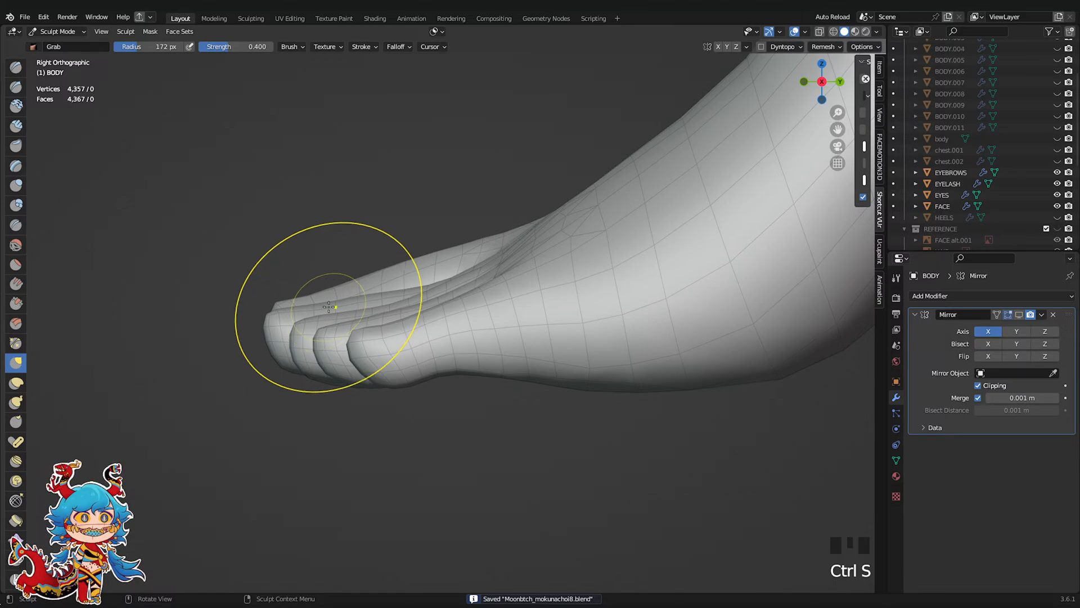
Adjust the underside below the little toe with the Grab brush in front orthographic view
click(805, 82)
shift+middle_drag(642, 315, 634, 313)
scroll(637, 357, down, 4)
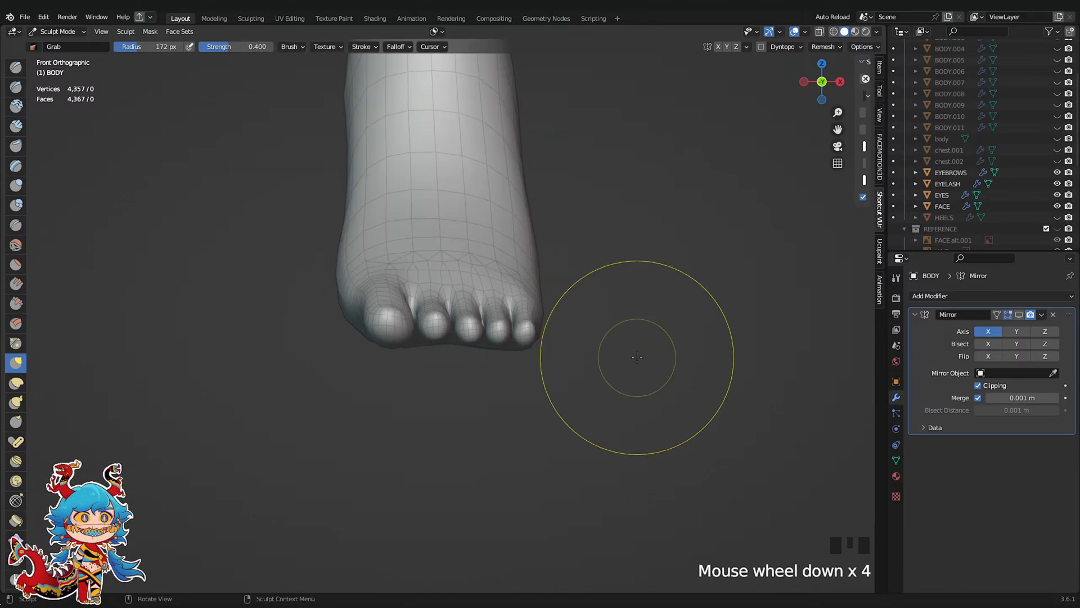
click(523, 384)
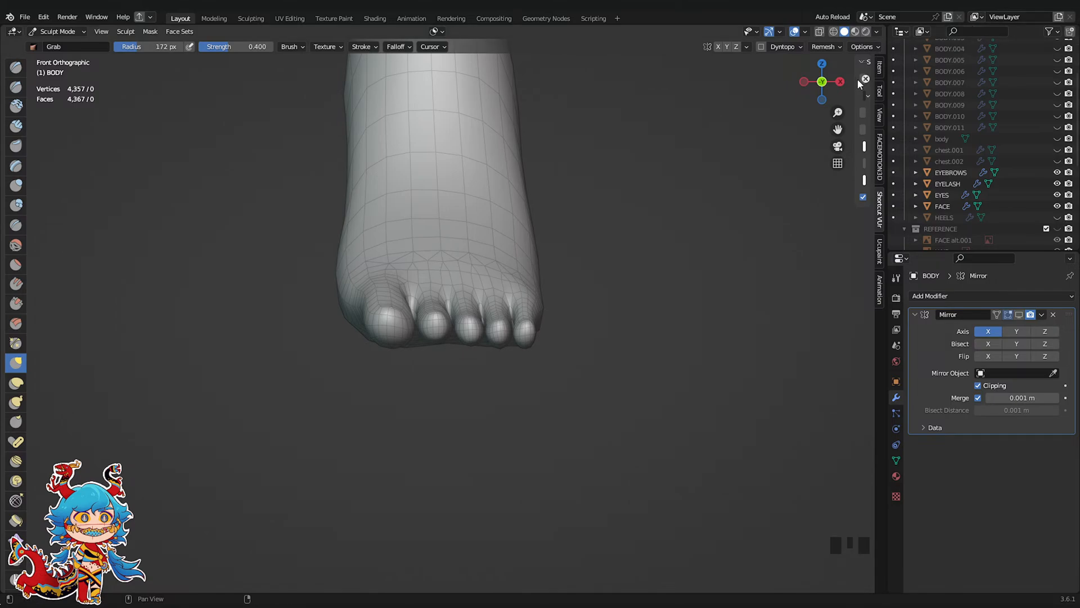
Refine the sole's contour behind the little toe with small Grab adjustments in right orthographic view
click(840, 82)
scroll(478, 394, up, 3)
click(565, 343)
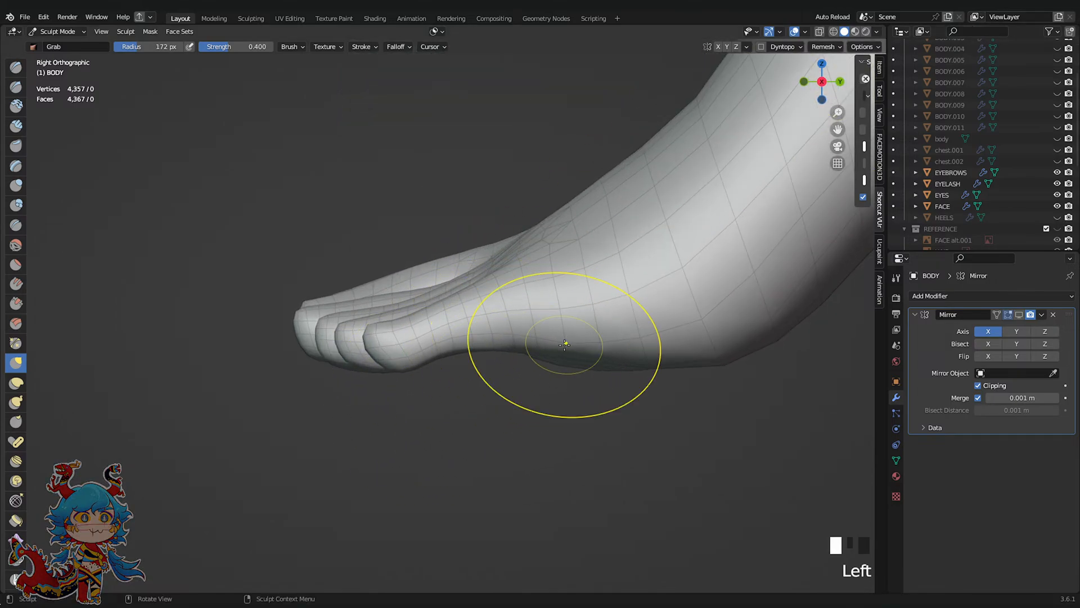
click(565, 344)
shift+middle_drag(595, 363, 691, 363)
scroll(590, 350, up, 2)
click(583, 345)
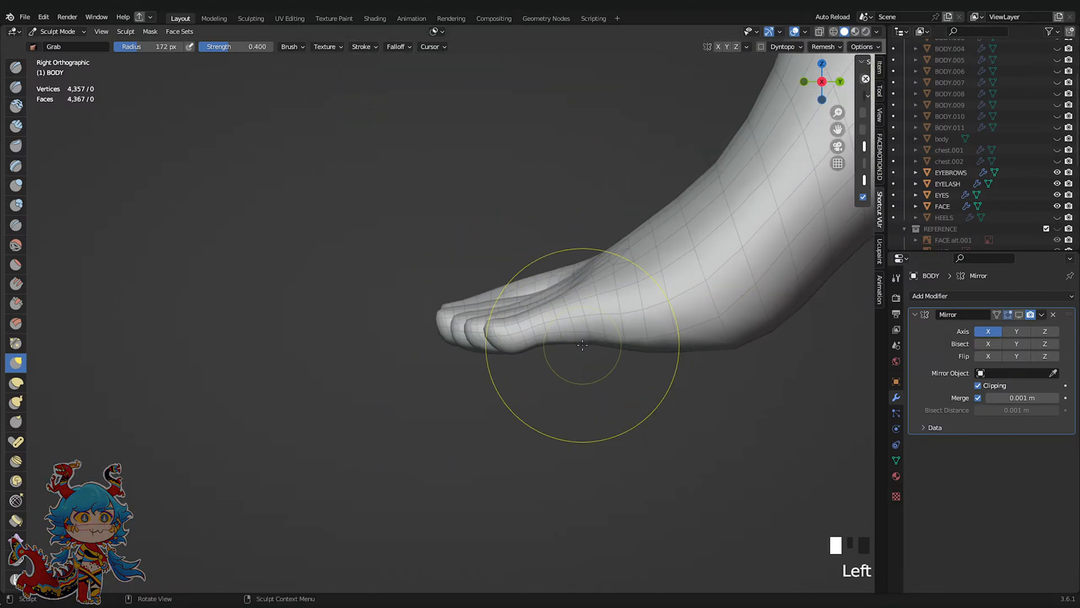
scroll(539, 350, up, 2)
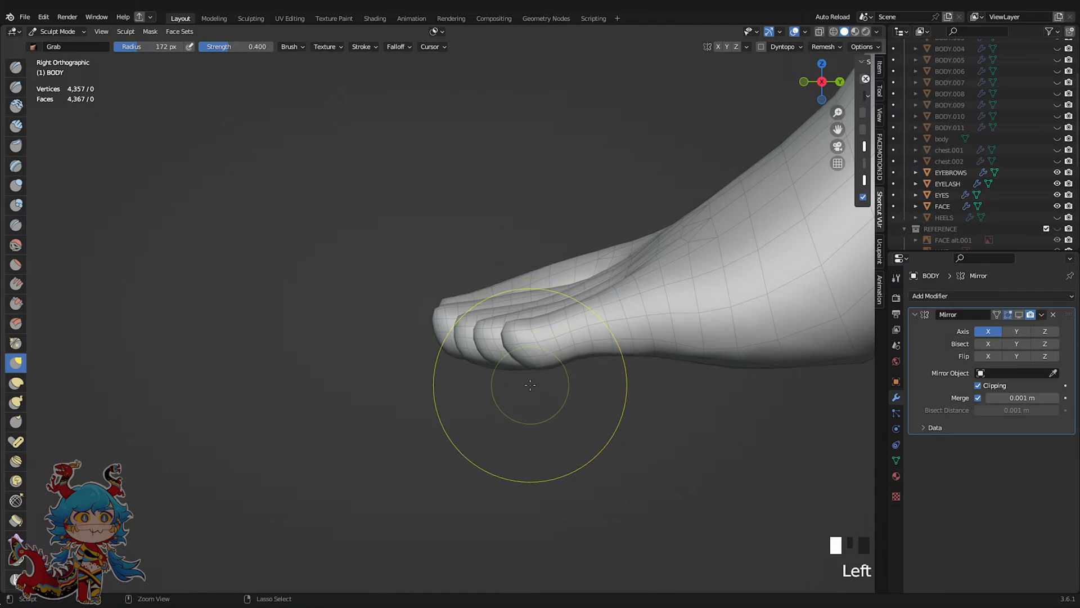
scroll(499, 379, down, 3)
scroll(499, 379, up, 2)
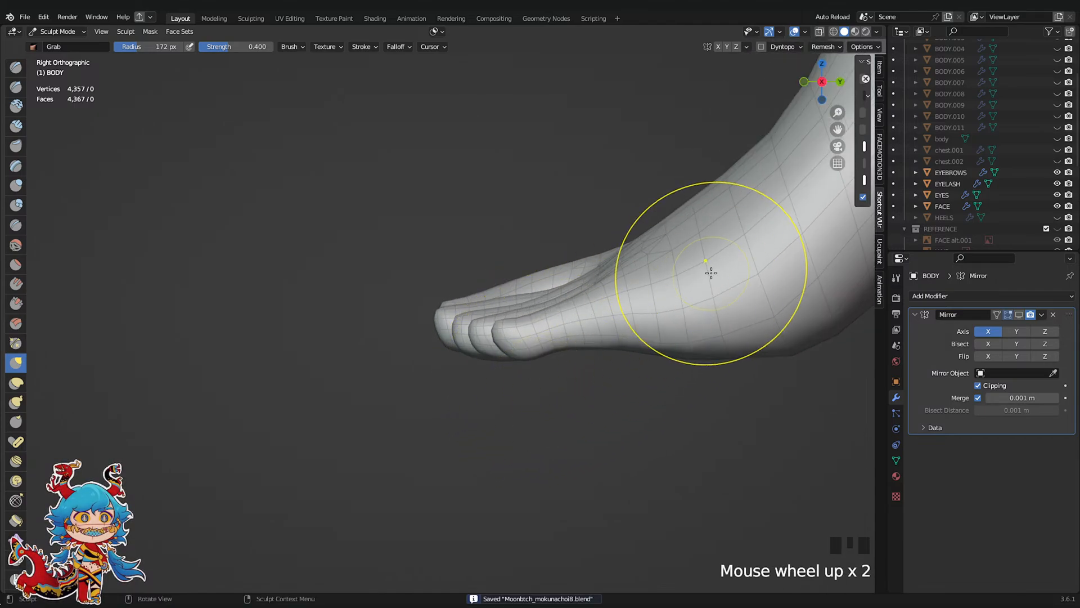
Pull the sole's edge beneath the little toe upward with Grab in front orthographic view
click(803, 80)
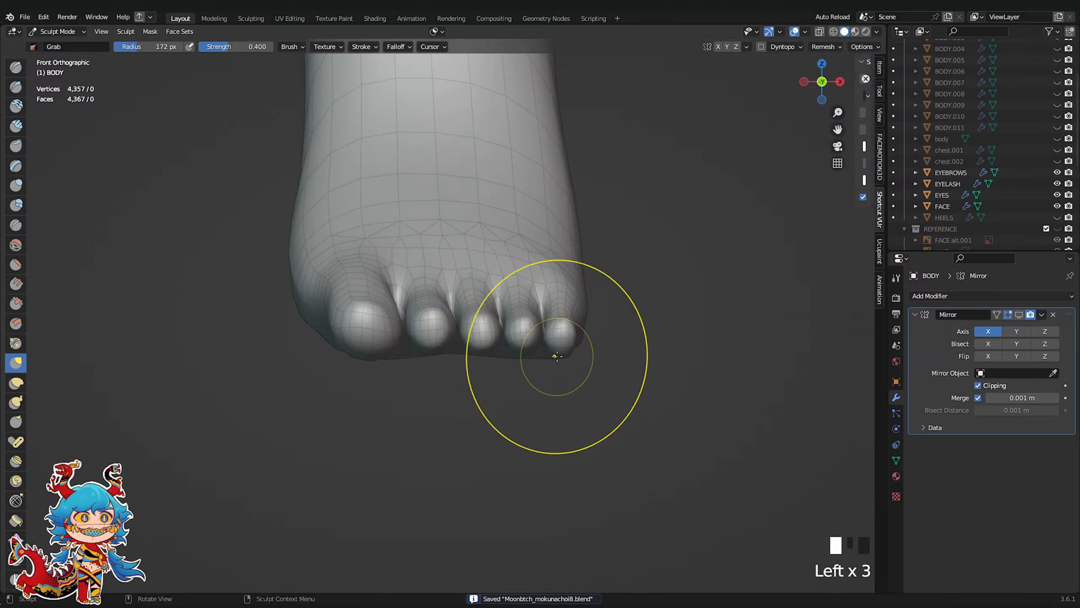
drag(556, 356, 556, 343)
scroll(422, 337, down, 3)
scroll(405, 344, up, 3)
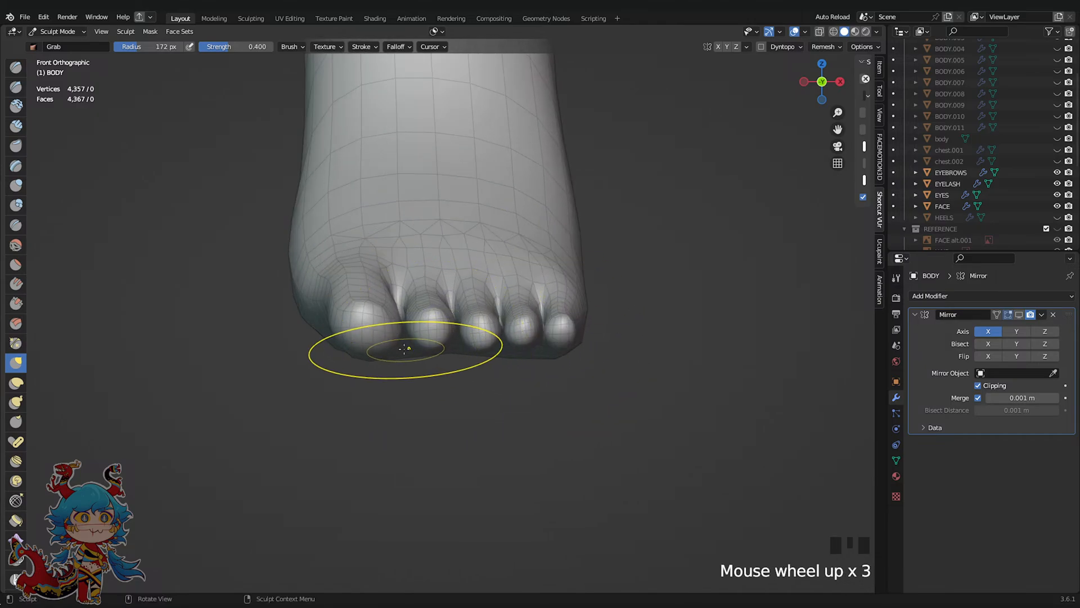
Reshape the tips of the big toe and smaller toes with Grab strokes from the front, and save the file
click(360, 328)
drag(346, 316, 359, 329)
drag(369, 335, 384, 333)
drag(496, 334, 489, 335)
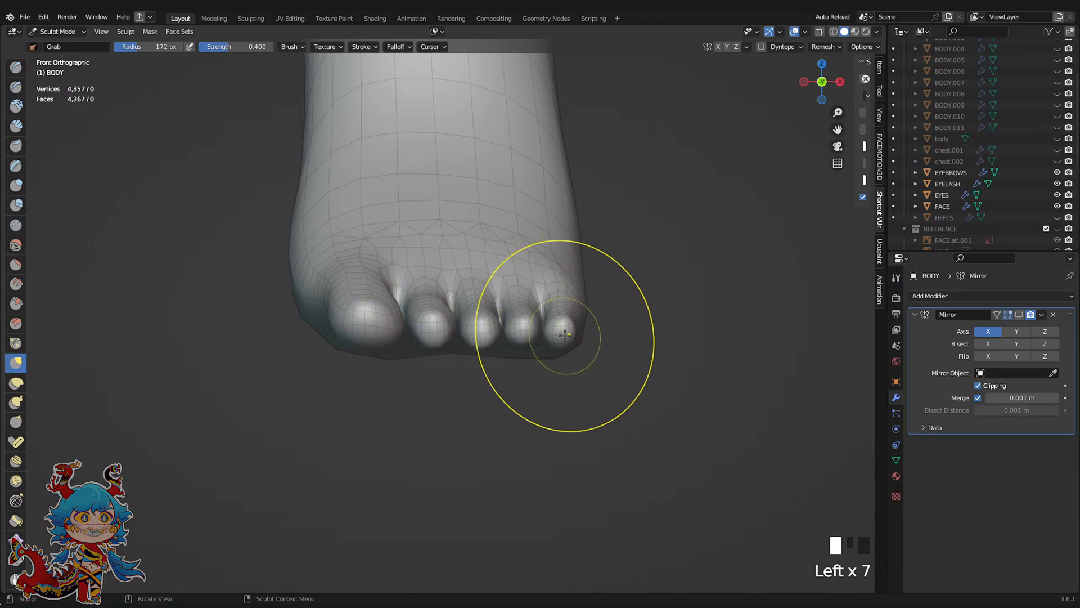
scroll(600, 386, down, 4)
key(ctrl+s)
Save the file and adjust the big toe's tip with a Grab stroke from an angled view
mouse_move(601, 386)
middle_down()
mouse_move(529, 395)
mouse_move(613, 396)
mouse_move(562, 389)
middle_up()
scroll(611, 387, up, 3)
mouse_move(538, 365)
shift+middle_down()
mouse_move(532, 400)
mouse_move(517, 370)
shift+middle_up()
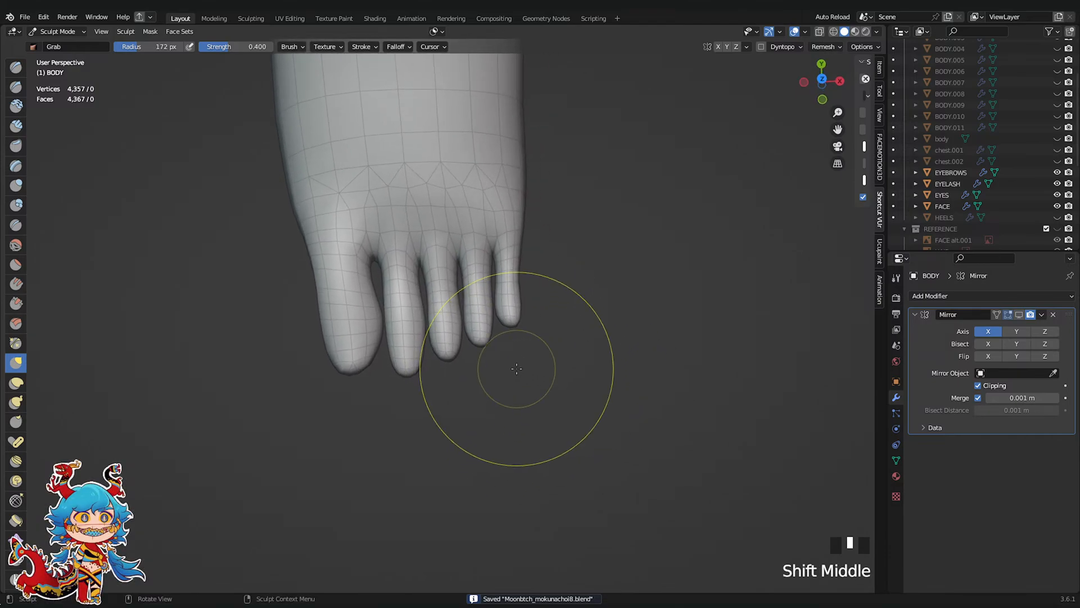
scroll(513, 381, up, 3)
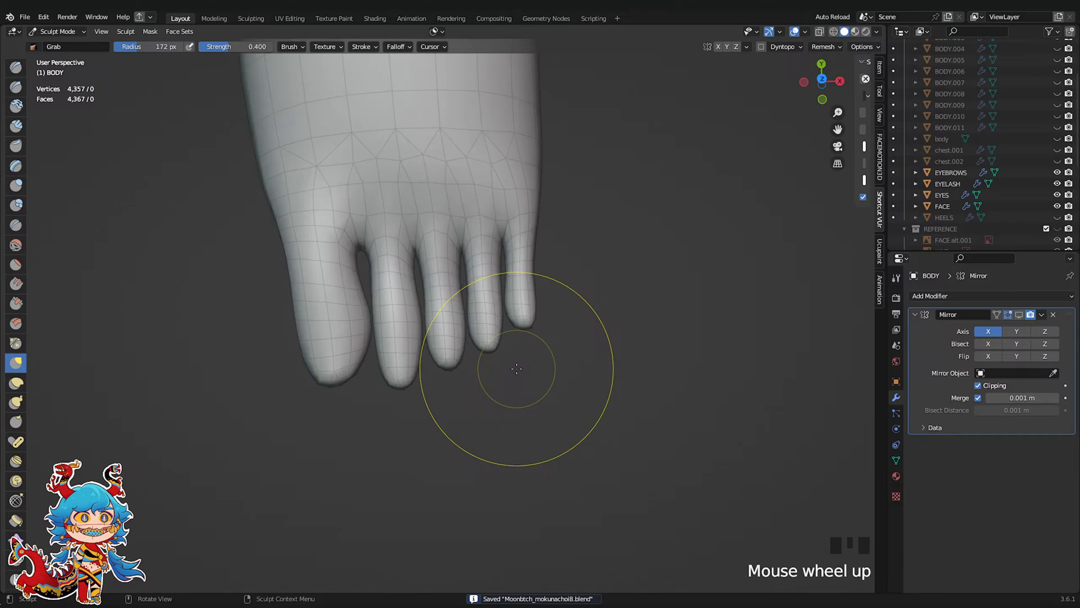
middle_drag(572, 385, 540, 387)
key(ctrl+s)
scroll(540, 387, up, 2)
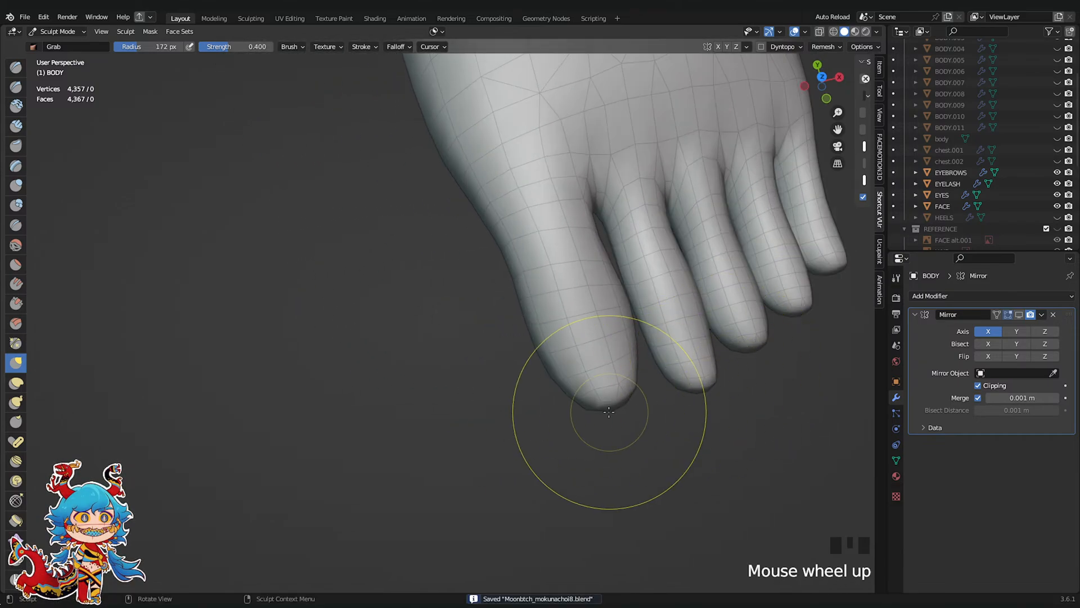
middle_drag(602, 410, 549, 377)
drag(550, 377, 557, 346)
Smooth the top of the big toe with a short stroke
scroll(557, 346, down, 1)
scroll(562, 346, down, 3)
middle_drag(612, 347, 583, 318)
scroll(588, 315, down, 2)
scroll(608, 320, up, 3)
shift+drag(403, 343, 410, 355)
In Edit Mode, shift the edge on the second toe's inner side about -0.0157 m along X with proportional editing, and save the file
scroll(518, 373, down, 4)
scroll(490, 386, up, 3)
middle_drag(489, 386, 494, 397)
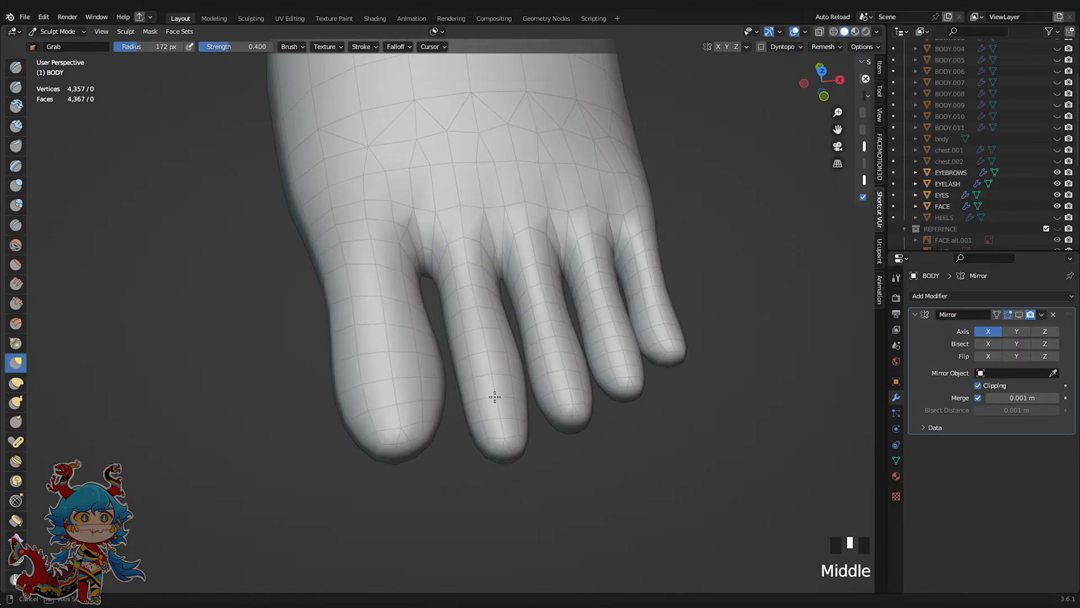
key(Tab)
alt+click(495, 379)
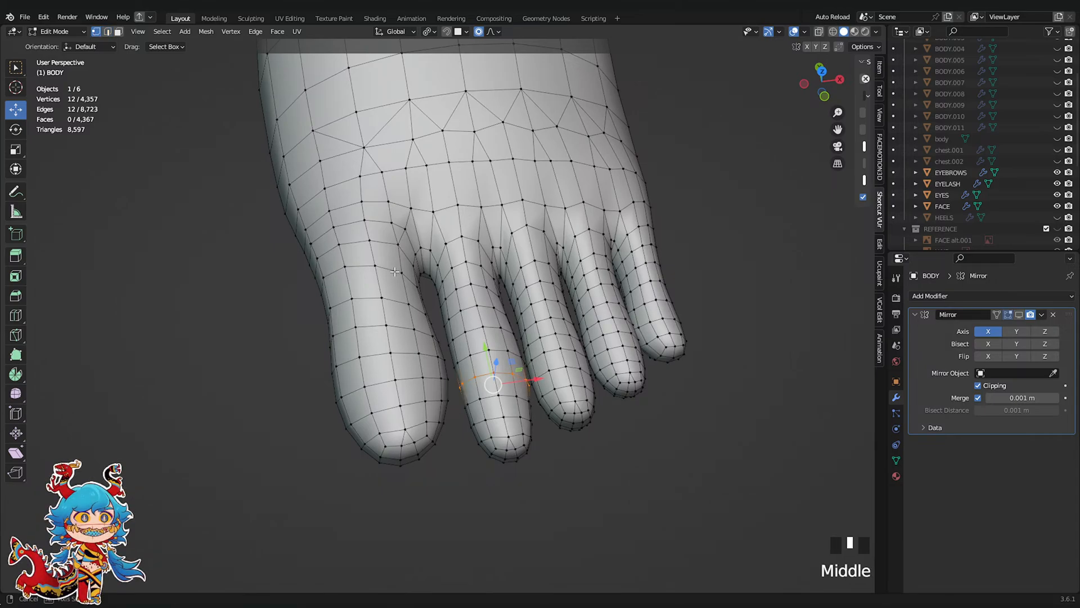
middle_drag(394, 272, 413, 274)
click(460, 374)
middle_drag(460, 374, 531, 342)
drag(492, 400, 486, 400)
key(ctrl+s)
Return to Sculpt Mode, save the file, and adjust the second toe and its smaller neighbours with Grab from bottom orthographic view
middle_drag(485, 400, 513, 434)
scroll(401, 405, up, 2)
middle_drag(400, 405, 519, 414)
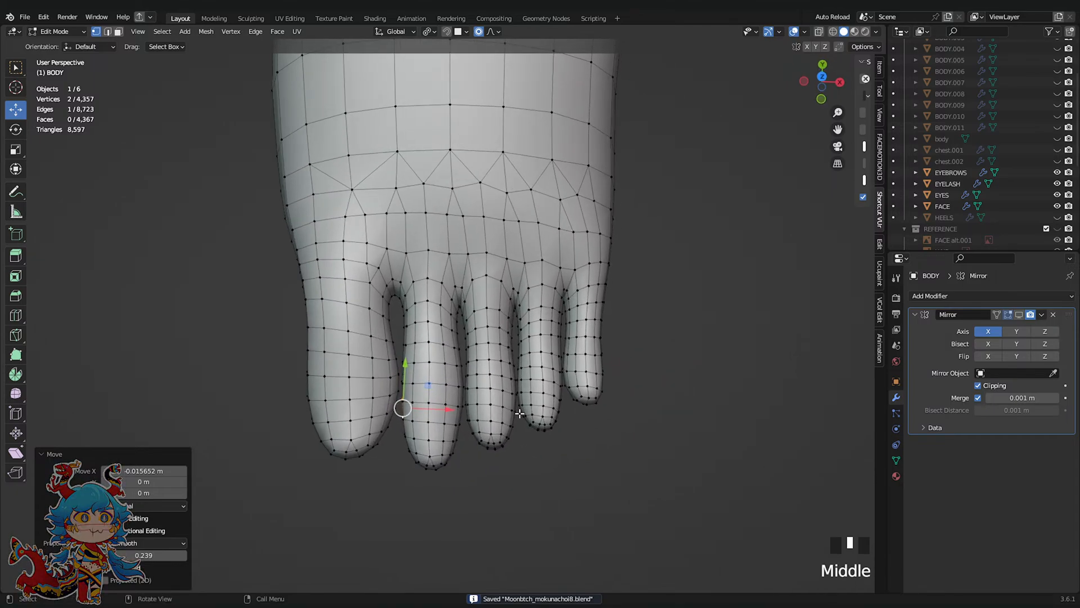
scroll(687, 357, down, 5)
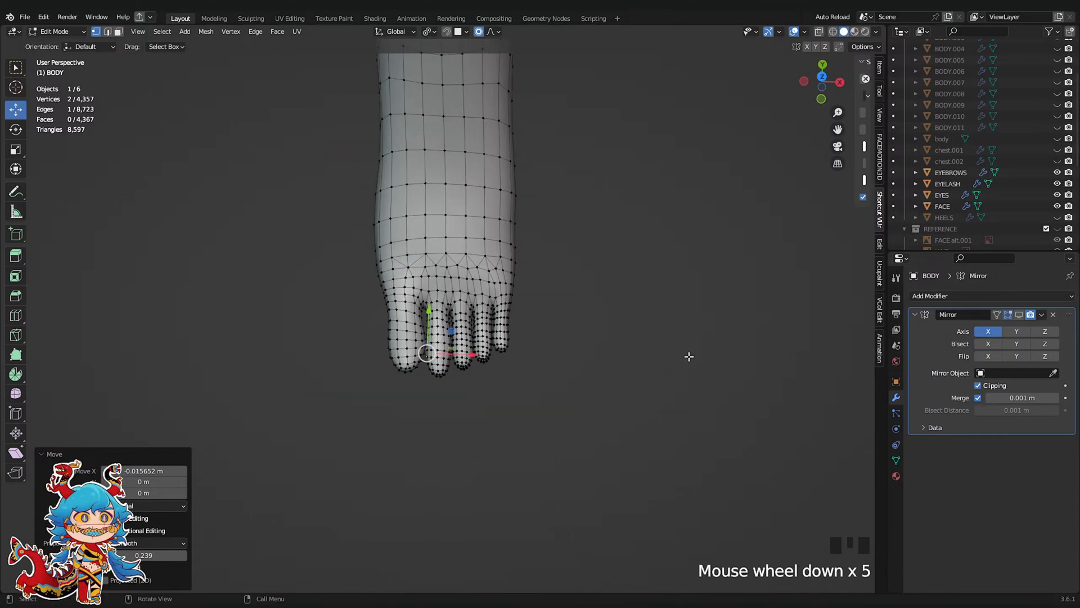
key(ctrl+Tab)
click(689, 356)
scroll(689, 356, up, 4)
middle_drag(689, 356, 670, 116)
key(ctrl+s)
click(823, 91)
scroll(434, 290, up, 2)
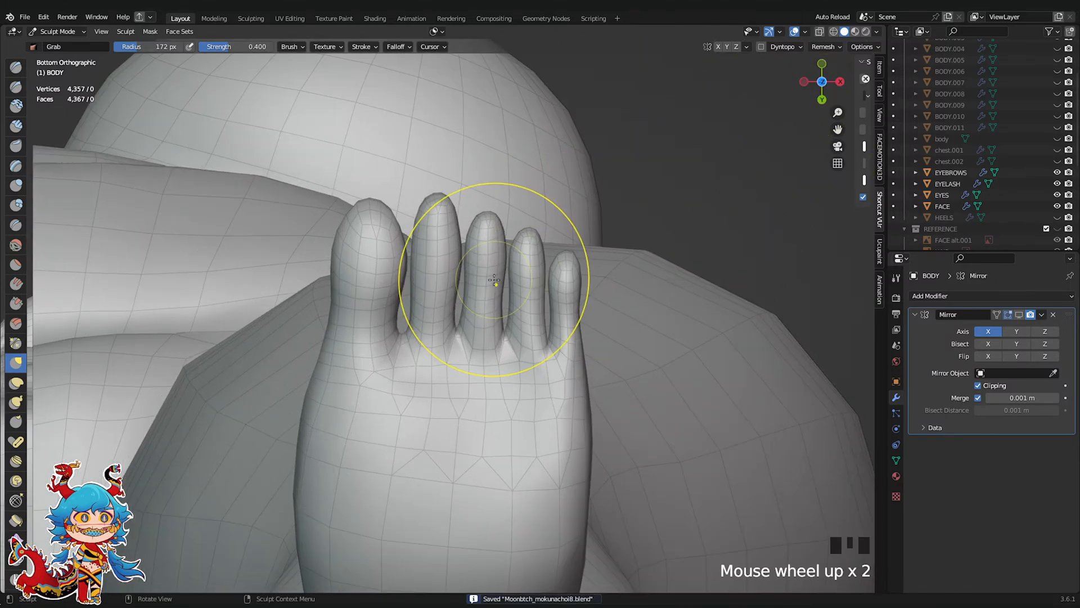
click(436, 253)
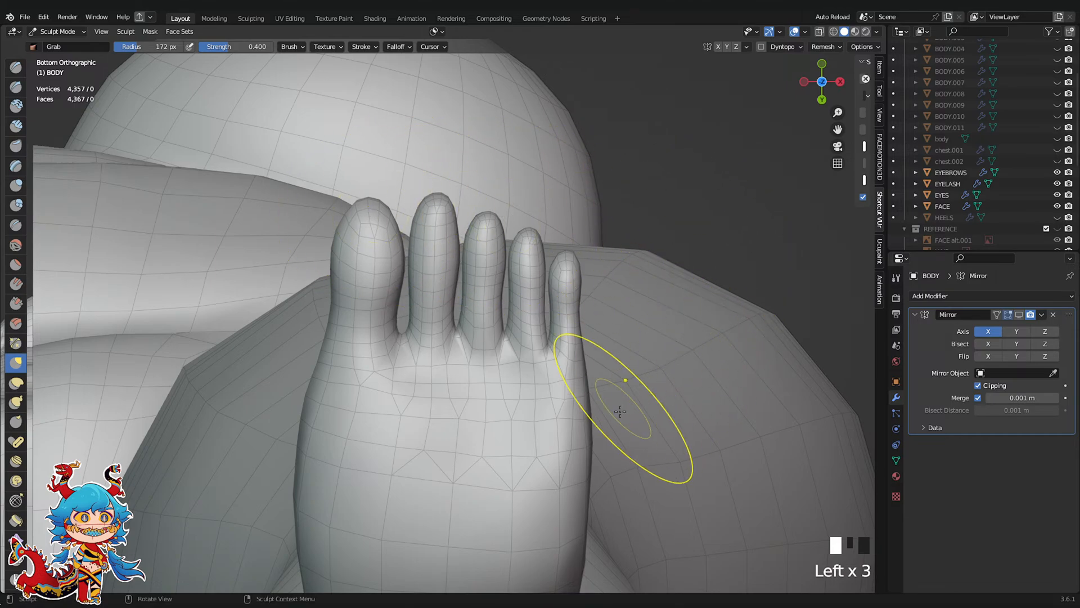
Push the undersides of the second and third toes upward near their bases with Grab from an angled view below the foot
scroll(820, 304, down, 2)
middle_drag(737, 321, 466, 383)
scroll(456, 371, up, 1)
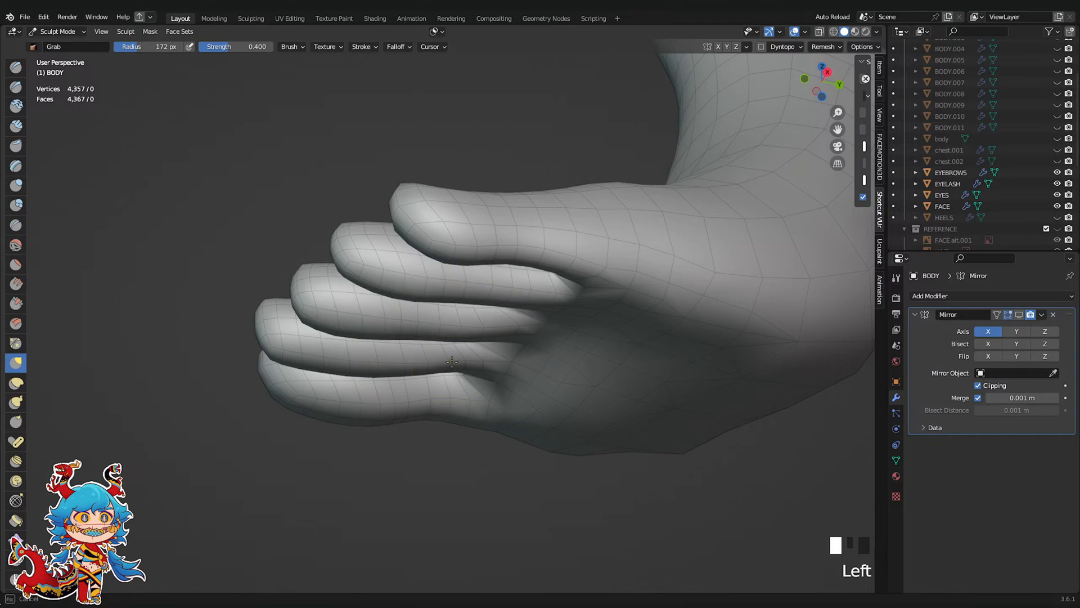
mouse_move(452, 362)
mouse_down()
mouse_move(449, 340)
mouse_move(480, 308)
mouse_up()
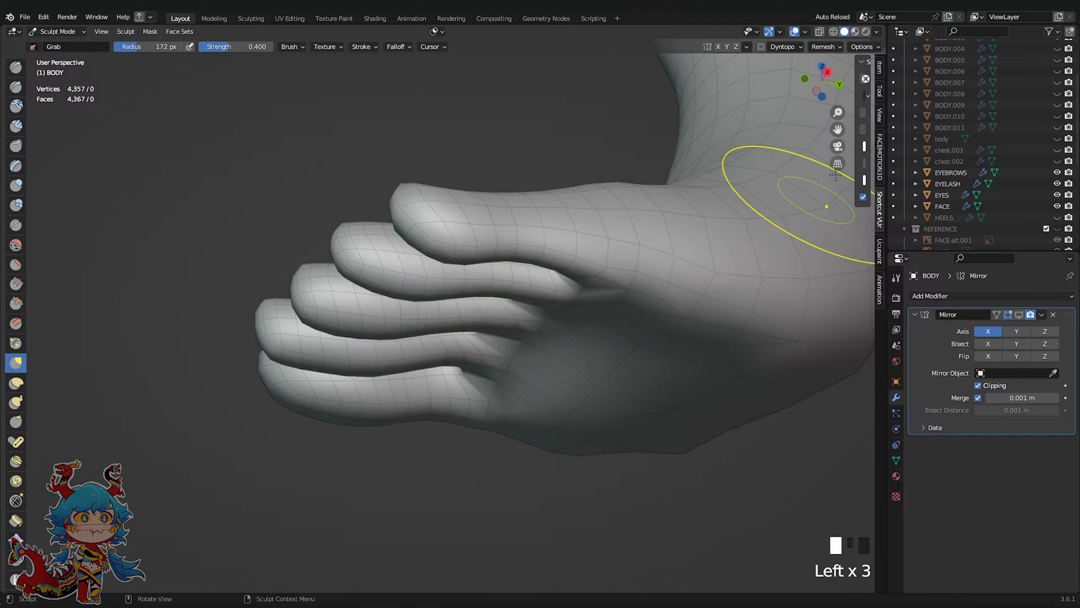
Adjust the tops of the toes with Grab strokes in right orthographic view, and undo the last stroke
click(828, 71)
scroll(614, 313, down, 2)
shift+middle_drag(614, 313, 567, 288)
scroll(468, 323, up, 5)
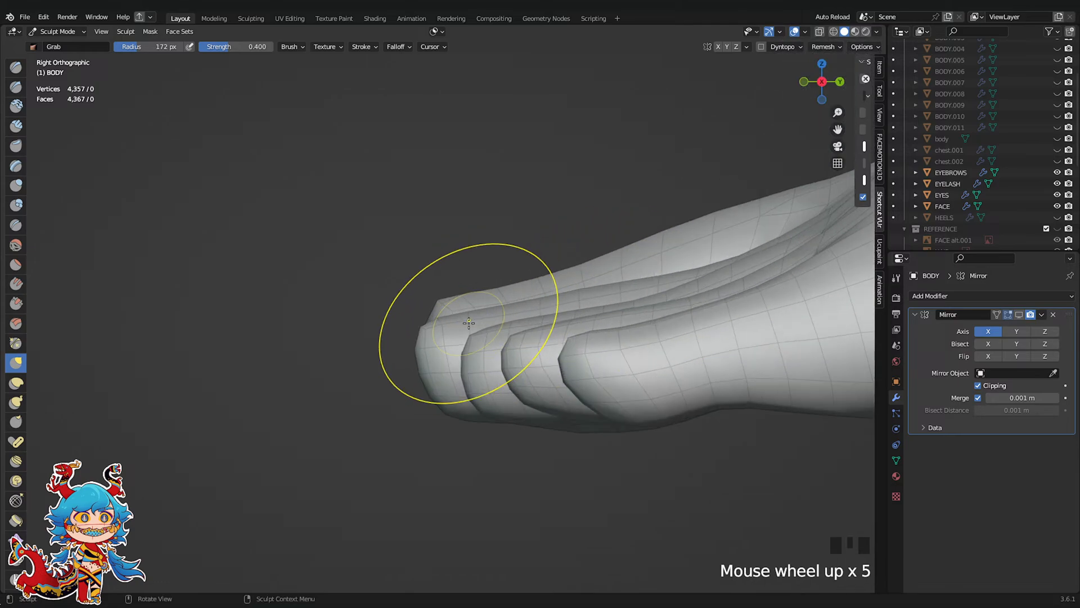
click(514, 307)
drag(515, 307, 532, 307)
drag(489, 313, 489, 315)
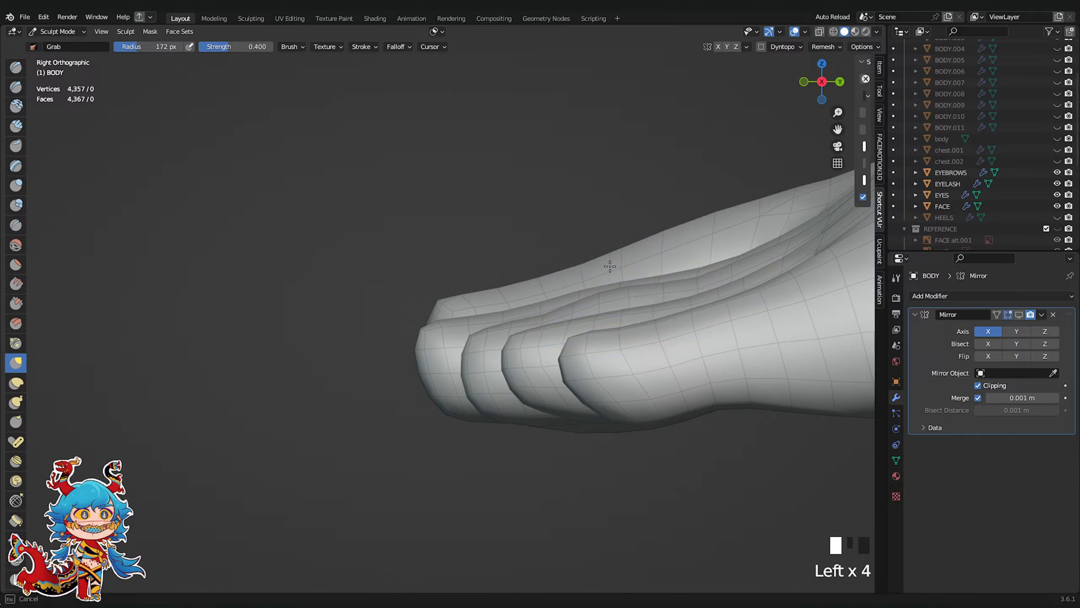
key(ctrl+z)
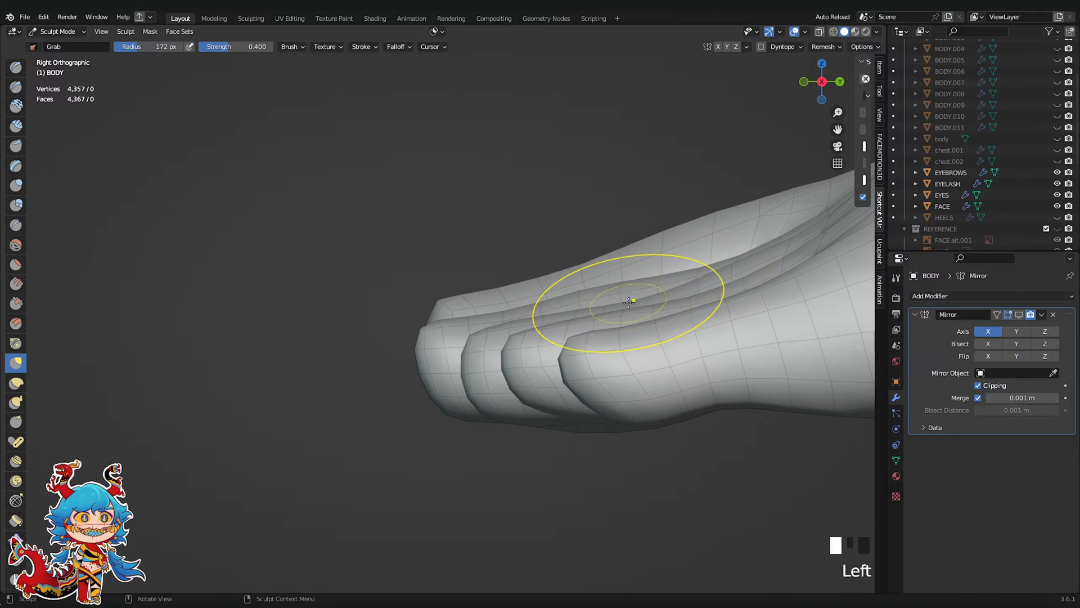
Lift the tops of the middle toes near their bases with small Grab strokes from the right side
drag(629, 296, 614, 287)
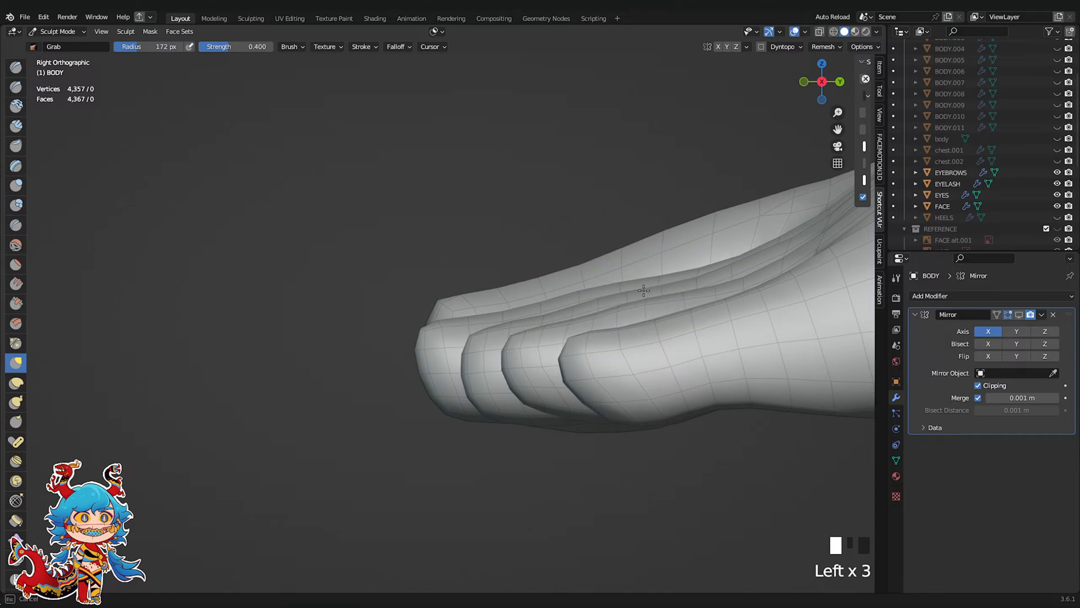
scroll(667, 307, down, 1)
drag(654, 315, 666, 297)
scroll(748, 149, down, 2)
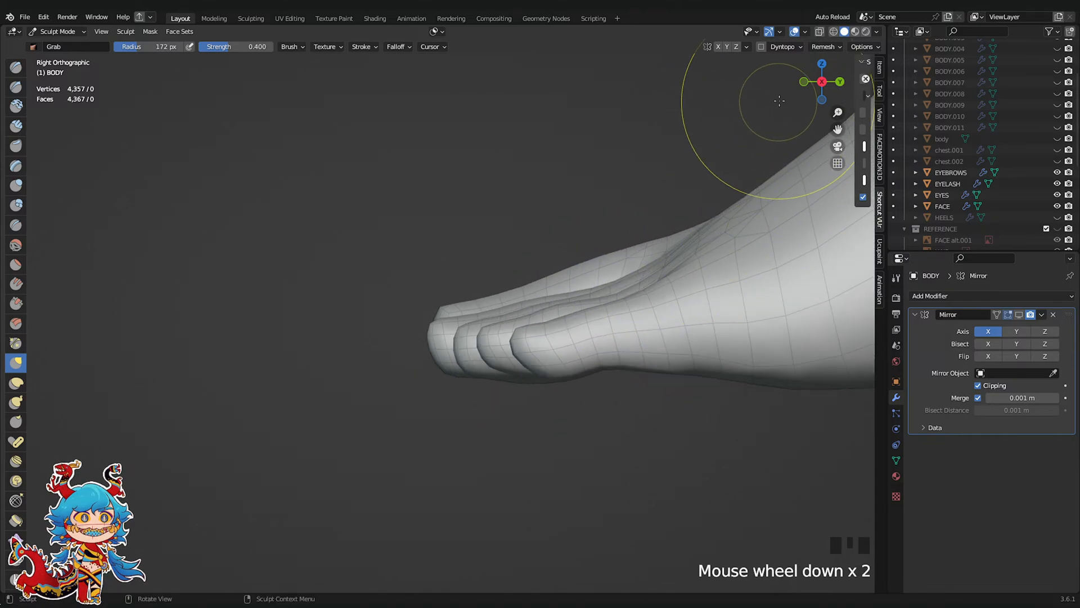
Reposition the tips of the third, fourth and little toes with Grab in front orthographic view, and save the file
click(804, 82)
scroll(724, 255, down, 3)
scroll(535, 309, up, 2)
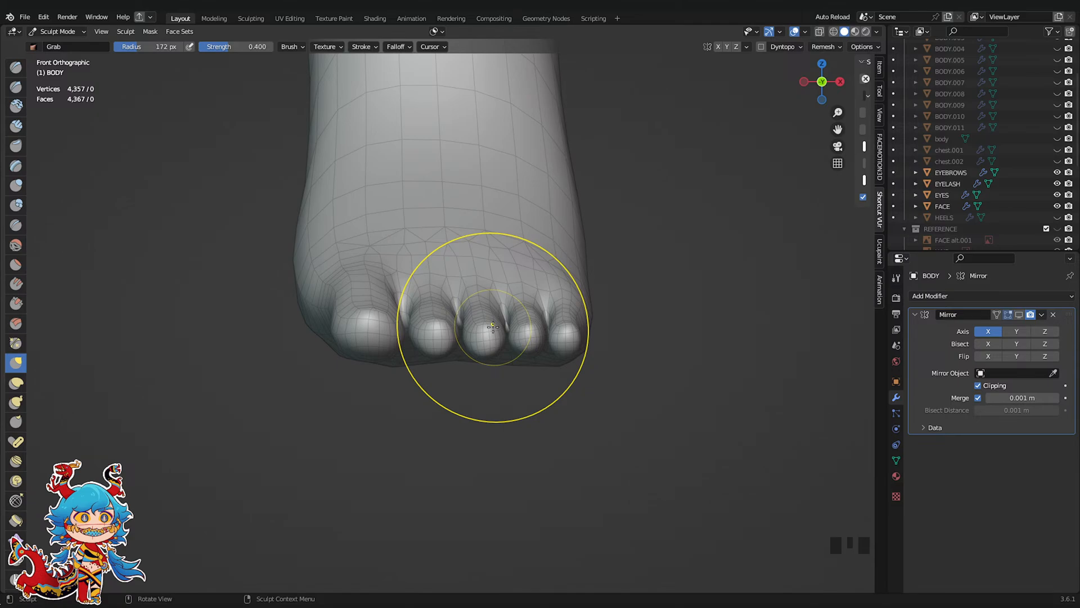
scroll(492, 326, up, 2)
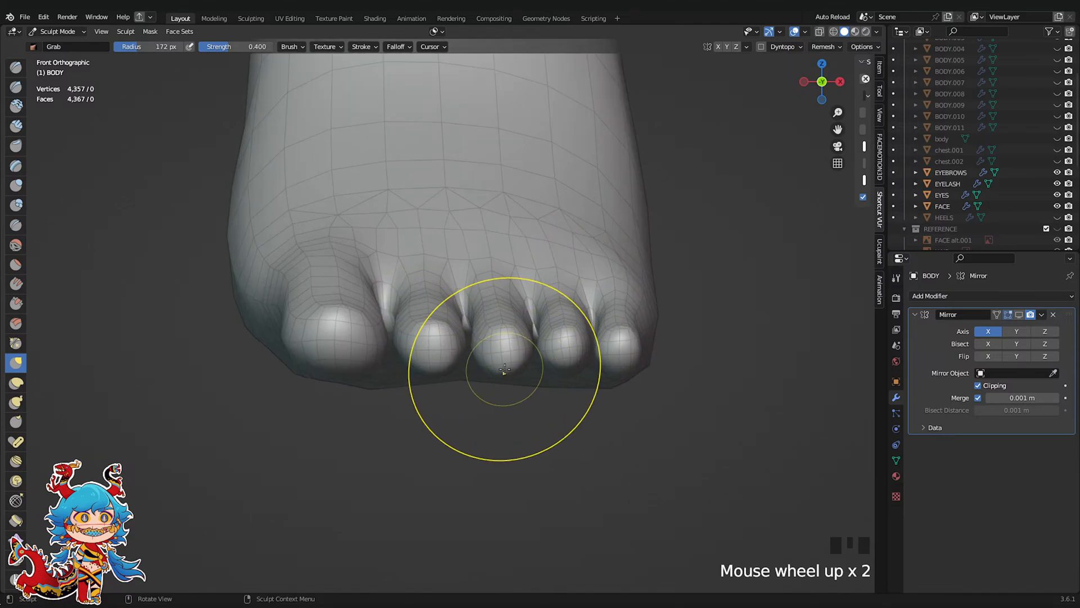
mouse_move(498, 360)
mouse_down()
mouse_move(497, 371)
mouse_move(517, 347)
mouse_move(557, 358)
mouse_up()
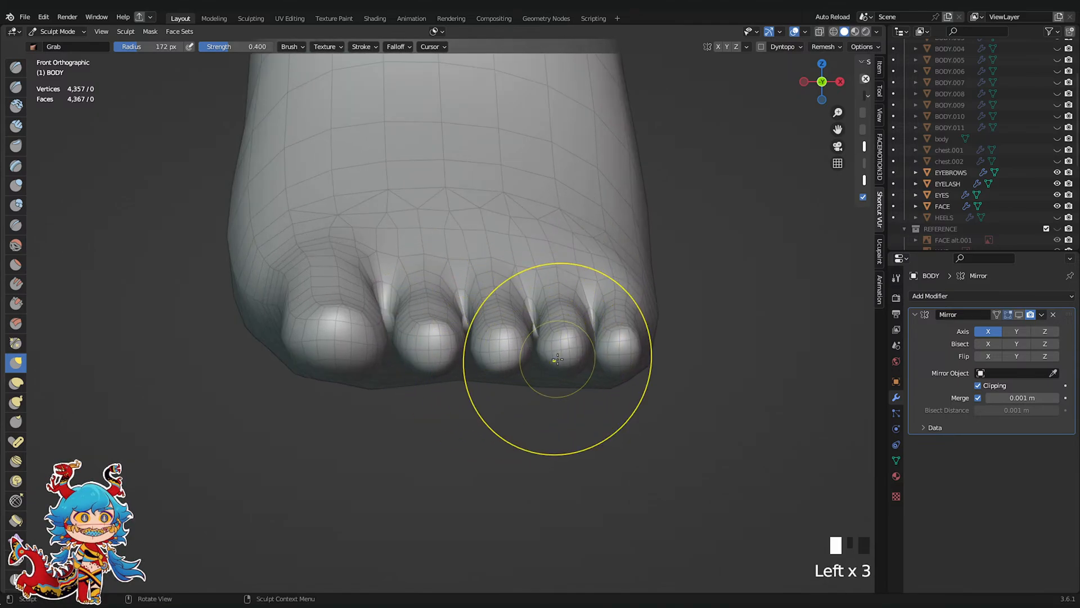
drag(621, 346, 628, 344)
ctrl+scroll(567, 356, up, 1)
key(ctrl+s)
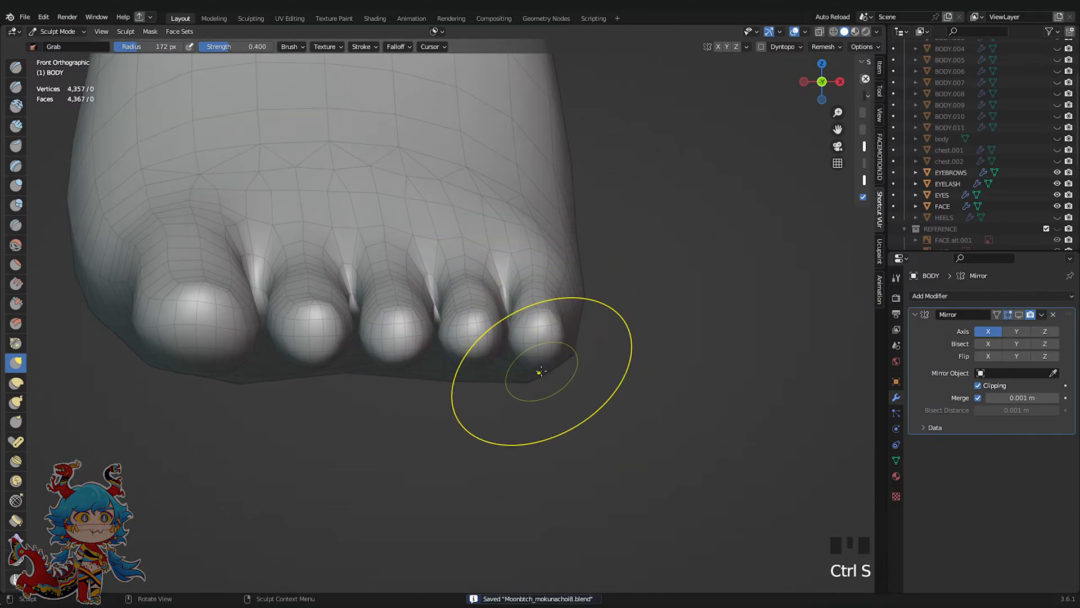
Tuck the sole's outer corner below the little toe upward with Grab strokes from the front
drag(543, 362, 554, 338)
click(558, 338)
scroll(535, 326, down, 4)
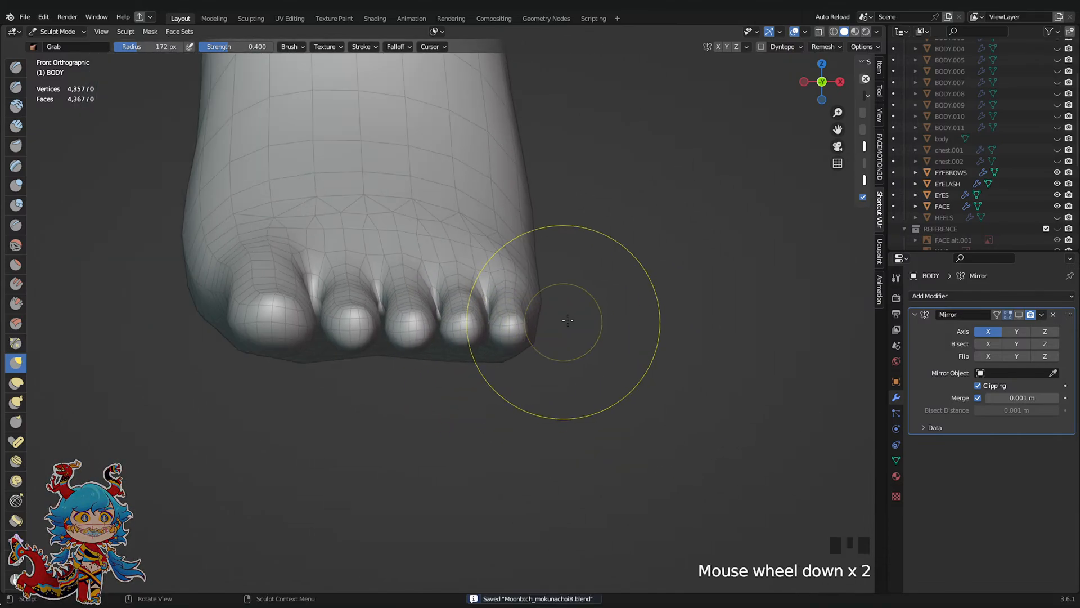
Reshape the side of the foot around the big toe's base with Grab strokes from several angled views
shift+middle_drag(607, 317, 695, 448)
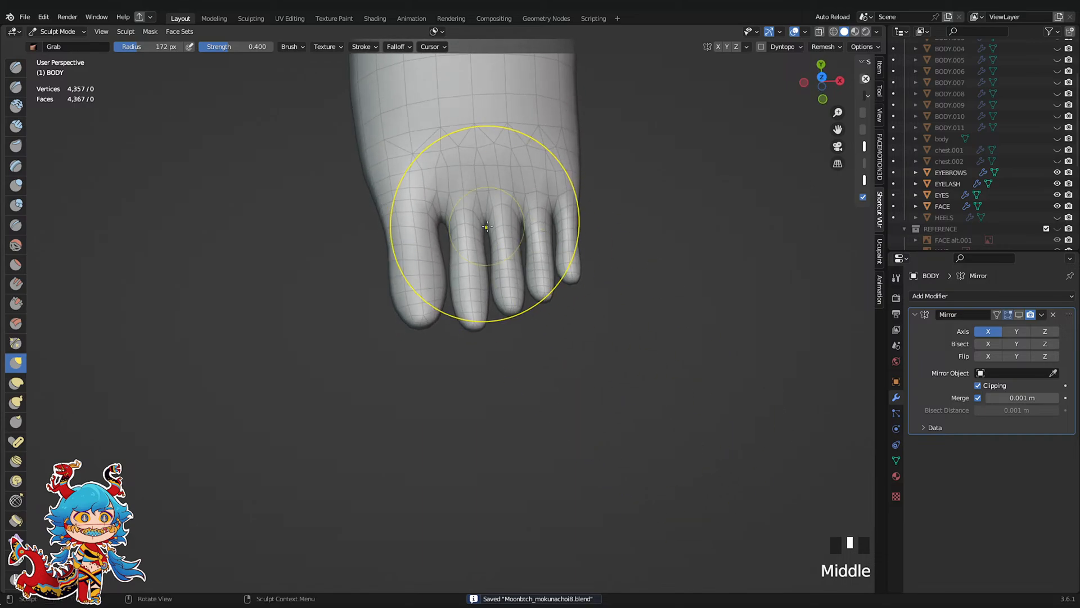
mouse_move(425, 237)
middle_down()
mouse_move(476, 218)
mouse_move(331, 311)
middle_up()
drag(319, 313, 322, 310)
scroll(332, 298, down, 2)
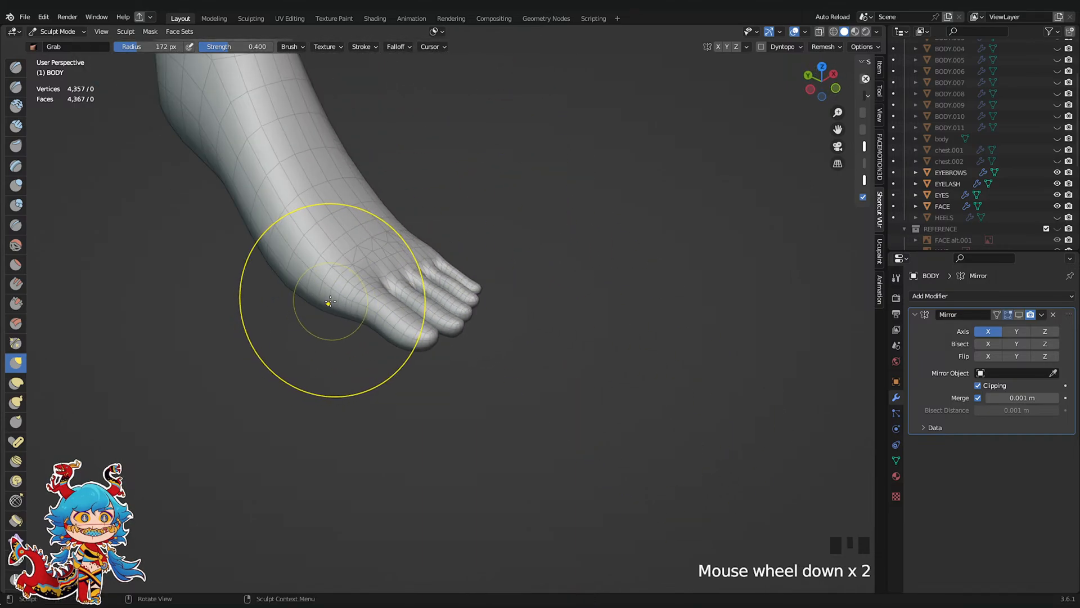
middle_drag(332, 299, 386, 309)
mouse_move(386, 309)
shift+middle_down()
mouse_move(430, 368)
mouse_move(450, 374)
shift+middle_up()
scroll(433, 370, up, 2)
drag(432, 373, 456, 362)
middle_drag(456, 363, 537, 378)
scroll(538, 378, up, 2)
drag(538, 379, 559, 373)
Pull the little toe's outer edge slightly outward with Grab strokes along the toe and its base
scroll(495, 220, up, 2)
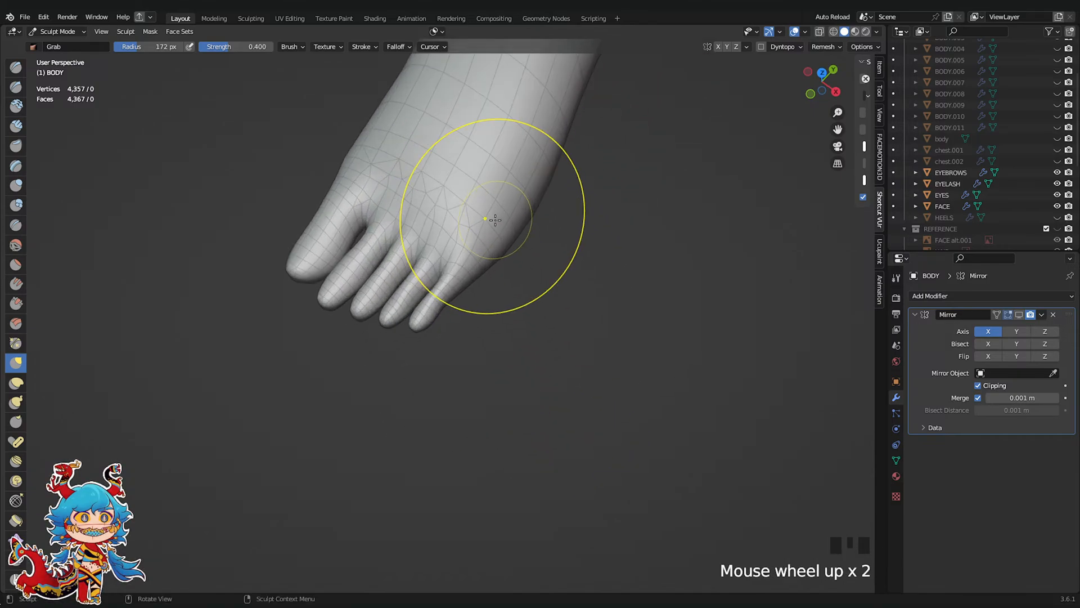
scroll(474, 298, up, 5)
scroll(499, 294, up, 1)
drag(429, 298, 438, 300)
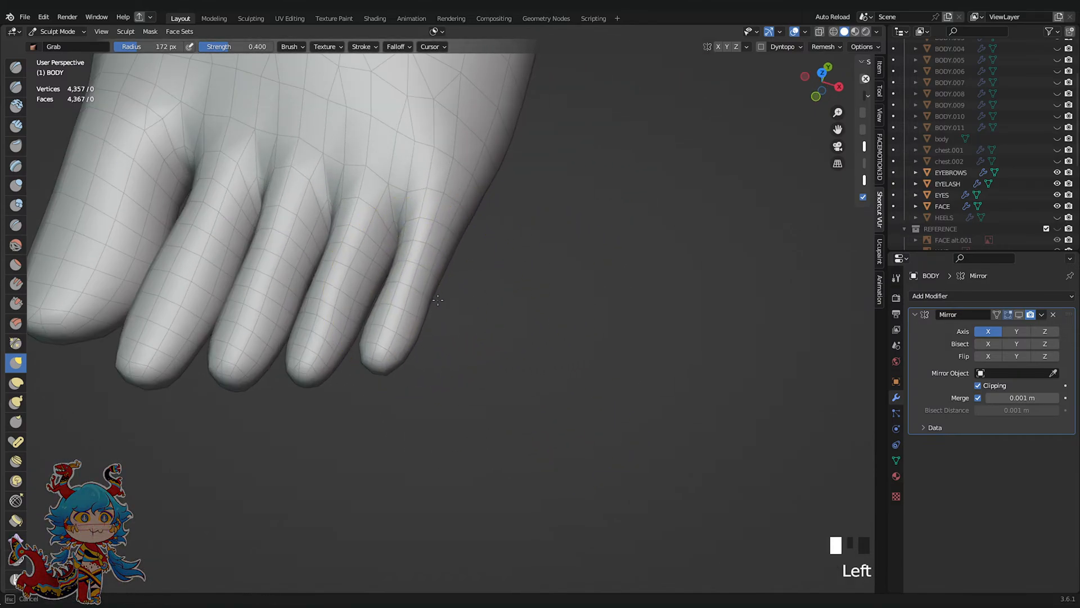
drag(453, 244, 453, 243)
scroll(453, 244, down, 5)
Nudge the webbing beside the fourth toe with Grab, and smooth the gaps on both sides of that toe's base
shift+middle_drag(531, 222, 626, 258)
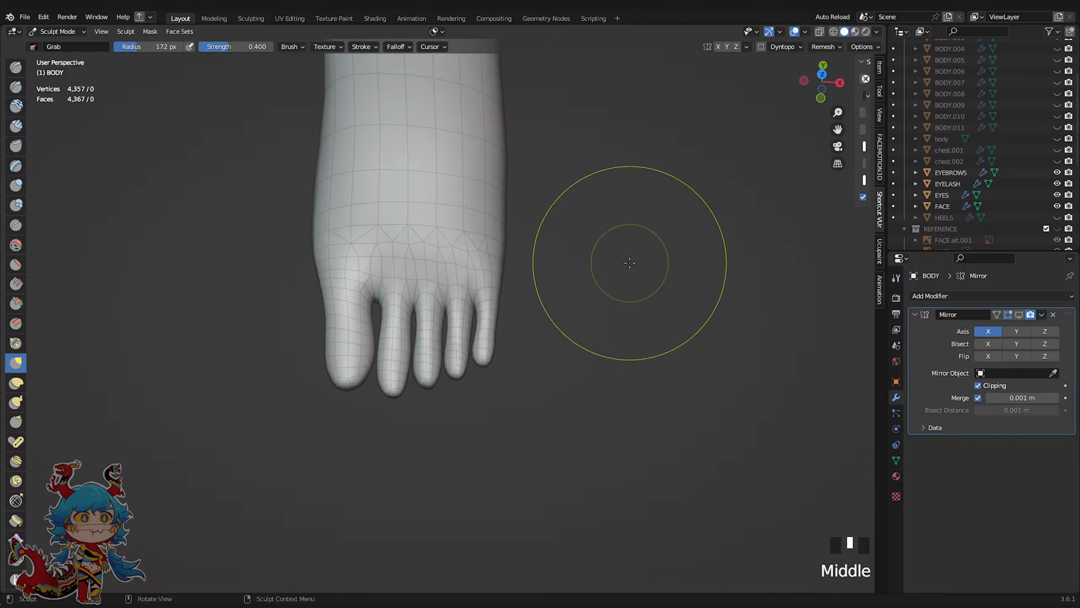
scroll(515, 309, up, 2)
scroll(522, 310, up, 3)
drag(515, 313, 516, 309)
scroll(532, 292, up, 3)
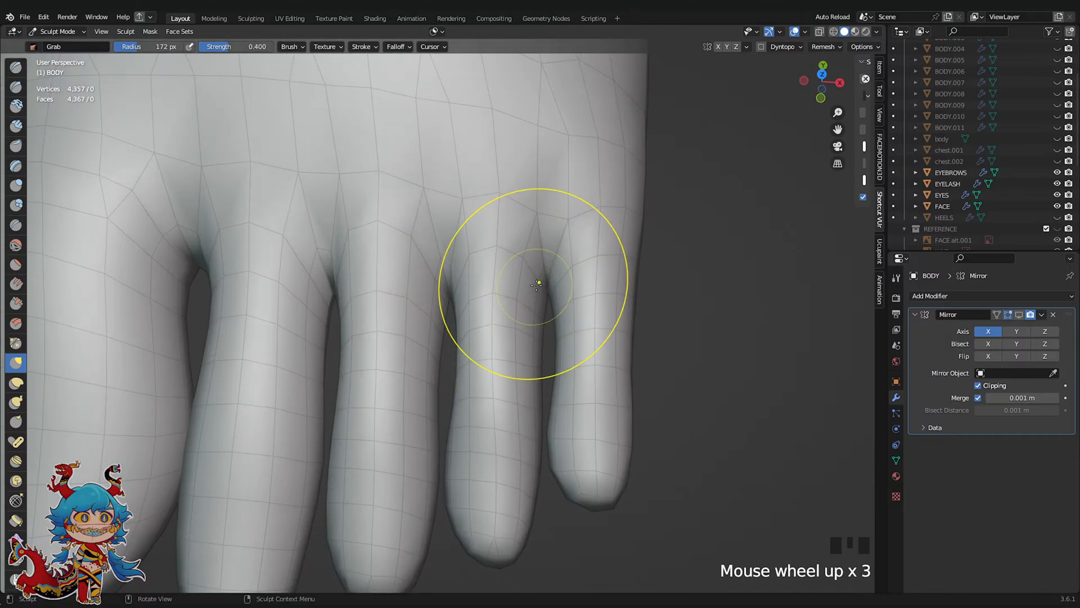
shift+click(537, 282)
shift+click(539, 283)
shift+click(547, 287)
shift+click(547, 287)
shift+click(459, 292)
shift+click(462, 291)
shift+click(460, 291)
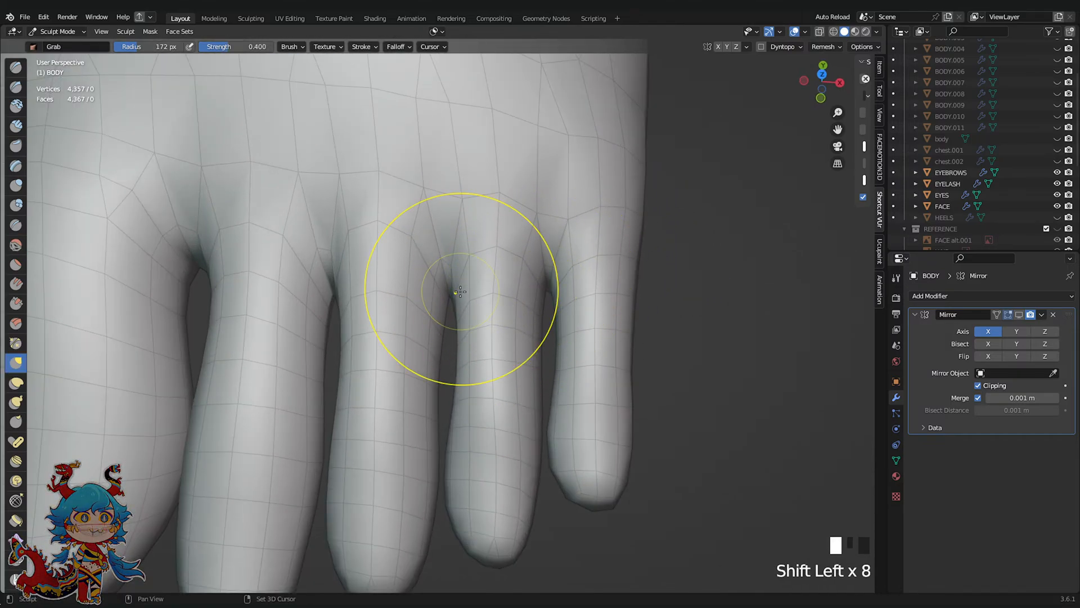
Smooth the webbing between the second and third toes, and save the file
middle_drag(403, 282, 411, 284)
shift+click(427, 306)
shift+click(424, 304)
shift+click(421, 304)
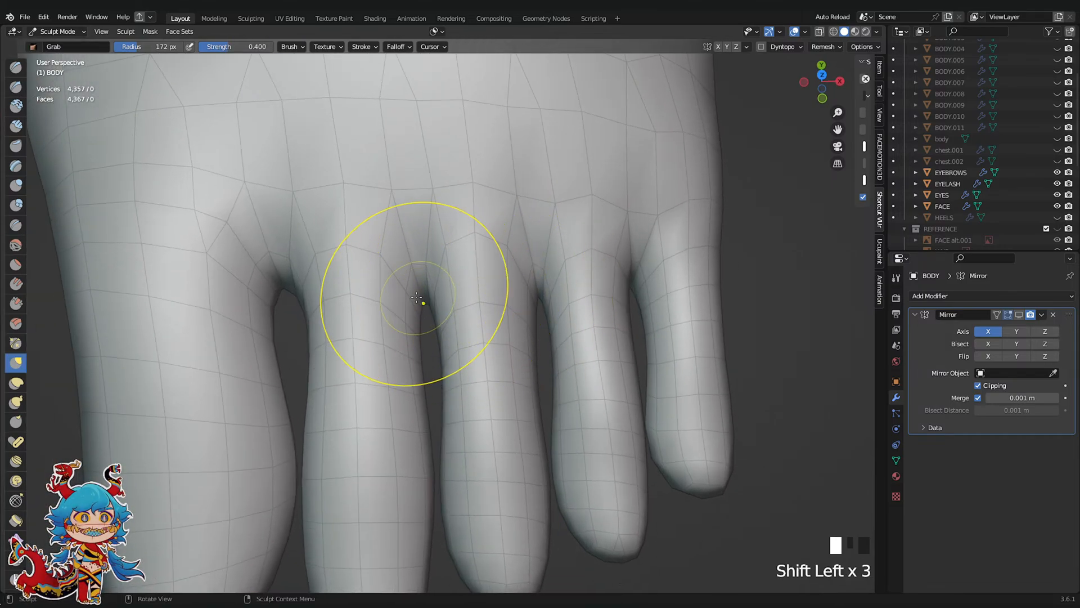
scroll(489, 290, down, 5)
scroll(554, 260, down, 5)
scroll(619, 241, up, 5)
key(ctrl+s)
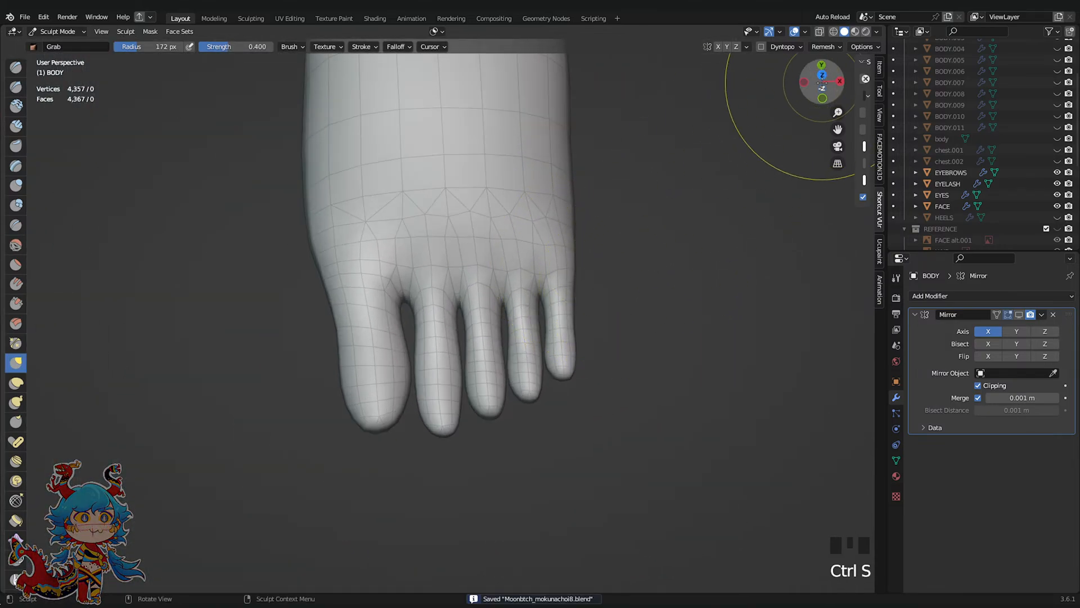
Adjust the bases of the smaller toes with Grab strokes in bottom orthographic view, and save the file
click(822, 88)
shift+middle_drag(747, 145, 670, 234)
scroll(510, 349, up, 3)
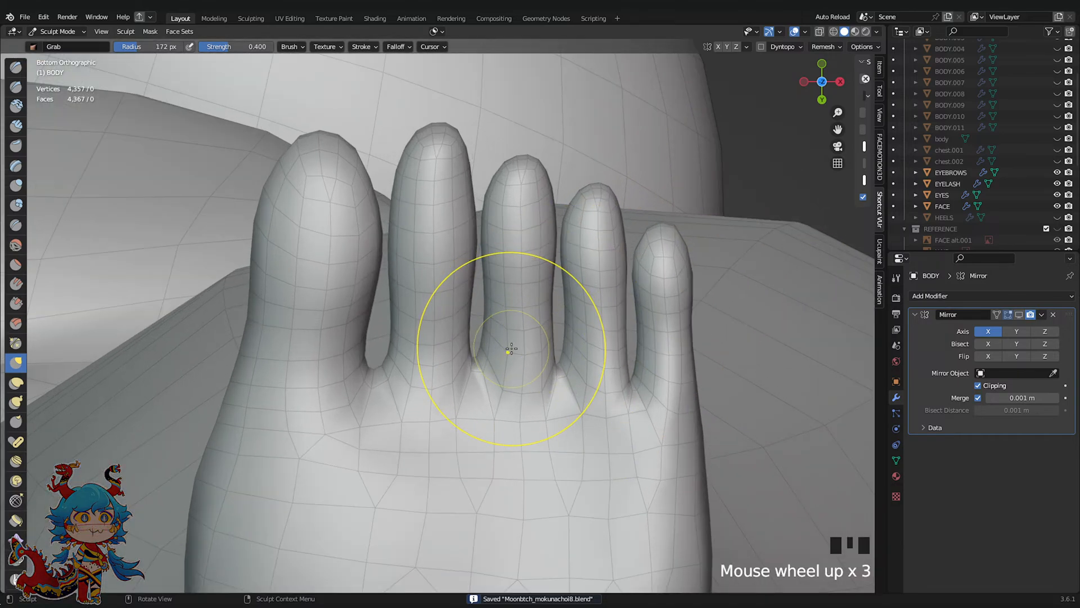
scroll(534, 348, up, 2)
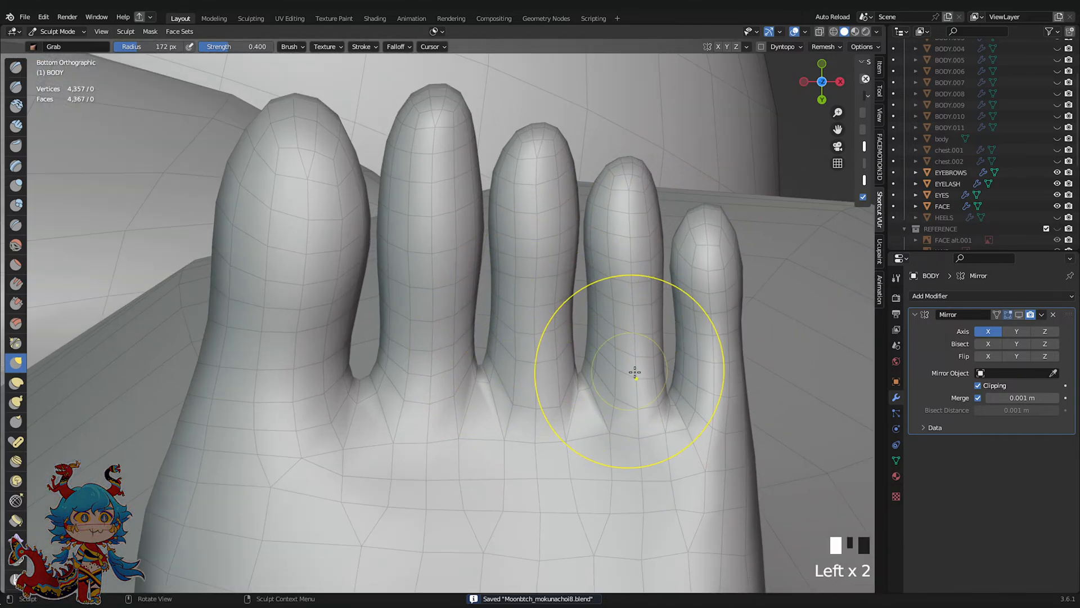
scroll(687, 337, down, 6)
key(ctrl+s)
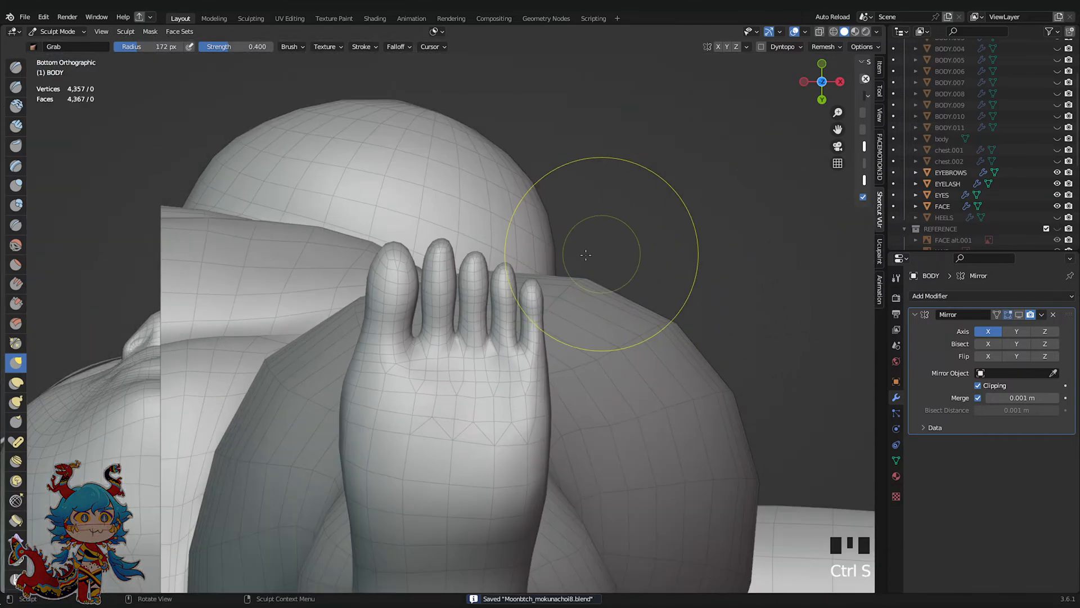
Refine the tips of the second, third and fourth toes with Grab strokes from below
scroll(603, 241, up, 3)
shift+middle_drag(602, 241, 525, 321)
scroll(525, 321, up, 5)
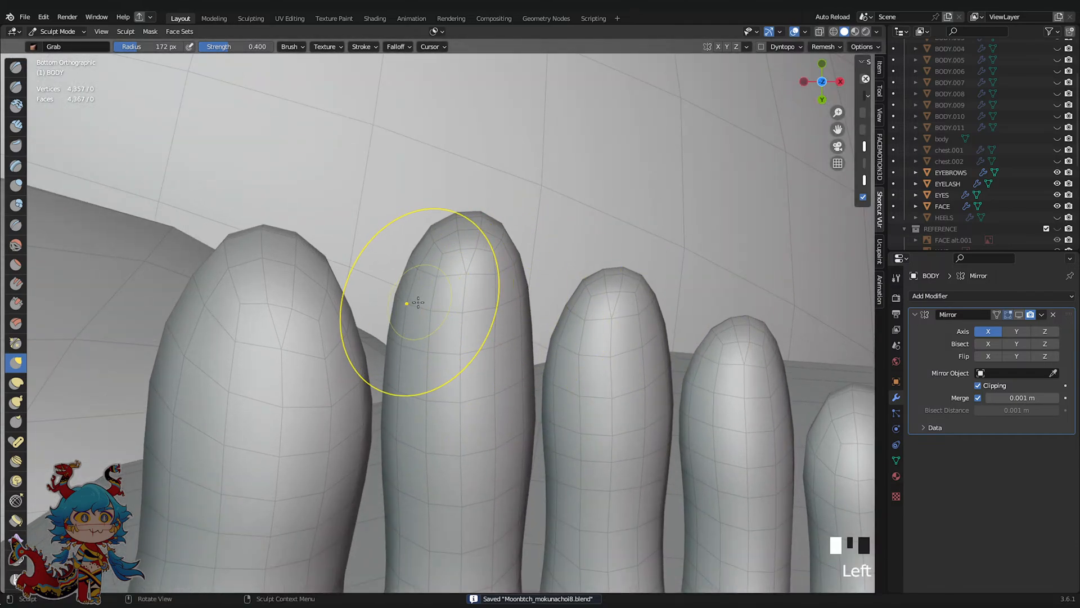
scroll(540, 292, down, 6)
scroll(570, 293, up, 4)
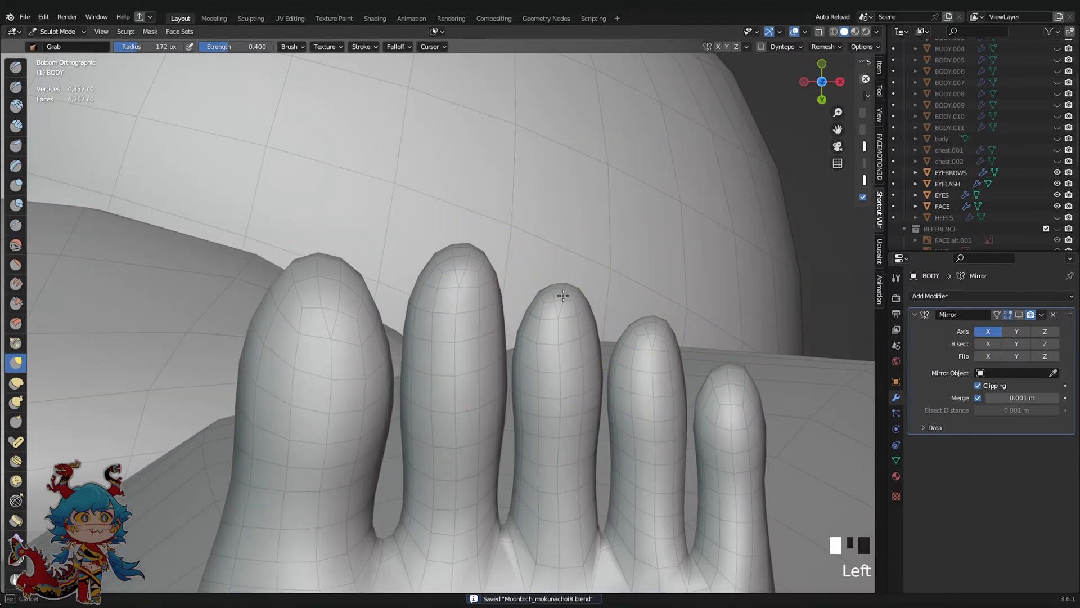
scroll(603, 338, down, 4)
scroll(509, 292, up, 3)
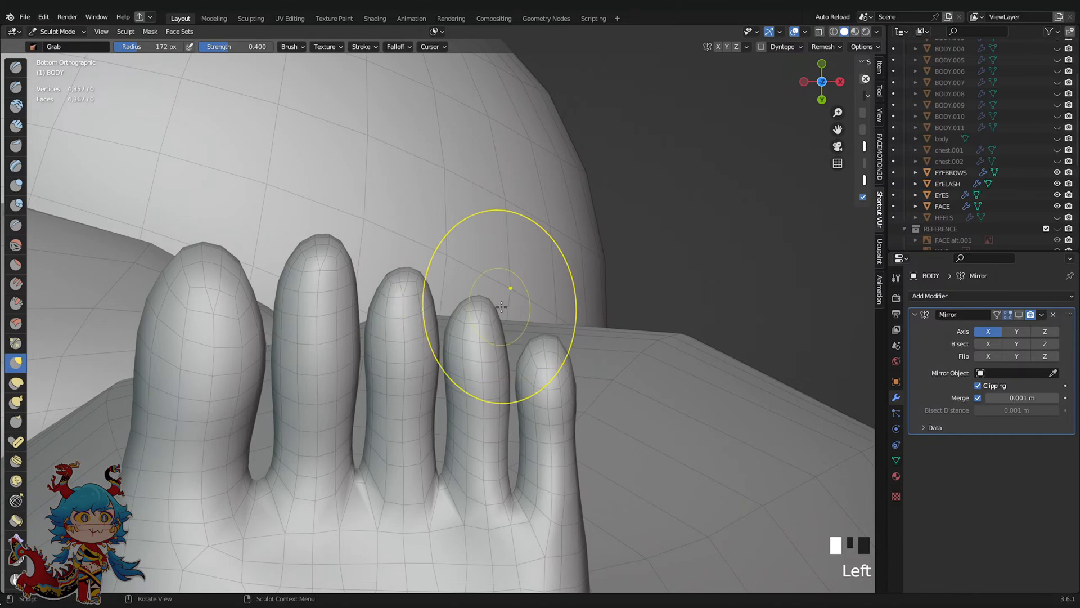
Adjust the shafts of the fourth and little toes with Grab from below, and save the file
scroll(540, 333, up, 2)
click(471, 350)
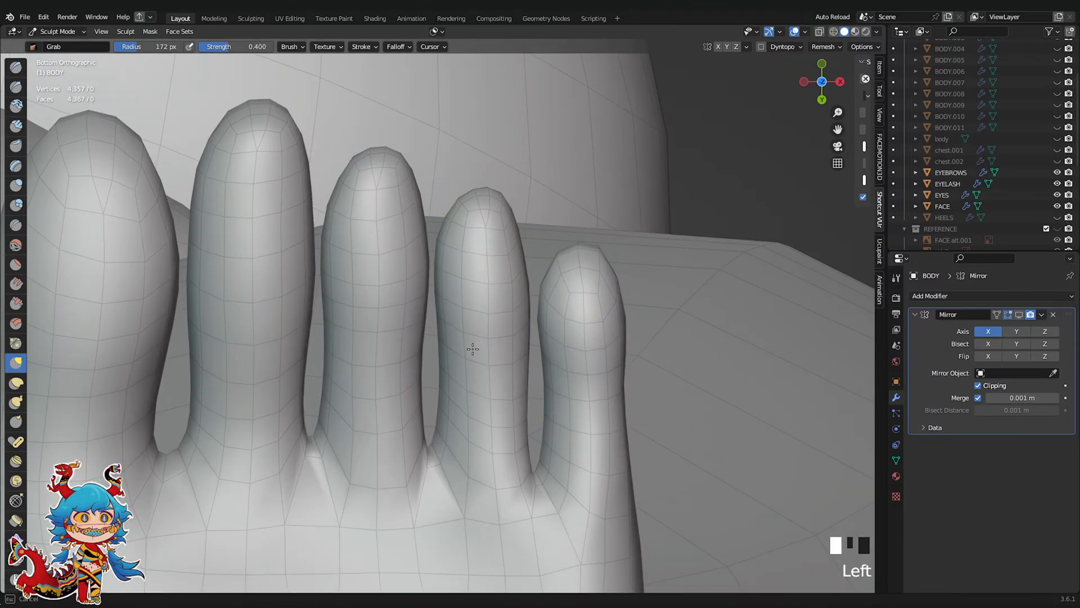
click(584, 354)
scroll(716, 212, down, 9)
key(ctrl+s)
shift+middle_drag(716, 212, 716, 188)
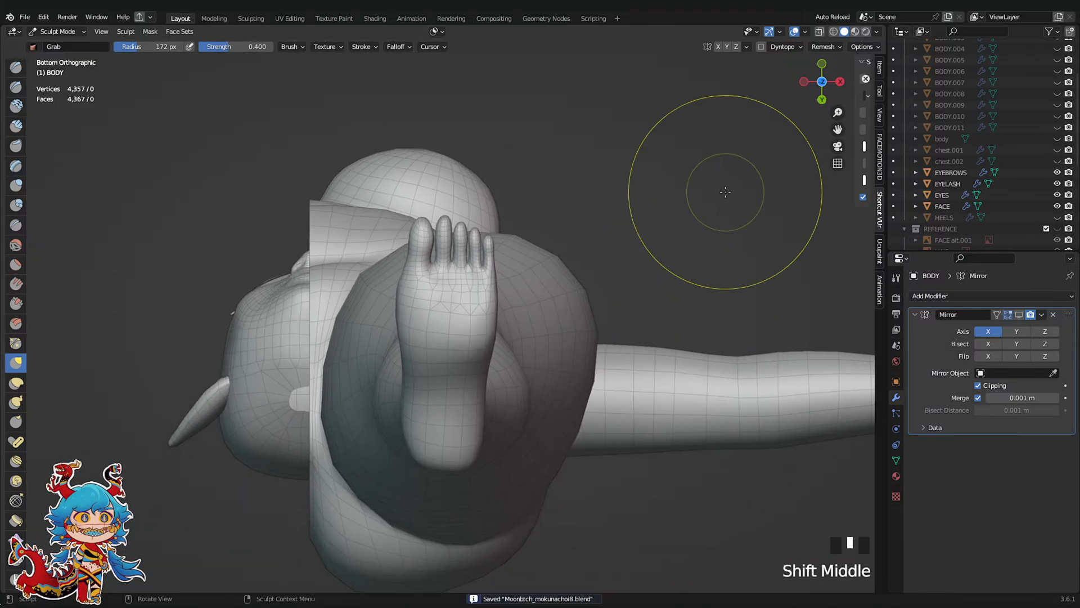
Adjust the outer edge of the forefoot with Grab strokes in bottom orthographic view, and save the file
scroll(534, 320, up, 2)
drag(517, 296, 528, 297)
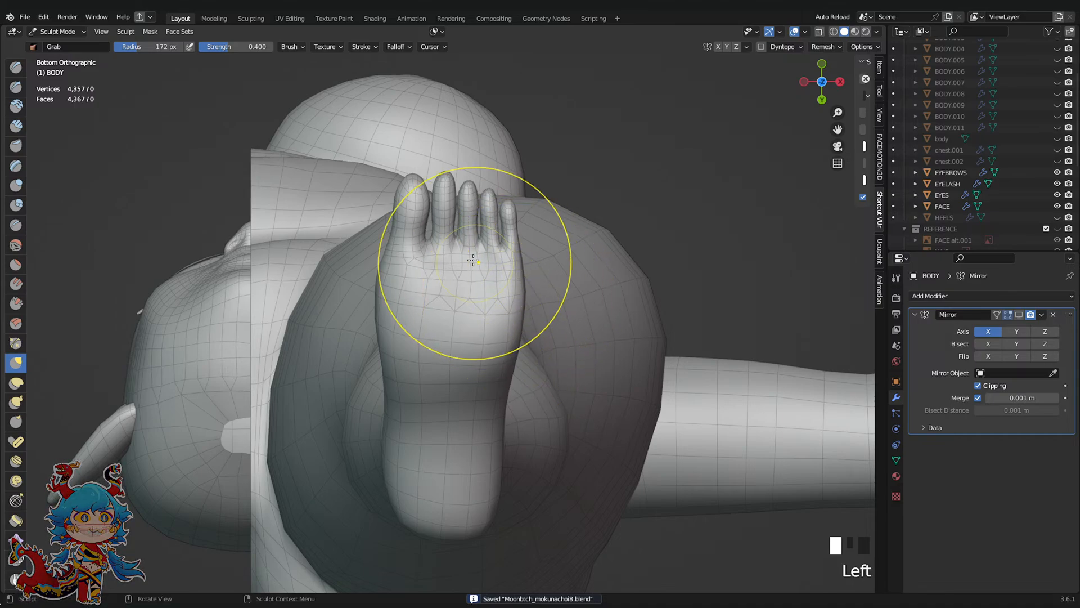
mouse_move(472, 250)
mouse_down()
mouse_move(469, 271)
mouse_move(516, 277)
mouse_up()
scroll(518, 271, up, 1)
key(ctrl+s)
shift+scroll(512, 265, up, 2)
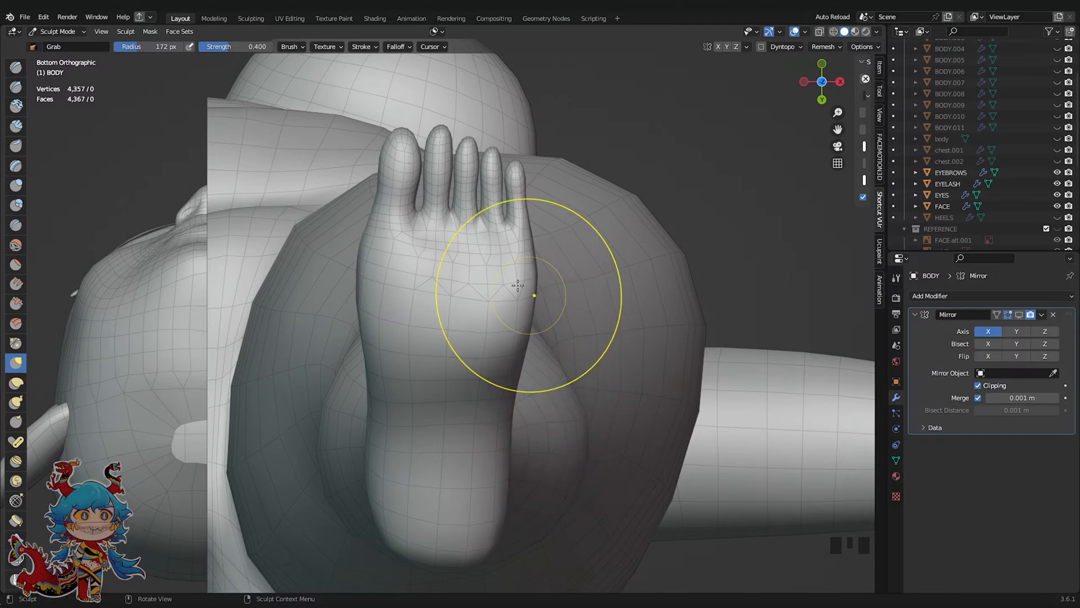
shift+middle_drag(526, 289, 490, 307)
scroll(459, 307, up, 3)
drag(526, 334, 519, 326)
Smooth the sole at the bases of the third and fourth toes
scroll(485, 323, up, 4)
mouse_move(572, 284)
shift+middle_down()
mouse_move(484, 322)
mouse_move(548, 345)
shift+middle_up()
shift+click(463, 294)
shift+click(463, 294)
shift+click(463, 294)
shift+click(509, 302)
shift+click(509, 301)
shift+click(508, 302)
Smooth across the ball of the foot from the little-toe side to the big-toe side, and save the file
scroll(467, 320, down, 1)
shift+click(548, 345)
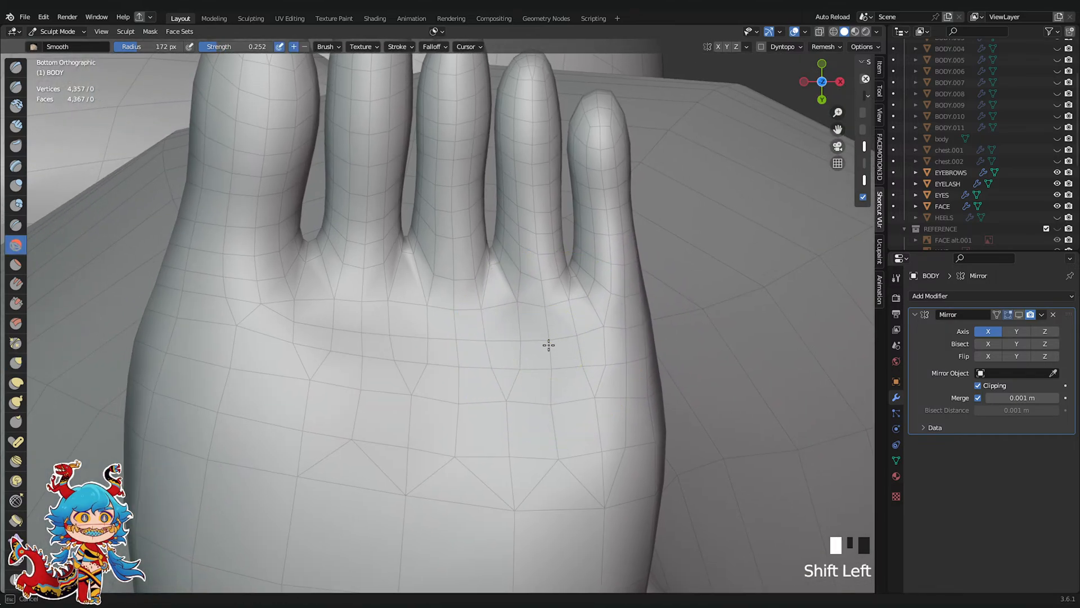
shift+click(439, 335)
shift+click(347, 328)
shift+click(347, 328)
shift+click(242, 321)
shift+click(241, 322)
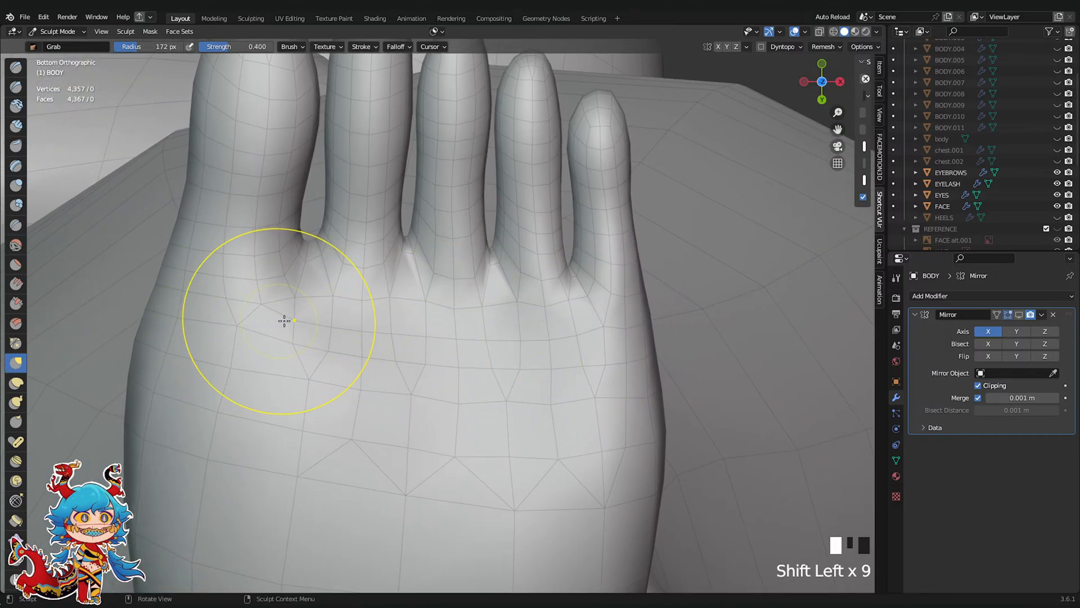
scroll(371, 330, down, 4)
shift+middle_drag(449, 339, 458, 259)
scroll(610, 343, down, 3)
key(ctrl+s)
Adjust the sides of the forefoot with Grab from below, undo the last stroke, and save the file
scroll(565, 321, up, 1)
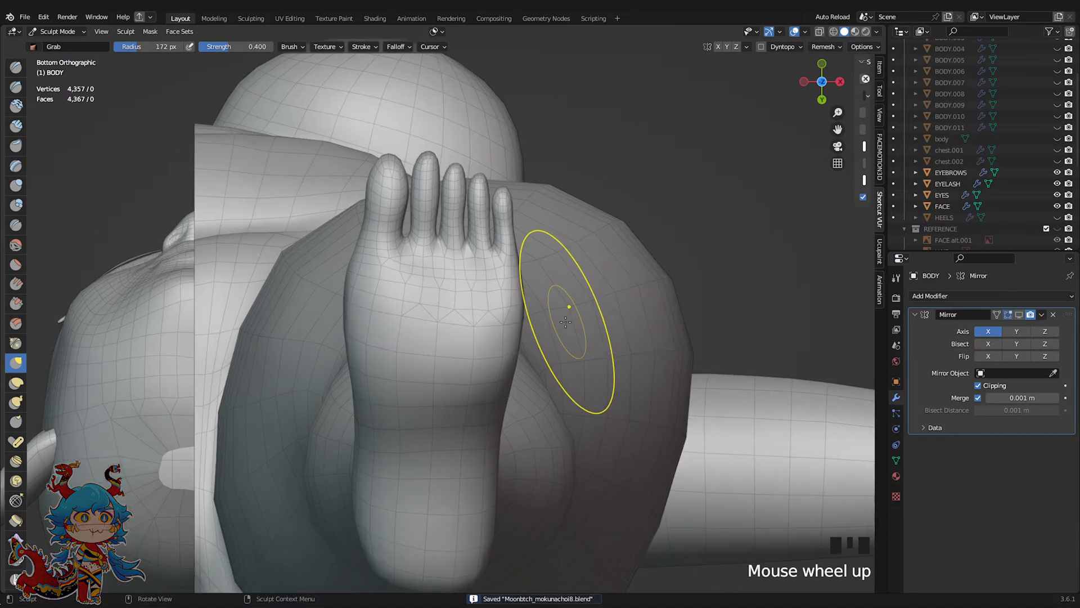
scroll(566, 322, up, 1)
drag(554, 327, 555, 326)
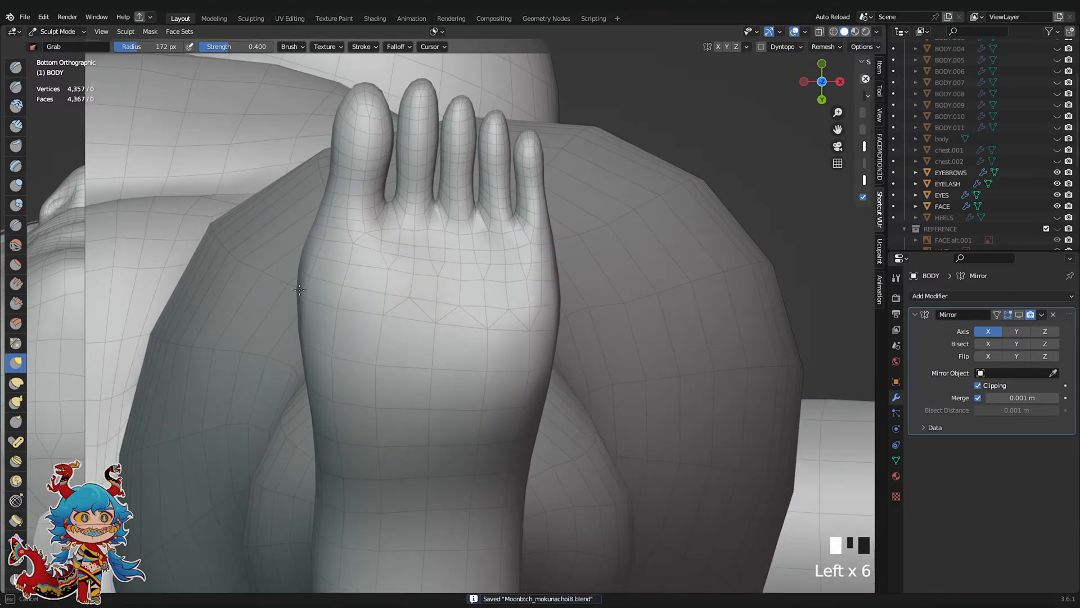
drag(299, 290, 525, 284)
scroll(525, 285, down, 3)
key(ctrl+z)
key(ctrl+s)
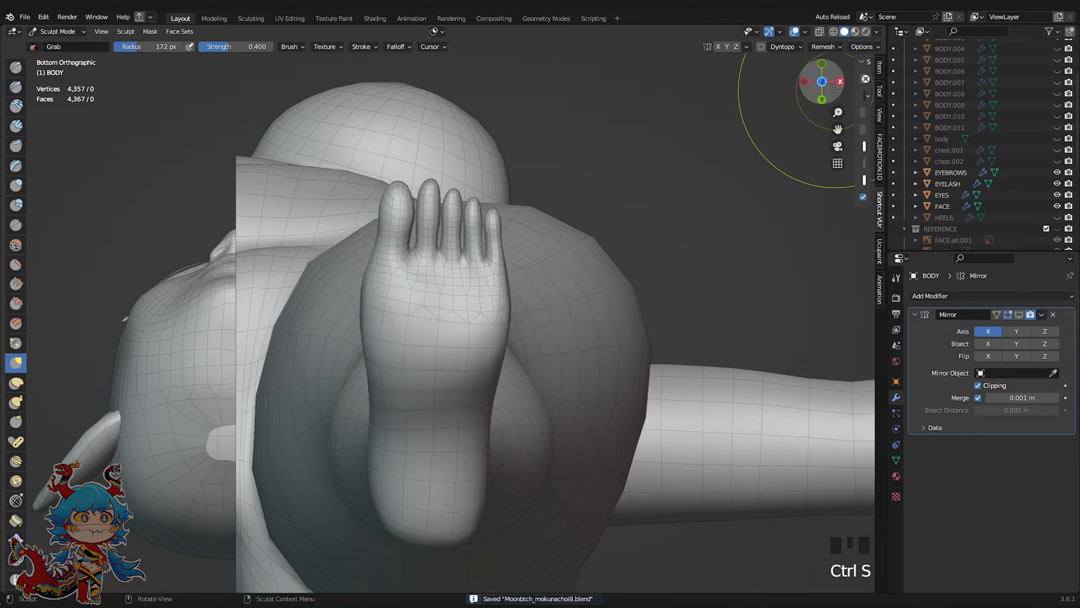
Widen both sides of the ball of the foot and adjust the arch with Grab from below
drag(370, 290, 363, 291)
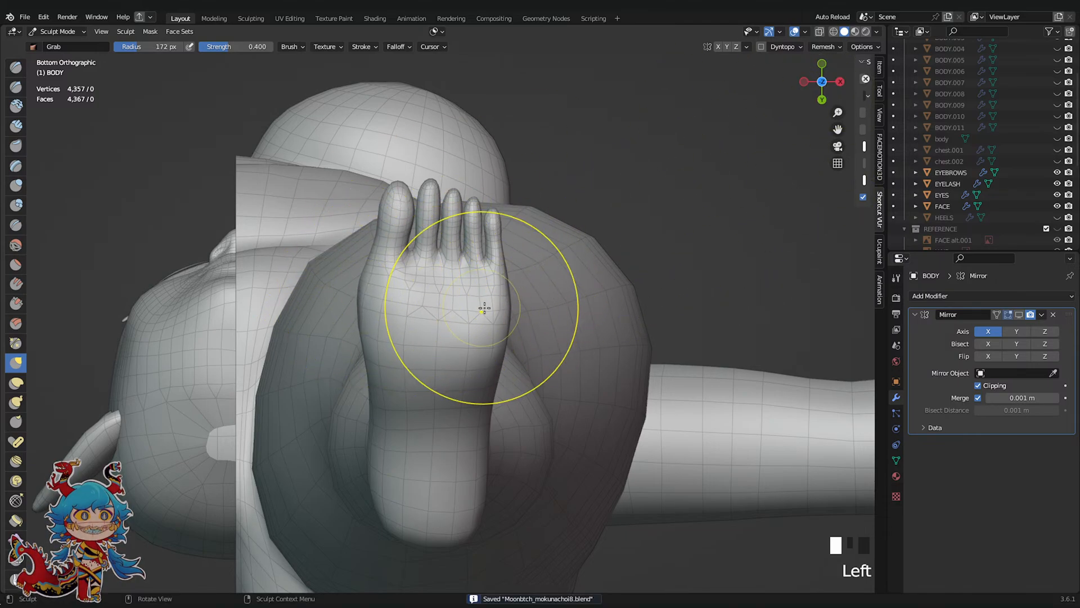
drag(494, 306, 499, 306)
scroll(455, 357, up, 1)
drag(454, 358, 404, 393)
scroll(482, 461, down, 2)
Reshape the heel and the middle of the sole with Grab from below, and save the file
shift+middle_drag(482, 461, 484, 405)
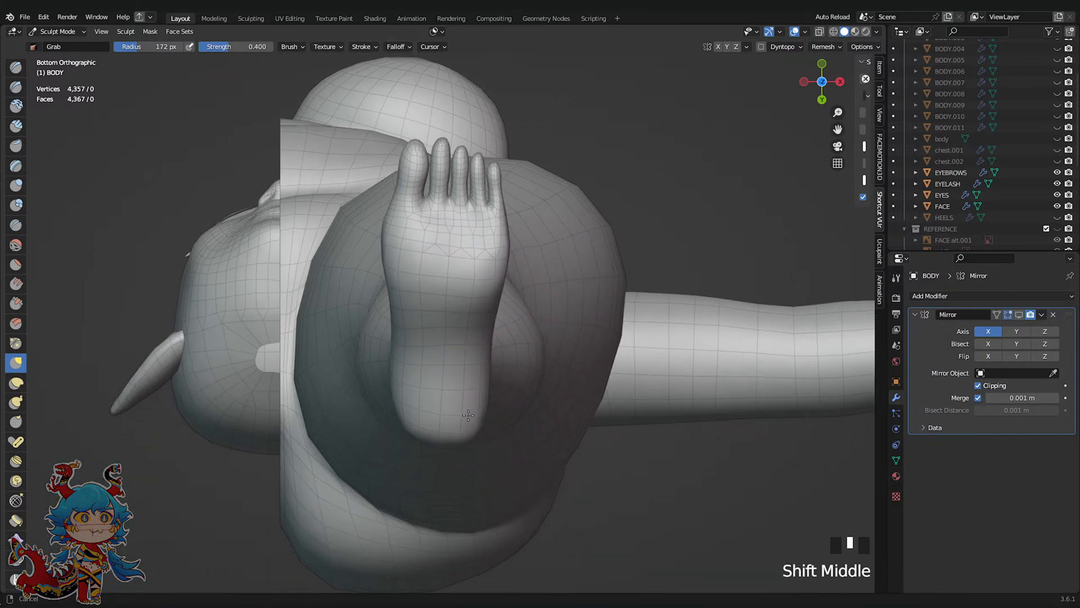
scroll(495, 441, up, 2)
drag(494, 441, 484, 443)
drag(483, 442, 473, 437)
drag(453, 398, 447, 396)
drag(457, 368, 455, 344)
key(ctrl+s)
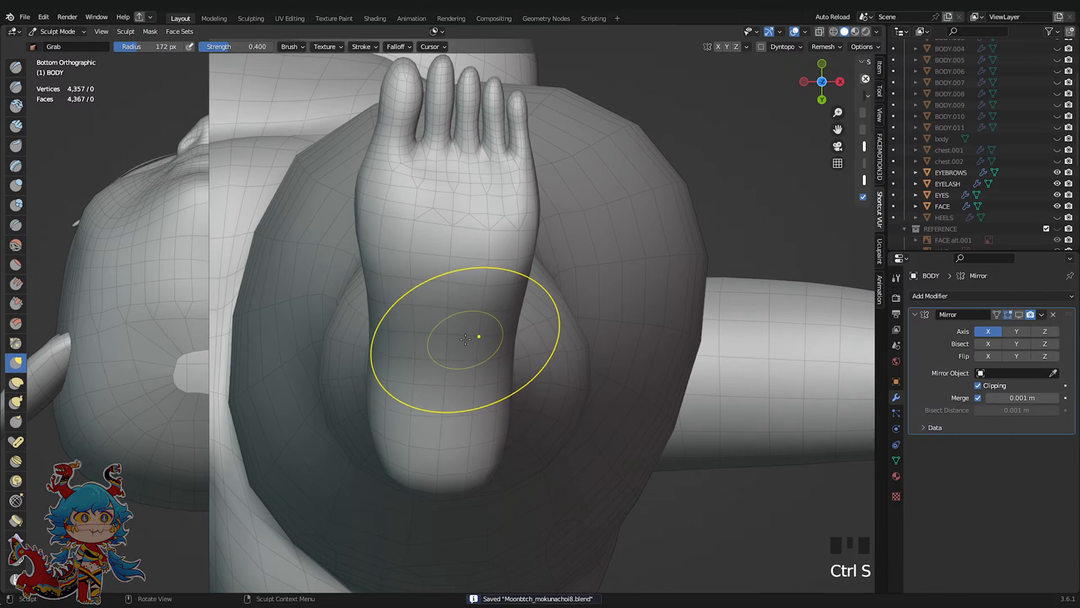
Examine the foot and lower leg in right and front orthographic views
scroll(466, 339, down, 2)
click(841, 82)
shift+middle_drag(589, 211, 640, 265)
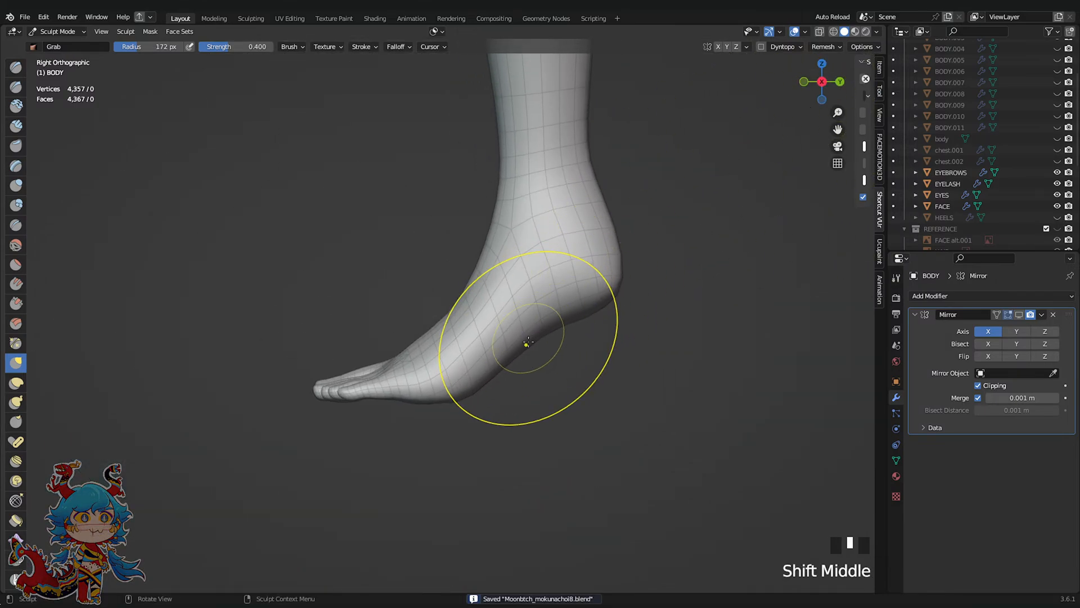
scroll(529, 360, down, 2)
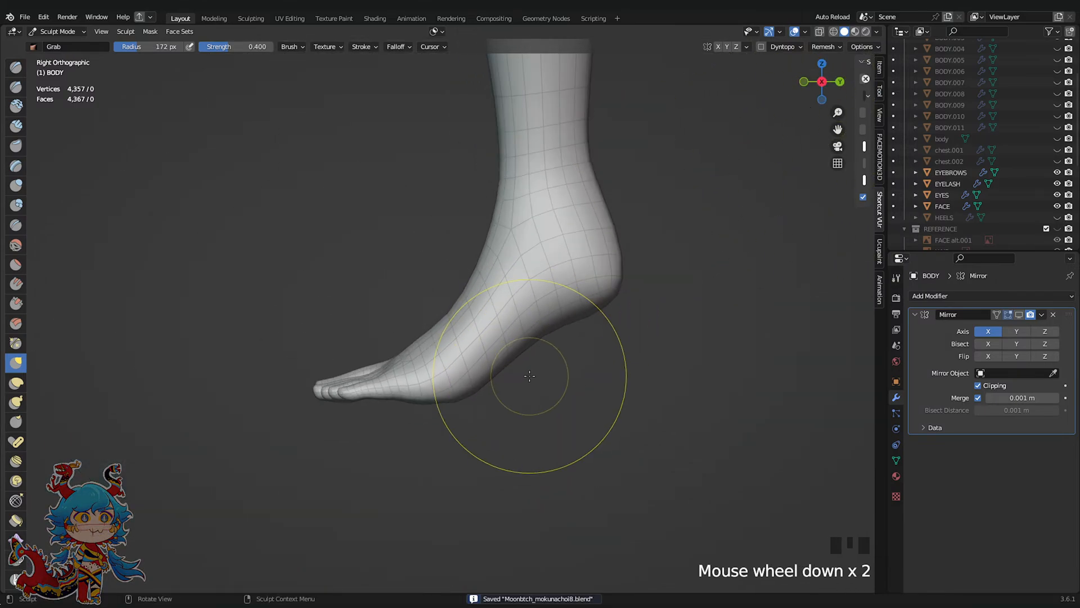
click(803, 81)
scroll(639, 242, down, 7)
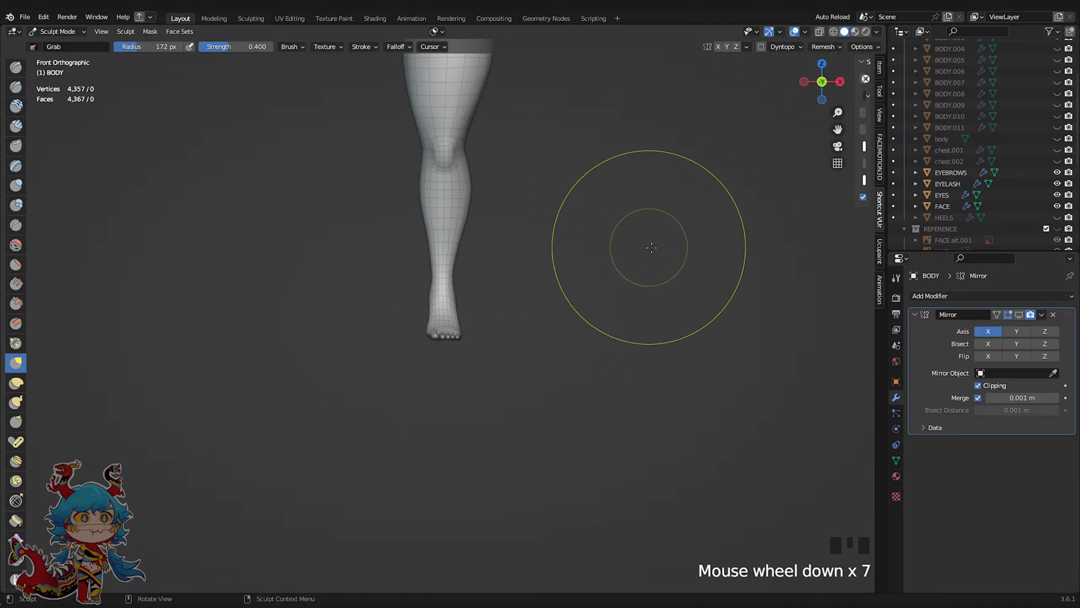
scroll(559, 394, up, 10)
Refine the big-toe side and the outer edge of the foot with Grab from above, saving the file
middle_drag(397, 410, 477, 354)
key(ctrl+s)
scroll(477, 354, up, 2)
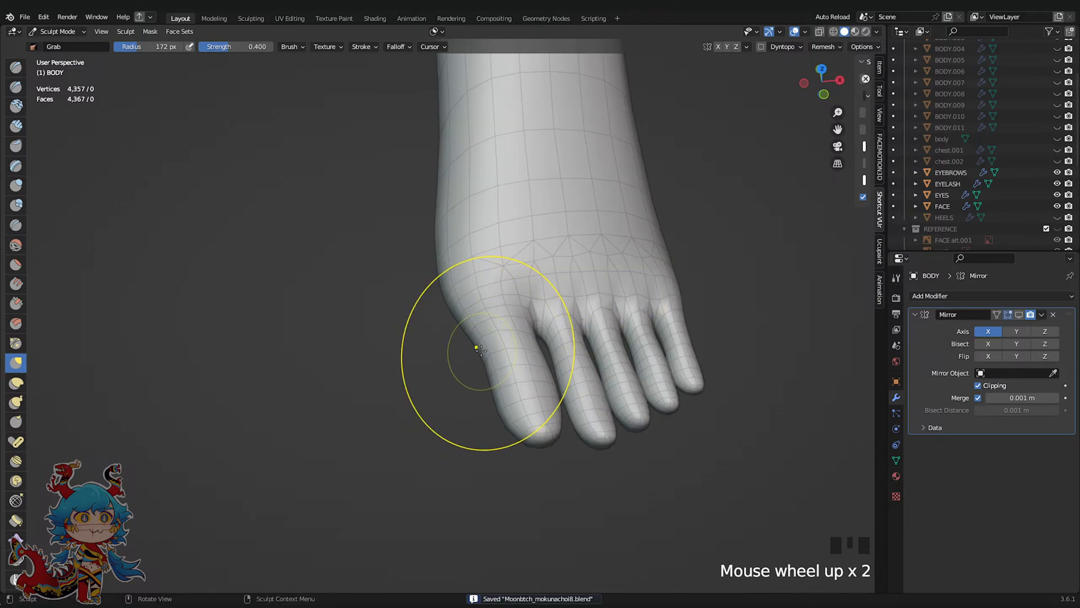
drag(478, 349, 464, 355)
drag(459, 312, 434, 306)
scroll(616, 301, down, 4)
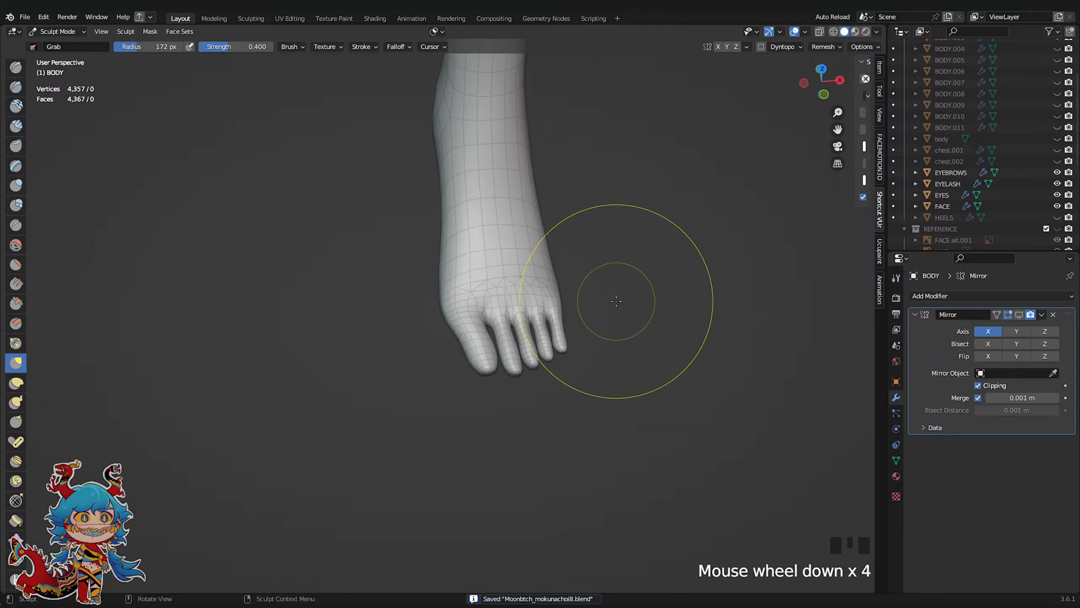
middle_drag(616, 301, 598, 316)
drag(557, 276, 568, 266)
key(ctrl+s)
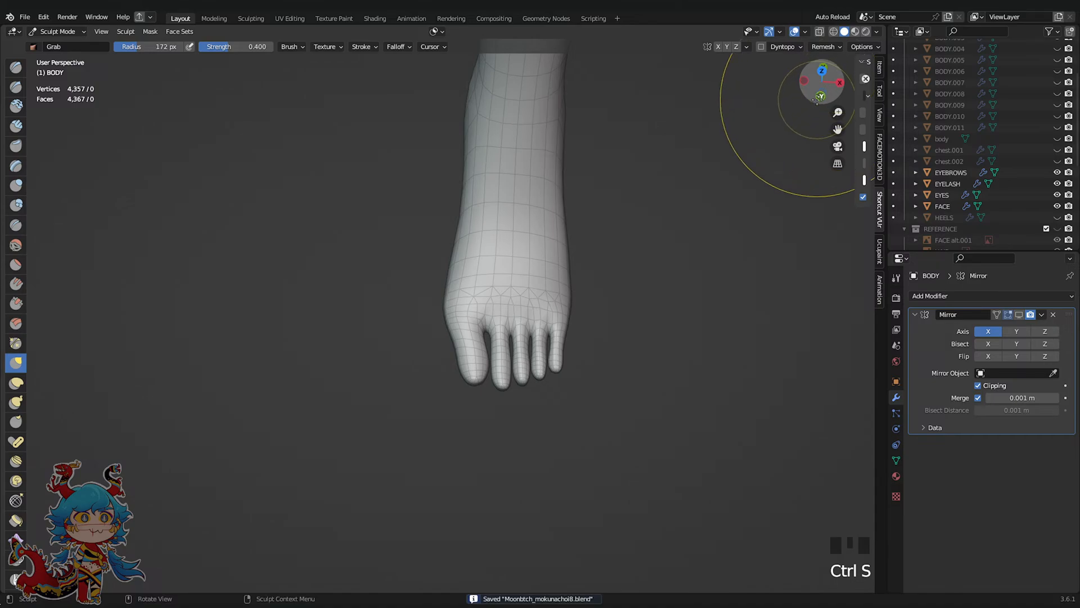
Adjust the sides of the forefoot and the contour of the lower leg with Grab in front orthographic view
click(821, 95)
shift+middle_drag(524, 214, 514, 234)
scroll(586, 363, up, 2)
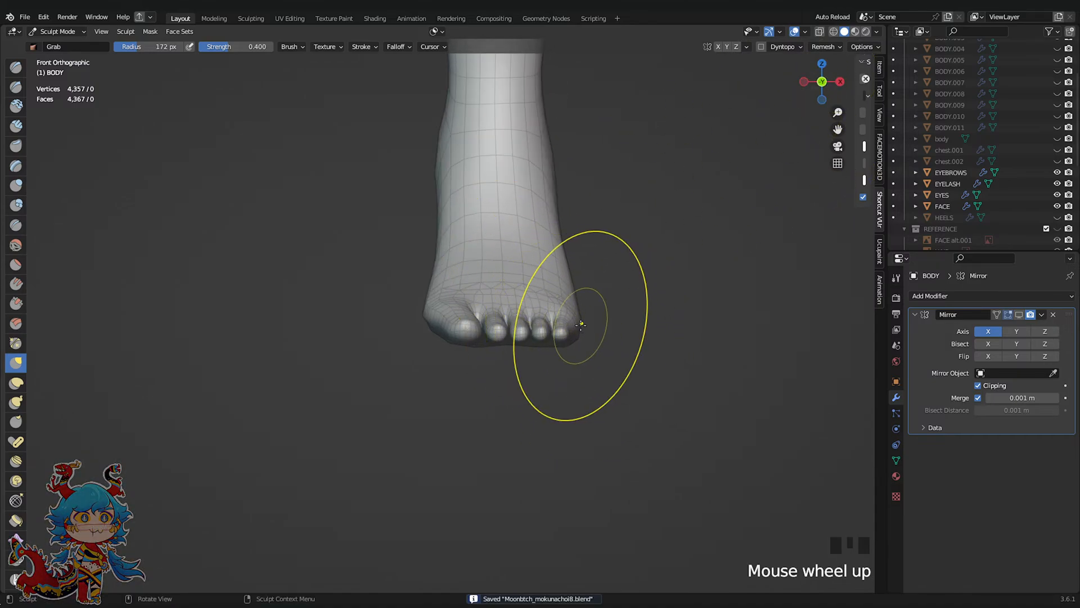
click(401, 325)
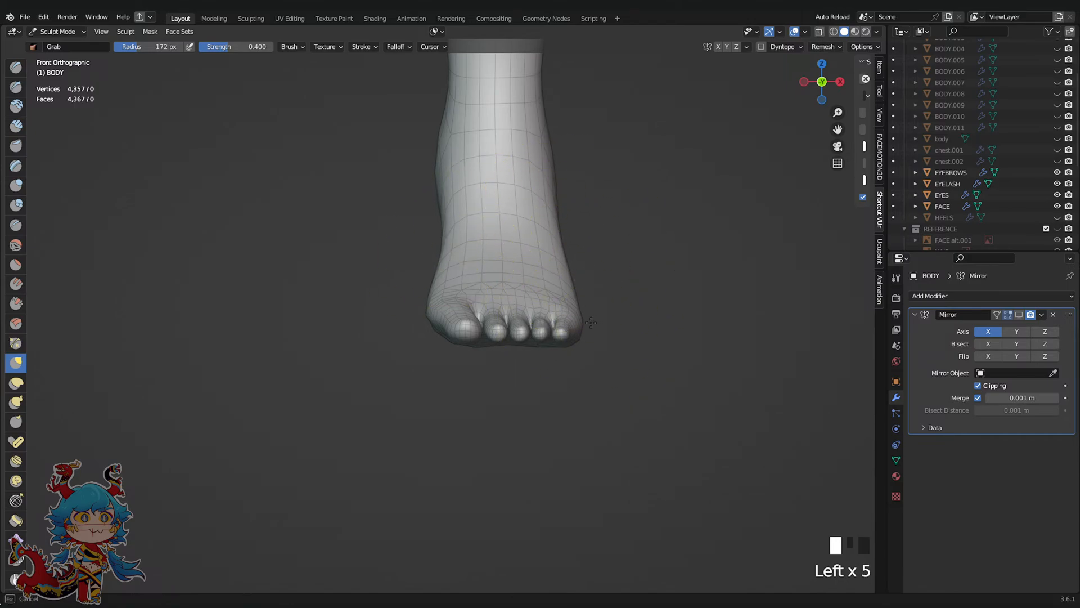
scroll(670, 363, down, 6)
scroll(559, 338, up, 4)
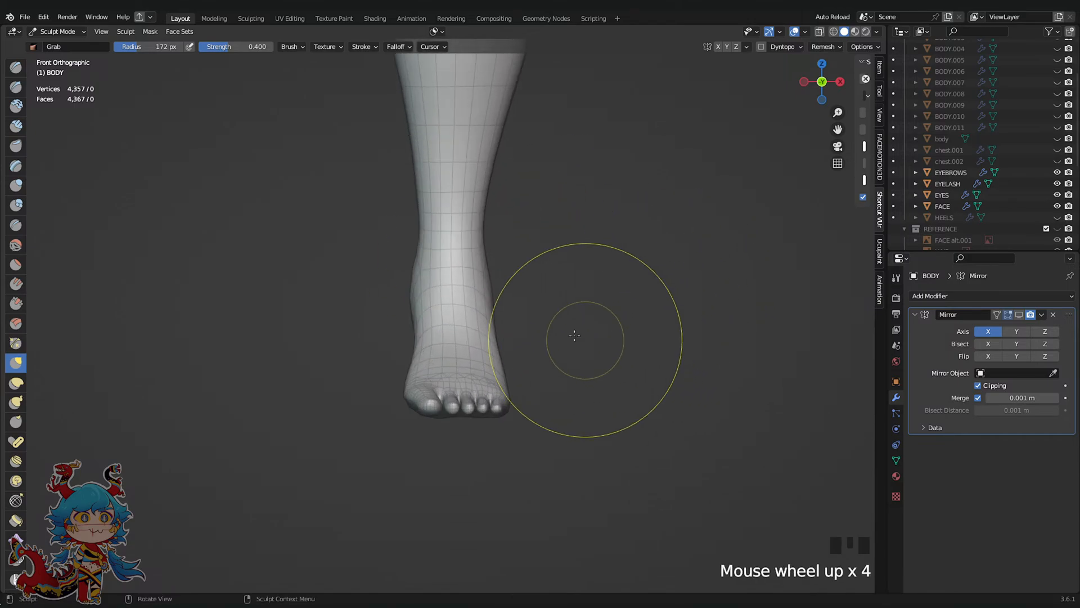
click(417, 198)
scroll(680, 181, down, 8)
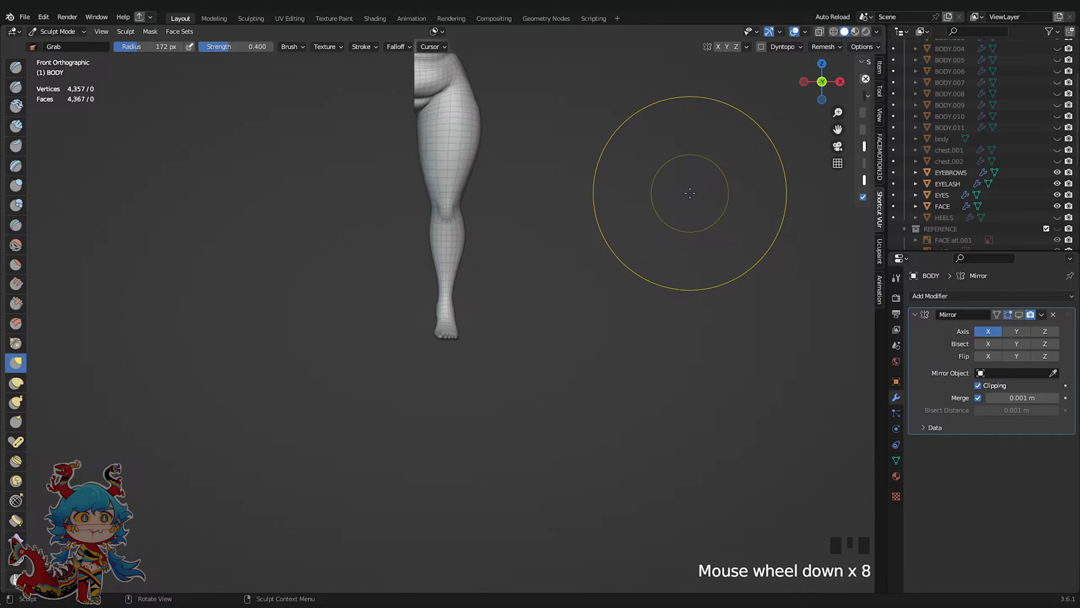
scroll(739, 185, up, 4)
scroll(748, 184, up, 1)
Adjust the contours of the heel and ankle with Grab in back orthographic view
click(821, 82)
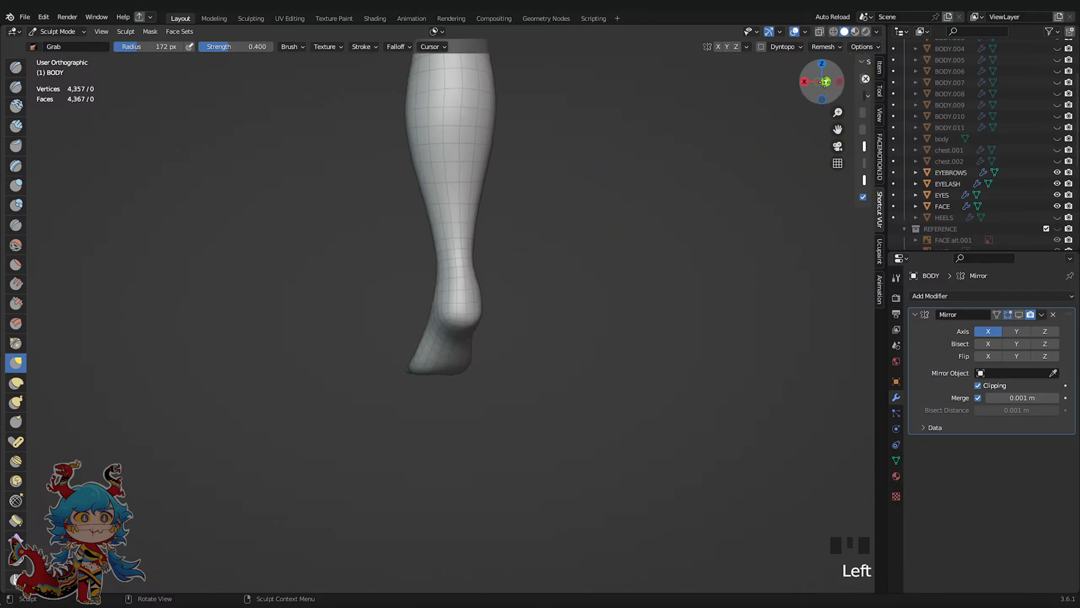
scroll(458, 350, up, 3)
click(475, 349)
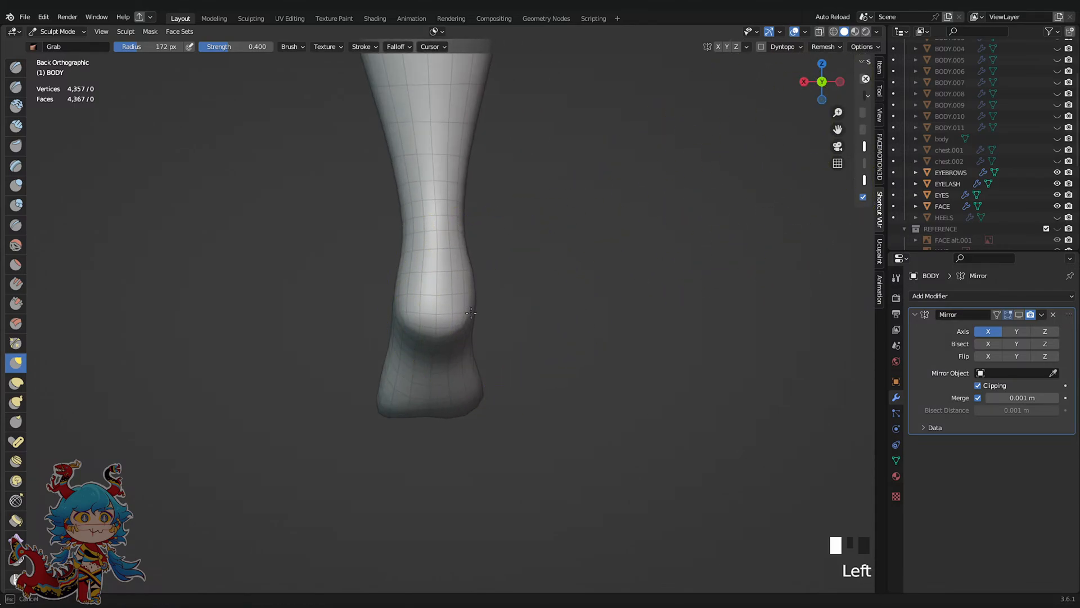
scroll(474, 397, up, 2)
scroll(461, 360, up, 1)
click(410, 309)
In Edit Mode, select three edges down the centre back of the ankle and scale them along X to about 0.49 with smooth proportional editing
key(Tab)
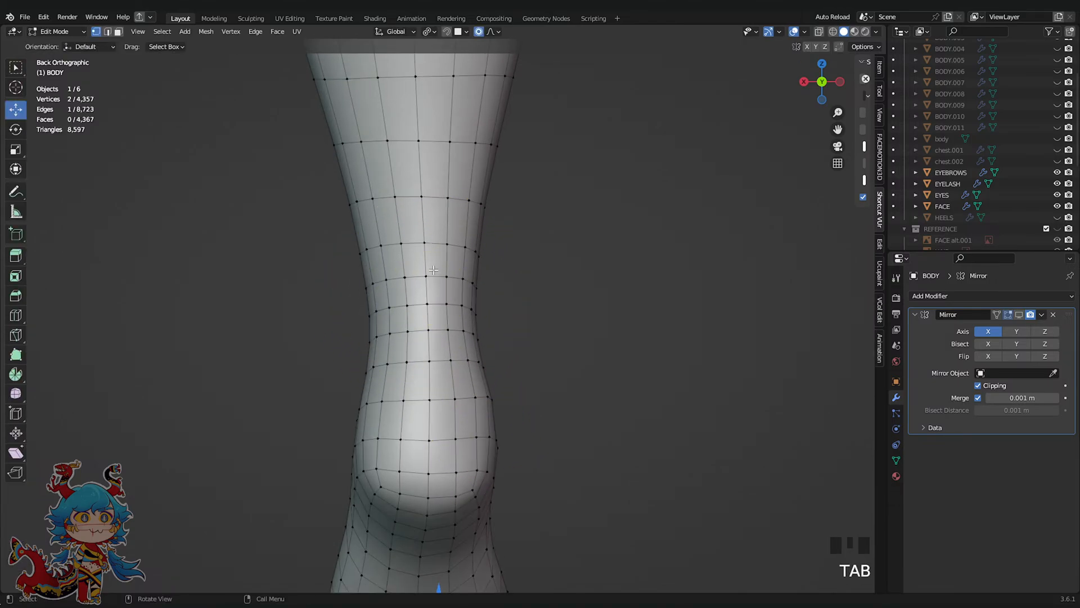
ctrl+shift+click(427, 337)
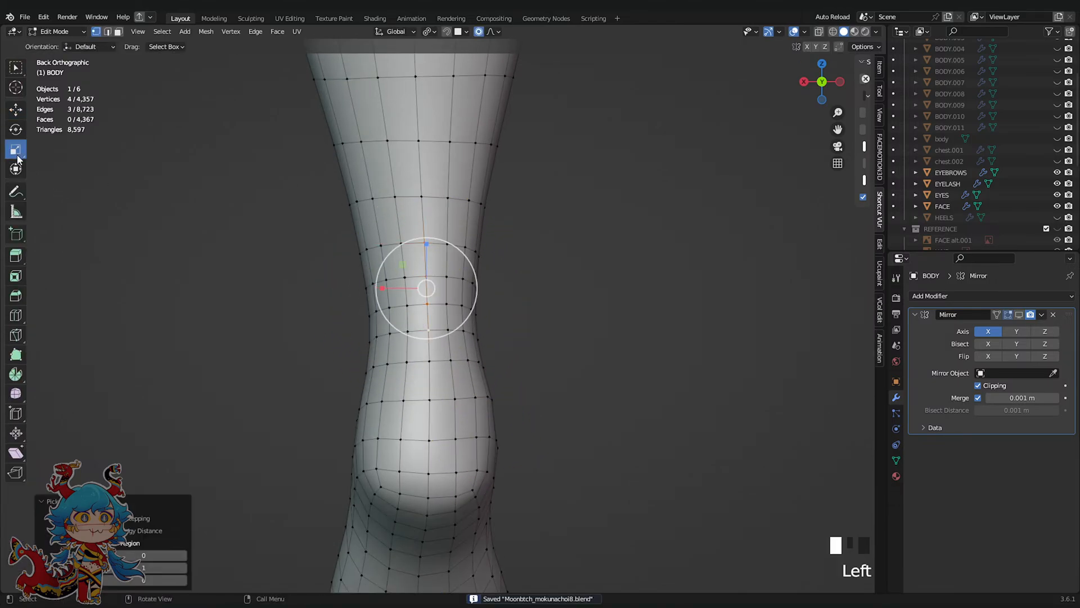
drag(384, 284, 389, 289)
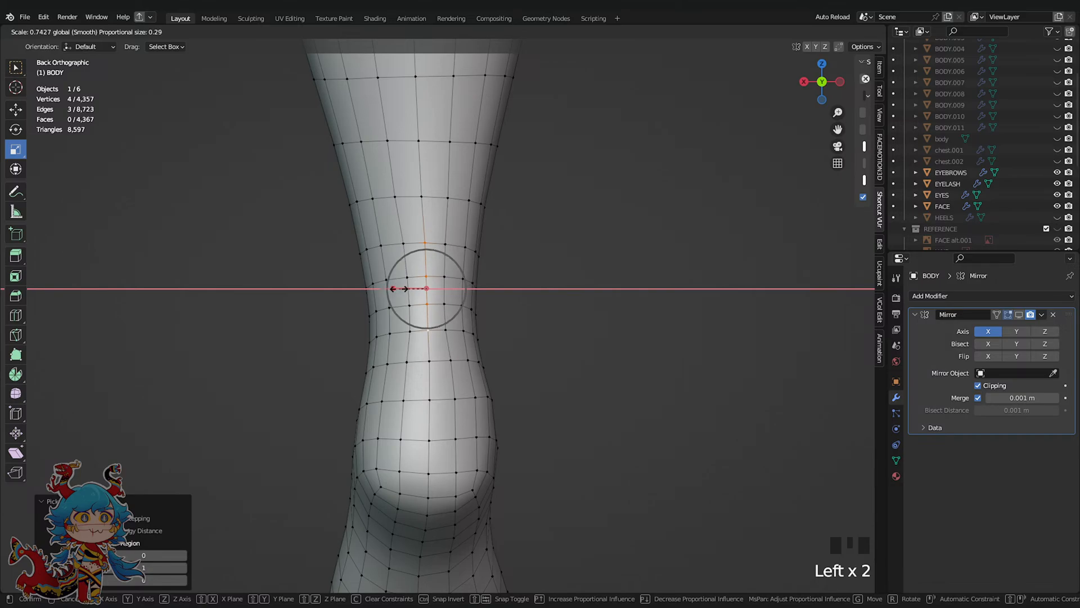
scroll(409, 292, down, 4)
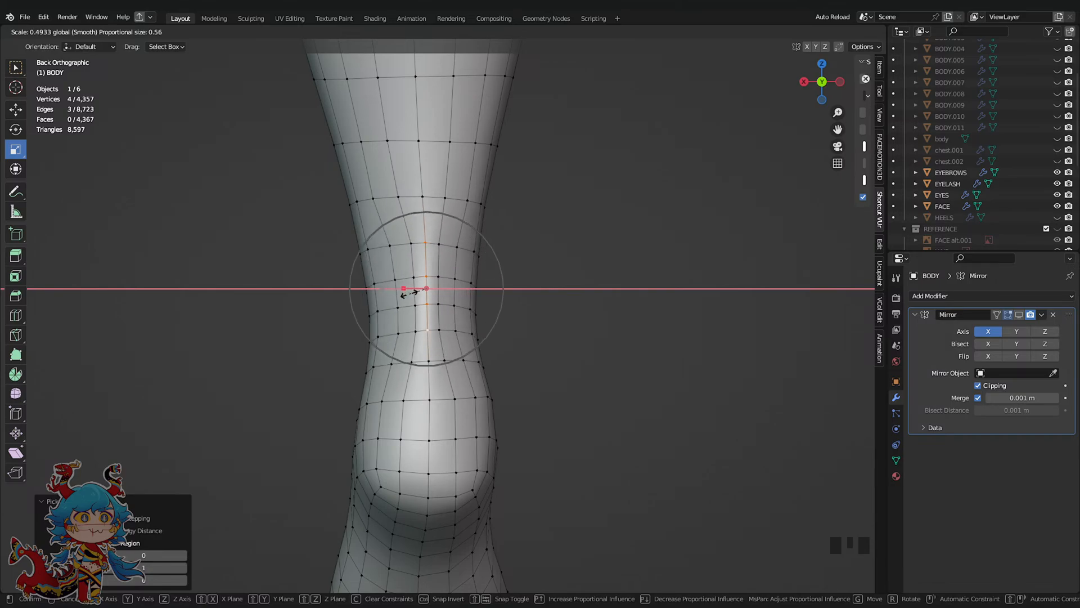
drag(407, 294, 407, 293)
Return to Sculpt Mode and smooth the back of the lower leg down the Achilles area to the heel
key(Tab)
mouse_move(417, 193)
shift+mouse_down()
mouse_move(393, 190)
mouse_move(413, 198)
shift+mouse_up()
shift+drag(406, 204, 409, 202)
shift+drag(411, 201, 420, 256)
shift+drag(420, 258, 426, 360)
shift+middle_drag(434, 402, 431, 352)
shift+drag(430, 343, 432, 355)
shift+drag(431, 357, 434, 382)
shift+drag(434, 384, 435, 397)
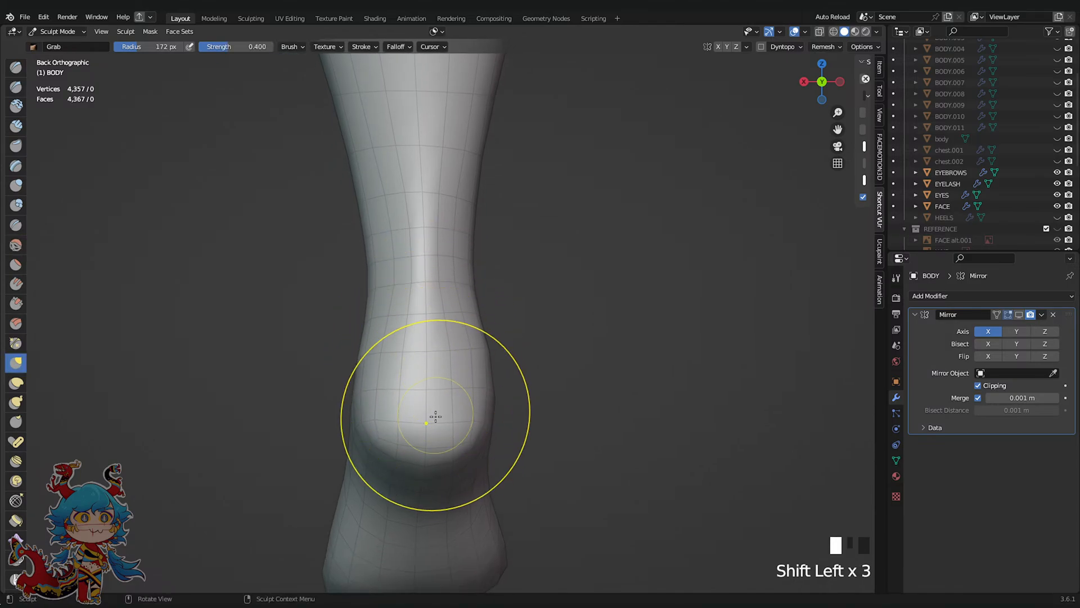
Refine the lower sides of the heel with Grab strokes from behind
mouse_move(418, 451)
mouse_down()
mouse_move(453, 458)
mouse_move(481, 437)
mouse_move(488, 447)
mouse_up()
drag(375, 446, 374, 446)
scroll(375, 446, down, 4)
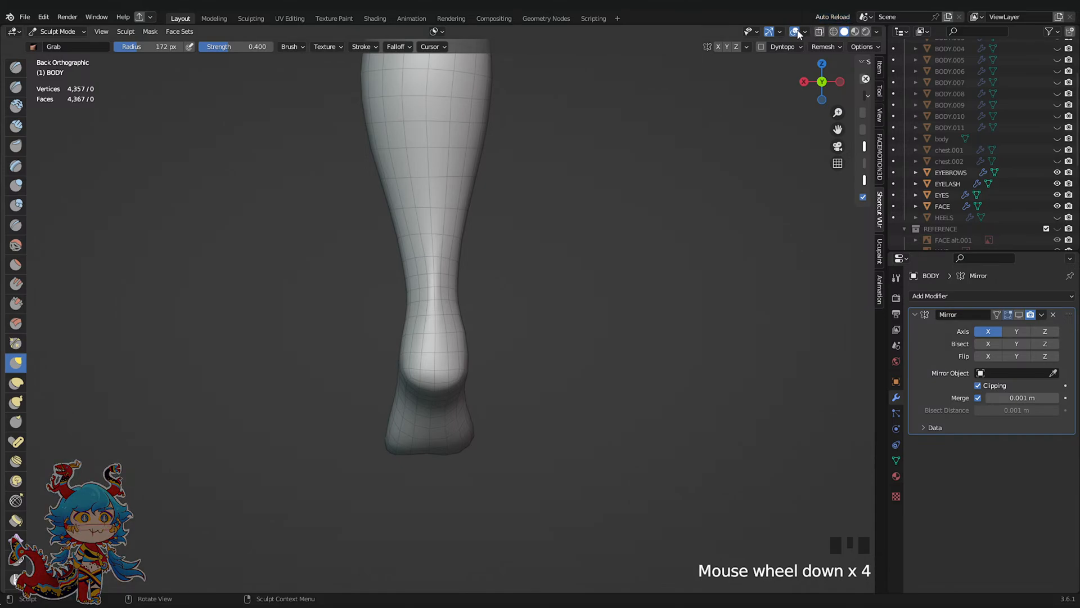
With overlays hidden, pull the back of the heel outward with Grab in right orthographic view, and save the file
middle_drag(462, 189, 557, 224)
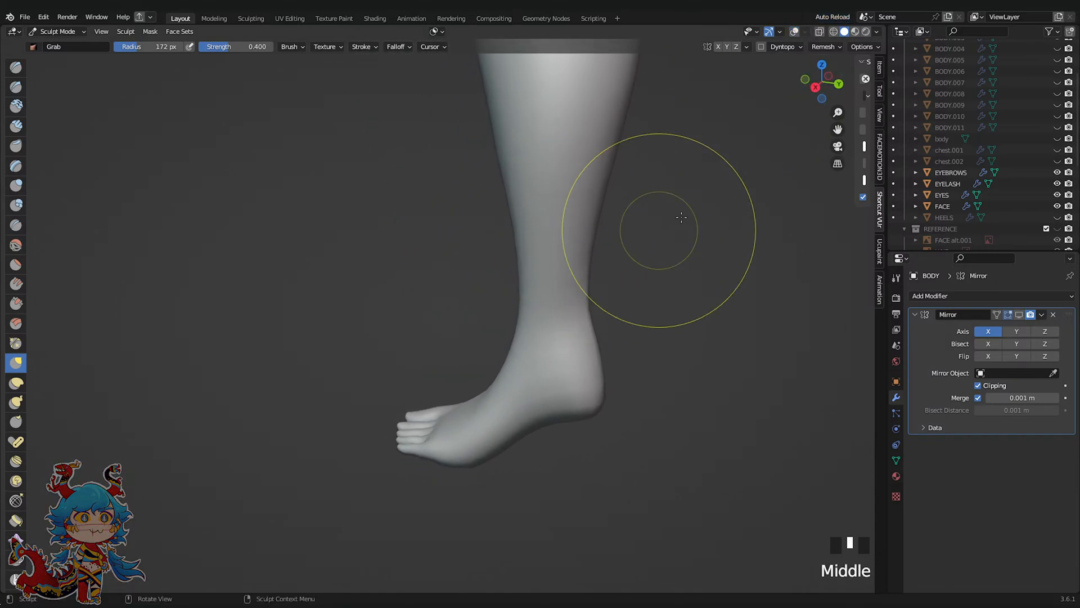
key(ctrl+s)
click(817, 90)
scroll(615, 321, up, 3)
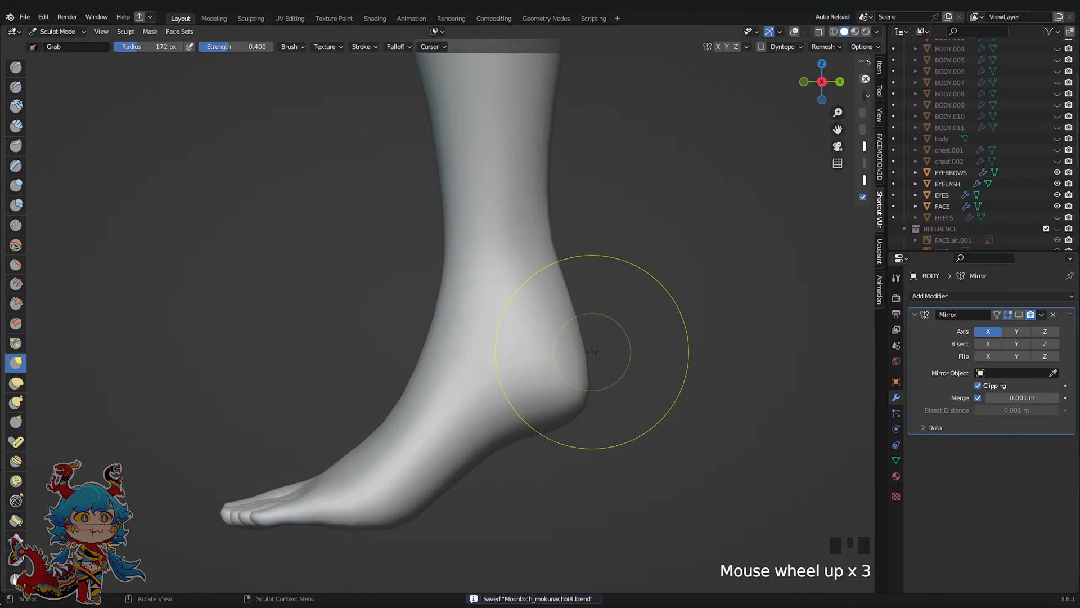
drag(591, 349, 587, 351)
drag(585, 345, 602, 353)
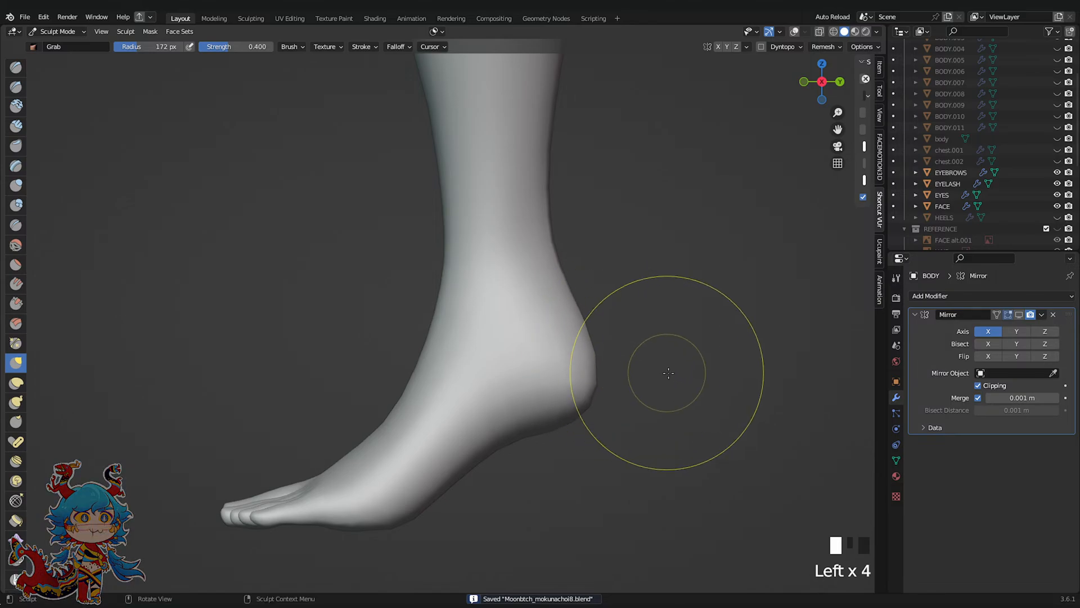
key(ctrl+s)
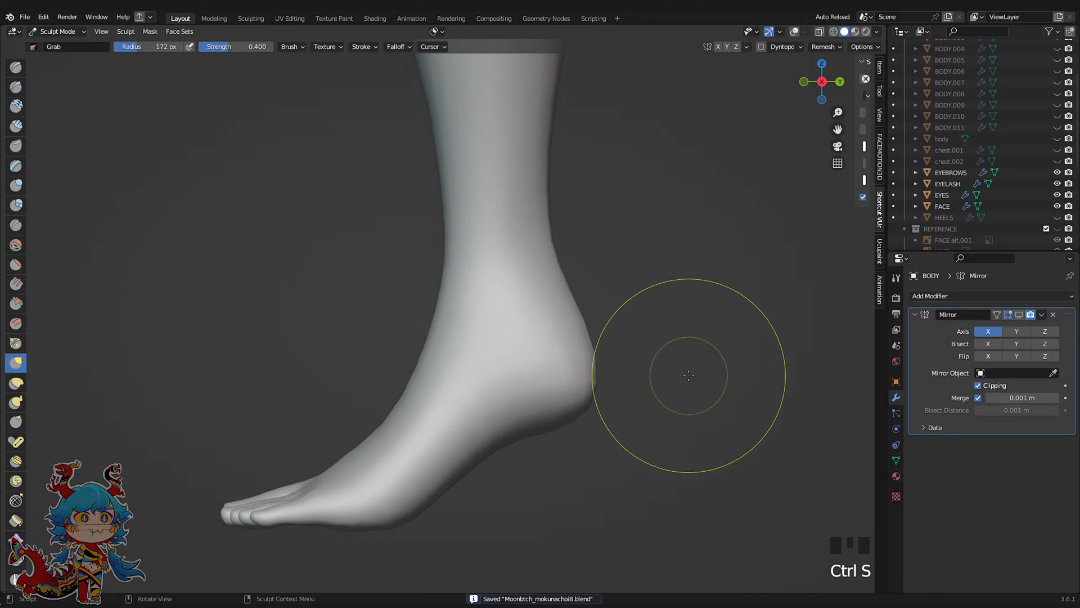
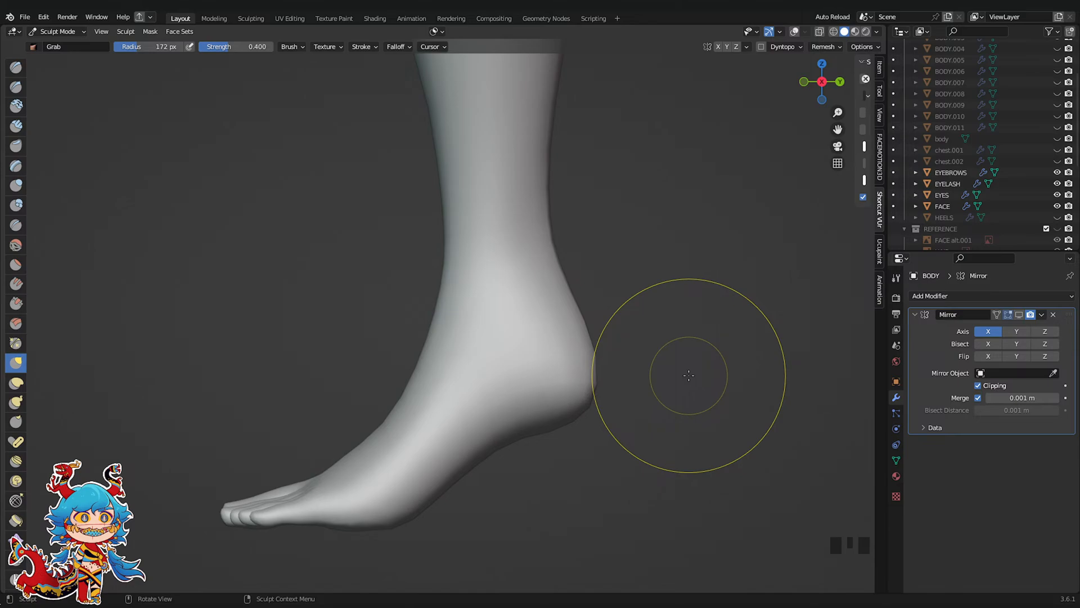
Show the viewport overlays again and save the file
scroll(529, 234, down, 3)
key(ctrl+s)
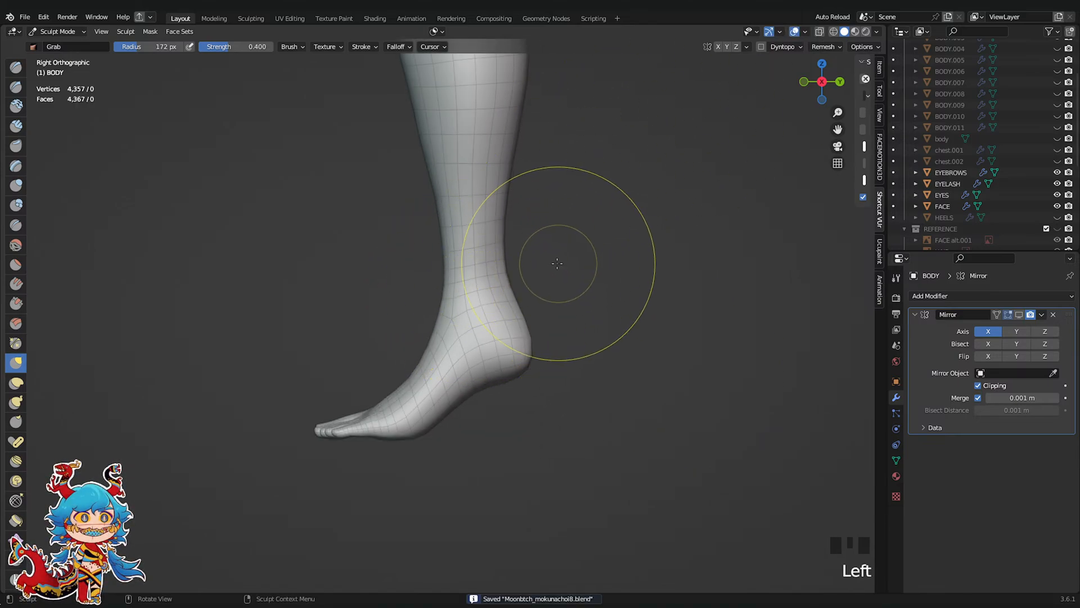
scroll(447, 264, up, 2)
key(ctrl+s)
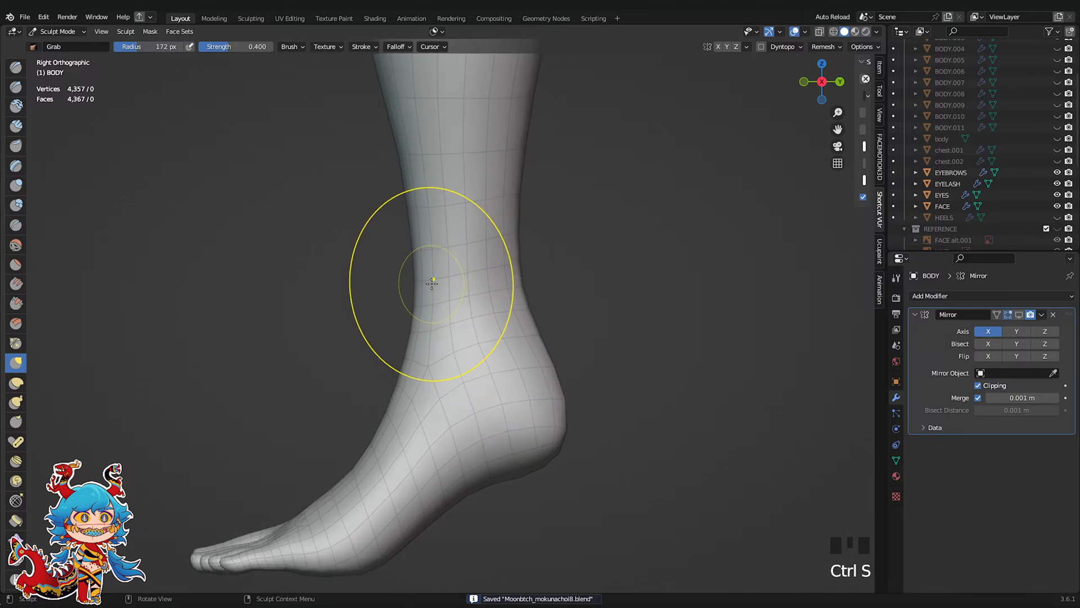
Refine the ankle and lower shin contour with Grab strokes in the right and front orthographic views, and save the file
drag(414, 271, 417, 267)
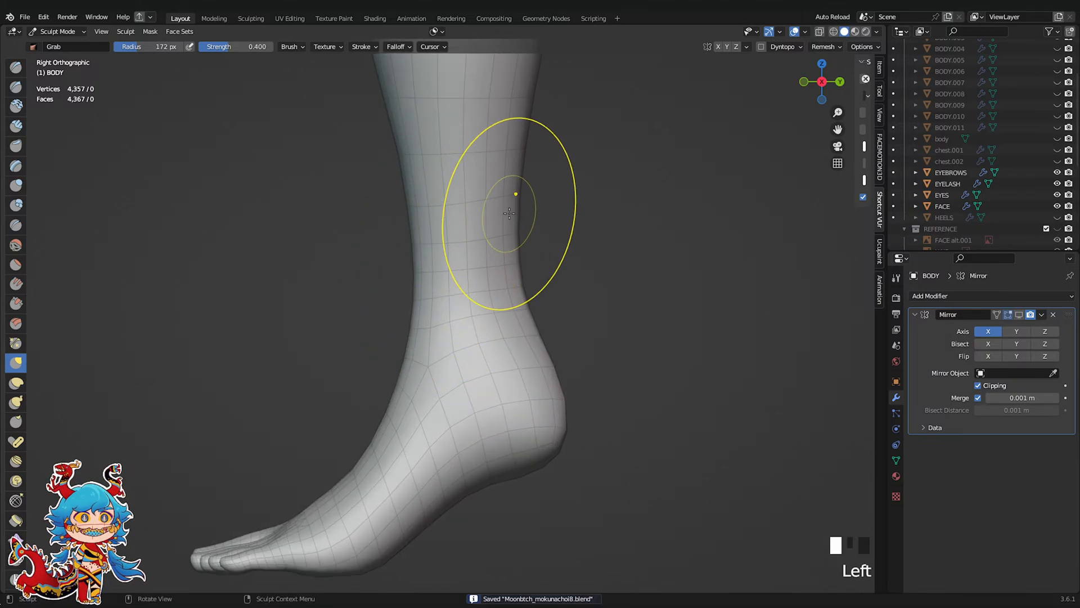
click(804, 81)
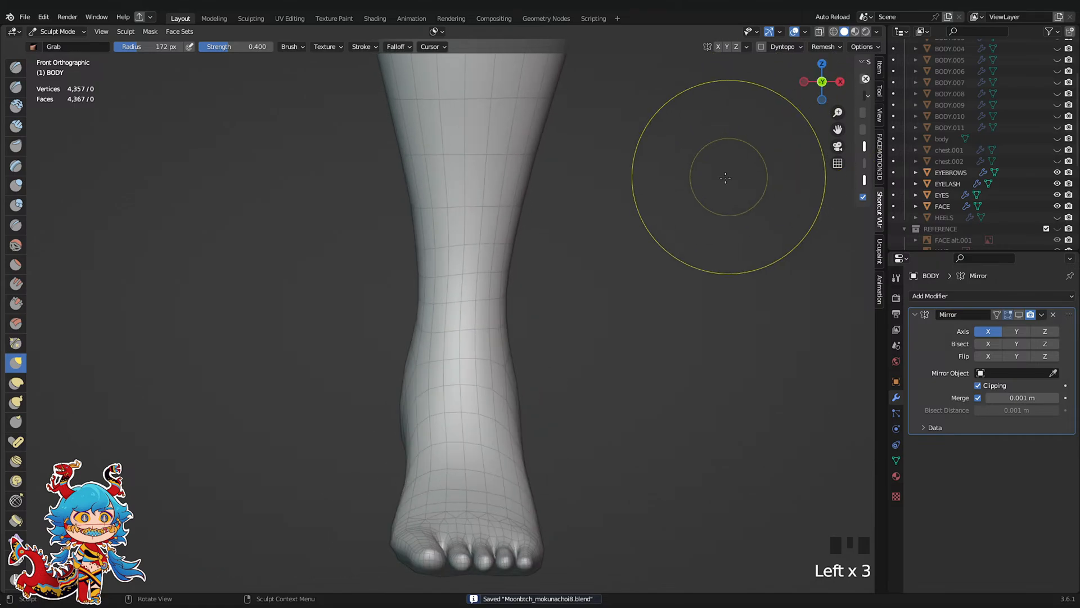
shift+middle_drag(700, 180, 515, 349)
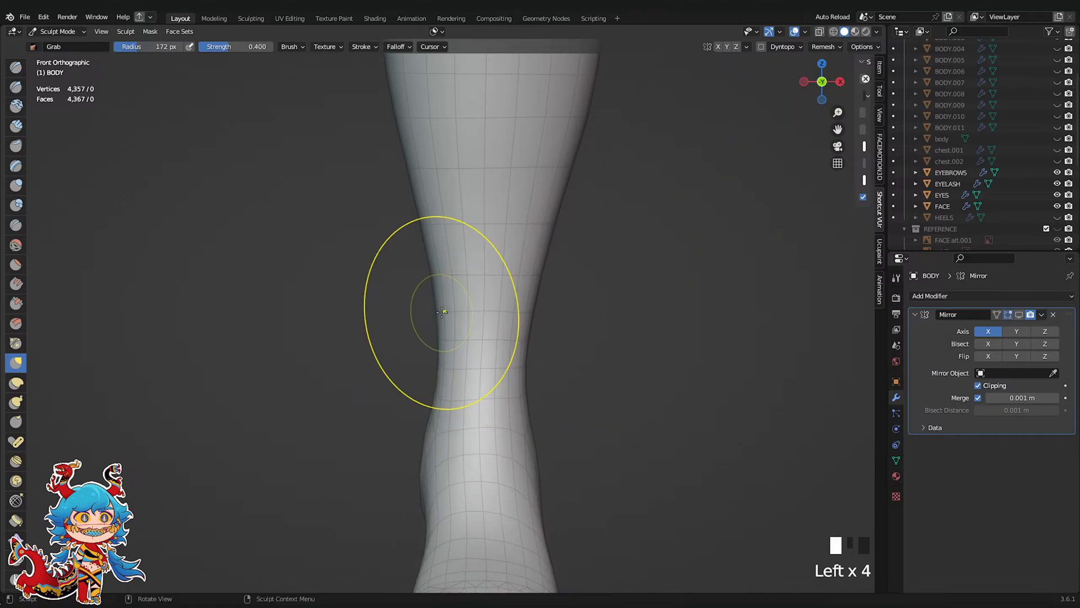
click(487, 313)
scroll(621, 295, down, 1)
shift+middle_drag(623, 294, 546, 154)
key(ctrl+s)
Nudge the little toe with Grab in front orthographic view and save the file
scroll(495, 386, up, 1)
click(493, 369)
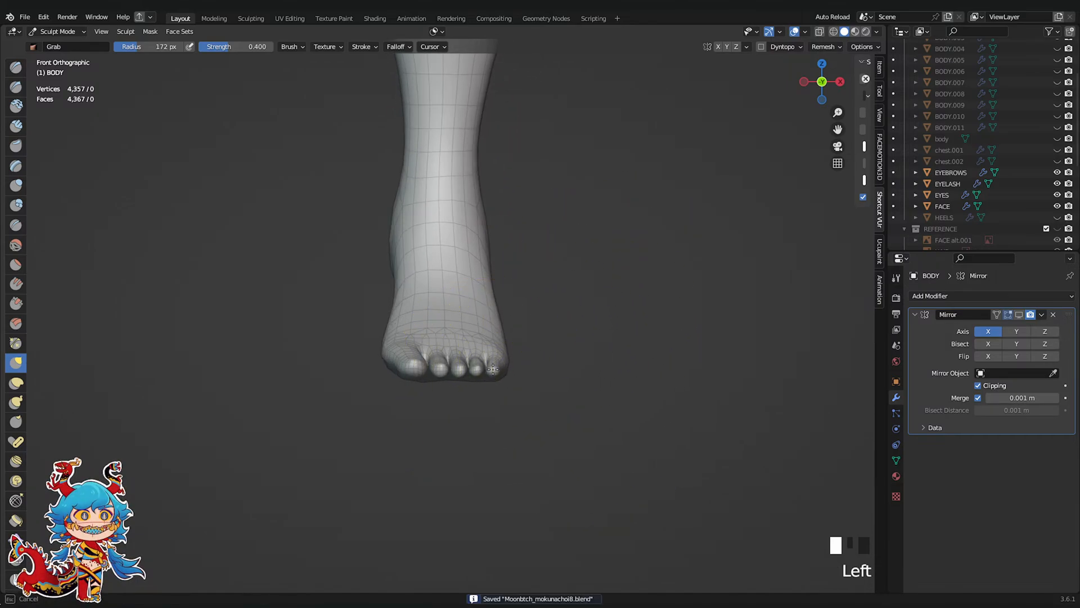
scroll(627, 398, down, 1)
middle_drag(627, 398, 615, 398)
scroll(654, 349, down, 8)
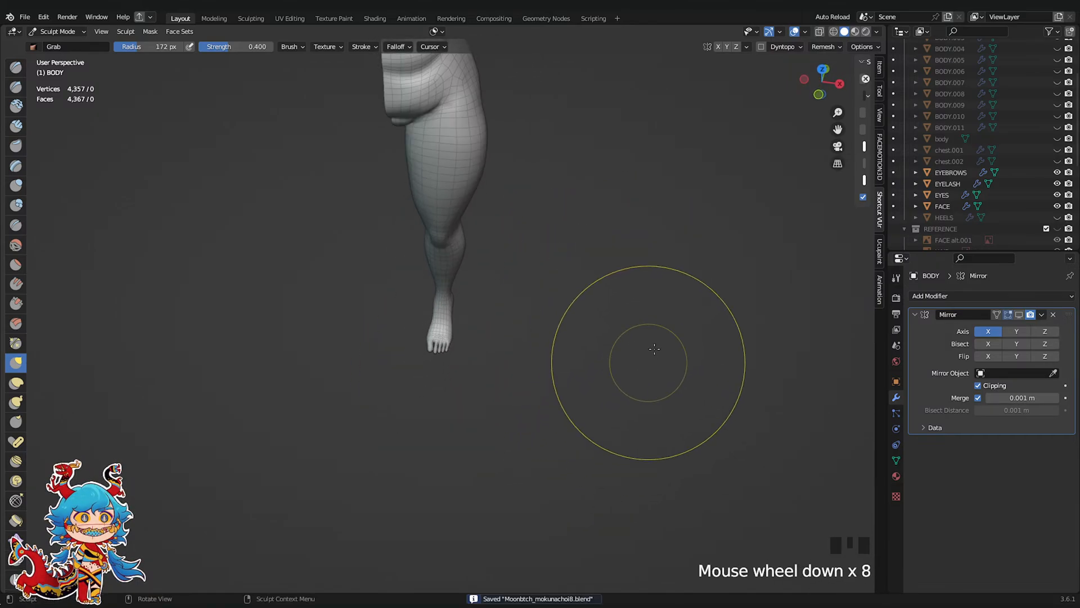
key(ctrl+s)
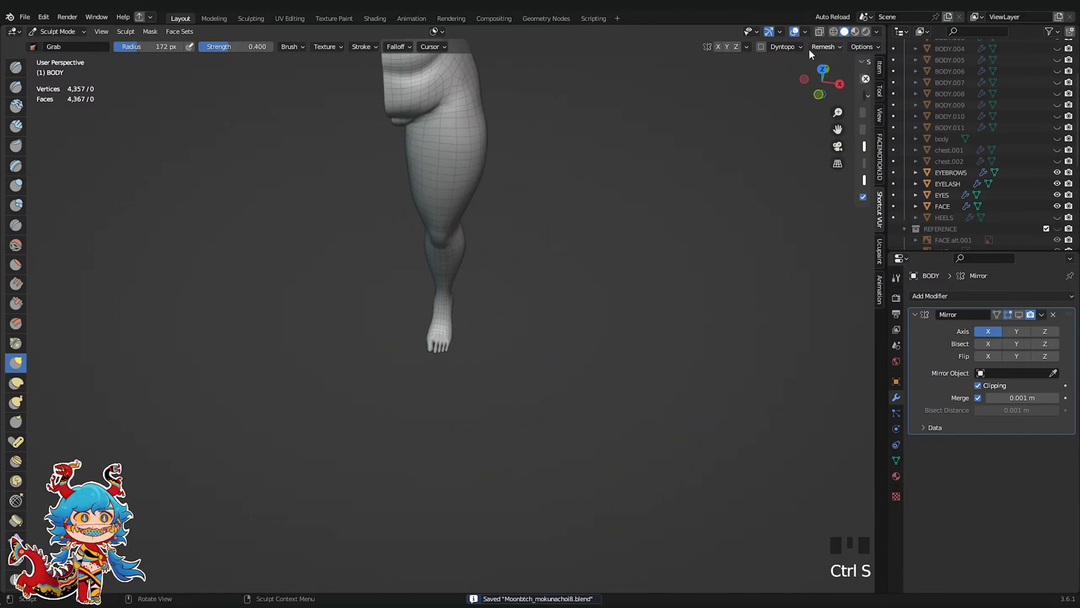
Turn on the Mirror modifier's viewport display so both legs are shown, and save the file
click(1020, 315)
mouse_move(543, 317)
middle_down()
mouse_move(523, 317)
mouse_move(548, 302)
mouse_move(569, 342)
mouse_move(511, 224)
mouse_move(531, 178)
mouse_move(547, 315)
middle_up()
scroll(548, 301, up, 5)
middle_drag(549, 364, 562, 403)
scroll(562, 403, down, 4)
key(ctrl+s)
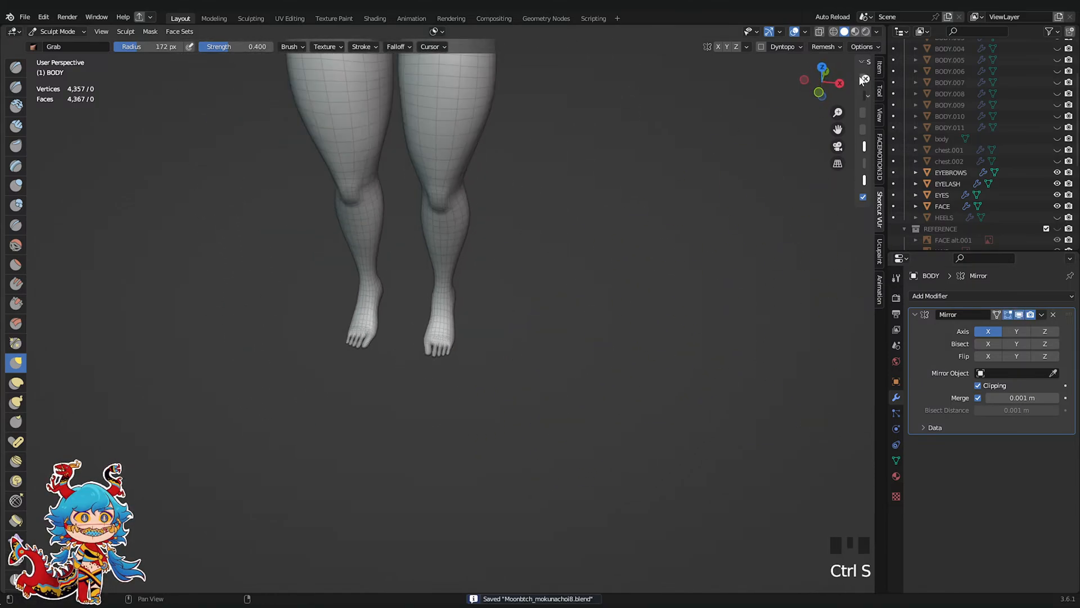
Switch to Object Mode and examine the shape of both legs and feet in orthographic projection with the viewport overlays hidden
click(819, 93)
click(57, 32)
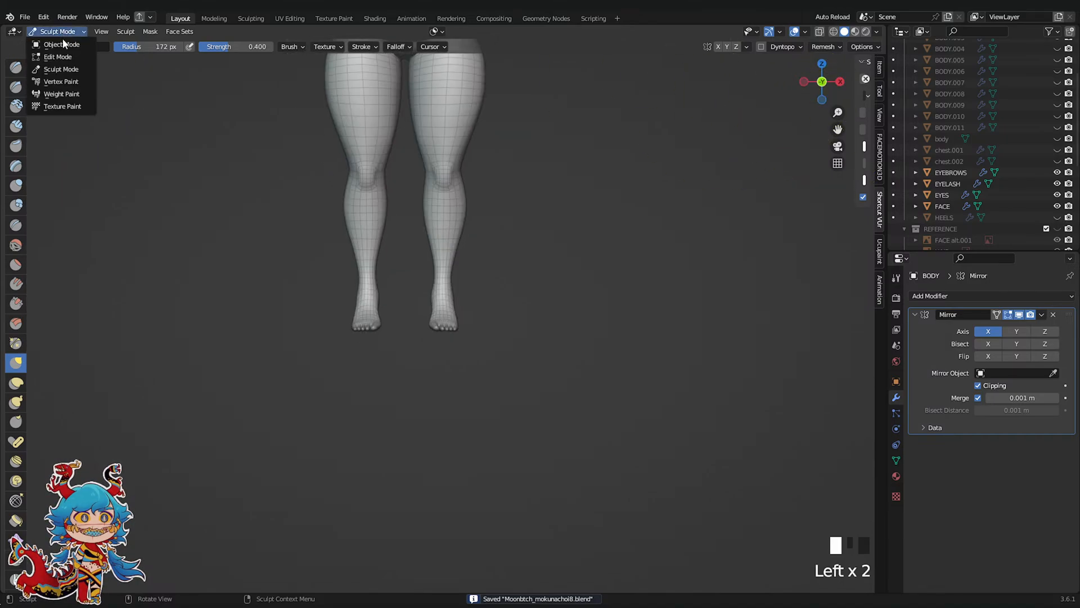
click(62, 44)
shift+middle_drag(552, 222, 555, 268)
scroll(499, 313, up, 4)
middle_drag(499, 313, 578, 320)
triple_click(643, 337)
middle_drag(643, 338, 804, 212)
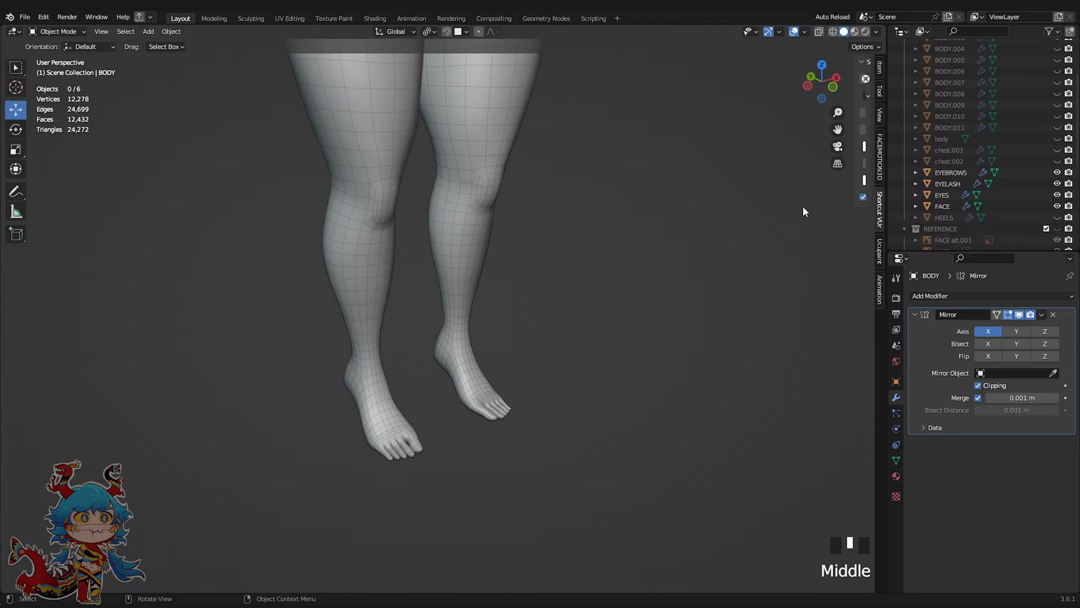
click(838, 164)
scroll(837, 152, up, 2)
click(795, 32)
middle_drag(747, 169, 646, 186)
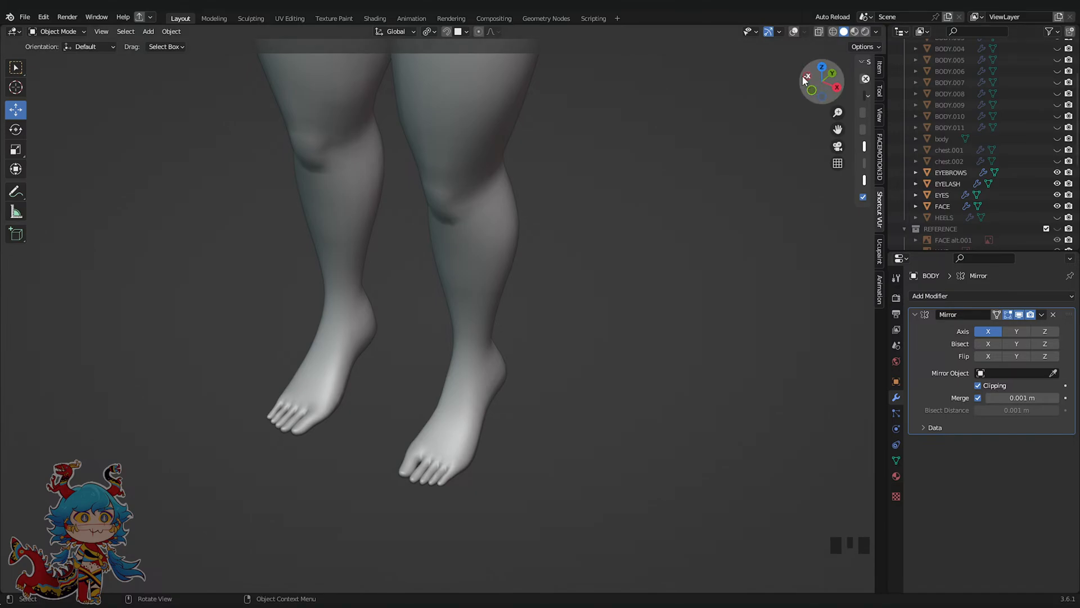
Show the viewport overlays again and return the body mesh to Sculpt Mode after saving the file
click(794, 32)
scroll(482, 350, up, 4)
click(482, 349)
middle_drag(482, 349, 444, 366)
key(ctrl+s)
click(56, 31)
click(63, 59)
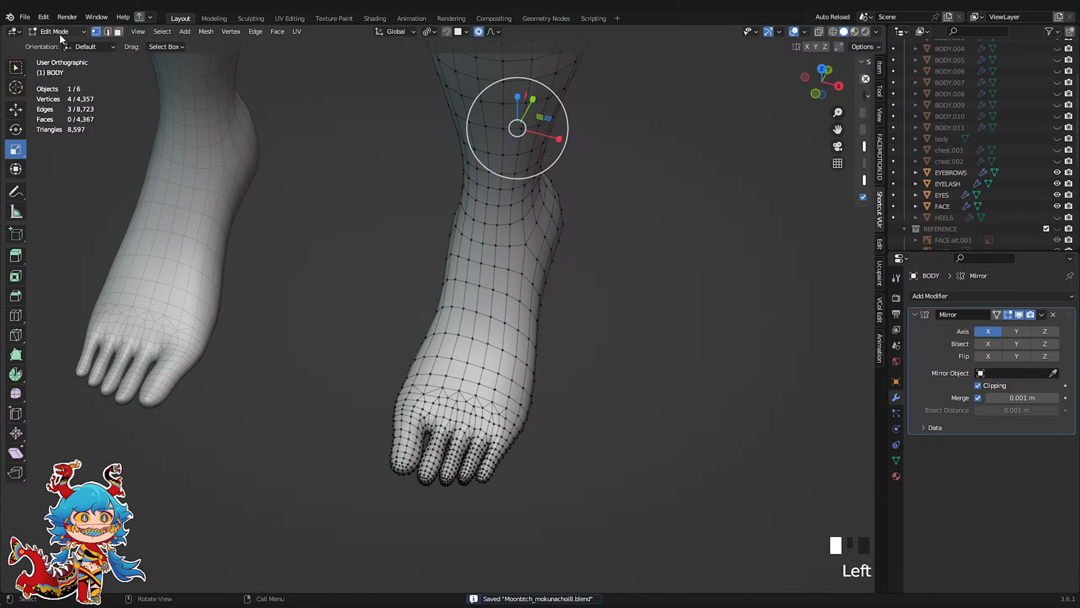
click(56, 32)
click(63, 71)
Reshape the inner side of the ball of the foot with Grab strokes from above the foot
middle_drag(315, 292, 369, 337)
scroll(386, 410, up, 2)
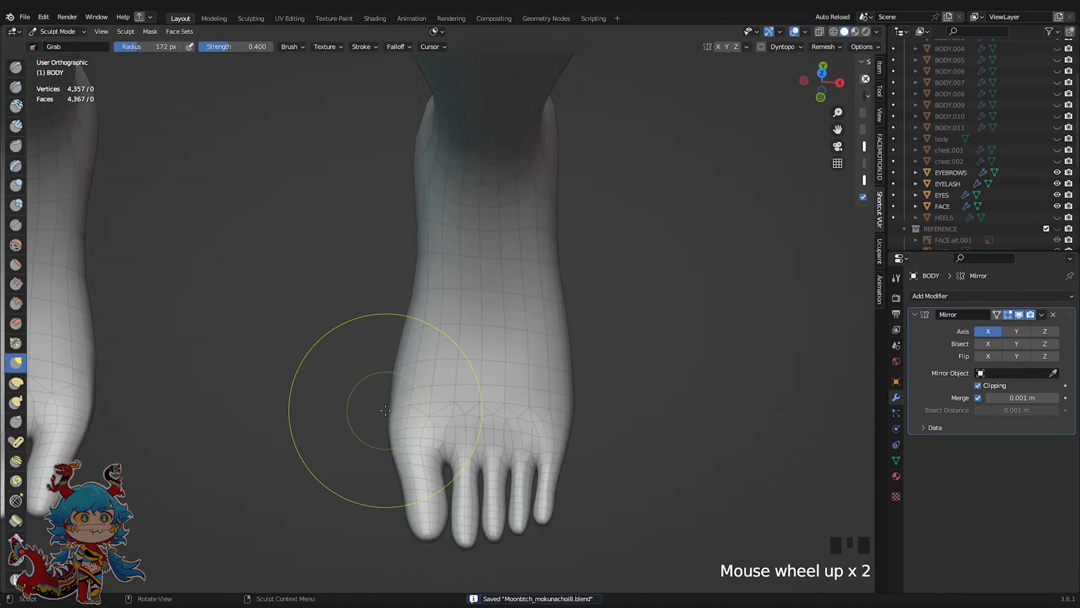
mouse_move(385, 409)
mouse_down()
mouse_move(394, 353)
mouse_move(409, 346)
mouse_up()
scroll(407, 344, up, 2)
mouse_move(369, 386)
mouse_down()
mouse_move(396, 386)
mouse_move(382, 373)
mouse_up()
scroll(410, 418, down, 2)
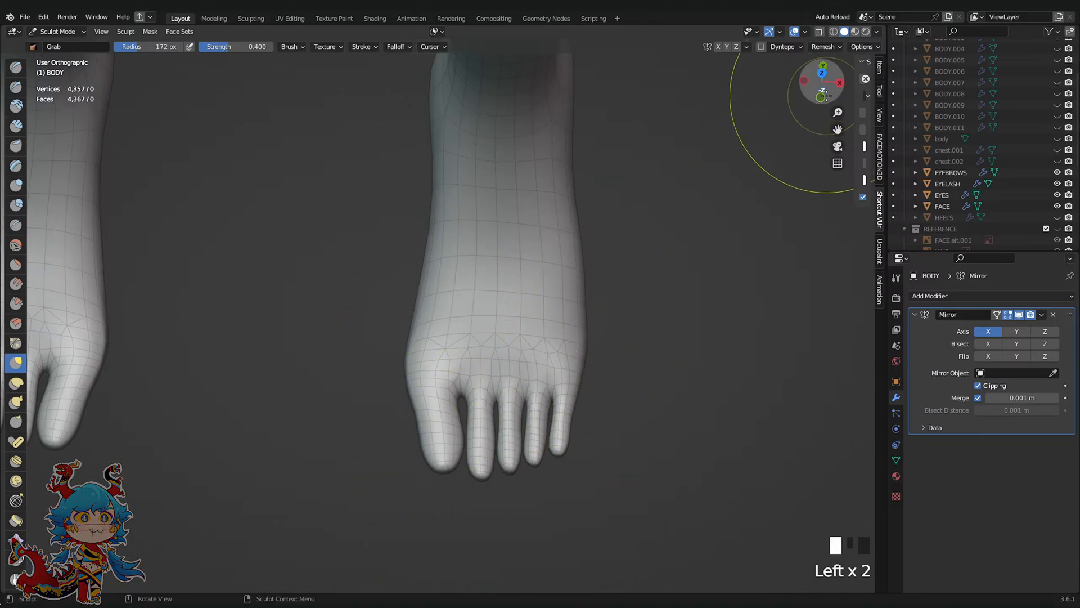
Adjust the inner contour of the big toe and its base with Grab in bottom orthographic view
click(822, 90)
scroll(494, 409, up, 1)
scroll(422, 249, up, 3)
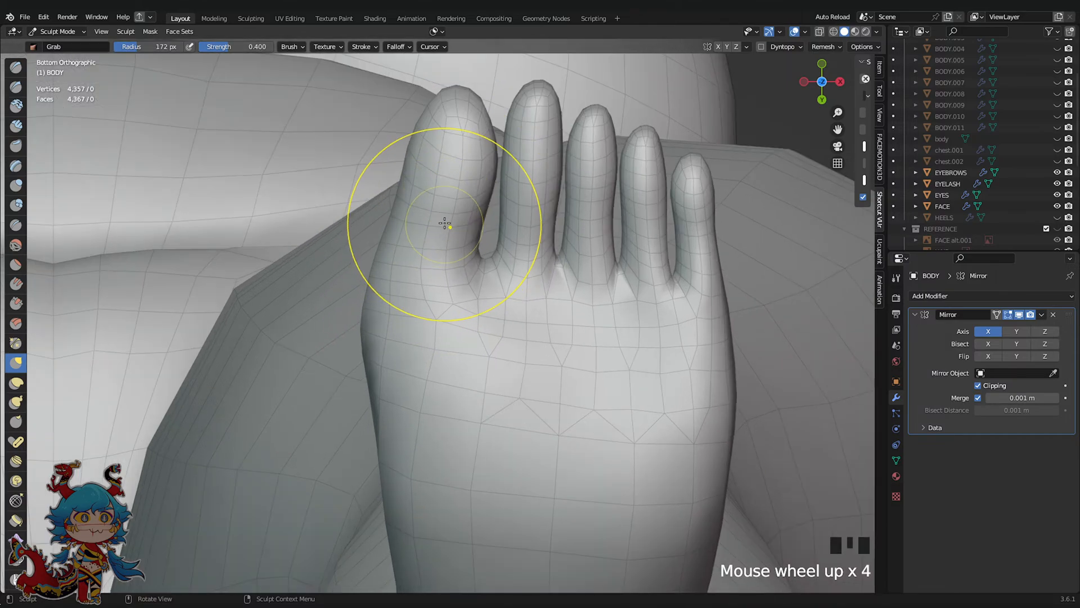
drag(433, 211, 429, 207)
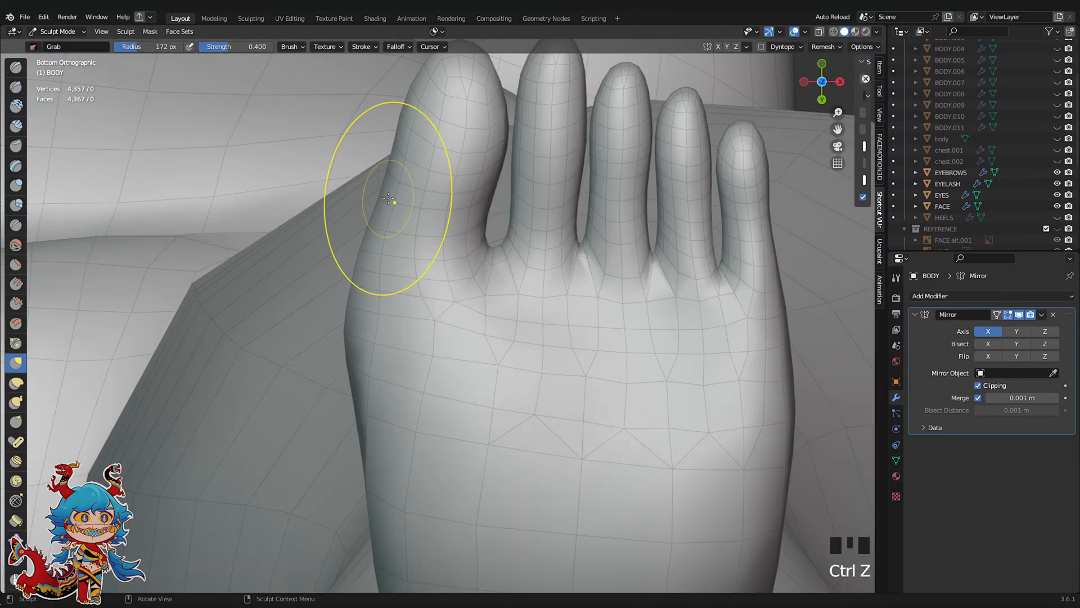
scroll(474, 309, up, 3)
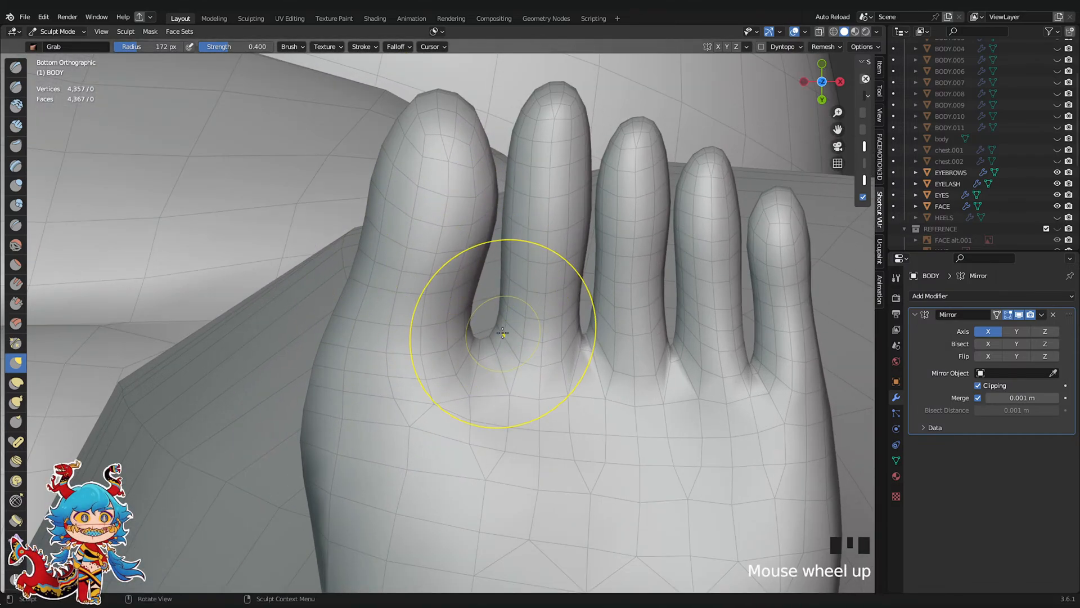
scroll(457, 326, down, 3)
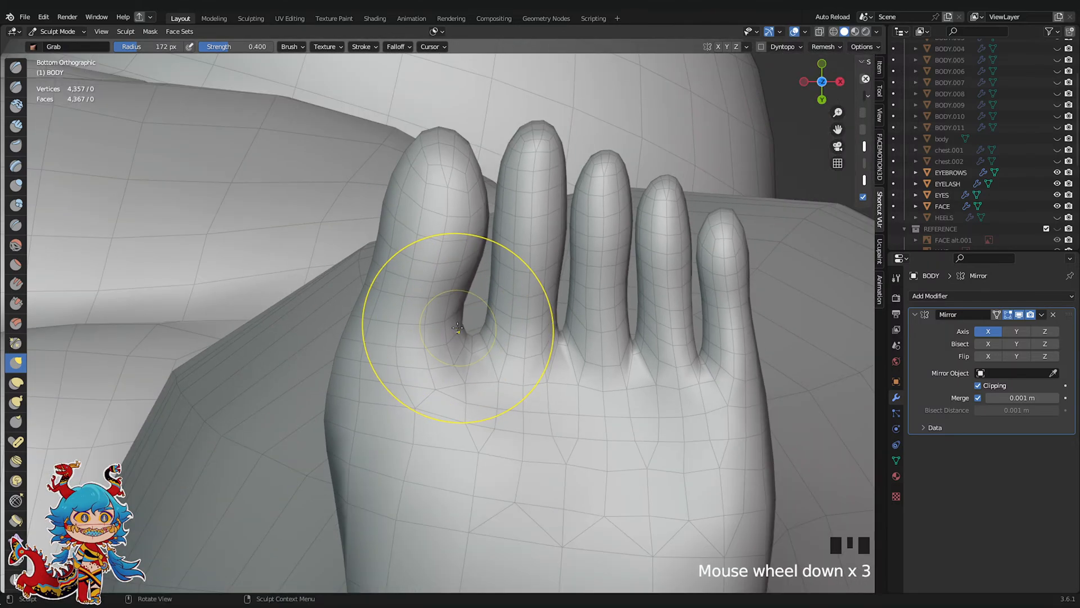
scroll(405, 369, down, 4)
scroll(399, 366, up, 4)
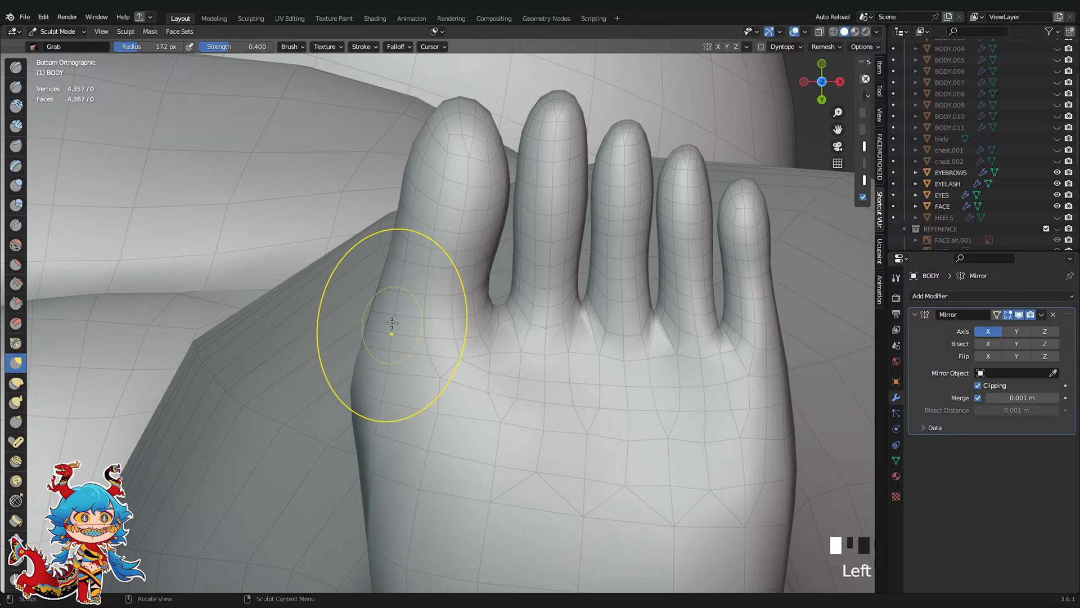
Smooth the inner edge of the ball of the foot just below the big toe
scroll(386, 304, down, 2)
shift+middle_drag(388, 357, 410, 337)
shift+click(406, 346)
shift+click(406, 347)
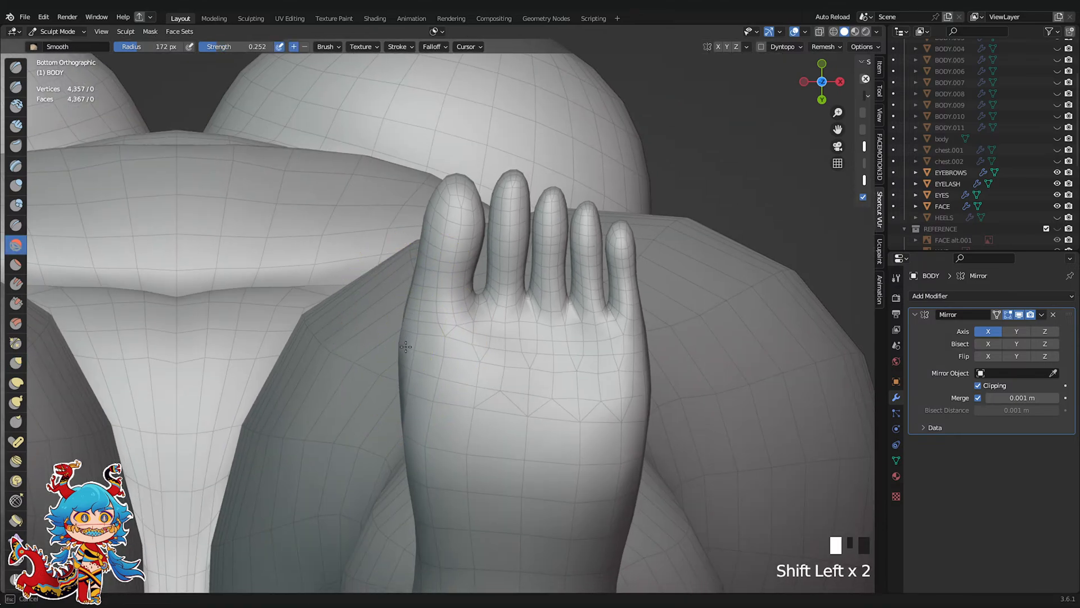
scroll(433, 297, up, 1)
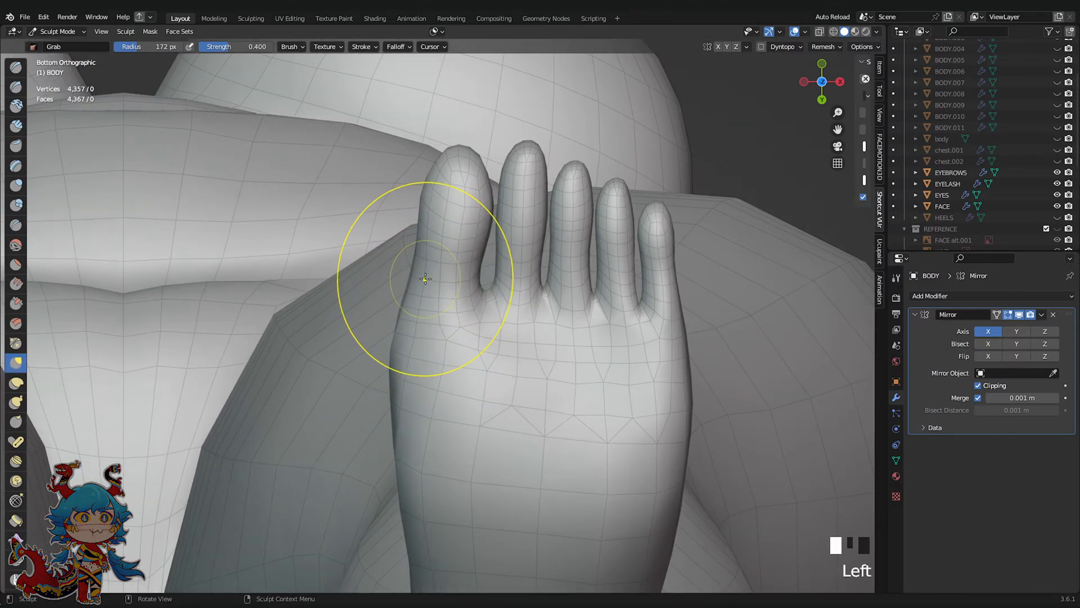
Adjust the outer side of the little toe with Grab from below and save the file
scroll(426, 278, down, 4)
shift+middle_drag(656, 340, 546, 230)
drag(521, 244, 521, 228)
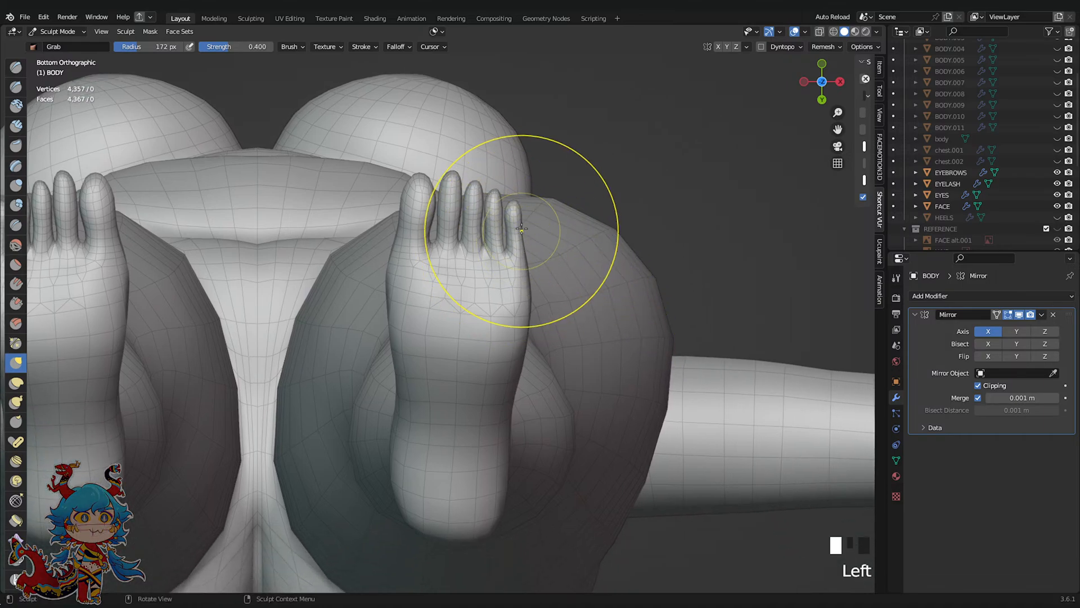
shift+middle_drag(516, 208, 456, 205)
key(ctrl+s)
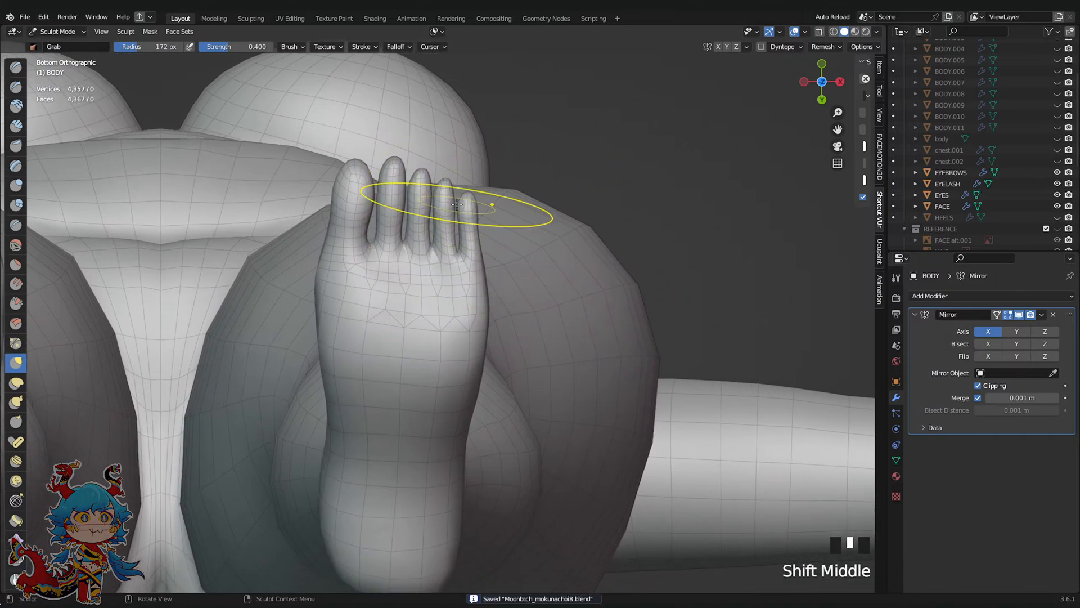
Reposition the tips of the two smallest toes and push in the outer edge below the little toe with Grab
scroll(488, 195, up, 1)
key(ctrl+s)
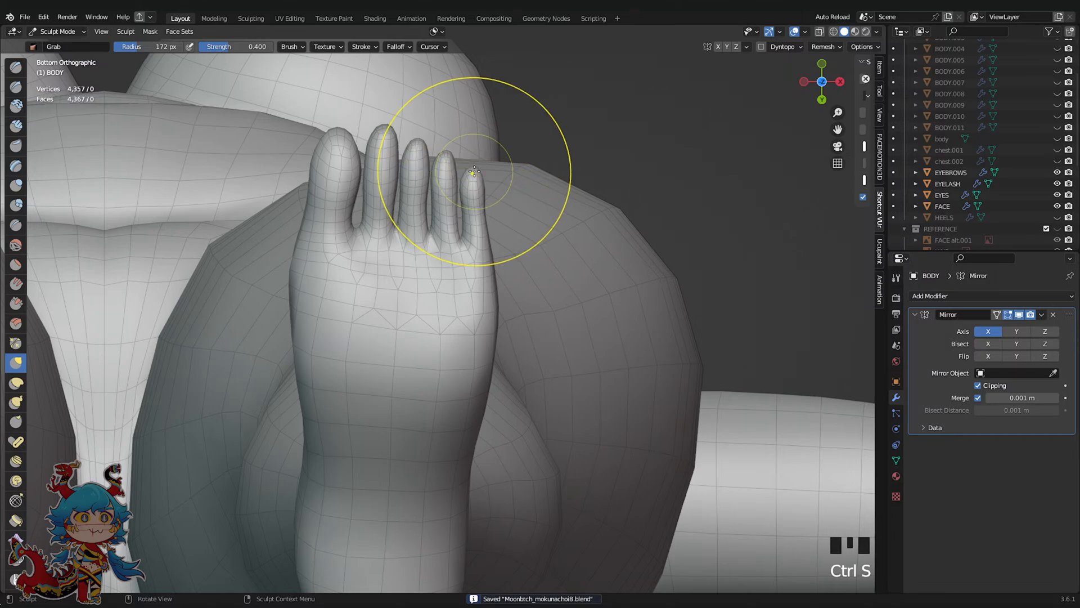
drag(474, 171, 442, 157)
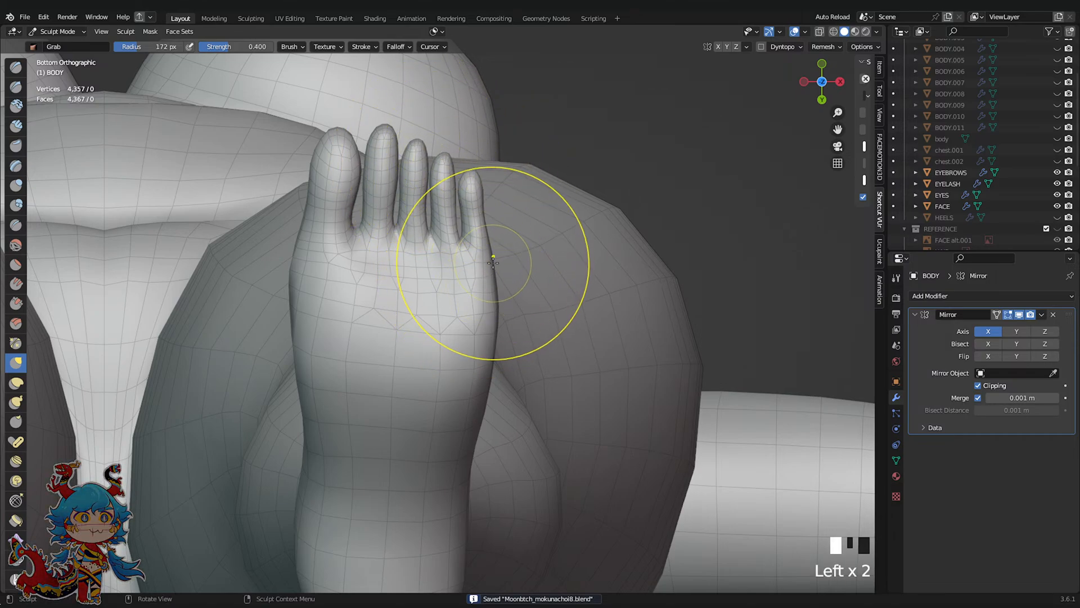
drag(493, 263, 489, 263)
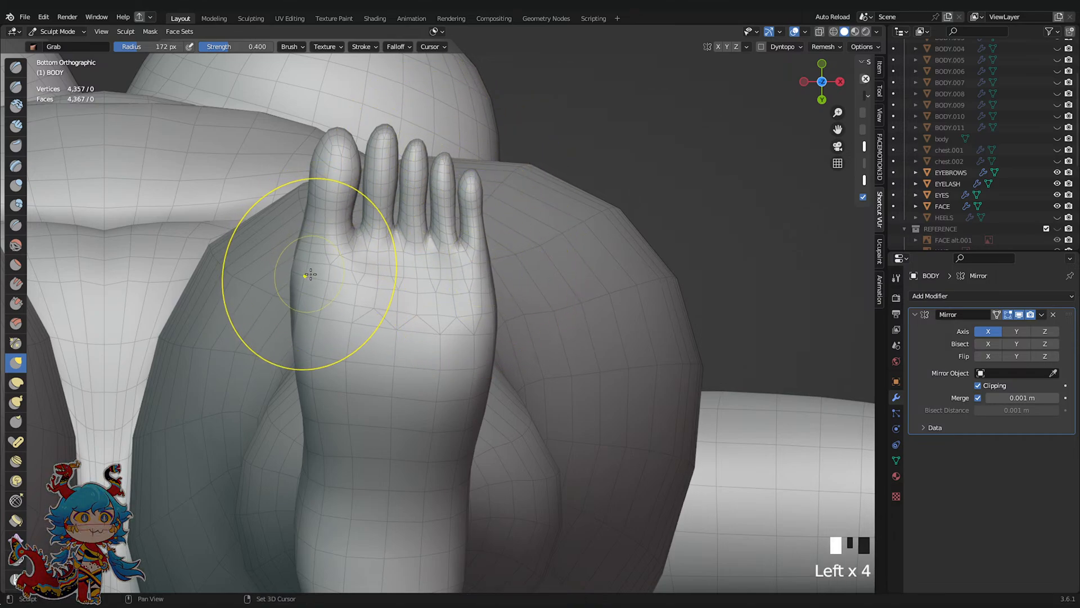
Smooth the inner edge of the sole from the ball of the foot down toward the arch
scroll(310, 275, up, 2)
shift+click(359, 276)
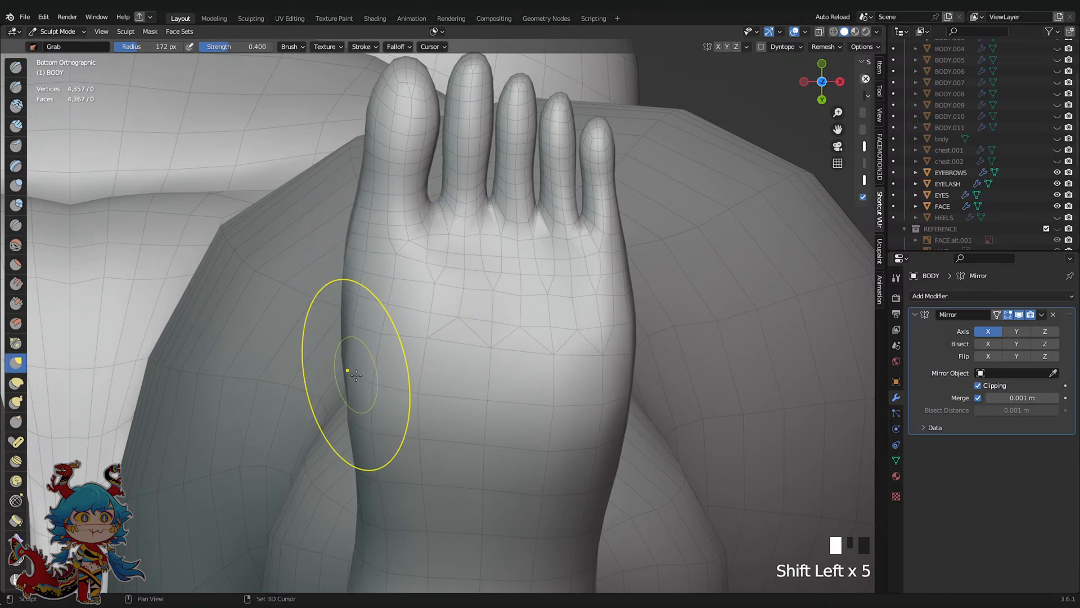
shift+click(365, 420)
shift+click(365, 421)
shift+click(365, 422)
shift+click(365, 422)
shift+click(365, 422)
scroll(552, 338, down, 6)
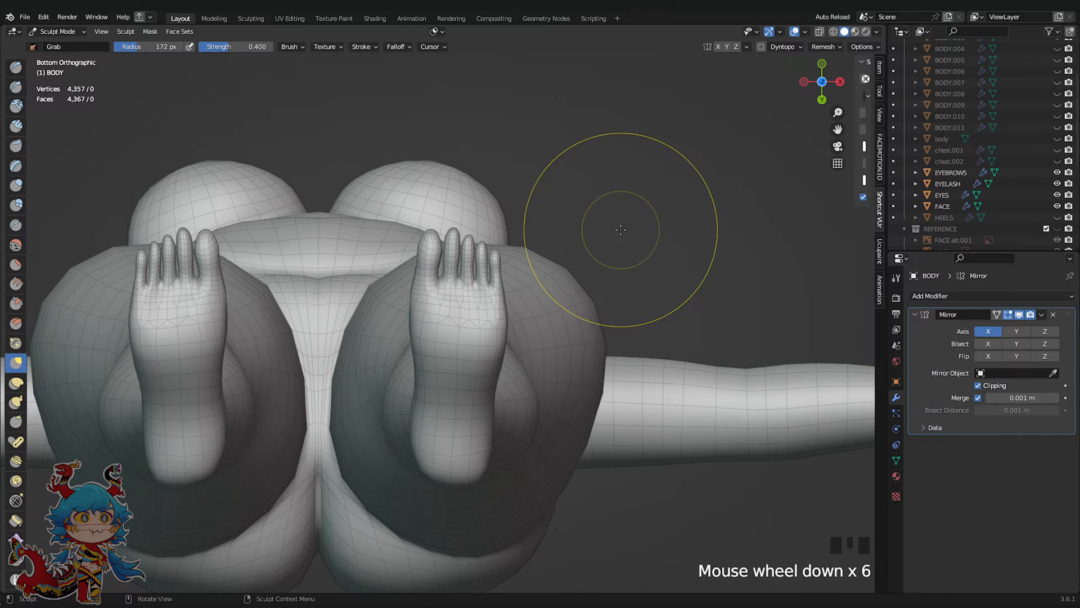
Refine the little toe and its base with Grab from above the front of the foot, and save the file
middle_drag(621, 229, 619, 444)
scroll(619, 454, up, 3)
key(ctrl+s)
middle_drag(559, 362, 509, 345)
drag(514, 437, 523, 447)
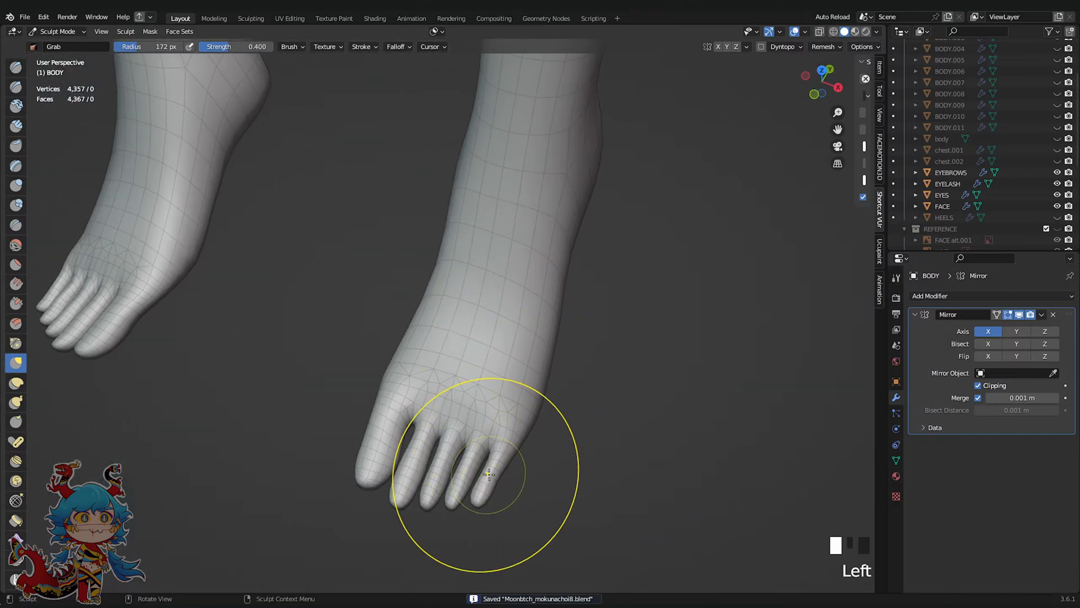
click(489, 474)
mouse_move(488, 474)
middle_down()
mouse_move(406, 305)
mouse_move(422, 302)
mouse_move(388, 444)
mouse_move(415, 381)
middle_up()
scroll(388, 445, up, 2)
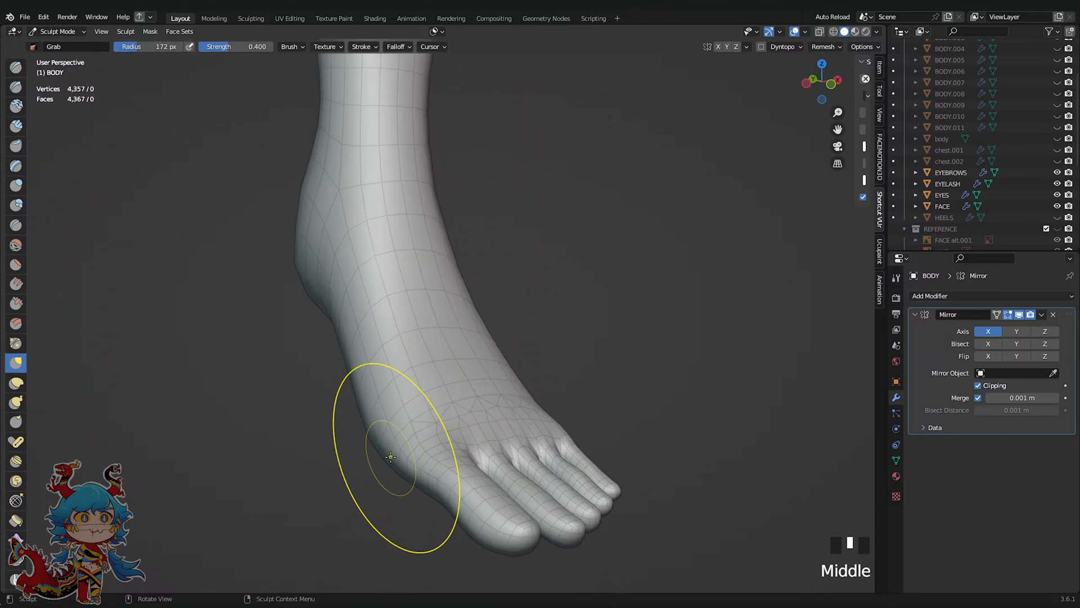
scroll(497, 416, down, 2)
key(ctrl+s)
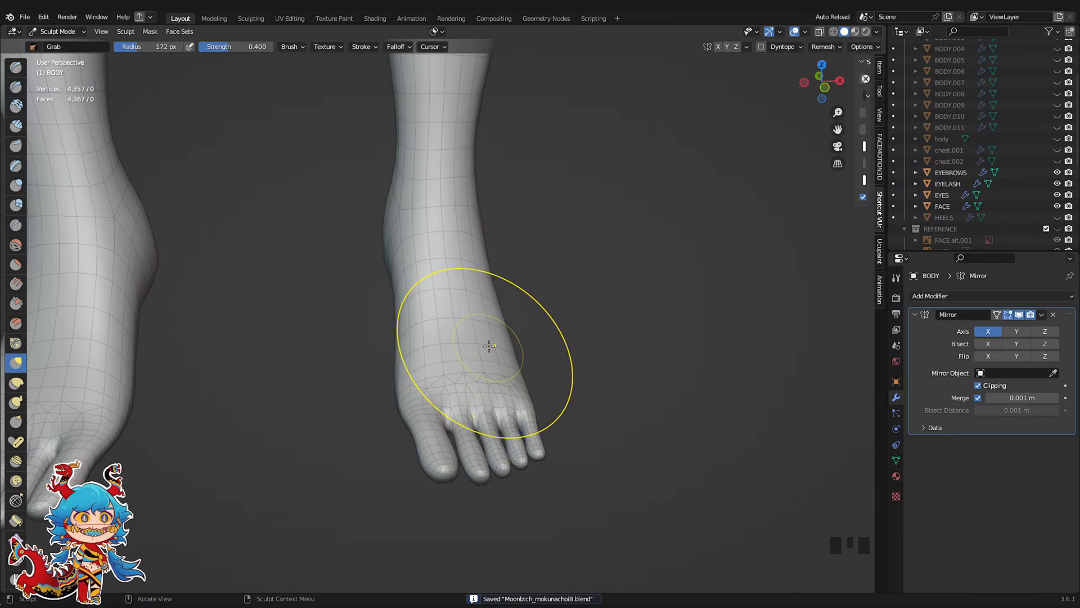
Smooth the side of the foot in a close-up view and save the file
middle_drag(526, 339, 439, 315)
scroll(439, 314, up, 4)
shift+scroll(371, 304, up, 2)
scroll(372, 305, up, 2)
mouse_move(372, 305)
shift+mouse_down()
mouse_move(369, 313)
mouse_move(301, 284)
shift+mouse_up()
scroll(552, 311, down, 6)
key(ctrl+s)
Save the file and adjust the inner edge of the ball of the foot with Grab in bottom orthographic view
mouse_move(575, 297)
middle_down()
mouse_move(502, 361)
mouse_move(494, 350)
mouse_move(545, 111)
middle_up()
key(ctrl+s)
scroll(506, 318, up, 2)
key(ctrl+s)
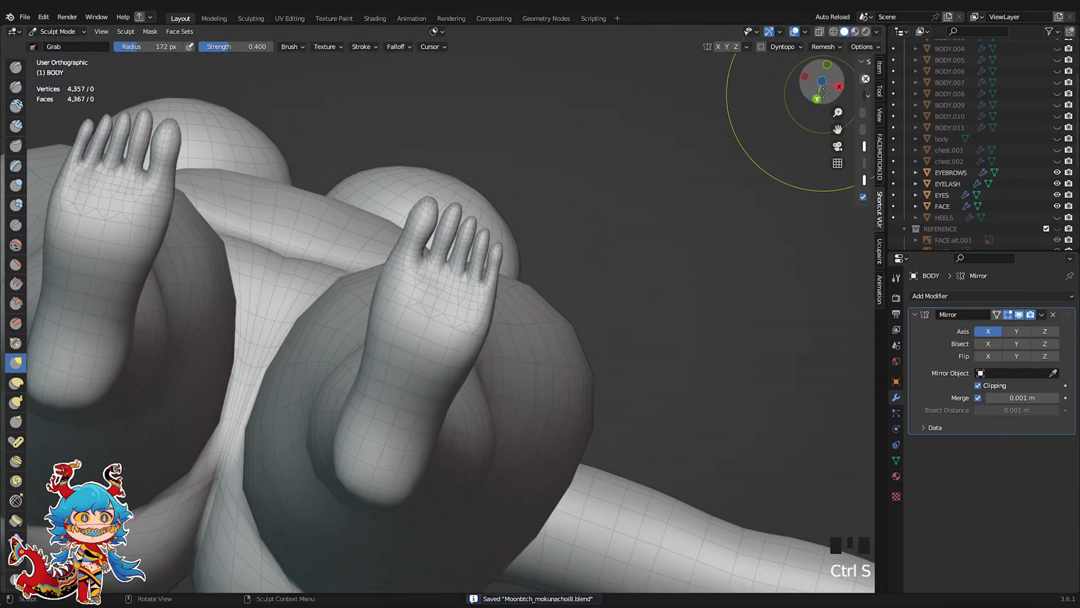
click(822, 82)
click(822, 82)
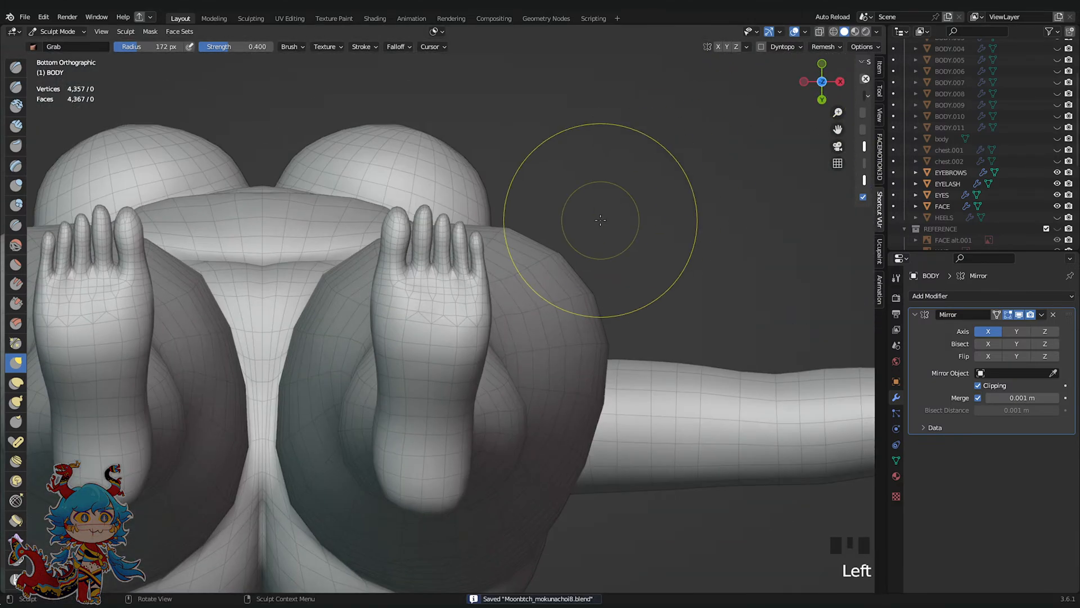
scroll(403, 295, up, 4)
shift+middle_drag(403, 294, 413, 314)
click(321, 347)
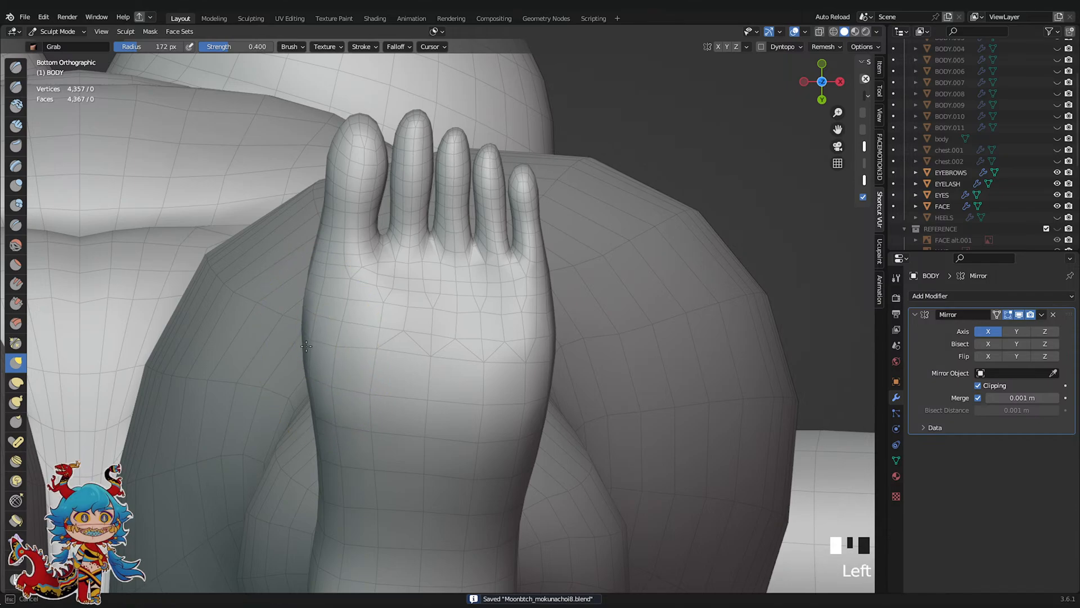
scroll(482, 325, down, 4)
scroll(439, 299, up, 4)
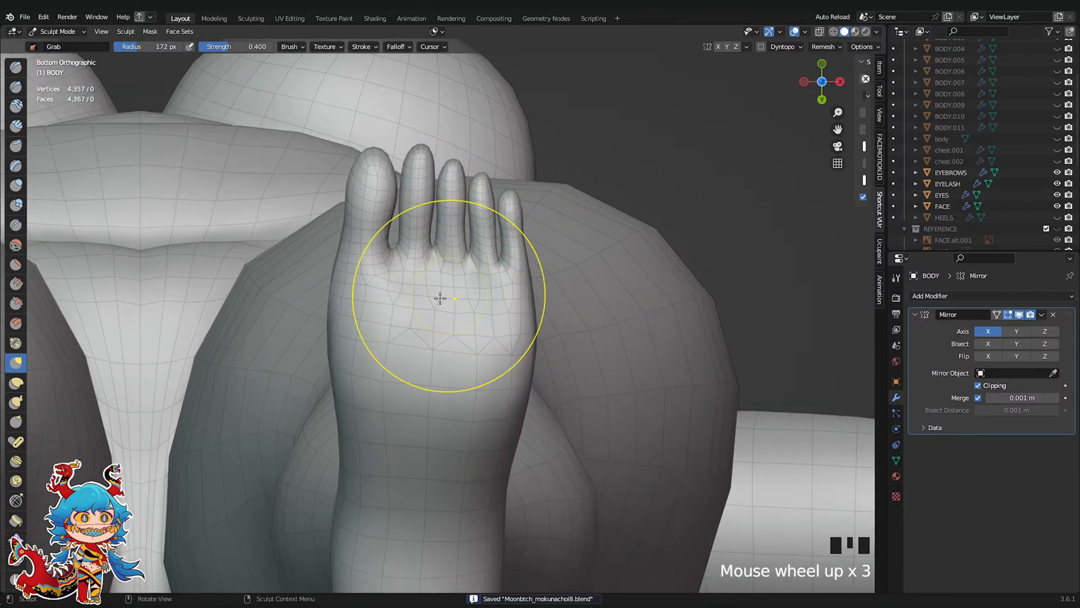
scroll(451, 306, down, 4)
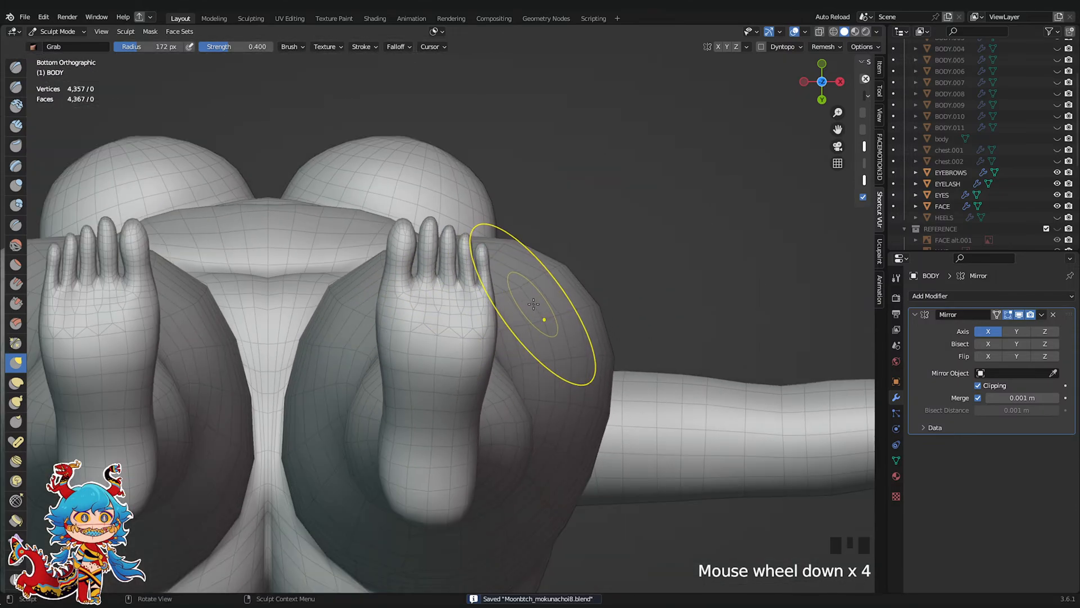
Adjust the tip of the big toe with Grab in bottom orthographic view
middle_drag(533, 299, 506, 458)
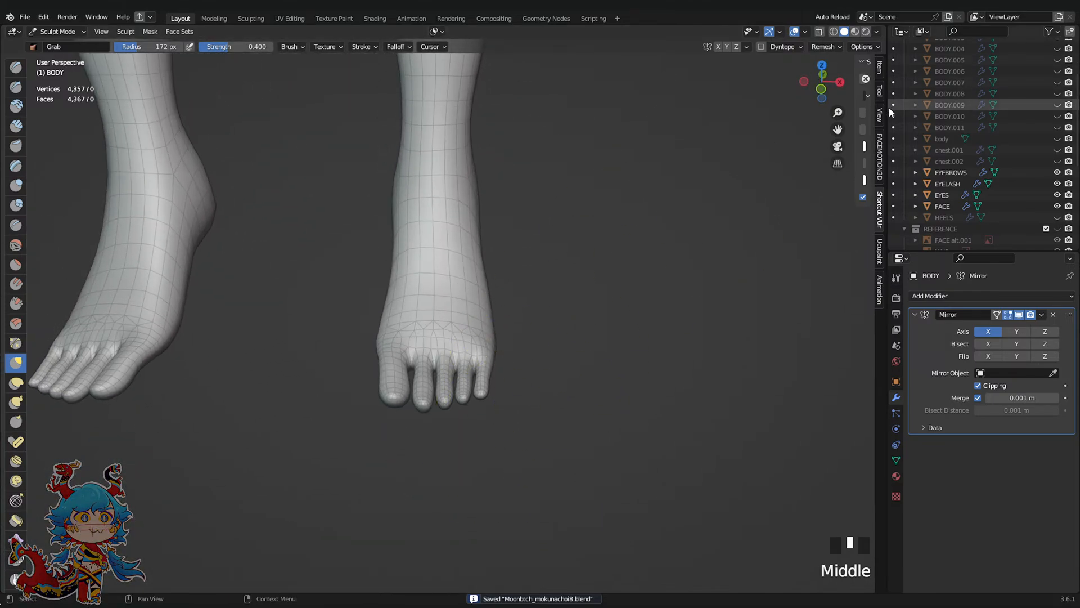
click(838, 163)
middle_drag(703, 270, 692, 278)
scroll(579, 314, up, 4)
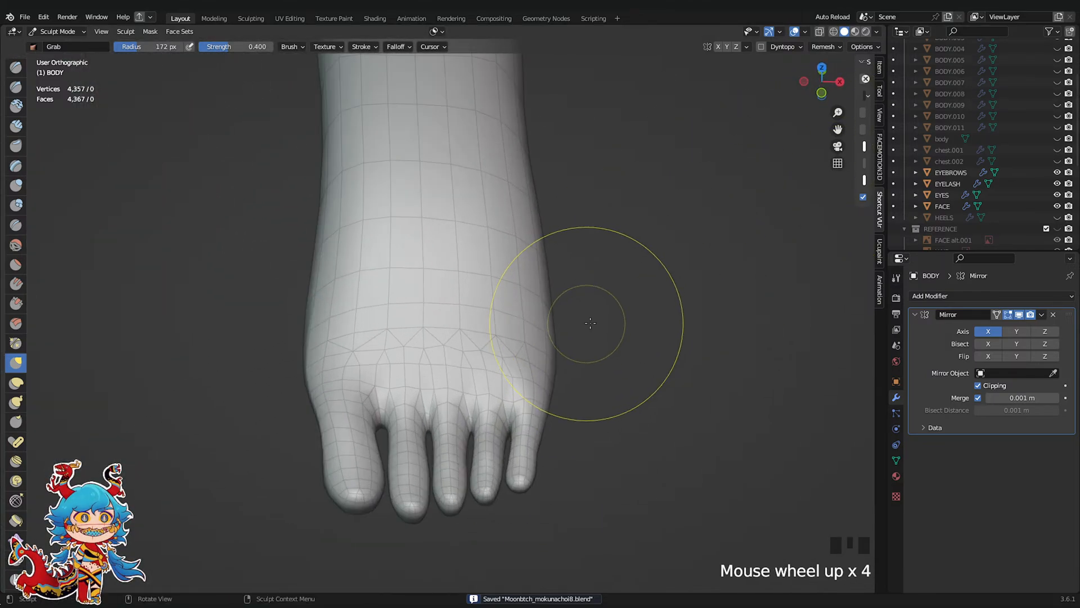
scroll(601, 301, down, 2)
middle_drag(600, 300, 715, 240)
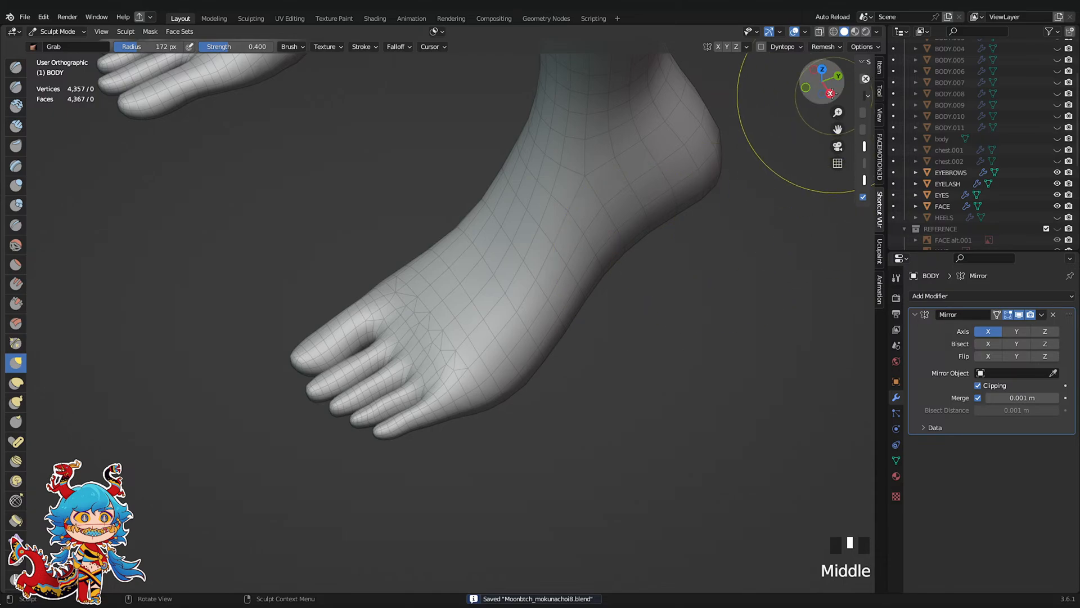
click(830, 93)
scroll(619, 229, down, 3)
scroll(506, 229, up, 3)
scroll(498, 355, up, 2)
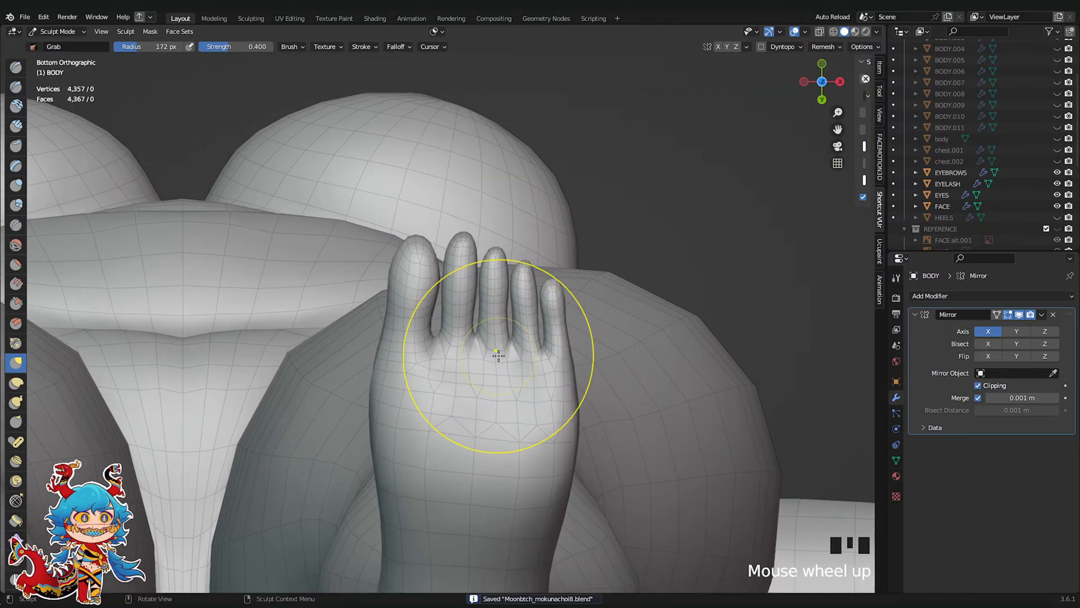
scroll(373, 217, up, 4)
drag(373, 218, 383, 207)
scroll(400, 299, down, 6)
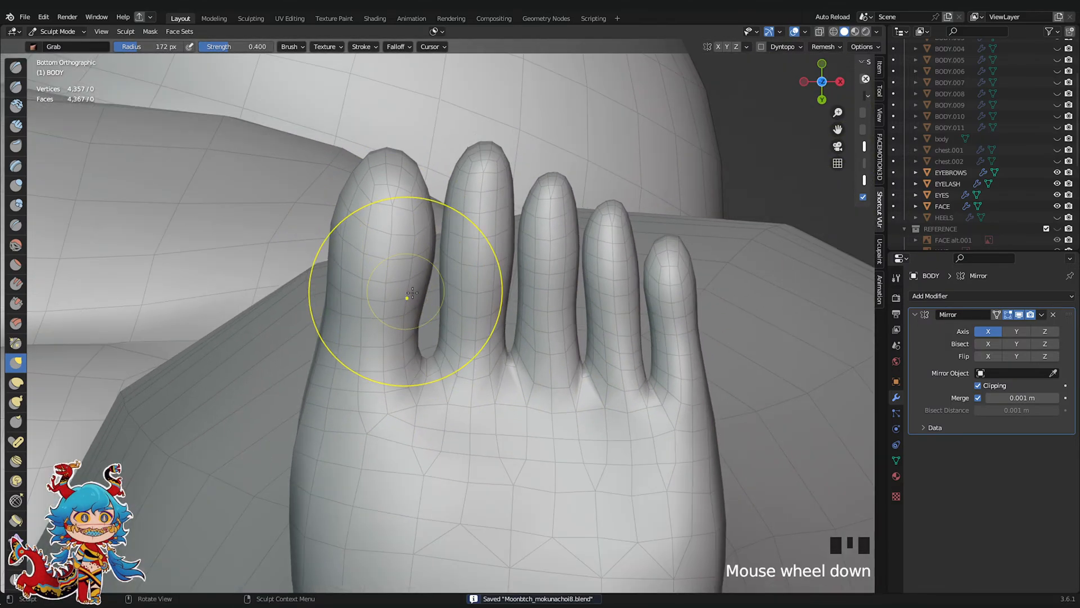
Adjust the outer edge of the ball of the foot below the little toe with Grab and save the file
shift+middle_drag(480, 353, 496, 217)
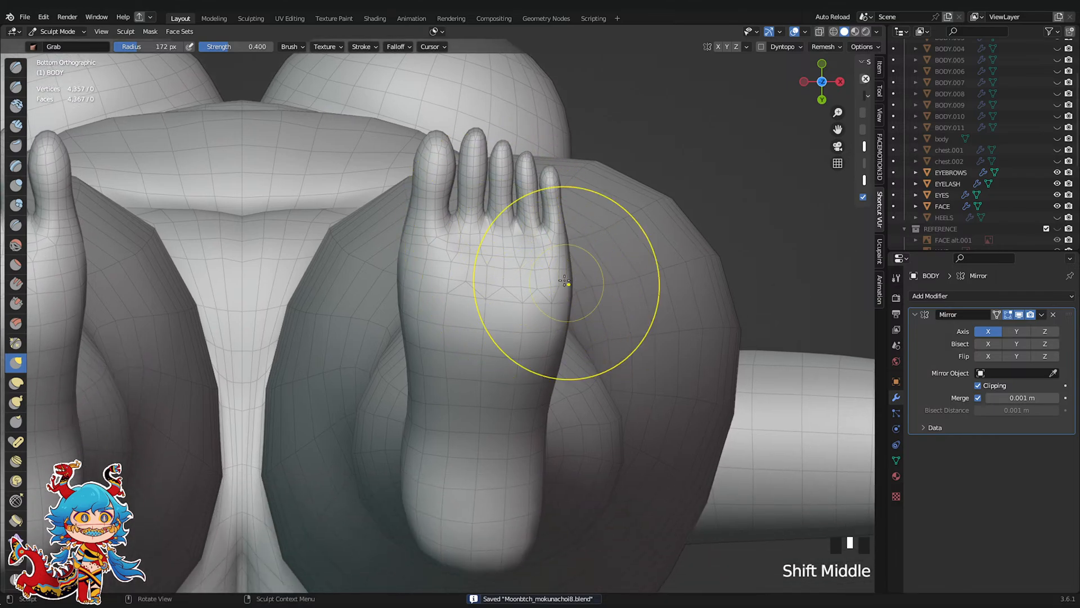
drag(567, 276, 573, 272)
scroll(518, 277, down, 2)
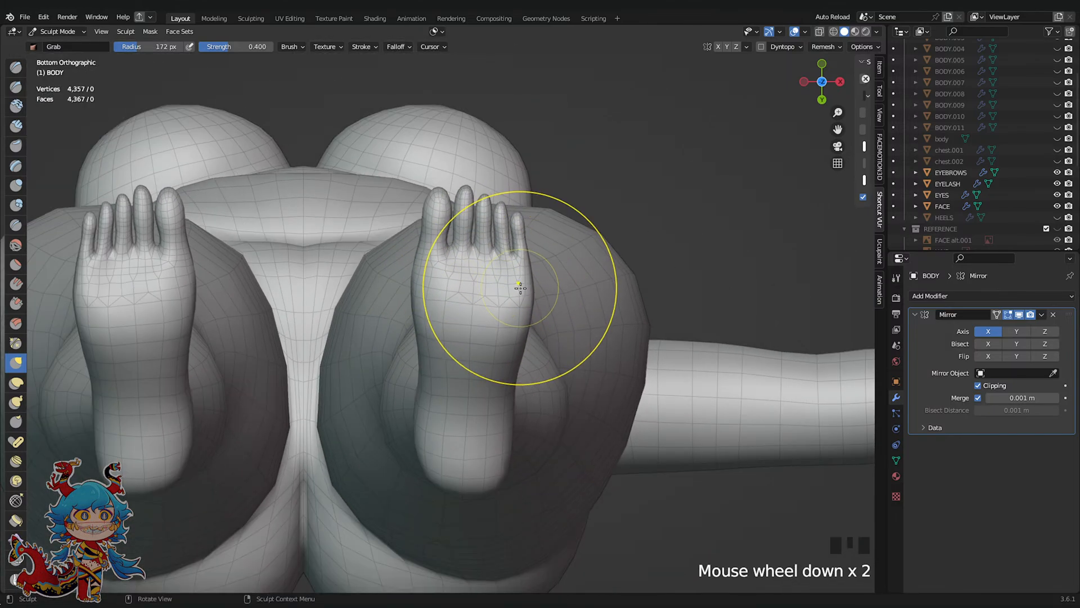
key(ctrl+s)
Pull the outer side of the heel inward with Grab in bottom orthographic view
shift+middle_drag(484, 507, 482, 410)
scroll(501, 416, up, 1)
drag(502, 416, 477, 410)
Smooth the top of the big toe in a close-up view from above
mouse_move(478, 410)
middle_down()
mouse_move(676, 288)
mouse_move(651, 278)
mouse_move(675, 141)
middle_up()
scroll(675, 288, up, 2)
scroll(629, 288, up, 2)
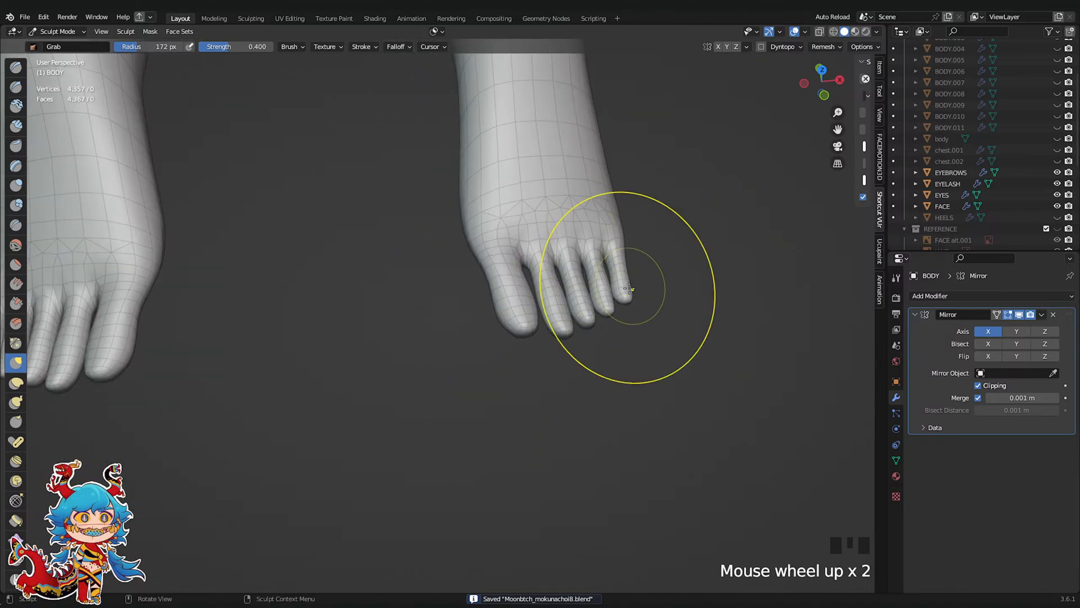
shift+middle_drag(629, 289, 628, 405)
scroll(429, 369, up, 3)
shift+double_click(404, 373)
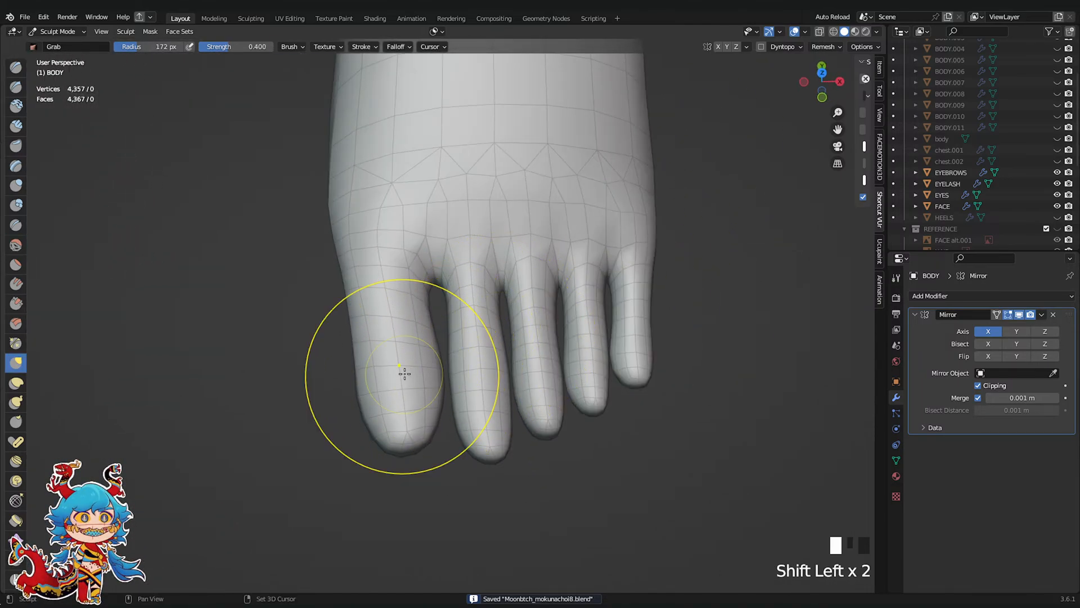
Adjust the thickness of the edge loop around the second toe with Shrink/Fatten in Edit Mode, then return to Sculpt Mode
scroll(540, 422, down, 3)
shift+middle_drag(540, 422, 531, 448)
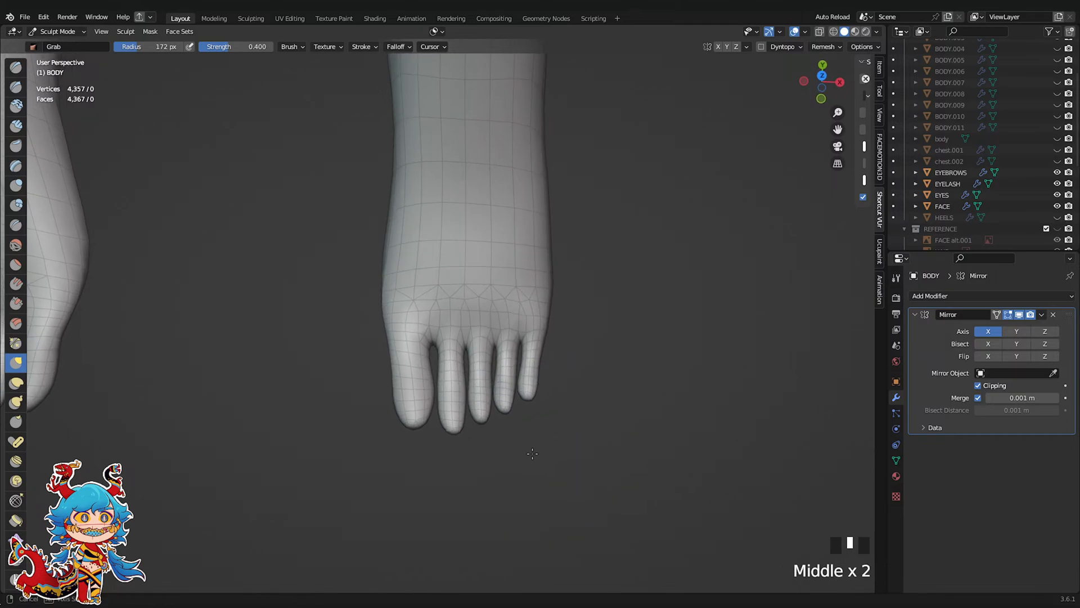
scroll(531, 448, up, 3)
key(Tab)
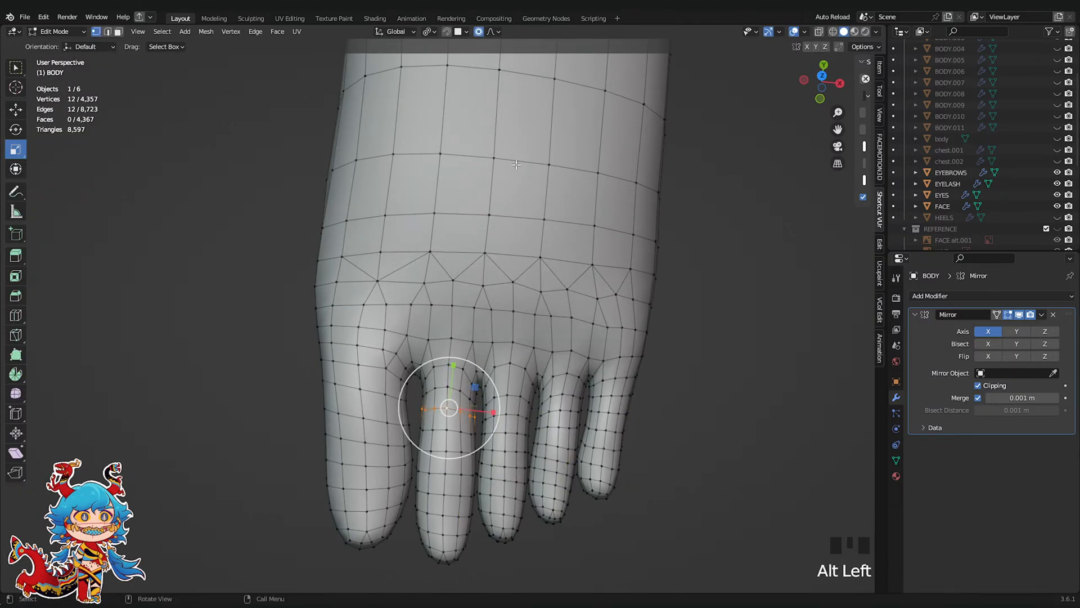
middle_drag(445, 408, 458, 404)
key(alt+s)
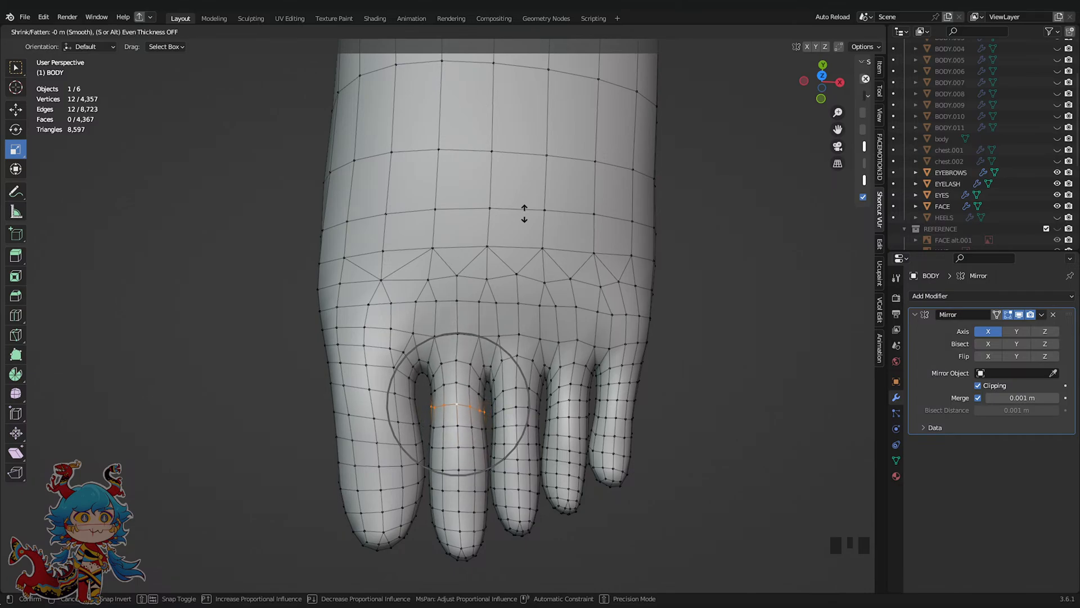
click(524, 212)
shift+middle_drag(524, 212, 473, 74)
key(Tab)
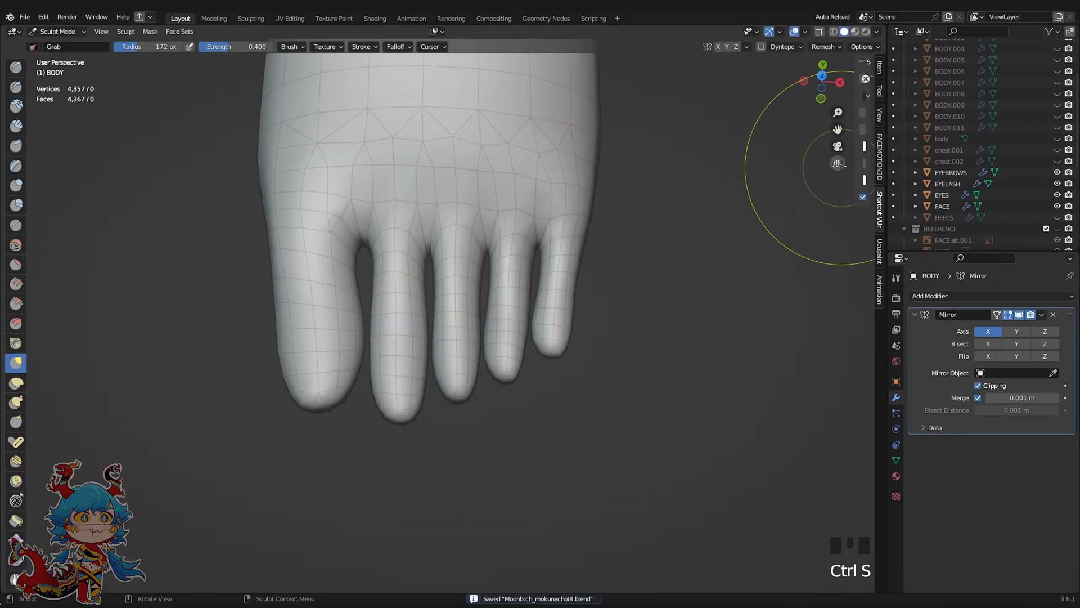
Smooth the creases between the toes on top of the foot in an orthographic view
click(838, 164)
scroll(646, 219, up, 2)
scroll(669, 218, down, 2)
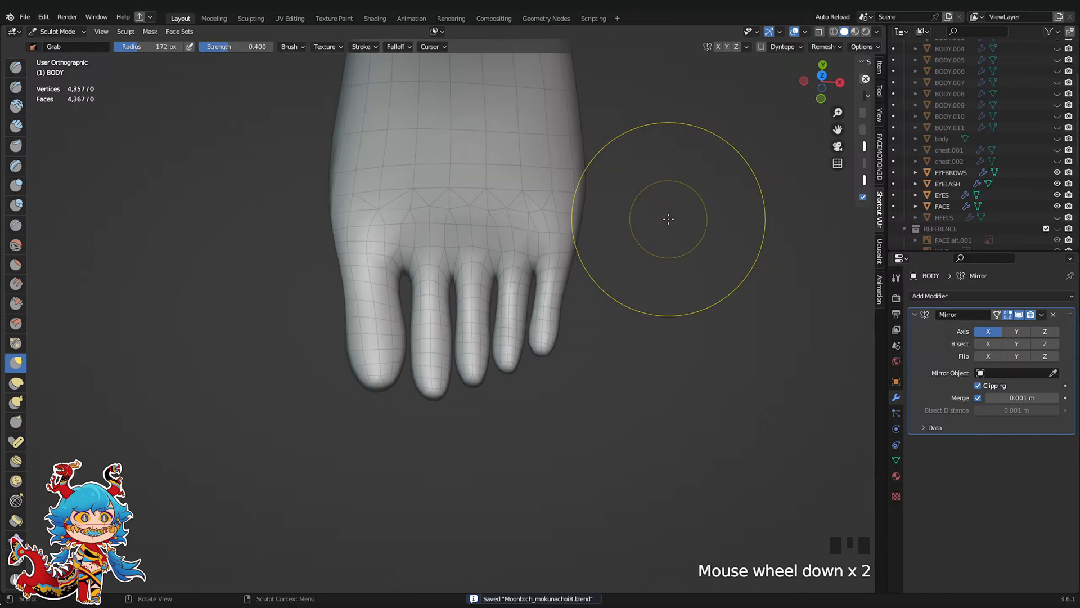
middle_drag(669, 219, 659, 282)
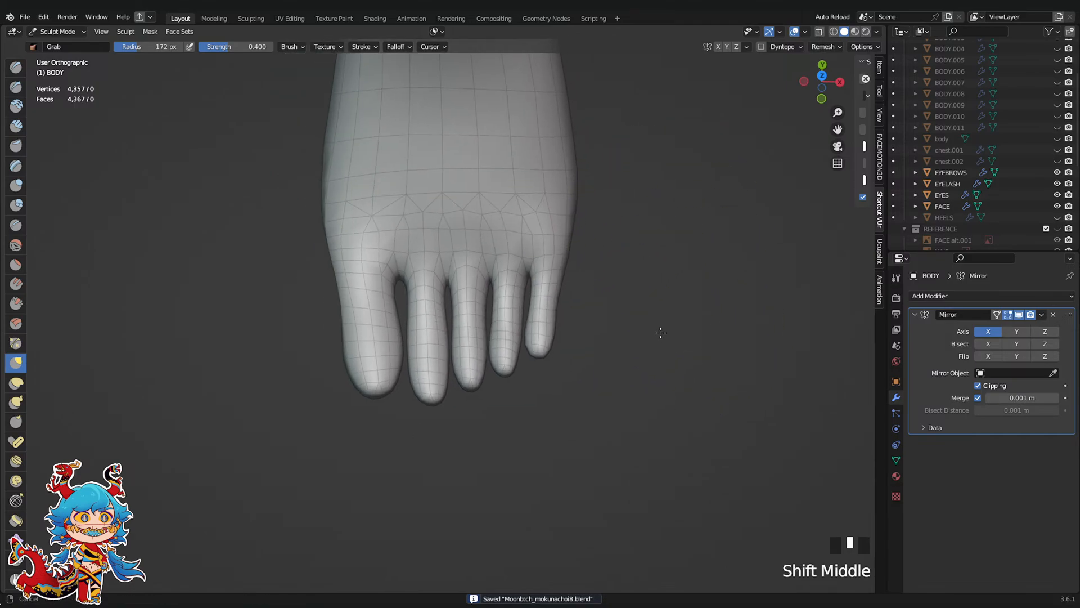
scroll(536, 372, up, 3)
scroll(586, 349, down, 3)
scroll(654, 349, up, 1)
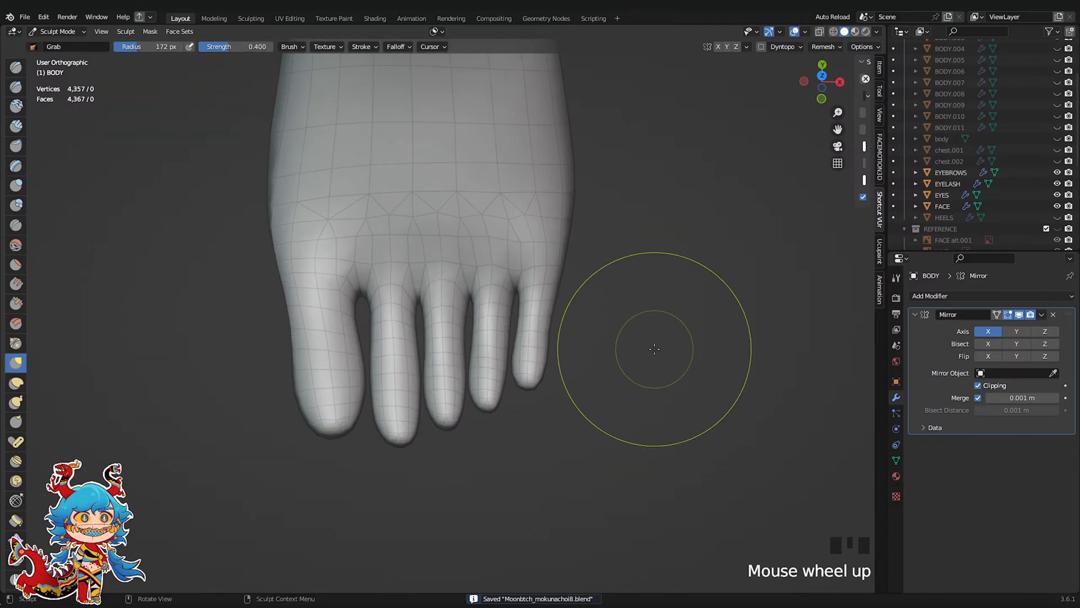
shift+middle_drag(670, 353, 668, 362)
scroll(429, 326, up, 3)
mouse_move(429, 326)
shift+mouse_down()
mouse_move(419, 302)
mouse_move(501, 315)
shift+mouse_up()
shift+drag(495, 287, 506, 310)
shift+drag(498, 289, 505, 295)
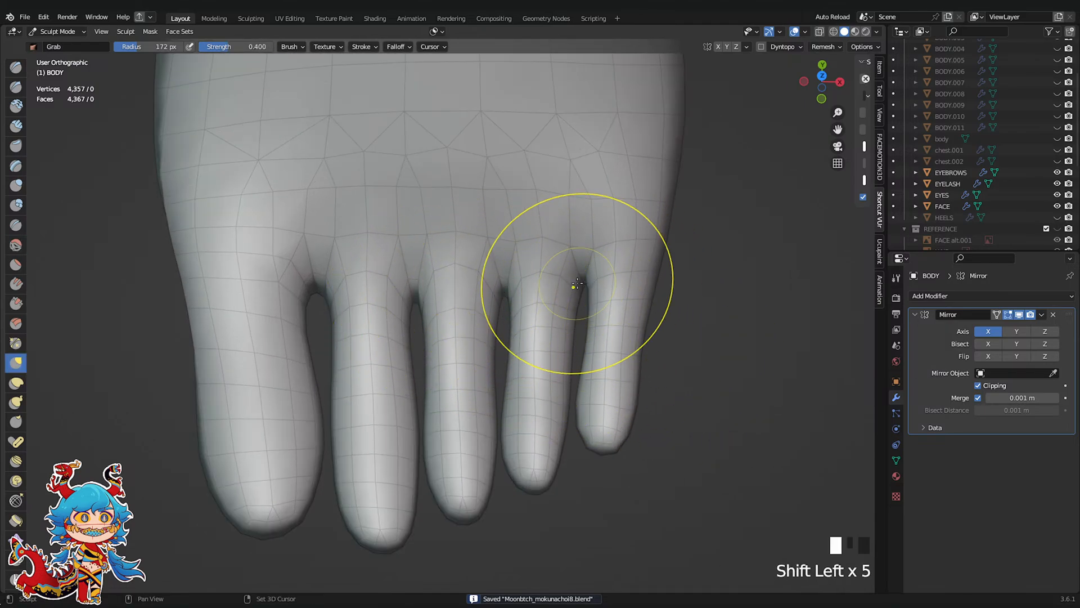
Adjust the base of the little toe with Grab from above and save the file
scroll(586, 282, down, 2)
middle_drag(622, 295, 608, 283)
scroll(607, 281, up, 1)
key(ctrl+s)
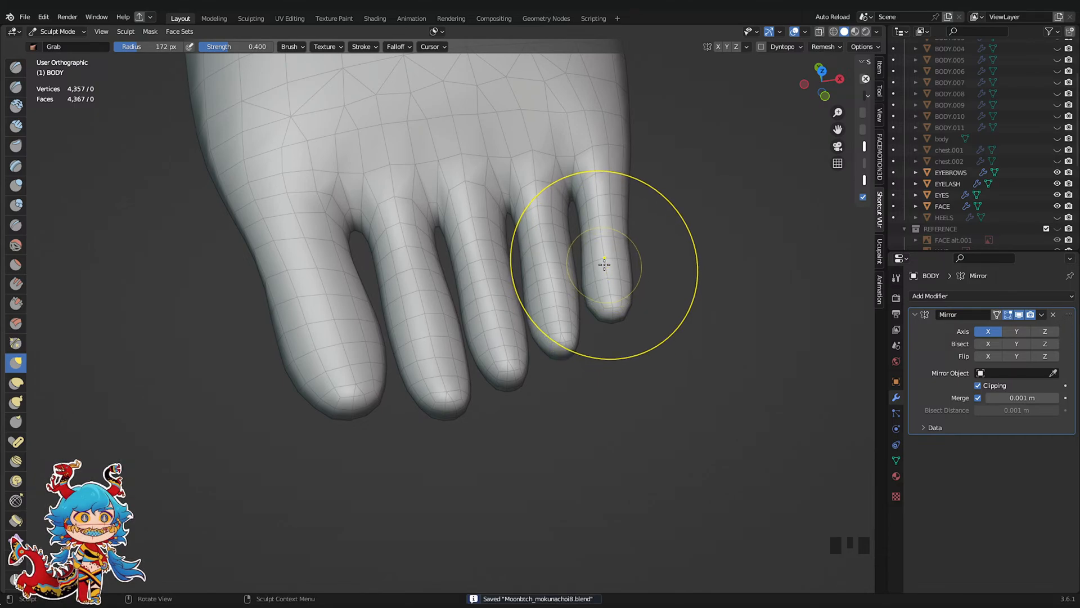
middle_drag(604, 264, 603, 277)
key(ctrl+s)
scroll(555, 338, up, 2)
mouse_move(555, 337)
shift+middle_down()
mouse_move(563, 350)
mouse_move(523, 379)
shift+middle_up()
scroll(522, 374, up, 1)
drag(553, 289, 559, 281)
scroll(554, 366, down, 1)
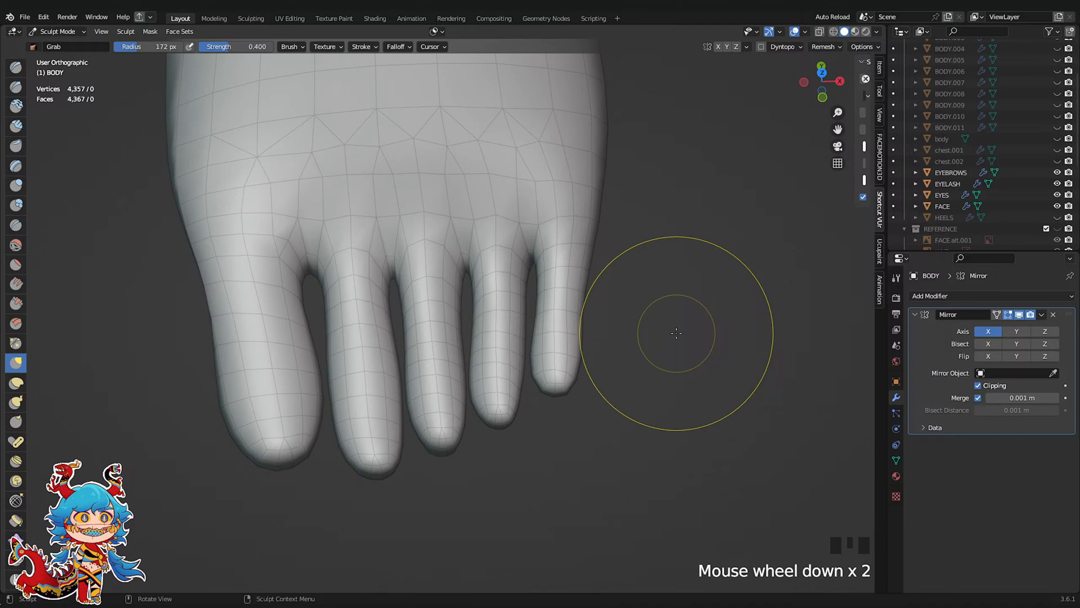
shift+middle_drag(702, 325, 832, 106)
key(ctrl+s)
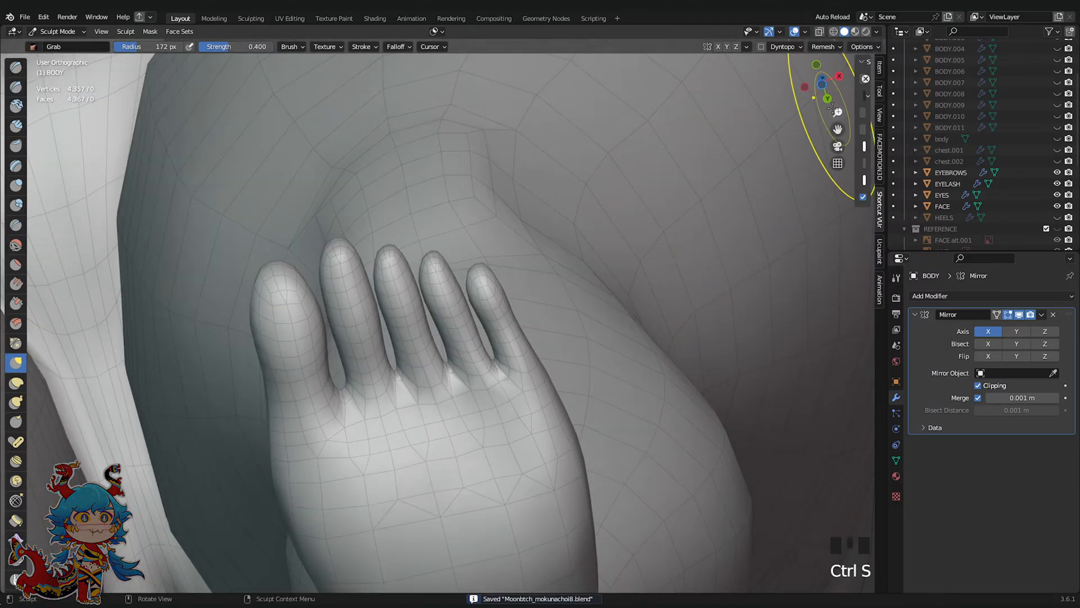
Adjust the fourth toe's tip and middle section with Grab in bottom orthographic view
click(821, 85)
scroll(543, 309, up, 5)
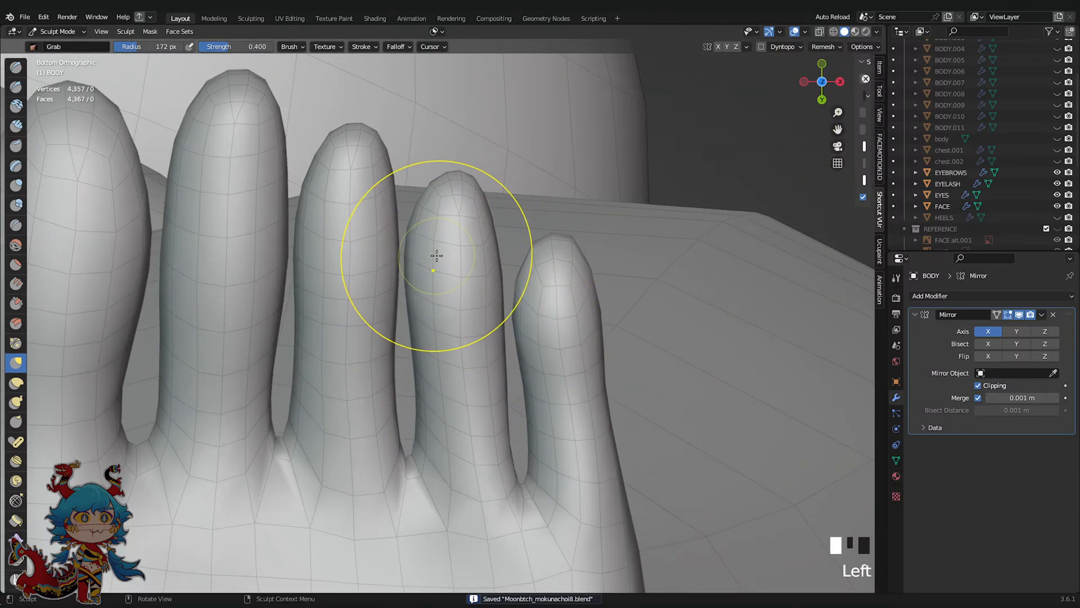
scroll(436, 242, up, 3)
click(433, 212)
scroll(470, 217, down, 3)
scroll(465, 362, up, 1)
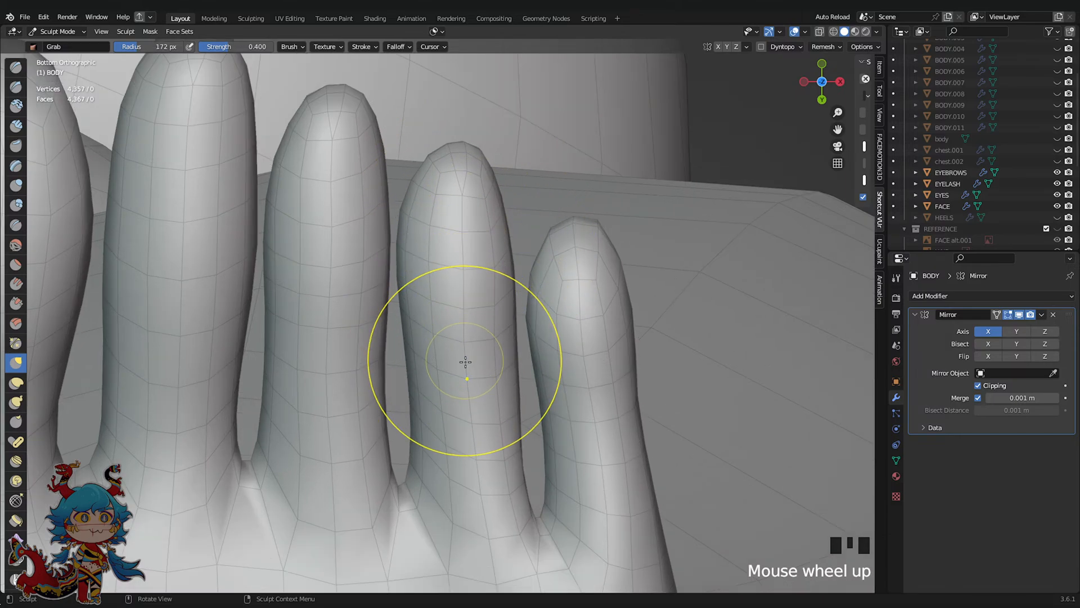
click(470, 371)
scroll(473, 388, down, 5)
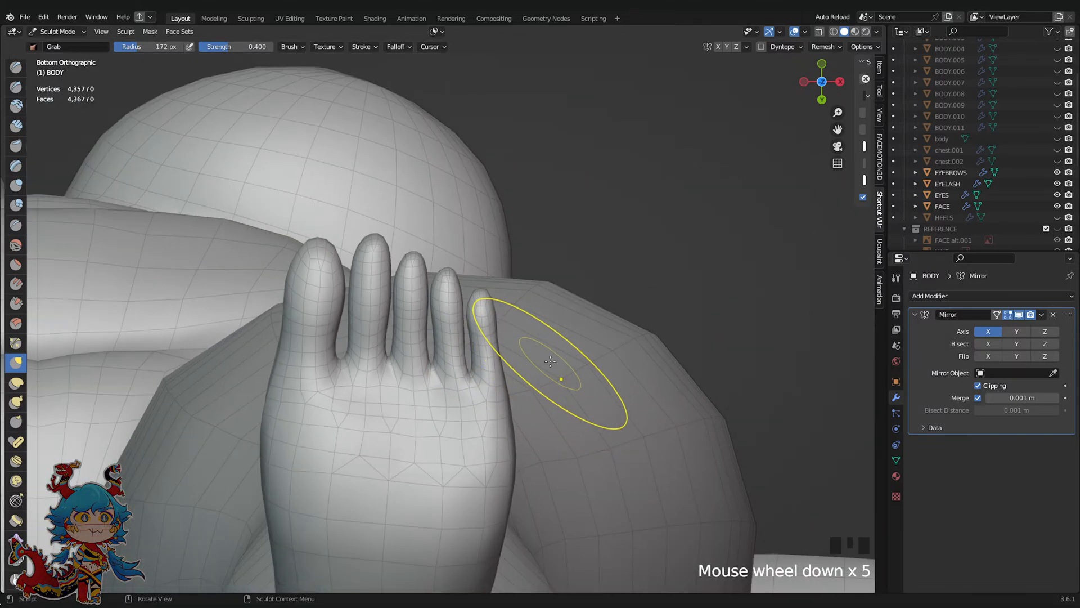
Nudge the tip of the second toe with Grab from below and save the file
scroll(598, 253, up, 1)
scroll(482, 253, down, 3)
scroll(497, 296, up, 6)
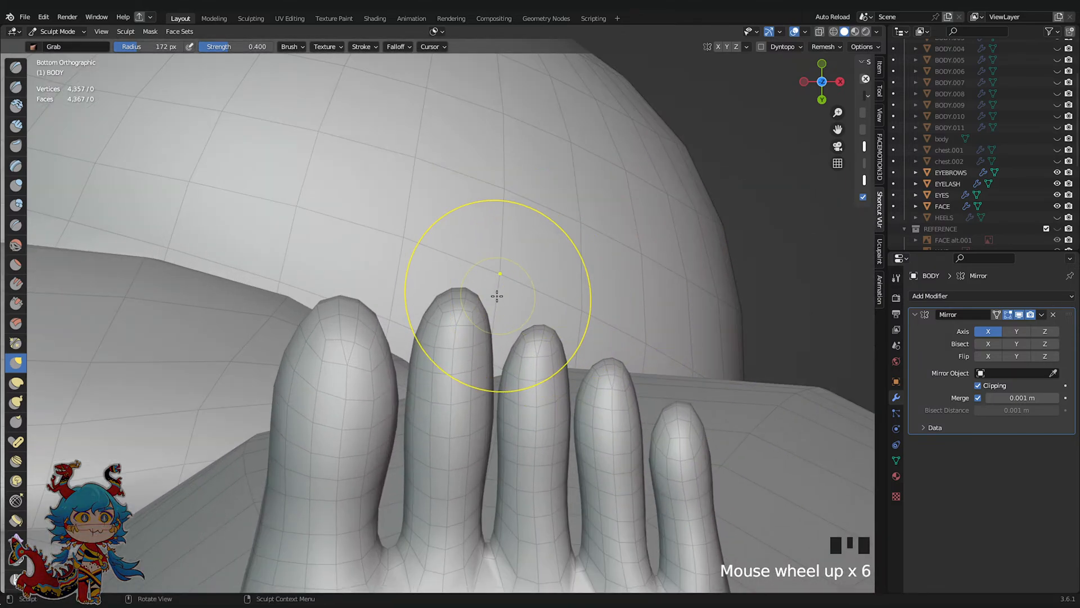
click(497, 296)
scroll(580, 372, down, 5)
scroll(593, 215, down, 3)
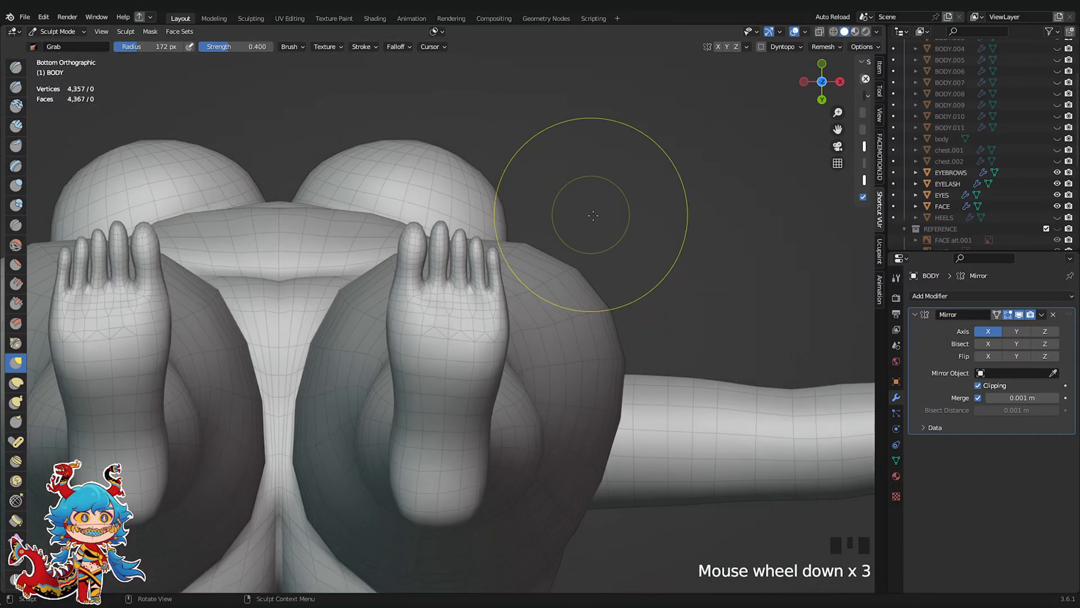
key(ctrl+s)
Examine both feet and lower legs from the front, with and without the wireframe overlays
middle_drag(593, 215, 615, 426)
scroll(675, 292, down, 3)
scroll(715, 257, up, 3)
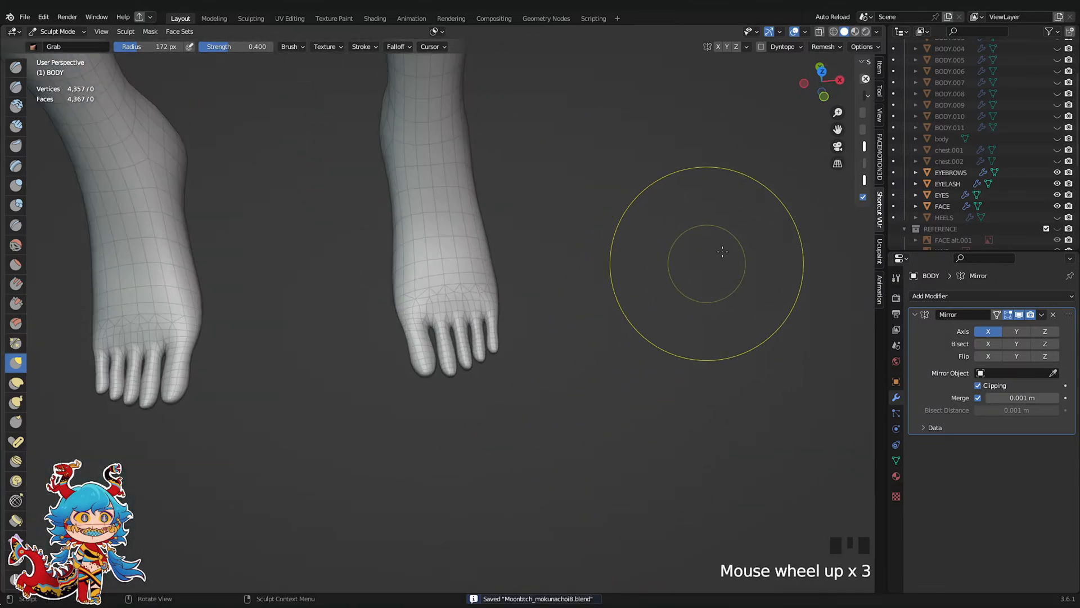
mouse_move(704, 135)
middle_down()
mouse_move(579, 205)
mouse_move(682, 163)
mouse_move(723, 126)
middle_up()
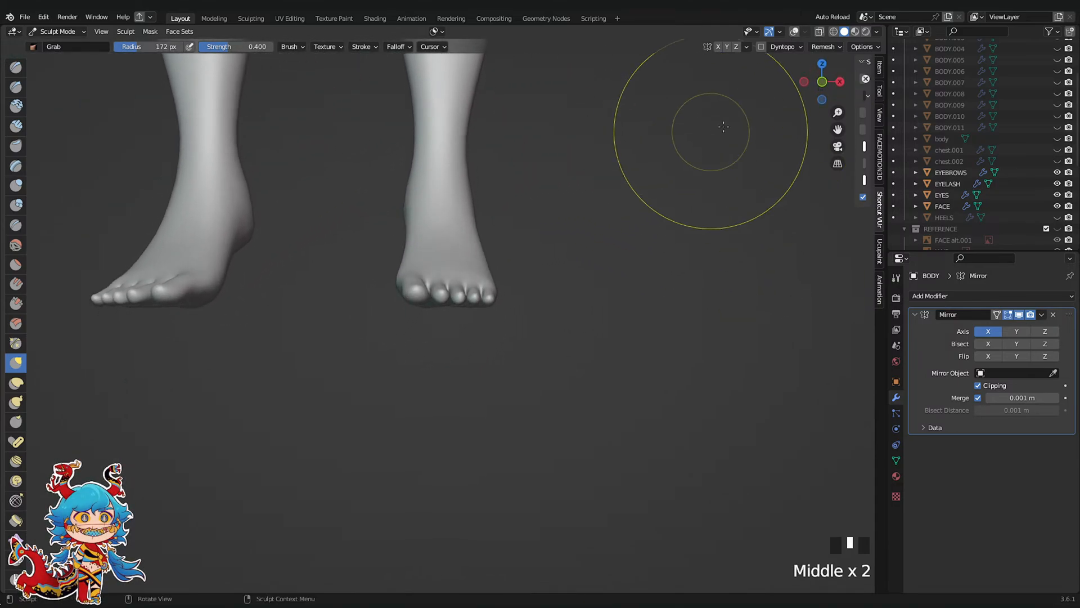
drag(816, 84, 824, 79)
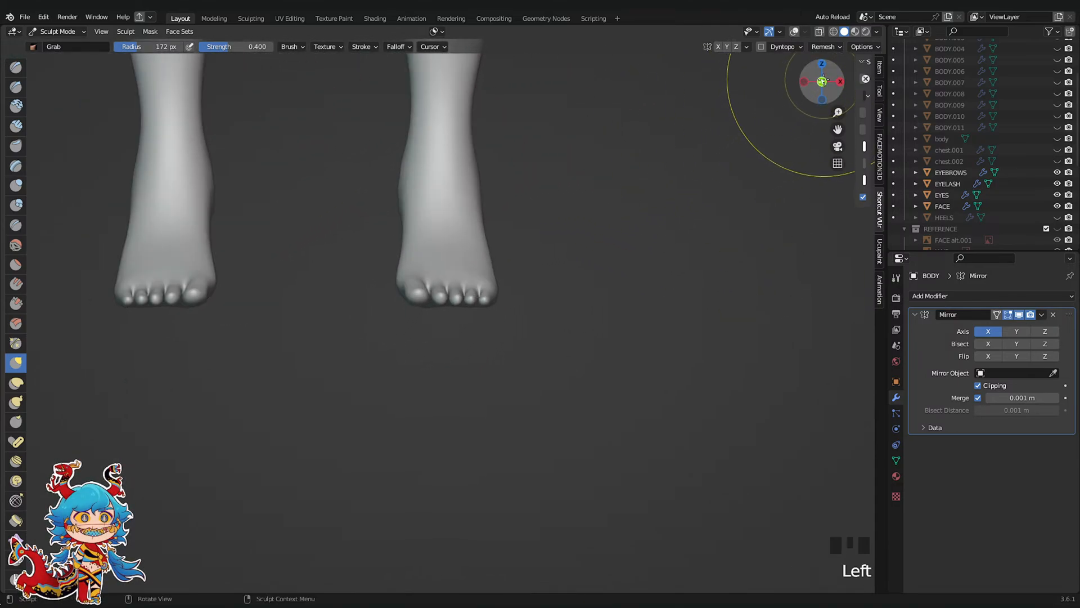
click(792, 32)
scroll(289, 277, up, 2)
scroll(767, 292, down, 7)
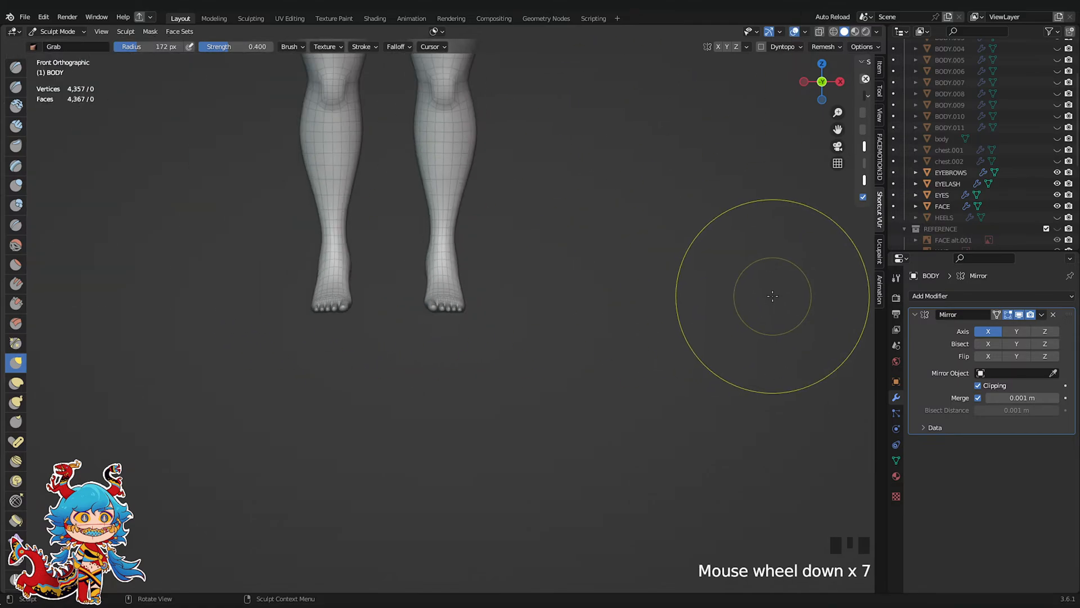
Adjust the outer side of the ankle with Grab in front orthographic view and save the file
shift+middle_drag(766, 292, 735, 368)
scroll(631, 390, up, 11)
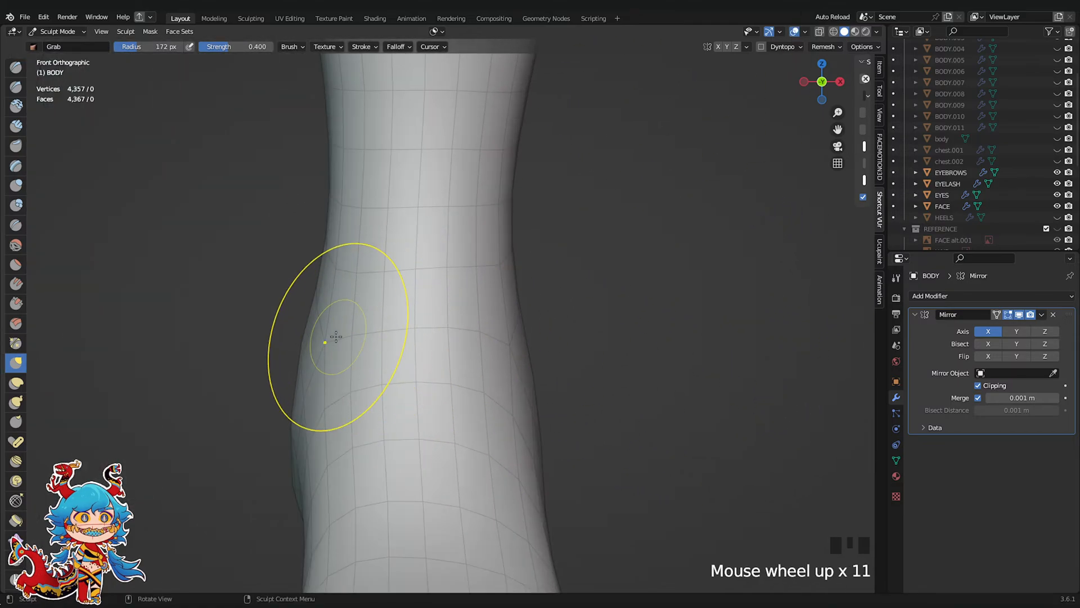
drag(503, 282, 499, 264)
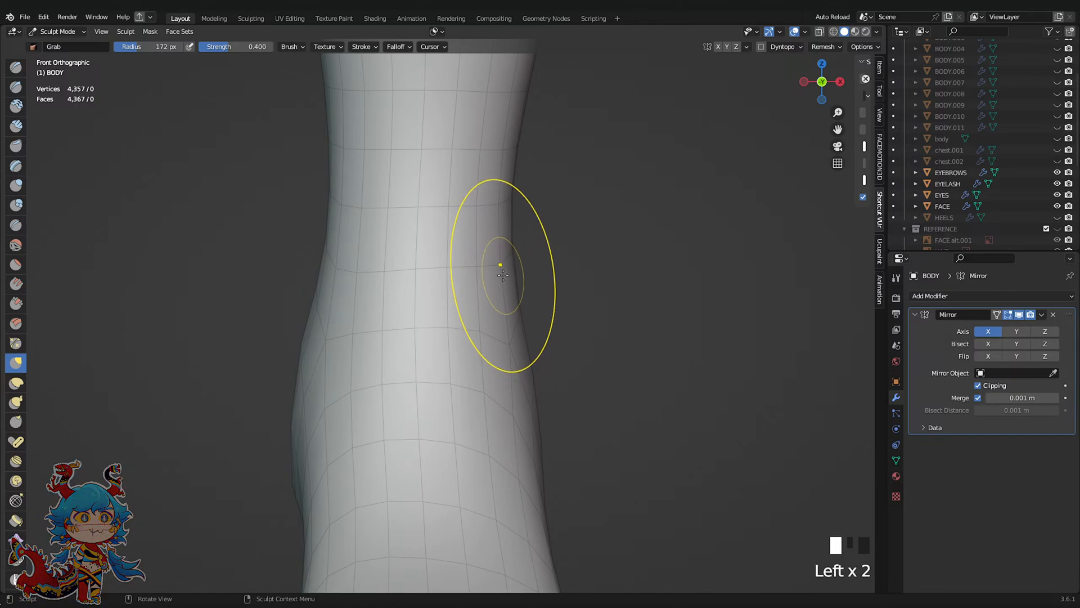
scroll(506, 270, down, 2)
key(ctrl+s)
Extrude four faces on the inner side of the ankle outward about 0.07 m with proportional editing off
shift+middle_drag(514, 273, 514, 313)
key(Tab)
middle_drag(516, 368, 554, 388)
scroll(550, 381, up, 2)
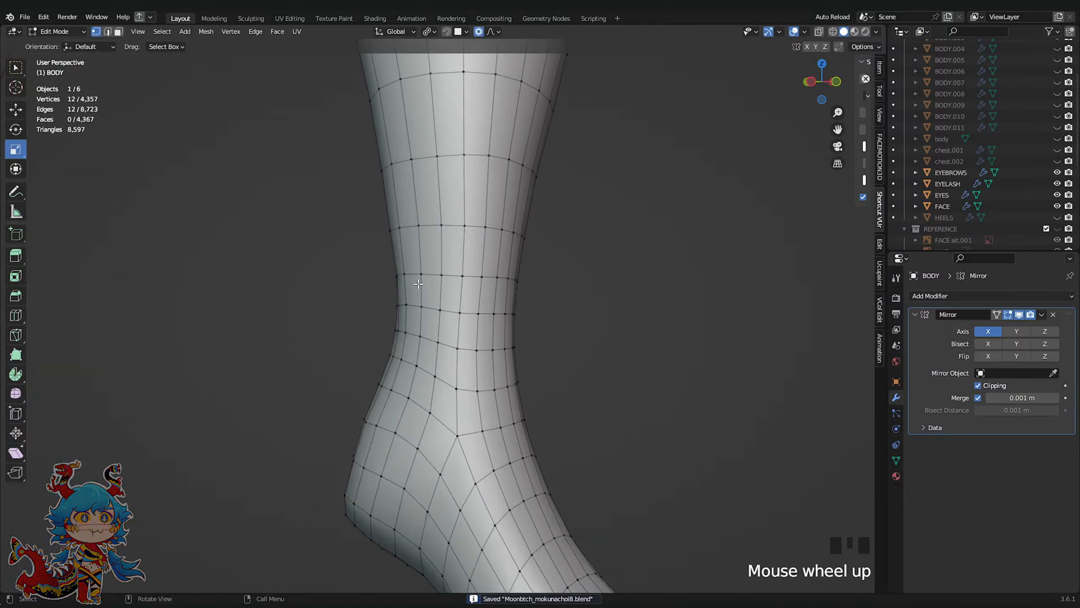
scroll(363, 312, down, 6)
middle_drag(371, 330, 400, 347)
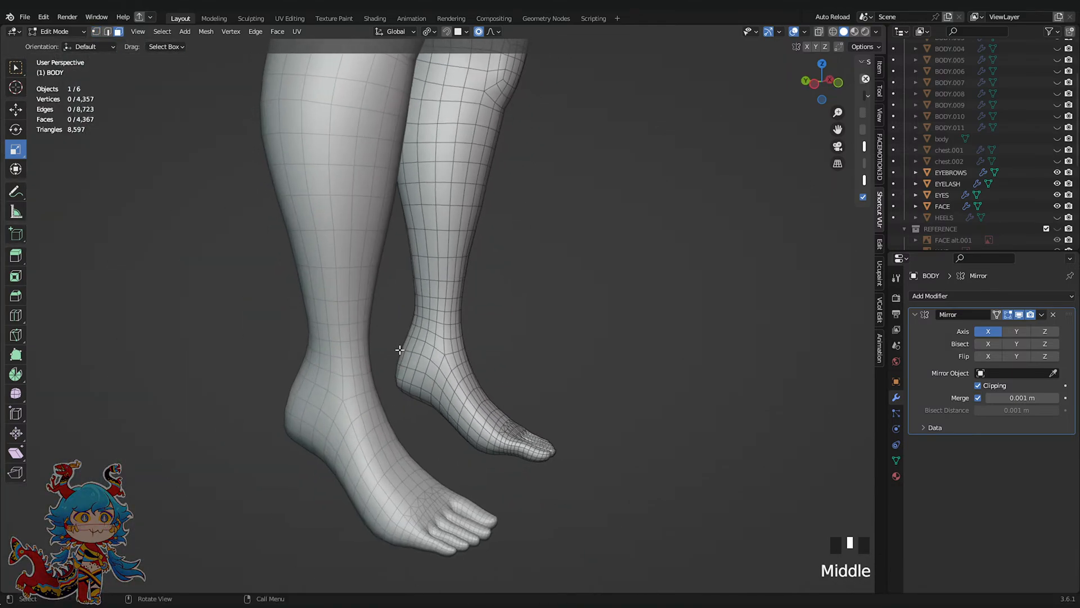
scroll(403, 346, up, 2)
drag(418, 332, 432, 344)
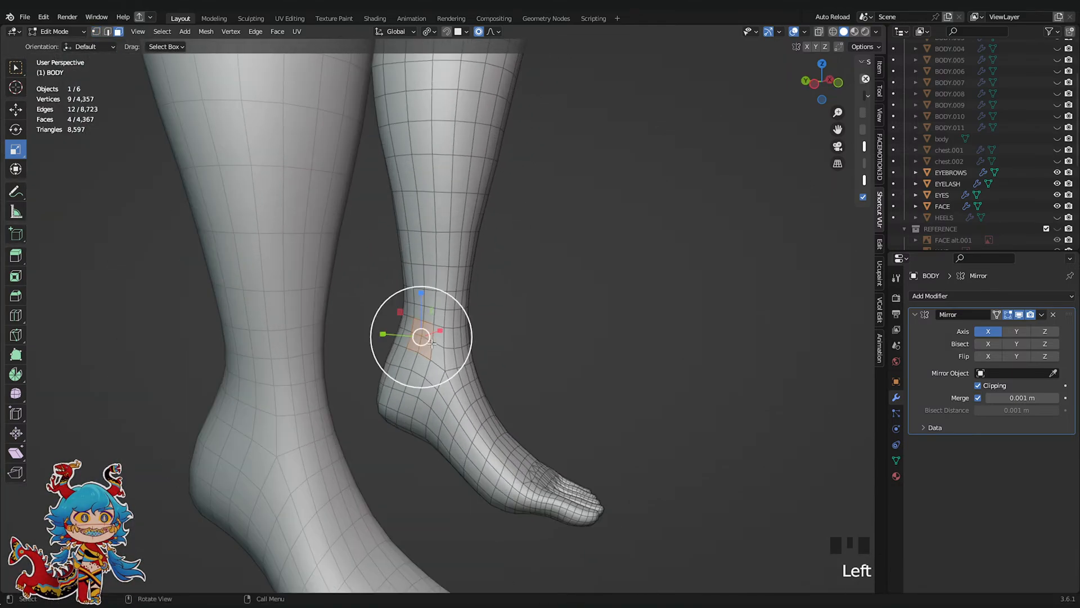
click(839, 84)
click(478, 32)
scroll(612, 375, up, 3)
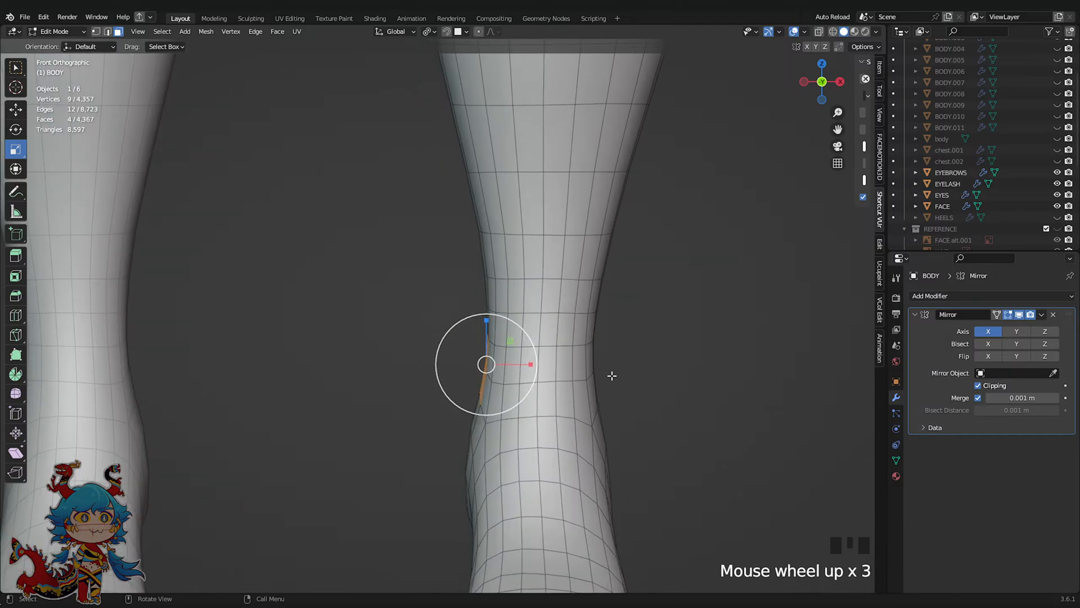
key(e)
click(602, 374)
Shrink the extruded inner-ankle faces, then extrude them another 0.046 m or so and scale them down again
scroll(601, 375, up, 4)
middle_drag(602, 375, 646, 393)
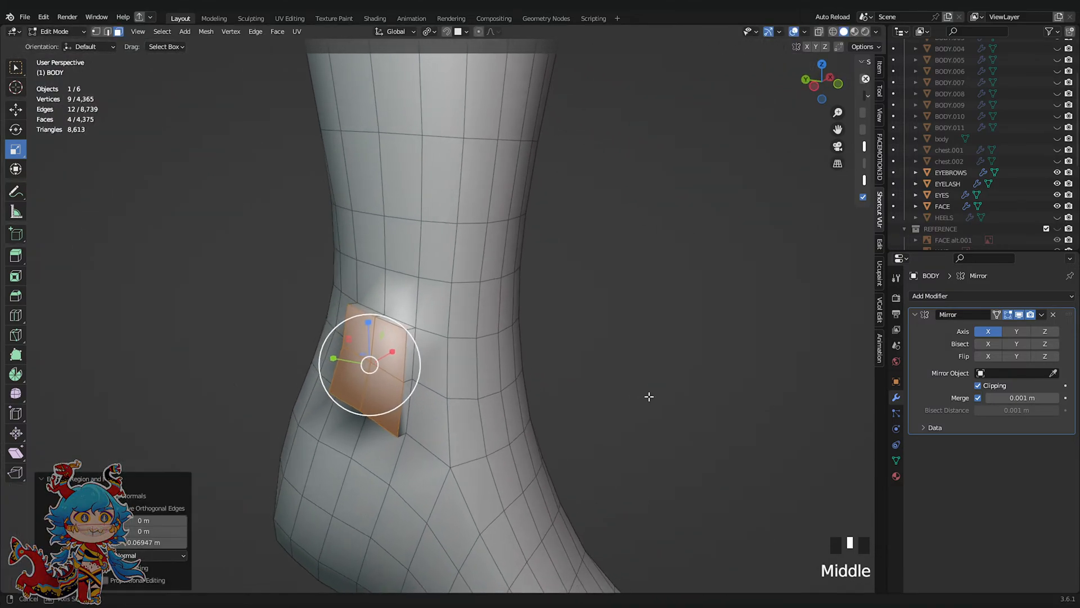
key(s)
click(551, 329)
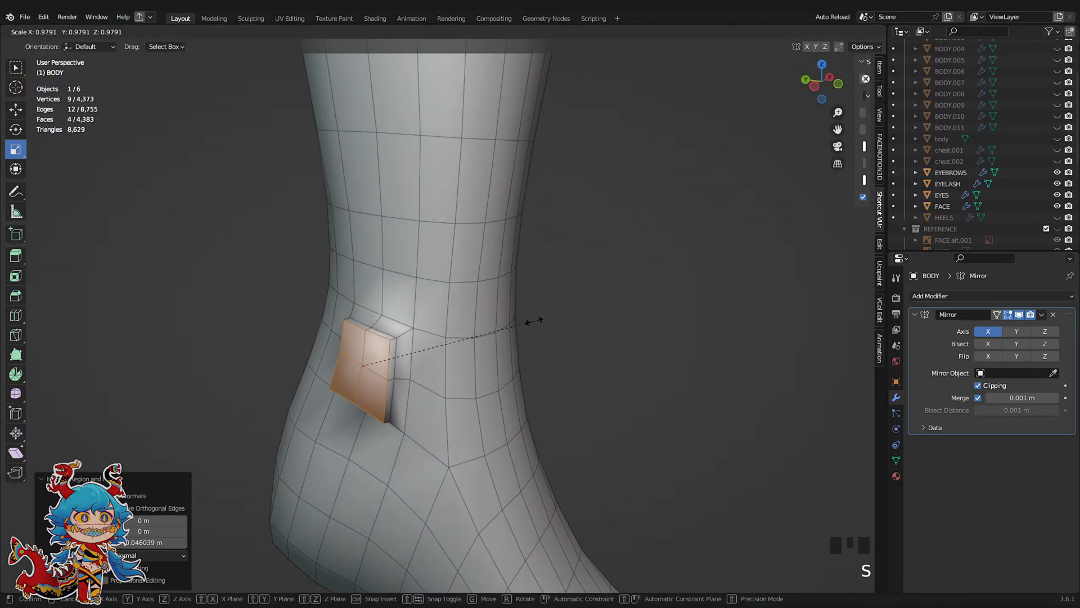
click(495, 338)
Smooth the extruded inner ankle bone into the surrounding surface in Sculpt Mode and save the file
key(ctrl+Tab)
middle_drag(419, 339, 458, 342)
mouse_move(324, 388)
shift+mouse_down()
mouse_move(316, 381)
mouse_move(330, 406)
shift+mouse_up()
scroll(413, 377, down, 3)
middle_drag(444, 360, 349, 315)
key(ctrl+s)
scroll(258, 278, up, 1)
scroll(606, 299, down, 3)
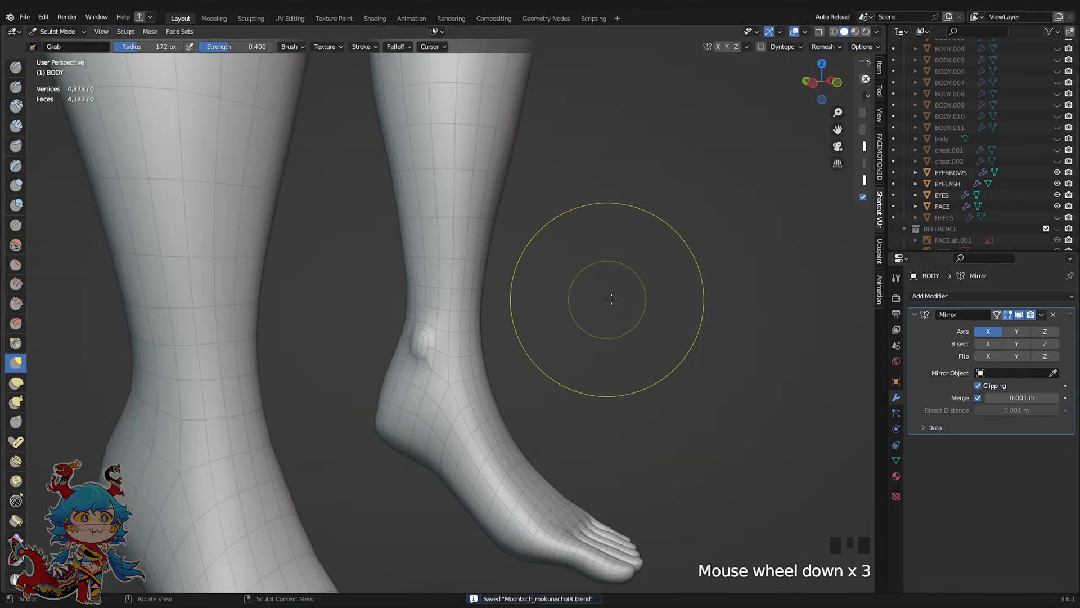
Smooth the lower edge of the inner ankle bump where it meets the heel
middle_drag(612, 299, 495, 374)
scroll(429, 357, up, 4)
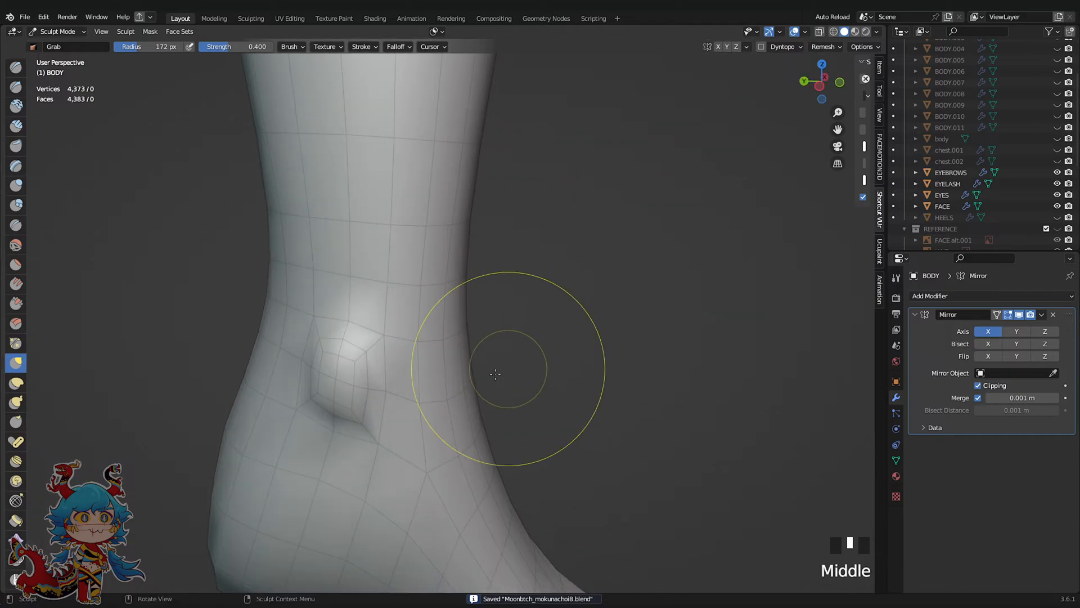
scroll(495, 374, up, 2)
shift+drag(299, 417, 296, 410)
middle_drag(286, 406, 596, 253)
Push the inner ankle bump inward with Grab in front orthographic view
click(827, 80)
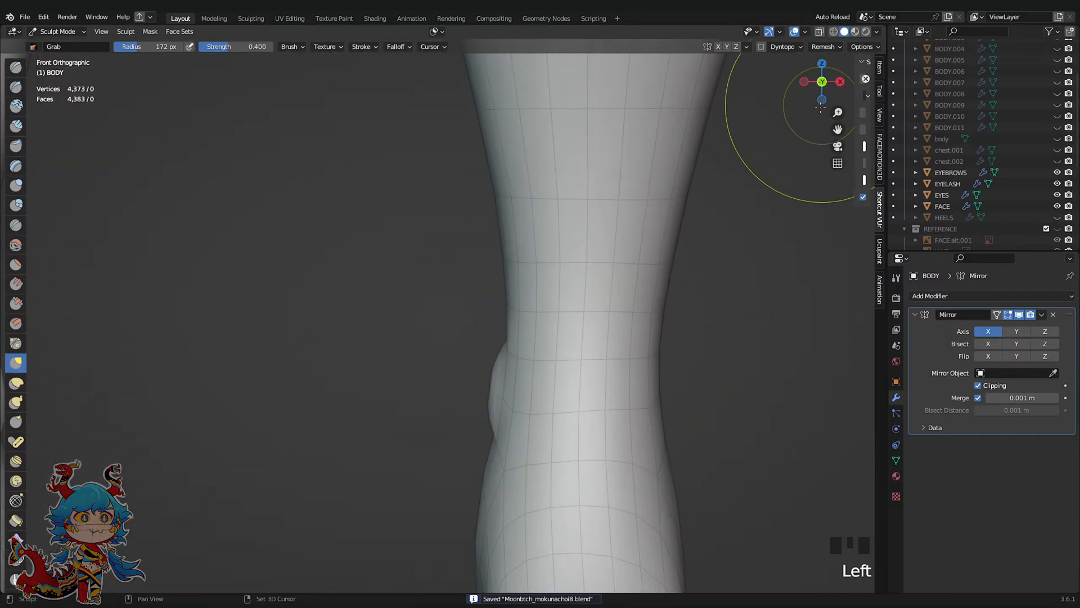
scroll(489, 328, up, 3)
drag(469, 329, 495, 328)
middle_drag(522, 327, 602, 280)
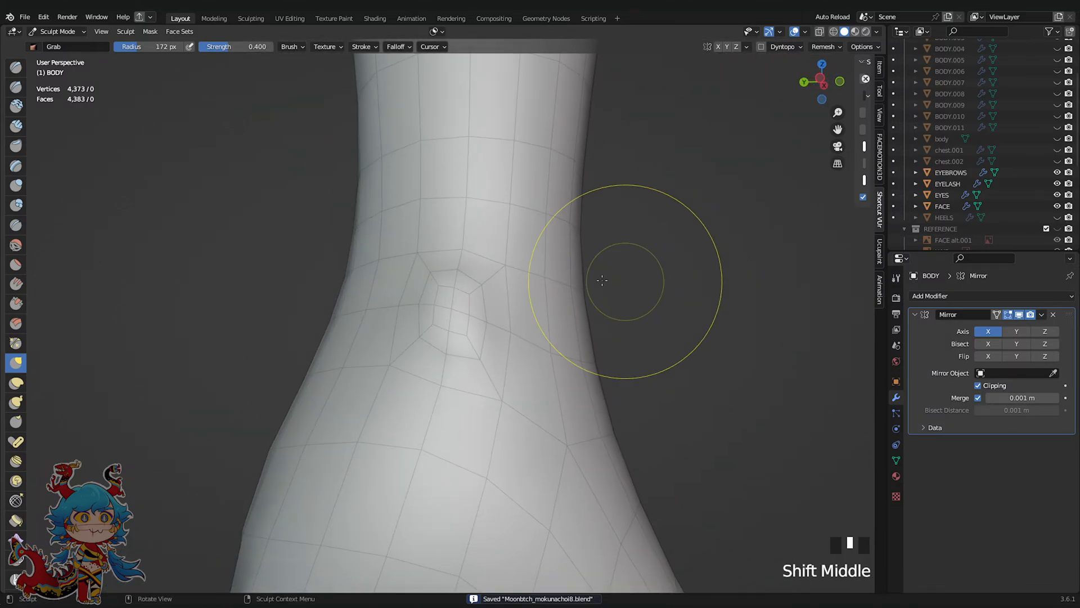
click(839, 82)
scroll(776, 174, down, 4)
scroll(676, 246, up, 3)
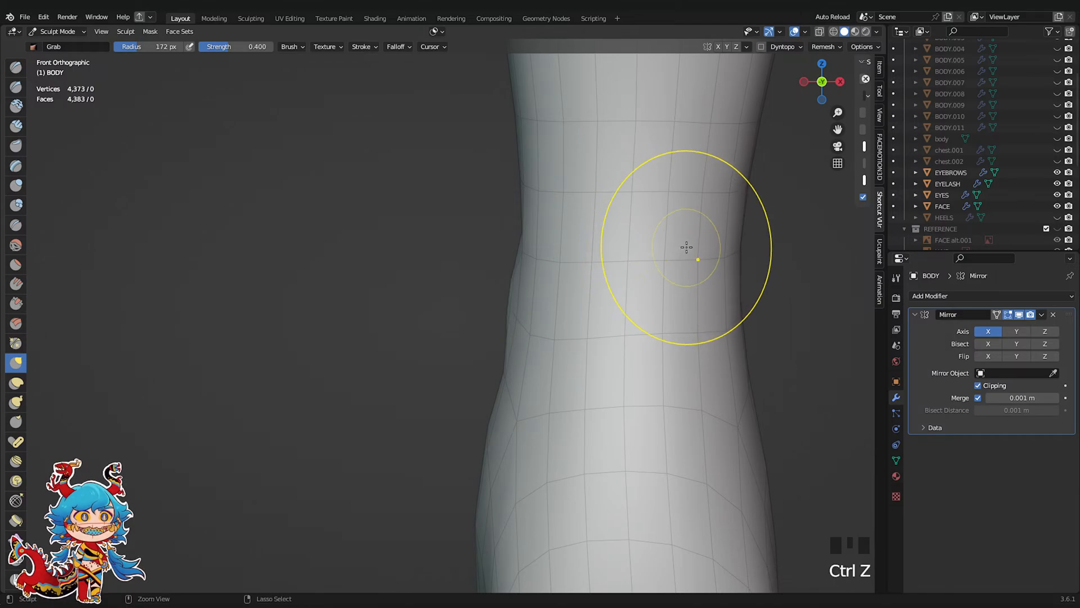
scroll(697, 244, down, 2)
mouse_move(707, 242)
shift+middle_down()
mouse_move(603, 230)
mouse_move(528, 248)
mouse_move(613, 246)
shift+middle_up()
scroll(641, 217, down, 1)
Select four faces on the outer side of the ankle in Edit Mode and extrude them outward about 0.07 m
key(Tab)
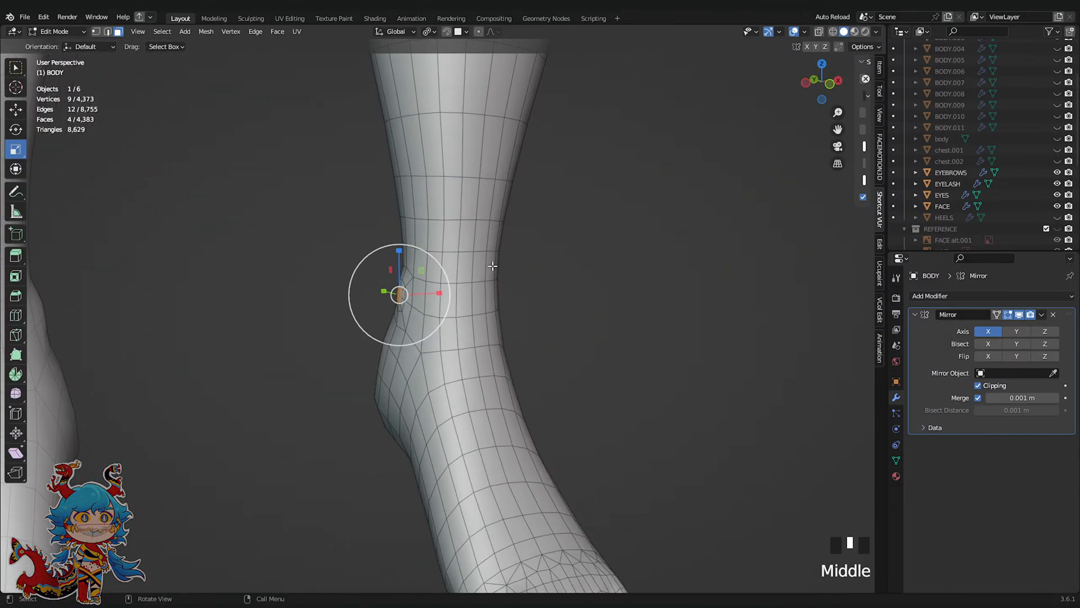
middle_drag(534, 267, 459, 265)
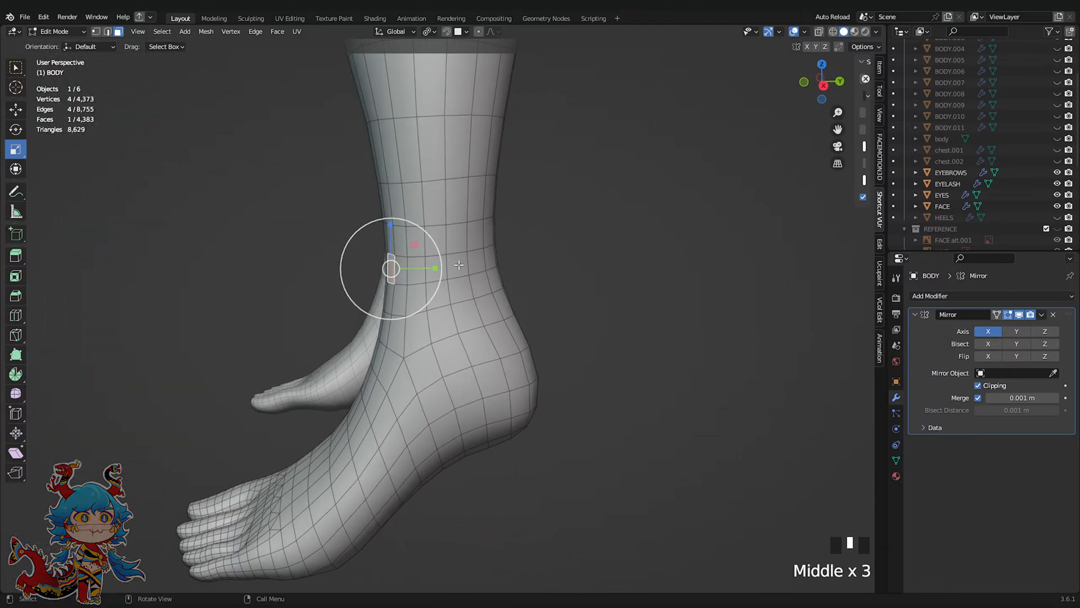
click(804, 82)
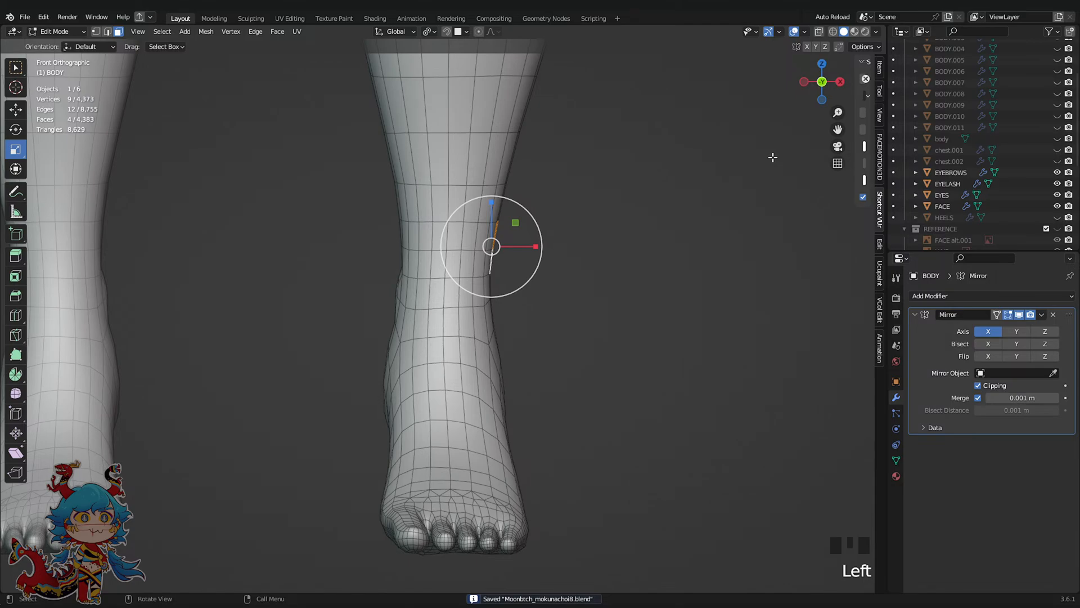
scroll(707, 254, up, 1)
middle_drag(716, 248, 478, 322)
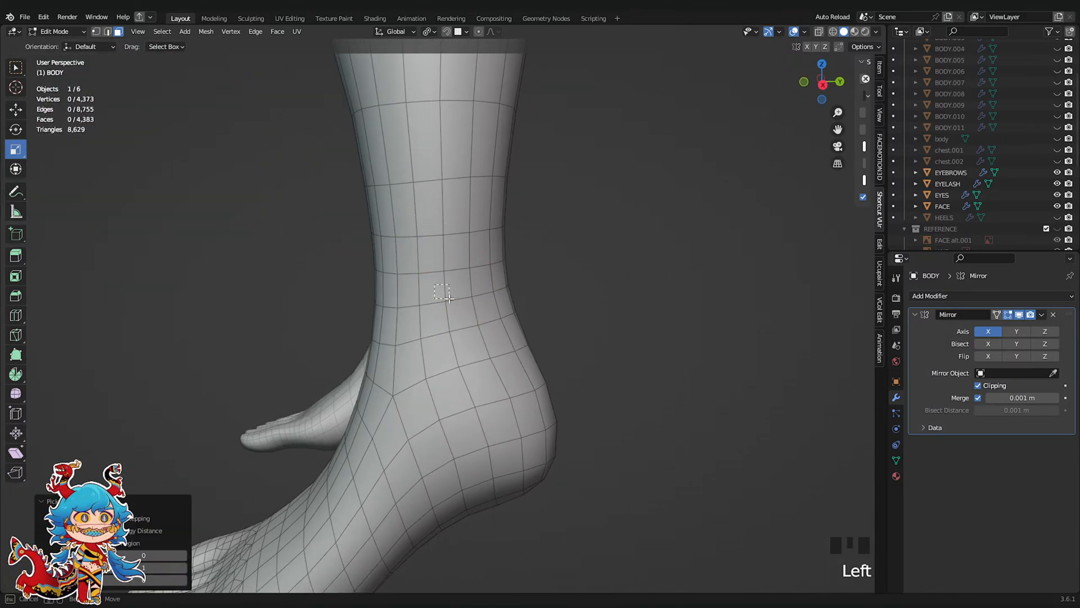
drag(449, 299, 456, 308)
middle_drag(457, 309, 394, 307)
click(816, 88)
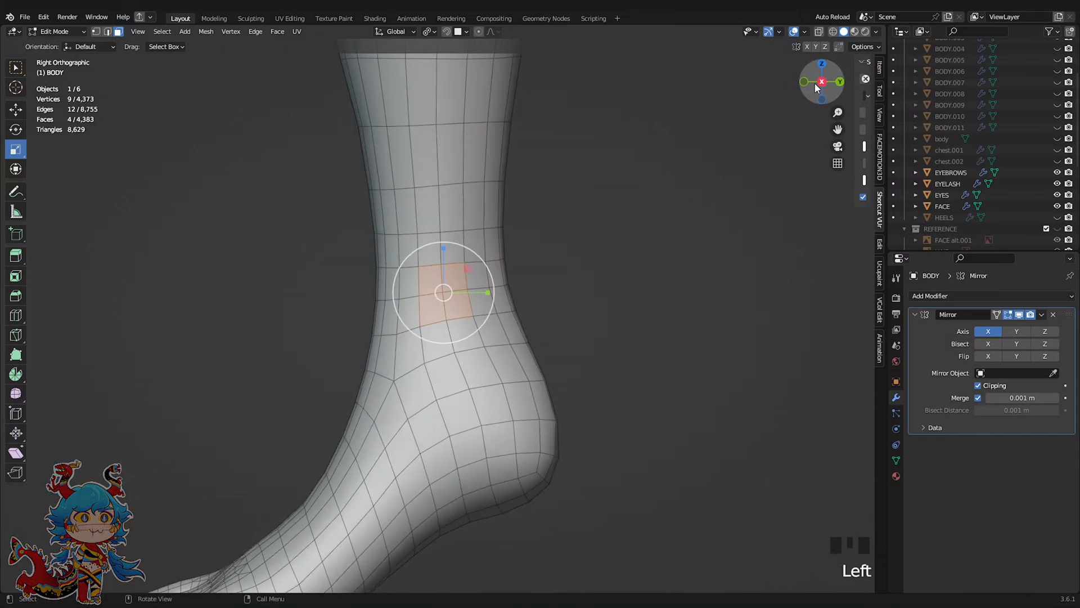
middle_drag(646, 270, 561, 293)
key(w)
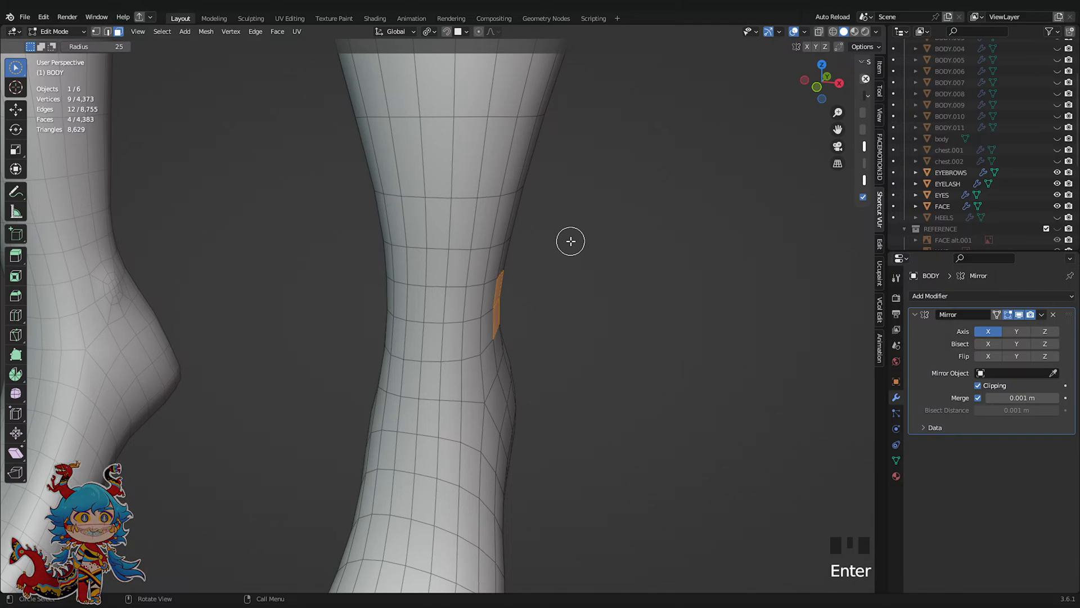
click(19, 69)
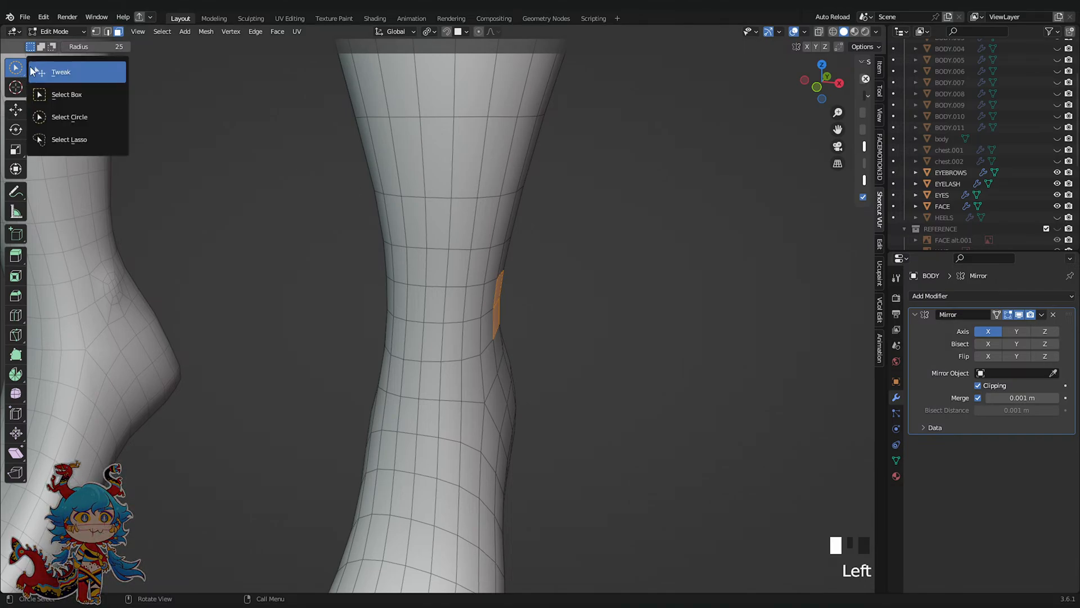
click(54, 98)
key(e)
click(555, 302)
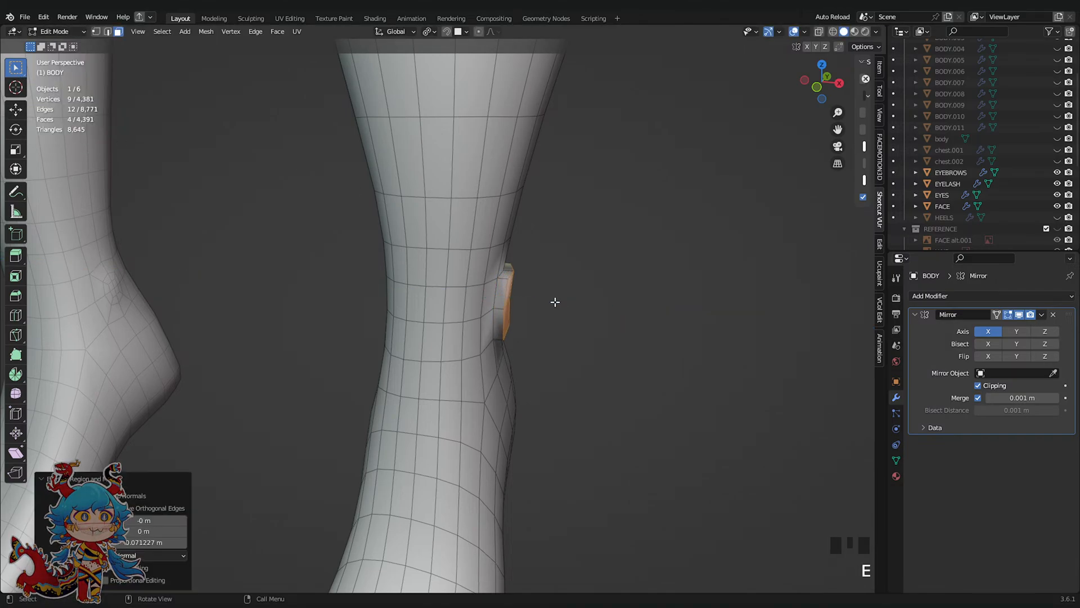
Scale the extruded outer-ankle faces to about 0.7, then extrude them again and shrink the new faces
click(554, 272)
key(e)
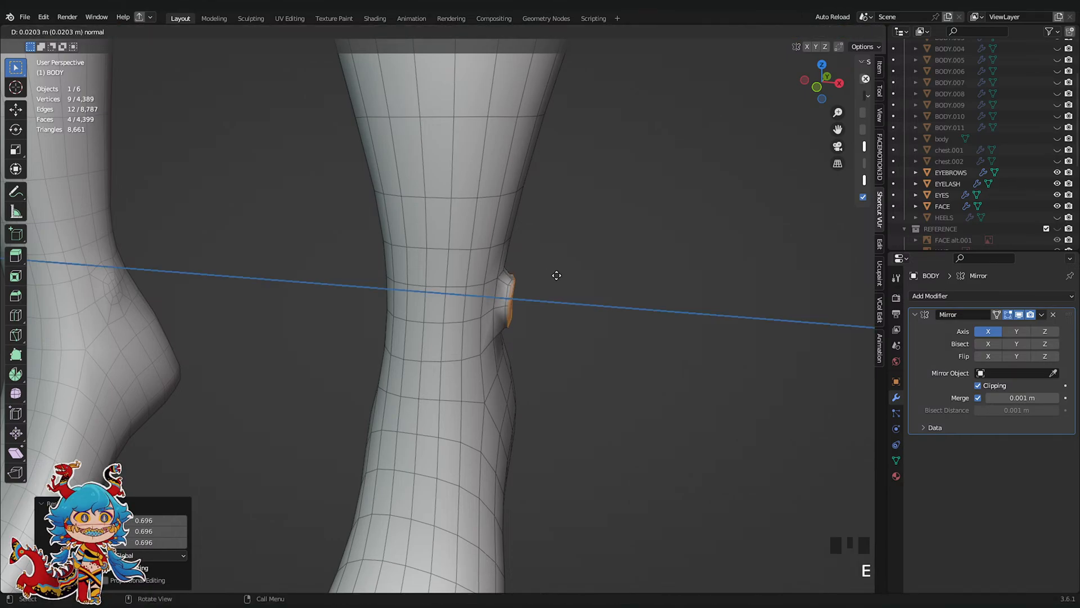
click(596, 260)
key(s)
click(567, 273)
Smooth the outer ankle bump in Sculpt Mode and check its silhouette in front orthographic view
key(ctrl+Tab)
middle_drag(564, 272, 444, 266)
scroll(444, 266, up, 2)
shift+drag(443, 279, 441, 291)
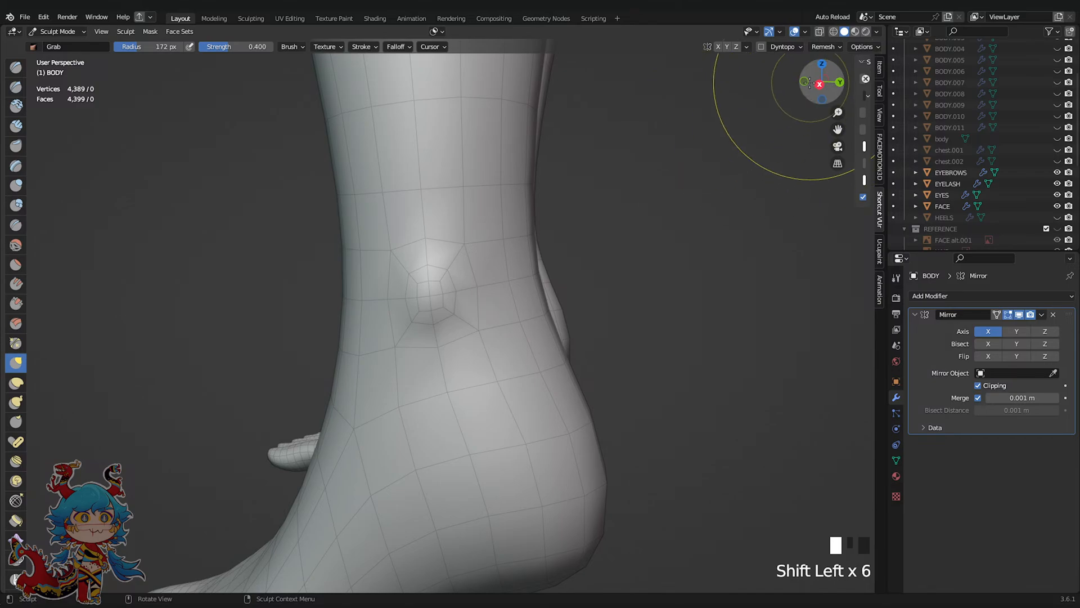
click(805, 83)
scroll(632, 229, down, 9)
scroll(440, 276, up, 6)
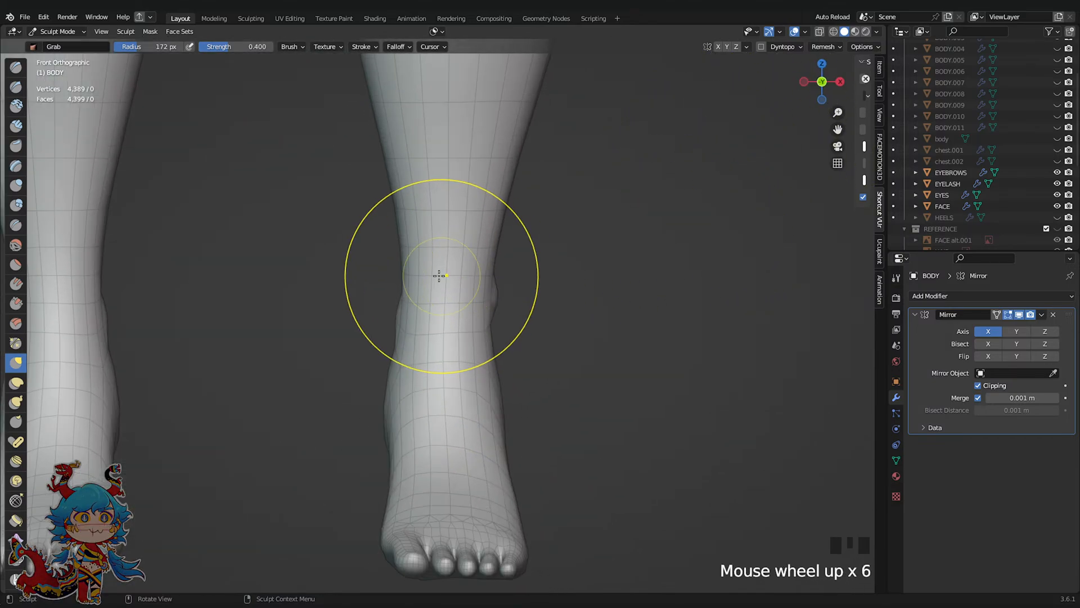
scroll(439, 276, up, 3)
Move a vertex of the inner ankle bump outward along X with proportional editing on, saving the file
key(Tab)
middle_drag(478, 281, 529, 289)
key(ctrl+s)
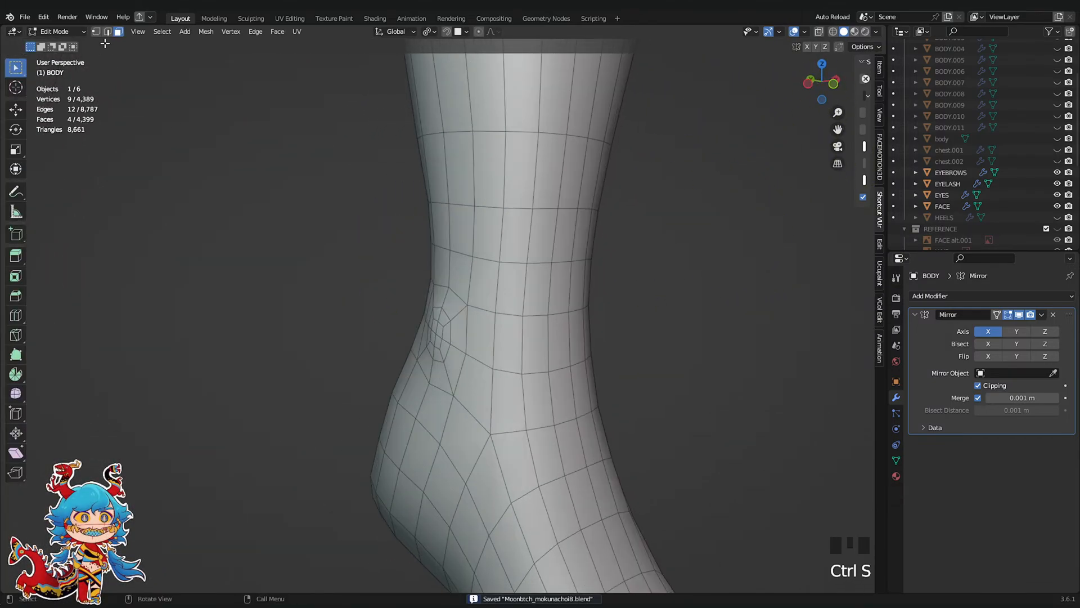
scroll(427, 338, up, 1)
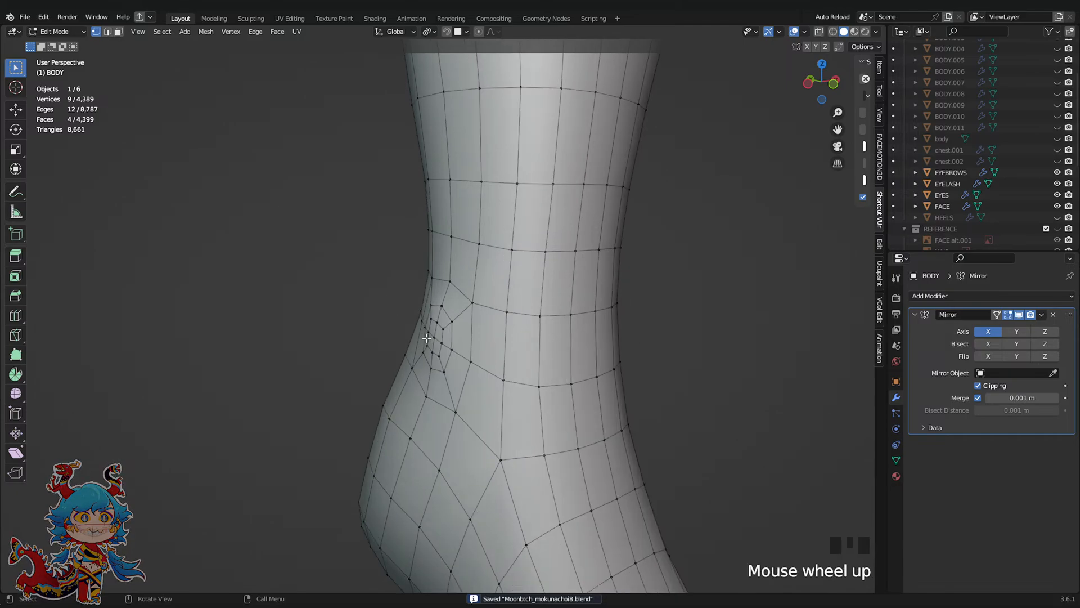
click(836, 90)
shift+middle_drag(371, 184, 395, 109)
key(ctrl+s)
click(478, 30)
scroll(535, 257, up, 1)
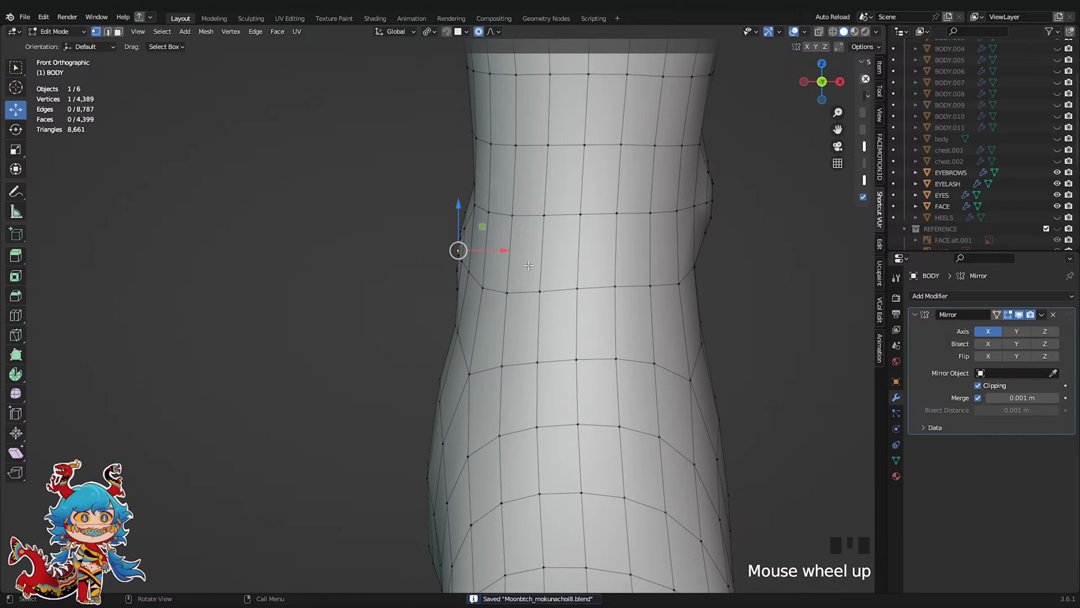
drag(508, 254, 497, 252)
Smooth the outer ankle bump again in Sculpt Mode and compare both ankles from the front
mouse_move(675, 230)
shift+middle_down()
mouse_move(661, 291)
mouse_move(663, 265)
shift+middle_up()
scroll(668, 257, up, 2)
scroll(690, 295, down, 2)
key(Tab)
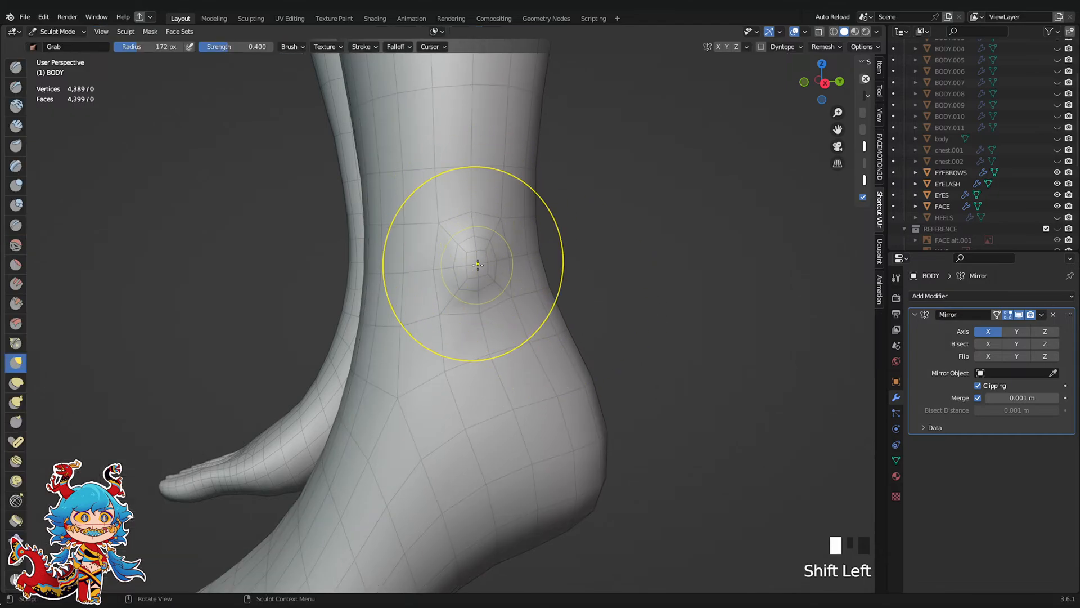
click(804, 82)
scroll(646, 198, down, 4)
scroll(470, 253, up, 5)
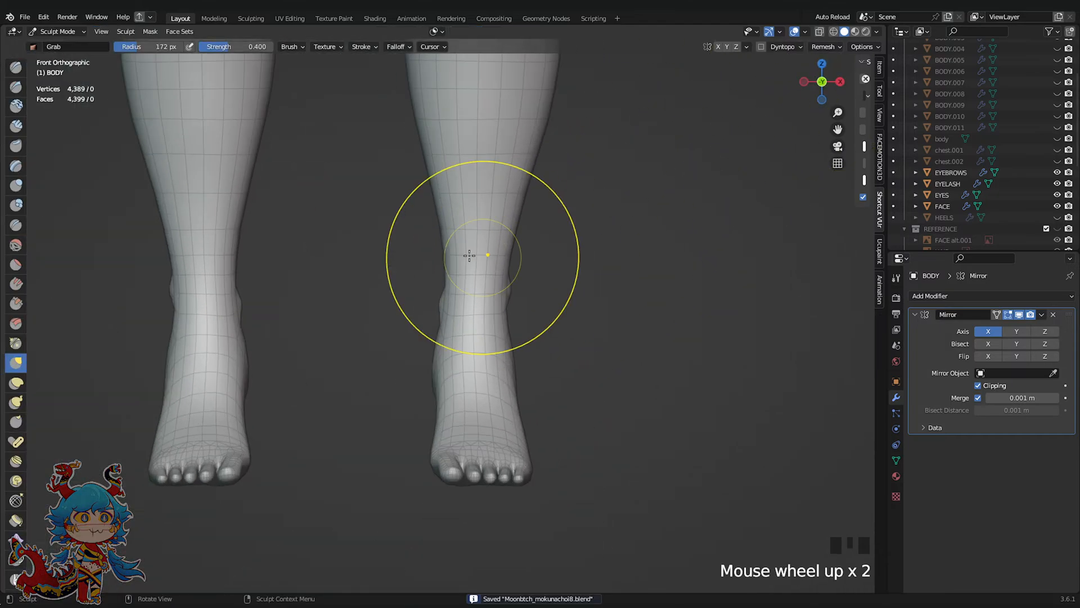
middle_drag(441, 305, 434, 289)
scroll(434, 289, up, 3)
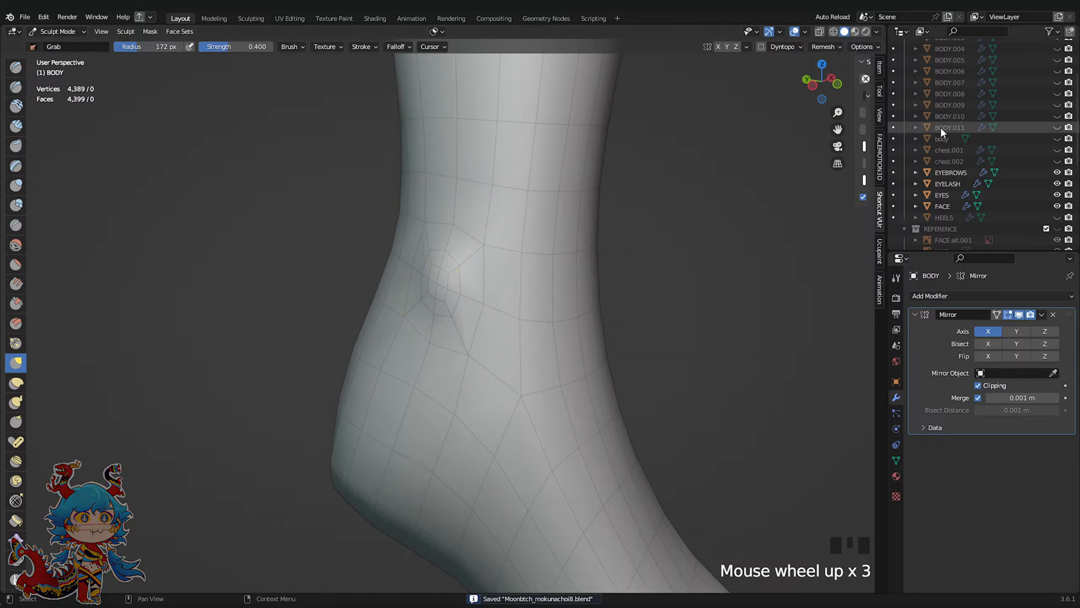
Move the inner ankle bump's vertex about 0.012 m outward along X with proportional editing in front orthographic view
click(837, 83)
key(Tab)
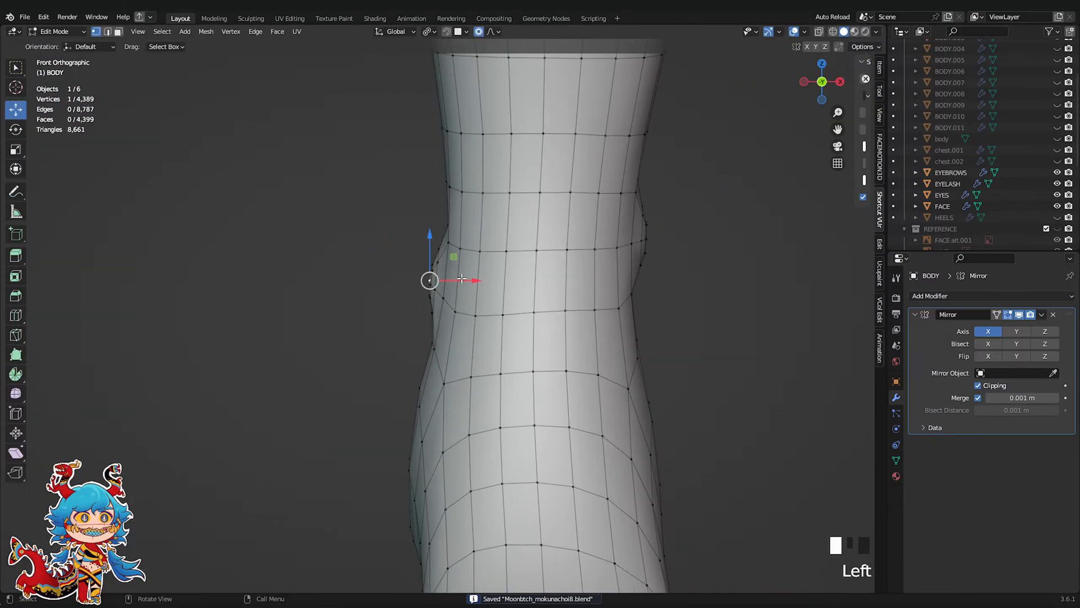
drag(461, 278, 450, 279)
scroll(697, 237, down, 2)
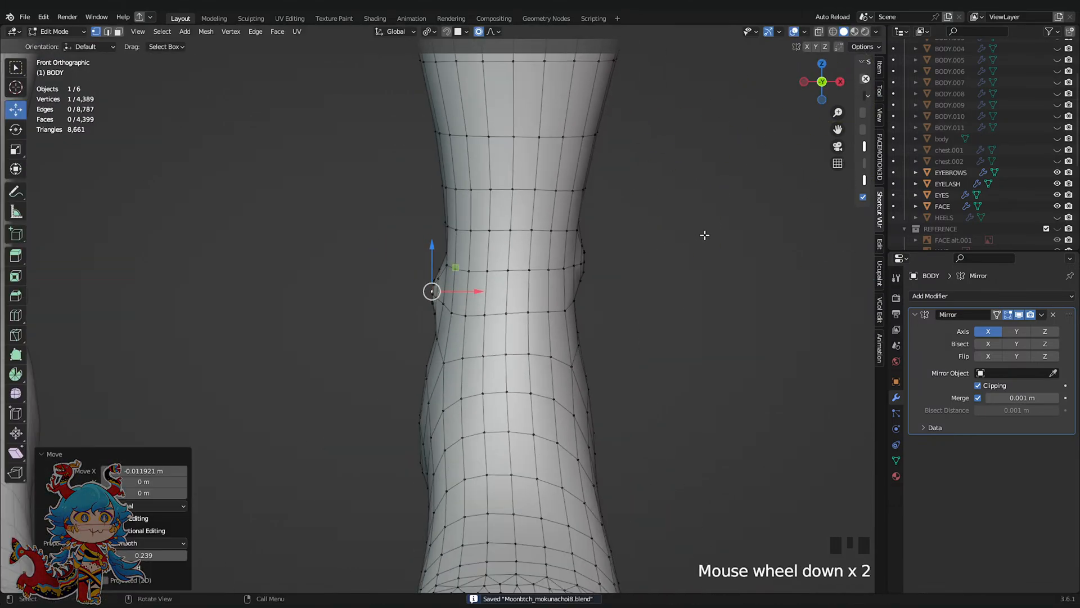
Move the central vertex of the outer ankle bump slightly outward along X with proportional editing
middle_drag(704, 234, 594, 257)
click(499, 299)
click(805, 82)
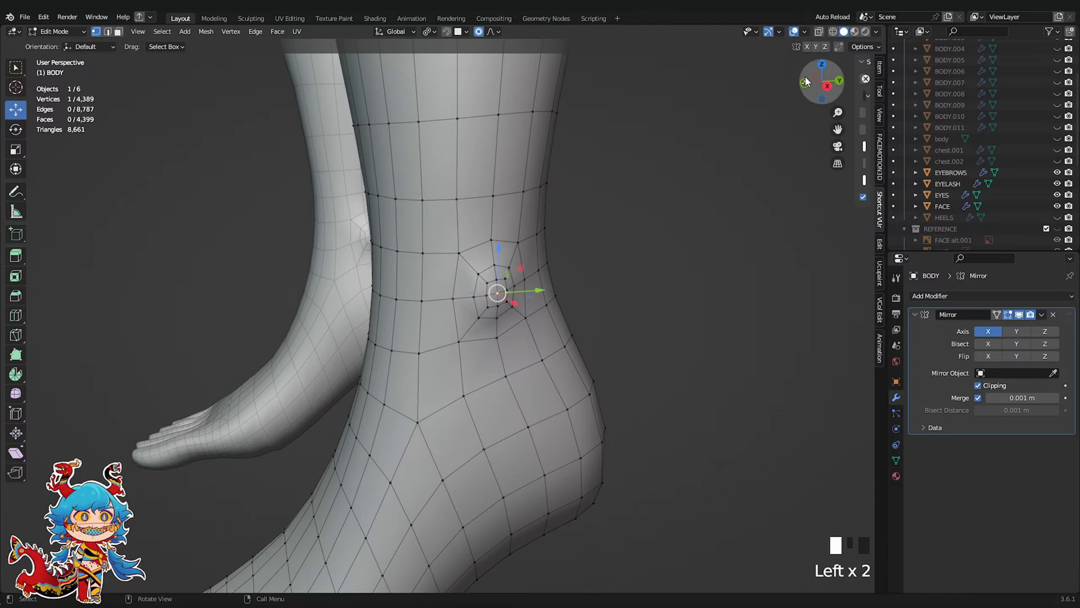
drag(631, 261, 646, 262)
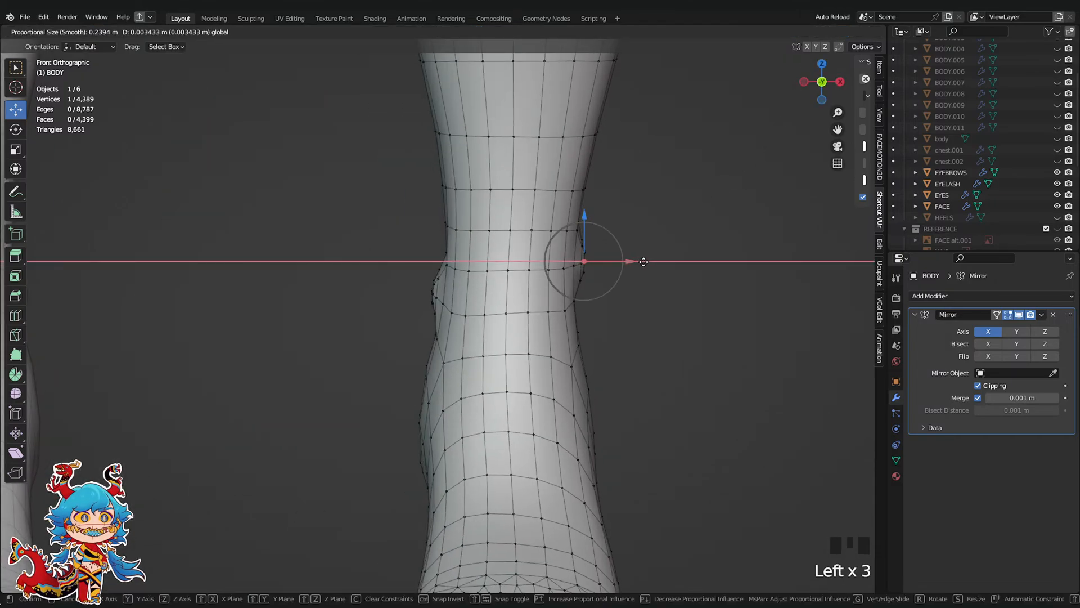
click(643, 261)
Examine the ankle bumps and heels of both feet from the front, back and sides in Sculpt Mode
key(Tab)
scroll(626, 253, down, 5)
scroll(502, 277, up, 4)
mouse_move(501, 277)
middle_down()
mouse_move(529, 330)
mouse_move(566, 340)
mouse_move(592, 328)
mouse_move(429, 323)
mouse_move(633, 273)
middle_up()
middle_drag(458, 301, 627, 313)
scroll(514, 255, down, 5)
scroll(437, 326, up, 3)
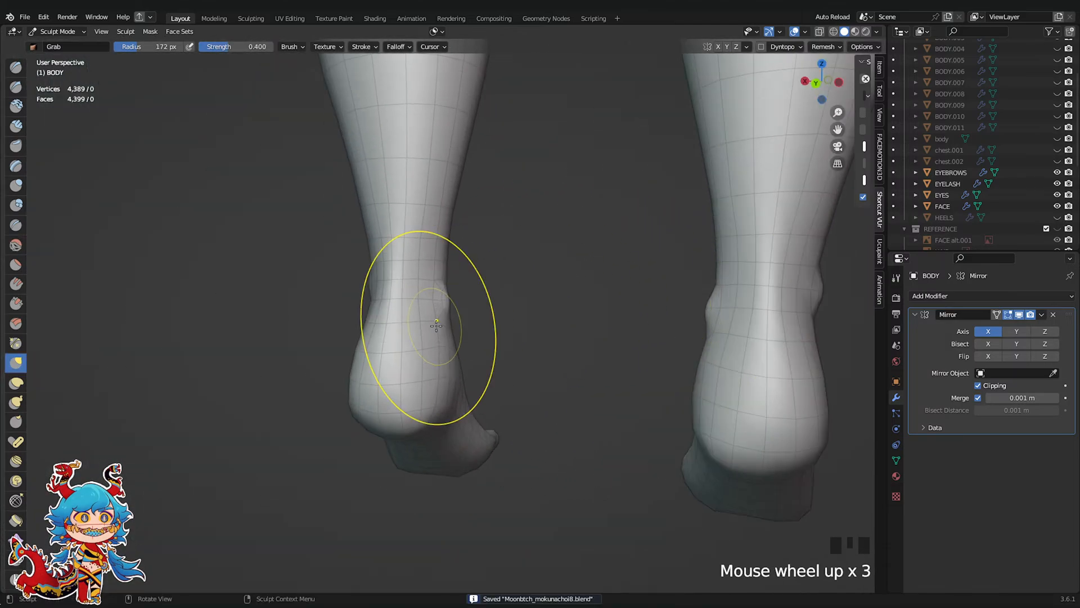
middle_drag(435, 326, 870, 252)
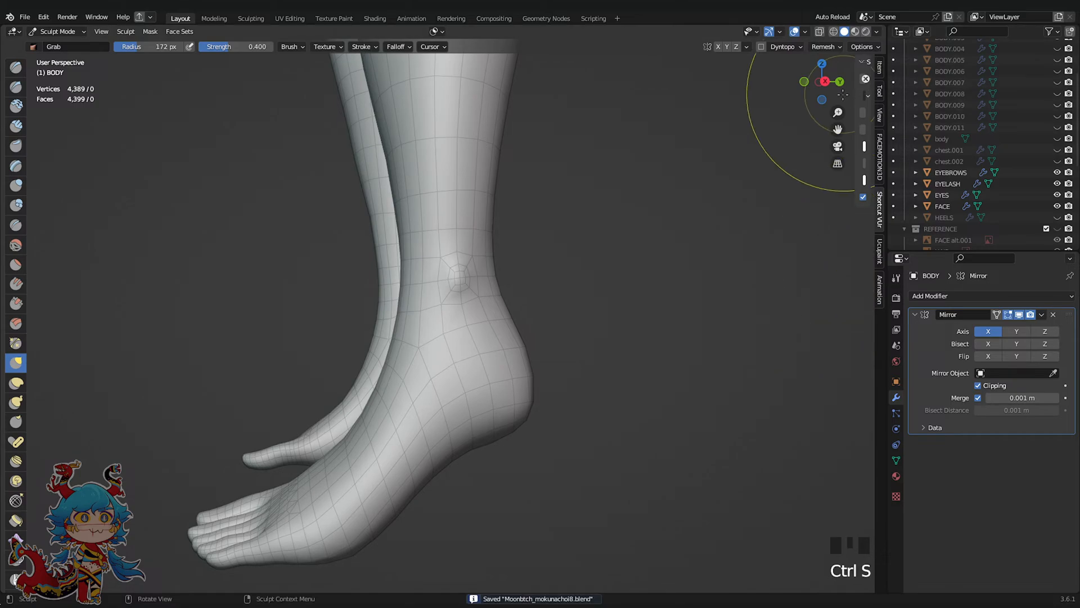
click(824, 81)
click(811, 83)
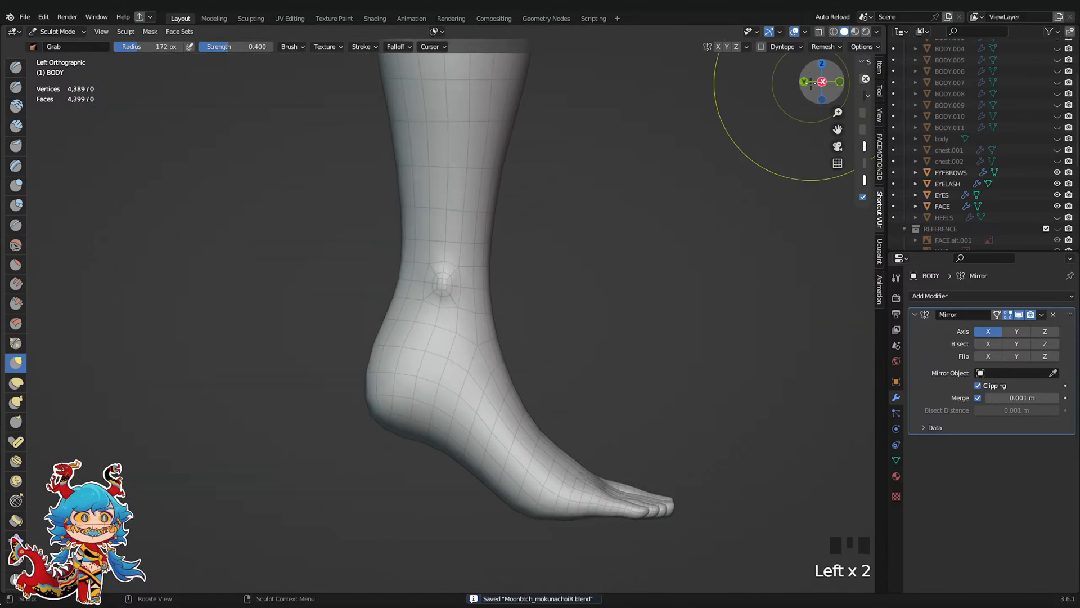
Examine the ankle bumps and lower legs from both sides and the front with the wireframe overlay hidden
click(820, 82)
scroll(810, 85, down, 2)
click(804, 82)
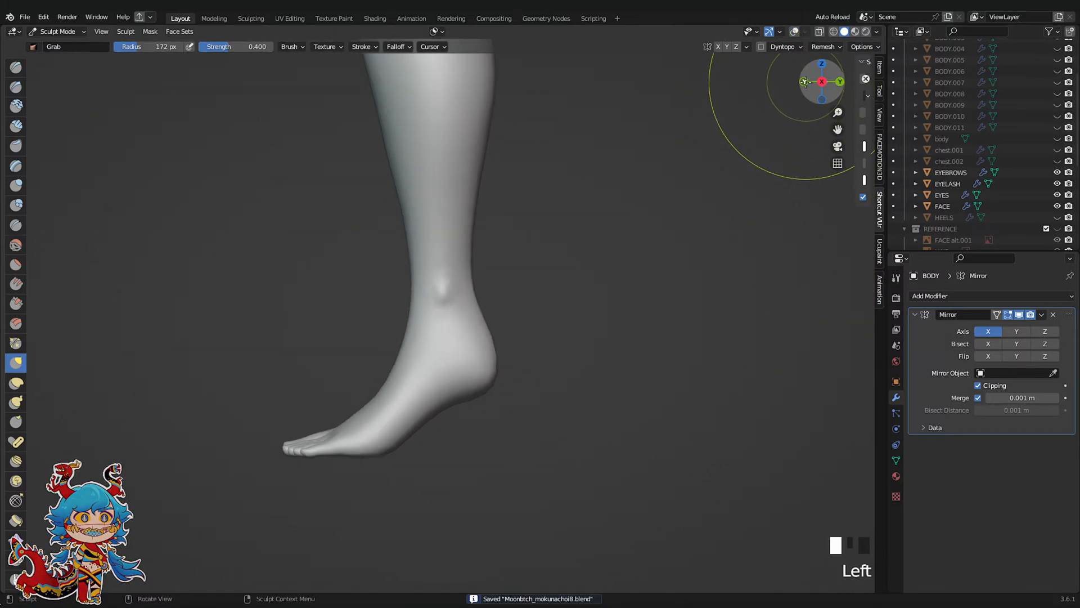
scroll(803, 82, down, 4)
scroll(591, 212, up, 9)
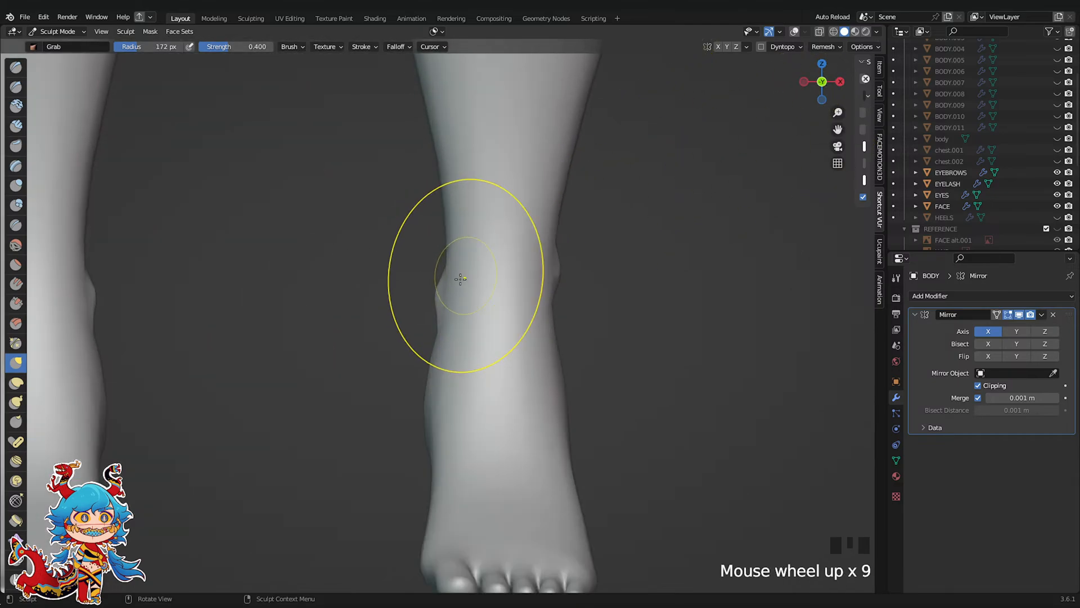
scroll(463, 253, down, 3)
mouse_move(463, 253)
middle_down()
mouse_move(525, 300)
mouse_move(542, 287)
middle_up()
scroll(450, 309, up, 9)
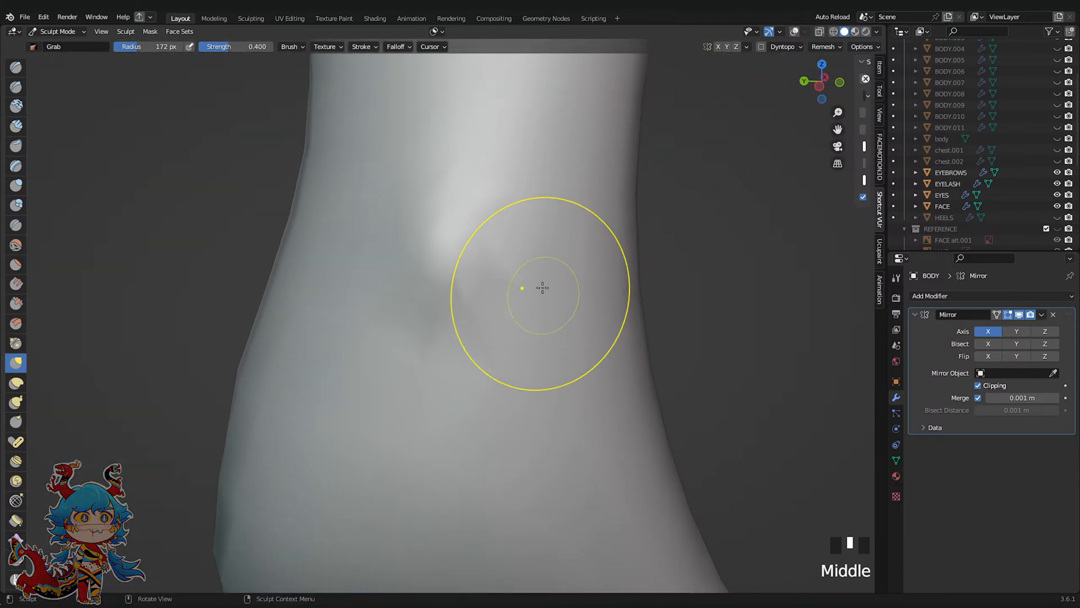
Show the wireframe overlay again and spread the vertices around the inner ankle bump outward with Grab strokes
mouse_move(519, 265)
mouse_down()
mouse_move(535, 275)
mouse_move(519, 263)
mouse_up()
scroll(767, 115, down, 4)
click(793, 32)
scroll(658, 141, up, 3)
middle_drag(659, 141, 644, 148)
scroll(438, 259, up, 3)
drag(406, 282, 374, 273)
scroll(436, 339, down, 2)
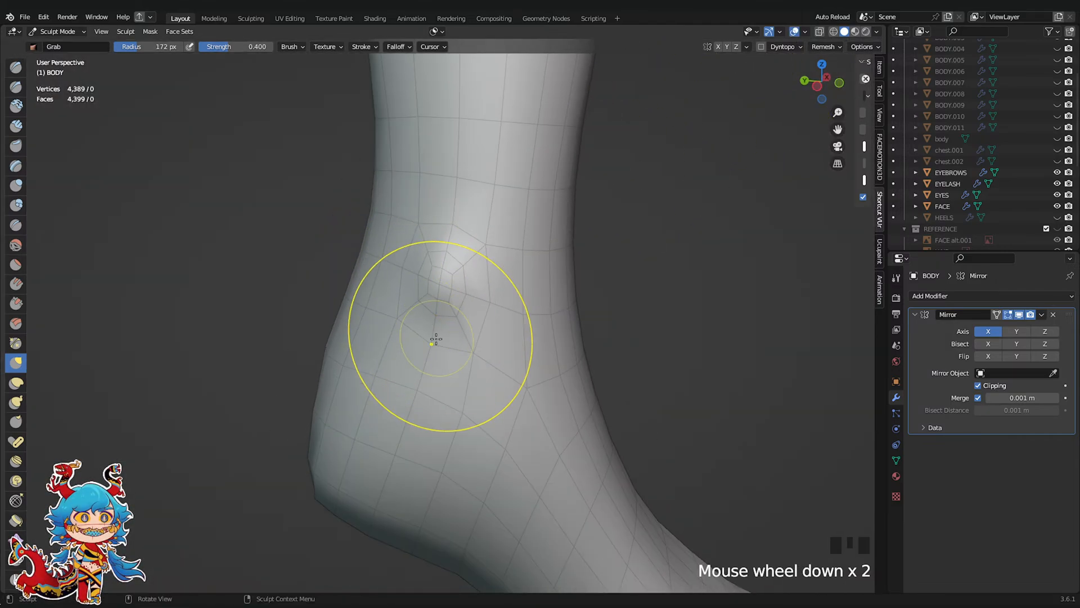
scroll(456, 303, up, 3)
drag(483, 284, 511, 270)
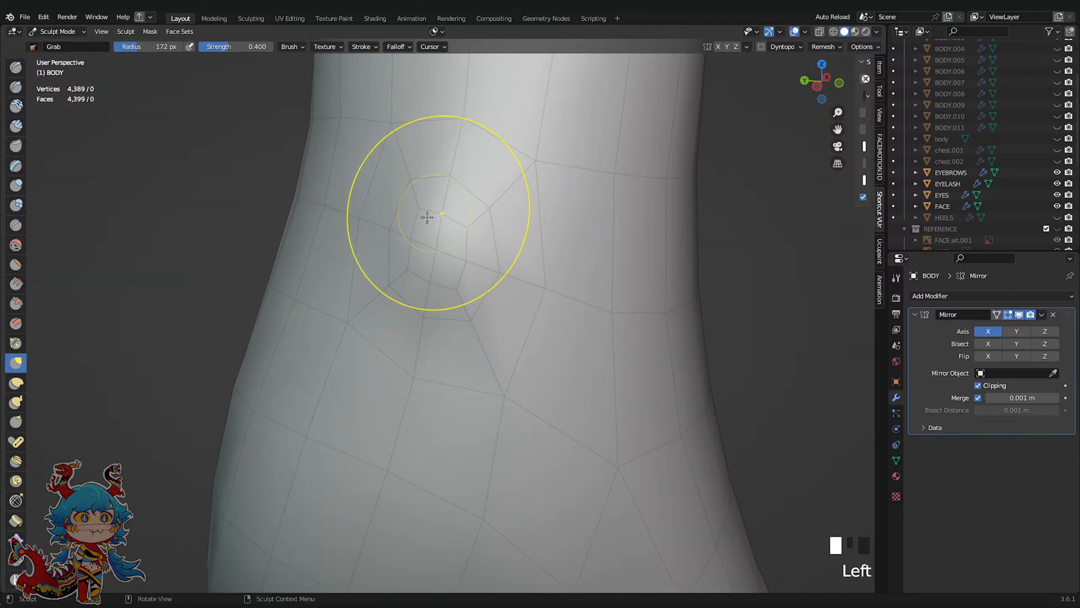
drag(419, 216, 395, 230)
scroll(632, 174, down, 5)
Widen the outer ankle bump with Grab strokes on its surrounding vertices and save the file
mouse_move(632, 174)
middle_down()
mouse_move(456, 203)
mouse_move(431, 358)
middle_up()
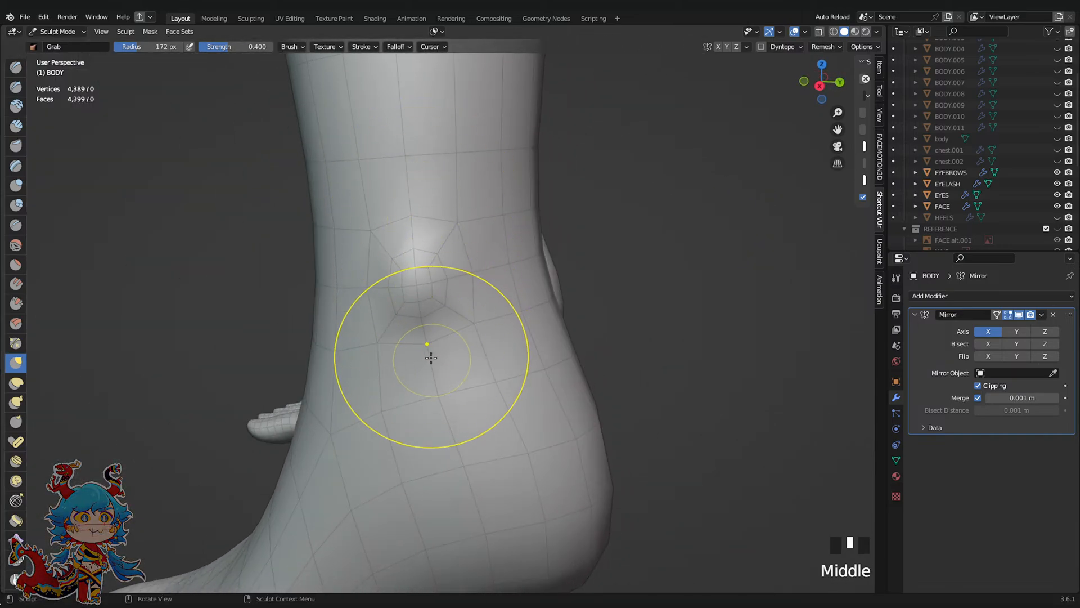
scroll(458, 295, up, 1)
drag(456, 279, 464, 282)
drag(376, 279, 360, 276)
drag(412, 238, 410, 224)
scroll(827, 133, down, 4)
click(805, 83)
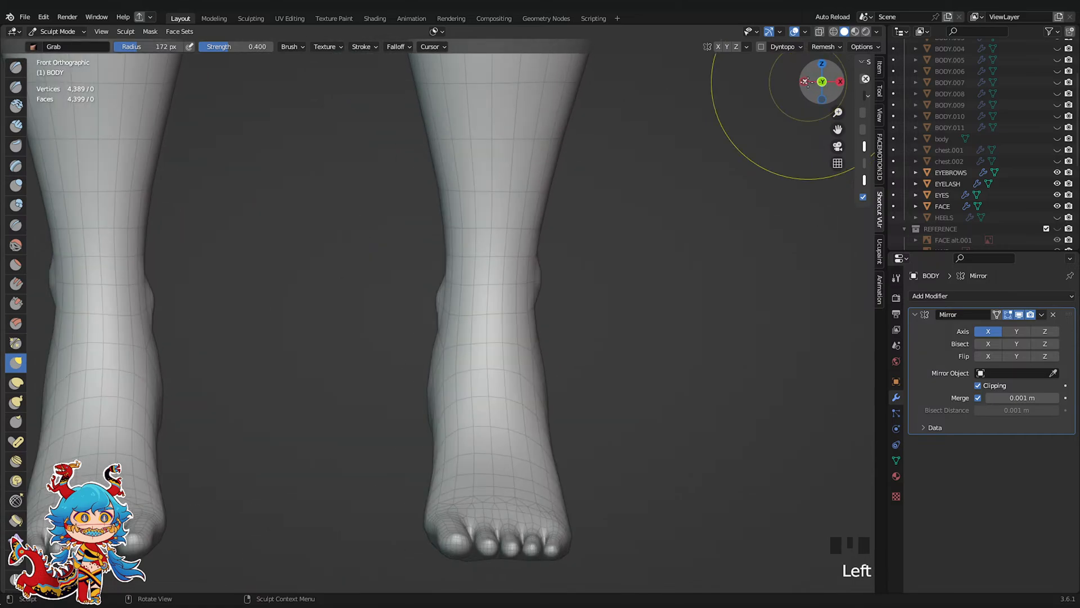
scroll(810, 90, down, 3)
key(ctrl+s)
Examine the calves, ankles and feet from the front and back in Object Mode
scroll(507, 377, up, 3)
scroll(507, 377, up, 1)
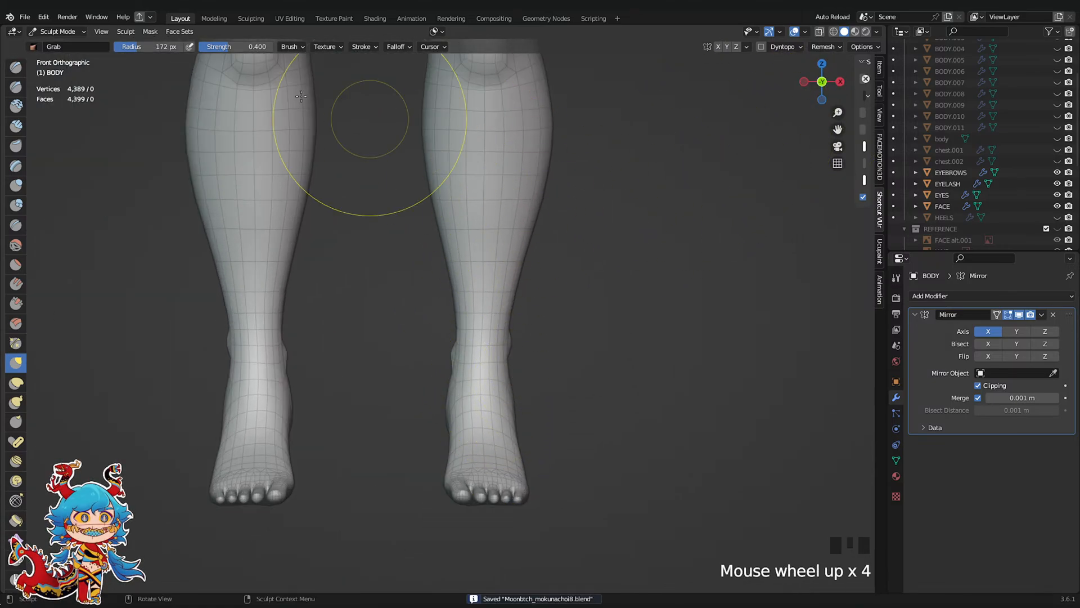
click(39, 31)
click(47, 41)
click(385, 214)
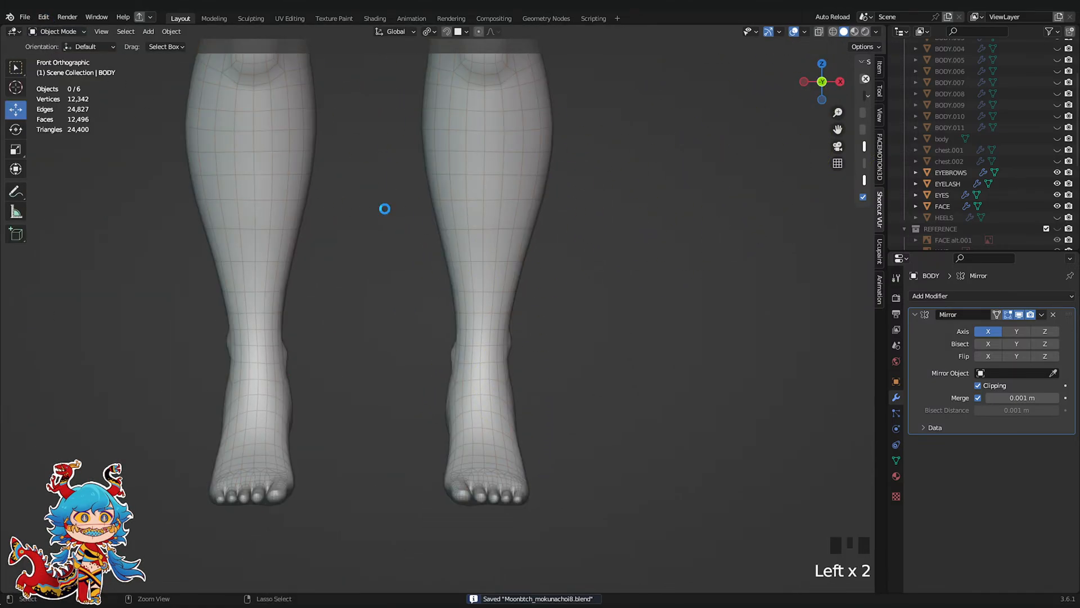
scroll(439, 215, down, 4)
shift+middle_drag(439, 215, 507, 256)
scroll(565, 291, up, 3)
shift+middle_drag(564, 294, 537, 272)
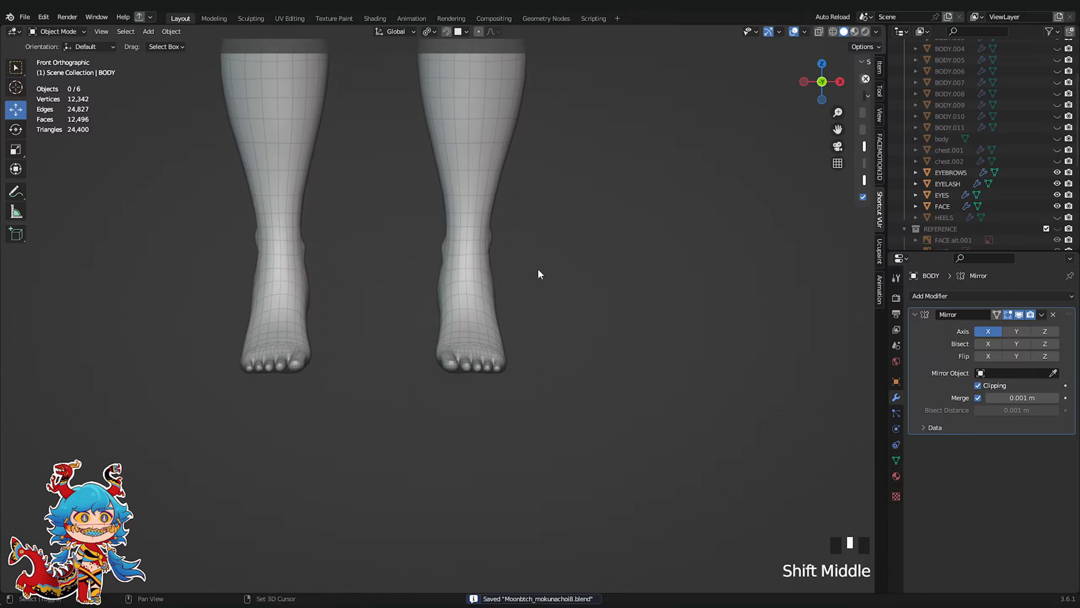
scroll(506, 315, up, 3)
click(487, 358)
click(834, 85)
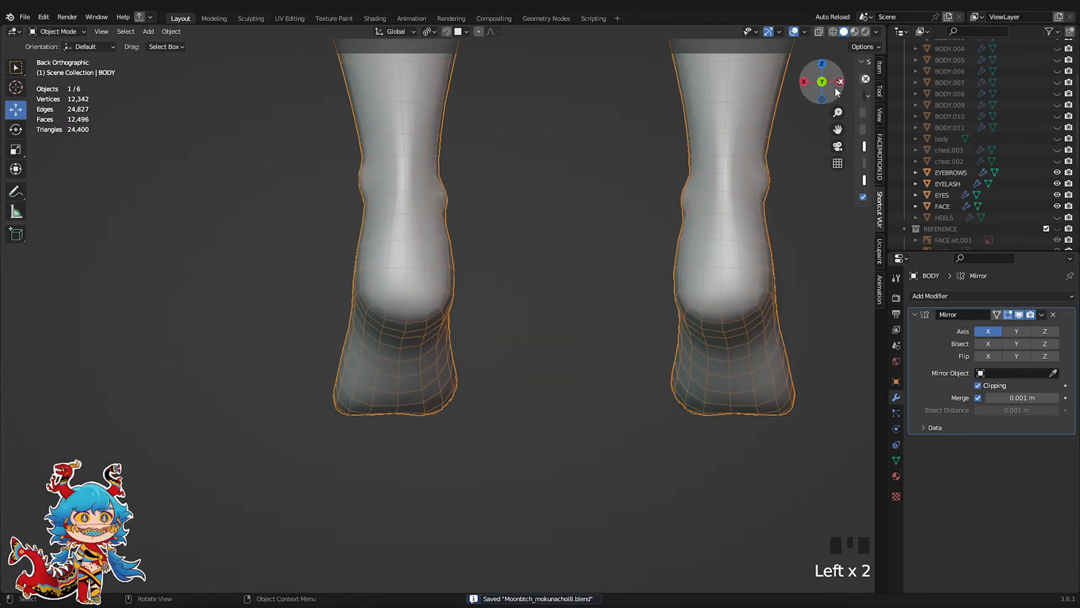
scroll(827, 96, down, 3)
shift+middle_drag(452, 244, 491, 340)
click(502, 352)
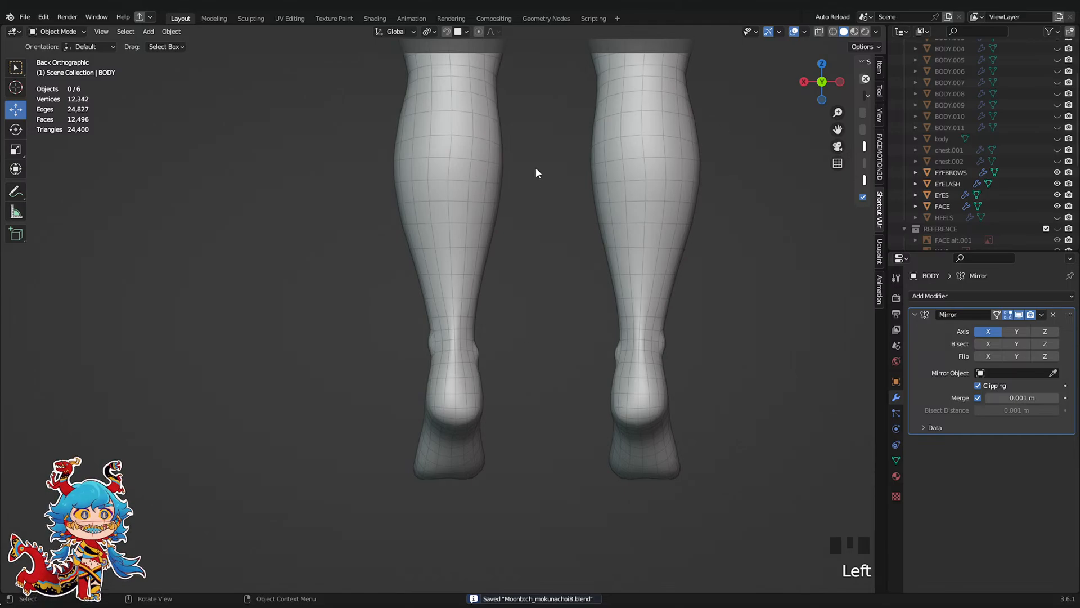
Return the body to Sculpt Mode, adjust the back of the knee with Grab strokes and check its side profile
scroll(481, 391, up, 3)
click(450, 301)
drag(58, 32, 60, 64)
mouse_move(398, 196)
mouse_down()
mouse_move(389, 176)
mouse_move(411, 167)
mouse_up()
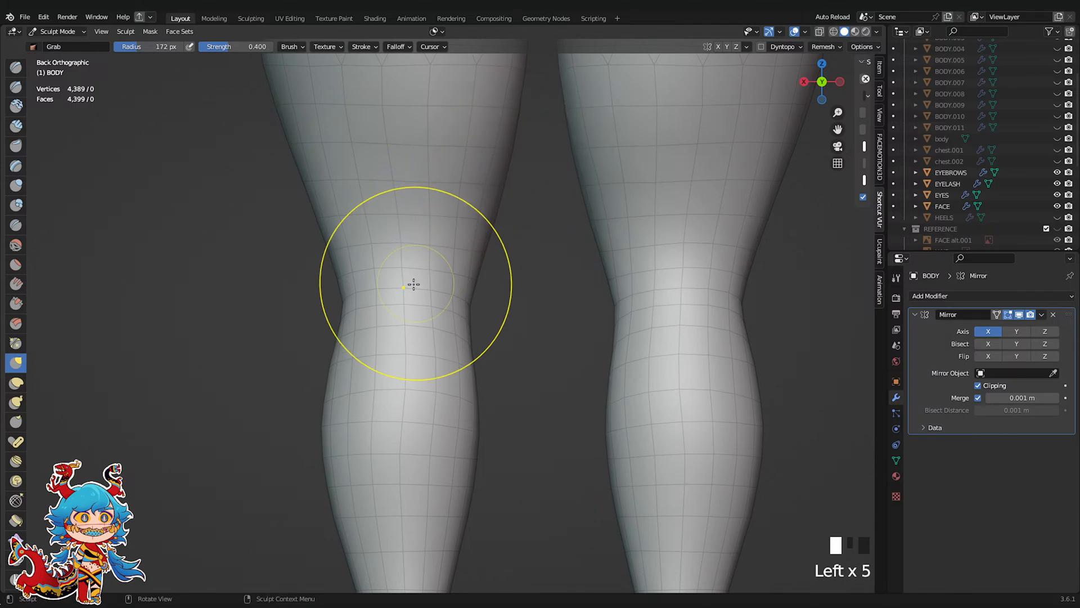
drag(400, 321, 402, 314)
click(804, 82)
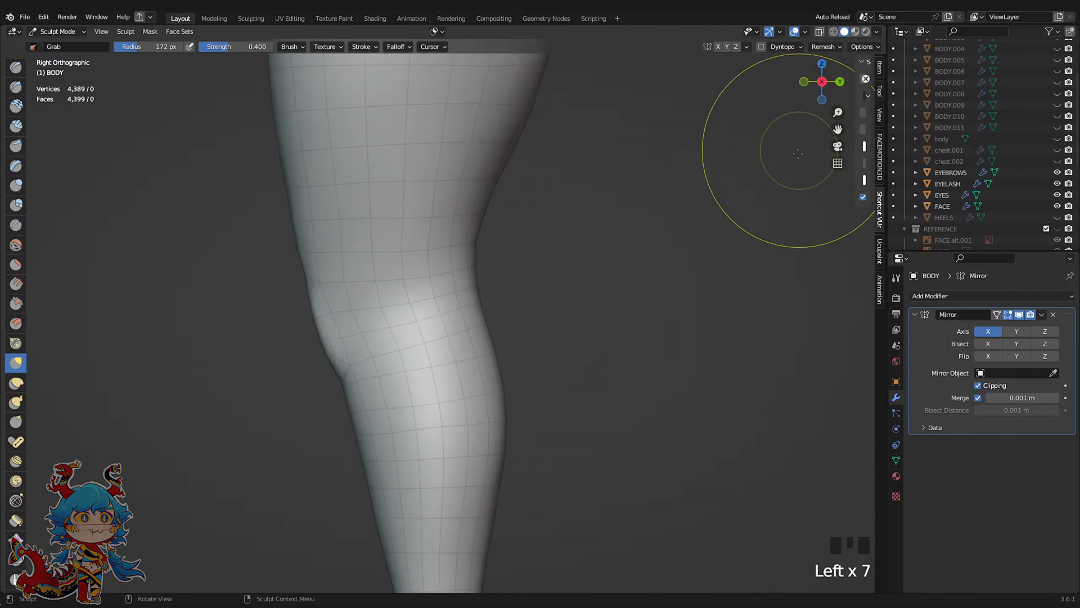
scroll(650, 186, down, 2)
scroll(532, 233, up, 3)
Even out the edge loops behind the knee from the back view with Grab and smoothing strokes, and save the file
click(839, 82)
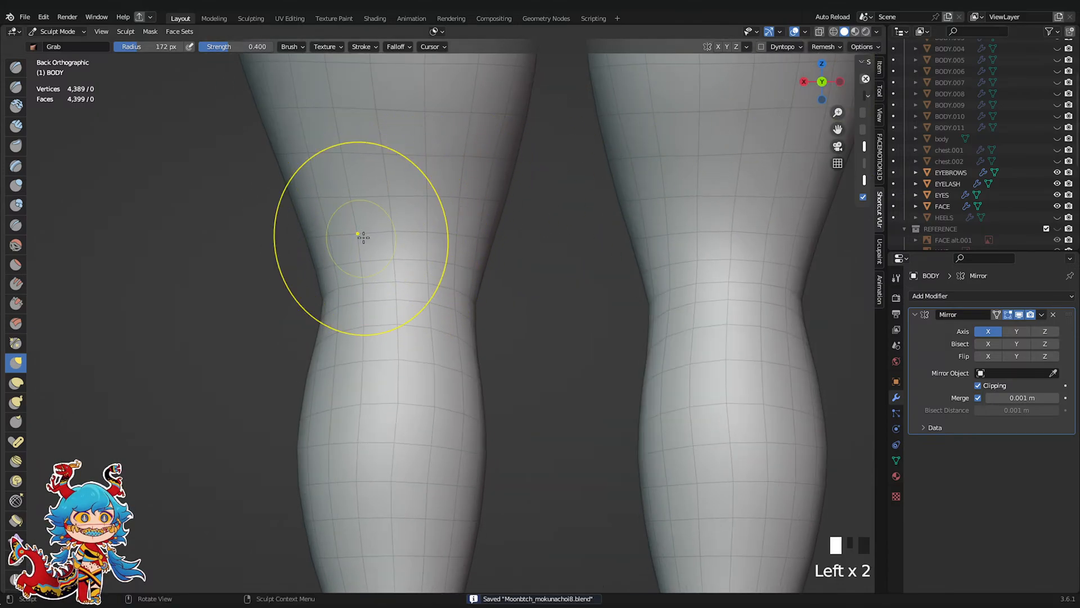
scroll(392, 329, up, 1)
drag(369, 315, 367, 299)
drag(413, 322, 417, 317)
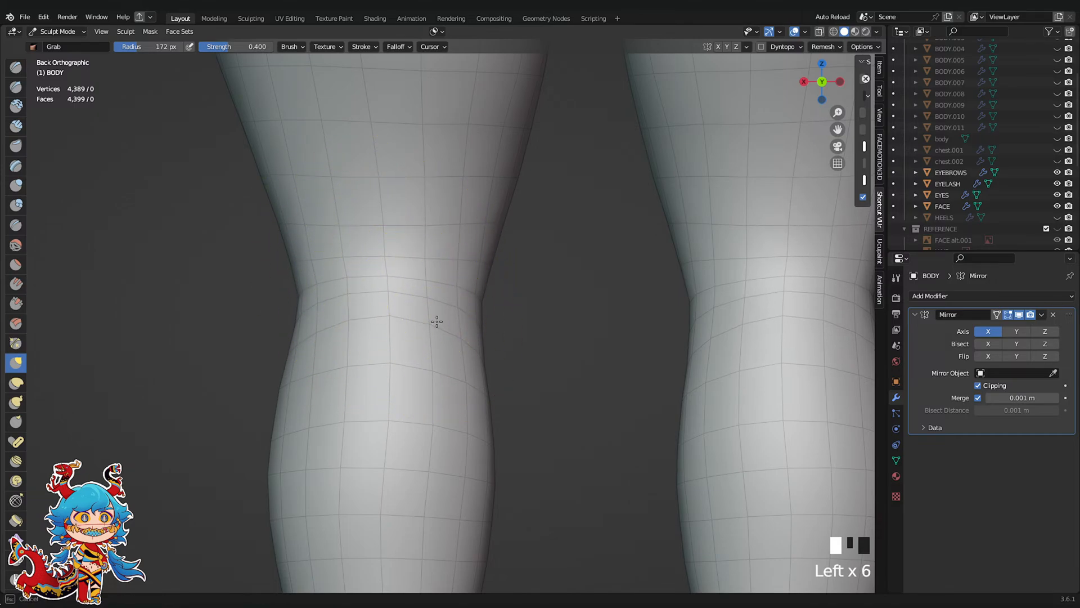
drag(335, 334, 335, 332)
scroll(444, 316, up, 1)
drag(462, 281, 463, 291)
drag(463, 318, 437, 286)
drag(432, 273, 432, 264)
drag(442, 252, 444, 248)
scroll(470, 239, down, 6)
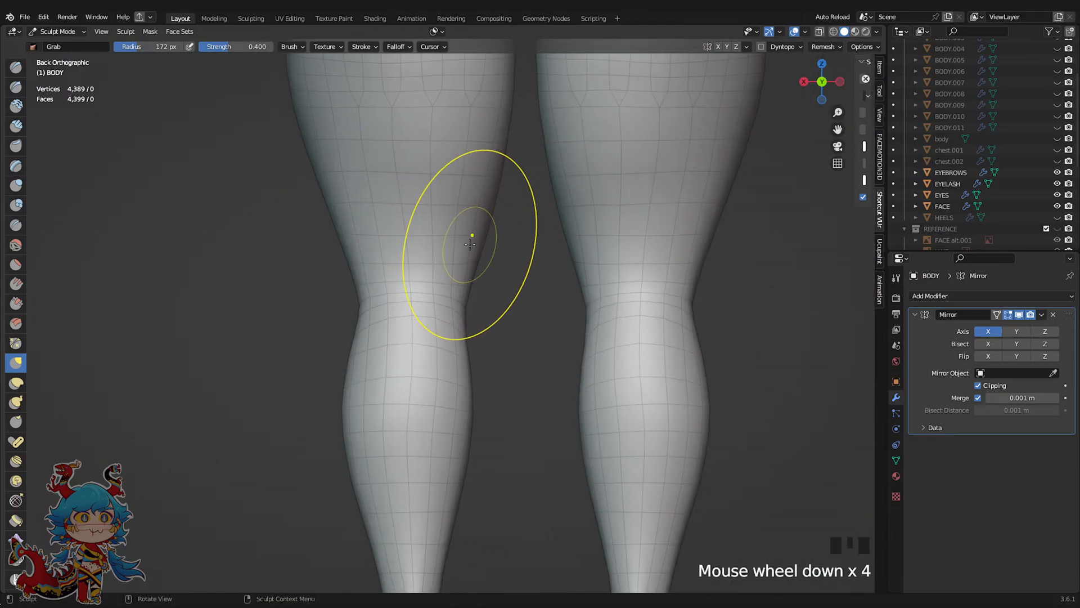
shift+drag(428, 317, 443, 315)
key(ctrl+s)
Refine the area below the knee with the Grab brush, working from the side and the inner back of the leg
click(844, 83)
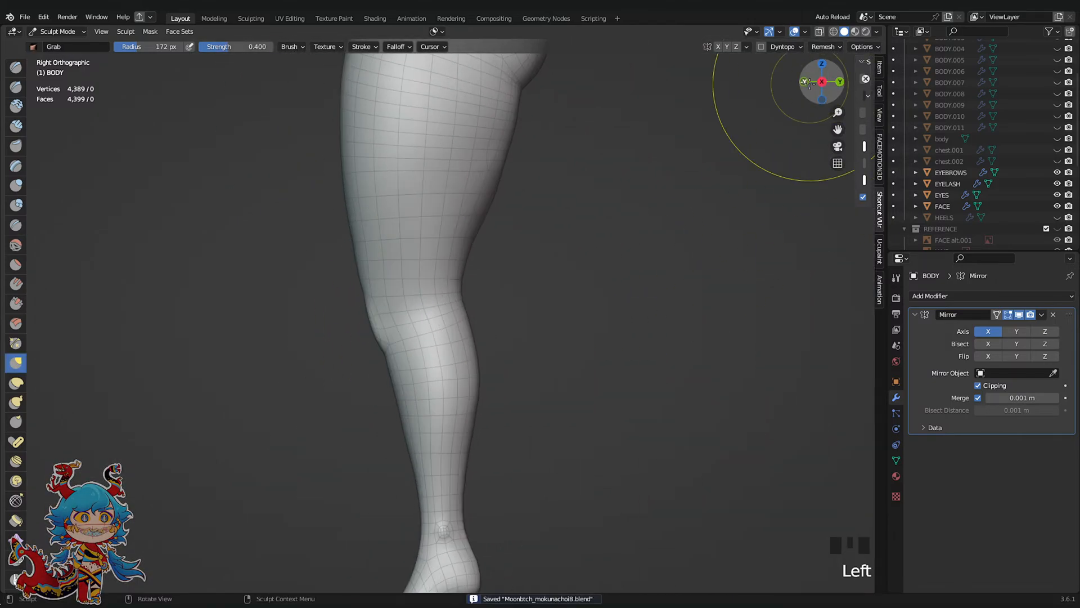
scroll(534, 394, up, 4)
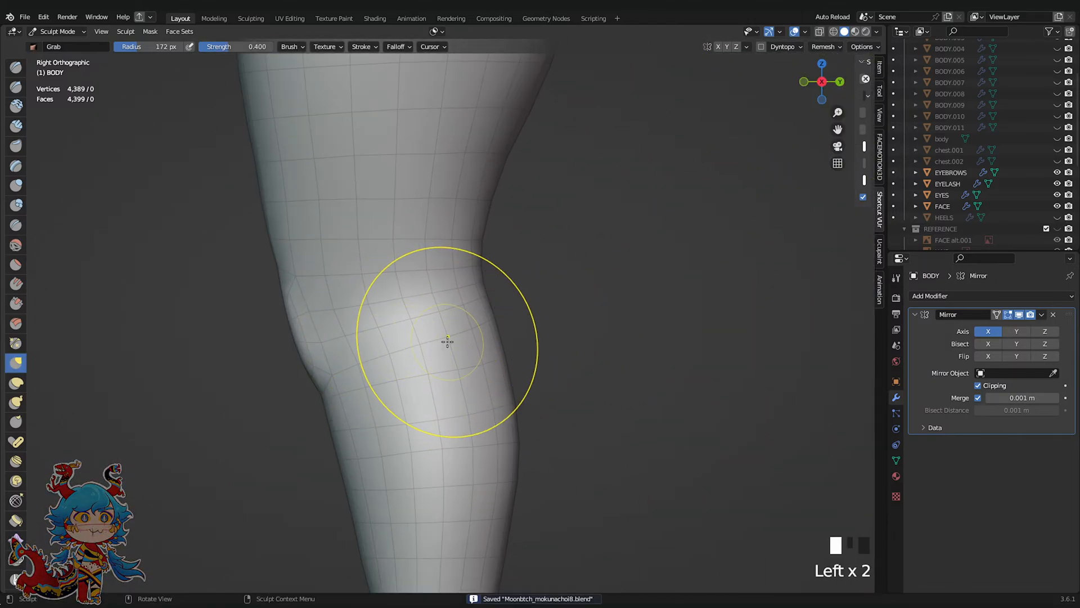
scroll(699, 303, down, 3)
middle_drag(700, 304, 481, 334)
scroll(458, 362, up, 1)
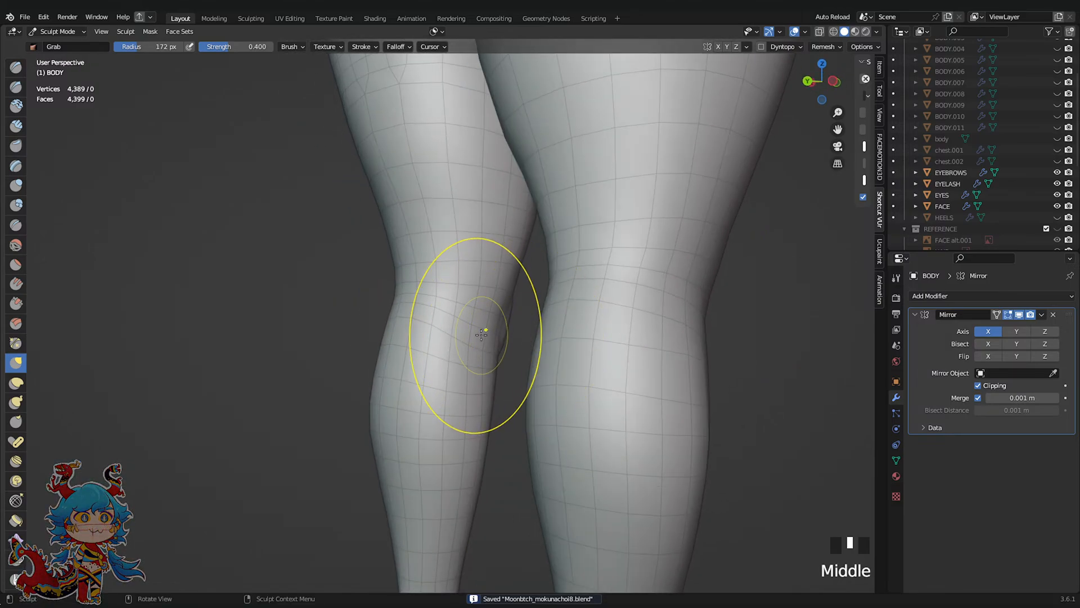
scroll(466, 337, up, 3)
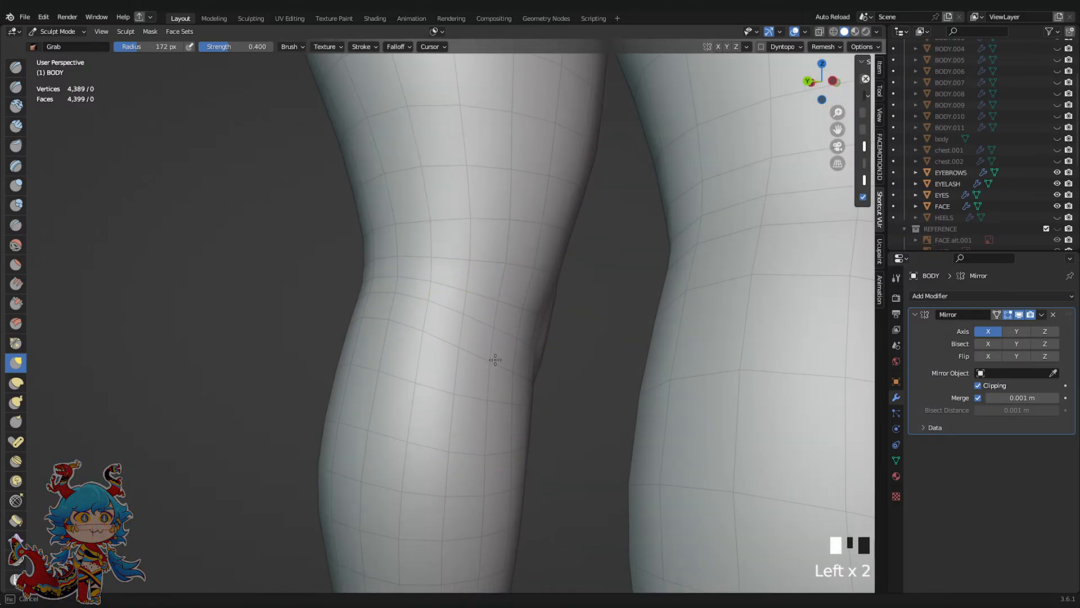
scroll(478, 331, down, 5)
middle_drag(554, 326, 810, 118)
Adjust the rear contour of the calf in the right side view with Grab and smoothing strokes
click(830, 82)
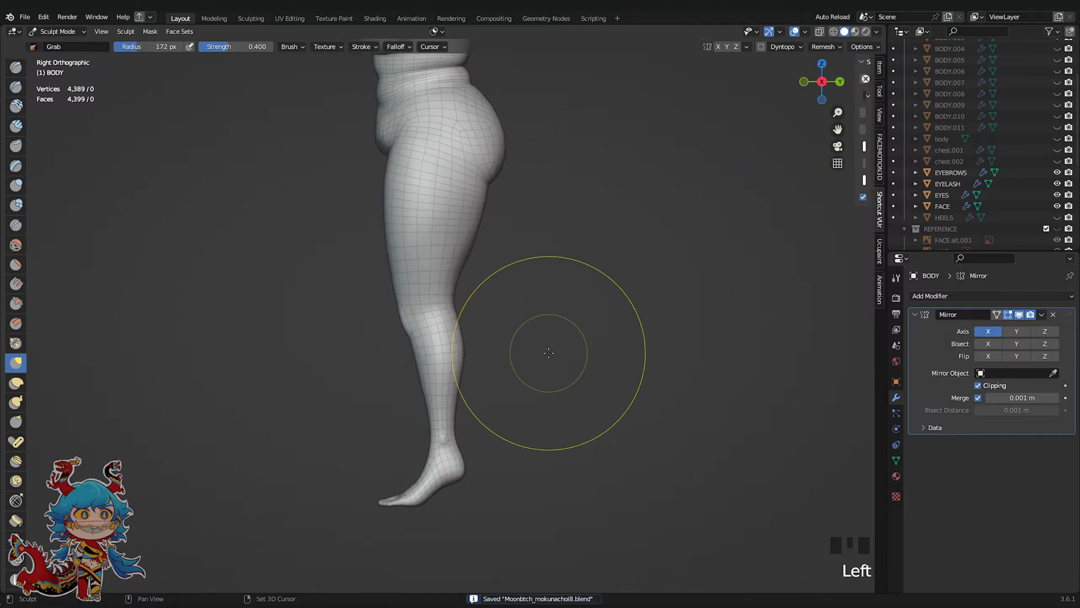
scroll(539, 325, up, 4)
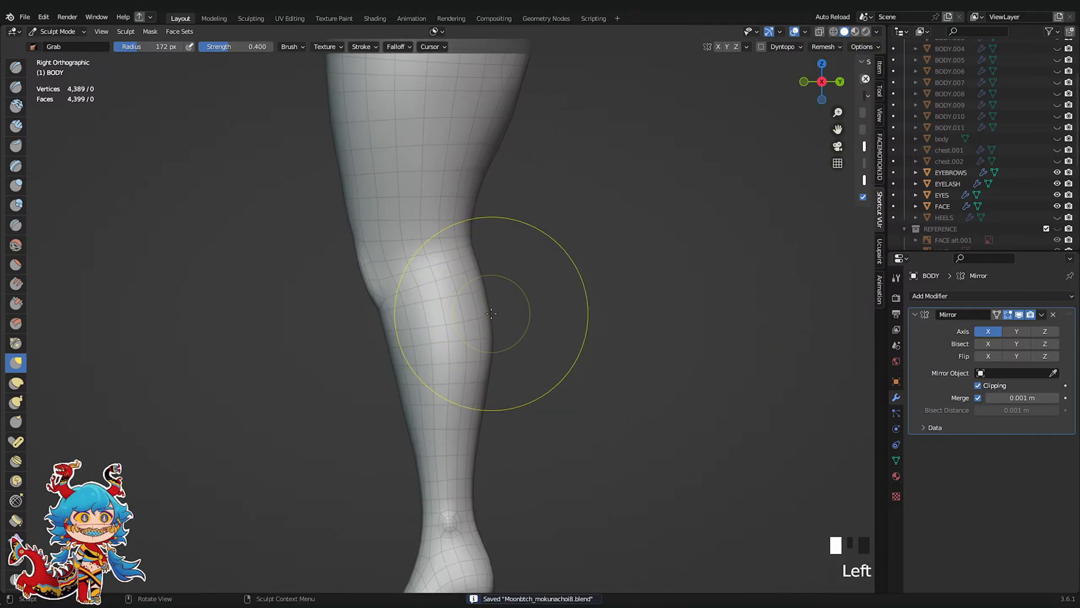
drag(491, 313, 491, 313)
scroll(497, 312, down, 4)
shift+middle_drag(498, 313, 504, 288)
scroll(489, 272, up, 4)
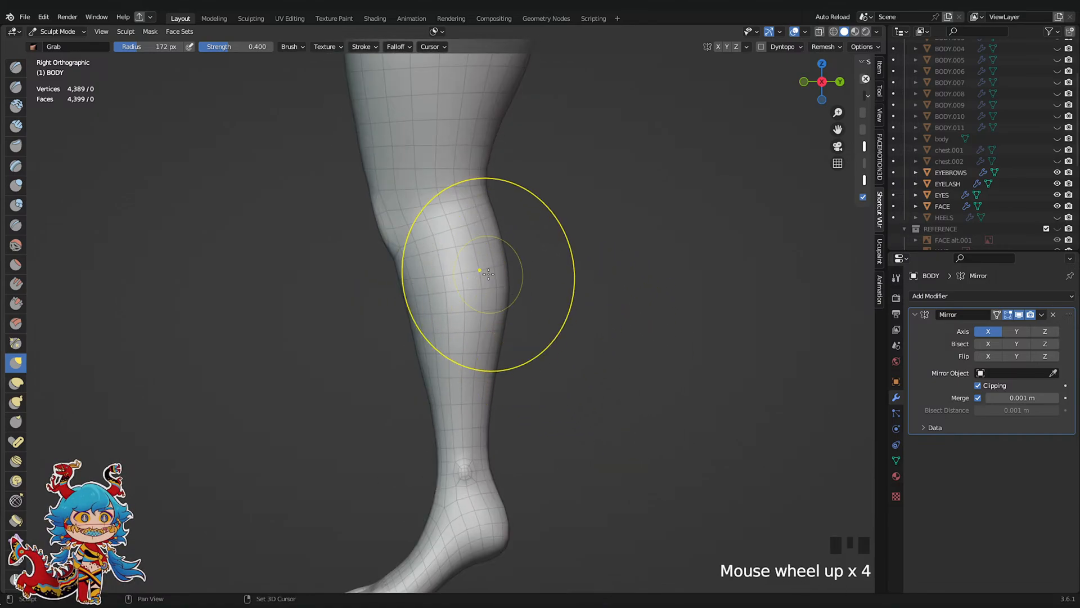
shift+drag(488, 272, 492, 289)
shift+drag(491, 275, 493, 292)
shift+drag(491, 276, 464, 308)
Grab the mesh on the inner side of the upper calf to refine its shape
mouse_move(540, 307)
middle_down()
mouse_move(420, 316)
mouse_move(407, 305)
middle_up()
scroll(413, 305, up, 2)
shift+middle_drag(413, 305, 425, 303)
middle_drag(472, 304, 473, 309)
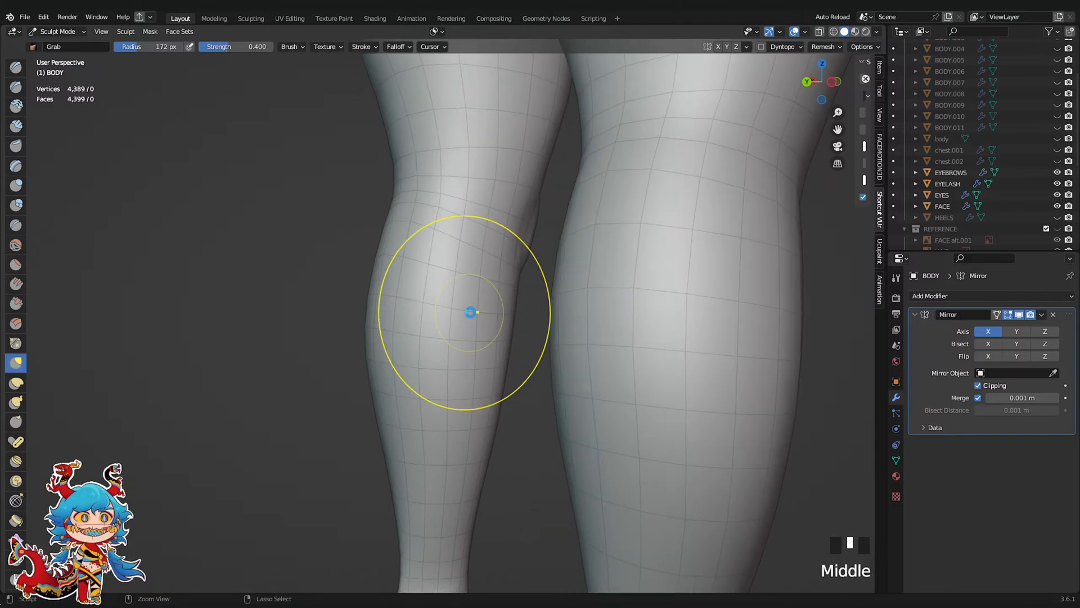
scroll(455, 296, up, 1)
drag(450, 279, 453, 273)
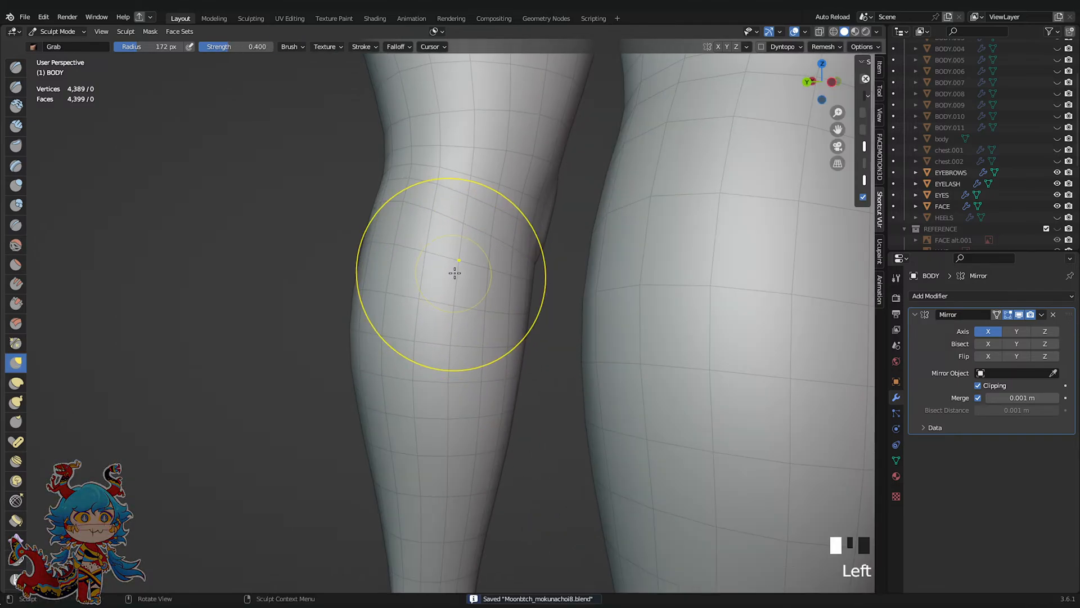
scroll(450, 281, down, 5)
Check the legs and the whole body from the side and front, and save the file
mouse_move(360, 396)
middle_down()
mouse_move(572, 415)
mouse_move(849, 231)
middle_up()
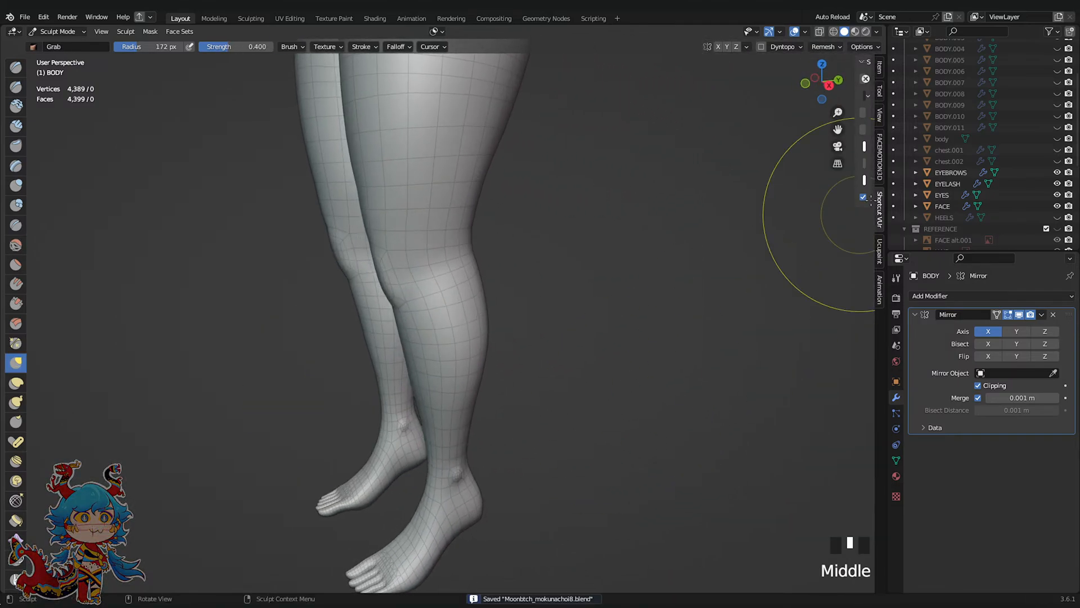
click(818, 92)
scroll(730, 243, down, 7)
shift+scroll(695, 342, up, 3)
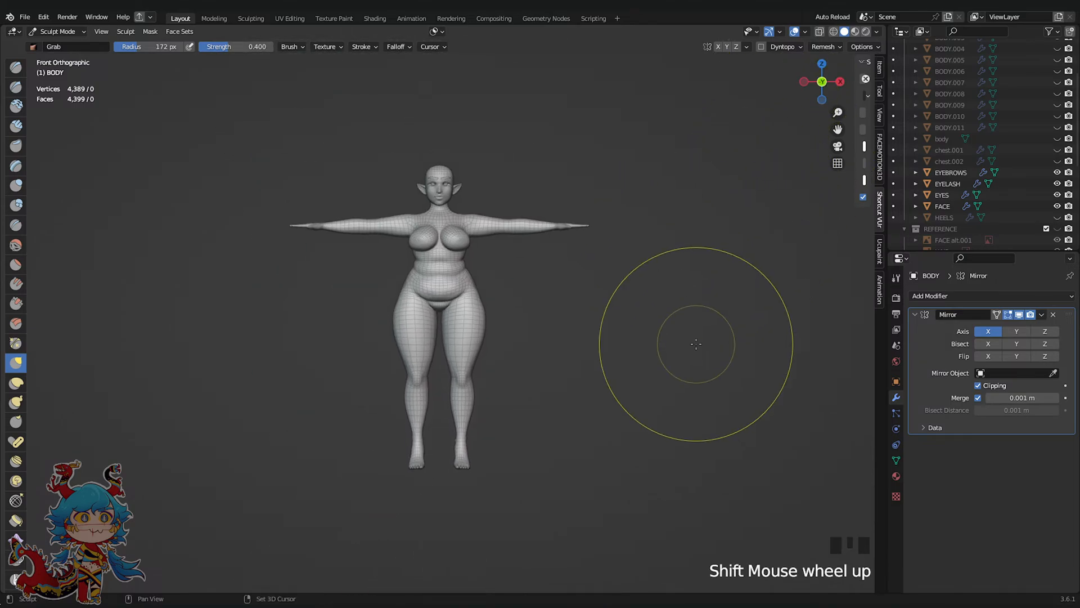
scroll(694, 342, up, 1)
key(ctrl+s)
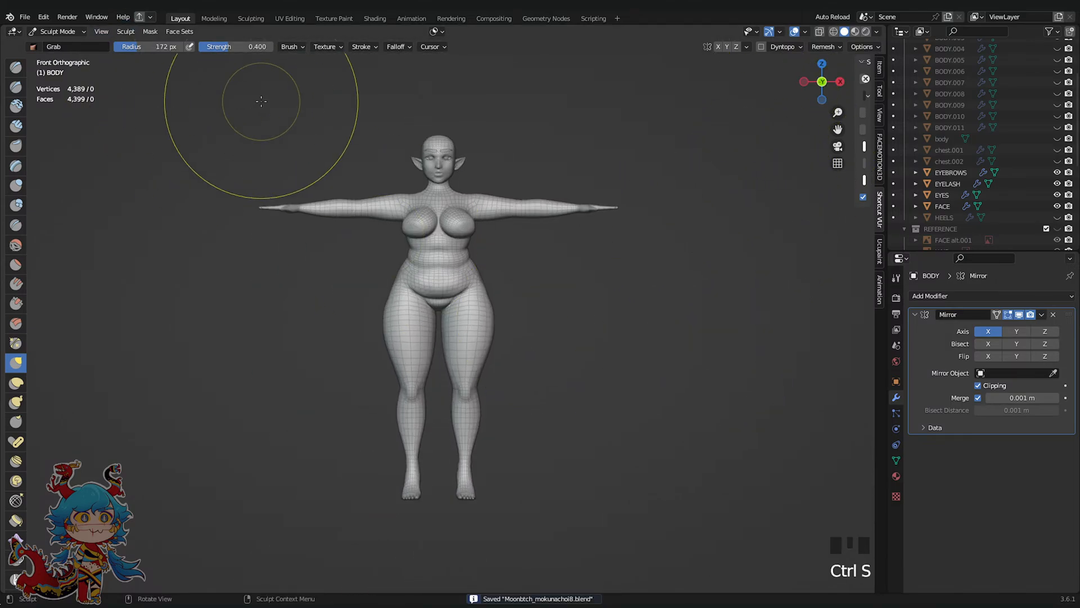
mouse_move(832, 146)
middle_down()
mouse_move(720, 315)
mouse_move(700, 227)
mouse_move(818, 95)
middle_up()
key(ctrl+s)
Return to Object Mode with an orthographic view of the whole body and save the project as Moonbtch_mokunachoi9.blend
click(838, 164)
mouse_move(838, 165)
middle_down()
mouse_move(605, 197)
mouse_move(394, 202)
middle_up()
click(58, 31)
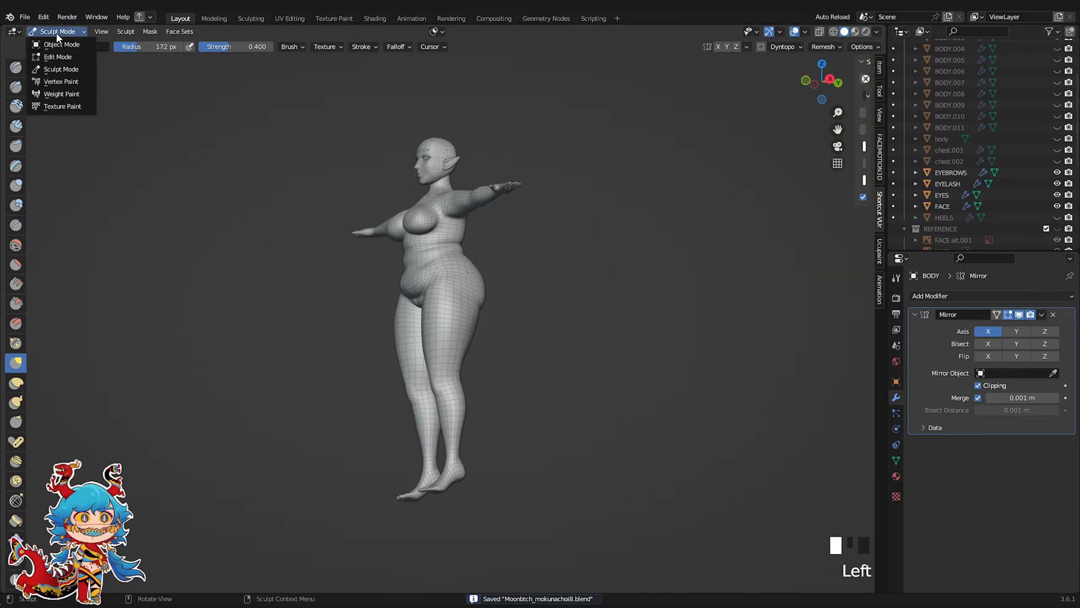
click(61, 44)
middle_drag(506, 253, 474, 255)
middle_drag(784, 454, 652, 515)
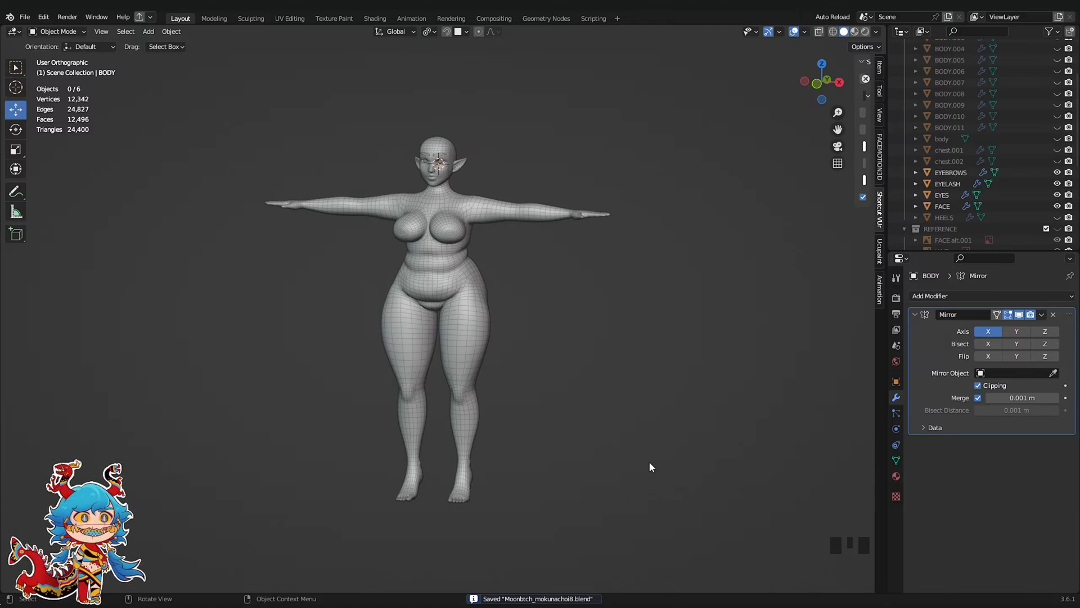
key(ctrl+s)
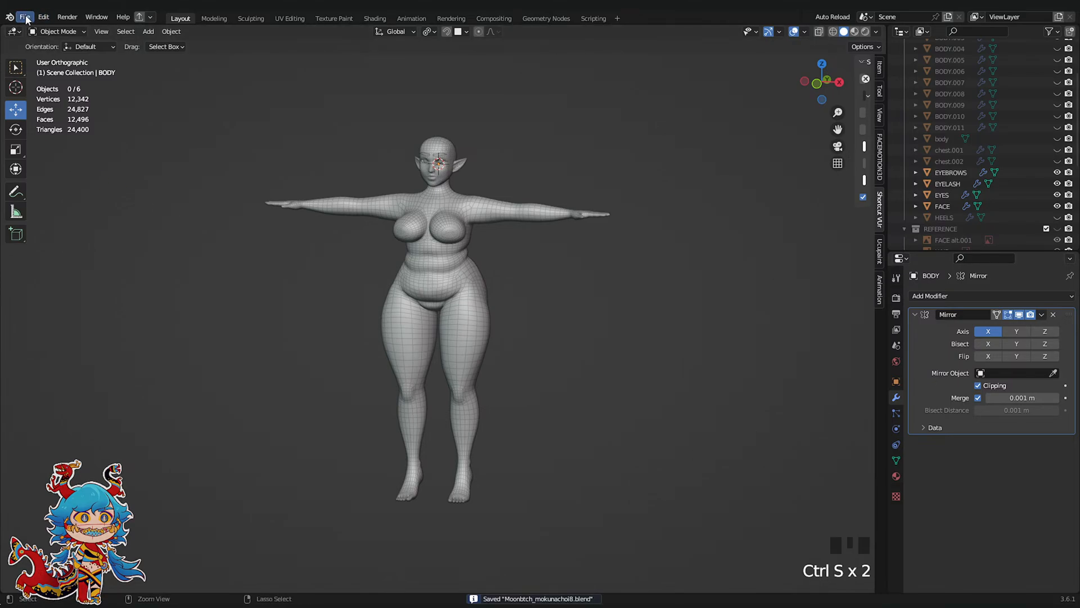
click(25, 17)
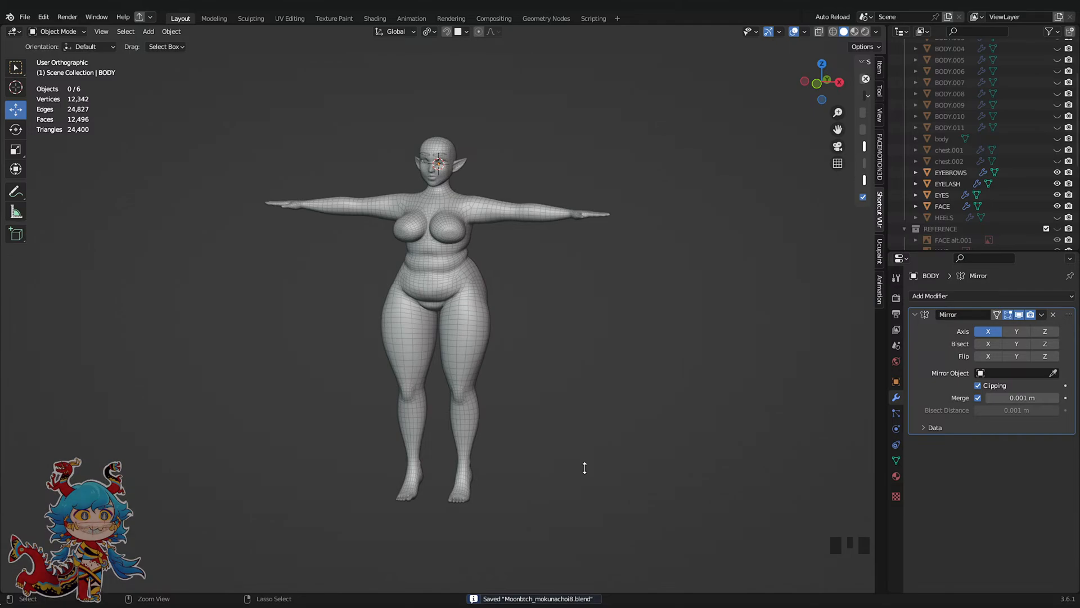
Preview the hidden BODY.001 copy against the current body in the front view and hide it again
scroll(1013, 163, up, 3)
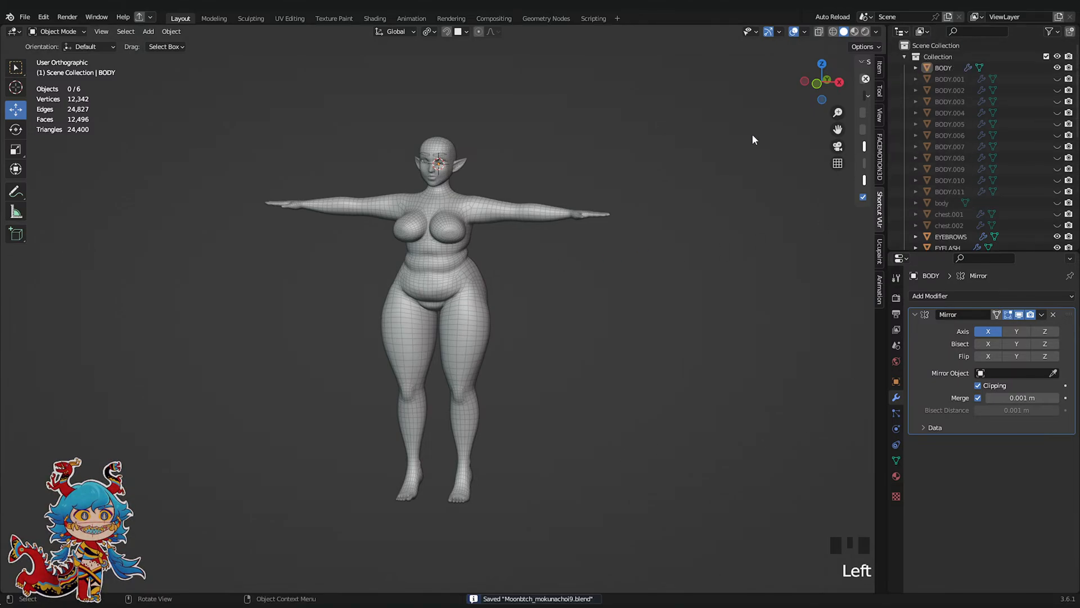
click(816, 83)
shift+middle_drag(669, 254, 675, 270)
key(ctrl+s)
click(957, 80)
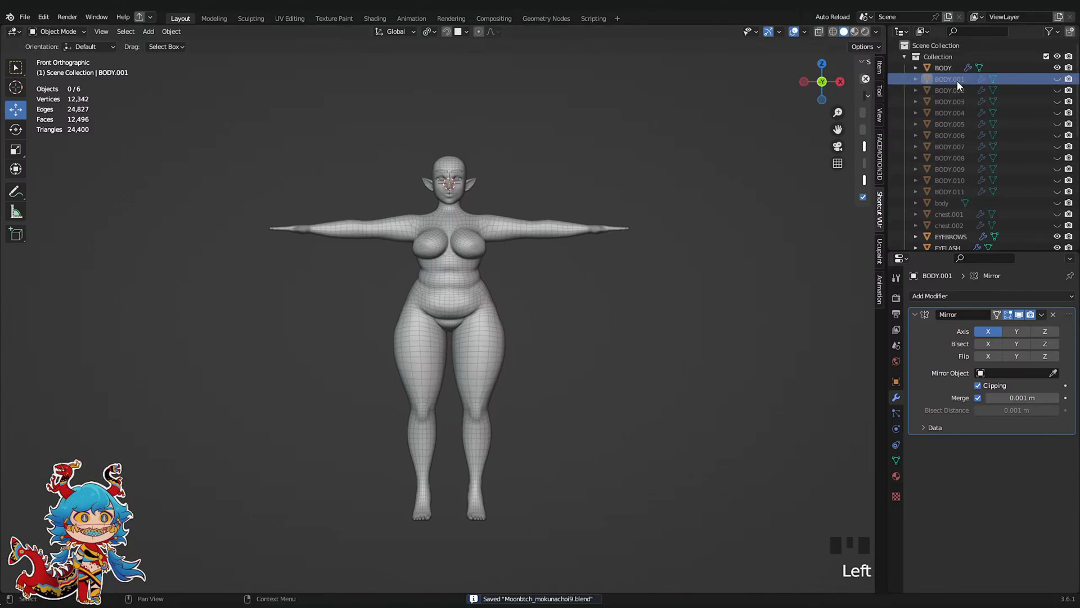
click(1058, 79)
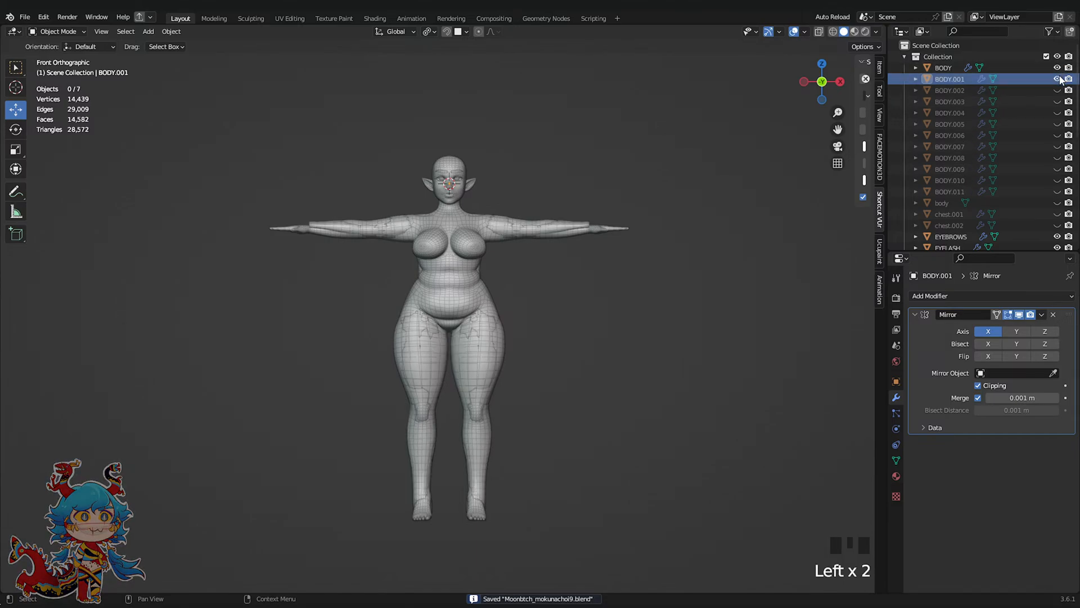
click(1059, 80)
Delete the hidden old meshes from BODY.001 through chest.002, including the body object, and save the file
click(959, 77)
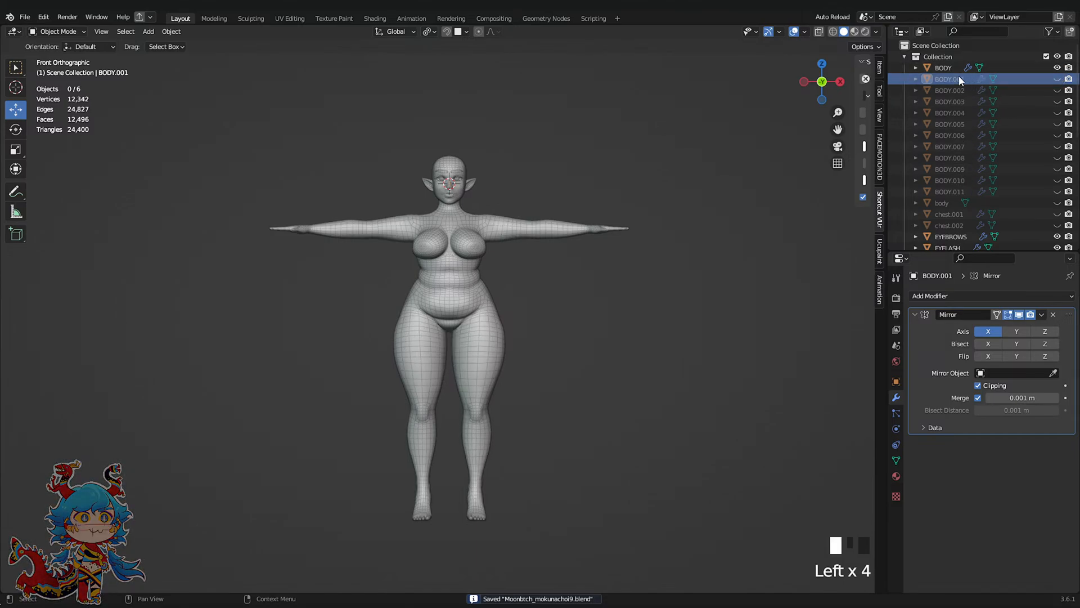
key(ctrl+s)
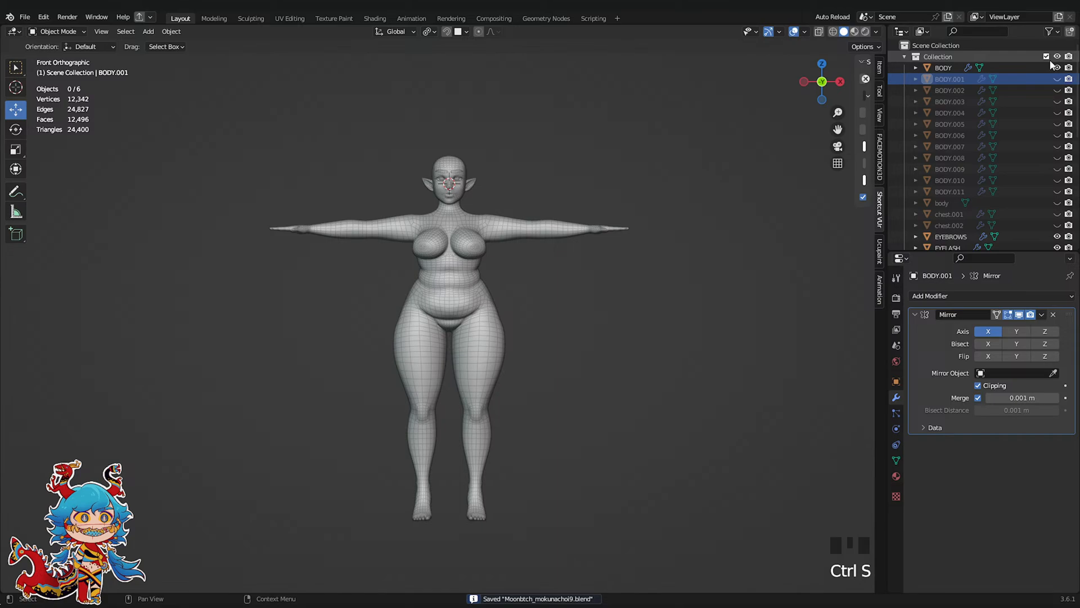
click(1057, 203)
click(1058, 203)
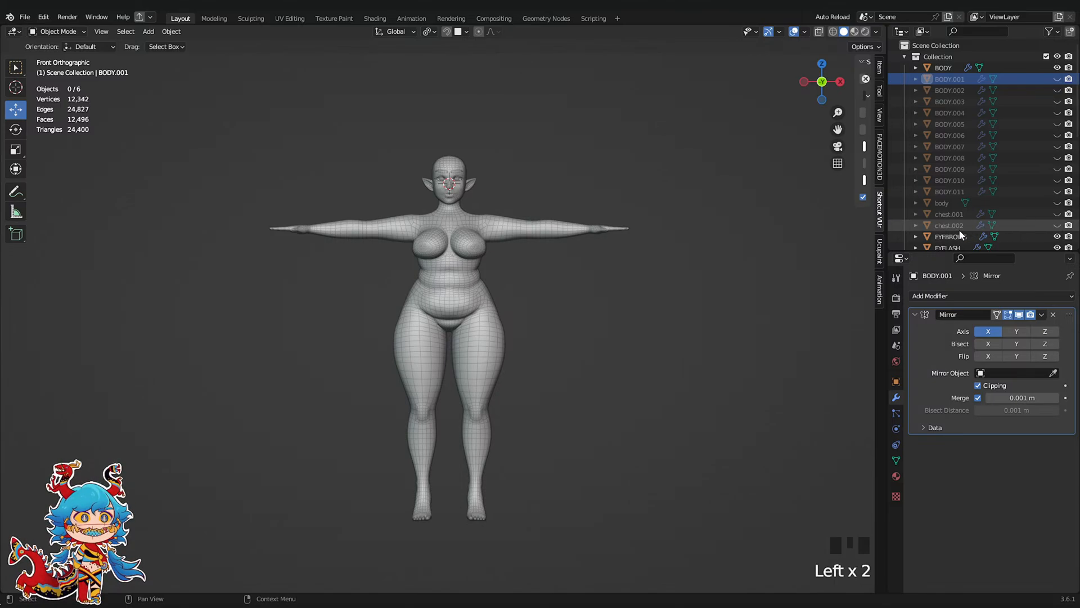
key(Delete)
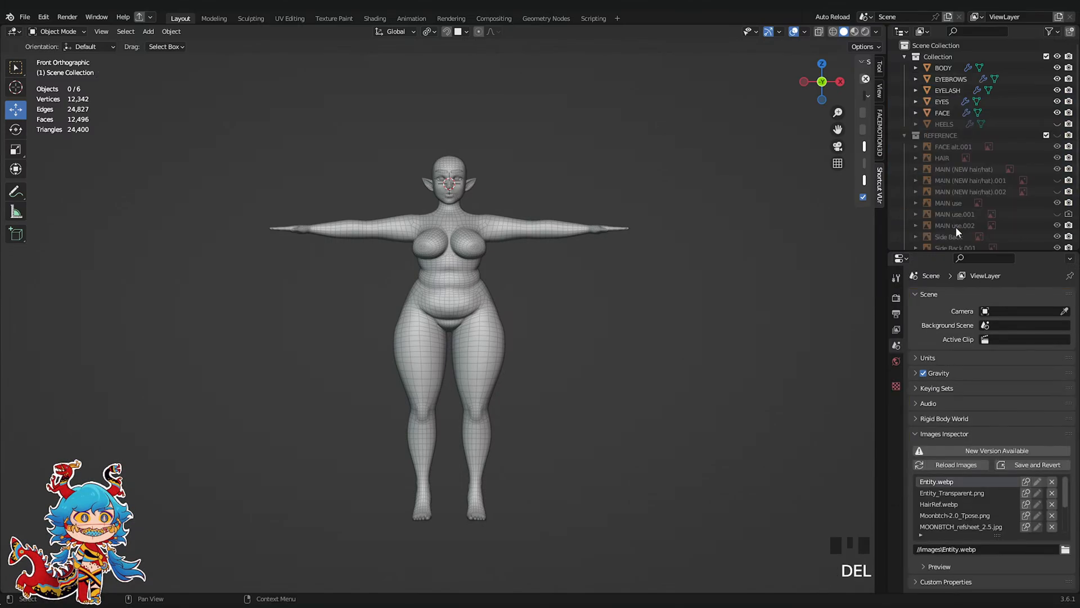
key(ctrl+s)
Duplicate the body mesh in place as a backup, hide the copy and save the file
click(443, 299)
key(shift+d)
key(ctrl+s)
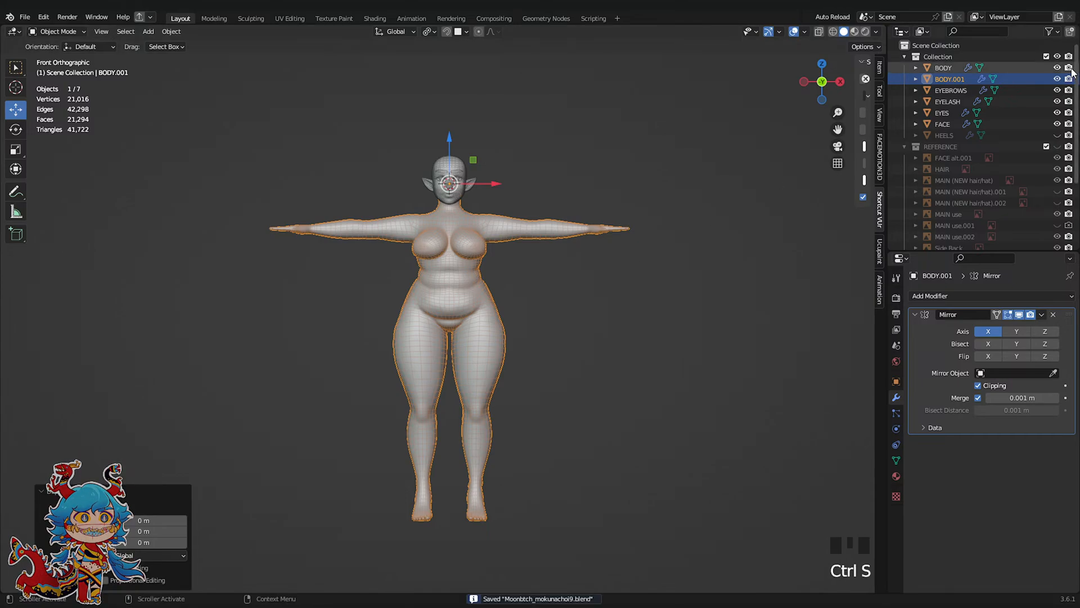
click(1058, 79)
scroll(569, 330, up, 2)
key(ctrl+s)
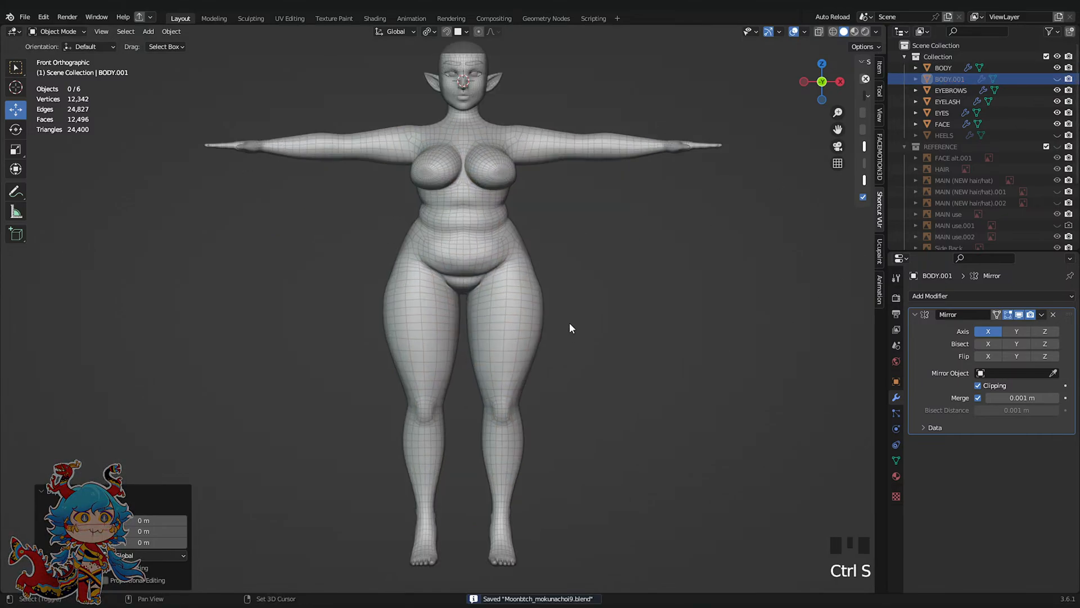
Duplicate the face mesh in place as a backup, hide the copy and save the file
scroll(571, 338, up, 2)
click(486, 225)
key(shift+d)
key(ctrl+s)
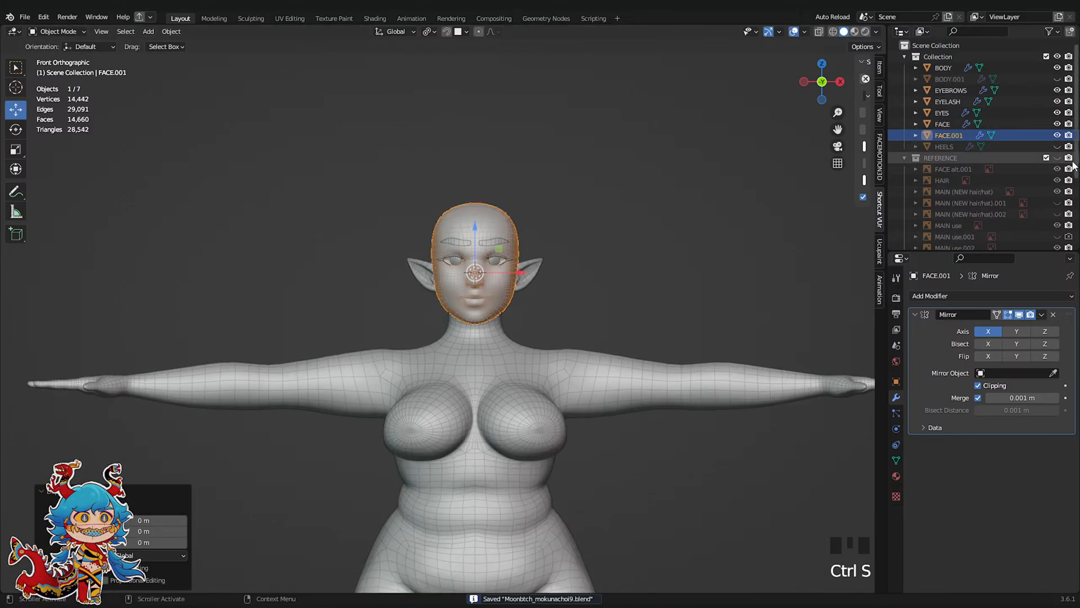
click(1057, 135)
scroll(619, 281, down, 4)
shift+middle_drag(611, 307, 602, 217)
key(ctrl+s)
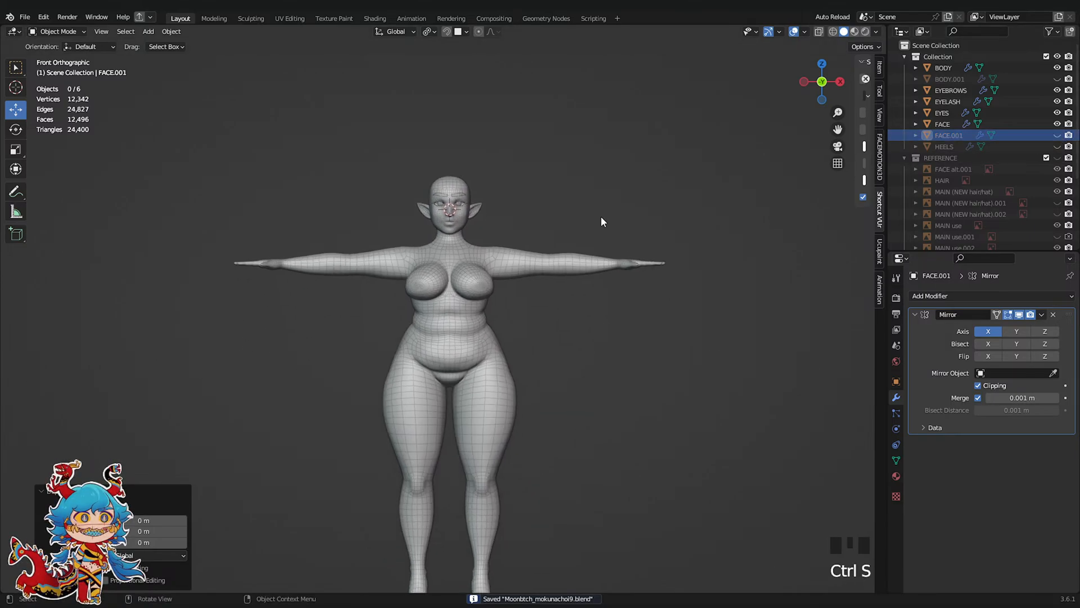
Turn off the 3D Cursor overlay, centre the whole body in the front view and save the file
click(807, 32)
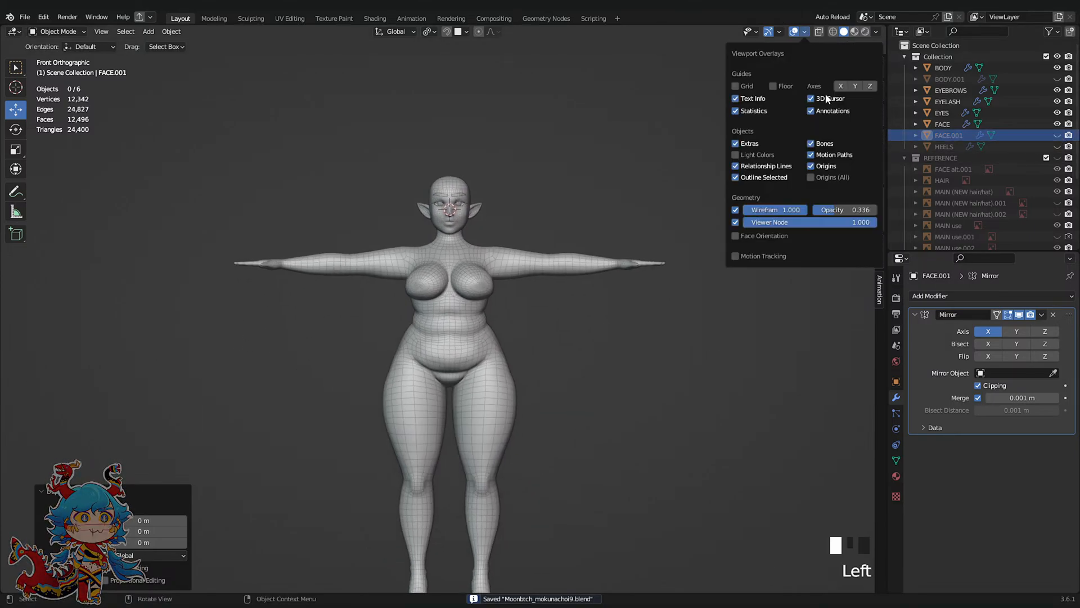
click(812, 144)
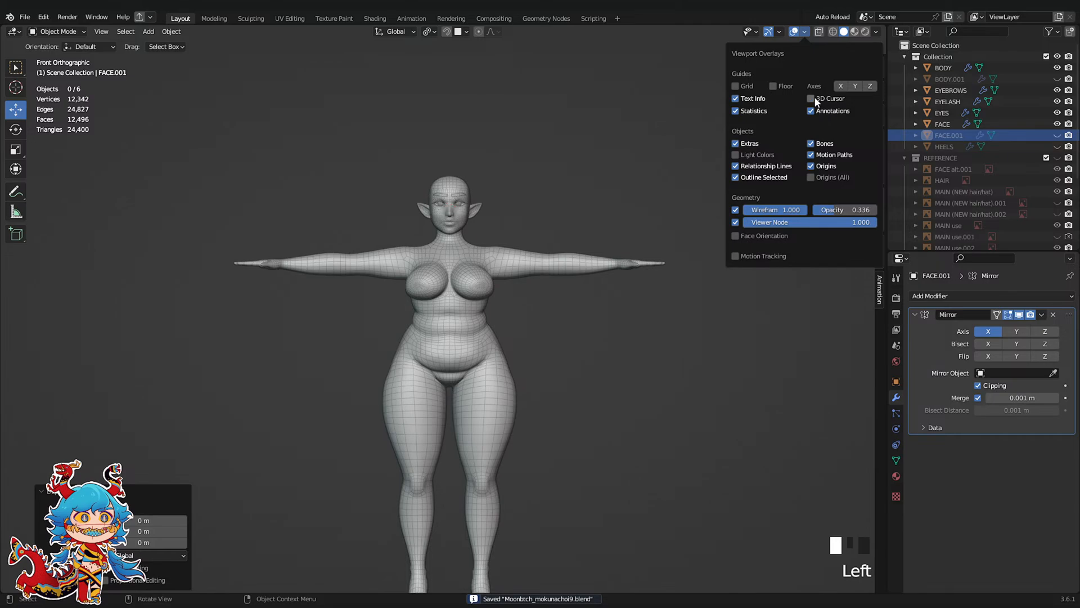
shift+middle_drag(625, 318, 622, 231)
key(ctrl+s)
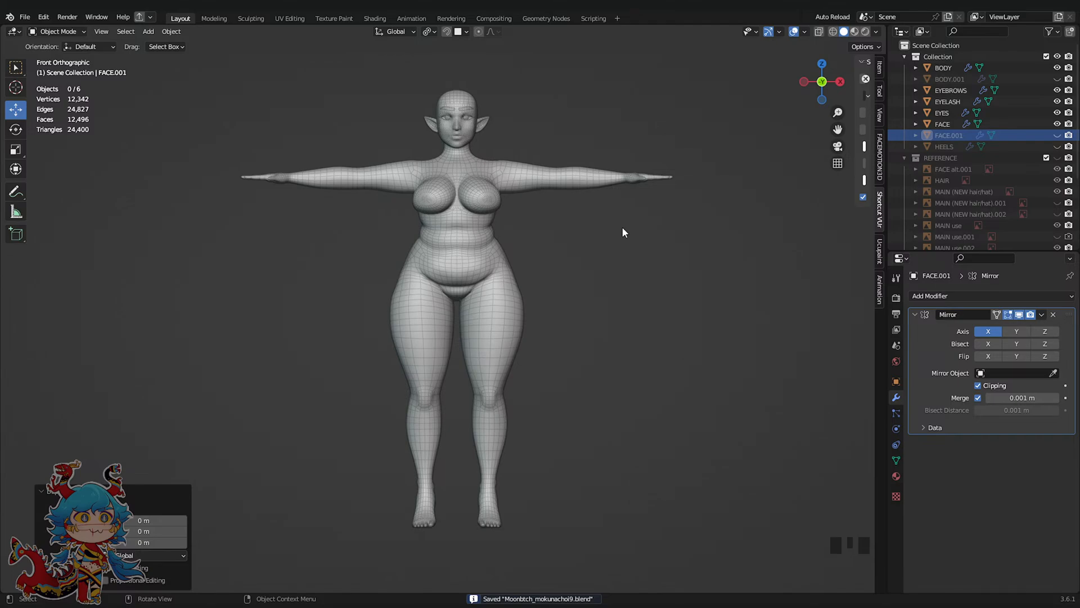
Show the REFERENCE collection behind the body in the front view and save the file
click(1057, 159)
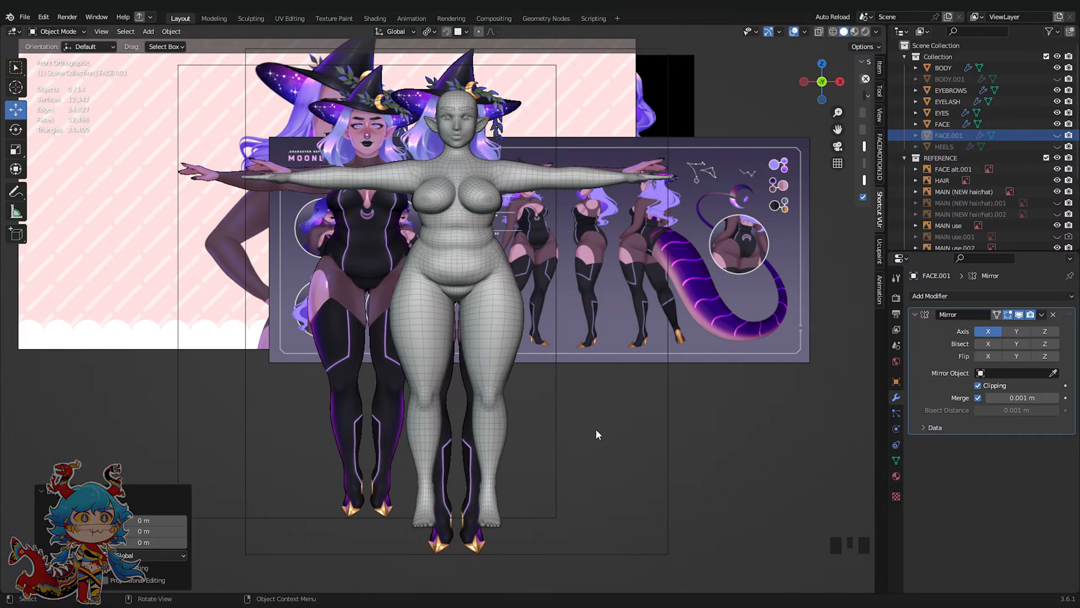
scroll(596, 434, down, 2)
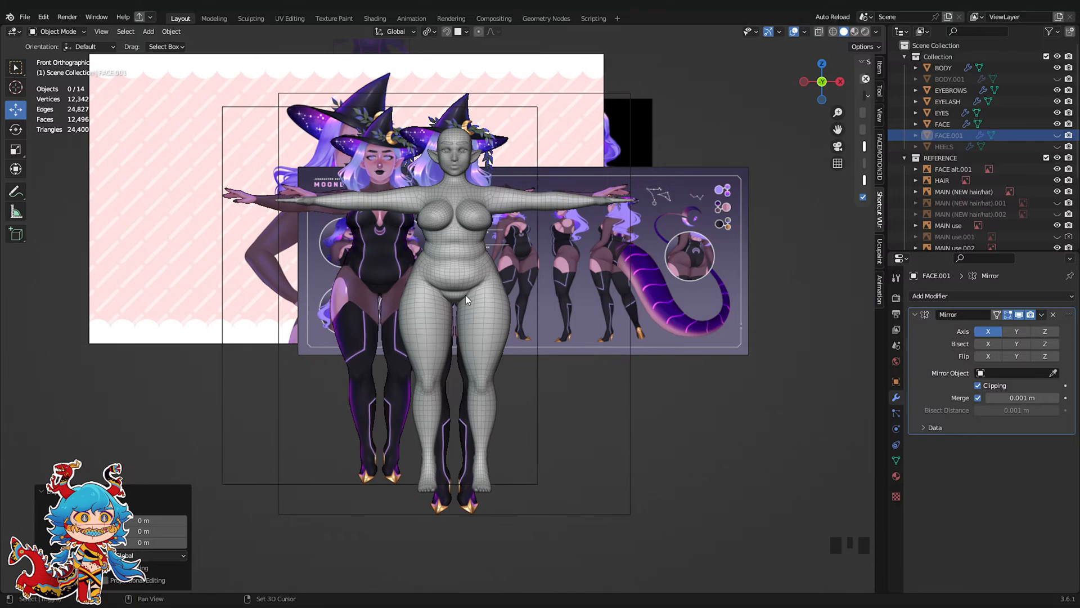
shift+middle_drag(465, 295, 448, 424)
scroll(448, 419, up, 3)
key(ctrl+s)
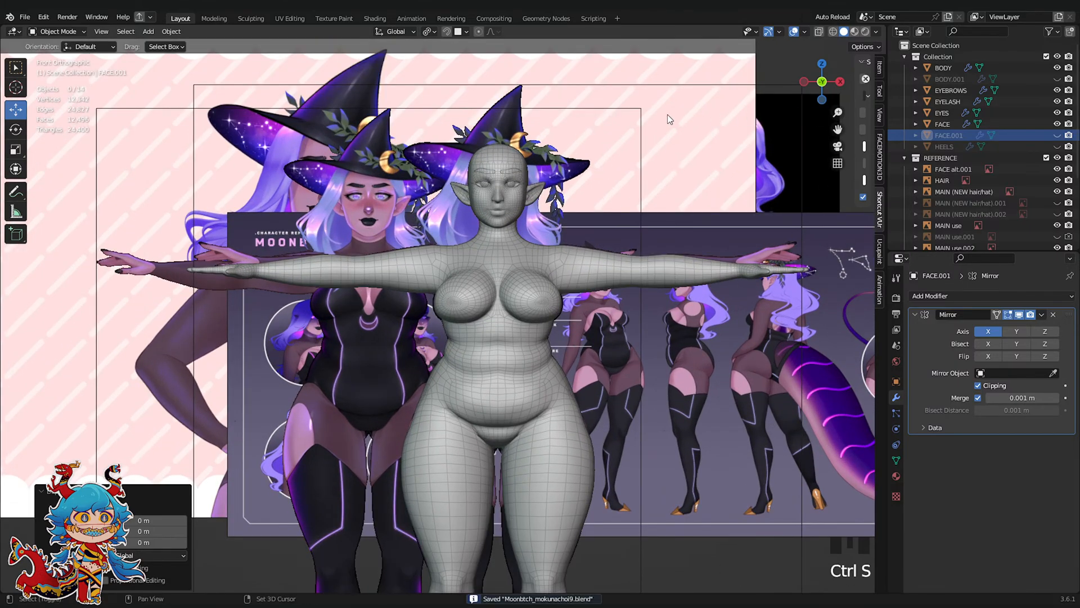
Examine the hat and hair in the MAIN use and MAIN (NEW hair/hat) reference images against the character's head
shift+middle_drag(667, 119, 643, 227)
key(ctrl+s)
scroll(582, 191, up, 2)
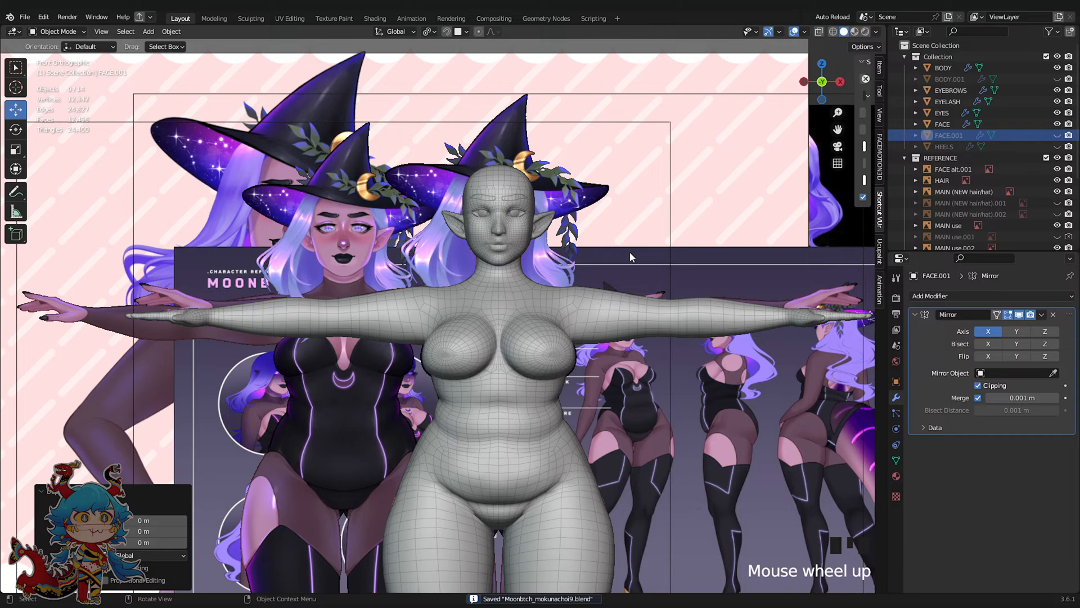
click(583, 191)
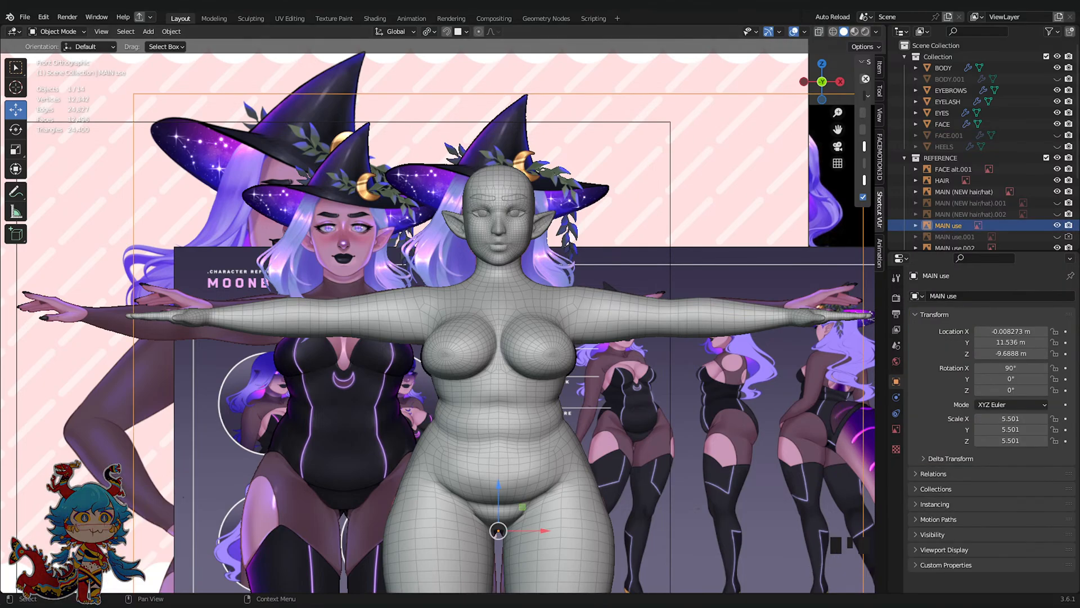
click(708, 159)
scroll(657, 259, up, 2)
key(ctrl+s)
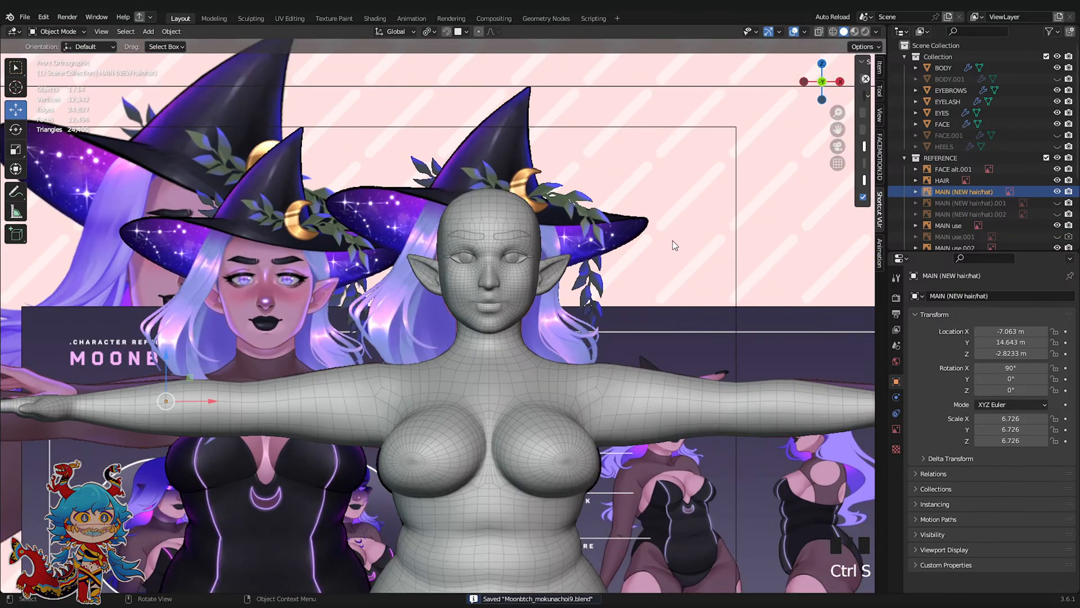
shift+middle_drag(675, 231, 639, 284)
scroll(639, 285, up, 2)
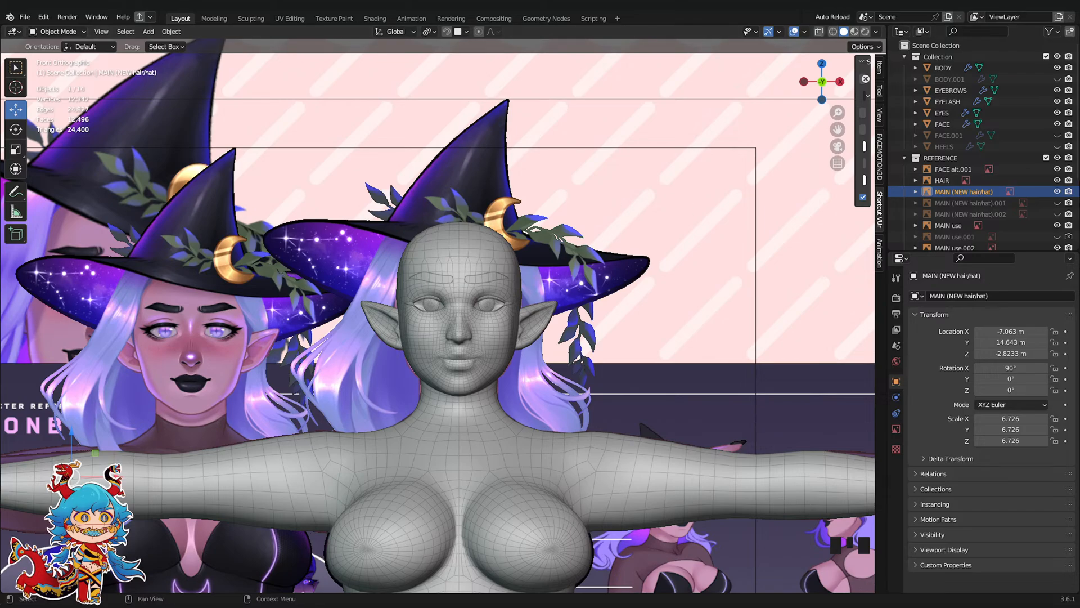
mouse_move(606, 219)
shift+middle_down()
mouse_move(612, 204)
mouse_move(613, 221)
shift+middle_up()
key(ctrl+s)
scroll(612, 204, down, 3)
scroll(612, 204, up, 4)
scroll(613, 221, up, 1)
key(ctrl+s)
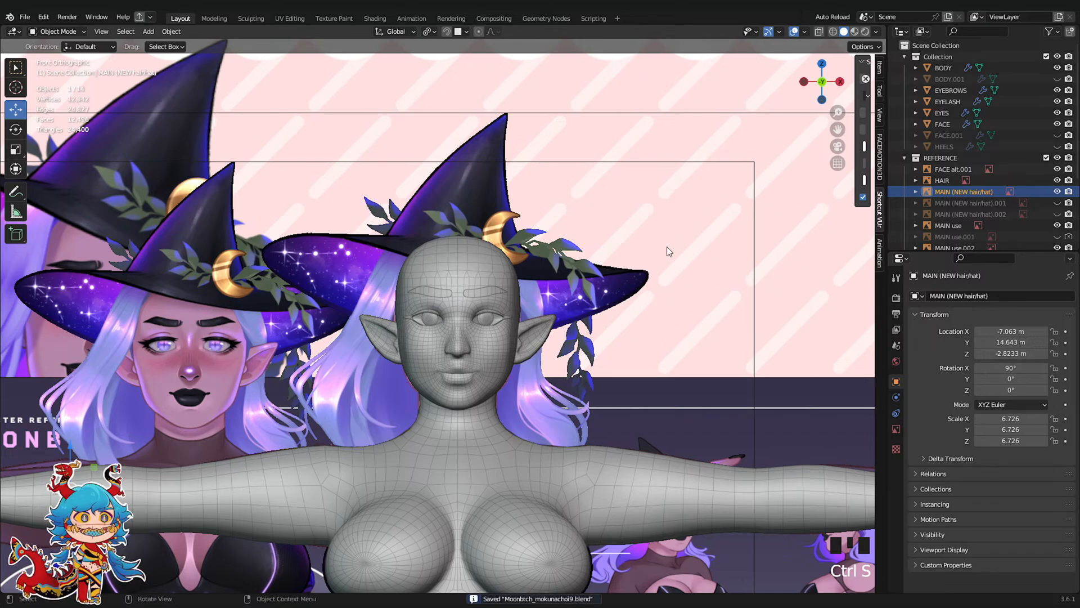
scroll(666, 249, up, 1)
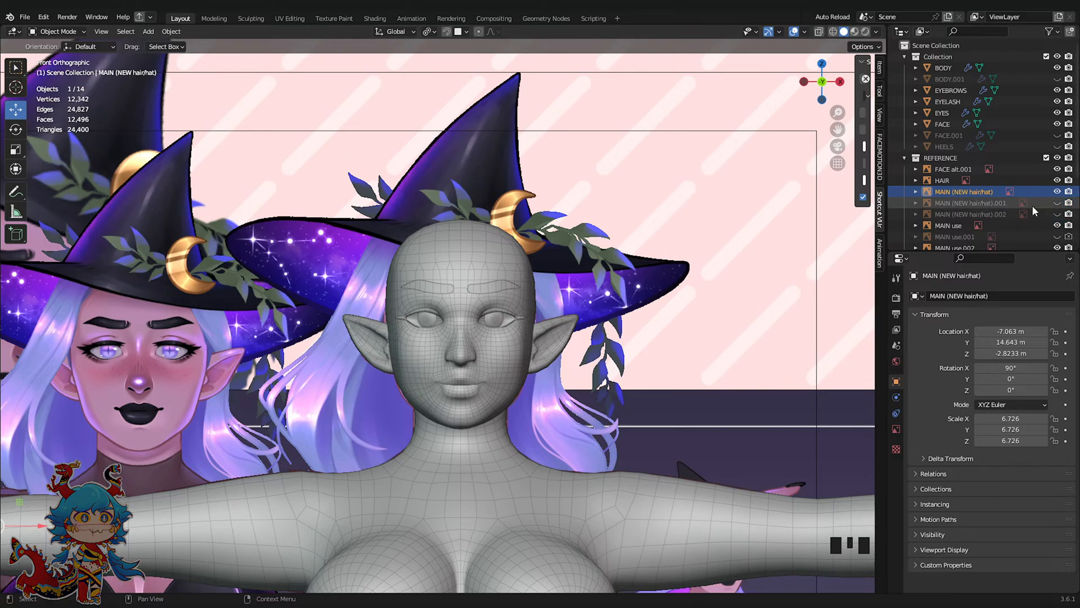
Hide the MAIN use and MAIN (NEW hair/hat) reference images
scroll(657, 268, down, 4)
click(991, 227)
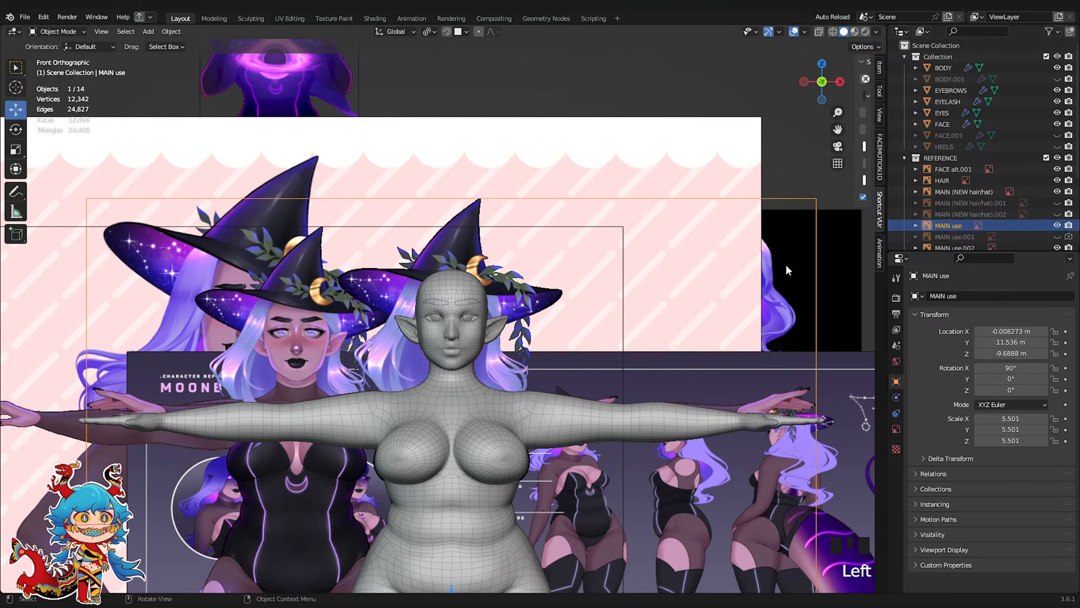
click(1057, 225)
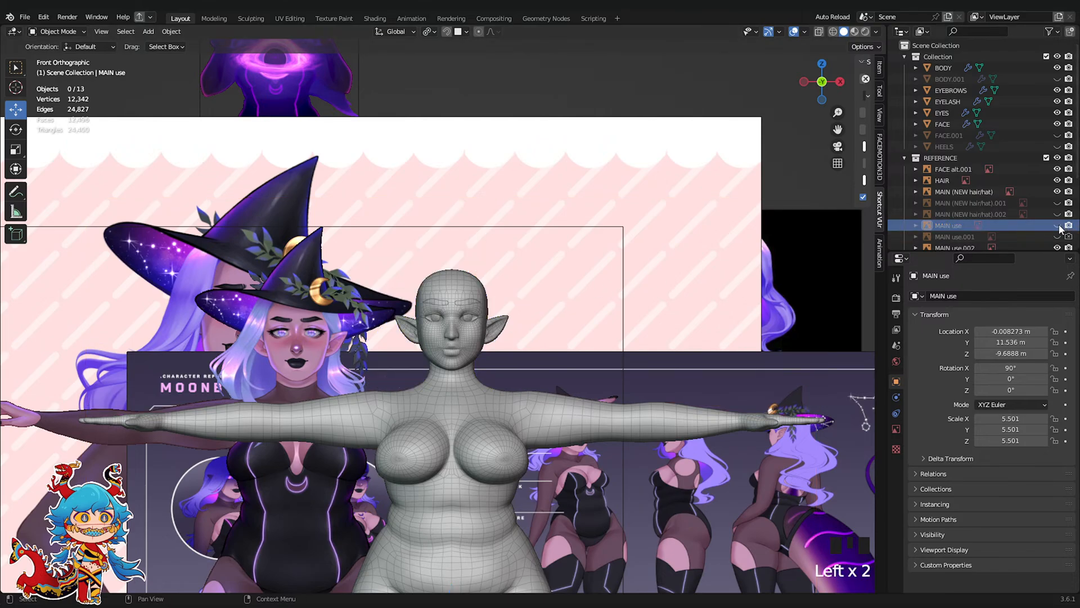
scroll(1046, 214, down, 4)
click(965, 101)
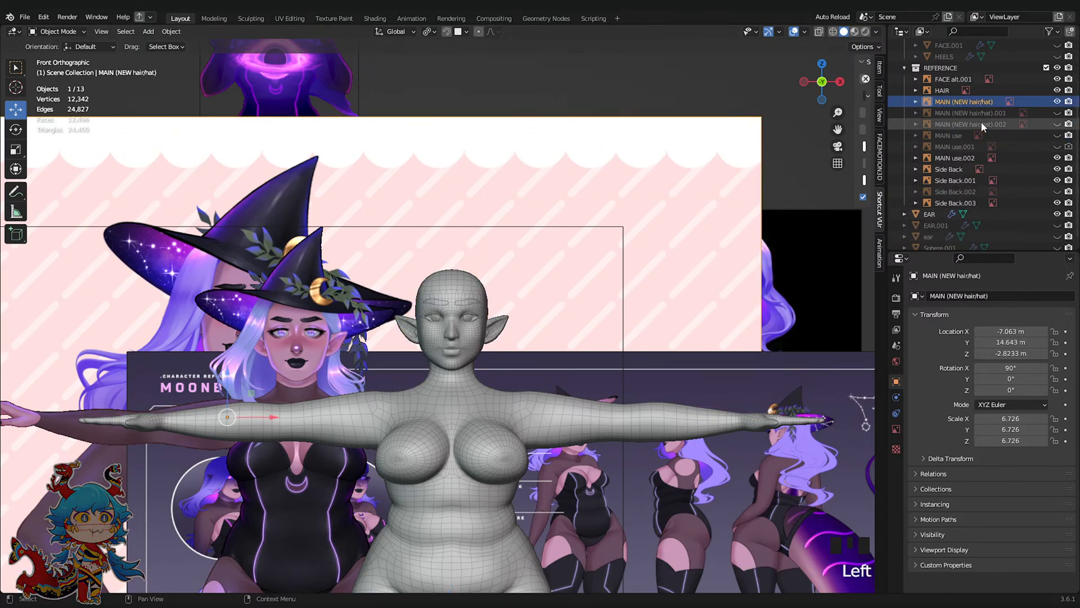
click(1058, 101)
Move the HAIR reference image closer to the body in the right side view, to about Y 11.23 m
click(788, 265)
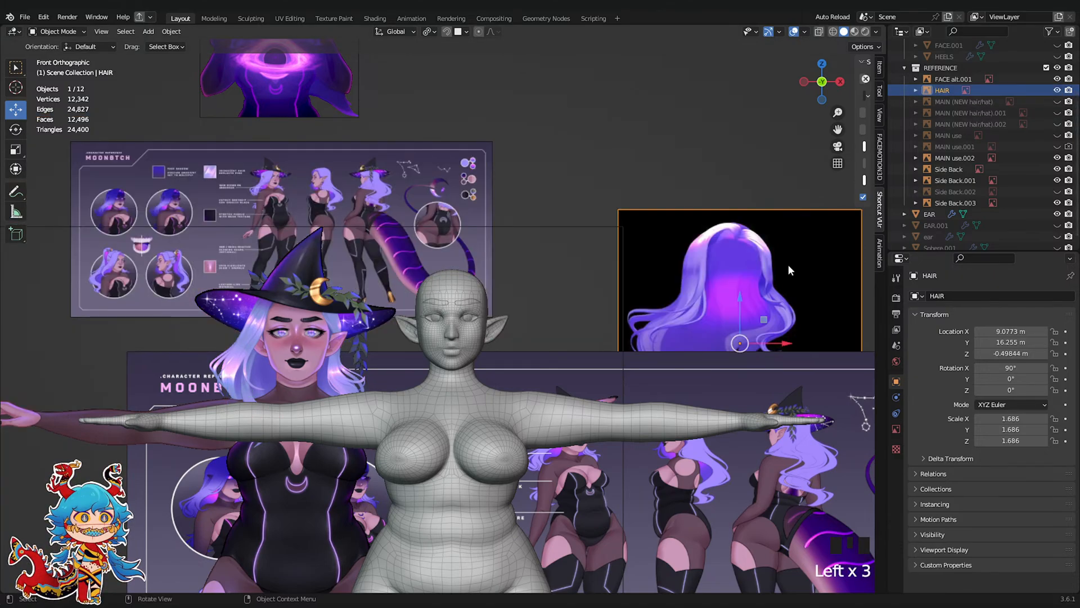
scroll(832, 216, down, 3)
click(840, 81)
key(g)
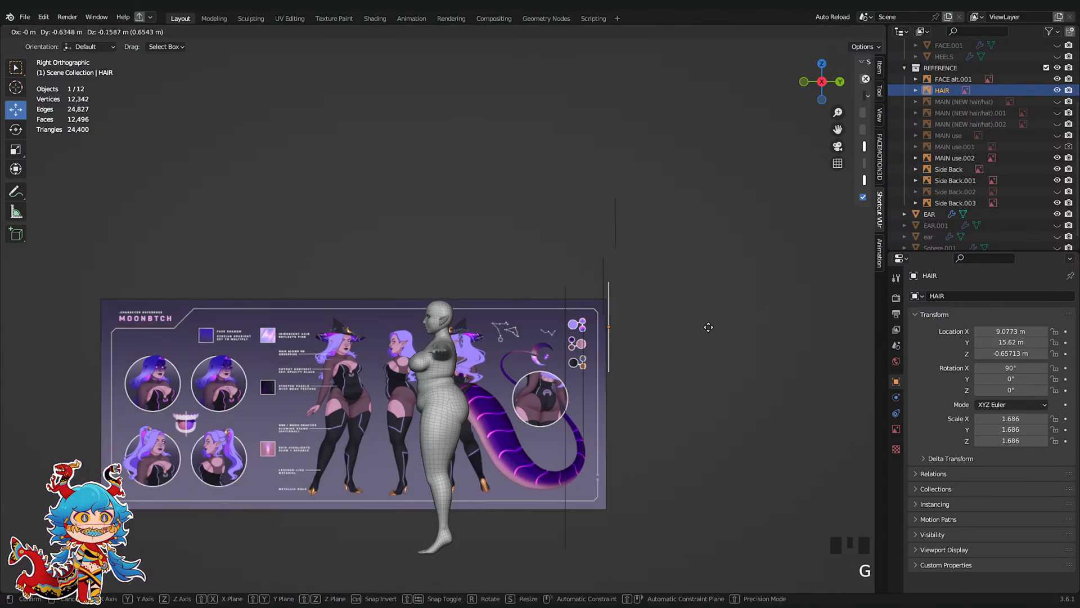
click(661, 330)
Position the HAIR reference image beside the head in the front view, at about X 5.67 m and Z 0.44 m
click(804, 83)
scroll(640, 314, up, 5)
key(g)
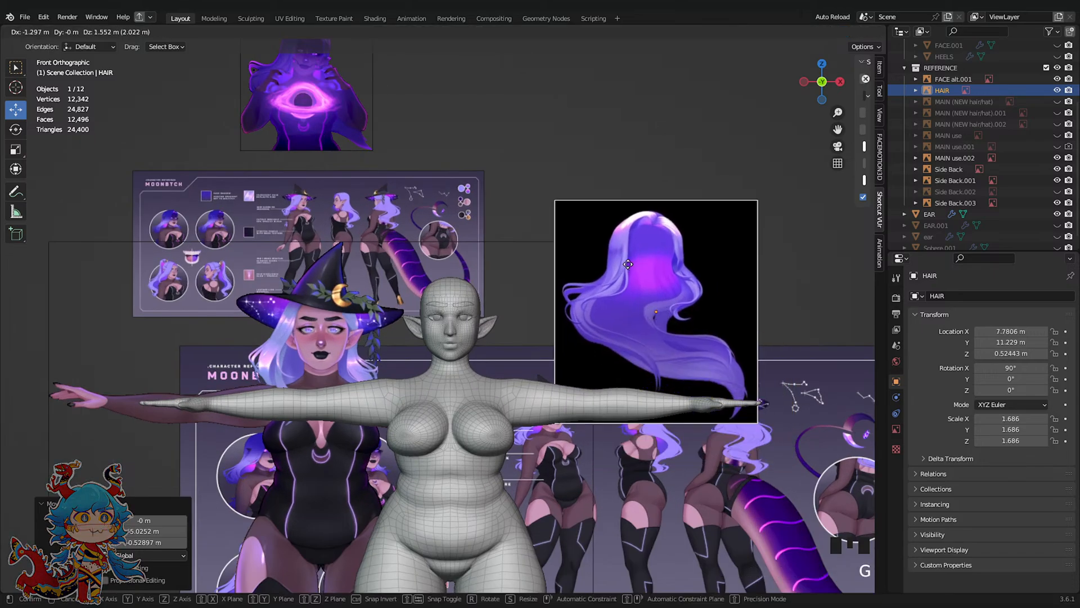
click(621, 247)
scroll(630, 247, up, 3)
key(g)
scroll(755, 284, down, 1)
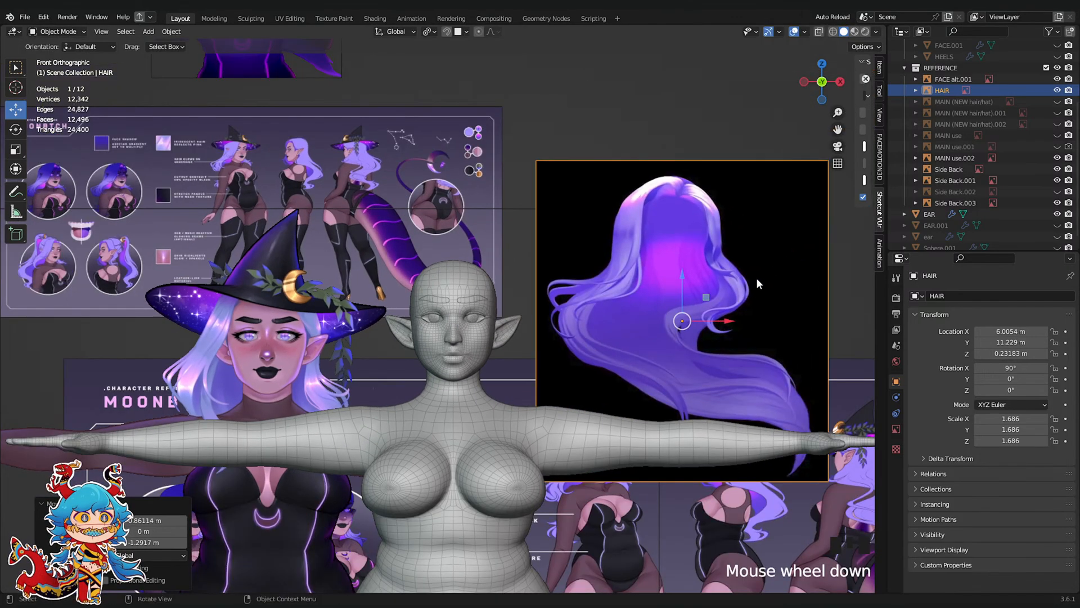
click(744, 271)
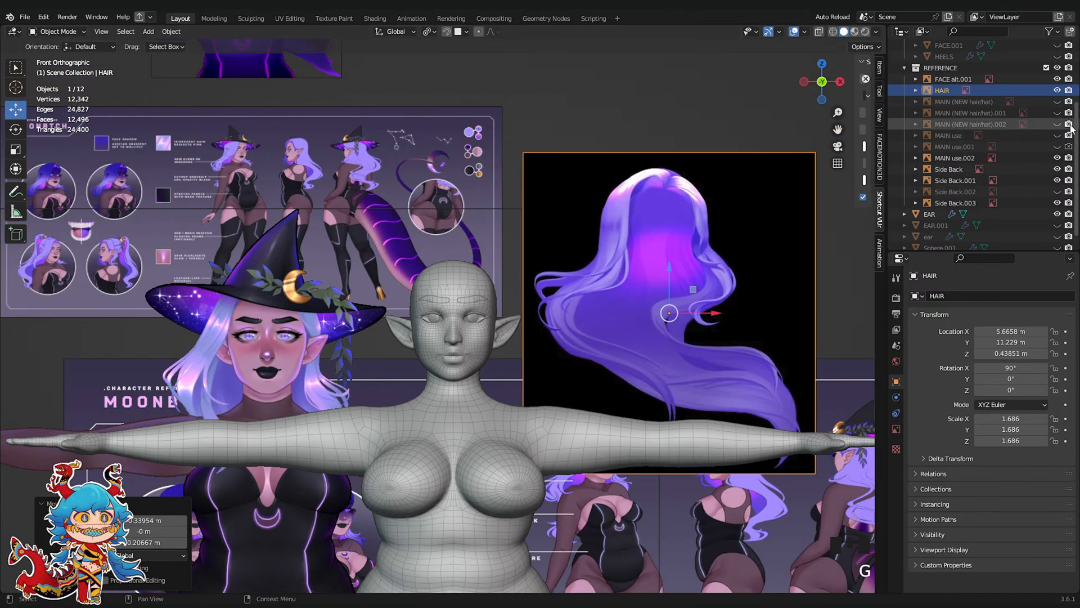
Briefly show and hide the MAIN (NEW hair/hat) and MAIN (NEW hair/hat).001 images to compare them with the HAIR image
click(1058, 102)
click(1058, 102)
scroll(693, 255, down, 2)
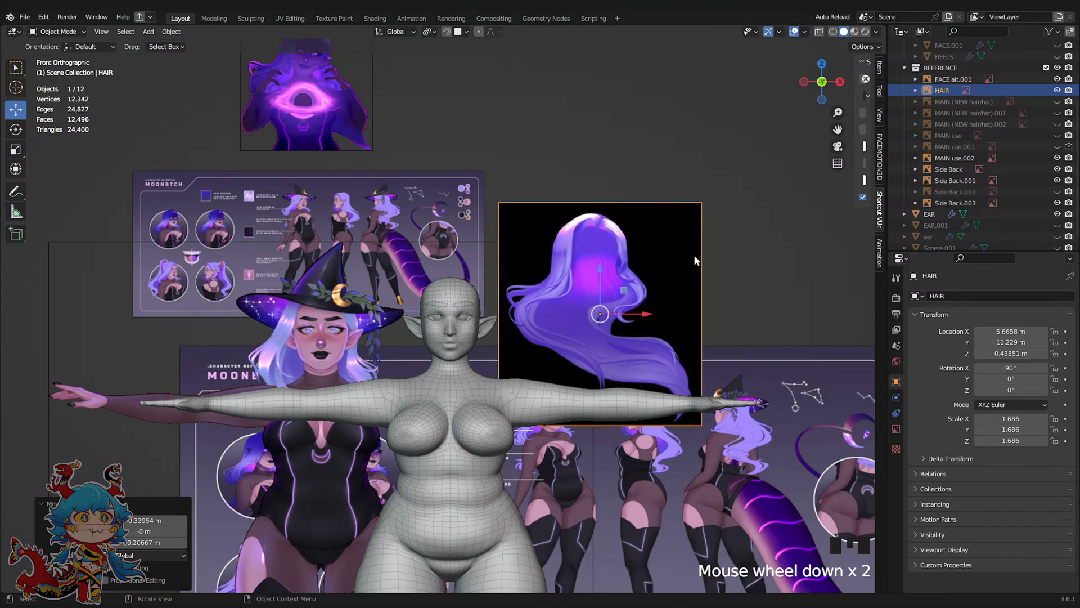
click(1055, 113)
click(1055, 113)
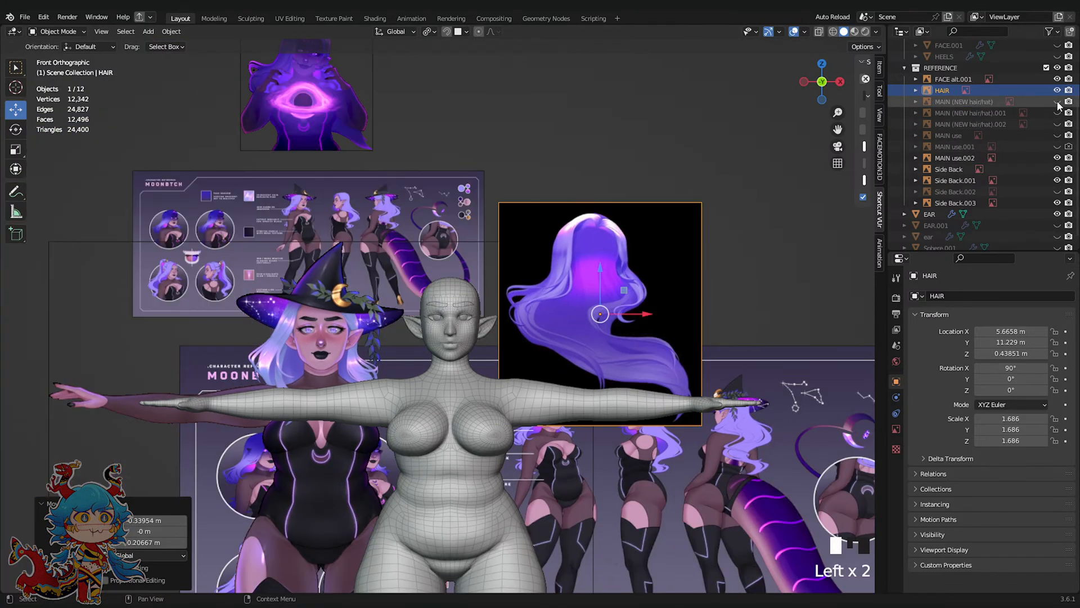
Enlarge the HAIR reference image by about 1.24, hide it and show the MAIN (NEW hair/hat) image in its place
key(s)
click(782, 253)
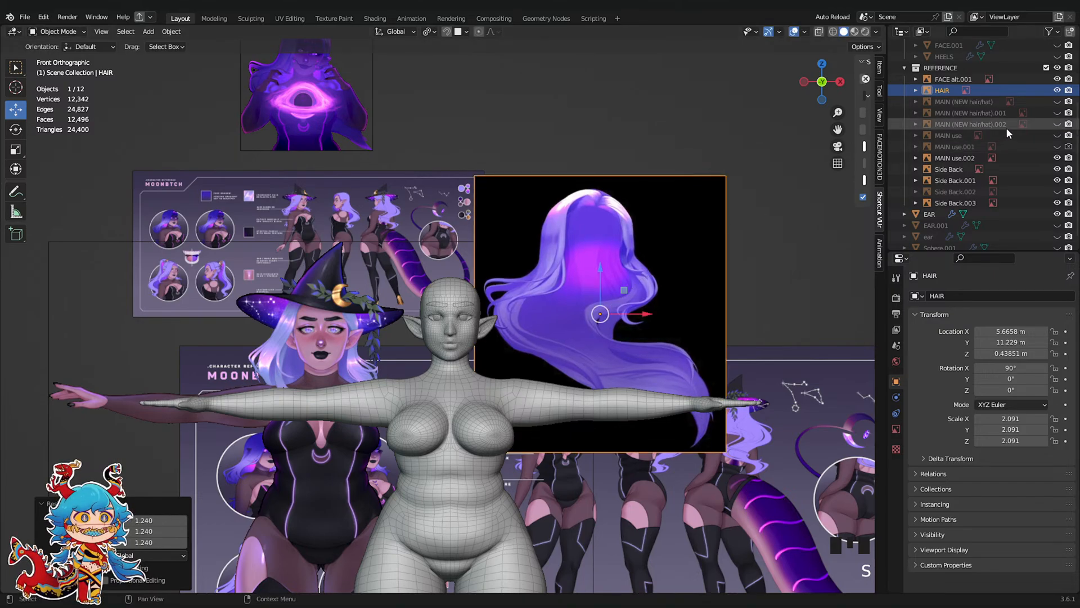
click(1058, 90)
click(1058, 101)
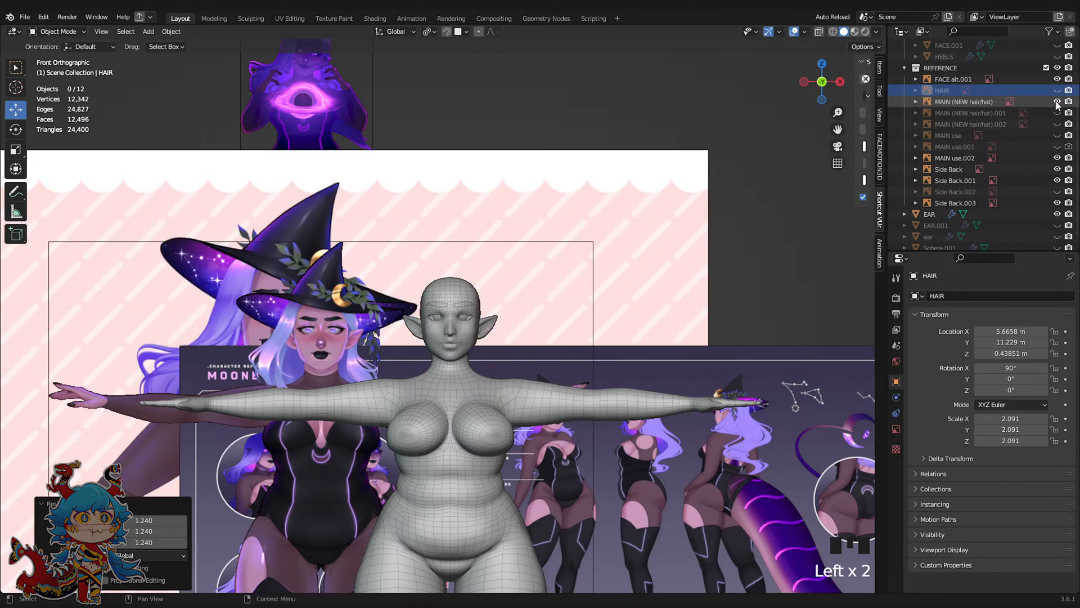
Create a new collection named HAIR and place it directly above the REFERENCE collection
scroll(956, 112, up, 8)
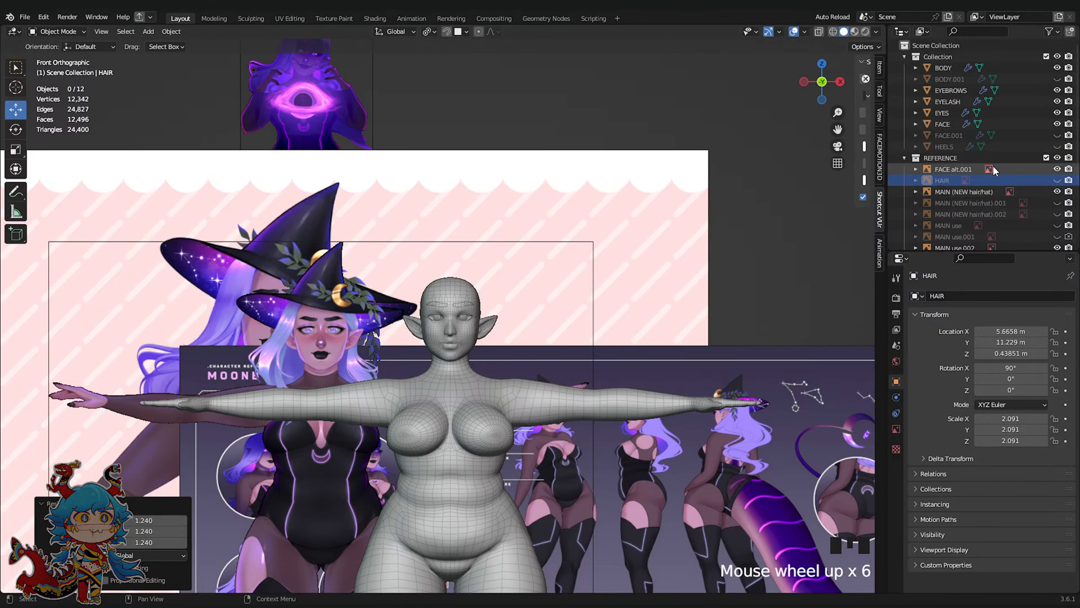
click(904, 57)
click(935, 45)
right_click(928, 45)
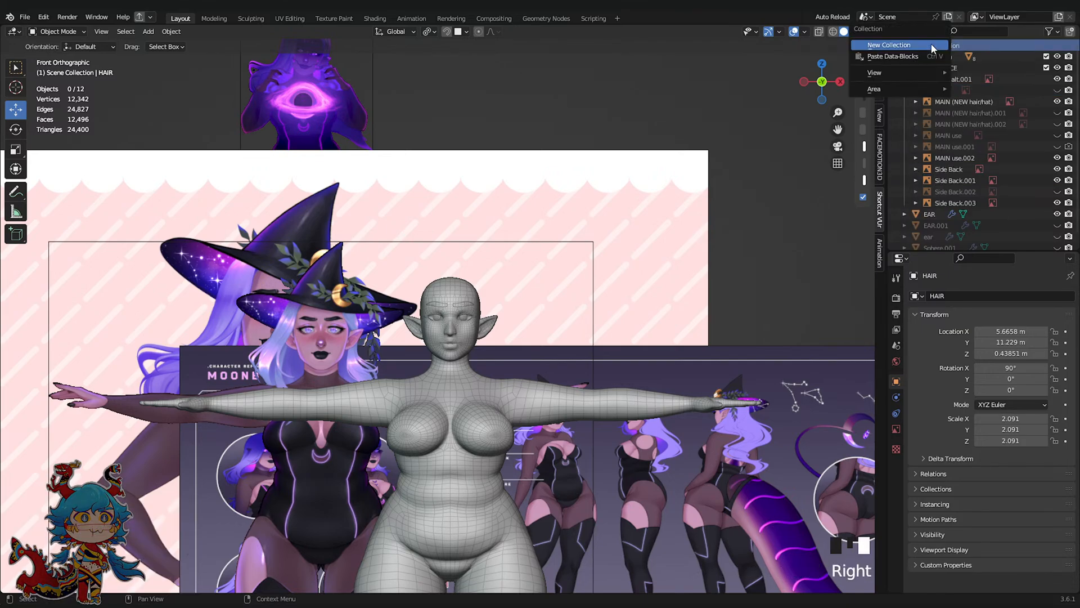
click(900, 35)
double_click(939, 215)
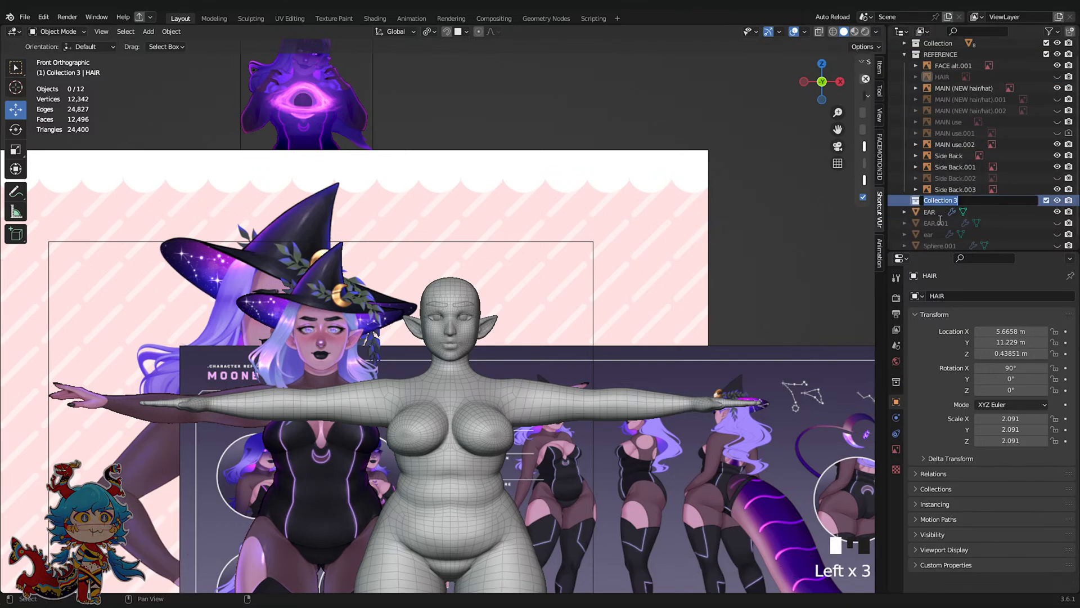
text(HAIR)
key(Return)
drag(932, 200, 985, 57)
Delete the hidden EAR.001, ear and Sphere.001 objects and save the file
scroll(956, 225, down, 10)
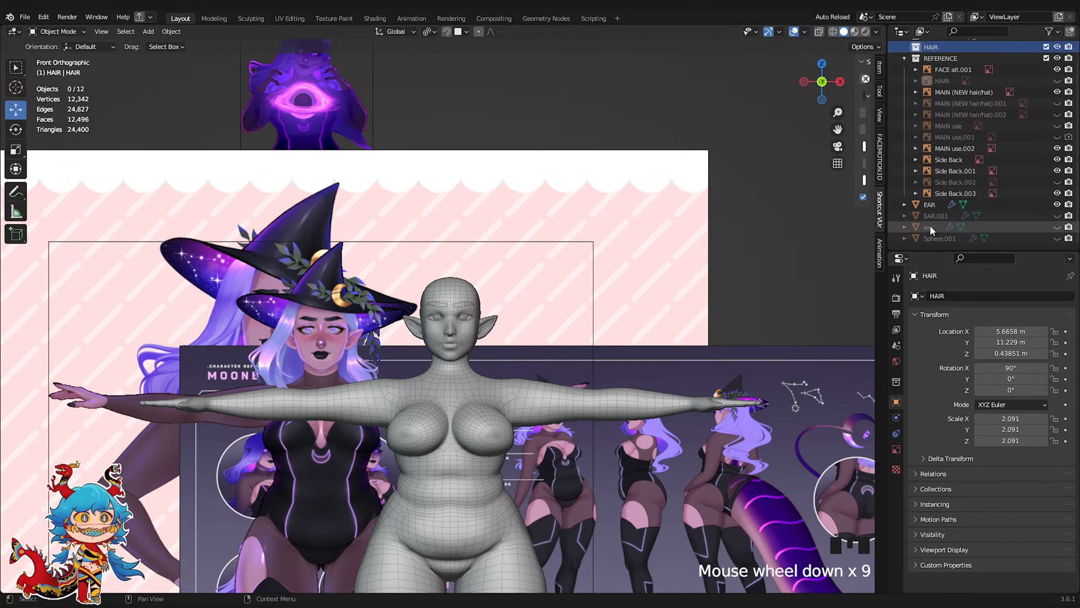
click(943, 215)
shift+click(940, 241)
key(Delete)
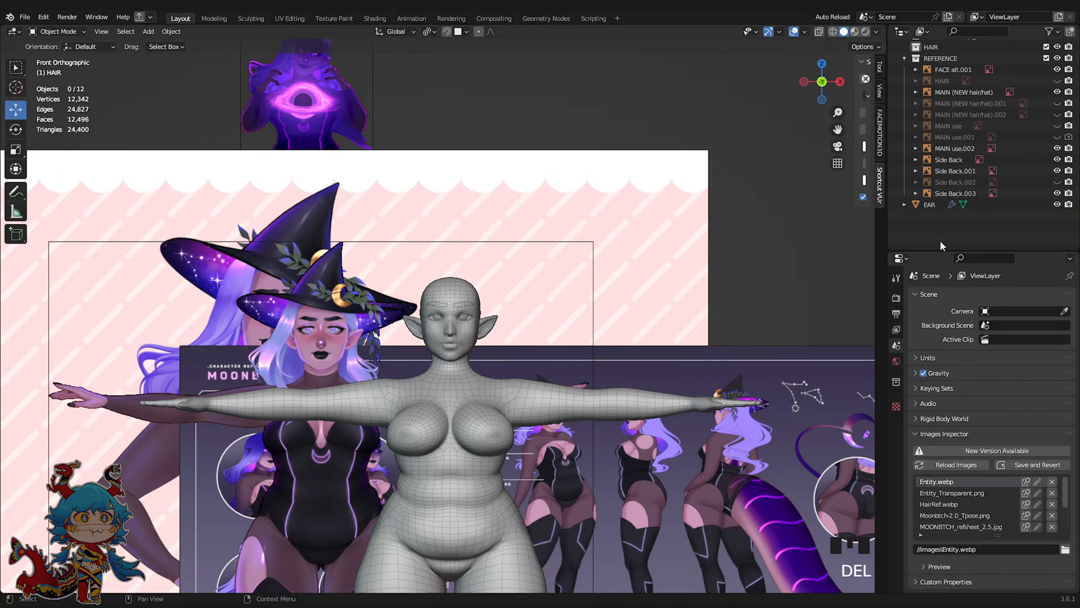
key(ctrl+s)
Move the EAR object into the main collection with the body parts and save the file
click(929, 225)
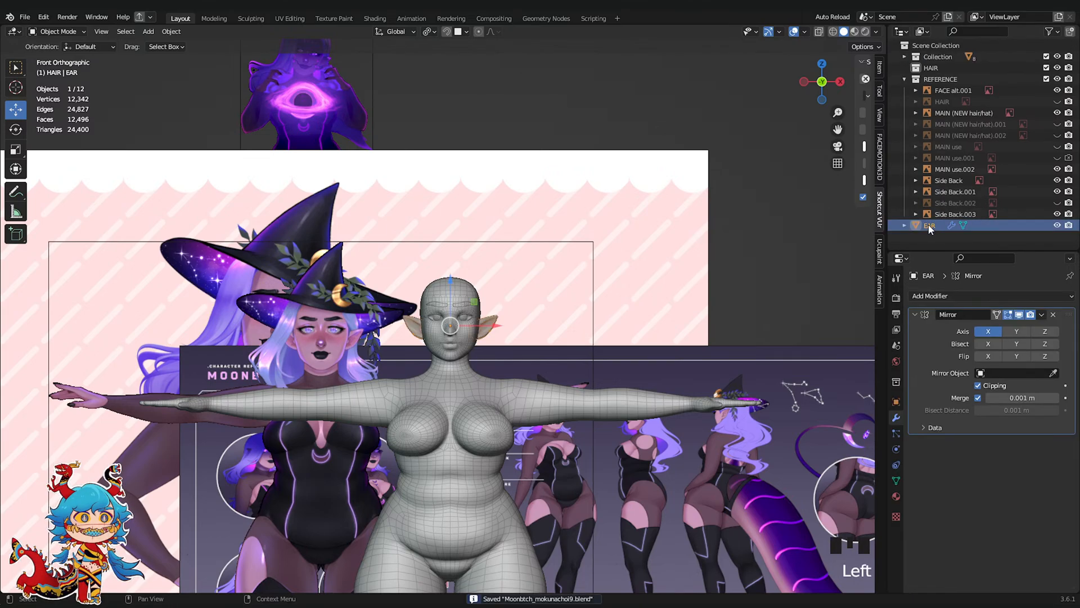
drag(929, 226, 936, 68)
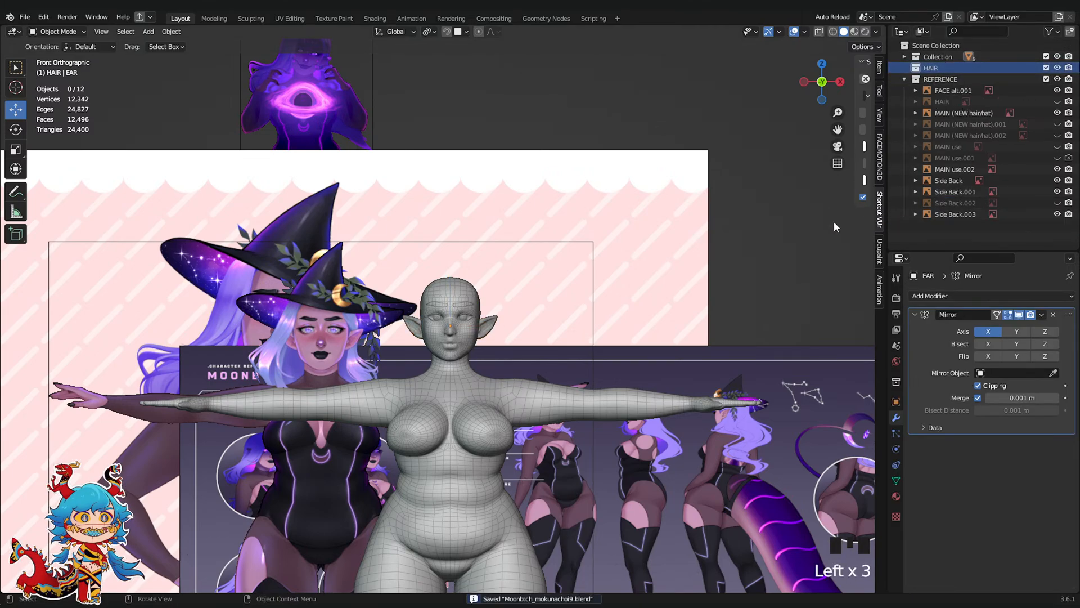
scroll(810, 225, down, 3)
key(ctrl+s)
scroll(666, 240, up, 4)
click(672, 246)
key(ctrl+s)
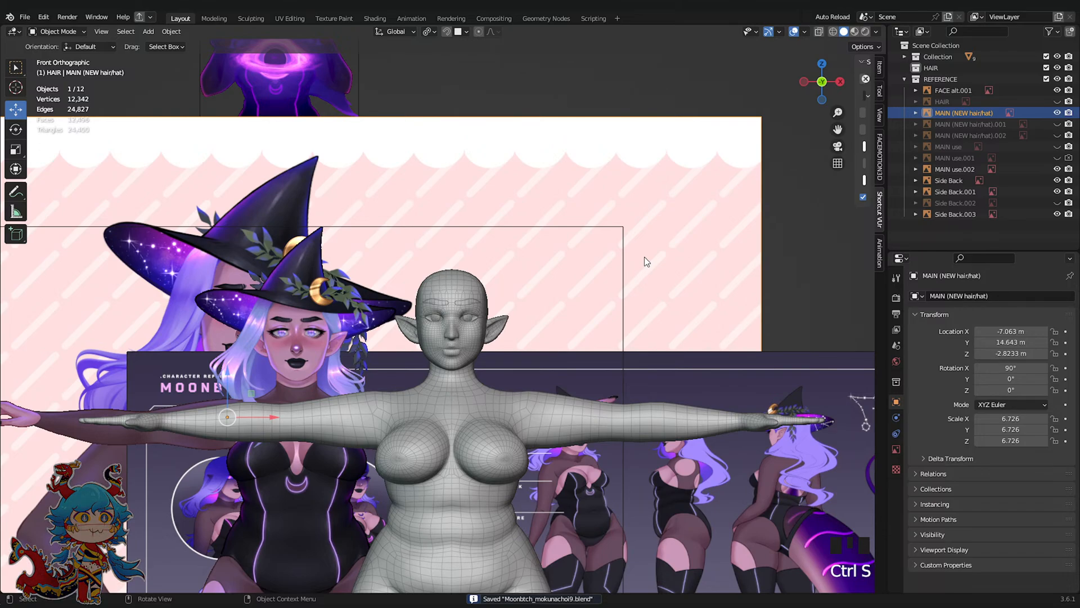
Add a cube in the HAIR collection at the head and scale its mesh by about 2.529 to enclose the head
click(354, 56)
scroll(354, 57, down, 3)
click(148, 32)
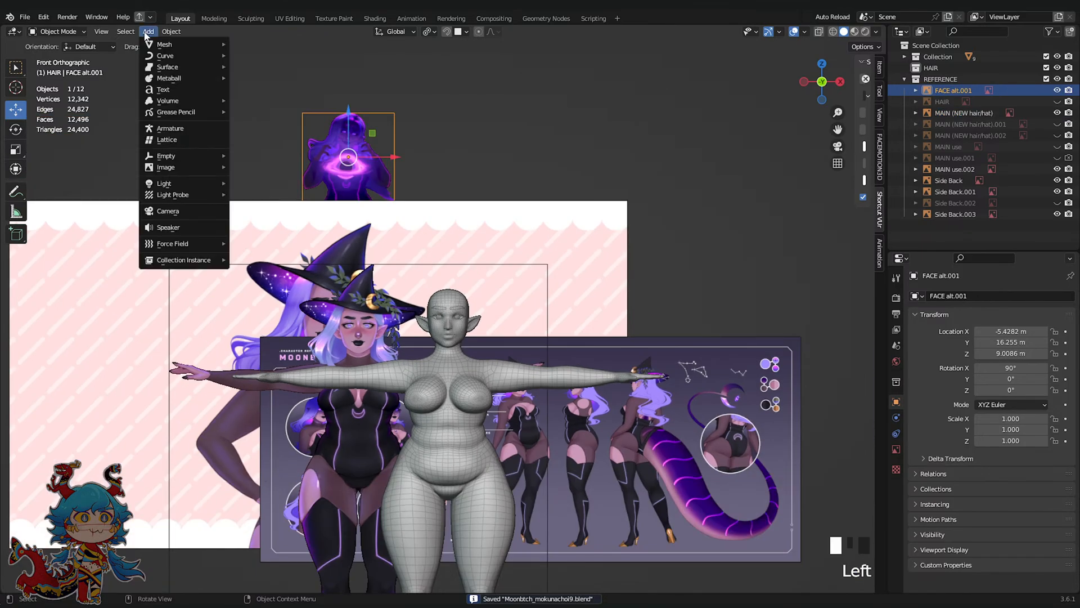
mouse_move(161, 47)
click(257, 55)
scroll(565, 211, up, 4)
key(Tab)
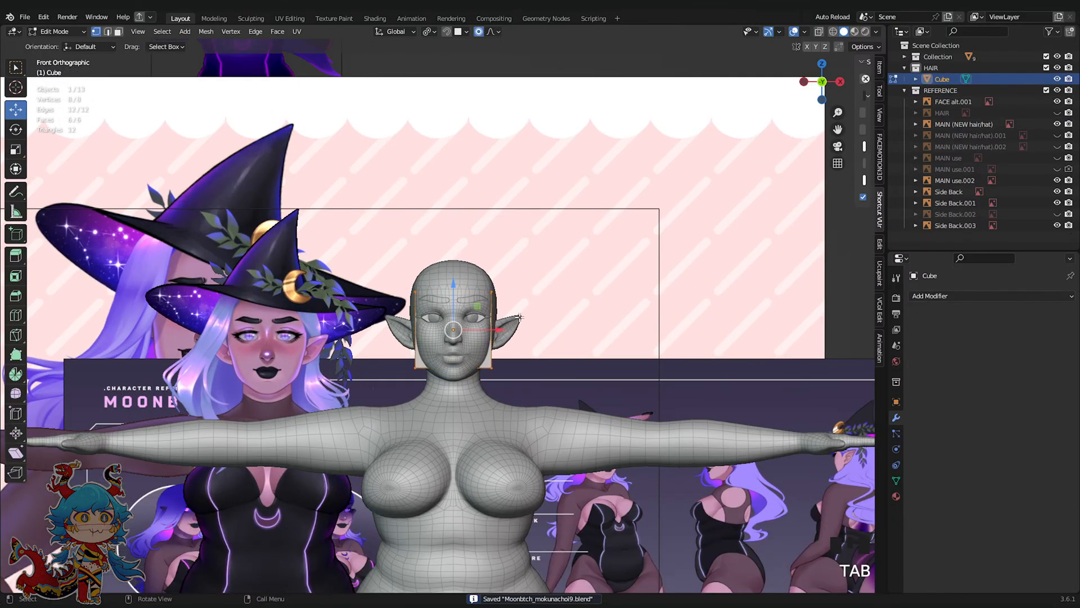
key(s)
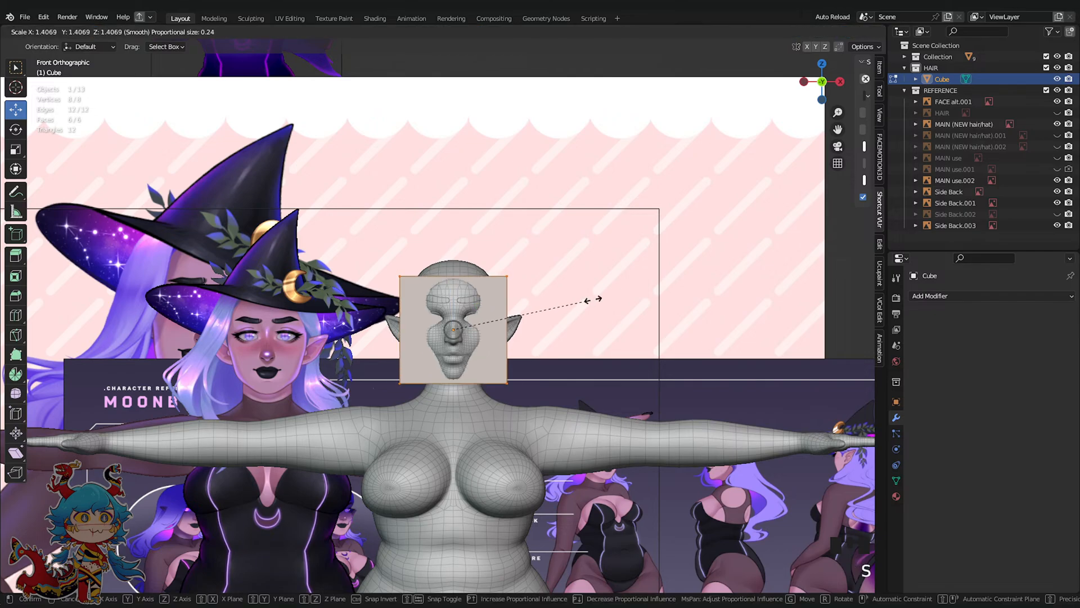
click(694, 260)
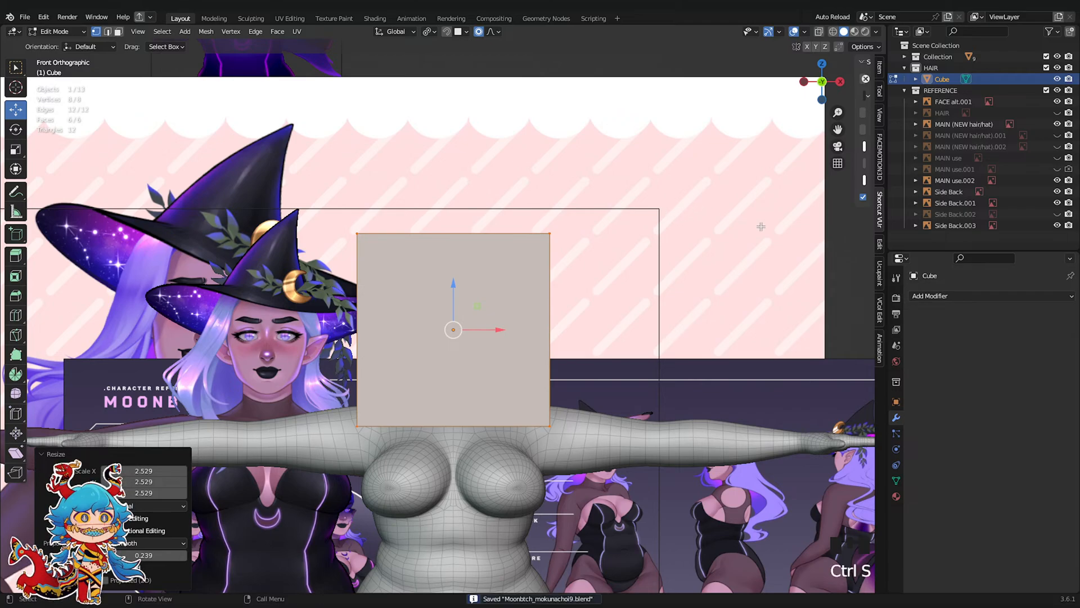
Add two centred vertical loop cuts to the cube, one from the right view and one from the front view
click(840, 82)
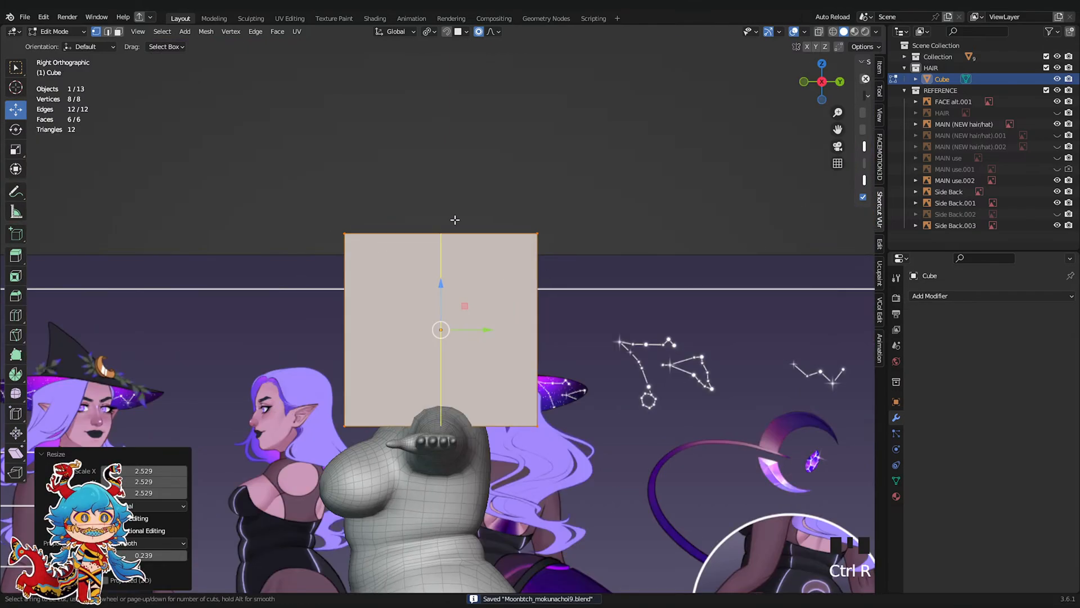
click(450, 219)
click(805, 82)
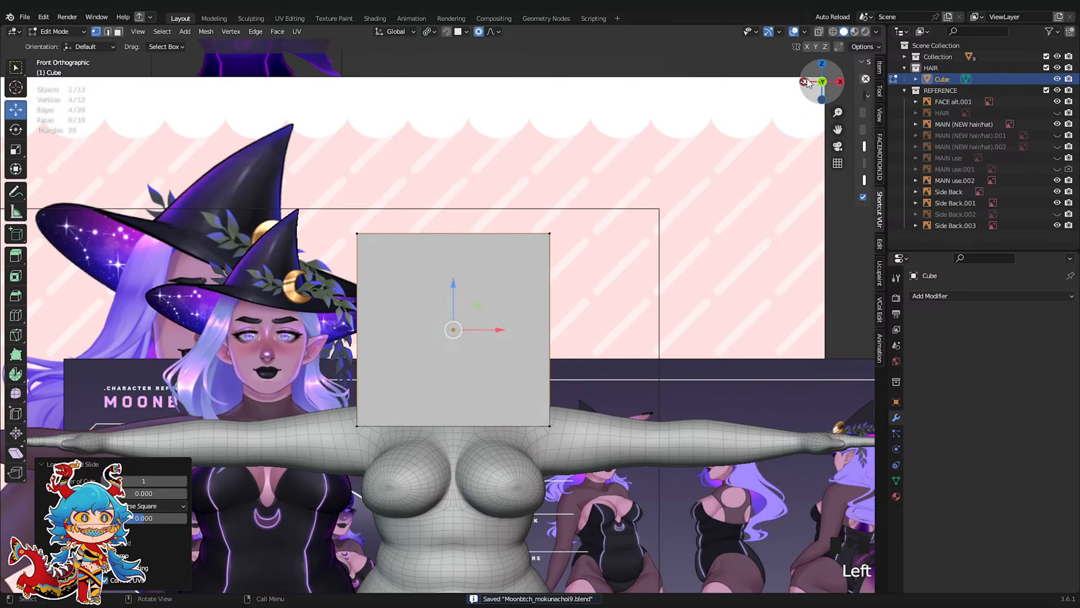
click(460, 238)
right_click(460, 237)
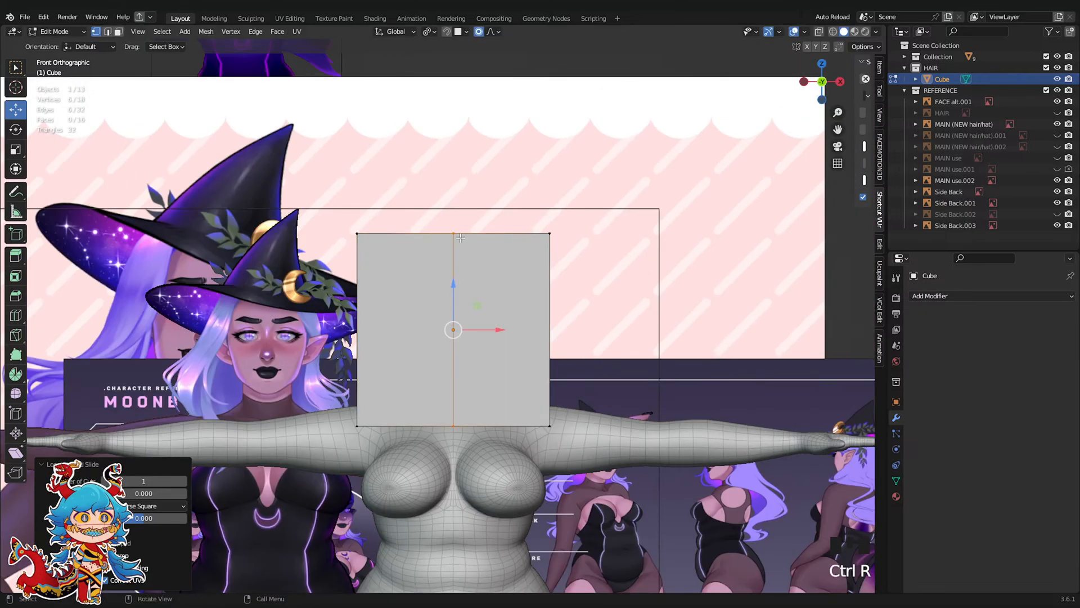
Add further centred vertical loop cuts around the cube to divide its top face into a four-by-four grid
middle_drag(460, 237, 482, 297)
key(ctrl+r)
click(491, 220)
right_click(492, 219)
key(ctrl+r)
click(396, 203)
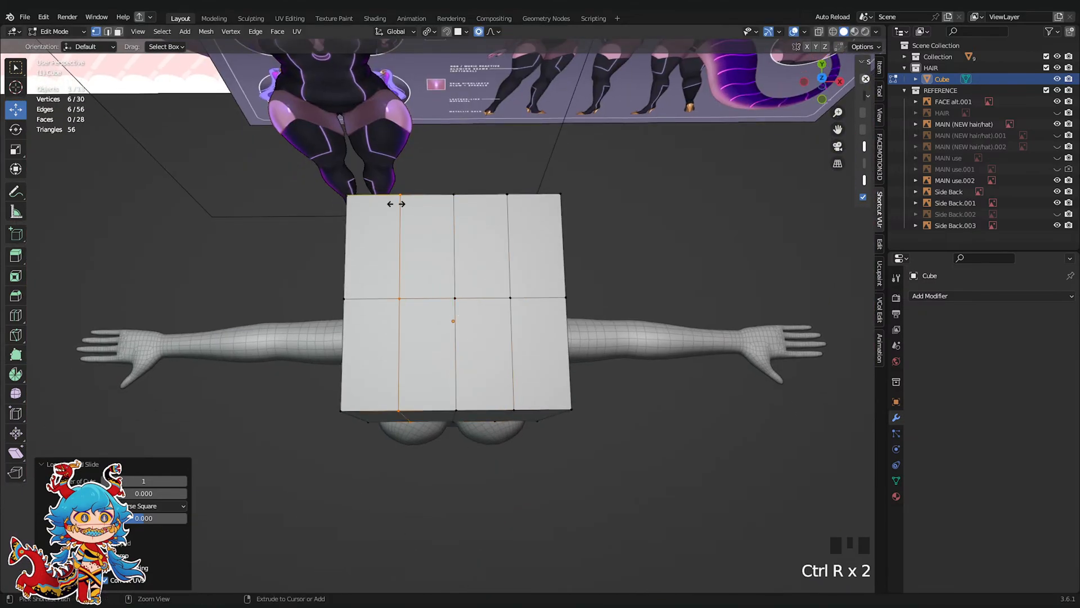
click(448, 230)
right_click(448, 230)
key(ctrl+r)
Add three evenly spaced horizontal loop cuts around the cube
middle_drag(453, 321, 458, 339)
key(ctrl+r)
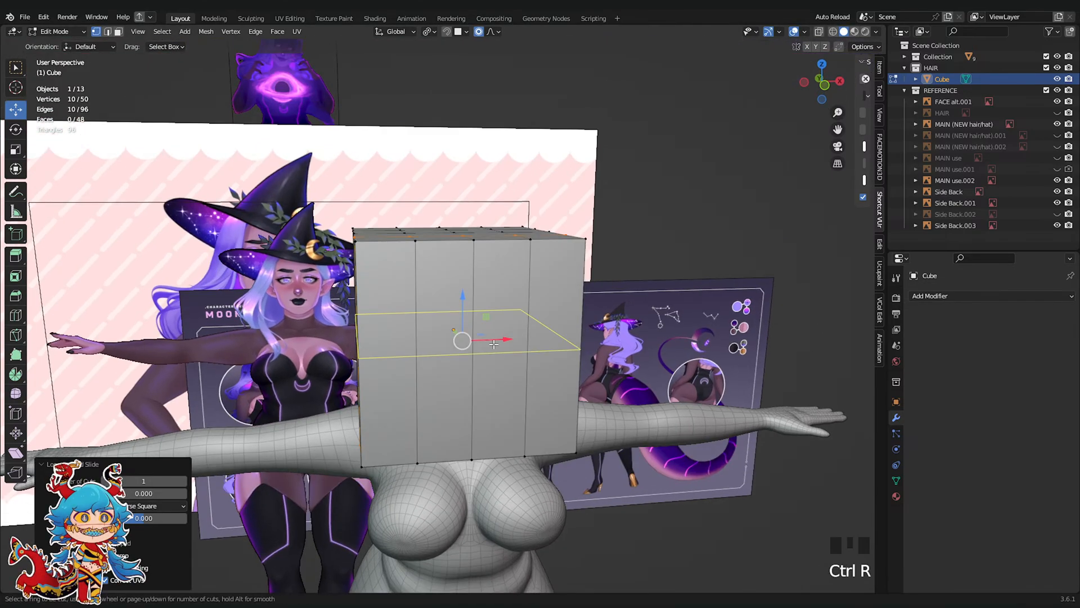
scroll(494, 344, up, 2)
click(494, 344)
right_click(494, 344)
click(822, 100)
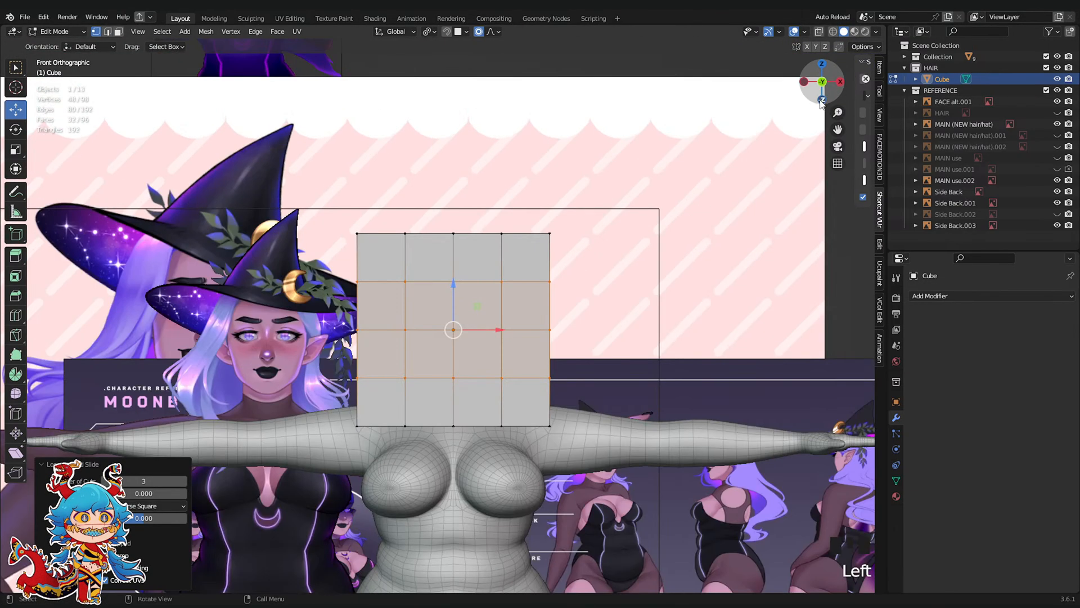
Leave mesh editing, save the file and shade the cube smooth
key(Tab)
key(ctrl+s)
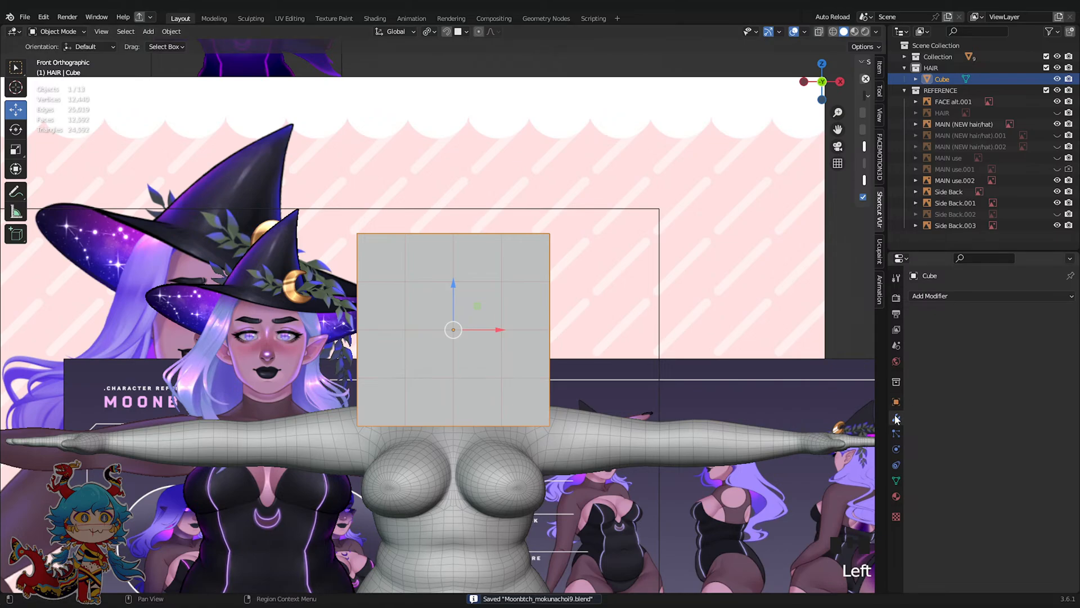
right_click(624, 285)
click(624, 285)
click(933, 296)
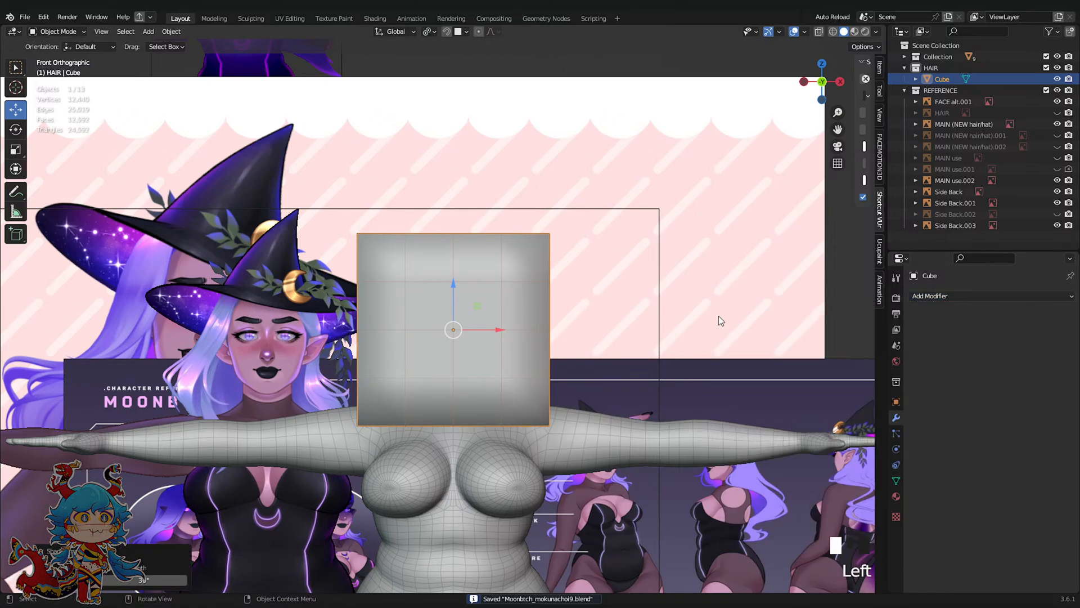
Show the HAIR reference image and move the MAIN use.002 image to about X -2.80 m and Z -3.83 m
scroll(717, 316, down, 5)
click(714, 235)
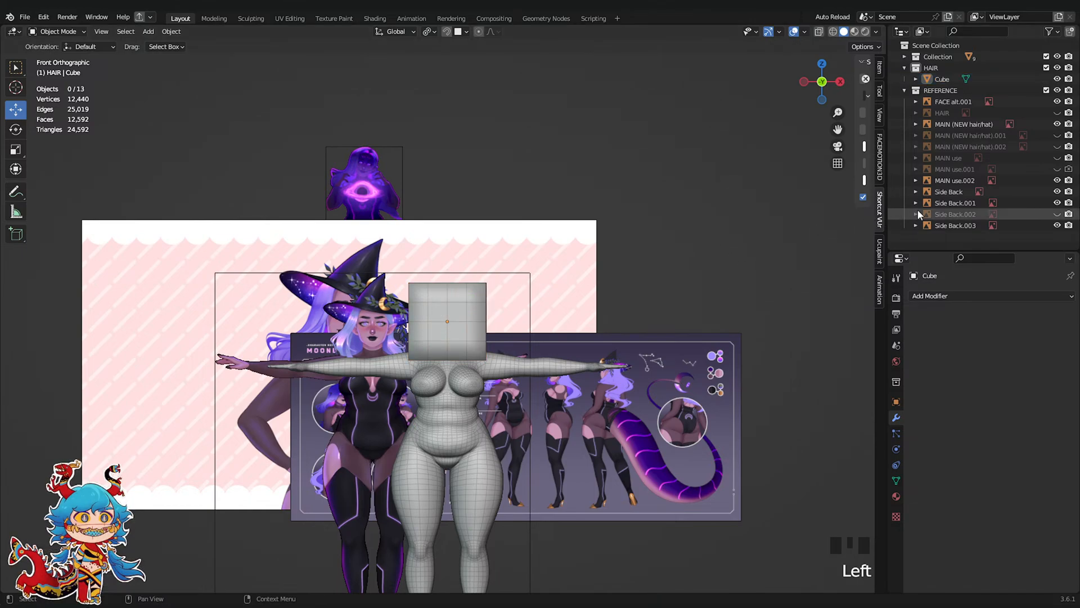
click(1057, 113)
click(589, 309)
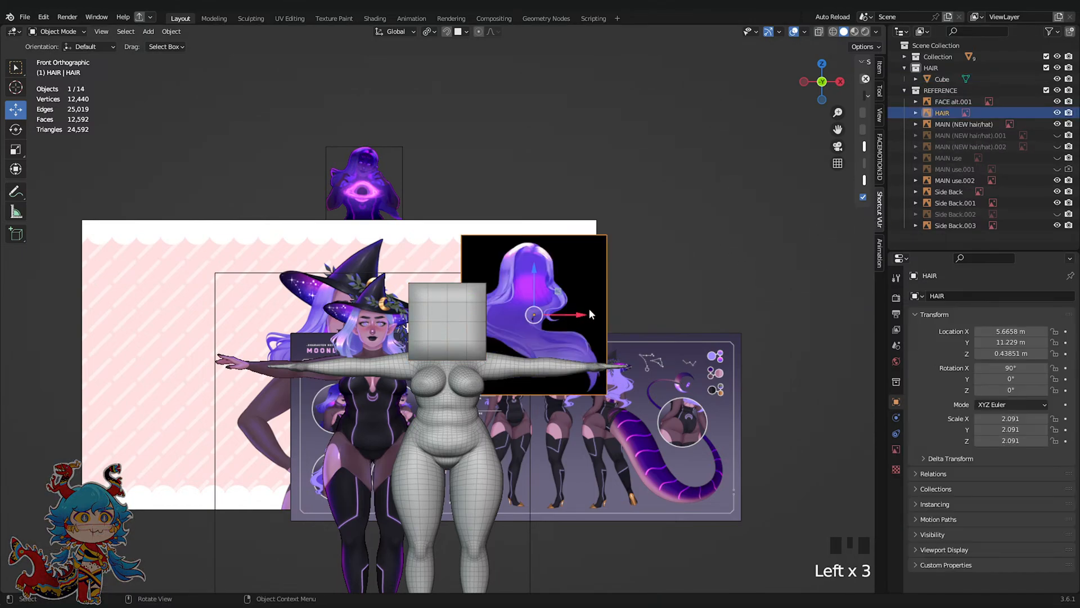
scroll(589, 308, up, 3)
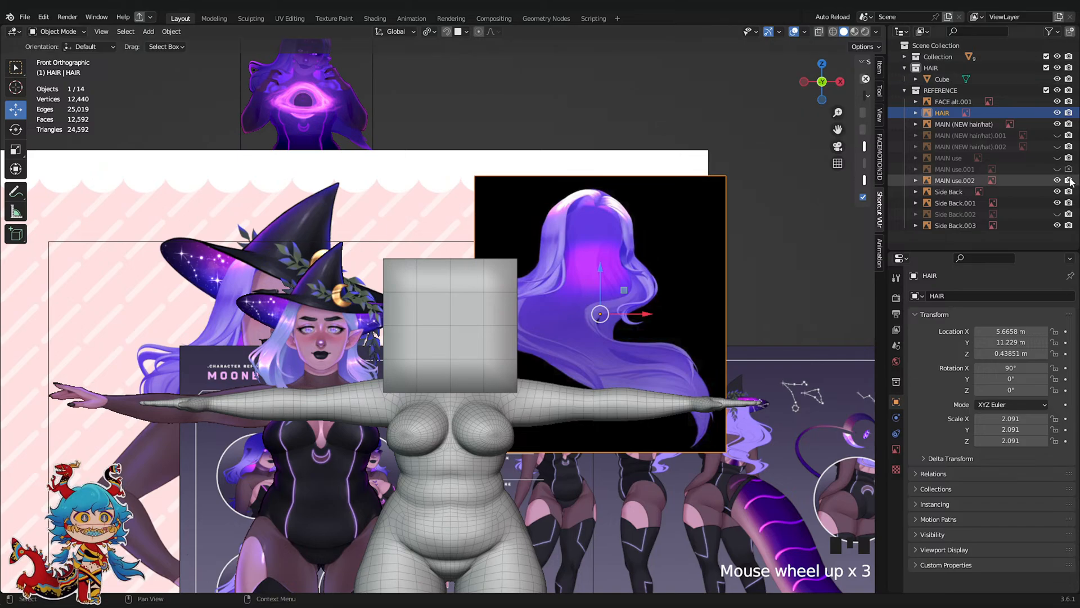
click(331, 352)
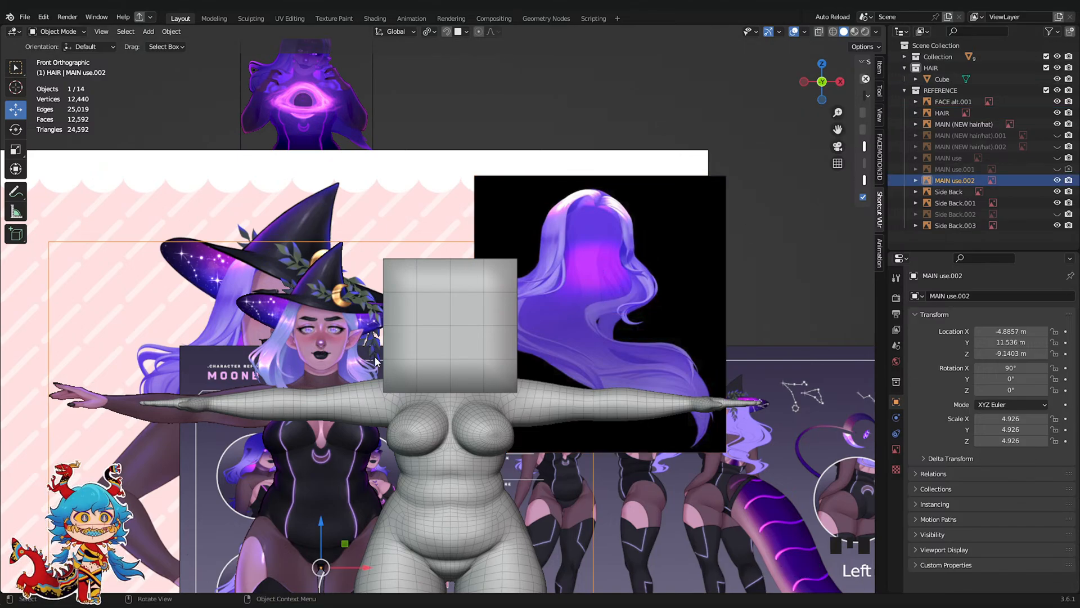
key(g)
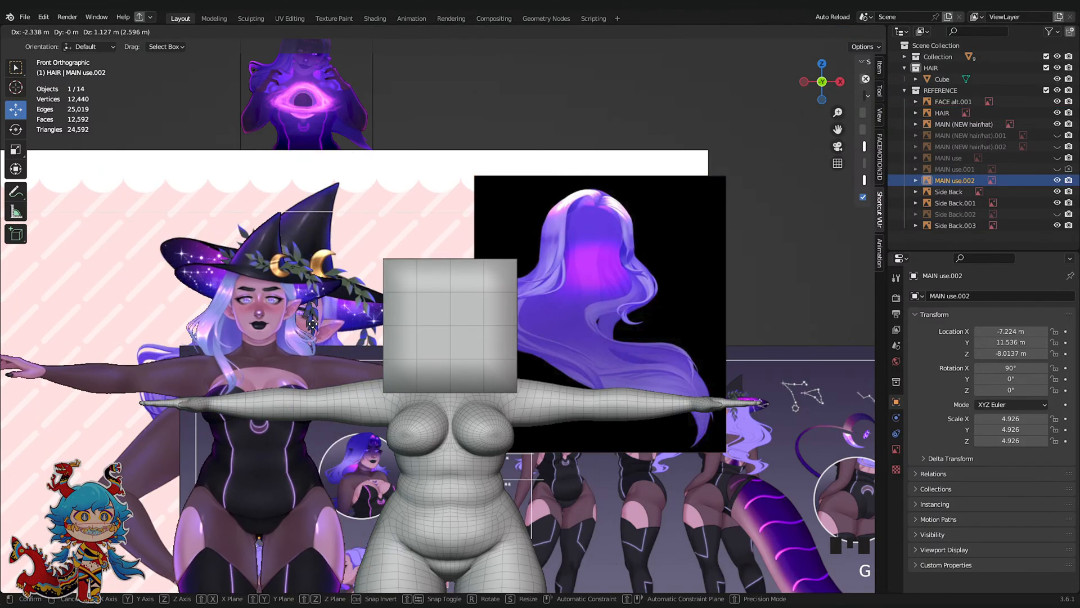
click(430, 217)
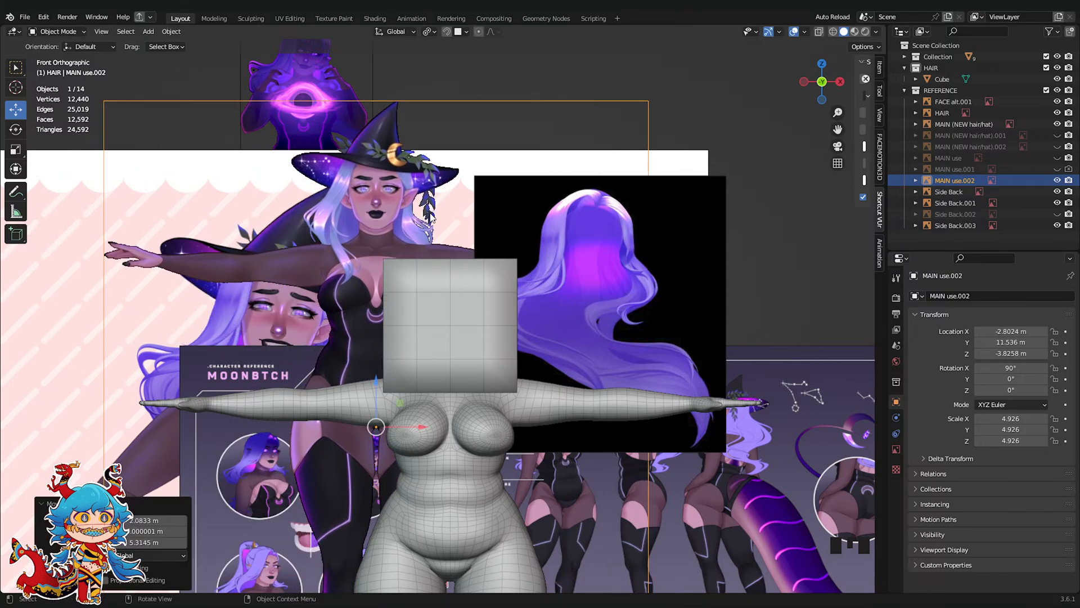
Move the HAIR reference image up to about X 6.09 m and Z 1.74 m
click(592, 225)
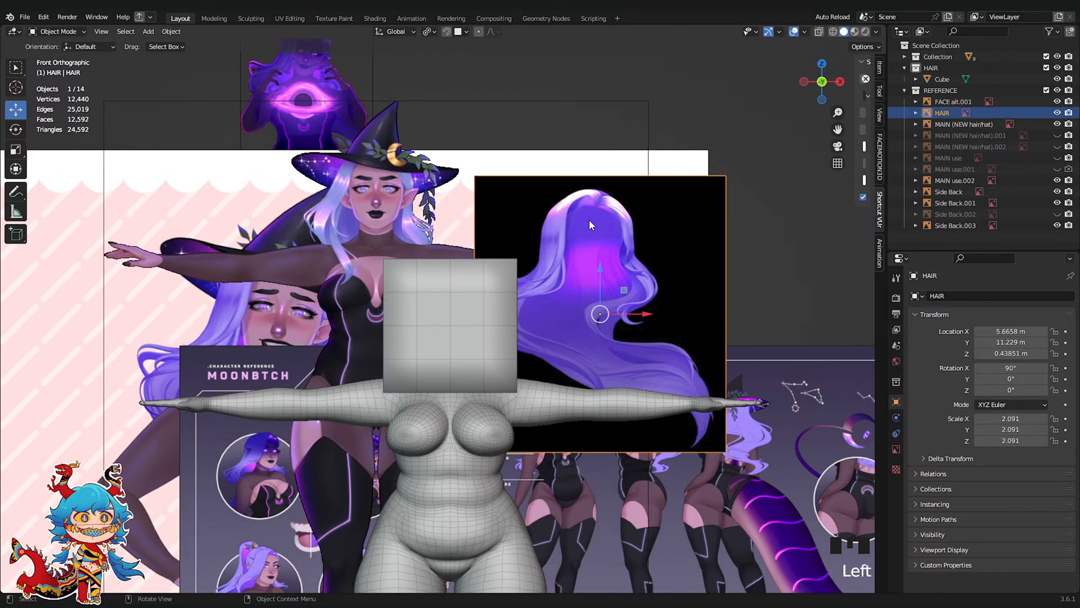
key(g)
click(600, 186)
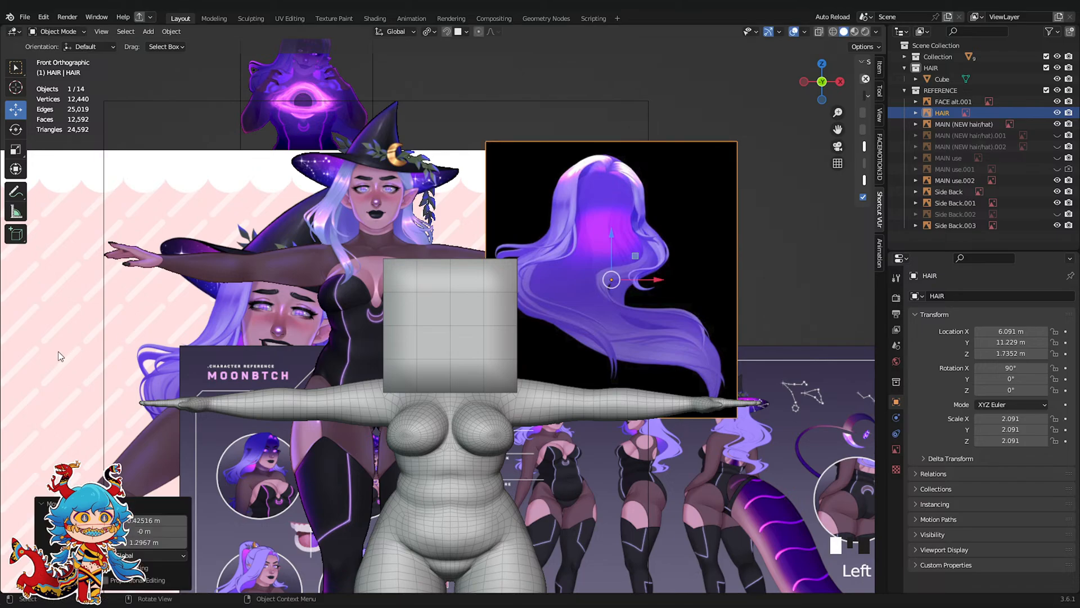
Position the MAIN (NEW hair/hat) image beside the T-pose reference, at about X -9.49 m and Z 1.91 m
click(325, 371)
key(g)
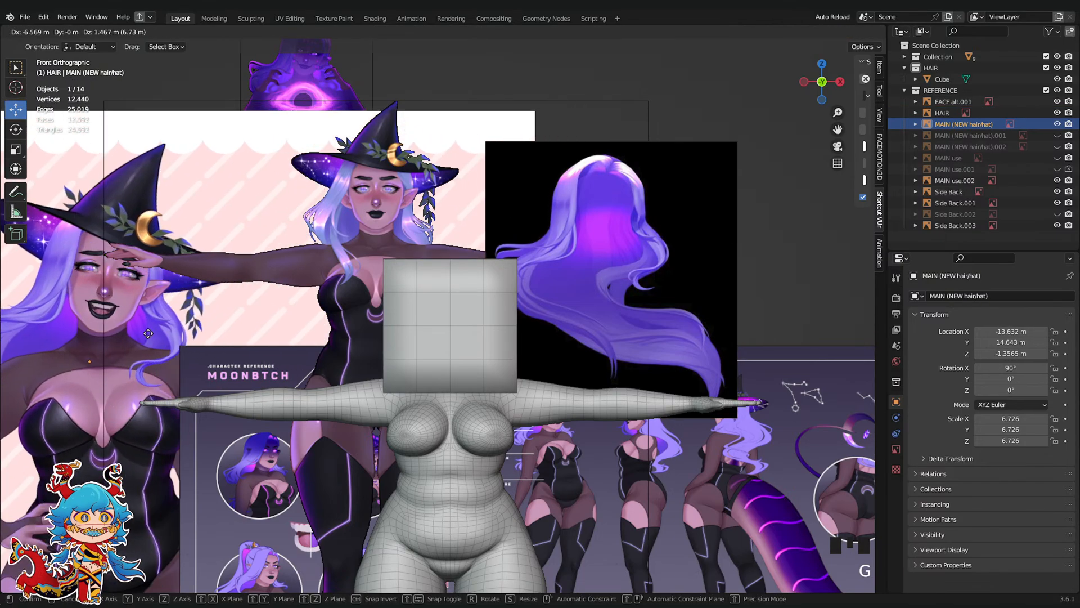
click(205, 206)
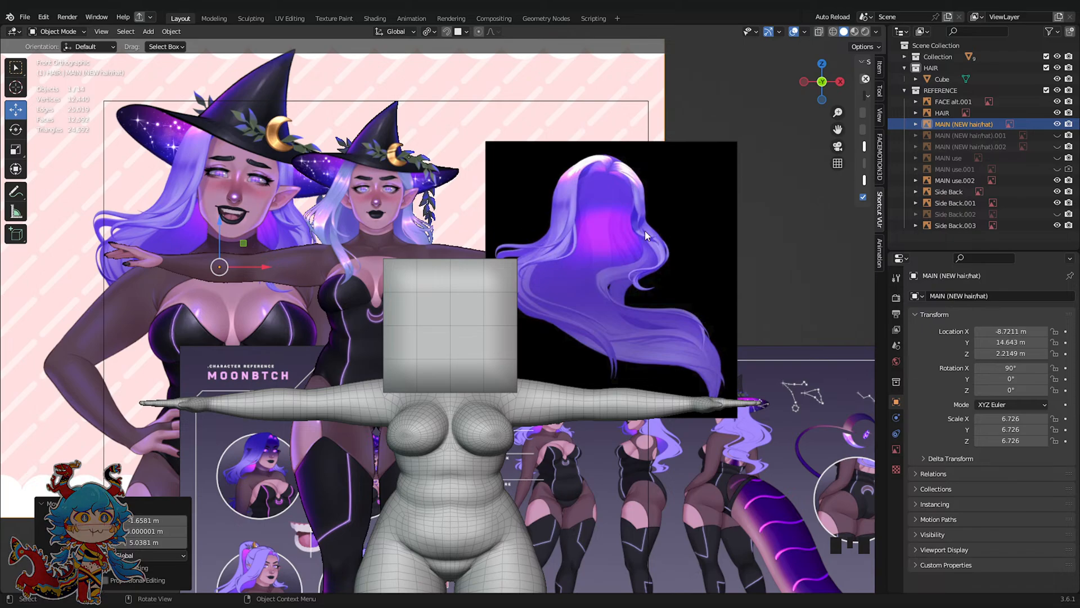
click(529, 305)
scroll(646, 289, down, 2)
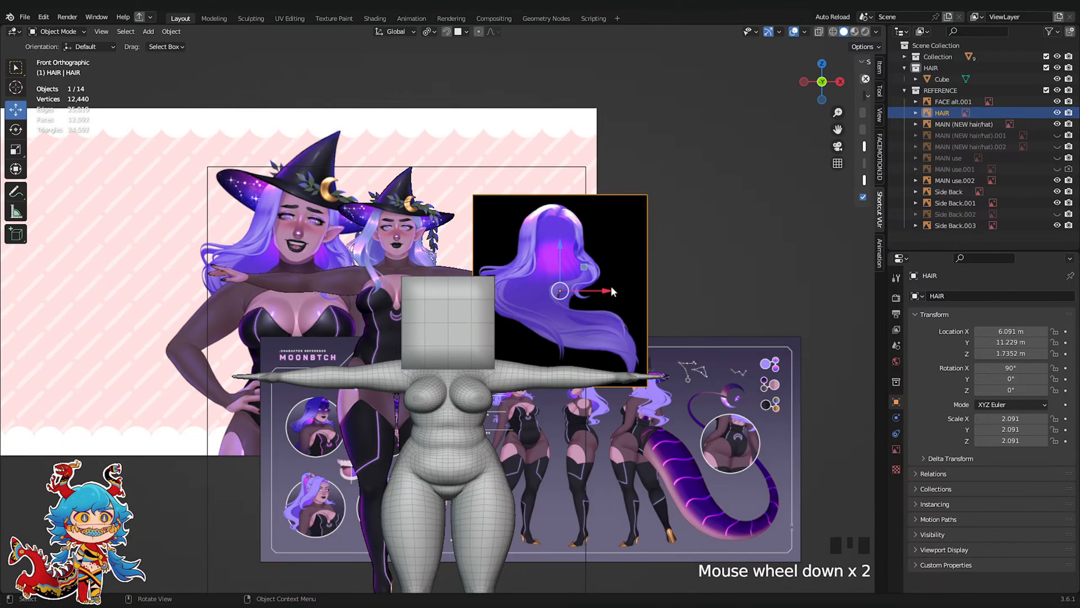
click(88, 277)
key(g)
click(168, 282)
scroll(669, 283, up, 2)
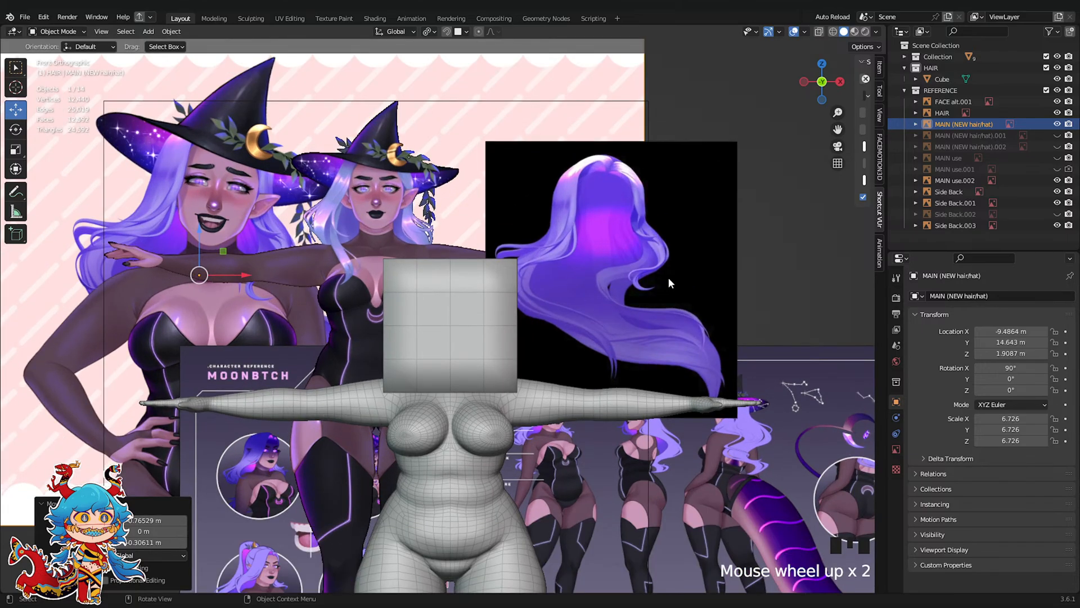
Move the HAIR reference image down behind the cube and the upper body
click(689, 284)
key(g)
click(609, 406)
Hide the MAIN use.002 reference image and show the MAIN use image instead
click(350, 212)
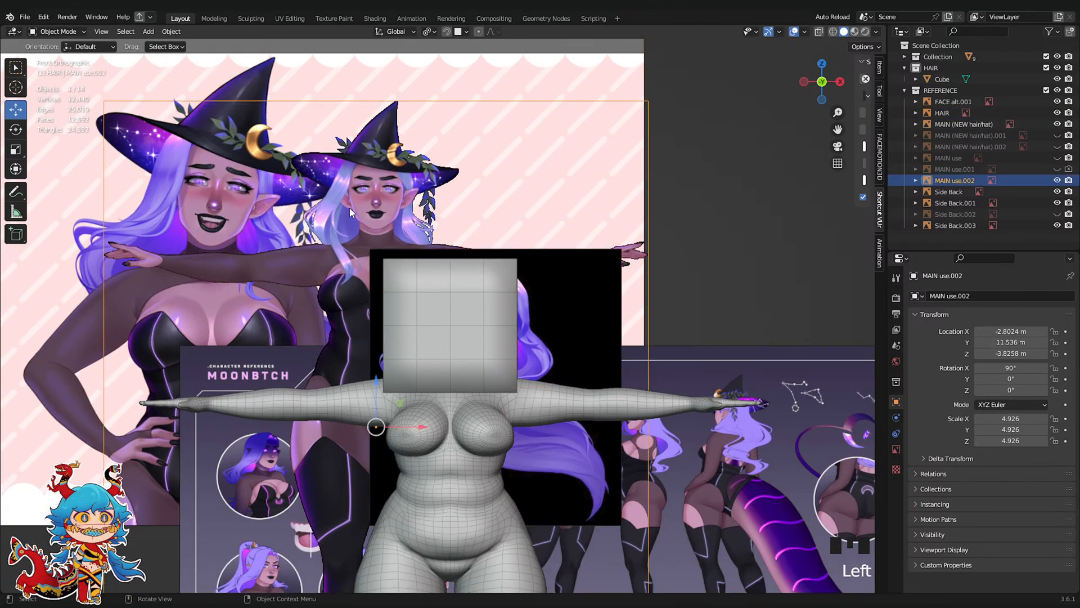
click(1058, 180)
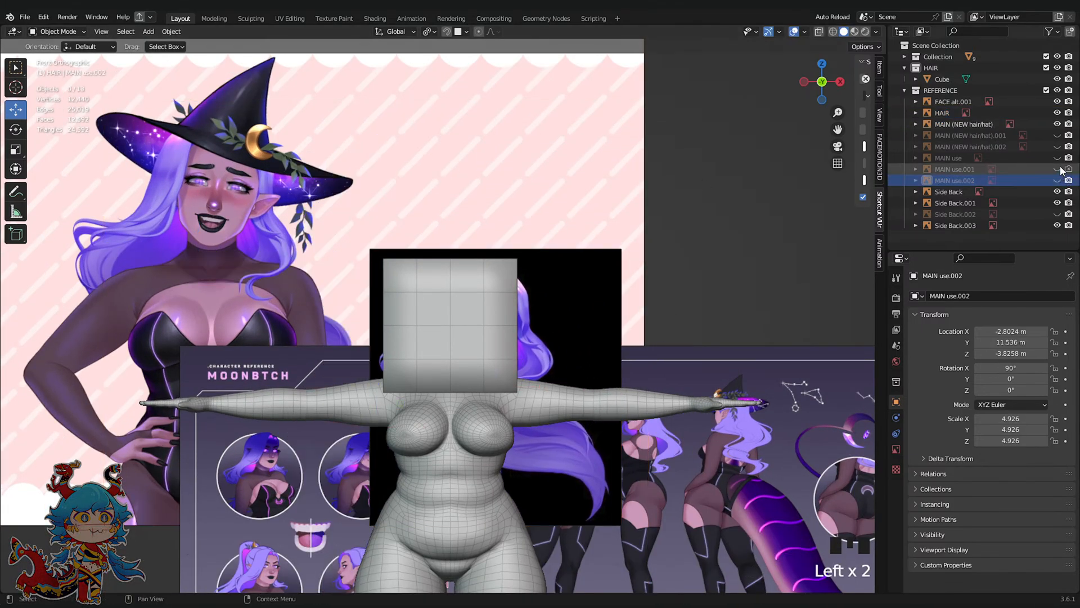
click(1058, 157)
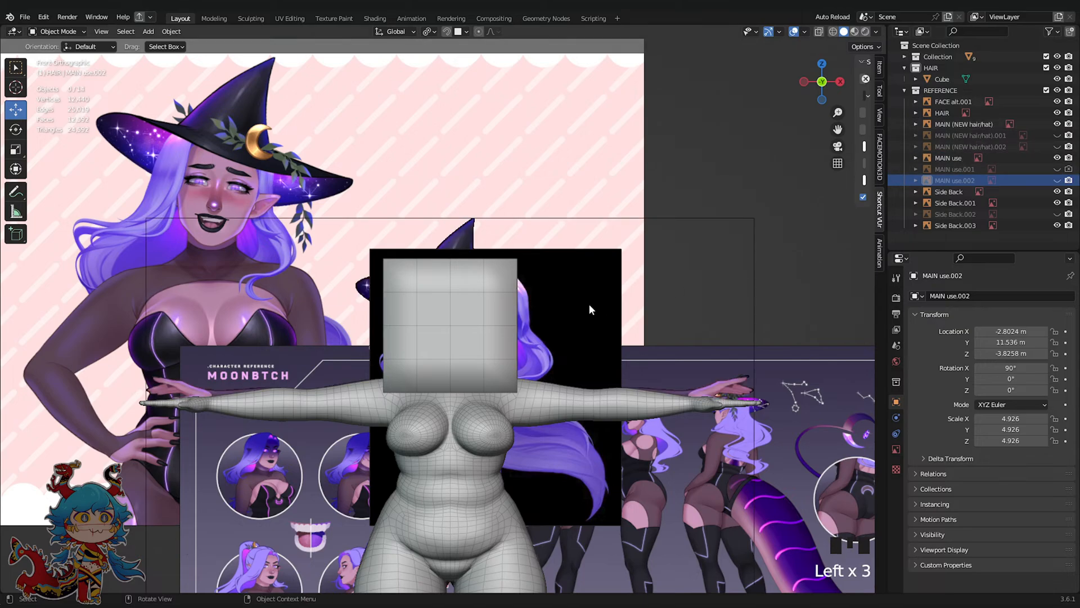
Move the HAIR reference image farther back along the Y axis, to about 11.89 m
click(951, 113)
click(838, 83)
scroll(753, 175, down, 3)
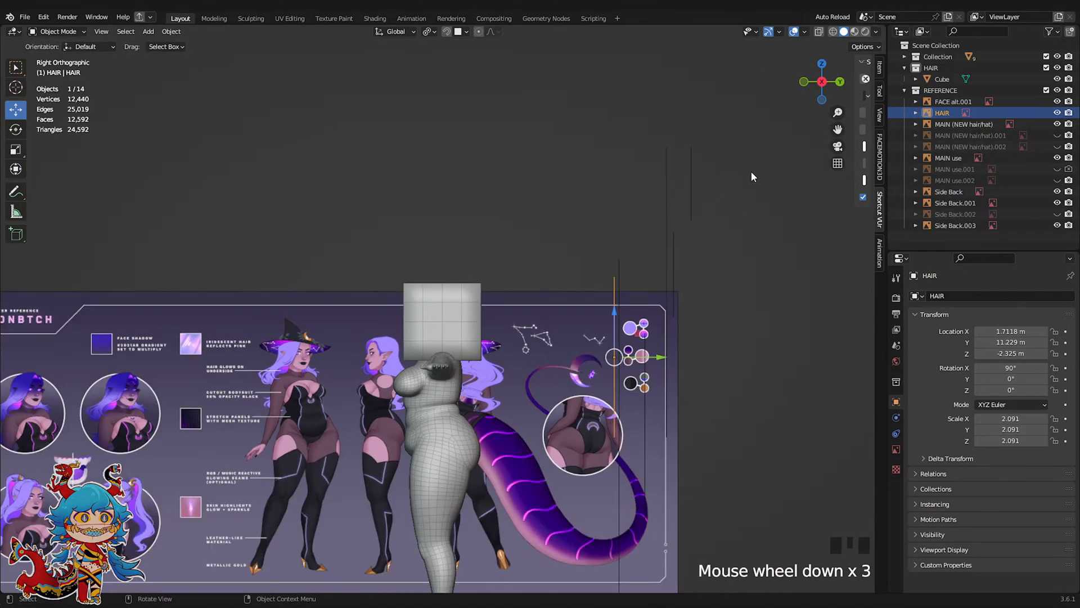
drag(659, 358, 669, 357)
click(804, 81)
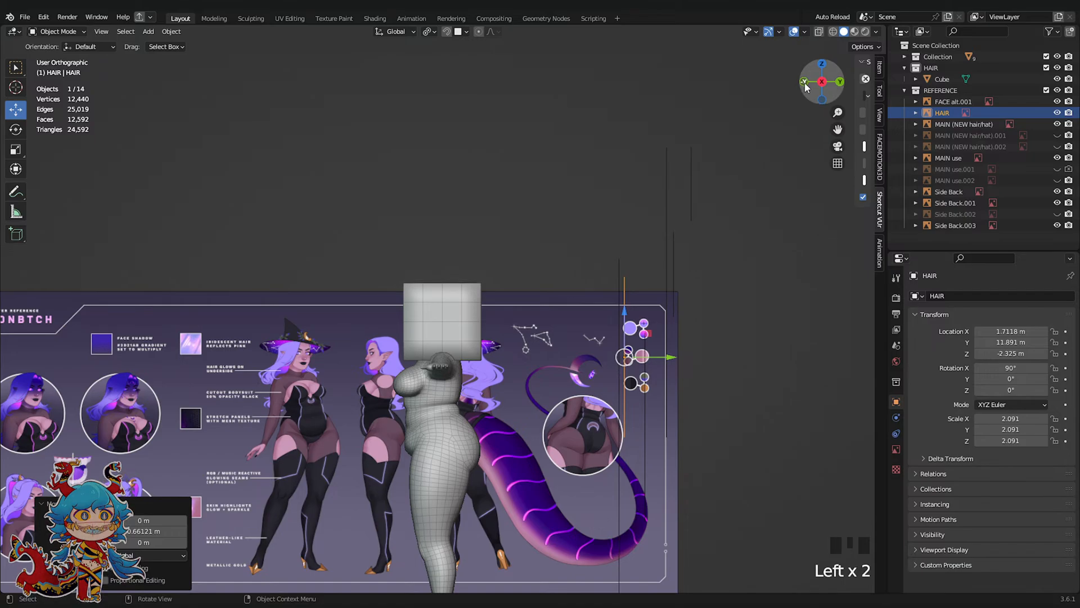
Hide the cube in the HAIR collection so the character's head is unobstructed
click(942, 79)
click(1058, 79)
scroll(703, 225, up, 5)
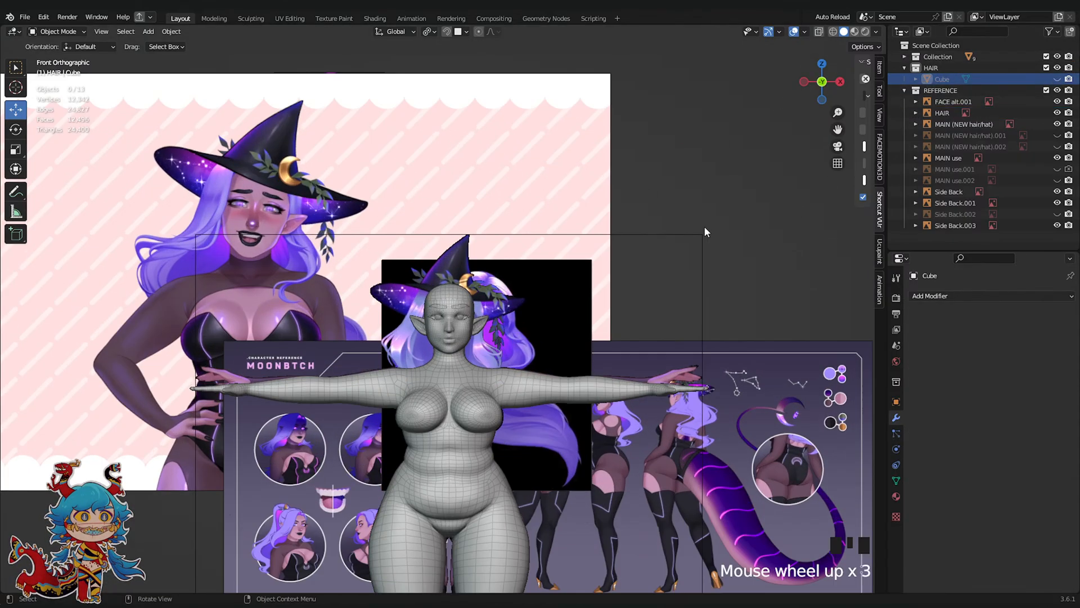
With X-ray display on, move the HAIR image behind the head, to about X 0.31 m and Z -2.72 m
click(560, 328)
scroll(719, 322, up, 3)
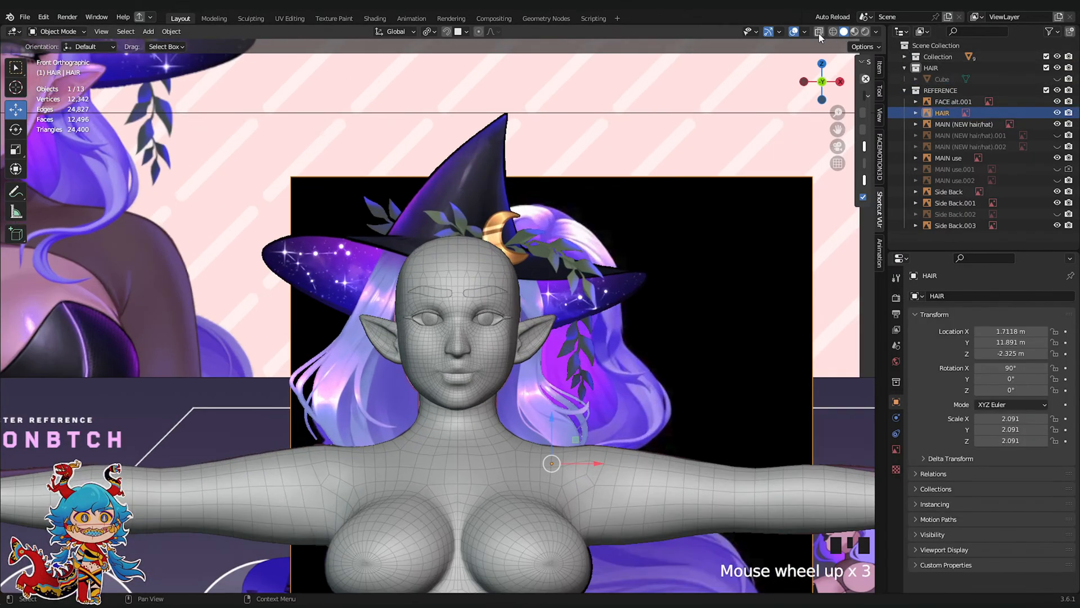
scroll(794, 209, up, 3)
key(g)
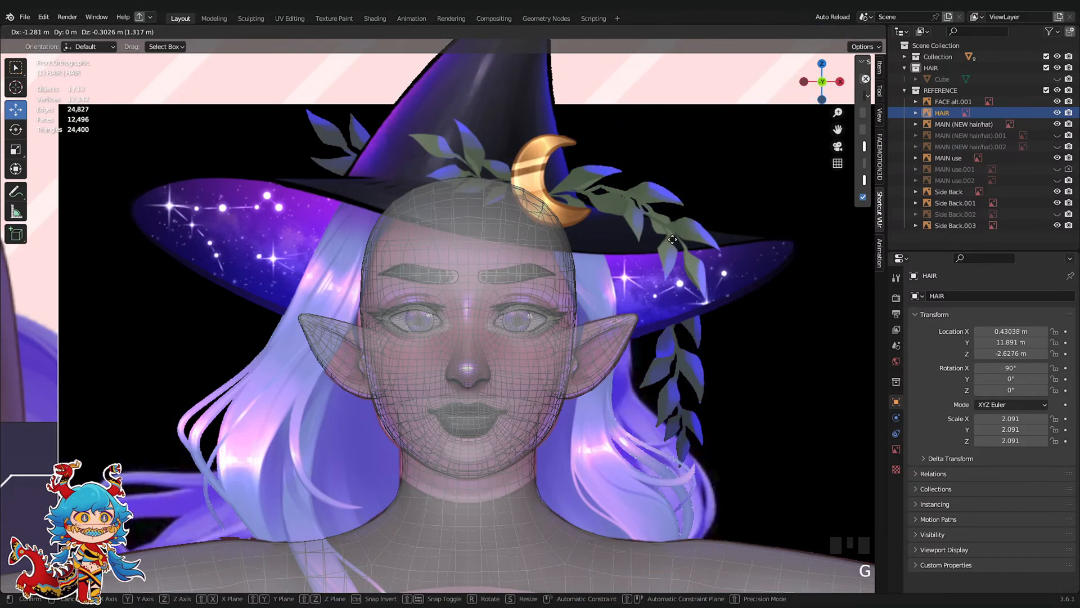
click(660, 247)
scroll(765, 181, down, 1)
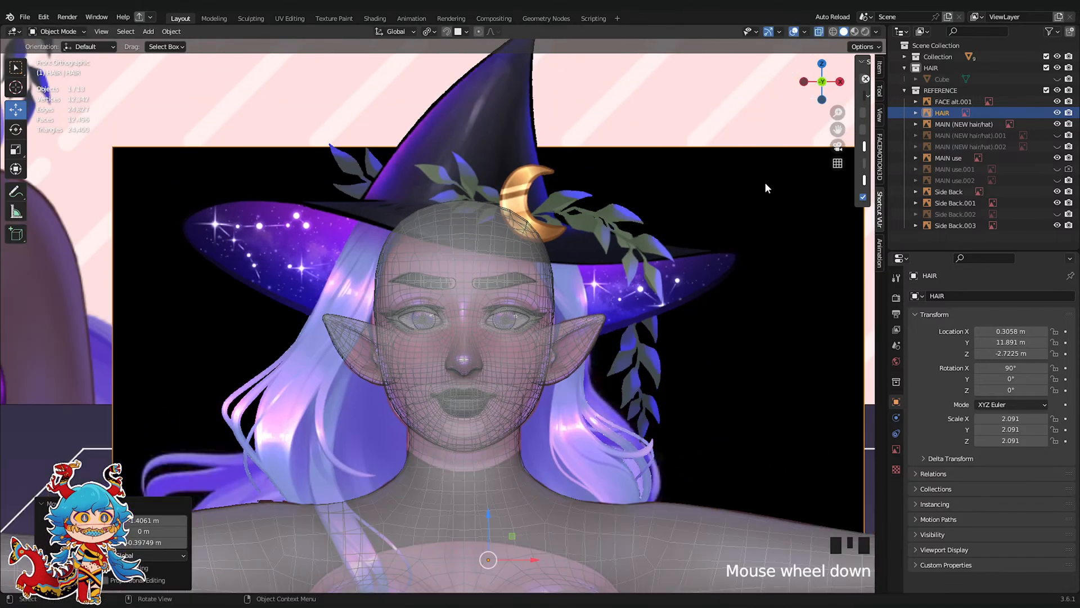
Compare the HAIR image's alignment with the MAIN use image by toggling the reference images' visibility
click(1058, 124)
click(1058, 124)
click(1058, 113)
click(1058, 113)
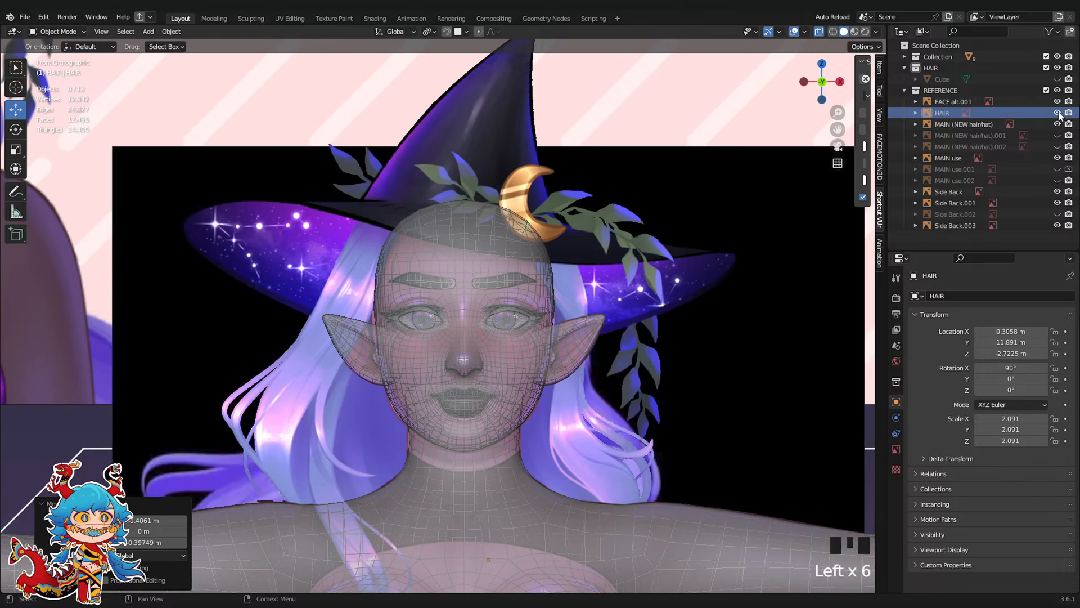
click(1058, 113)
click(1058, 113)
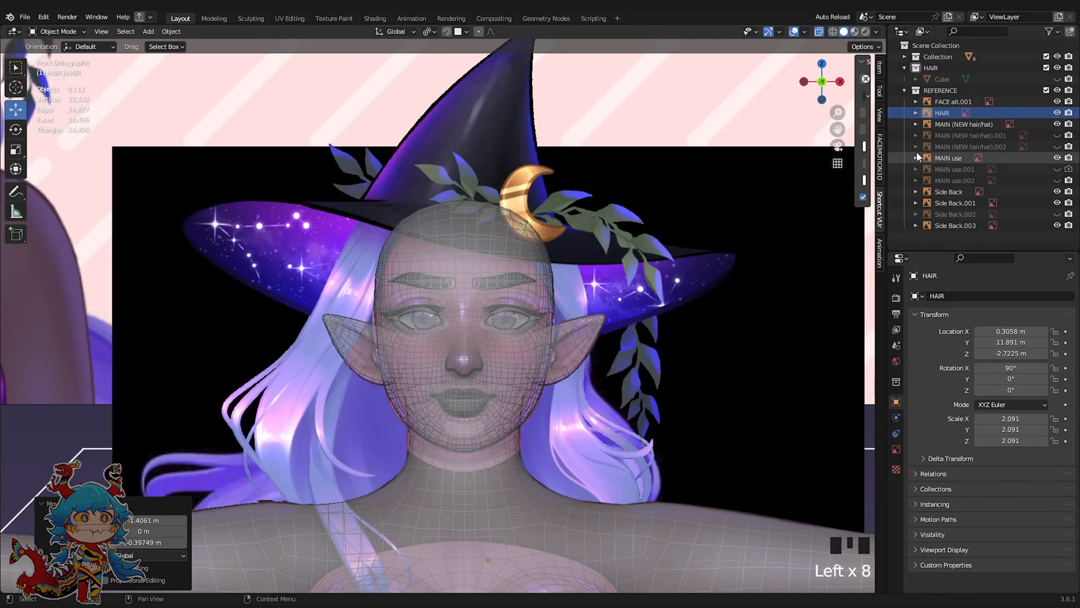
click(1056, 101)
click(1058, 158)
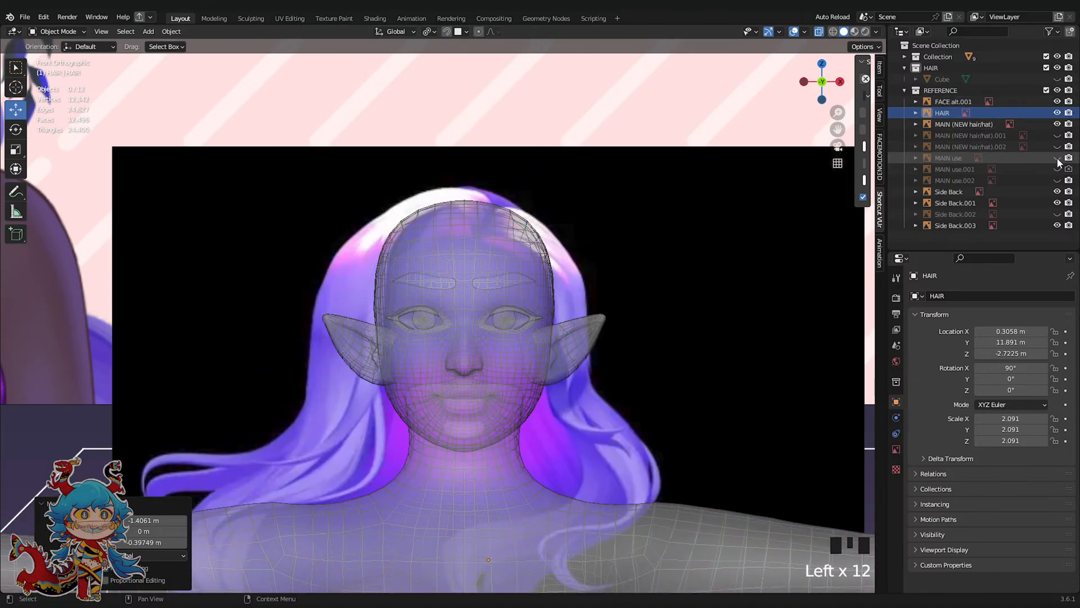
click(1057, 159)
click(1057, 159)
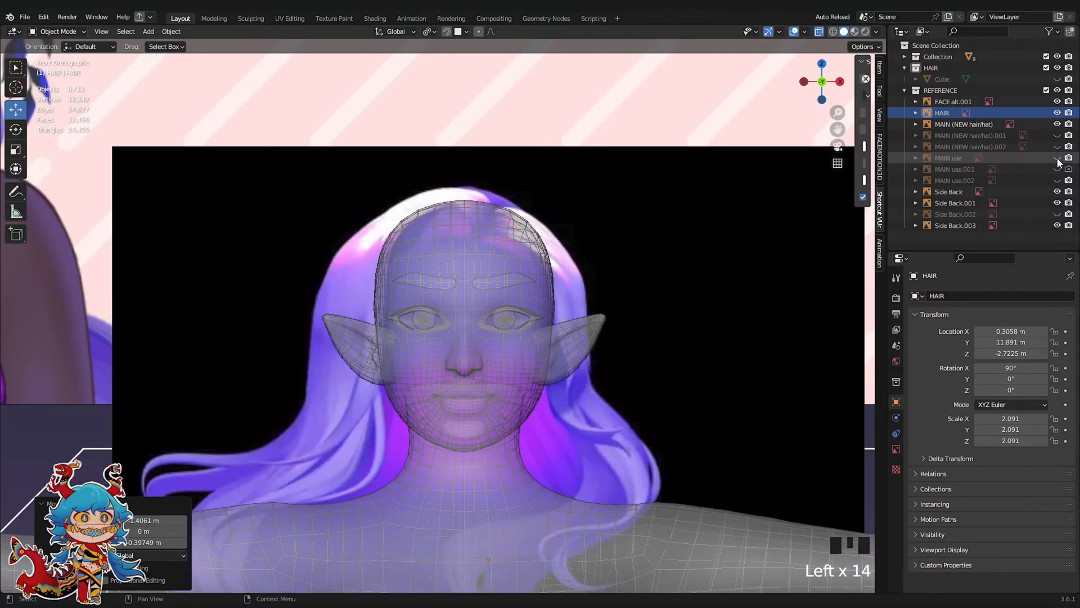
click(1058, 159)
click(1057, 159)
click(1057, 159)
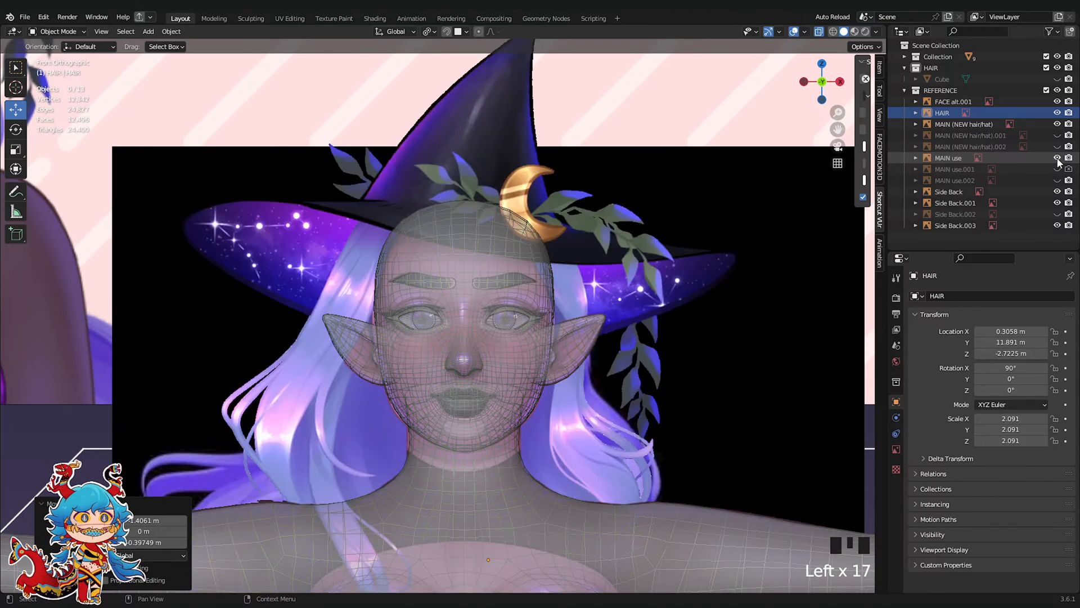
Nudge the HAIR image slightly upward, to about X 0.32 m and Z -2.60 m
click(778, 365)
key(g)
click(776, 354)
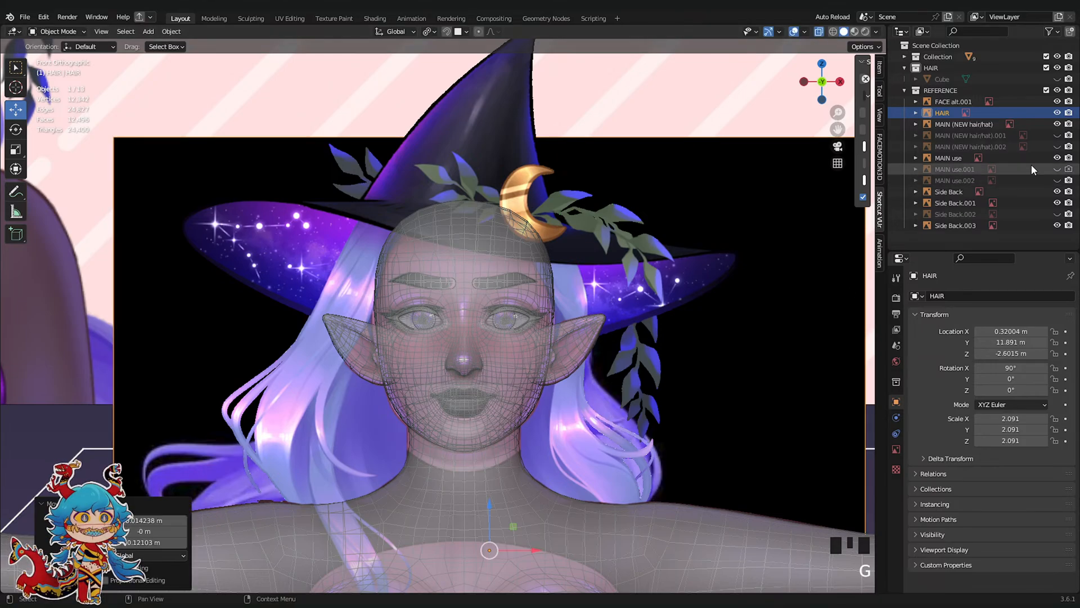
Compare the hair against the MAIN use image once more and leave MAIN use hidden
click(1057, 158)
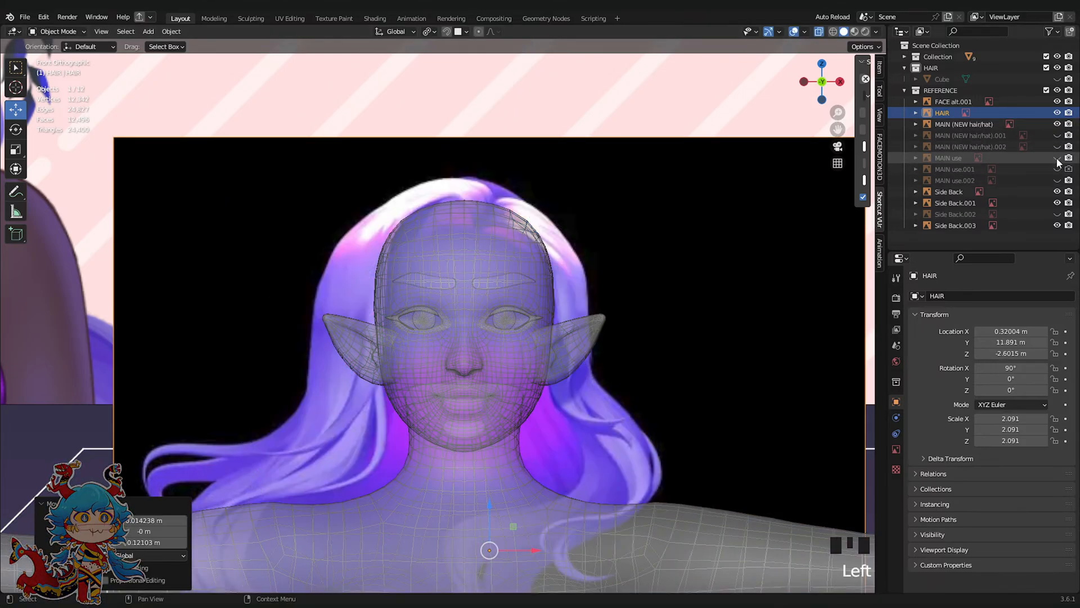
click(1058, 159)
click(1057, 159)
click(1058, 159)
click(1057, 160)
scroll(598, 244, down, 5)
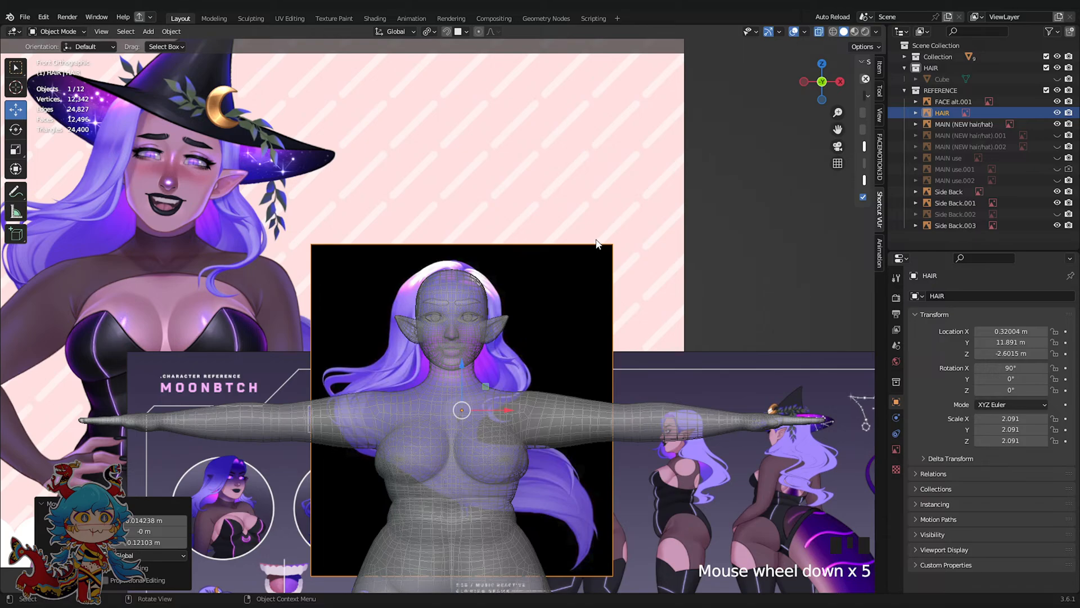
Raise the HAIR reference image a little more, to about Z -2.51 m
click(565, 266)
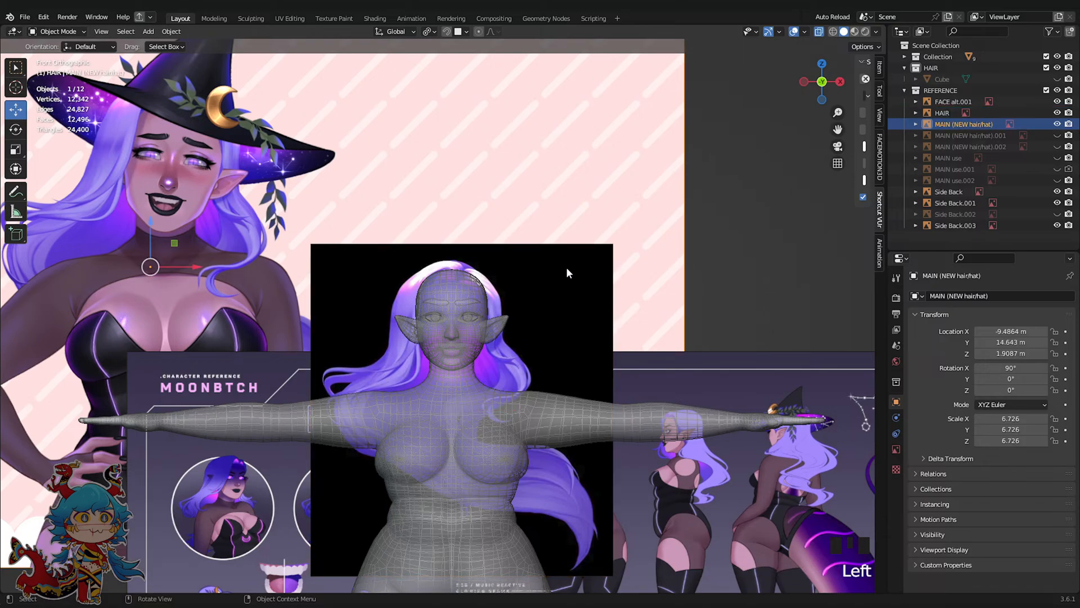
click(613, 243)
key(g)
click(612, 242)
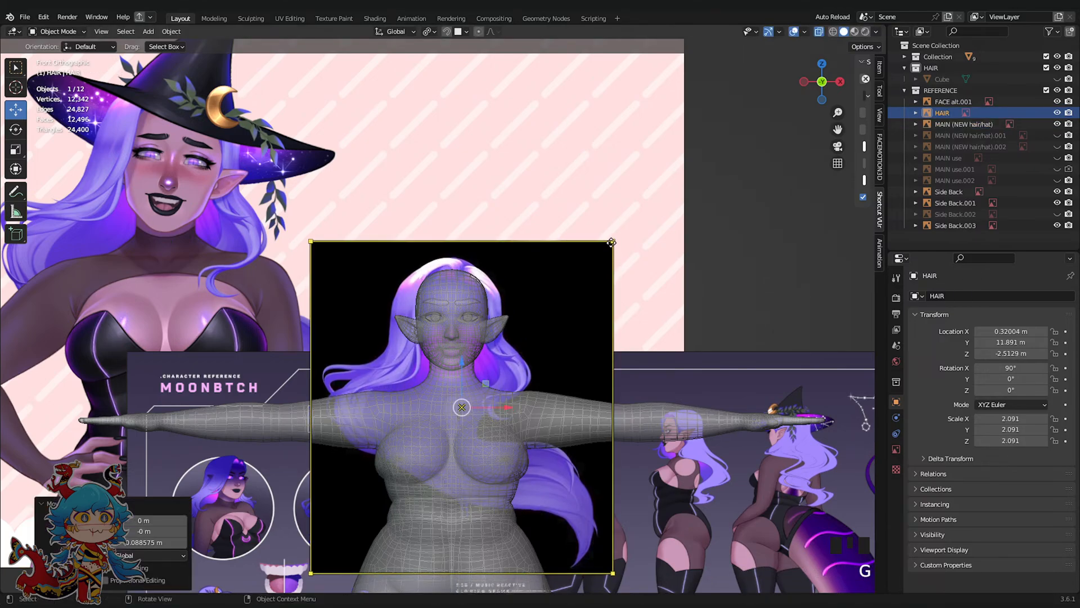
scroll(549, 274, up, 6)
scroll(549, 274, down, 6)
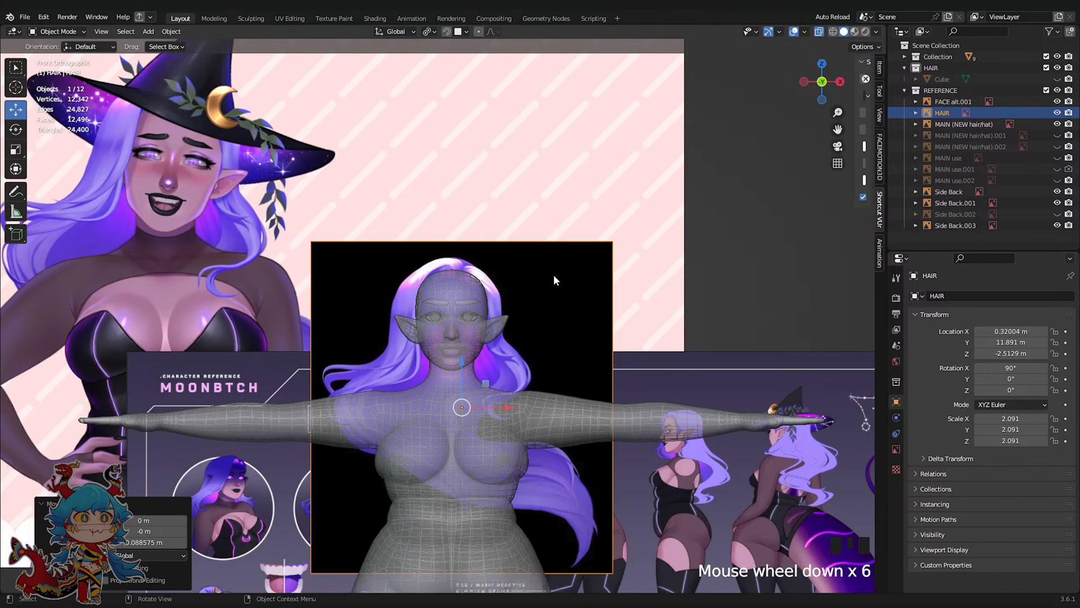
Move the Side Back.003 reference sheet up beside the head, to about X 7.06 m and Z -3.57 m, and save the file
scroll(554, 276, down, 4)
scroll(563, 275, up, 3)
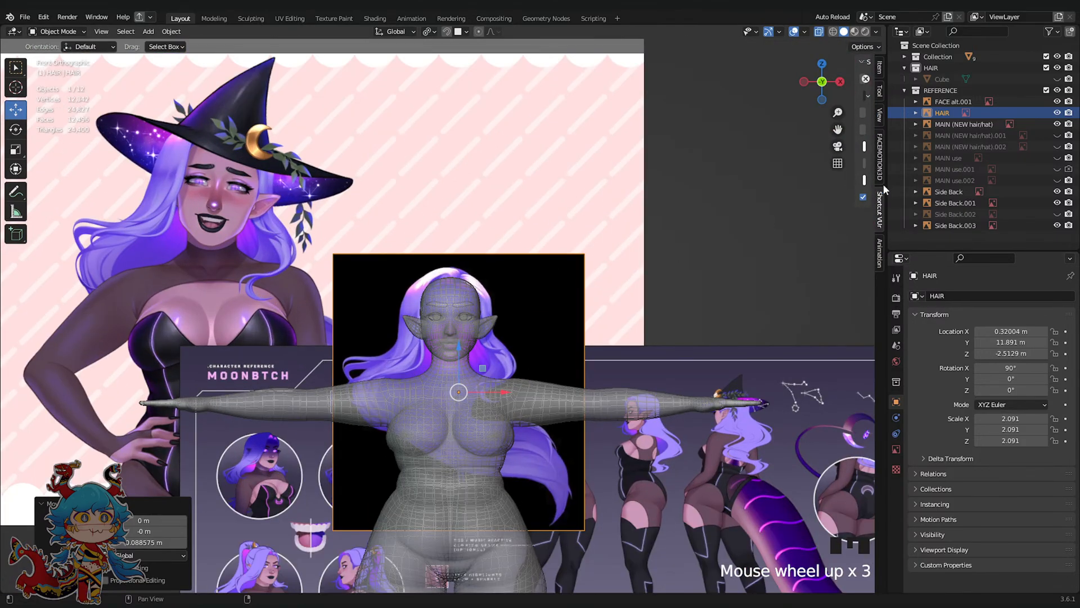
click(782, 356)
key(g)
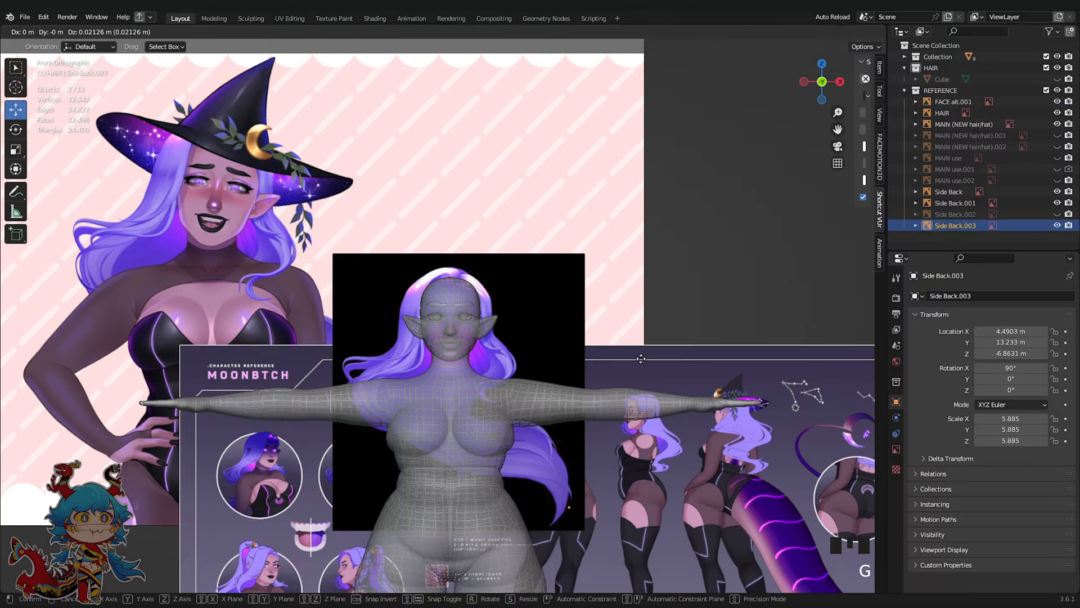
click(708, 272)
scroll(708, 271, up, 4)
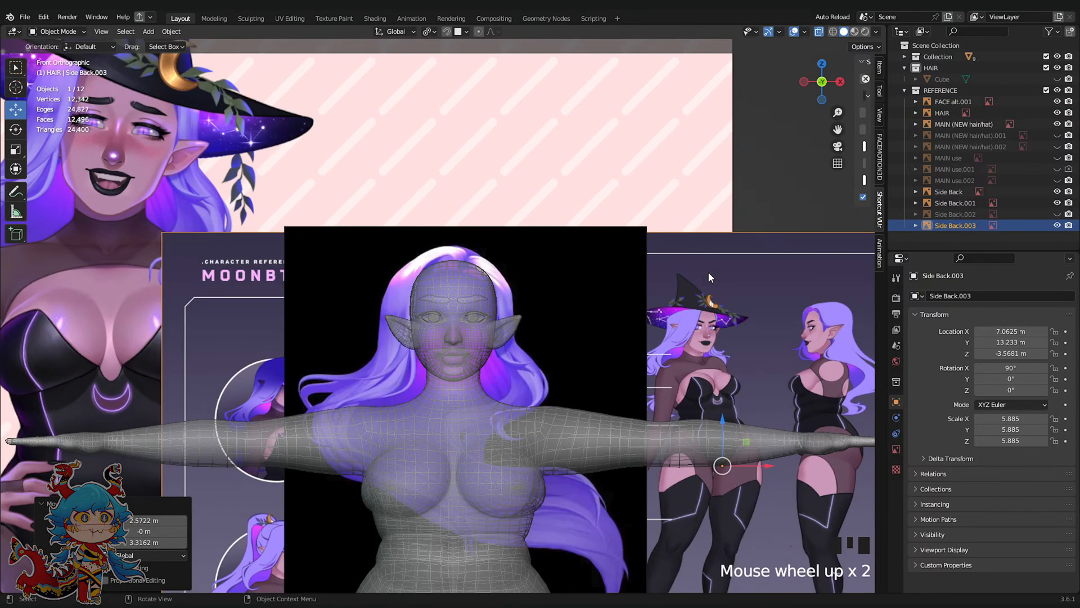
scroll(707, 271, down, 3)
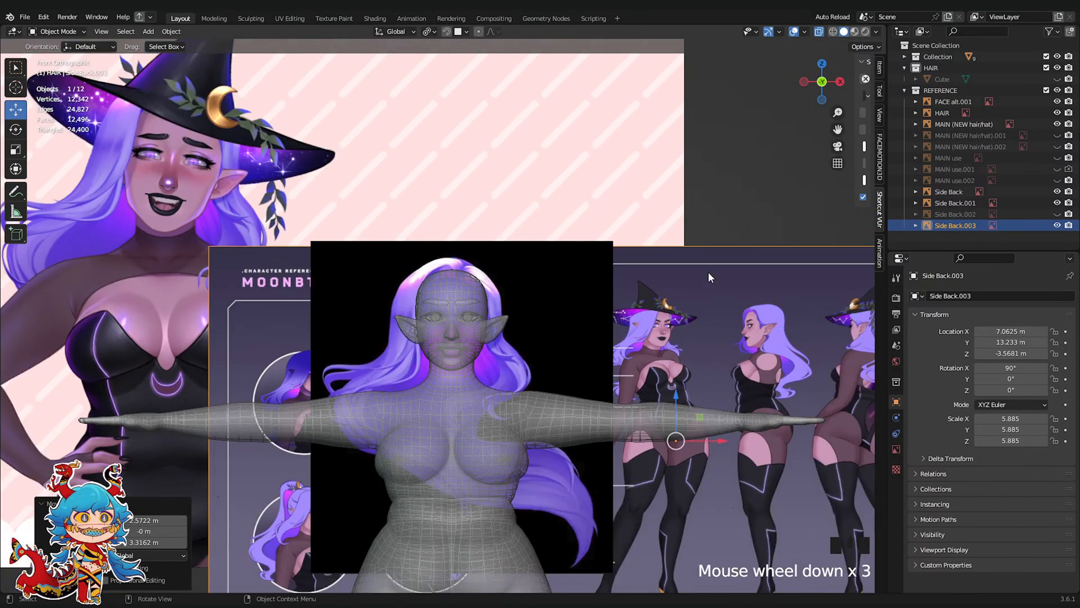
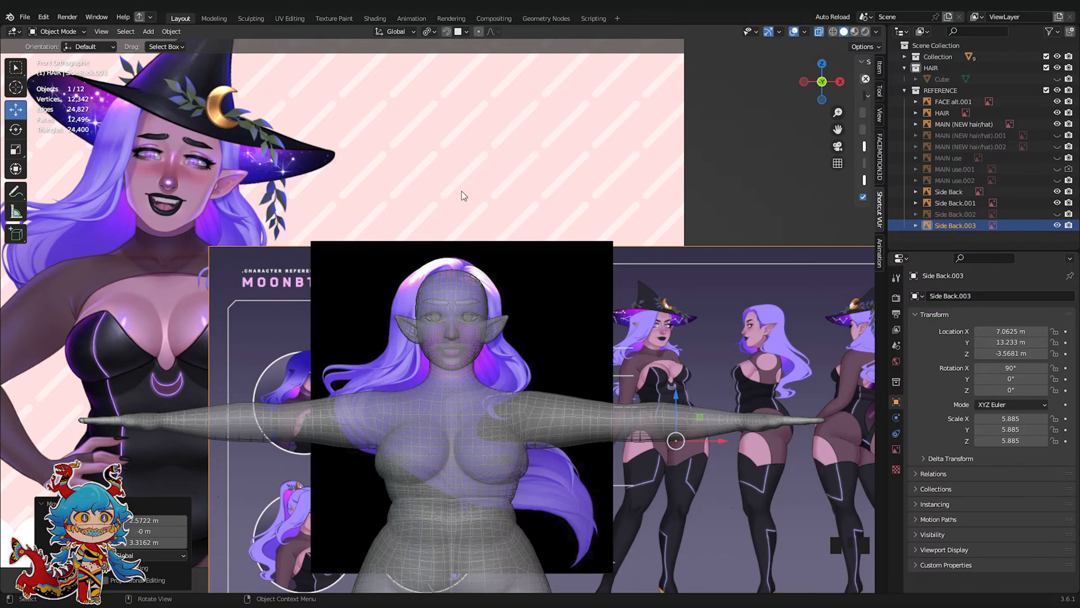
key(ctrl+s)
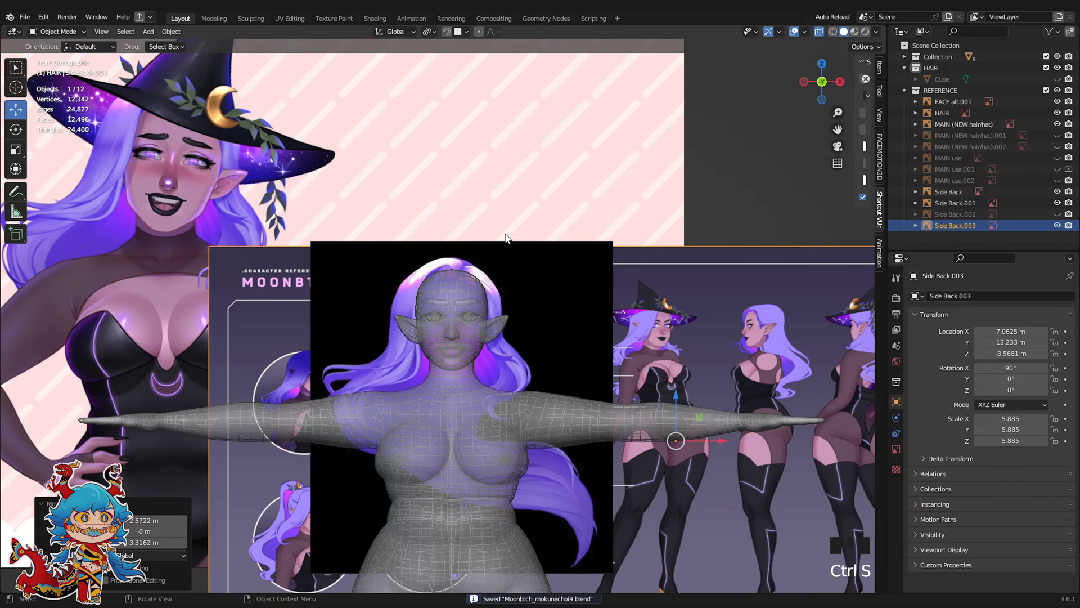
Select the HAIR reference image and examine how its hair shape fits around the head and body
scroll(513, 261, down, 4)
scroll(513, 261, up, 3)
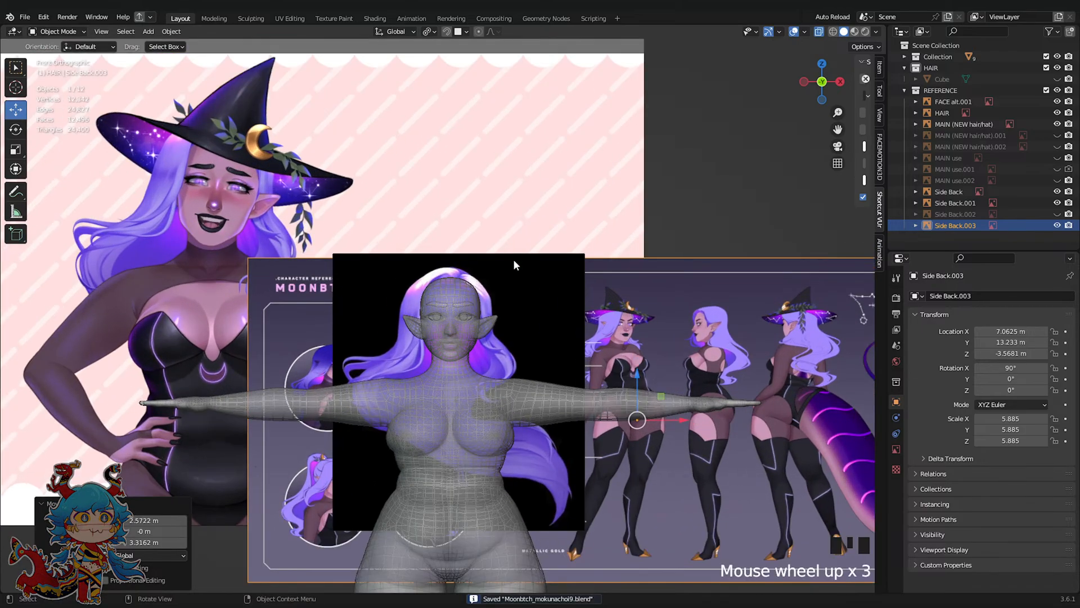
click(527, 275)
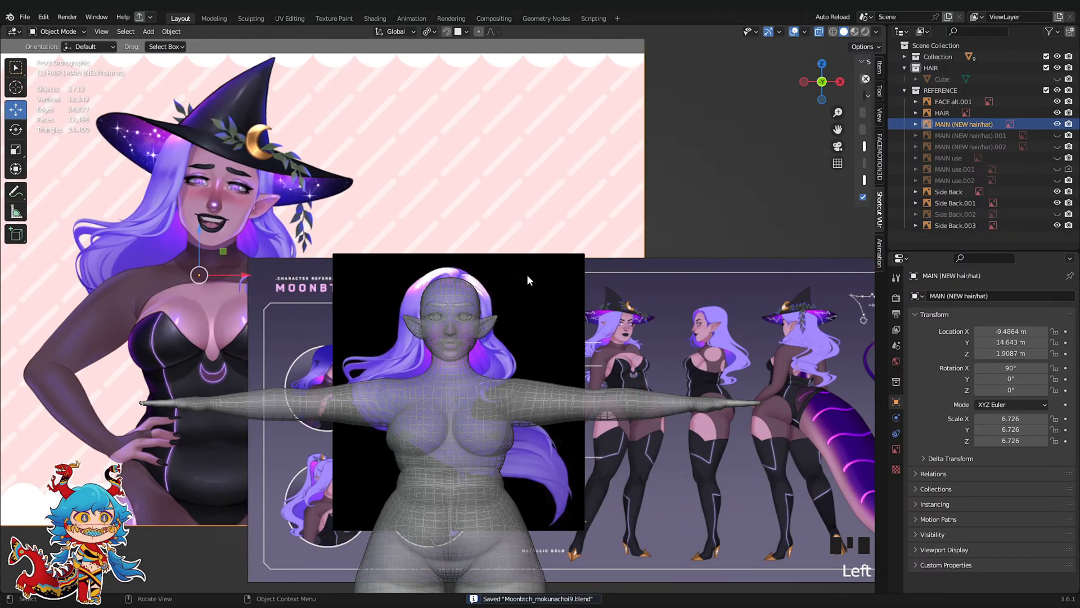
click(562, 267)
click(829, 168)
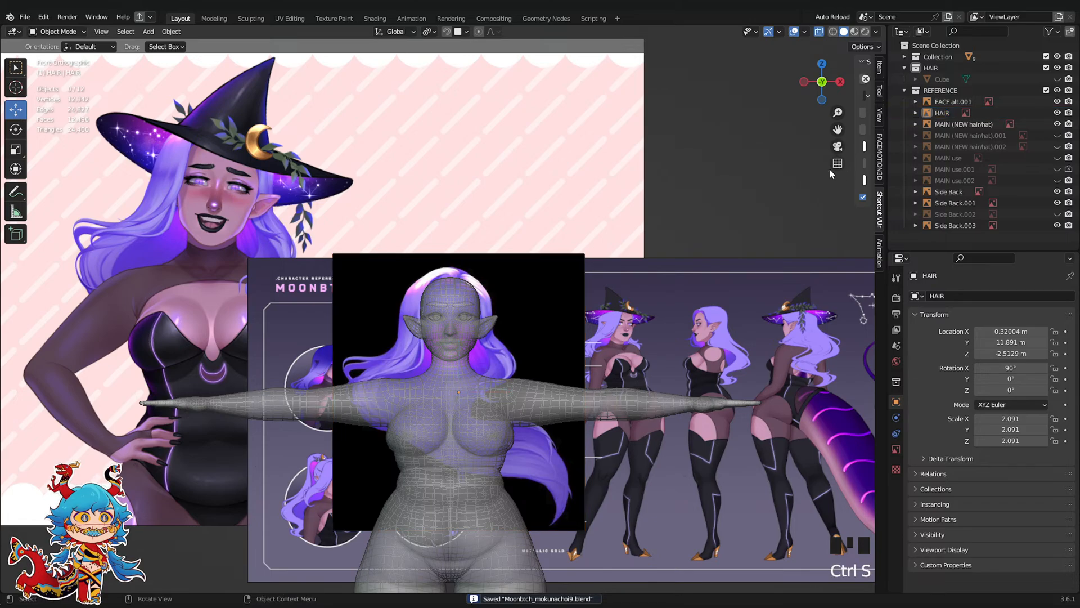
click(557, 308)
scroll(646, 273, up, 6)
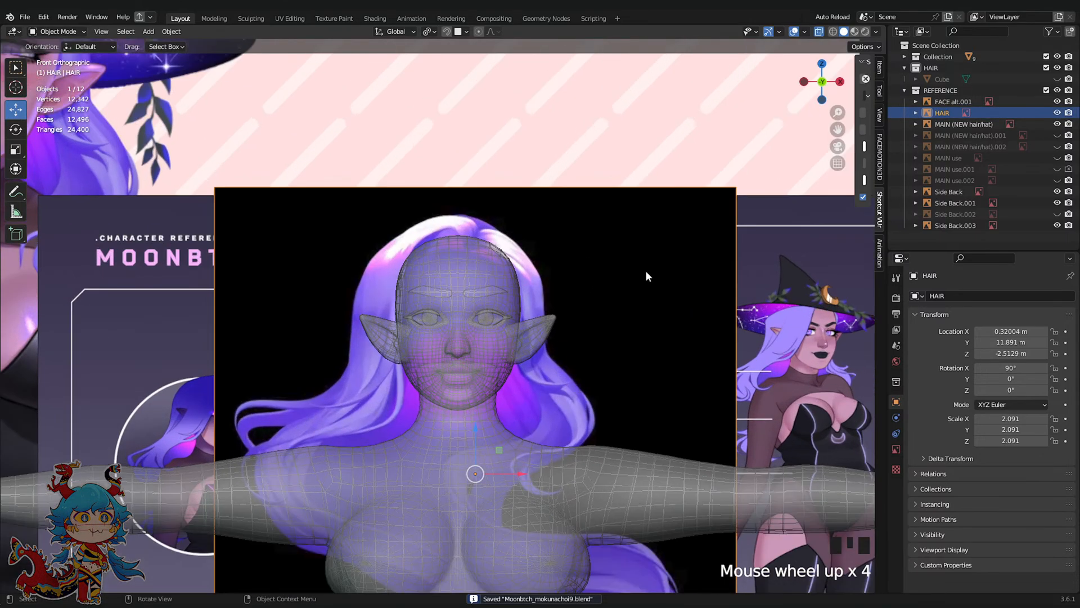
scroll(642, 254, down, 4)
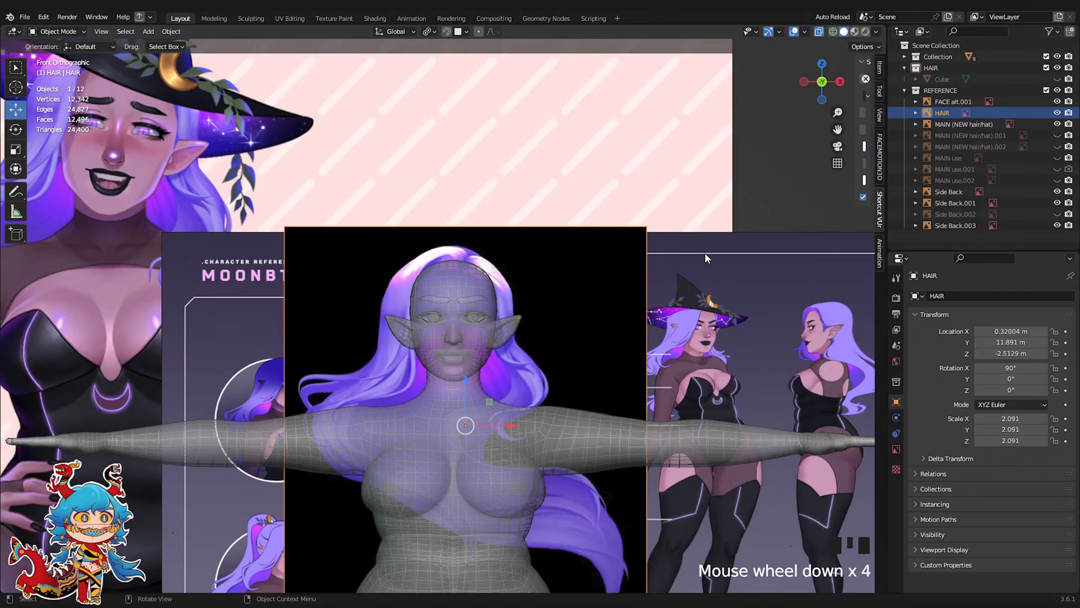
scroll(706, 254, down, 3)
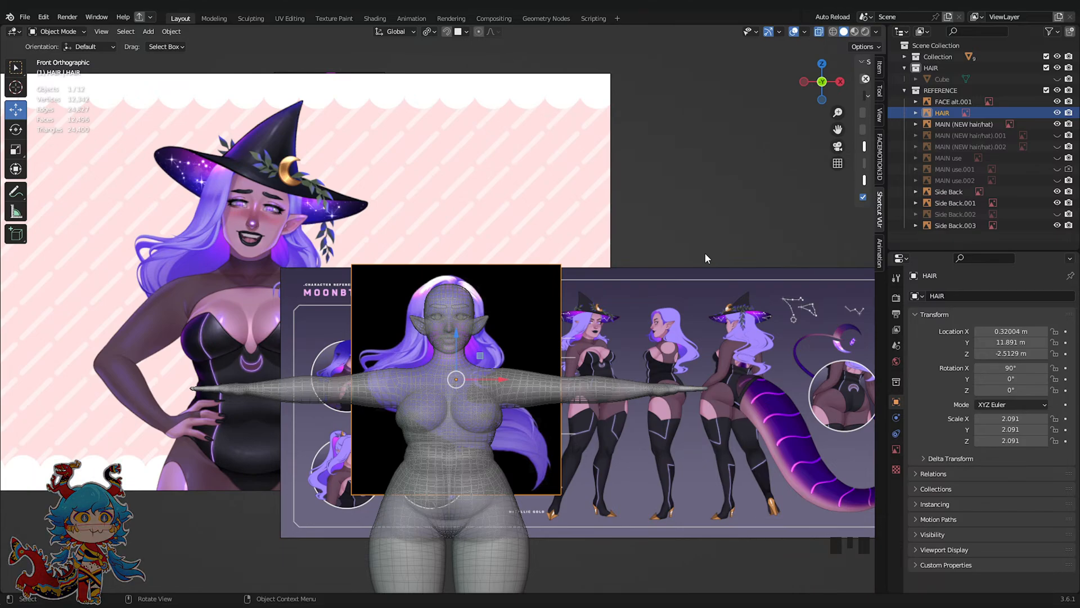
scroll(704, 252, up, 3)
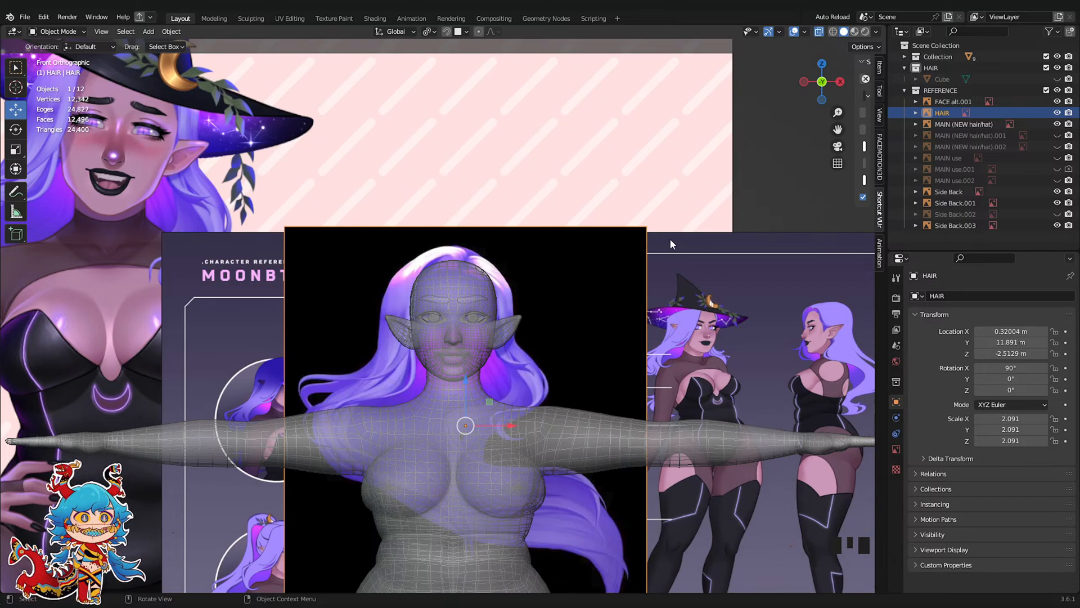
scroll(672, 242, up, 2)
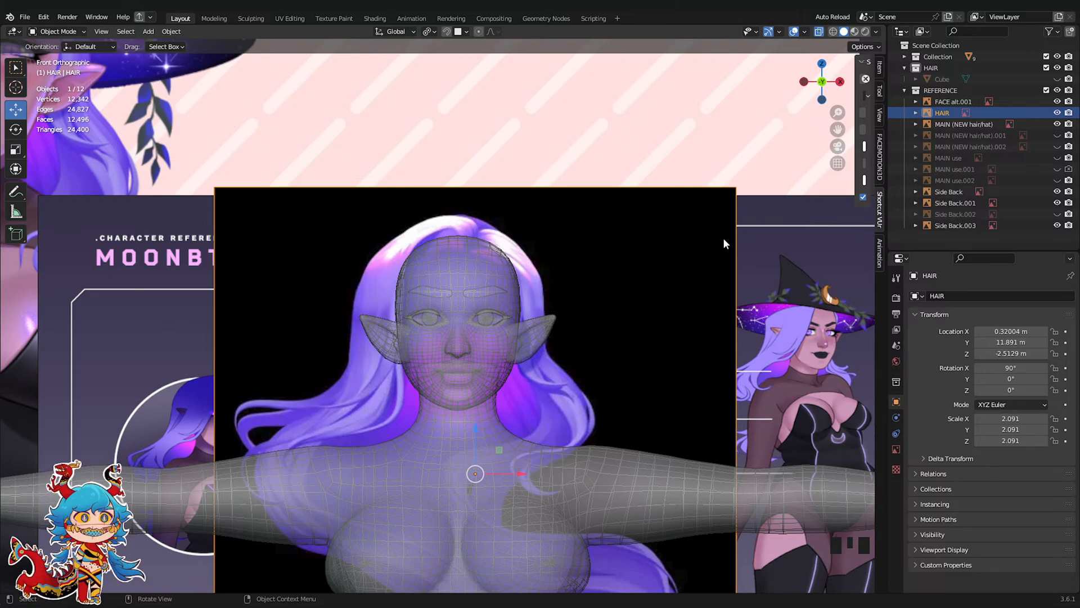
scroll(723, 237, down, 2)
Save the file and show the cube around the head again
key(ctrl+s)
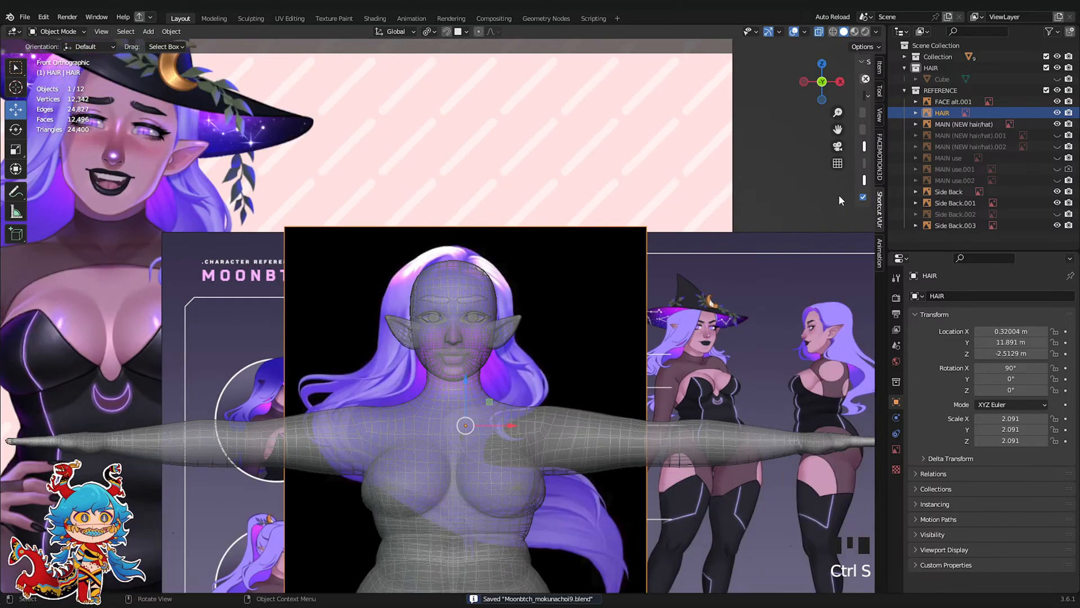
scroll(1038, 149, up, 1)
click(1057, 80)
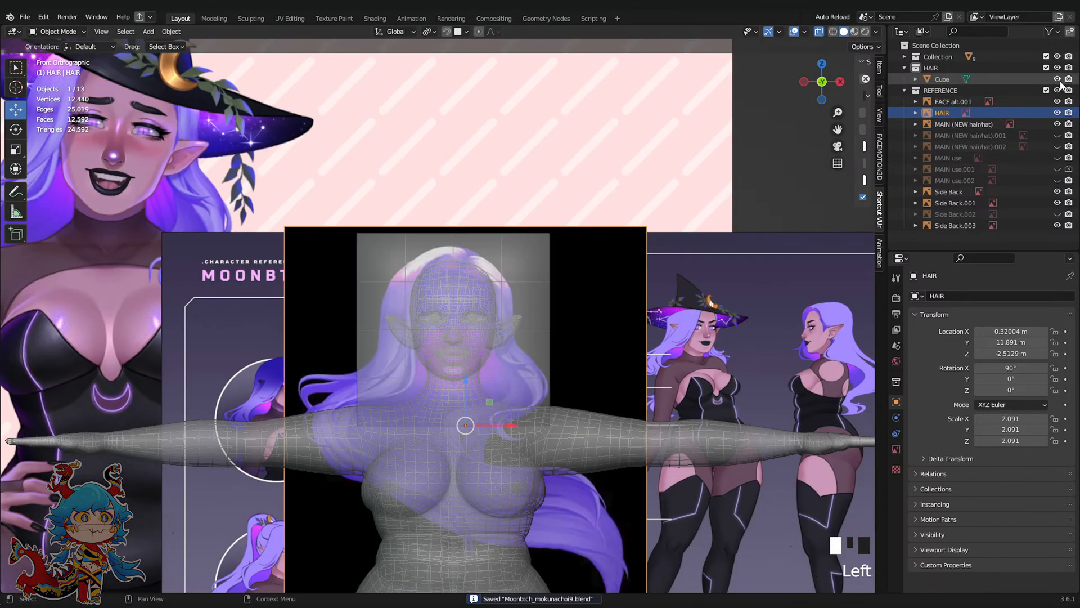
click(519, 244)
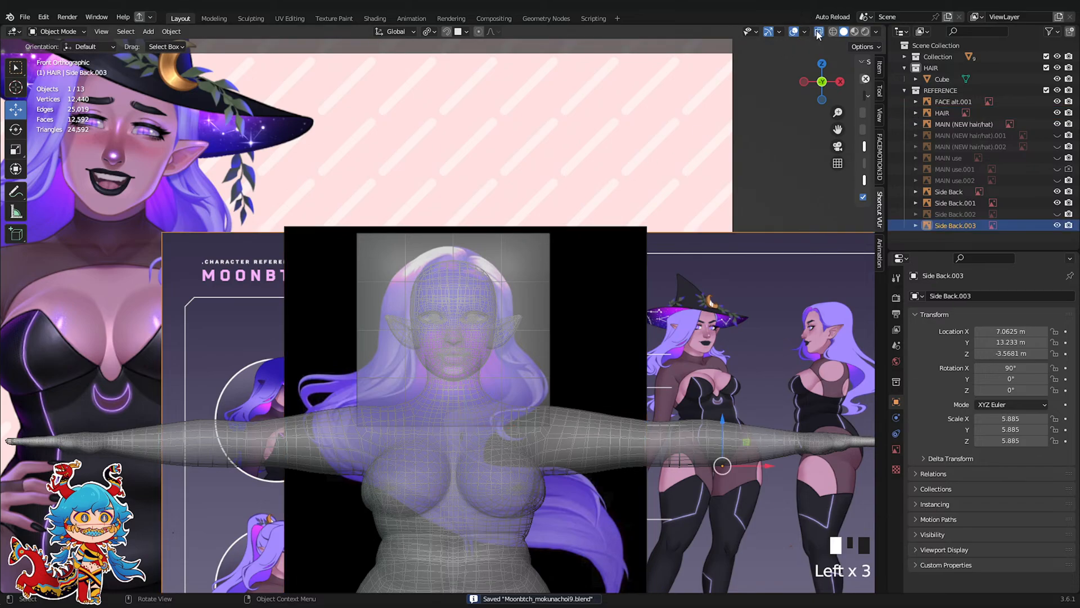
Turn off X-ray, select the cube in the HAIR collection and switch it to Sculpt Mode
click(818, 31)
click(526, 269)
scroll(527, 269, down, 2)
middle_drag(509, 289, 443, 341)
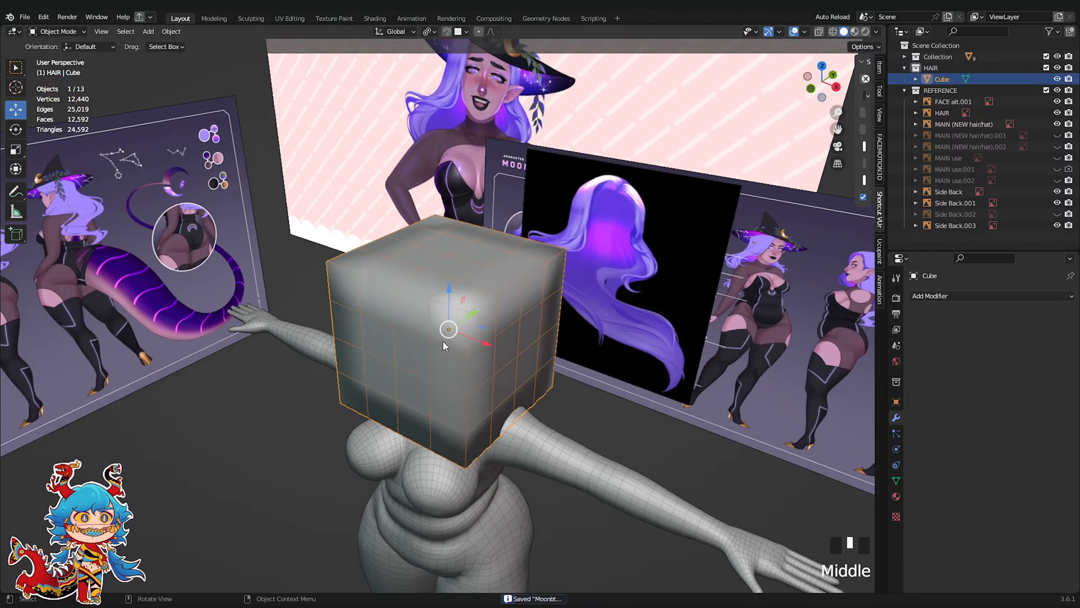
middle_drag(510, 319, 467, 338)
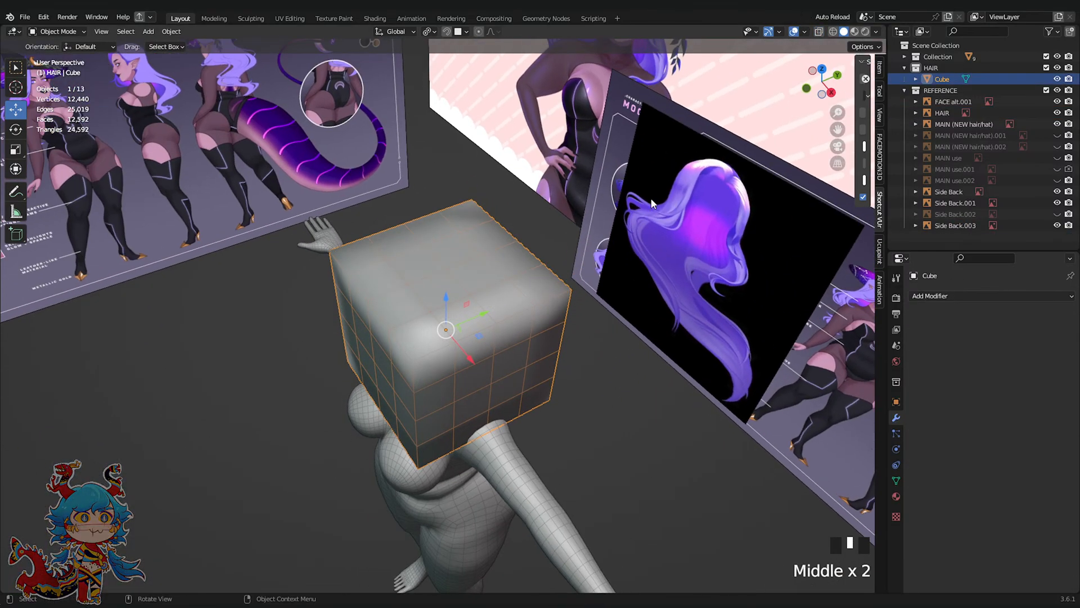
click(67, 31)
click(57, 69)
Try to round off the cube with repeated strokes of the Smooth brush
scroll(450, 315, down, 4)
shift+click(452, 325)
shift+click(452, 325)
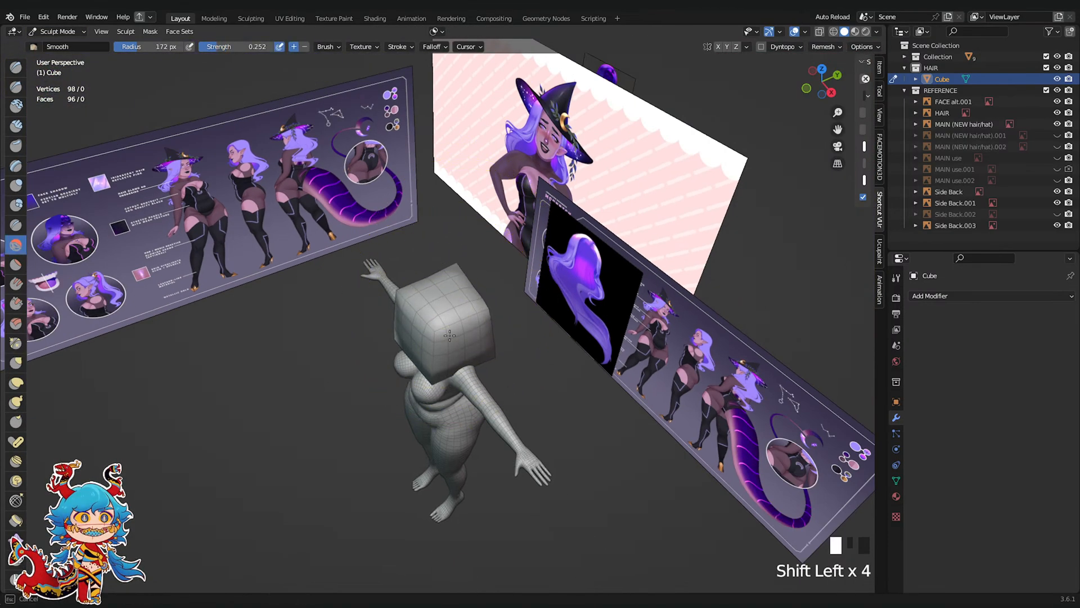
shift+click(450, 336)
shift+click(450, 336)
shift+click(450, 336)
shift+click(450, 336)
Choose the Grab brush and undo all the smoothing strokes on the cube
key(g)
key(ctrl+z)
key(ctrl+z)
key(ctrl+z)
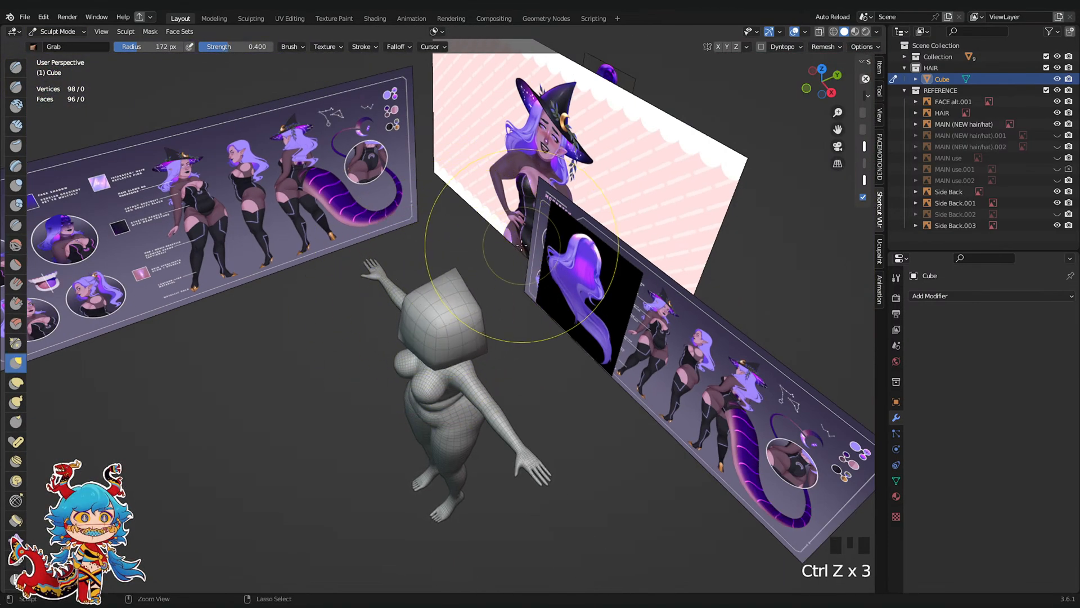
key(ctrl+z)
key(ctrl+z)
key(ctrl+z)
key(ctrl+z)
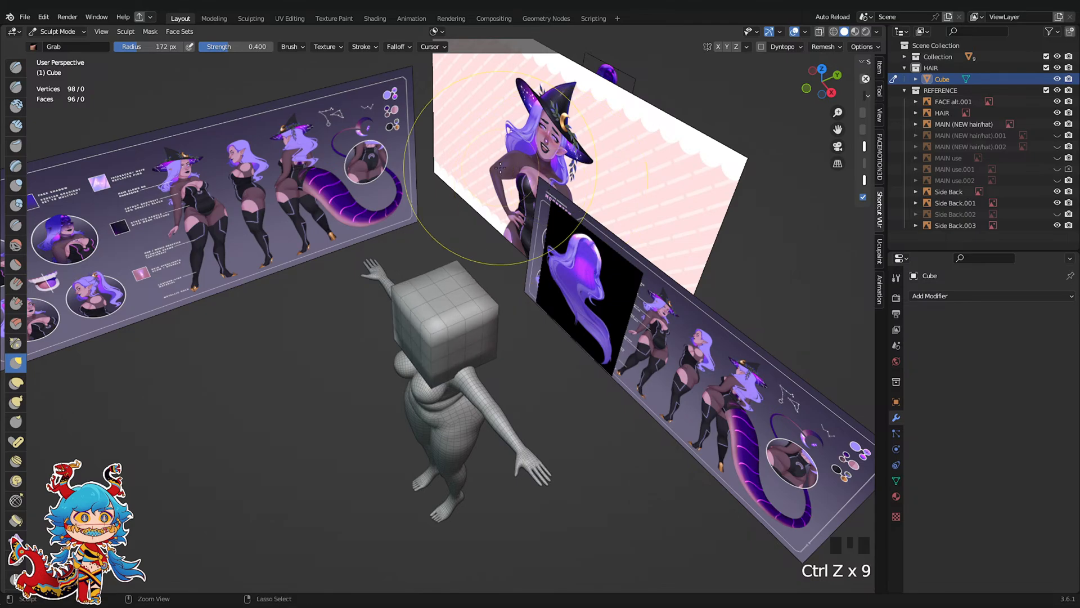
key(ctrl+z)
Save the file with the cube back in Sculpt Mode
key(Tab)
key(Tab)
key(ctrl+s)
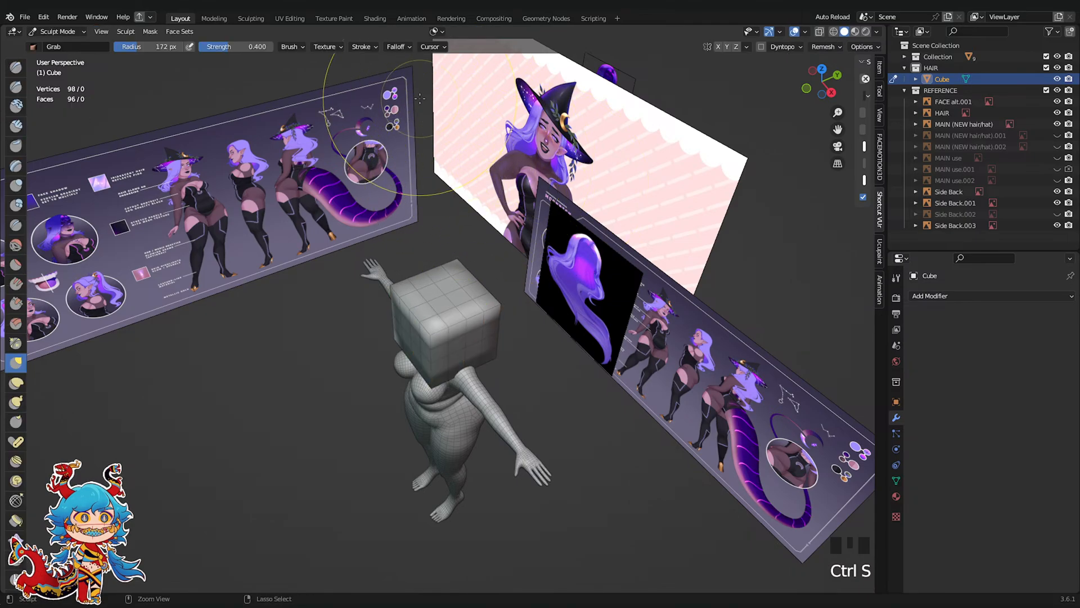
Smooth the upper part of the cube with X mirror symmetry on, and save the file
middle_drag(419, 99, 623, 175)
shift+click(622, 173)
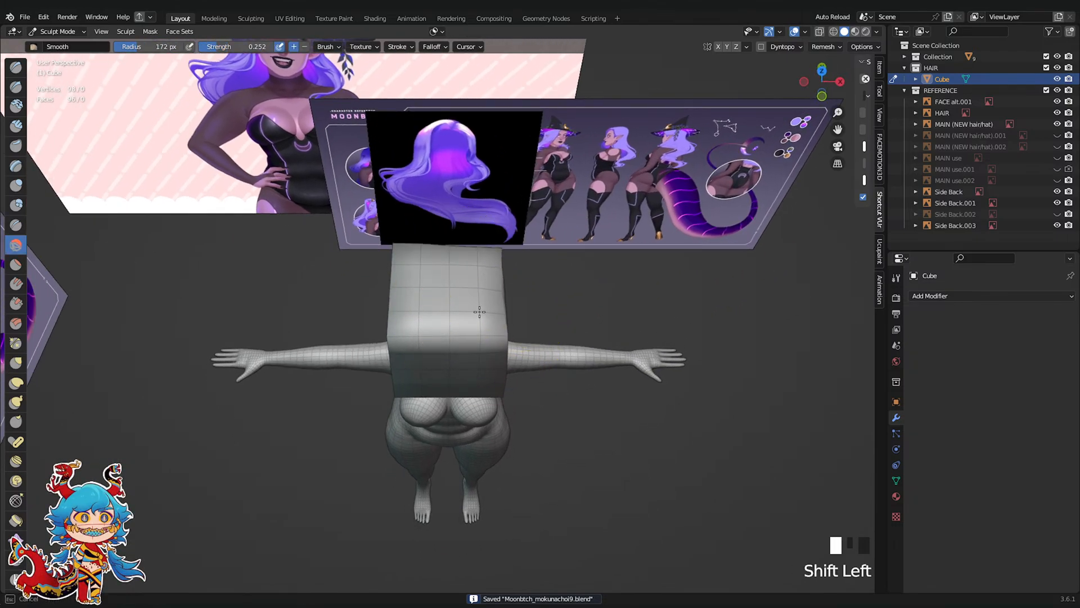
key(ctrl+z)
mouse_move(515, 205)
shift+mouse_down()
mouse_move(471, 316)
mouse_move(490, 287)
shift+mouse_up()
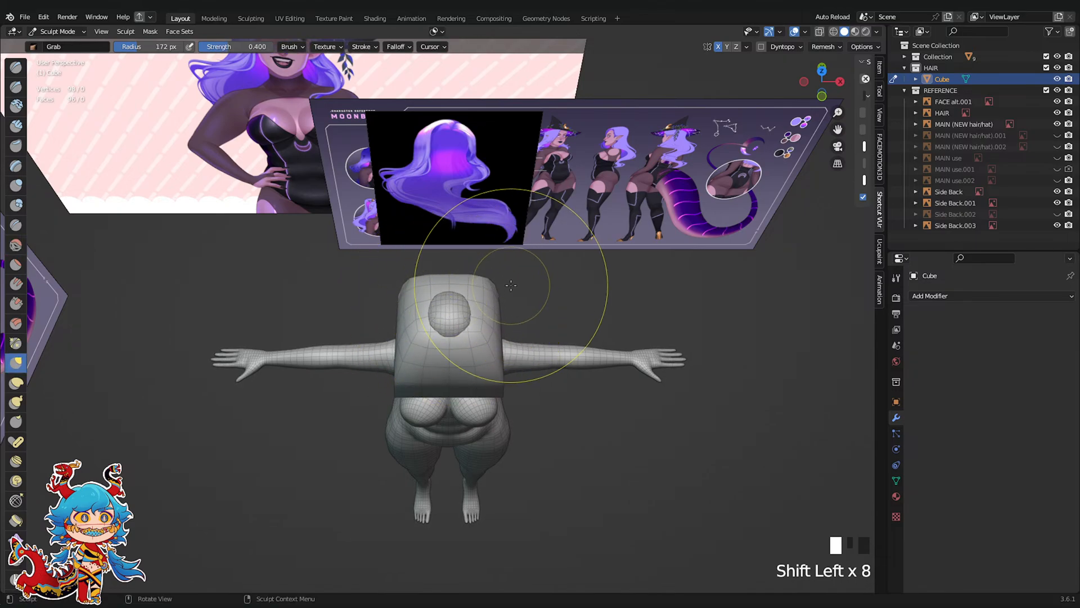
middle_drag(513, 283, 476, 323)
key(ctrl+s)
Smooth the sides and back of the cube into a rounded shape around the head
shift+drag(475, 325, 459, 337)
mouse_move(464, 332)
shift+mouse_down()
mouse_move(455, 343)
mouse_move(470, 352)
shift+mouse_up()
mouse_move(470, 351)
middle_down()
mouse_move(447, 353)
mouse_move(435, 332)
middle_up()
shift+drag(435, 332, 397, 343)
shift+drag(396, 343, 408, 352)
shift+drag(408, 352, 425, 340)
shift+drag(425, 340, 403, 349)
shift+drag(402, 348, 371, 352)
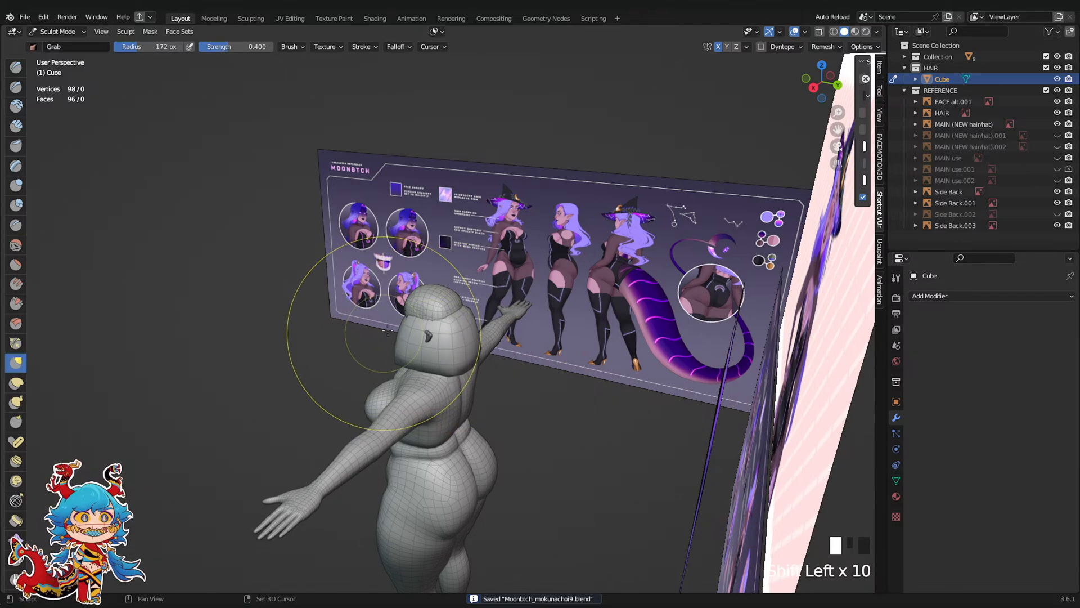
middle_drag(368, 350, 534, 301)
shift+drag(594, 244, 594, 244)
In Edit Mode, scale the whole hair mesh by 1.110 and raise it about 0.99 m along Z to cover the head
click(809, 83)
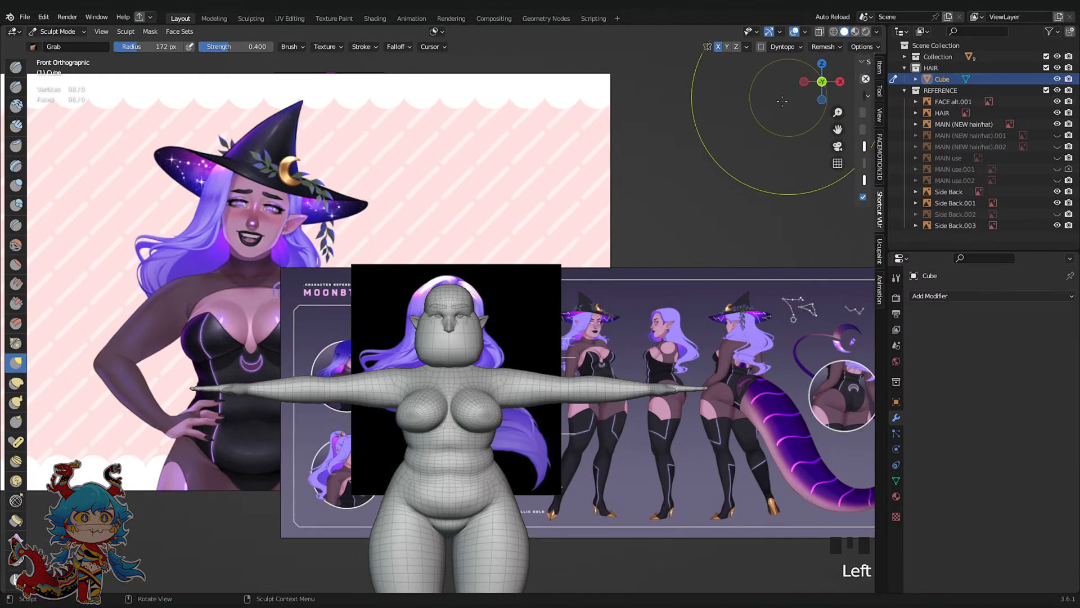
scroll(659, 158, up, 4)
key(Tab)
scroll(561, 228, up, 2)
key(s)
click(576, 241)
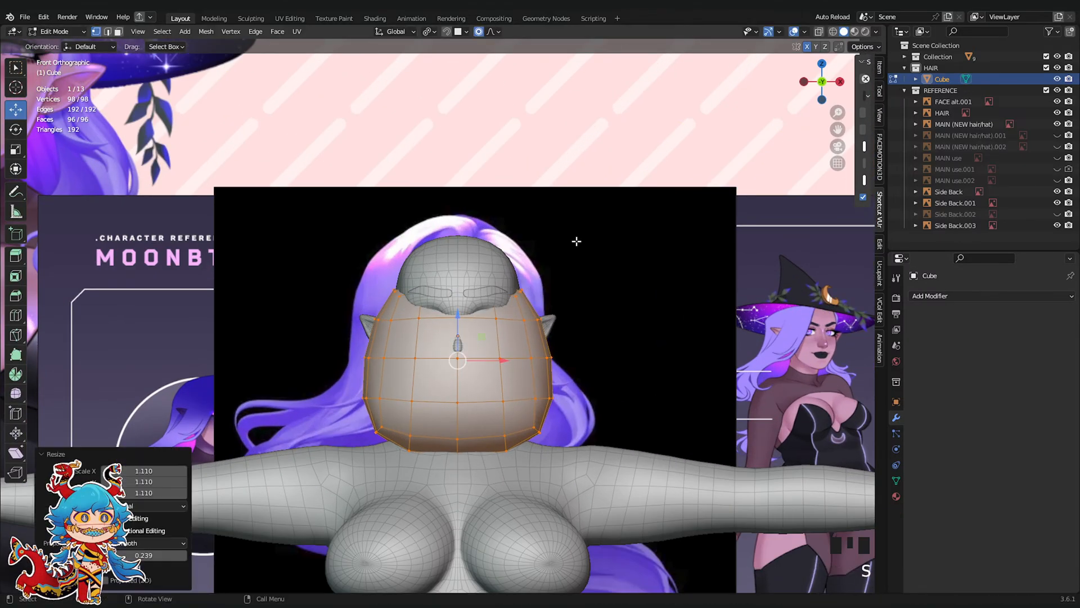
key(g)
click(571, 186)
key(ctrl+z)
drag(460, 332, 463, 276)
In the right side view, scale the hair mesh to 0.571 along Y
scroll(563, 225, down, 4)
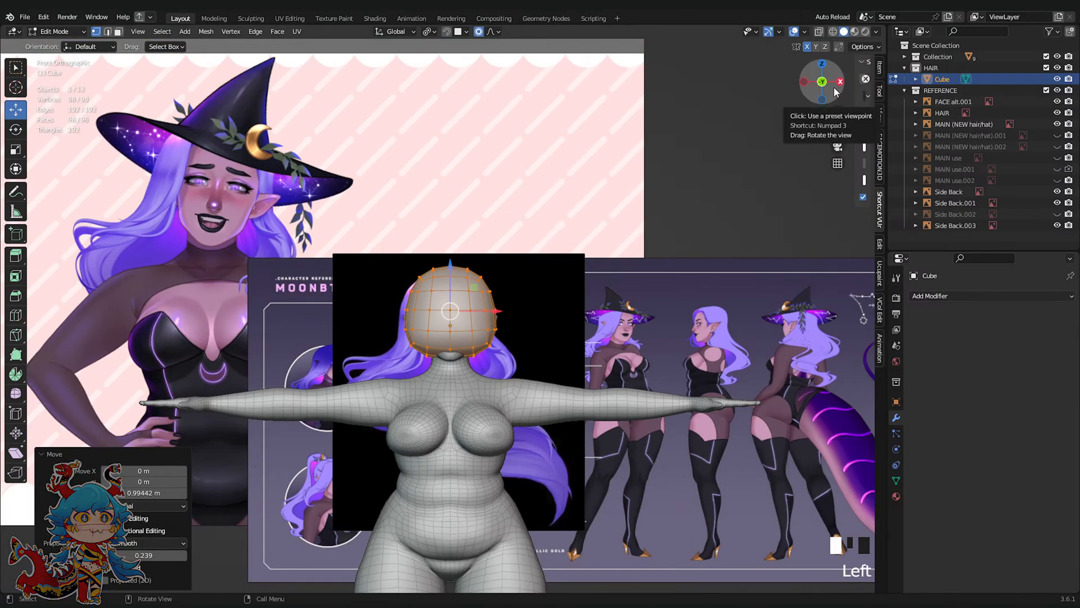
click(840, 81)
scroll(327, 261, up, 2)
click(16, 149)
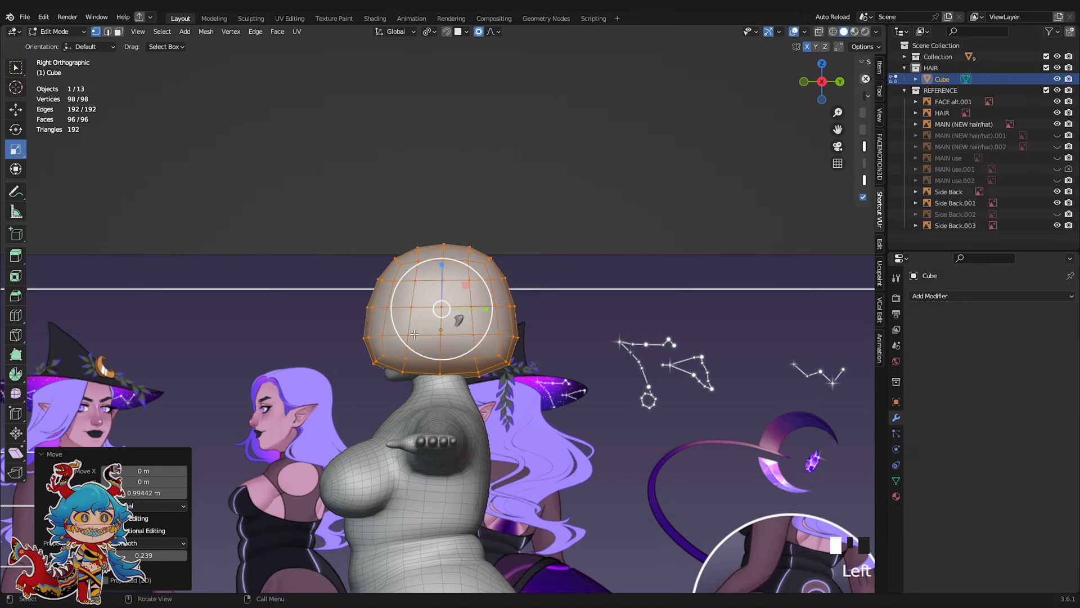
drag(483, 308, 465, 308)
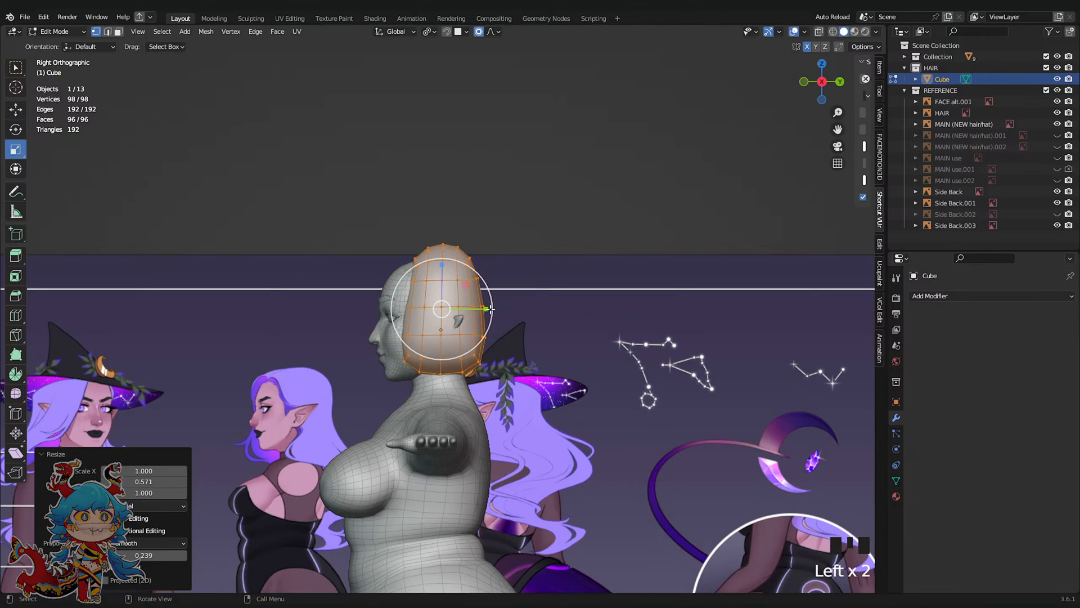
Return the hair mesh to Sculpt Mode, face it from the front and save the file
click(57, 32)
click(61, 68)
key(ctrl+s)
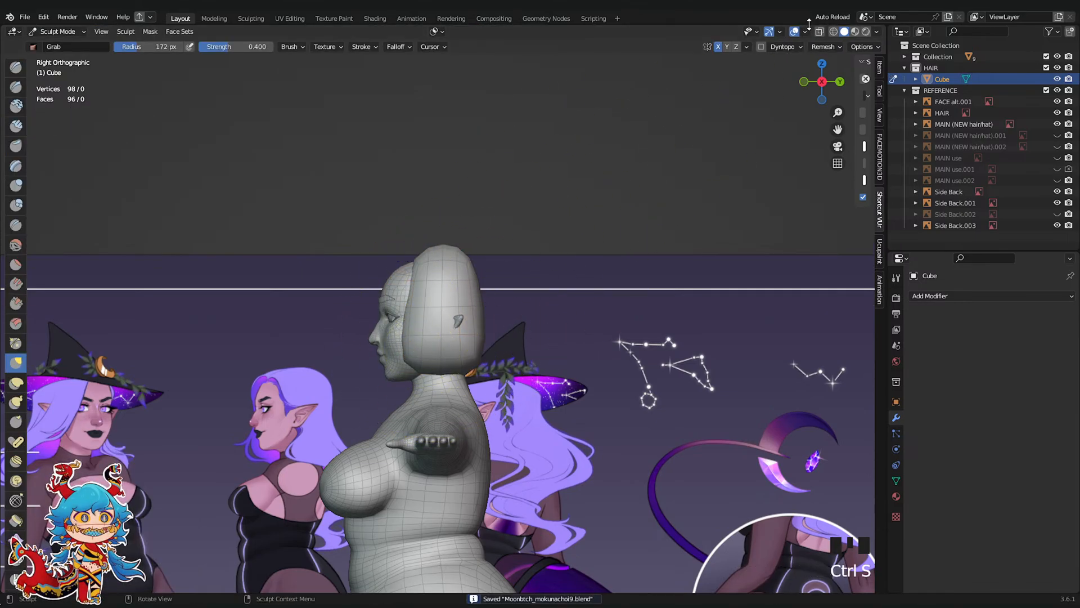
click(804, 81)
key(ctrl+s)
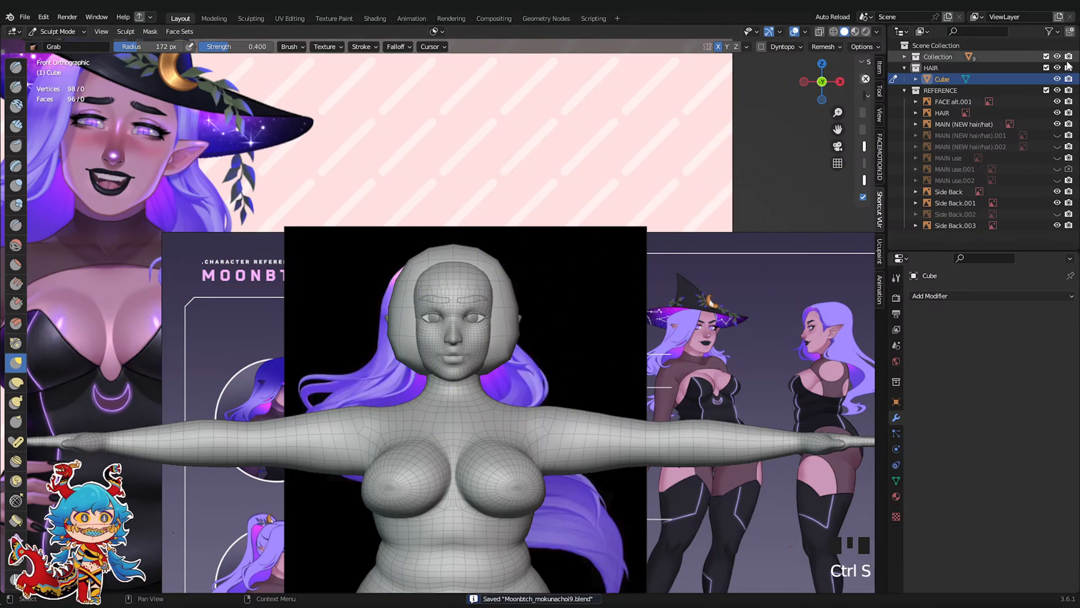
With the body collection hidden, X-ray on and symmetry off, grab the mesh outline to match the crown of the hair reference
click(1057, 57)
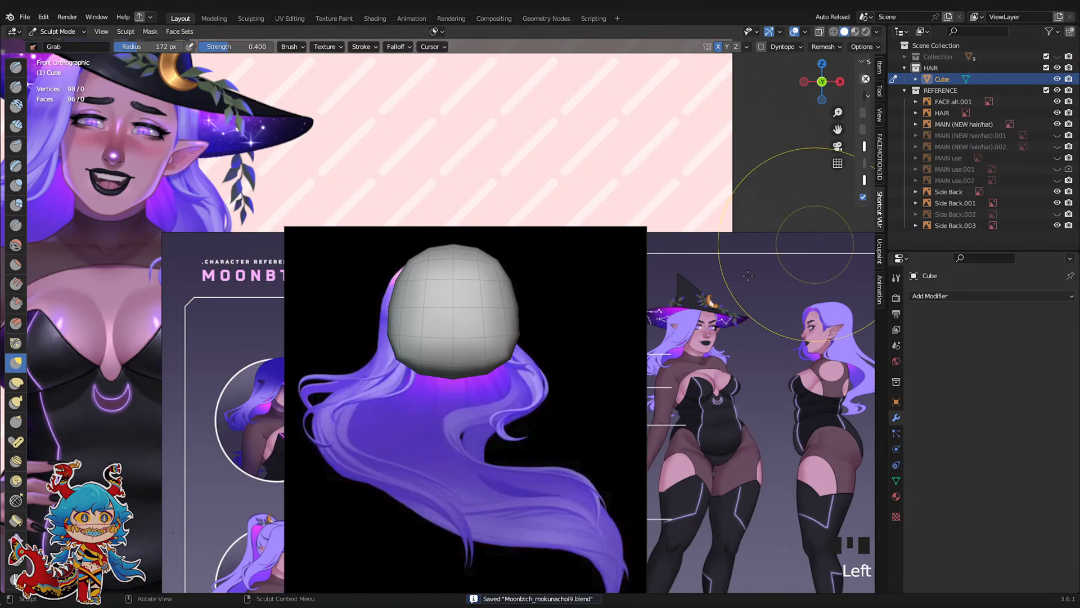
click(820, 32)
drag(373, 352, 374, 374)
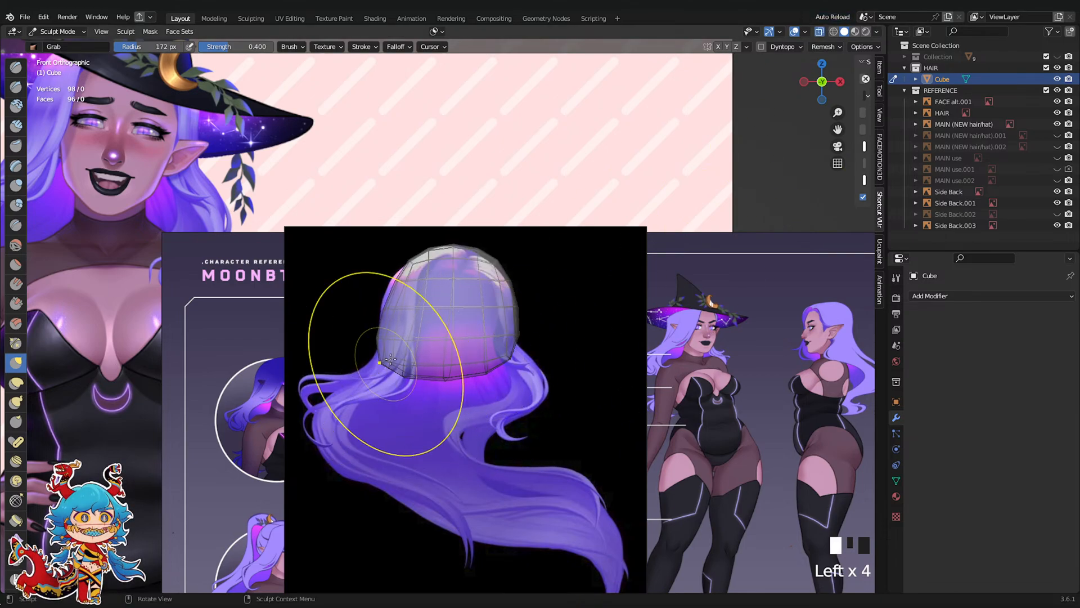
drag(396, 295, 387, 292)
drag(521, 315, 511, 313)
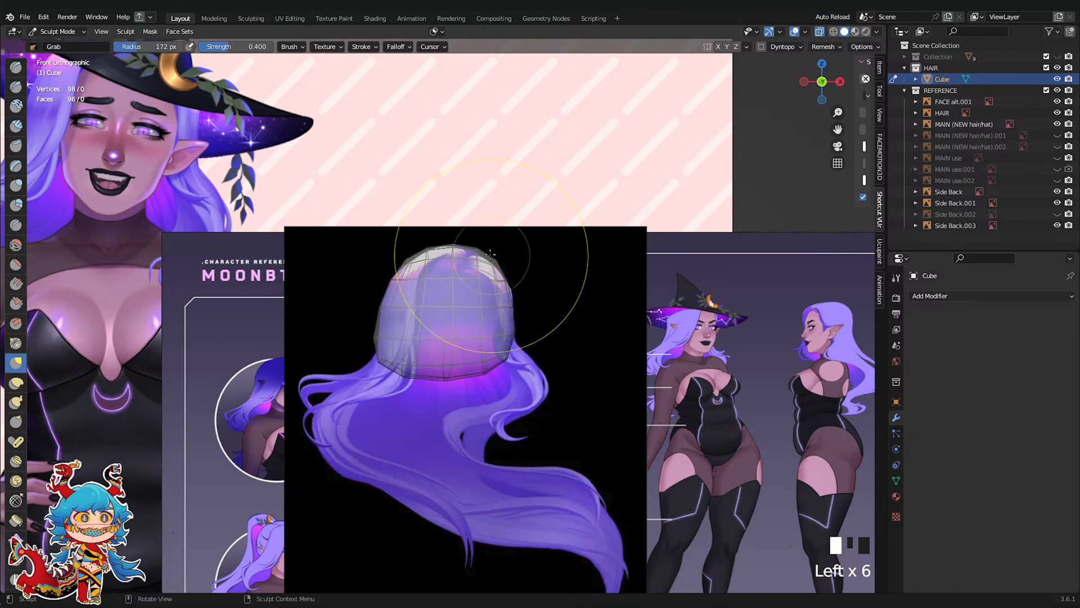
mouse_move(483, 250)
mouse_down()
mouse_move(476, 263)
mouse_move(448, 260)
mouse_up()
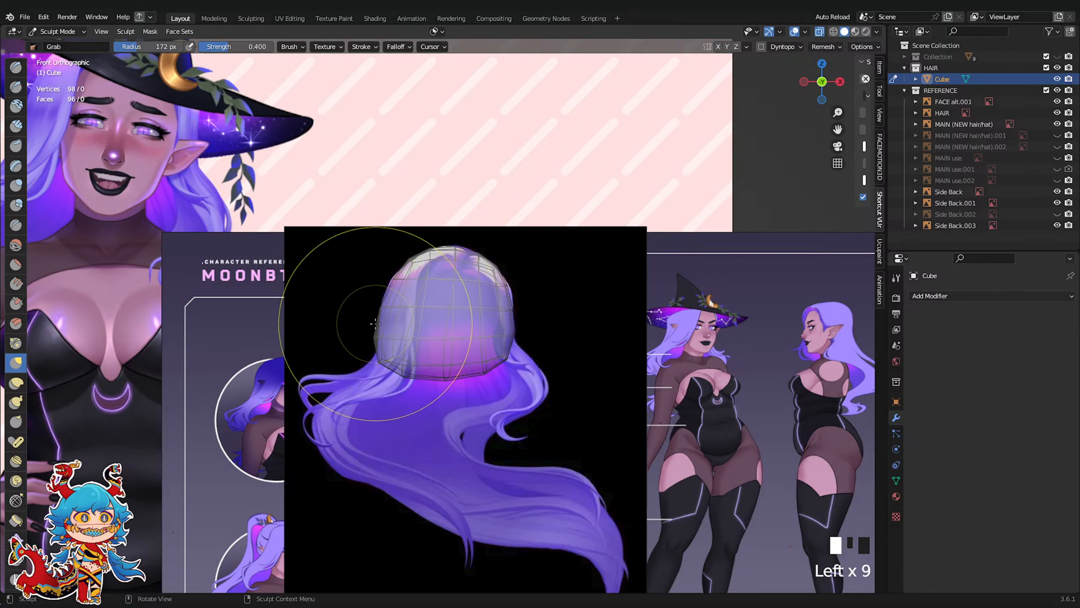
drag(375, 325, 389, 302)
In Edit Mode with proportional editing off, move and scale the mesh's bottom vertices to flare along the hair reference
key(Tab)
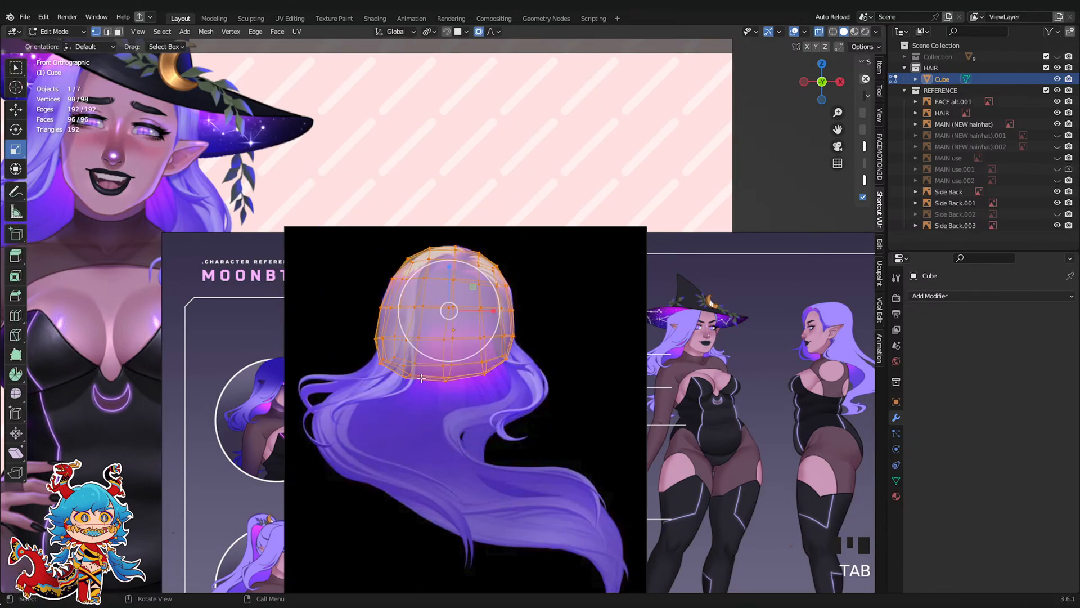
drag(444, 374, 516, 379)
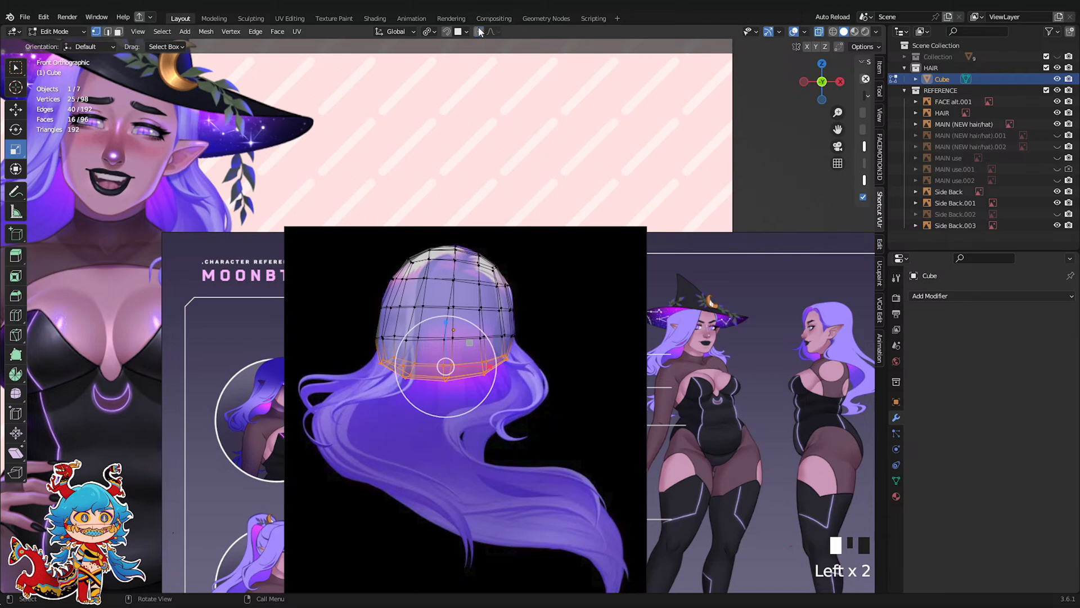
key(g)
click(591, 339)
key(s)
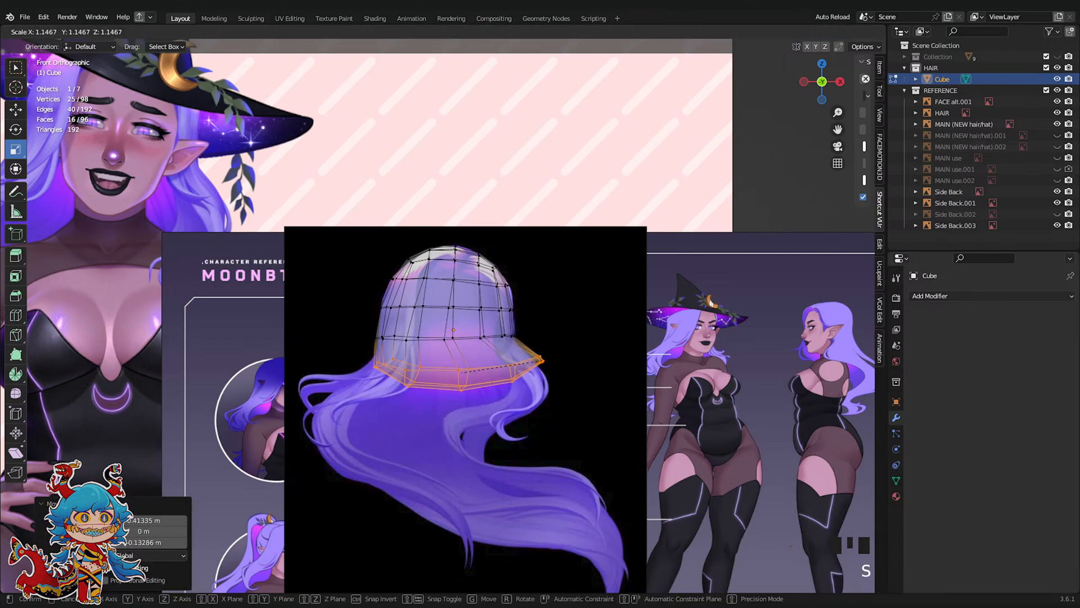
click(603, 362)
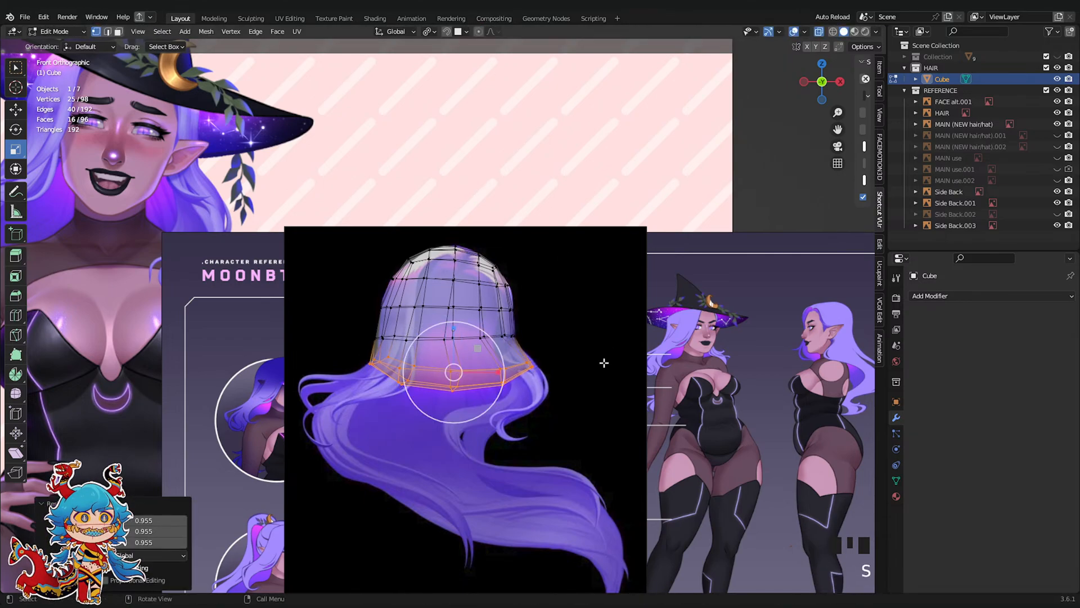
Add an edge loop around the flared section just above the bottom rim of the mesh
key(ctrl+r)
click(496, 358)
click(496, 358)
click(561, 417)
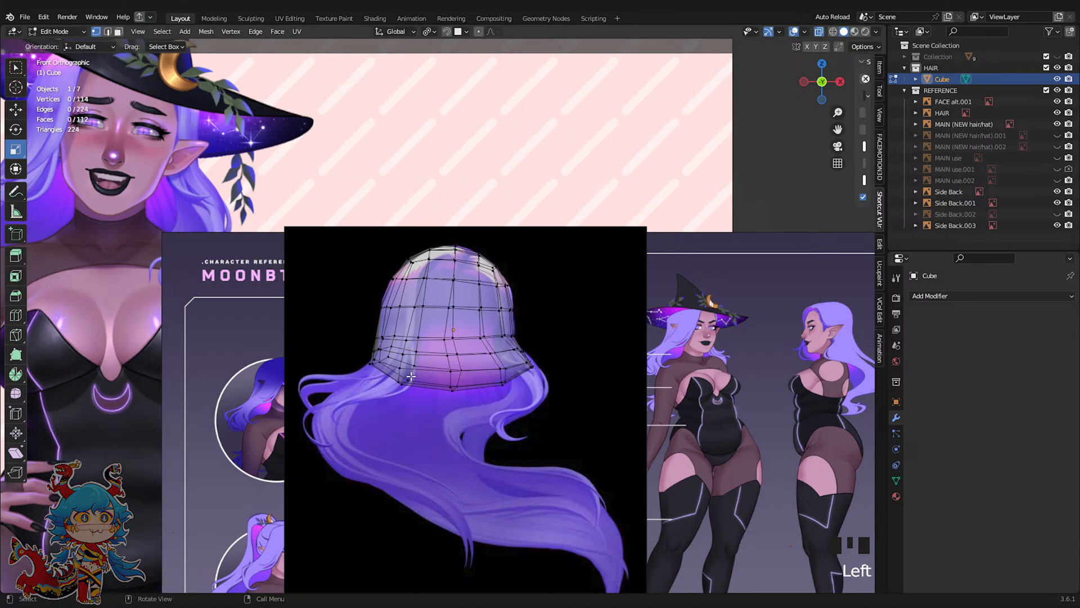
Select the vertices along the bottom rim of the hair mesh and save the file
scroll(418, 394, up, 2)
shift+click(366, 376)
shift+click(345, 379)
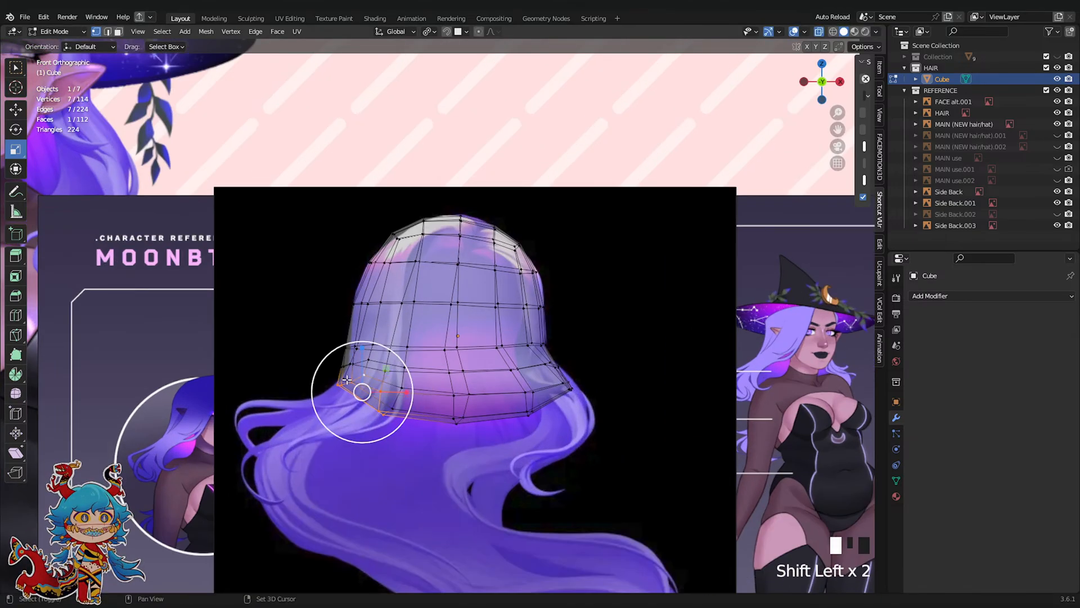
shift+drag(542, 468, 365, 394)
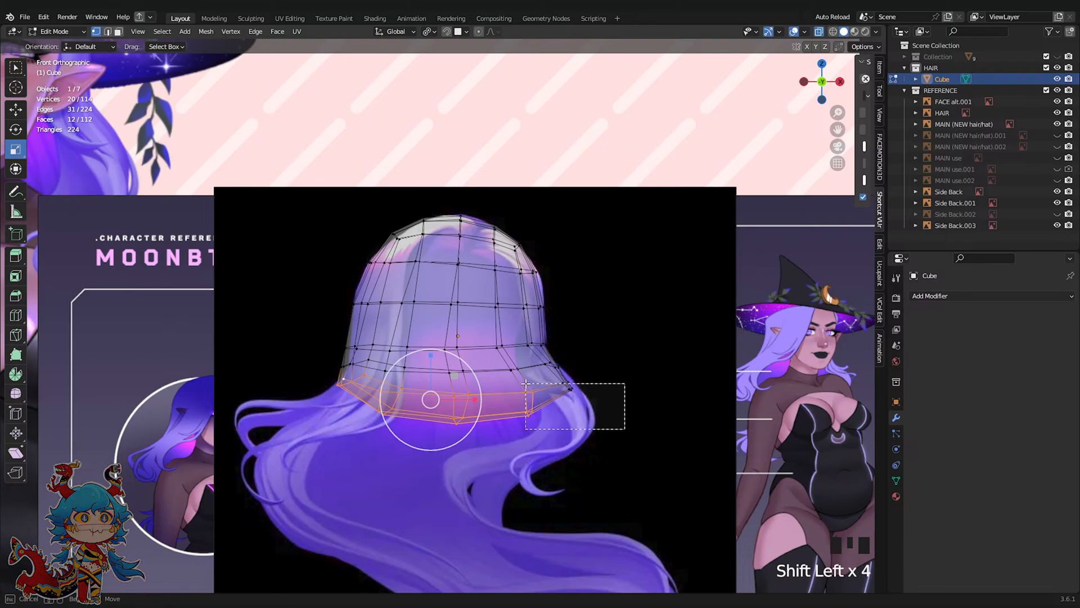
shift+drag(526, 383, 526, 384)
scroll(557, 378, down, 3)
shift+middle_drag(513, 399, 407, 229)
key(ctrl+s)
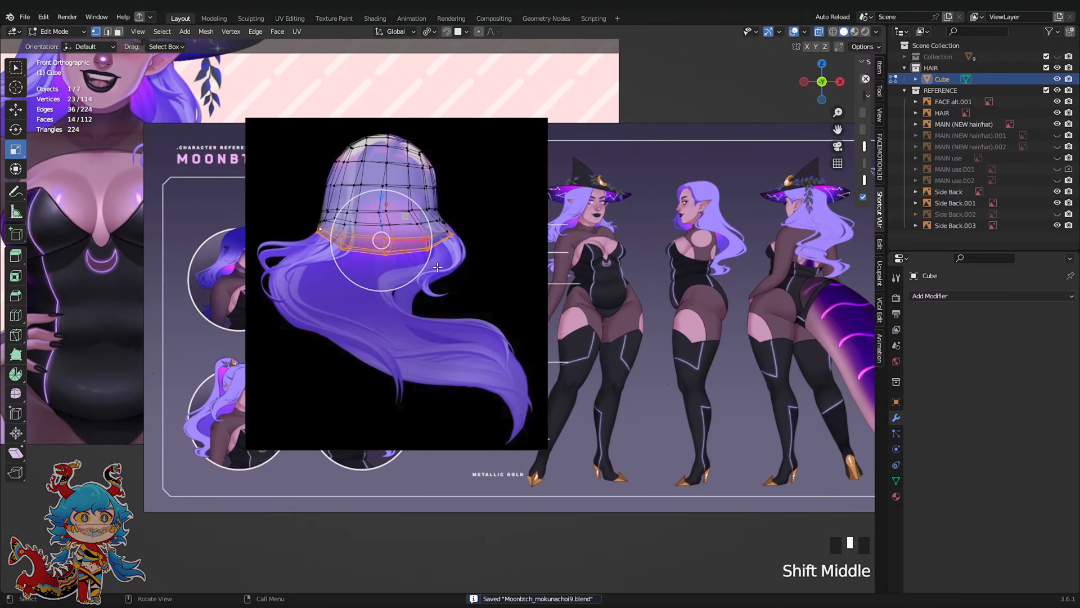
Try to extrude the selected bottom rim twice, fitting the new section to the flowing hair reference
scroll(407, 229, up, 1)
key(e)
click(437, 293)
key(s)
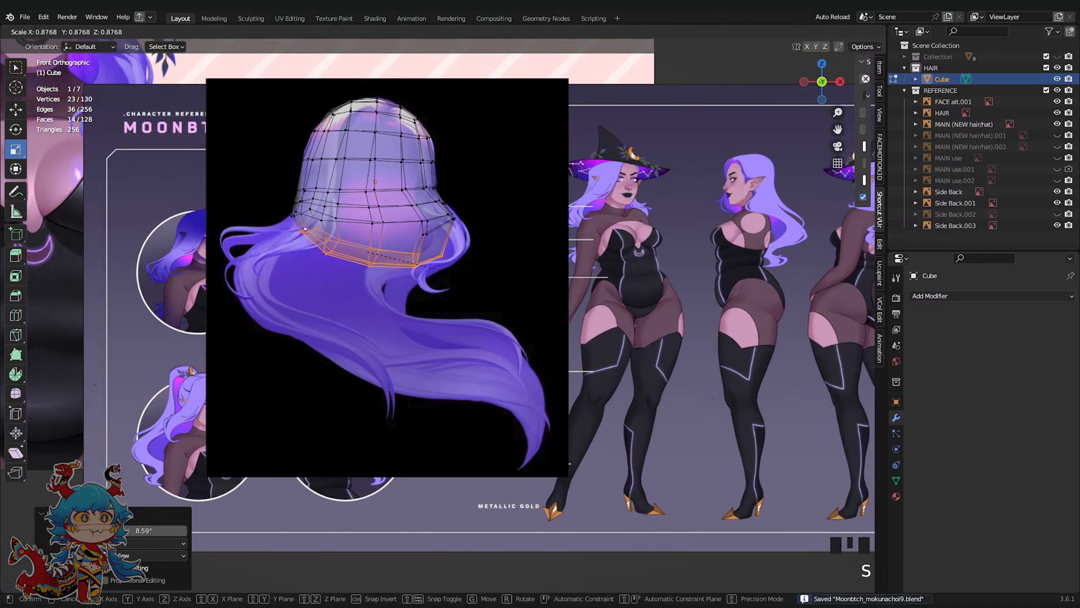
click(509, 273)
key(g)
click(494, 275)
key(e)
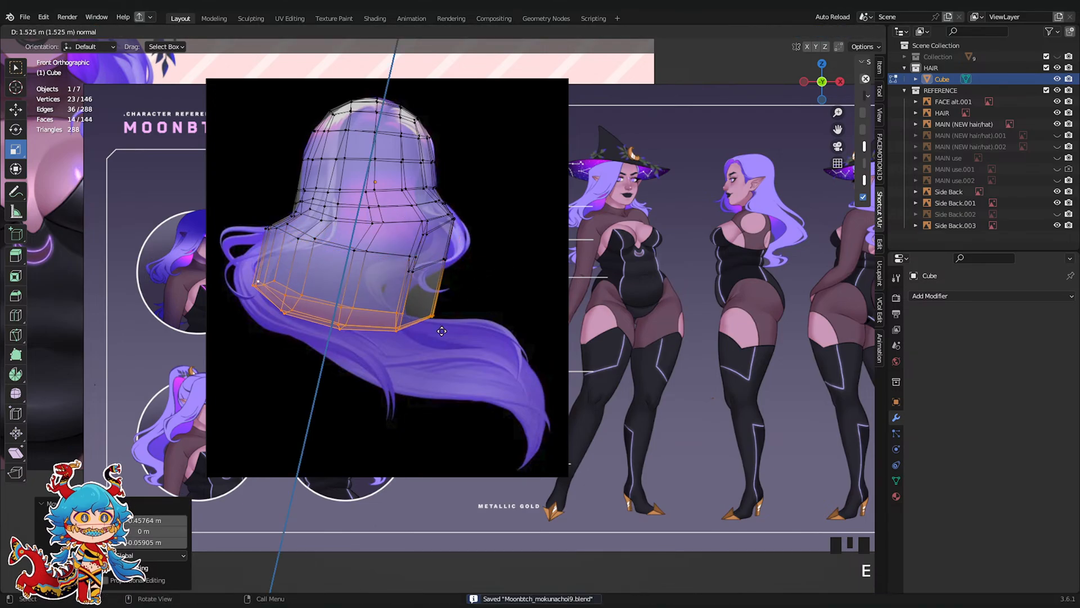
click(442, 332)
Undo both rim extrusions together with their scaling and moving
key(ctrl+z)
key(ctrl+z)
key(ctrl+z)
key(ctrl+z)
key(ctrl+z)
key(ctrl+z)
key(ctrl+z)
key(ctrl+z)
key(ctrl+z)
Add the missing faces on the mesh's underside to the rim selection and save the file
scroll(512, 270, up, 2)
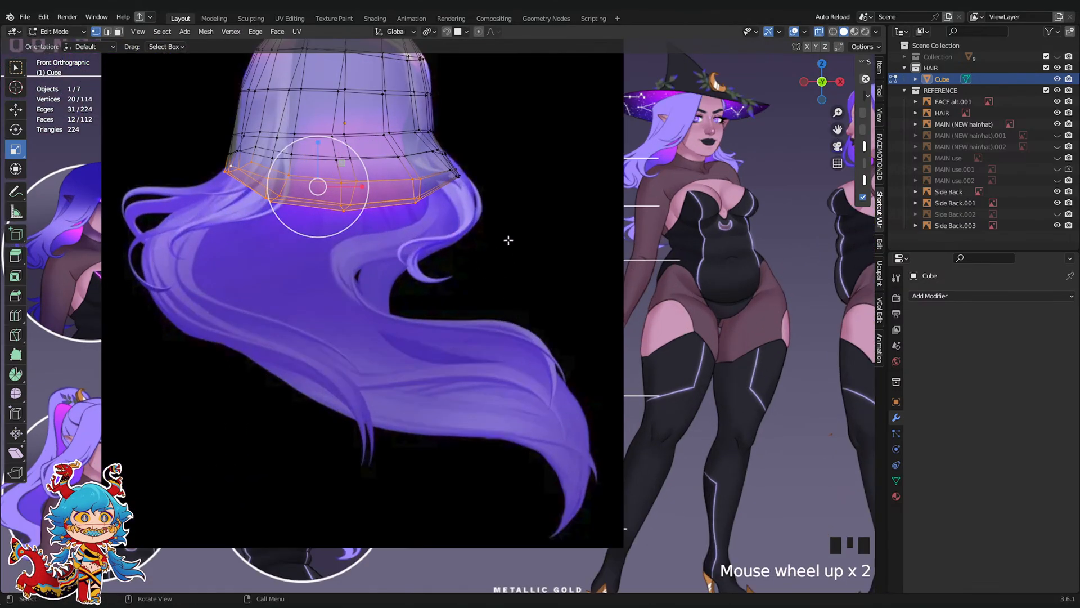
middle_drag(506, 240, 490, 297)
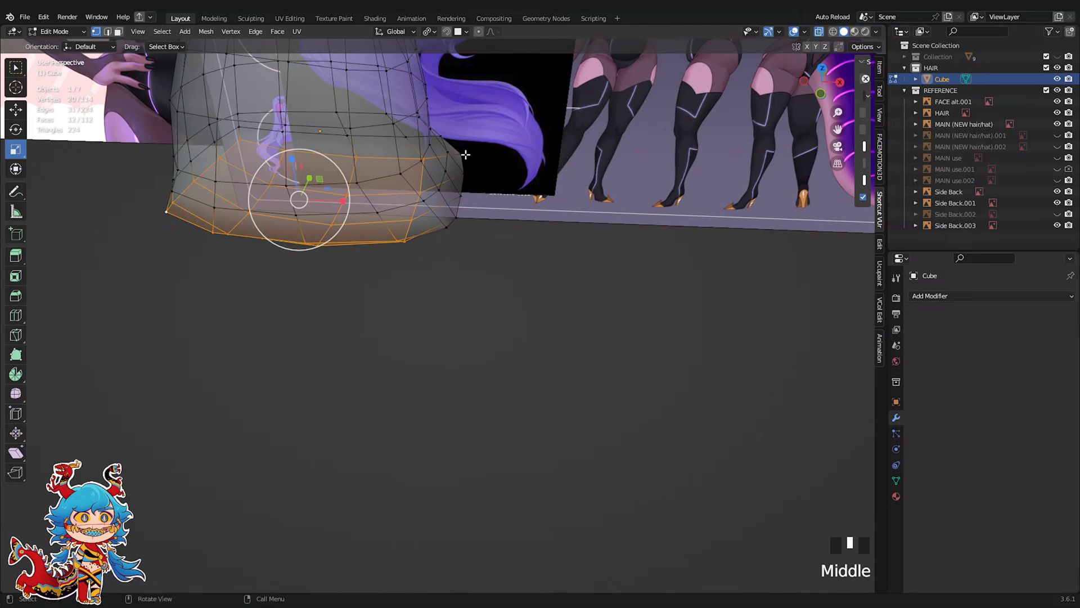
click(451, 229)
key(ctrl+z)
ctrl+shift+click(450, 225)
ctrl+shift+click(461, 153)
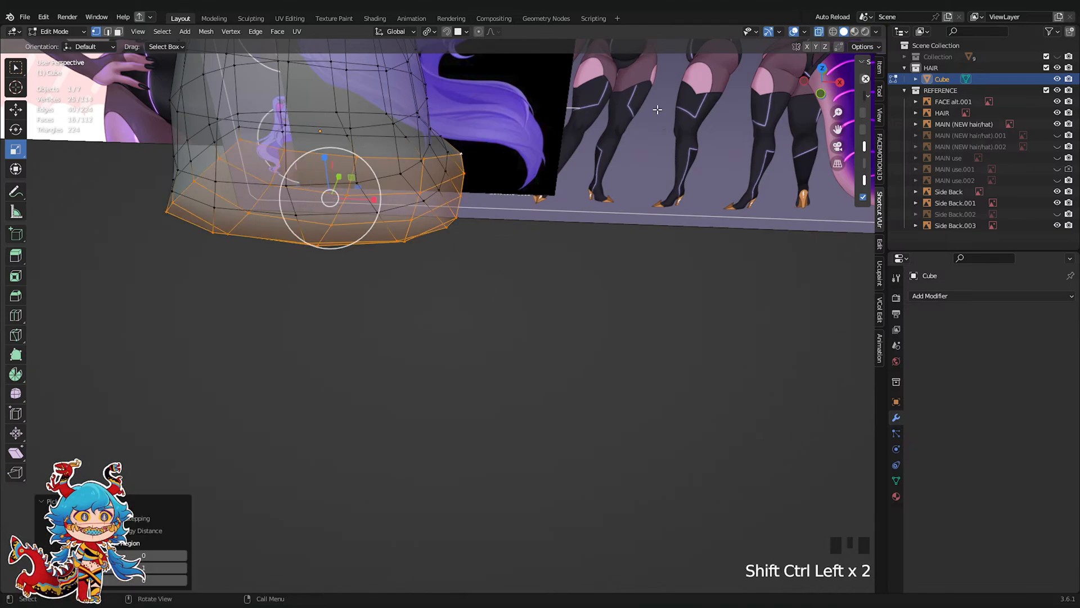
key(ctrl+s)
From the front view, extrude the selected bottom rim and move, rotate and scale it to match the reference's outward flare
click(820, 94)
scroll(646, 225, down, 5)
shift+middle_drag(543, 262, 621, 284)
scroll(621, 284, up, 4)
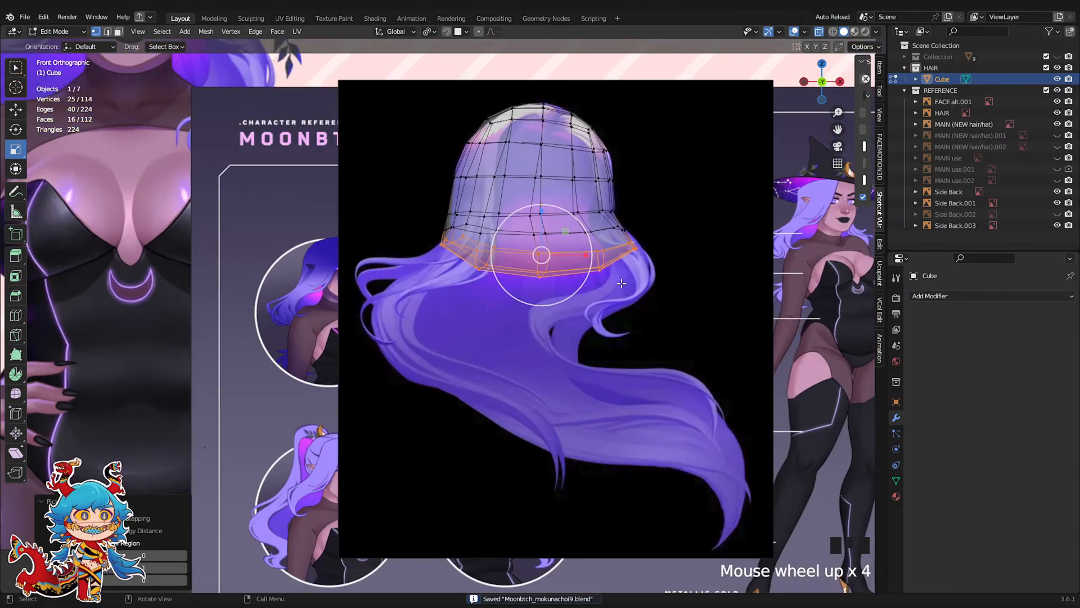
key(e)
click(626, 322)
key(g)
click(615, 309)
key(r)
key(s)
click(692, 323)
key(g)
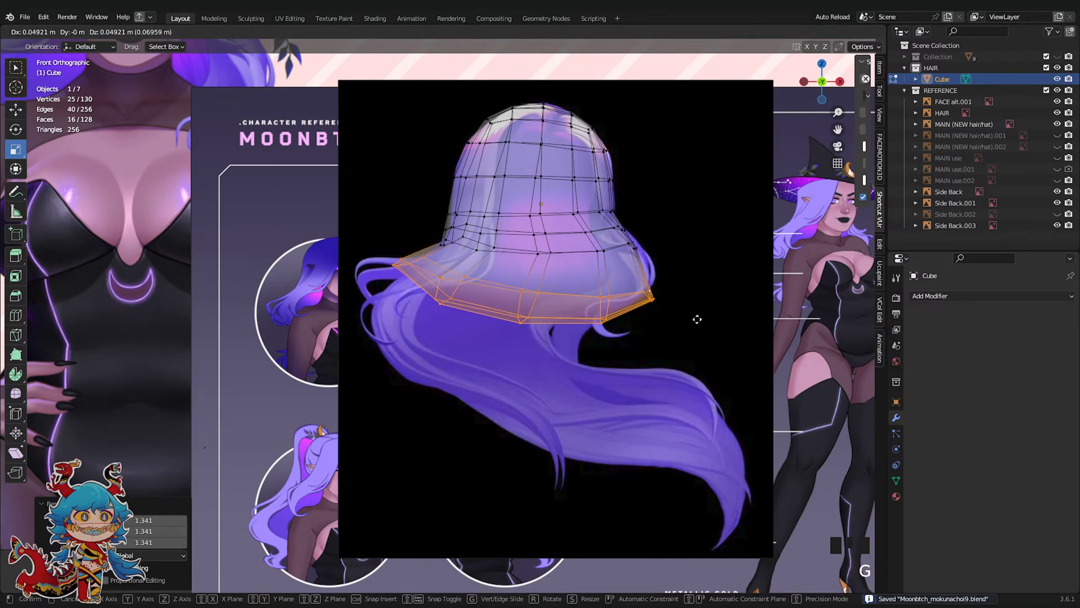
click(708, 301)
key(s)
click(689, 302)
Extrude a second section below the flare, then move, rotate and narrow it to follow the reference's inward curve
key(e)
click(624, 360)
key(g)
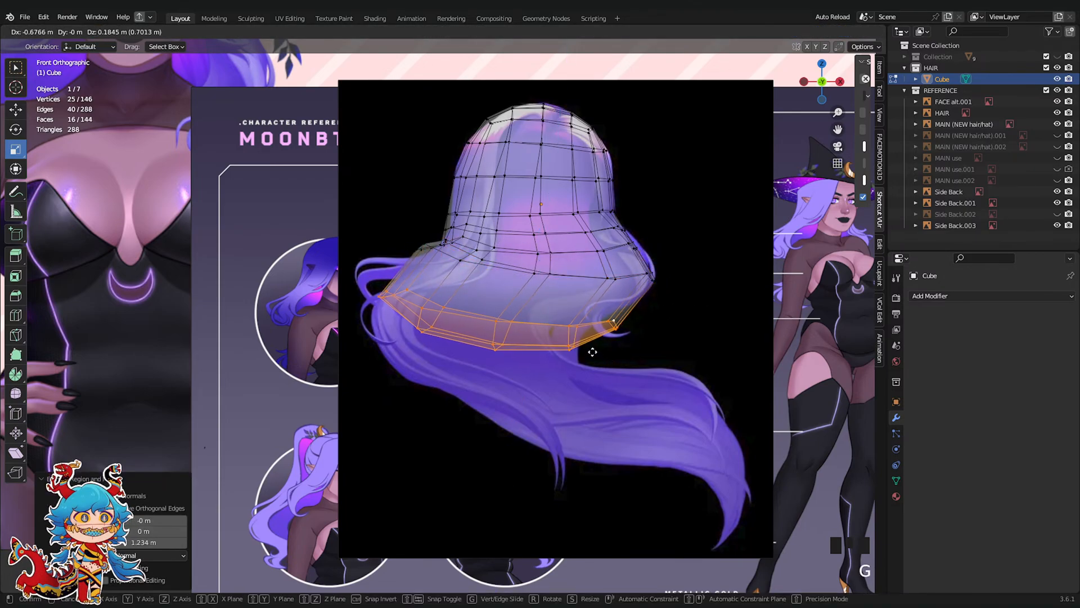
click(593, 350)
key(s)
click(630, 338)
key(g)
click(659, 317)
key(r)
click(598, 320)
key(s)
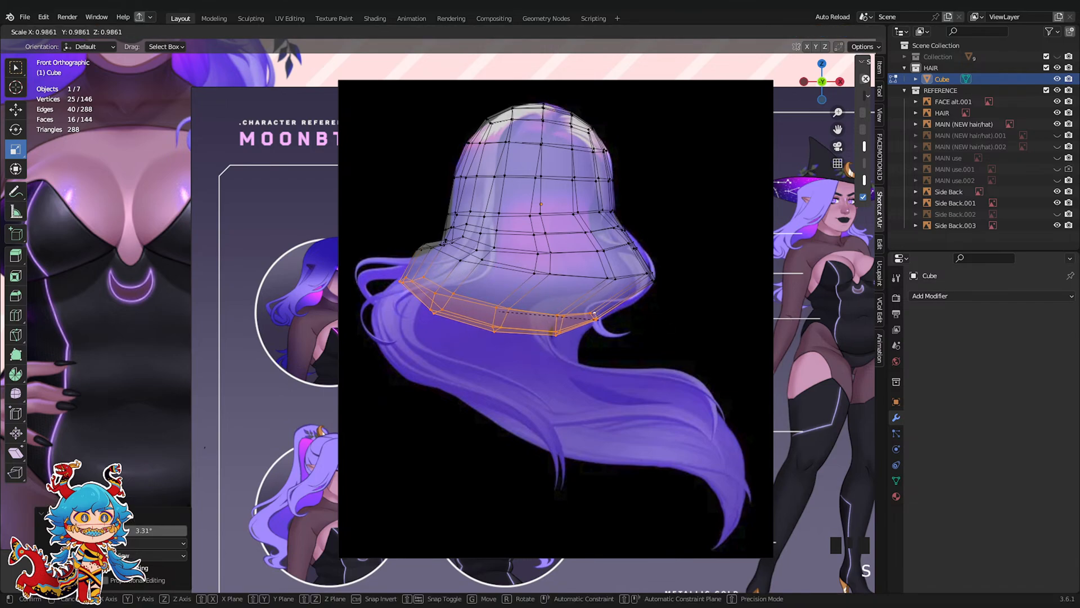
click(594, 313)
Extrude two further sections down through the hair's wide outer bulge, fitting them to the reference outline
key(e)
click(619, 370)
key(s)
click(671, 361)
key(g)
click(663, 348)
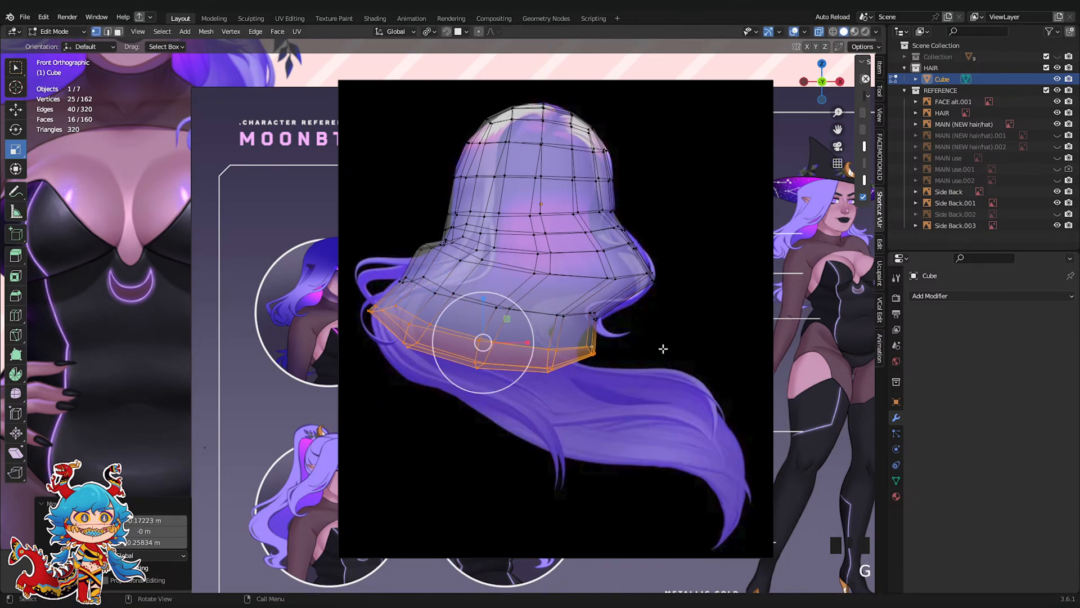
key(e)
click(622, 357)
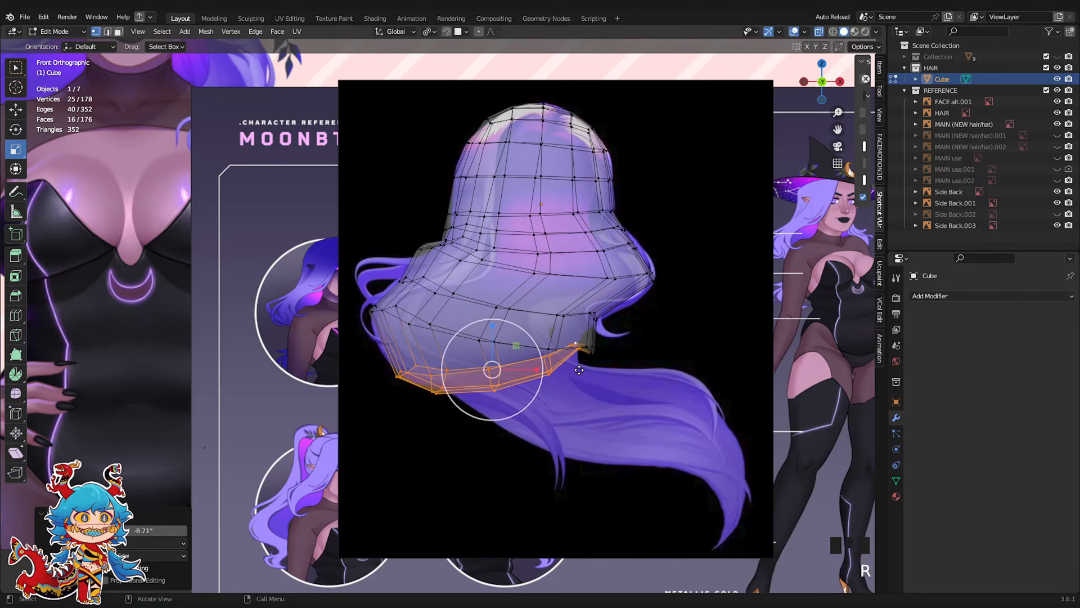
Extrude another section beneath the bulge, turning and shrinking its end so the hair bends toward the tail
key(e)
click(604, 398)
key(g)
click(643, 387)
key(r)
click(671, 340)
key(s)
click(645, 367)
key(g)
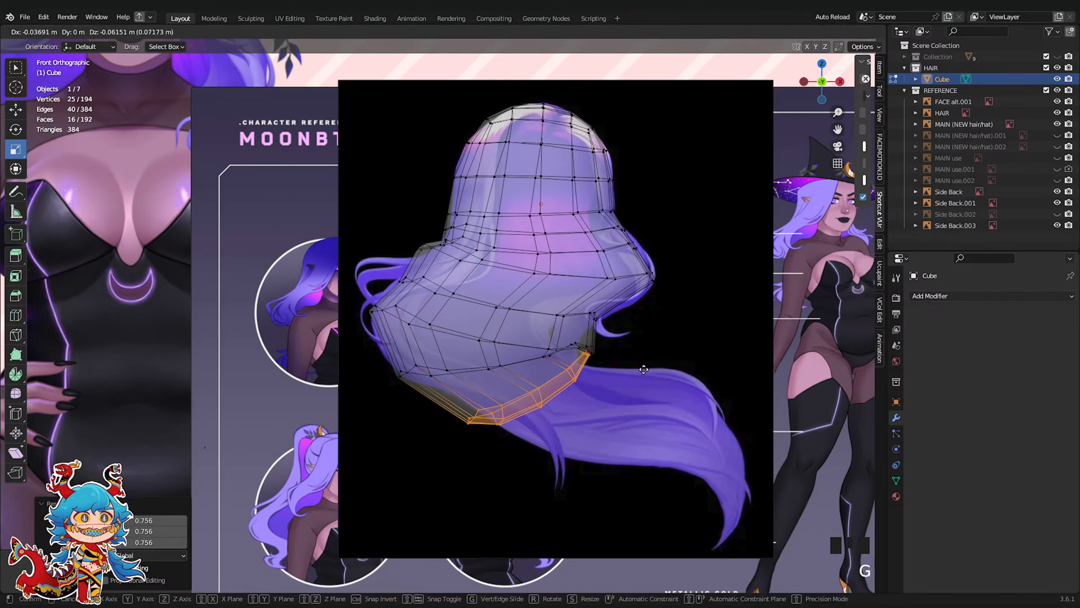
click(626, 380)
Extrude a section past the inner bend and move its end onto the start of the reference's tail
shift+middle_drag(622, 381, 507, 339)
key(e)
click(522, 368)
key(g)
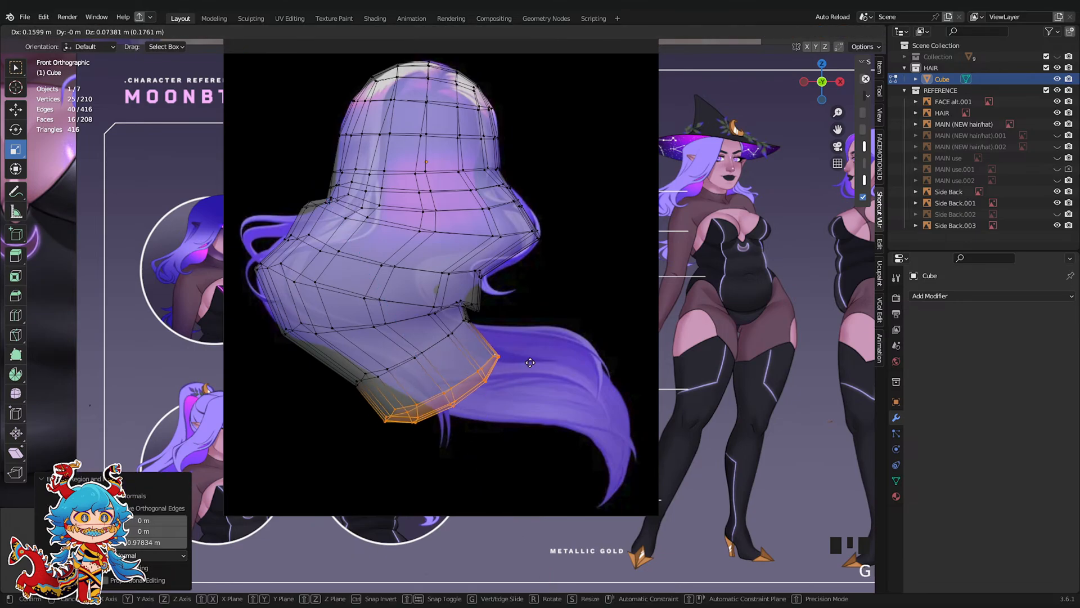
click(559, 337)
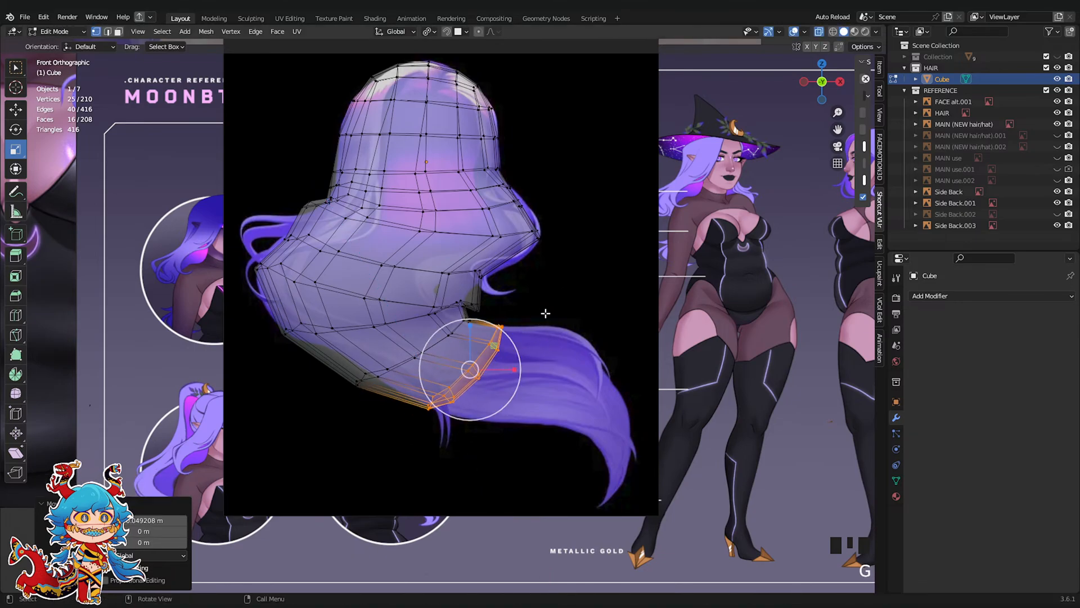
Extrude two sections along the tail's middle, scaling and moving the end to match the reference's width
key(e)
click(598, 338)
key(e)
click(642, 303)
key(s)
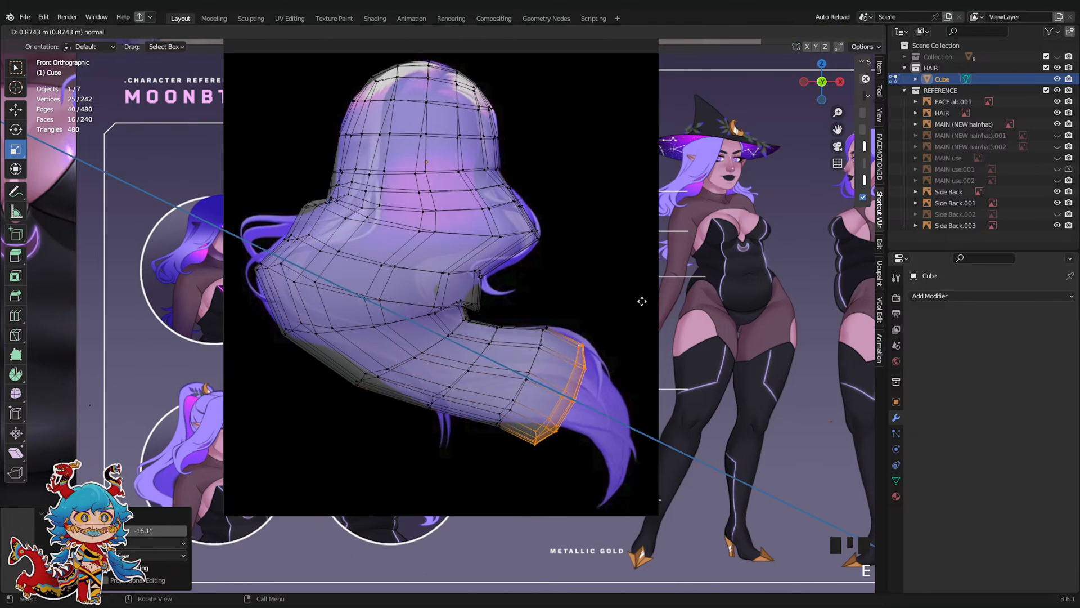
click(630, 319)
key(g)
click(636, 308)
Extrude the tail around its downward curve, then move, rotate and shrink the end to fit the reference
key(e)
click(657, 335)
key(g)
click(660, 361)
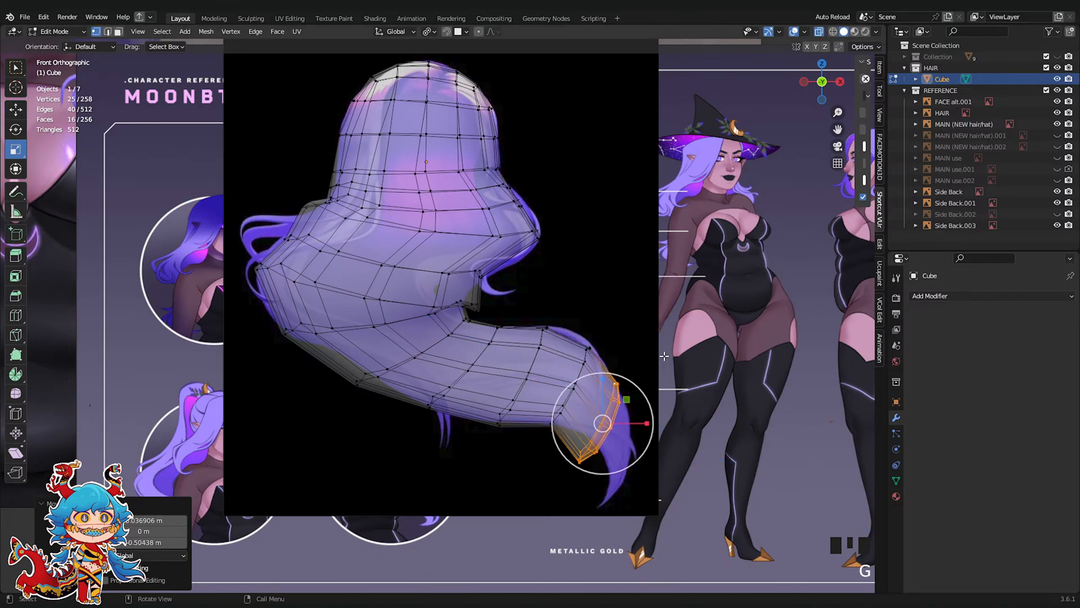
key(r)
key(s)
click(635, 407)
Extrude a narrower section toward the tail tip, rotating, scaling and moving its end to follow the reference
key(e)
click(651, 436)
key(r)
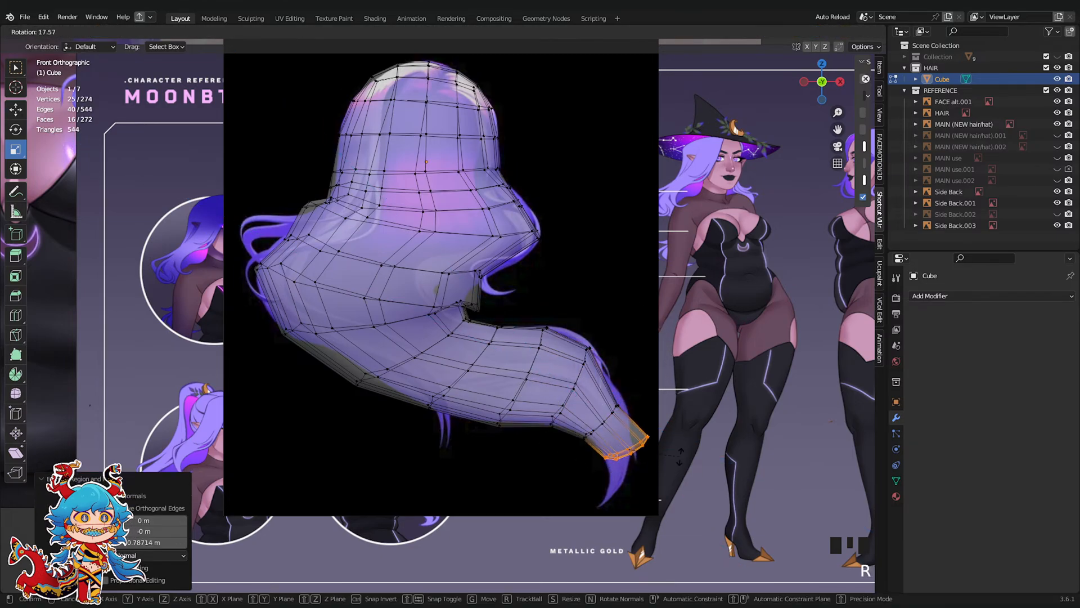
click(740, 430)
key(s)
click(691, 435)
key(g)
click(682, 442)
Extrude two final short sections and move them into place to form the pointed tail tip
key(e)
click(684, 471)
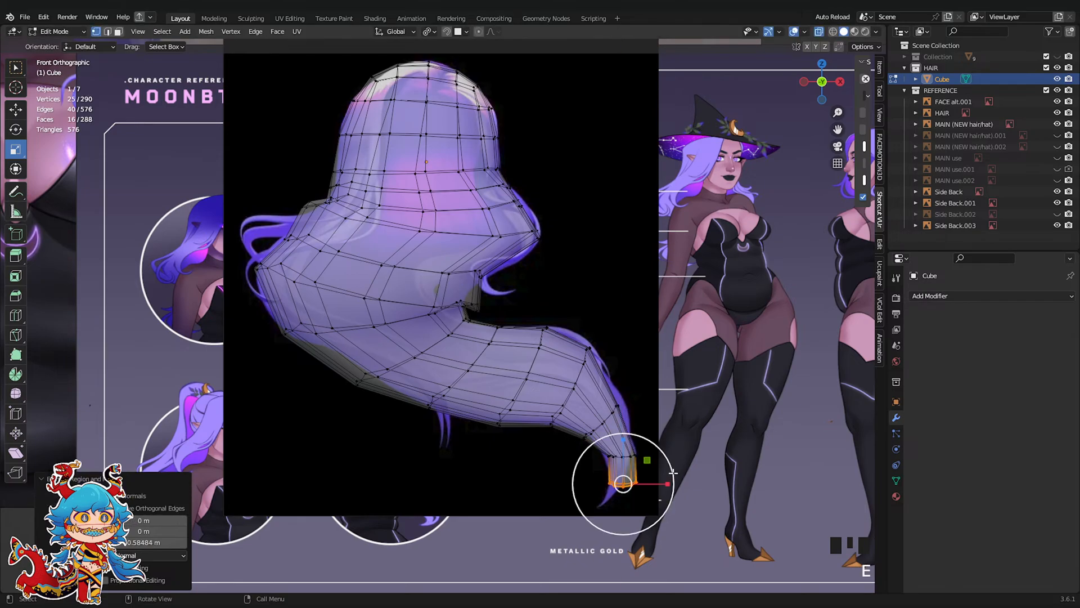
key(g)
click(673, 474)
click(688, 478)
key(e)
click(693, 502)
key(g)
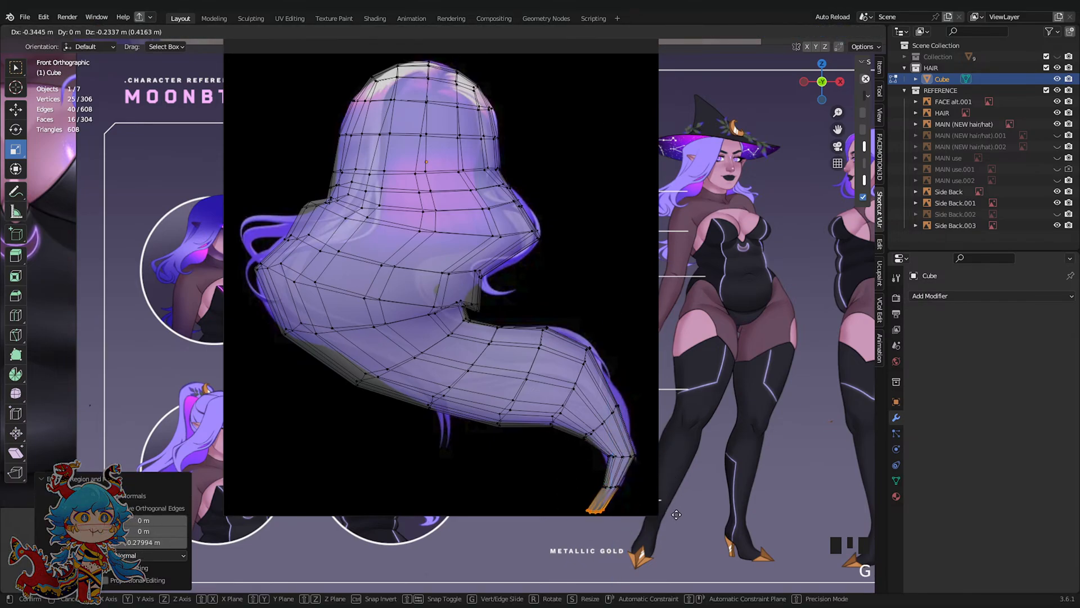
click(677, 515)
Add two centred loop cuts running lengthwise from the crown to the tail tip
key(ctrl+r)
click(504, 288)
right_click(504, 288)
key(ctrl+r)
click(421, 324)
right_click(421, 324)
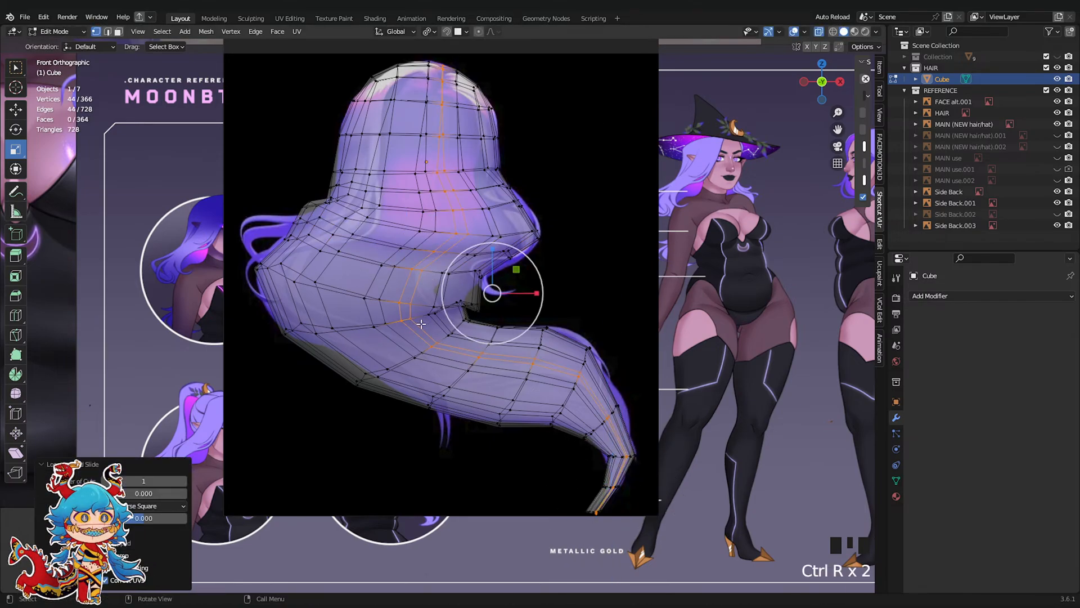
Add more loop cuts through the bulging middle part of the hair mesh
key(ctrl+r)
click(381, 361)
click(345, 318)
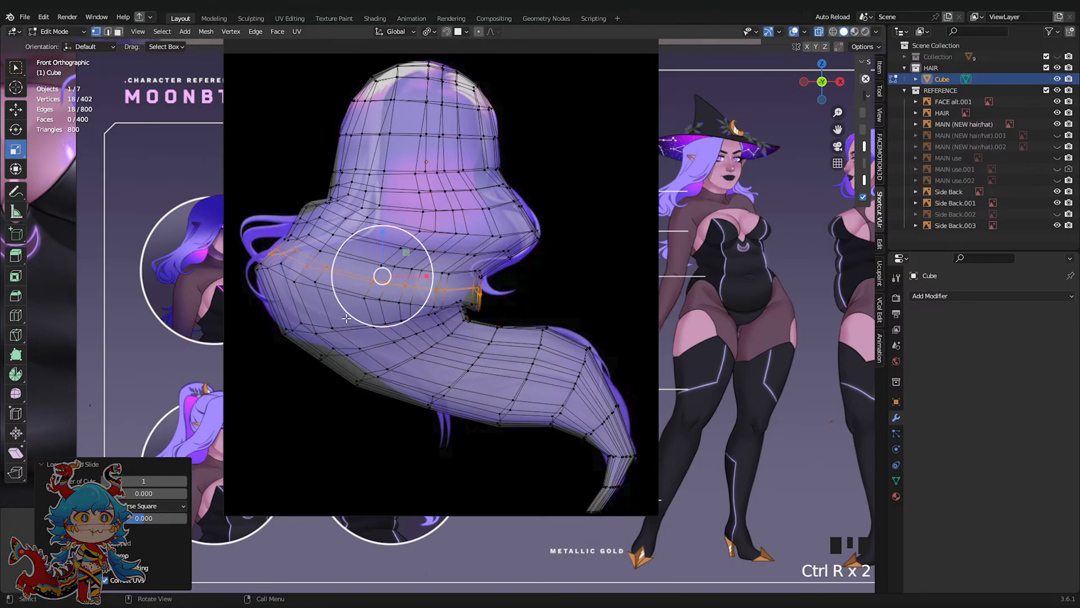
click(345, 318)
click(293, 311)
click(293, 310)
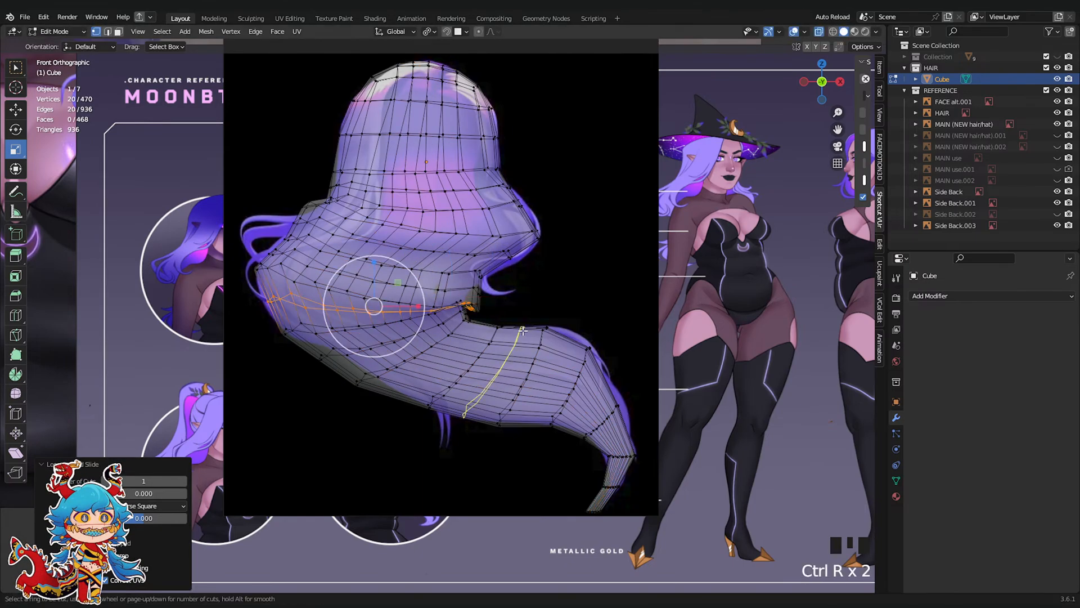
Add crosswise loop cuts along the middle and outer curve of the tail
click(522, 331)
click(522, 331)
key(ctrl+r)
click(589, 331)
click(589, 331)
key(ctrl+r)
click(566, 336)
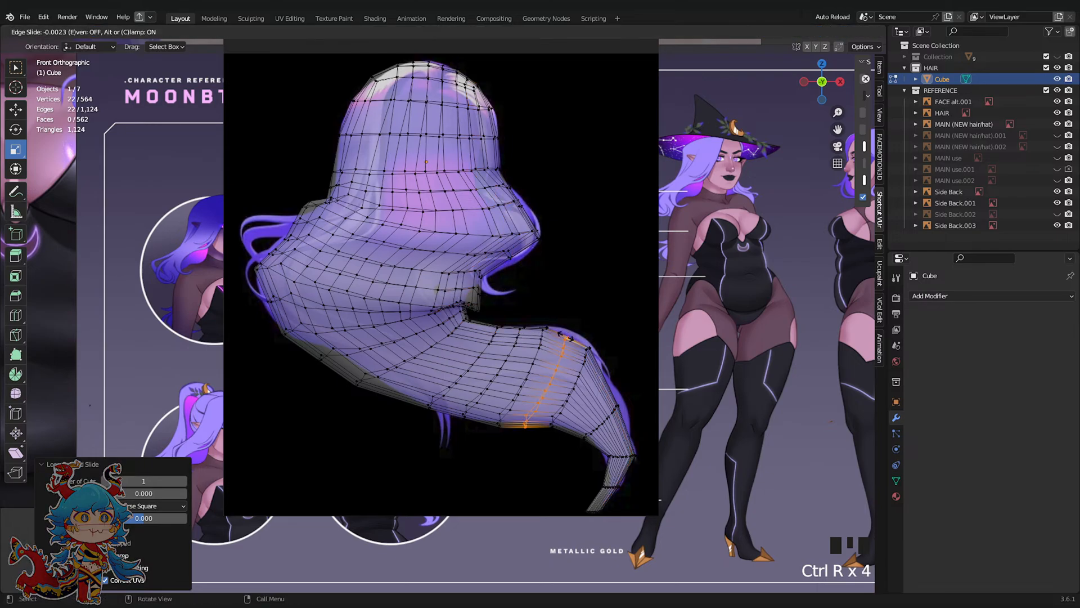
click(567, 336)
Add crosswise loop cuts beside the inner bend and on the section leading down to the tail tip
key(ctrl+r)
click(468, 329)
click(468, 329)
key(ctrl+r)
click(583, 394)
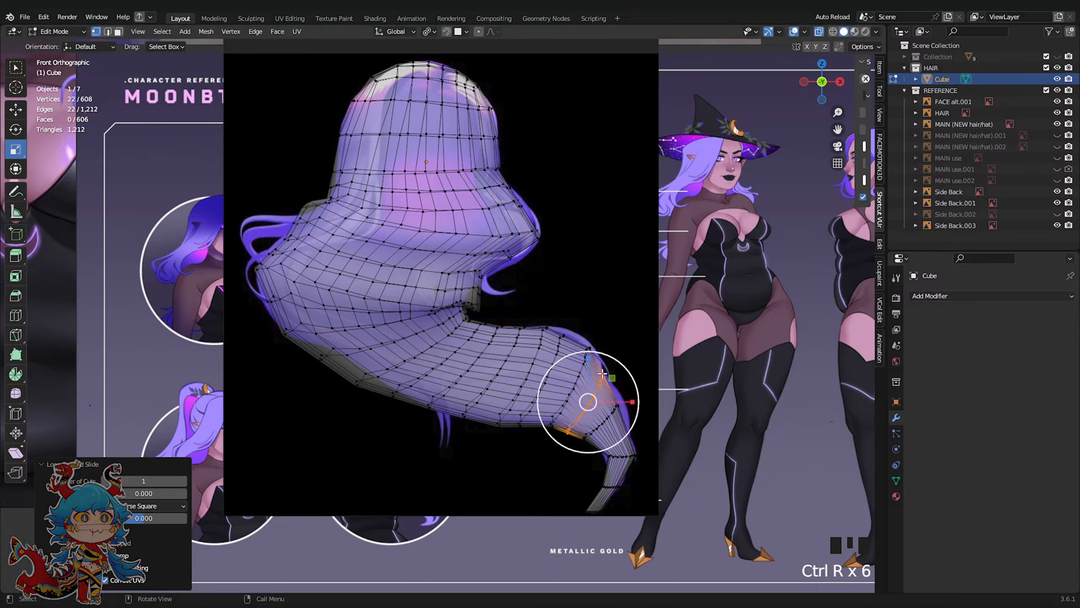
key(ctrl+r)
click(587, 403)
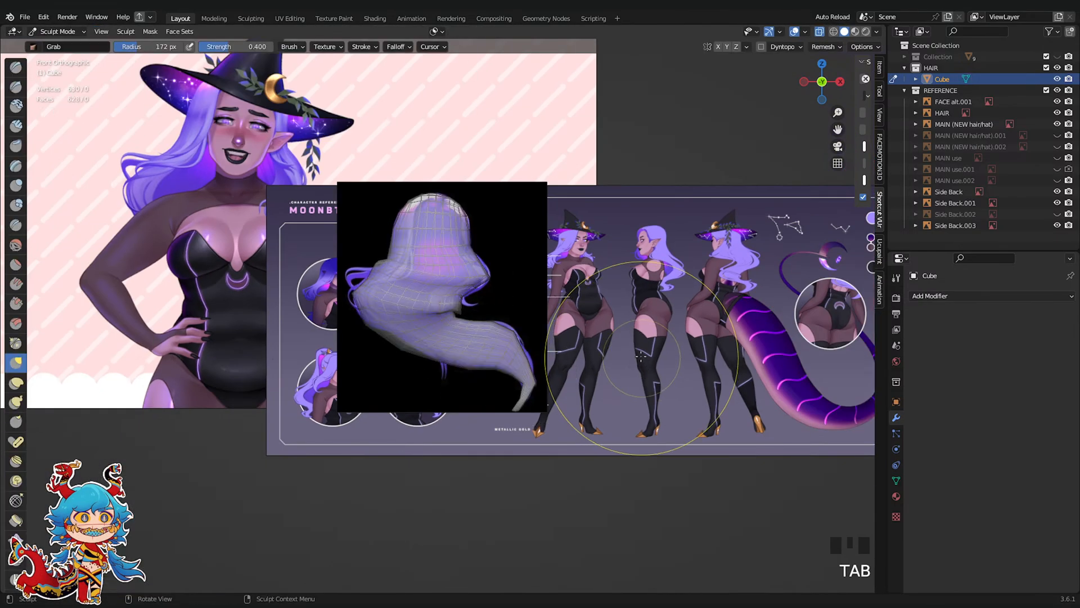
Smooth the hair mesh along its body and tail in Sculpt Mode and save the file
key(ctrl+s)
mouse_move(421, 284)
shift+mouse_down()
mouse_move(419, 298)
mouse_move(435, 282)
shift+mouse_up()
mouse_move(435, 282)
shift+mouse_down()
mouse_move(398, 300)
mouse_move(387, 277)
shift+mouse_up()
mouse_move(387, 277)
shift+mouse_down()
mouse_move(444, 277)
mouse_move(474, 257)
mouse_move(392, 314)
shift+mouse_up()
scroll(450, 273, up, 2)
mouse_move(503, 368)
shift+mouse_down()
mouse_move(482, 343)
mouse_move(528, 383)
shift+mouse_up()
shift+drag(529, 382, 560, 405)
mouse_move(559, 405)
shift+mouse_down()
mouse_move(584, 422)
mouse_move(535, 362)
shift+mouse_up()
key(ctrl+s)
scroll(535, 361, up, 2)
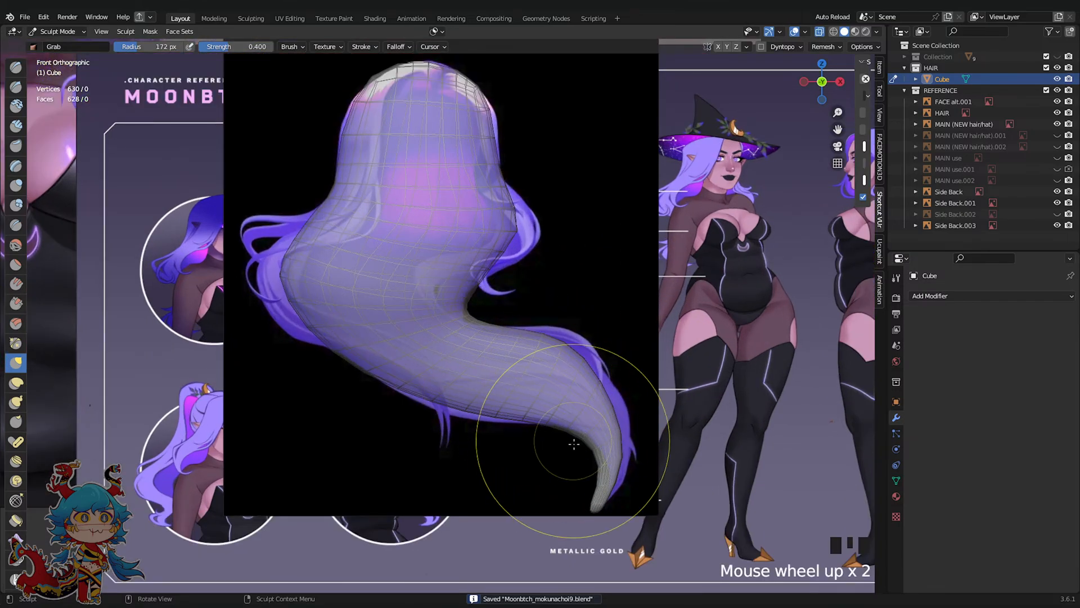
Pull the tail's edges and tip outward with the Grab brush to match the reference outline
drag(549, 422, 619, 455)
drag(604, 471, 613, 471)
drag(605, 383, 612, 378)
drag(580, 364, 586, 356)
mouse_move(563, 415)
mouse_down()
mouse_move(565, 428)
mouse_move(603, 440)
mouse_up()
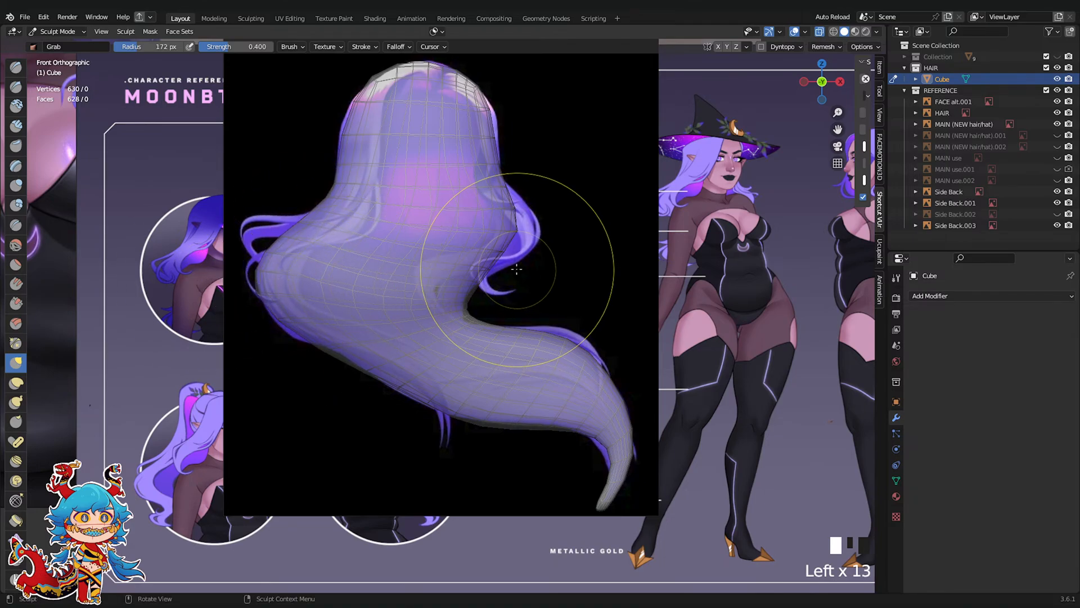
Pull the inner bend deeper toward the bulge with the Grab brush and smooth the area
drag(497, 244, 506, 246)
drag(493, 308, 422, 293)
drag(419, 293, 400, 292)
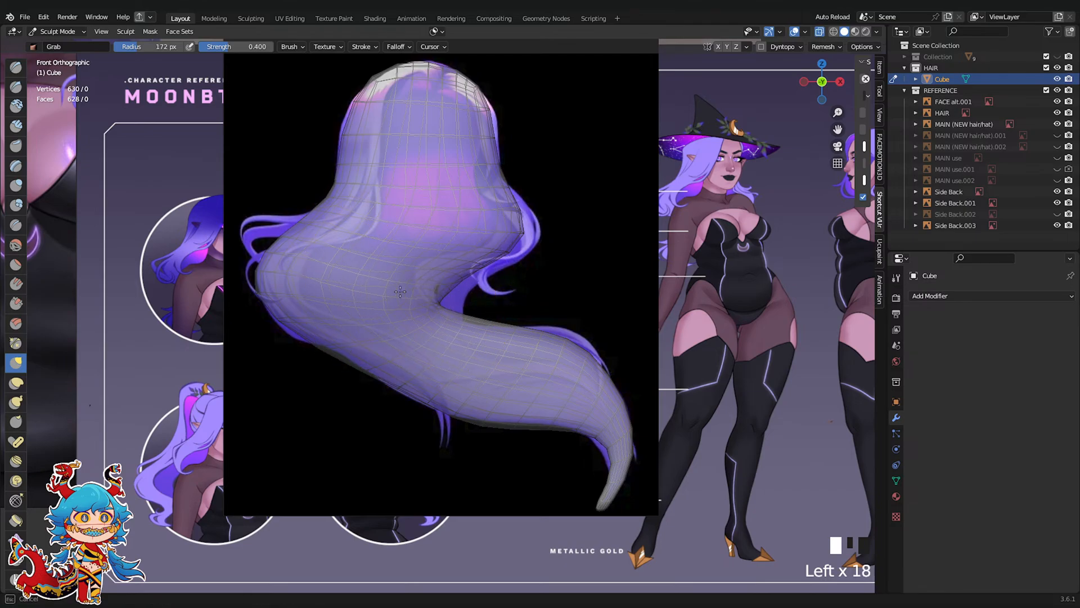
scroll(431, 274, up, 2)
shift+click(423, 277)
shift+click(423, 278)
shift+click(421, 276)
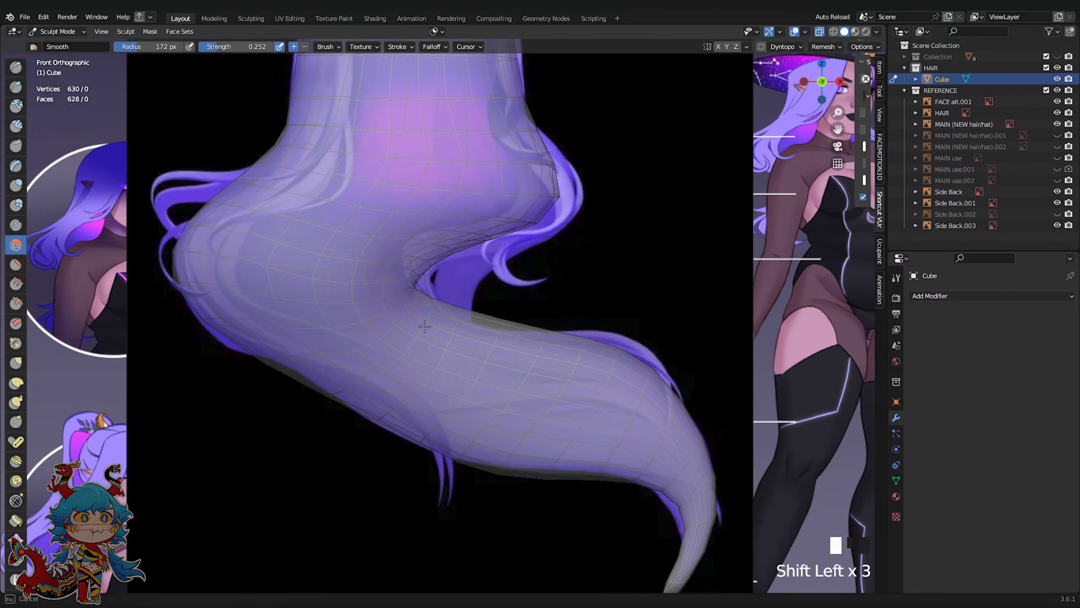
shift+click(422, 277)
Set the Smooth brush strength to 0.622, smooth the inner bend and adjust its edge with the Grab brush
click(896, 278)
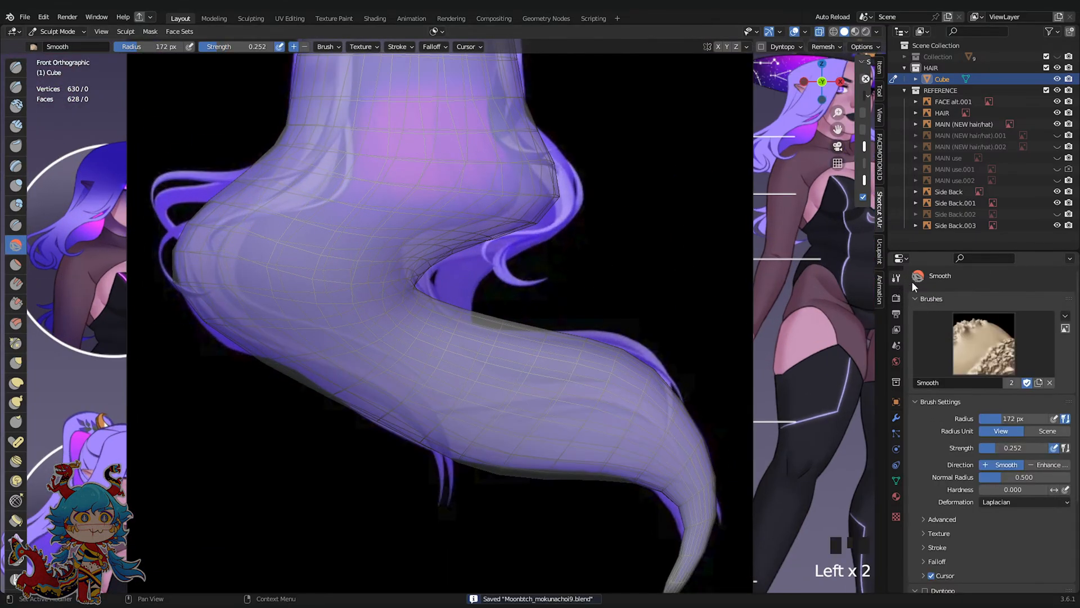
scroll(990, 394, down, 3)
click(1023, 433)
scroll(439, 265, down, 2)
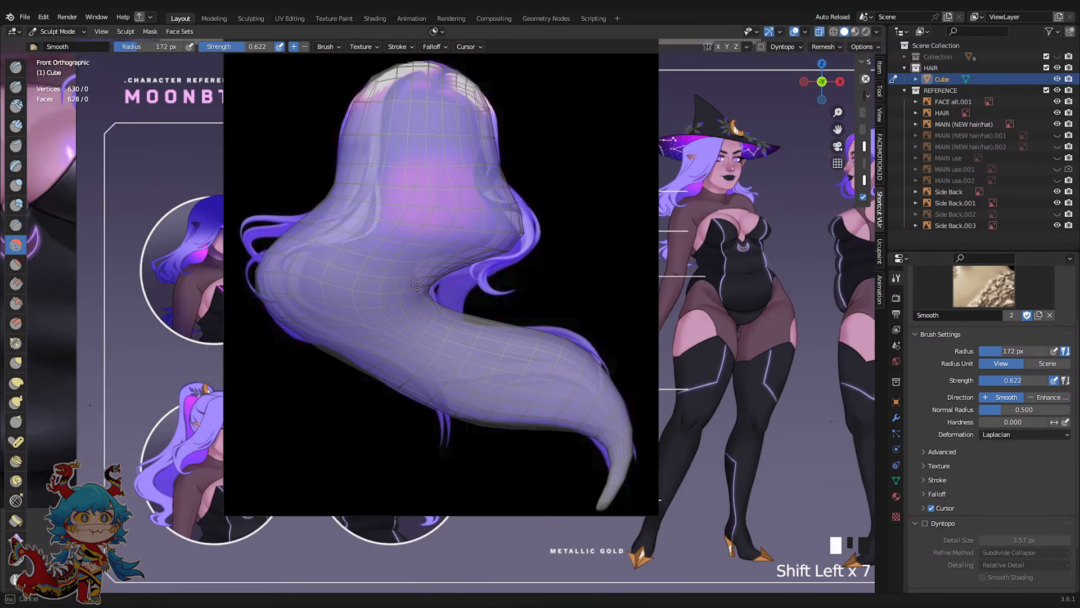
key(g)
drag(444, 275, 442, 272)
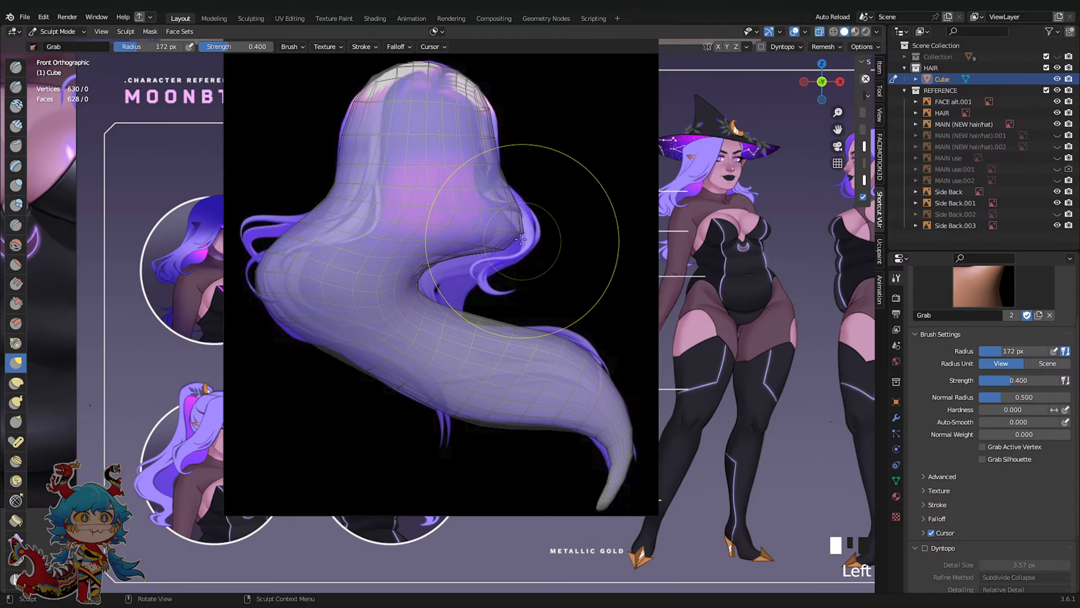
Add two crosswise loop cuts through the flared part of the hair just above the inner bend
key(Tab)
key(ctrl+r)
click(423, 211)
key(ctrl+r)
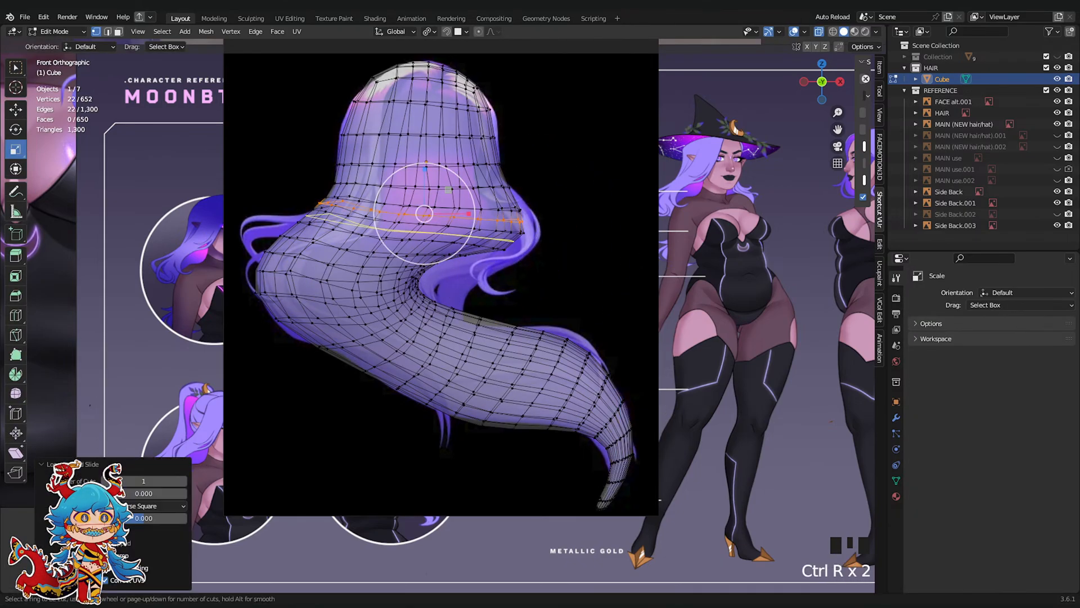
click(426, 232)
Smooth the flare above the inner bend in Sculpt Mode and pull its edge to fit the reference
key(Tab)
shift+drag(529, 228, 521, 214)
mouse_move(520, 213)
shift+mouse_down()
mouse_move(515, 231)
mouse_move(509, 220)
shift+mouse_up()
shift+drag(508, 219, 504, 232)
shift+drag(503, 232, 509, 225)
drag(509, 225, 515, 222)
shift+middle_drag(522, 211, 556, 278)
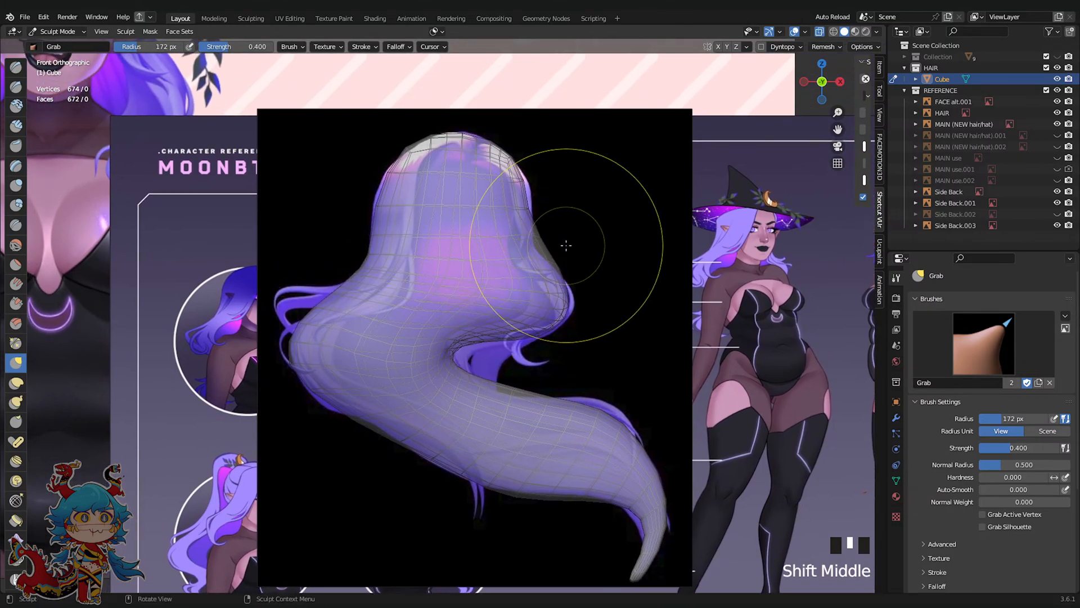
click(508, 259)
Add three crosswise loop cuts through the upper part of the hair, between the head sides and the crown
key(Tab)
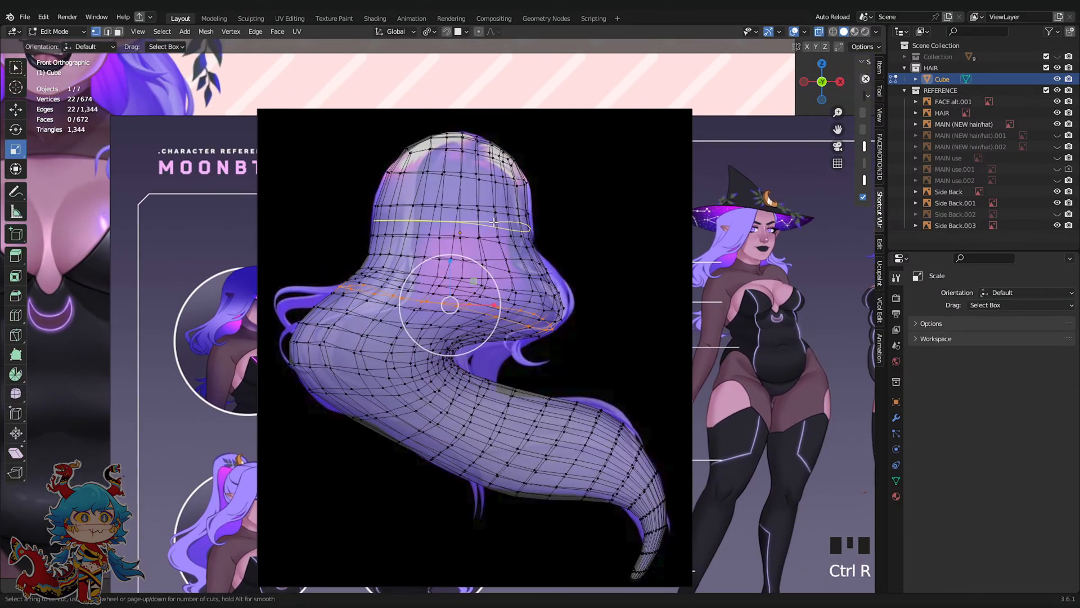
click(493, 222)
right_click(493, 222)
key(ctrl+r)
click(492, 192)
right_click(493, 193)
key(ctrl+r)
click(490, 169)
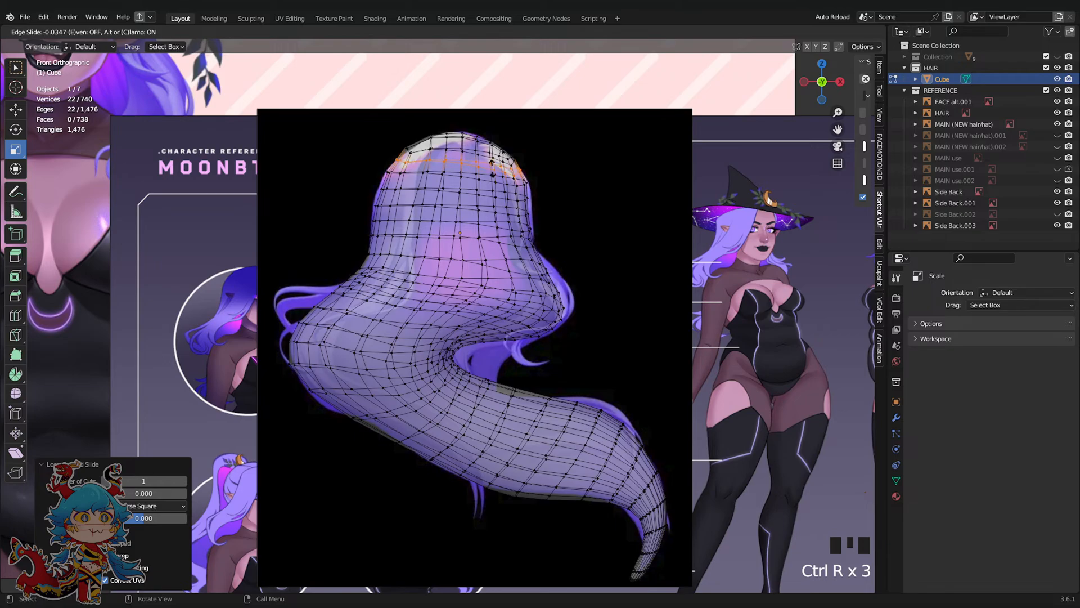
right_click(493, 163)
key(ctrl+r)
click(498, 256)
right_click(498, 256)
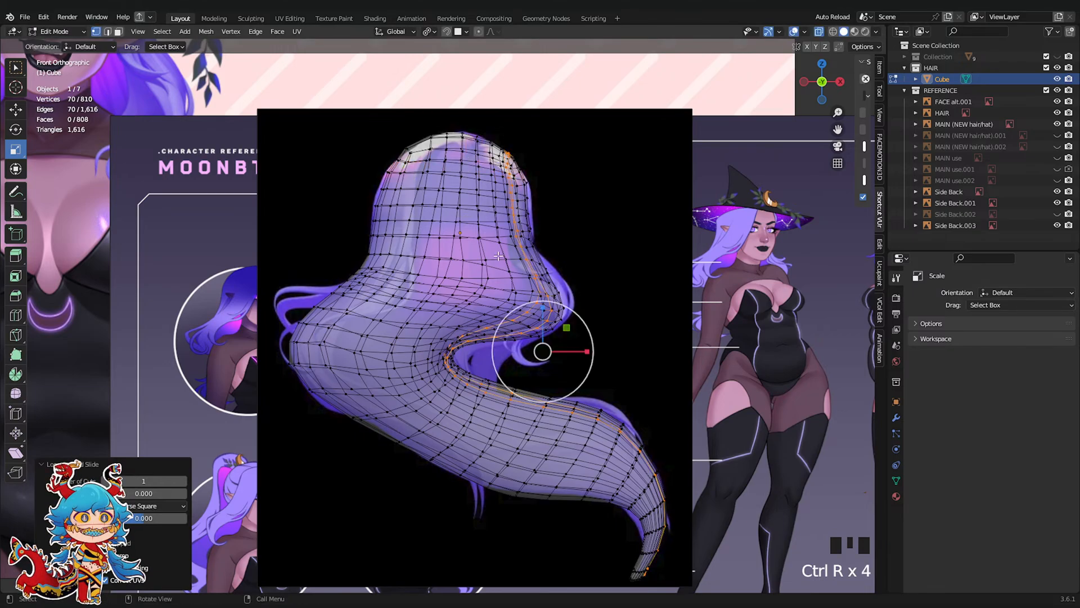
key(ctrl+z)
Add two crosswise loop cuts where the head section of the hair widens into the flare
click(482, 254)
right_click(482, 254)
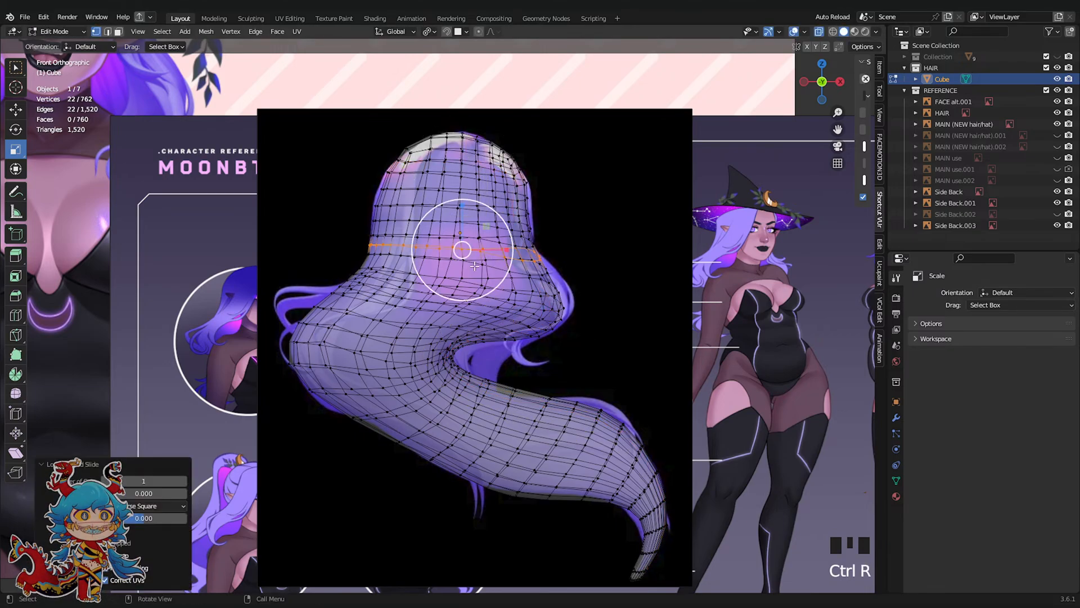
key(ctrl+r)
click(488, 276)
right_click(487, 276)
Smooth the side of the head section in Sculpt Mode, adjust the flare's edge with the Grab brush and save the file
key(ctrl+Tab)
shift+drag(374, 241, 383, 186)
shift+drag(383, 191, 375, 242)
shift+click(545, 278)
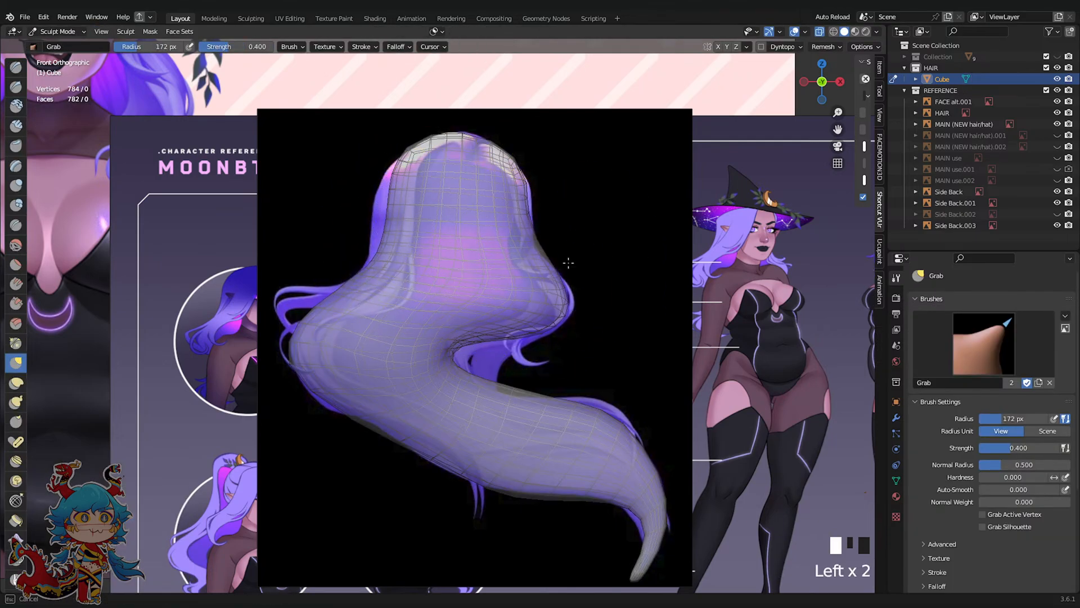
drag(568, 263, 565, 266)
drag(537, 332, 525, 313)
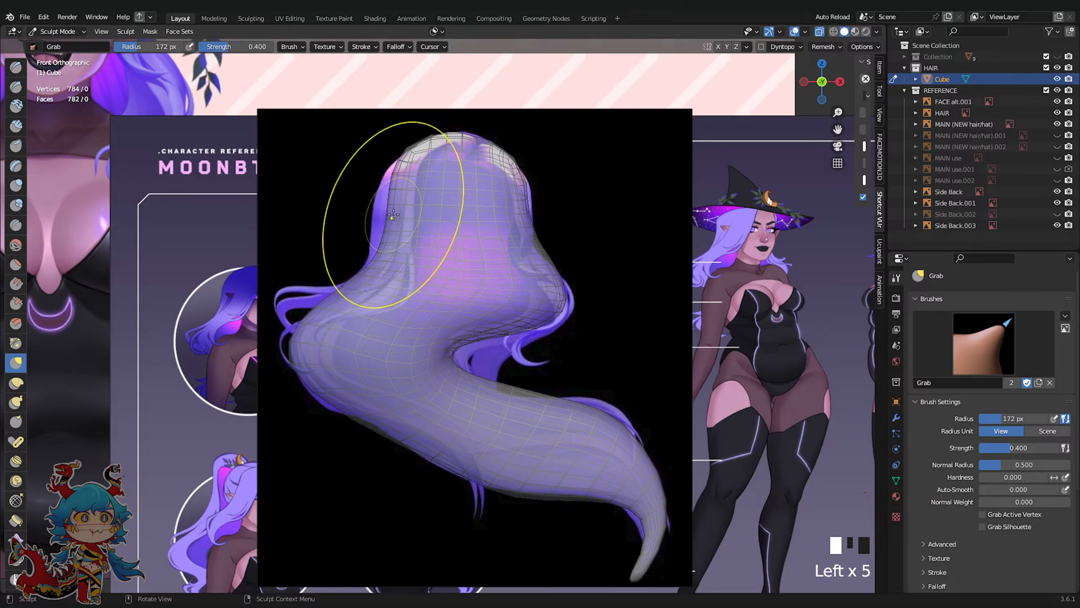
scroll(390, 207, down, 2)
key(ctrl+s)
Show the body collection, turn off X-ray and pull the lower hair away from the body with the Grab brush in right view
click(1058, 57)
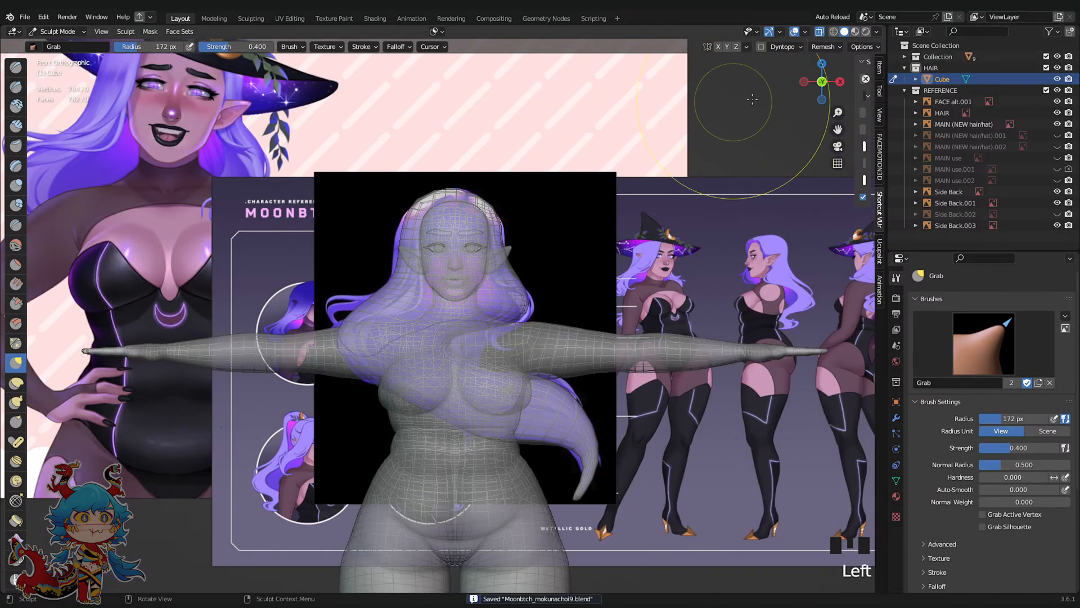
scroll(826, 73, down, 1)
click(822, 33)
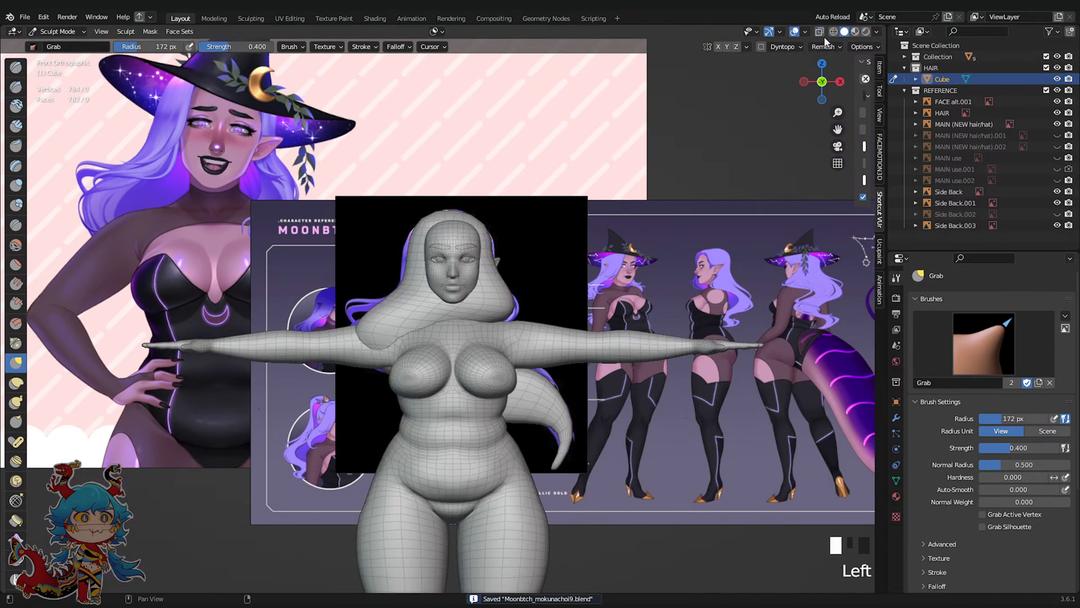
click(840, 80)
scroll(374, 324, down, 3)
drag(439, 325, 478, 333)
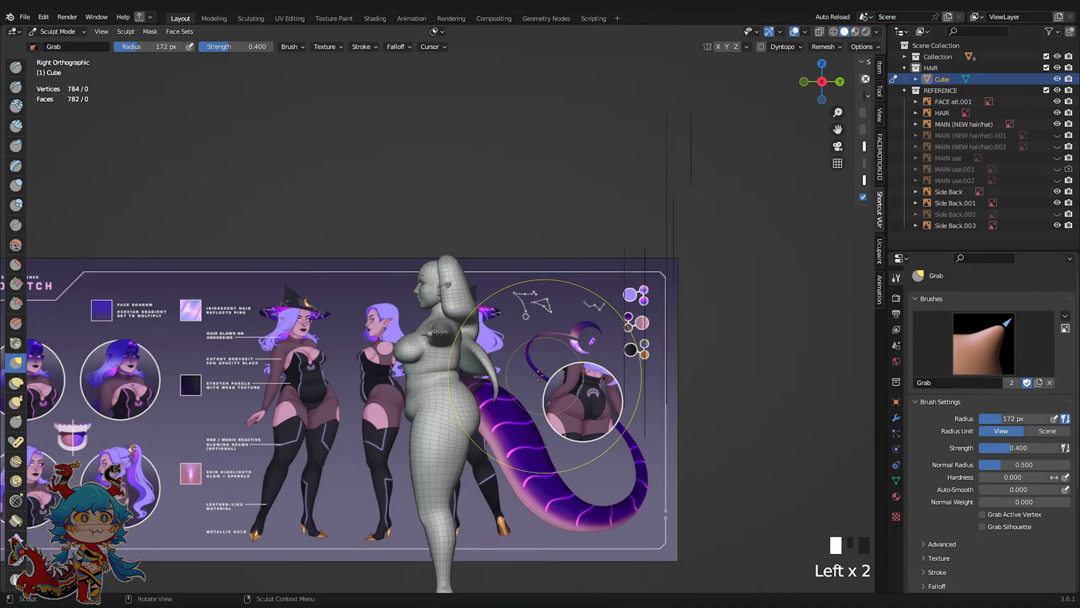
scroll(526, 379, up, 1)
drag(494, 387, 503, 385)
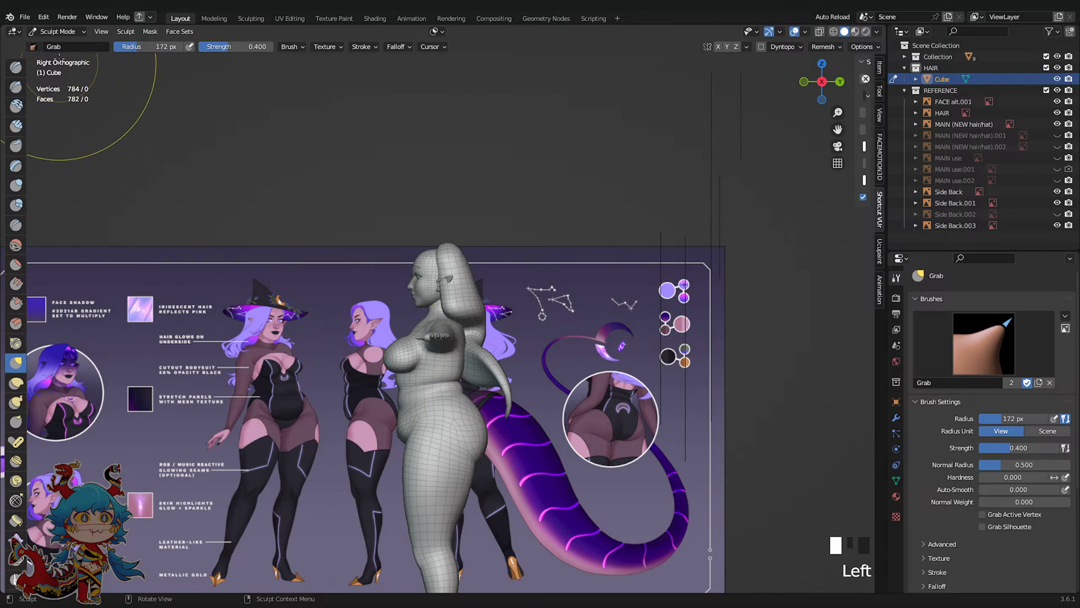
In Object Mode, move the Side Back.001 reference image so its side-view figure sits beside the body at matching head height
click(59, 32)
click(60, 43)
click(360, 327)
key(g)
click(449, 370)
scroll(449, 370, up, 2)
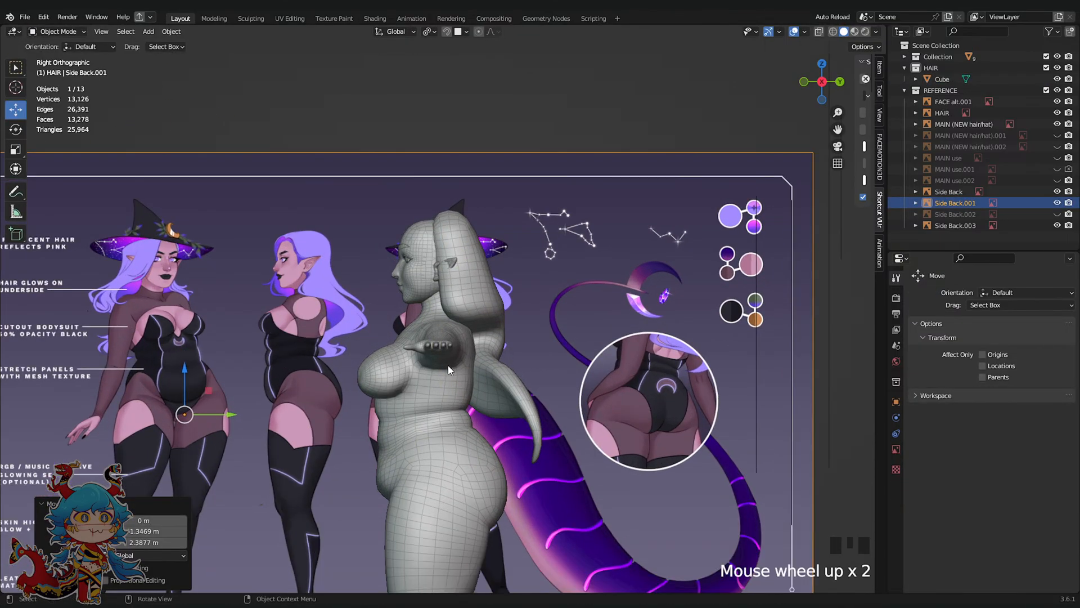
Select the hair mesh, return to Sculpt Mode and reshape the hair behind the ear and down the back with the Grab brush
click(487, 332)
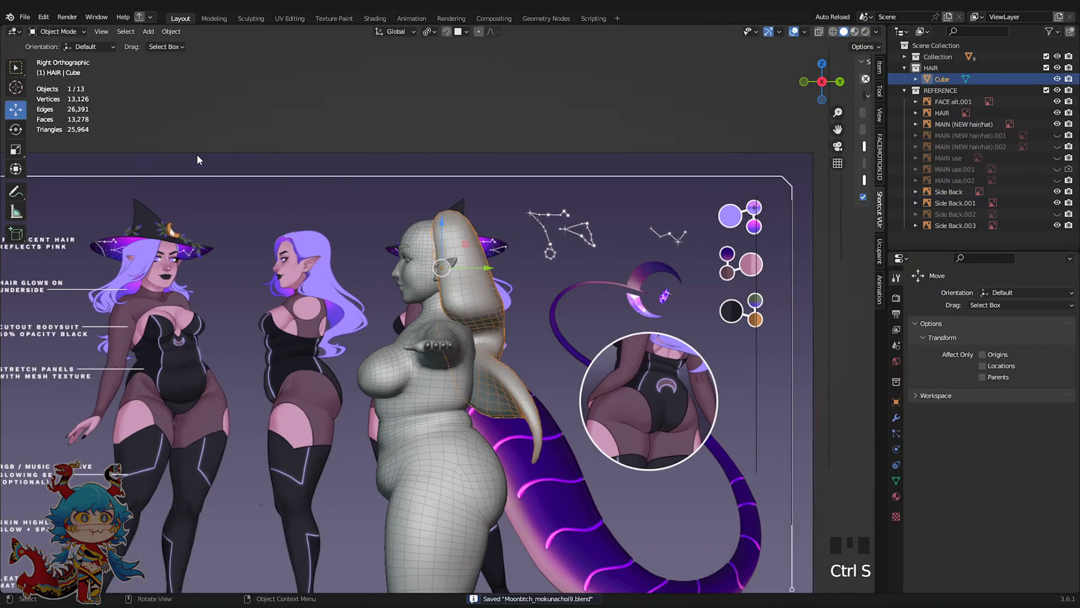
click(59, 32)
click(59, 66)
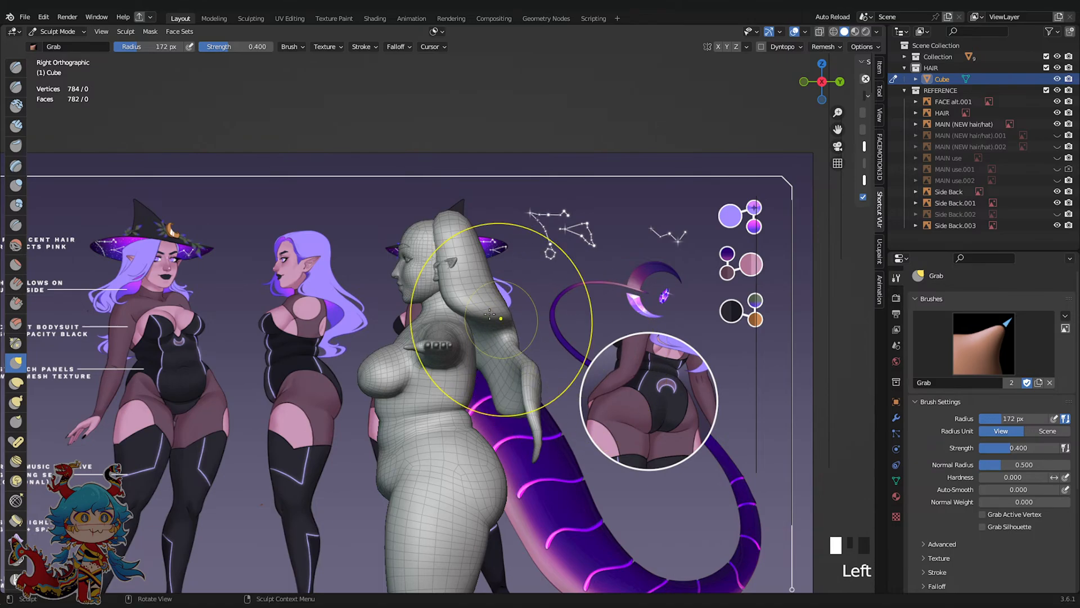
drag(489, 314, 515, 306)
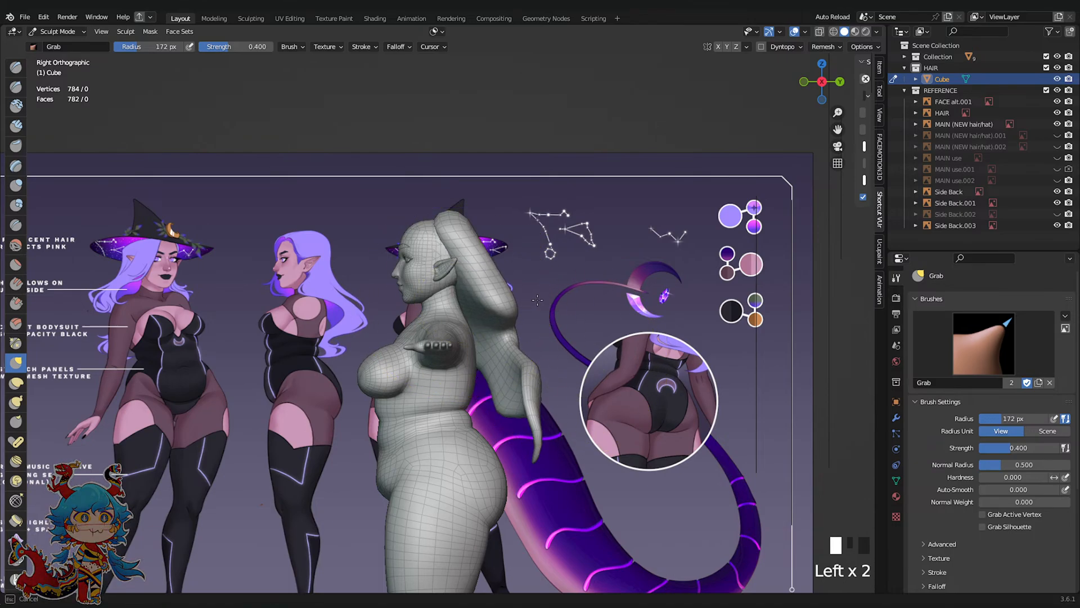
key(ctrl+z)
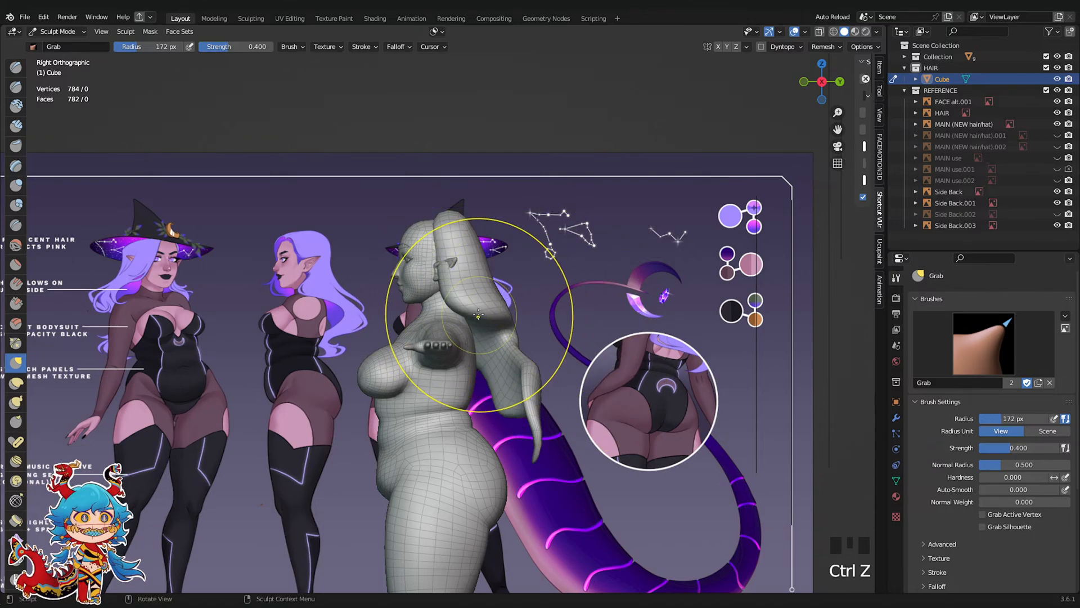
scroll(461, 293, up, 2)
drag(463, 259, 499, 253)
drag(491, 299, 460, 294)
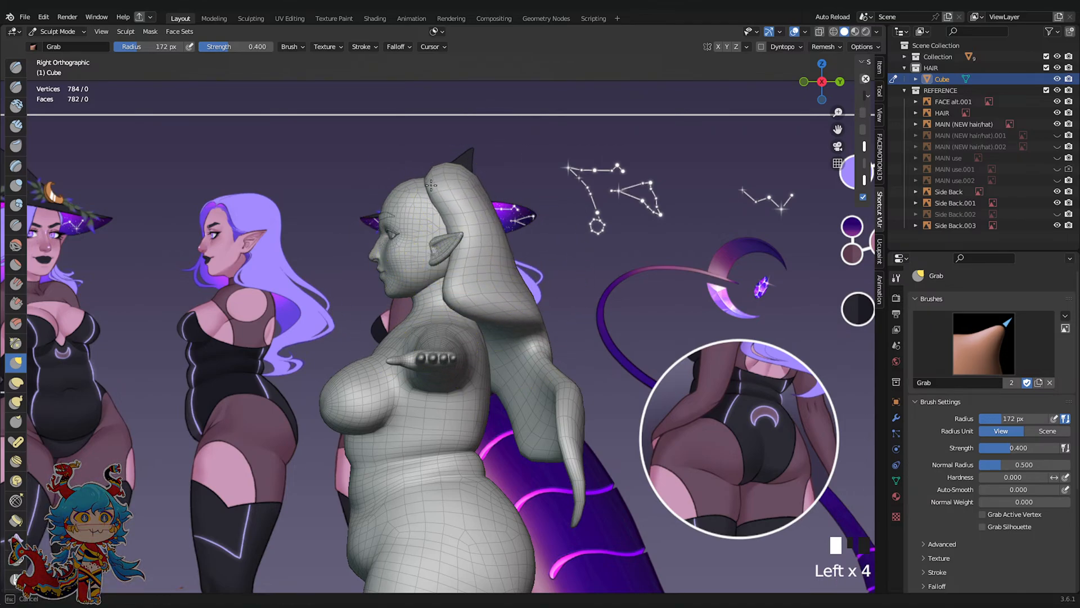
Refine the side profile of the lower hair behind the back with the Grab brush
shift+middle_drag(571, 374, 490, 337)
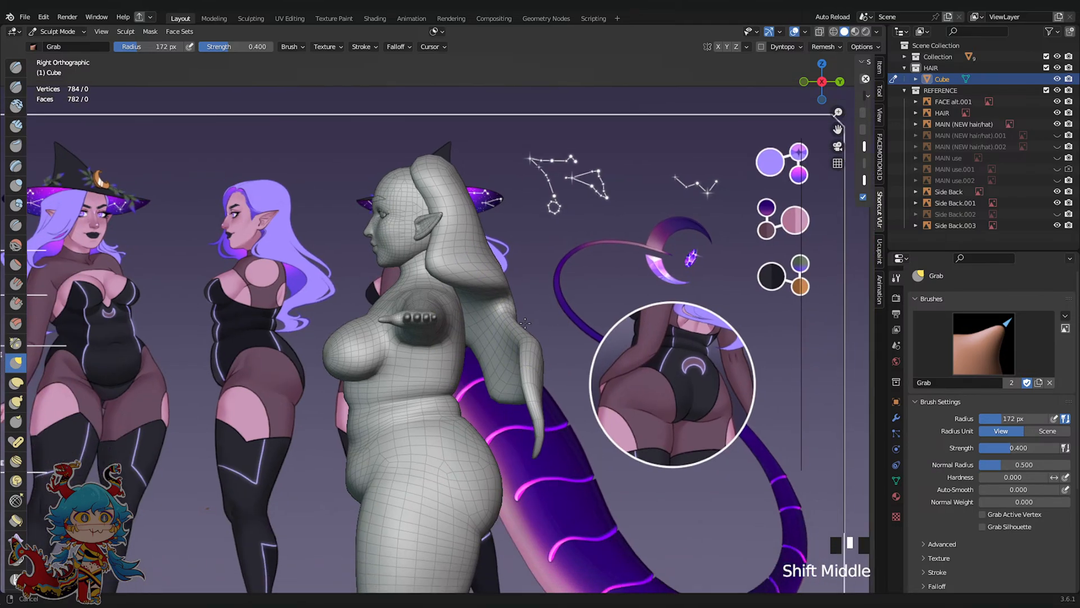
scroll(490, 337, up, 2)
drag(489, 337, 461, 338)
drag(534, 392, 501, 396)
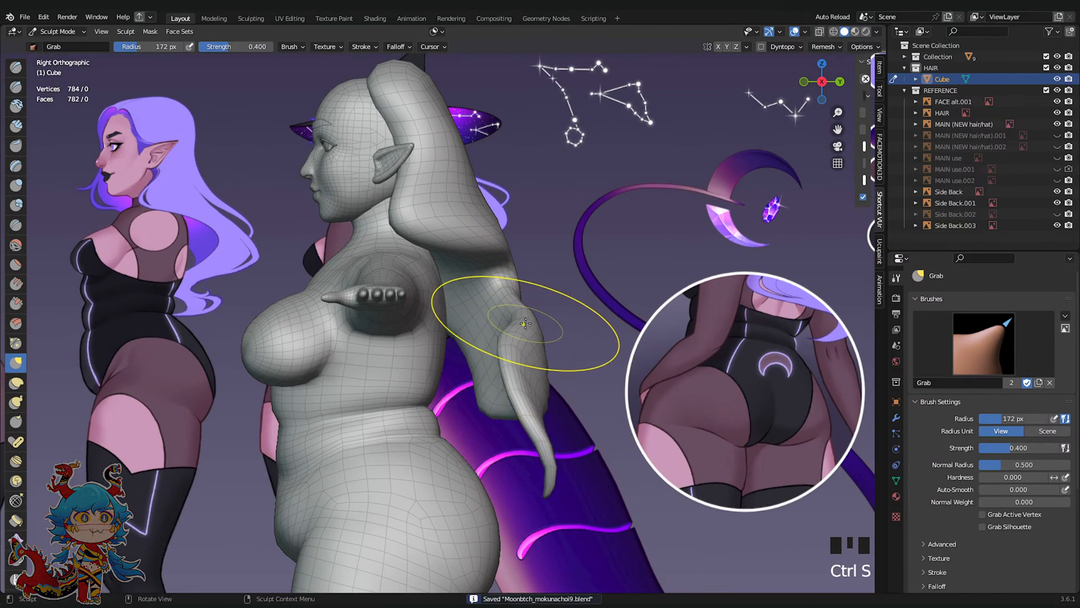
shift+middle_drag(524, 323, 473, 288)
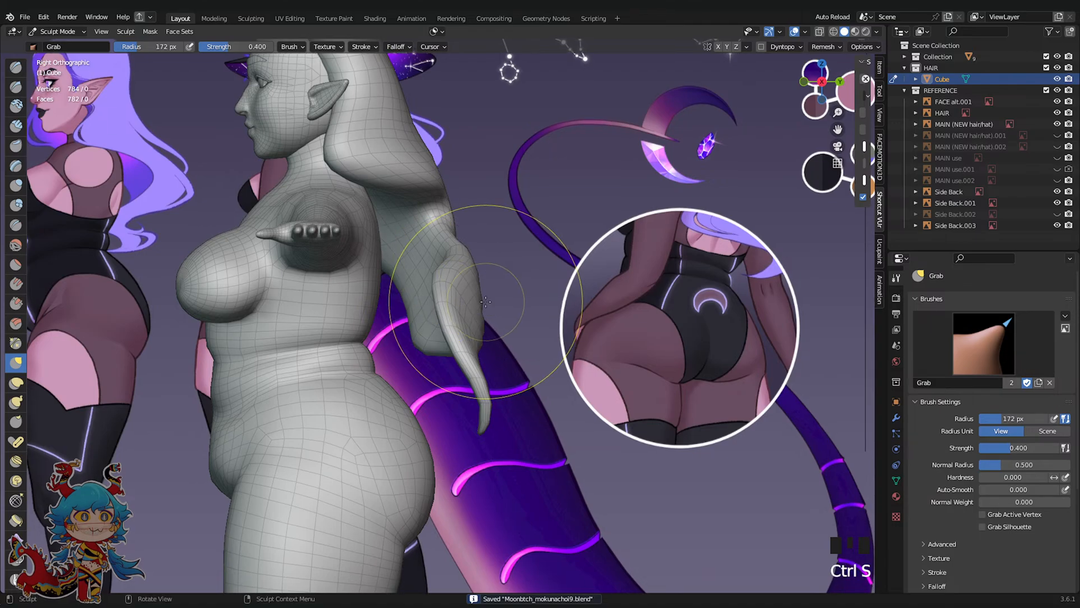
drag(446, 235, 477, 241)
Pull the underside of the lower hair bulge upward with the Grab brush in right view and save the file
scroll(478, 233, down, 2)
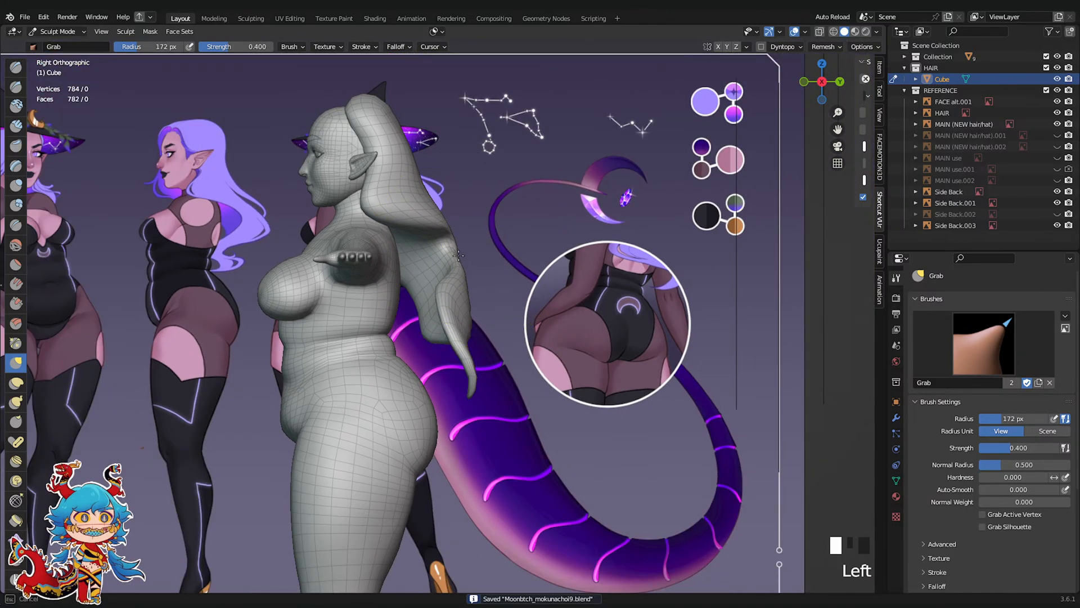
mouse_move(515, 214)
middle_down()
mouse_move(475, 224)
mouse_move(460, 247)
mouse_move(626, 223)
middle_up()
scroll(460, 248, up, 2)
scroll(459, 247, down, 3)
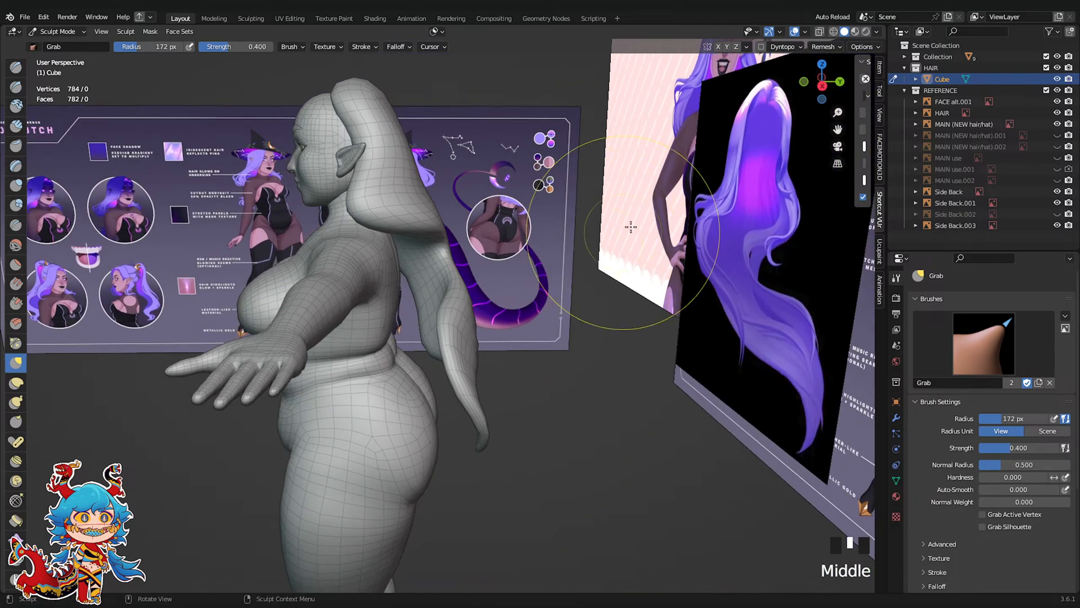
key(ctrl+s)
click(807, 96)
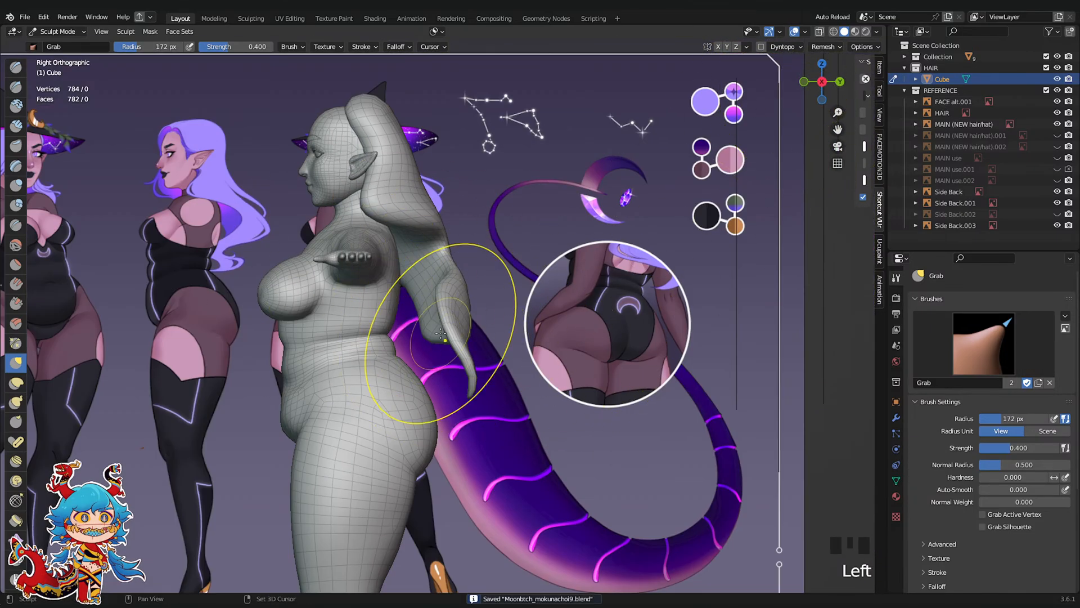
shift+middle_drag(441, 333, 450, 346)
drag(450, 346, 451, 297)
key(ctrl+s)
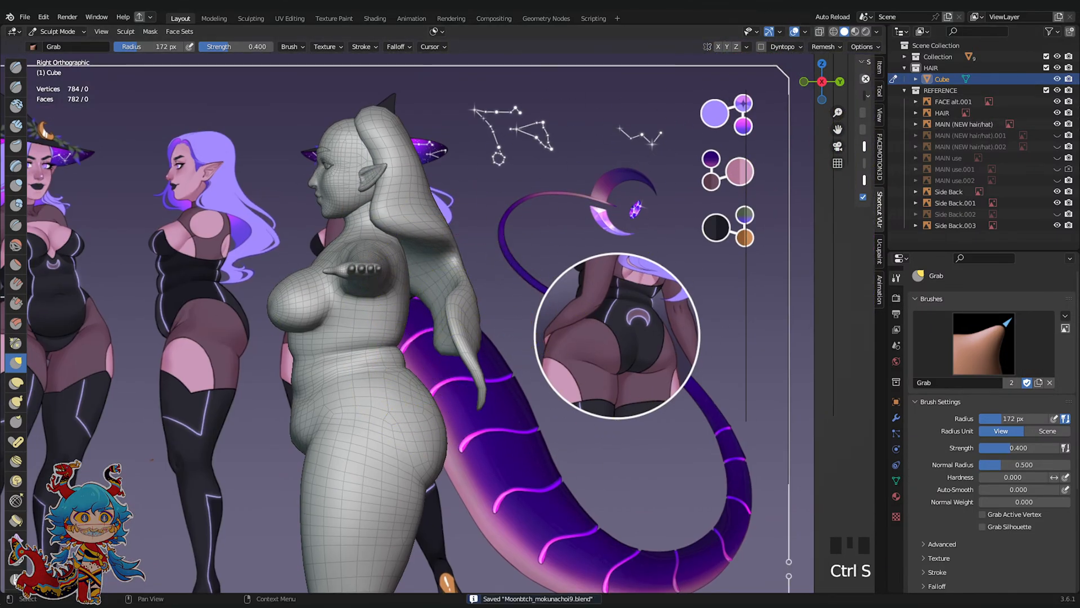
Examine the hair from the front and left side with the reference collection hidden, and save the file
scroll(242, 203, down, 2)
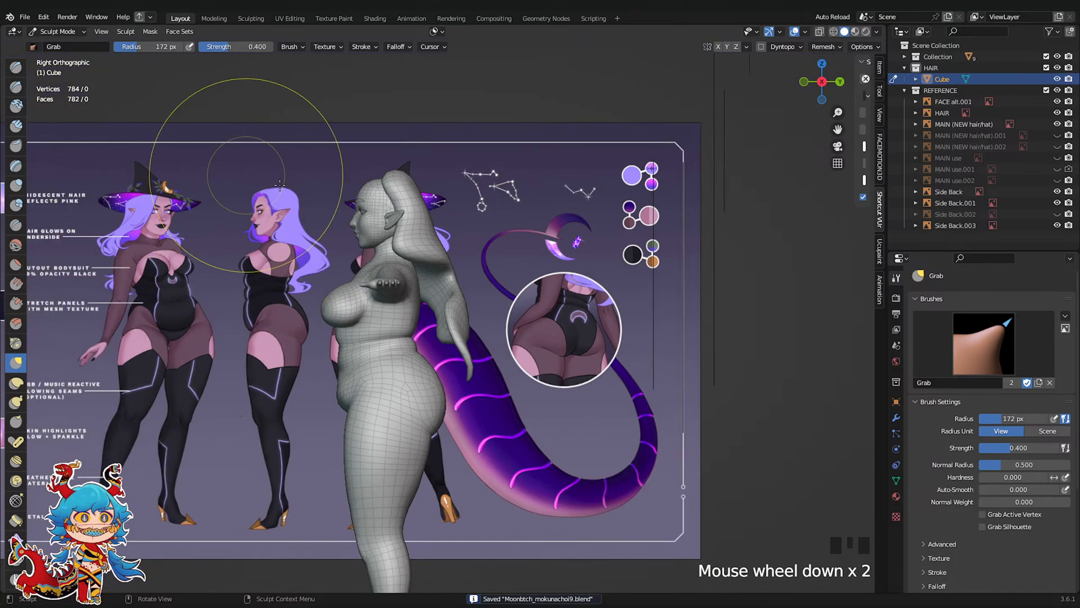
scroll(822, 82, up, 1)
click(822, 82)
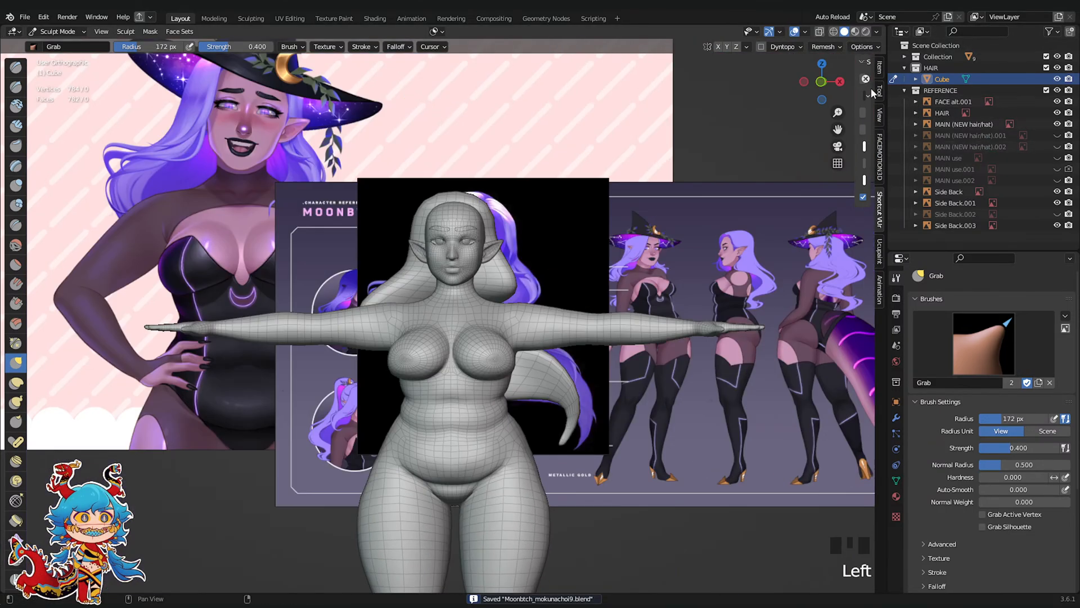
click(1058, 90)
scroll(602, 337, up, 1)
shift+middle_drag(602, 337, 494, 349)
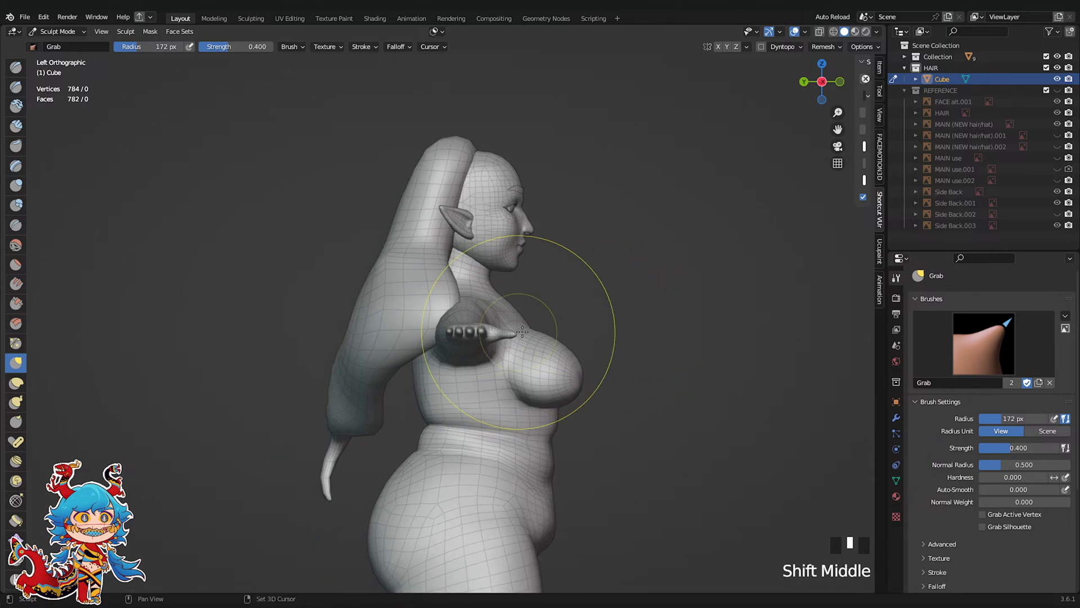
scroll(494, 349, down, 4)
key(ctrl+s)
Show the reference collection again and move Side Back.001 along X to the other side of the body for the left view
click(1058, 90)
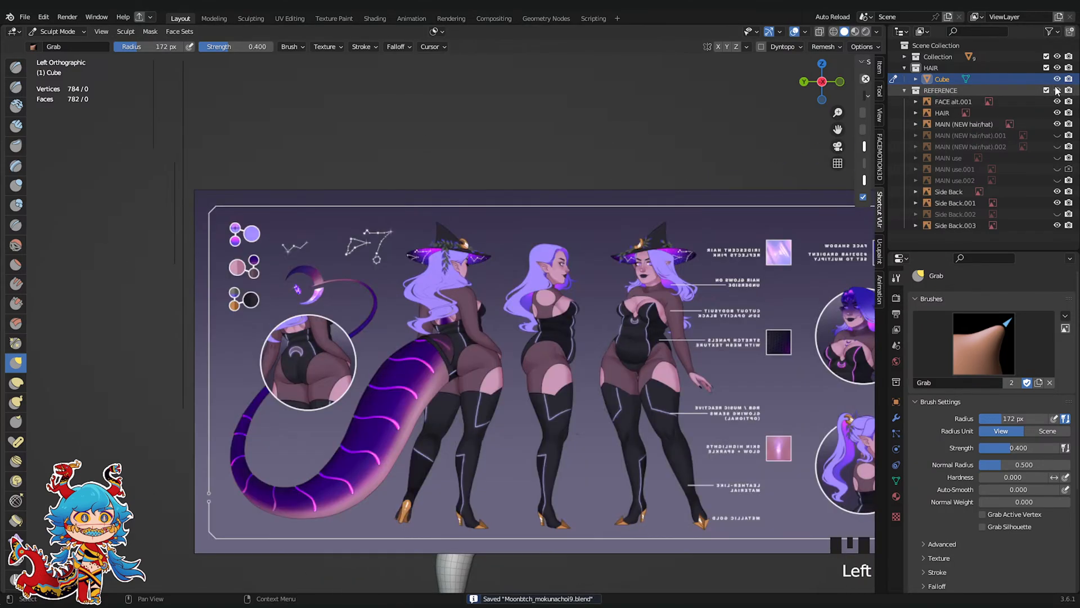
click(56, 31)
click(60, 35)
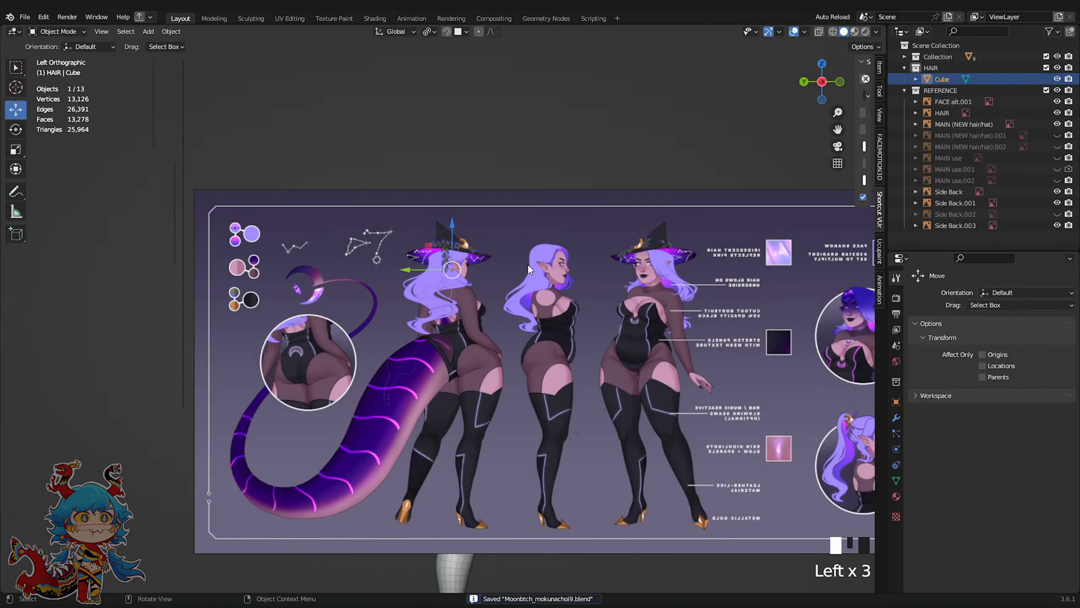
click(506, 366)
scroll(506, 365, down, 4)
drag(822, 81, 827, 66)
drag(212, 405, 712, 405)
click(804, 82)
scroll(437, 328, up, 3)
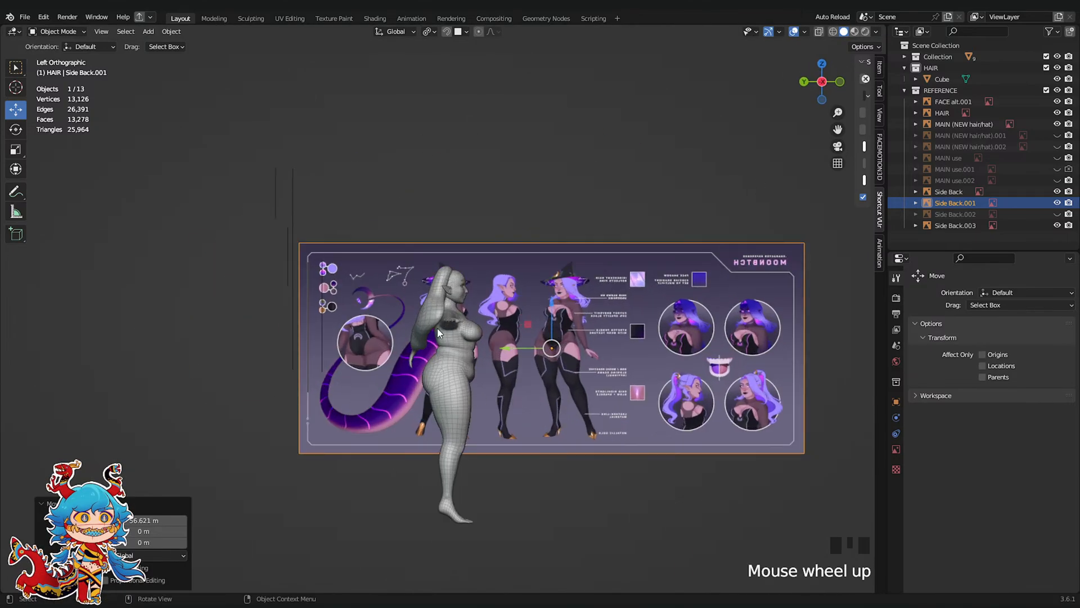
Return the hair mesh to Sculpt Mode and curve its side profile behind the shoulder with the Grab brush in left view
click(54, 32)
click(55, 70)
scroll(477, 362, up, 3)
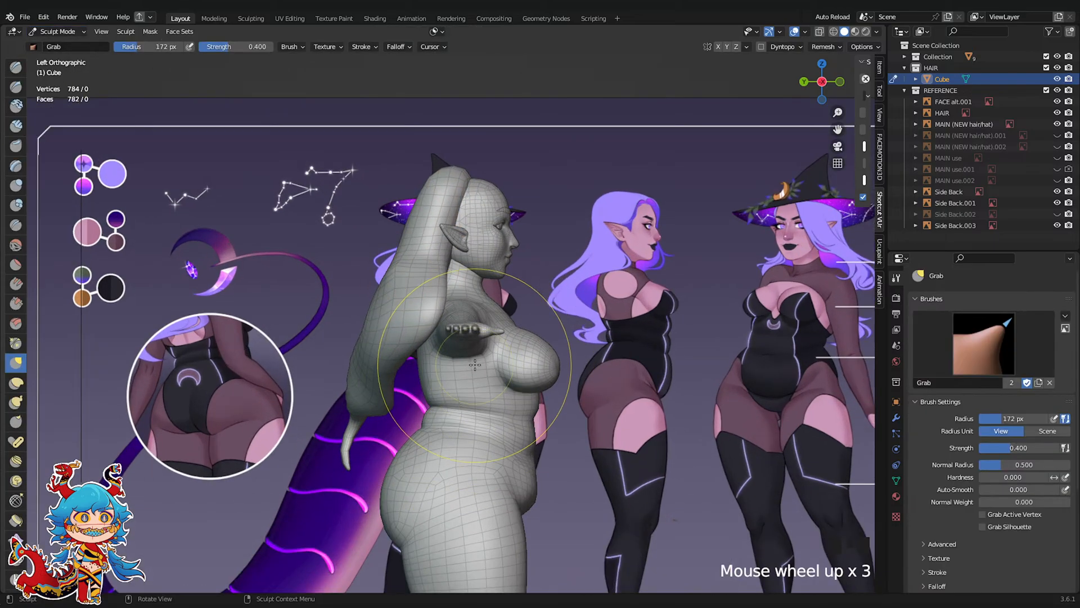
drag(414, 332, 387, 311)
drag(358, 360, 368, 358)
drag(361, 360, 383, 356)
mouse_move(355, 398)
mouse_down()
mouse_move(372, 452)
mouse_move(410, 452)
mouse_up()
key(ctrl+z)
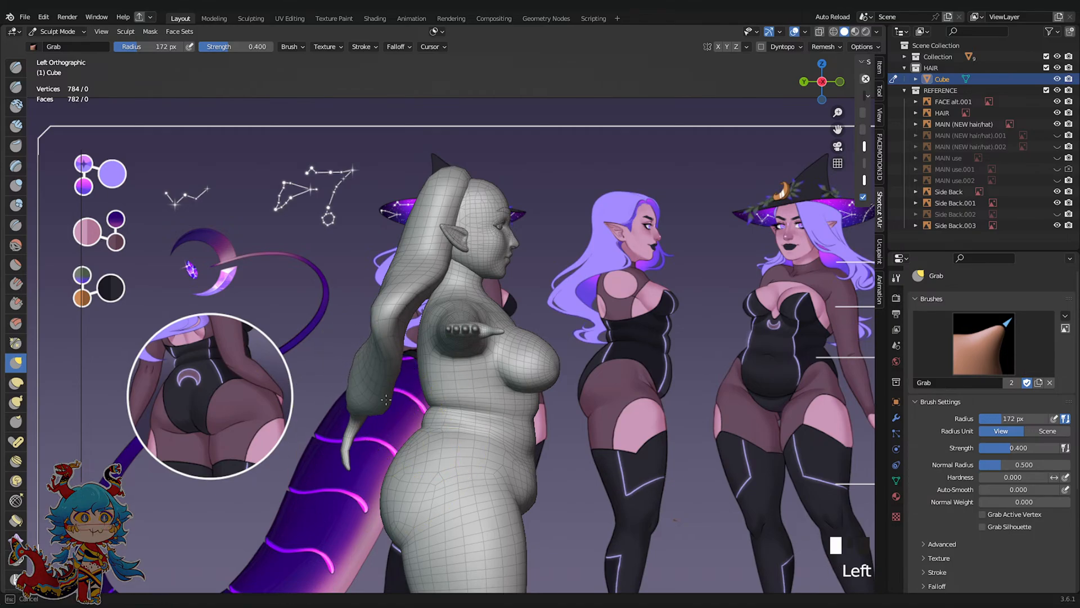
Smooth the hair behind the shoulder and at the crown, and pull the section behind the ear backward with the Grab brush
shift+drag(387, 332, 393, 318)
mouse_move(394, 315)
shift+mouse_down()
mouse_move(397, 295)
mouse_move(429, 251)
mouse_move(451, 248)
mouse_move(439, 238)
mouse_move(466, 212)
shift+mouse_up()
key(ctrl+z)
scroll(418, 281, up, 3)
scroll(472, 239, down, 3)
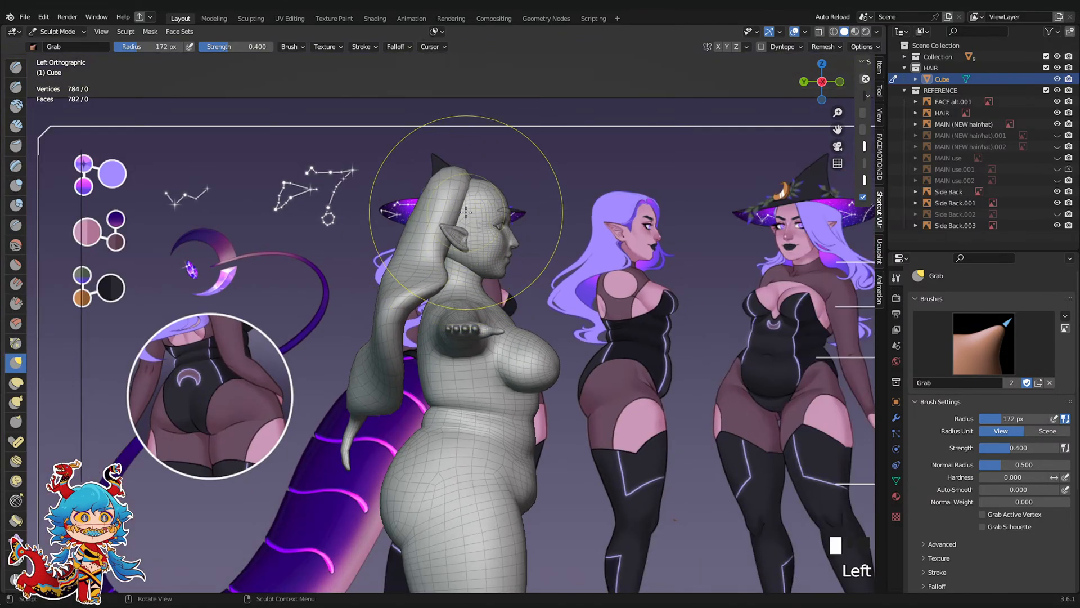
shift+drag(446, 177, 444, 178)
shift+drag(444, 178, 443, 179)
drag(431, 250, 392, 242)
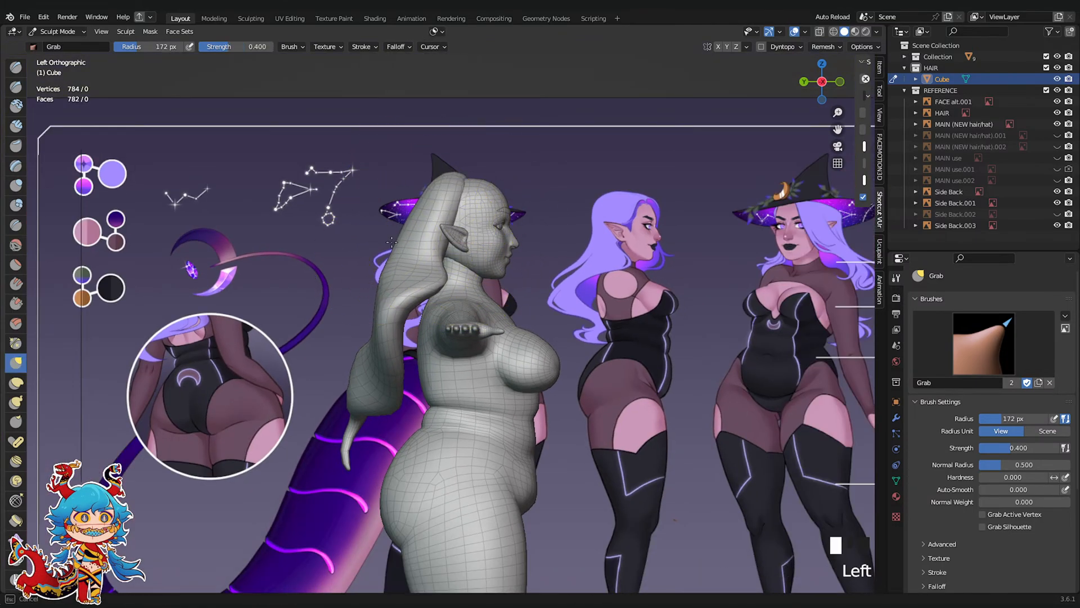
Pull the lower hair bulge toward the back and nudge the hair tip with the Grab brush
drag(379, 366, 395, 366)
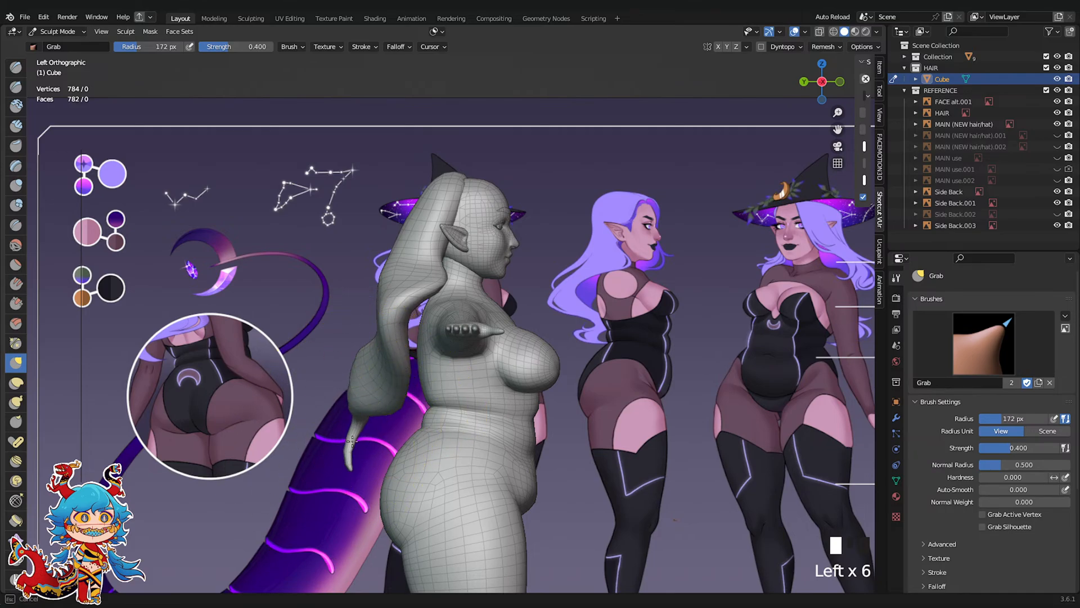
drag(351, 441, 355, 438)
scroll(663, 360, down, 4)
scroll(667, 361, up, 2)
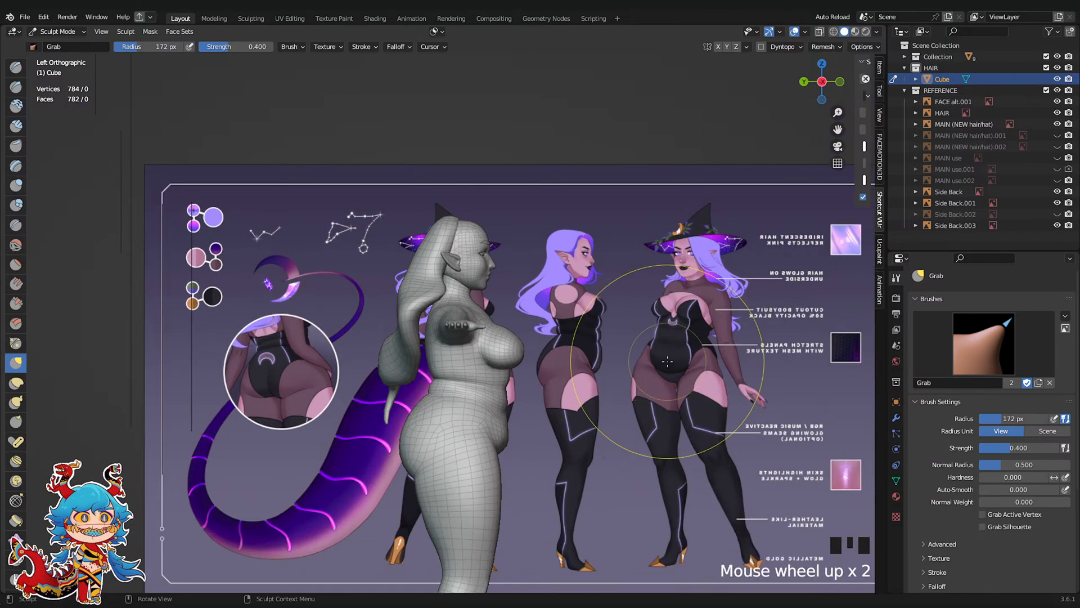
Save the file and switch from the left view to the front view to check the hair against the reference
middle_drag(668, 361, 844, 124)
key(ctrl+s)
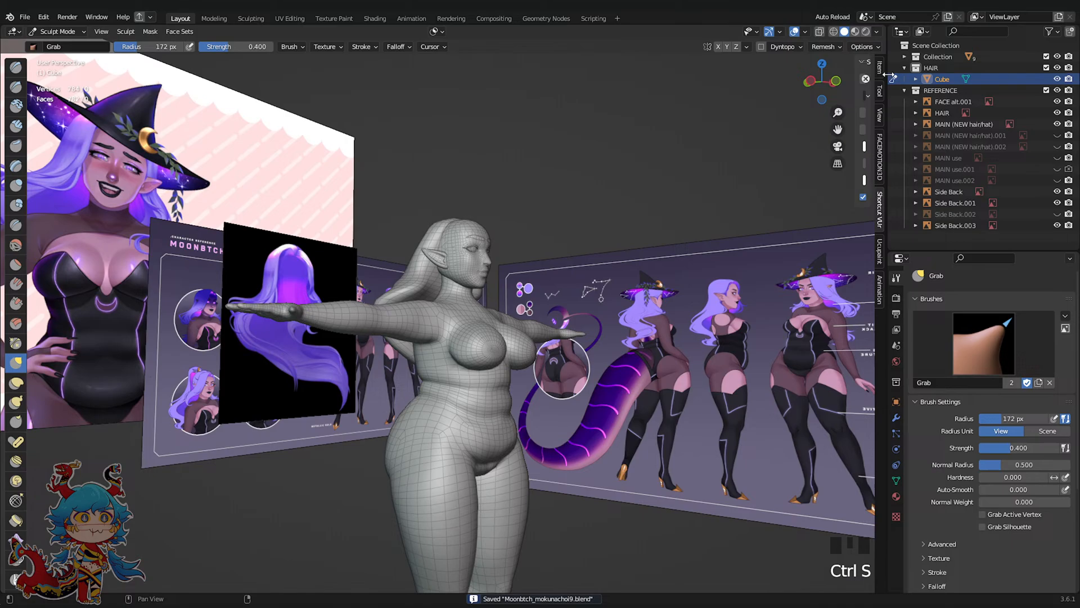
click(822, 85)
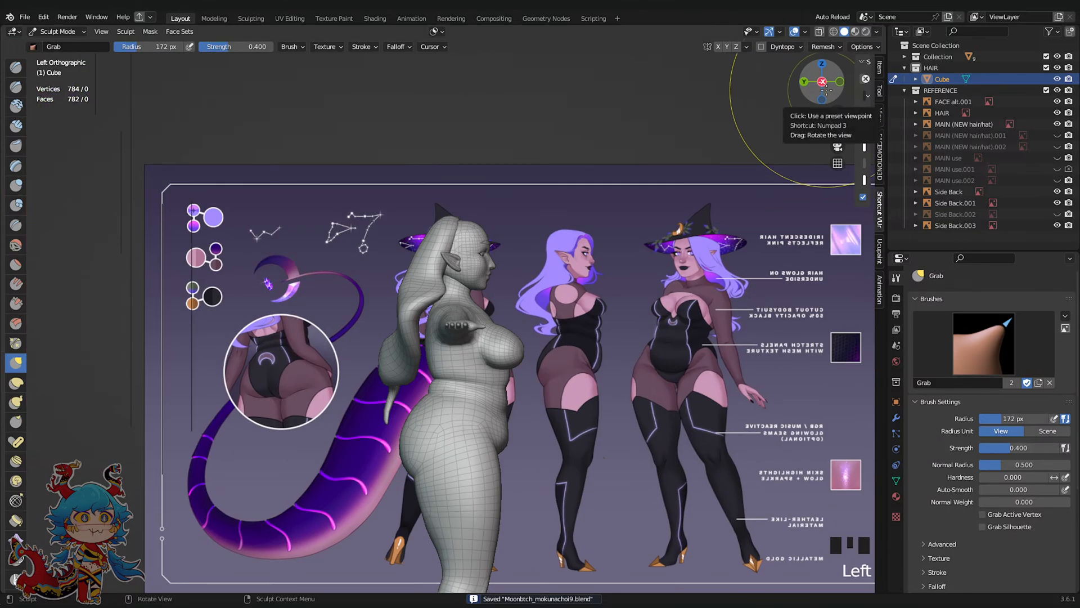
click(840, 82)
scroll(543, 228, up, 2)
key(ctrl+s)
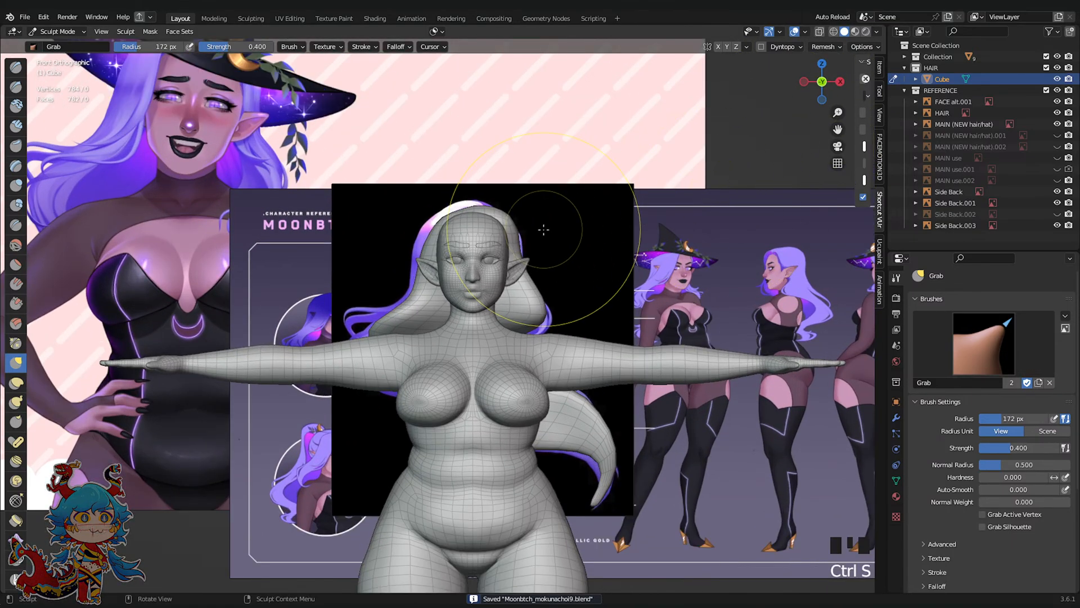
scroll(543, 229, down, 2)
scroll(455, 202, up, 2)
scroll(441, 225, up, 1)
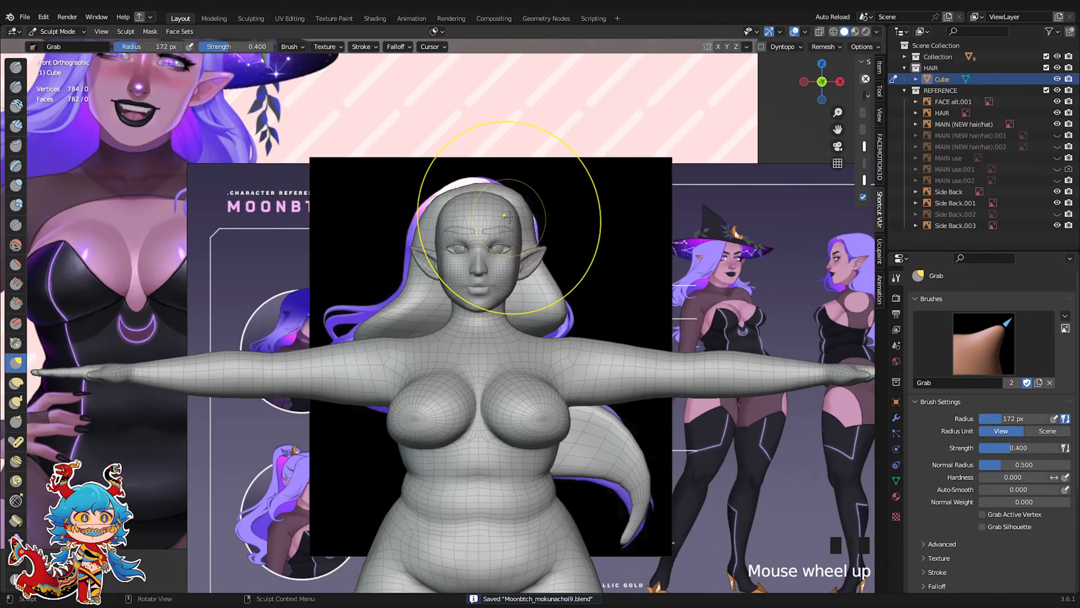
click(446, 221)
click(447, 221)
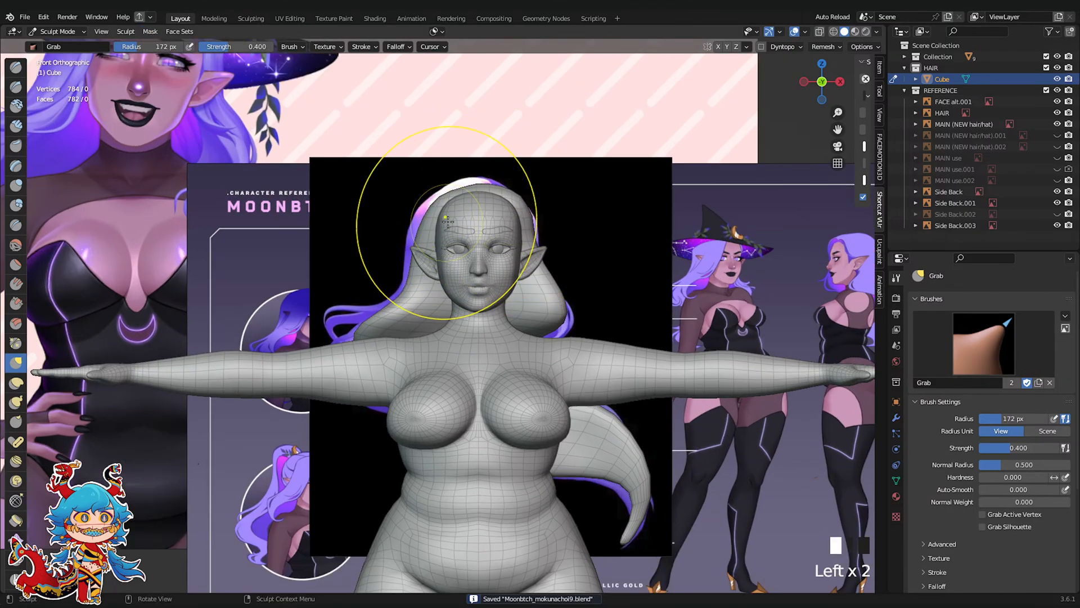
Duplicate the HAIR reference image in Object Mode and place the copy about 7.8 m along negative X beside the original
click(76, 33)
click(59, 45)
scroll(513, 238, down, 2)
click(564, 228)
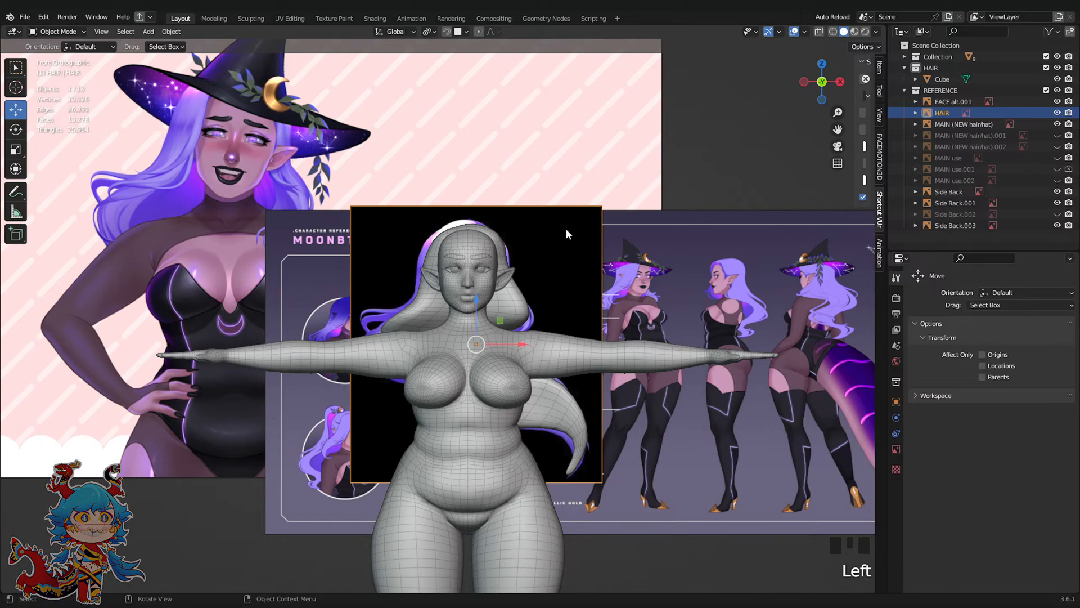
key(shift+d)
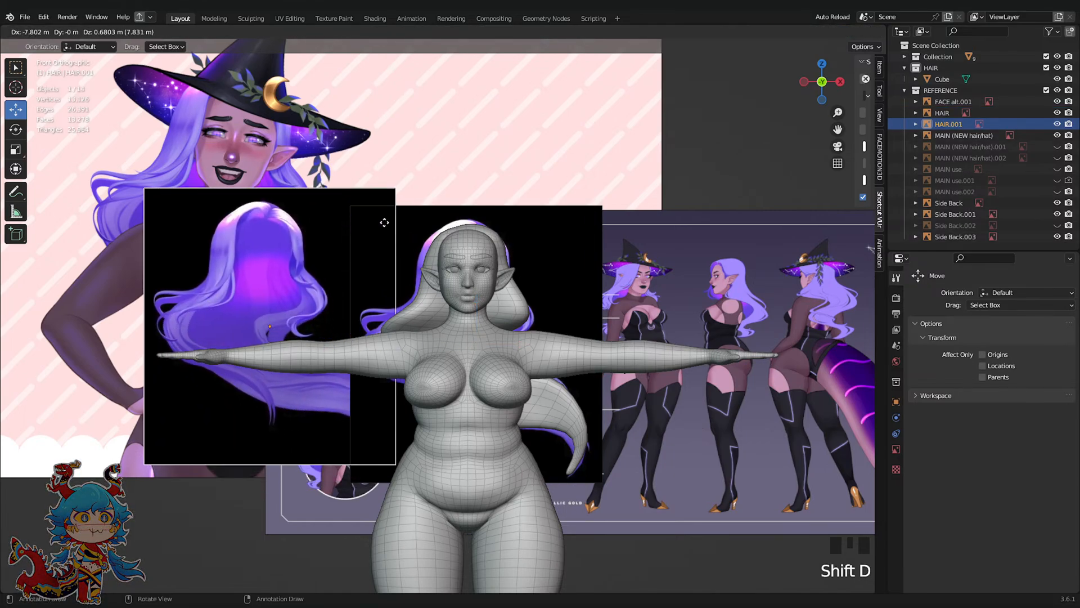
click(384, 222)
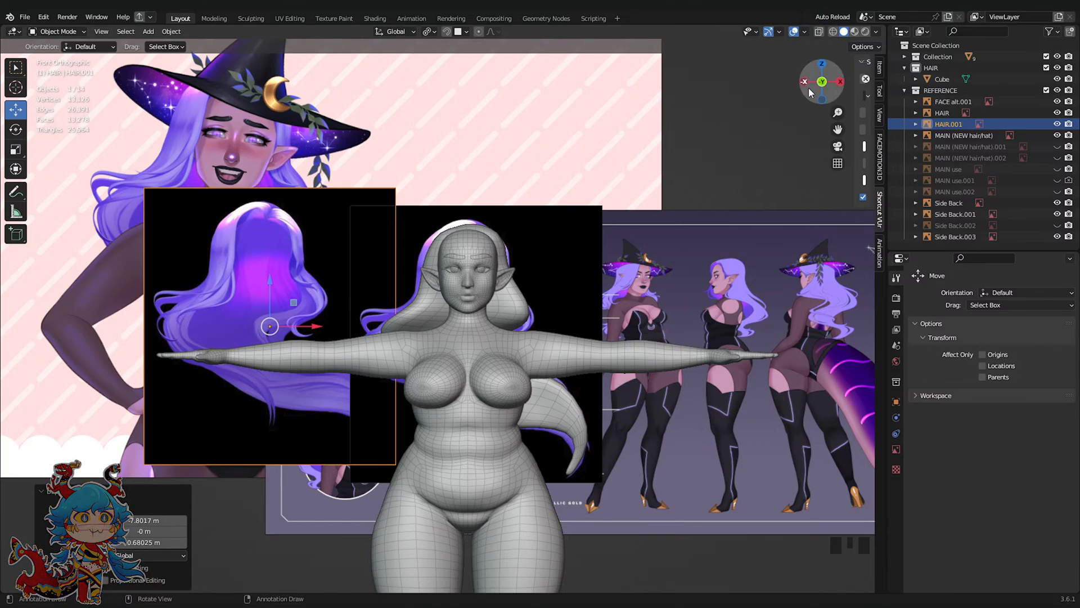
Shift the copied hair reference slightly back behind the original in left view, return to front view and save the file
drag(809, 87, 803, 92)
key(g)
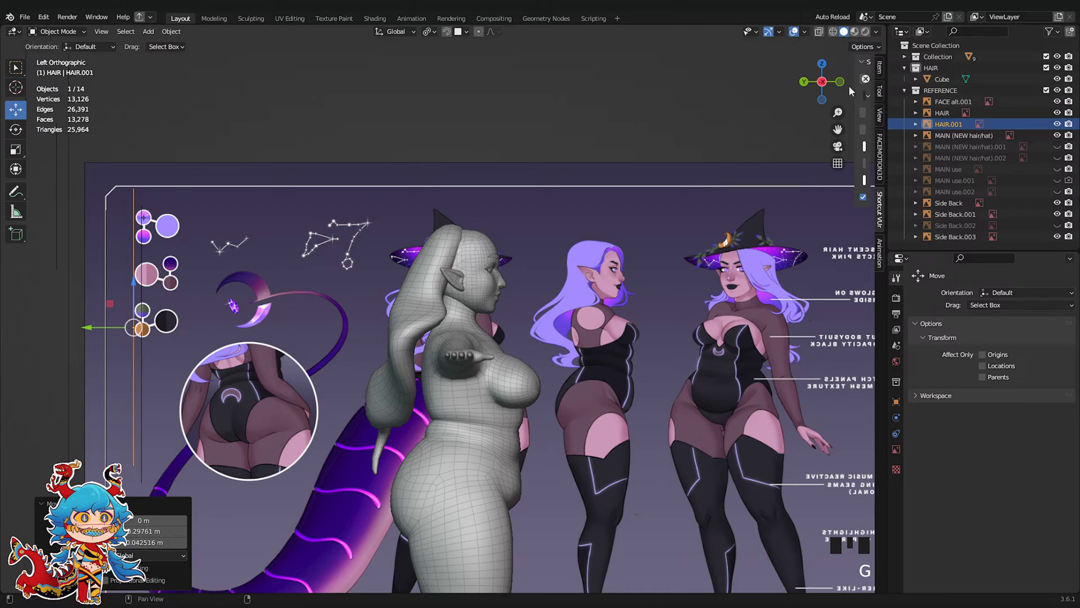
click(840, 82)
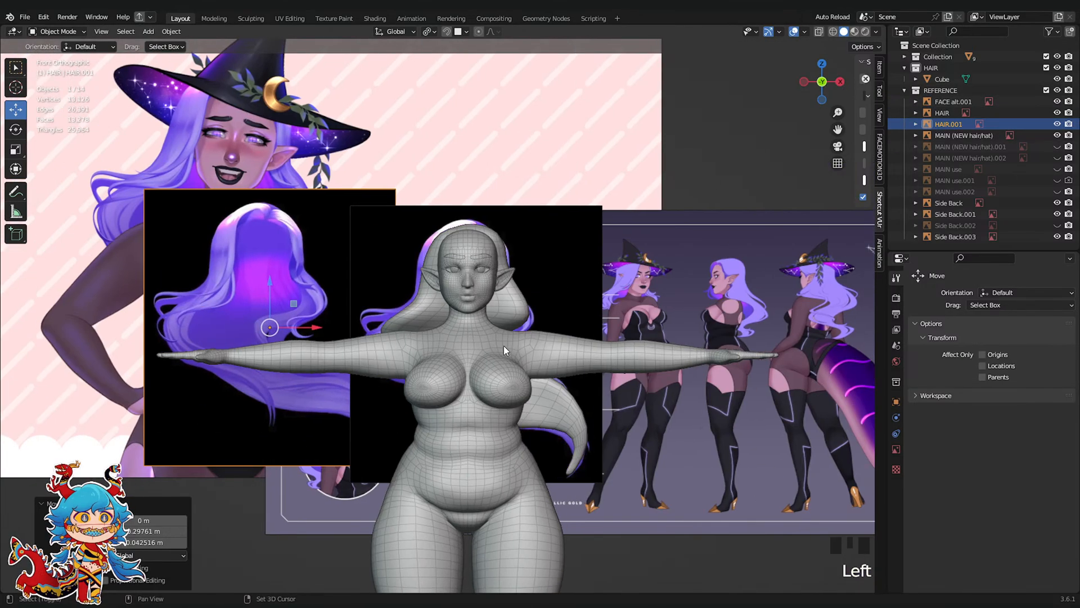
key(ctrl+s)
Return the hair mesh to Sculpt Mode, adjust its crown in front view with the Grab brush and save the file
click(509, 272)
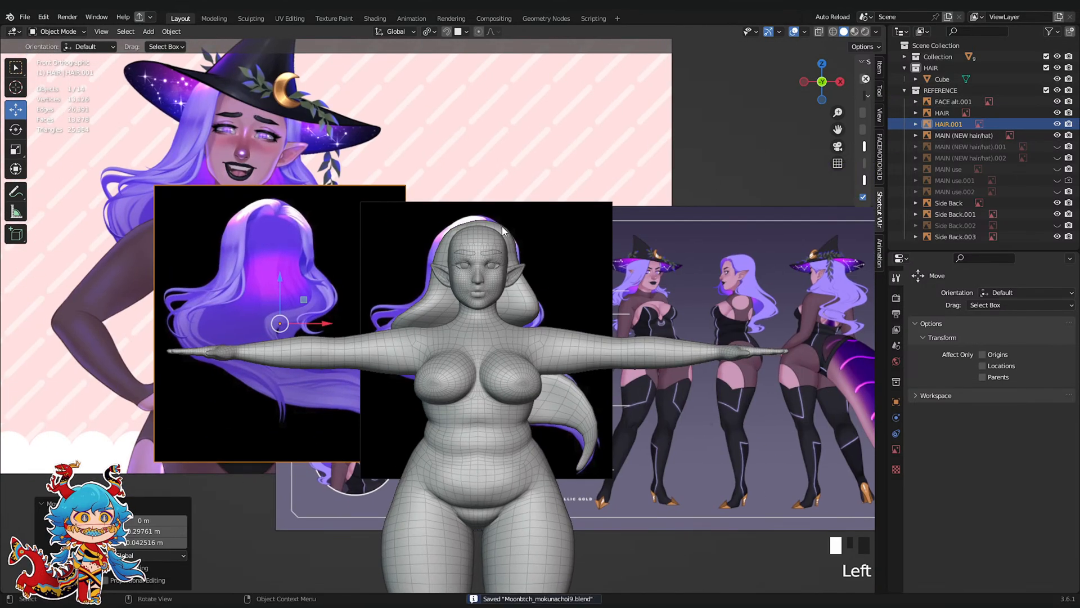
click(65, 32)
click(56, 68)
scroll(479, 169, up, 3)
drag(478, 172, 480, 168)
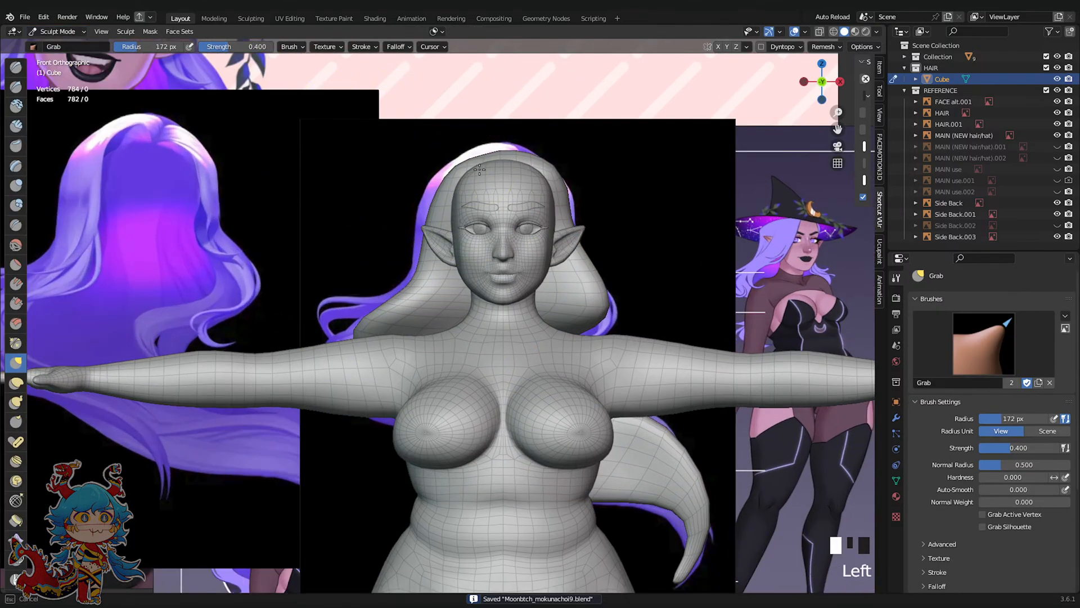
scroll(598, 188, down, 3)
shift+middle_drag(598, 188, 538, 115)
key(ctrl+s)
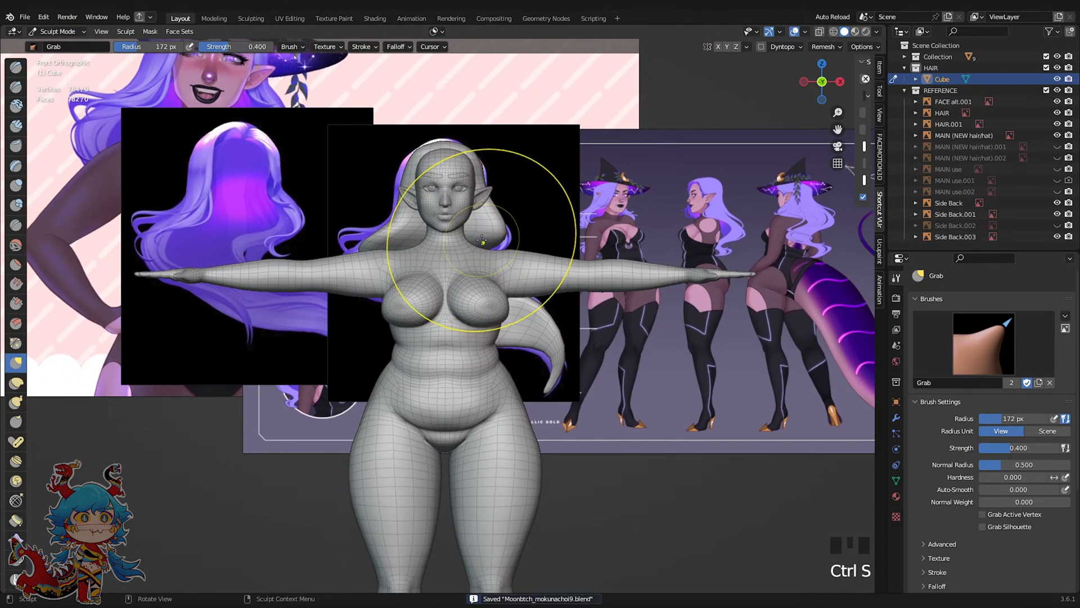
Reshape the hair edge above the shoulder and the lower hair tail with the Grab brush, toggling the body collection's visibility
key(ctrl+s)
drag(374, 257, 371, 255)
scroll(548, 353, up, 1)
drag(549, 337, 558, 352)
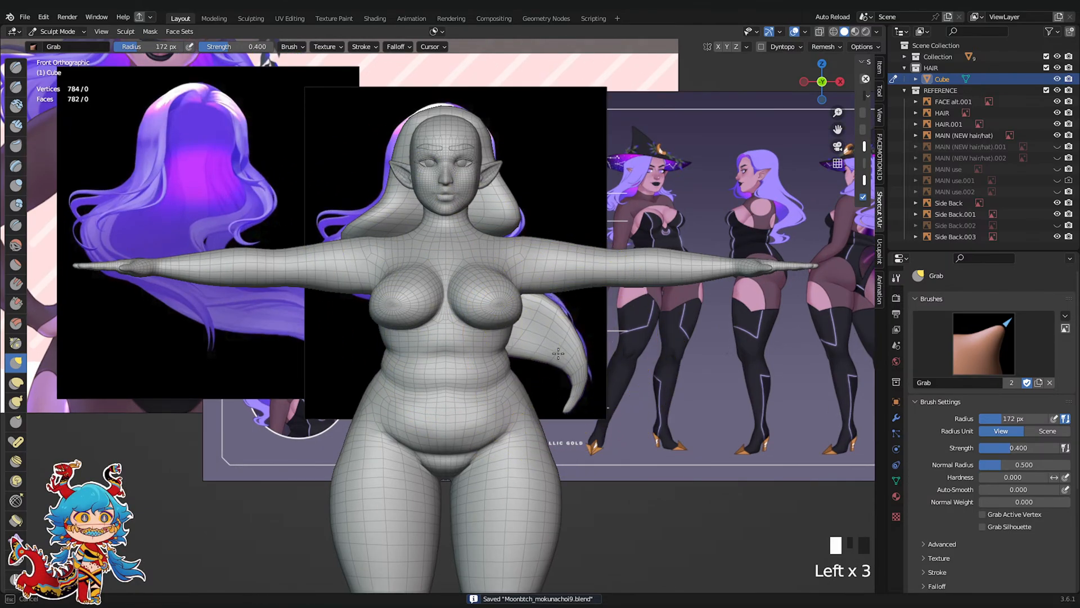
click(1058, 58)
click(1058, 57)
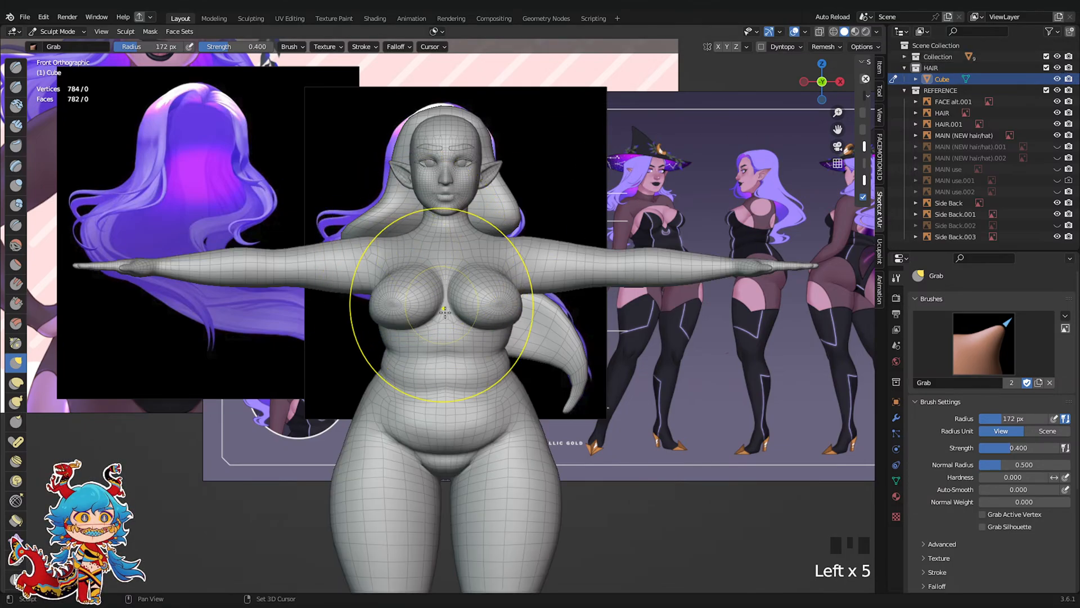
Push the crown and both side outlines of the hair outward to the front reference with the Grab brush and save
scroll(467, 327, up, 1)
drag(473, 219, 487, 184)
scroll(315, 253, down, 2)
shift+middle_drag(320, 249, 364, 262)
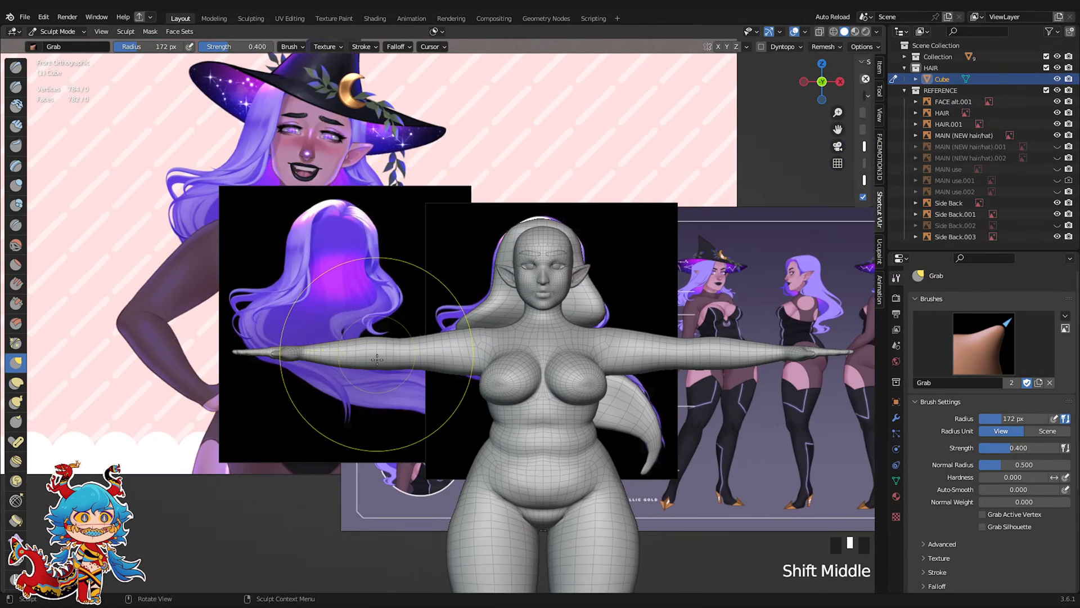
scroll(550, 217, up, 2)
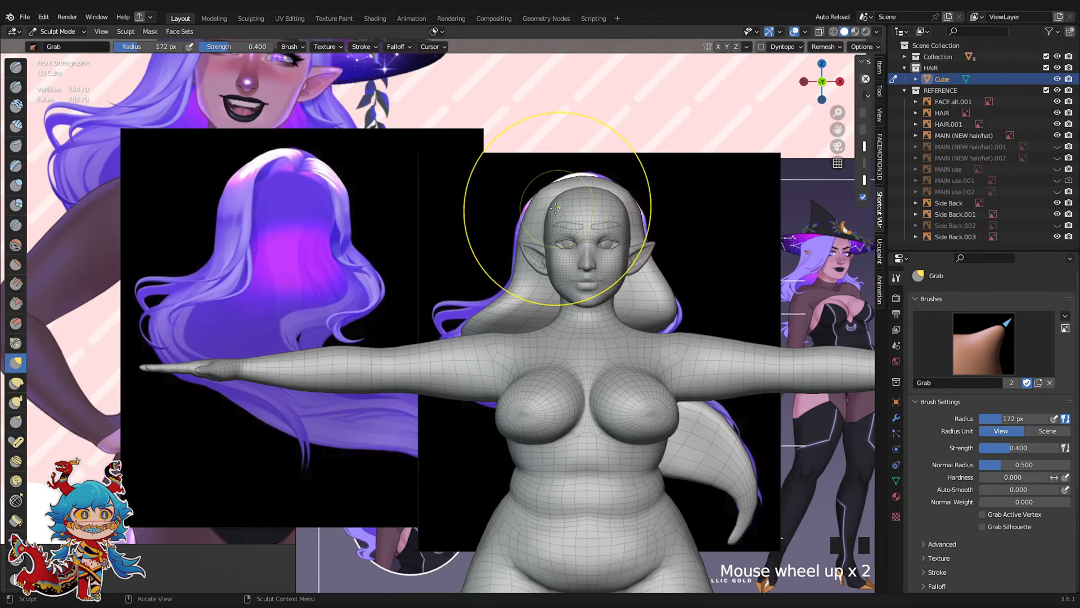
drag(563, 199, 570, 196)
drag(629, 214, 643, 221)
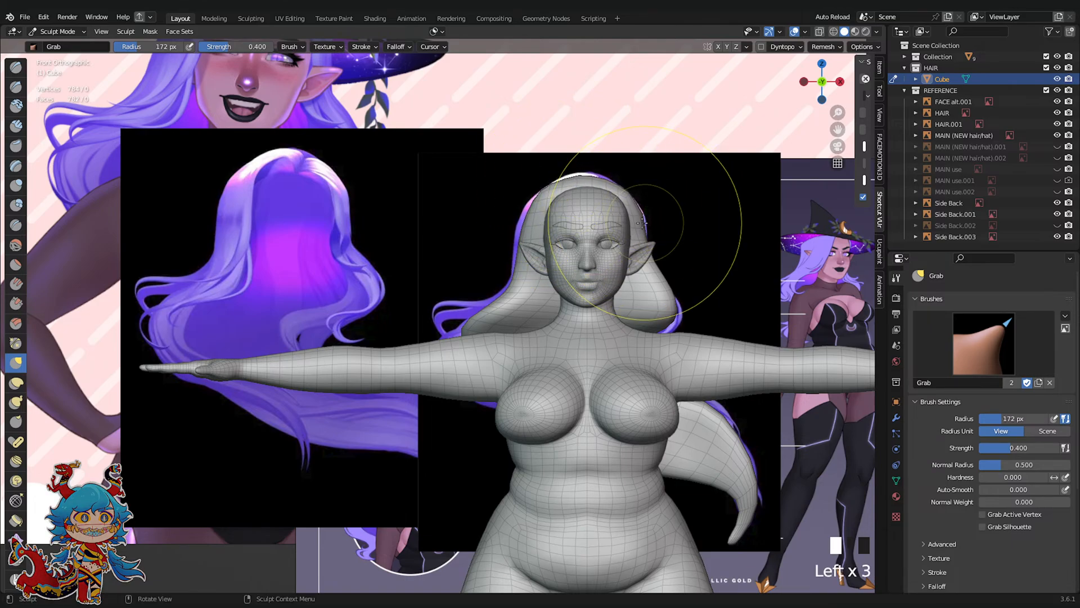
drag(547, 211, 541, 216)
drag(638, 280, 646, 289)
key(ctrl+s)
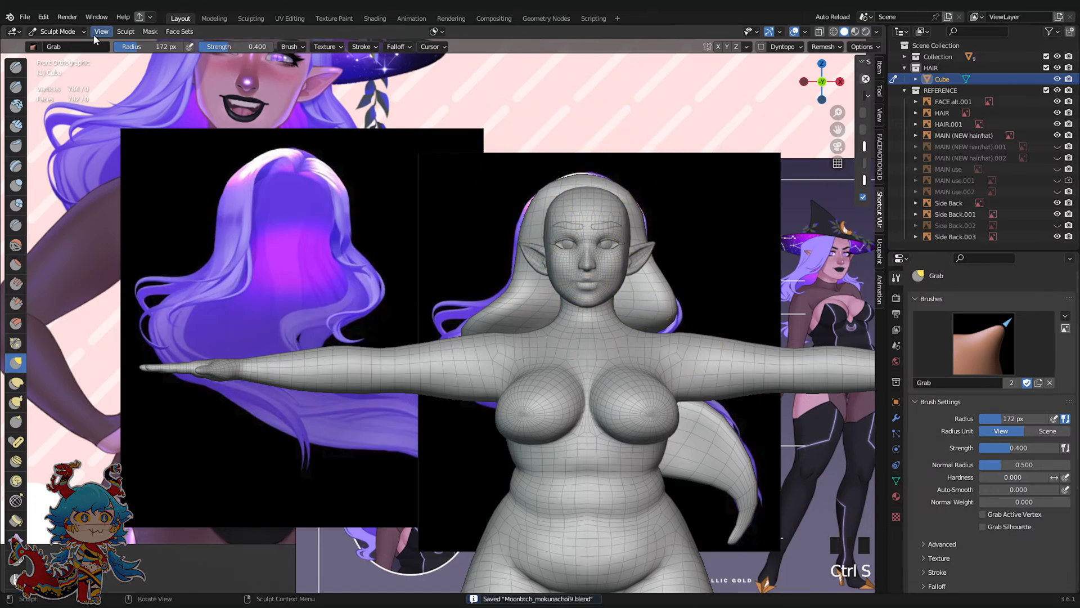
Switch from Sculpt Mode to Object Mode, select the MAIN (NEW hair/hat) reference image and save the file
click(57, 32)
click(57, 44)
click(411, 110)
scroll(414, 110, down, 3)
shift+middle_drag(531, 206, 514, 217)
scroll(562, 152, up, 1)
key(ctrl+s)
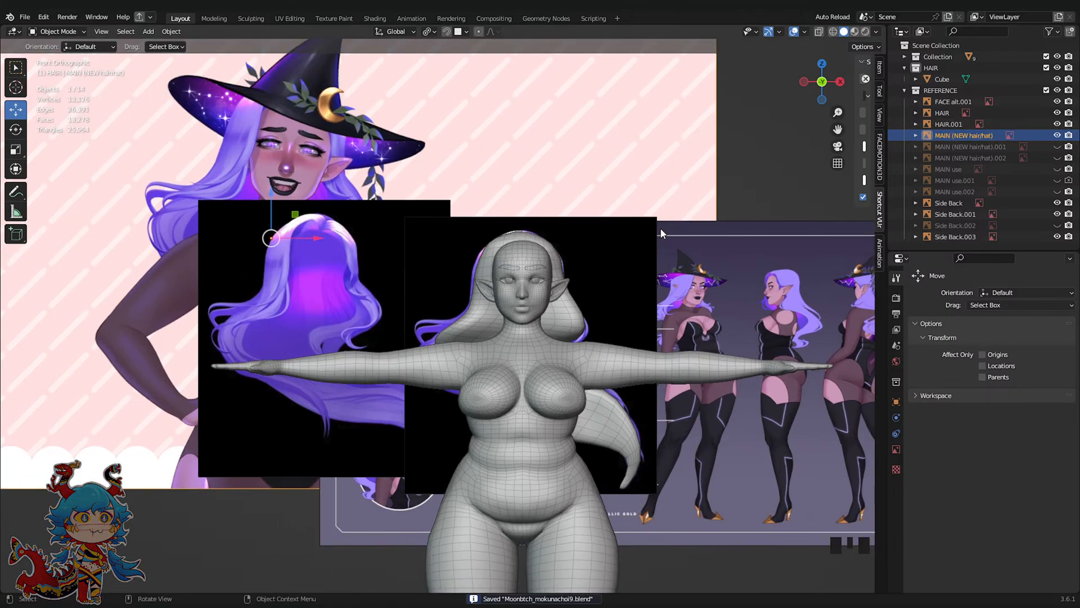
Add a new sub-collection inside the HAIR collection and keep its default name
right_click(930, 66)
click(925, 69)
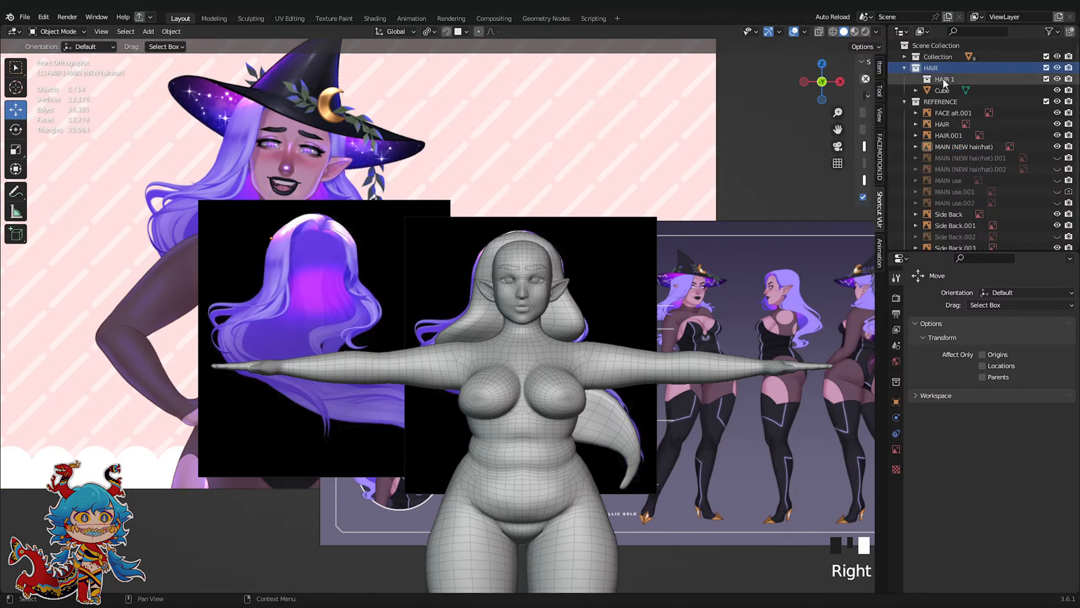
double_click(950, 79)
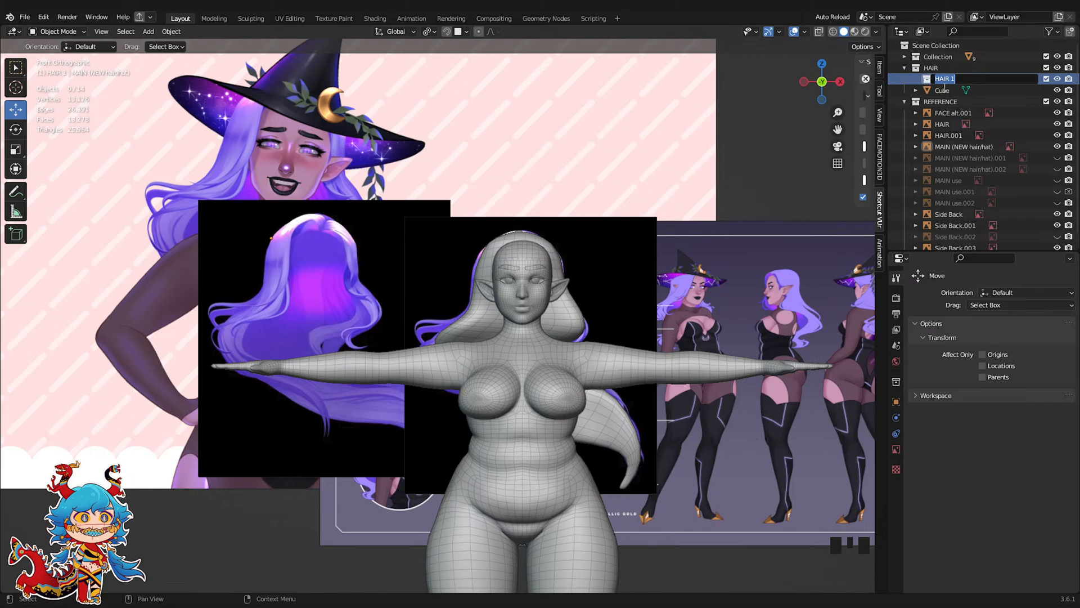
key(Return)
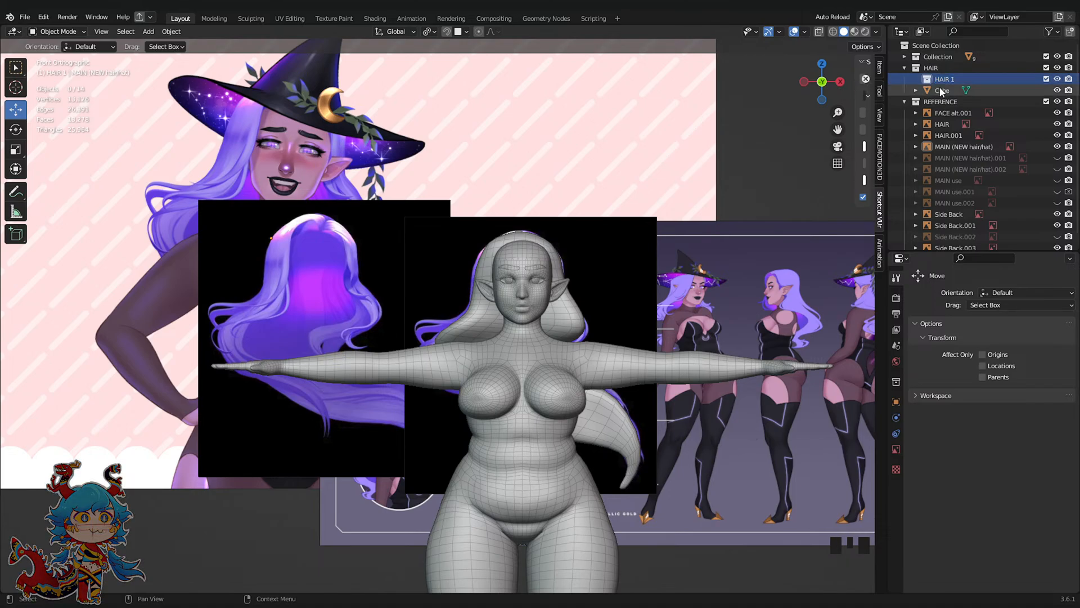
click(372, 111)
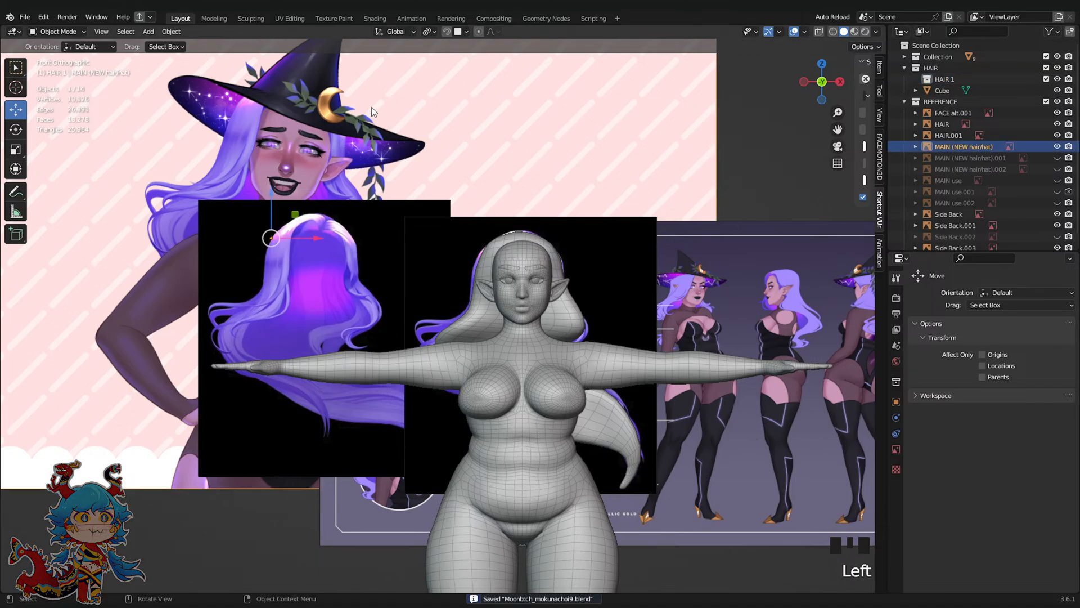
Add a NURBS path and a Bezier circle to the HAIR 1 collection
click(945, 79)
click(148, 31)
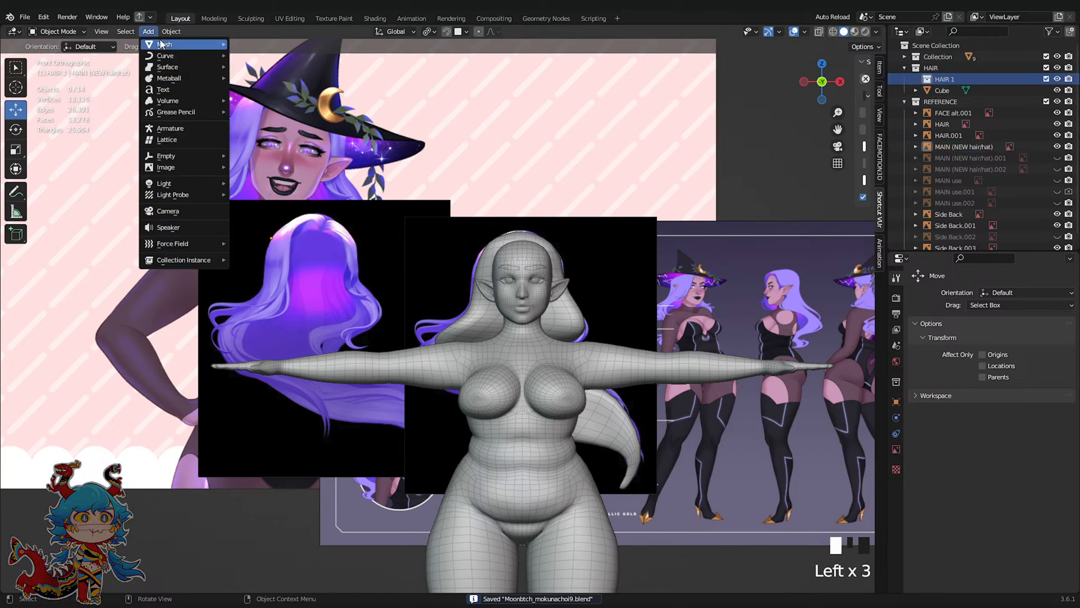
click(185, 58)
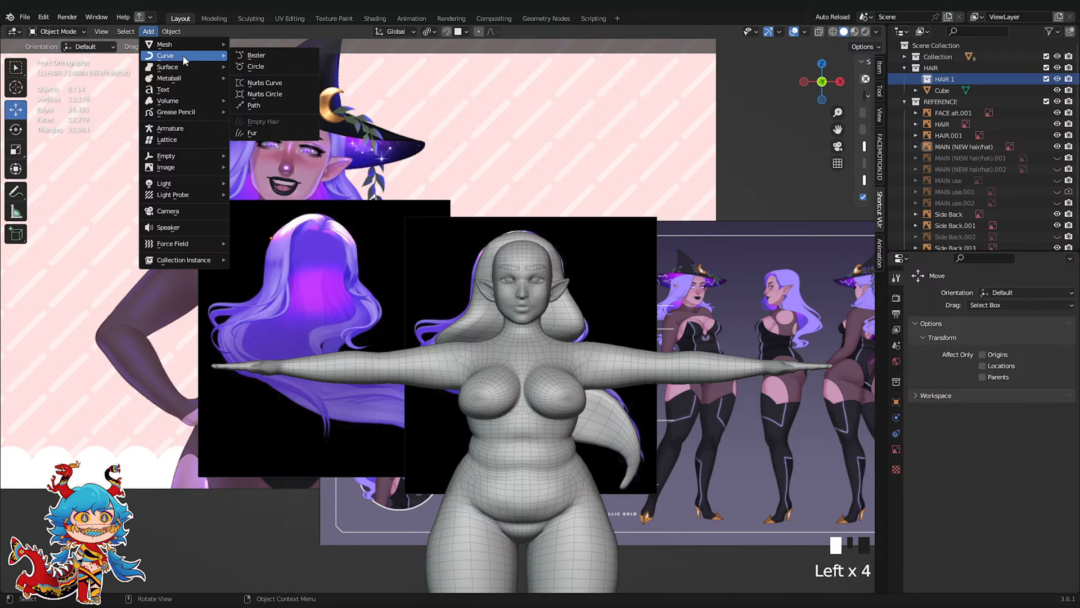
click(256, 105)
click(148, 31)
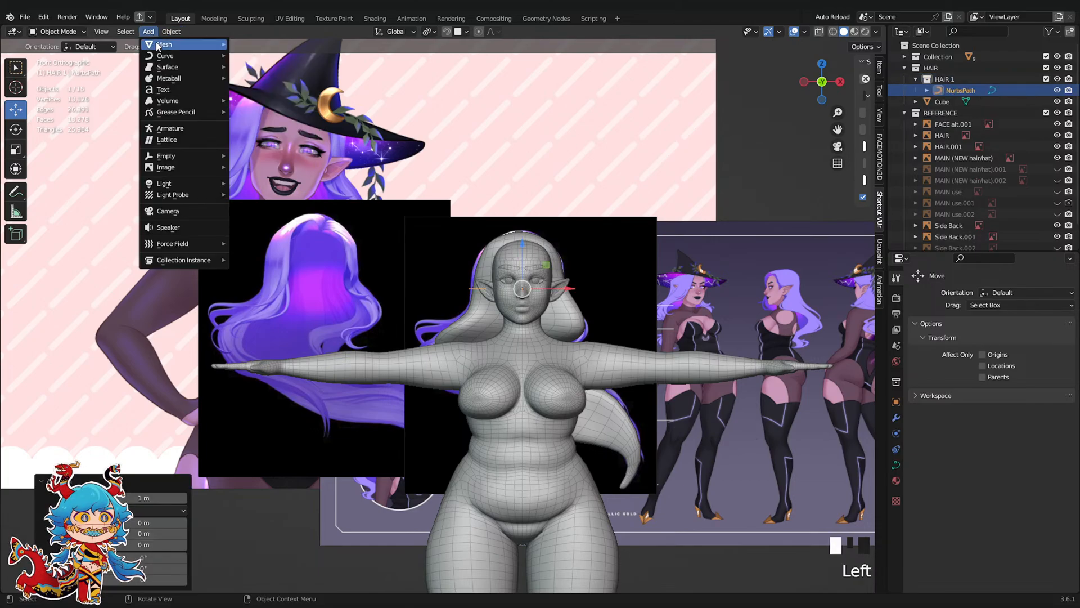
mouse_move(158, 46)
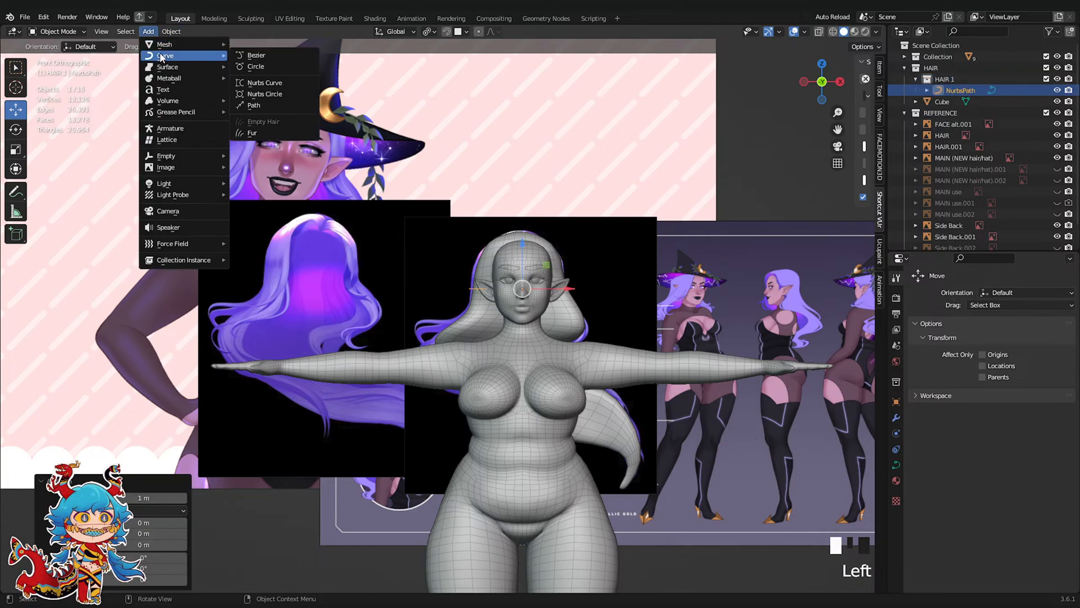
click(256, 67)
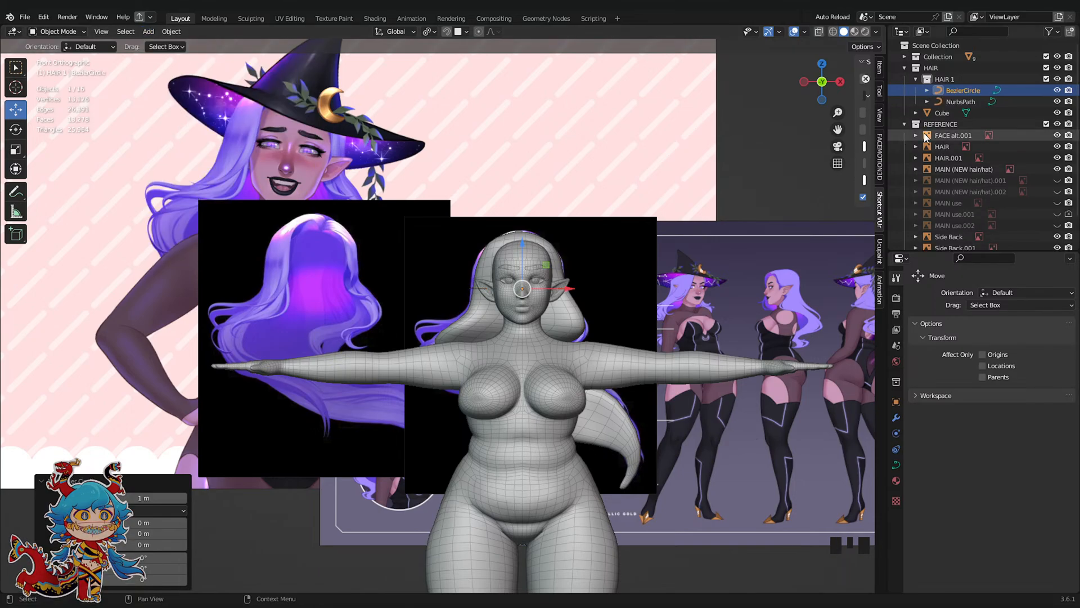
Examine the control points of the new path and circle around the head in Edit Mode
click(960, 101)
middle_drag(562, 186, 511, 241)
key(Tab)
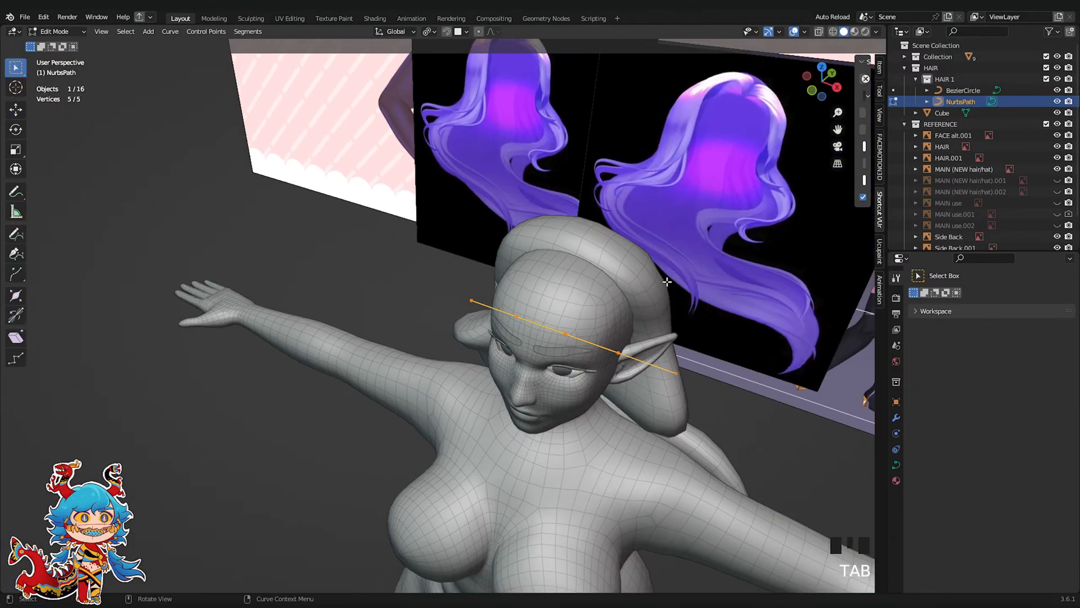
shift+middle_drag(666, 281, 531, 297)
scroll(531, 297, up, 1)
key(Tab)
click(972, 91)
key(Tab)
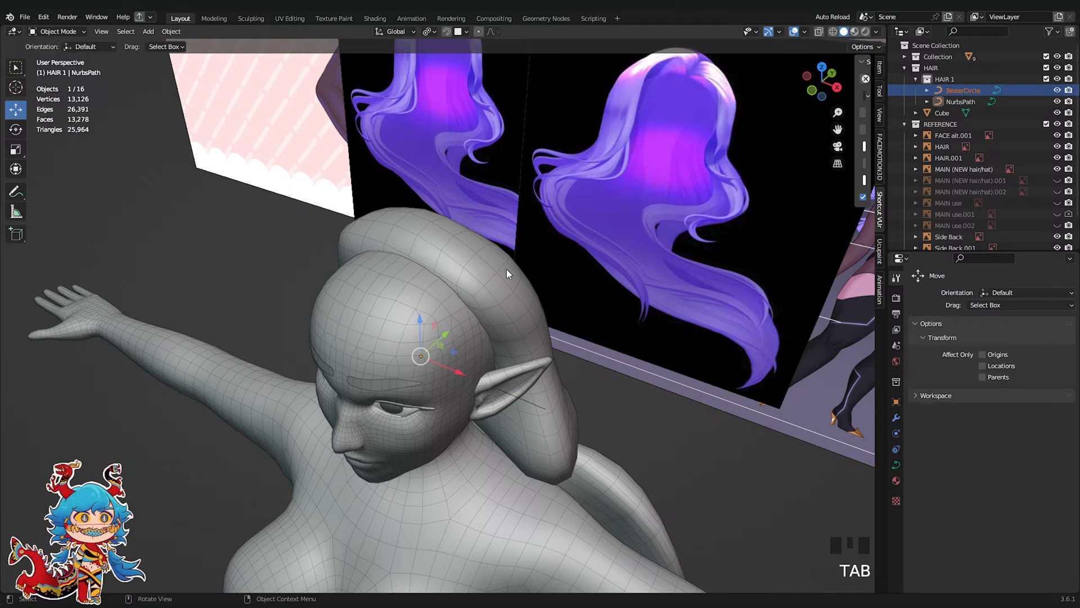
key(Tab)
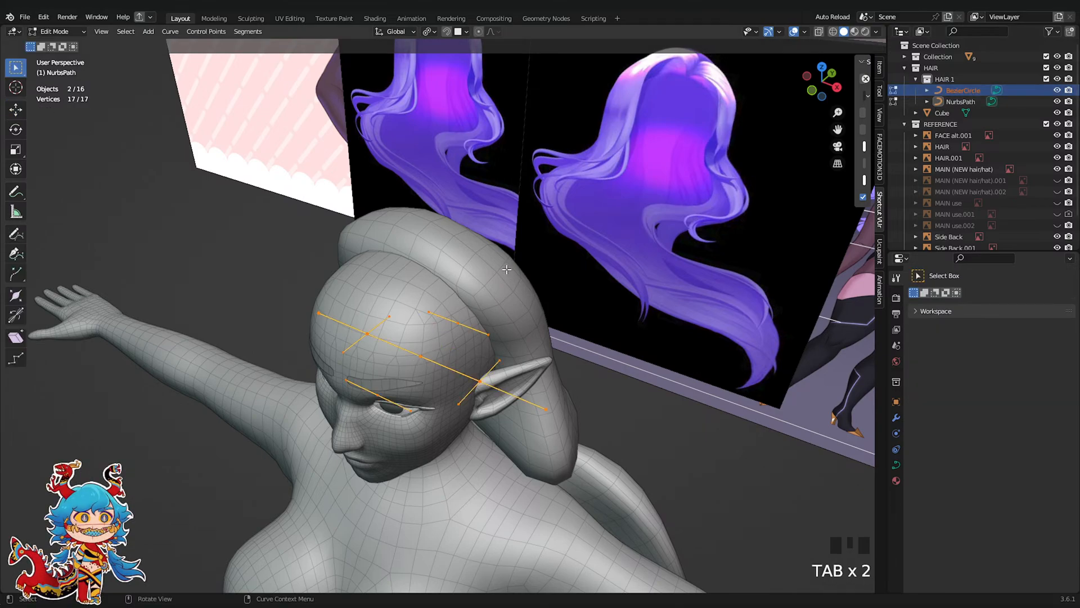
Hide the body collection and the Cube hair mesh, and select the NURBS path in Object Mode
click(1057, 56)
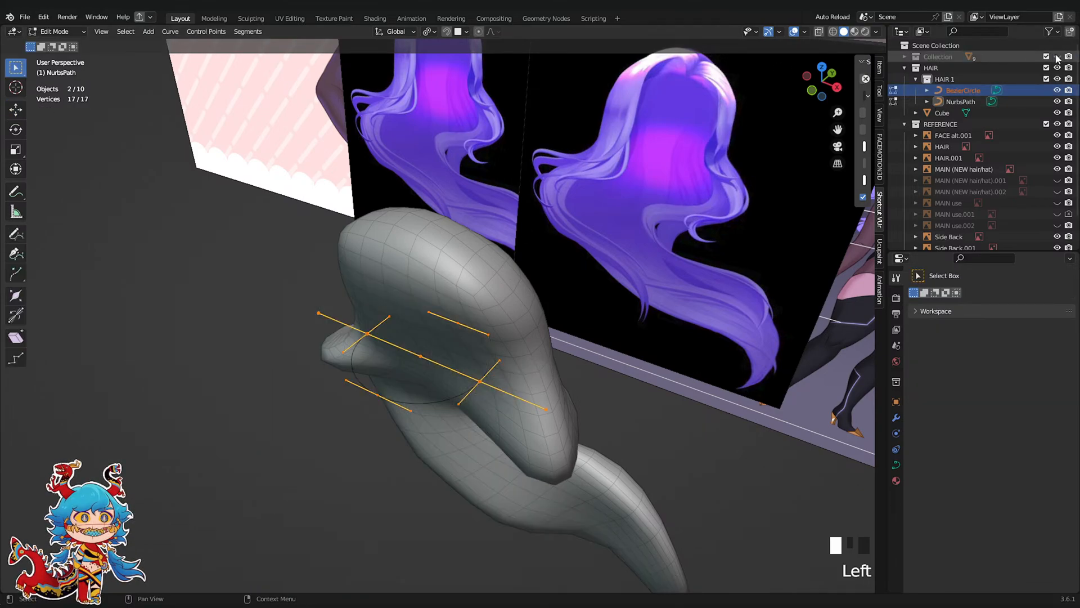
click(1061, 114)
scroll(416, 233, up, 3)
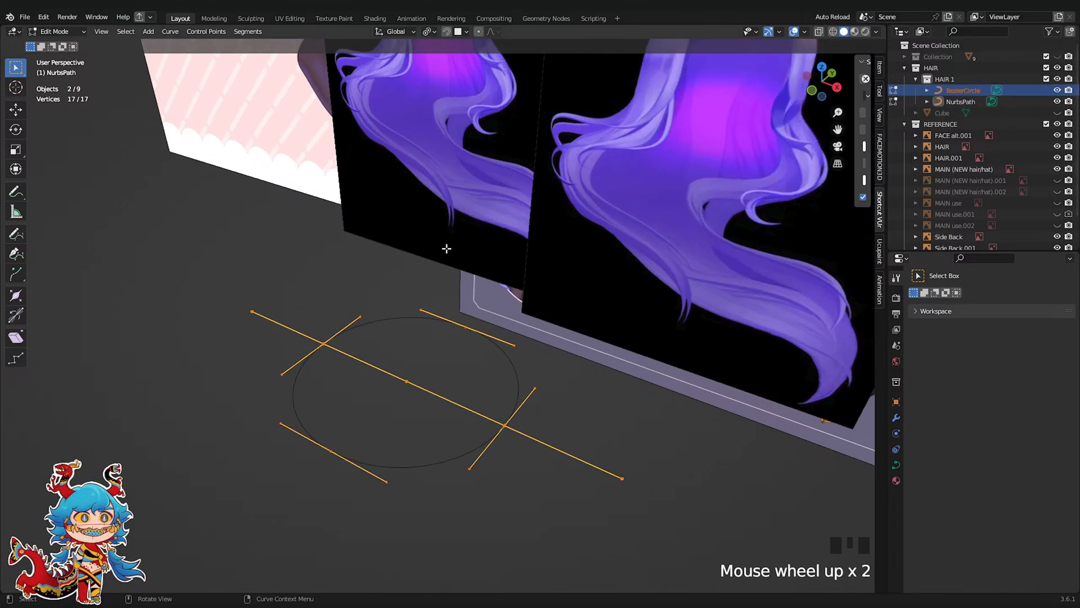
key(Tab)
click(576, 448)
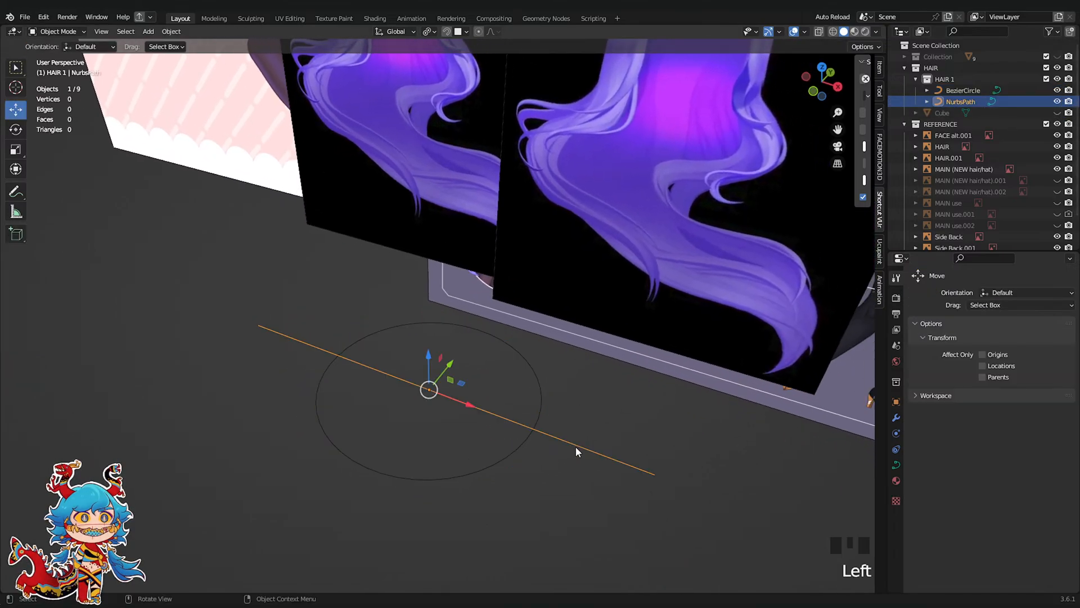
Edit the NURBS path and enable the Face Orientation and curve Normals overlays in the viewport
key(Tab)
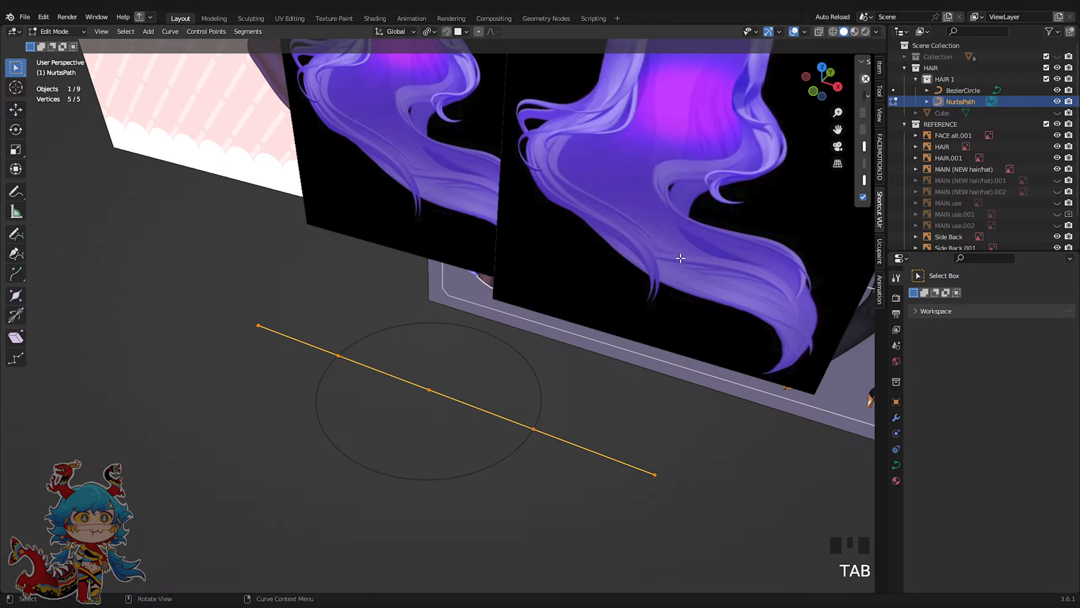
click(804, 32)
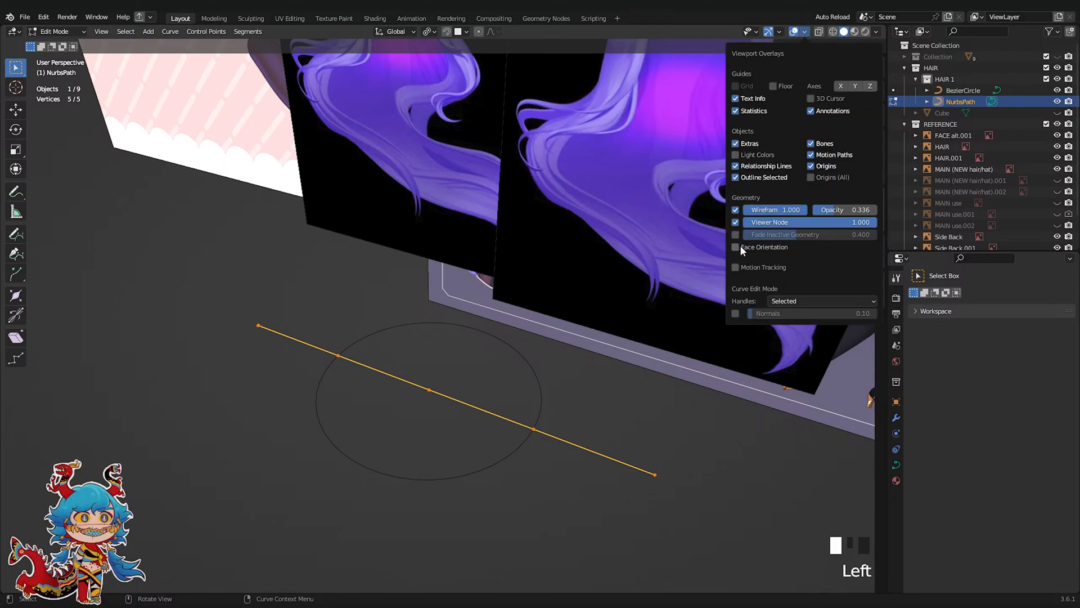
key(Tab)
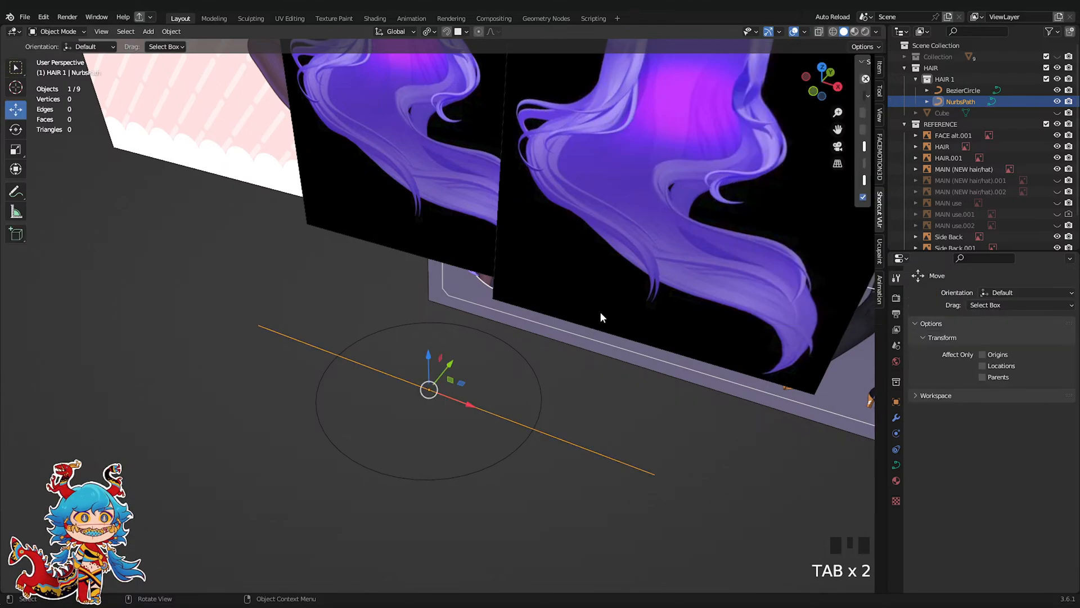
key(Tab)
key(alt+s)
key(ctrl+z)
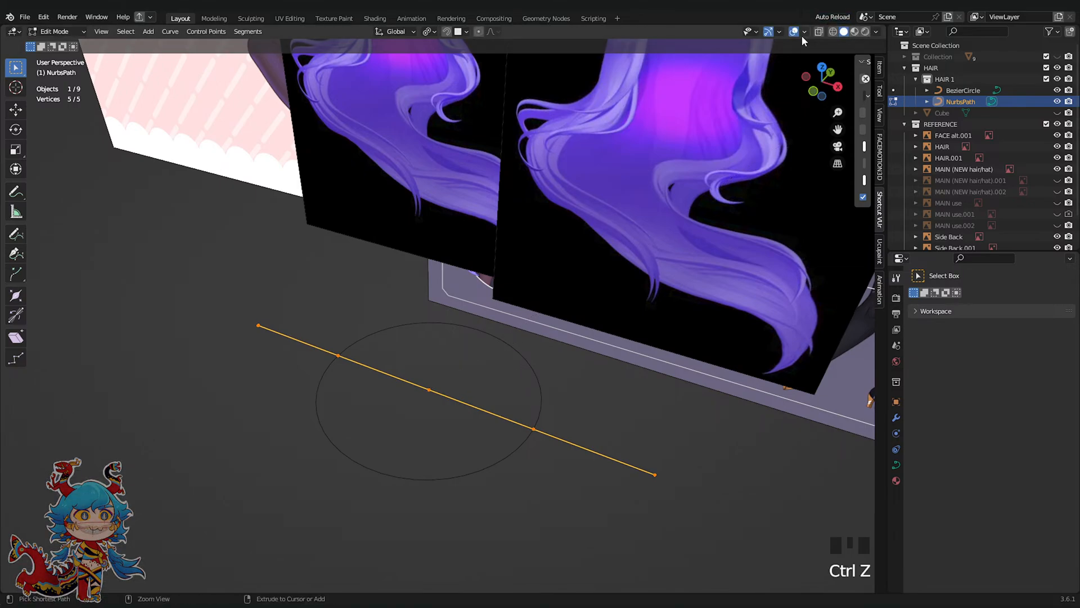
click(803, 34)
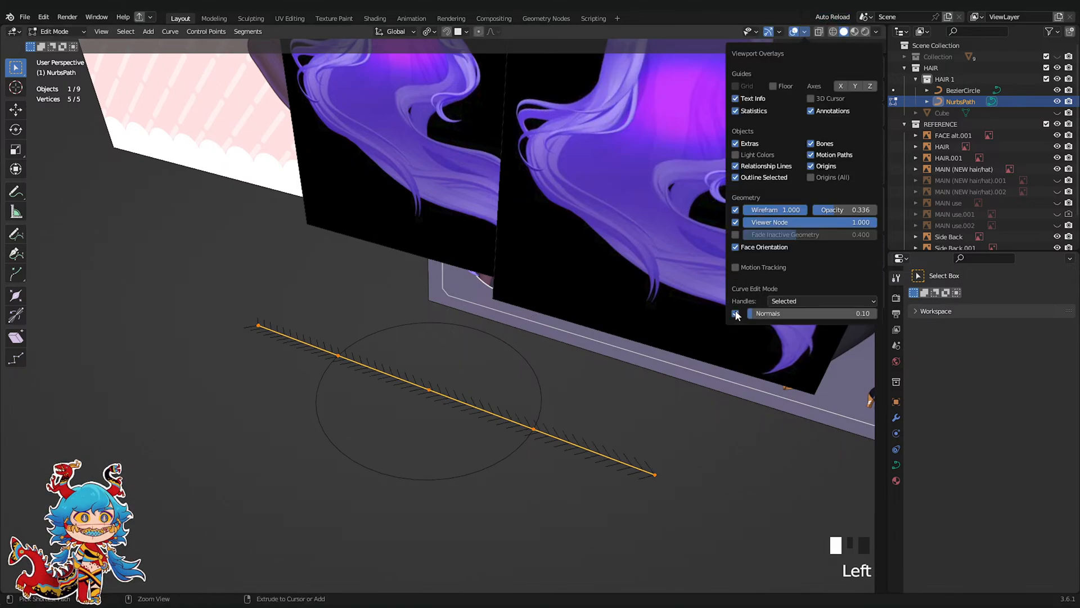
middle_drag(364, 340, 322, 346)
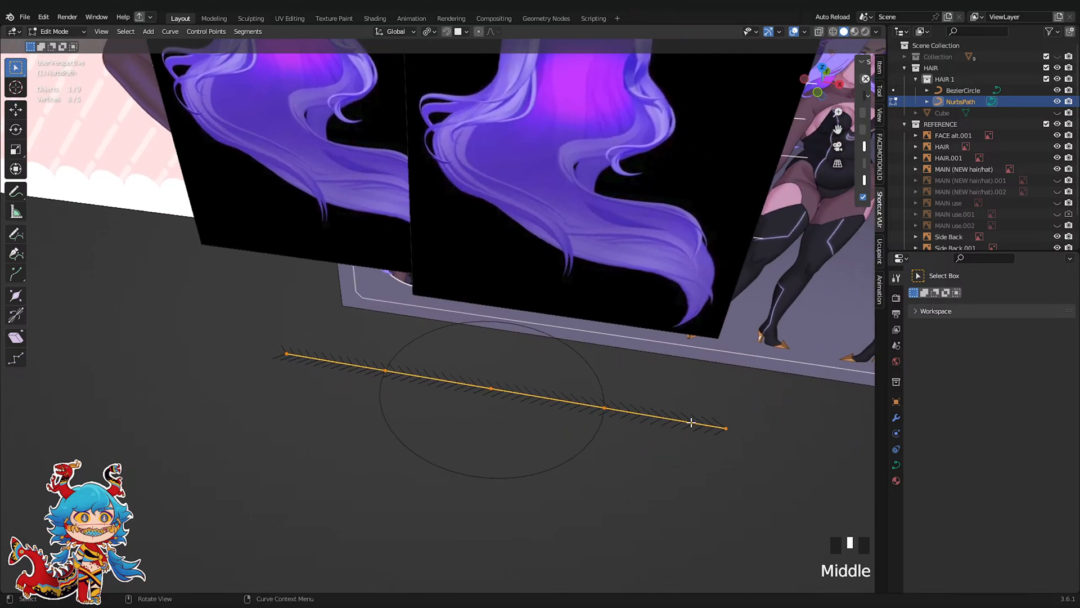
Inspect the Bezier circle's normals in Edit Mode, return to Object Mode, and save the file
key(Tab)
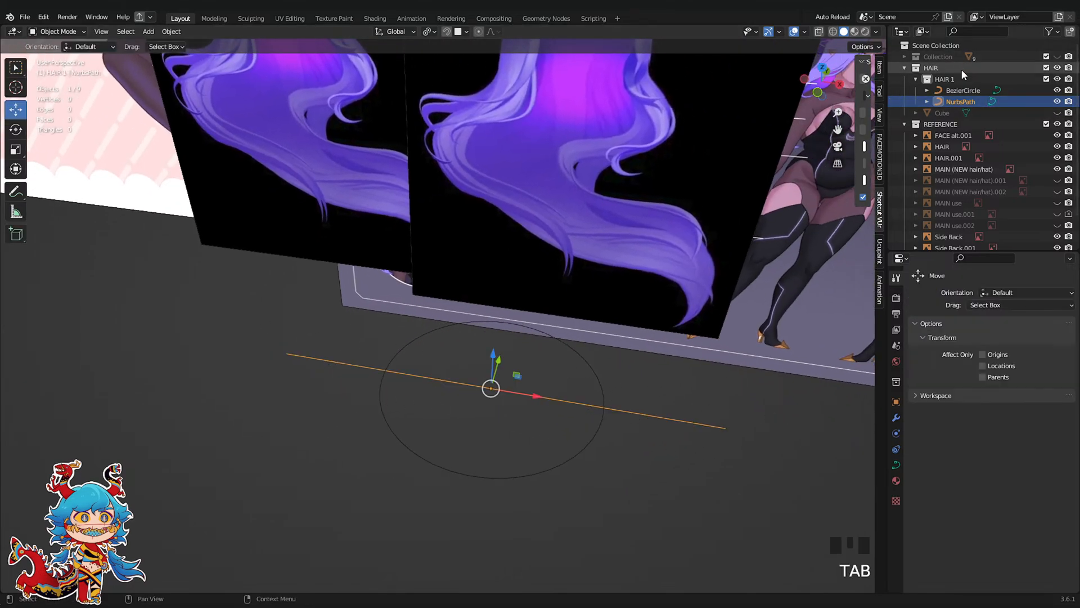
click(963, 90)
key(Tab)
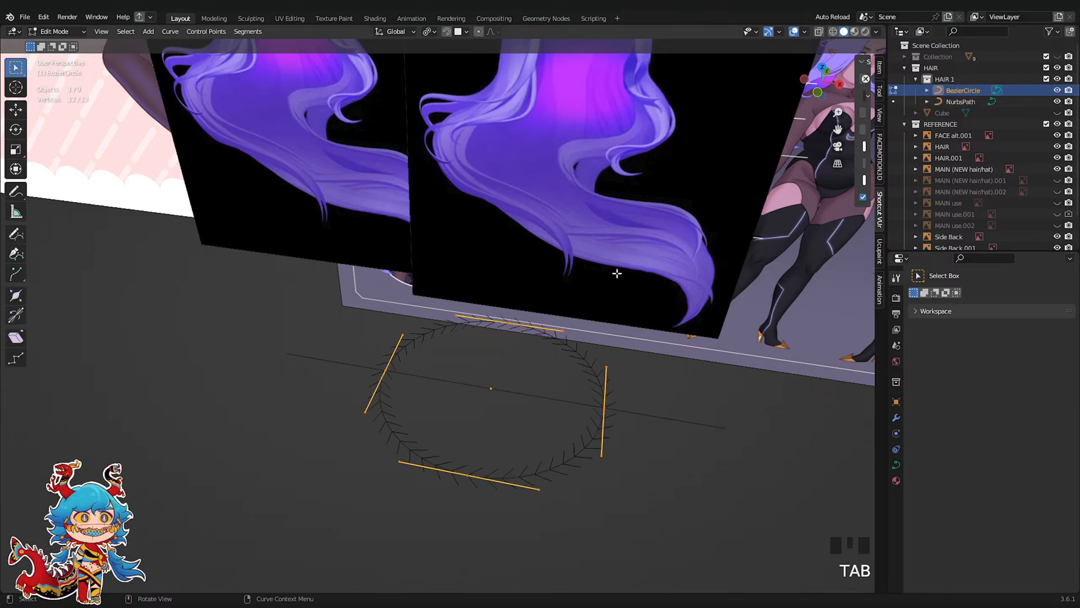
key(Tab)
key(ctrl+s)
Bevel the NURBS path by object, using BezierCircle as its cross-section profile
click(680, 423)
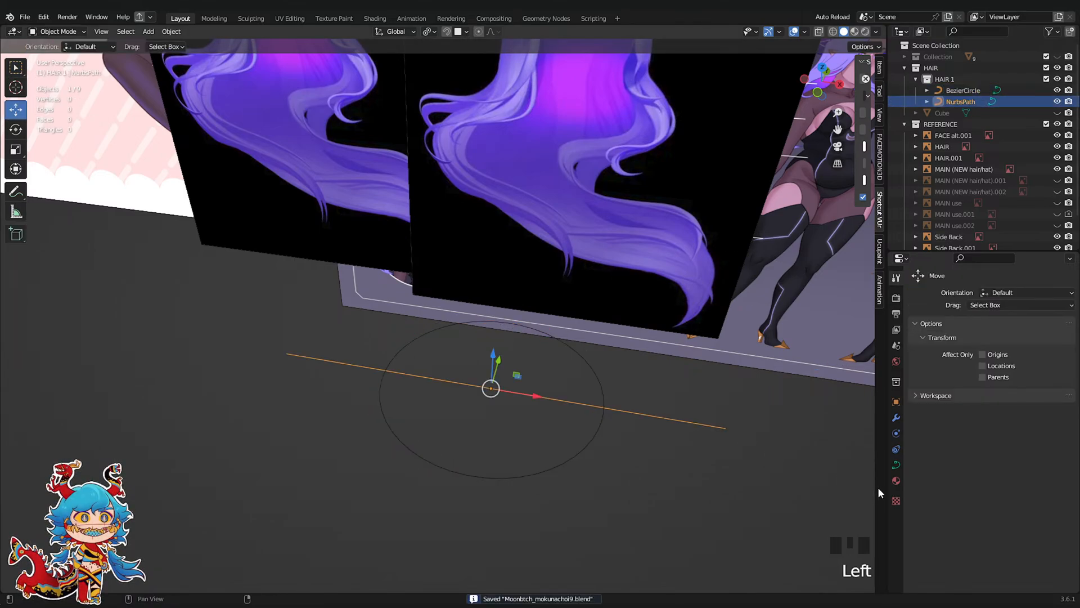
click(896, 466)
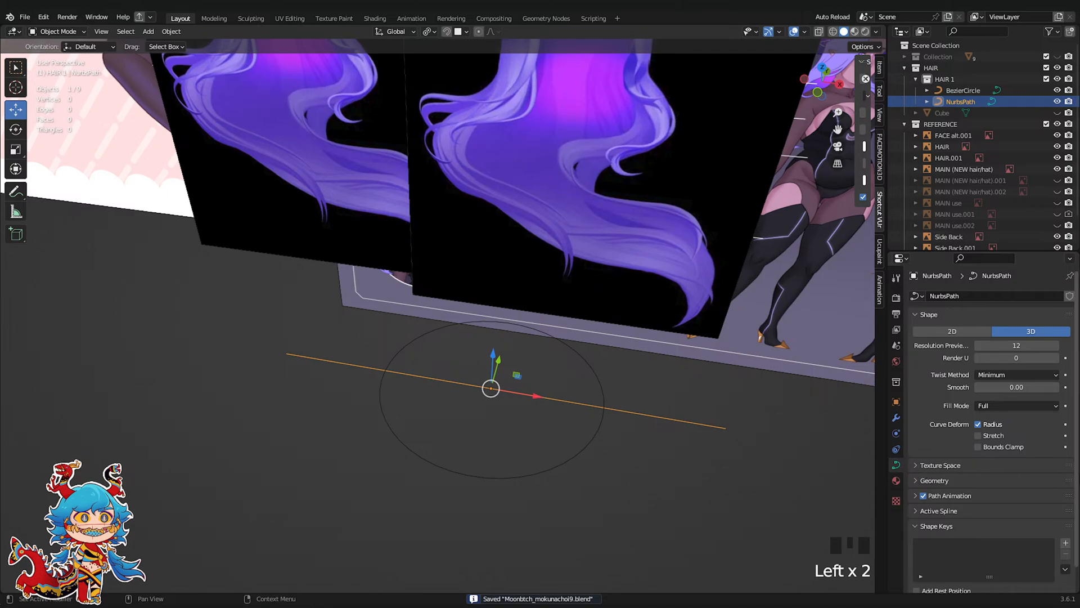
scroll(985, 470, down, 2)
click(933, 457)
click(993, 557)
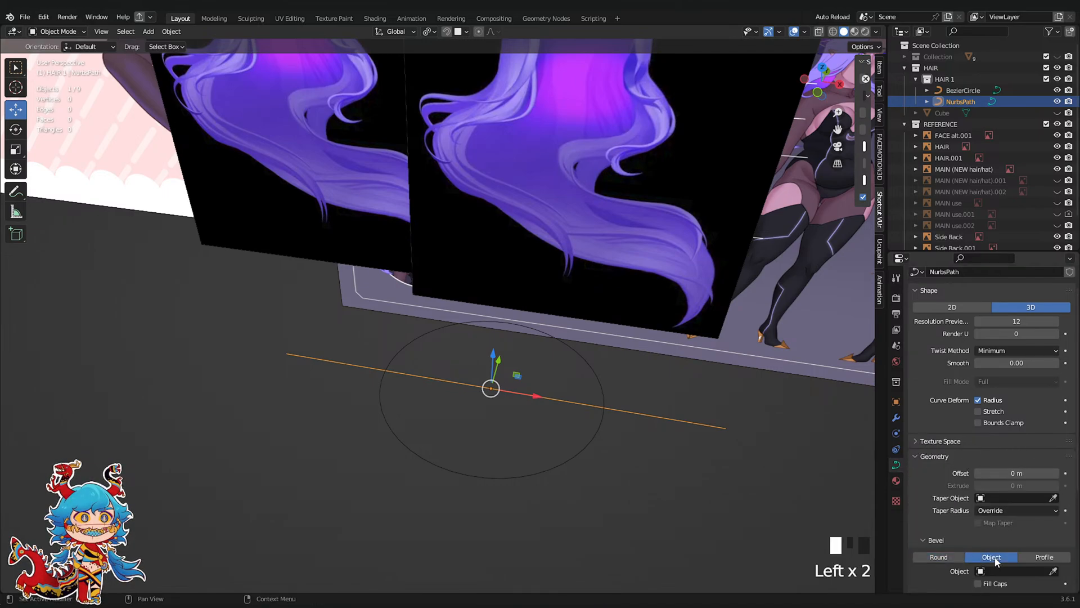
click(1016, 571)
click(979, 450)
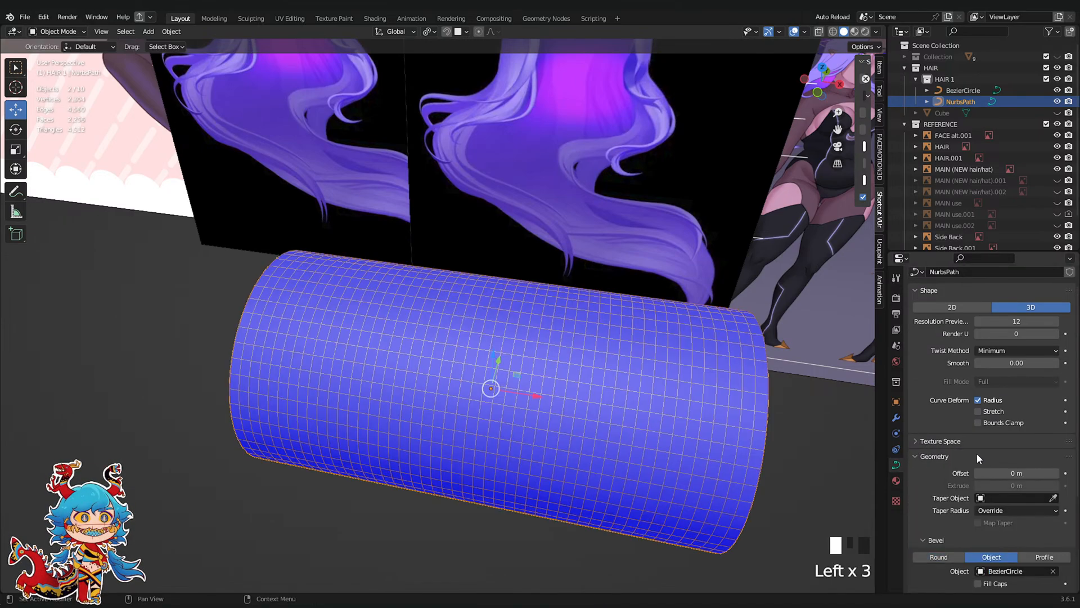
Turn off the Face Orientation overlay to show the beveled tube in plain shading
scroll(756, 413, down, 2)
middle_drag(761, 446, 713, 417)
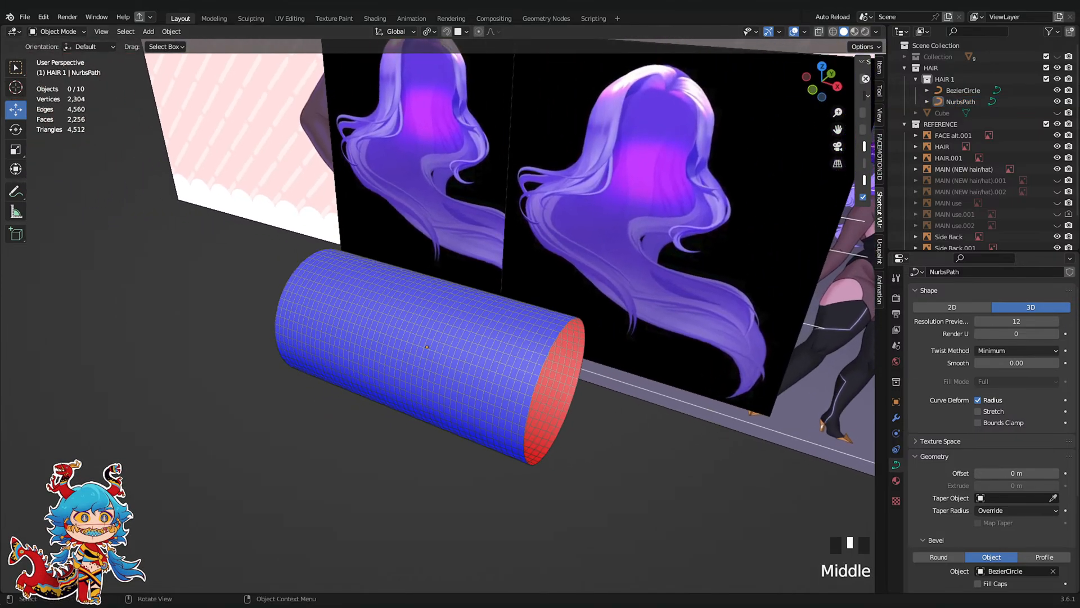
click(809, 33)
click(735, 235)
middle_drag(715, 270, 499, 340)
middle_drag(734, 181, 643, 294)
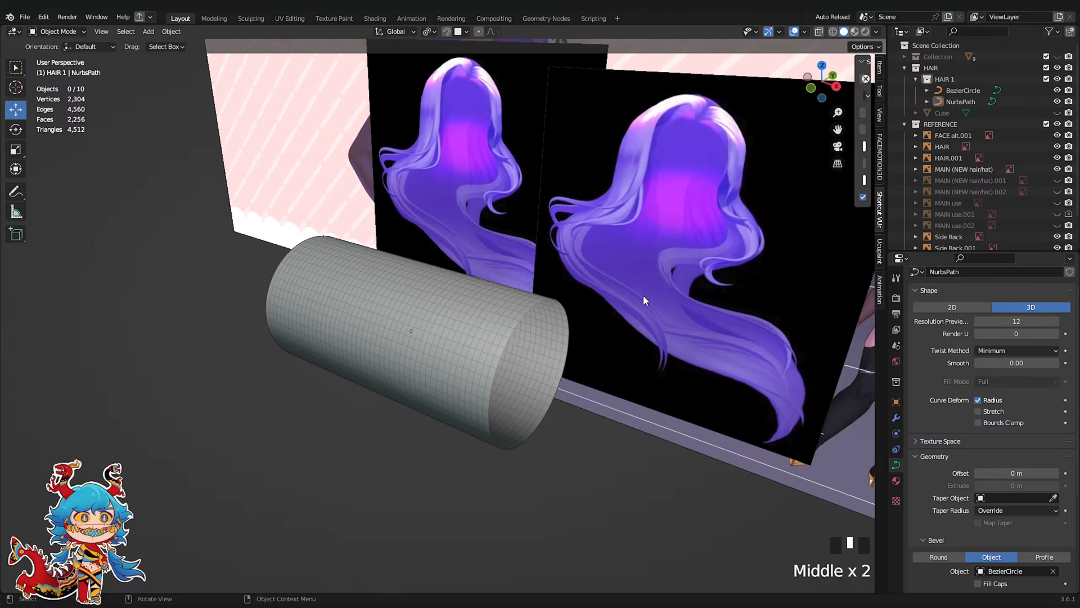
Try stretching the tube by moving the NURBS path's end control point in the front view
click(973, 102)
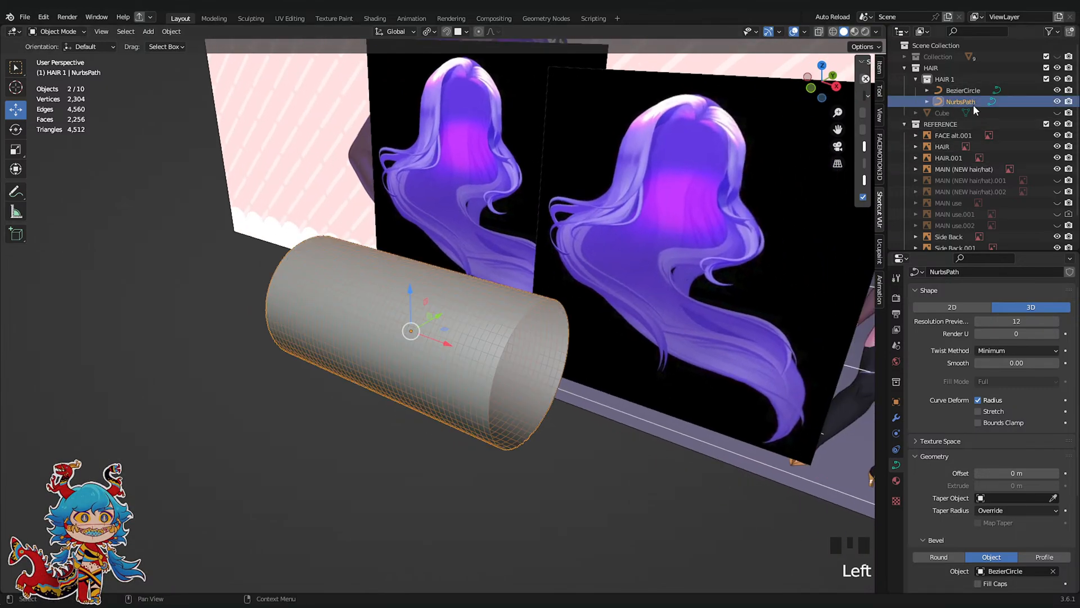
middle_drag(472, 373, 541, 366)
key(Tab)
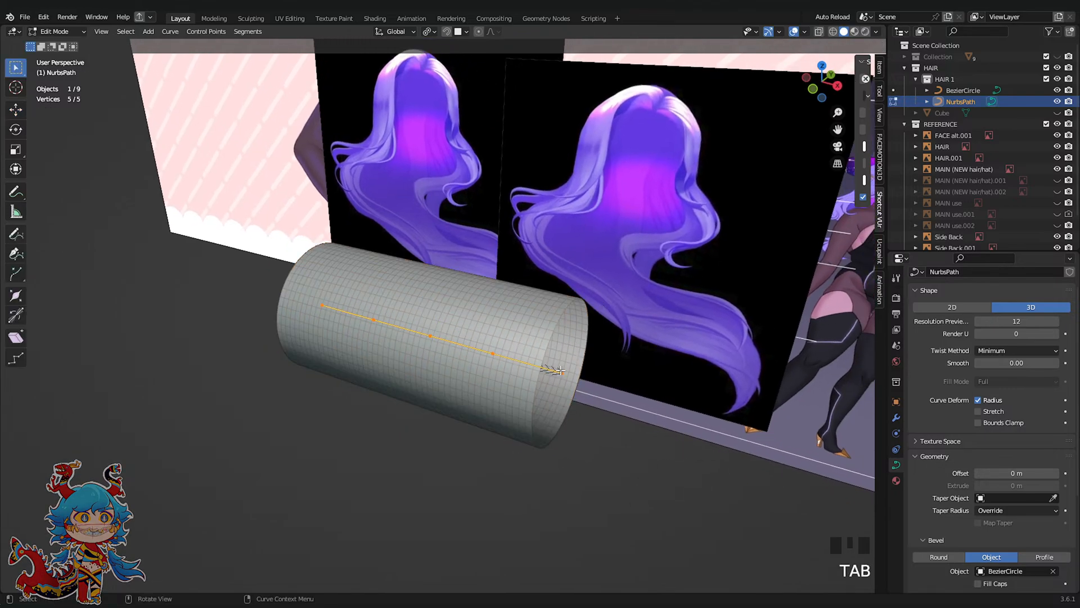
click(561, 373)
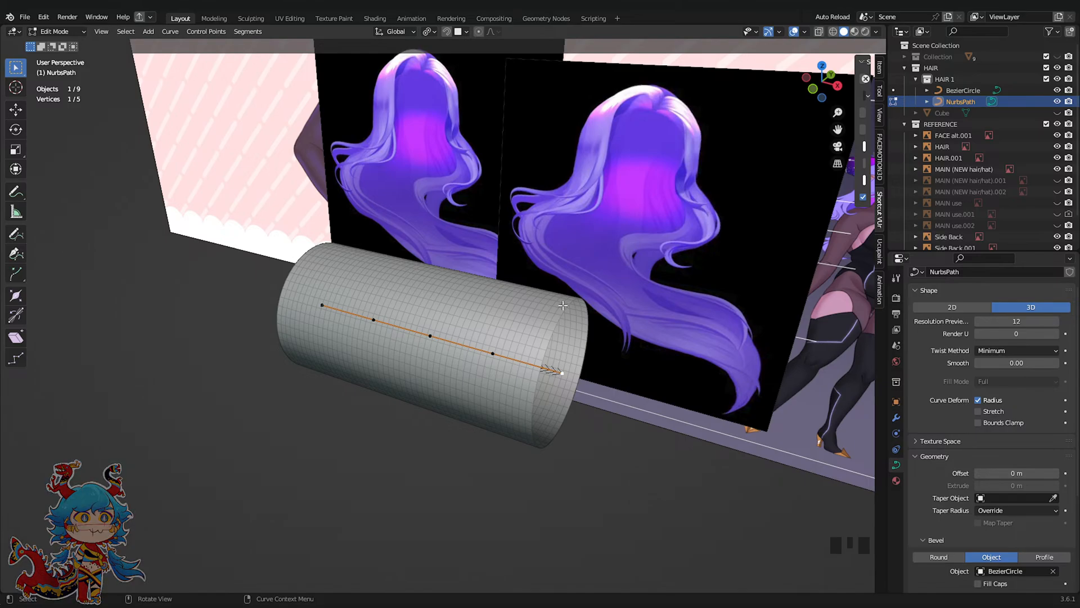
click(813, 89)
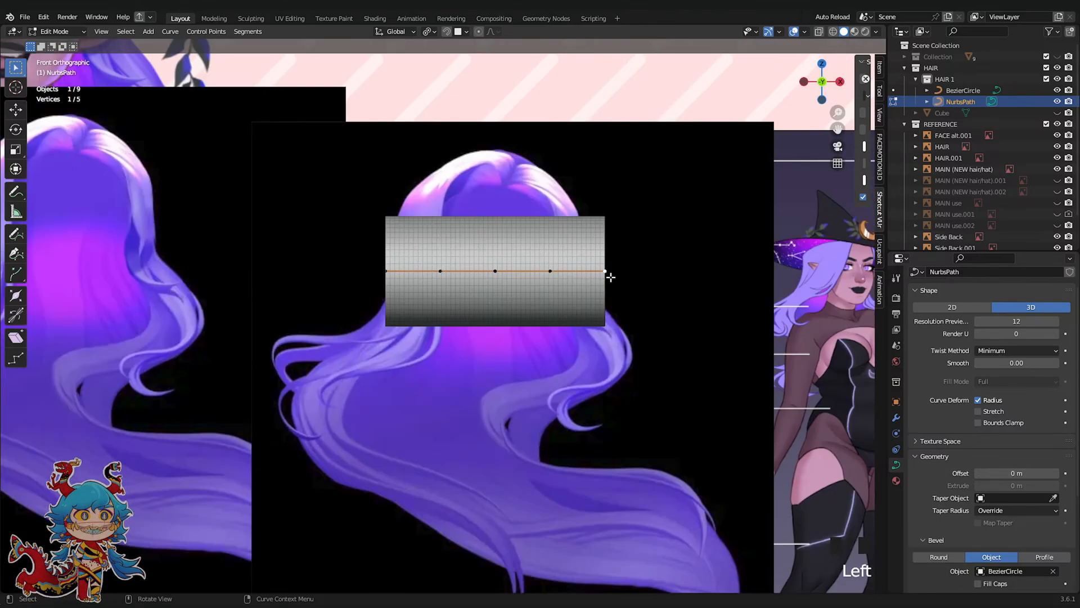
key(g)
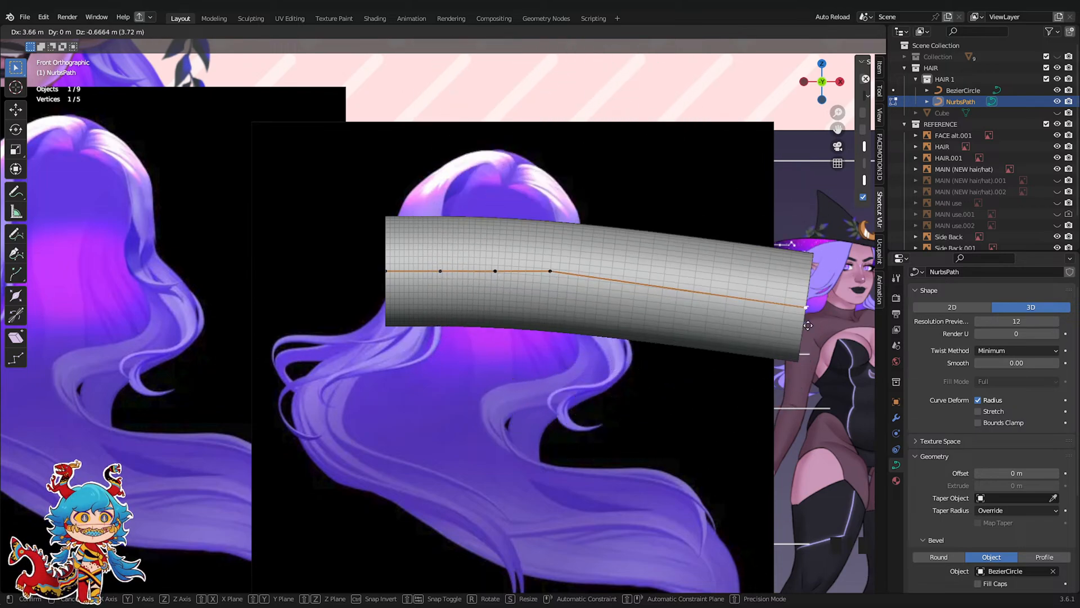
click(568, 270)
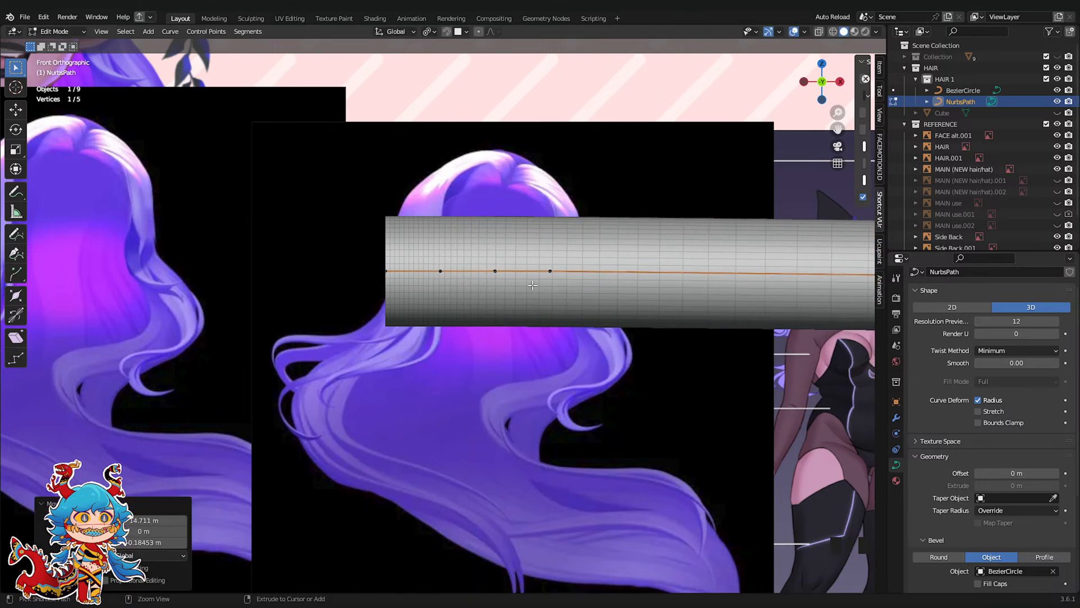
scroll(564, 263, down, 3)
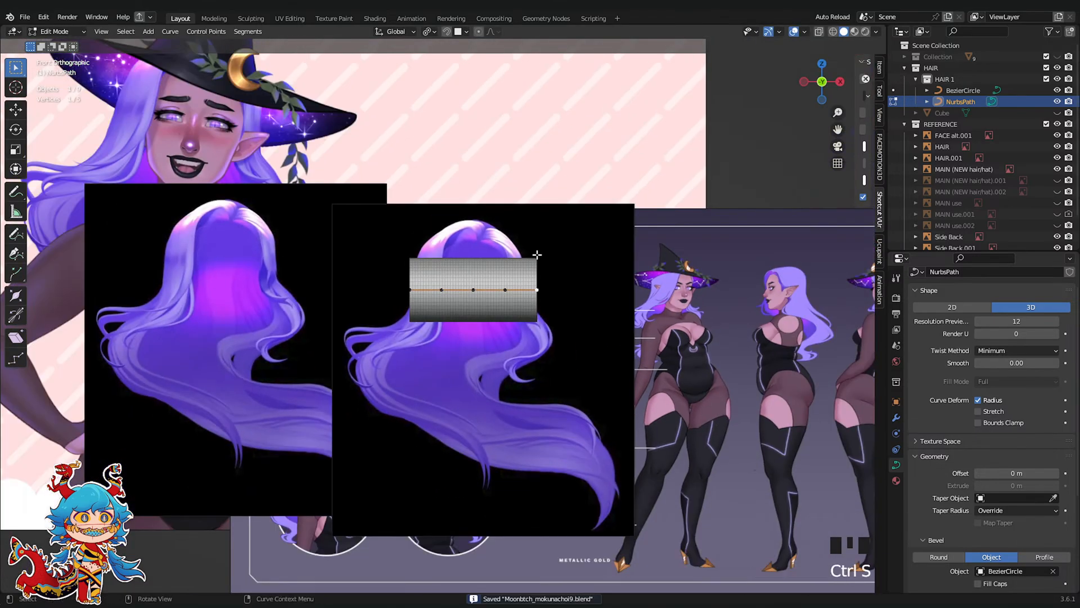
Compare the tube with the hair reference in perspective and front orthographic views, and save the file
shift+middle_drag(537, 254, 424, 236)
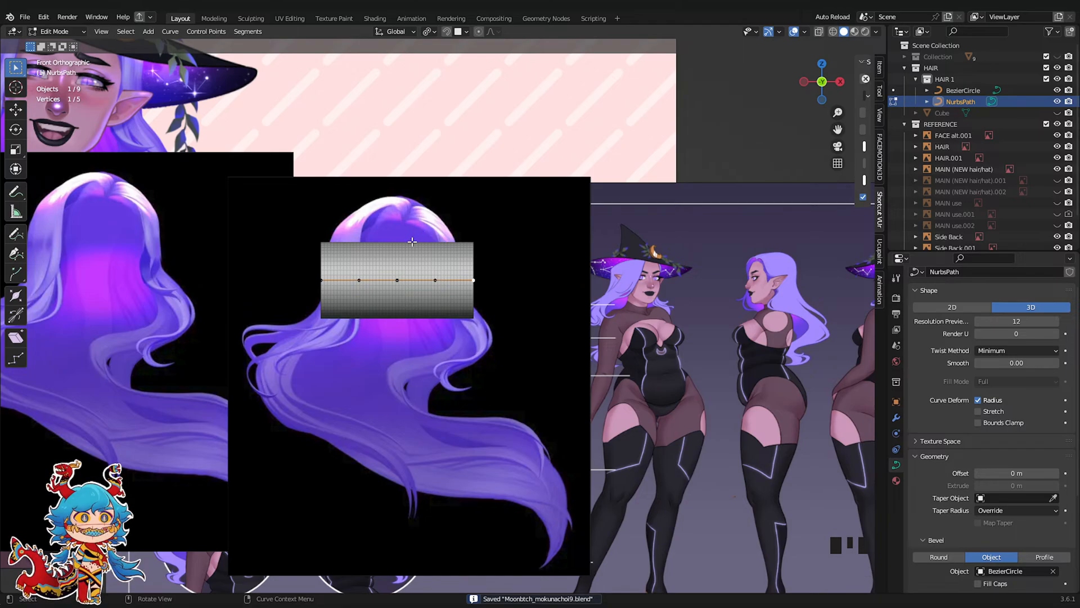
scroll(413, 242, up, 4)
scroll(586, 210, down, 2)
middle_drag(585, 210, 838, 124)
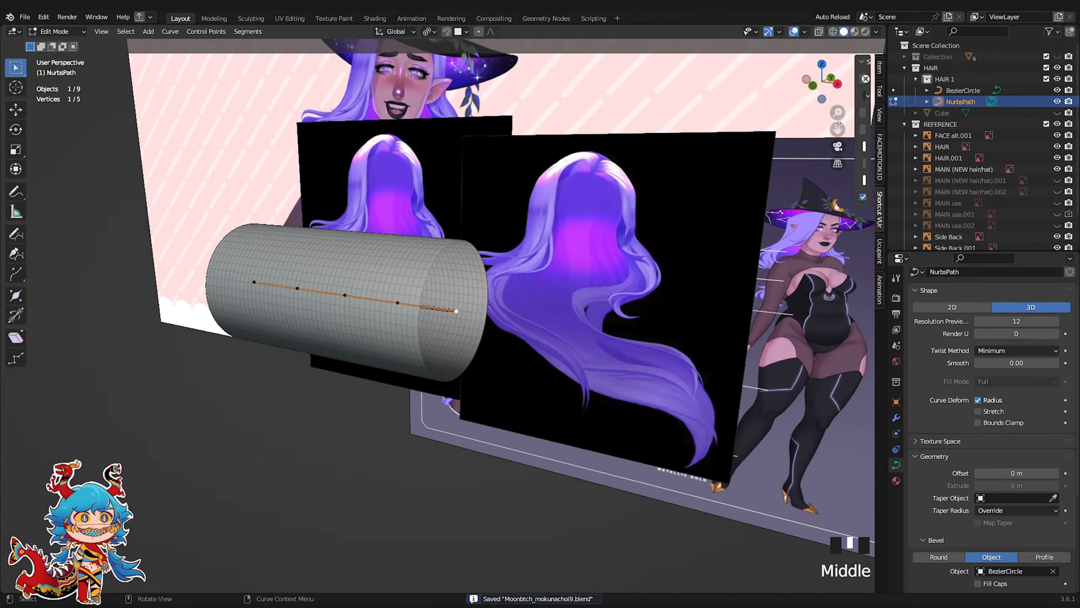
click(837, 162)
click(812, 92)
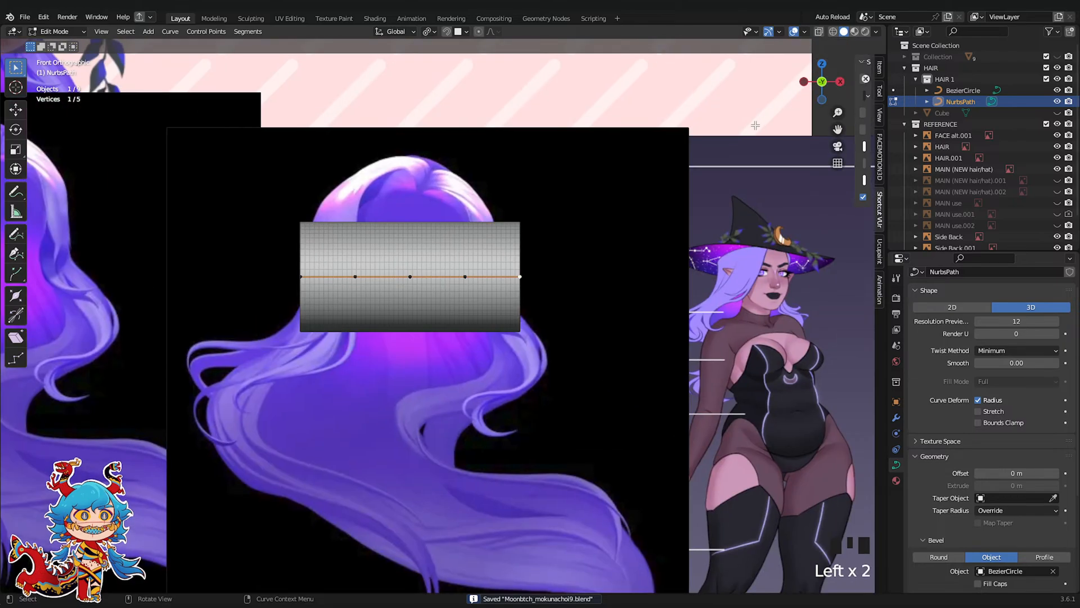
shift+middle_drag(675, 315, 733, 370)
key(ctrl+s)
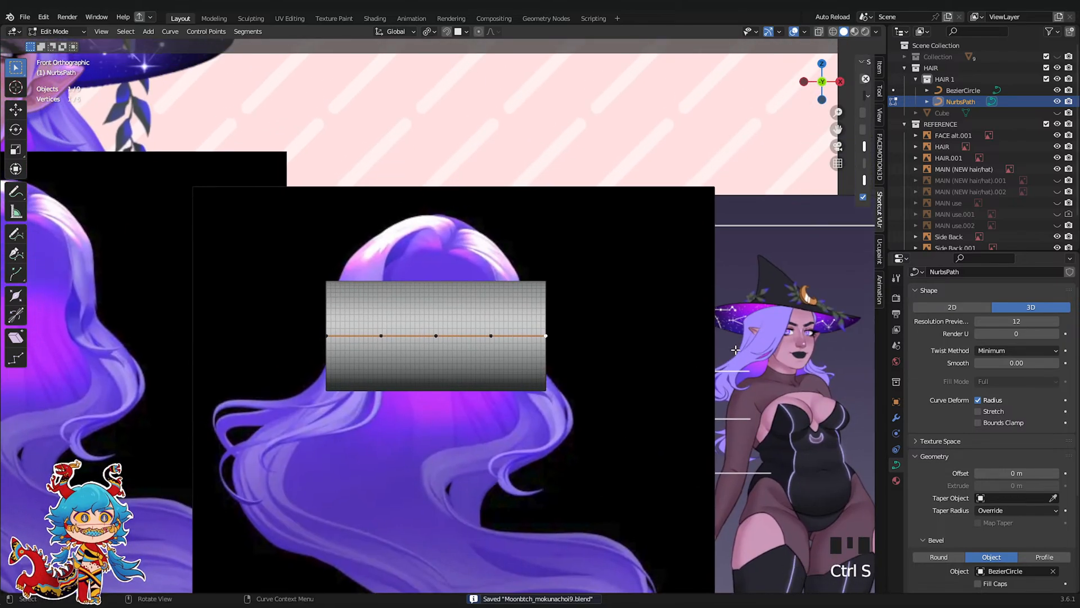
shift+middle_drag(662, 354, 682, 326)
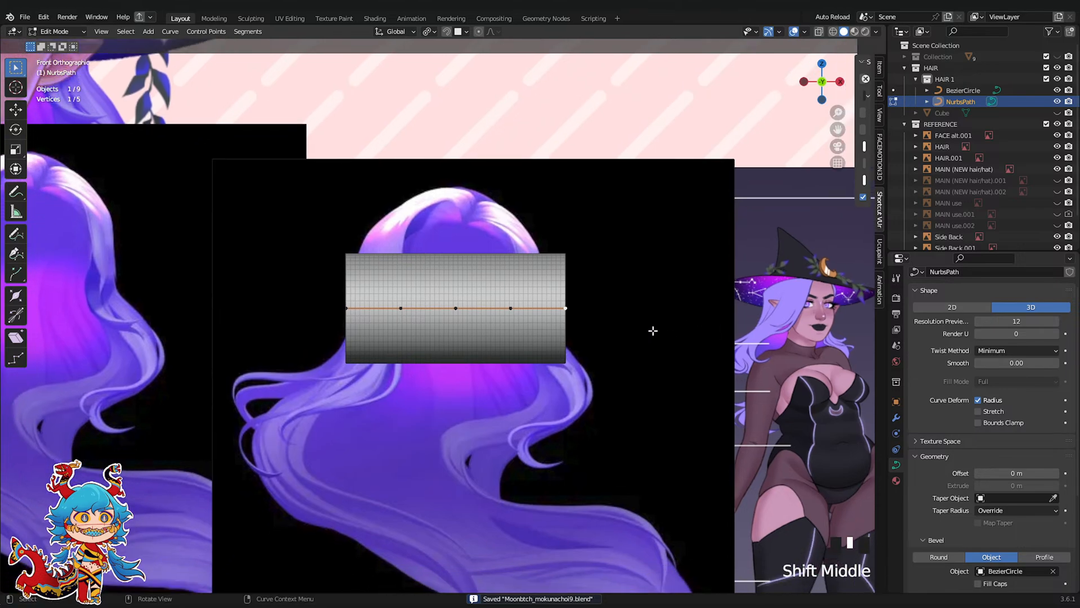
key(ctrl+s)
Set the NURBS path's preview resolution to 2 to reduce the segments along the tube
scroll(975, 369, up, 3)
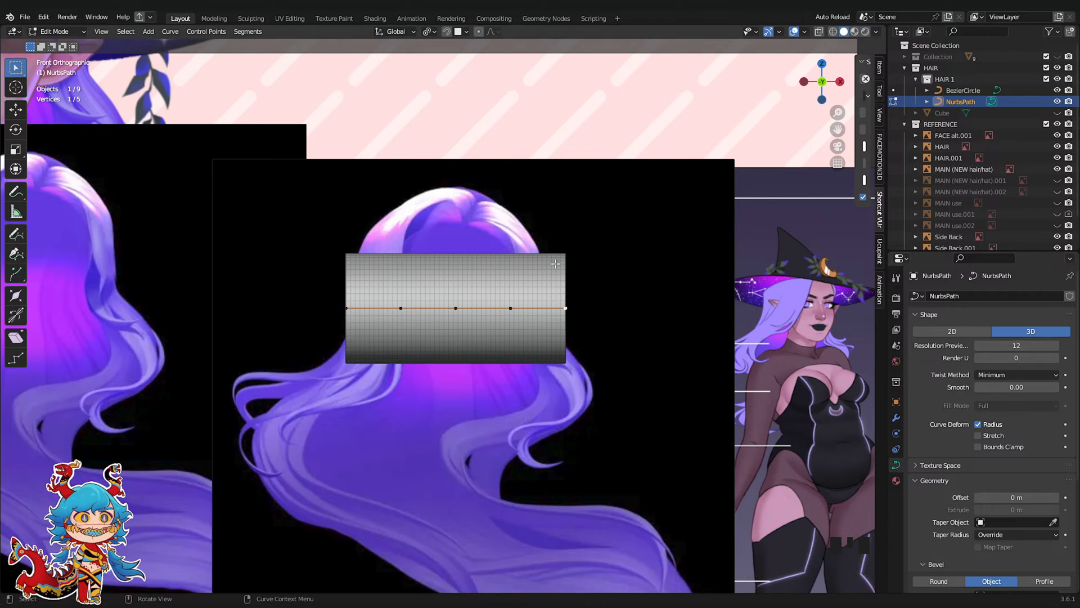
scroll(506, 269, up, 2)
middle_drag(680, 279, 664, 308)
scroll(663, 309, down, 1)
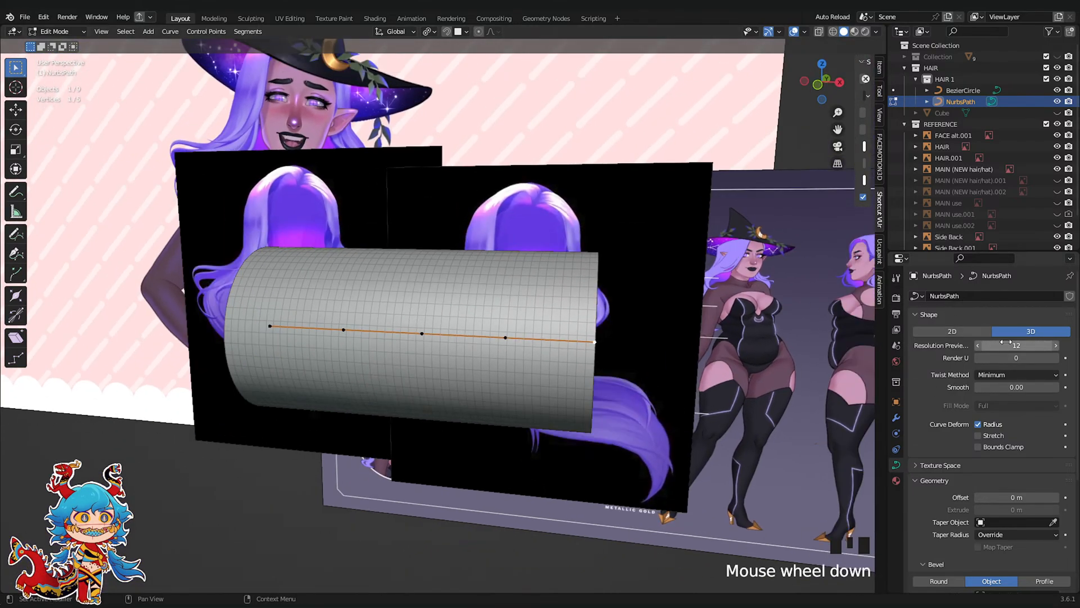
drag(1011, 345, 989, 346)
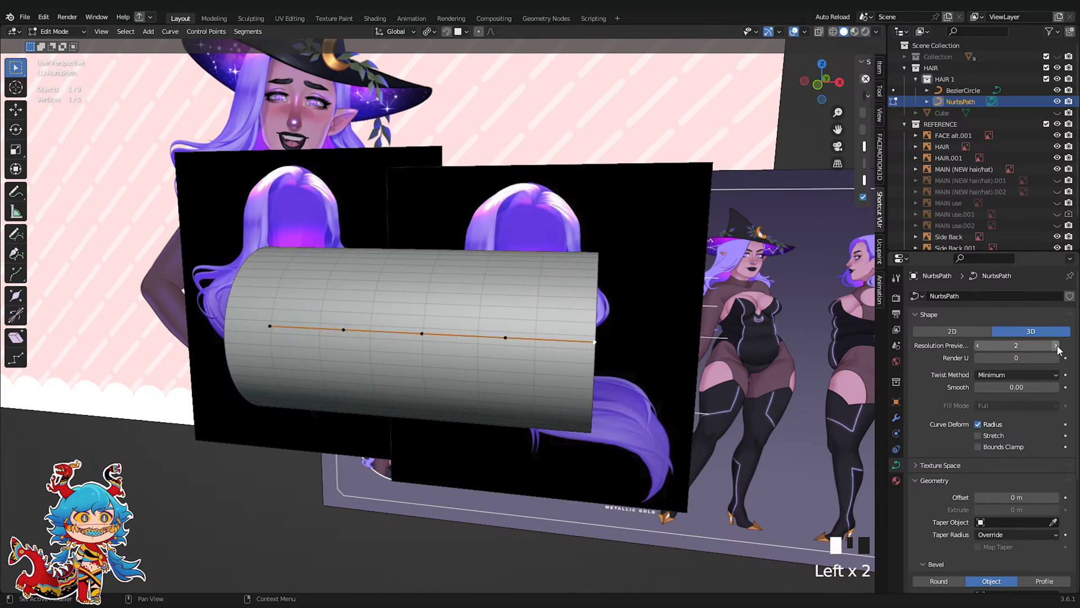
click(963, 90)
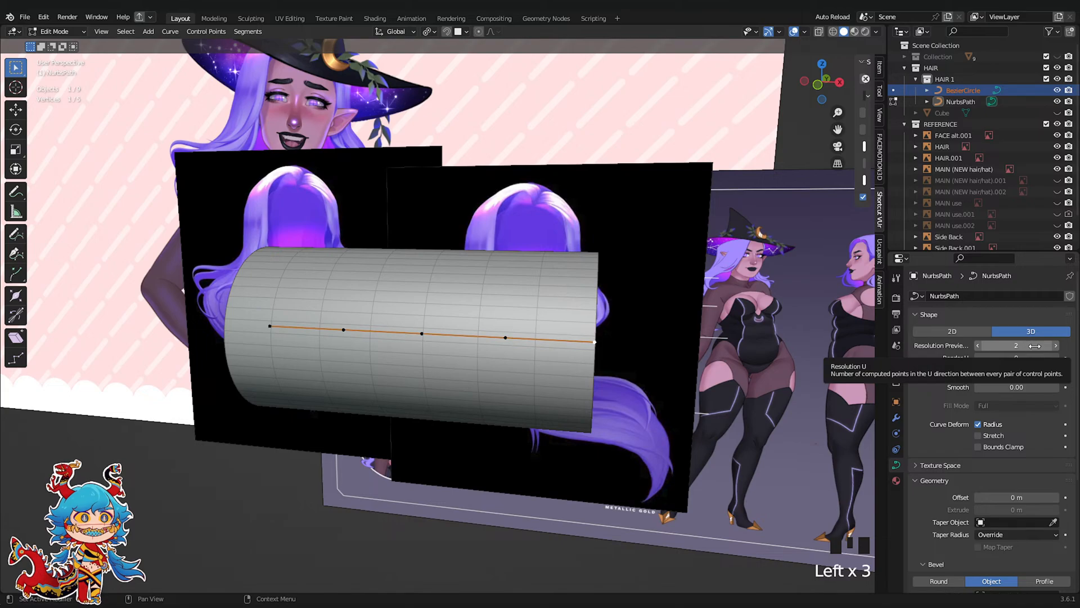
drag(1035, 346, 1025, 345)
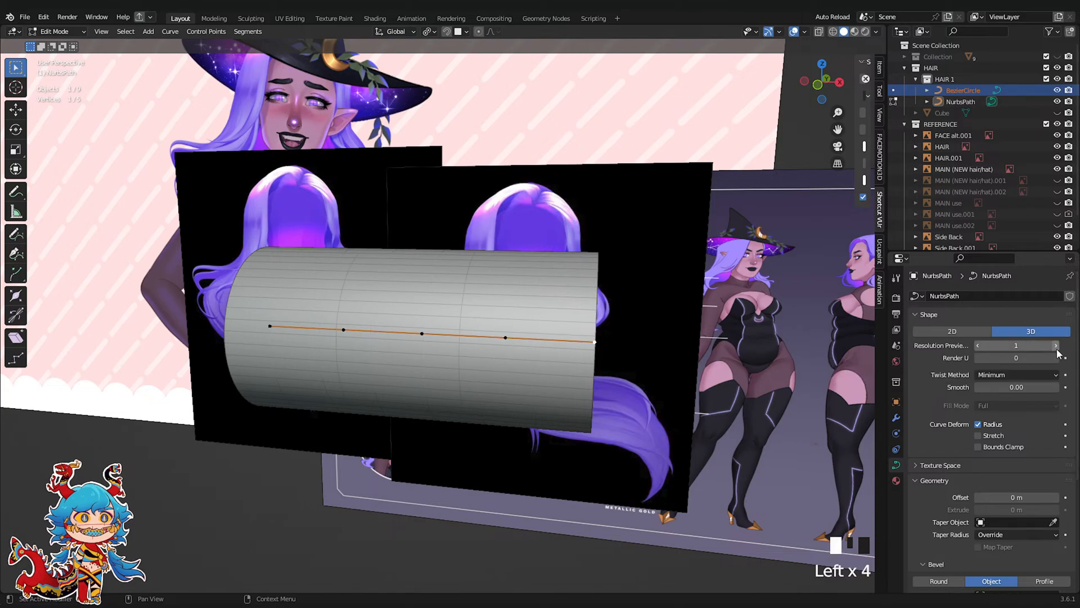
scroll(619, 337, down, 3)
middle_drag(618, 337, 810, 112)
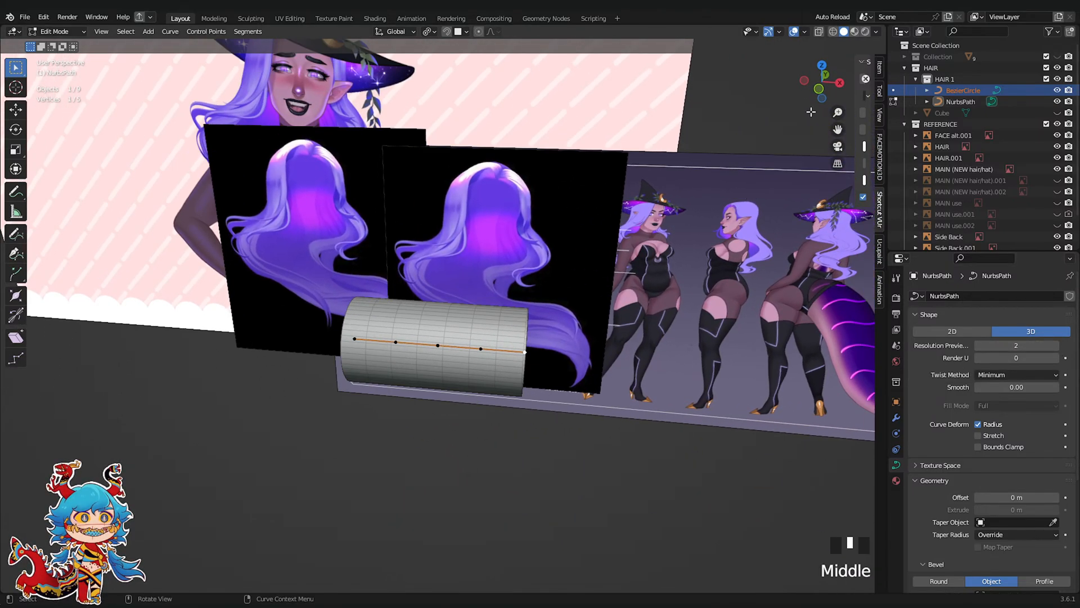
Set the Bezier circle's preview resolution to 2 to reduce the segments around the tube, and save the file
scroll(806, 106, up, 1)
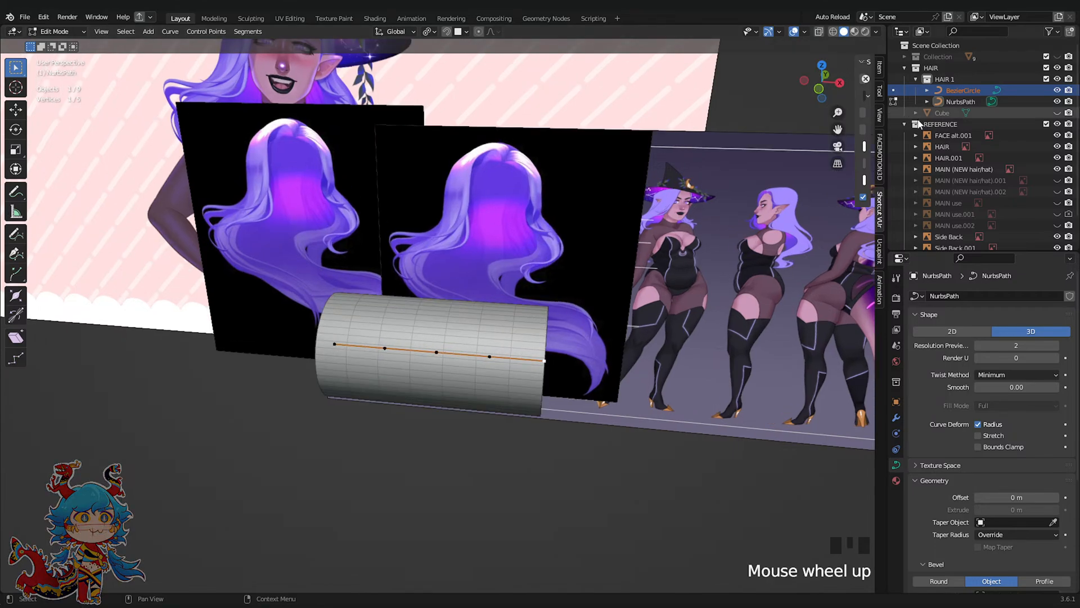
key(Tab)
click(966, 103)
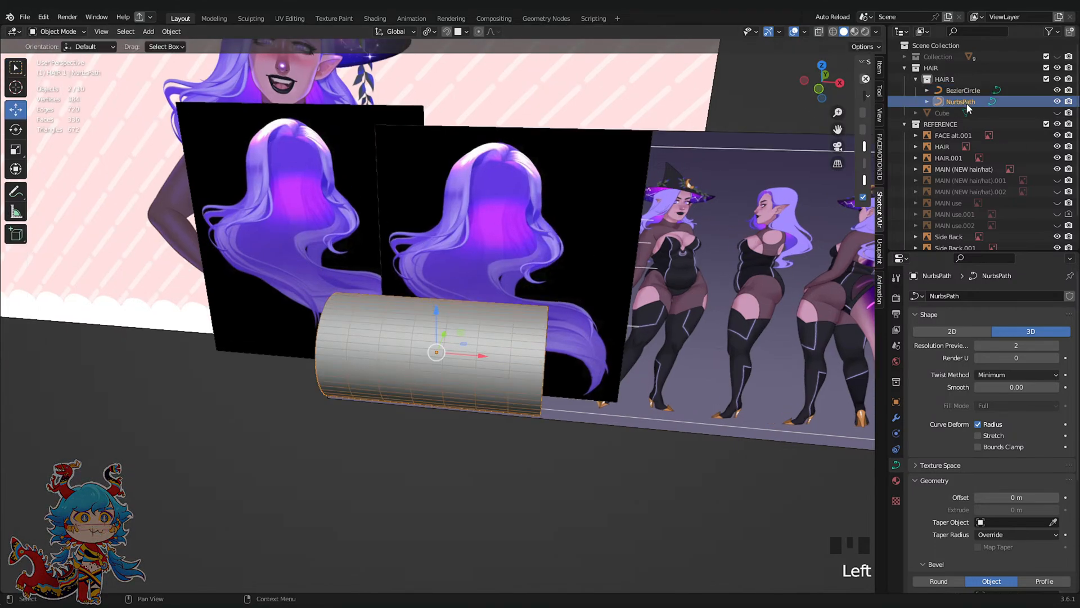
click(966, 92)
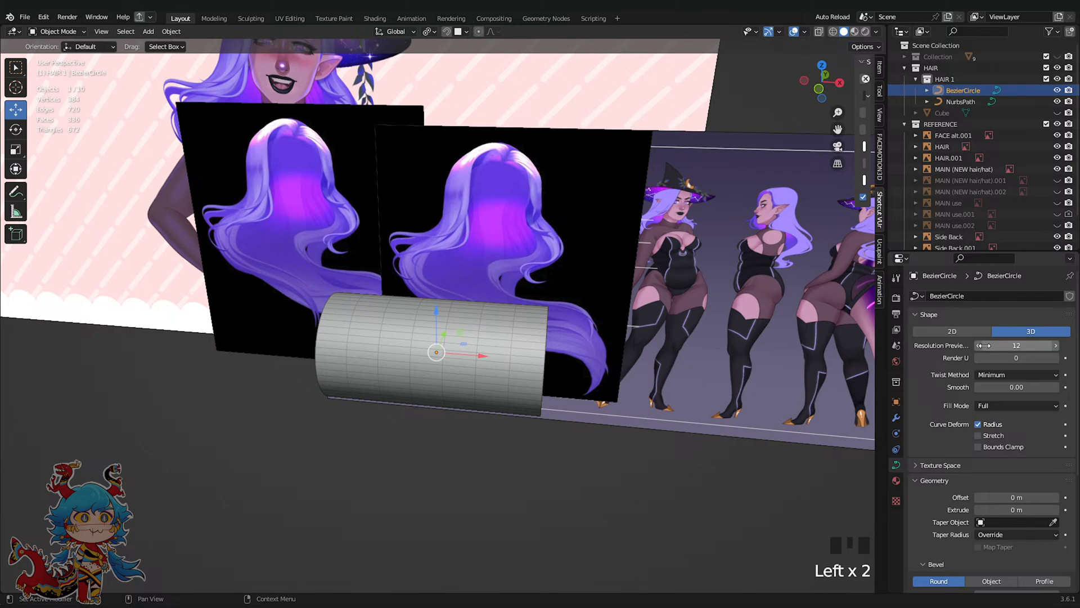
click(960, 102)
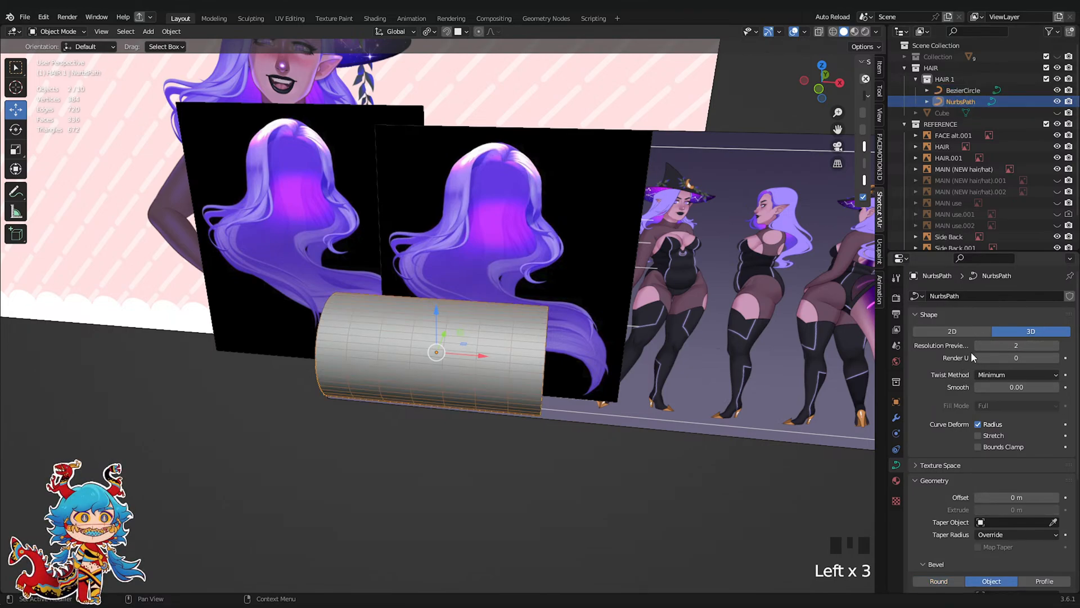
click(963, 90)
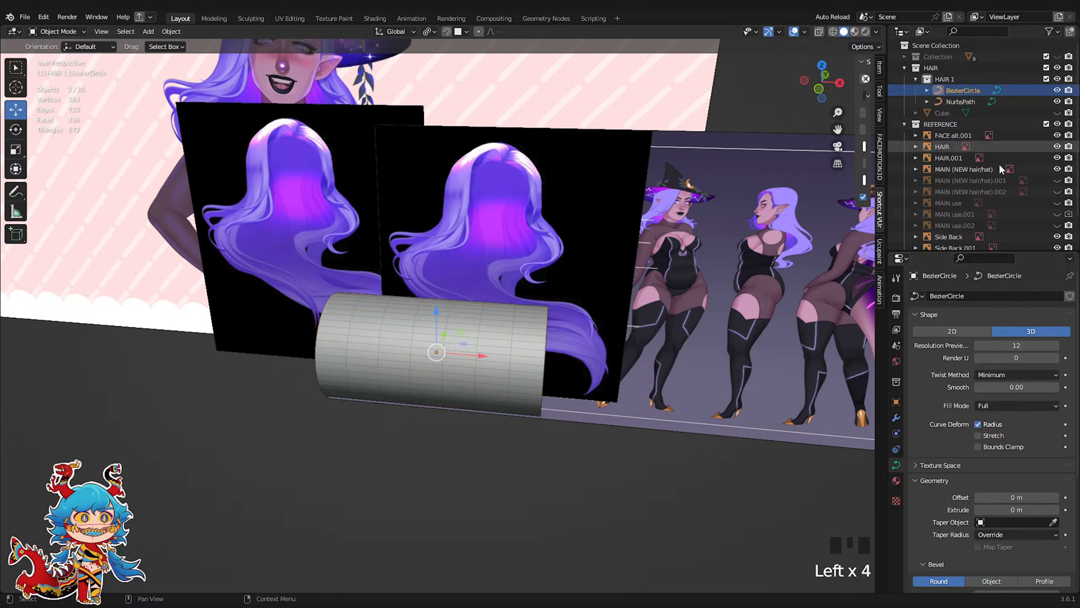
drag(1009, 345, 982, 345)
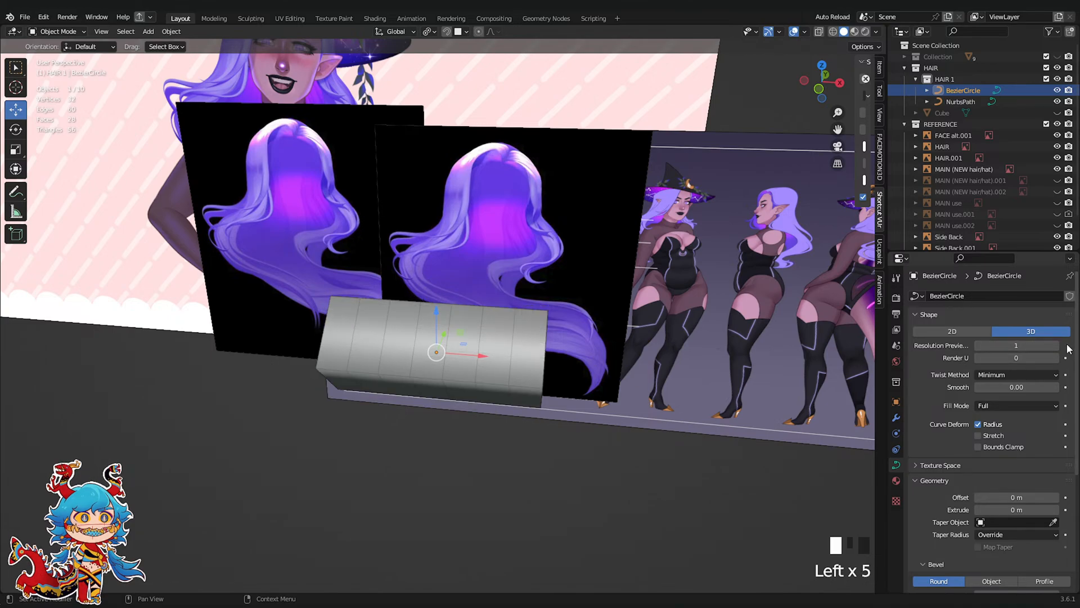
click(1056, 345)
middle_drag(629, 413, 518, 437)
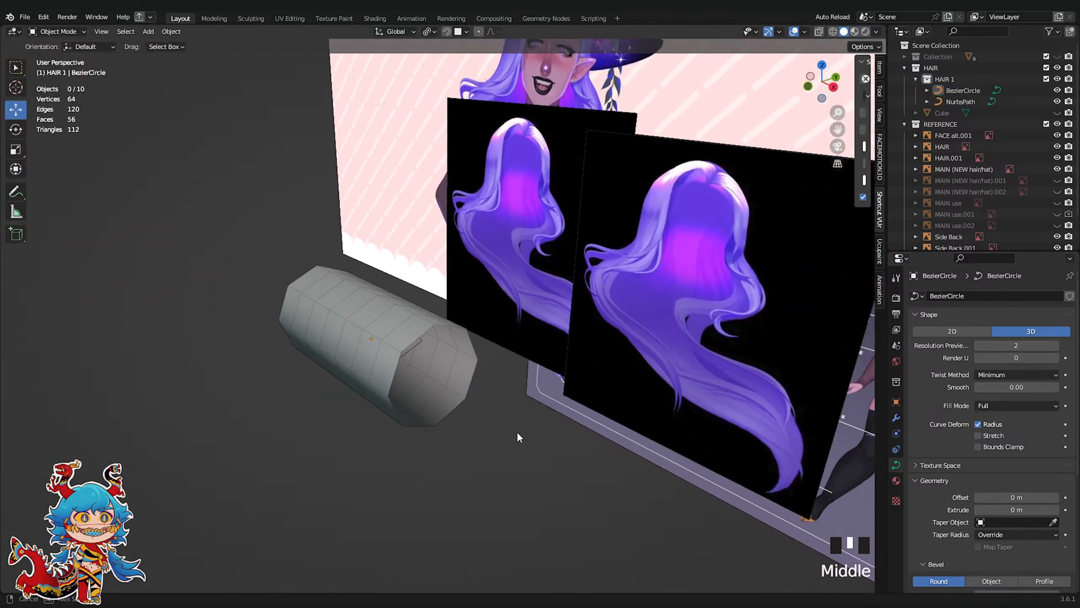
key(ctrl+s)
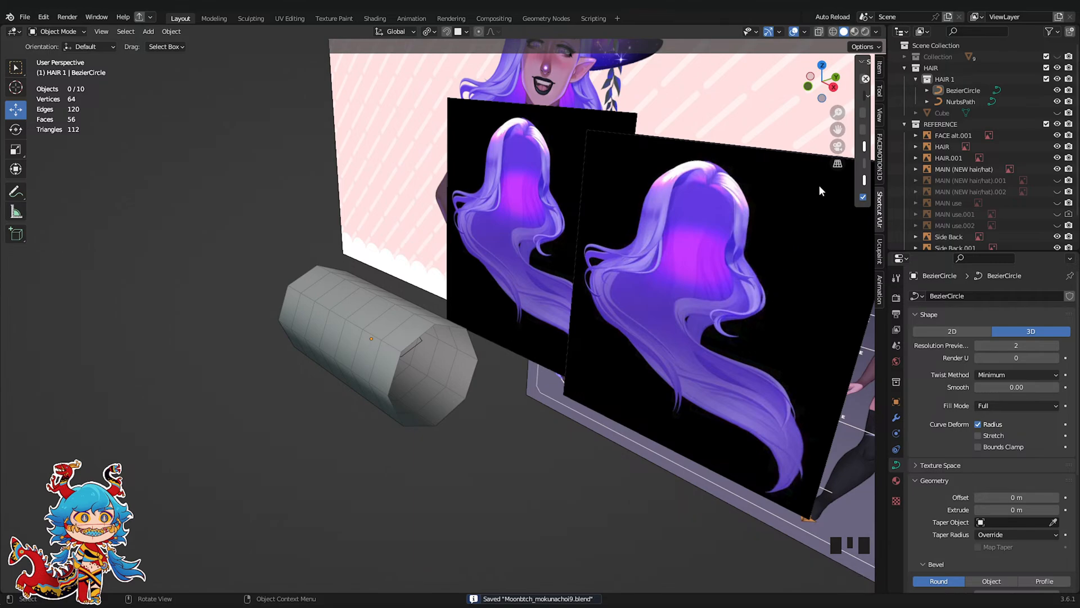
Inspect the beveled NURBS tube with the Bezier circle hidden, and show the circle again
middle_drag(468, 349, 540, 338)
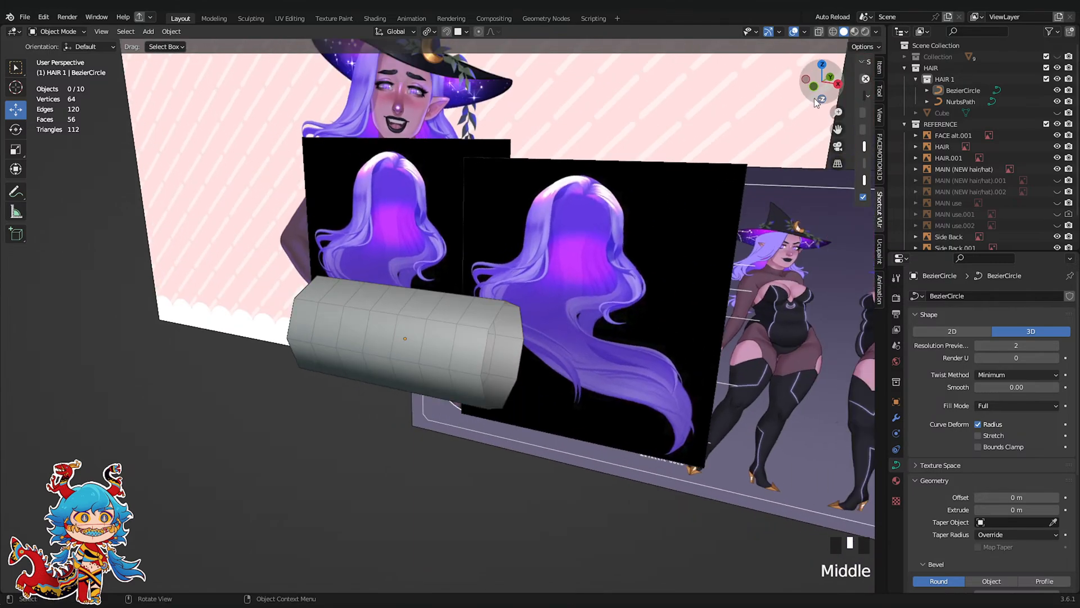
scroll(1059, 108, up, 1)
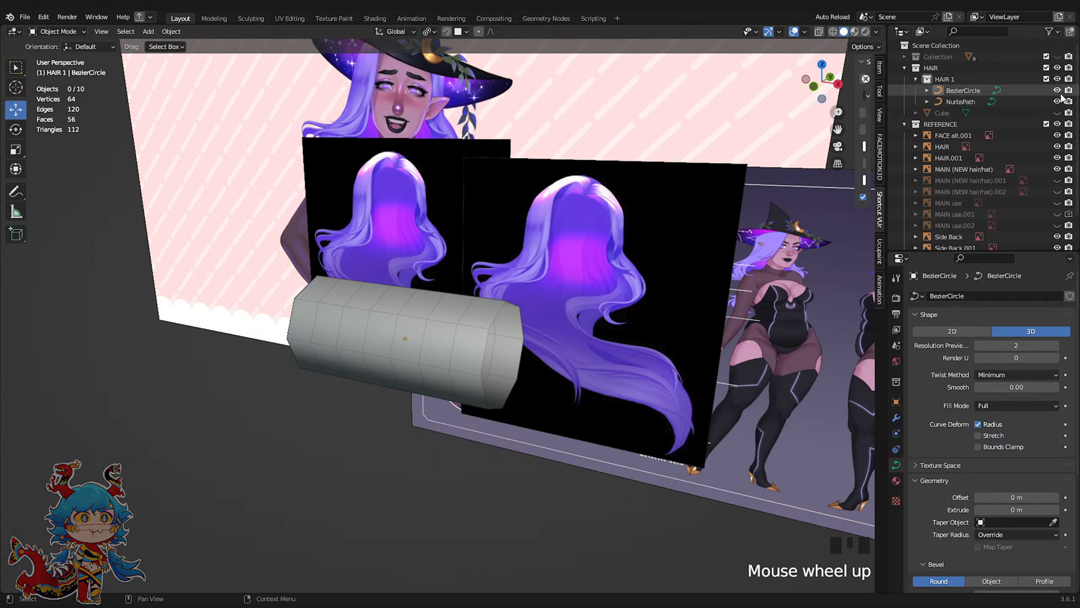
click(1056, 90)
scroll(665, 241, up, 2)
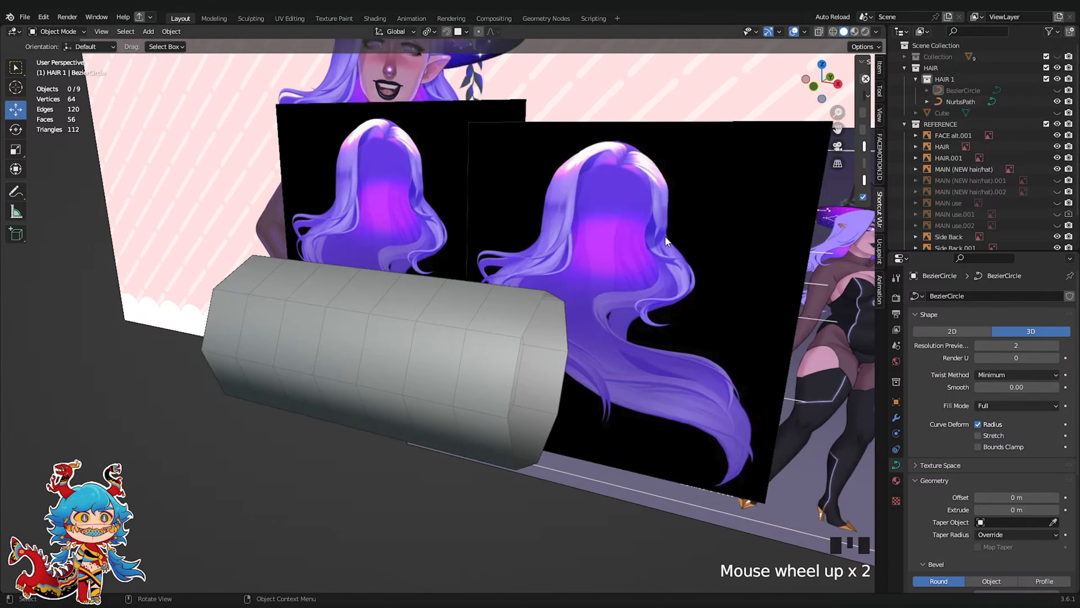
click(969, 97)
key(Tab)
key(Tab)
key(ctrl+s)
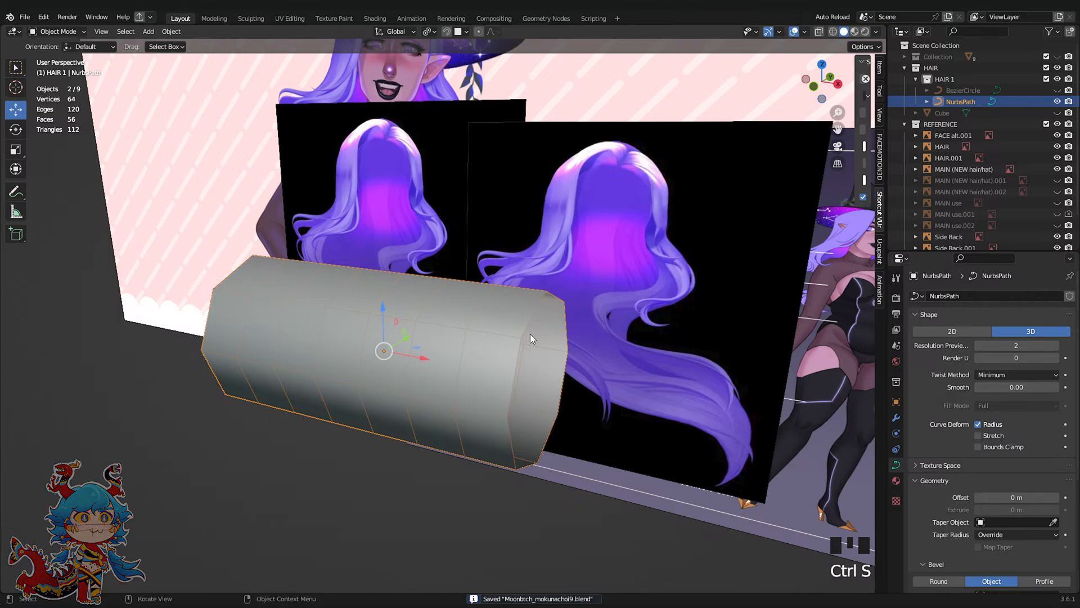
middle_drag(529, 338, 576, 359)
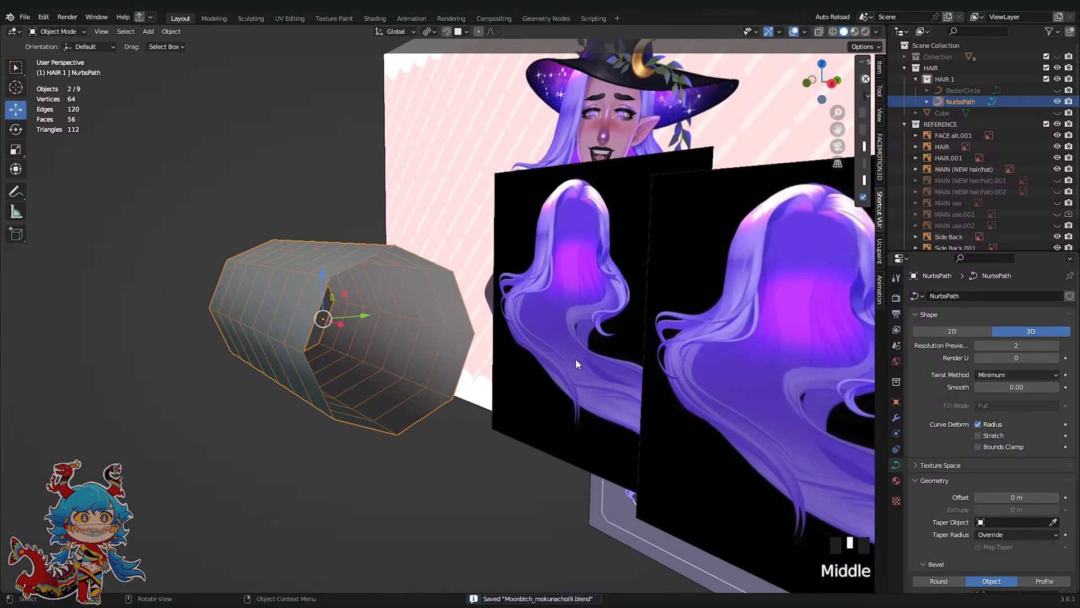
click(1057, 90)
middle_drag(670, 260, 697, 297)
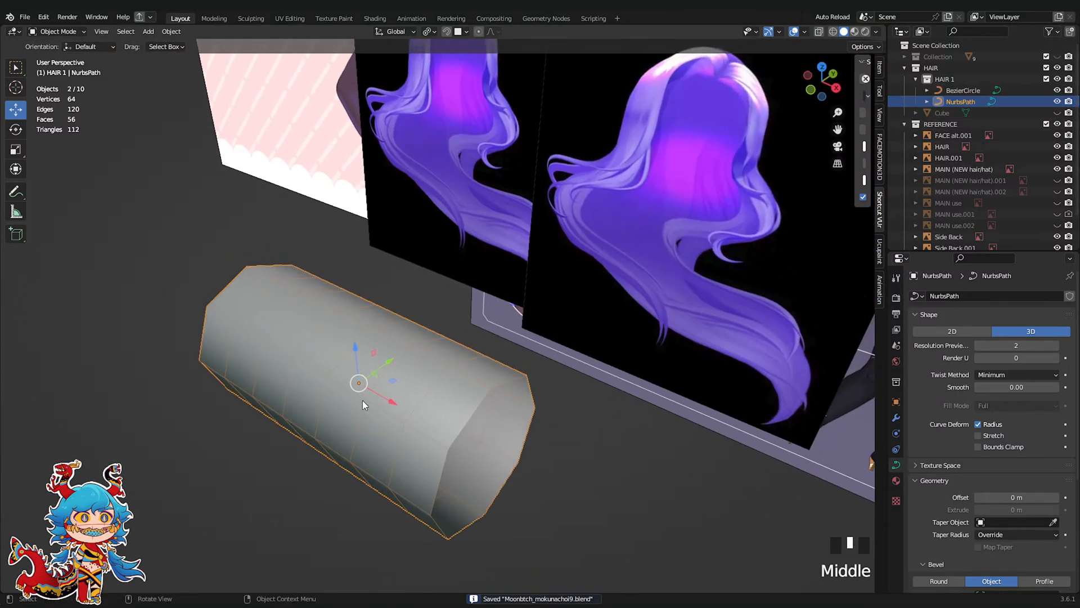
Hide the NURBS path and open the Bezier circle in Edit Mode from the top orthographic view
scroll(363, 404, down, 2)
click(971, 94)
click(1057, 102)
scroll(412, 359, up, 1)
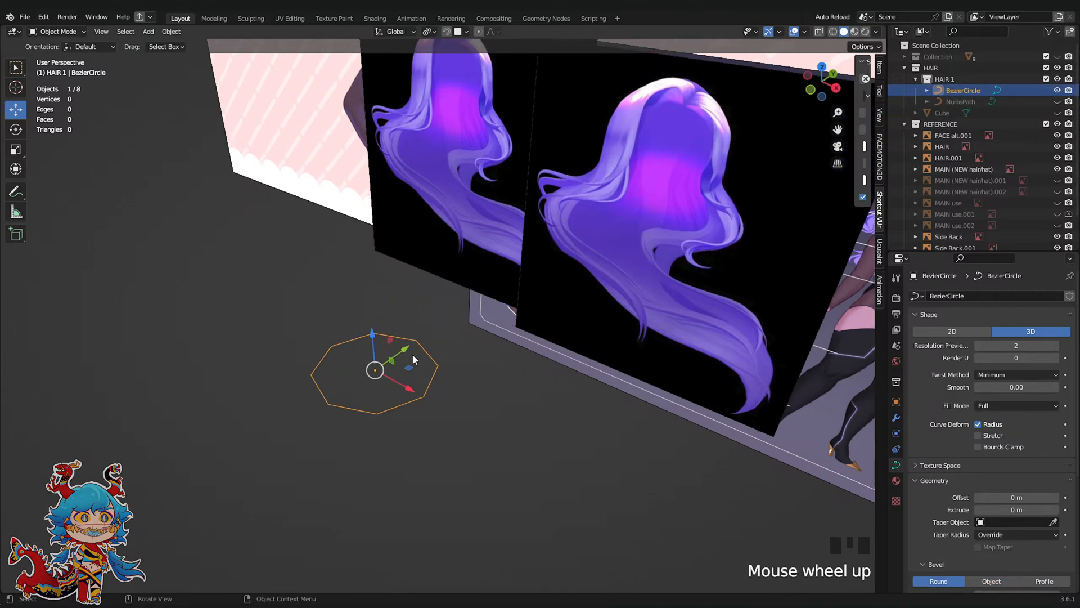
middle_drag(412, 359, 508, 400)
key(Tab)
middle_drag(751, 135, 806, 162)
click(823, 71)
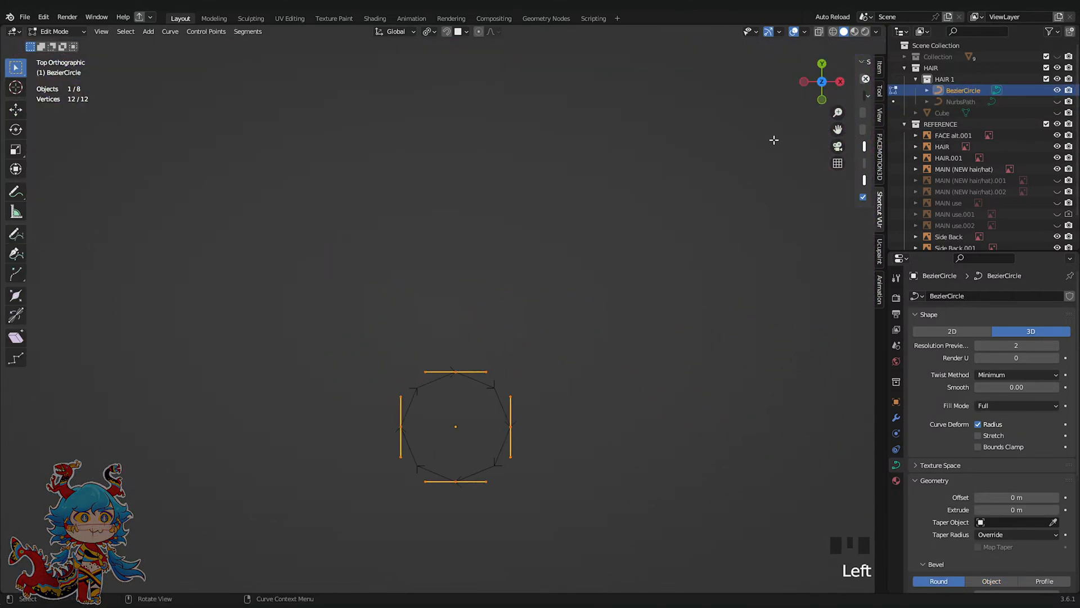
Try scaling the Bezier circle's upper and lower control points along Y with the Scale tool
scroll(628, 345, up, 2)
drag(463, 221, 515, 428)
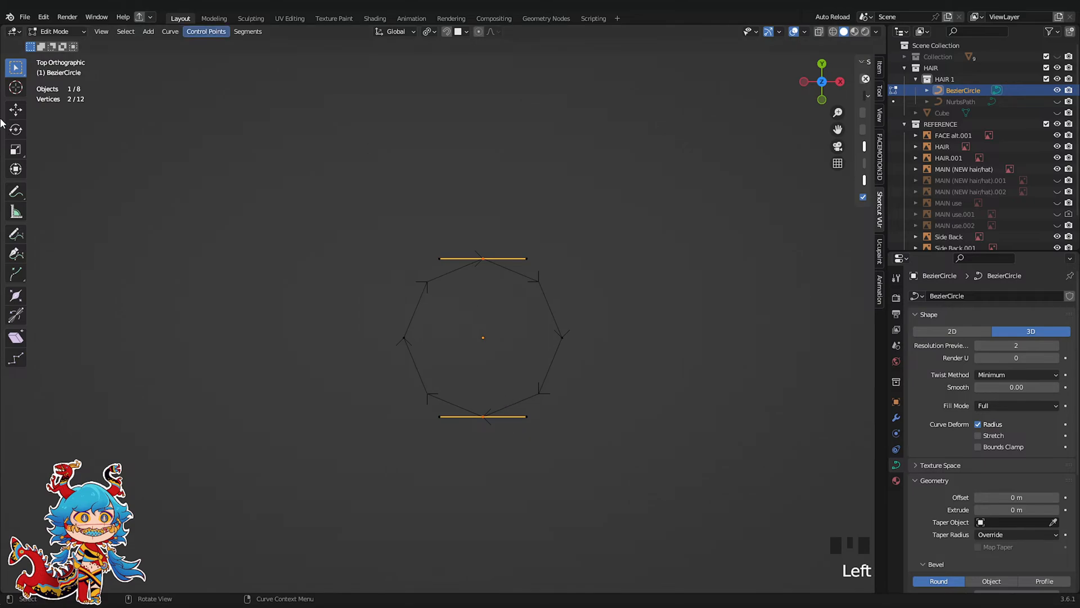
click(16, 148)
click(16, 148)
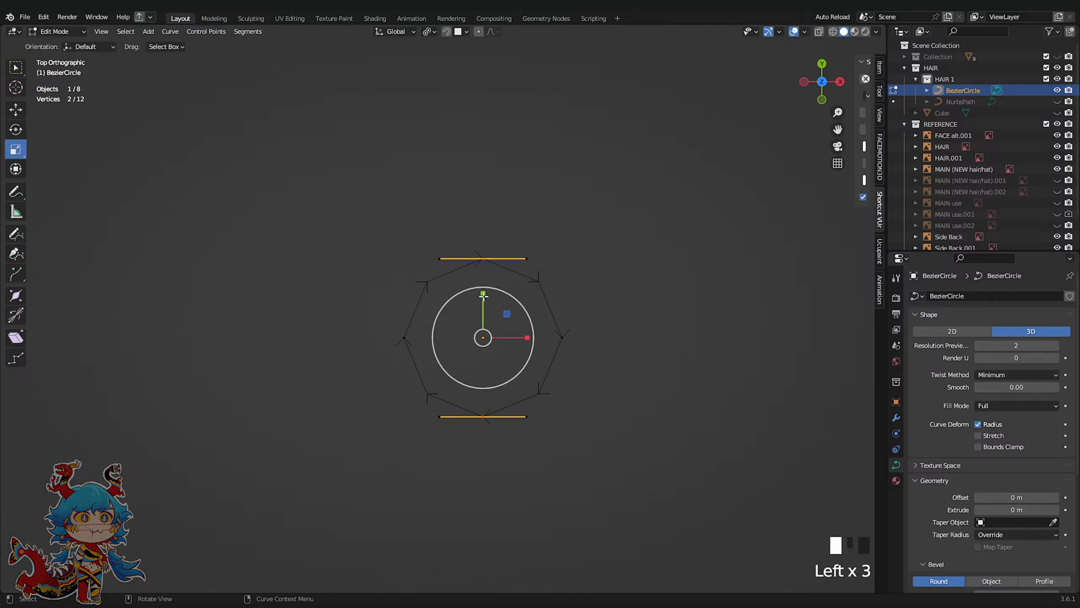
key(ctrl+z)
drag(432, 226, 538, 456)
drag(482, 294, 482, 304)
key(ctrl+z)
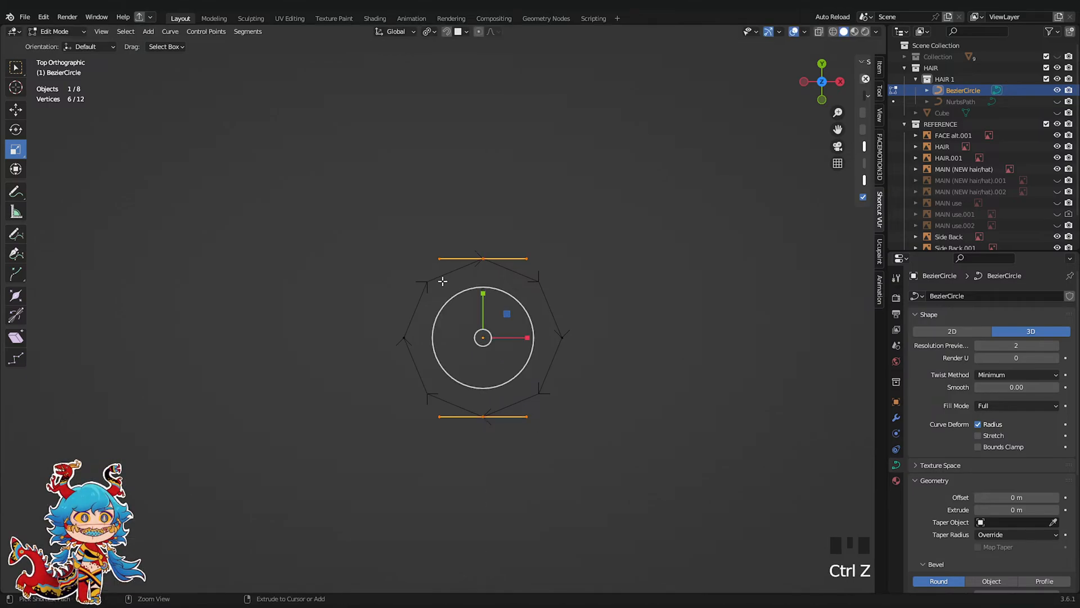
Set the pivot to Median Point and scale the circle's upper and lower points inward along Y, and to 0.840 along X
drag(468, 226, 495, 460)
click(432, 33)
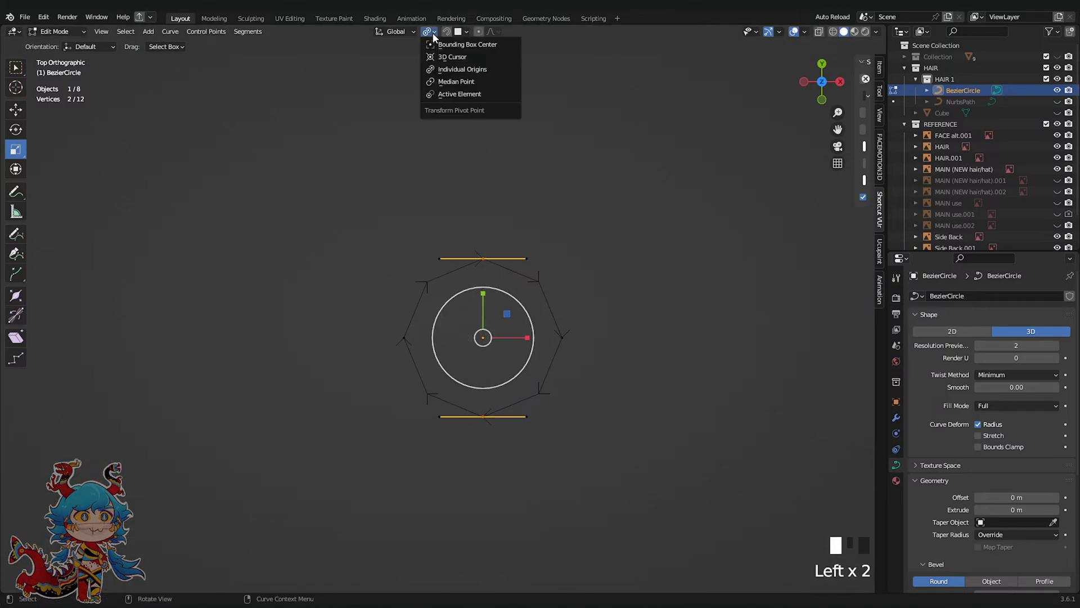
click(440, 82)
drag(531, 467, 531, 467)
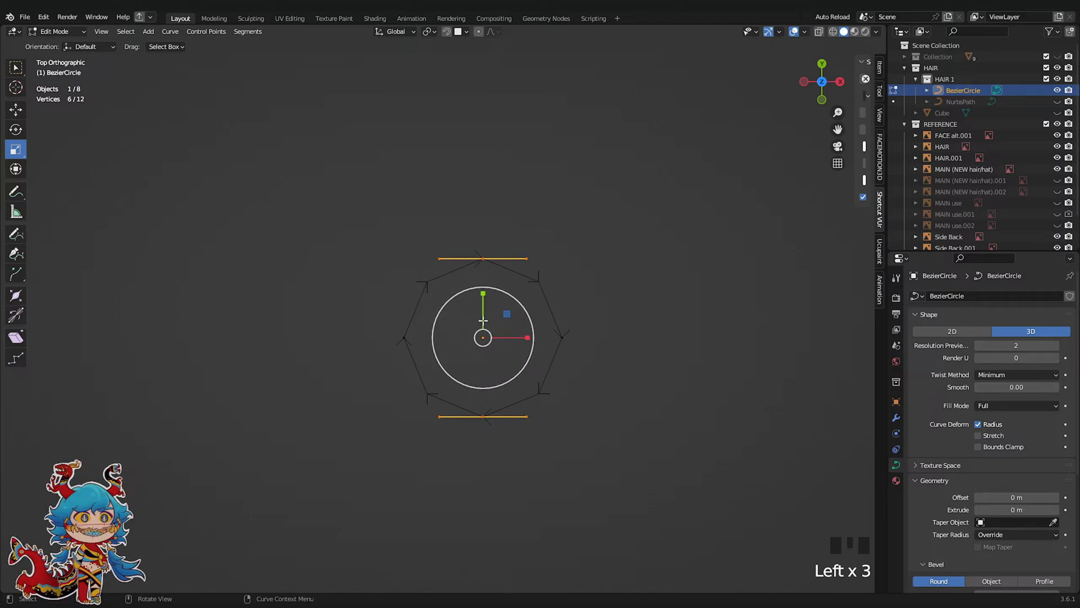
drag(482, 293, 518, 338)
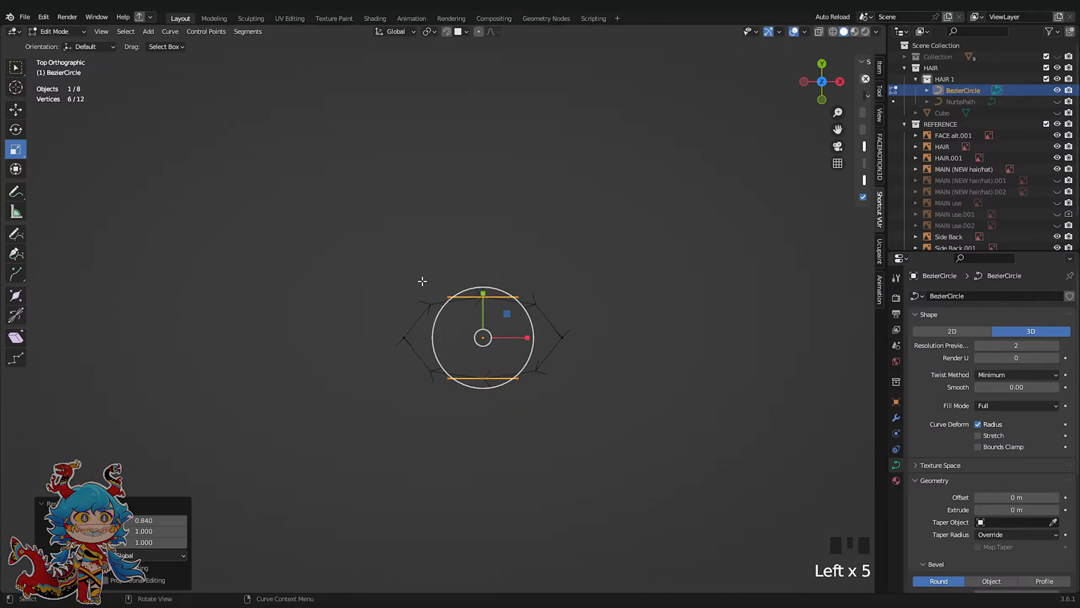
Shorten the handles of the circle's two side points along Y for a pointed, lens-shaped profile, and leave Edit Mode
drag(379, 322, 592, 359)
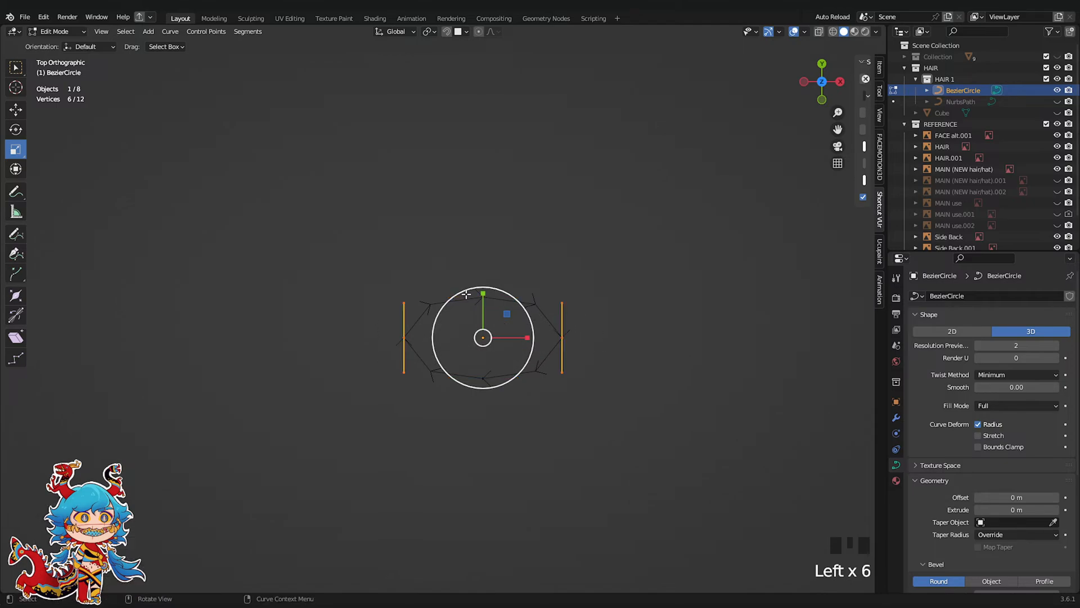
drag(483, 293, 483, 325)
click(429, 32)
drag(457, 223, 551, 482)
drag(428, 267, 551, 456)
key(Tab)
click(697, 333)
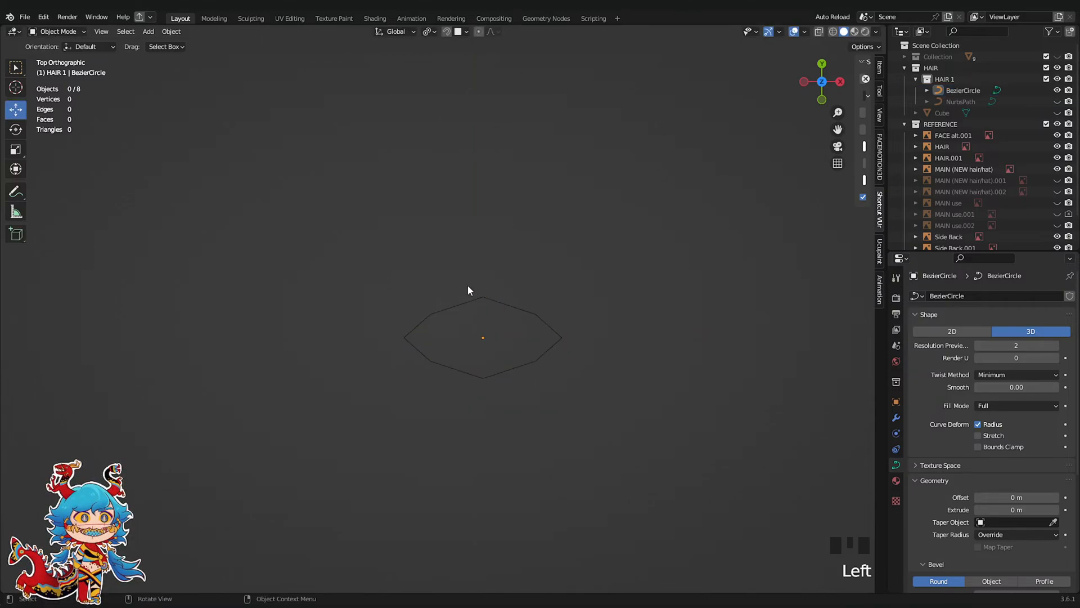
Show the NURBS path again and view the flattened tube in perspective
click(1058, 101)
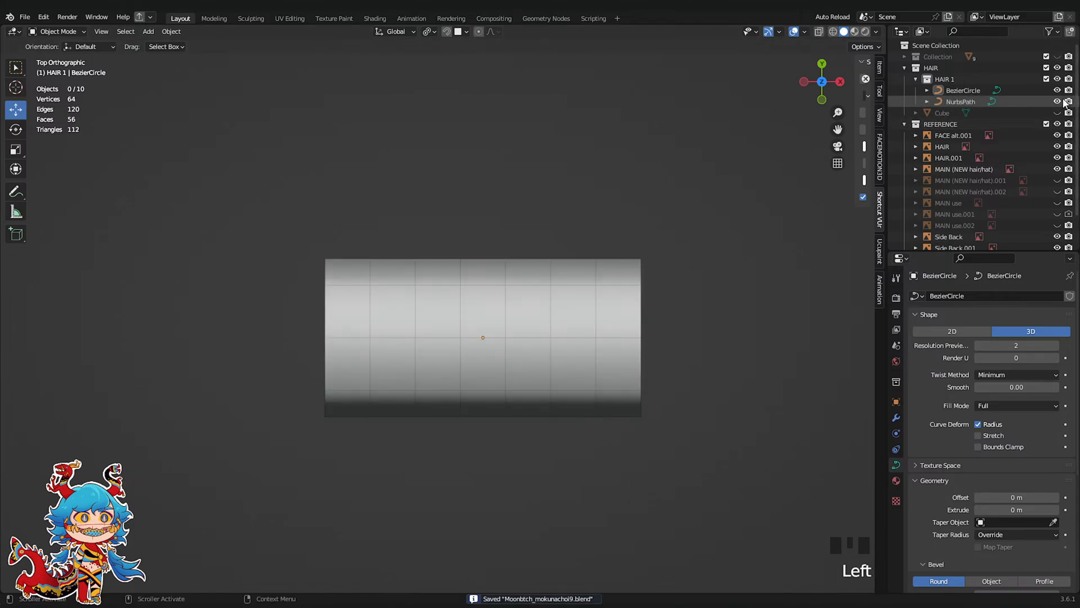
scroll(640, 338, down, 2)
middle_drag(639, 338, 602, 306)
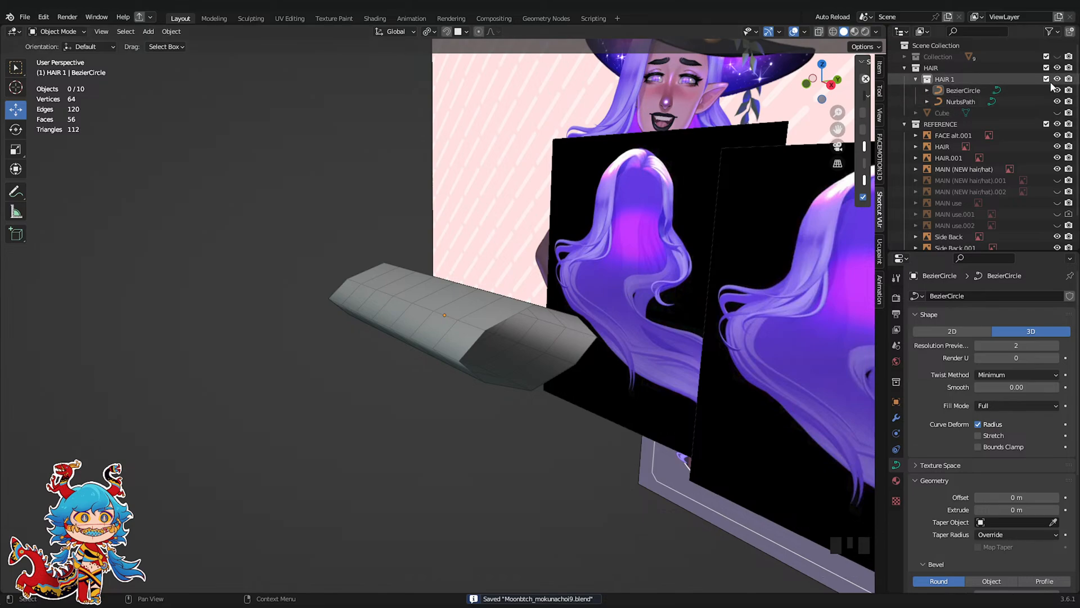
Try scaling all of the Bezier circle's control points along Y to widen the tube
click(975, 93)
scroll(446, 314, up, 2)
key(Tab)
middle_drag(446, 314, 408, 305)
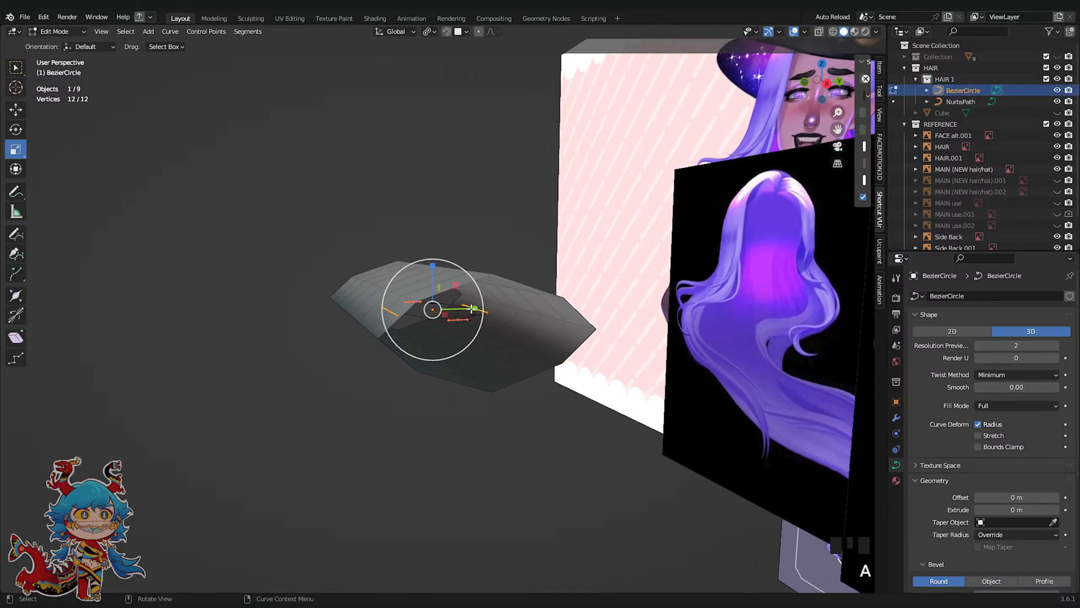
drag(483, 308, 573, 317)
key(ctrl+z)
middle_drag(555, 385, 605, 458)
scroll(606, 458, down, 3)
key(Tab)
click(468, 478)
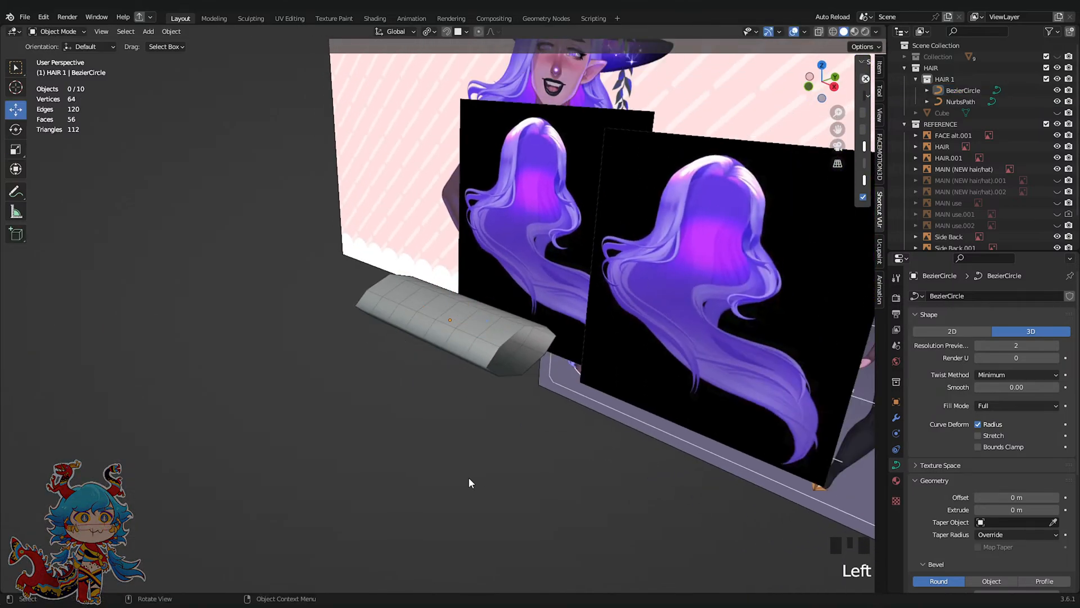
Save the file and select the flattened NURBS tube in the front orthographic view against the hair reference
middle_drag(468, 478, 572, 290)
key(ctrl+s)
click(546, 322)
middle_drag(547, 327, 765, 295)
scroll(765, 296, down, 3)
key(ctrl+s)
click(802, 86)
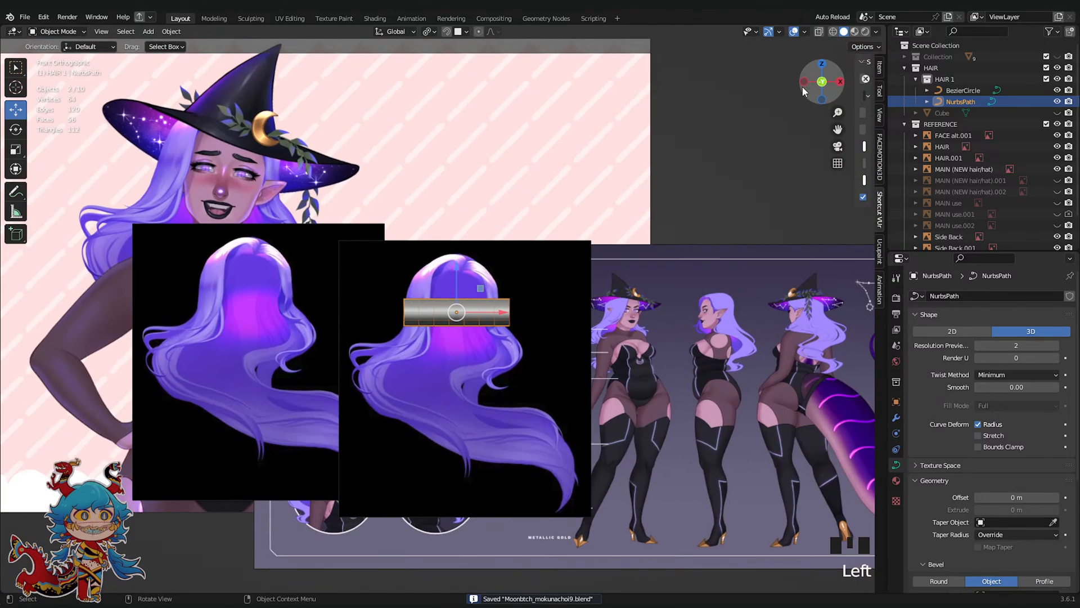
scroll(596, 241, up, 3)
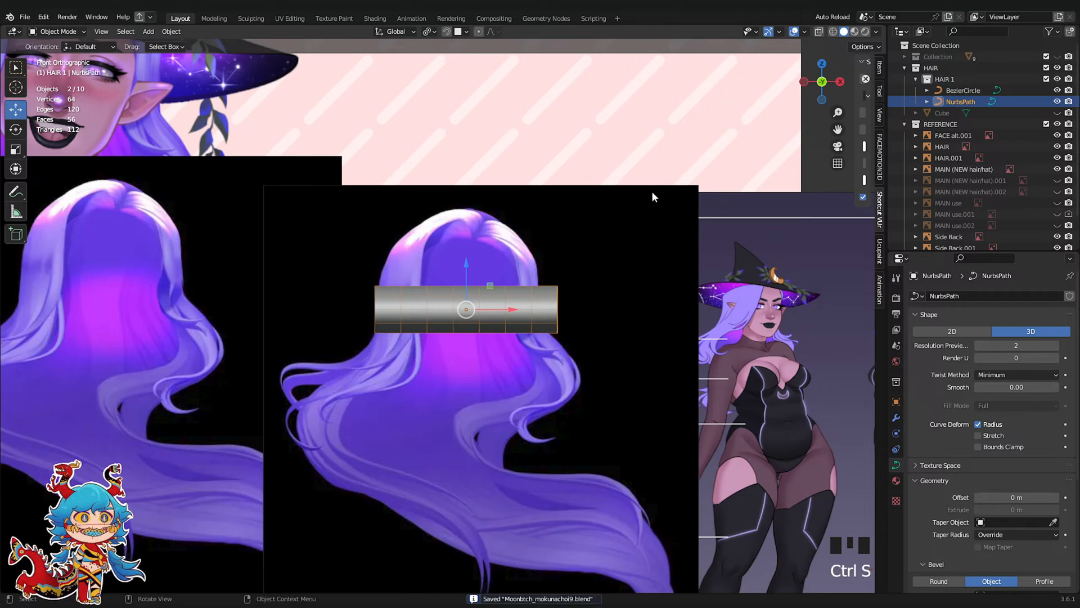
Duplicate the NURBS tube in place and move the copy from the HAIR 1 collection into the HAIR collection
key(shift+d)
click(612, 236)
drag(979, 112, 969, 69)
Collapse and hide the HAIR 1 collection to leave only the duplicated tube in view
click(922, 79)
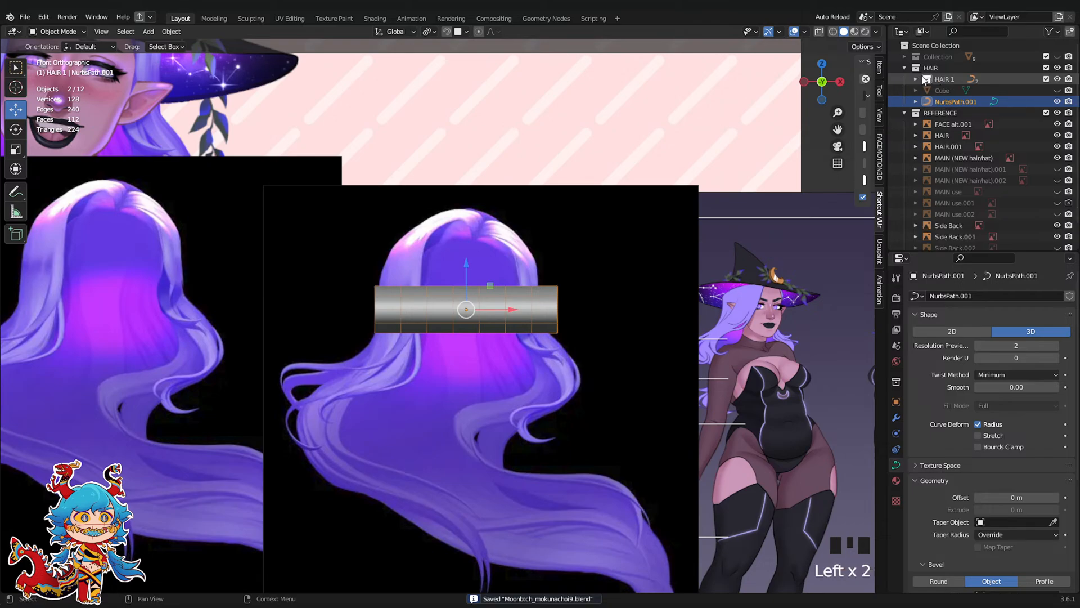
click(1058, 79)
scroll(477, 316, down, 1)
scroll(482, 318, up, 2)
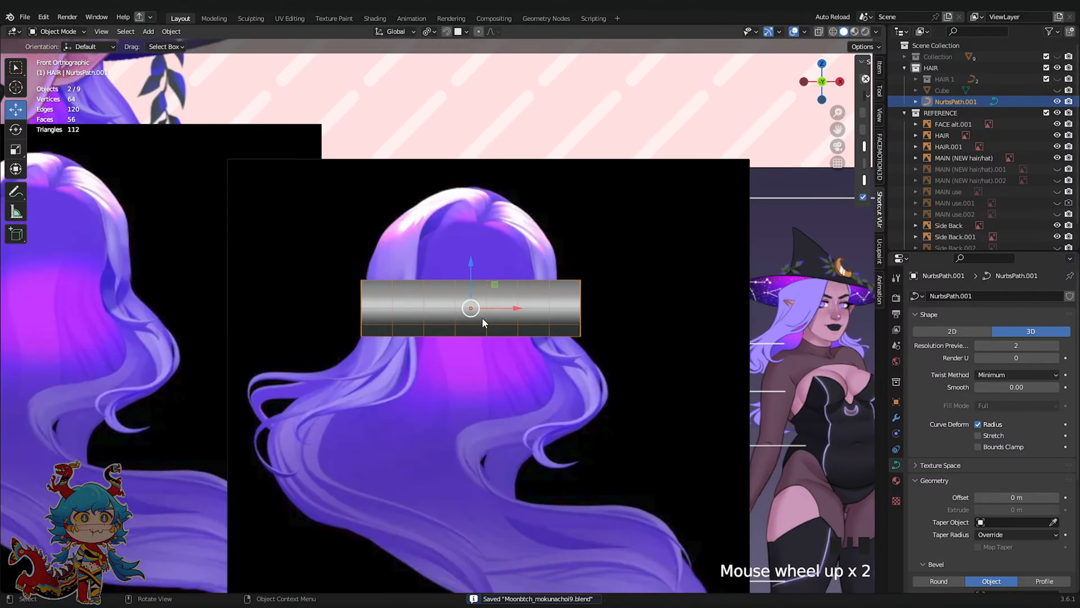
Open the duplicated tube's path in Edit Mode with its end control point in view, and save the file
scroll(694, 296, up, 3)
middle_drag(771, 267, 680, 312)
key(Tab)
middle_drag(588, 392, 588, 392)
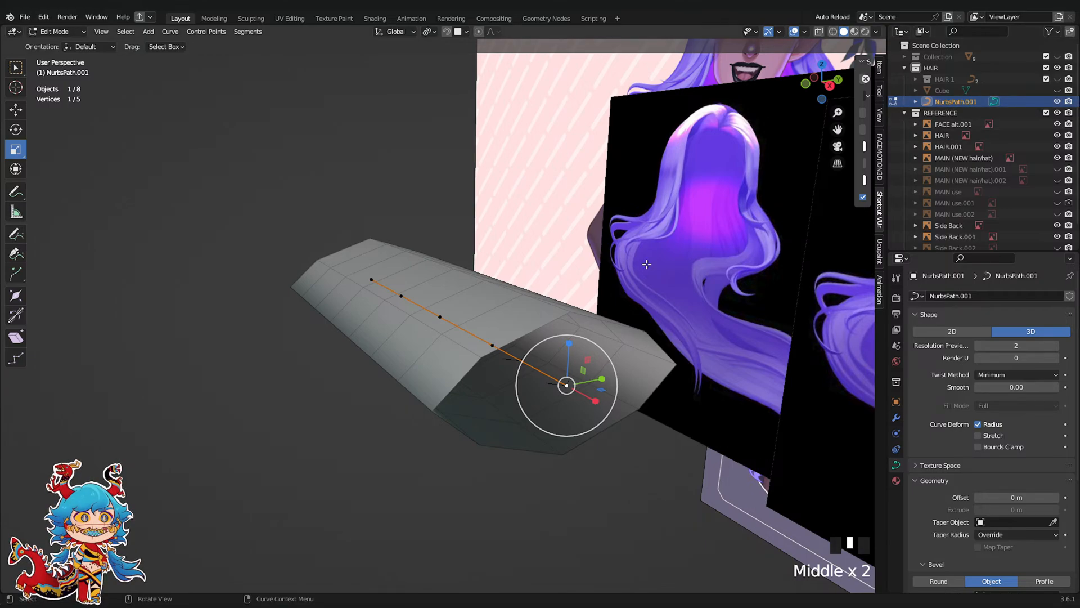
shift+middle_drag(647, 263, 633, 207)
key(ctrl+s)
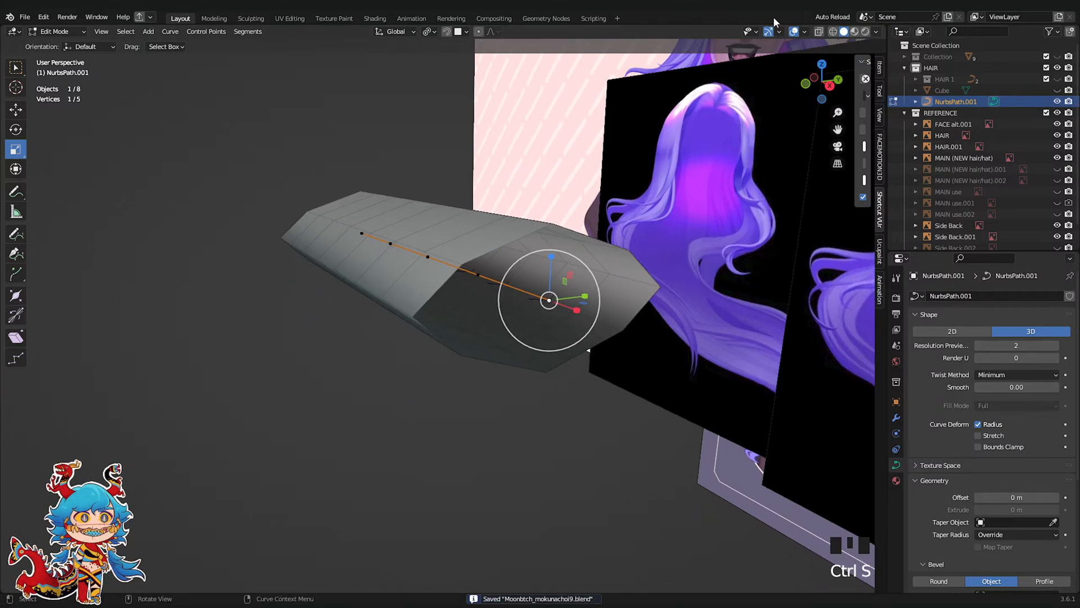
click(806, 31)
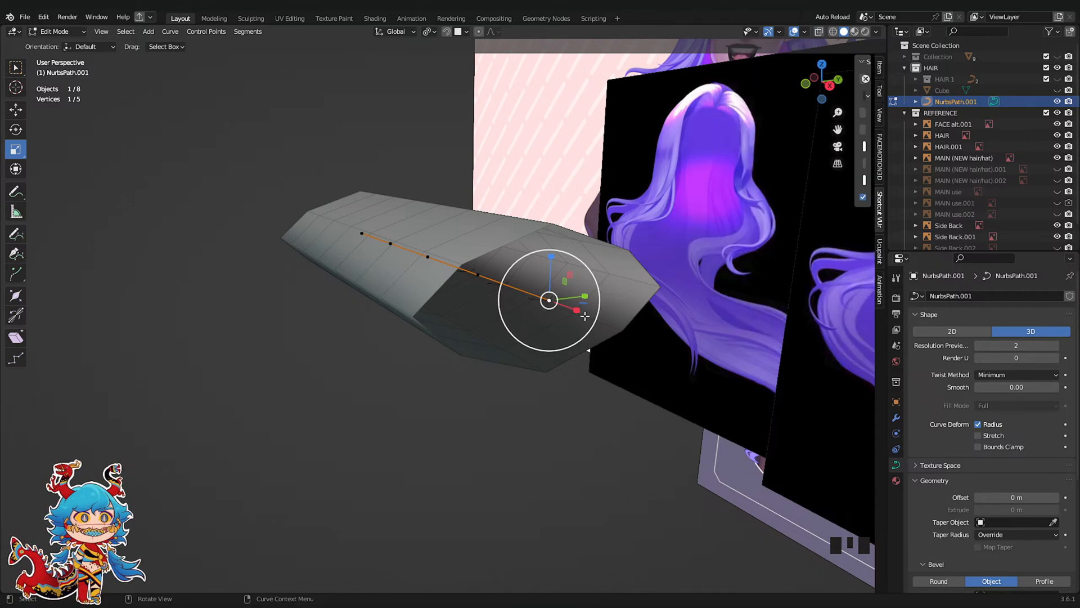
Return to the front orthographic view with the tube centered over the hair reference and save the file
mouse_move(585, 316)
middle_down()
mouse_move(470, 313)
mouse_move(568, 306)
middle_up()
scroll(508, 309, down, 2)
scroll(568, 307, down, 3)
click(812, 90)
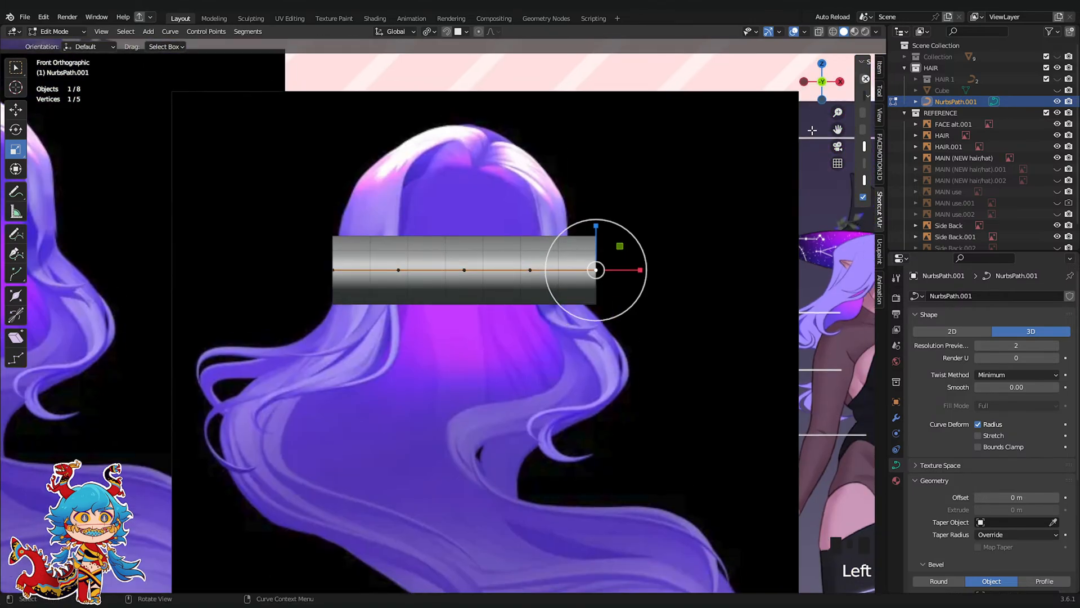
shift+middle_drag(509, 298, 528, 318)
key(ctrl+s)
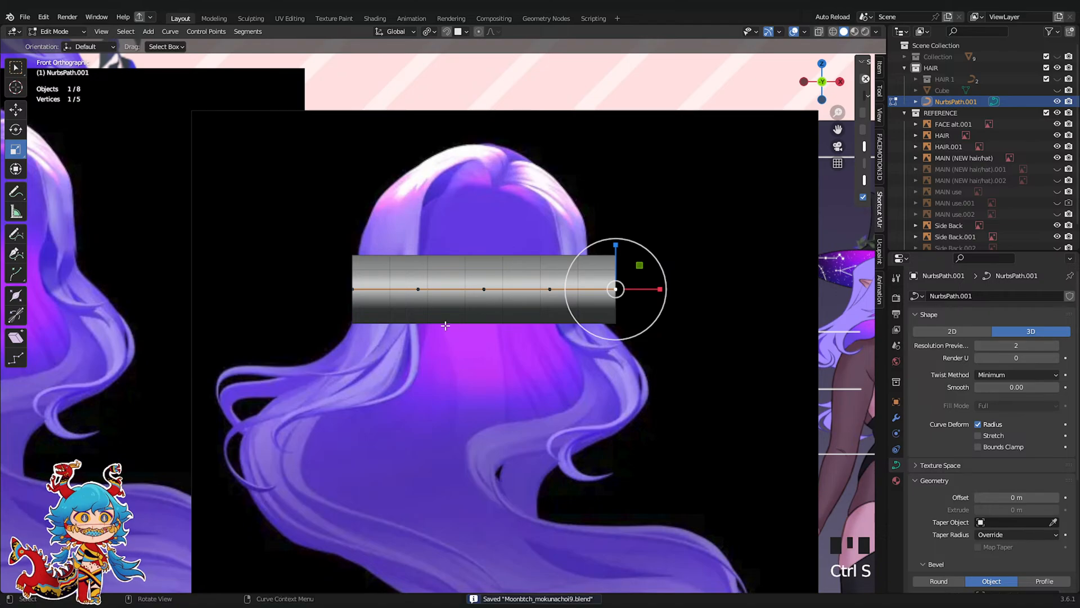
Select the control point at the tube's left end in front view and move it up about 0.6 m
middle_drag(359, 288, 376, 309)
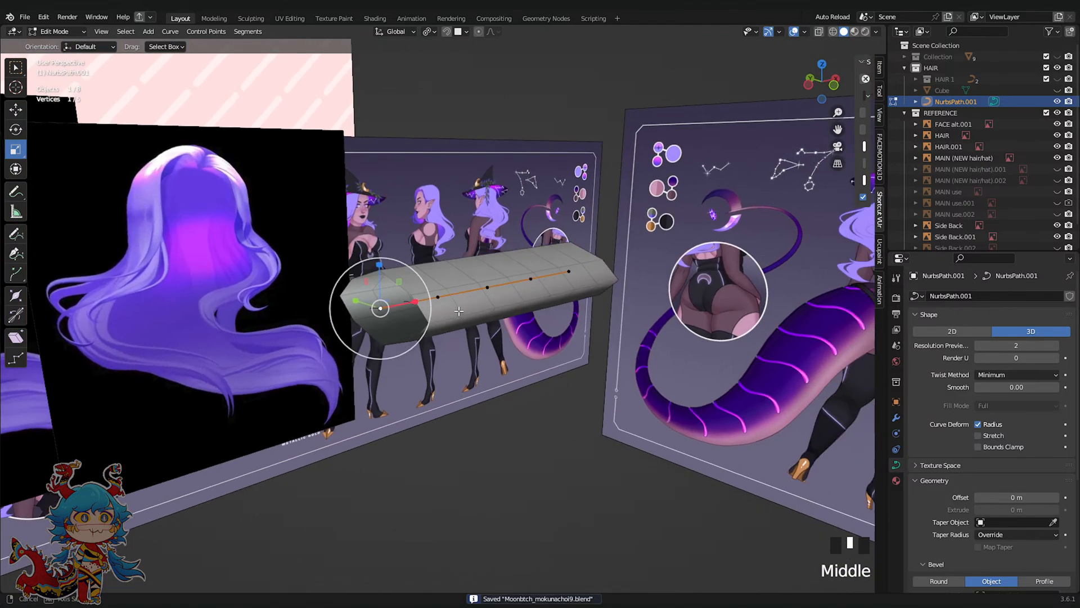
scroll(410, 339, up, 2)
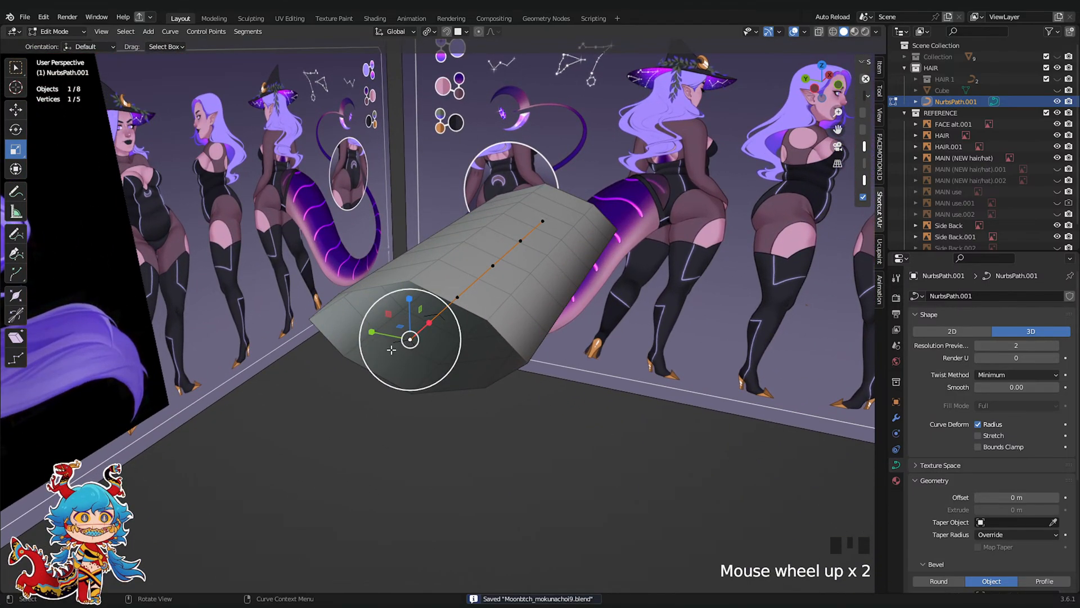
middle_drag(391, 350, 522, 453)
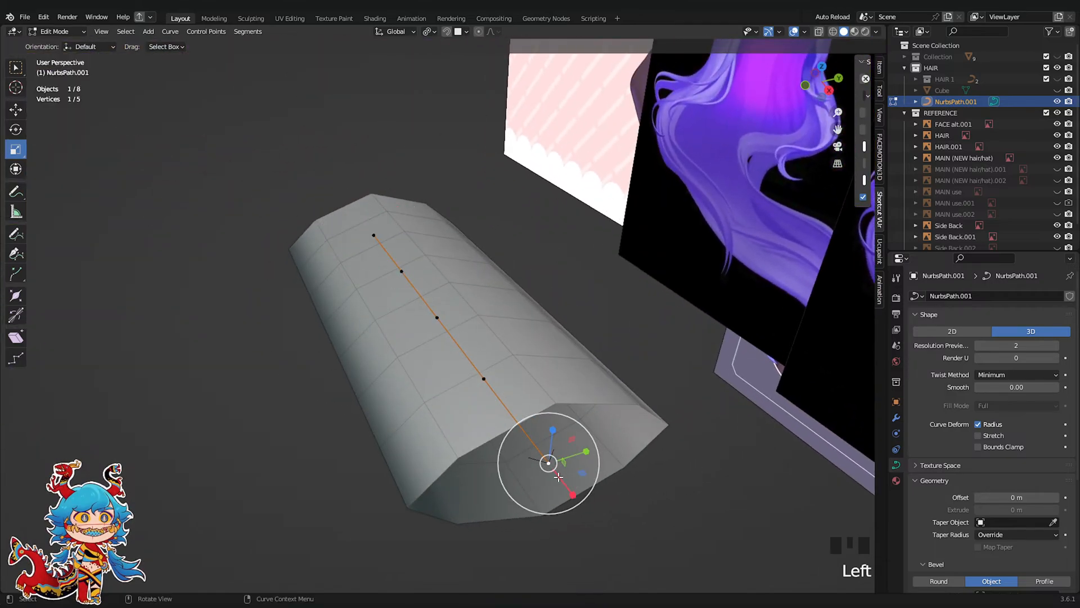
middle_drag(481, 467, 479, 408)
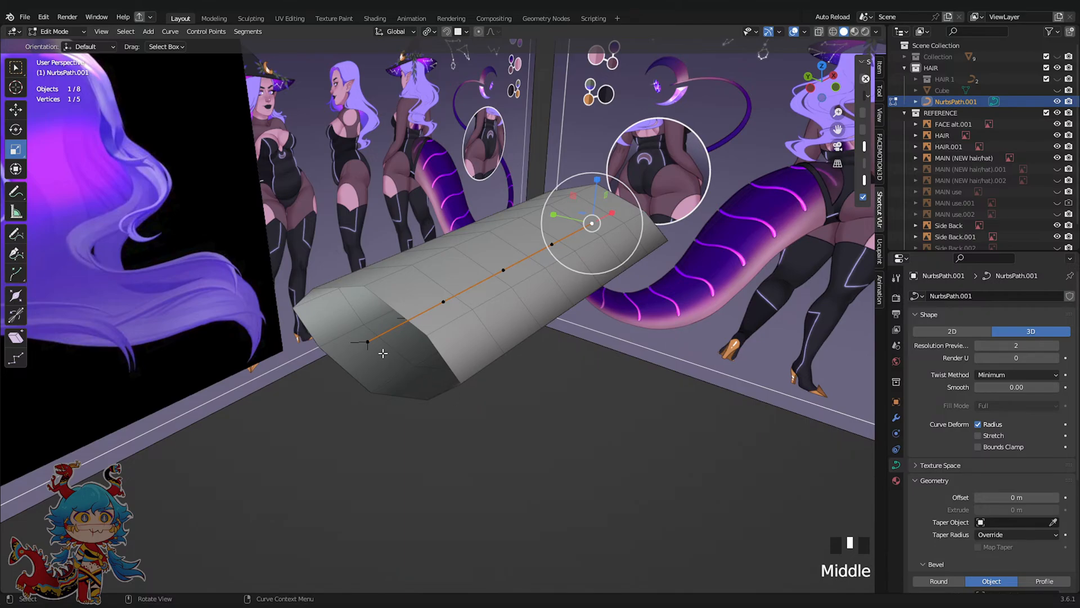
click(368, 342)
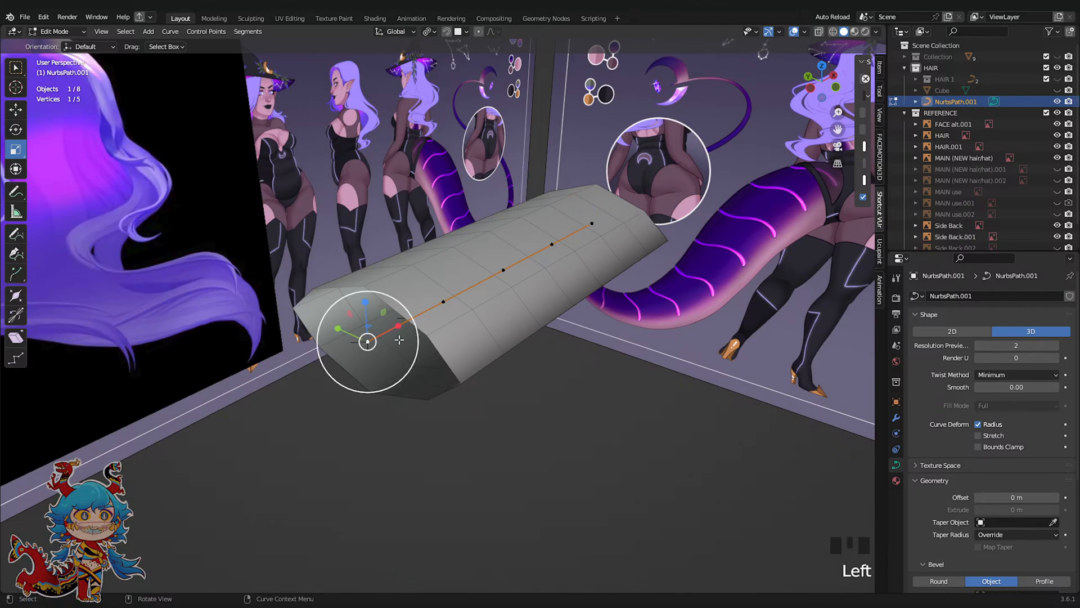
click(836, 90)
scroll(836, 92, down, 2)
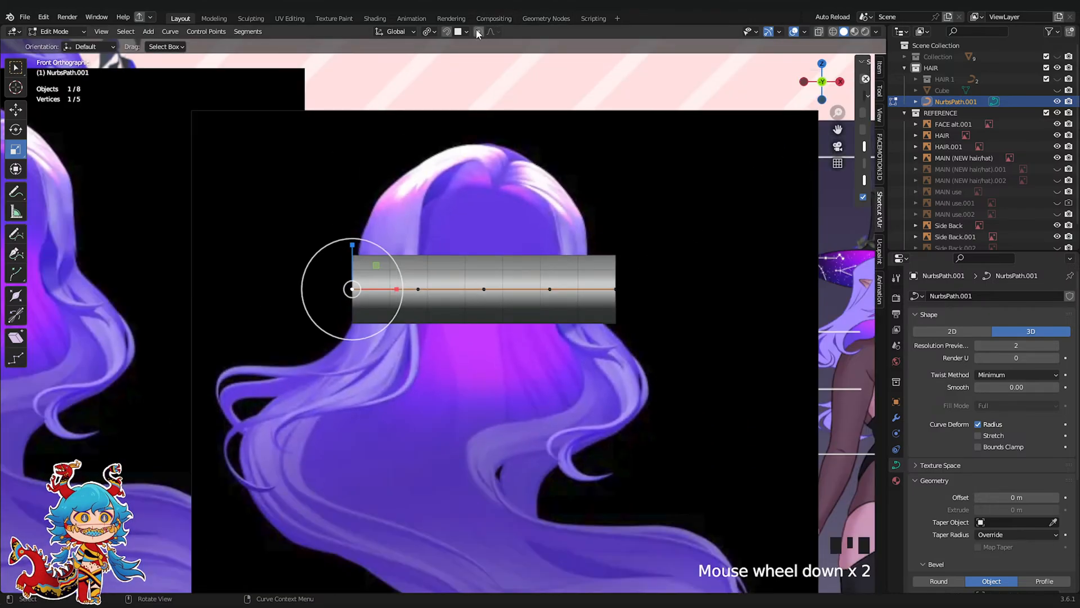
key(g)
click(596, 271)
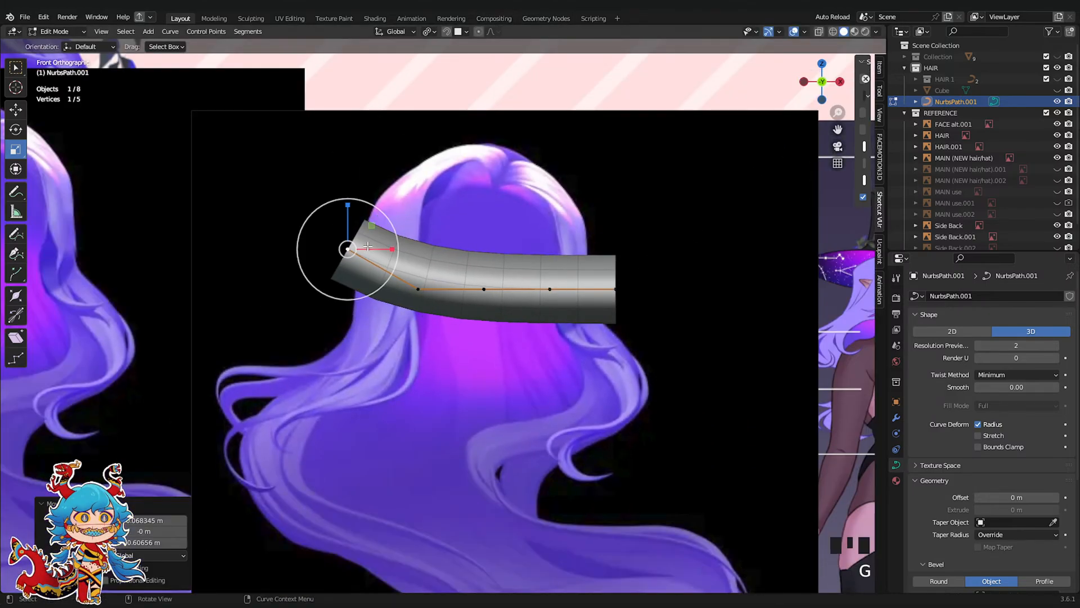
Move the right end control point down about 2.21 m and inward about 0.93 m, using the Median Point pivot and proportional editing
click(615, 288)
click(429, 31)
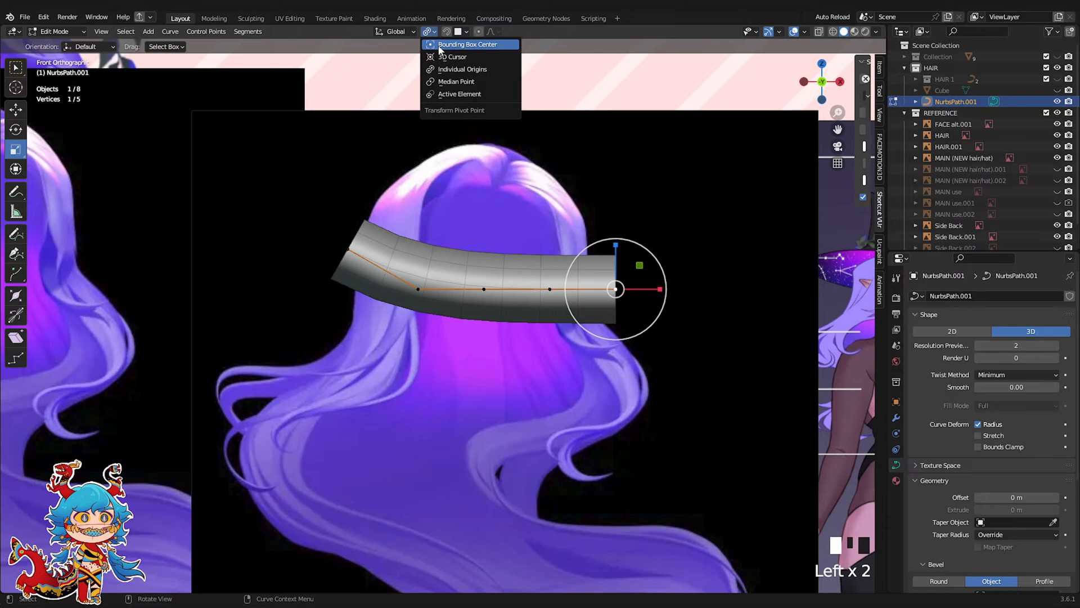
click(444, 82)
key(g)
scroll(647, 338, down, 15)
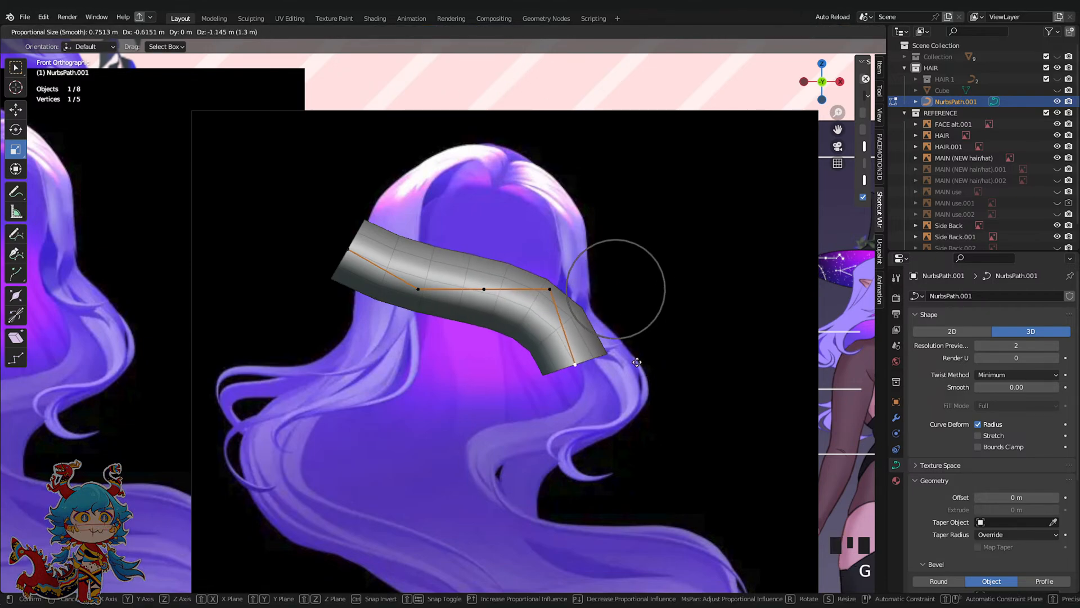
click(617, 426)
Rotate the lowered end with proportional editing and shrink its control point radius by a factor of 0.105 to form a pointed tip
key(r)
scroll(670, 382, up, 1)
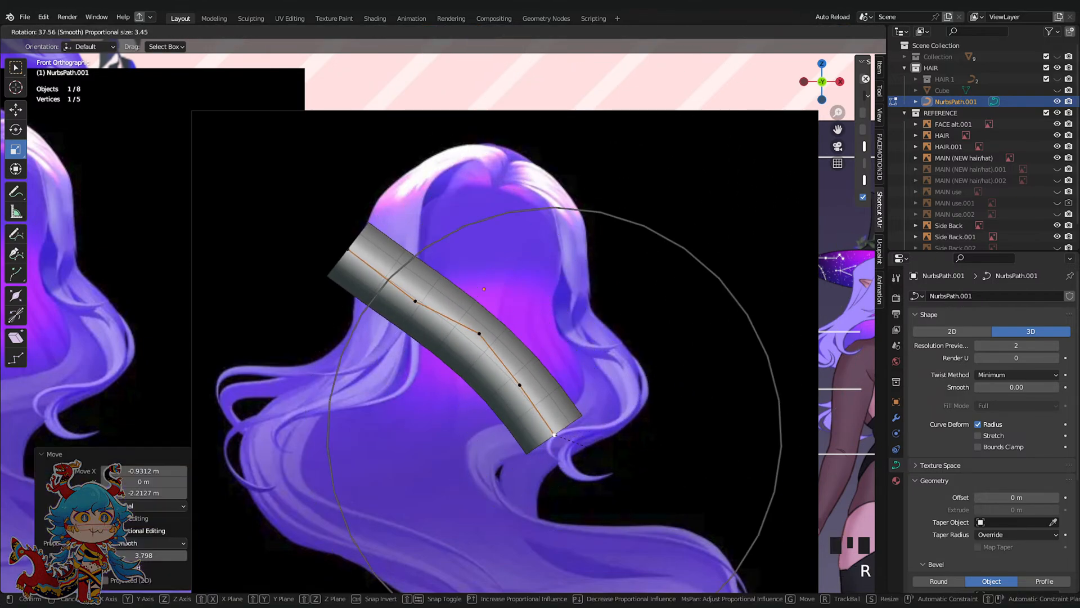
click(712, 332)
key(alt+s)
click(558, 410)
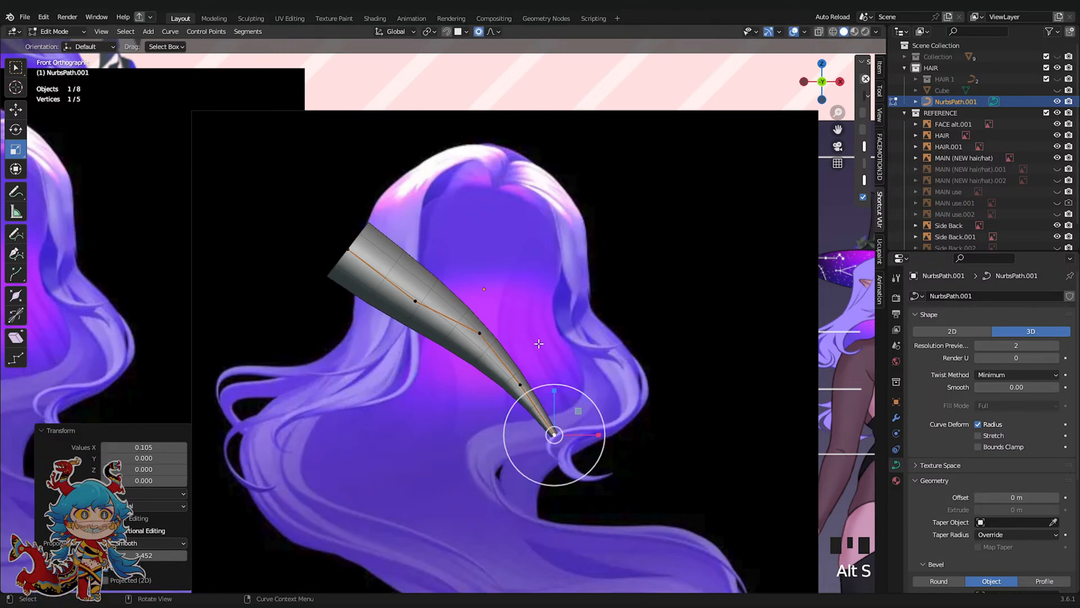
Try bending the pointed tip in depth with and without proportional editing, undoing the first attempt
middle_drag(558, 410, 521, 468)
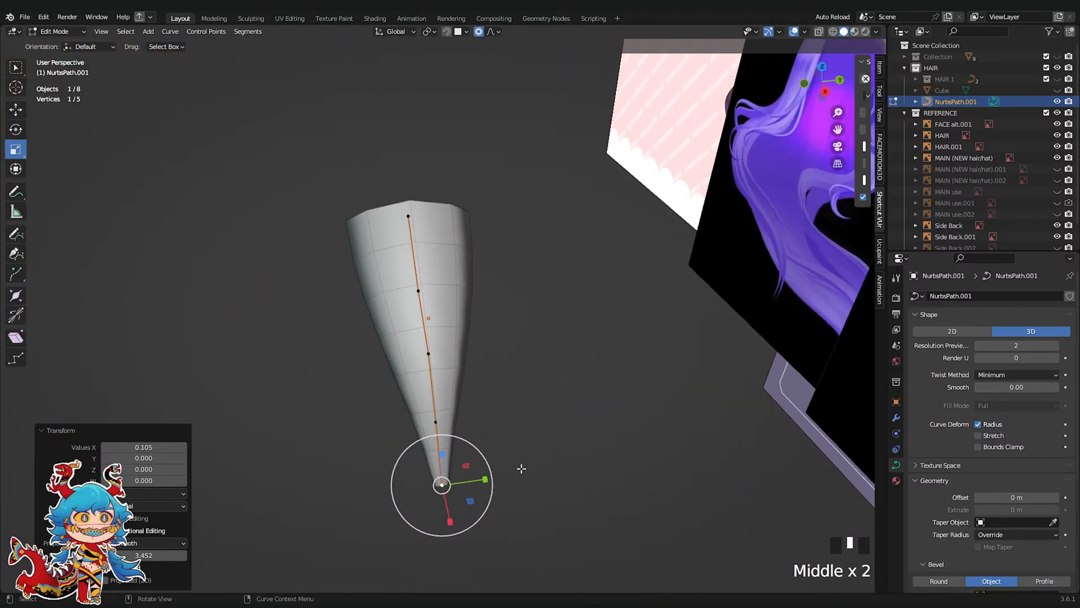
key(g)
scroll(582, 405, up, 5)
click(557, 437)
key(ctrl+z)
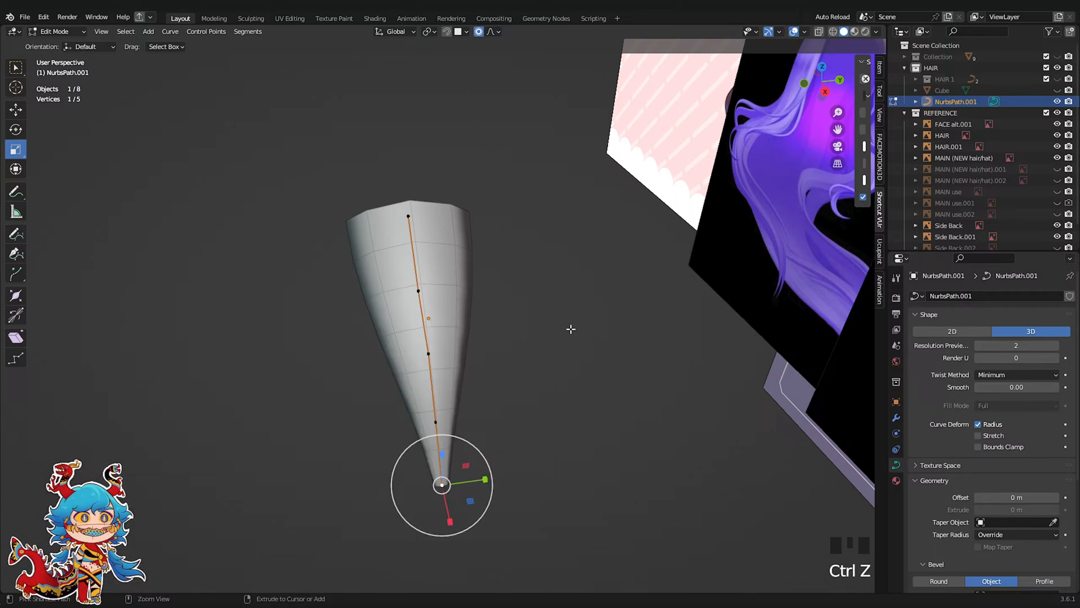
key(g)
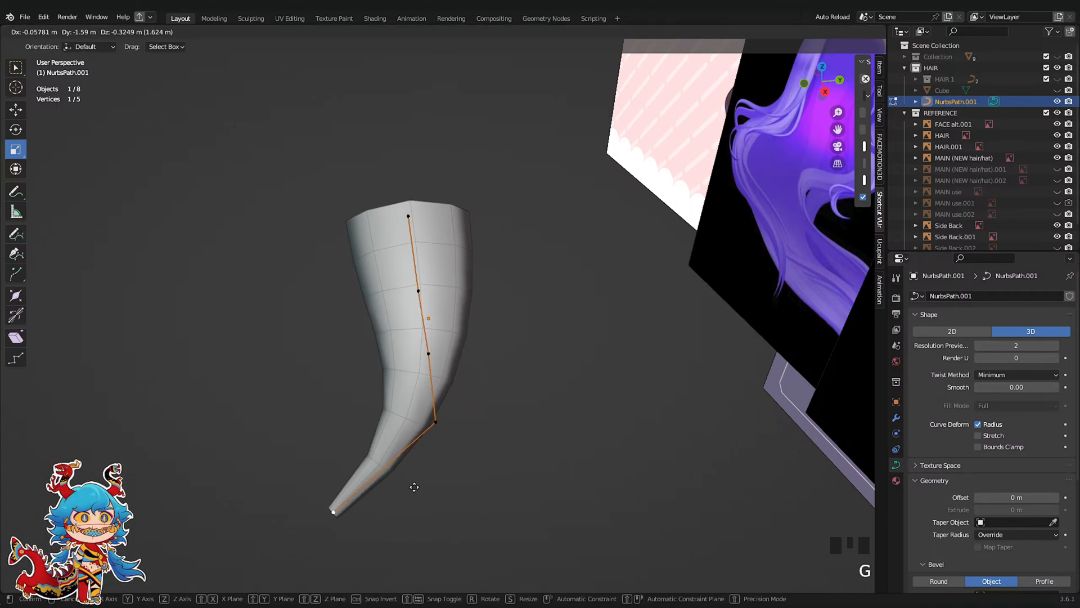
scroll(526, 441, down, 3)
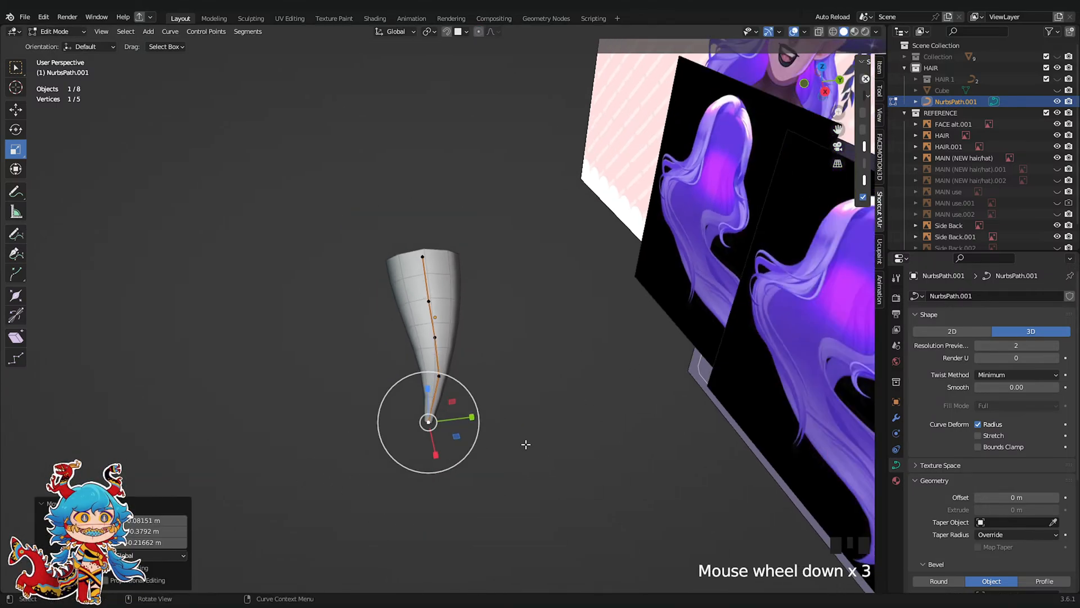
Undo the bends, rotation and taper back to the straight, untapered tube
key(ctrl+z)
key(ctrl+z)
key(ctrl+z)
key(ctrl+z)
key(ctrl+z)
key(ctrl+z)
key(ctrl+z)
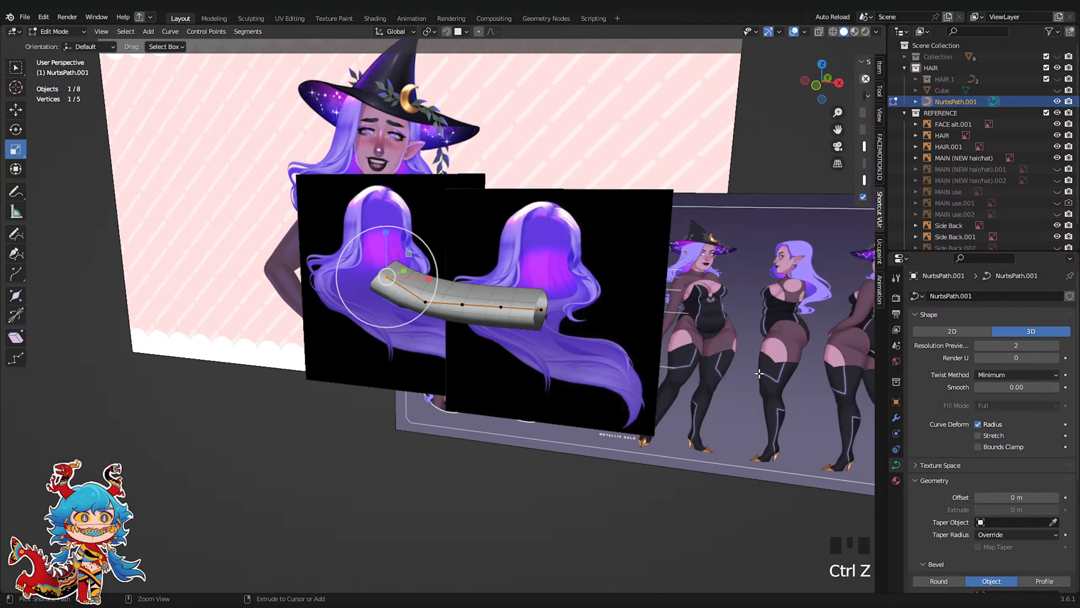
scroll(383, 318, up, 2)
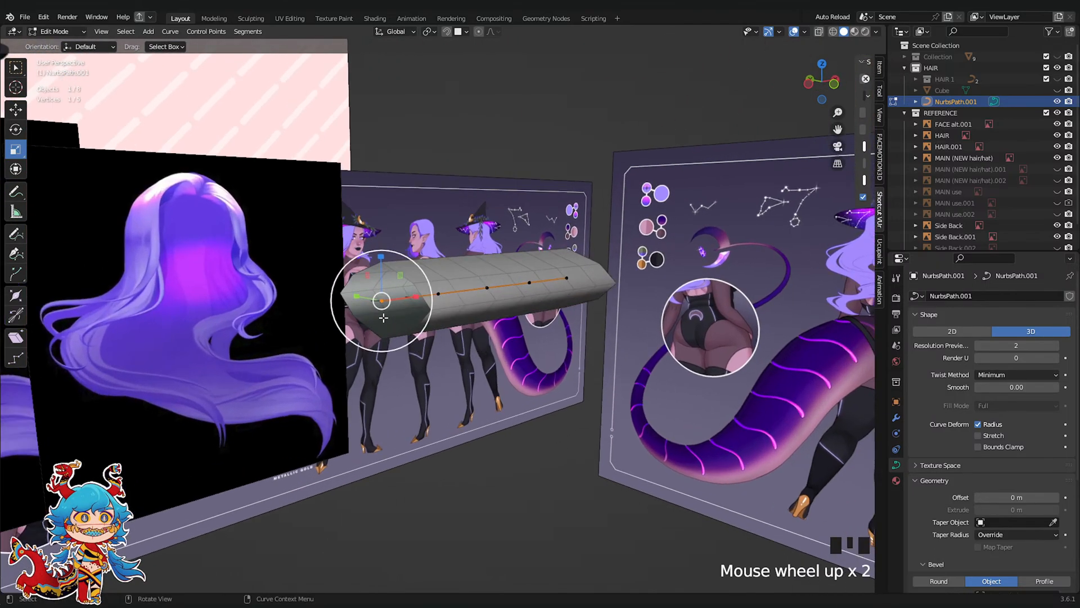
In front view, move the left end control point about 0.62 m outward and 1.02 m down, and shrink its radius by a factor of 0.186
click(836, 92)
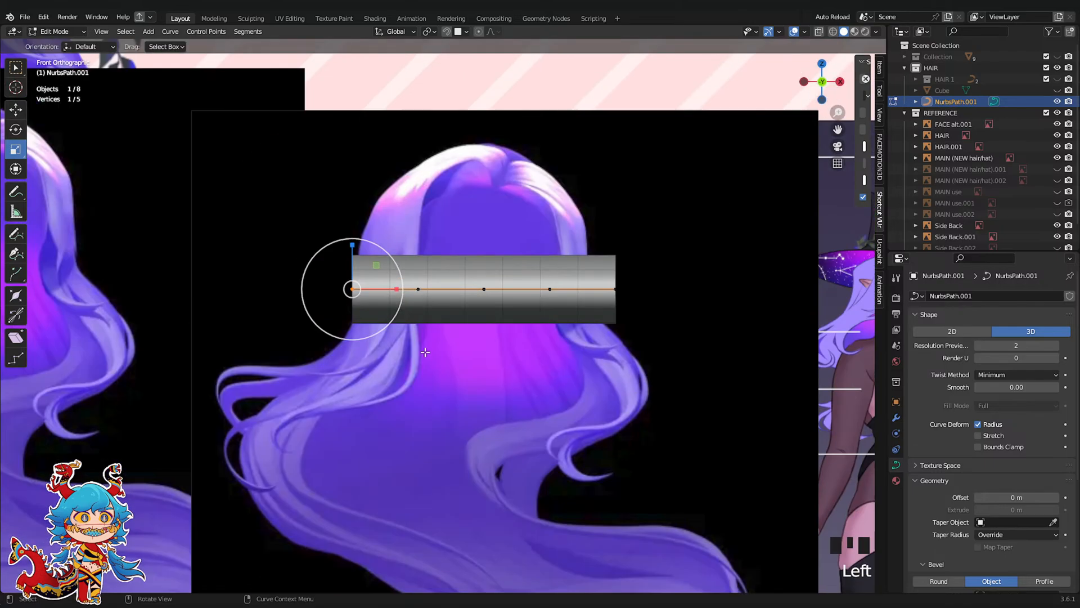
key(g)
click(345, 375)
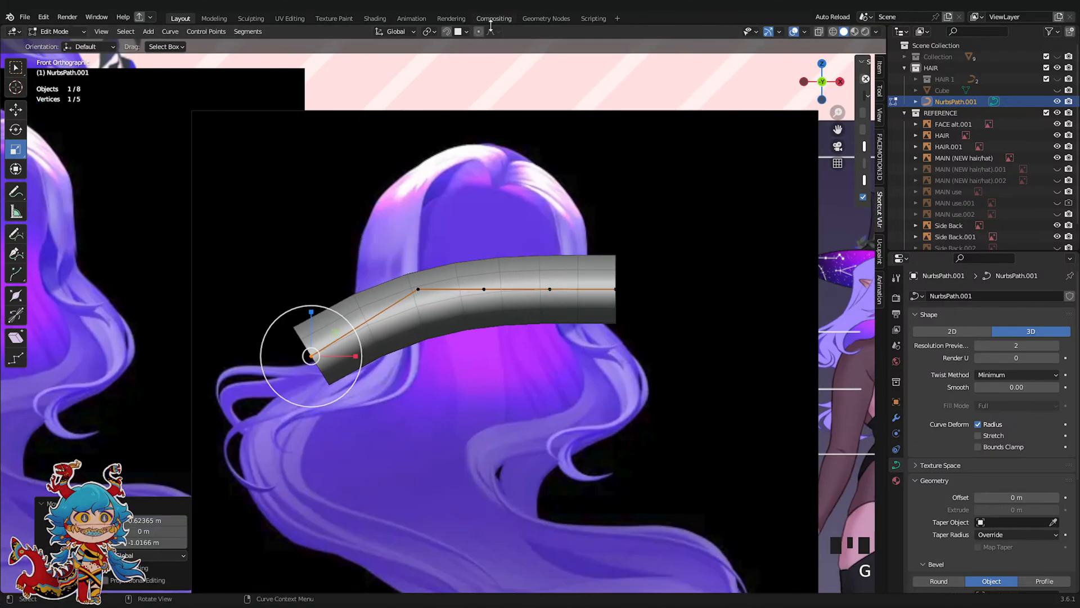
key(alt+s)
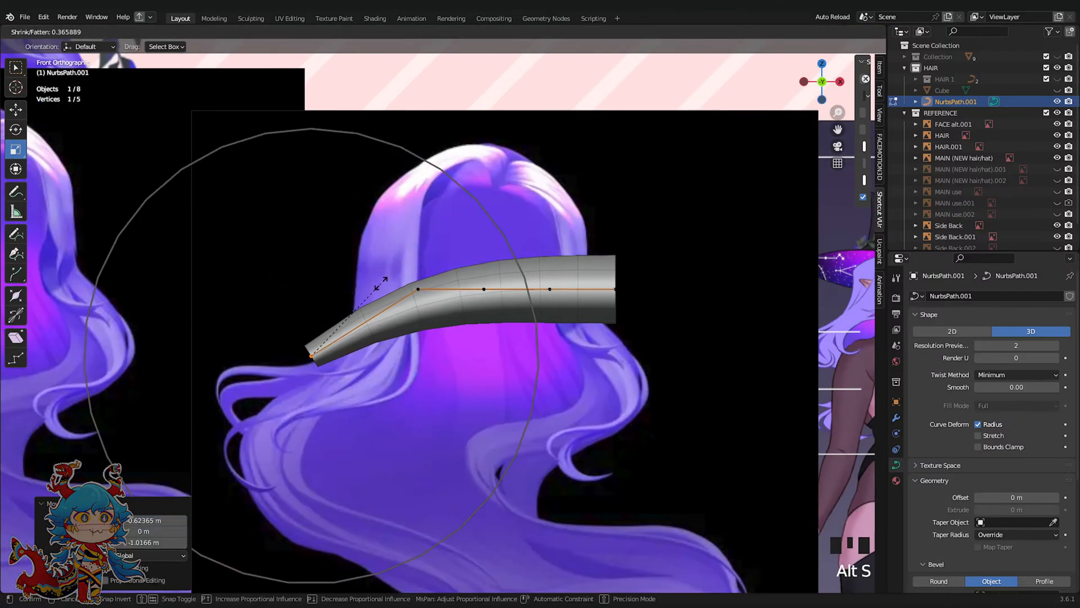
click(346, 319)
Swing the tapered end to one side and back to the other using proportional editing with a size of 3.138
middle_drag(350, 323, 489, 410)
key(g)
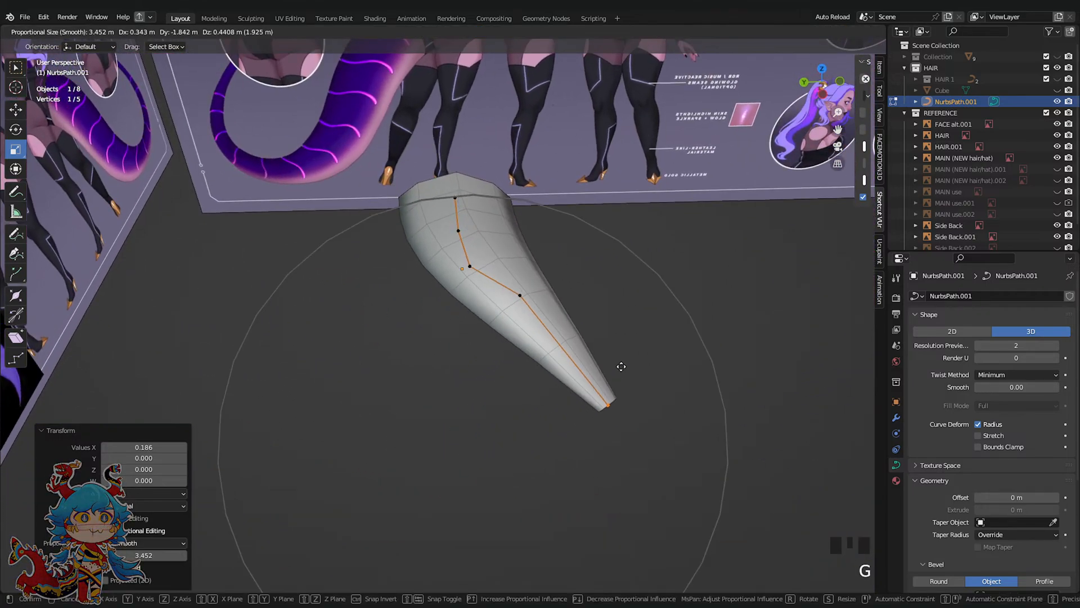
scroll(343, 235, up, 1)
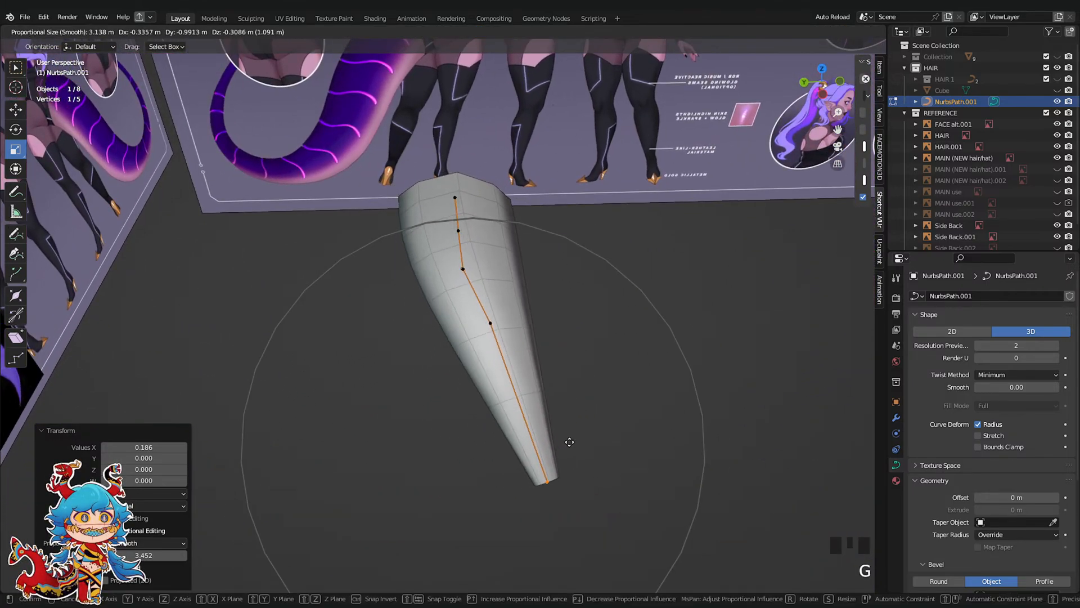
click(392, 404)
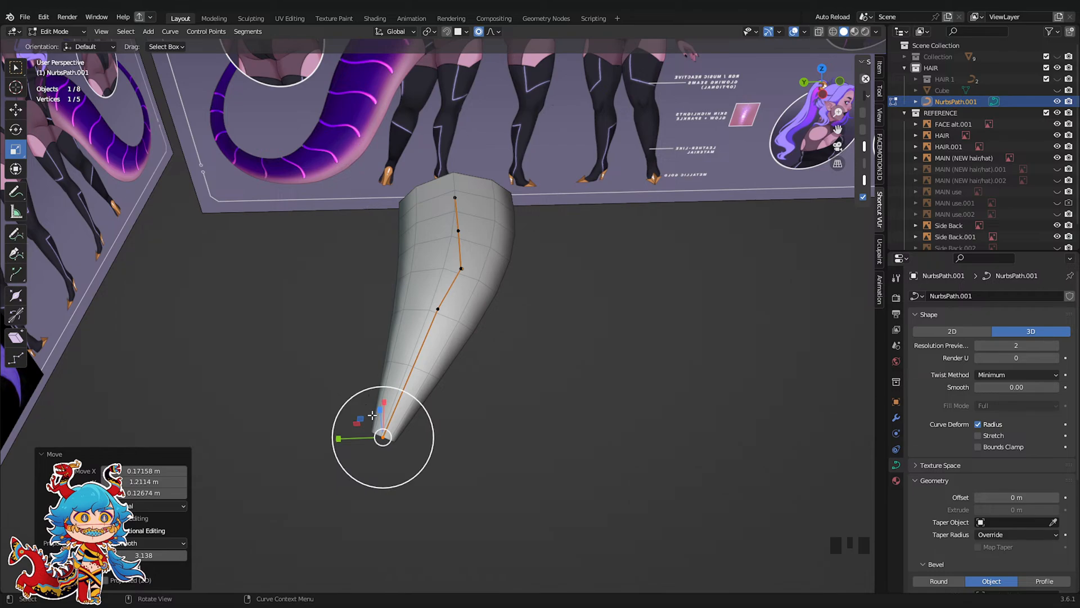
key(g)
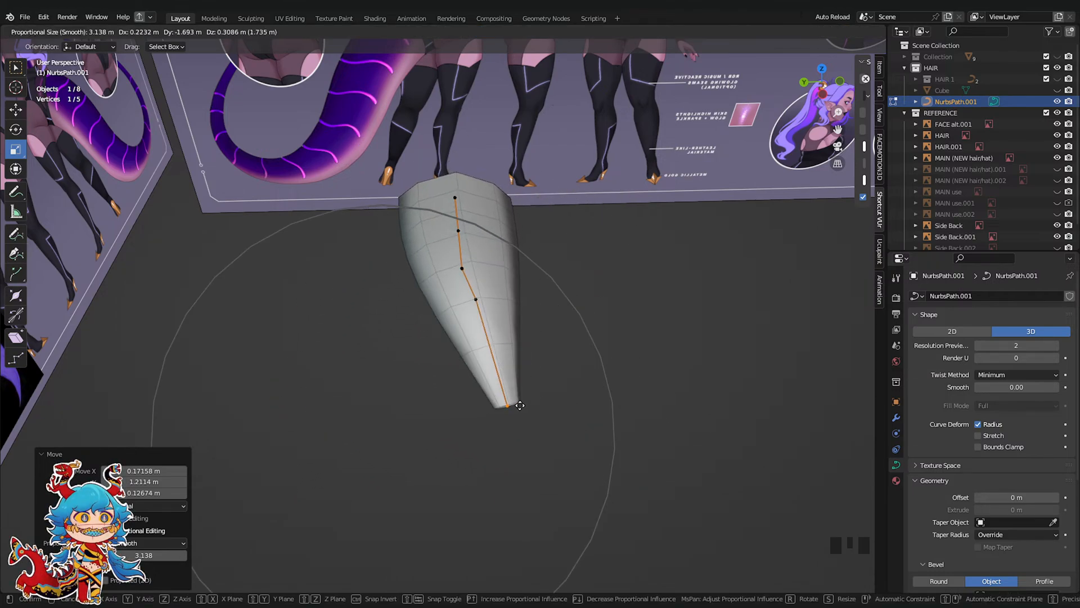
click(554, 427)
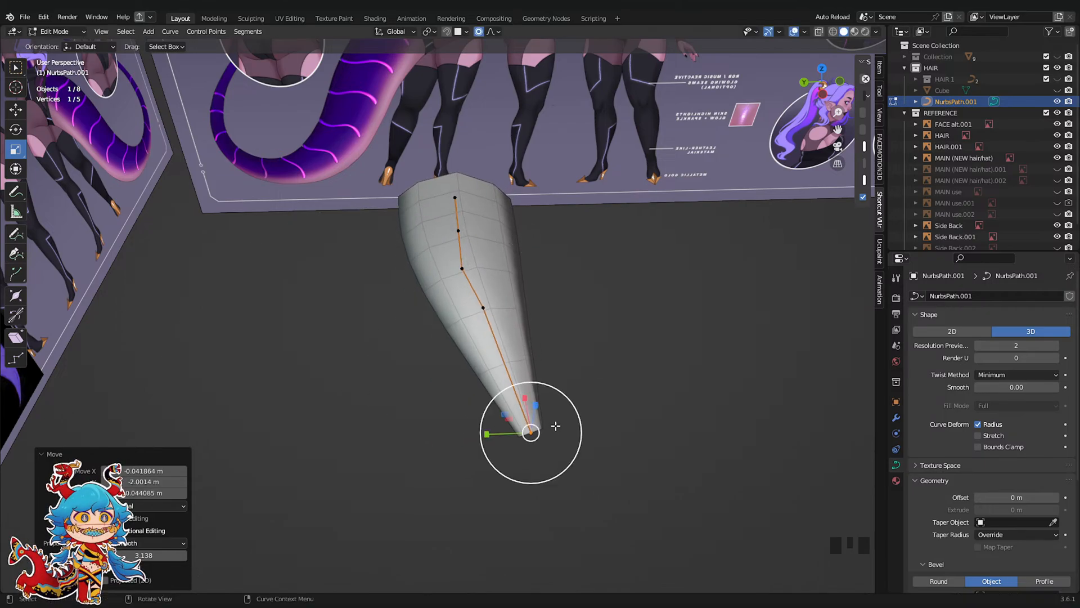
Undo the side-to-side moves, the taper and the downward bend of the tube's end
key(ctrl+z)
key(ctrl+z)
key(ctrl+z)
key(ctrl+z)
Taper the tube's right end by shrinking its control point radius by a factor of 0.244
middle_drag(626, 373, 515, 442)
key(alt+s)
click(589, 341)
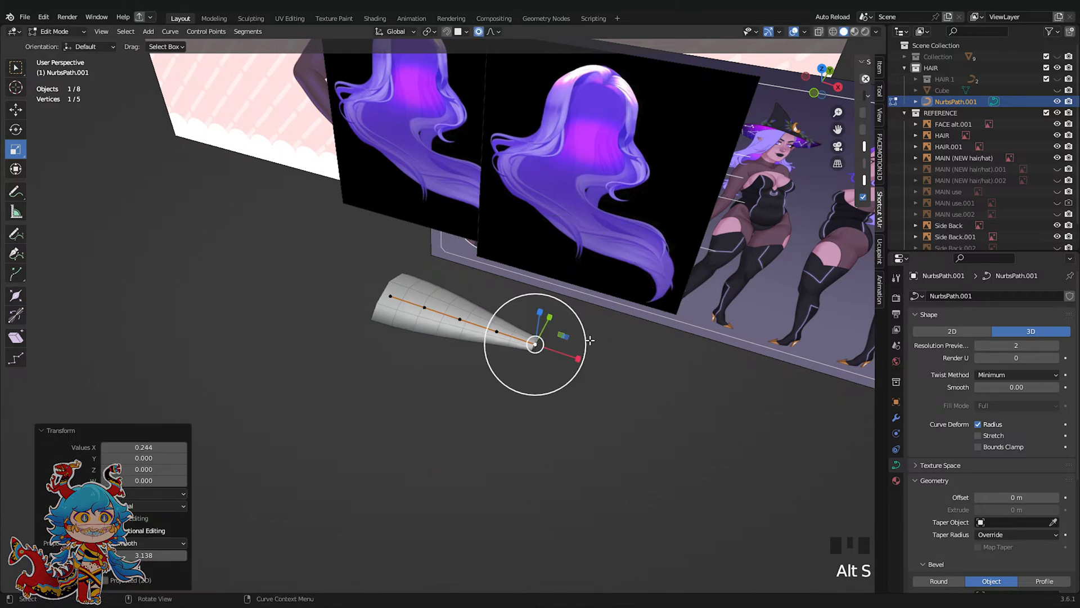
Try moving the tapered right end with proportional editing, and undo back to the straight, untapered tube
scroll(460, 326, up, 2)
middle_drag(589, 341, 542, 390)
key(g)
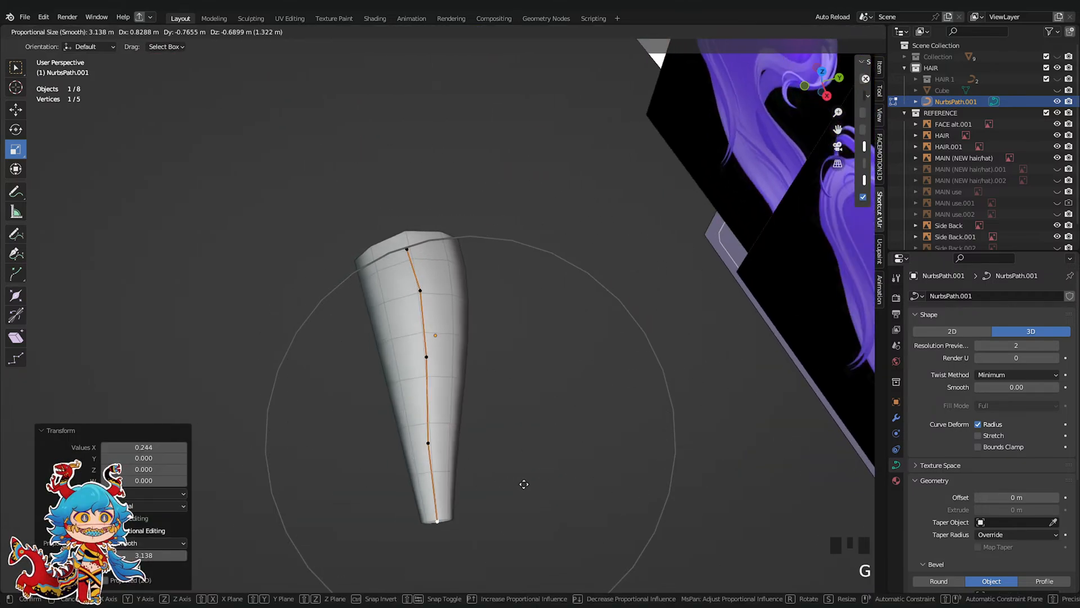
click(386, 450)
middle_drag(386, 450, 591, 313)
key(ctrl+z)
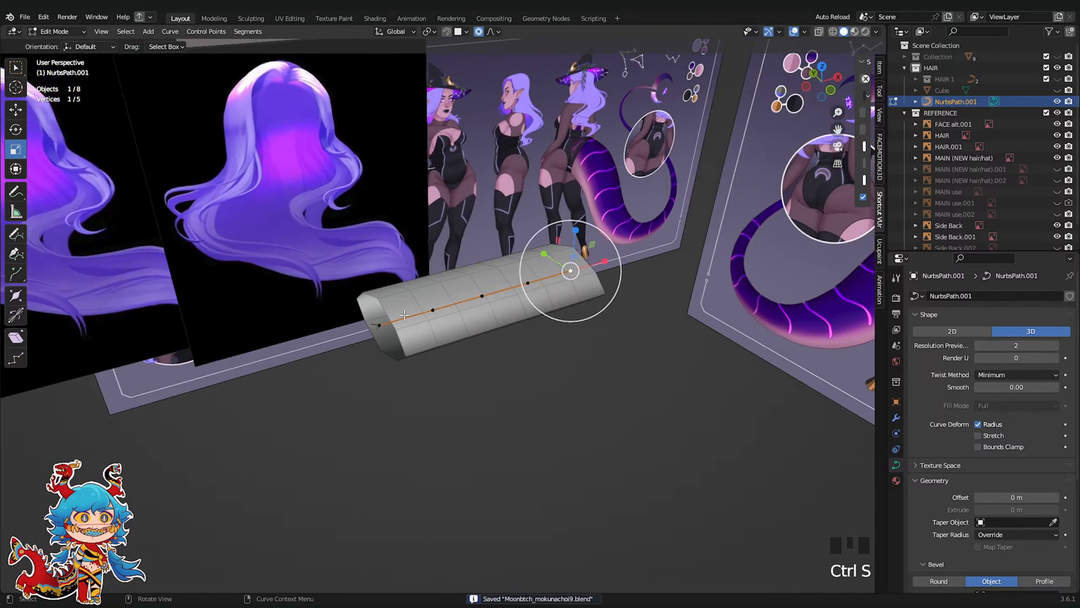
Try tapering the tube's near end by shrinking its control point radius by 0.311, then by 0.052, undoing each attempt
scroll(410, 316, up, 1)
scroll(552, 292, down, 2)
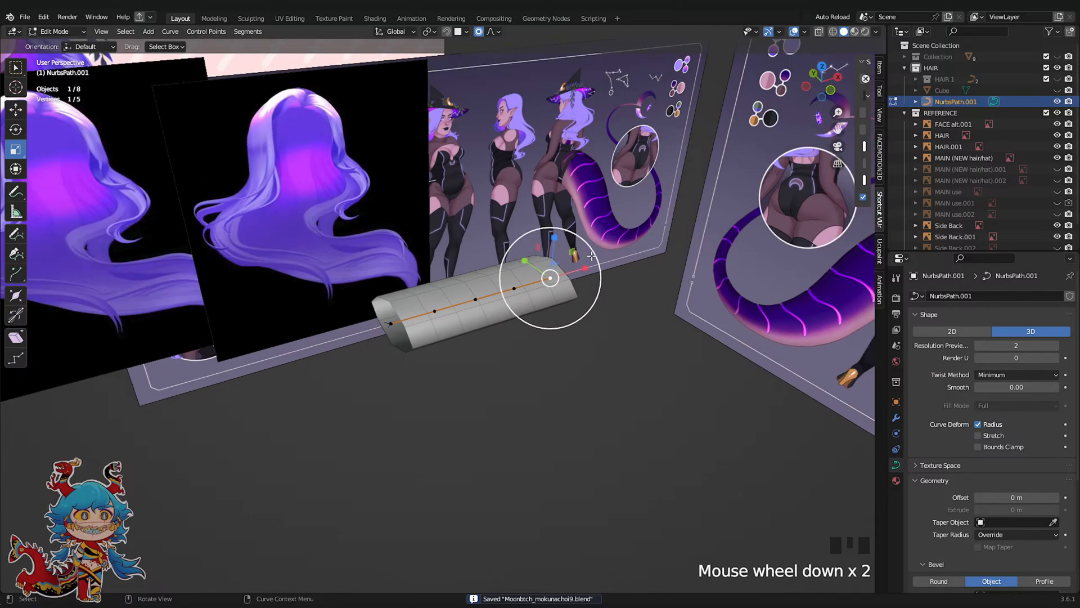
scroll(668, 251, up, 3)
scroll(668, 251, down, 3)
middle_drag(556, 281, 533, 251)
scroll(610, 267, up, 1)
shift+middle_drag(693, 253, 647, 320)
scroll(672, 342, up, 2)
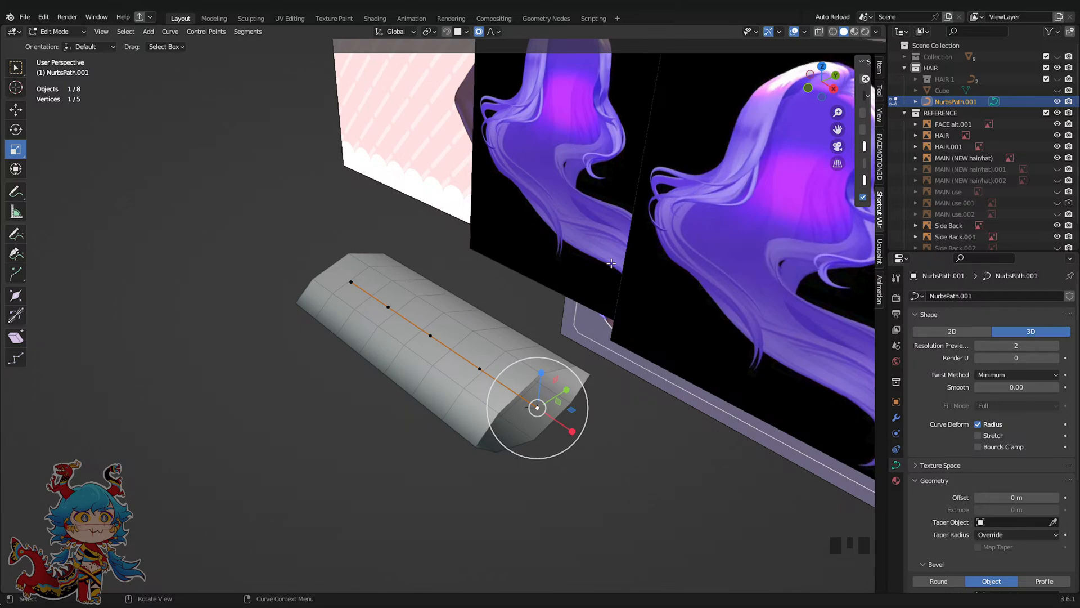
key(alt+s)
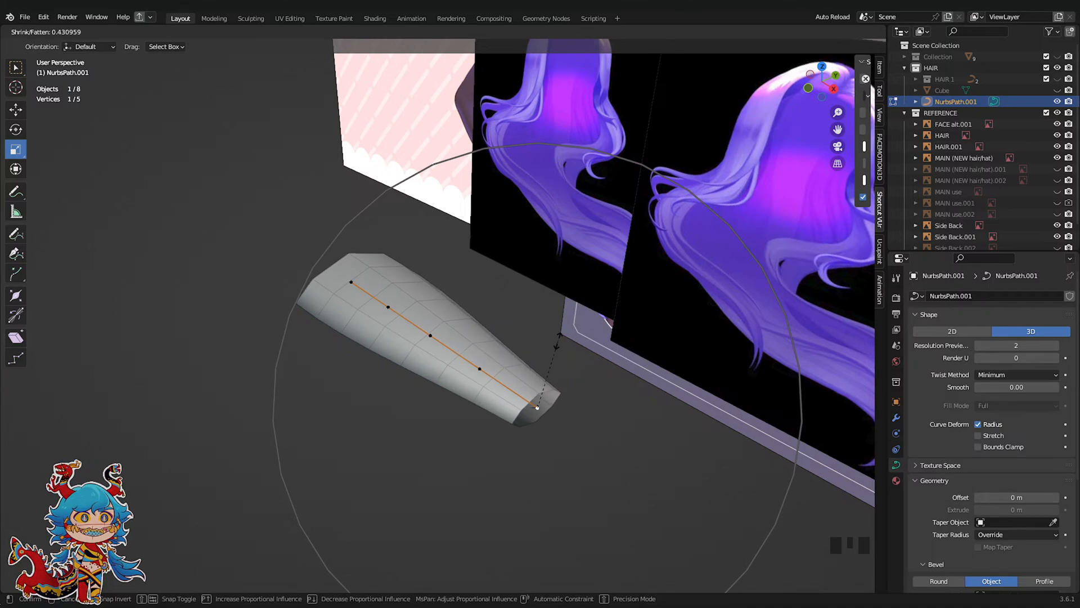
click(544, 356)
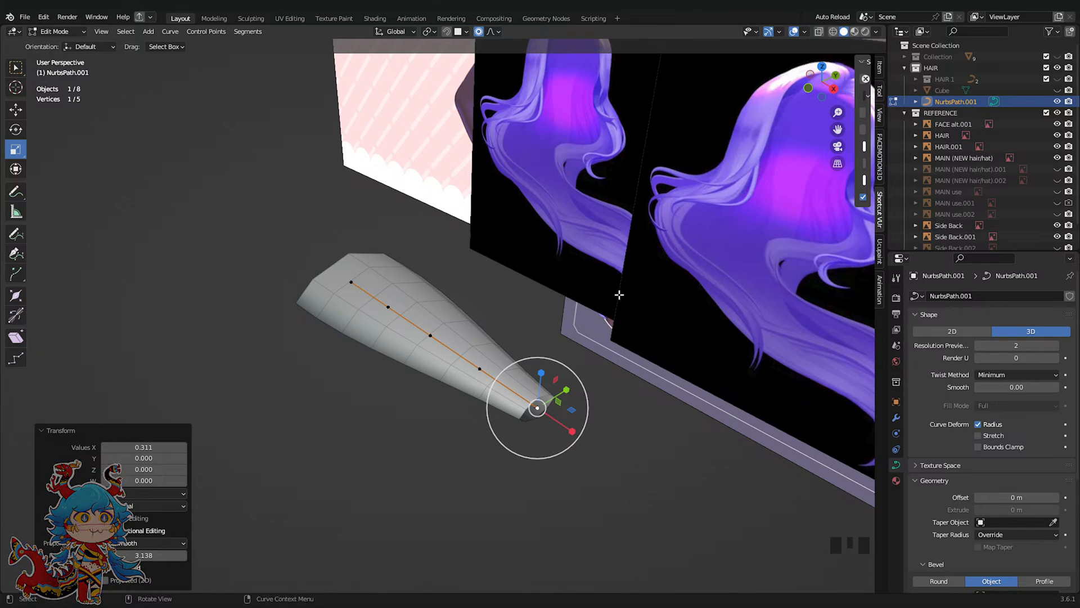
key(ctrl+z)
key(alt+s)
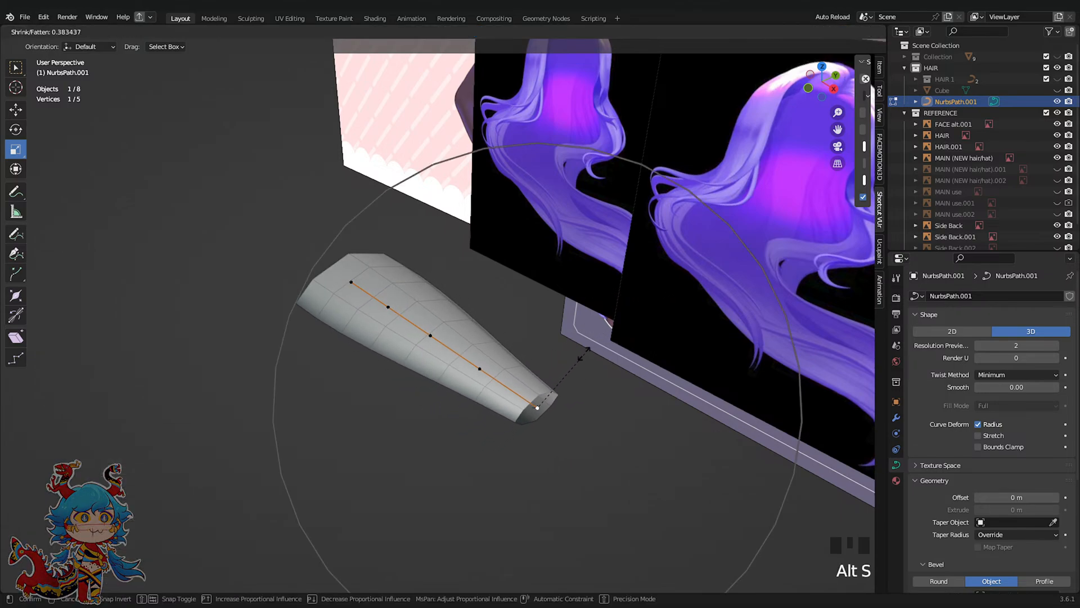
click(533, 397)
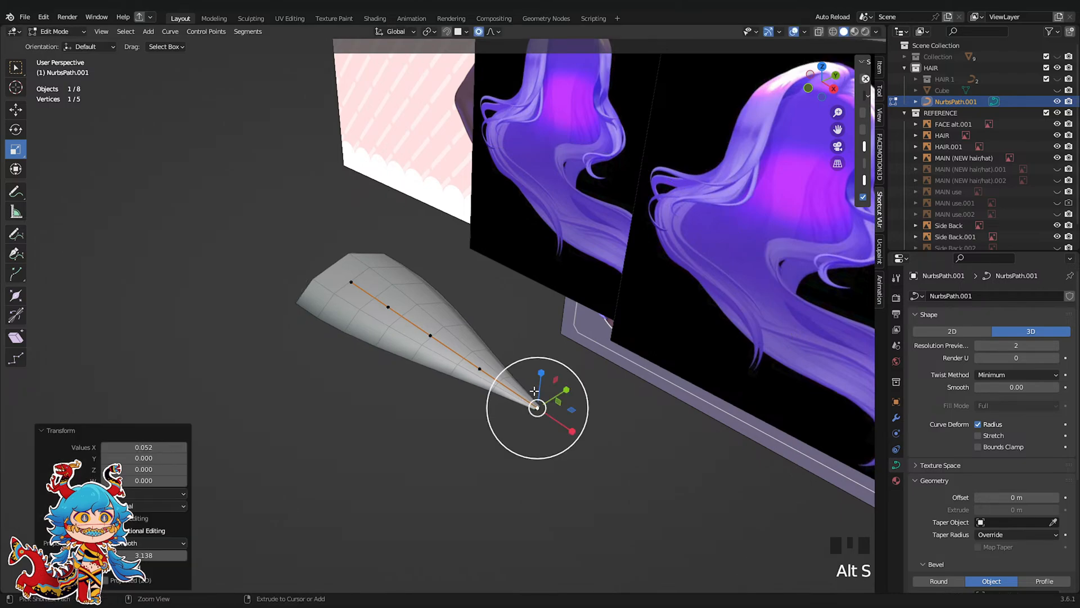
key(ctrl+z)
Try pinching the tube's middle by shrinking the centre control point's radius, and undo it
click(441, 334)
key(alt+s)
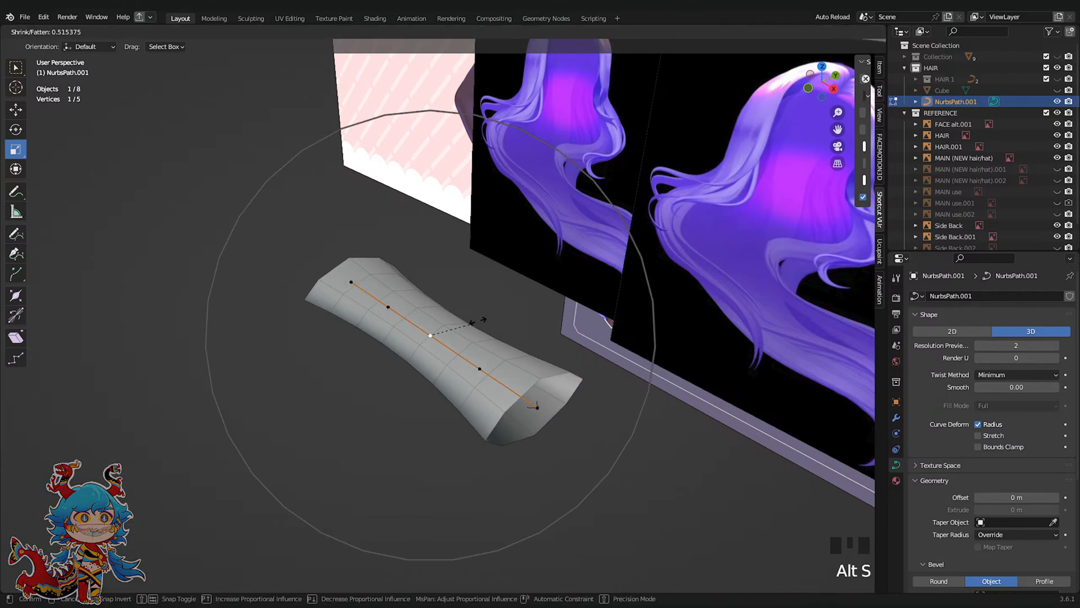
click(574, 278)
key(ctrl+z)
Taper the tube's near end to a point by shrinking its end control point radius by a factor of 0.051
click(544, 402)
key(alt+s)
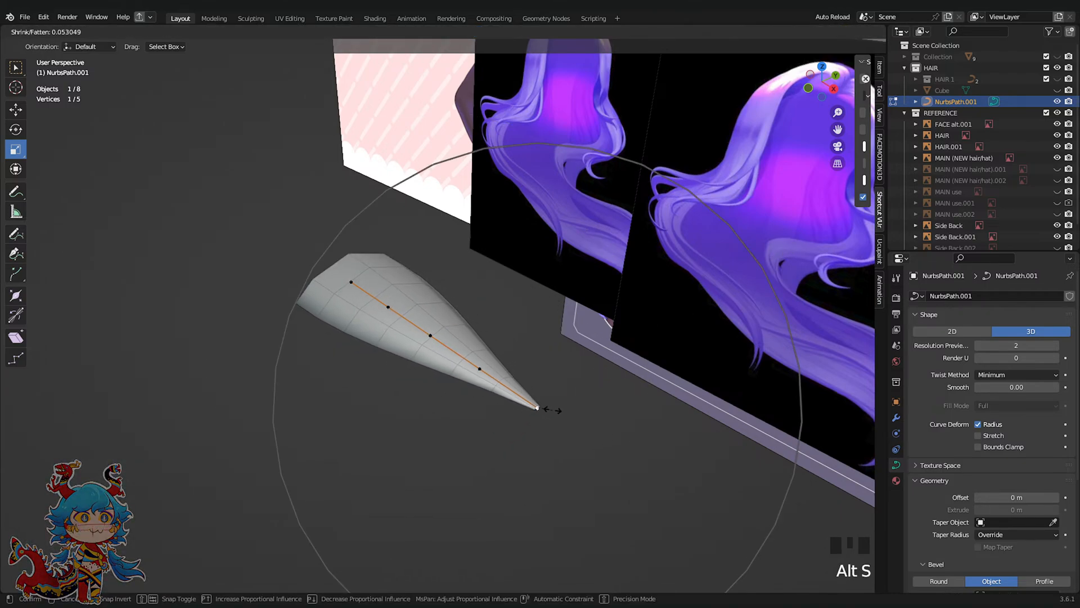
click(551, 408)
Try twisting the tapered tube by tilting its end control point with proportional editing
middle_drag(551, 407, 681, 424)
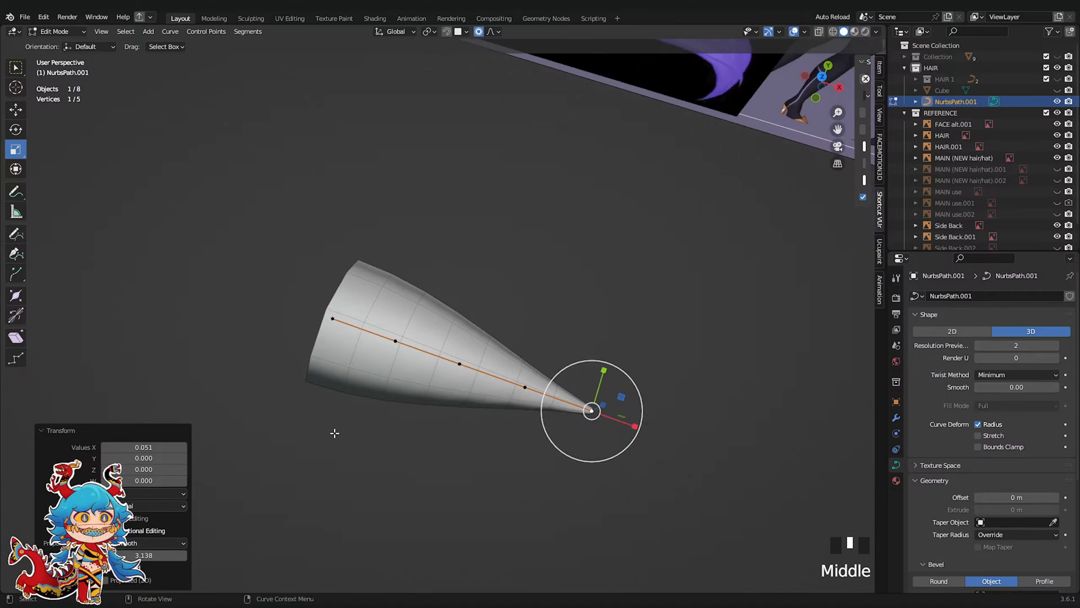
middle_drag(753, 412, 595, 241)
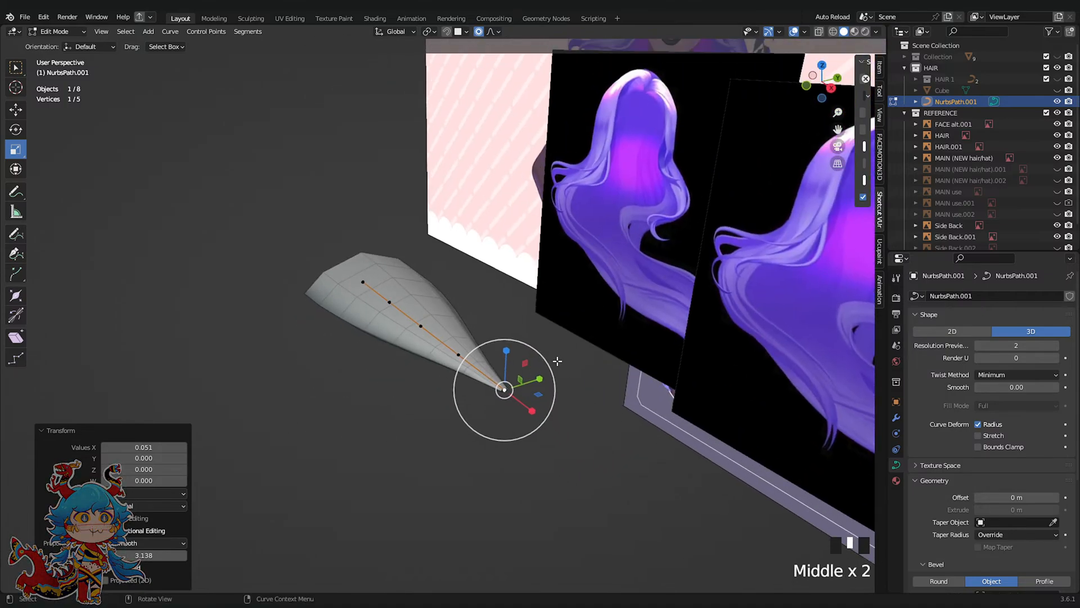
middle_drag(557, 361, 486, 278)
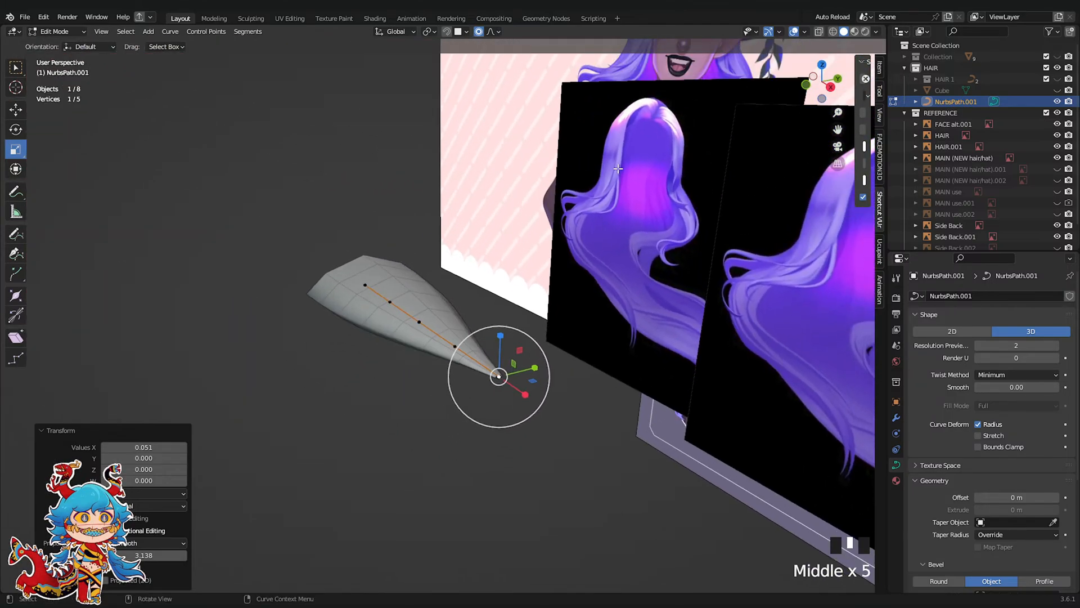
mouse_move(579, 335)
middle_down()
mouse_move(466, 349)
mouse_move(577, 354)
middle_up()
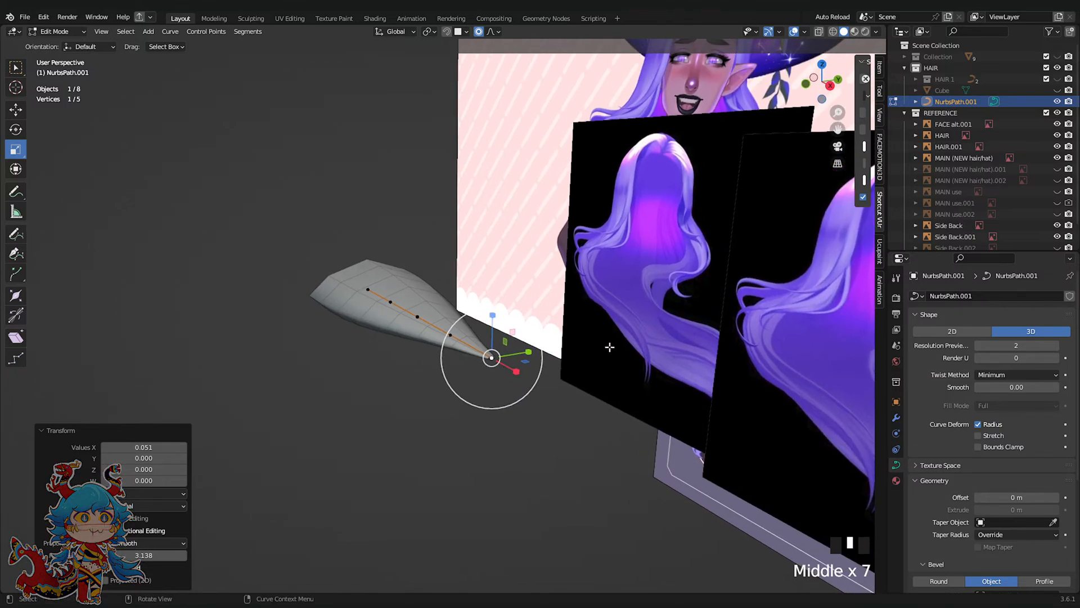
key(ctrl+t)
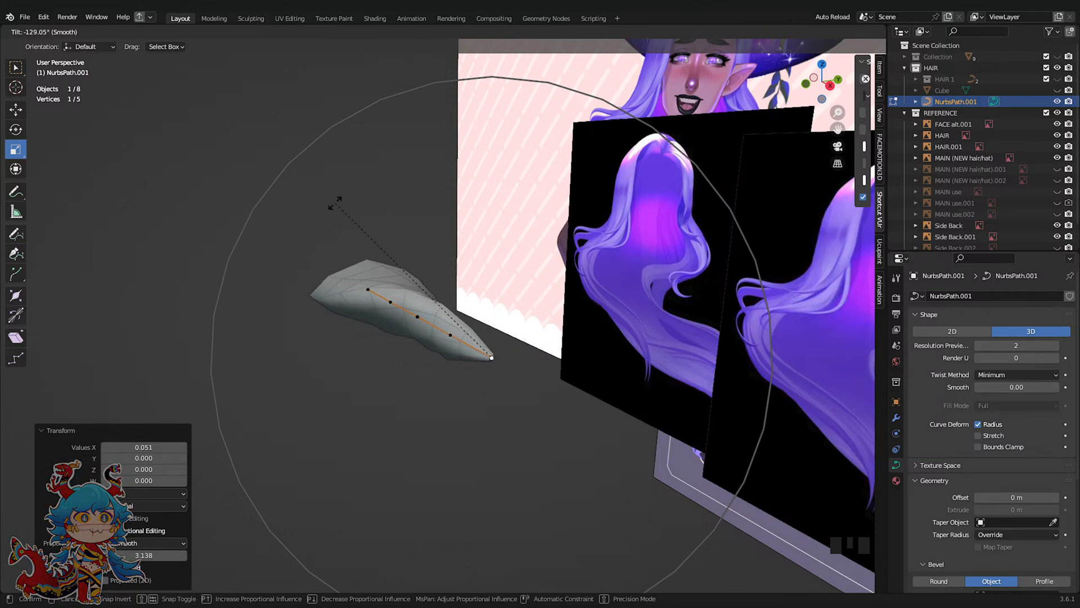
click(521, 315)
Save the blend file with the tapered strand
scroll(436, 267, down, 2)
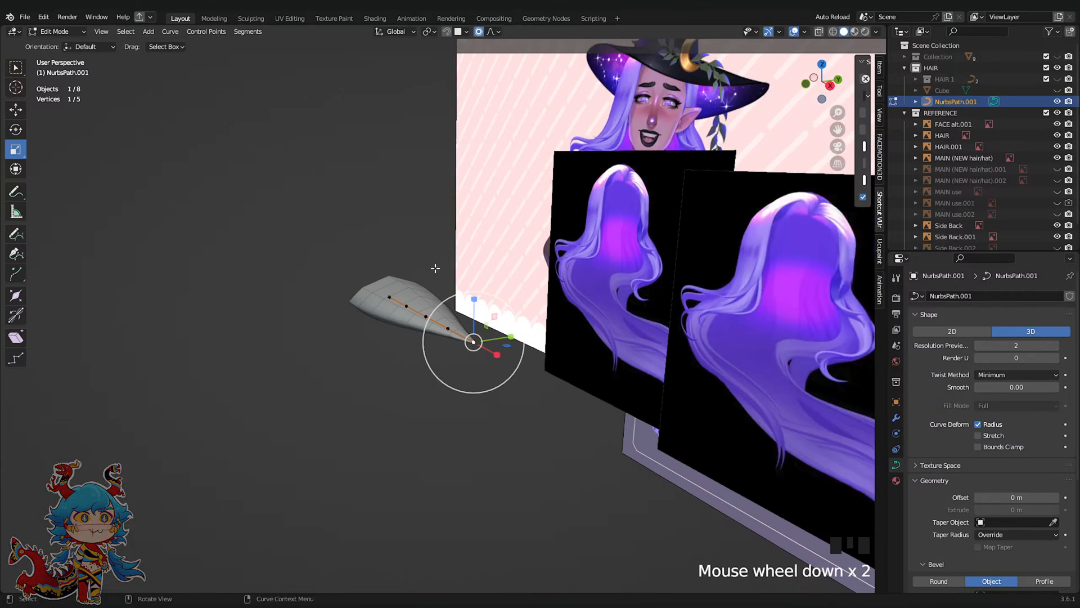
scroll(436, 268, up, 1)
middle_drag(436, 267, 569, 315)
key(ctrl+s)
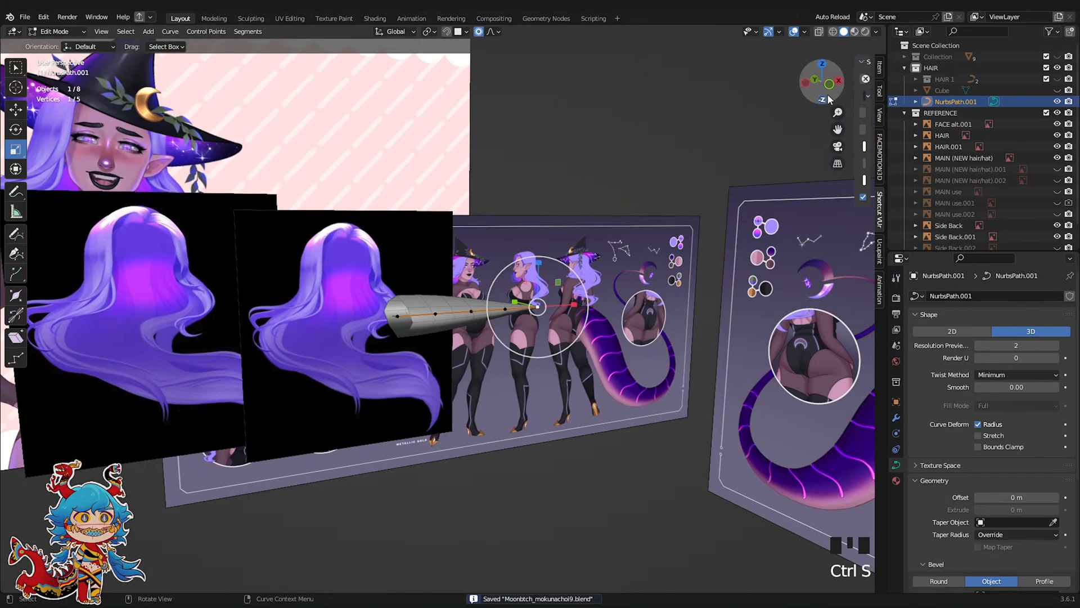
Switch to front view in Object Mode and add a Mirror modifier on the X axis to the tapered strand
click(815, 91)
key(Tab)
click(470, 323)
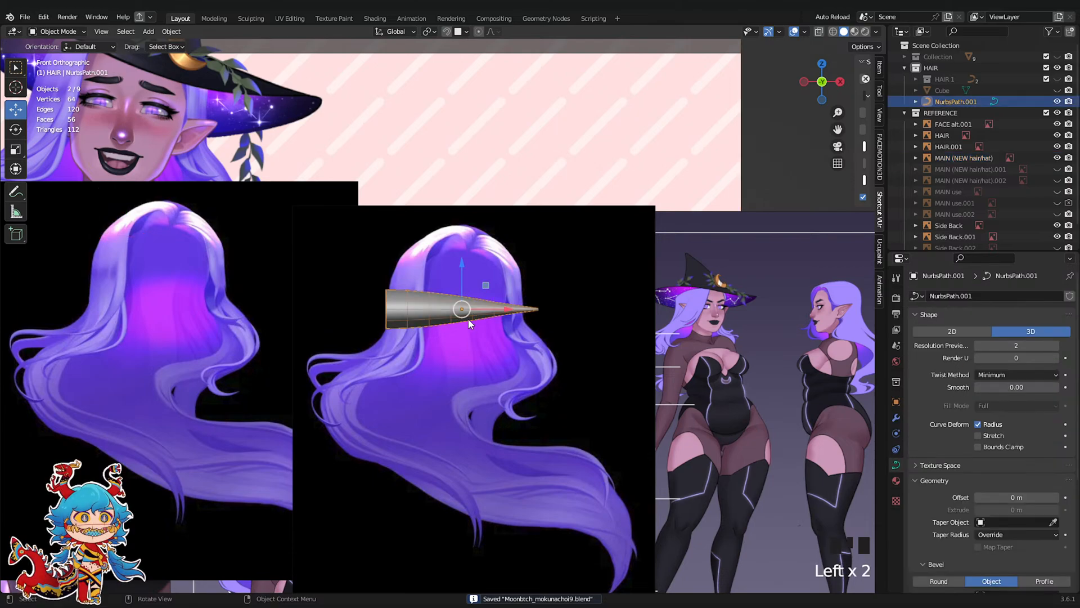
click(896, 418)
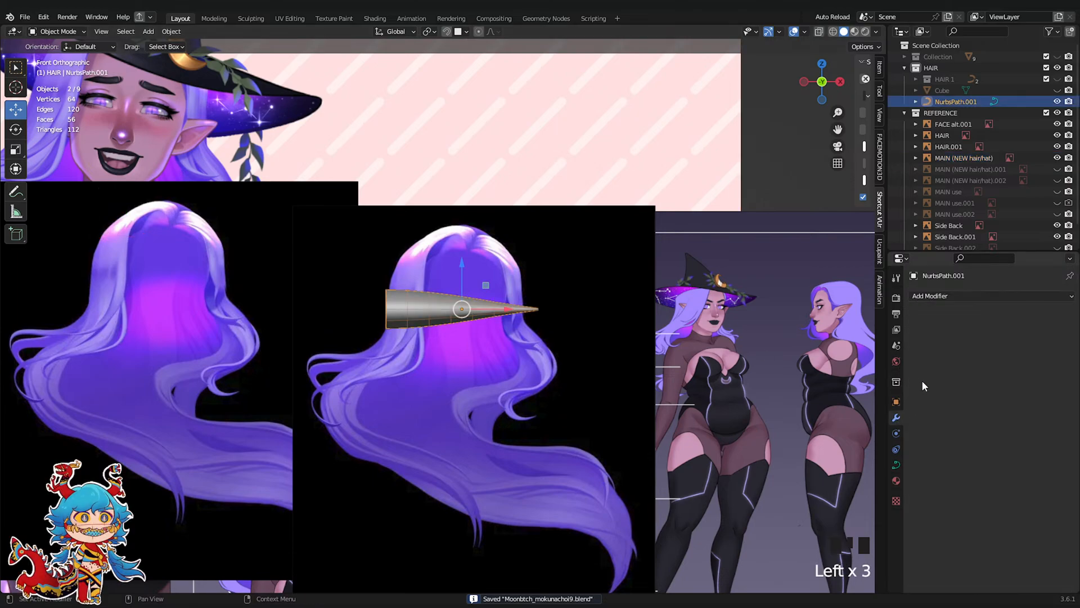
click(960, 297)
click(895, 401)
scroll(614, 347, up, 2)
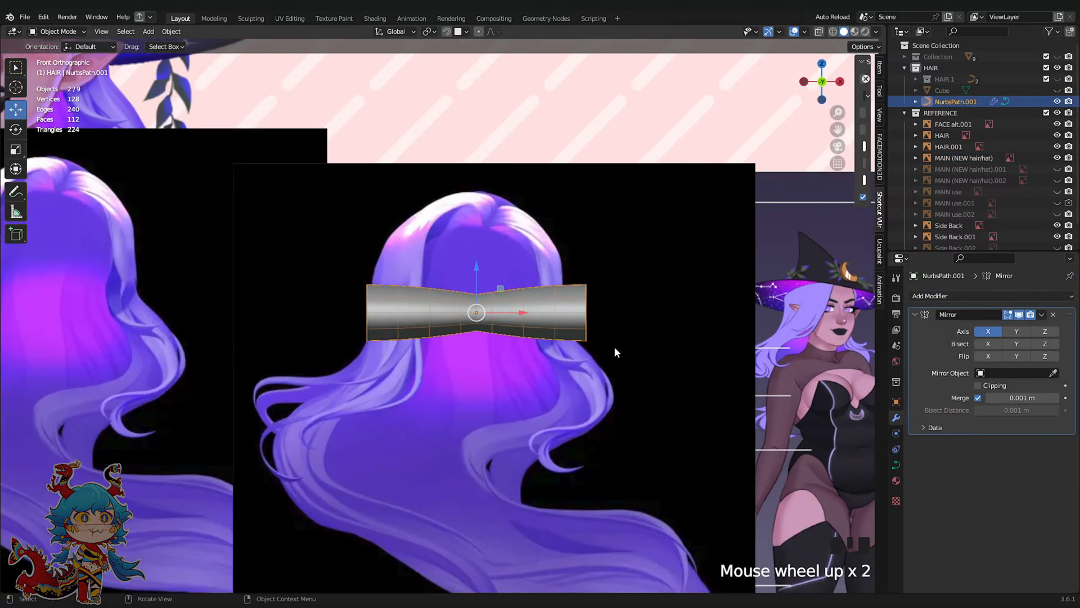
Move the whole strand 2.1734 m along X away from the mirror centre and raise it to the top of the head
key(Tab)
key(g)
click(575, 312)
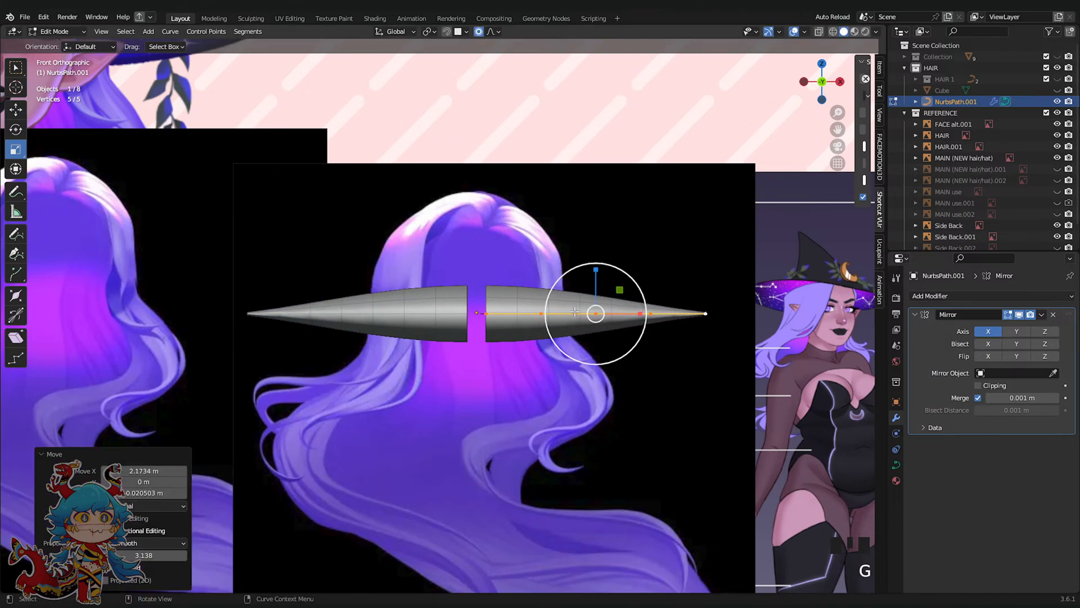
key(g)
click(578, 238)
Try curving the mirrored strand by rotating its inner end and its tip with proportional editing
click(484, 242)
click(487, 239)
key(r)
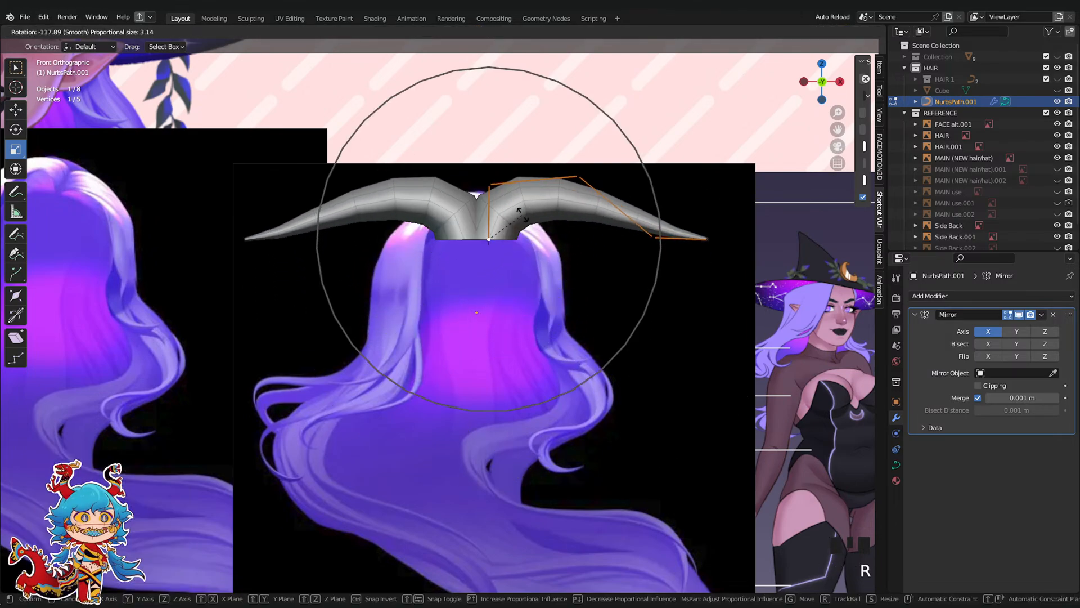
scroll(521, 225, up, 10)
click(528, 223)
key(r)
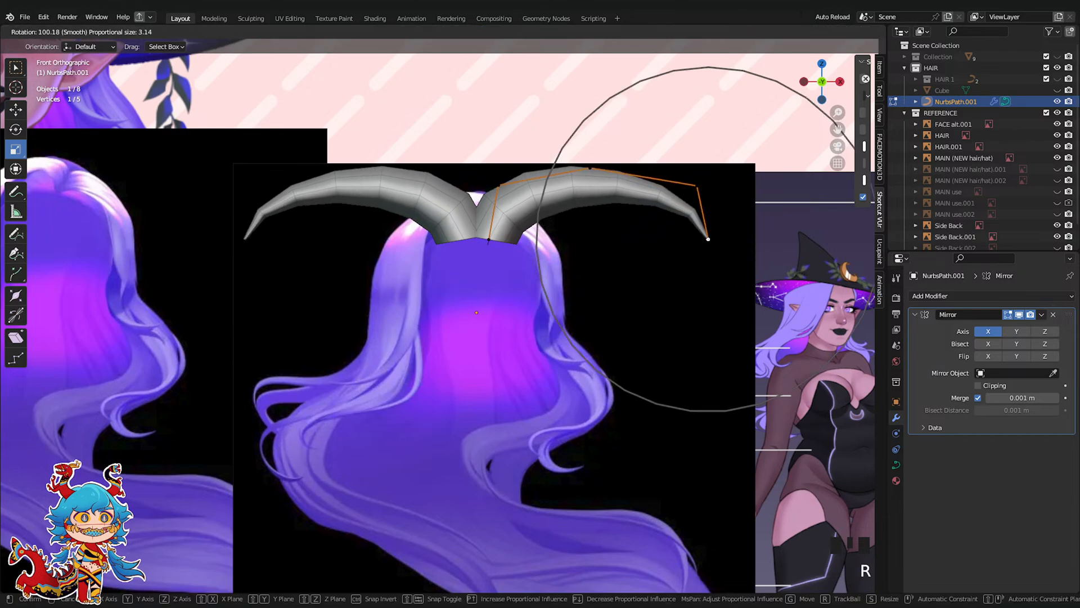
click(716, 257)
Bring the strand's tip down beside the head, -2.2656 m in X and -2.7987 m in Z, using a proportional size of 4.177
key(g)
scroll(647, 344, down, 3)
click(588, 426)
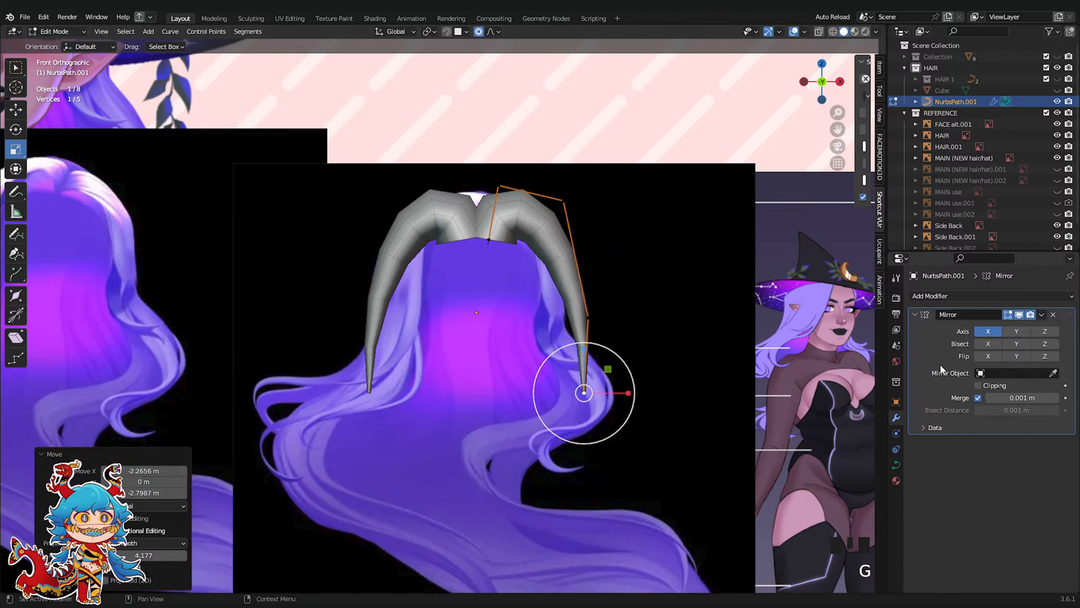
Undo the tip move and the rotations back to the straight mirrored strand
key(ctrl+z)
key(ctrl+z)
key(ctrl+z)
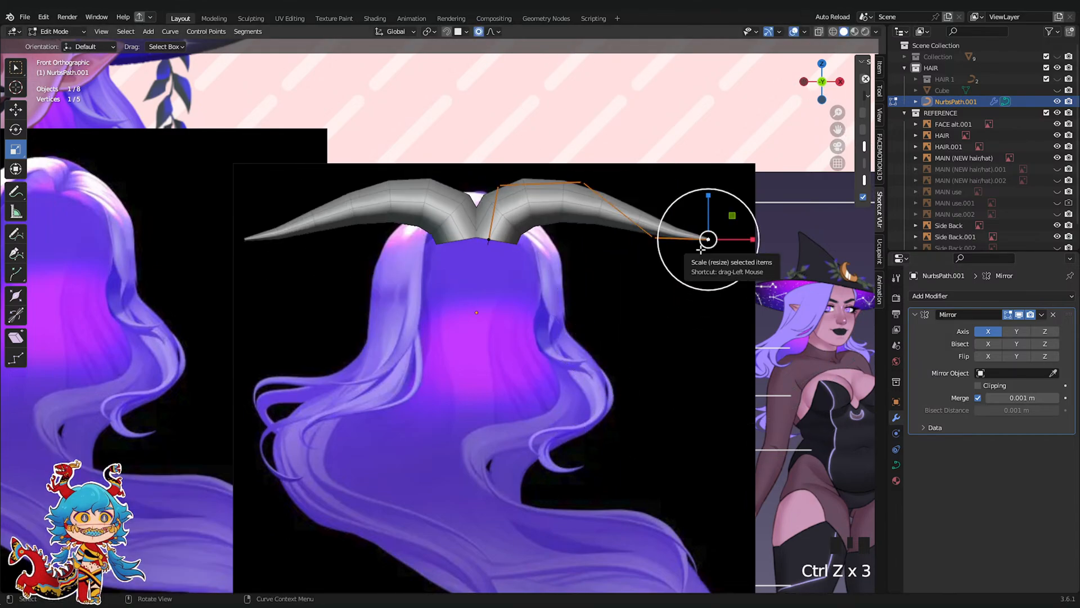
key(ctrl+z)
key(ctrl+z)
key(ctrl+z)
shift+middle_drag(684, 256, 511, 327)
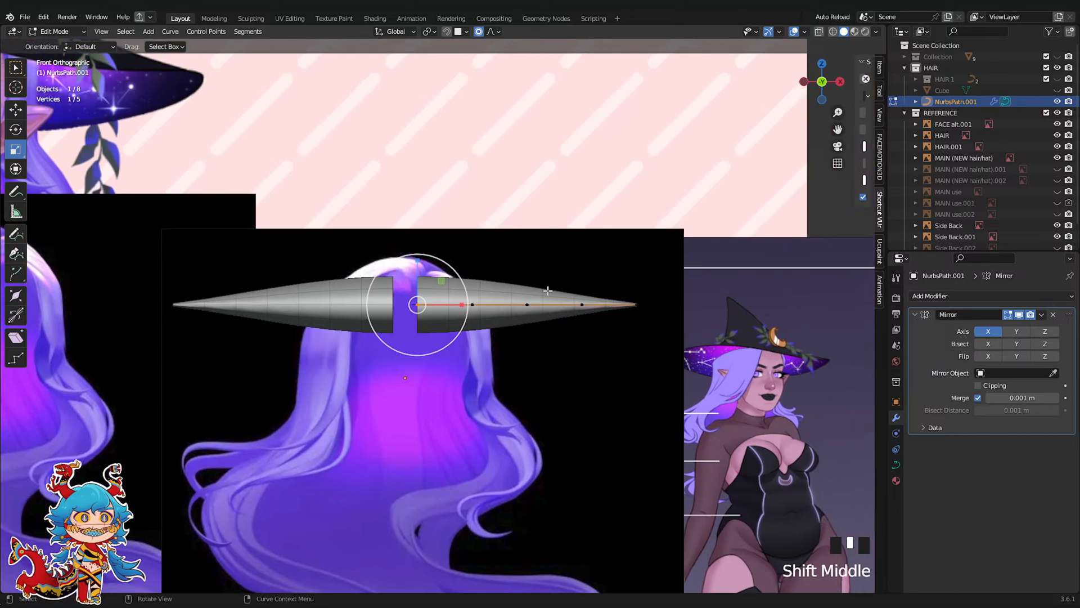
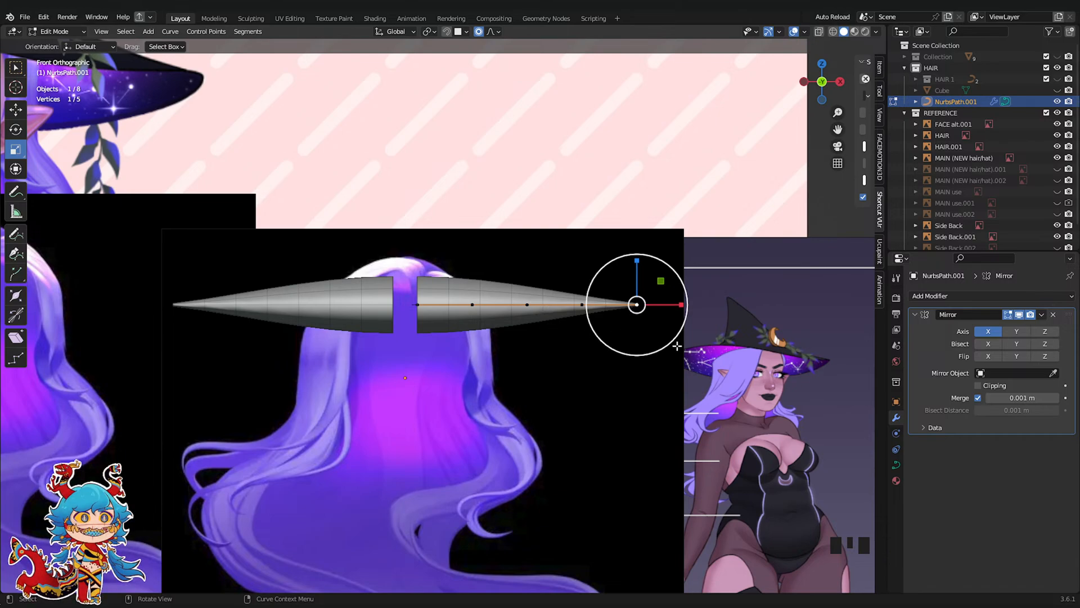
Move the strand's tip -0.33831 m in X and -0.62535 m in Z with a proportional size of 4.177
key(s)
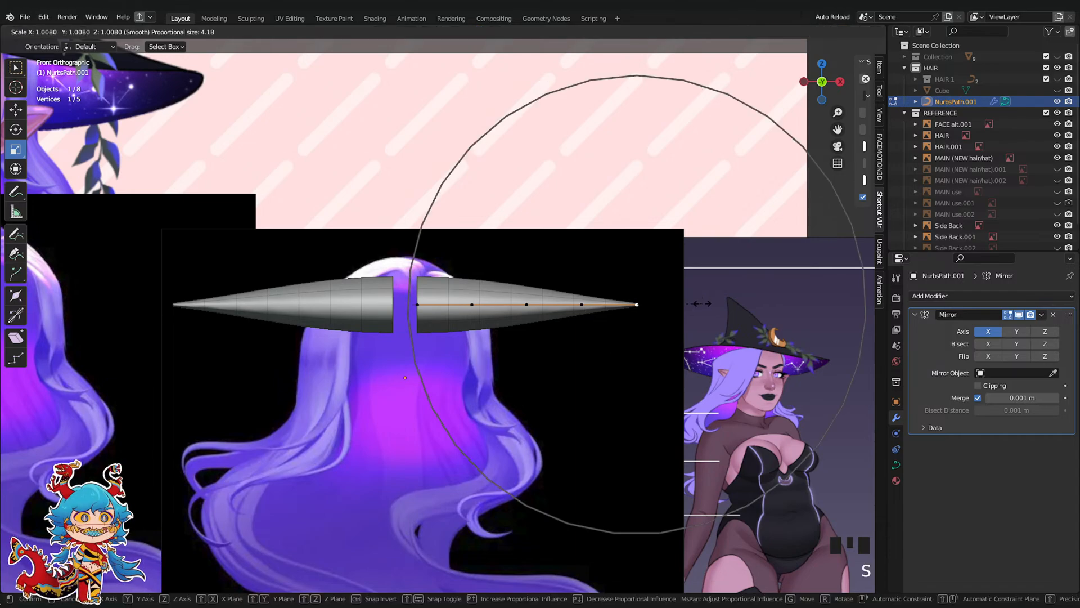
key(ctrl+z)
key(g)
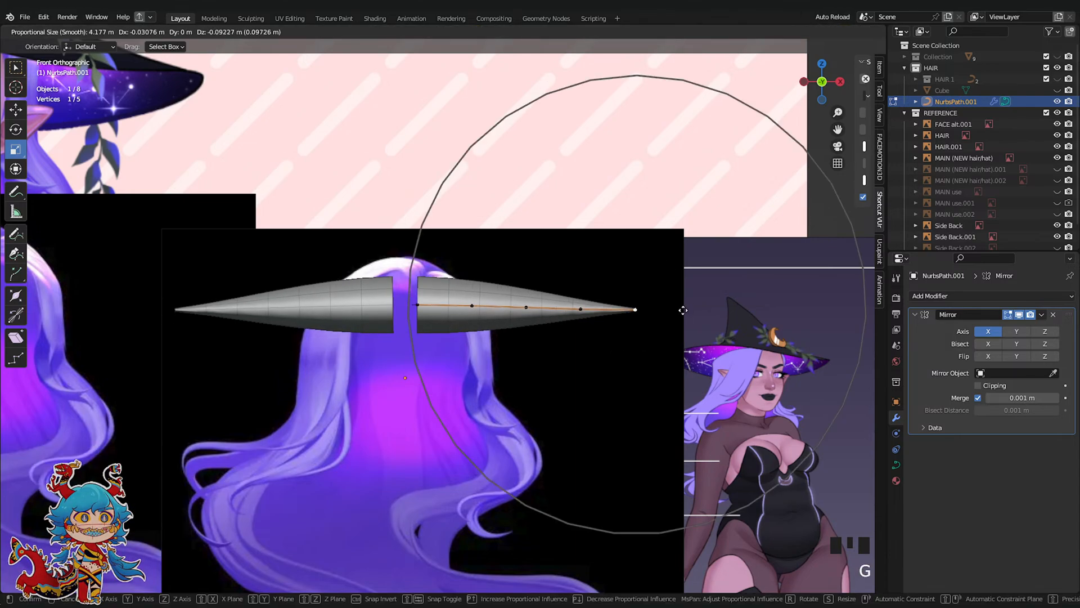
click(687, 309)
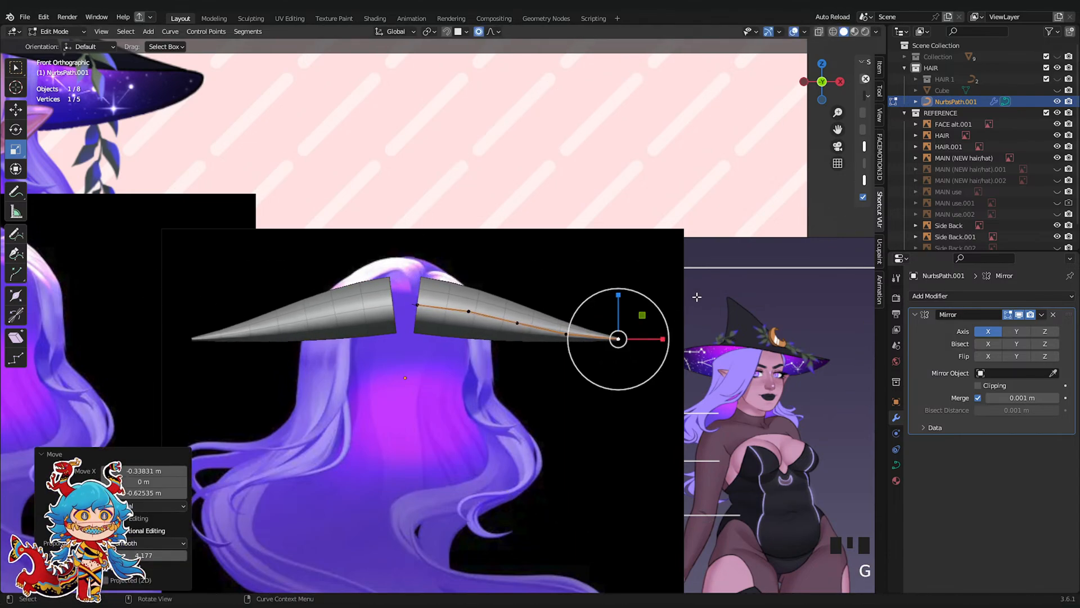
Try rotating the strand's tip about 44° at different proportional sizes, cancel it, and undo the tip's downward move
key(r)
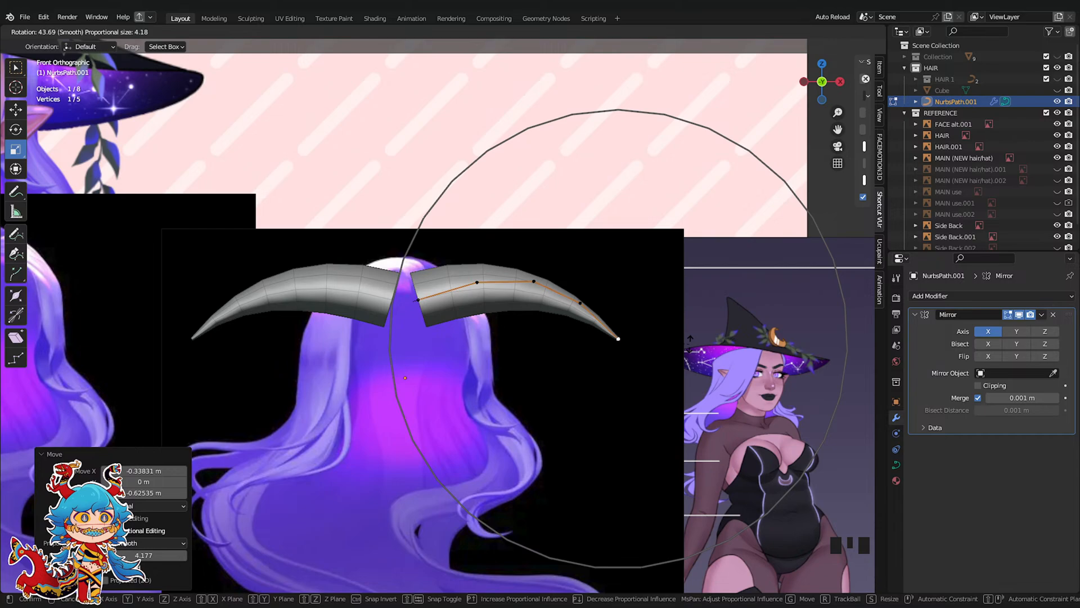
scroll(690, 341, up, 2)
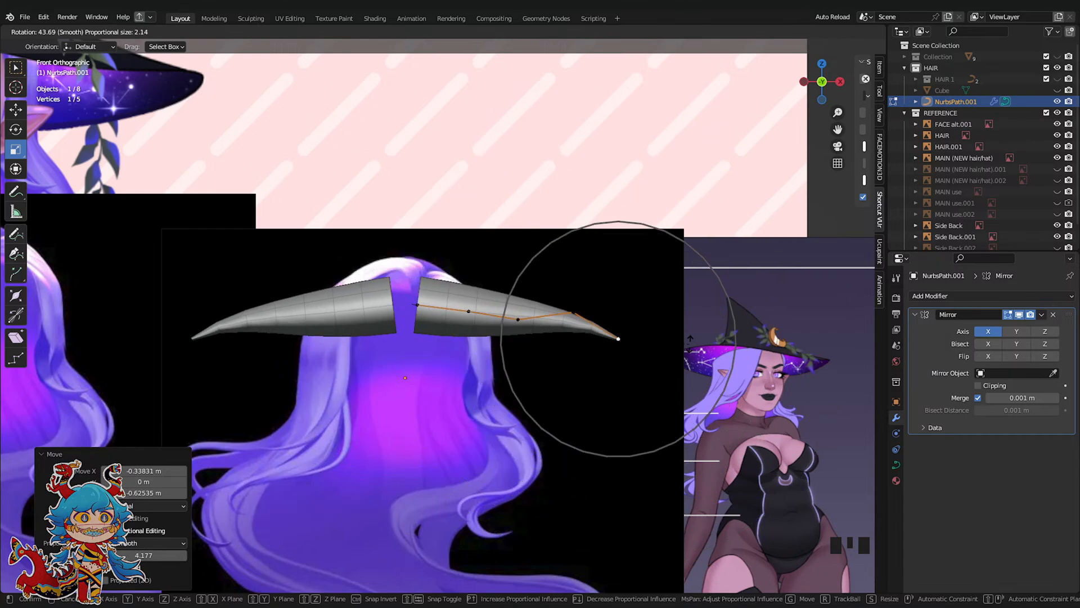
scroll(690, 339, up, 8)
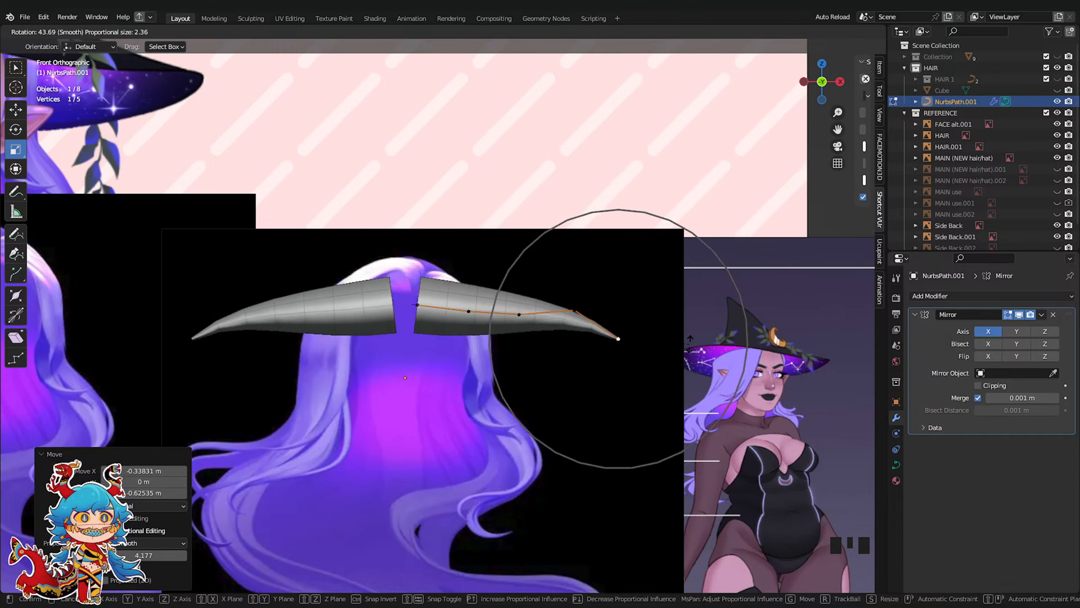
right_click(689, 340)
key(ctrl+z)
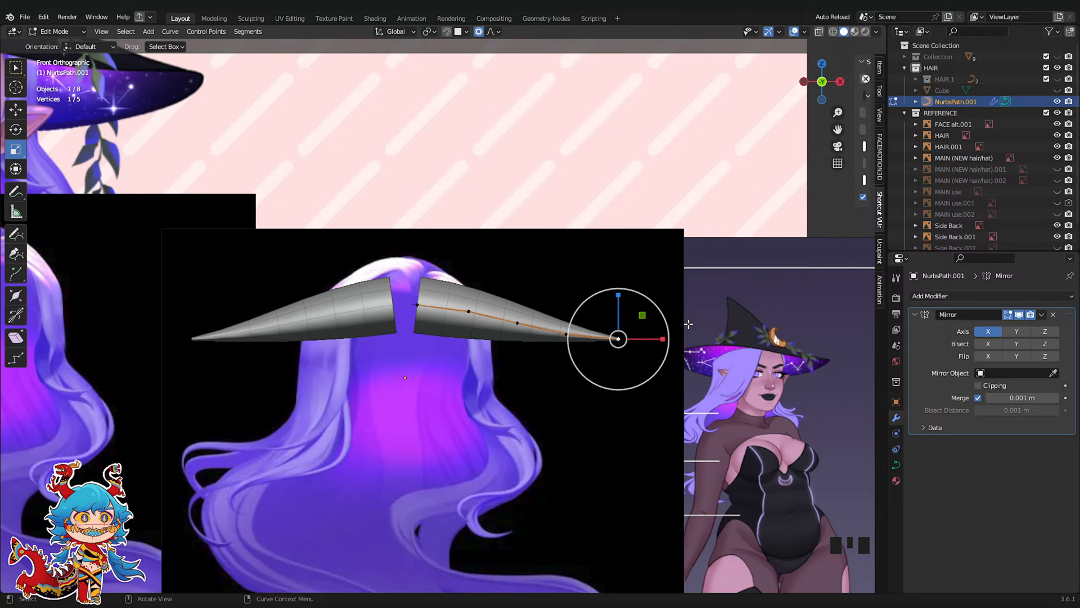
key(ctrl+z)
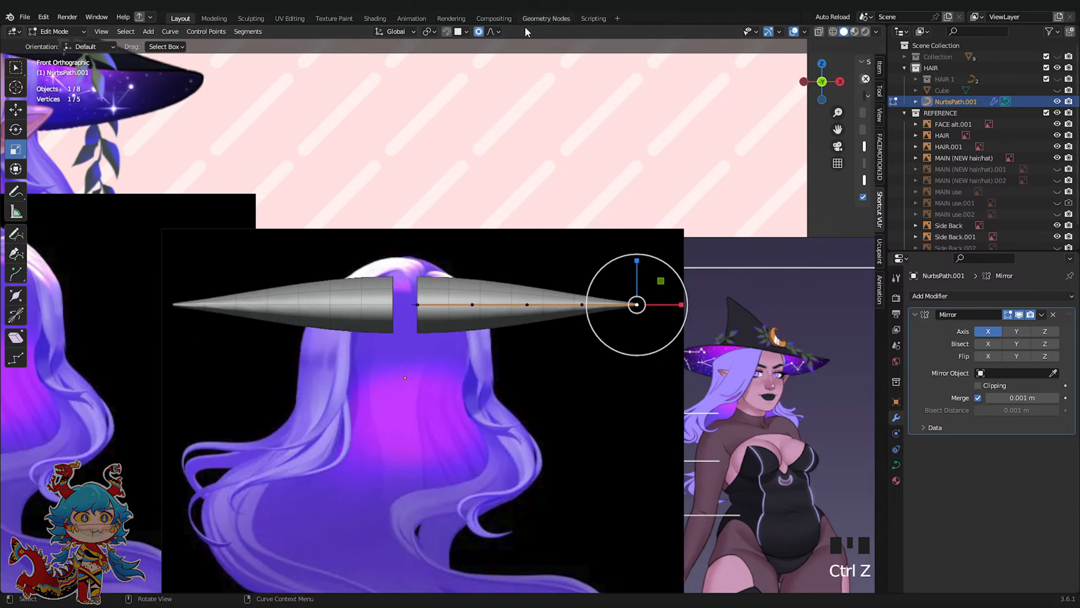
click(497, 32)
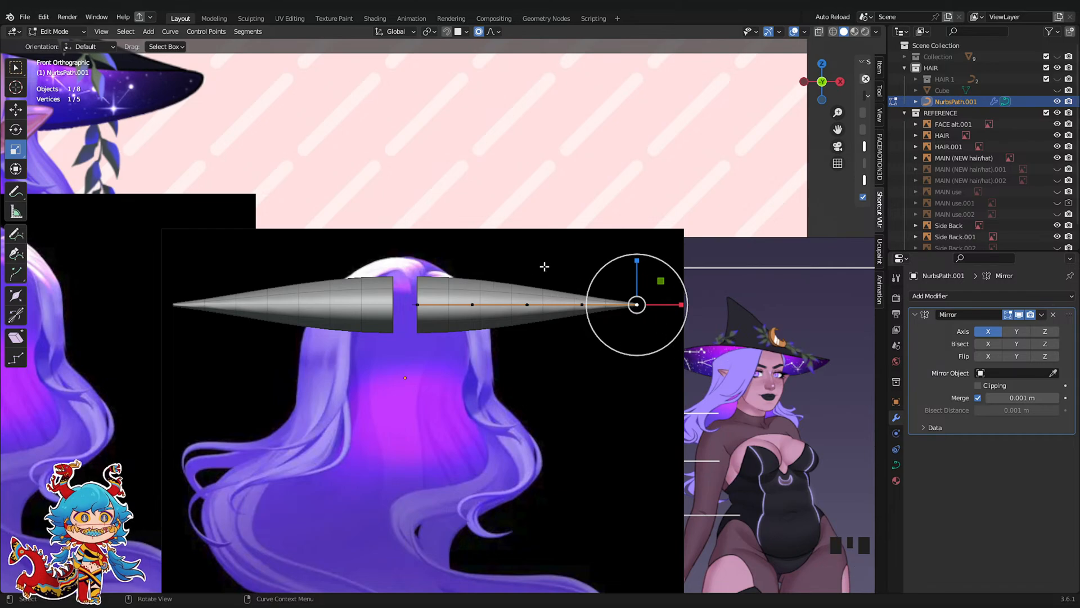
click(491, 34)
click(490, 34)
scroll(716, 325, down, 1)
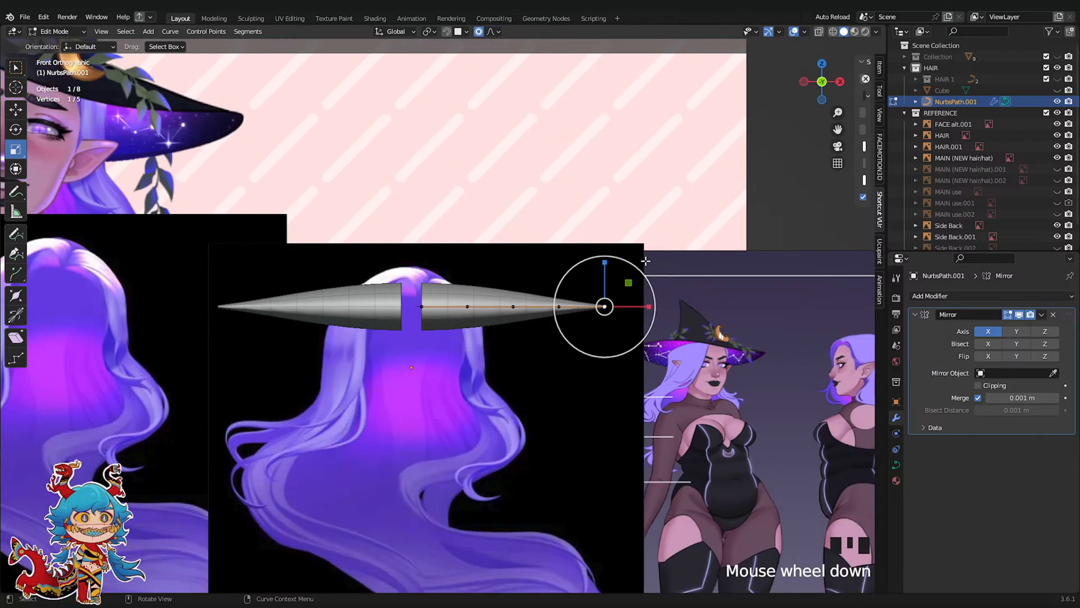
Remove the Mirror modifier from the NurbsPath.001 strand and rename the object Hair.001
key(Tab)
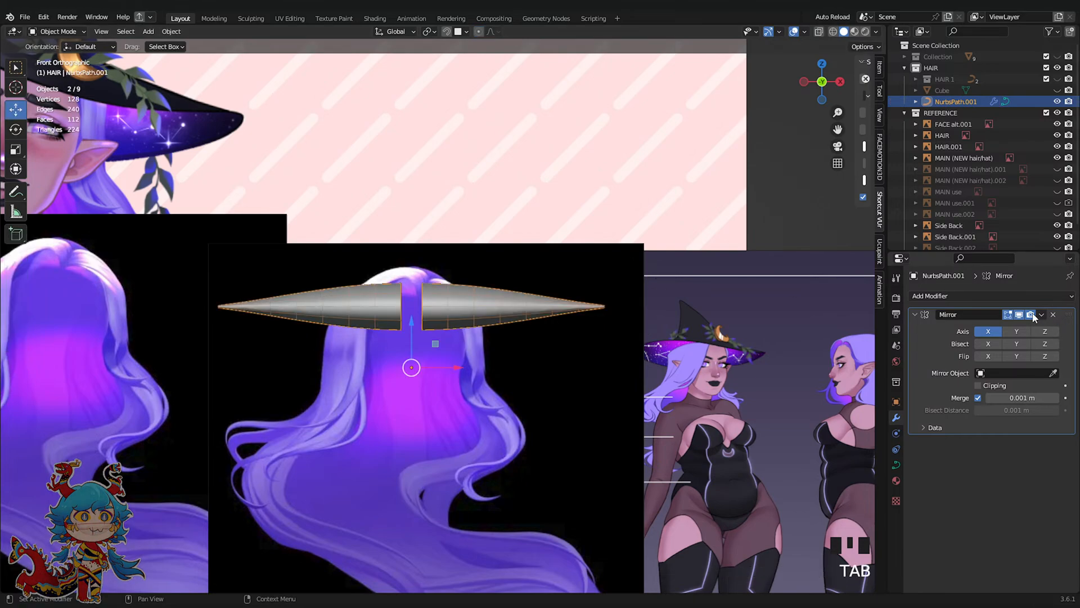
click(1053, 314)
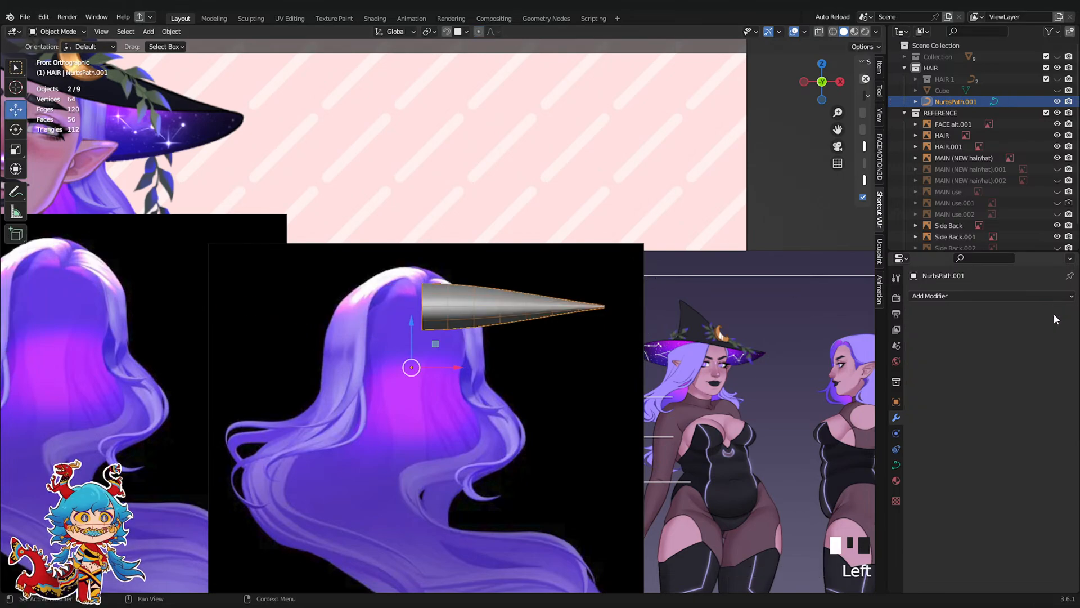
double_click(953, 103)
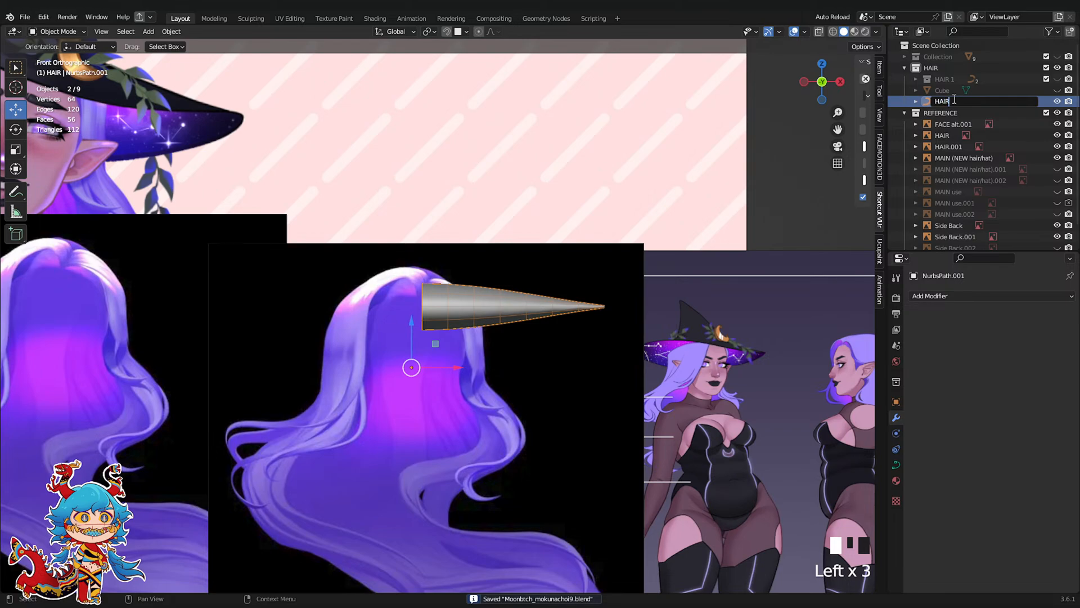
key(BackSpace)
key(BackSpace)
key(BackSpace)
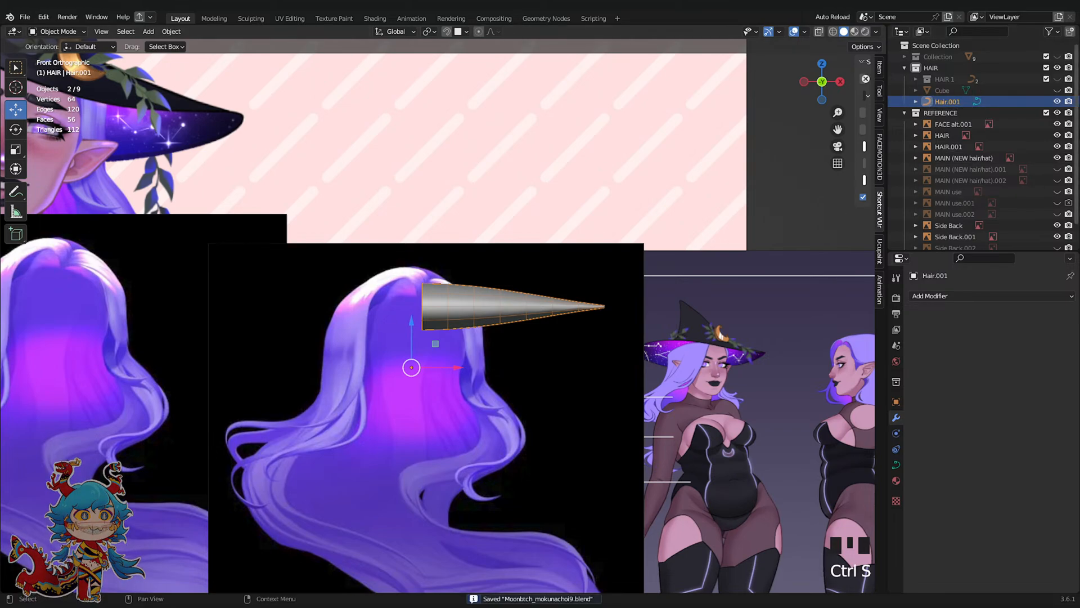
Show the body collection and the hidden Cube mesh, and rename the Cube object as hair
click(1057, 56)
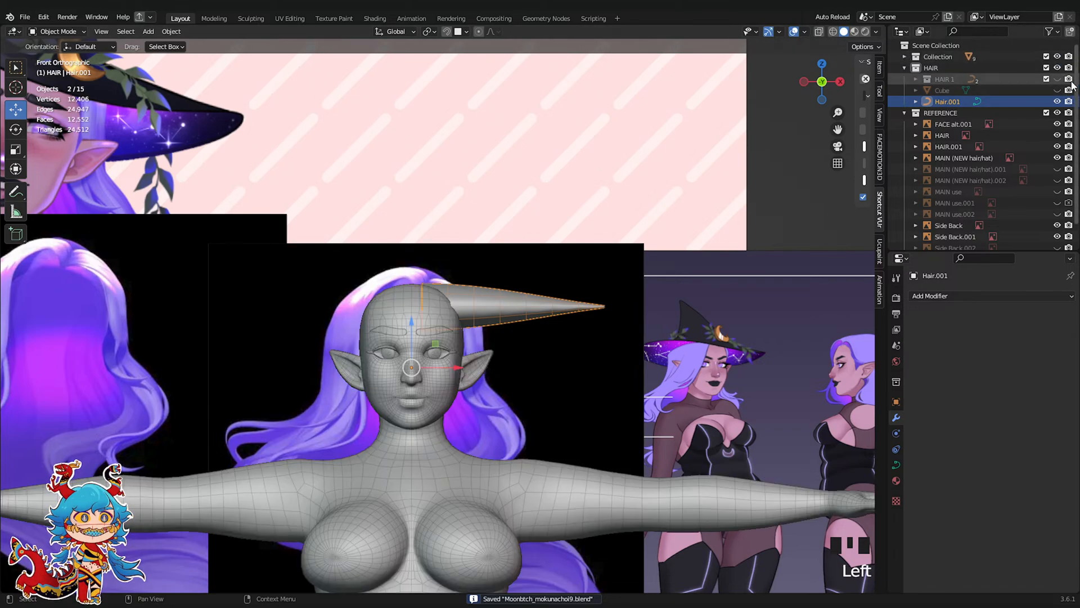
click(1058, 90)
click(945, 96)
double_click(943, 91)
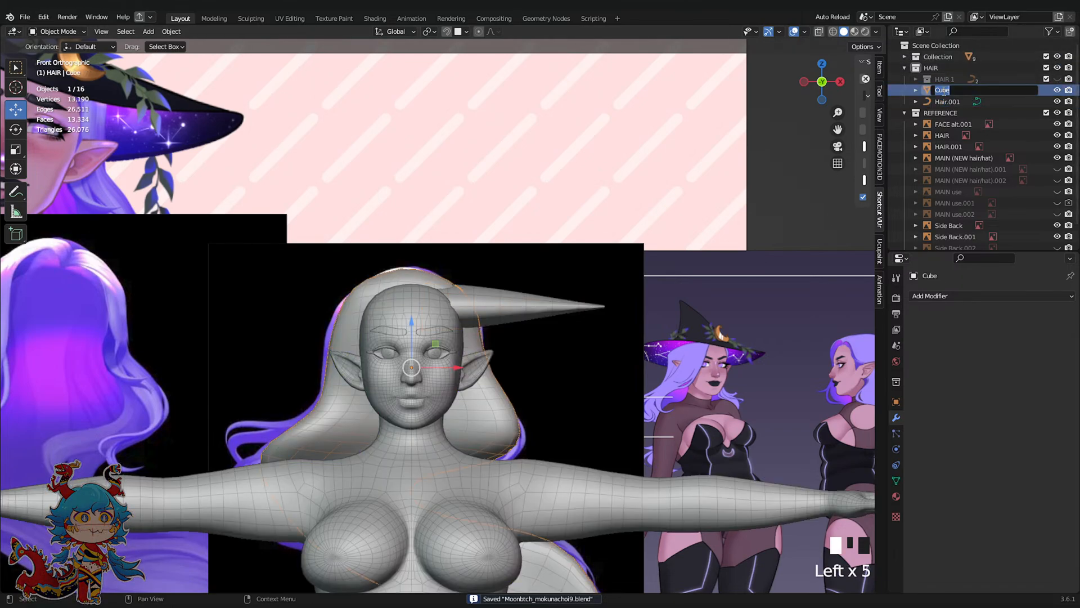
text(hair)
key(Return)
Turn on X-ray display and open the Hair.001 strand for editing its control points
shift+click(504, 305)
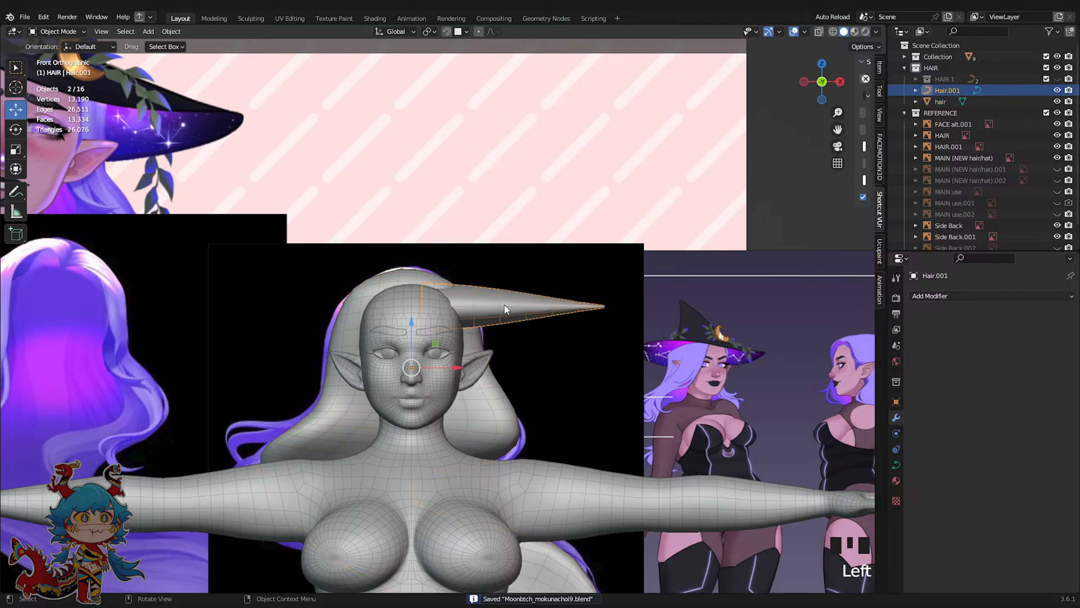
shift+middle_drag(504, 305, 545, 290)
scroll(579, 305, up, 1)
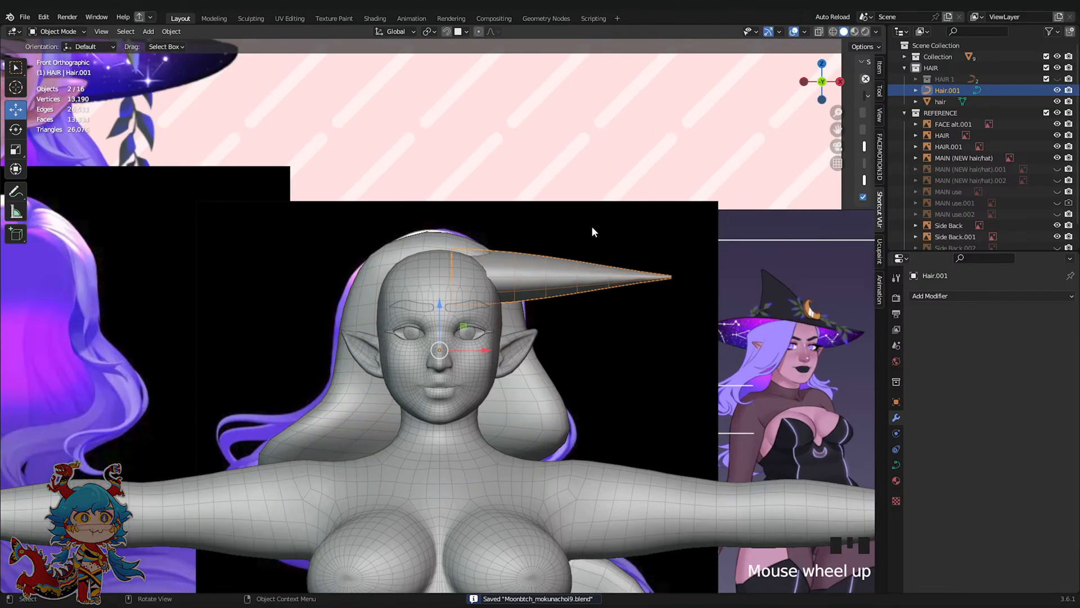
click(819, 32)
scroll(614, 263, up, 1)
click(613, 263)
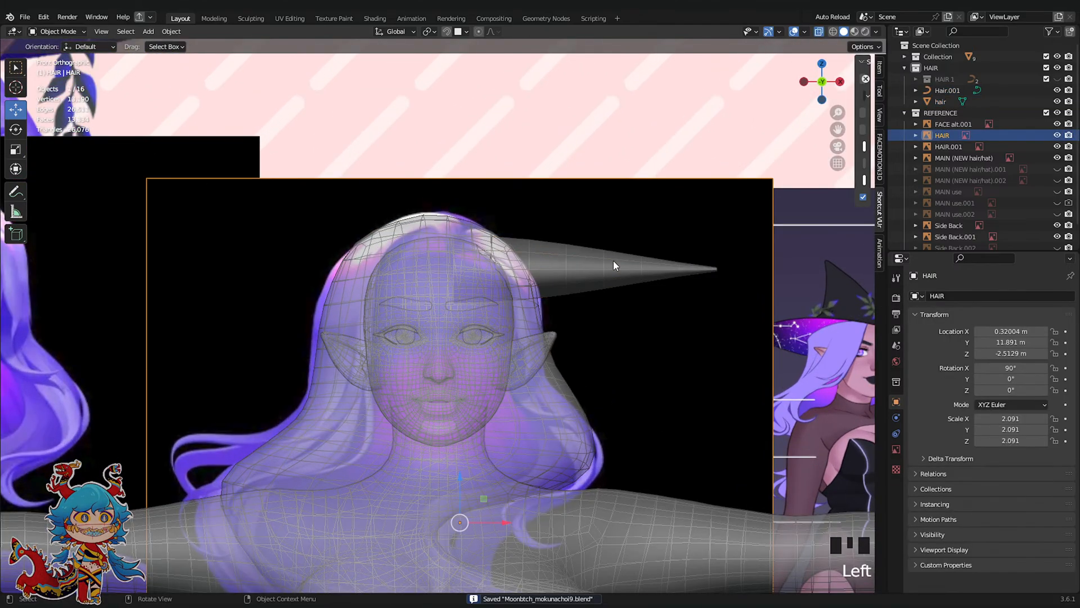
click(591, 272)
click(589, 271)
click(706, 260)
click(709, 266)
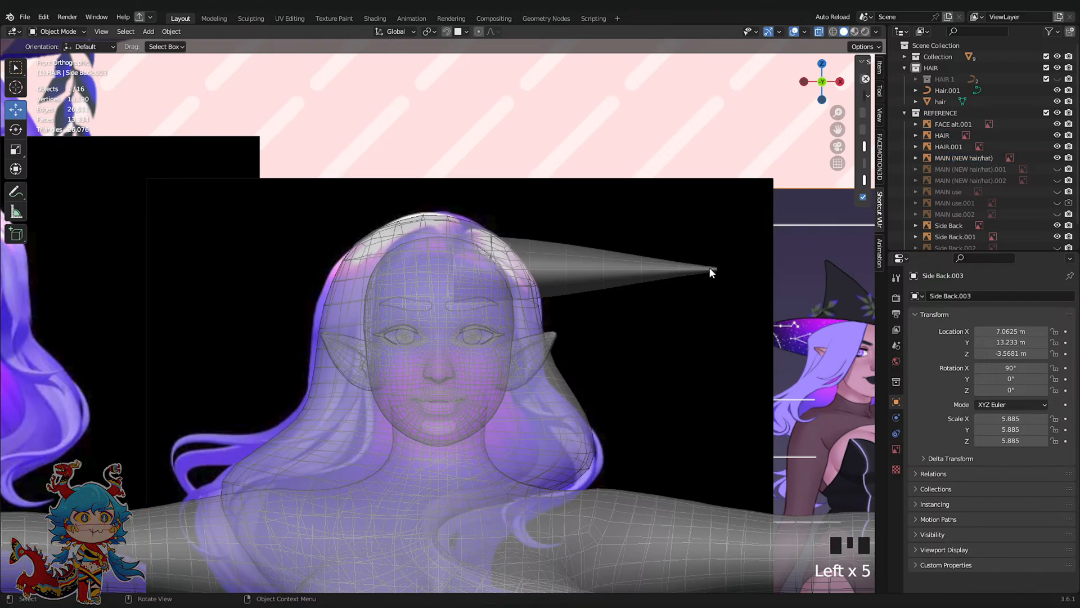
click(708, 266)
click(709, 267)
click(708, 267)
key(Tab)
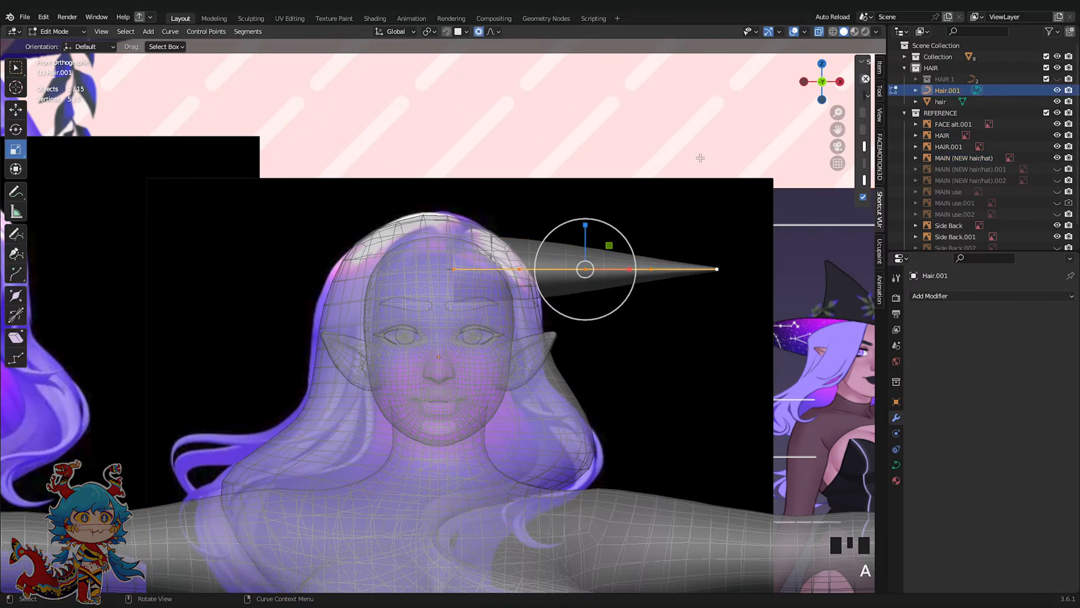
Thin the whole strand by reducing the radius of all its points, and save the file
key(alt+s)
click(602, 233)
scroll(428, 253, up, 3)
key(ctrl+s)
Try tilting the strand's root point by -29.5° with a proportional size of 2.144 and scaling its radius, and undo it
click(474, 281)
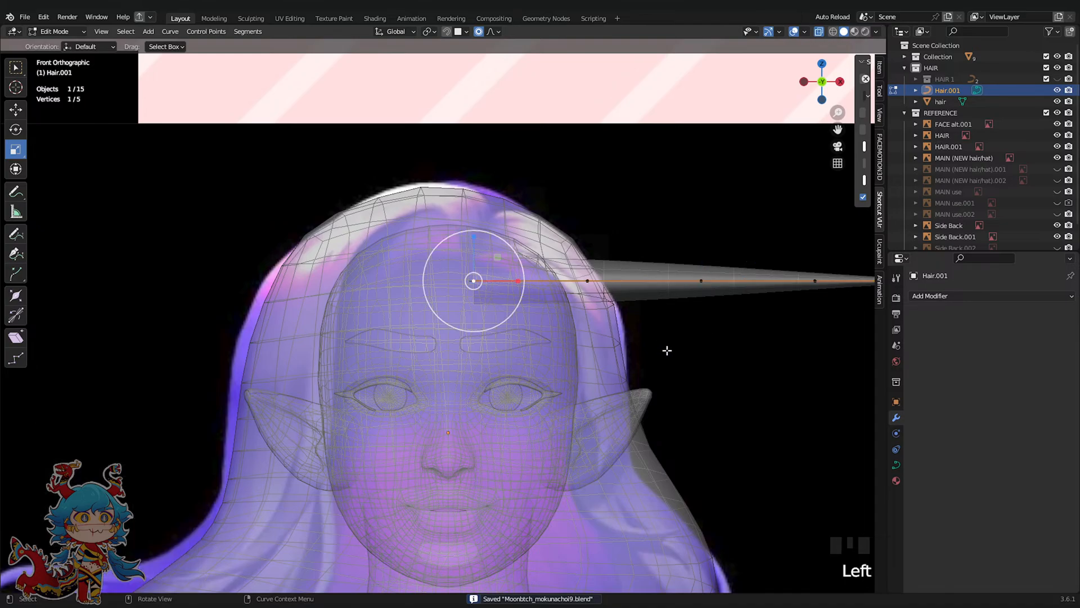
key(ctrl+t)
click(670, 248)
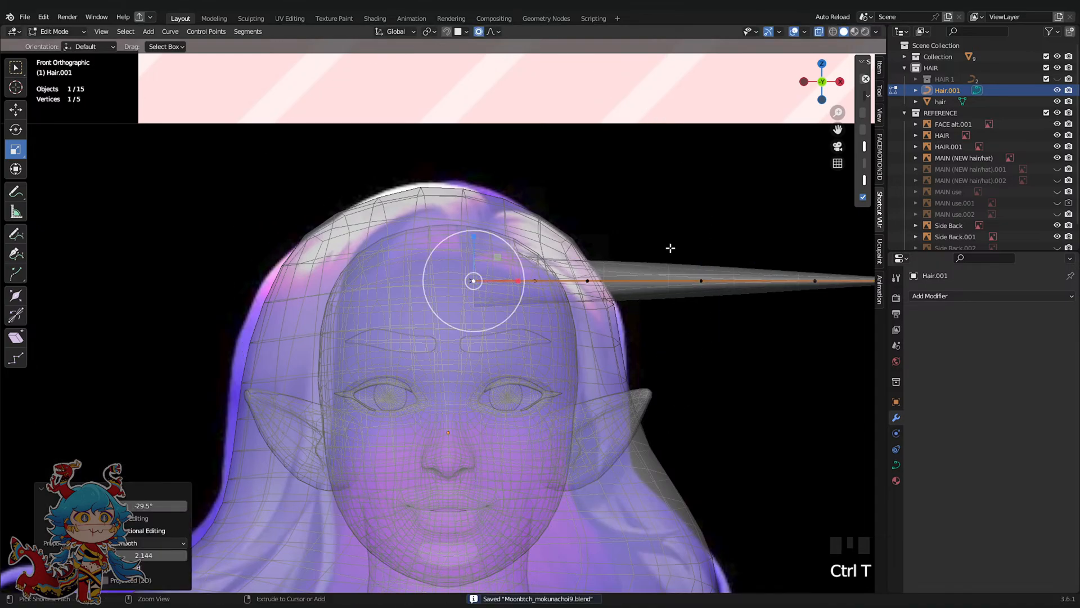
key(ctrl+z)
key(alt+s)
key(ctrl+z)
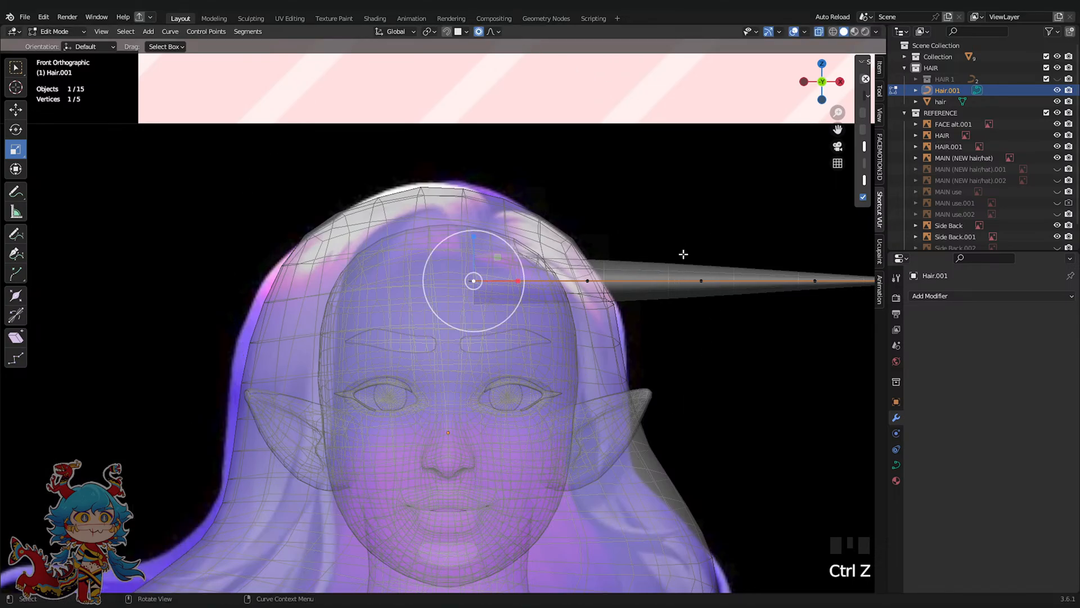
Rotate the strand's root point -50.3° and move it -0.034607 m in X and 0.10382 m in Z, with proportional size 3.798
key(r)
click(579, 131)
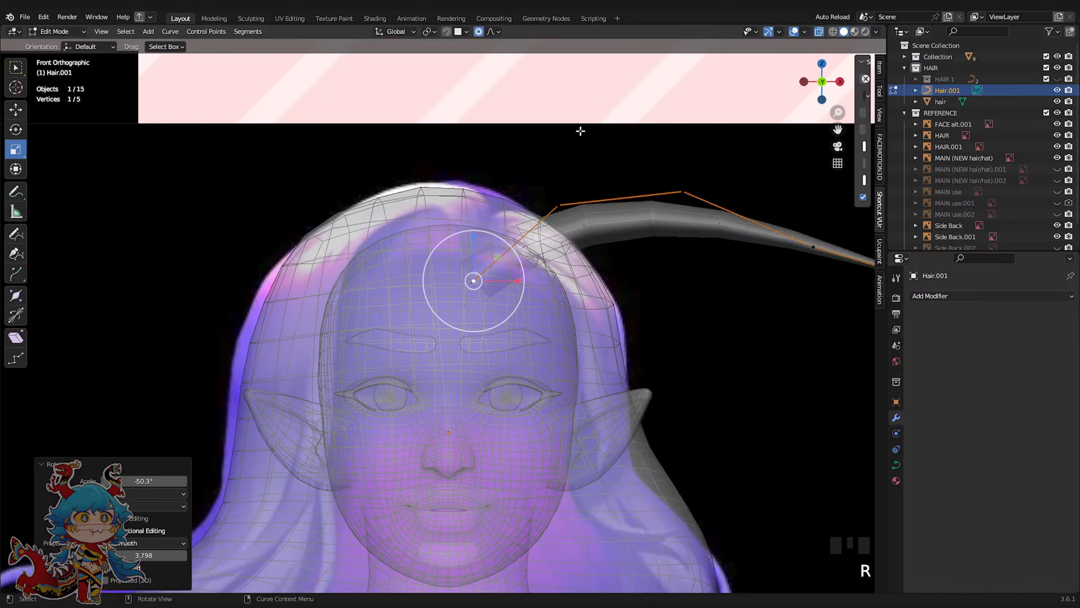
key(g)
click(541, 201)
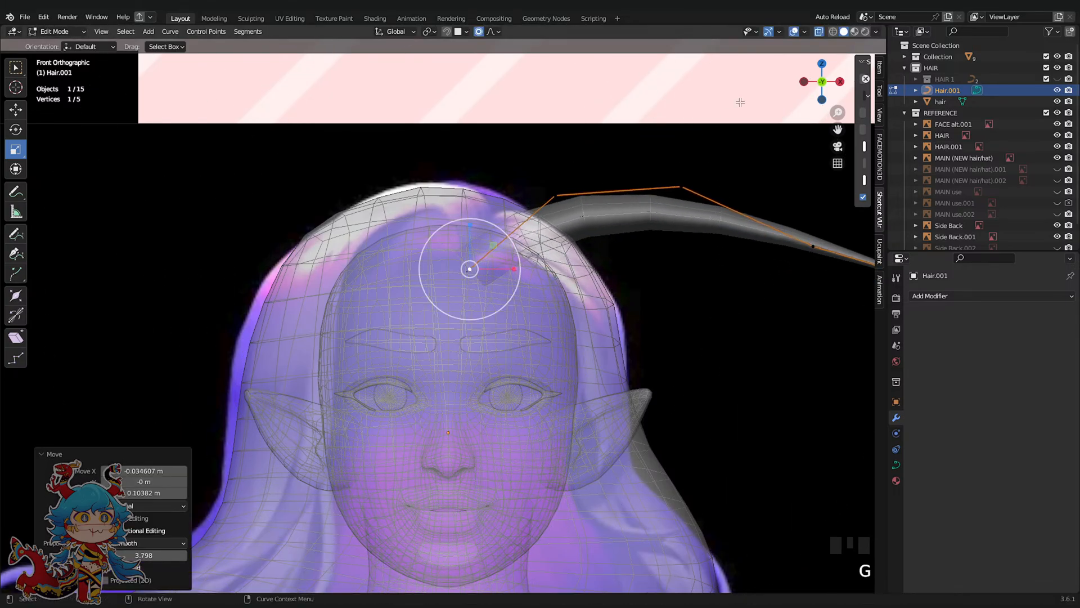
Turn off X-ray, save the file, and in top view move the whole strand 0.082014 m in X and -0.58435 m in Y
click(819, 31)
middle_drag(495, 254, 532, 241)
scroll(654, 245, down, 4)
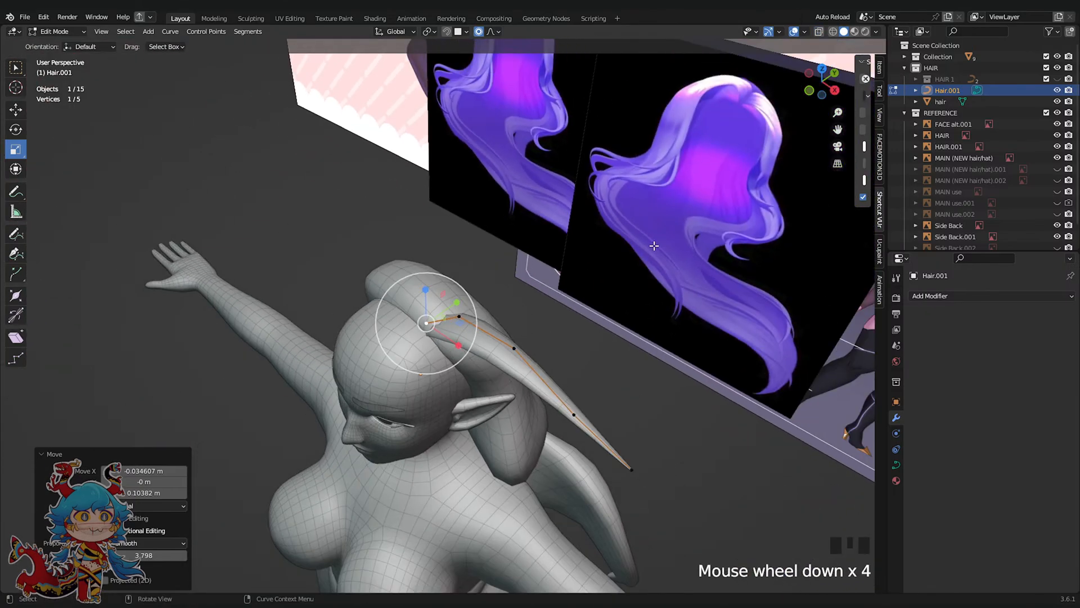
key(a)
key(ctrl+s)
click(822, 68)
key(g)
click(566, 306)
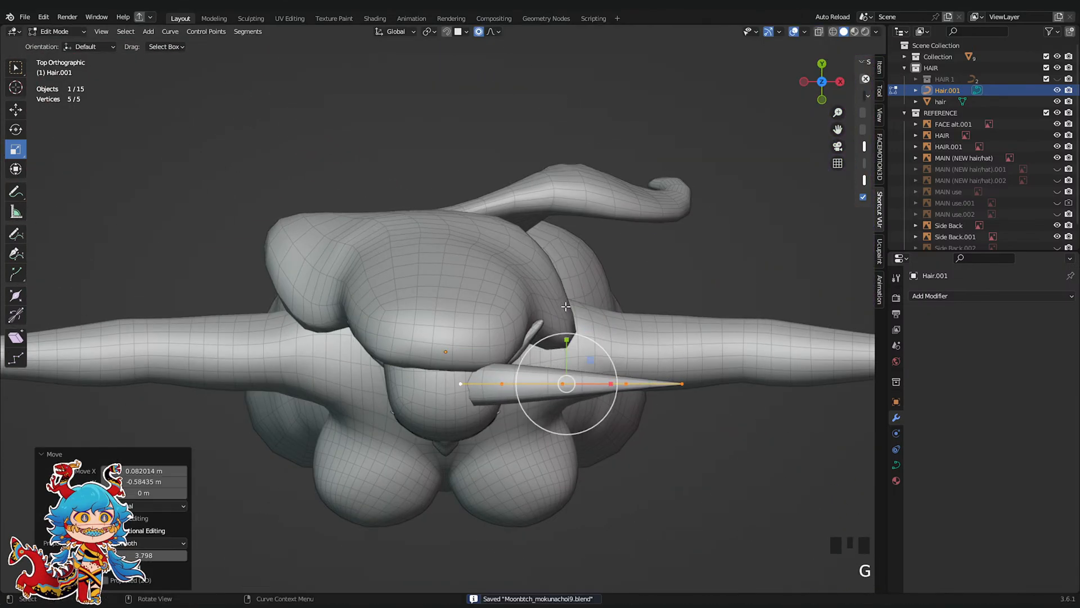
In front view with X-ray on, pull the strand's second and third points inward along the hairline, with proportional size reduced to 0.8264 m
click(820, 101)
scroll(498, 274, up, 4)
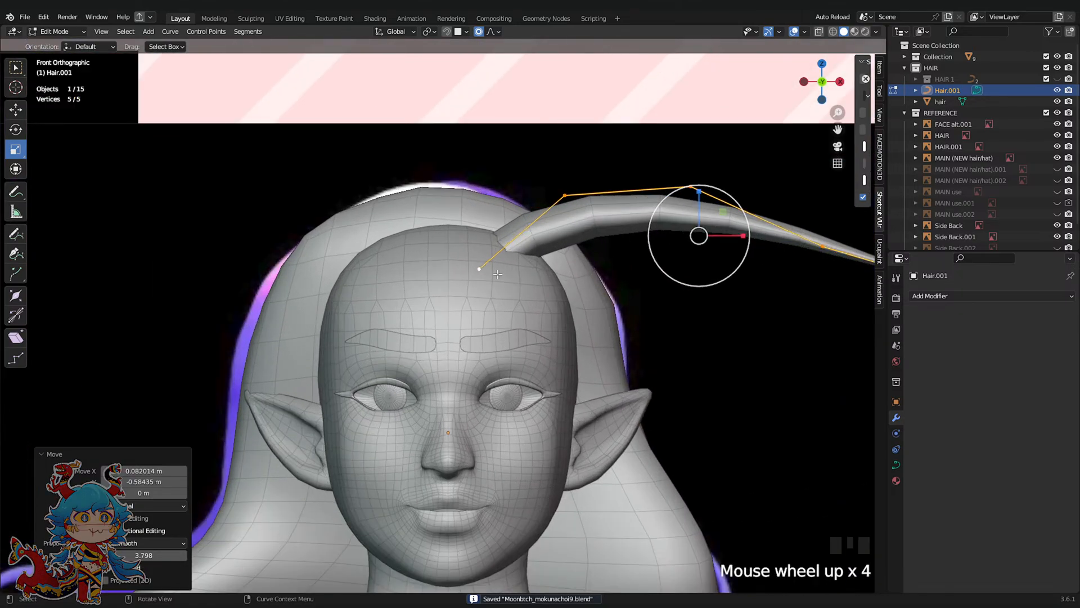
click(819, 32)
scroll(478, 341, up, 1)
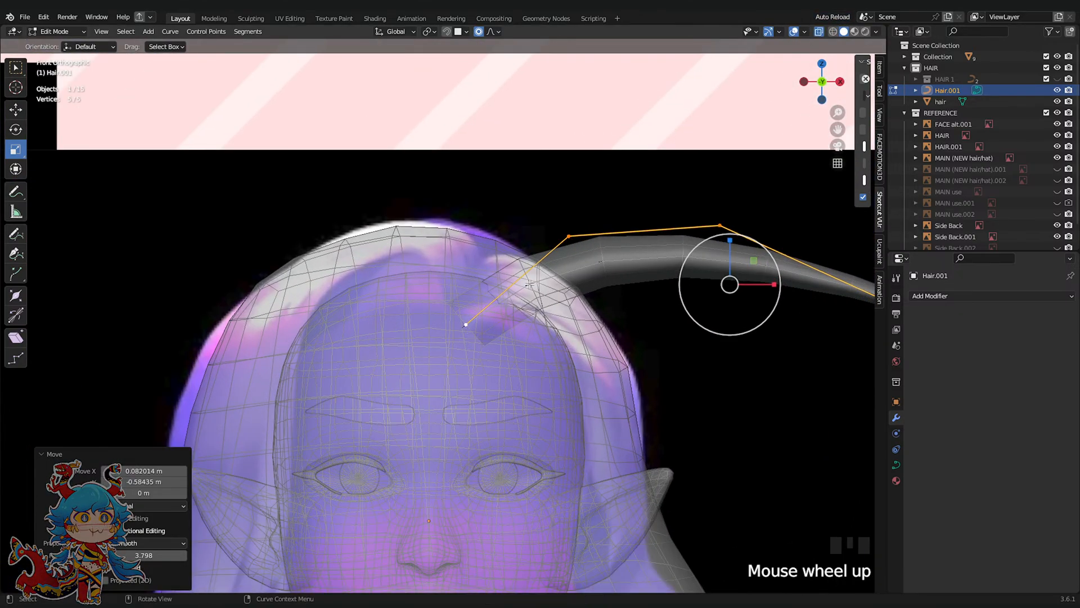
click(556, 247)
key(g)
scroll(607, 258, up, 16)
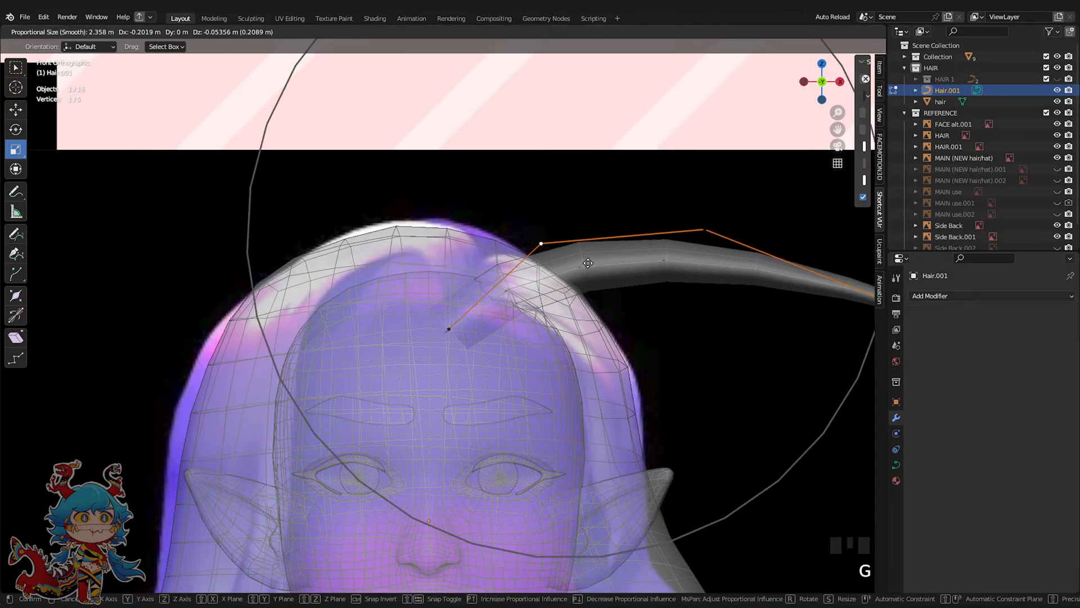
click(534, 274)
click(711, 239)
key(g)
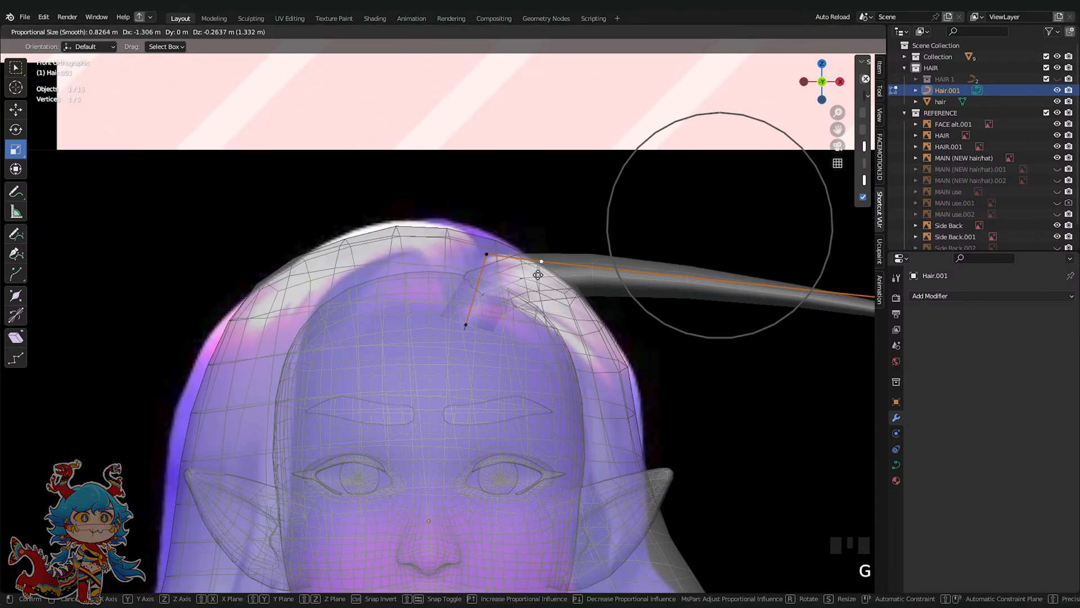
click(531, 279)
Move the strand's fourth point -2.1287 m in X and bring the tip inward and down above the ear, using proportional size 0.826
scroll(596, 271, down, 3)
click(686, 310)
key(g)
click(520, 308)
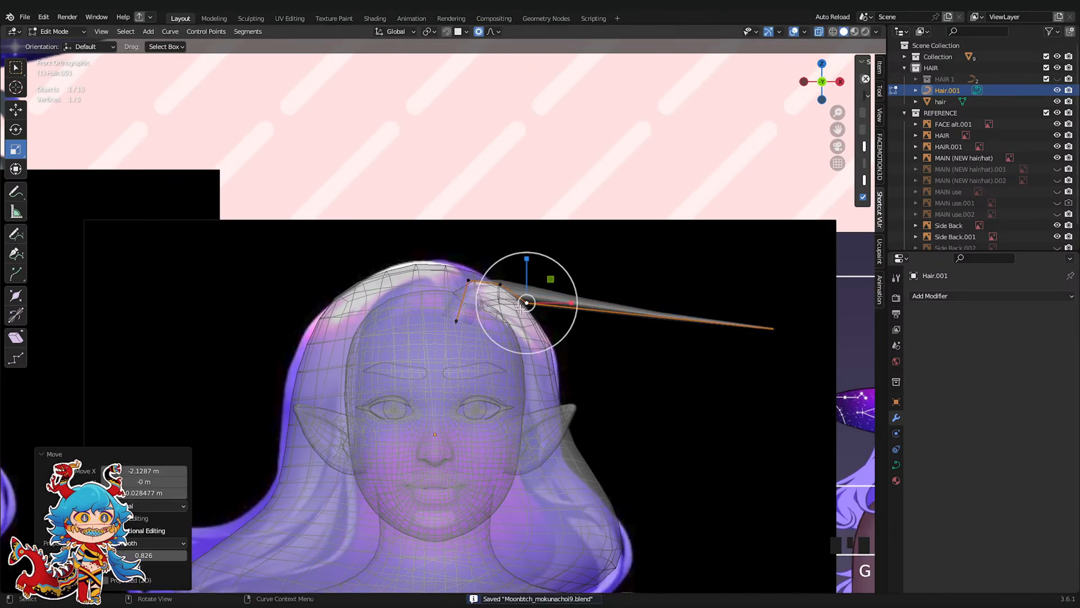
click(775, 328)
key(g)
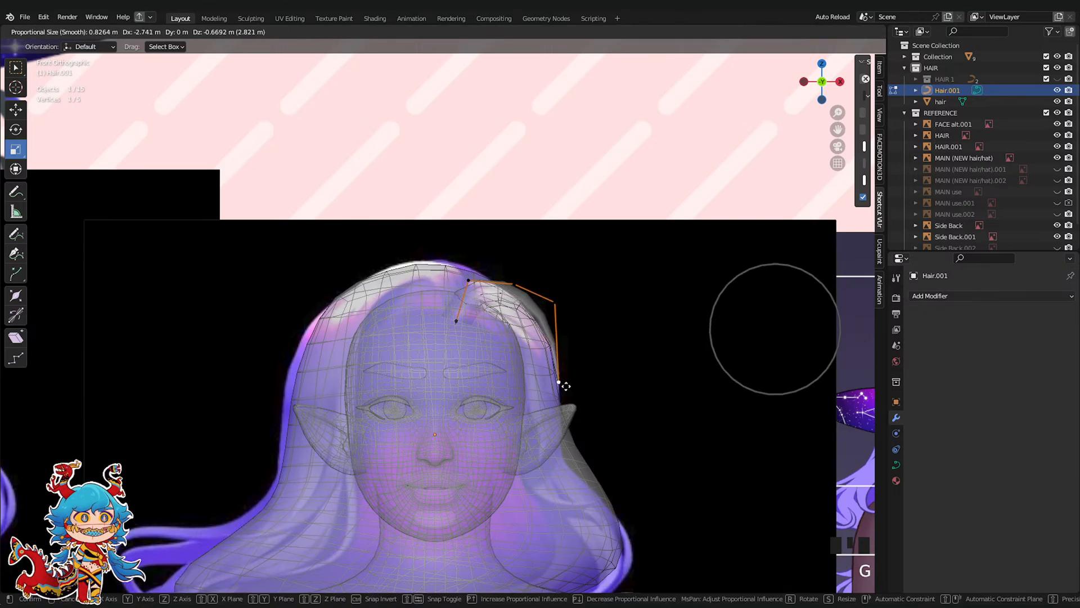
click(545, 398)
Move the strand's fourth point -0.3263 m in X and -0.15326 m in Z with proportional size 0.826
scroll(583, 337, up, 2)
click(601, 303)
key(g)
click(567, 318)
scroll(630, 264, down, 2)
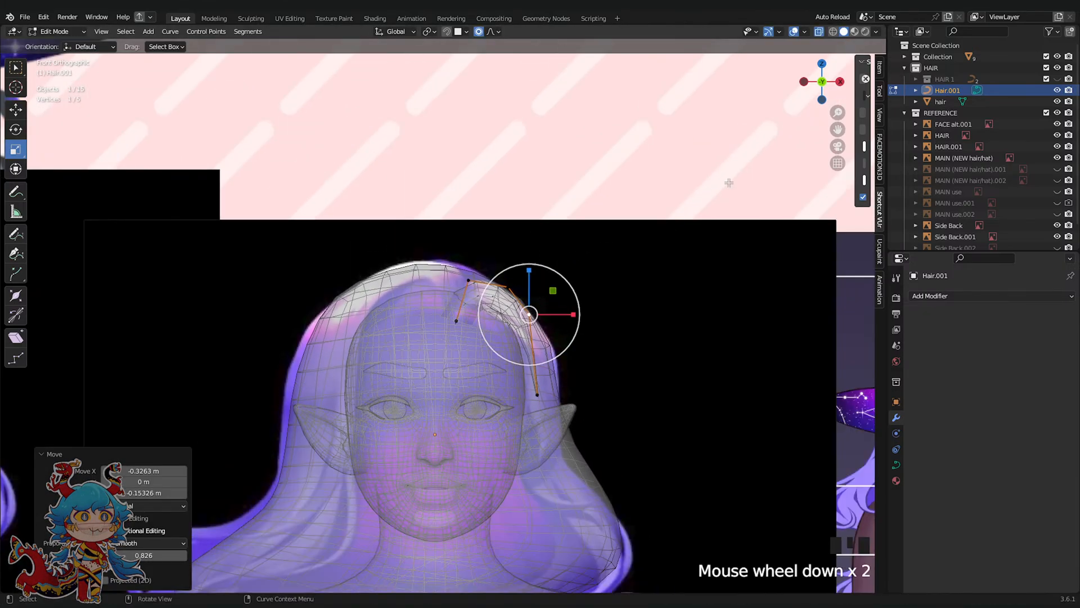
Turn off X-ray and scale the radius of all the strand's points by 1.400
key(alt+z)
scroll(756, 203, up, 2)
key(a)
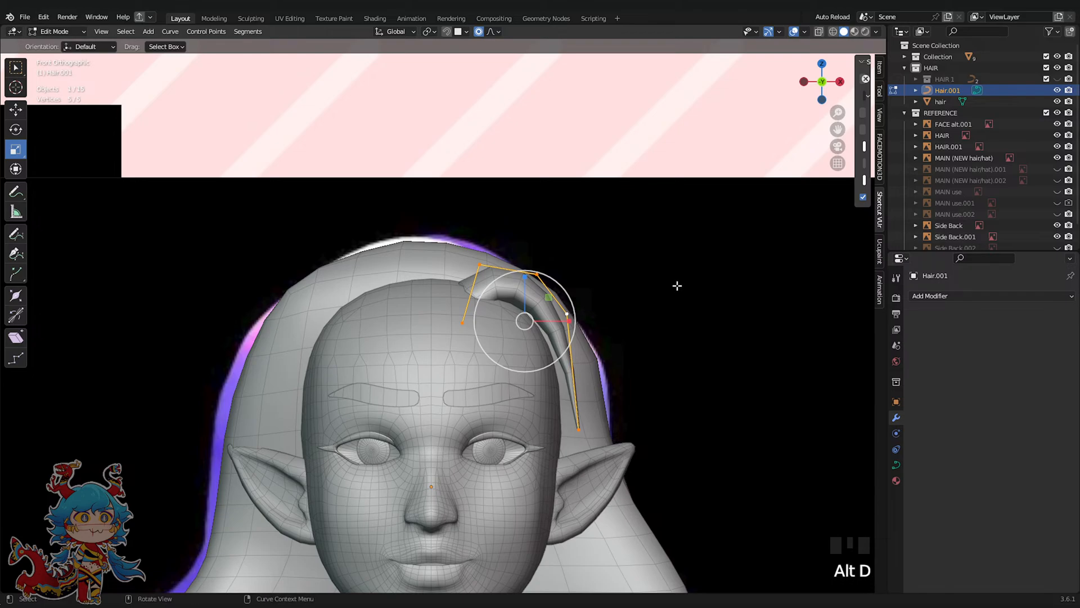
key(alt+s)
click(564, 314)
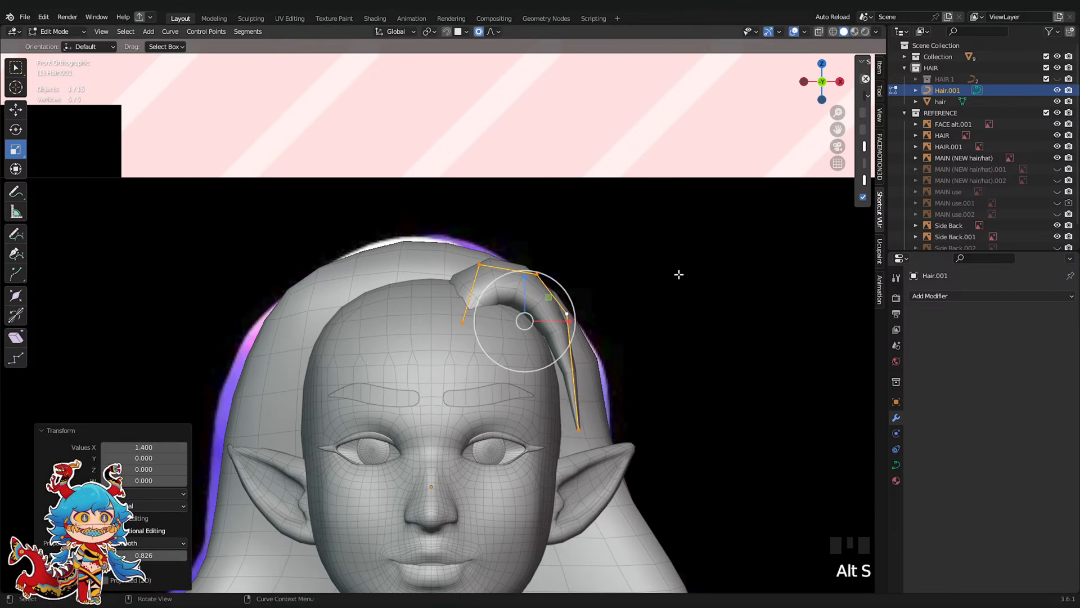
Try subdividing the segment between the strand's second and third points and lowering the second point with proportional size 0.5645 m
click(477, 263)
shift+click(536, 274)
right_click(591, 272)
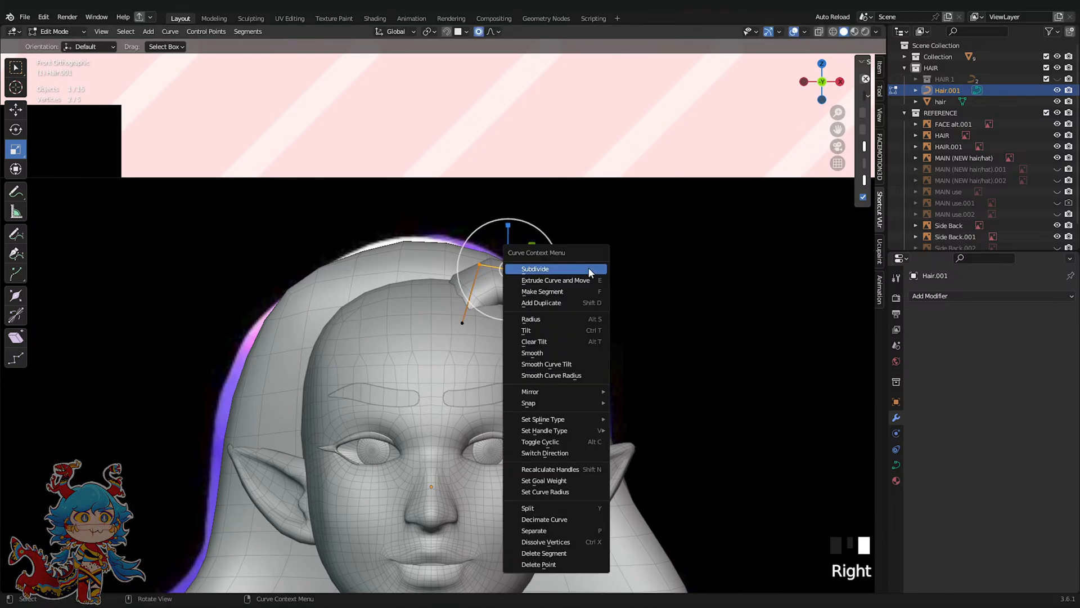
click(600, 270)
scroll(604, 270, up, 2)
click(494, 241)
key(g)
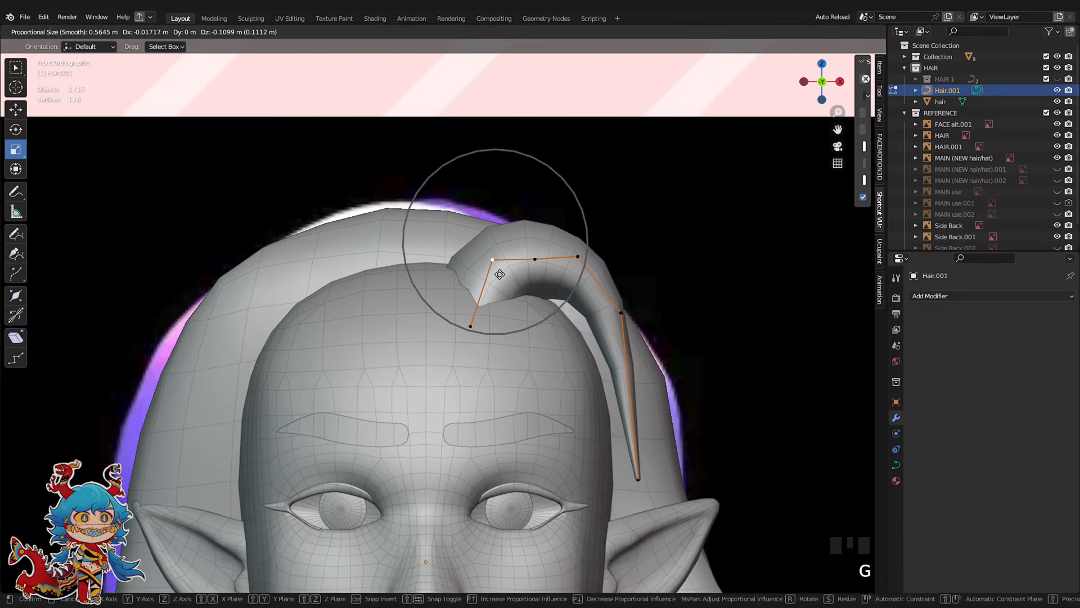
click(500, 275)
Undo the point move and the subdivision of the strand's segment
key(ctrl+z)
key(ctrl+z)
key(ctrl+z)
key(ctrl+z)
key(ctrl+z)
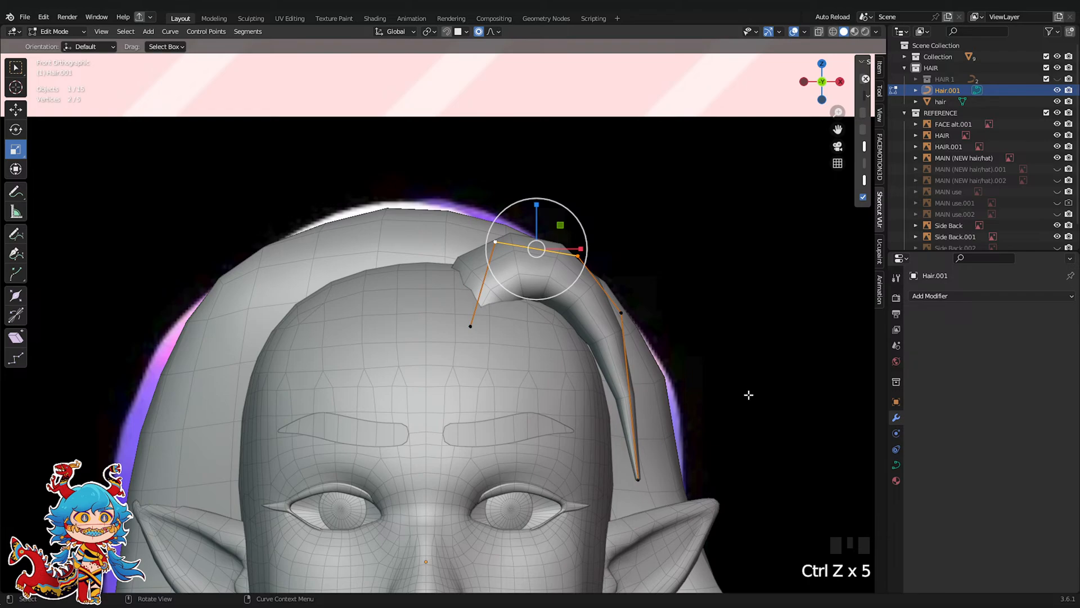
Subdivide the segment between the second and third points, and move the second -0.15793 m in X and -0.30556 m in Z, with proportional size 0.218
right_click(545, 274)
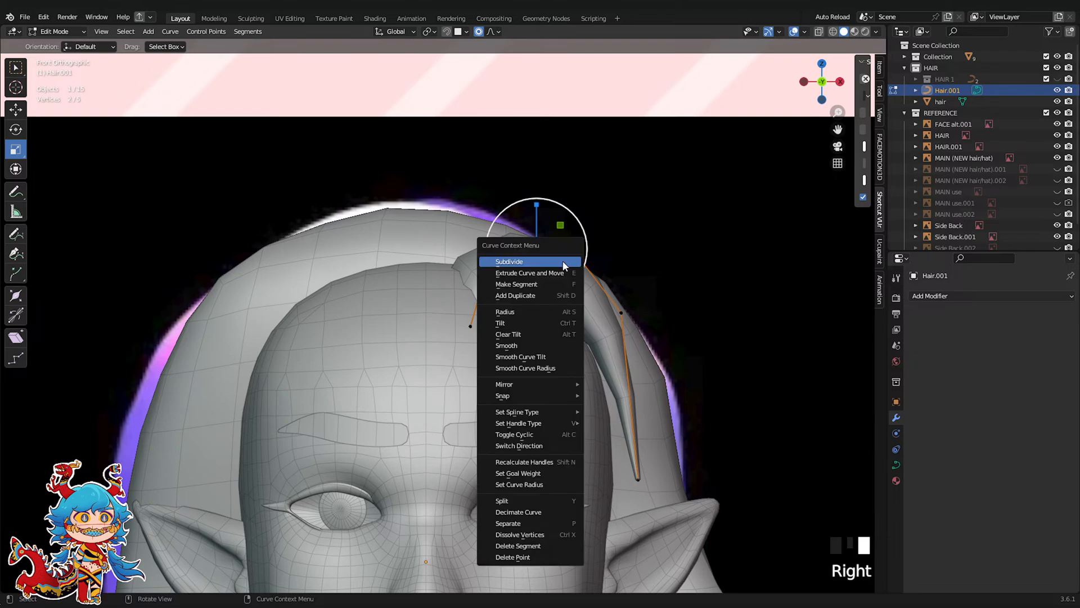
click(564, 266)
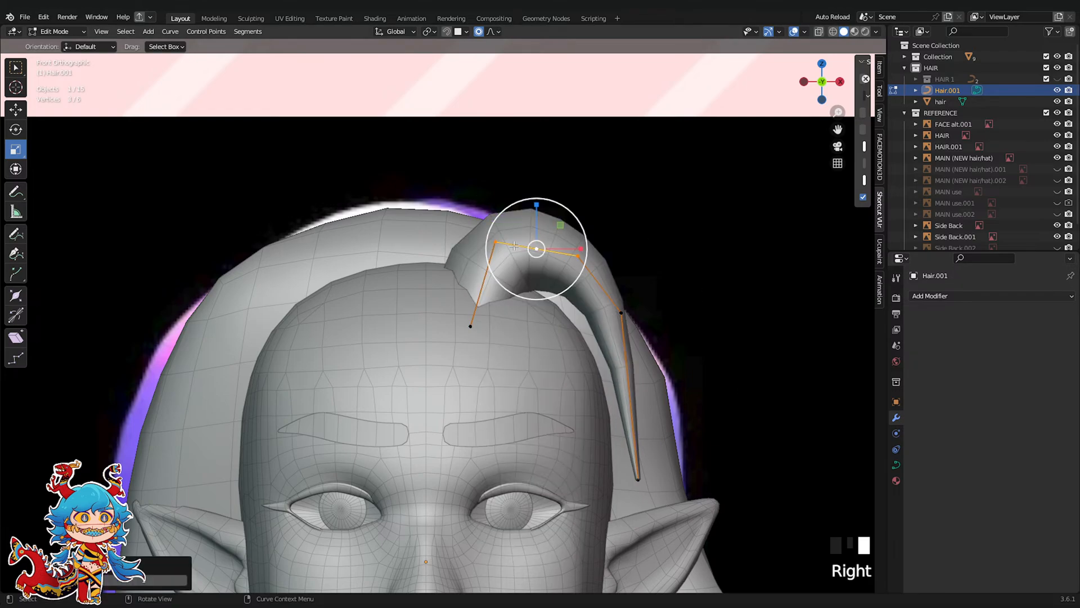
click(496, 242)
key(g)
click(472, 293)
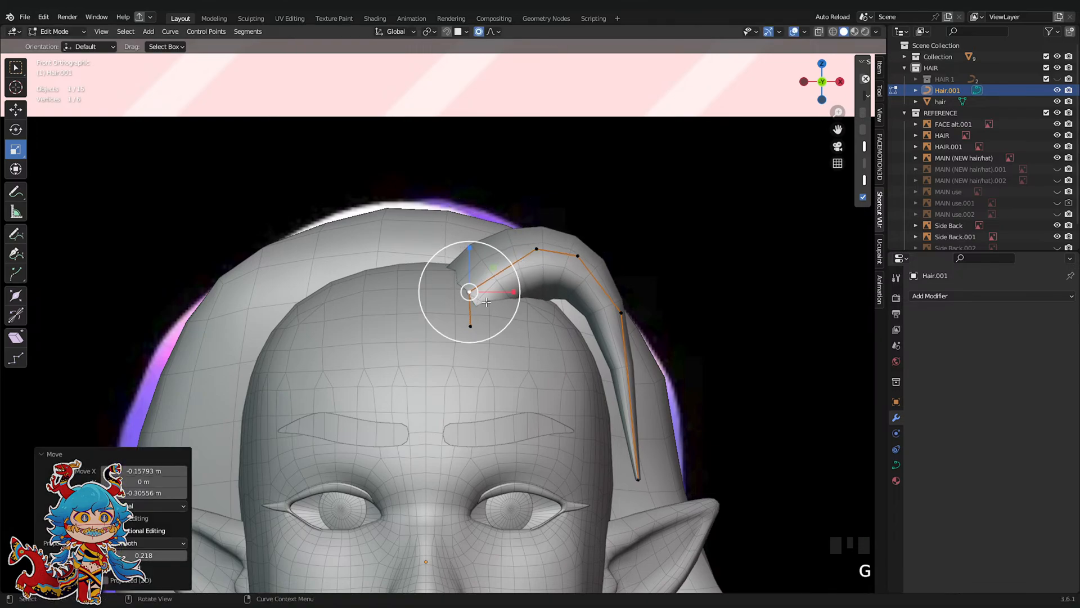
Reduce the radius of the strand's first two points to narrow its root
click(472, 327)
shift+click(472, 293)
key(alt+s)
click(590, 279)
Shift the third and fourth points slightly inward, and move the fifth -0.054932 m in X and -0.034333 m in Z, with proportional size 0.218
click(537, 249)
key(g)
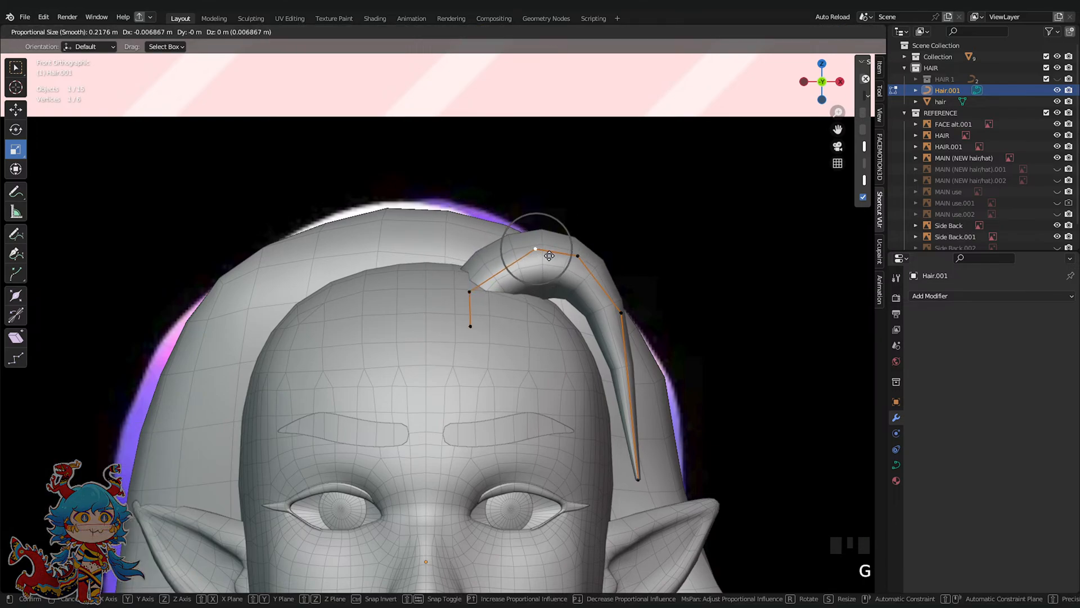
click(517, 245)
click(578, 256)
key(g)
click(569, 260)
click(620, 312)
key(g)
click(610, 313)
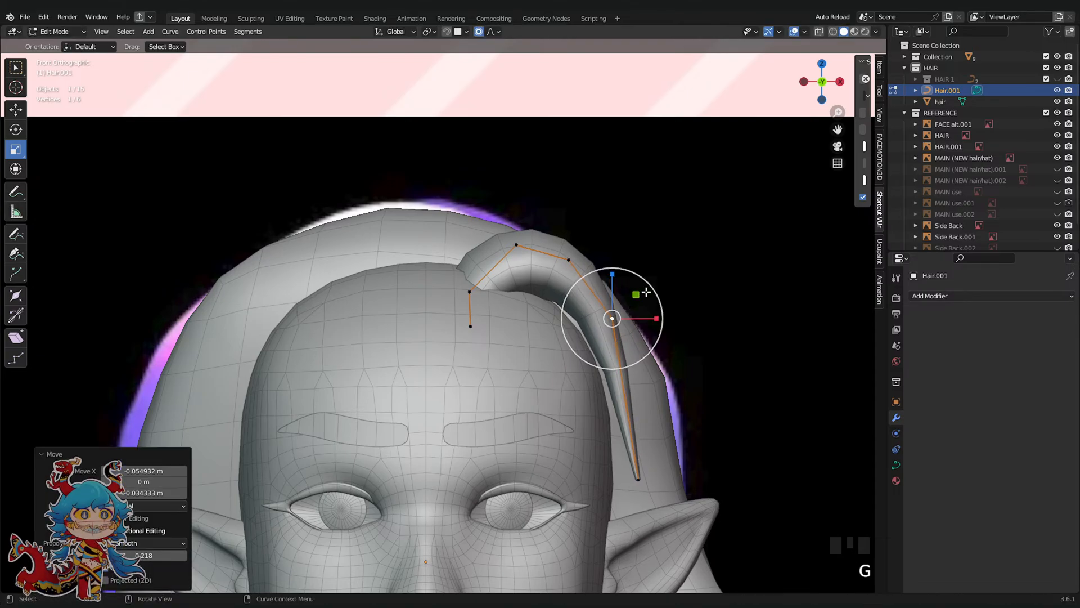
Leave point editing of the strand and save the file
key(Tab)
scroll(646, 204, down, 5)
middle_drag(646, 204, 365, 369)
key(ctrl+s)
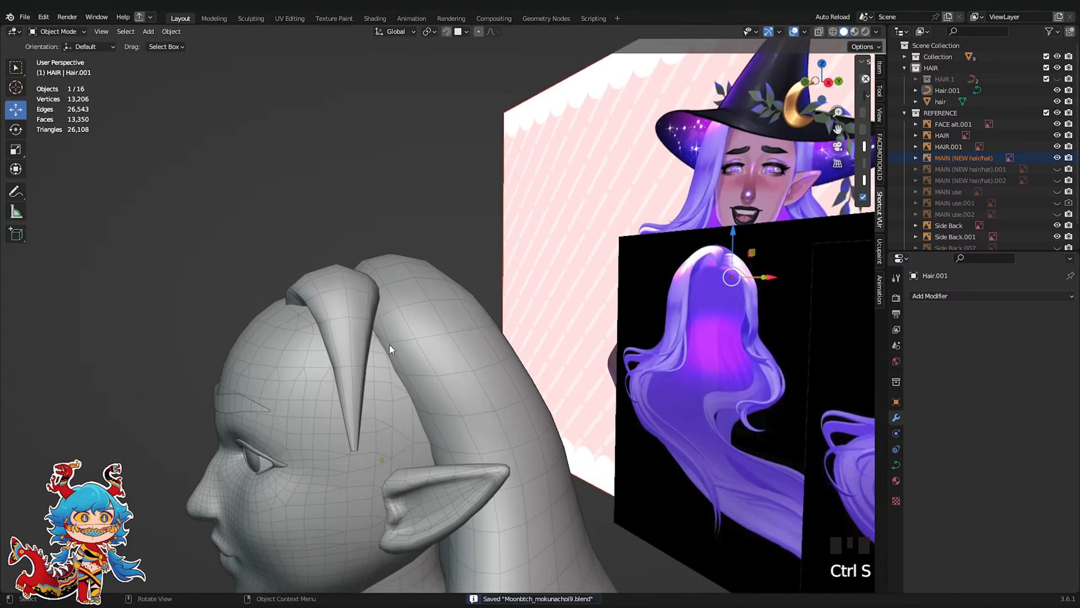
middle_drag(400, 311, 324, 312)
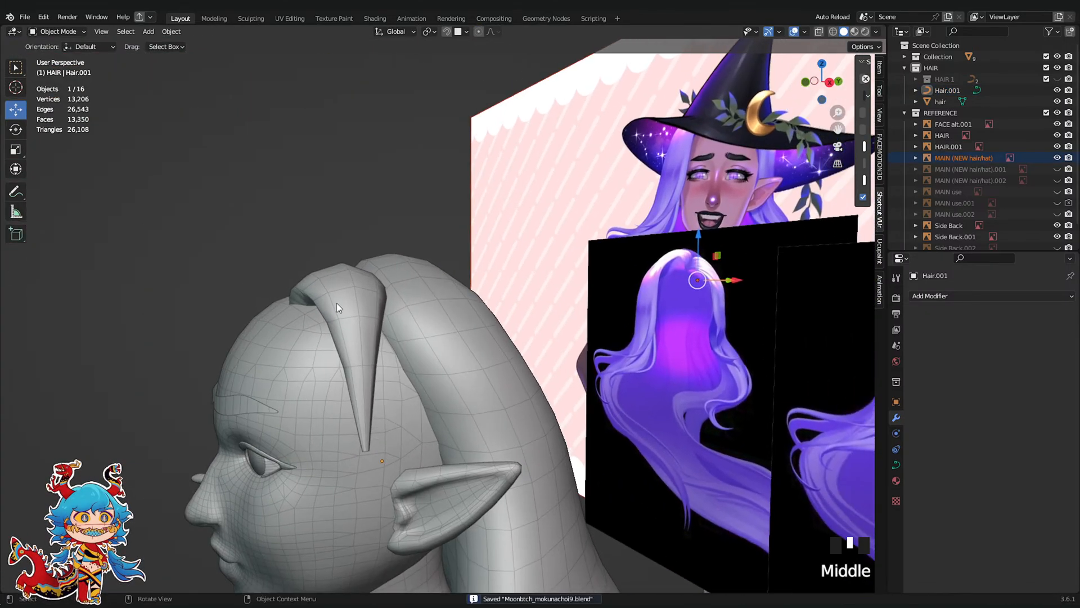
Try shading the front hair strand smooth and converting it to a mesh, and inspect its topology
click(337, 304)
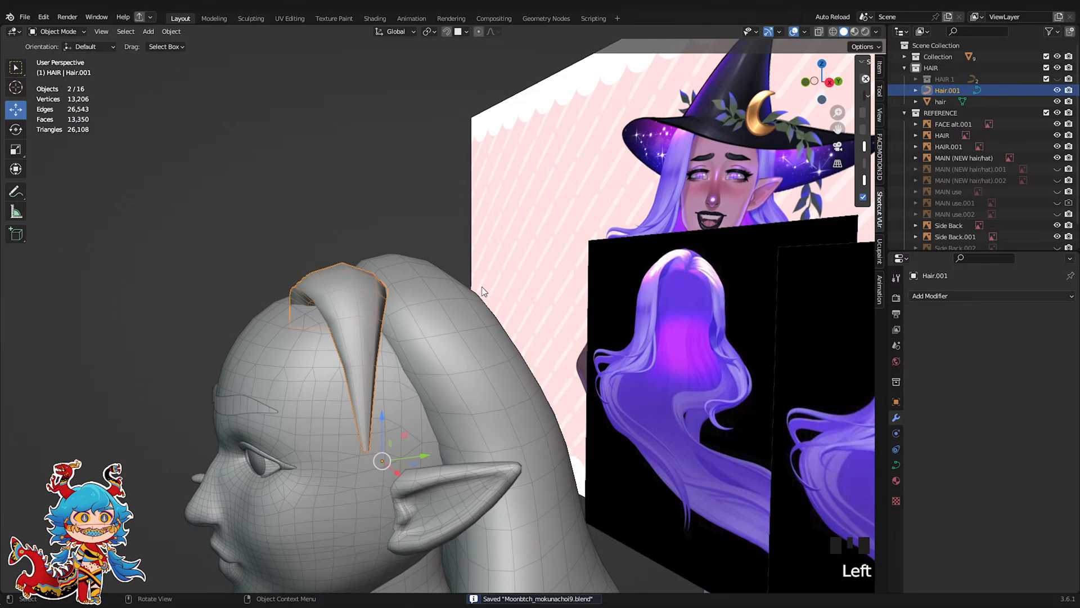
right_click(392, 200)
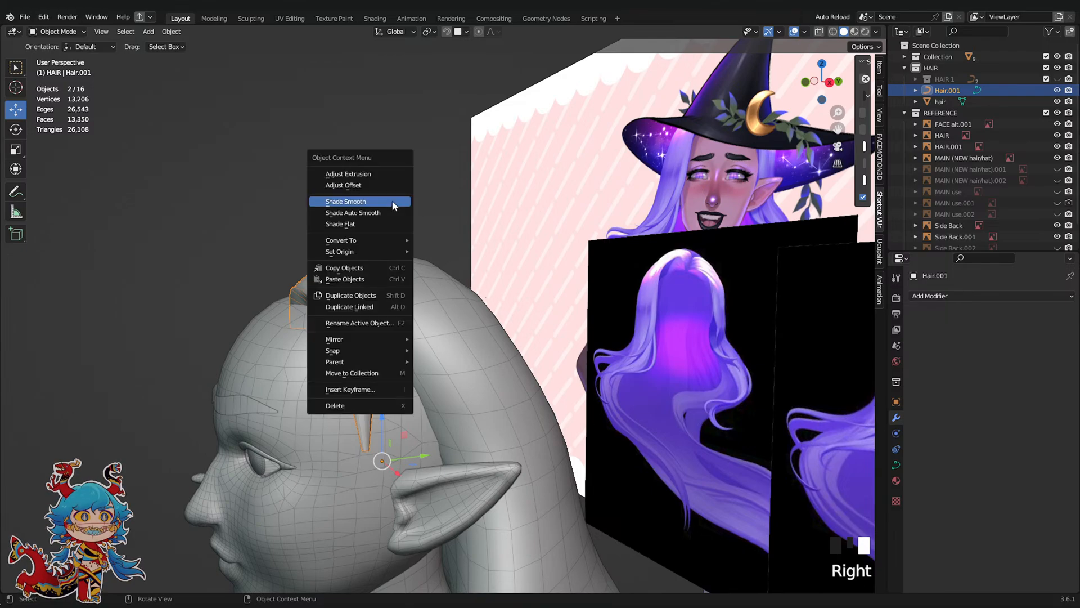
click(345, 192)
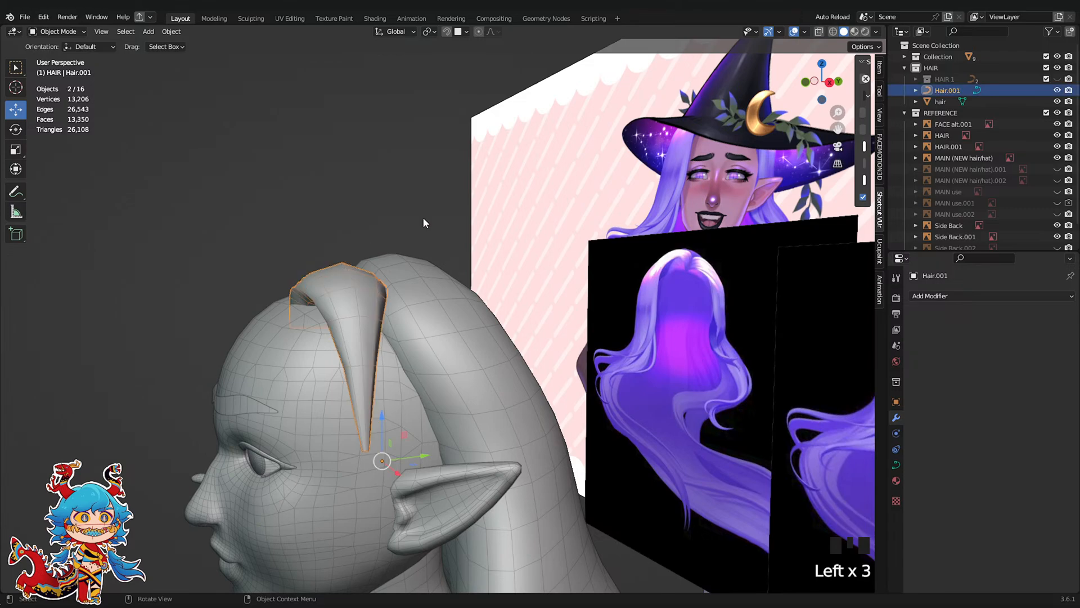
right_click(350, 190)
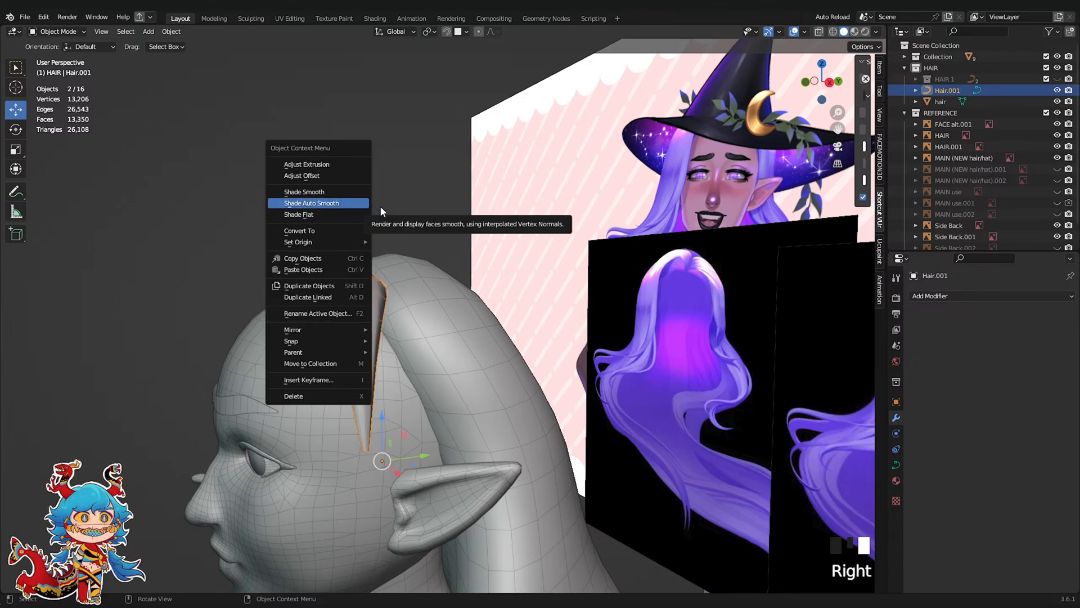
mouse_move(349, 233)
click(410, 247)
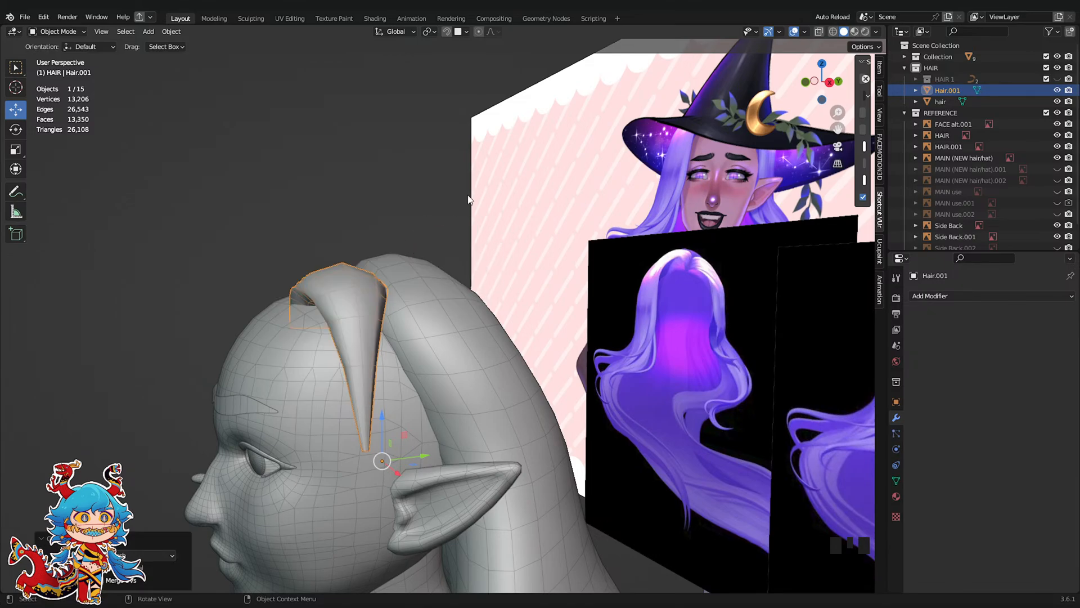
key(Tab)
middle_drag(441, 207, 836, 209)
scroll(731, 208, up, 2)
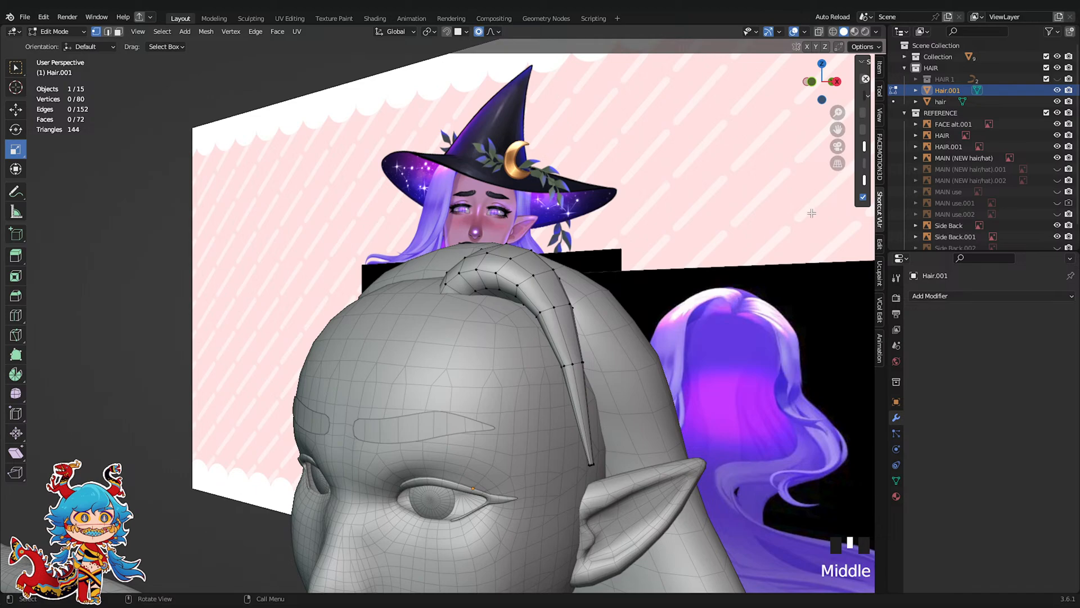
Undo the strand's conversion to a mesh
key(ctrl+z)
key(ctrl+z)
key(ctrl+z)
key(ctrl+z)
key(ctrl+z)
key(ctrl+z)
key(ctrl+z)
key(ctrl+z)
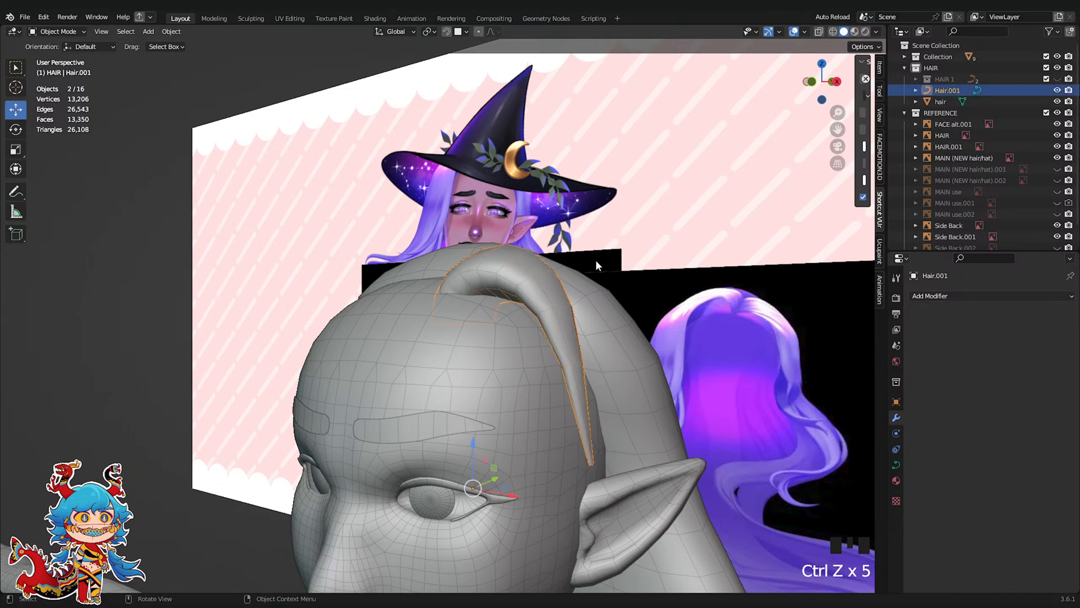
key(ctrl+z)
Reopen the curve strand for point editing and save the file
click(533, 289)
key(Tab)
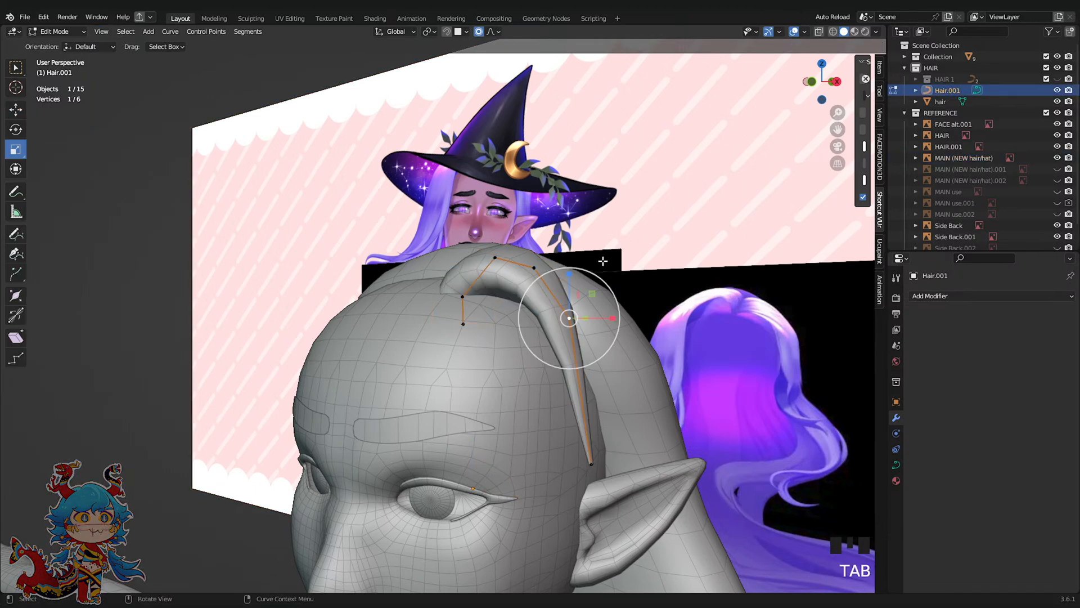
key(ctrl+s)
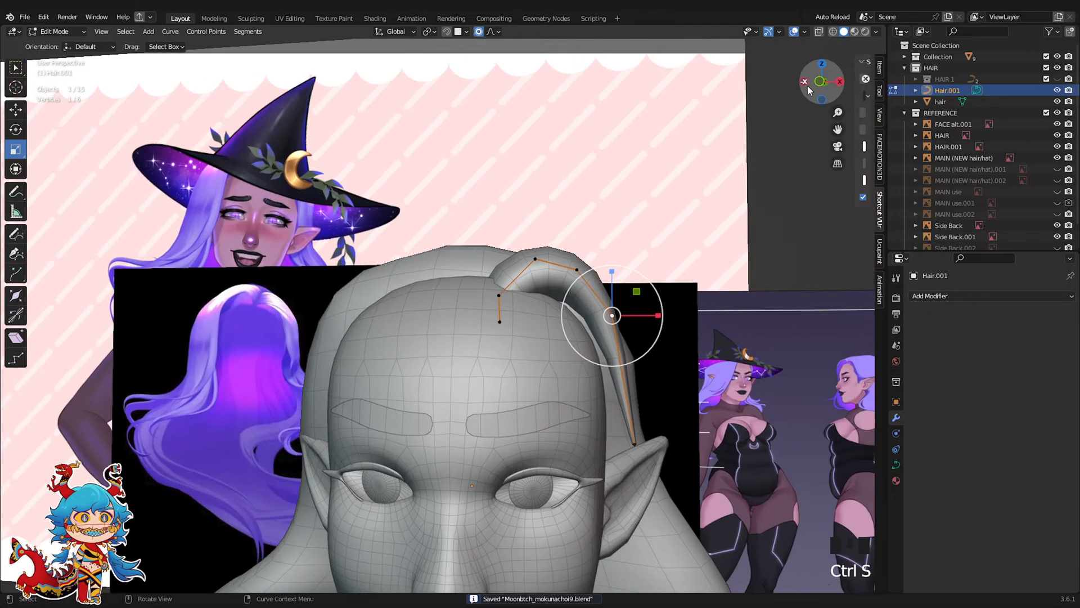
In the front view with X-ray on, enlarge the radius of the strand's tip point and move the point up toward the temple
click(822, 82)
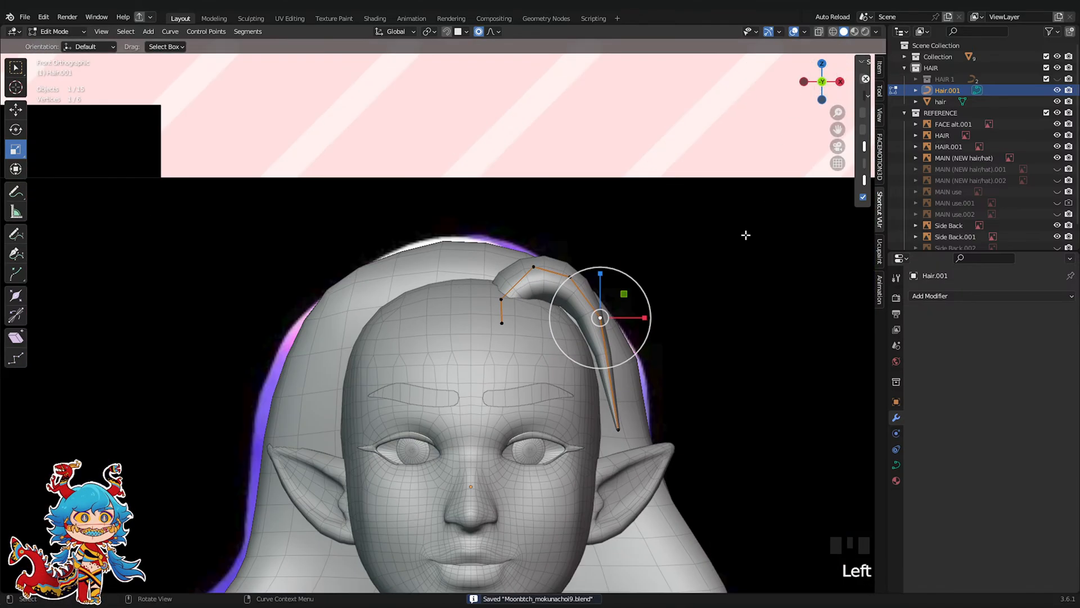
shift+middle_drag(745, 234, 741, 216)
click(822, 32)
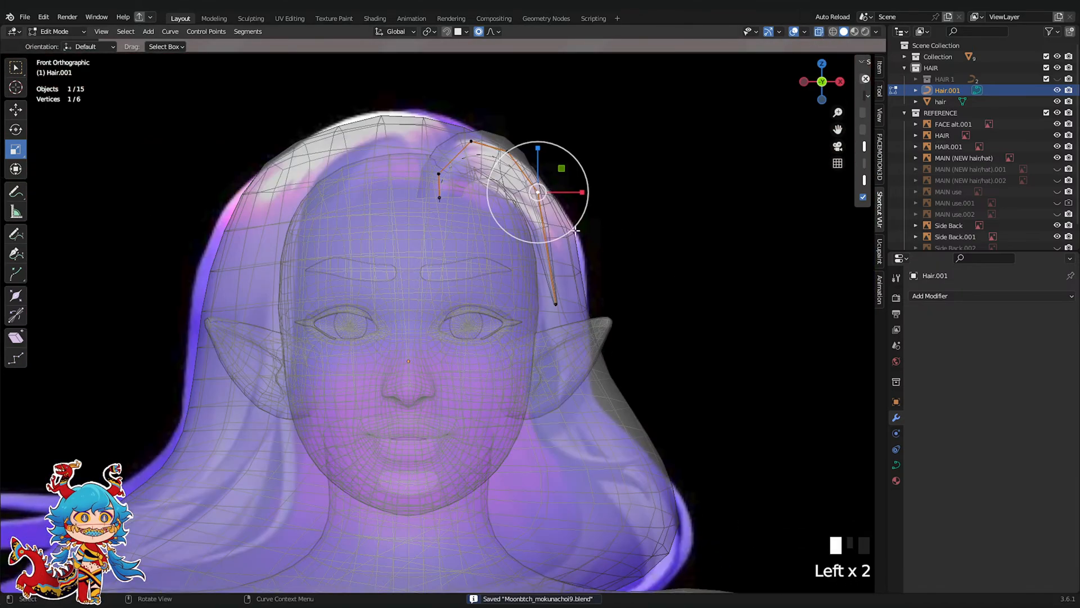
click(556, 304)
key(alt+s)
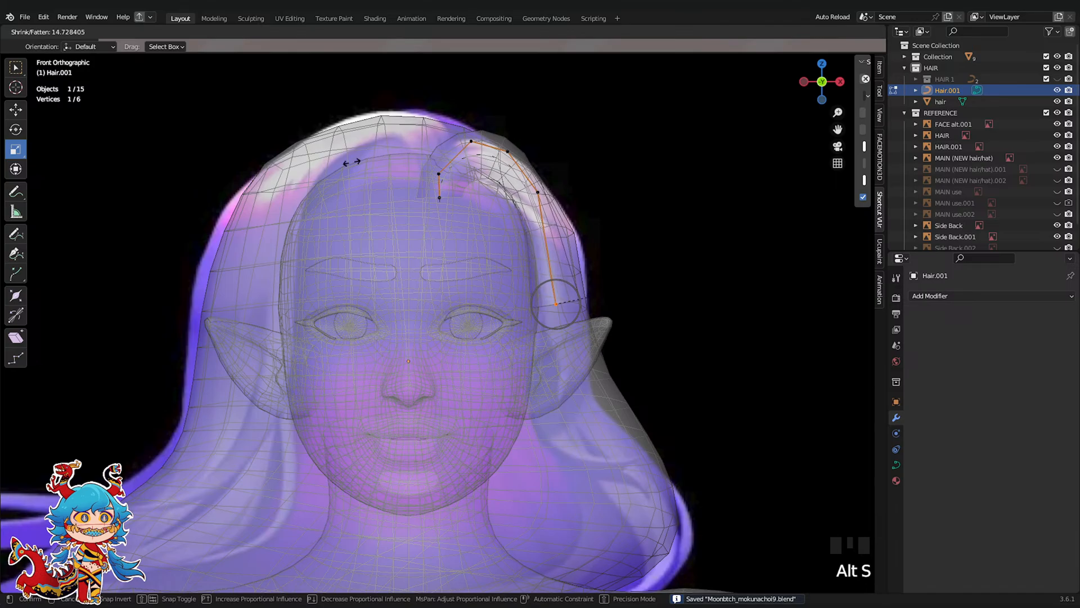
click(351, 162)
key(g)
click(589, 203)
Adjust the radius of the strand's fifth point, ending with a factor of 1.110 and X-ray off, and save the file
click(537, 192)
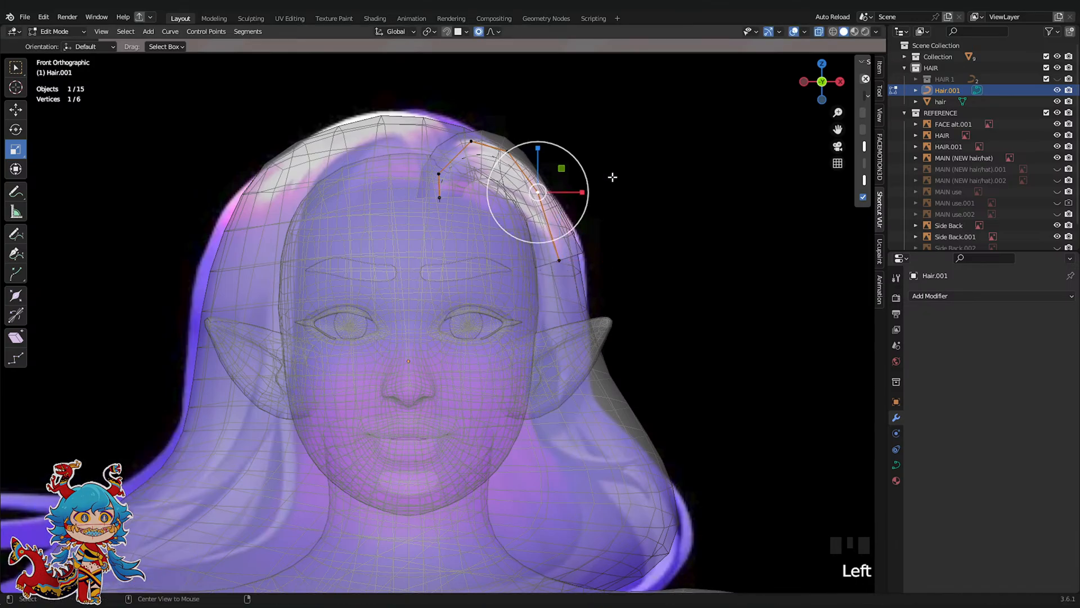
key(alt+s)
click(685, 156)
click(819, 33)
key(alt+s)
click(692, 120)
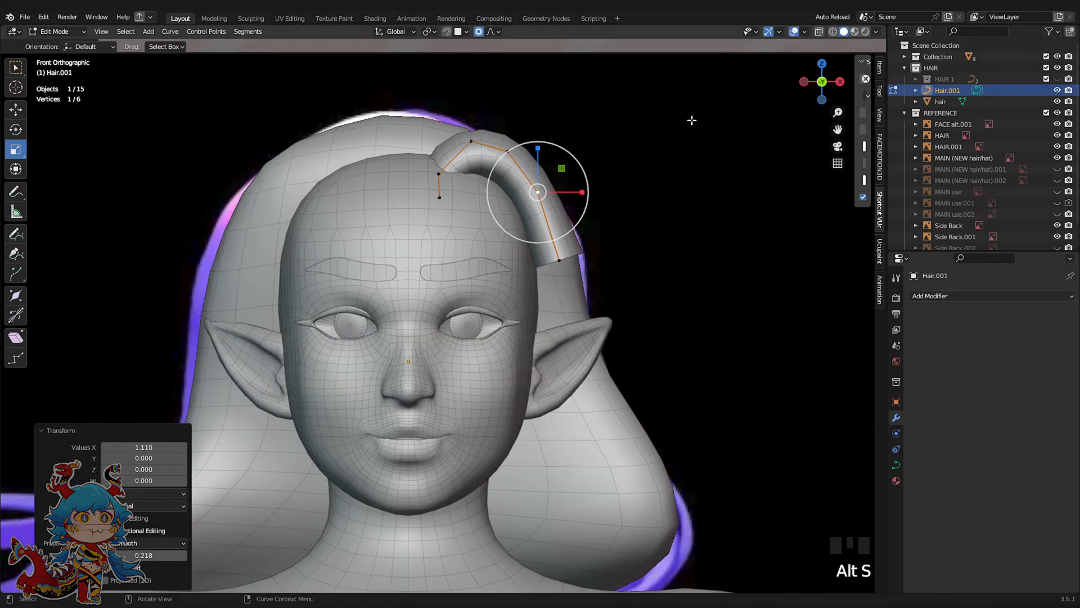
middle_drag(692, 121, 613, 157)
key(ctrl+s)
Hide the hair base mesh and turn on X-ray display with the strand's last point selected for editing
click(460, 317)
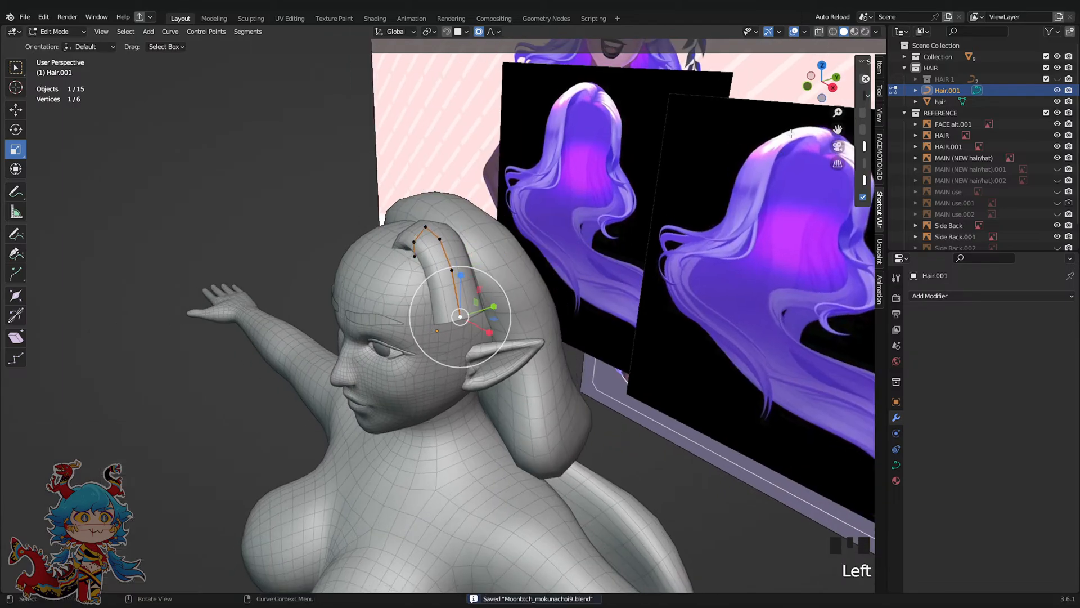
click(807, 88)
key(Tab)
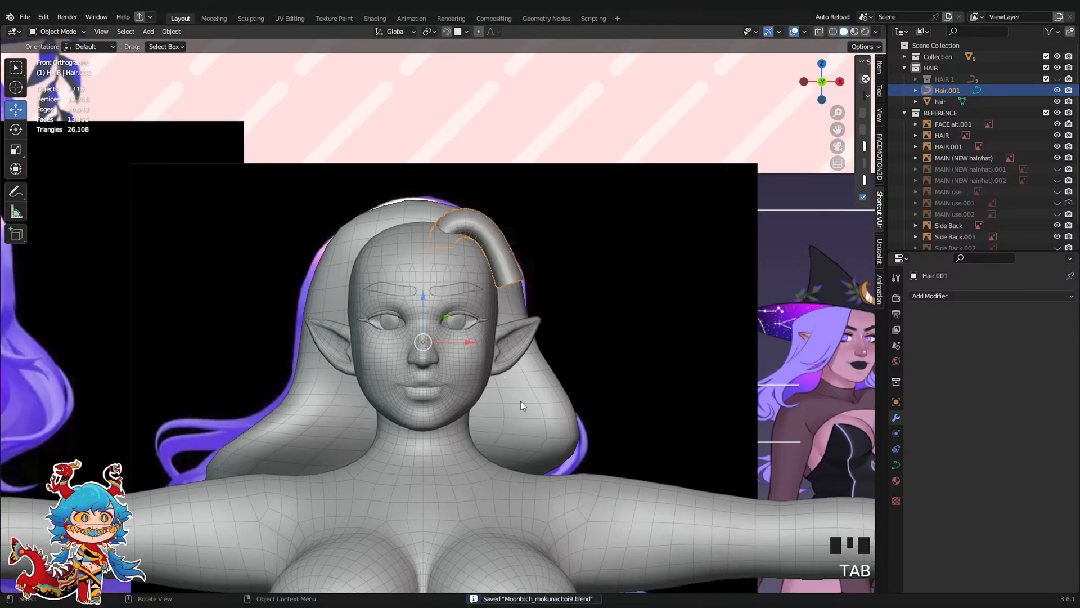
click(1035, 102)
click(1057, 103)
scroll(552, 243, up, 2)
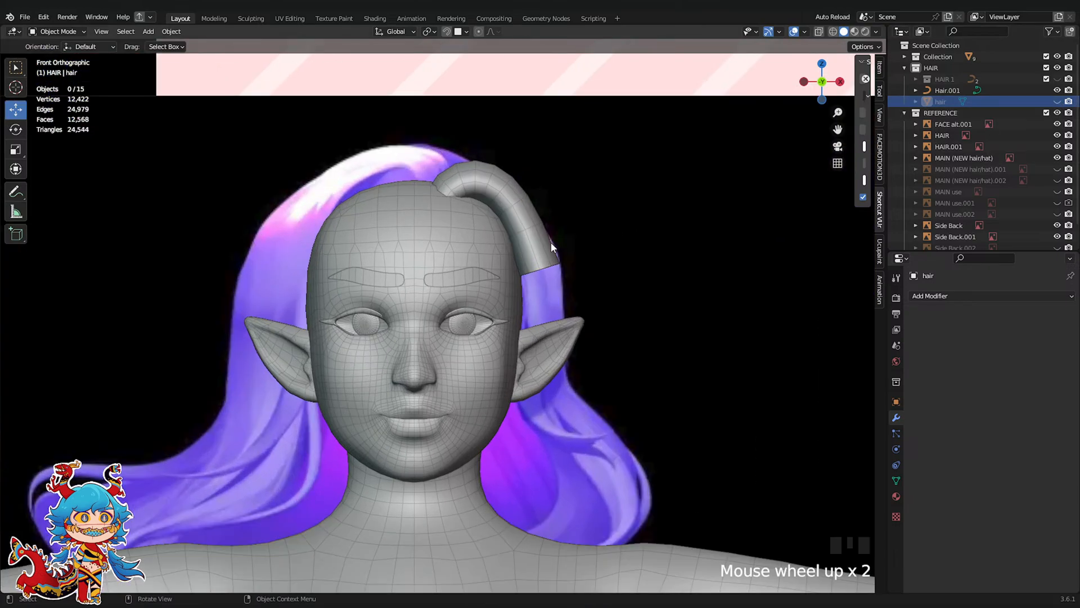
click(549, 351)
click(538, 245)
key(Tab)
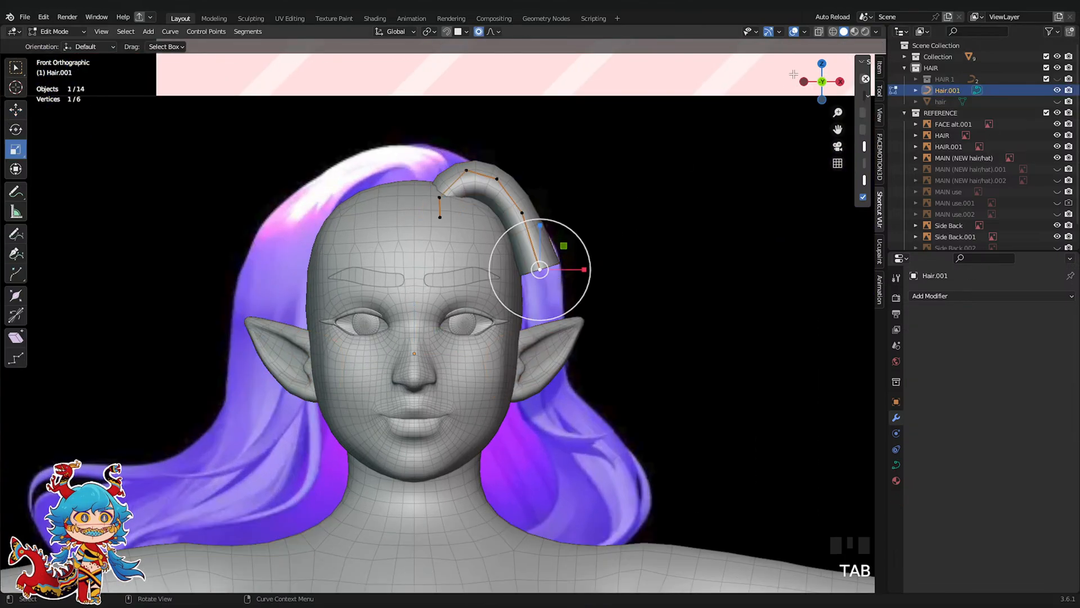
click(818, 32)
Move the HAIR.001 reference image 13.311 m in X and 0.81194 m in Z, and shift it slightly back and down beside the front reference
shift+middle_drag(554, 256, 497, 244)
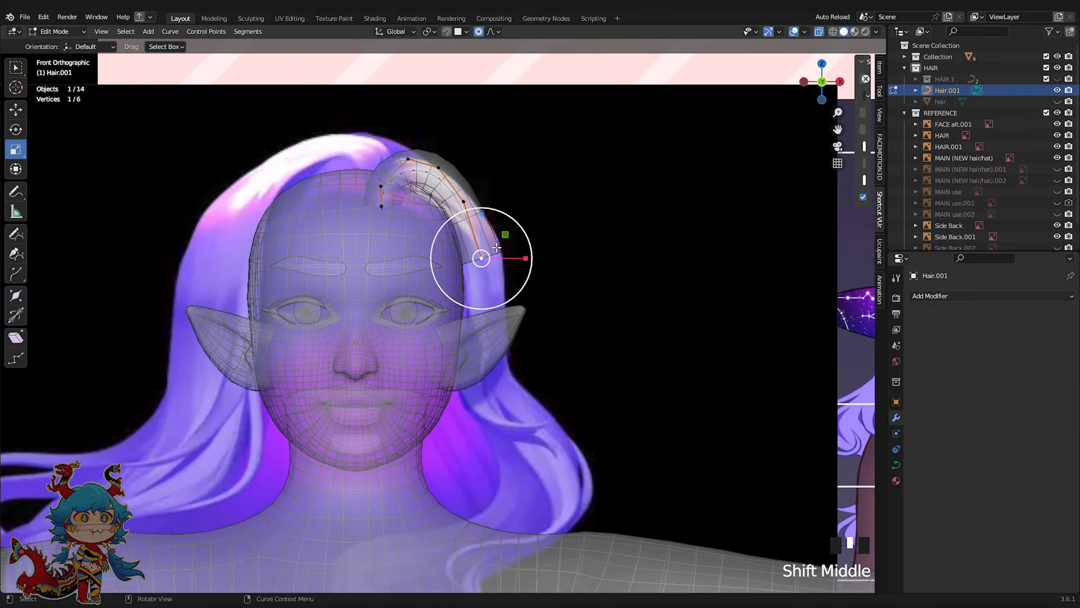
scroll(497, 248, down, 5)
click(180, 281)
key(g)
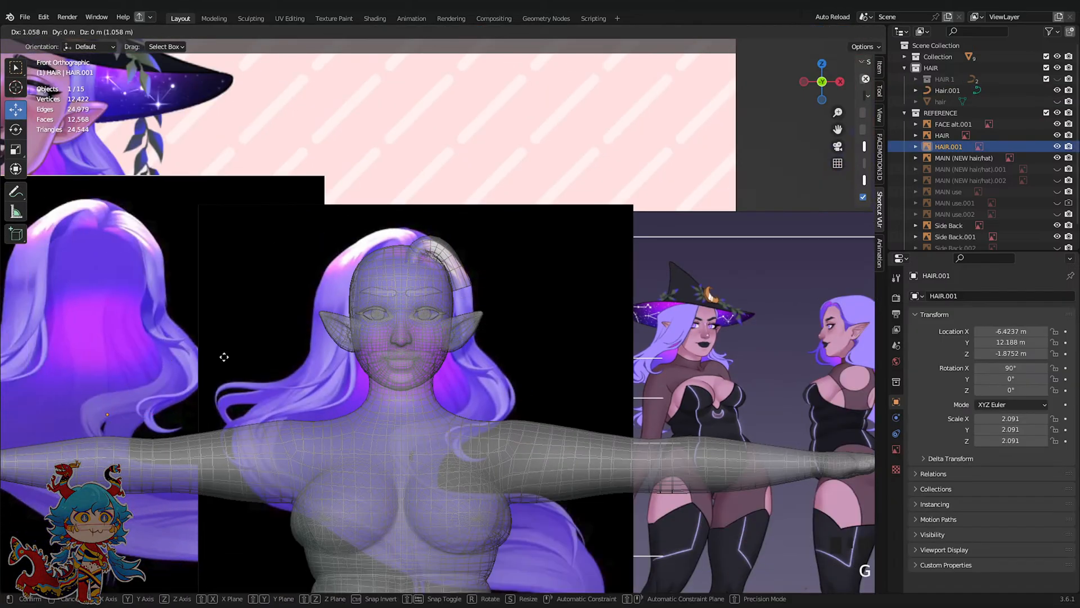
click(716, 321)
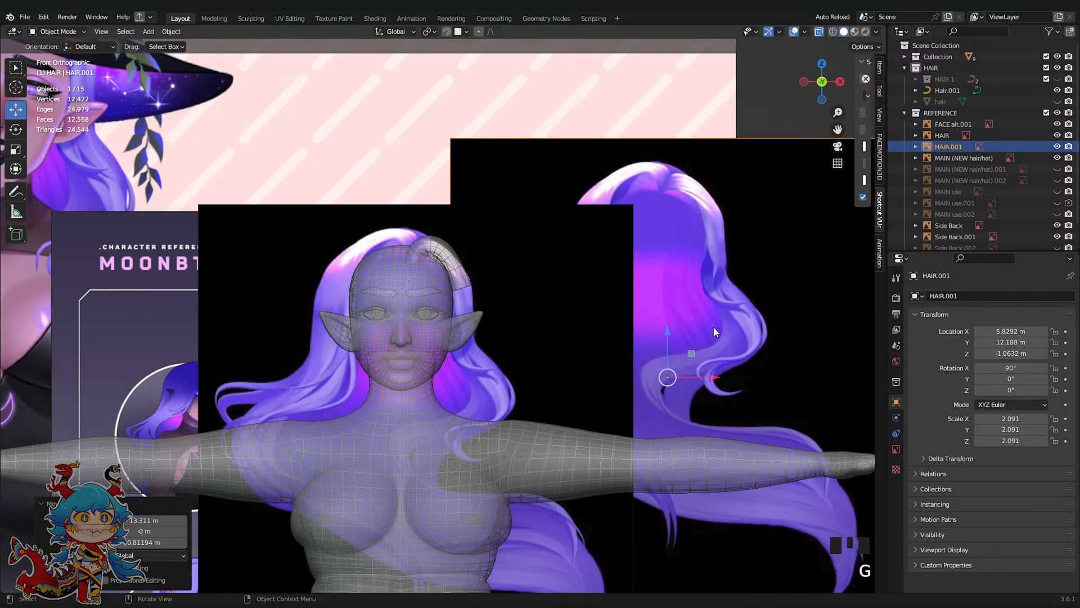
key(g)
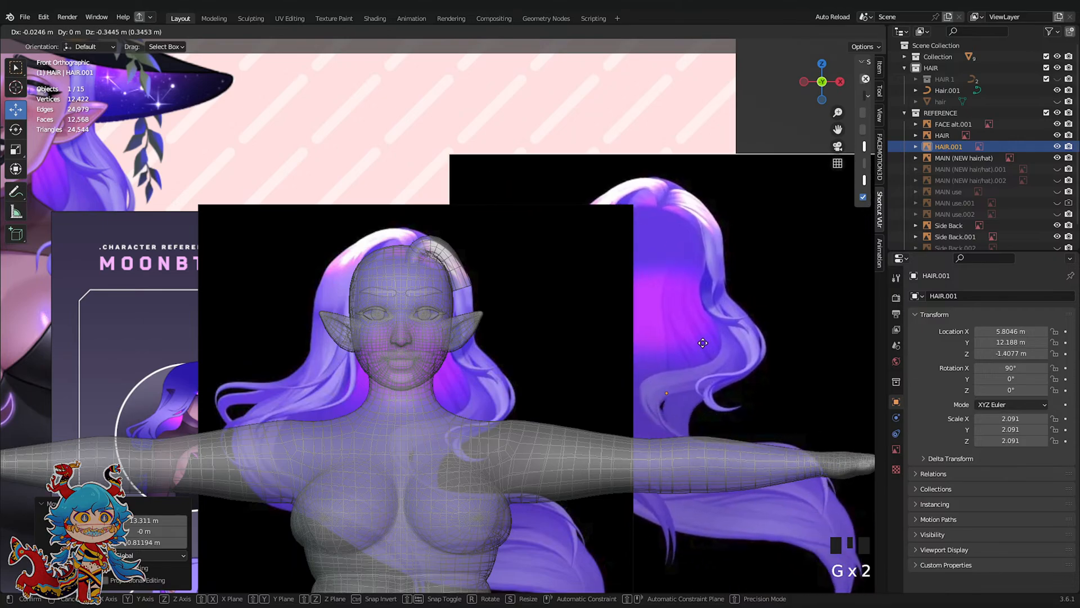
click(658, 368)
Extrude the strand's last point -0.54676 m in Z and scale it by 2.323 with proportional size 0.218
scroll(657, 370, up, 2)
click(469, 259)
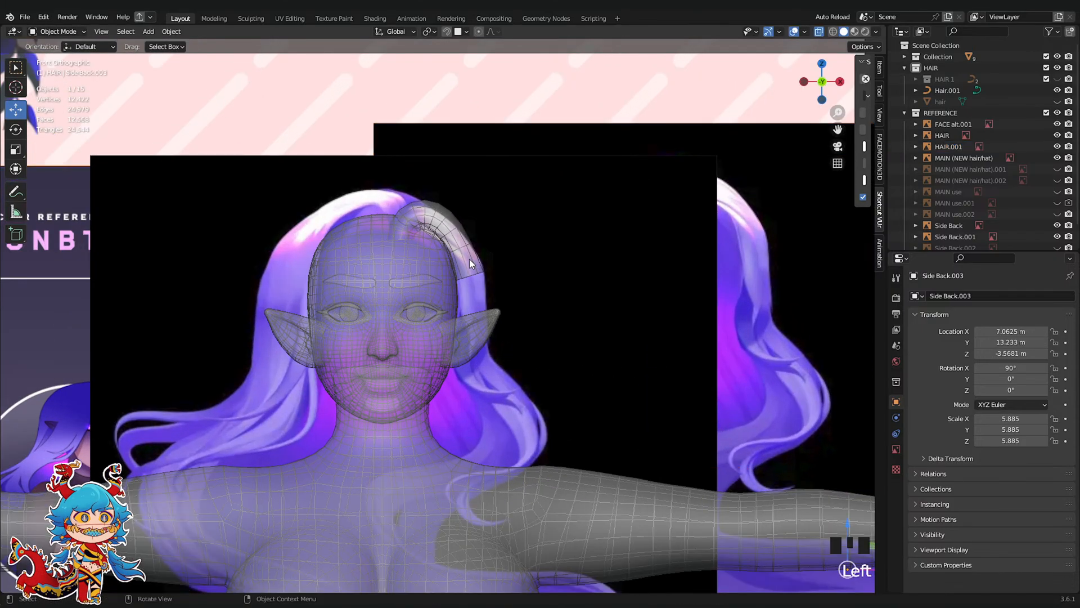
shift+middle_drag(491, 314, 426, 316)
click(387, 217)
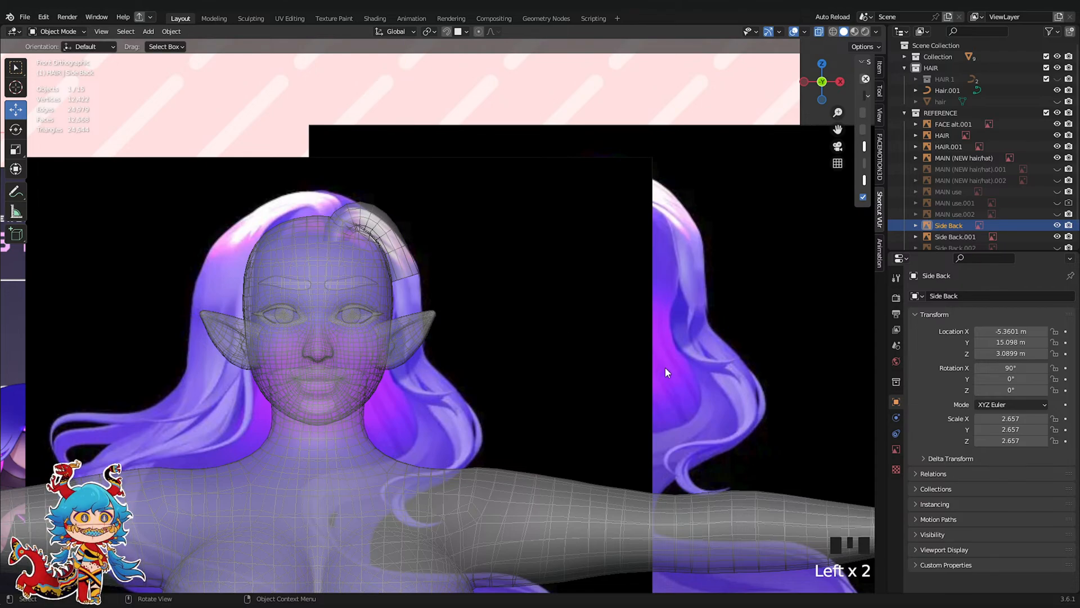
click(415, 274)
key(Tab)
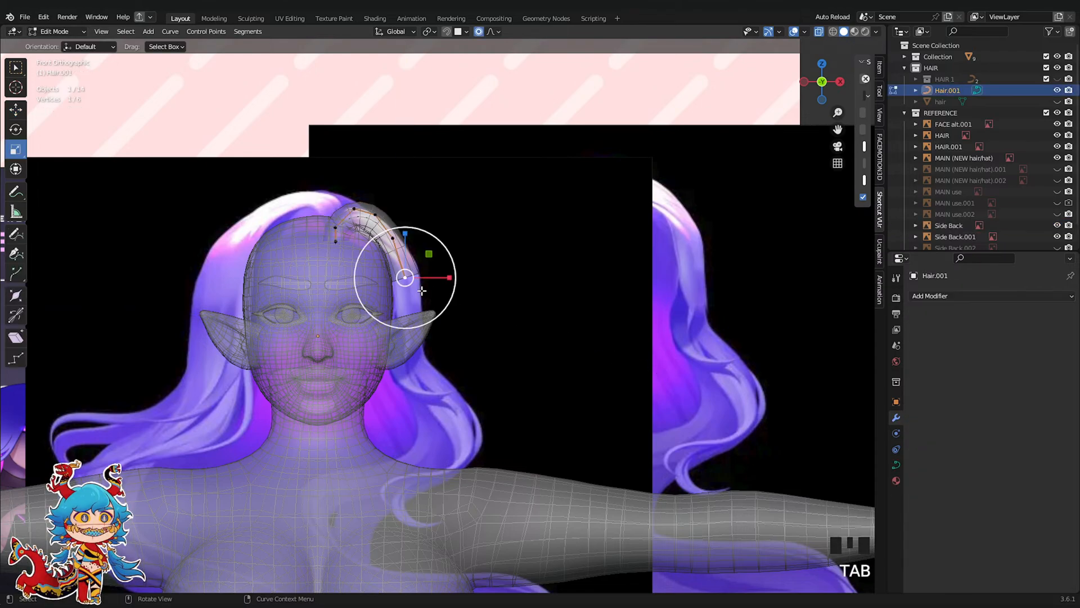
key(e)
click(421, 326)
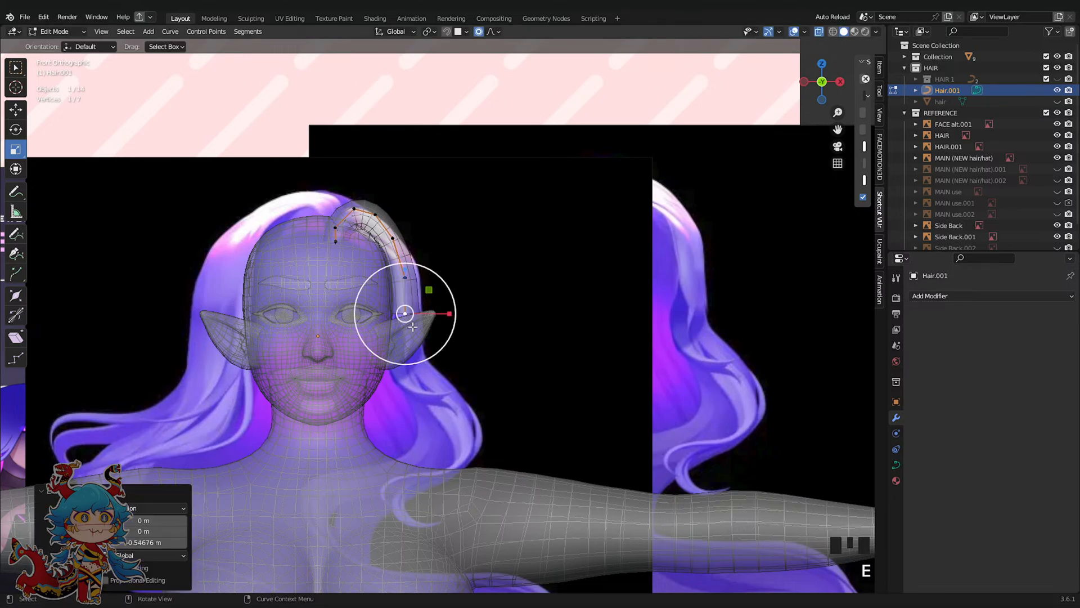
key(s)
click(525, 335)
Extrude three more points along the reference's outward wave below the ear, the last by 0.31609 m in X and -0.39298 m in Z
key(e)
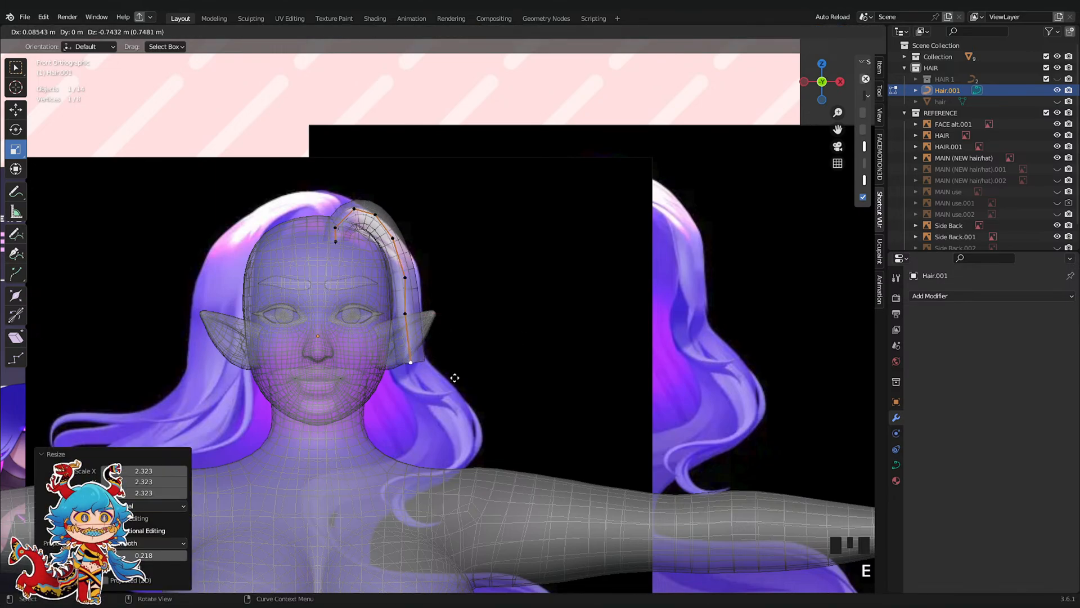
click(453, 381)
key(e)
click(481, 408)
key(e)
click(502, 434)
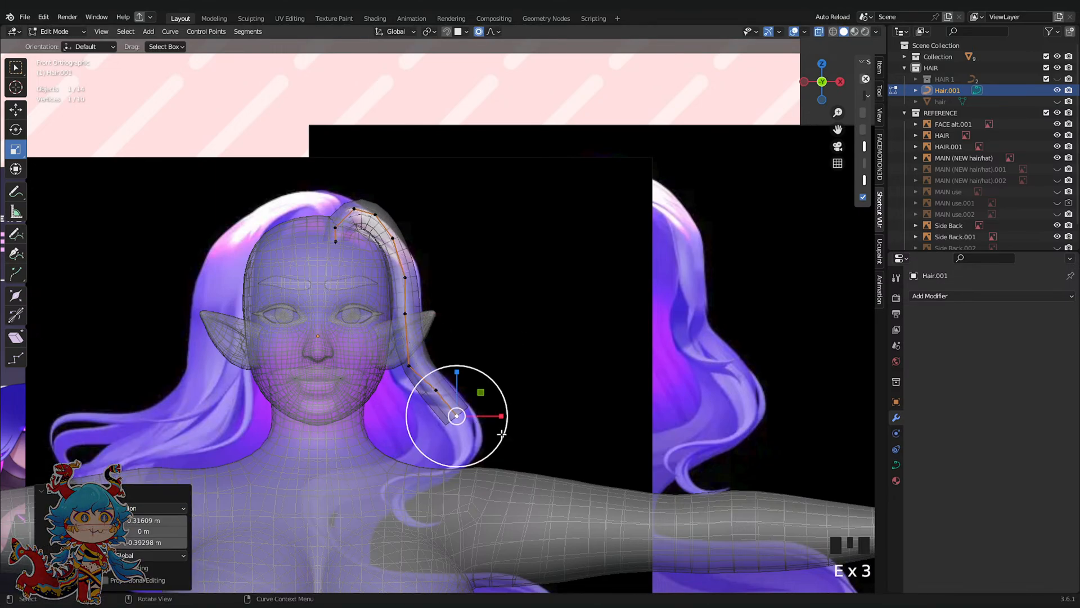
key(r)
click(488, 404)
Extrude a point 0.12815 m in X and -0.52113 m in Z, another inward around the bend, and shrink the tip's radius by 0.406
key(e)
click(497, 439)
key(e)
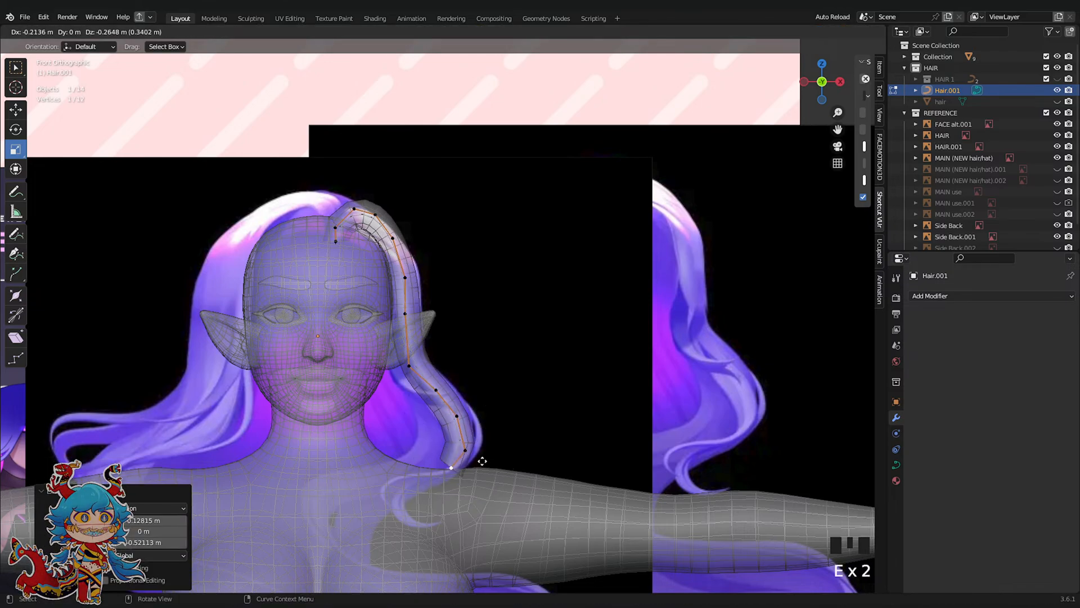
click(477, 462)
key(alt+s)
click(441, 473)
Extrude further points from the tip inward over the shoulder and down around the reference's small curl
key(e)
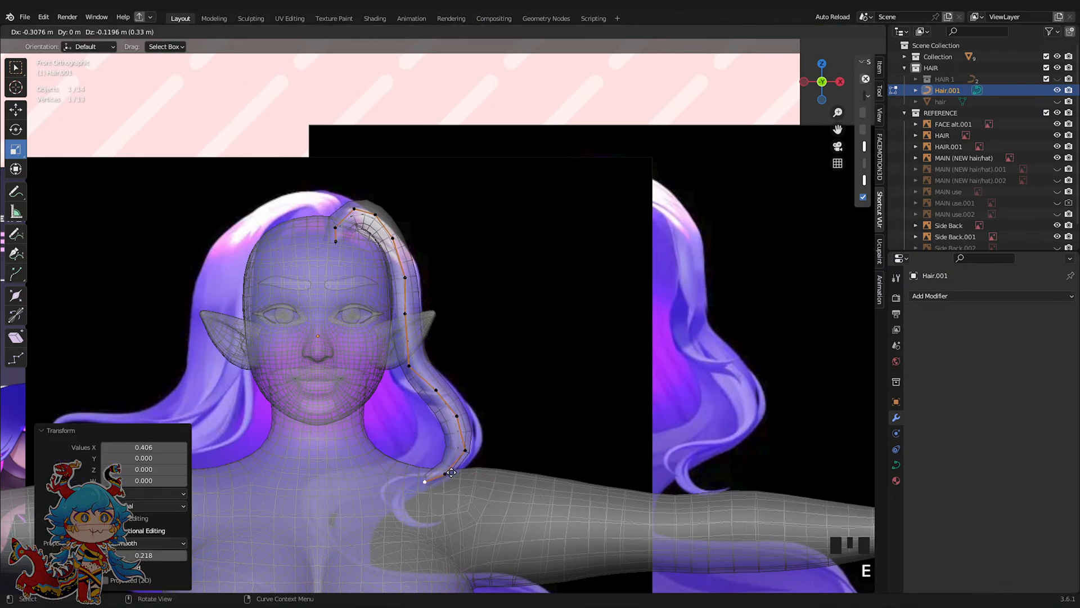
click(427, 481)
key(e)
click(406, 487)
key(e)
click(423, 510)
Extrude the strand's end outward along the bottom of the curl and shrink the last point's radius by a factor of 0.374
key(e)
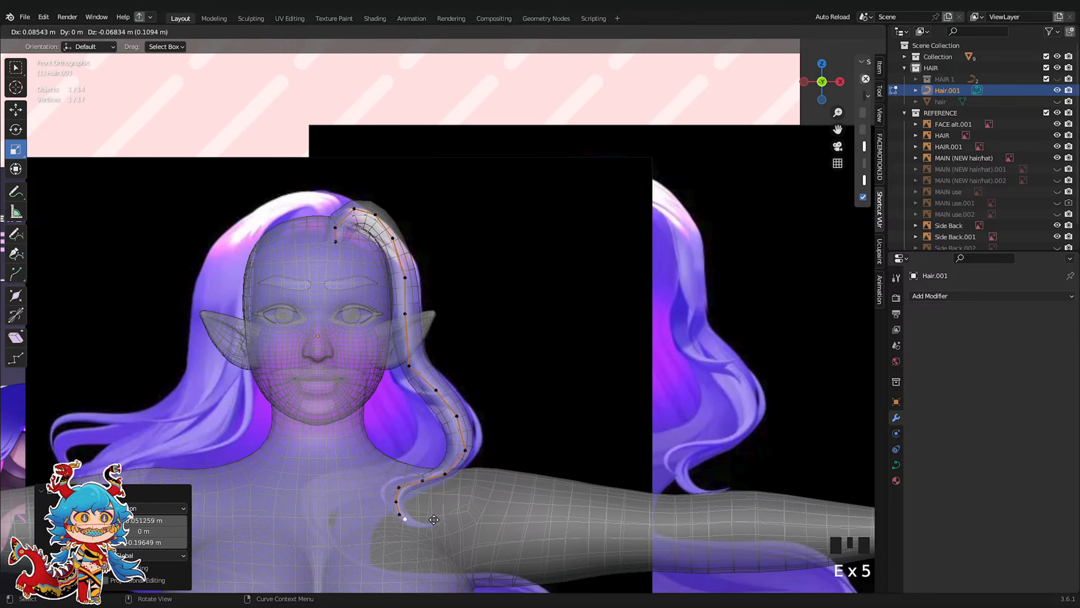
click(435, 518)
key(e)
click(481, 521)
key(alt+s)
click(456, 515)
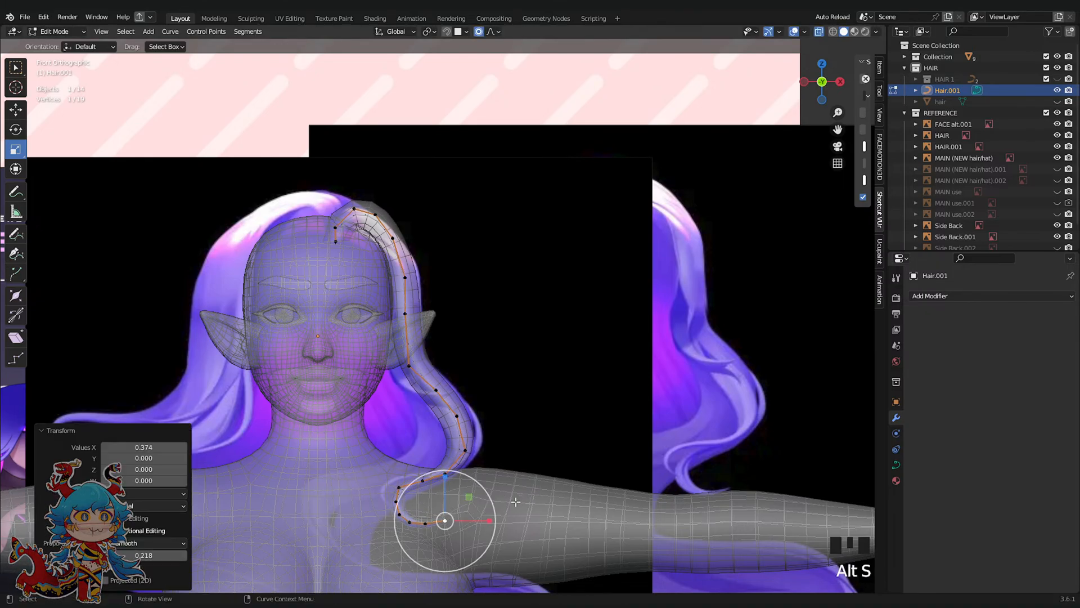
scroll(647, 373, down, 3)
scroll(540, 258, up, 3)
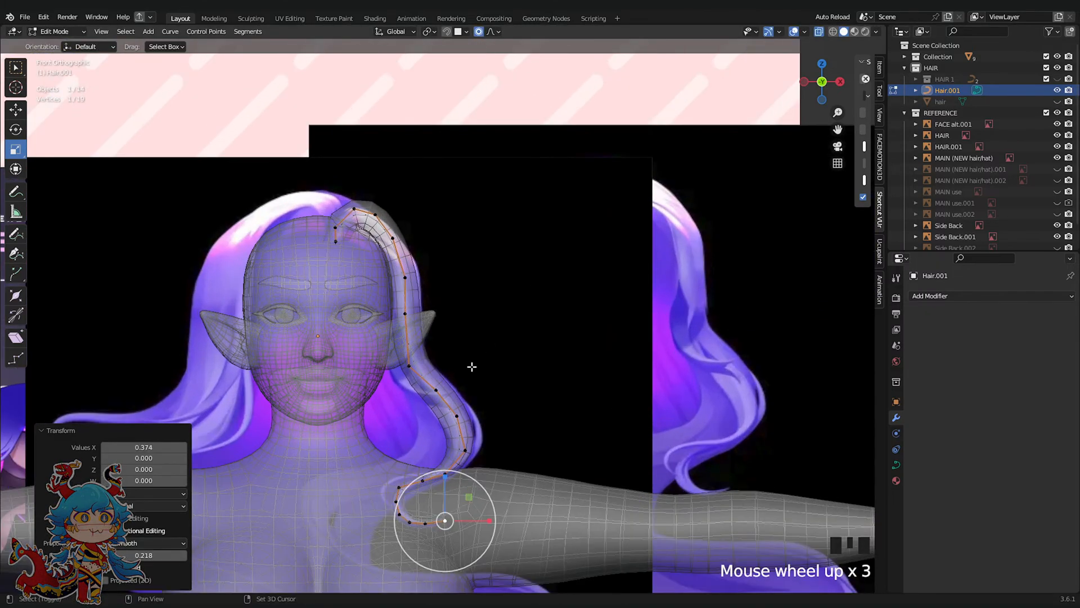
Leave strand editing and move the HAIR.001 reference image -13.322 m in X and 4.535 m in Z, away from the head
shift+middle_drag(539, 270, 541, 325)
scroll(549, 323, down, 4)
key(Tab)
click(661, 322)
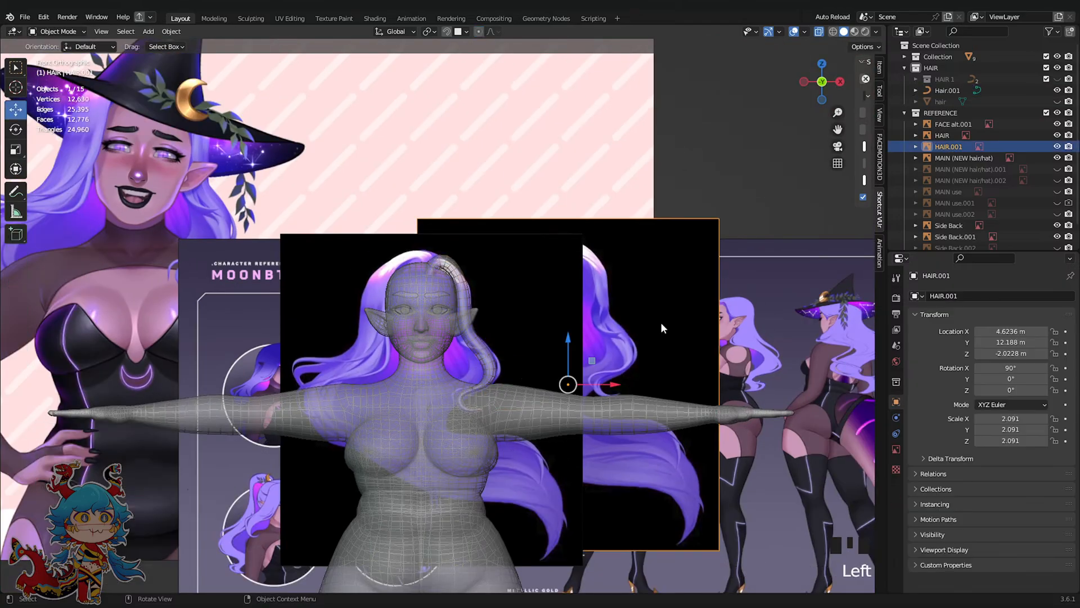
key(g)
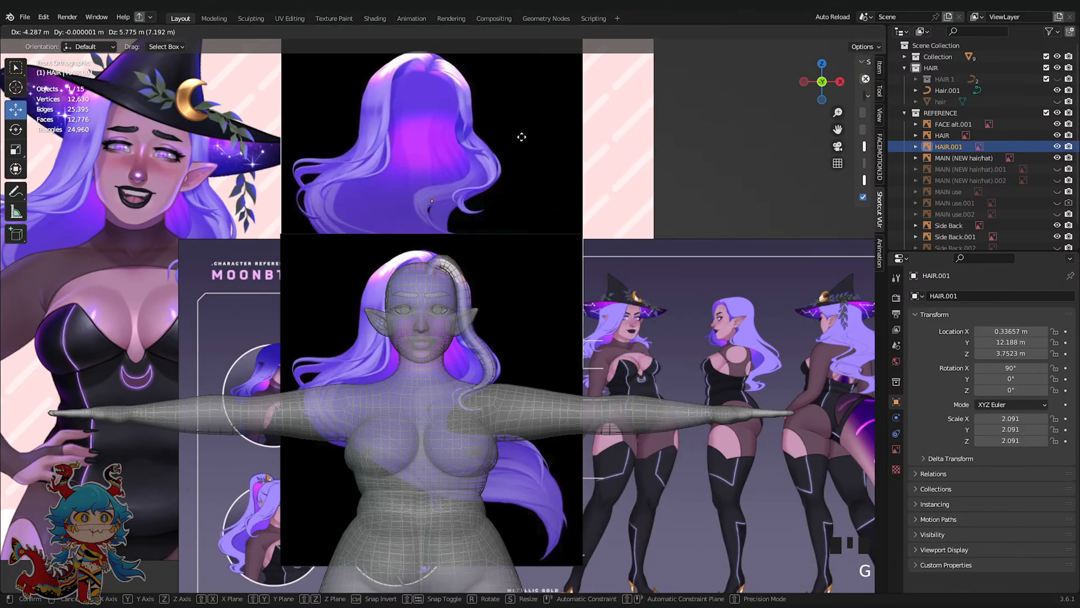
click(238, 181)
scroll(523, 369, down, 4)
scroll(1063, 239, down, 1)
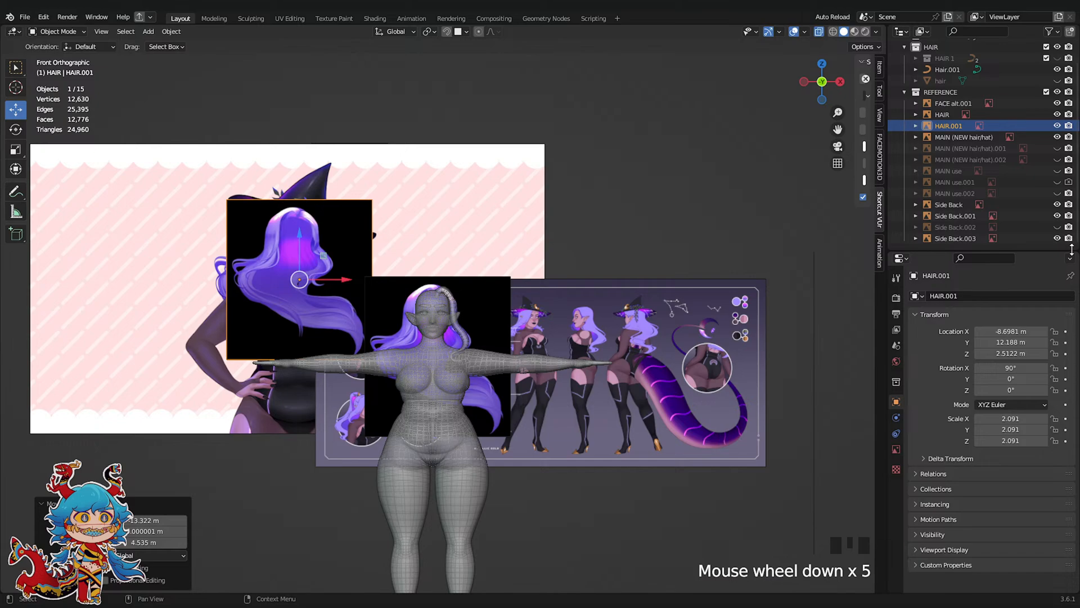
Briefly show and hide the hidden MAIN reference images one by one to check what each contains
click(1058, 160)
click(1057, 159)
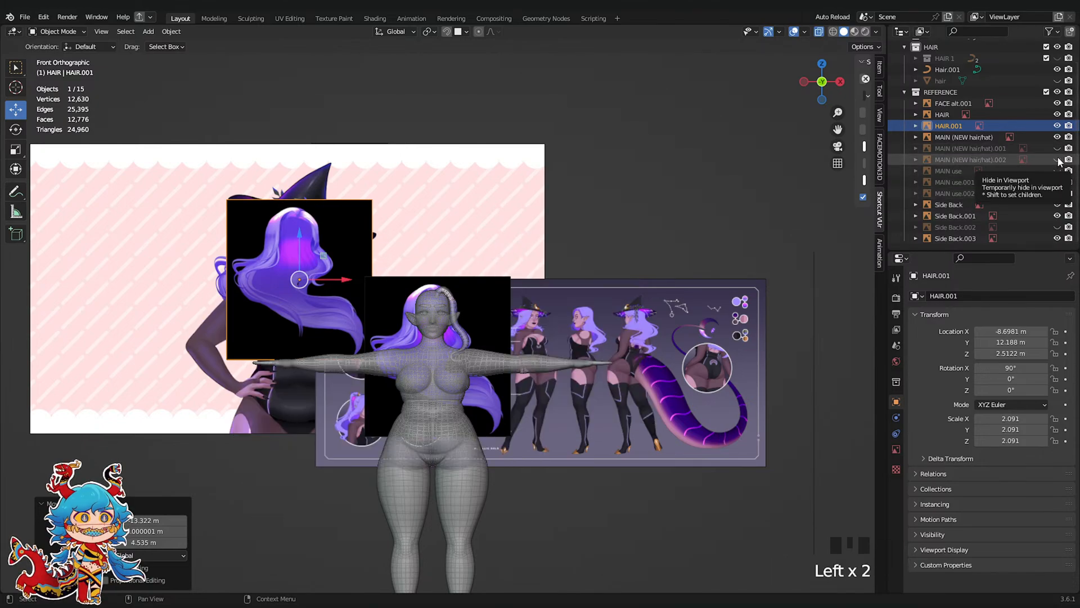
click(1057, 160)
click(1058, 160)
click(1058, 171)
click(1057, 171)
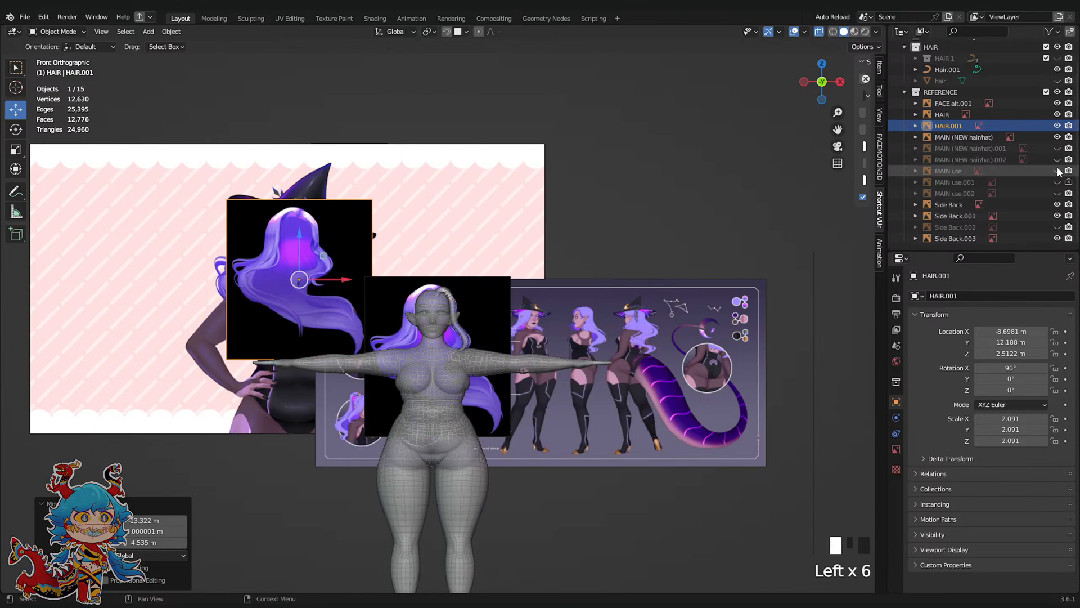
click(1058, 182)
click(1057, 182)
click(1057, 193)
click(1057, 193)
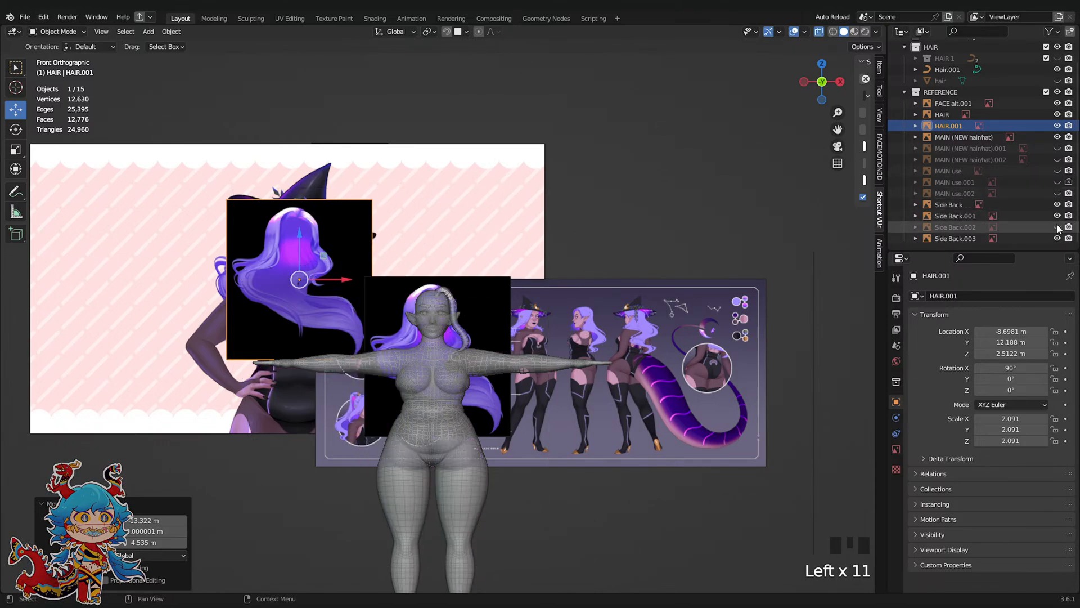
With all references in view, toggle MAIN (NEW hair/hat).002 and the MAIN use images on and off to compare them
scroll(690, 255, down, 8)
shift+middle_drag(722, 190, 731, 246)
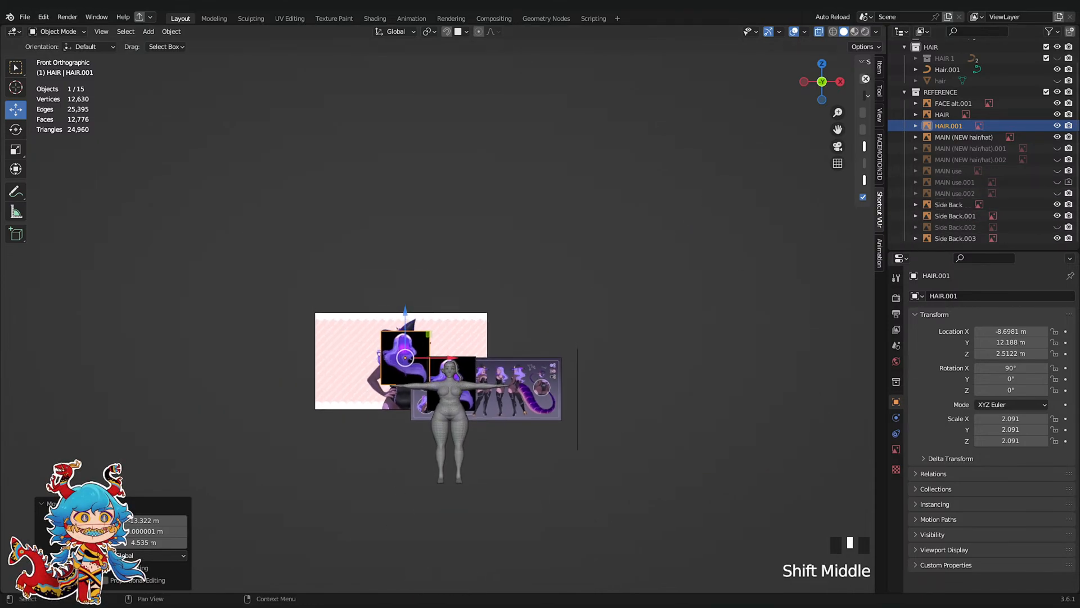
click(1057, 159)
click(1057, 160)
click(1057, 160)
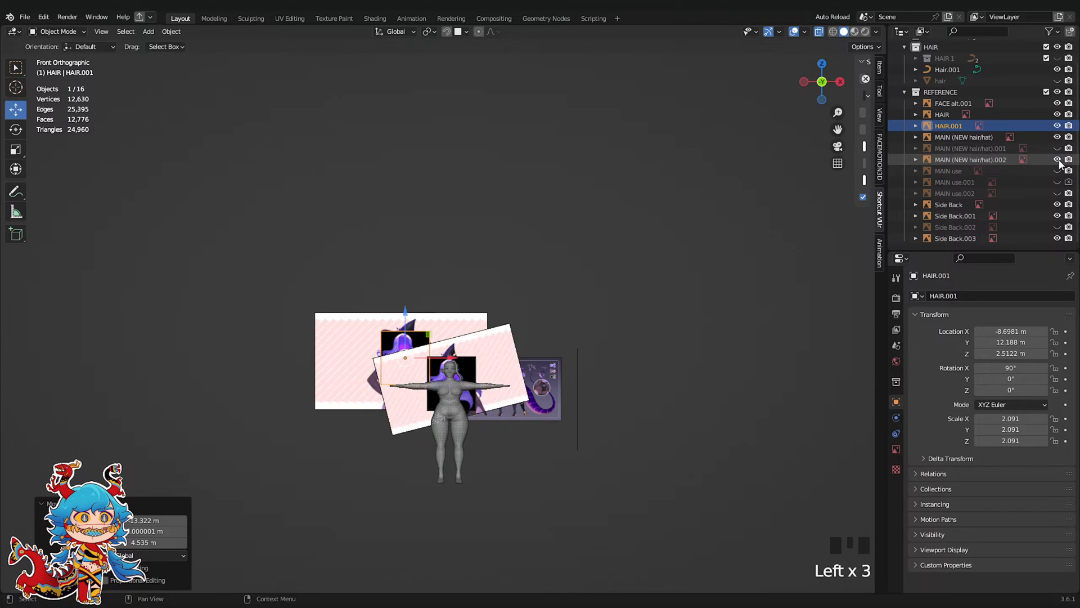
click(1057, 160)
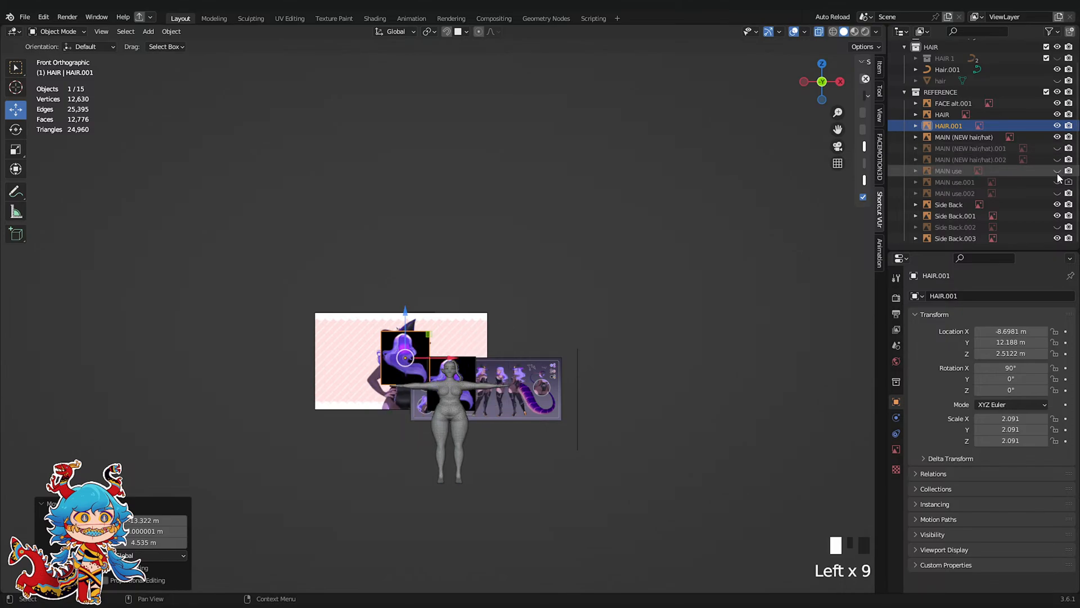
click(1057, 182)
click(1058, 182)
click(1057, 182)
drag(1057, 183, 1057, 204)
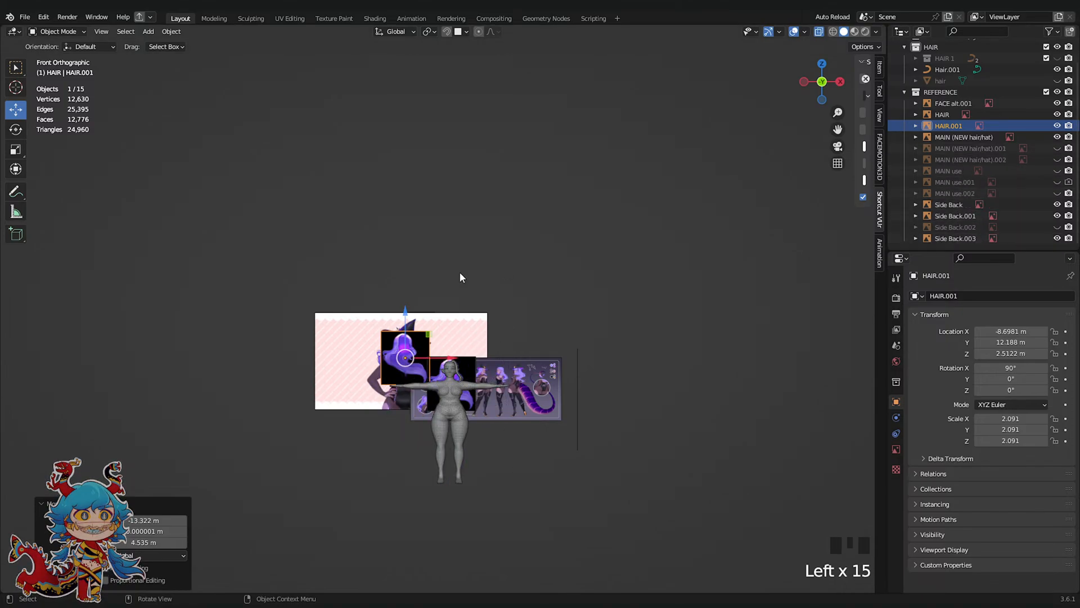
Save the file and move the HAIR.001 reference image 15.323 m in X and -3.915 m in Z, beside the front hair reference
scroll(459, 272, up, 8)
key(ctrl+s)
scroll(459, 276, up, 3)
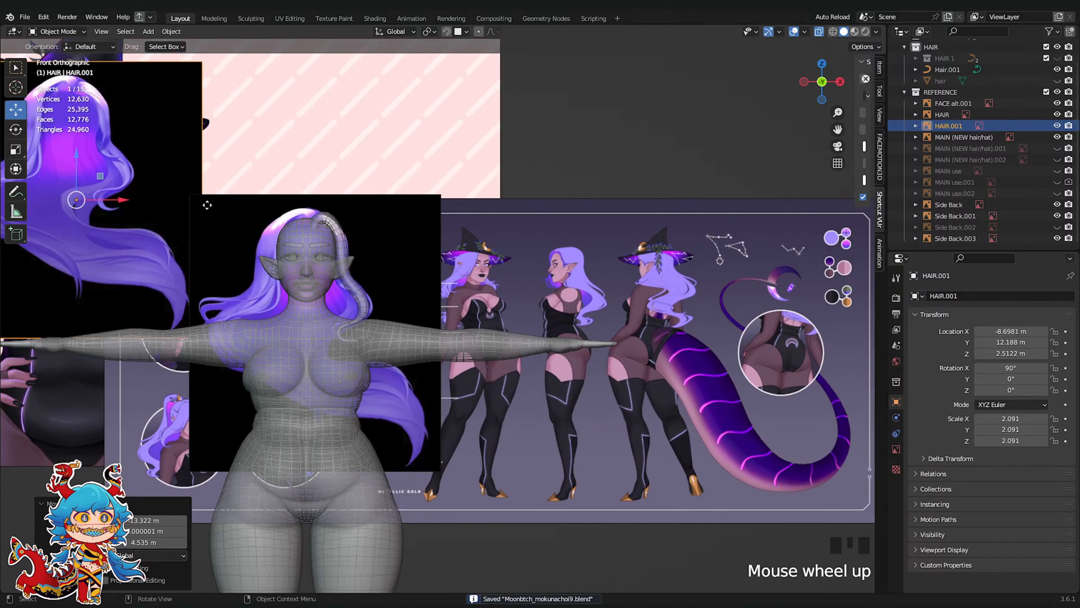
key(g)
click(657, 305)
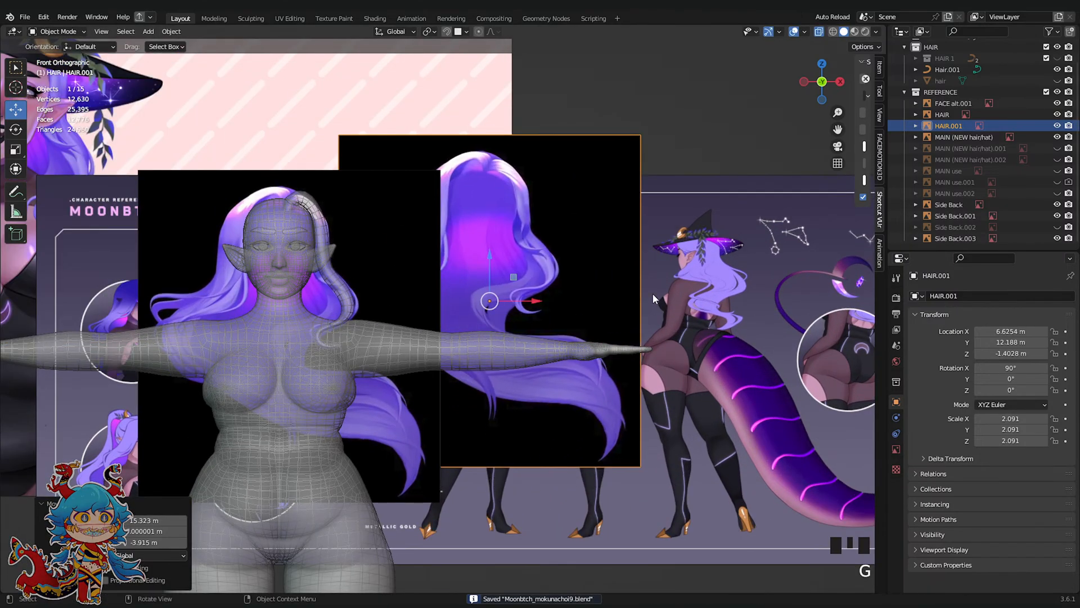
shift+middle_drag(482, 301, 444, 310)
scroll(444, 311, up, 1)
shift+middle_drag(347, 296, 446, 349)
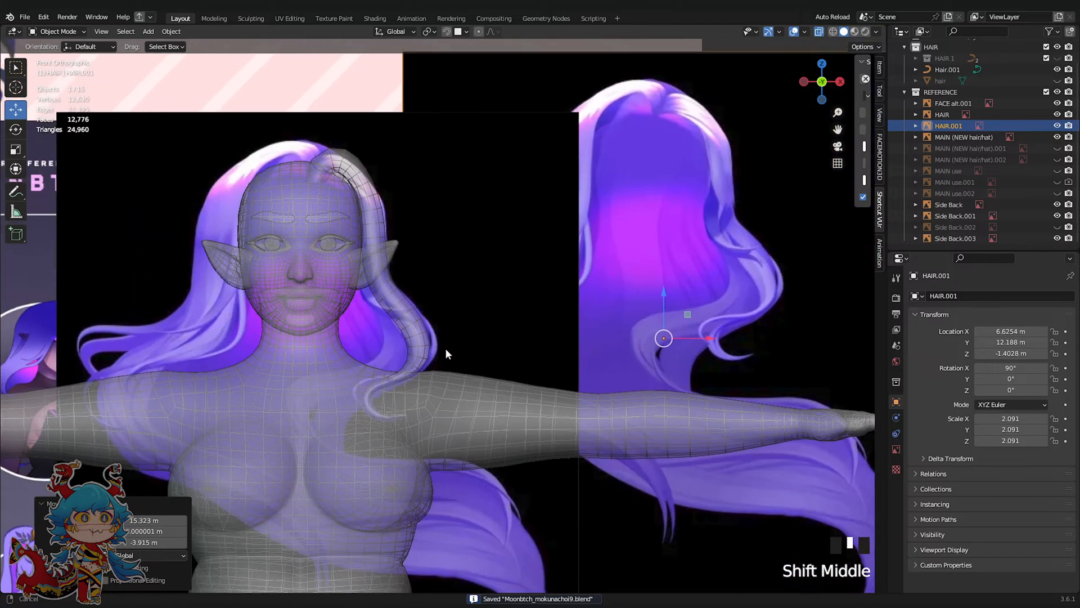
Duplicate the curl points at the end of the Hair.001 strand 0.9124 m higher, separate them into their own curve and select it
click(408, 306)
shift+middle_drag(401, 290, 484, 285)
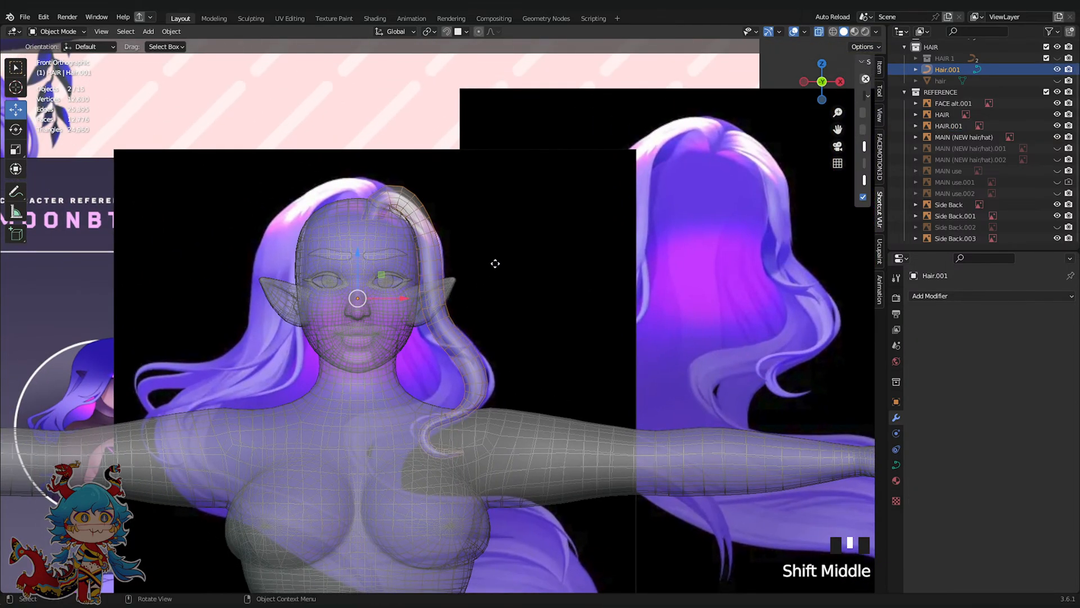
key(Tab)
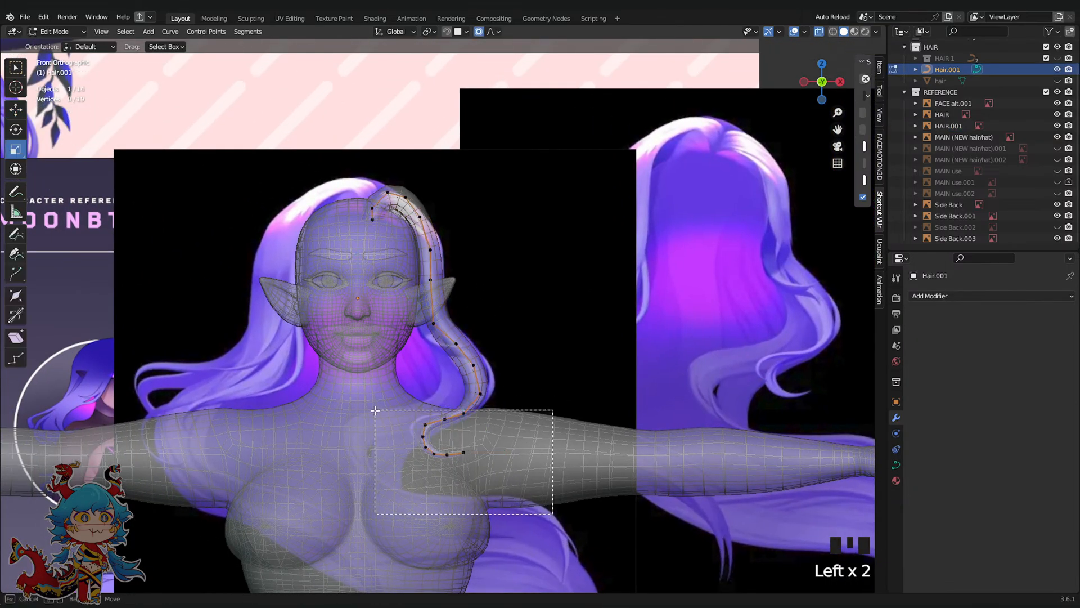
drag(375, 411, 375, 411)
key(shift+d)
click(523, 337)
right_click(523, 337)
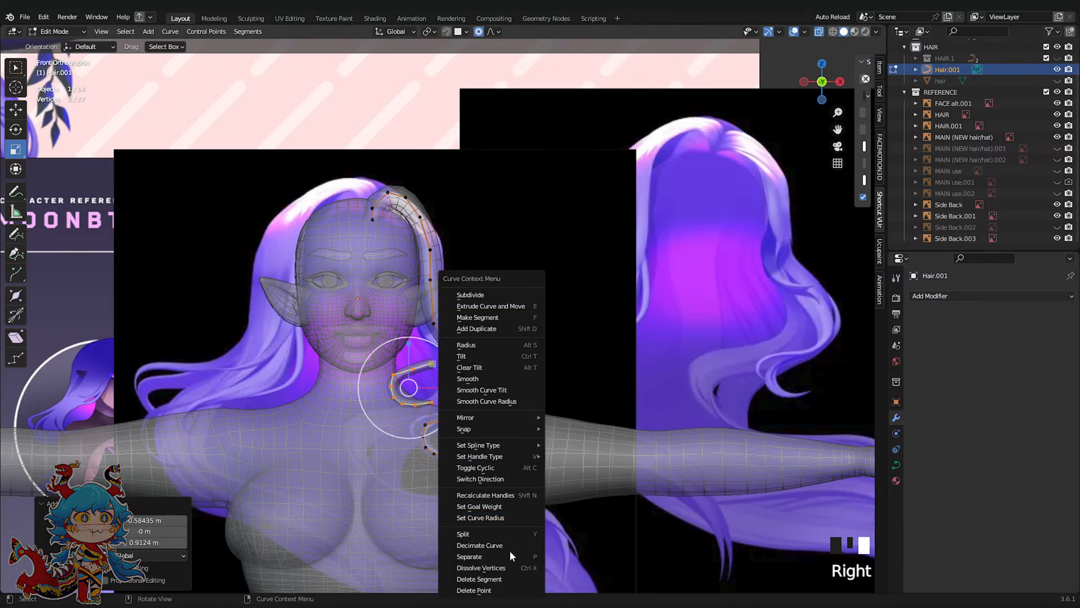
right_click(524, 362)
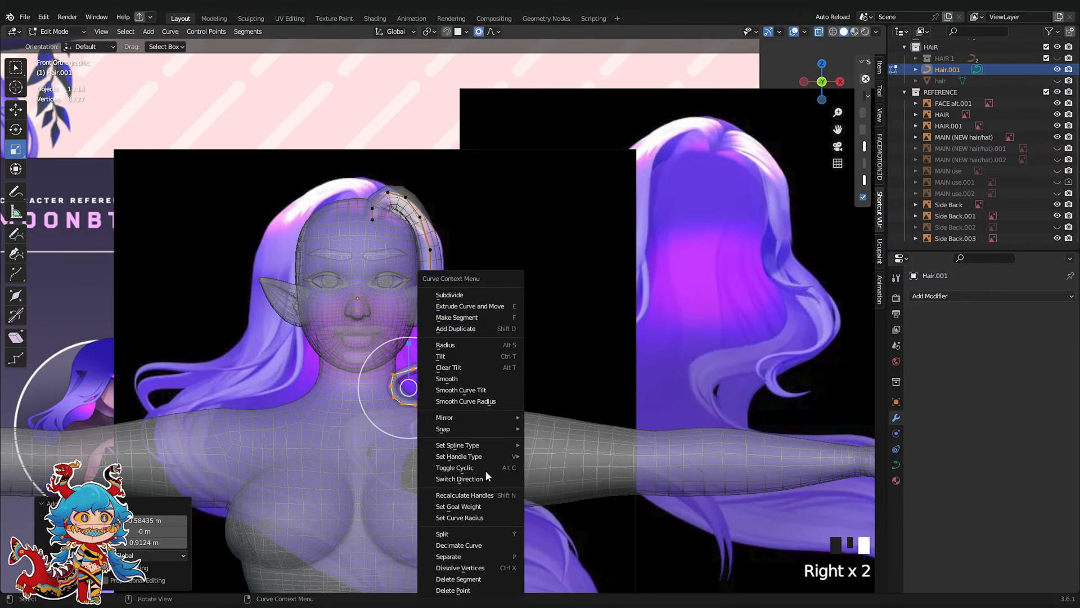
click(484, 554)
key(Tab)
click(415, 369)
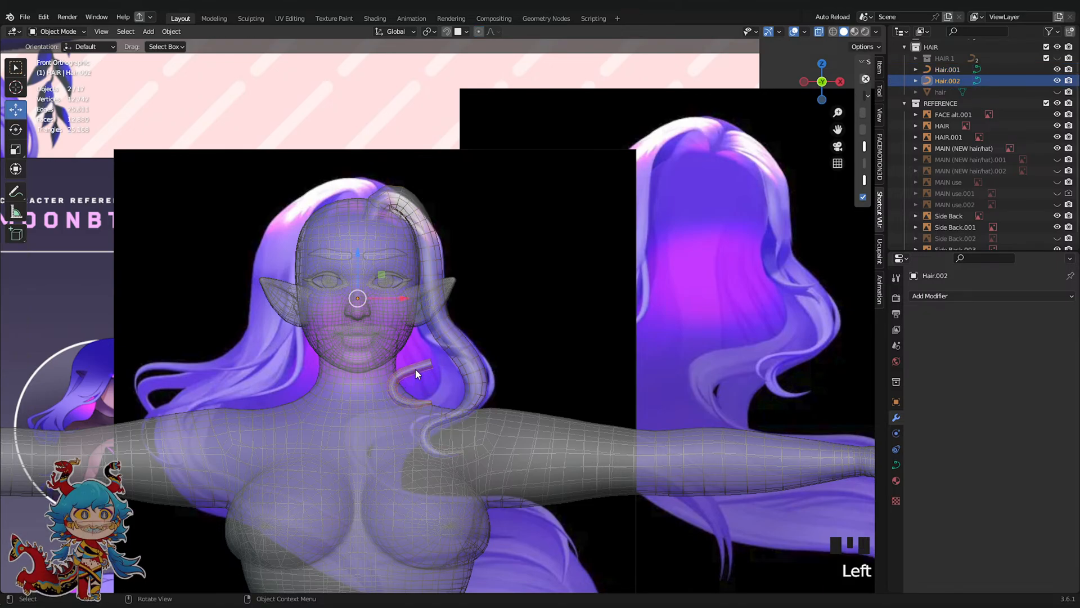
With proportional editing, move Hair.002's upper end -0.088991 m in X and 1.4179 m in Z, and its lower tip 0.71786 m and 1.0738 m
key(Tab)
scroll(432, 362, up, 3)
key(g)
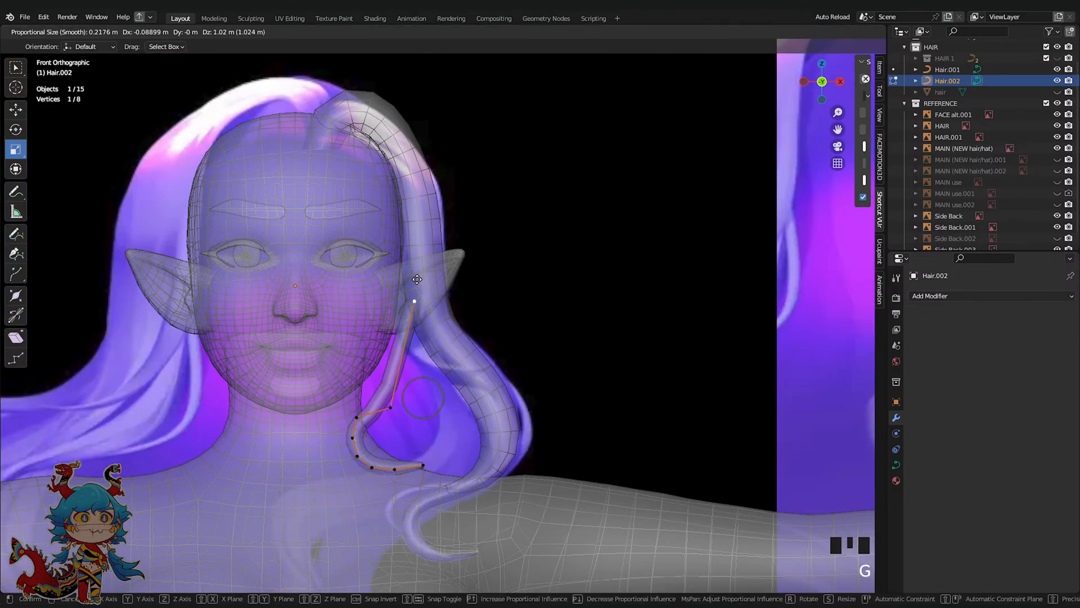
scroll(414, 292, down, 15)
click(416, 245)
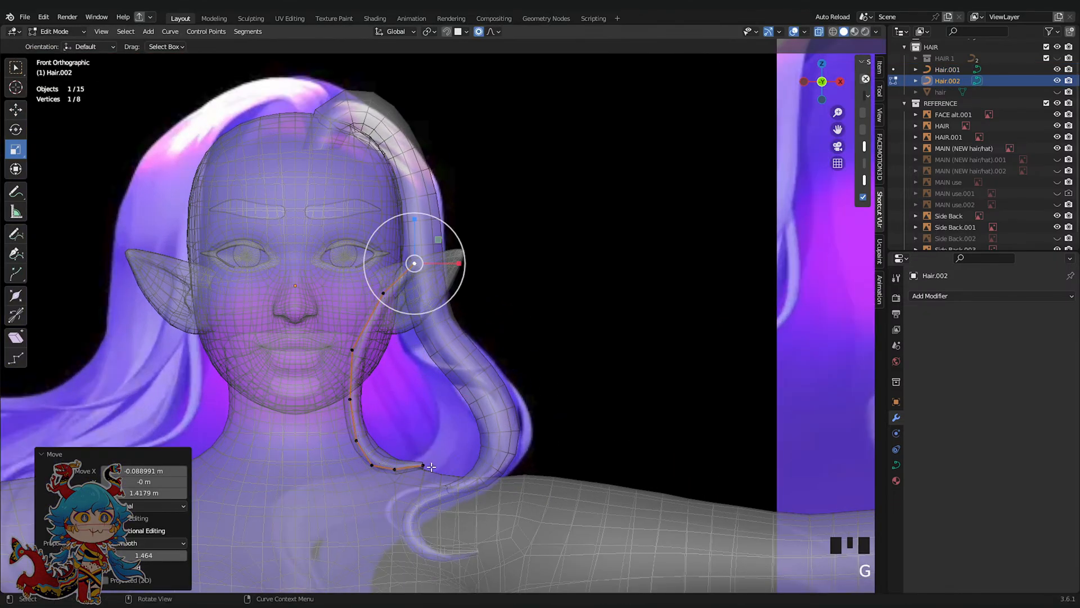
click(424, 467)
key(g)
scroll(488, 406, down, 9)
click(490, 362)
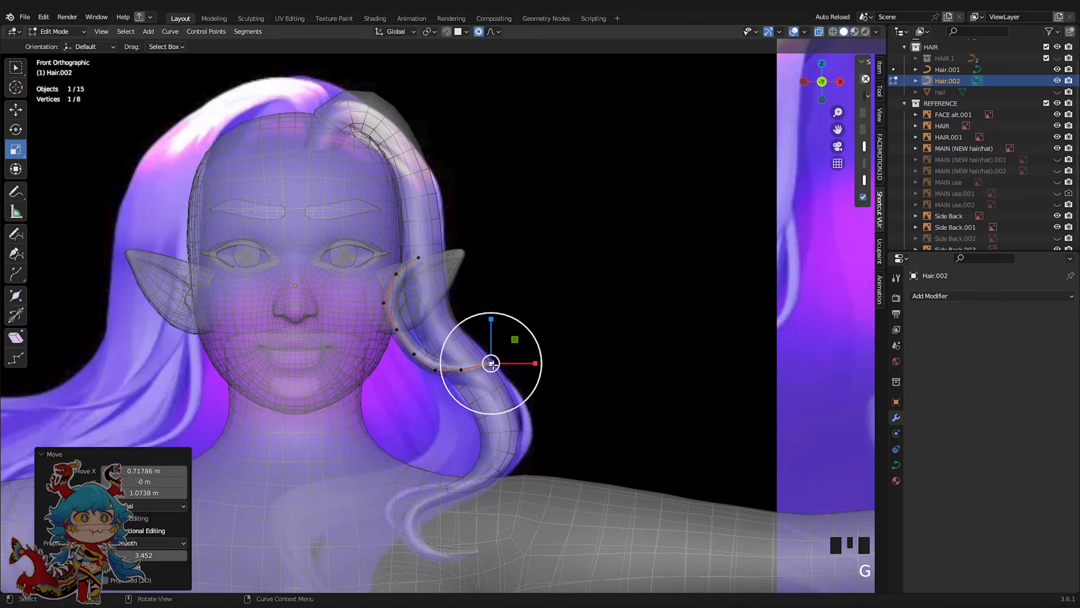
Rotate the short strand's upper end by -29.3°, shift it inward to the face's edge, and rotate it by another -11.8°
click(419, 257)
key(r)
scroll(436, 219, up, 5)
scroll(440, 223, up, 3)
click(441, 221)
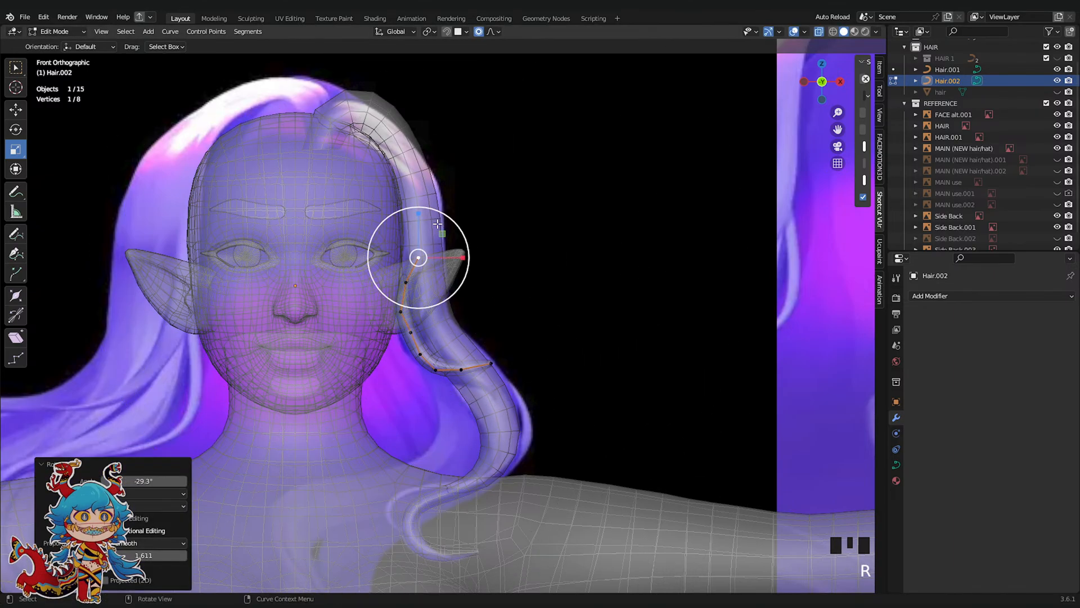
key(g)
click(425, 216)
key(r)
scroll(426, 211, up, 2)
click(414, 206)
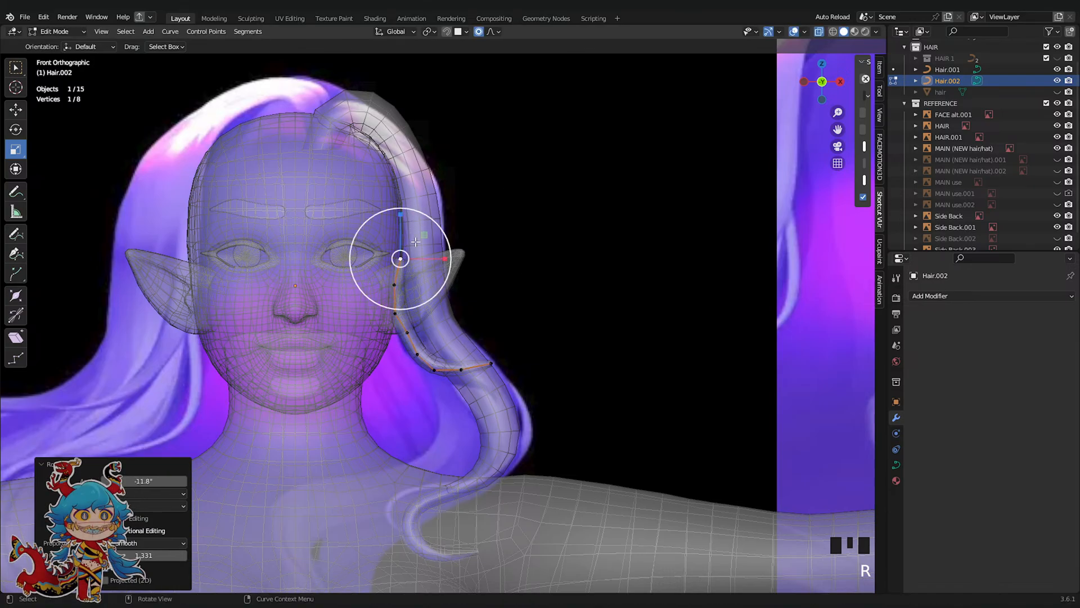
Adjust the short strand's middle points beside the cheek, moving the last one 0.054932 m in X and -0.0103 m in Z
scroll(439, 315, up, 3)
click(383, 344)
key(g)
click(380, 344)
click(368, 301)
key(g)
scroll(369, 300, up, 1)
scroll(370, 299, up, 3)
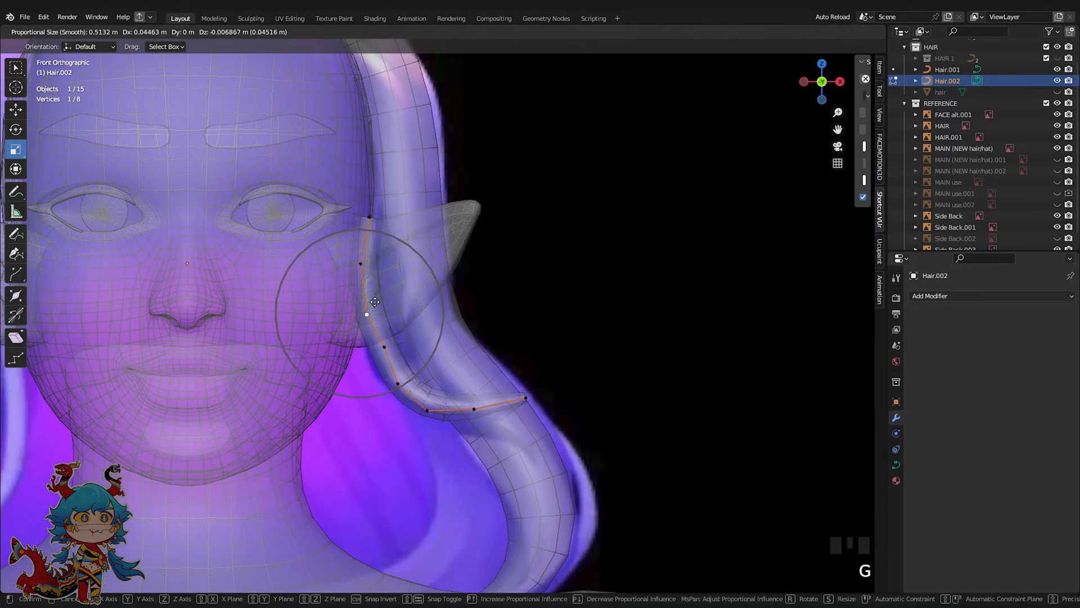
click(373, 301)
scroll(415, 314, down, 5)
scroll(502, 336, up, 1)
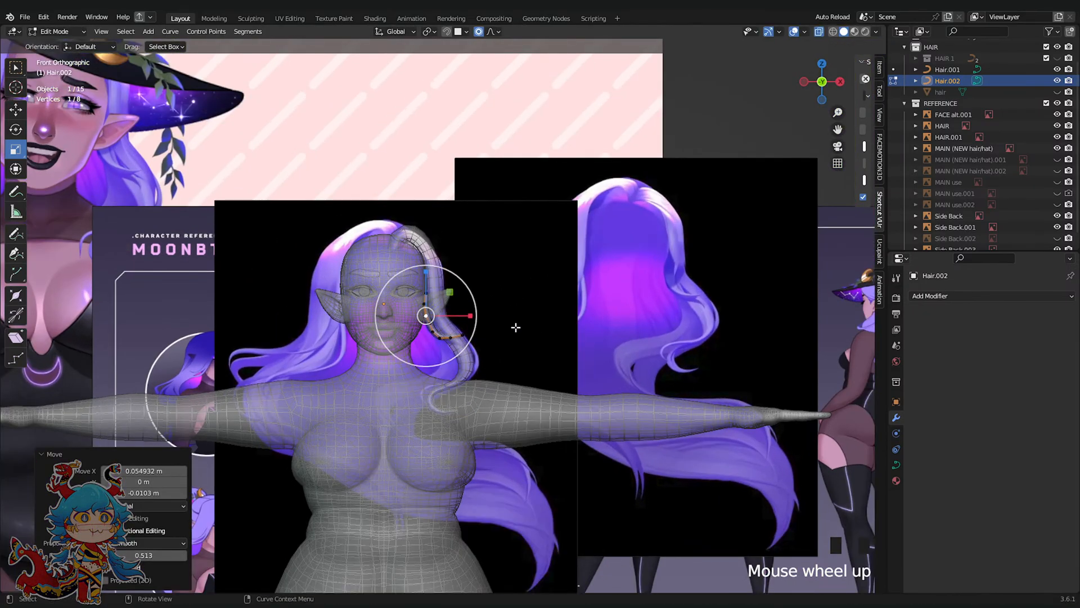
Switch to the right orthographic view, save the file and hide the REFERENCE collection
click(838, 83)
scroll(626, 275, up, 2)
key(ctrl+s)
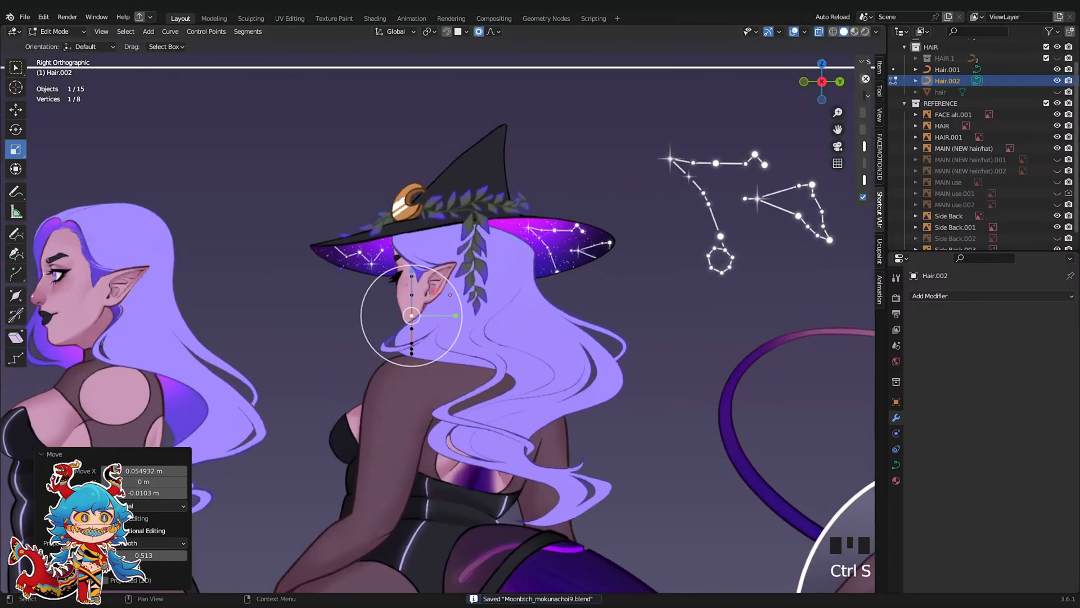
click(1058, 102)
scroll(498, 319, up, 4)
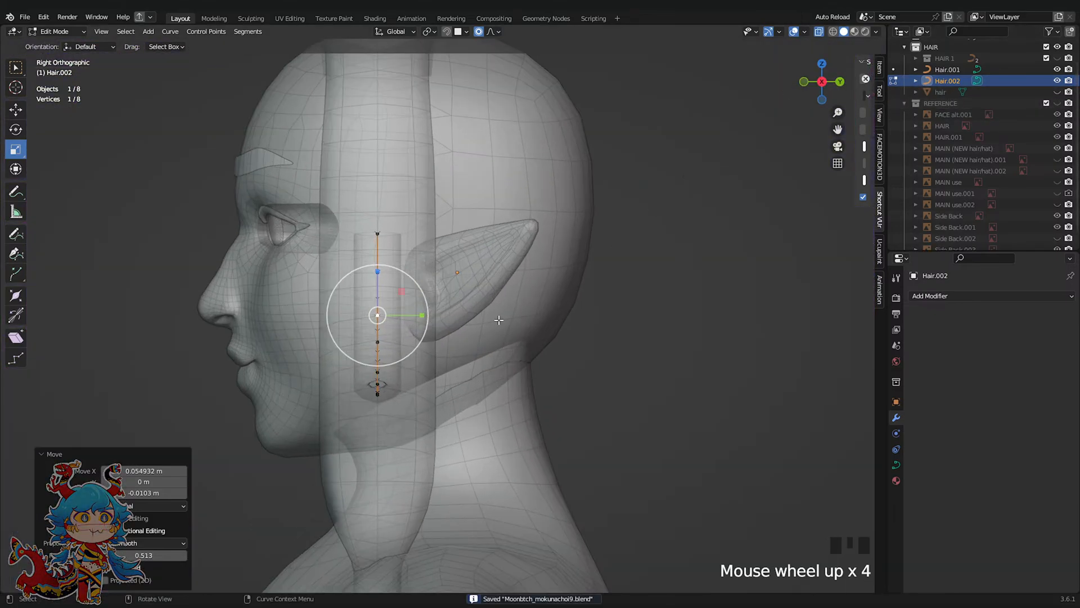
Move the short strand backward along Y toward the ear
scroll(271, 214, down, 3)
drag(444, 315, 495, 325)
scroll(474, 315, down, 2)
Edit the Hair.001 strand and shape its points from the side so it runs from the crown past the ear to the shoulder
key(Tab)
click(415, 321)
key(Tab)
click(405, 299)
scroll(430, 314, down, 3)
scroll(463, 324, down, 8)
click(444, 209)
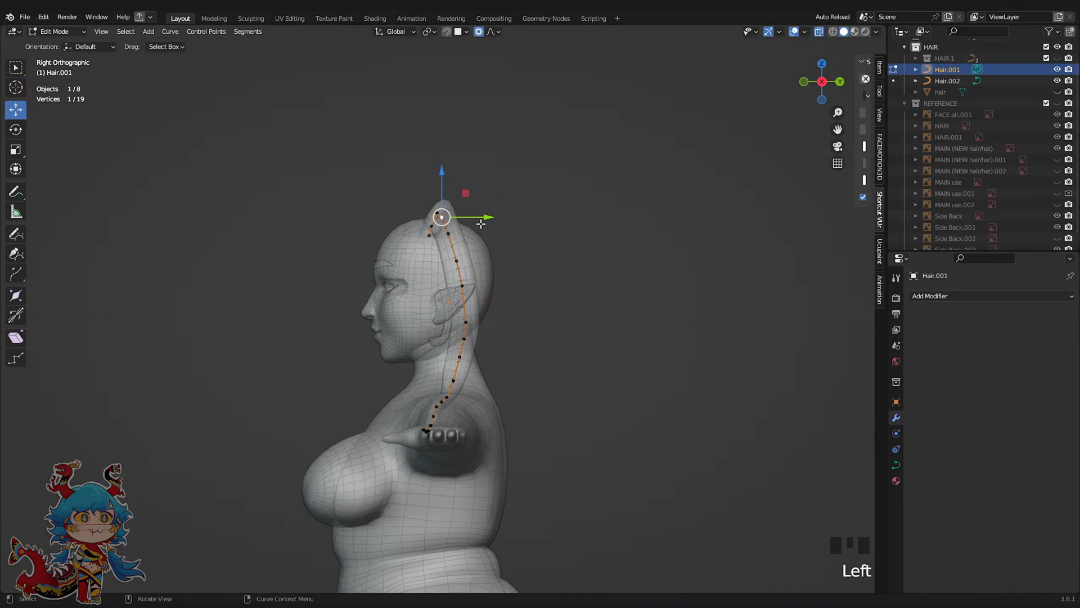
Tilt all points of the Hair.001 strand by about -54.86°
key(ctrl+t)
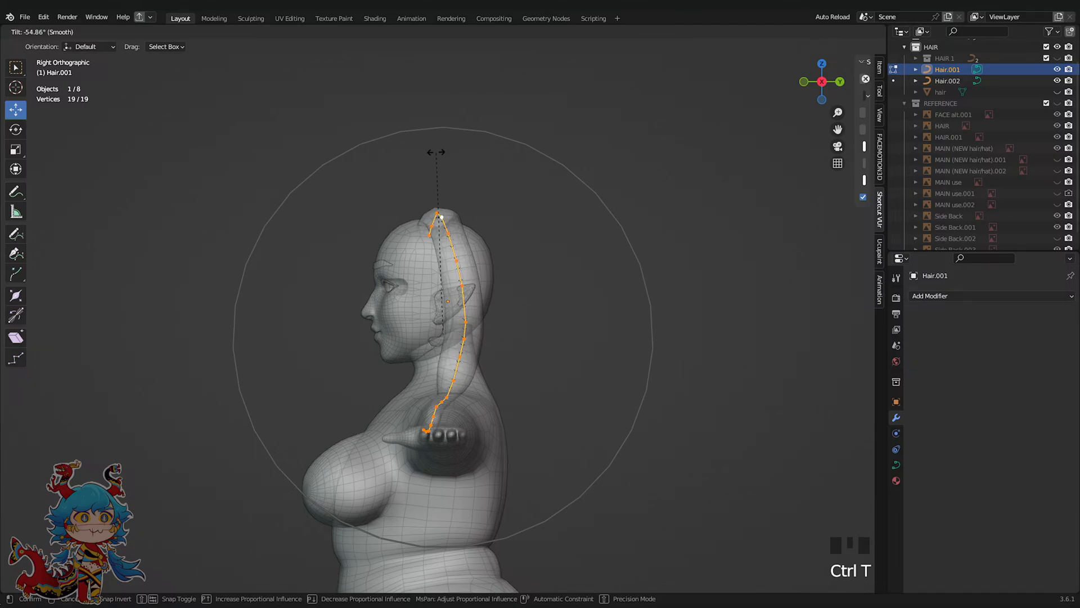
click(437, 152)
scroll(510, 238, up, 2)
key(Tab)
key(Tab)
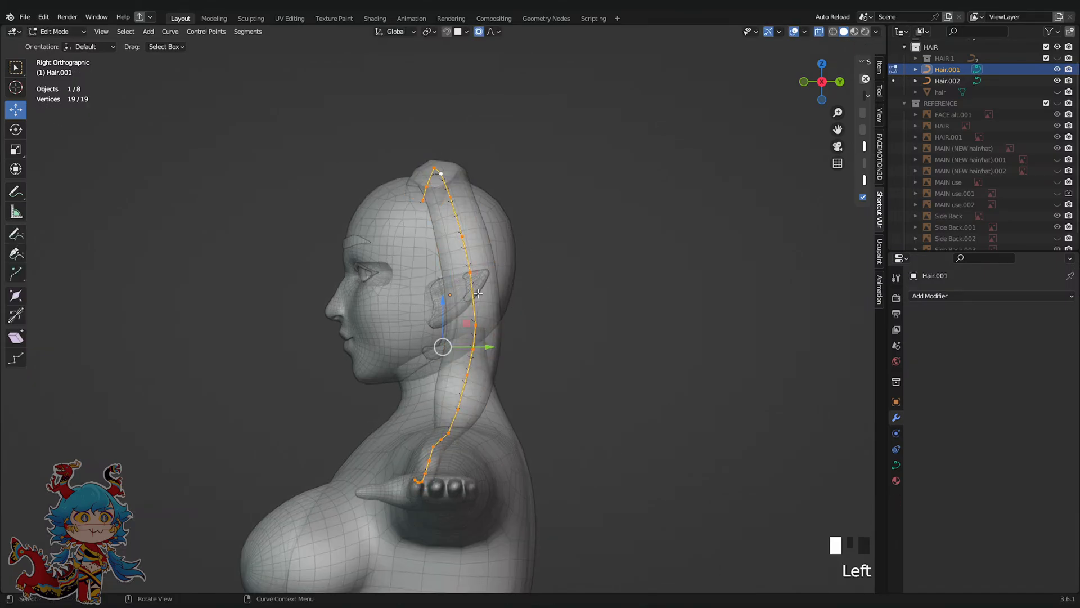
Shrink the strand's radius around the two points behind the ear with proportional falloff
shift+click(476, 324)
key(alt+s)
scroll(535, 285, up, 3)
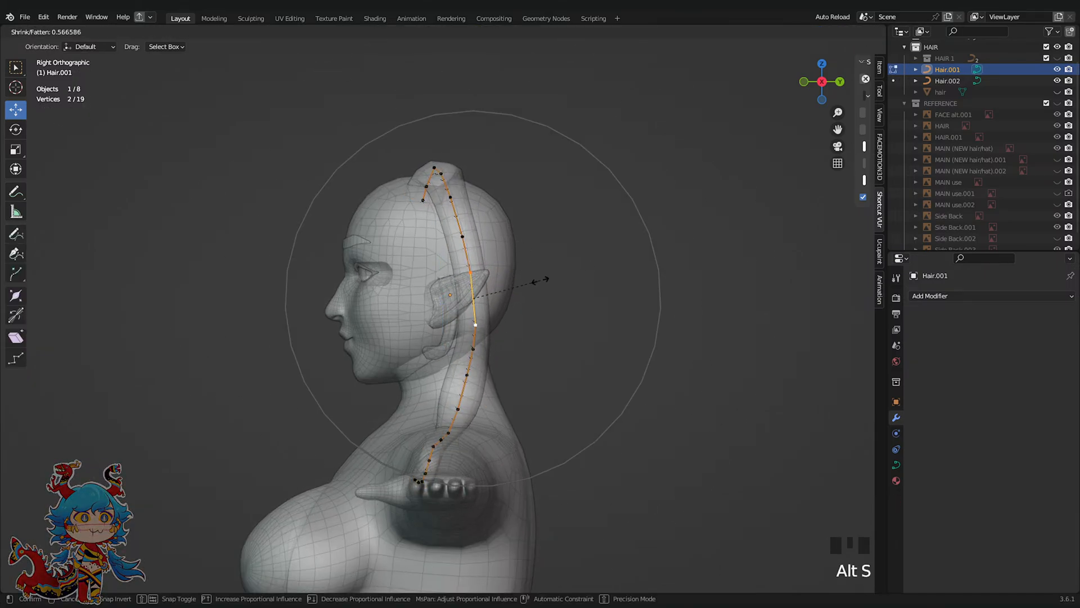
click(516, 328)
Pull the strand's tip forward along Y with proportional editing, and move the bend above the shoulder forward and up
double_click(412, 491)
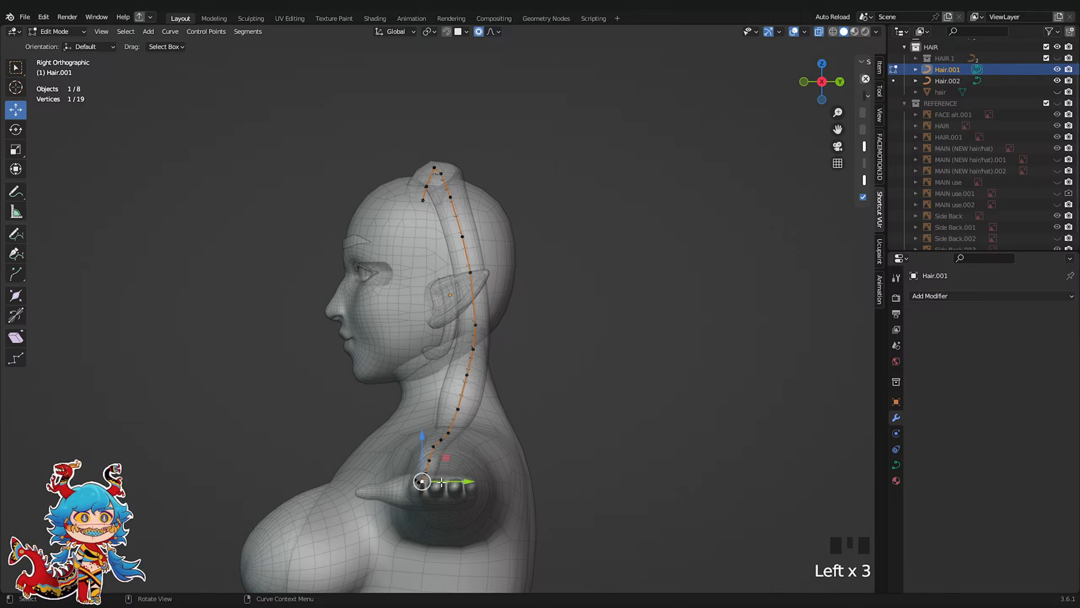
drag(442, 482, 388, 480)
click(422, 434)
key(g)
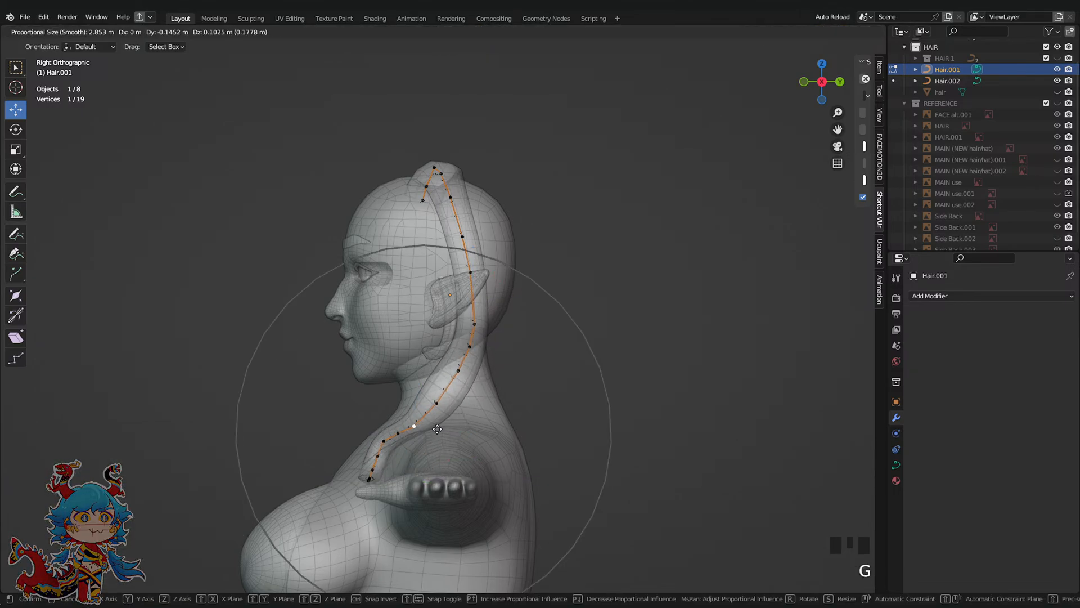
scroll(434, 428, up, 5)
click(427, 421)
Move the strand's end section further forward over the chest and rotate it by 15.5° to shape the curl
click(388, 458)
click(383, 472)
key(g)
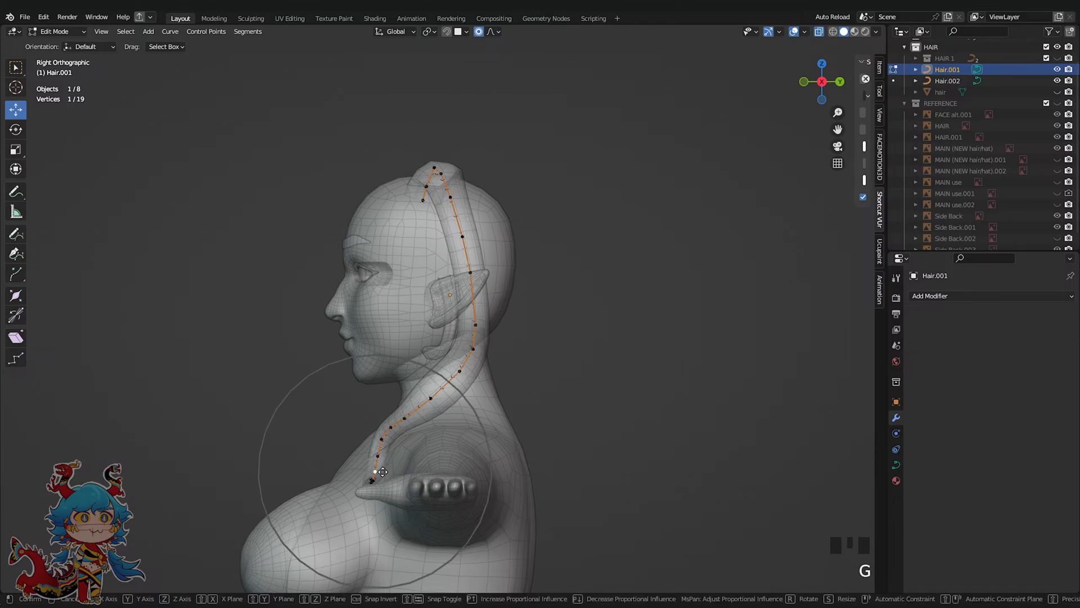
click(361, 464)
key(r)
click(467, 446)
key(g)
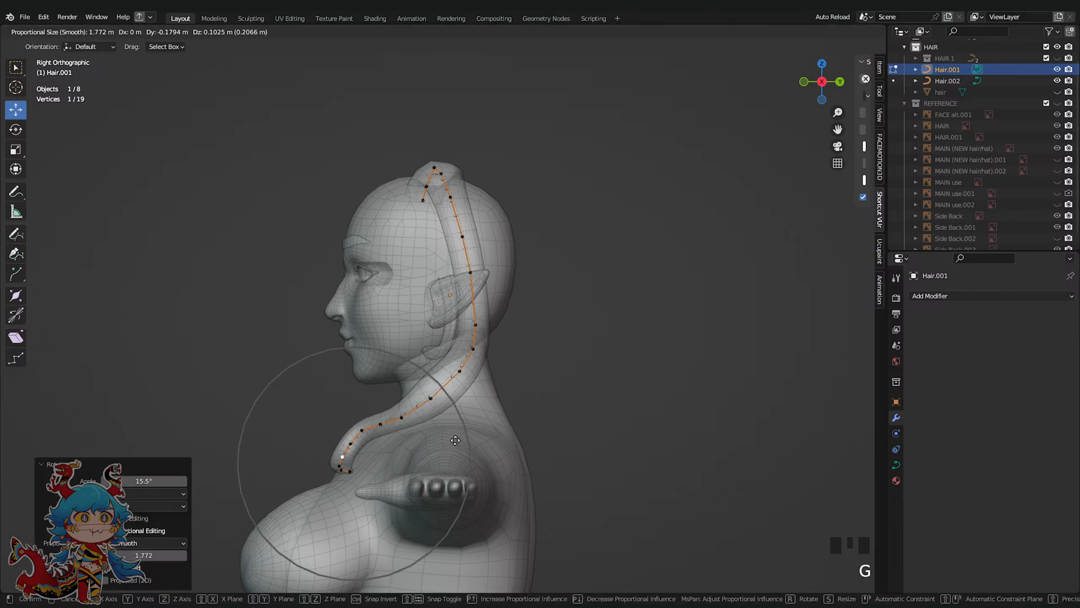
click(454, 436)
Move the strand's neck point 0.017086 m in Y, adjust the point below the ear, and return to object mode in front view
click(461, 371)
key(g)
click(479, 352)
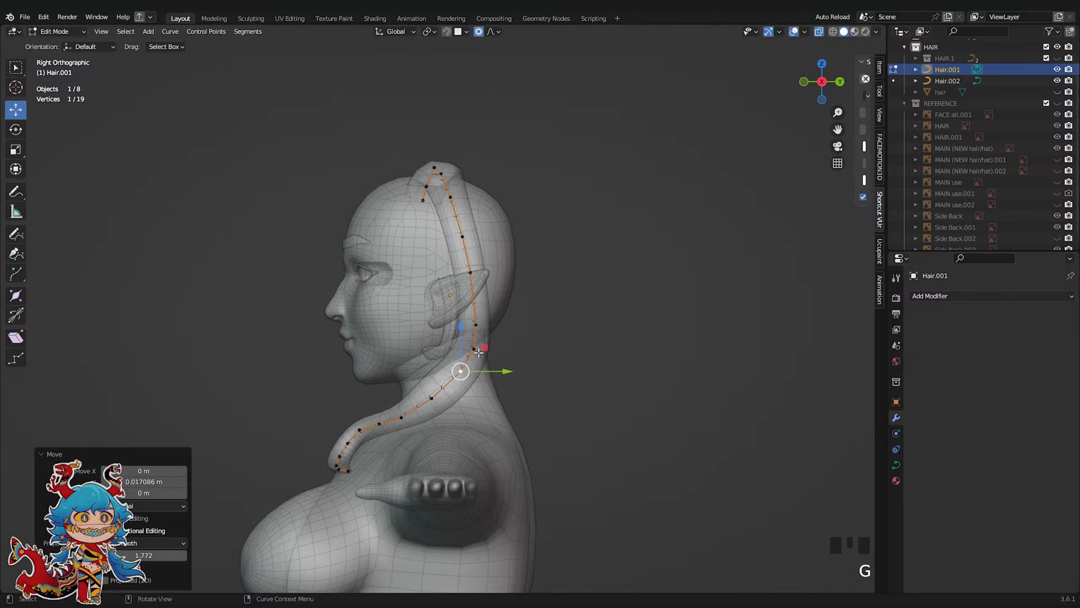
click(478, 327)
key(g)
click(494, 306)
key(Tab)
click(612, 111)
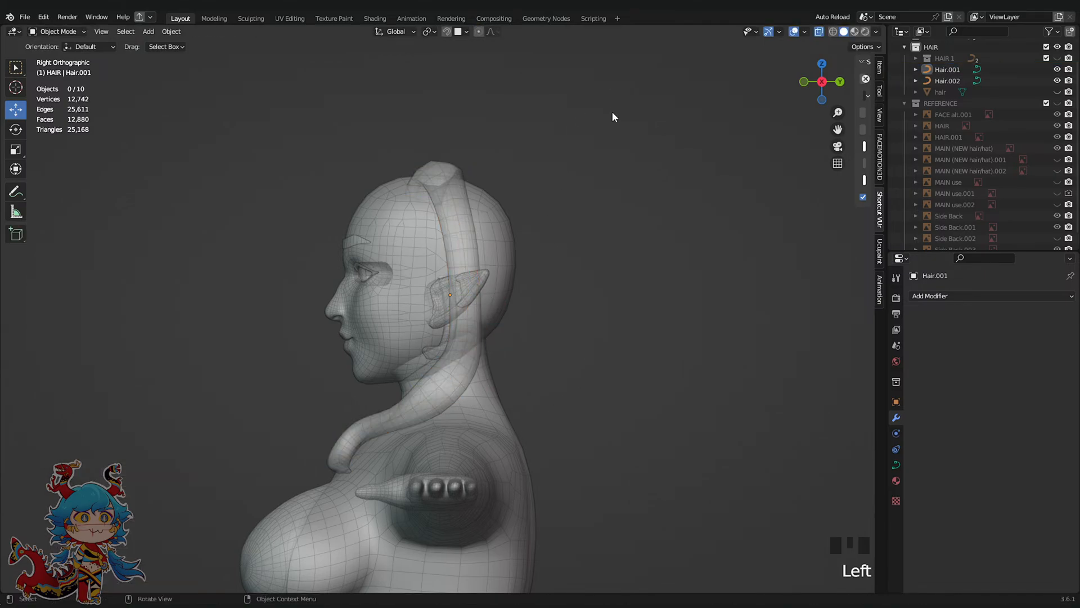
click(804, 82)
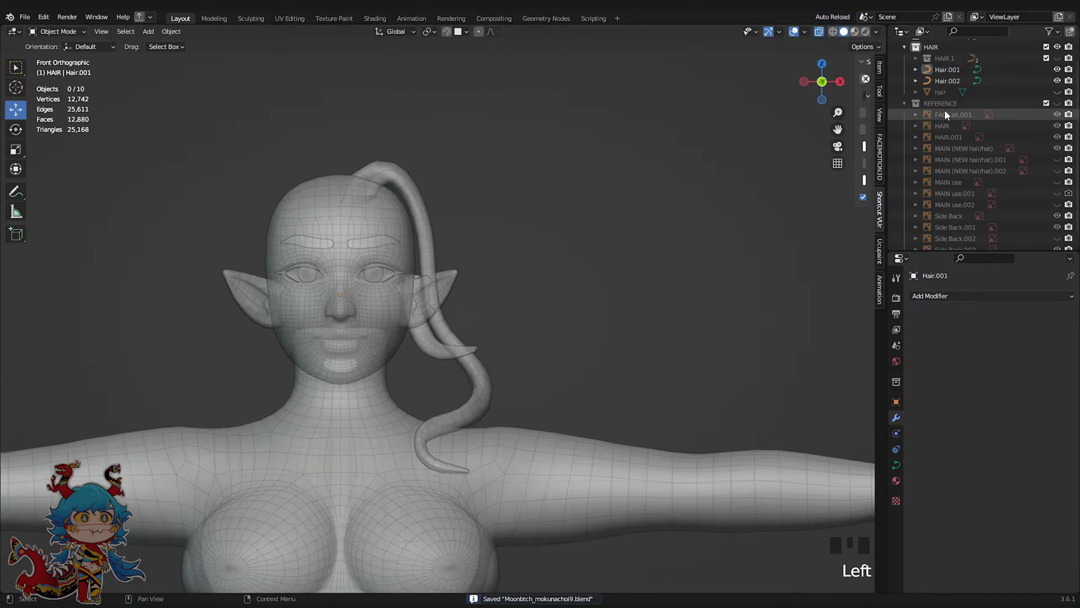
Show the REFERENCE image collection behind the model
click(1056, 104)
scroll(576, 178, down, 5)
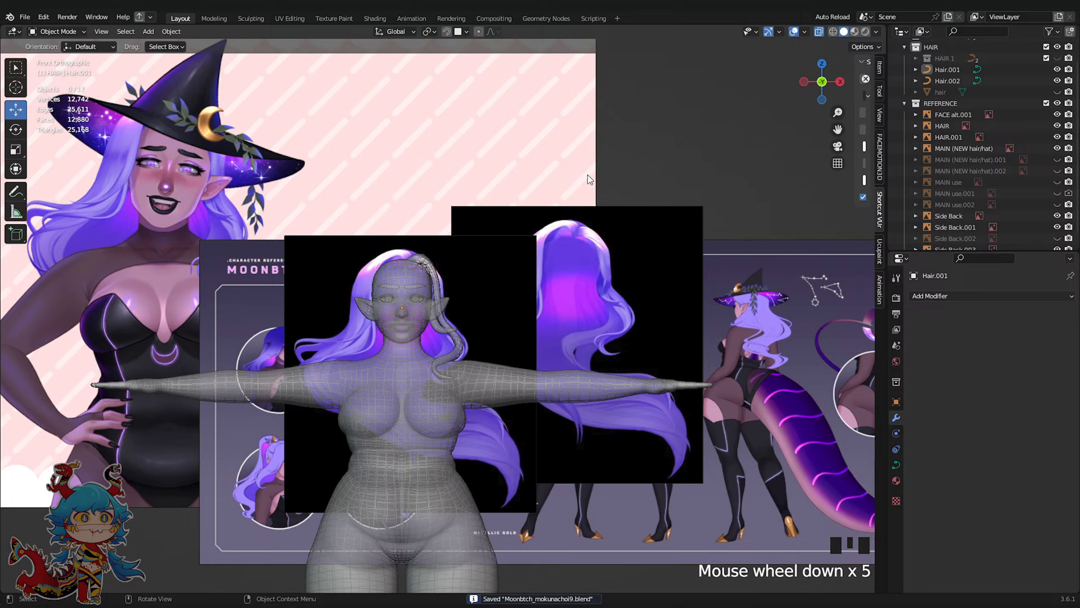
scroll(587, 179, up, 4)
Subdivide the curve segment between two neighbouring control points near the top of the long front hair strand, Hair.001
click(404, 193)
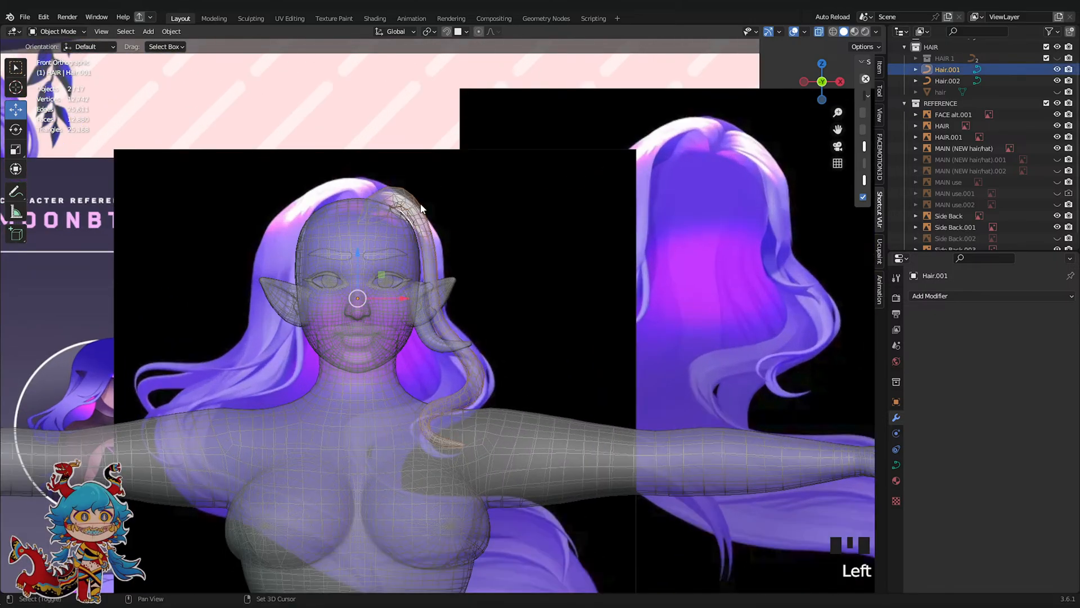
scroll(534, 253, up, 1)
key(Tab)
scroll(511, 232, up, 1)
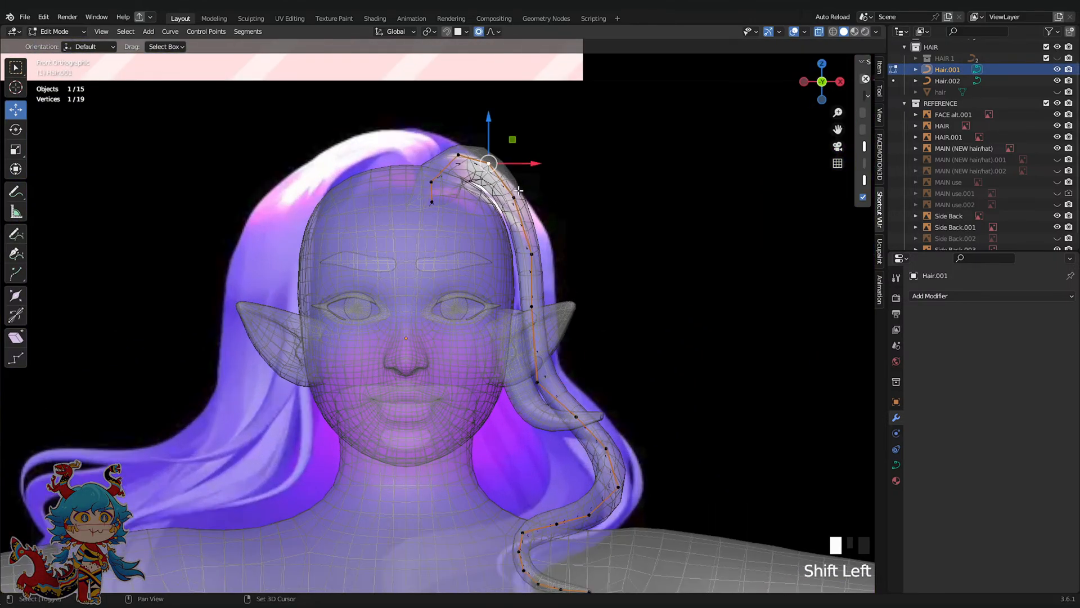
right_click(591, 224)
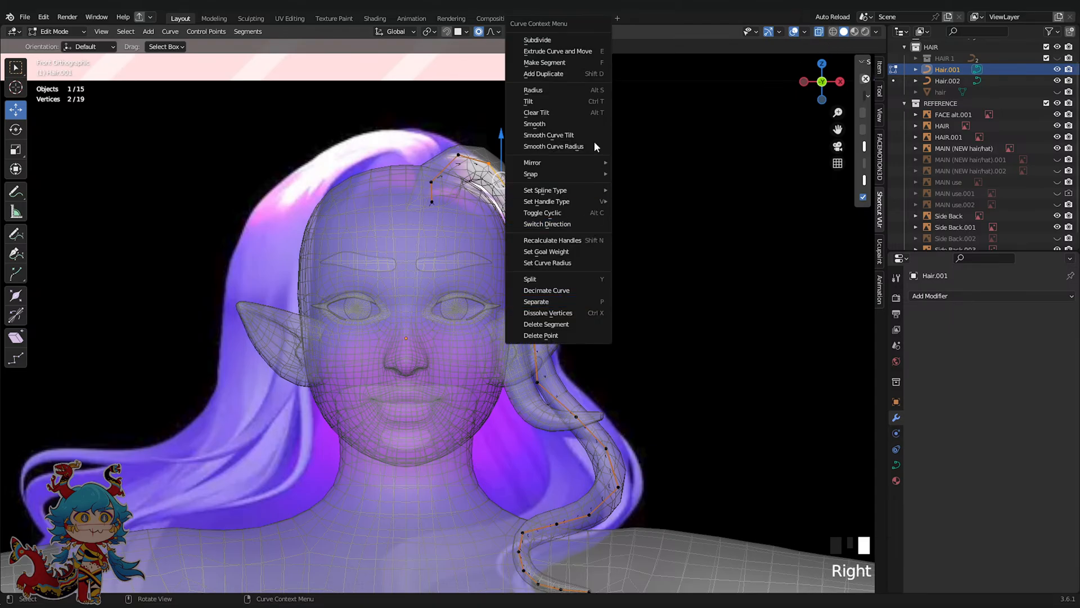
click(583, 40)
scroll(533, 156, down, 3)
Turn off X-ray and move the strand's upper control points about -0.545 m along Y with proportional editing
click(819, 32)
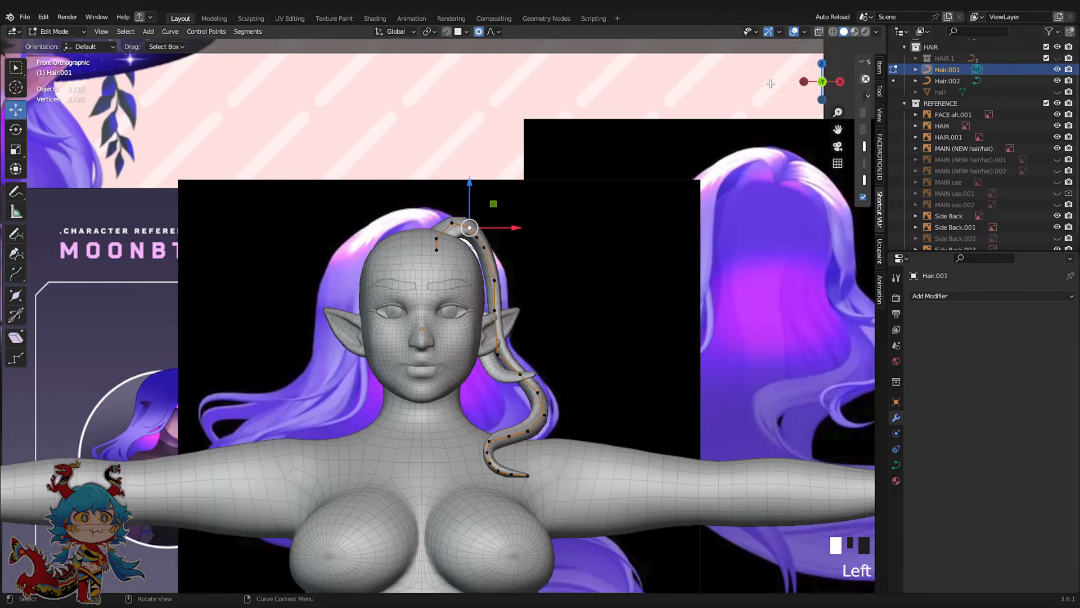
middle_drag(646, 169, 595, 207)
scroll(493, 255, up, 1)
mouse_move(493, 252)
mouse_down()
mouse_move(466, 256)
mouse_move(479, 255)
mouse_up()
key(ctrl+z)
mouse_move(376, 194)
mouse_down()
mouse_move(448, 269)
mouse_move(472, 256)
mouse_move(442, 258)
mouse_up()
middle_drag(442, 257, 555, 221)
scroll(556, 222, down, 2)
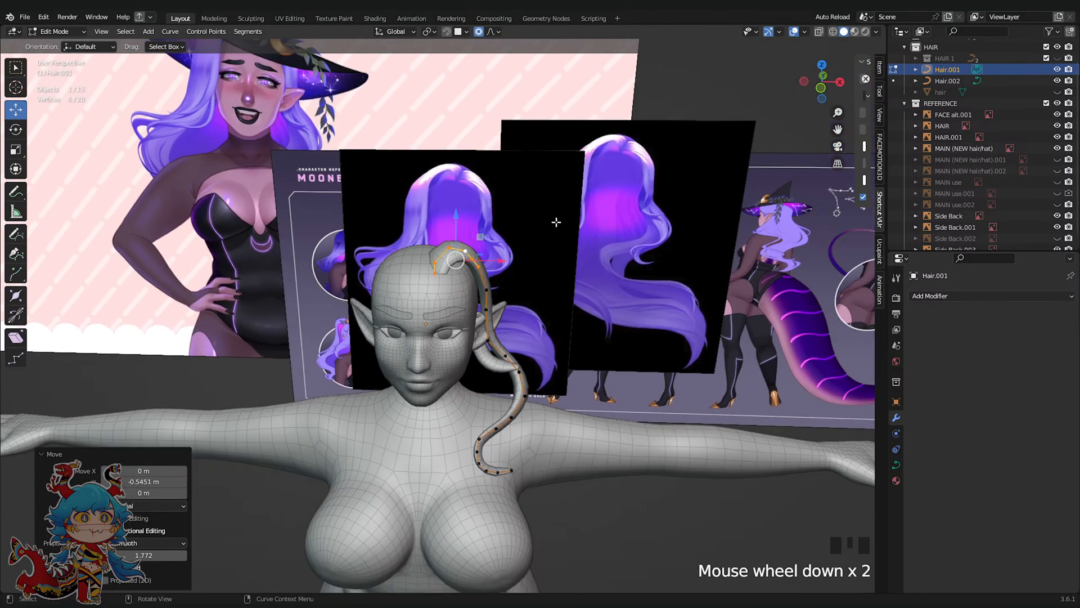
Adjust the strand's control point beside the forehead to follow the hair reference in front view, and save the file
click(820, 88)
scroll(655, 233, up, 2)
click(490, 237)
key(g)
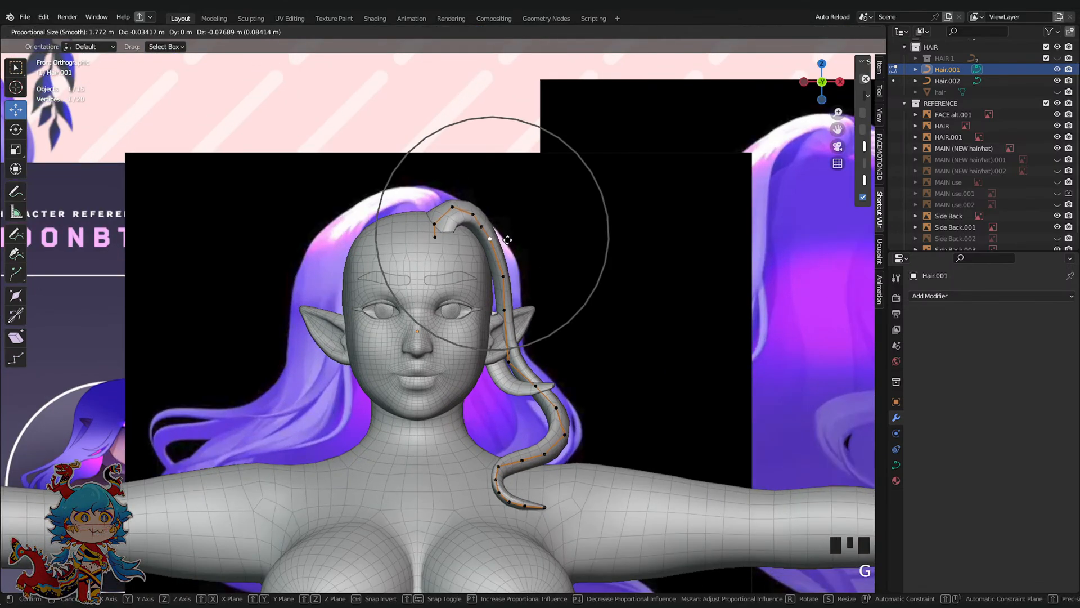
click(507, 240)
scroll(562, 238, down, 4)
key(Tab)
click(598, 177)
key(ctrl+s)
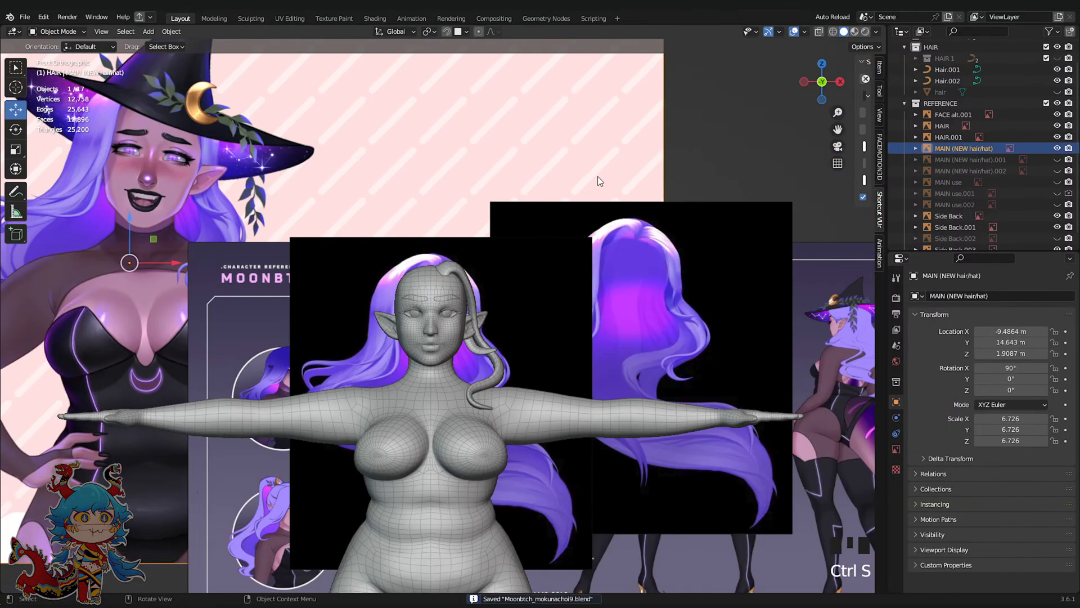
Fatten the long hair strand around its control point near the temple by a factor of about 1.78
scroll(585, 281, up, 2)
click(488, 297)
key(Tab)
key(alt+s)
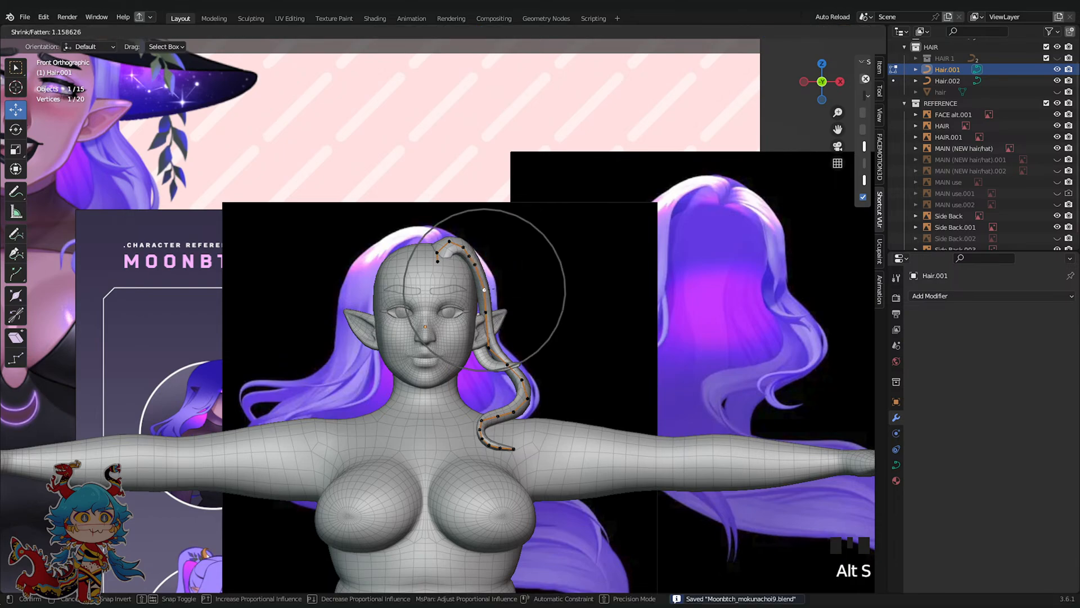
click(484, 290)
Reposition the strand's control points beside the temple and ear in front view to match the reference hair outline
scroll(484, 290, up, 2)
key(g)
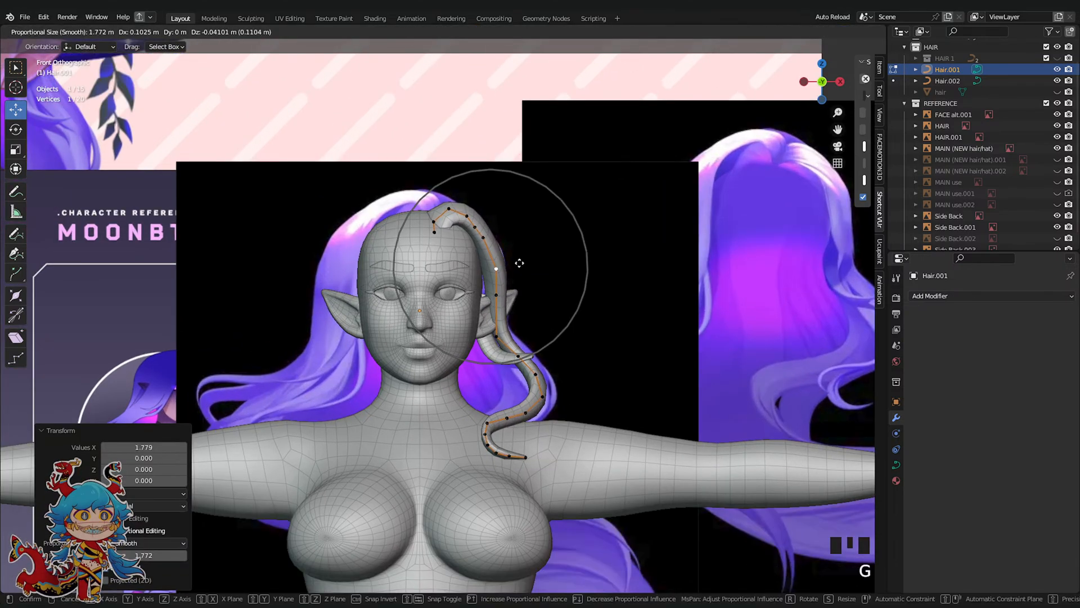
click(482, 215)
click(483, 238)
key(g)
click(483, 239)
click(505, 293)
key(g)
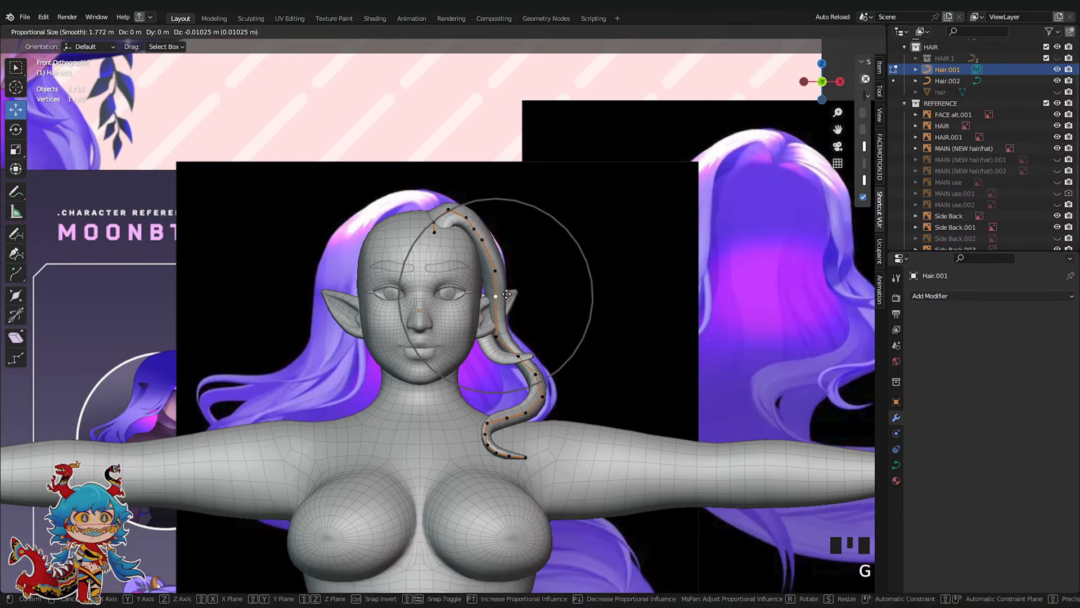
click(503, 293)
Switch to the right side view and hide the REFERENCE collection
click(841, 82)
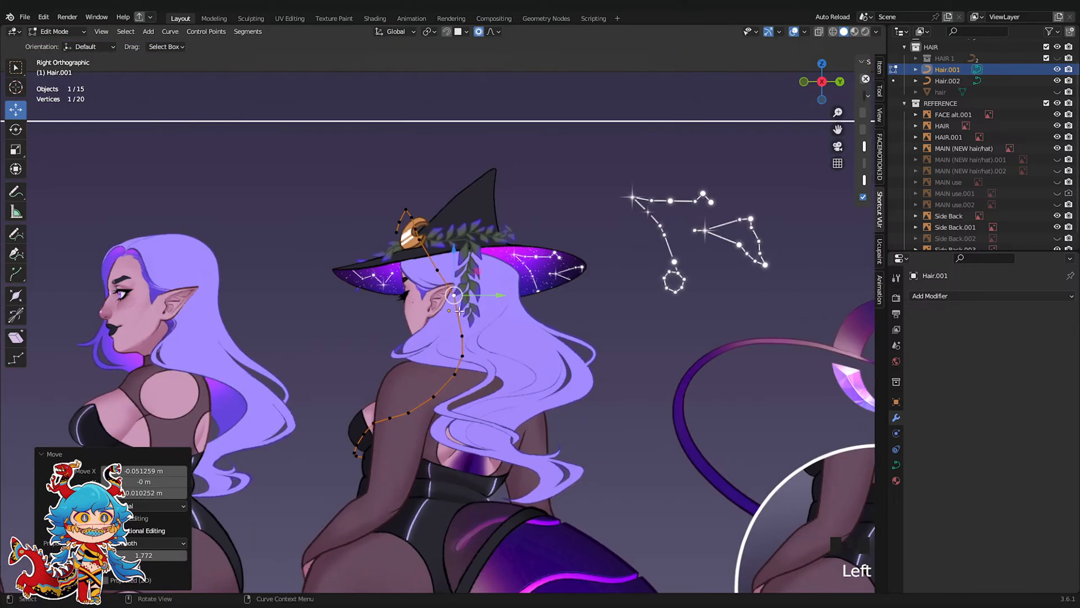
click(1057, 103)
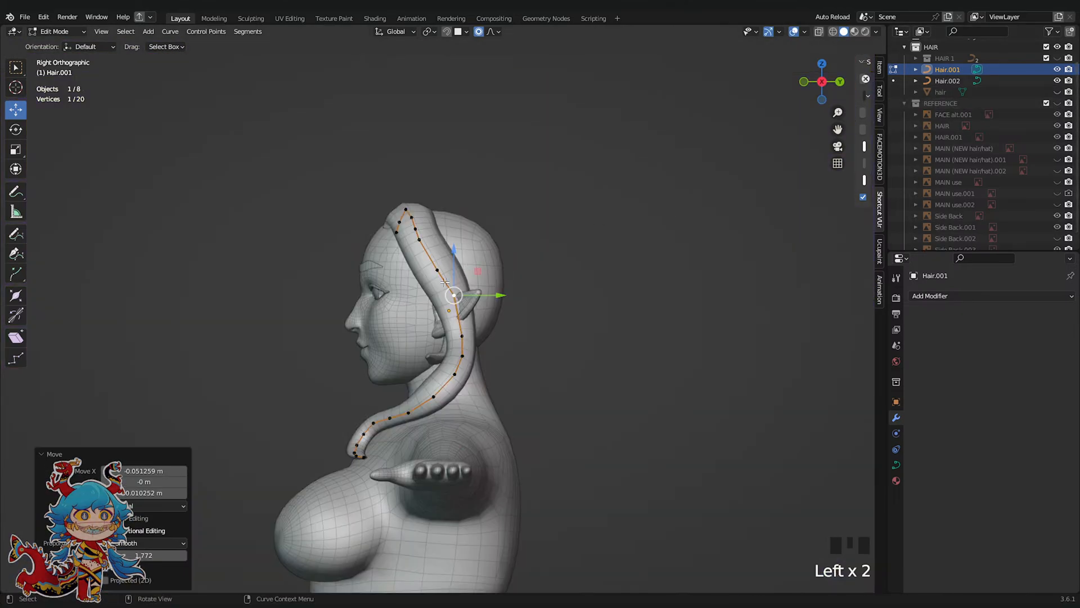
Try to fatten the strand around the control point at the ear by a factor of about 2.08
key(alt+s)
click(622, 260)
middle_drag(622, 261, 369, 337)
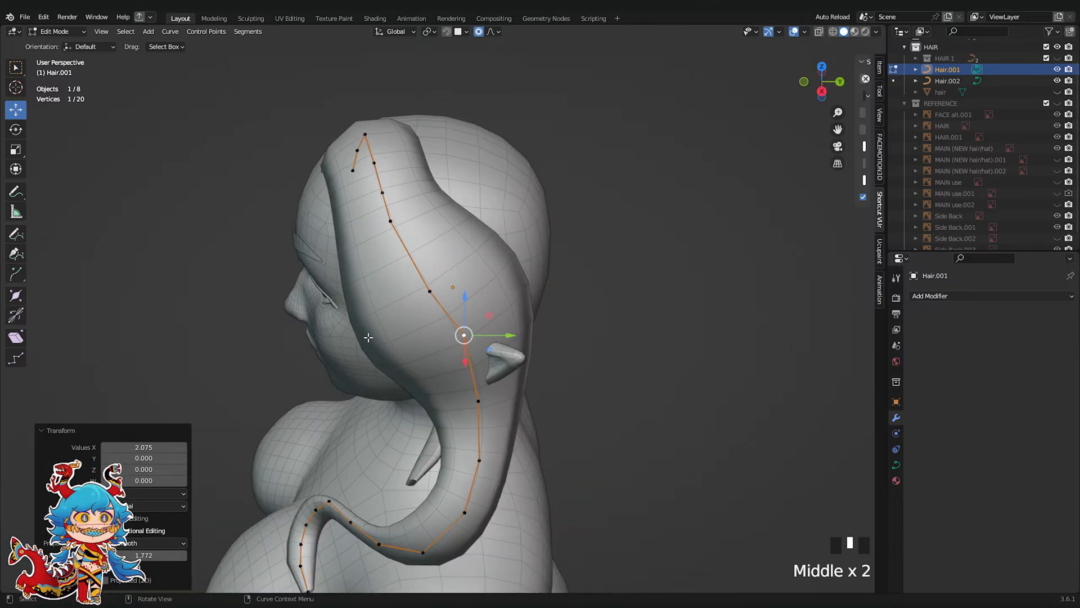
key(ctrl+z)
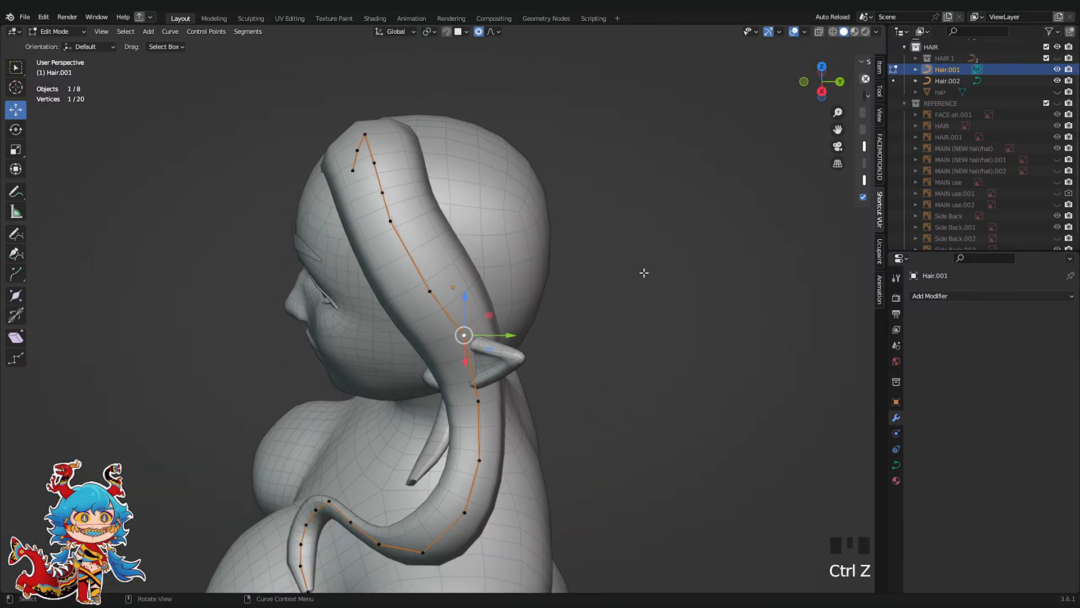
middle_drag(644, 273, 538, 276)
In the right side view, move the strand's three control points at and above the ear slightly backward along Y
click(824, 90)
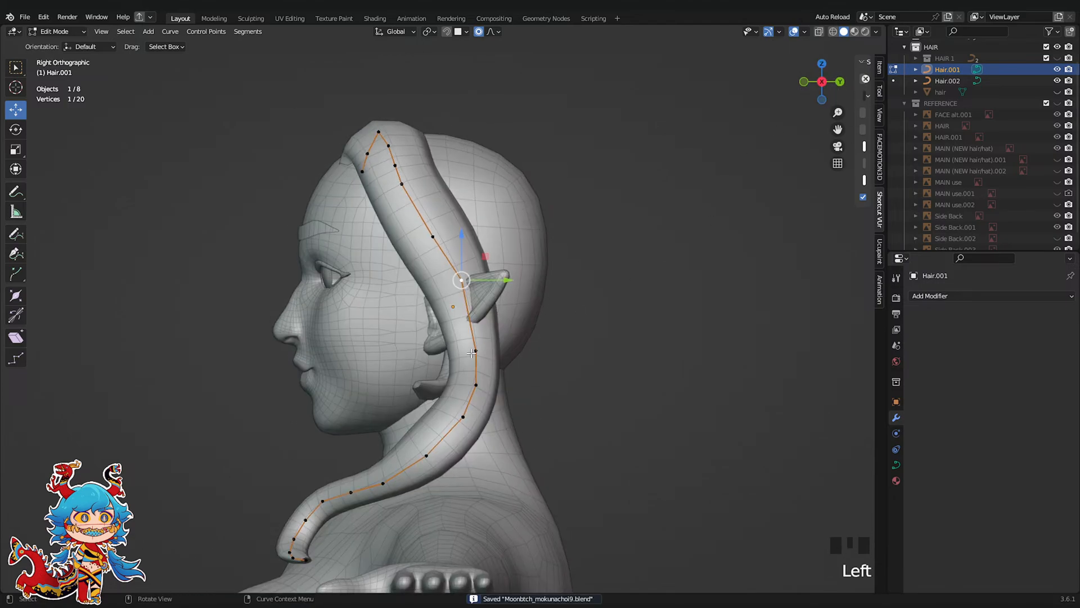
drag(493, 281, 507, 281)
click(444, 237)
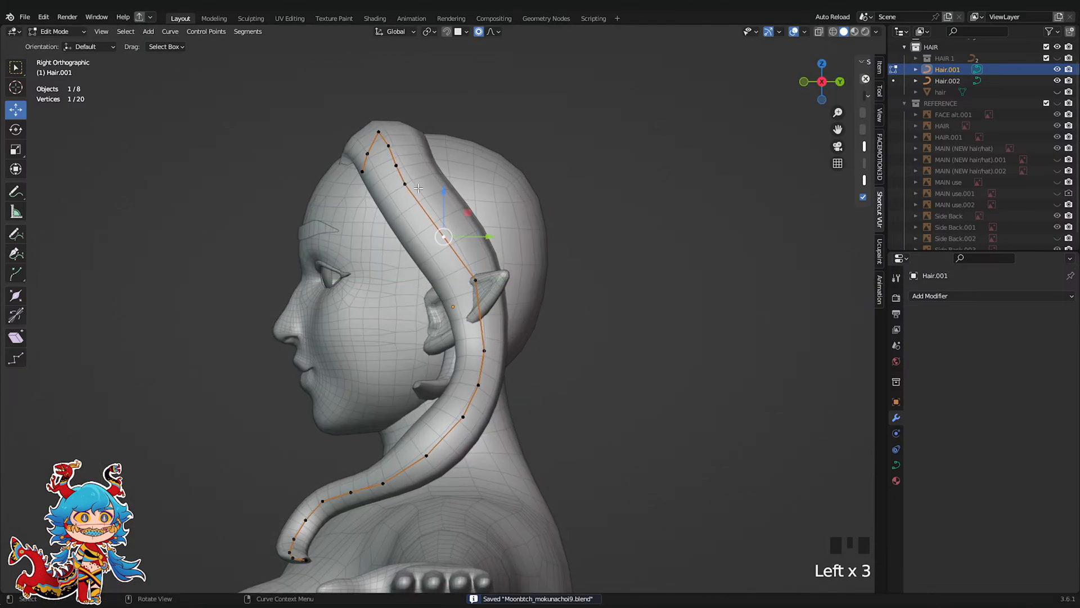
click(405, 185)
drag(457, 188, 467, 192)
key(Tab)
scroll(589, 389, down, 2)
middle_drag(589, 390, 646, 393)
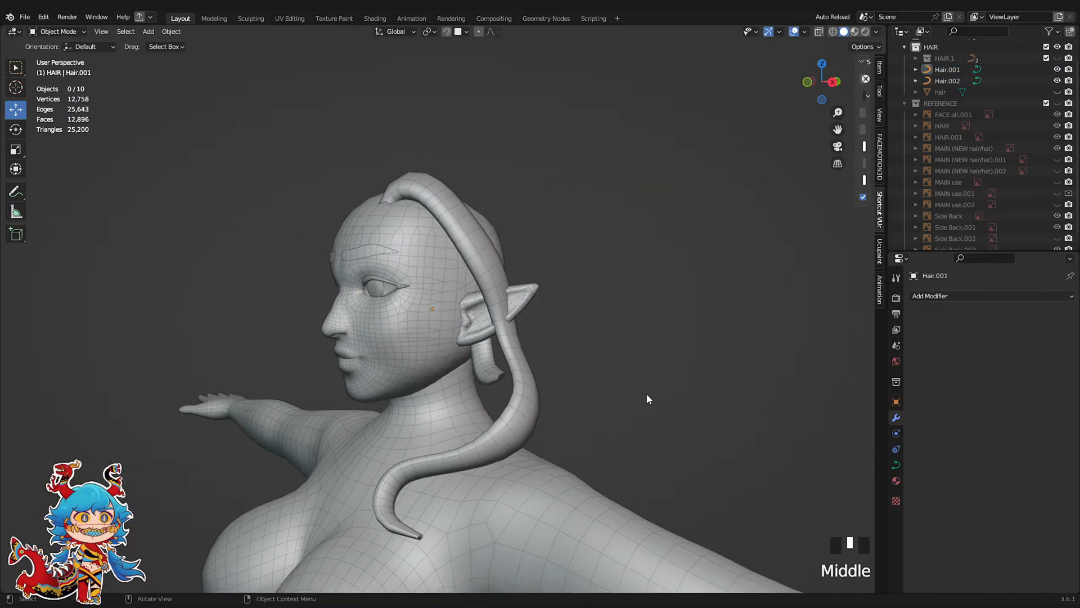
middle_drag(621, 432, 657, 430)
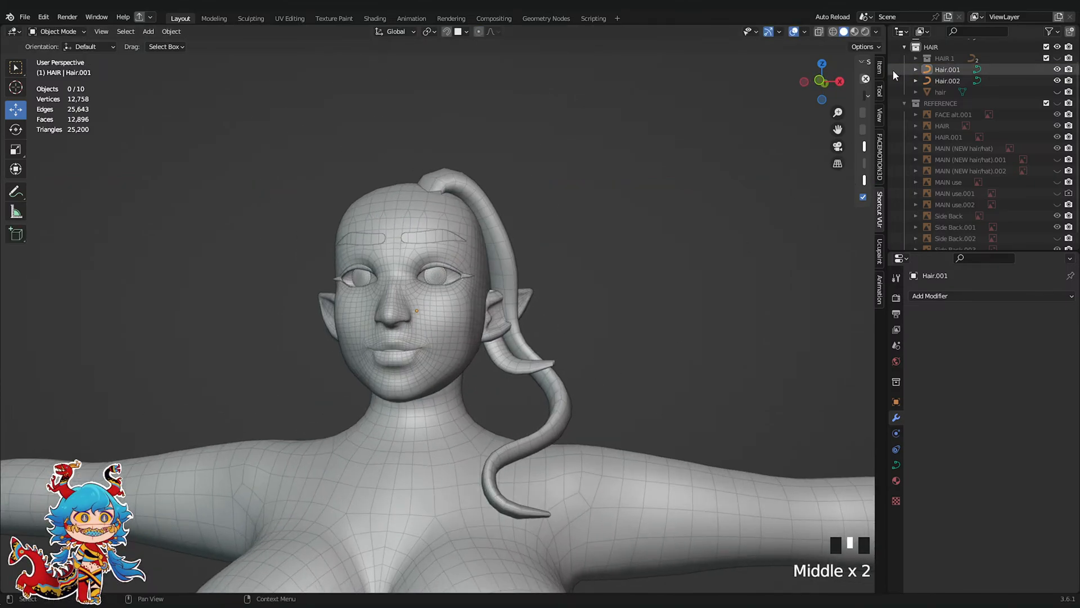
Subdivide the curve segment between two control points at the root of the long hair strand
click(820, 80)
scroll(636, 259, up, 2)
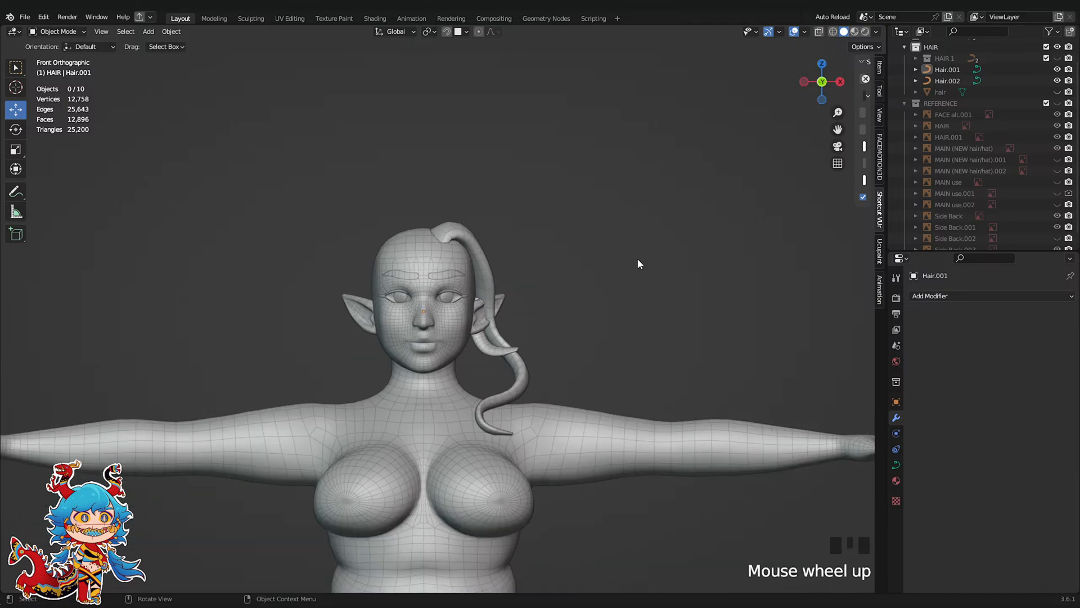
click(494, 263)
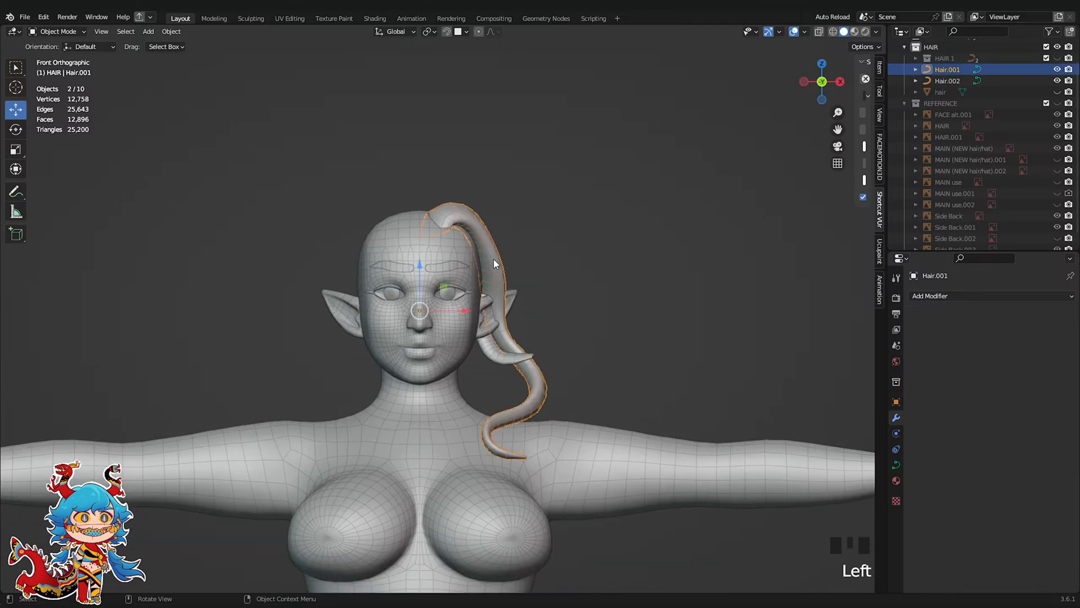
key(Tab)
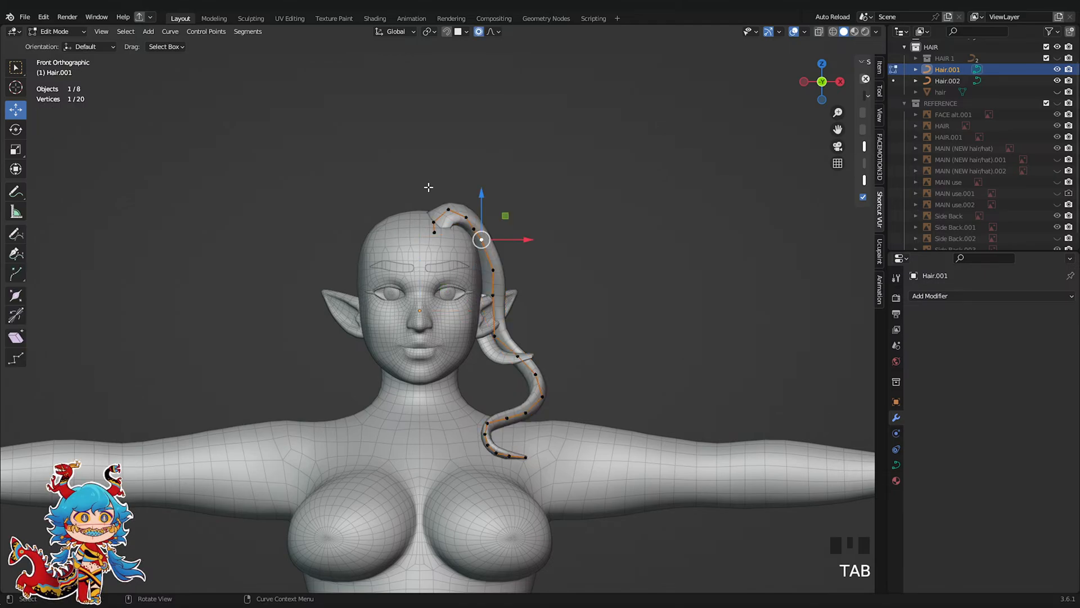
shift+click(434, 222)
right_click(616, 213)
click(616, 212)
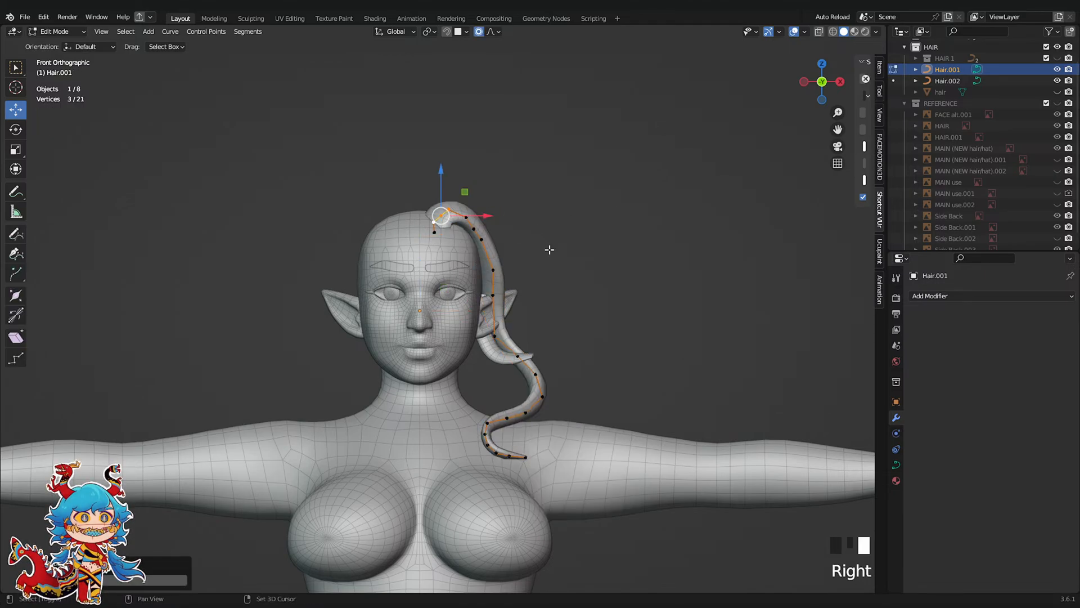
scroll(537, 256, up, 3)
shift+middle_drag(536, 257, 668, 290)
key(Tab)
Try to duplicate the whole hair strand as a separate object
click(612, 289)
key(shift+d)
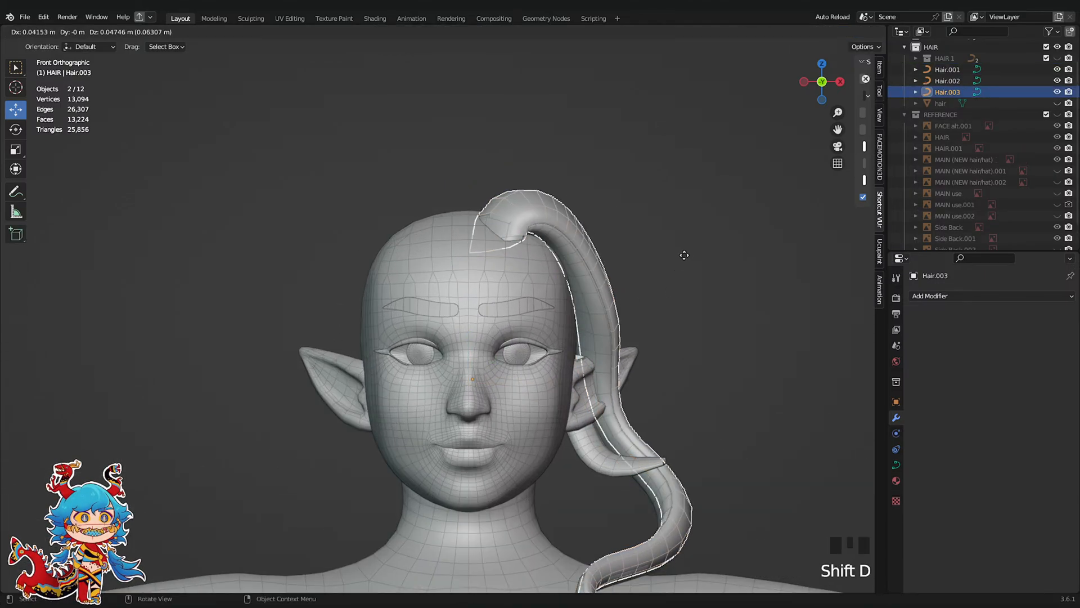
click(690, 251)
key(ctrl+z)
key(ctrl+z)
key(ctrl+z)
scroll(670, 259, down, 3)
Save the file, then duplicate the strand's five root control points, offset about -0.85 m in X and 0.84 m in Z
click(508, 250)
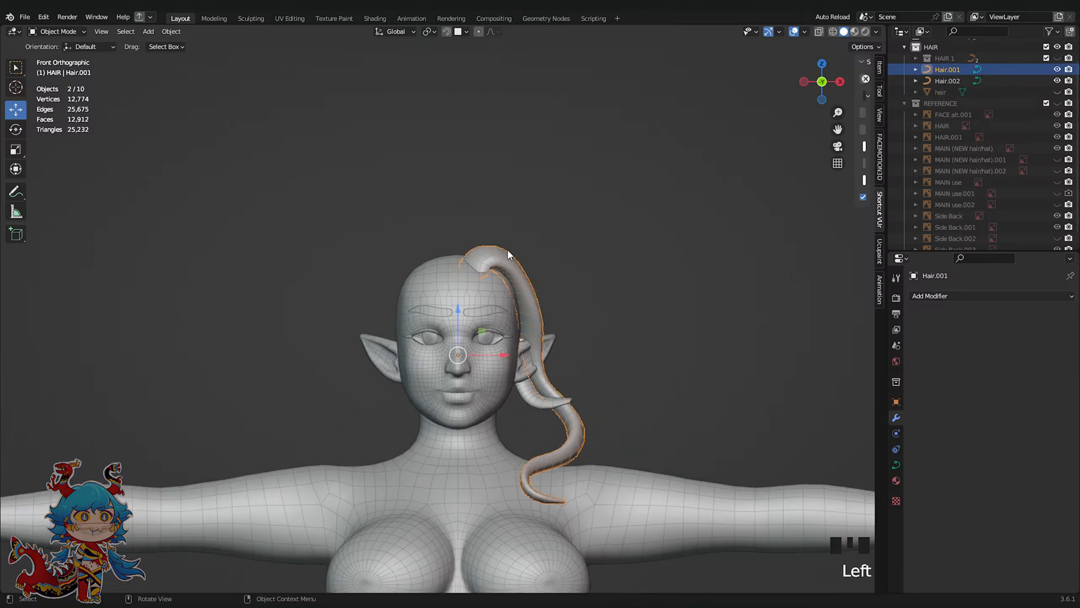
key(Tab)
key(ctrl+s)
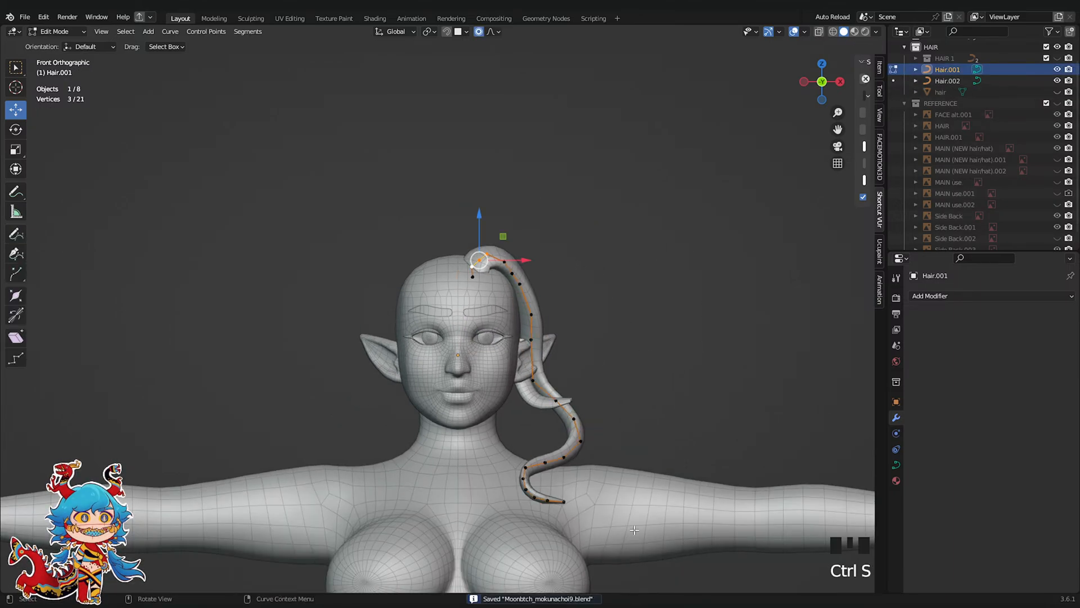
scroll(445, 190, up, 1)
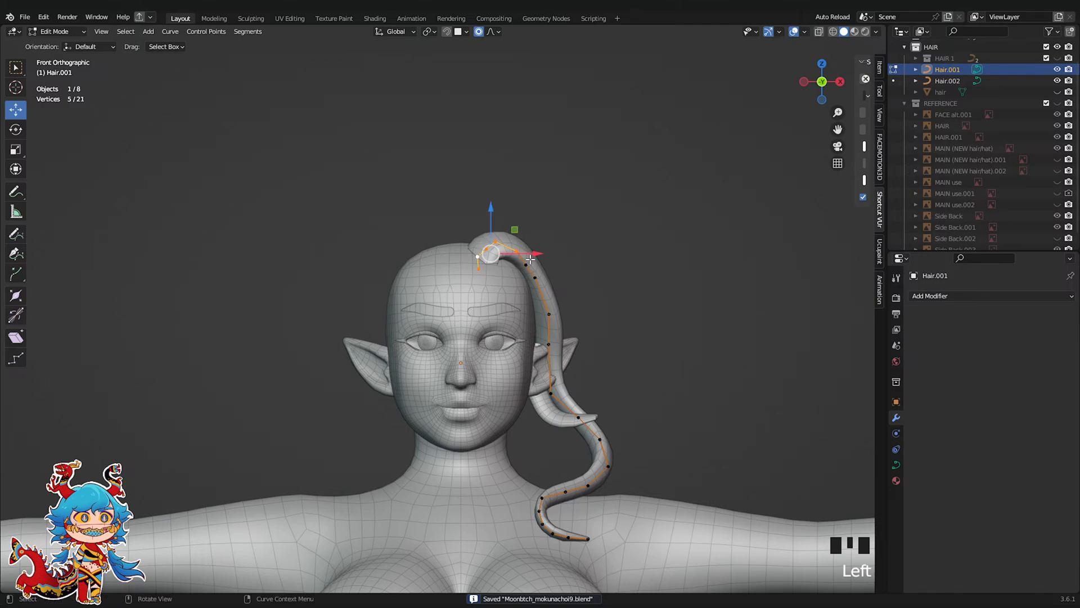
key(shift+d)
click(467, 206)
right_click(467, 206)
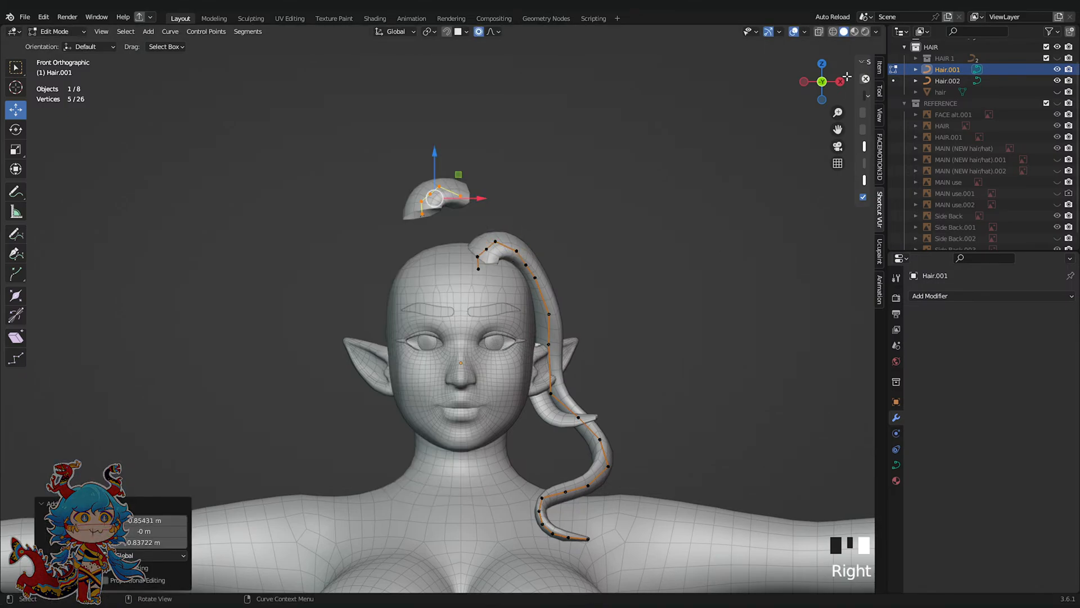
Rotate the duplicated short segment -130° in top view and place it in front view on the head beside the strand's root
click(821, 66)
key(r)
click(296, 284)
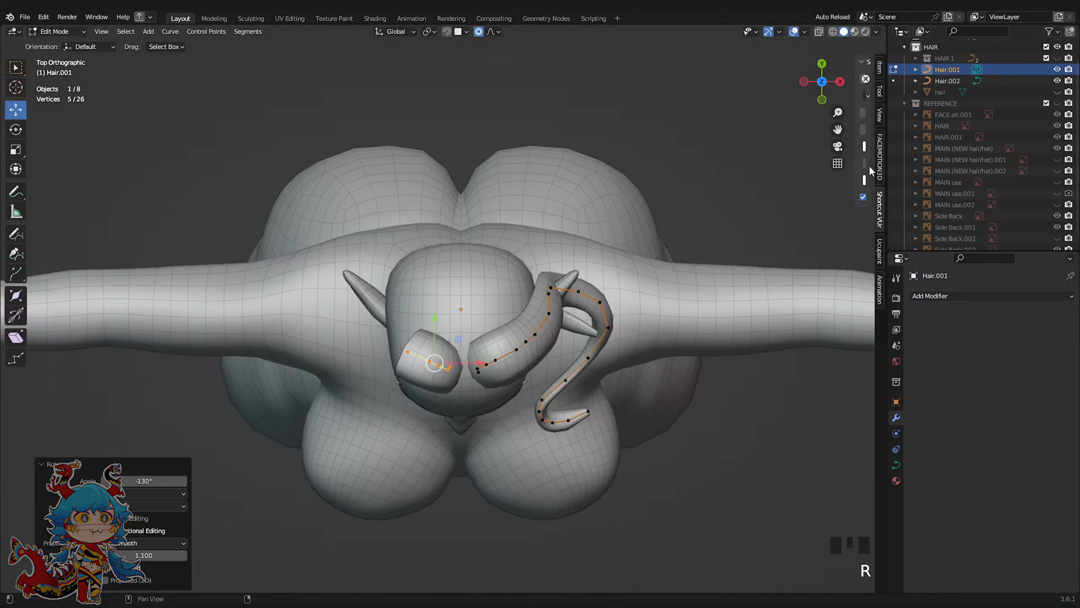
click(822, 99)
key(g)
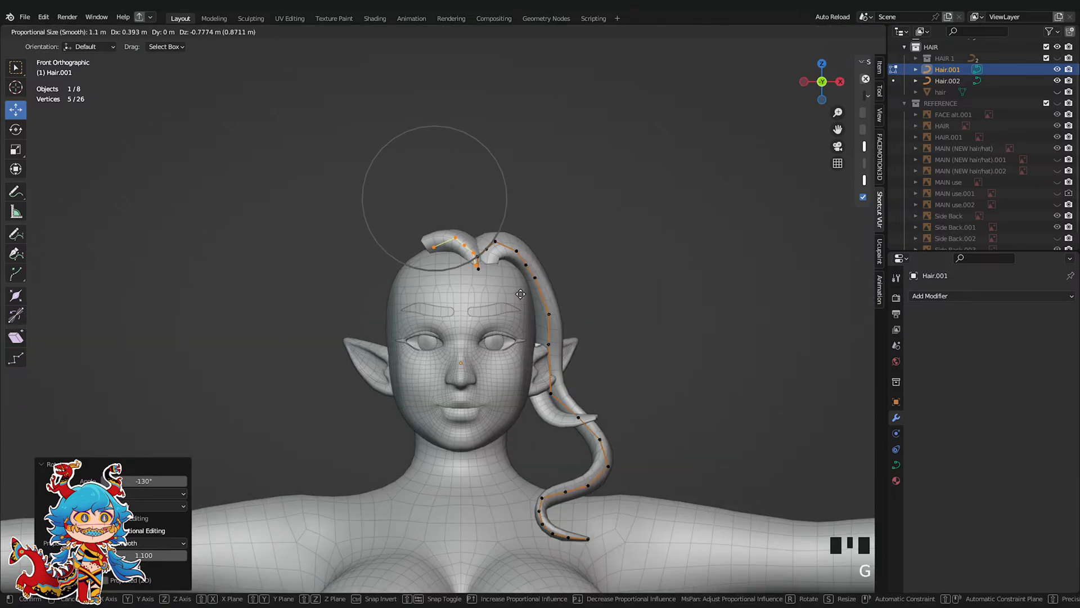
click(517, 290)
Select the outer end point of the short segment and show the REFERENCE collection again
scroll(490, 267, up, 2)
click(411, 240)
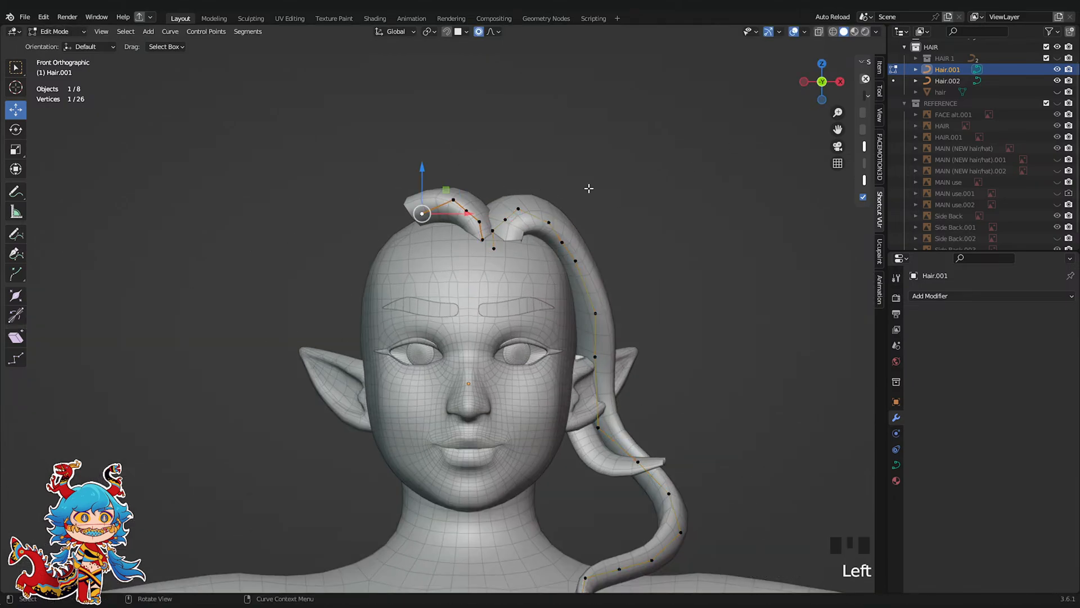
click(1057, 103)
scroll(540, 393, down, 4)
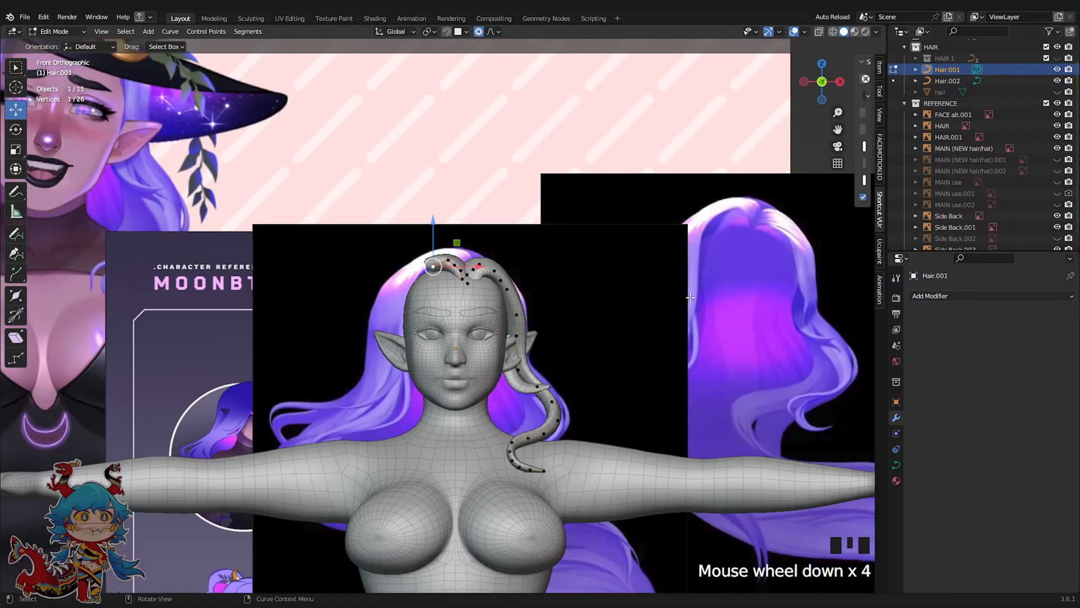
Try to move a control point in the long strand's lower curl about 3.91 m along X
click(538, 459)
key(g)
click(723, 417)
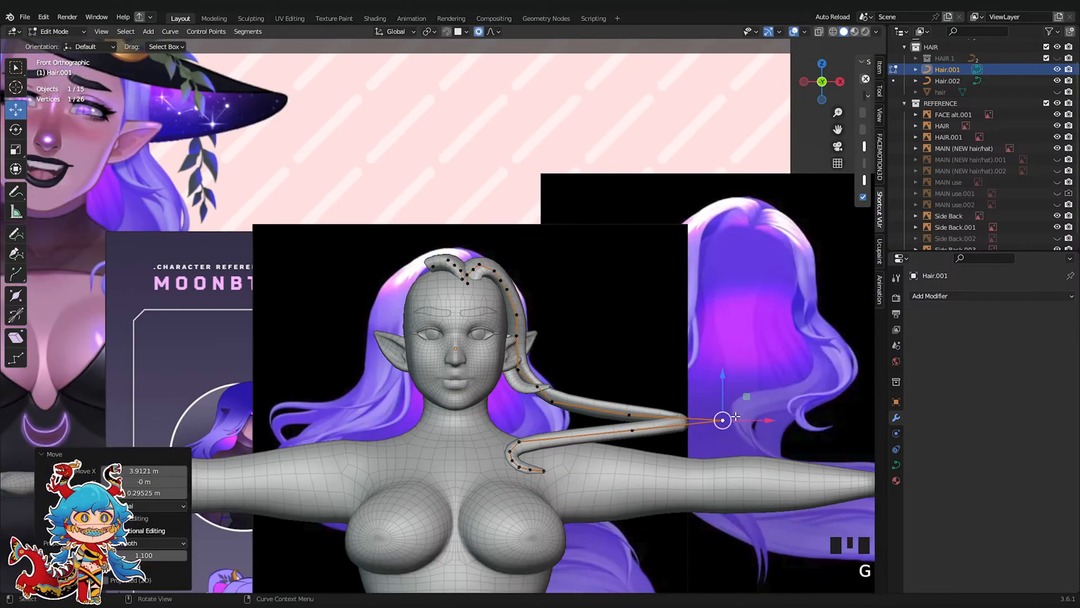
key(ctrl+z)
scroll(444, 405, up, 3)
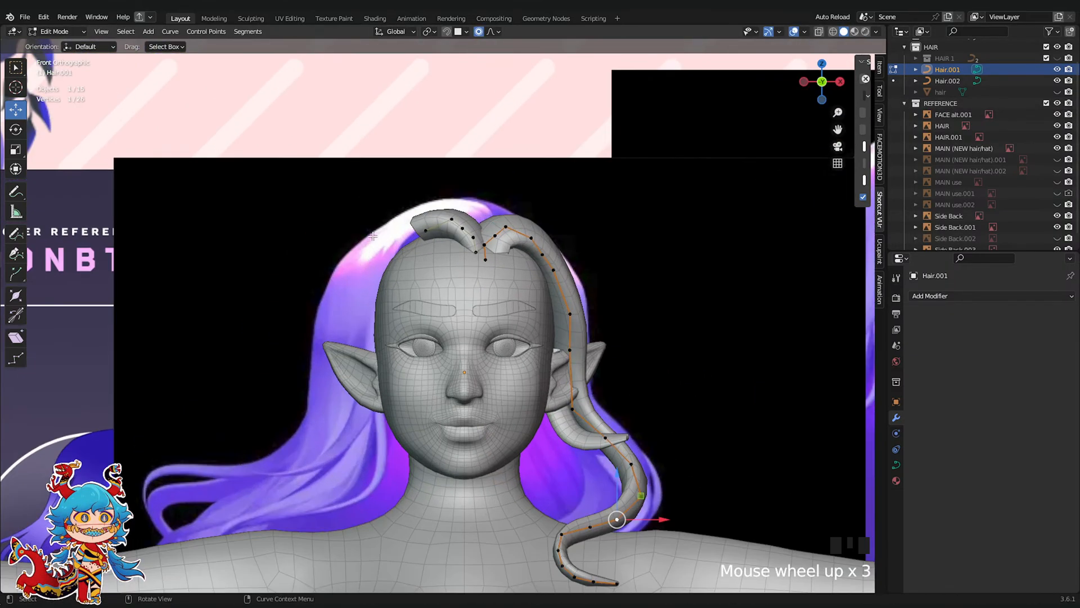
Select the whole short hair segment on top of the head, separate it into its own curve object and leave Edit Mode
click(425, 231)
shift+middle_drag(424, 231, 454, 228)
click(503, 234)
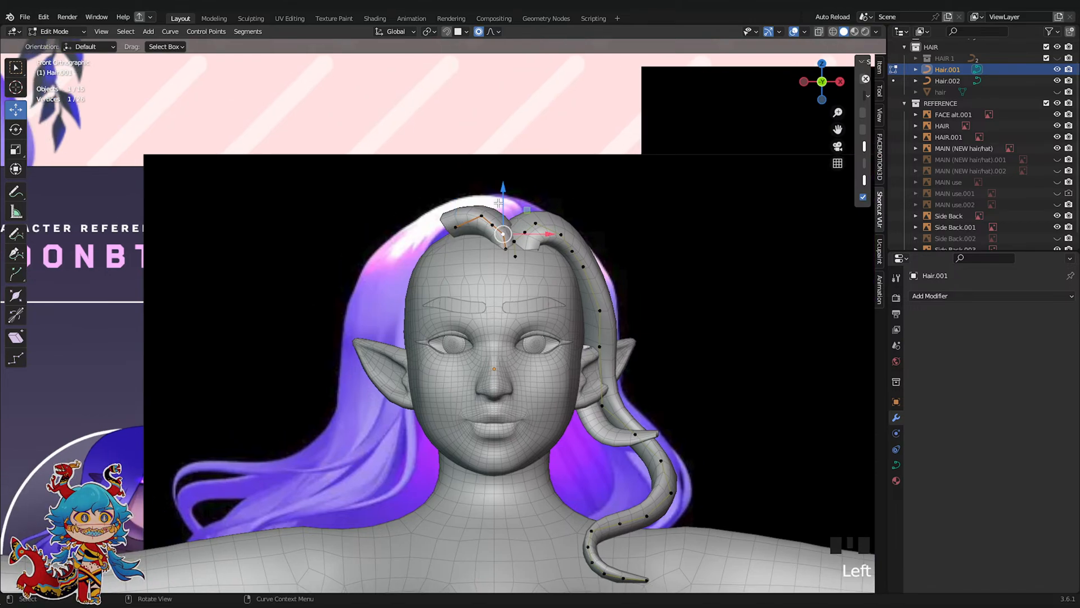
click(487, 224)
right_click(551, 257)
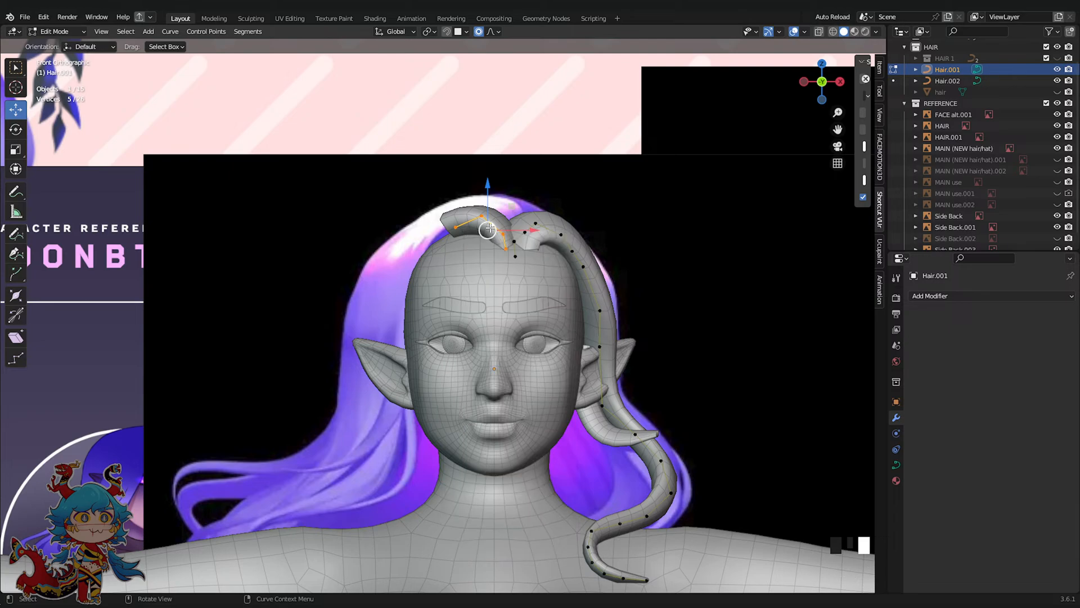
right_click(466, 325)
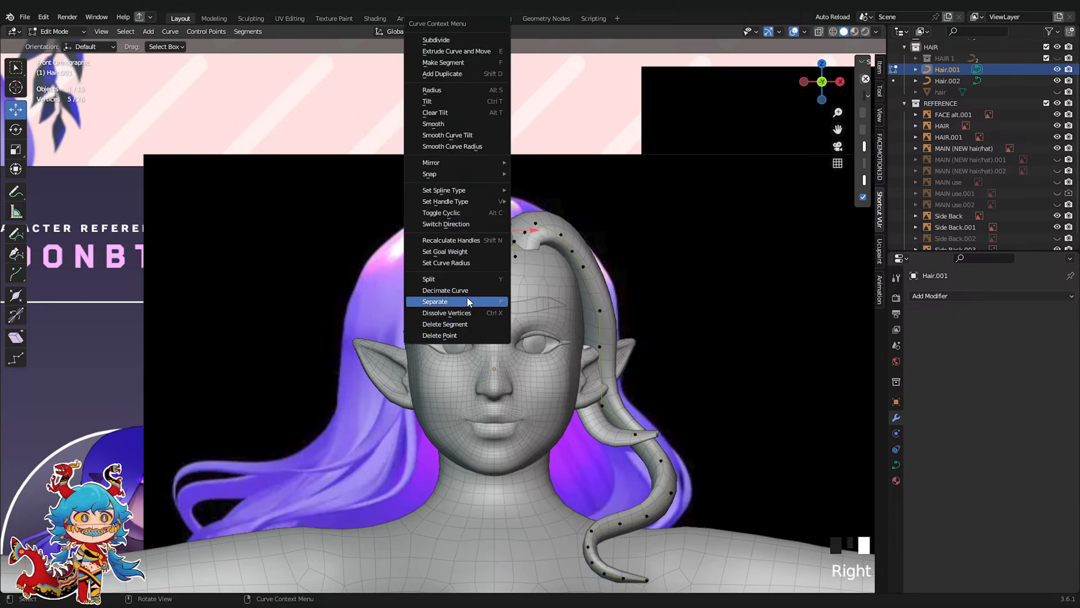
click(467, 302)
click(468, 299)
key(Tab)
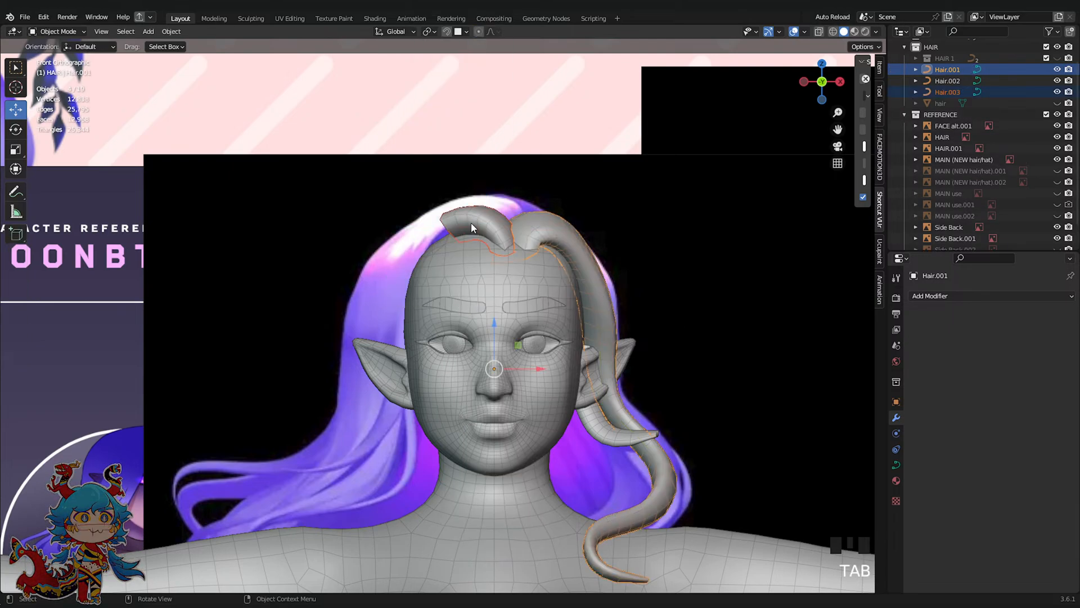
Edit the separated segment in X-ray and move its middle control point about 0.13 m in X and -0.02 m in Z with proportional editing
click(471, 222)
key(Tab)
click(481, 219)
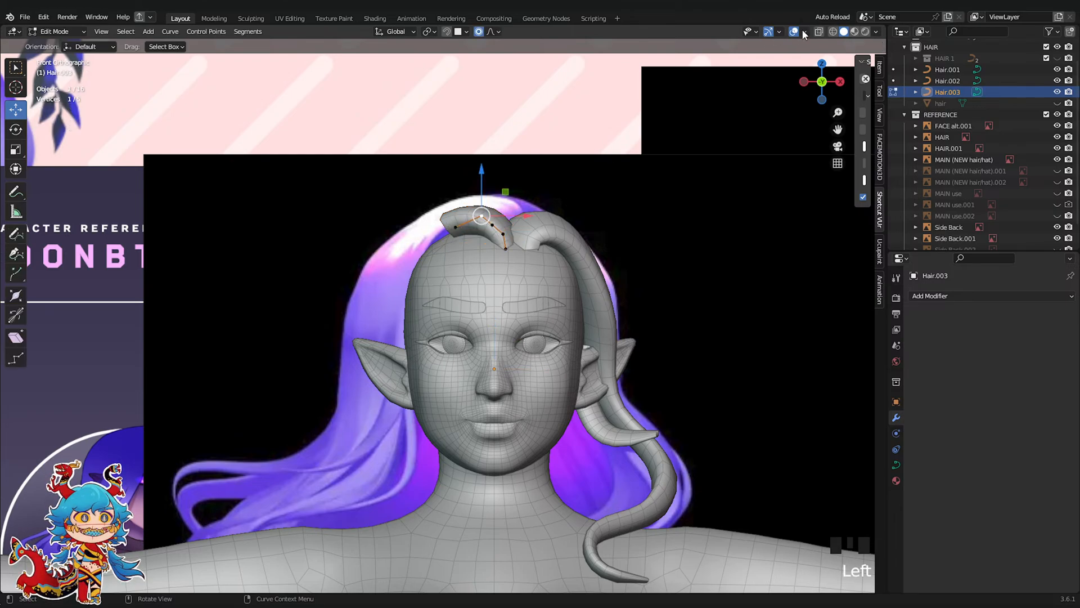
click(823, 30)
shift+middle_drag(495, 236, 483, 257)
scroll(478, 259, up, 3)
key(g)
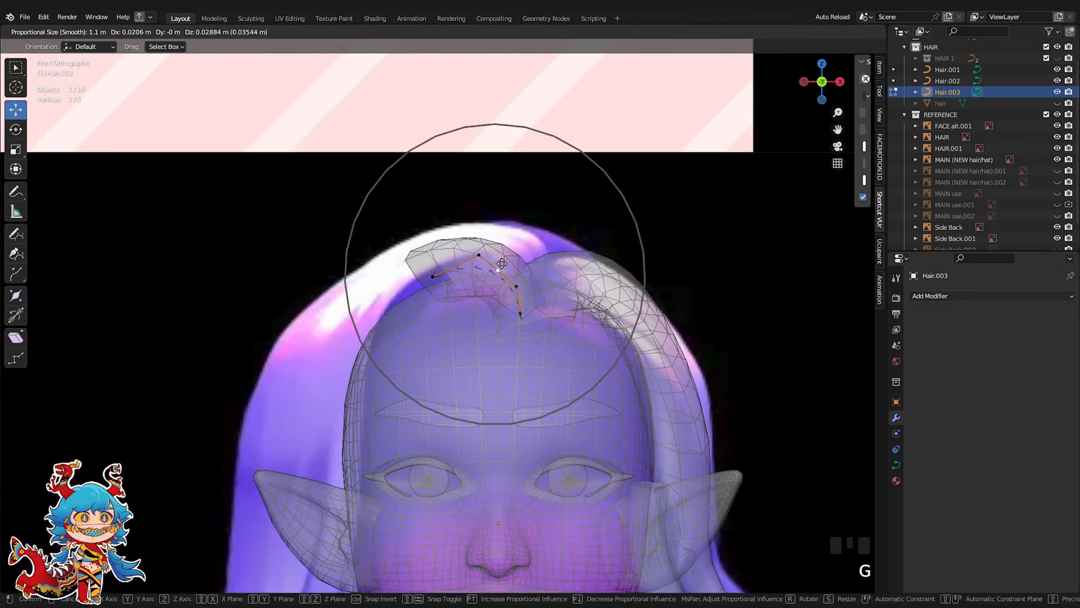
click(513, 267)
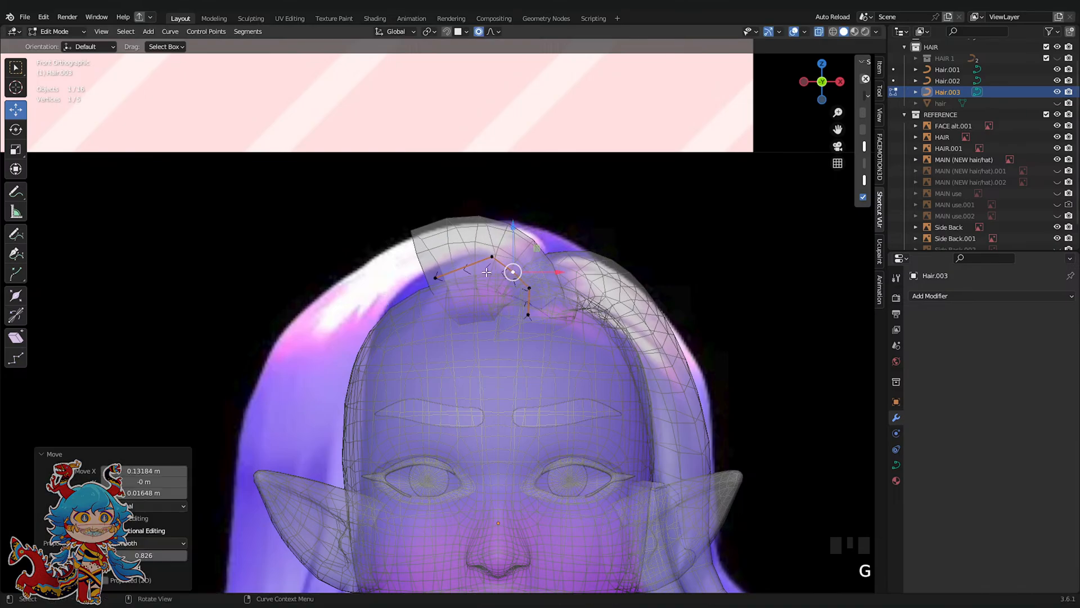
Turn off proportional editing and X-ray, then tilt the segment's two outermost control points
click(433, 290)
scroll(436, 290, down, 2)
shift+middle_drag(436, 290, 506, 214)
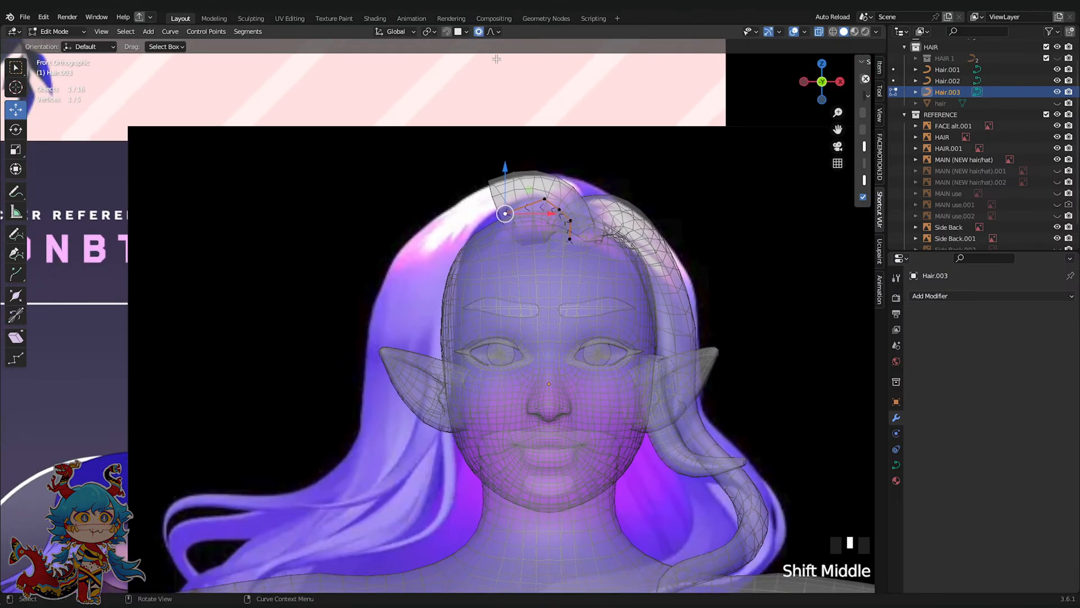
click(479, 32)
click(819, 32)
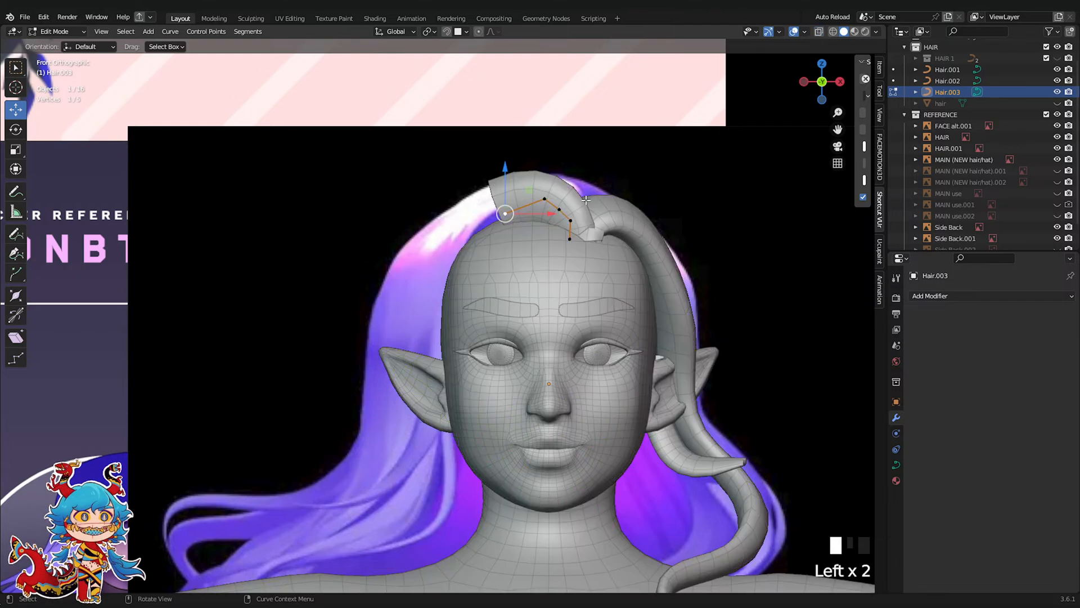
shift+click(545, 199)
key(ctrl+t)
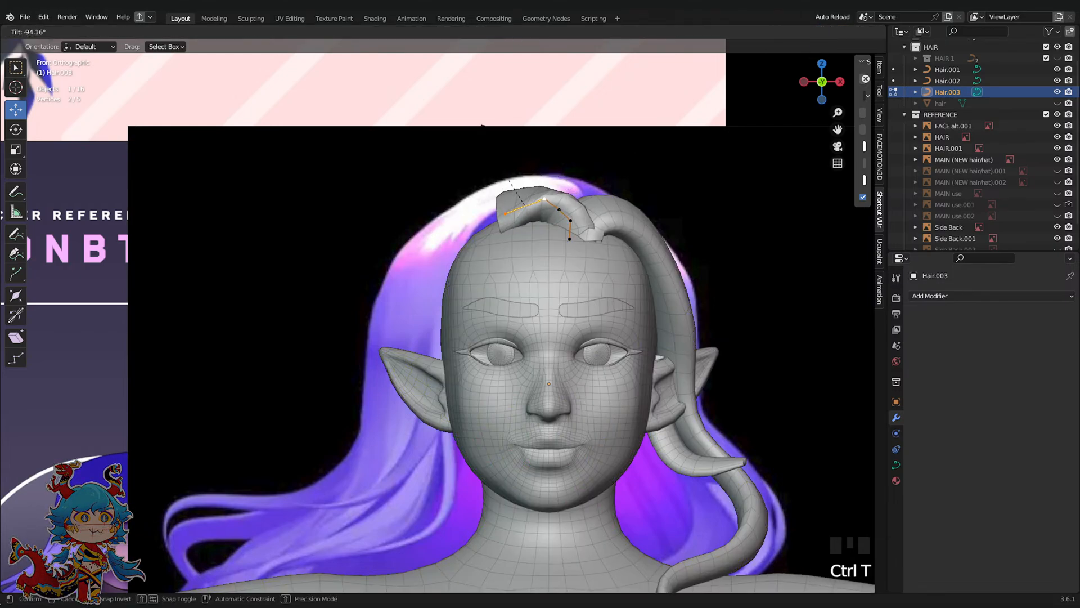
click(564, 170)
Raise the short segment's middle control point slightly to round the arc over the head
click(557, 209)
key(g)
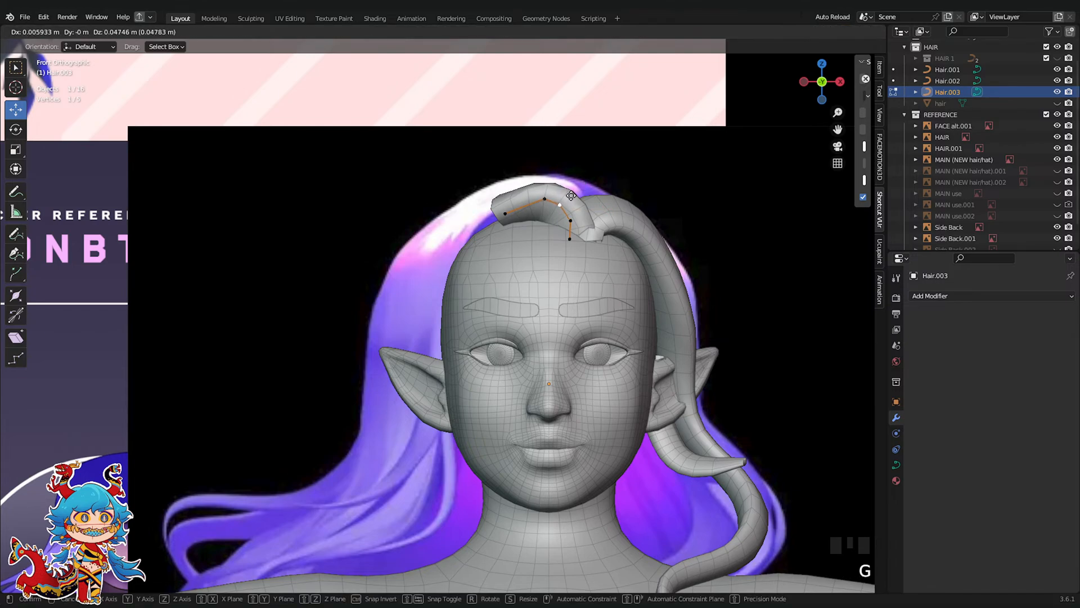
click(548, 201)
Subdivide the span between the two outermost points and move the new point about -0.08 m in X and 0.06 m in Z
shift+click(505, 213)
right_click(613, 174)
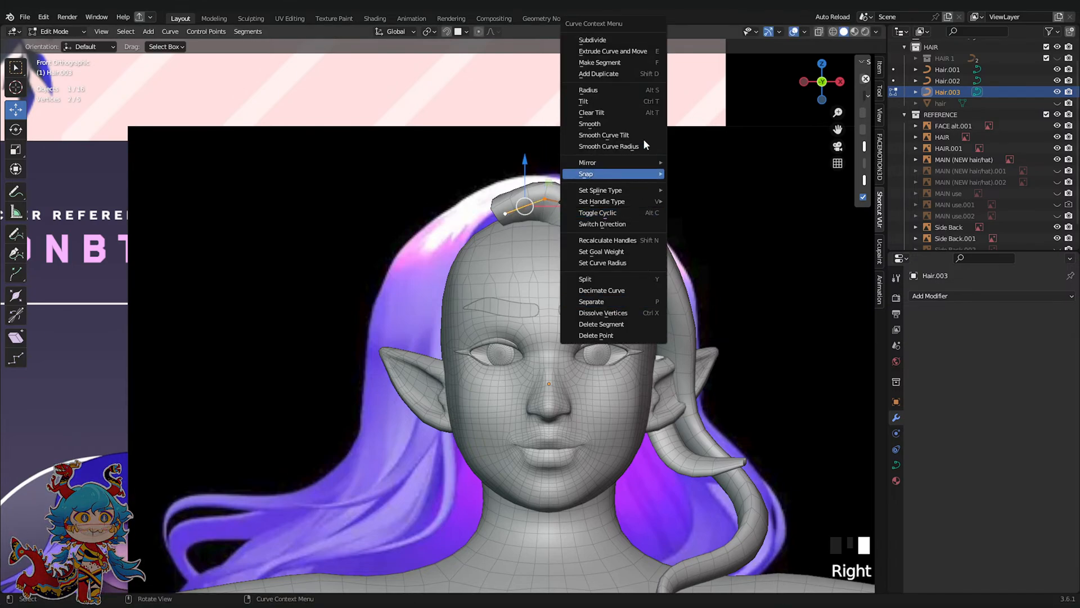
click(621, 41)
key(g)
click(518, 201)
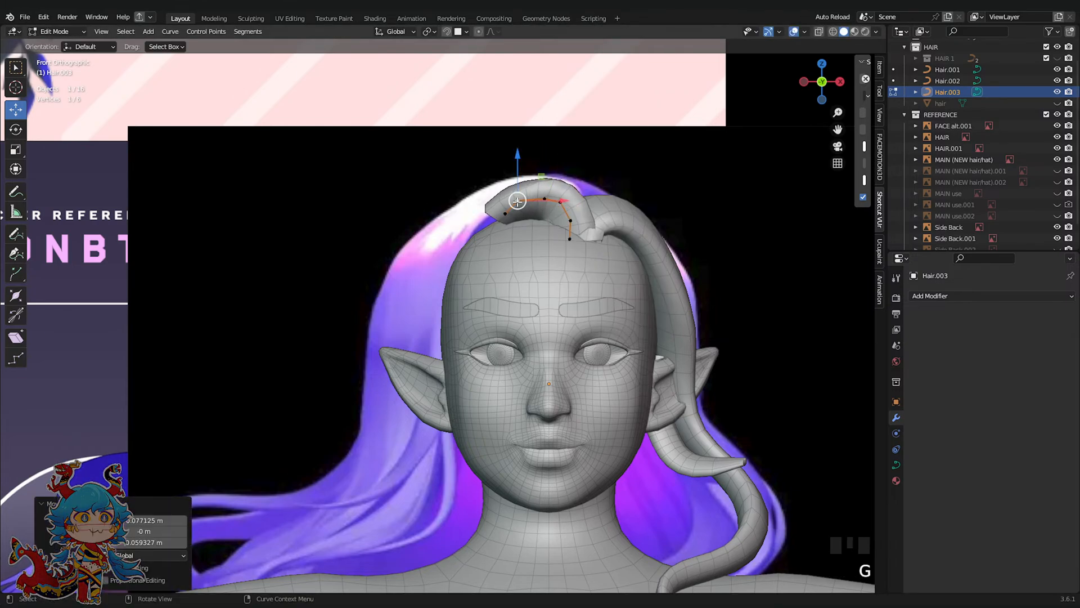
Tilt the control point just above the segment's root about -63° and move the outer end point outward over the head
key(g)
click(576, 192)
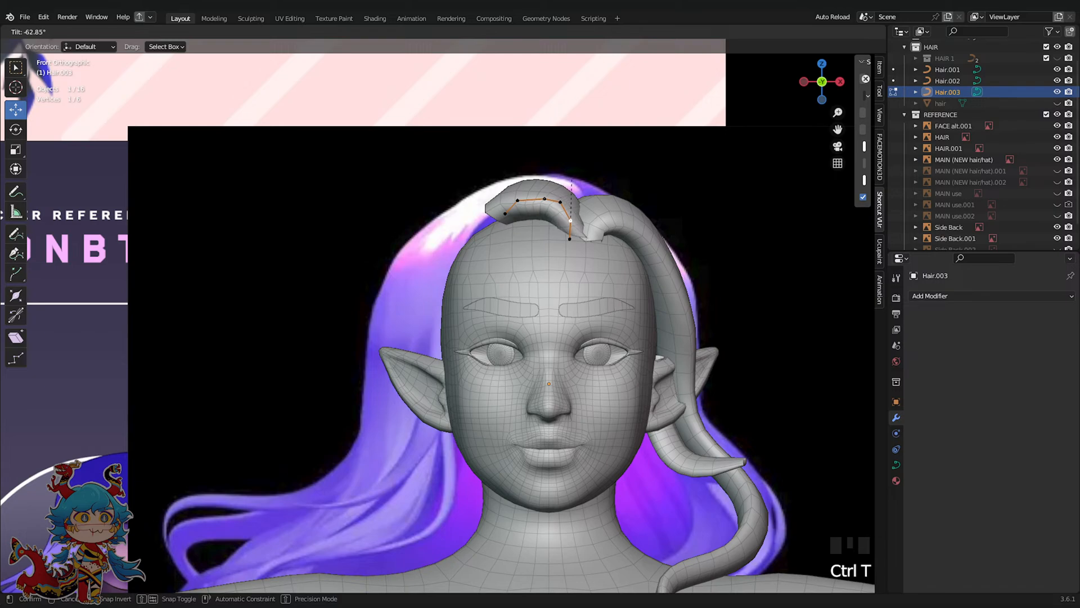
click(572, 180)
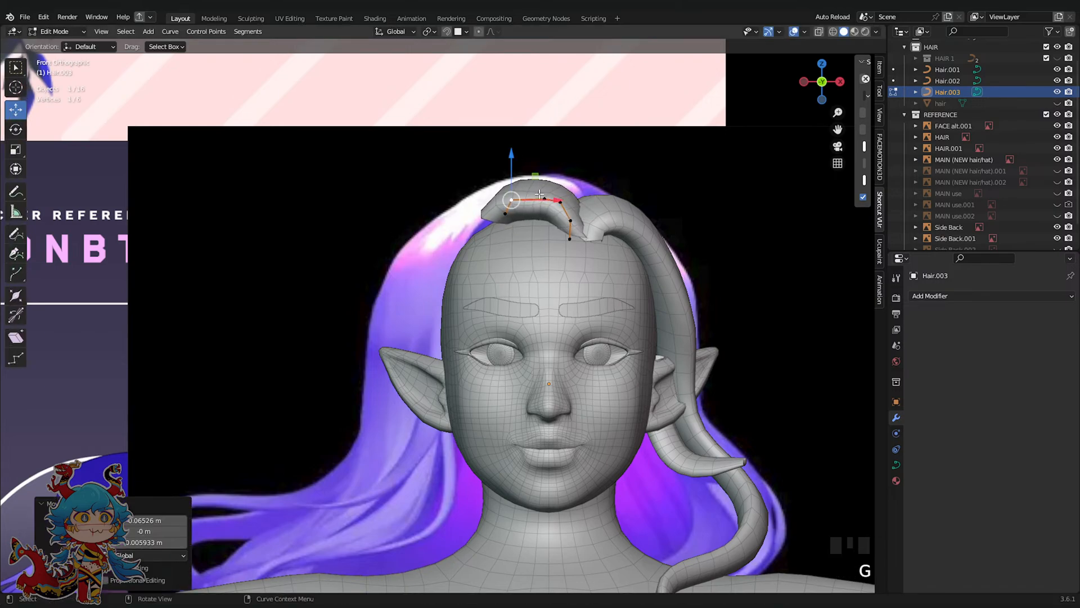
click(505, 213)
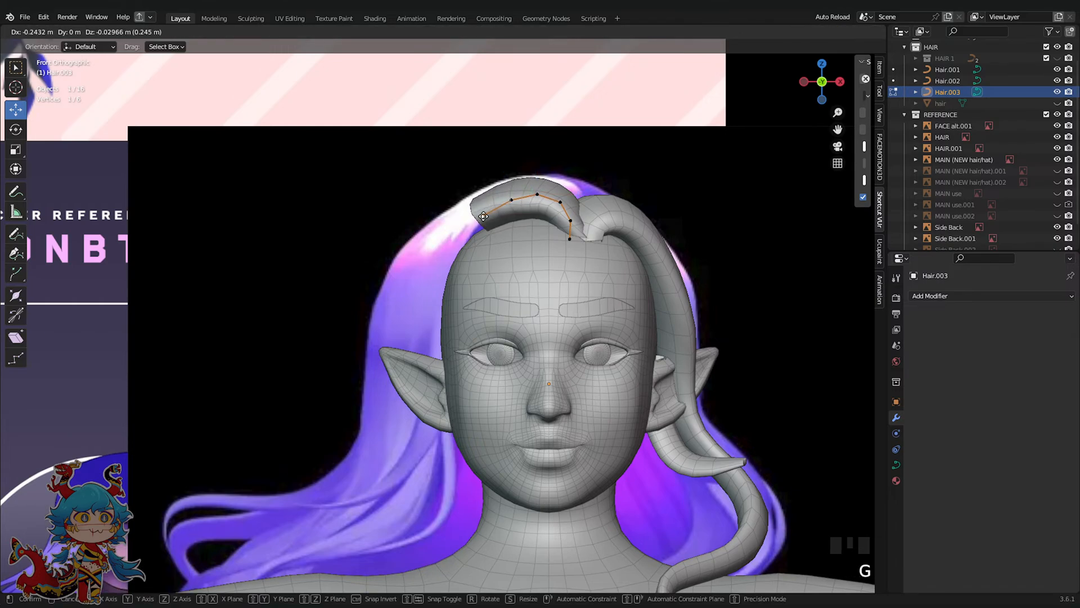
click(467, 217)
Extrude the outer end about -0.53 m in X and -0.47 m in Z, and tilt the new point about -43° with proportional editing
shift+middle_drag(471, 219, 528, 172)
key(e)
click(484, 216)
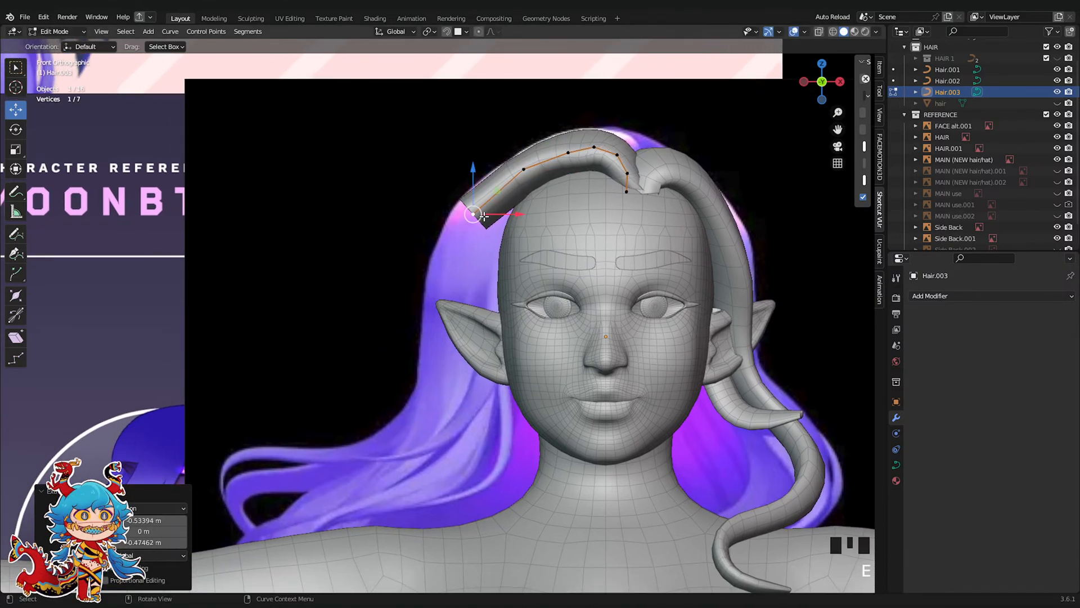
scroll(484, 217, down, 2)
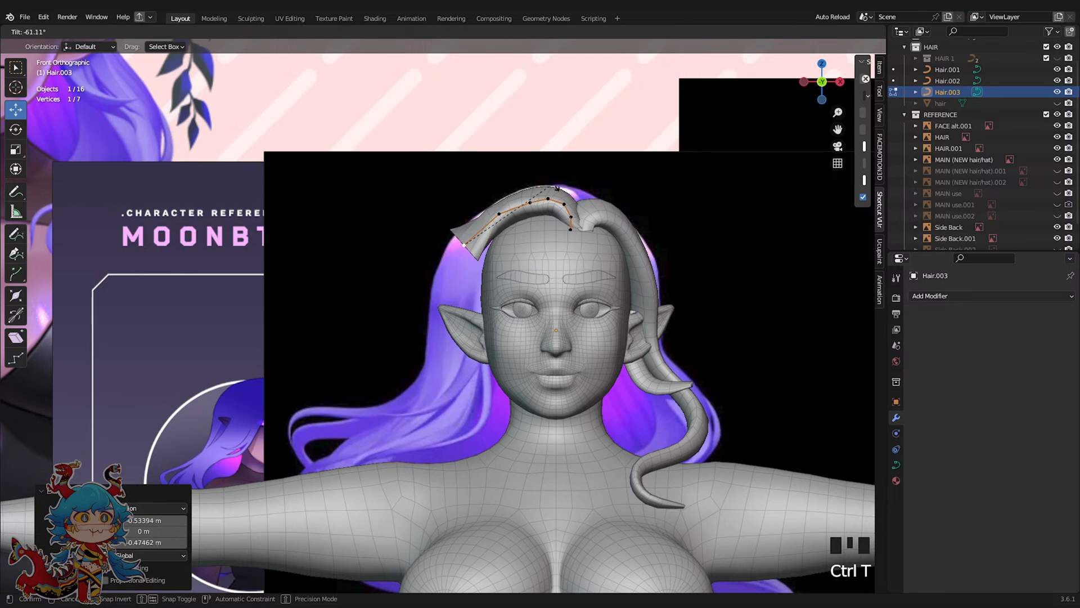
click(560, 196)
key(ctrl+z)
click(481, 34)
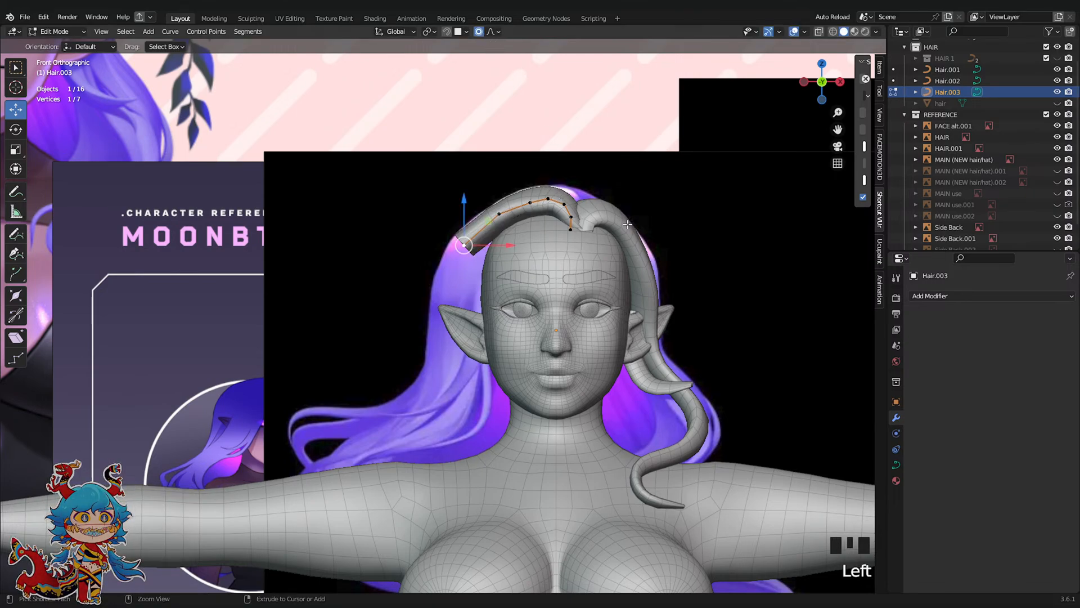
key(ctrl+t)
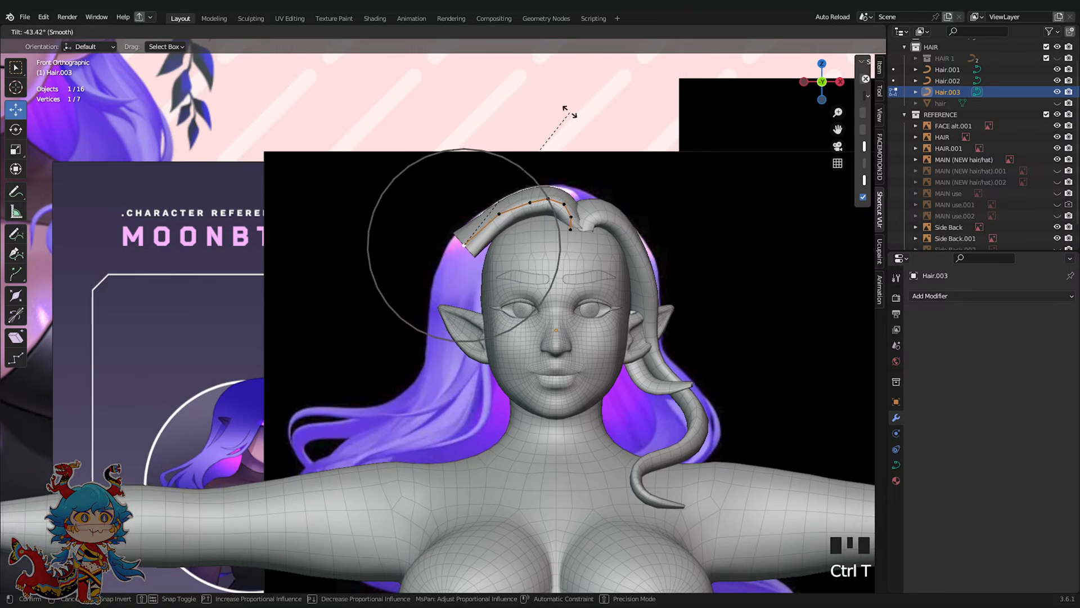
click(568, 111)
Extrude the strand down beside the face, starting about -0.13 m in X and -0.72 m in Z, and fatten its lower end
key(alt+s)
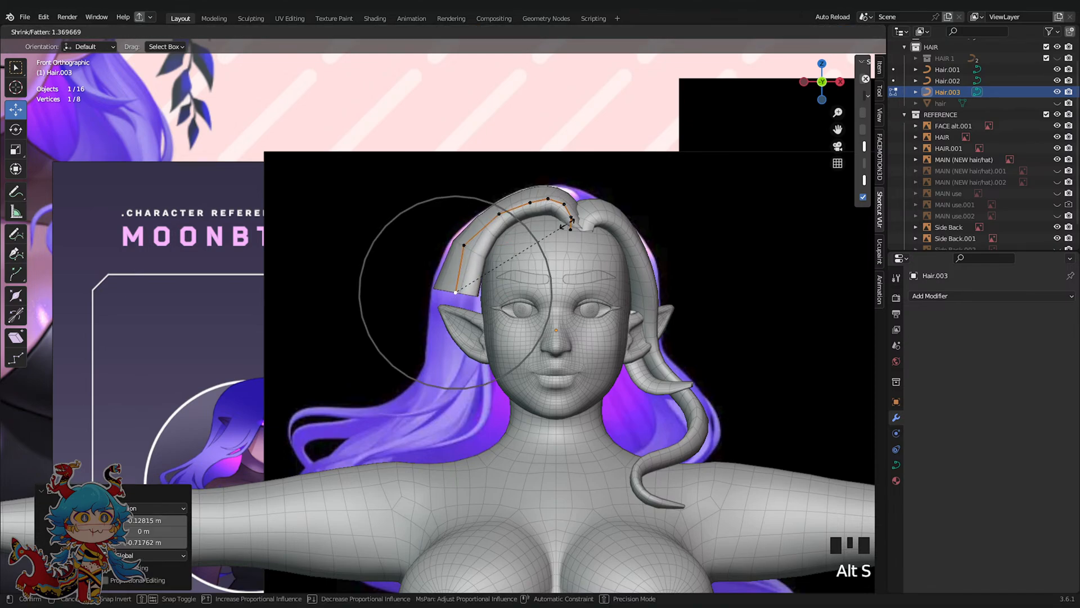
click(580, 219)
click(486, 342)
shift+middle_drag(486, 342, 509, 307)
key(s)
click(577, 333)
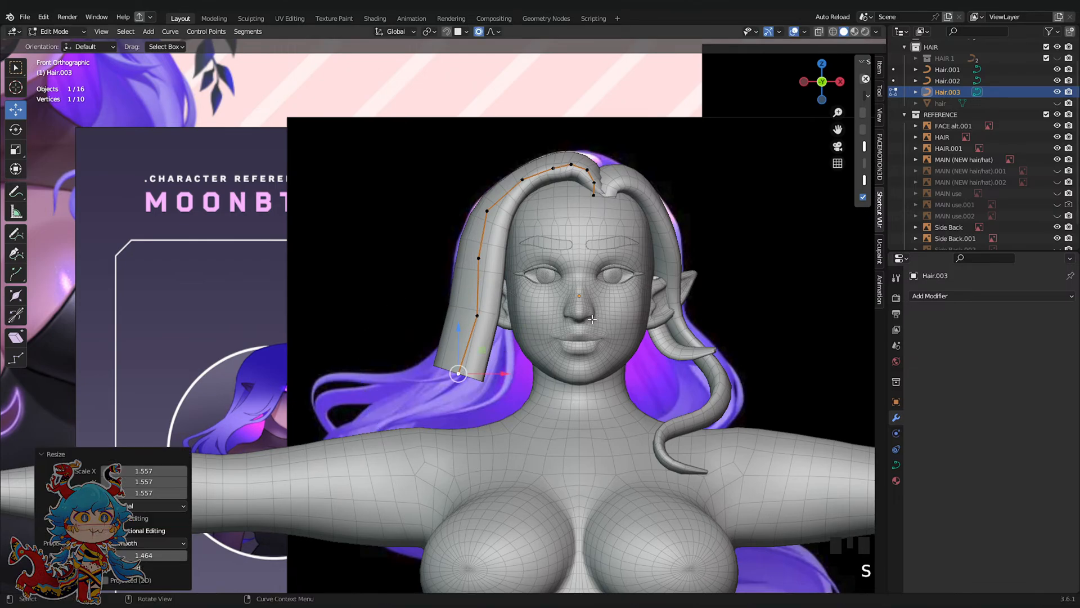
key(ctrl+z)
Fatten the strand's end point by a factor of 1.31 and rotate it about 9° with proportional editing
key(alt+s)
click(562, 346)
key(r)
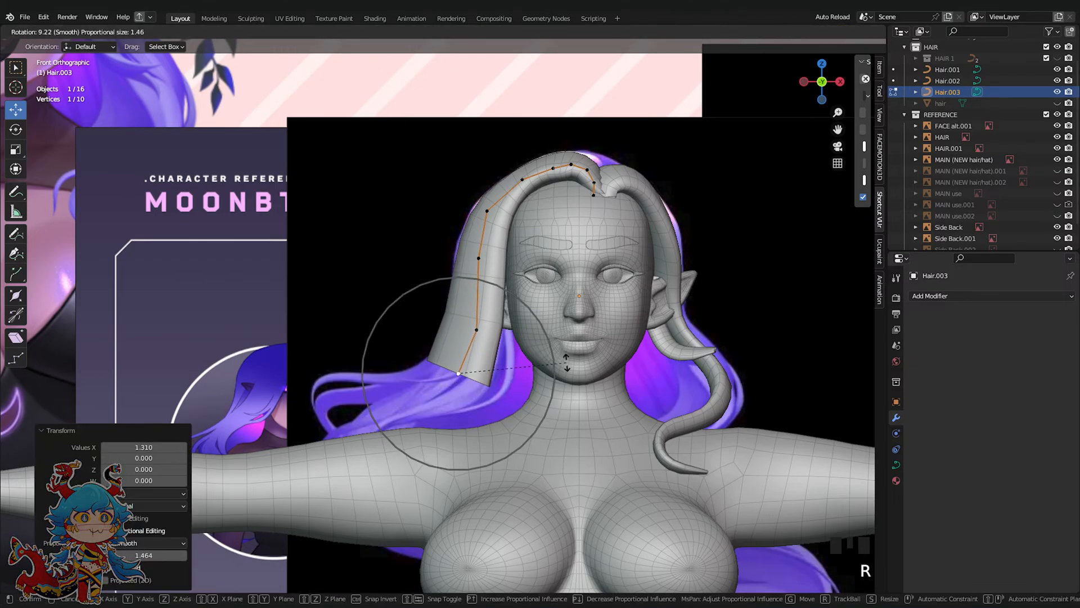
click(567, 367)
Extrude the strand's end outward toward the shoulder, reposition it and scale it to 0.794 with proportional editing
key(e)
click(462, 412)
key(g)
click(459, 402)
key(s)
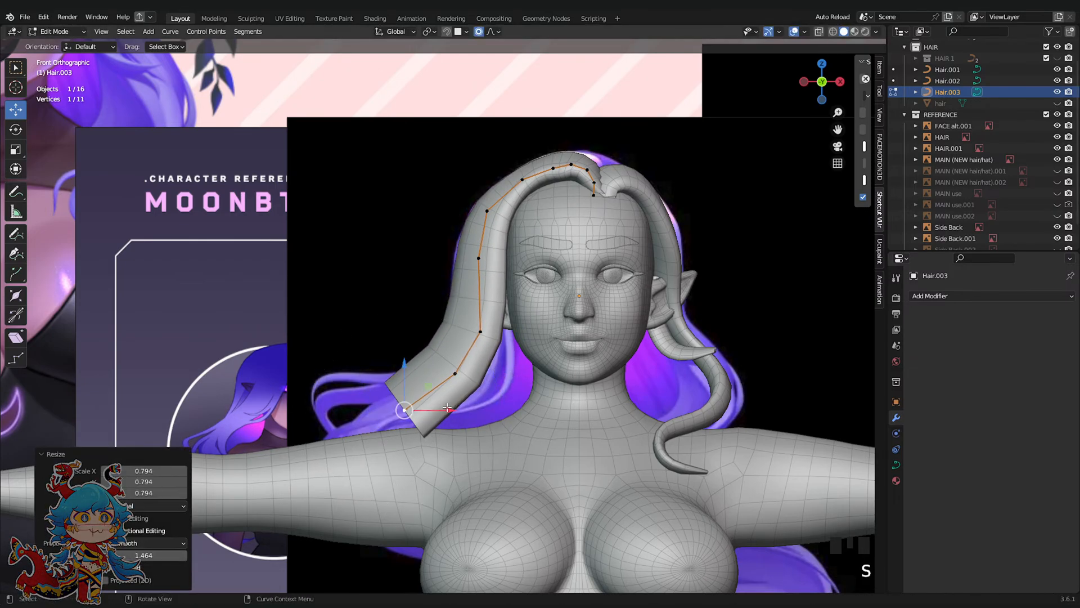
click(450, 400)
Move the strand's end behind the shoulder, about -0.36 m in X and 1.08 m in Y, and scale it to 0.721 with proportional editing
shift+middle_drag(450, 400, 509, 301)
scroll(550, 261, down, 7)
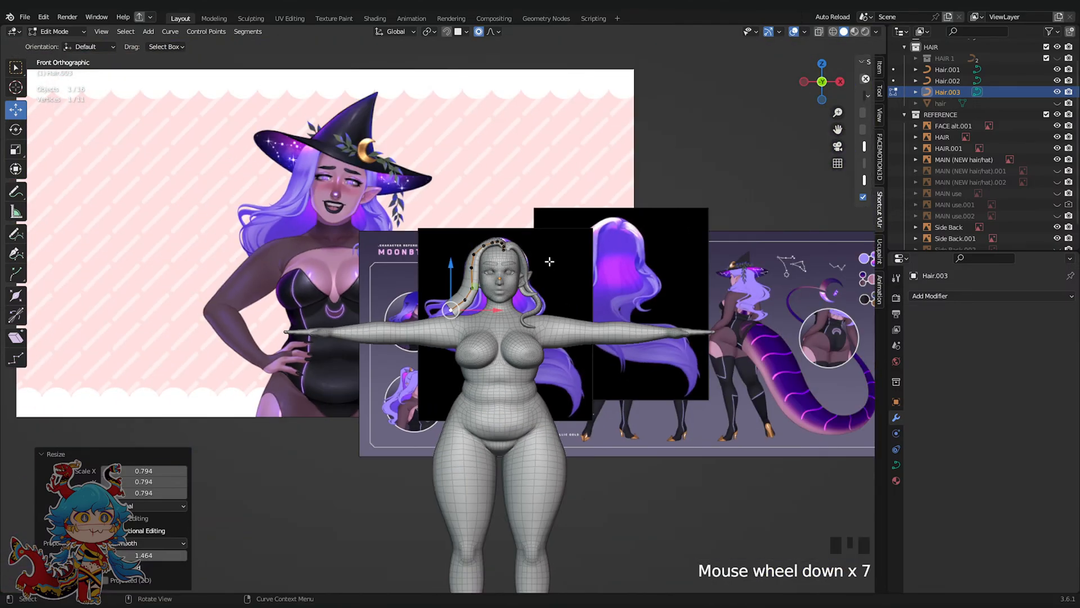
scroll(549, 261, up, 4)
middle_drag(549, 261, 556, 326)
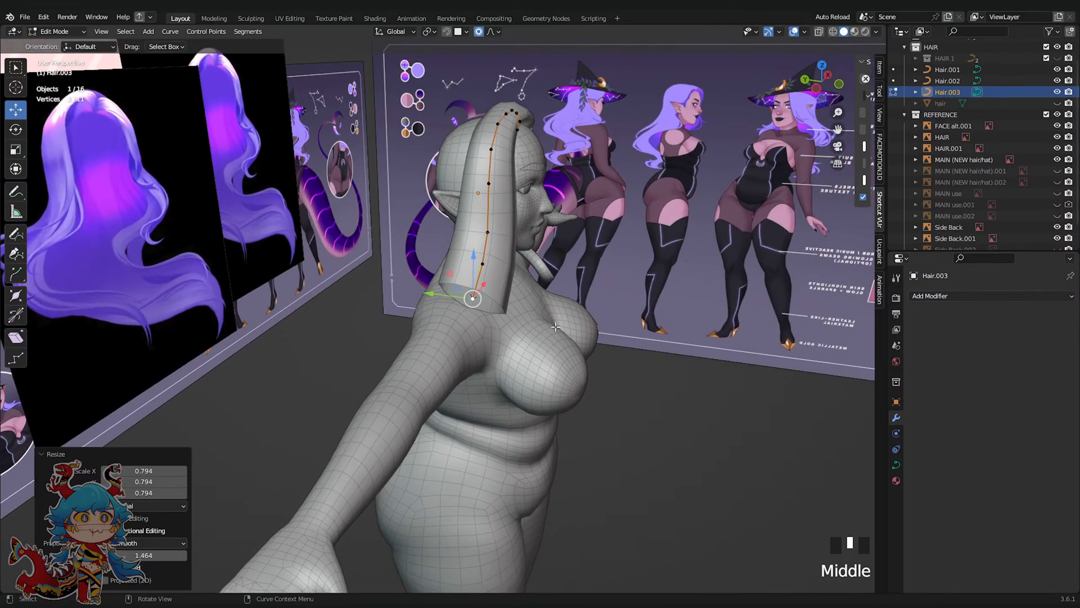
key(g)
scroll(489, 322, down, 5)
click(478, 318)
key(s)
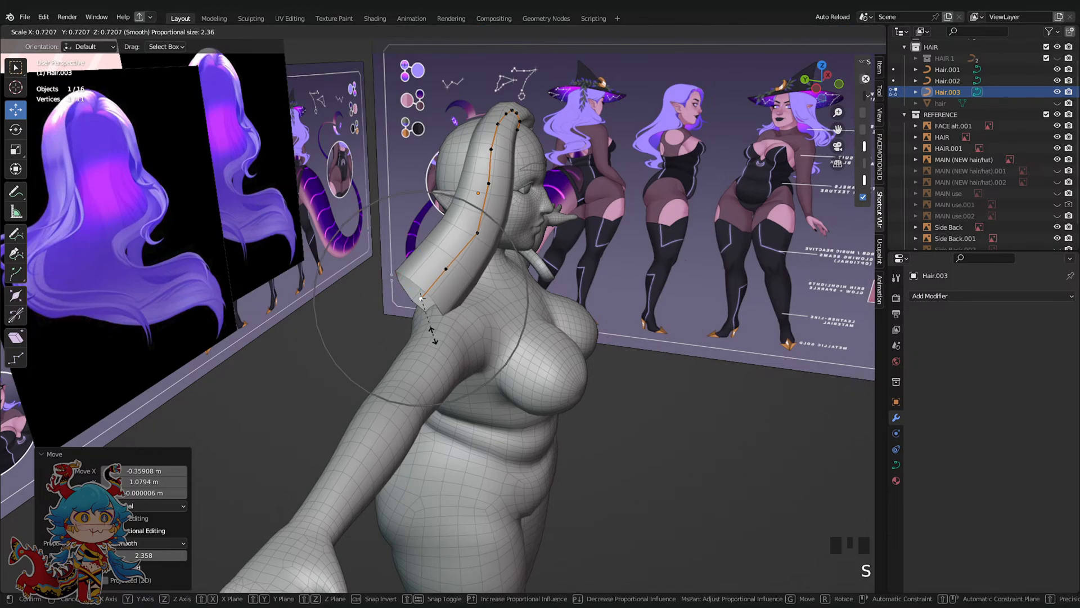
click(432, 333)
In front view, extrude the strand's end about -0.28 m in X and -0.73 m in Z, and shrink its radius by 0.66
key(KP_1)
key(e)
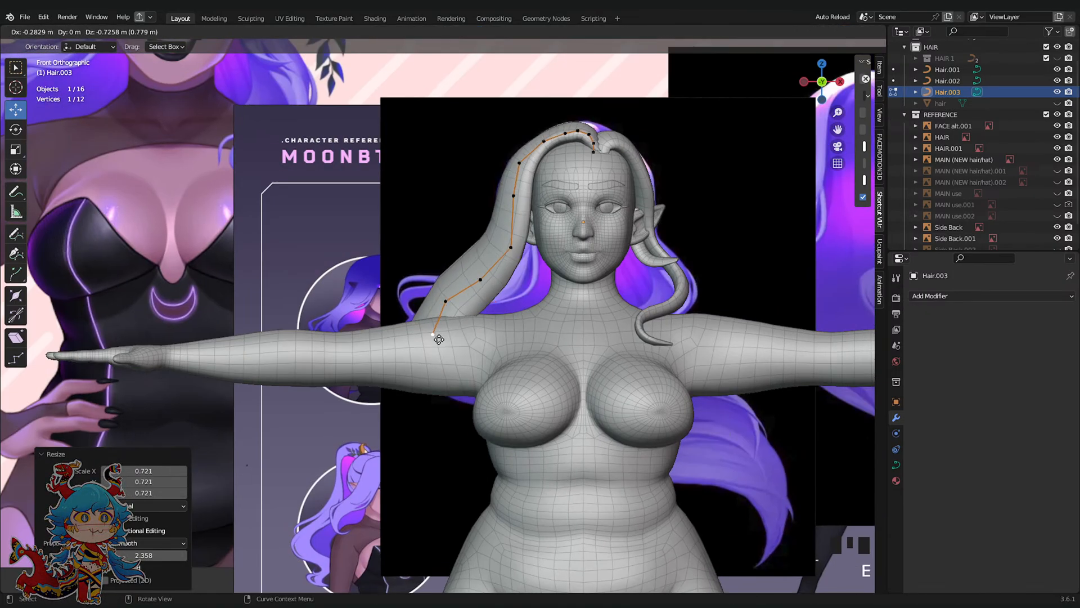
click(438, 340)
key(alt+s)
click(507, 340)
scroll(509, 343, down, 4)
scroll(509, 343, up, 4)
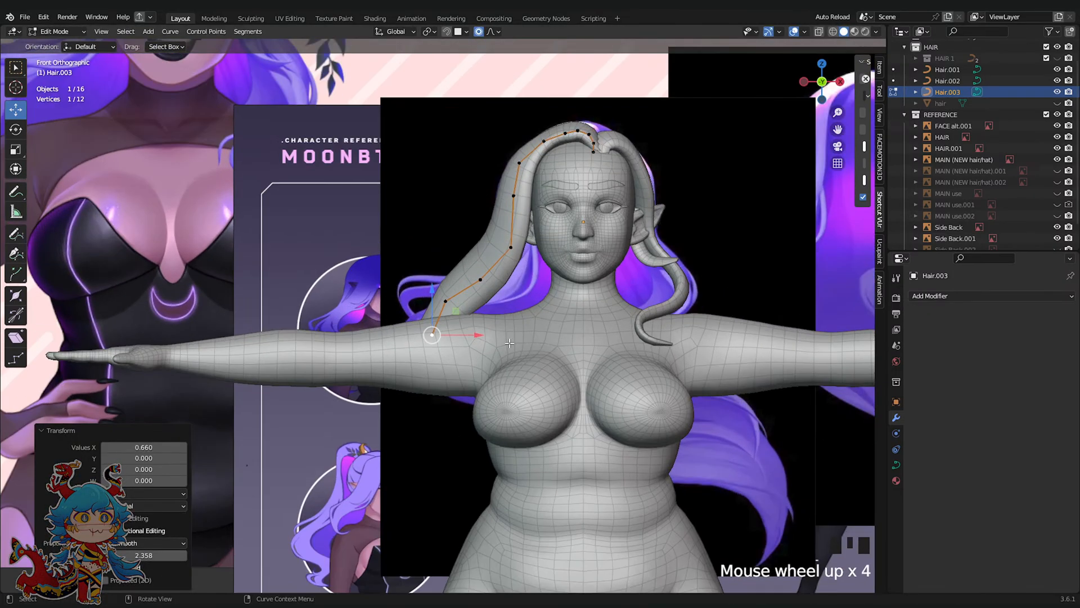
key(g)
click(463, 356)
key(ctrl+z)
Extrude two more points behind the upper arm, the last about 0.26 m in X and -0.21 m in Z, shrink the end by 0.655 and save
key(e)
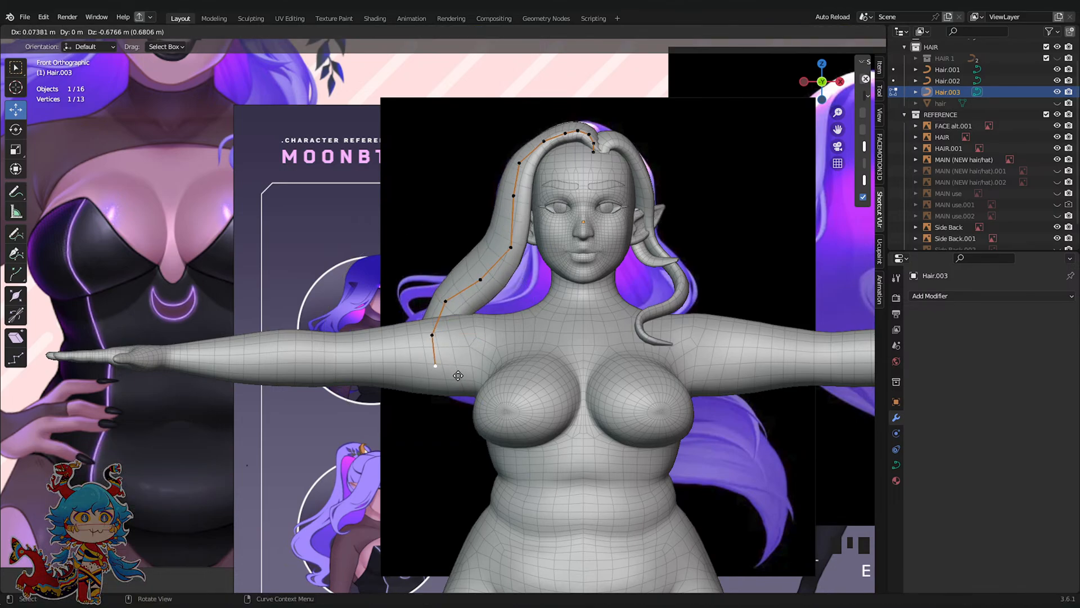
click(460, 375)
key(e)
click(507, 387)
key(alt+s)
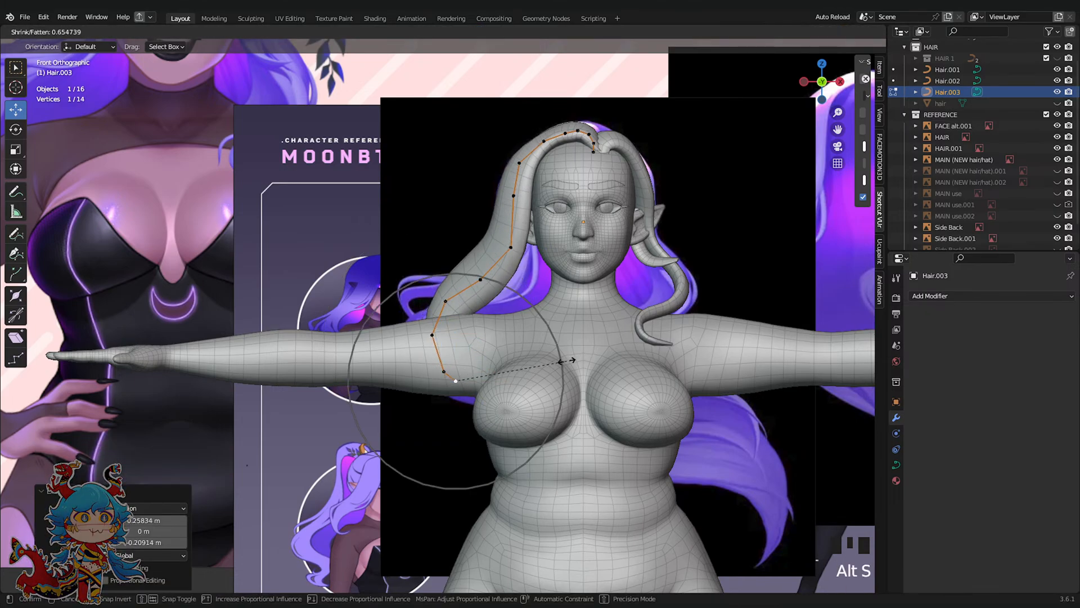
click(566, 360)
key(ctrl+s)
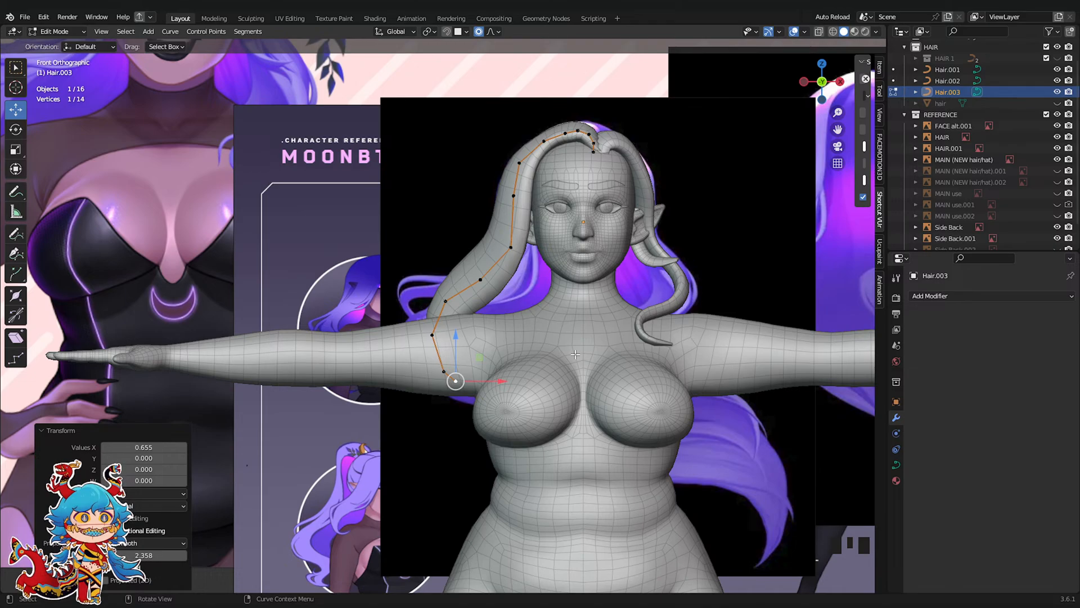
Try shifting the control point above the shoulder about -0.76 m in X and 0.28 m in Z, undo it, and save the file
drag(474, 279, 445, 242)
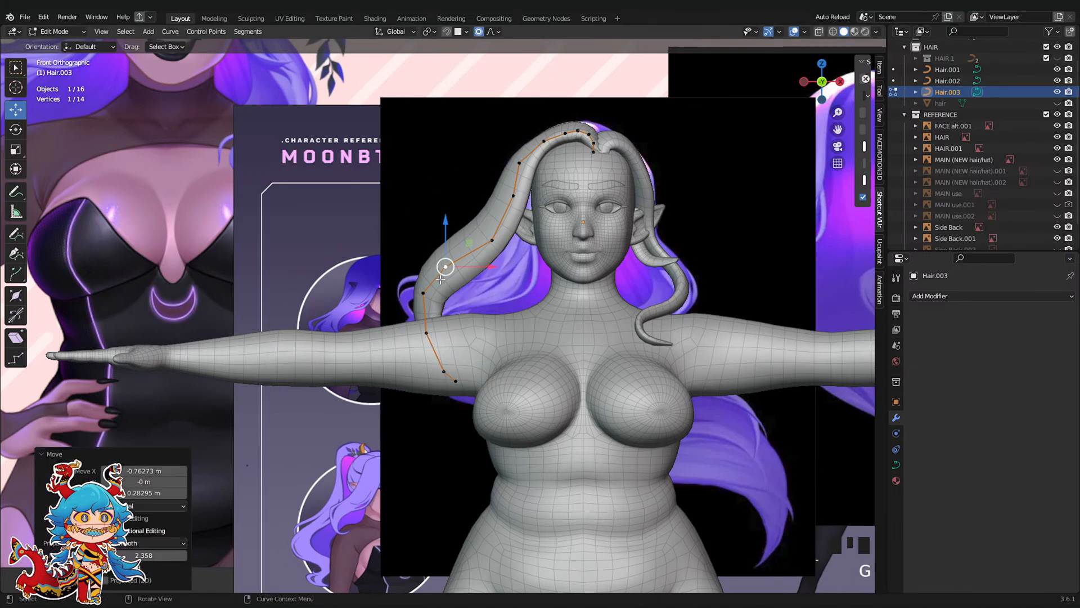
key(ctrl+z)
scroll(479, 222, up, 3)
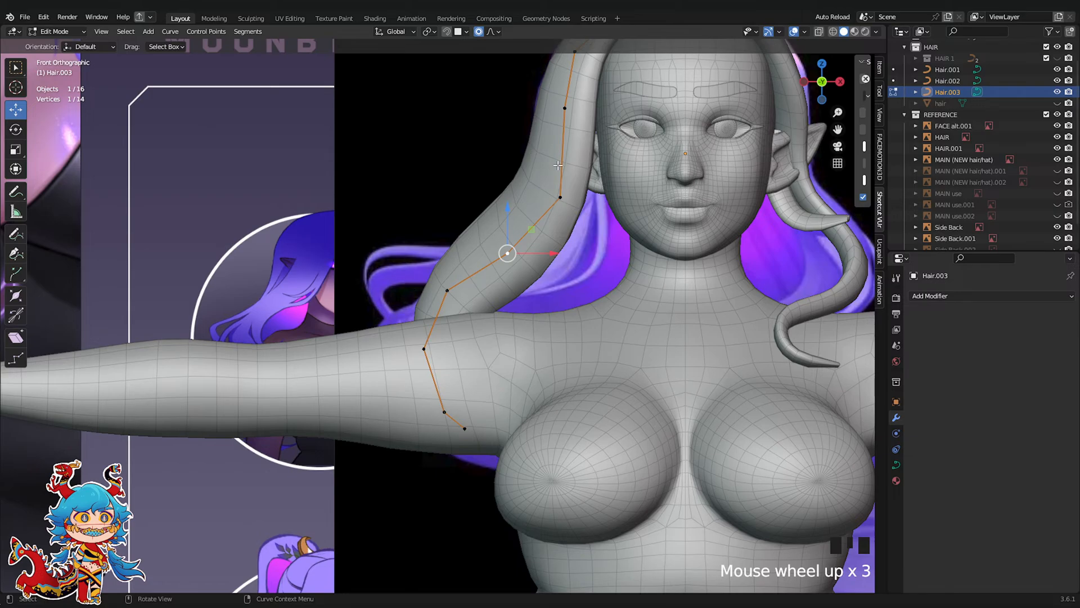
middle_drag(558, 165, 558, 283)
key(ctrl+s)
click(821, 77)
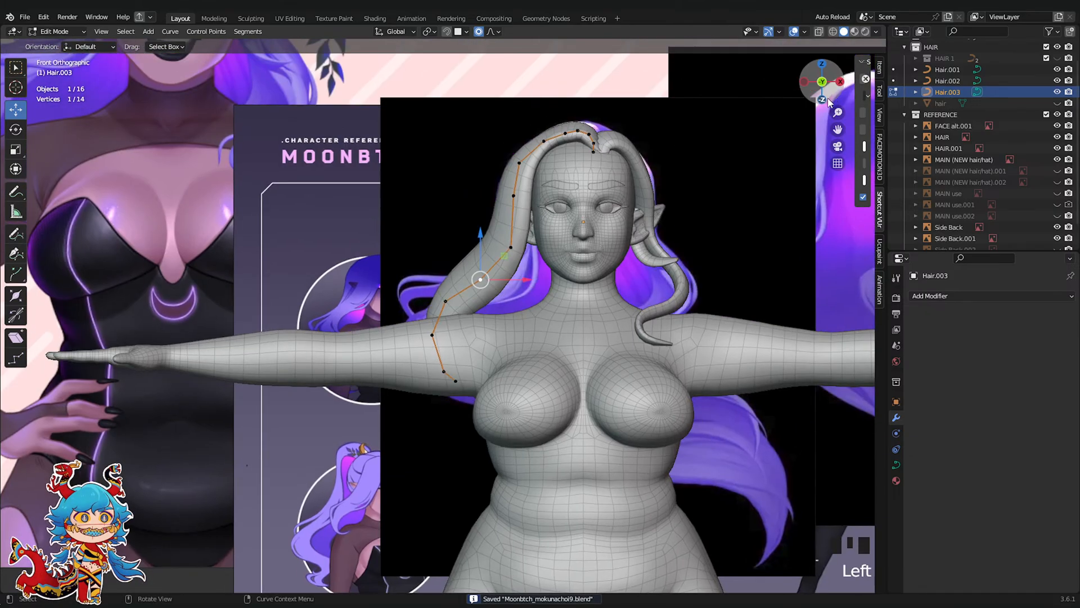
Save the file and compare the long side strand with the hair and character reference images in front view
scroll(624, 317, up, 2)
shift+middle_drag(483, 437, 476, 391)
key(ctrl+s)
key(Tab)
scroll(473, 387, down, 1)
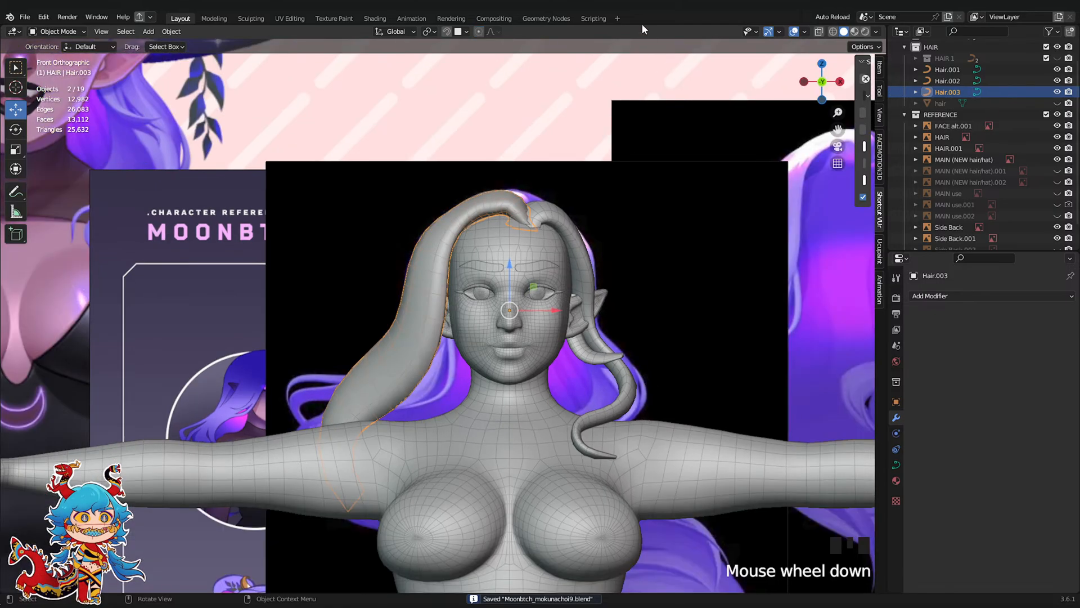
click(557, 113)
scroll(561, 195, down, 1)
scroll(560, 195, down, 3)
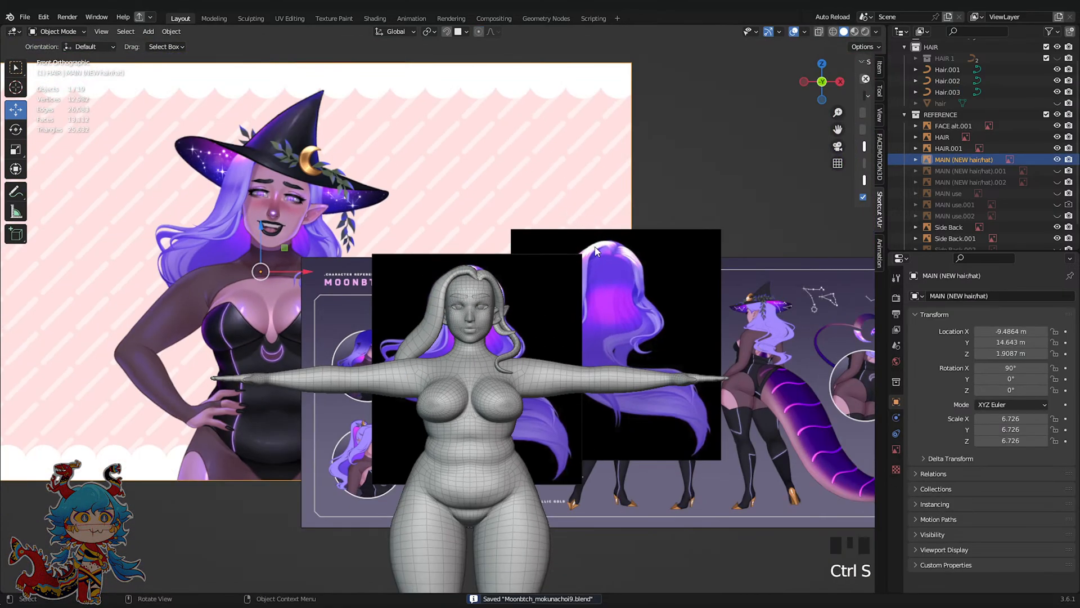
scroll(581, 249, up, 4)
click(511, 219)
shift+middle_drag(511, 219, 591, 237)
scroll(480, 293, up, 3)
key(Tab)
click(820, 86)
scroll(810, 93, down, 3)
key(Tab)
click(640, 229)
shift+middle_drag(620, 270, 627, 207)
scroll(621, 206, down, 1)
scroll(621, 214, down, 1)
scroll(395, 373, up, 2)
click(394, 374)
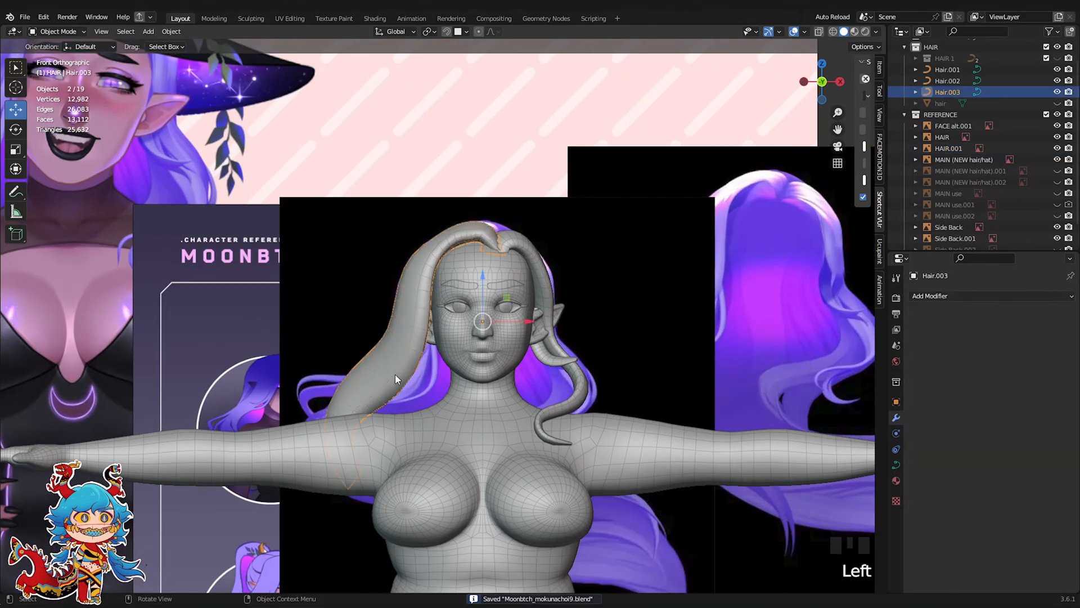
Move the long strand's control point above the shoulder about 0.23 m in X and -0.26 m in Z, and save
shift+middle_drag(395, 373, 389, 347)
key(Tab)
key(g)
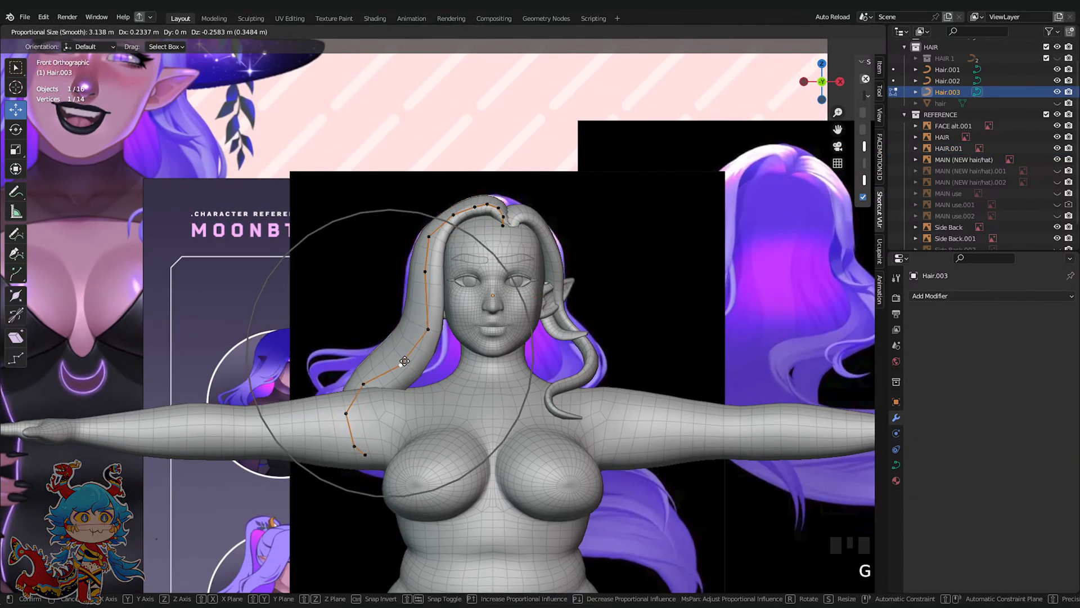
click(402, 365)
click(426, 279)
scroll(484, 225, down, 1)
key(Tab)
click(555, 141)
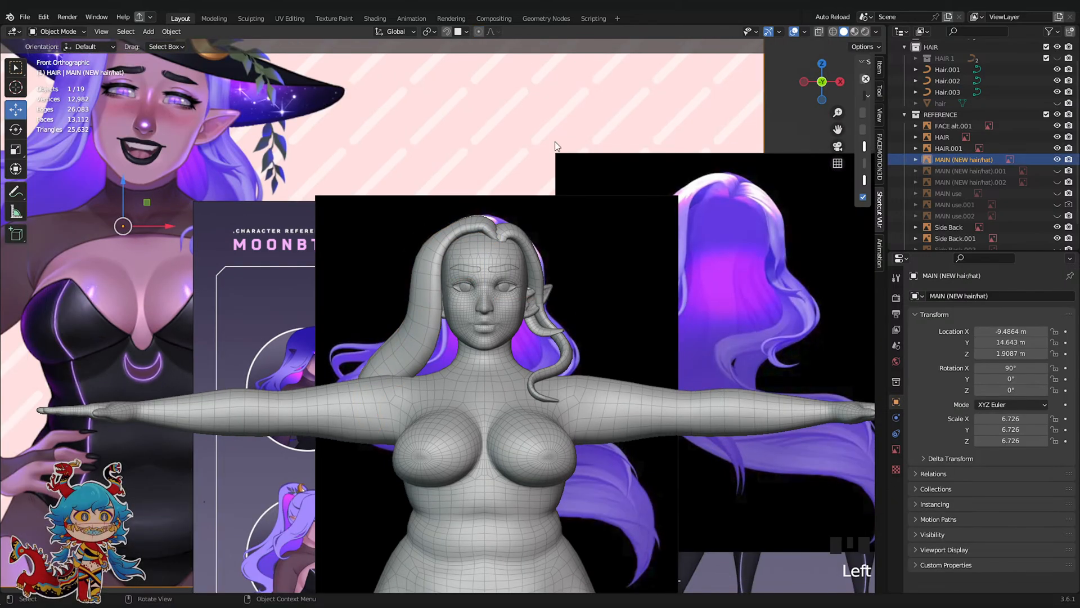
key(ctrl+s)
shift+middle_drag(687, 211, 685, 239)
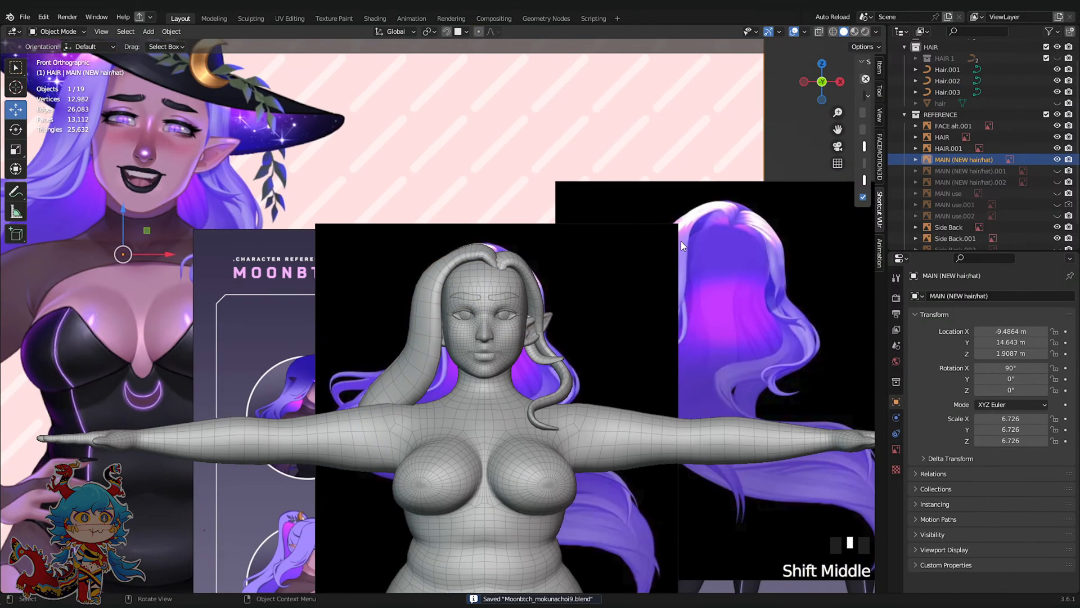
Raise the long strand's crown control points slightly with a proportional size of about 0.75 m, and adjust the radius there
scroll(496, 218, up, 3)
click(496, 218)
shift+middle_drag(495, 220, 446, 296)
scroll(447, 296, up, 3)
key(Tab)
click(444, 261)
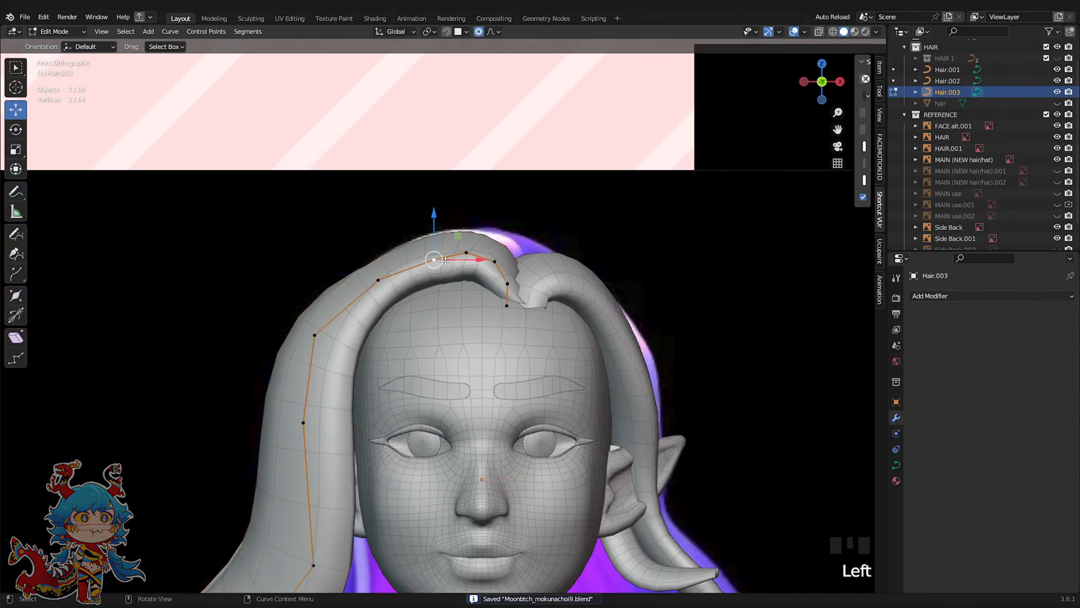
key(g)
scroll(461, 253, up, 5)
click(477, 247)
key(alt+s)
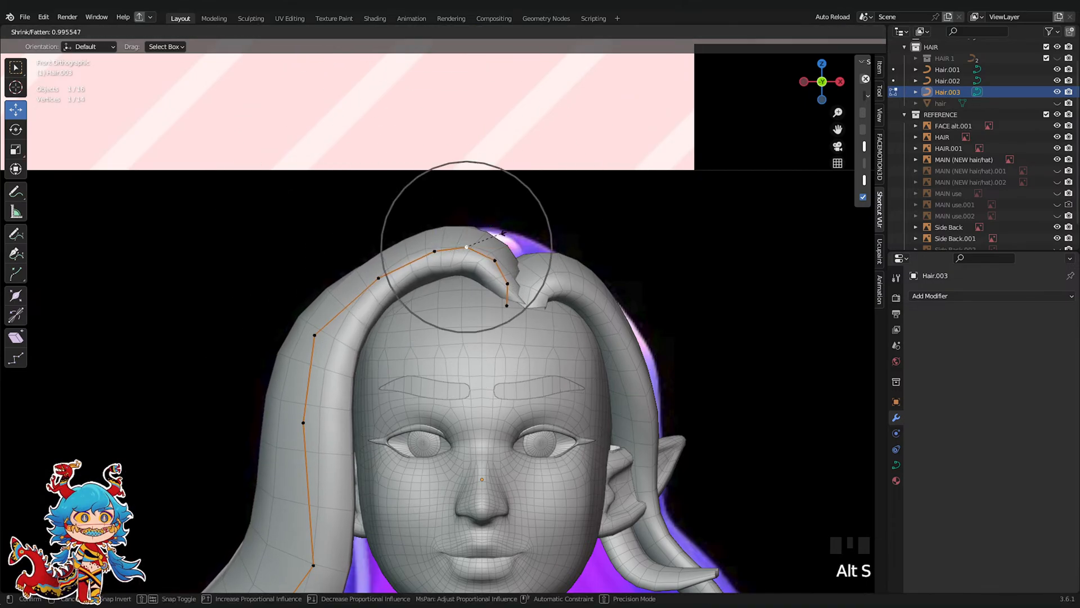
click(504, 243)
scroll(562, 263, down, 5)
key(Tab)
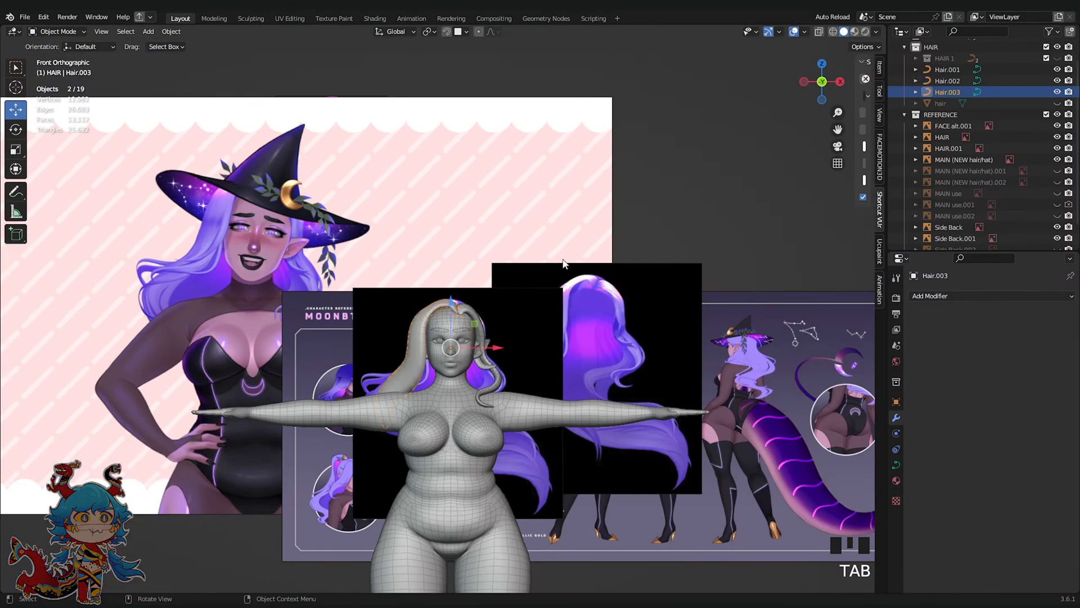
Duplicate the long strand's seven crown control points below the original, scale the copy to 0.720 and move it about 0.069 m in X
scroll(564, 263, up, 7)
scroll(485, 278, up, 2)
key(Tab)
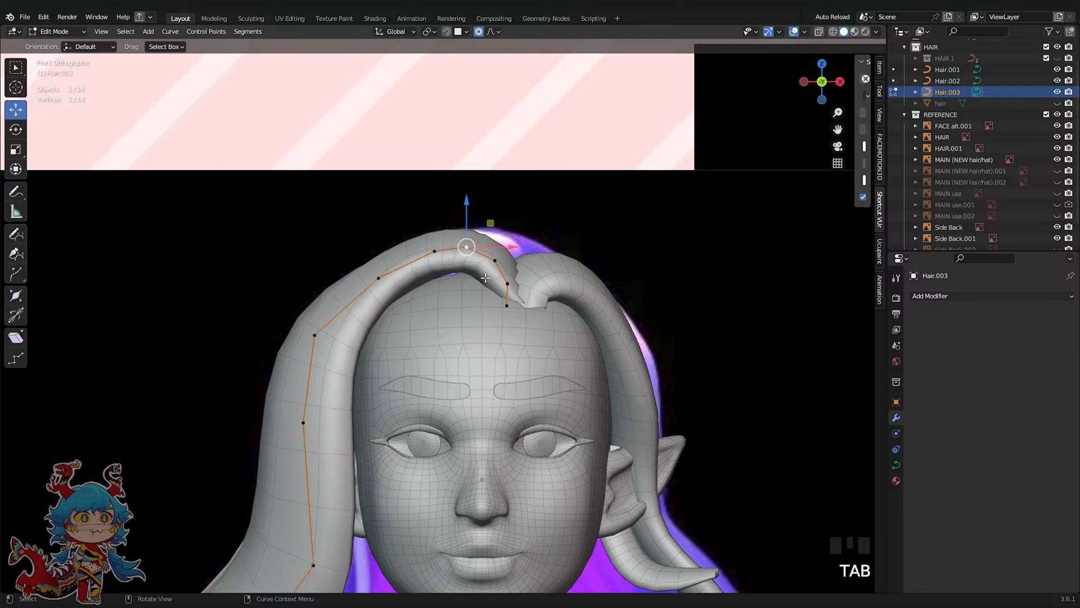
key(Tab)
key(Tab)
drag(321, 201, 569, 296)
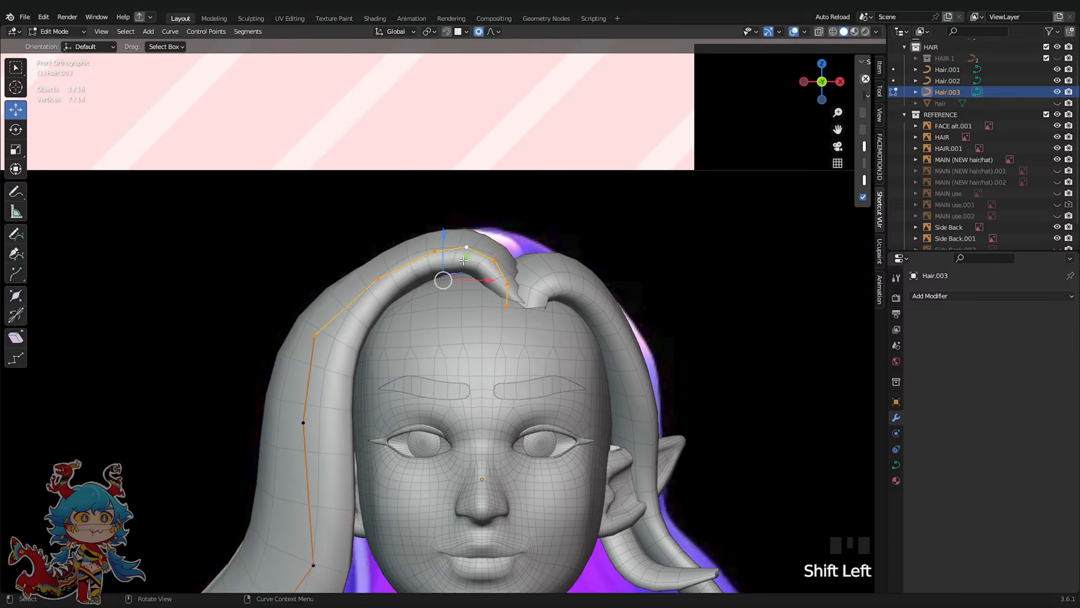
key(shift+d)
click(464, 281)
key(s)
click(531, 265)
key(g)
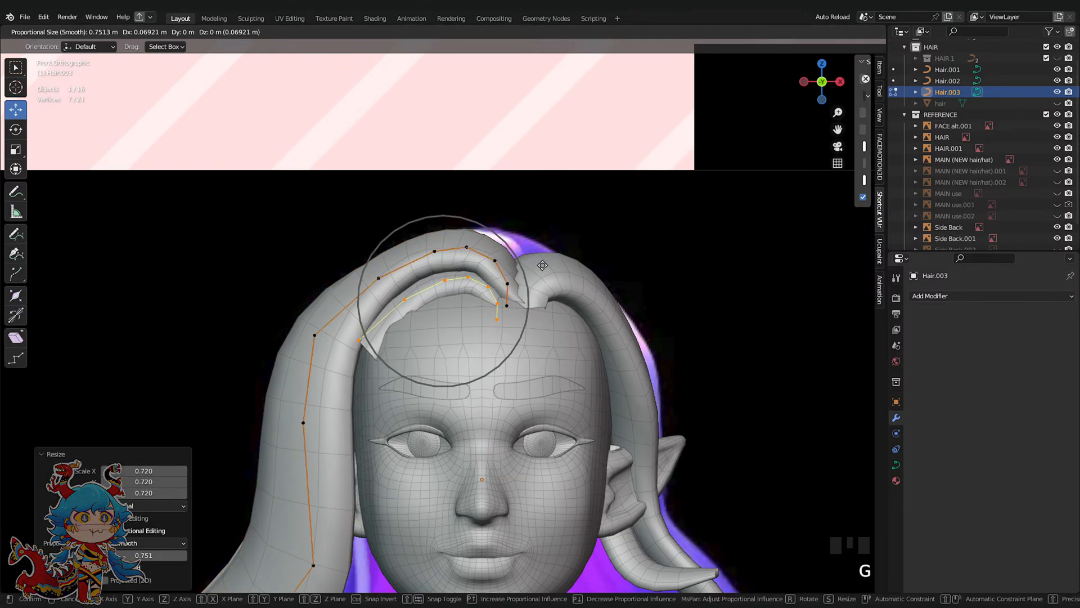
click(542, 265)
Tilt the copied section about -67° and shrink the radius of its lower end by about 0.50
key(ctrl+t)
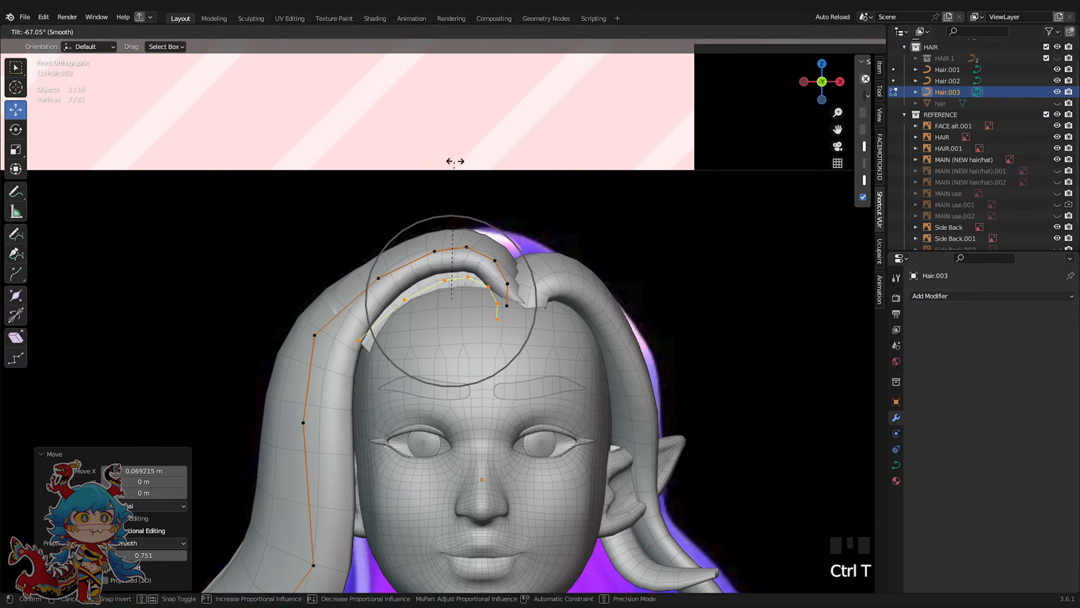
click(451, 174)
key(alt+s)
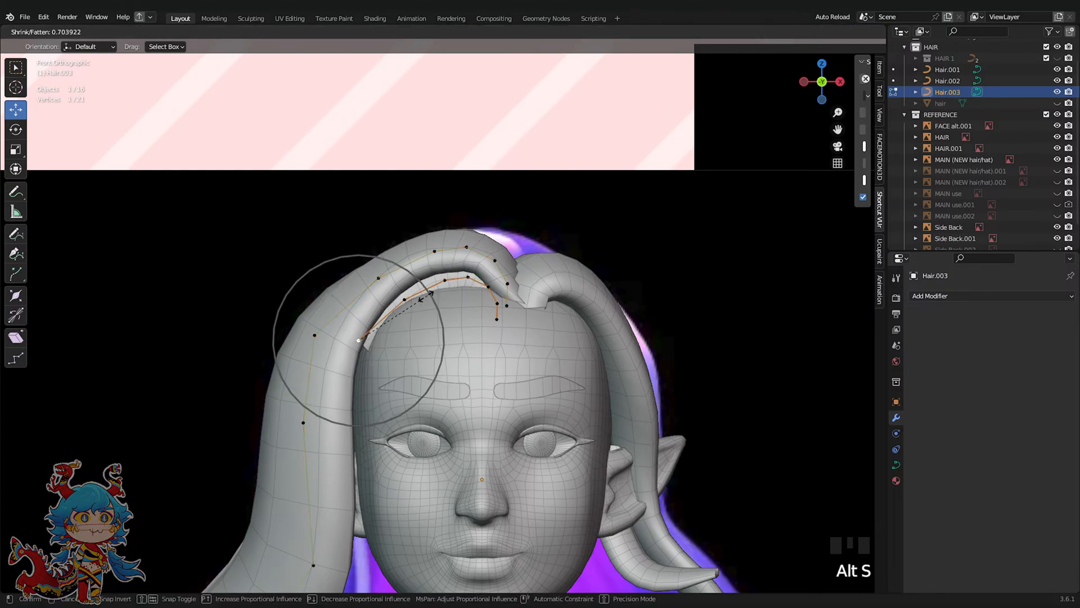
click(485, 285)
scroll(540, 265, up, 2)
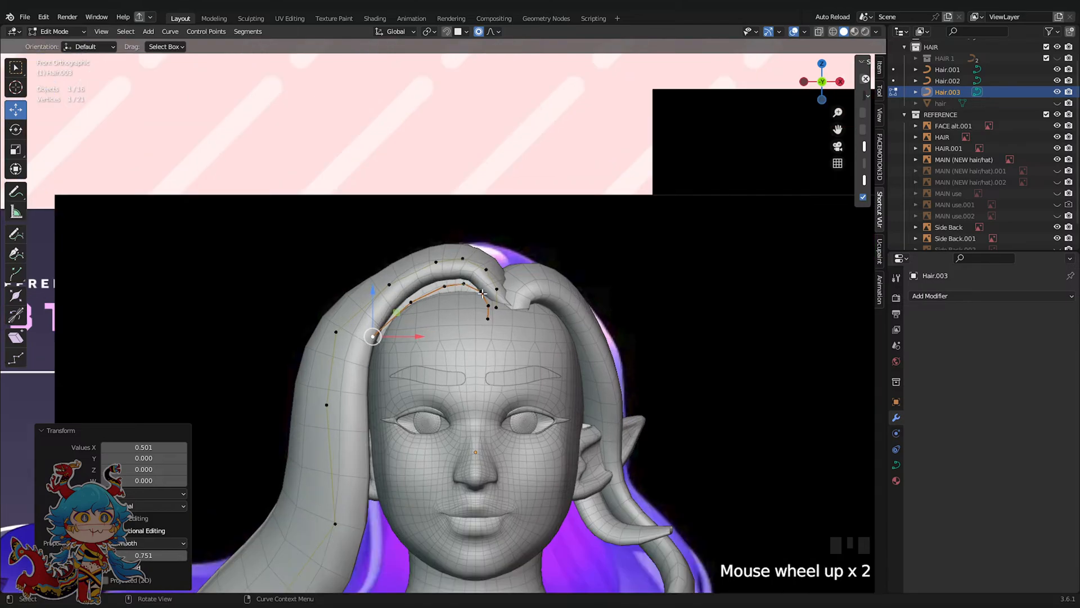
Move the copied section forward over the forehead, about -0.34 m in Y
click(464, 287)
middle_drag(465, 289, 494, 317)
drag(460, 313, 481, 332)
middle_drag(481, 331, 535, 324)
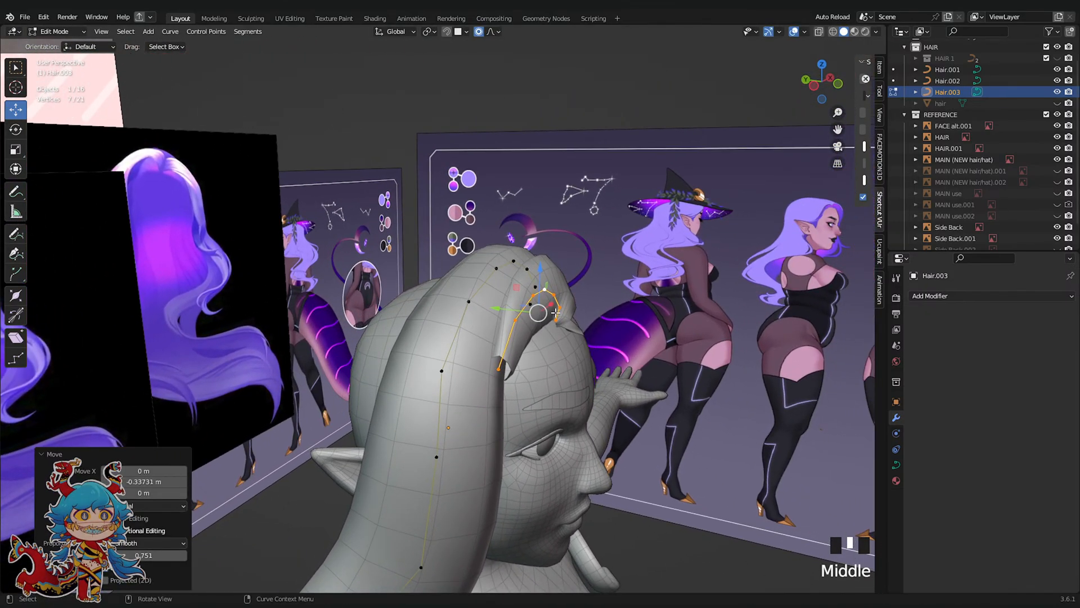
Select the original strand's crown control points down to its root and shift them slightly forward along Y
click(500, 266)
shift+click(511, 261)
drag(465, 261, 481, 265)
key(ctrl+z)
shift+click(470, 298)
shift+click(533, 284)
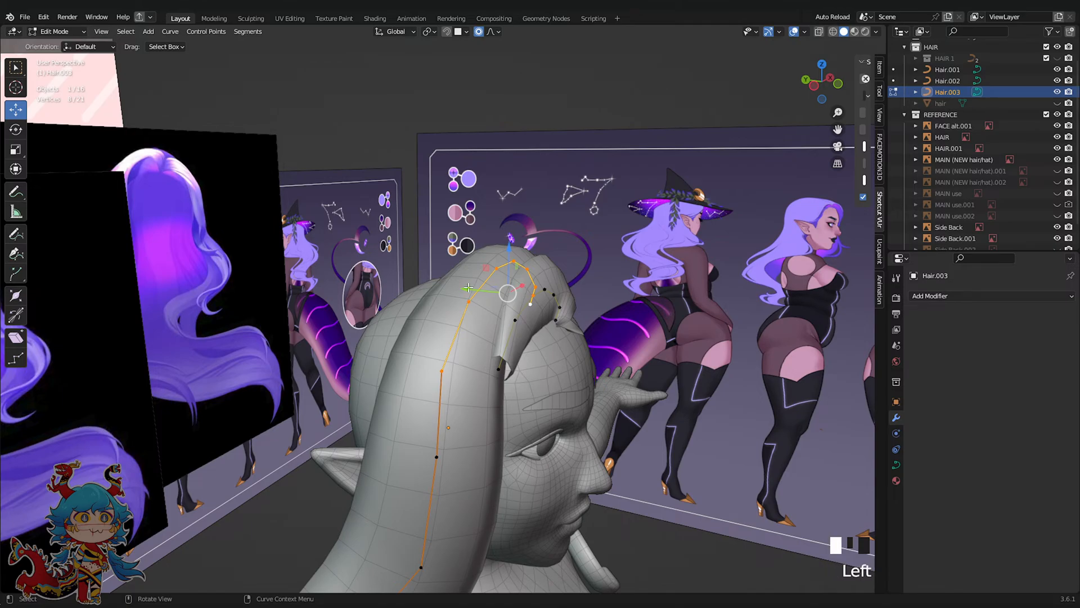
drag(468, 287, 478, 290)
Select the whole copied section, separate it into its own curve object and save the file
middle_drag(570, 290, 386, 313)
key(l)
mouse_move(414, 304)
mouse_down()
mouse_move(424, 302)
mouse_move(418, 293)
mouse_up()
key(ctrl+z)
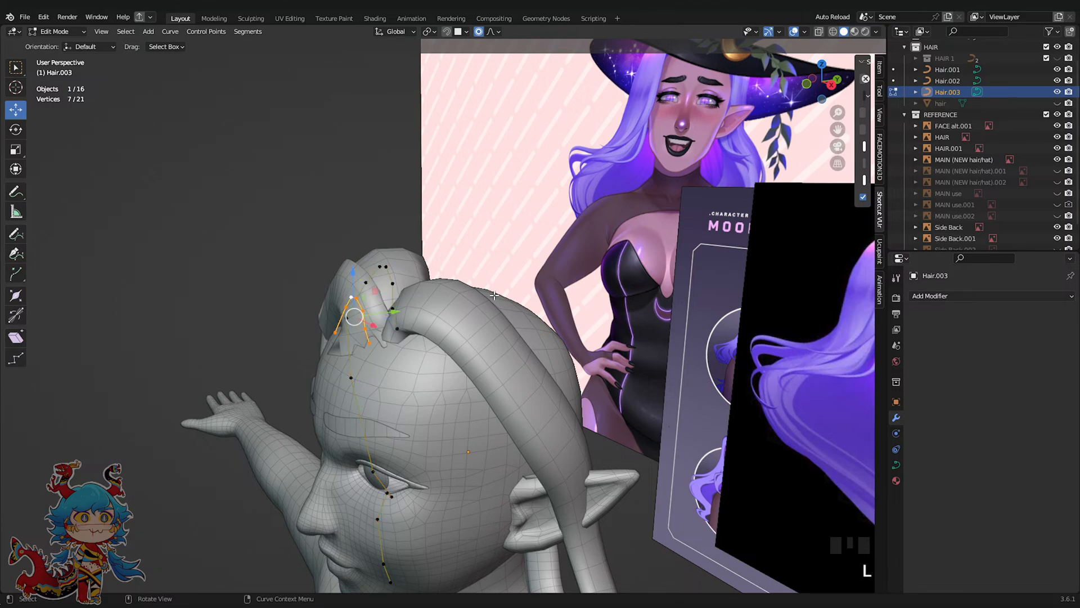
right_click(490, 496)
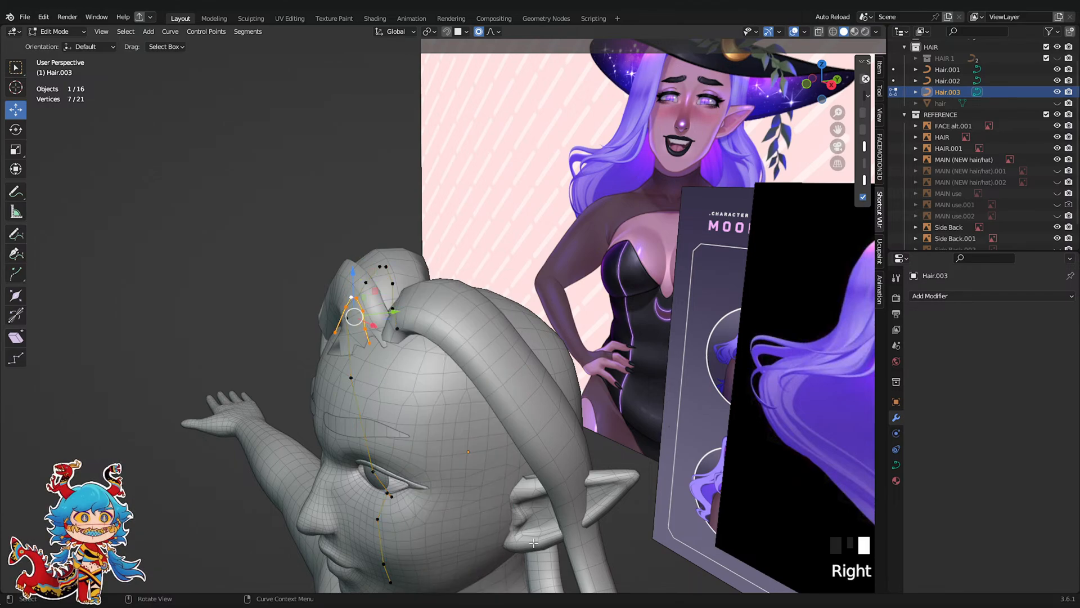
right_click(462, 304)
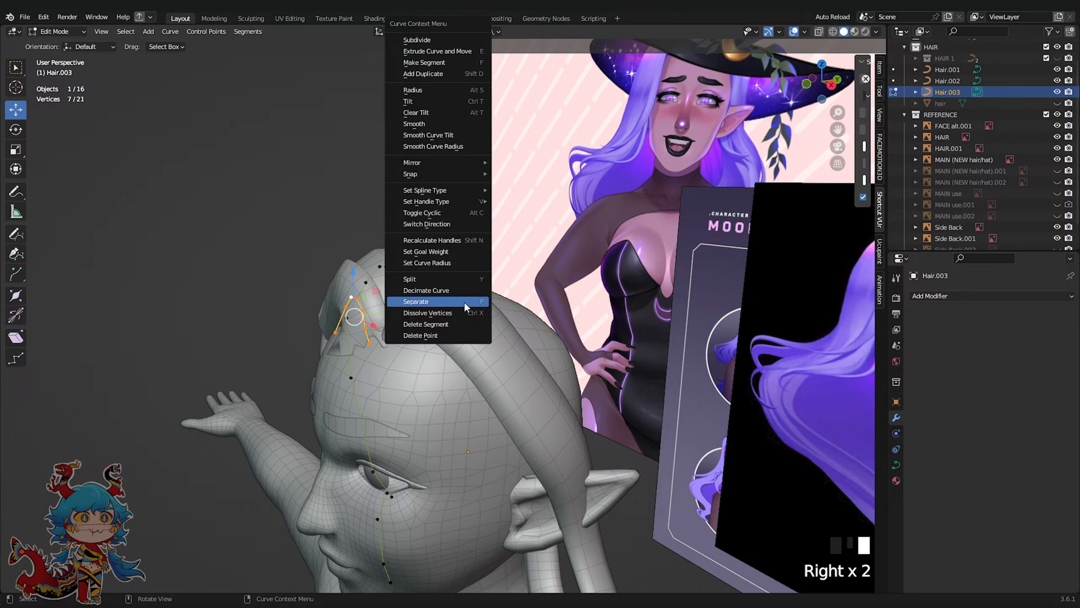
click(465, 304)
click(265, 211)
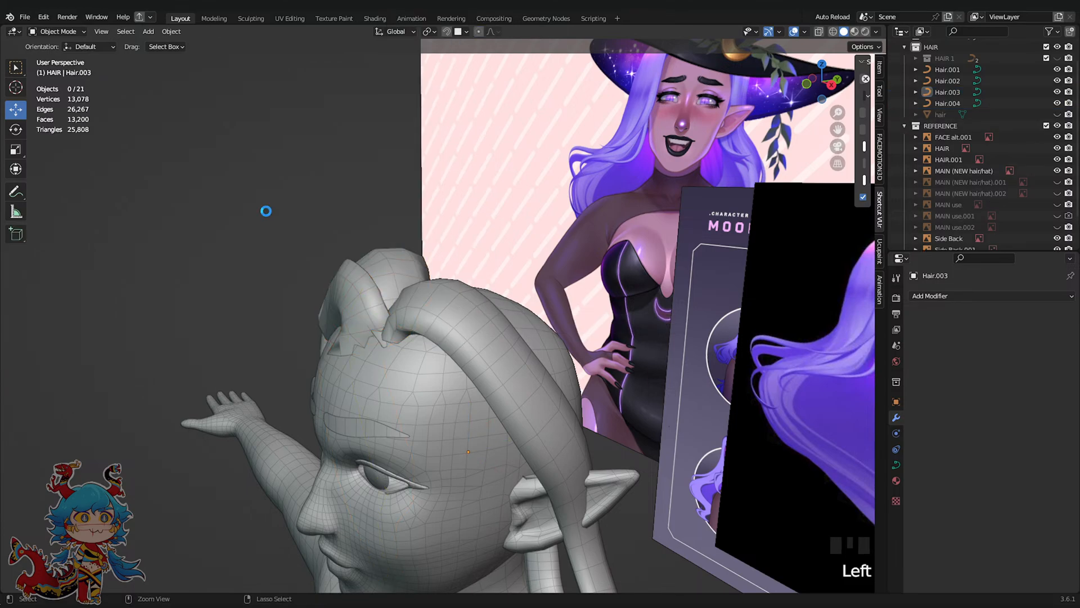
key(ctrl+s)
Edit the separated section and move it about 0.32 m and then about -0.05 m along Y, checking it in side view
click(353, 295)
key(Tab)
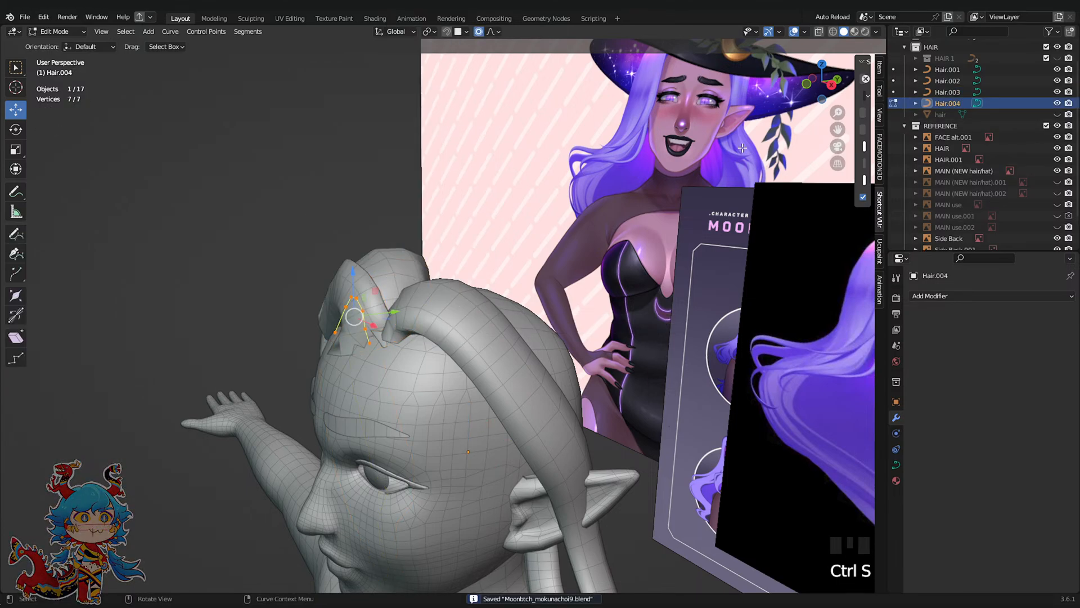
click(831, 86)
drag(385, 303, 423, 304)
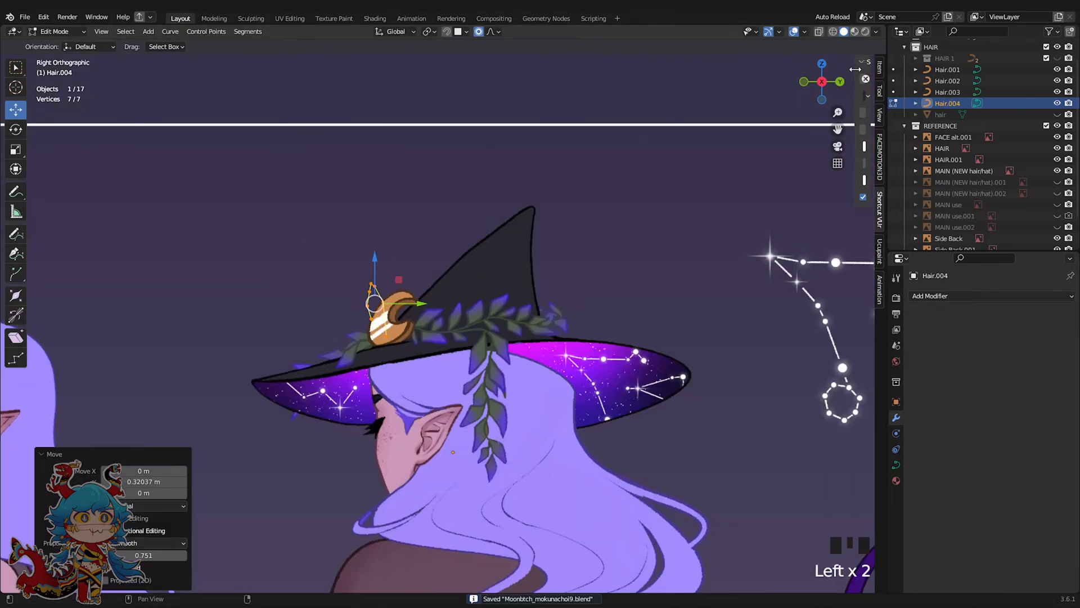
click(822, 82)
scroll(673, 304, up, 2)
scroll(510, 304, down, 4)
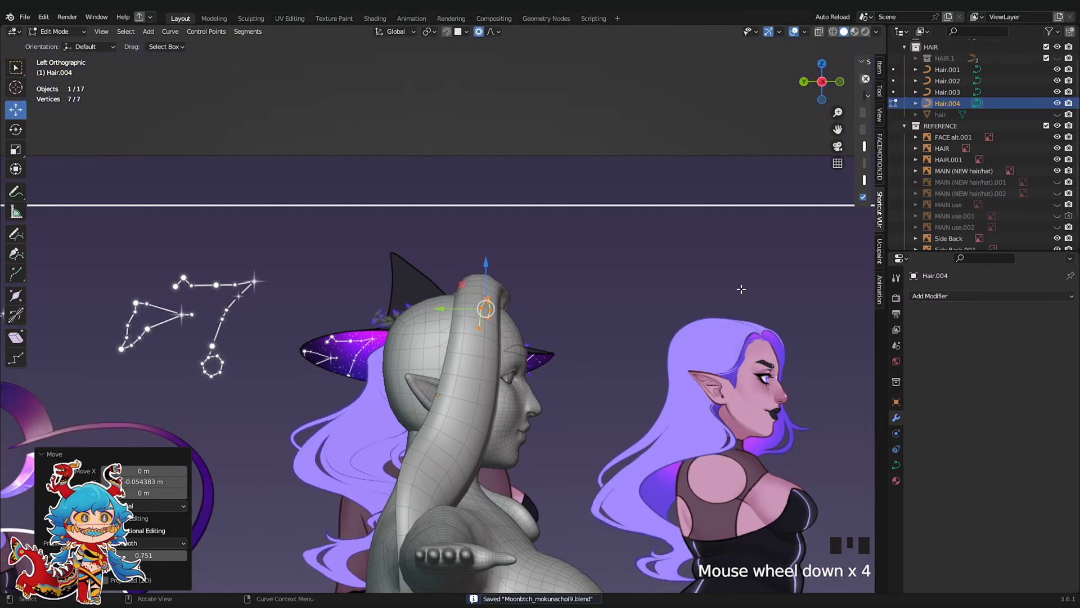
key(Tab)
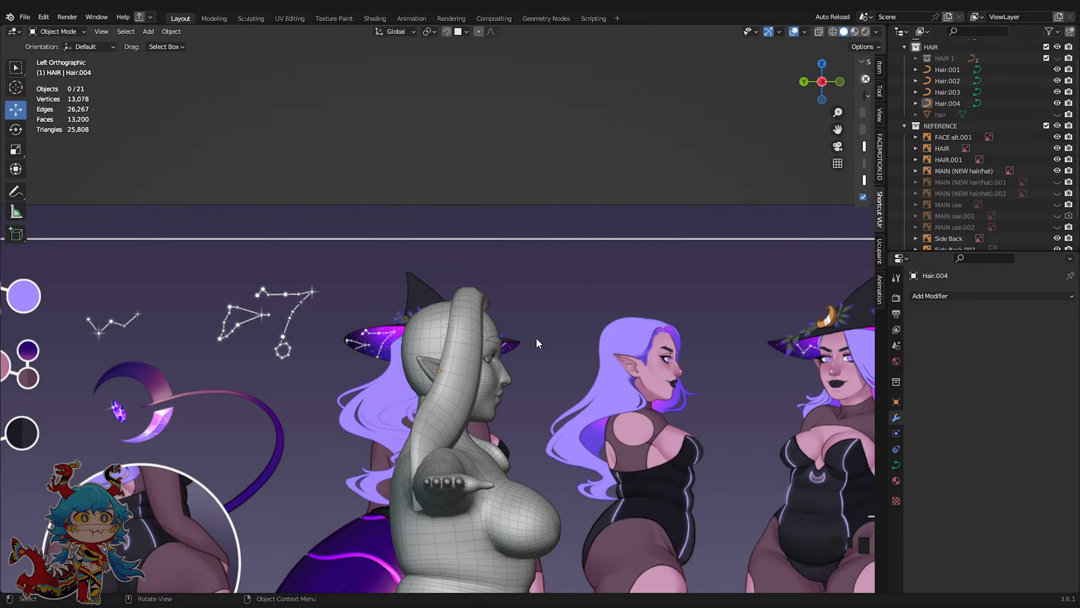
Select the long strand together with the separated section and open both curves for editing
middle_drag(536, 337, 440, 351)
scroll(440, 351, up, 3)
click(457, 336)
click(463, 334)
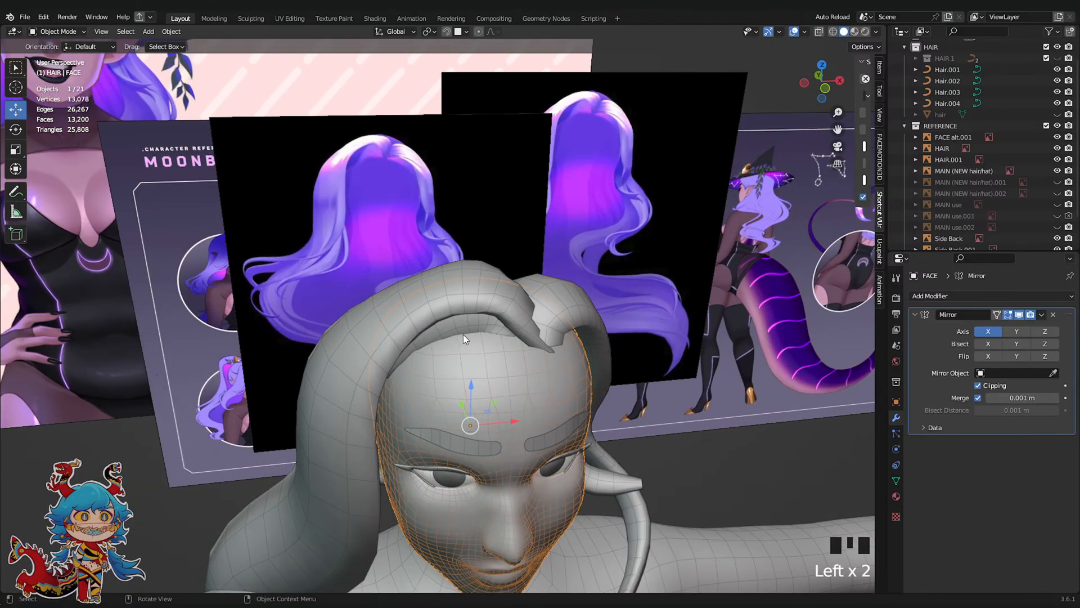
scroll(464, 334, down, 3)
scroll(464, 333, up, 4)
key(Tab)
scroll(509, 352, down, 3)
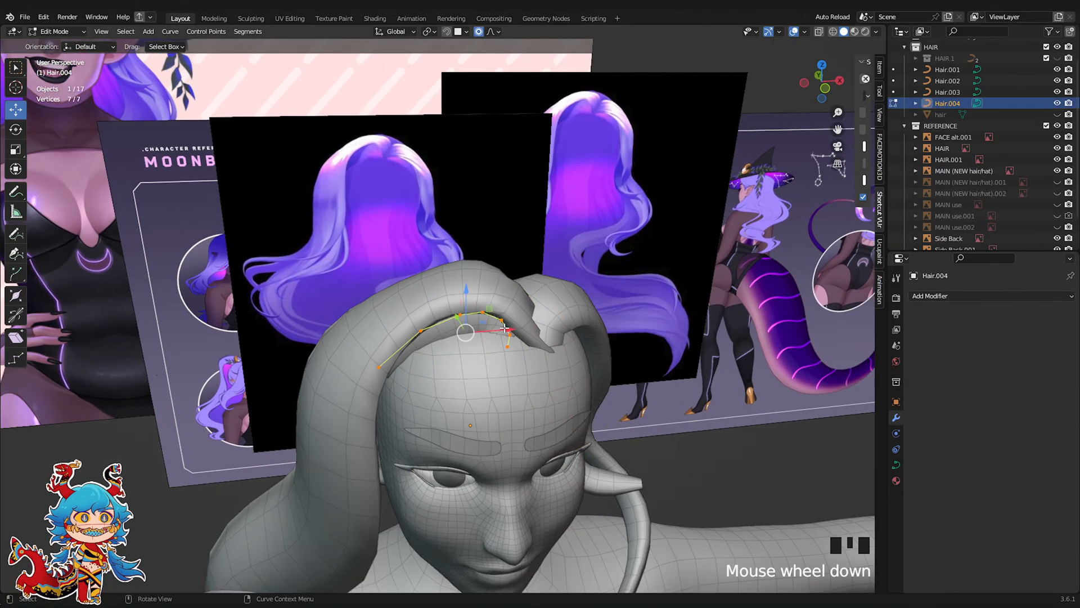
middle_drag(509, 352, 449, 297)
key(Tab)
shift+click(449, 297)
scroll(448, 297, up, 3)
key(Tab)
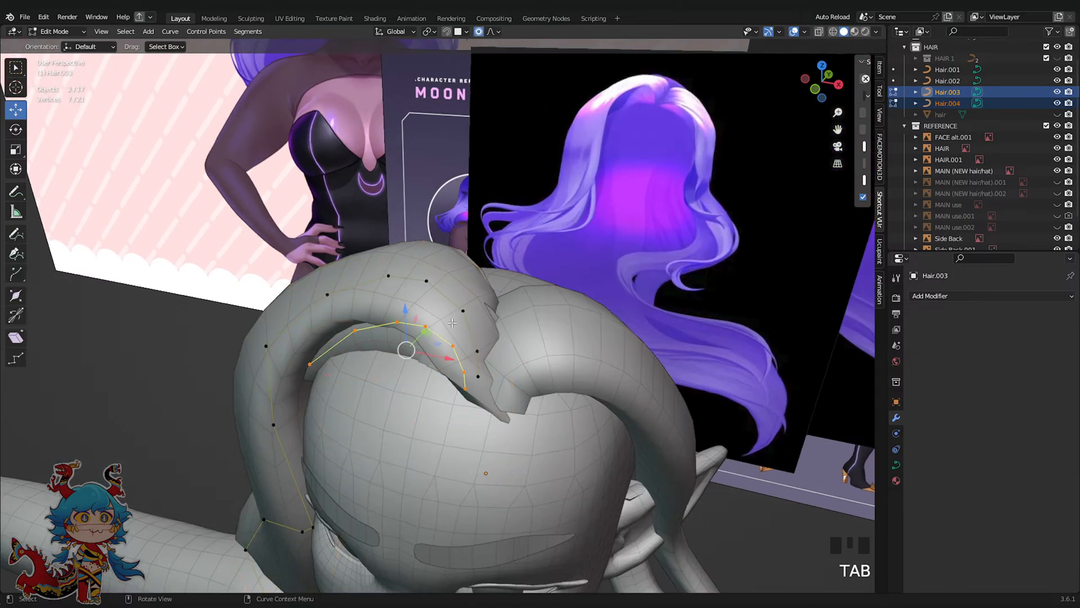
Add the long strand's crown points to the selected short section, save, and shift the selected points of both curves together
shift+click(429, 282)
shift+click(395, 277)
scroll(462, 306, down, 1)
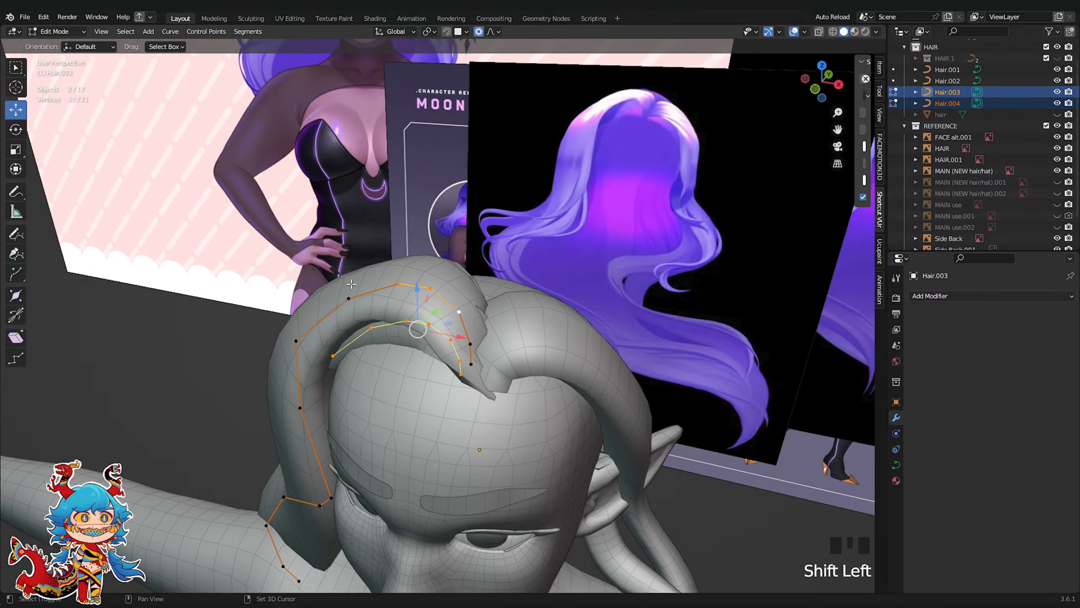
middle_drag(472, 367, 459, 380)
key(ctrl+s)
drag(428, 326, 419, 336)
key(ctrl+z)
middle_drag(433, 341, 407, 337)
key(ctrl+s)
drag(412, 330, 393, 339)
Select the root points of both strands at the hairline and lower them about 0.068 m in Z
middle_drag(393, 340, 731, 169)
scroll(870, 94, down, 2)
scroll(613, 339, up, 2)
middle_drag(653, 345, 595, 343)
click(720, 248)
shift+click(574, 330)
drag(574, 330, 570, 323)
drag(575, 283, 573, 294)
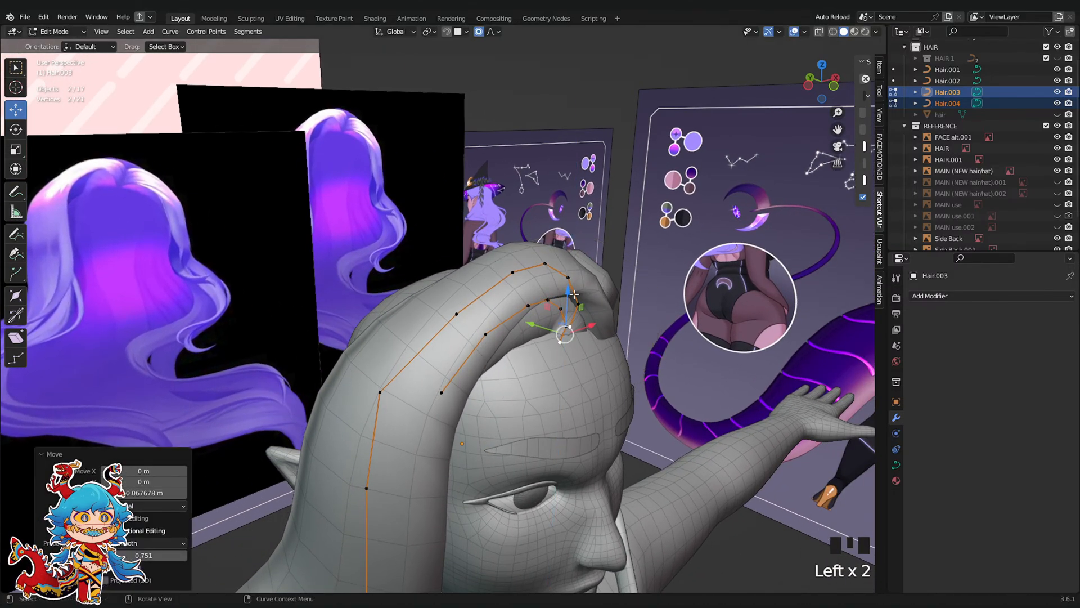
Compare the reshaped crown strands with the hair reference images in front view
click(834, 86)
scroll(816, 157, down, 5)
key(Tab)
scroll(717, 285, up, 3)
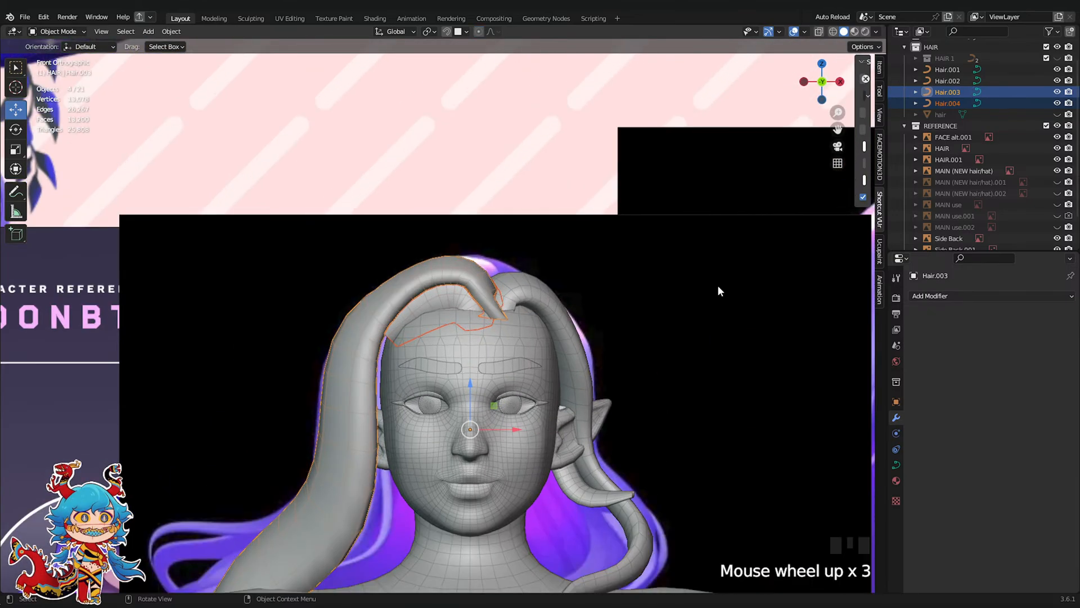
click(718, 284)
scroll(748, 279, down, 5)
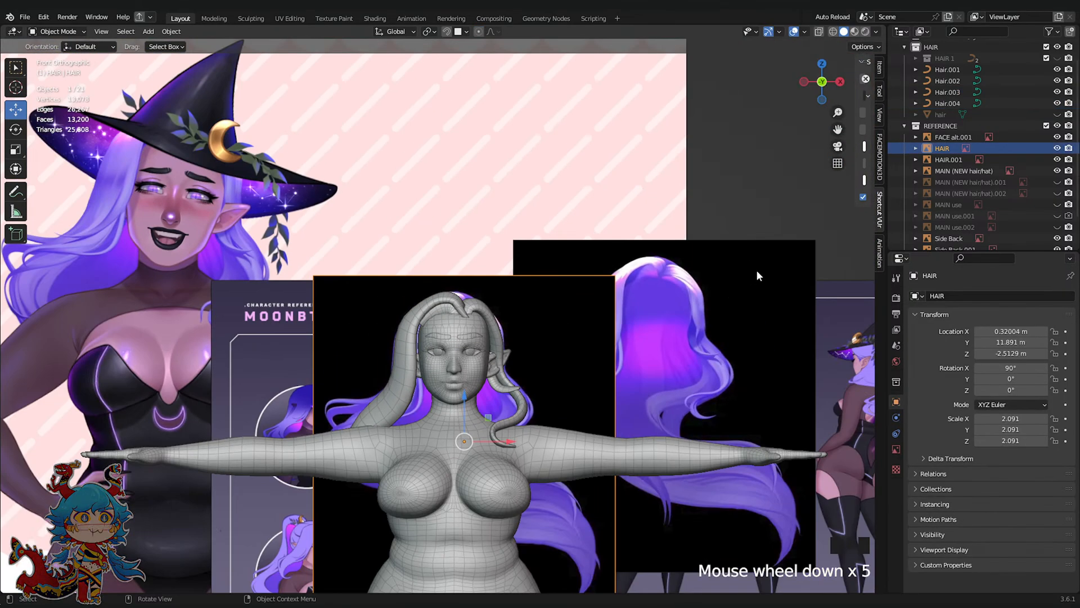
scroll(759, 270, down, 5)
scroll(770, 266, up, 9)
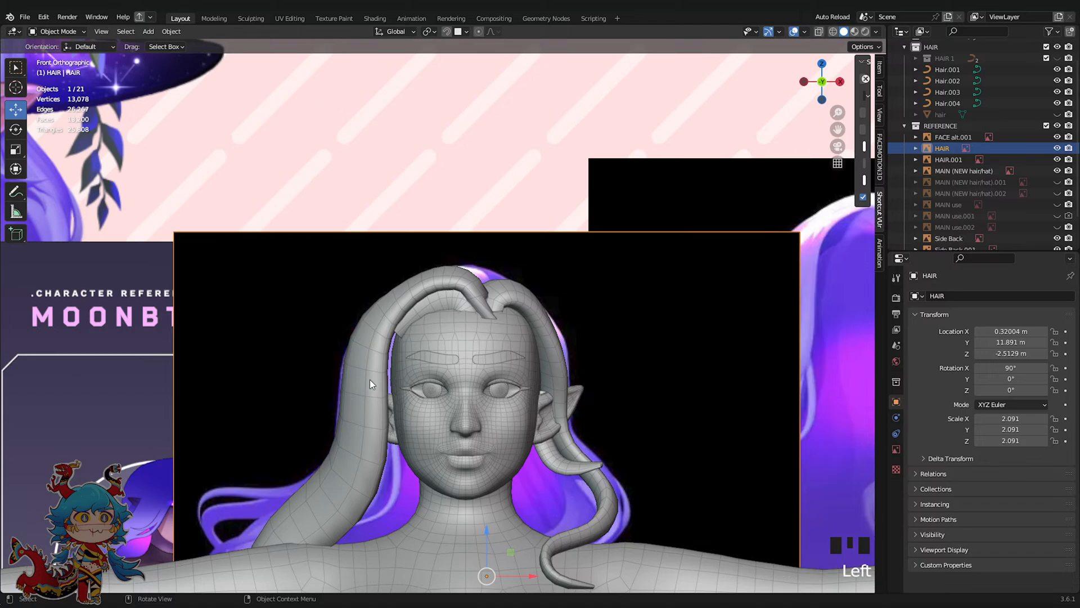
Move the long strand's control point beside the eye about 0.077 m in X with proportional editing
click(370, 380)
key(Tab)
drag(392, 377, 394, 382)
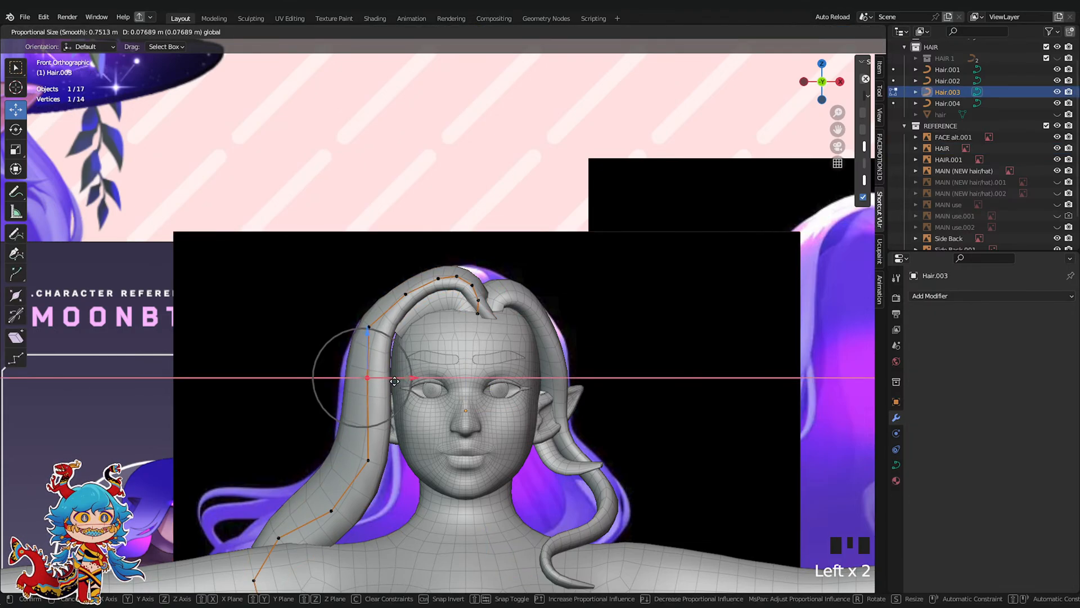
click(399, 382)
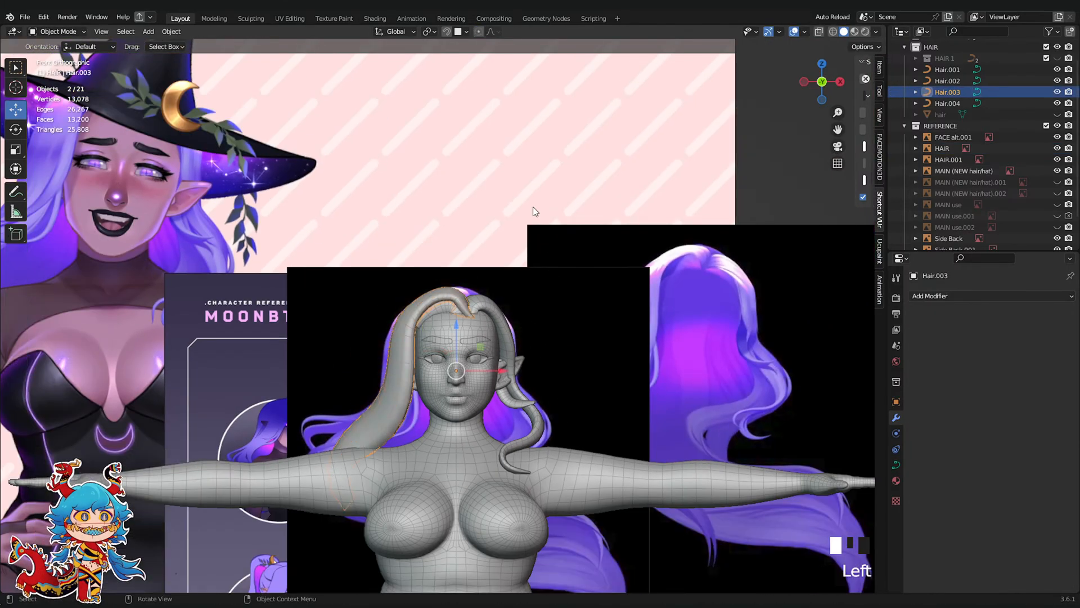
Display the model with Material Preview shading, turn the view to show the hair references, and save the file
click(532, 207)
shift+middle_drag(532, 207, 557, 202)
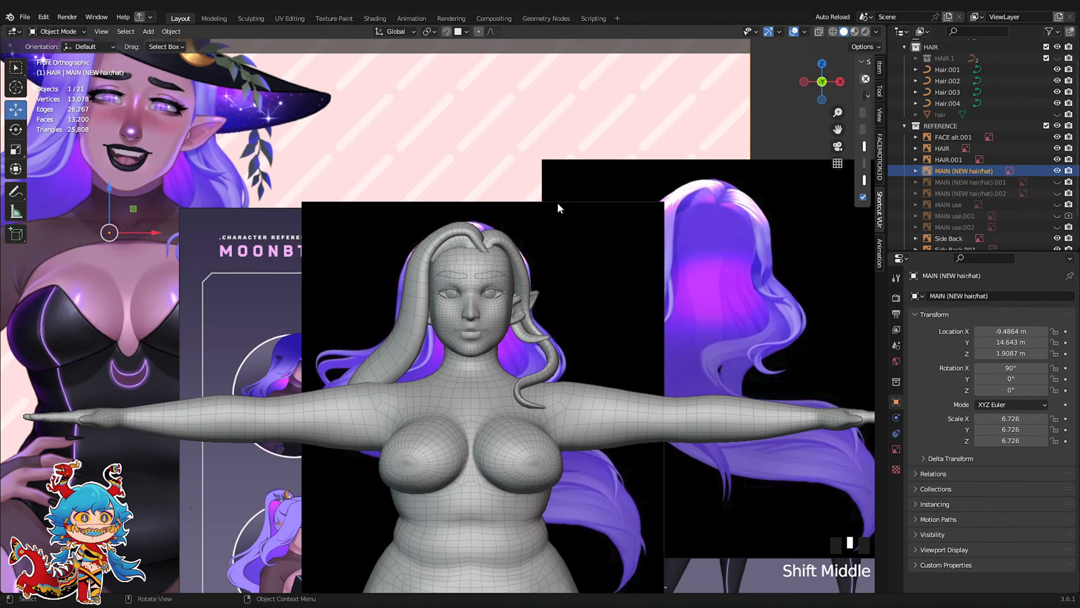
scroll(386, 346, up, 3)
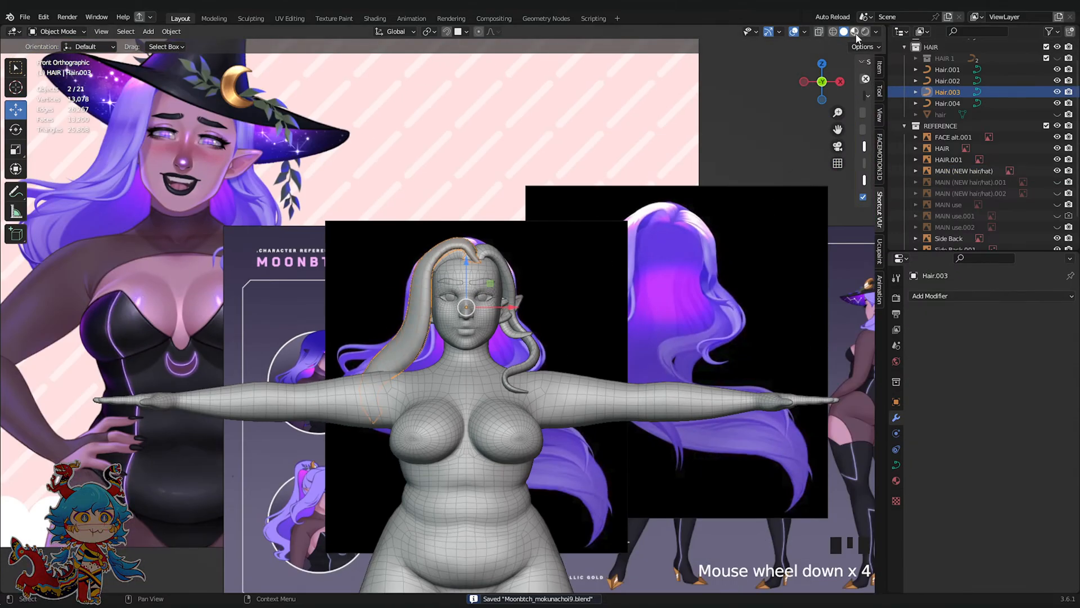
click(855, 33)
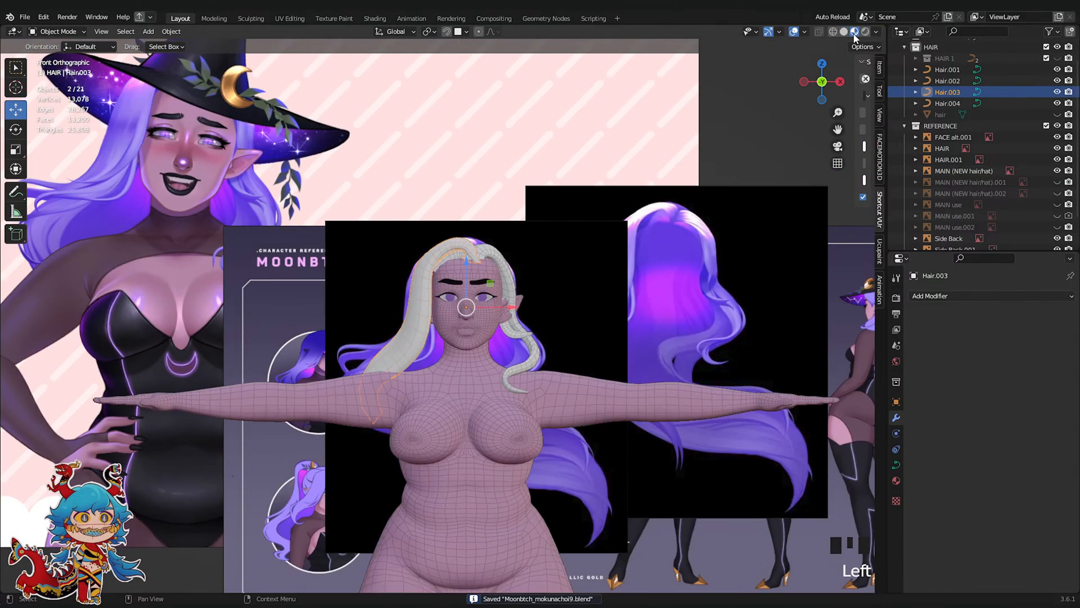
click(684, 118)
middle_drag(682, 120, 629, 139)
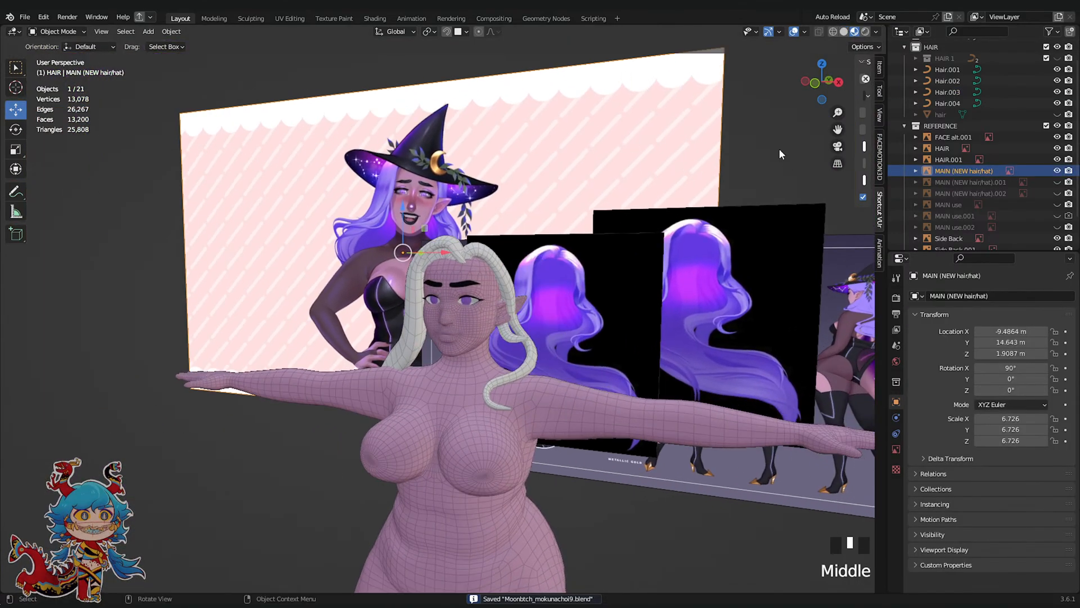
key(ctrl+s)
click(822, 168)
scroll(769, 188, up, 2)
Create a new material on the long strand Hair.001 and sample its base colour from the purple hair in the reference image
click(524, 245)
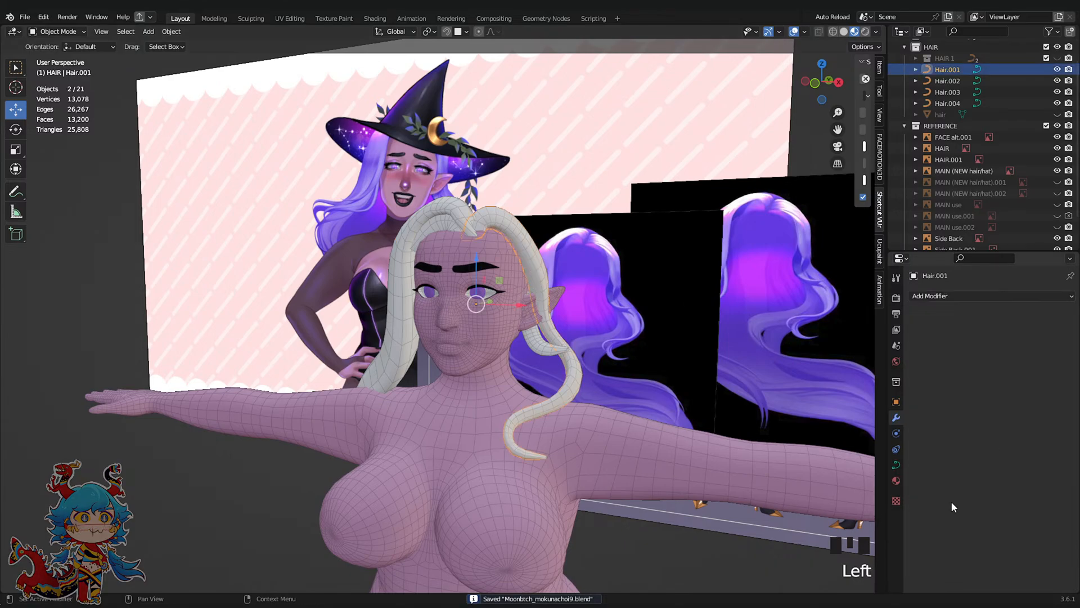
click(896, 480)
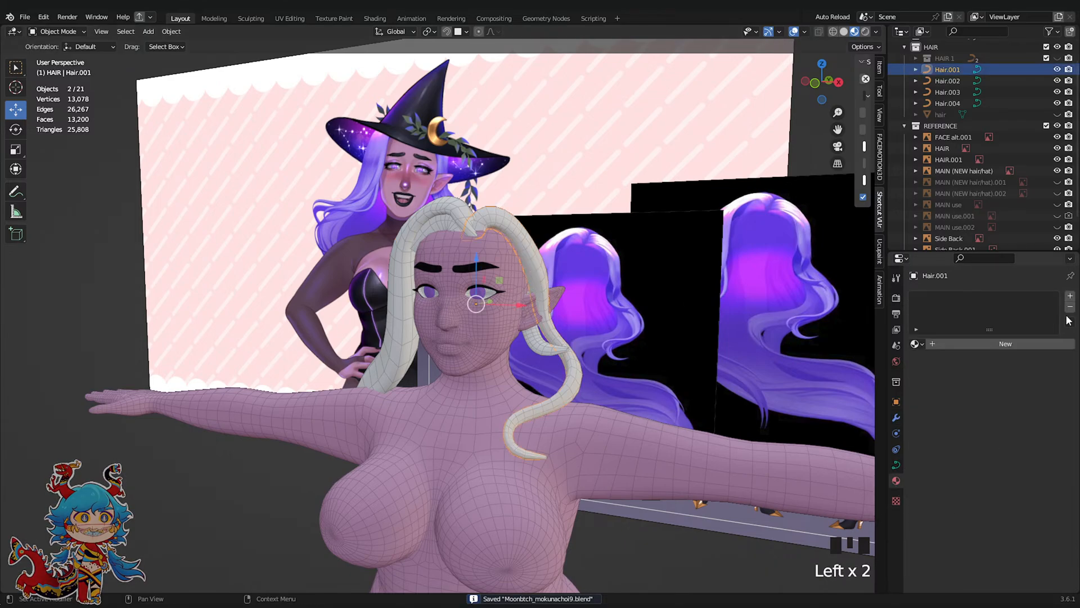
click(1070, 297)
click(1005, 344)
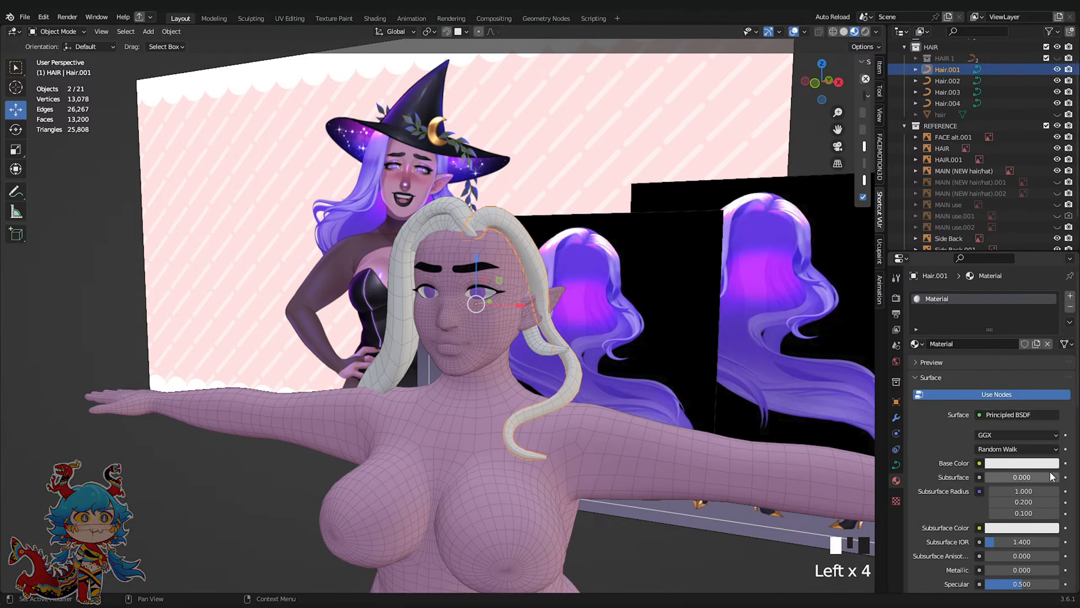
click(1057, 462)
click(1048, 415)
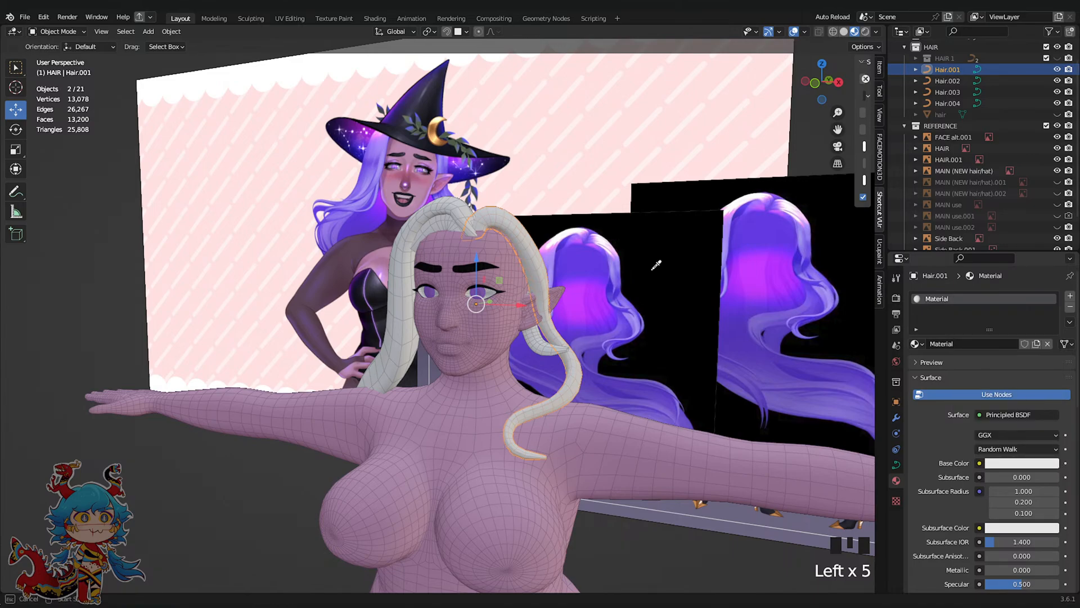
click(634, 300)
Set the hair material's Specular to 0 and its Roughness to 1
shift+middle_drag(634, 300, 646, 321)
scroll(647, 321, up, 1)
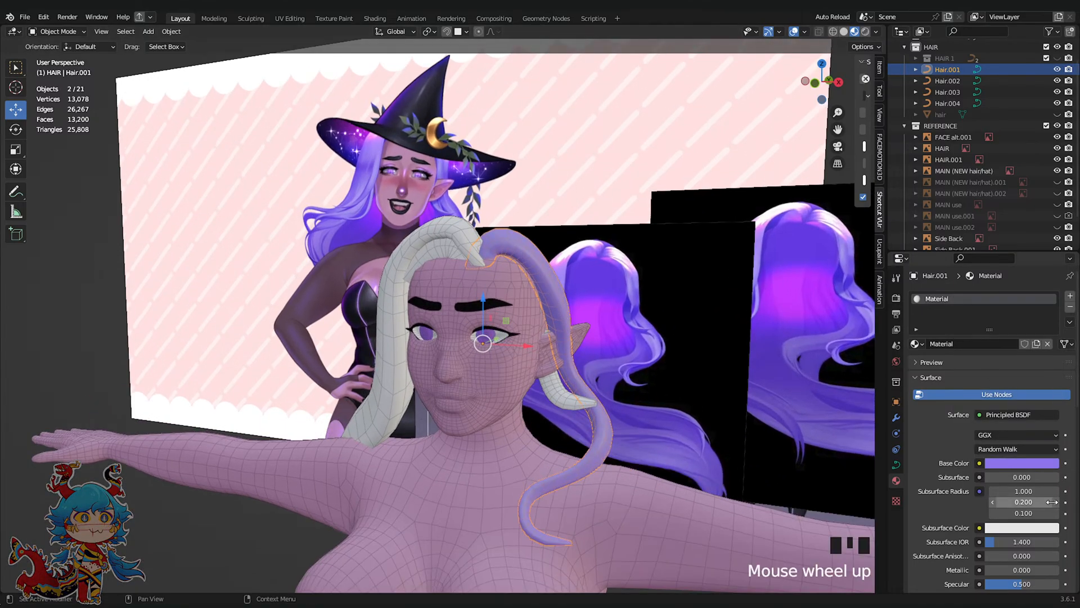
scroll(1057, 515, down, 3)
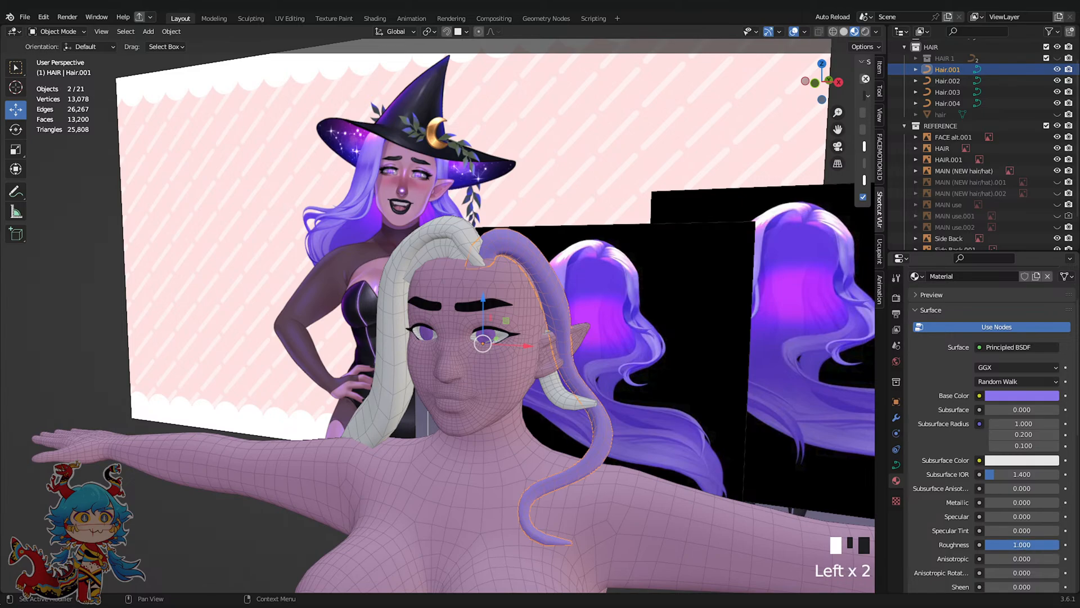
Assign the existing purple material, Material, to the long strand Hair.003 and the short hairline section Hair.004
middle_drag(429, 248, 540, 315)
click(498, 301)
click(916, 344)
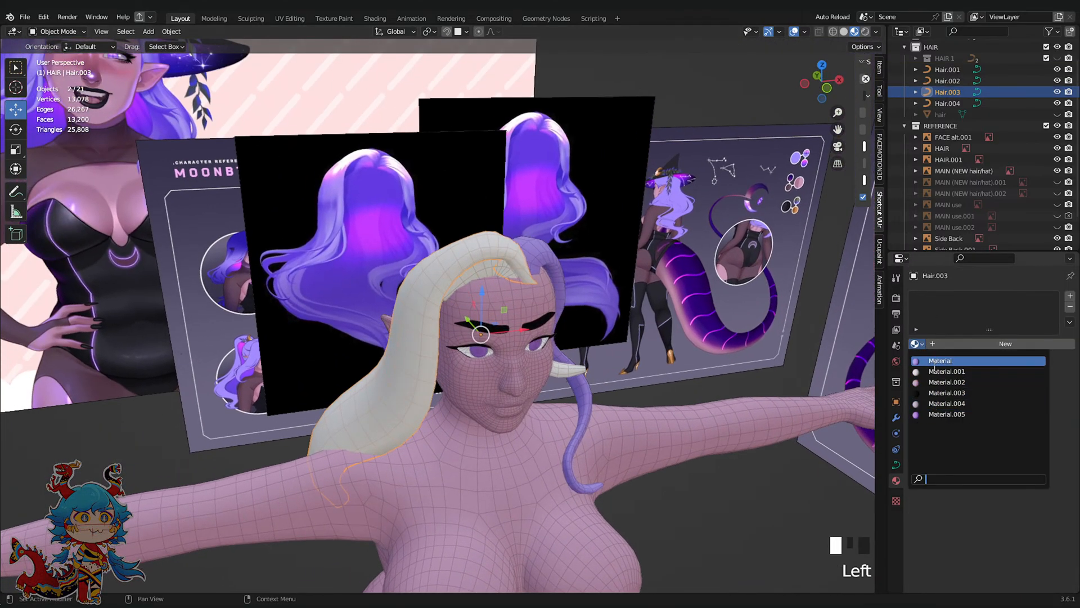
click(935, 366)
click(487, 279)
click(503, 272)
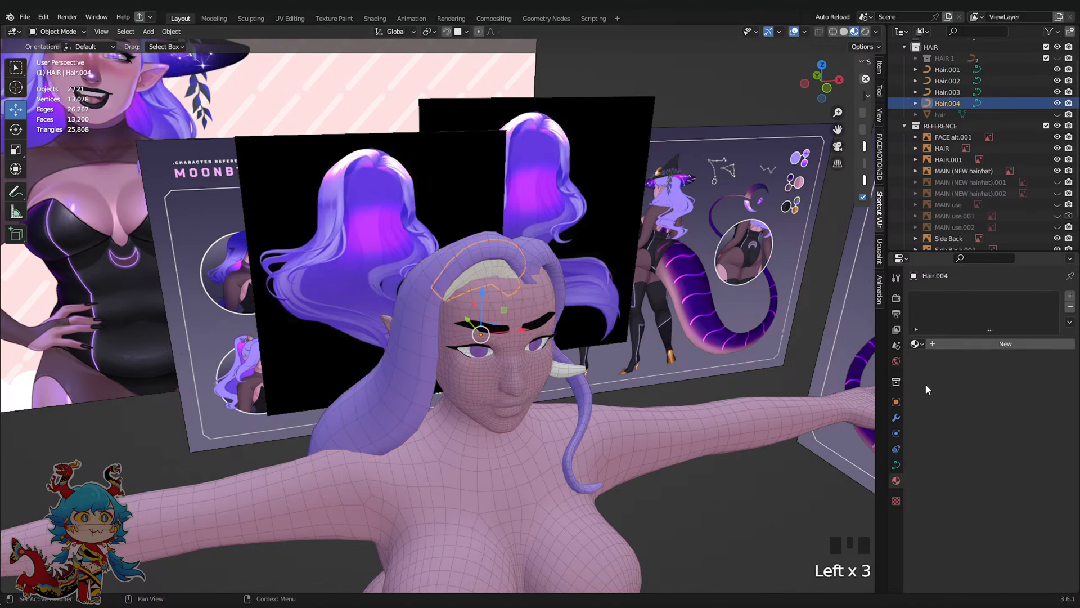
click(915, 343)
click(934, 365)
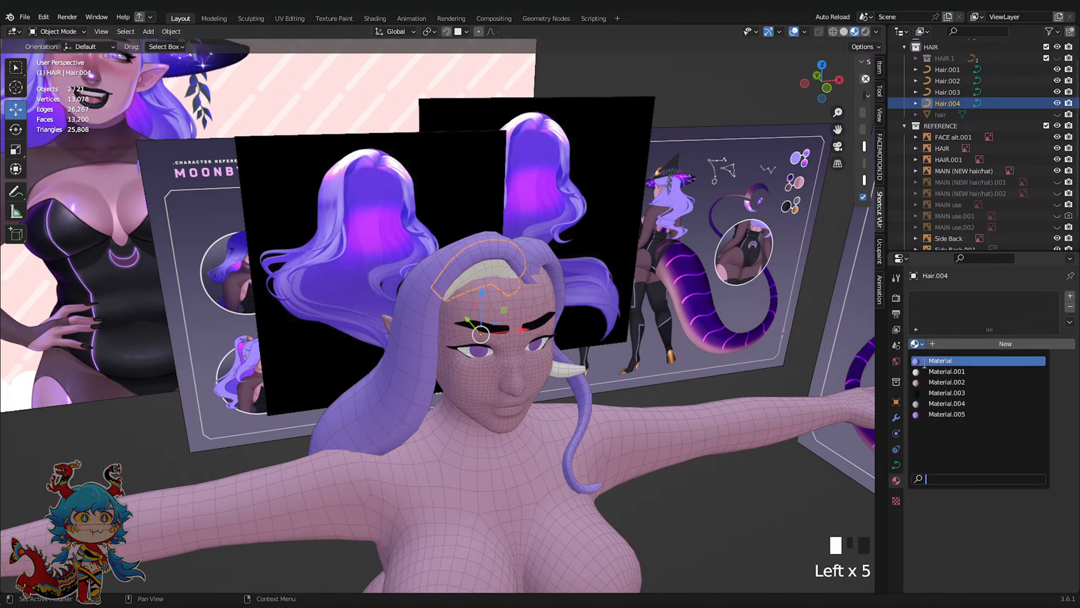
Assign the same purple material to the short strand Hair.002 below the ear and save the file
click(821, 92)
click(567, 399)
click(915, 344)
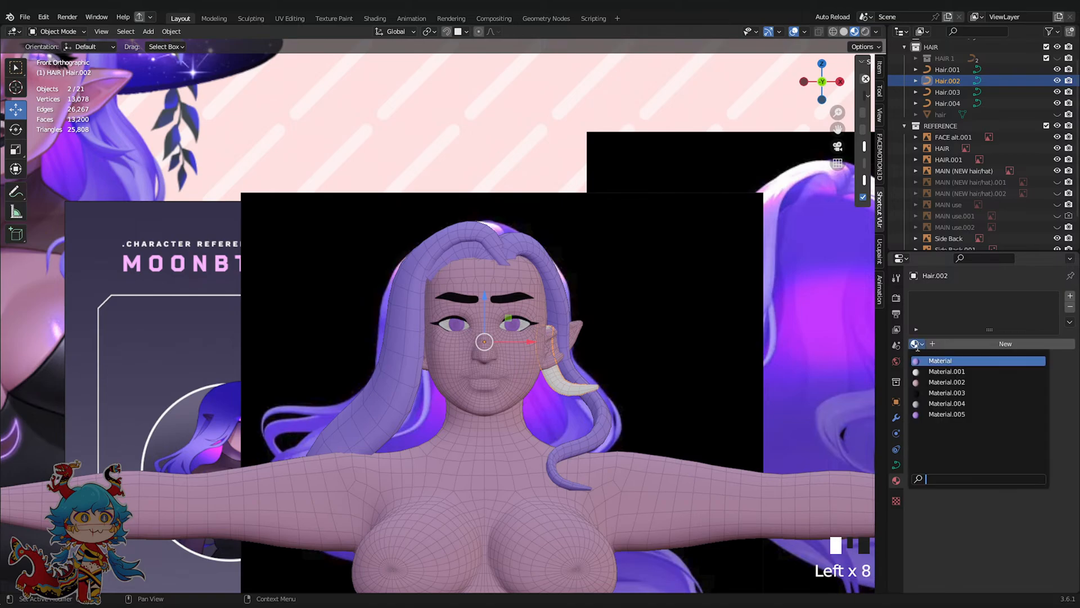
click(935, 360)
click(735, 313)
scroll(748, 314, down, 6)
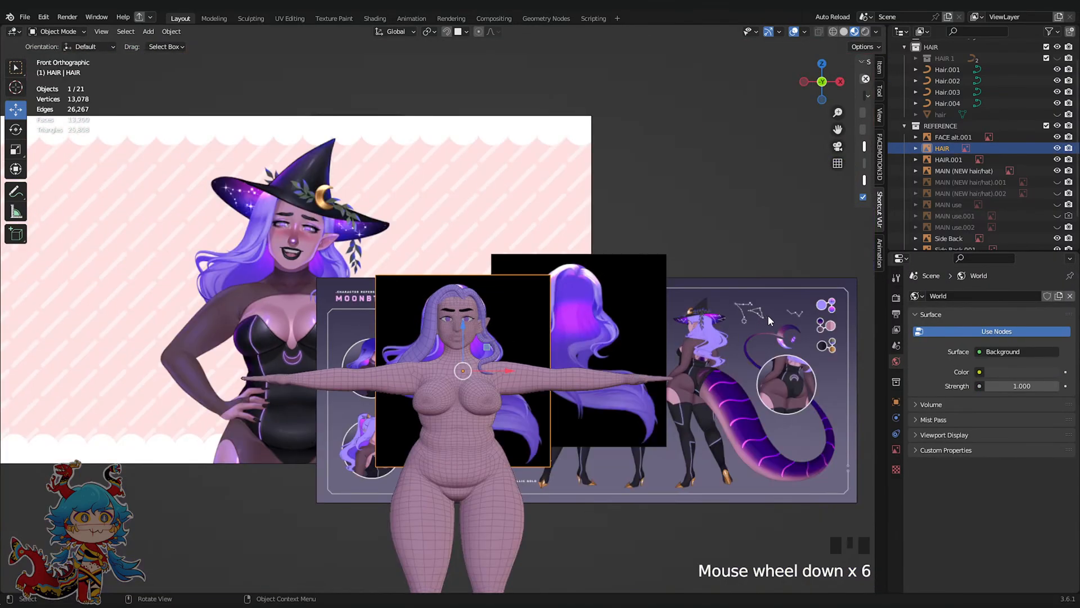
key(ctrl+s)
Turn off the wireframe overlay in the viewport
click(778, 203)
scroll(778, 200, up, 4)
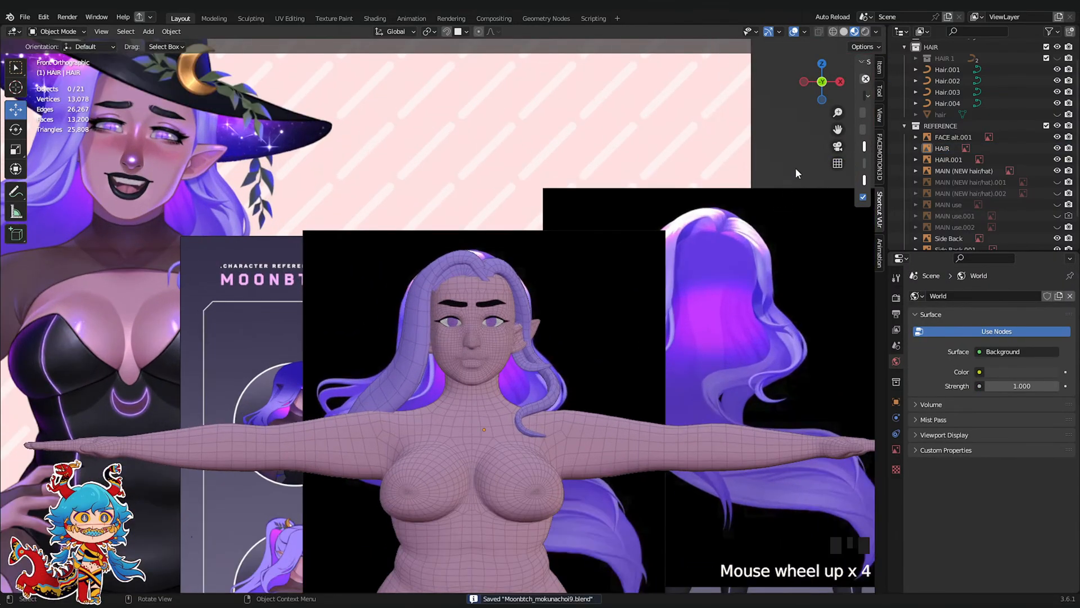
click(803, 32)
click(735, 222)
scroll(713, 213, down, 6)
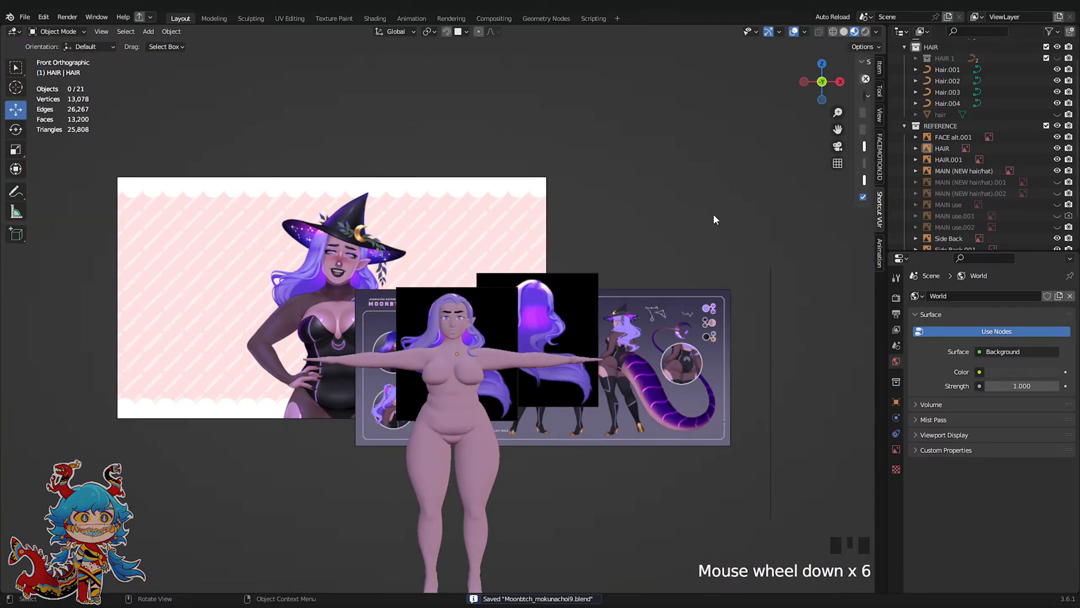
Preview the purple hair from the front with all overlays hidden, restore the overlays, and save the file
scroll(735, 216, up, 3)
click(793, 32)
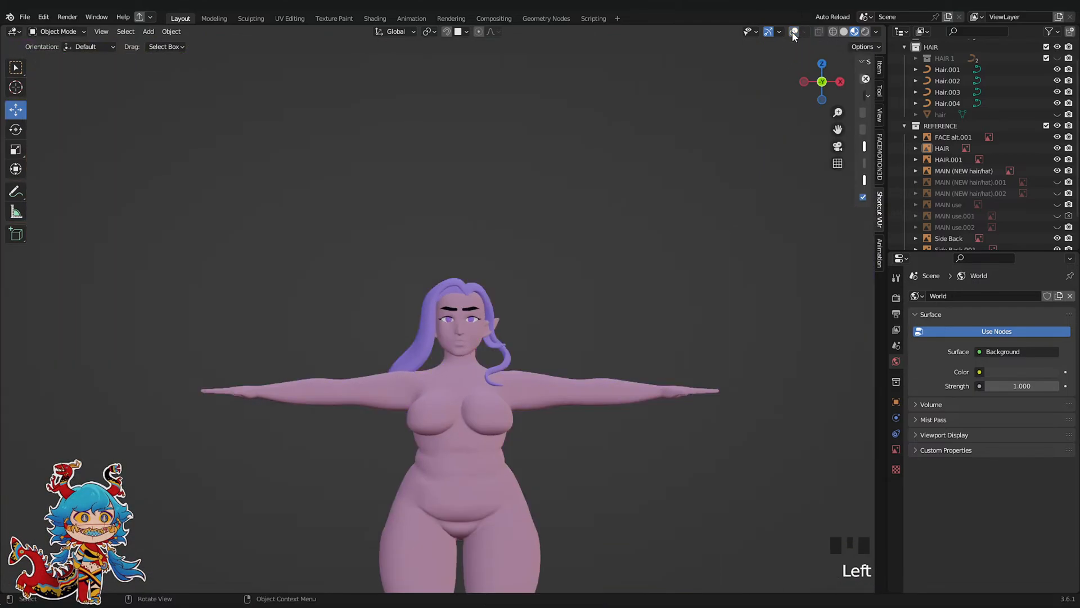
click(793, 32)
scroll(713, 207, up, 4)
key(ctrl+s)
shift+middle_drag(713, 207, 697, 225)
scroll(696, 225, up, 1)
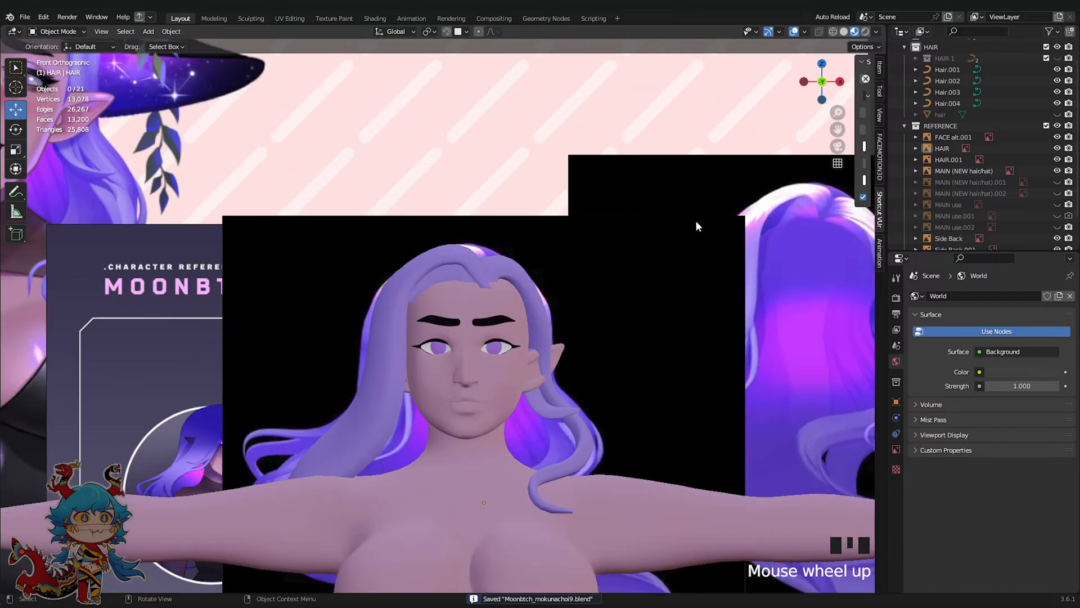
key(ctrl+s)
scroll(677, 362, up, 2)
Return to solid shading, apply a lighter, glossier MatCap to the model, and save the file
click(843, 31)
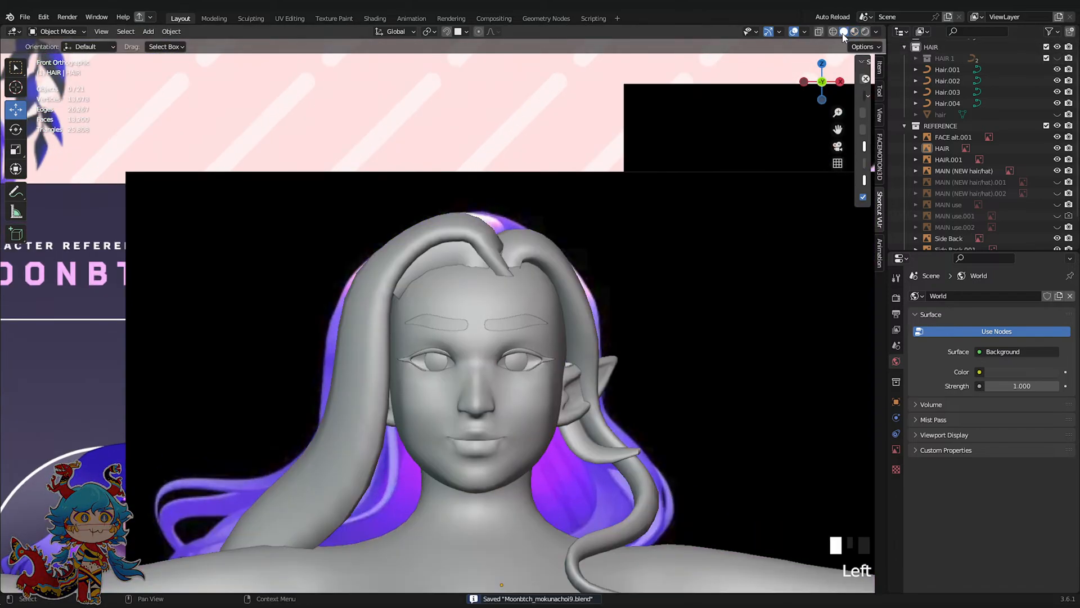
click(508, 241)
click(875, 37)
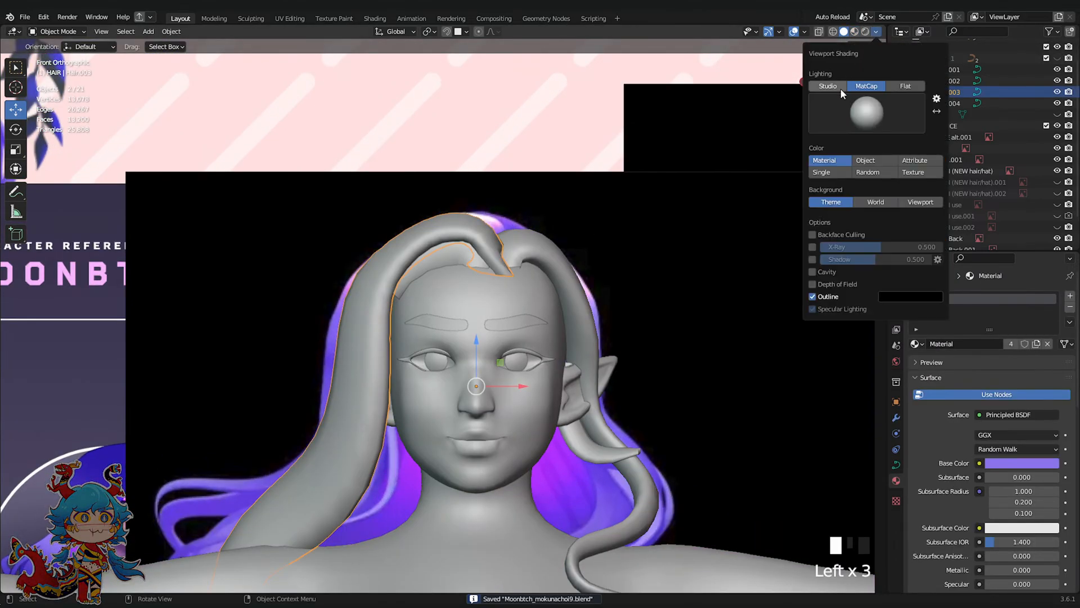
click(858, 116)
click(693, 217)
scroll(591, 249, down, 2)
click(758, 241)
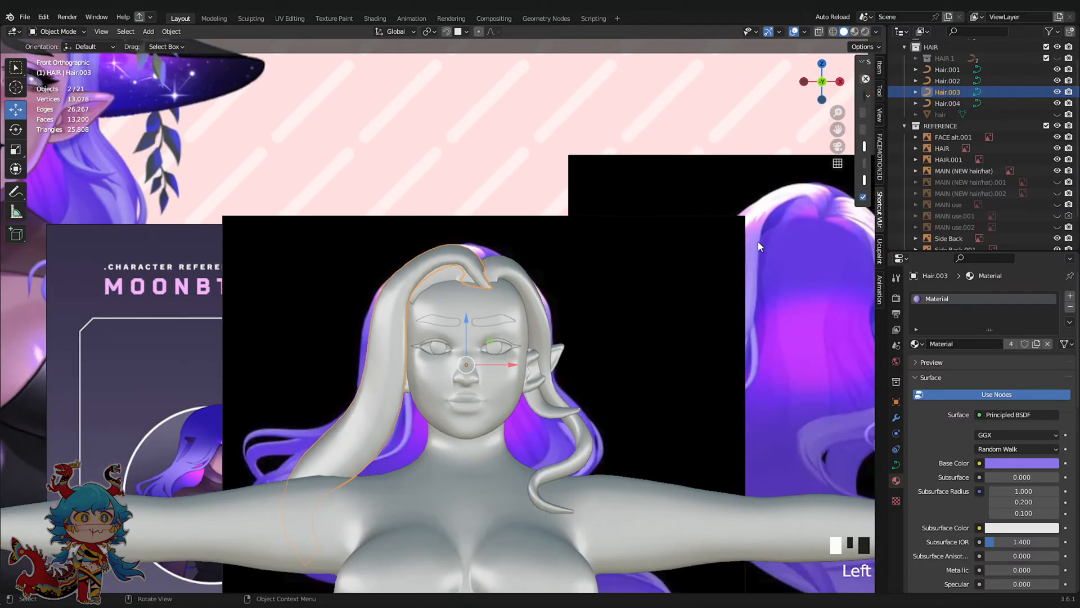
shift+middle_drag(717, 247, 644, 221)
key(ctrl+s)
Unhide the full back hair mesh named hair and assign it the existing purple material
middle_drag(610, 256, 610, 293)
click(1058, 115)
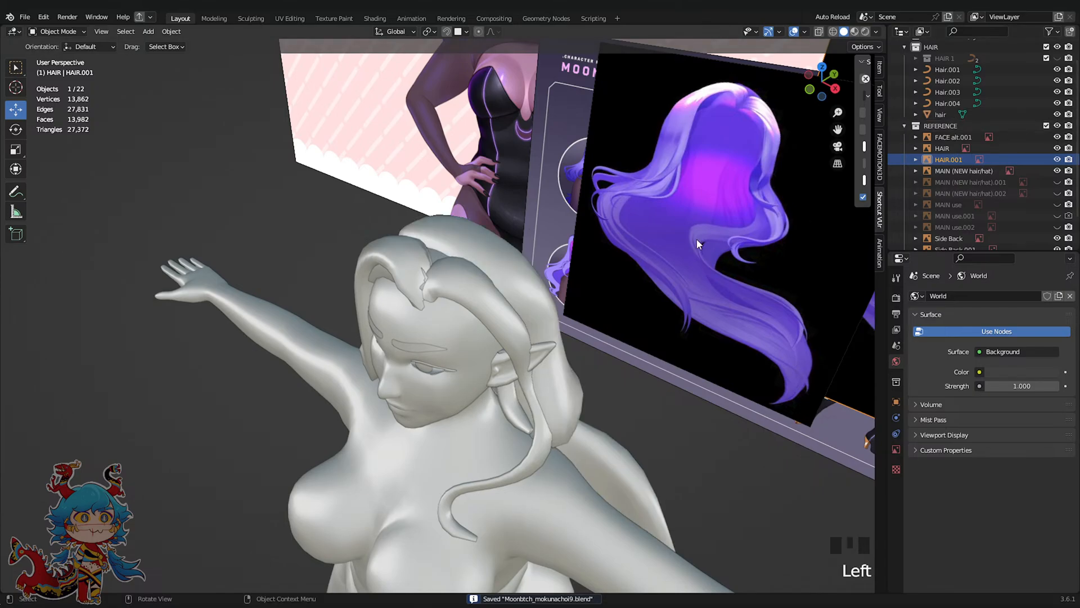
middle_drag(697, 242, 511, 380)
click(576, 480)
click(917, 343)
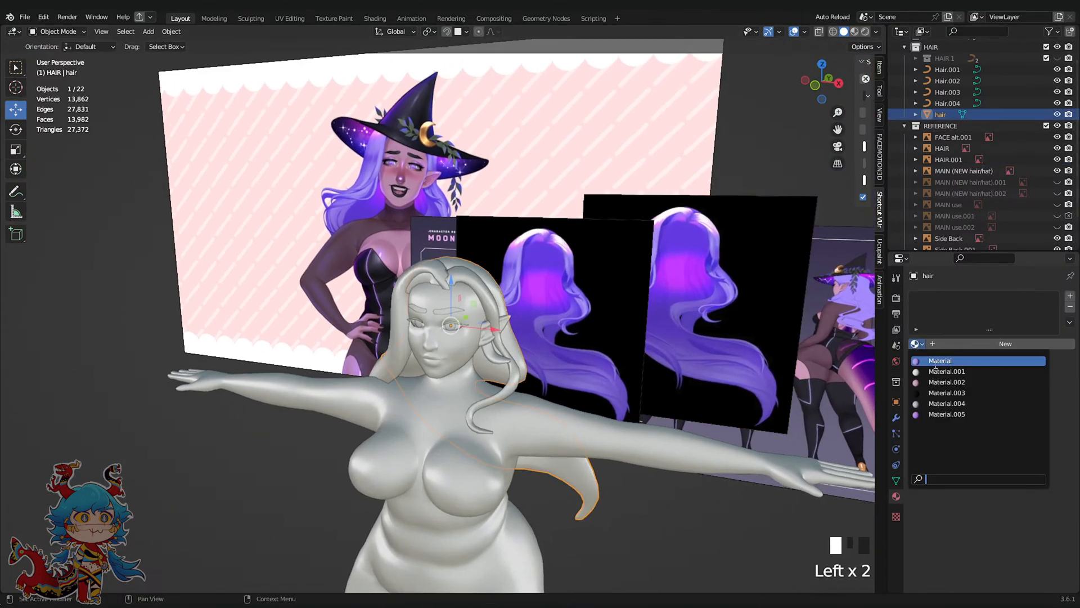
click(934, 359)
Check the complete coloured hair against the references from the front in Material Preview, then return to solid shading
click(853, 32)
click(814, 85)
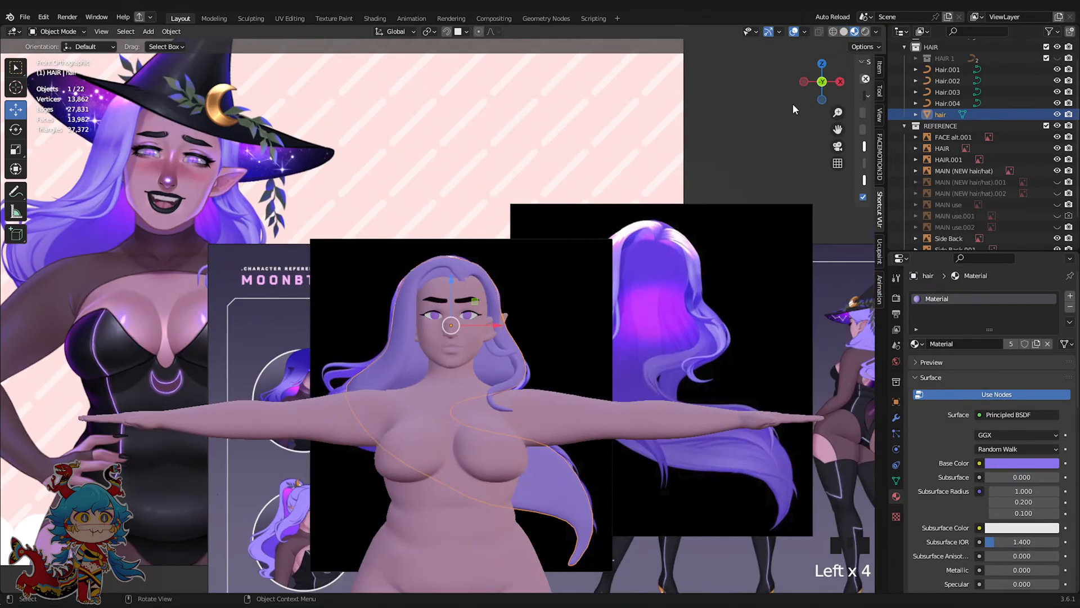
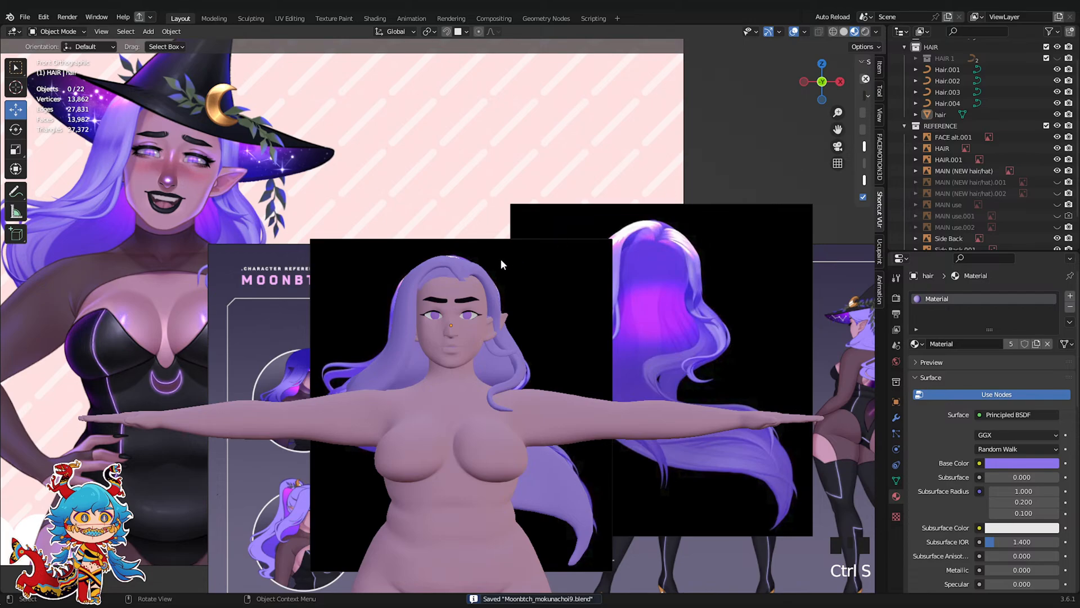
scroll(501, 258, up, 1)
click(844, 31)
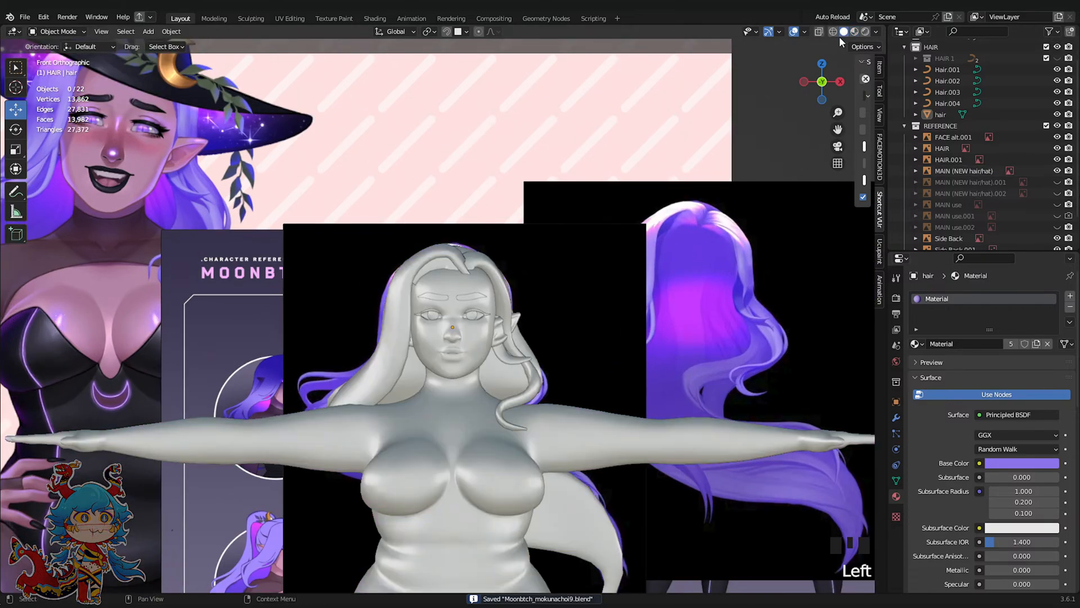
View the character from the side, save the file, and hide the Side Back.001 reference image behind it
mouse_move(619, 270)
middle_down()
mouse_move(472, 376)
mouse_move(655, 356)
mouse_move(703, 315)
middle_up()
scroll(601, 284, down, 2)
scroll(801, 247, down, 2)
shift+middle_drag(828, 165, 808, 116)
click(822, 82)
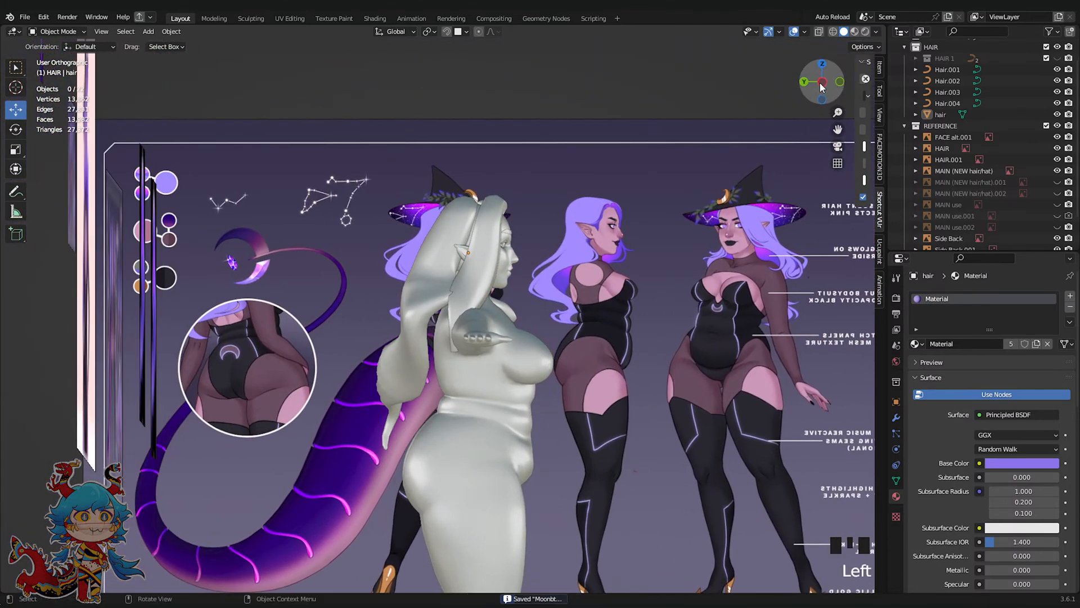
click(822, 82)
key(ctrl+s)
scroll(548, 318, down, 5)
click(598, 328)
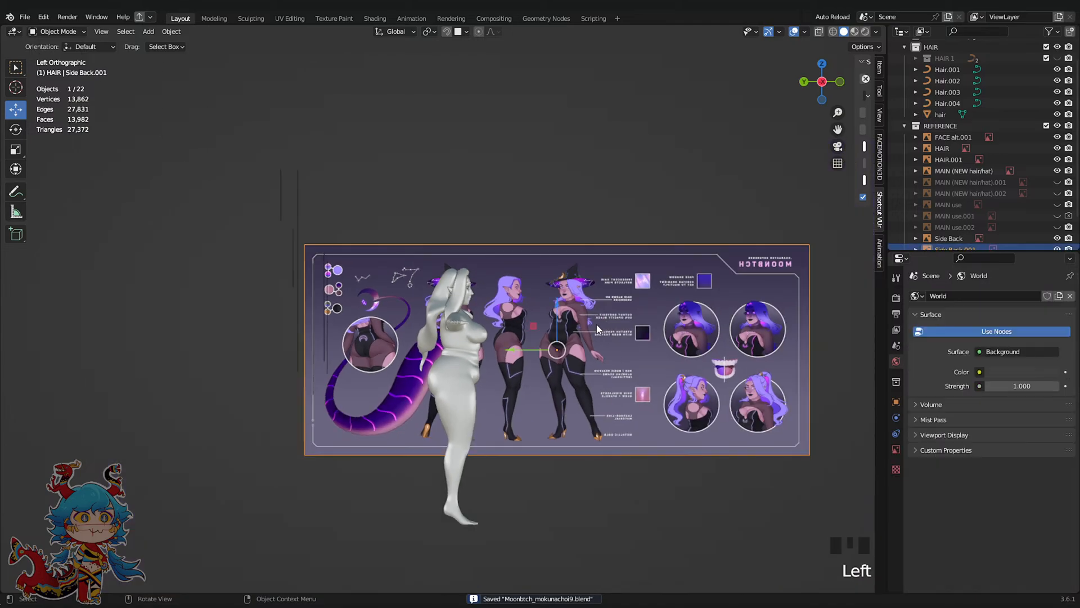
scroll(1054, 220, down, 4)
click(1057, 216)
scroll(578, 232, up, 3)
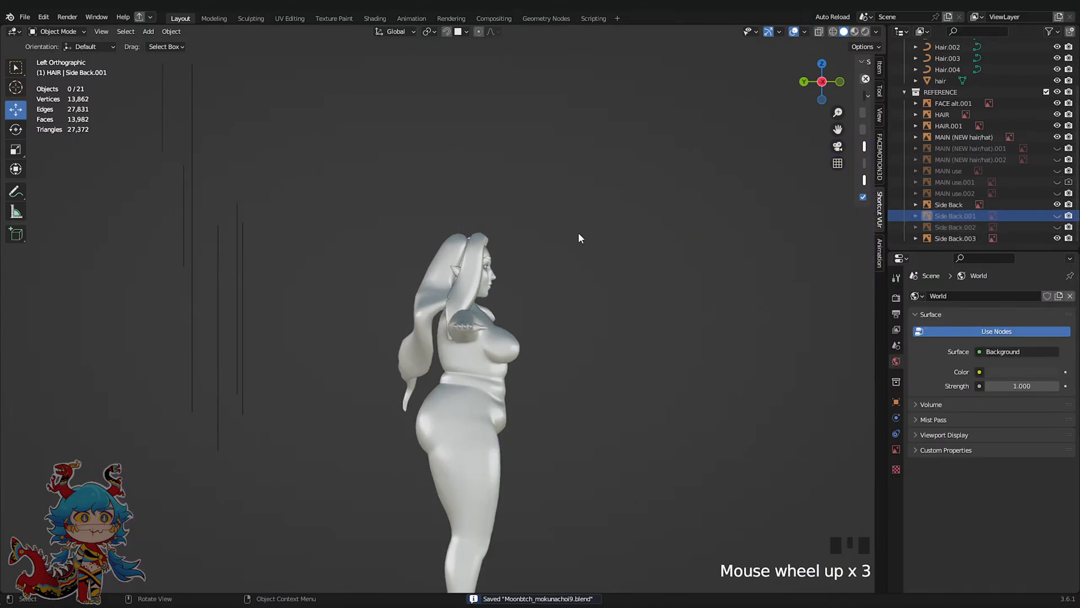
In right view, edit Hair.001, moving the control point above the ear forward and the two points behind the ear backward and up
click(822, 82)
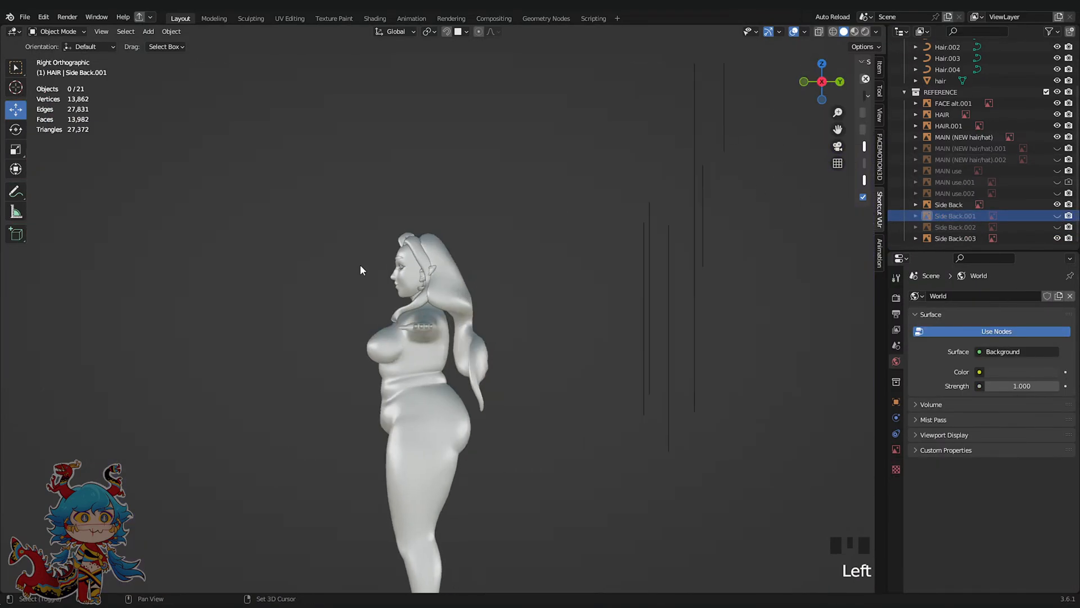
scroll(359, 264, up, 6)
click(455, 238)
key(Tab)
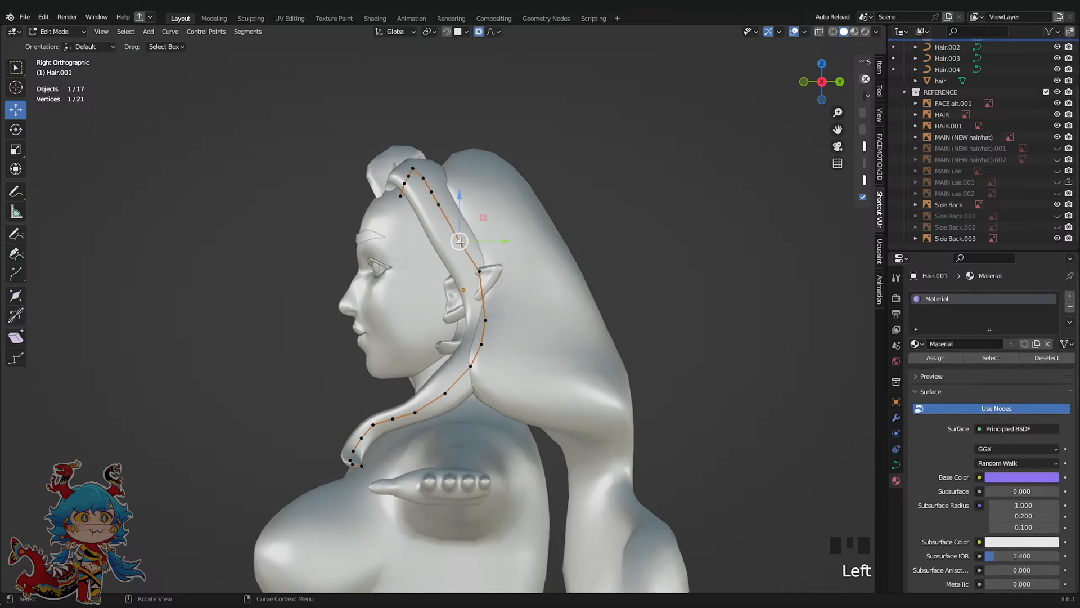
drag(496, 220, 468, 230)
click(477, 277)
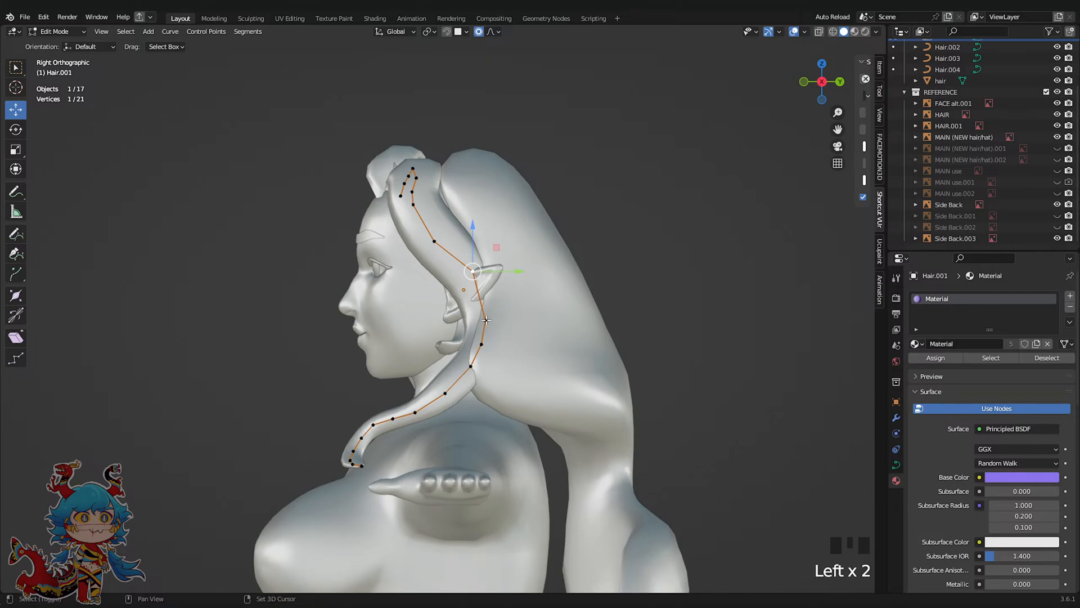
shift+click(486, 320)
key(g)
click(501, 291)
Reposition the strand's three control points between the ear and crown, shifting the uppermost about -0.034 m in Y with proportional editing
click(444, 245)
key(g)
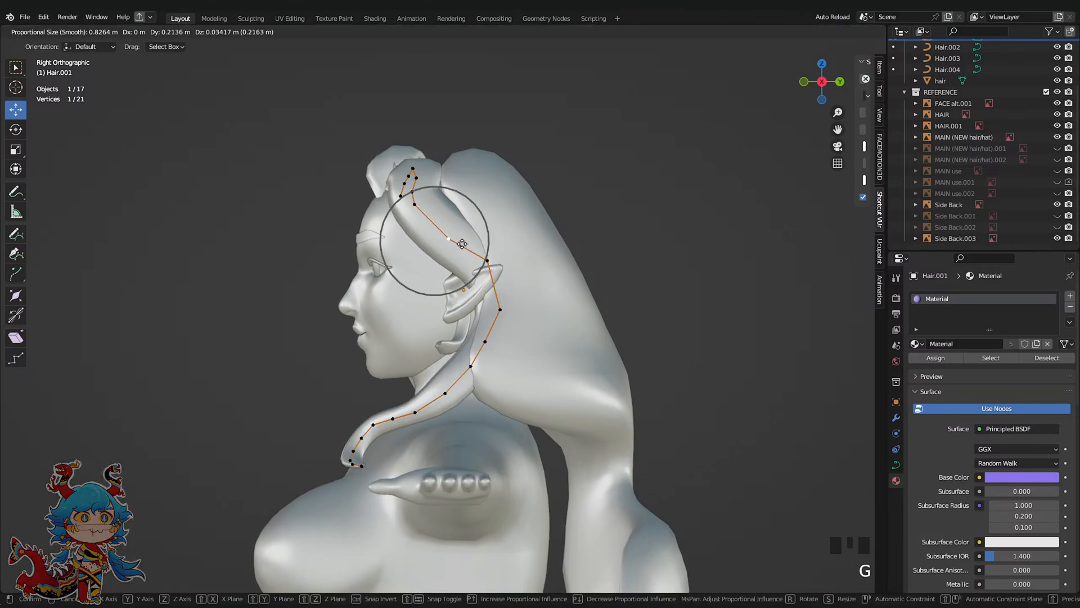
click(462, 244)
click(419, 207)
key(g)
click(430, 208)
click(418, 186)
key(g)
click(415, 186)
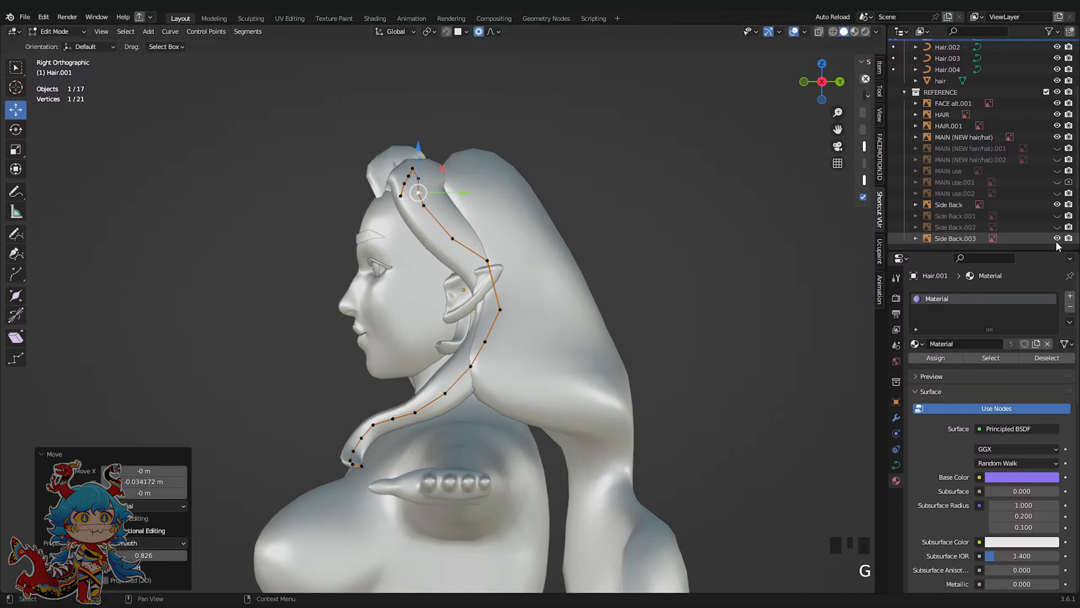
In left view, edit Hair.003 and move its control point beside the face about -0.419 m in Y and -0.179 m in Z with proportional editing
key(Tab)
click(427, 177)
click(831, 81)
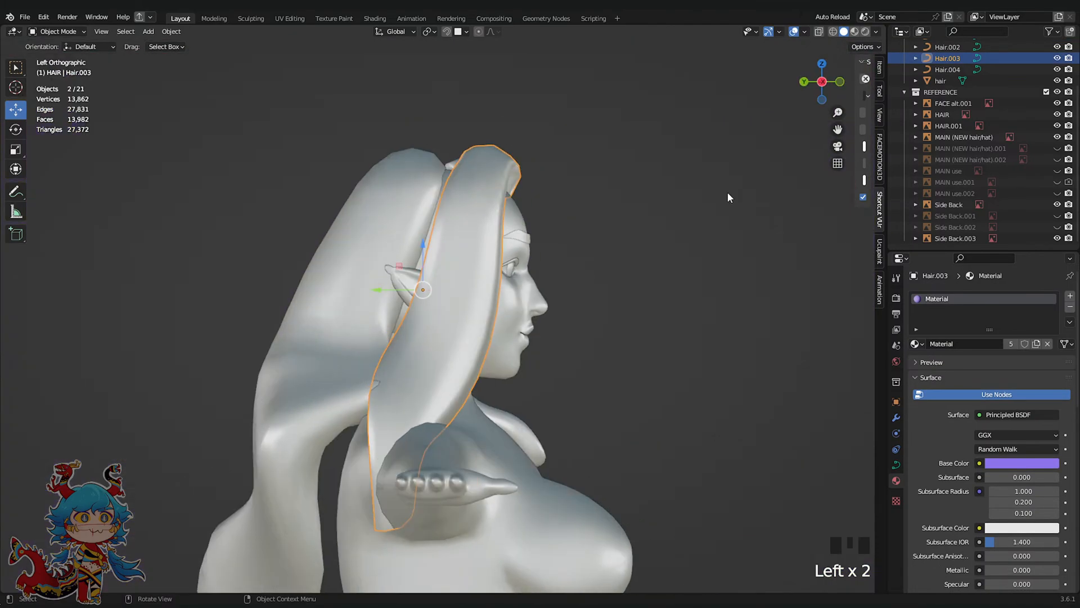
key(Tab)
key(g)
scroll(492, 251, down, 8)
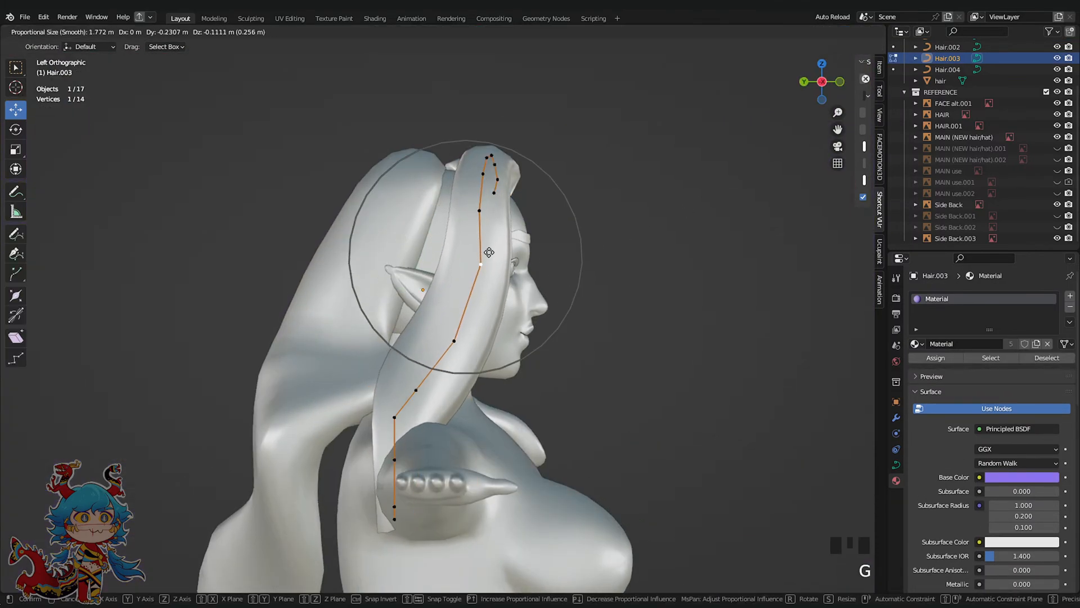
click(501, 256)
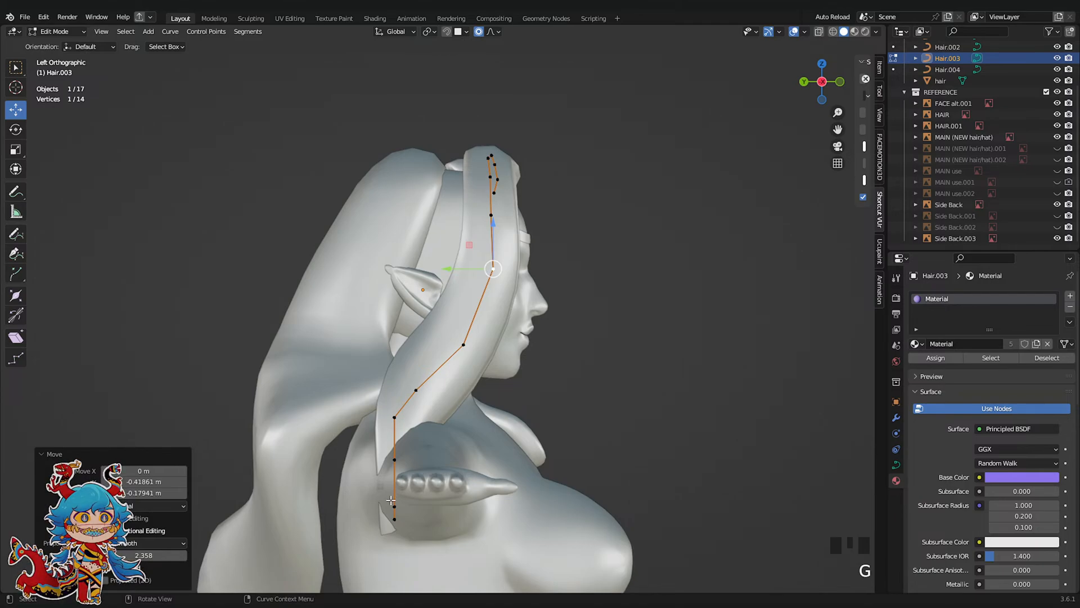
Move the strand's control point at the shoulder backward about 0.991 m in Y and -0.085 m in Z with proportional editing
click(396, 461)
key(g)
click(354, 503)
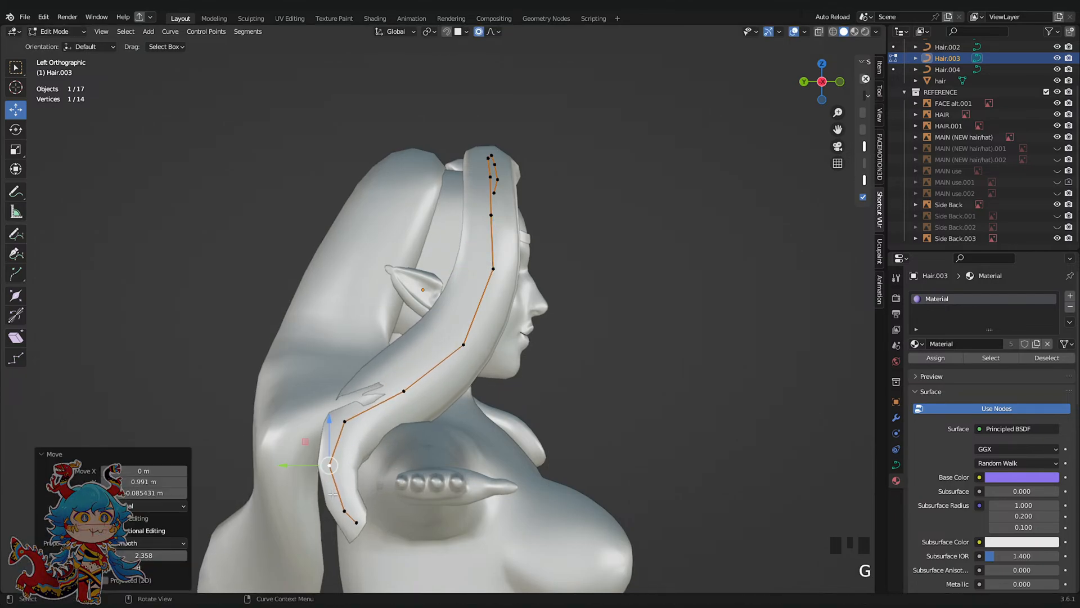
From an angled view, reposition the strand's middle and lower control points around the shoulder
middle_drag(353, 503, 462, 486)
click(499, 465)
click(465, 368)
key(g)
click(482, 363)
click(485, 476)
key(g)
click(468, 479)
Shrink the strand's lower end with proportional editing, scaling the radius at the tip by 0.851
click(363, 472)
key(alt+s)
scroll(391, 441, up, 2)
click(365, 451)
click(411, 392)
key(alt+s)
click(454, 352)
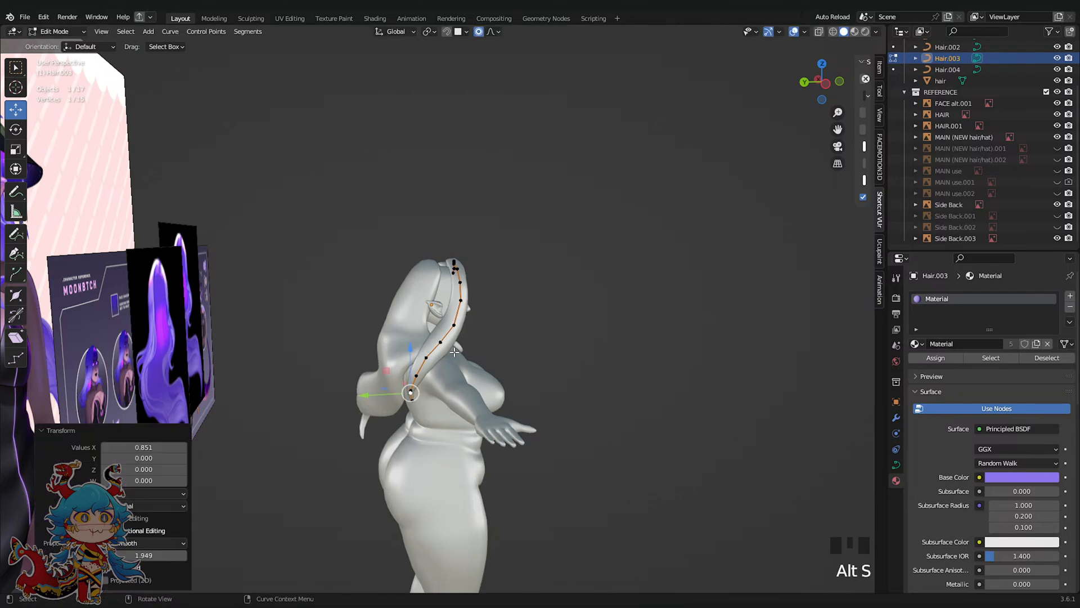
In left view, swing the strand's tip further backward and up, and thin the strand around its middle control point
click(824, 78)
scroll(423, 414, up, 2)
key(g)
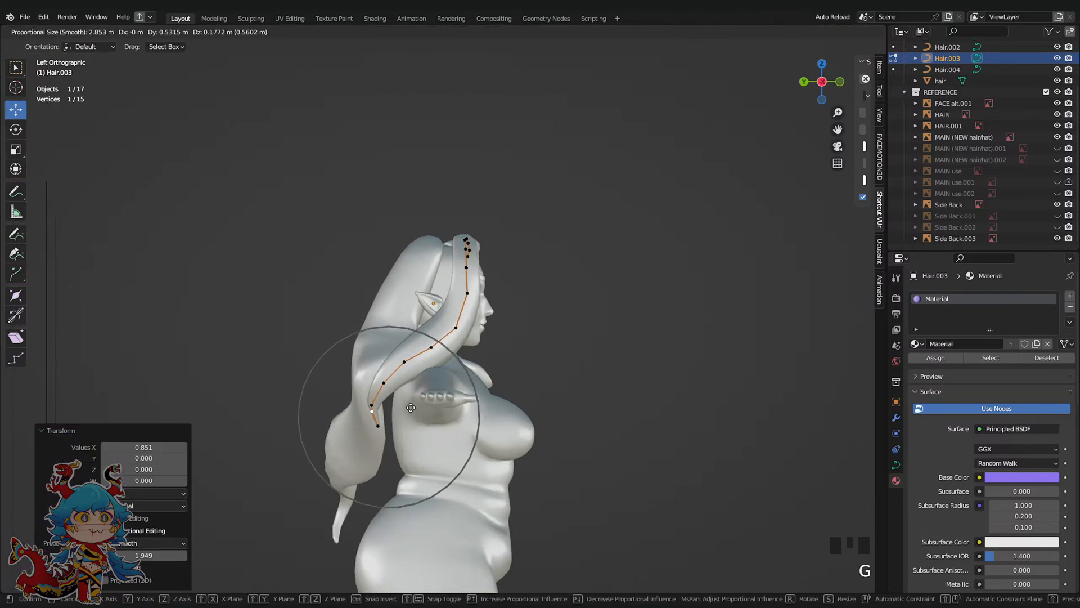
scroll(406, 402, up, 1)
click(406, 402)
click(432, 348)
key(alt+s)
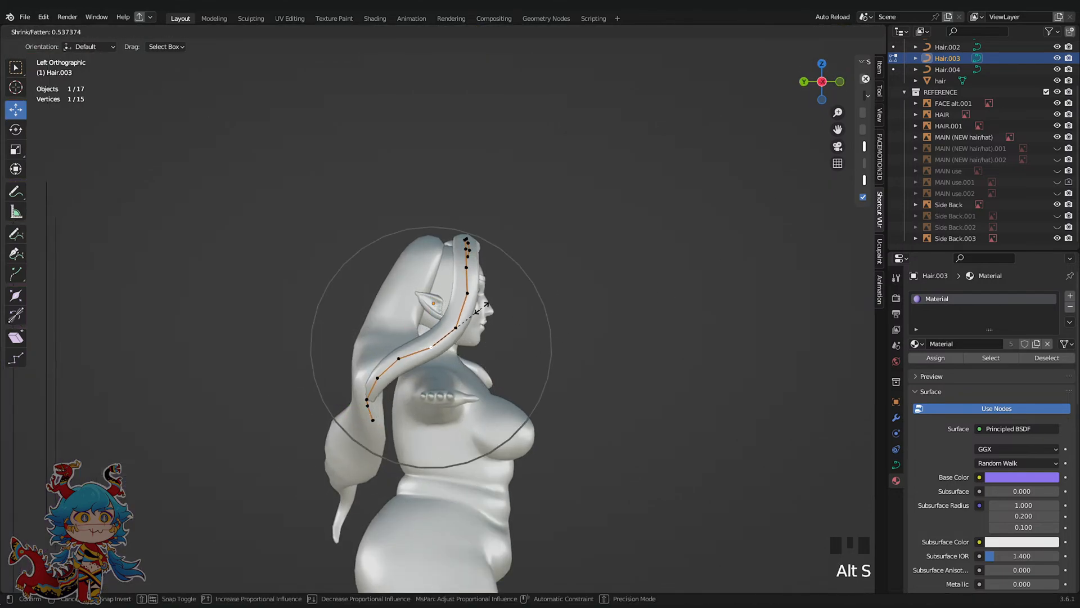
click(477, 309)
Adjust the thinned section's position, shifting the control point near the jaw about -0.072 m in Y and -0.051 m in Z
key(g)
click(428, 355)
scroll(445, 333, up, 3)
click(462, 331)
key(g)
click(469, 323)
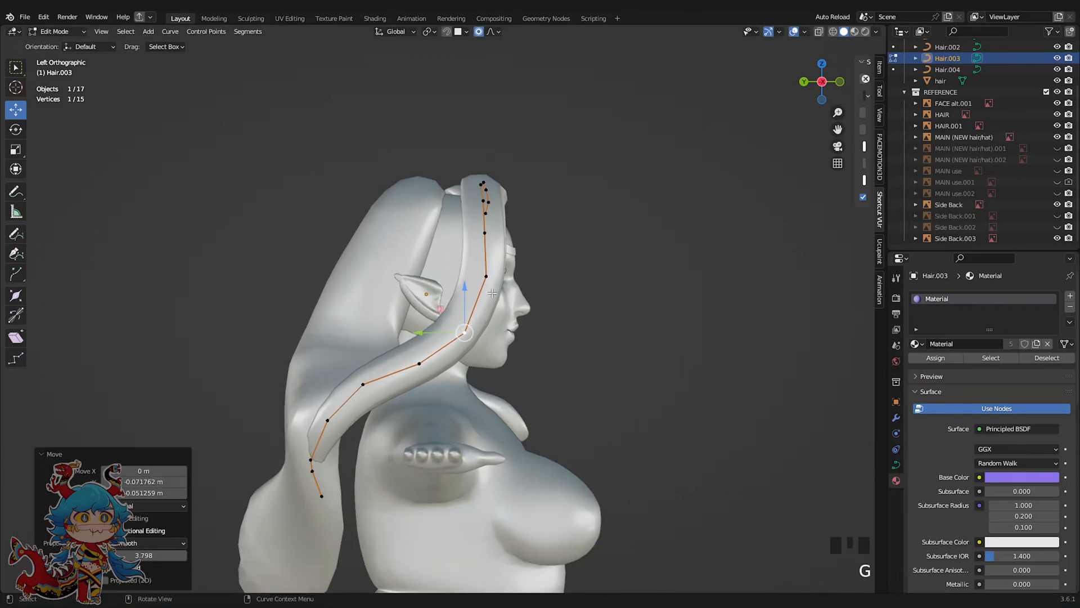
Subdivide the segment beside the jaw and round the bend, moving the new point about -0.246 m in Y and -0.154 m in Z
shift+click(486, 276)
right_click(621, 283)
click(562, 57)
click(475, 305)
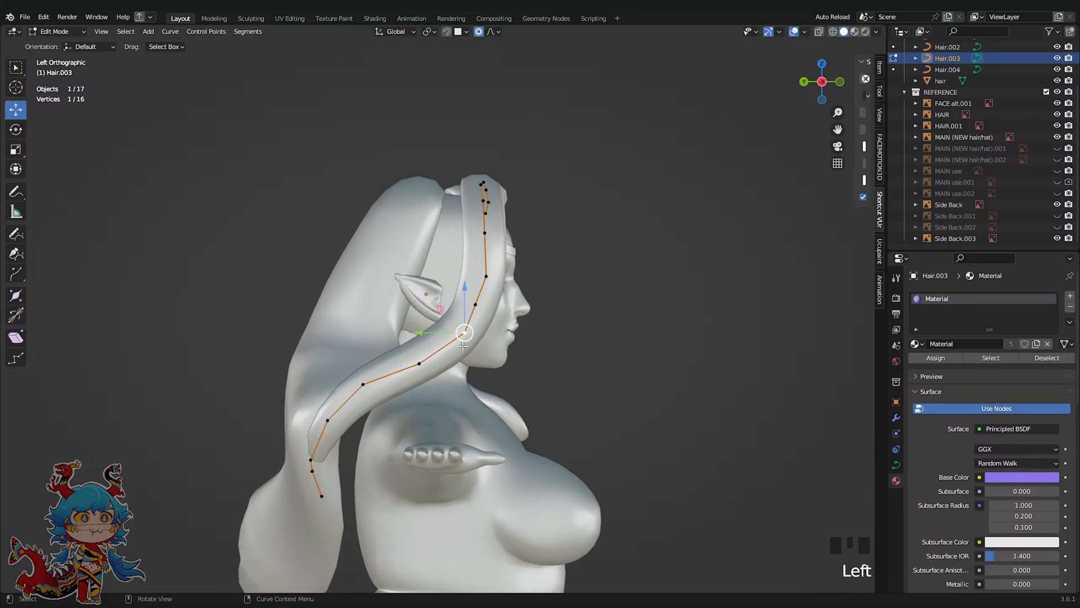
key(g)
click(448, 357)
click(466, 313)
key(g)
scroll(476, 319, up, 8)
click(481, 323)
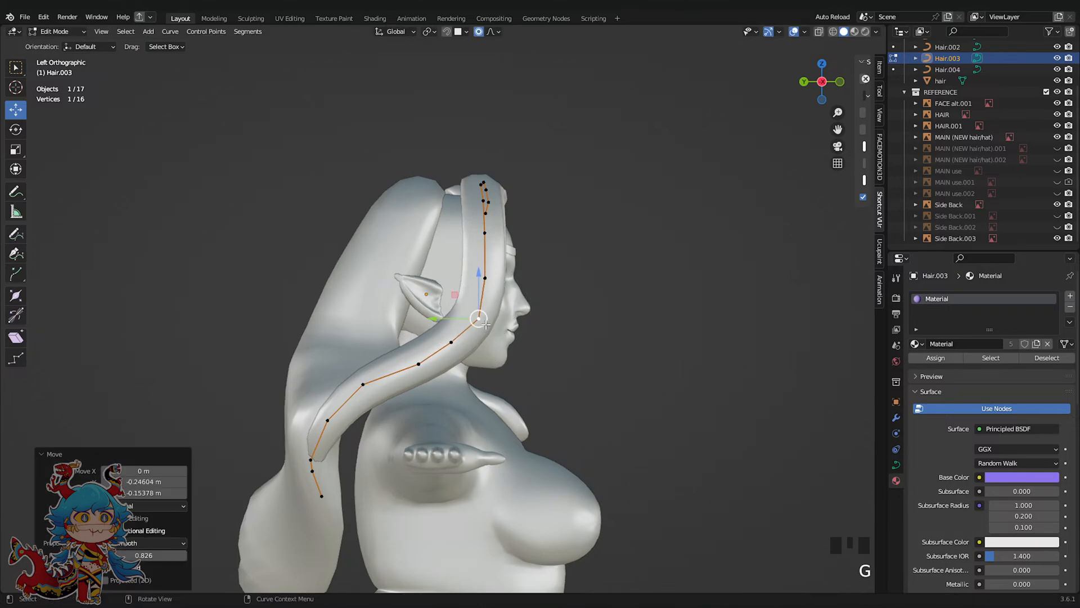
Leave strand editing, save the file, and view the character from the front against the hair references
scroll(614, 252, down, 2)
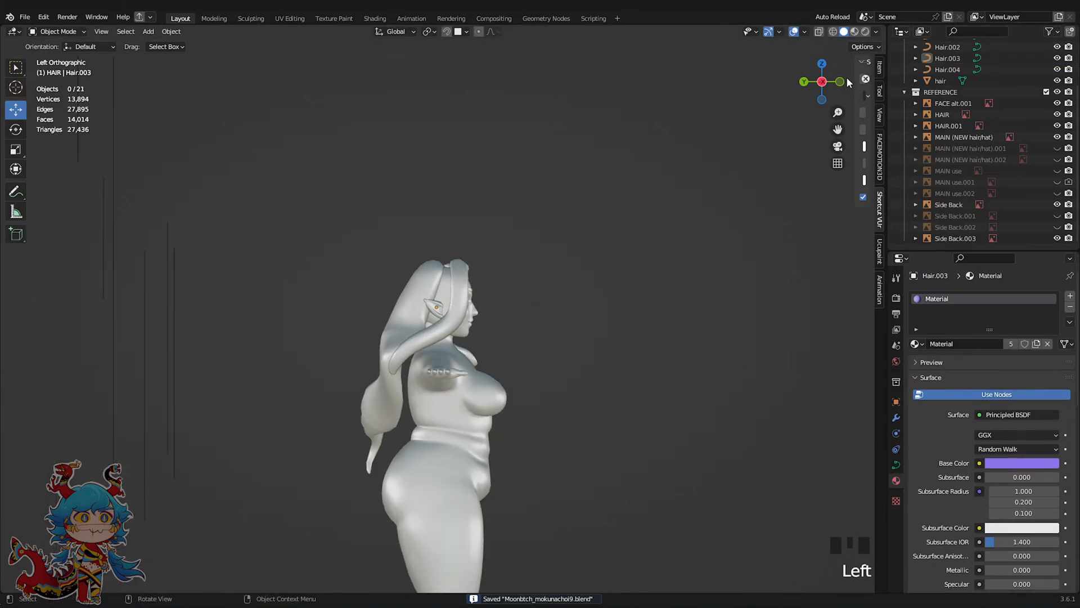
click(846, 79)
click(840, 83)
mouse_move(561, 362)
shift+middle_down()
mouse_move(553, 326)
mouse_move(562, 382)
shift+middle_up()
scroll(552, 326, up, 3)
key(ctrl+s)
scroll(563, 381, down, 3)
scroll(640, 381, up, 4)
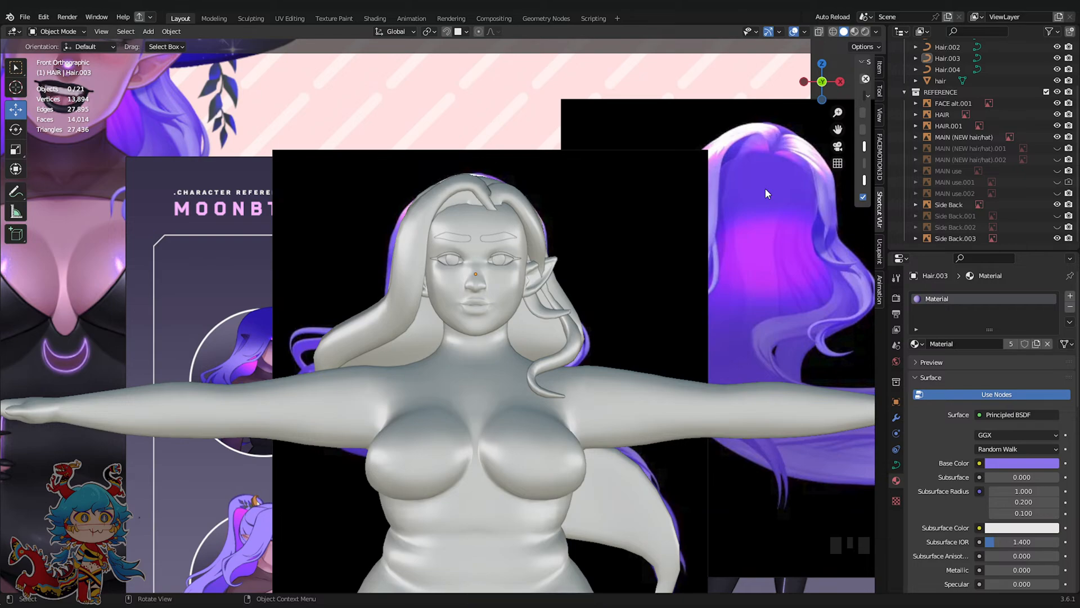
Duplicate the short strand at the front parting and rotate all the copy's control points 165° in top view
scroll(548, 305, up, 3)
click(531, 250)
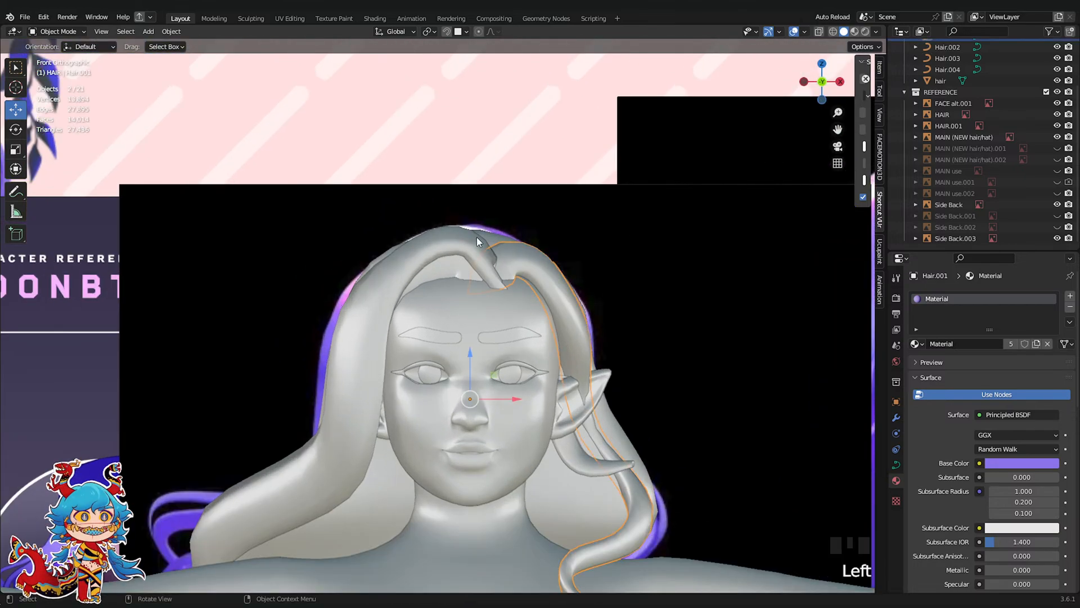
click(535, 251)
key(shift+d)
key(Tab)
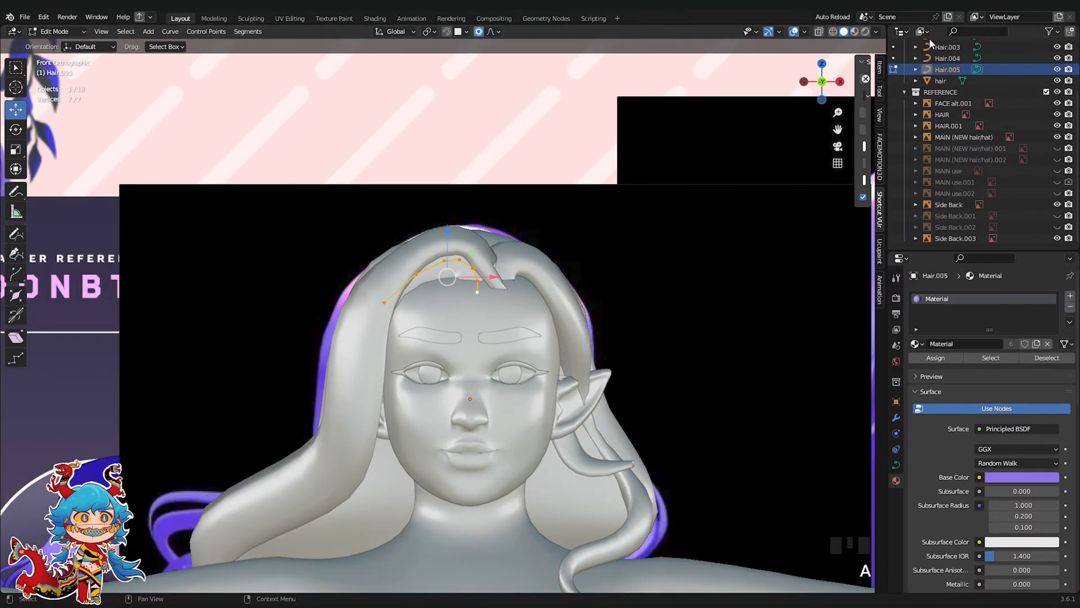
click(821, 64)
key(r)
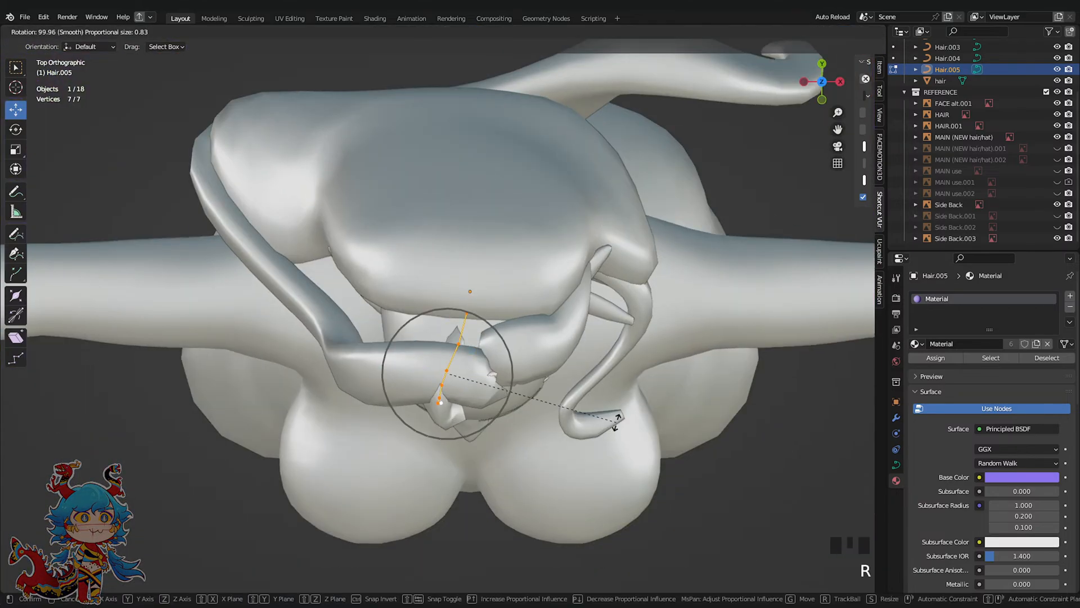
click(617, 419)
In front view, move and rotate the copy to the other side of the parting and scale its radius by 0.573
click(821, 99)
key(g)
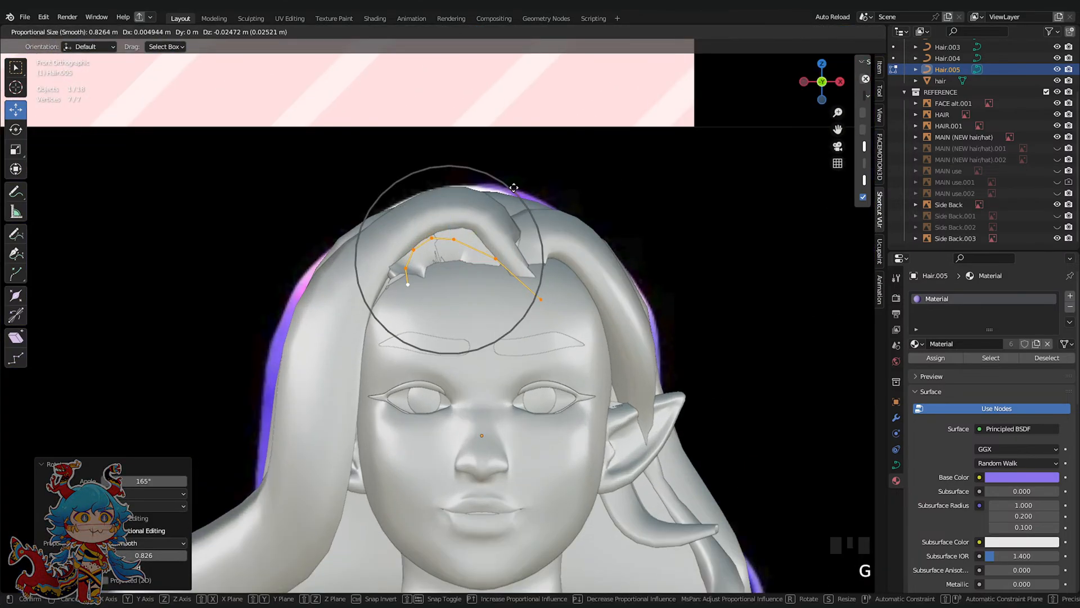
click(617, 227)
key(r)
click(713, 244)
key(alt+s)
click(649, 284)
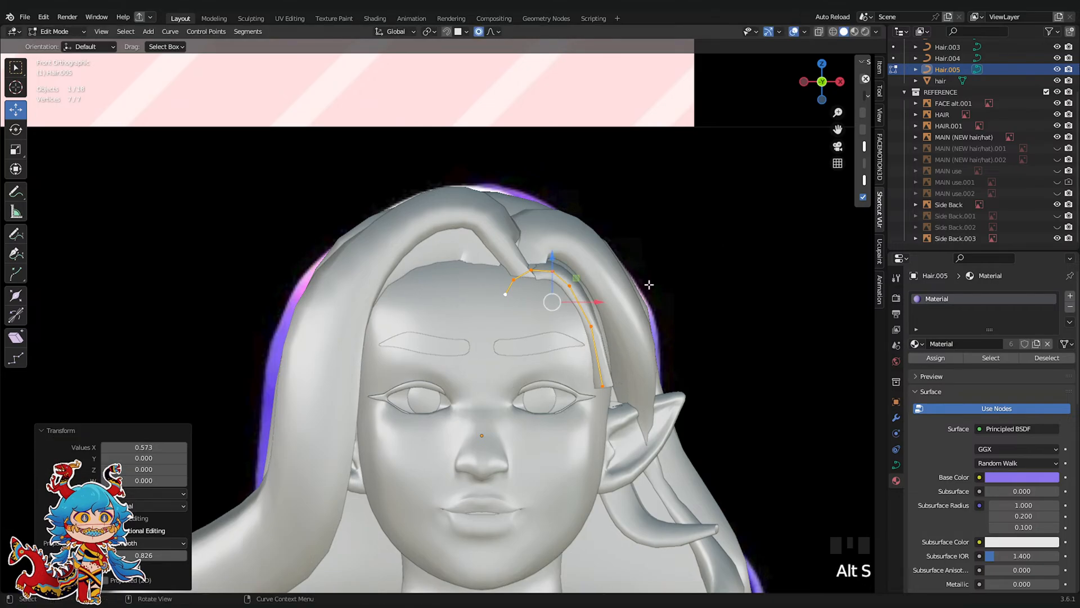
key(g)
click(651, 270)
In right view, shift the copied strand's lower end backward along the temple and tilt all its points -69.9°
middle_drag(651, 270, 512, 312)
scroll(512, 312, down, 3)
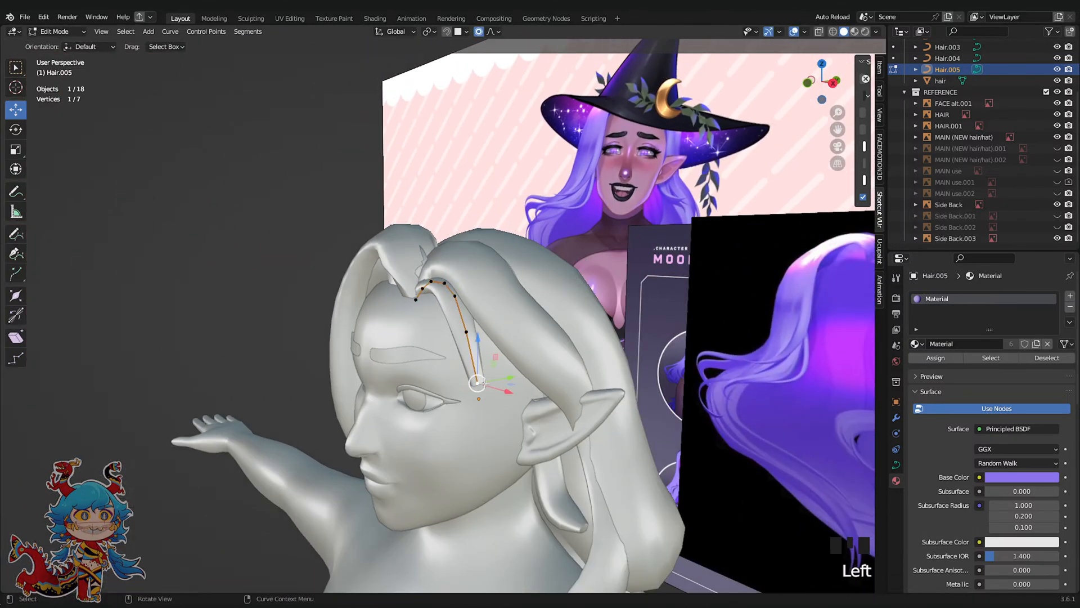
click(833, 83)
drag(441, 353, 490, 352)
key(a)
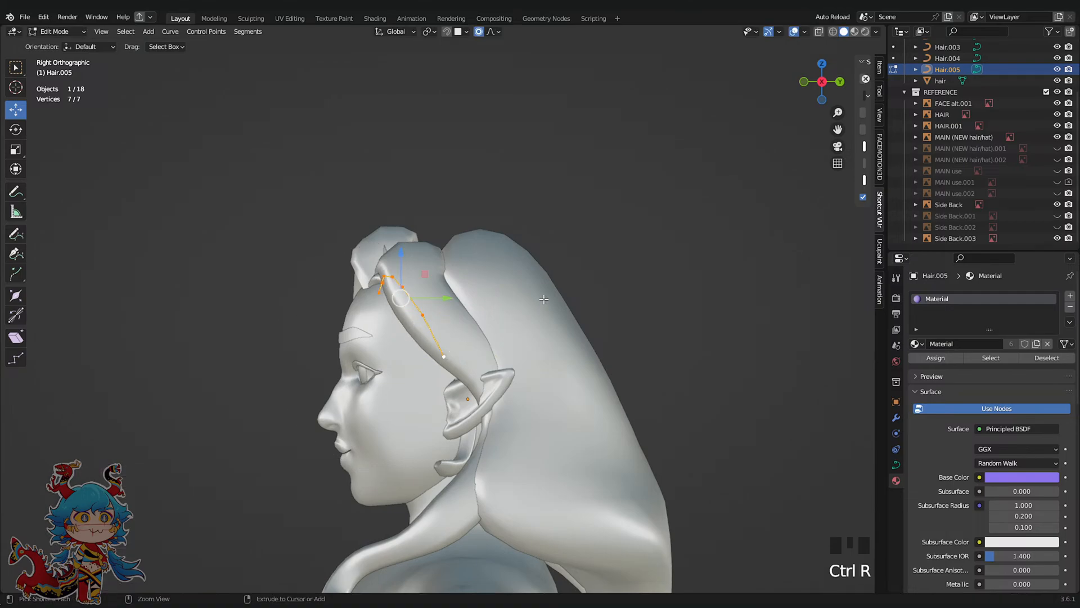
key(ctrl+t)
click(403, 211)
In front view, move the short strand's control point near the parting slightly outward and down with proportional editing
middle_drag(403, 211, 693, 163)
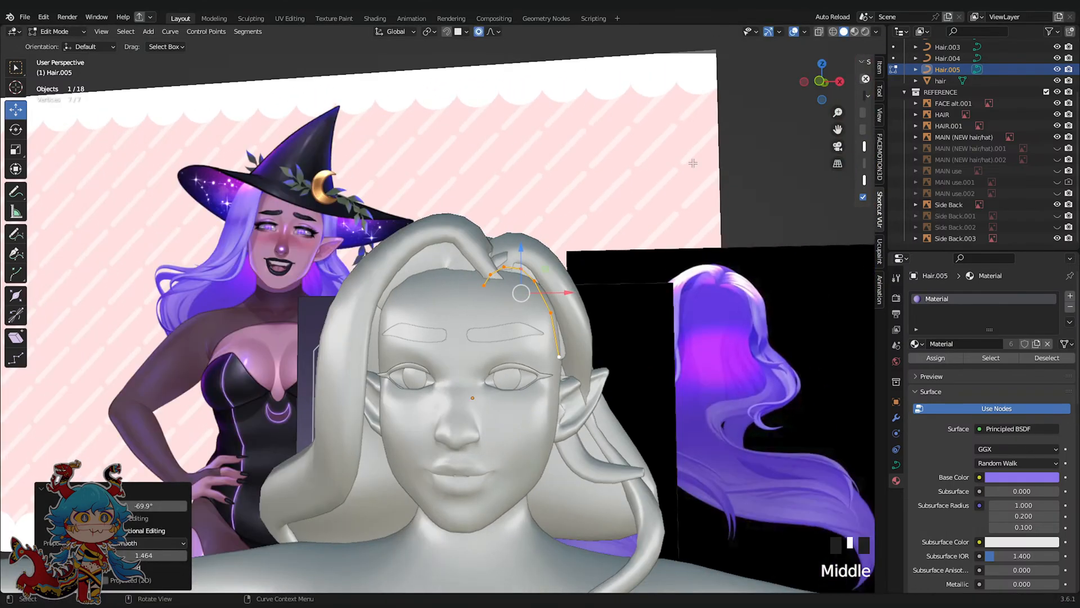
click(826, 86)
scroll(657, 231, up, 1)
click(503, 279)
key(g)
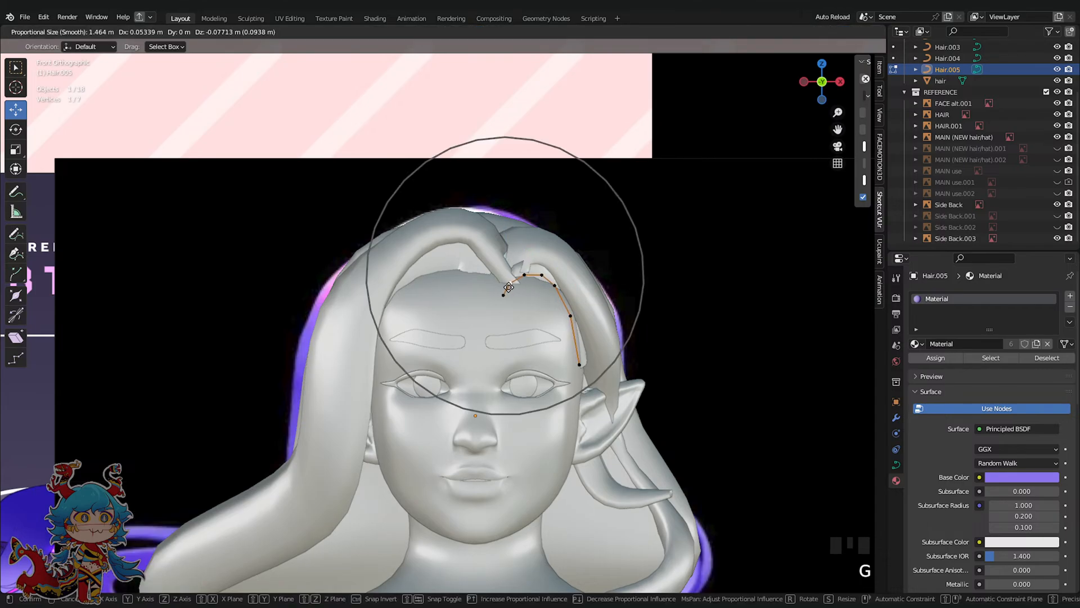
click(506, 291)
key(Tab)
Open Hair.001 for editing and bring its root control points near the parting into top view
click(559, 258)
key(Tab)
scroll(560, 270, down, 2)
middle_drag(561, 272, 442, 347)
drag(477, 311, 459, 315)
scroll(463, 314, up, 4)
key(ctrl+z)
drag(387, 289, 403, 297)
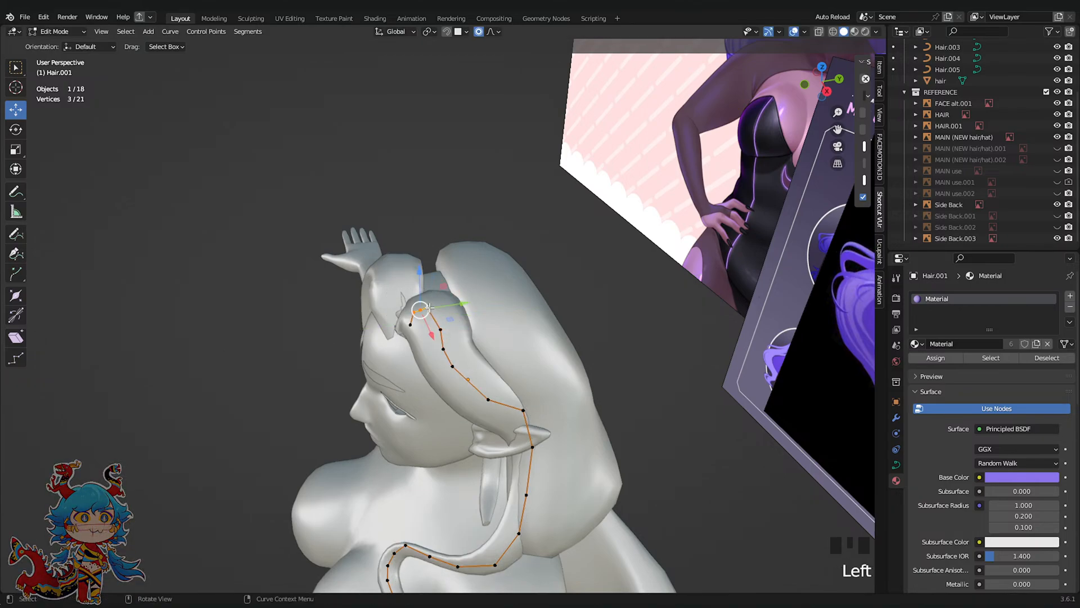
click(821, 67)
shift+middle_drag(467, 321, 457, 314)
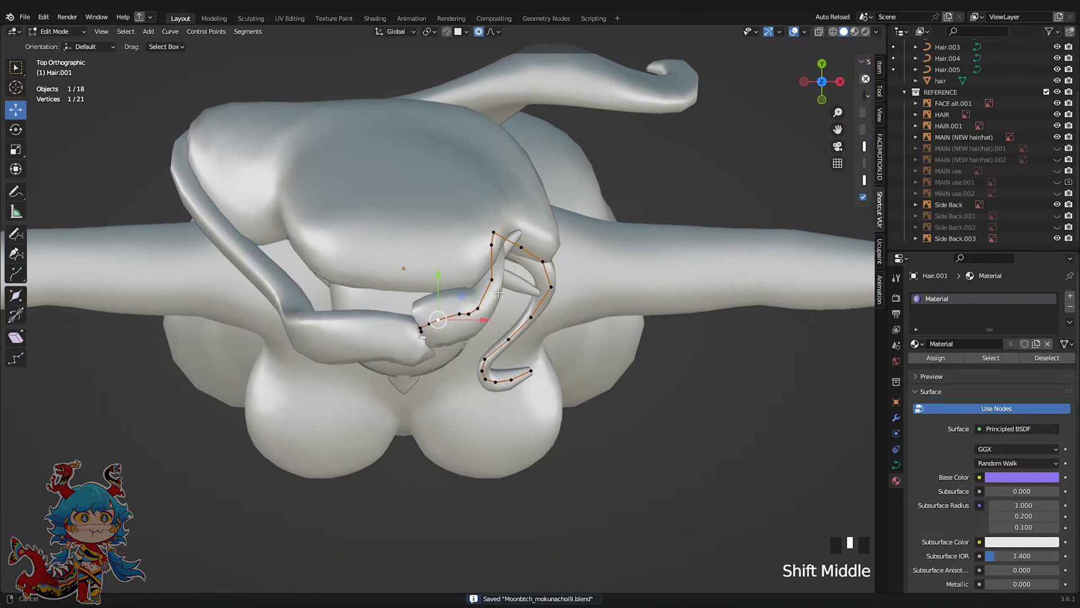
Try to move Hair.001's control point near the root in top view
scroll(457, 314, up, 3)
key(g)
click(428, 327)
key(ctrl+z)
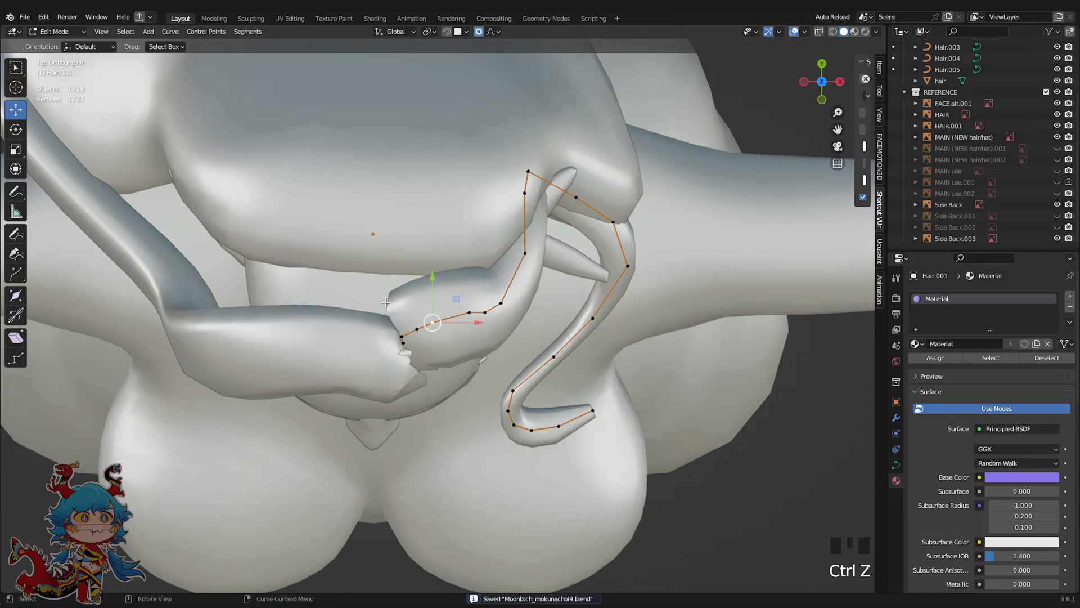
Move the strand's root points about 0.020 m in X and -0.218 m in Y, and refine by -0.035 m X and 0.035 m Y
key(g)
click(421, 371)
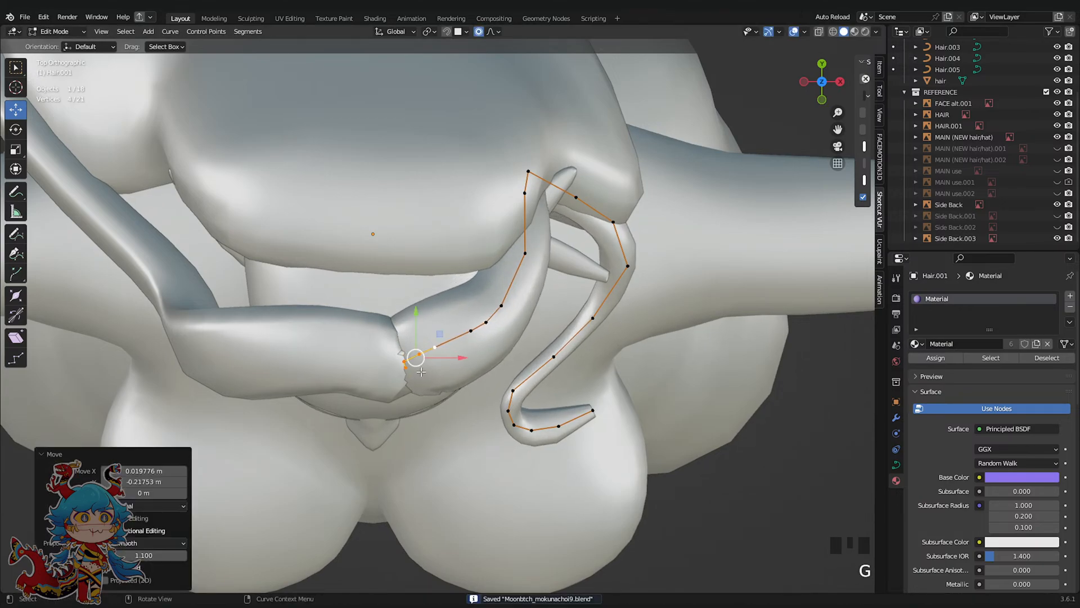
key(g)
click(473, 320)
In front view, extrude a new control point from the strand's root end down onto the forehead
click(822, 100)
scroll(753, 163, down, 3)
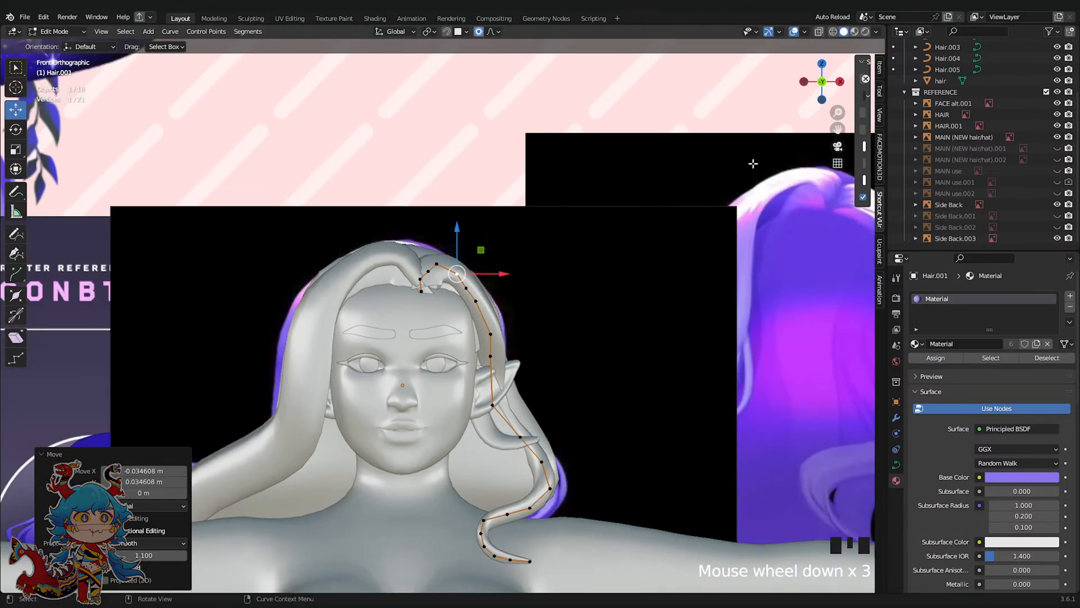
key(Tab)
key(Tab)
scroll(432, 289, up, 2)
key(e)
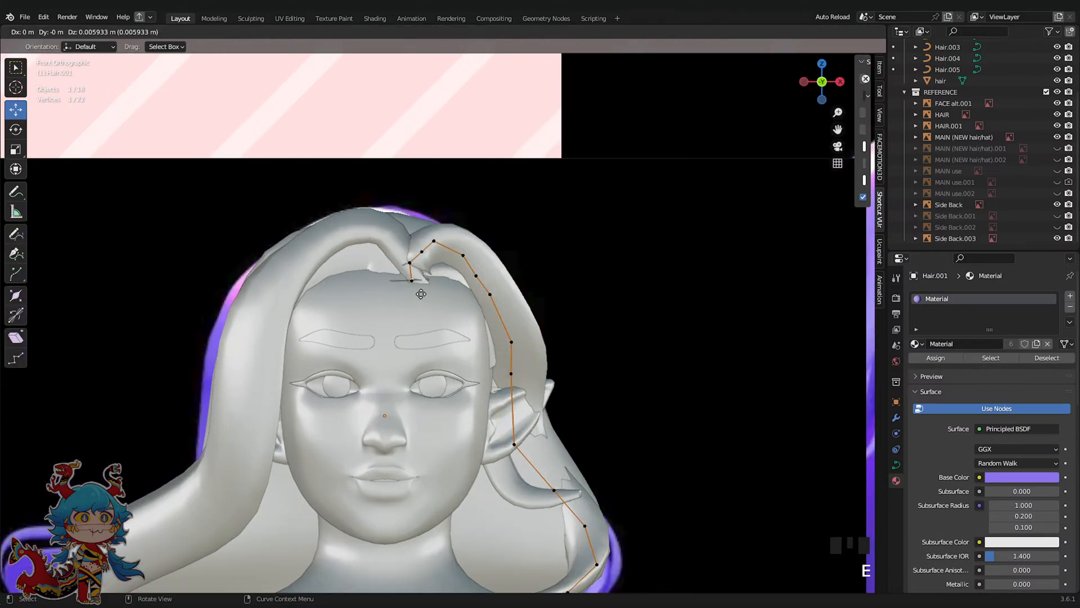
click(409, 325)
Tilt the strand's upper control points about -77° and scale the radius of the new forehead tip by 0.494
key(a)
drag(338, 179, 549, 390)
key(ctrl+t)
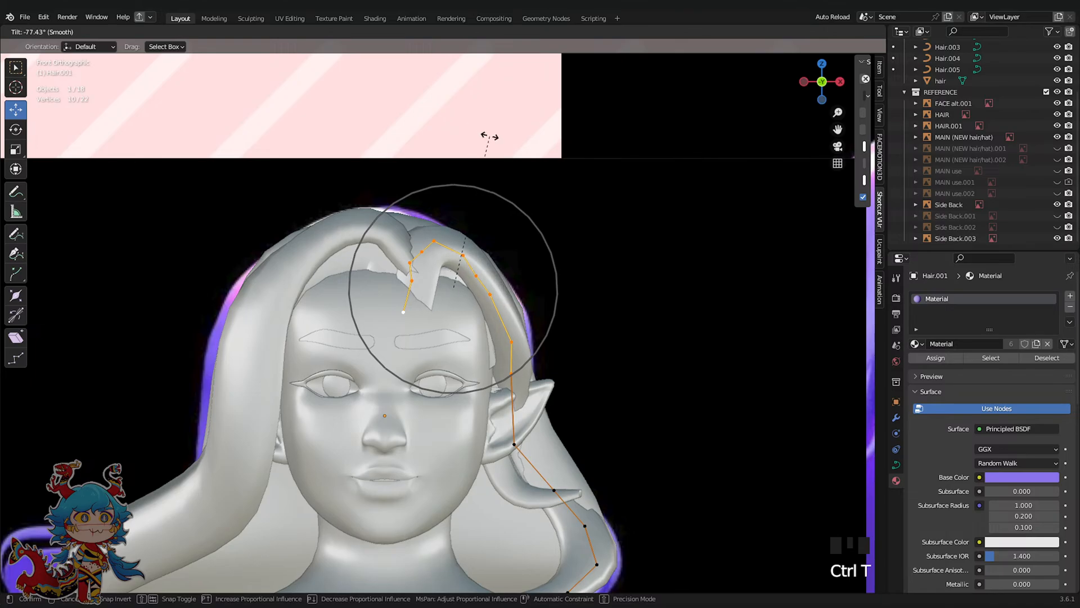
click(489, 136)
click(402, 312)
key(alt+s)
click(465, 283)
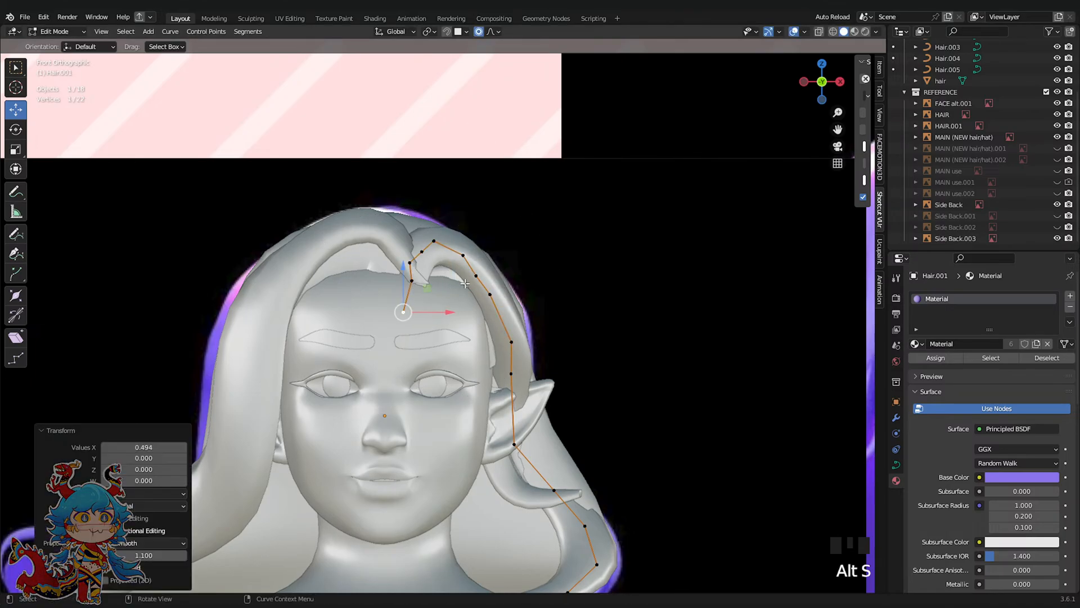
Leave strand editing, switch the view to orthographic, and save the file while comparing the hair with the references
key(Tab)
scroll(464, 283, down, 3)
click(610, 166)
scroll(610, 166, down, 3)
key(ctrl+s)
mouse_move(603, 258)
shift+middle_down()
mouse_move(621, 226)
mouse_move(563, 257)
mouse_move(613, 262)
shift+middle_up()
scroll(549, 248, up, 2)
key(ctrl+s)
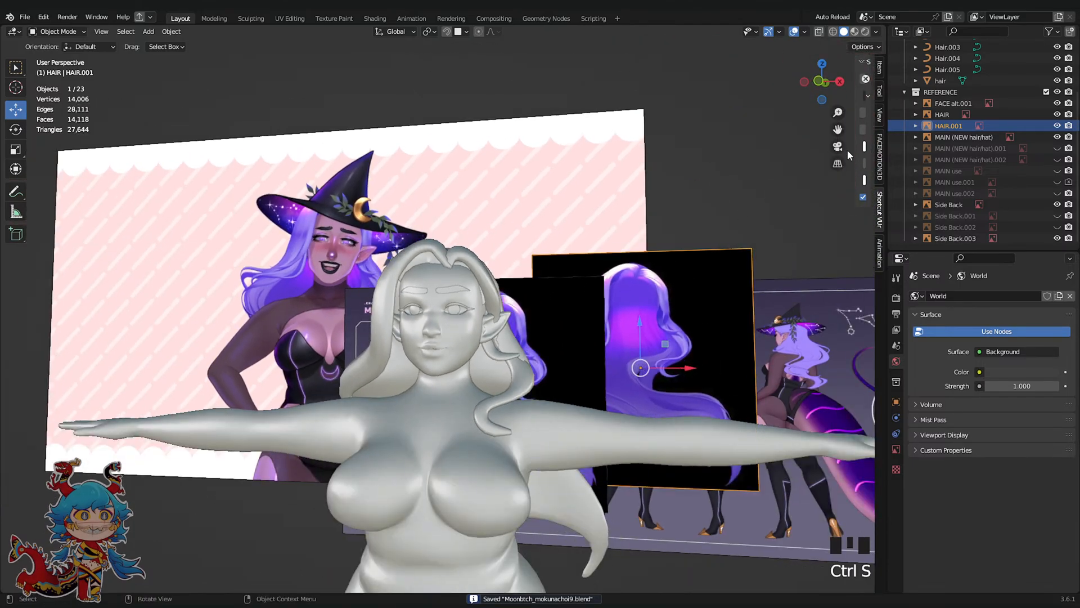
click(837, 163)
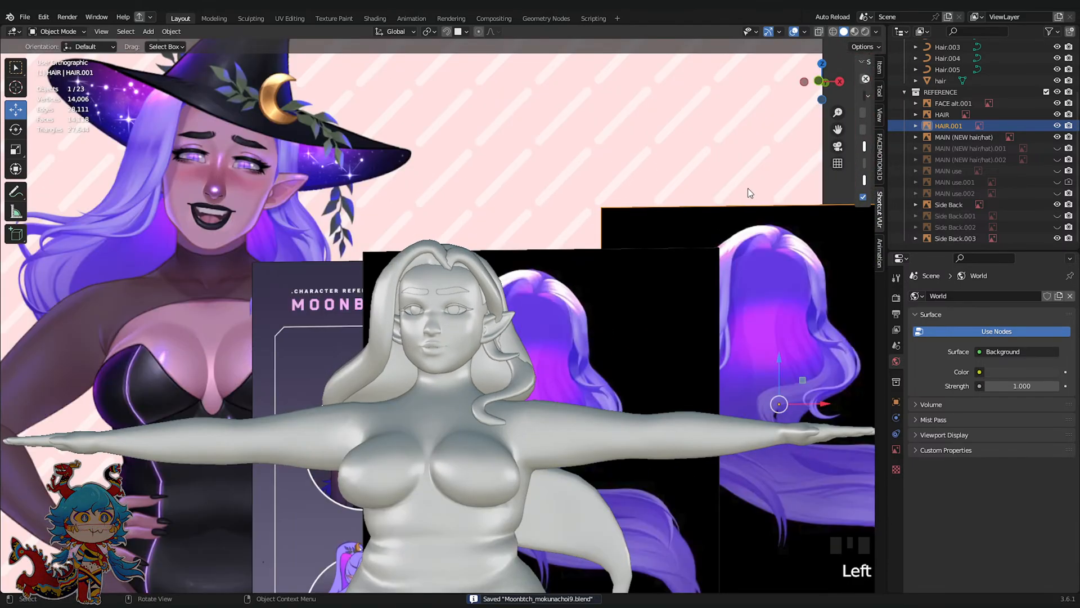
key(ctrl+s)
Select the back hair mesh and switch it to Sculpt Mode
mouse_move(476, 332)
middle_down()
mouse_move(515, 345)
mouse_move(623, 343)
mouse_move(475, 333)
middle_up()
scroll(476, 333, up, 2)
click(456, 238)
key(Tab)
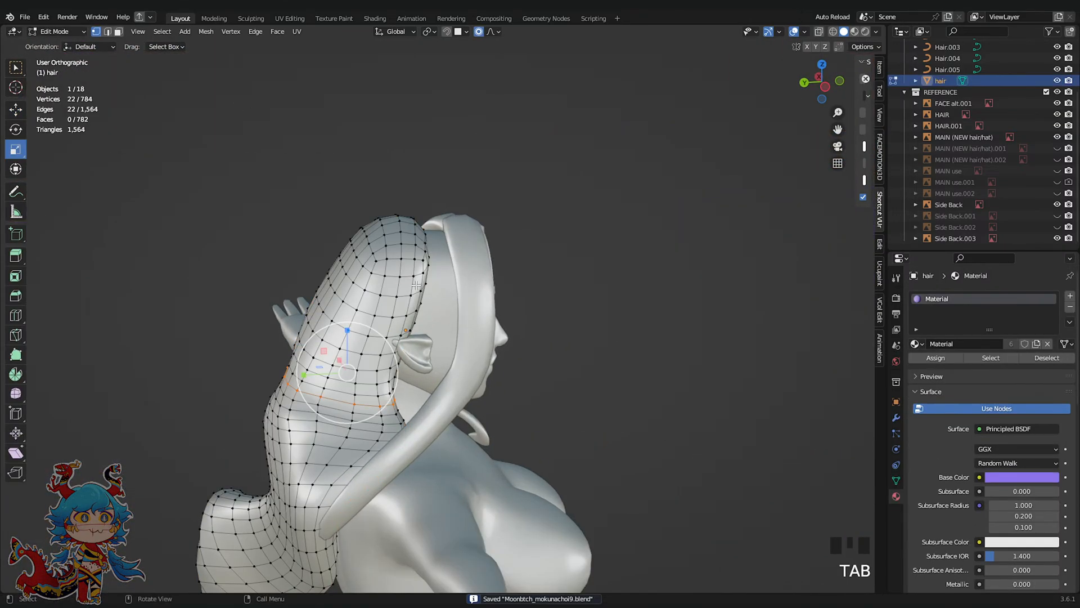
click(67, 32)
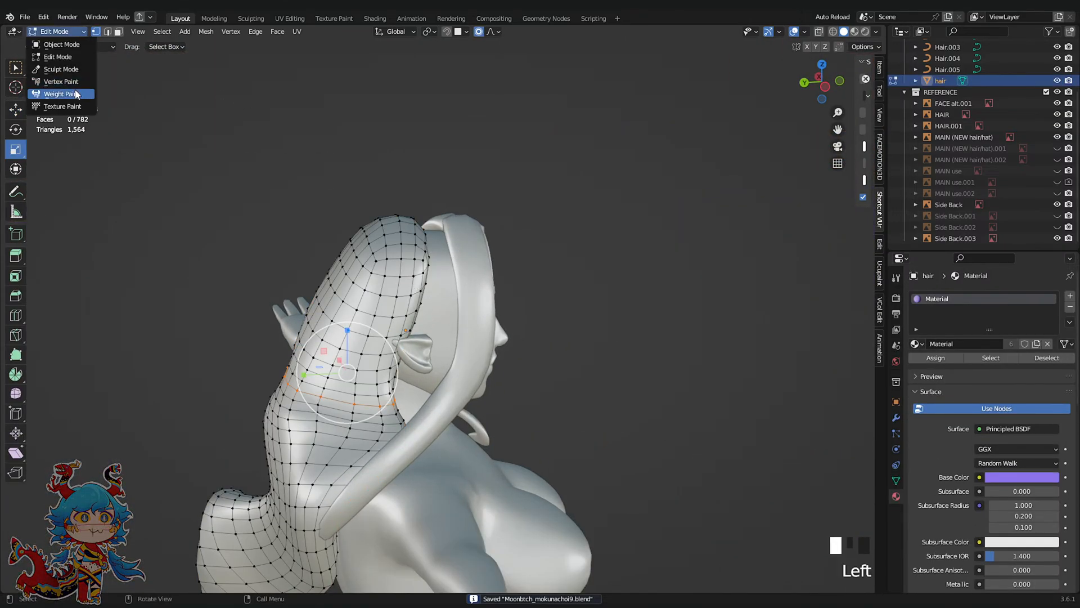
click(56, 70)
Reshape the hair mesh's front edge above the ears on both sides of the head with the Grab brush
scroll(386, 290, up, 1)
drag(410, 309, 434, 309)
mouse_move(434, 309)
middle_down()
mouse_move(416, 277)
mouse_move(450, 289)
mouse_move(431, 315)
middle_up()
click(431, 316)
middle_drag(471, 265, 684, 255)
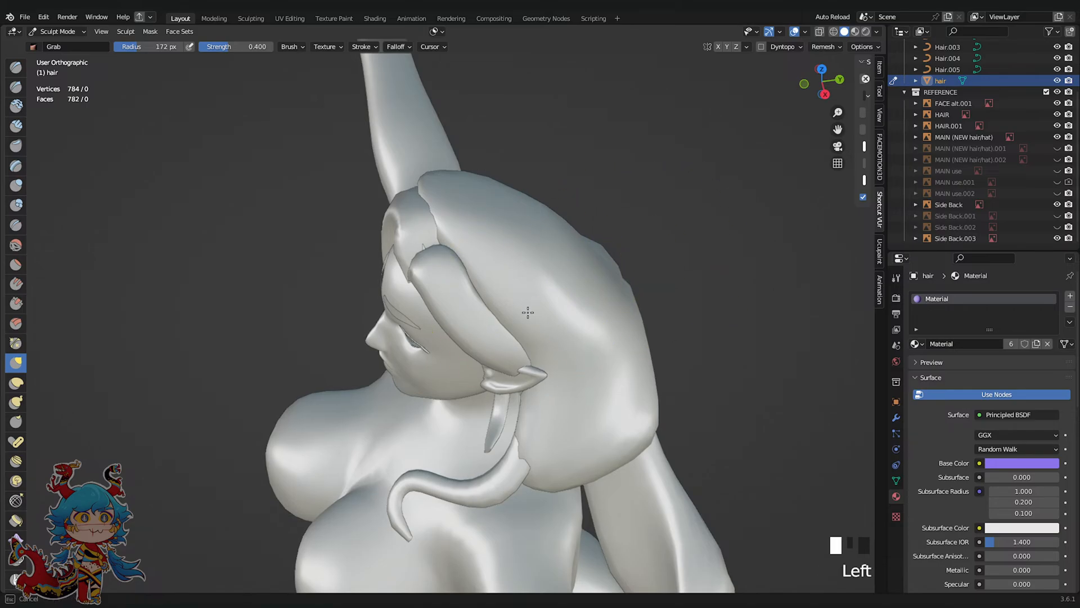
drag(527, 312, 521, 325)
Reshape the hair mesh's lower edge around the ears with the Grab brush and save the file
mouse_move(522, 324)
middle_down()
mouse_move(619, 272)
mouse_move(609, 253)
middle_up()
scroll(600, 282, down, 3)
key(ctrl+s)
mouse_move(422, 274)
middle_down()
mouse_move(375, 281)
mouse_move(532, 337)
middle_up()
scroll(376, 282, up, 3)
scroll(430, 347, up, 3)
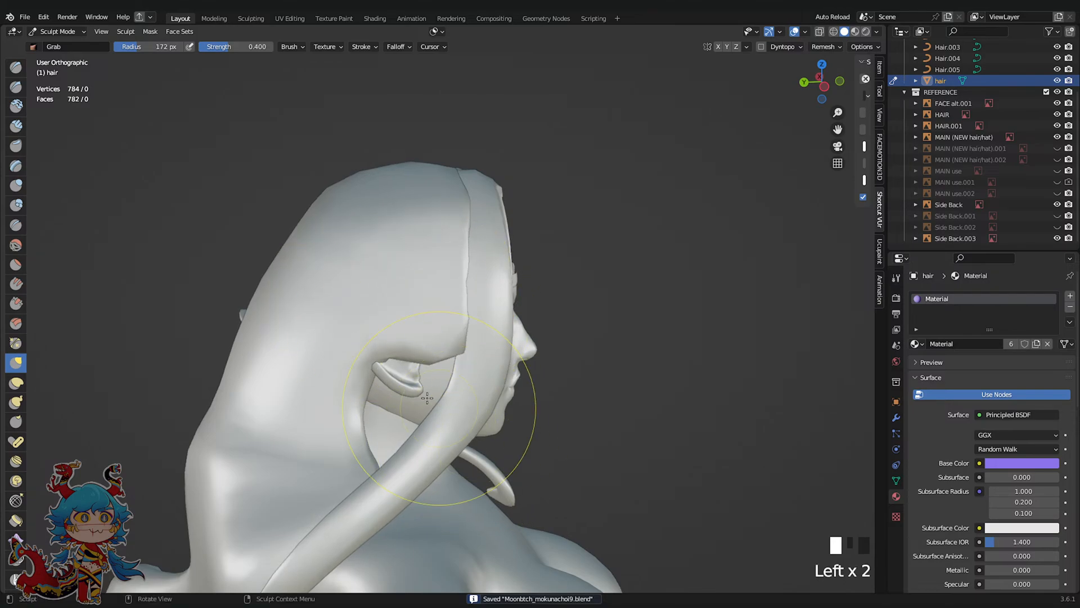
middle_drag(366, 303, 413, 321)
middle_drag(488, 356, 361, 419)
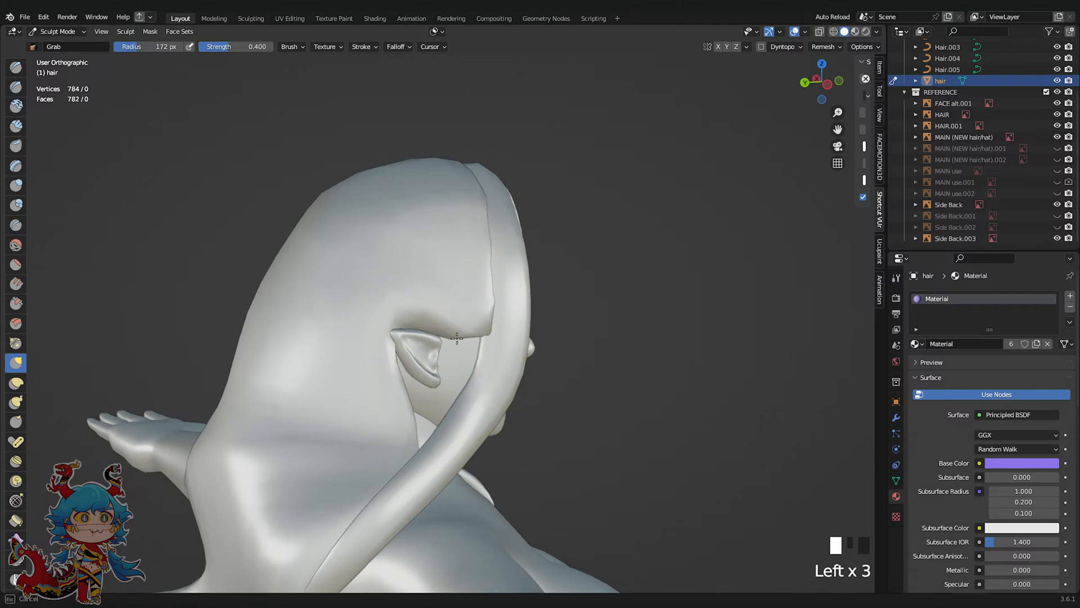
scroll(555, 301, down, 3)
middle_drag(555, 301, 630, 248)
scroll(649, 232, down, 4)
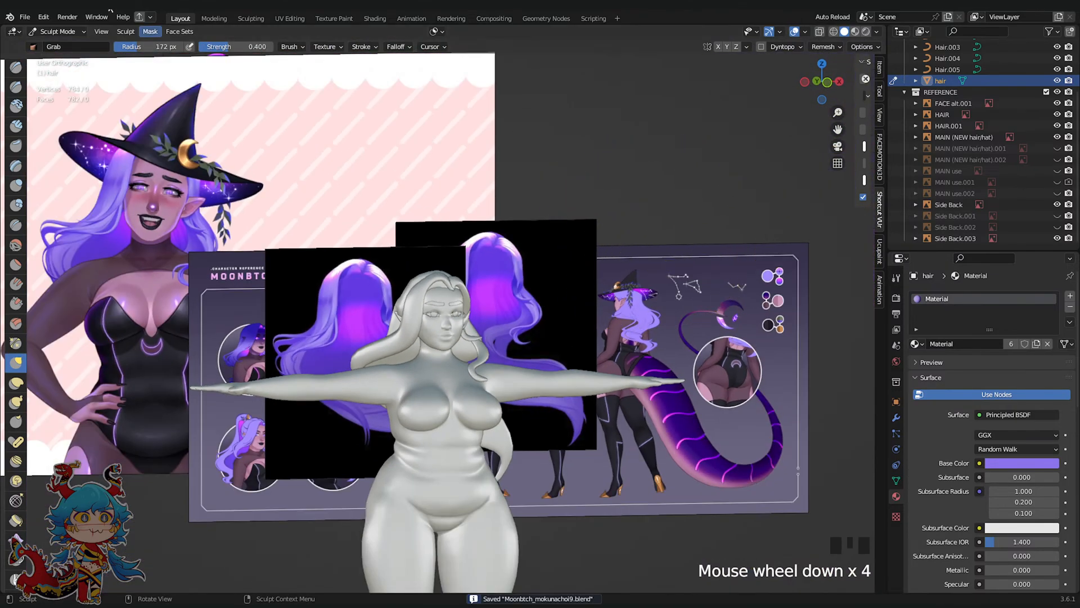
Switch to Object Mode and move the Side Back.003 reference sheet up by about 6.4 m
click(76, 33)
click(77, 45)
middle_drag(564, 304, 540, 304)
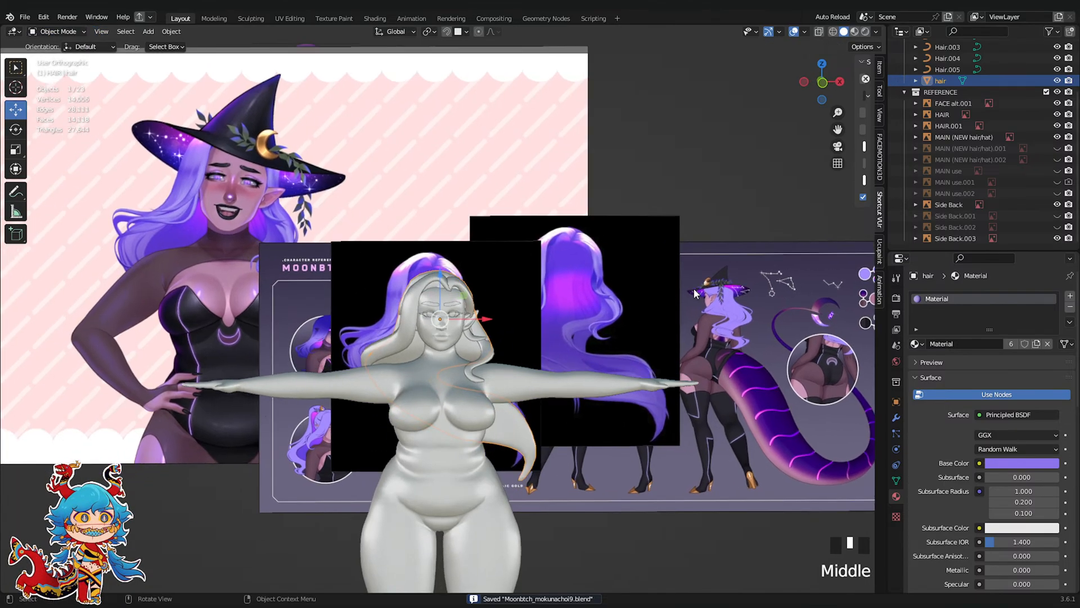
click(699, 295)
key(g)
click(699, 150)
Examine the front, side and back hairstyles on the character reference sheet
shift+middle_drag(699, 150, 509, 388)
scroll(486, 447, up, 6)
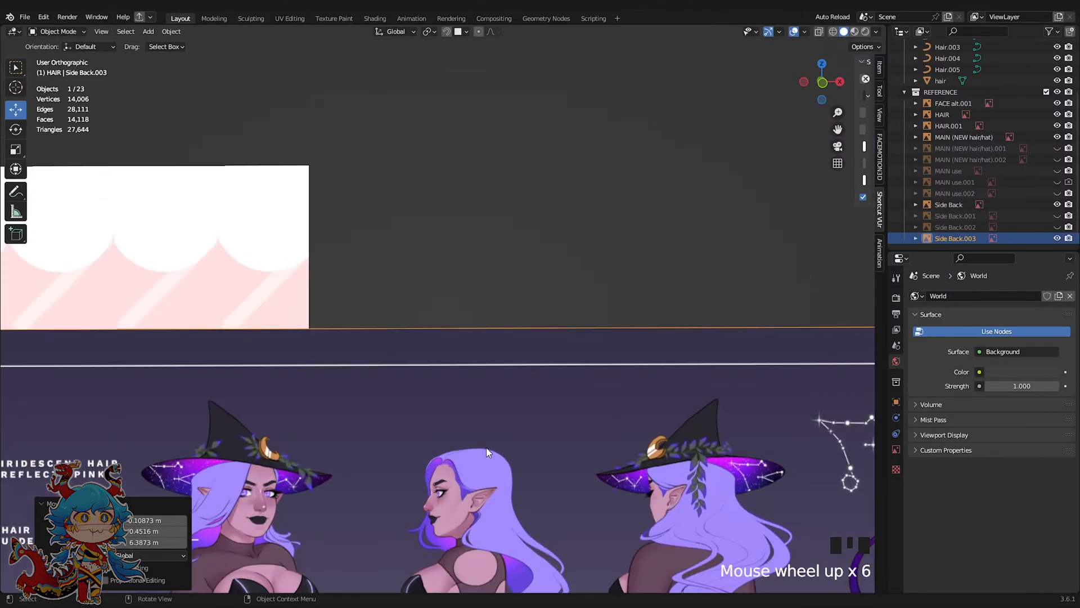
shift+middle_drag(453, 483, 437, 280)
shift+scroll(436, 279, up, 1)
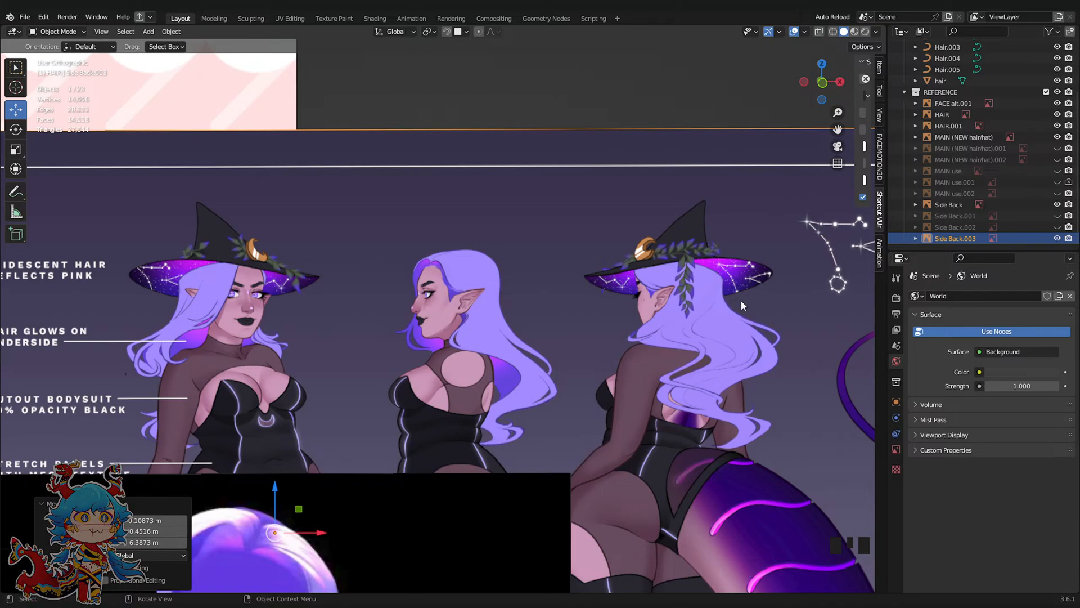
scroll(741, 299, down, 6)
shift+middle_drag(585, 387, 630, 307)
scroll(568, 175, up, 3)
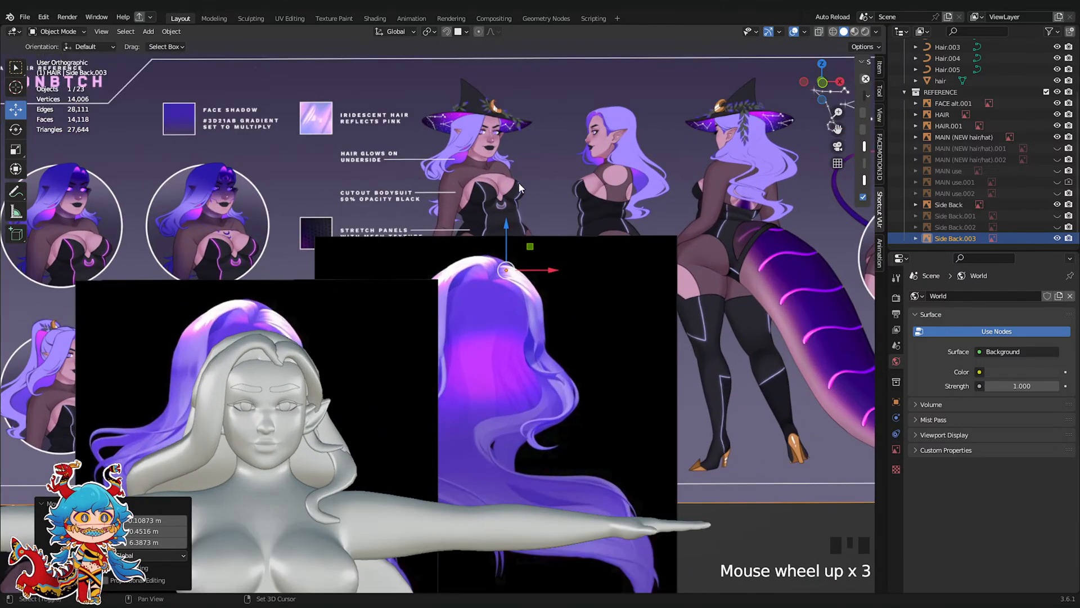
Edit the back hair mesh and extrude its edge above the ear downward in front of the ear
middle_drag(519, 181, 441, 290)
click(410, 275)
key(Tab)
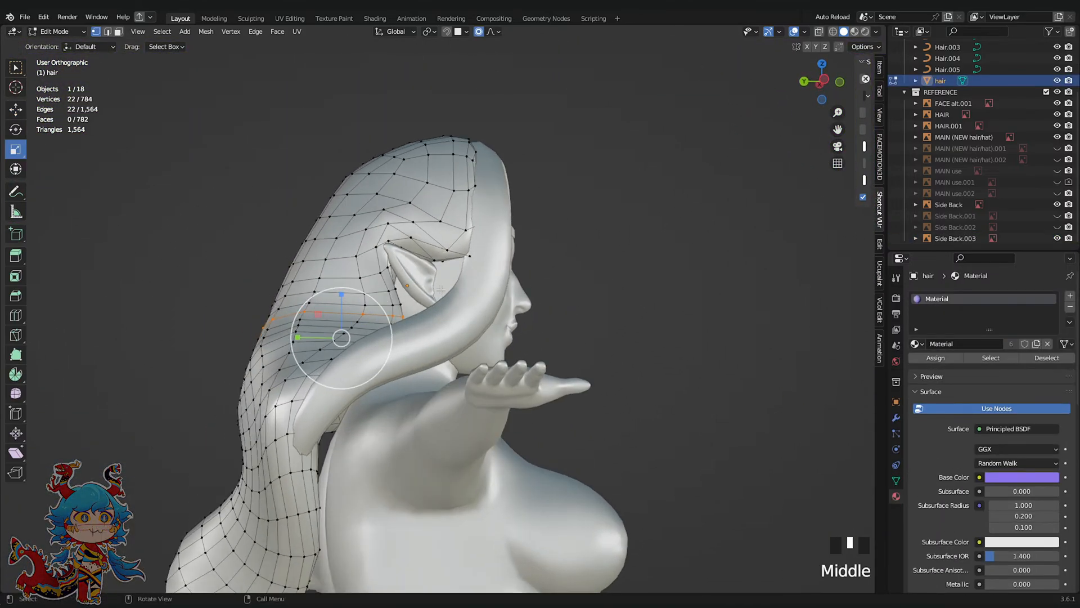
key(e)
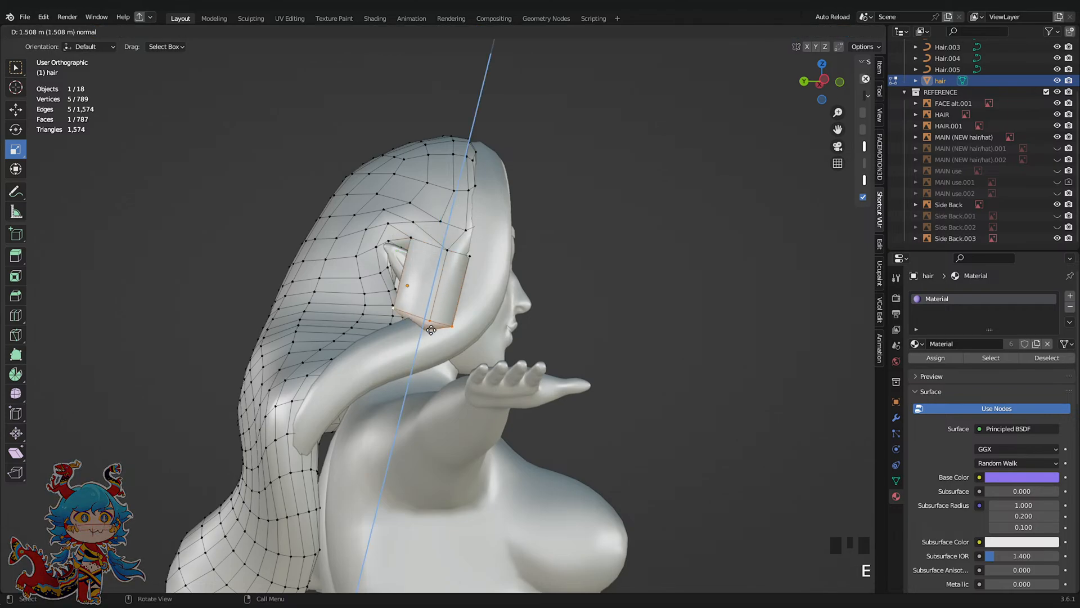
click(436, 369)
Scale, rotate and move the extruded edge to narrow the new lock and tuck it against the large side strand
middle_drag(455, 343, 433, 366)
key(s)
click(445, 358)
scroll(433, 367, up, 2)
key(r)
click(405, 384)
key(g)
click(415, 347)
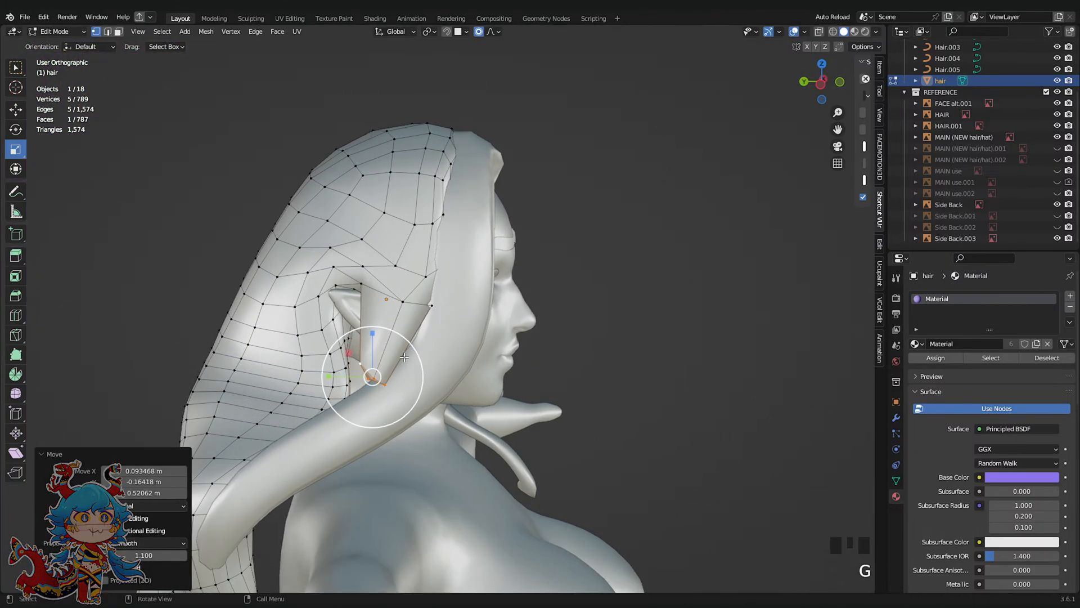
Extrude the new lock twice more, backward along the large side strand, and start adding edge loops to it
key(e)
click(362, 403)
key(g)
click(353, 394)
key(e)
click(268, 453)
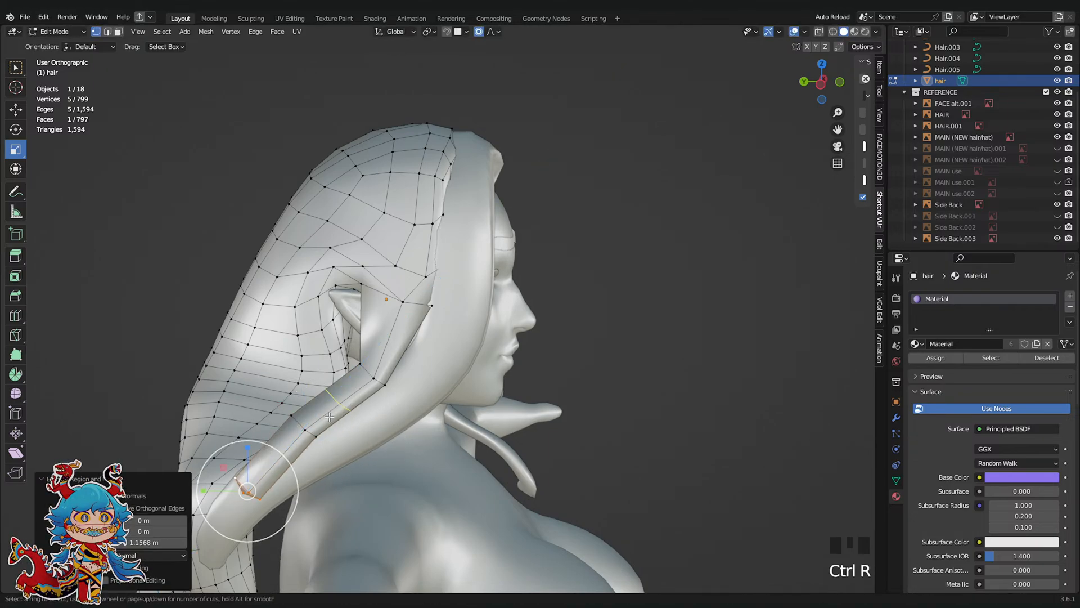
Leave mesh editing and put the back hair mesh in Sculpt Mode
key(Tab)
shift+click(371, 362)
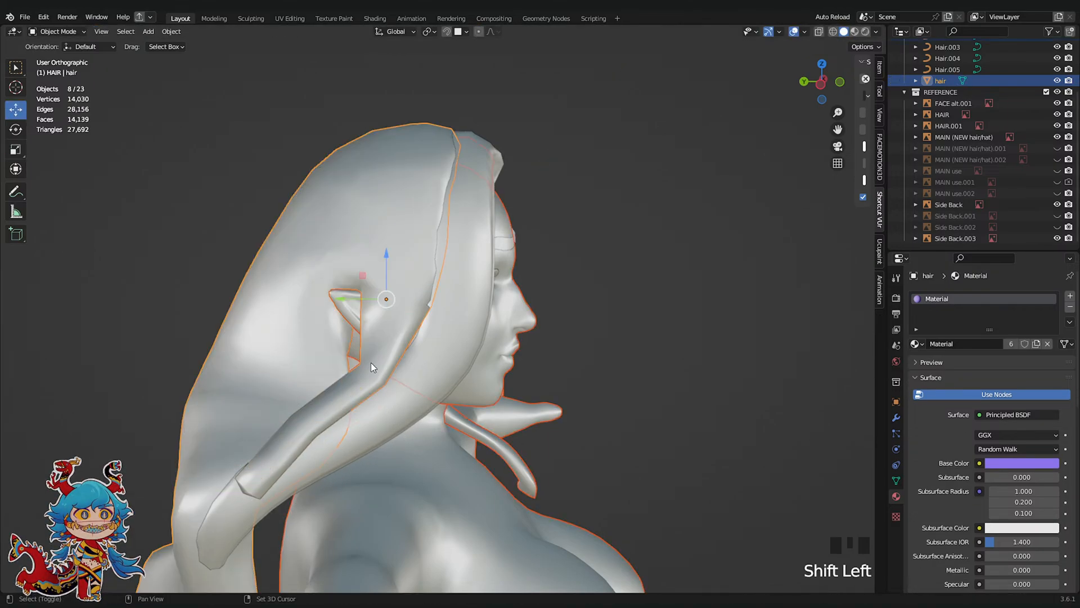
click(56, 31)
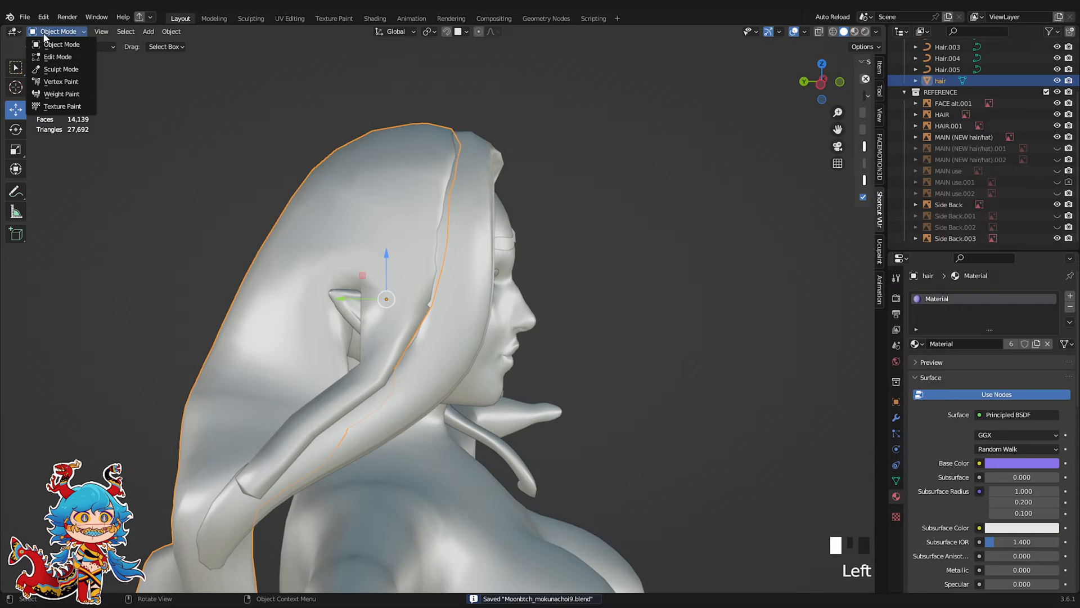
click(53, 67)
Undo the latest changes, smooth the extruded lock with the Smooth brush at strength 0.104, and save the file
key(ctrl+z)
key(ctrl+z)
key(ctrl+z)
click(15, 245)
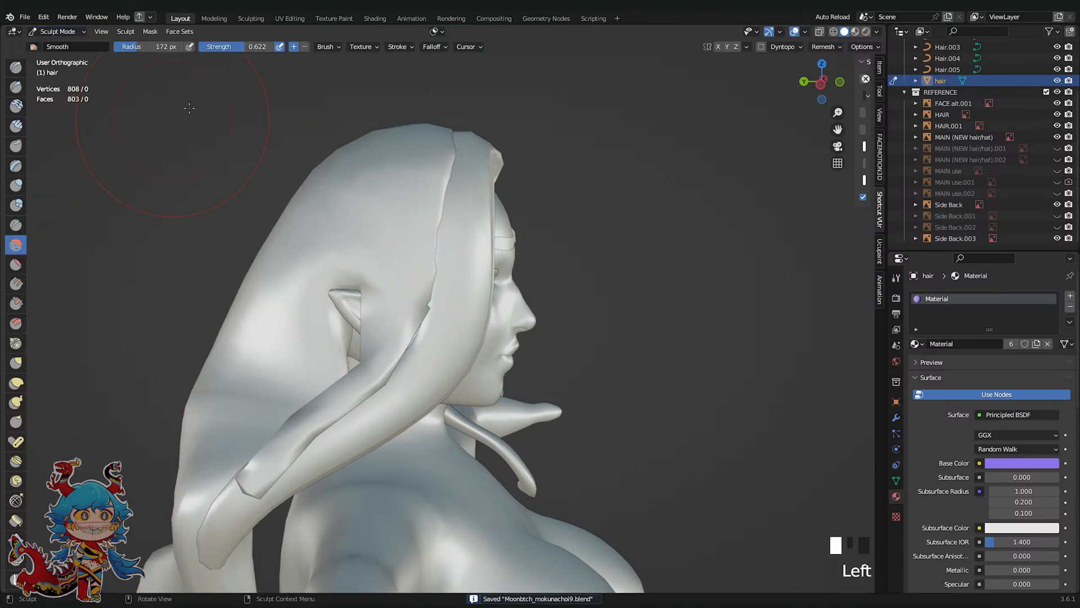
key(ctrl+s)
scroll(458, 334, up, 2)
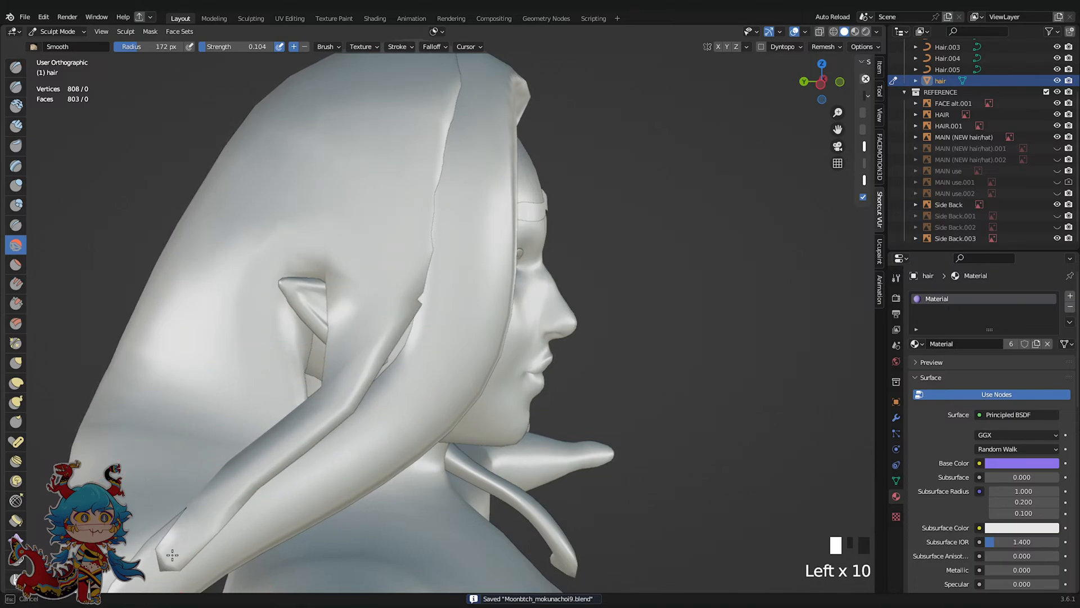
mouse_move(207, 475)
middle_down()
mouse_move(344, 430)
mouse_move(391, 434)
middle_up()
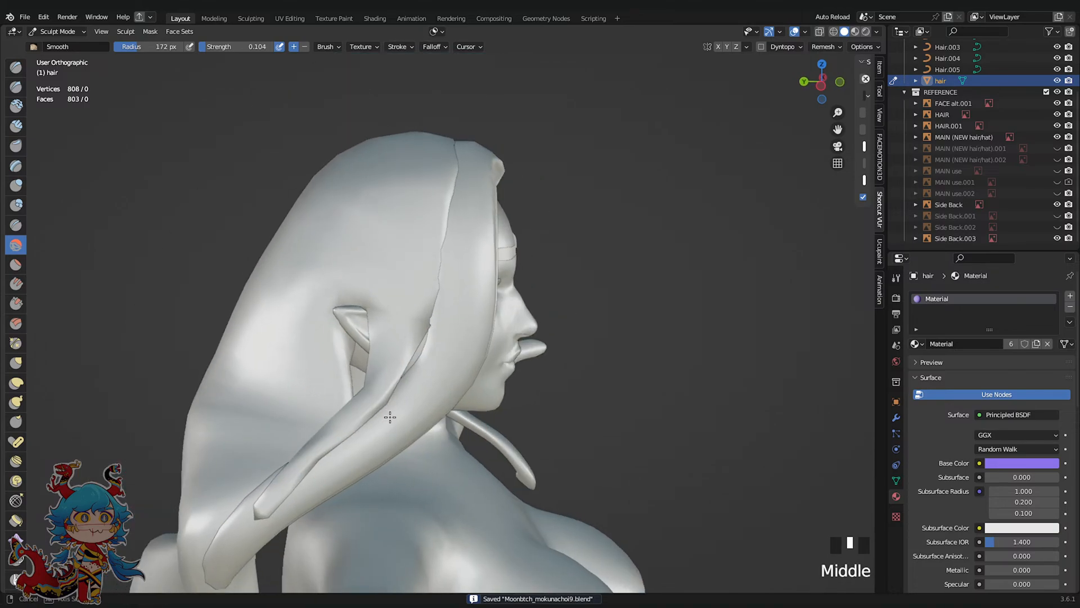
Pull the extruded lock along the large side strand with the Grab brush and save the file
key(g)
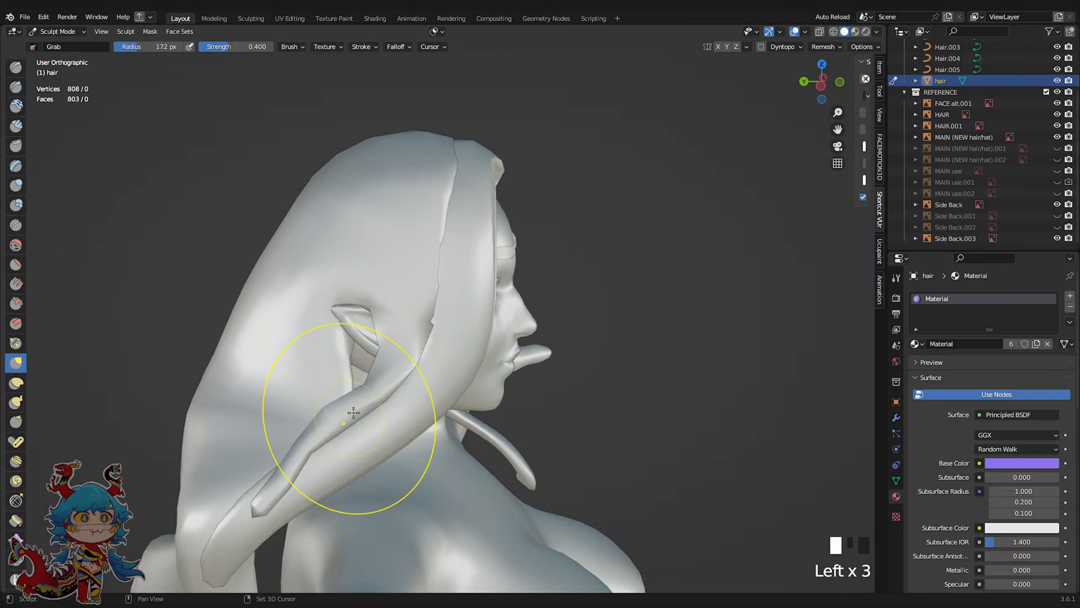
drag(354, 412, 298, 482)
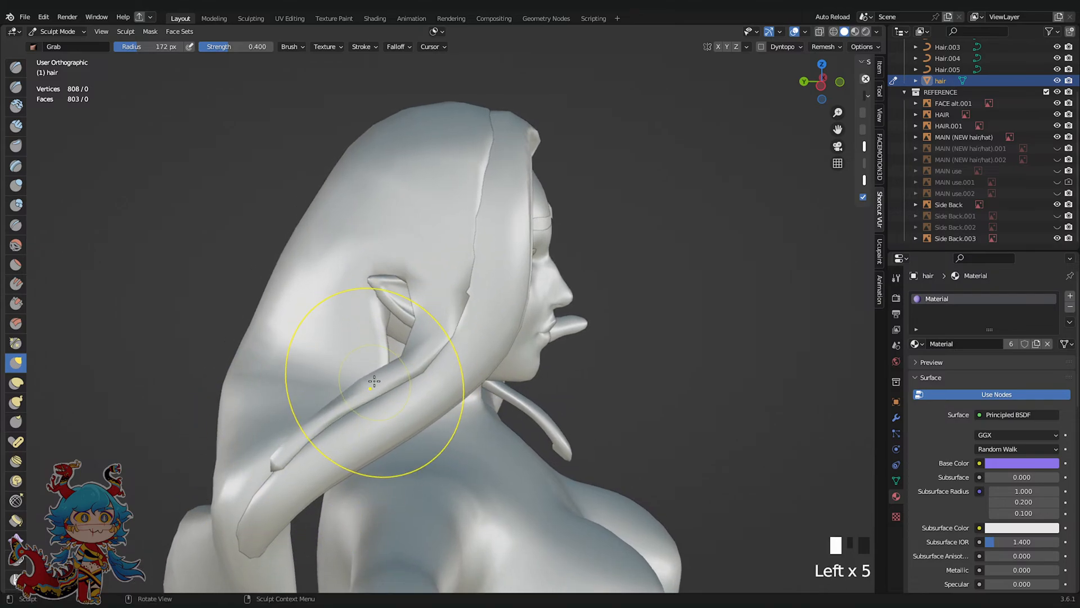
middle_drag(374, 381, 837, 76)
key(ctrl+s)
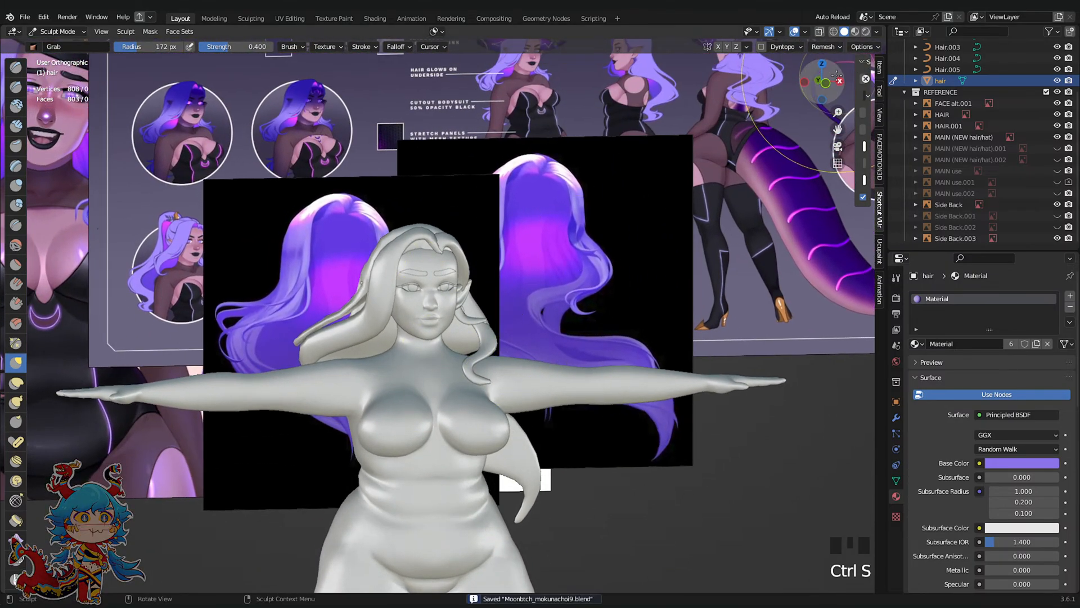
Fit the extruded lock against the large strand from the front and side views, grabbing and smoothing it
click(826, 82)
scroll(562, 281, up, 4)
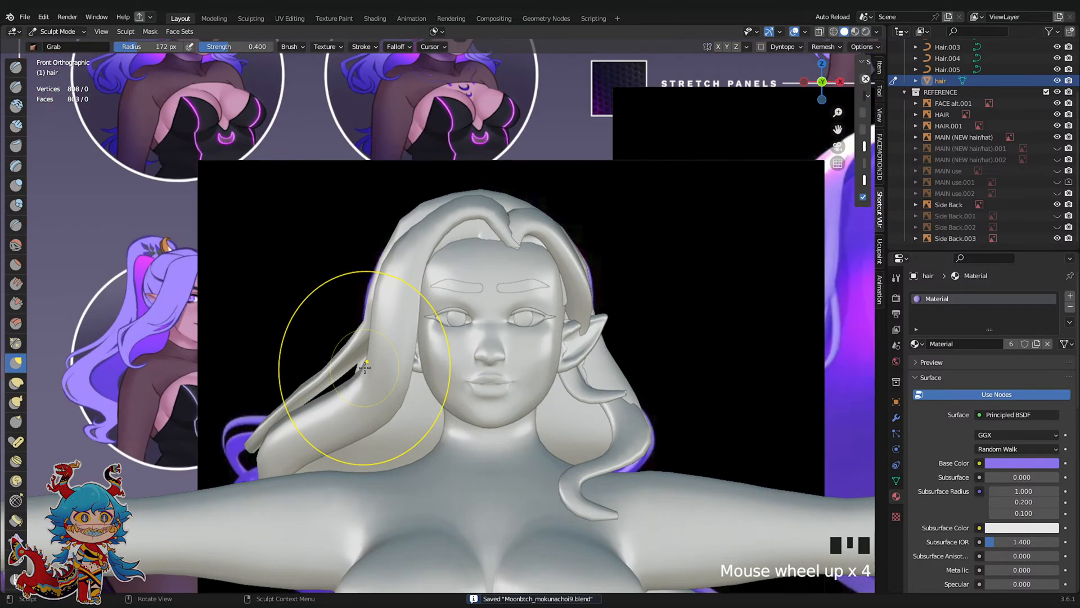
drag(362, 380, 346, 406)
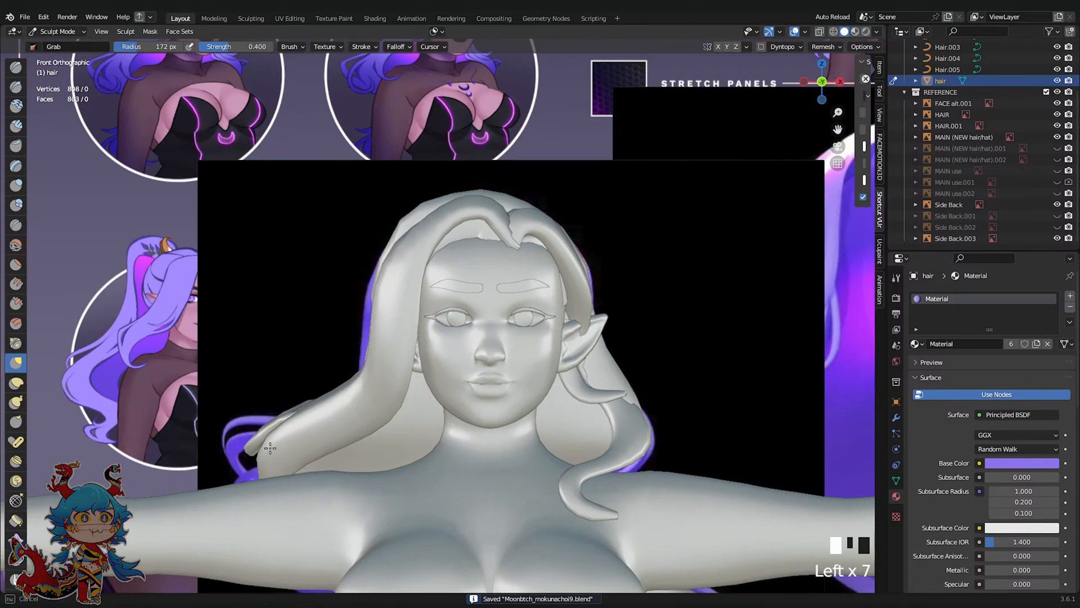
middle_drag(253, 453, 480, 392)
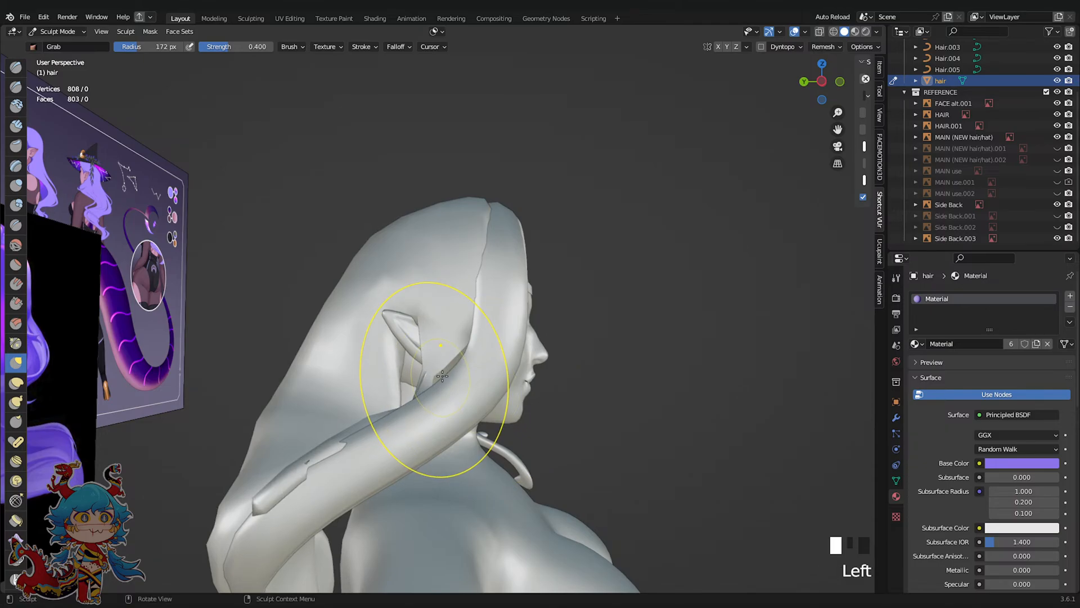
shift+drag(343, 448, 273, 500)
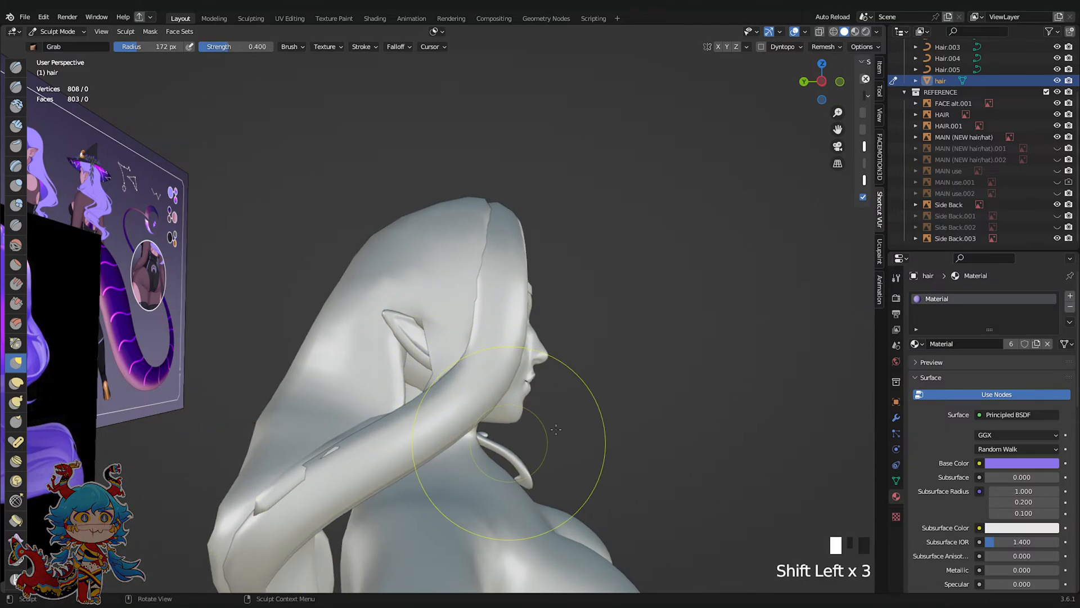
Save the file, show the Side Back.001 reference in the left orthographic view, and save again
scroll(512, 446, down, 5)
middle_drag(495, 430, 315, 408)
key(ctrl+s)
click(810, 82)
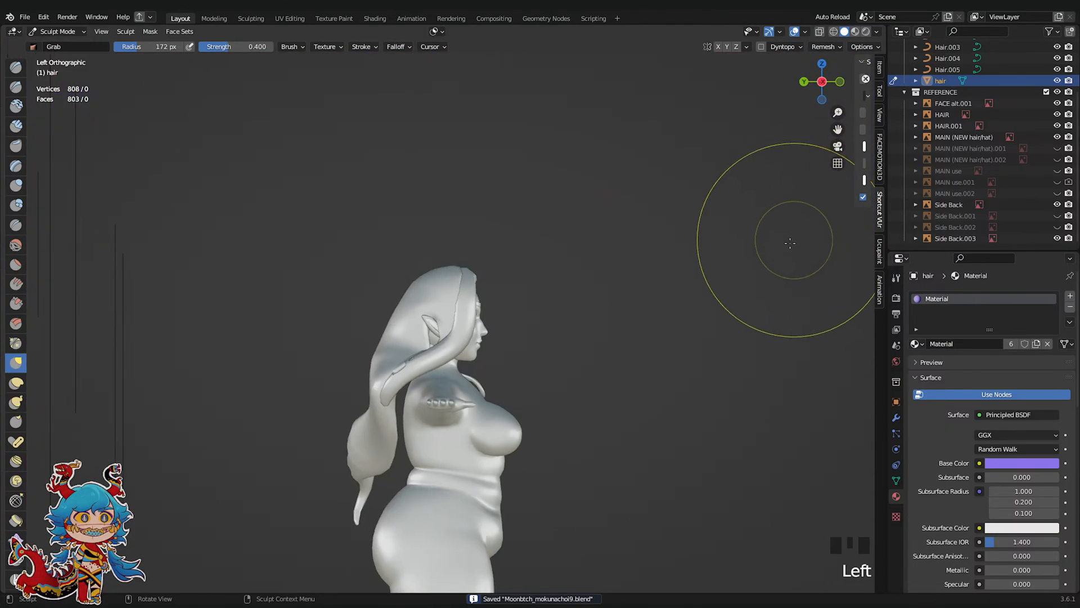
scroll(352, 273, up, 2)
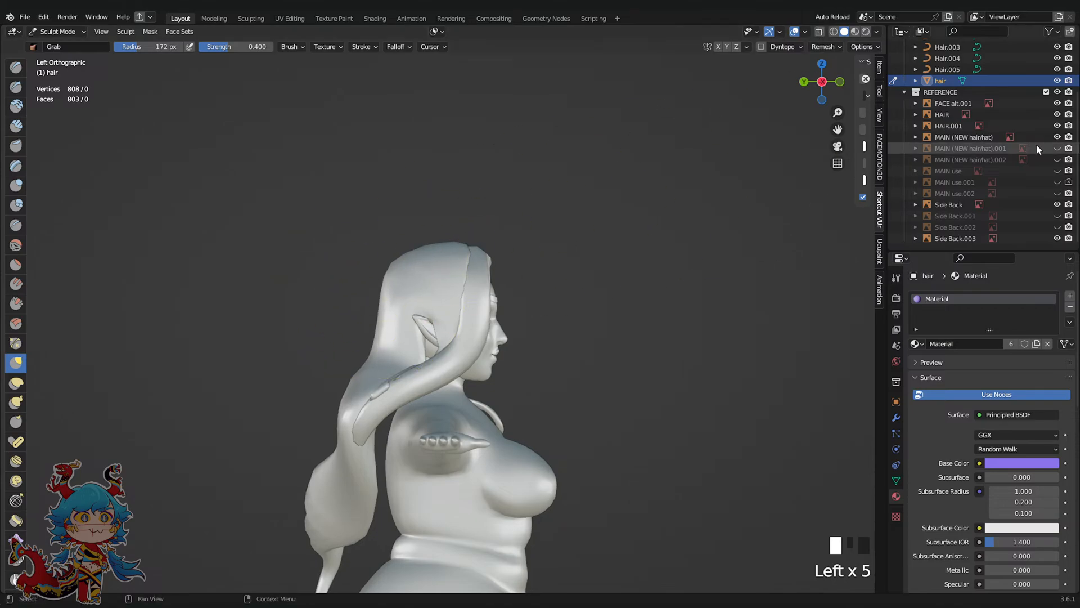
click(1057, 216)
click(1057, 216)
click(1057, 216)
shift+middle_drag(622, 222, 675, 238)
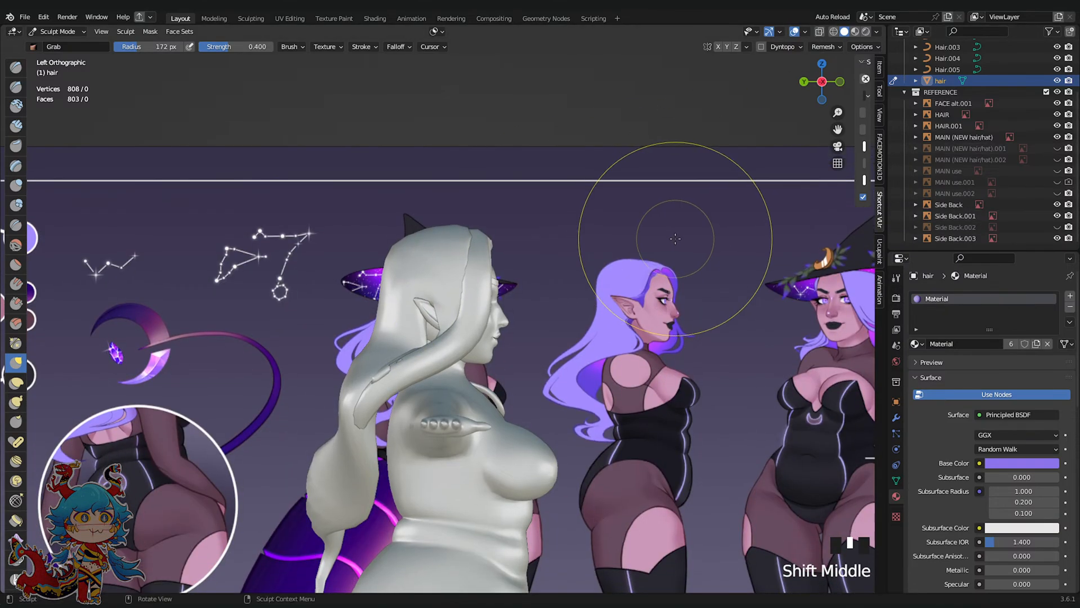
key(ctrl+s)
scroll(636, 236, up, 1)
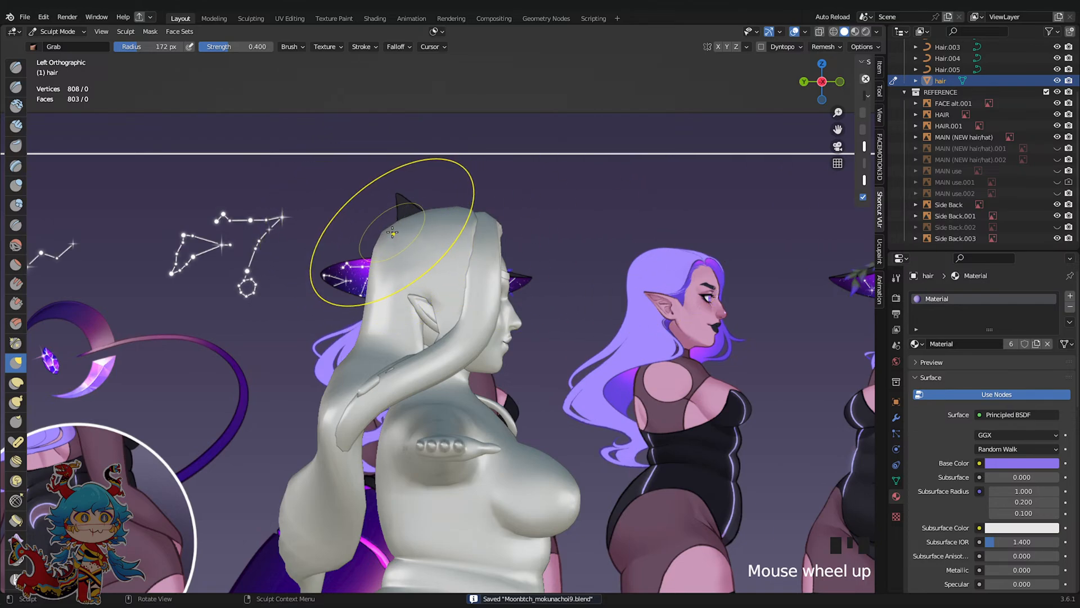
Reshape the back-of-head hair silhouette with the Grab brush to follow the side reference
drag(392, 231, 360, 293)
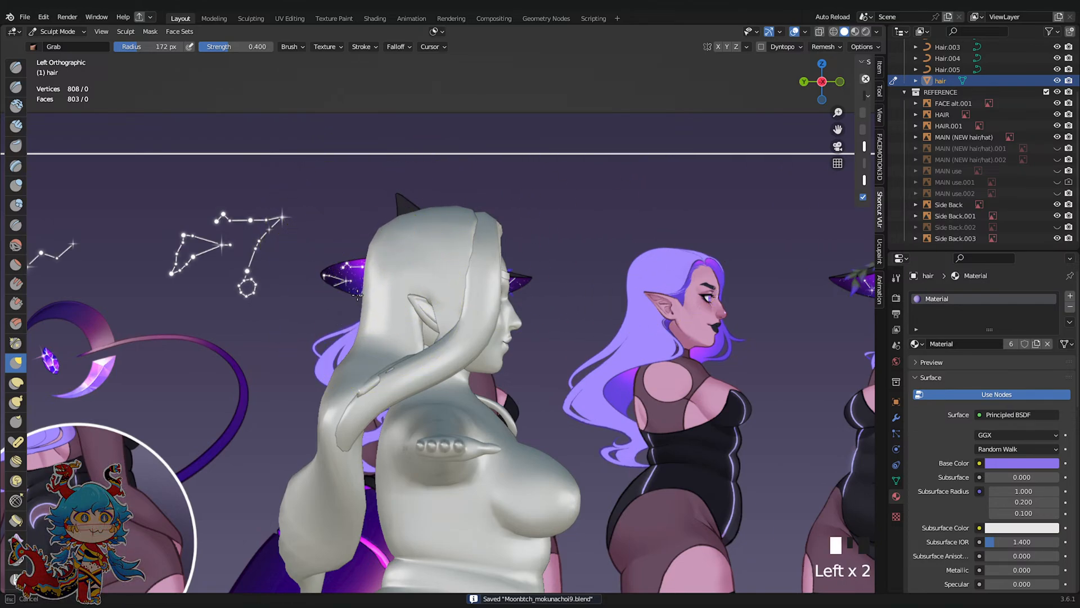
shift+middle_drag(346, 318, 360, 292)
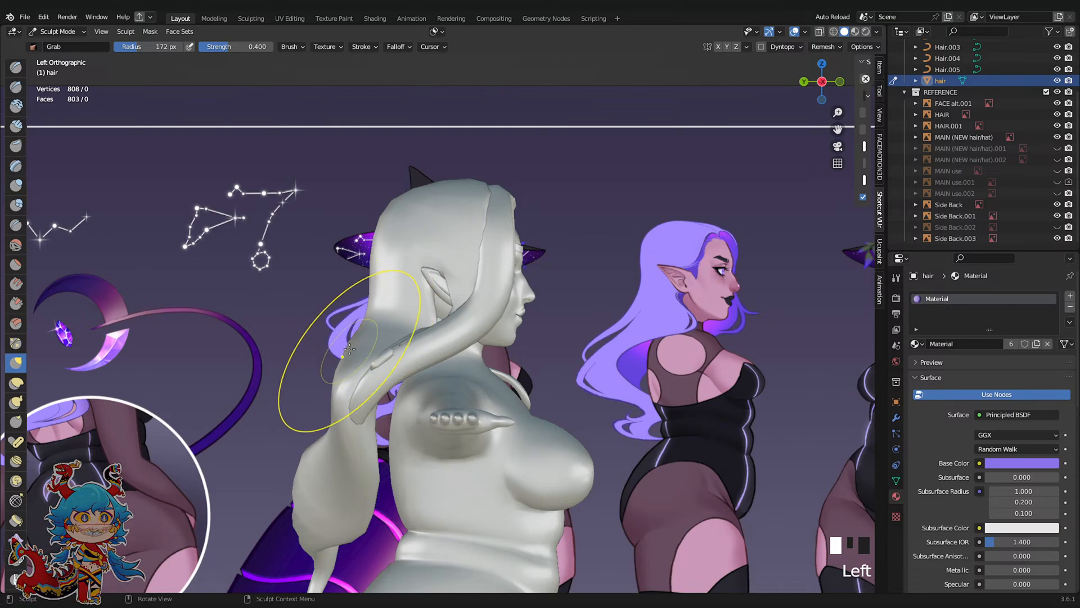
Move a vertex behind the large strand 0.64 m in Y and 0.258 m in Z using smooth proportional editing, size 3.138
key(Tab)
click(375, 367)
key(g)
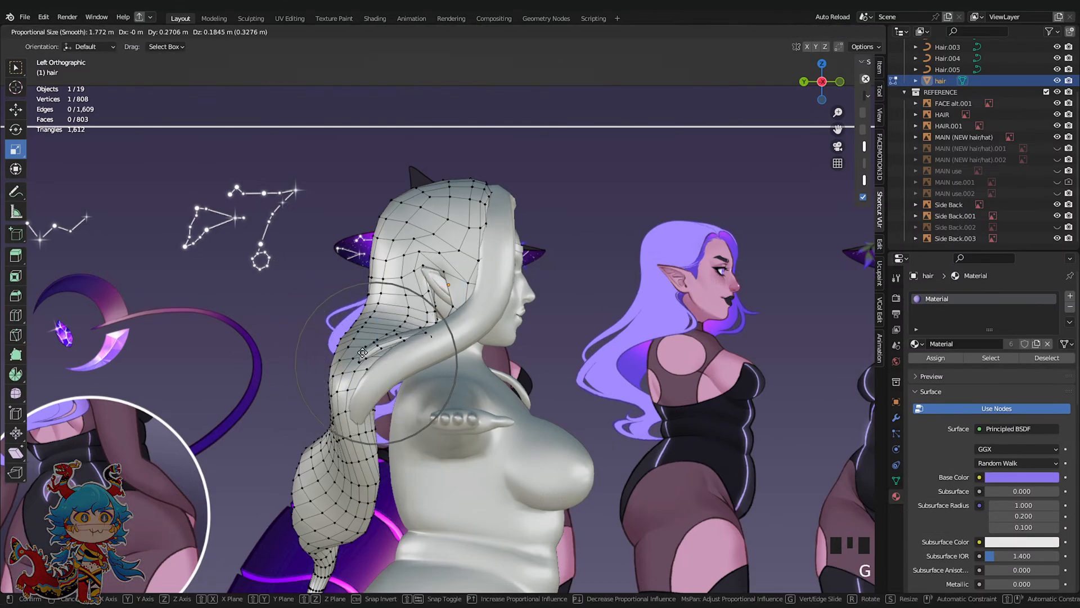
click(349, 353)
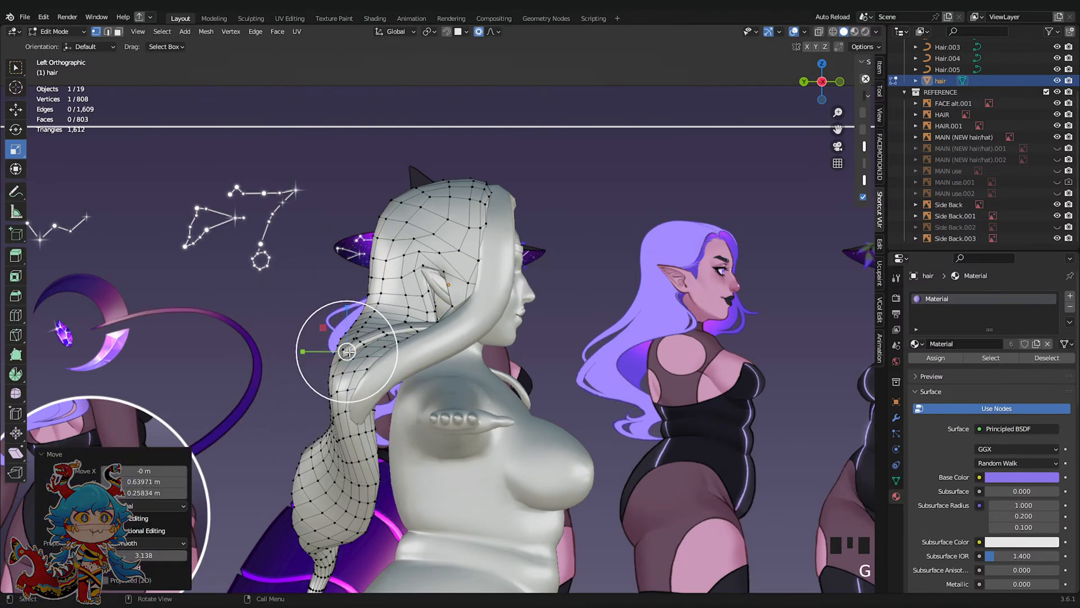
Move a vertex of the thin lock below the ear up about 0.258 m with proportional editing, size 1.331
click(445, 329)
key(g)
scroll(445, 319, up, 6)
click(445, 319)
Add several edge loops across the thin lock between the ear and its tip
key(ctrl+r)
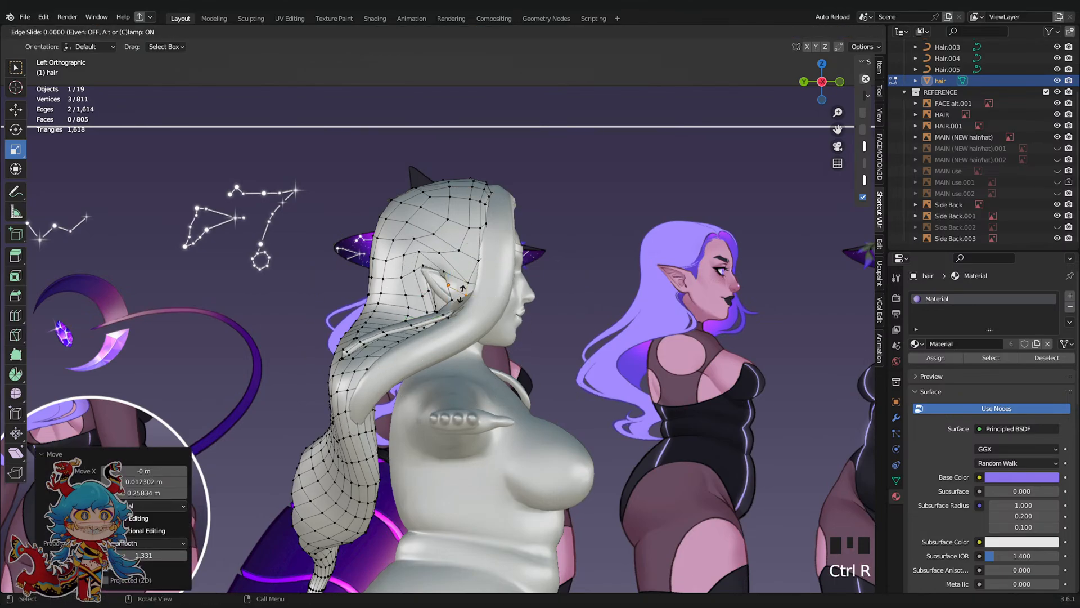
key(ctrl+r)
click(436, 317)
right_click(436, 317)
key(ctrl+r)
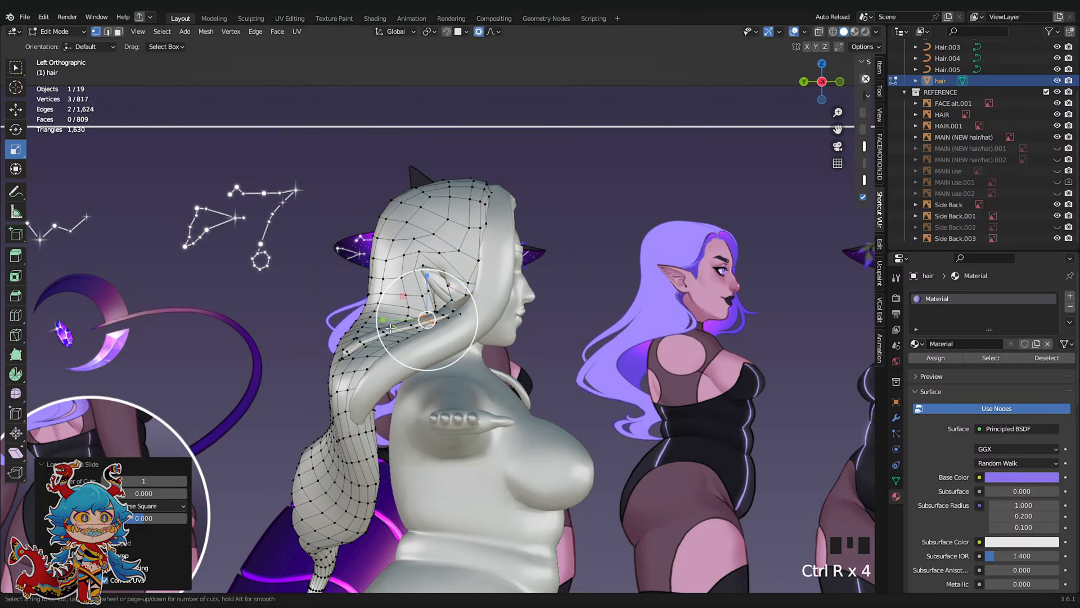
click(382, 333)
Return to Sculpt Mode, smooth the thin lock from the ear to its tip, and reselect the Grab brush
key(ctrl+Tab)
shift+drag(461, 315, 422, 327)
shift+drag(419, 326, 391, 333)
shift+drag(388, 334, 360, 346)
shift+drag(358, 348, 346, 353)
key(g)
shift+middle_drag(346, 354, 365, 332)
scroll(373, 310, down, 3)
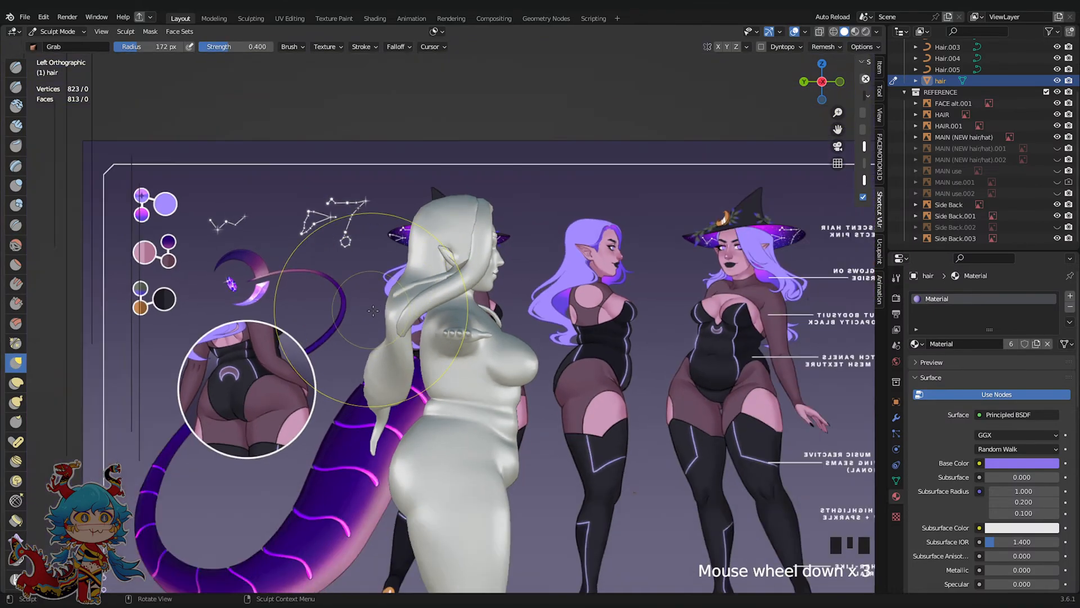
In Edit Mode, pull vertices on the back edge of the hair's lower wave and its upper bend backward with smooth proportional editing
key(ctrl+Tab)
click(366, 371)
key(g)
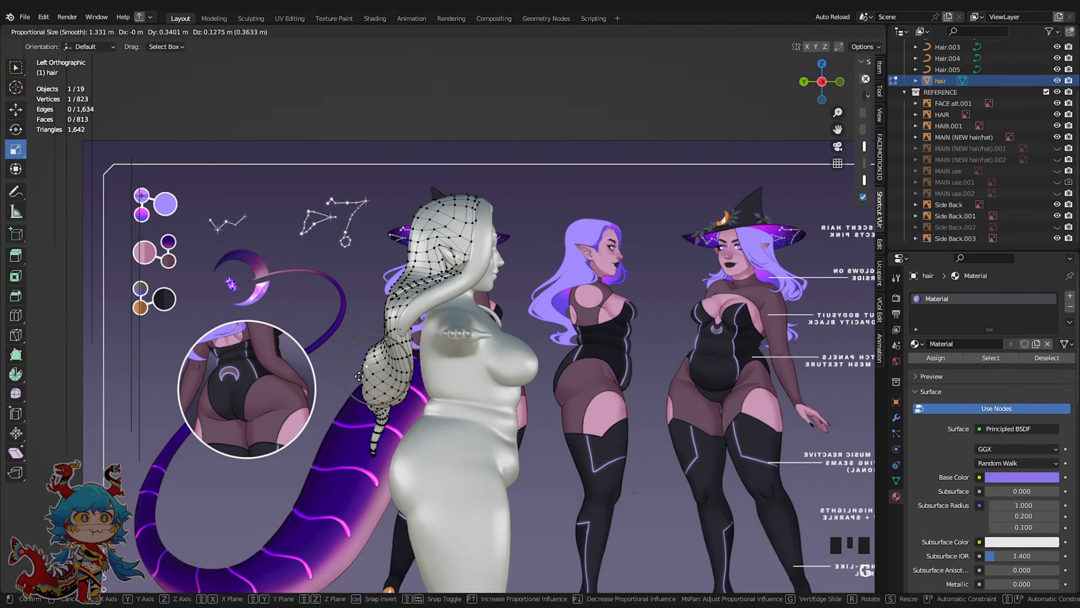
click(341, 377)
click(386, 324)
key(g)
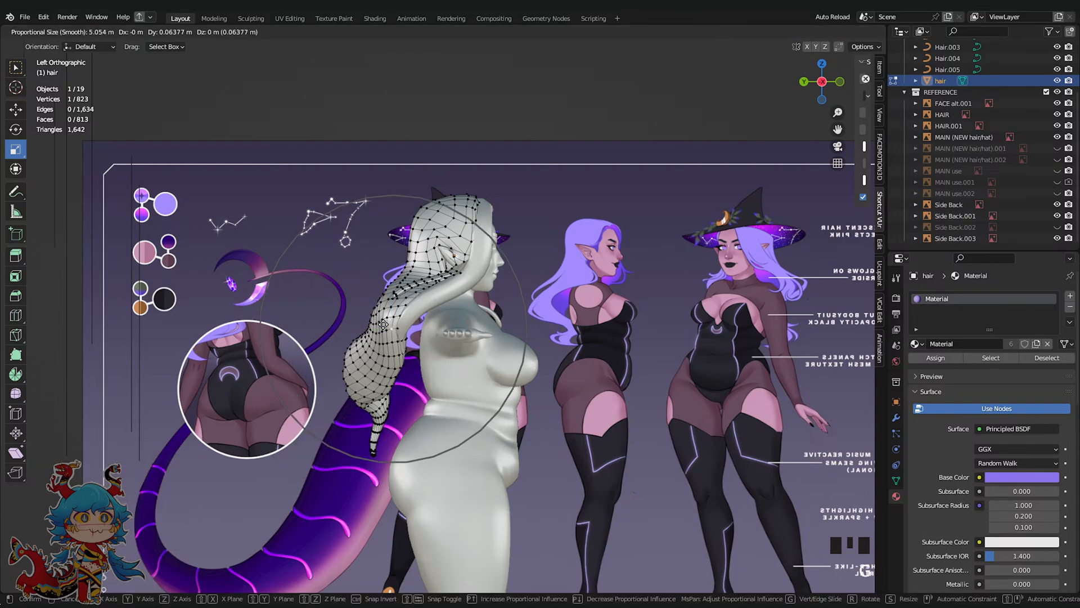
click(376, 325)
Shift a vertex near the hair tip and one in the lower wave forward toward the body with smooth proportional editing
click(373, 432)
key(g)
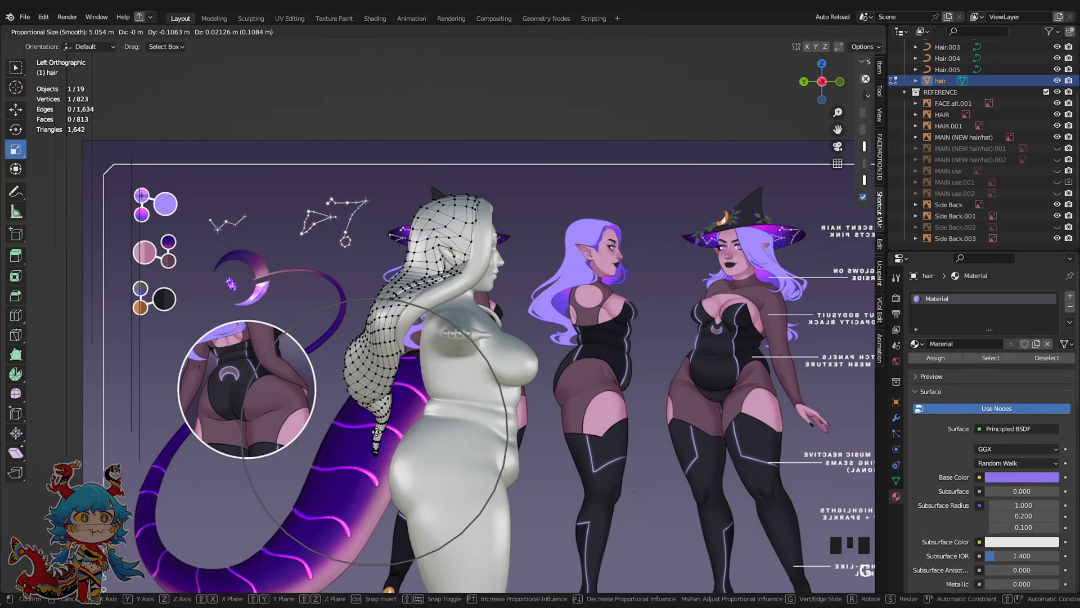
click(393, 427)
click(383, 381)
key(g)
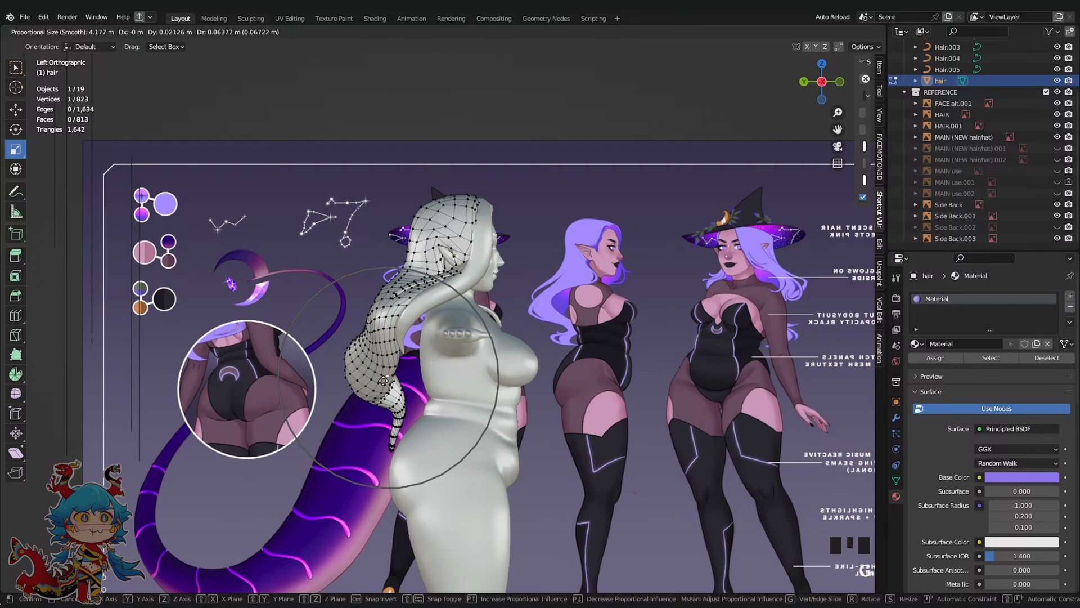
click(400, 381)
Swing the hair tip backward and move a vertex under the lower wave slightly forward and down, using proportional size 4.177
click(393, 438)
key(g)
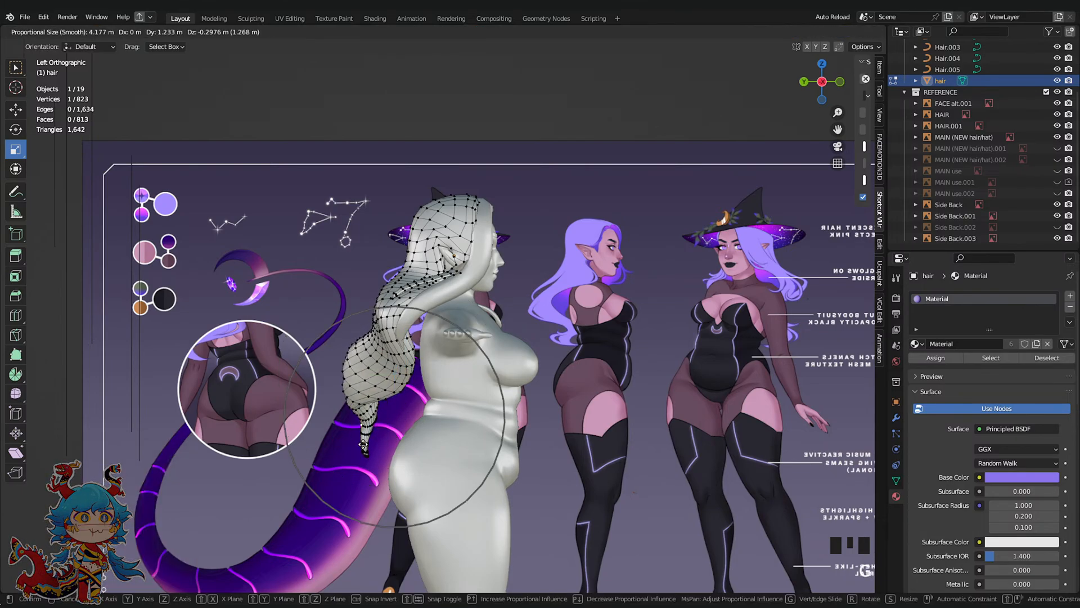
click(339, 438)
click(365, 402)
key(g)
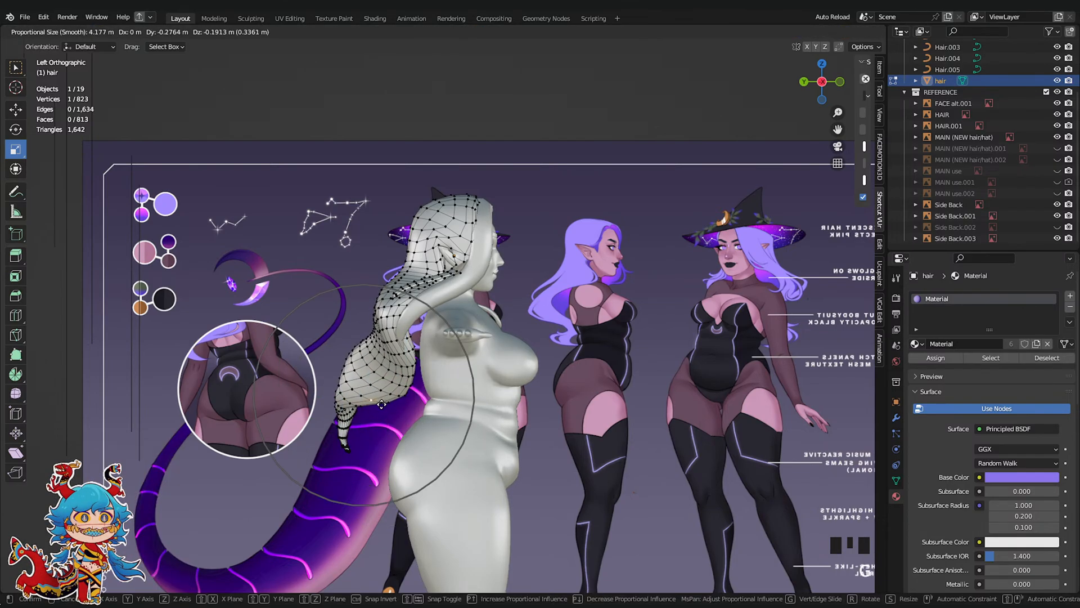
click(374, 408)
Move the hair tip vertex -0.468 m in Y with proportional size 4.177 and rotate it -19.6° with size 8.14
click(353, 460)
key(g)
click(363, 465)
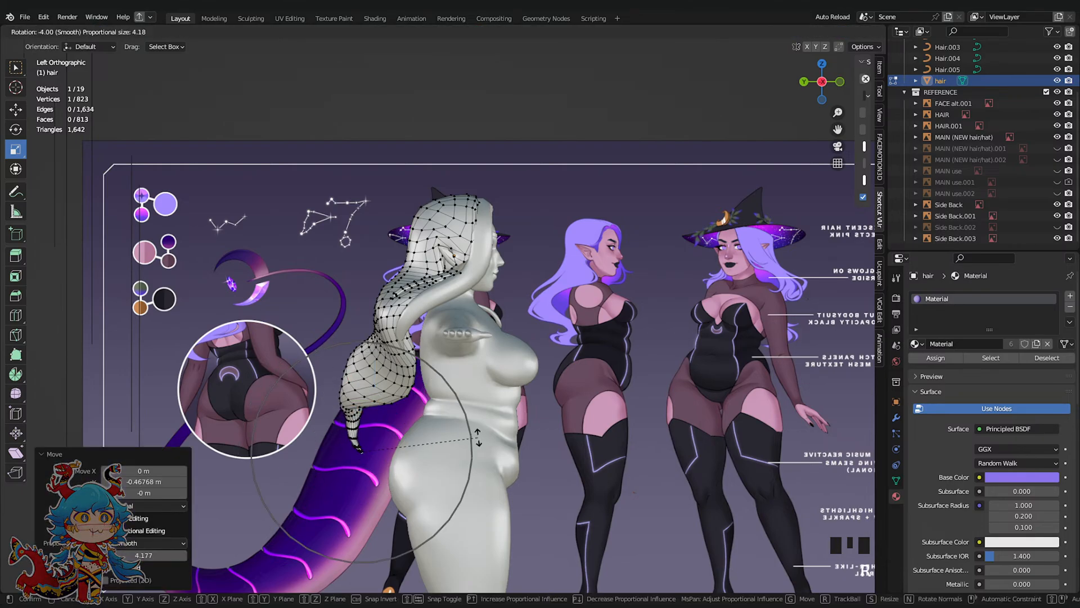
key(r)
click(508, 391)
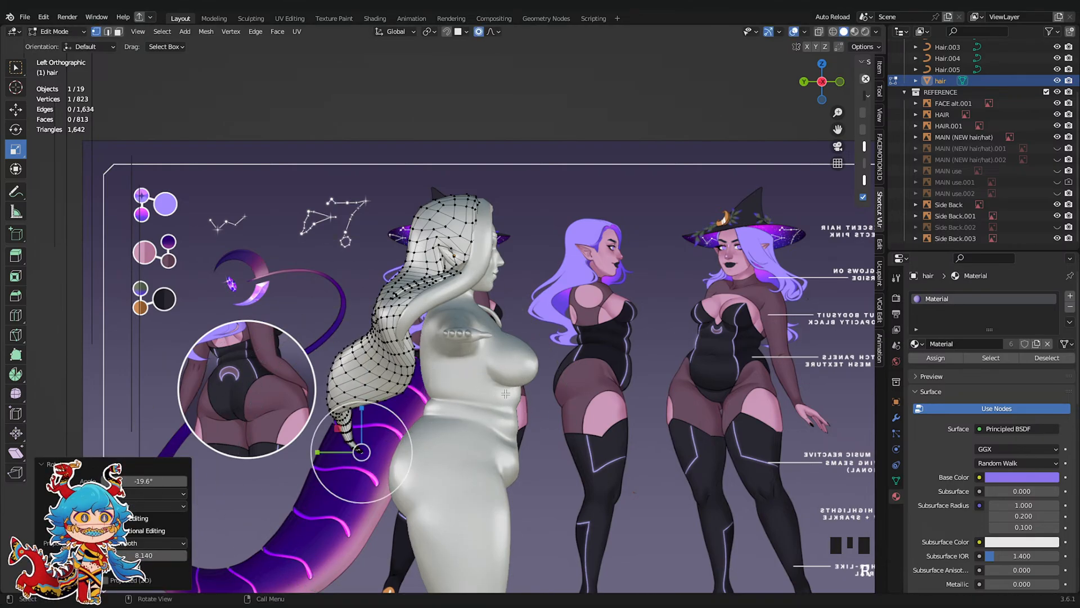
Save the file, return to Sculpt Mode and hide the REFERENCE collection
key(ctrl+s)
key(Tab)
key(ctrl+s)
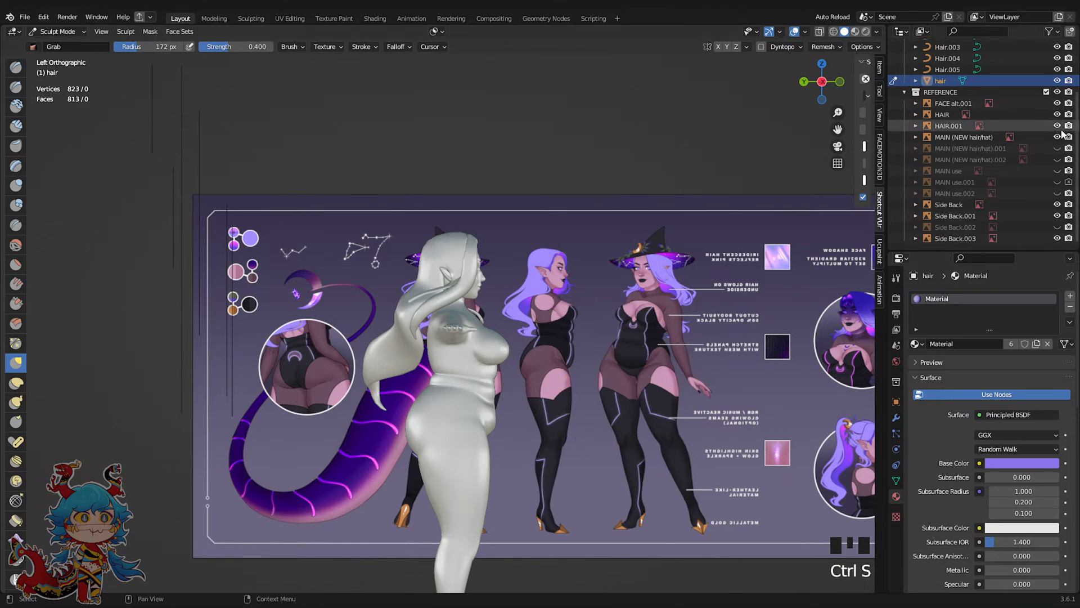
click(1057, 92)
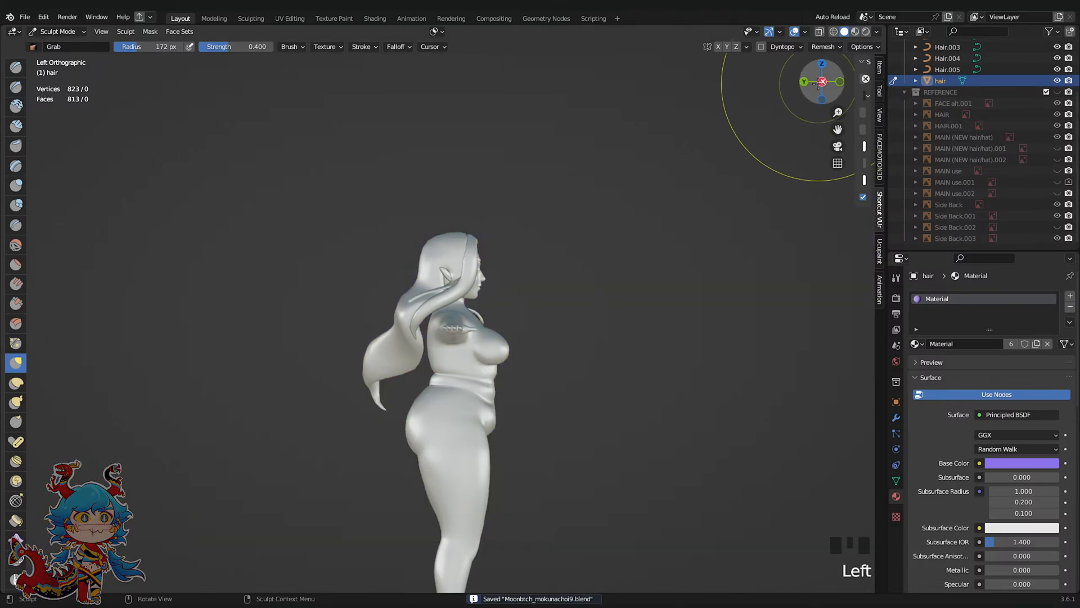
In the right side view, grab the hair tip toward the body and rotate it in Edit Mode with proportional size 8.14
click(821, 82)
scroll(584, 403, up, 2)
drag(546, 445, 504, 438)
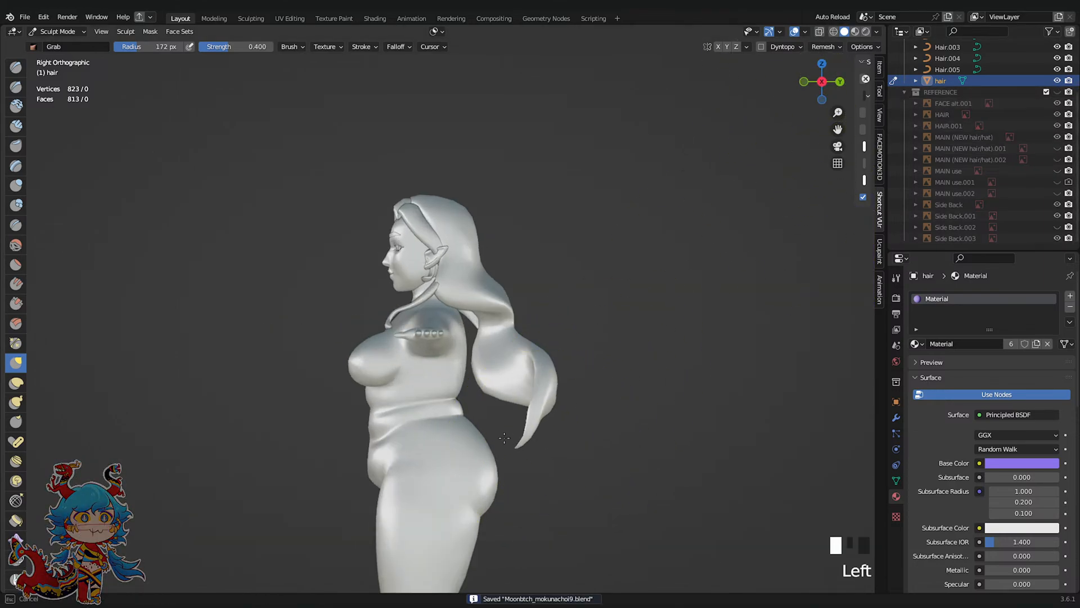
key(Tab)
key(r)
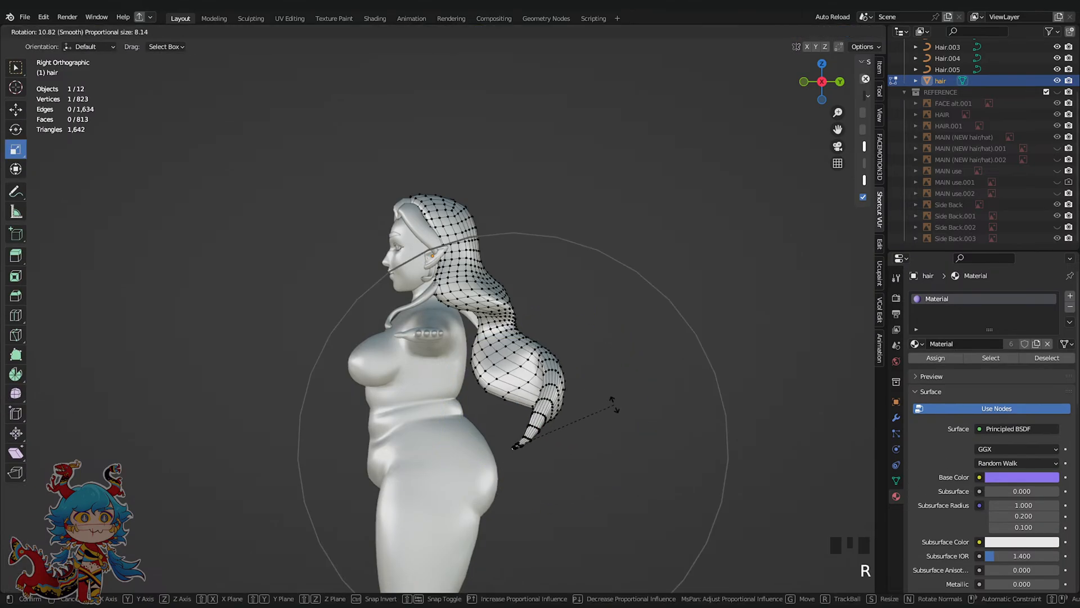
click(610, 396)
Nudge a vertex of the lower wave above the tip backward and down, return to Sculpt Mode and save the file
click(495, 383)
key(g)
click(508, 388)
scroll(509, 388, up, 3)
key(Tab)
shift+middle_drag(566, 242, 568, 279)
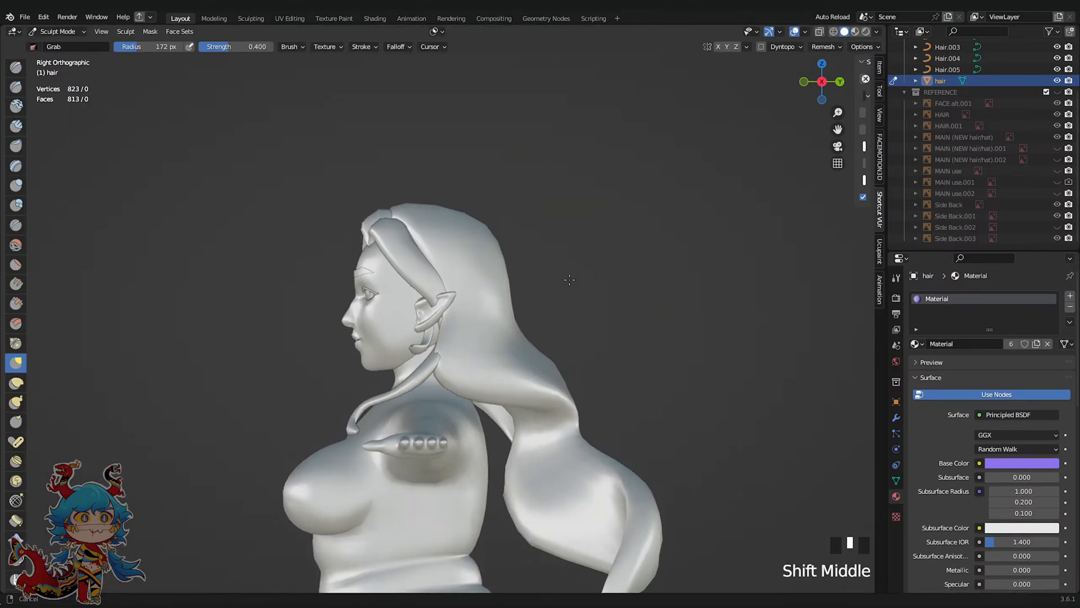
scroll(568, 279, up, 2)
key(ctrl+s)
Open the front strand curve Hair.001 in Edit Mode and raise its control point behind the ear with proportional editing
click(78, 31)
click(56, 44)
click(386, 255)
key(Tab)
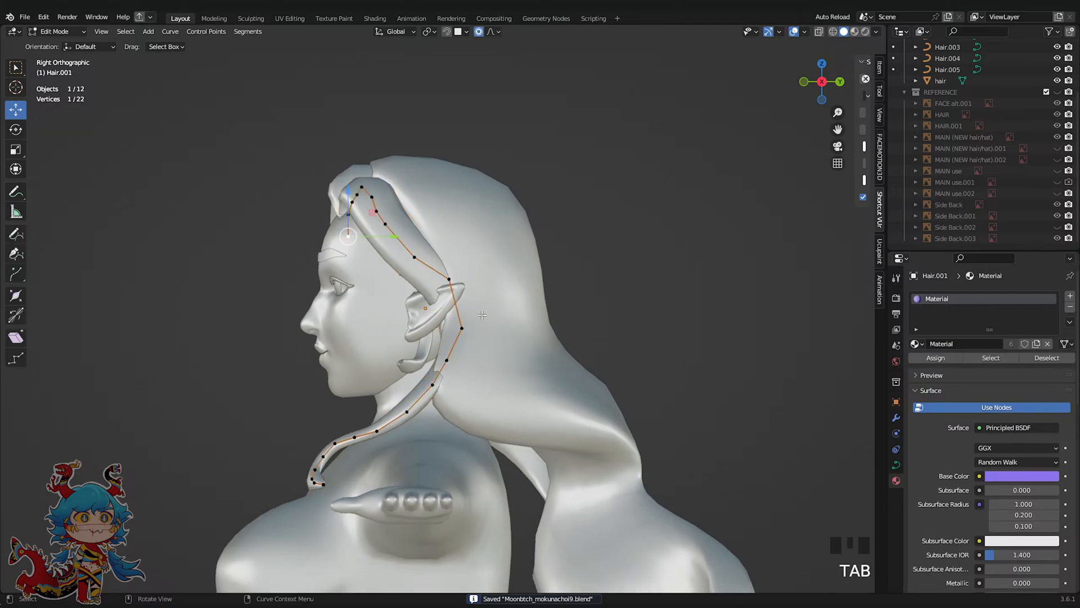
click(463, 324)
key(g)
scroll(463, 303, up, 4)
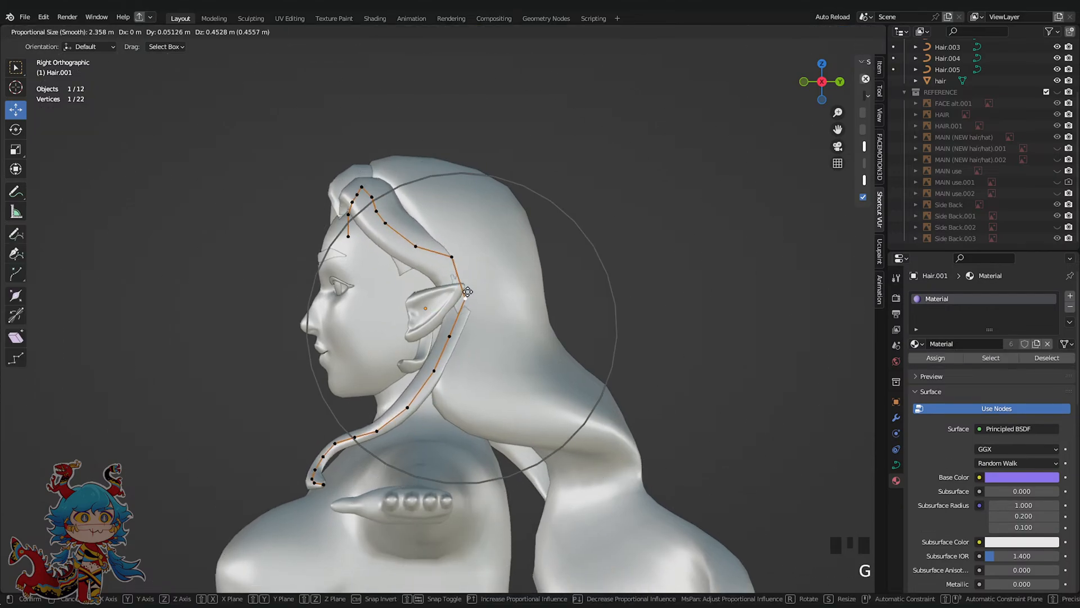
click(460, 271)
Move the Hair.001 control point above the ear tip -0.214 m in Y and -0.222 m in Z, proportional size 1.21
click(451, 261)
key(g)
scroll(444, 268, up, 7)
click(437, 276)
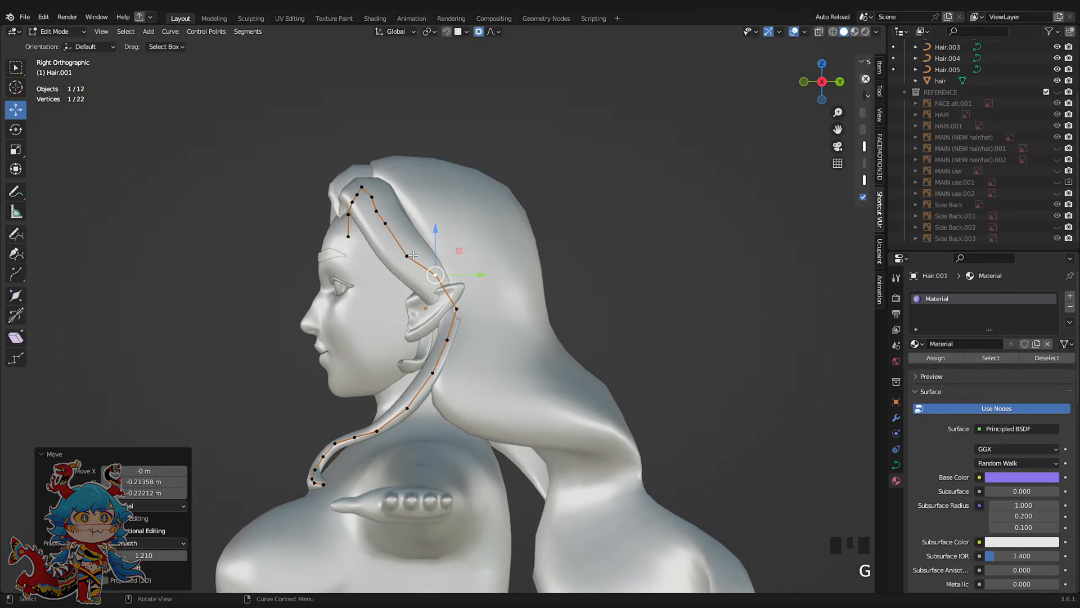
Nudge the next Hair.001 point forward and down, and move the one above it 0.111 m in Y and -0.068 m in Z
click(410, 256)
key(g)
click(405, 260)
click(384, 233)
key(g)
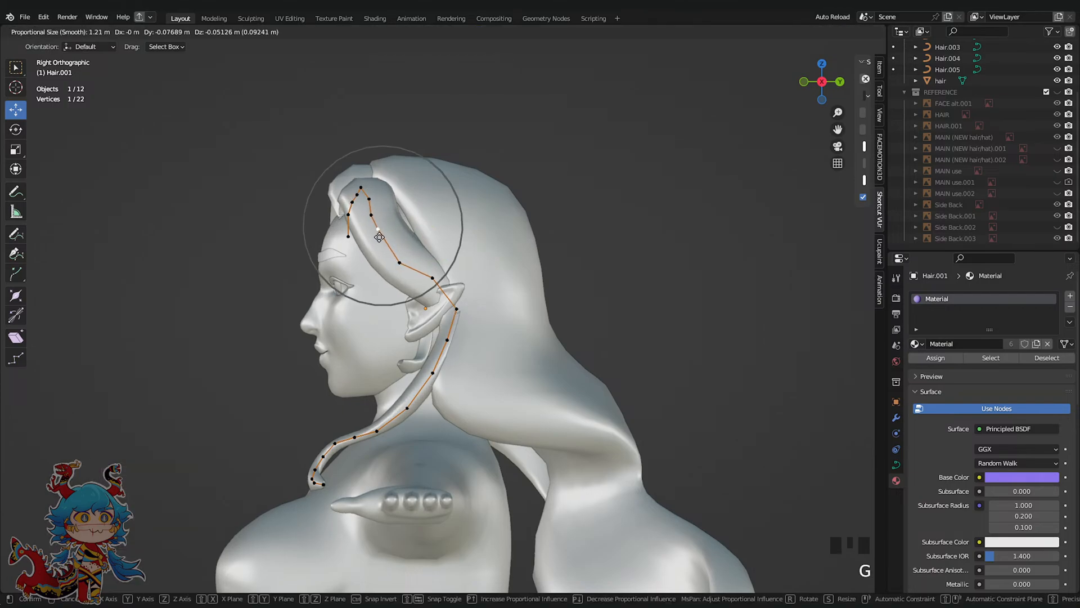
click(390, 233)
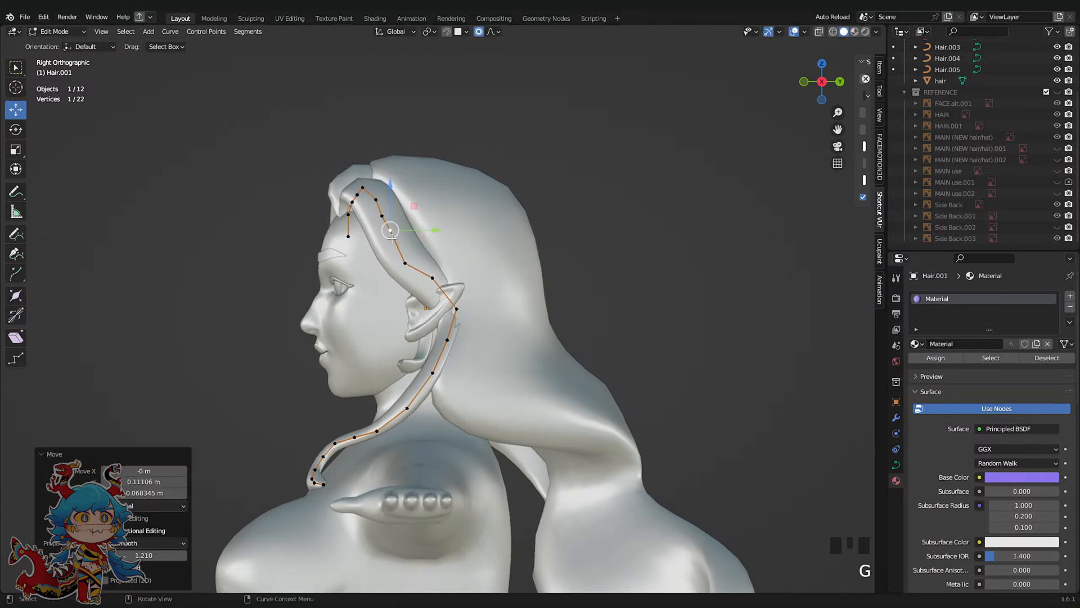
Rotate the topmost control point of Hair.001 by -6.06° and move it forward about 0.1 m with proportional size 1.21
key(Tab)
shift+middle_drag(413, 255, 472, 360)
scroll(472, 360, up, 2)
key(Tab)
click(432, 309)
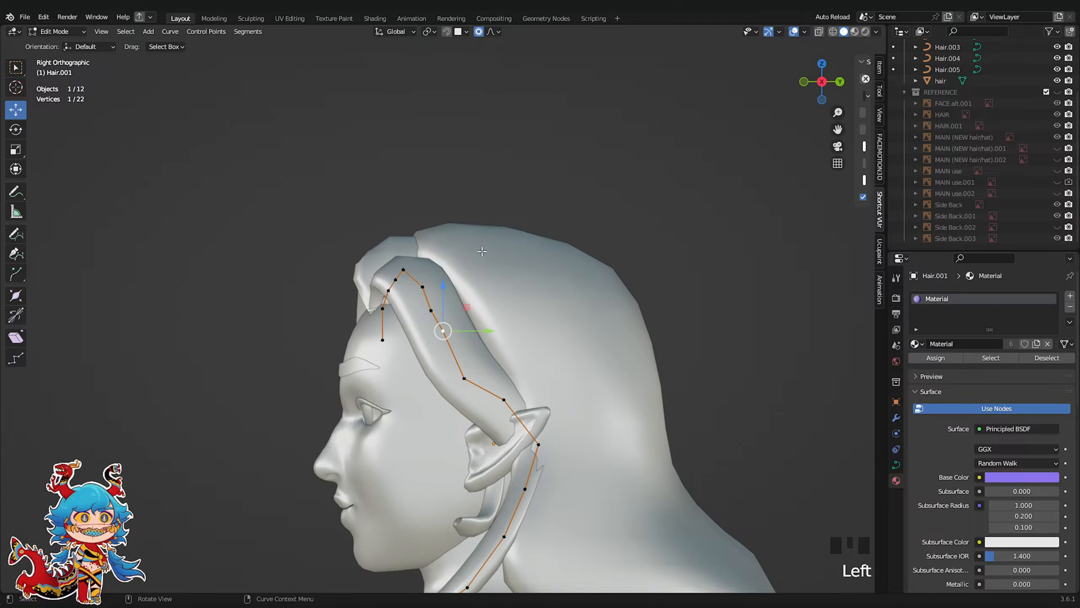
click(422, 284)
click(402, 264)
click(494, 32)
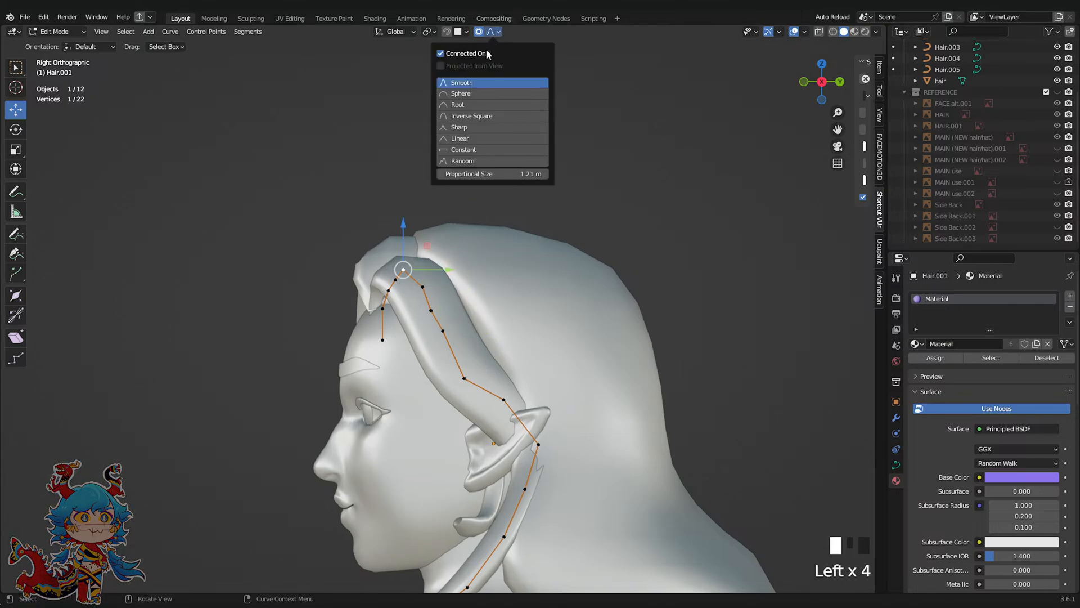
key(r)
click(508, 206)
key(g)
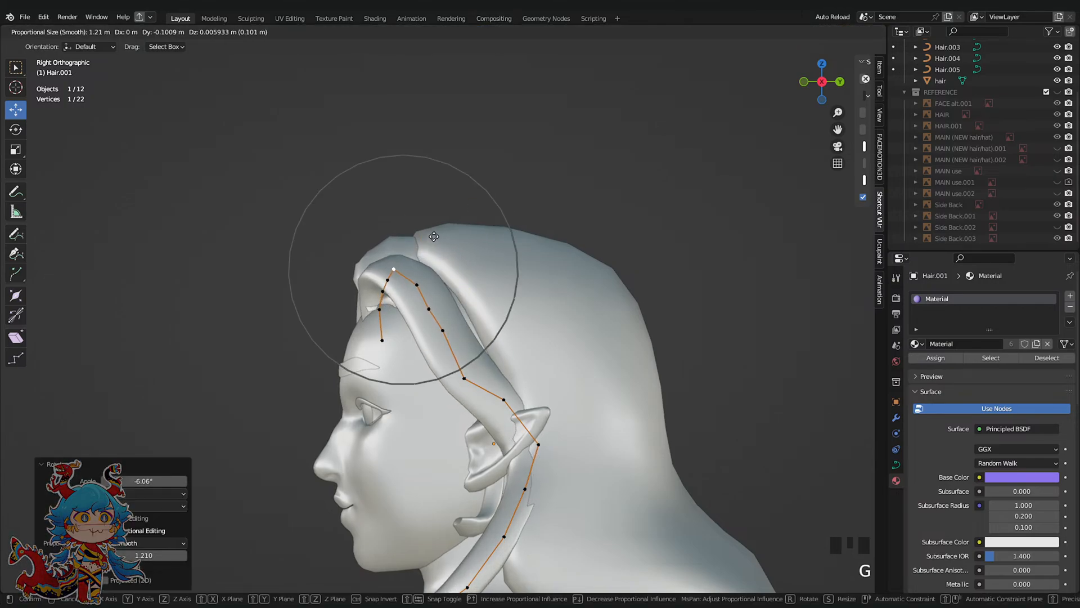
click(431, 232)
Switch to editing curve Hair.003 and shift a control point near its top forward with proportional size 1.21
key(Tab)
click(386, 294)
key(Tab)
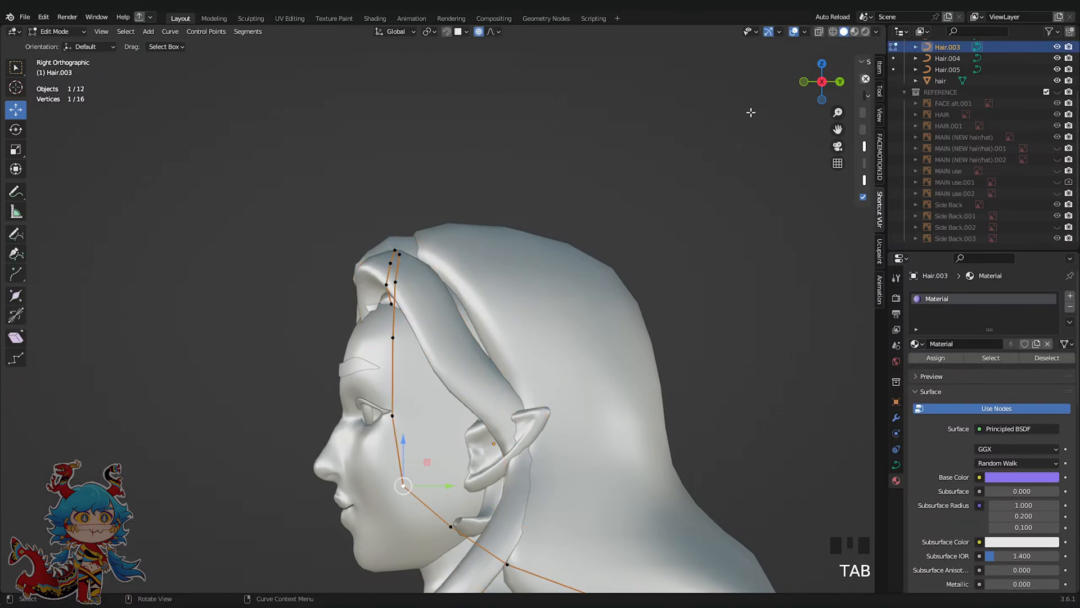
click(798, 84)
scroll(576, 238, down, 5)
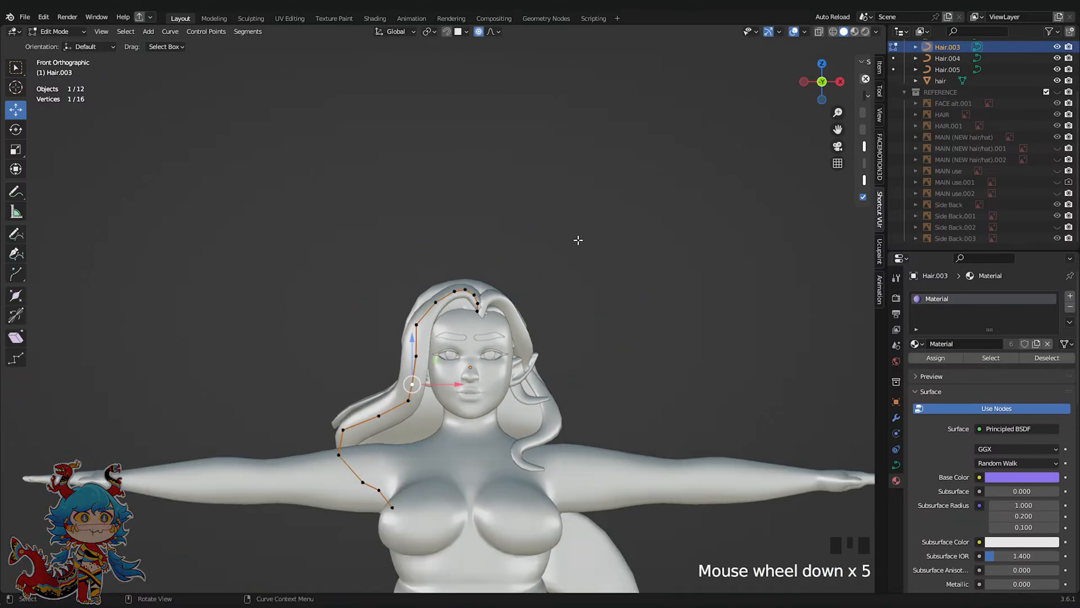
middle_drag(576, 239, 648, 286)
click(484, 294)
key(g)
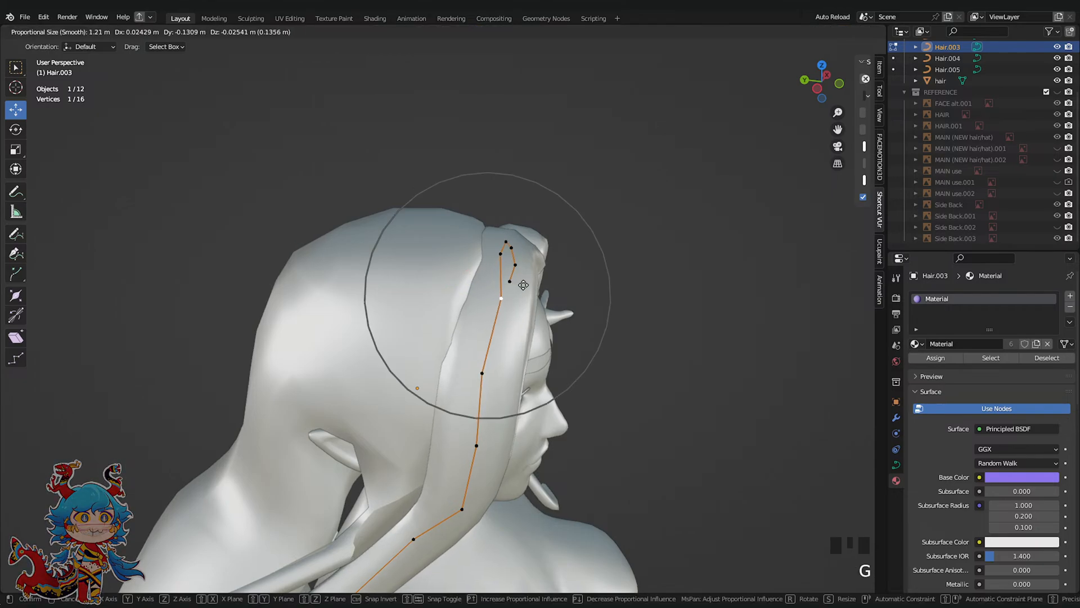
click(754, 137)
Check the hair from the left side, return to Object Mode, clear the selection and save the file
click(817, 85)
scroll(608, 405, down, 6)
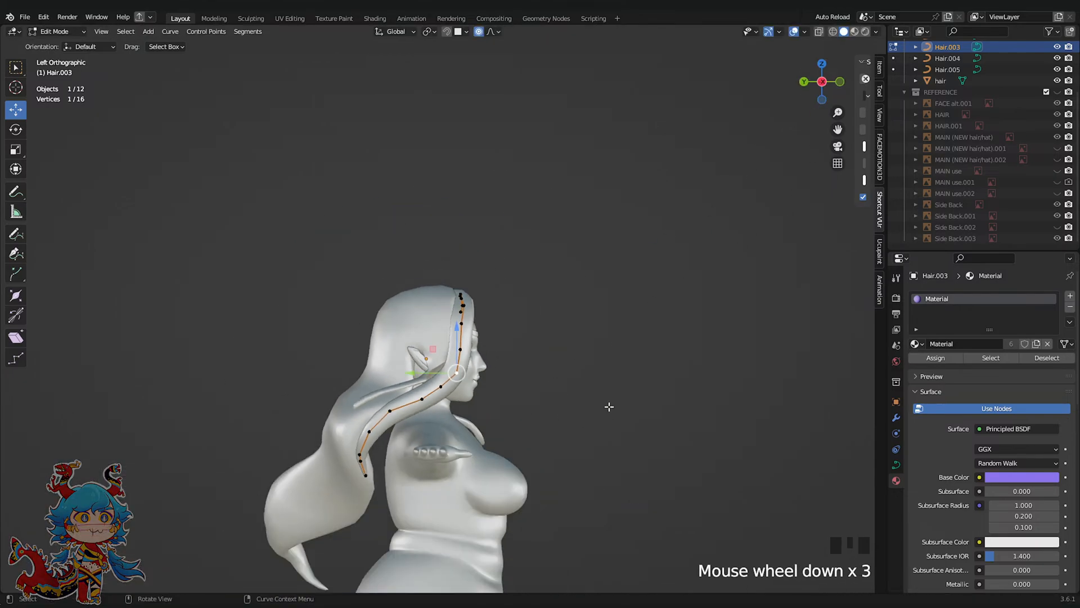
key(Tab)
click(658, 391)
key(ctrl+s)
Switch to the front view, save the file and show the REFERENCE collection again
click(840, 83)
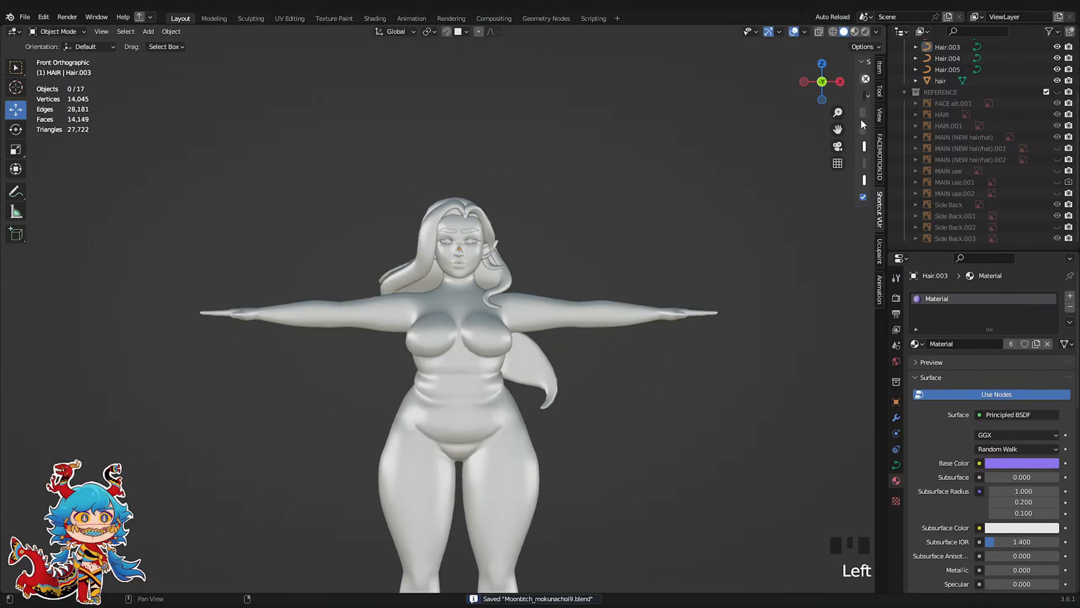
shift+middle_drag(666, 253, 671, 277)
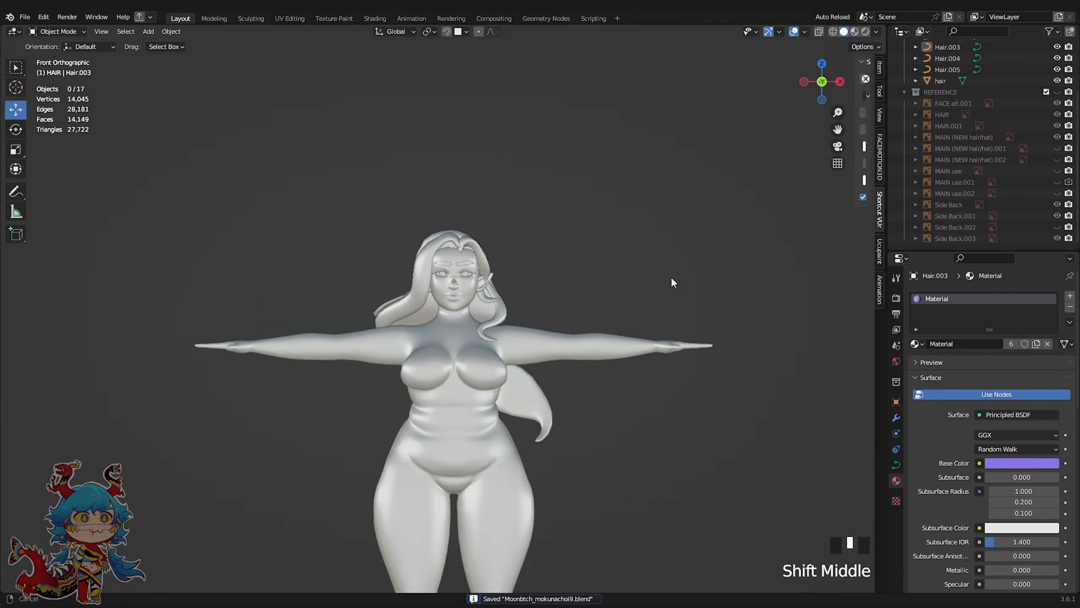
scroll(670, 276, up, 4)
click(819, 32)
click(819, 32)
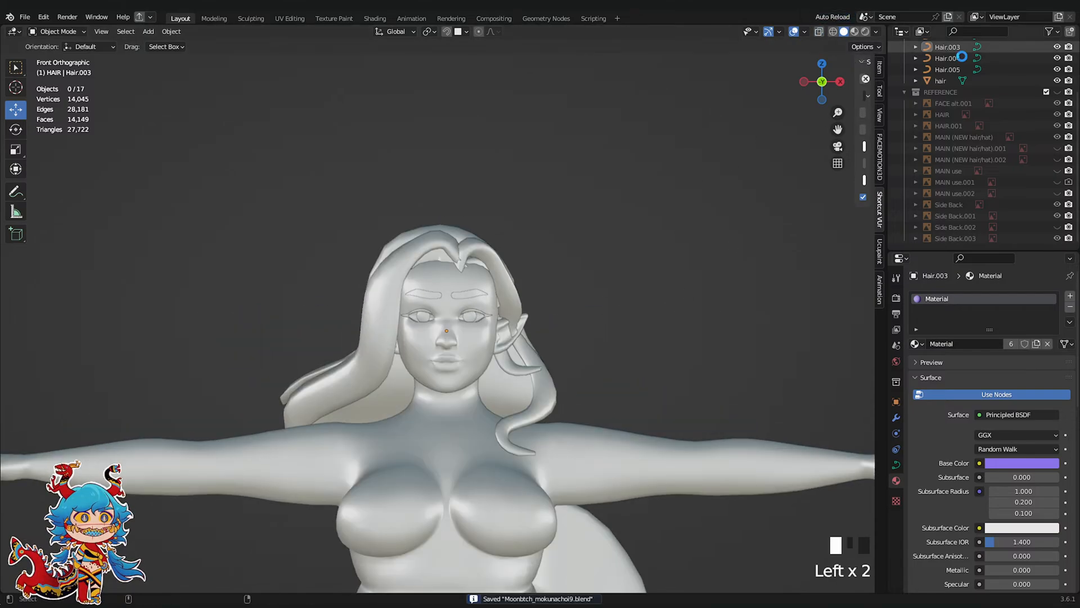
key(ctrl+s)
click(1056, 92)
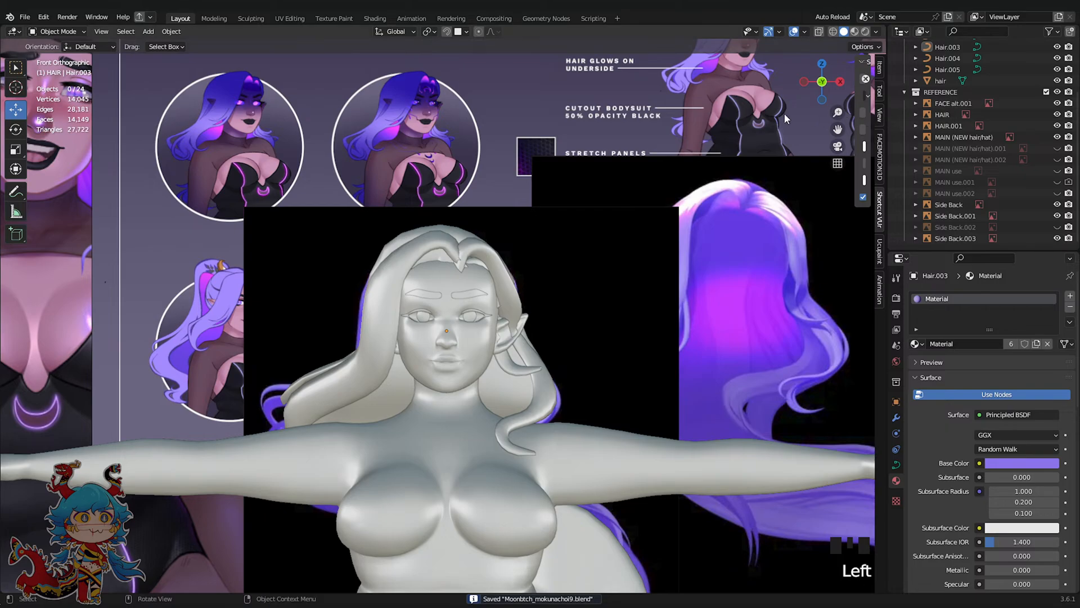
Reposition the Side Back.003 reference image by -1.439 m in X and -1.587 m in Z, and again by 4.188 m and 1.935 m
click(264, 321)
key(g)
click(159, 390)
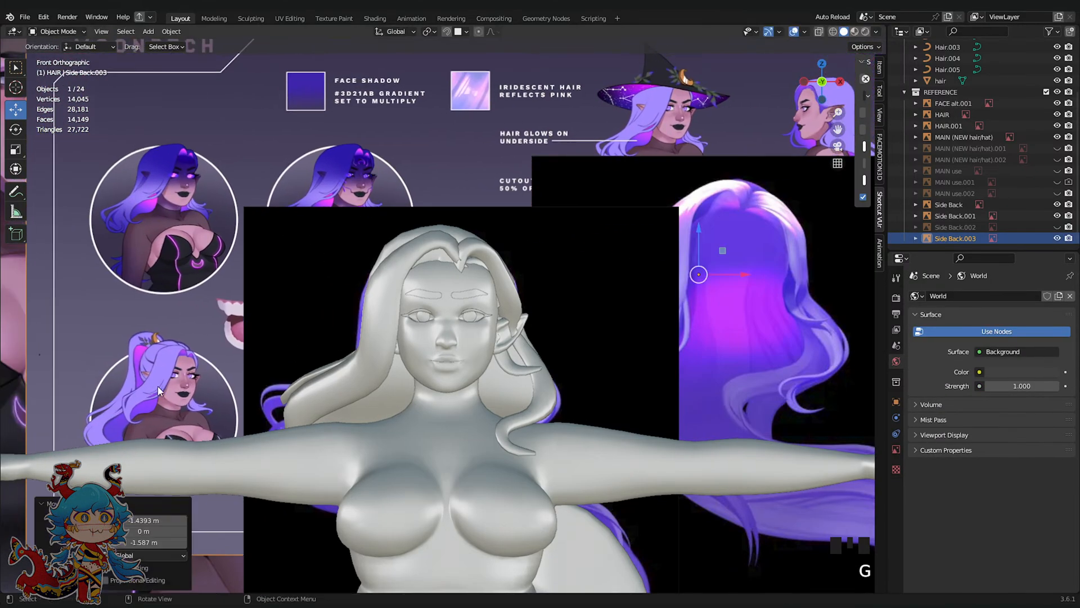
scroll(502, 315, up, 6)
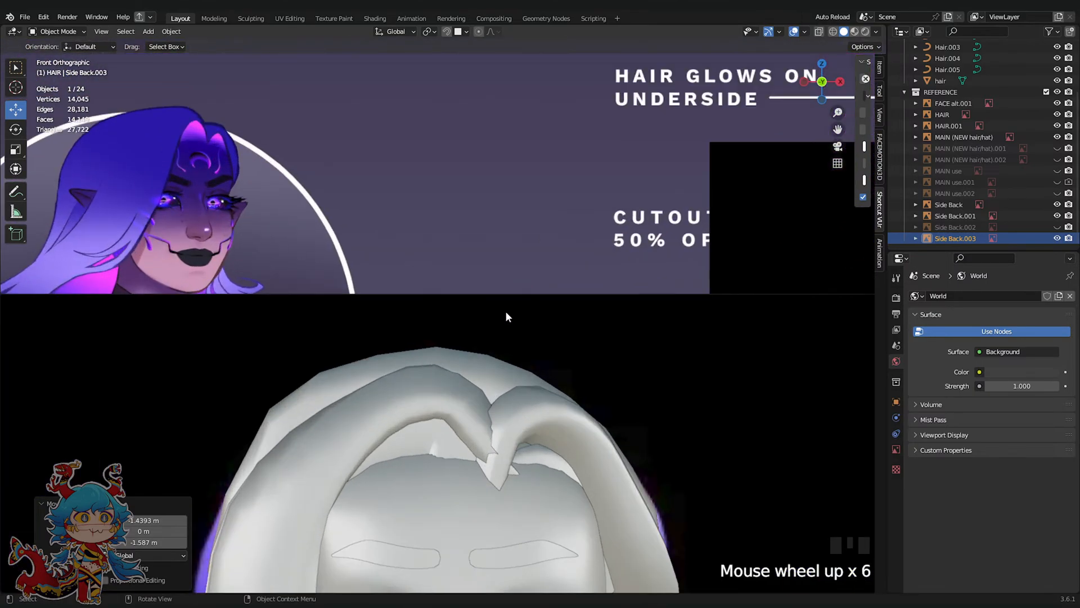
scroll(505, 311, down, 5)
mouse_move(532, 272)
shift+middle_down()
mouse_move(545, 248)
mouse_move(521, 275)
shift+middle_up()
scroll(523, 274, down, 4)
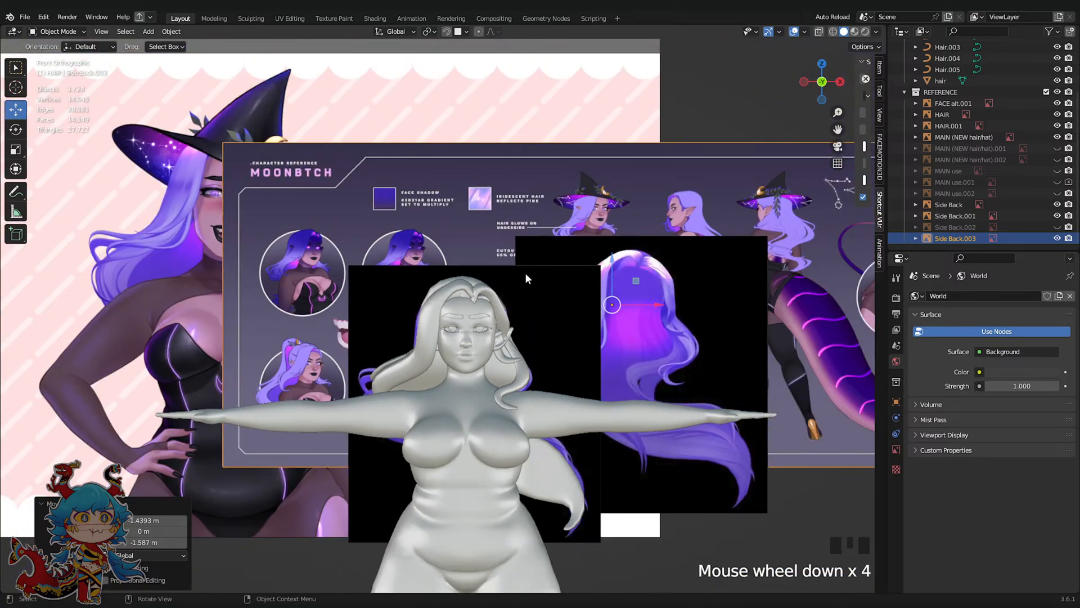
key(g)
click(557, 168)
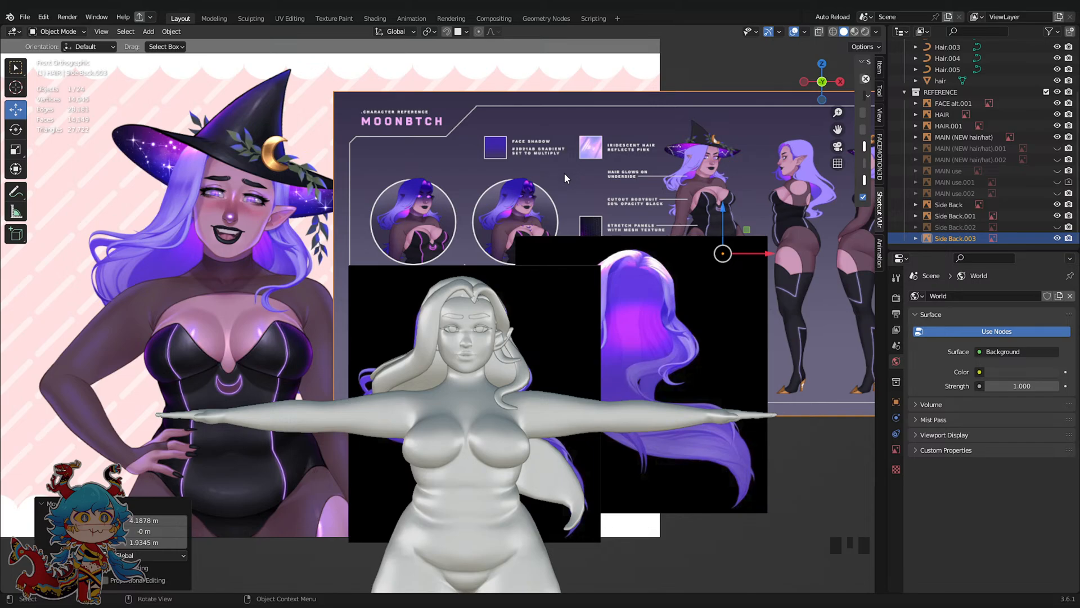
Duplicate the thin curled lock below the ear in place
scroll(577, 265, up, 5)
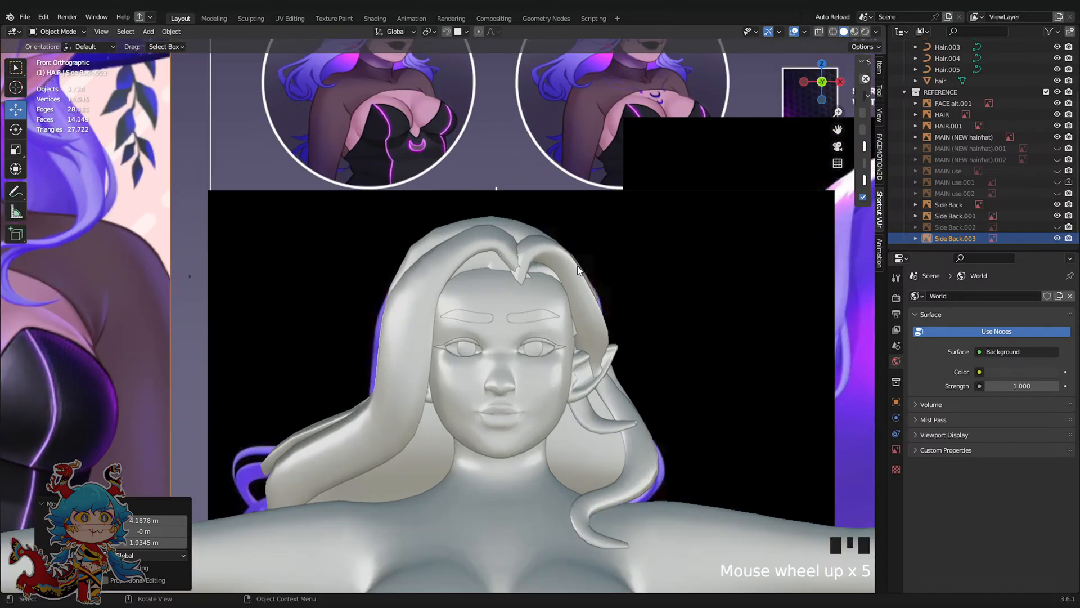
click(618, 428)
key(shift+d)
right_click(654, 390)
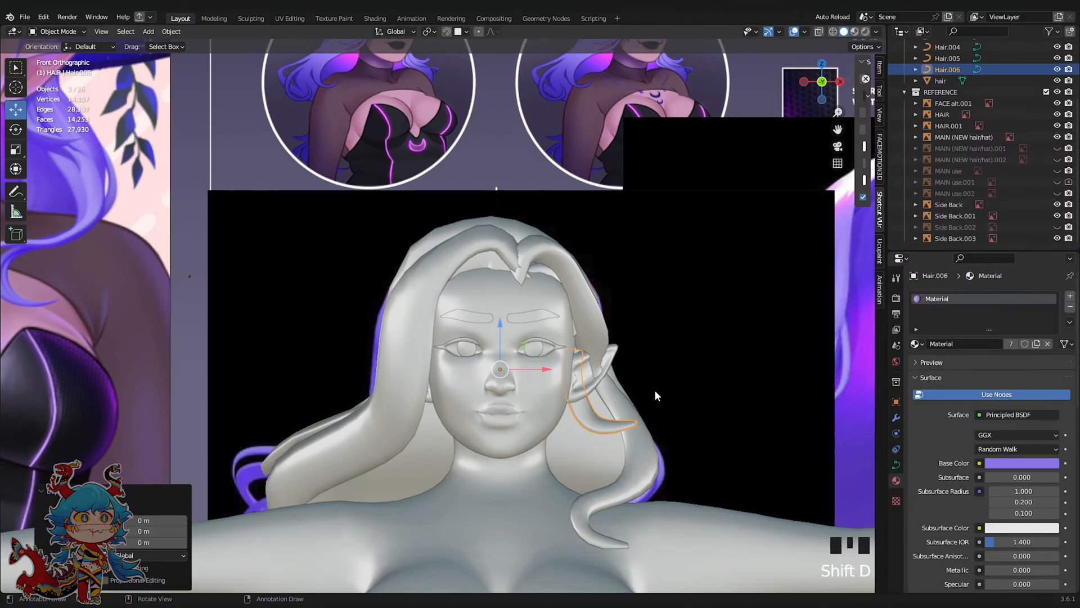
Rotate all points of the duplicated lock from the top view and move them -3.2635 m in X and -1.8795 m in Y
key(Tab)
key(a)
key(ctrl+s)
click(822, 63)
key(r)
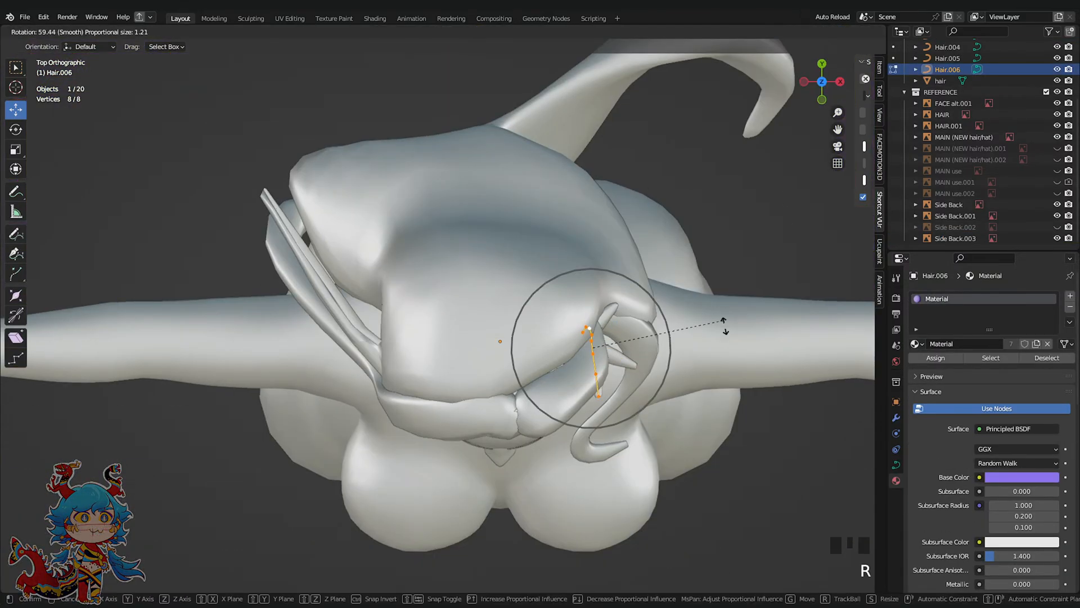
click(662, 477)
key(g)
click(432, 43)
Tilt the whole lock in the front view and scale its thickness by 0.725
click(823, 100)
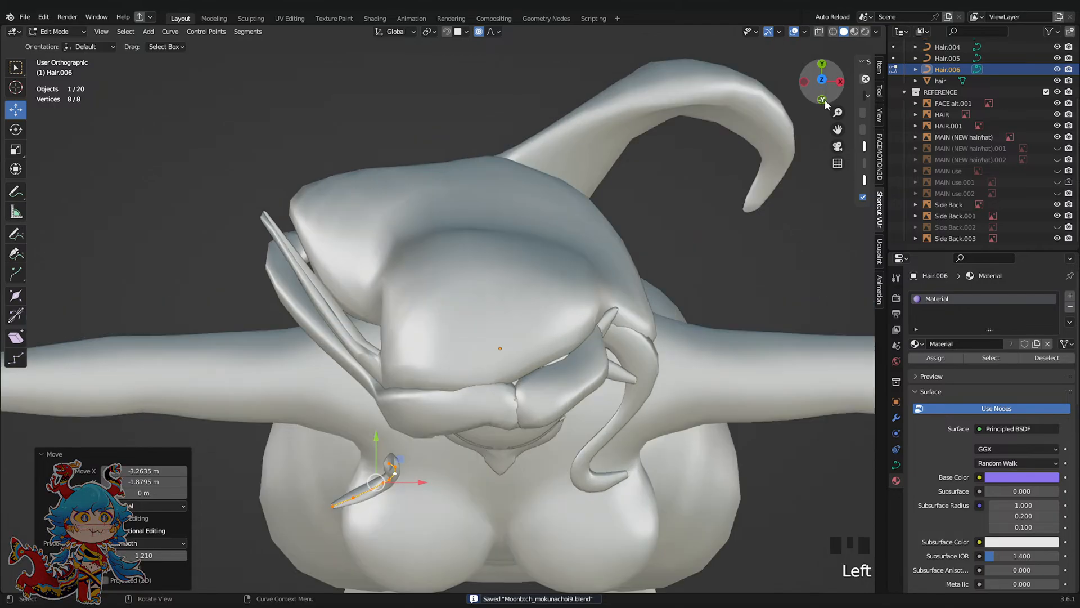
key(ctrl+t)
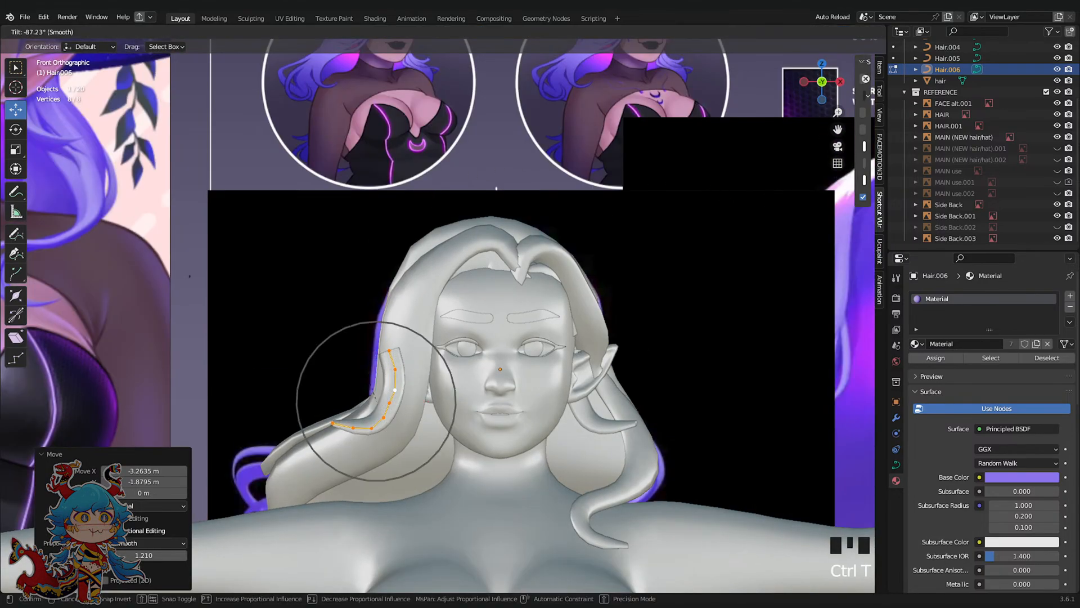
click(497, 189)
scroll(373, 261, down, 2)
key(alt+s)
click(464, 272)
scroll(467, 276, down, 2)
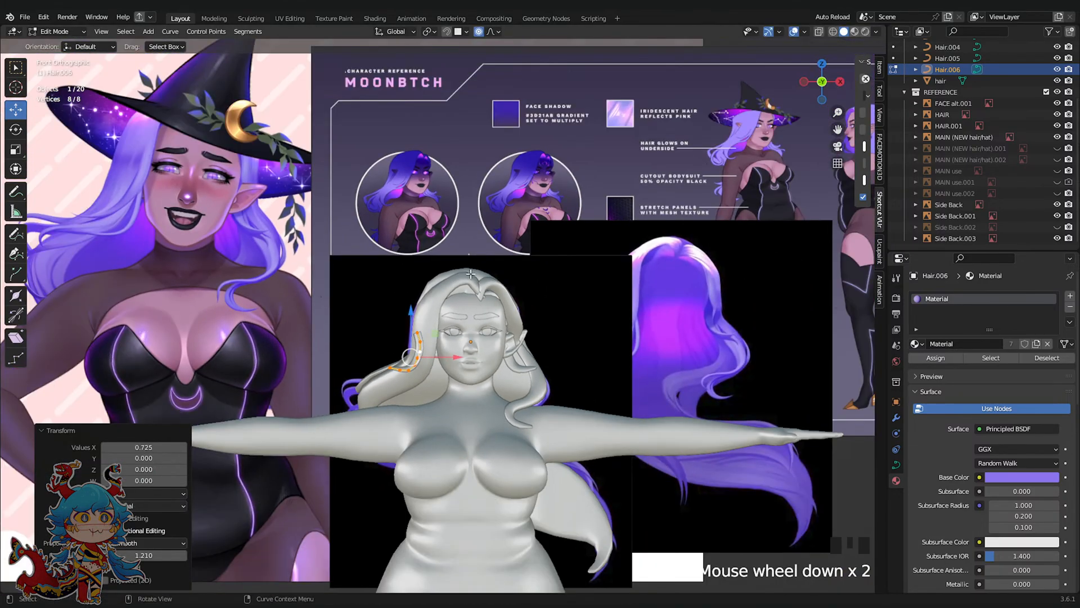
Move the lock's upper end point up to the hairline beside the forehead and scale the thickness at its lower tip by 0.862
scroll(470, 281, up, 3)
click(402, 340)
key(g)
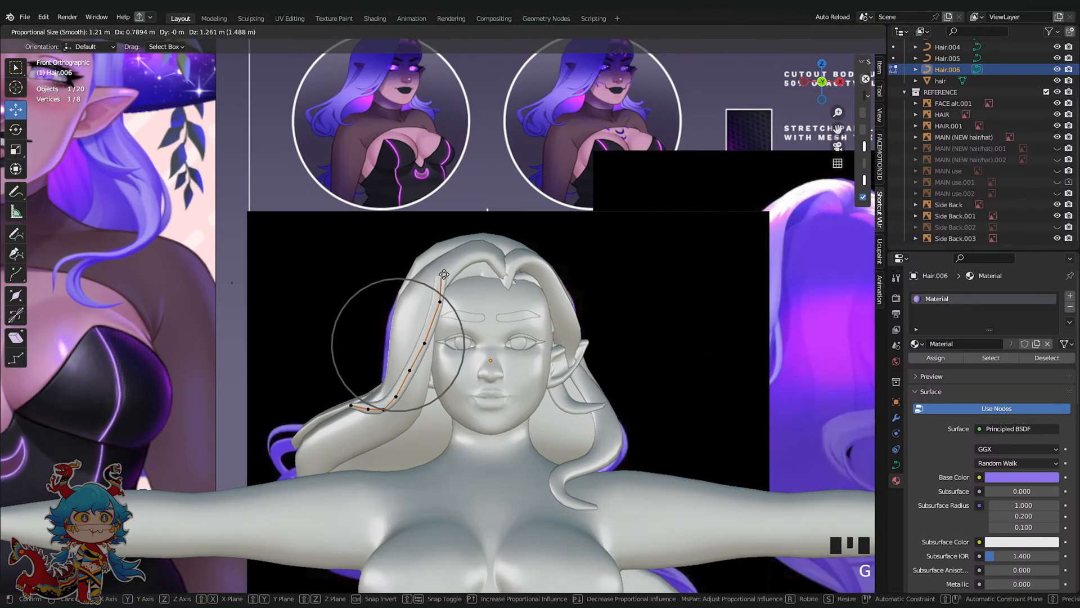
click(442, 281)
click(351, 405)
key(alt+s)
click(513, 327)
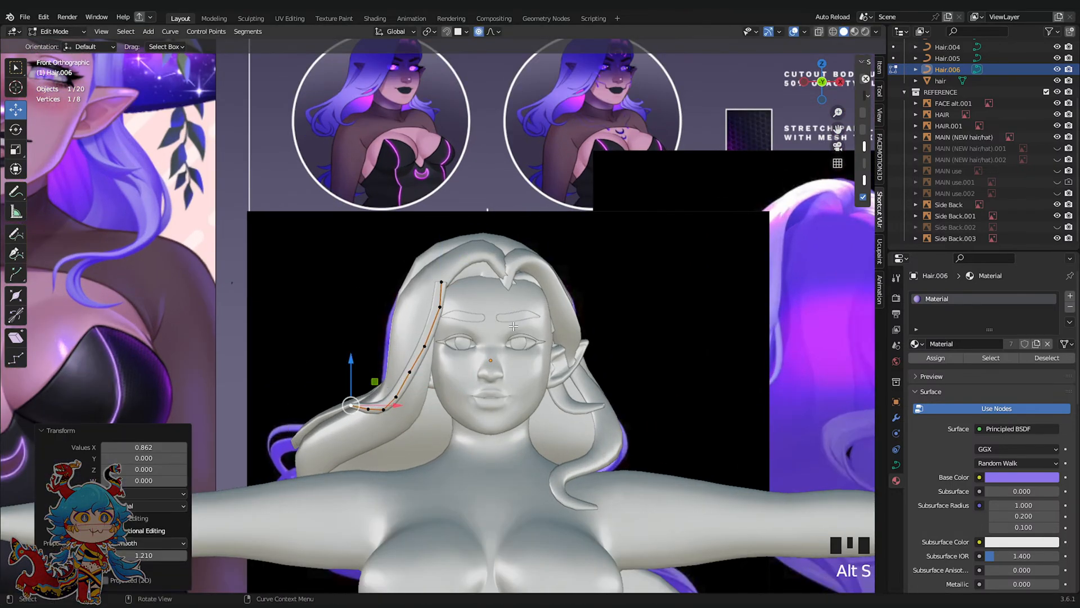
Pull the lock's lower tip slightly inward with proportional editing and tilt all its points by -64.7°
scroll(513, 329, down, 4)
scroll(430, 368, up, 2)
key(g)
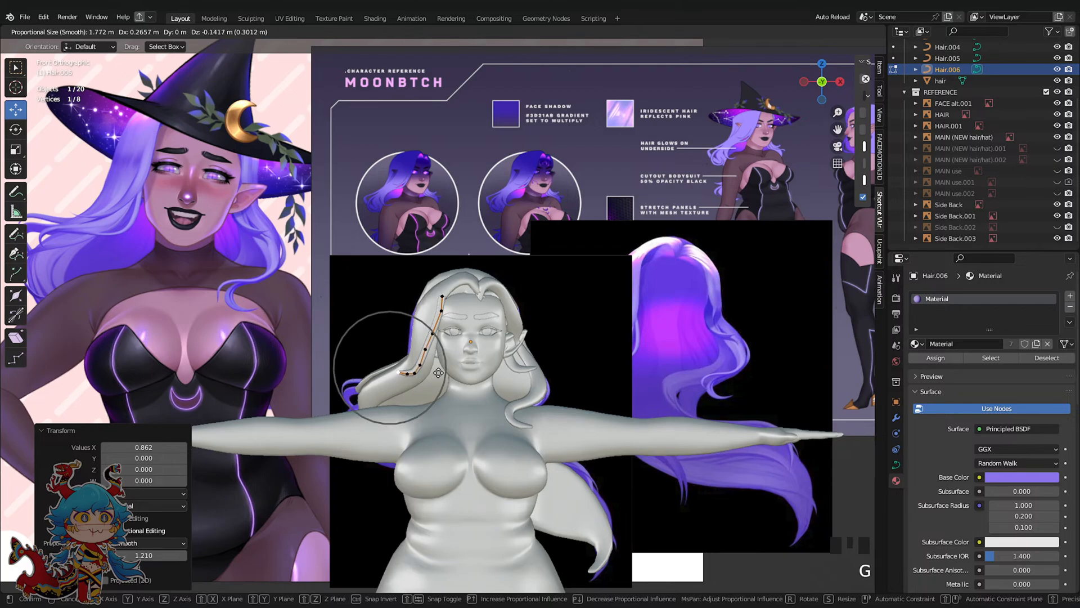
click(442, 364)
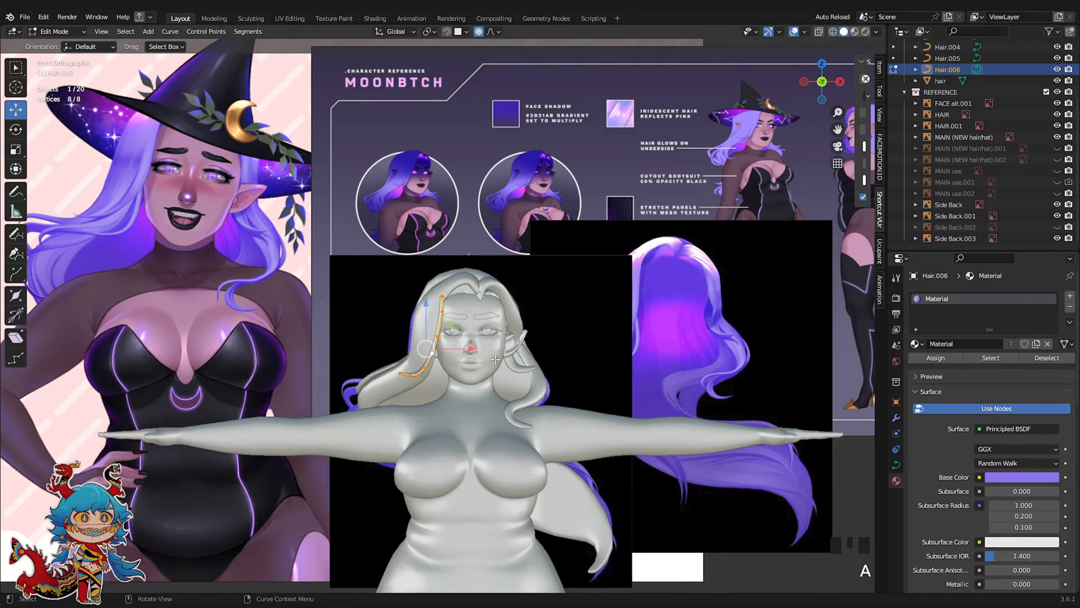
key(a)
key(ctrl+t)
click(437, 282)
scroll(453, 283, up, 1)
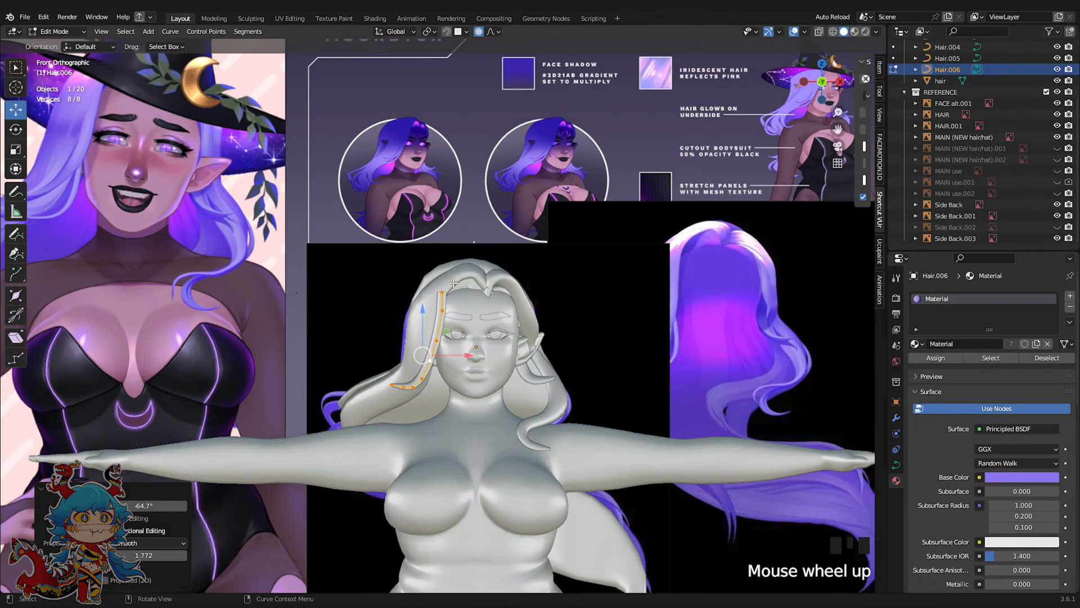
Shift the whole lock 0.41929 m in Y toward the head and save the file
click(443, 292)
middle_drag(448, 288, 573, 335)
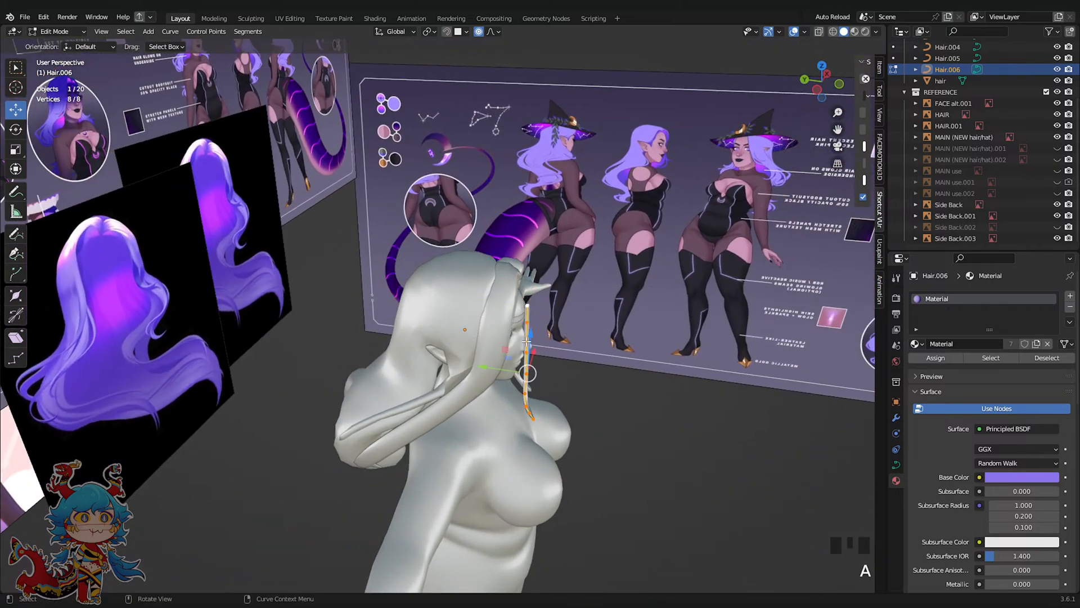
drag(483, 366, 472, 372)
key(ctrl+s)
click(839, 84)
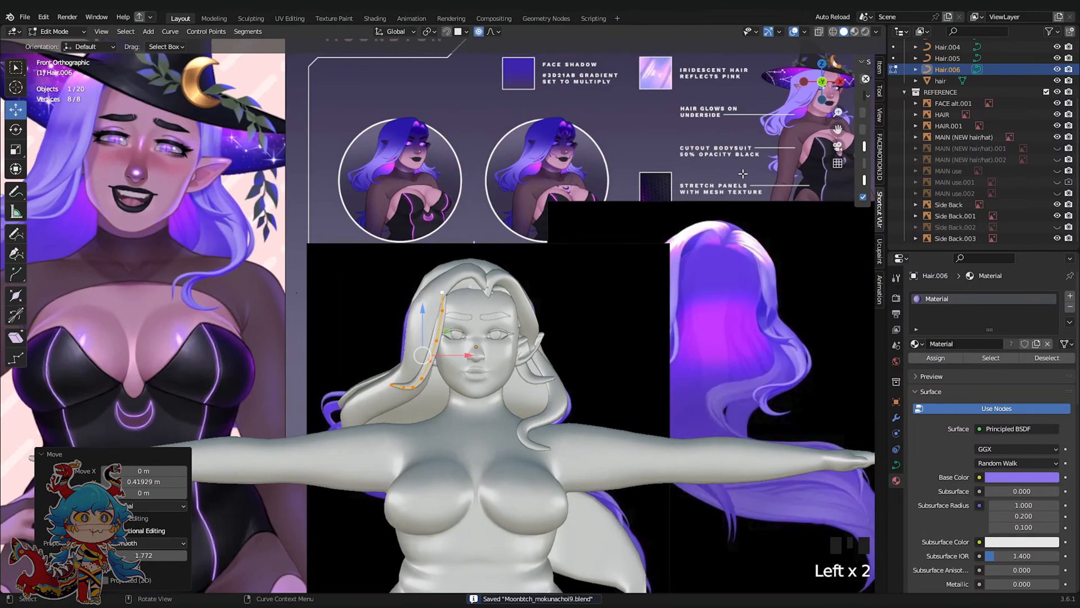
Pull the lock's lower tip back along Y so it follows the side of the face
scroll(378, 418, up, 2)
middle_drag(378, 419, 504, 416)
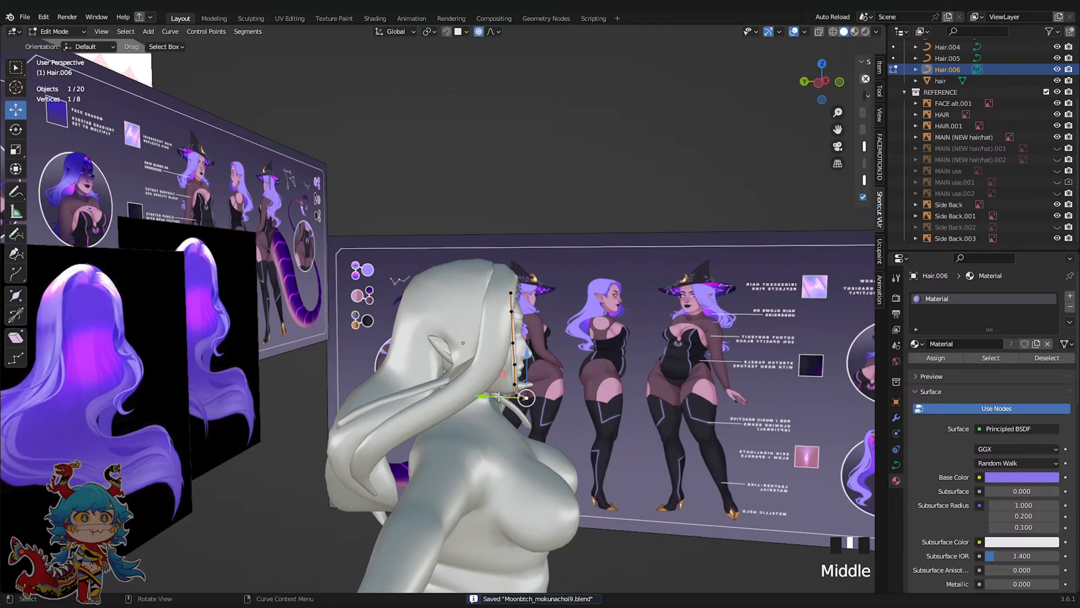
drag(497, 399, 467, 396)
key(Tab)
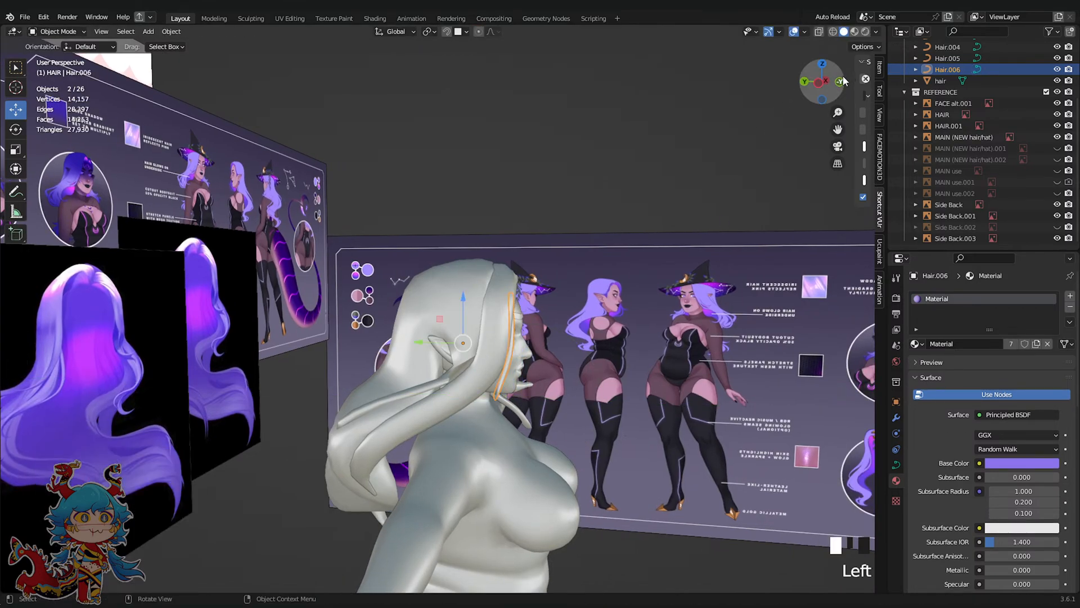
click(841, 82)
Move the lock's control point beside the eye by -0.014763 m in X and -0.05905 m in Z, and return to Object Mode
key(Tab)
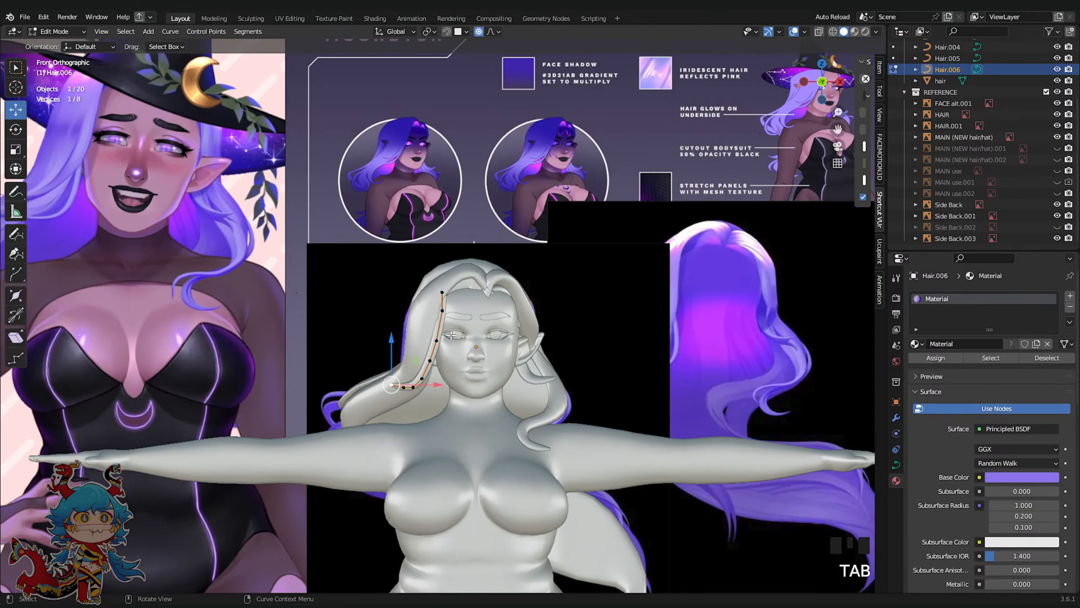
key(g)
click(440, 332)
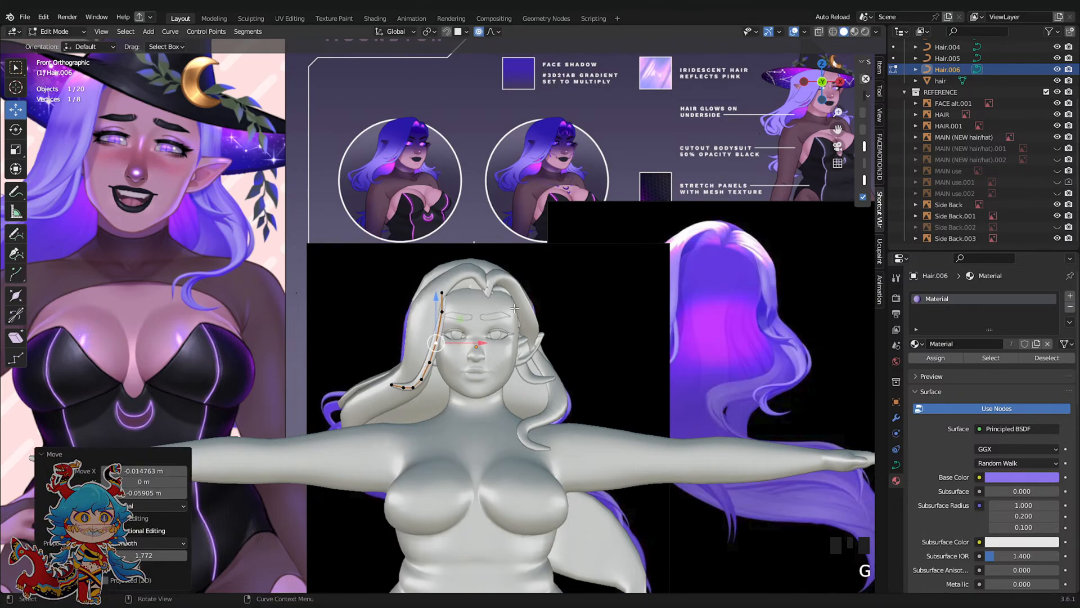
key(Tab)
click(627, 184)
scroll(627, 184, down, 2)
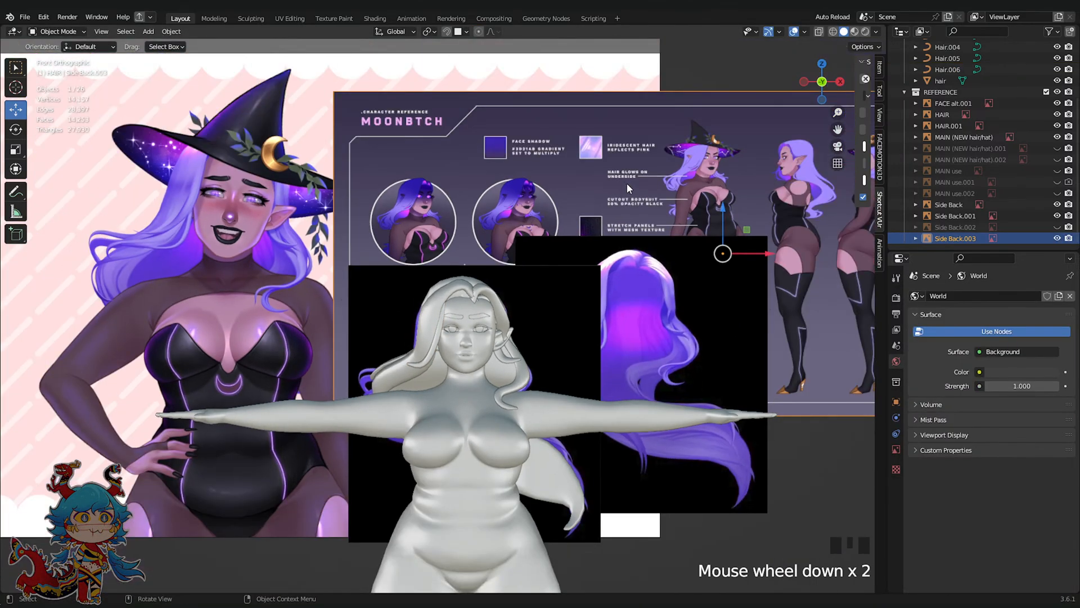
shift+middle_drag(627, 184, 576, 314)
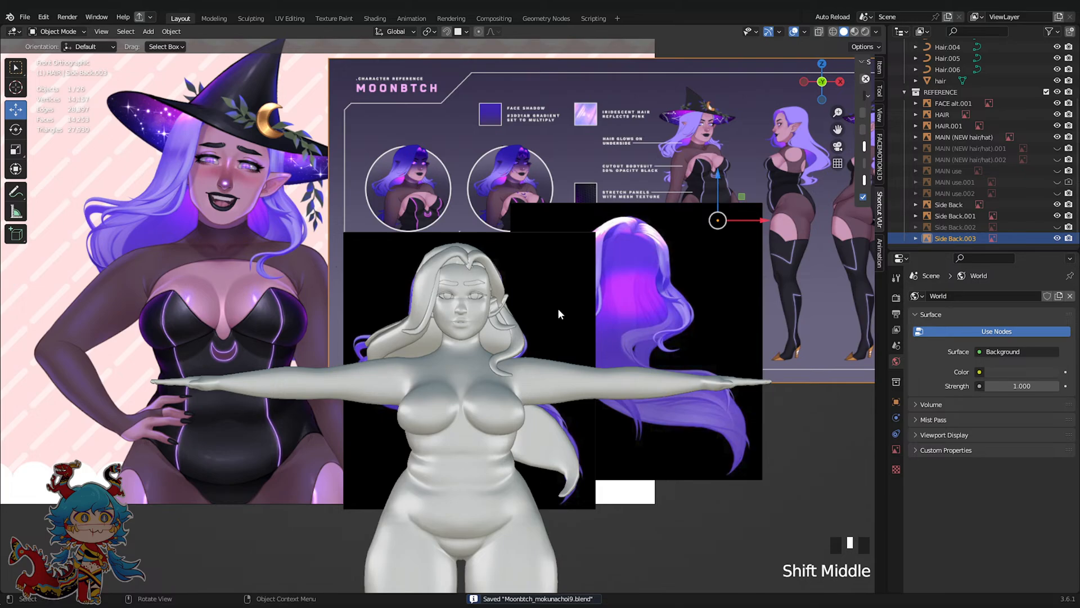
Try to thicken the long front strand around its control point below the ear by a factor of 1.450
click(512, 320)
key(Tab)
key(alt+s)
click(619, 293)
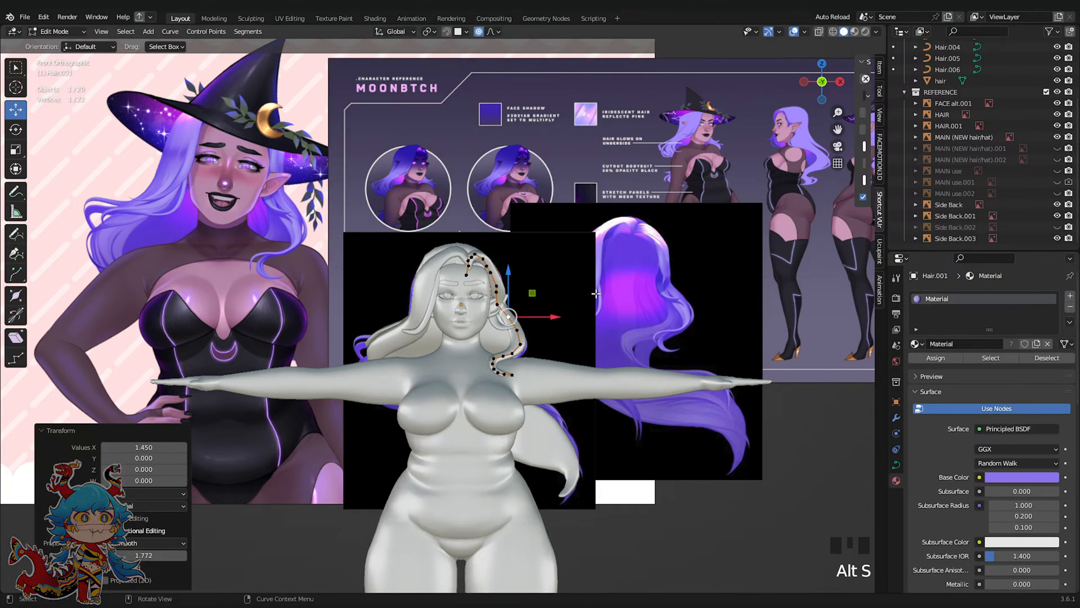
key(Tab)
key(ctrl+z)
key(ctrl+z)
key(ctrl+z)
key(Tab)
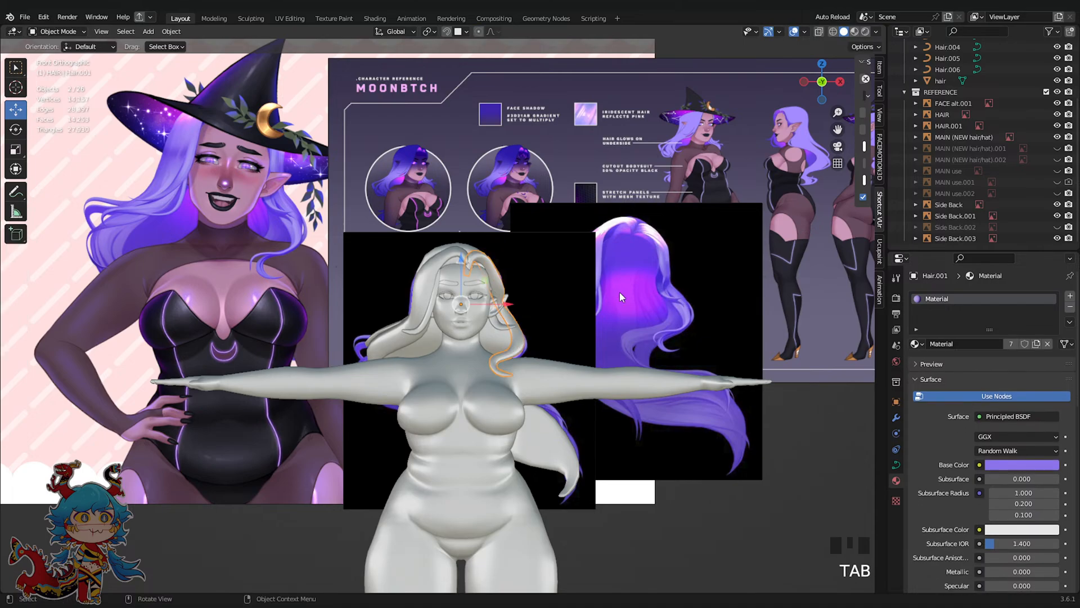
Save the file and select the HAIR.001 reference image
key(ctrl+s)
shift+middle_drag(623, 288, 637, 241)
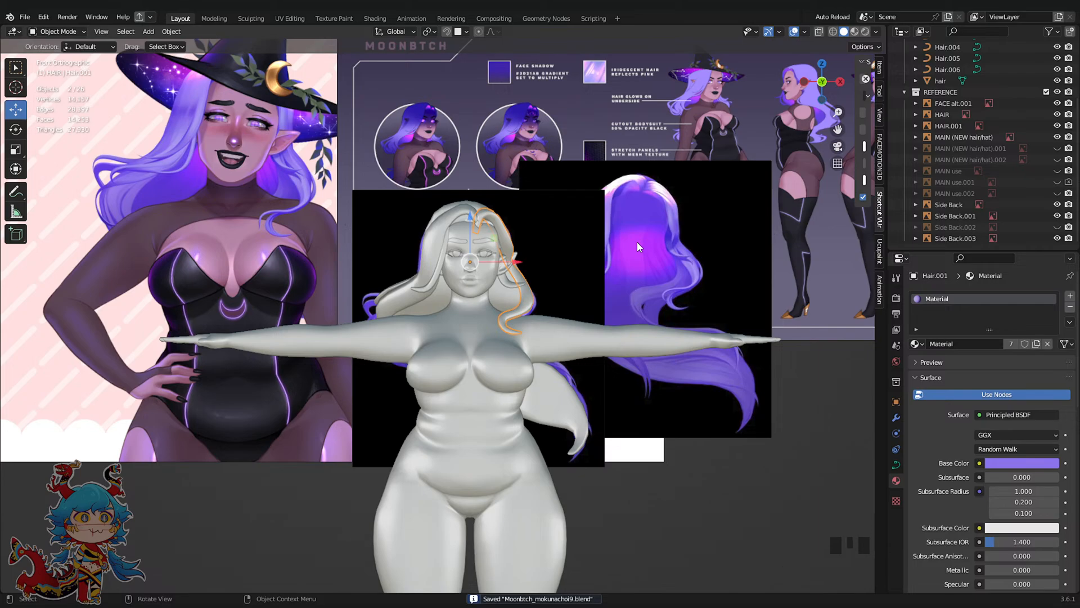
click(637, 243)
key(ctrl+s)
shift+middle_drag(635, 242, 595, 242)
key(ctrl+s)
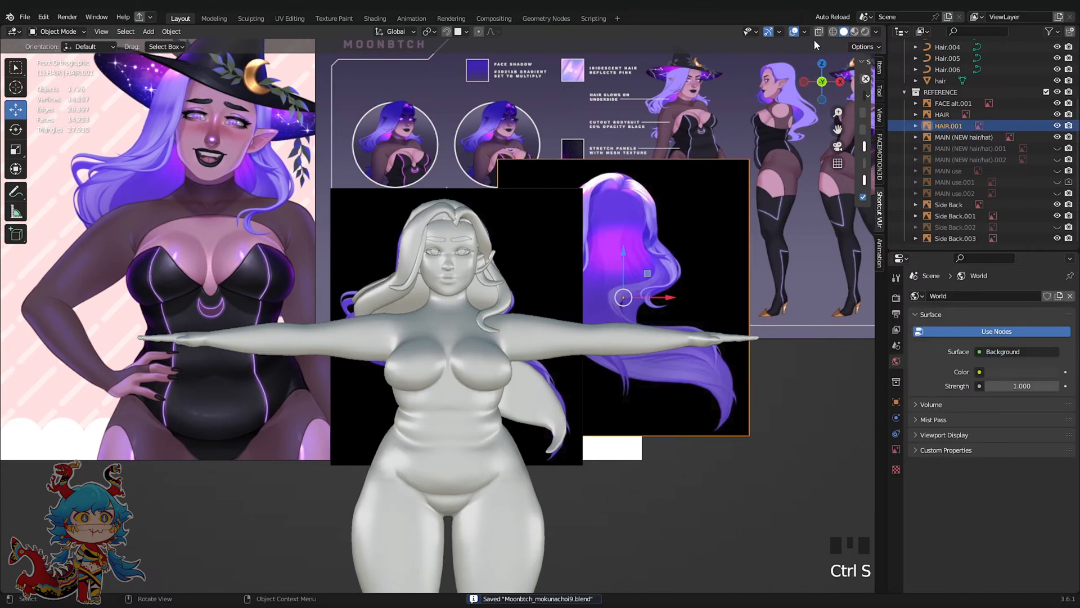
Hide the viewport overlays and examine the hair from the front, side and back, saving the file along the way
click(798, 33)
middle_drag(618, 164, 573, 180)
shift+middle_drag(636, 163, 629, 184)
scroll(552, 287, up, 3)
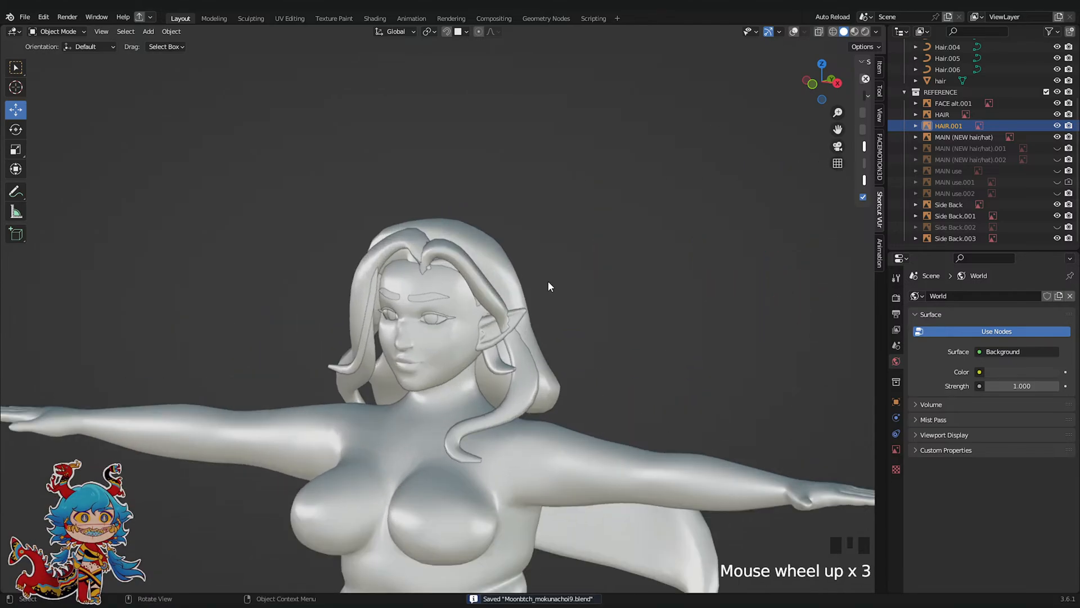
middle_drag(552, 287, 818, 279)
scroll(757, 290, down, 2)
key(ctrl+s)
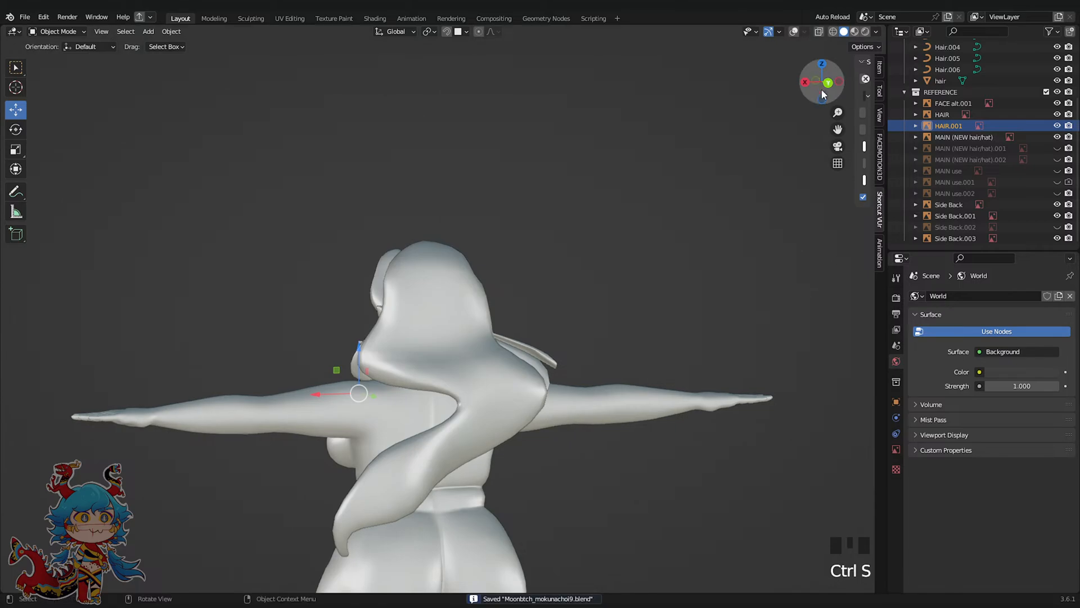
click(822, 83)
shift+scroll(596, 371, down, 2)
shift+middle_drag(597, 371, 542, 349)
click(592, 279)
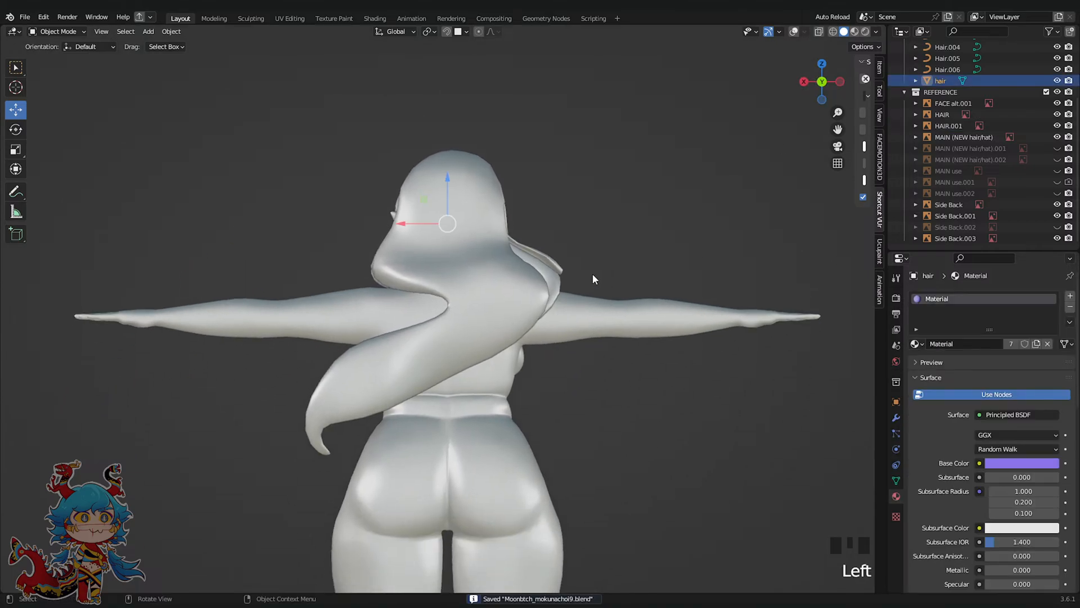
Show the overlays again and hide the MAIN (NEW hair/hat) and Side Back.003 reference images
click(793, 32)
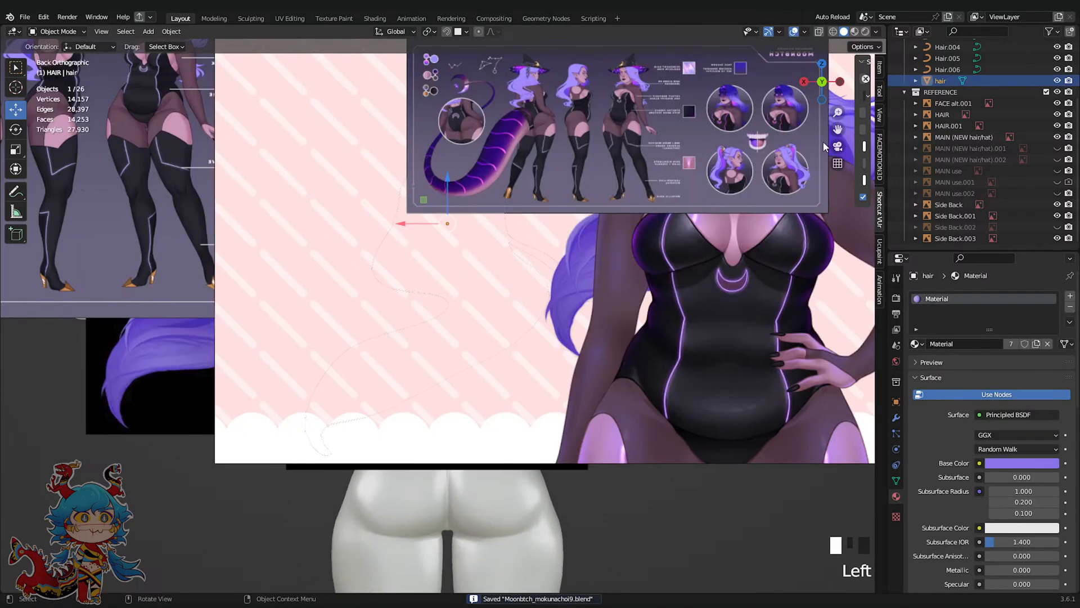
scroll(681, 376, down, 4)
click(490, 307)
scroll(502, 329, up, 3)
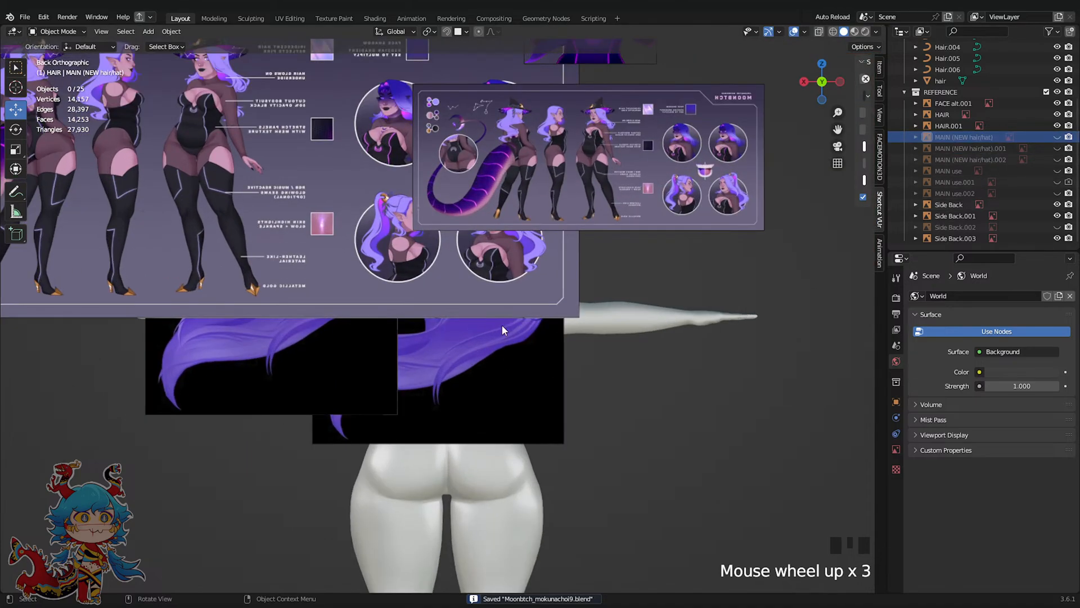
click(502, 299)
click(1057, 239)
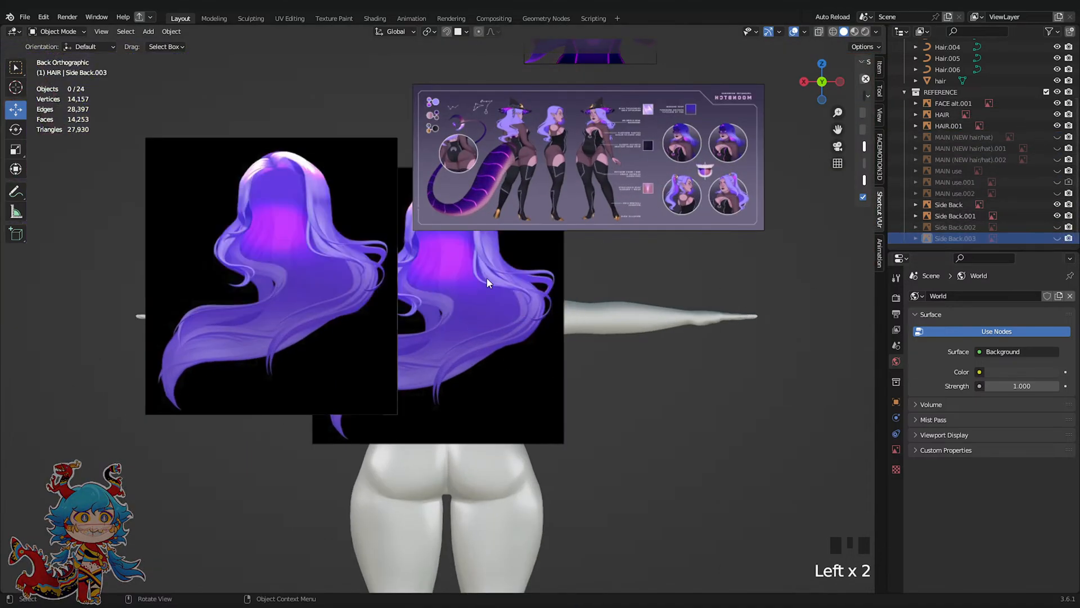
Return to the front view and hide the body's Collection so that only the hair remains over the HAIR reference
click(487, 282)
click(820, 84)
scroll(1047, 112, up, 10)
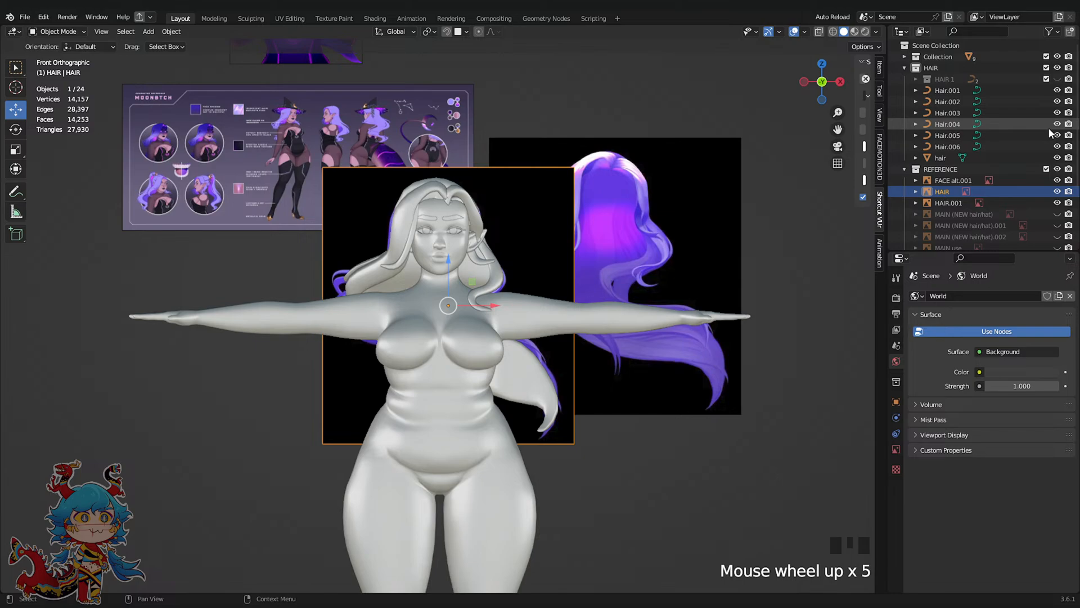
click(1057, 57)
scroll(507, 315, up, 1)
Put the back hair mesh in Sculpt Mode and pull its outer bend and inner curve toward the reference with the Grab brush
click(468, 342)
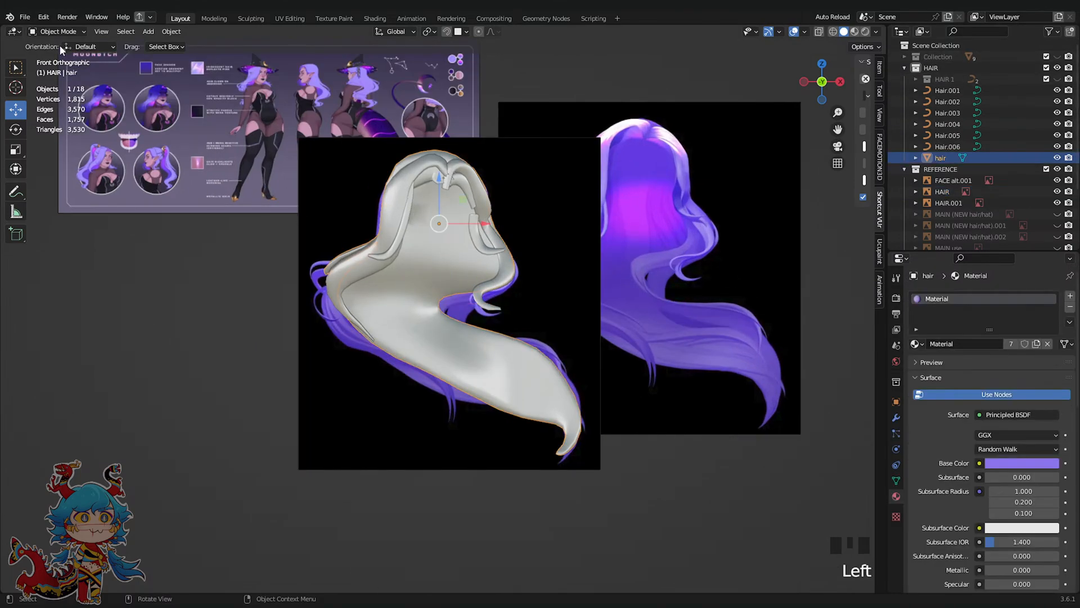
click(56, 31)
click(57, 66)
scroll(345, 345, up, 3)
drag(303, 326, 297, 320)
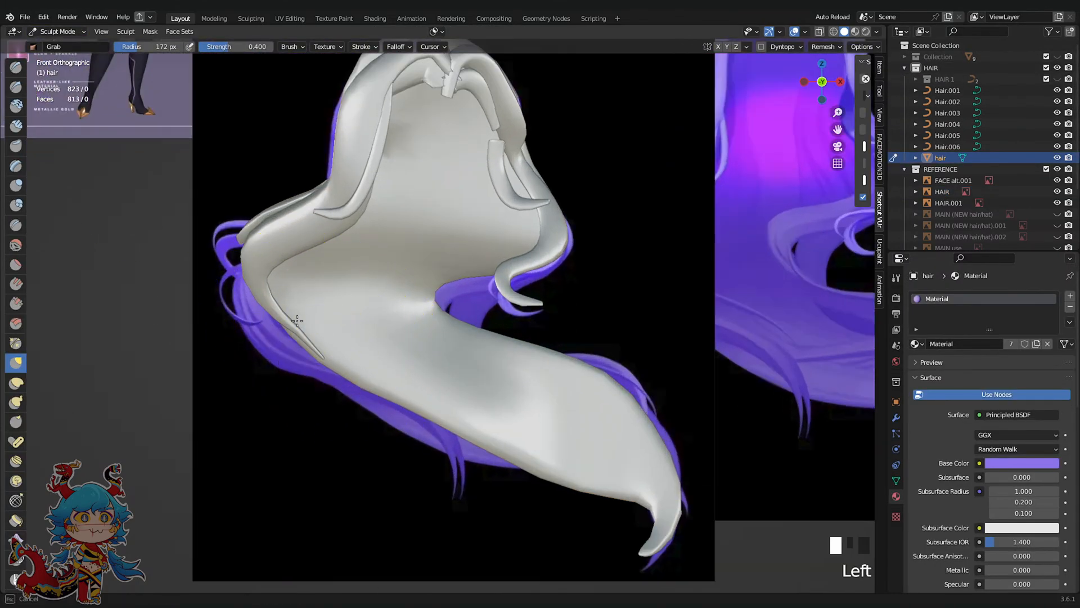
drag(206, 343, 205, 342)
drag(233, 307, 212, 296)
scroll(437, 324, down, 2)
scroll(427, 298, up, 2)
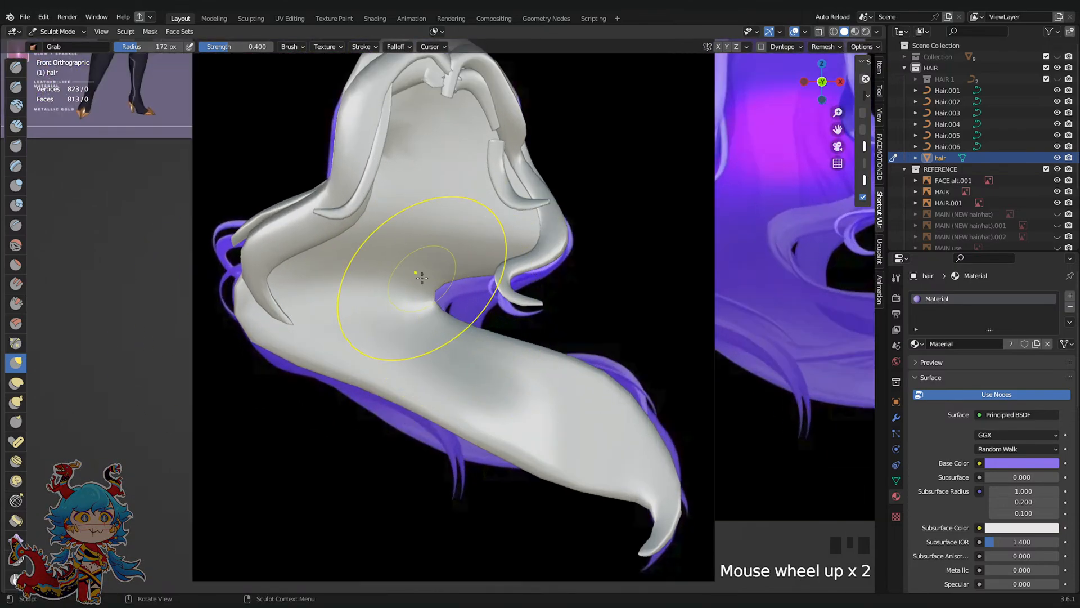
drag(441, 290, 469, 309)
scroll(373, 378, down, 3)
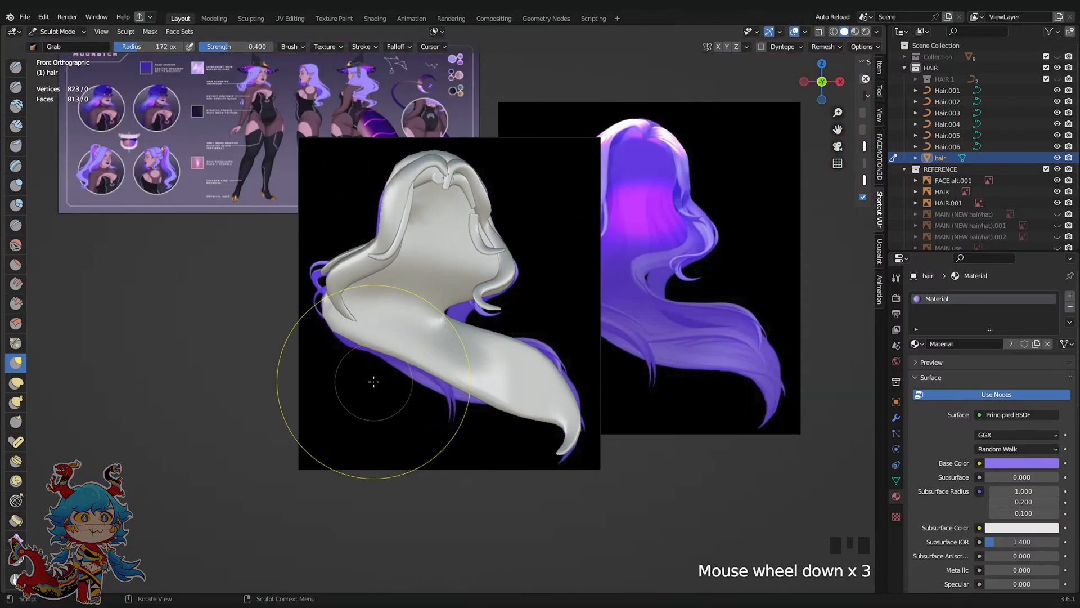
Reshape the lower edge, inner notch and sweeping tail of the back hair with Grab to match the reference, and turn on X-ray
drag(373, 379, 416, 366)
scroll(454, 311, up, 4)
mouse_move(454, 311)
mouse_down()
mouse_move(494, 277)
mouse_move(502, 386)
mouse_up()
drag(542, 337, 662, 416)
mouse_move(668, 440)
mouse_down()
mouse_move(689, 458)
mouse_move(687, 469)
mouse_up()
drag(618, 521, 648, 440)
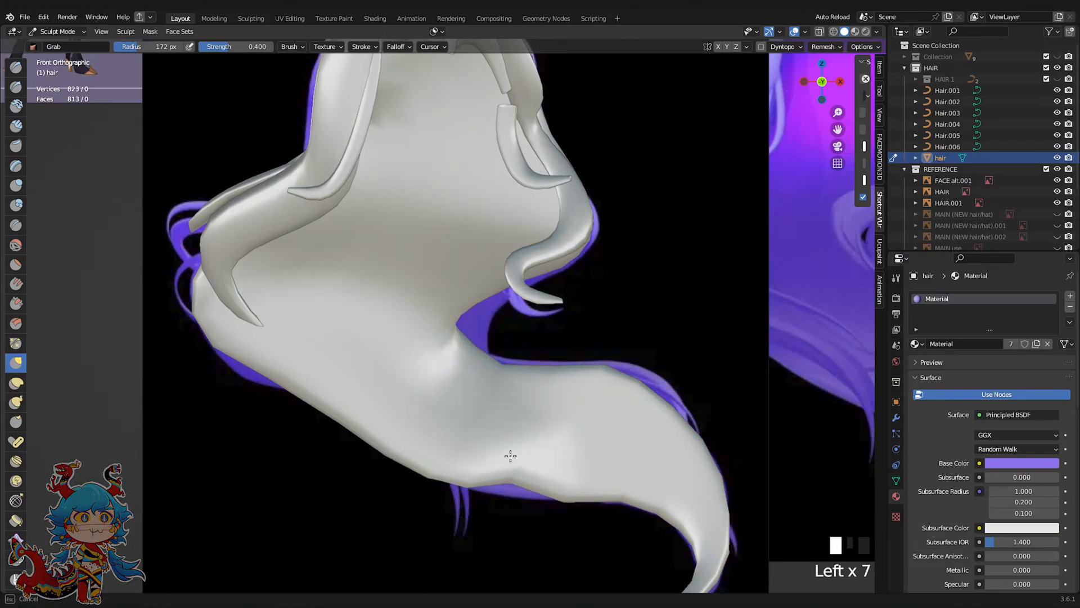
drag(438, 474, 450, 460)
drag(452, 467, 466, 444)
drag(478, 360, 508, 373)
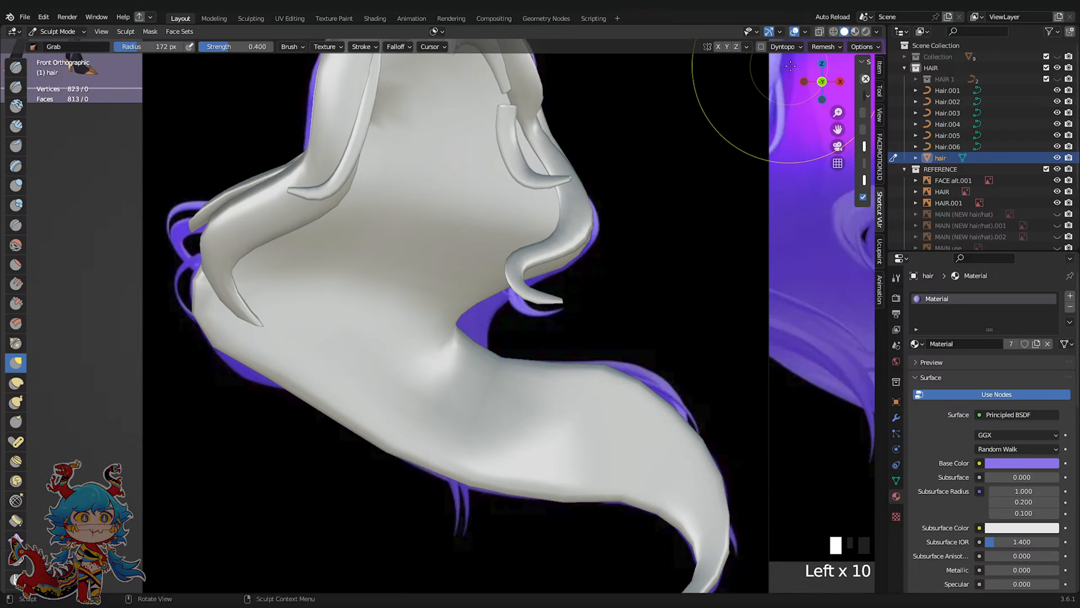
click(820, 34)
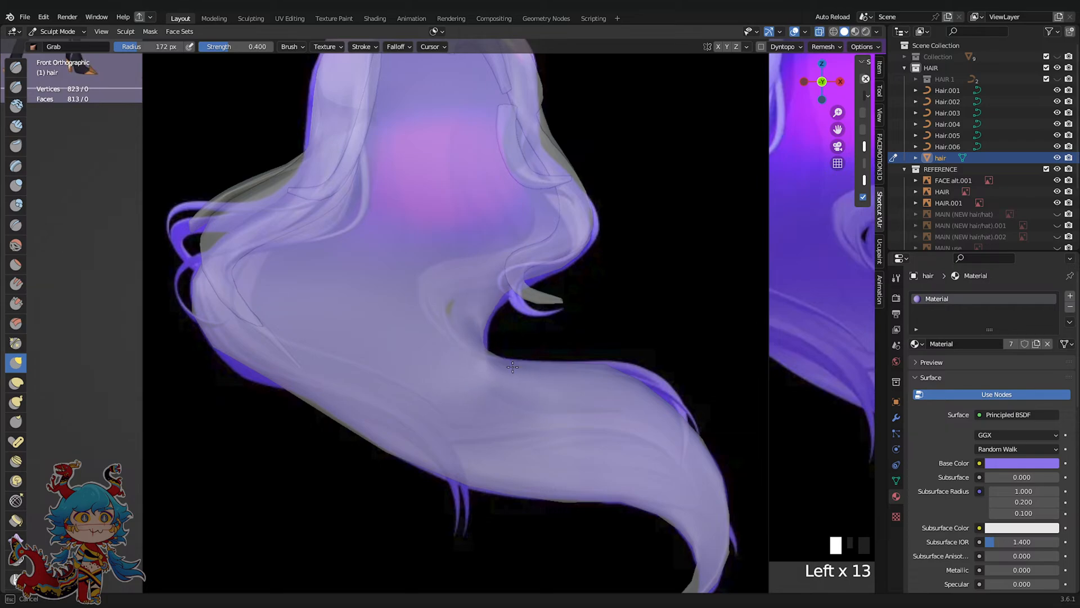
Refine the inner notch of the back hair and its right side edge with Grab to follow the reference
drag(512, 367, 511, 365)
mouse_move(495, 299)
mouse_down()
mouse_move(513, 303)
mouse_move(544, 281)
mouse_up()
drag(551, 270, 563, 268)
scroll(591, 241, down, 3)
drag(511, 190, 501, 222)
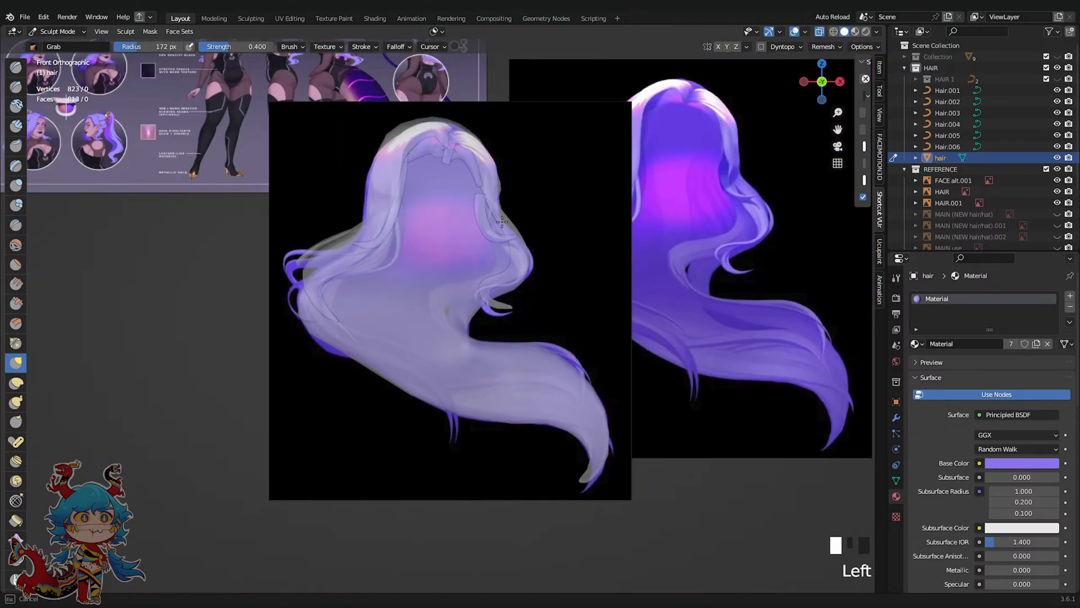
shift+middle_drag(502, 222, 519, 241)
Pull the outer left bend of the back hair toward the reference outline with the Grab brush
scroll(253, 229, up, 3)
drag(253, 229, 318, 274)
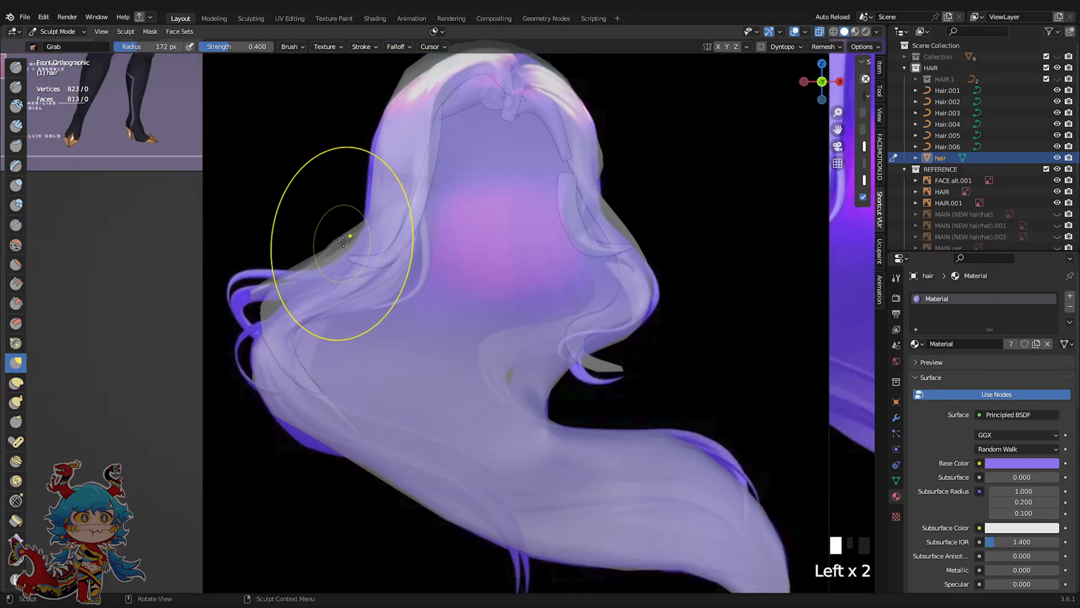
drag(343, 241, 350, 246)
drag(350, 247, 309, 281)
drag(304, 287, 296, 299)
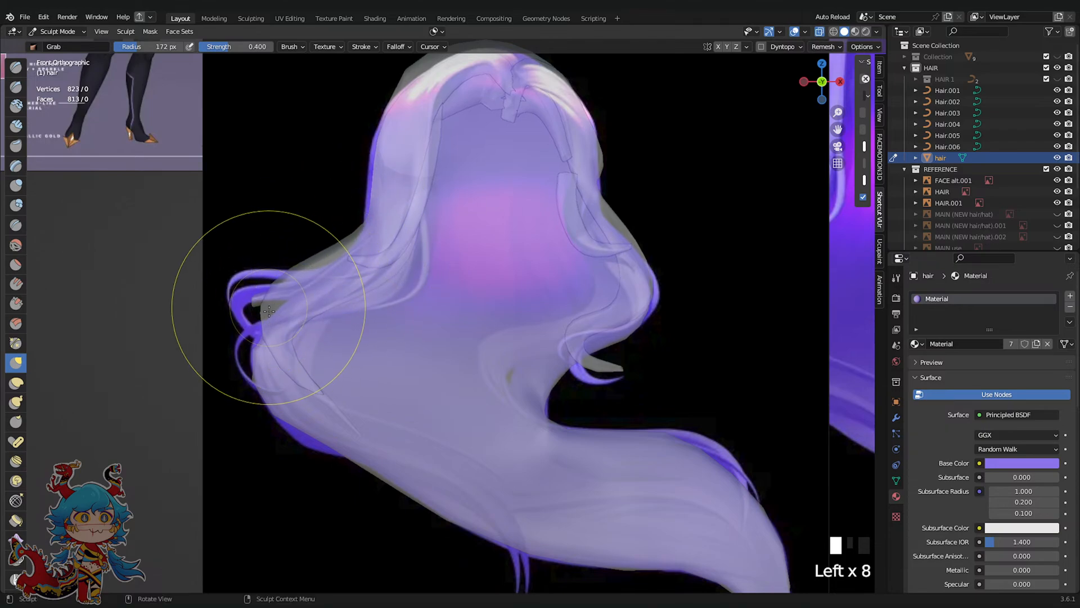
Adjust the upper sides and tail tip of the back hair with Grab to match the reference, and save the file
scroll(398, 272, down, 4)
click(394, 225)
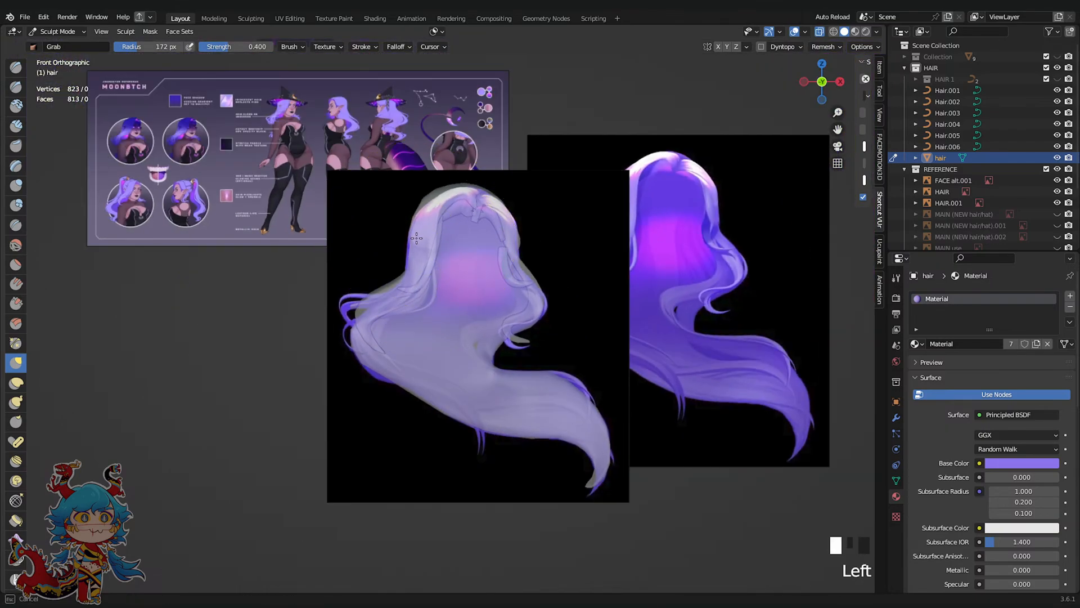
scroll(447, 296, up, 3)
drag(446, 296, 446, 218)
scroll(586, 284, down, 3)
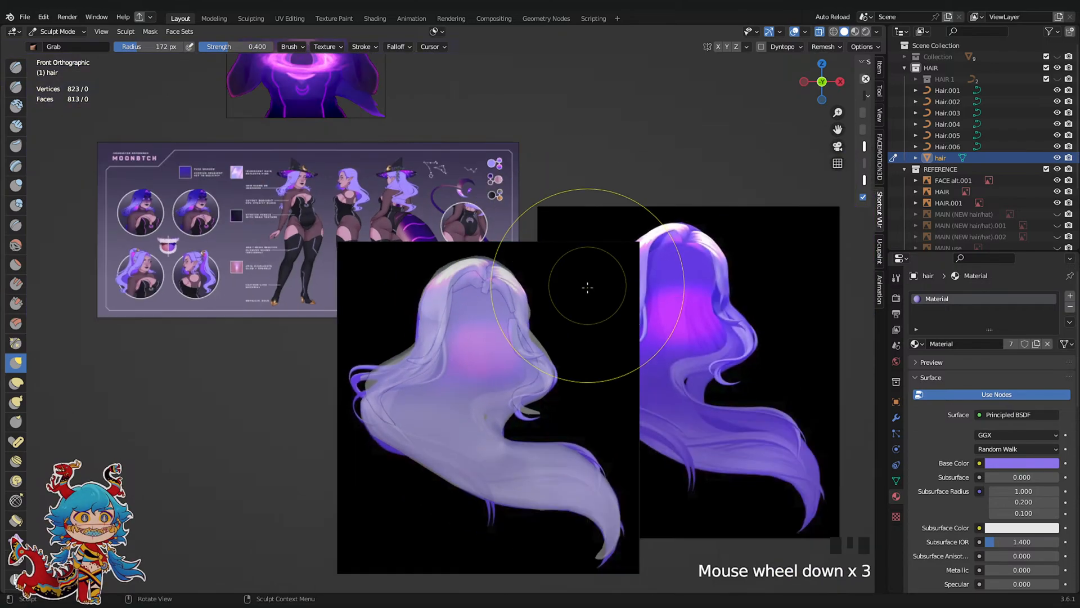
scroll(555, 385, up, 1)
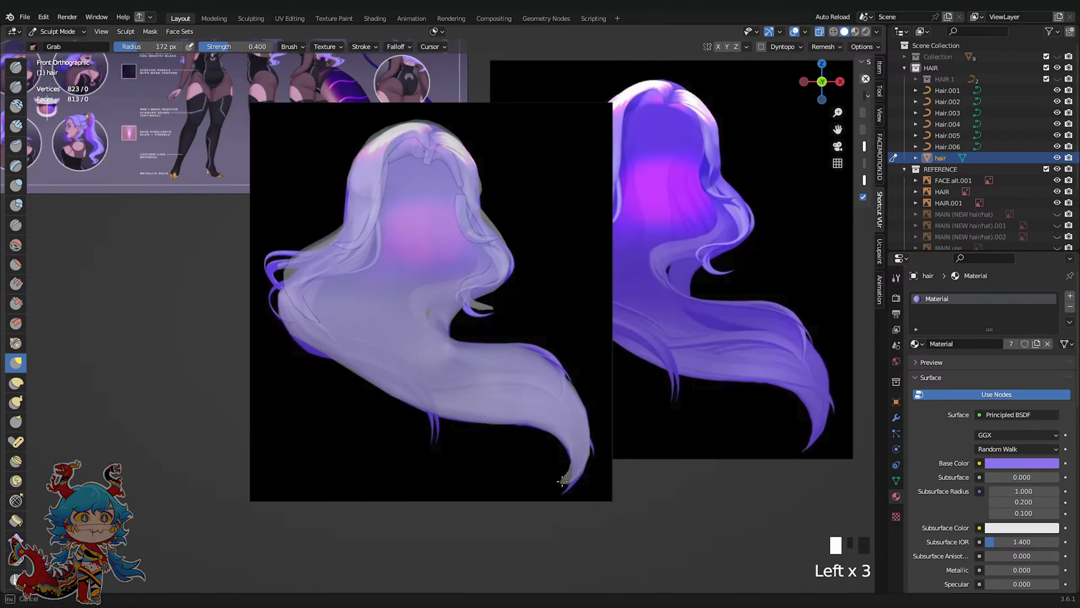
key(ctrl+s)
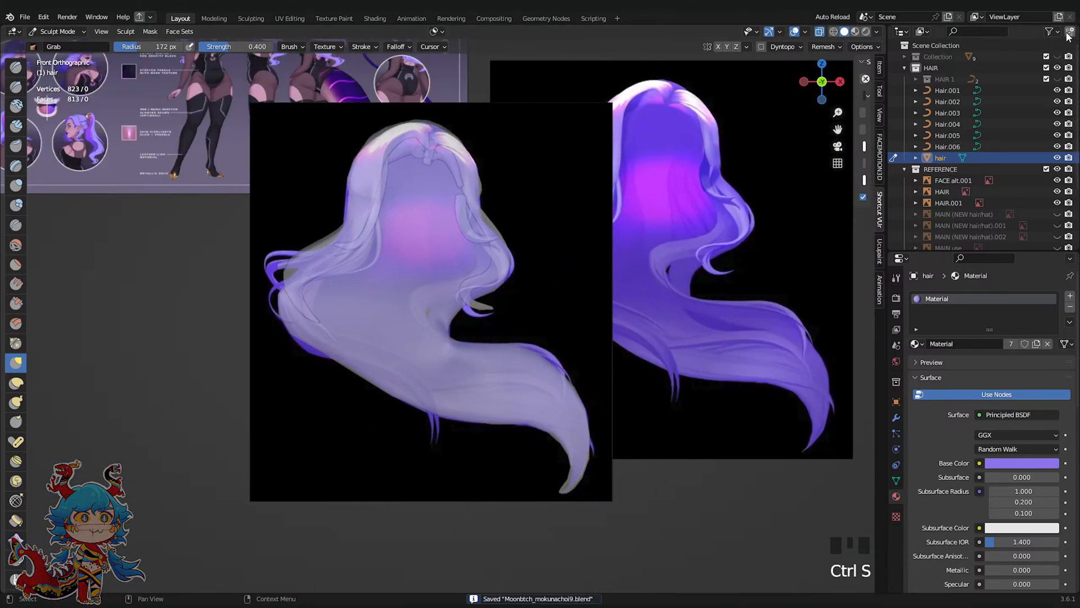
Show the body's Collection again and display the model in Material Preview without overlays
click(1057, 57)
key(ctrl+s)
click(854, 31)
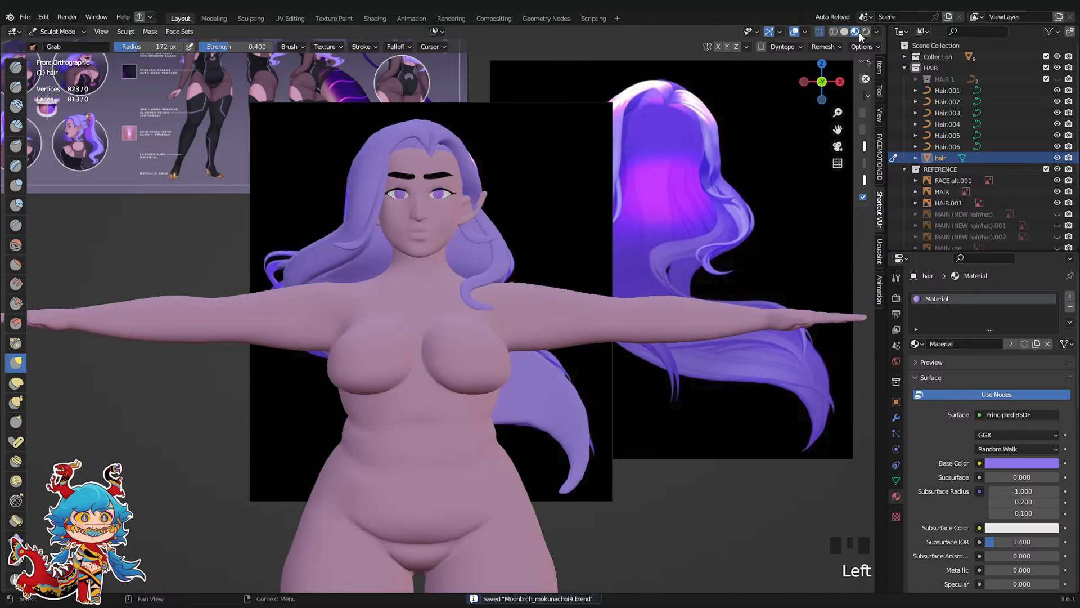
click(793, 32)
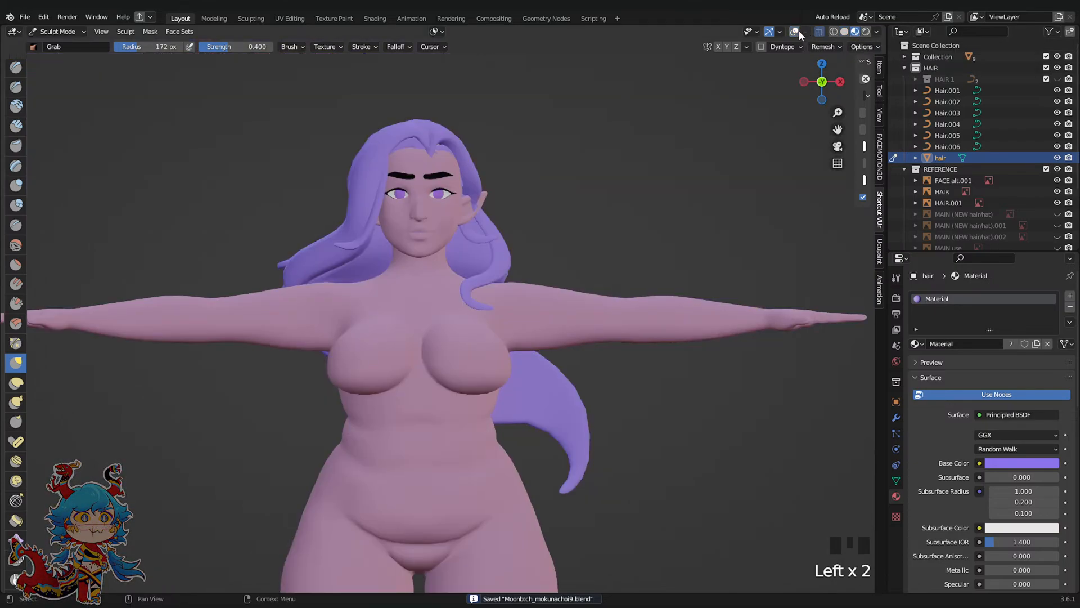
Save the file and inspect the hair on the body from the back, front and right orthographic views
scroll(542, 242, up, 4)
middle_drag(542, 242, 832, 92)
scroll(518, 188, down, 4)
key(ctrl+s)
click(822, 82)
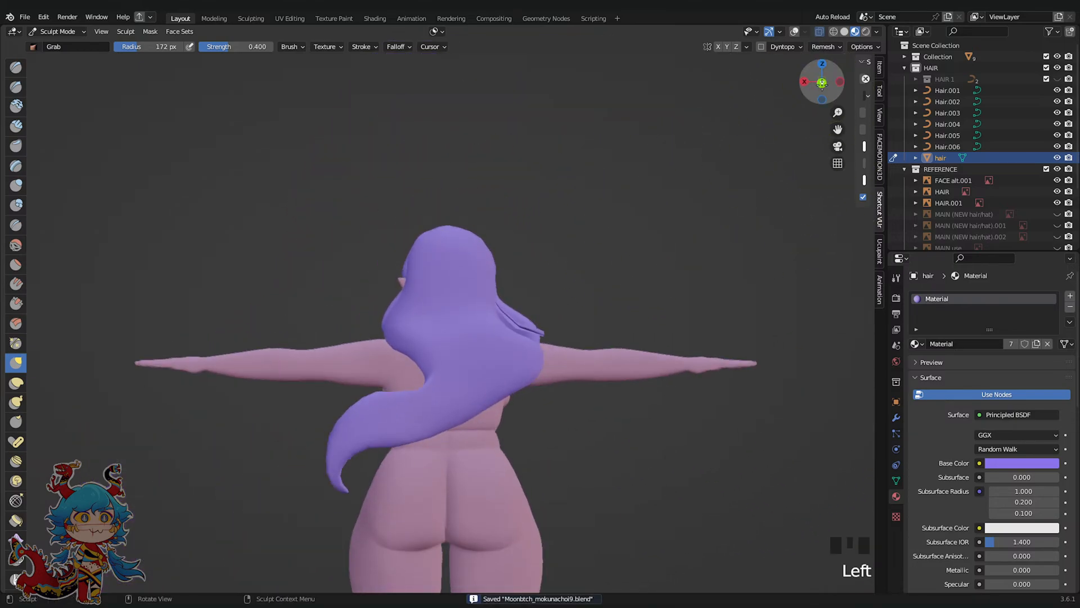
click(829, 83)
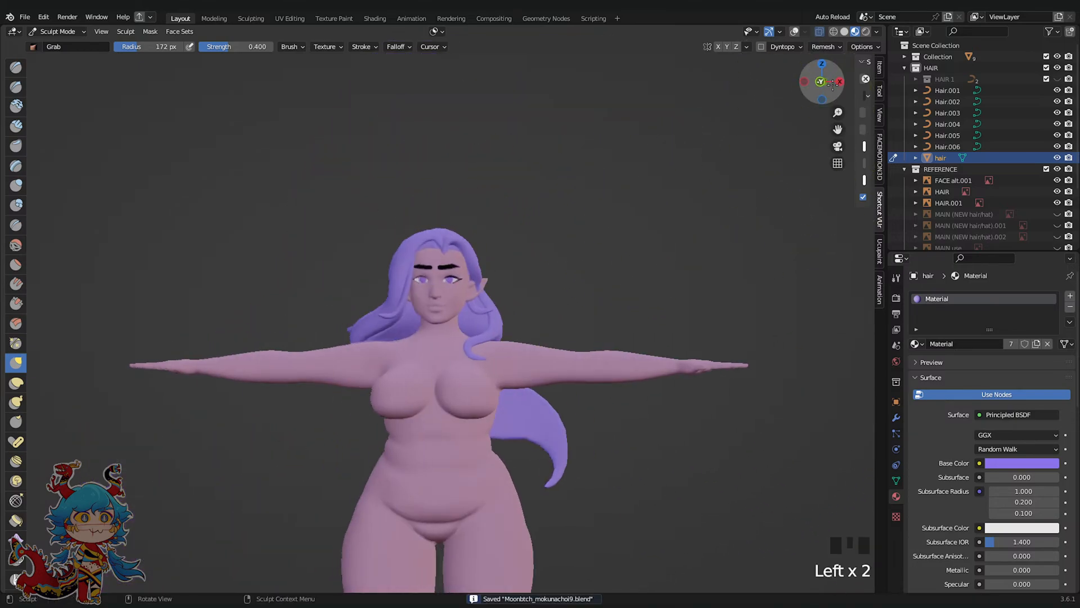
click(805, 81)
click(822, 81)
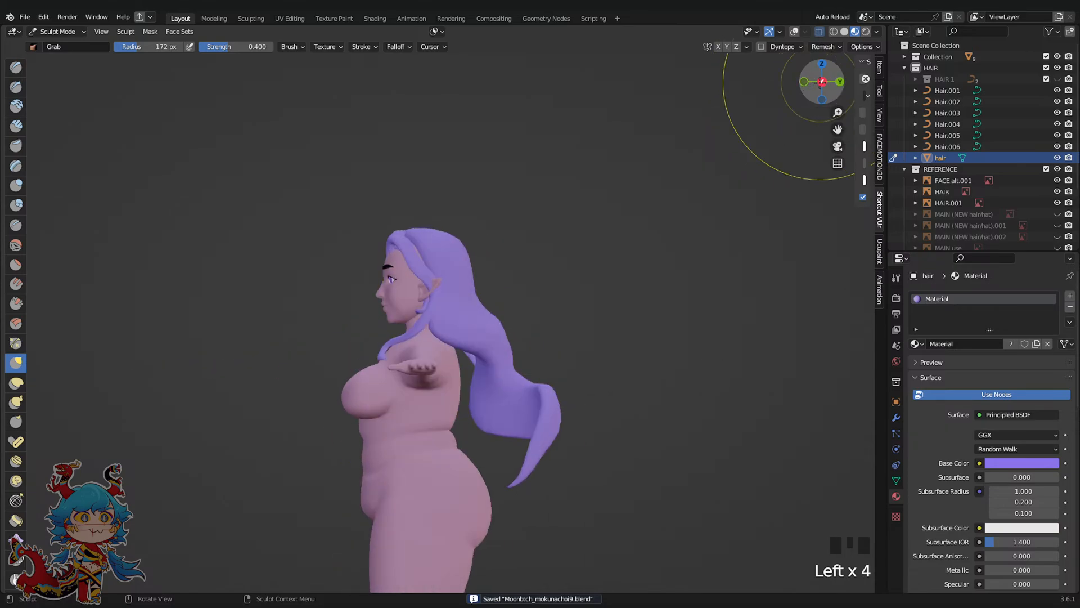
scroll(559, 340, up, 1)
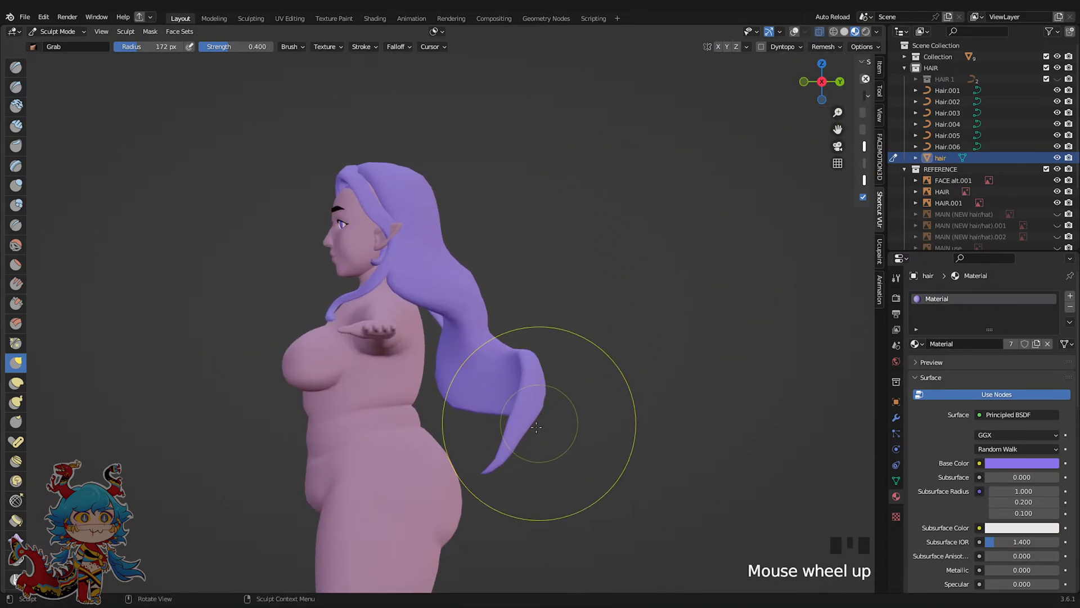
Put the back hair mesh in Edit Mode with overlays shown and hide the REFERENCE collection
key(Tab)
click(794, 31)
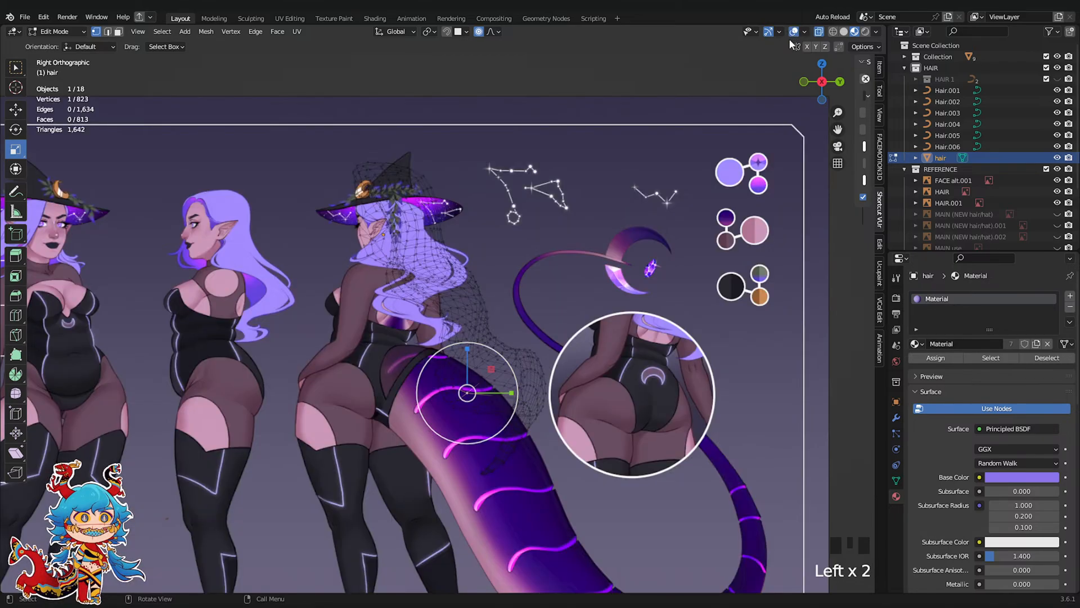
click(1057, 169)
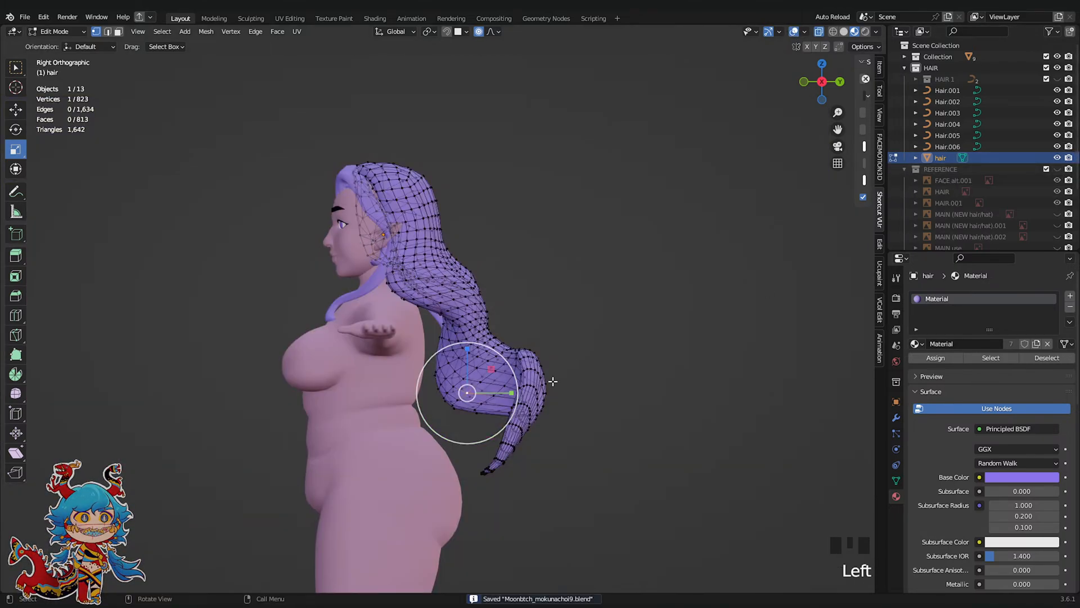
Try to move the hair tail toward the body along Y with the Move tool and proportional editing
click(539, 385)
shift+middle_drag(557, 394, 543, 368)
key(ctrl+s)
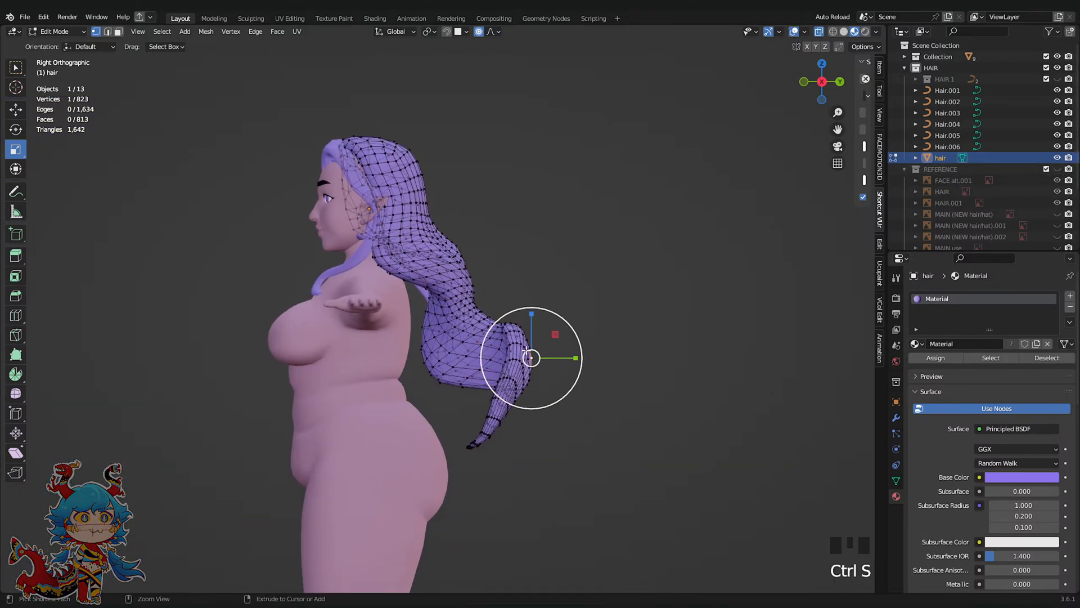
click(522, 363)
click(512, 359)
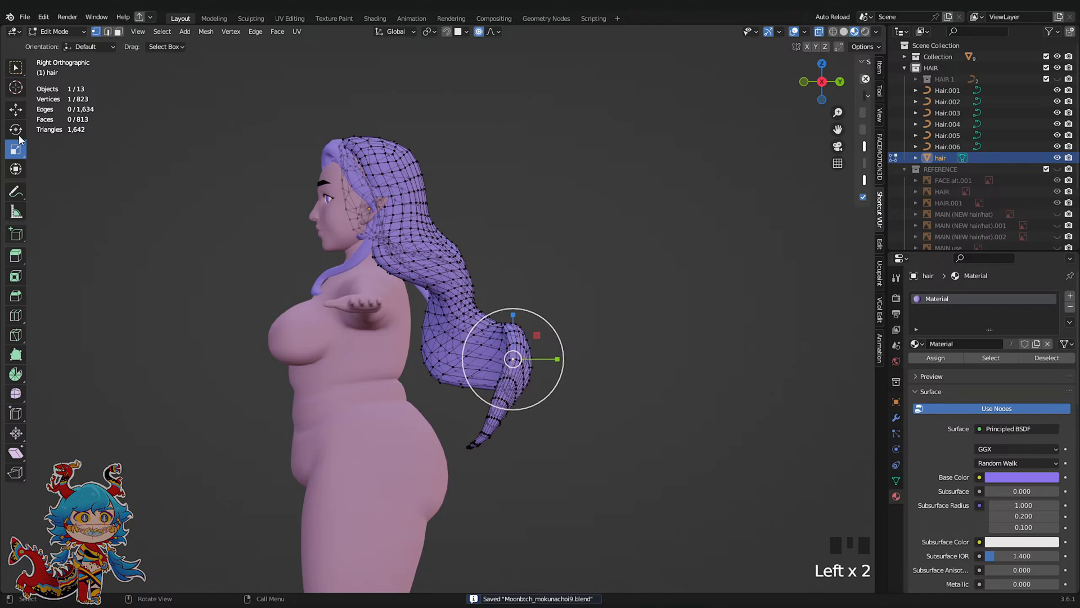
click(18, 111)
drag(544, 359, 537, 365)
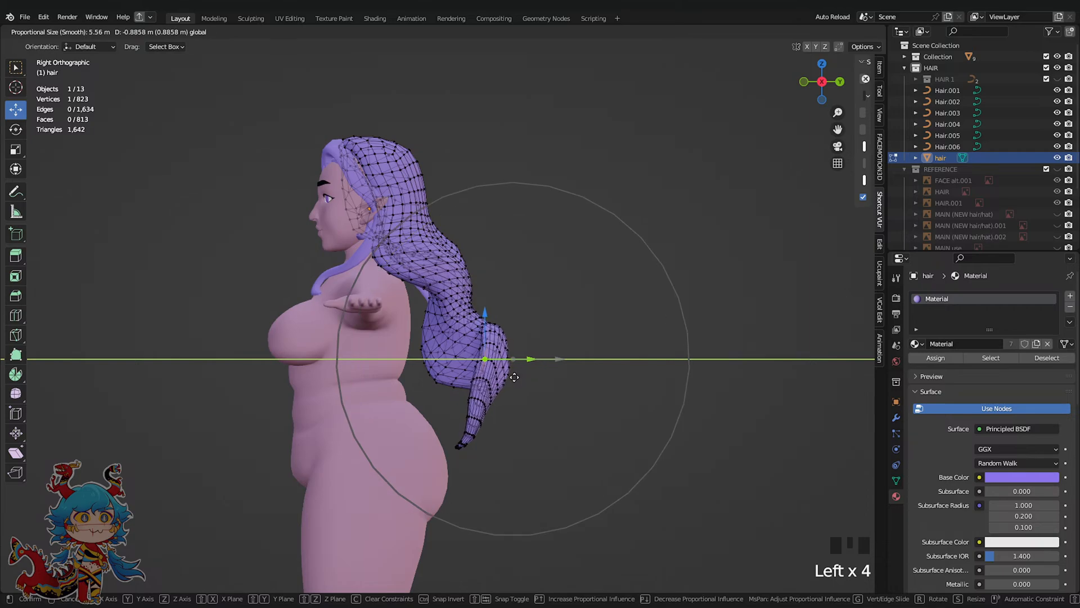
drag(515, 378, 516, 376)
key(ctrl+z)
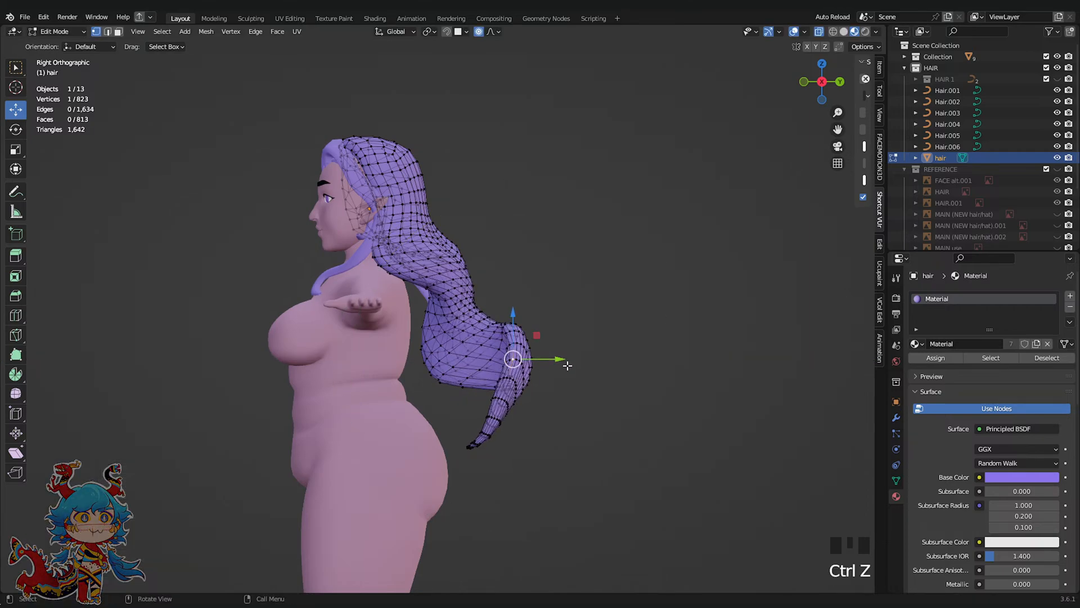
Return the back hair to Sculpt Mode and reshape its profile in the side view with the Grab brush
key(ctrl+Tab)
click(621, 377)
scroll(687, 340, down, 5)
scroll(695, 340, up, 4)
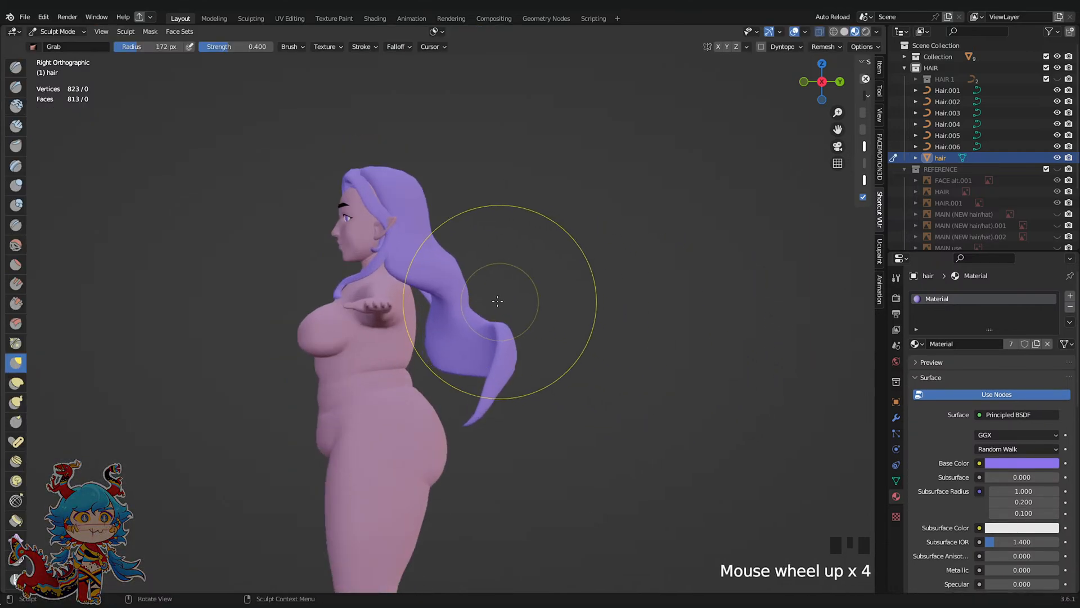
scroll(497, 301, up, 5)
mouse_move(465, 240)
mouse_down()
mouse_move(467, 225)
mouse_move(490, 221)
mouse_move(504, 195)
mouse_move(493, 195)
mouse_move(524, 195)
mouse_up()
key(Tab)
scroll(573, 202, down, 2)
key(Tab)
shift+middle_drag(598, 265, 560, 330)
click(559, 330)
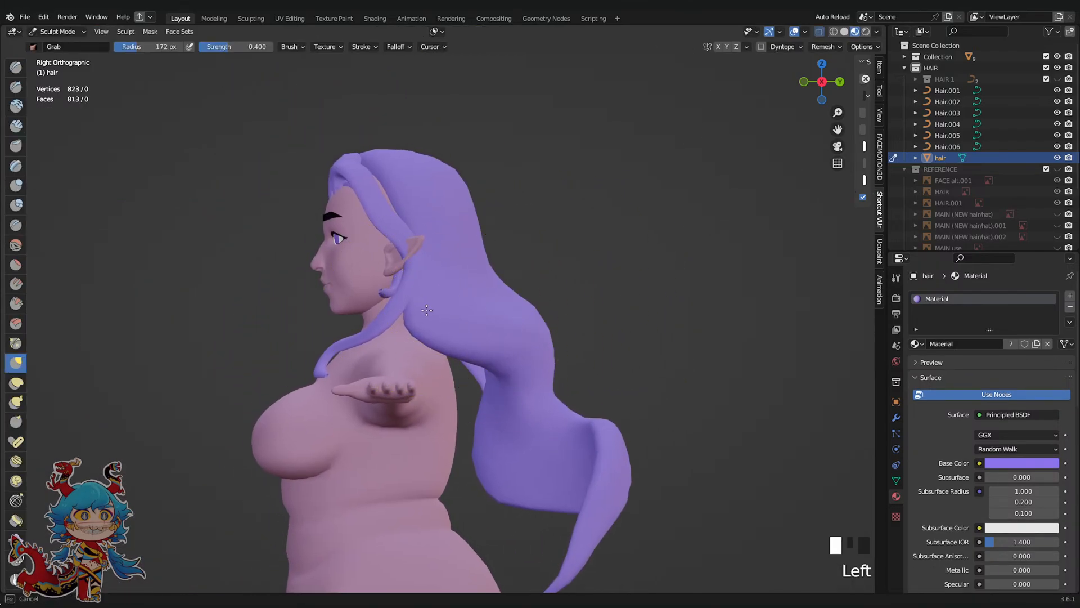
Pull the front edge of the back hair toward the temple with Grab and save the file
scroll(482, 354, up, 2)
scroll(482, 355, up, 1)
drag(422, 217, 394, 232)
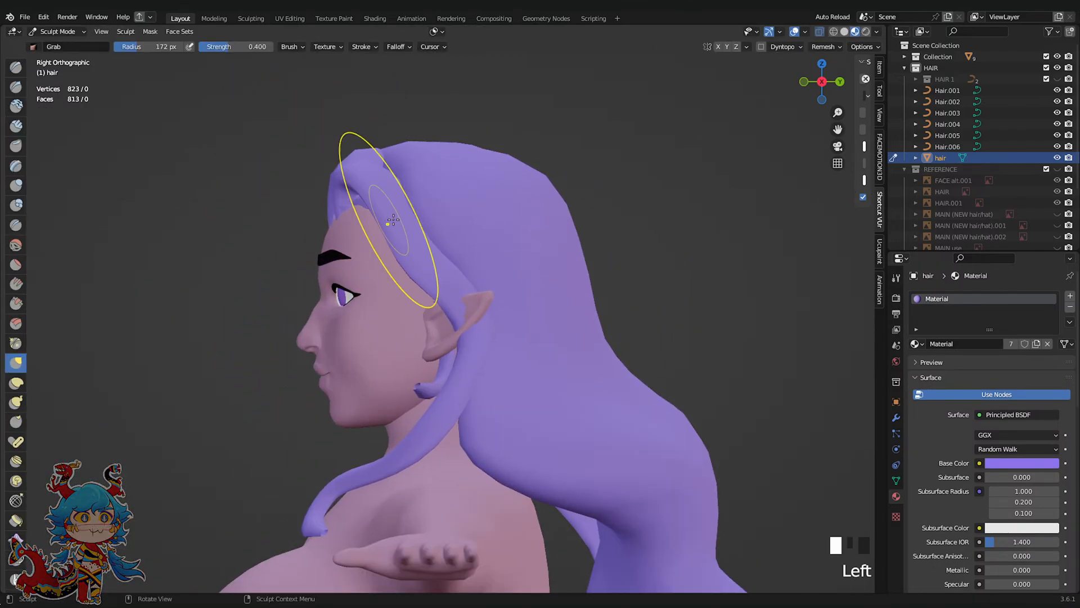
middle_drag(393, 231, 619, 268)
key(ctrl+s)
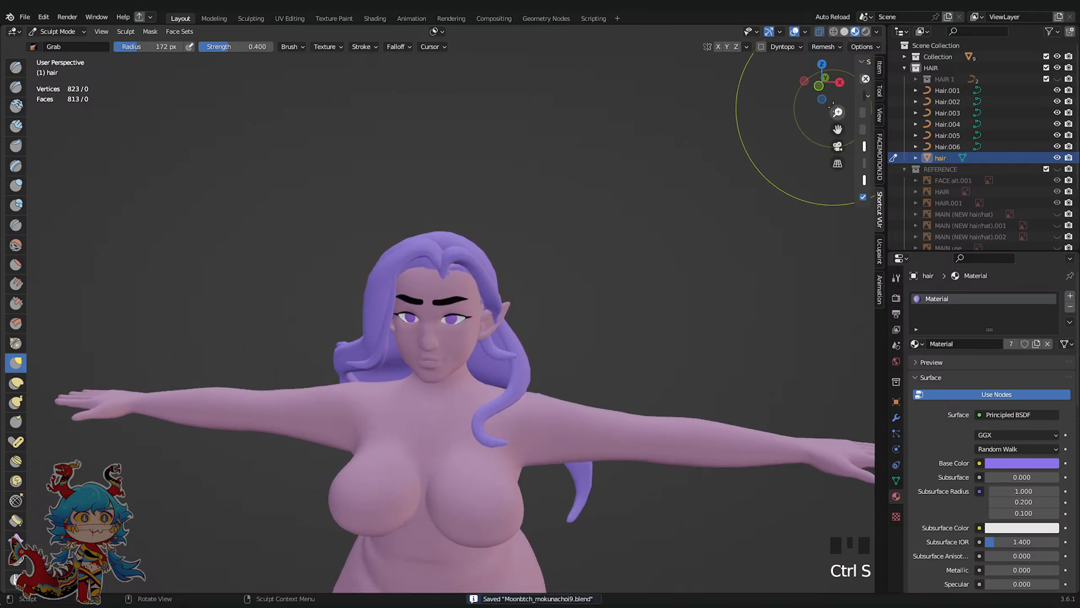
Switch to Object Mode and open the Hair.005 strand over the forehead in Edit Mode
click(821, 83)
scroll(791, 225, down, 2)
middle_drag(771, 229, 669, 280)
scroll(670, 280, up, 2)
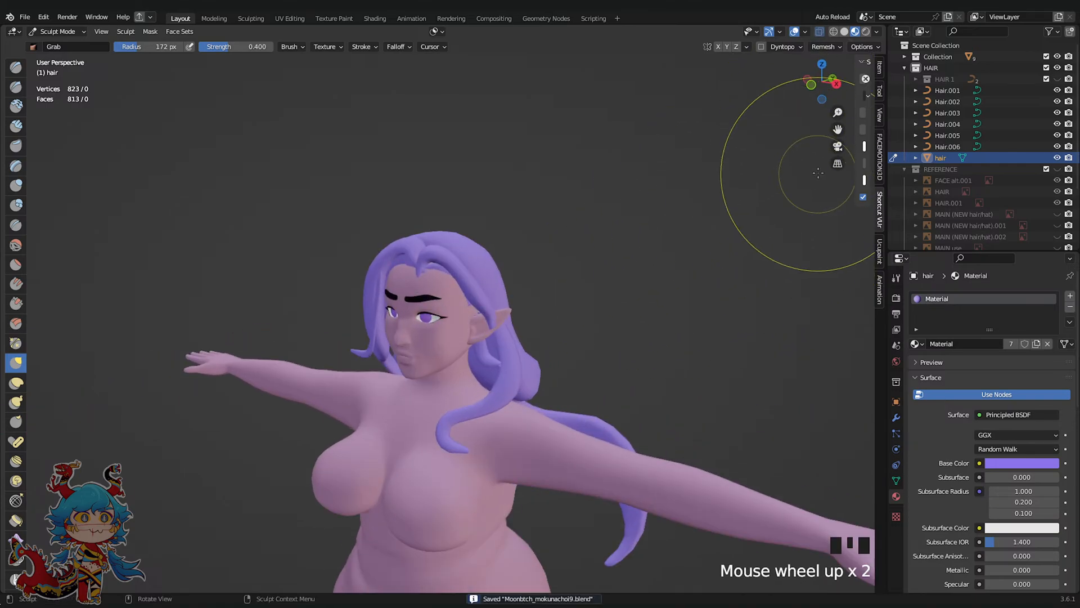
click(836, 164)
shift+scroll(624, 210, up, 4)
scroll(616, 270, up, 3)
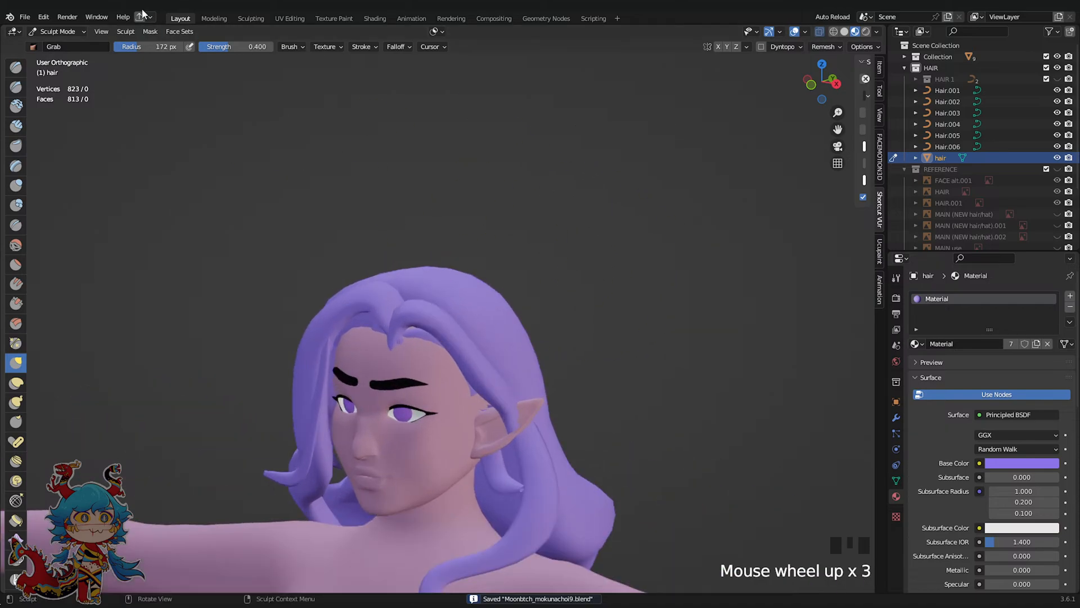
click(76, 32)
click(57, 46)
middle_drag(347, 287, 429, 299)
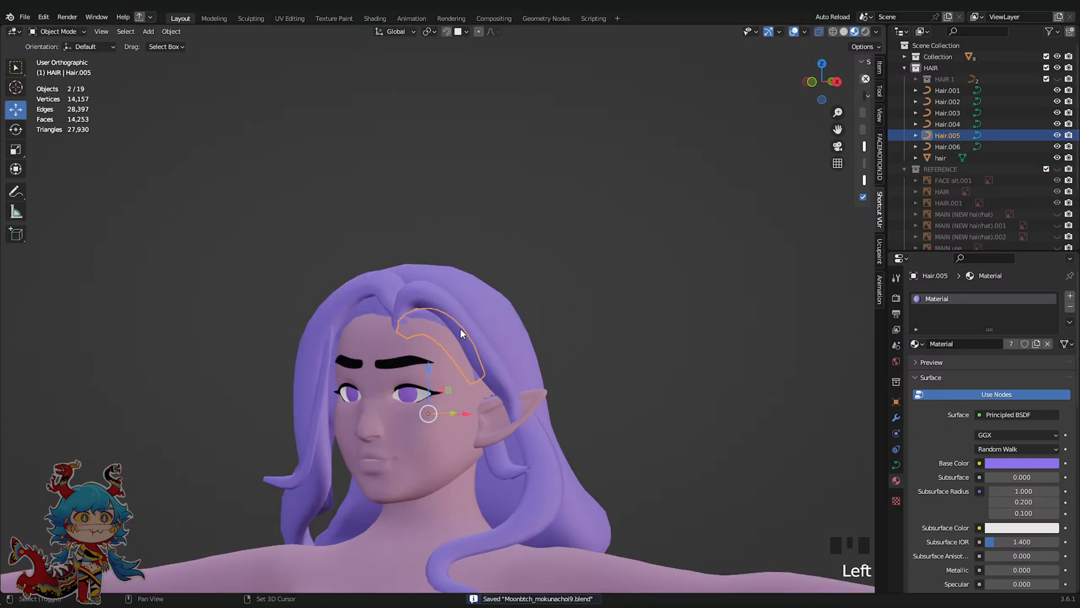
scroll(452, 266, up, 2)
key(Tab)
shift+middle_drag(461, 333, 418, 322)
Try to move a control point of the Hair.005 strand
click(456, 286)
key(g)
click(456, 306)
key(ctrl+z)
Adjust the Hair.005 strand and extend its lower end with two extruded points running back toward the ear
scroll(417, 296, up, 5)
drag(428, 295, 412, 298)
click(406, 340)
middle_drag(406, 341, 371, 338)
key(e)
click(400, 364)
key(e)
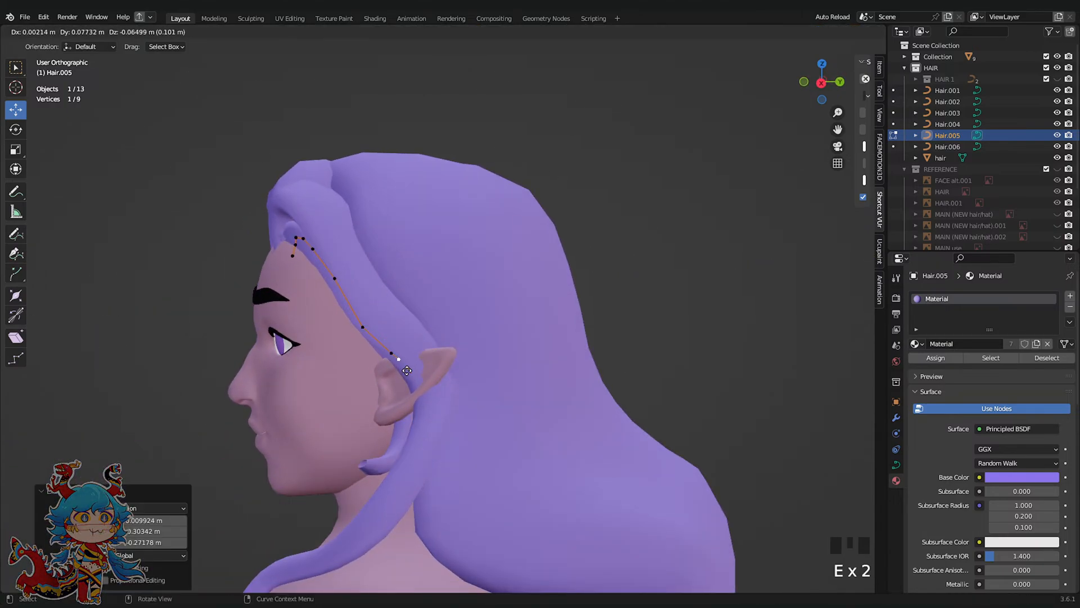
click(412, 376)
middle_drag(413, 376, 524, 391)
middle_drag(495, 332, 535, 315)
key(Tab)
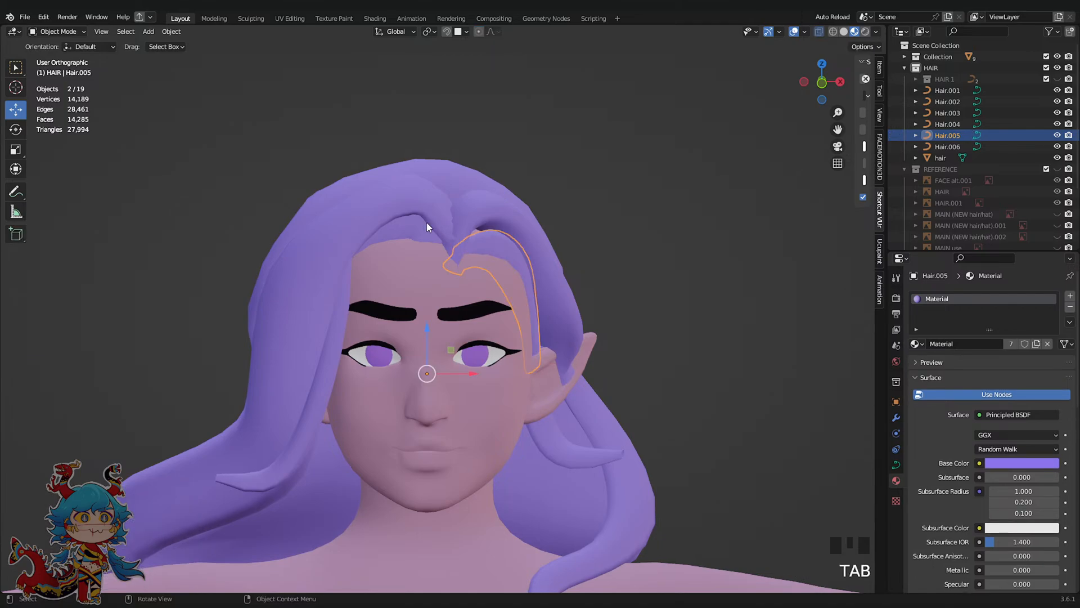
Edit the Hair.004 strand and move its end point at the parting about 0.11 m down toward the forehead
click(427, 227)
middle_drag(427, 227, 398, 259)
key(Tab)
middle_drag(405, 298, 408, 315)
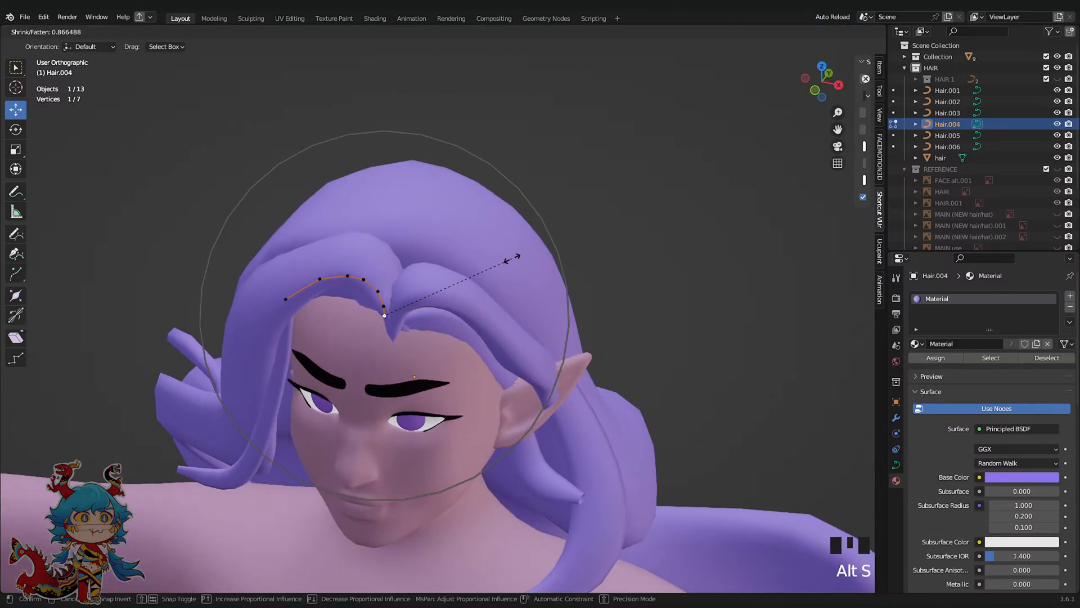
click(546, 222)
key(ctrl+z)
drag(406, 300, 402, 308)
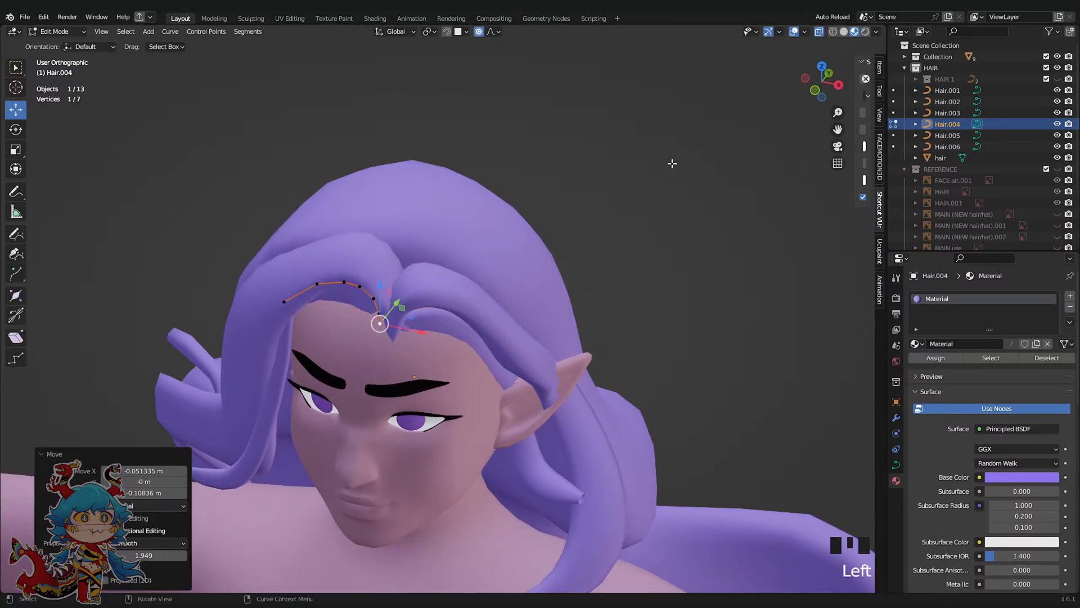
key(Tab)
Deselect the strand, save the file and check the whole hair from the front view
click(675, 163)
scroll(679, 162, down, 3)
middle_drag(679, 162, 704, 137)
key(ctrl+s)
click(819, 85)
scroll(782, 124, down, 5)
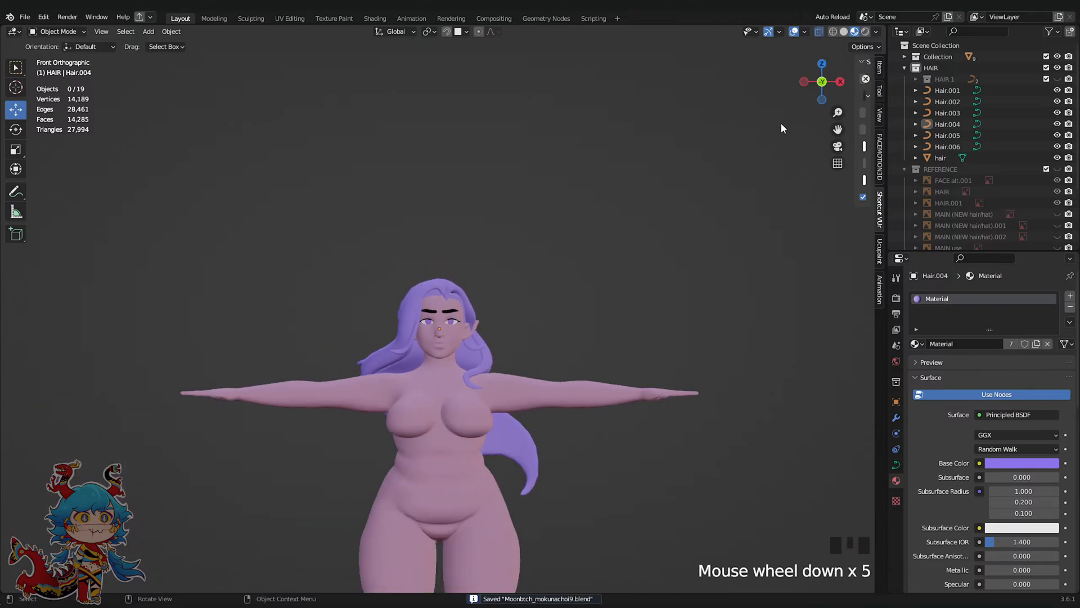
Thicken the Hair.005 strand around its upper control point by a factor of 1.220
scroll(563, 253, up, 7)
key(Tab)
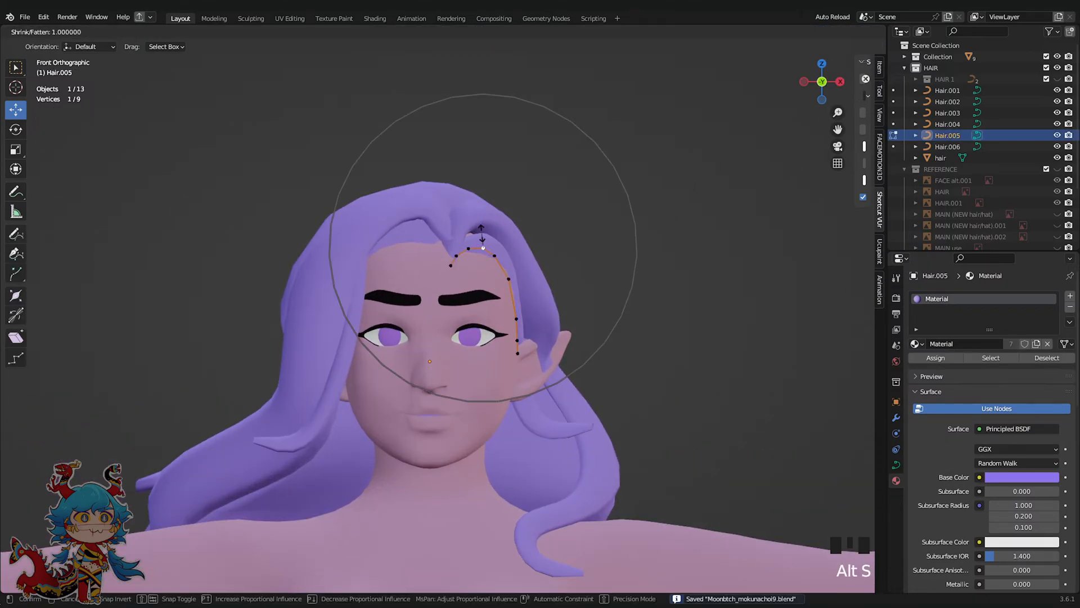
click(488, 232)
middle_drag(484, 244, 380, 251)
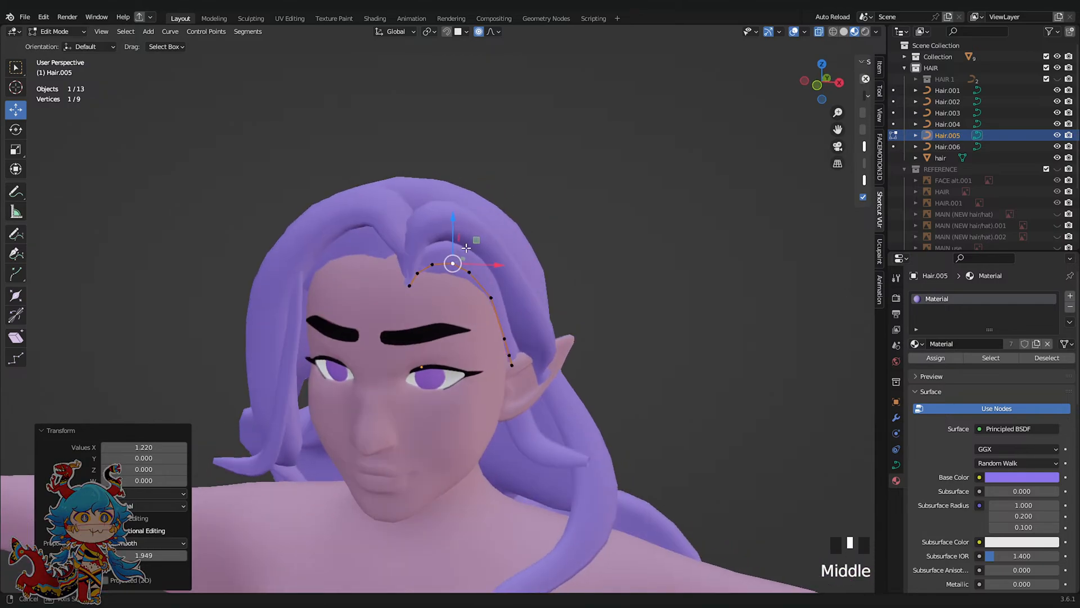
key(Tab)
Edit the Hair.001 strand and shift its front tip at the parting
click(383, 255)
click(403, 267)
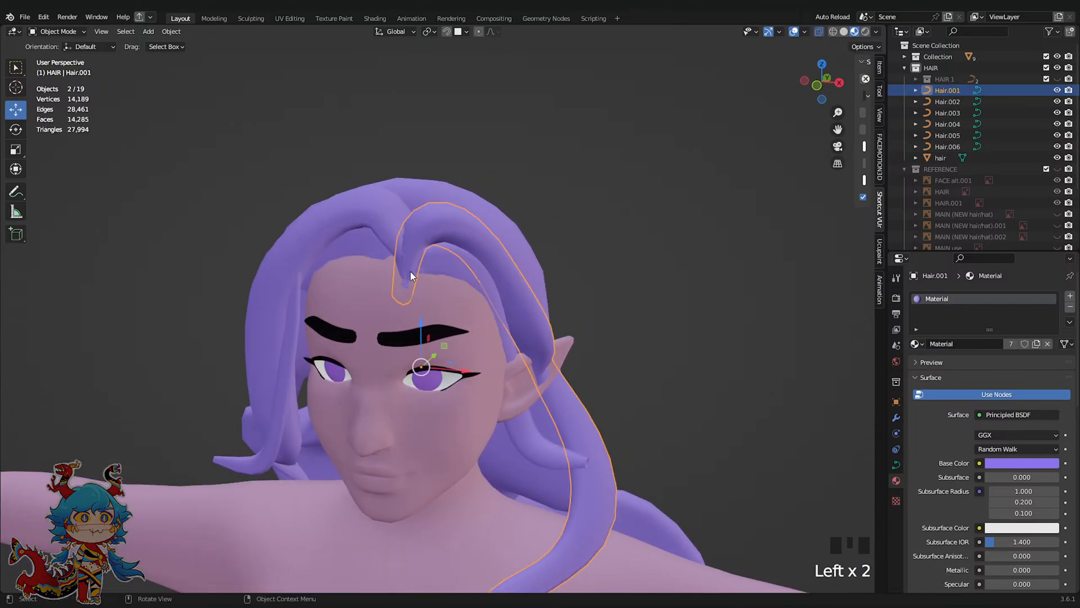
key(Tab)
click(403, 296)
middle_drag(407, 294, 394, 308)
mouse_move(394, 308)
mouse_down()
mouse_move(406, 302)
mouse_move(387, 304)
mouse_up()
Edit Hair.005 and move its front end point at the parting about 0.108 m along Y with proportional editing
key(Tab)
click(376, 309)
key(Tab)
click(374, 307)
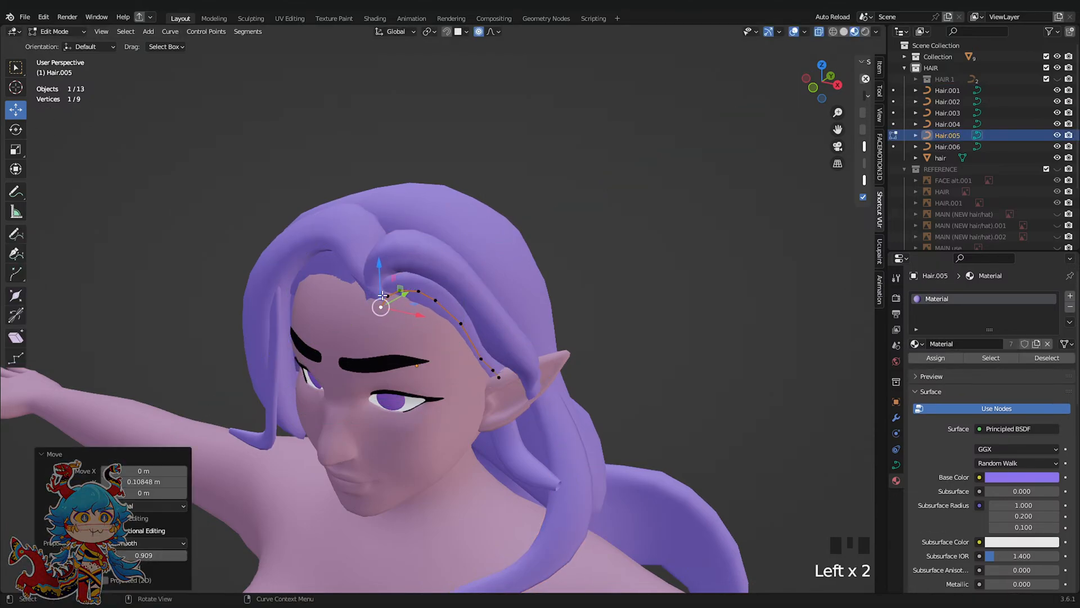
Leave strand editing, deselect all hair strands and save the file with the figure shown from the front
key(Tab)
click(399, 293)
key(Tab)
key(Tab)
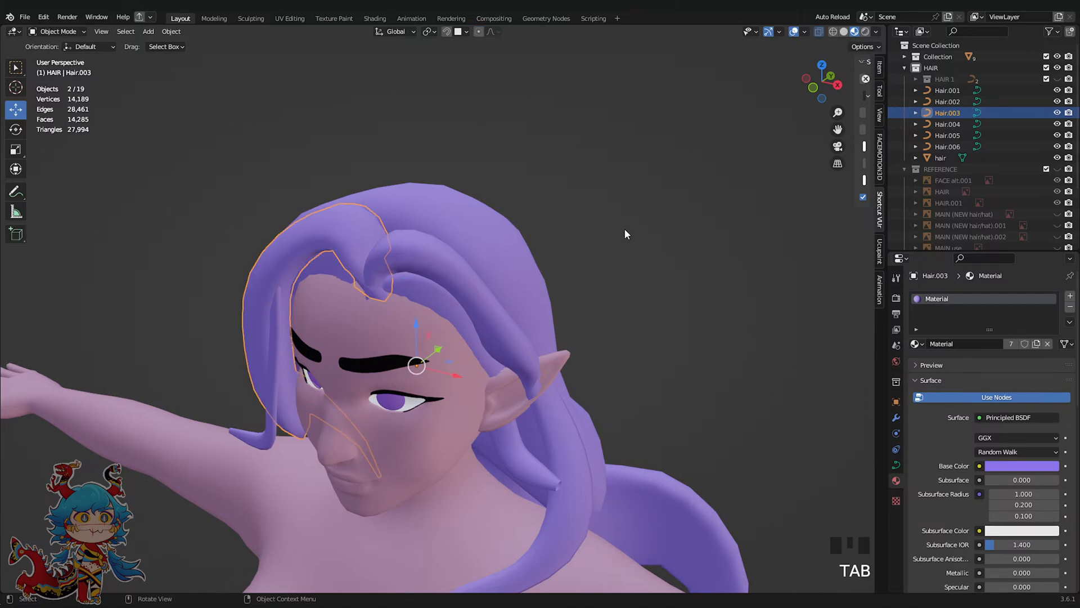
click(625, 228)
scroll(624, 229, down, 3)
key(ctrl+s)
click(816, 87)
scroll(734, 147, down, 2)
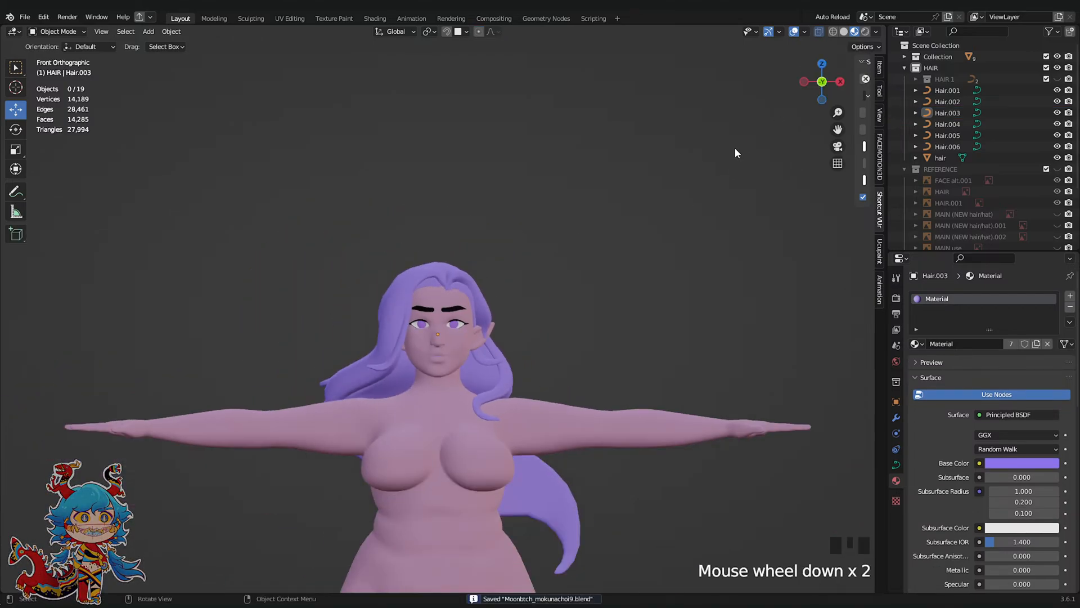
shift+middle_drag(734, 147, 697, 133)
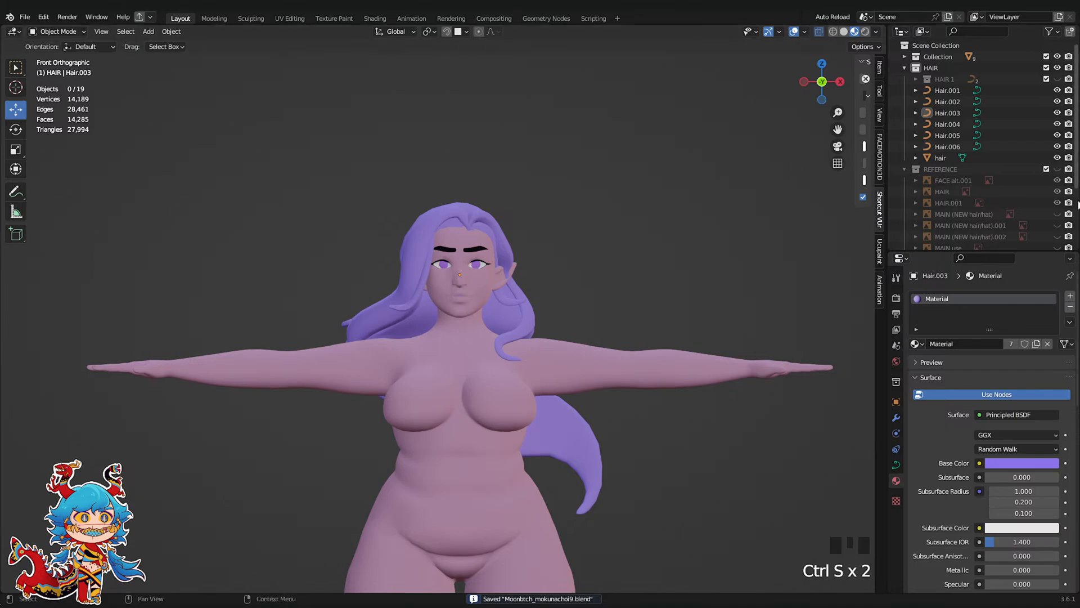
Show the REFERENCE collection, save the file and examine the hair on the character reference sheet
click(1057, 169)
shift+middle_drag(565, 218, 584, 242)
key(ctrl+s)
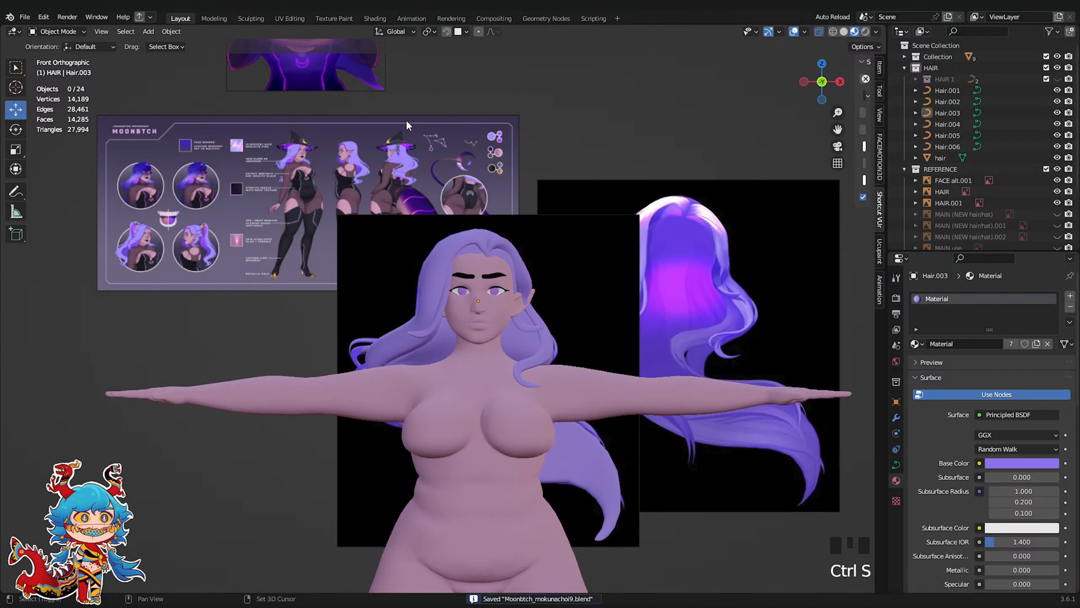
scroll(534, 333, up, 4)
shift+middle_drag(361, 437, 392, 305)
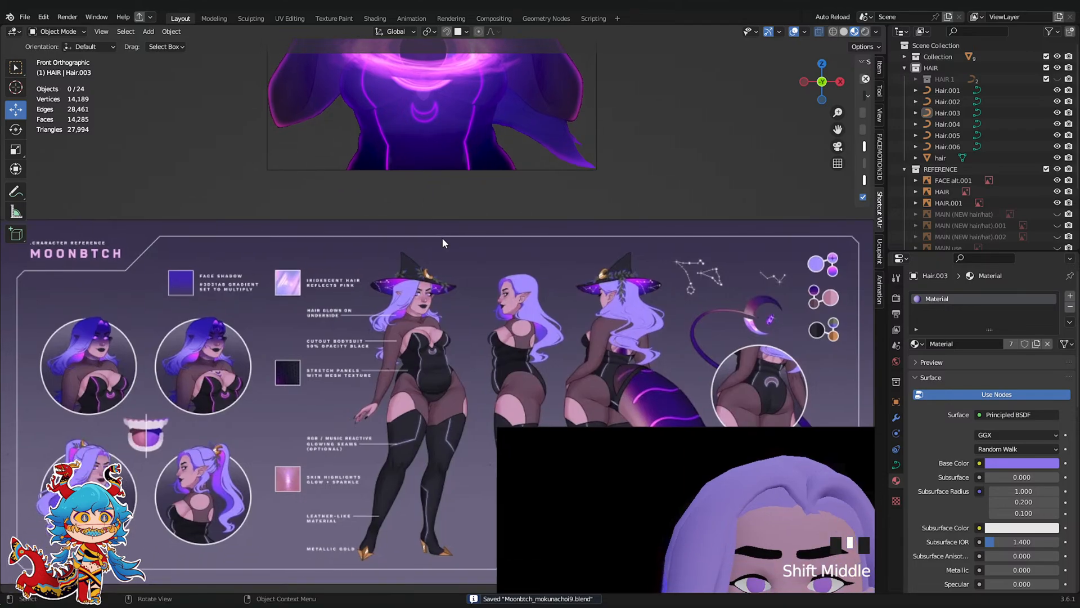
shift+middle_drag(197, 346, 361, 268)
click(362, 265)
scroll(715, 225, down, 4)
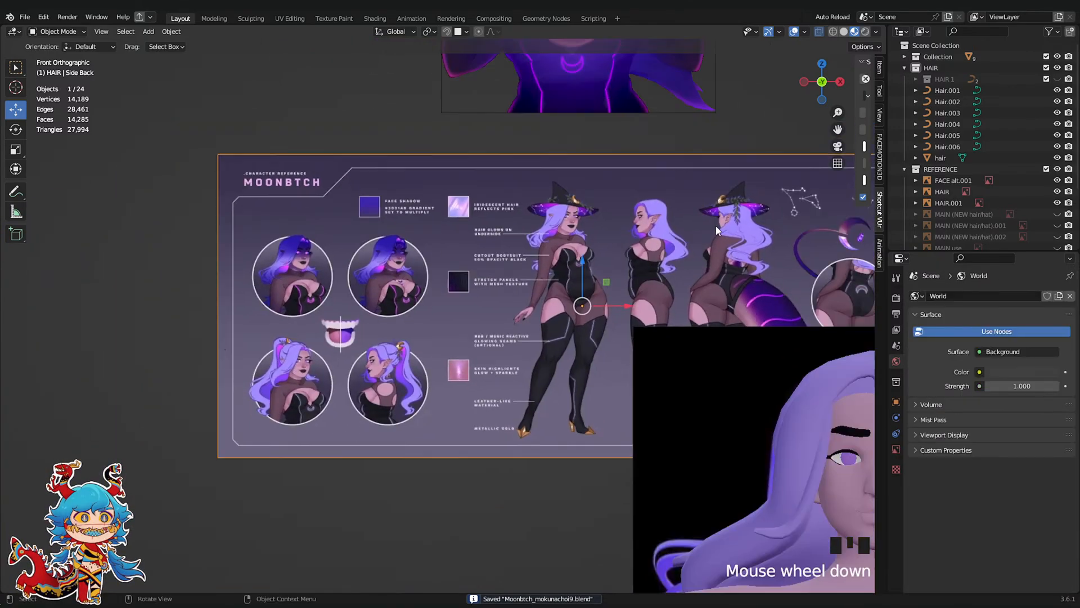
Hide the Side Back, Side Back.001 and MAIN use.002 reference images and save the file
scroll(1045, 184, down, 5)
click(1057, 204)
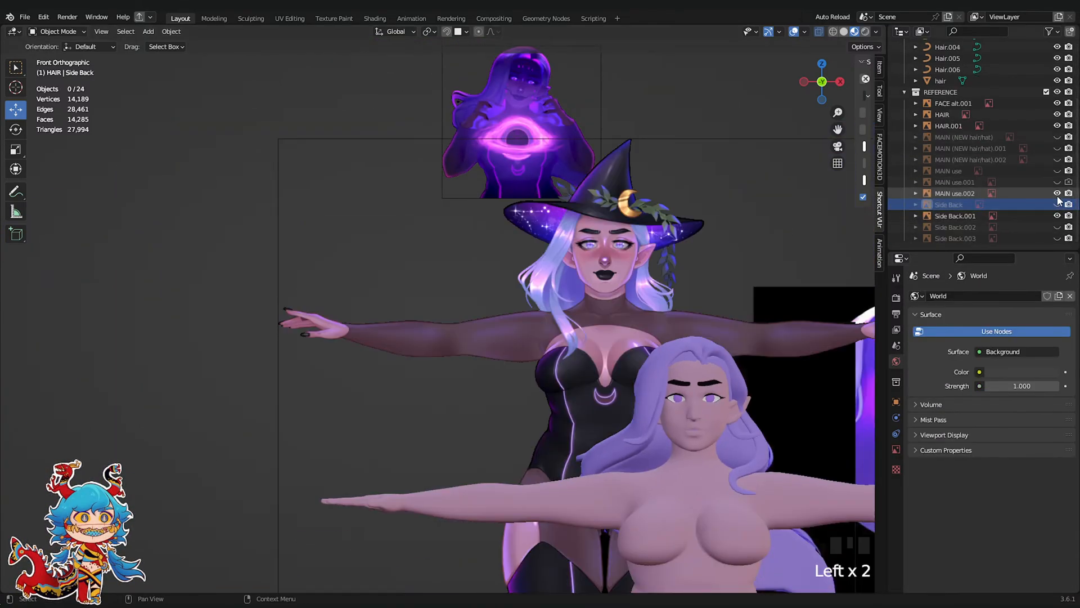
shift+middle_drag(625, 224, 338, 235)
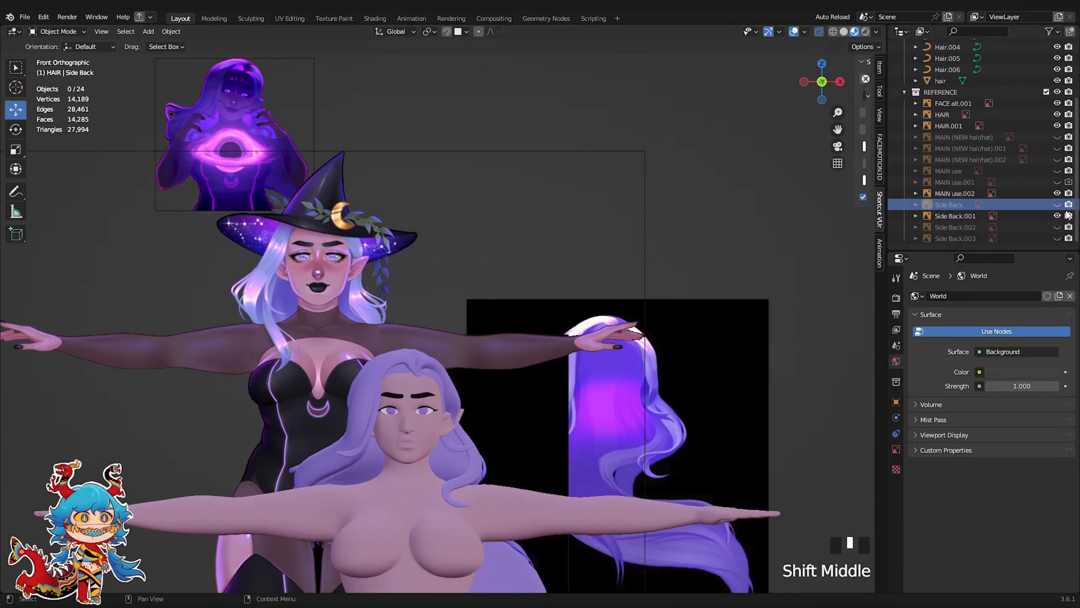
click(1057, 193)
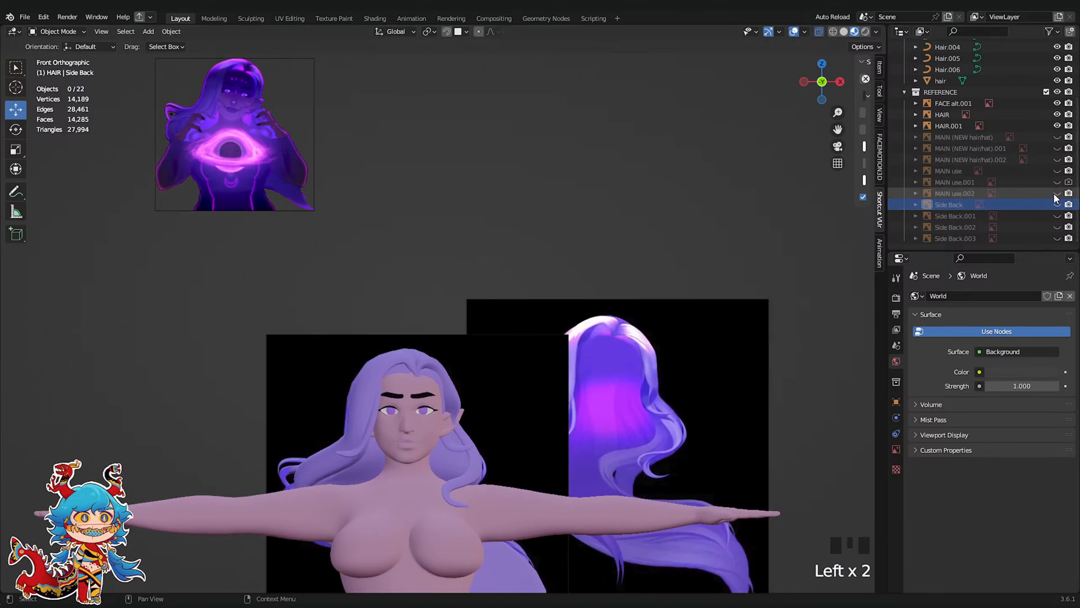
shift+middle_drag(729, 331, 760, 273)
key(ctrl+s)
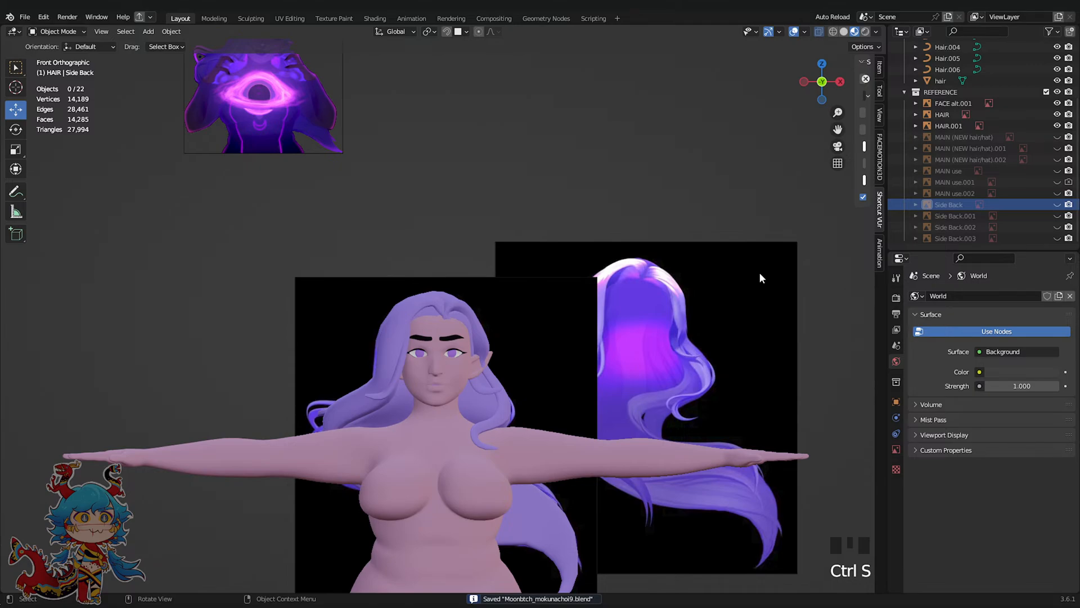
Show the MAIN (NEW hair/hat) reference beside the model, compare the hair shapes and save
click(1057, 137)
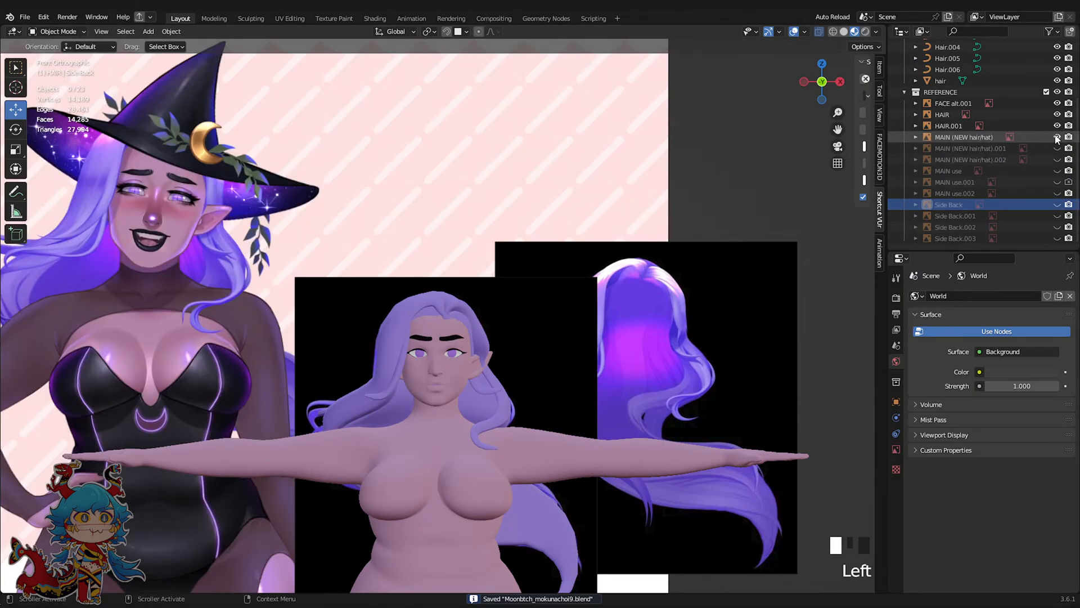
shift+middle_drag(446, 363, 567, 389)
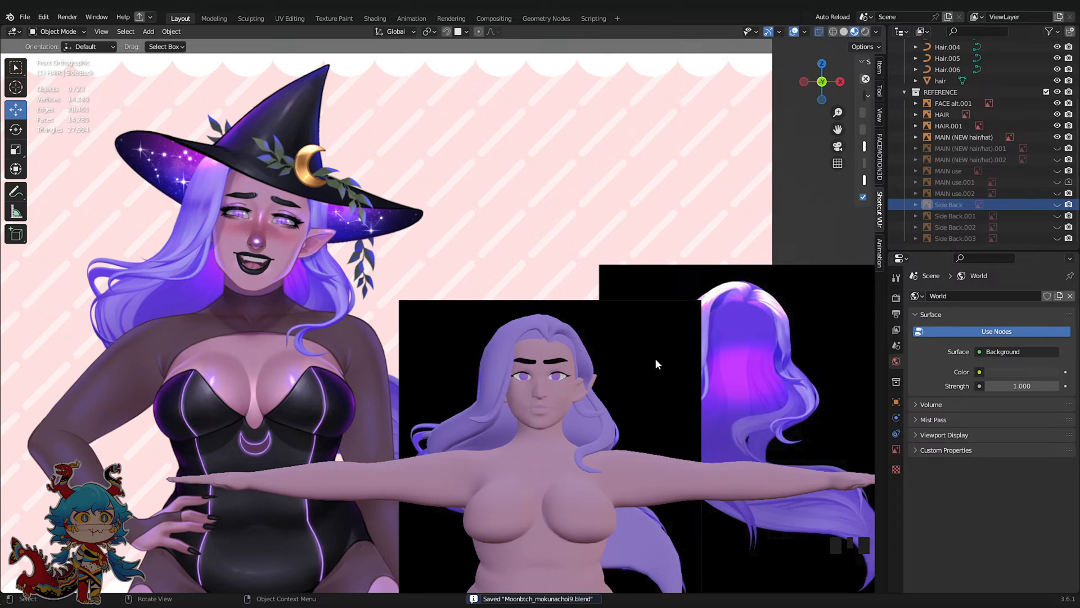
scroll(666, 359, down, 1)
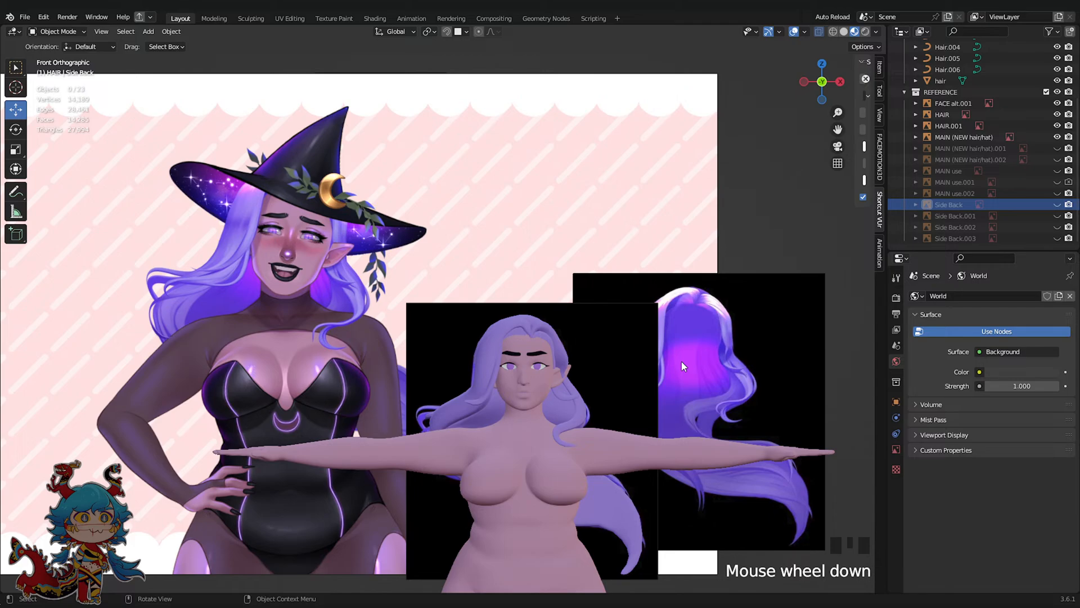
scroll(697, 365, up, 1)
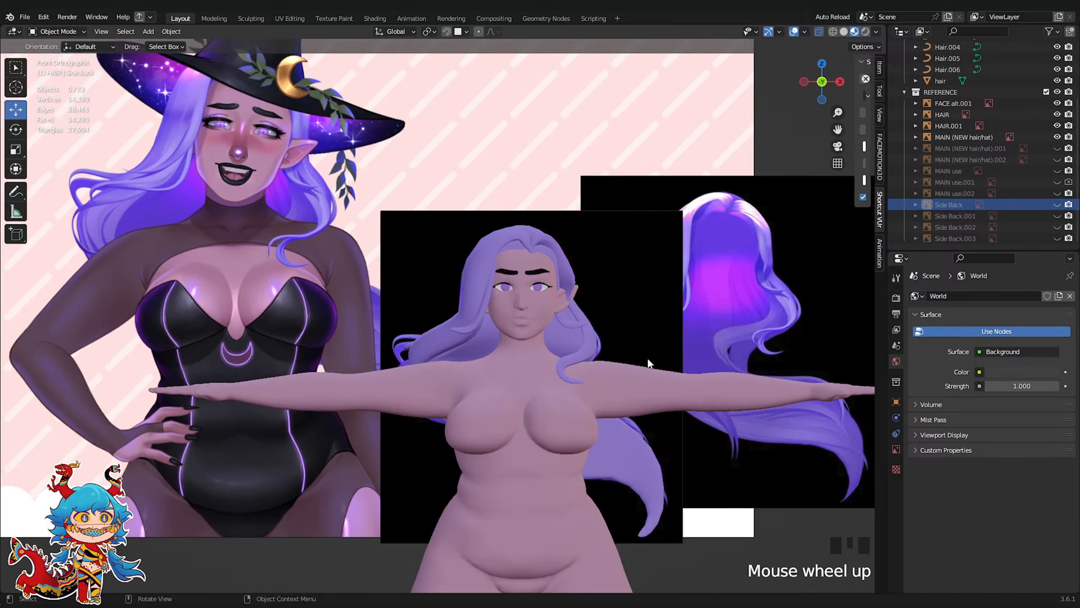
key(ctrl+s)
scroll(716, 364, down, 1)
Reshape the back of the hair mesh from the top view in Sculpt Mode with the Grab brush
middle_drag(716, 364, 815, 50)
click(824, 62)
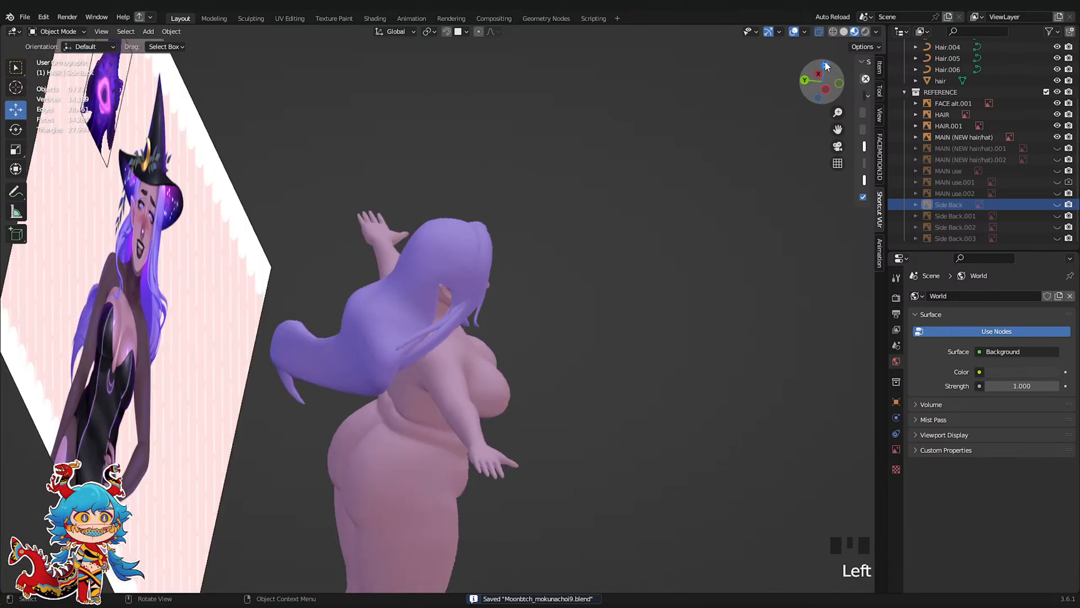
click(472, 255)
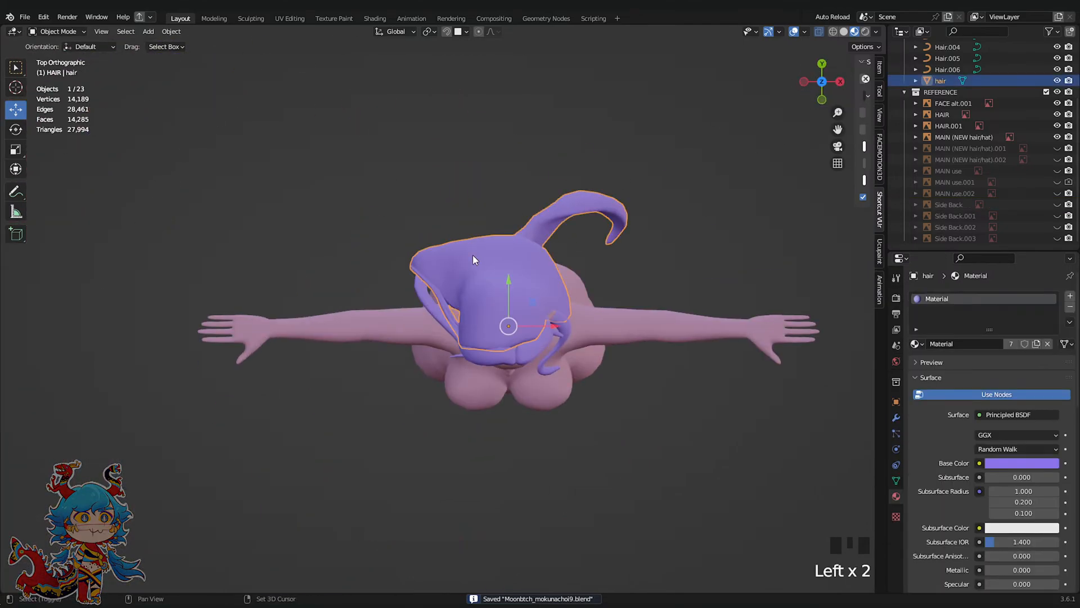
key(ctrl+s)
click(61, 69)
scroll(409, 217, up, 4)
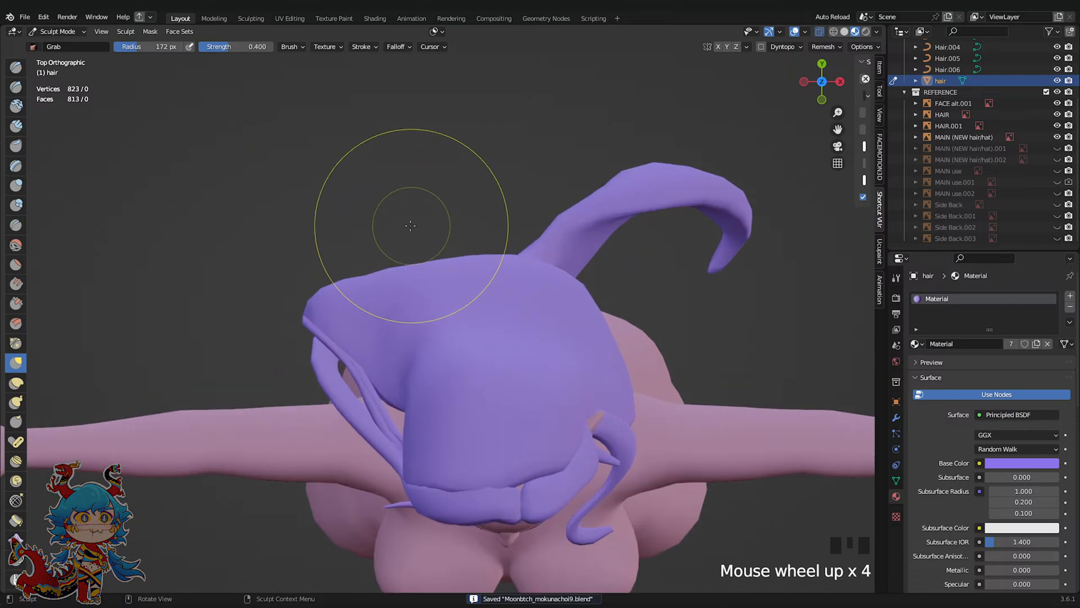
scroll(527, 276, down, 4)
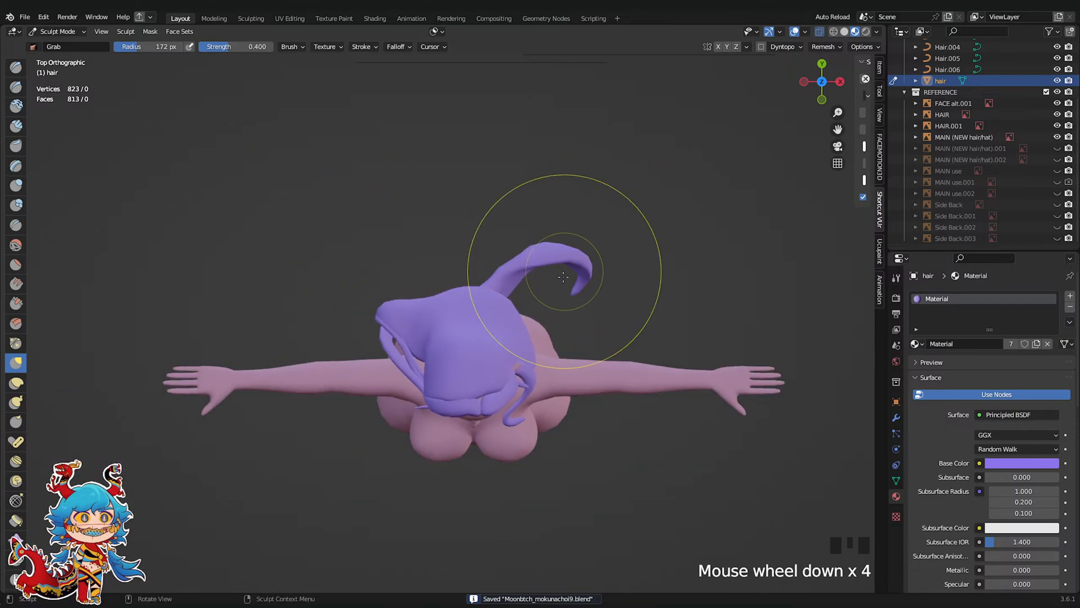
scroll(527, 285, up, 3)
click(527, 284)
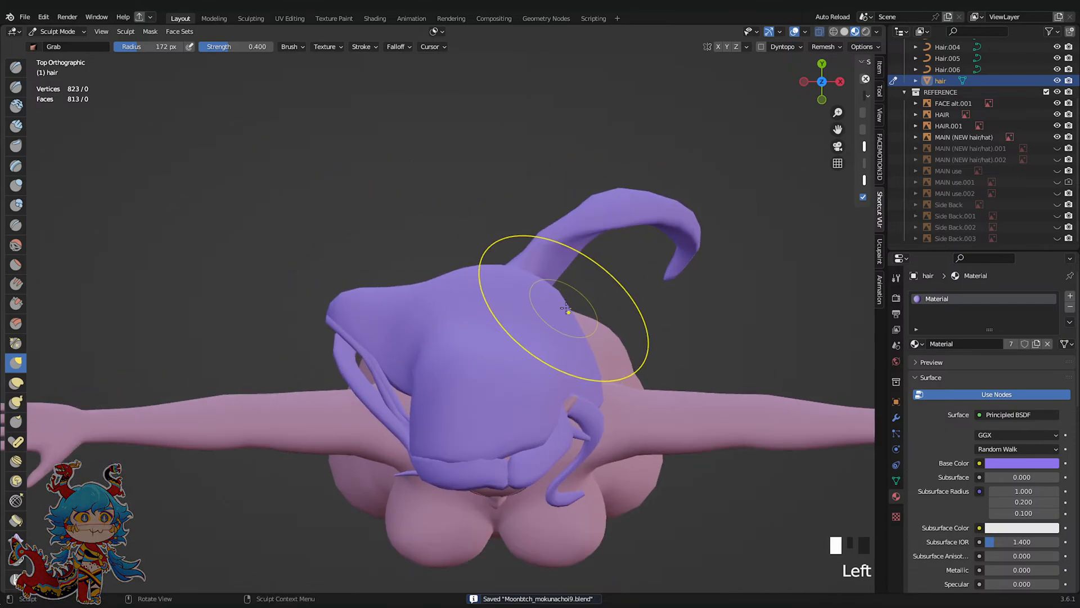
Check the sculpted hair from the side and front against the references and save the file
click(840, 82)
scroll(530, 301, down, 2)
middle_drag(531, 301, 755, 193)
scroll(418, 478, down, 5)
scroll(754, 193, up, 2)
key(ctrl+s)
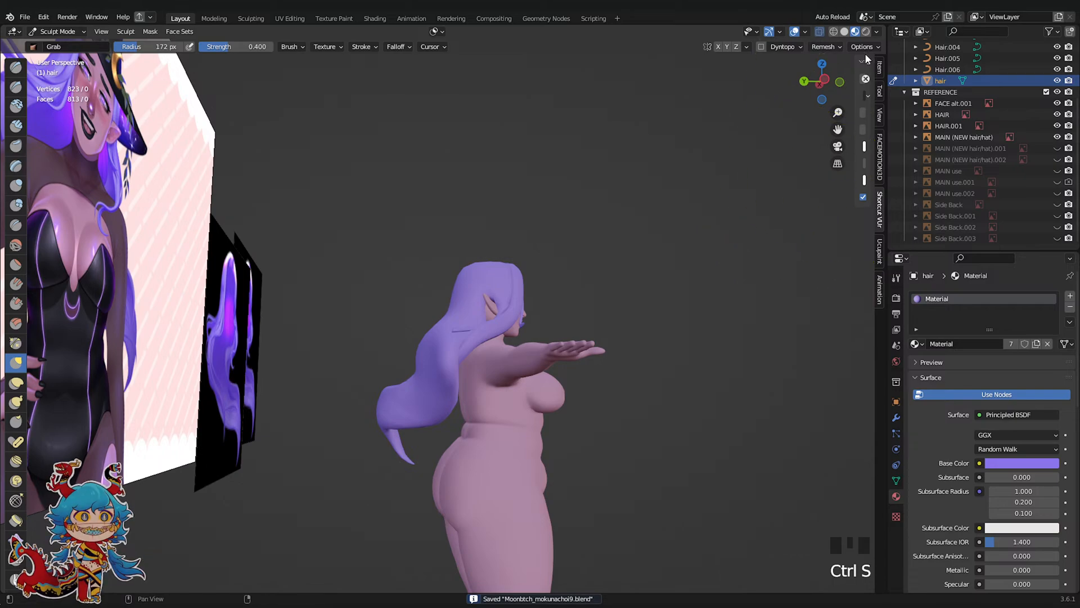
click(820, 84)
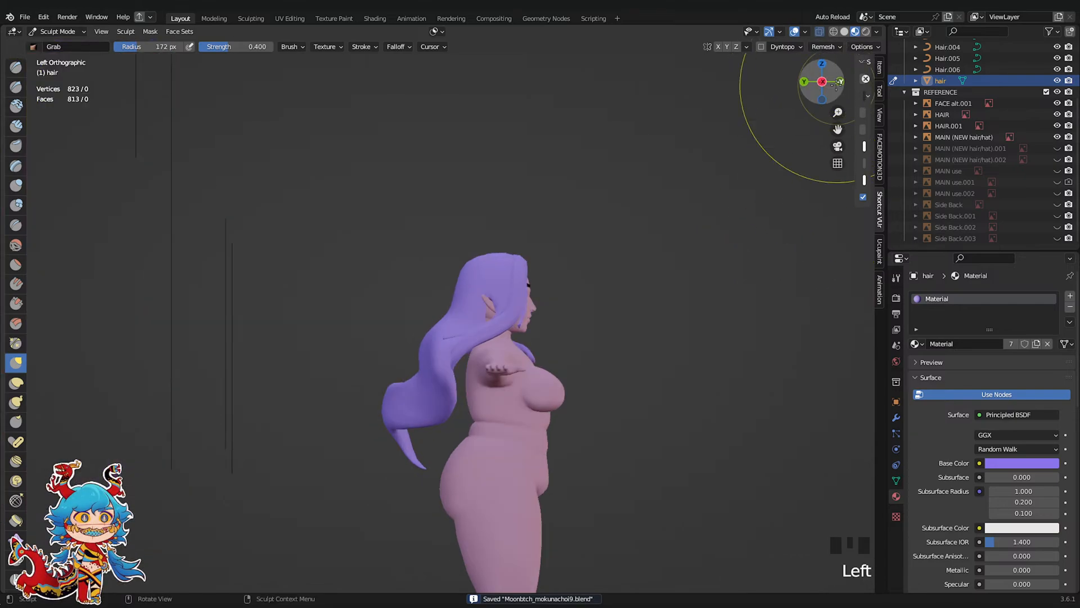
click(840, 82)
shift+middle_drag(719, 211, 717, 199)
scroll(718, 199, up, 1)
key(ctrl+s)
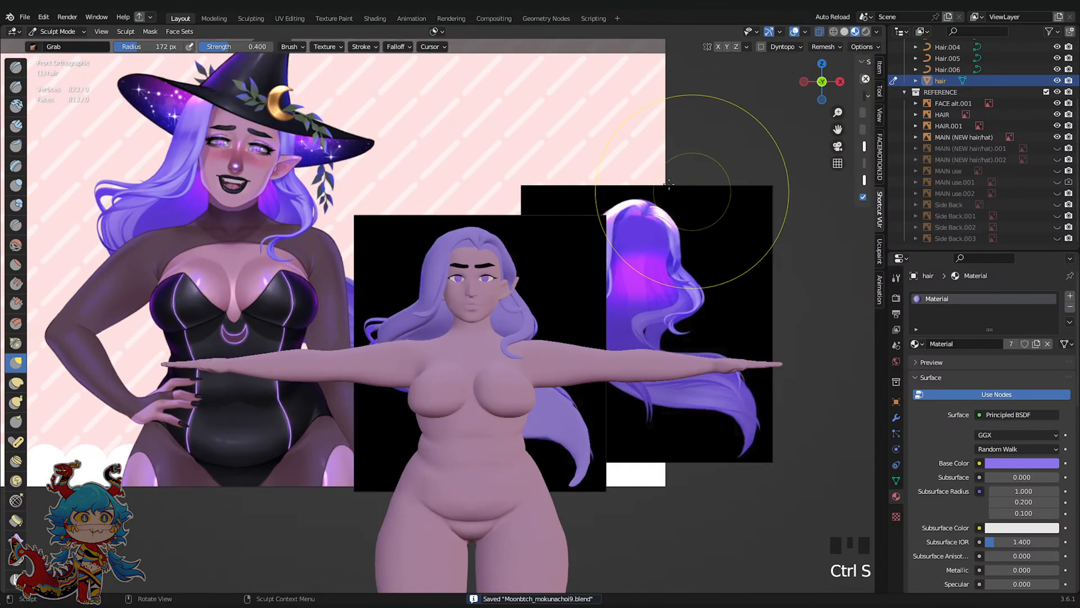
Return to Object Mode, set the viewport to solid shading without X-ray and save the file
click(61, 43)
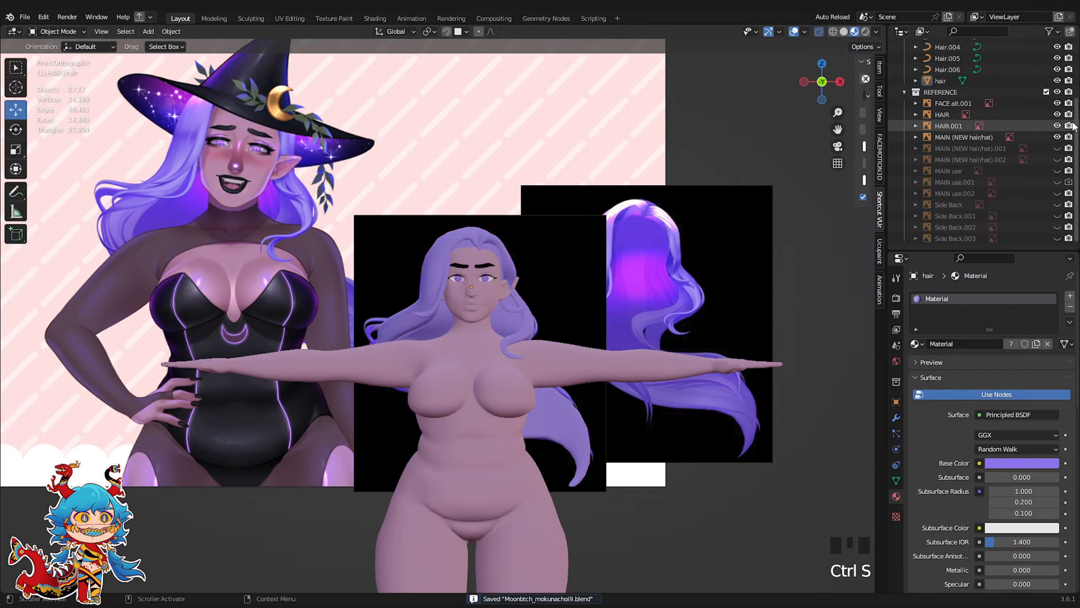
click(819, 31)
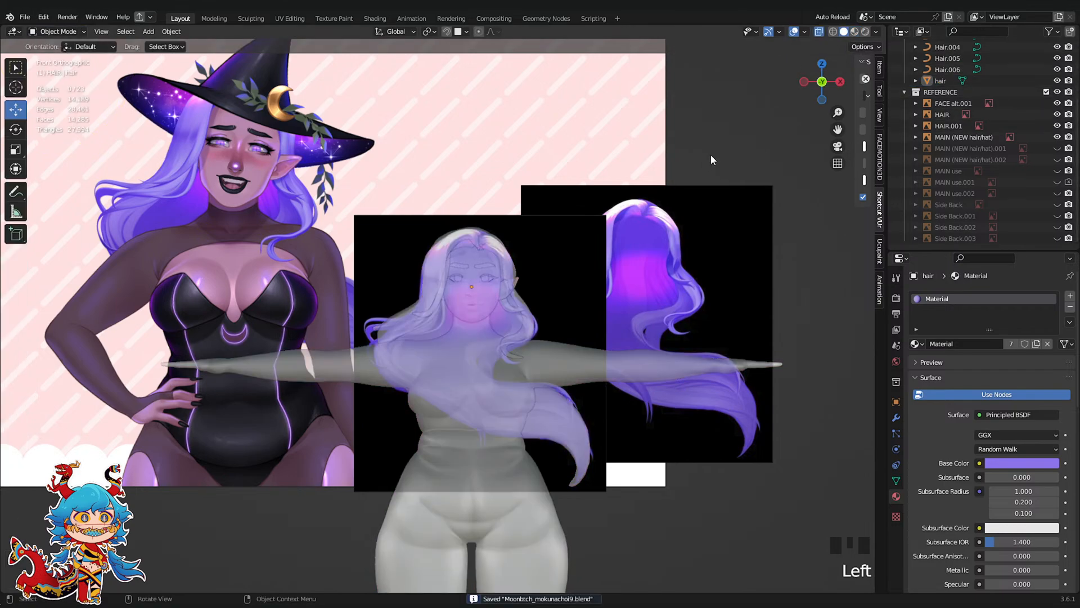
click(819, 31)
scroll(713, 159, down, 2)
shift+middle_drag(713, 159, 700, 101)
key(ctrl+s)
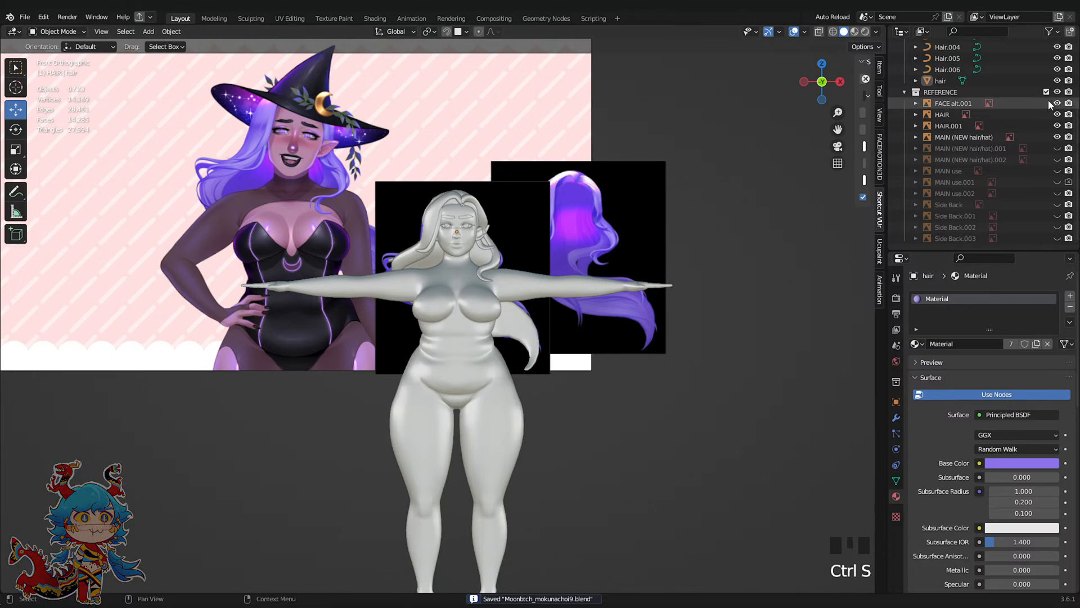
Hide the REFERENCE collection and inspect the full figure from the front and the side
click(1057, 91)
shift+middle_drag(587, 260, 607, 217)
click(643, 332)
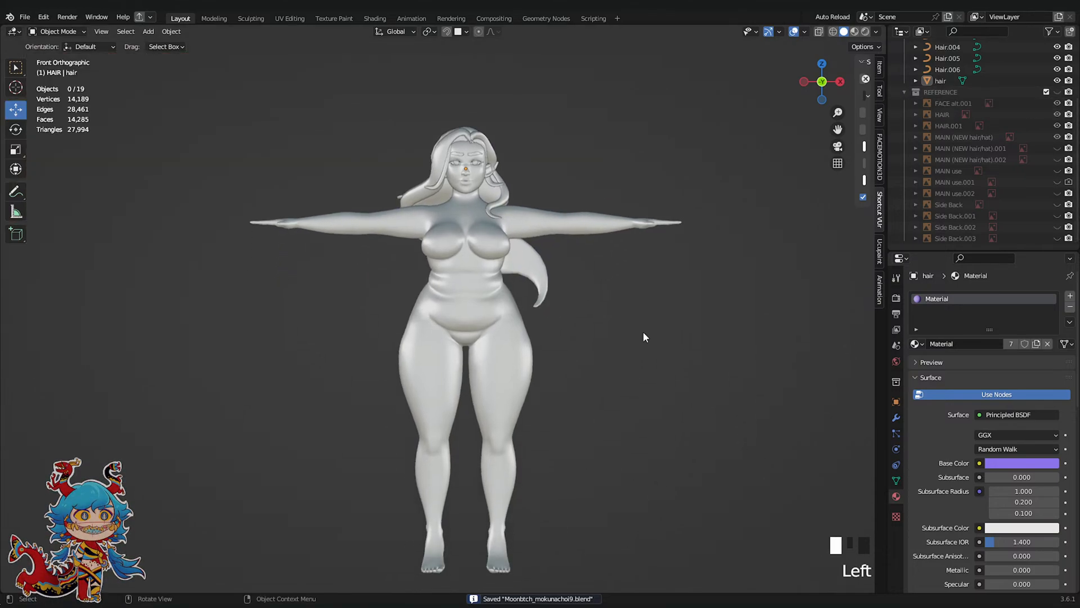
middle_drag(766, 384, 750, 398)
scroll(777, 360, down, 1)
click(837, 163)
middle_drag(710, 321, 571, 318)
click(820, 84)
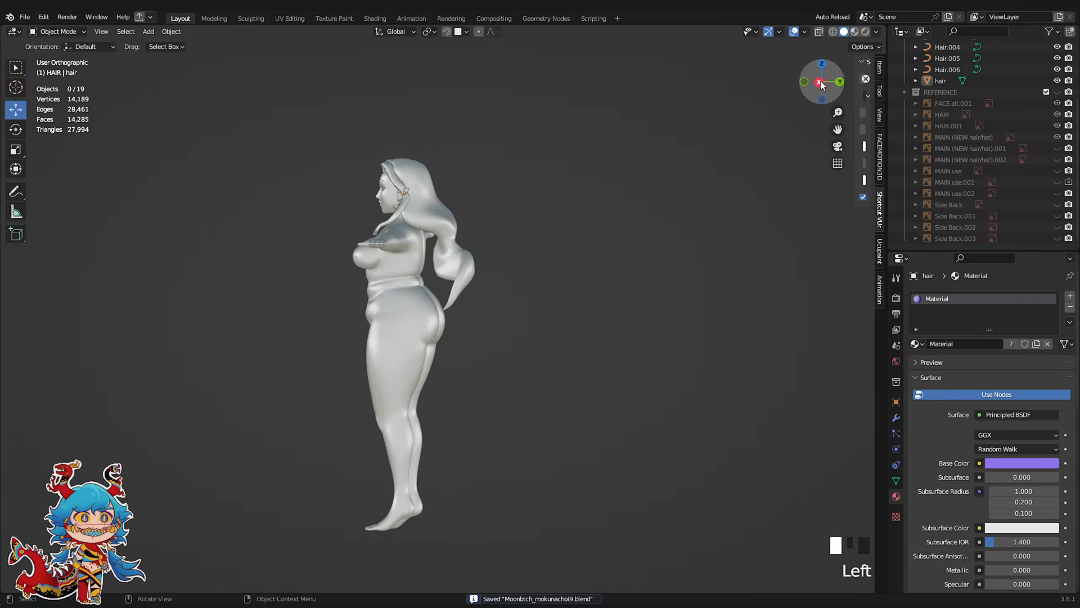
Select the body mesh and display its wireframe overlay, with the foot framed from the side
shift+middle_drag(352, 483, 439, 272)
scroll(560, 483, up, 6)
shift+middle_drag(677, 313, 570, 346)
scroll(568, 349, up, 6)
click(425, 399)
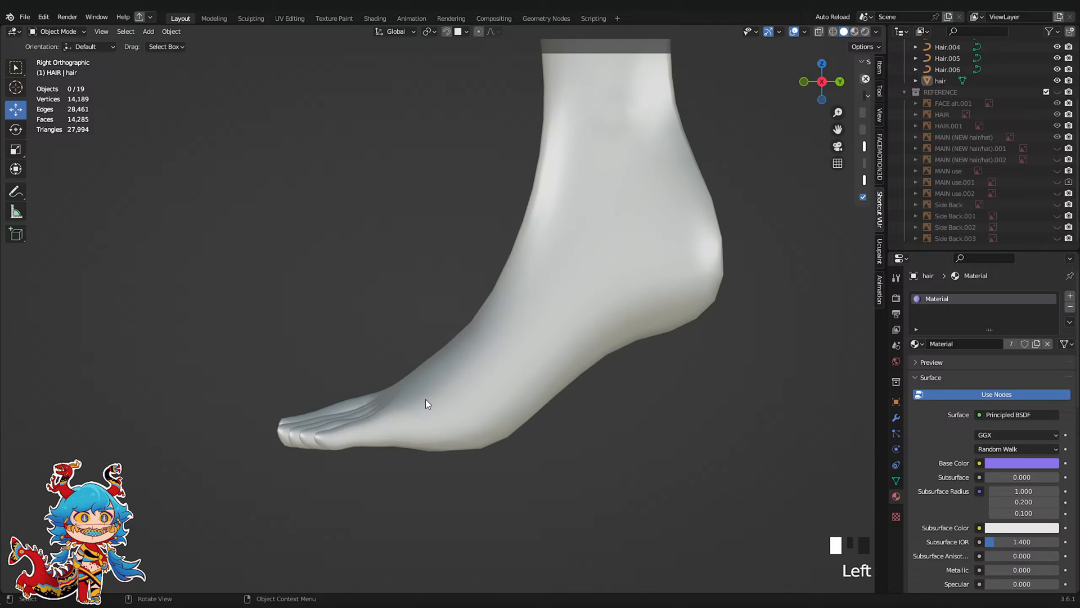
click(805, 31)
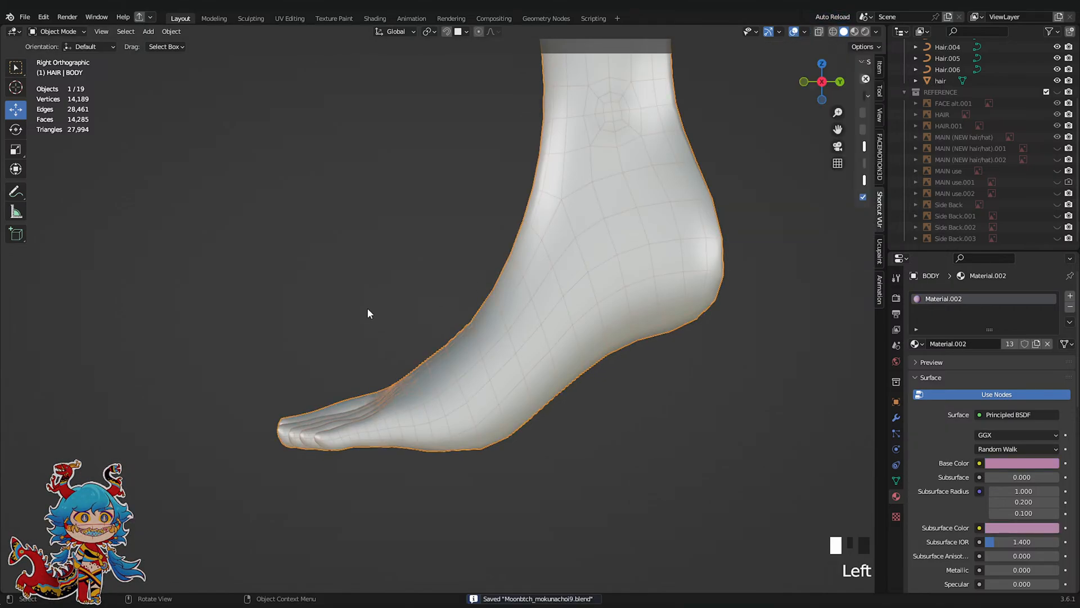
Edit the body mesh, select the front of the foot and scale it along Z by 1.108
key(Tab)
key(ctrl+s)
click(201, 298)
drag(201, 298, 425, 542)
click(16, 149)
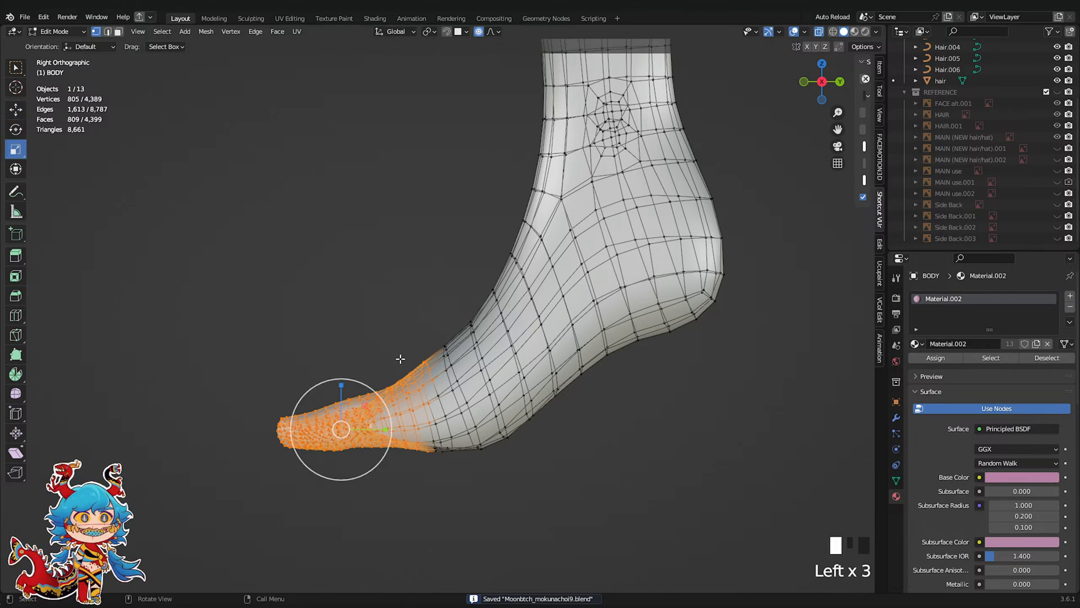
drag(341, 376, 341, 372)
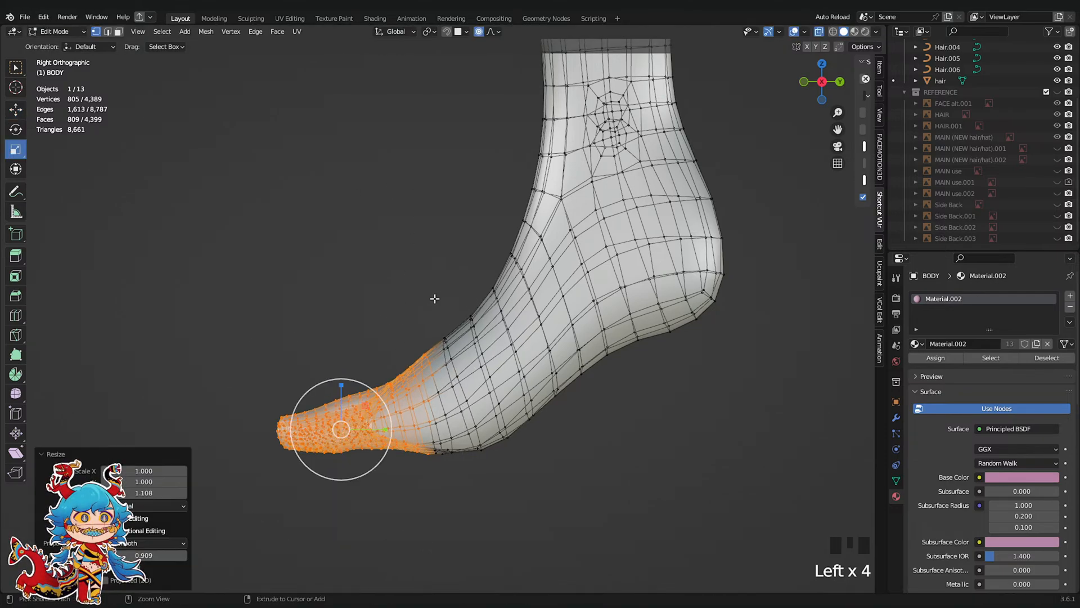
Reduce the selection to the toes and enlarge them slightly along Z with proportional editing
ctrl+drag(417, 308, 447, 454)
ctrl+drag(384, 325, 461, 505)
drag(333, 383, 336, 371)
key(Tab)
scroll(460, 323, down, 4)
scroll(571, 295, down, 13)
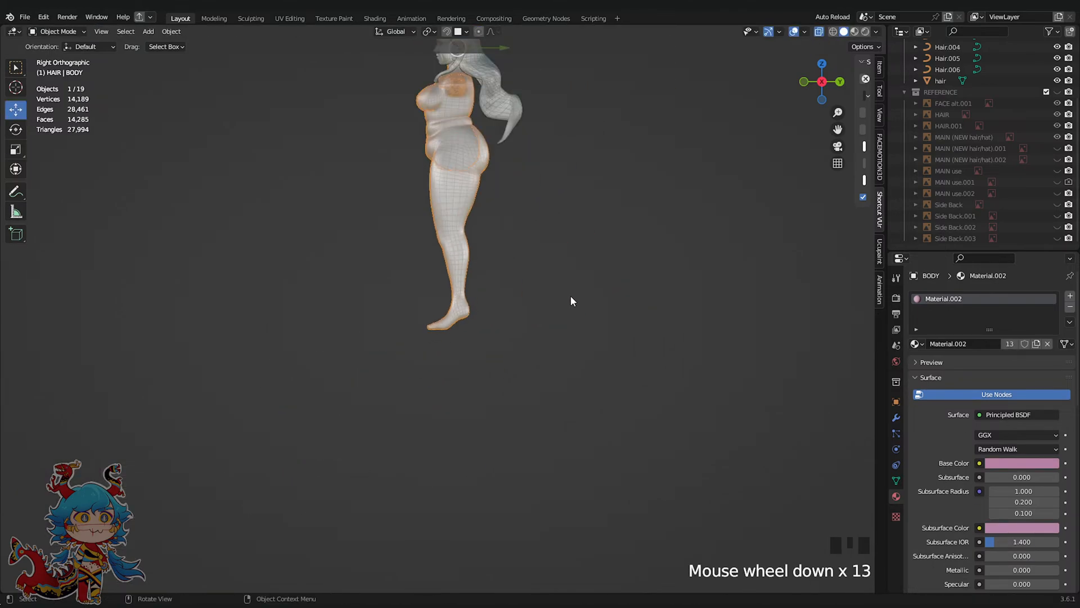
Try a further scaling of the selected toes and undo it
shift+middle_drag(570, 295, 569, 366)
scroll(569, 366, up, 2)
scroll(425, 489, up, 2)
scroll(444, 360, up, 9)
shift+middle_drag(429, 475, 453, 373)
scroll(453, 373, up, 3)
key(Tab)
mouse_move(371, 451)
mouse_down()
mouse_move(373, 463)
mouse_move(375, 448)
mouse_up()
key(ctrl+z)
scroll(388, 453, down, 3)
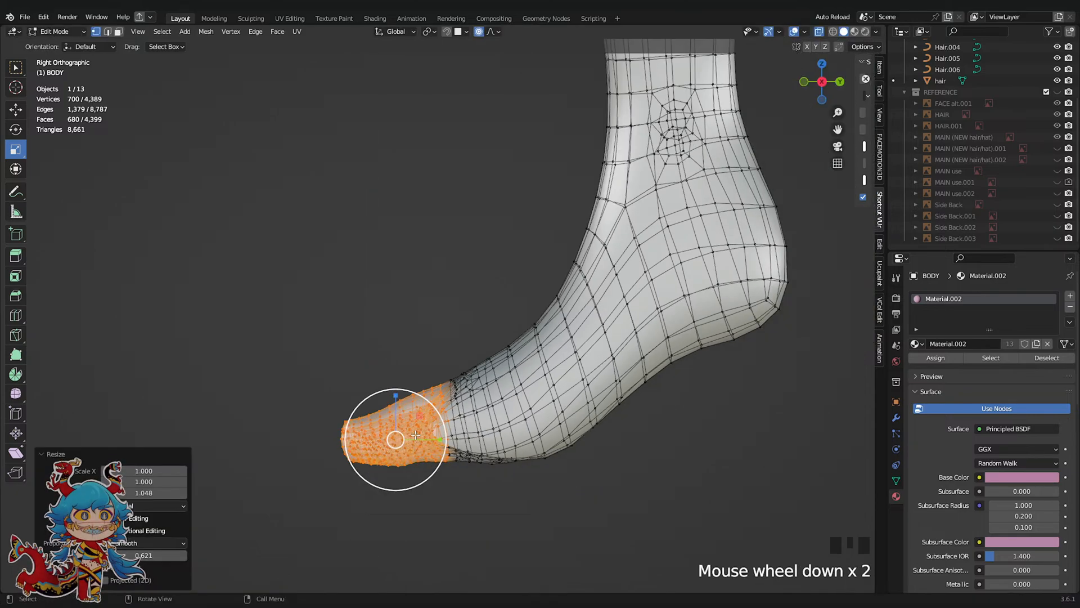
Leave mesh editing, deselect the body, turn off X-ray and inspect the reshaped feet
key(Tab)
click(428, 475)
middle_drag(429, 476, 548, 481)
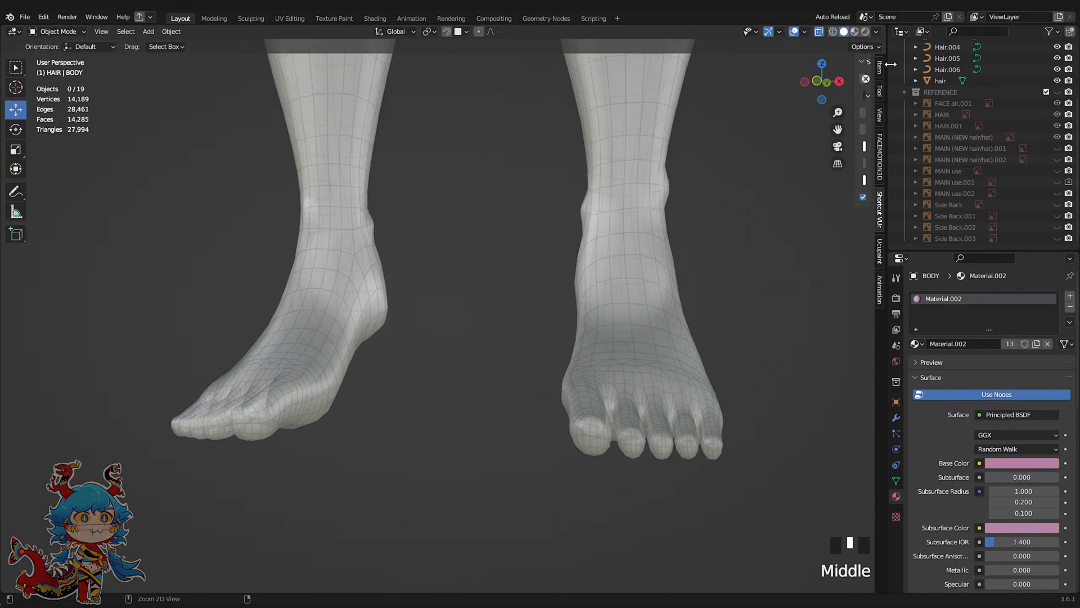
click(818, 32)
middle_drag(748, 146, 603, 280)
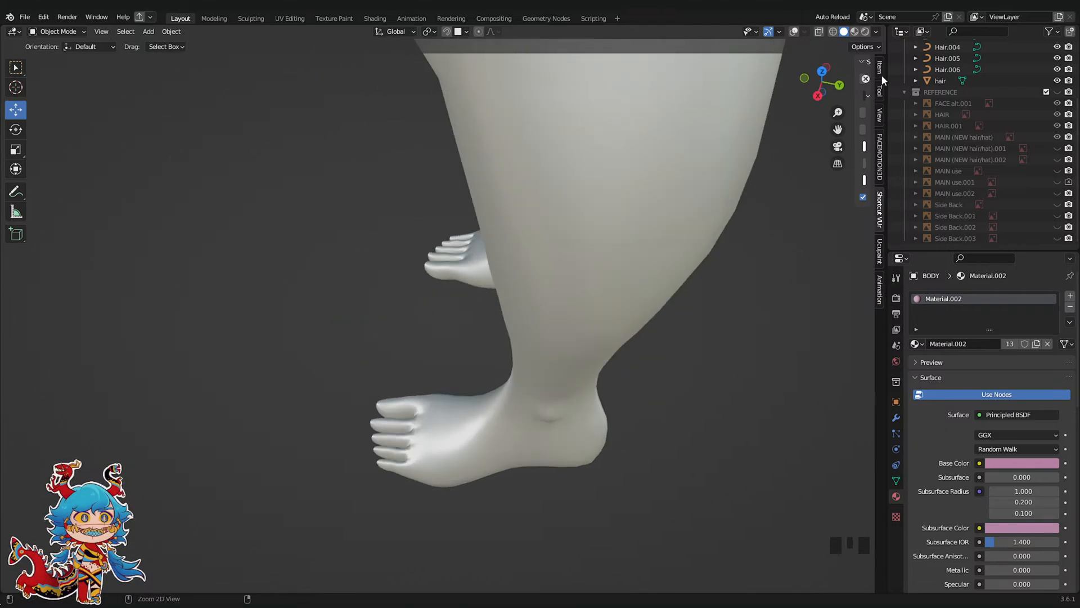
Save the file and check the whole figure in side and front views
click(818, 97)
scroll(615, 195, down, 9)
shift+middle_drag(619, 191, 548, 204)
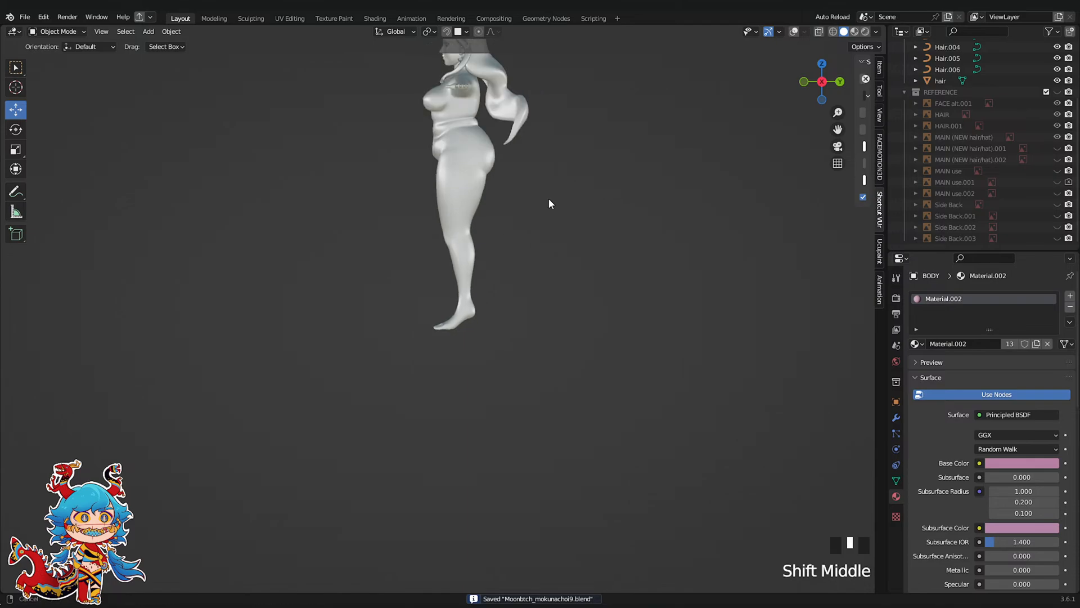
scroll(542, 312, up, 2)
key(ctrl+s)
click(805, 83)
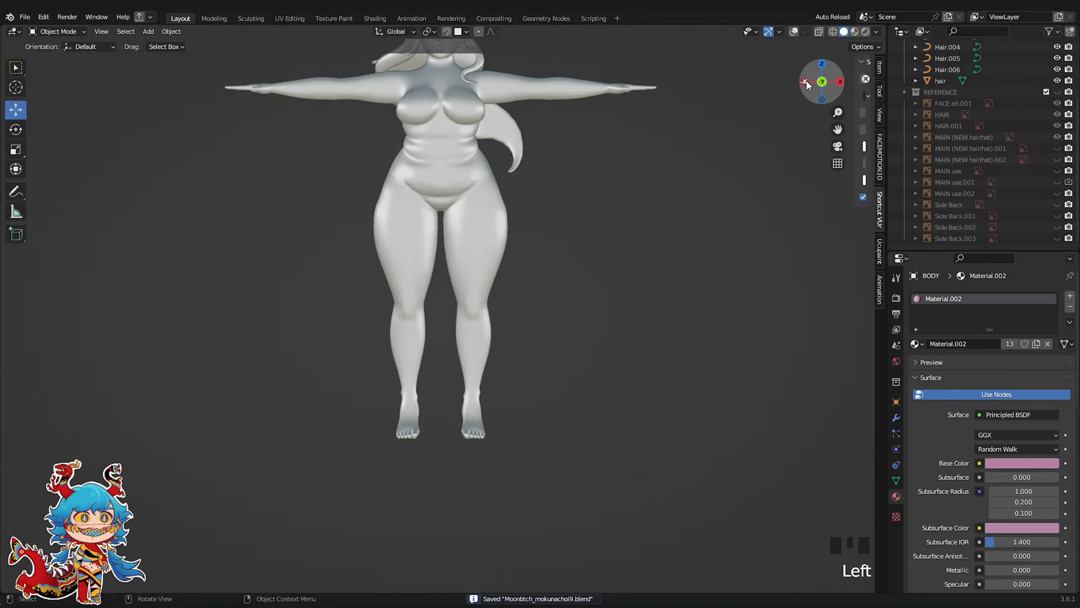
shift+middle_drag(717, 209, 676, 265)
key(ctrl+s)
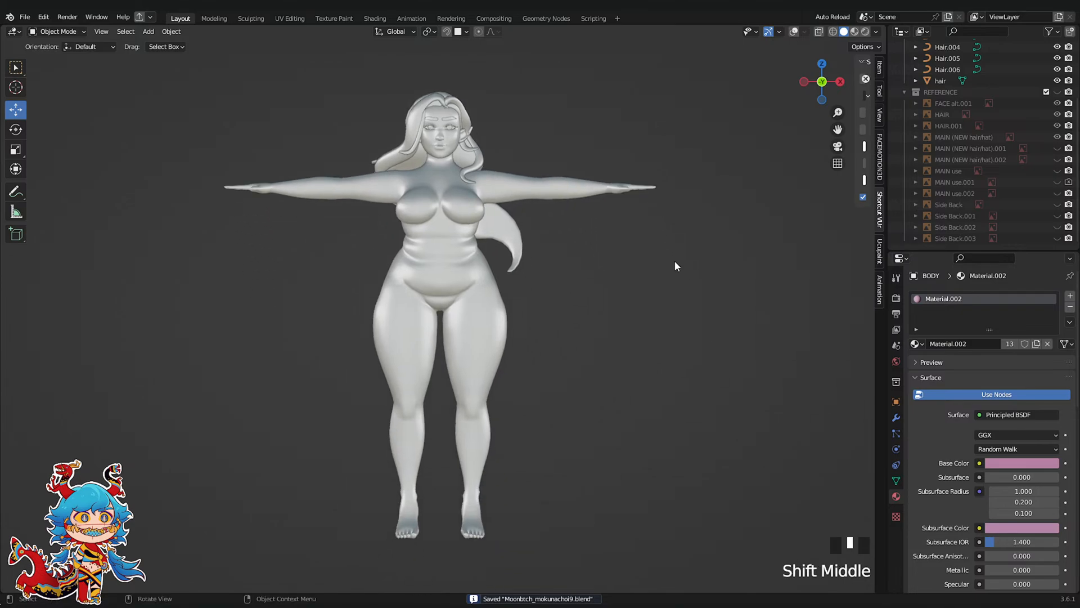
Edit the body mesh in top view with overlays shown and select the whole little finger up to its seam as faces
click(822, 64)
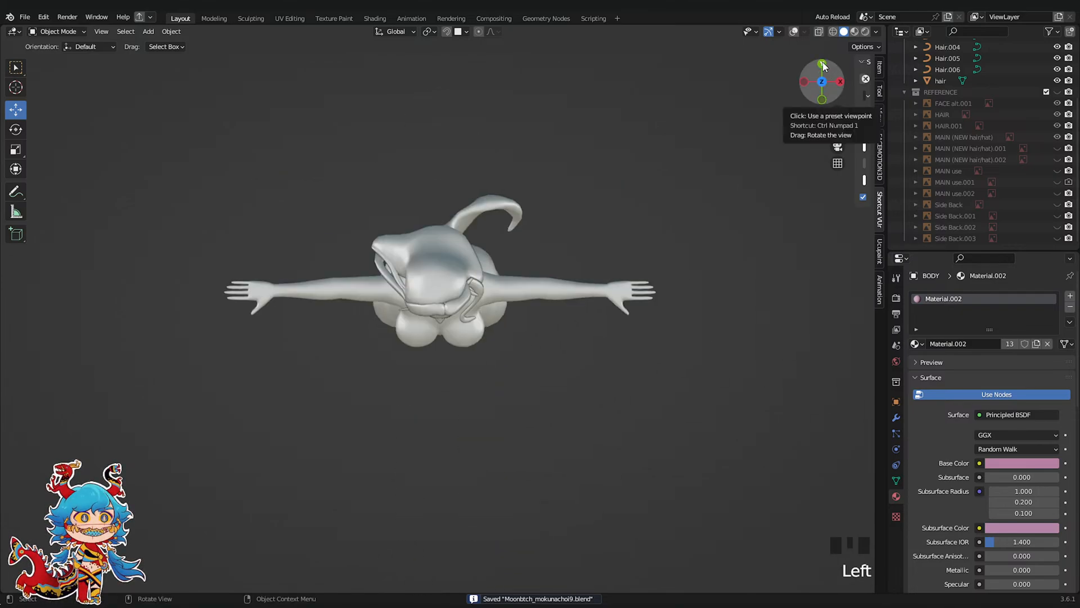
scroll(525, 265, up, 6)
shift+middle_drag(782, 255, 643, 349)
scroll(643, 348, up, 3)
click(413, 351)
click(793, 32)
key(Tab)
scroll(670, 293, up, 5)
shift+middle_drag(671, 293, 523, 255)
key(ctrl+s)
click(119, 32)
click(459, 289)
key(l)
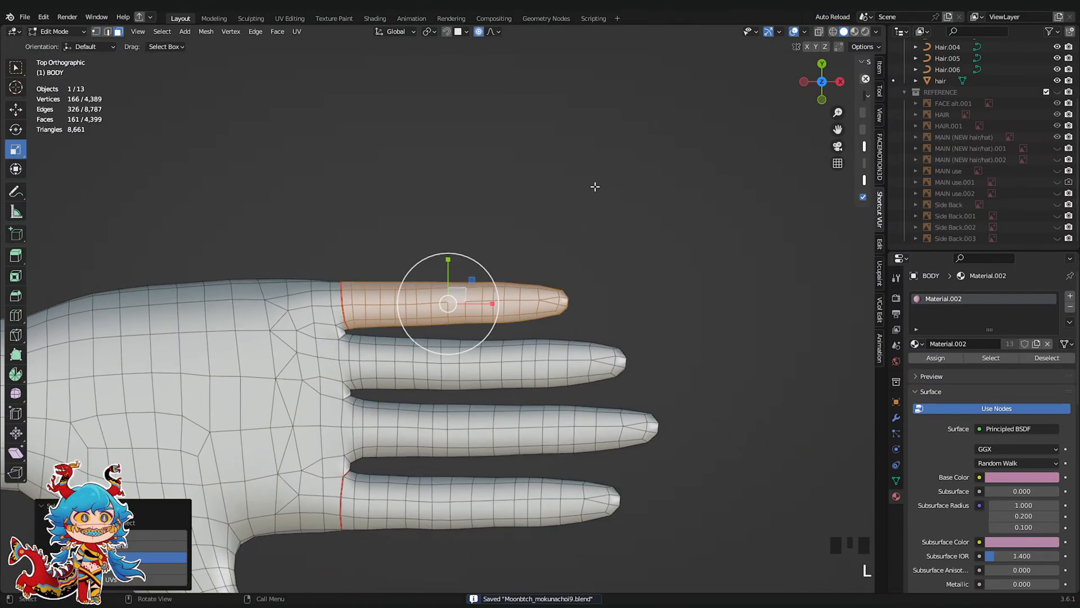
Scale the little finger by about 1.023 with proportional editing, leave mesh editing and deselect the body
key(s)
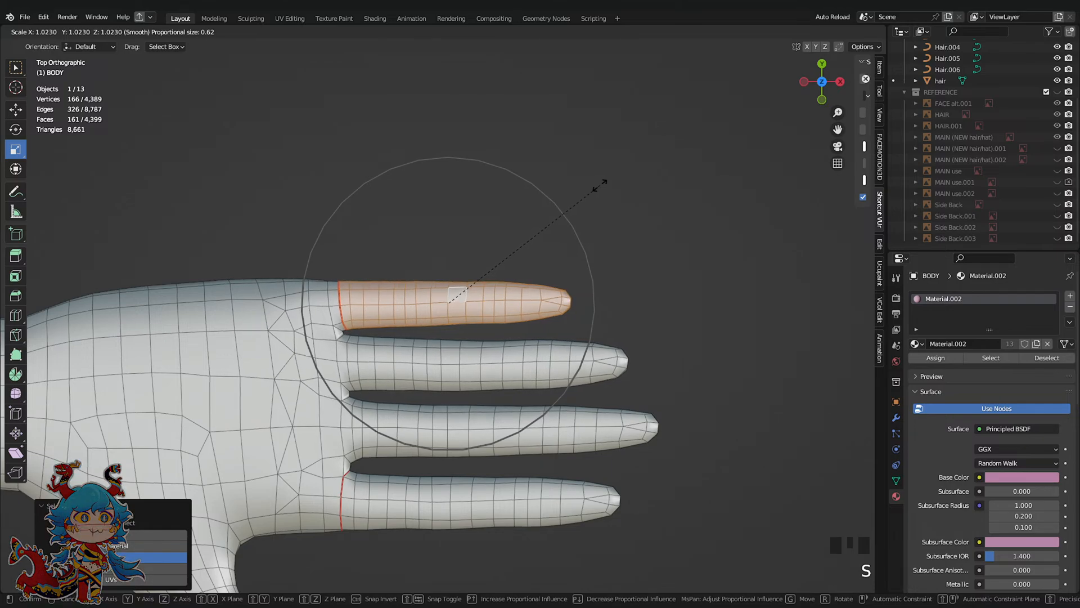
click(601, 183)
key(Tab)
click(627, 191)
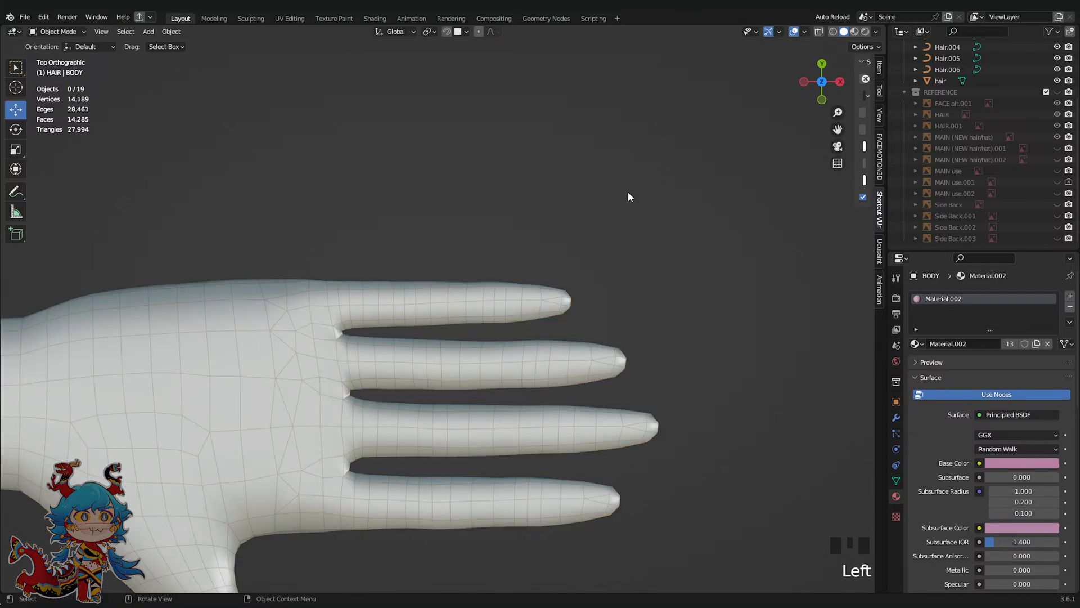
scroll(641, 191, down, 10)
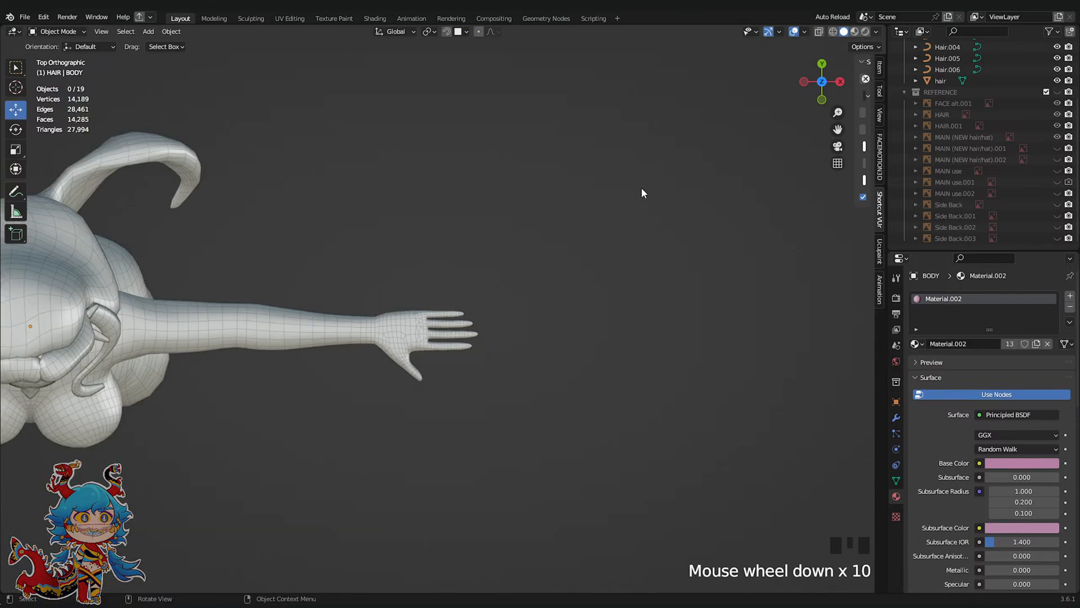
Resume editing the body mesh and mark seams on the edge loops around the bases of the middle and ring fingers
click(795, 32)
scroll(528, 416, up, 4)
key(Tab)
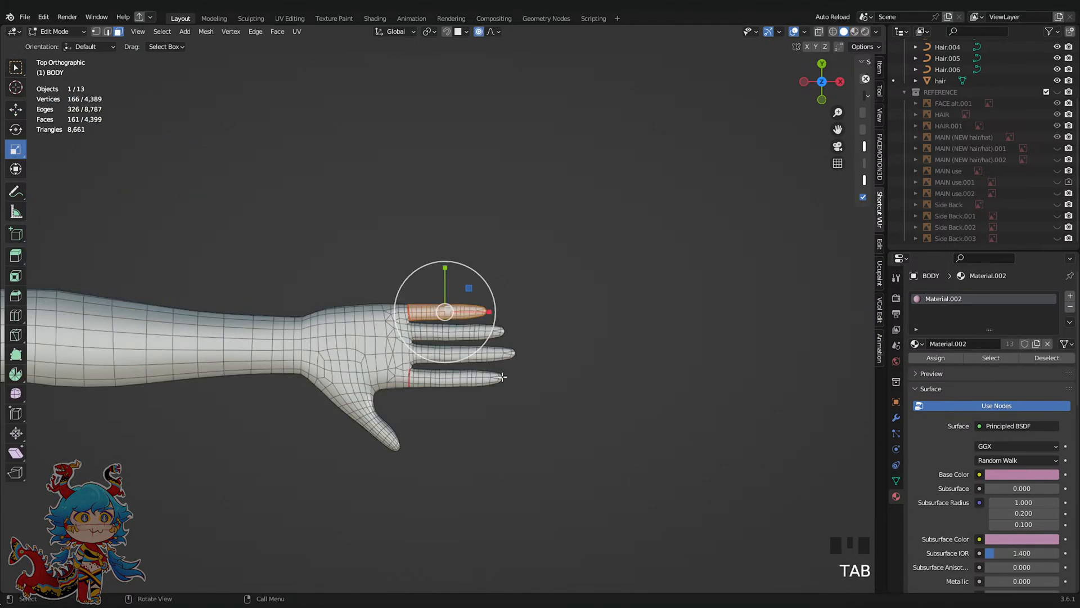
click(506, 358)
key(ctrl+l)
scroll(504, 280, up, 3)
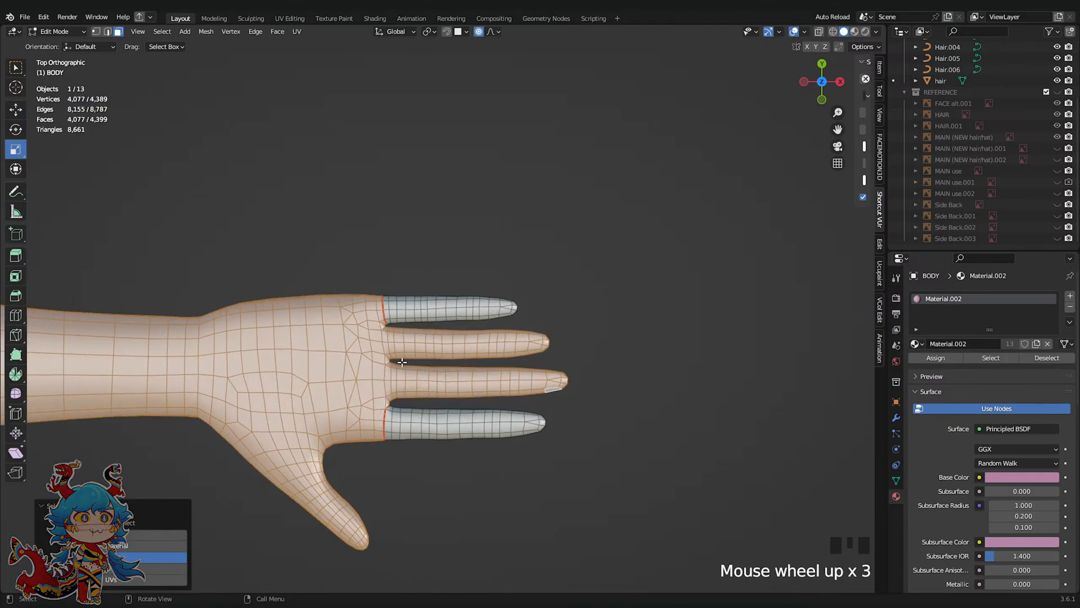
key(1)
scroll(354, 435, up, 2)
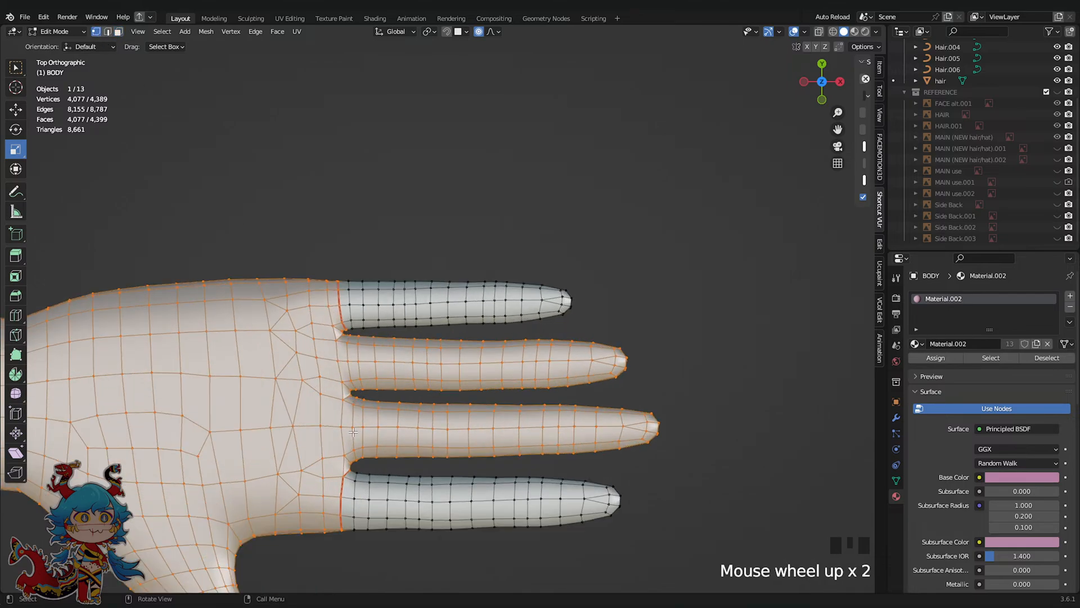
alt+click(353, 432)
alt+shift+click(352, 360)
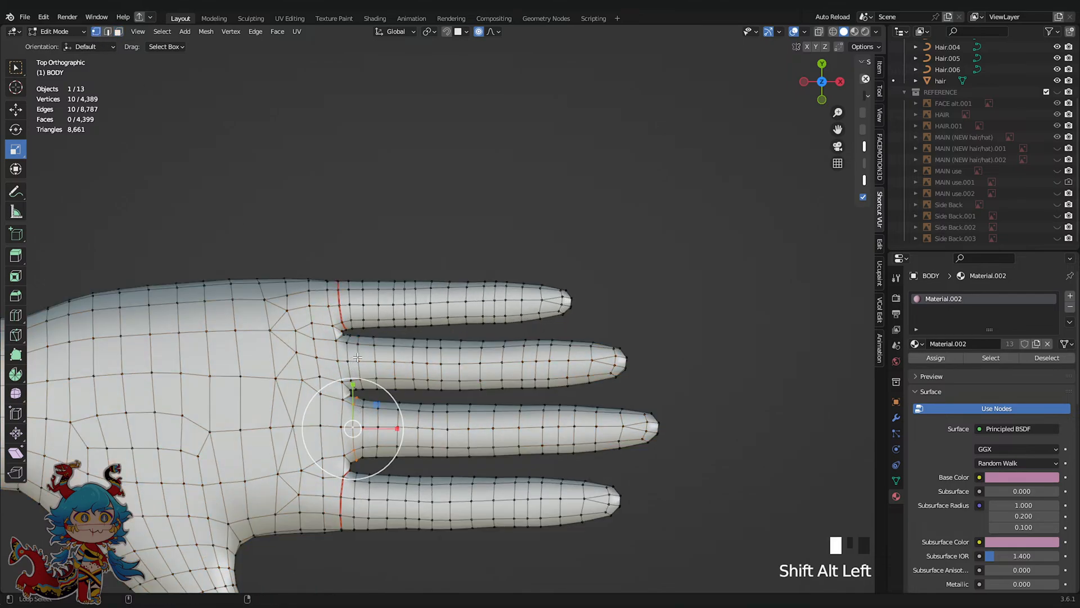
key(u)
click(447, 345)
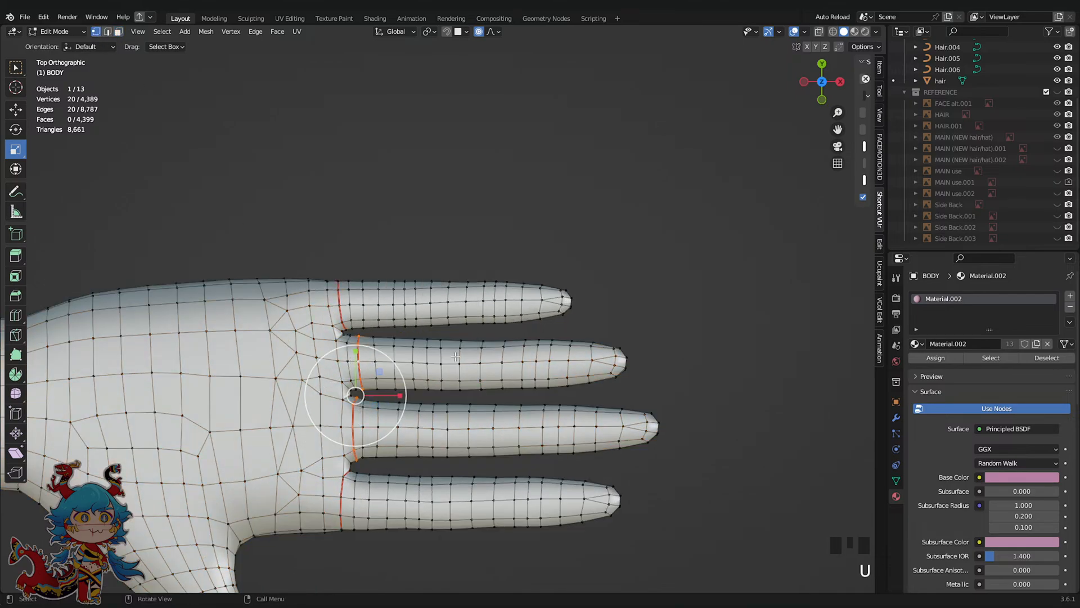
Select the middle finger up to its seam, hide the overlays and scale it by about 0.994 with proportional editing
click(118, 32)
click(240, 93)
key(l)
scroll(775, 219, down, 2)
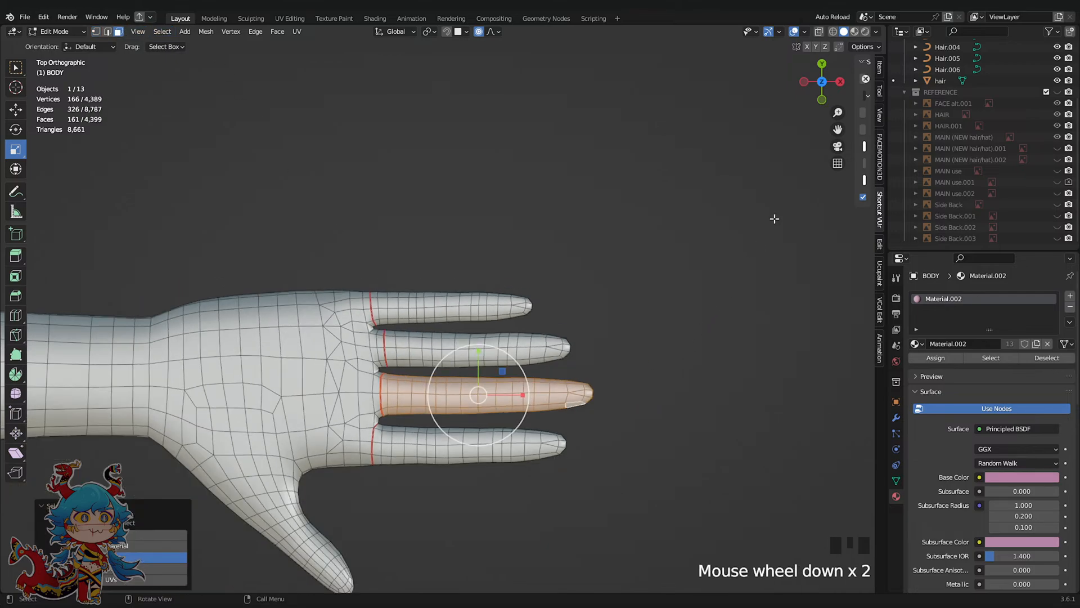
click(817, 32)
key(s)
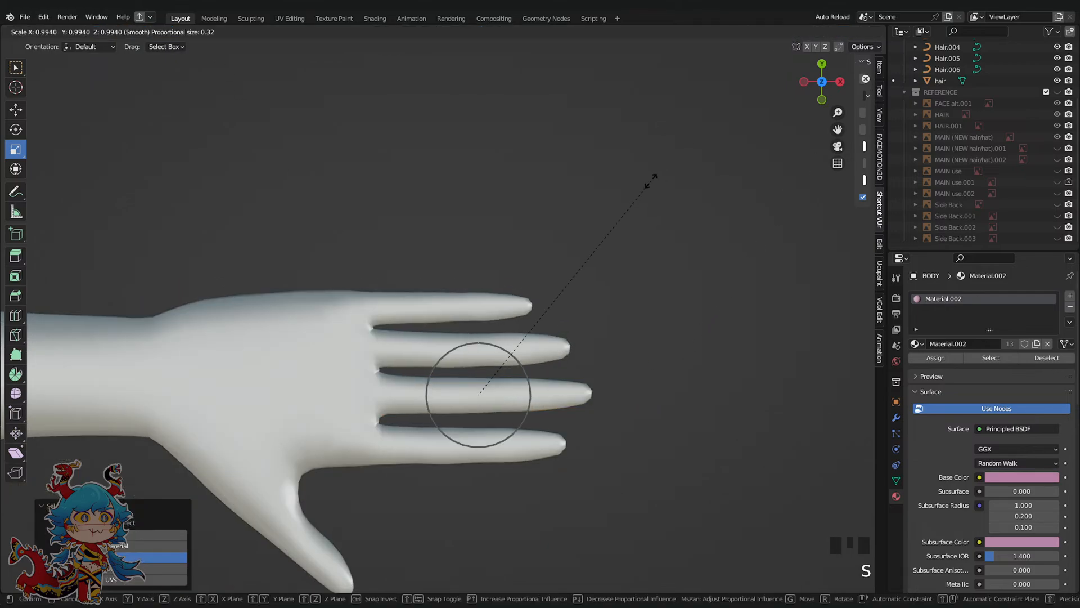
click(651, 180)
key(Tab)
Save the file and frame the whole figure in front view with nothing selected
scroll(652, 180, down, 6)
key(ctrl+s)
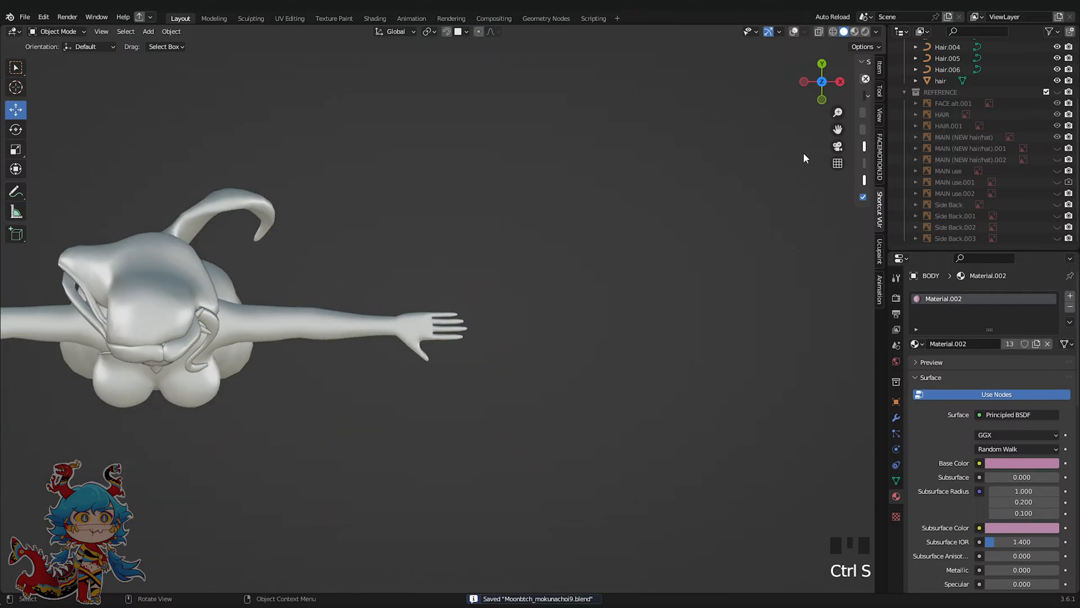
click(822, 99)
shift+middle_drag(425, 293, 596, 292)
scroll(586, 287, down, 5)
scroll(622, 345, up, 3)
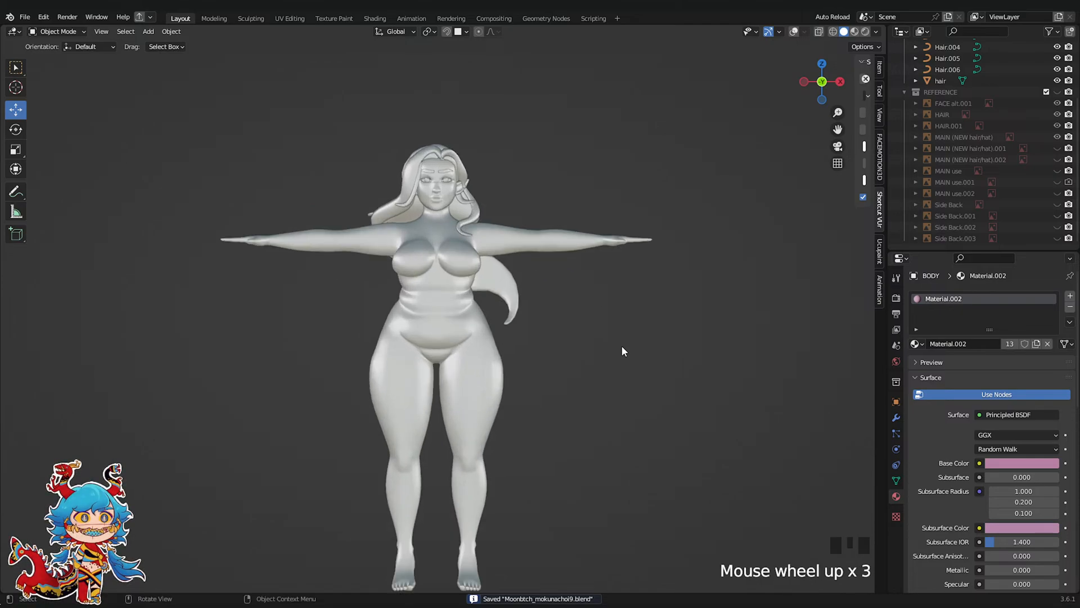
shift+middle_drag(622, 346, 663, 294)
click(400, 392)
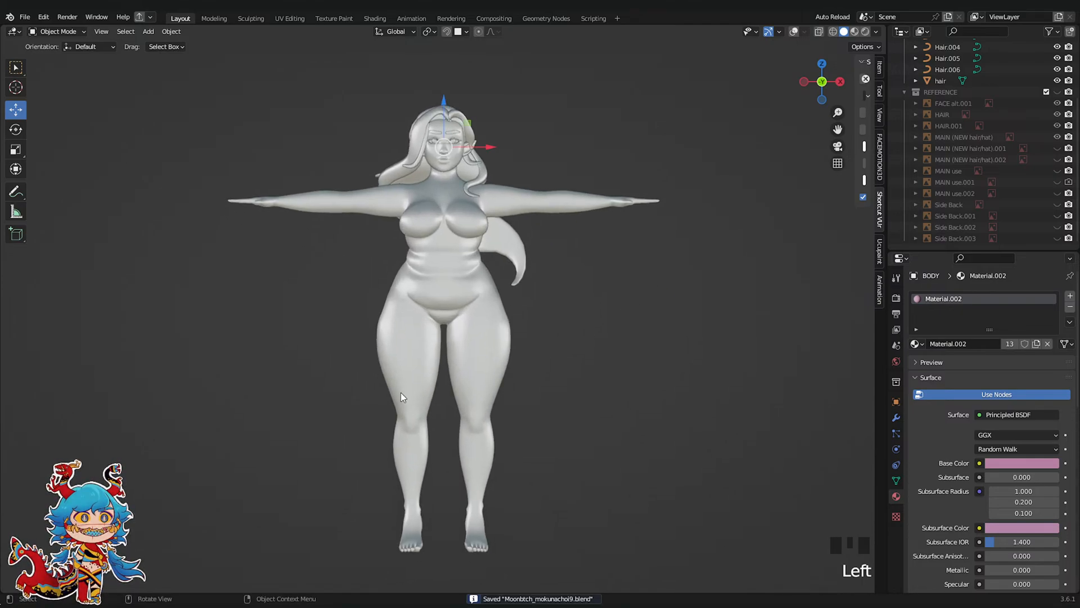
key(KP_Decimal)
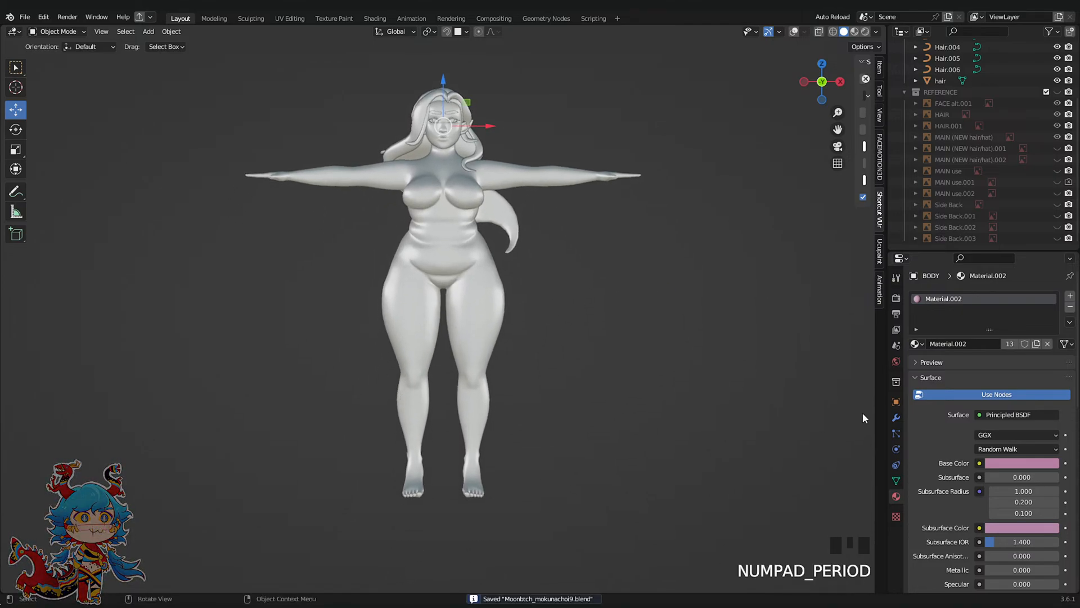
click(798, 453)
shift+middle_drag(798, 453, 794, 471)
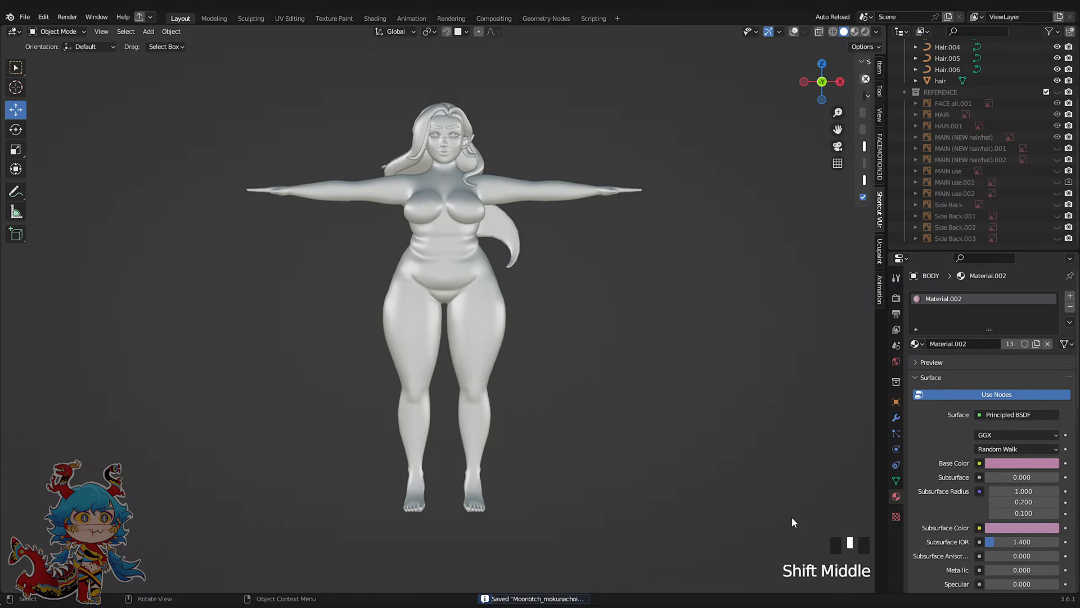
Switch the view to orthographic projection, save the file and inspect the figure from all around
middle_drag(780, 530, 874, 288)
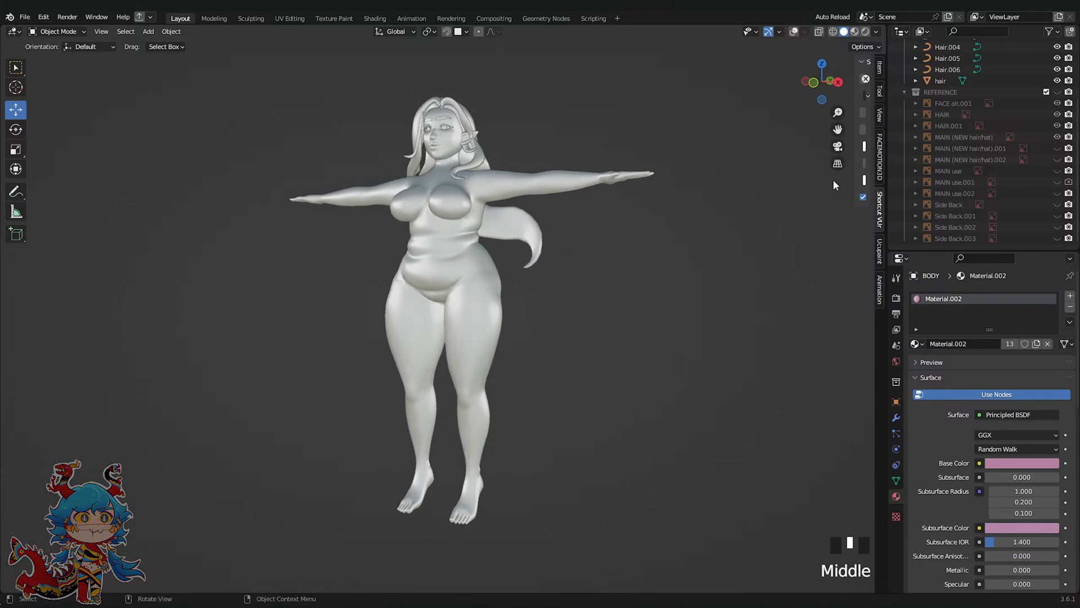
click(837, 163)
middle_click(782, 563)
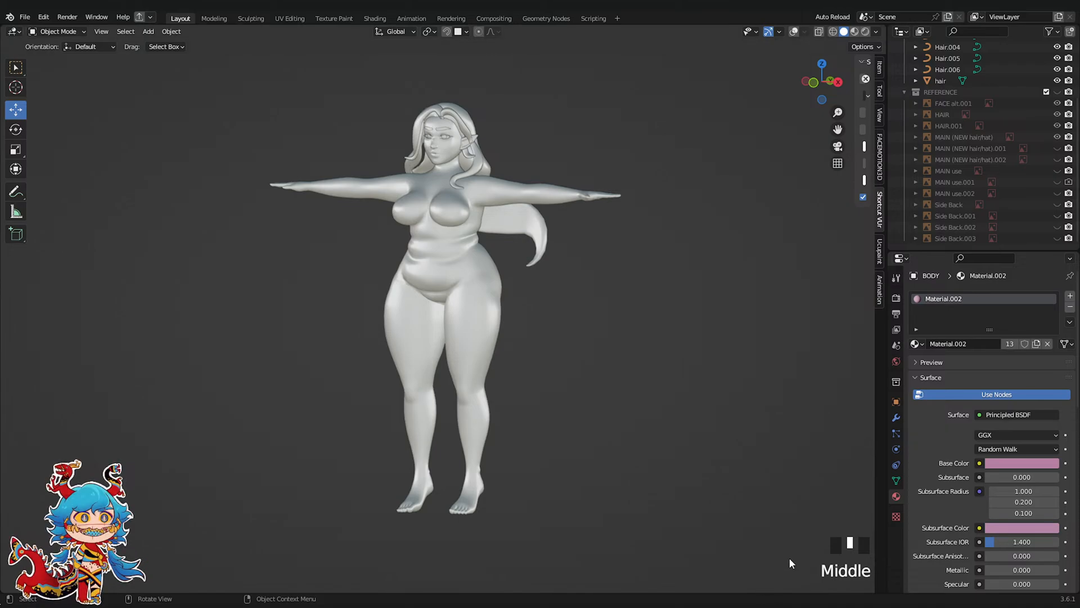
key(ctrl+s)
middle_drag(798, 566, 303, 568)
middle_drag(692, 582, 262, 571)
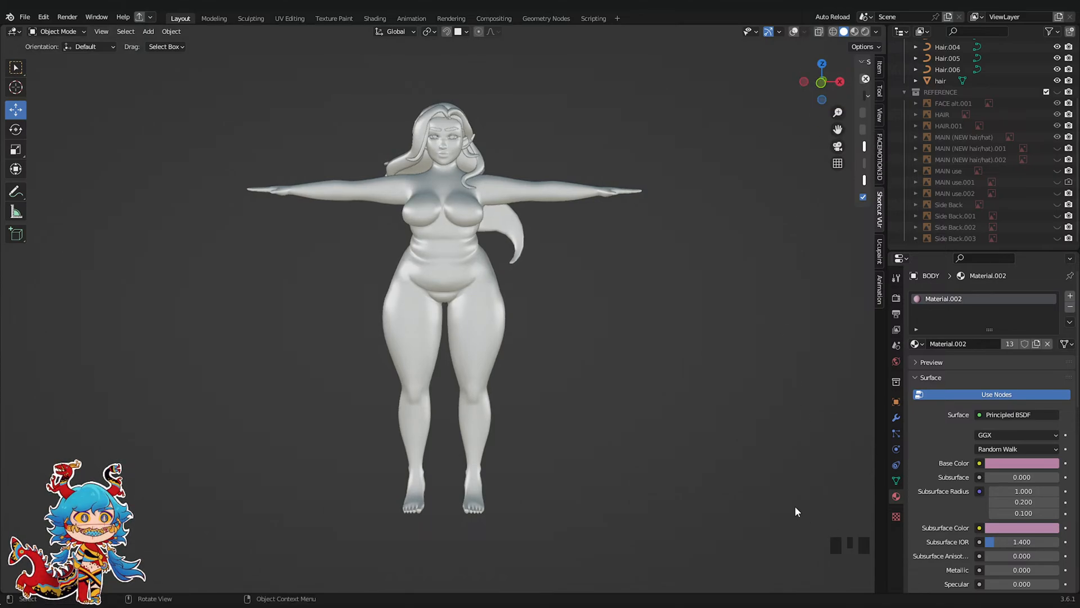
middle_drag(795, 505, 772, 494)
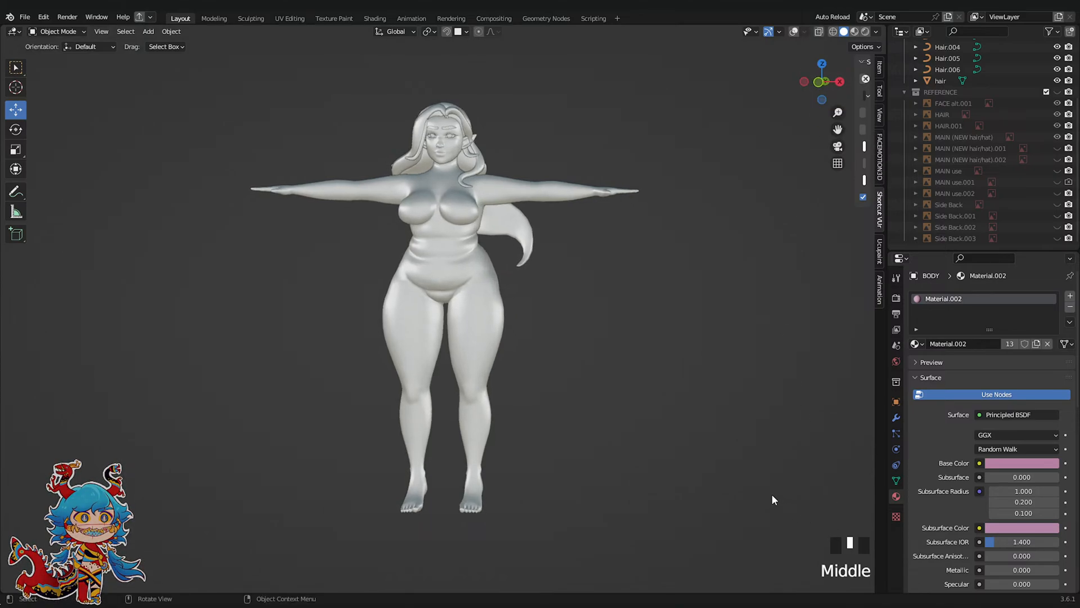